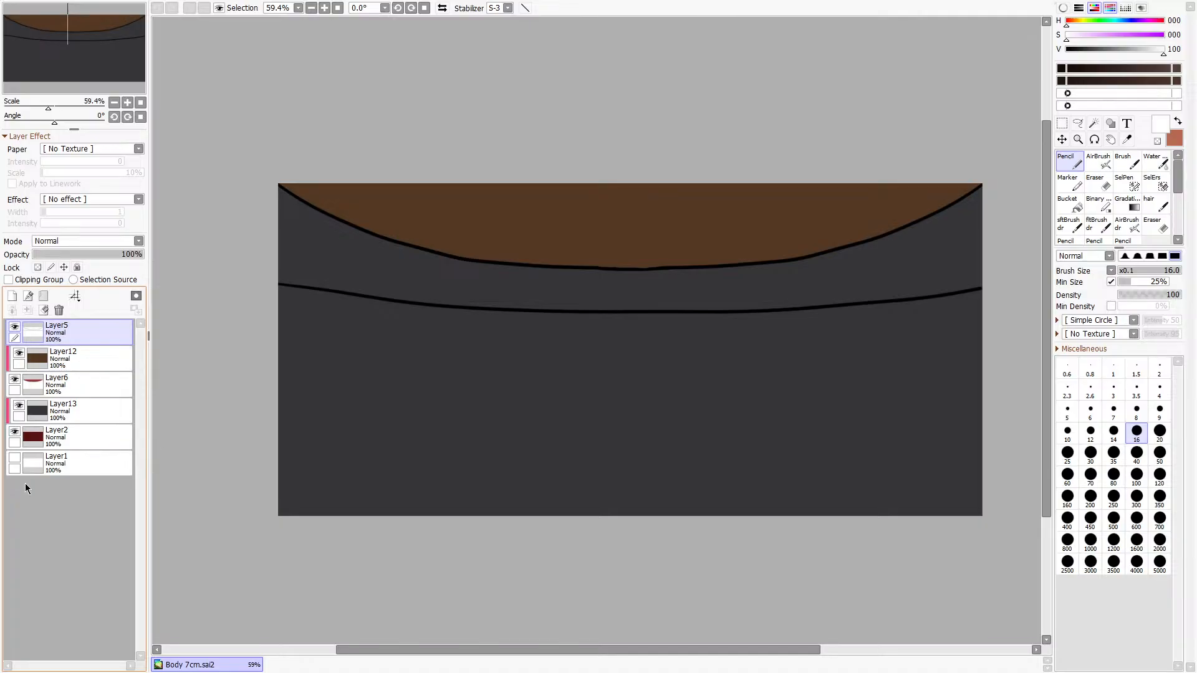
# Move Layer1 to the top of the layer stack, make it visible, and add a new layer directly above Layer5.
pyautogui.moveTo(56, 462); pyautogui.dragTo(55, 328)
pyautogui.click(15, 326)
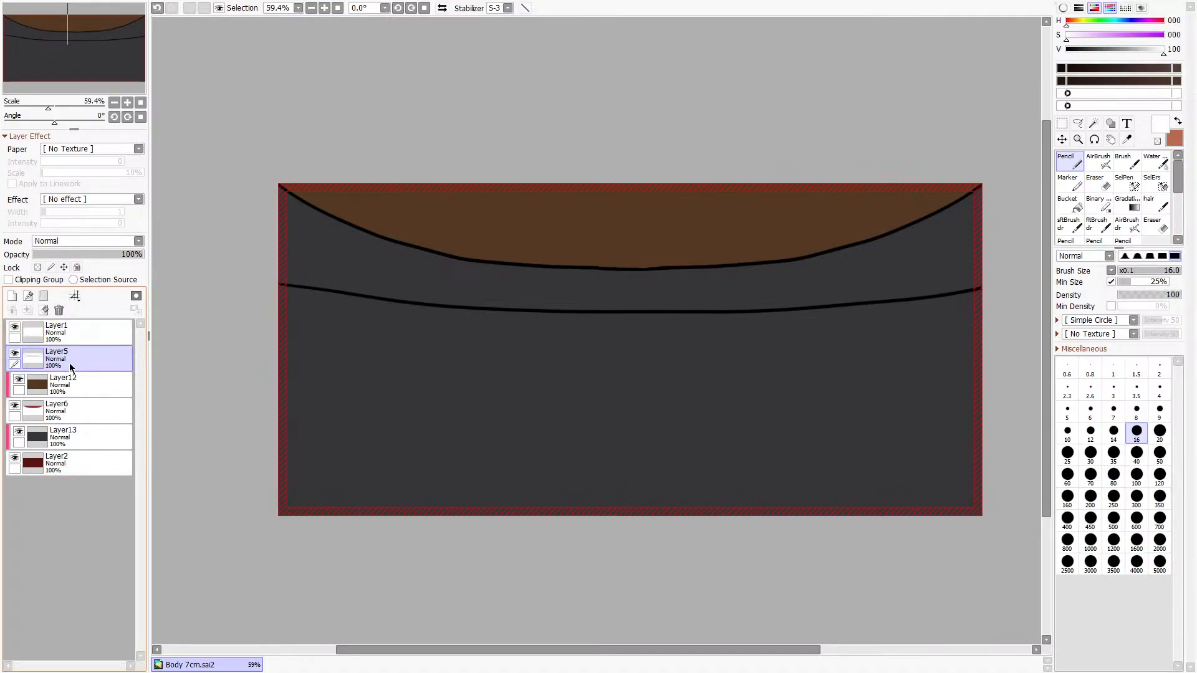
pyautogui.click(13, 296)
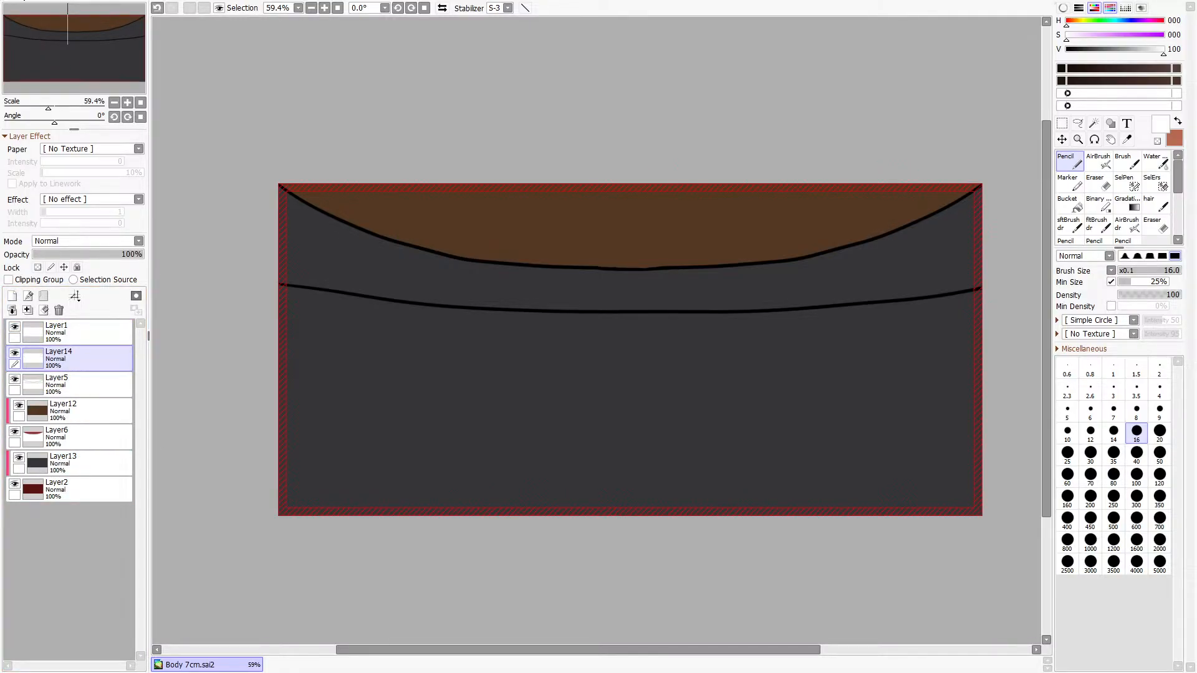
# Open Face 7cm.png alongside the body artwork and return to the Body 7cm.sai2 canvas.
pyautogui.doubleClick(809, 60)
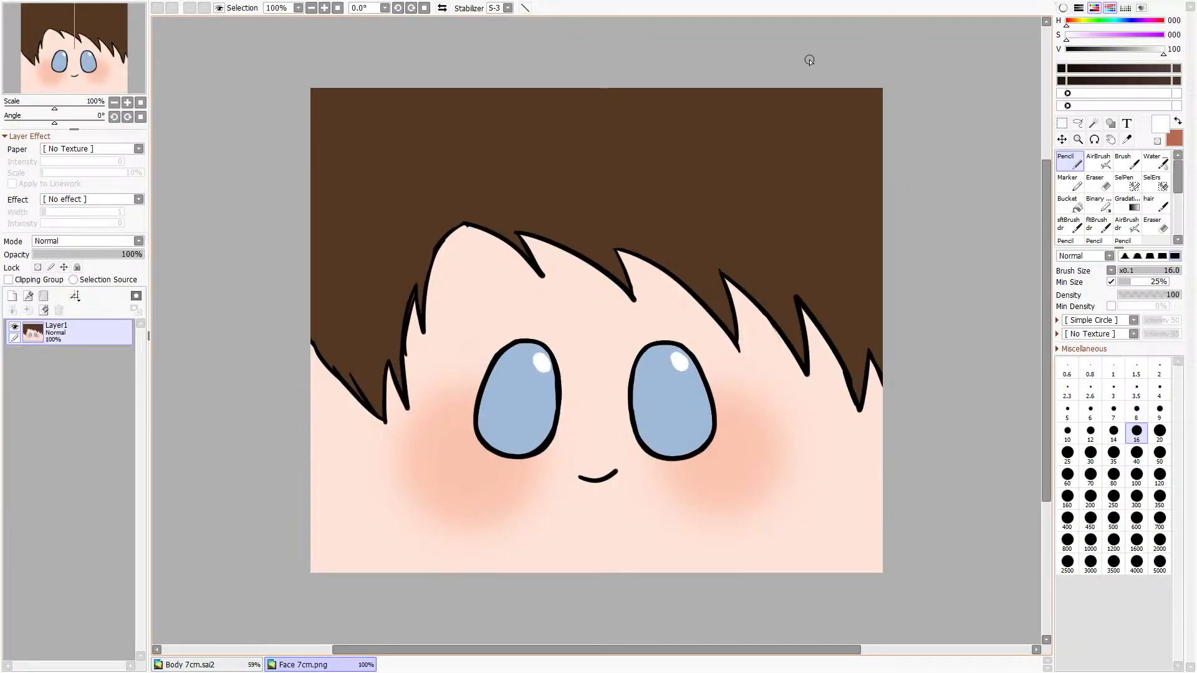
pyautogui.click(222, 662)
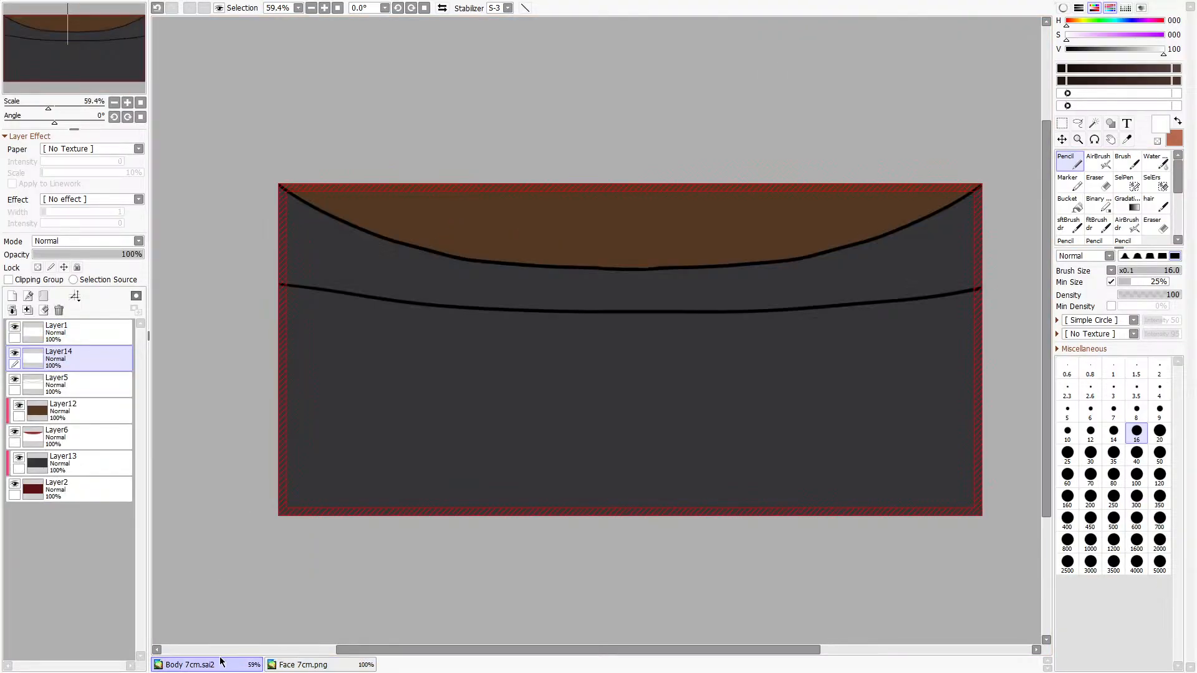
# Draw a black U-shaped ear outline with the Pencil at size 14, hanging from the canvas's upper edge on the right side.
pyautogui.click(1127, 140)
pyautogui.click(1069, 161)
pyautogui.moveTo(1163, 50); pyautogui.dragTo(1067, 50)
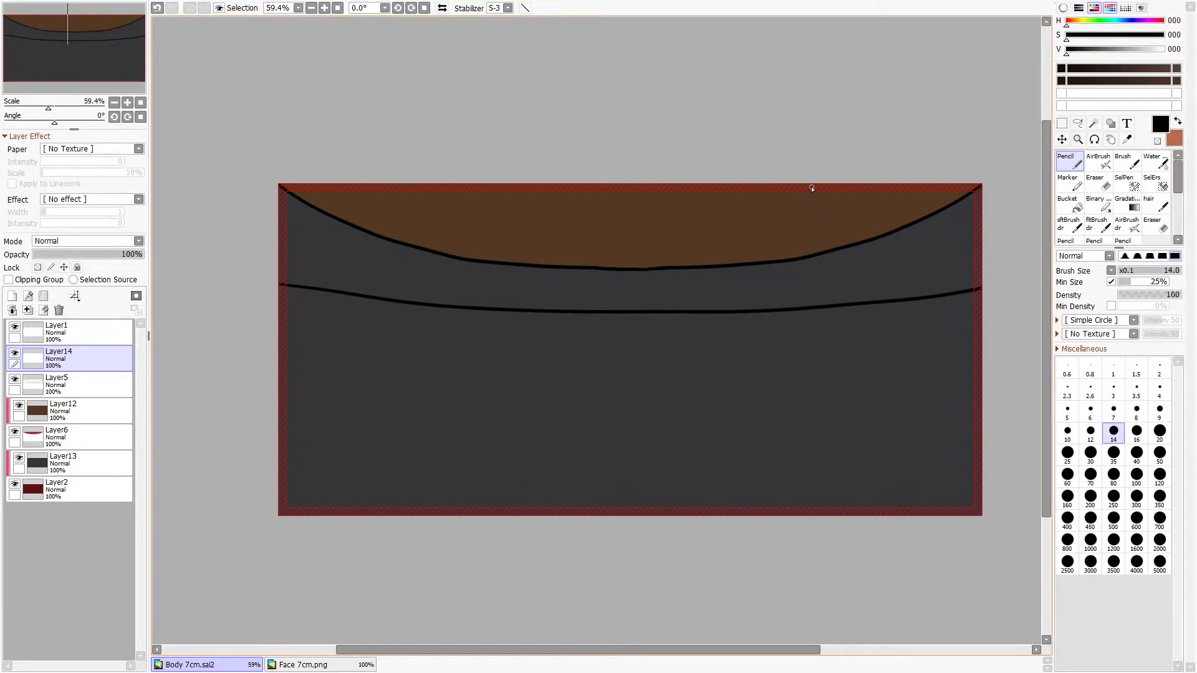
pyautogui.moveTo(806, 185)
pyautogui.mouseDown()
pyautogui.moveTo(812, 254)
pyautogui.moveTo(841, 275)
pyautogui.moveTo(879, 246)
pyautogui.moveTo(888, 181)
pyautogui.mouseUp()
# Copy the ear outline, paste it on its own layer, and move the copy to the matching place on the left side.
pyautogui.press('m')
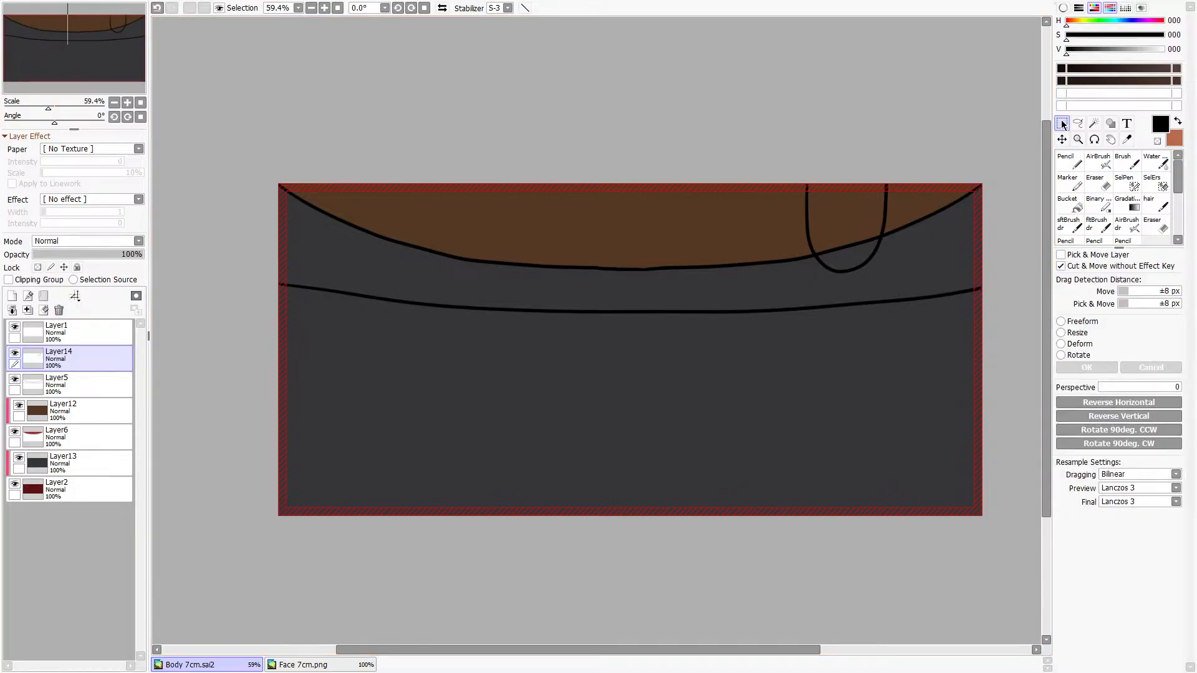
pyautogui.moveTo(746, 151); pyautogui.dragTo(996, 399)
pyautogui.hotkey('ctrl', 'c')
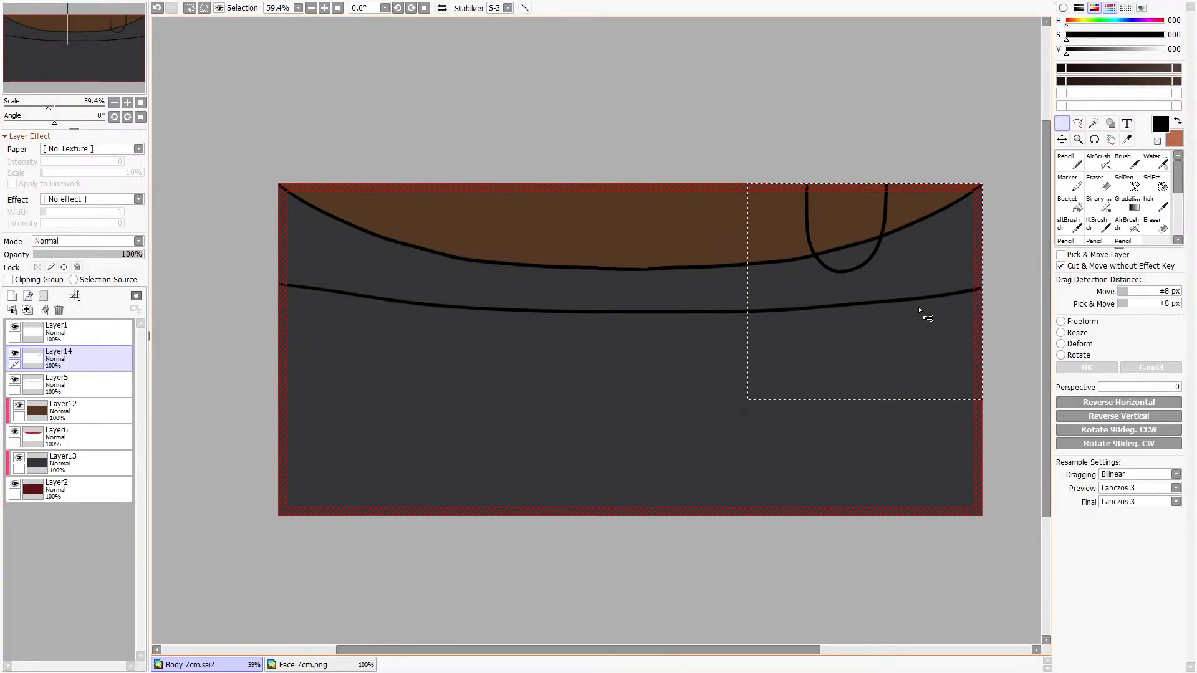
pyautogui.hotkey('ctrl', 'v')
pyautogui.moveTo(728, 150); pyautogui.dragTo(997, 373)
pyautogui.moveTo(824, 236); pyautogui.dragTo(401, 239)
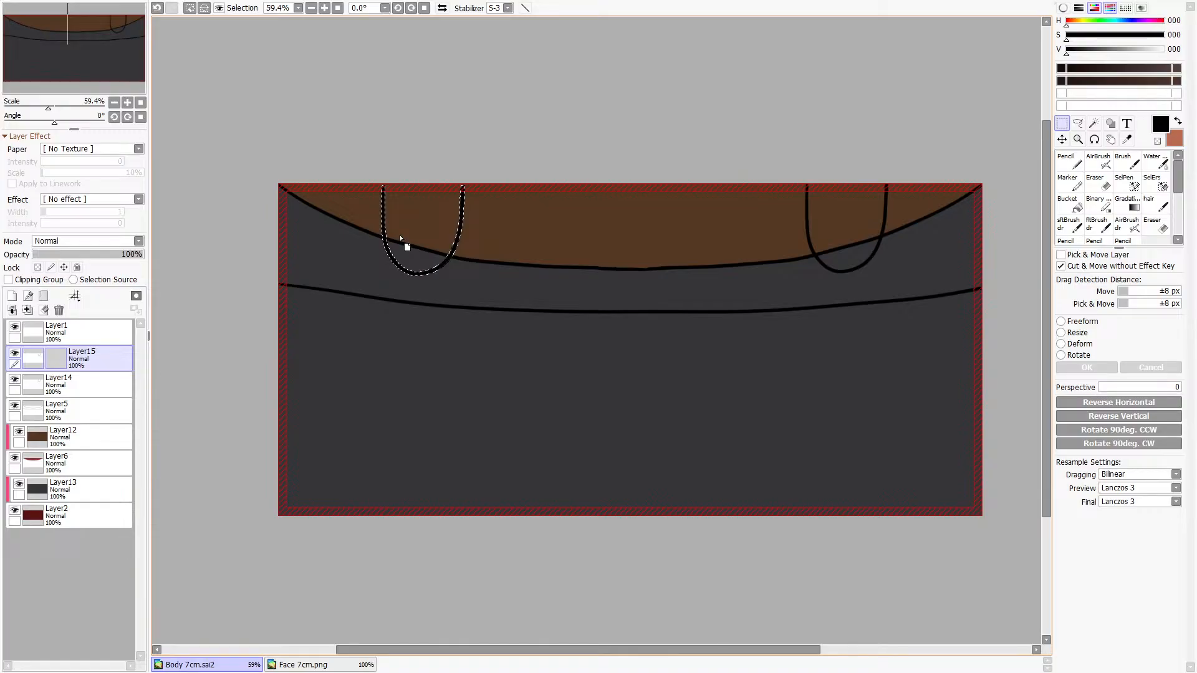
pyautogui.hotkey('ctrl', 'd')
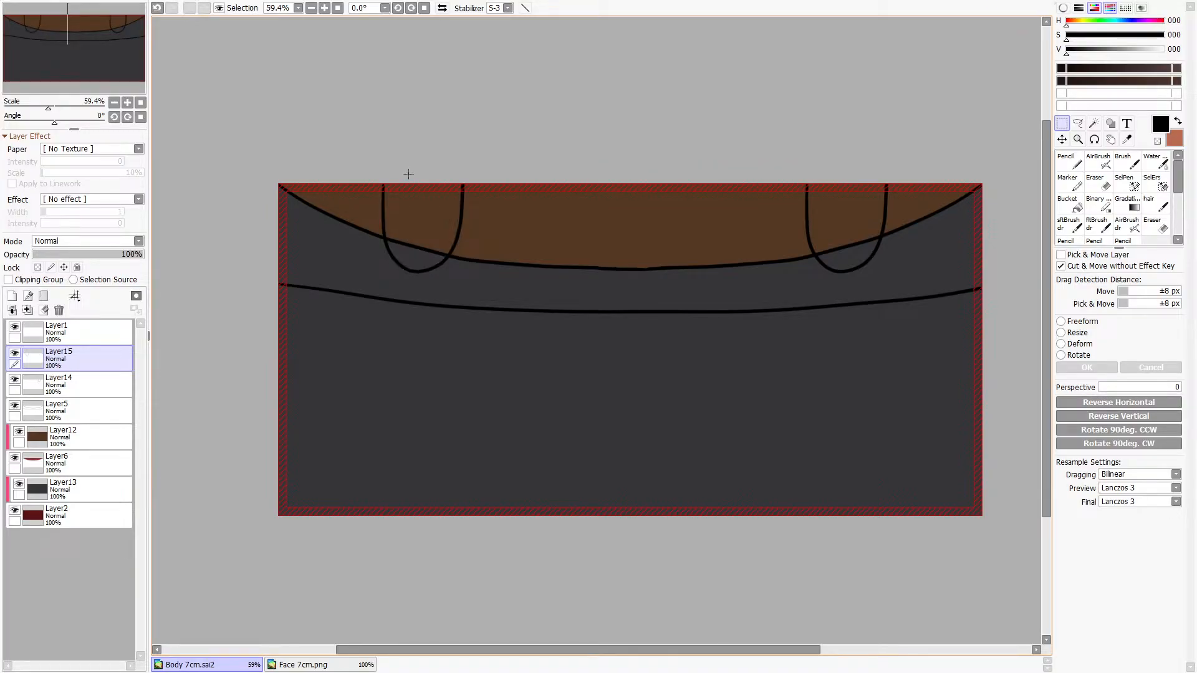
# Add a new layer above Layer5 and hide Layer1 and all layers from Layer5 down, leaving only the ear outlines.
pyautogui.click(62, 408)
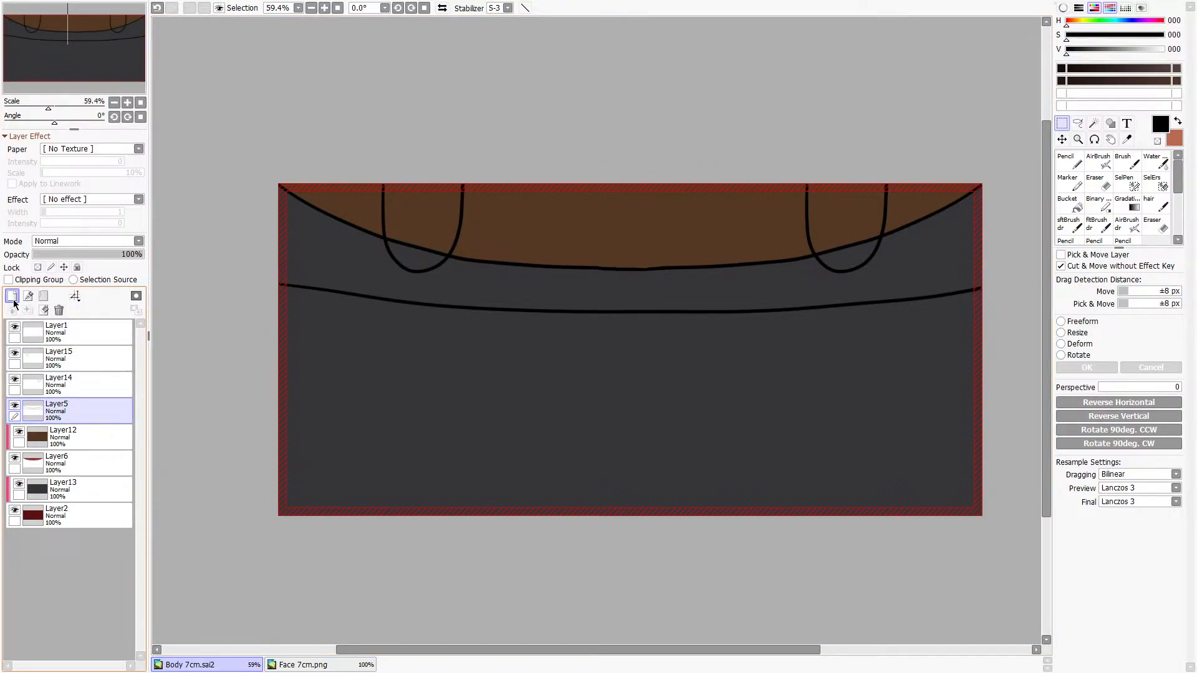
pyautogui.click(12, 297)
pyautogui.moveTo(14, 430); pyautogui.dragTo(14, 535)
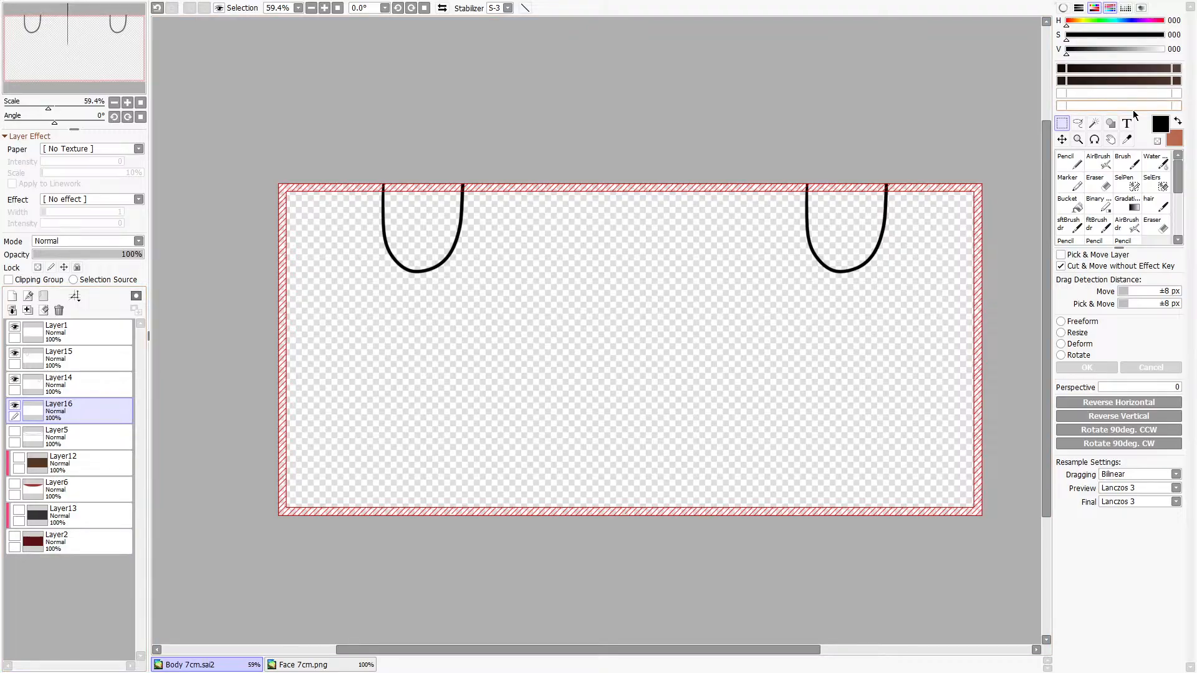
pyautogui.click(14, 327)
# Sample the skin color from the face in Face 7cm.png and ready the Bucket tool on the body canvas.
pyautogui.press('alt')
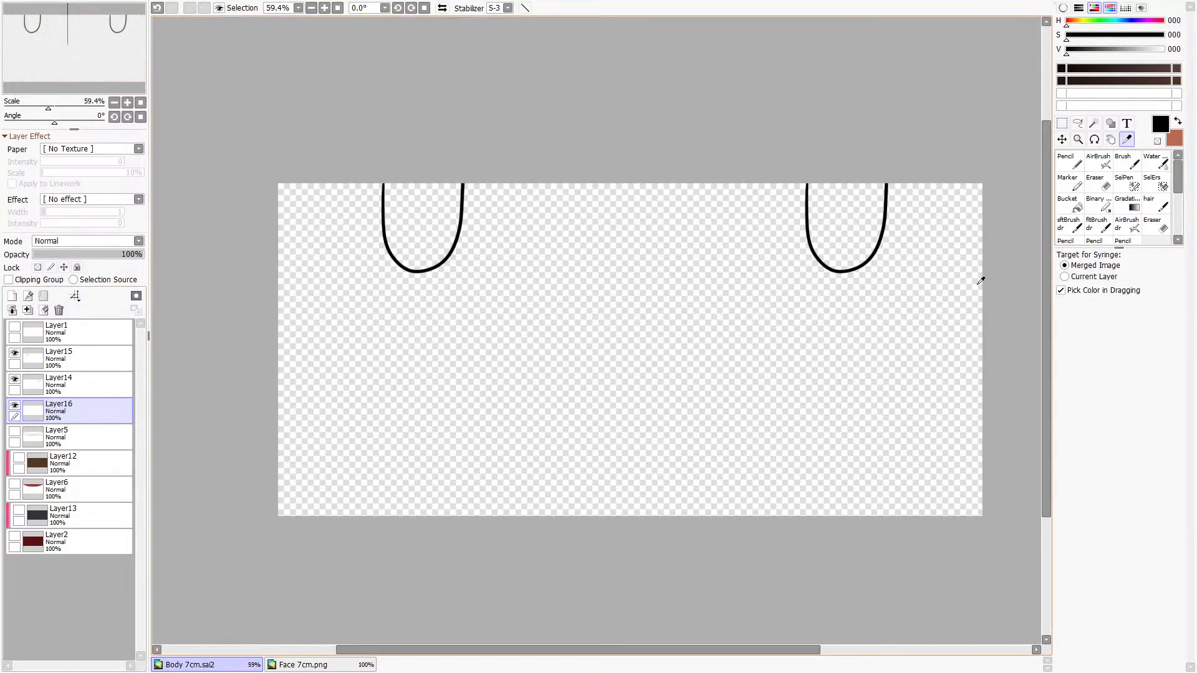
pyautogui.click(299, 665)
pyautogui.click(588, 276)
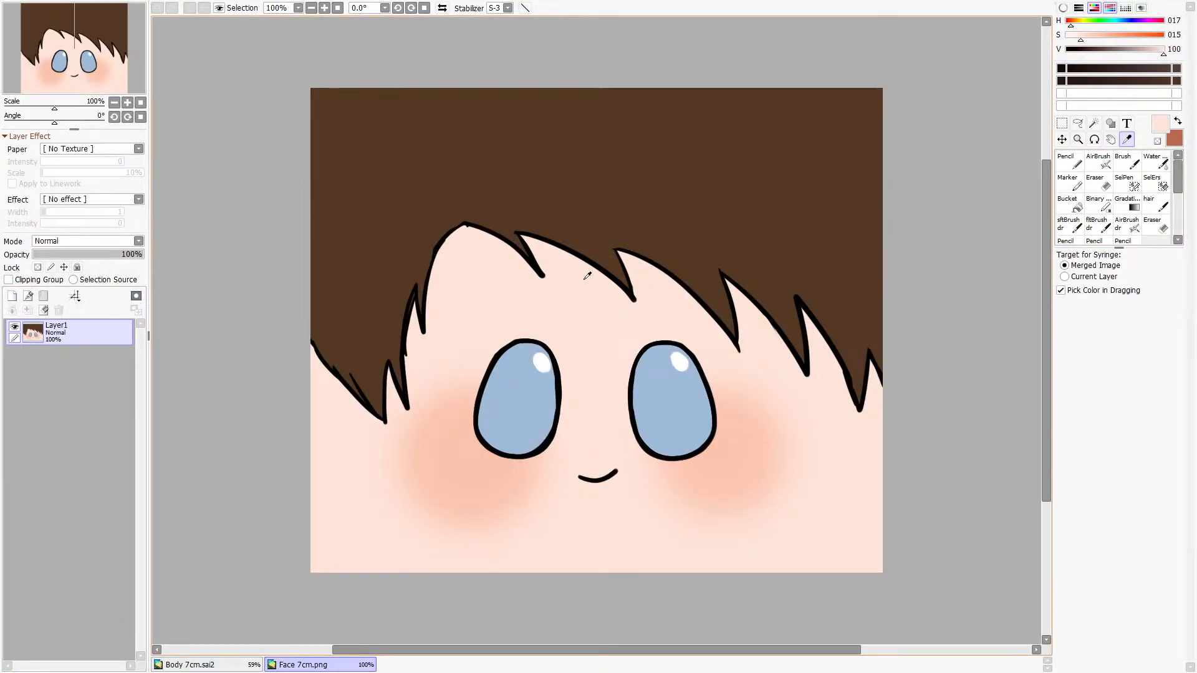
pyautogui.click(191, 665)
pyautogui.click(1068, 203)
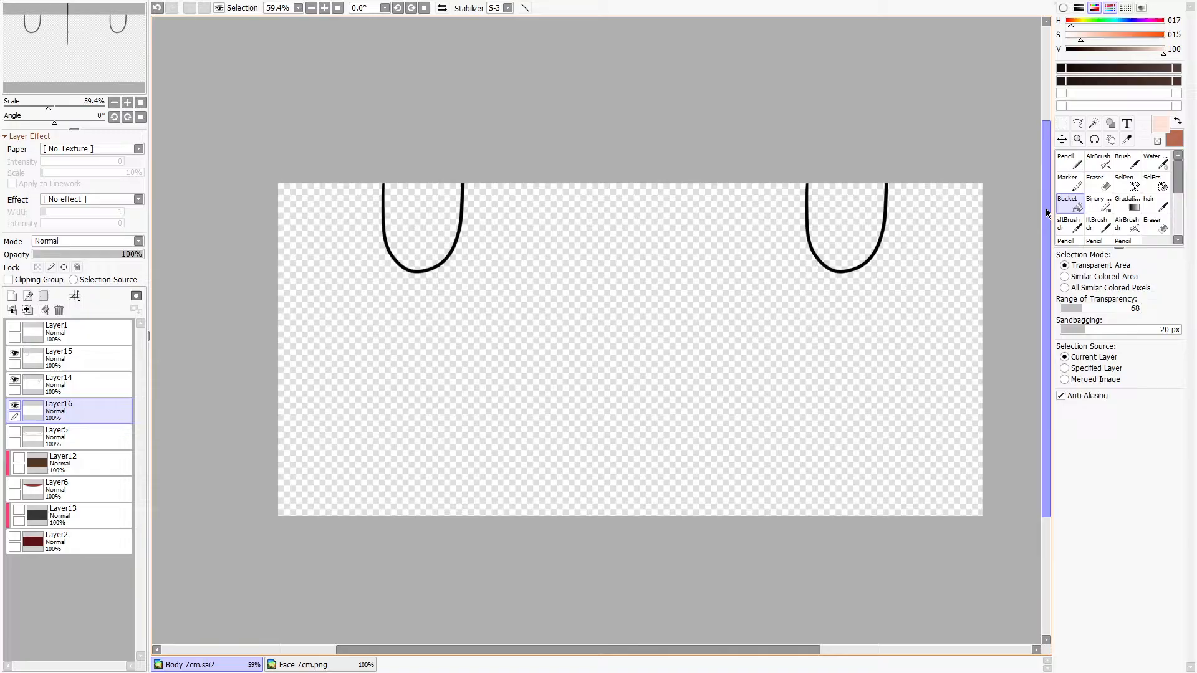
# Fill both ears with the skin color on Layer16 using Merged Image as the Bucket's selection source, and show the body layers again.
pyautogui.click(455, 246)
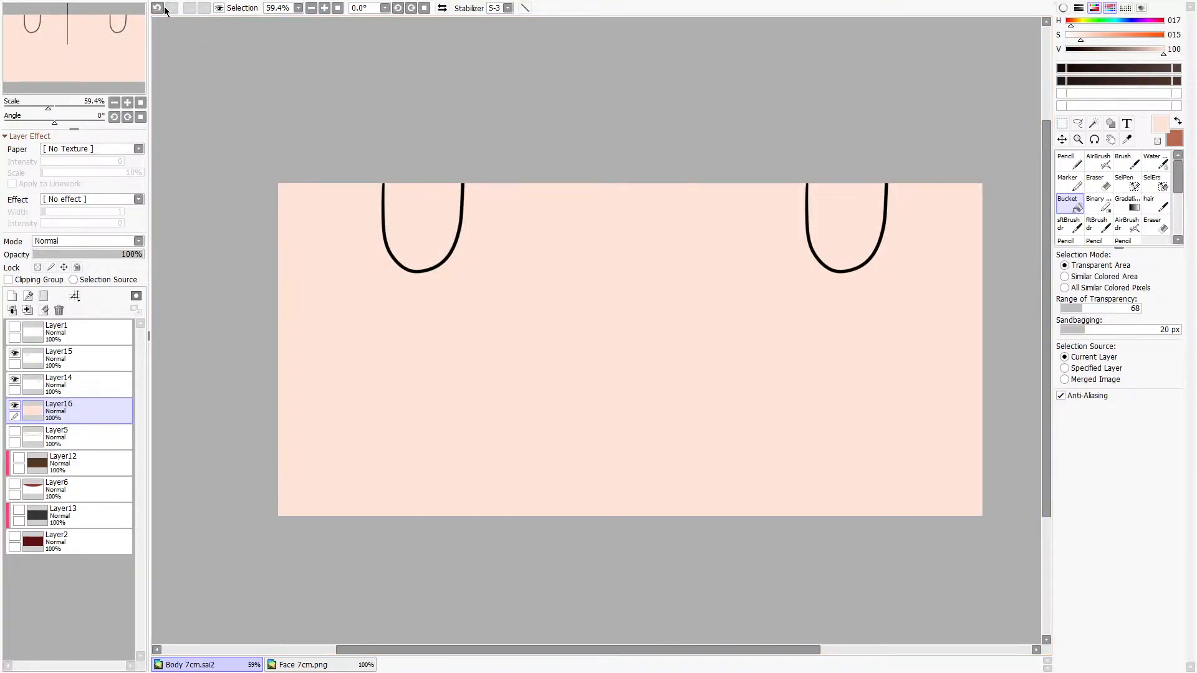
pyautogui.hotkey('ctrl', 'z')
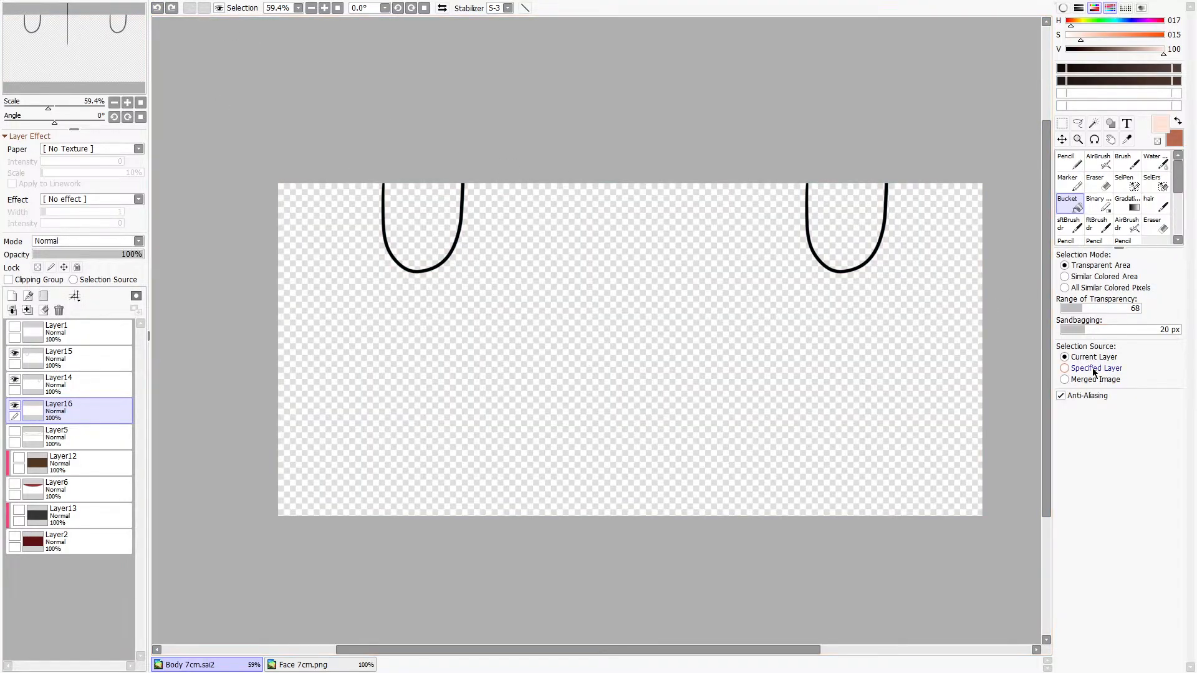
pyautogui.click(1065, 379)
pyautogui.click(444, 230)
pyautogui.click(862, 214)
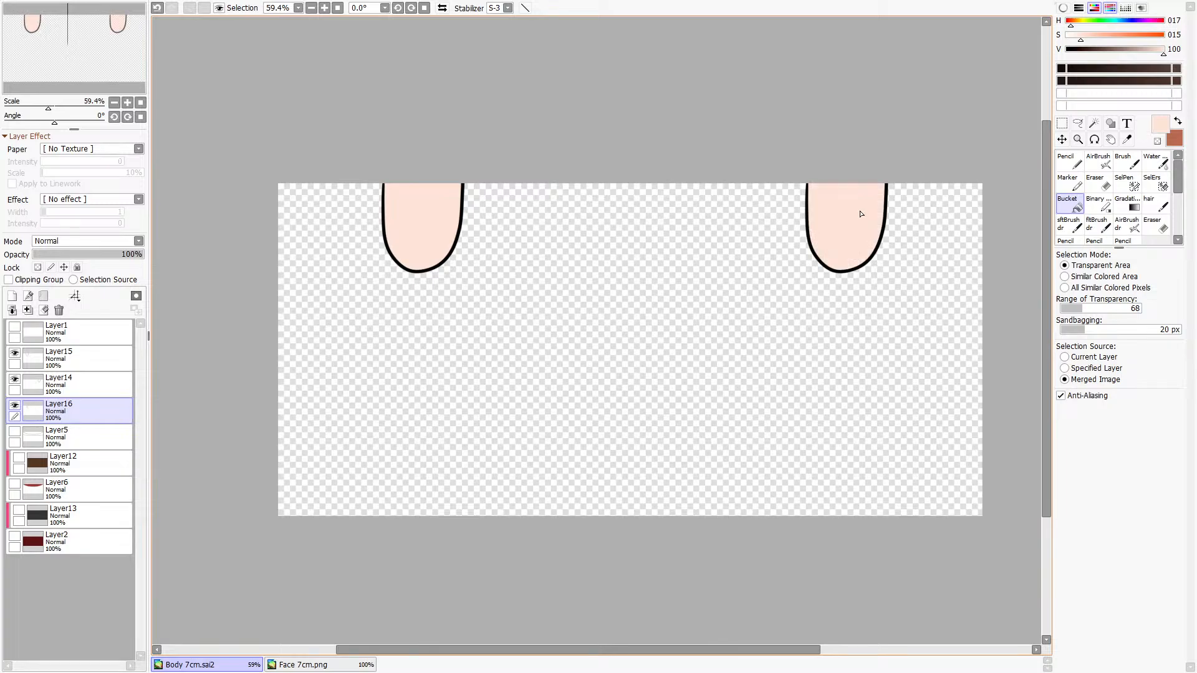
pyautogui.moveTo(14, 431); pyautogui.dragTo(20, 555)
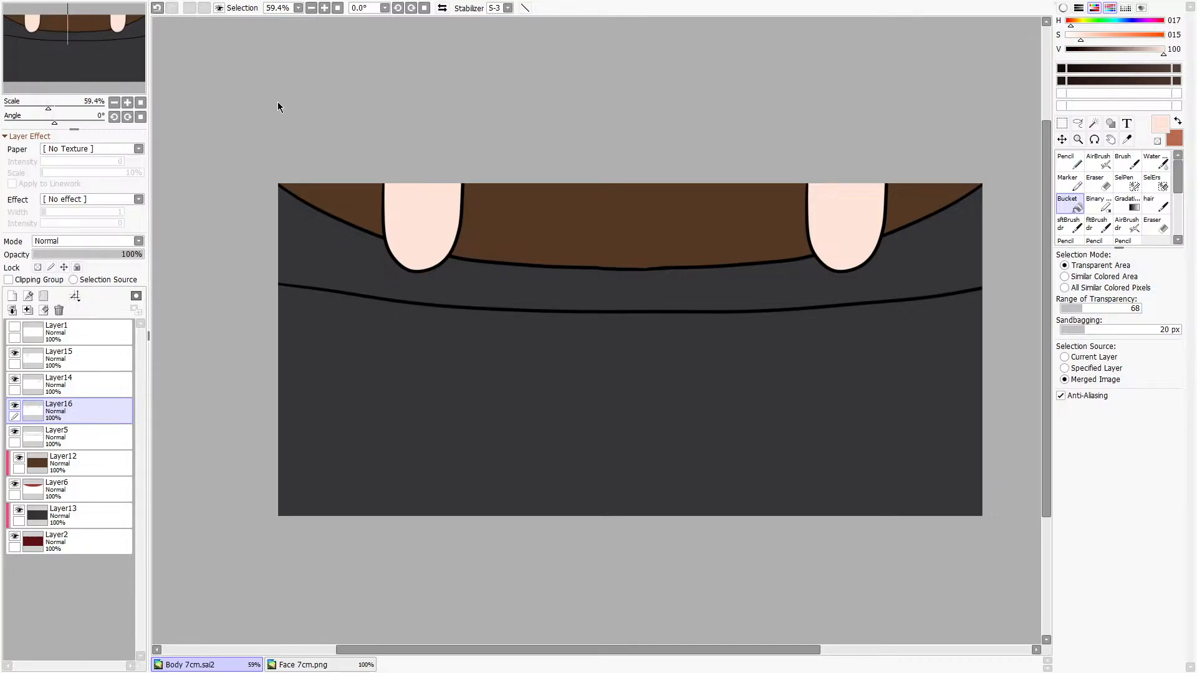
# Examine the ear's position against the hair and face seam on the side-view plush preview, and return to the body canvas.
pyautogui.click(569, 347)
pyautogui.click(6, 1)
pyautogui.click(110, 36)
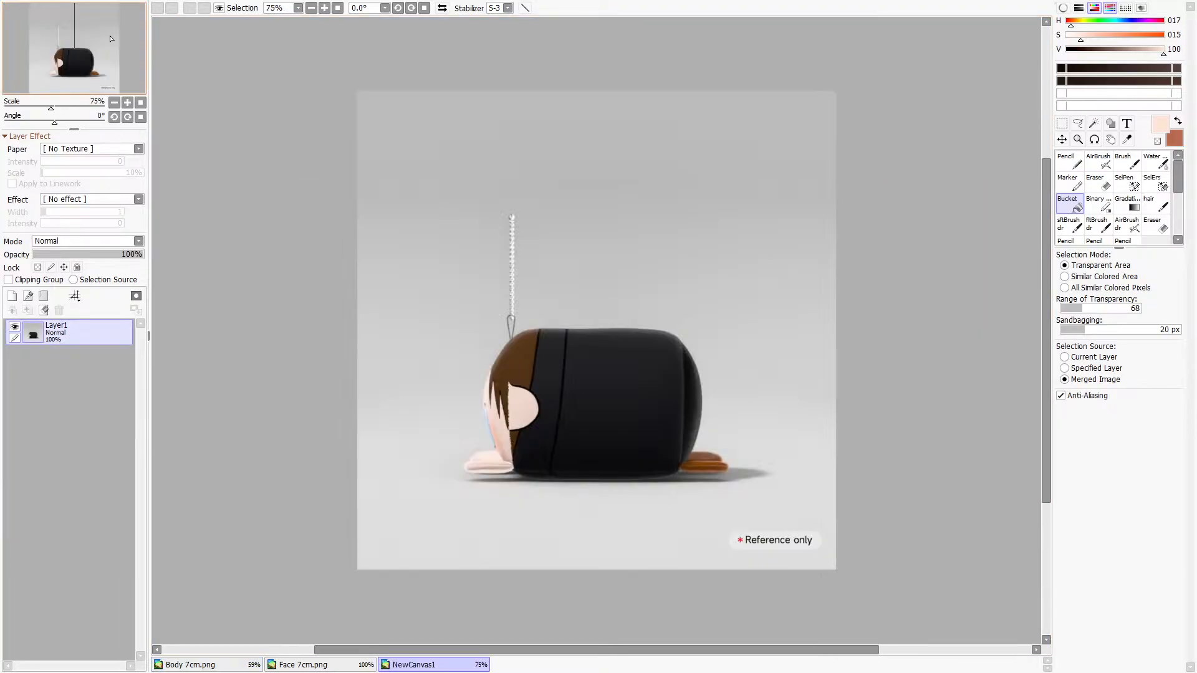
pyautogui.scroll(4, 480, 474)
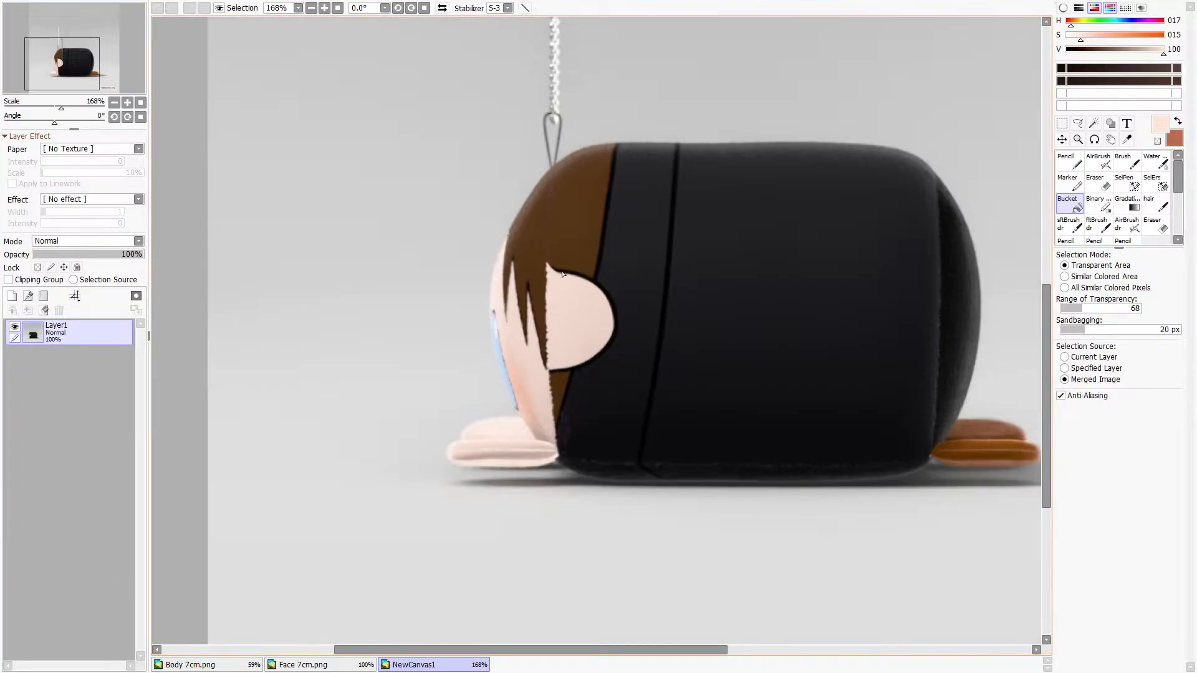
pyautogui.scroll(2, 562, 273)
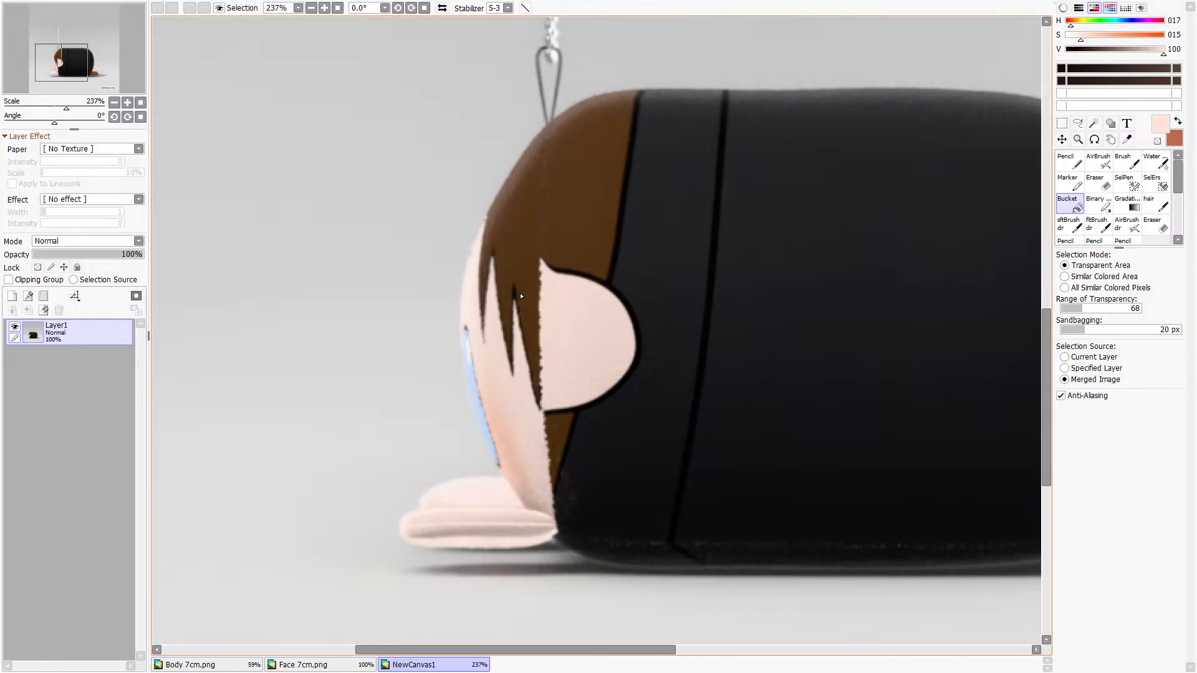
pyautogui.scroll(1, 543, 300)
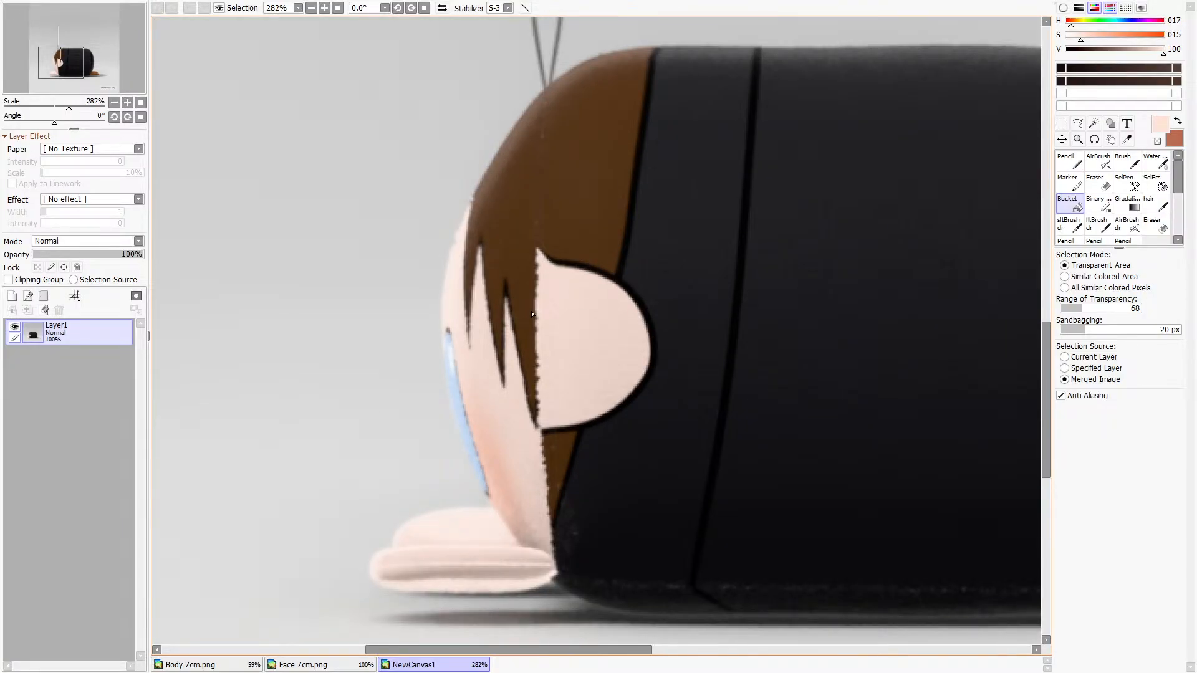
pyautogui.click(250, 664)
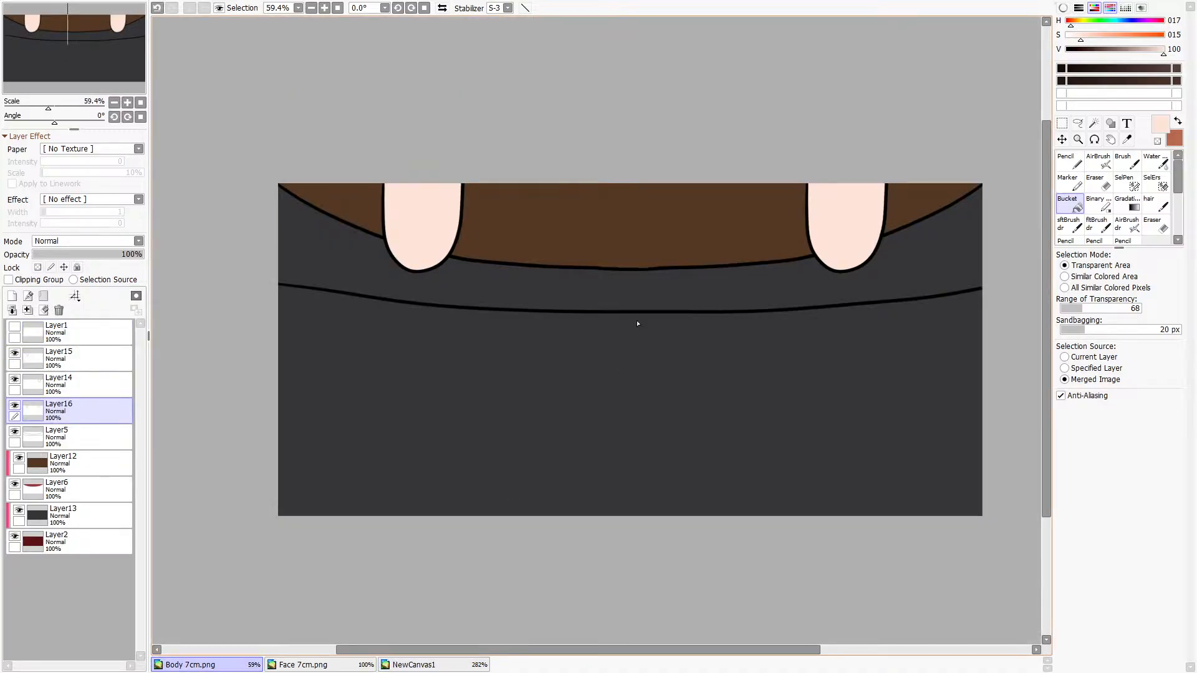
# With Layer15, Layer14 and Layer16 selected together, move the left and right ears outward and slightly up.
pyautogui.click(1061, 124)
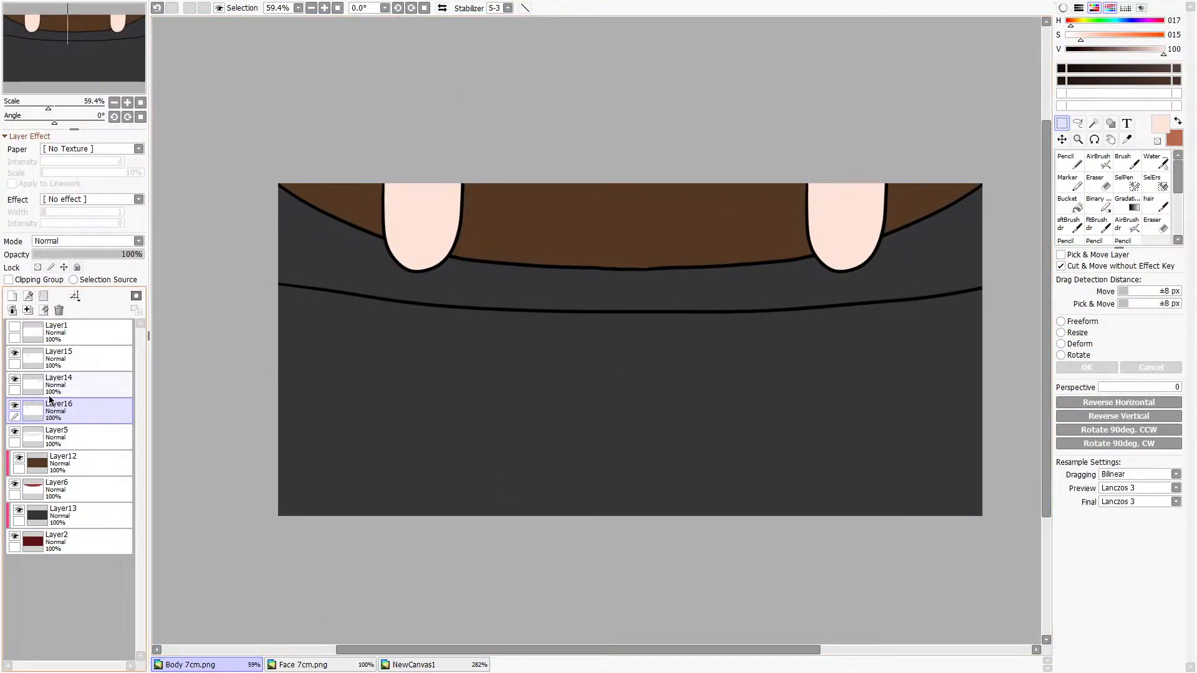
pyautogui.click(64, 368)
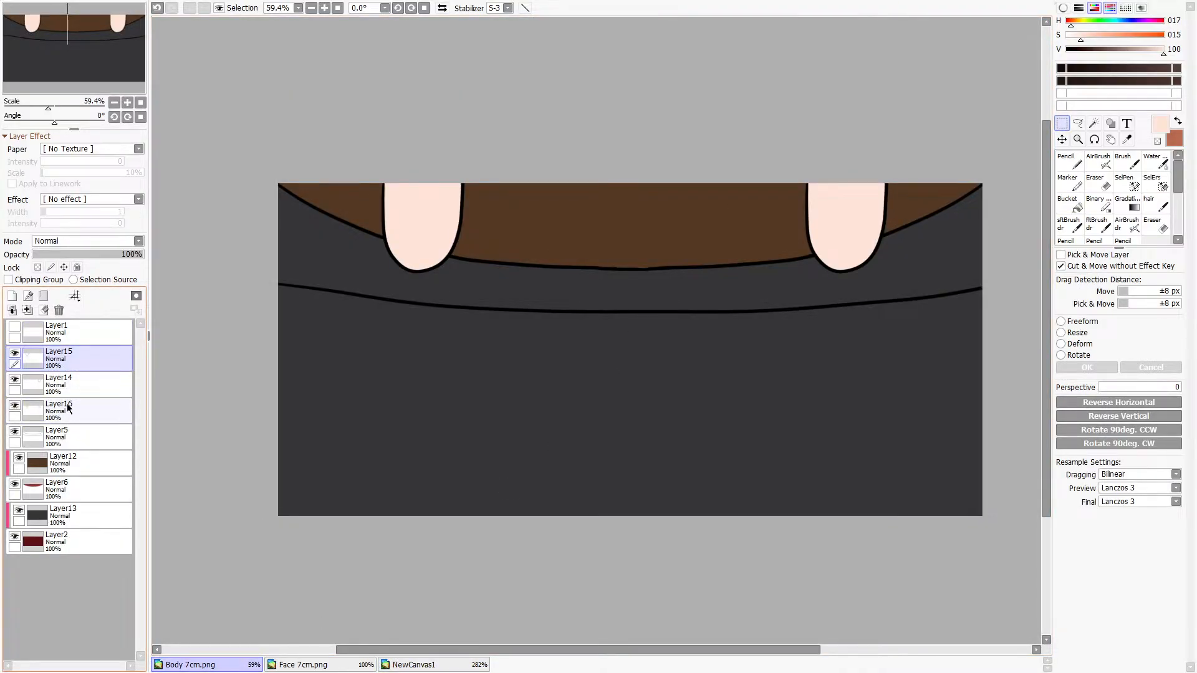
pyautogui.keyDown('ctrl'); pyautogui.click(66, 389); pyautogui.keyUp('ctrl')
pyautogui.keyDown('ctrl'); pyautogui.click(72, 412); pyautogui.keyUp('ctrl')
pyautogui.moveTo(335, 160); pyautogui.dragTo(565, 339)
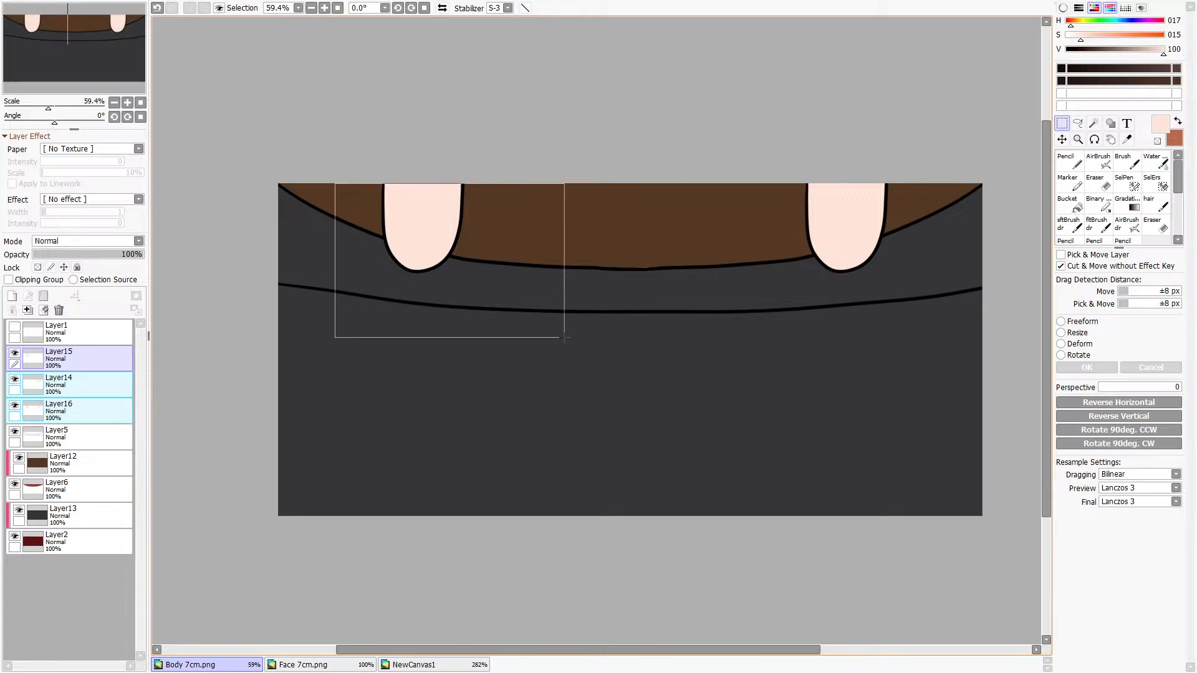
pyautogui.moveTo(436, 235)
pyautogui.mouseDown()
pyautogui.moveTo(359, 220)
pyautogui.moveTo(374, 214)
pyautogui.mouseUp()
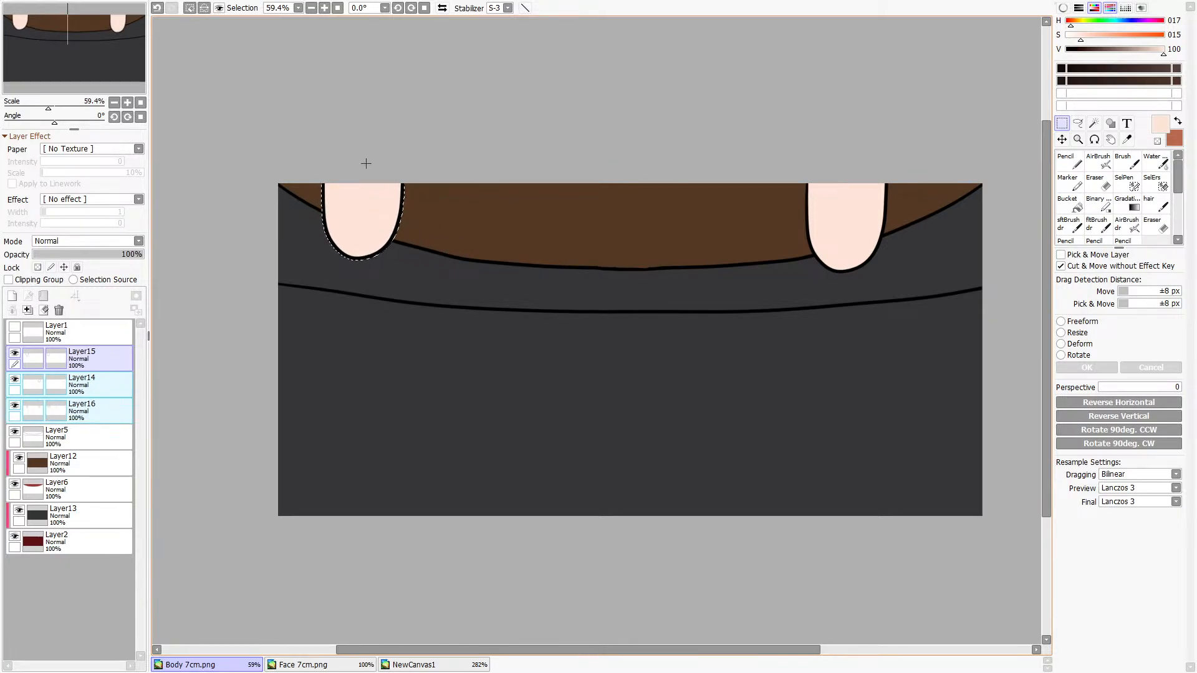
pyautogui.moveTo(736, 168); pyautogui.dragTo(976, 419)
pyautogui.moveTo(861, 236); pyautogui.dragTo(904, 215)
pyautogui.hotkey('ctrl', 'd')
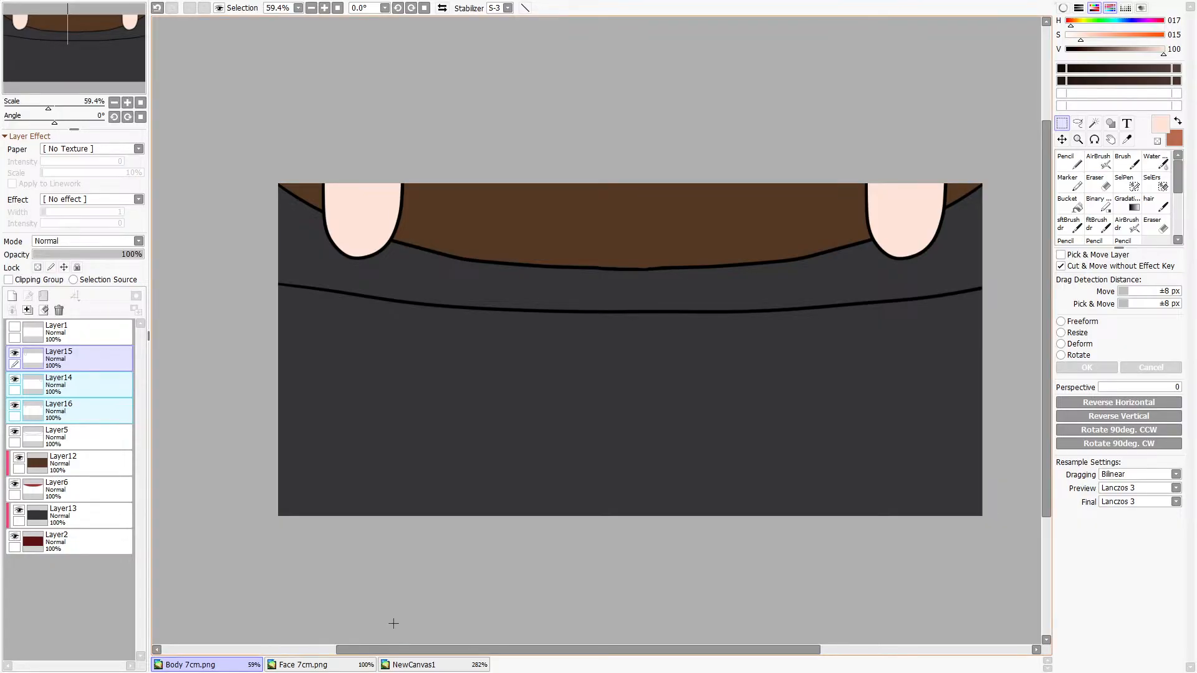
# Examine the ear placement on the new angled front-view plush preview and return to the body canvas.
pyautogui.click(408, 664)
pyautogui.scroll(-3, 383, 509)
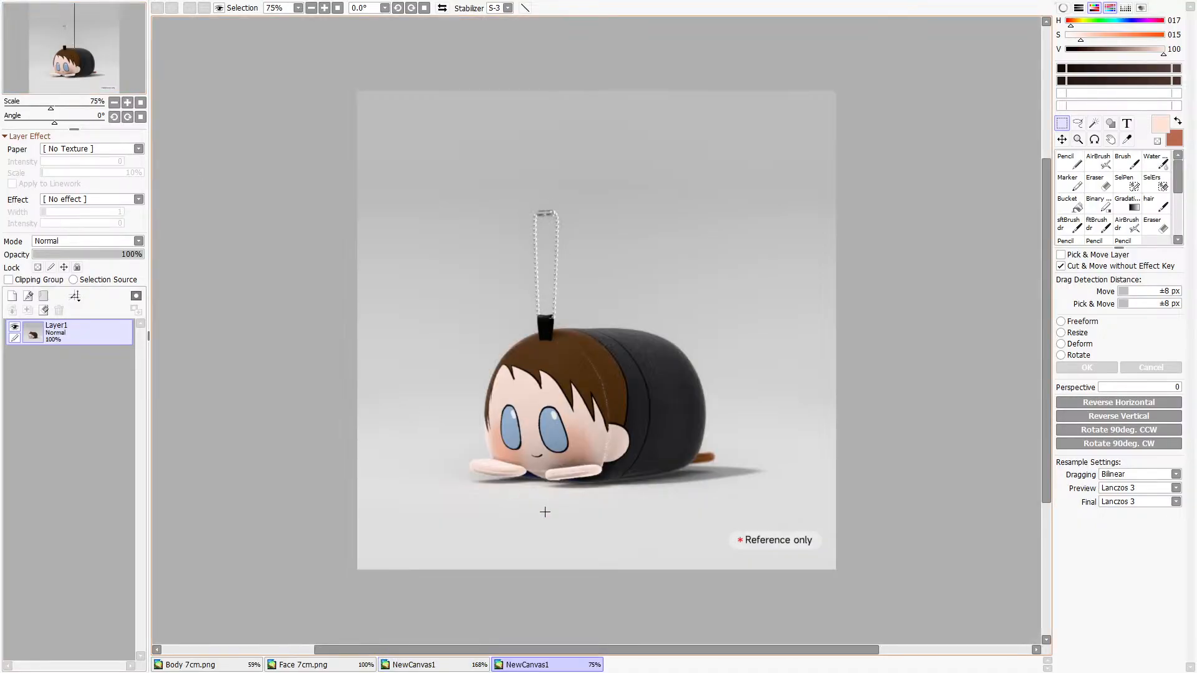
pyautogui.scroll(4, 566, 508)
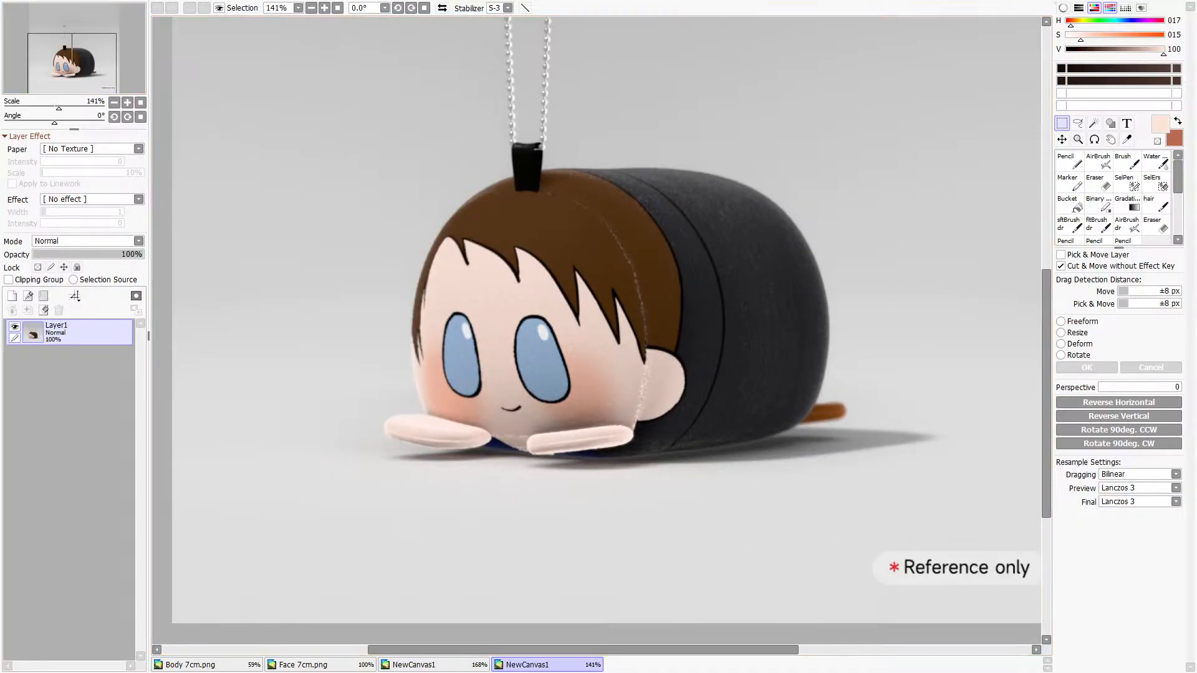
pyautogui.click(230, 666)
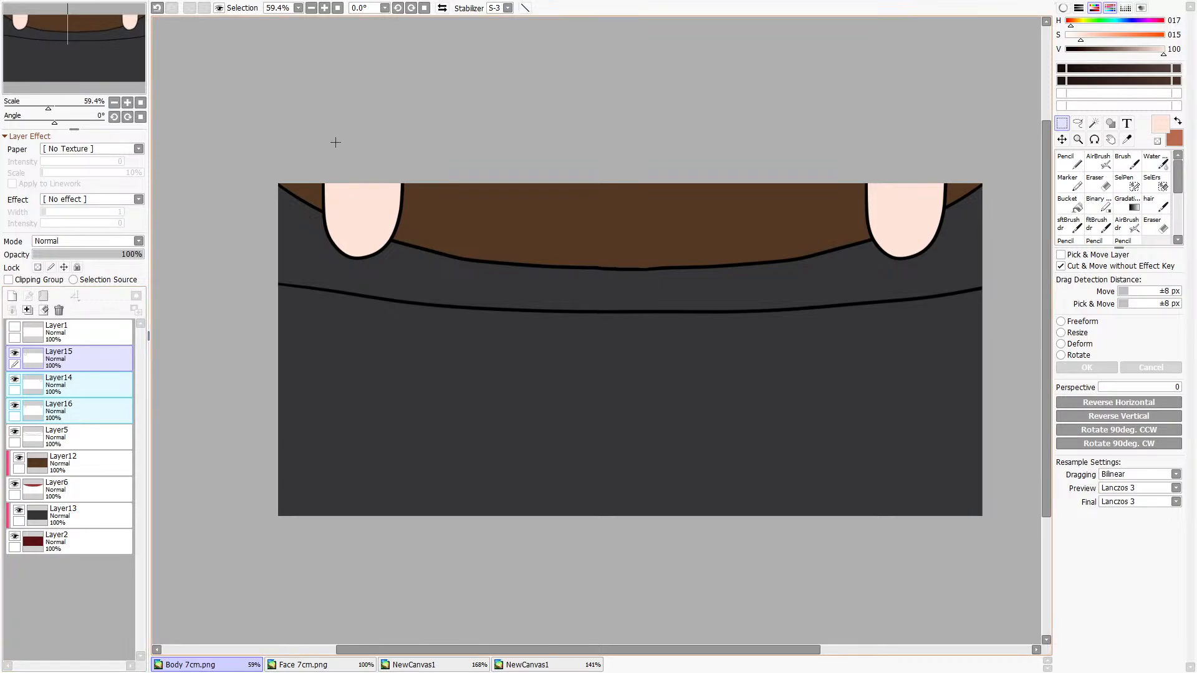
# Shift the left and right ears slightly inward toward the middle of the body canvas.
pyautogui.moveTo(275, 139)
pyautogui.mouseDown()
pyautogui.moveTo(385, 270)
pyautogui.moveTo(471, 344)
pyautogui.mouseUp()
pyautogui.moveTo(391, 225); pyautogui.dragTo(412, 223)
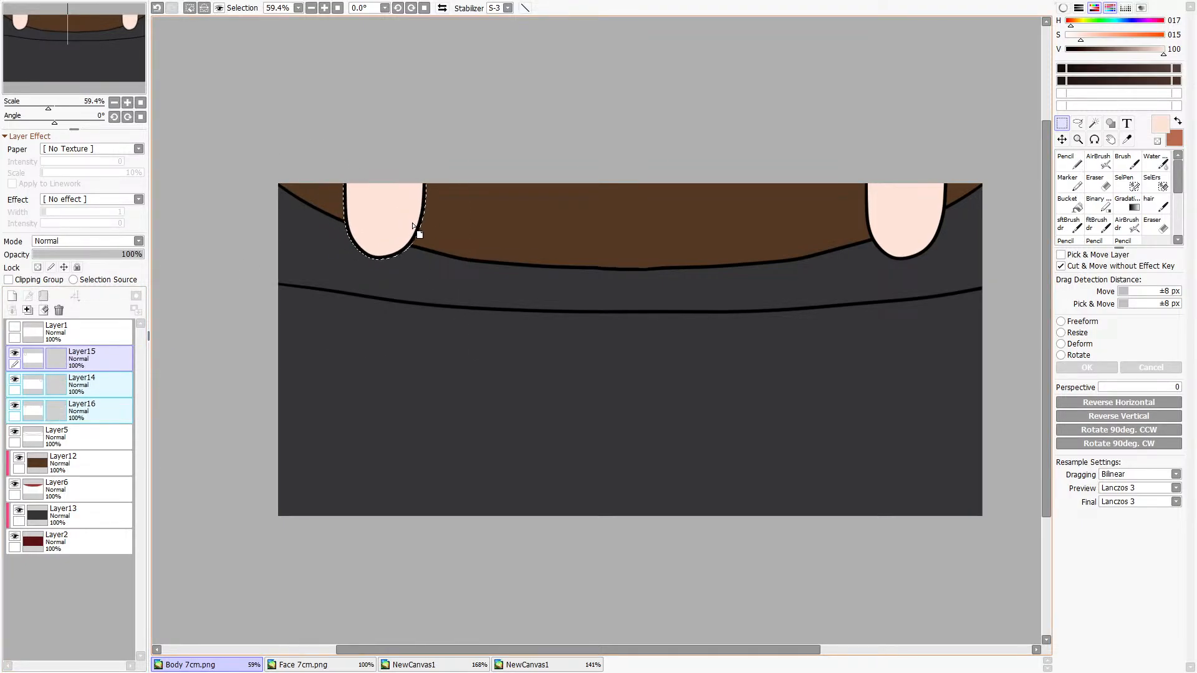
pyautogui.hotkey('ctrl', 'd')
pyautogui.moveTo(823, 143); pyautogui.dragTo(997, 291)
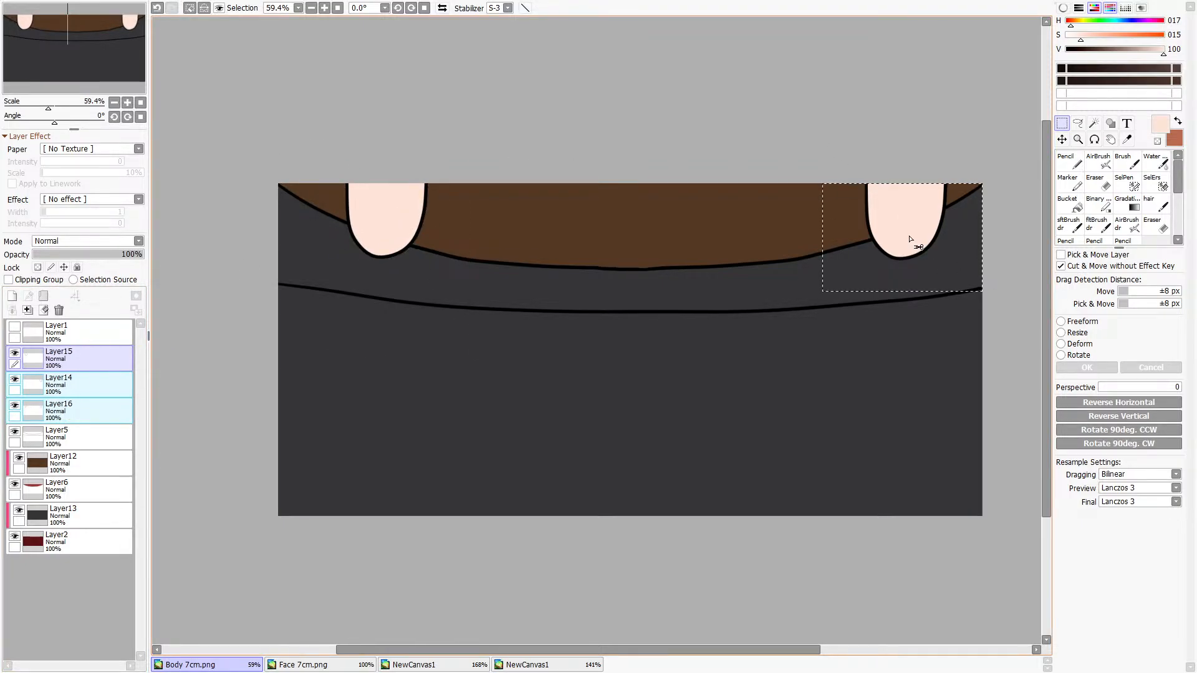
pyautogui.moveTo(909, 239); pyautogui.dragTo(881, 230)
pyautogui.hotkey('ctrl', 'd')
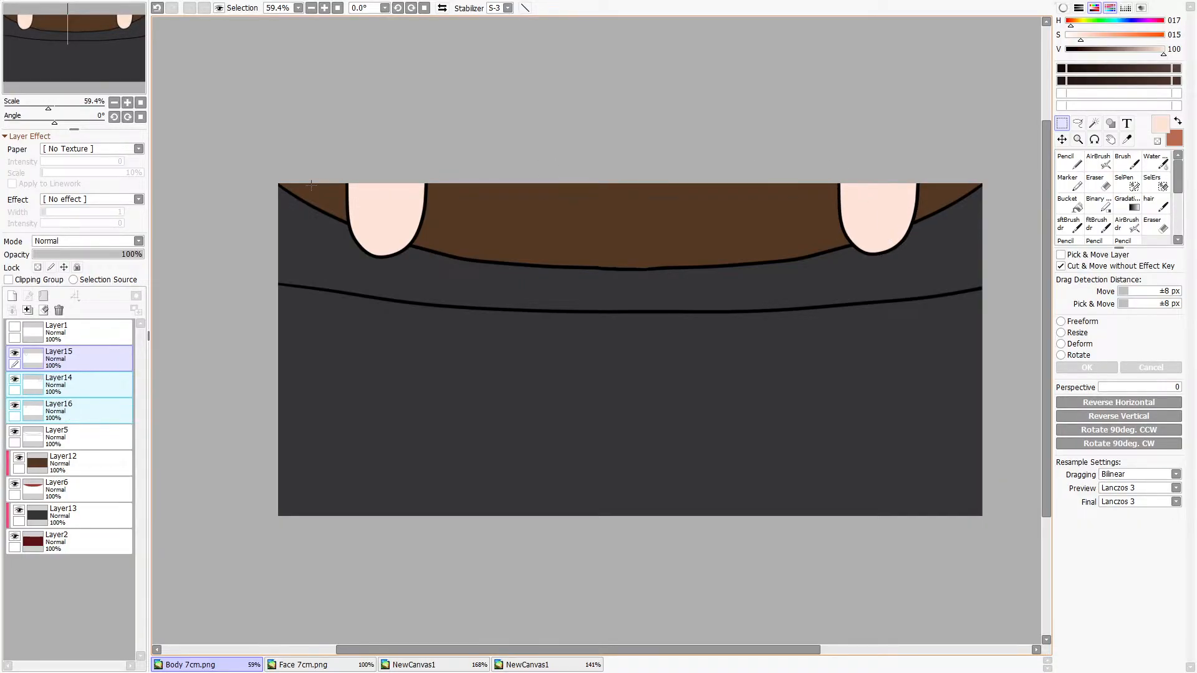
# Compare the spacing between each ear and its nearest upper canvas corner using rectangular selections, and clear the selection.
pyautogui.moveTo(277, 182); pyautogui.dragTo(344, 238)
pyautogui.moveTo(984, 182); pyautogui.dragTo(919, 235)
pyautogui.click(831, 106)
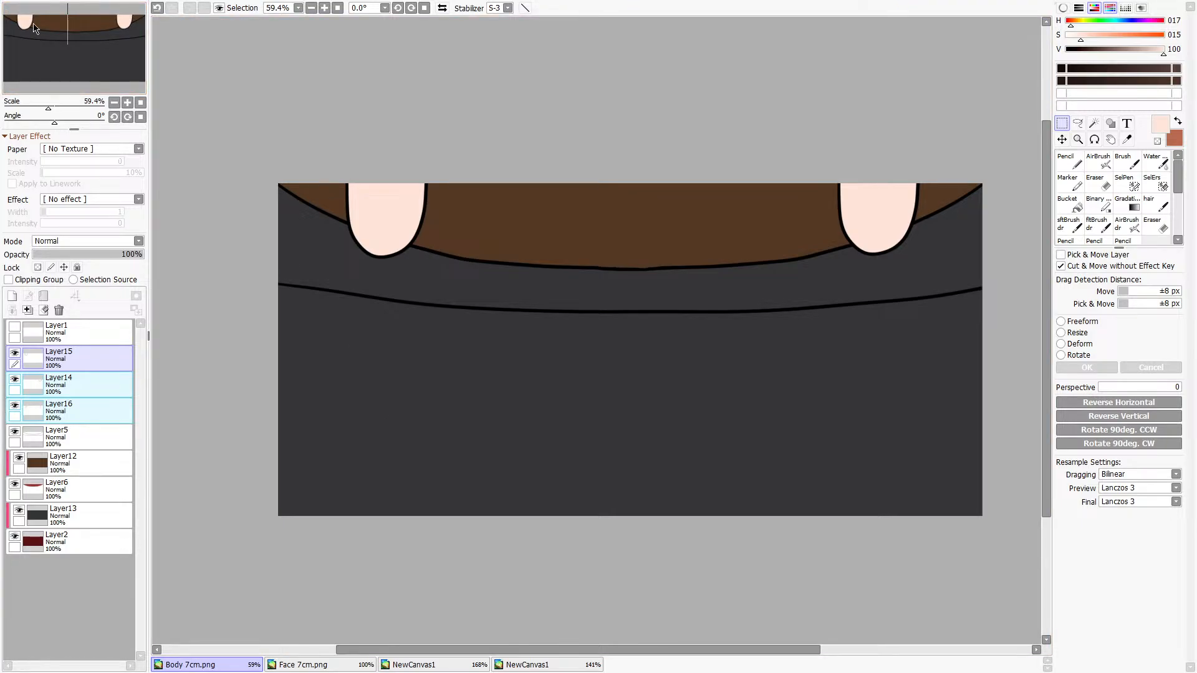
# Paste the newest plush preview as a new canvas, return to the body artwork and save it as Body 7cm.sai2.
pyautogui.hotkey('ctrl', 'shift', 'v')
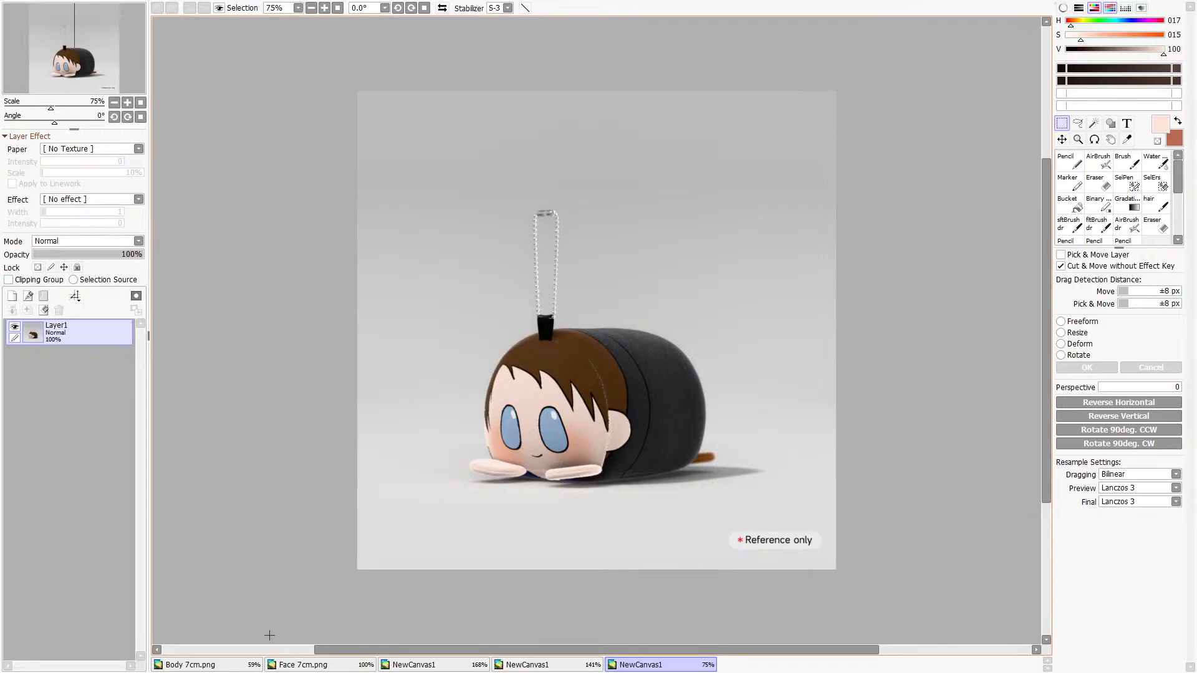
pyautogui.click(231, 666)
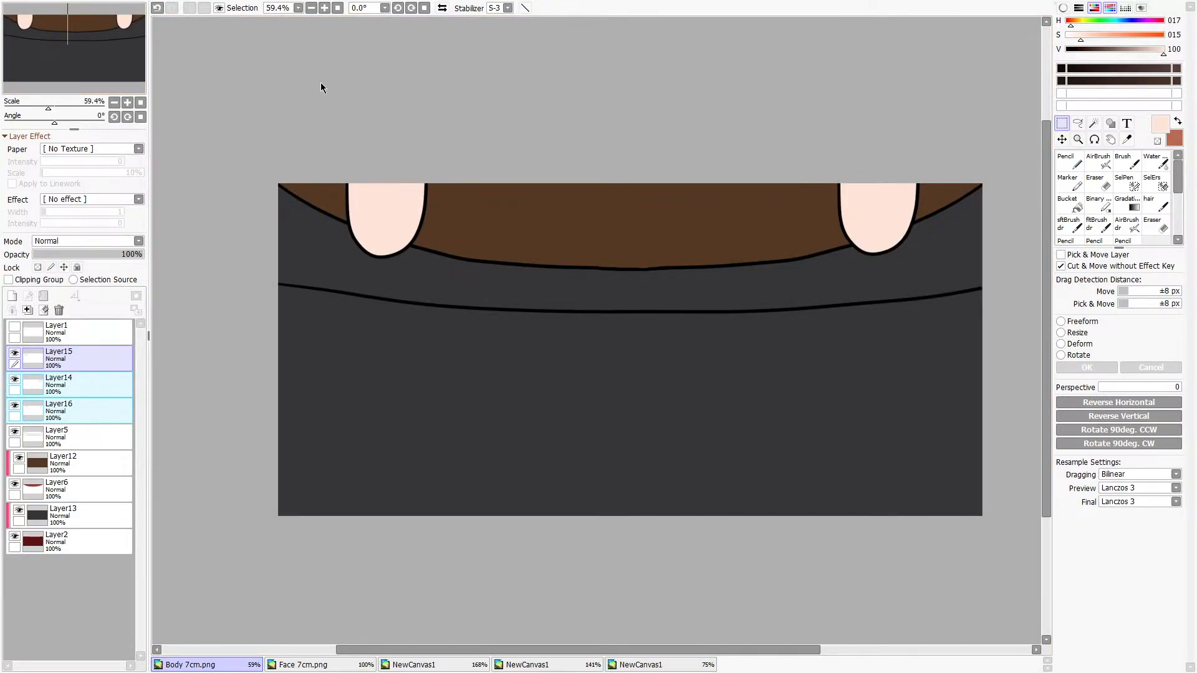
pyautogui.hotkey('ctrl', 's')
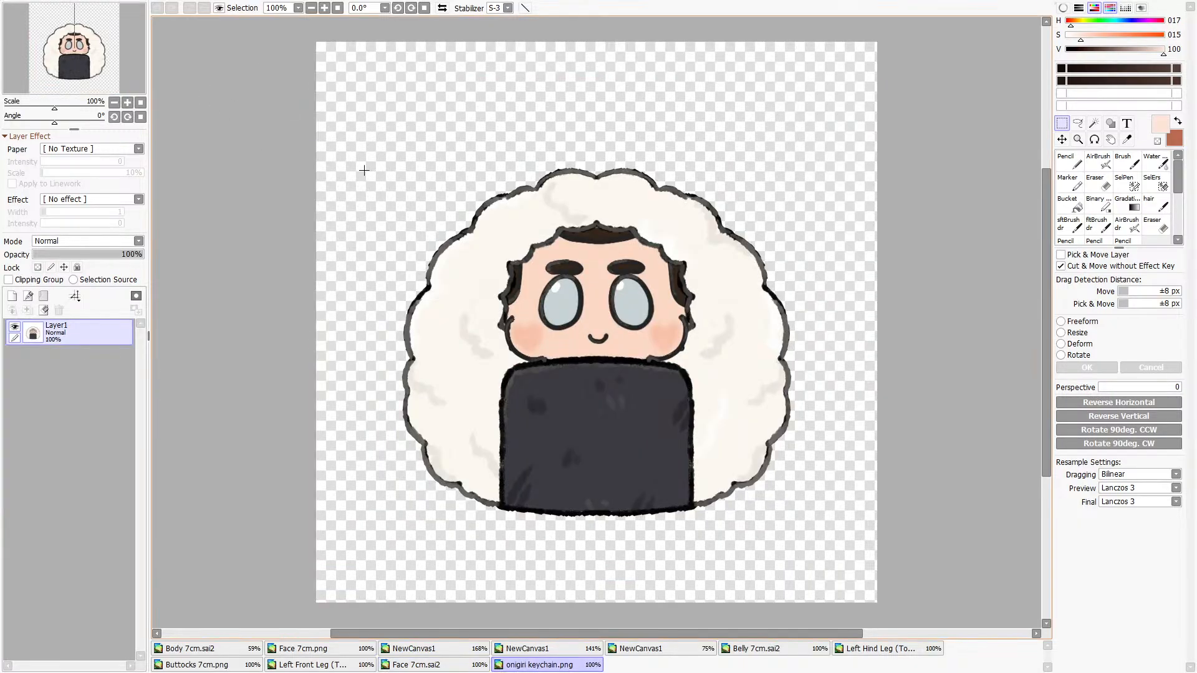
# Sample the character's skin color from the forehead in onigiri keychain.png.
pyautogui.scroll(6, 704, 318)
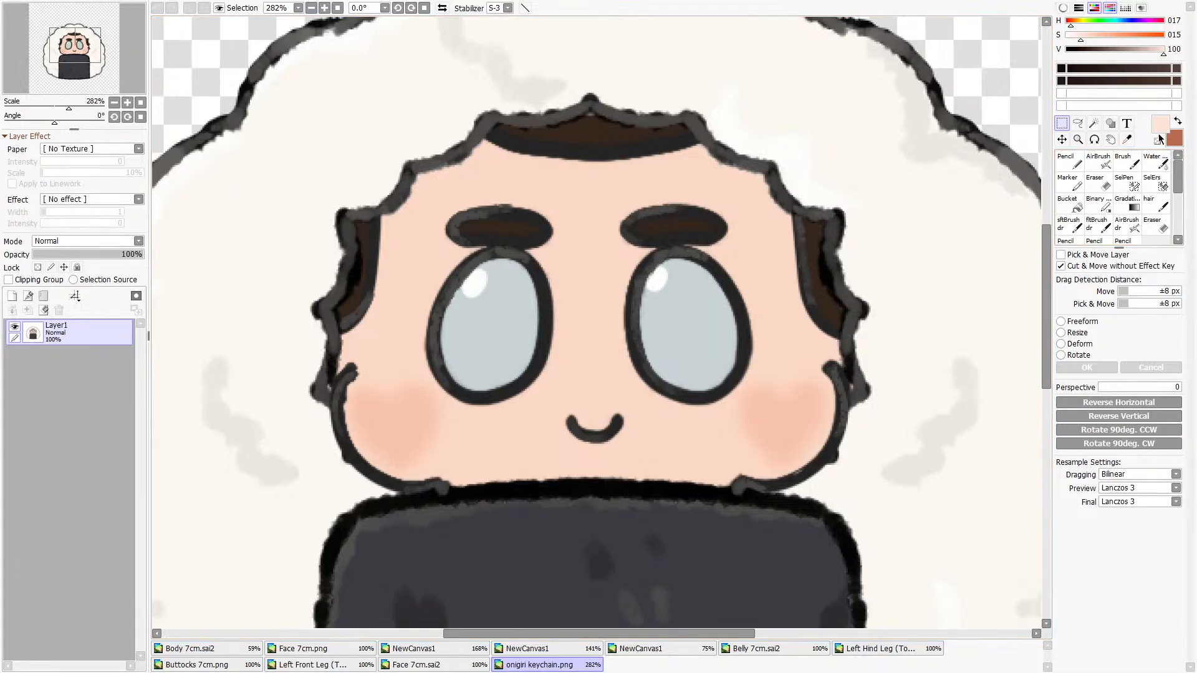
pyautogui.click(1128, 140)
pyautogui.click(596, 206)
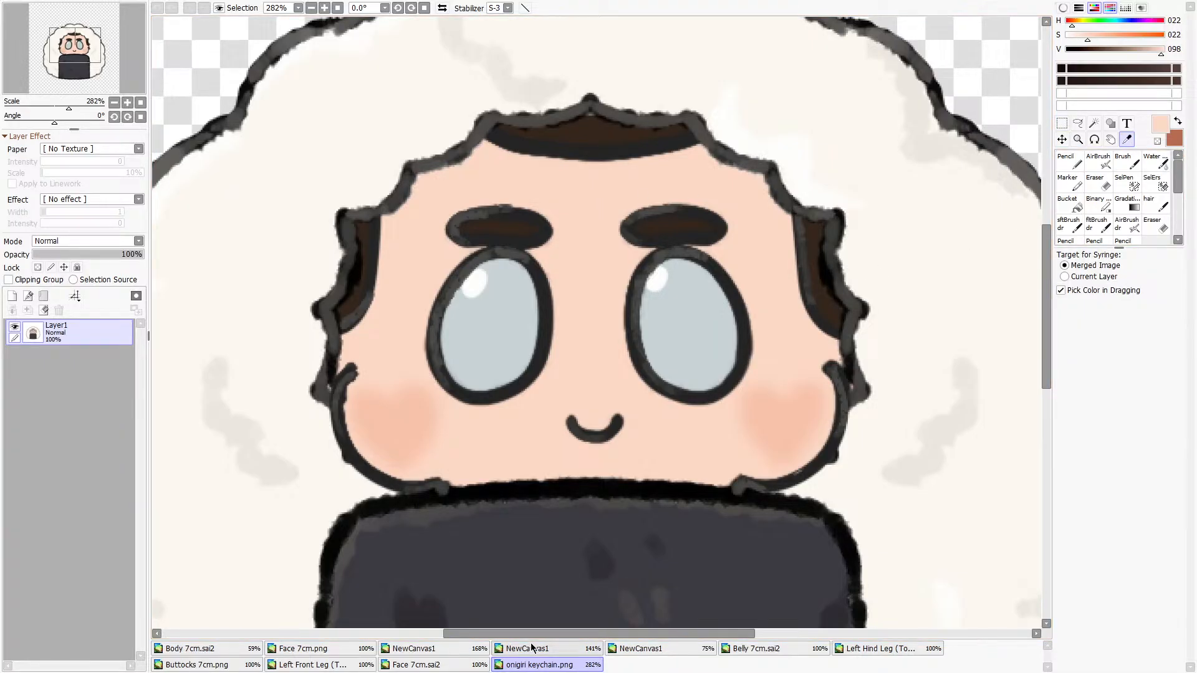
# Close the flattened Face 7cm.png and the three plush preview canvases, keeping the part files and onigiri keychain.png open.
pyautogui.click(238, 649)
pyautogui.click(291, 649)
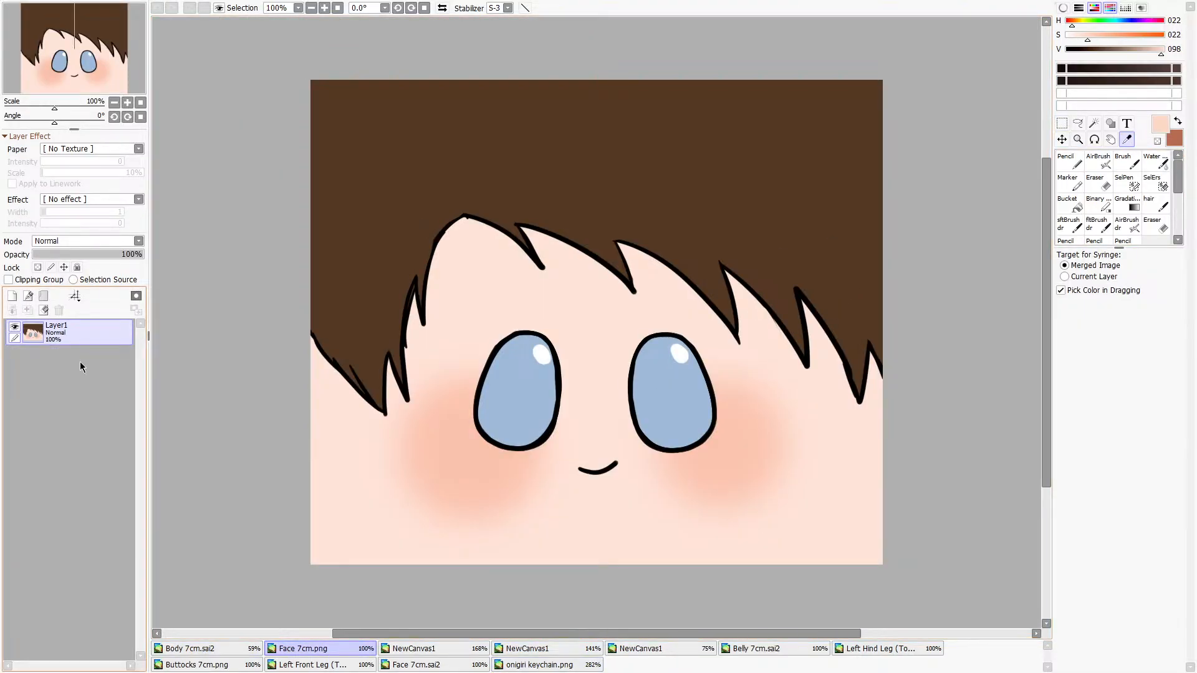
pyautogui.click(50, 217)
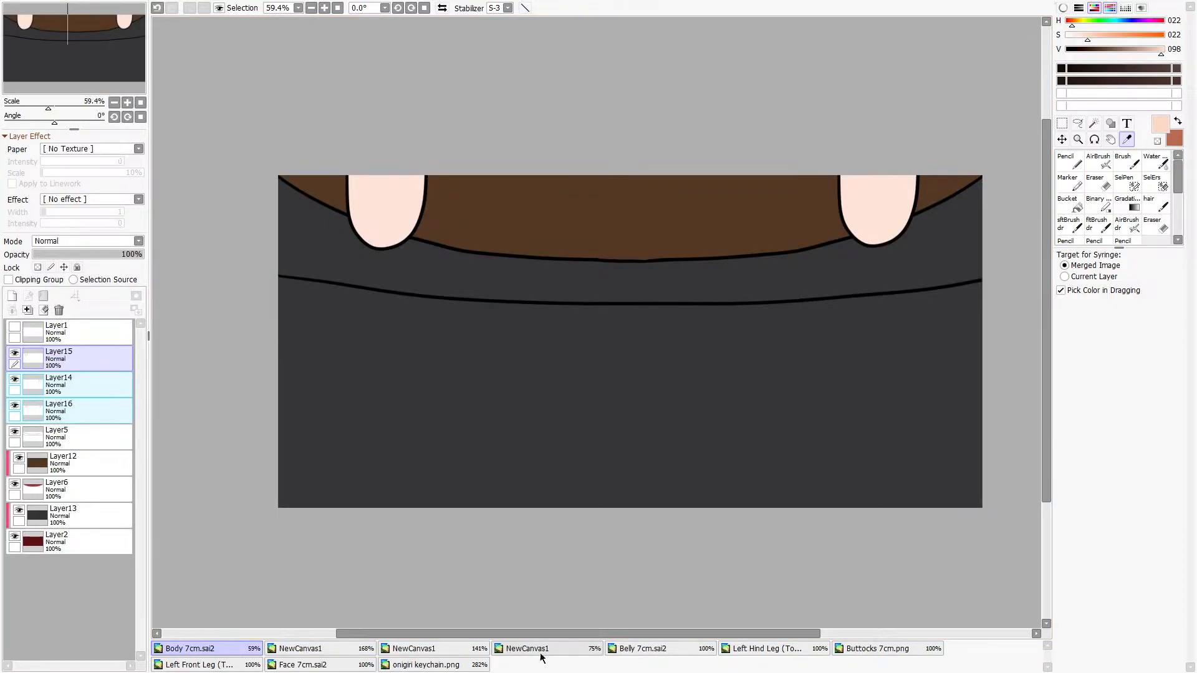
pyautogui.click(642, 648)
pyautogui.click(548, 648)
pyautogui.click(437, 648)
pyautogui.click(373, 649)
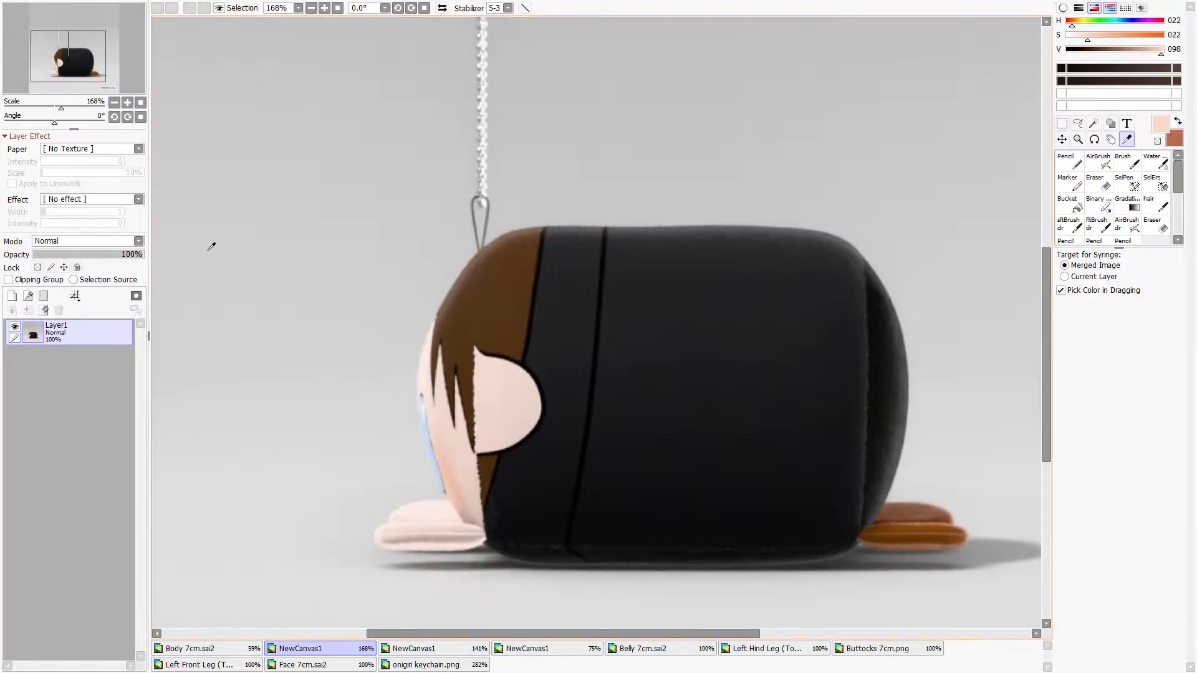
pyautogui.click(36, 220)
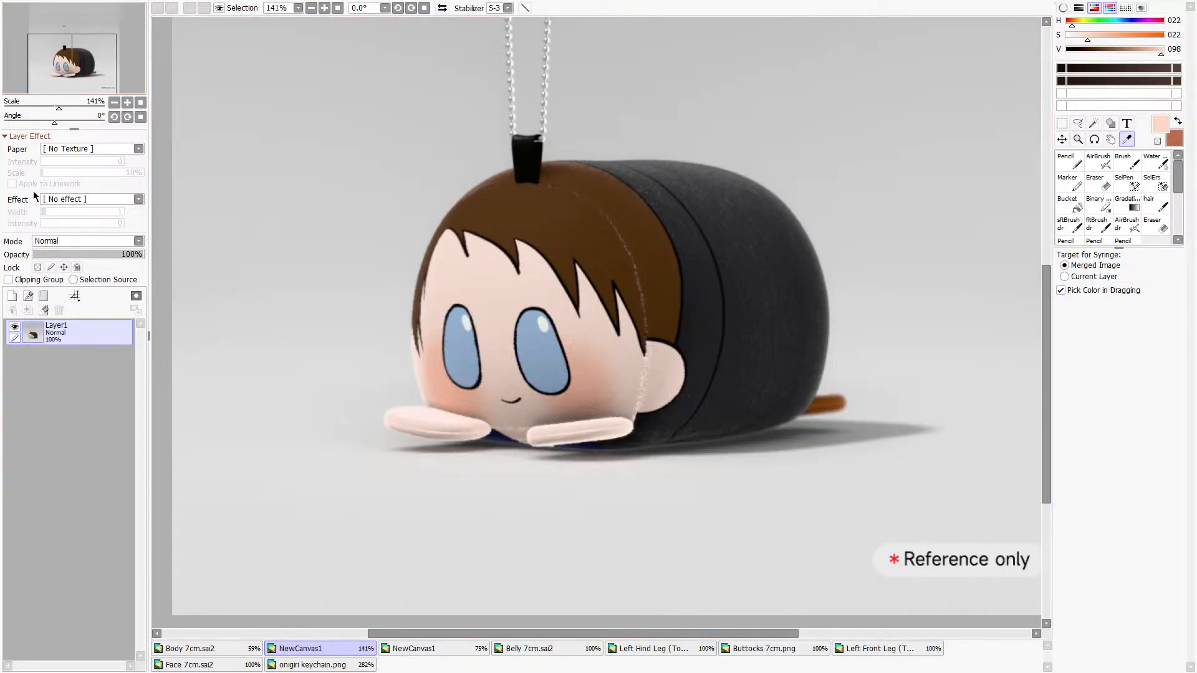
pyautogui.click(35, 215)
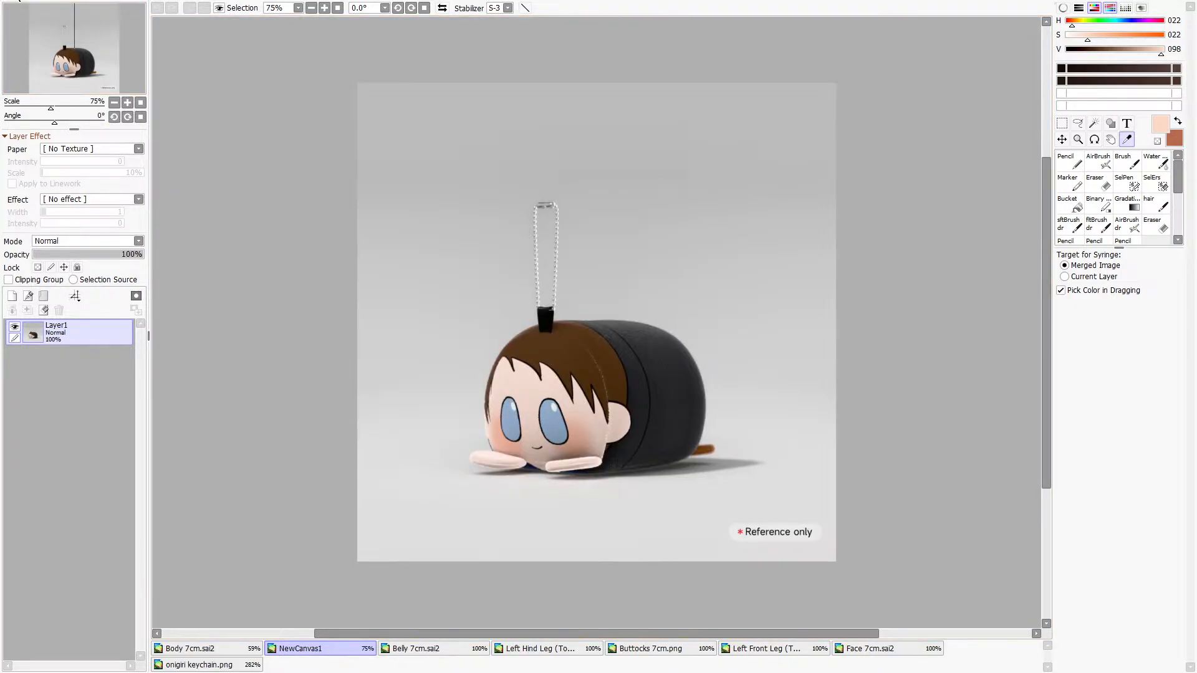
pyautogui.click(48, 217)
# Look through the leg, buttocks and face canvases and compare Face 7cm.sai2 with the onigiri keychain reference.
pyautogui.click(417, 663)
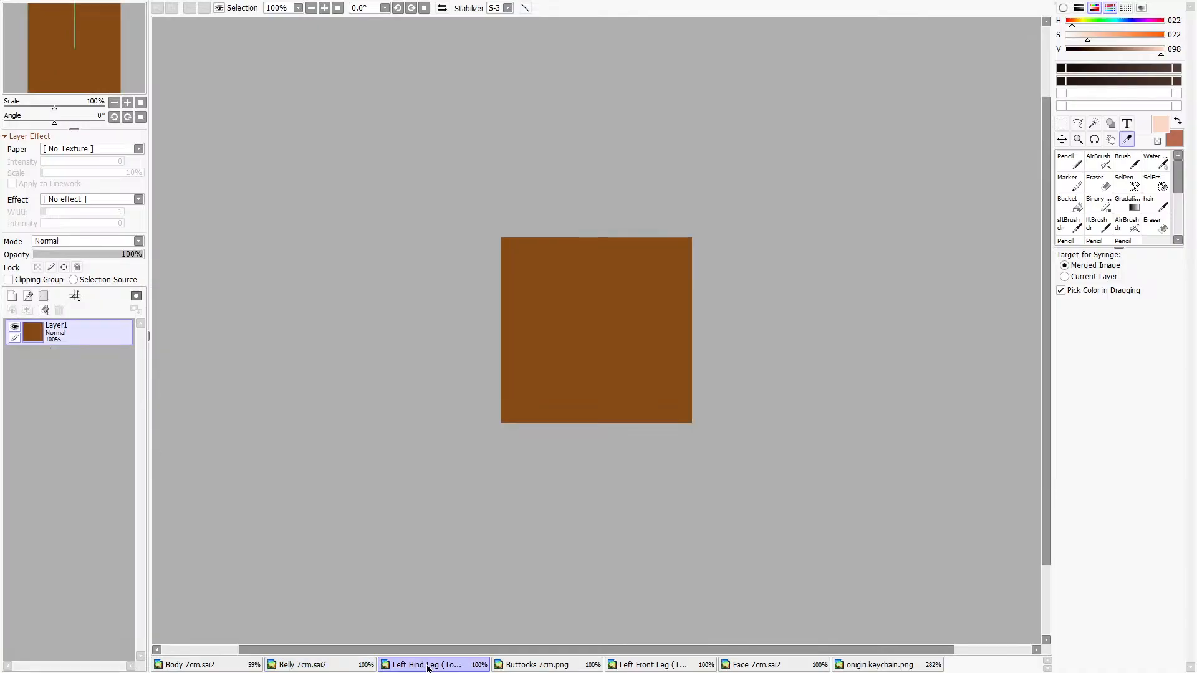
pyautogui.click(539, 665)
pyautogui.click(649, 664)
pyautogui.click(825, 667)
pyautogui.click(898, 664)
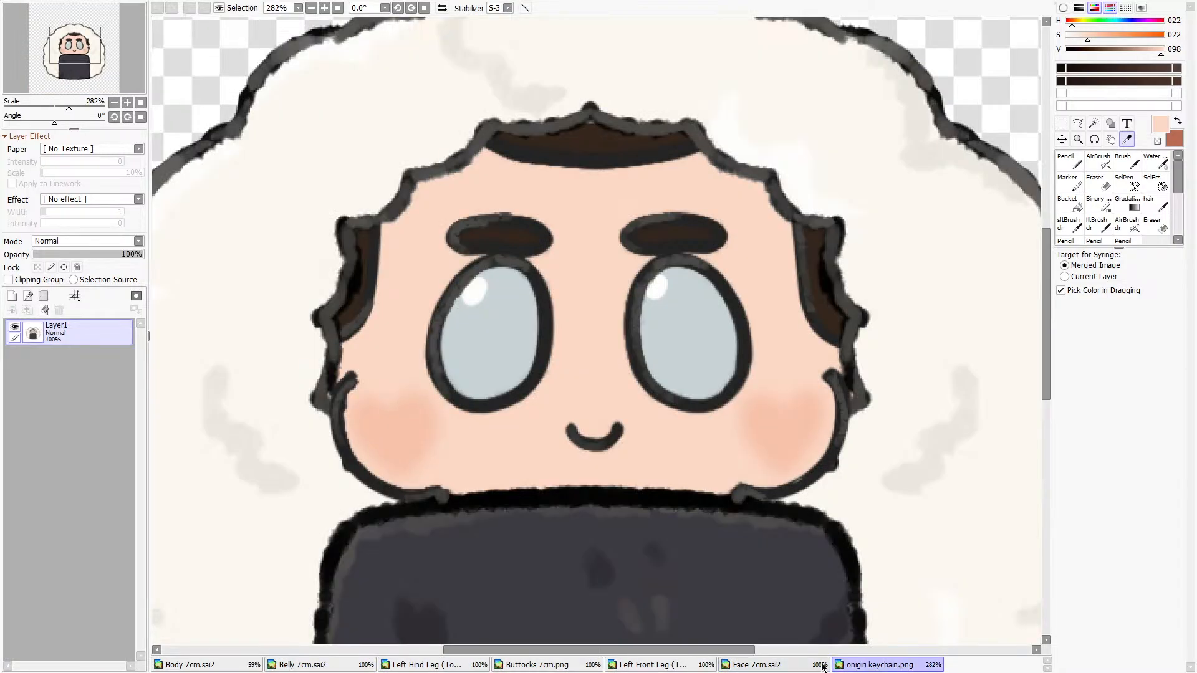
pyautogui.click(802, 666)
pyautogui.click(866, 667)
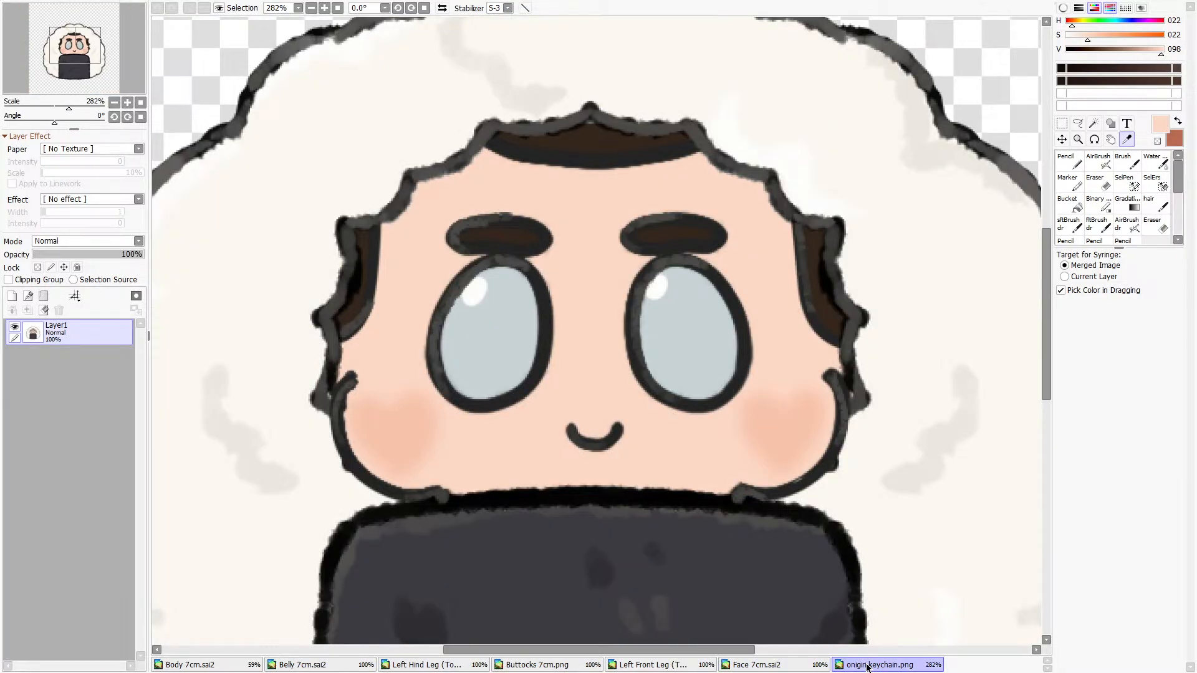
pyautogui.click(800, 668)
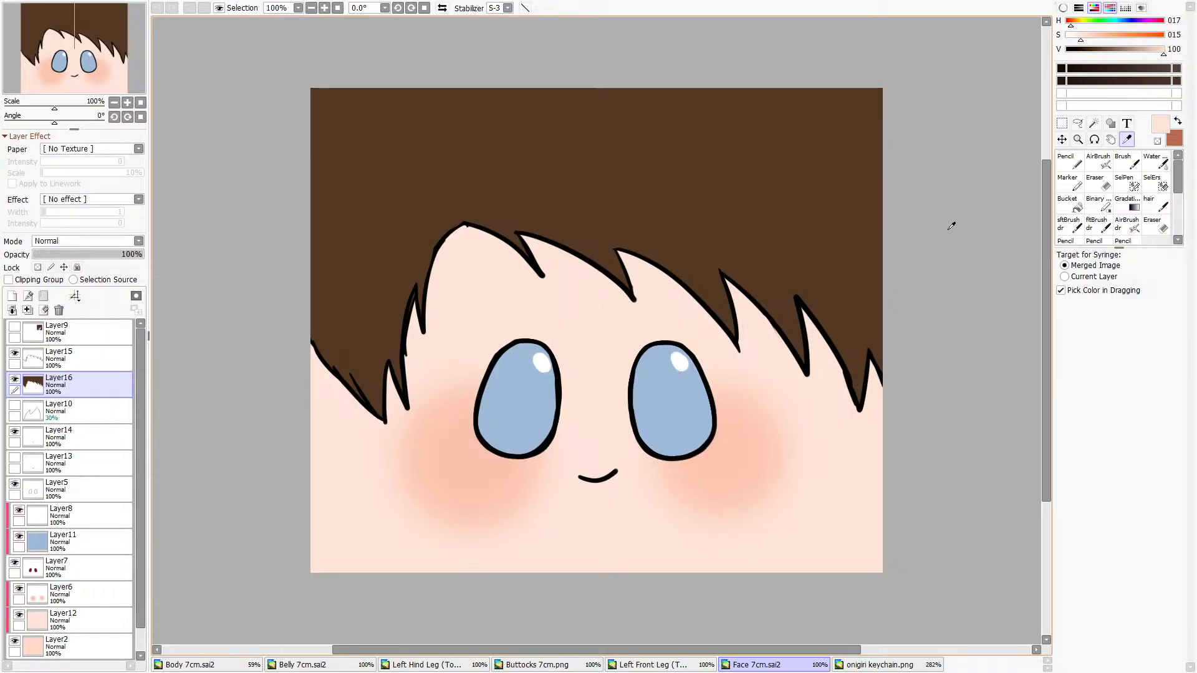
# Refill the face skin on Layer12 with a paler pink of hue 12, saturation 11 and value 100.
pyautogui.click(1073, 26)
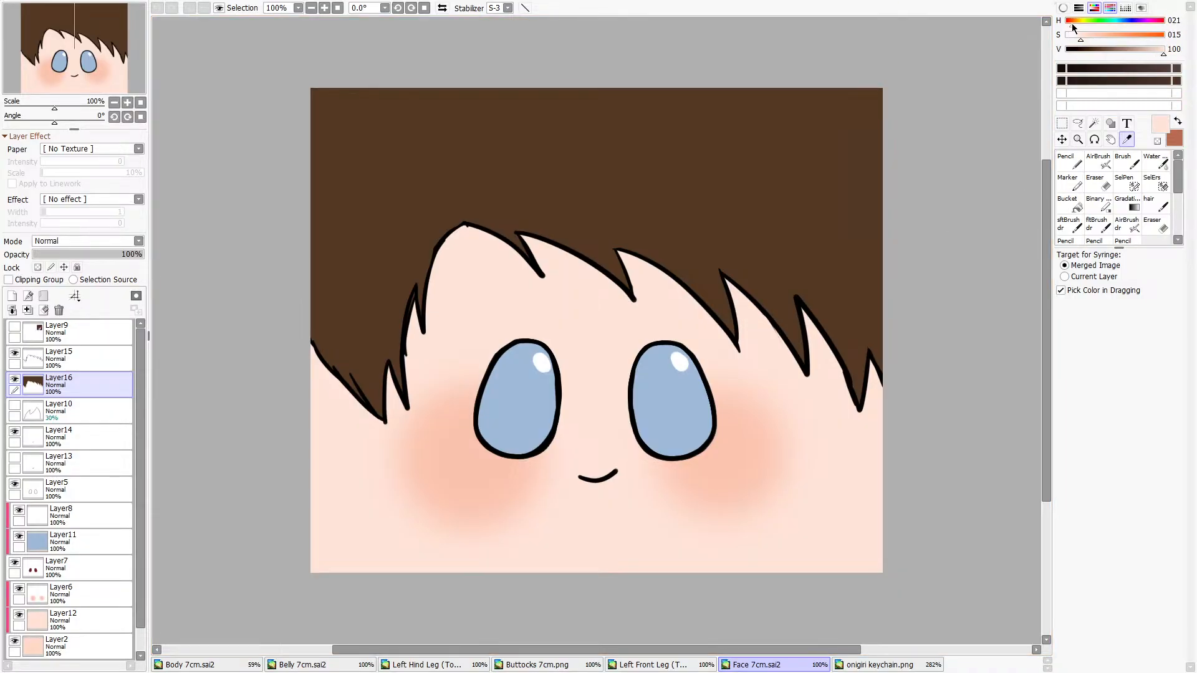
pyautogui.moveTo(1073, 25)
pyautogui.mouseDown()
pyautogui.moveTo(1157, 26)
pyautogui.moveTo(1070, 25)
pyautogui.mouseUp()
pyautogui.scroll(-2, 70, 555)
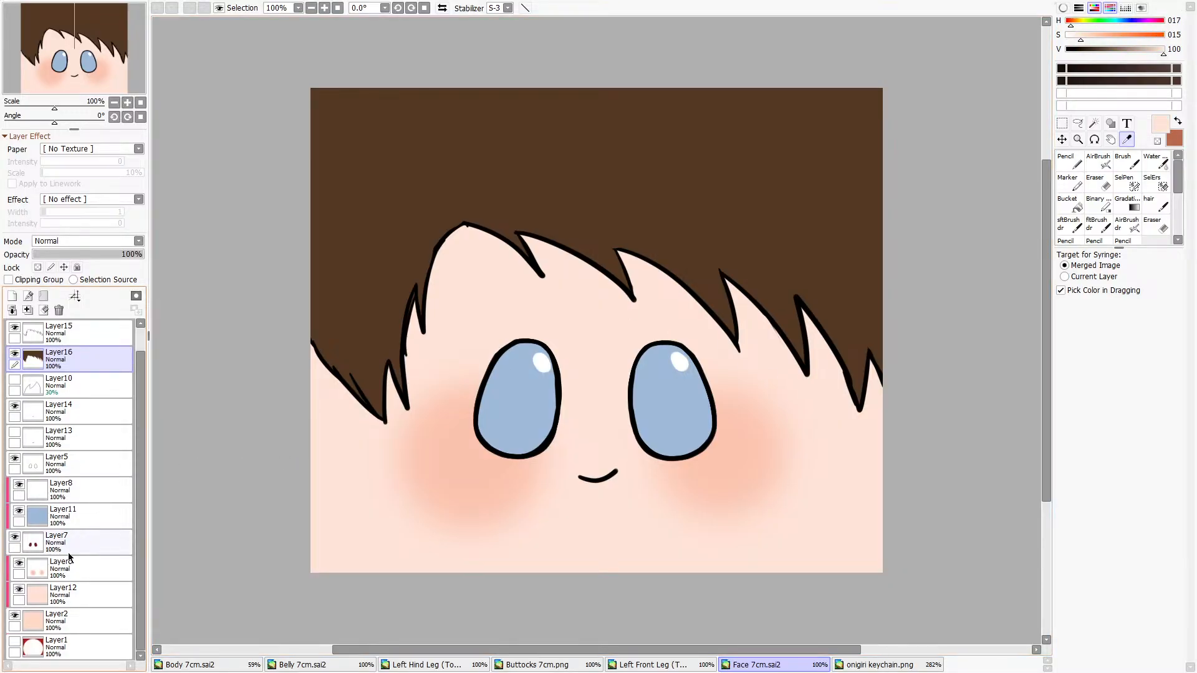
pyautogui.click(66, 599)
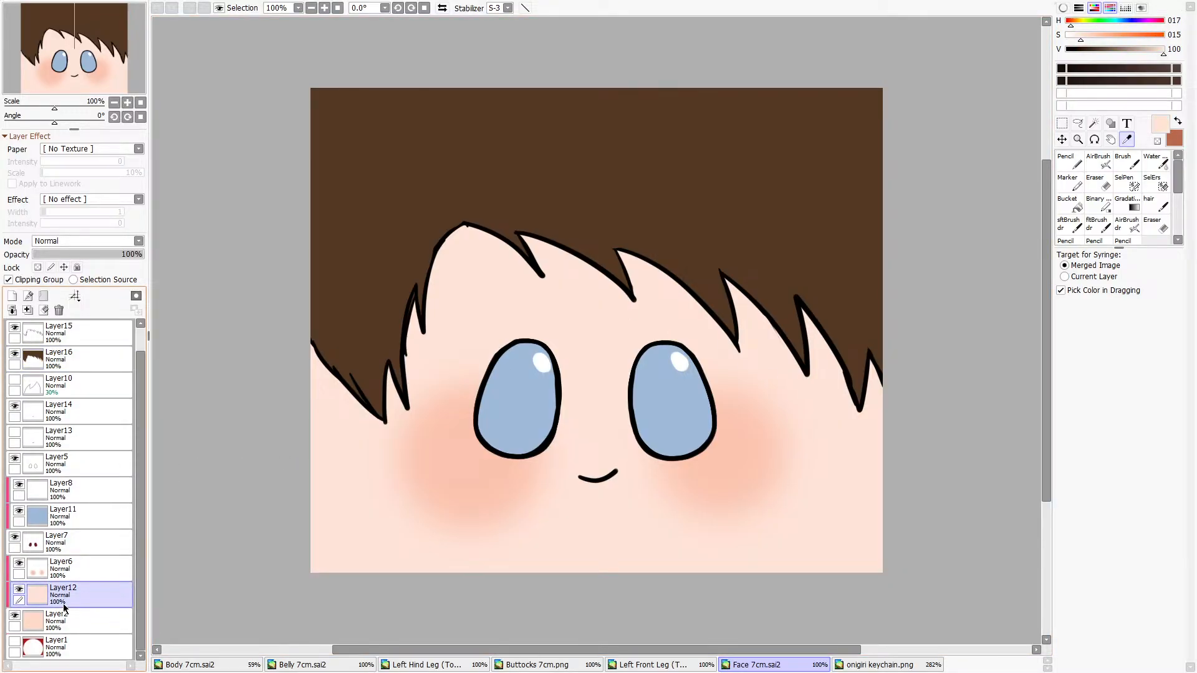
pyautogui.click(1072, 24)
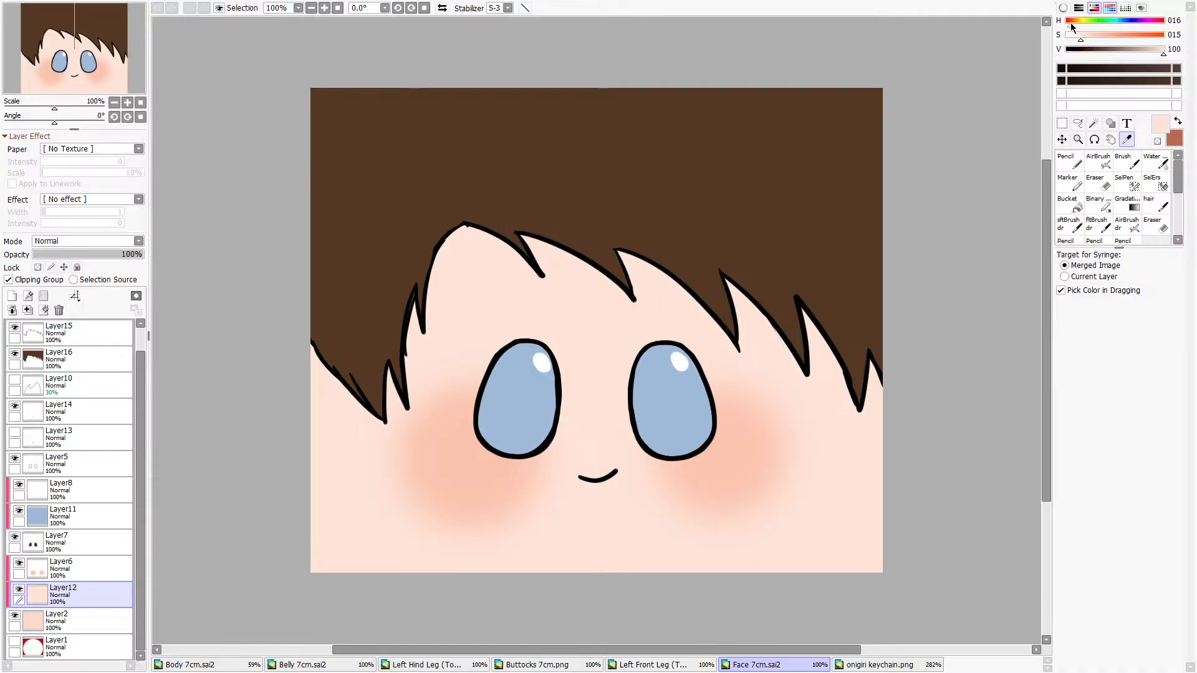
pyautogui.click(1070, 24)
pyautogui.click(1077, 35)
pyautogui.click(1075, 211)
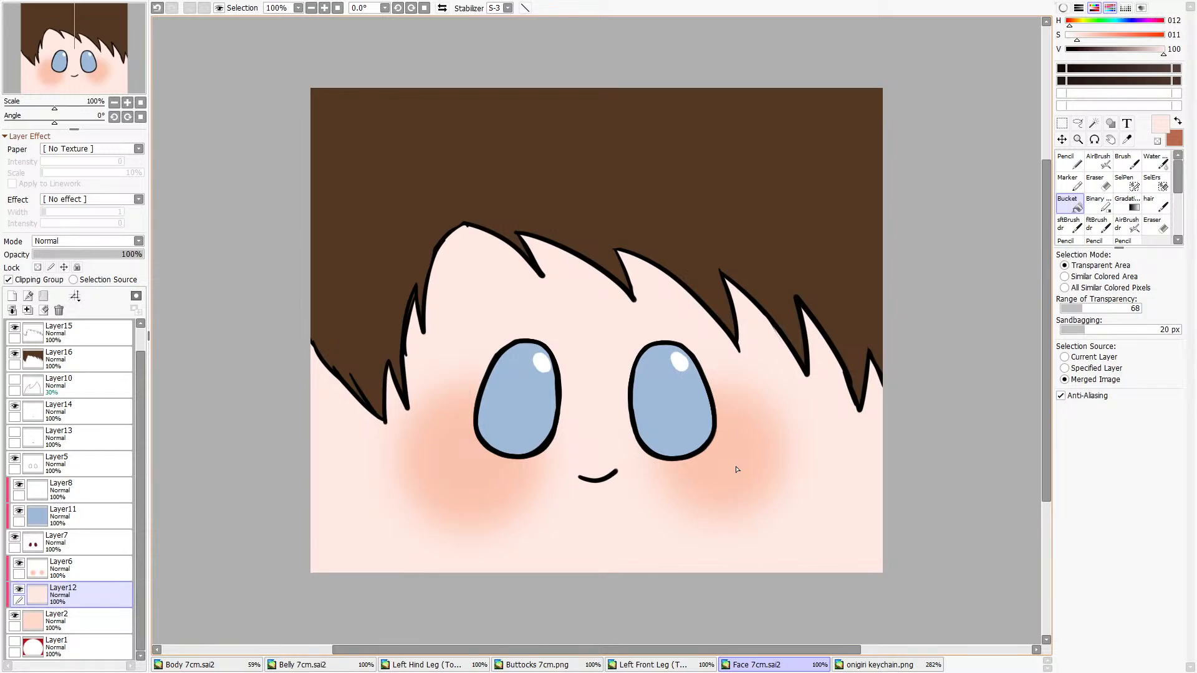
# Sample the skin color from onigiri keychain.png and fill the face skin on Layer12 of Face 7cm.sai2 with it.
pyautogui.click(890, 664)
pyautogui.click(1127, 139)
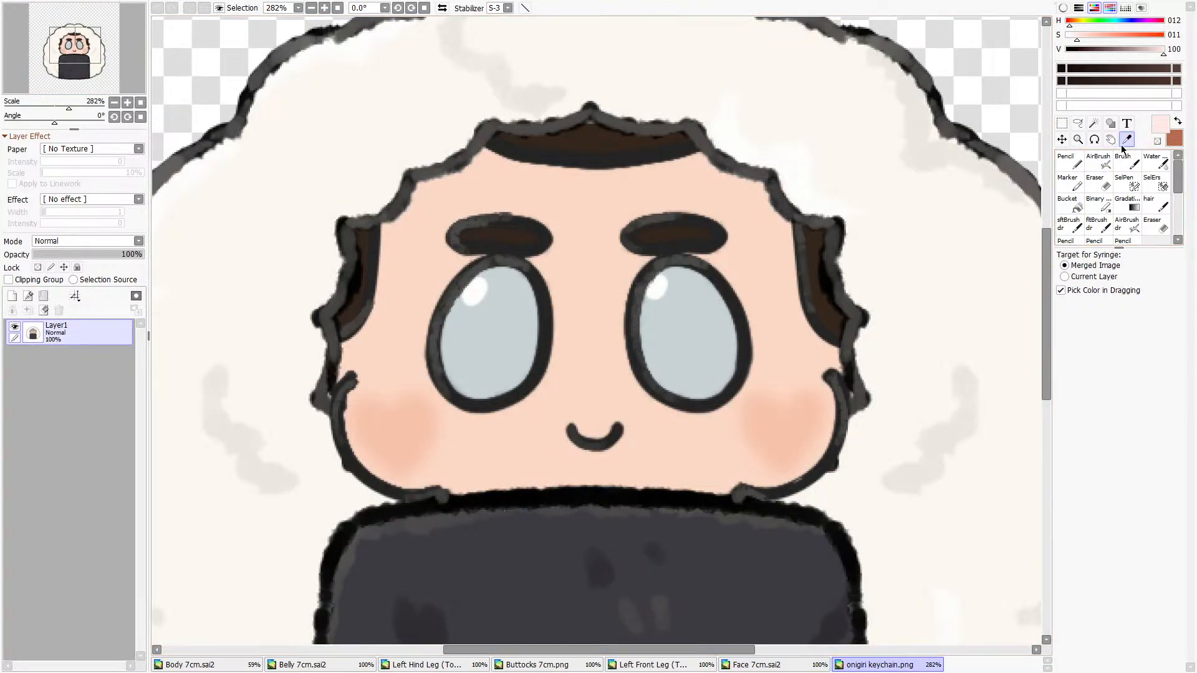
pyautogui.click(561, 237)
pyautogui.click(756, 664)
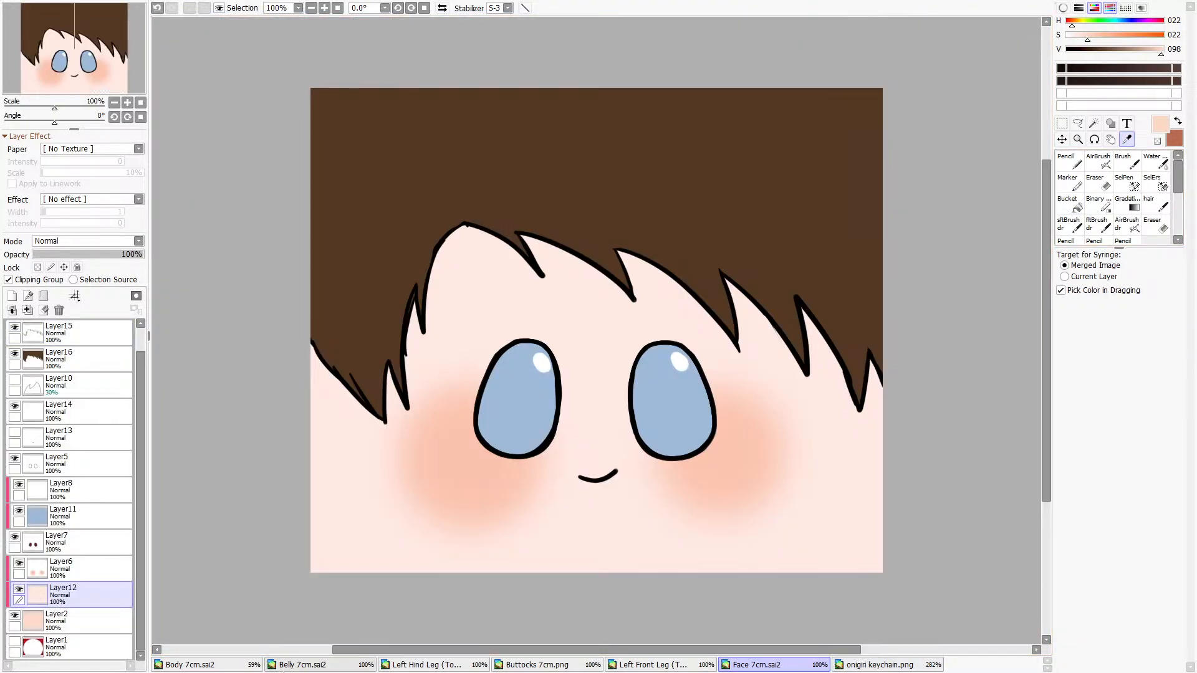
pyautogui.click(1078, 212)
pyautogui.click(819, 308)
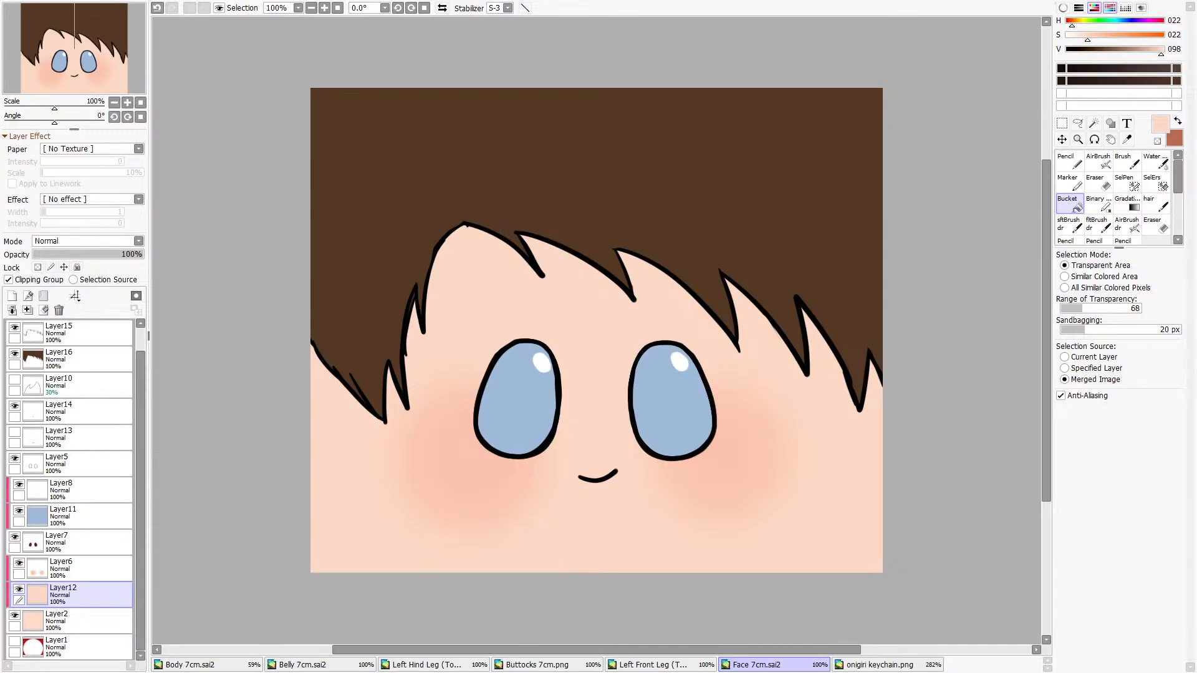
# Recolor the eyes with the gray-blue eye color sampled from onigiri keychain.png, filling it on a new layer above Layer11.
pyautogui.click(1128, 140)
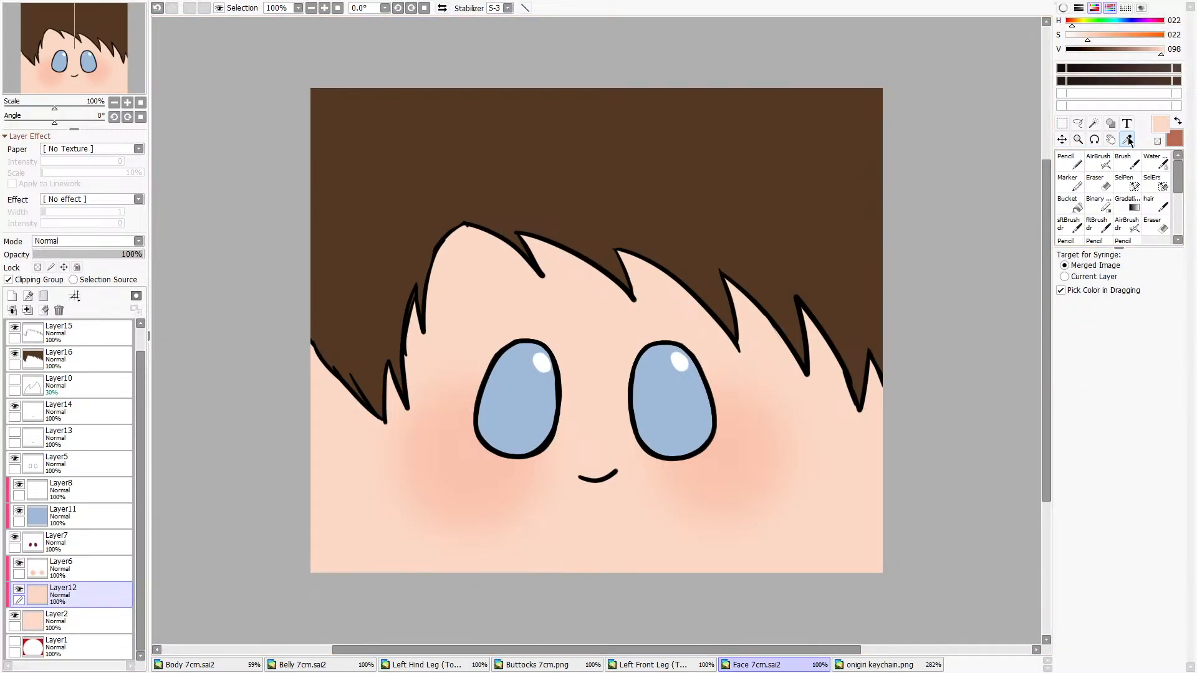
pyautogui.click(855, 667)
pyautogui.click(677, 347)
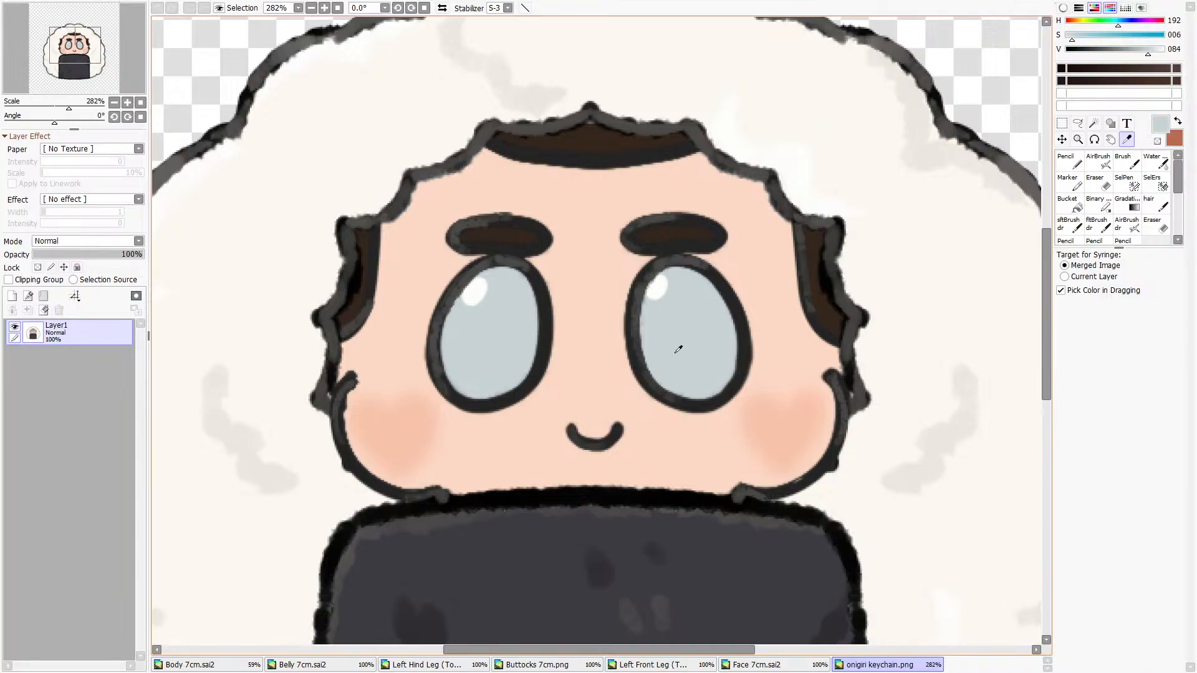
pyautogui.click(773, 664)
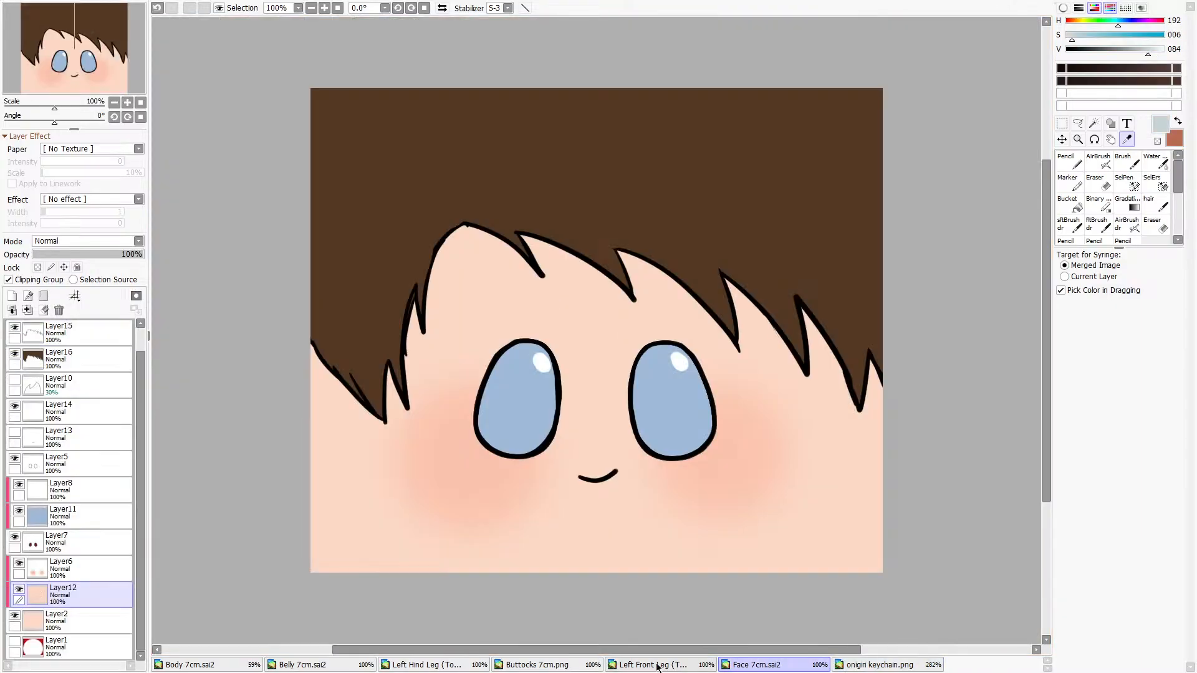
pyautogui.click(73, 523)
pyautogui.click(15, 299)
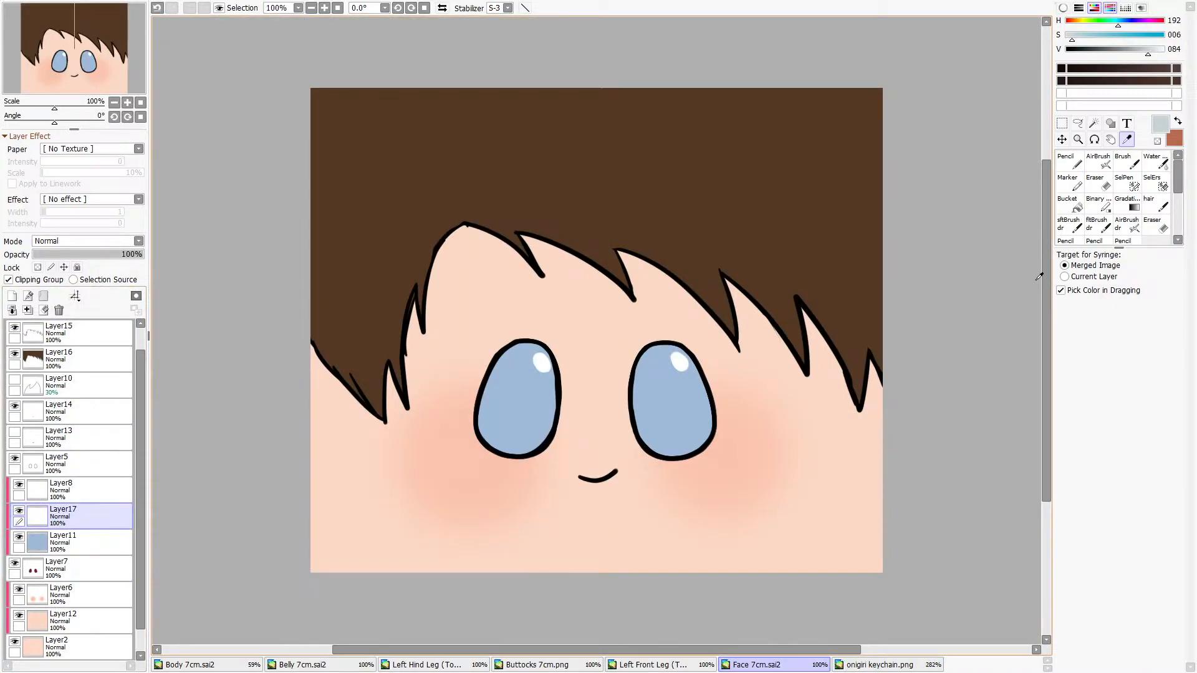
pyautogui.click(1067, 203)
pyautogui.click(648, 384)
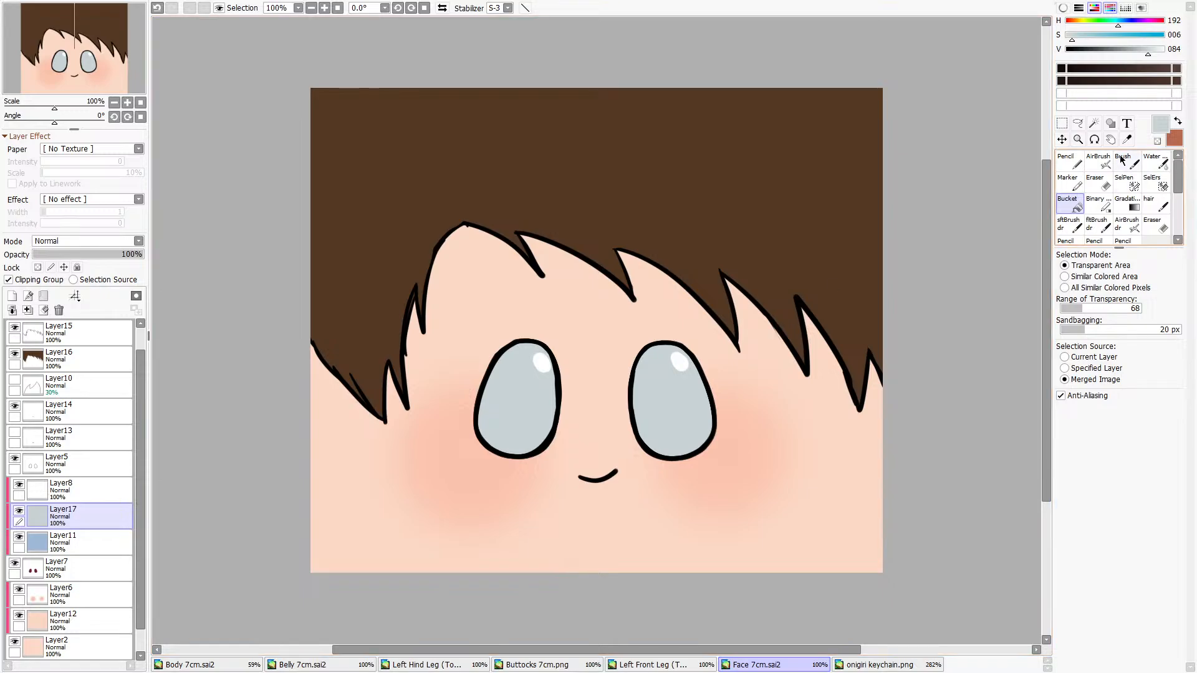
# Sample the blush color from the cheek heart in onigiri keychain.png.
pyautogui.click(1126, 140)
pyautogui.scroll(-1, 75, 542)
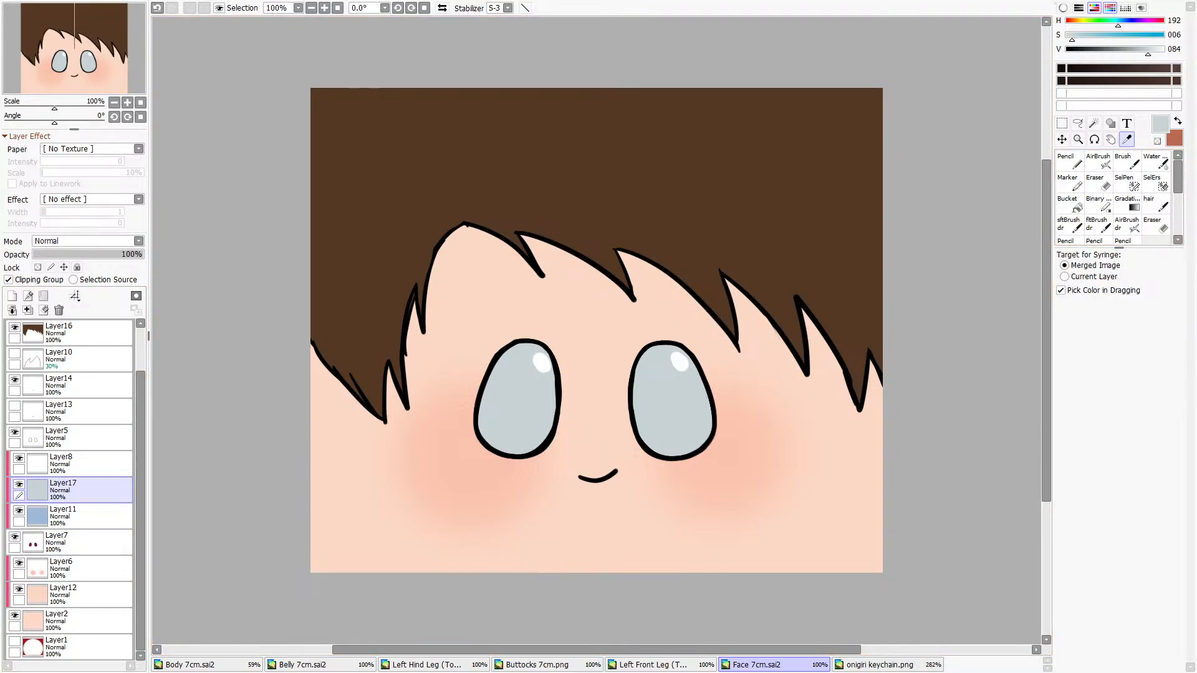
pyautogui.click(880, 665)
pyautogui.scroll(4, 787, 422)
pyautogui.click(786, 422)
# On Layer6 of Face 7cm.sai2, lock the transparent pixels and repaint the cheek blush with the sampled color using a size 350 Pencil.
pyautogui.click(190, 665)
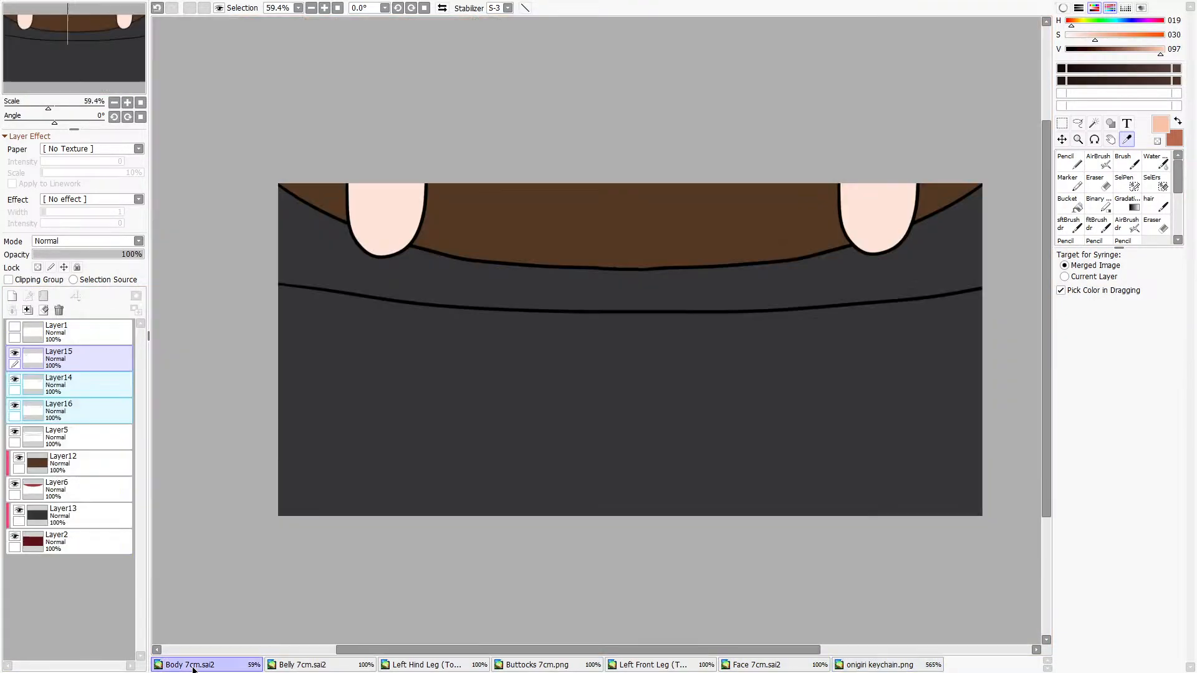
pyautogui.click(331, 666)
pyautogui.click(424, 664)
pyautogui.click(536, 665)
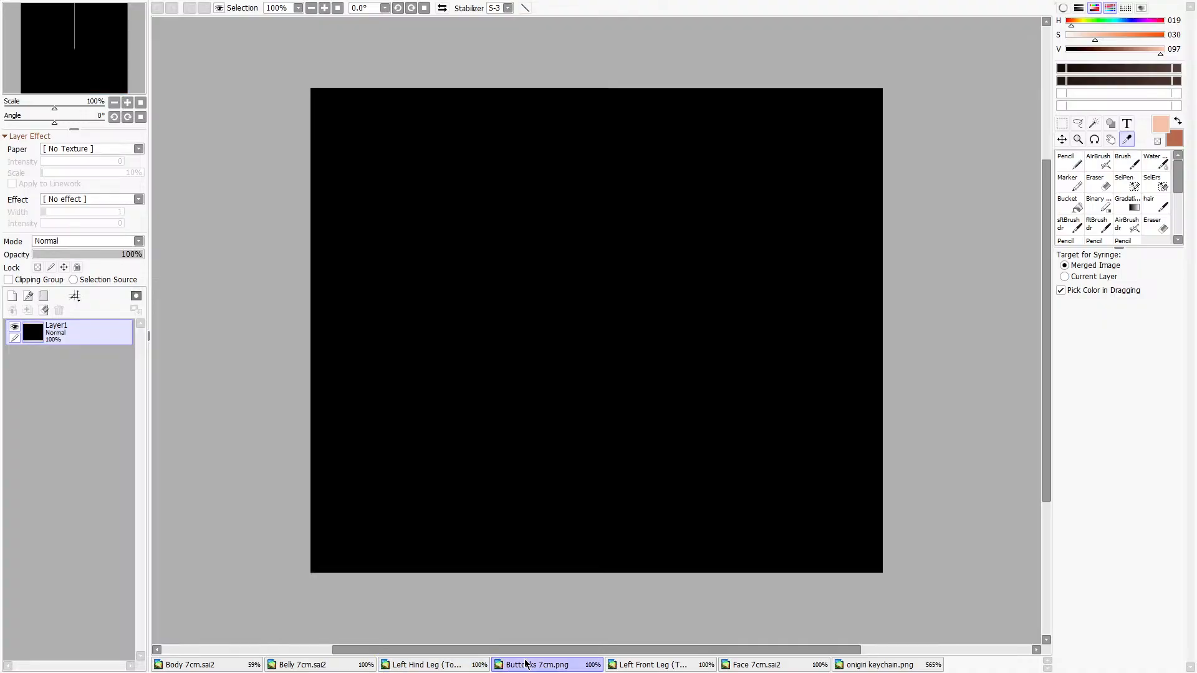
pyautogui.click(680, 666)
pyautogui.click(748, 666)
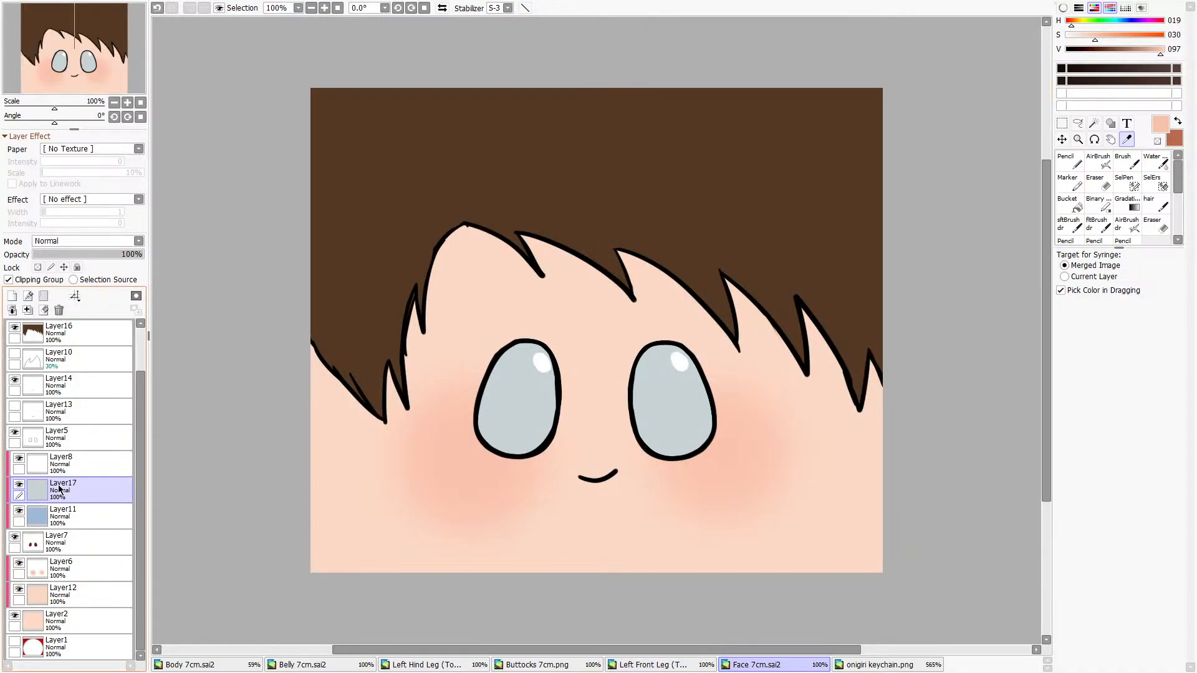
pyautogui.click(68, 559)
pyautogui.click(37, 267)
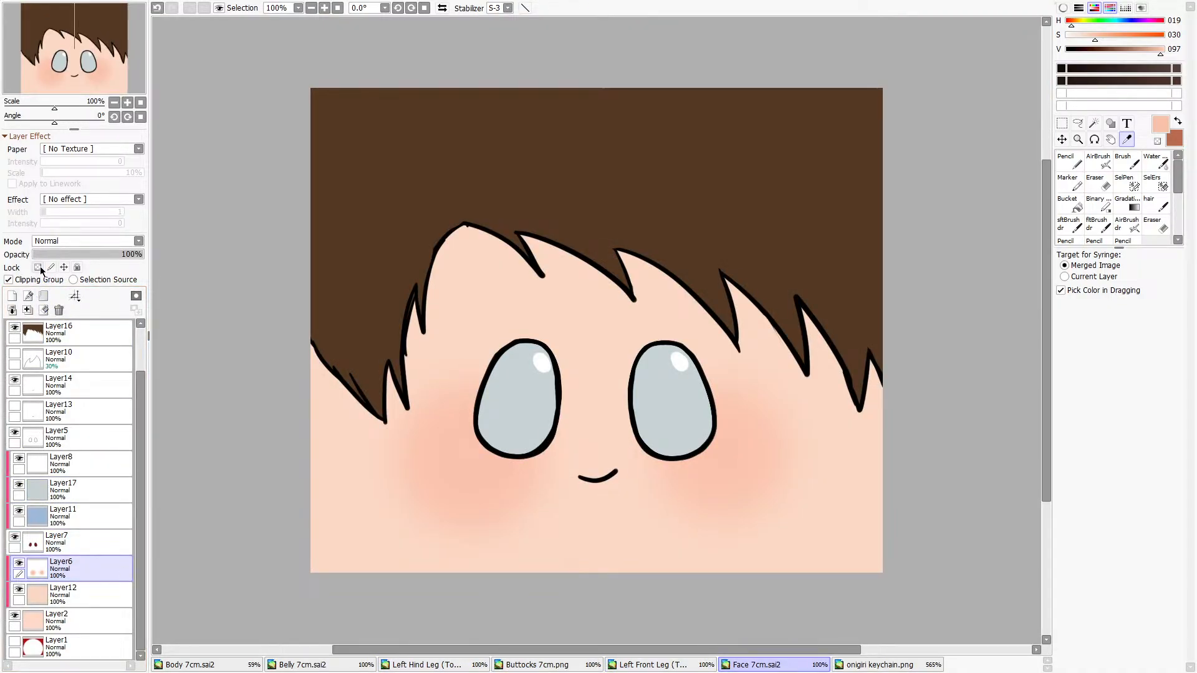
pyautogui.click(1068, 161)
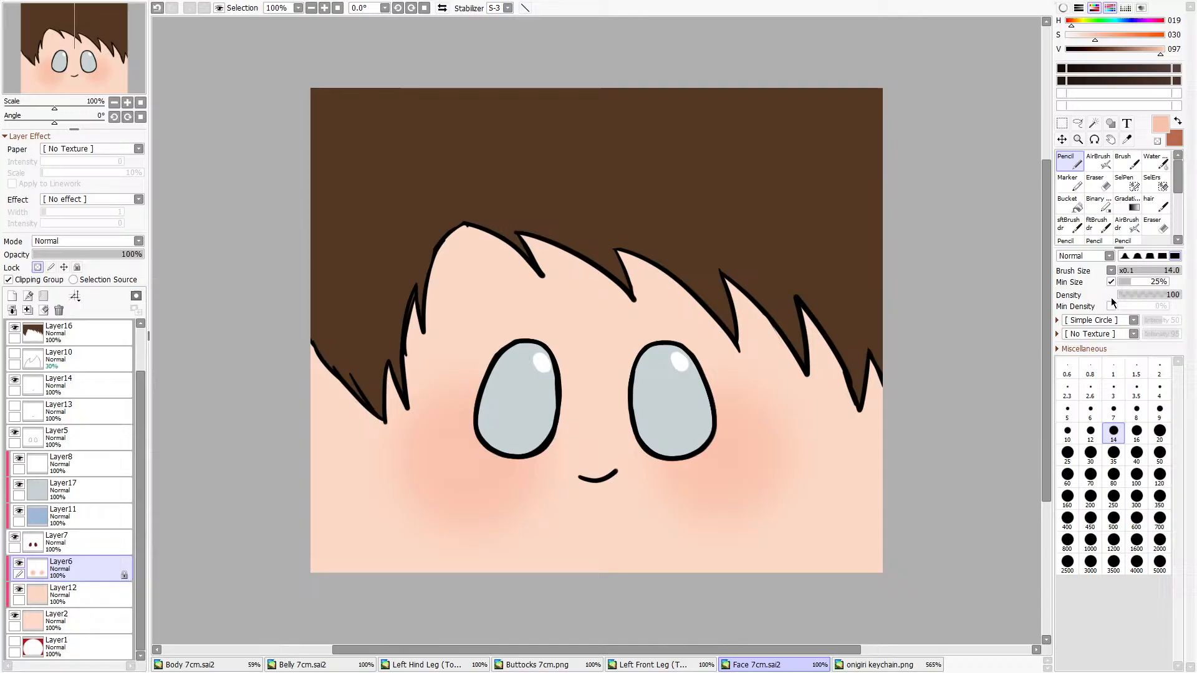
pyautogui.click(1159, 497)
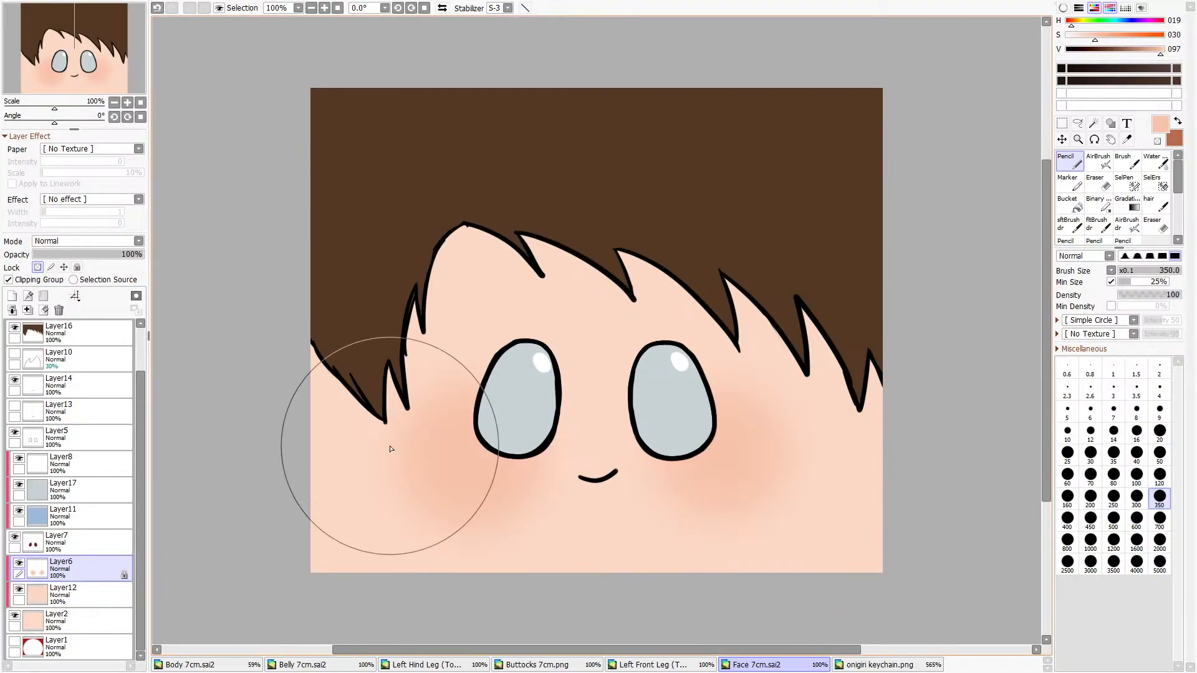
pyautogui.click(1062, 123)
pyautogui.scroll(2, 69, 436)
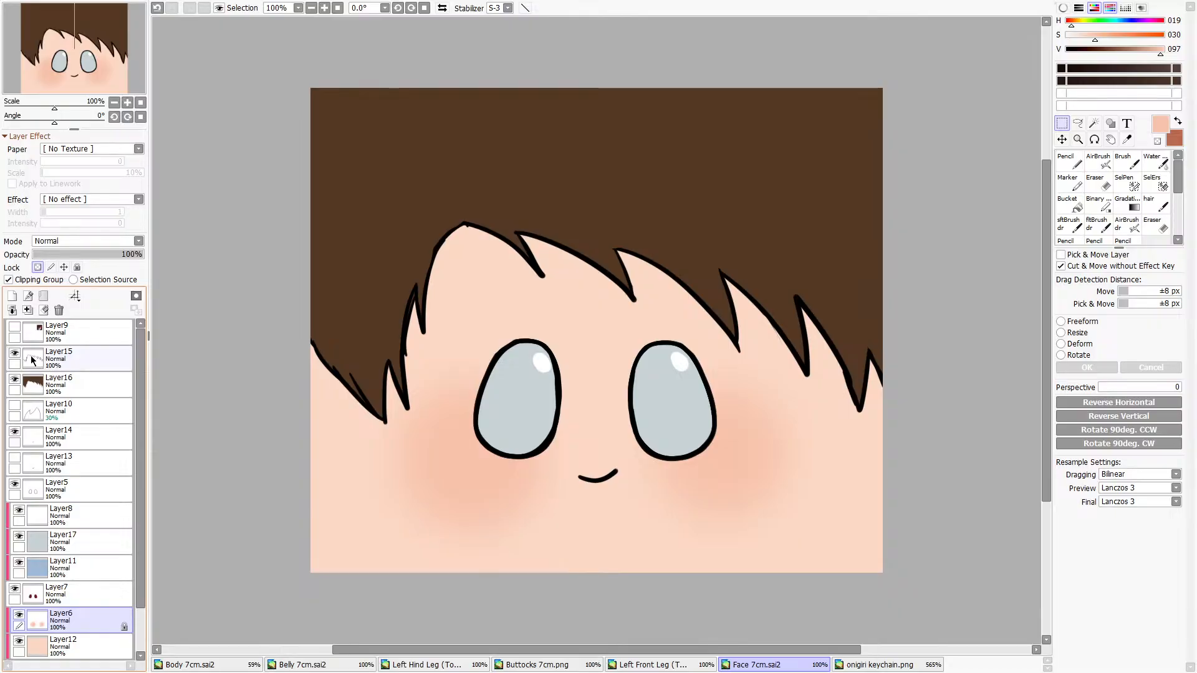
# Hide the hair layers Layer15 and Layer16 in Face 7cm.sai2 and delete Layer10.
pyautogui.click(14, 354)
pyautogui.click(14, 380)
pyautogui.click(16, 367)
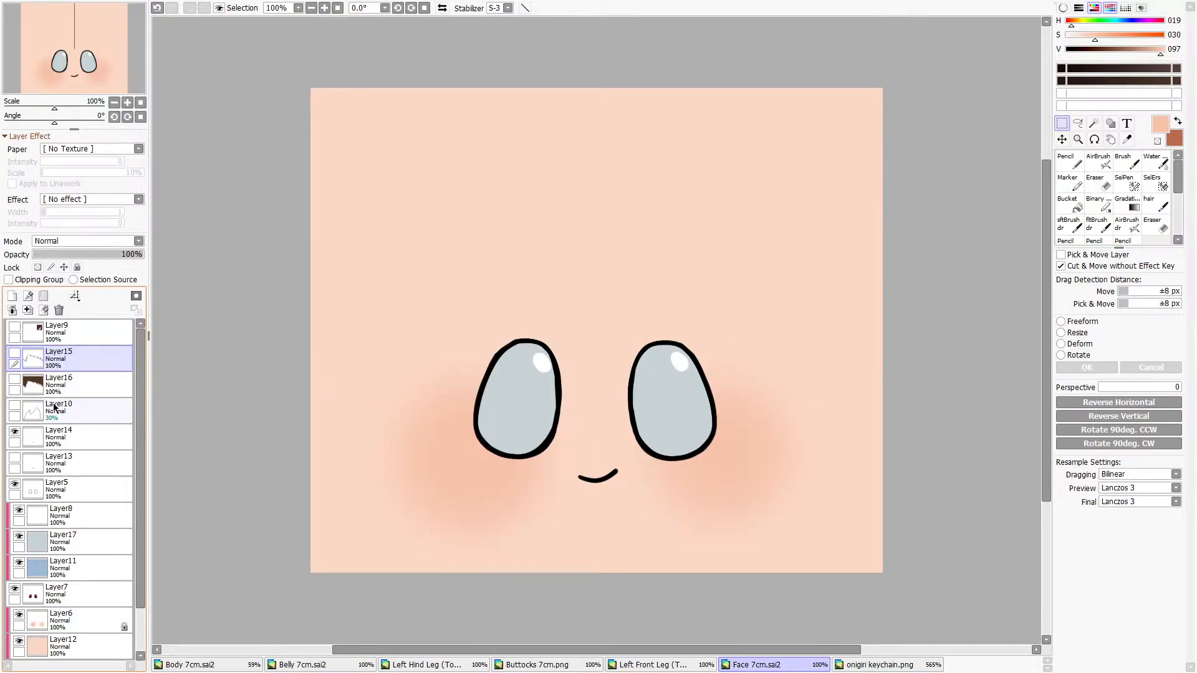
pyautogui.click(87, 412)
pyautogui.click(59, 310)
# Show the hair line art on Layer15 and set its opacity to 42%.
pyautogui.click(69, 359)
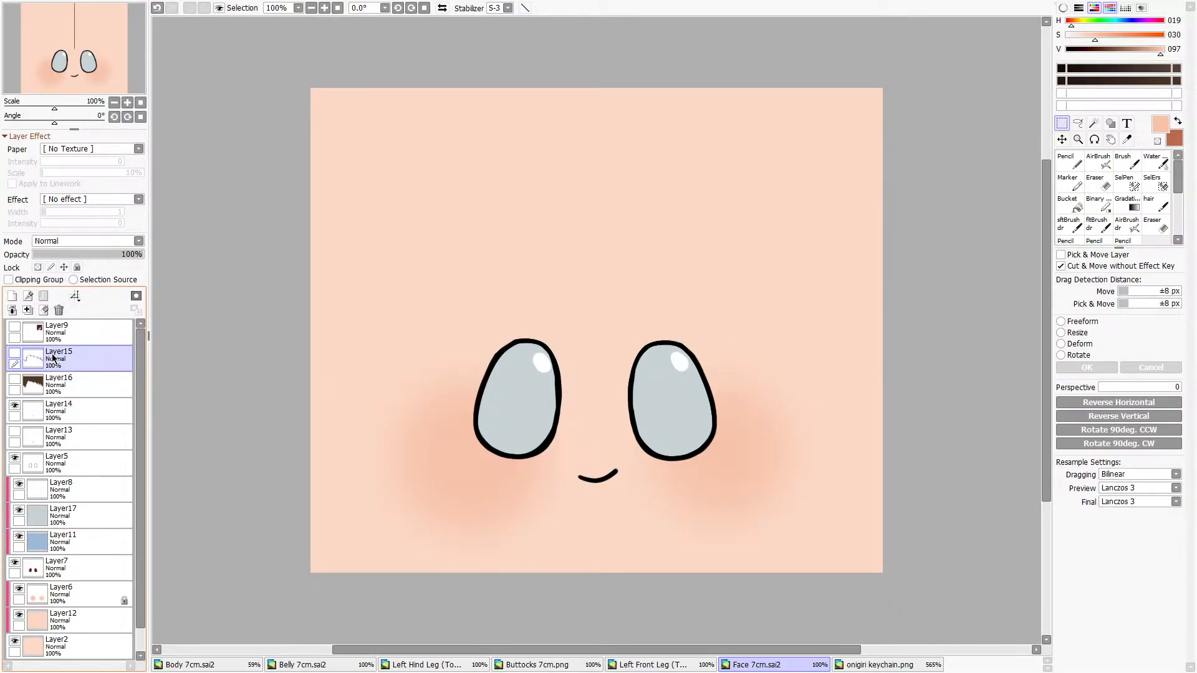
pyautogui.click(14, 353)
pyautogui.moveTo(124, 254); pyautogui.dragTo(80, 255)
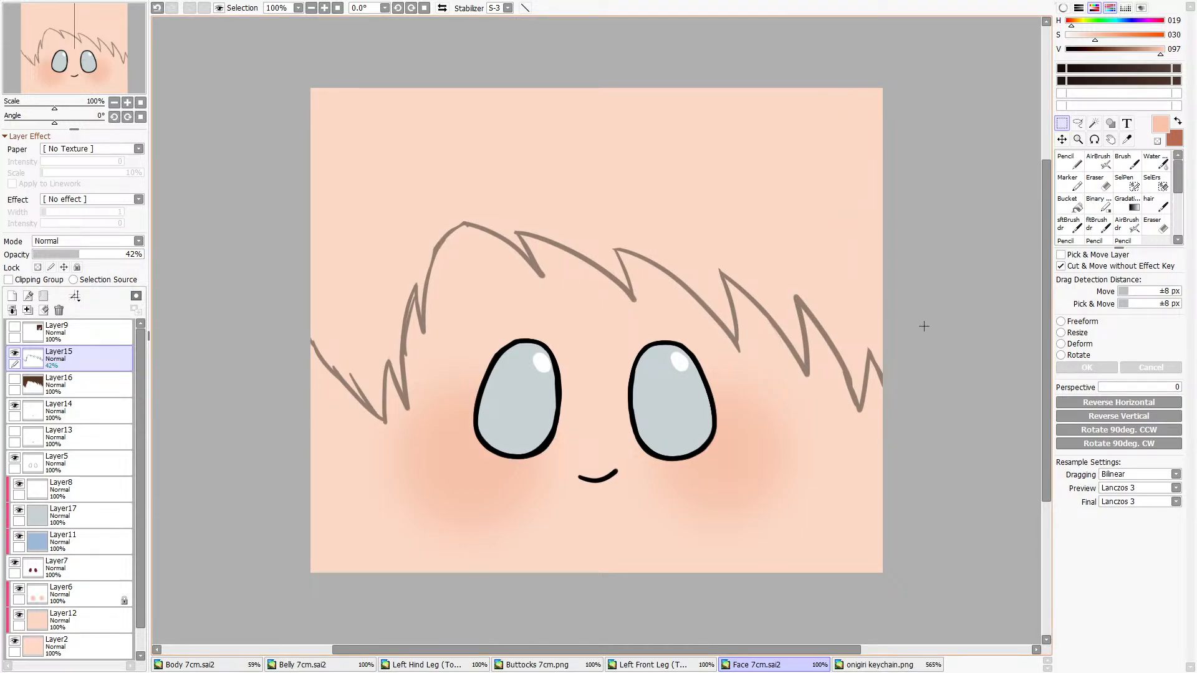
# Examine the hair and face in onigiri keychain.png and compare them with the body, belly and leg artwork.
pyautogui.click(880, 665)
pyautogui.scroll(-5, 621, 257)
pyautogui.scroll(3, 558, 275)
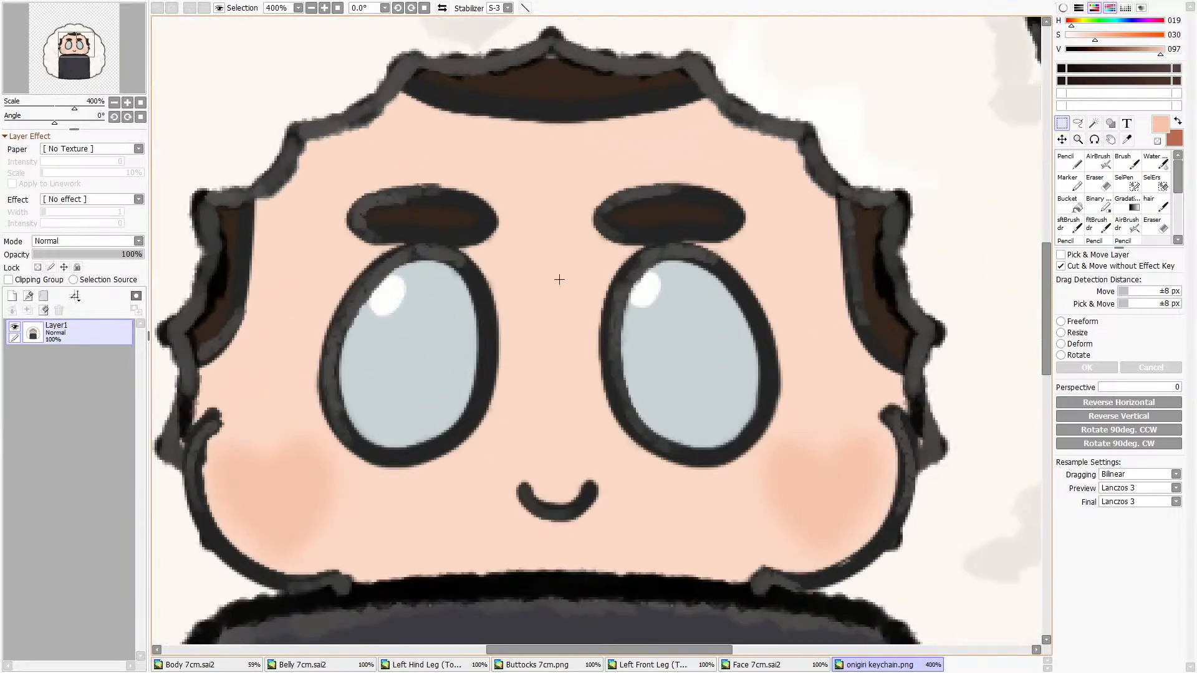
pyautogui.scroll(-2, 558, 275)
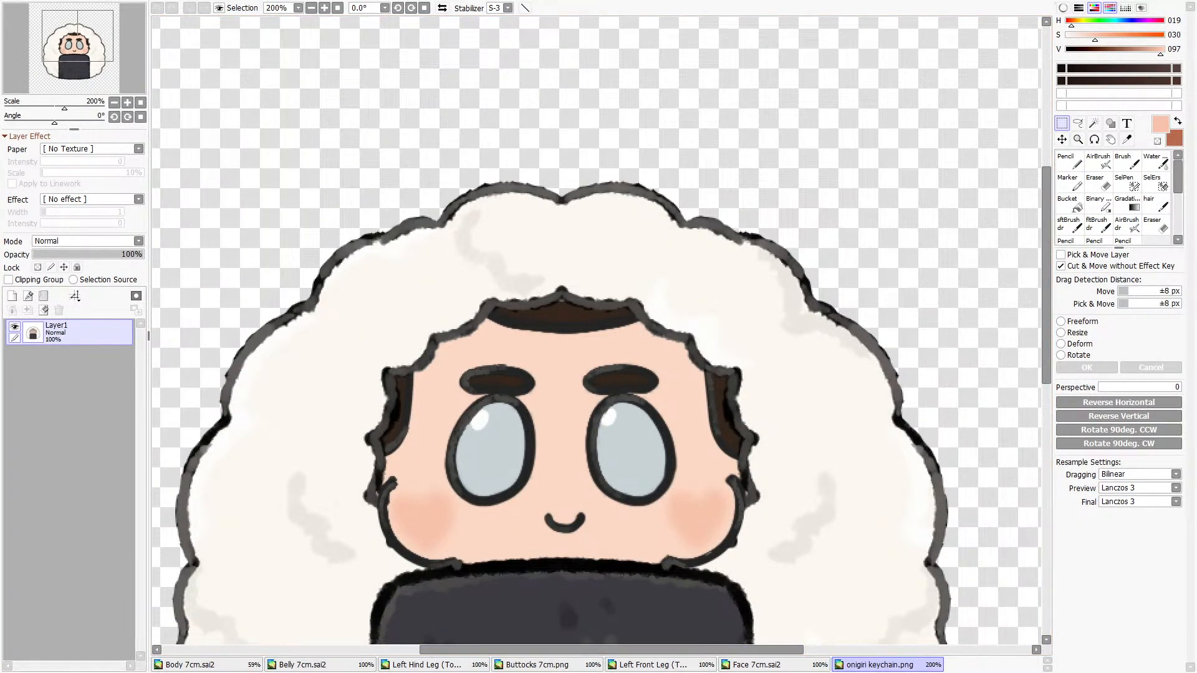
pyautogui.click(218, 666)
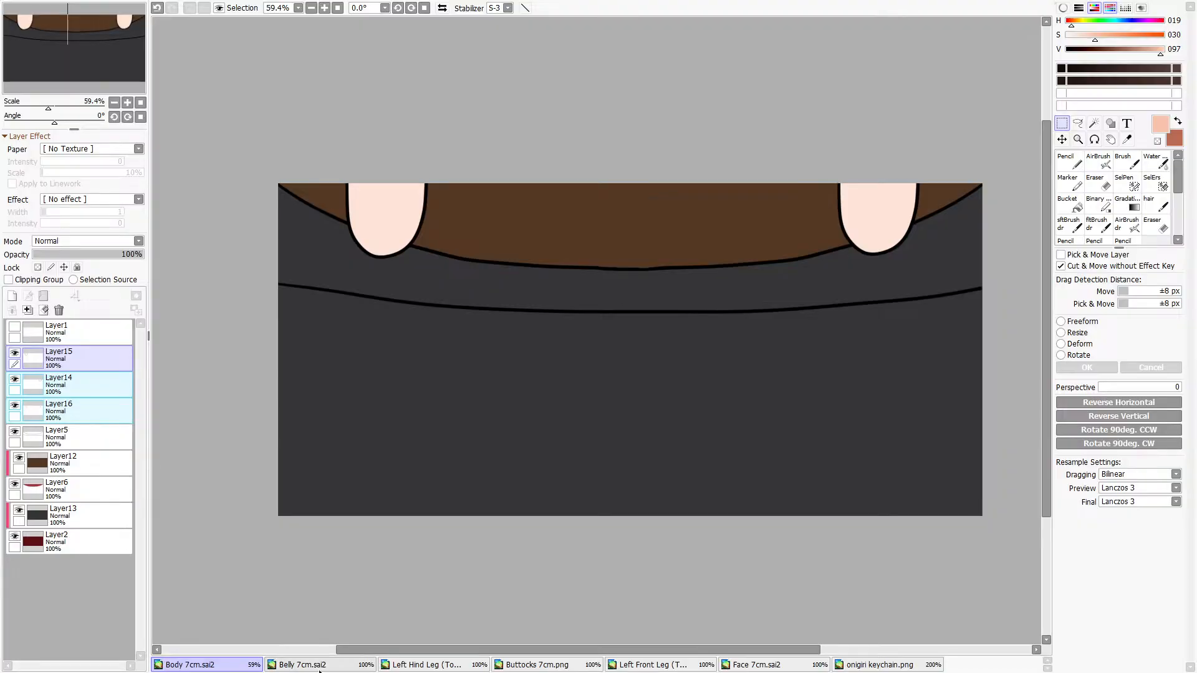
pyautogui.click(269, 665)
pyautogui.click(251, 666)
pyautogui.click(456, 669)
pyautogui.click(879, 665)
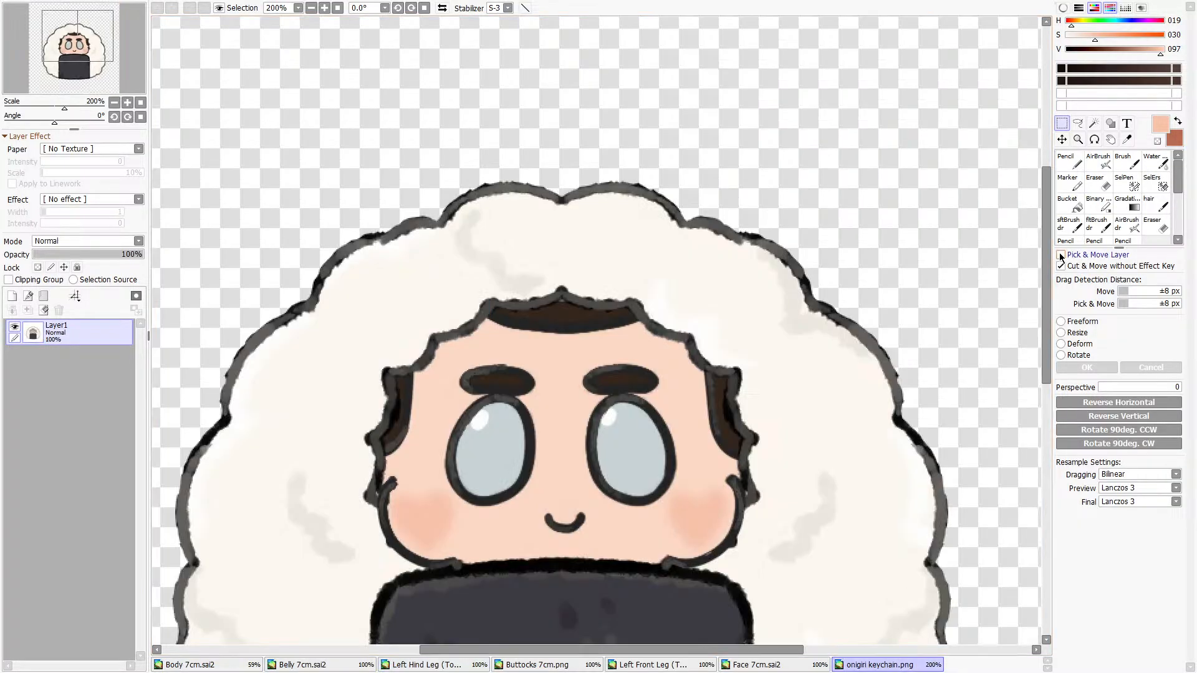
# Sample the forehead skin color from onigiri keychain.png.
pyautogui.click(1127, 140)
pyautogui.scroll(5, 642, 343)
pyautogui.click(543, 327)
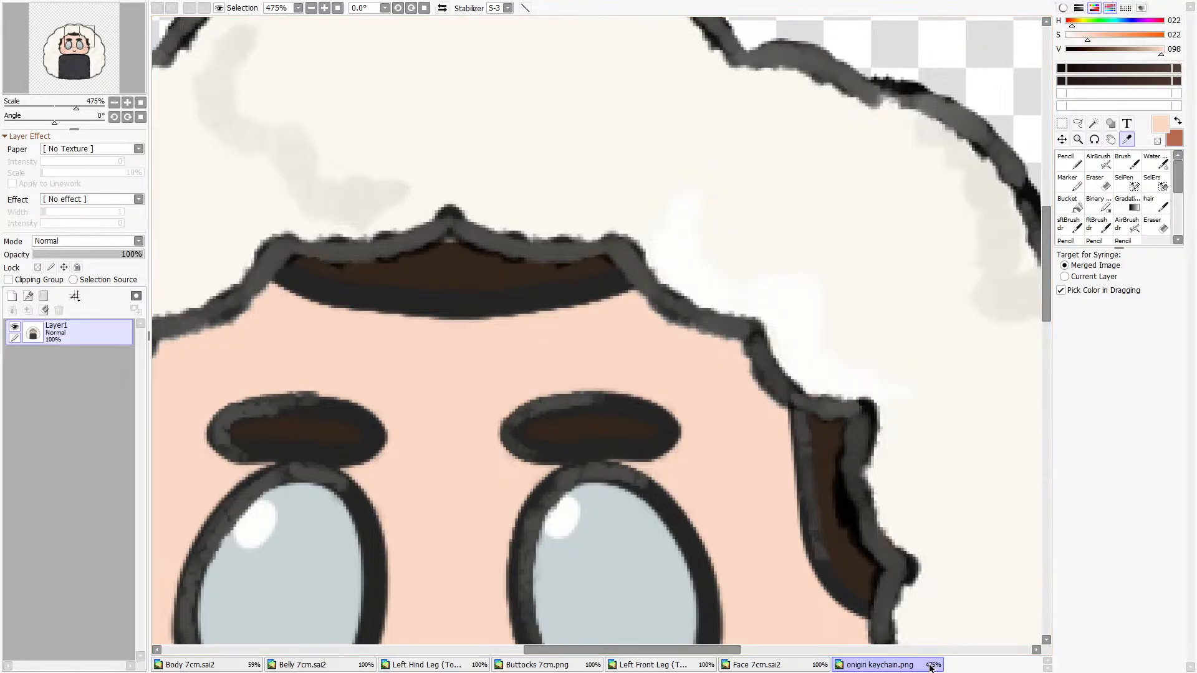
# Fill the Left Front Leg canvas with the sampled skin color using the Bucket and close that document.
pyautogui.click(637, 666)
pyautogui.click(590, 666)
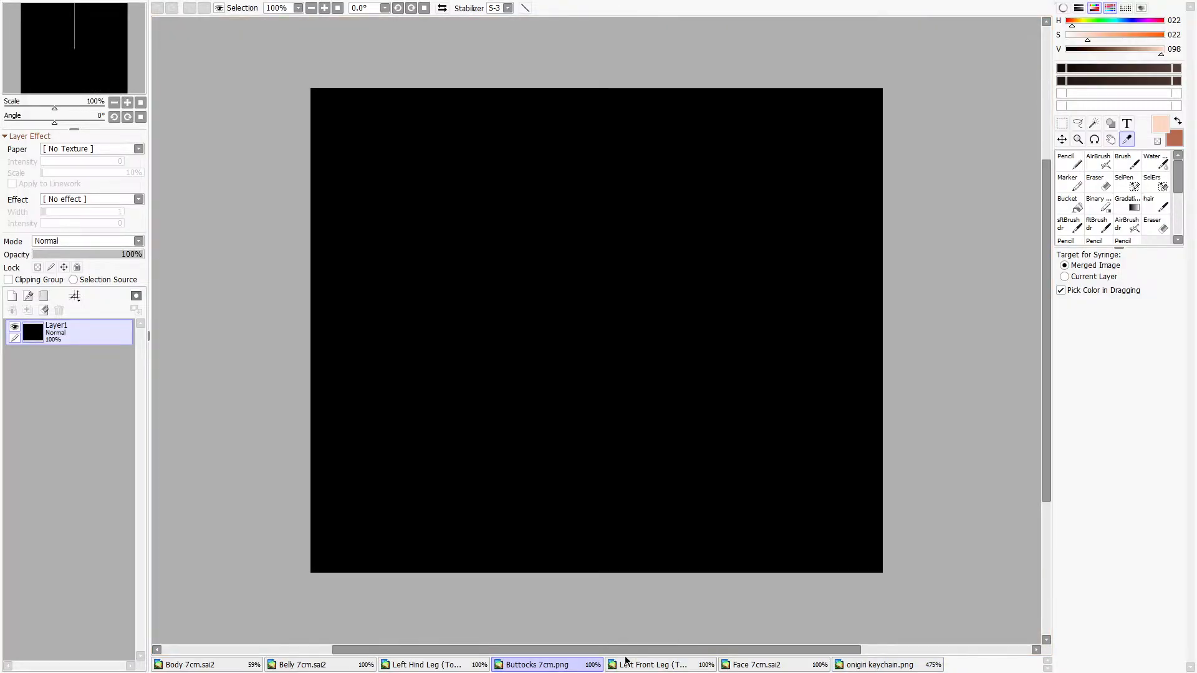
pyautogui.click(649, 665)
pyautogui.click(1068, 203)
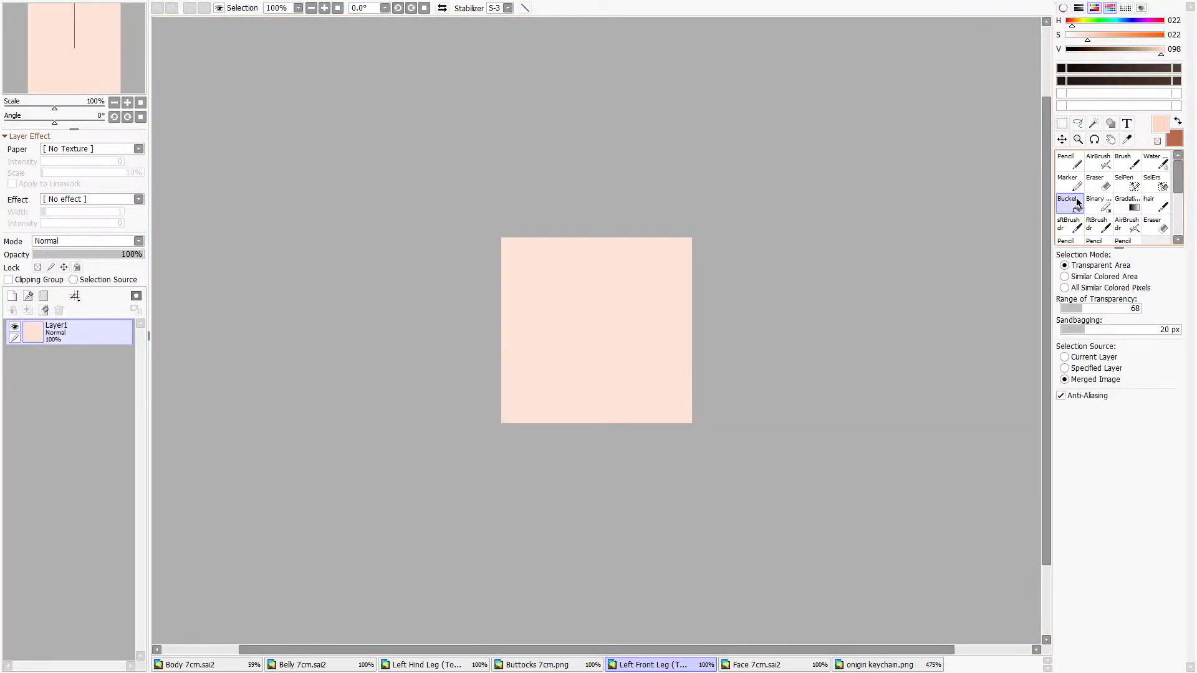
pyautogui.click(583, 322)
pyautogui.scroll(5, 636, 318)
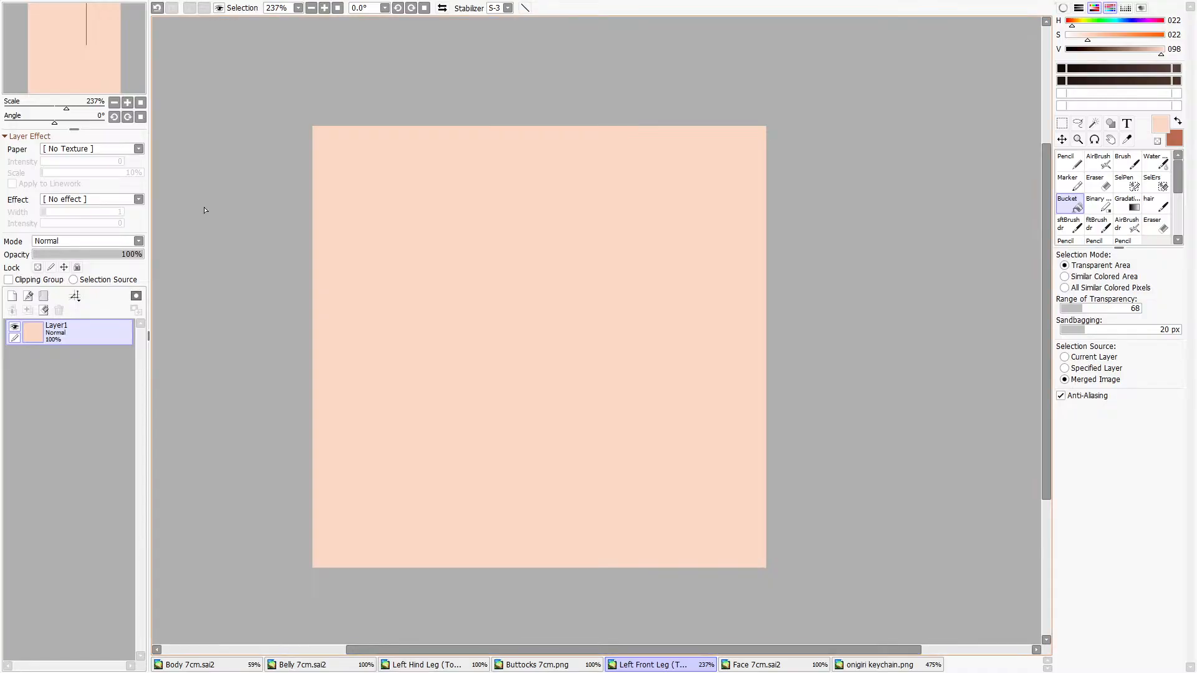
pyautogui.click(34, 223)
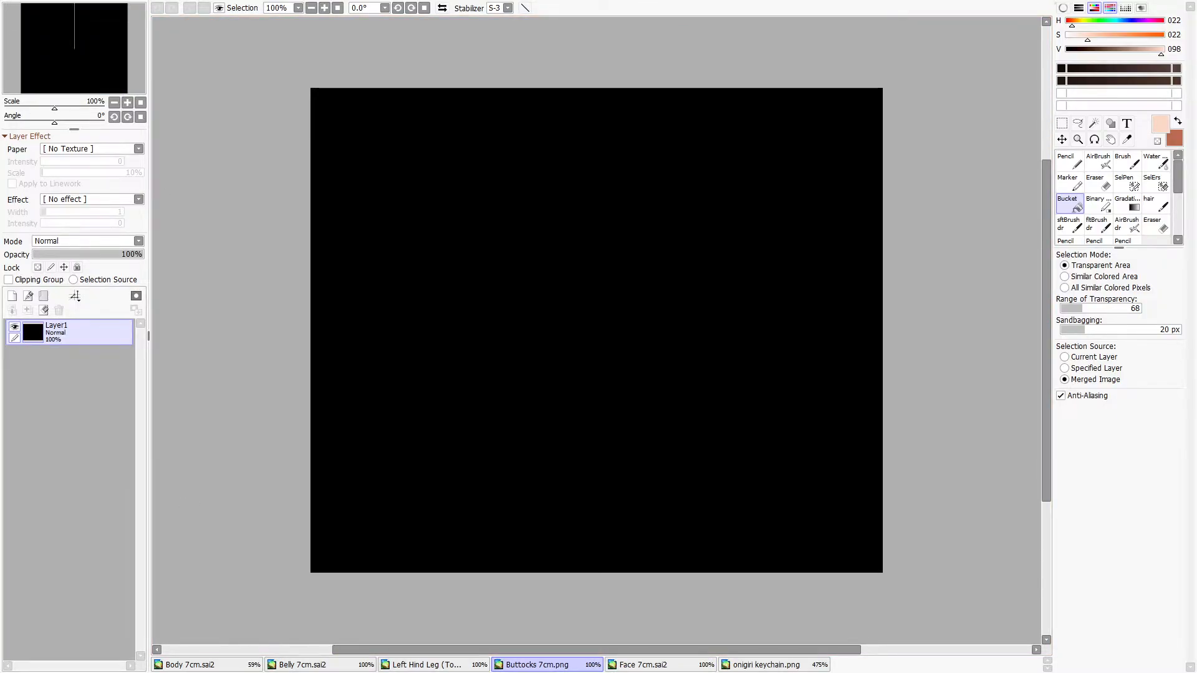
# Mix a warmer skin color with hue 30, saturation 26 and value 97, and get the Bucket ready.
pyautogui.click(642, 665)
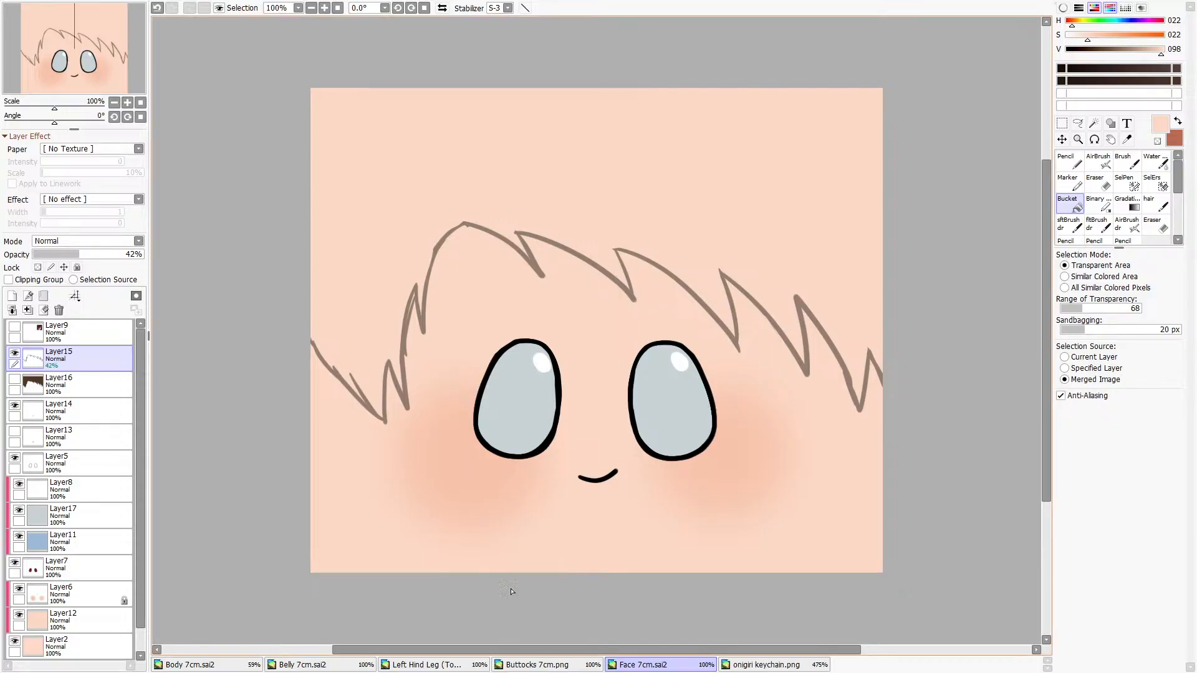
pyautogui.click(1128, 141)
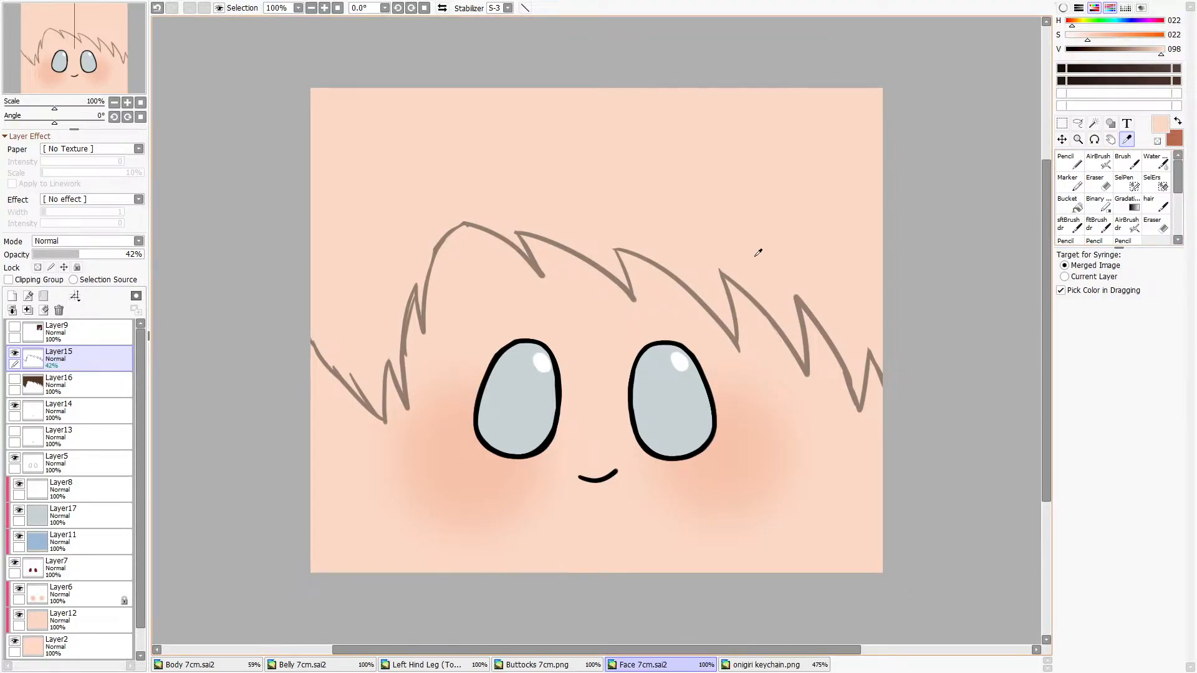
pyautogui.click(1158, 57)
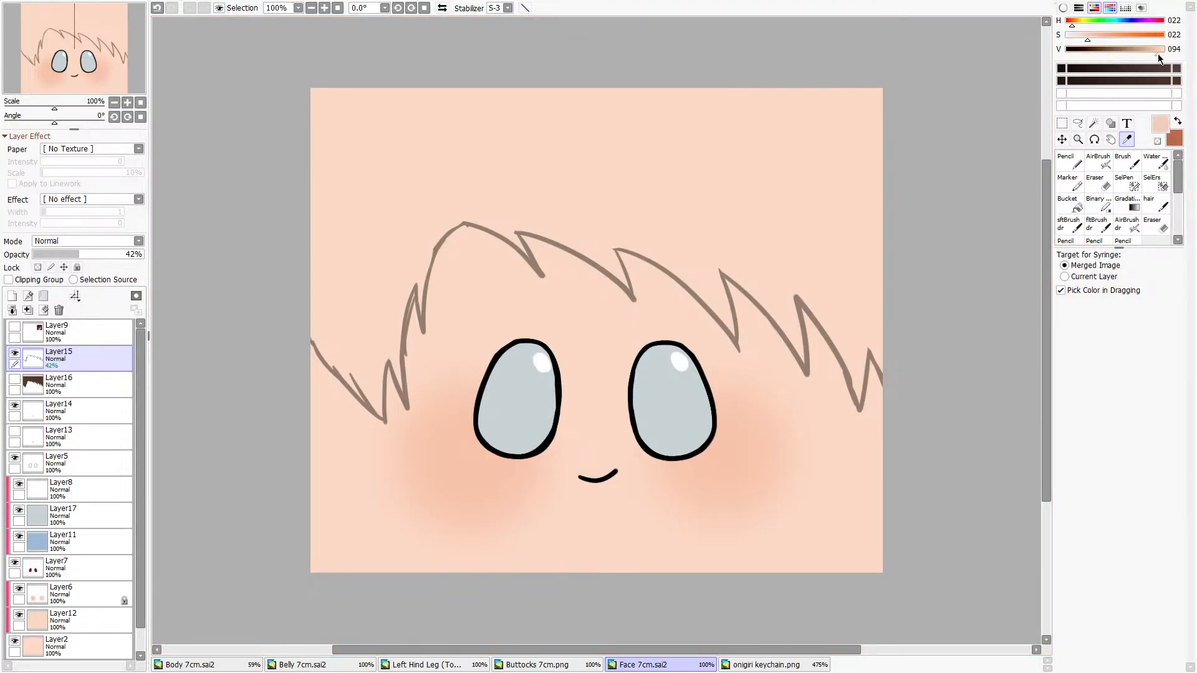
pyautogui.click(1160, 55)
pyautogui.click(1076, 26)
pyautogui.click(1075, 25)
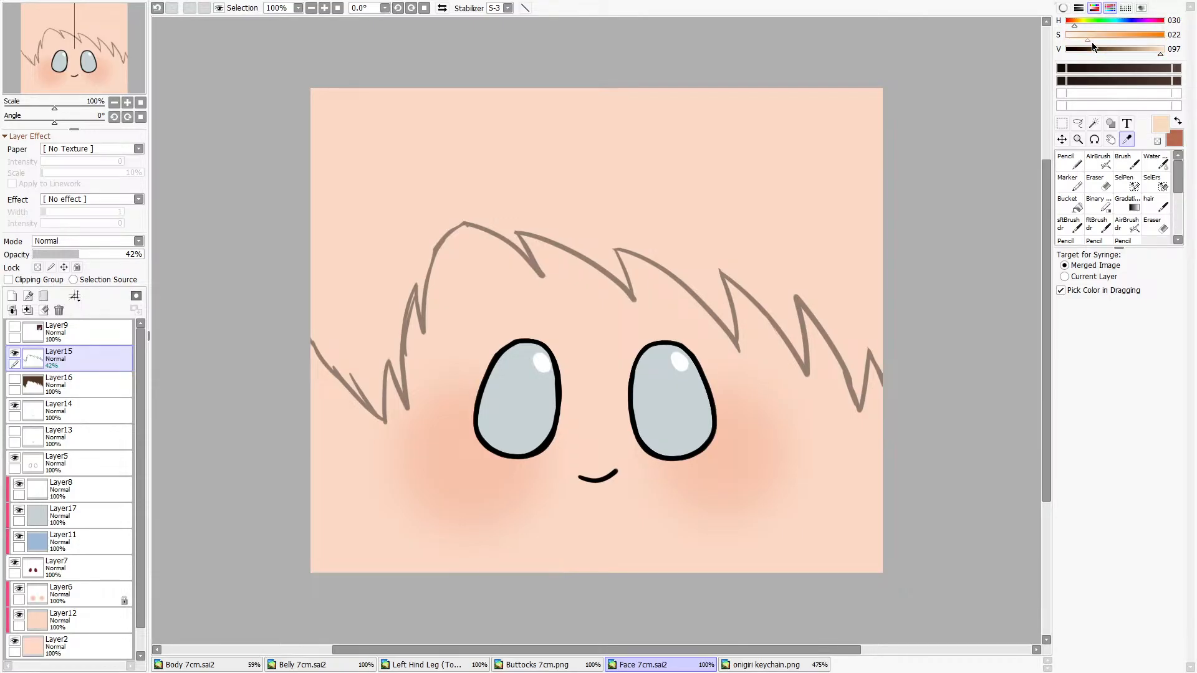
pyautogui.click(1070, 202)
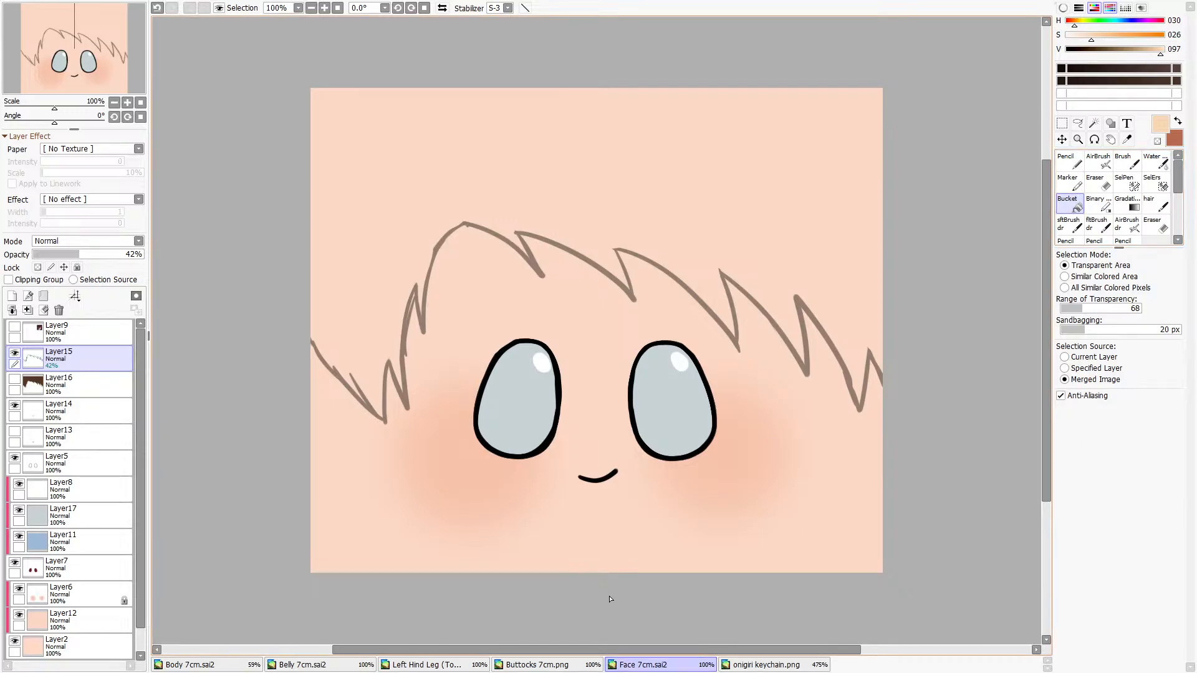
# Fill Layer12 of the blue-eyed Face 7cm.sai2 with the new skin color, trying hues 30 and 32 before settling on hue 28.
pyautogui.click(814, 666)
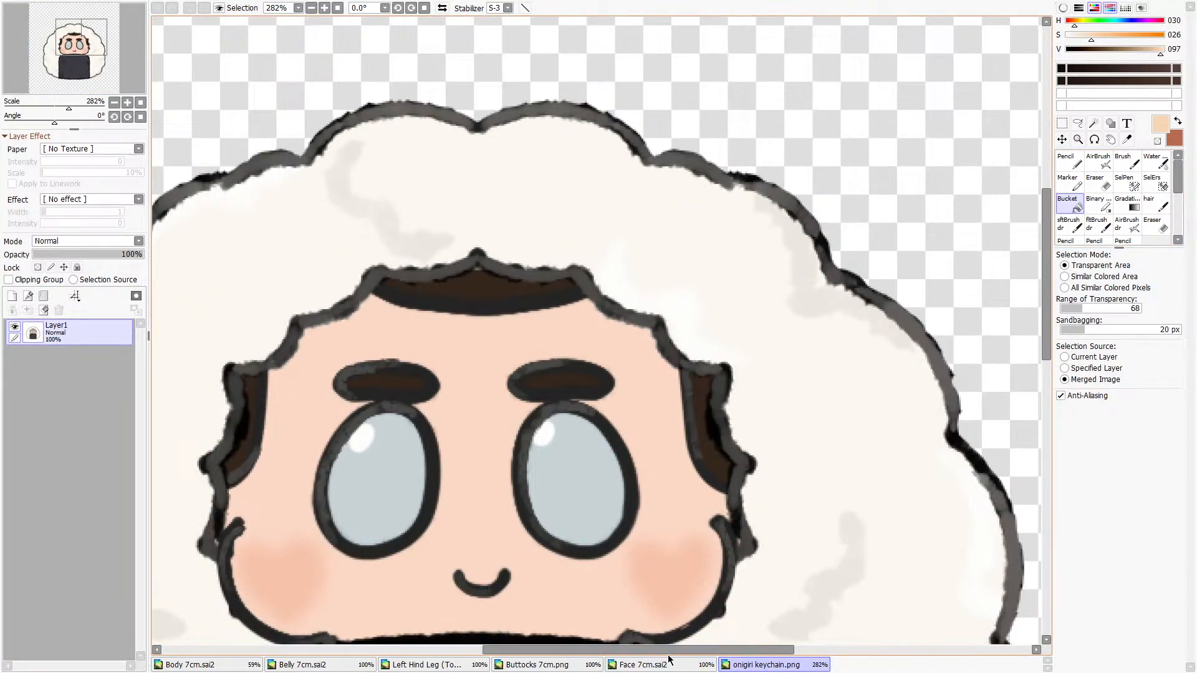
pyautogui.click(669, 660)
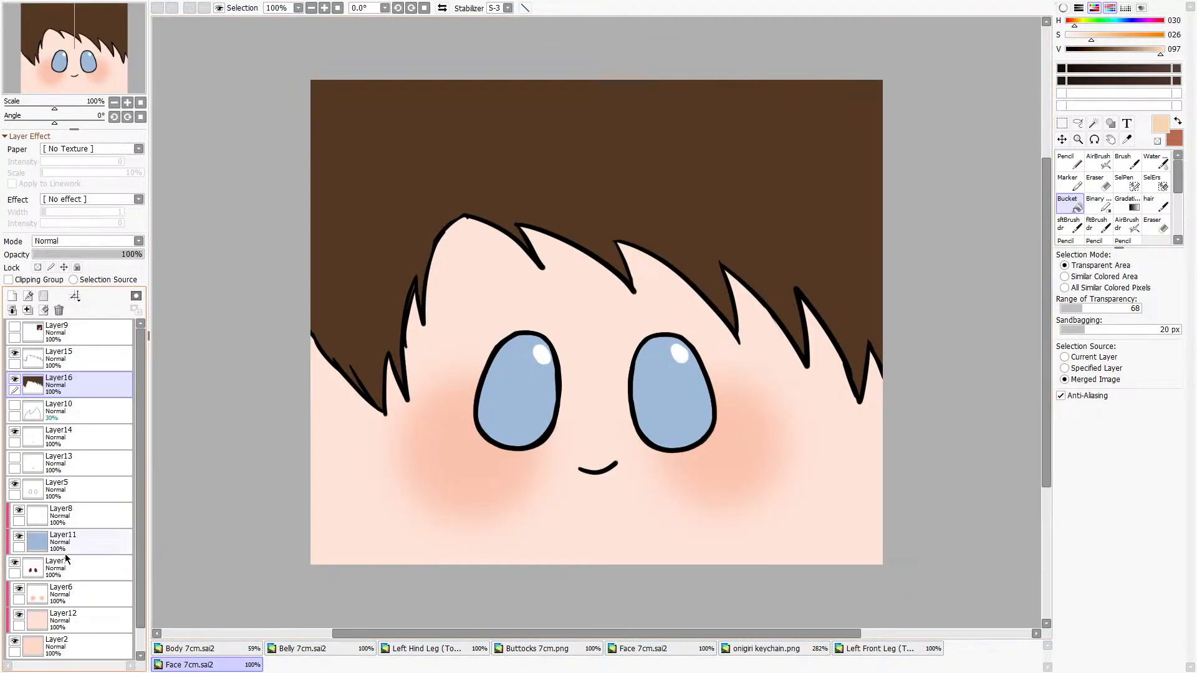
pyautogui.scroll(-1, 68, 499)
pyautogui.click(63, 592)
pyautogui.click(334, 516)
pyautogui.scroll(-2, 461, 381)
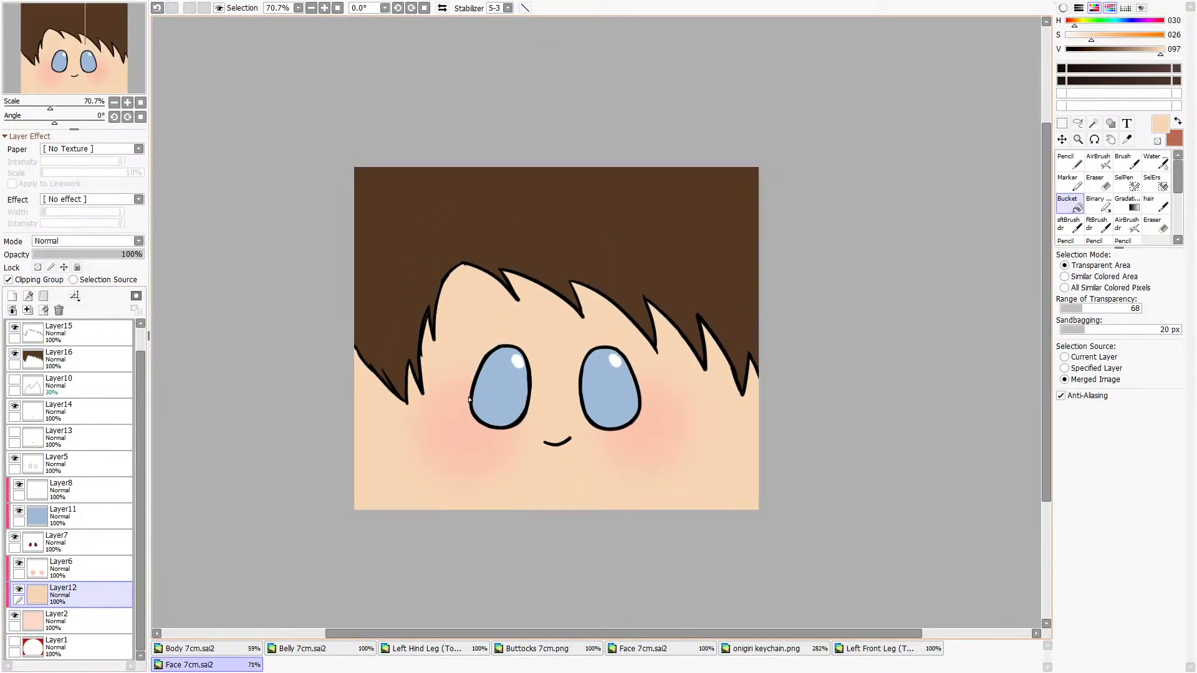
pyautogui.scroll(4, 486, 492)
pyautogui.scroll(-1, 487, 491)
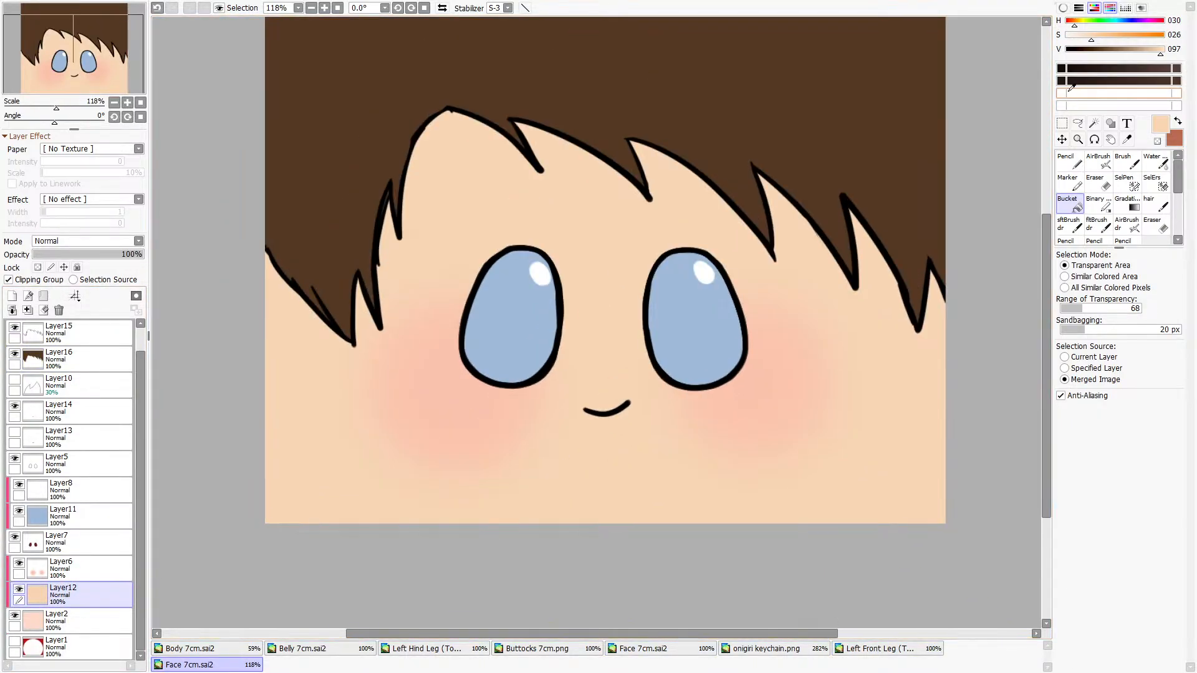
pyautogui.click(1074, 22)
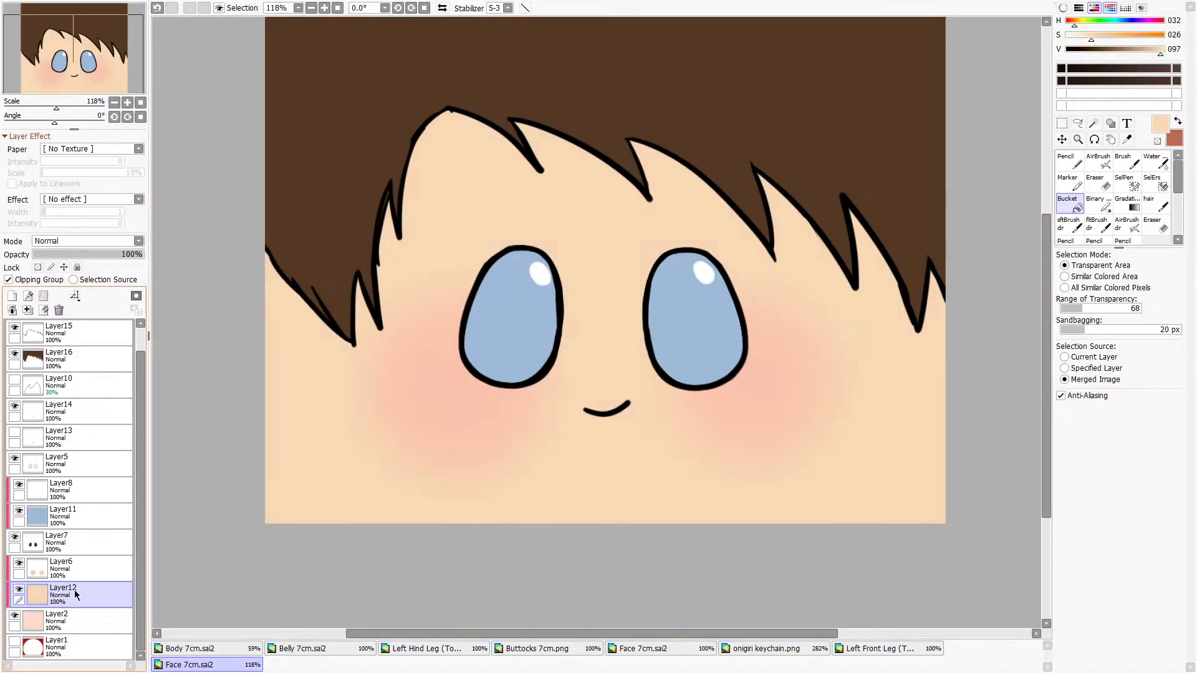
pyautogui.click(1073, 22)
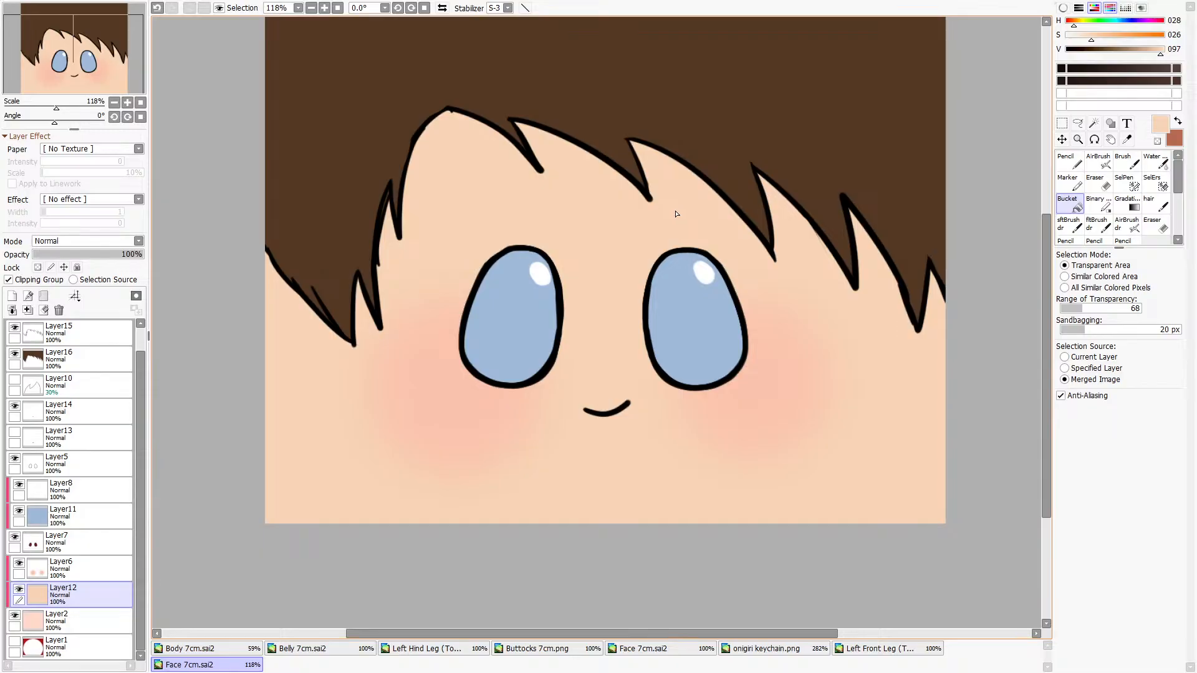
# Set the blush on Layer6 to Multiply blending at 17% opacity.
pyautogui.click(37, 569)
pyautogui.click(18, 564)
pyautogui.click(19, 563)
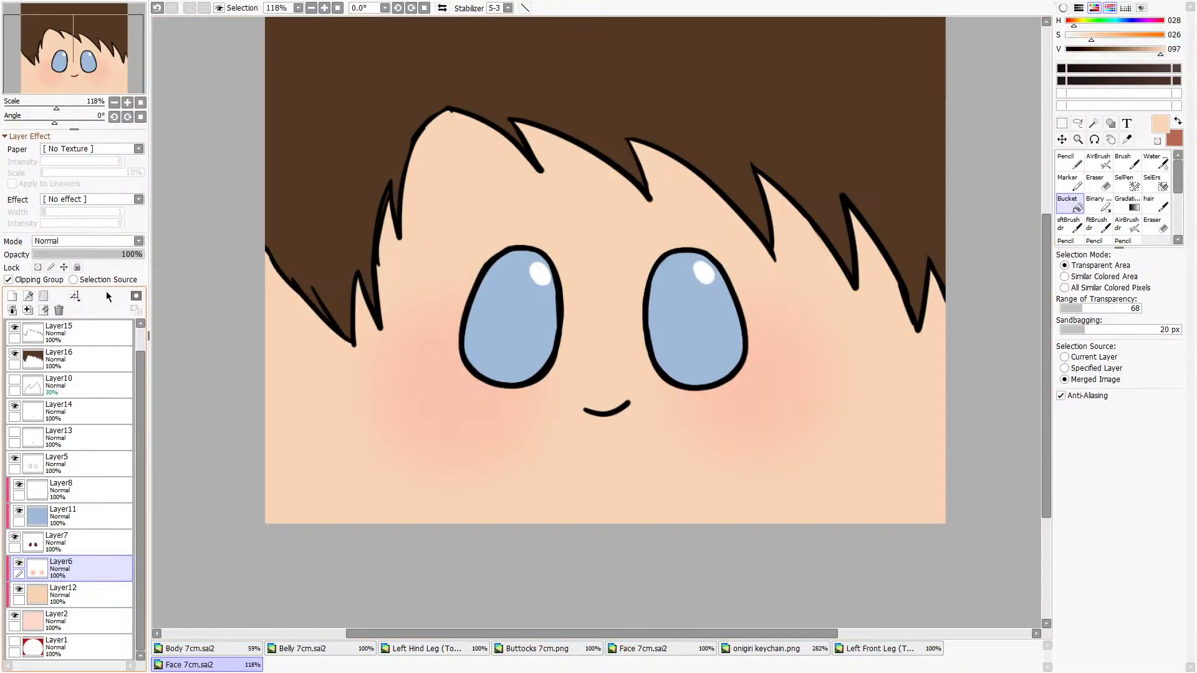
pyautogui.scroll(-1, 79, 244)
pyautogui.moveTo(92, 256); pyautogui.dragTo(54, 249)
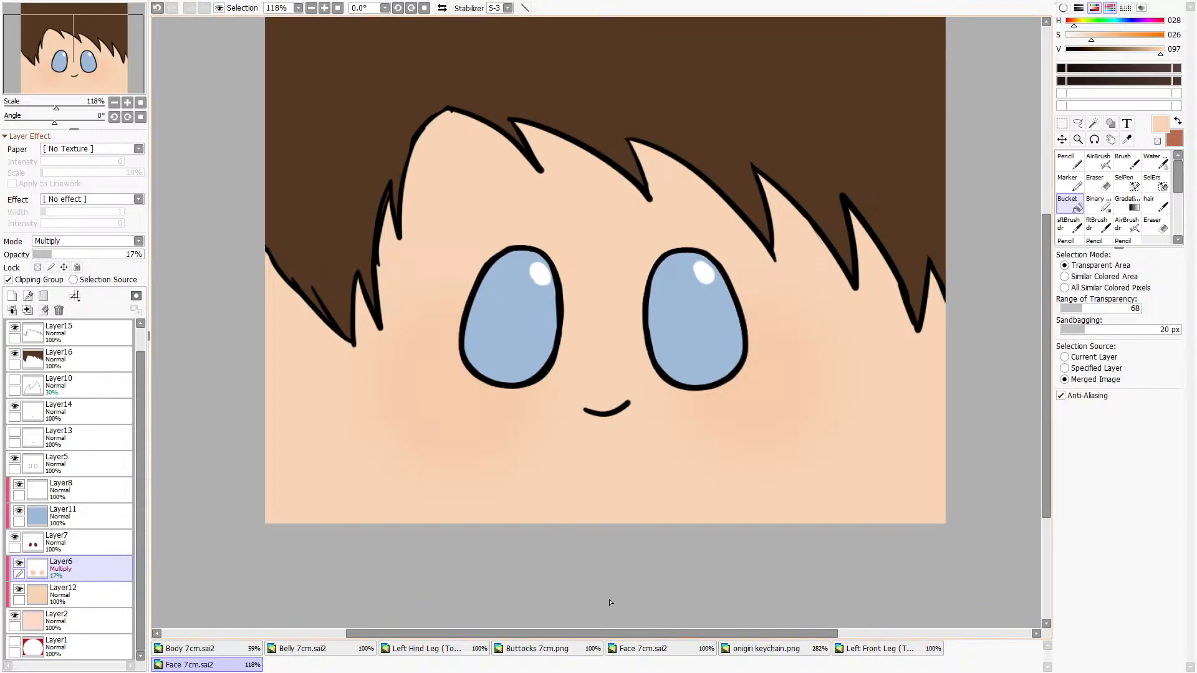
# Fill the reopened Left Front Leg canvas with the hue 28 skin color and return to the blue-eyed face.
pyautogui.click(879, 649)
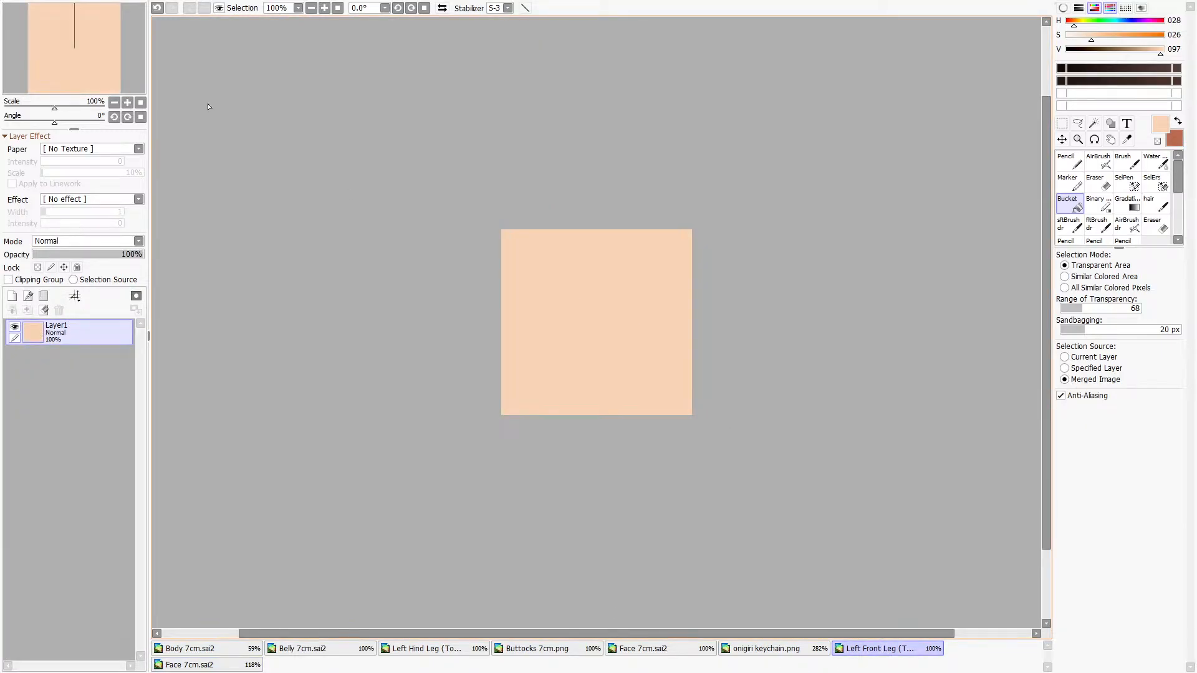
pyautogui.click(190, 665)
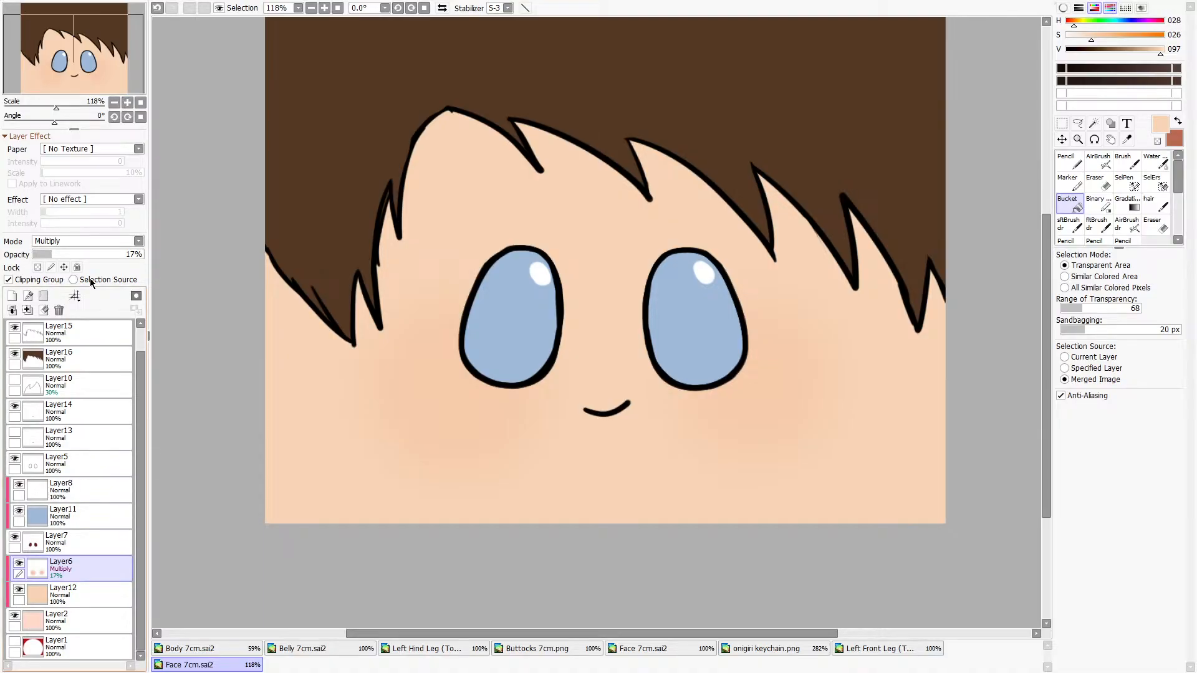
# Raise the opacity of the blush on Layer6 to 39% and close the blue-eyed Face 7cm.sai2.
pyautogui.moveTo(52, 254); pyautogui.dragTo(76, 251)
pyautogui.scroll(-3, 580, 427)
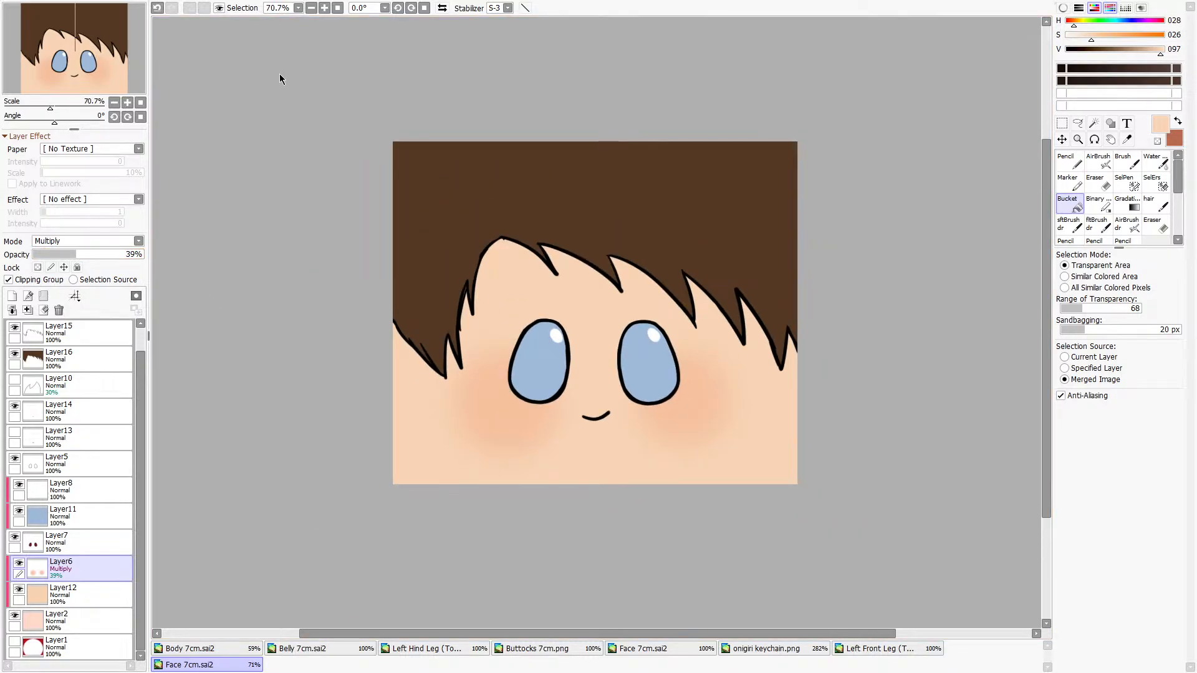
pyautogui.click(576, 345)
pyautogui.hotkey('ctrl', 'w')
# In Belly 7cm.sai2, add a clipped layer directly above Layer21 and fill the neck skin with the hue 28 skin color.
pyautogui.click(303, 664)
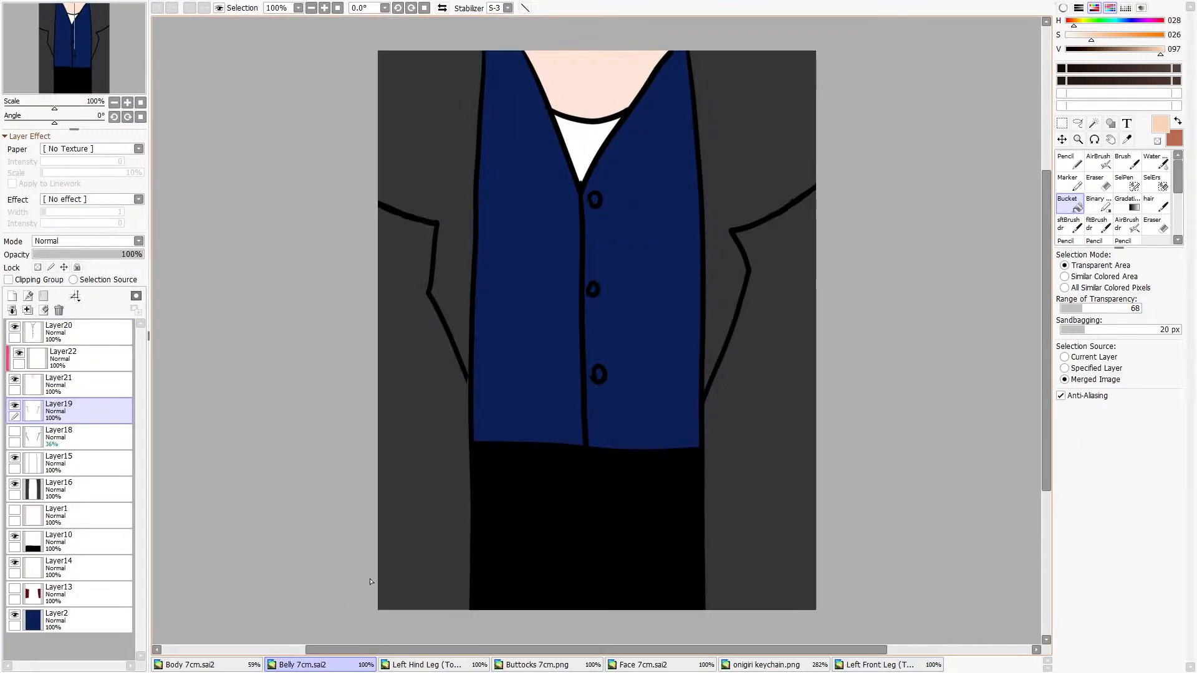
pyautogui.click(39, 386)
pyautogui.click(37, 360)
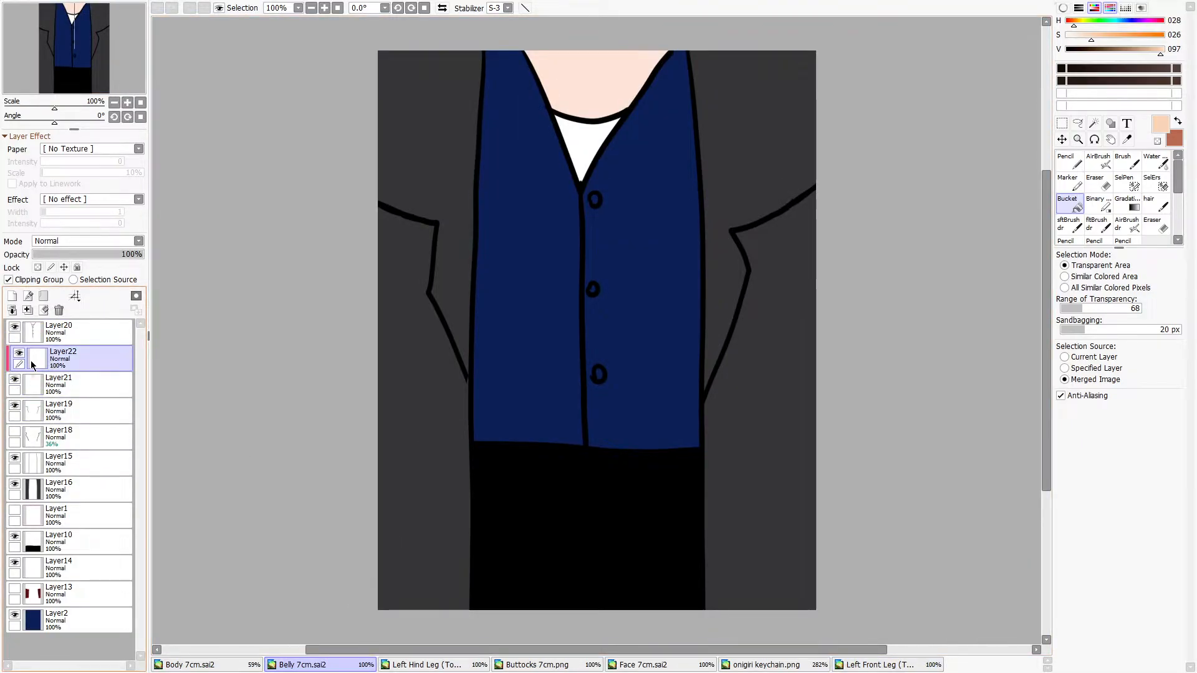
pyautogui.click(49, 378)
pyautogui.click(12, 296)
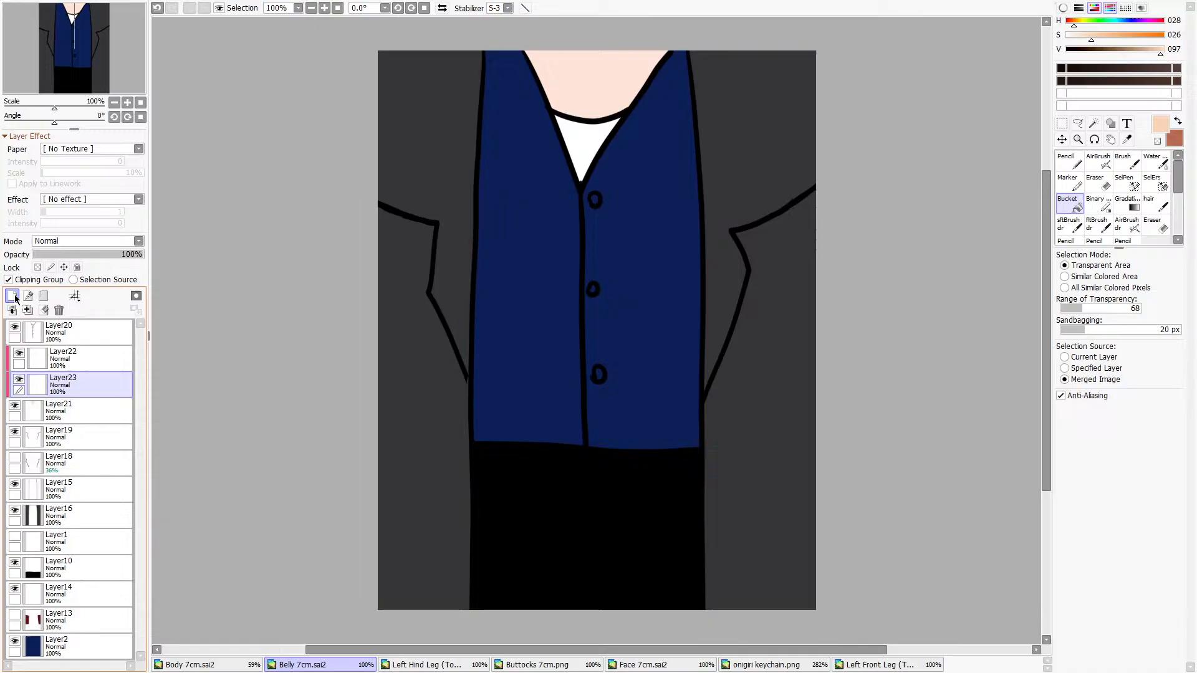
pyautogui.click(624, 101)
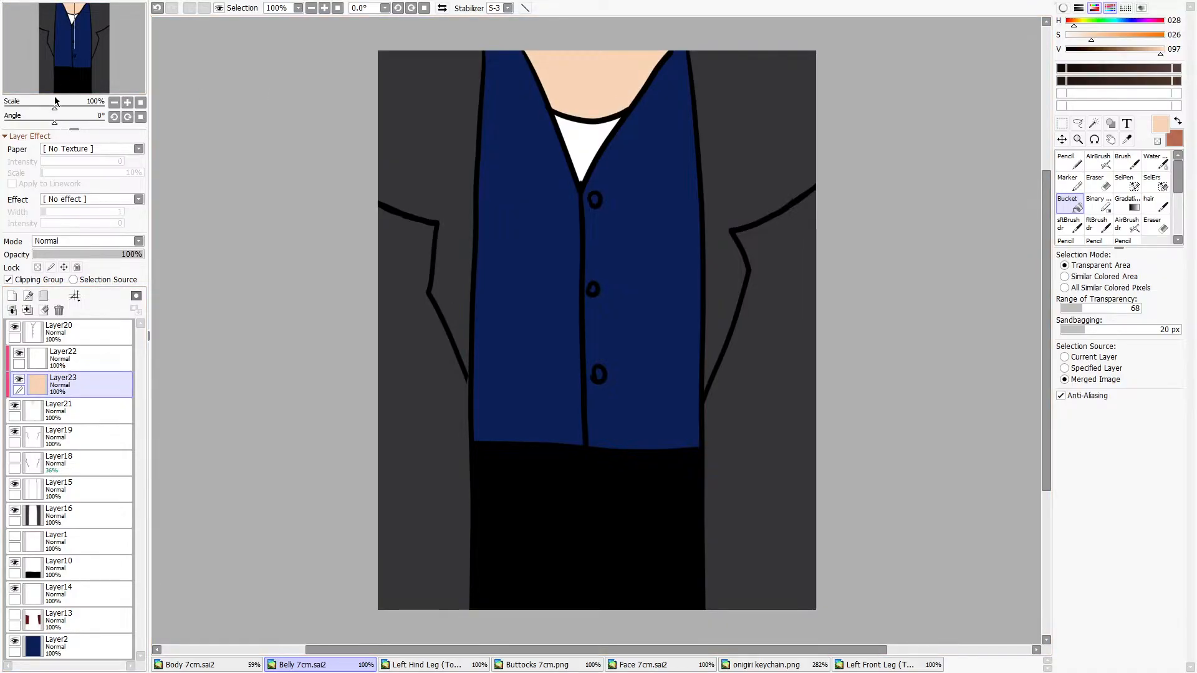
# Close the recolored Belly 7cm.sai2.
pyautogui.click(567, 353)
pyautogui.click(577, 354)
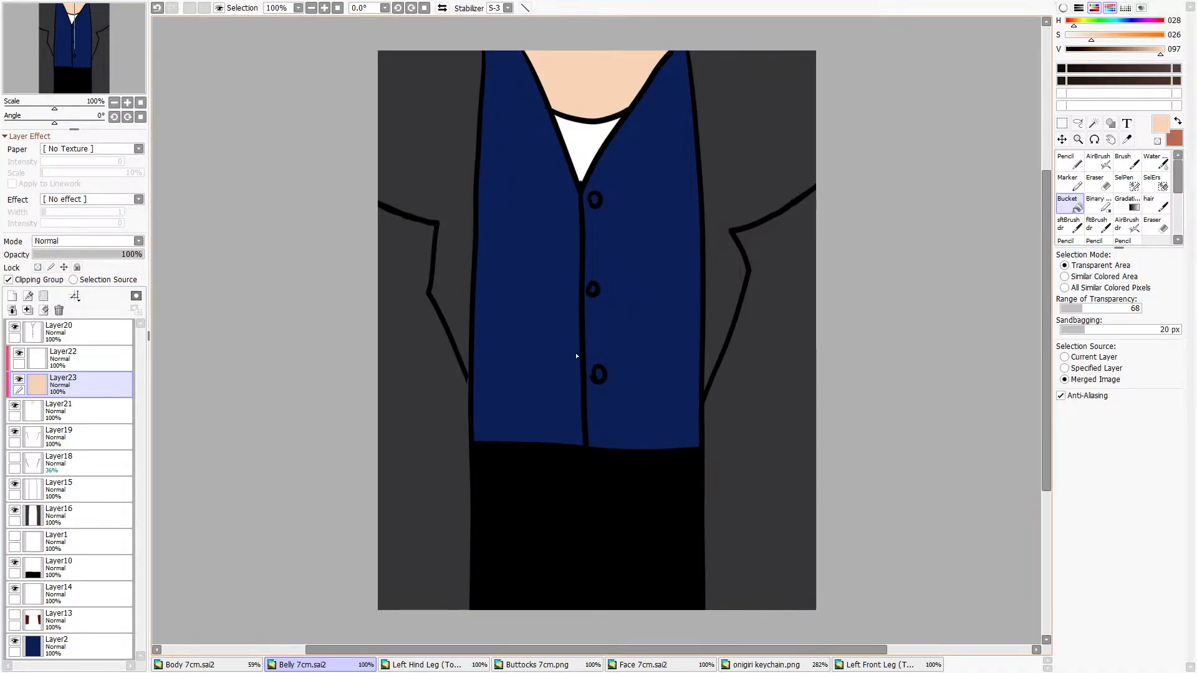
pyautogui.click(101, 217)
# In Body 7cm.sai2, add a clipped layer above Layer16, fill both skin shapes with the hue 28 skin color and save as Body 7cm.png.
pyautogui.click(199, 665)
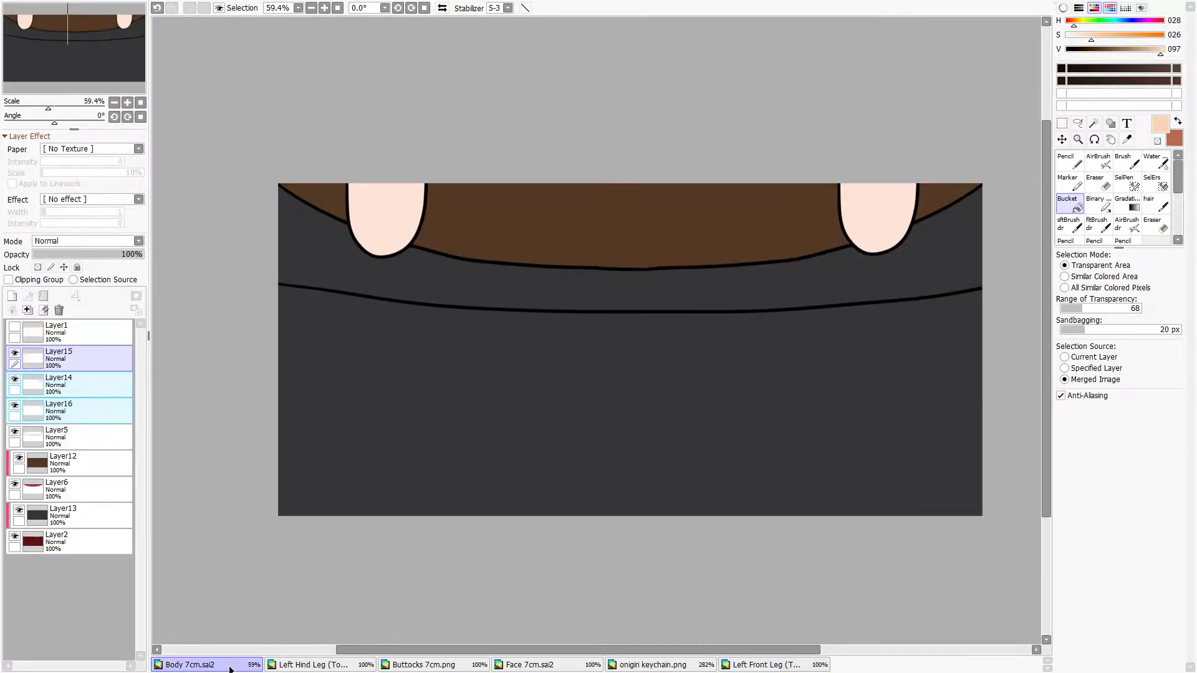
pyautogui.click(52, 393)
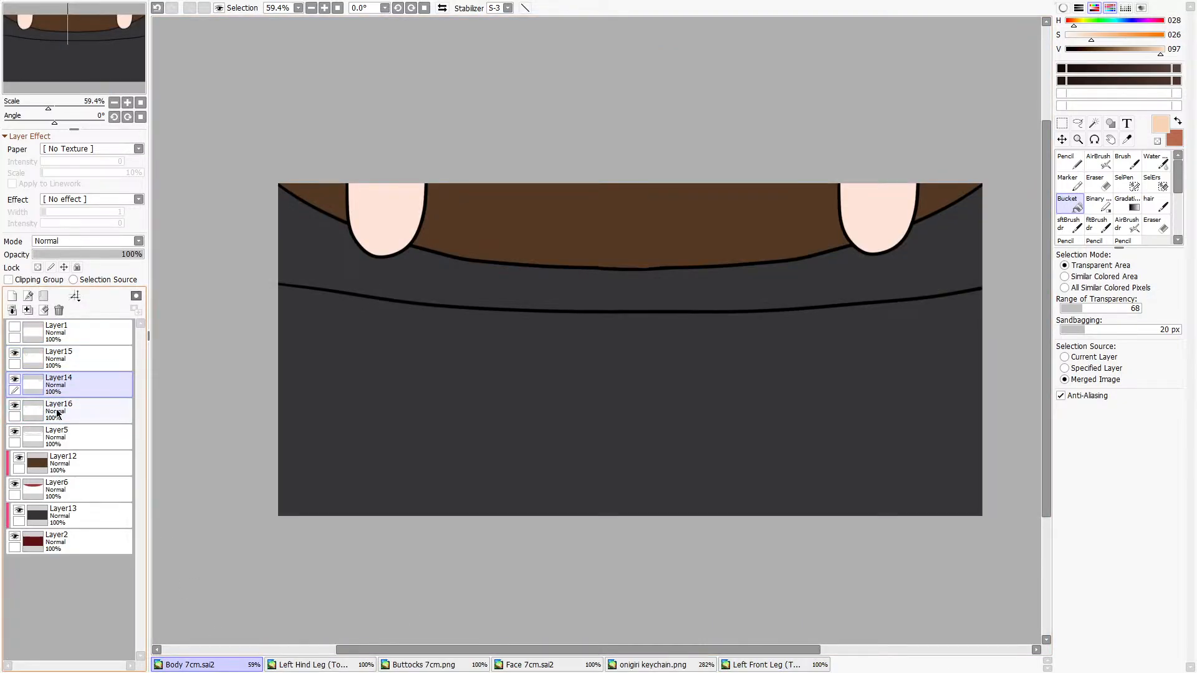
pyautogui.click(12, 296)
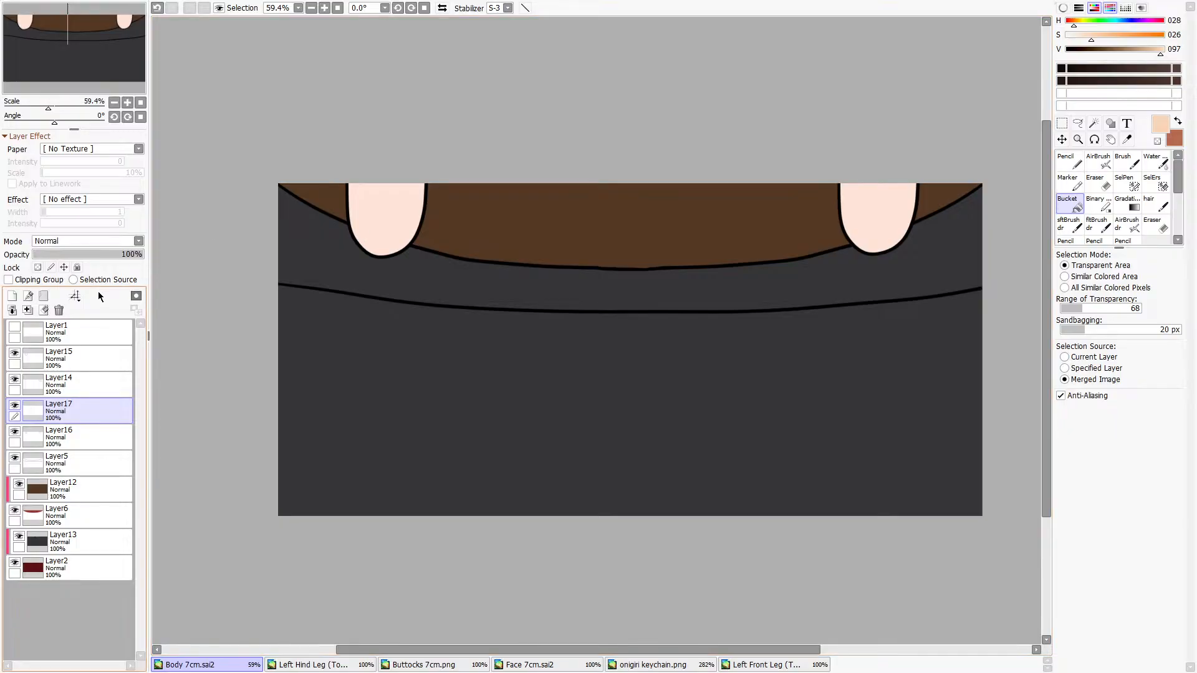
pyautogui.click(9, 279)
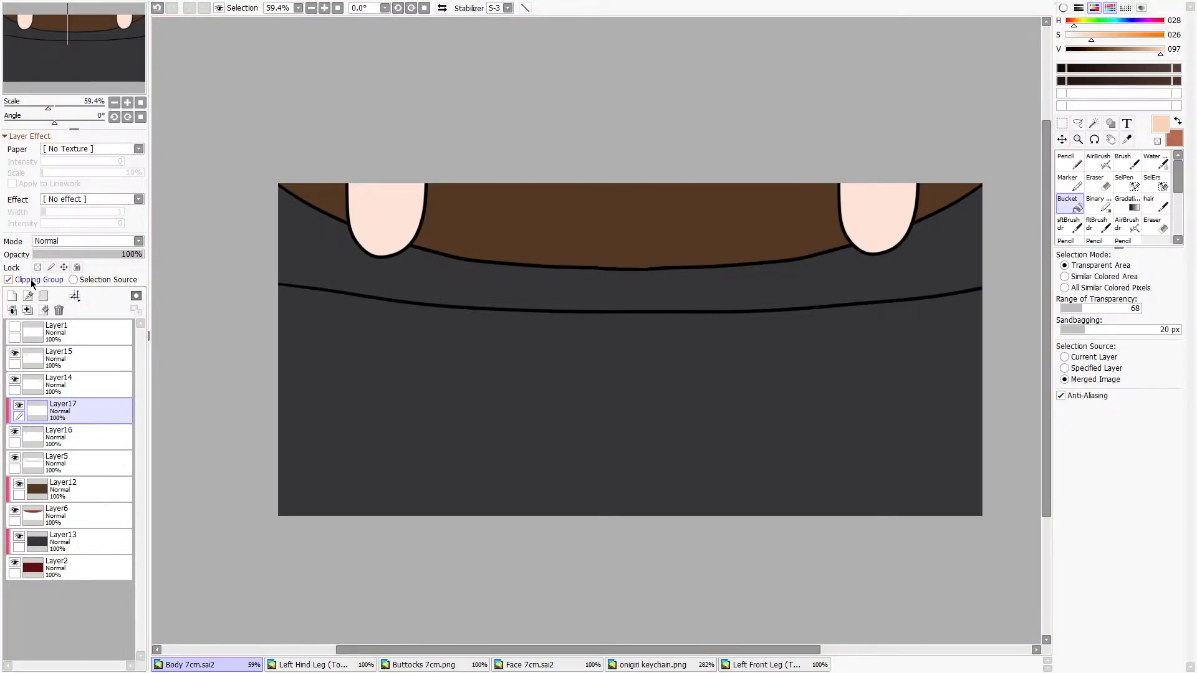
pyautogui.click(377, 222)
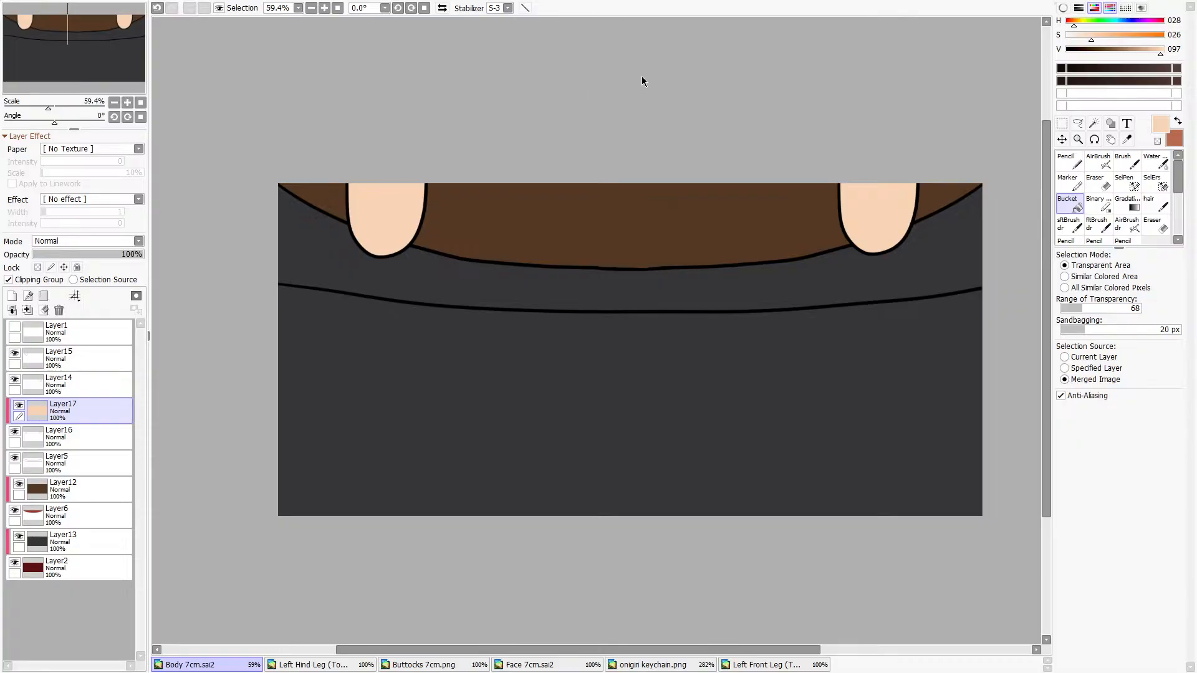
pyautogui.click(451, 311)
pyautogui.click(38, 107)
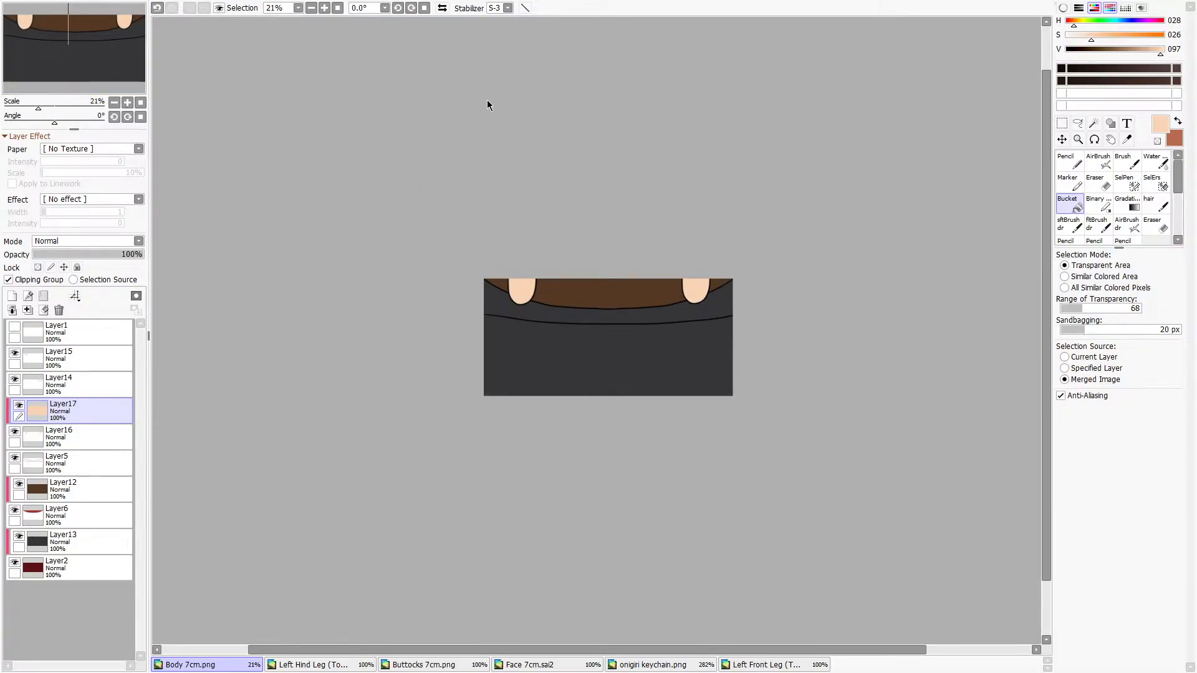
# Reopen Belly 7cm.sai2 and close the Left Front Leg canvas.
pyautogui.click(563, 342)
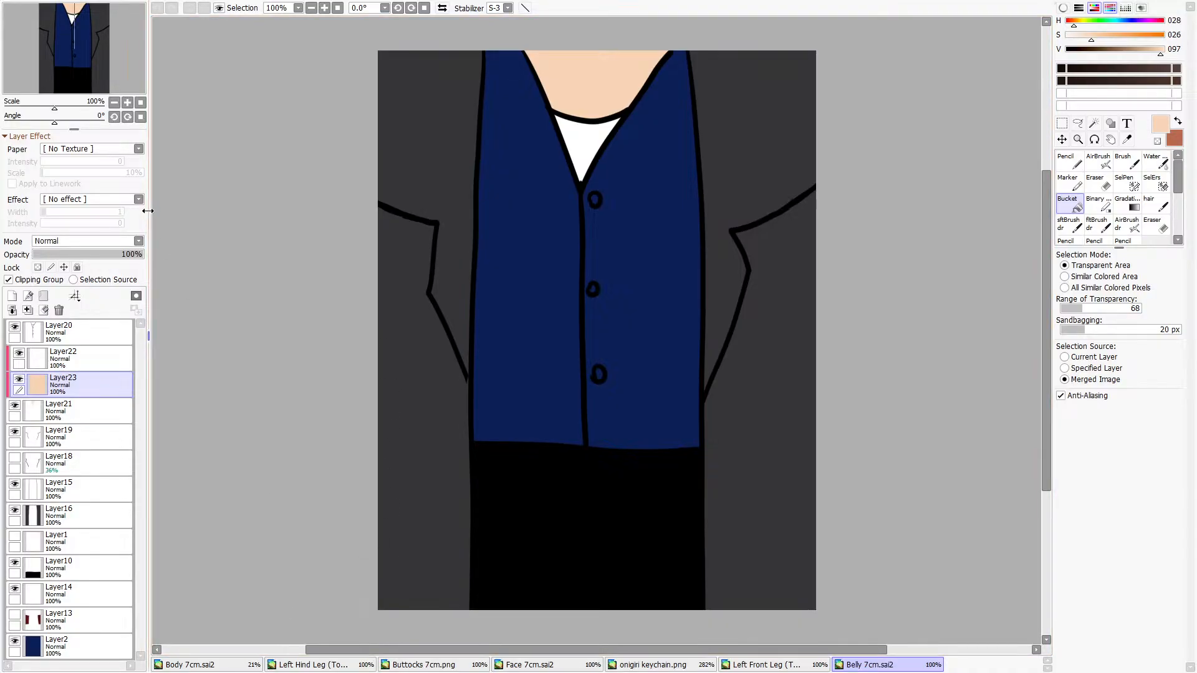
pyautogui.click(250, 665)
pyautogui.click(308, 664)
pyautogui.click(449, 666)
pyautogui.click(499, 666)
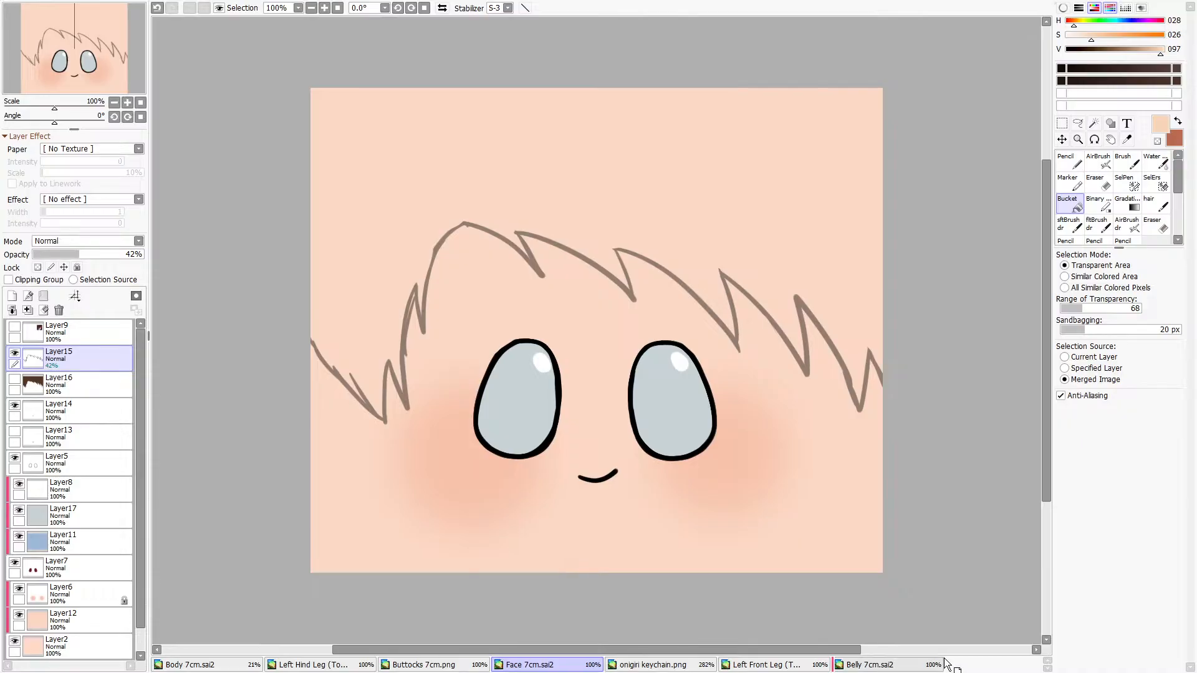
pyautogui.moveTo(661, 664); pyautogui.dragTo(800, 671)
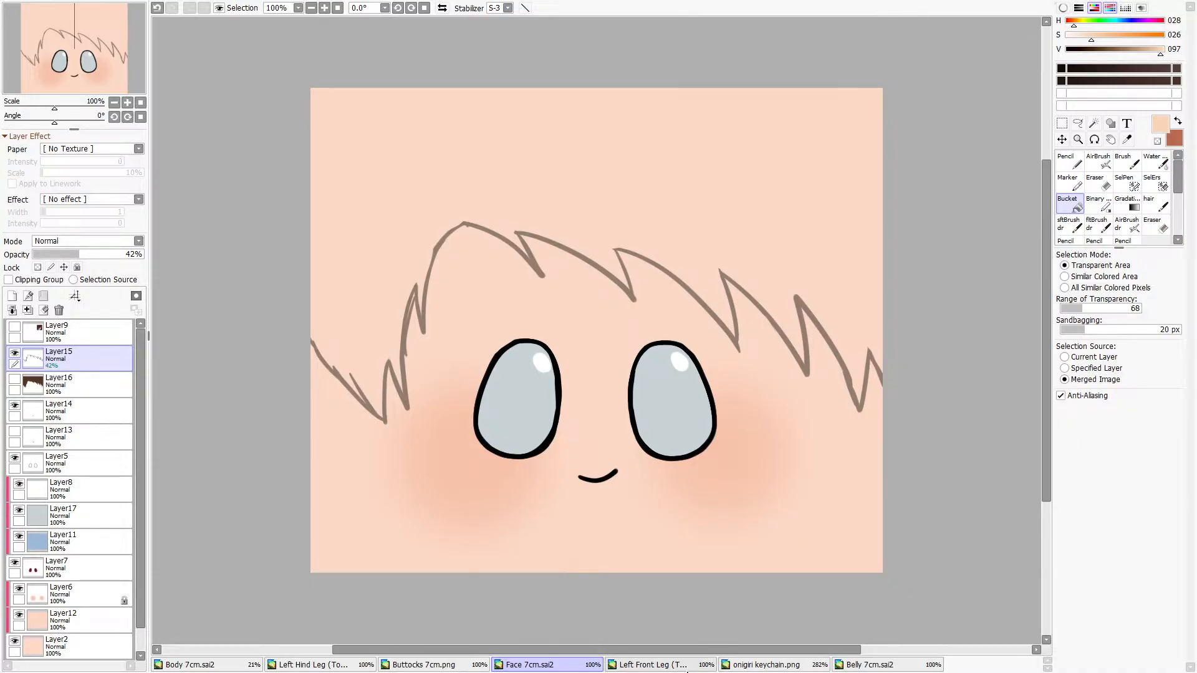
pyautogui.click(652, 665)
pyautogui.hotkey('ctrl', 'w')
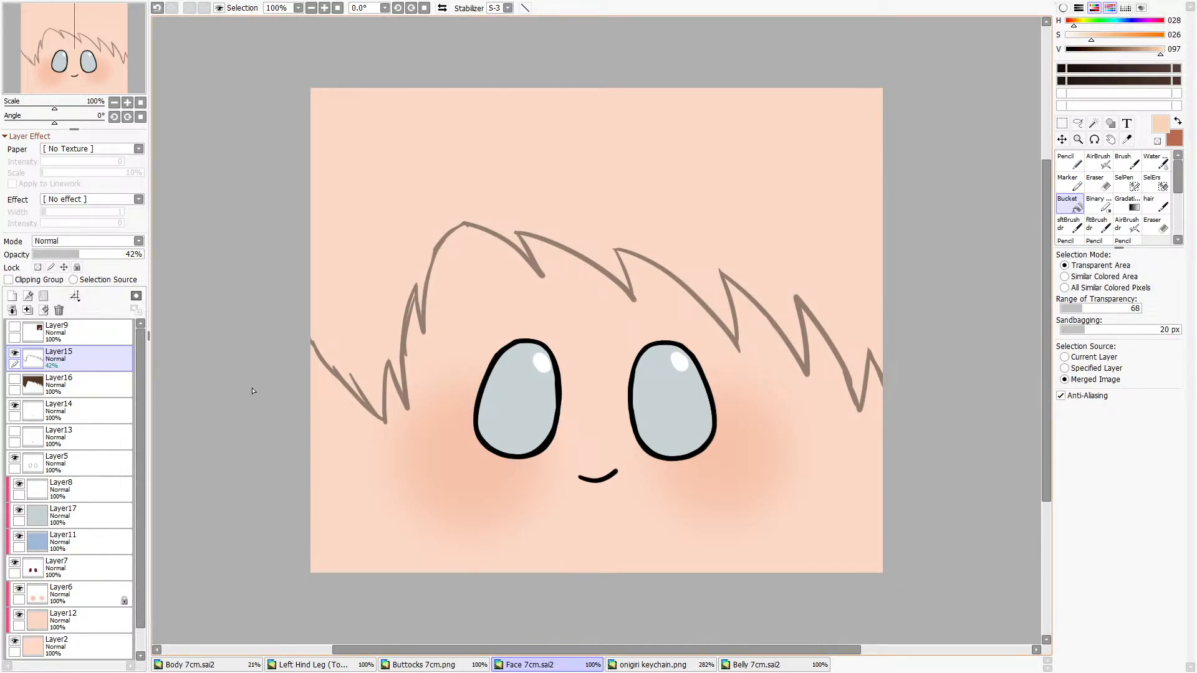
# Examine the face in onigiri keychain.png up close and compare its colors with Belly 7cm.sai2.
pyautogui.click(94, 382)
pyautogui.click(755, 665)
pyautogui.click(684, 665)
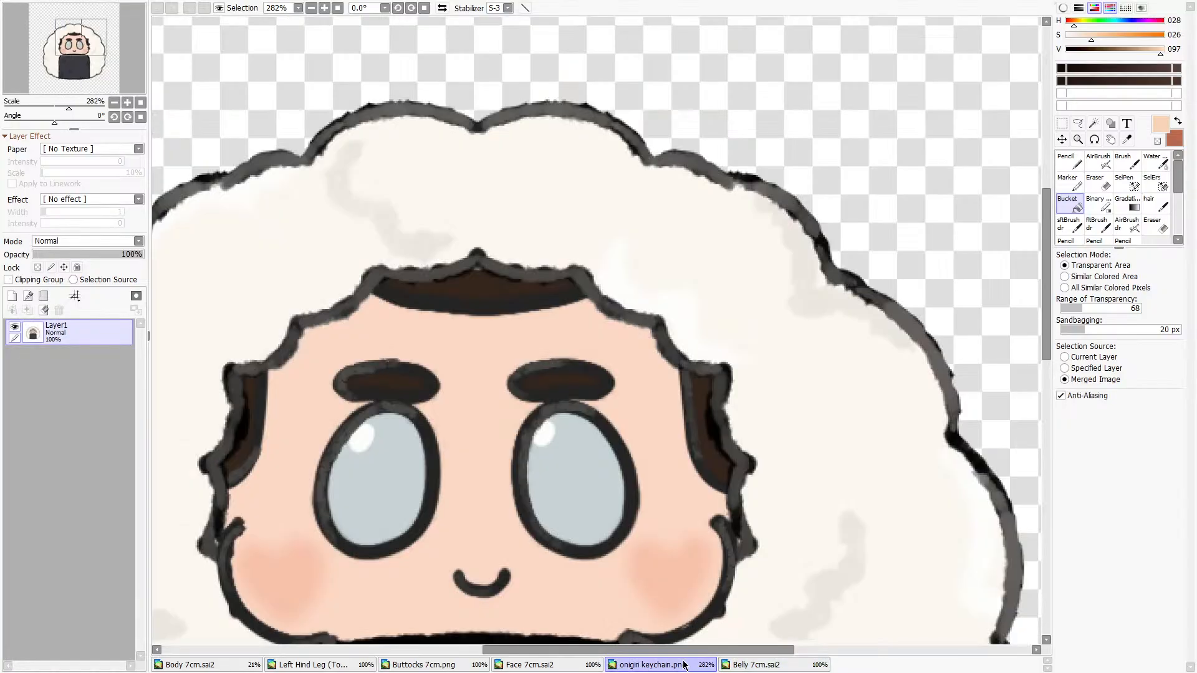
pyautogui.scroll(-5, 568, 217)
pyautogui.scroll(8, 502, 294)
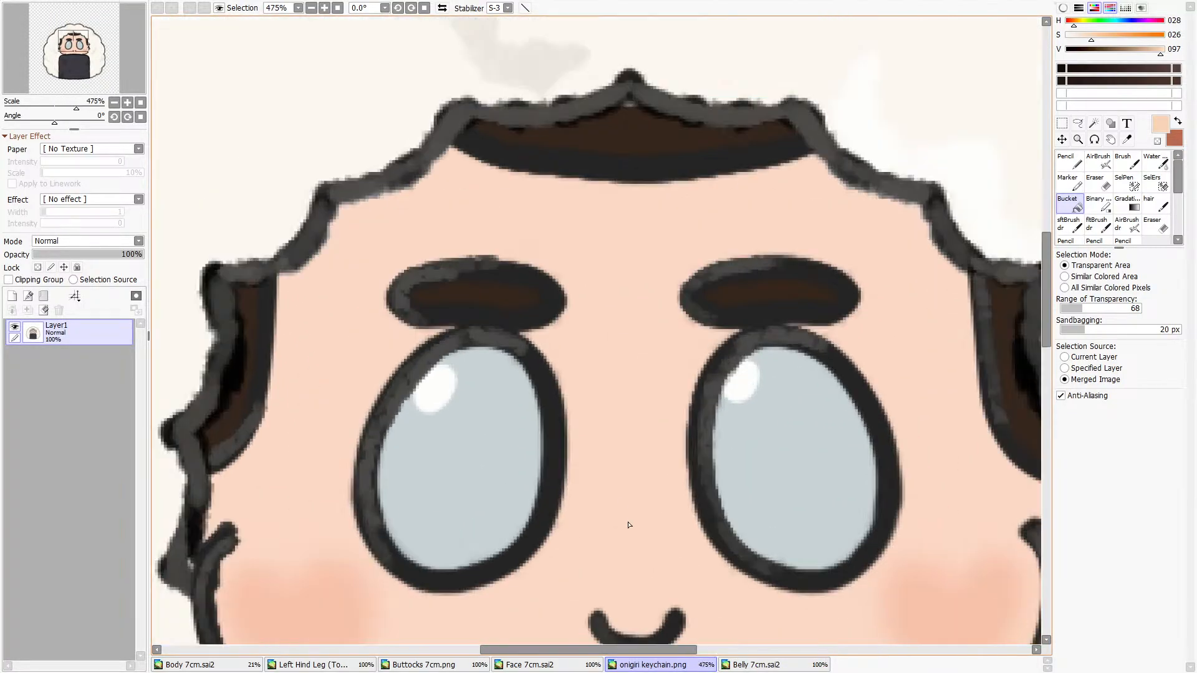
pyautogui.scroll(-3, 628, 525)
pyautogui.click(754, 665)
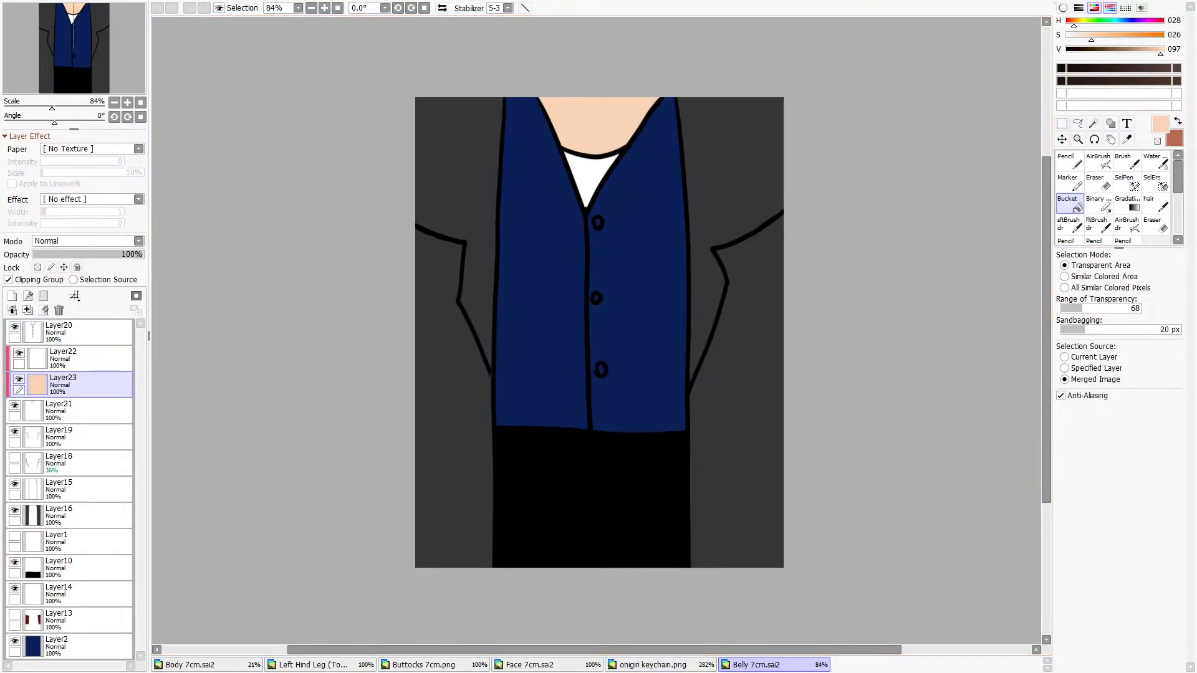
# Fill the brown Left Hind Leg canvas with black and close it.
pyautogui.click(424, 664)
pyautogui.click(349, 664)
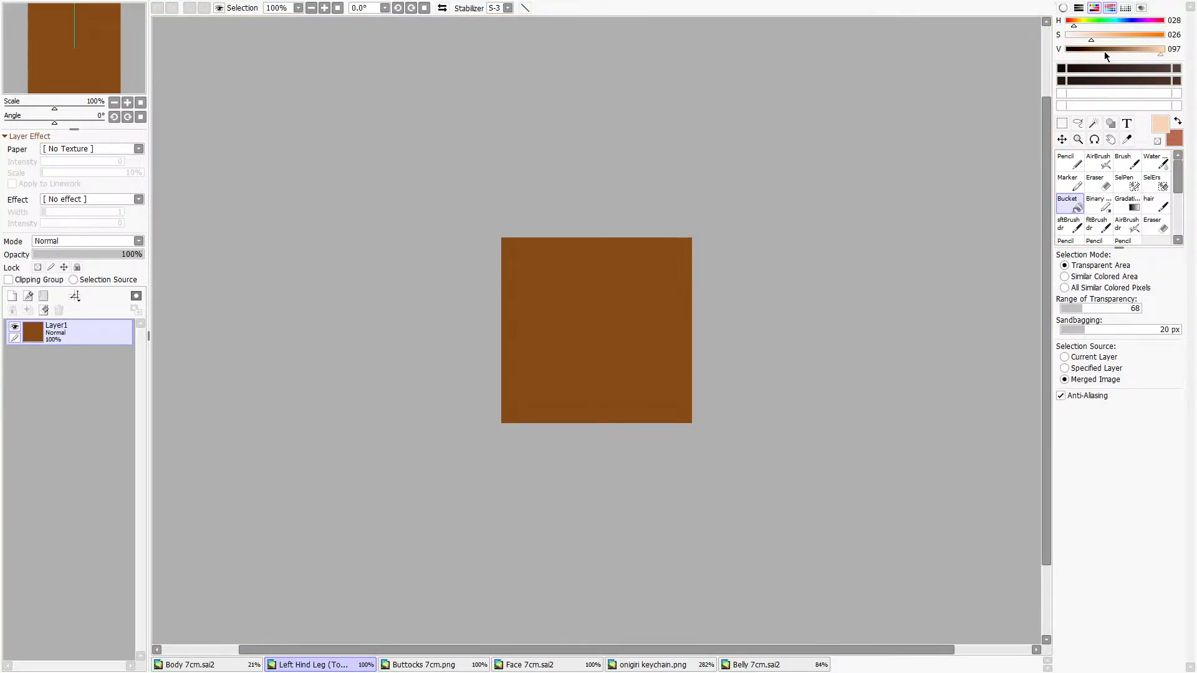
pyautogui.moveTo(1104, 52); pyautogui.dragTo(1034, 42)
pyautogui.scroll(4, 547, 337)
pyautogui.click(638, 306)
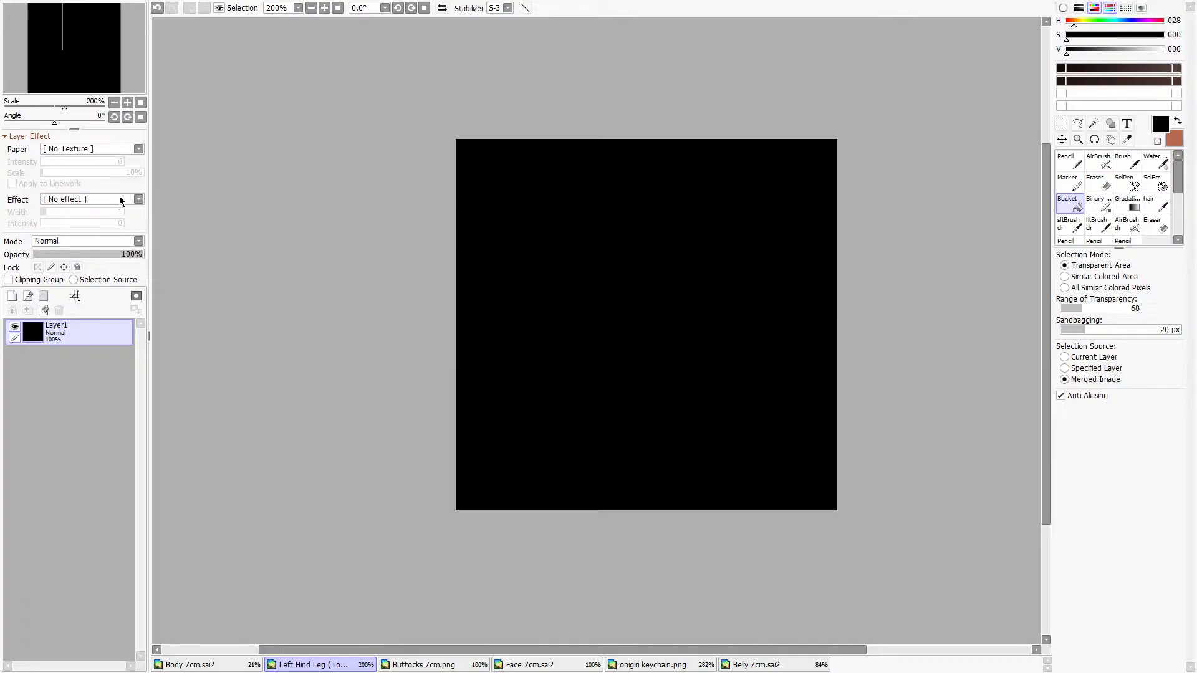
pyautogui.hotkey('ctrl', 'w')
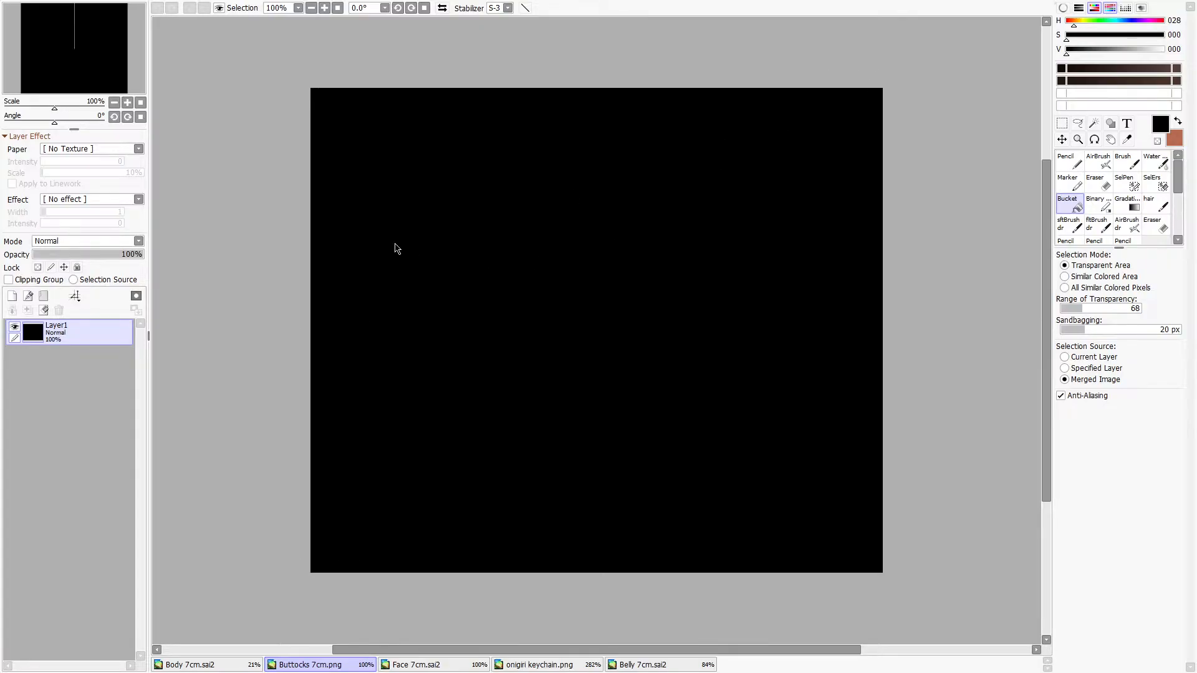
# Open keychain purple.png and the photo reference collage, and examine the shirt, vest and tie colors in the photos.
pyautogui.doubleClick(395, 244)
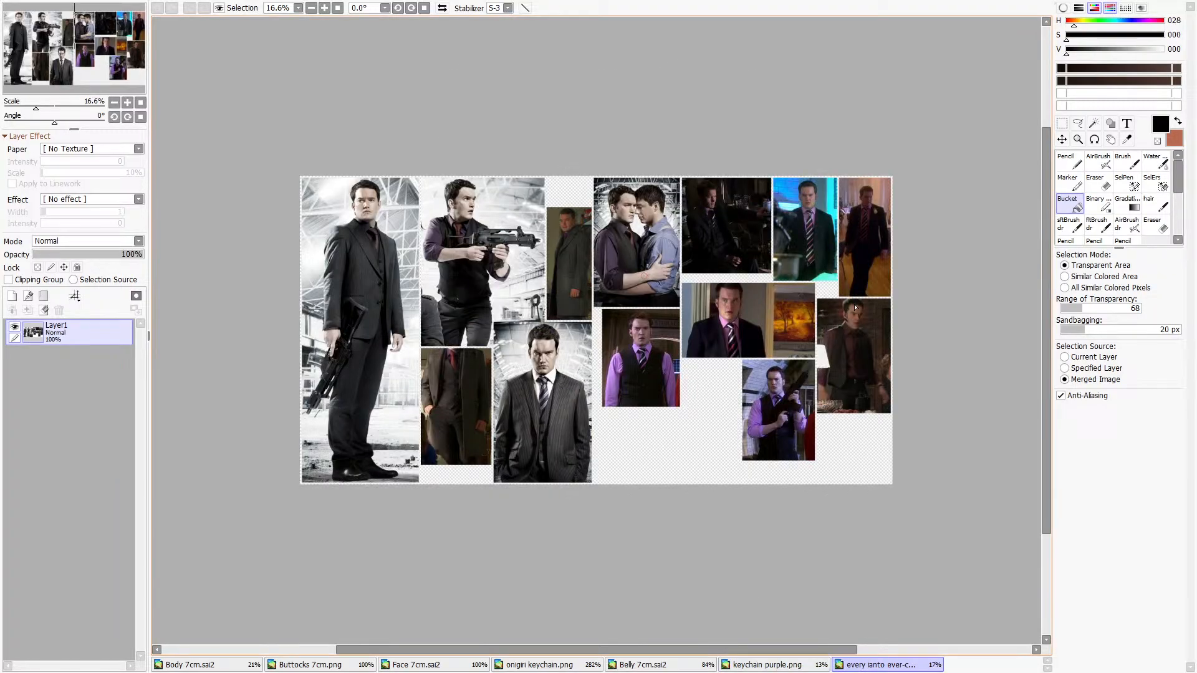
pyautogui.scroll(5, 855, 308)
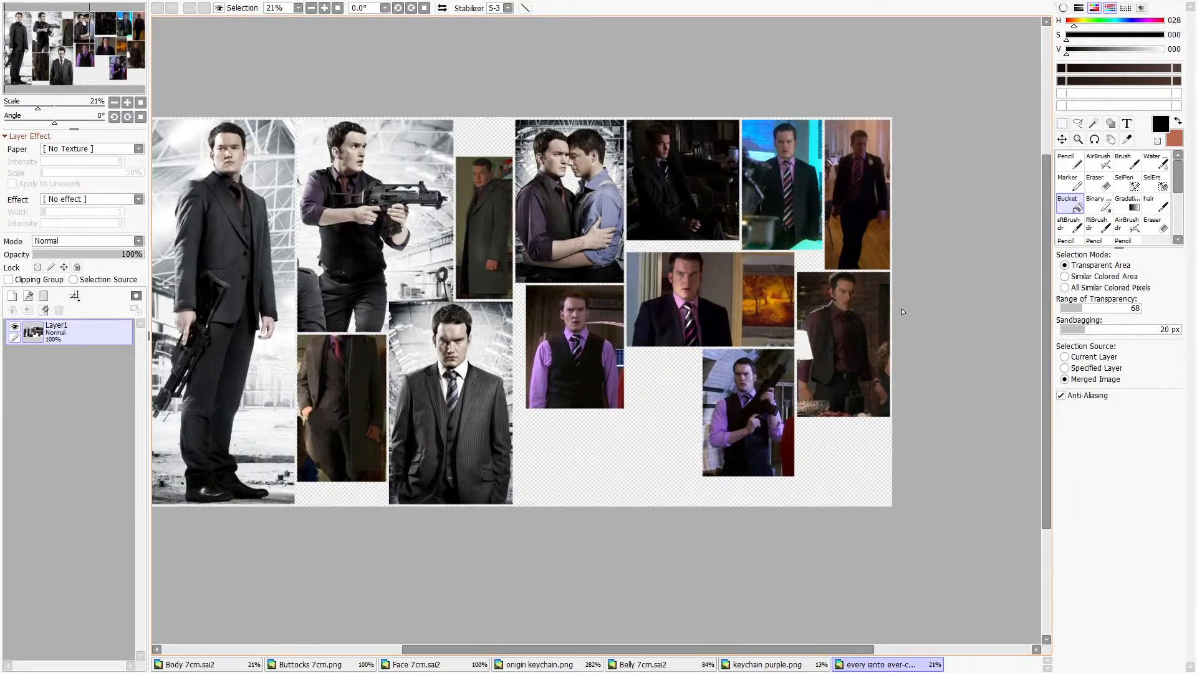
pyautogui.scroll(3, 884, 424)
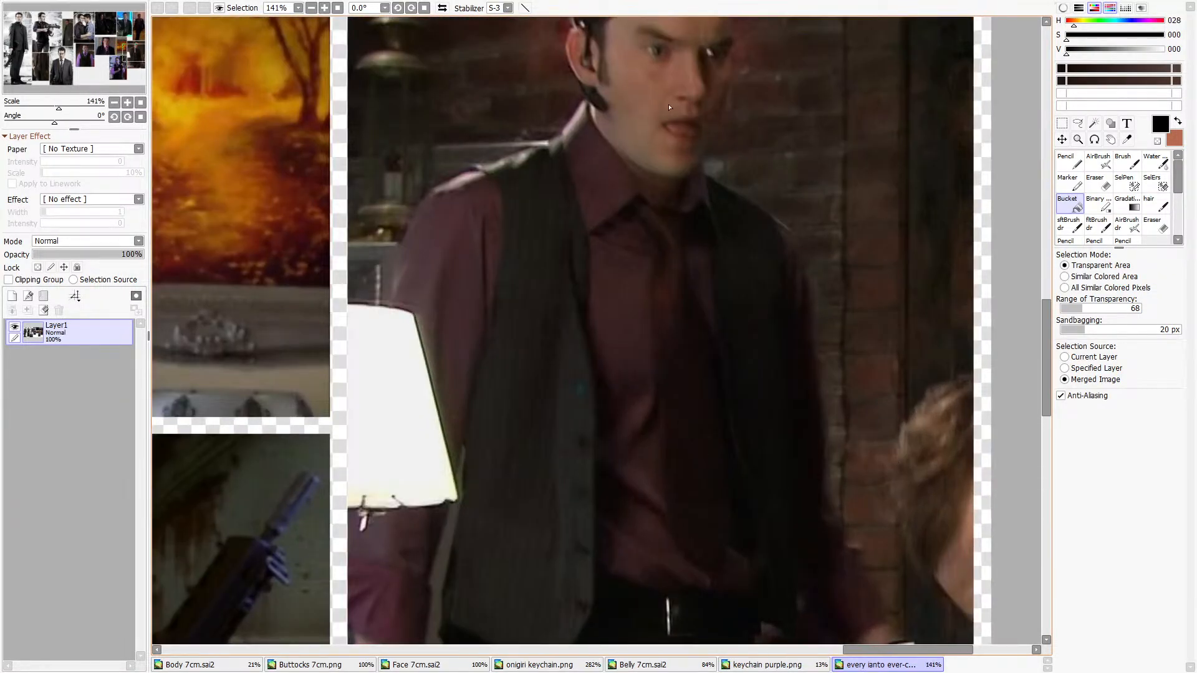
pyautogui.scroll(-6, 641, 236)
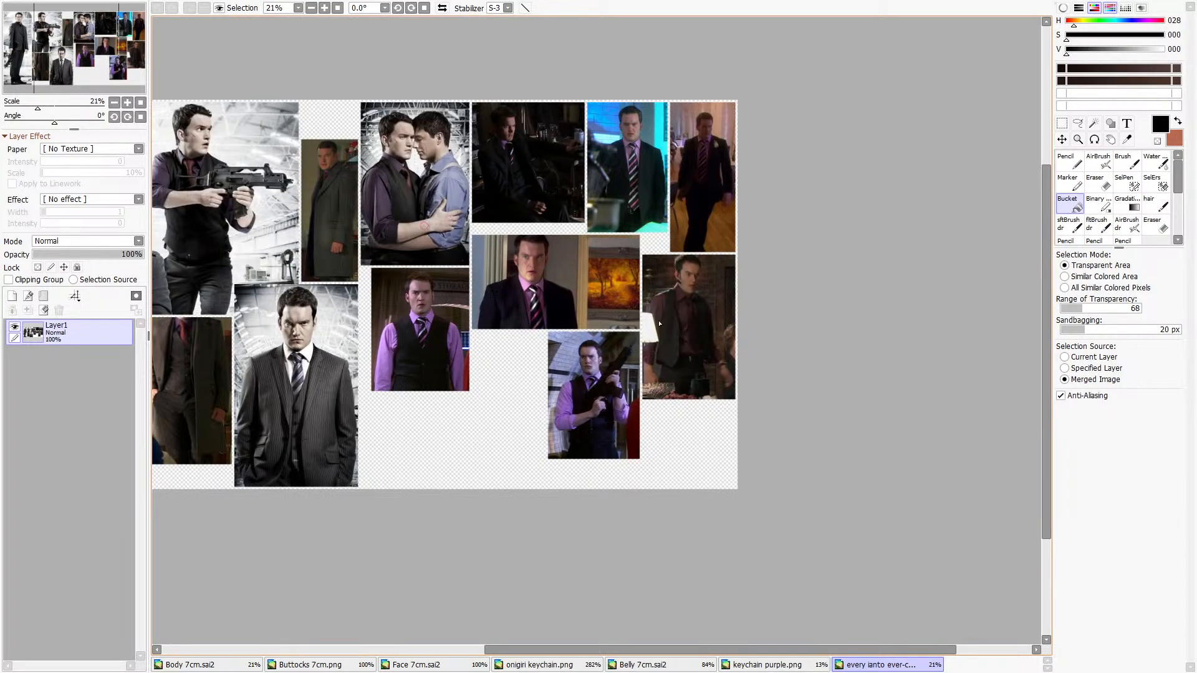
pyautogui.scroll(1, 510, 230)
pyautogui.scroll(-1, 510, 230)
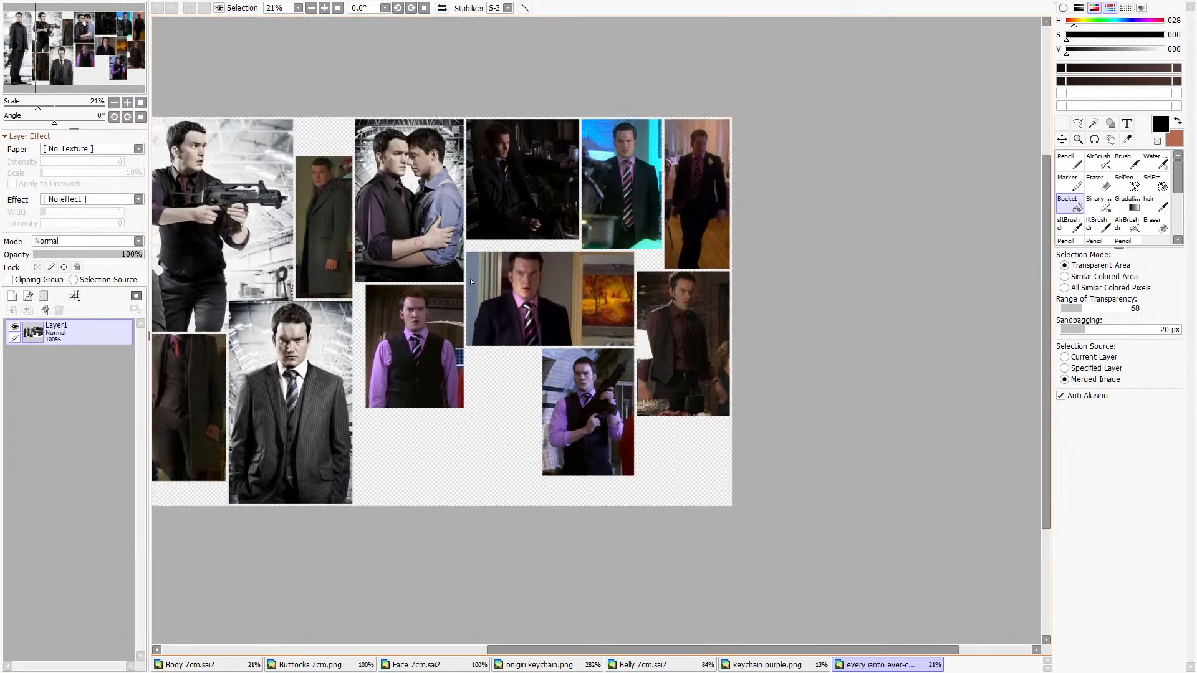
pyautogui.scroll(10, 387, 205)
pyautogui.scroll(1, 363, 280)
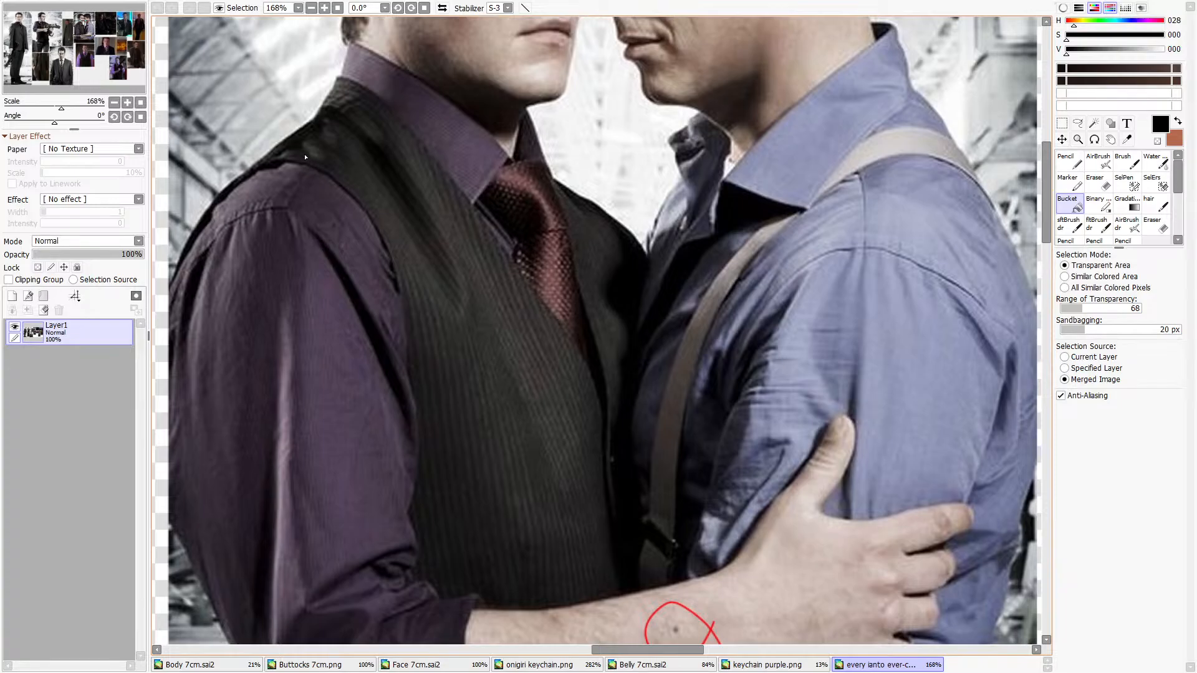
pyautogui.scroll(-8, 306, 158)
pyautogui.scroll(-2, 489, 268)
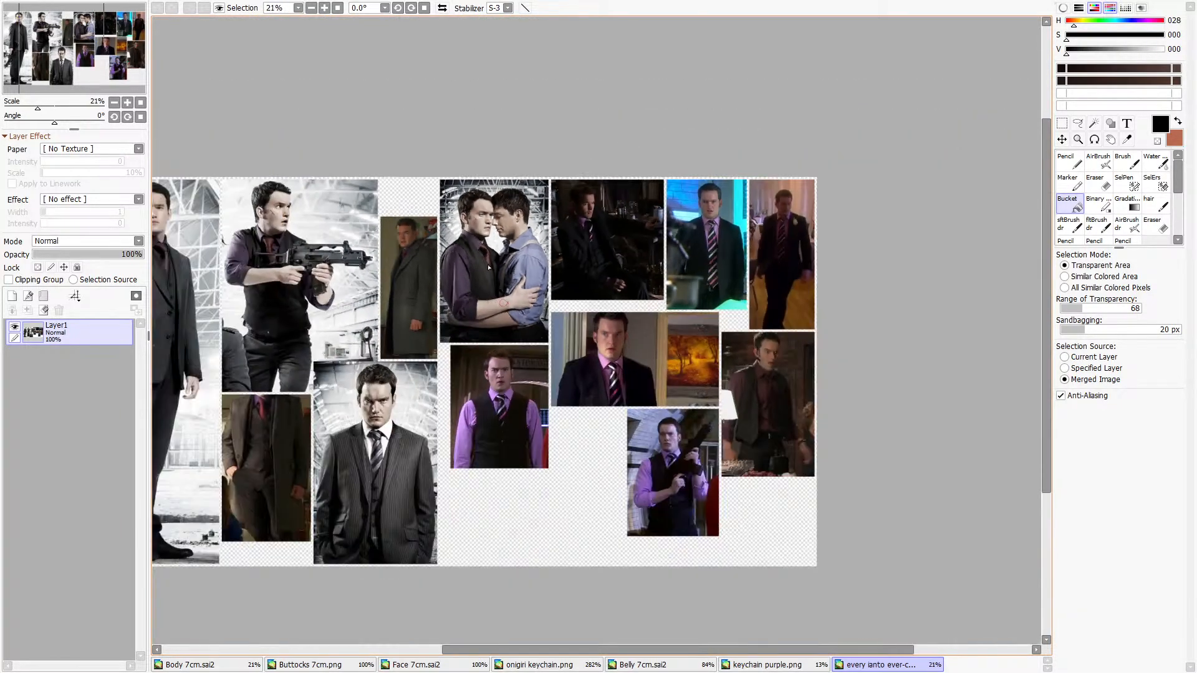
pyautogui.moveTo(504, 306); pyautogui.dragTo(443, 310)
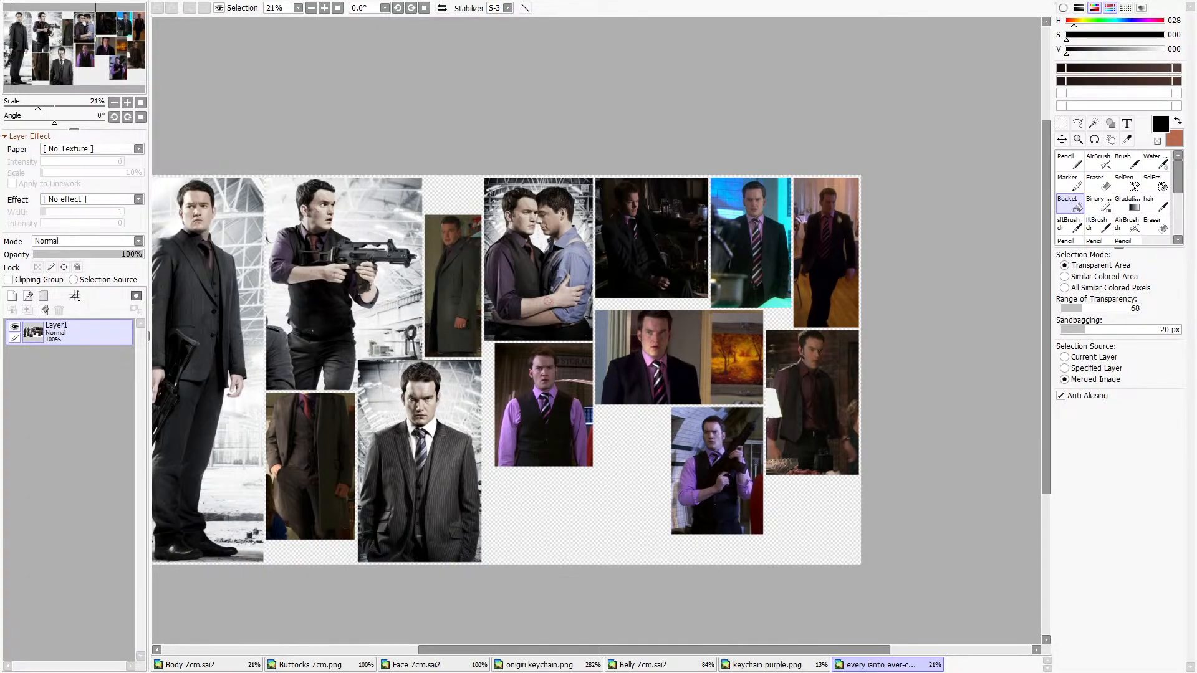
pyautogui.scroll(5, 772, 384)
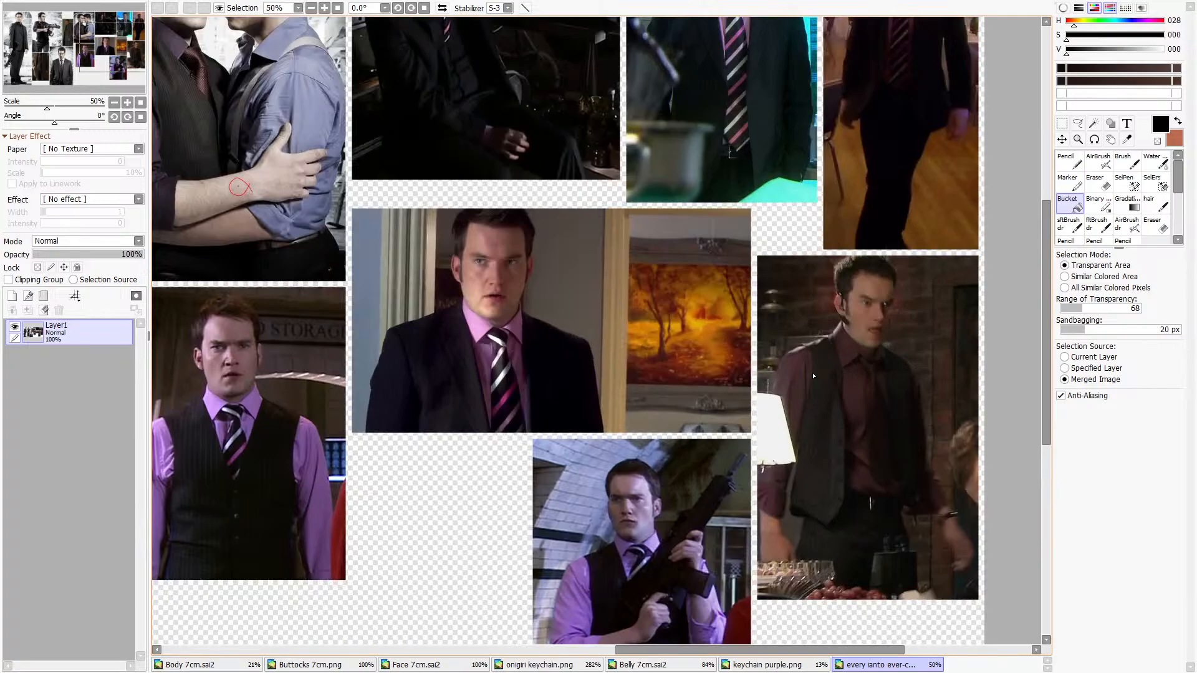
# Review the open plush pieces and place Belly 7cm.sai2 ahead of onigiri keychain.png in the document order.
pyautogui.click(249, 666)
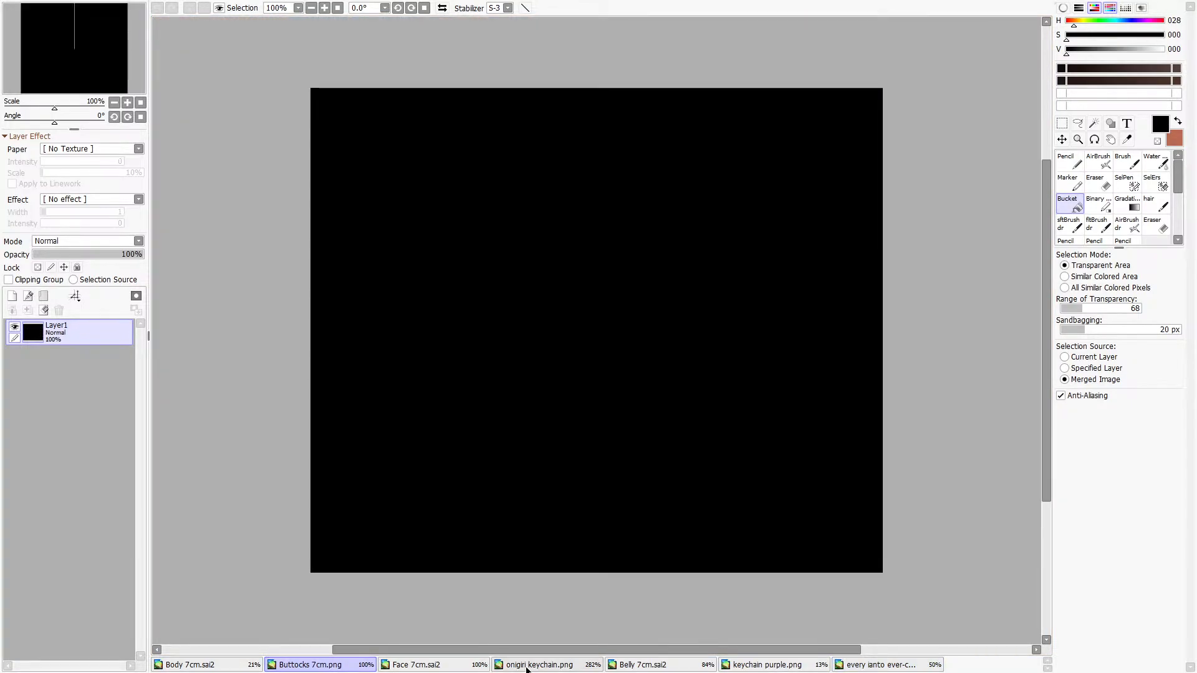
pyautogui.click(539, 665)
pyautogui.click(210, 666)
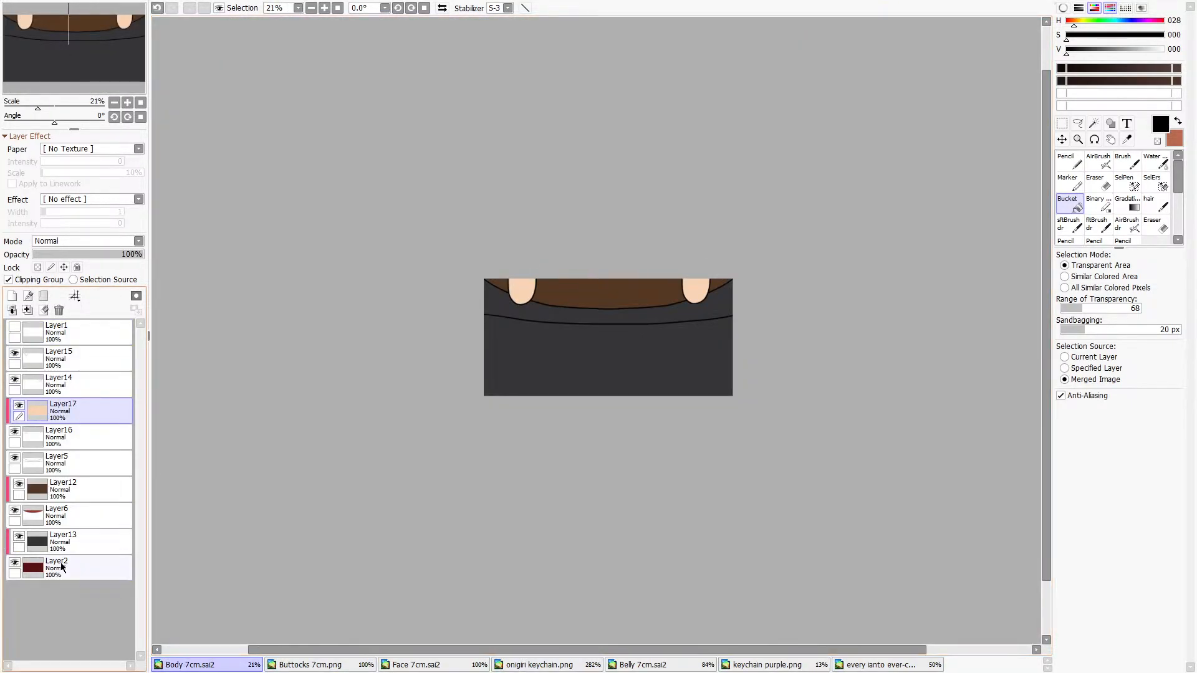
pyautogui.click(563, 667)
pyautogui.click(692, 665)
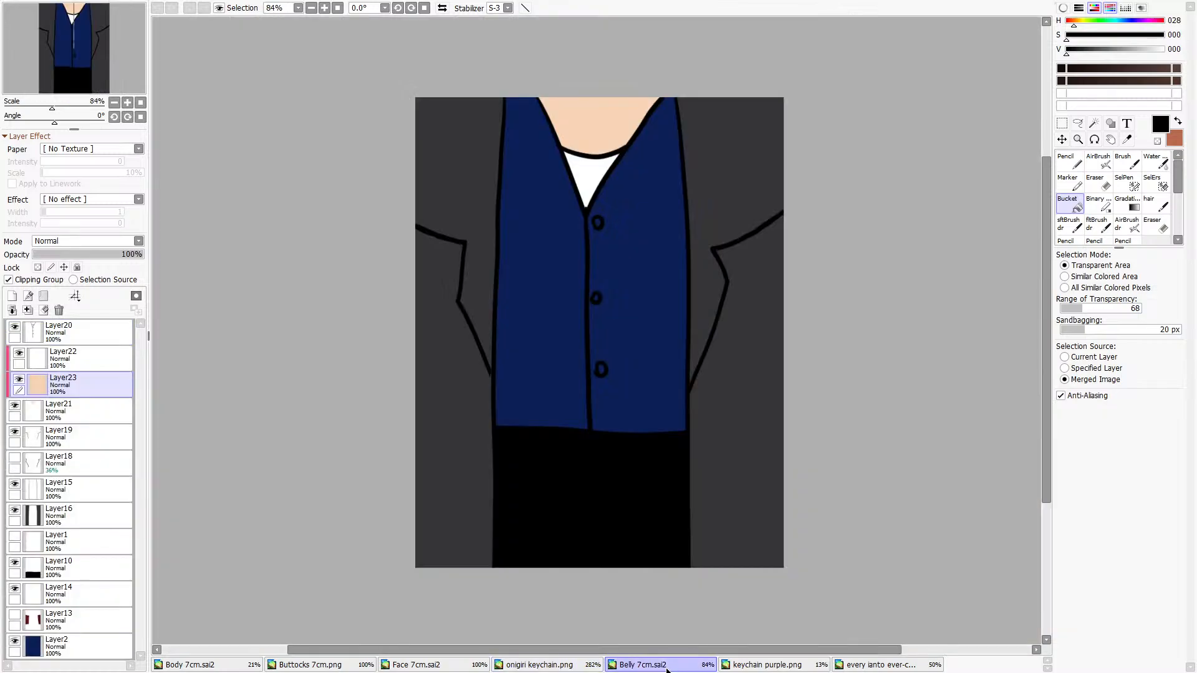
pyautogui.moveTo(517, 660); pyautogui.dragTo(517, 664)
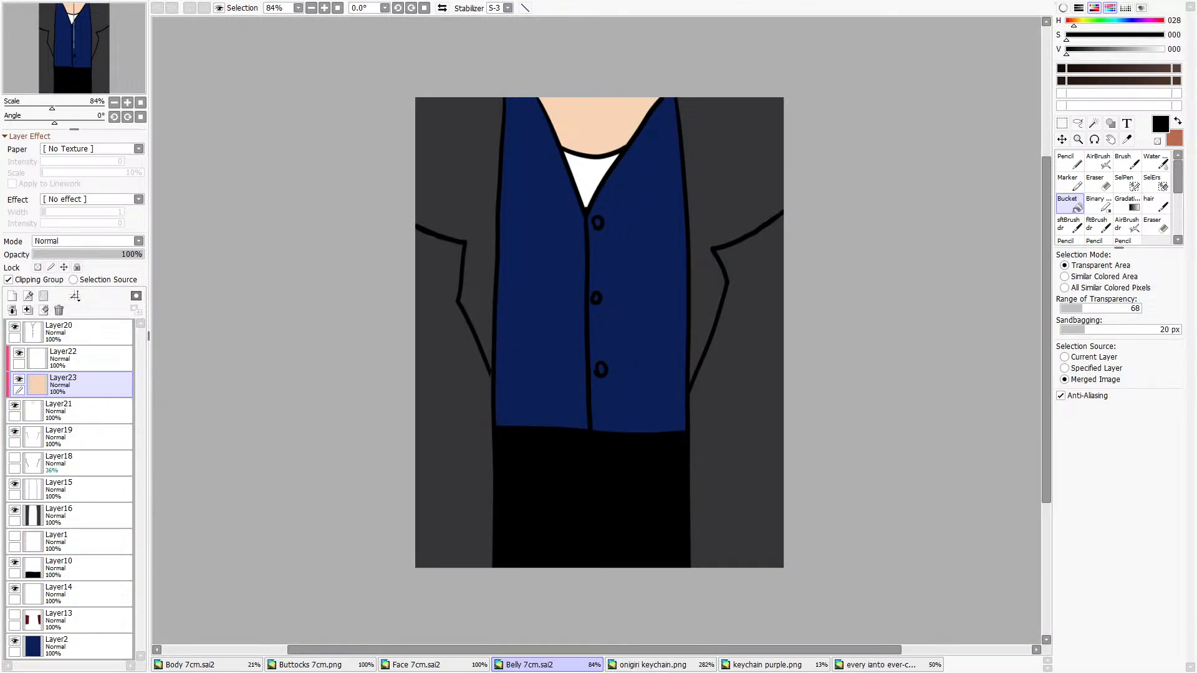
# Sample the purple shirt color from keychain purple.png and fill the vest on Layer2 of Belly 7cm.sai2 with it.
pyautogui.click(768, 664)
pyautogui.click(1126, 139)
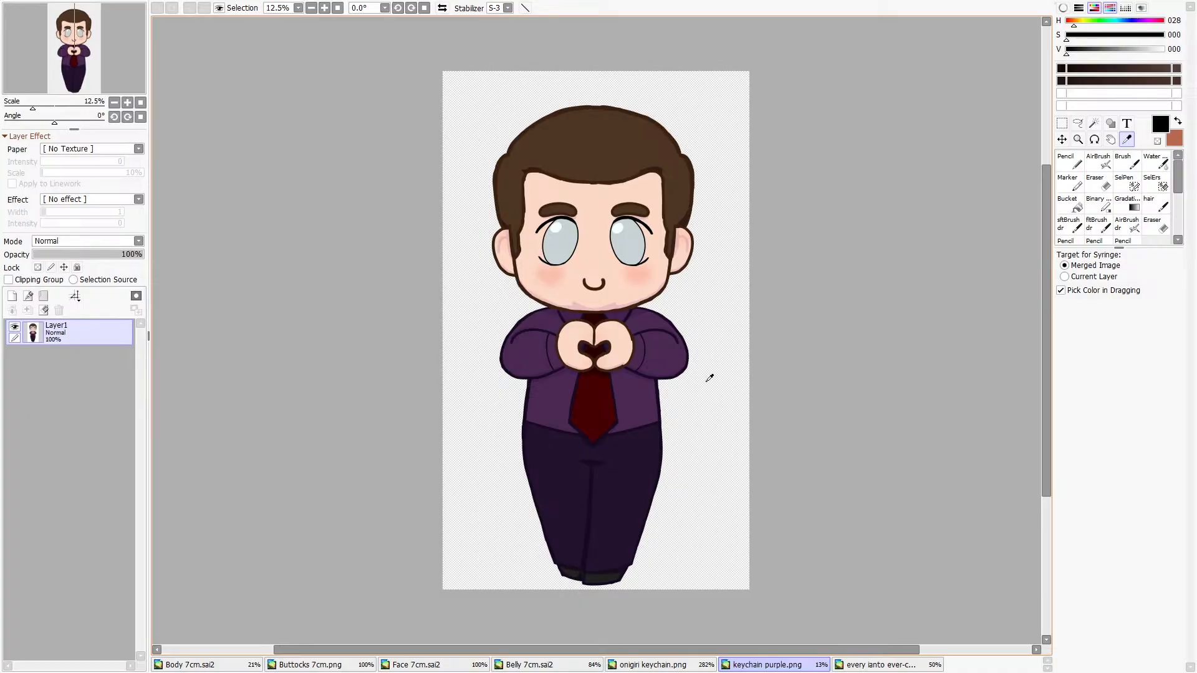
pyautogui.scroll(3, 603, 429)
pyautogui.click(713, 340)
pyautogui.click(452, 665)
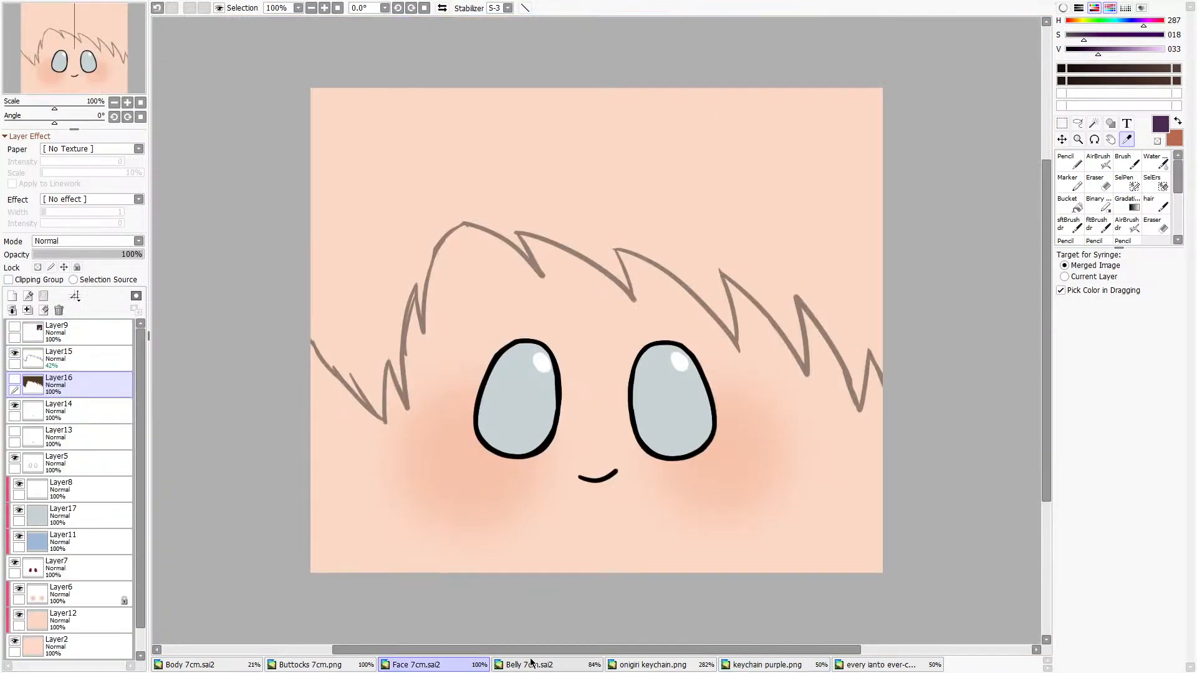
pyautogui.click(538, 664)
pyautogui.click(78, 640)
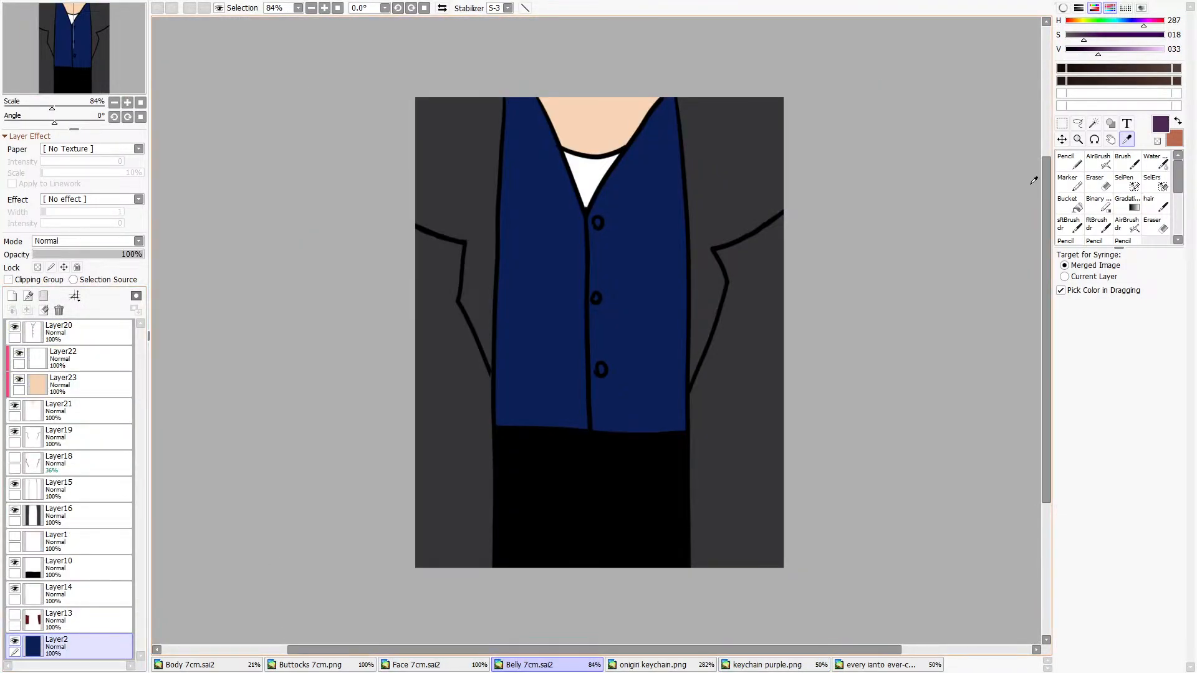
pyautogui.click(1077, 210)
pyautogui.click(591, 312)
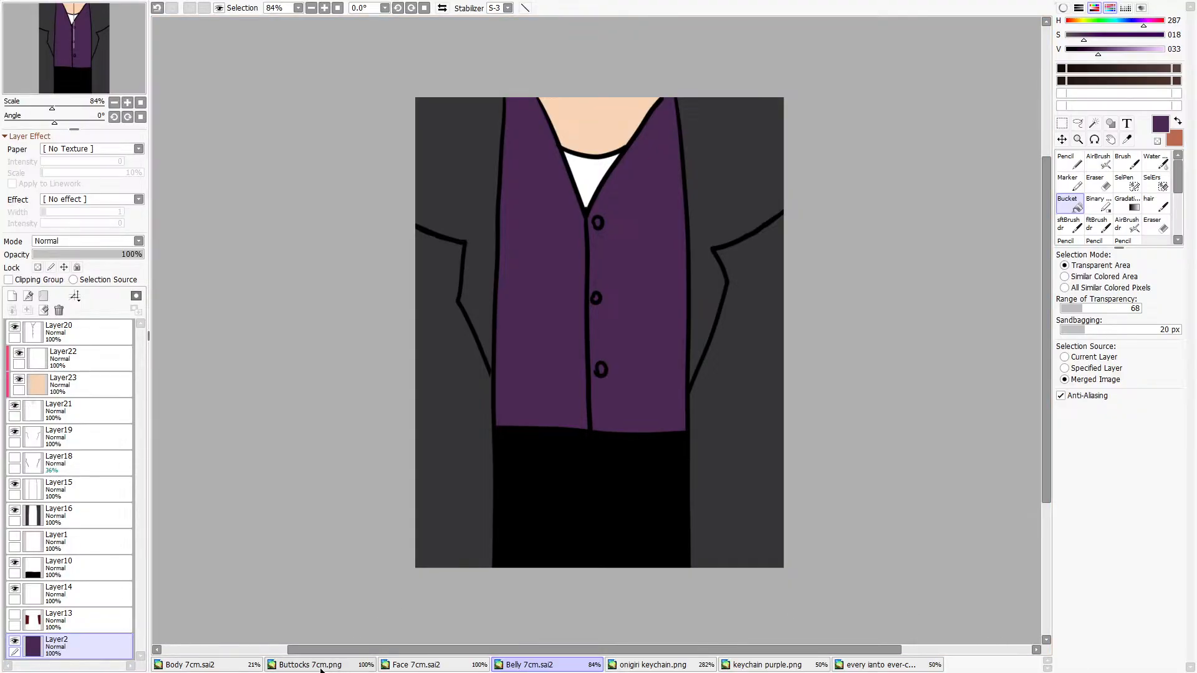
# Look over the purple keychain and the photo reference collage, and sample the dark grey of the vest in one of the photos.
pyautogui.click(365, 666)
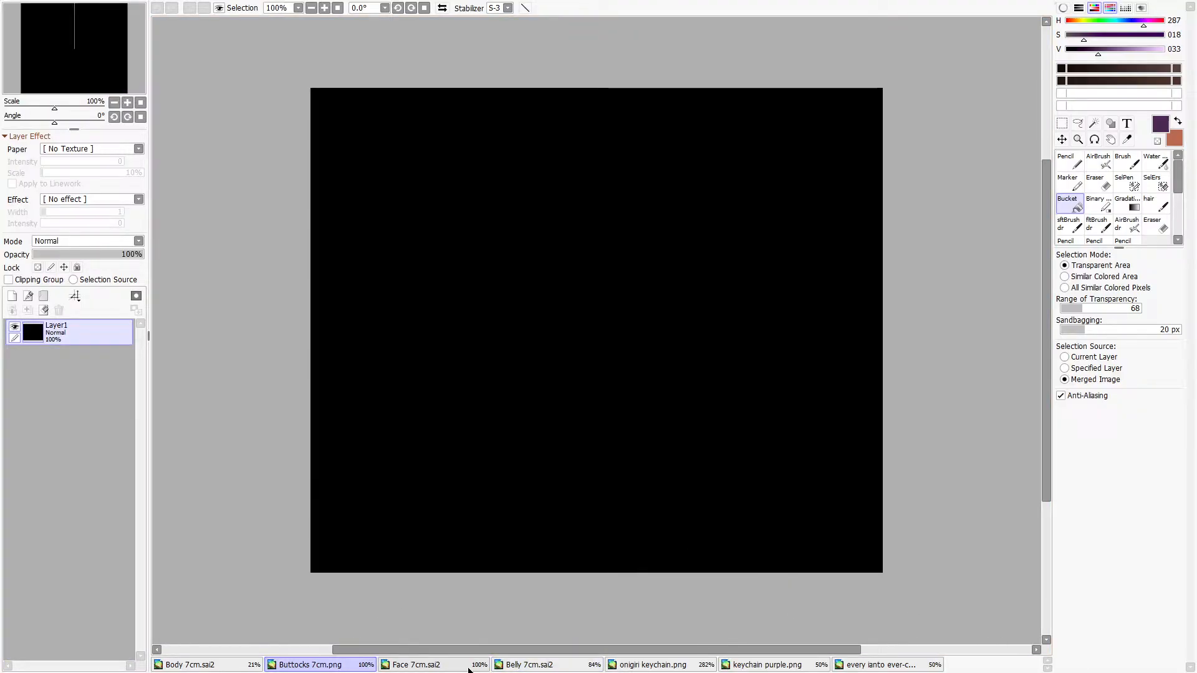
pyautogui.click(780, 665)
pyautogui.click(1127, 139)
pyautogui.scroll(-3, 748, 375)
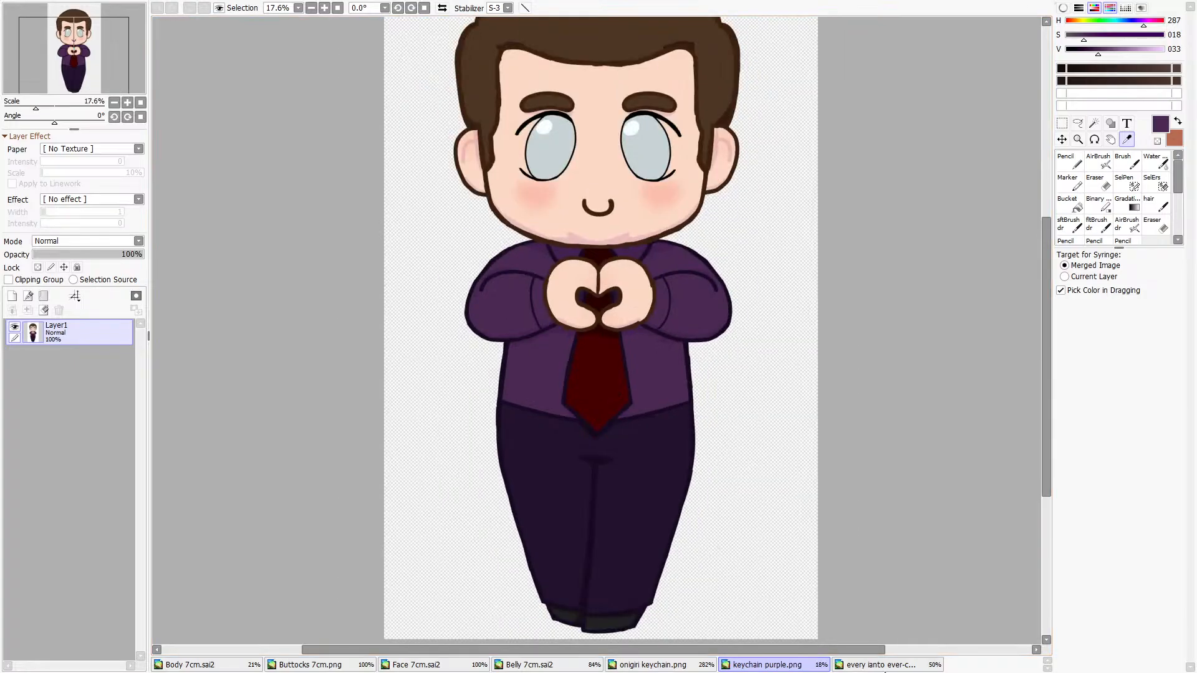
pyautogui.click(879, 665)
pyautogui.scroll(-4, 792, 405)
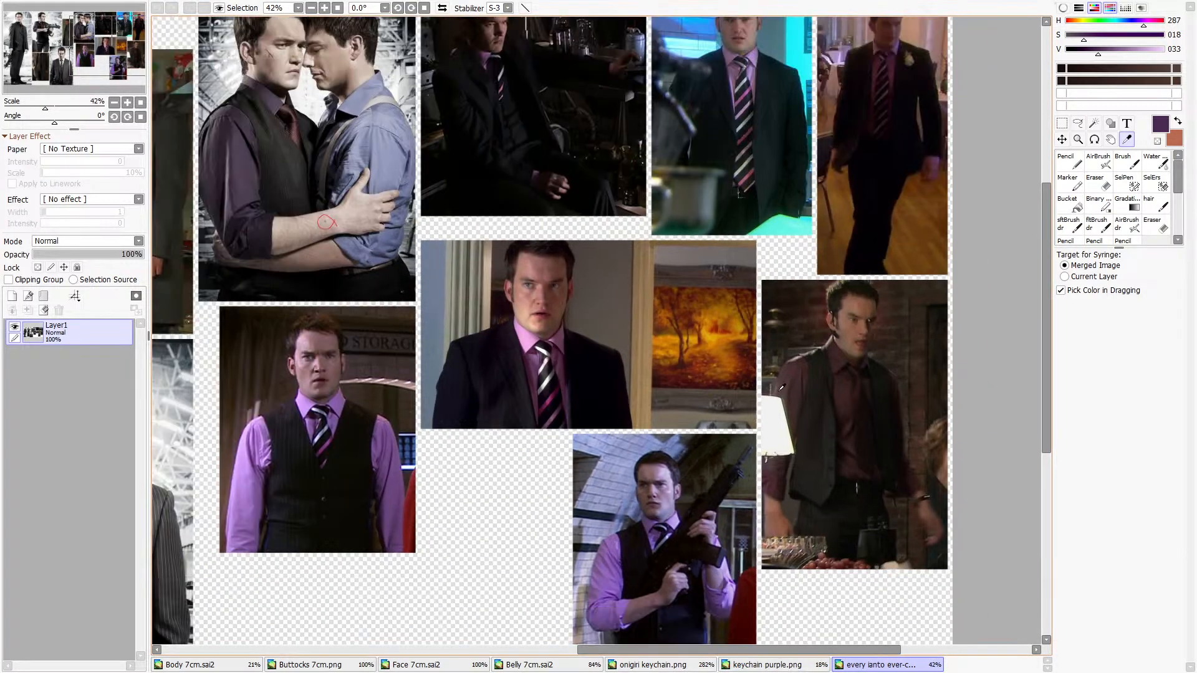
pyautogui.scroll(10, 378, 106)
pyautogui.scroll(-6, 683, 336)
pyautogui.scroll(5, 631, 315)
pyautogui.scroll(15, 631, 315)
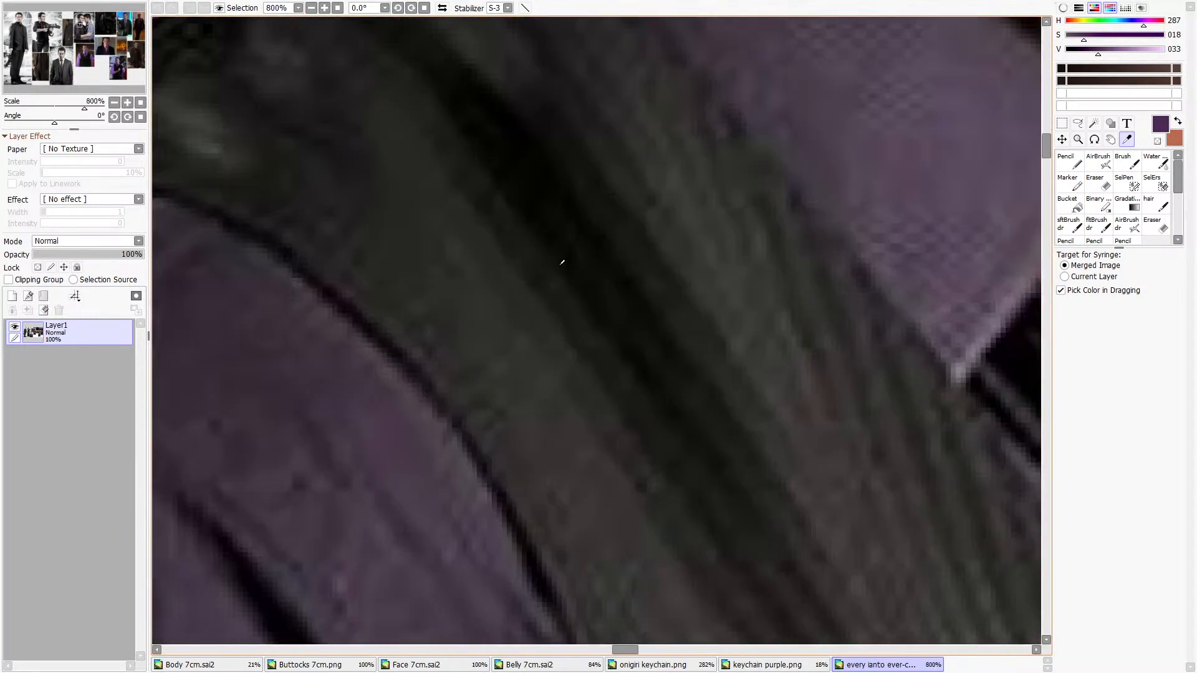
pyautogui.click(809, 261)
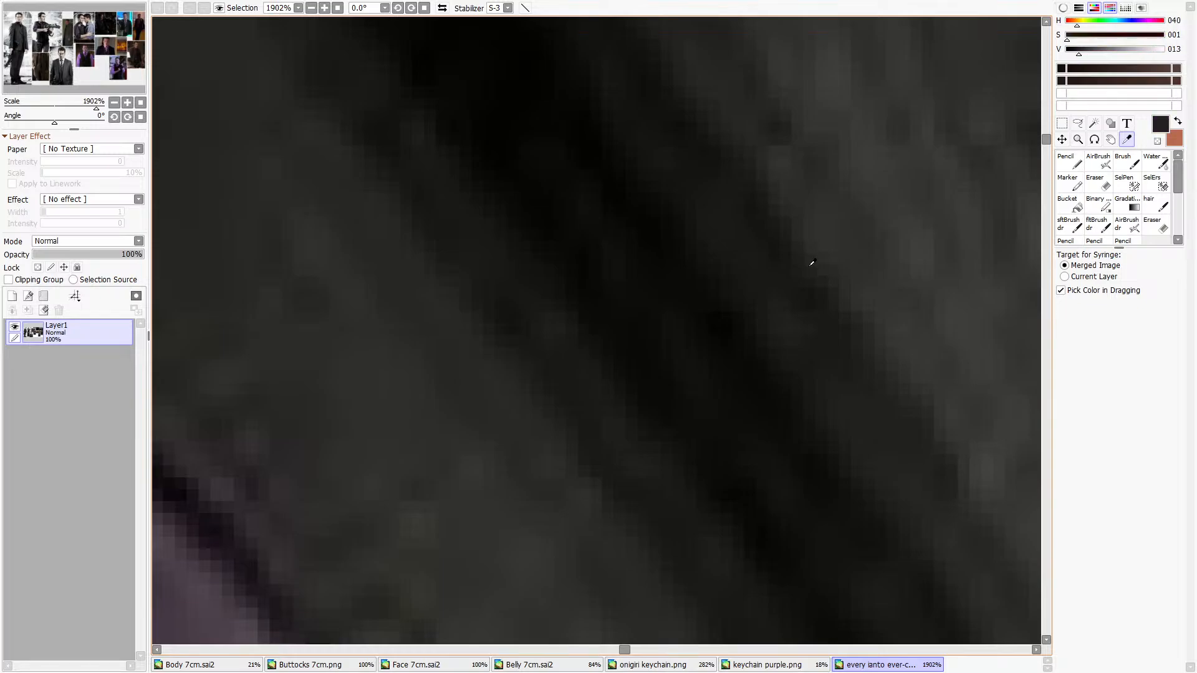
# Fill the Buttocks 7cm.png canvas with the sampled dark grey and close the file.
pyautogui.scroll(-10, 634, 243)
pyautogui.click(344, 653)
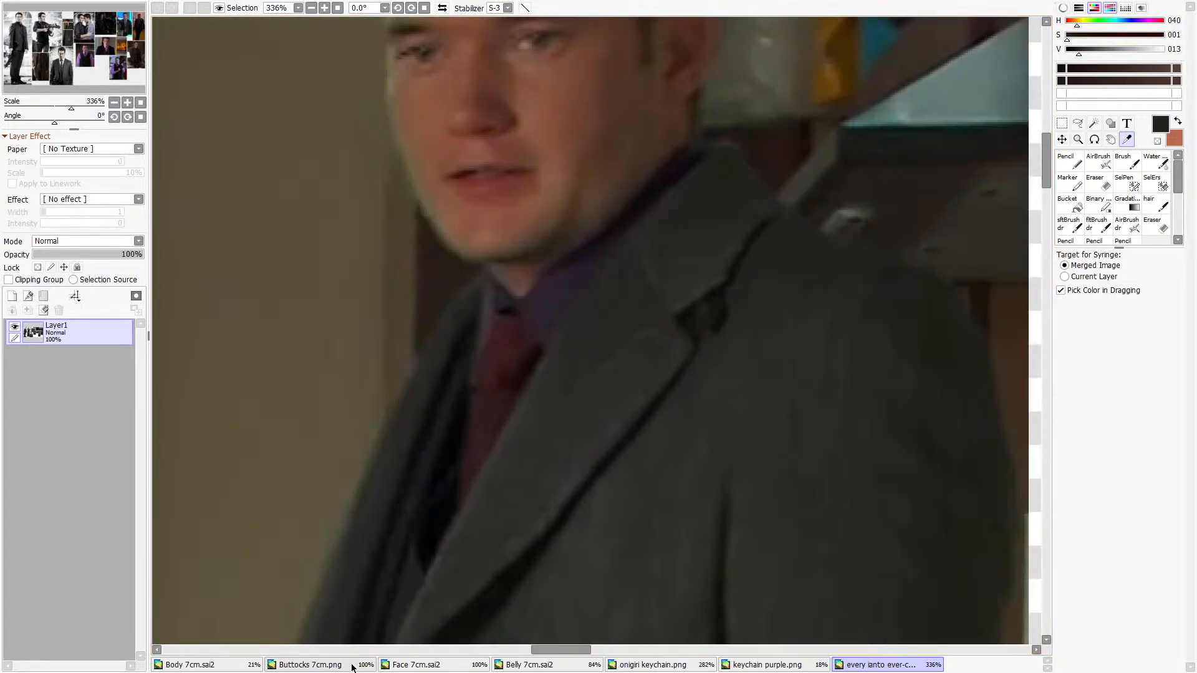
pyautogui.click(350, 663)
pyautogui.click(1068, 211)
pyautogui.click(649, 301)
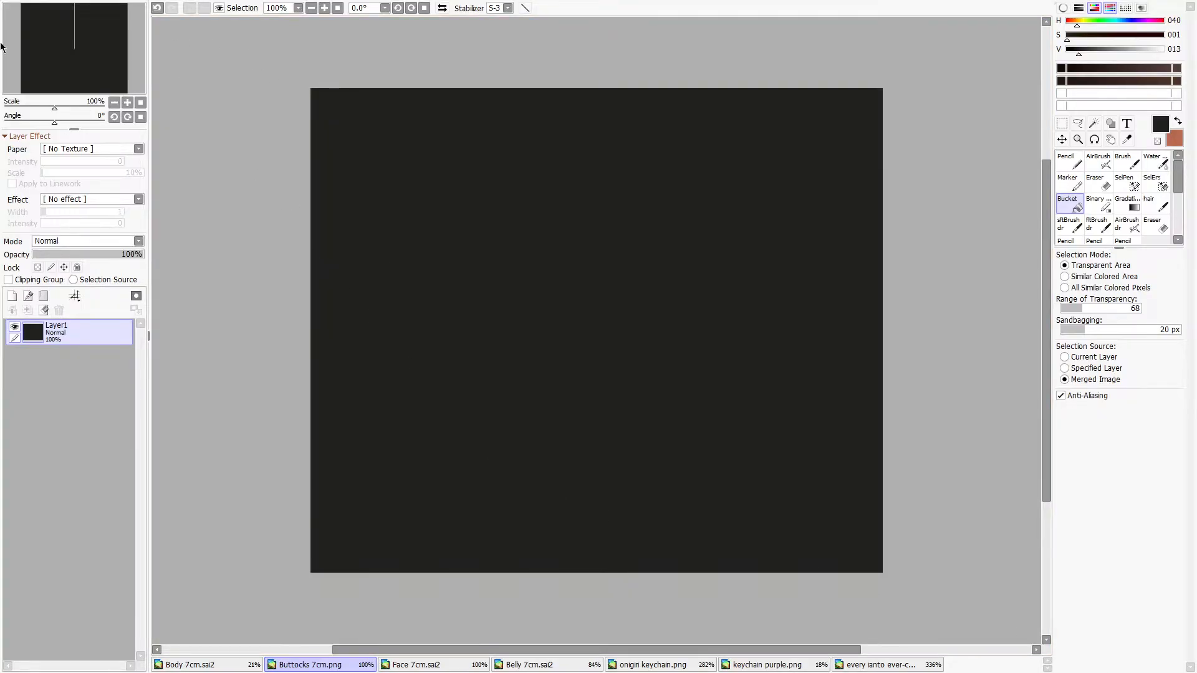
pyautogui.hotkey('ctrl', 'w')
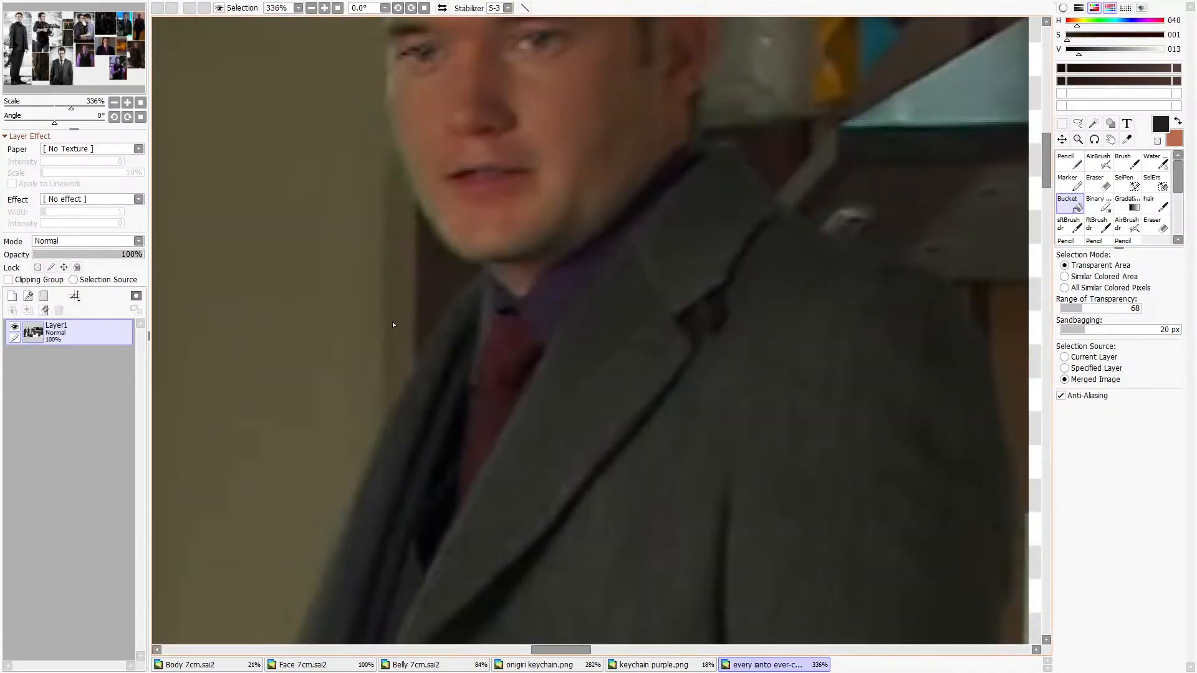
# Review the photo reference collage and the Belly and Face pieces, and bring up onigiri keychain.png.
pyautogui.scroll(-10, 591, 334)
pyautogui.scroll(-3, 591, 333)
pyautogui.scroll(2, 588, 464)
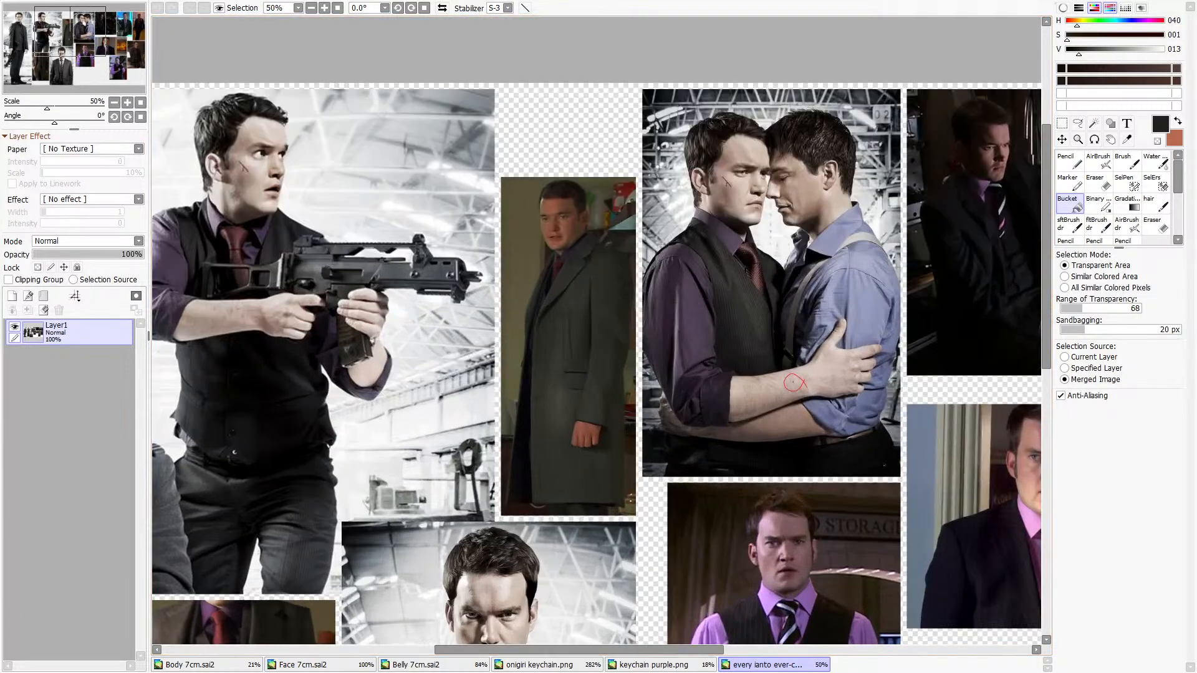
pyautogui.click(591, 667)
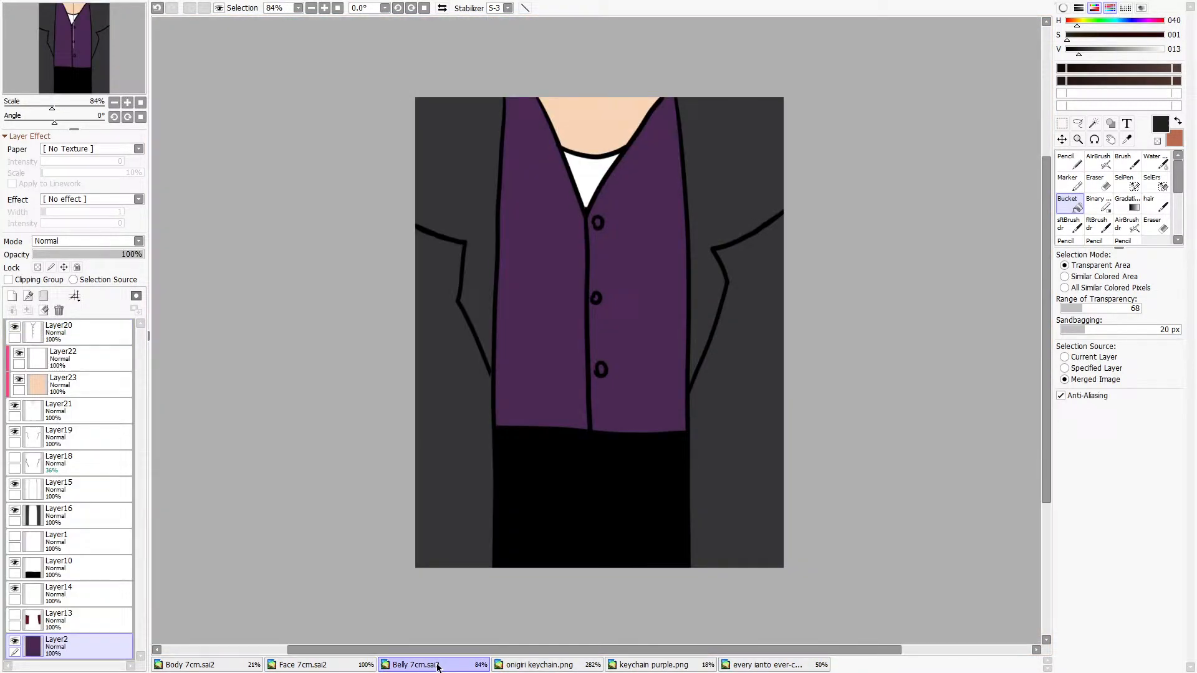
pyautogui.click(437, 666)
pyautogui.click(310, 666)
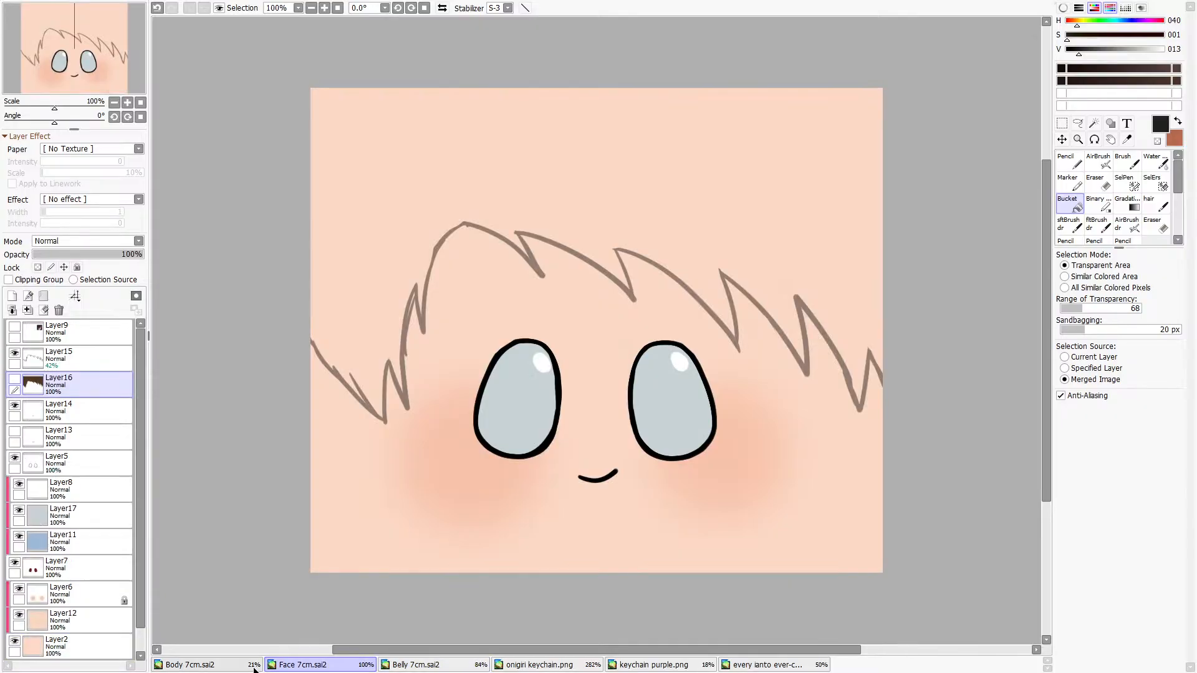
pyautogui.click(539, 665)
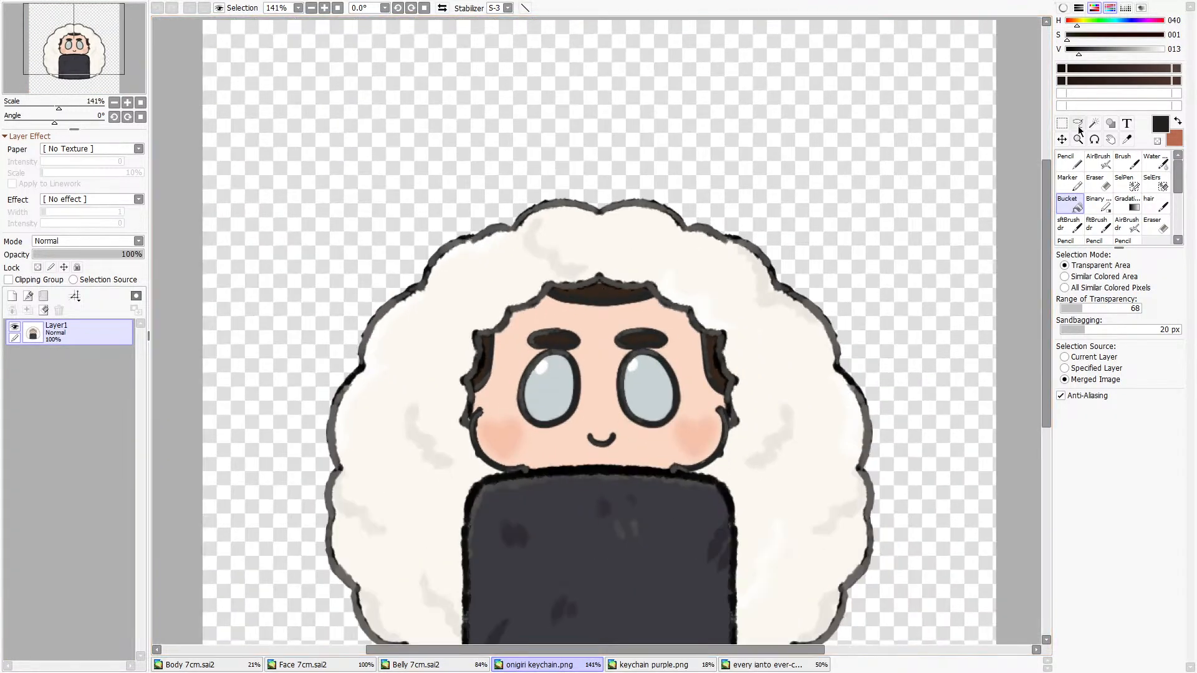
pyautogui.click(1079, 125)
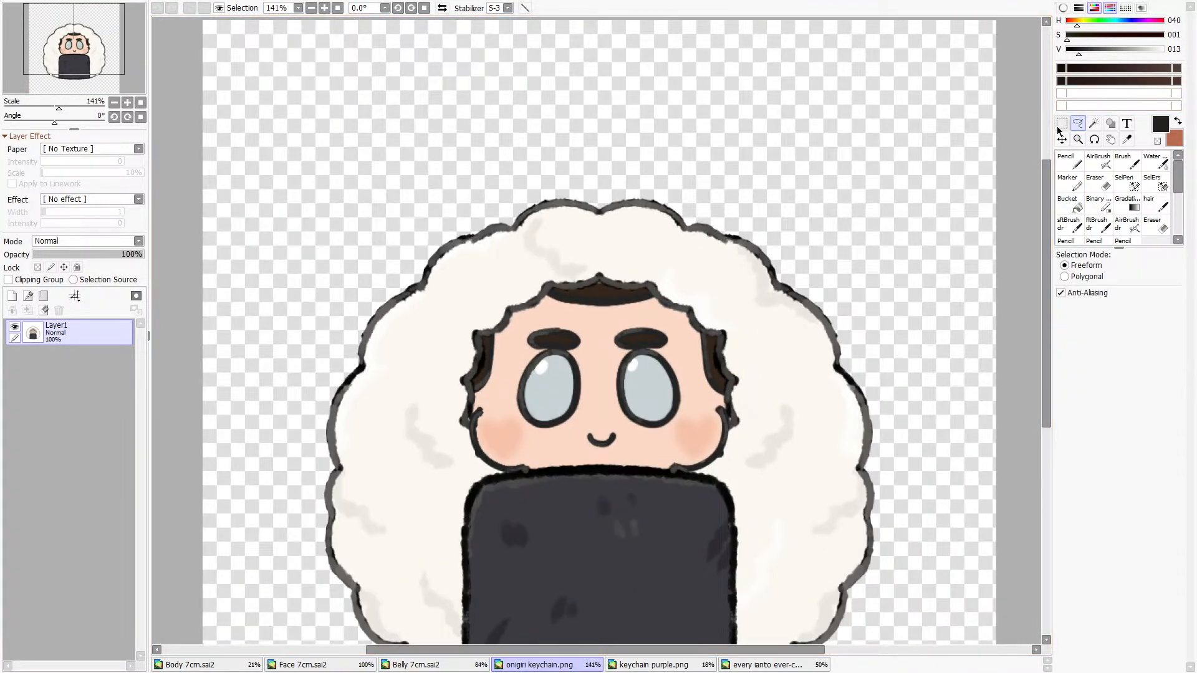
pyautogui.moveTo(762, 407)
pyautogui.mouseDown()
pyautogui.moveTo(379, 311)
pyautogui.moveTo(365, 262)
pyautogui.mouseUp()
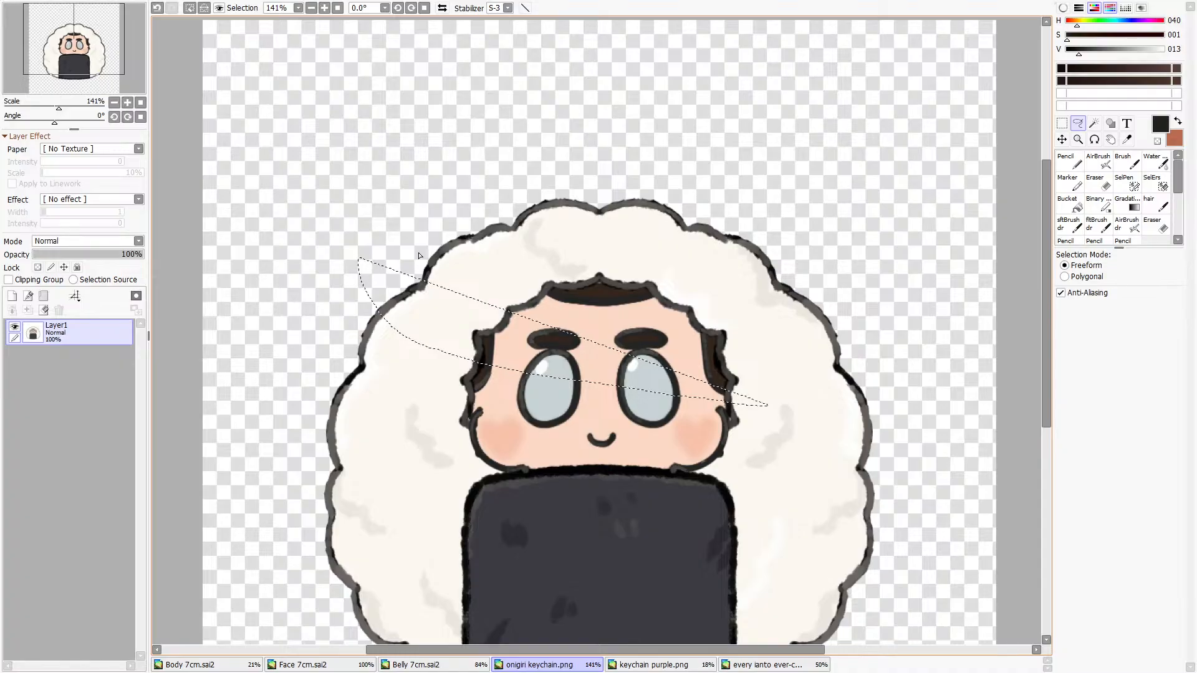
pyautogui.hotkey('ctrl', 'z')
# Move the red template Layer1 of Face 7cm.sai2 above Layer9 in the layer order and make it visible.
pyautogui.click(1062, 125)
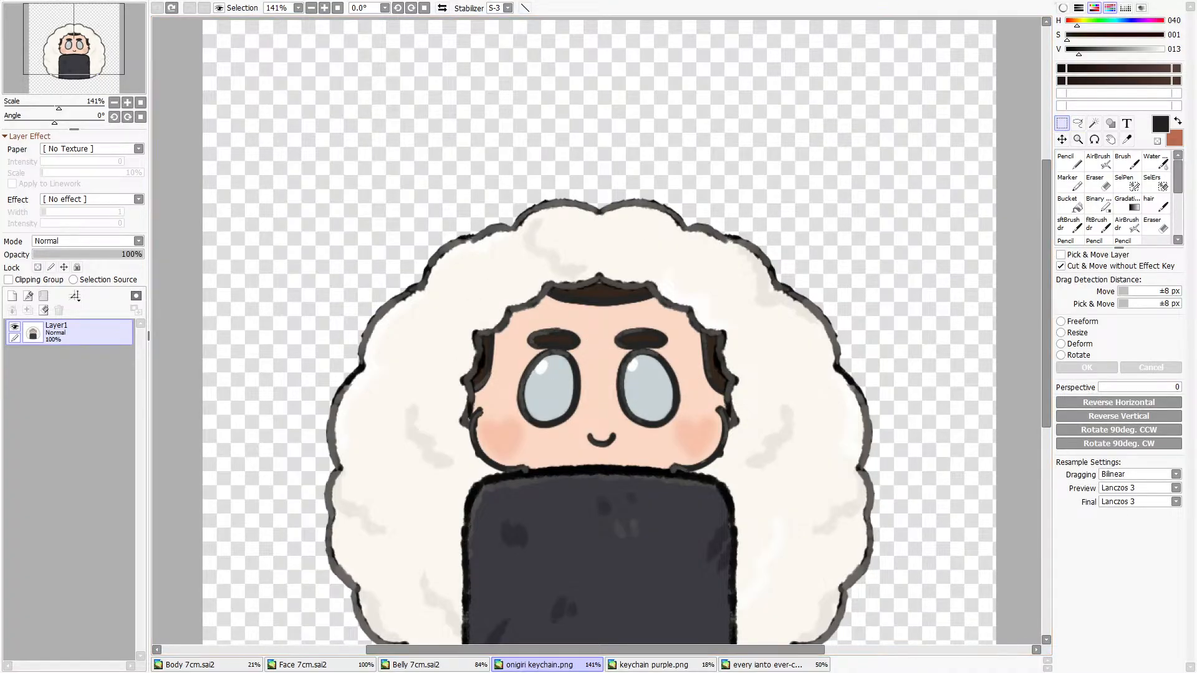
pyautogui.click(302, 665)
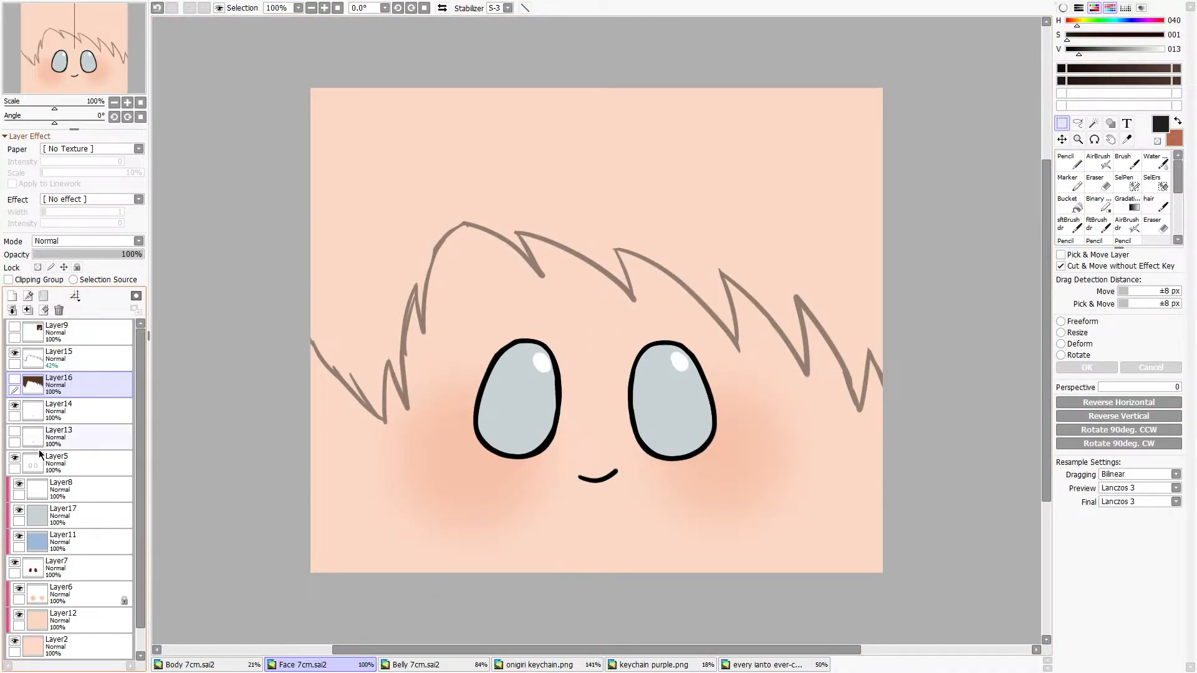
pyautogui.scroll(-1, 39, 450)
pyautogui.moveTo(73, 658); pyautogui.dragTo(28, 333)
pyautogui.click(15, 328)
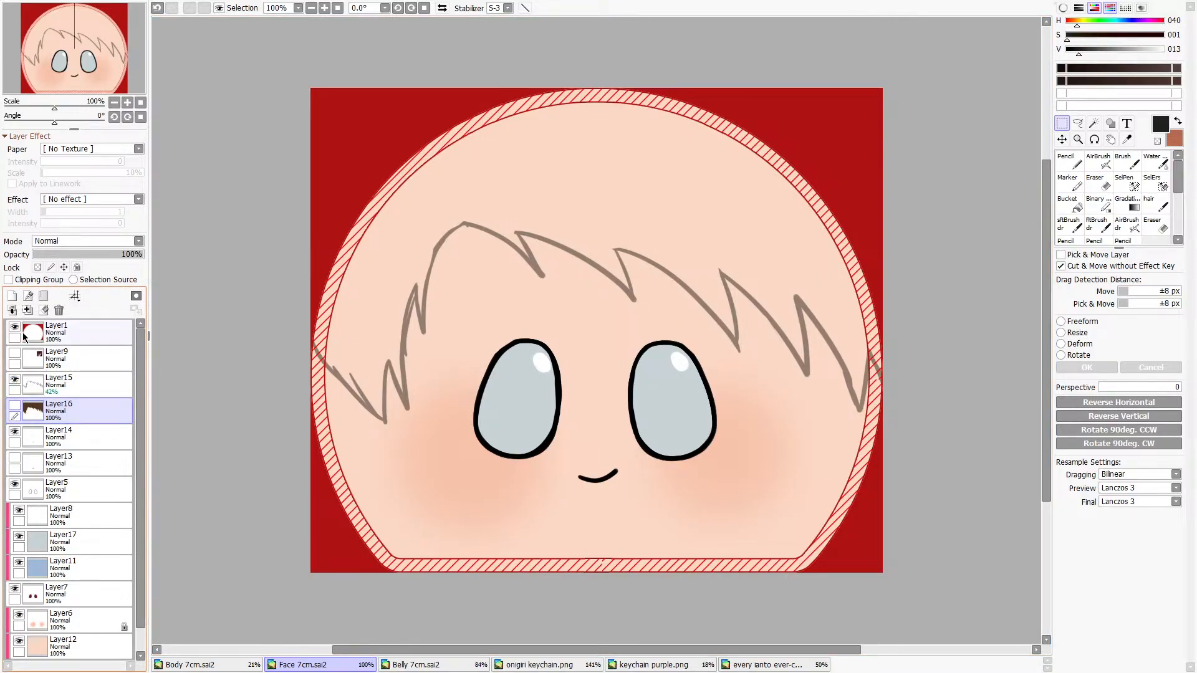
# Select a rectangle around the face in onigiri keychain.png and copy it.
pyautogui.click(698, 665)
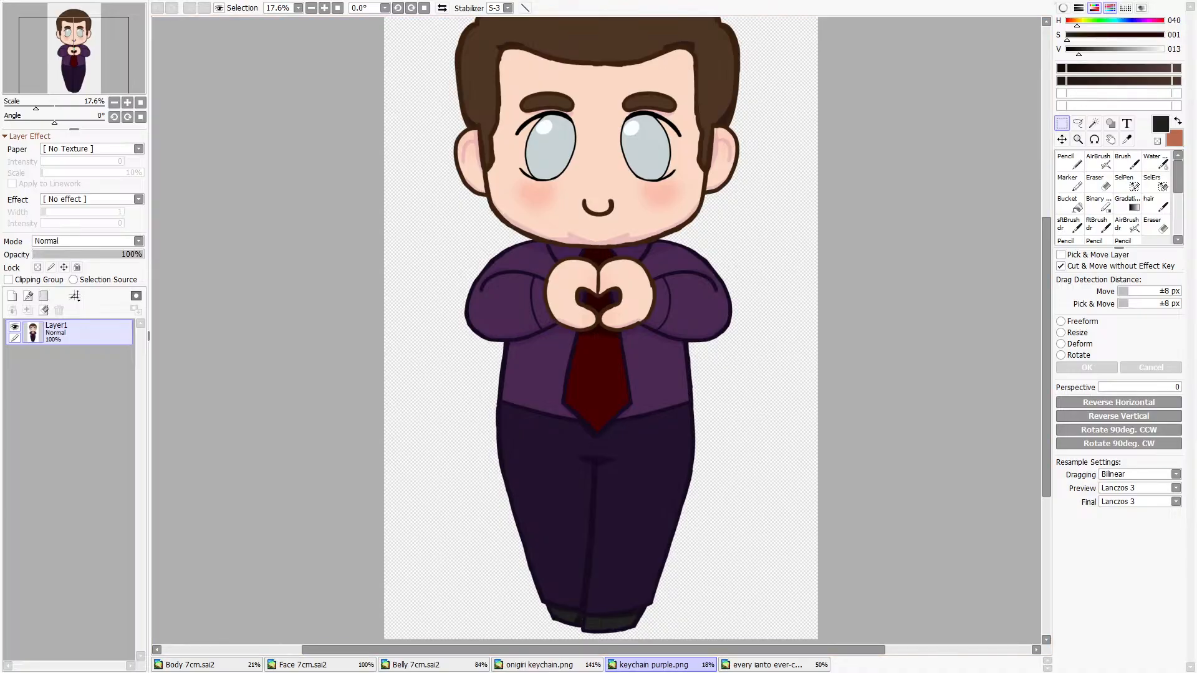
pyautogui.click(775, 667)
pyautogui.click(430, 666)
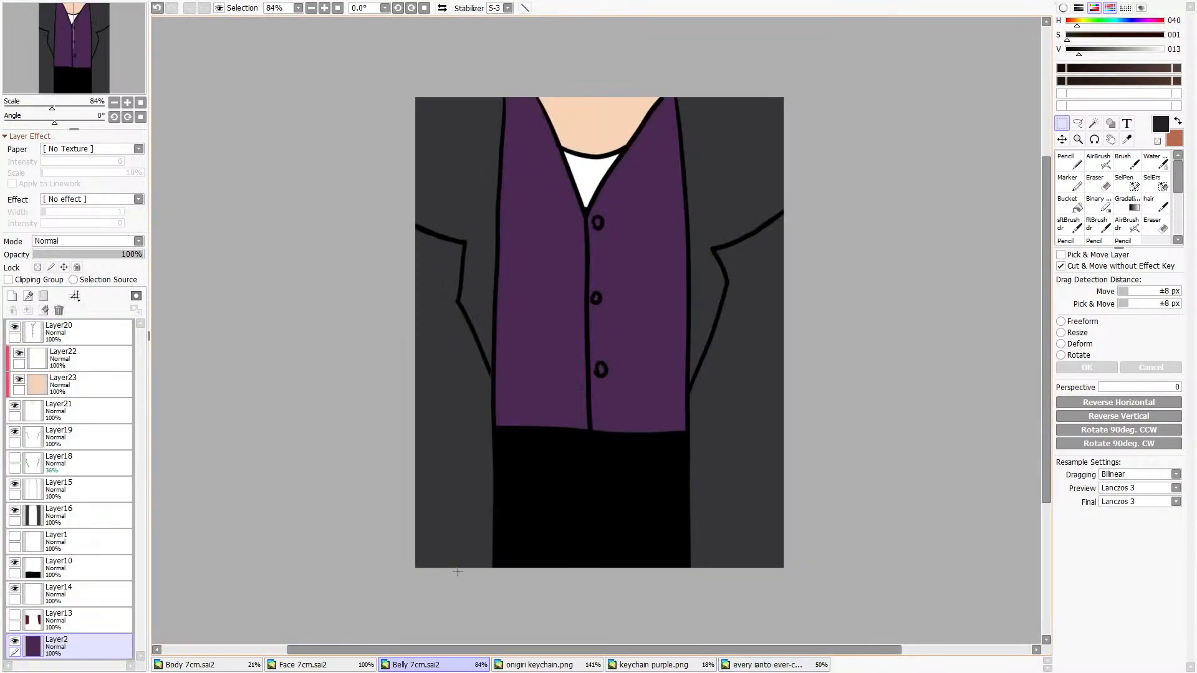
pyautogui.click(553, 666)
pyautogui.moveTo(452, 246); pyautogui.dragTo(758, 486)
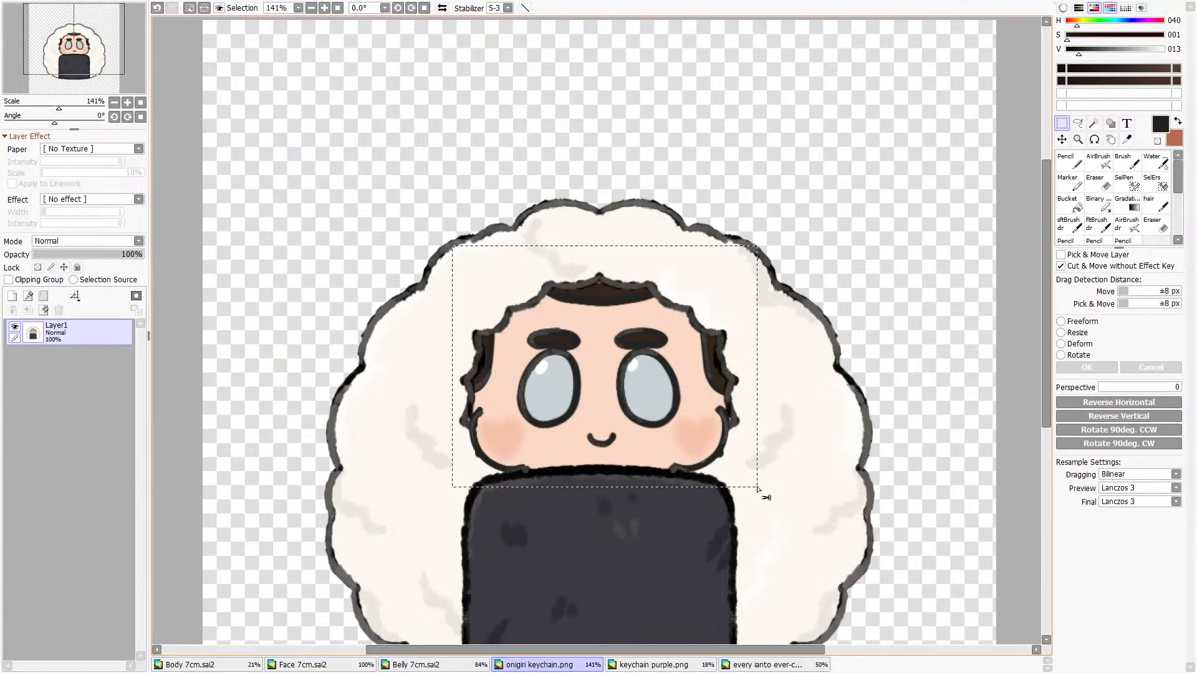
# Swap the mouth in Face 7cm.sai2 by showing the rounder smile on Layer13 and hiding the one on Layer14.
pyautogui.click(217, 666)
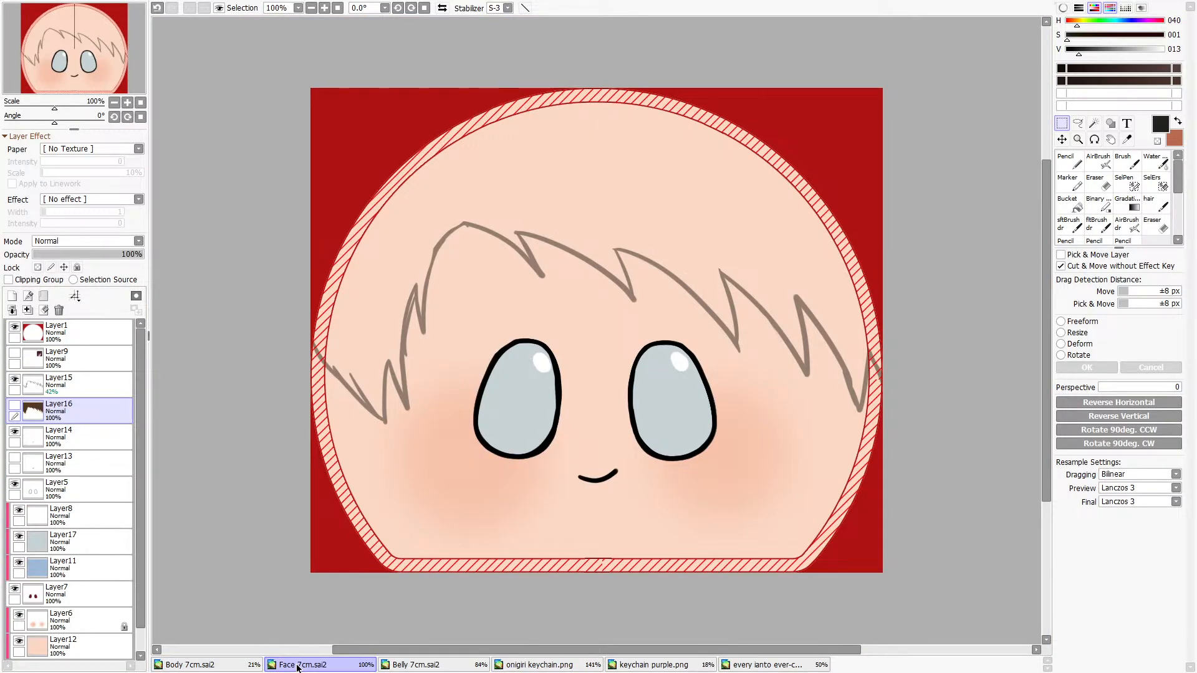
pyautogui.click(293, 665)
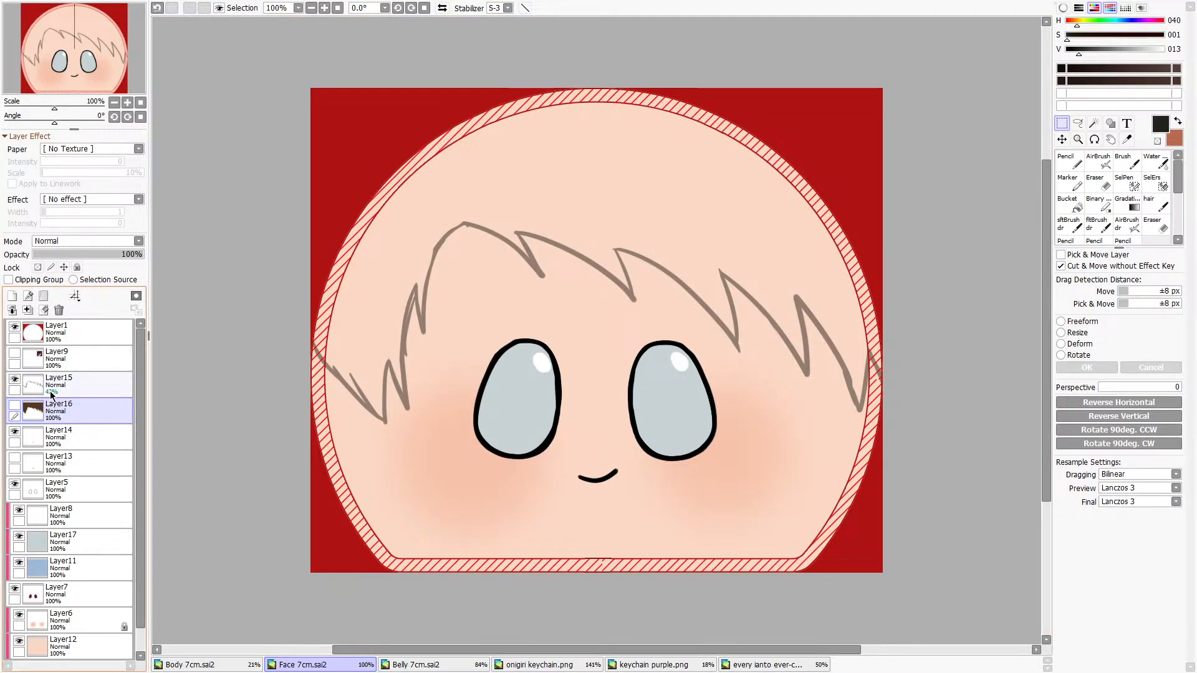
pyautogui.click(14, 432)
pyautogui.click(15, 406)
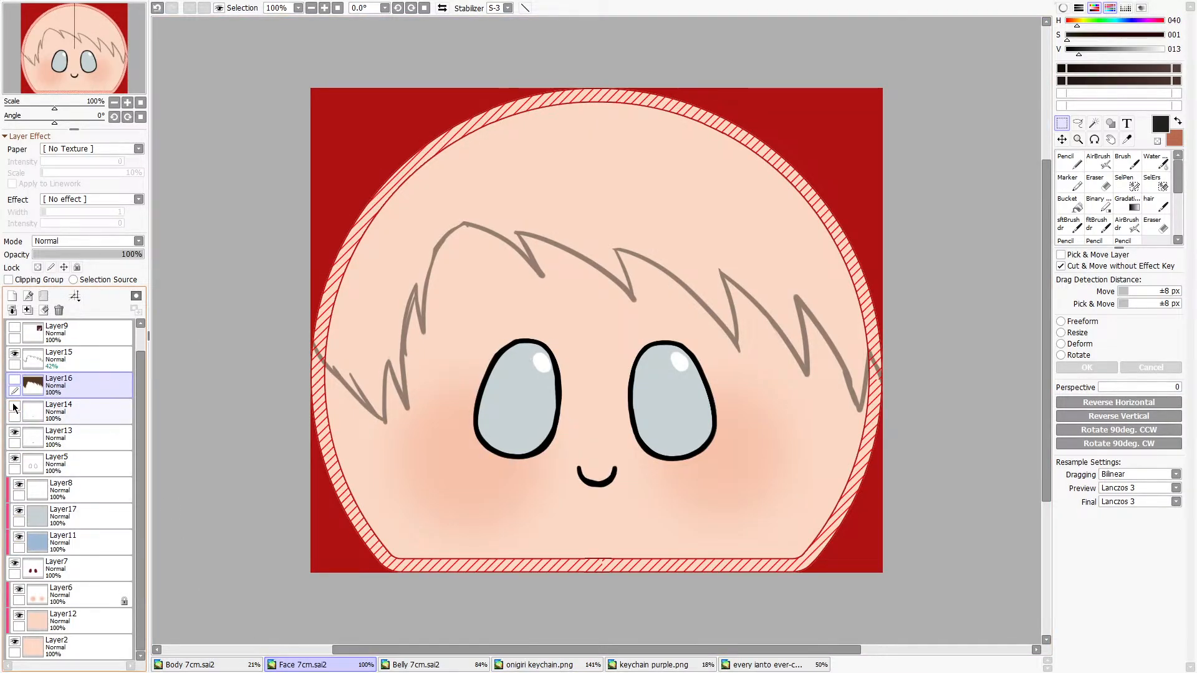
pyautogui.click(14, 406)
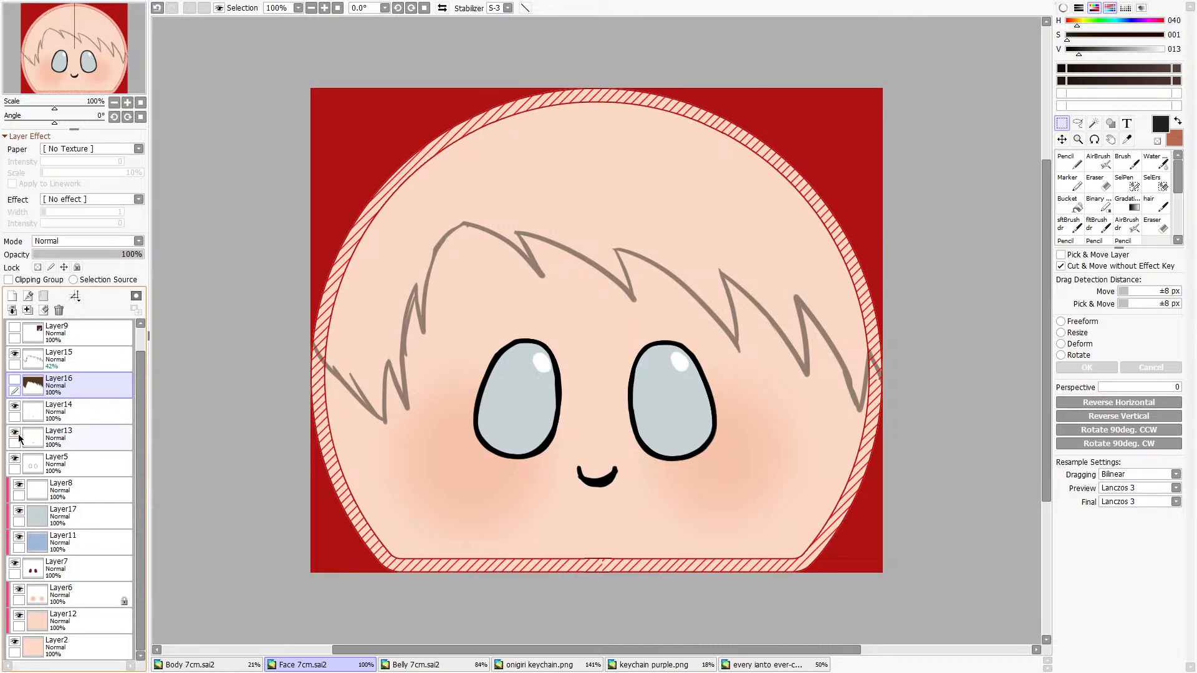
pyautogui.click(16, 434)
pyautogui.click(15, 433)
pyautogui.click(14, 407)
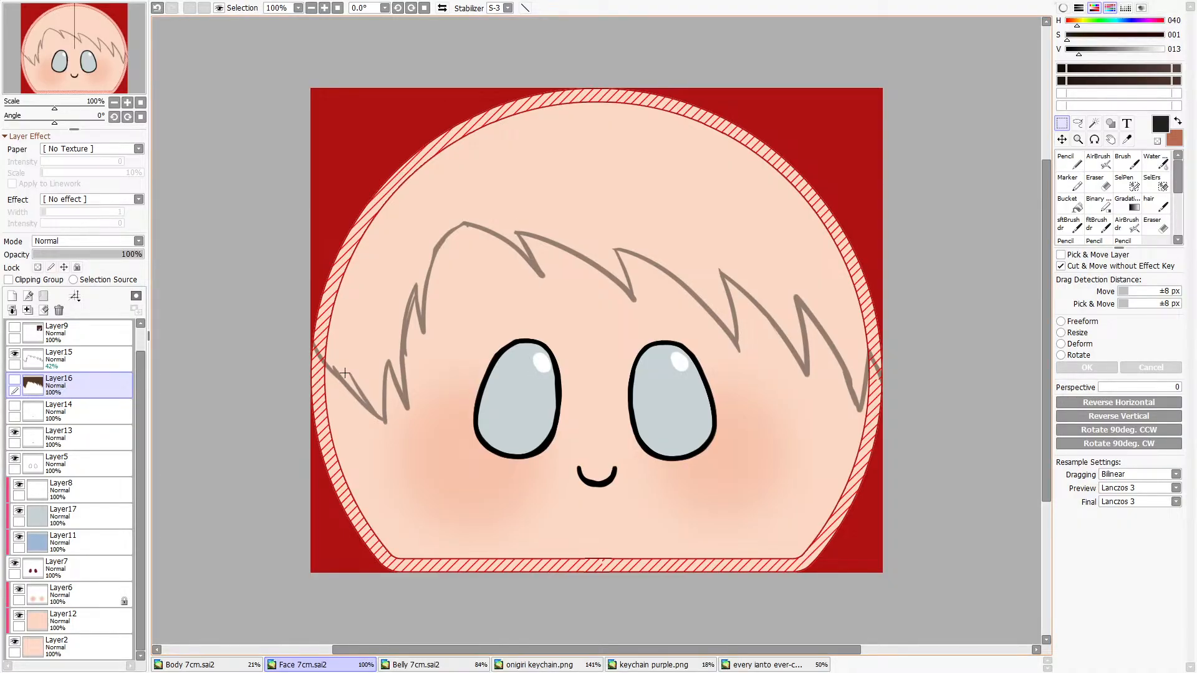
# Paste the copied keychain face as a new layer above Layer9 and lower its opacity to 36%.
pyautogui.click(62, 341)
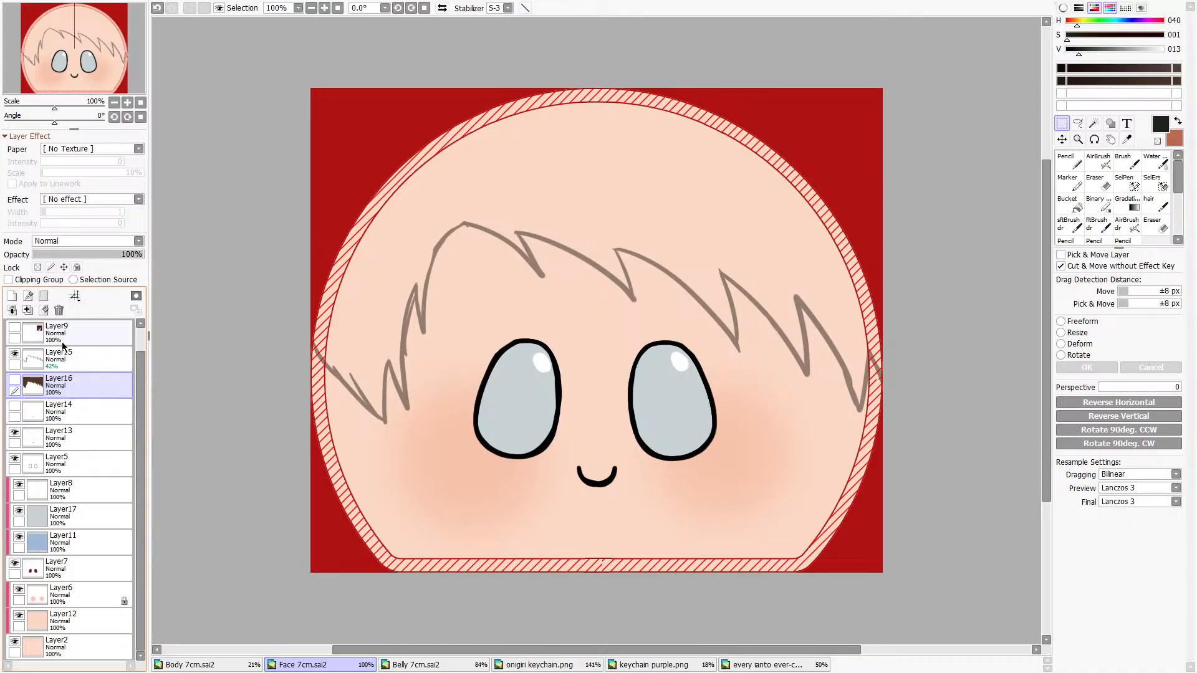
pyautogui.hotkey('ctrl', 'v')
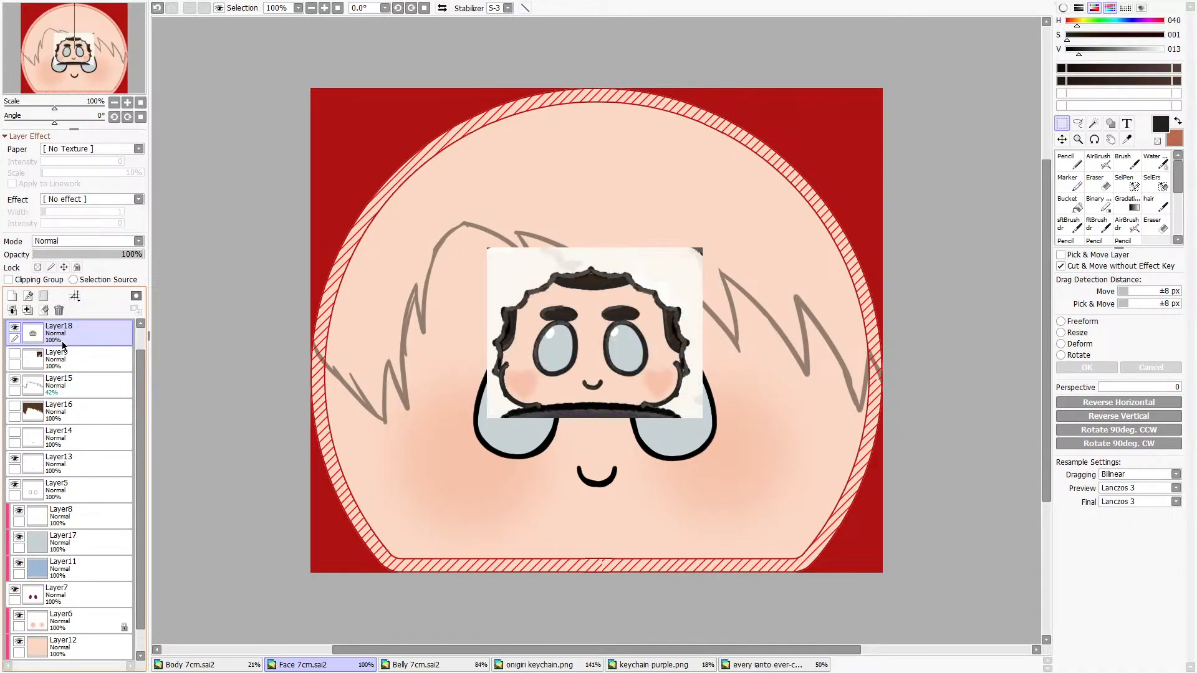
pyautogui.click(72, 255)
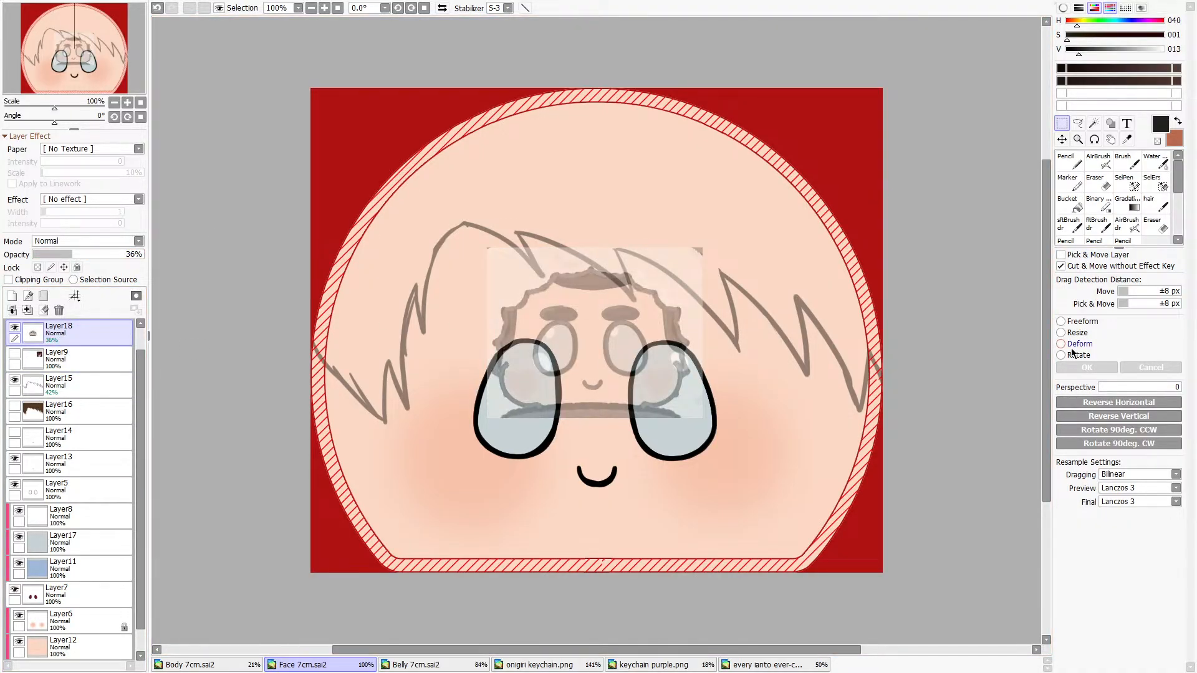
# Enlarge and reposition the pasted keychain face so its eyes and mouth line up with the drawn face.
pyautogui.click(1061, 332)
pyautogui.scroll(-3, 656, 243)
pyautogui.moveTo(692, 345); pyautogui.dragTo(831, 464)
pyautogui.moveTo(691, 379); pyautogui.dragTo(623, 342)
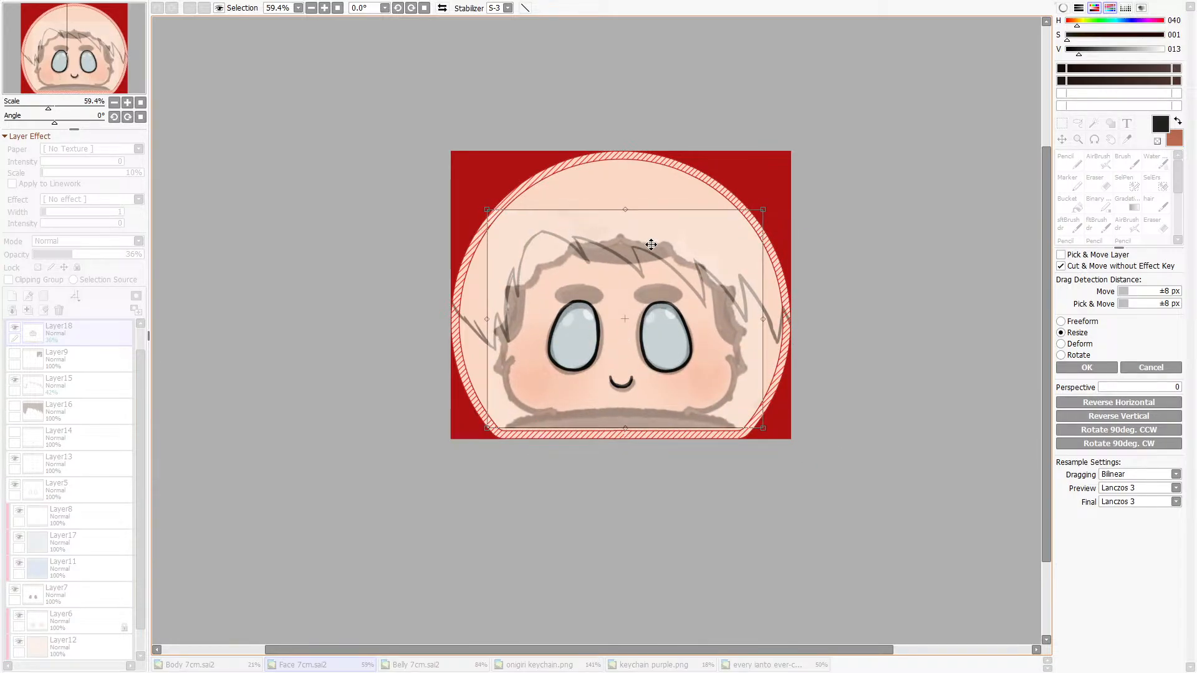
pyautogui.click(1092, 368)
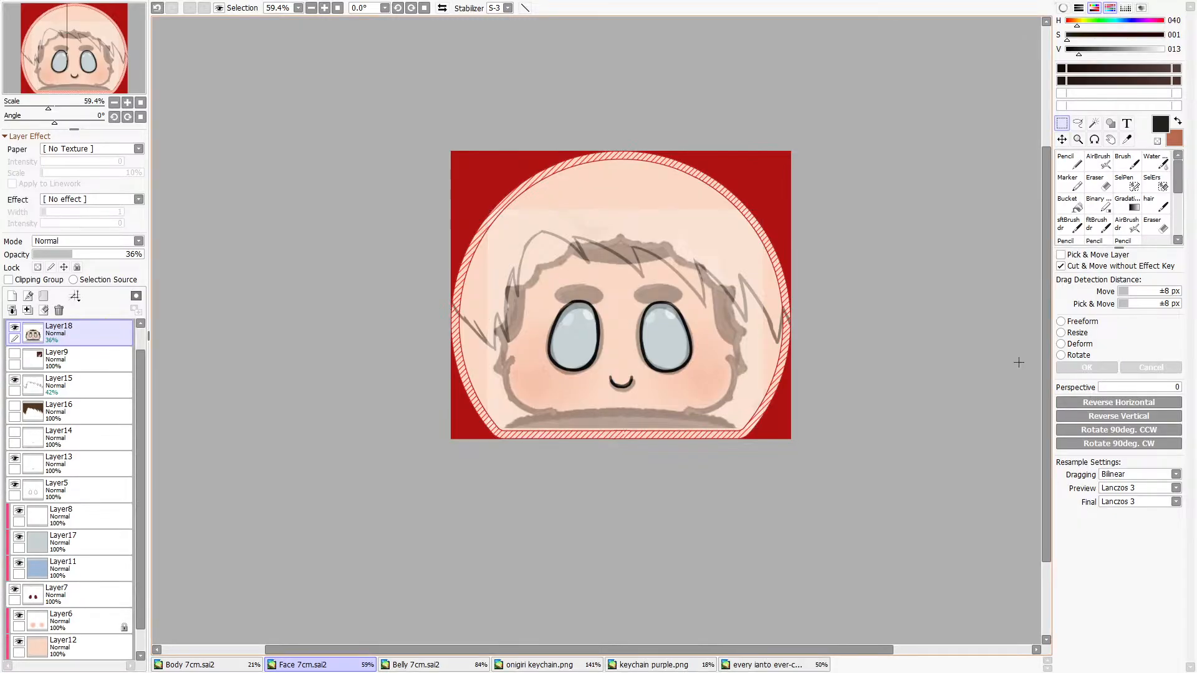
# Add a new layer above the translucent keychain face and set the Pencil brush size to 14.
pyautogui.scroll(3, 598, 319)
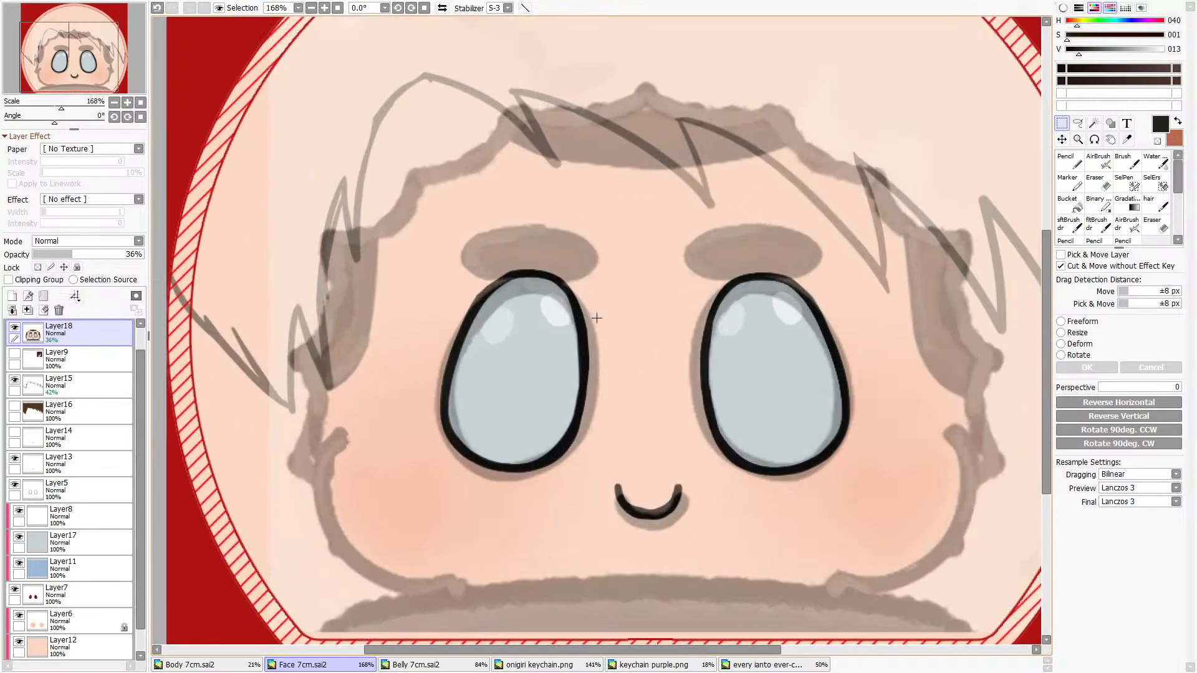
pyautogui.click(11, 296)
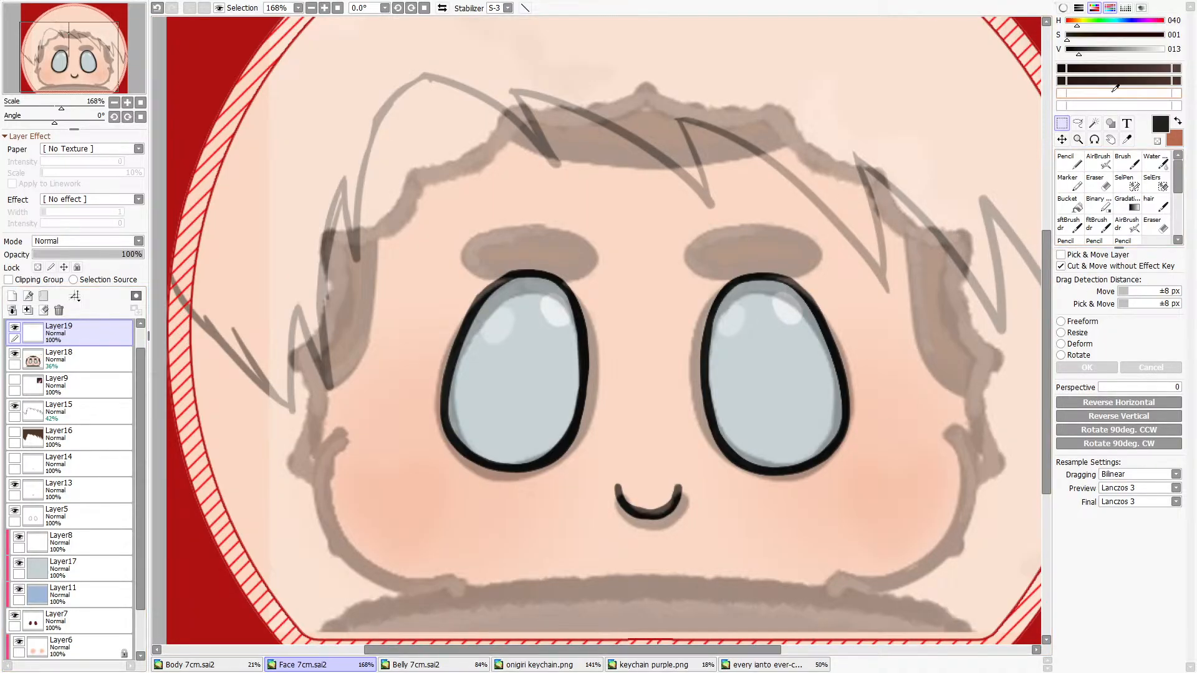
pyautogui.click(1069, 160)
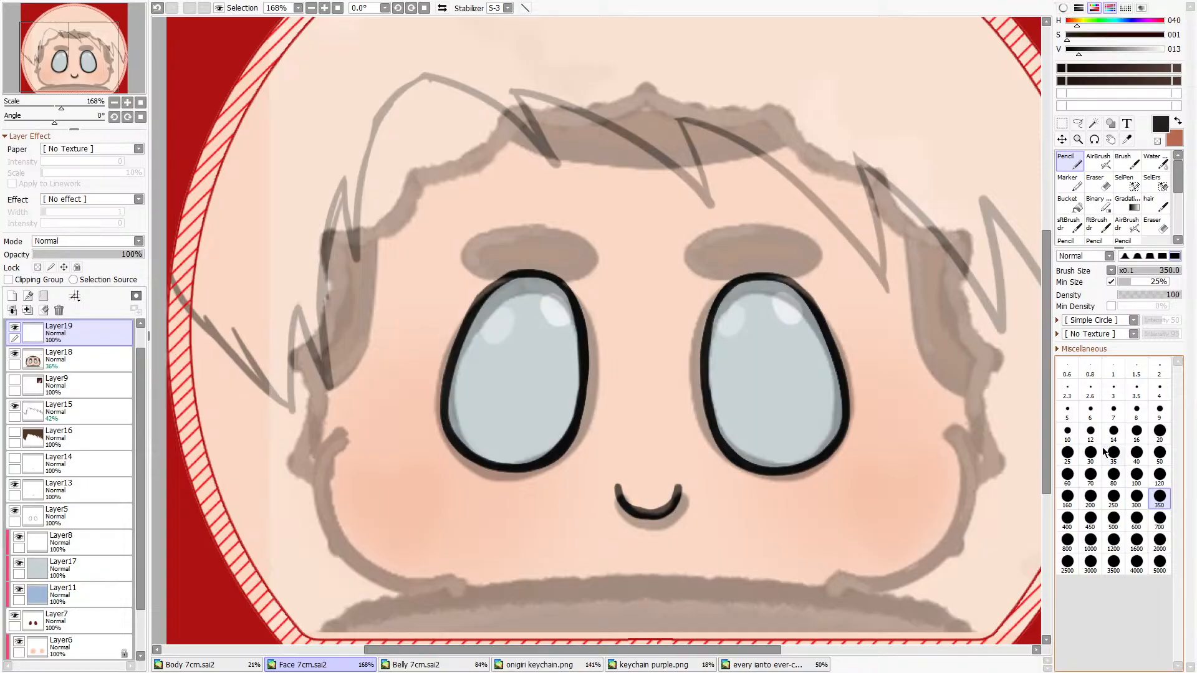
pyautogui.click(1114, 432)
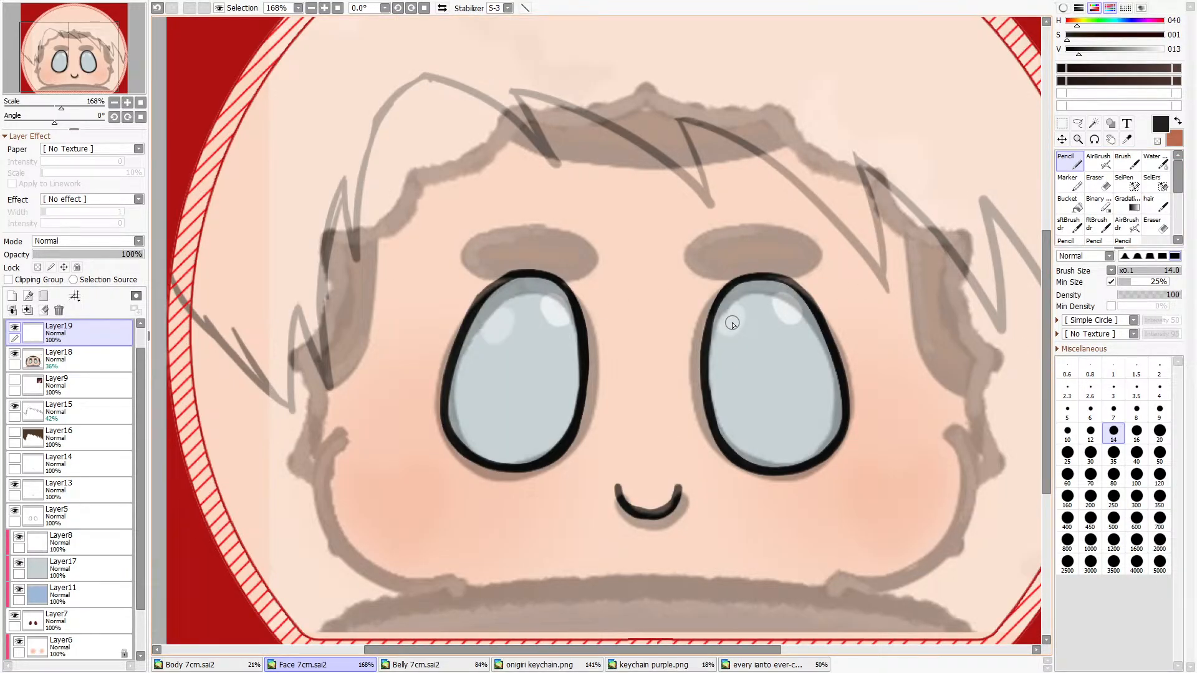
pyautogui.scroll(-3, 646, 310)
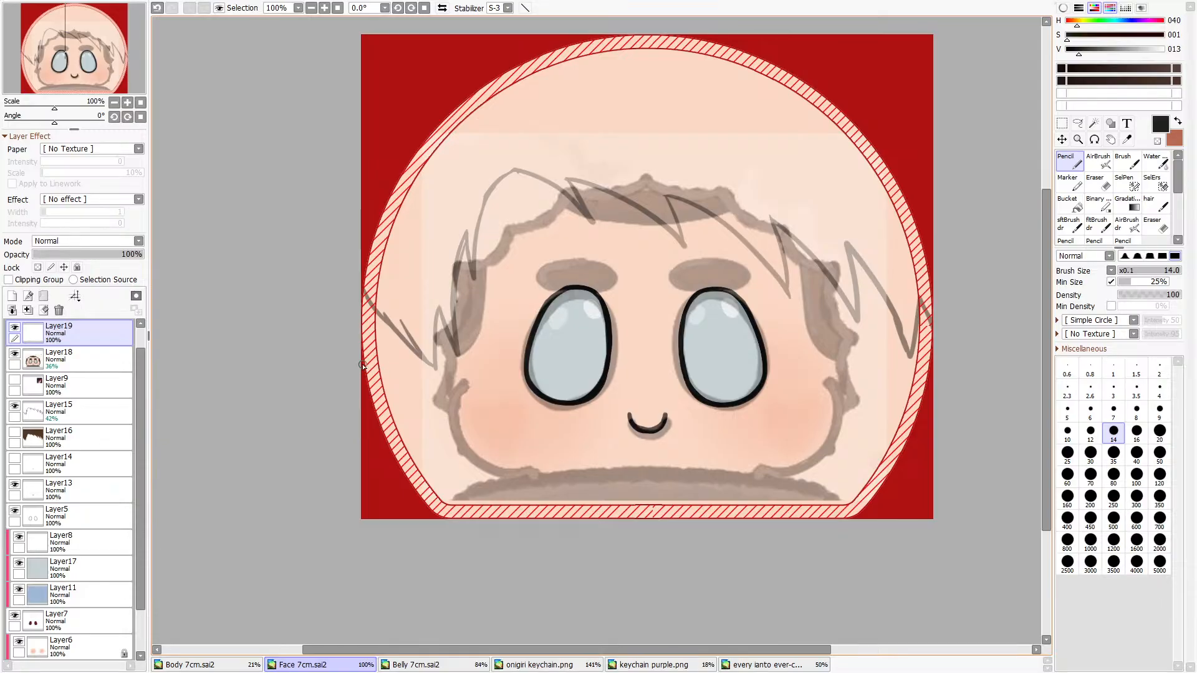
# Draw a dark hairline on Layer19 that runs from the left canvas edge, across the forehead, to the right edge.
pyautogui.moveTo(362, 366)
pyautogui.mouseDown()
pyautogui.moveTo(443, 358)
pyautogui.moveTo(479, 315)
pyautogui.mouseUp()
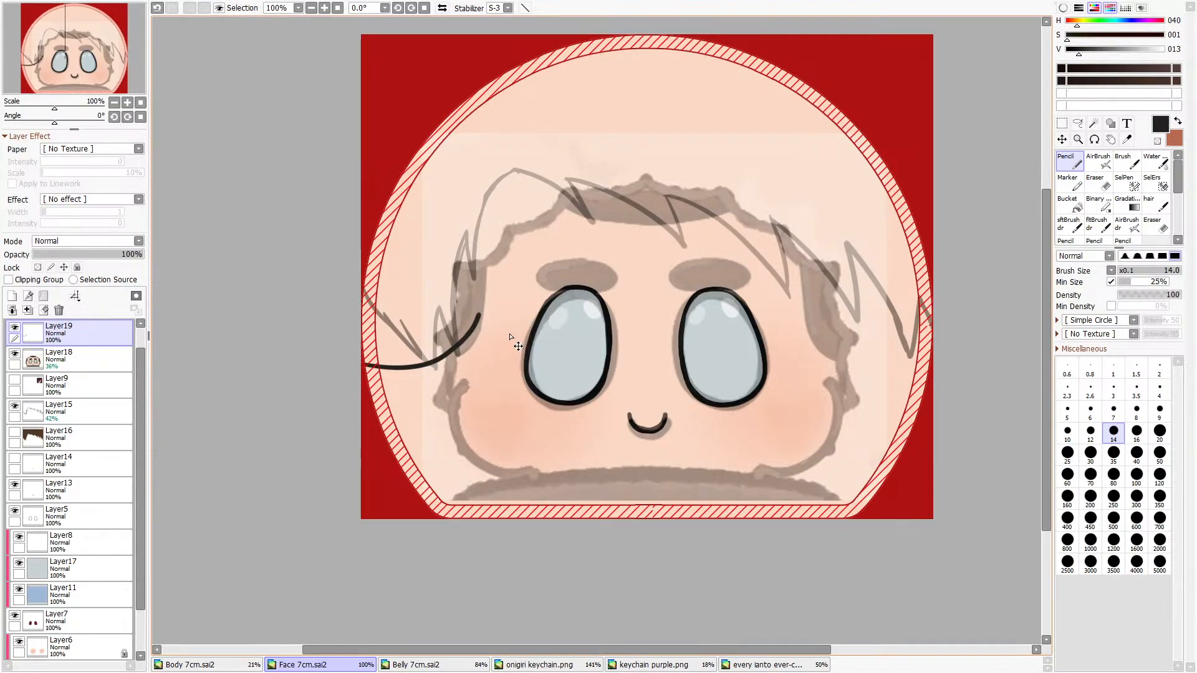
pyautogui.hotkey('ctrl', 'z')
pyautogui.moveTo(356, 362)
pyautogui.mouseDown()
pyautogui.moveTo(463, 353)
pyautogui.moveTo(475, 209)
pyautogui.moveTo(507, 186)
pyautogui.moveTo(627, 221)
pyautogui.moveTo(798, 193)
pyautogui.moveTo(820, 335)
pyautogui.moveTo(856, 363)
pyautogui.moveTo(967, 372)
pyautogui.mouseUp()
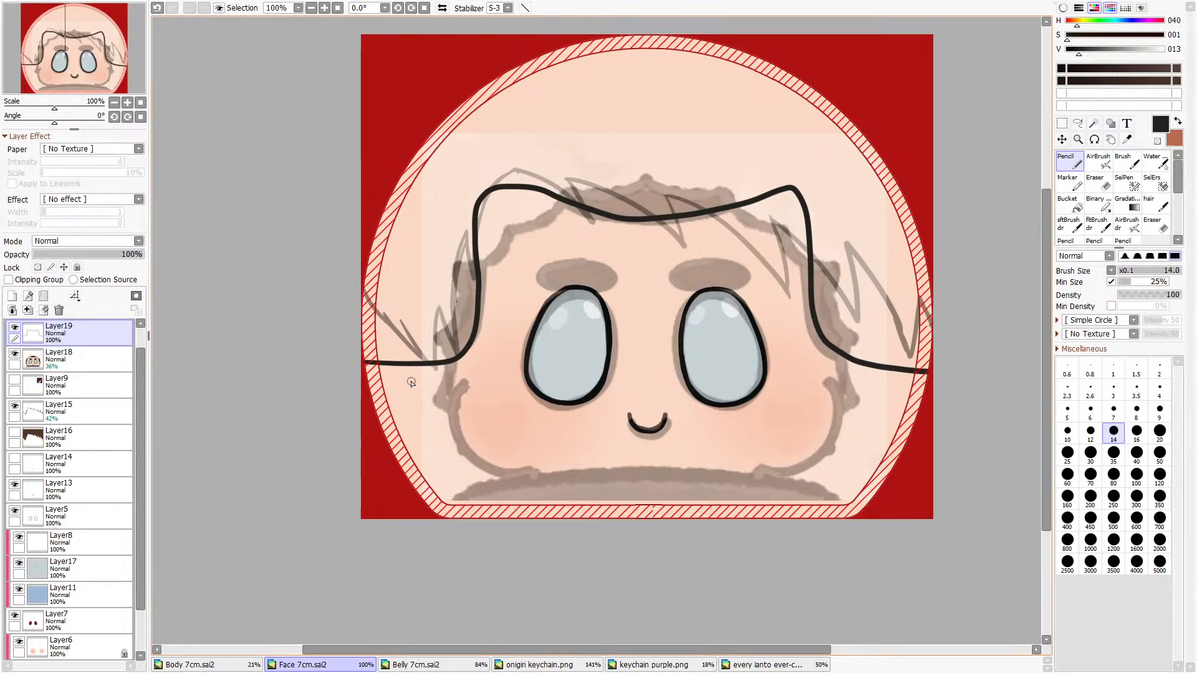
# Add pointed sideburn lines below both ends of the hairline and erase the original line ends beyond them.
pyautogui.moveTo(420, 366)
pyautogui.mouseDown()
pyautogui.moveTo(429, 419)
pyautogui.moveTo(349, 440)
pyautogui.mouseUp()
pyautogui.moveTo(881, 371)
pyautogui.mouseDown()
pyautogui.moveTo(866, 429)
pyautogui.moveTo(904, 440)
pyautogui.mouseUp()
pyautogui.press('e')
pyautogui.moveTo(915, 369)
pyautogui.mouseDown()
pyautogui.moveTo(899, 361)
pyautogui.moveTo(935, 369)
pyautogui.mouseUp()
pyautogui.moveTo(378, 376)
pyautogui.mouseDown()
pyautogui.moveTo(392, 341)
pyautogui.moveTo(403, 371)
pyautogui.moveTo(402, 336)
pyautogui.mouseUp()
pyautogui.press('n')
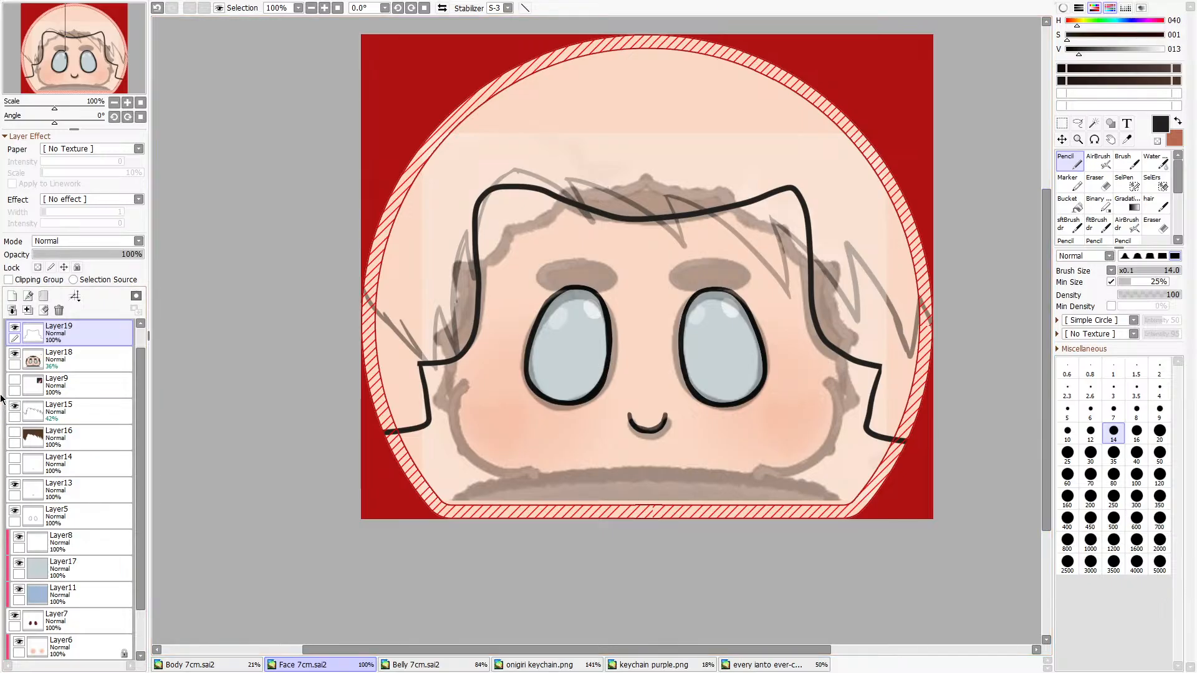
# Hide the translucent keychain face on Layer18, the old hair sketch on Layer15 and the red template on Layer1.
pyautogui.click(15, 355)
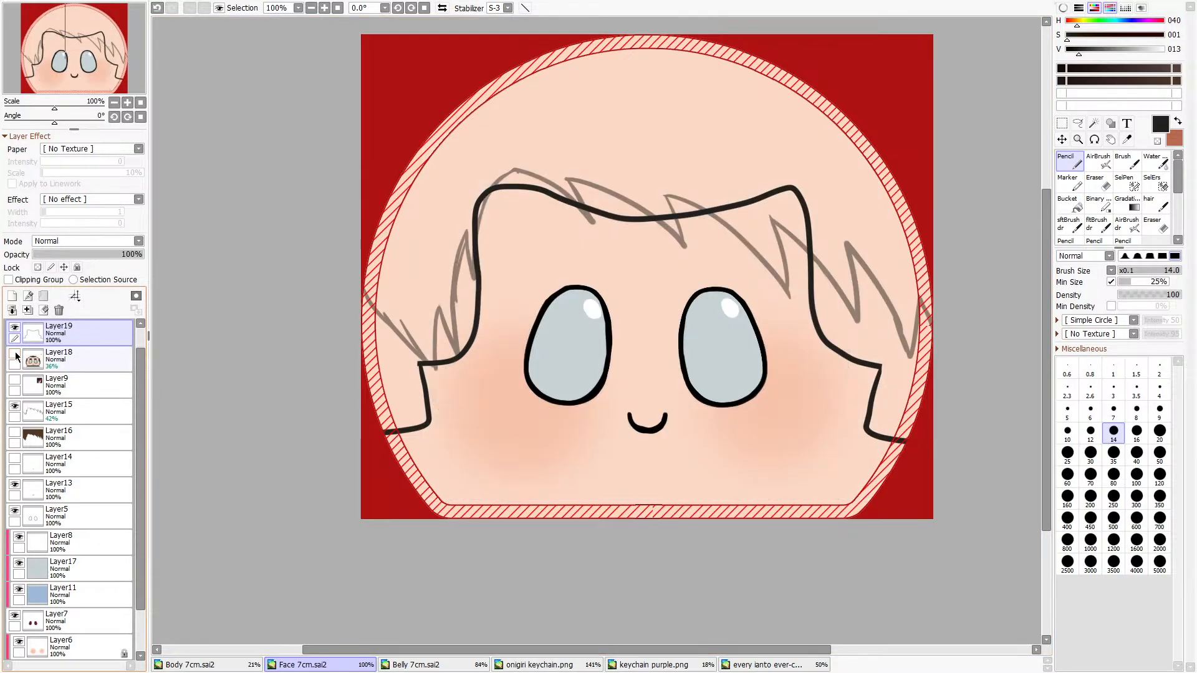
pyautogui.click(14, 407)
pyautogui.scroll(-2, 15, 407)
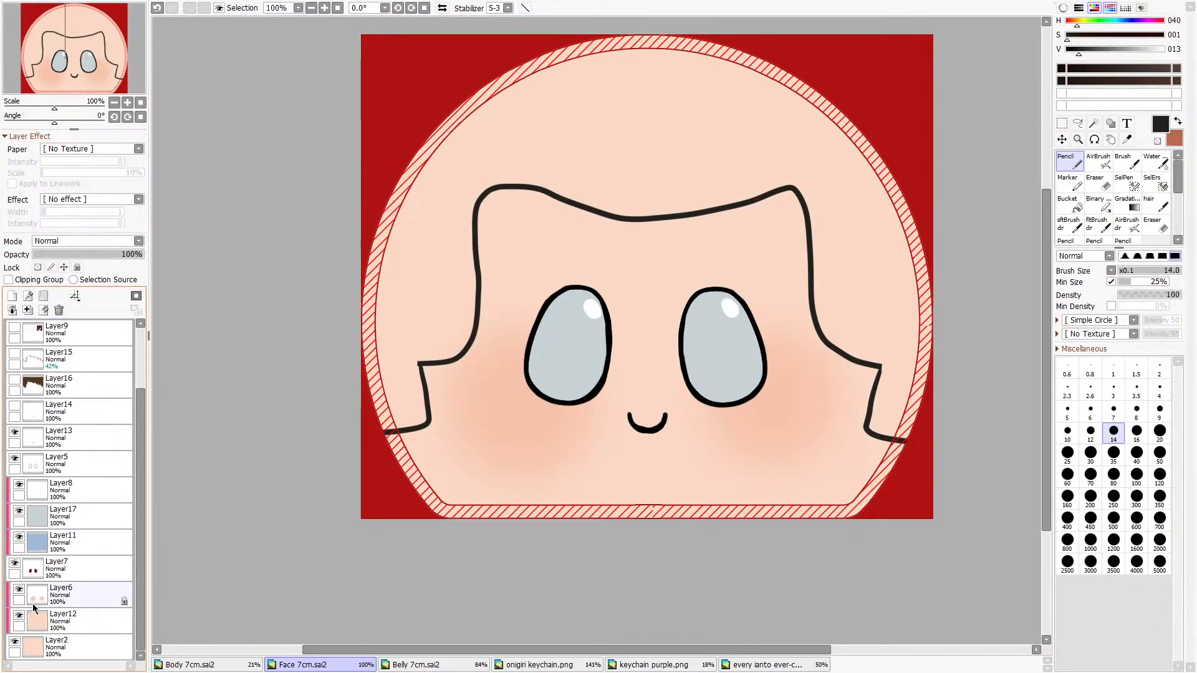
pyautogui.scroll(3, 18, 374)
pyautogui.click(15, 327)
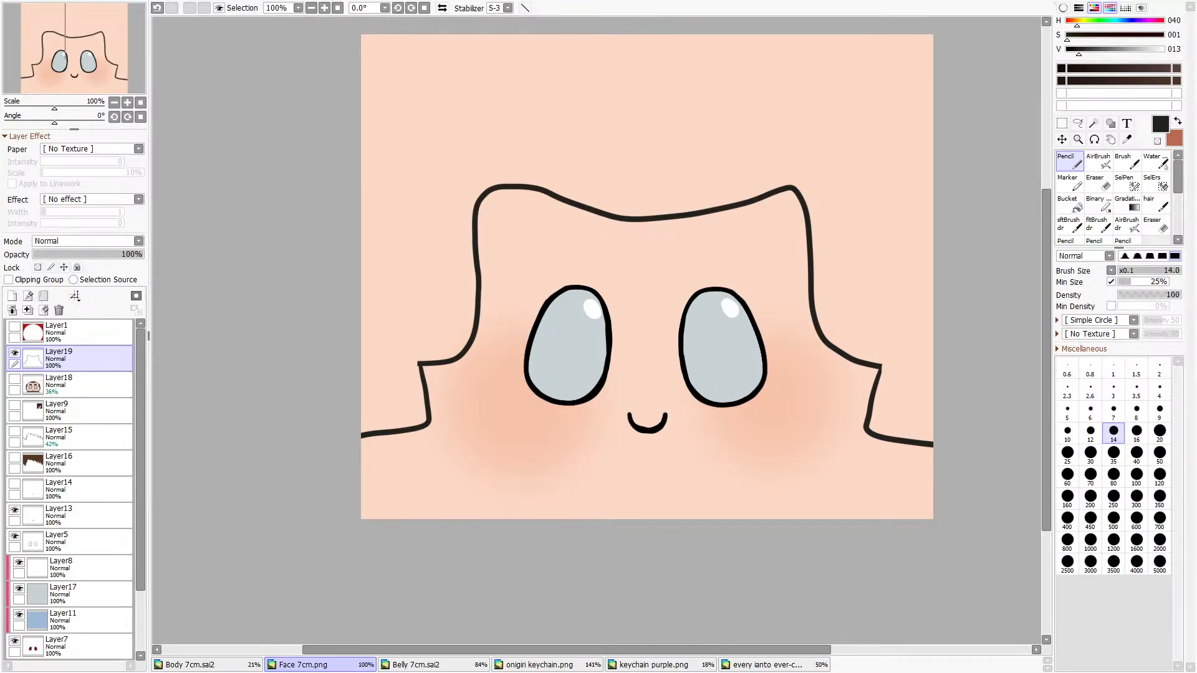
# Examine the plush preview in a new canvas and compare its hairline with the reference photos.
pyautogui.click(49, 51)
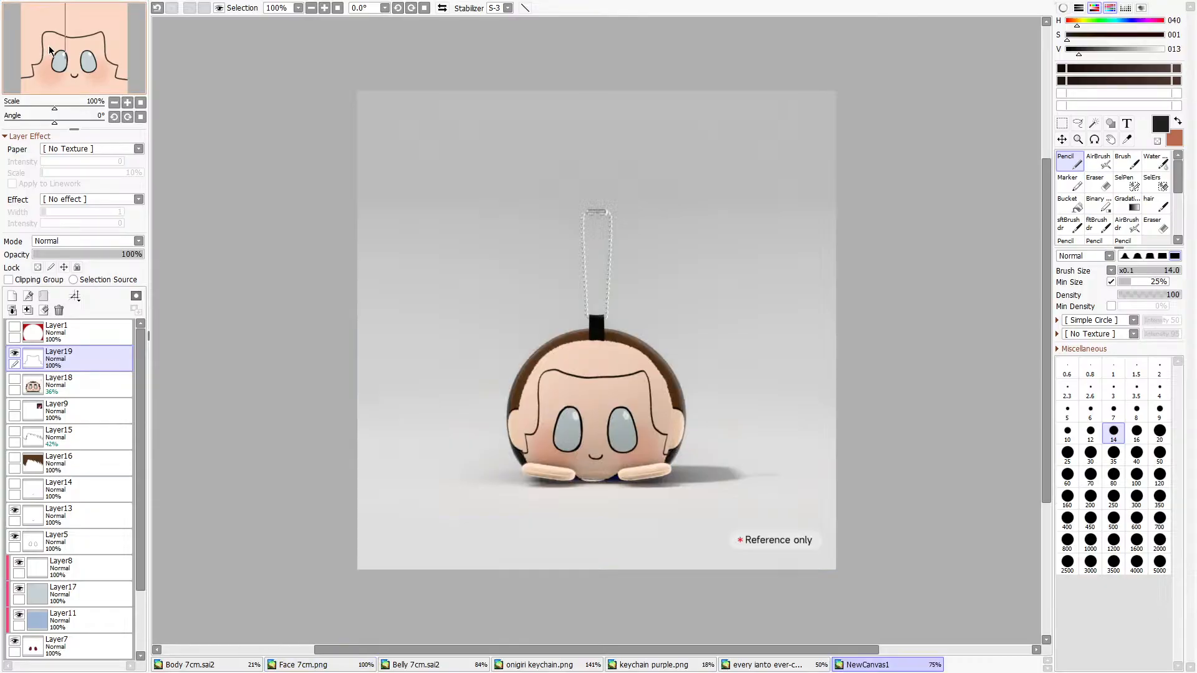
pyautogui.scroll(5, 586, 437)
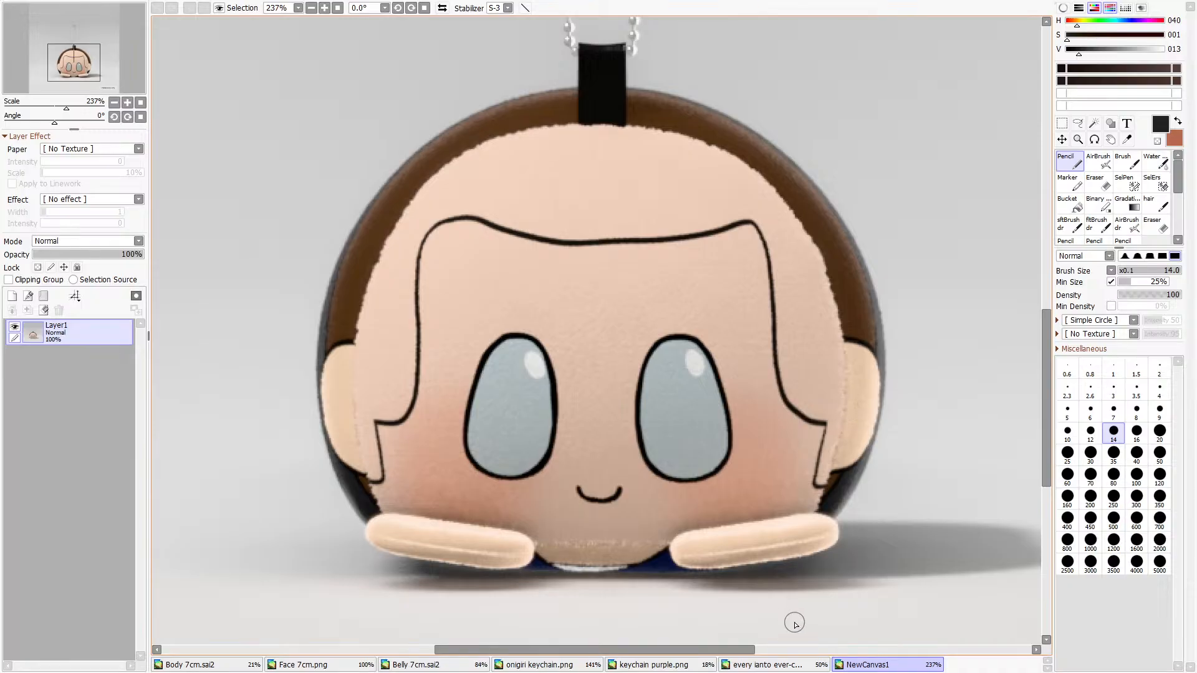
pyautogui.click(764, 665)
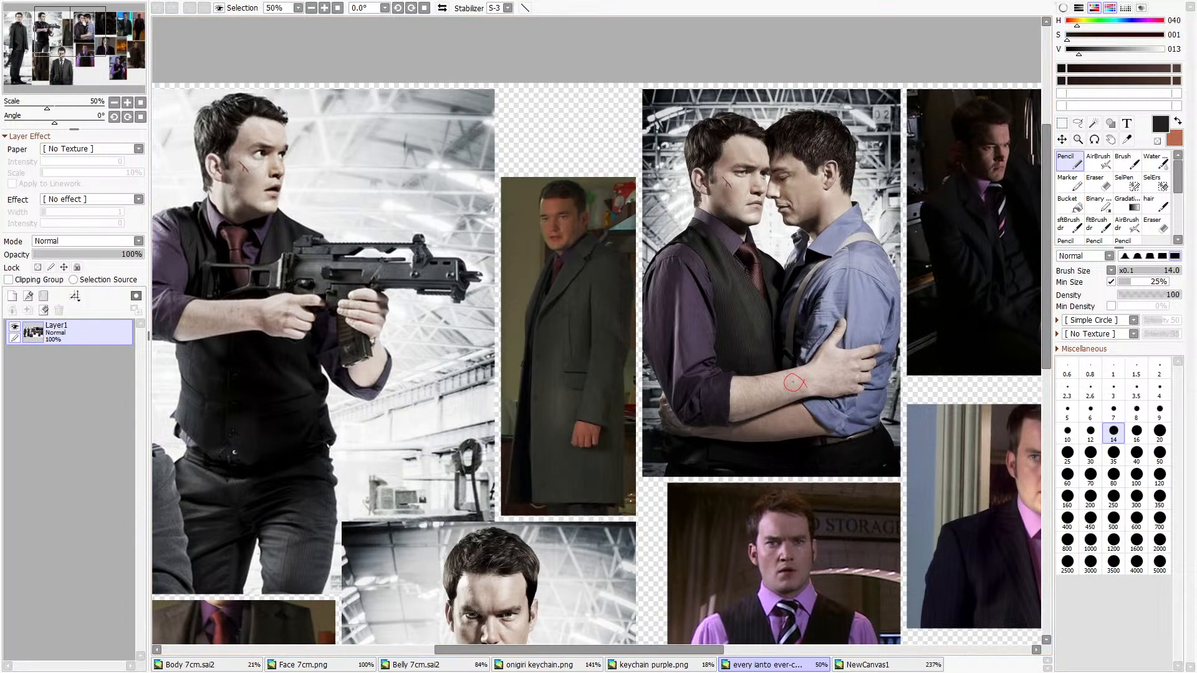
pyautogui.click(303, 665)
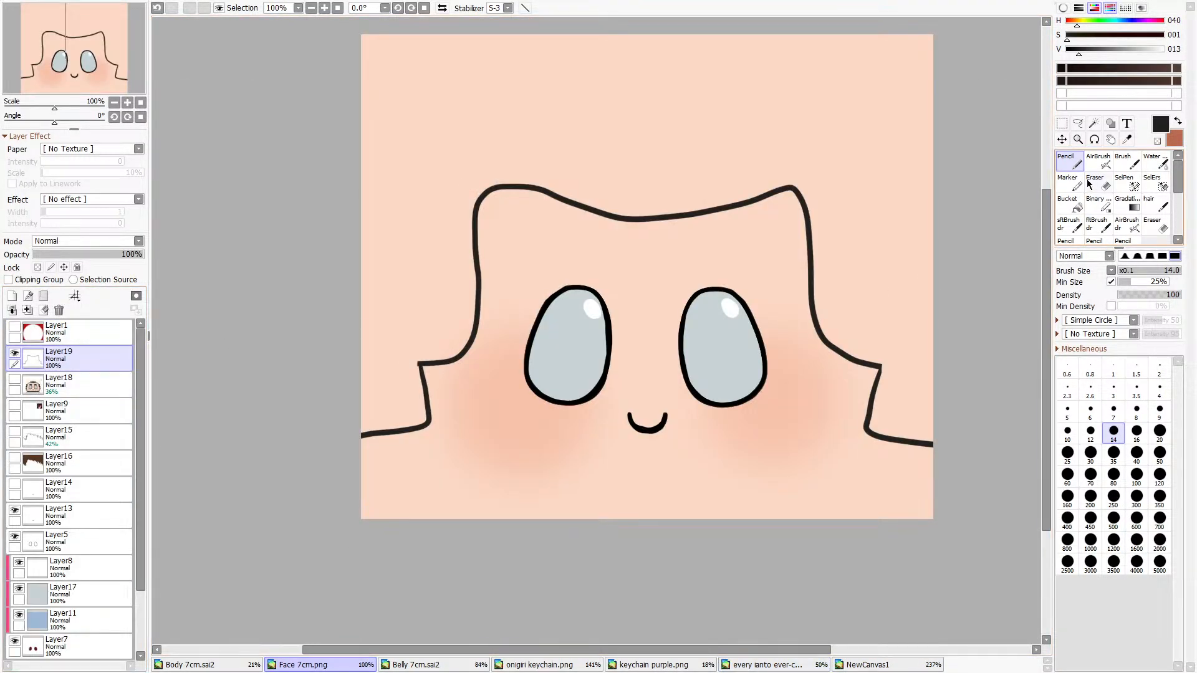
# Select the lower part of the hairline in Face 7cm.png, move both sideburns up and deselect.
pyautogui.click(1062, 124)
pyautogui.moveTo(974, 497)
pyautogui.mouseDown()
pyautogui.moveTo(227, 150)
pyautogui.moveTo(206, 86)
pyautogui.mouseUp()
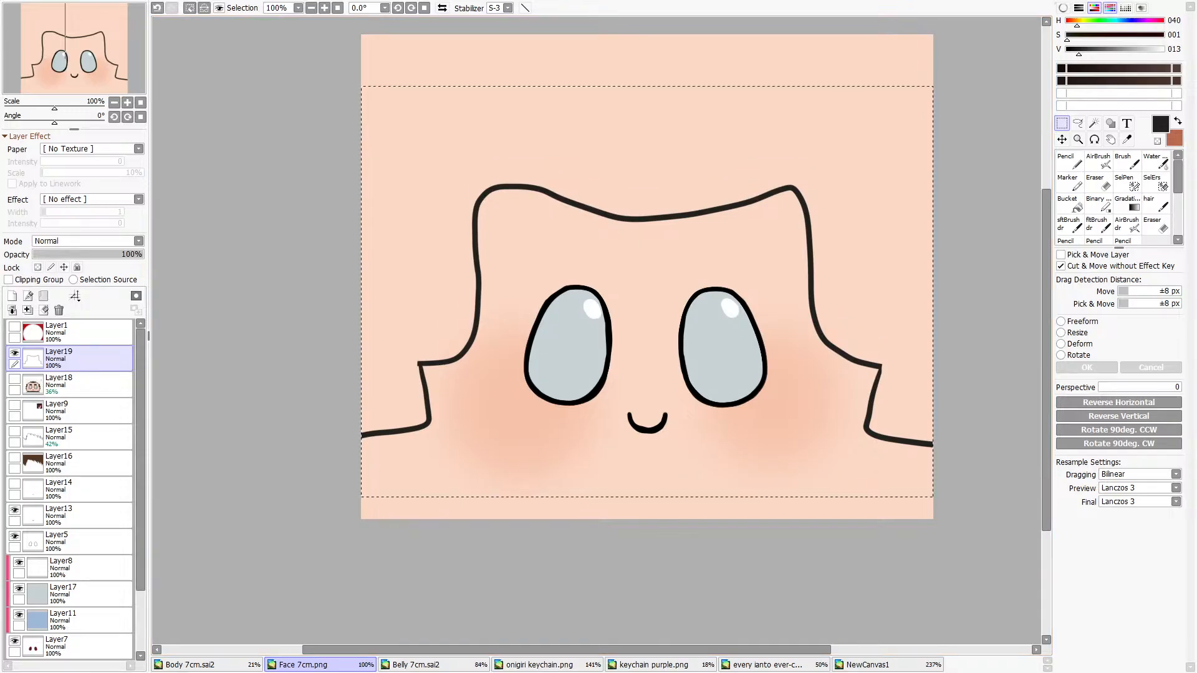
pyautogui.click(871, 665)
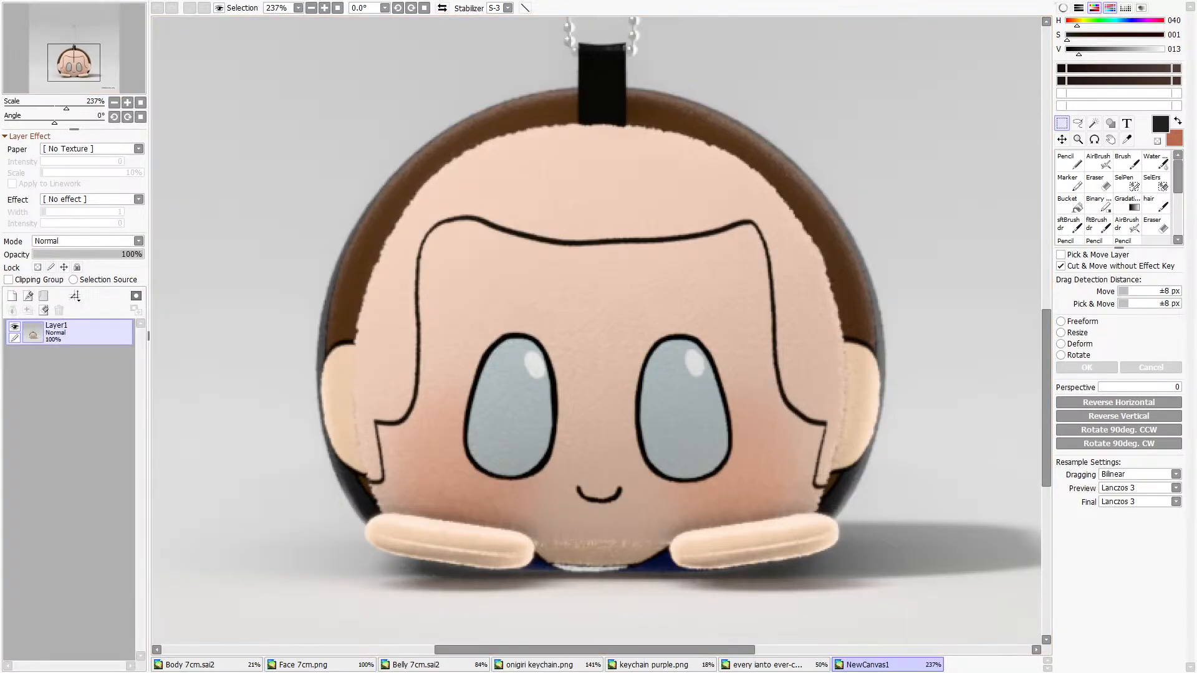
pyautogui.click(227, 667)
pyautogui.click(318, 665)
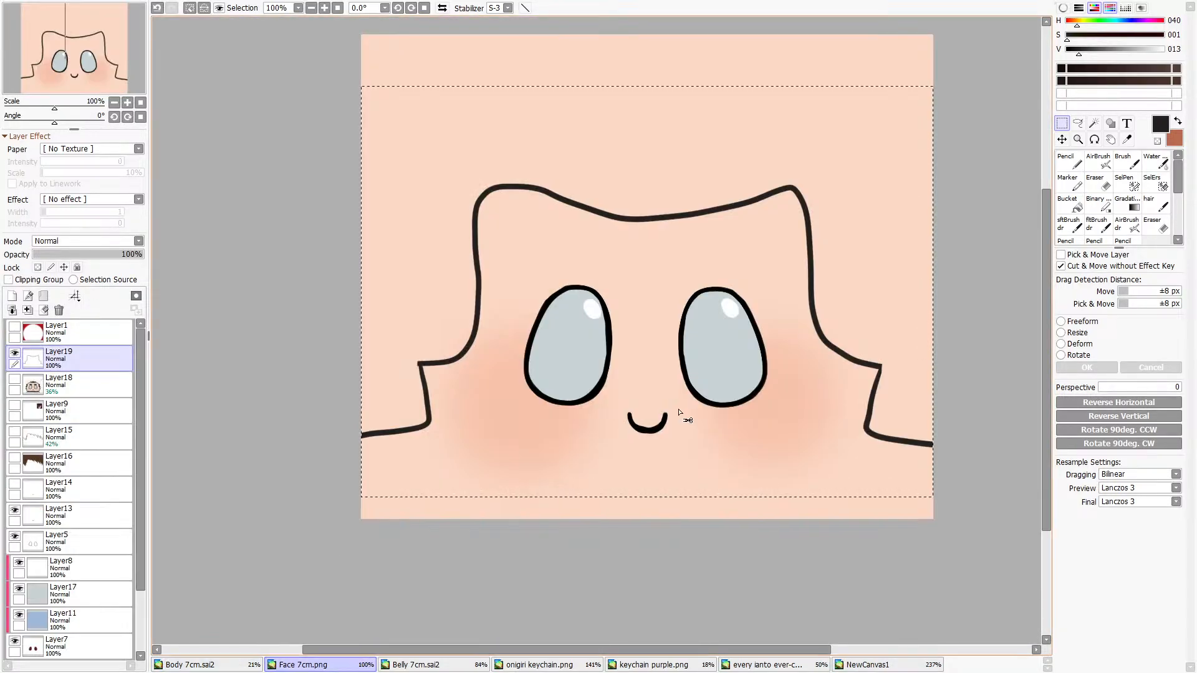
pyautogui.moveTo(998, 498); pyautogui.dragTo(242, 304)
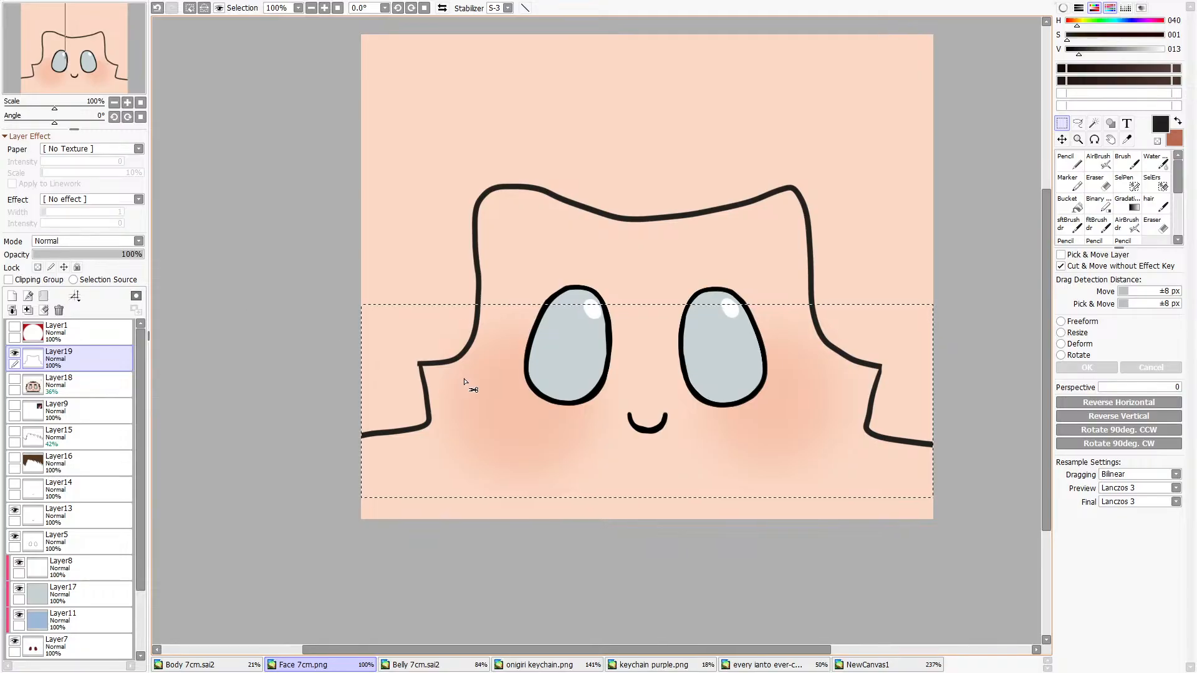
pyautogui.moveTo(465, 381); pyautogui.dragTo(465, 328)
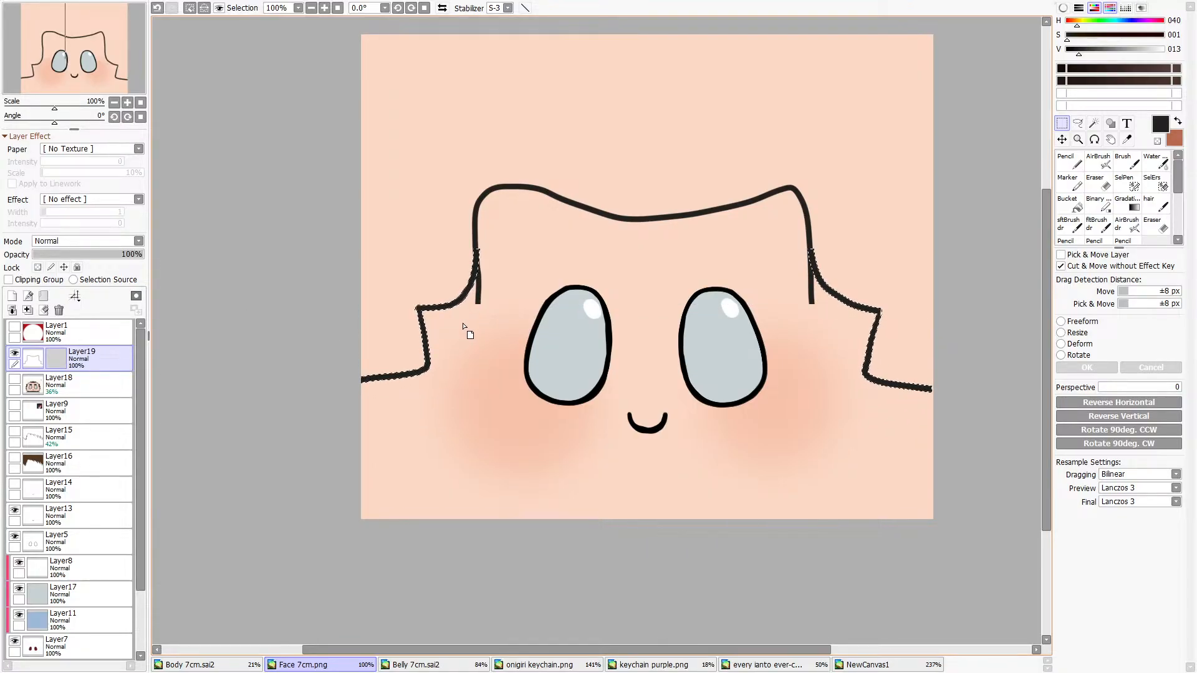
pyautogui.hotkey('ctrl', 'd')
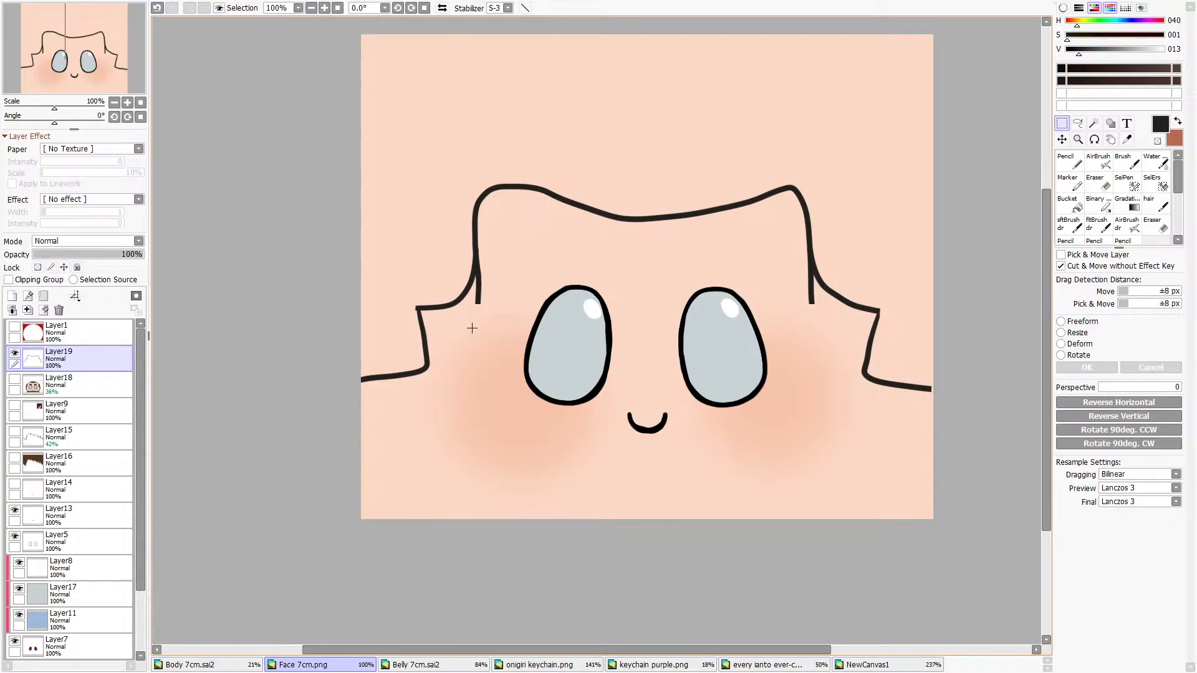
# Erase the leftover line ends beside both raised sideburns with the Eraser at size 50.
pyautogui.press('e')
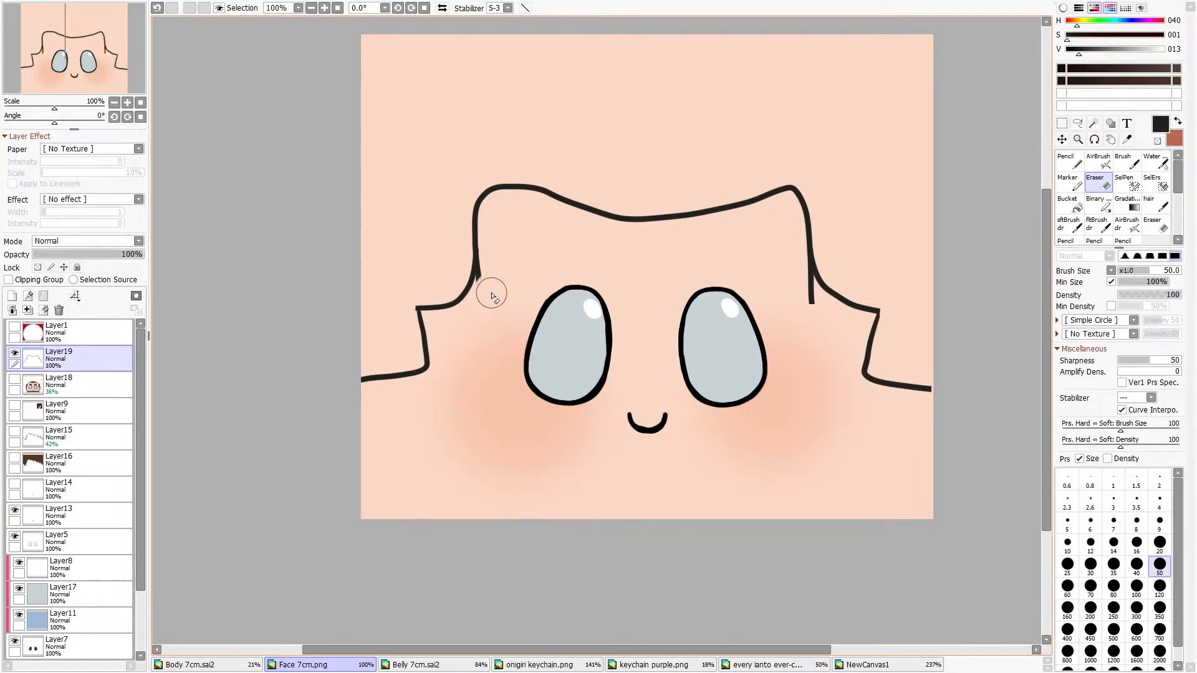
pyautogui.moveTo(492, 295); pyautogui.dragTo(494, 267)
pyautogui.moveTo(812, 326); pyautogui.dragTo(803, 306)
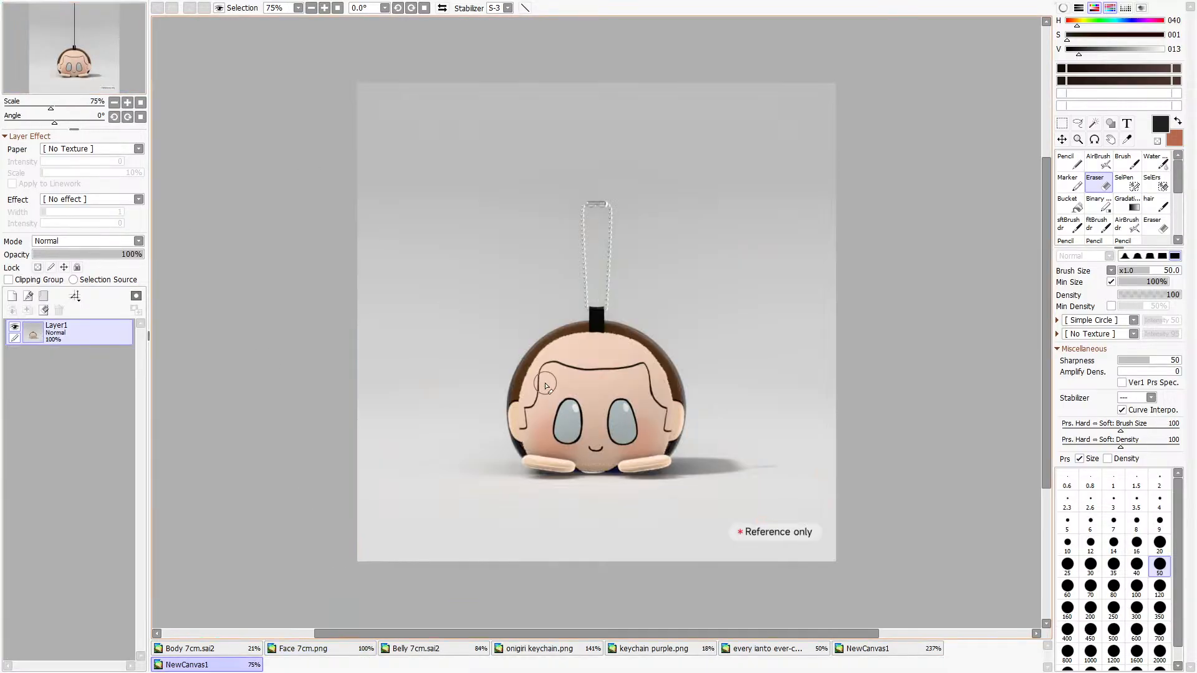
# Inspect the updated plush preview and sample the dark brown hair color from onigiri keychain.png.
pyautogui.scroll(3, 533, 318)
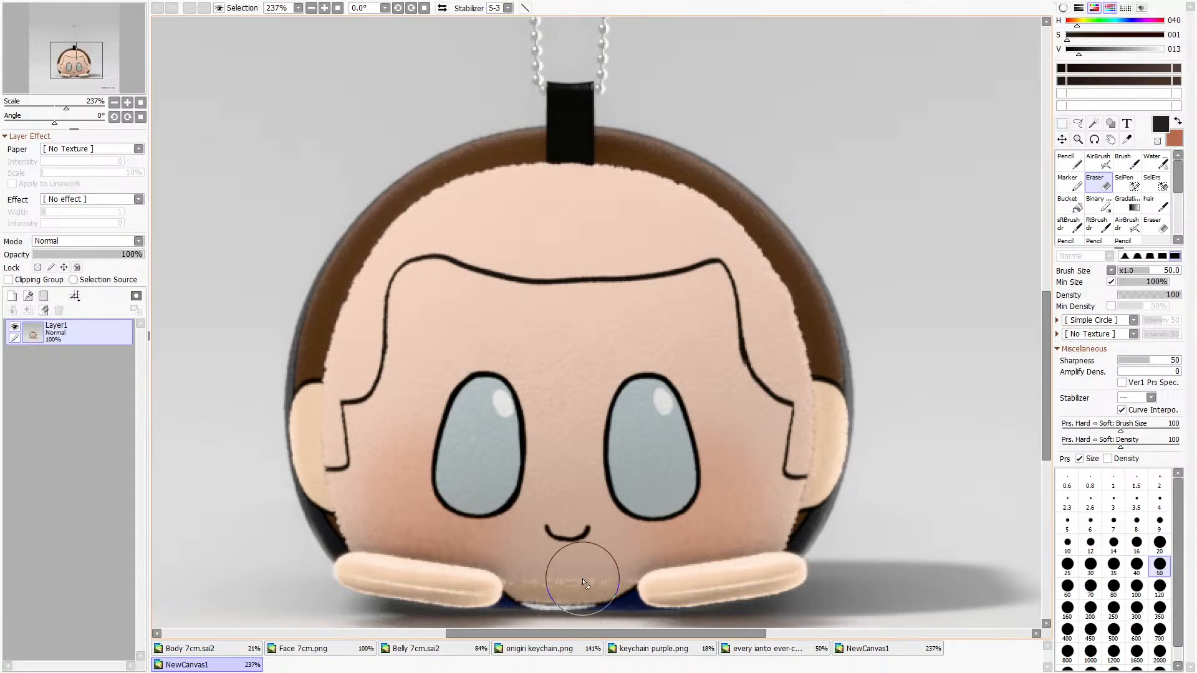
pyautogui.click(583, 650)
pyautogui.click(659, 654)
pyautogui.click(596, 653)
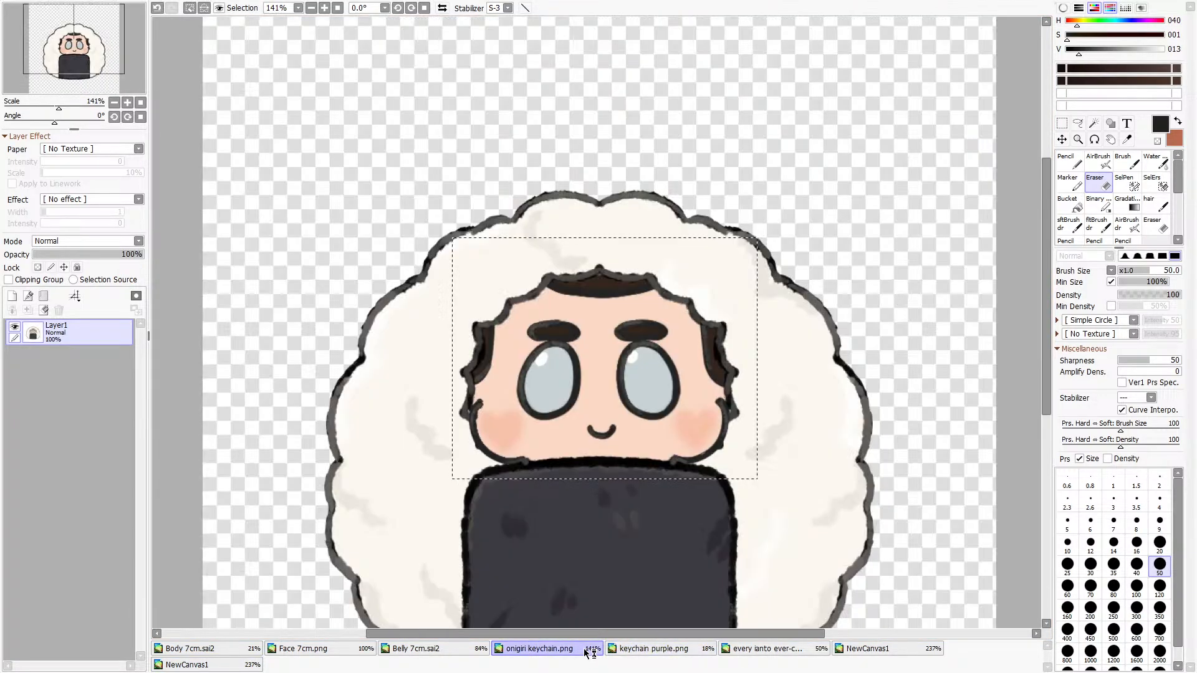
pyautogui.click(1127, 139)
pyautogui.scroll(6, 615, 275)
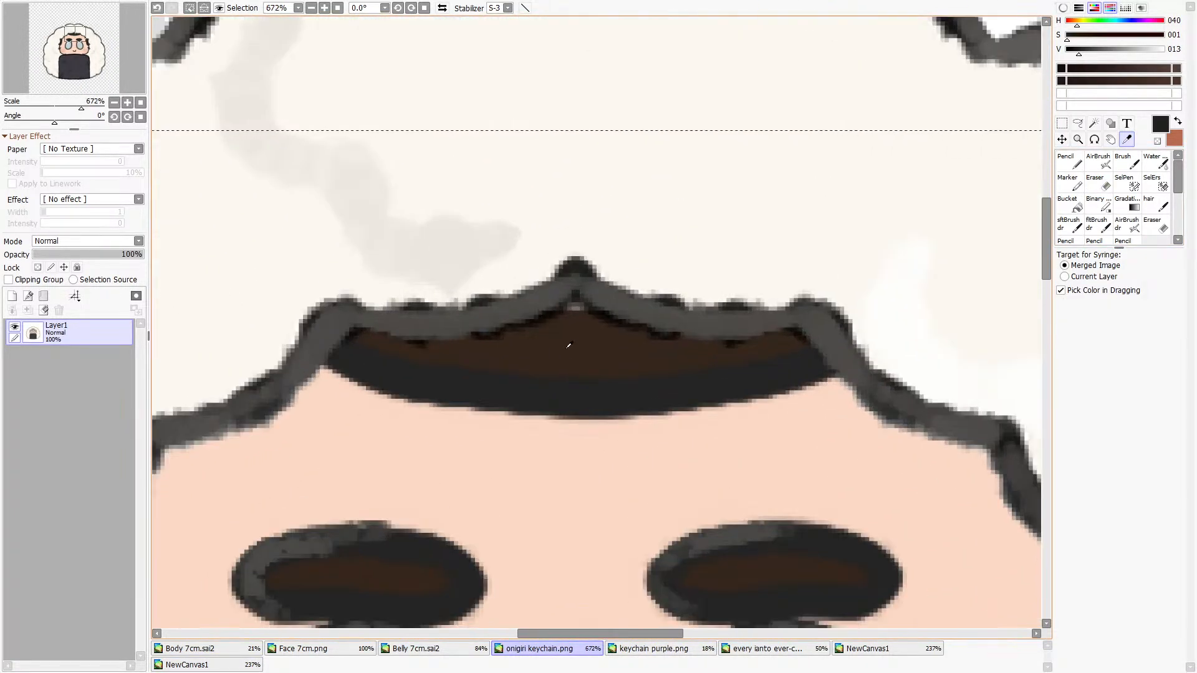
pyautogui.click(324, 616)
# Fill the hair area on Layer12 of Body 7cm.sai2 with the sampled dark brown using the Bucket.
pyautogui.click(299, 649)
pyautogui.click(193, 649)
pyautogui.click(299, 649)
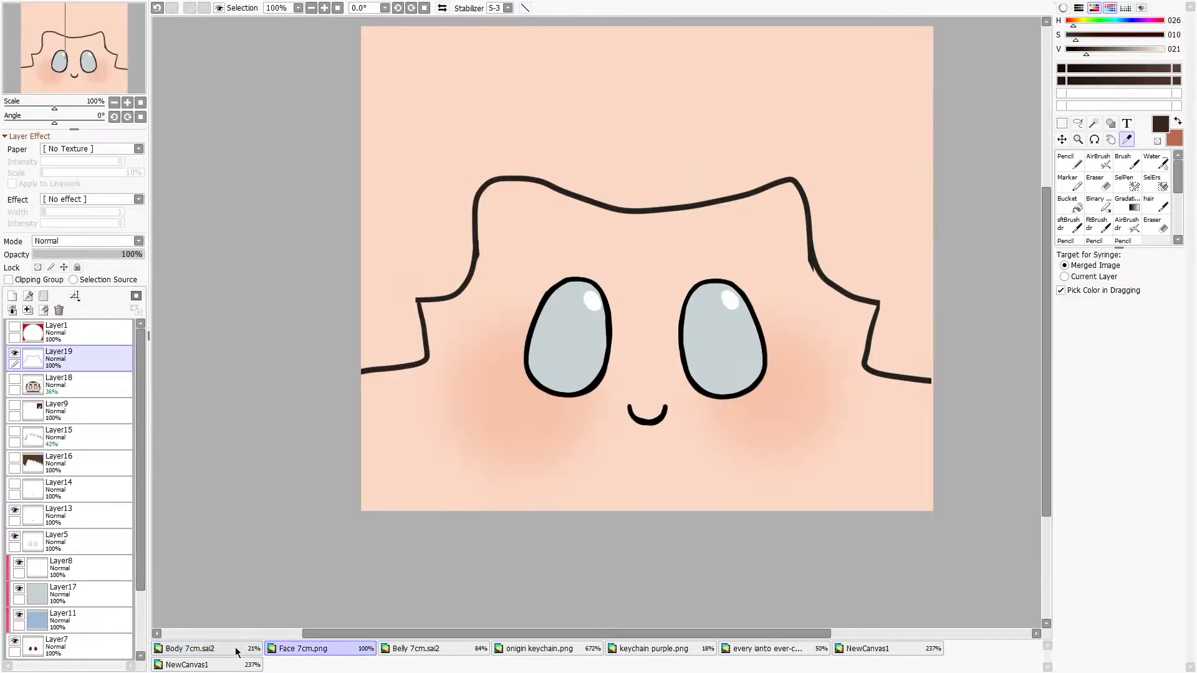
pyautogui.click(193, 649)
pyautogui.click(74, 496)
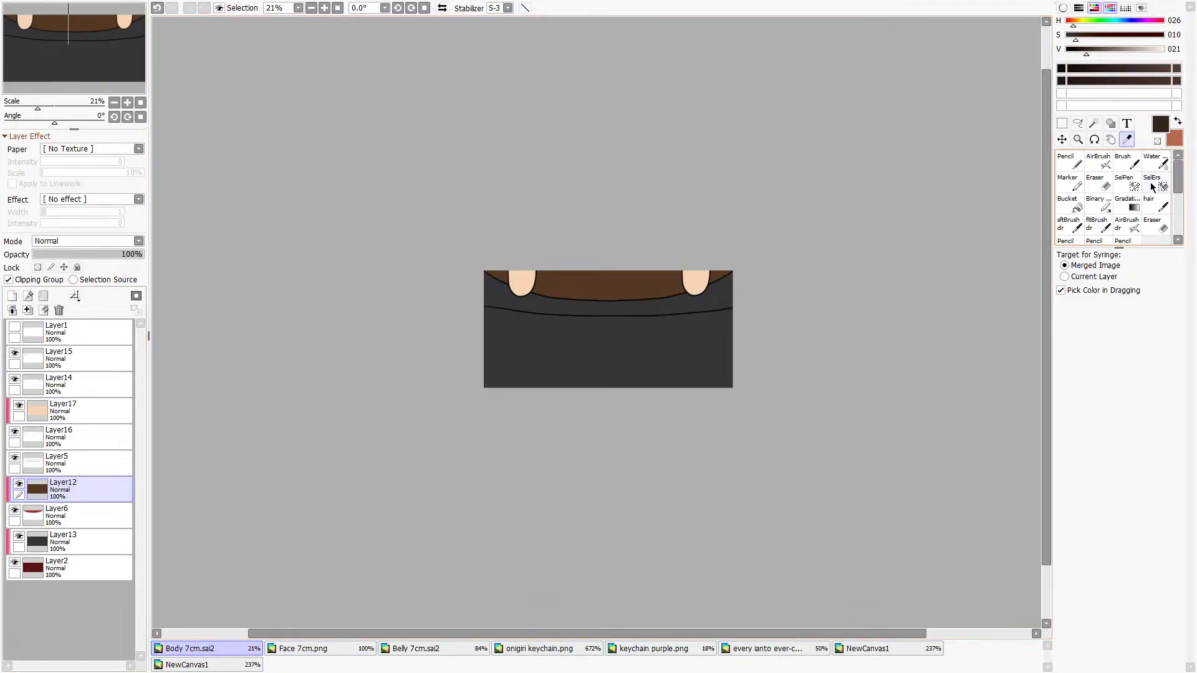
pyautogui.click(1081, 205)
pyautogui.scroll(3, 615, 283)
pyautogui.click(615, 283)
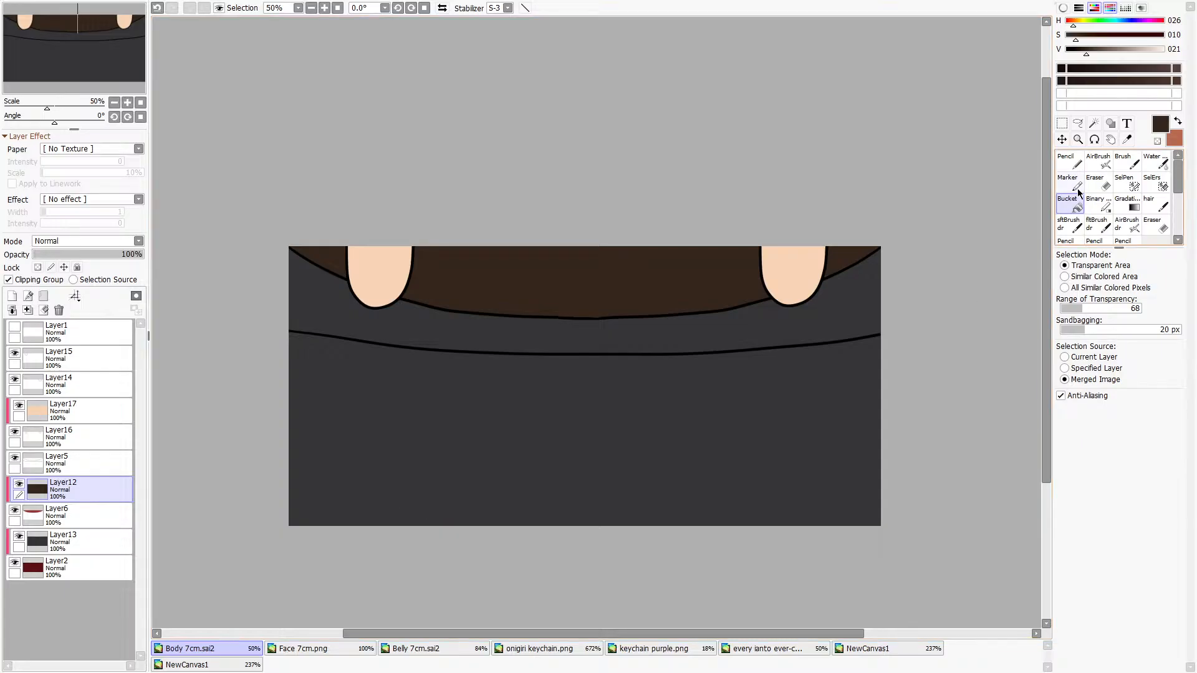
# Close the older plush preview canvas.
pyautogui.click(1127, 139)
pyautogui.click(788, 652)
pyautogui.click(868, 649)
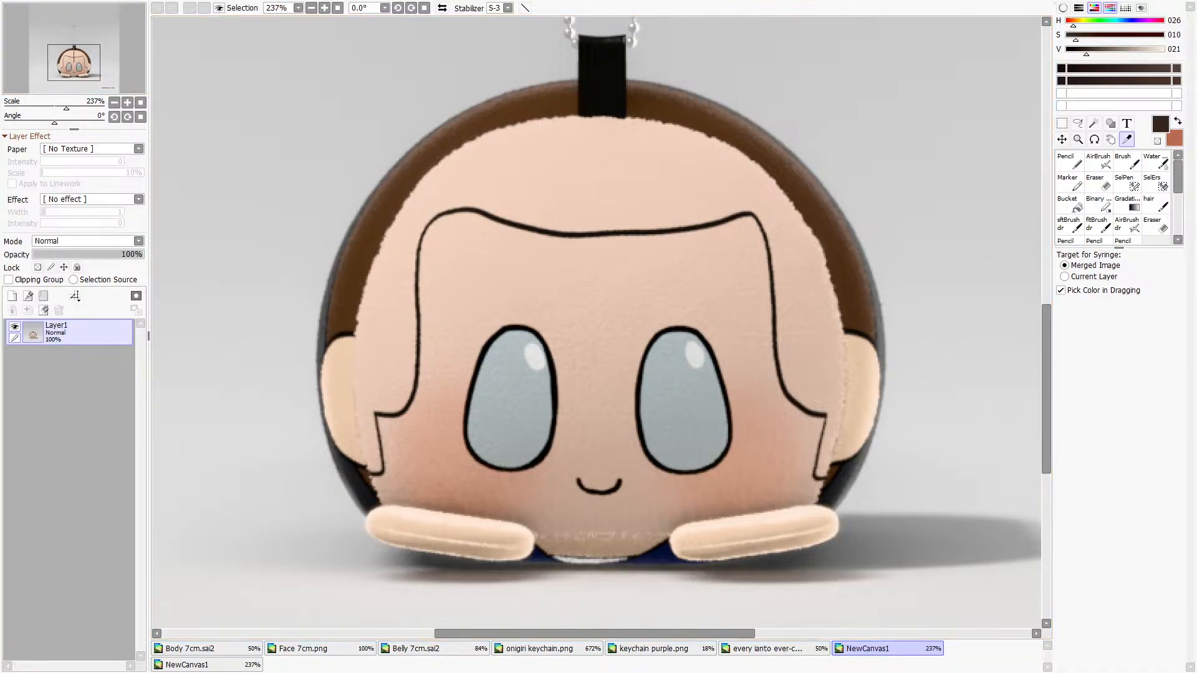
pyautogui.hotkey('ctrl', 'w')
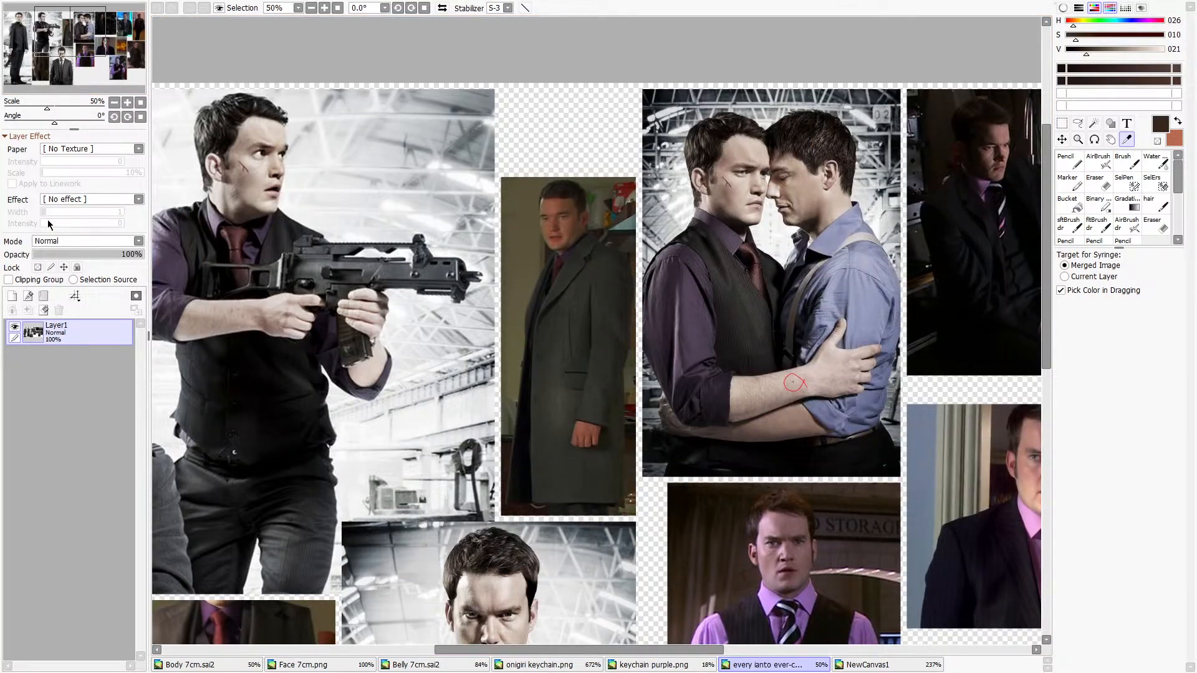
# Sample the skin tone from Face 7cm.png and fill the ears on Layer17 of Body 7cm.sai2 with it.
pyautogui.click(472, 666)
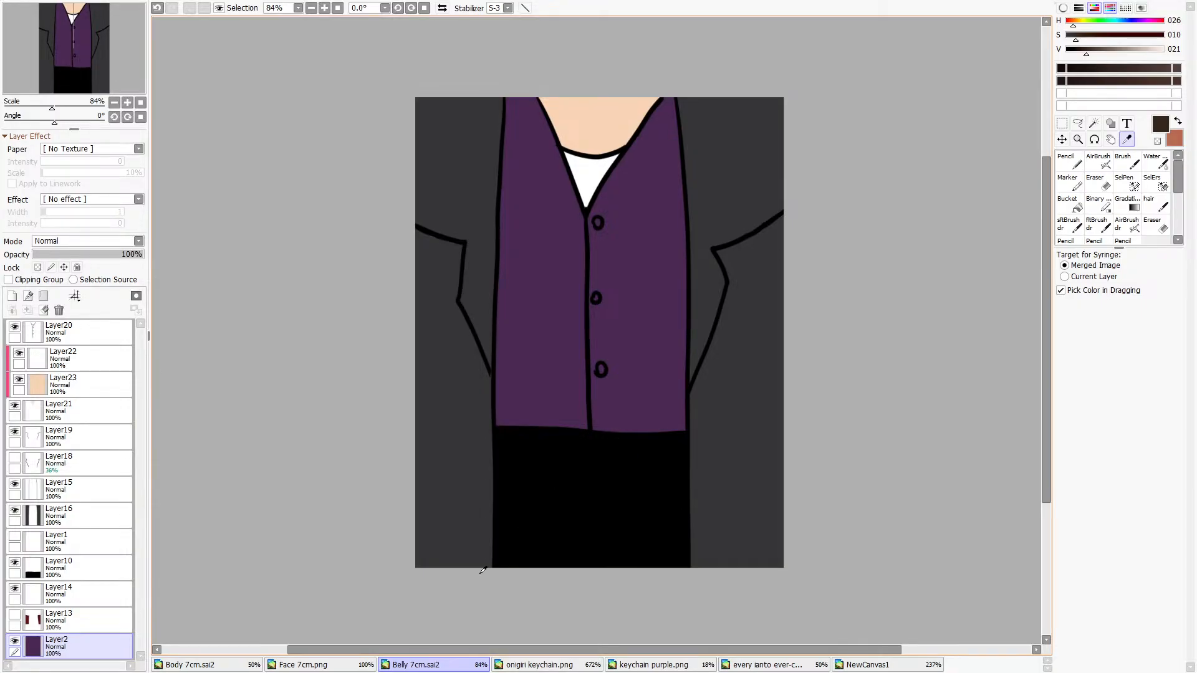
pyautogui.scroll(3, 601, 93)
pyautogui.click(351, 665)
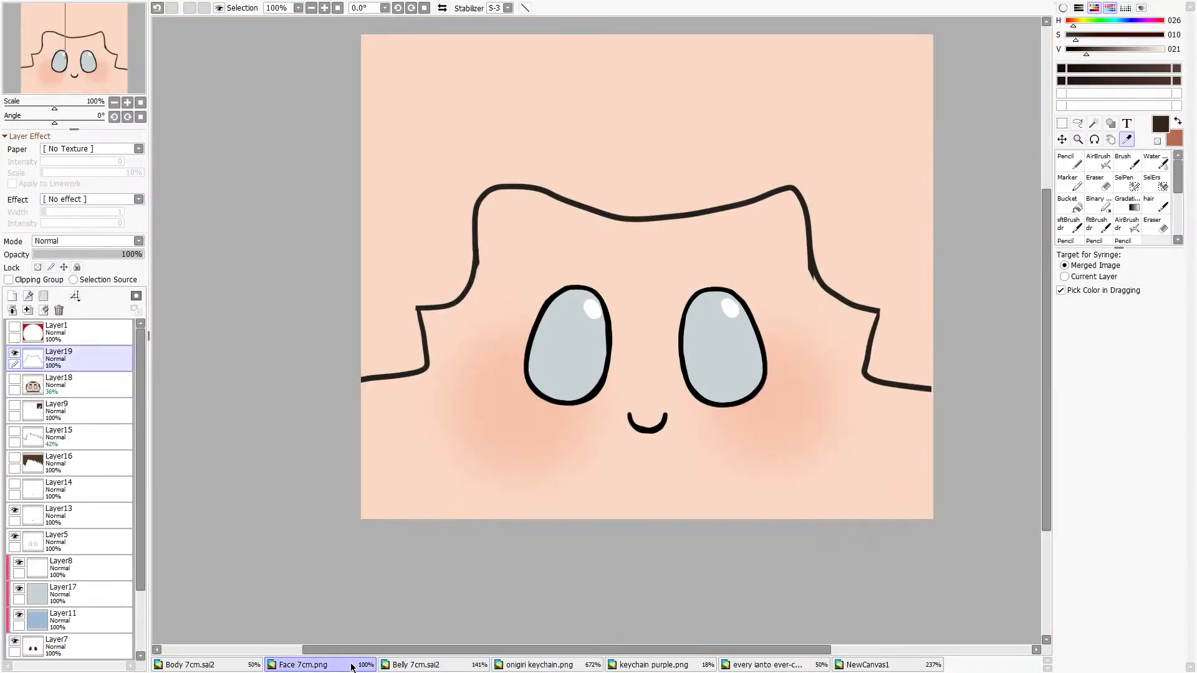
pyautogui.click(725, 257)
pyautogui.click(215, 665)
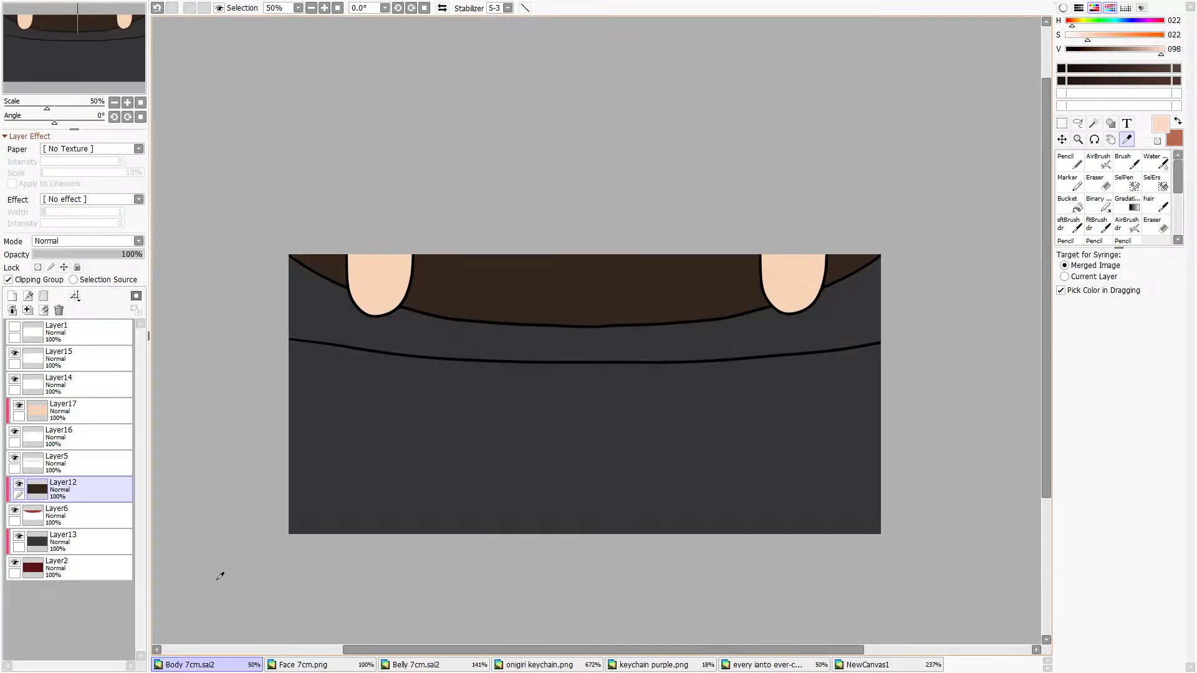
pyautogui.click(53, 418)
pyautogui.click(1068, 203)
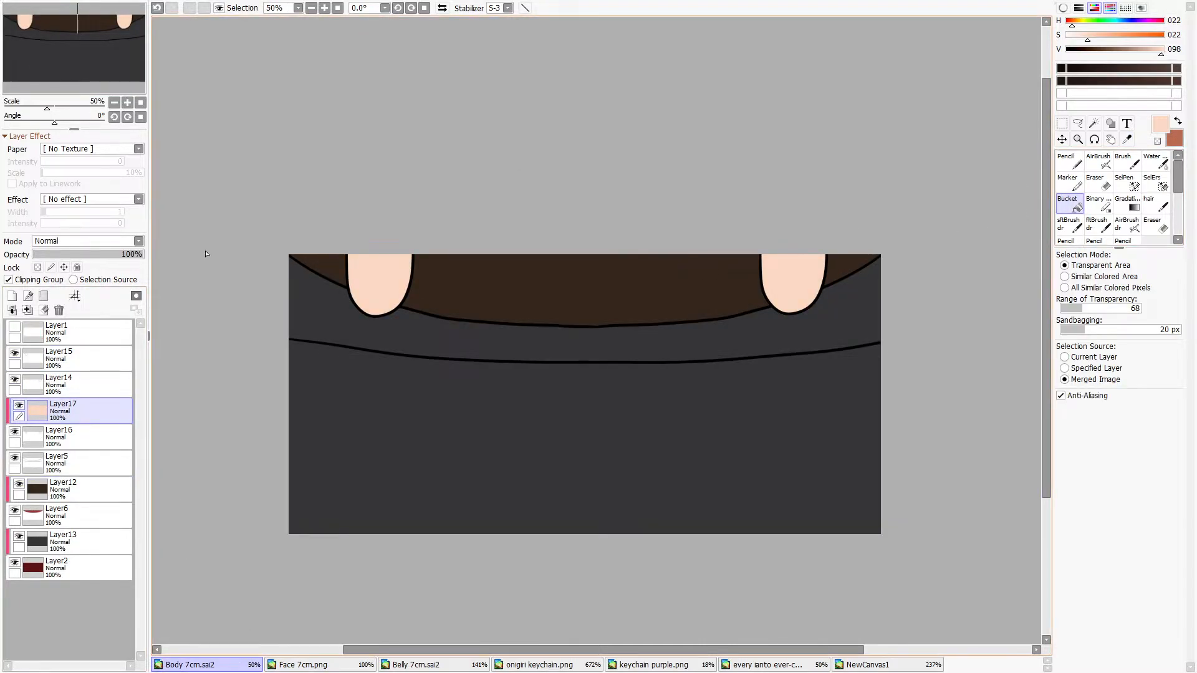
# Copy the left half of the hairline on Layer19 in Face 7cm.png and paste it as a new layer.
pyautogui.click(303, 665)
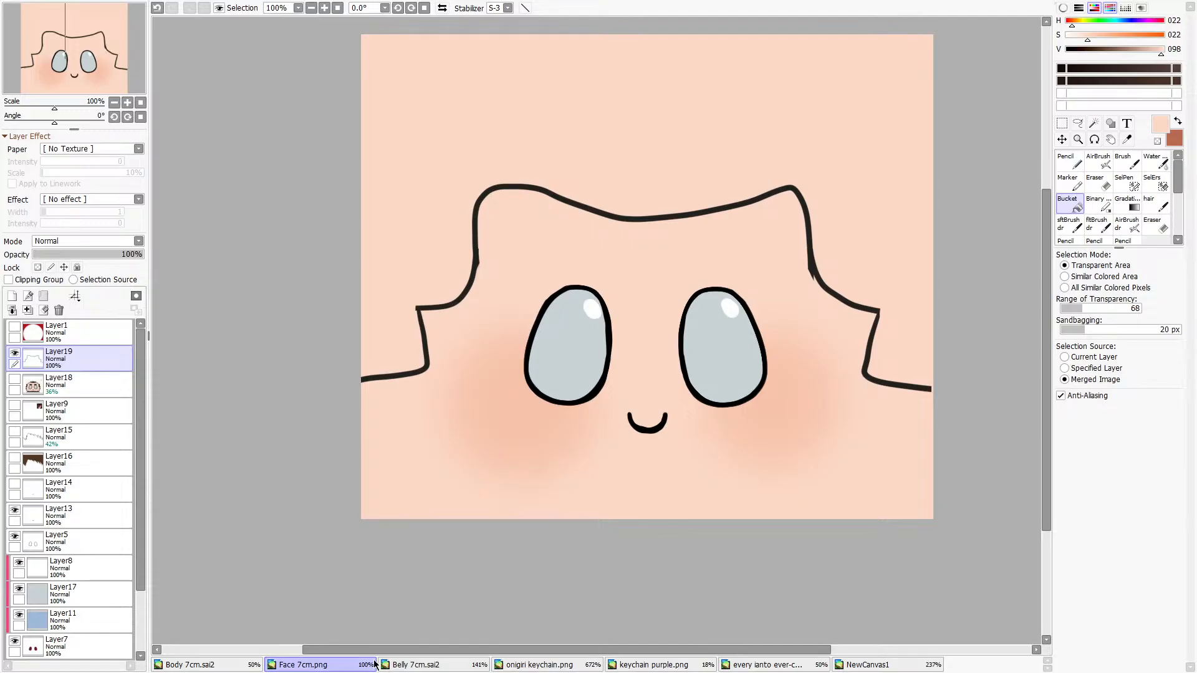
pyautogui.click(1062, 123)
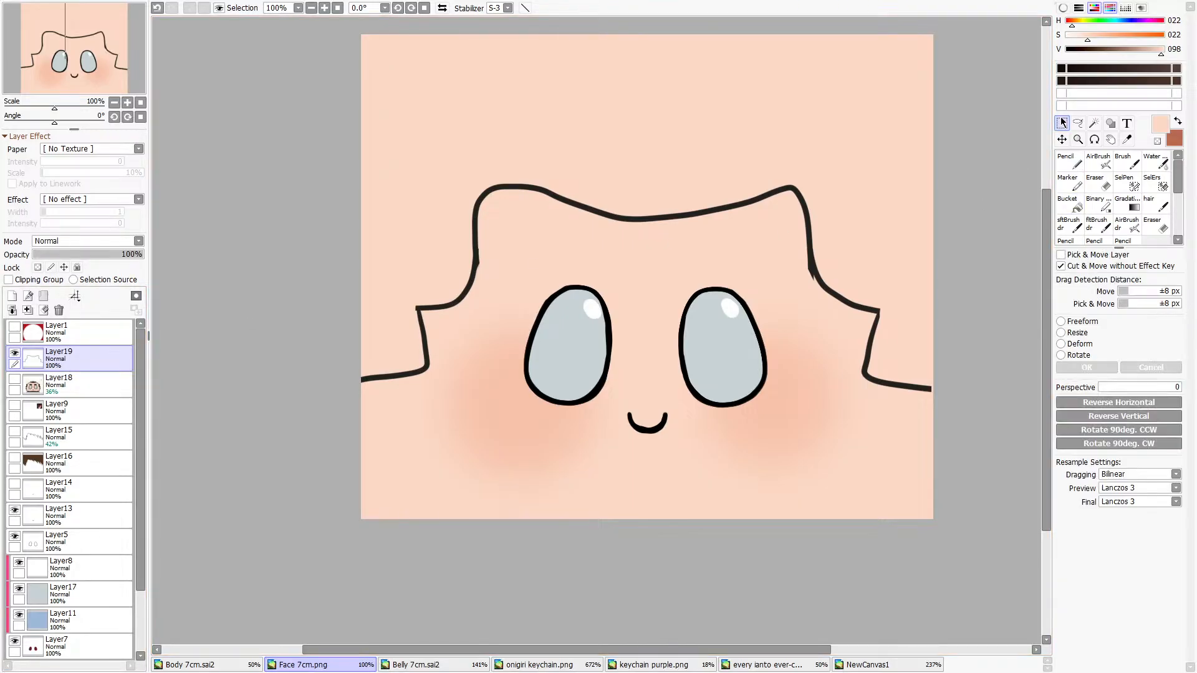
pyautogui.moveTo(351, 48); pyautogui.dragTo(637, 483)
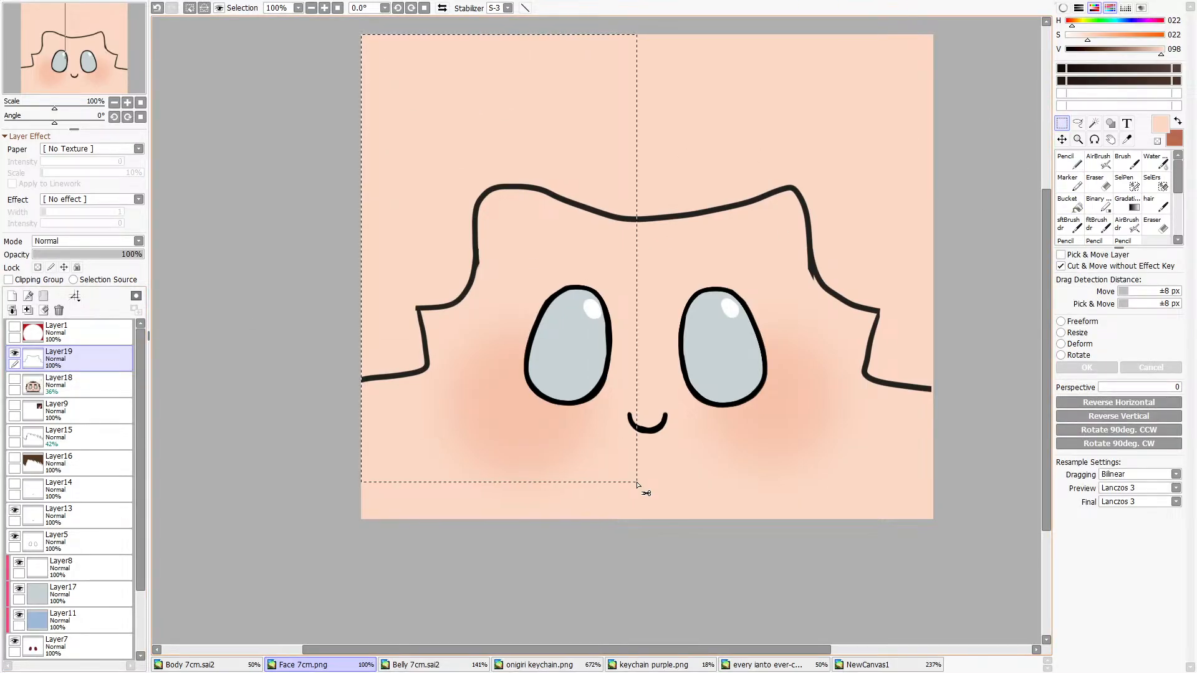
pyautogui.hotkey('ctrl', 'c')
pyautogui.hotkey('ctrl', 'v')
# Copy the pasted half hairline with a wider selection and paste it as a second new layer.
pyautogui.moveTo(350, 47); pyautogui.dragTo(744, 520)
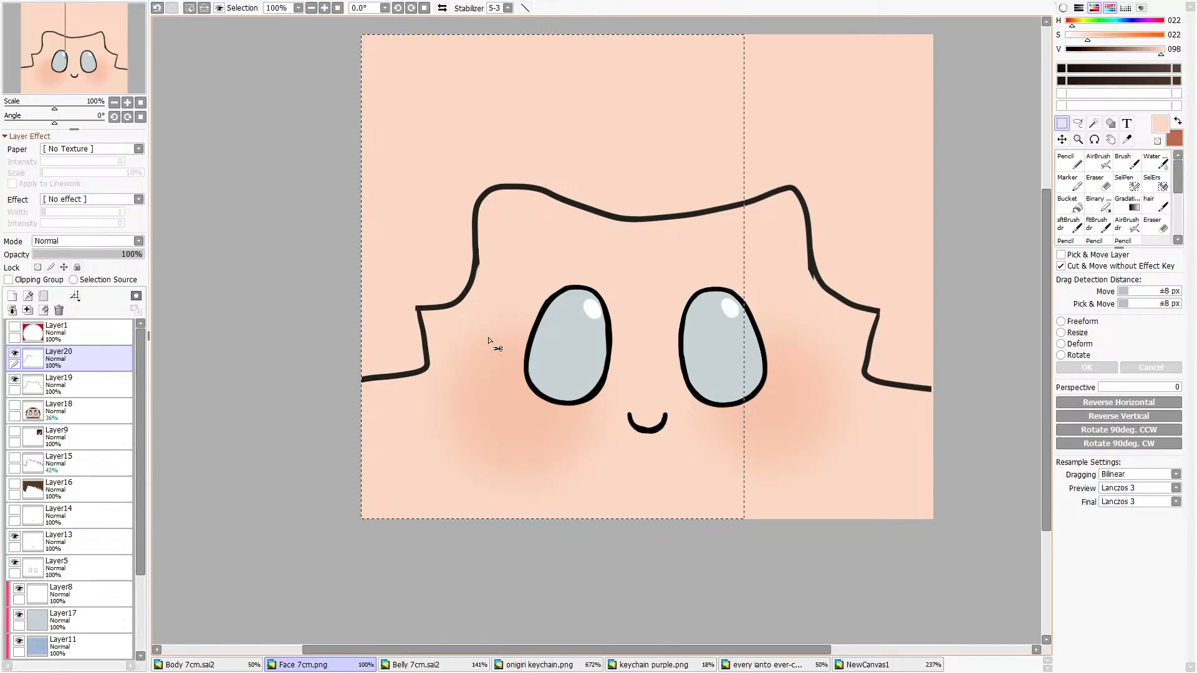
pyautogui.hotkey('ctrl', 'c')
pyautogui.hotkey('ctrl', 'v')
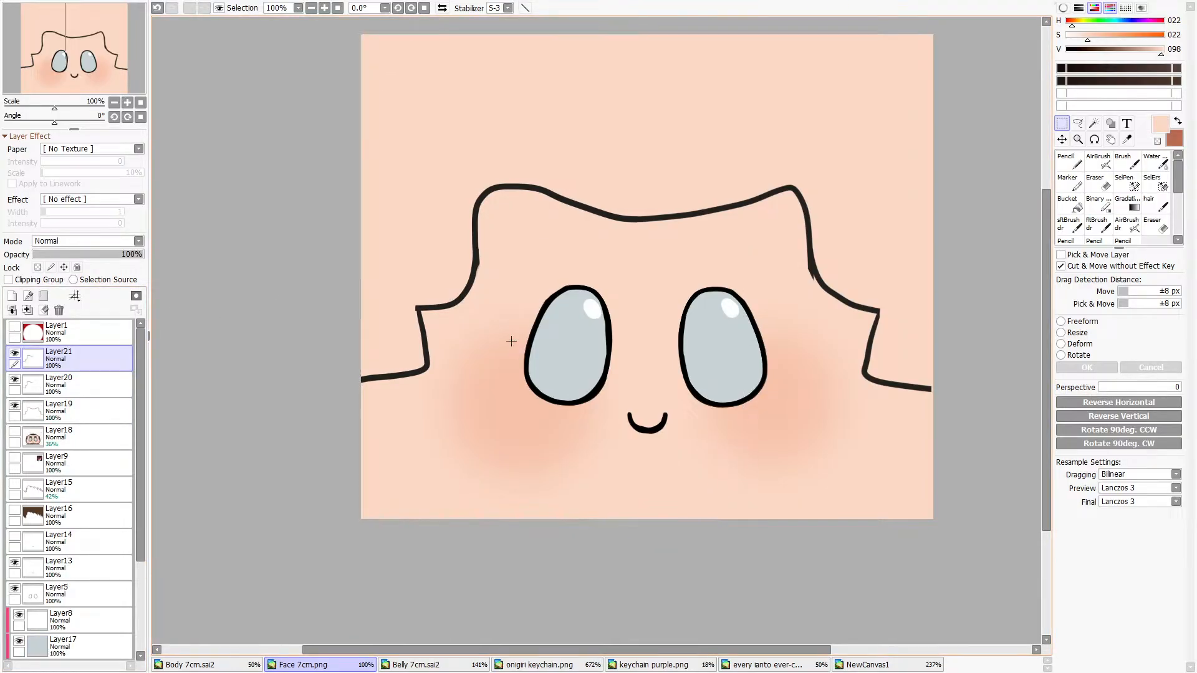
# Move the pasted half hairline on Layer21 to the right side of the face, flip it horizontally and set its end at the canvas edge.
pyautogui.scroll(-1, 321, 38)
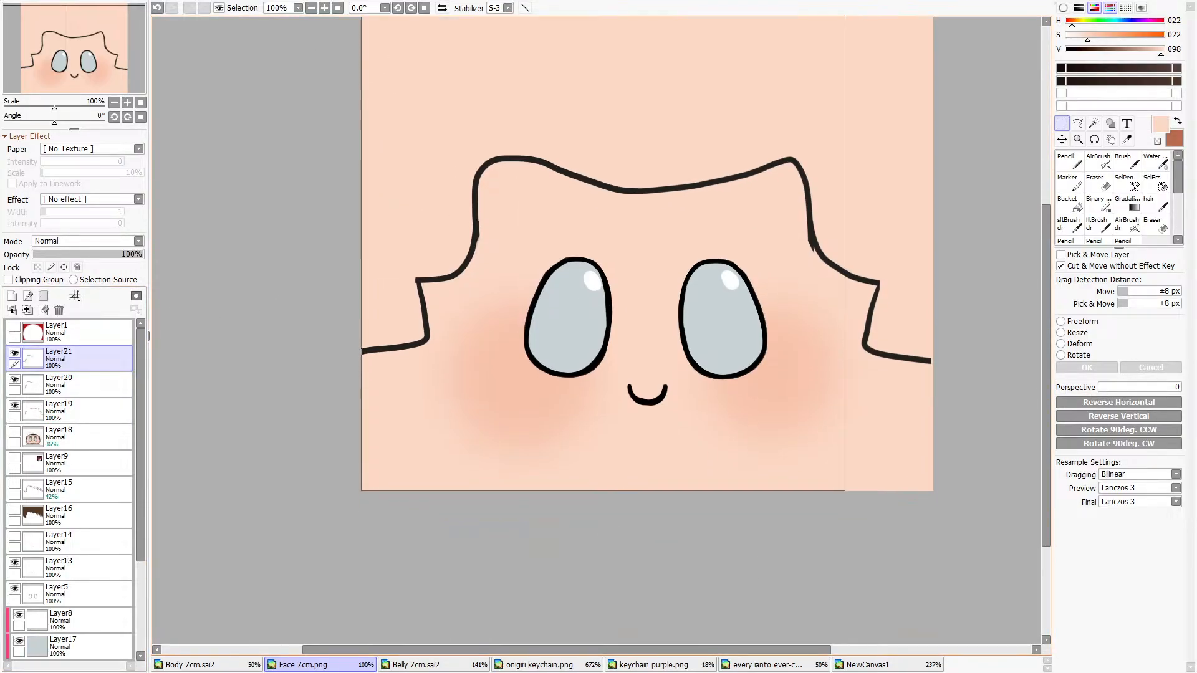
pyautogui.moveTo(477, 365); pyautogui.dragTo(770, 346)
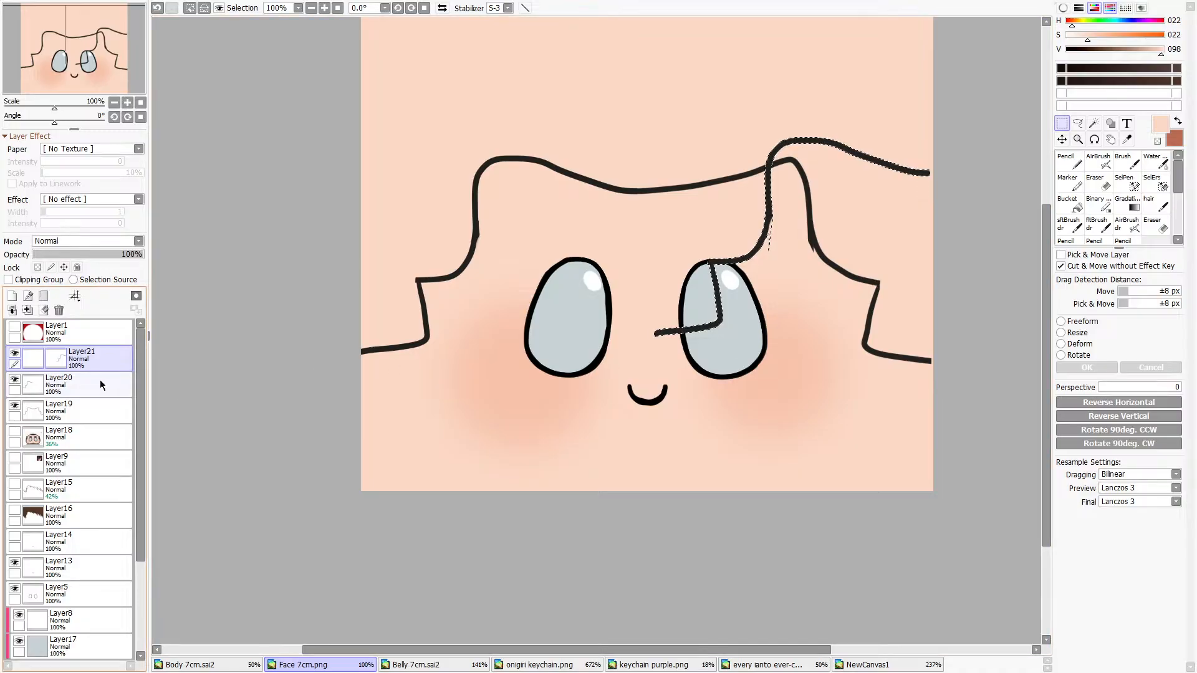
pyautogui.click(1081, 402)
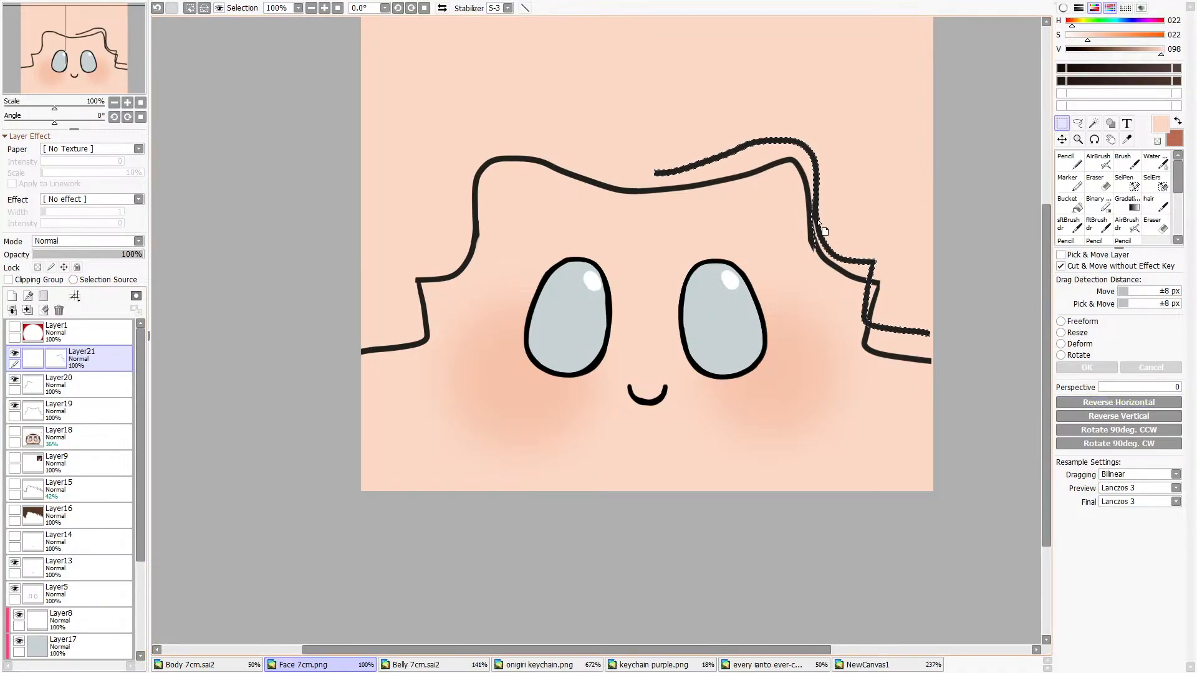
pyautogui.scroll(3, 847, 237)
pyautogui.moveTo(892, 410); pyautogui.dragTo(923, 450)
pyautogui.scroll(8, 918, 442)
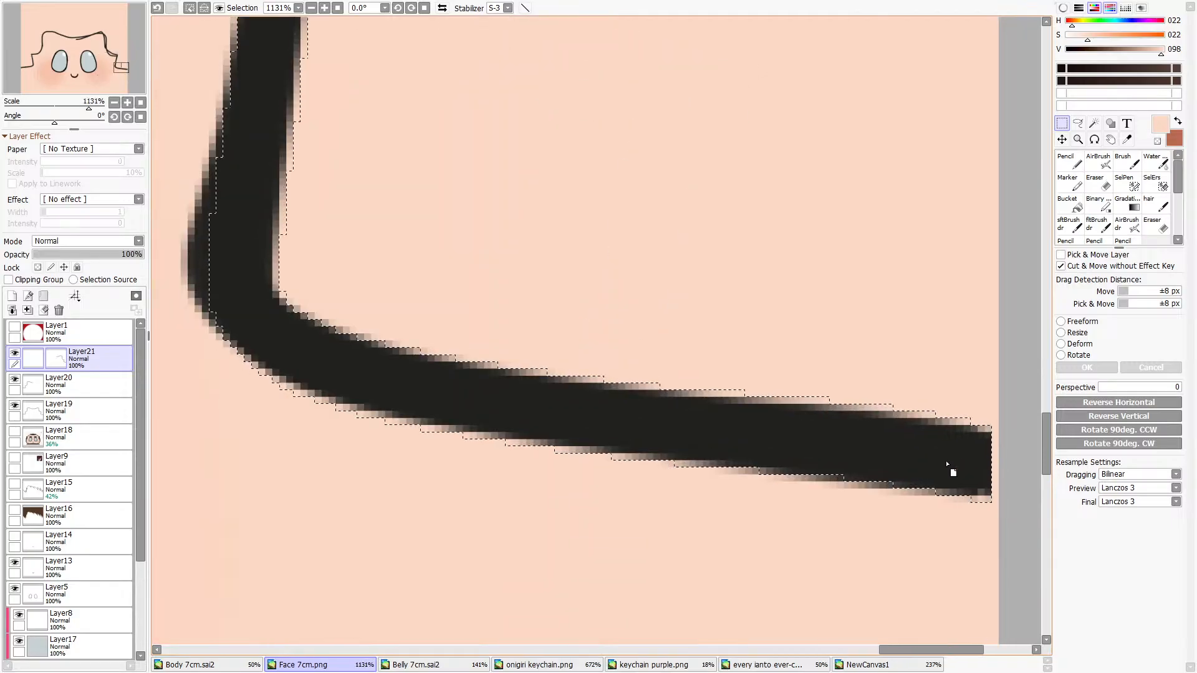
pyautogui.hotkey('ctrl', 'd')
pyautogui.scroll(-9, 960, 467)
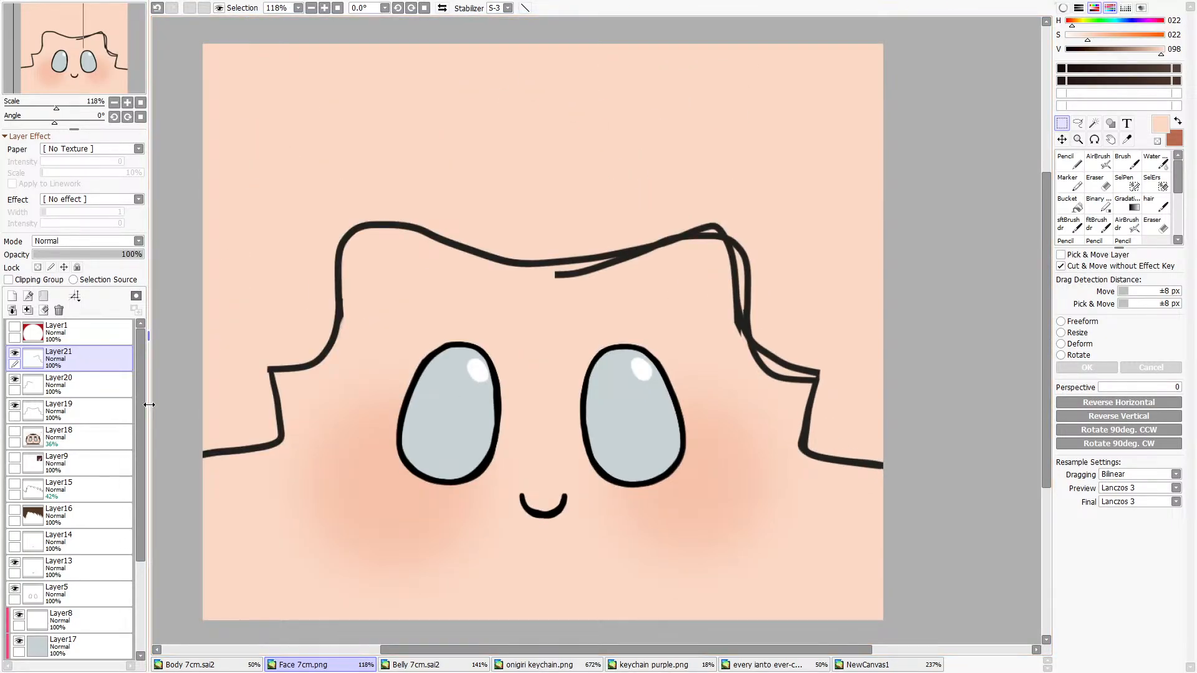
# Hide Layer19 and shift the mirrored half hairline level with the left half, keeping its end close to the right canvas edge.
pyautogui.click(15, 406)
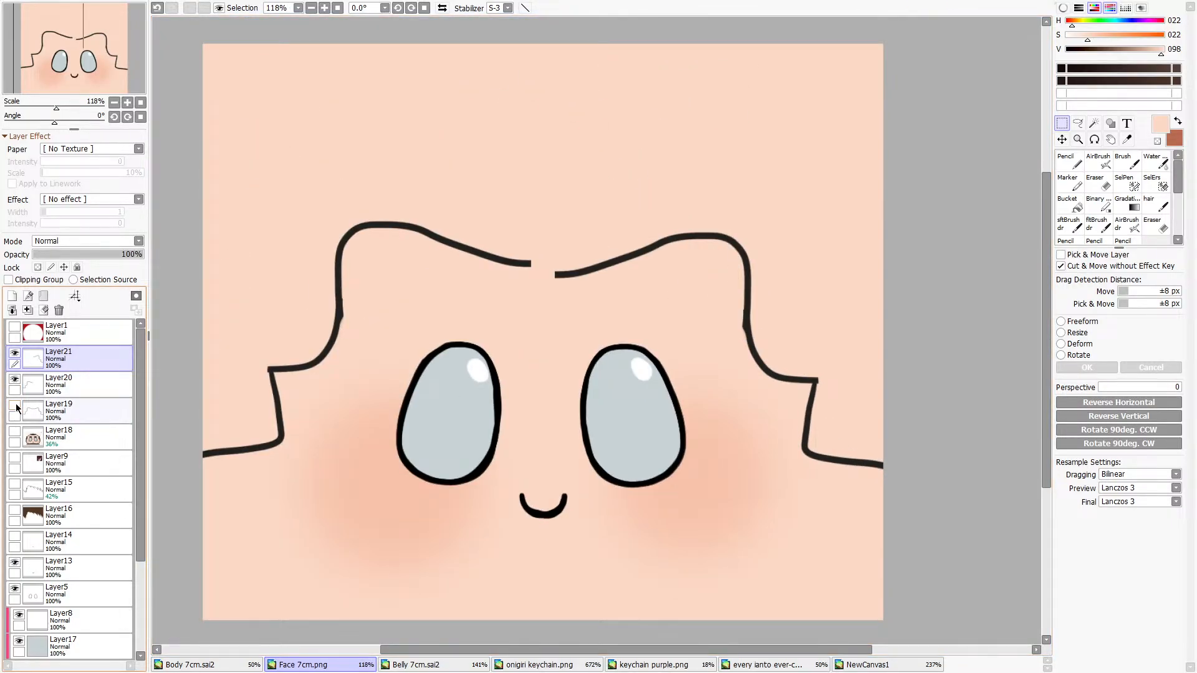
pyautogui.moveTo(534, 144); pyautogui.dragTo(923, 534)
pyautogui.scroll(6, 537, 234)
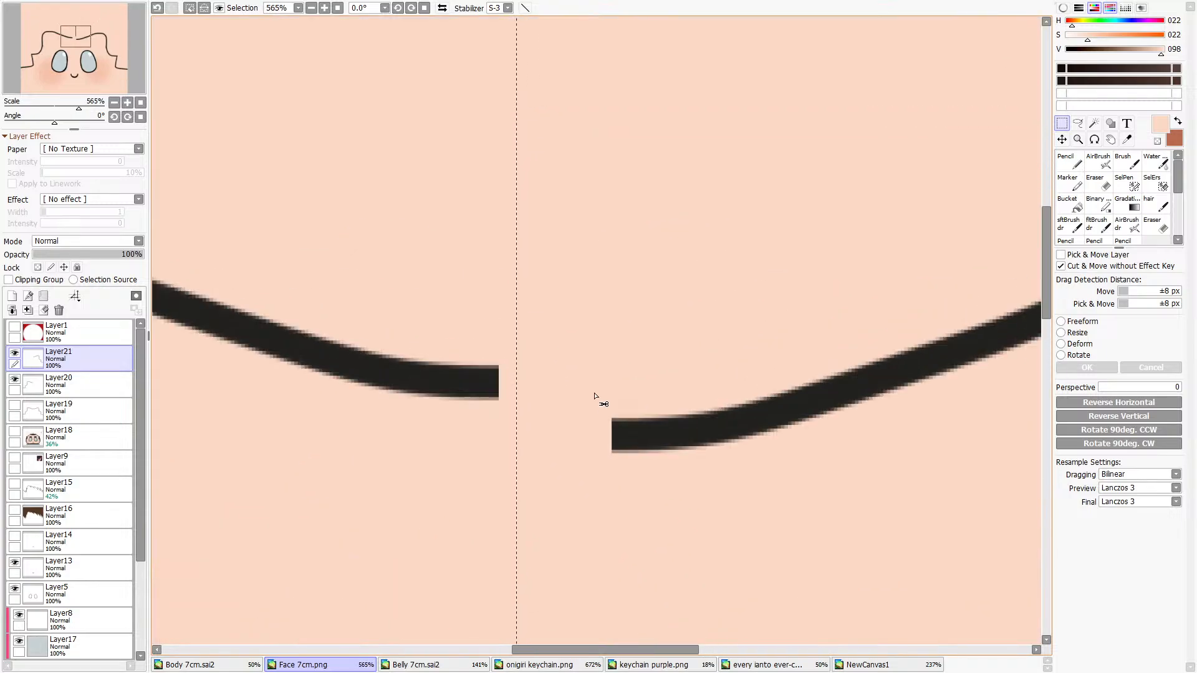
pyautogui.scroll(-8, 595, 396)
pyautogui.moveTo(609, 376); pyautogui.dragTo(614, 368)
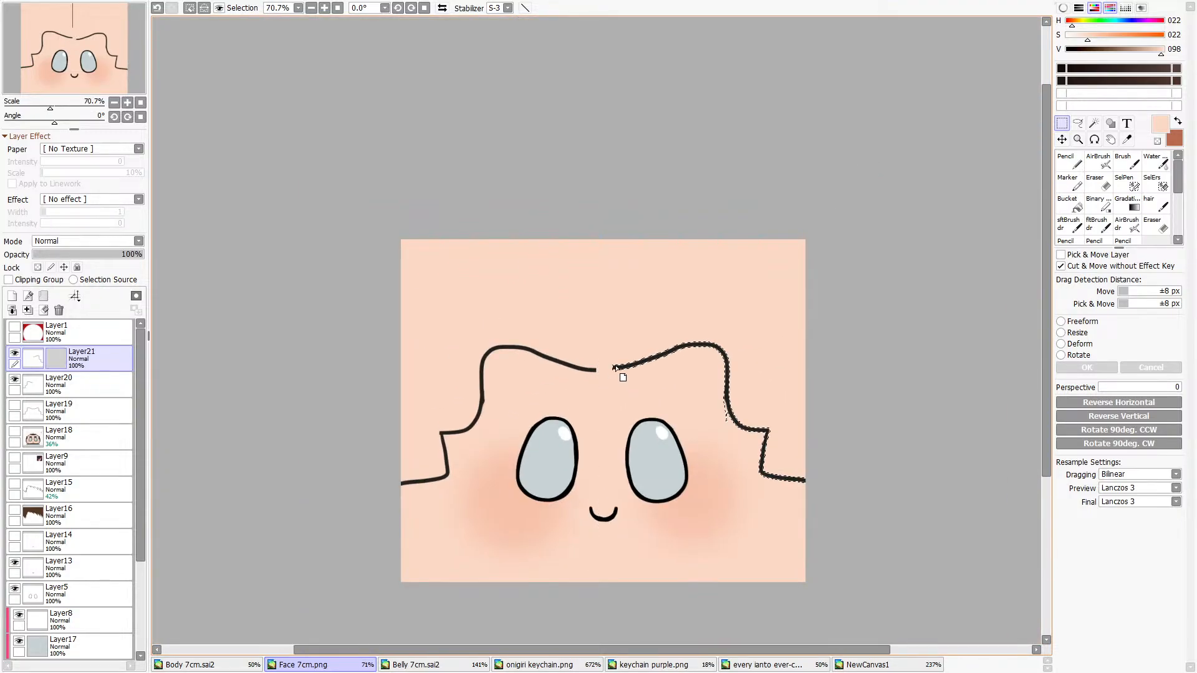
pyautogui.scroll(10, 623, 377)
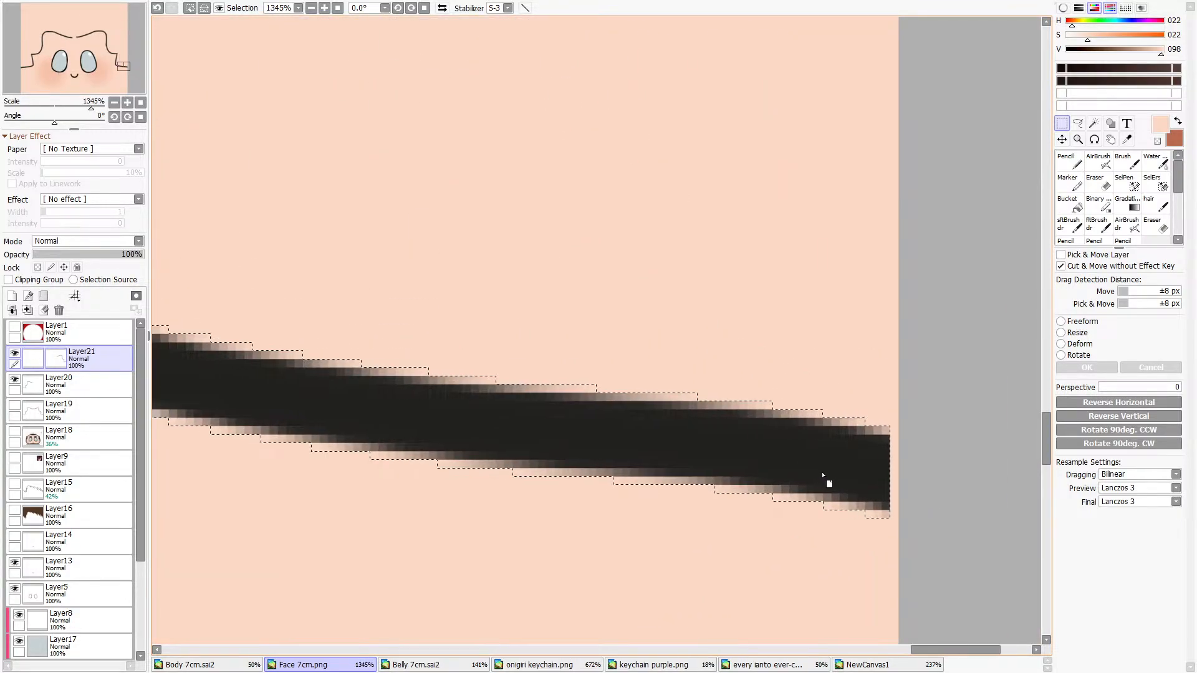
pyautogui.scroll(-8, 829, 480)
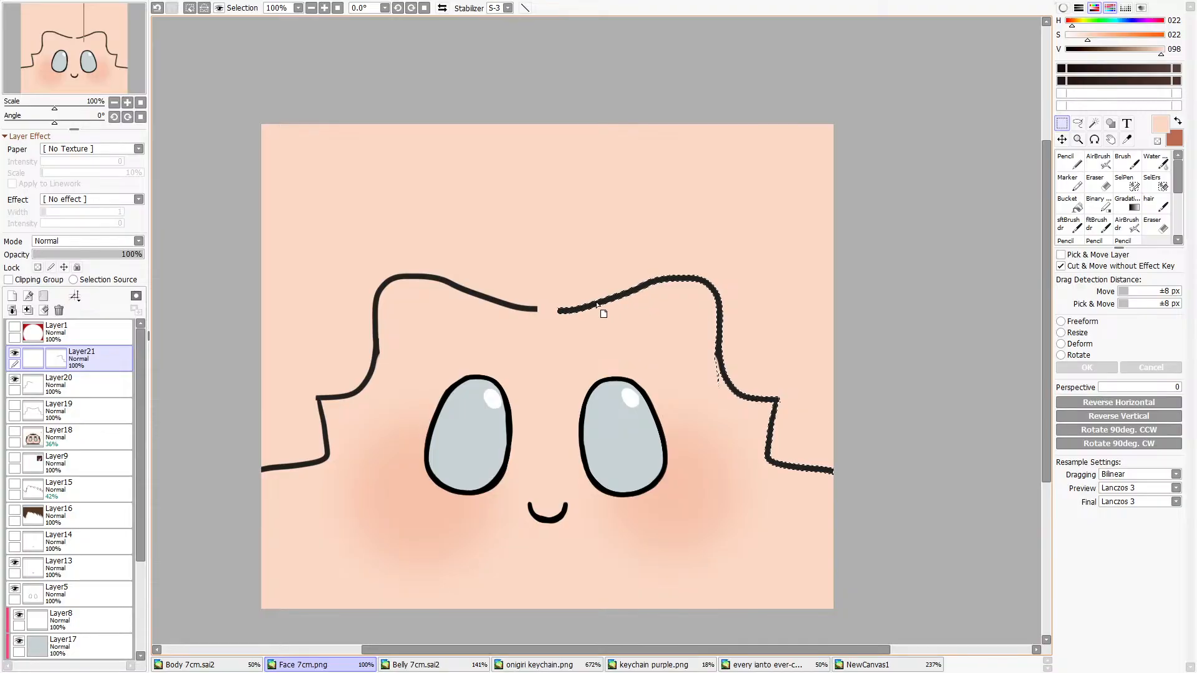
pyautogui.scroll(13, 756, 364)
pyautogui.moveTo(916, 441)
pyautogui.mouseDown()
pyautogui.moveTo(910, 455)
pyautogui.moveTo(907, 427)
pyautogui.mouseUp()
pyautogui.hotkey('ctrl', 'd')
pyautogui.scroll(-12, 907, 427)
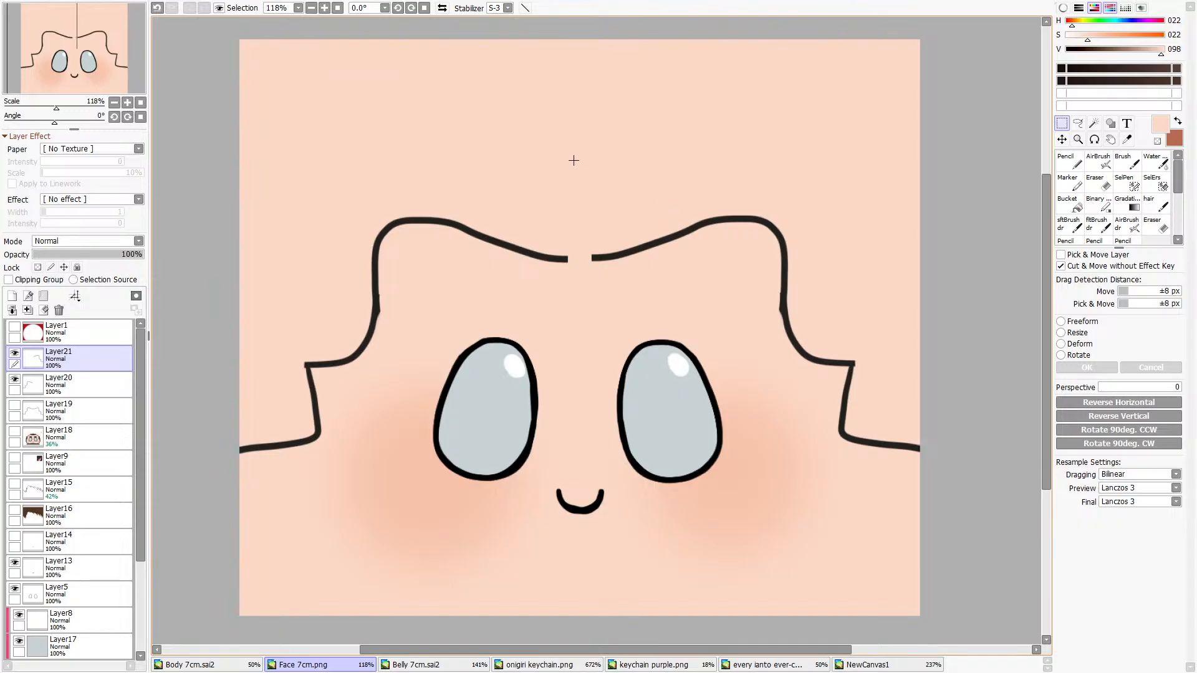
# Reselect the mirrored half hairline and fine-tune its height in small moves until both halves match.
pyautogui.moveTo(574, 160); pyautogui.dragTo(989, 499)
pyautogui.scroll(12, 921, 430)
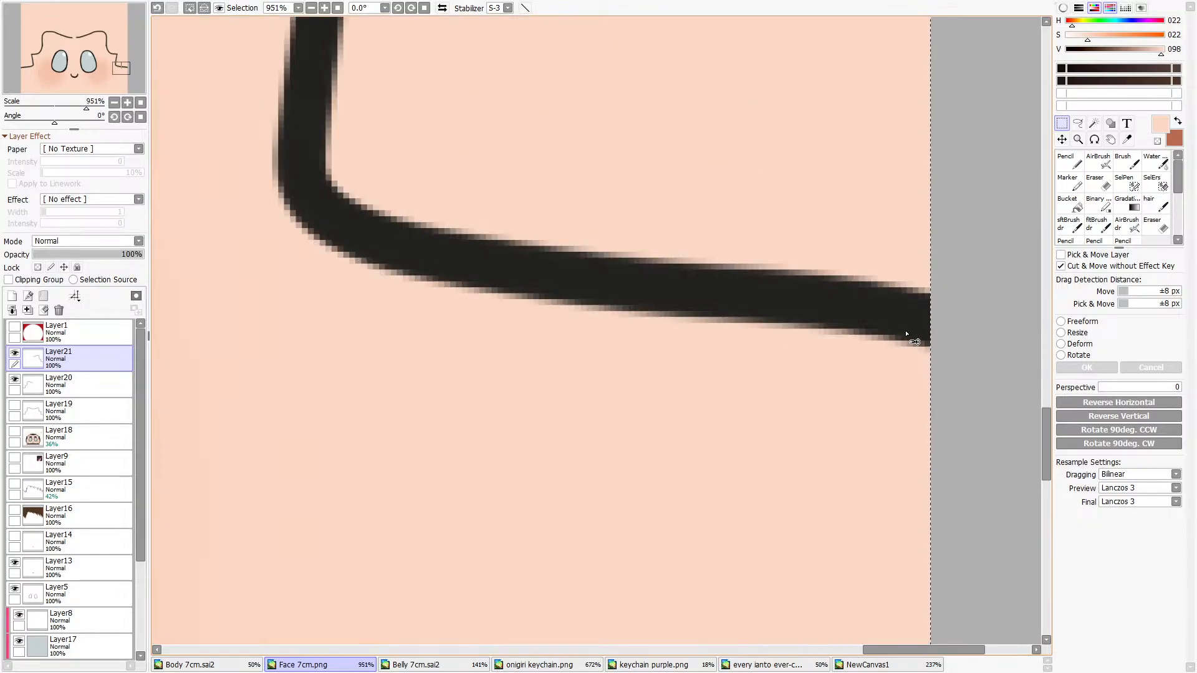
pyautogui.moveTo(906, 334); pyautogui.dragTo(905, 349)
pyautogui.hotkey('ctrl', 'd')
pyautogui.scroll(-14, 898, 462)
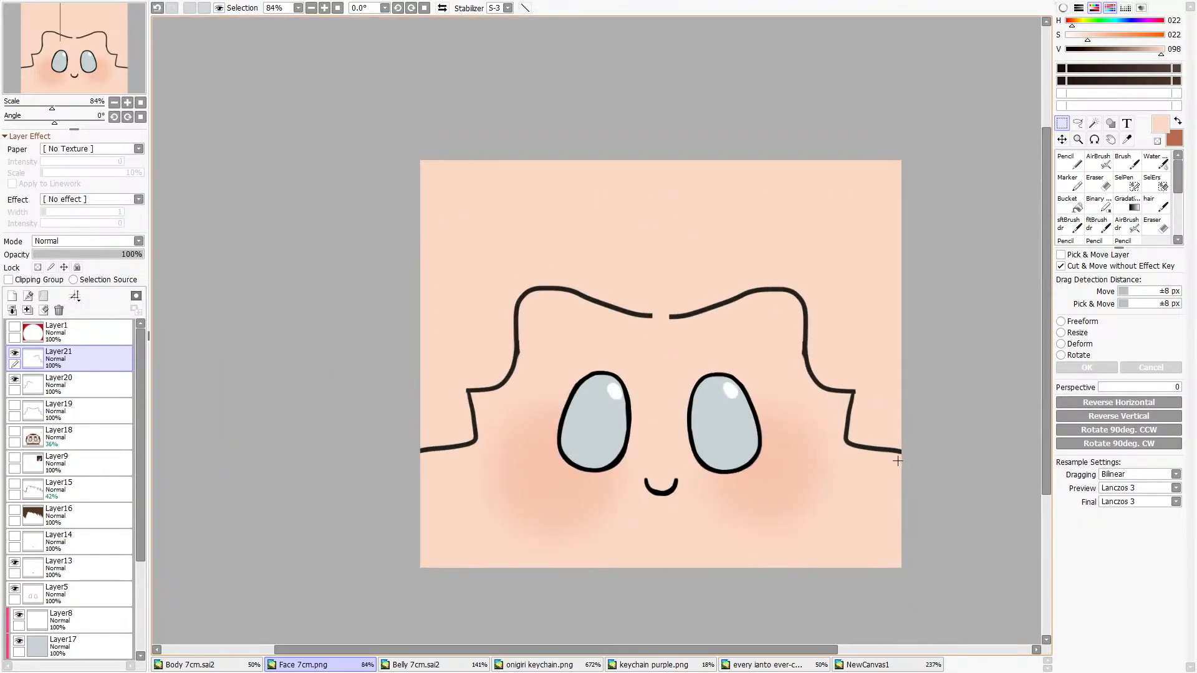
pyautogui.moveTo(643, 234); pyautogui.dragTo(970, 570)
pyautogui.scroll(16, 903, 446)
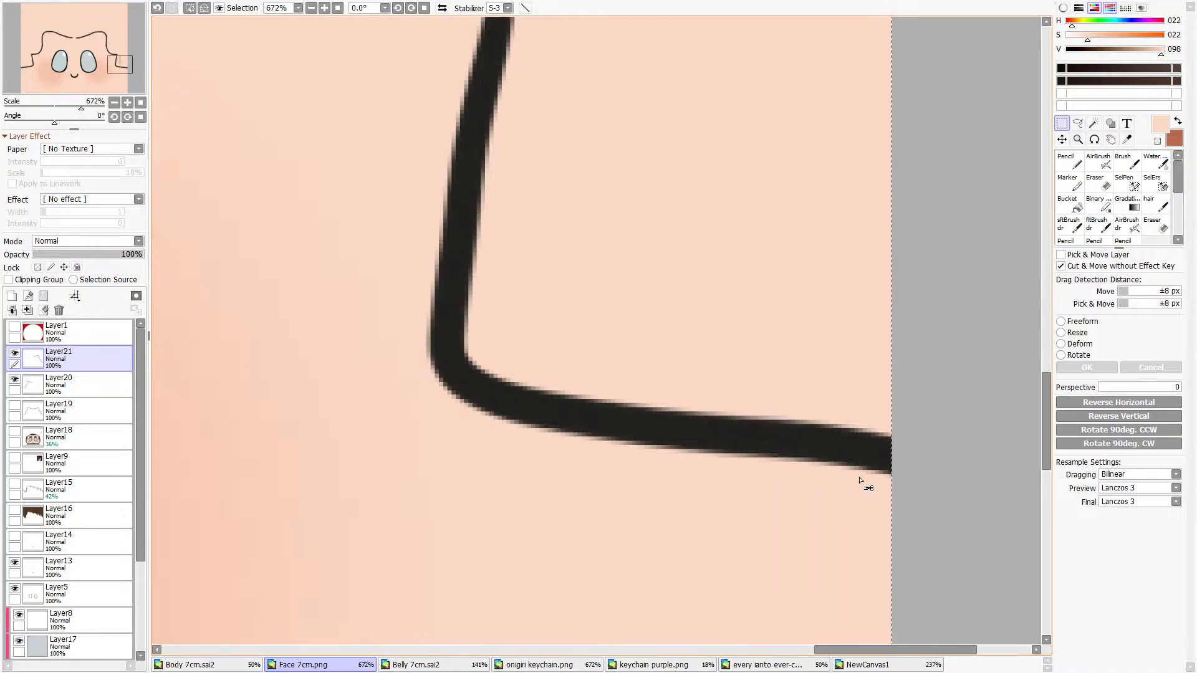
pyautogui.moveTo(864, 454); pyautogui.dragTo(869, 447)
pyautogui.hotkey('ctrl', 'd')
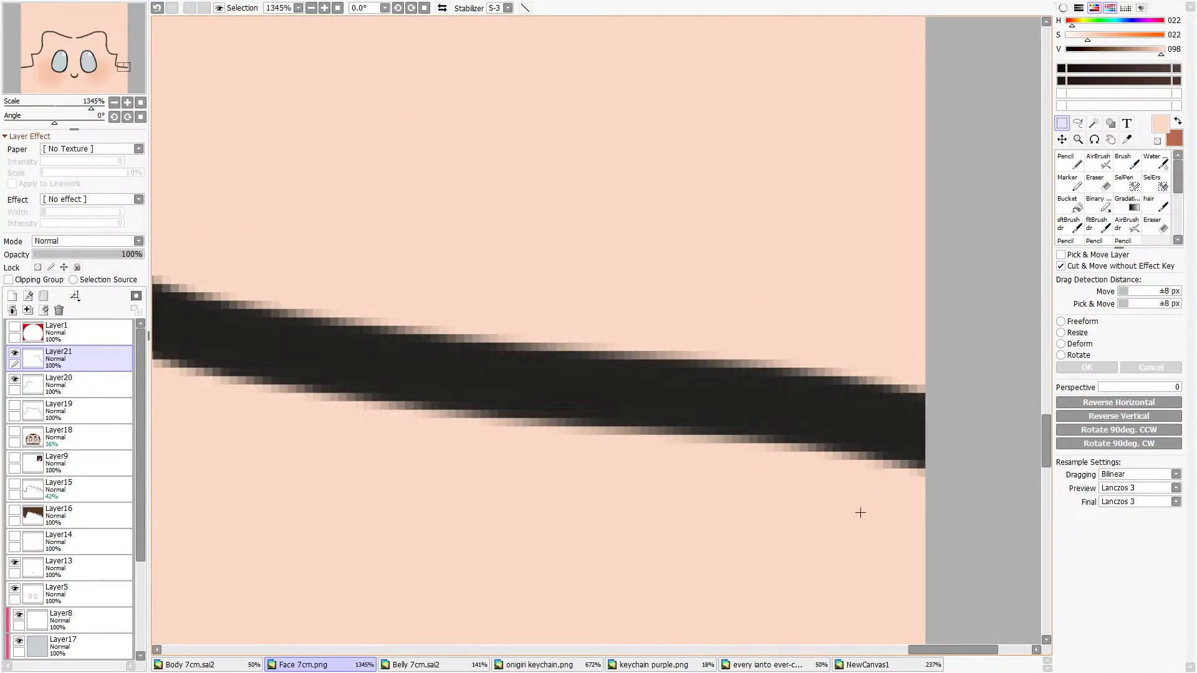
pyautogui.scroll(-14, 860, 510)
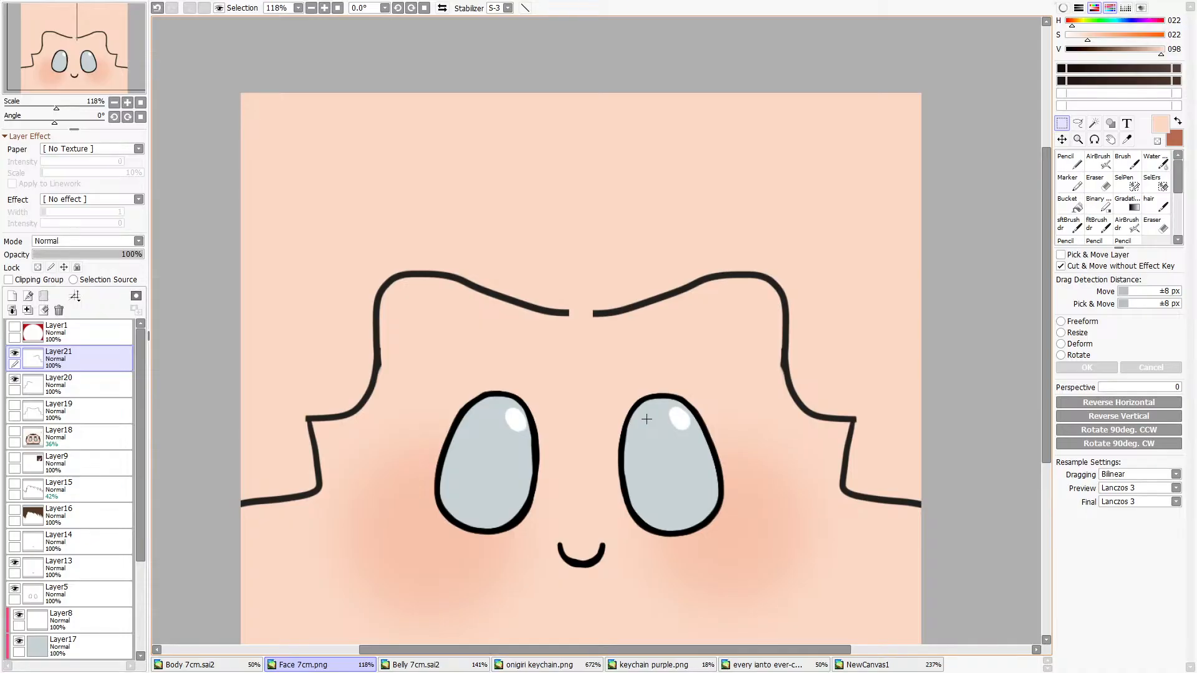
# Bridge the gap between the two hairline halves with a black Pencil stroke at brush size 14.
pyautogui.click(1069, 160)
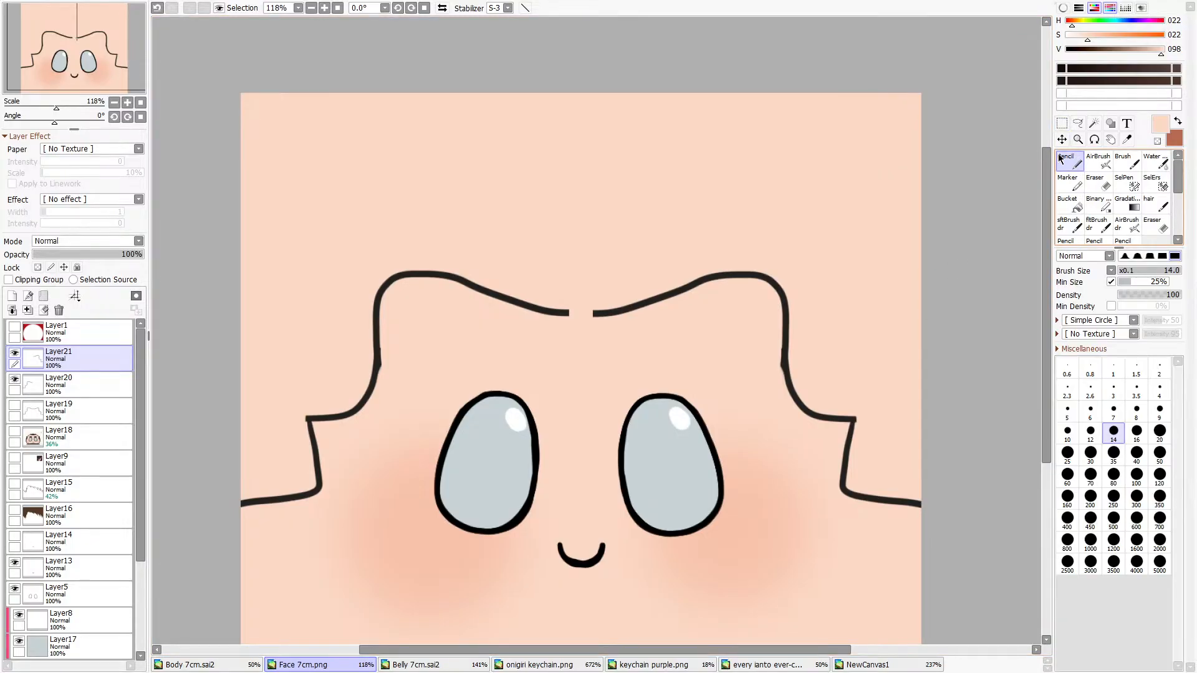
pyautogui.moveTo(1161, 50); pyautogui.dragTo(1030, 53)
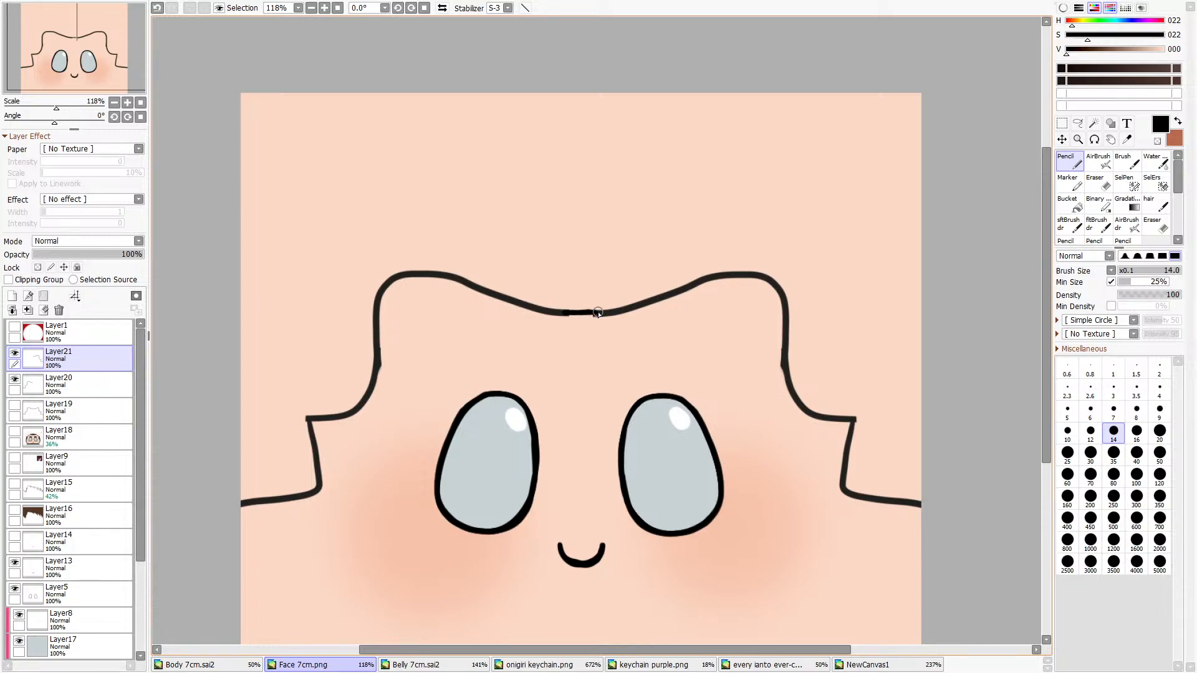
# Merge Layer21 into Layer20 and clean up the sideburn kinks and corners with the size 20 Eraser and the Pencil.
pyautogui.click(1100, 182)
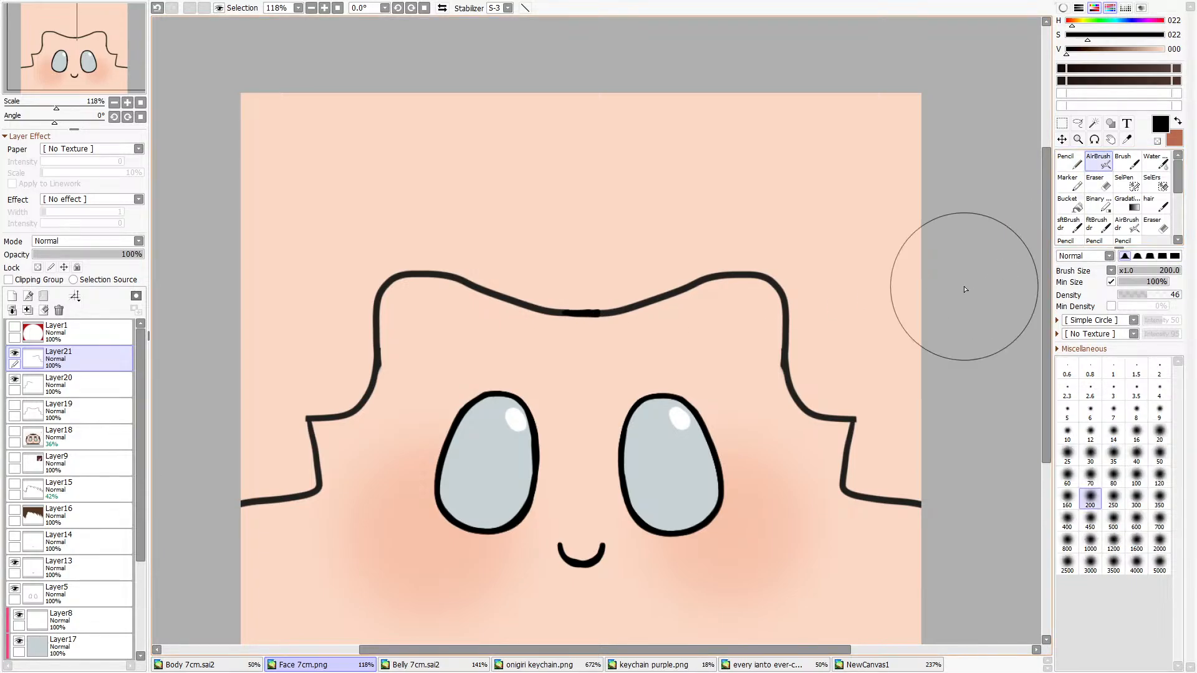
pyautogui.click(1084, 349)
pyautogui.click(1160, 543)
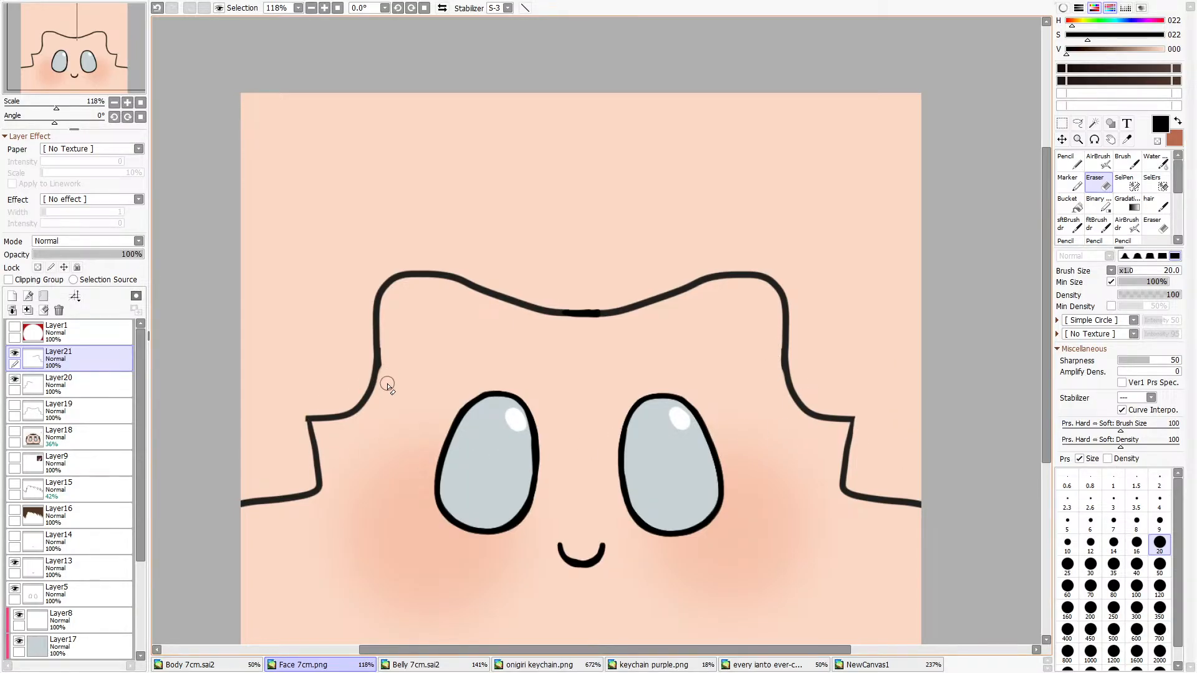
pyautogui.hotkey('ctrl', 'e')
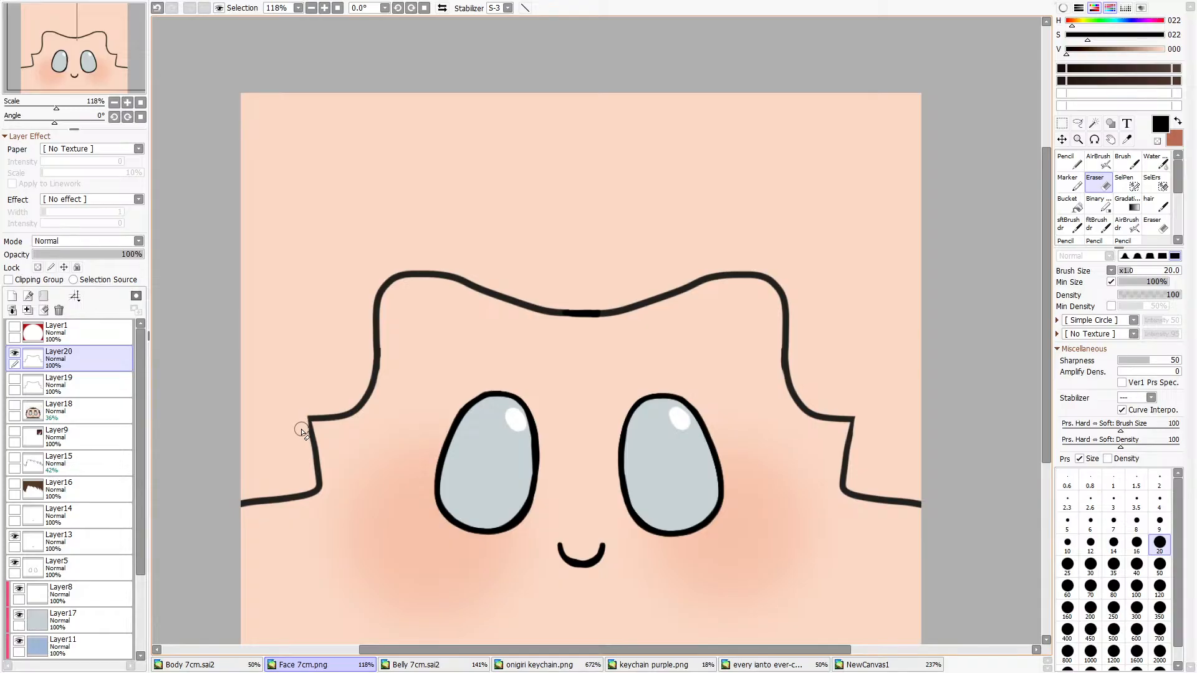
pyautogui.press('n')
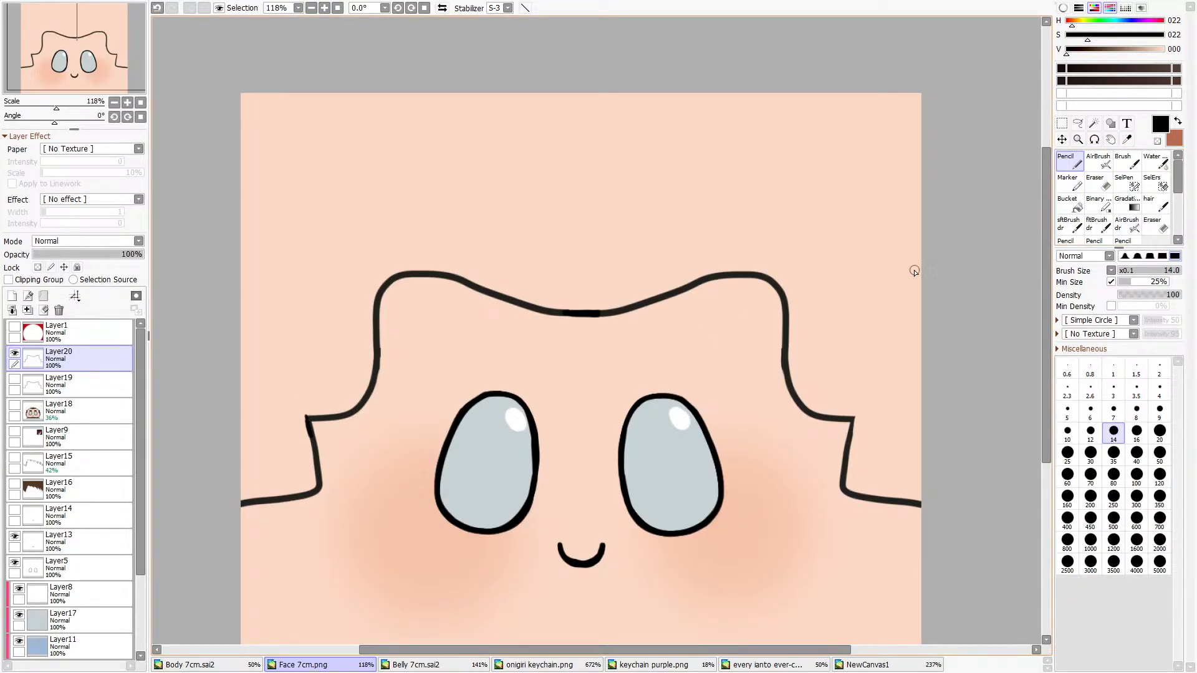
pyautogui.press('e')
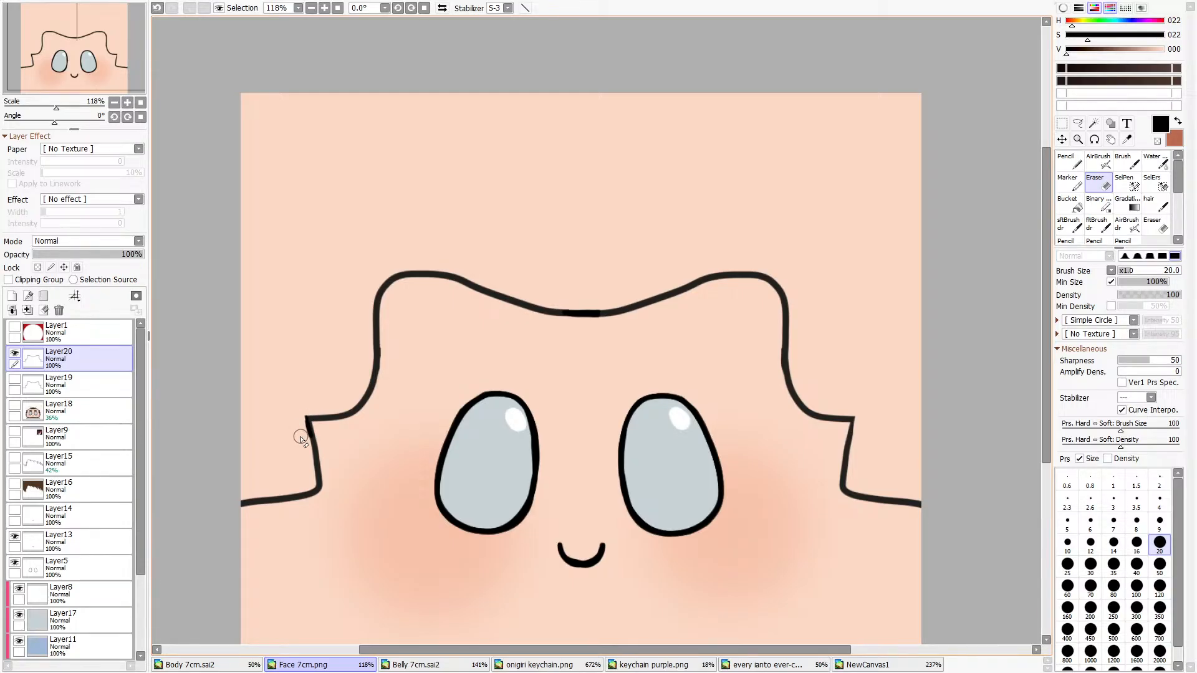
pyautogui.press('n')
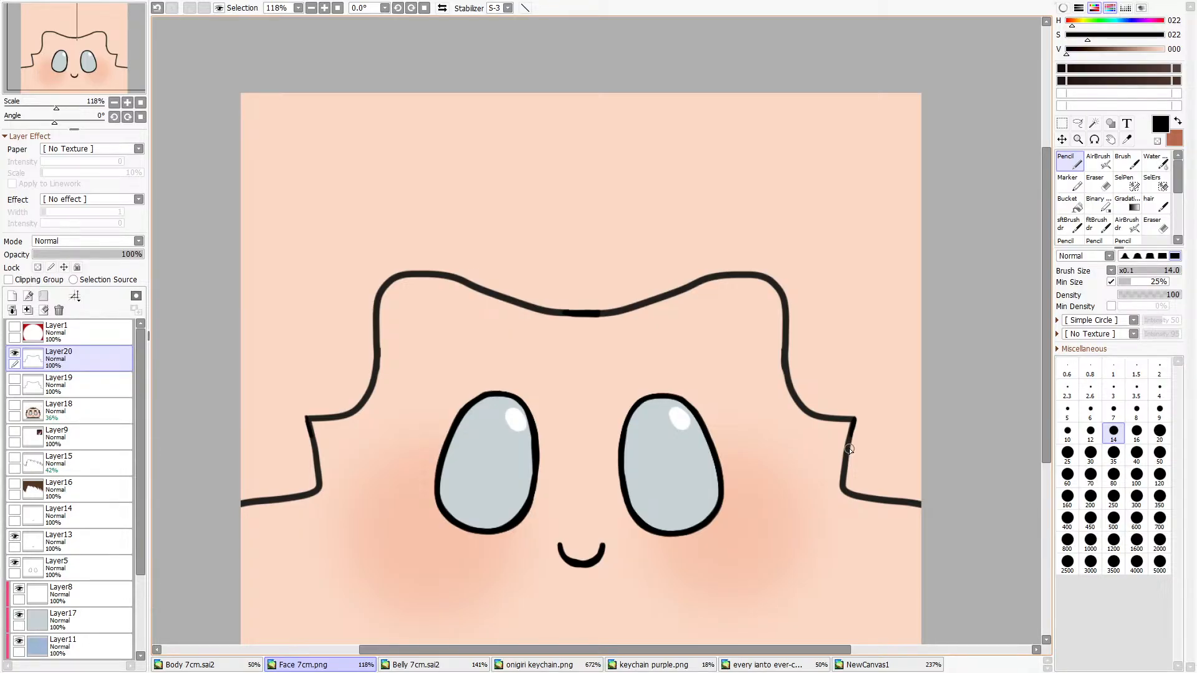
# Sample the dark brown hair colour from onigiri keychain.png and return to Face 7cm.png.
pyautogui.click(1126, 140)
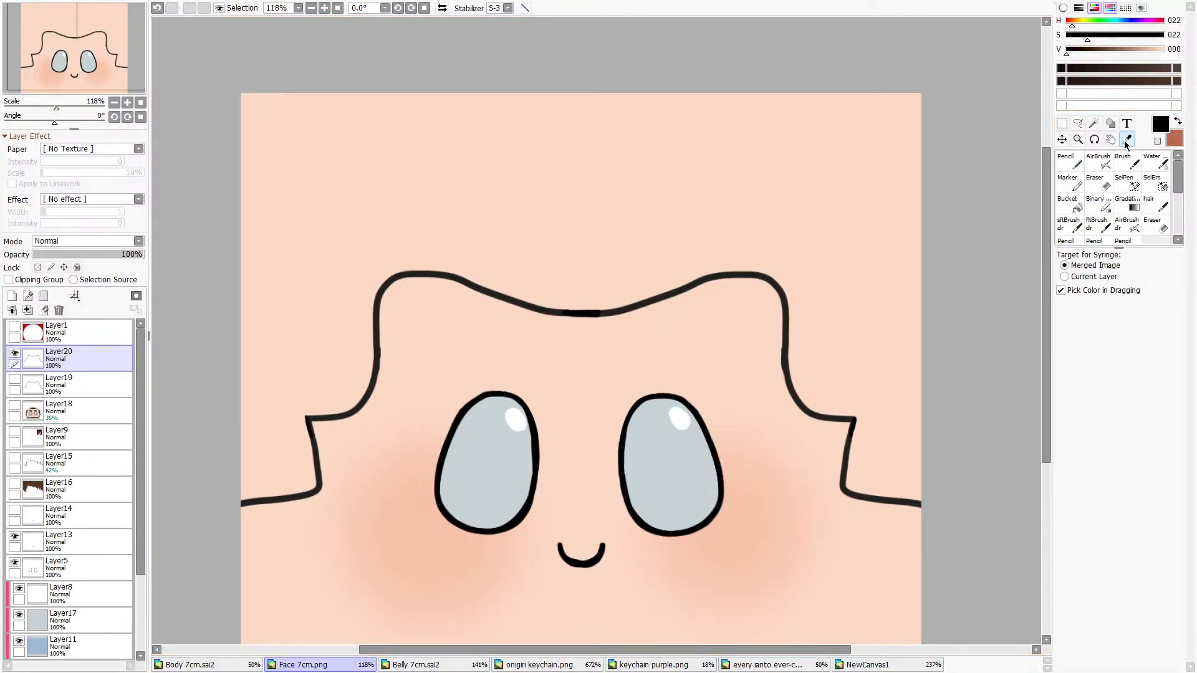
pyautogui.click(431, 665)
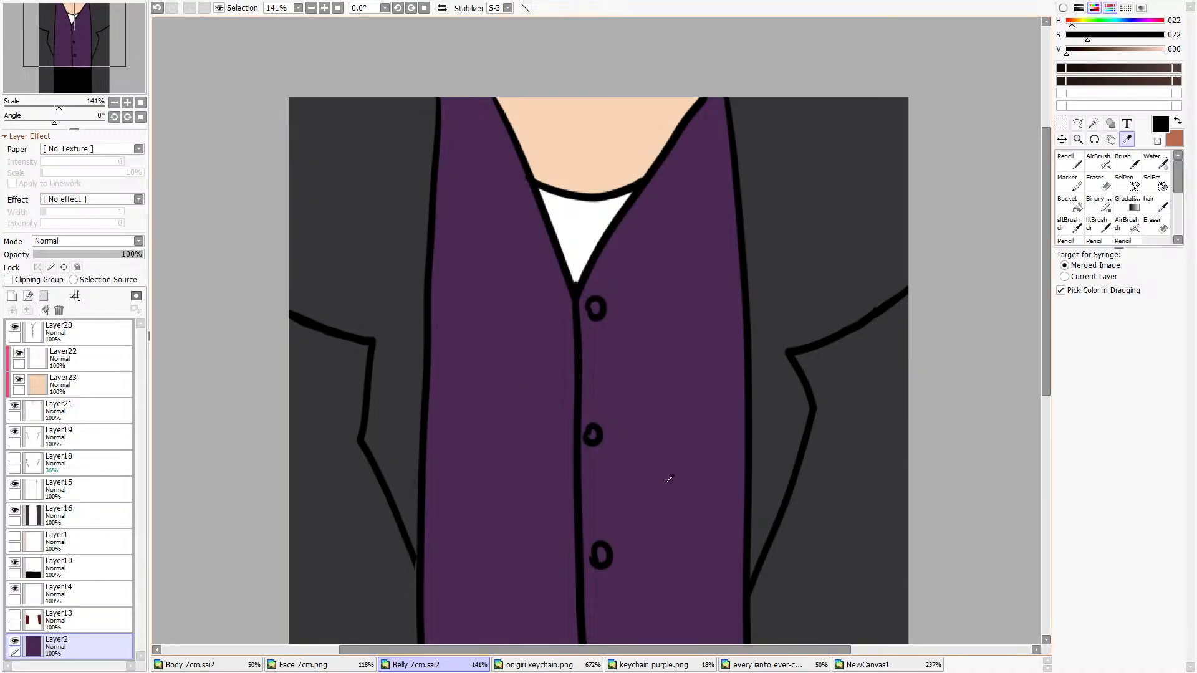
pyautogui.click(590, 668)
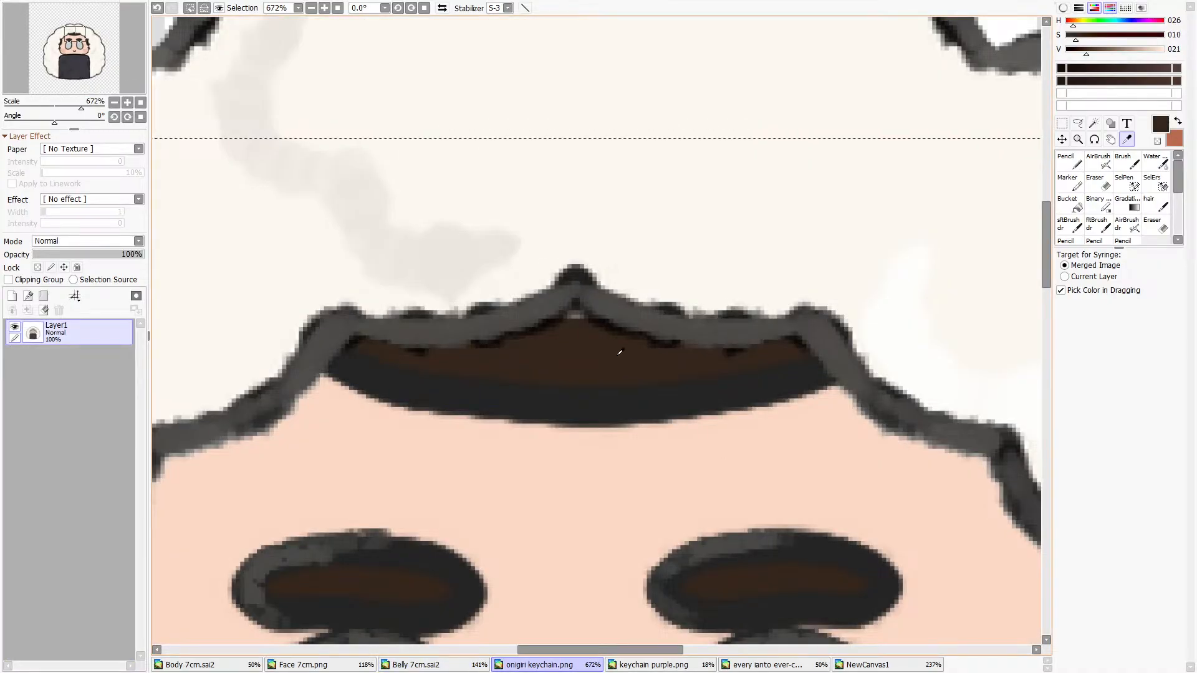
pyautogui.click(319, 668)
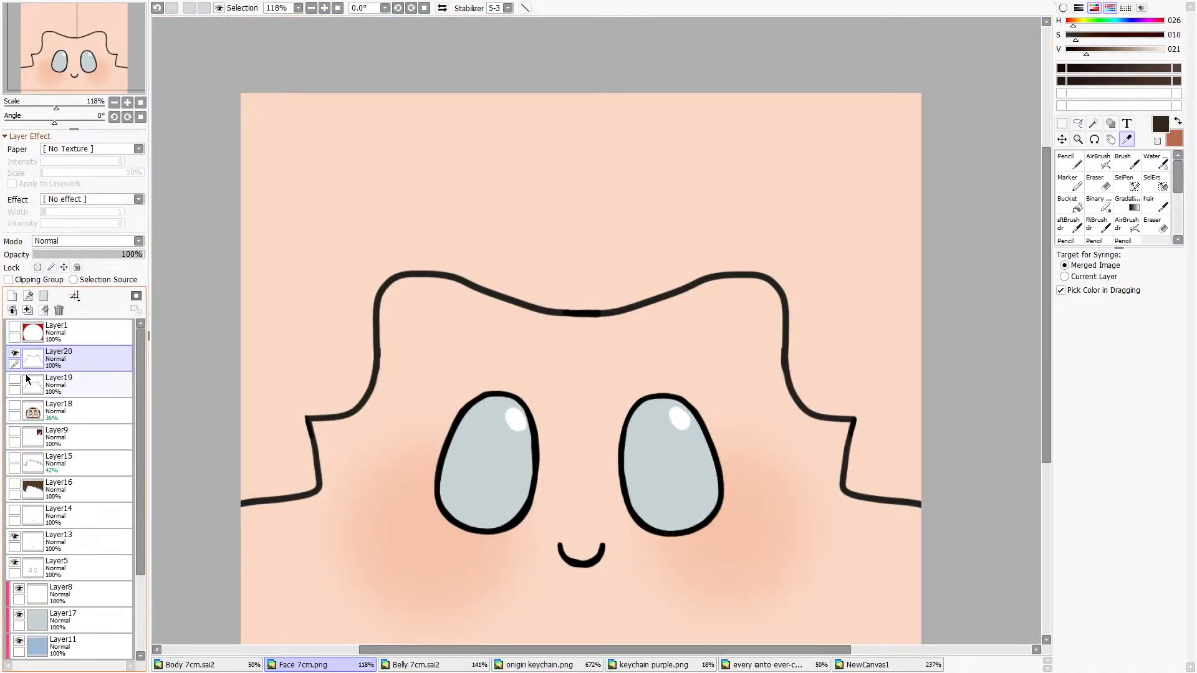
# Hide the skin base on Layer2, add a new layer directly above Layer19 and bucket-fill the hair area with the sampled dark brown.
pyautogui.scroll(-2, 10, 605)
pyautogui.click(18, 626)
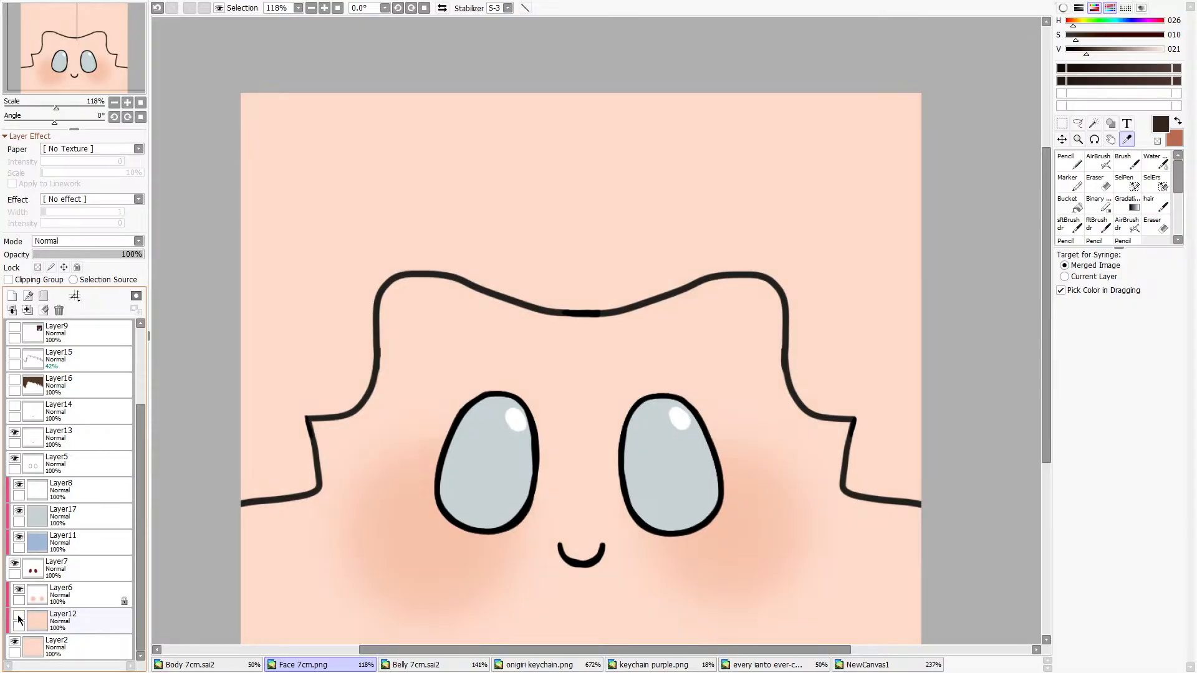
pyautogui.click(16, 642)
pyautogui.scroll(2, 19, 623)
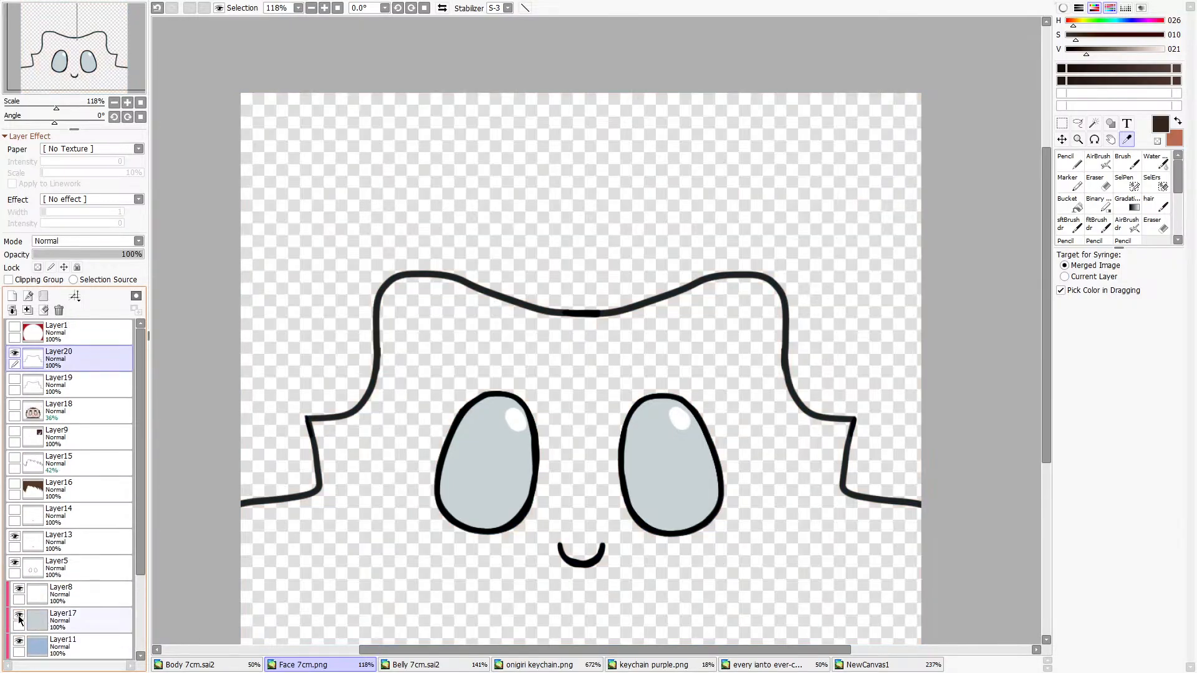
pyautogui.click(55, 390)
pyautogui.click(12, 296)
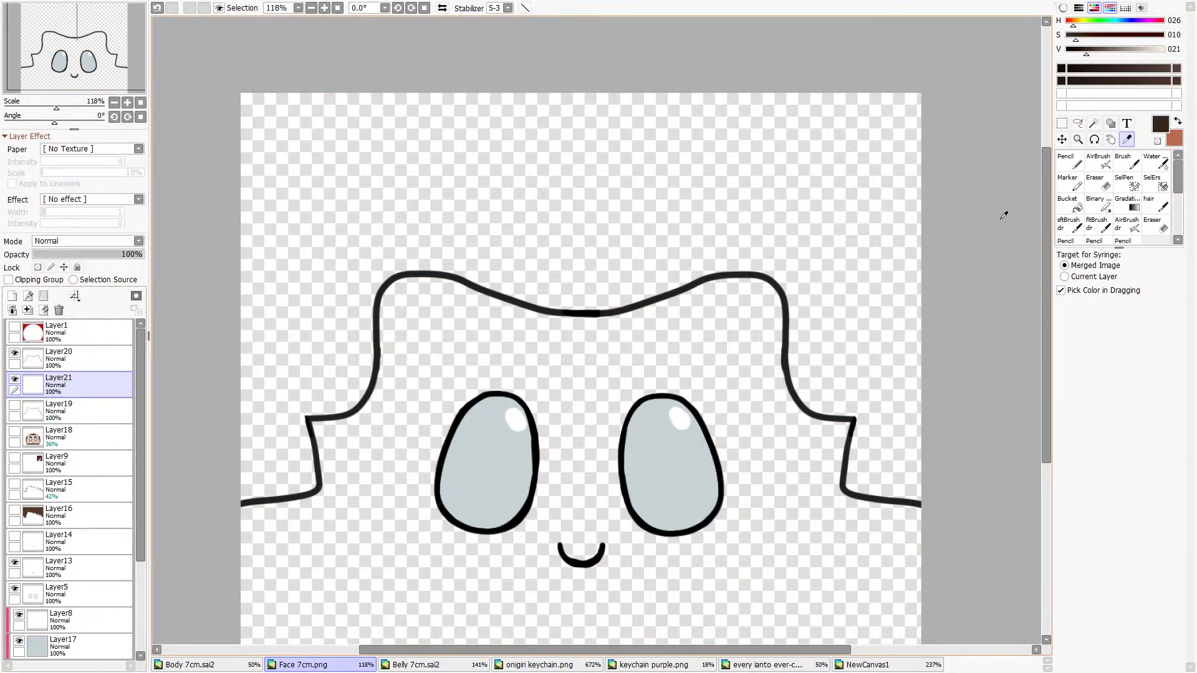
pyautogui.click(1066, 202)
pyautogui.click(870, 205)
# Show the skin base on Layer2 again beneath the filled hair.
pyautogui.scroll(-3, 15, 452)
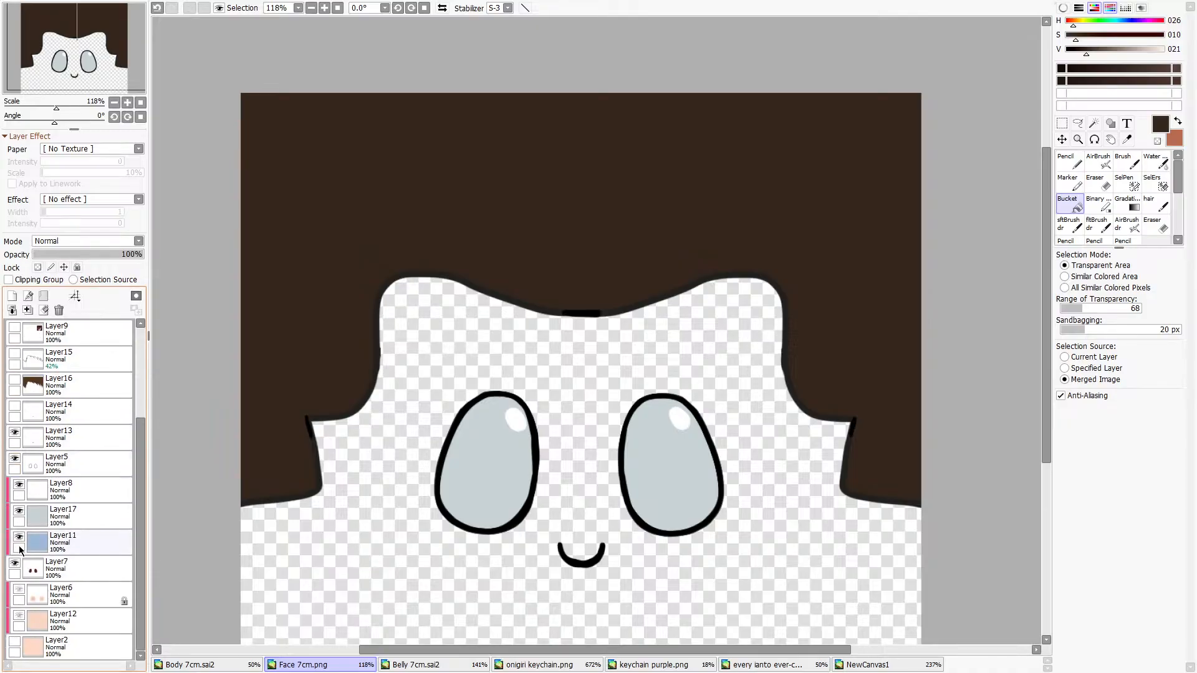
pyautogui.click(14, 642)
pyautogui.scroll(-4, 448, 281)
pyautogui.scroll(2, 483, 396)
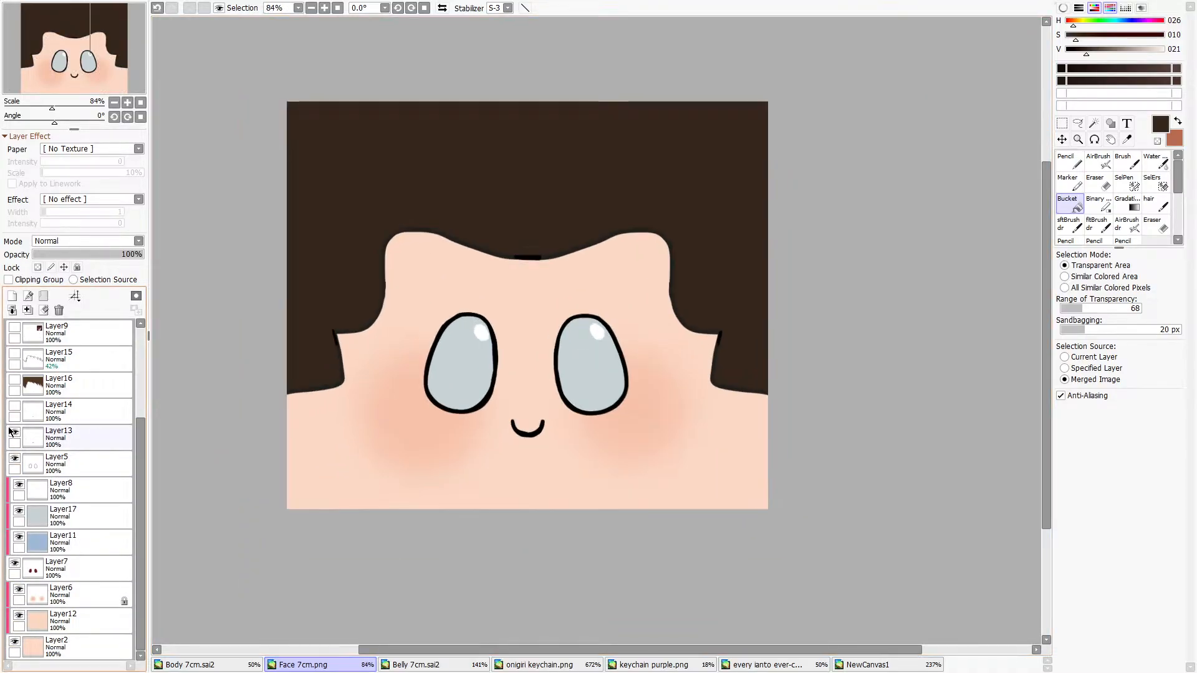
# Show the semi-transparent face reference on Layer18 and make the hairline layer, Layer20, active.
pyautogui.scroll(3, 15, 435)
pyautogui.click(15, 433)
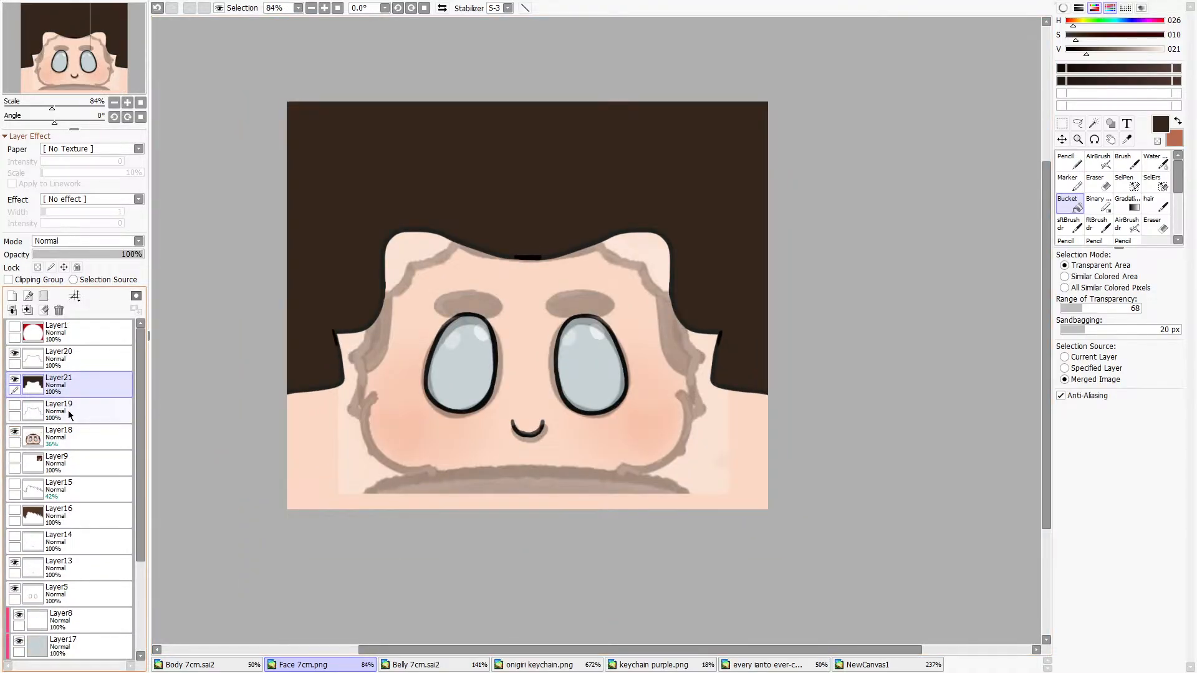
pyautogui.click(11, 357)
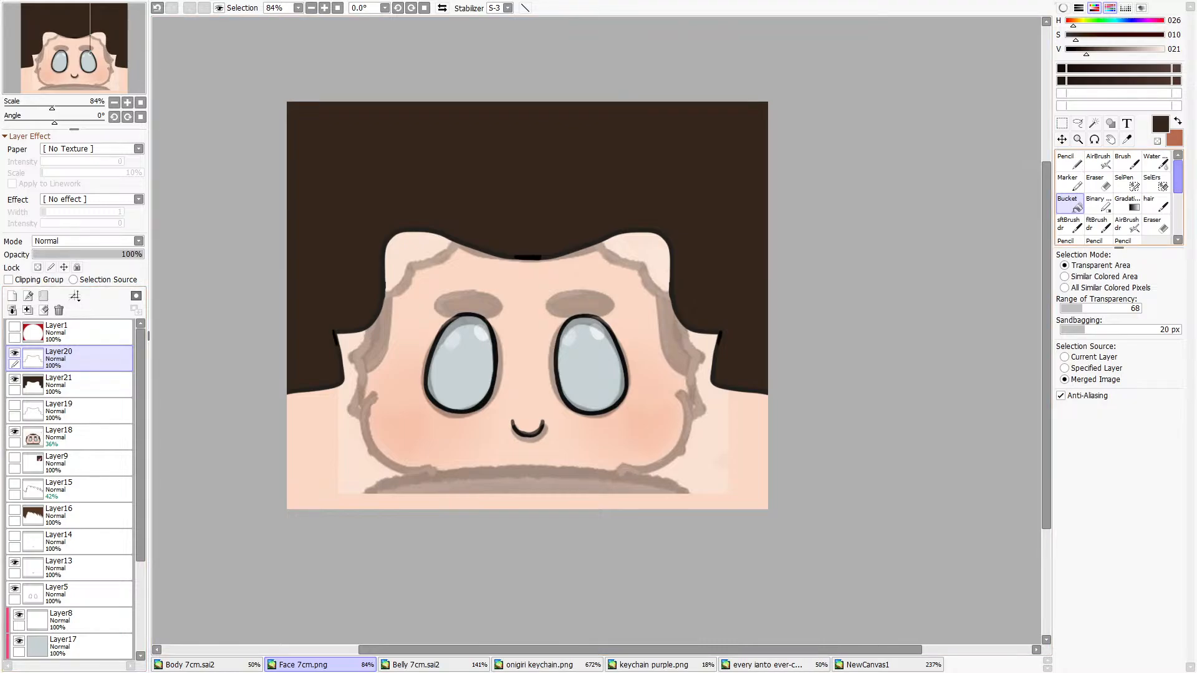
# Sample the dark outline colour of the hairline and add a new layer directly above Layer20 for the pencil.
pyautogui.click(1128, 139)
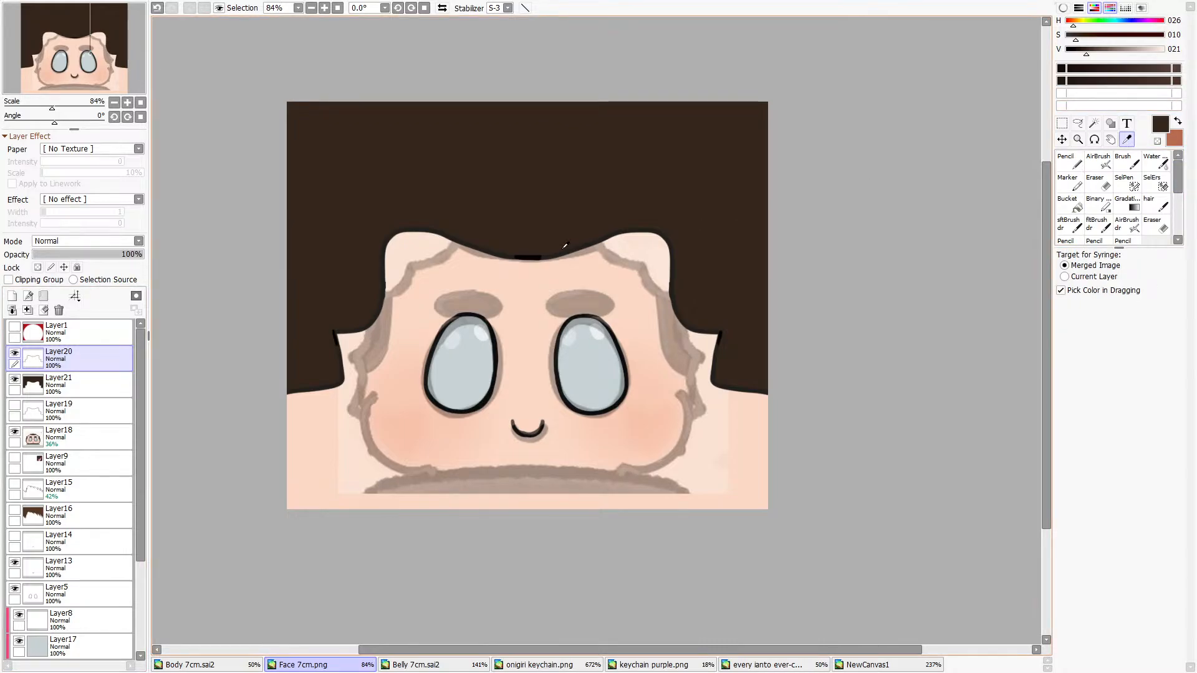
pyautogui.scroll(10, 407, 230)
pyautogui.click(419, 213)
pyautogui.scroll(-11, 450, 240)
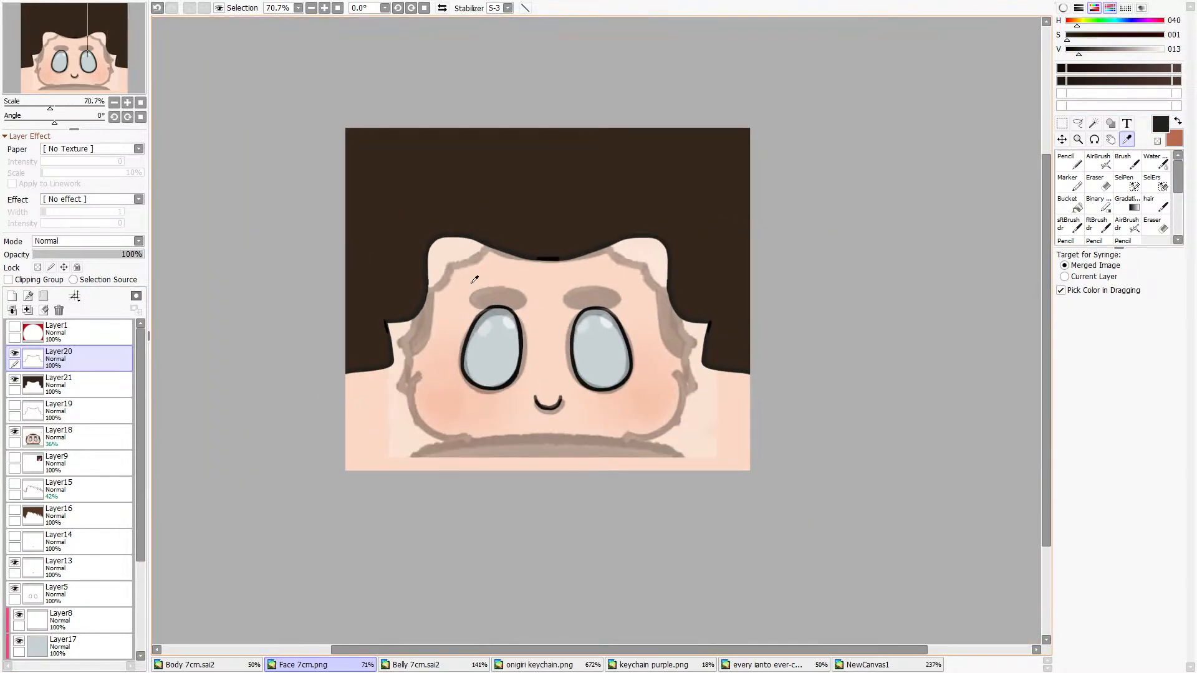
pyautogui.scroll(7, 487, 302)
pyautogui.scroll(1, 520, 302)
pyautogui.click(13, 297)
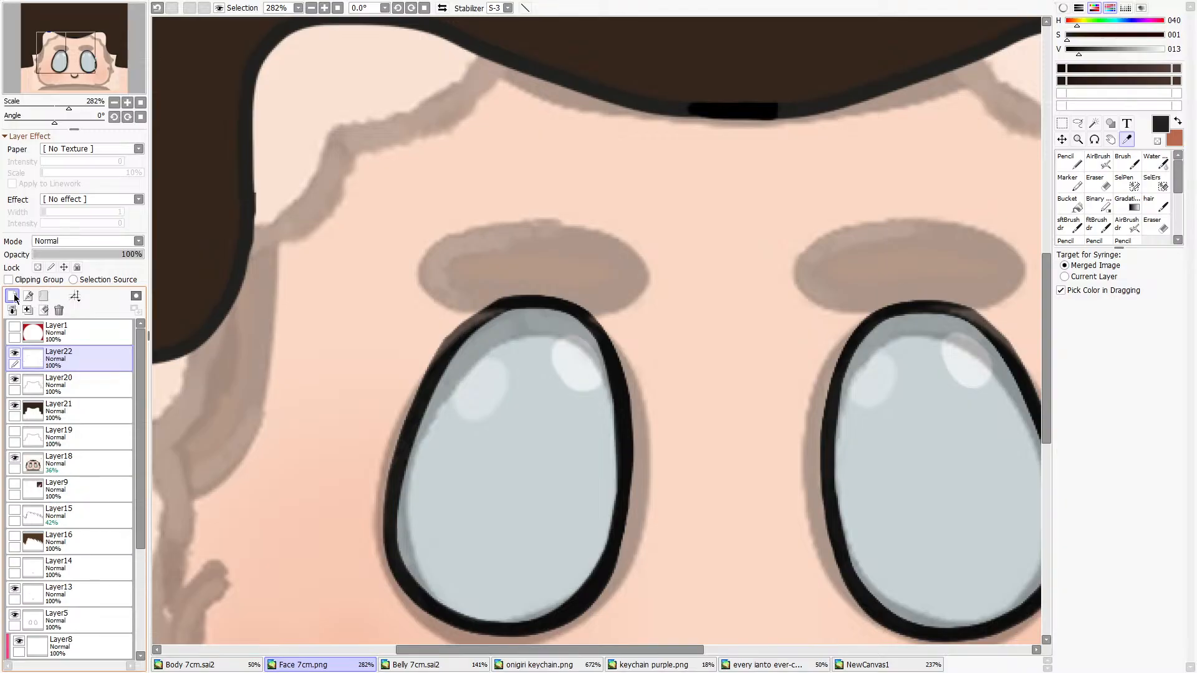
pyautogui.click(1070, 161)
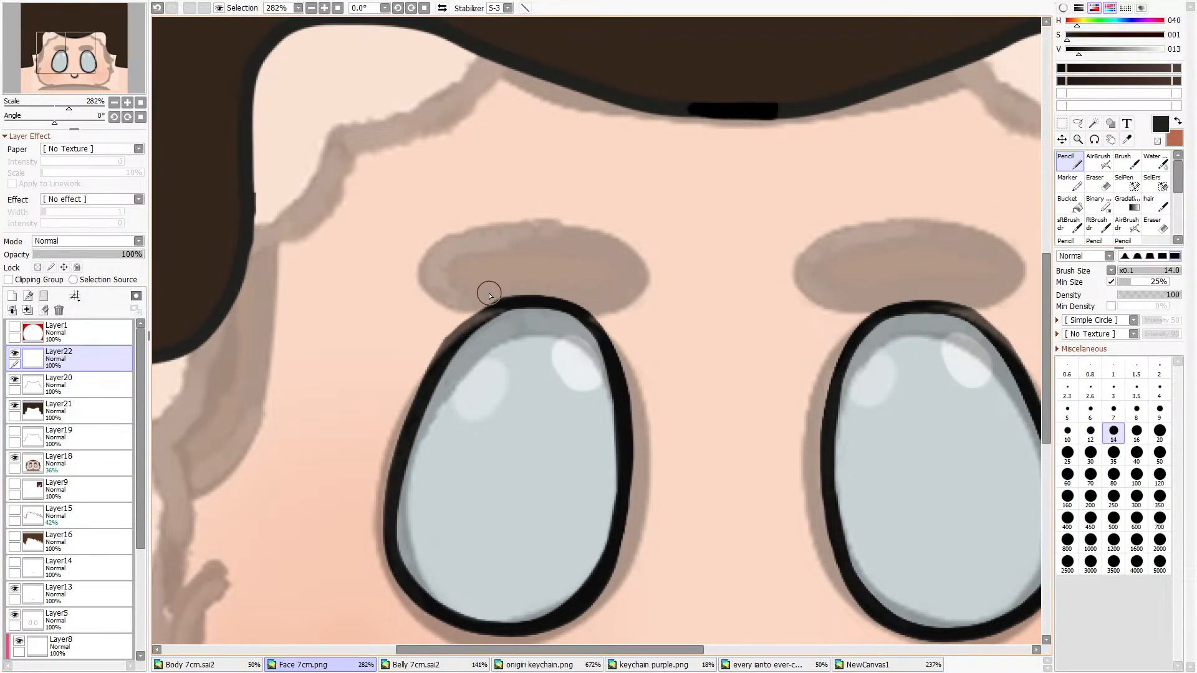
# Try to outline the eyebrow above the left eye on Layer22, checking the brow shape against the photo reference sheet.
pyautogui.moveTo(592, 297)
pyautogui.mouseDown()
pyautogui.moveTo(440, 282)
pyautogui.moveTo(457, 245)
pyautogui.moveTo(525, 229)
pyautogui.moveTo(592, 232)
pyautogui.moveTo(627, 251)
pyautogui.moveTo(624, 285)
pyautogui.moveTo(580, 292)
pyautogui.mouseUp()
pyautogui.hotkey('ctrl', 'z')
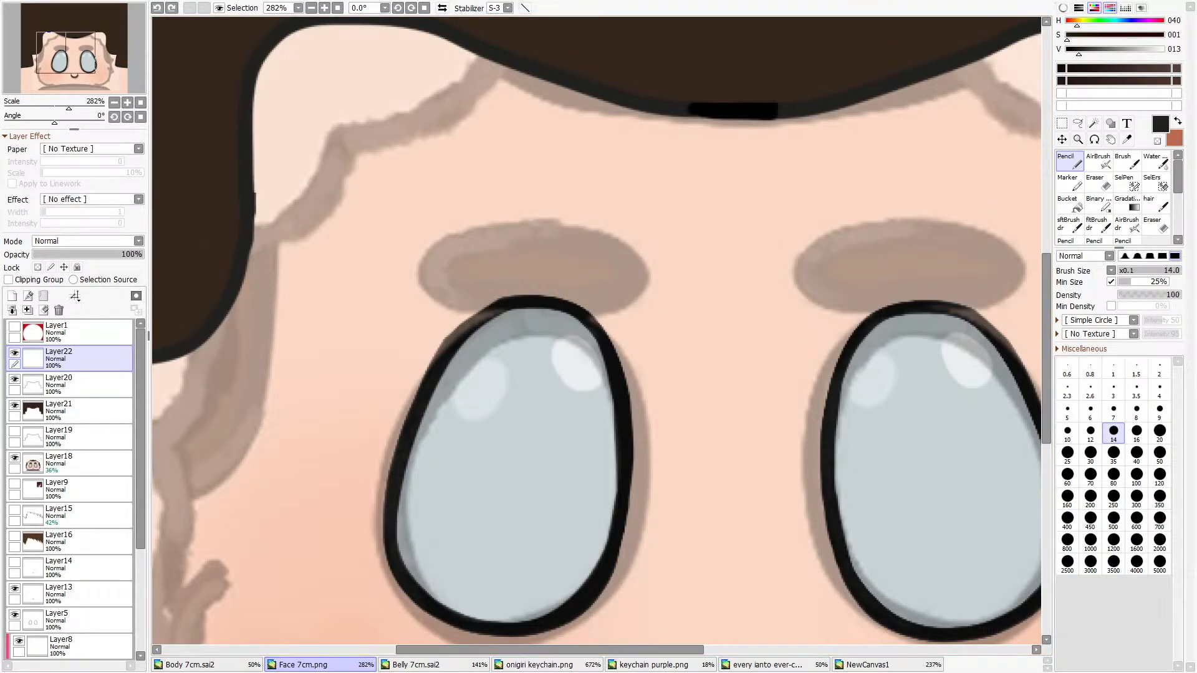
pyautogui.click(419, 665)
pyautogui.click(780, 667)
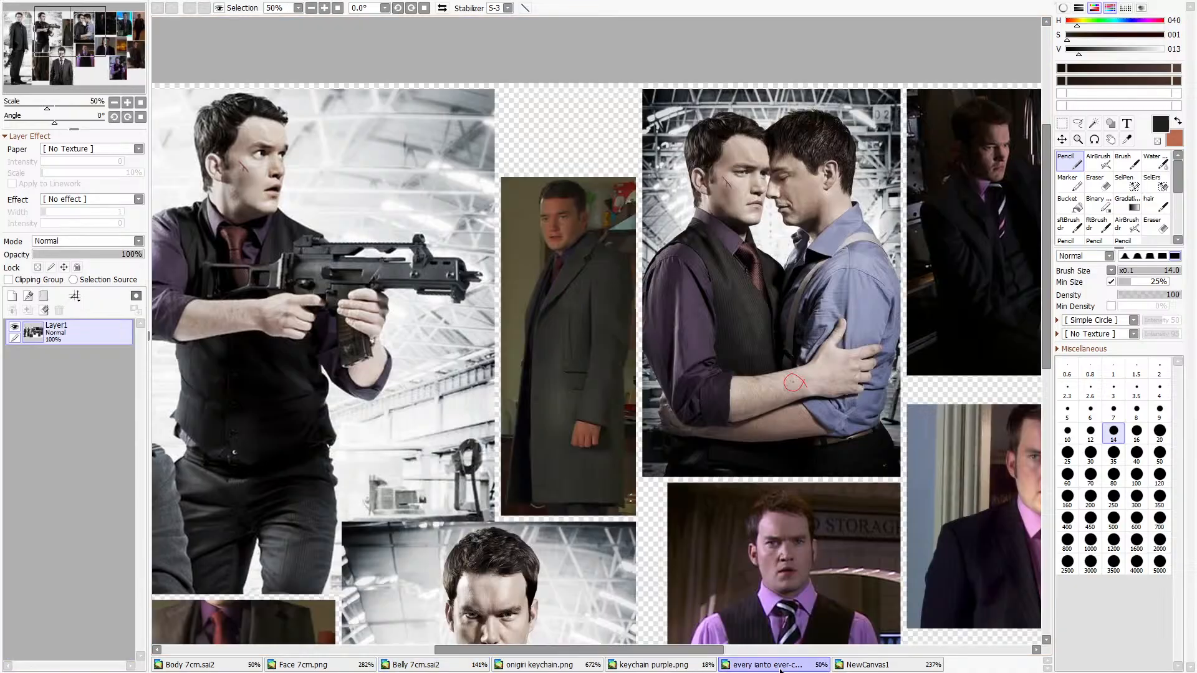
pyautogui.click(303, 664)
pyautogui.moveTo(446, 294)
pyautogui.mouseDown()
pyautogui.moveTo(561, 244)
pyautogui.moveTo(622, 288)
pyautogui.moveTo(466, 293)
pyautogui.moveTo(606, 309)
pyautogui.mouseUp()
pyautogui.click(158, 8)
pyautogui.click(158, 8)
pyautogui.click(158, 8)
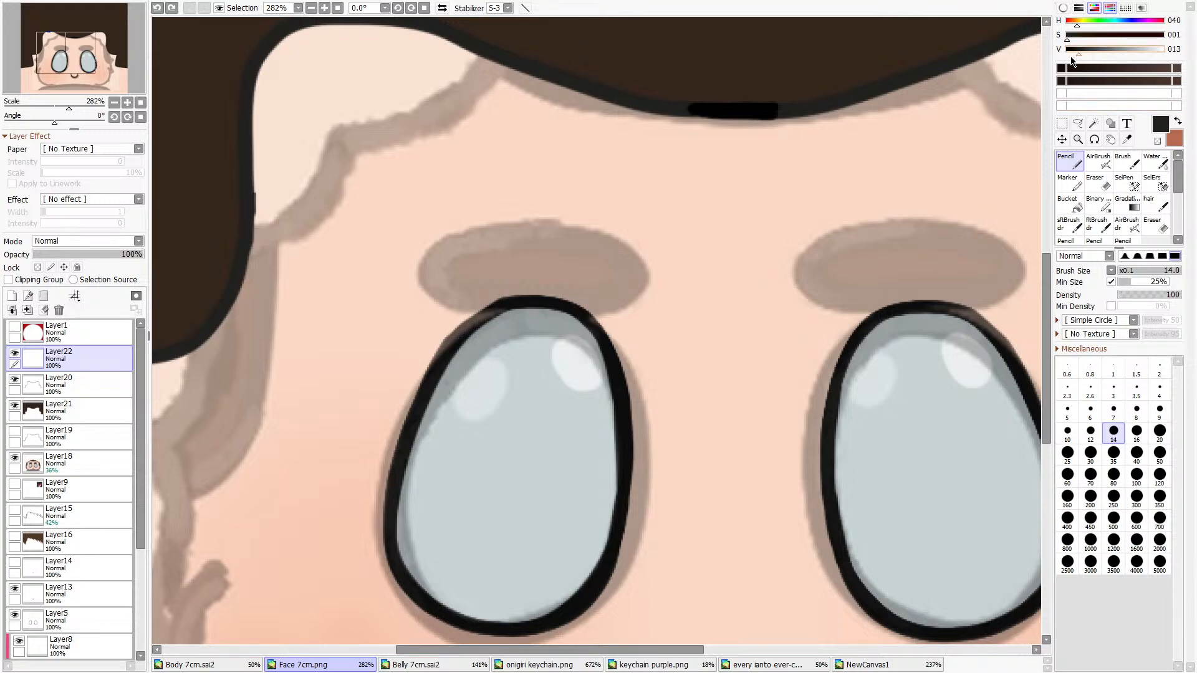
# Set the drawing colour's V value to 0 and darken the hairline outline on Layer20 to solid black.
pyautogui.moveTo(1077, 52); pyautogui.dragTo(1060, 53)
pyautogui.click(99, 378)
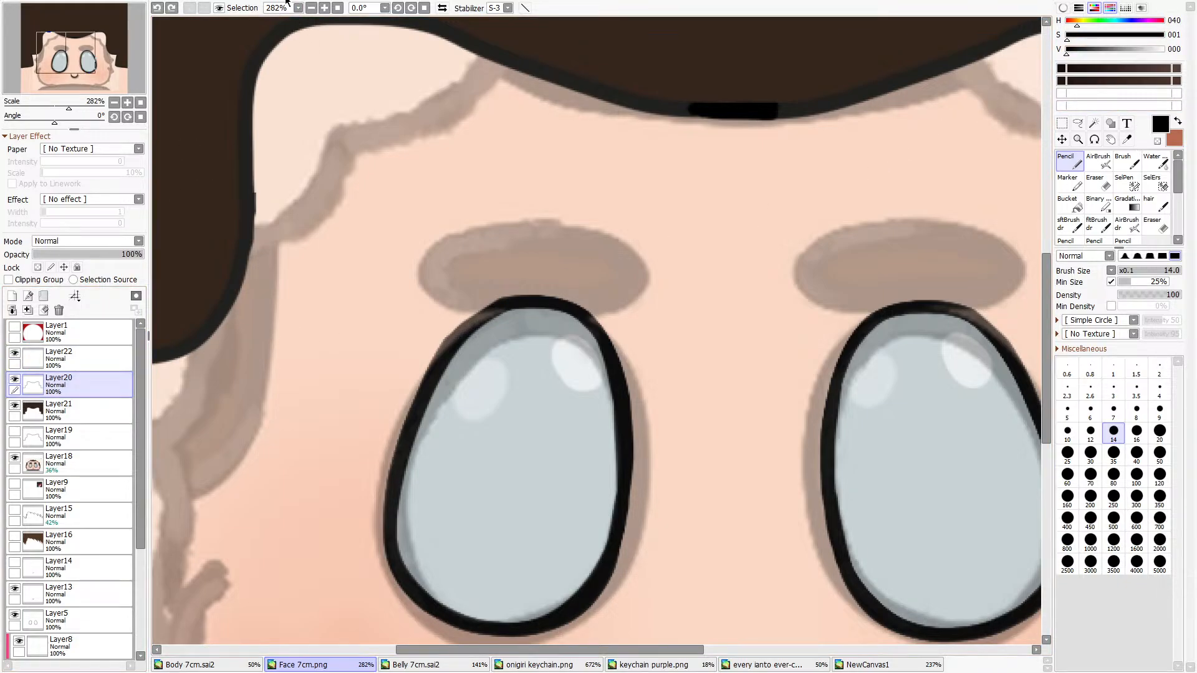
pyautogui.click(343, 15)
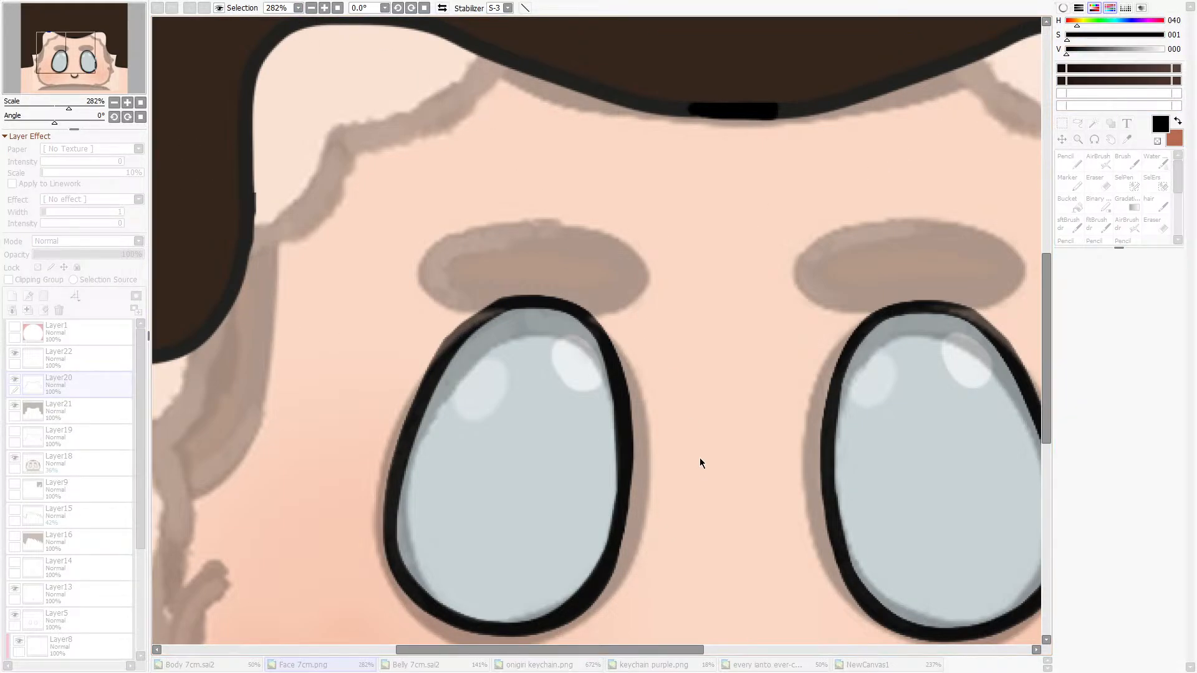
pyautogui.moveTo(699, 457); pyautogui.dragTo(669, 420)
pyautogui.click(816, 440)
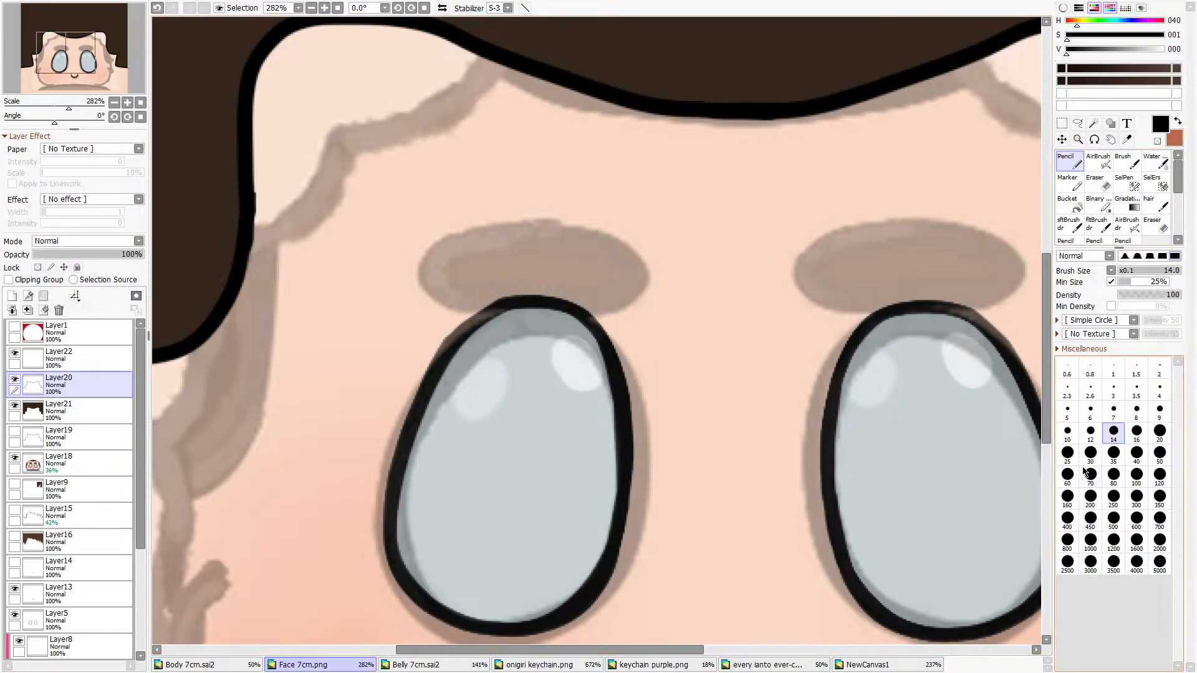
# Outline a curved eyebrow above the left eye on Layer20 with the Pencil at size 10.
pyautogui.click(1160, 432)
pyautogui.press('[')
pyautogui.press('[')
pyautogui.press('[')
pyautogui.press('[')
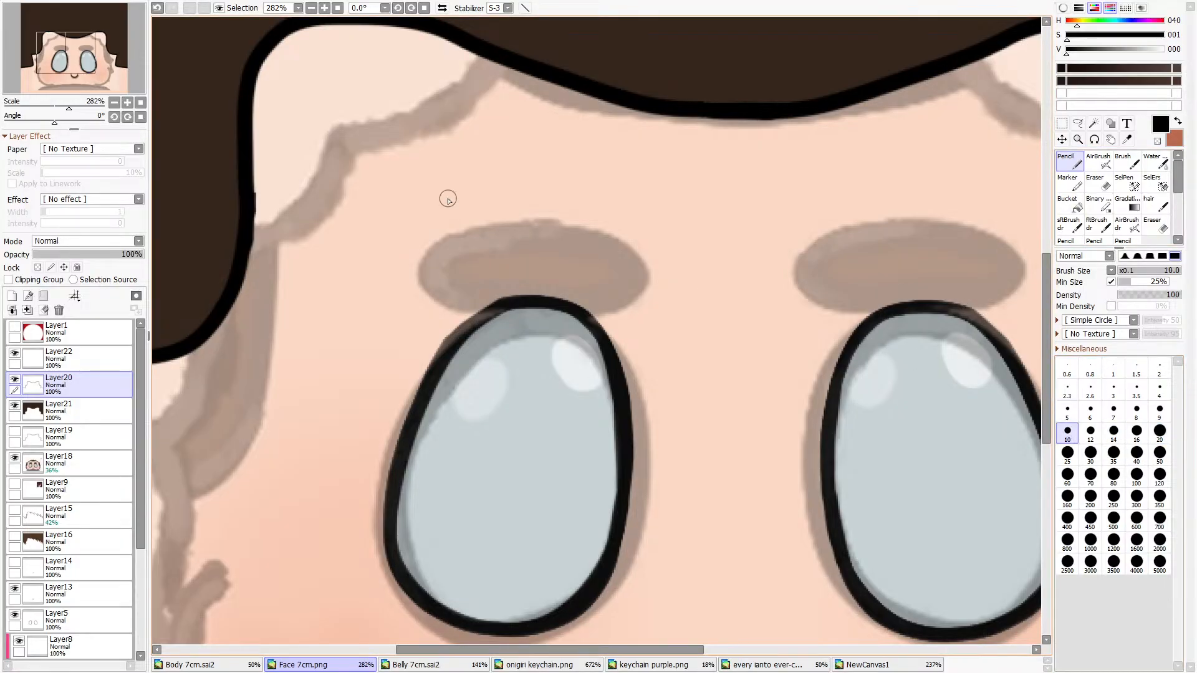
pyautogui.moveTo(591, 292)
pyautogui.mouseDown()
pyautogui.moveTo(562, 279)
pyautogui.moveTo(434, 277)
pyautogui.moveTo(466, 225)
pyautogui.moveTo(578, 232)
pyautogui.moveTo(613, 277)
pyautogui.moveTo(570, 287)
pyautogui.moveTo(614, 287)
pyautogui.mouseUp()
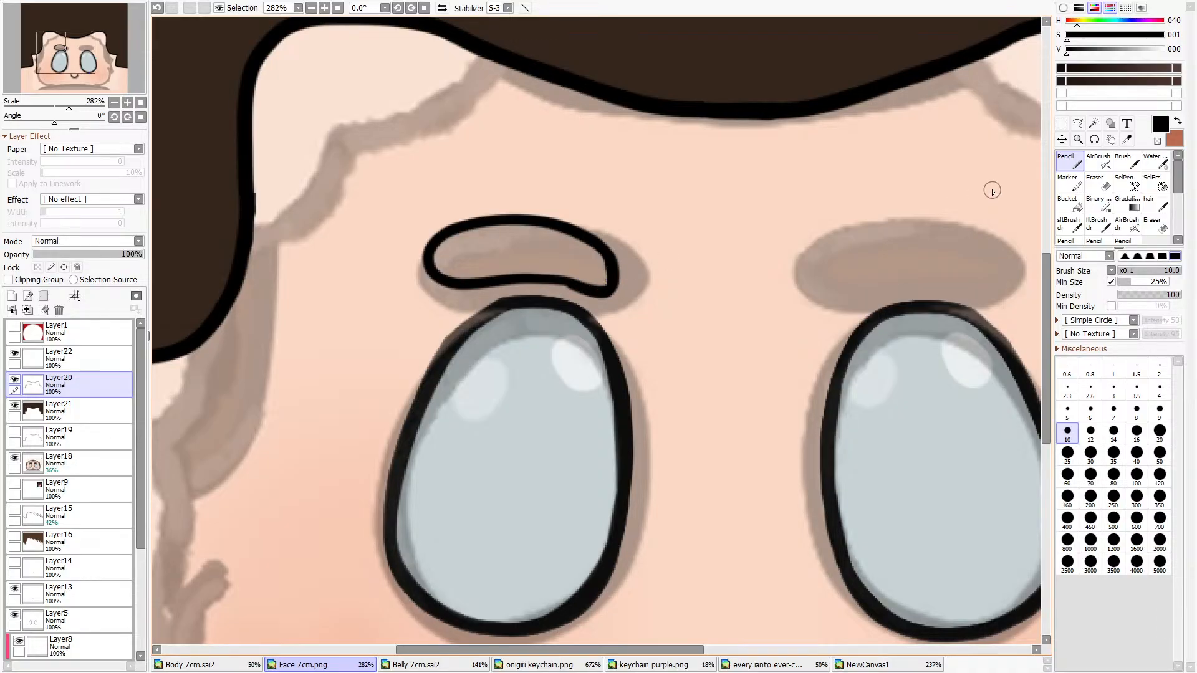
# Select the eyebrow outline above the left eye and stretch it slightly wider.
pyautogui.press('e')
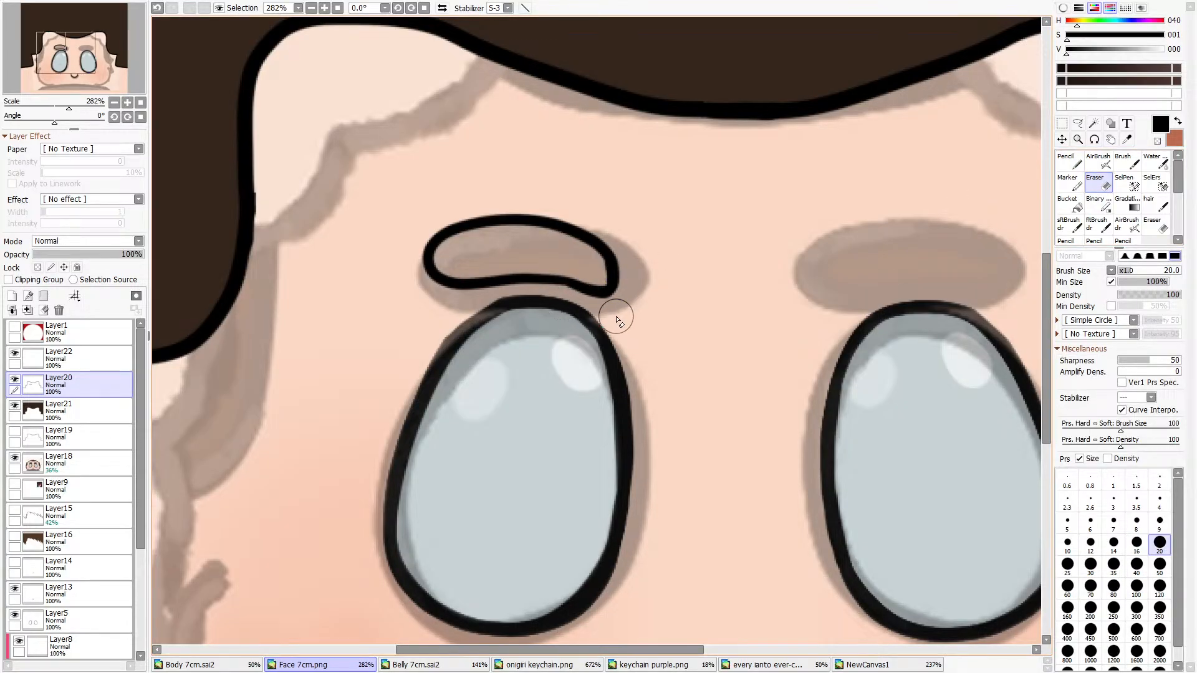
pyautogui.click(1160, 523)
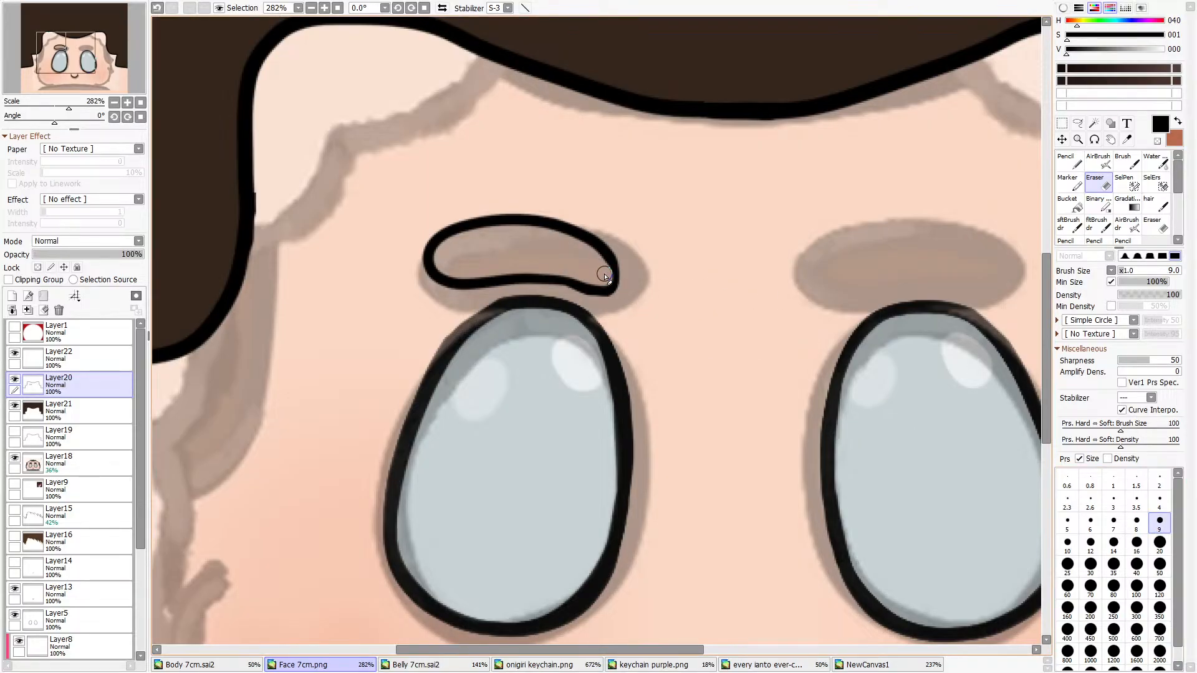
pyautogui.press('m')
pyautogui.moveTo(315, 179)
pyautogui.mouseDown()
pyautogui.moveTo(400, 219)
pyautogui.moveTo(801, 526)
pyautogui.mouseUp()
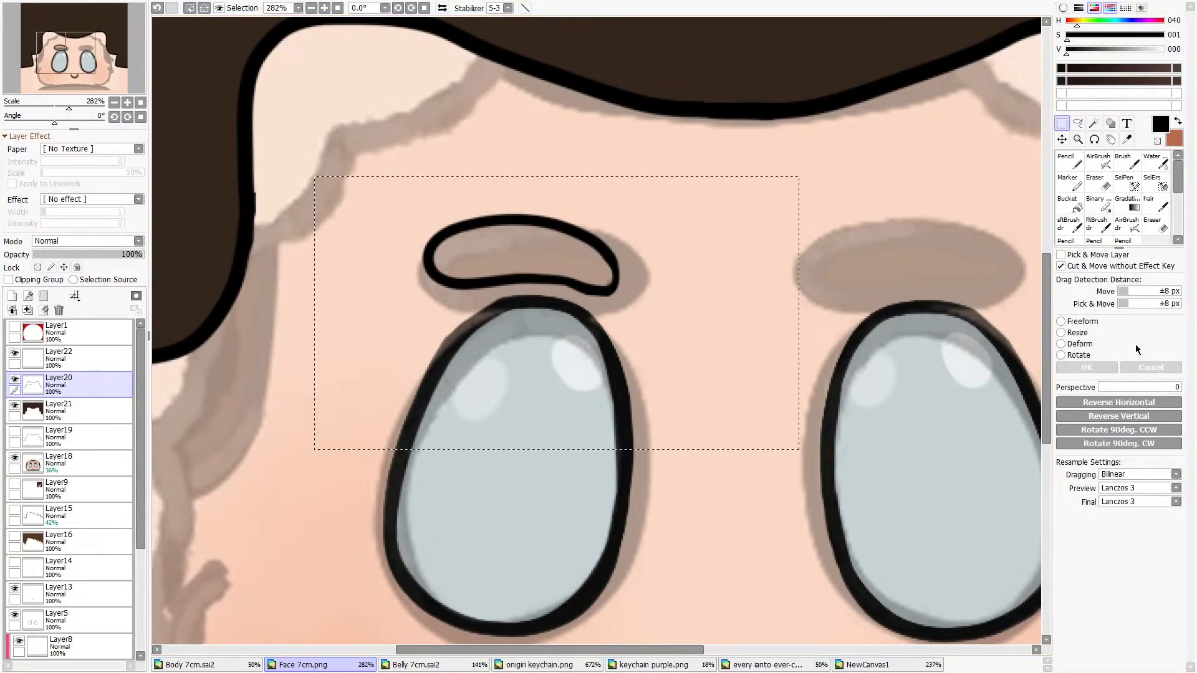
pyautogui.hotkey('ctrl', 't')
pyautogui.moveTo(623, 268); pyautogui.dragTo(588, 273)
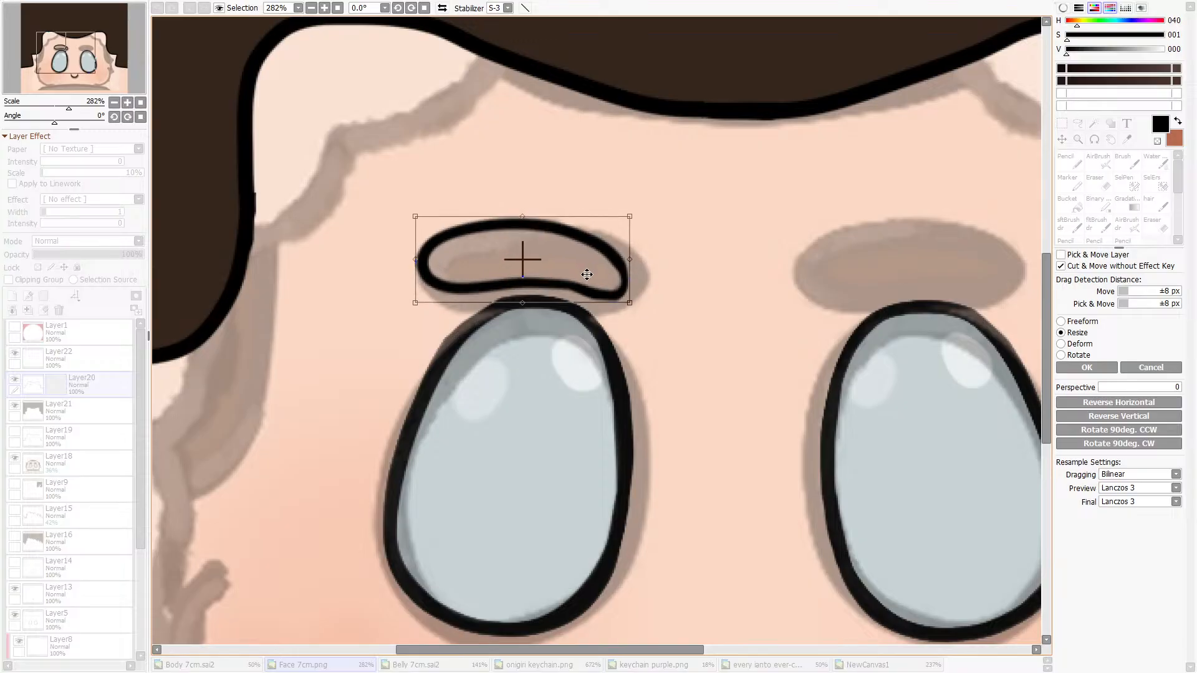
pyautogui.click(1079, 368)
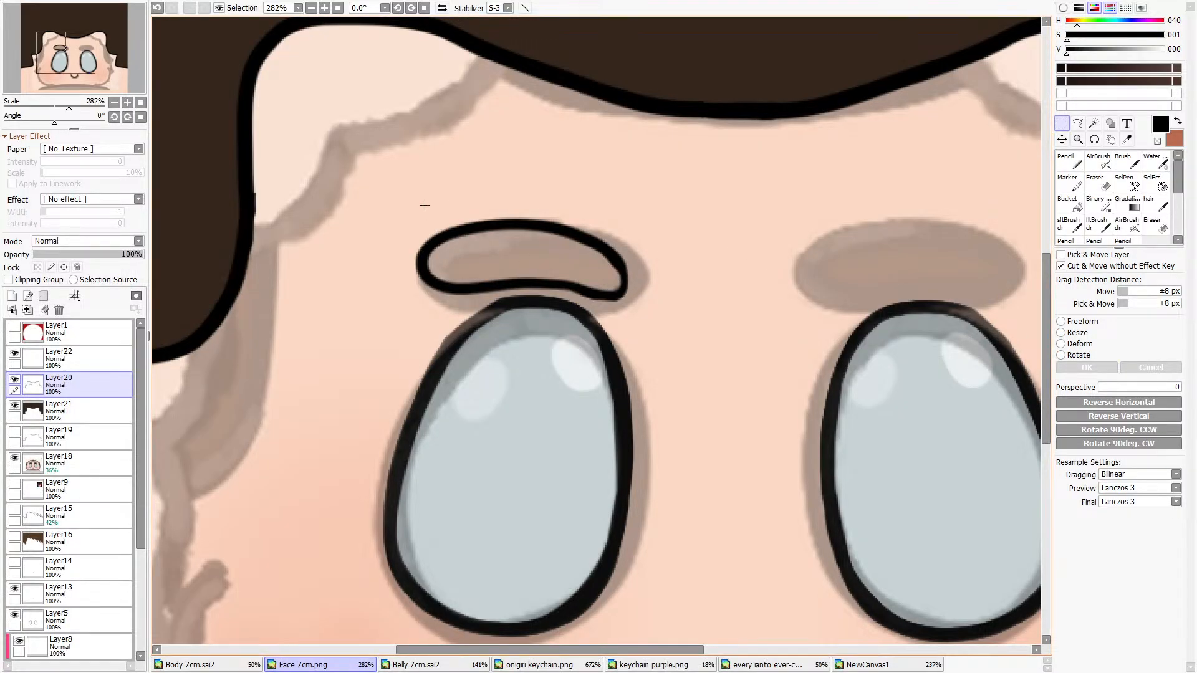
# Cut the eyebrow outline onto its own layer and place a second pasted copy, flipped horizontally, above the right eye.
pyautogui.moveTo(387, 186); pyautogui.dragTo(689, 369)
pyautogui.hotkey('ctrl', 'x')
pyautogui.hotkey('ctrl', 'v')
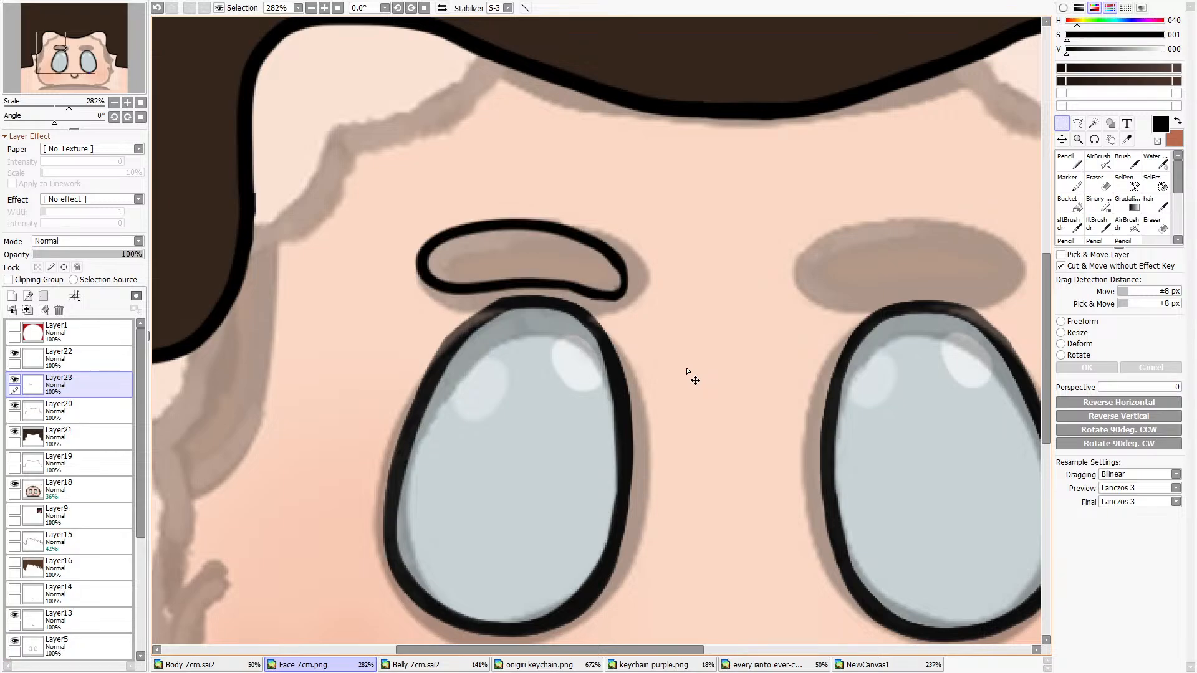
pyautogui.hotkey('ctrl', 'v')
pyautogui.moveTo(569, 312); pyautogui.dragTo(950, 295)
pyautogui.click(1116, 402)
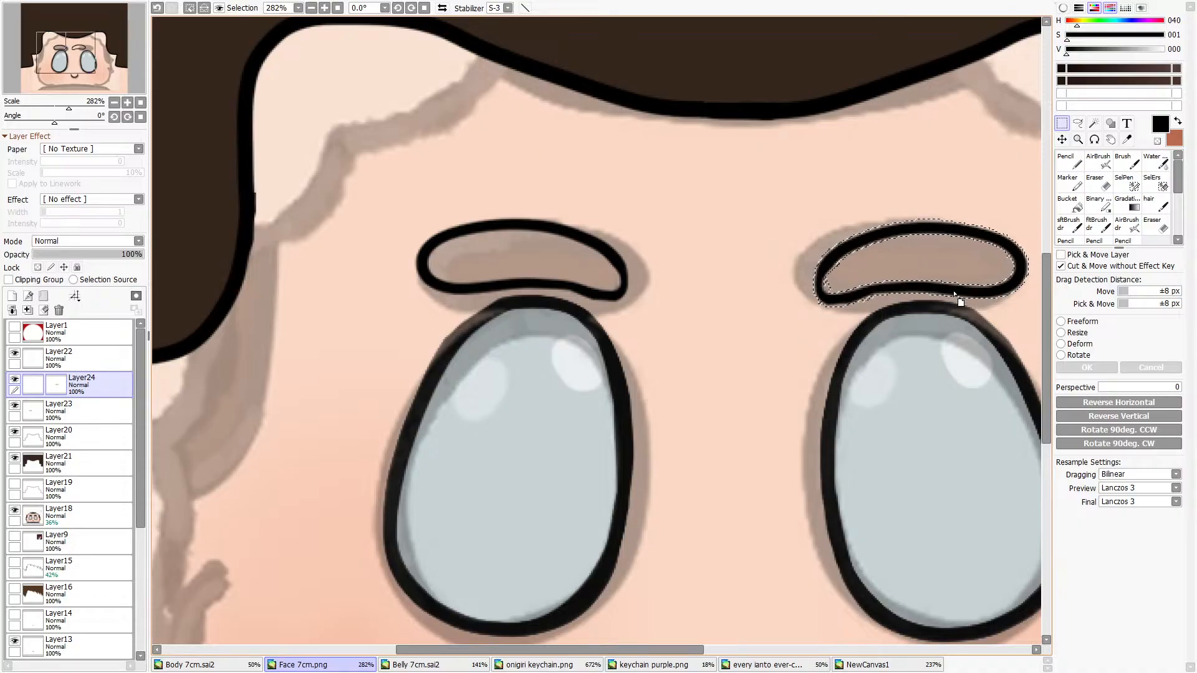
pyautogui.hotkey('ctrl', 'd')
# Hide the face reference on Layer18 and nudge the right eyebrow outline slightly up and outward.
pyautogui.scroll(-5, 673, 294)
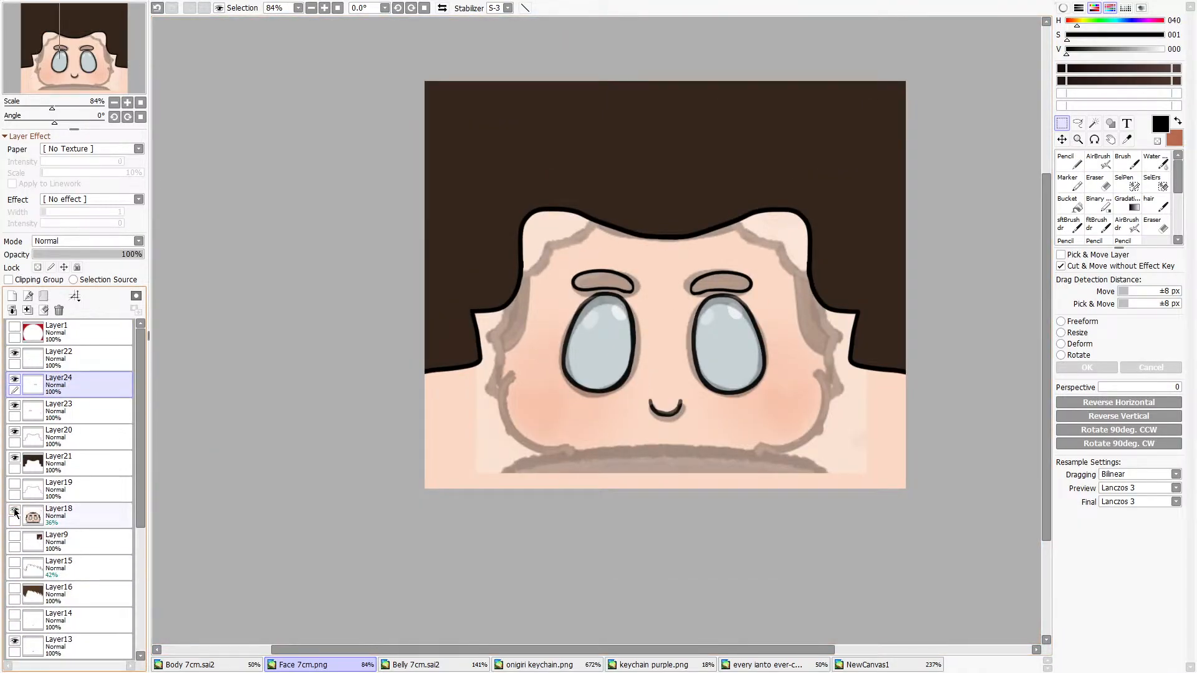
pyautogui.click(14, 513)
pyautogui.scroll(2, 780, 337)
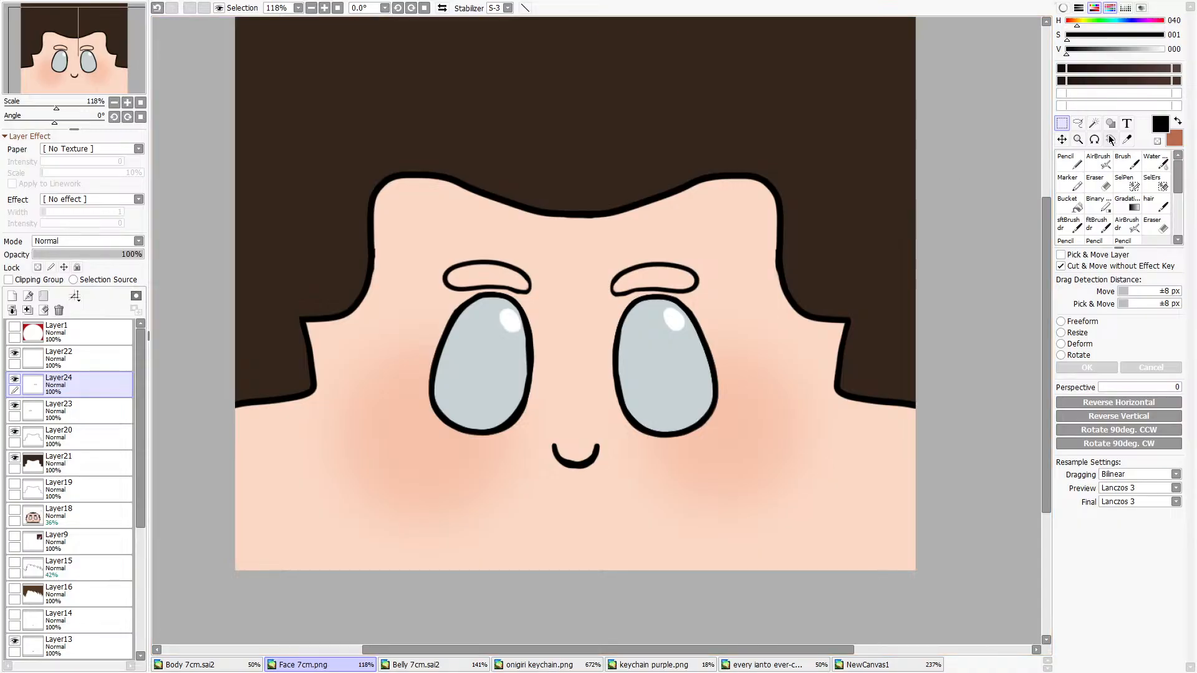
pyautogui.moveTo(597, 223); pyautogui.dragTo(734, 342)
pyautogui.scroll(9, 654, 283)
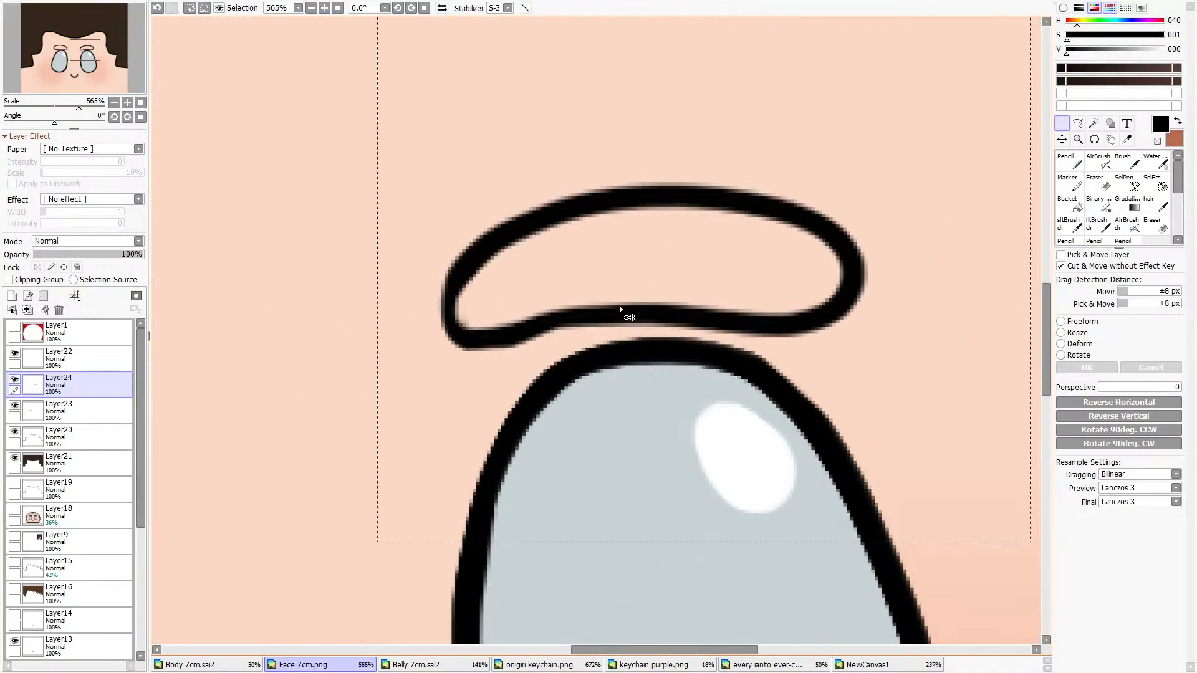
pyautogui.moveTo(628, 316); pyautogui.dragTo(639, 310)
pyautogui.scroll(-12, 624, 293)
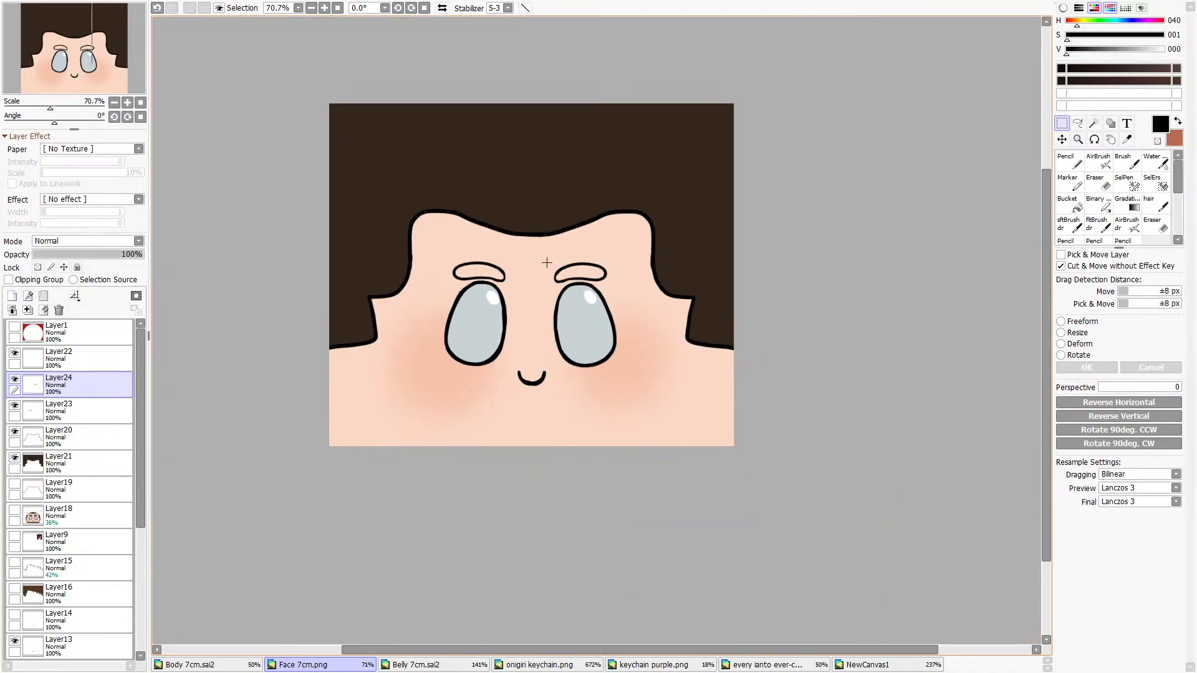
# Frame each eye and eyebrow with rectangular selections to compare their alignment.
pyautogui.scroll(2, 704, 251)
pyautogui.moveTo(397, 259); pyautogui.dragTo(499, 454)
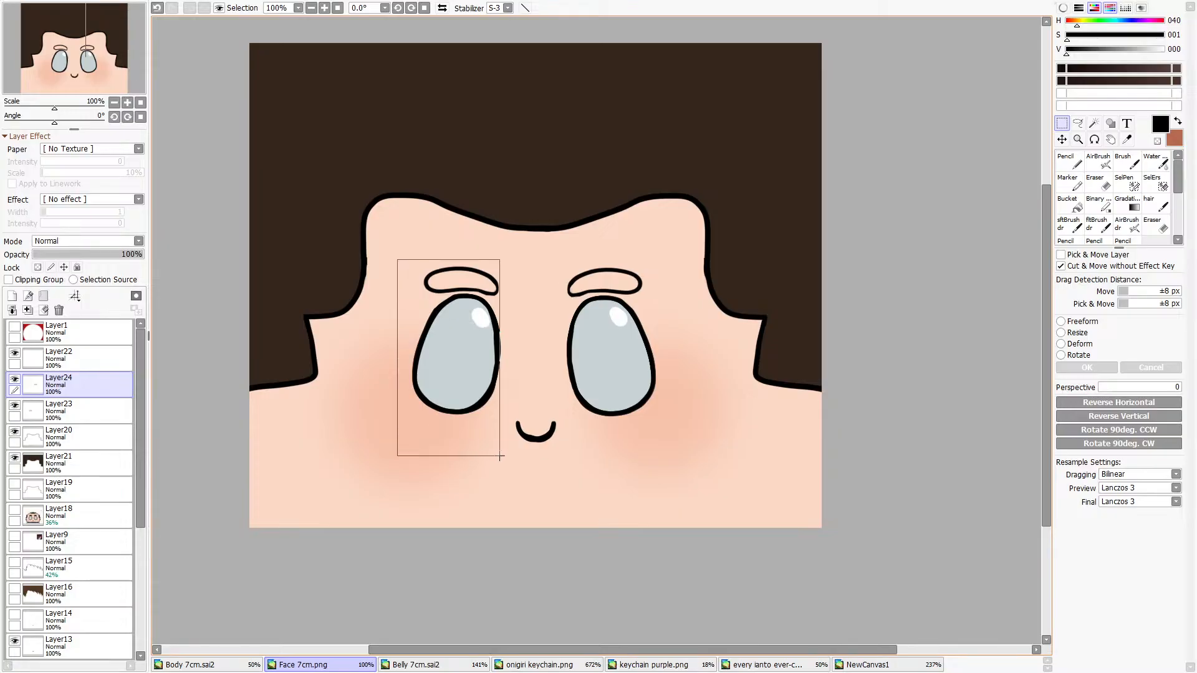
pyautogui.click(499, 456)
pyautogui.moveTo(562, 242); pyautogui.dragTo(673, 428)
pyautogui.click(729, 495)
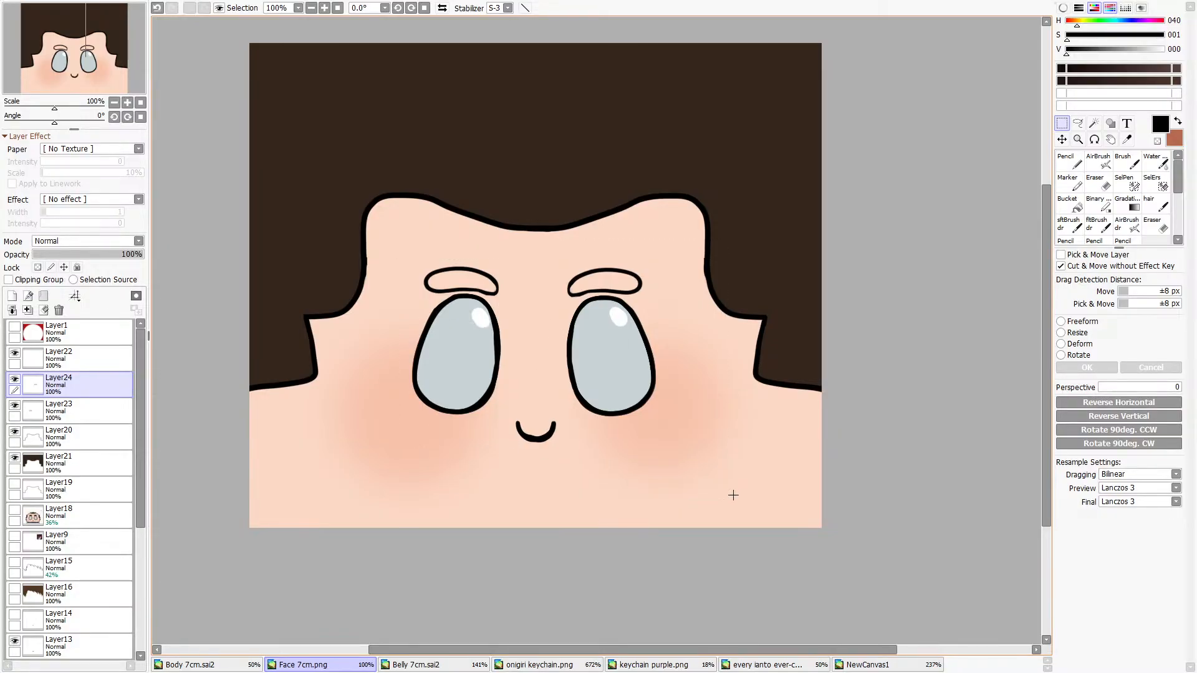
pyautogui.moveTo(779, 495); pyautogui.dragTo(567, 252)
pyautogui.click(558, 235)
# Sample the dark brown hair colour and hide the skin base on Layer2.
pyautogui.click(1126, 139)
pyautogui.click(778, 107)
pyautogui.scroll(-8, 19, 561)
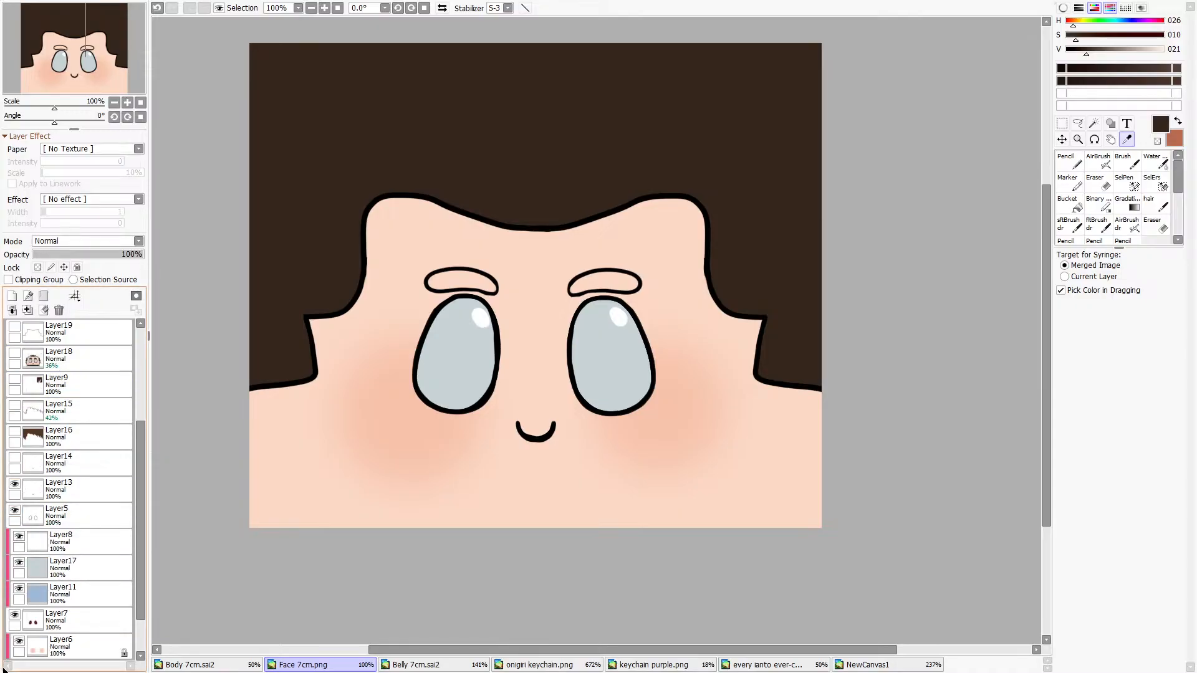
pyautogui.click(15, 643)
pyautogui.scroll(7, 25, 512)
pyautogui.scroll(1, 35, 437)
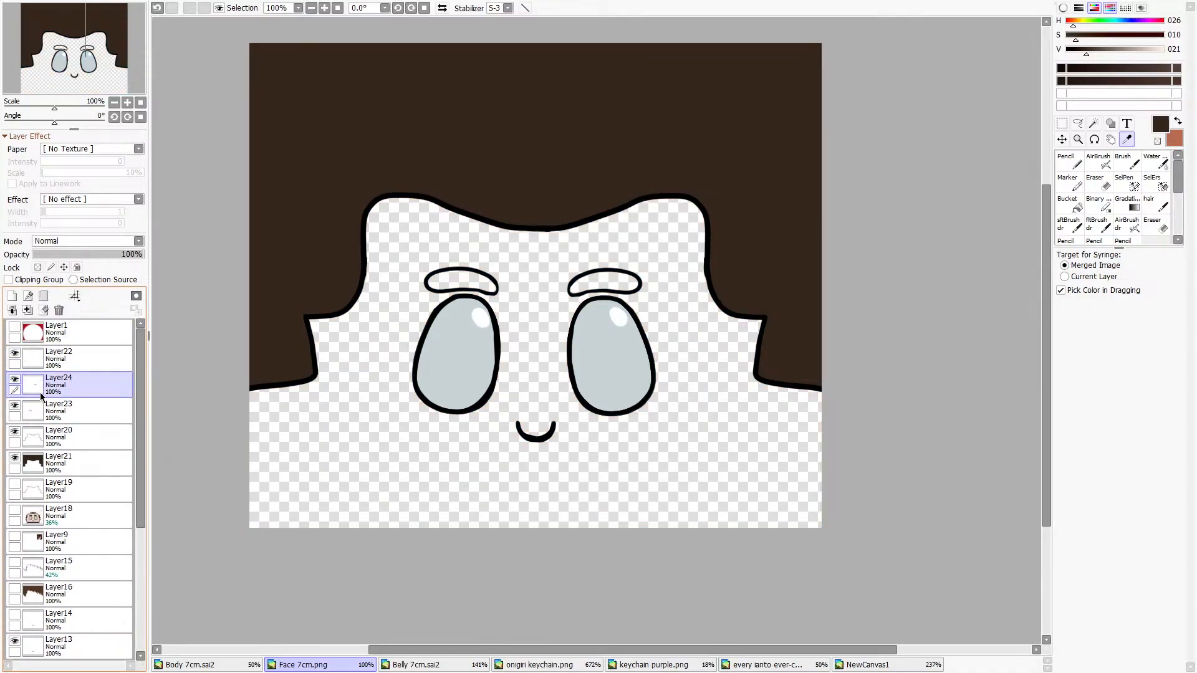
# Bucket-fill both eyebrows with dark brown on the hair layer, Layer21, and show the skin base on Layer2 again.
pyautogui.click(59, 439)
pyautogui.click(57, 470)
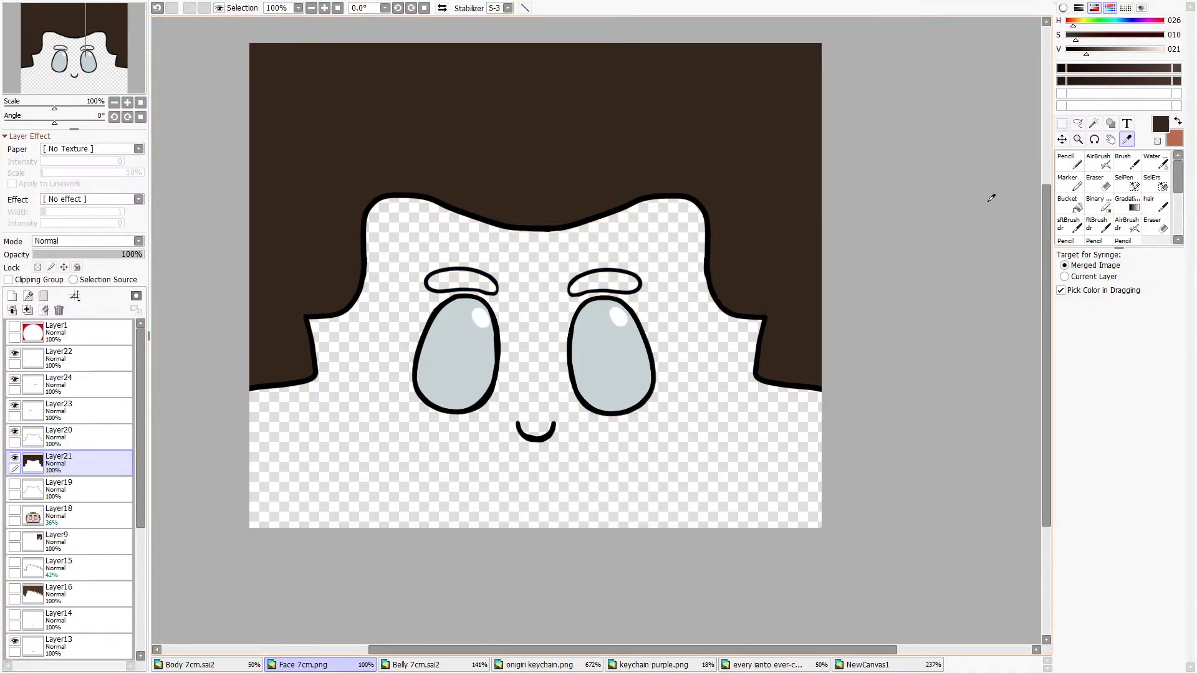
pyautogui.click(1067, 203)
pyautogui.scroll(5, 473, 271)
pyautogui.click(446, 299)
pyautogui.click(828, 315)
pyautogui.scroll(-6, 828, 315)
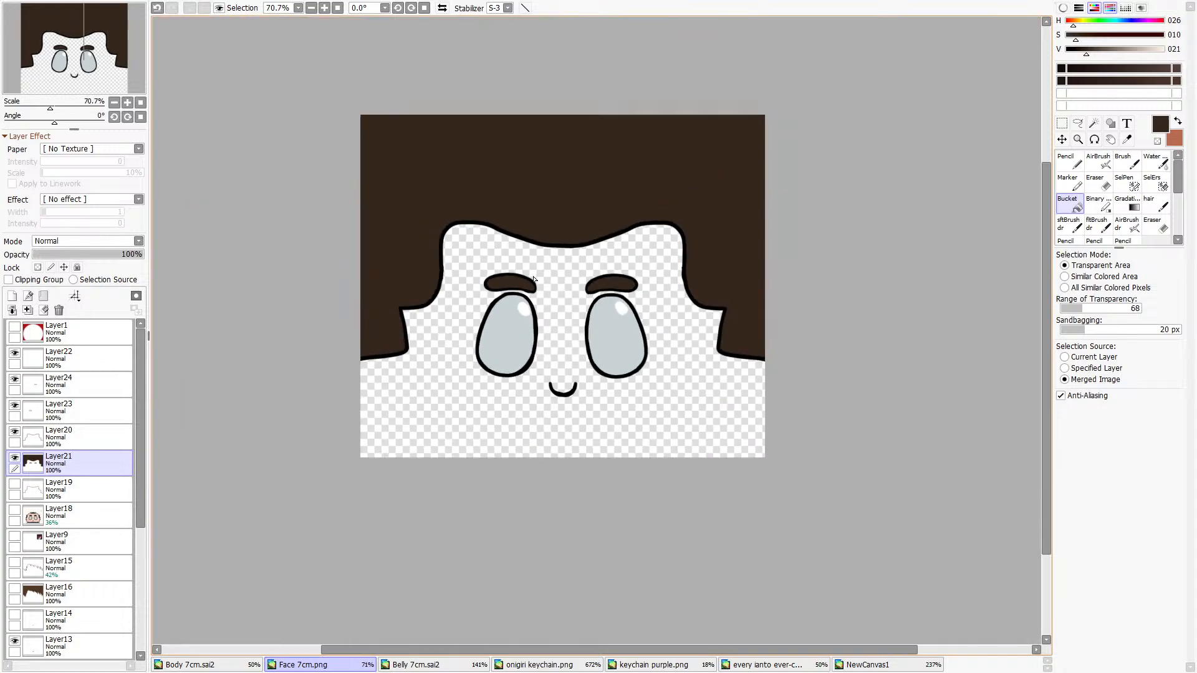
pyautogui.scroll(-8, 38, 561)
pyautogui.click(16, 647)
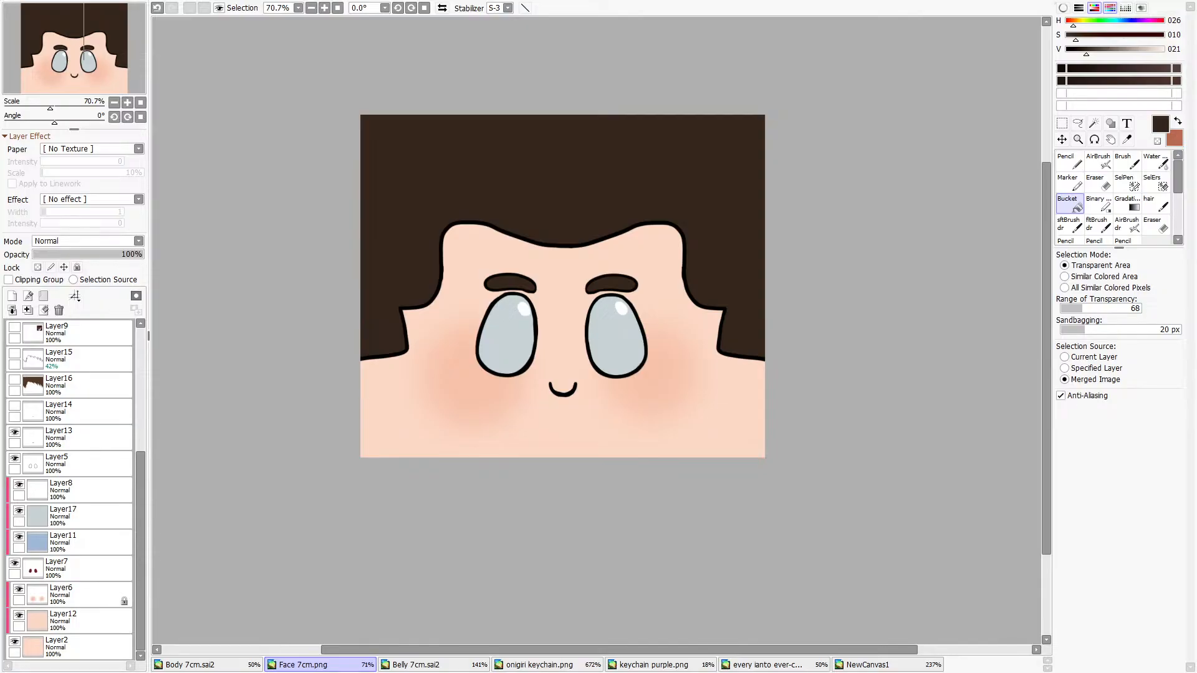
# Switch to Body 7cm.png and on to the photo reference sheet, and examine the waistcoat, shirt and tie.
pyautogui.click(190, 665)
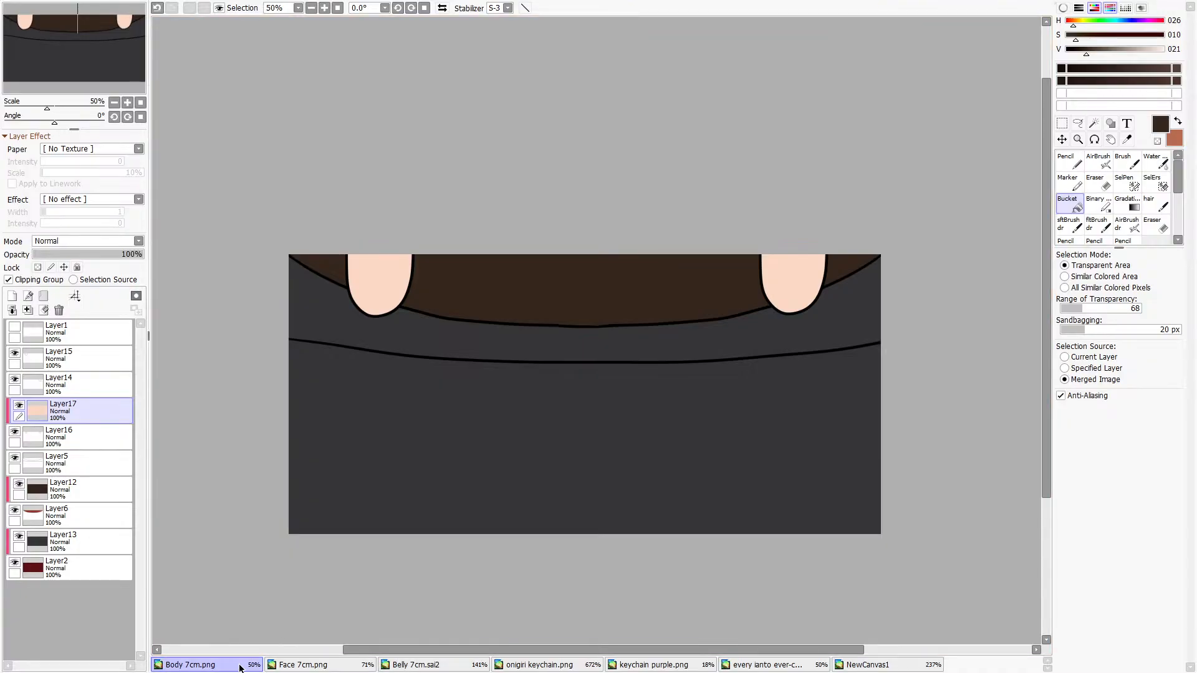
pyautogui.click(850, 666)
pyautogui.click(767, 664)
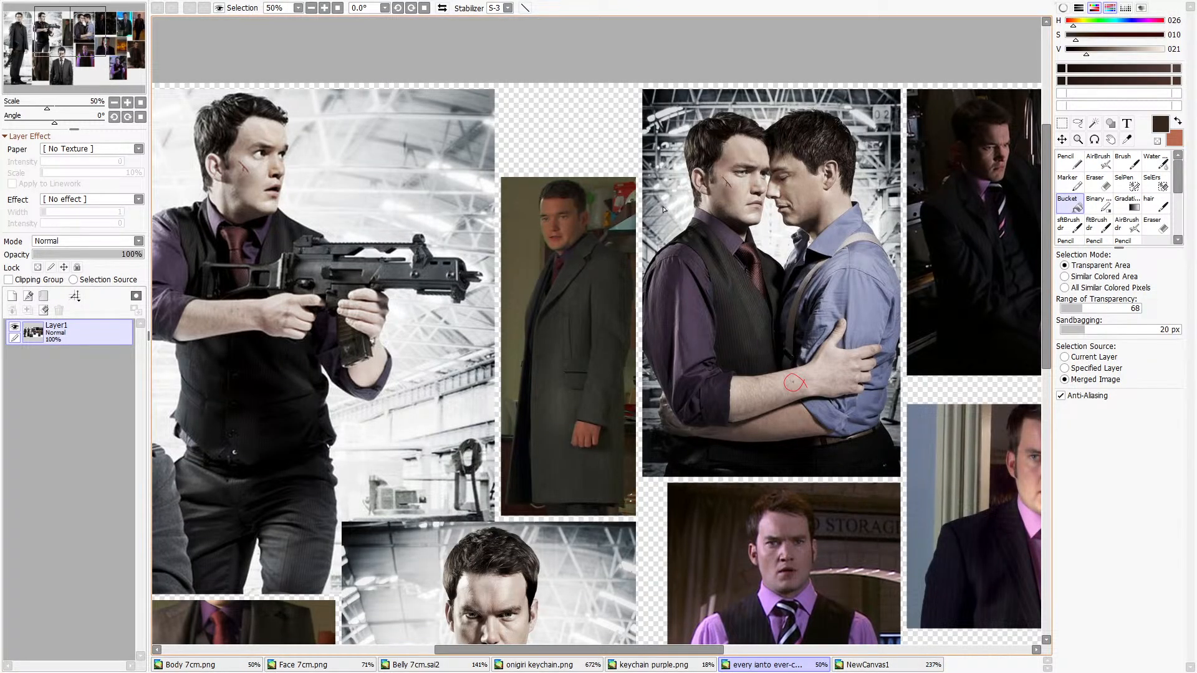
pyautogui.scroll(6, 665, 210)
pyautogui.scroll(-2, 499, 187)
pyautogui.scroll(5, 411, 156)
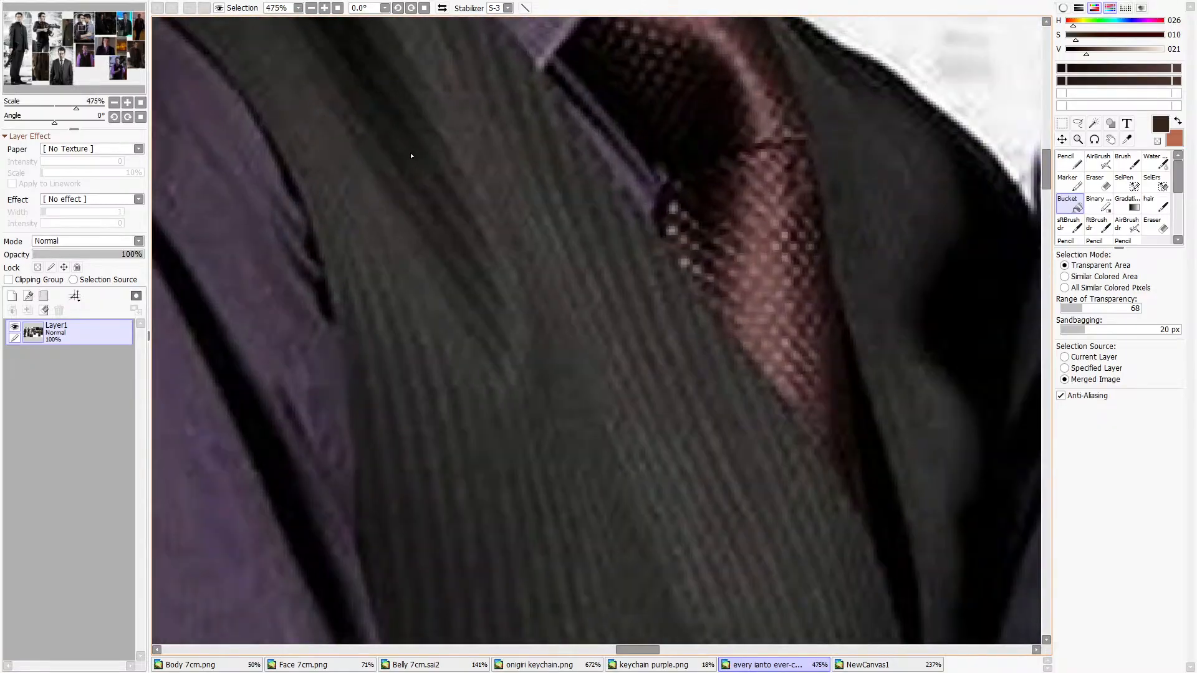
pyautogui.scroll(-6, 568, 259)
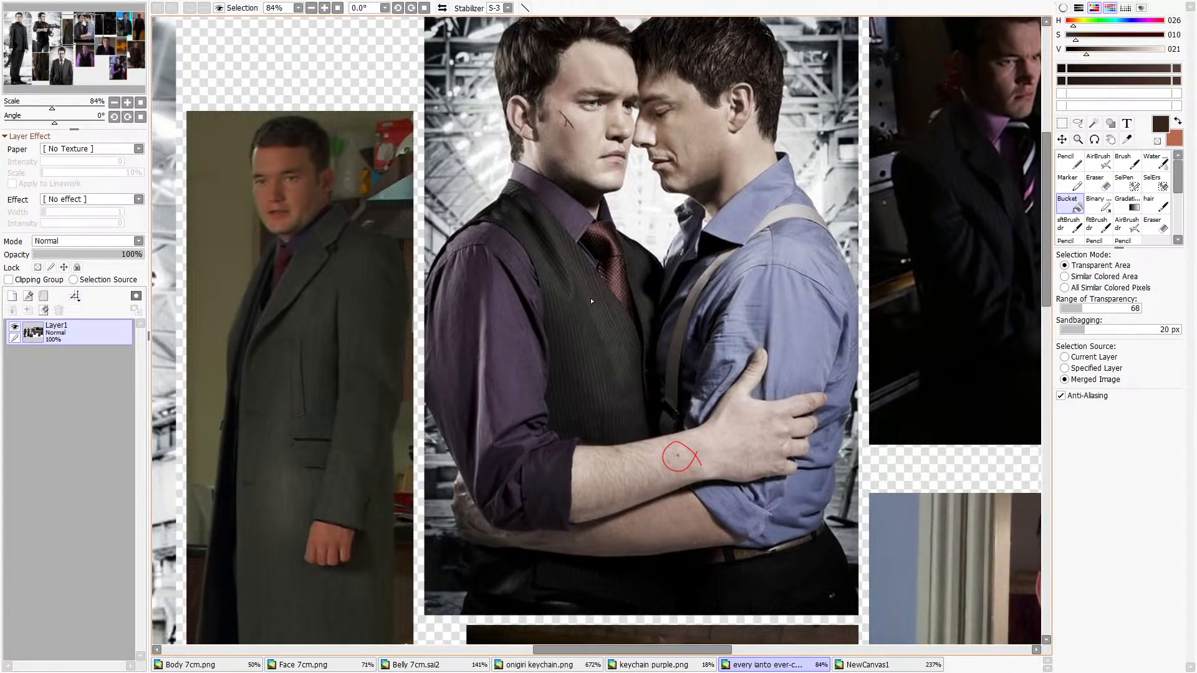
pyautogui.scroll(-2, 592, 301)
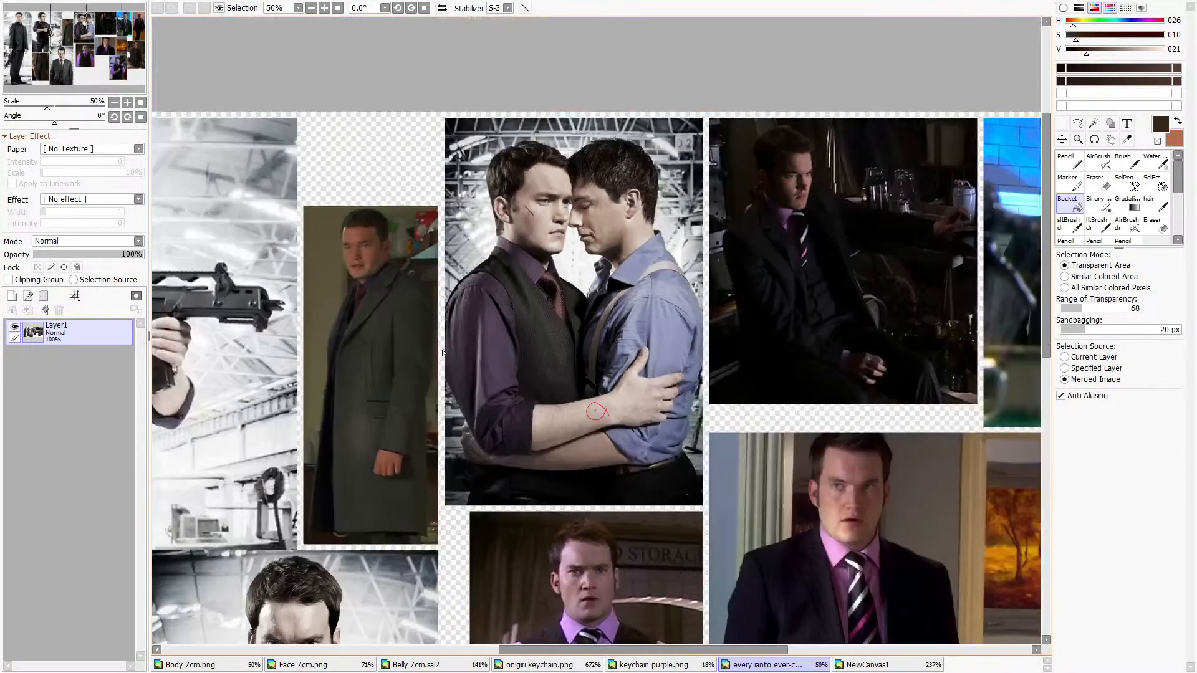
# Review the face, belly and body artwork, and examine the purple shirt collar, waistcoat and red tie in the photo reference sheet.
pyautogui.click(243, 666)
pyautogui.click(312, 665)
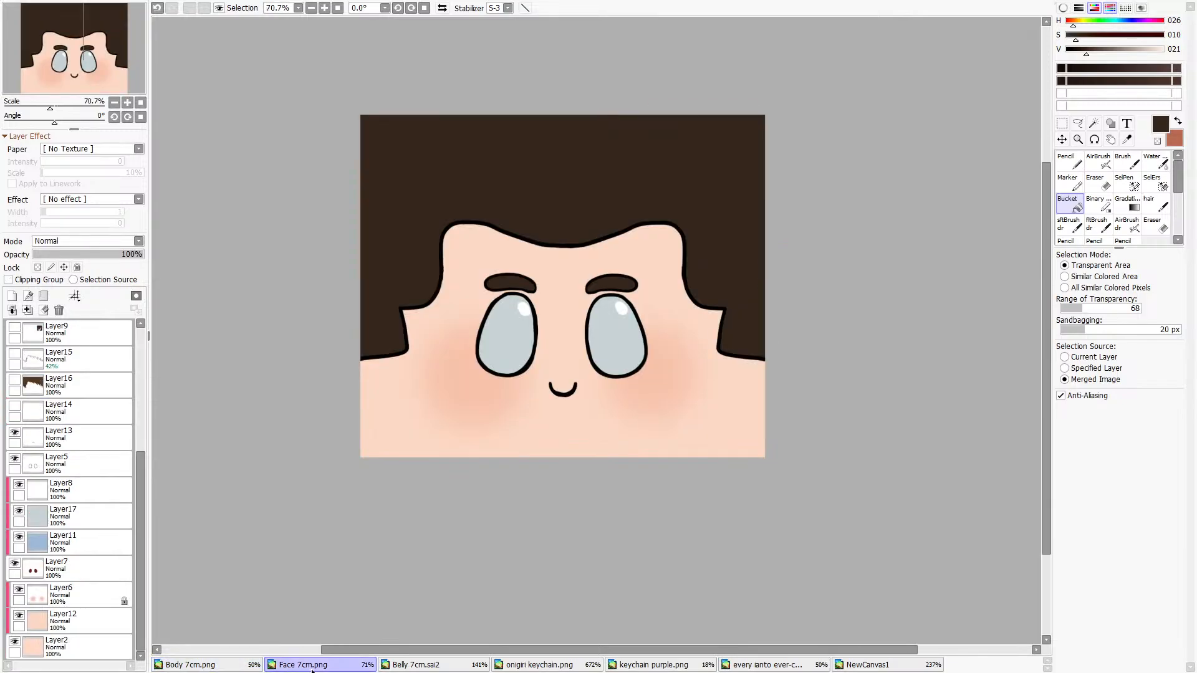
pyautogui.click(424, 666)
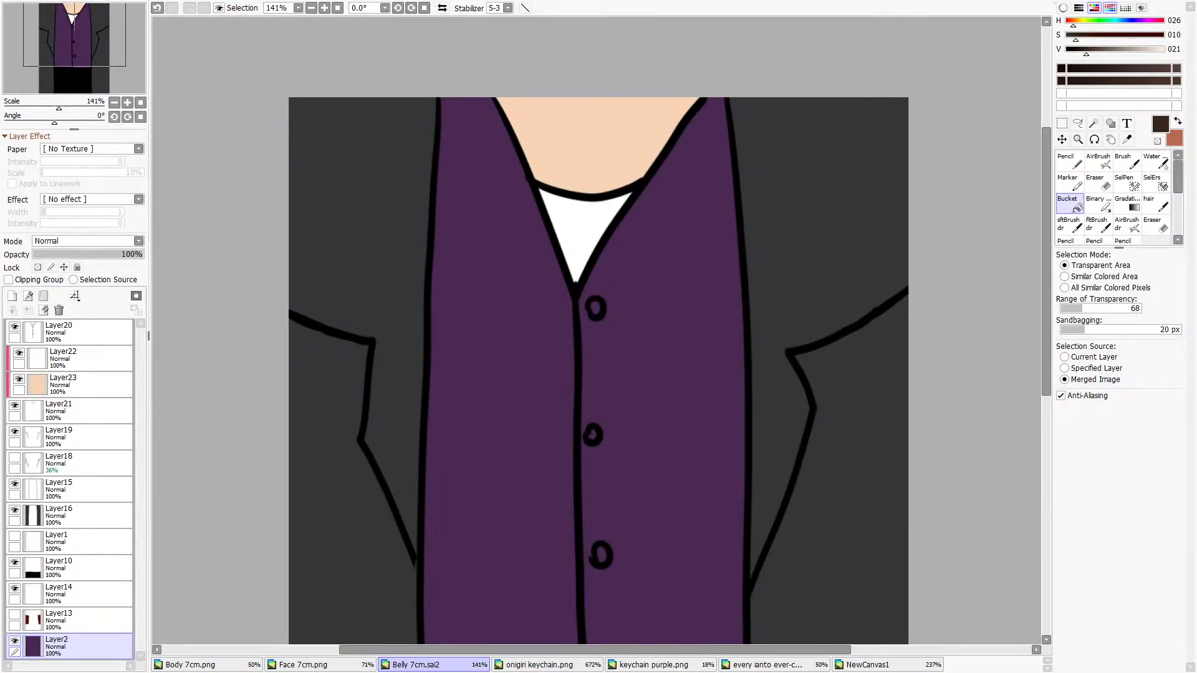
pyautogui.scroll(-2, 513, 278)
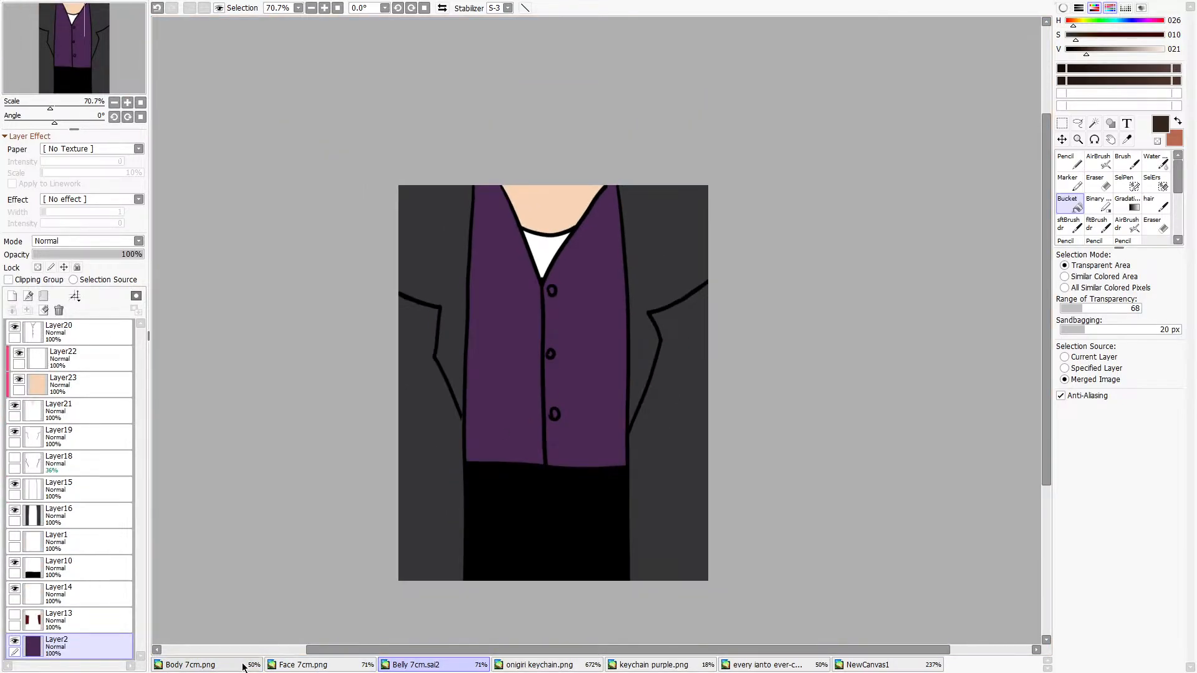
pyautogui.click(200, 666)
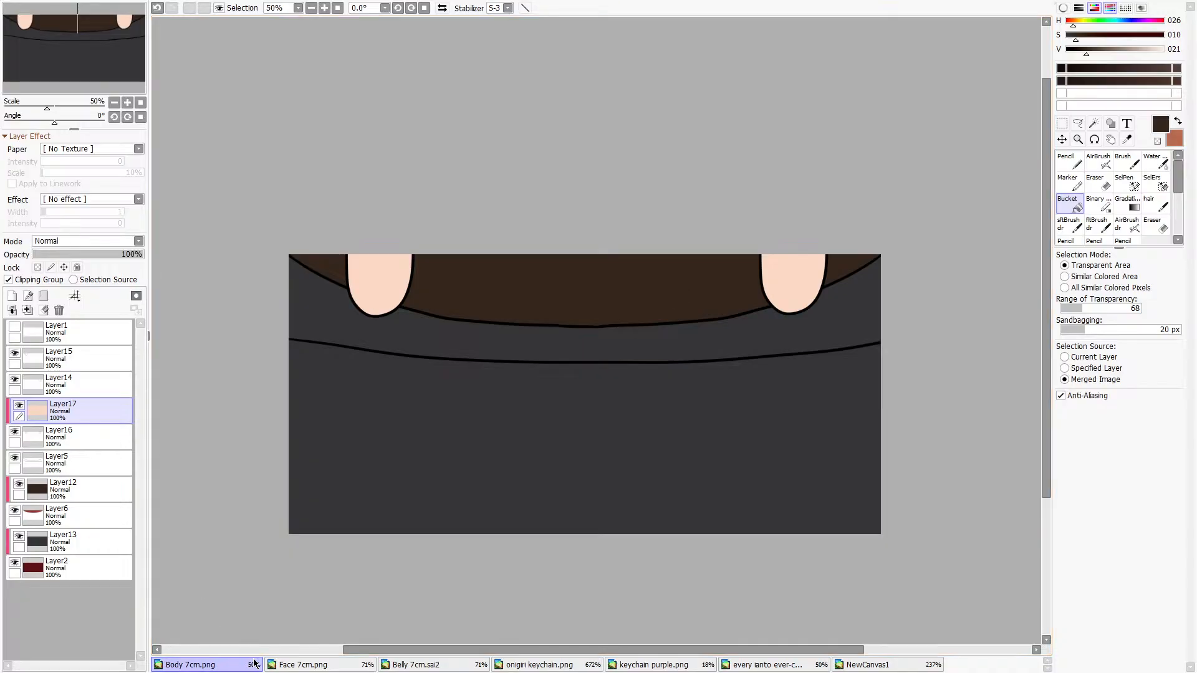
pyautogui.click(791, 665)
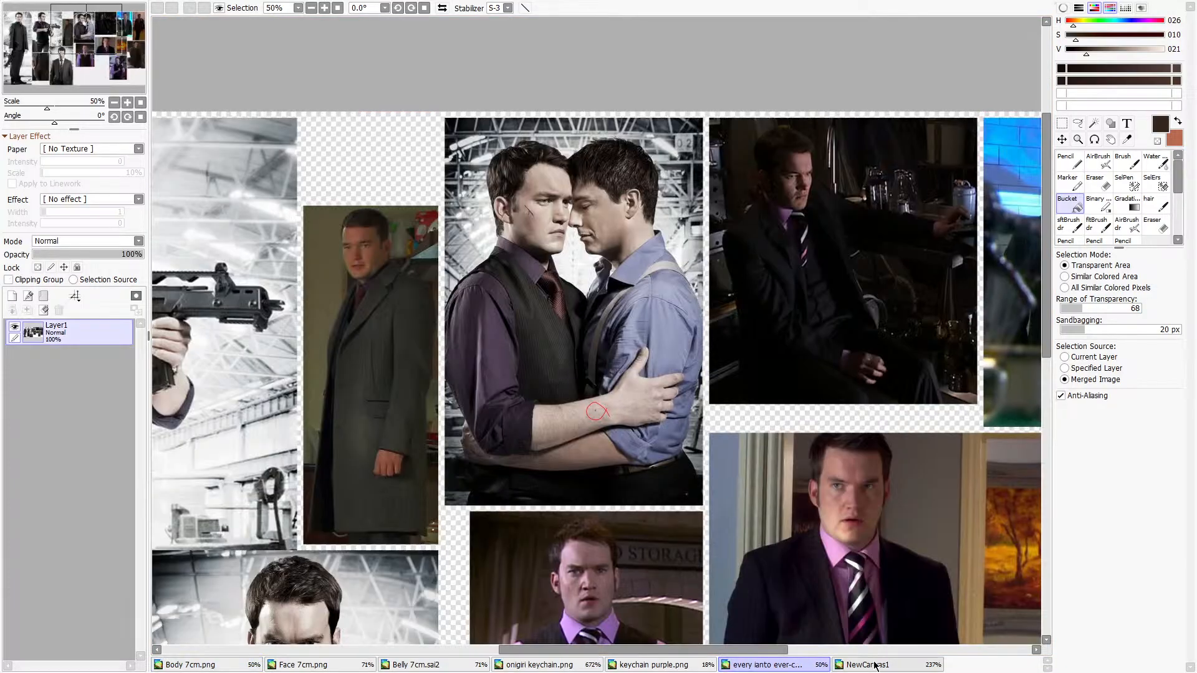
pyautogui.scroll(-5, 546, 210)
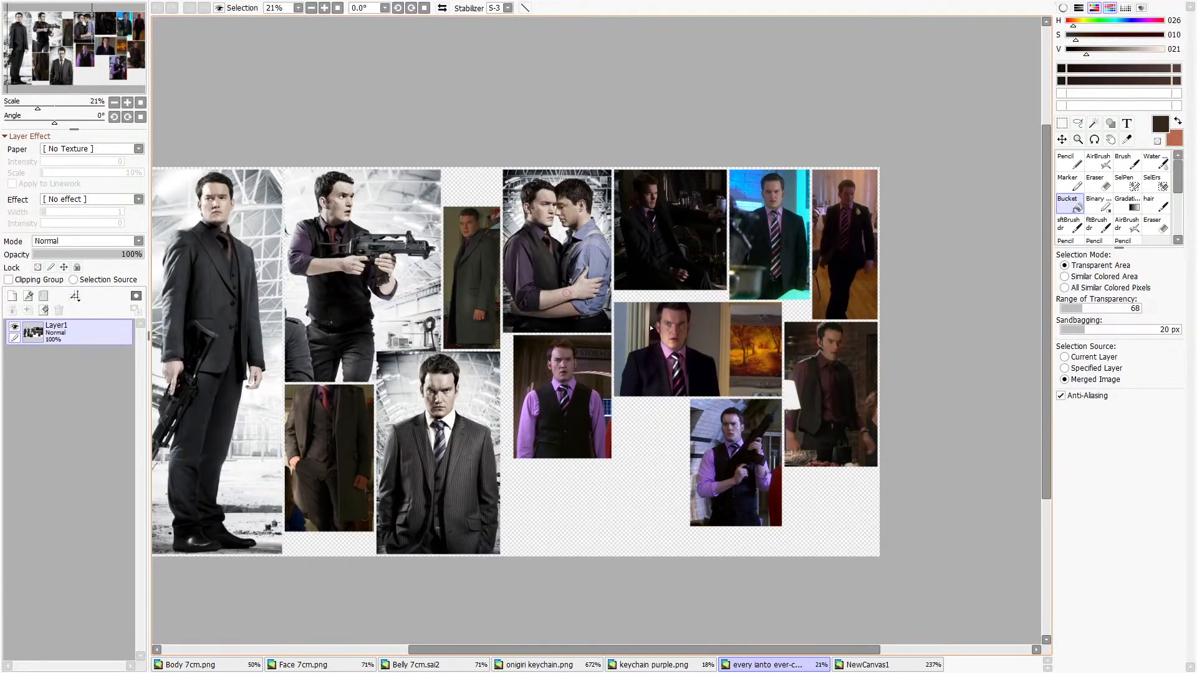
pyautogui.scroll(18, 314, 211)
pyautogui.scroll(-8, 393, 213)
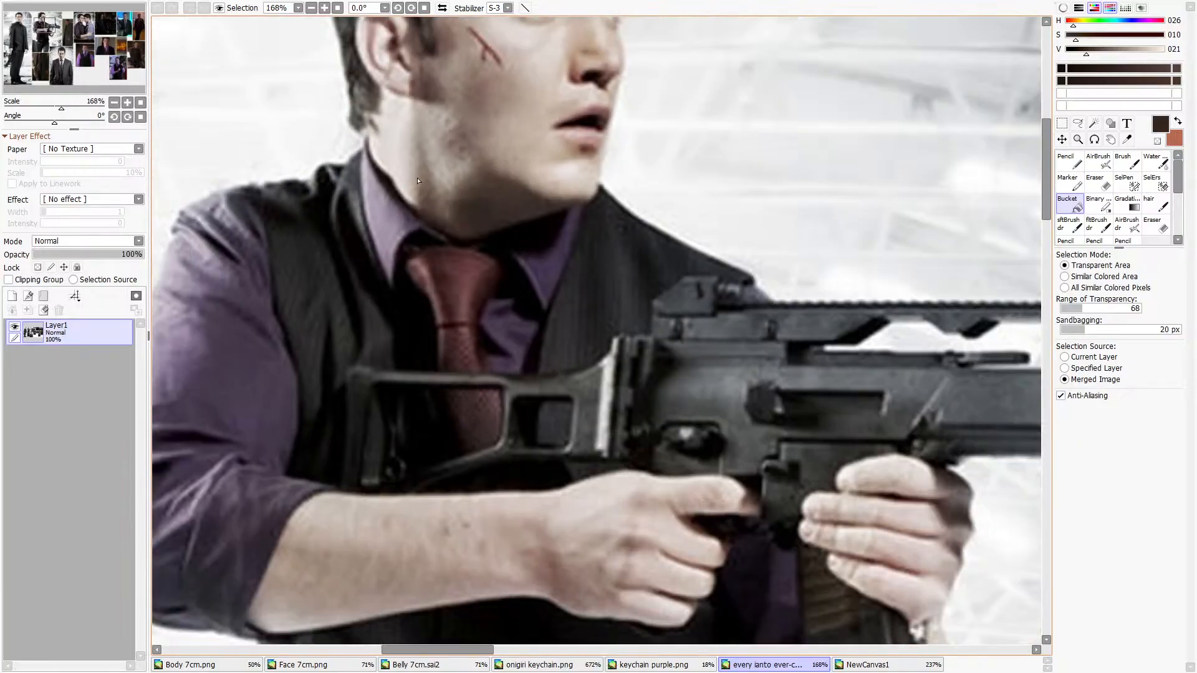
pyautogui.scroll(4, 528, 214)
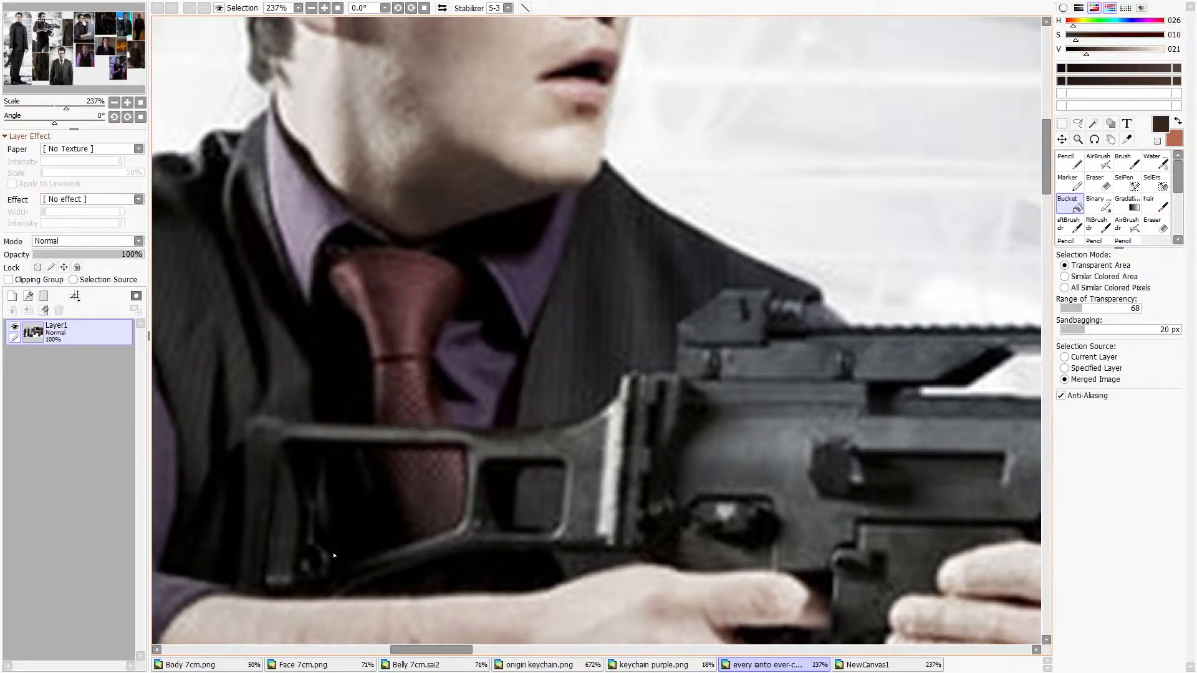
# In Body 7cm.png, select the lower curved line across the body on Layer5, delete it and clear the selection.
pyautogui.click(256, 666)
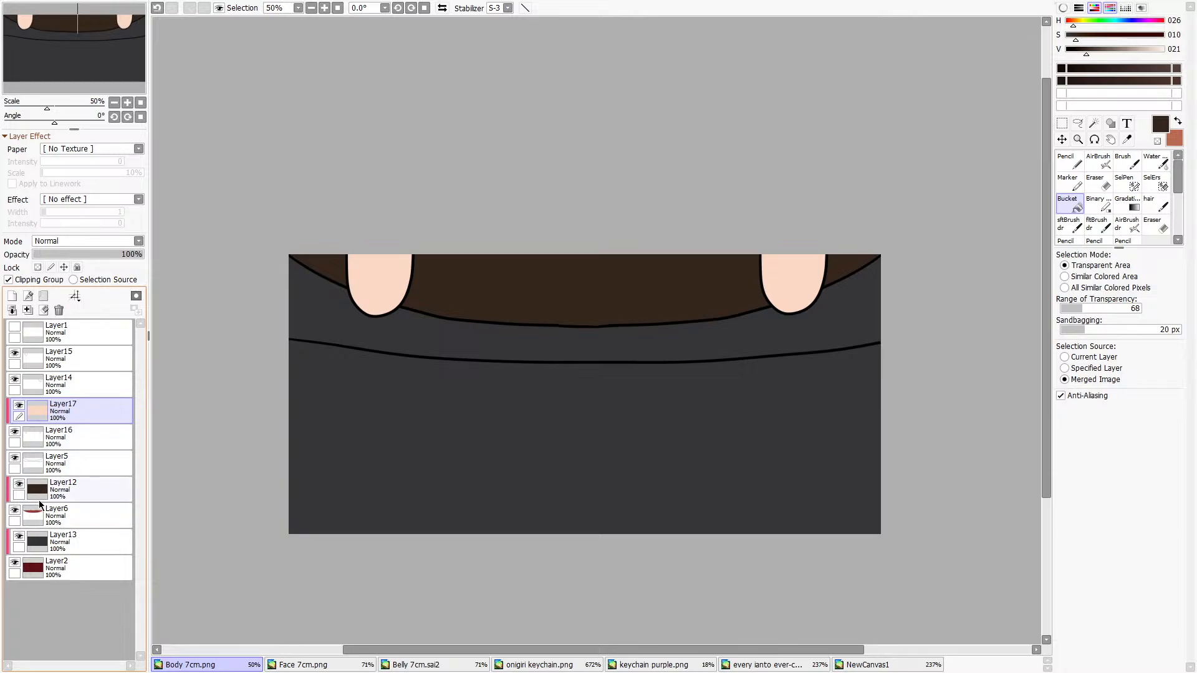
pyautogui.click(62, 437)
pyautogui.click(63, 462)
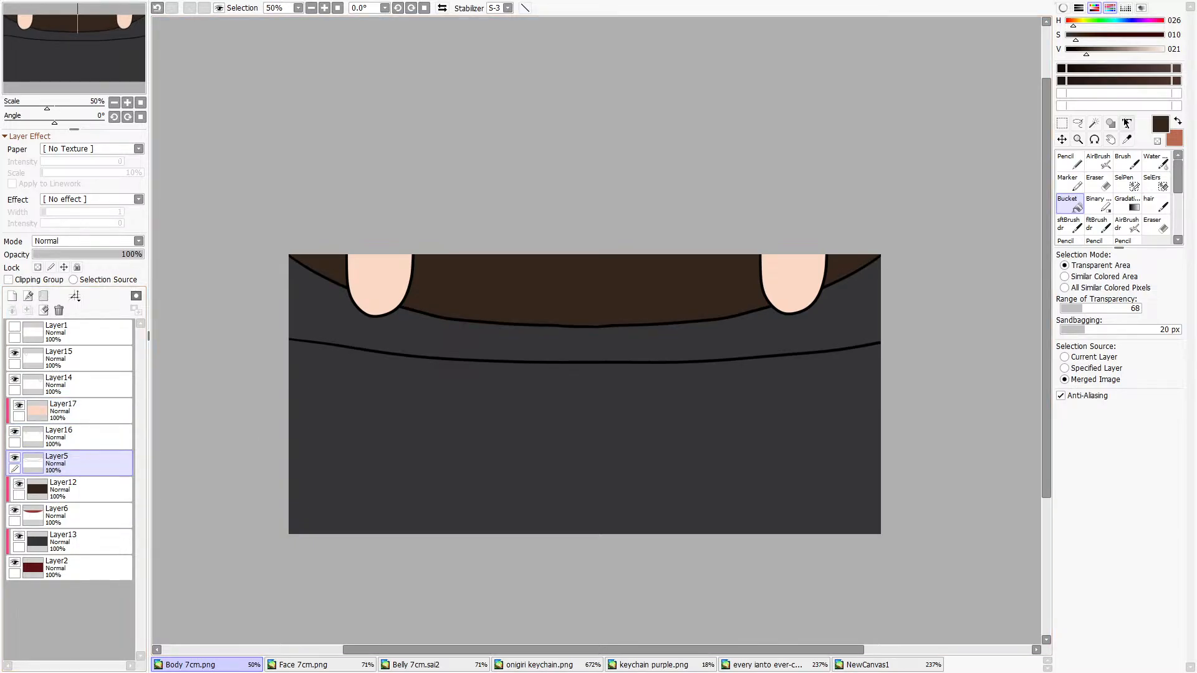
pyautogui.click(1061, 123)
pyautogui.moveTo(917, 393); pyautogui.dragTo(378, 344)
pyautogui.moveTo(925, 330); pyautogui.dragTo(818, 344)
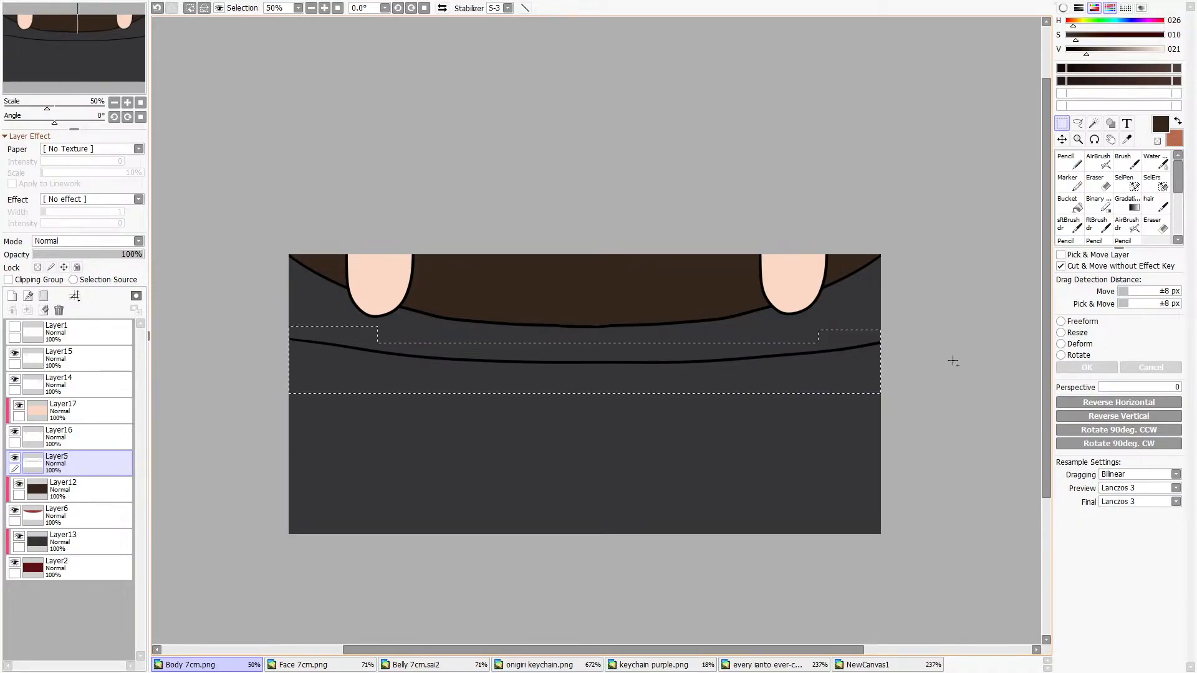
pyautogui.press('Delete')
pyautogui.hotkey('ctrl', 'd')
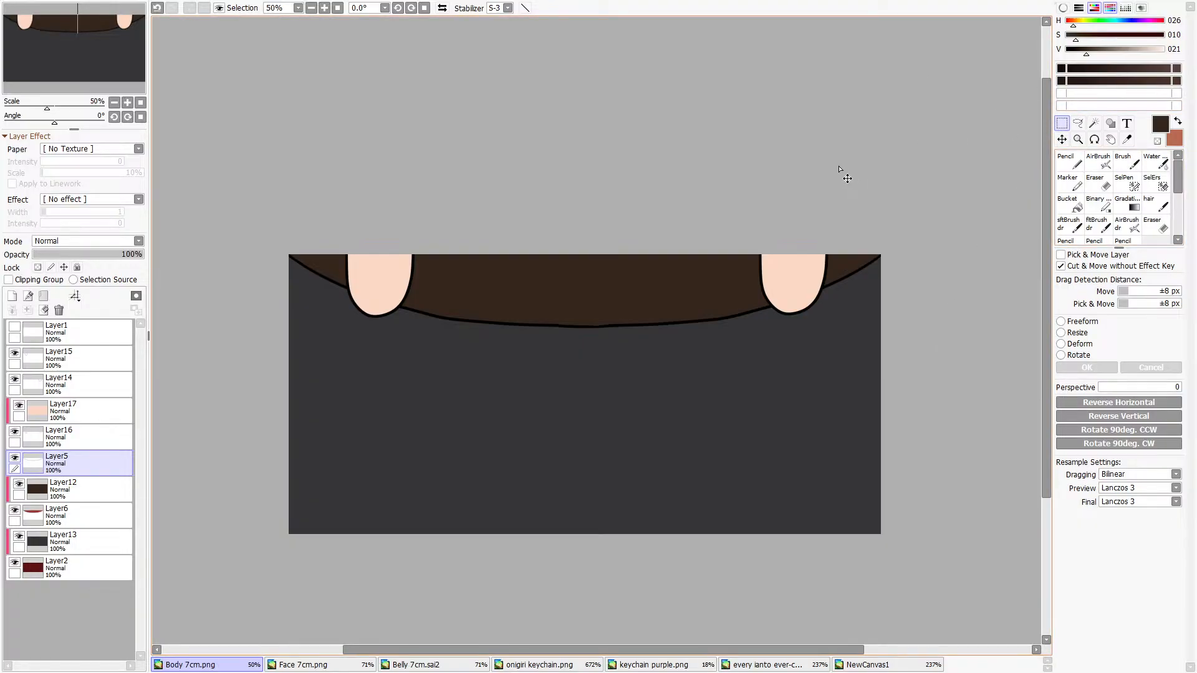
# Switch to Face 7cm.png, inspect the eyes and eyebrows, and toggle Layer13's visibility to check what it contains.
pyautogui.click(320, 666)
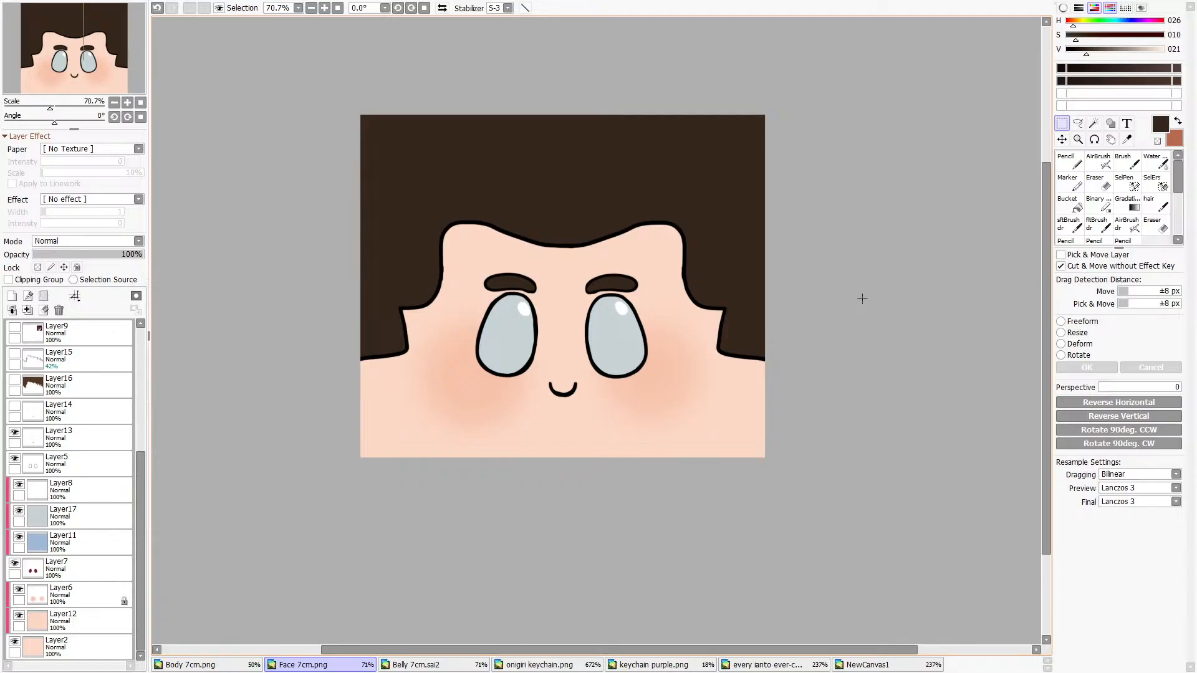
pyautogui.scroll(4, 618, 298)
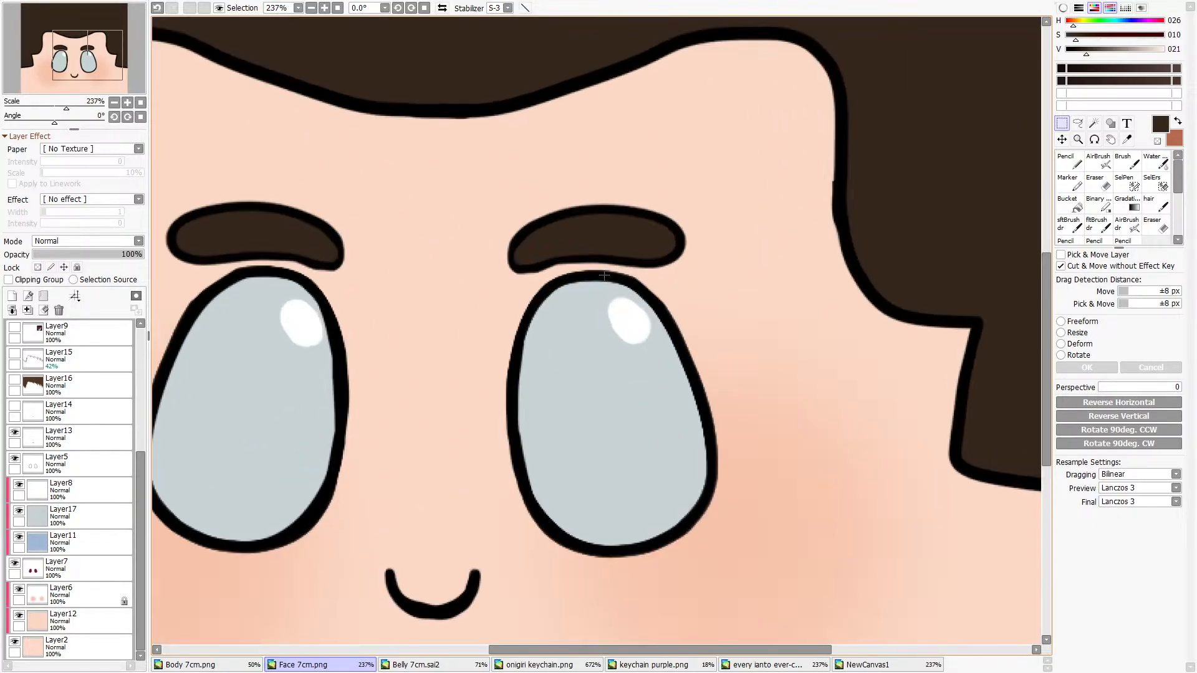
pyautogui.scroll(-2, 599, 267)
pyautogui.scroll(2, 596, 265)
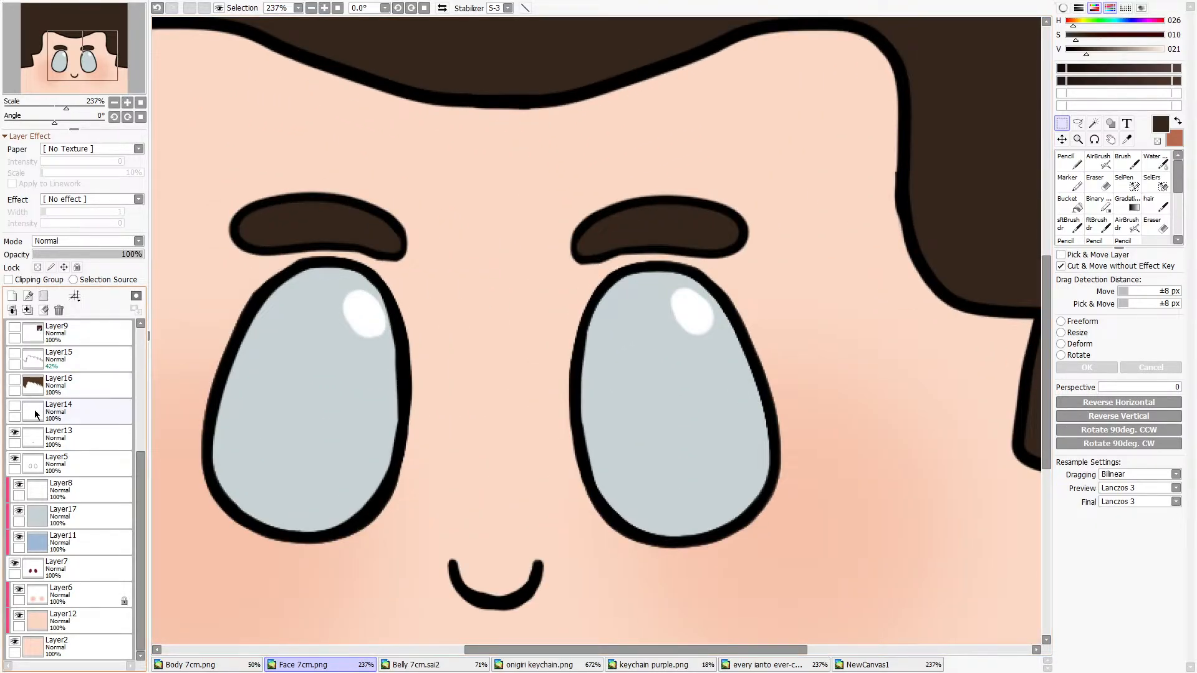
pyautogui.click(59, 411)
pyautogui.click(56, 438)
pyautogui.click(14, 432)
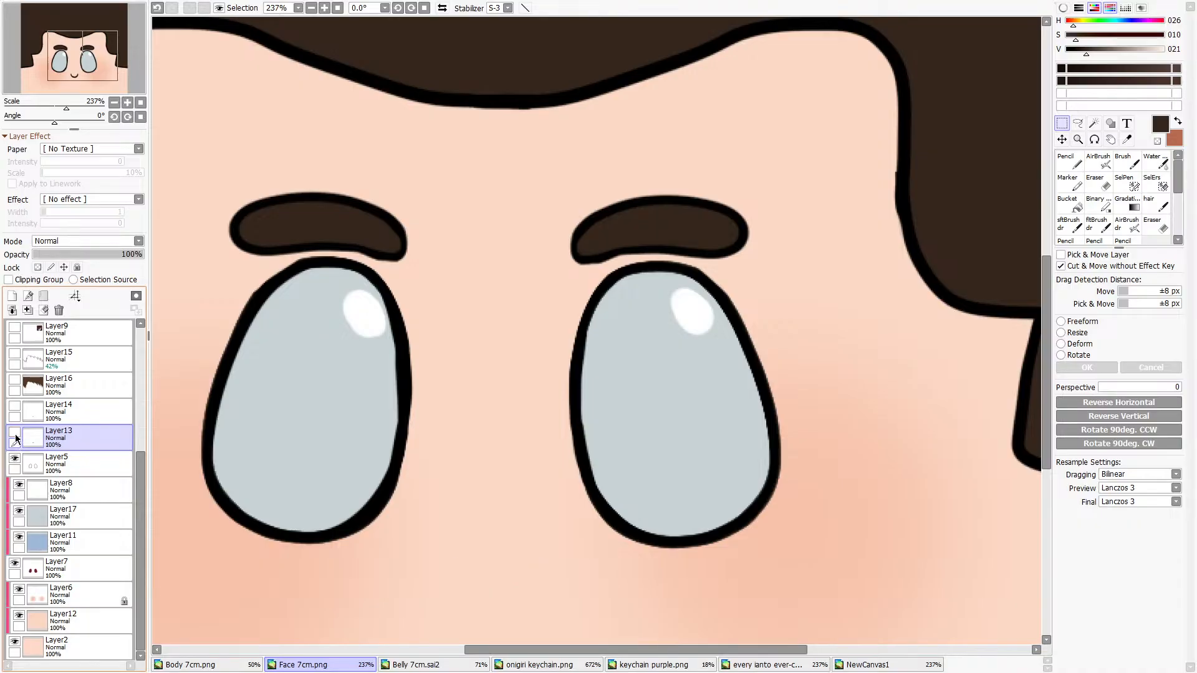
pyautogui.click(15, 432)
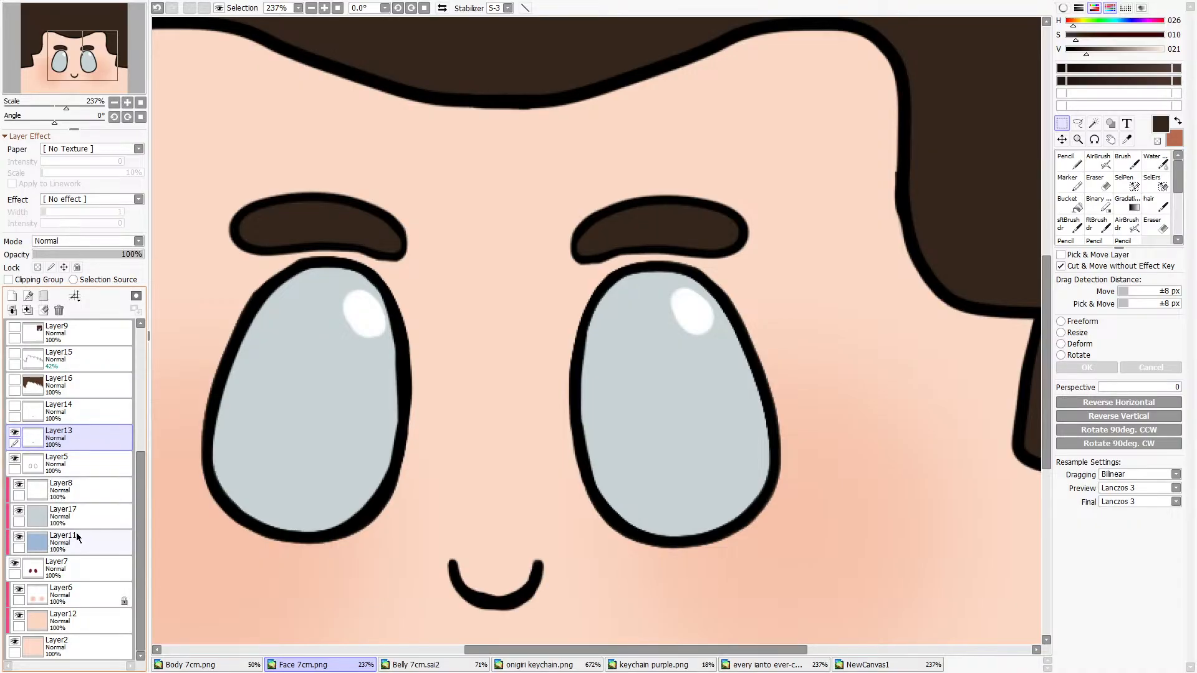
# Delete the hidden, unused layers Layer15, Layer16 and Layer9 from the face artwork.
pyautogui.scroll(4, 47, 499)
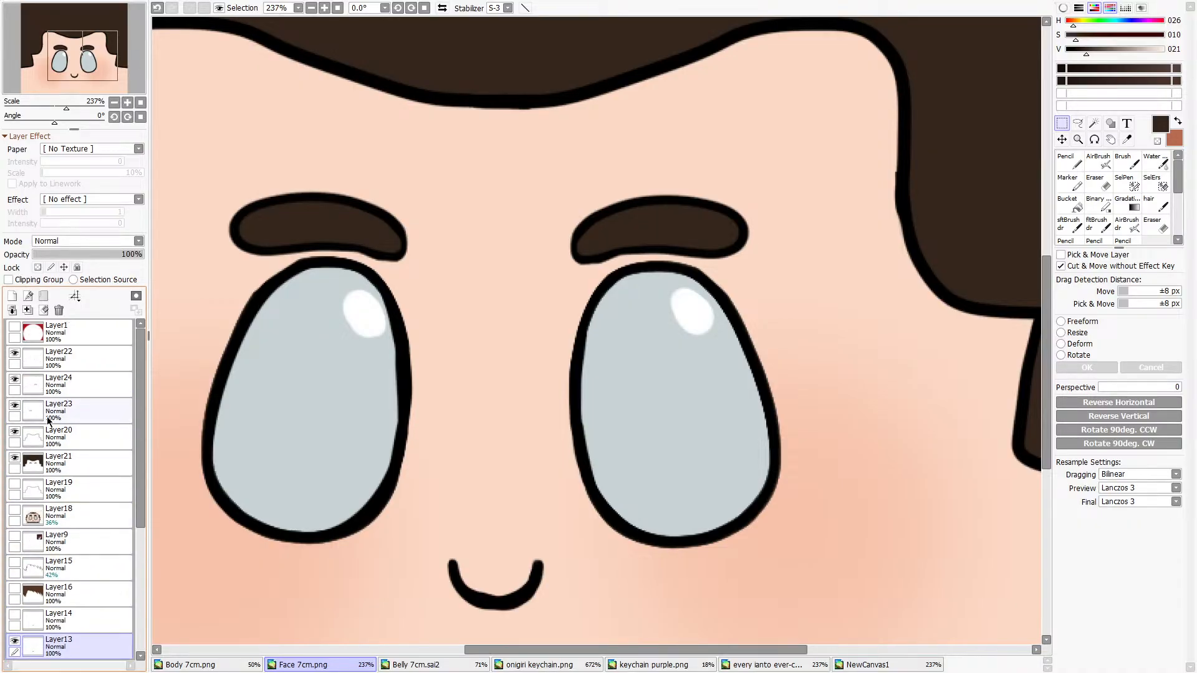
pyautogui.click(59, 569)
pyautogui.click(58, 311)
pyautogui.click(58, 311)
pyautogui.click(59, 542)
pyautogui.click(59, 310)
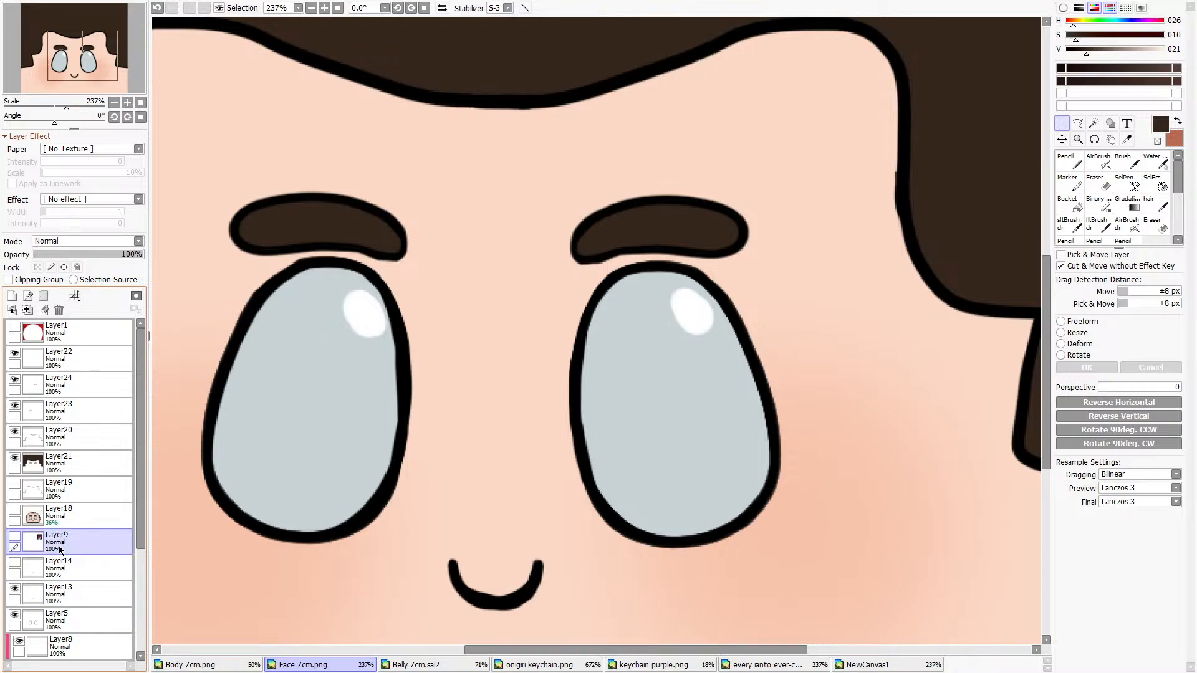
# Merge the eyebrow outline on Layer24 down into the other eyebrow's layer, Layer23.
pyautogui.click(54, 409)
pyautogui.click(50, 387)
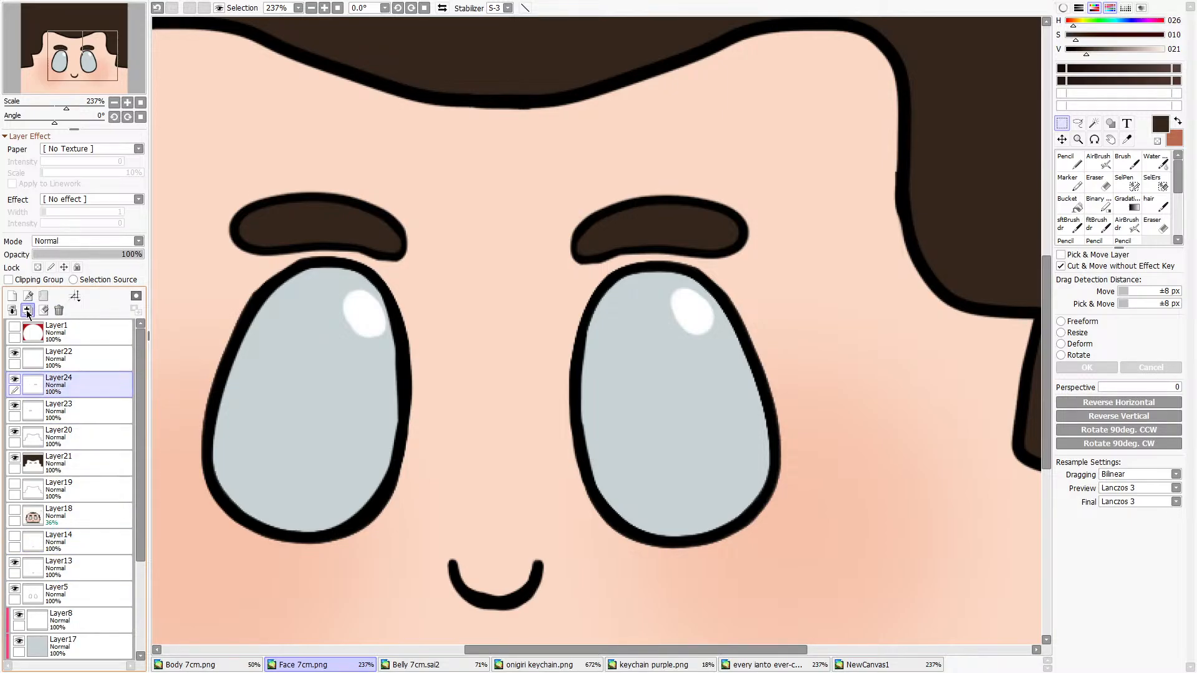
pyautogui.click(27, 310)
# Select slightly beyond the eyebrow outlines on Layer23, try painting them thicker in pure black with the Pencil, and undo it.
pyautogui.keyDown('ctrl'); pyautogui.click(33, 390); pyautogui.keyUp('ctrl')
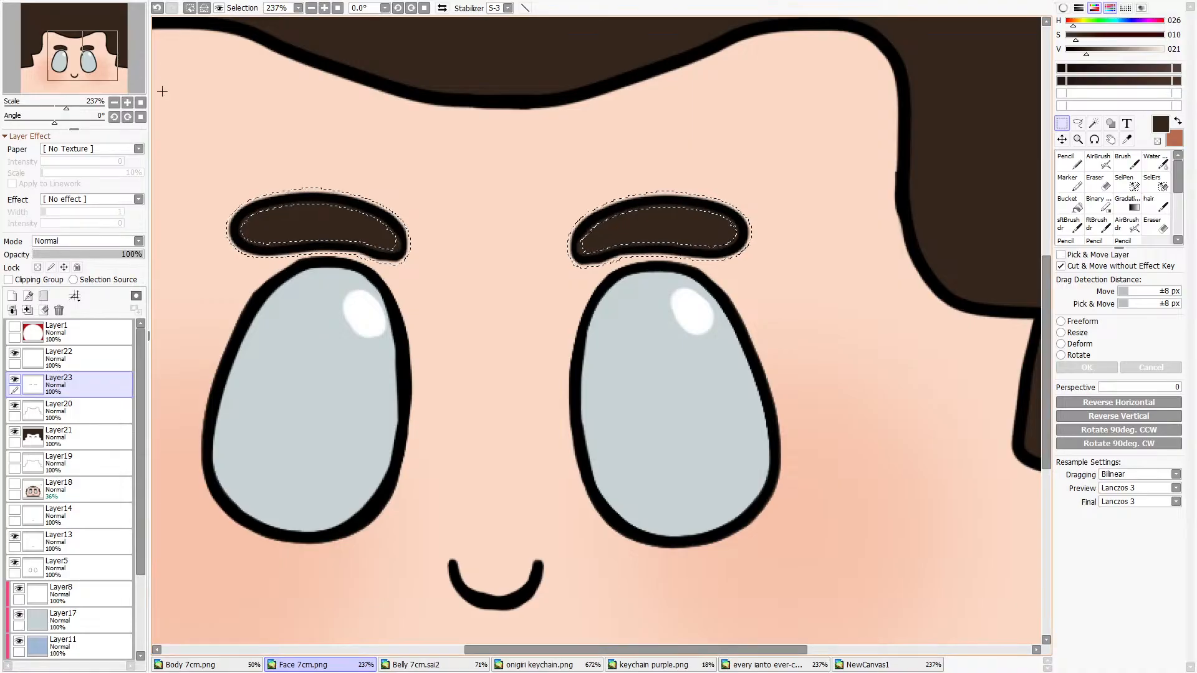
pyautogui.click(1068, 160)
pyautogui.click(1065, 49)
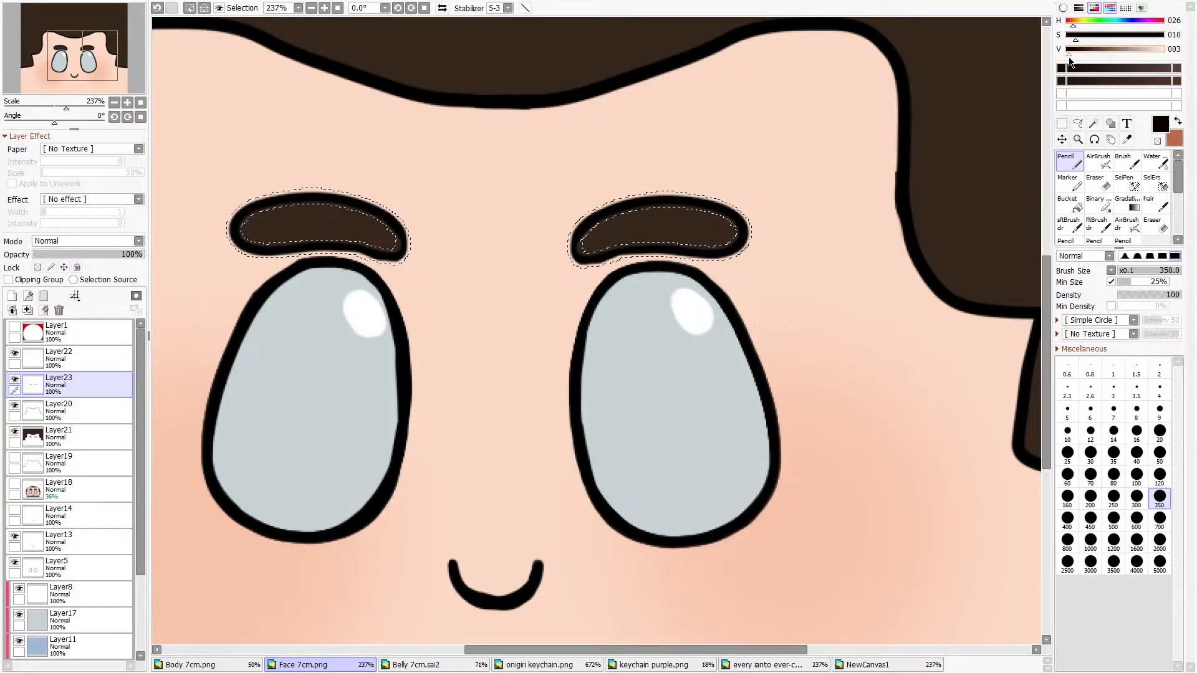
pyautogui.hotkey('ctrl', 'd')
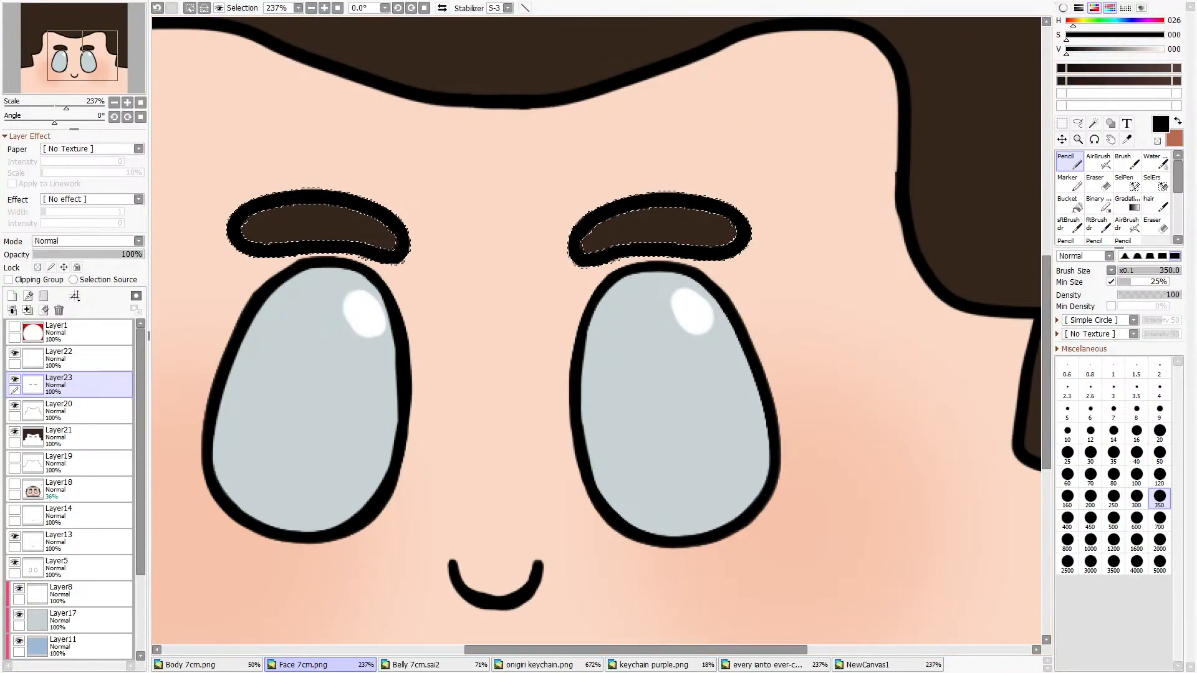
pyautogui.press('m')
pyautogui.scroll(-1, 810, 150)
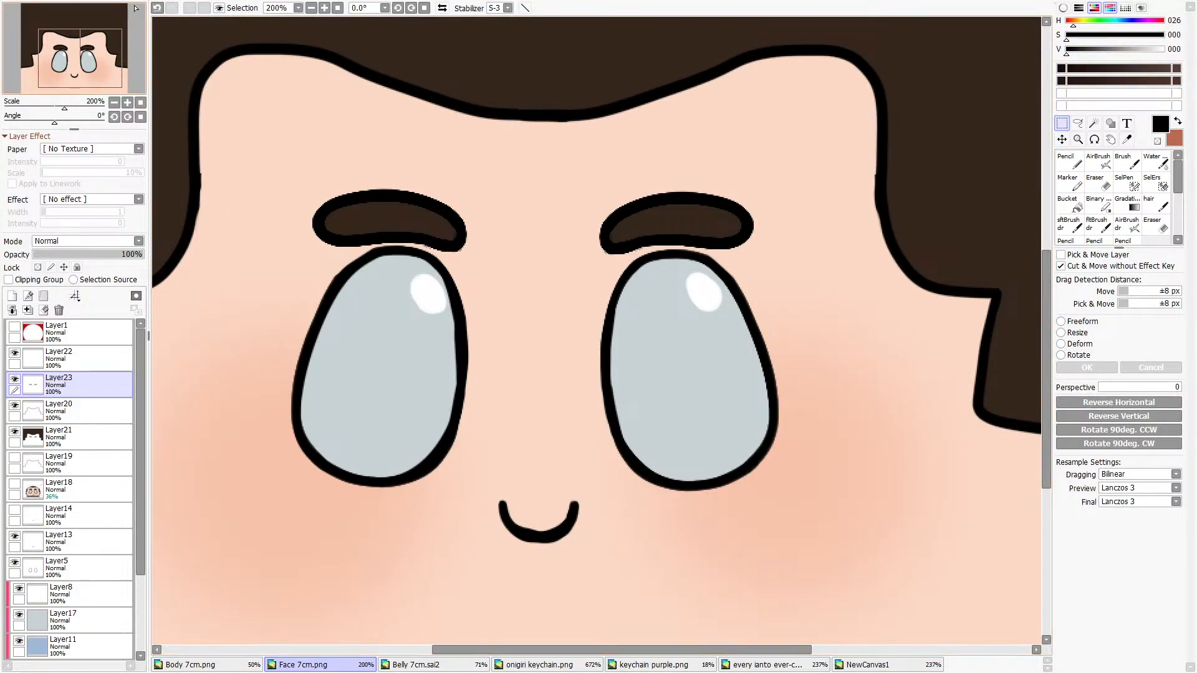
pyautogui.hotkey('ctrl', 'z')
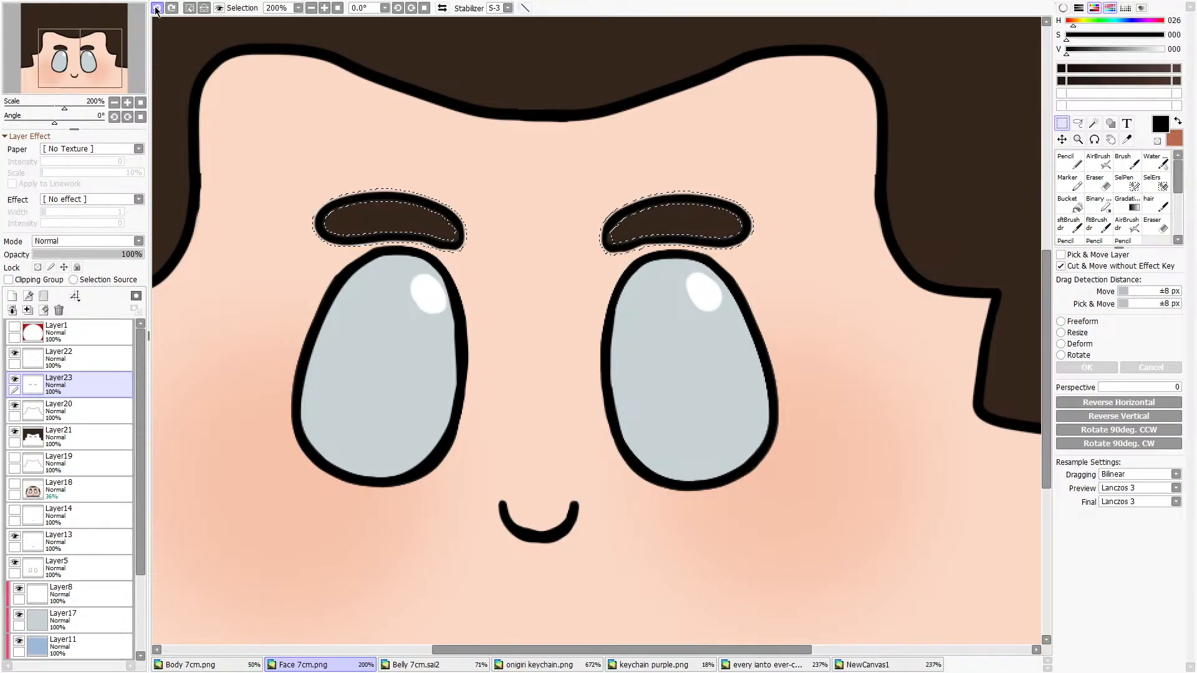
# Paint the expanded eyebrow outline selection black again on Layer23, clear the selection and compare the brows at several zoom levels.
pyautogui.press('n')
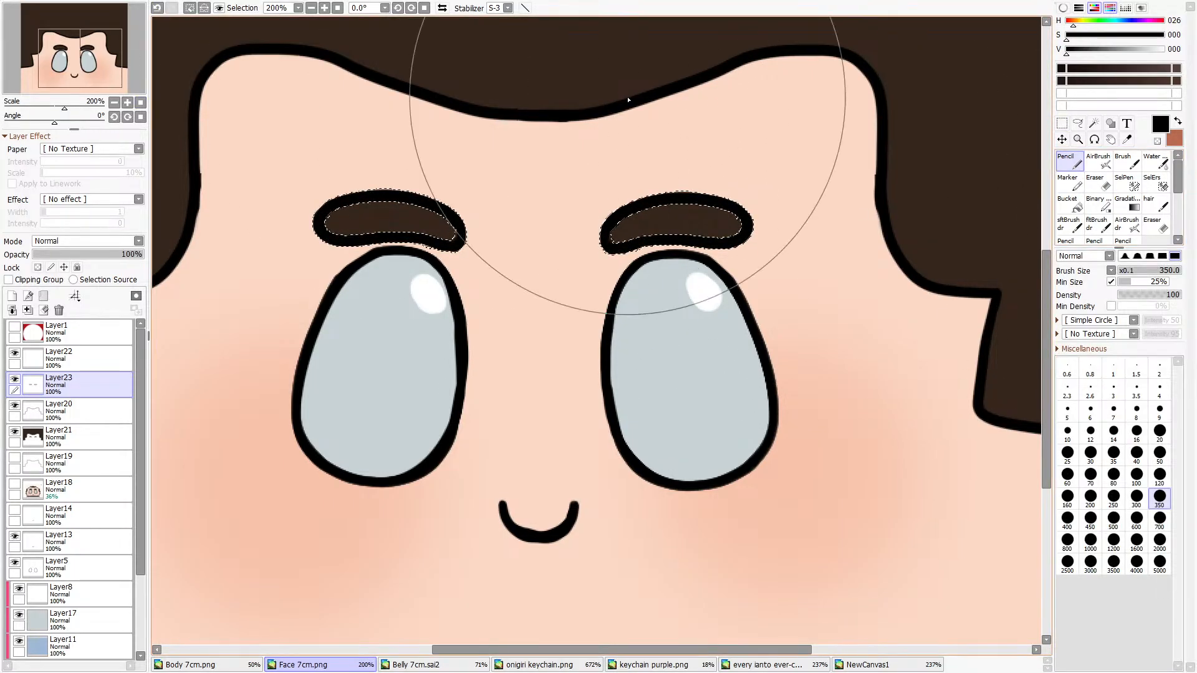
pyautogui.click(1062, 123)
pyautogui.scroll(-5, 631, 345)
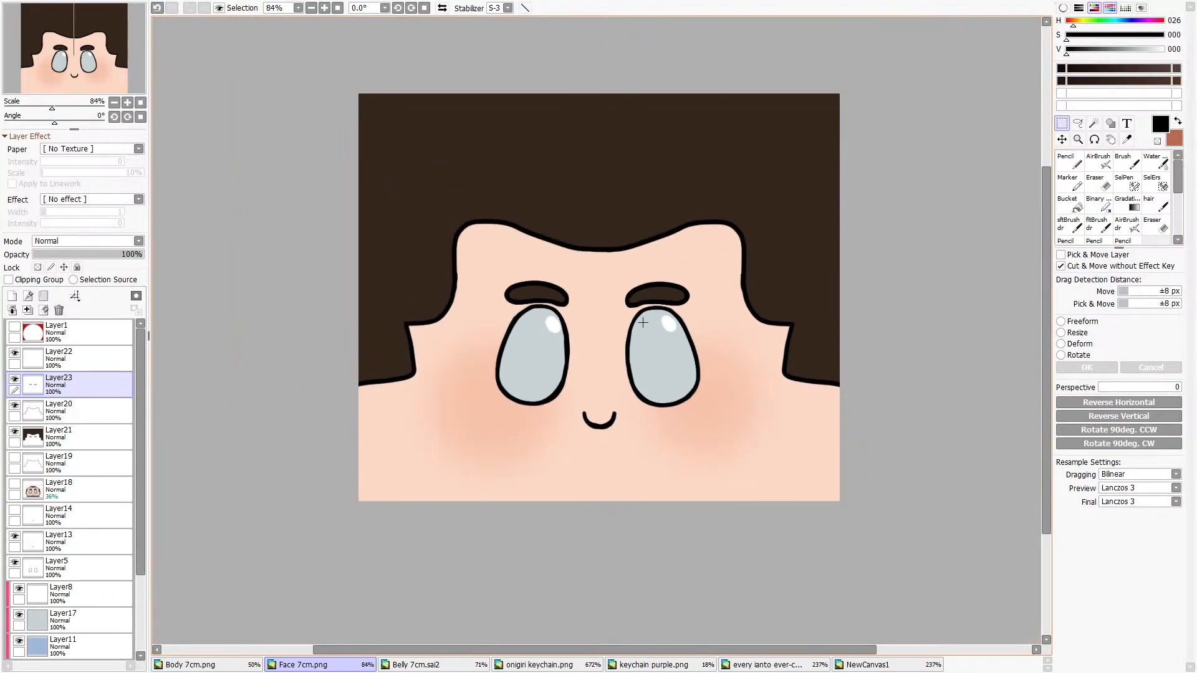
pyautogui.scroll(-2, 642, 323)
pyautogui.scroll(2, 653, 303)
pyautogui.scroll(3, 654, 303)
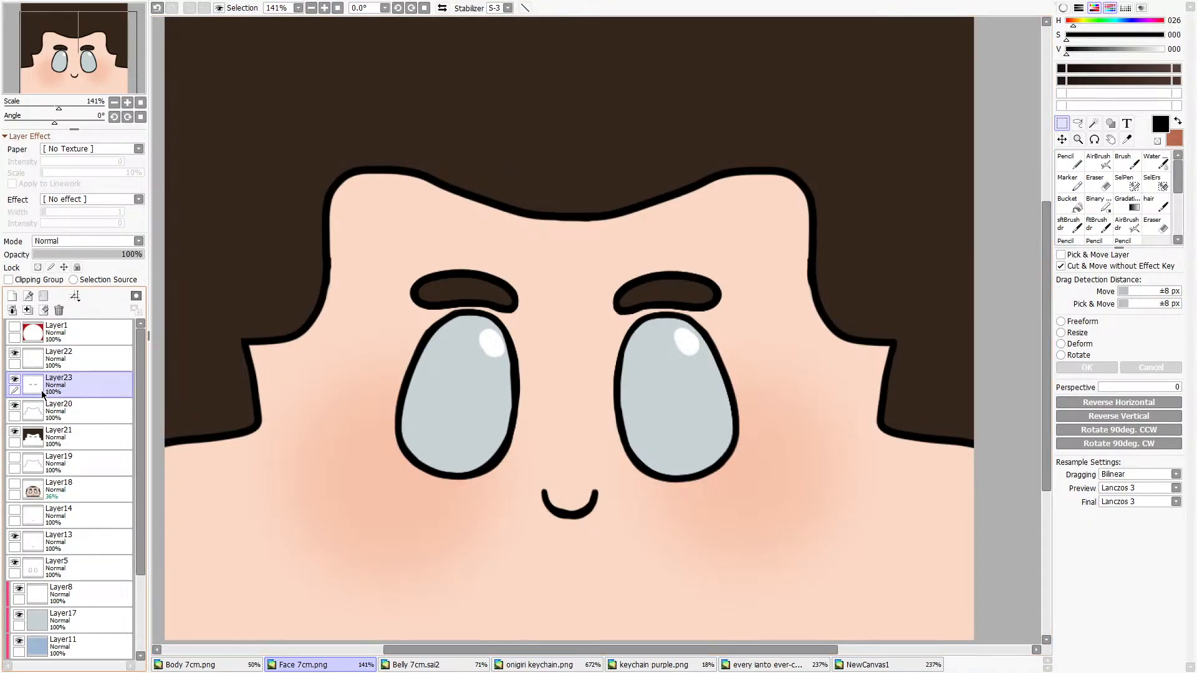
pyautogui.scroll(-5, 446, 275)
pyautogui.scroll(-1, 536, 265)
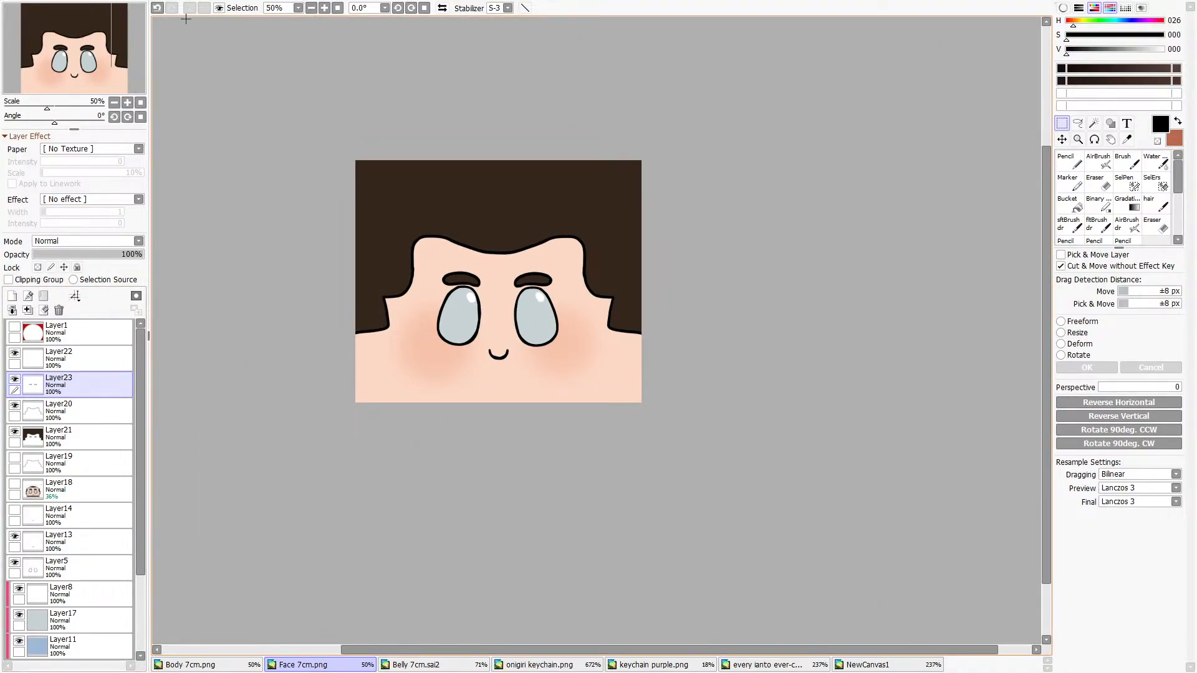
# Undo the thickening of the eyebrow outlines and clear the restored selection.
pyautogui.click(161, 13)
pyautogui.click(160, 12)
pyautogui.click(160, 13)
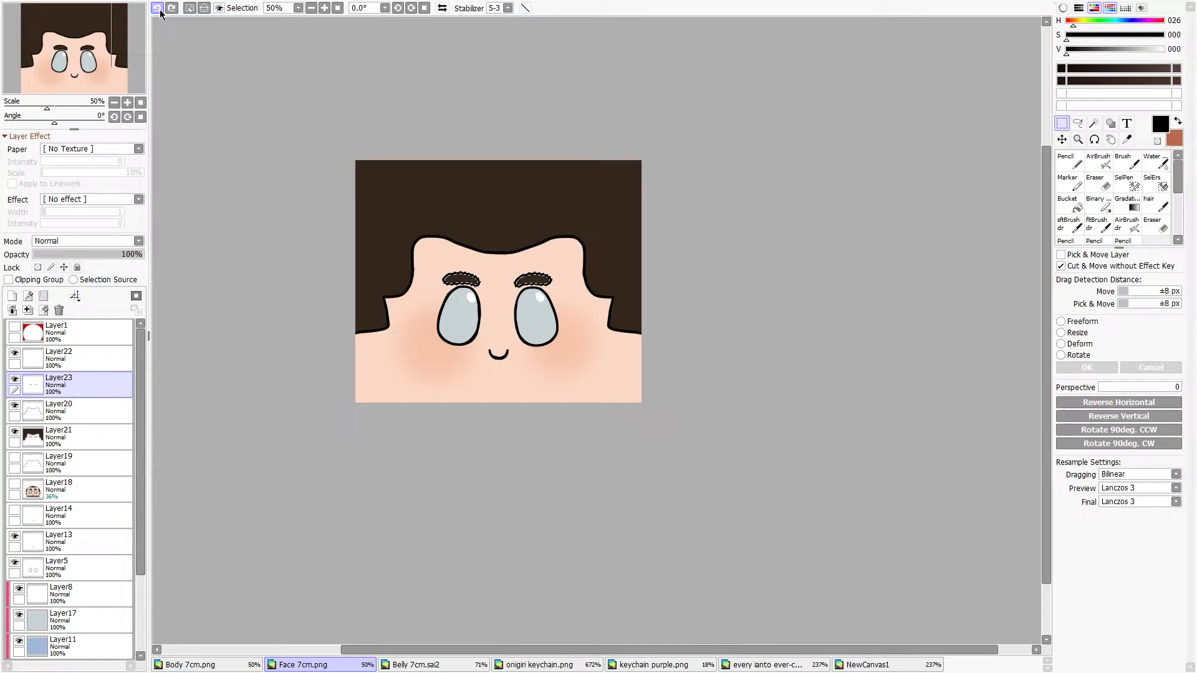
pyautogui.click(424, 280)
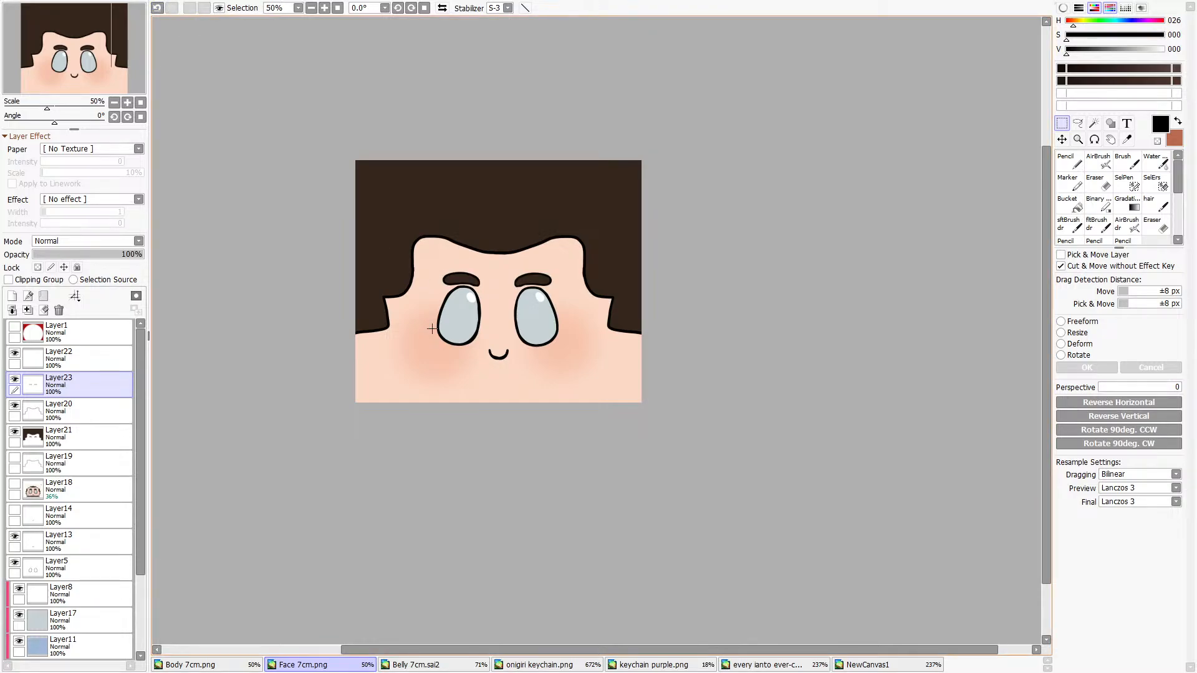
# Switch to onigiri keychain.png and examine its hair, face and dark body wrap up close and as a whole.
pyautogui.scroll(4, 460, 232)
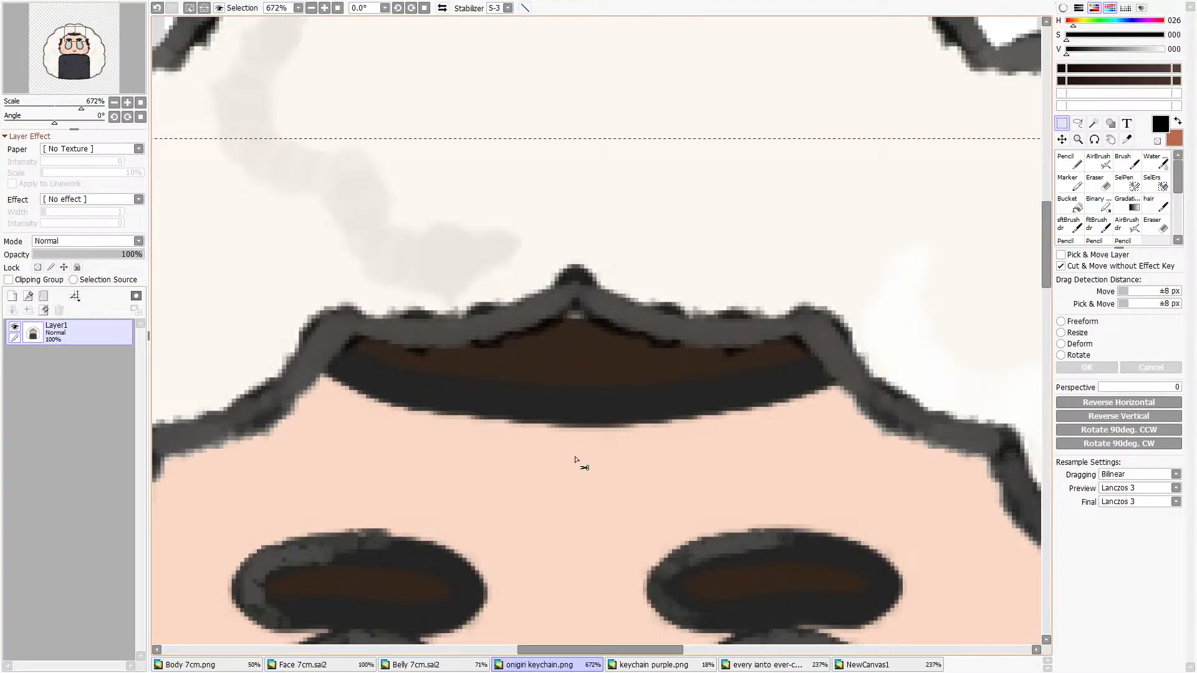
pyautogui.scroll(-6, 575, 459)
pyautogui.scroll(4, 768, 331)
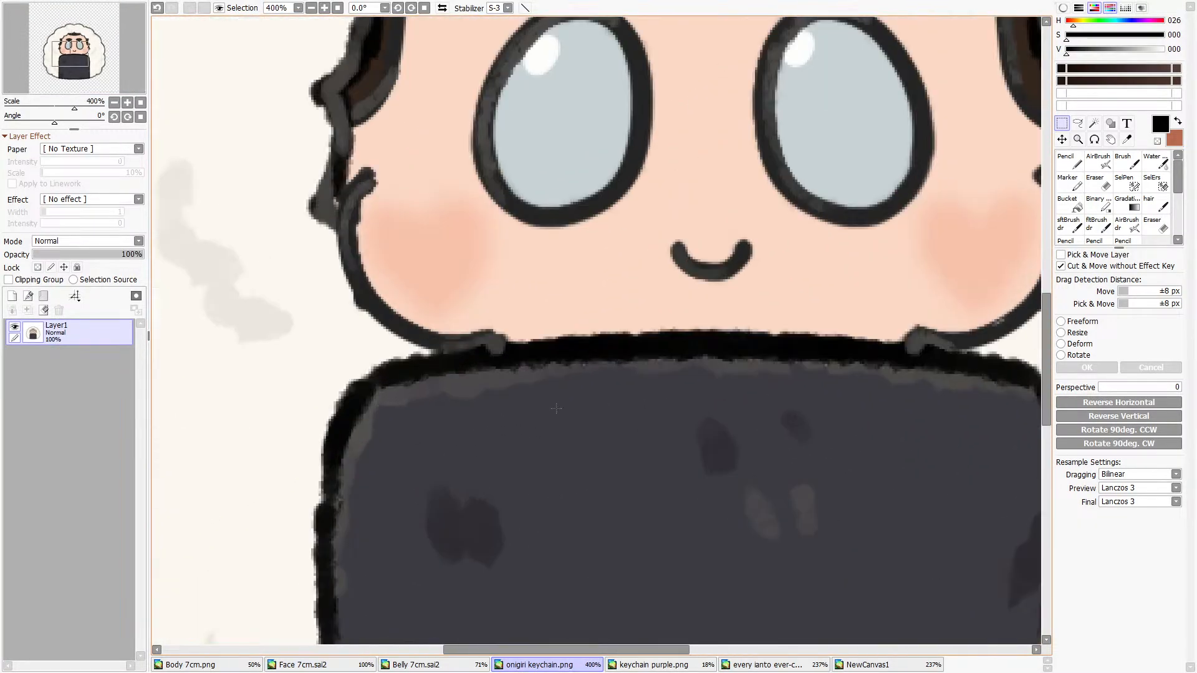
pyautogui.scroll(1, 869, 326)
pyautogui.scroll(-5, 756, 374)
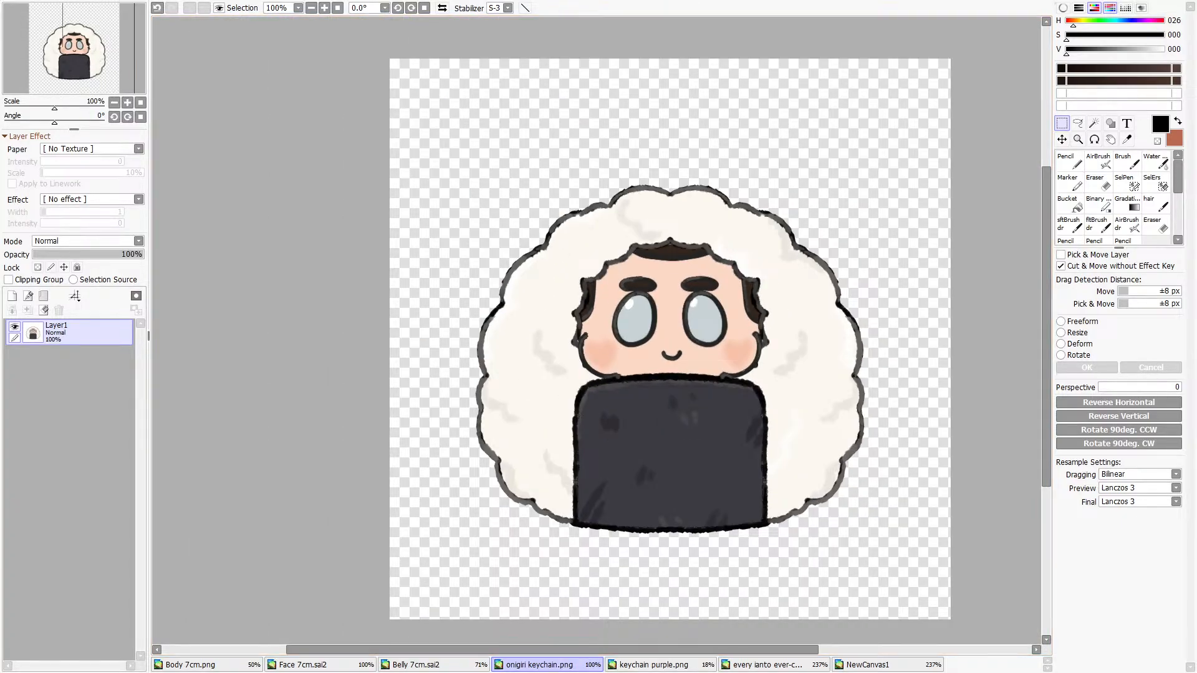
pyautogui.click(340, 9)
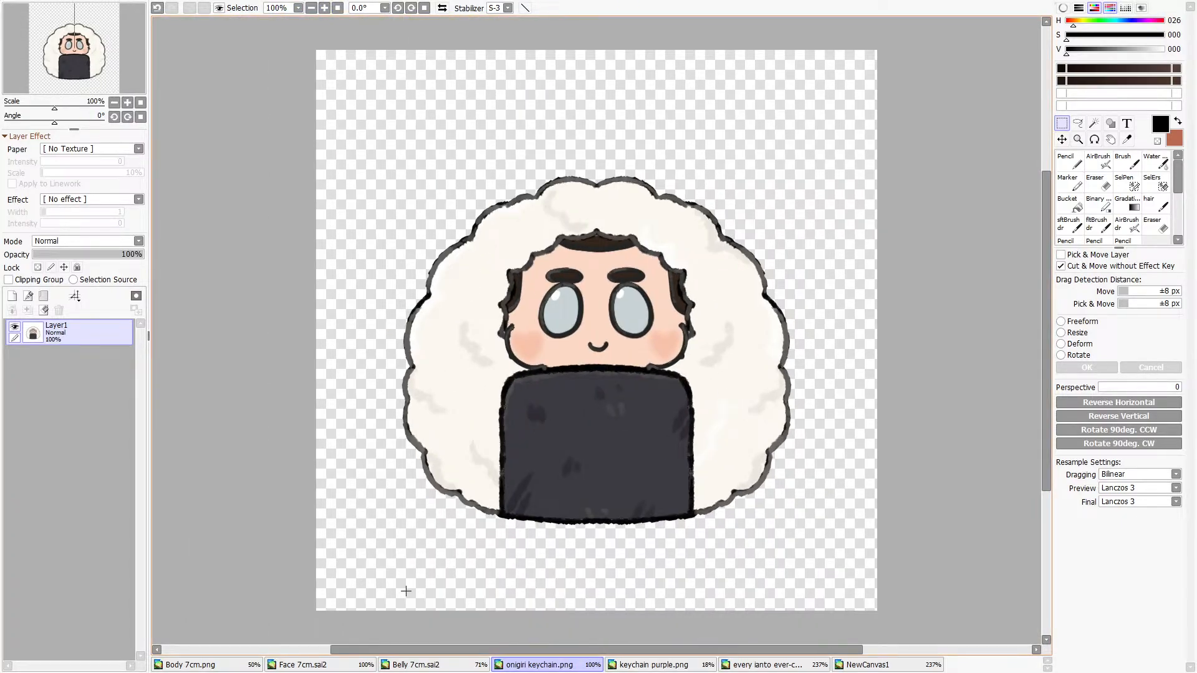
# Examine the onigiri keychain.png face up close, and in Face 7cm.sai2 compare the eyebrows with Layer23 shown and hidden.
pyautogui.scroll(5, 633, 339)
pyautogui.scroll(-2, 395, 582)
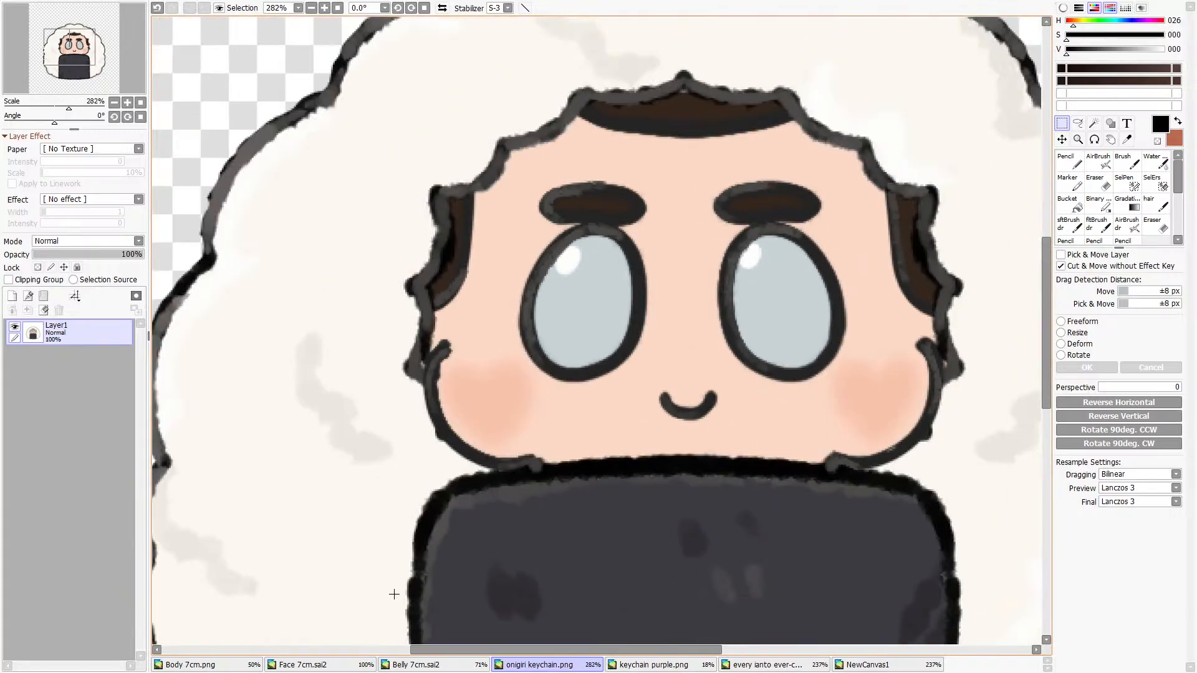
pyautogui.click(225, 665)
pyautogui.click(299, 665)
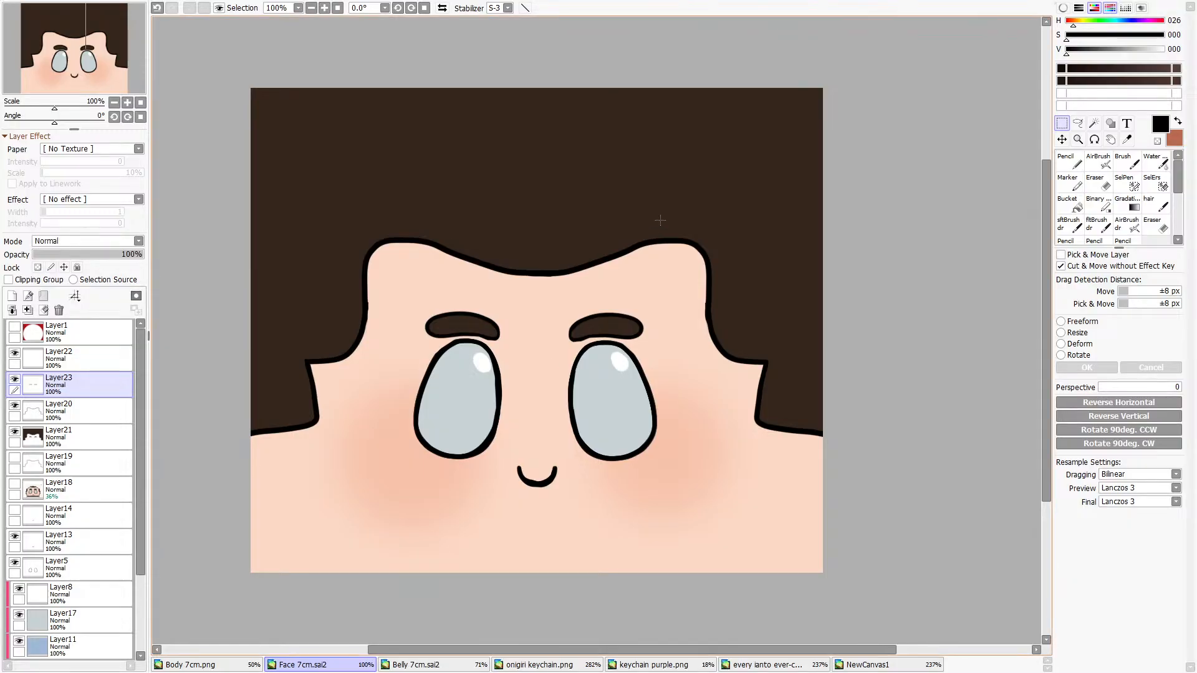
pyautogui.click(14, 380)
pyautogui.click(15, 379)
pyautogui.click(15, 380)
pyautogui.click(15, 379)
pyautogui.click(15, 379)
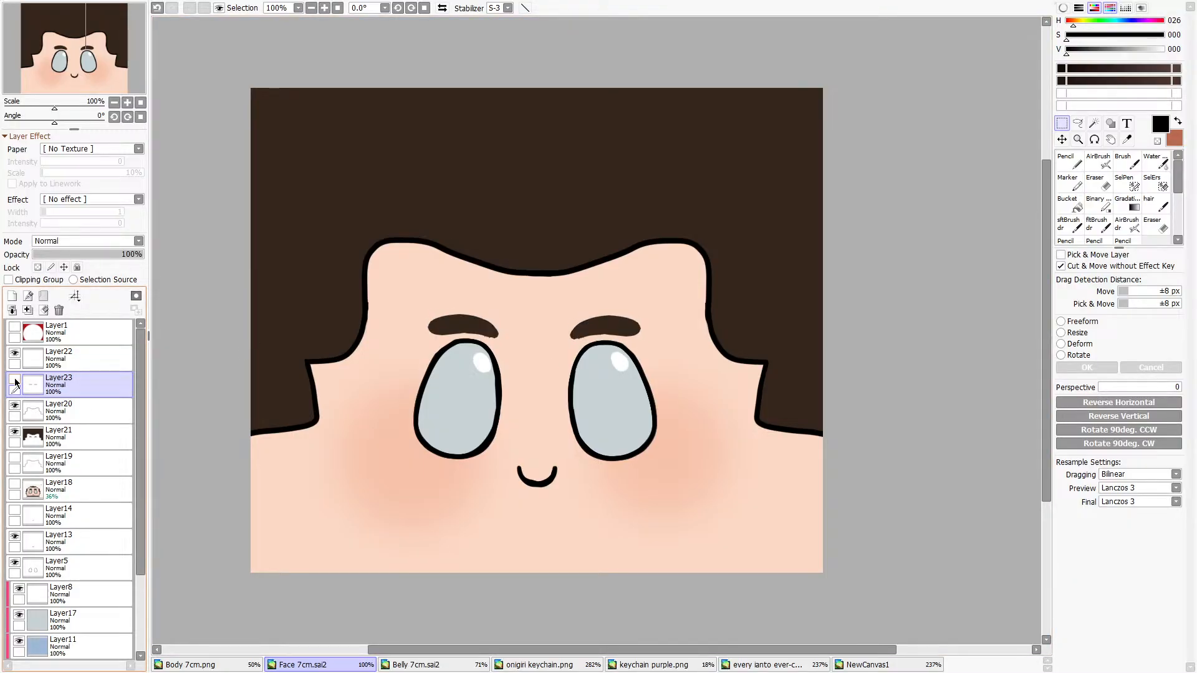
pyautogui.click(15, 380)
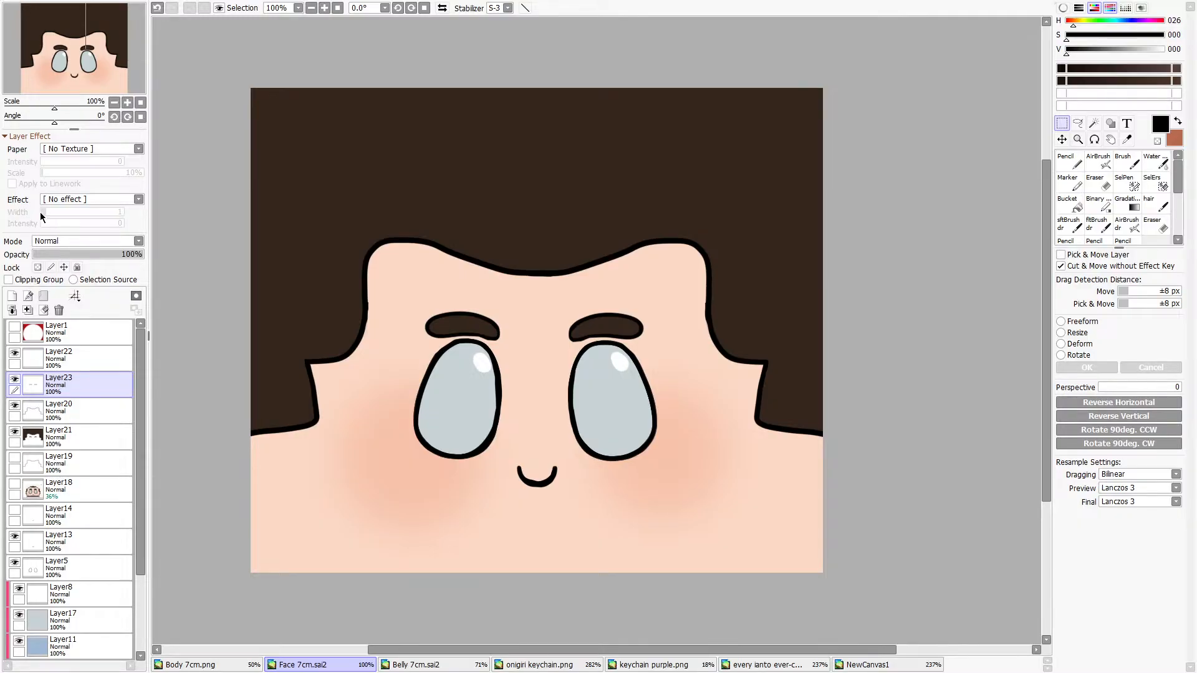
# Close Face 7cm.sai2, check the plush preview in NewCanvas1 and close that canvas as well.
pyautogui.hotkey('ctrl', 'w')
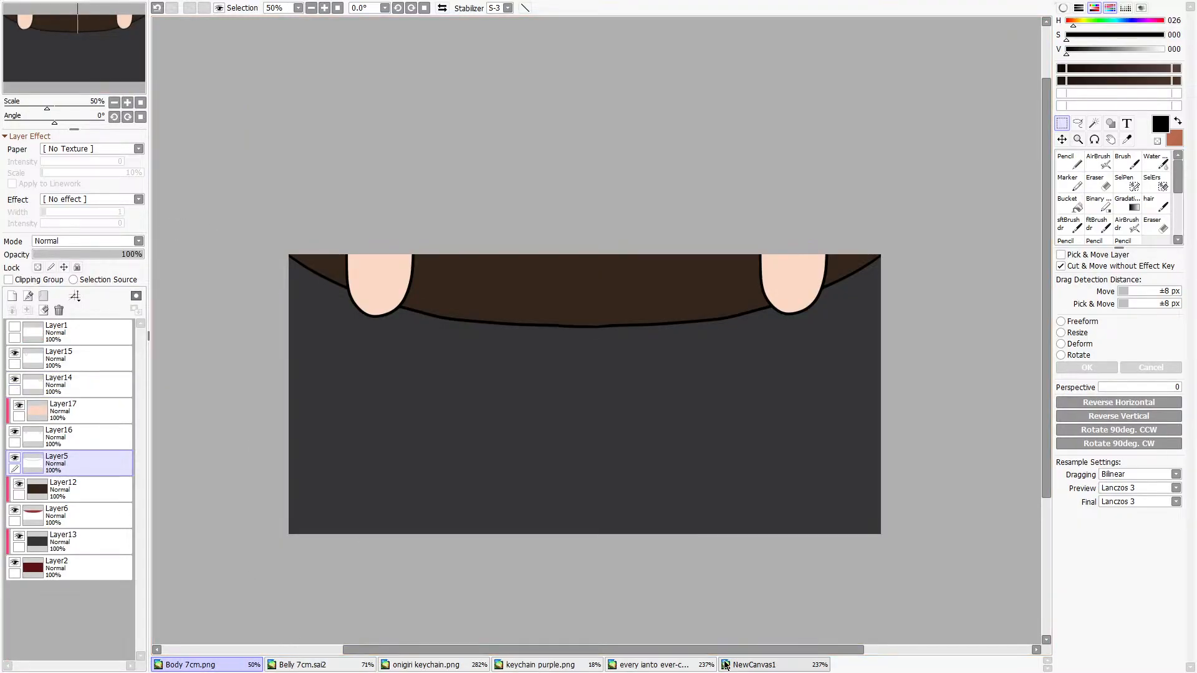
pyautogui.click(683, 666)
pyautogui.click(791, 665)
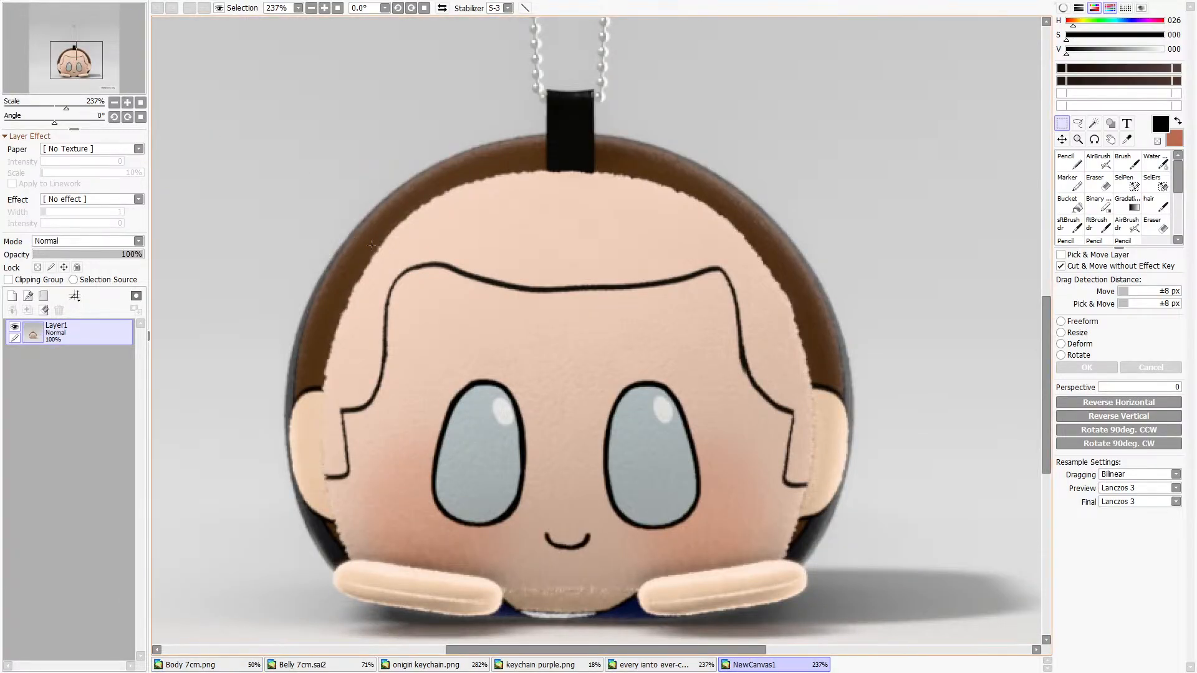
pyautogui.scroll(-2, 461, 239)
pyautogui.scroll(1, 461, 238)
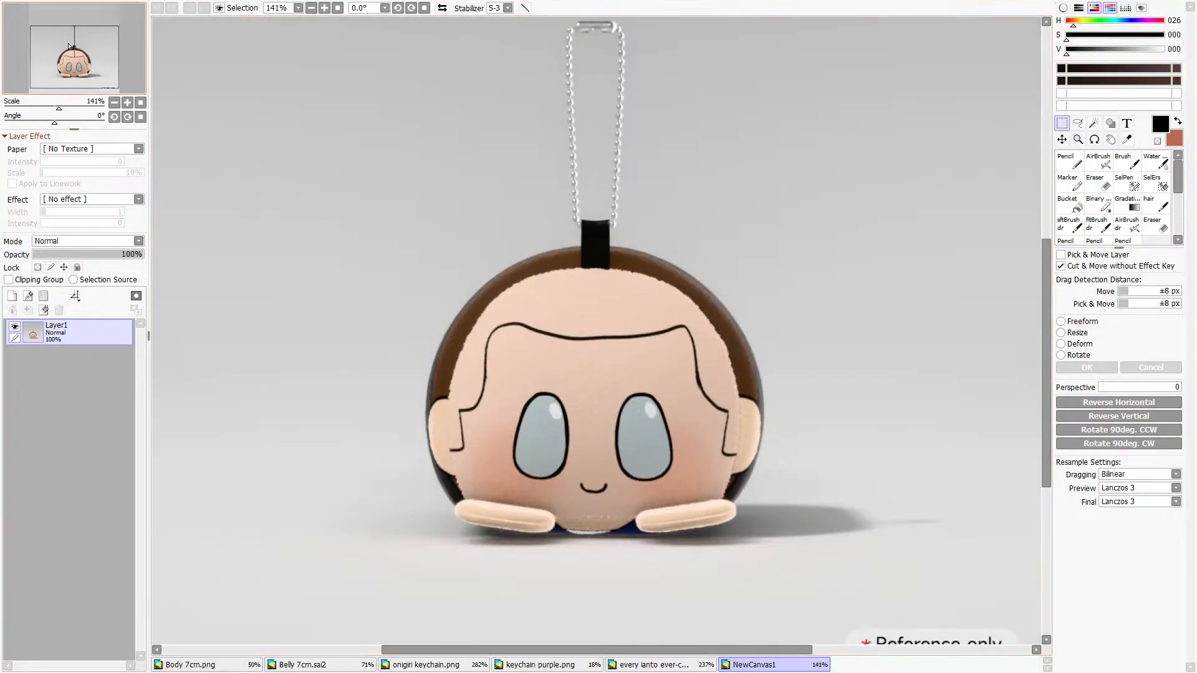
pyautogui.hotkey('ctrl', 'Tab')
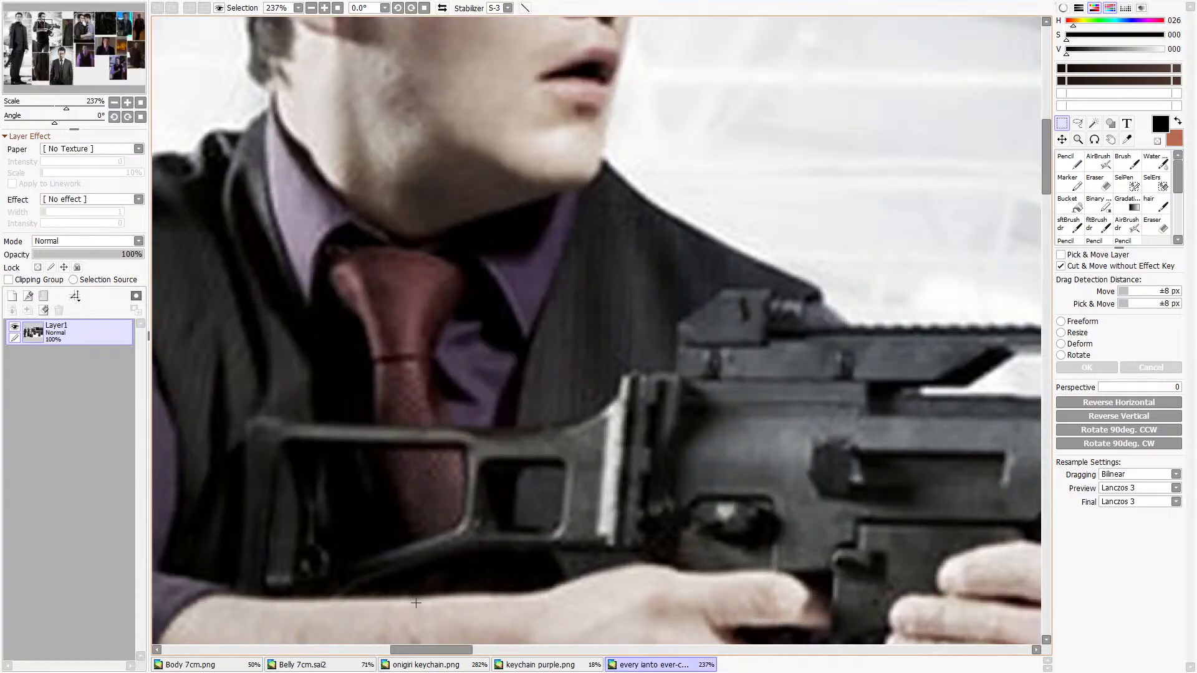
# Examine the suit, waistcoat and trousers in the photo reference collage alongside the Body, Belly and keychain purple.png artwork.
pyautogui.scroll(-3, 533, 406)
pyautogui.scroll(-3, 533, 405)
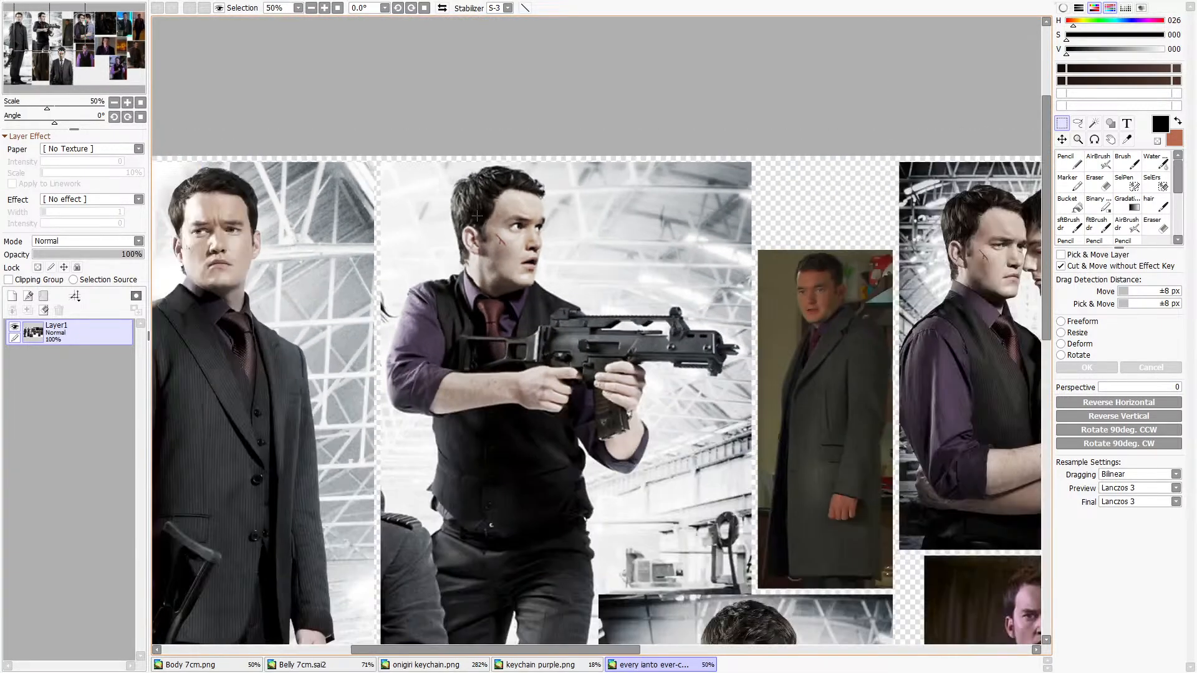
pyautogui.click(251, 665)
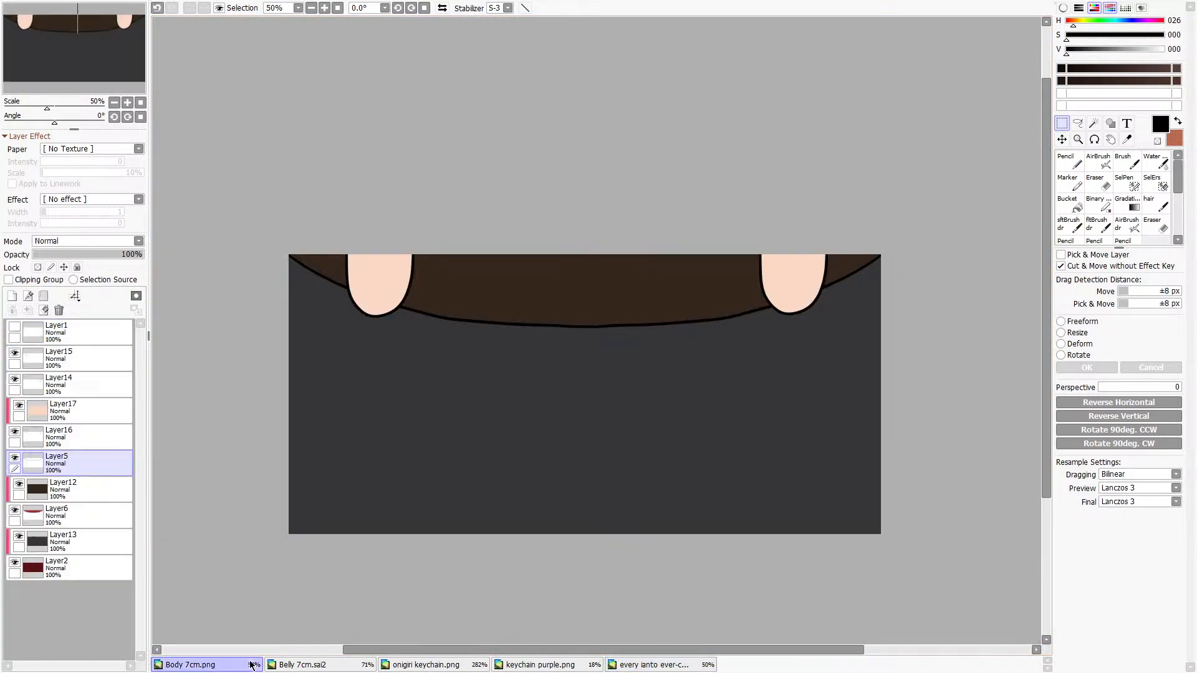
pyautogui.click(1127, 139)
pyautogui.click(305, 665)
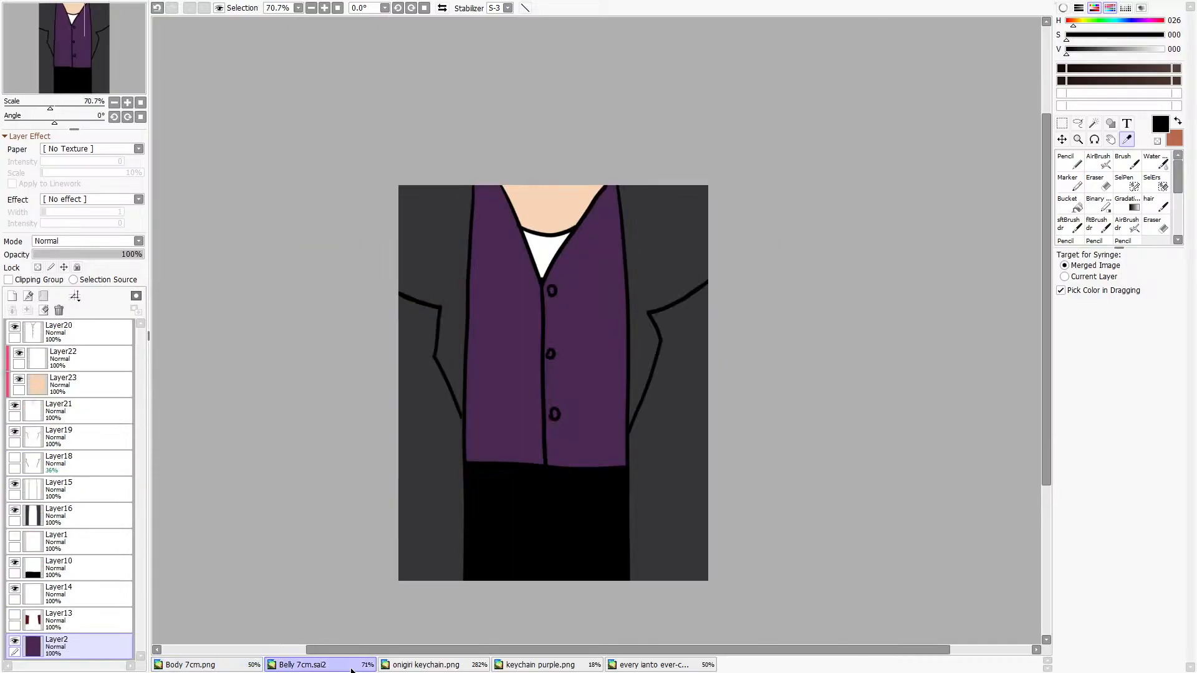
pyautogui.click(430, 665)
pyautogui.click(559, 665)
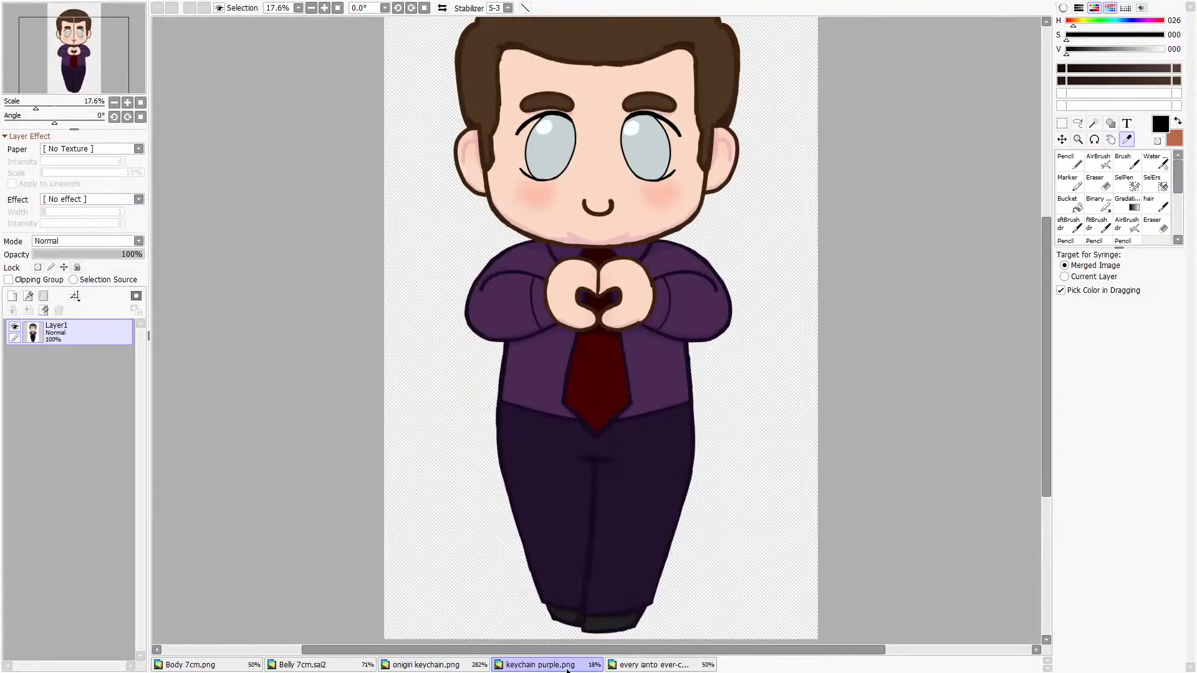
pyautogui.click(431, 665)
pyautogui.click(652, 664)
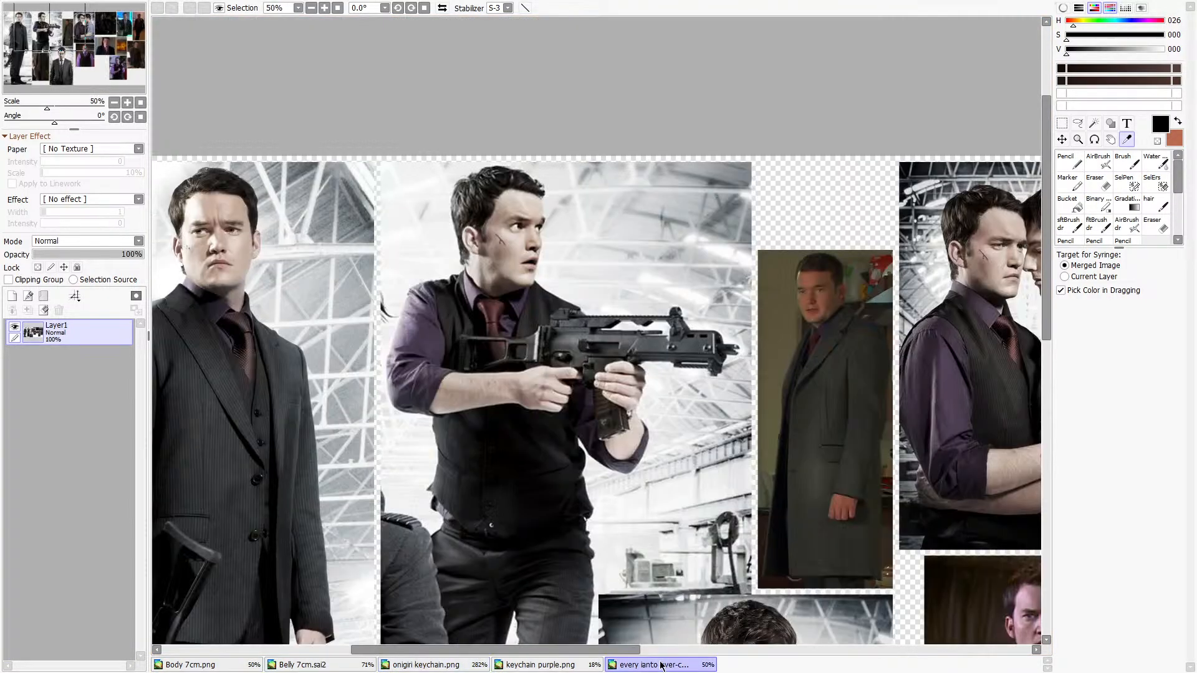
pyautogui.scroll(7, 422, 345)
pyautogui.scroll(-8, 422, 344)
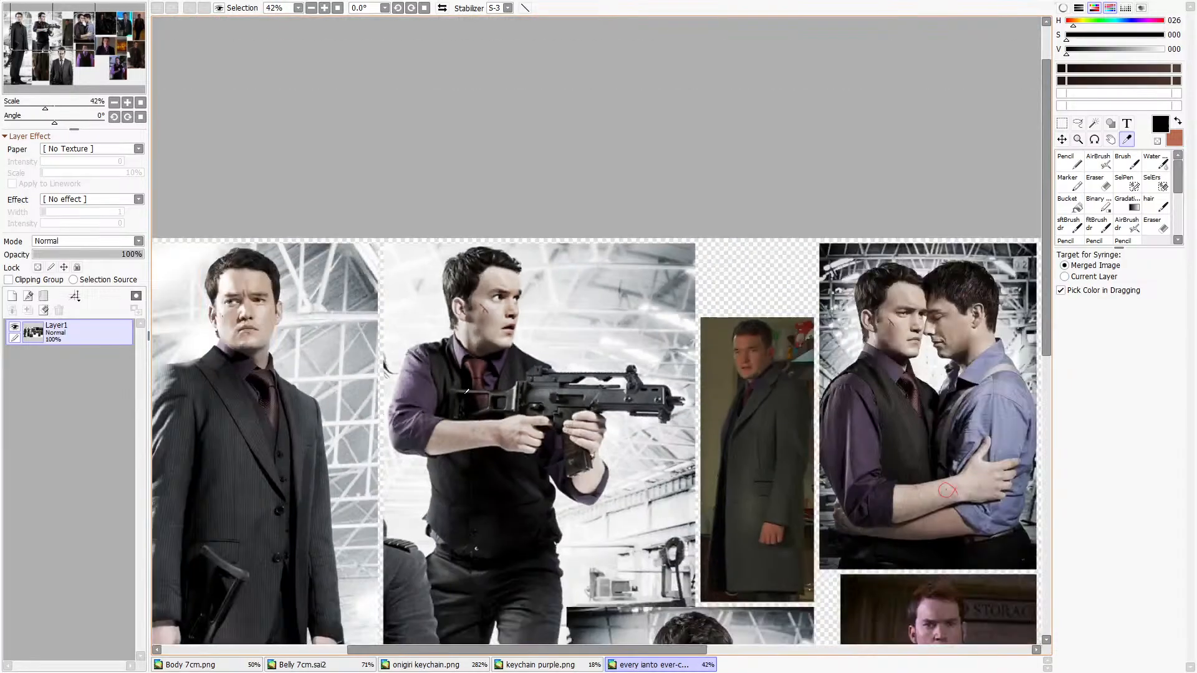
pyautogui.scroll(6, 391, 267)
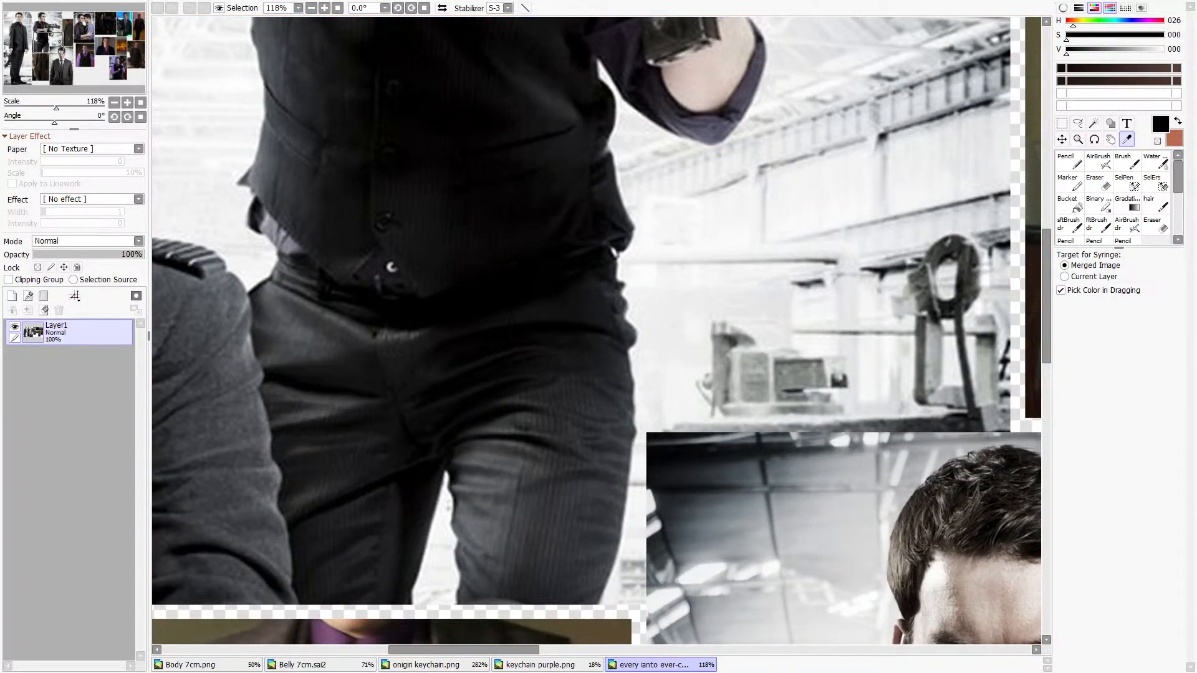
# Open Buttocks 7cm.png and sample its dark grey fill as the drawing color.
pyautogui.click(339, 665)
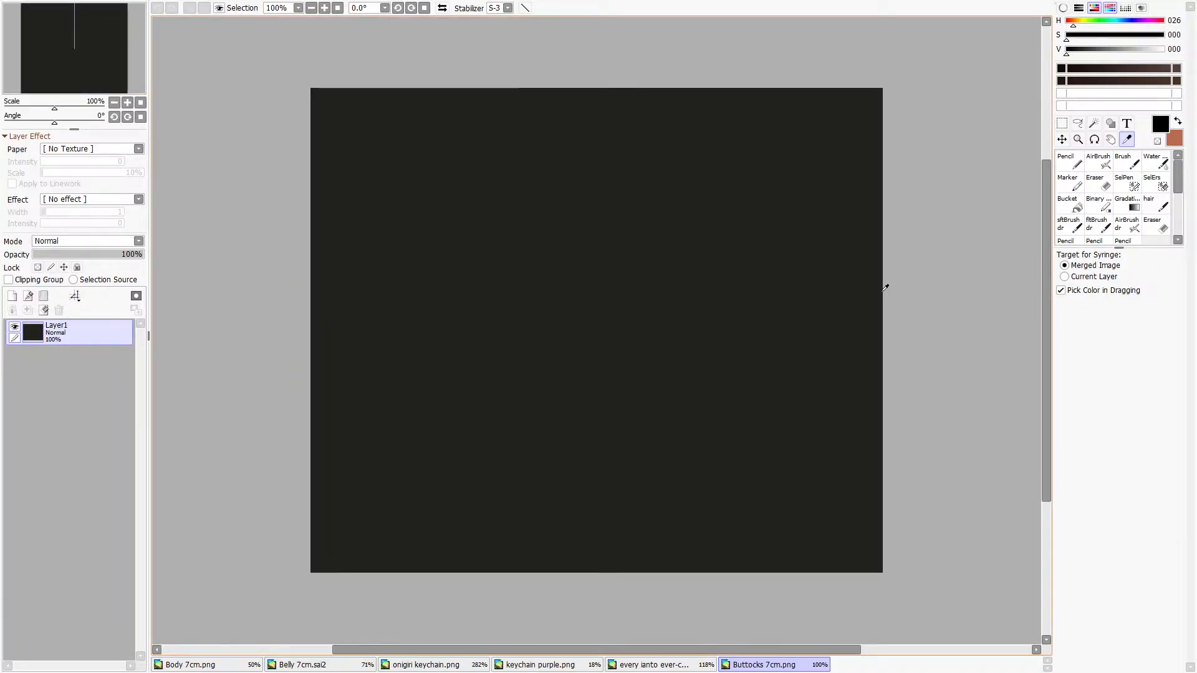
pyautogui.click(816, 305)
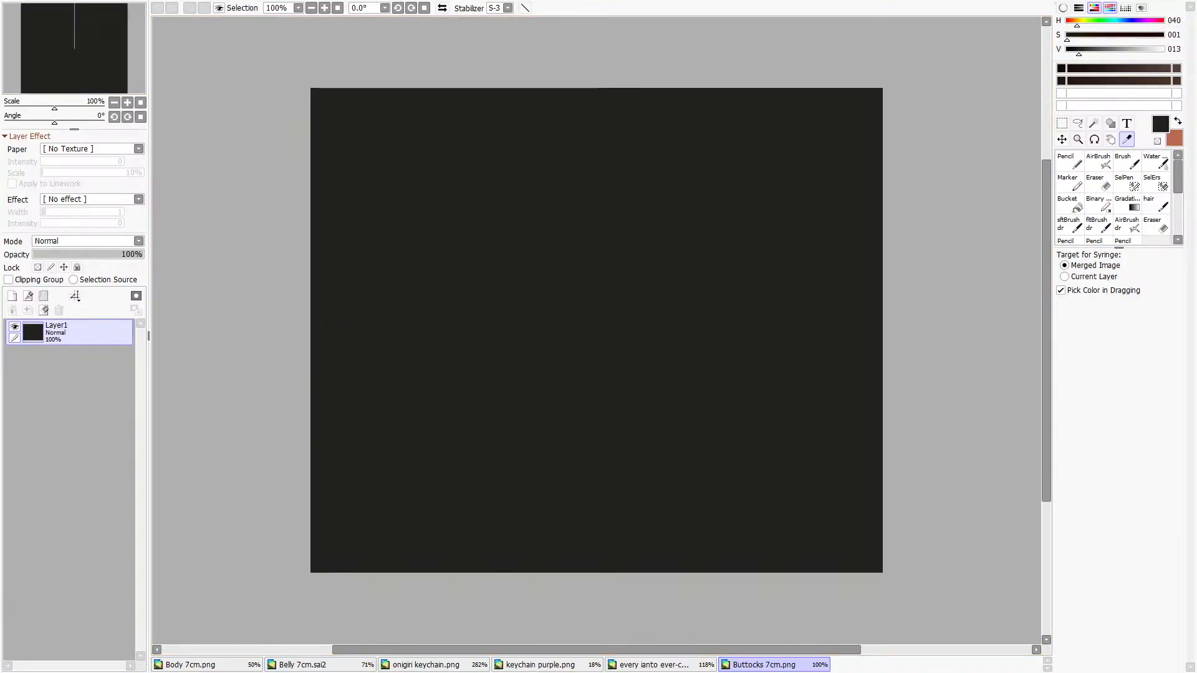
# In Belly 7cm.sai2, examine the black trousers area with Layer10 shown and hidden.
pyautogui.click(294, 665)
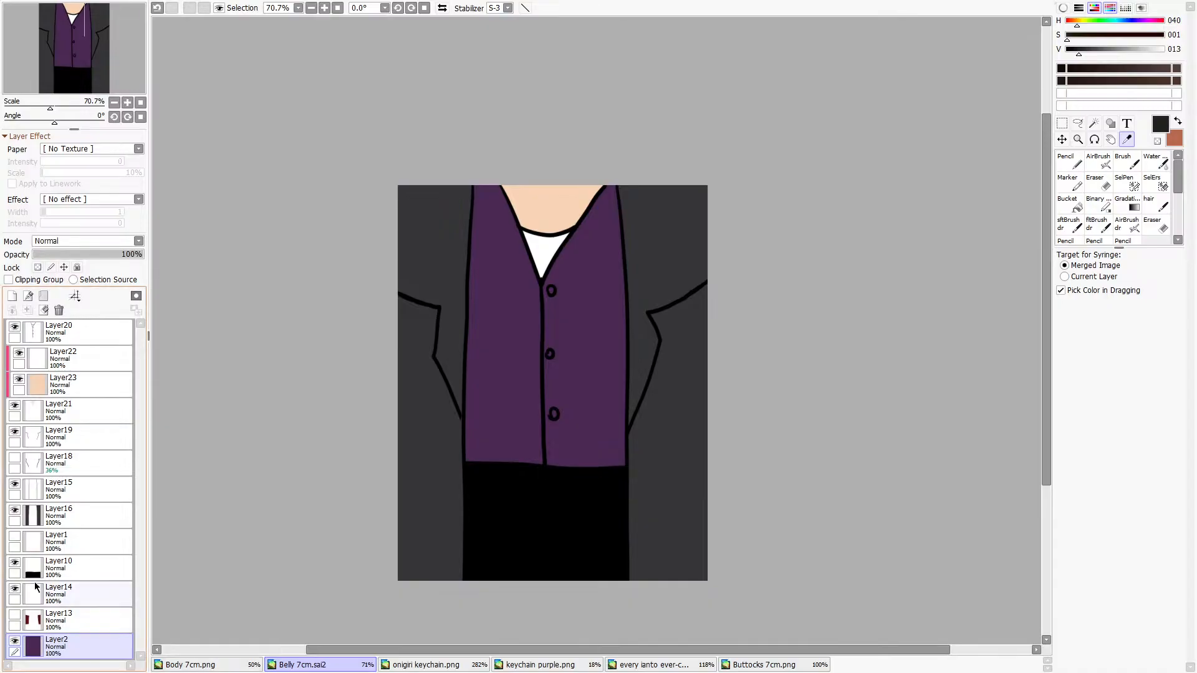
pyautogui.click(63, 572)
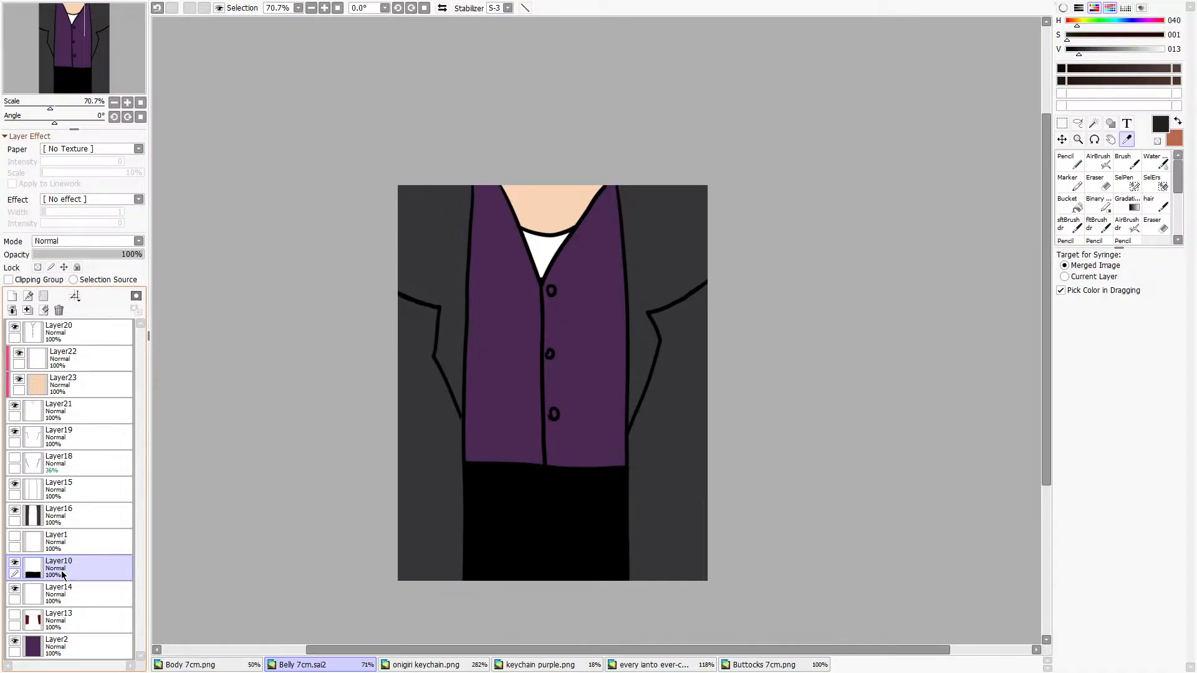
pyautogui.click(18, 564)
pyautogui.click(18, 564)
pyautogui.click(18, 564)
pyautogui.click(18, 564)
pyautogui.click(17, 564)
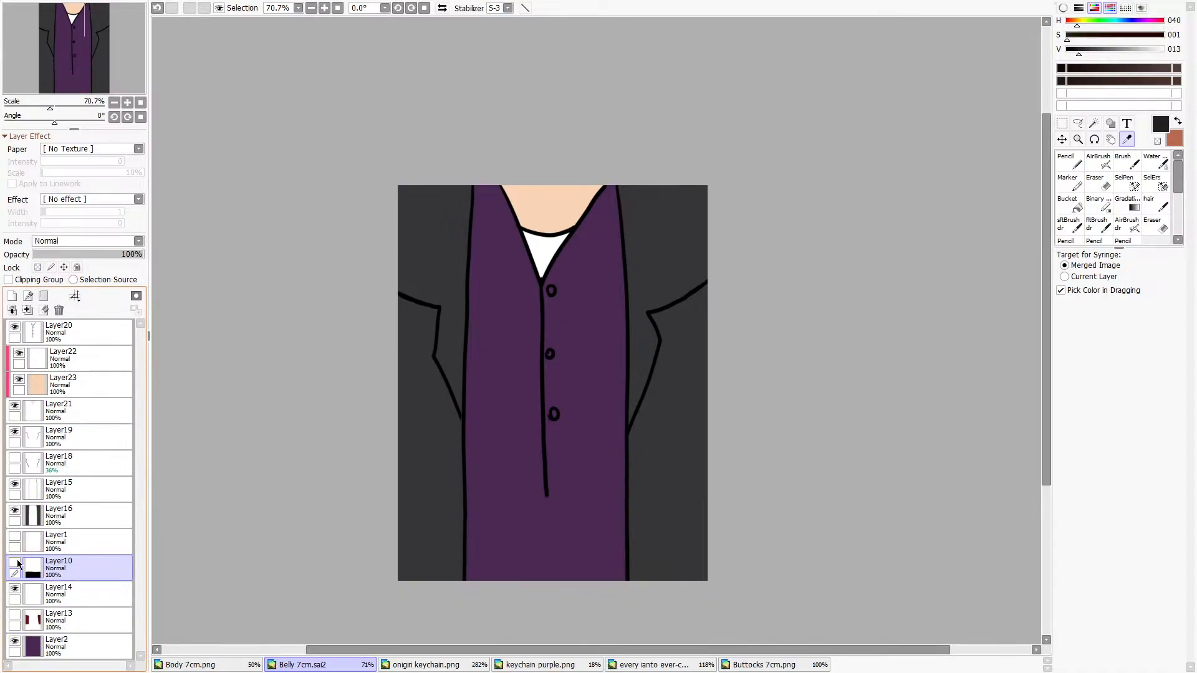
pyautogui.click(17, 565)
pyautogui.scroll(5, 459, 553)
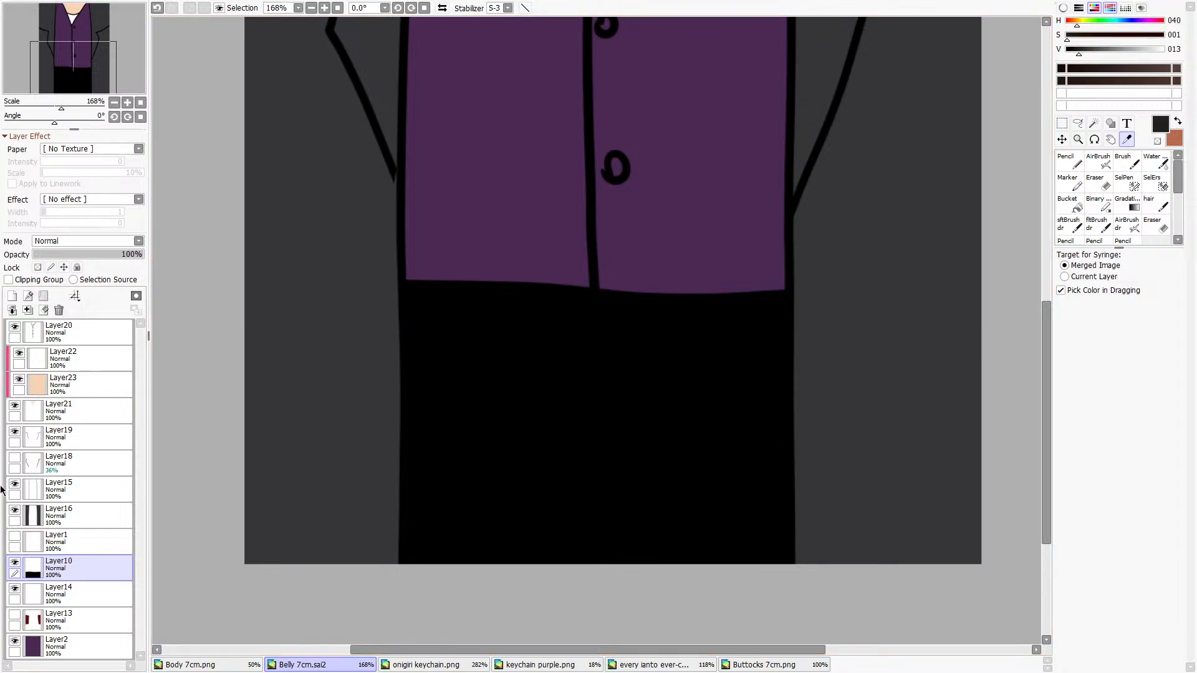
# Switch to Body 7cm.png and fill the outfit area on Layer13 with the sampled dark grey using the Bucket.
pyautogui.click(448, 666)
pyautogui.click(215, 664)
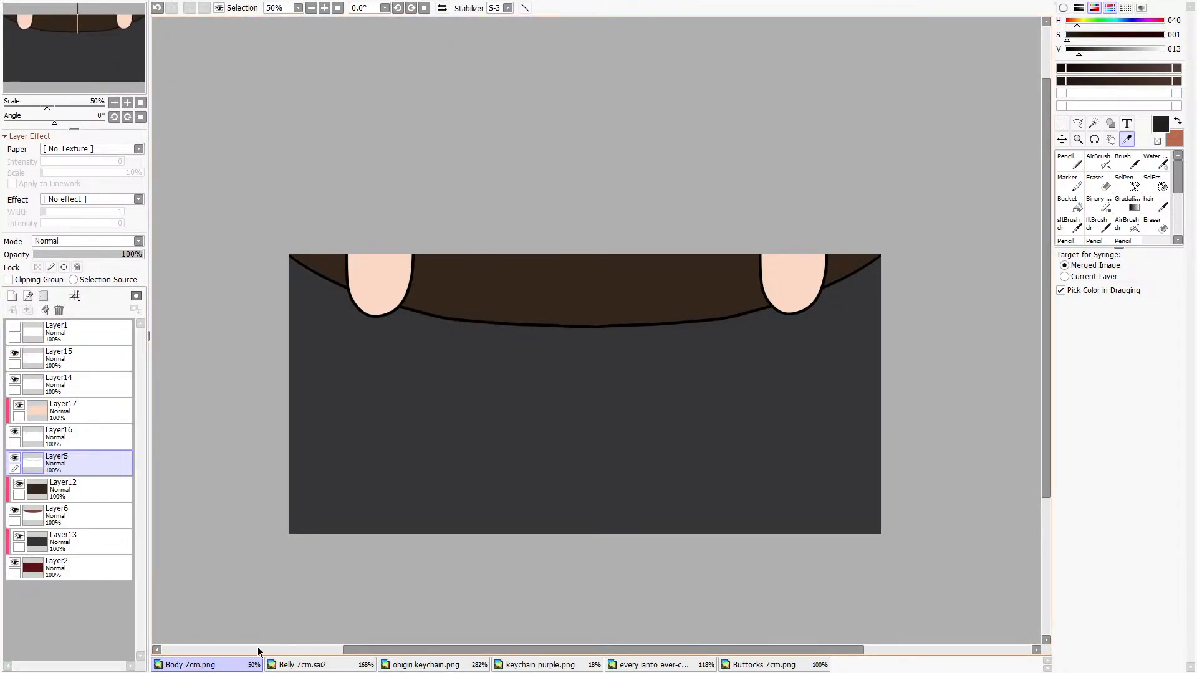
pyautogui.click(61, 549)
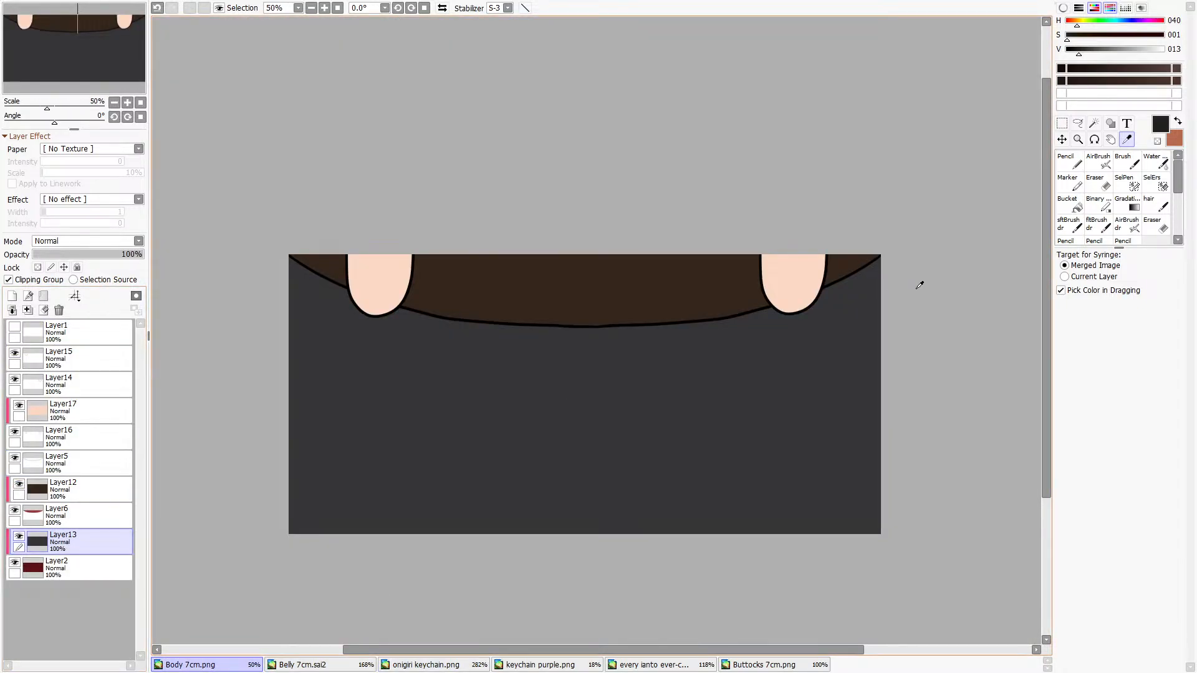
pyautogui.click(1077, 208)
pyautogui.click(736, 377)
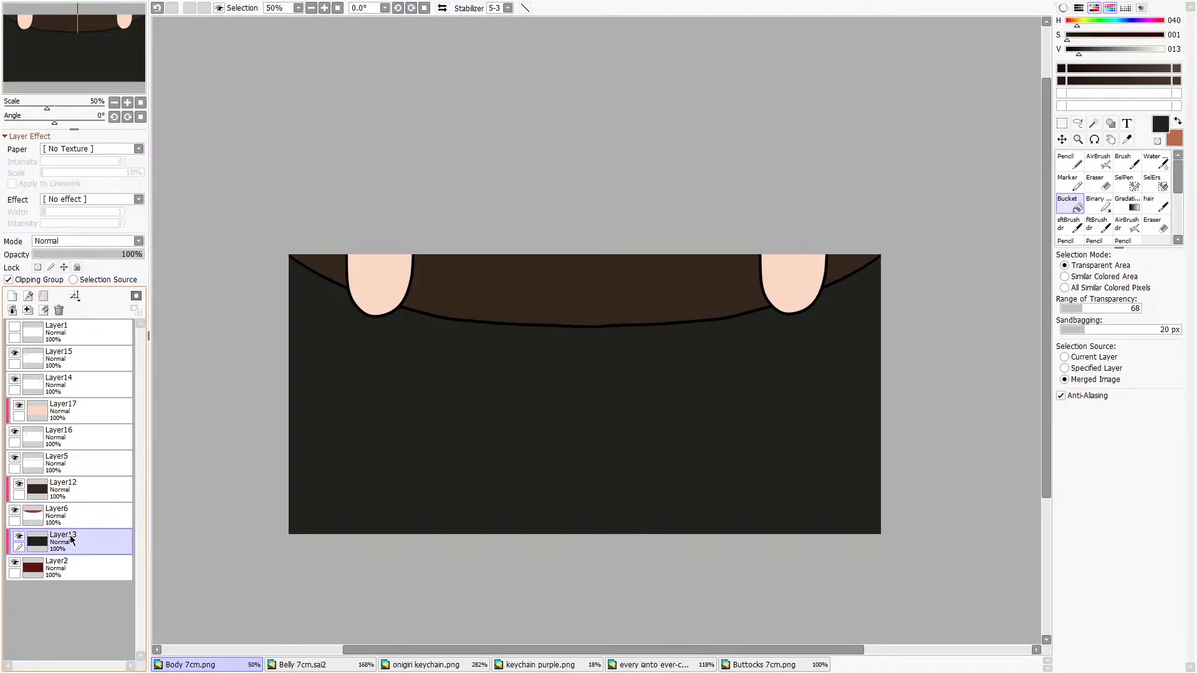
# Add a new layer above Layer1, sample black from the hair outline and set the Pencil to size 14.
pyautogui.click(56, 331)
pyautogui.click(11, 295)
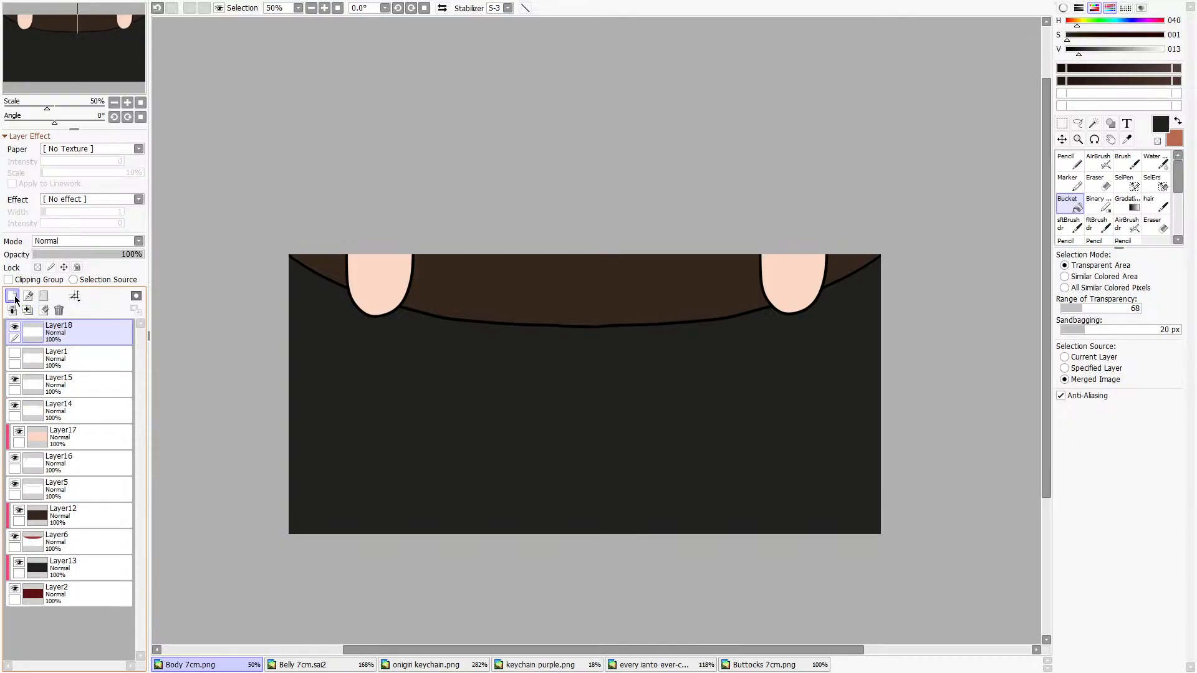
pyautogui.click(1127, 140)
pyautogui.scroll(8, 642, 358)
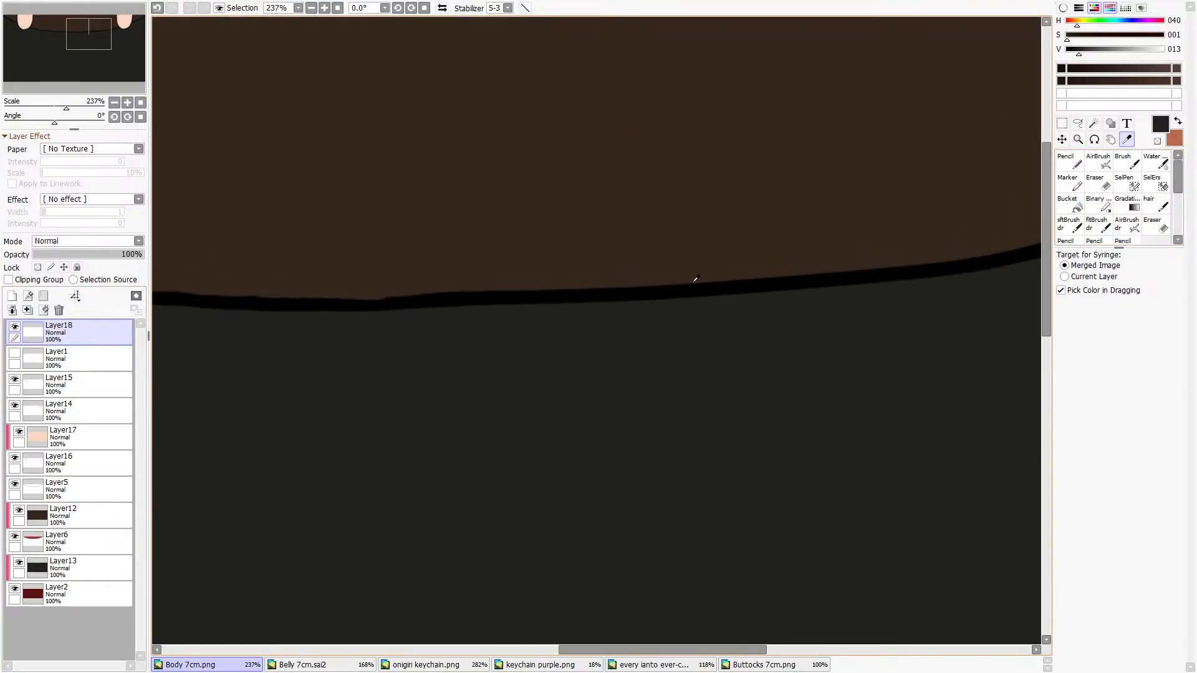
pyautogui.click(694, 282)
pyautogui.scroll(-9, 869, 329)
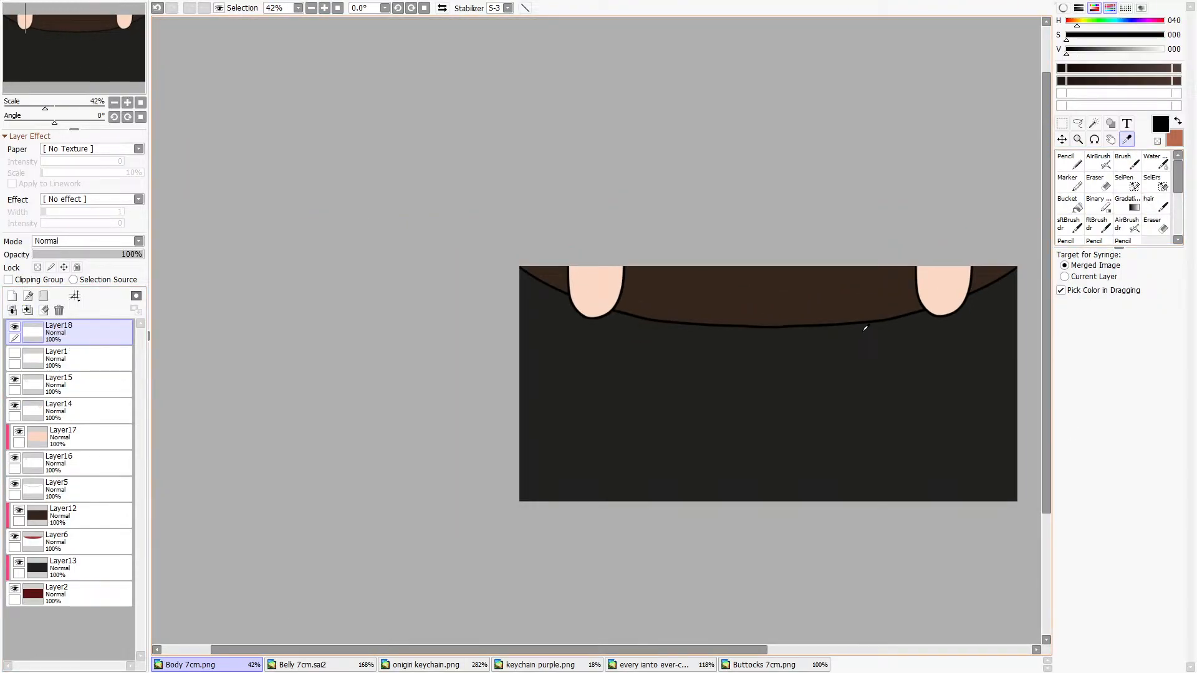
pyautogui.click(1068, 161)
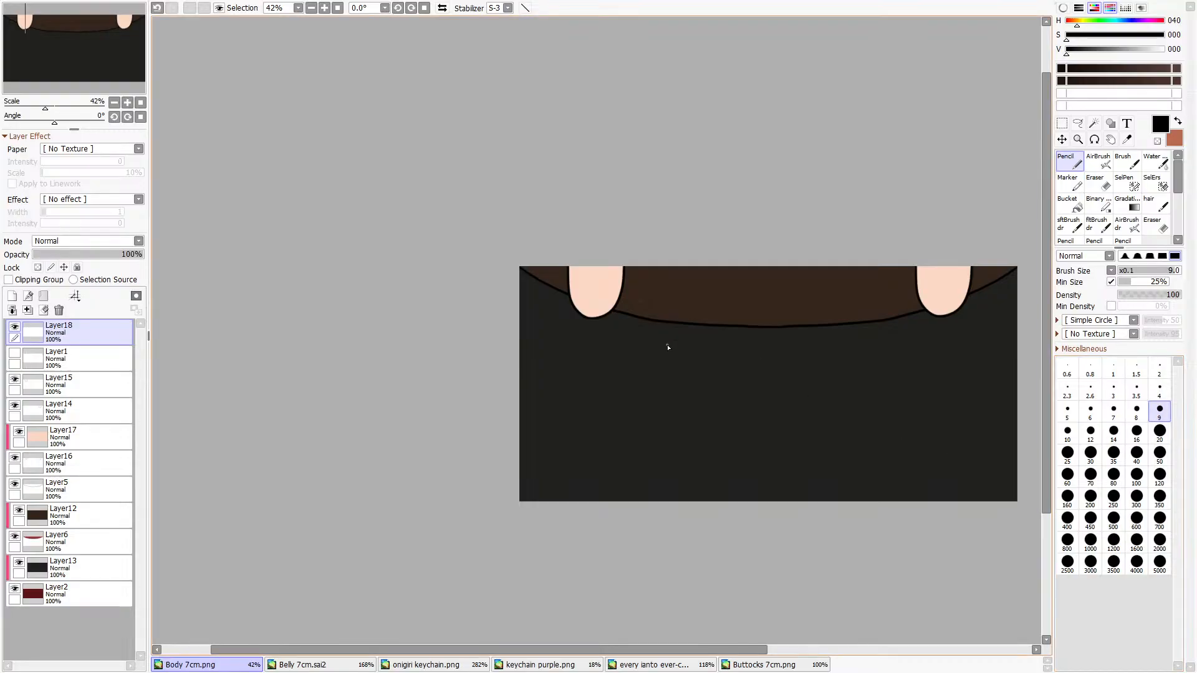
pyautogui.click(1113, 432)
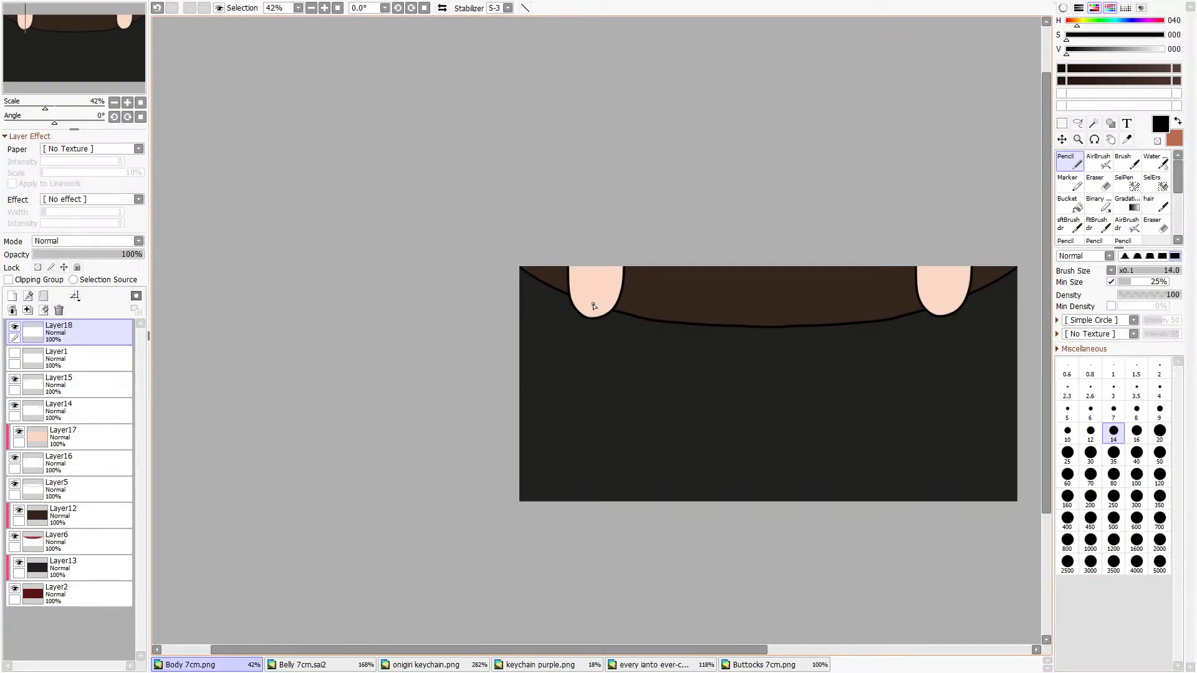
# Move the new layer below Layer16 and draw a vertical black line from each peach shape down to the canvas's lower edge.
pyautogui.moveTo(597, 344); pyautogui.dragTo(598, 503)
pyautogui.hotkey('ctrl', 'z')
pyautogui.moveTo(94, 338); pyautogui.dragTo(105, 479)
pyautogui.moveTo(591, 320); pyautogui.dragTo(587, 505)
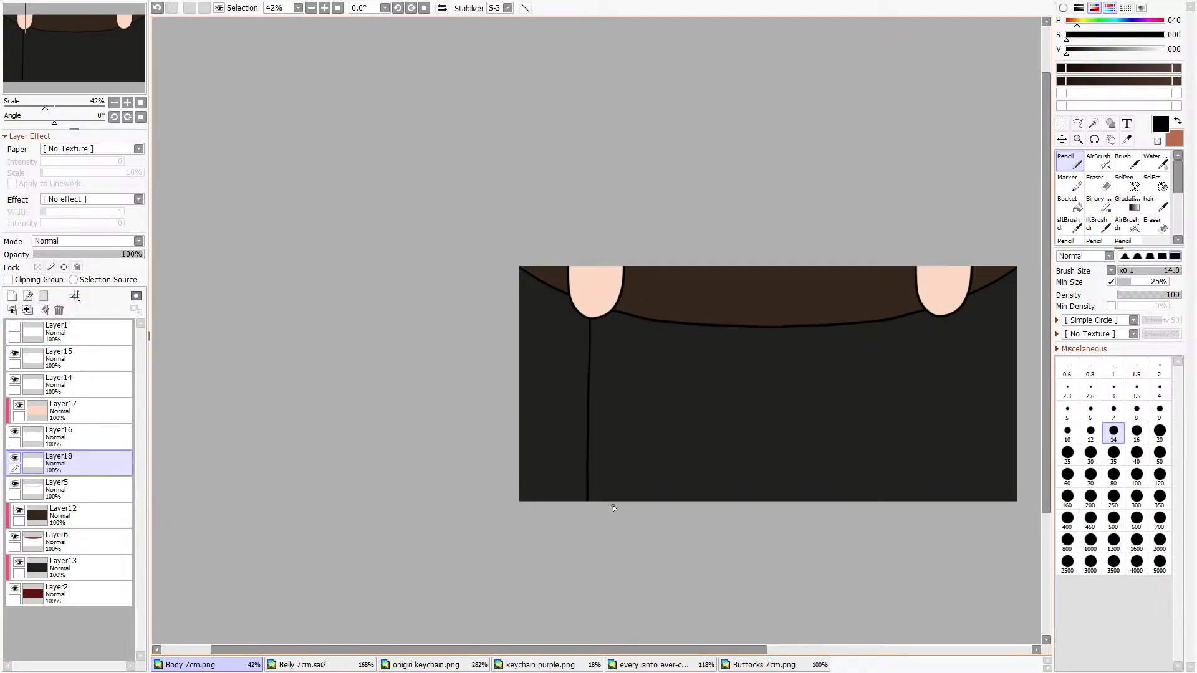
pyautogui.moveTo(947, 267); pyautogui.dragTo(943, 529)
# Set the drawing color to a dark purple with H 262, S 24 and V 38 for the Pencil.
pyautogui.click(1128, 139)
pyautogui.click(767, 409)
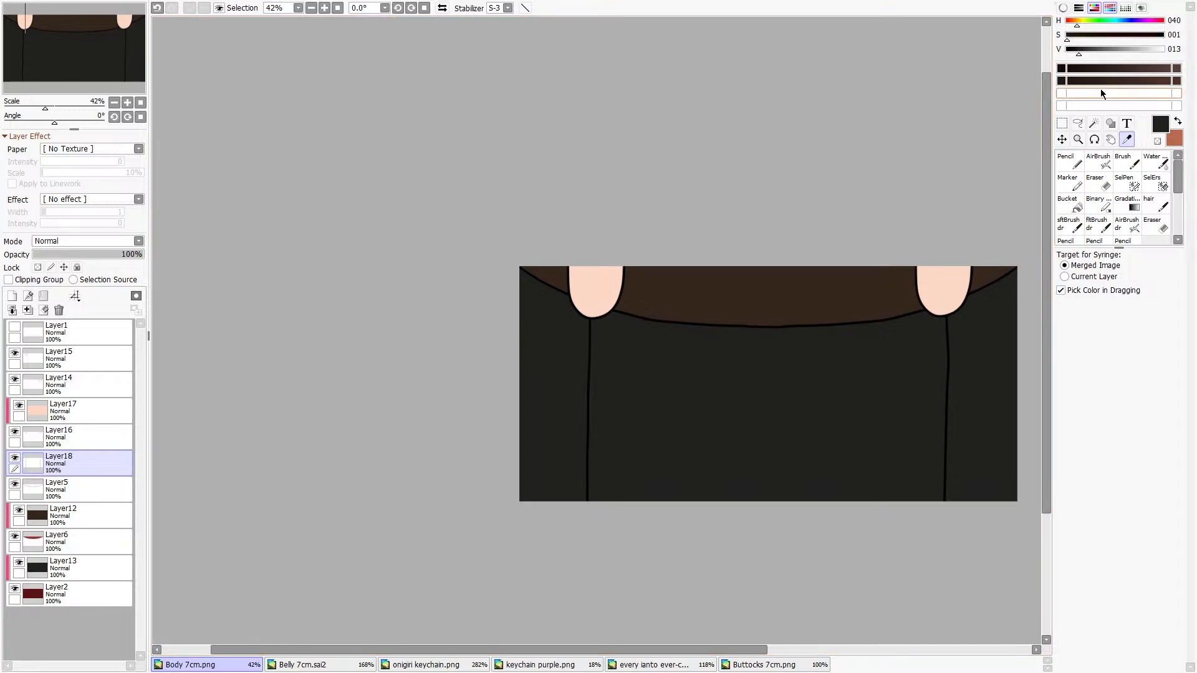
pyautogui.moveTo(1096, 21); pyautogui.dragTo(1103, 48)
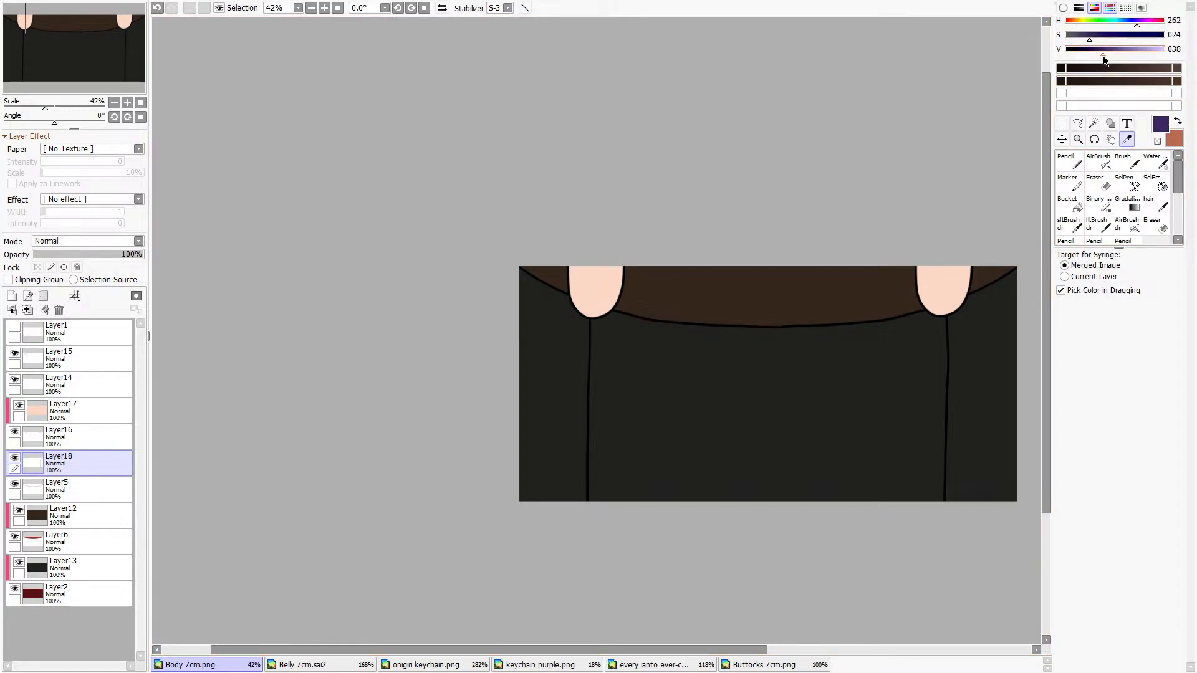
pyautogui.click(1070, 161)
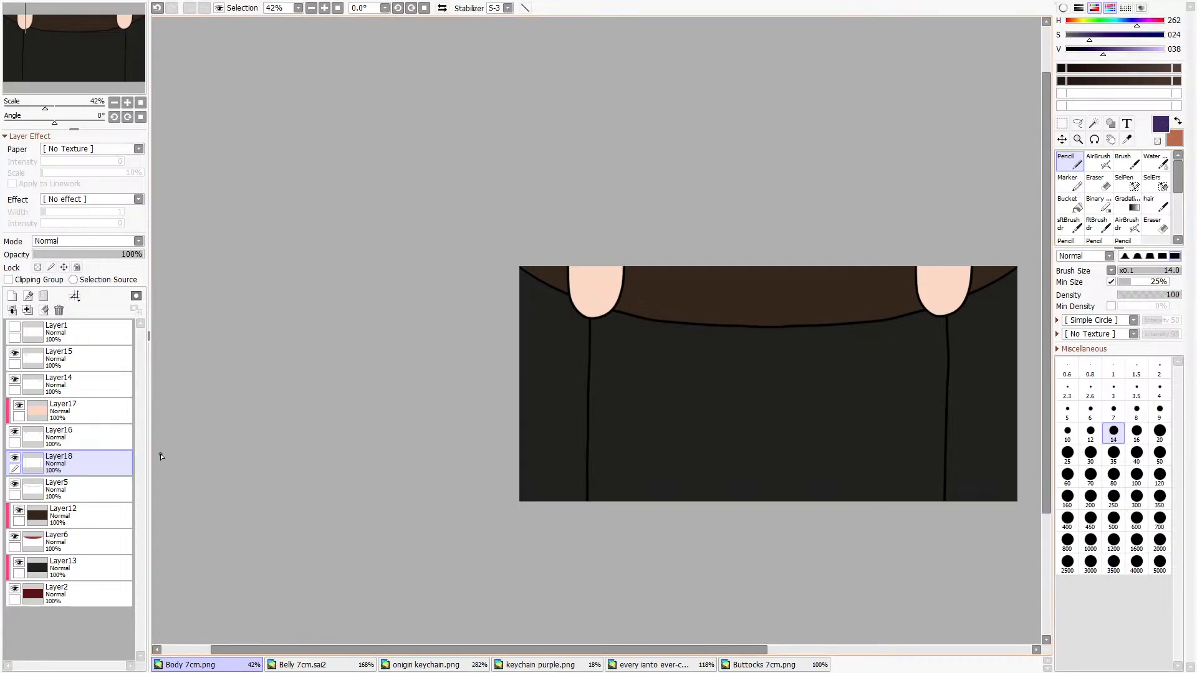
# Hide the outfit fill layers Layer13 and Layer2 and make Layer5 the active layer.
pyautogui.click(18, 563)
pyautogui.click(18, 563)
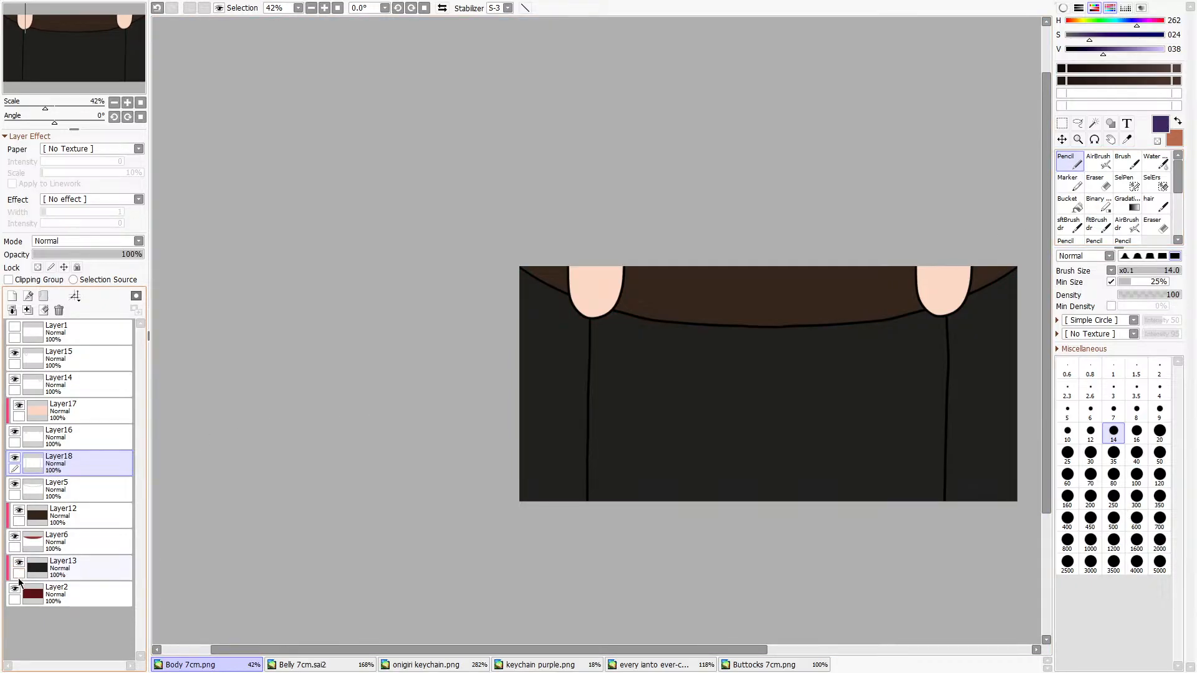
pyautogui.click(14, 590)
pyautogui.click(19, 563)
pyautogui.click(61, 491)
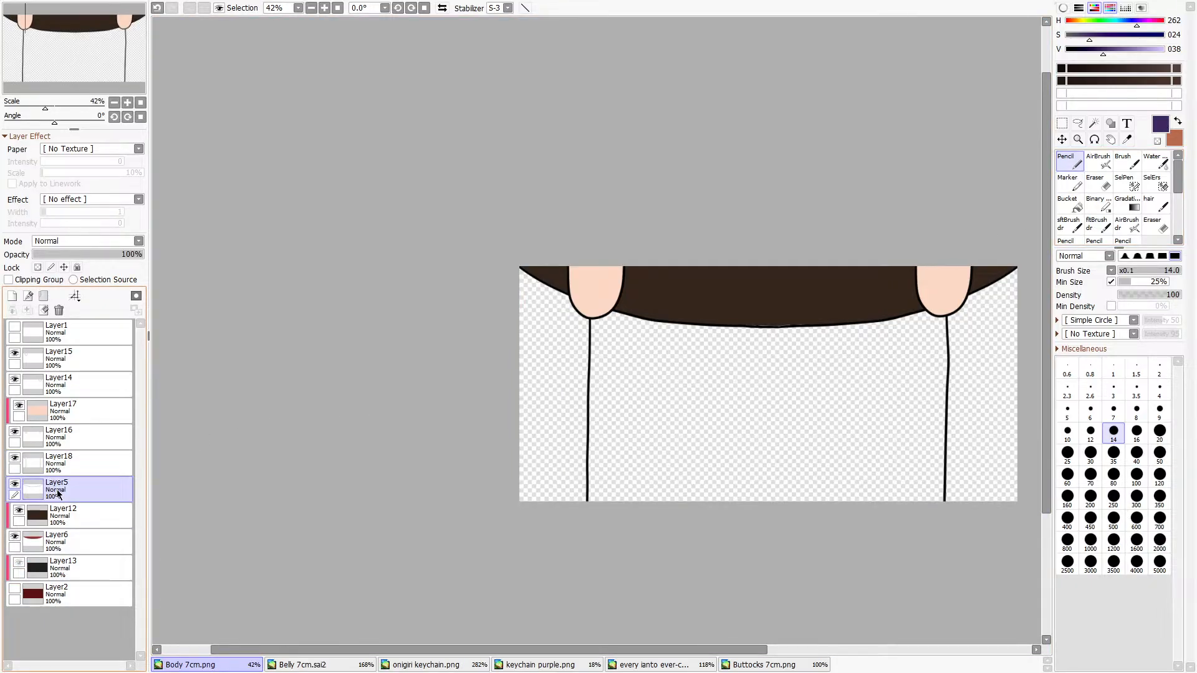
# Add a layer above Layer12, bucket-fill the area between the vertical lines with the dark purple, and show Layer13 and Layer2 again.
pyautogui.click(60, 521)
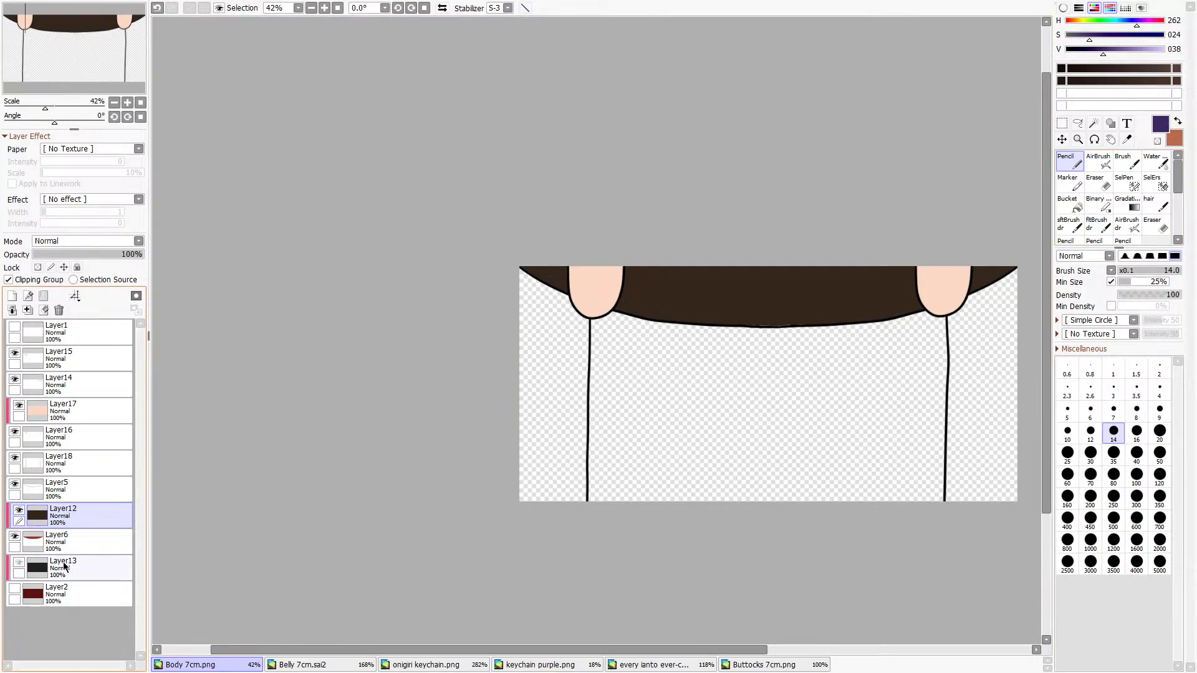
pyautogui.click(12, 296)
pyautogui.click(1069, 203)
pyautogui.click(727, 428)
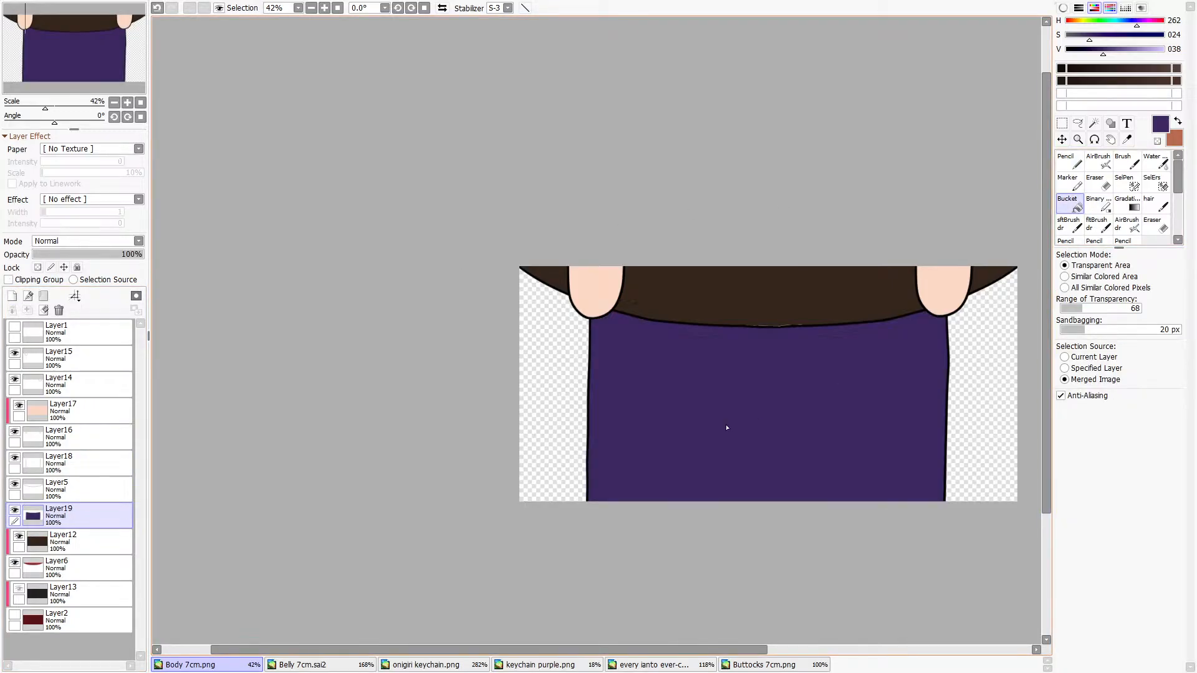
pyautogui.click(14, 616)
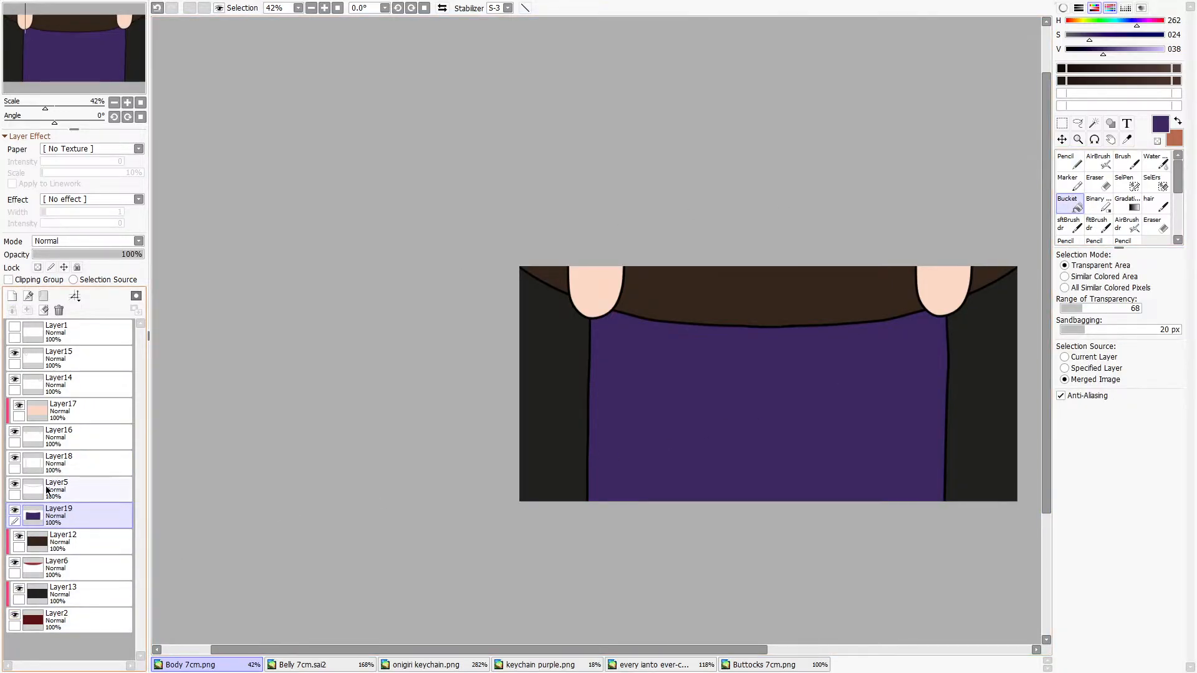
pyautogui.click(16, 485)
pyautogui.click(15, 486)
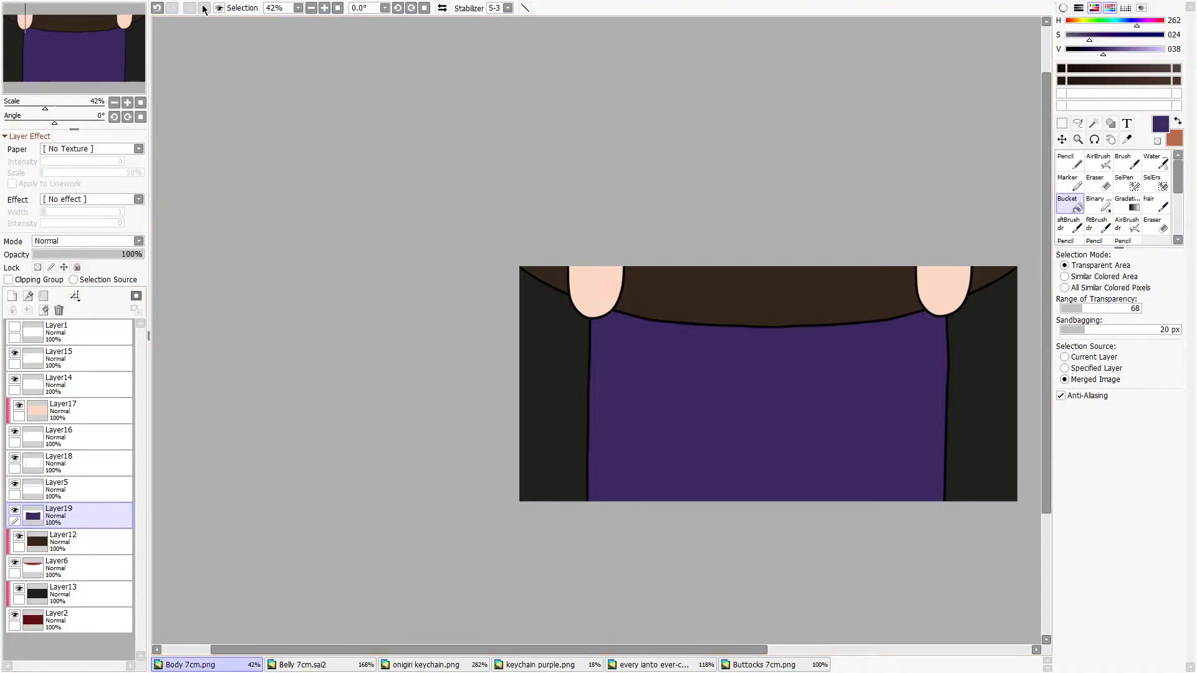
# Adjust the color of Layer19's purple fill to a darker, desaturated grayish purple.
pyautogui.click(391, 17)
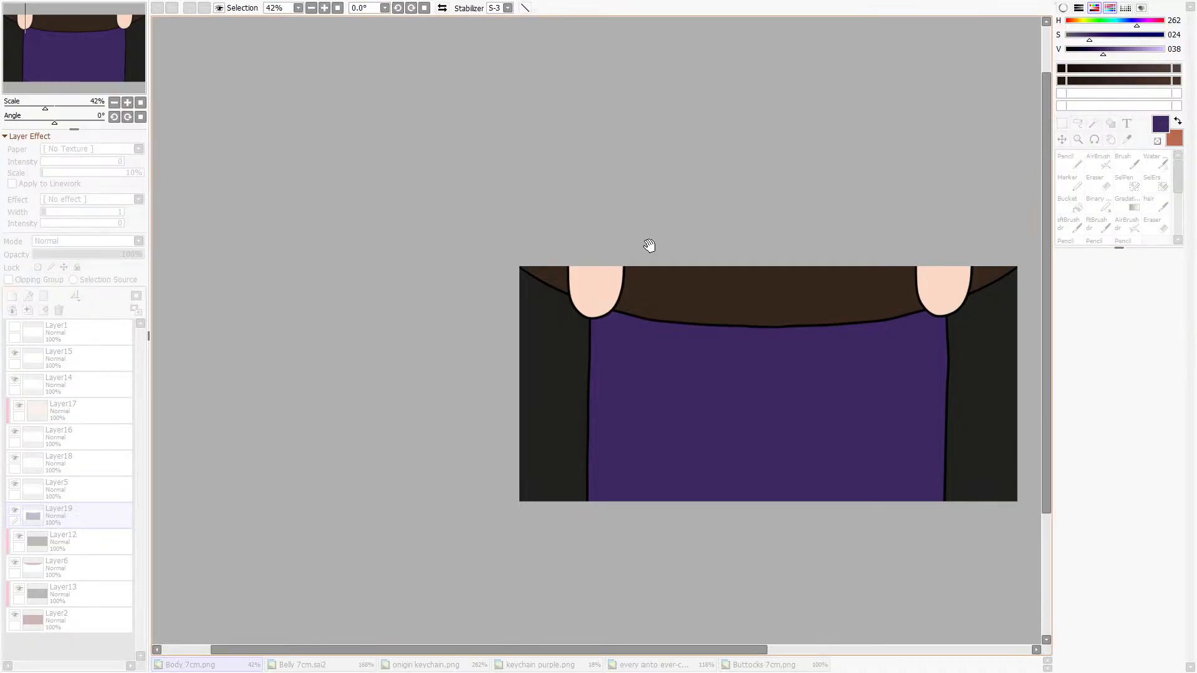
pyautogui.moveTo(762, 418); pyautogui.dragTo(711, 397)
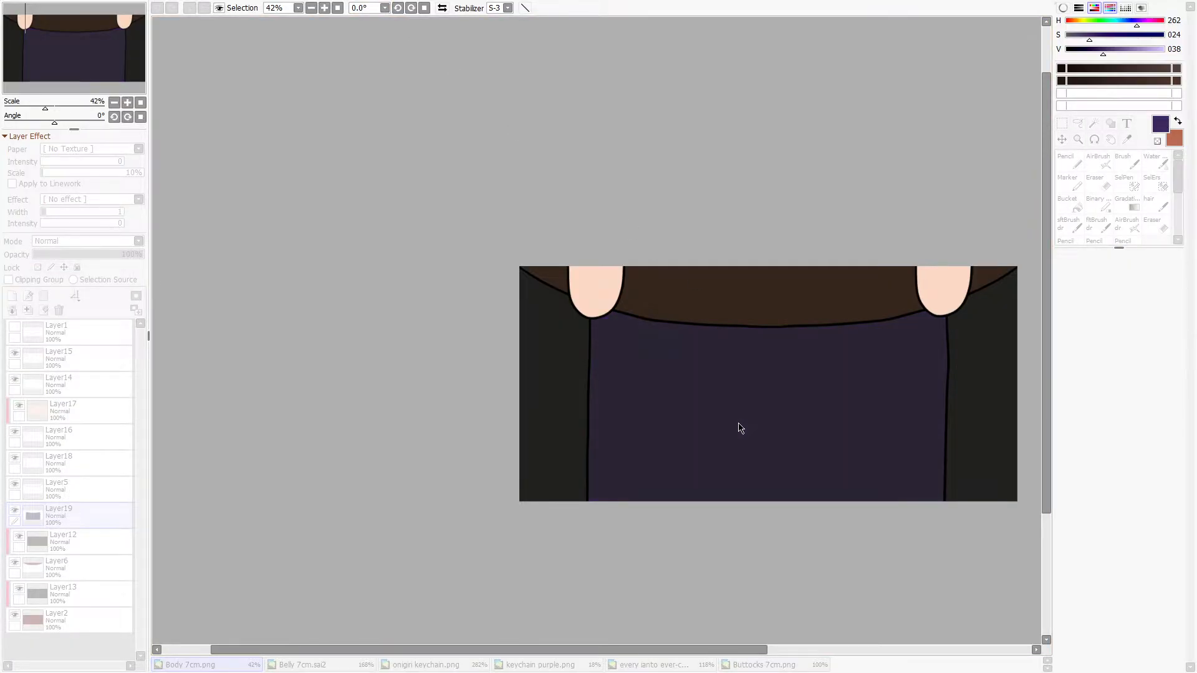
pyautogui.click(809, 456)
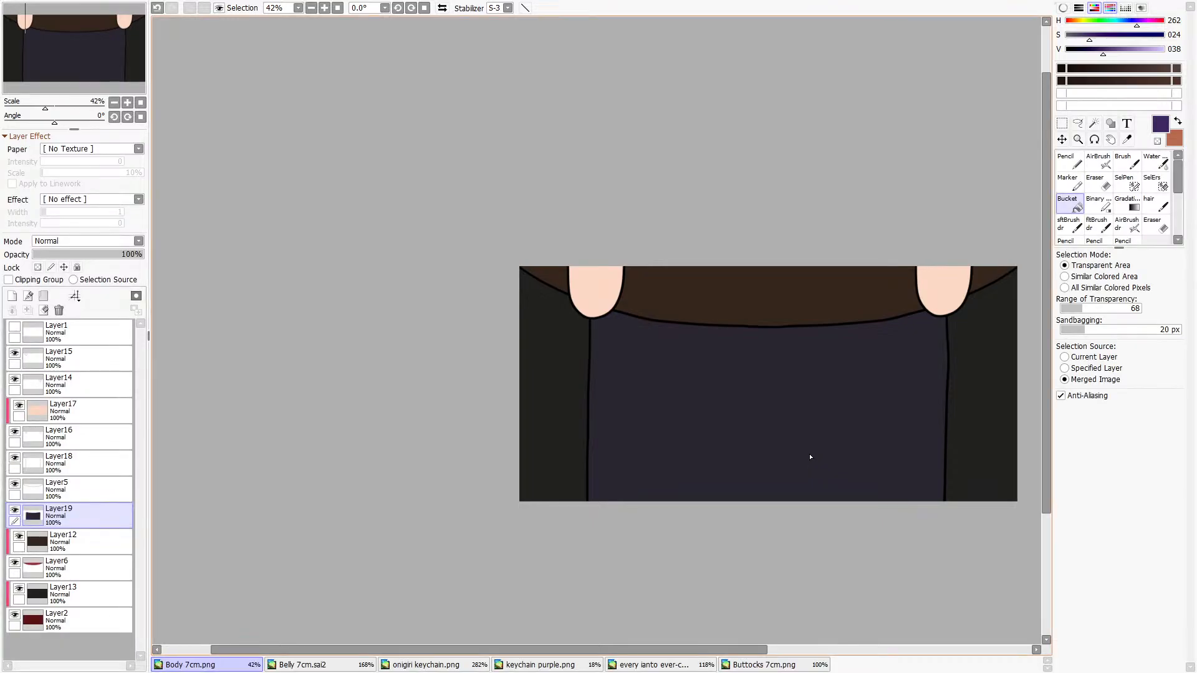
# Sample the muted purple from the center panel and select the fltBrush dr brush.
pyautogui.scroll(-2, 1178, 239)
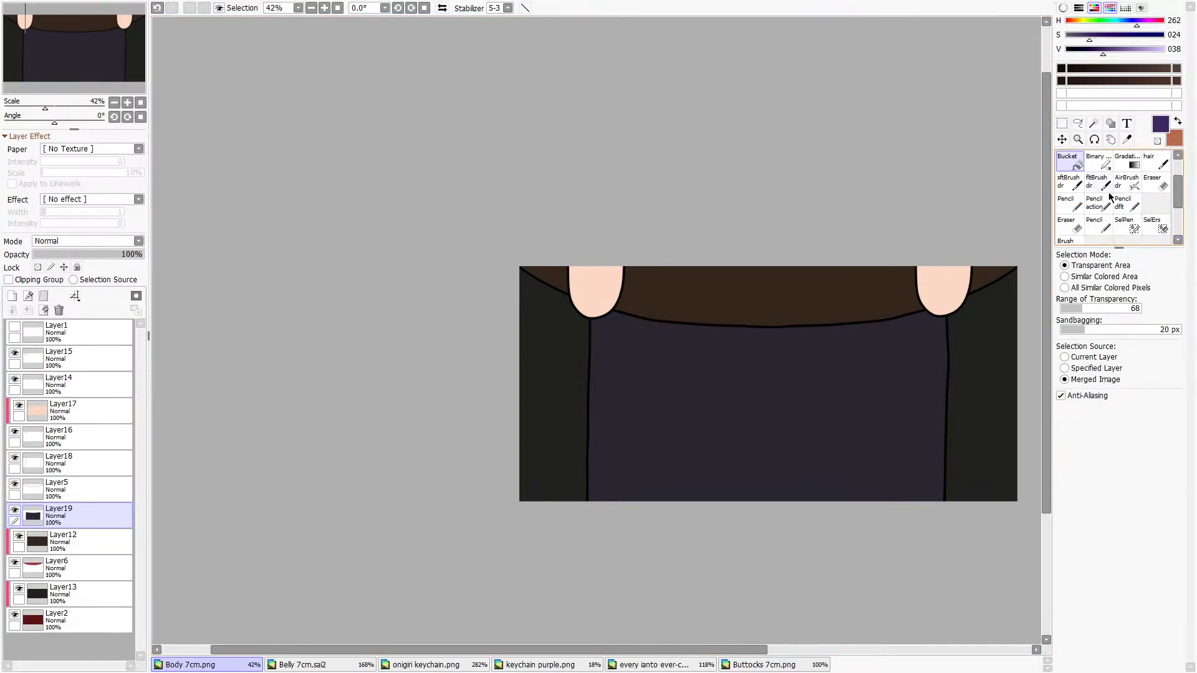
pyautogui.click(1107, 181)
pyautogui.click(1127, 141)
pyautogui.click(922, 349)
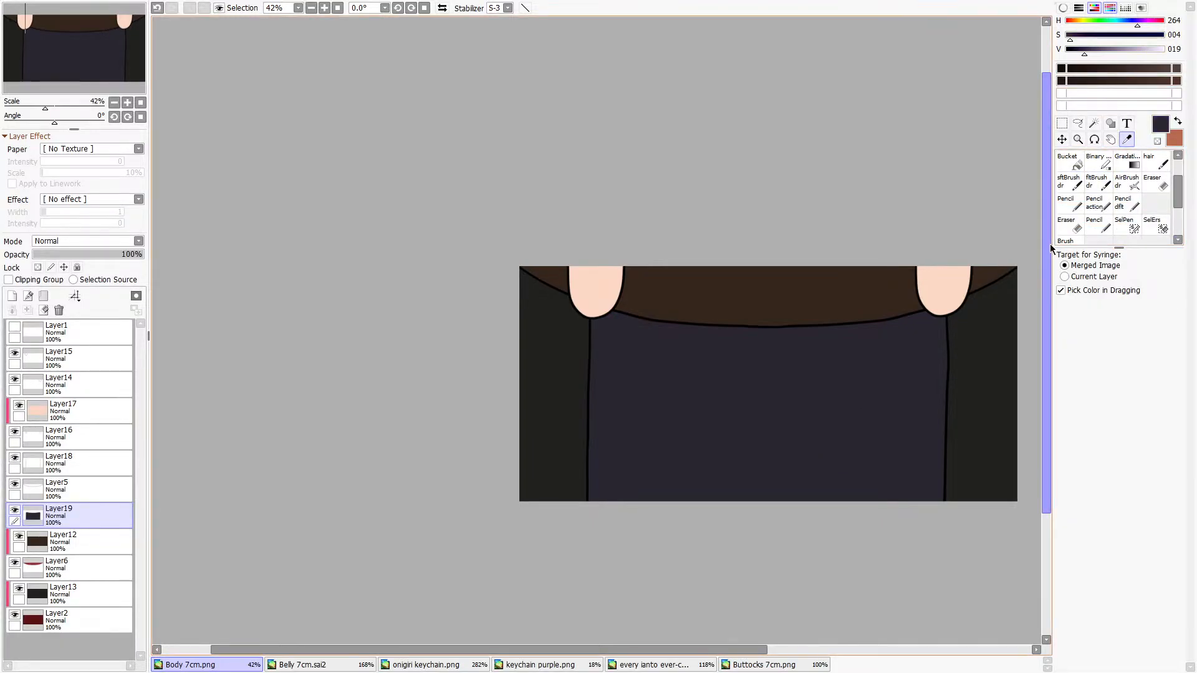
pyautogui.click(1106, 208)
pyautogui.click(1100, 184)
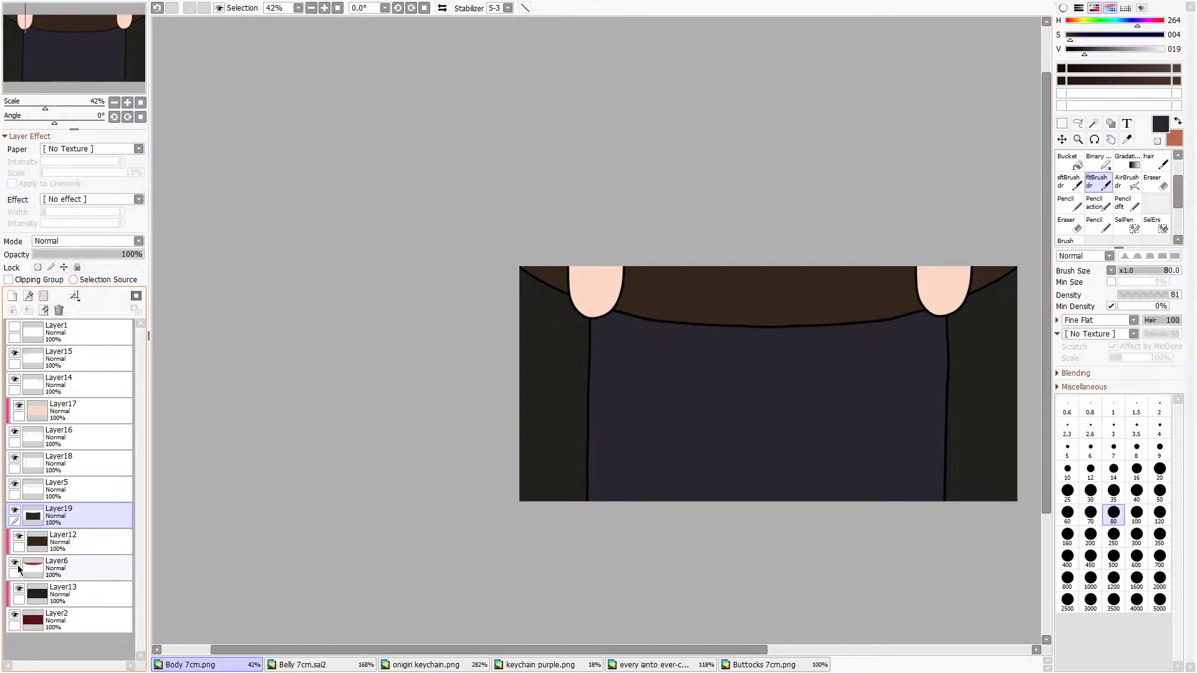
# Add a clipped layer above Layer19 and lighten the drawing color to V 35.
pyautogui.click(10, 297)
pyautogui.click(8, 280)
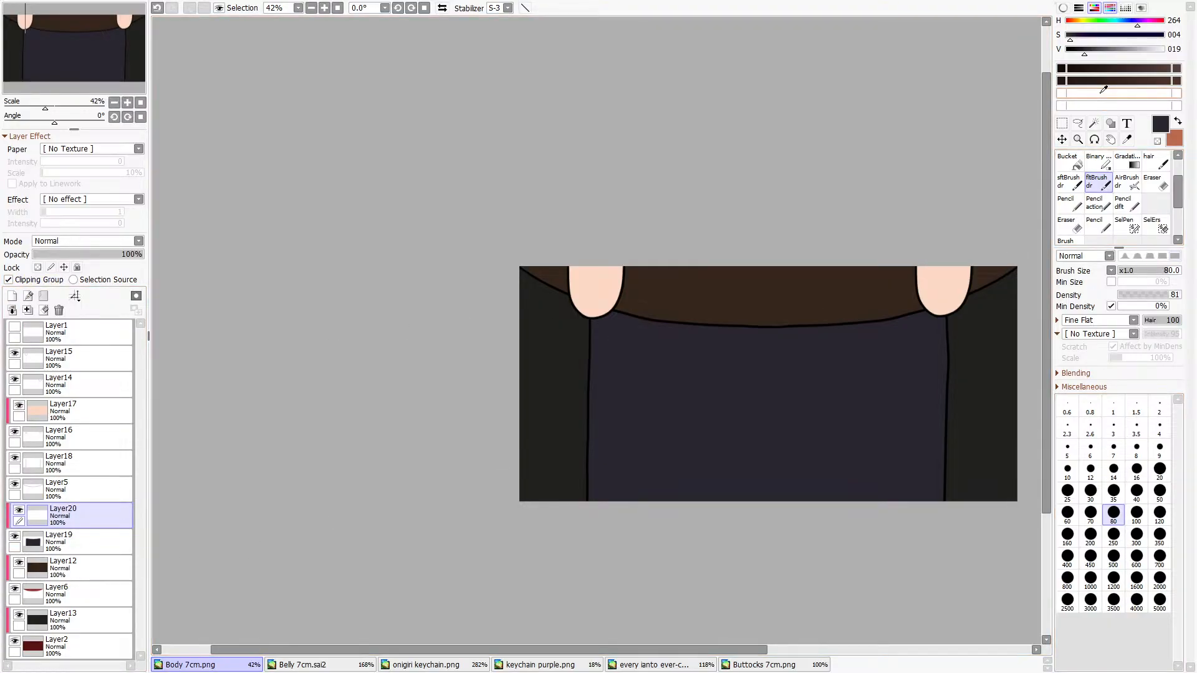
pyautogui.moveTo(1092, 50); pyautogui.dragTo(1100, 49)
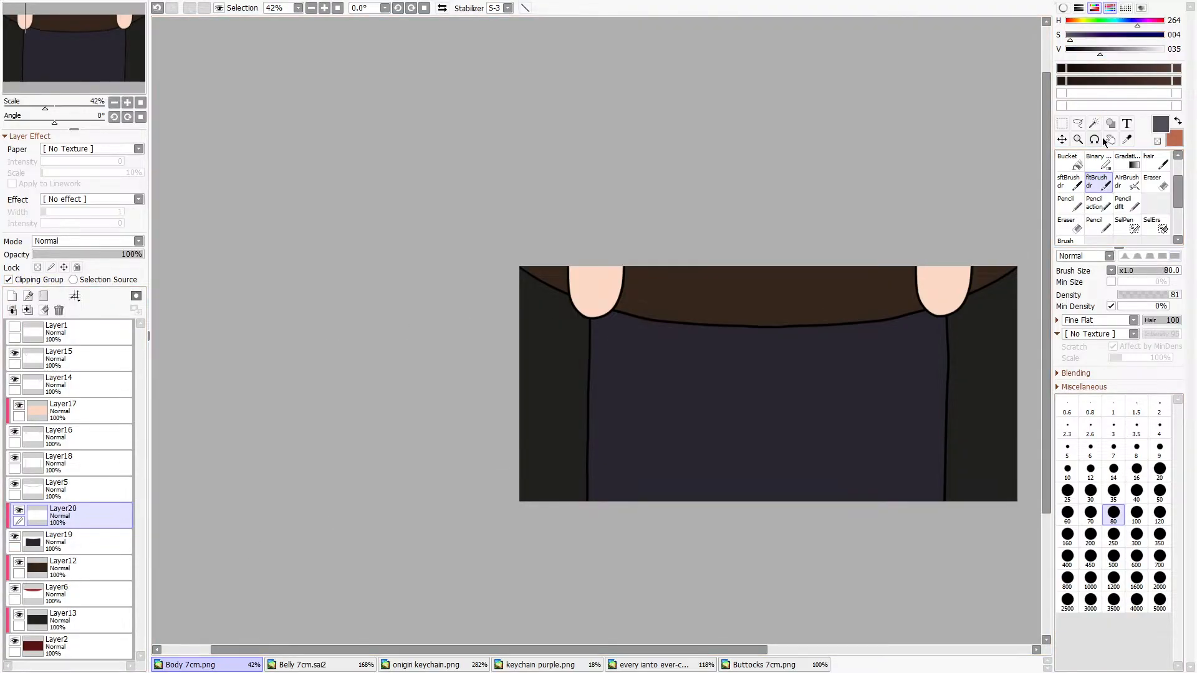
# Paint broad diagonal light-gray highlight strokes across both halves of the dark center panel with the size 80 brush.
pyautogui.moveTo(677, 366)
pyautogui.mouseDown()
pyautogui.moveTo(626, 453)
pyautogui.moveTo(683, 369)
pyautogui.moveTo(623, 488)
pyautogui.moveTo(689, 369)
pyautogui.moveTo(609, 529)
pyautogui.moveTo(729, 331)
pyautogui.moveTo(703, 354)
pyautogui.moveTo(691, 523)
pyautogui.moveTo(720, 328)
pyautogui.moveTo(717, 362)
pyautogui.moveTo(648, 438)
pyautogui.moveTo(718, 359)
pyautogui.moveTo(663, 499)
pyautogui.moveTo(660, 451)
pyautogui.moveTo(687, 384)
pyautogui.mouseUp()
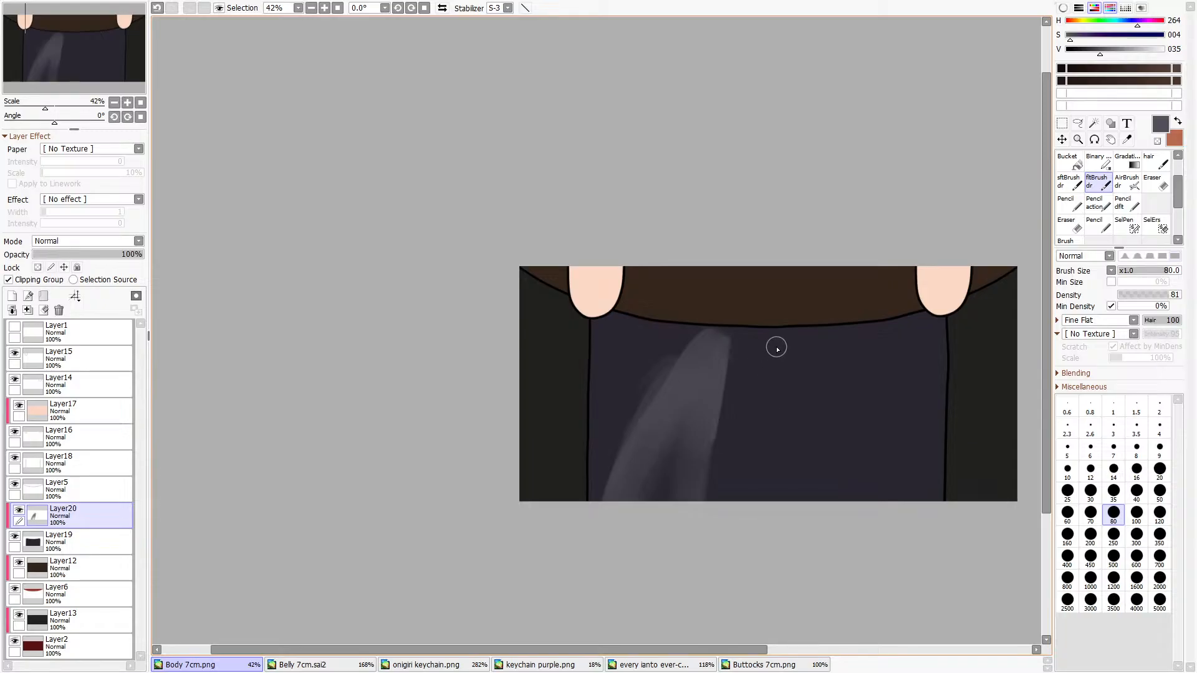
pyautogui.moveTo(817, 358)
pyautogui.mouseDown()
pyautogui.moveTo(735, 446)
pyautogui.moveTo(775, 497)
pyautogui.mouseUp()
pyautogui.moveTo(879, 428); pyautogui.dragTo(804, 483)
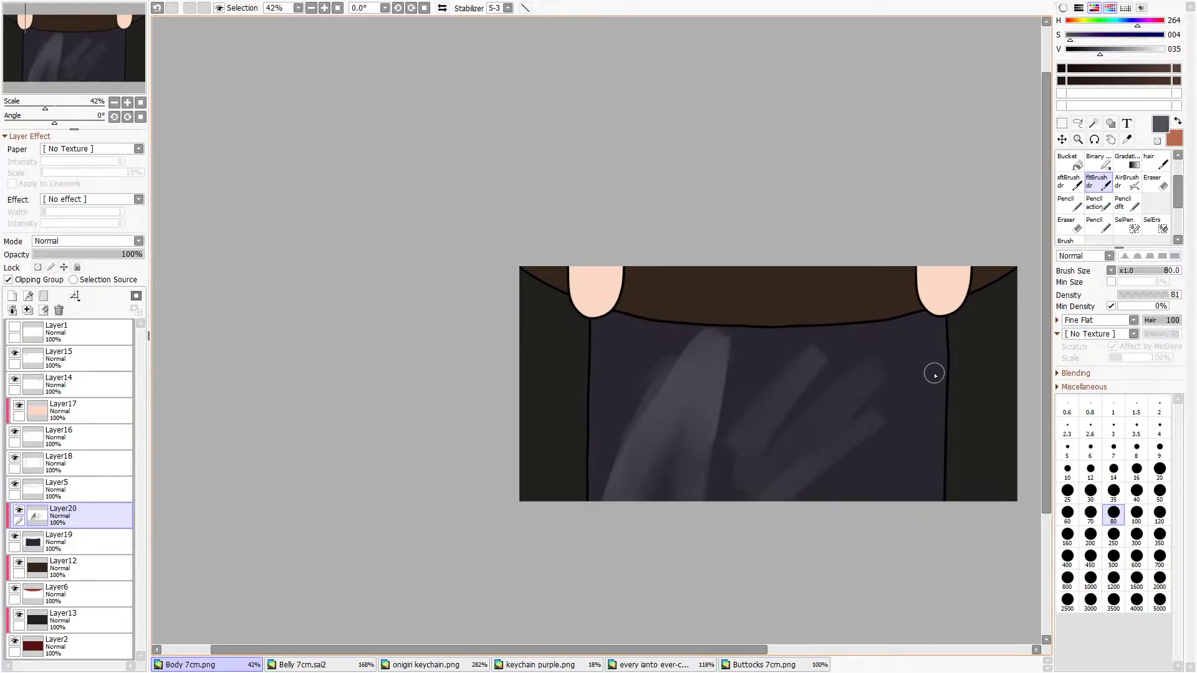
pyautogui.moveTo(932, 371); pyautogui.dragTo(747, 497)
pyautogui.moveTo(889, 357); pyautogui.dragTo(755, 451)
pyautogui.moveTo(836, 356)
pyautogui.mouseDown()
pyautogui.moveTo(730, 477)
pyautogui.moveTo(742, 505)
pyautogui.mouseUp()
pyautogui.moveTo(920, 378); pyautogui.dragTo(757, 530)
pyautogui.moveTo(851, 359); pyautogui.dragTo(754, 489)
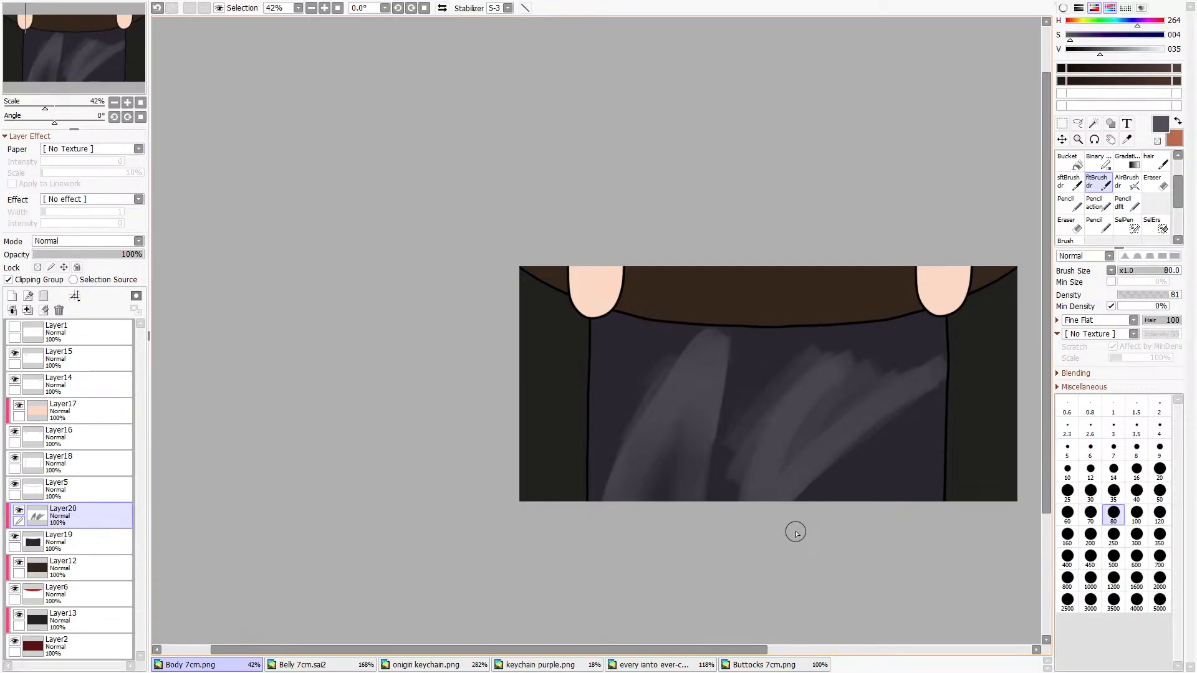
pyautogui.scroll(-1, 701, 409)
pyautogui.scroll(1, 850, 393)
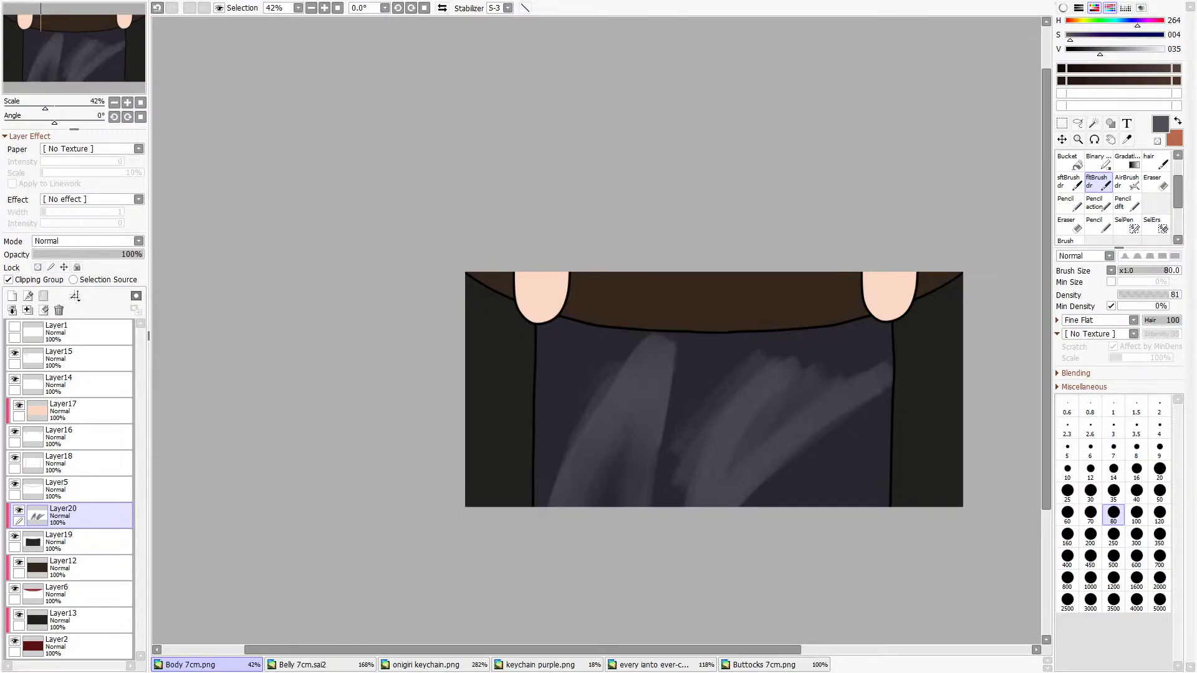
# Open the plush keychain preview image in a new canvas and examine the coloring and highlights on its body.
pyautogui.click(12, 3)
pyautogui.click(36, 46)
pyautogui.scroll(3, 634, 370)
pyautogui.scroll(2, 634, 267)
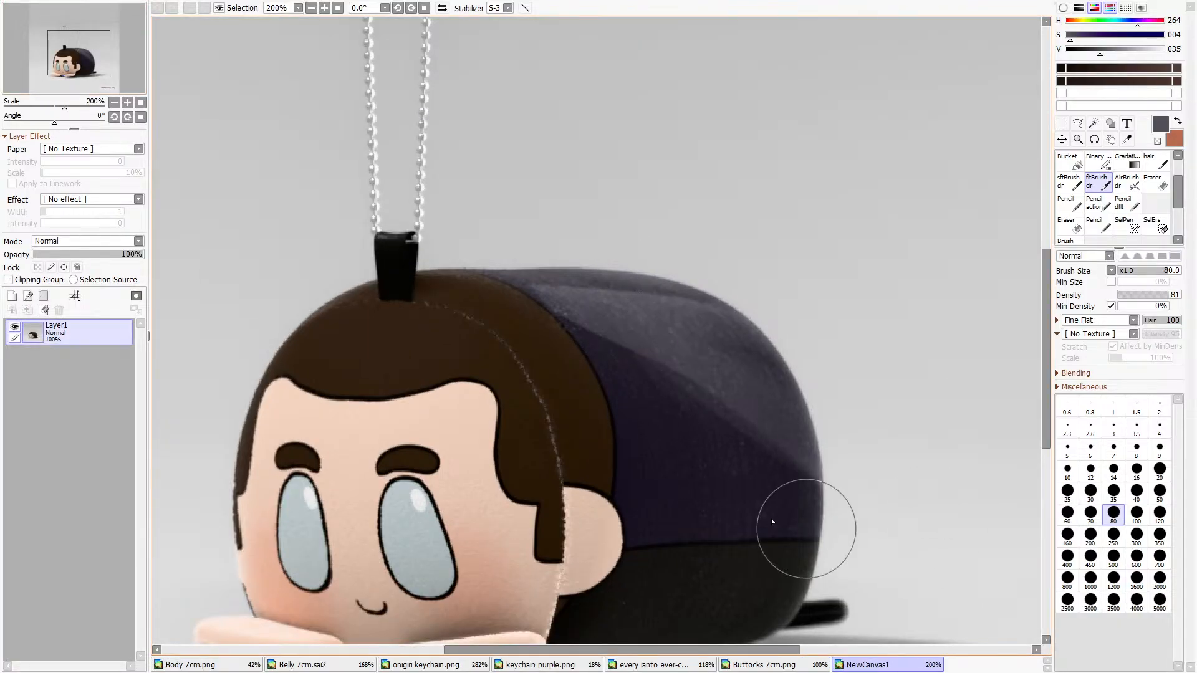
pyautogui.scroll(-1, 696, 563)
pyautogui.scroll(-1, 696, 563)
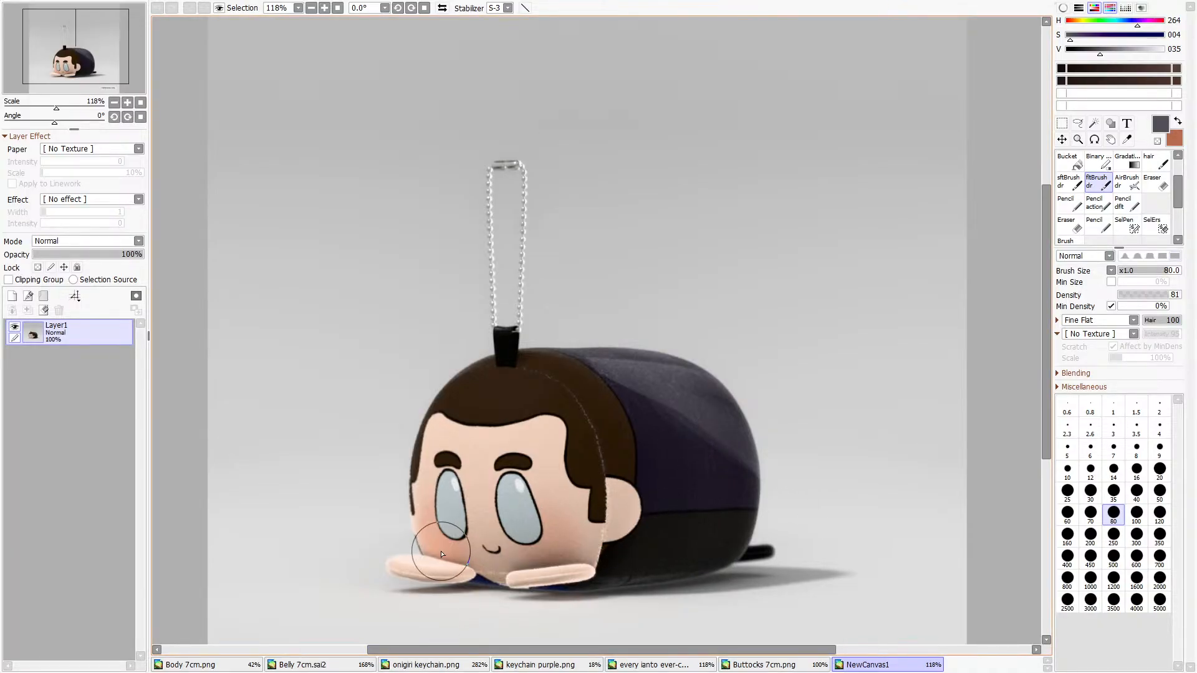
# Return to Body 7cm.png and resize Layer19 and Layer18 together so the center panel and its lines are slightly narrower on both sides.
pyautogui.click(330, 666)
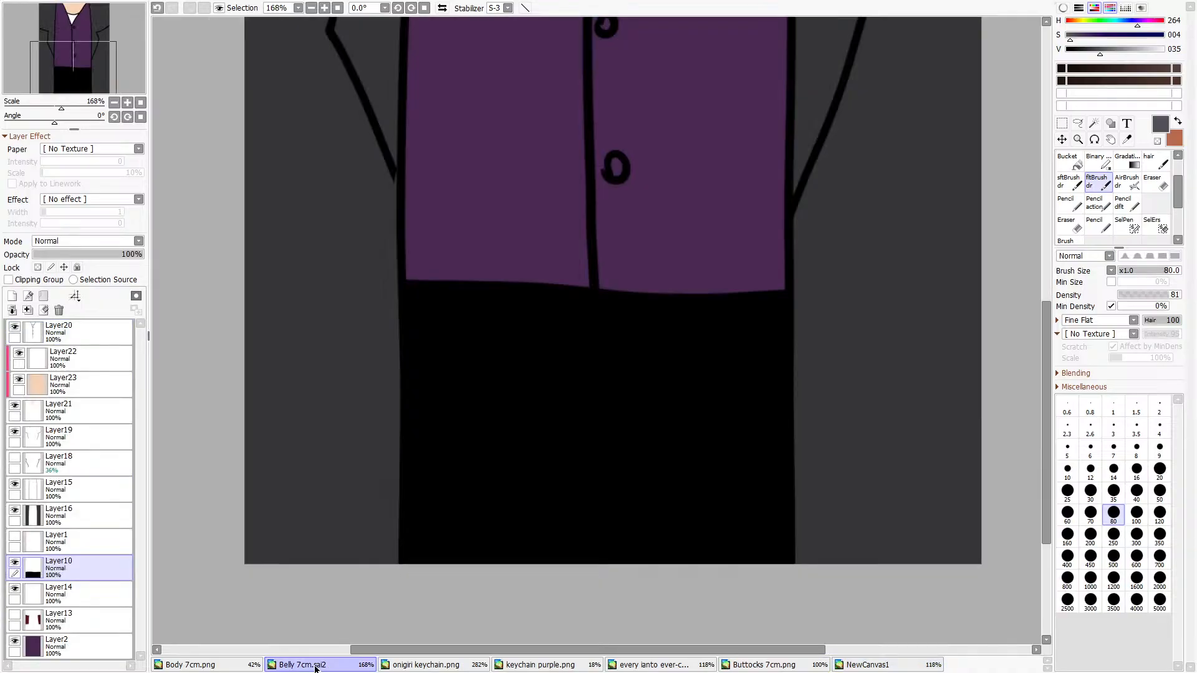
pyautogui.click(250, 664)
pyautogui.click(1066, 122)
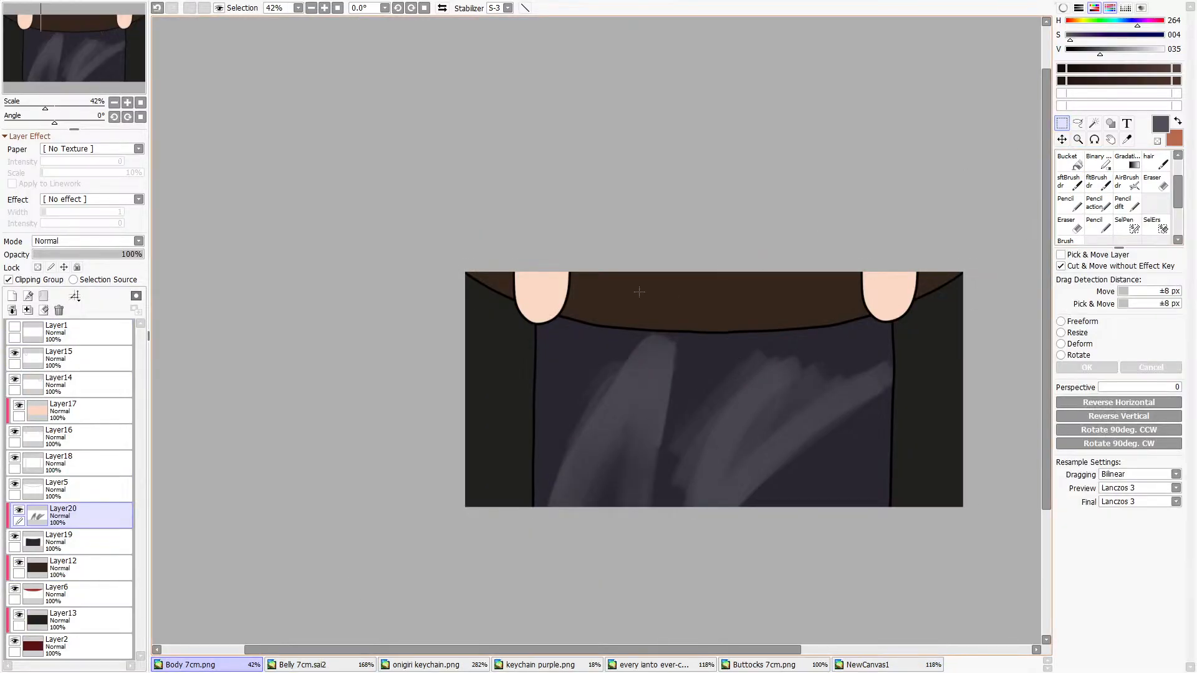
pyautogui.click(50, 540)
pyautogui.keyDown('ctrl'); pyautogui.click(53, 464); pyautogui.keyUp('ctrl')
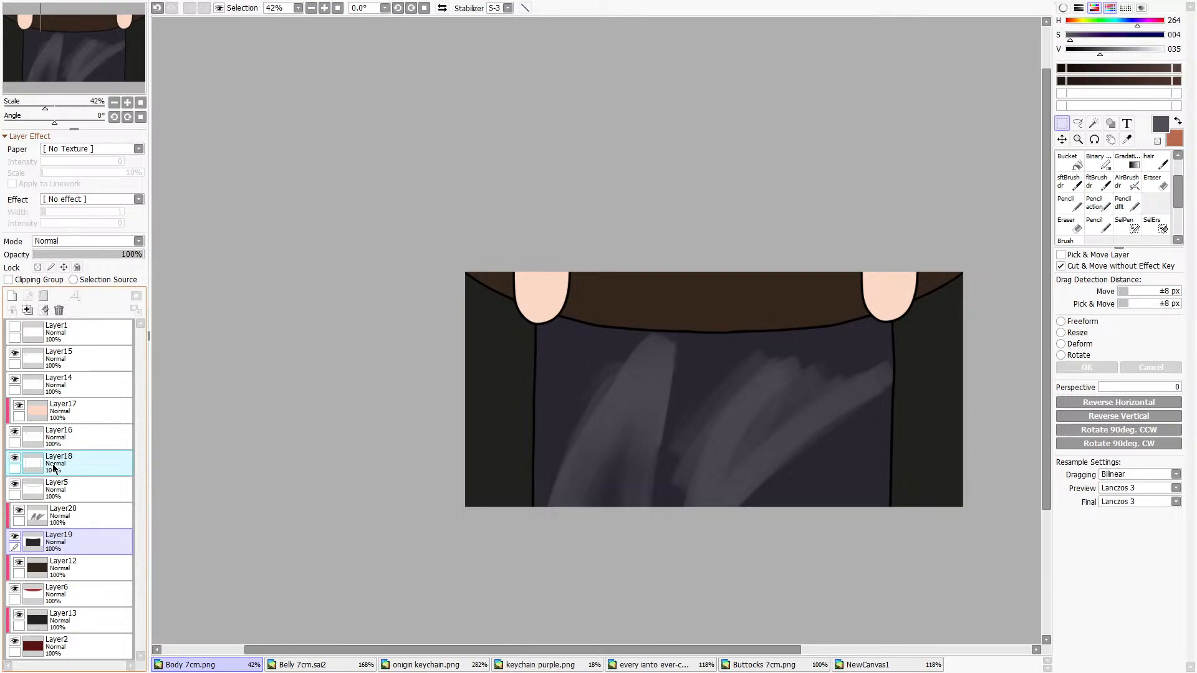
pyautogui.click(1068, 333)
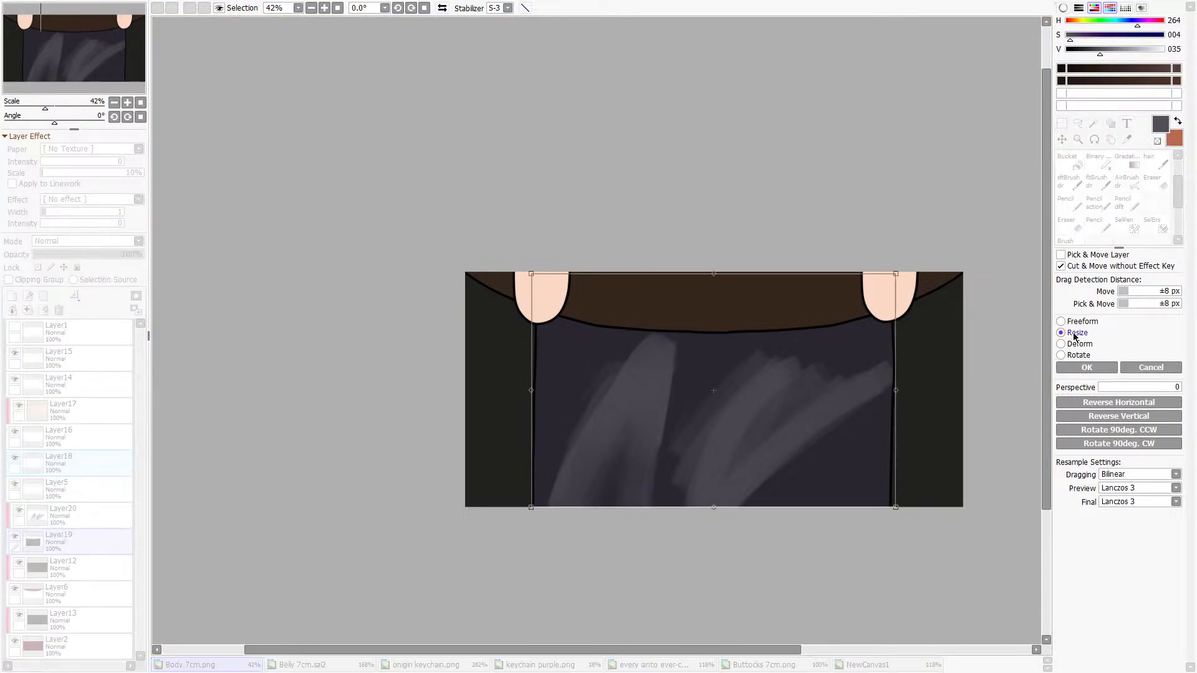
pyautogui.moveTo(895, 390); pyautogui.dragTo(886, 390)
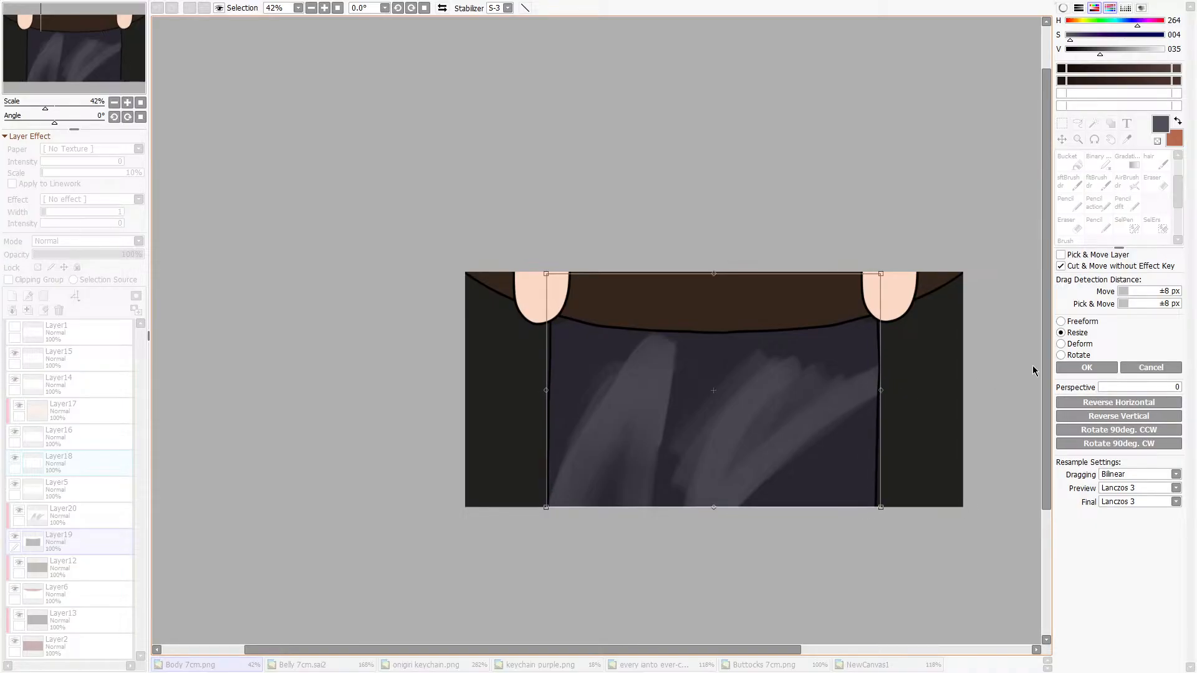
pyautogui.click(1082, 368)
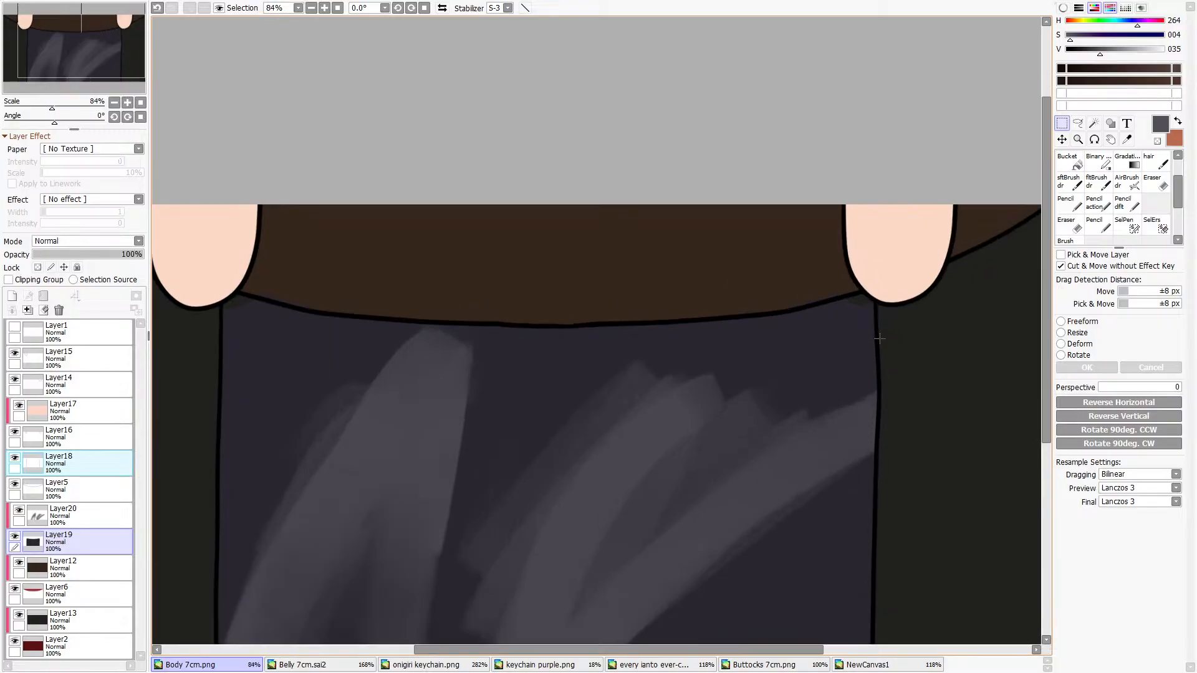
# Sample the panel's dark base color and make Layer19 the only selected layer.
pyautogui.scroll(4, 882, 335)
pyautogui.keyDown('alt'); pyautogui.click(847, 336); pyautogui.keyUp('alt')
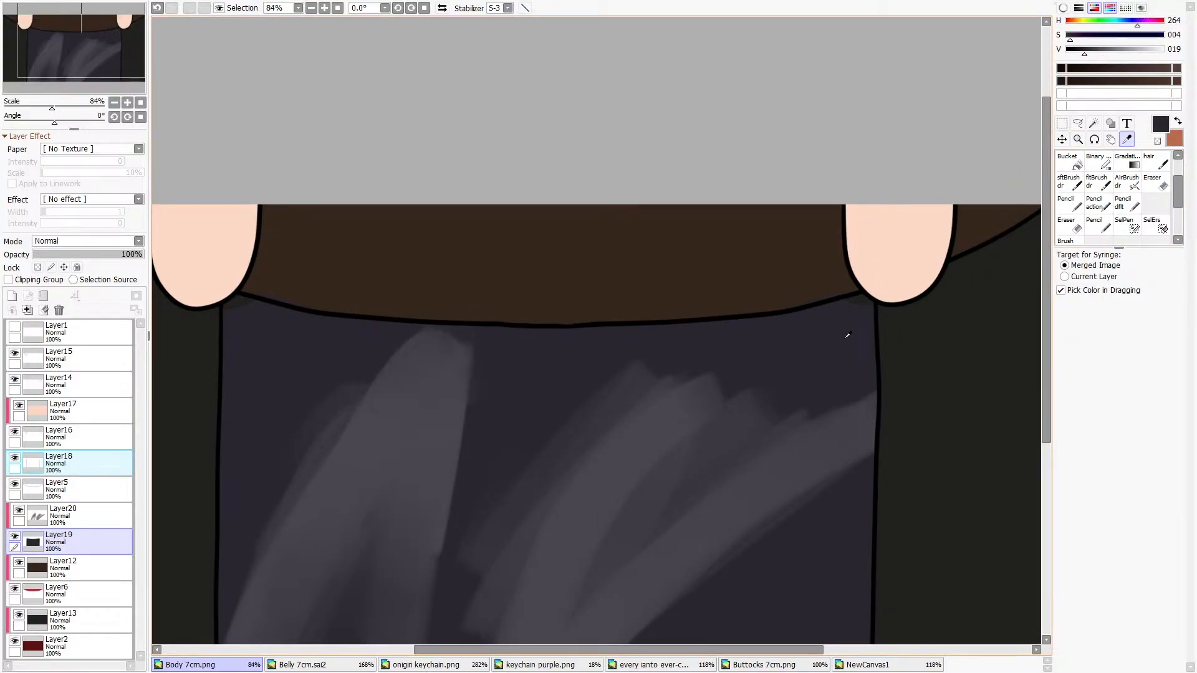
pyautogui.click(100, 539)
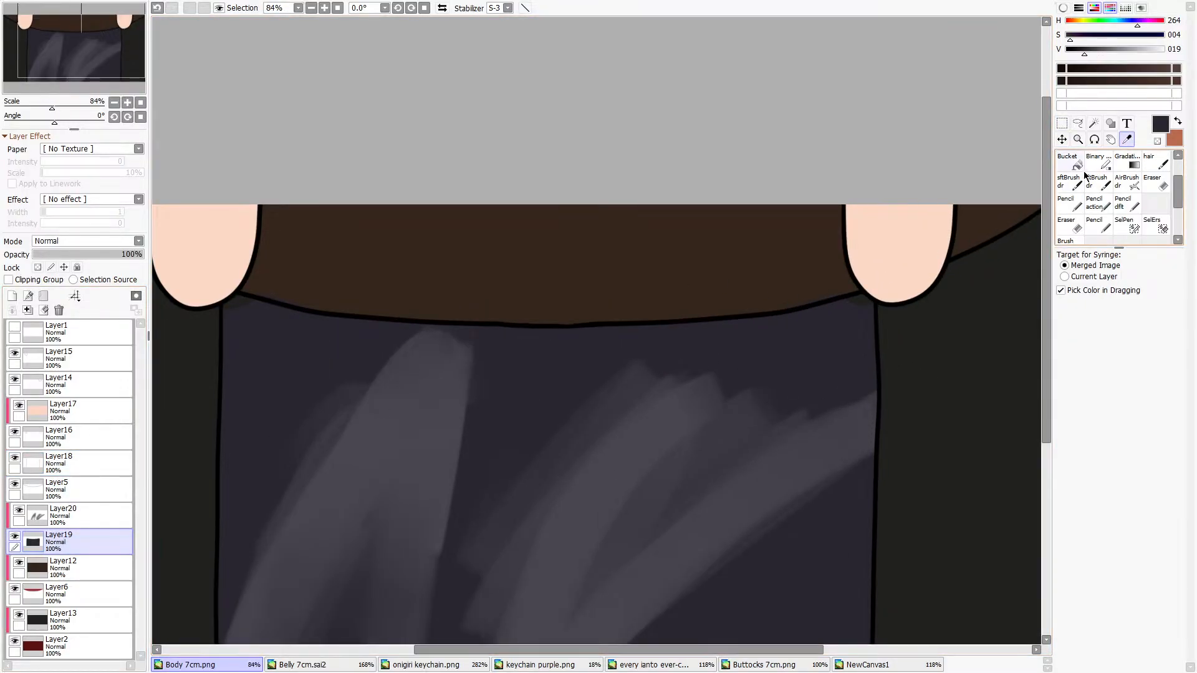
pyautogui.scroll(2, 1091, 197)
pyautogui.click(1067, 162)
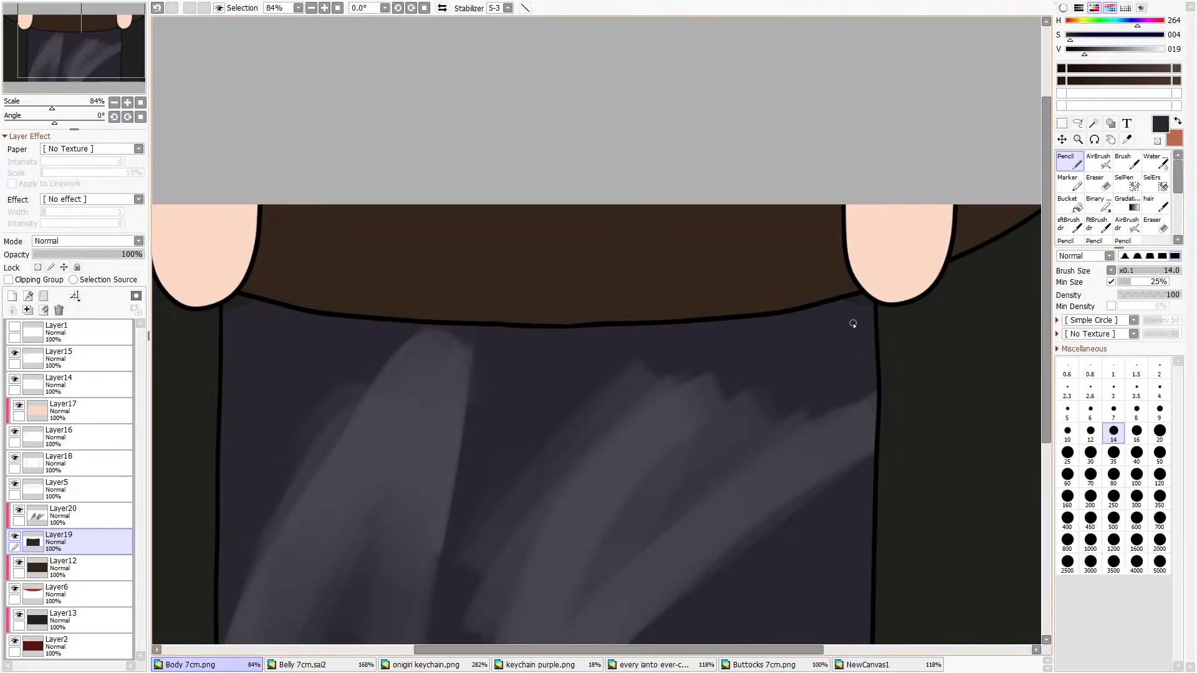
pyautogui.click(1159, 476)
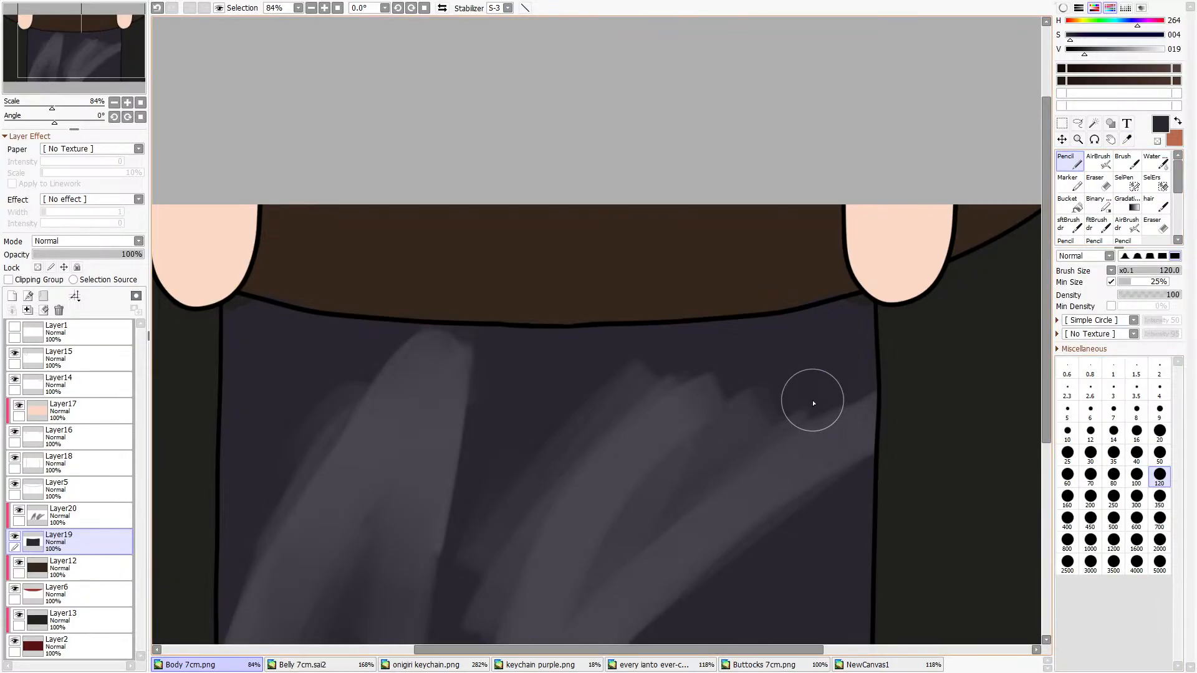
# Hide Layer20, Layer19, Layer13 and Layer2, and clear the fill from Layer19.
pyautogui.click(19, 510)
pyautogui.click(14, 536)
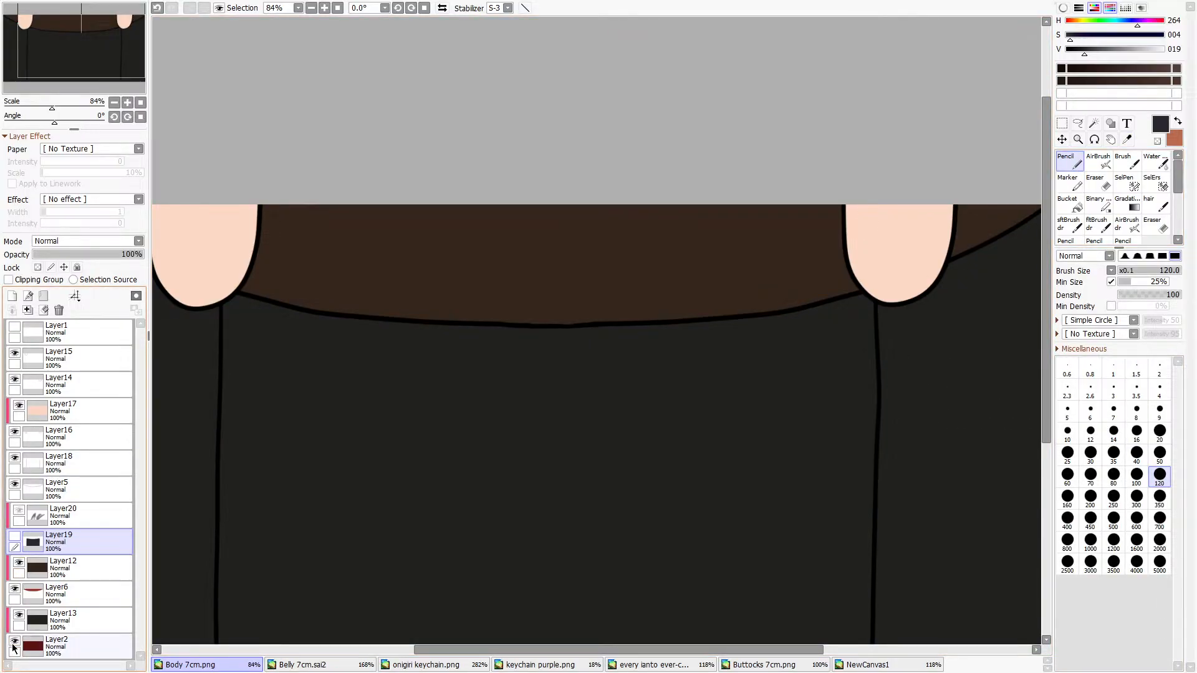
pyautogui.moveTo(13, 648); pyautogui.dragTo(19, 616)
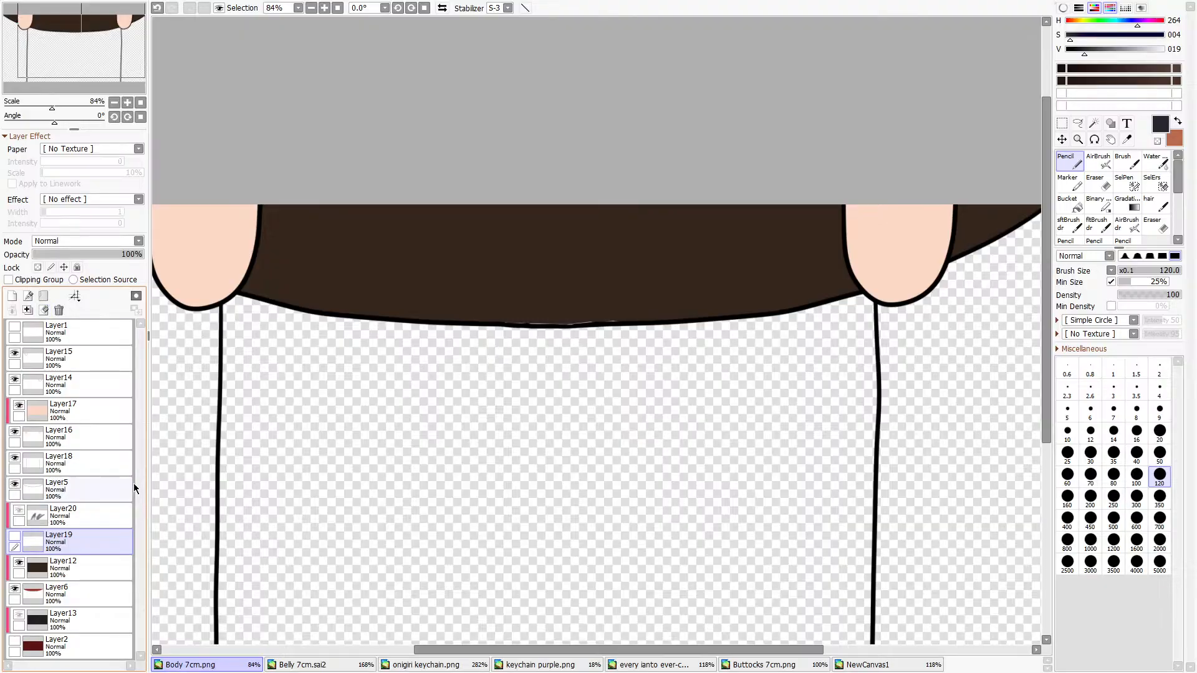
# Show Layer19 again, bucket-fill the area between the narrowed lines with the sampled color, and restore the visibility of Layer13 and Layer2.
pyautogui.click(1067, 202)
pyautogui.click(14, 537)
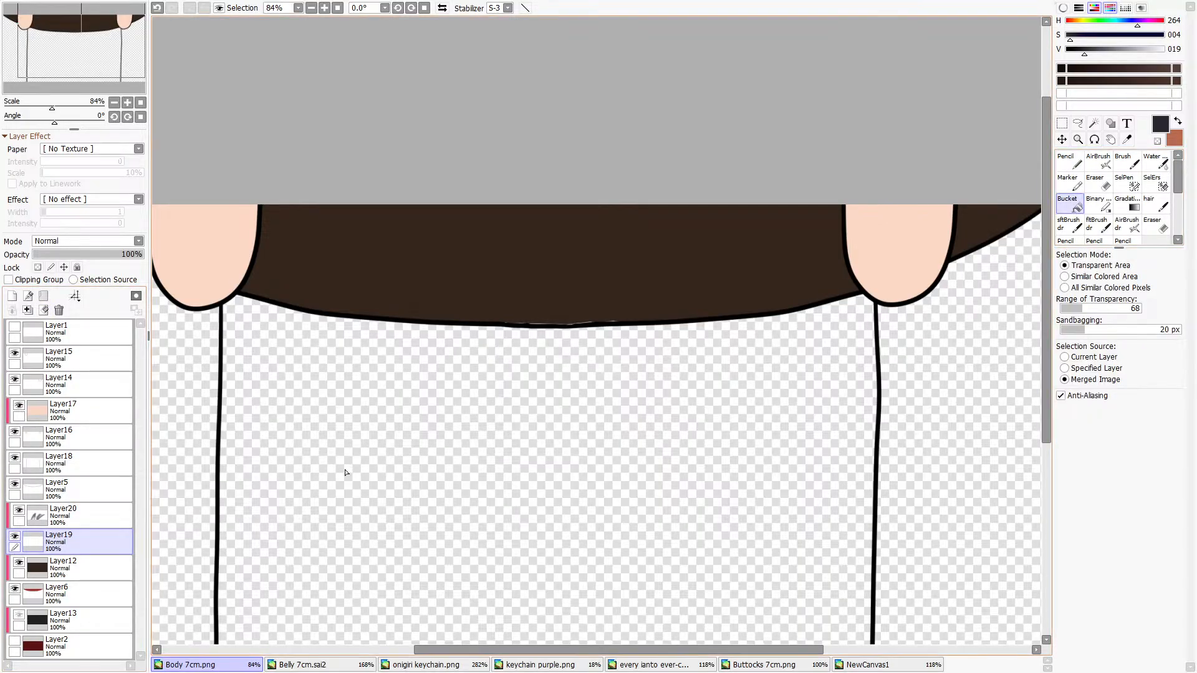
pyautogui.click(443, 424)
pyautogui.scroll(-4, 443, 424)
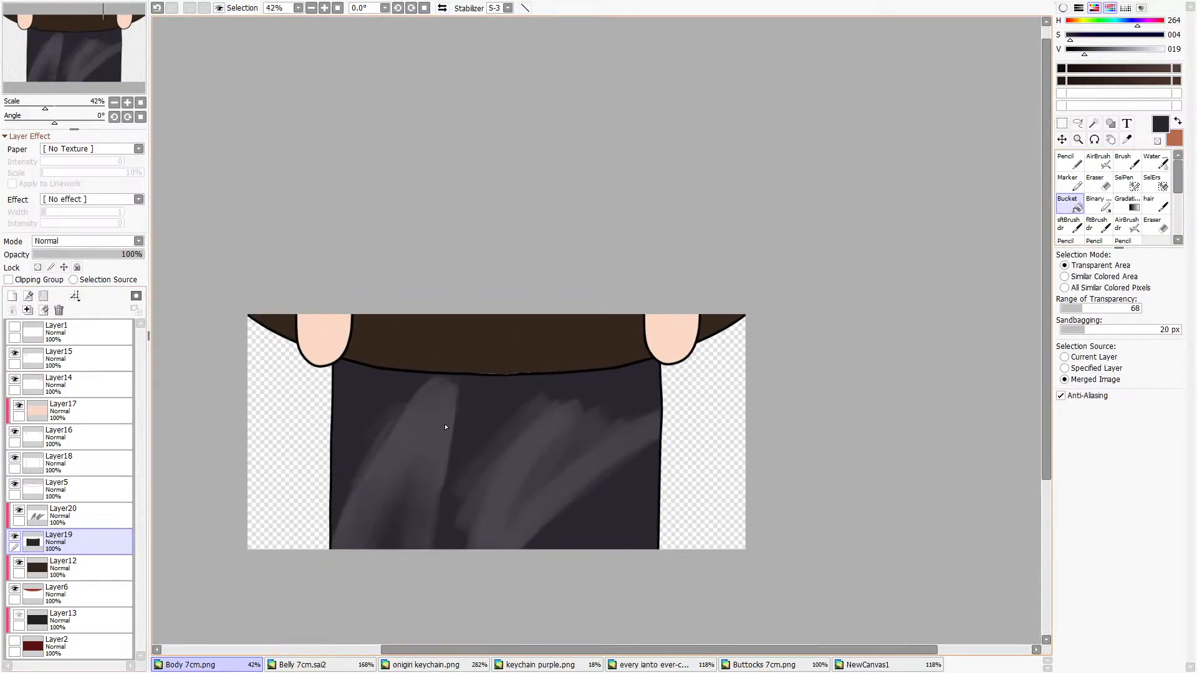
pyautogui.click(14, 644)
pyautogui.scroll(2, 409, 459)
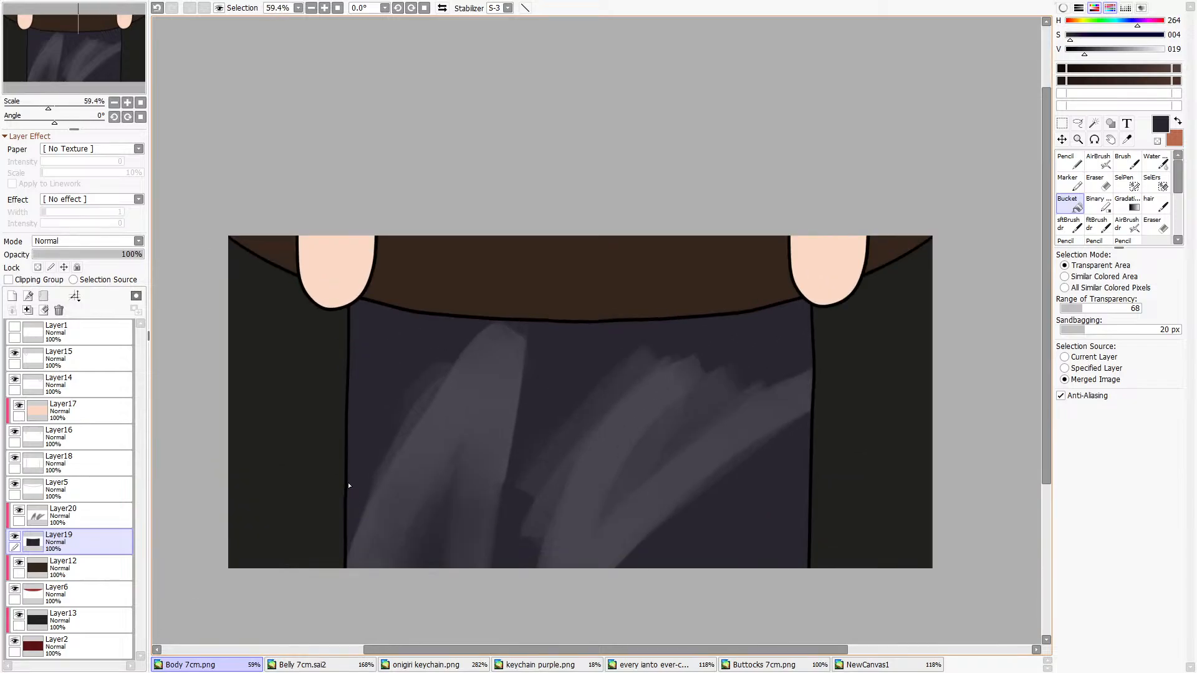
# Compare the center panel with and without the Layer20 highlights and leave Layer20 hidden.
pyautogui.click(20, 511)
pyautogui.click(19, 511)
pyautogui.click(19, 511)
pyautogui.click(19, 511)
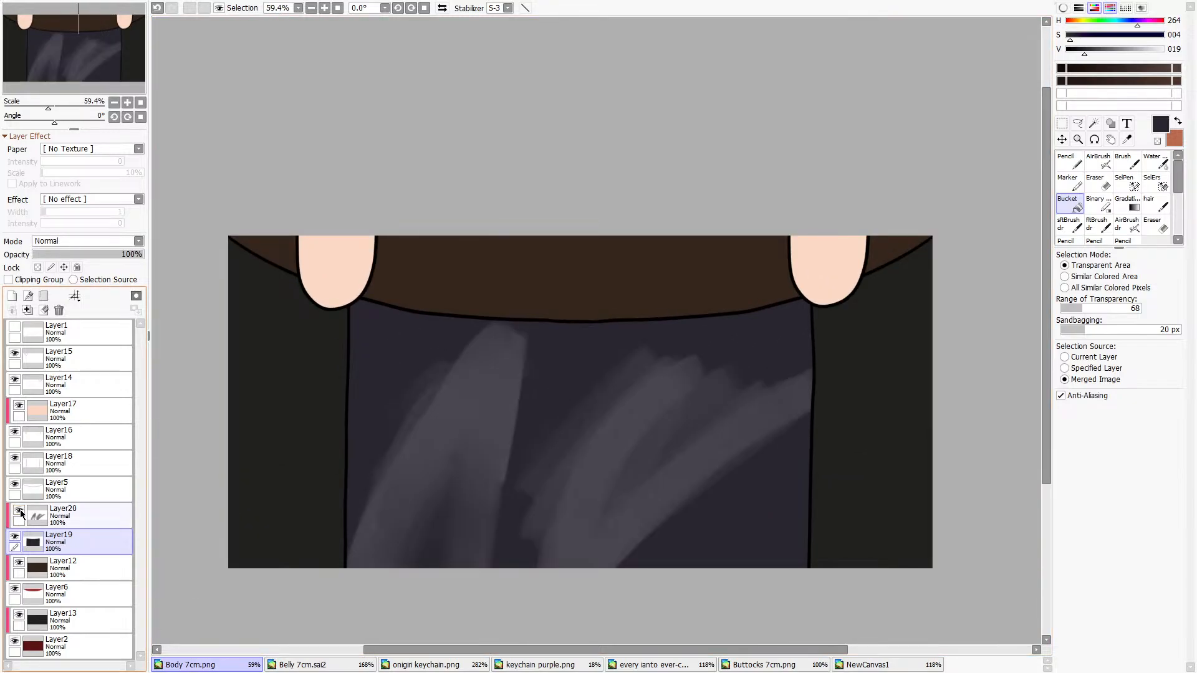
pyautogui.click(19, 511)
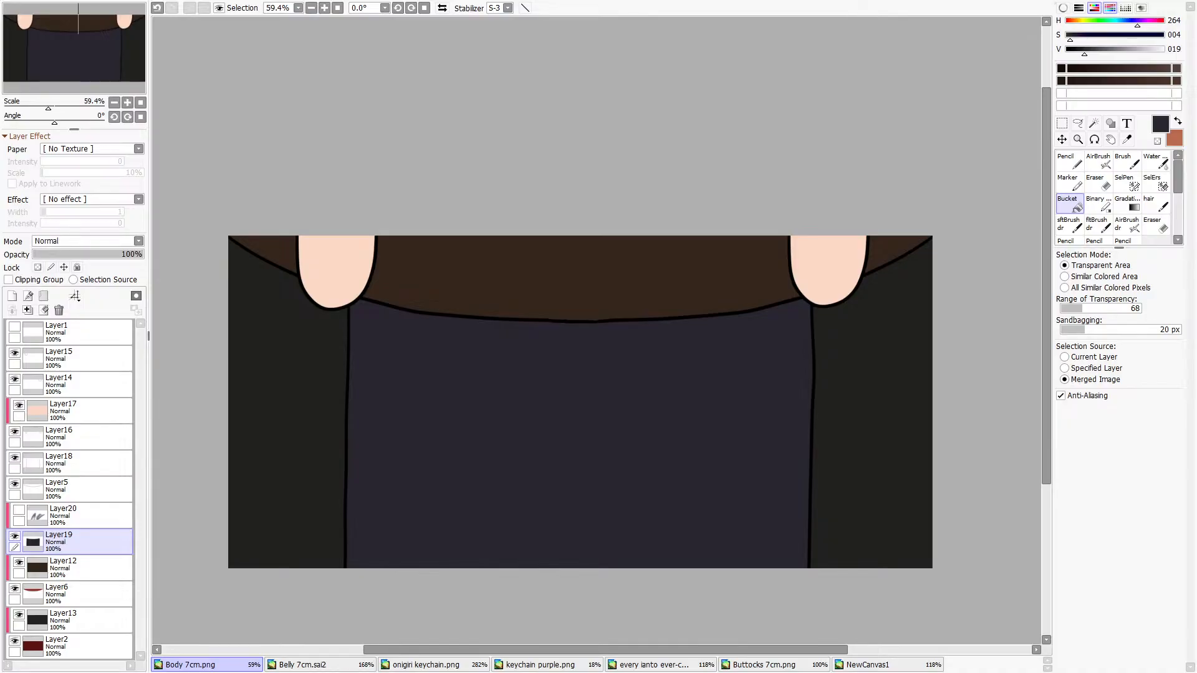
# Open the side-view plush preview image in another new canvas.
pyautogui.scroll(-1, 458, 399)
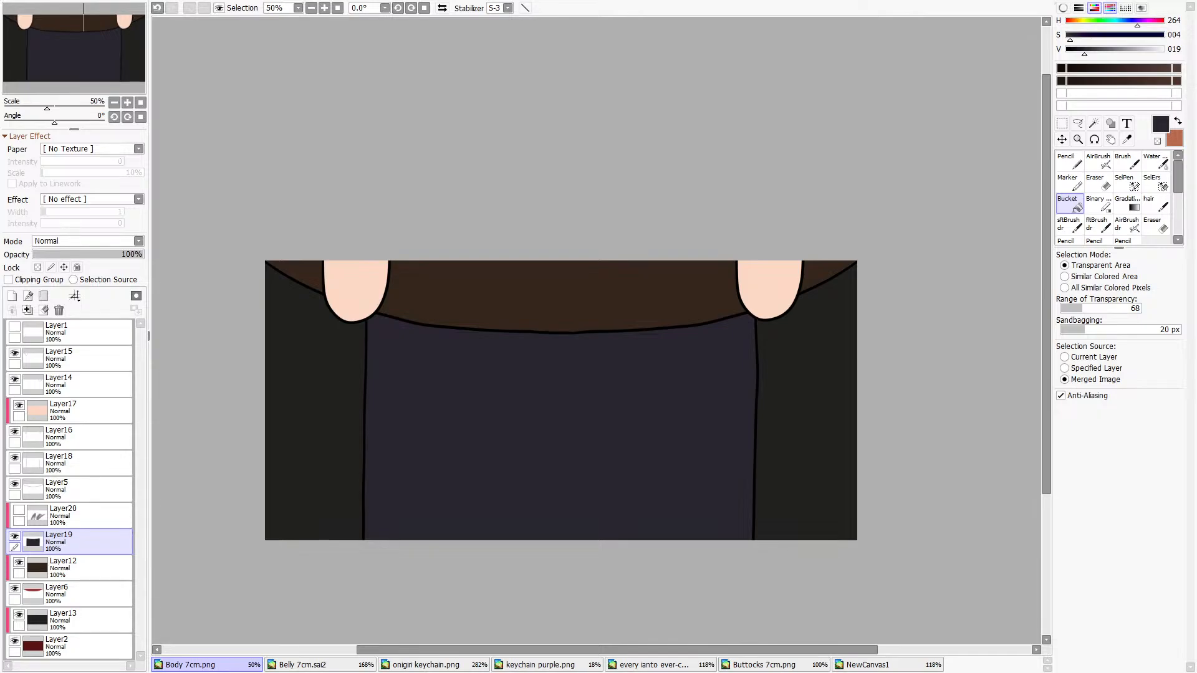
pyautogui.click(32, 30)
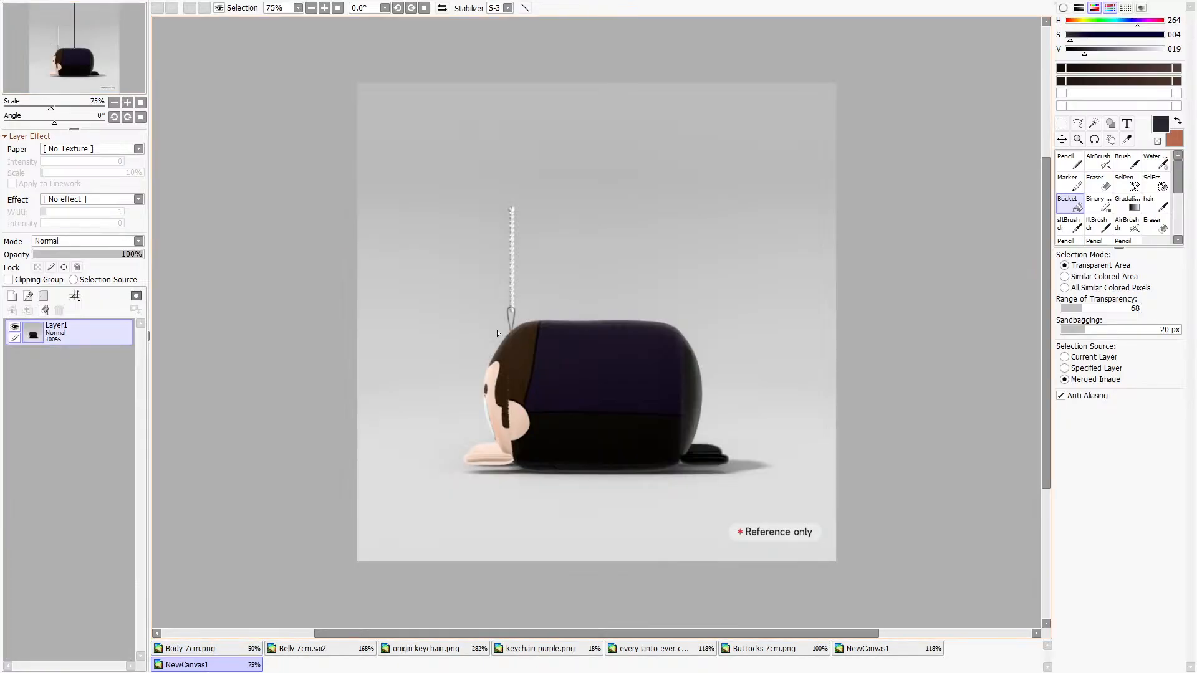
# Inspect the side-view plush reference and close both NewCanvas1 reference previews.
pyautogui.scroll(5, 498, 333)
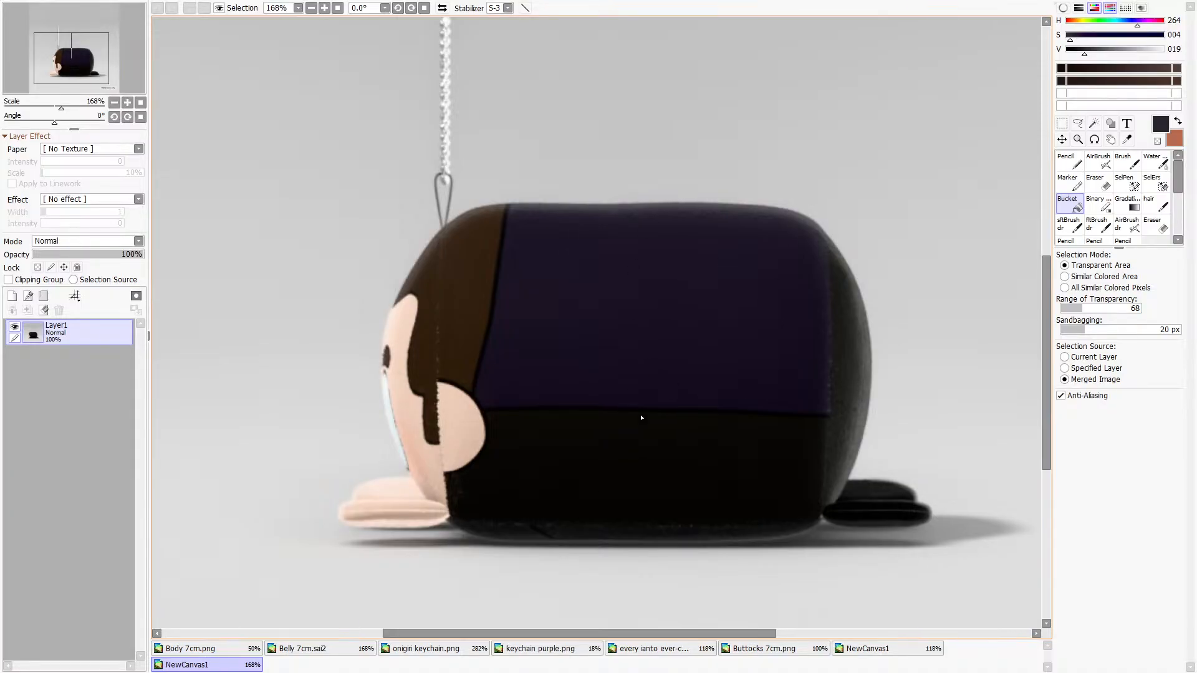
pyautogui.scroll(-3, 641, 417)
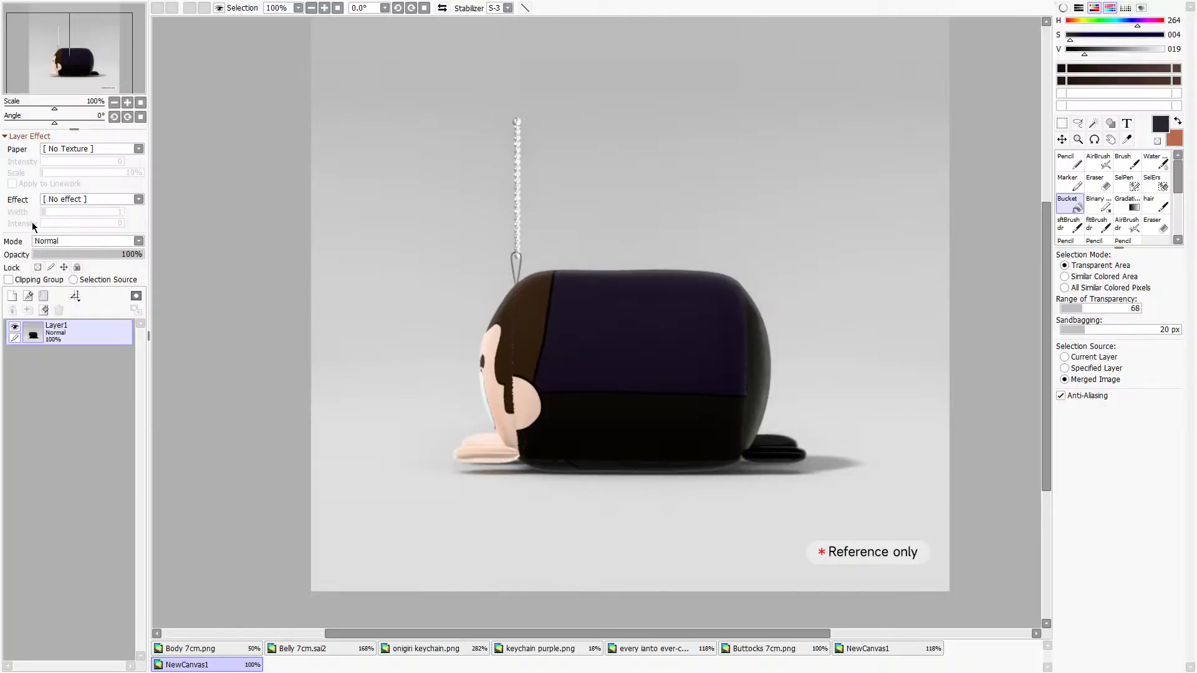
pyautogui.hotkey('ctrl', 'w')
pyautogui.click(935, 663)
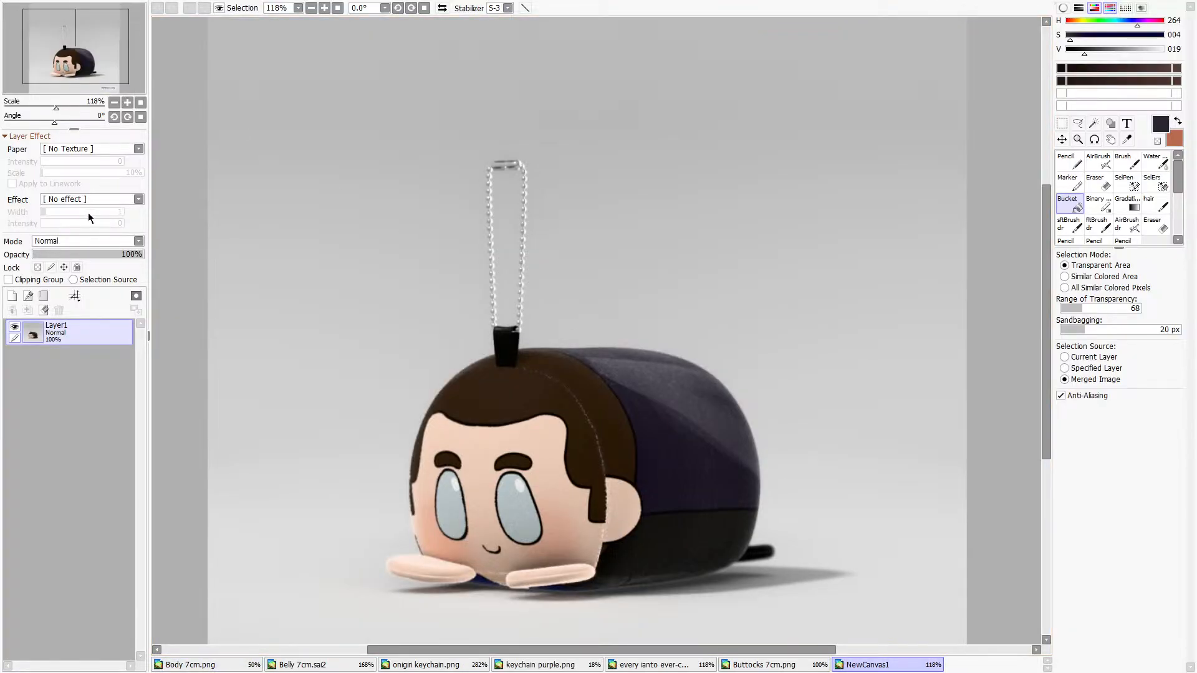
pyautogui.hotkey('ctrl', 'w')
pyautogui.click(737, 666)
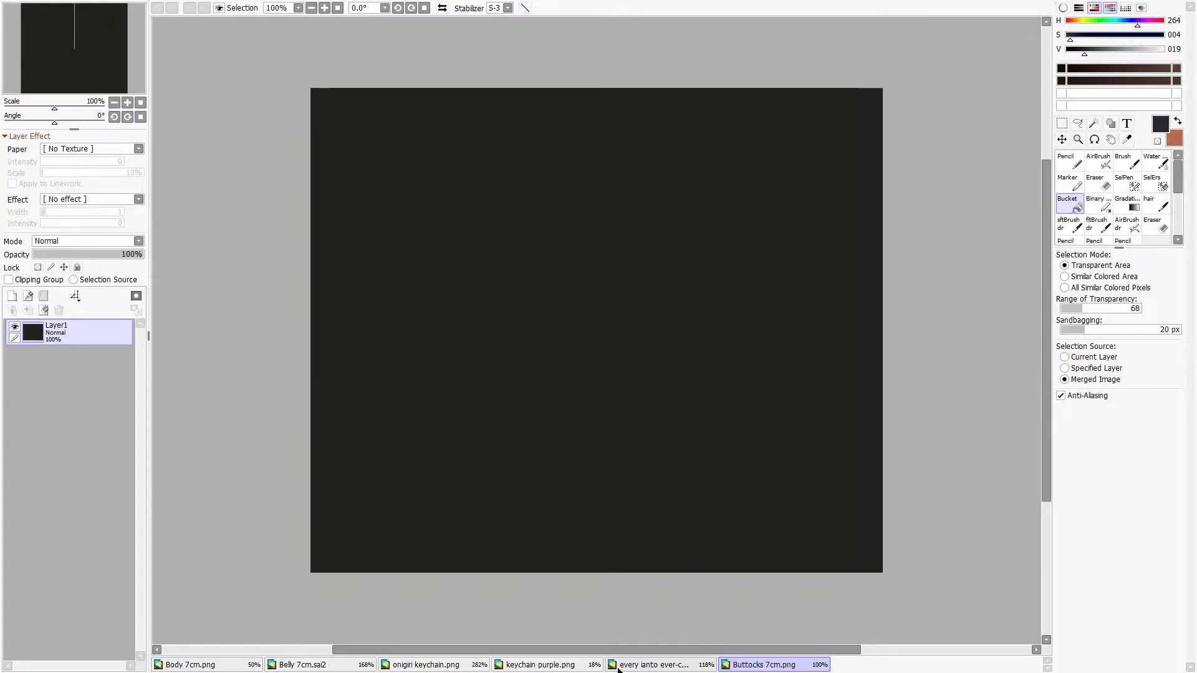
# Look over the Belly 7cm.sai2 artwork, switch to Body 7cm.png and check what Layer19 covers by hiding and reshowing it.
pyautogui.click(299, 665)
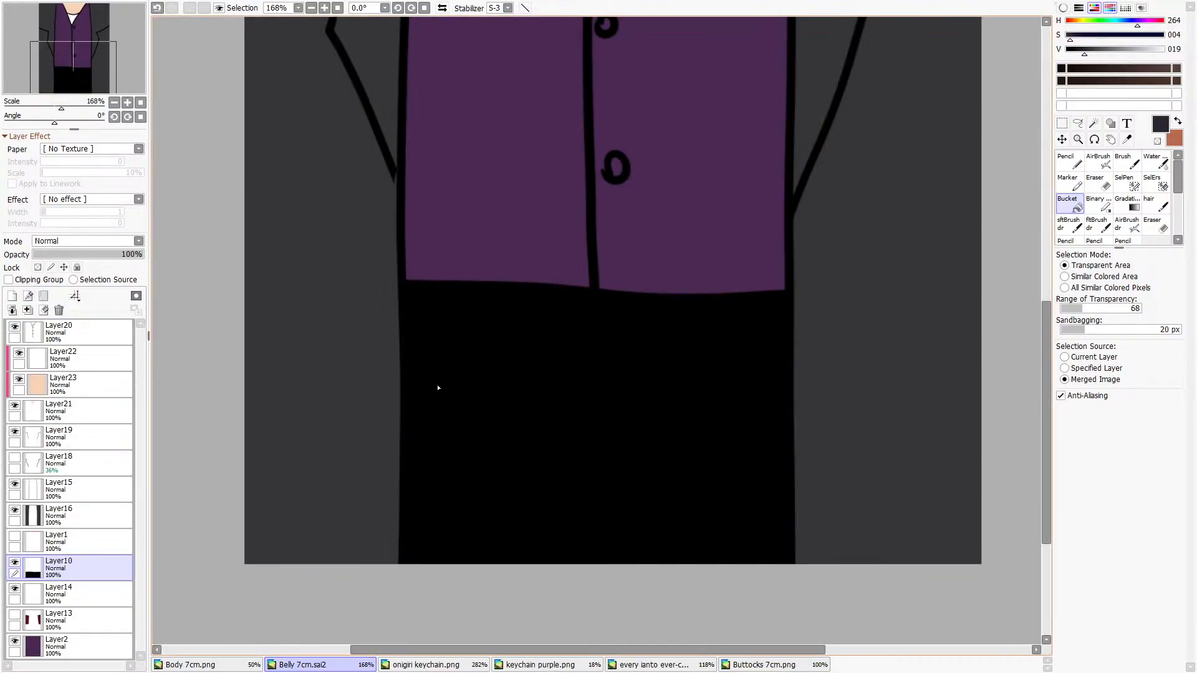
pyautogui.scroll(-2, 438, 391)
pyautogui.click(238, 664)
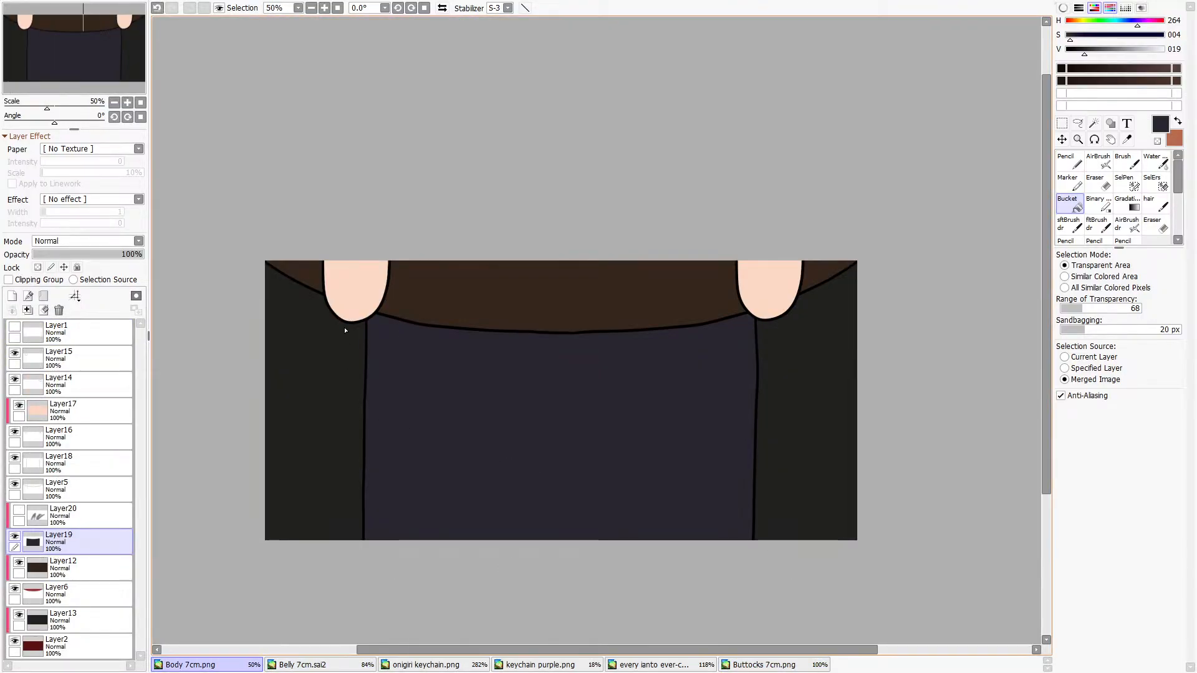
pyautogui.click(14, 537)
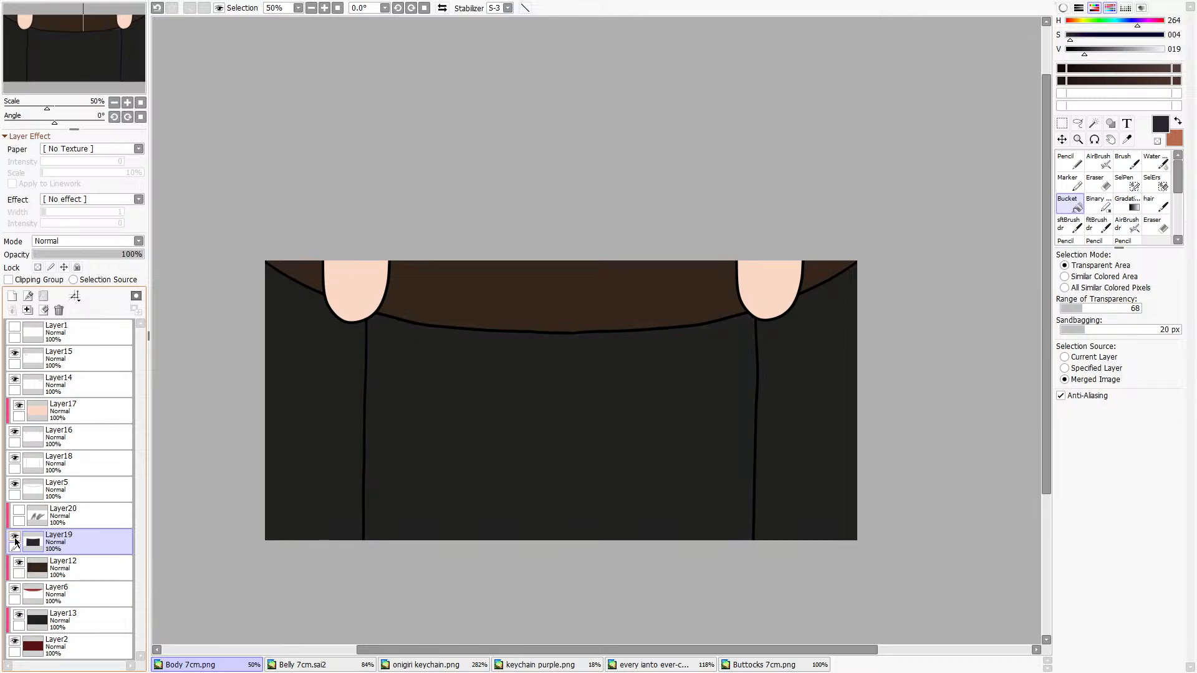
pyautogui.click(15, 538)
# Add a new layer directly above Layer13 in Body 7cm.png.
pyautogui.click(75, 620)
pyautogui.click(12, 296)
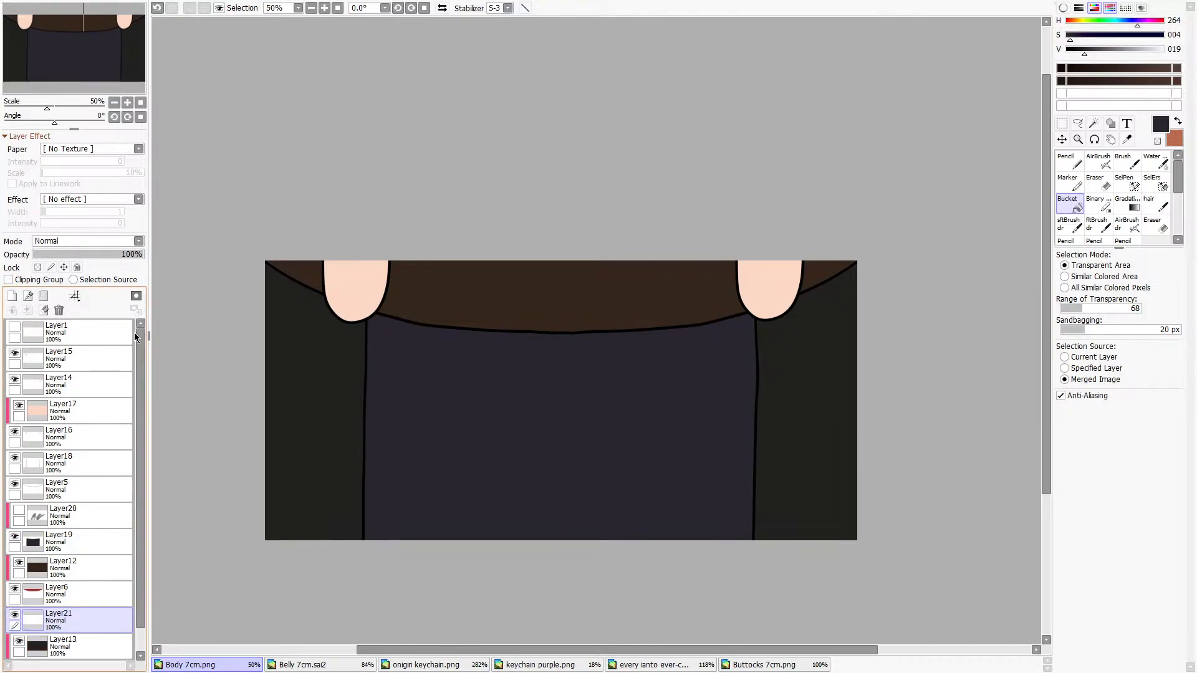
pyautogui.scroll(-4, 480, 449)
pyautogui.scroll(5, 387, 471)
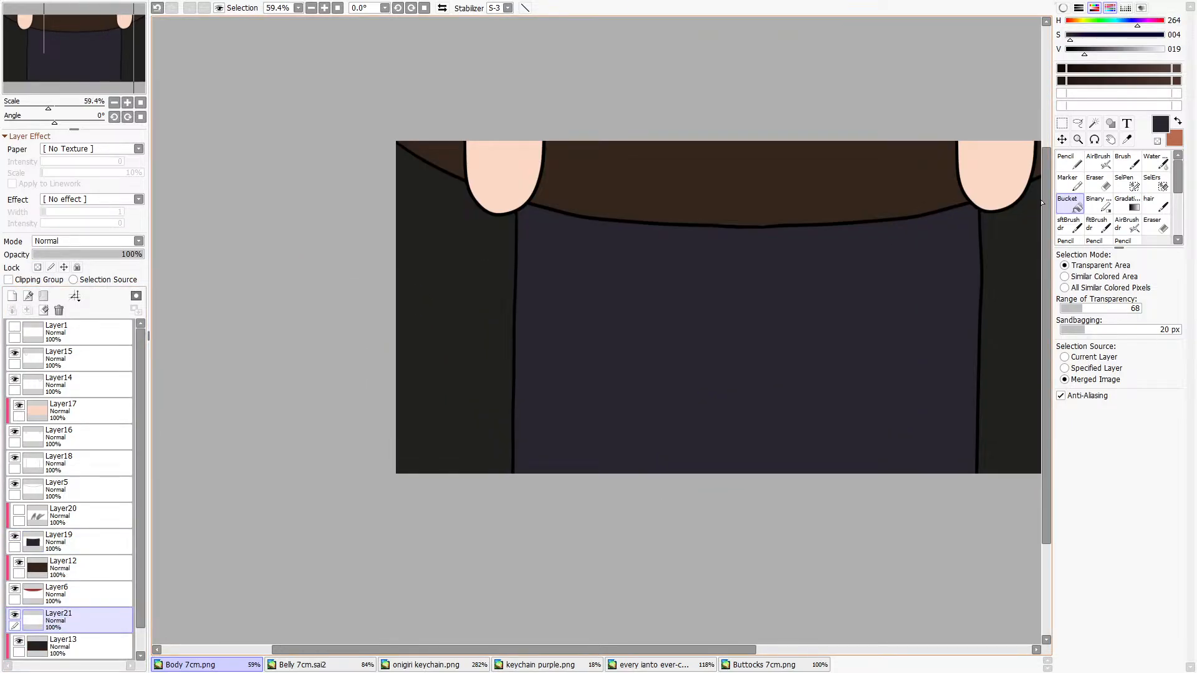
# Sample a dark colour from the canvas, raise its brightness to 39, and set the Pencil to brush size 9.
pyautogui.click(1127, 140)
pyautogui.click(513, 323)
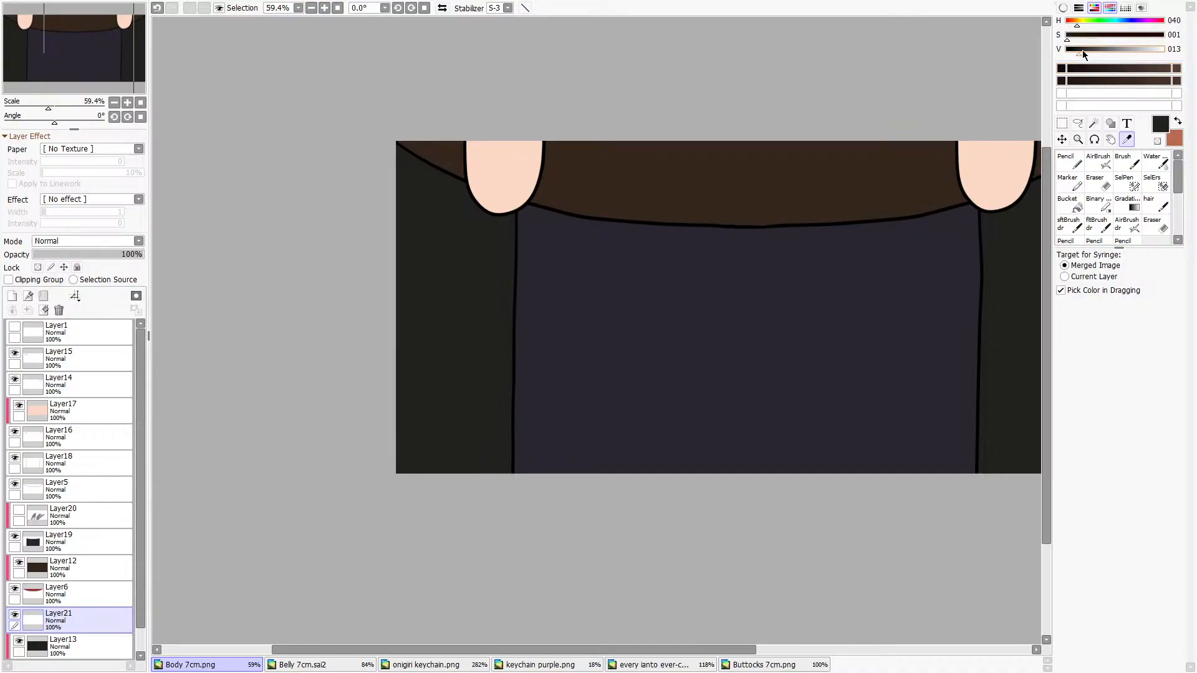
pyautogui.moveTo(1083, 55); pyautogui.dragTo(1103, 55)
pyautogui.click(1069, 161)
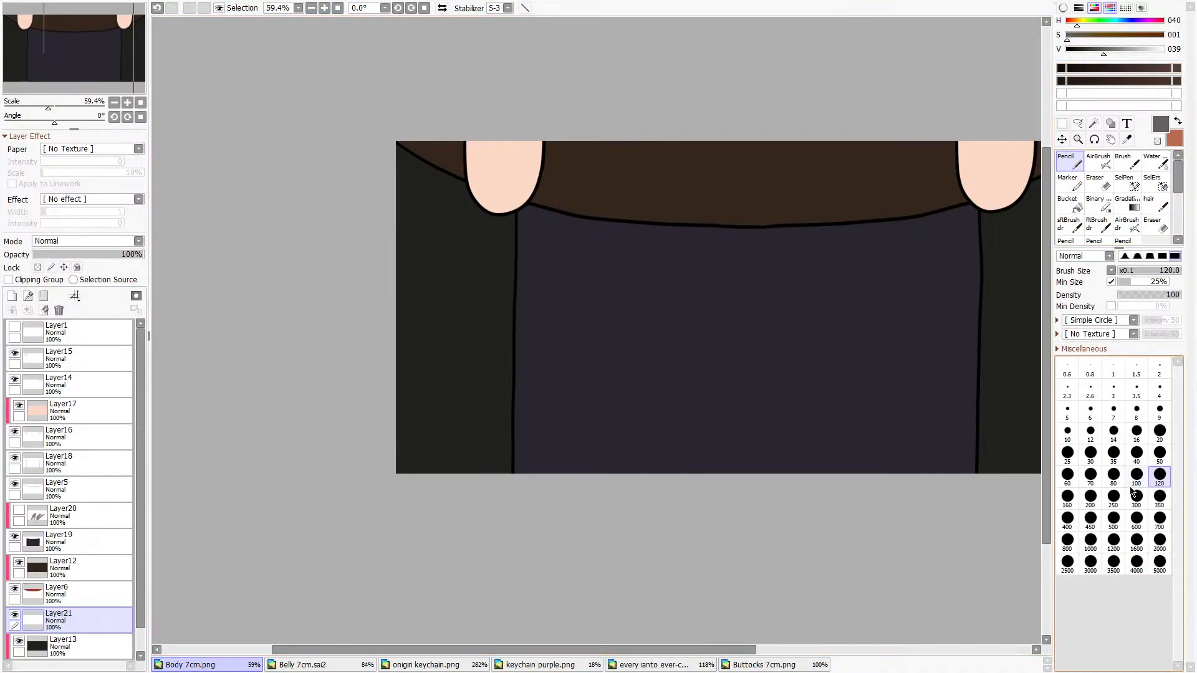
pyautogui.click(1160, 411)
# Try drawing thin freehand grey lines down the dark side area beside the left black outline.
pyautogui.moveTo(504, 211); pyautogui.dragTo(512, 428)
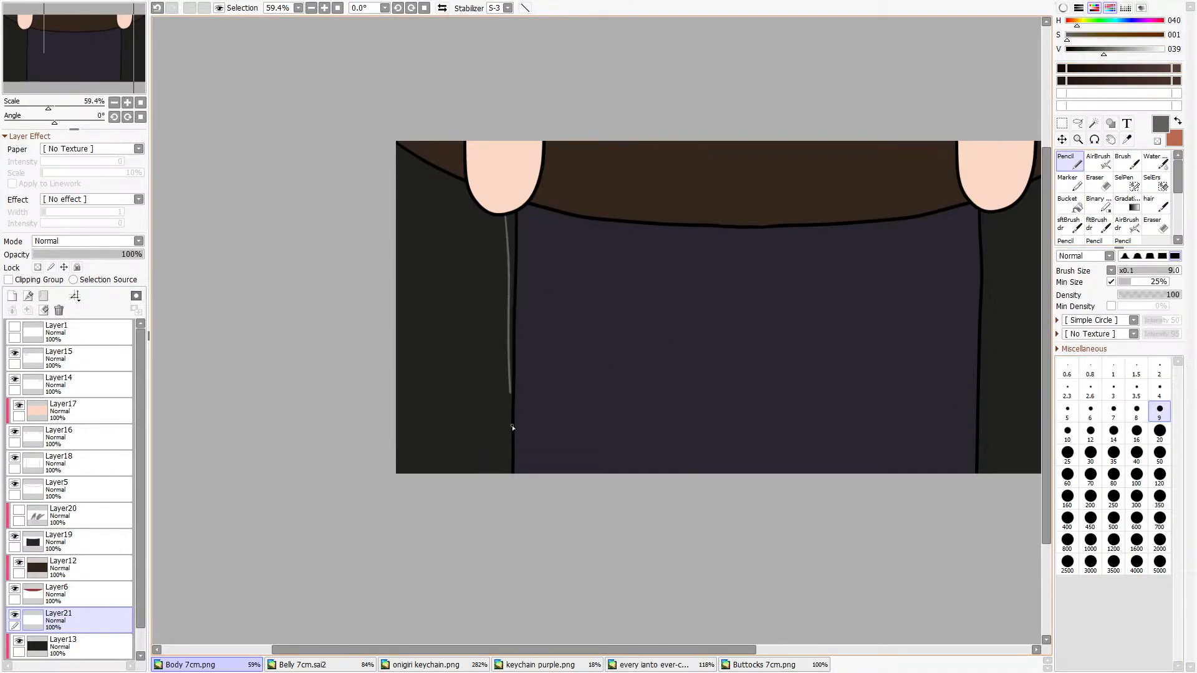
pyautogui.hotkey('ctrl', 'z')
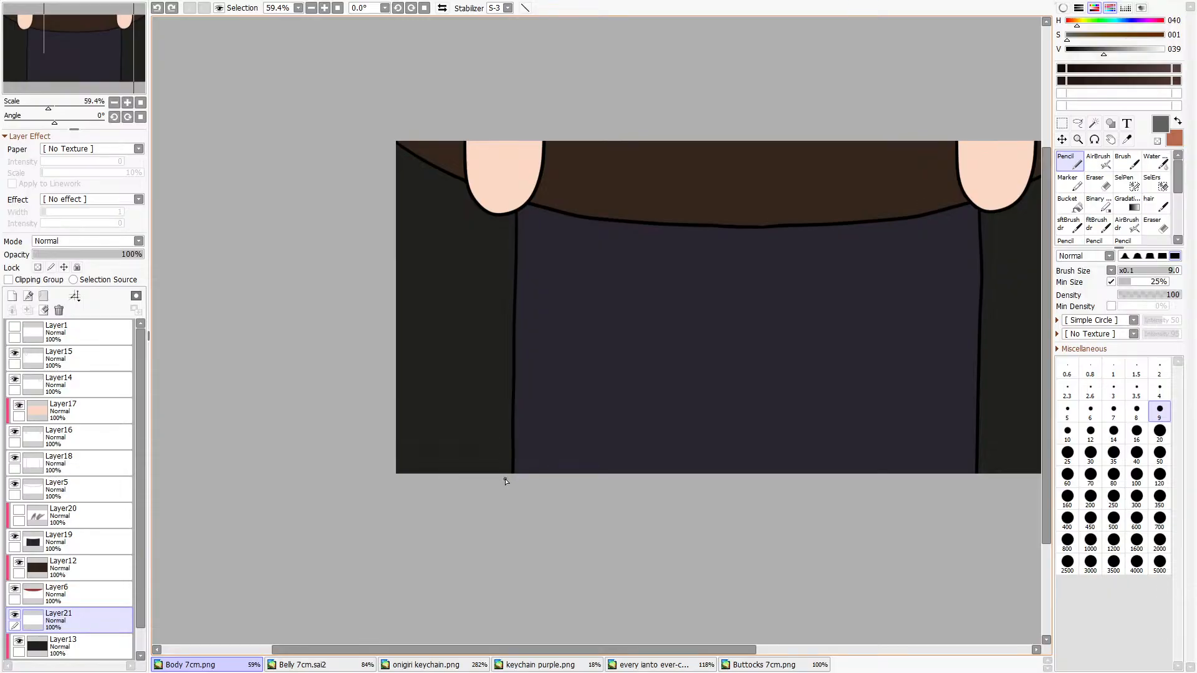
pyautogui.moveTo(505, 477); pyautogui.dragTo(504, 209)
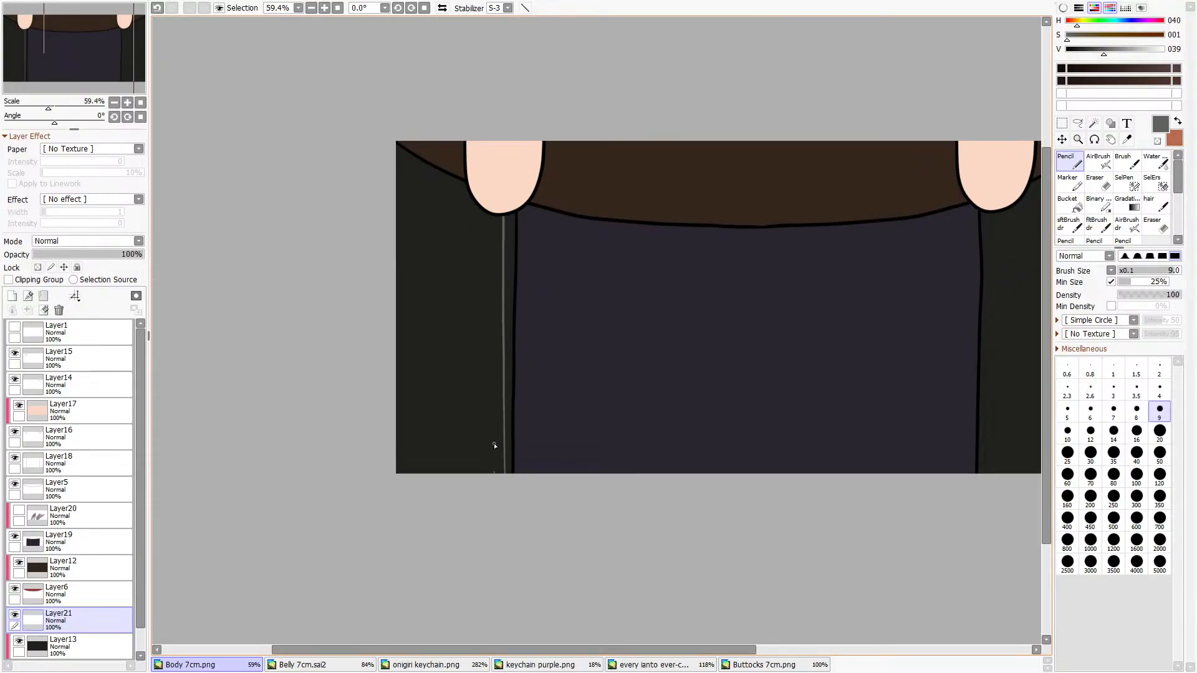
pyautogui.moveTo(494, 478); pyautogui.dragTo(493, 215)
pyautogui.hotkey('ctrl', 'z')
pyautogui.hotkey('ctrl', 'z')
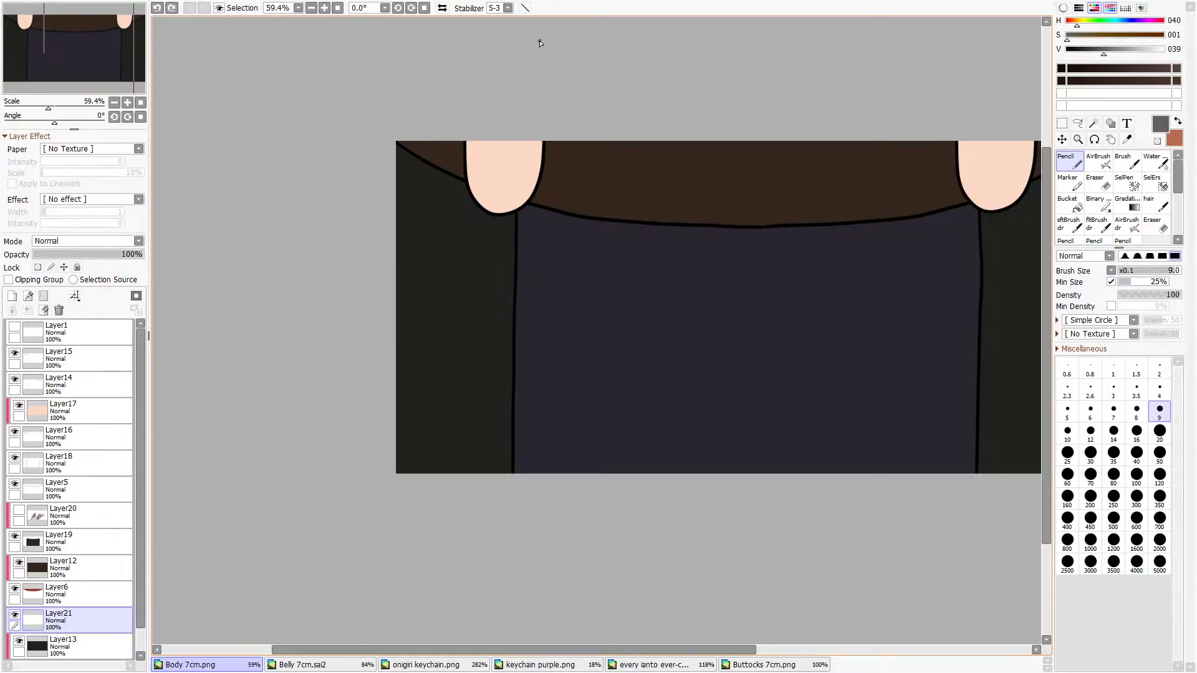
# Try two grey lines beside the left outline in straight-line drawing mode, undo them and return to freehand.
pyautogui.click(526, 8)
pyautogui.moveTo(506, 198)
pyautogui.mouseDown()
pyautogui.moveTo(508, 506)
pyautogui.moveTo(485, 466)
pyautogui.moveTo(487, 494)
pyautogui.mouseUp()
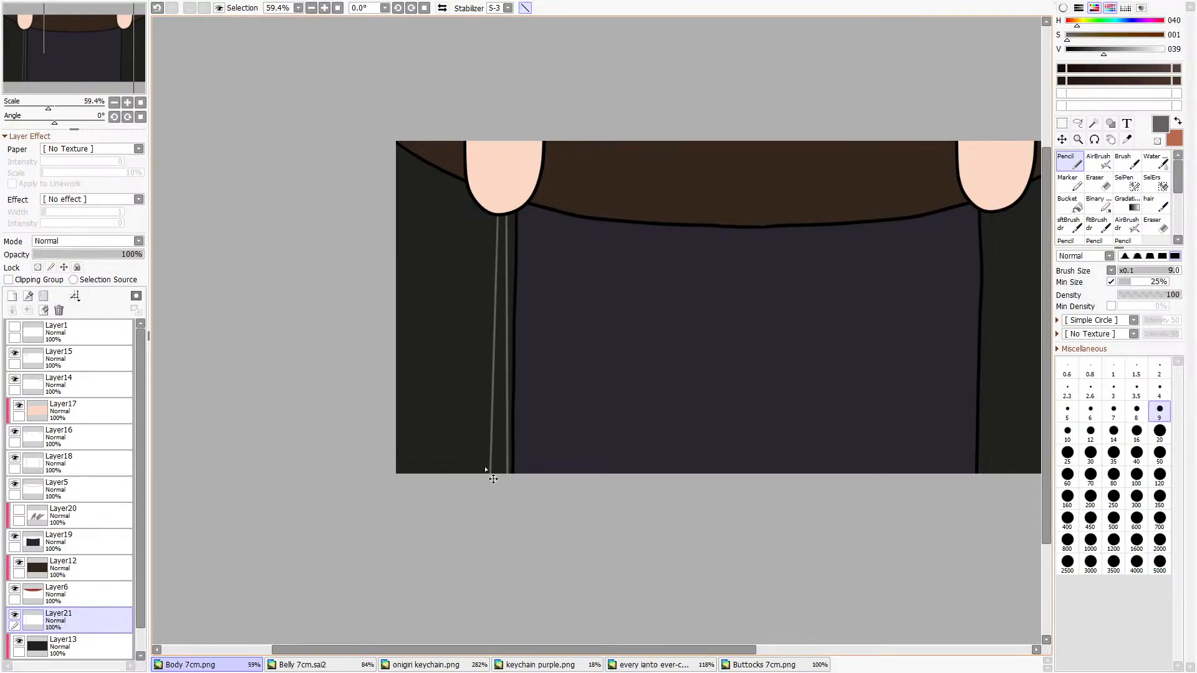
pyautogui.hotkey('ctrl', 'z')
pyautogui.hotkey('ctrl', 'z')
pyautogui.click(526, 8)
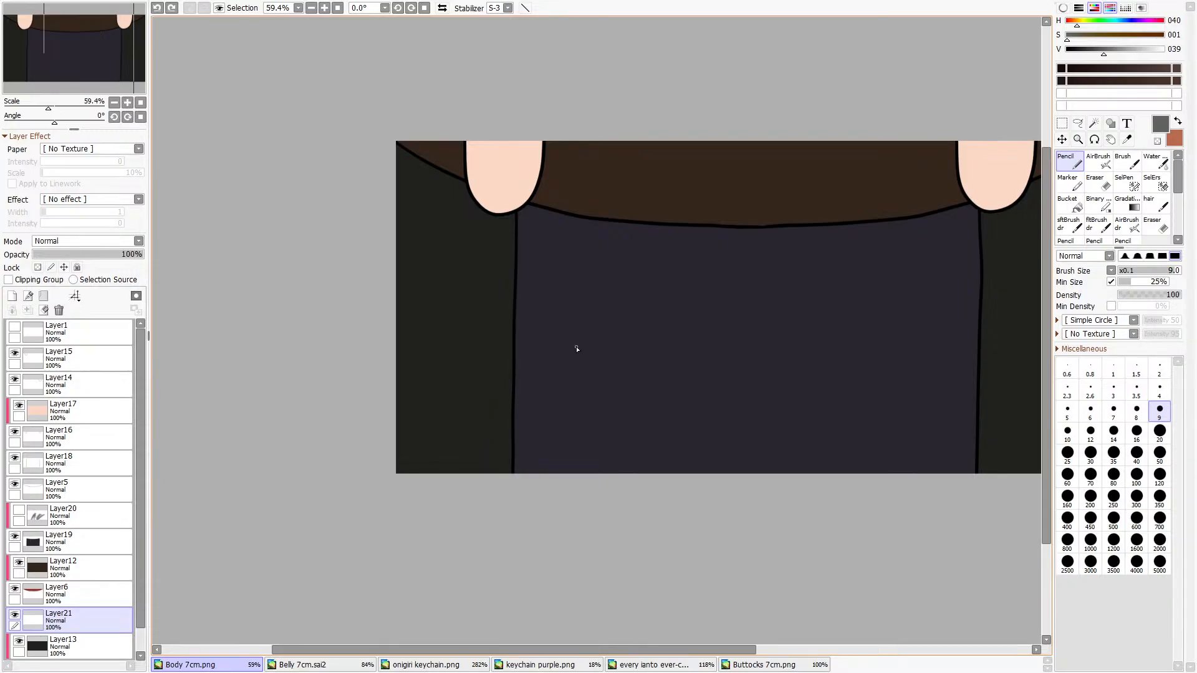
# Try several long freehand grey strokes from the left ear to the canvas's lower edge, undoing each one.
pyautogui.scroll(1, 577, 349)
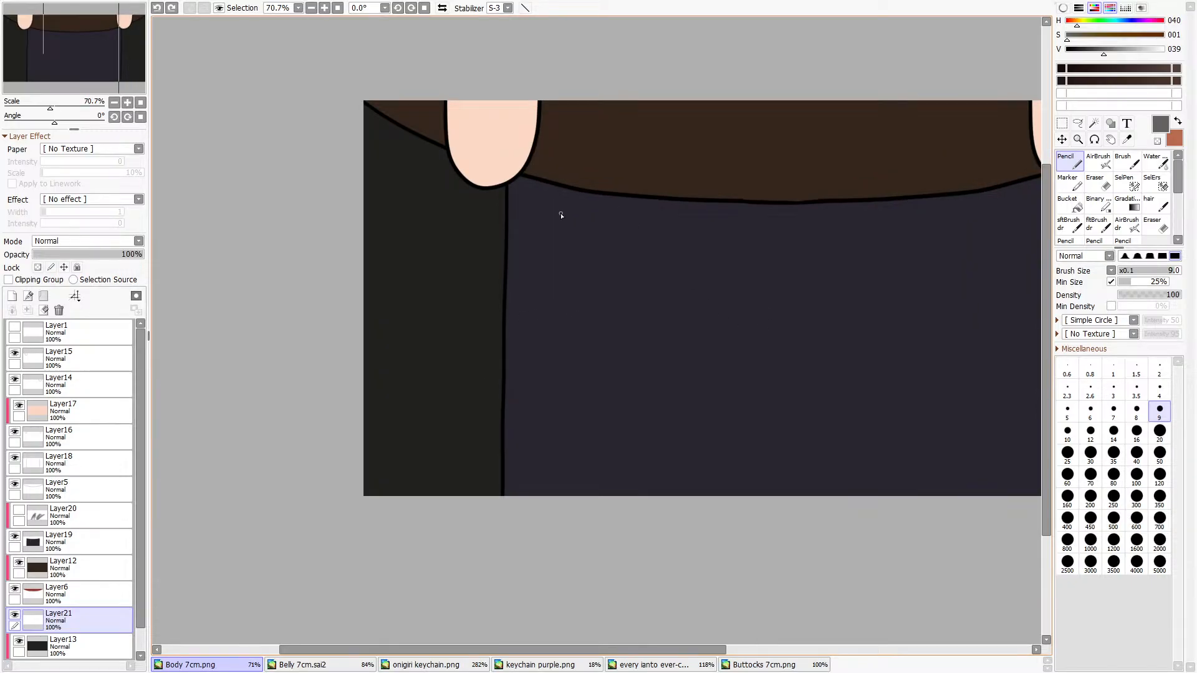
pyautogui.moveTo(503, 187); pyautogui.dragTo(494, 355)
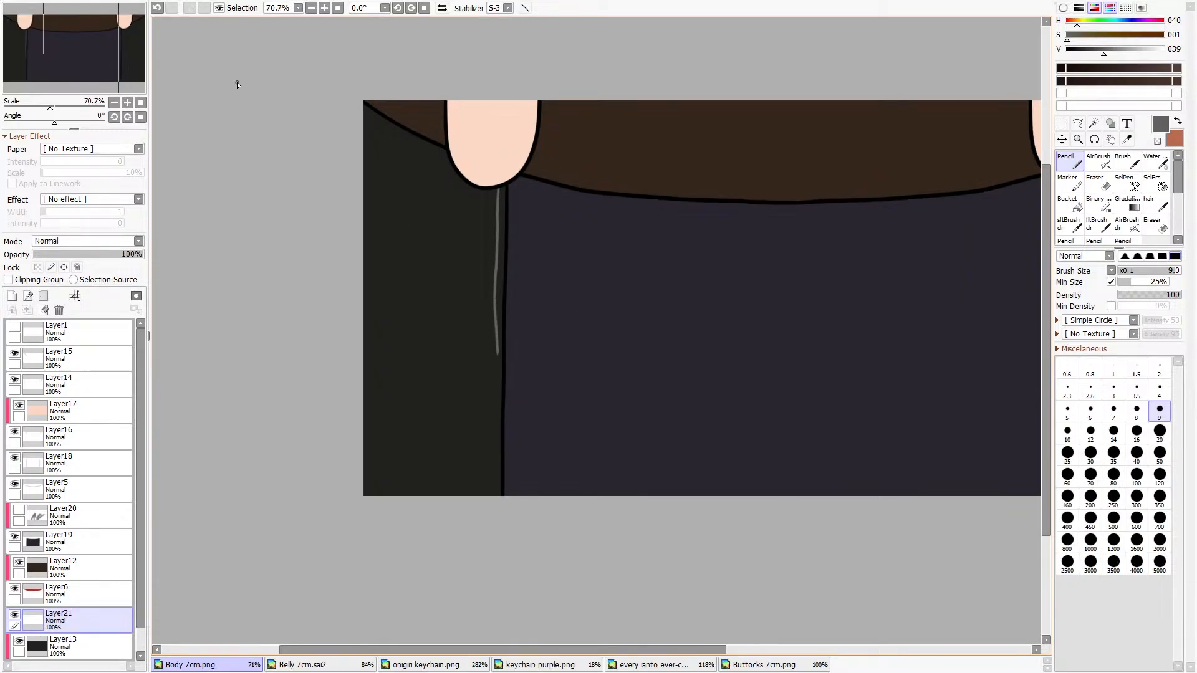
pyautogui.click(160, 9)
pyautogui.moveTo(502, 187); pyautogui.dragTo(503, 518)
pyautogui.click(157, 8)
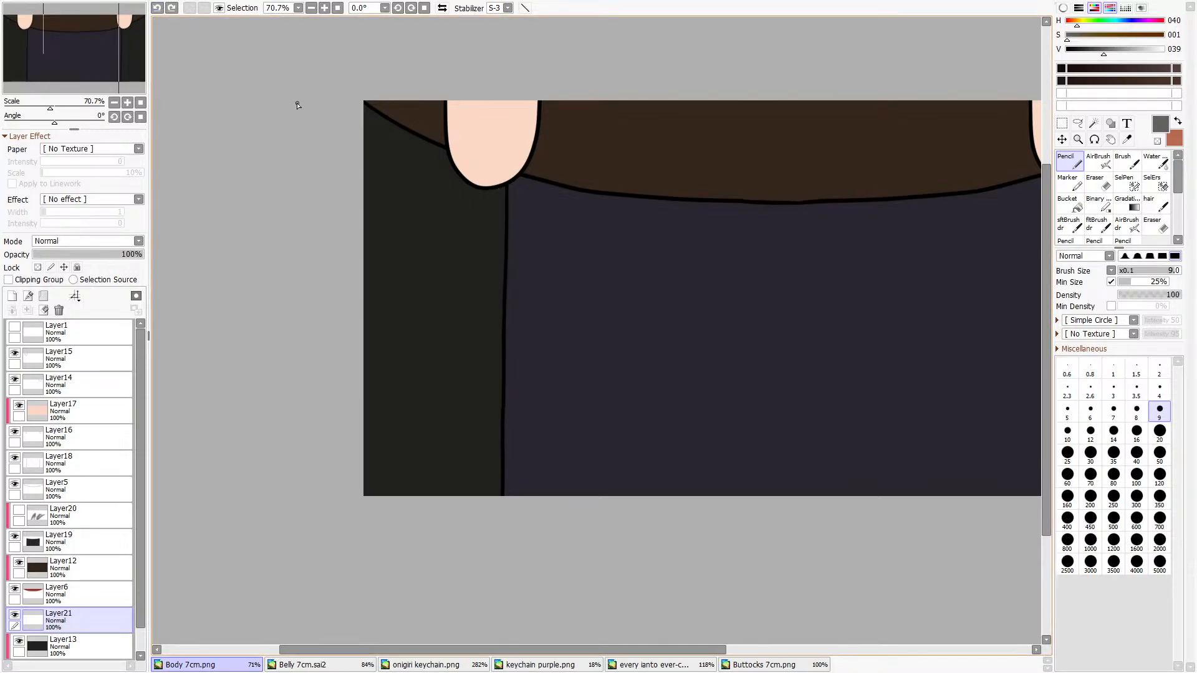
pyautogui.moveTo(498, 187); pyautogui.dragTo(485, 496)
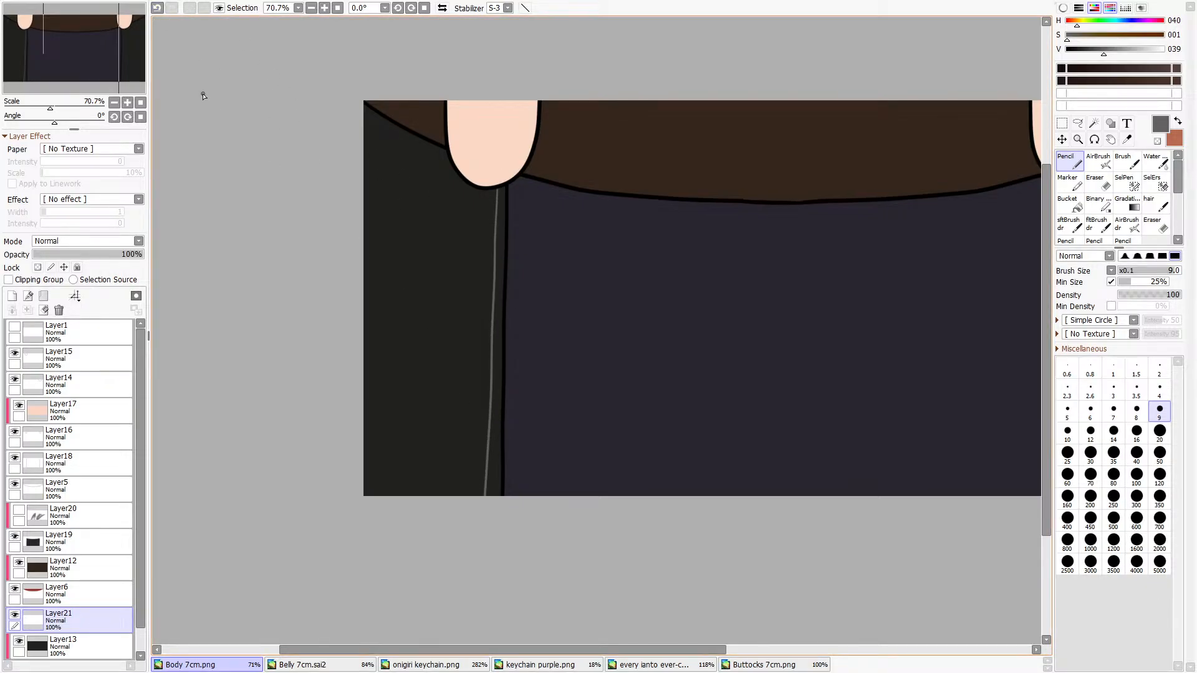
pyautogui.click(158, 9)
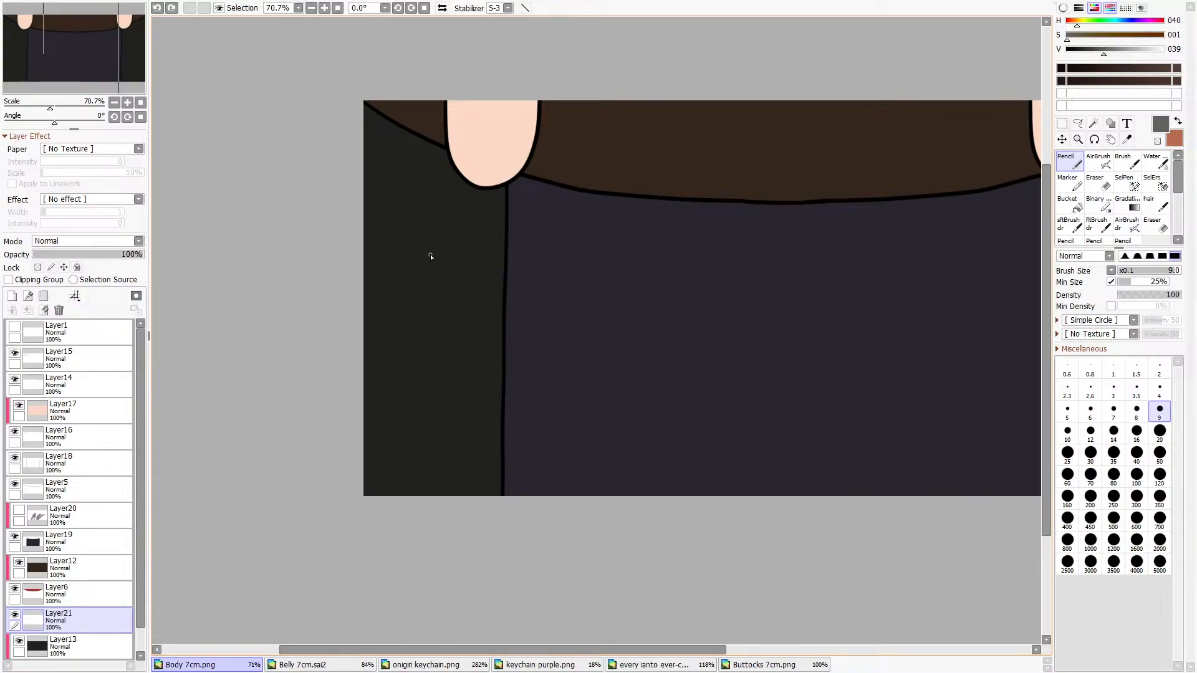
pyautogui.moveTo(494, 187); pyautogui.dragTo(492, 516)
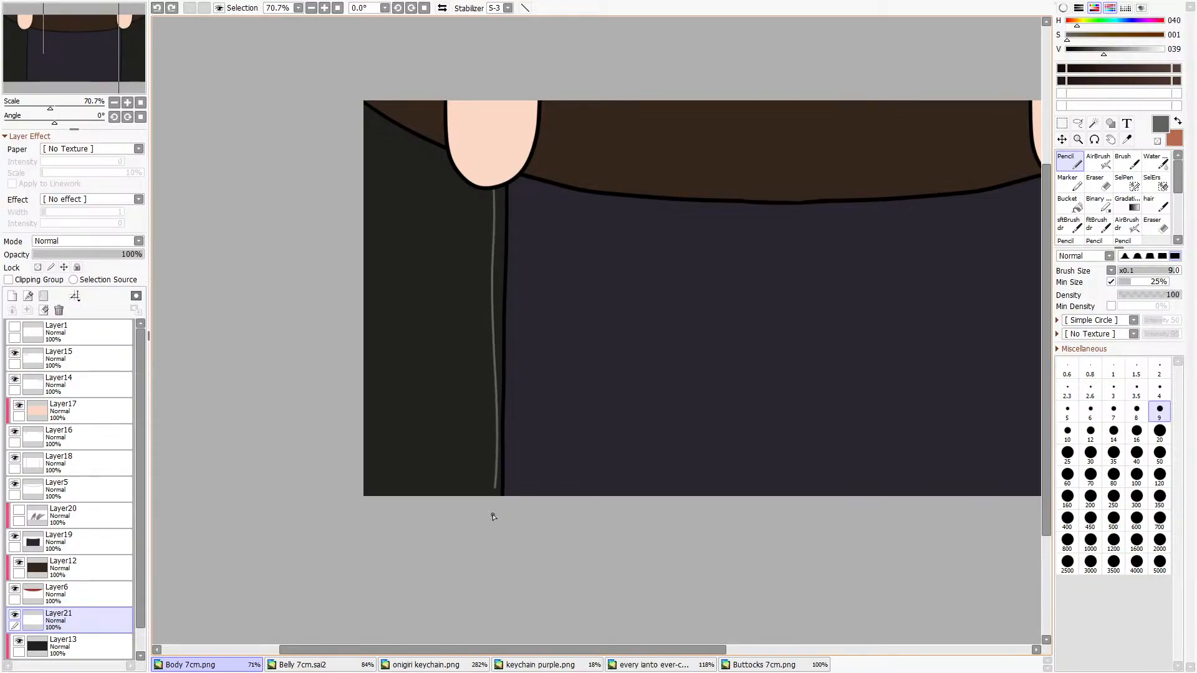
pyautogui.click(156, 8)
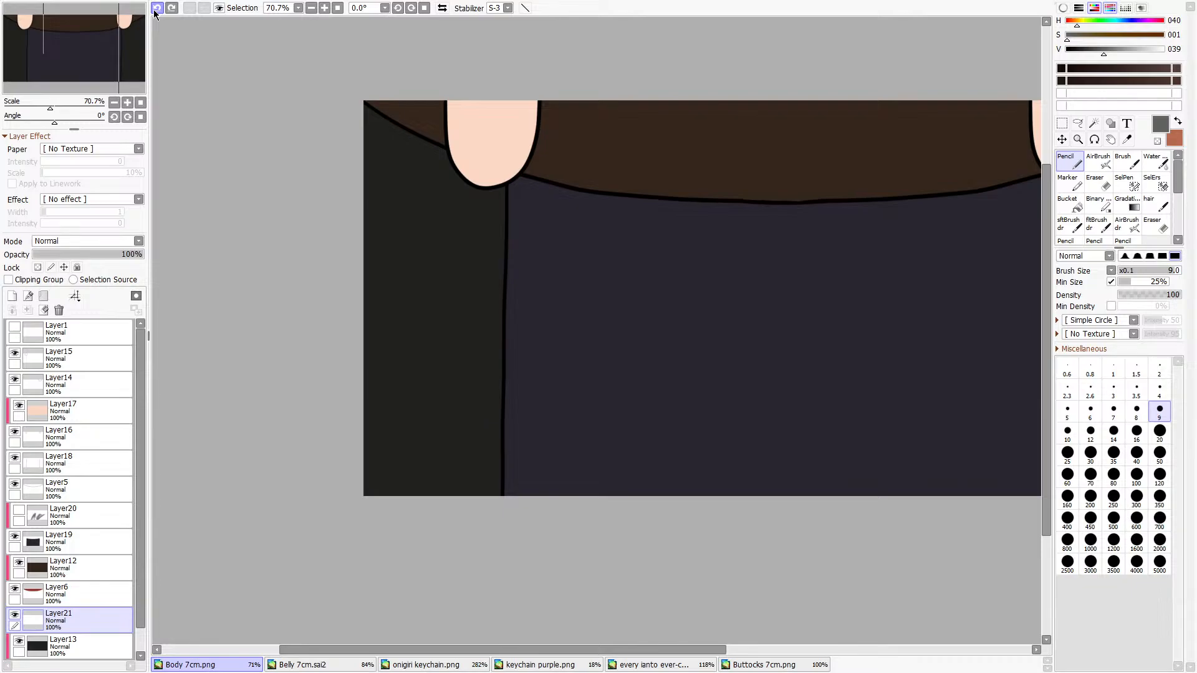
pyautogui.moveTo(498, 188); pyautogui.dragTo(490, 508)
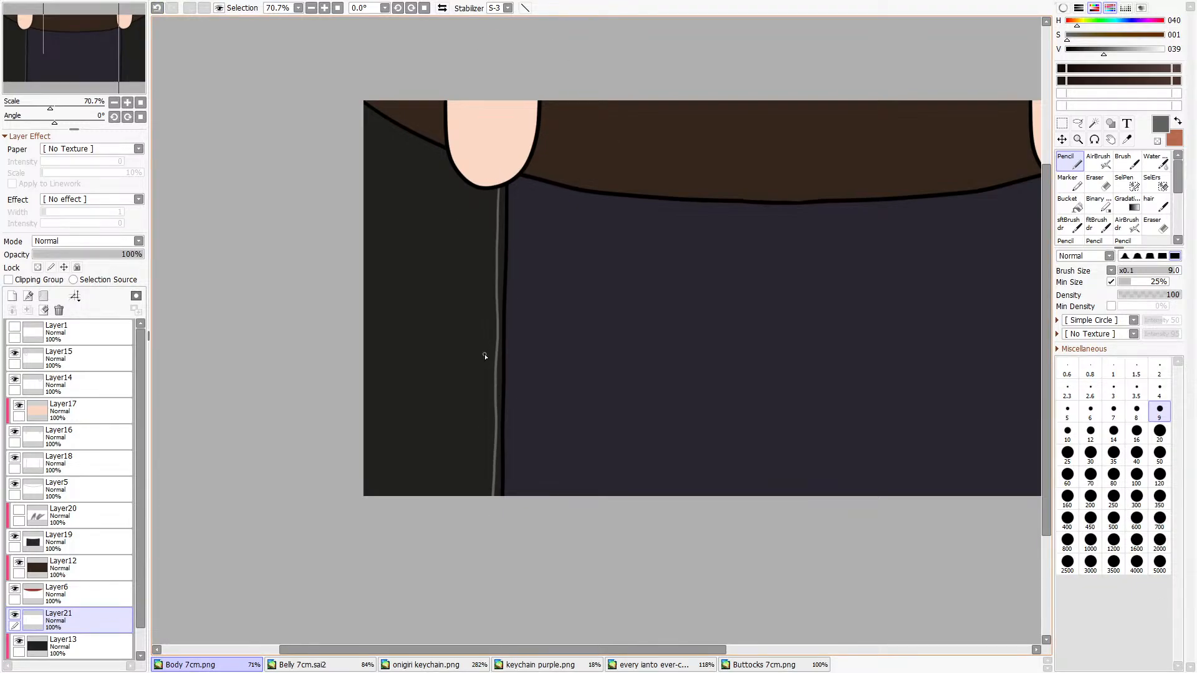
pyautogui.hotkey('ctrl', 'z')
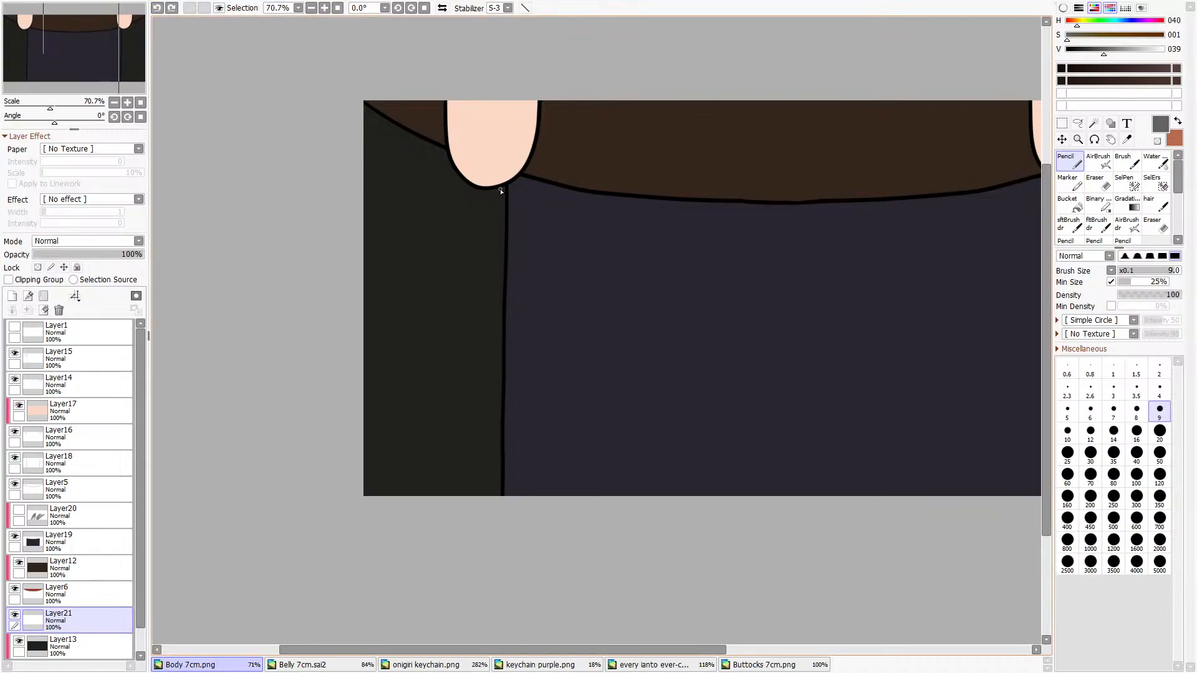
pyautogui.moveTo(498, 188); pyautogui.dragTo(489, 516)
pyautogui.hotkey('ctrl', 'z')
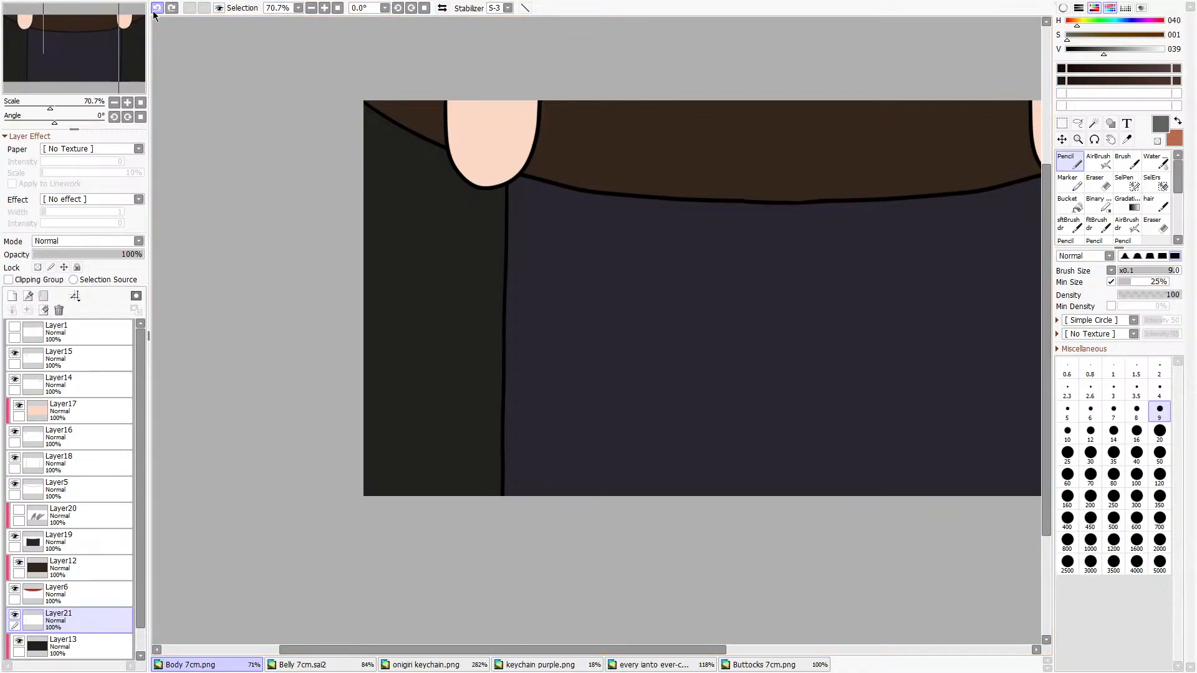
pyautogui.moveTo(497, 187); pyautogui.dragTo(499, 435)
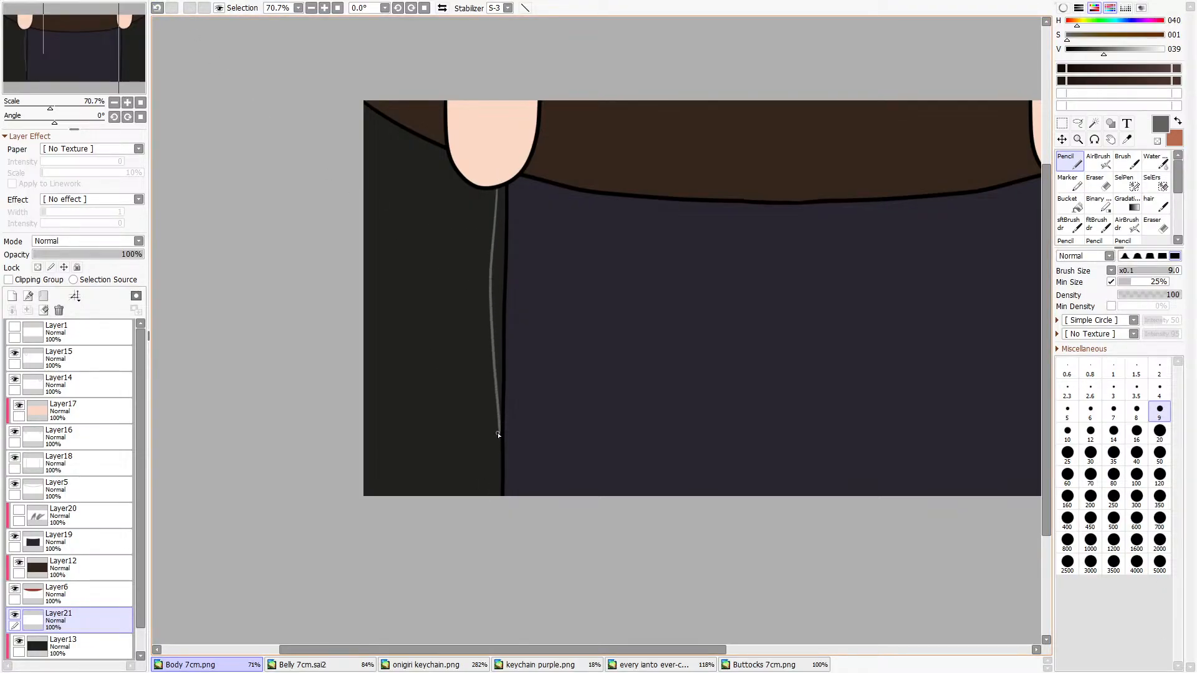
pyautogui.click(157, 6)
pyautogui.moveTo(497, 189); pyautogui.dragTo(488, 525)
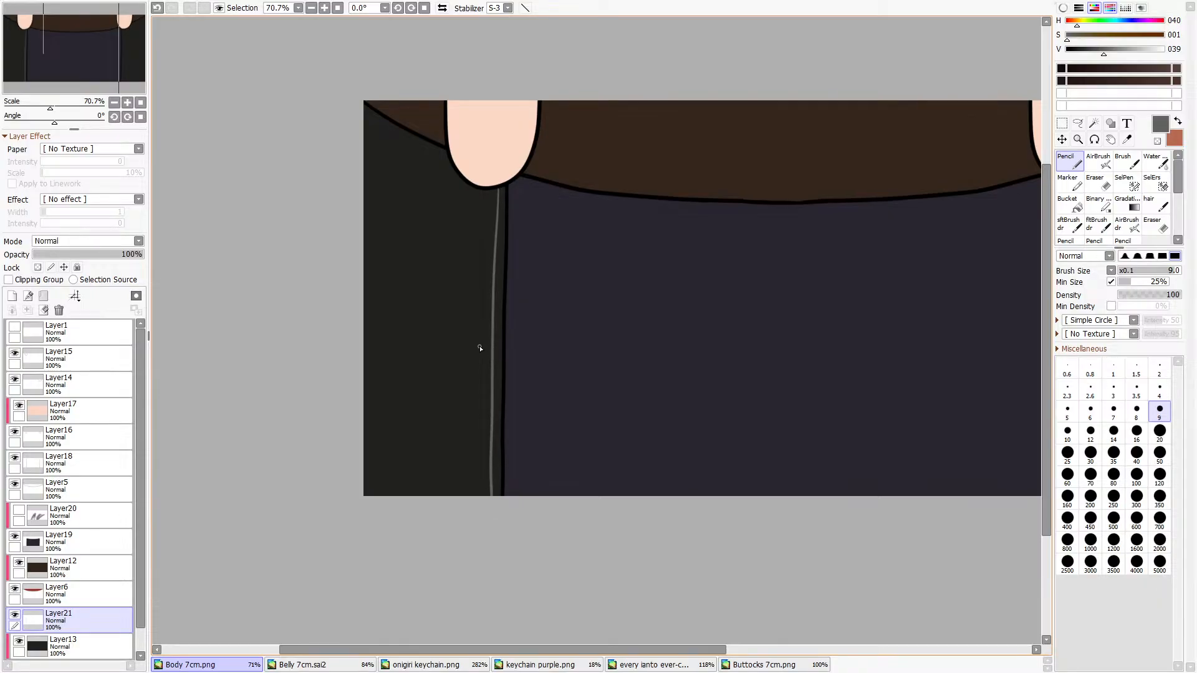
pyautogui.click(158, 7)
pyautogui.moveTo(497, 508); pyautogui.dragTo(485, 96)
pyautogui.click(157, 8)
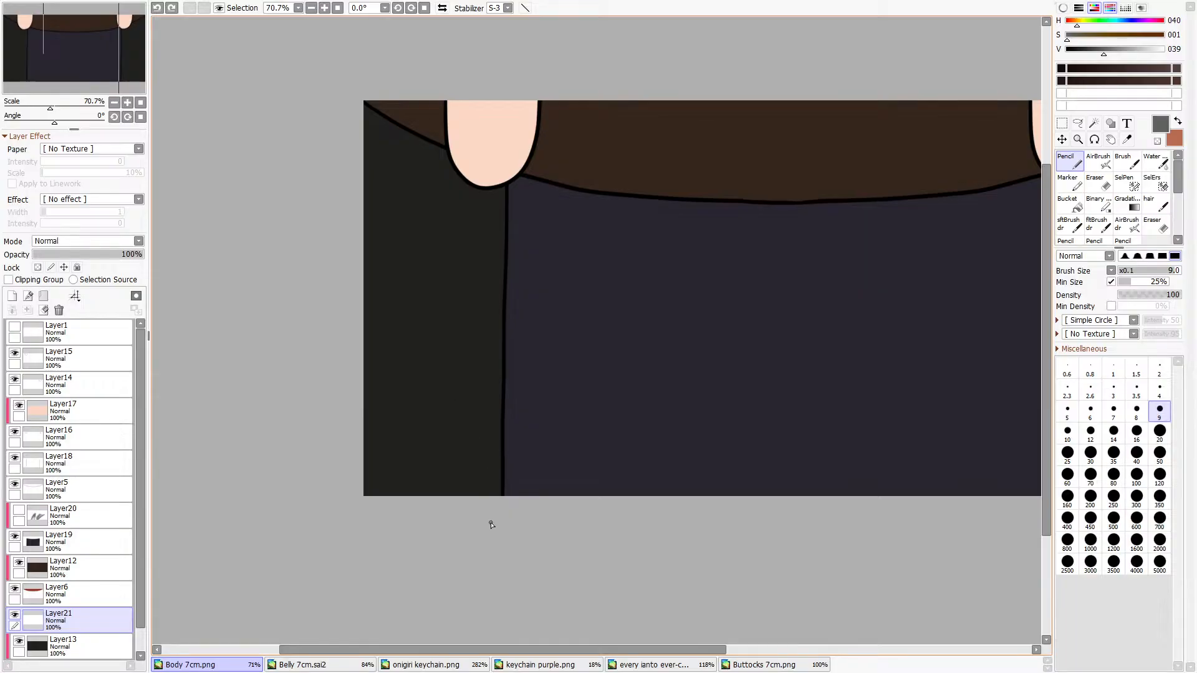
pyautogui.moveTo(489, 524); pyautogui.dragTo(500, 77)
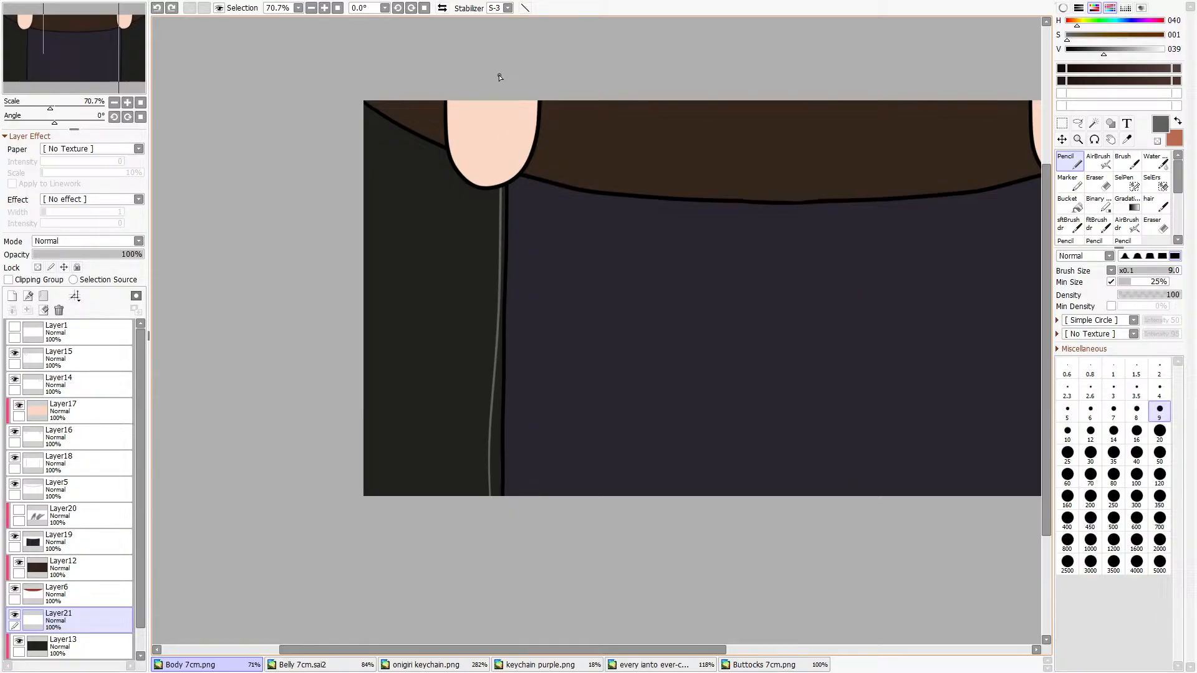
pyautogui.click(157, 8)
pyautogui.moveTo(490, 91); pyautogui.dragTo(498, 517)
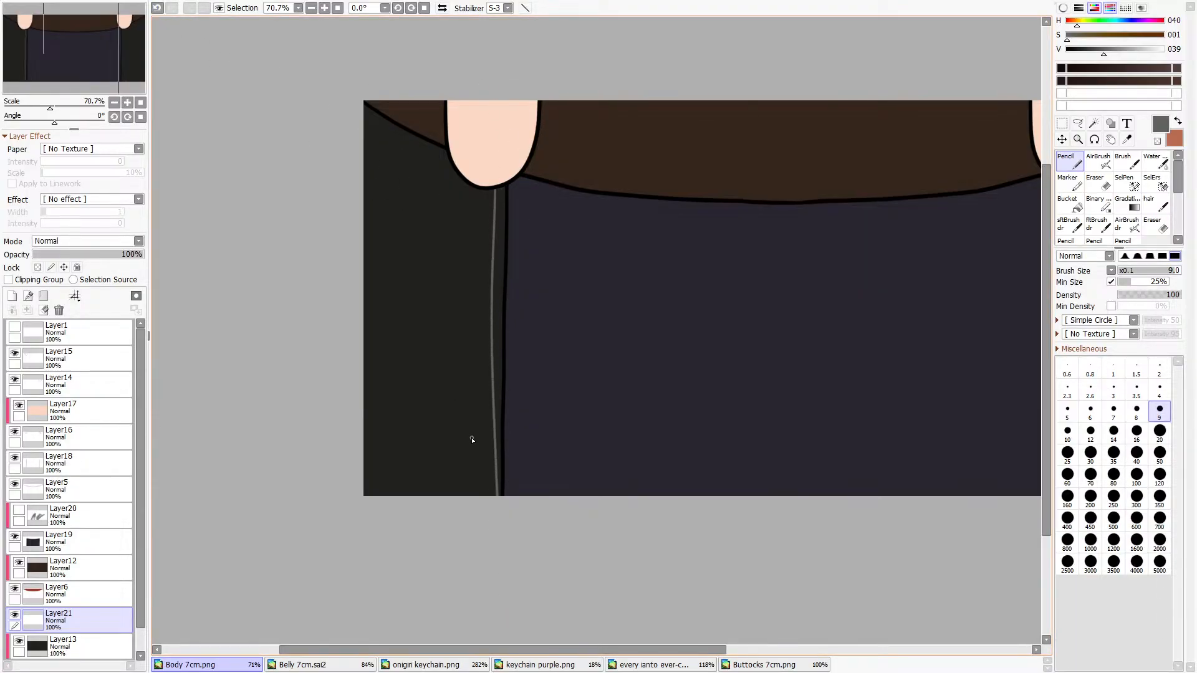
pyautogui.click(158, 7)
pyautogui.moveTo(492, 134); pyautogui.dragTo(481, 617)
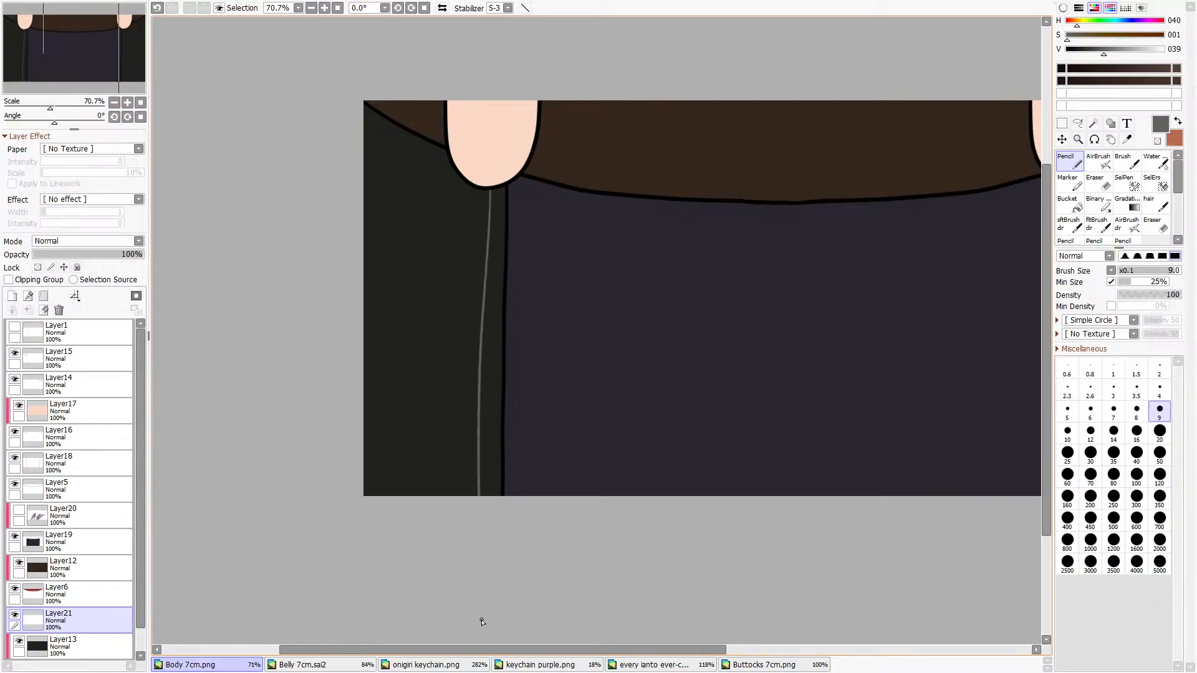
pyautogui.click(158, 7)
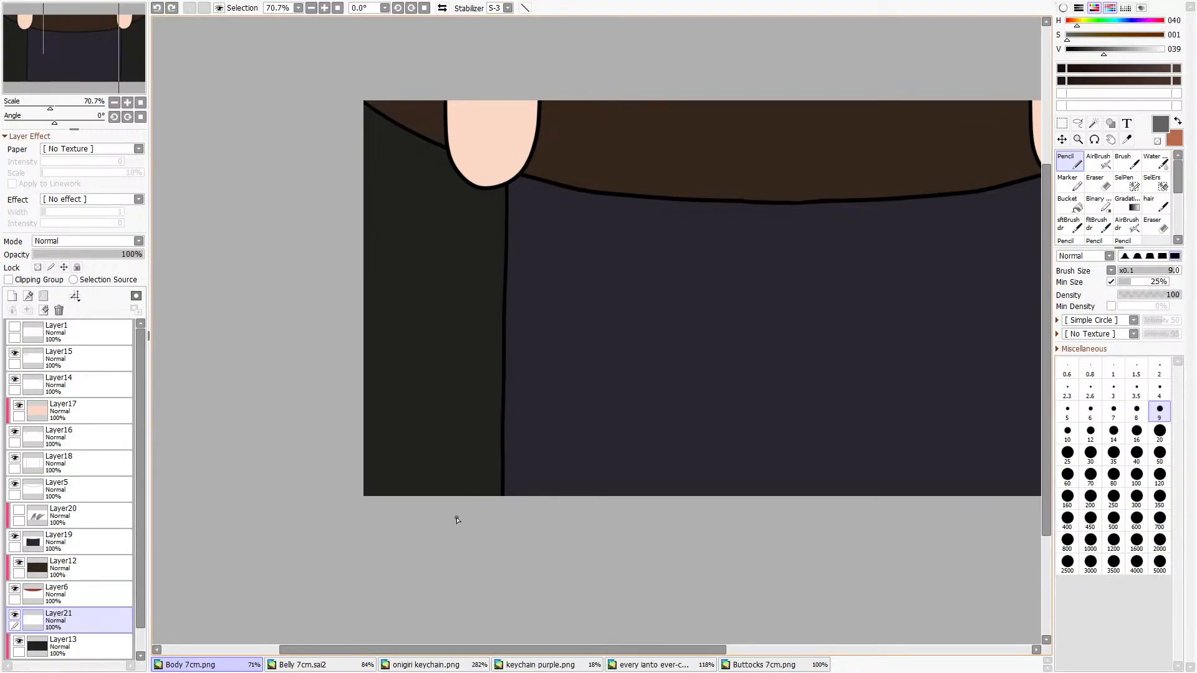
# Try upward freehand grey strokes in the dark side area below the left pale shape and undo them all.
pyautogui.moveTo(460, 547); pyautogui.dragTo(440, 99)
pyautogui.click(158, 8)
pyautogui.moveTo(474, 437); pyautogui.dragTo(471, 171)
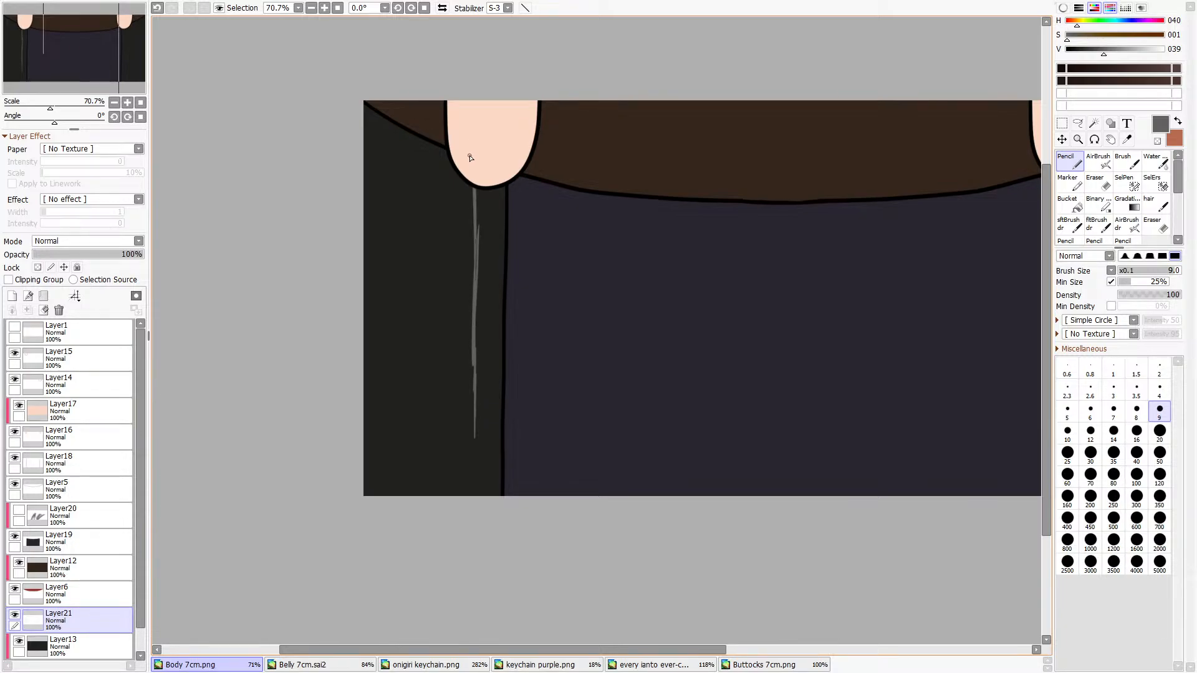
pyautogui.click(156, 8)
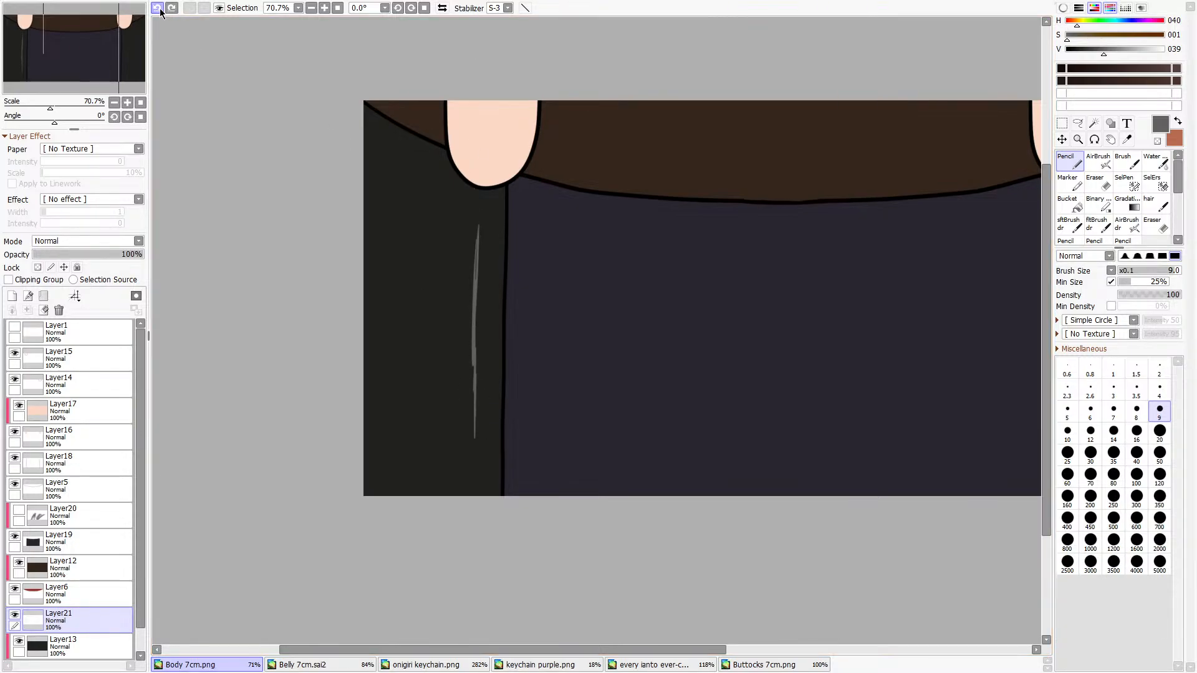
pyautogui.click(156, 8)
pyautogui.click(157, 8)
# Try long downward grey strokes close beside the left black outline, undoing each attempt.
pyautogui.moveTo(497, 187); pyautogui.dragTo(502, 348)
pyautogui.hotkey('ctrl', 'z')
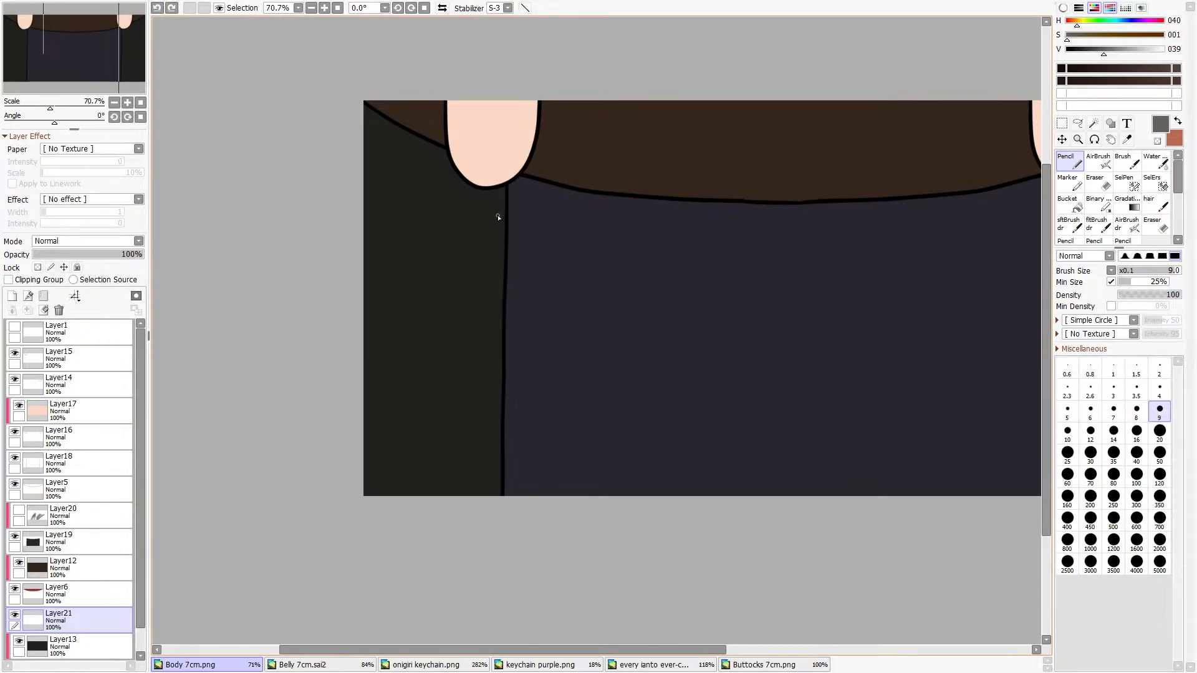
pyautogui.moveTo(498, 188); pyautogui.dragTo(490, 495)
pyautogui.click(157, 8)
pyautogui.moveTo(502, 186); pyautogui.dragTo(492, 496)
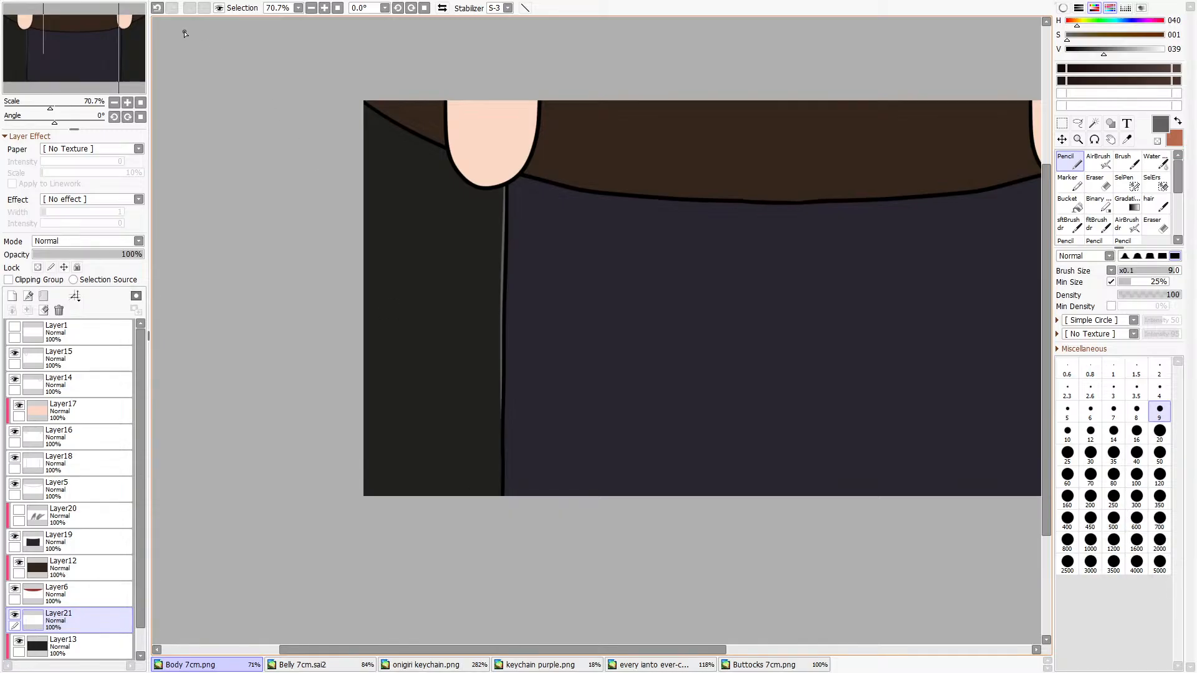
pyautogui.click(157, 8)
pyautogui.moveTo(490, 189); pyautogui.dragTo(494, 497)
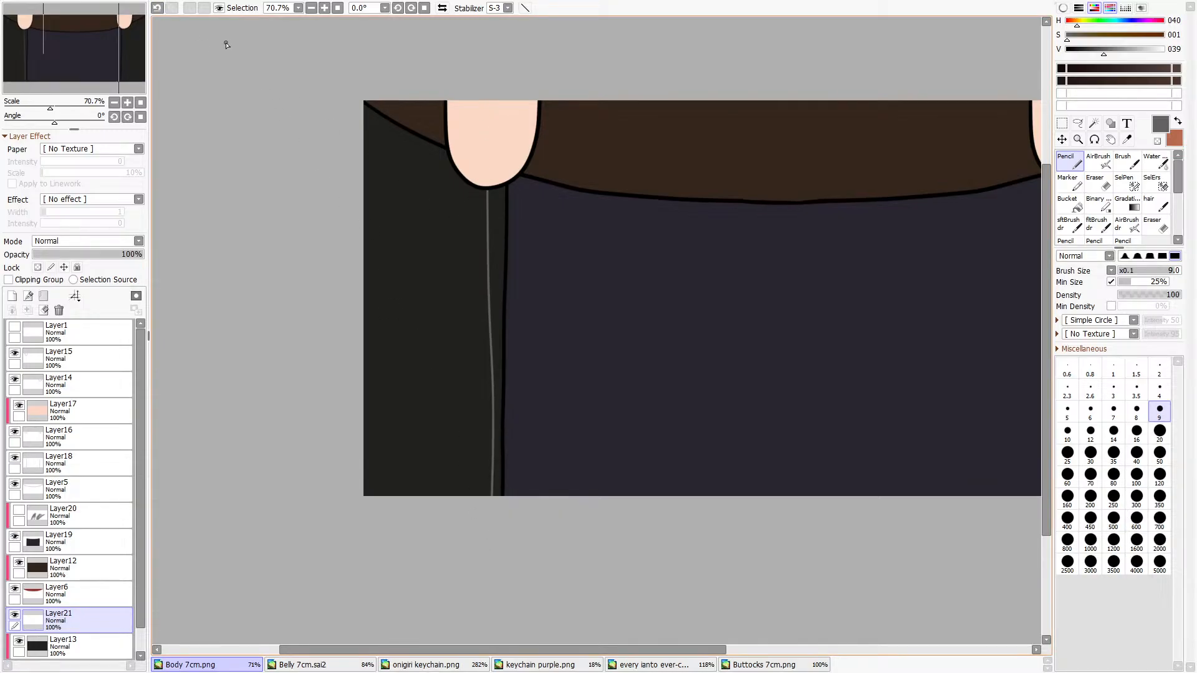
pyautogui.click(156, 8)
# Draw a nearly straight thin grey line down the middle of the left dark side to the lower edge, undoing the curved attempts.
pyautogui.moveTo(407, 132); pyautogui.dragTo(427, 497)
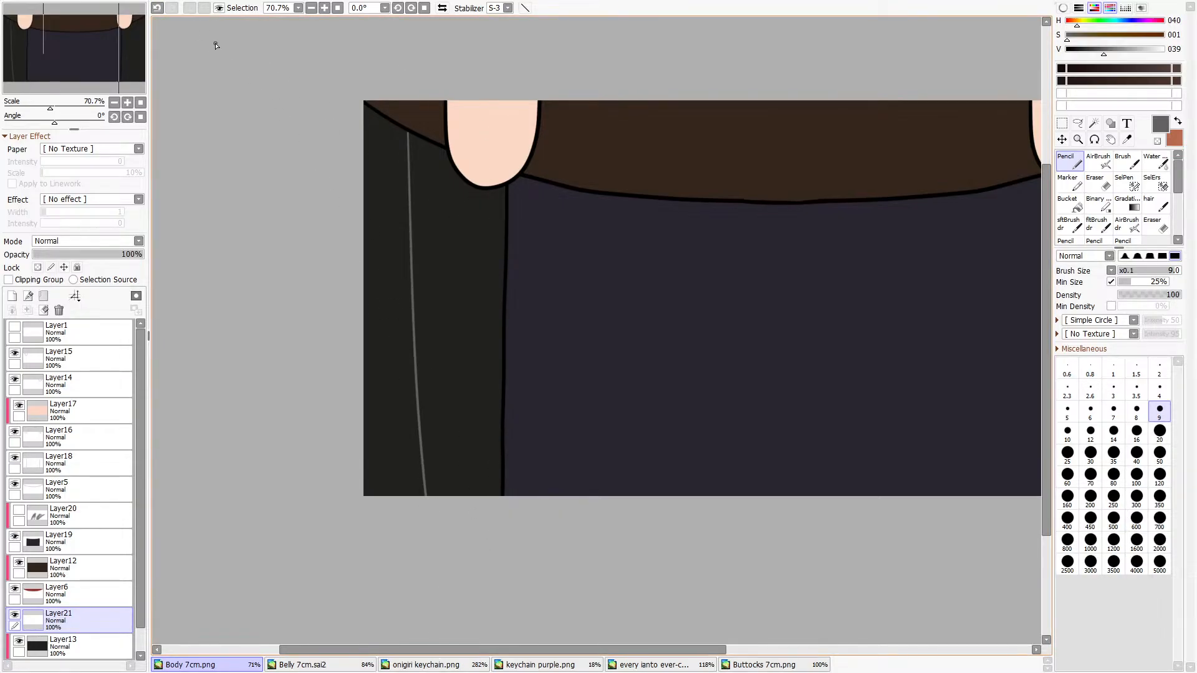
pyautogui.click(156, 8)
pyautogui.moveTo(421, 141); pyautogui.dragTo(428, 497)
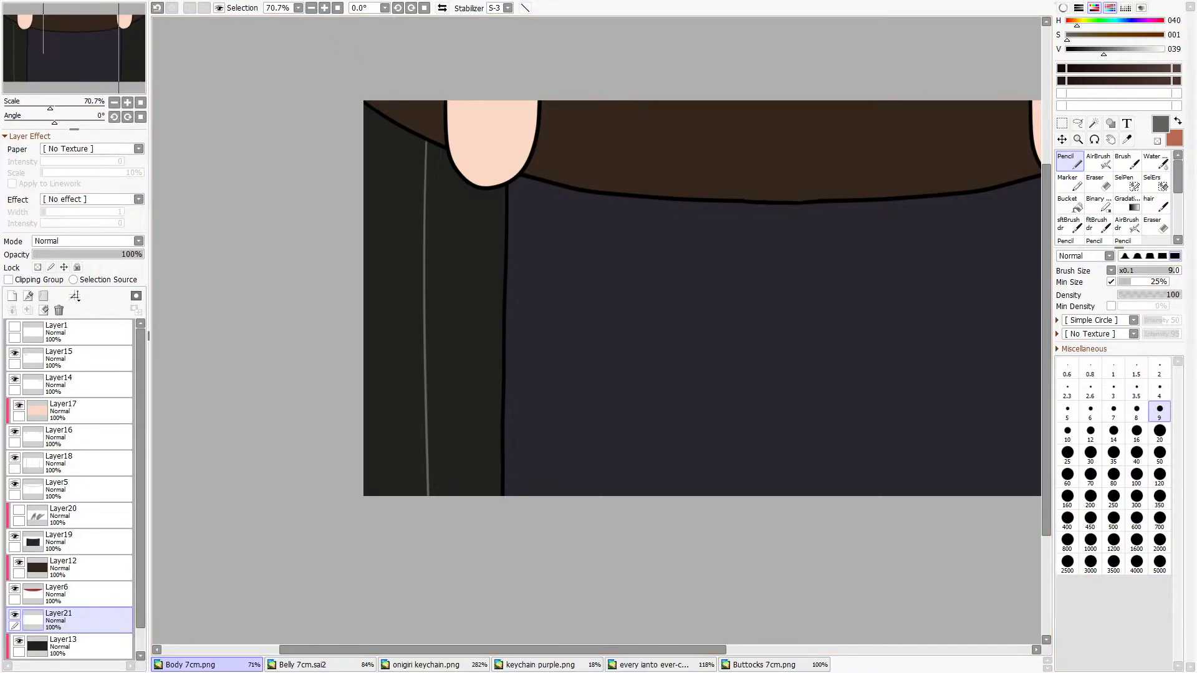
pyautogui.click(156, 8)
pyautogui.moveTo(419, 138); pyautogui.dragTo(429, 497)
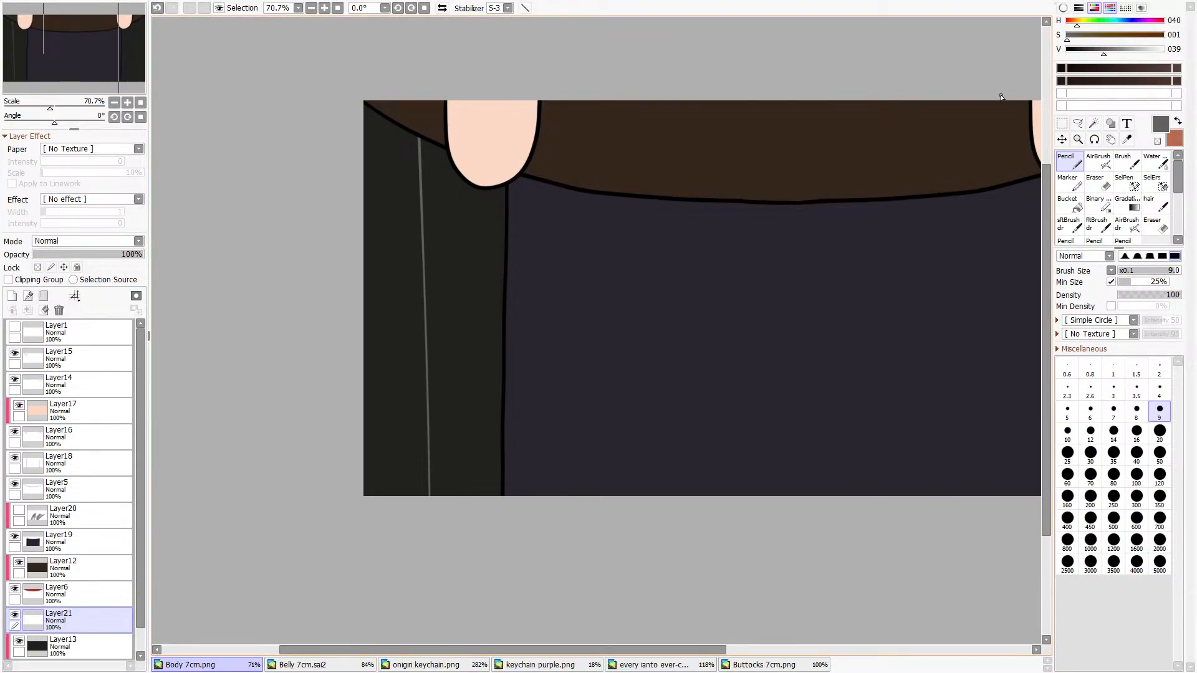
# Move and rotate the grey line so it runs parallel and close to the left black outline, and apply the transform.
pyautogui.click(1062, 124)
pyautogui.moveTo(438, 454)
pyautogui.mouseDown()
pyautogui.moveTo(460, 422)
pyautogui.moveTo(497, 429)
pyautogui.mouseUp()
pyautogui.hotkey('ctrl', 't')
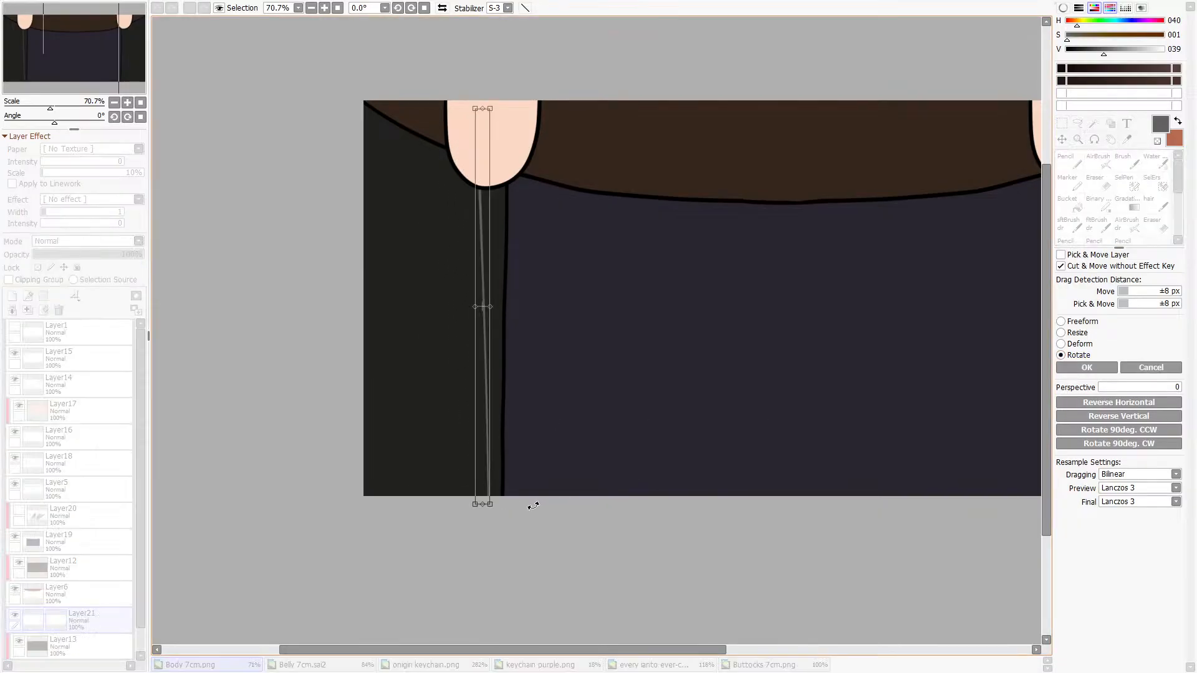
pyautogui.moveTo(532, 500); pyautogui.dragTo(511, 507)
pyautogui.scroll(2, 496, 466)
pyautogui.moveTo(449, 428); pyautogui.dragTo(473, 428)
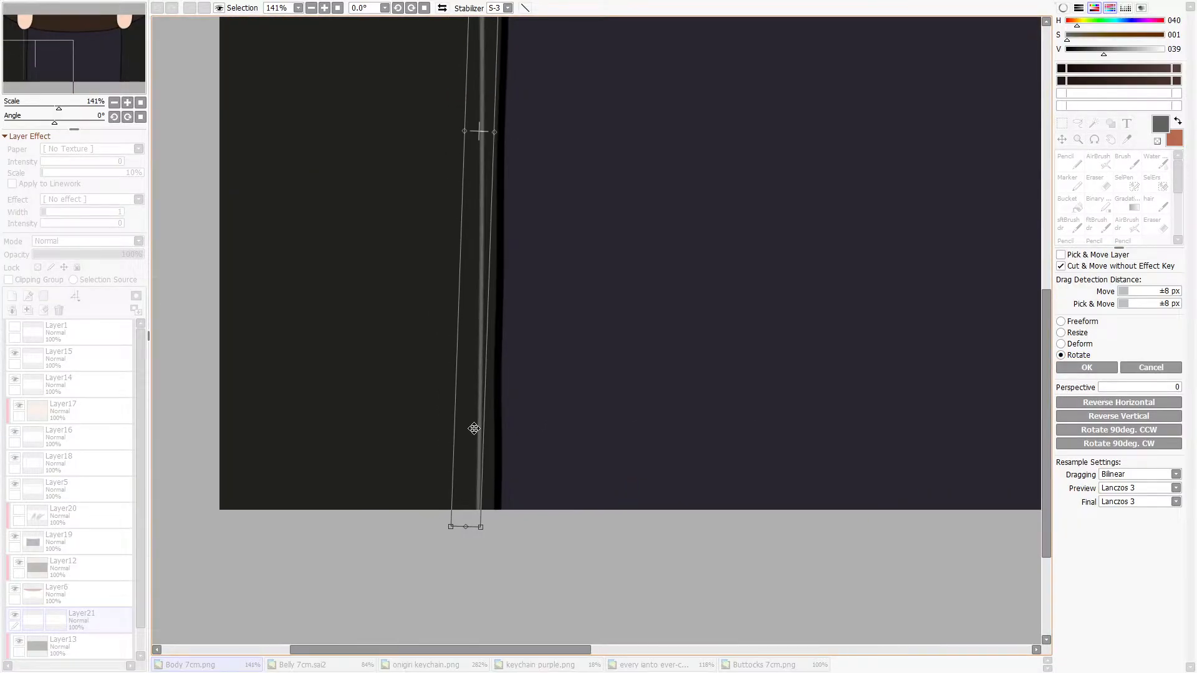
pyautogui.scroll(-3, 474, 428)
pyautogui.scroll(2, 473, 412)
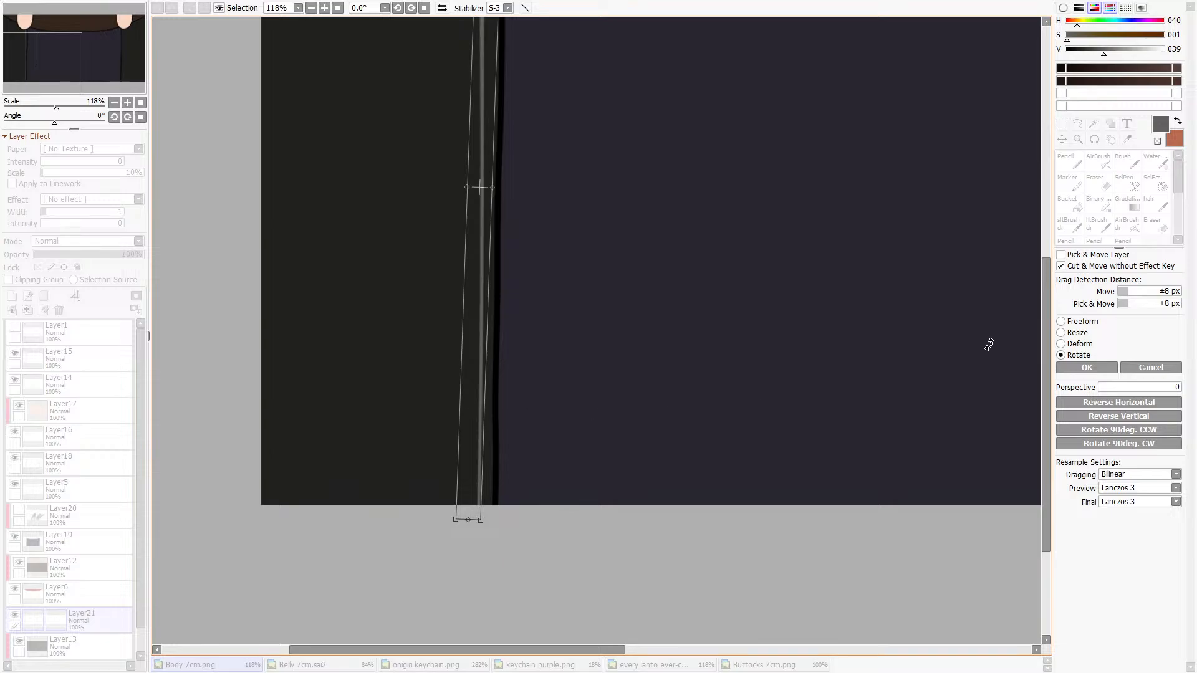
pyautogui.click(1091, 367)
pyautogui.scroll(-4, 575, 420)
pyautogui.scroll(2, 569, 327)
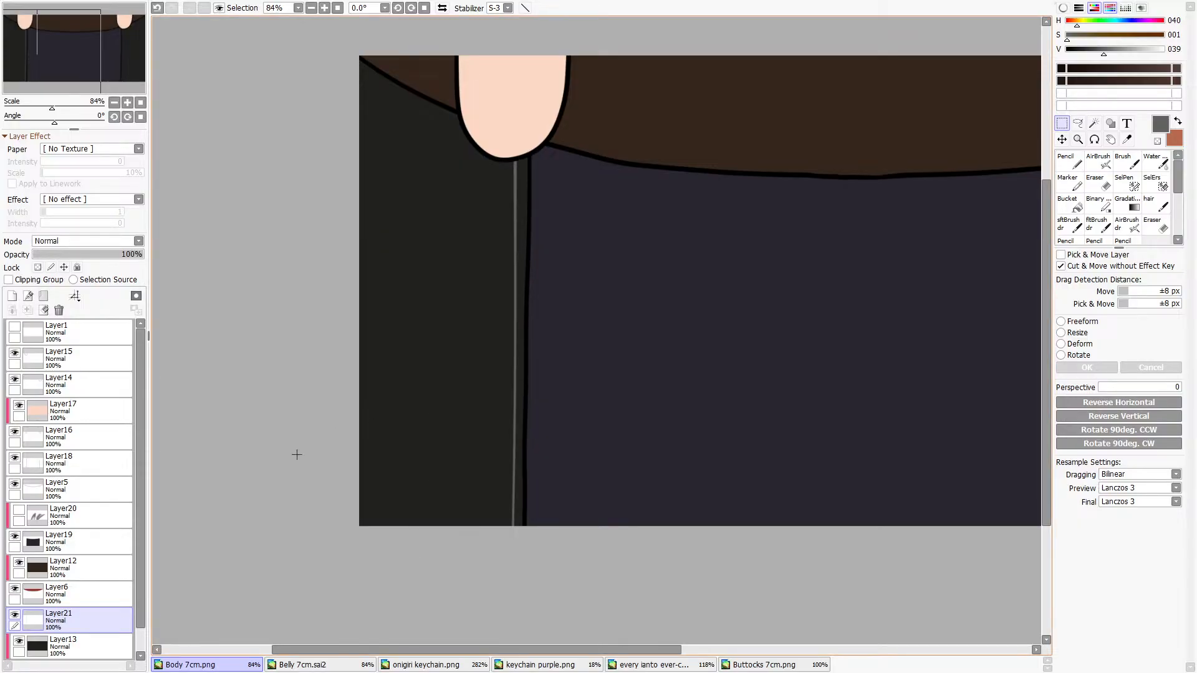
# Load the line pixels of Layer18 as a selection and sample the outline's black as the drawing colour.
pyautogui.keyDown('ctrl'); pyautogui.click(33, 463); pyautogui.keyUp('ctrl')
pyautogui.hotkey('ctrl', '-')
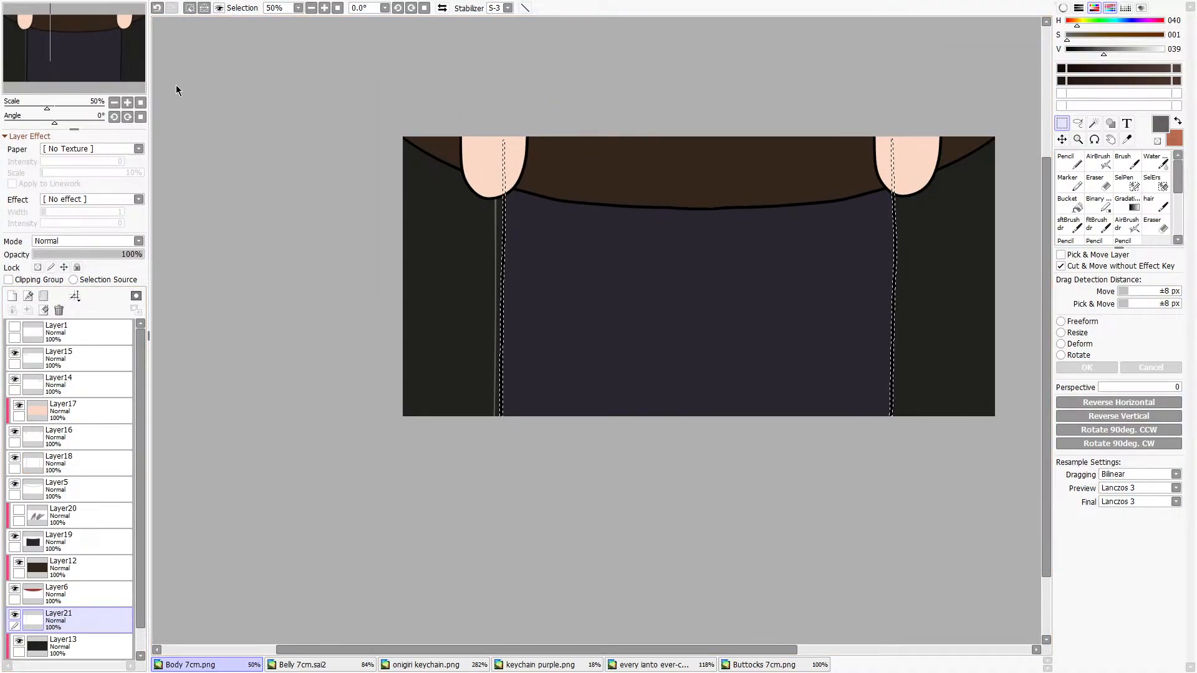
pyautogui.scroll(10, 547, 222)
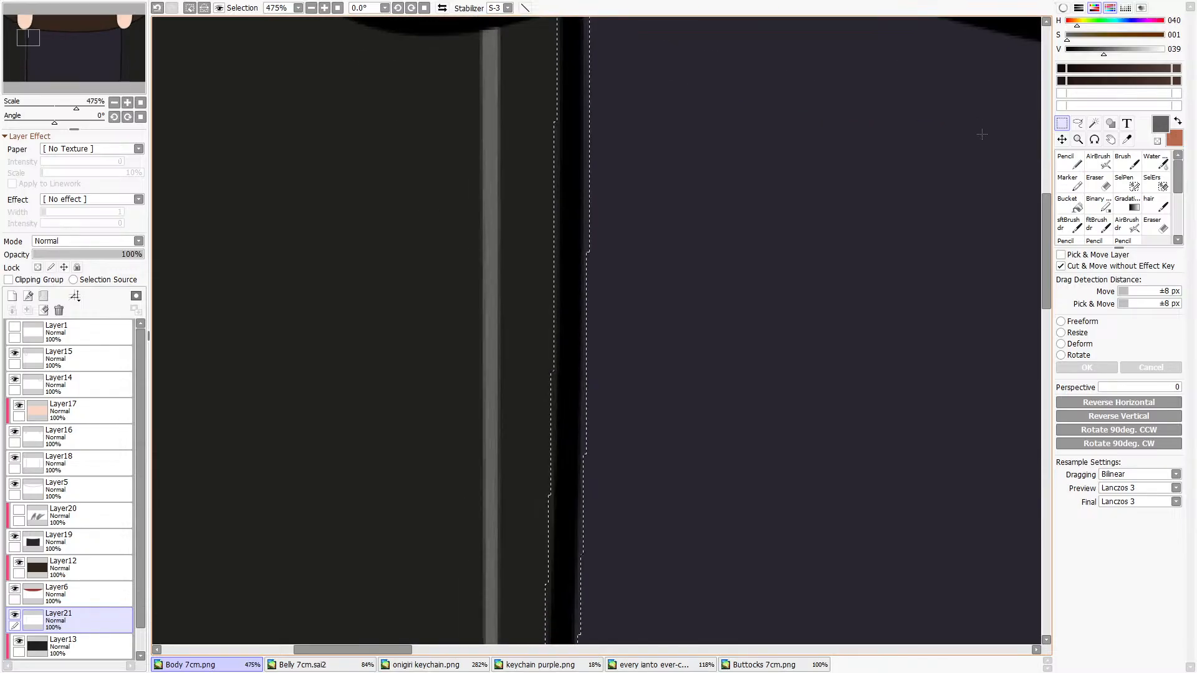
pyautogui.press('alt')
pyautogui.scroll(-6, 573, 216)
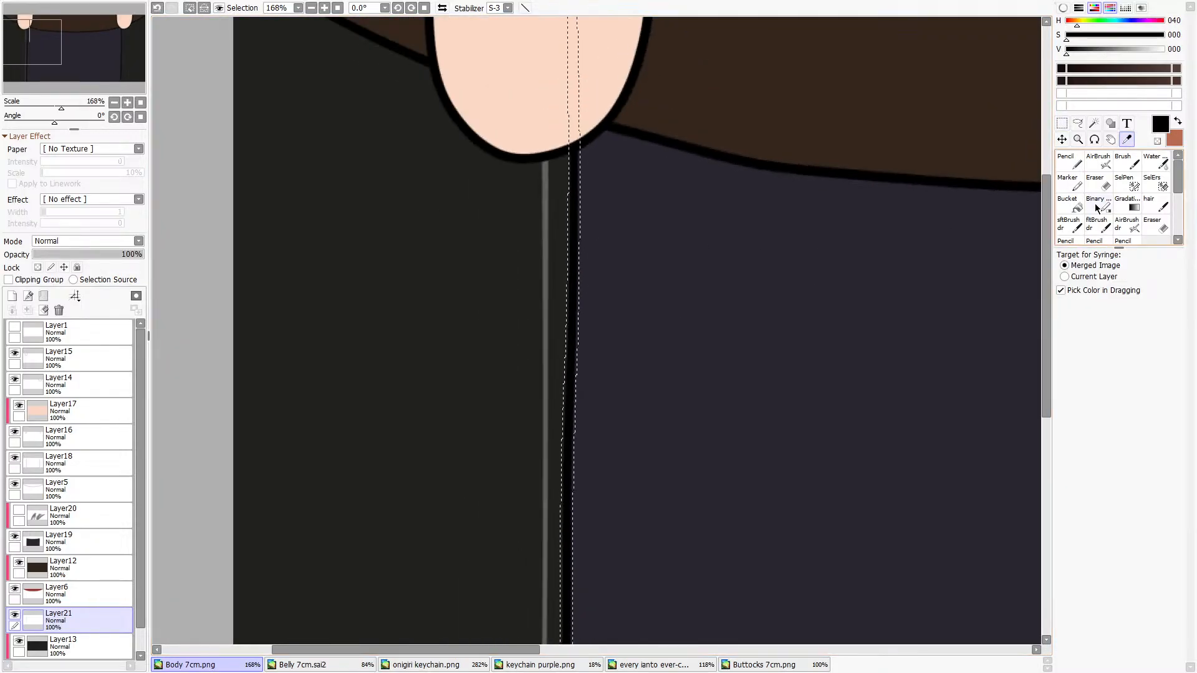
# Paint black over the selected vertical outlines on Layer21 with the Pencil at brush size 120, and clear the selection.
pyautogui.click(1070, 161)
pyautogui.scroll(-7, 555, 229)
pyautogui.click(1160, 475)
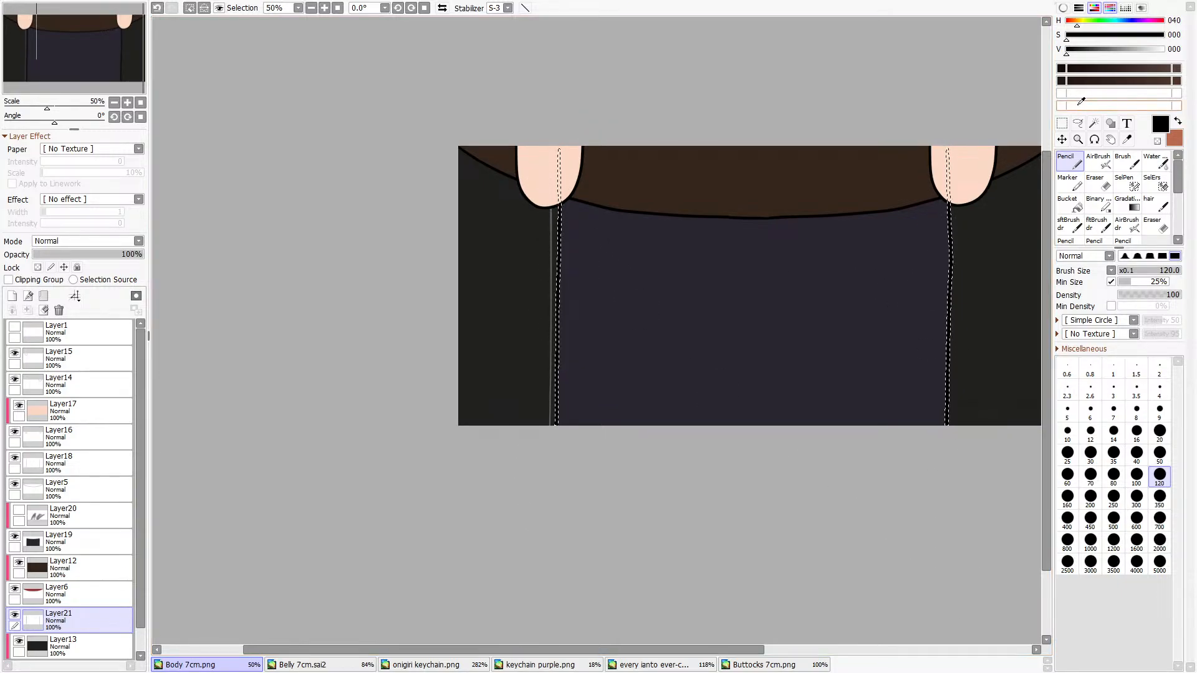
pyautogui.click(1062, 123)
pyautogui.click(862, 253)
# Examine the right outline and the upper end of the left grey line up close.
pyautogui.scroll(13, 965, 218)
pyautogui.scroll(-17, 839, 235)
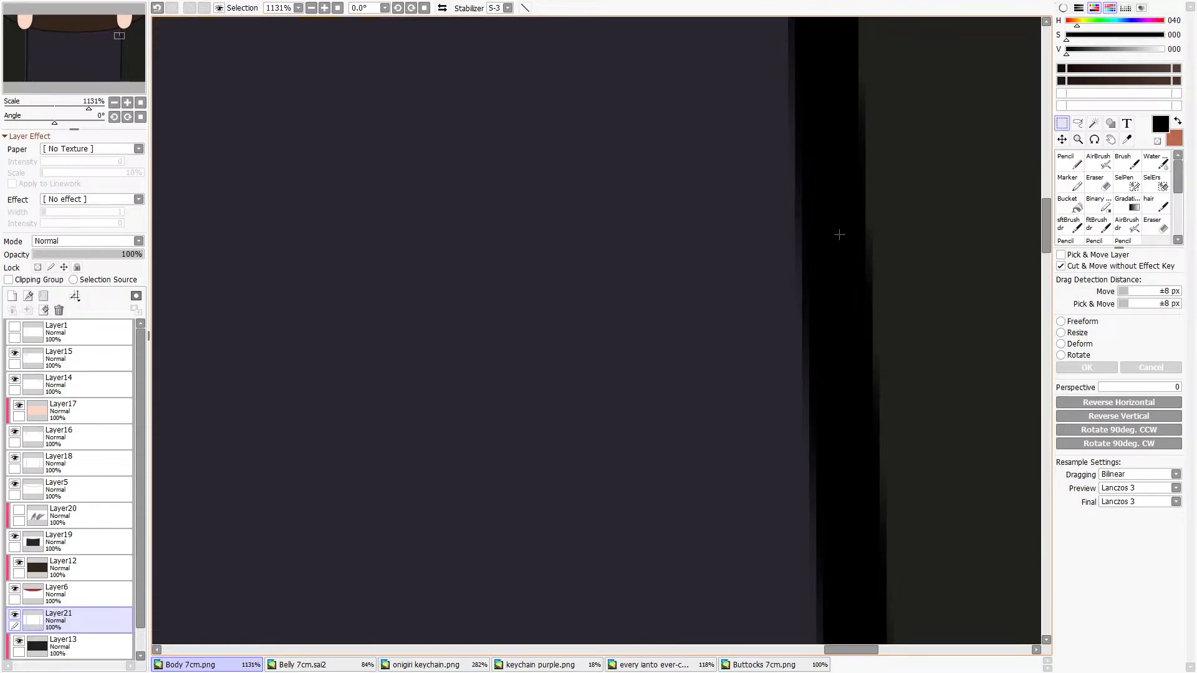
pyautogui.scroll(9, 447, 218)
pyautogui.scroll(1, 448, 218)
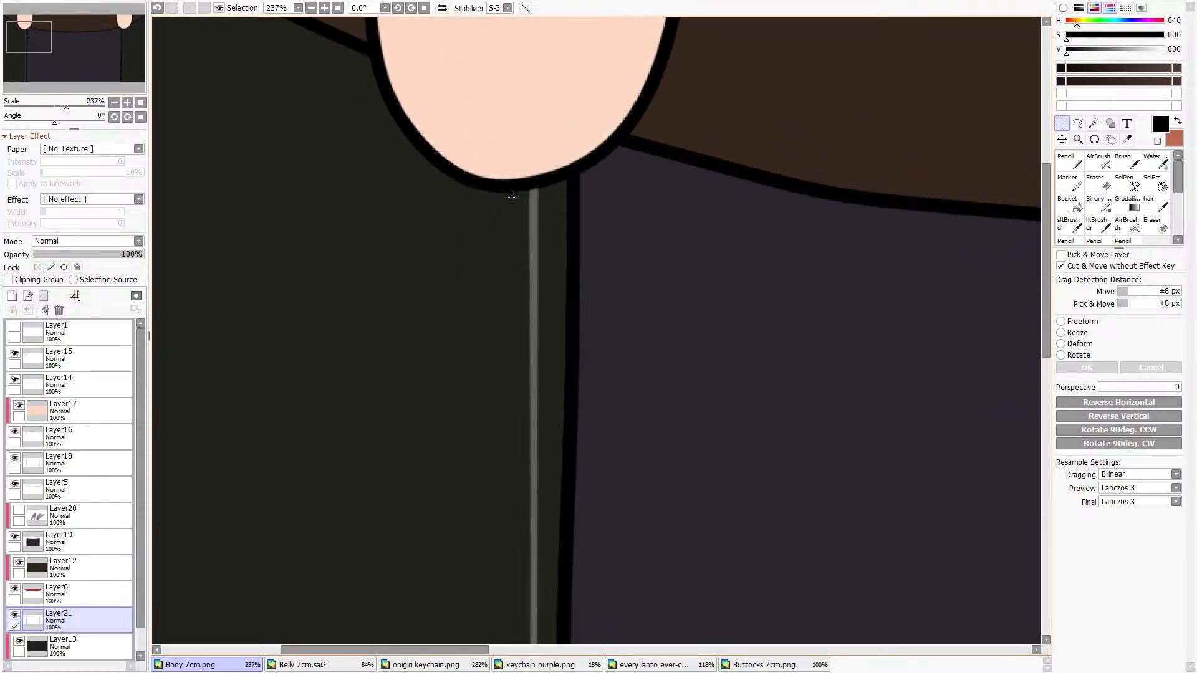
pyautogui.scroll(-3, 447, 218)
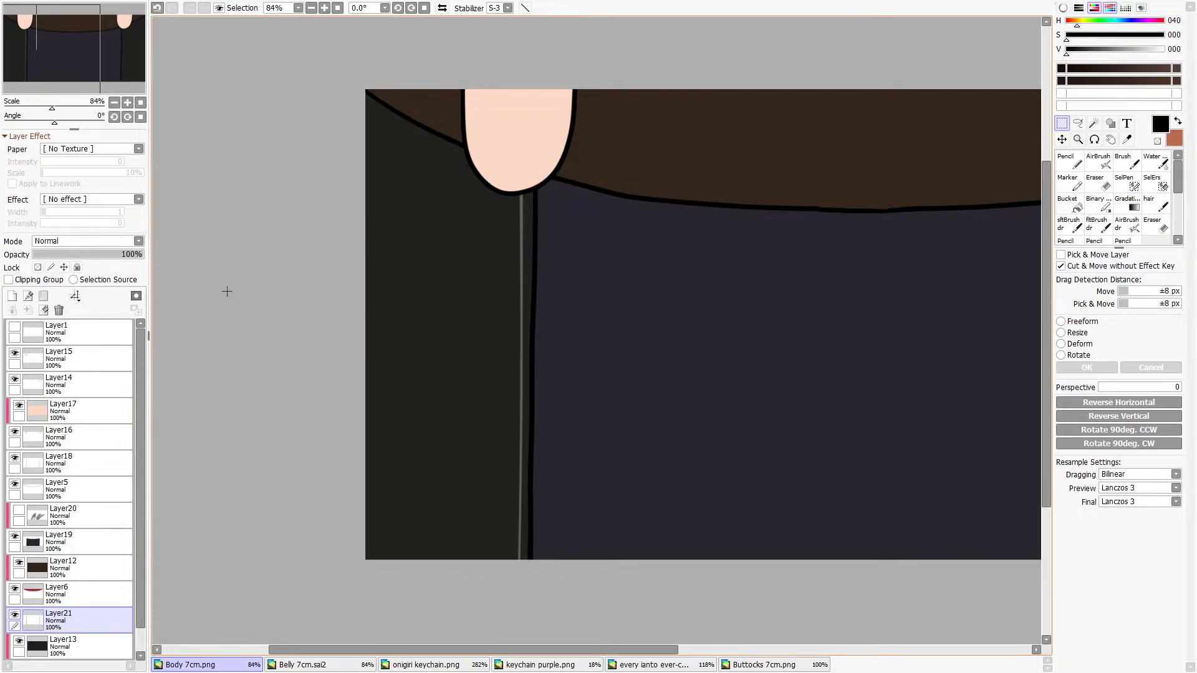
pyautogui.scroll(-1, 102, 429)
pyautogui.scroll(1, 80, 488)
# Toggle the visibility of the layers one by one to find which one holds the vertical black outlines.
pyautogui.click(65, 541)
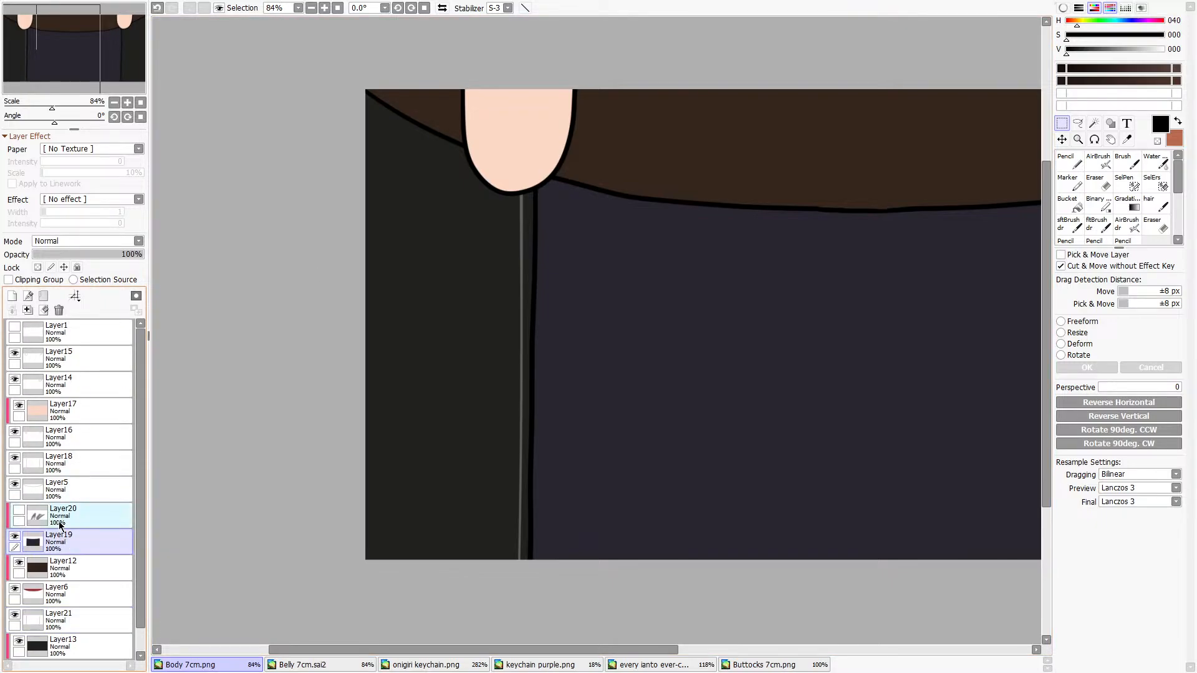
pyautogui.click(58, 567)
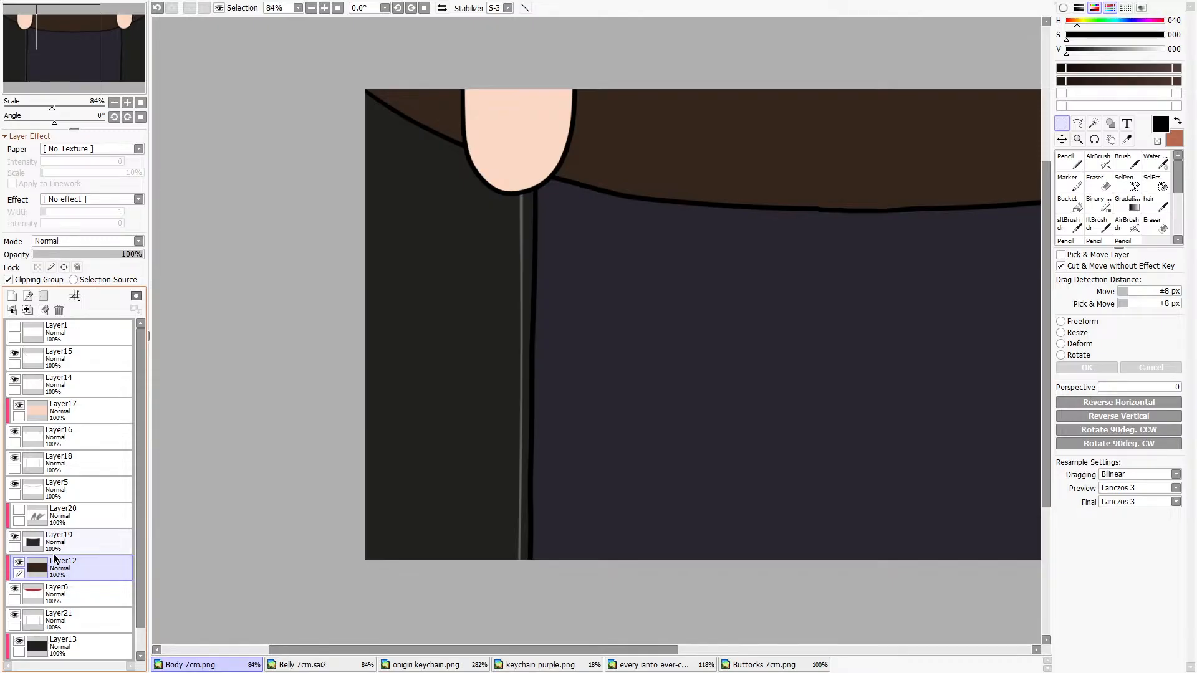
pyautogui.click(14, 486)
pyautogui.click(13, 487)
pyautogui.click(14, 486)
pyautogui.click(13, 487)
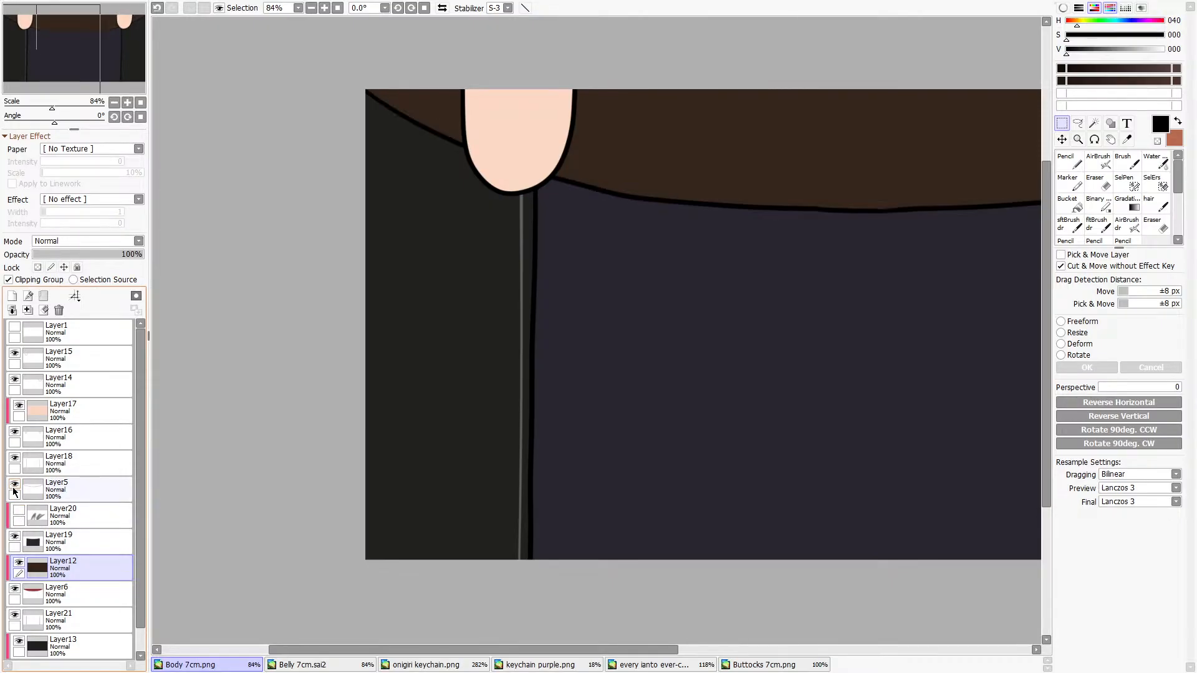
pyautogui.click(20, 563)
pyautogui.click(19, 563)
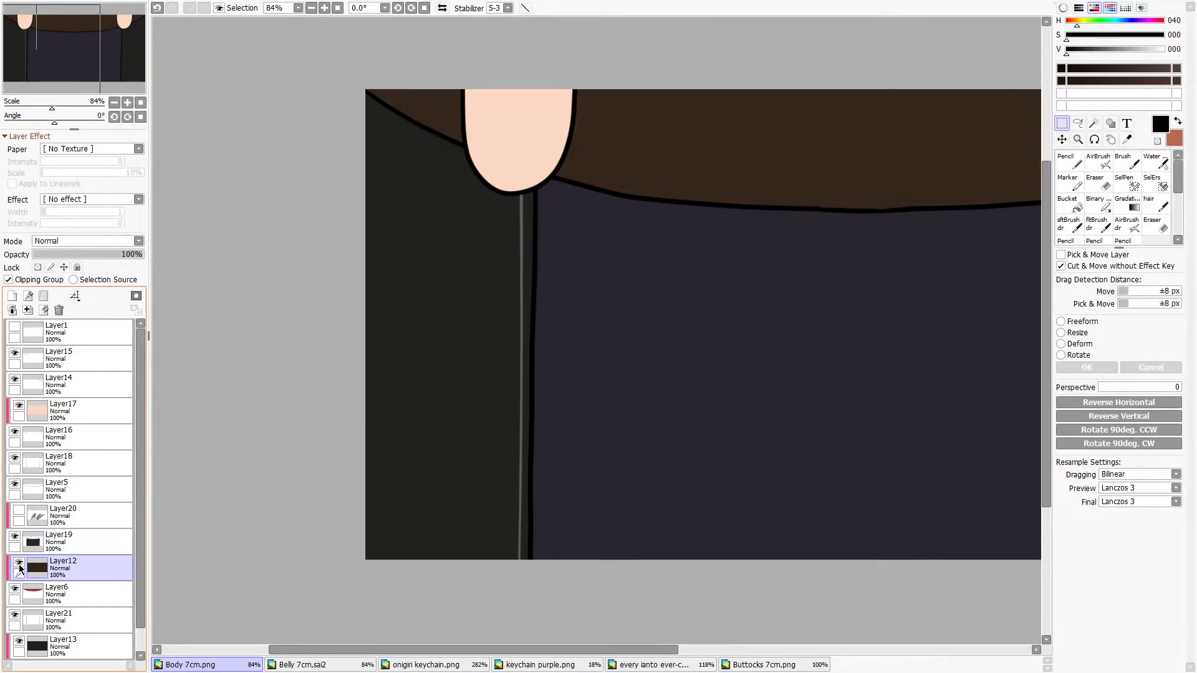
pyautogui.scroll(-1, 19, 568)
pyautogui.click(19, 617)
pyautogui.scroll(1, 31, 597)
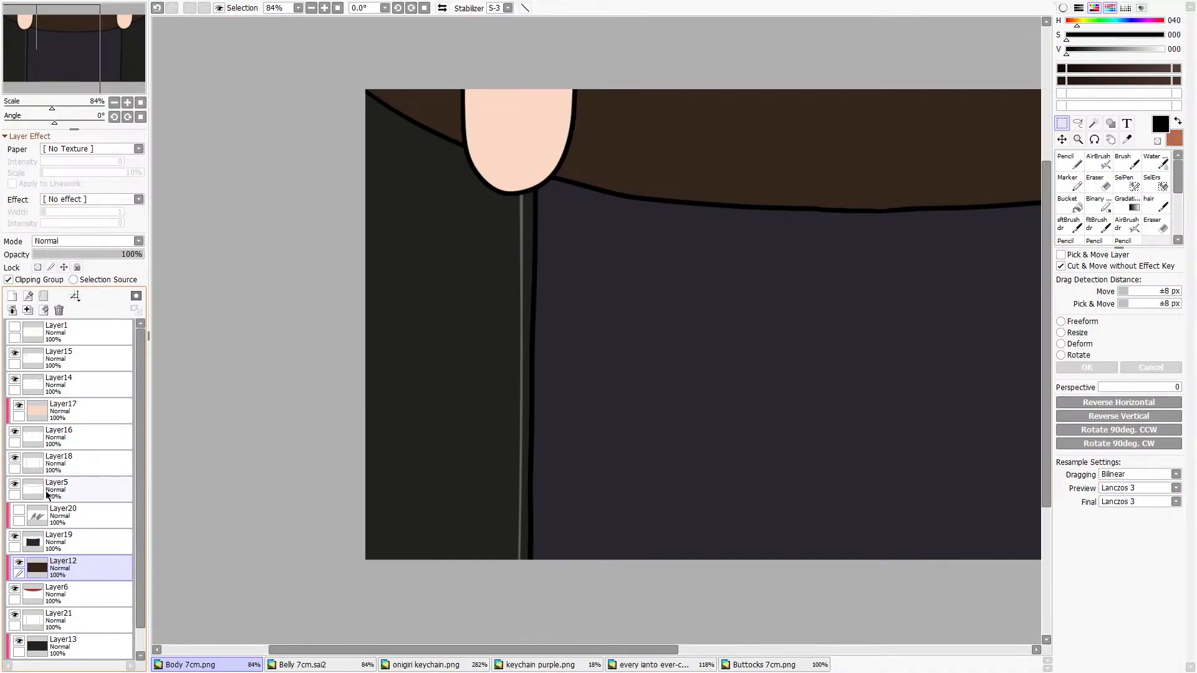
pyautogui.click(52, 439)
pyautogui.click(17, 433)
pyautogui.click(18, 433)
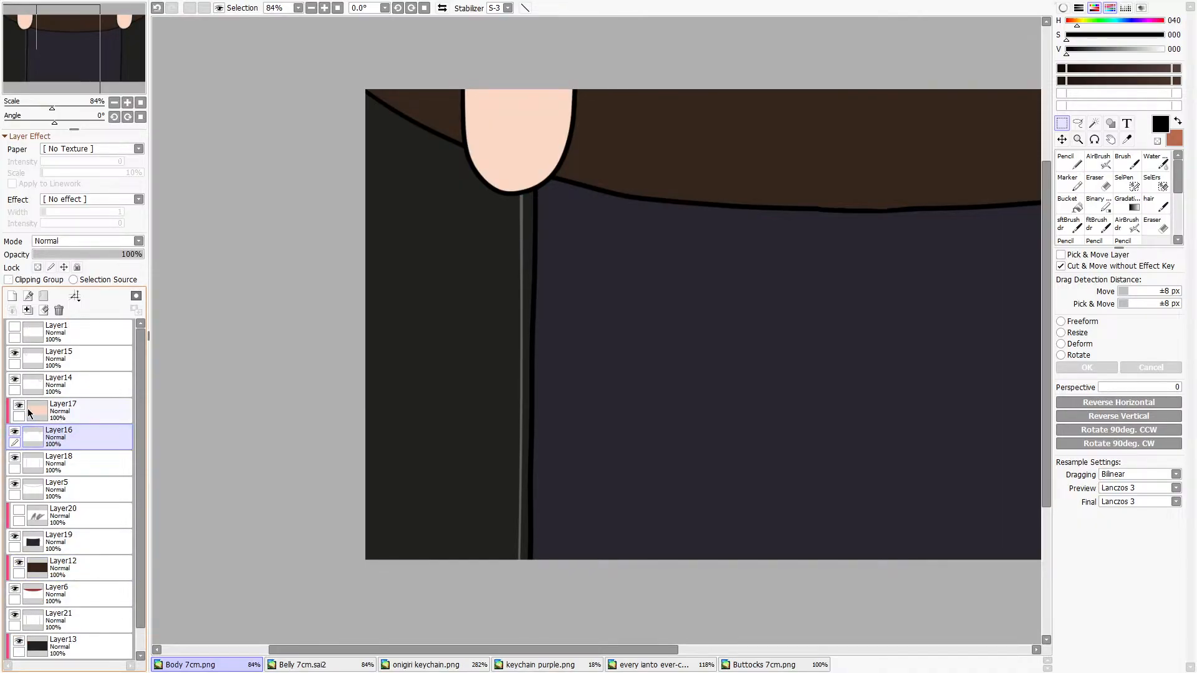
pyautogui.click(15, 354)
pyautogui.click(15, 354)
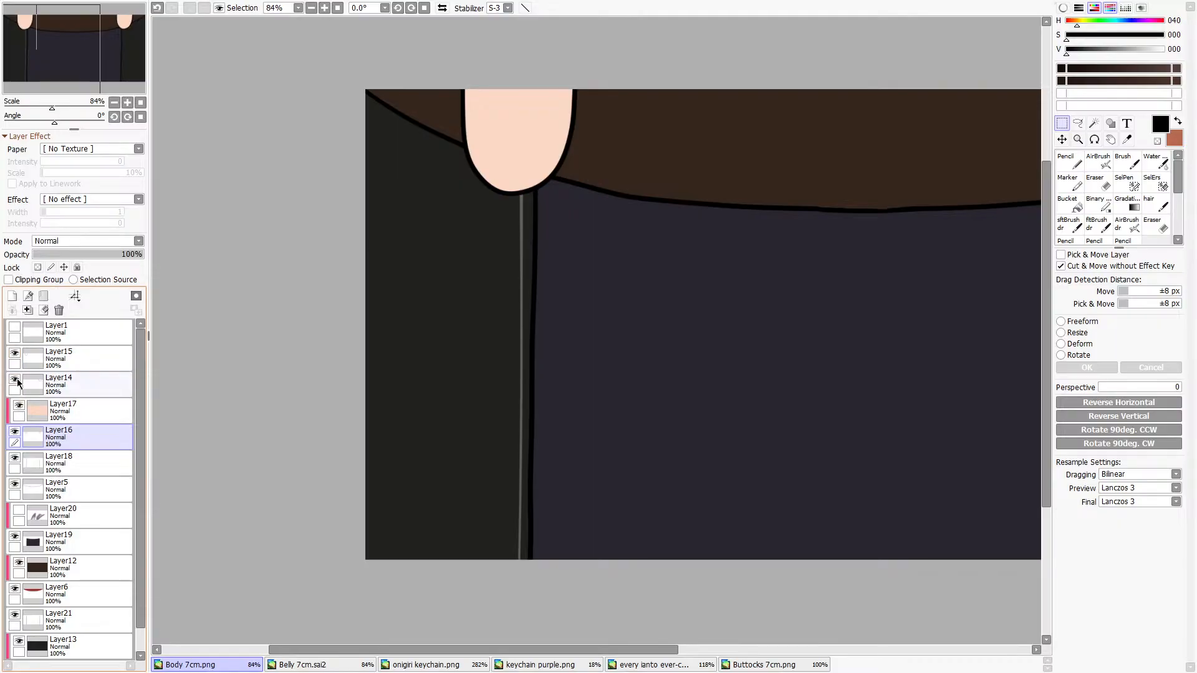
pyautogui.click(15, 380)
pyautogui.click(15, 380)
pyautogui.click(15, 487)
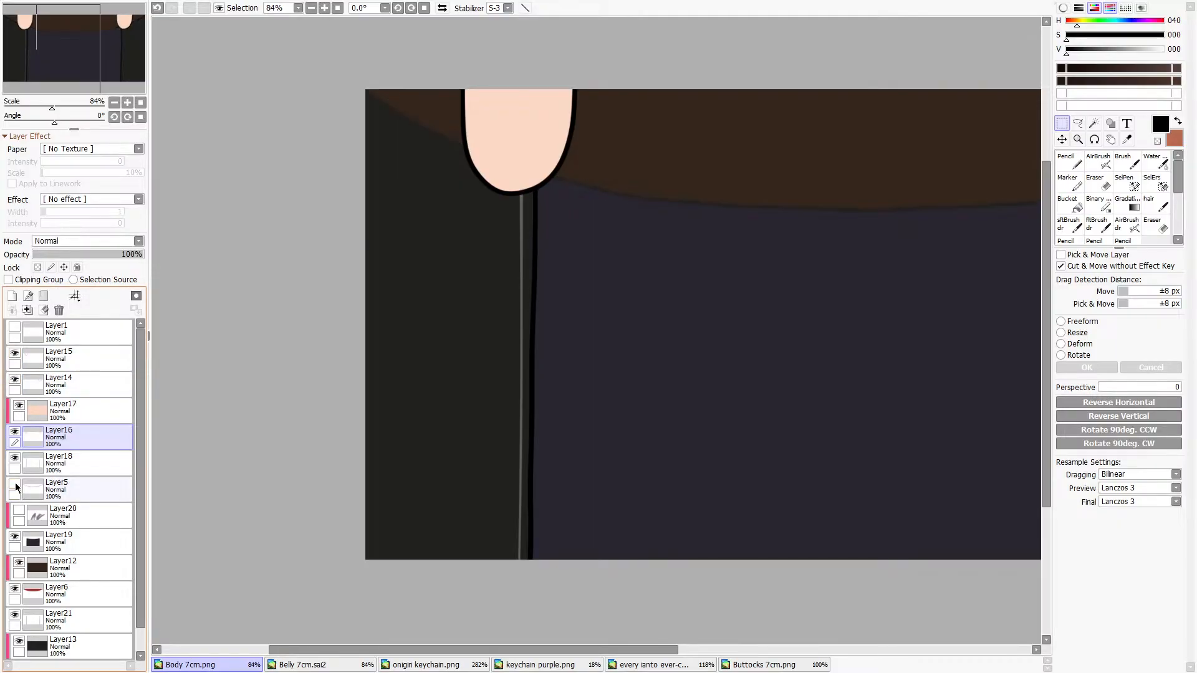
pyautogui.click(15, 486)
pyautogui.click(15, 537)
pyautogui.click(15, 538)
pyautogui.click(19, 563)
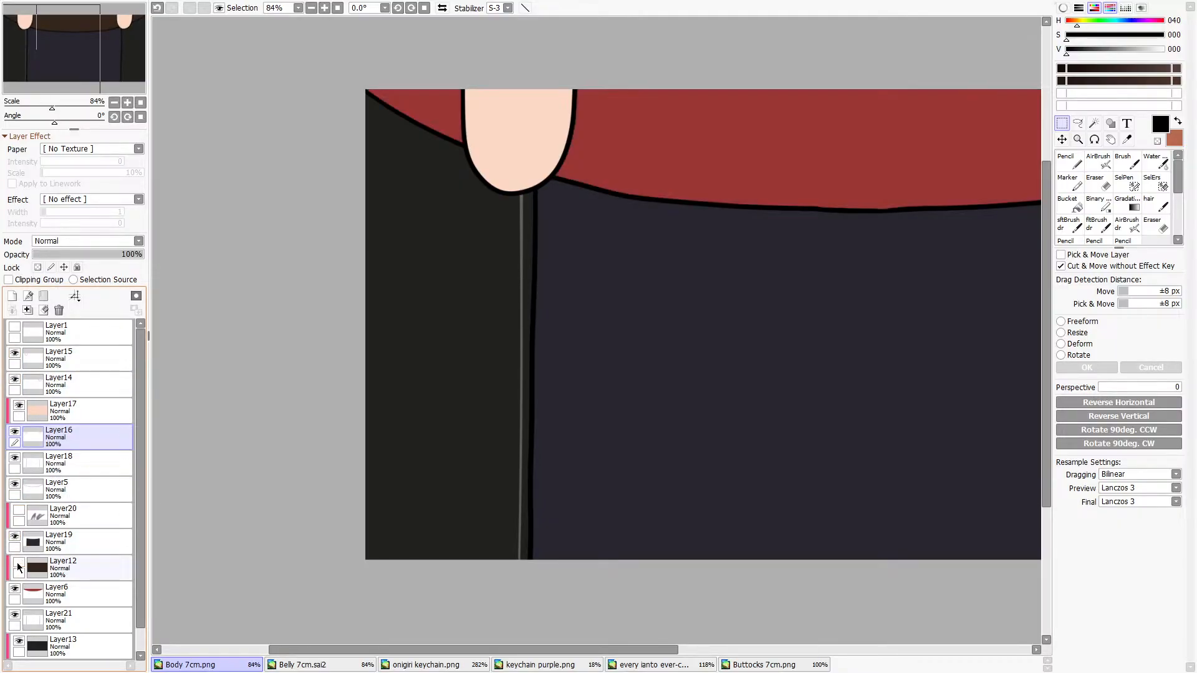
pyautogui.click(19, 563)
pyautogui.click(16, 459)
pyautogui.click(16, 460)
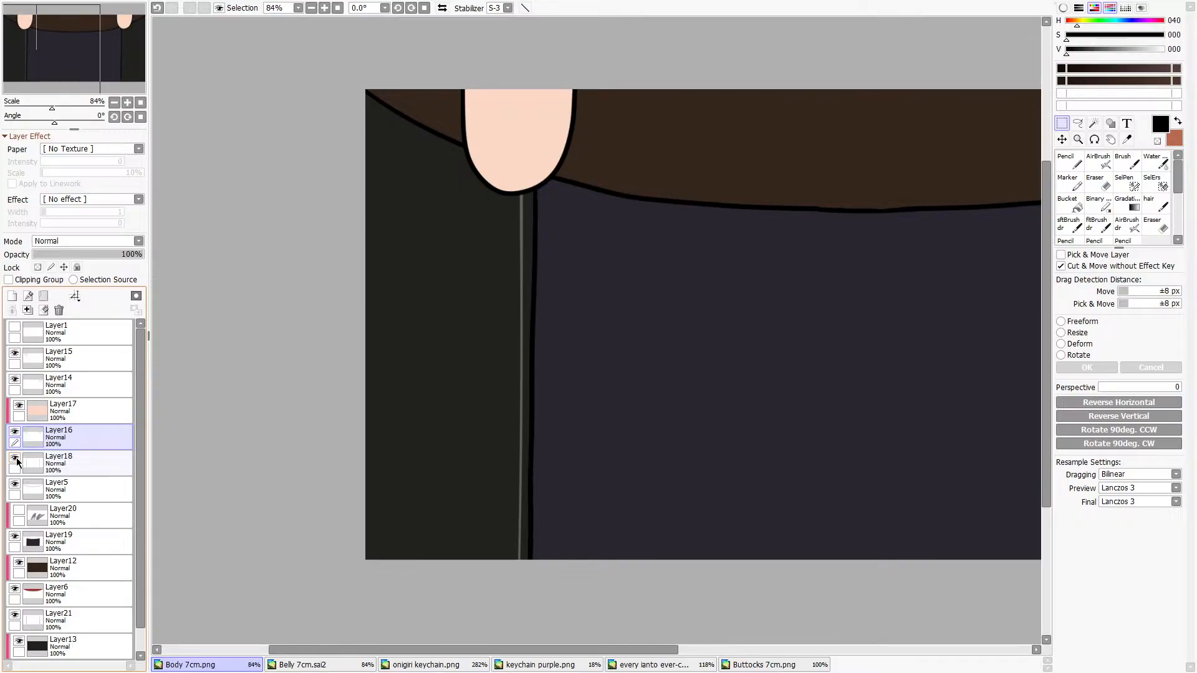
# Select Layer18 and toggle Layer18 and Layer5 repeatedly to compare what each contributes to the outlines.
pyautogui.click(15, 486)
pyautogui.click(15, 486)
pyautogui.click(15, 462)
pyautogui.click(16, 462)
pyautogui.click(15, 462)
pyautogui.click(16, 463)
pyautogui.click(16, 462)
pyautogui.click(16, 462)
pyautogui.click(16, 463)
pyautogui.click(16, 462)
pyautogui.click(35, 459)
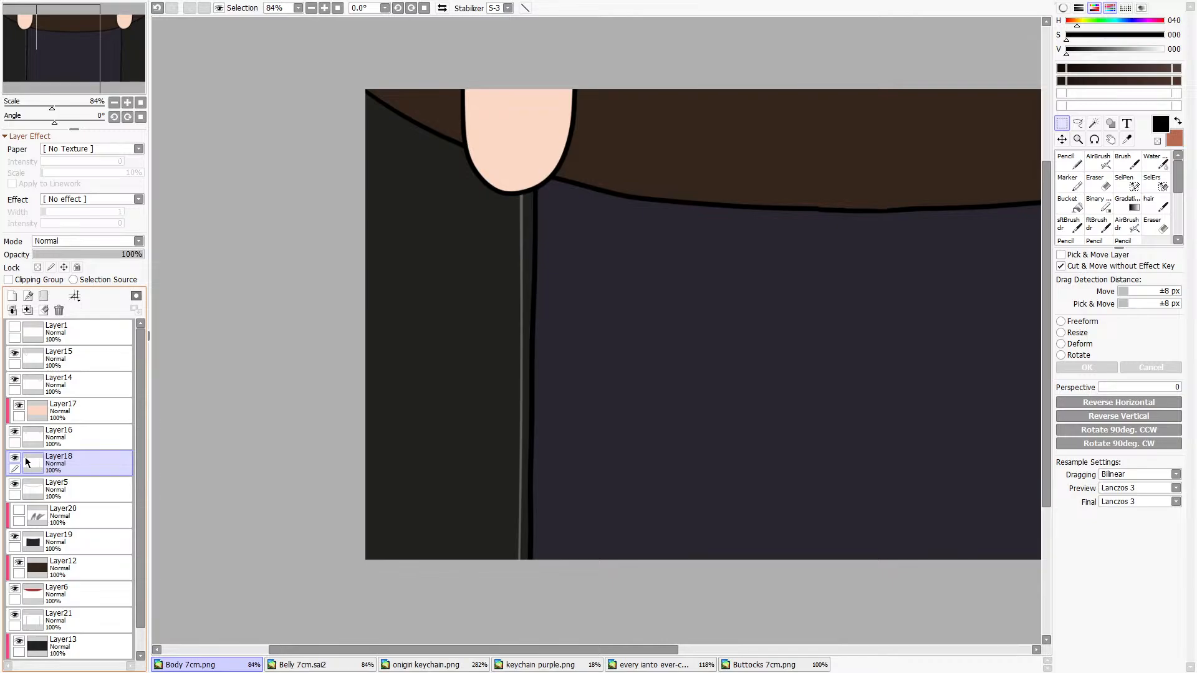
pyautogui.click(15, 463)
pyautogui.click(15, 462)
pyautogui.click(15, 460)
pyautogui.click(15, 460)
pyautogui.click(15, 460)
pyautogui.click(15, 460)
pyautogui.scroll(-2, 616, 374)
pyautogui.scroll(1, 890, 374)
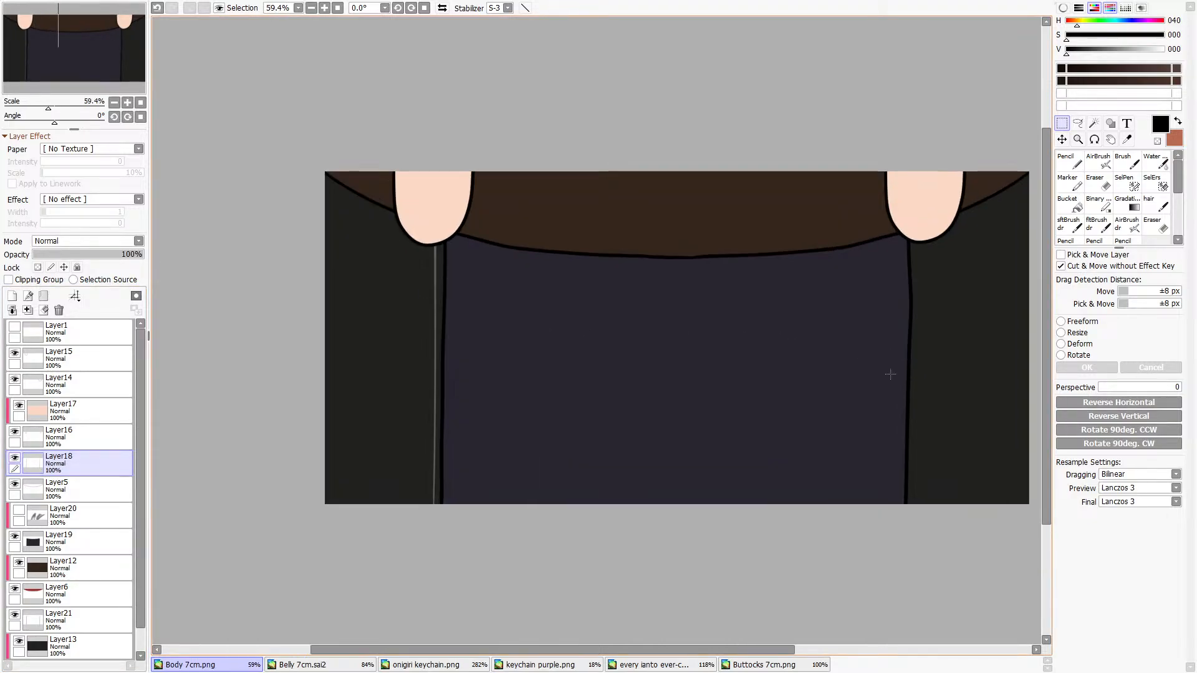
pyautogui.click(15, 460)
pyautogui.click(15, 460)
pyautogui.click(15, 485)
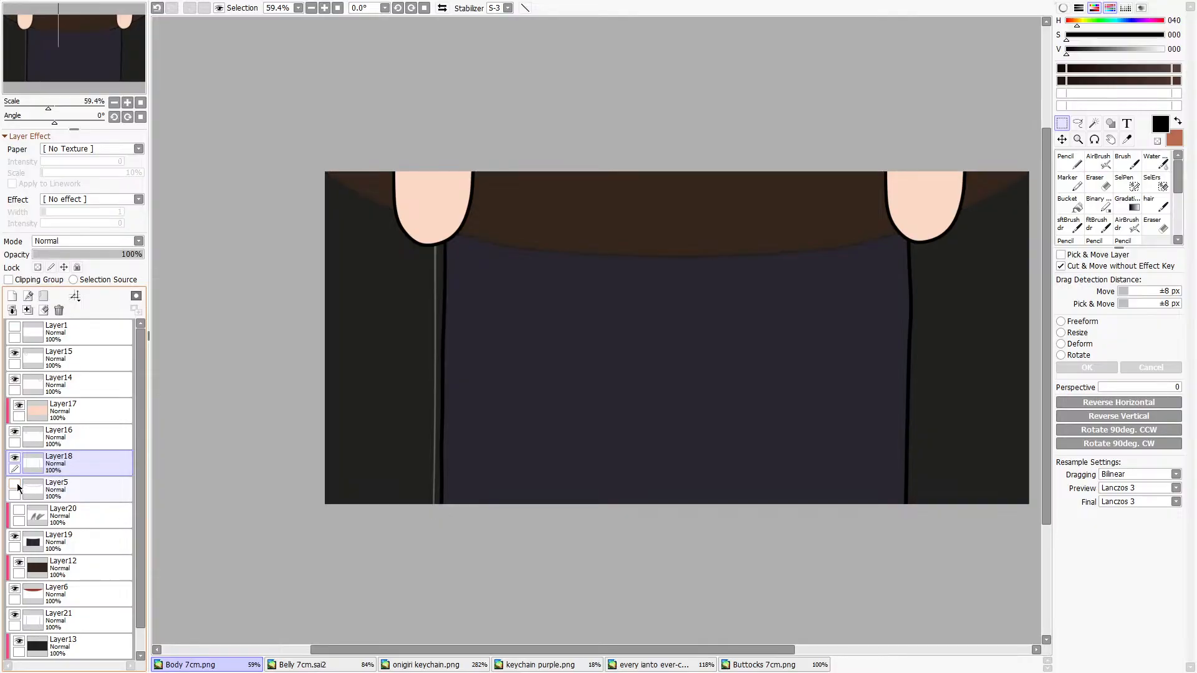
pyautogui.click(16, 485)
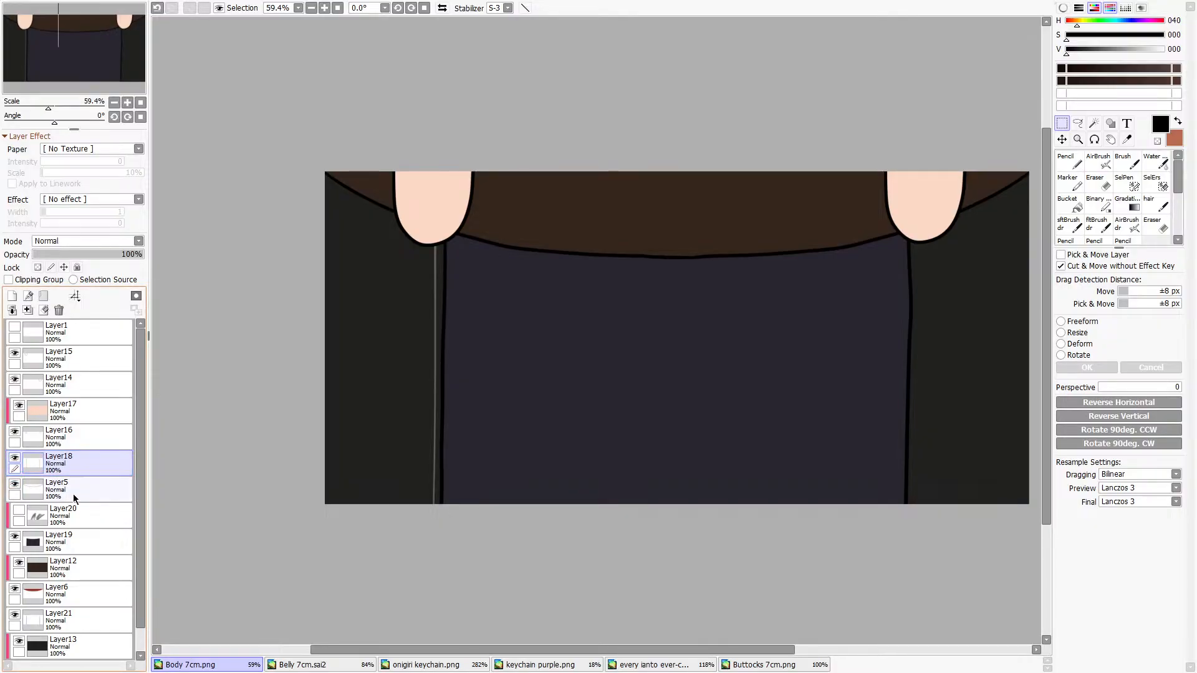
# Check Layer21 by toggling its visibility, move it between Layer18 and Layer5, and hide it.
pyautogui.click(15, 615)
pyautogui.click(15, 616)
pyautogui.click(15, 616)
pyautogui.click(15, 616)
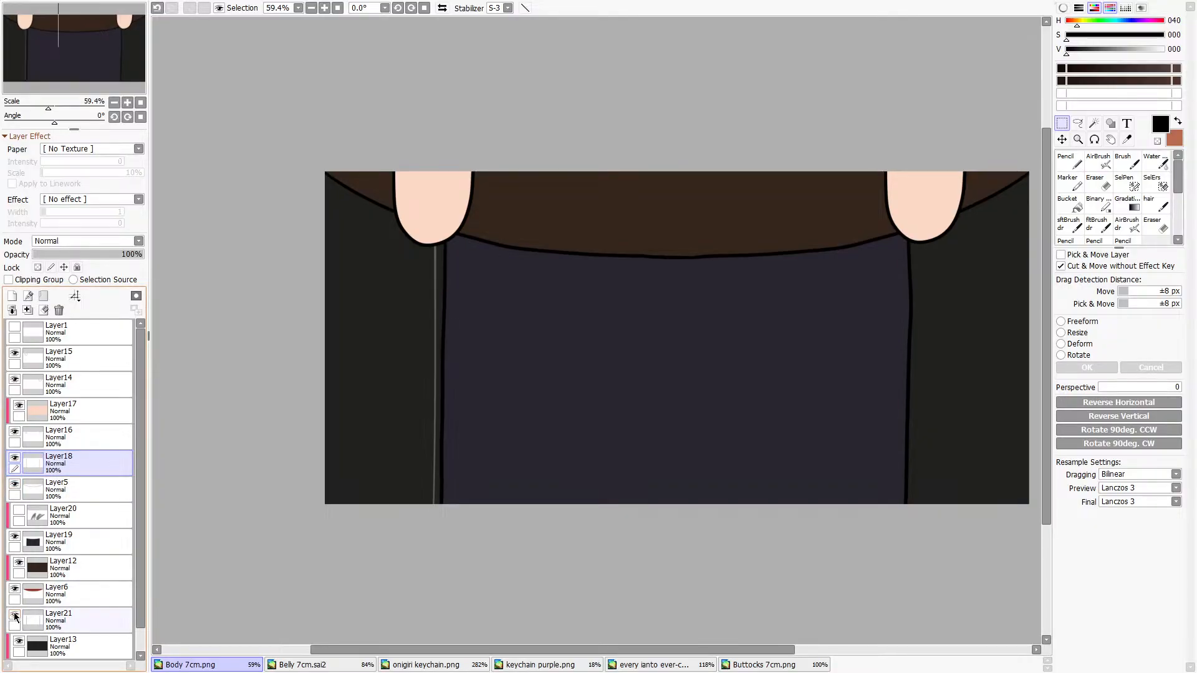
pyautogui.click(15, 616)
pyautogui.click(15, 616)
pyautogui.moveTo(53, 626); pyautogui.dragTo(53, 481)
pyautogui.click(14, 485)
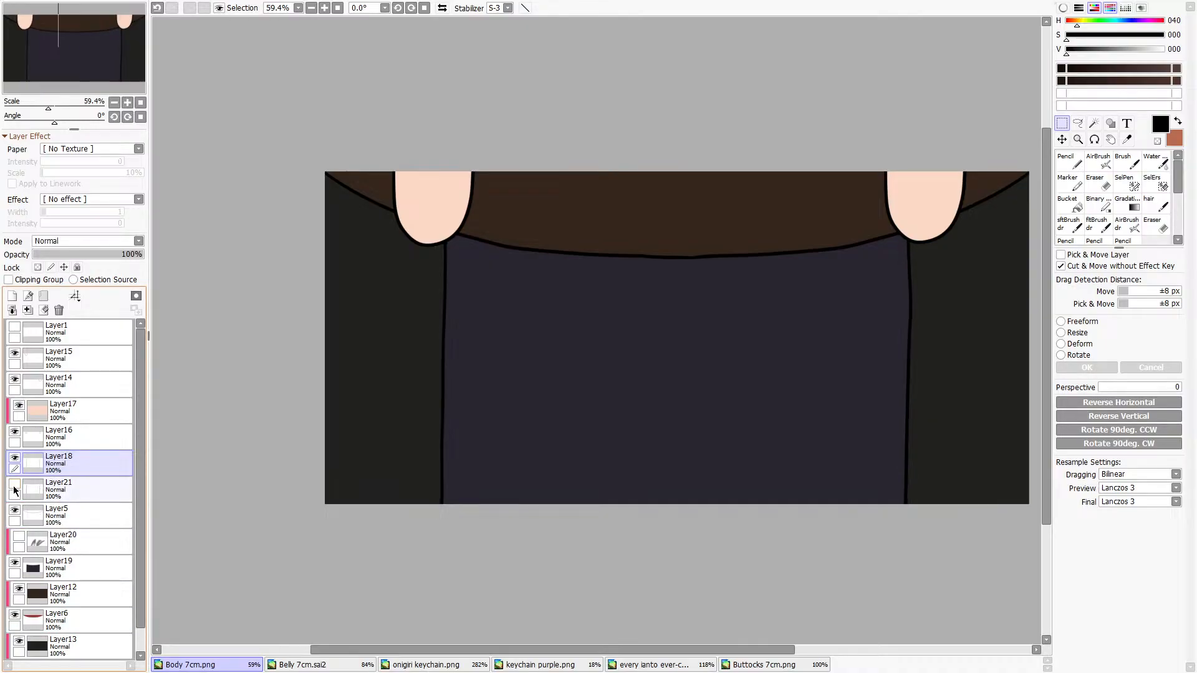
# Show Layer21, select the area around the grey line on the left jacket side, and cut and paste the line onto its own layer.
pyautogui.click(15, 485)
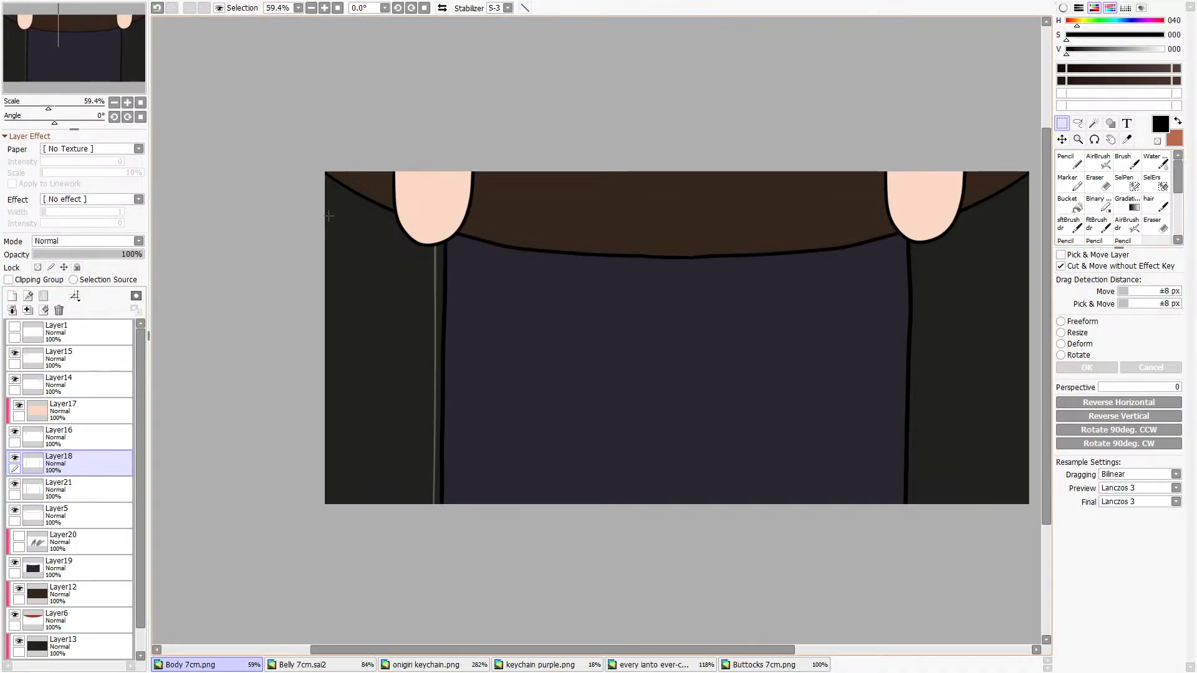
pyautogui.moveTo(353, 200); pyautogui.dragTo(439, 504)
pyautogui.scroll(4, 471, 424)
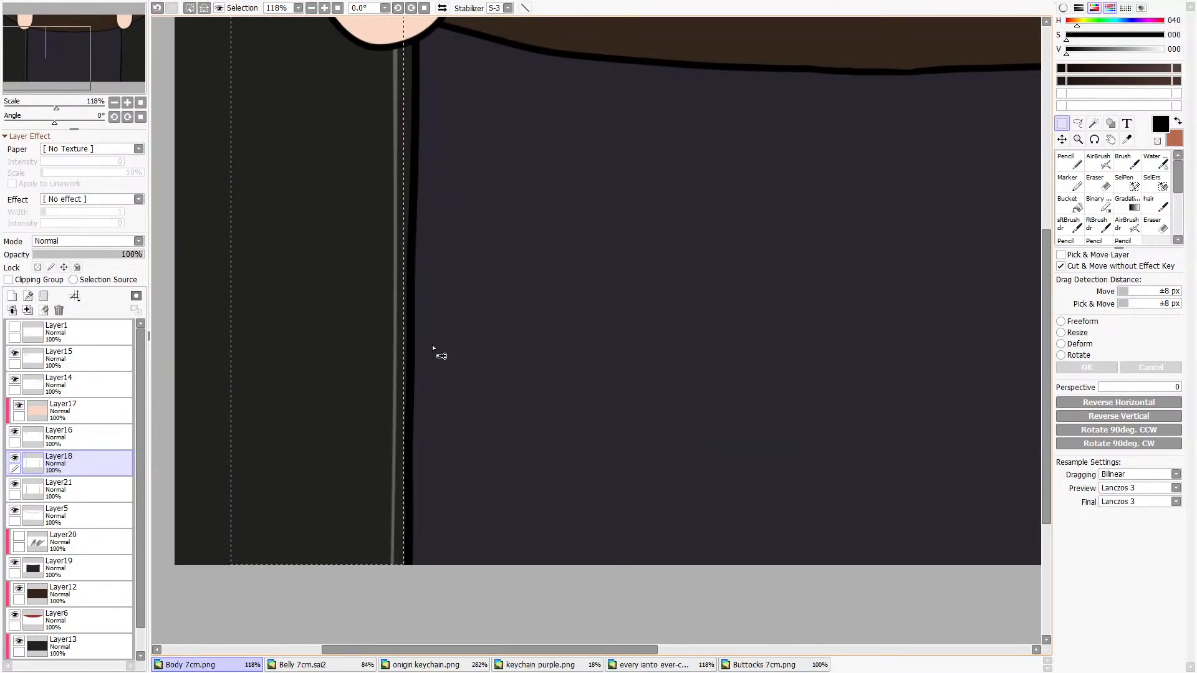
pyautogui.click(15, 485)
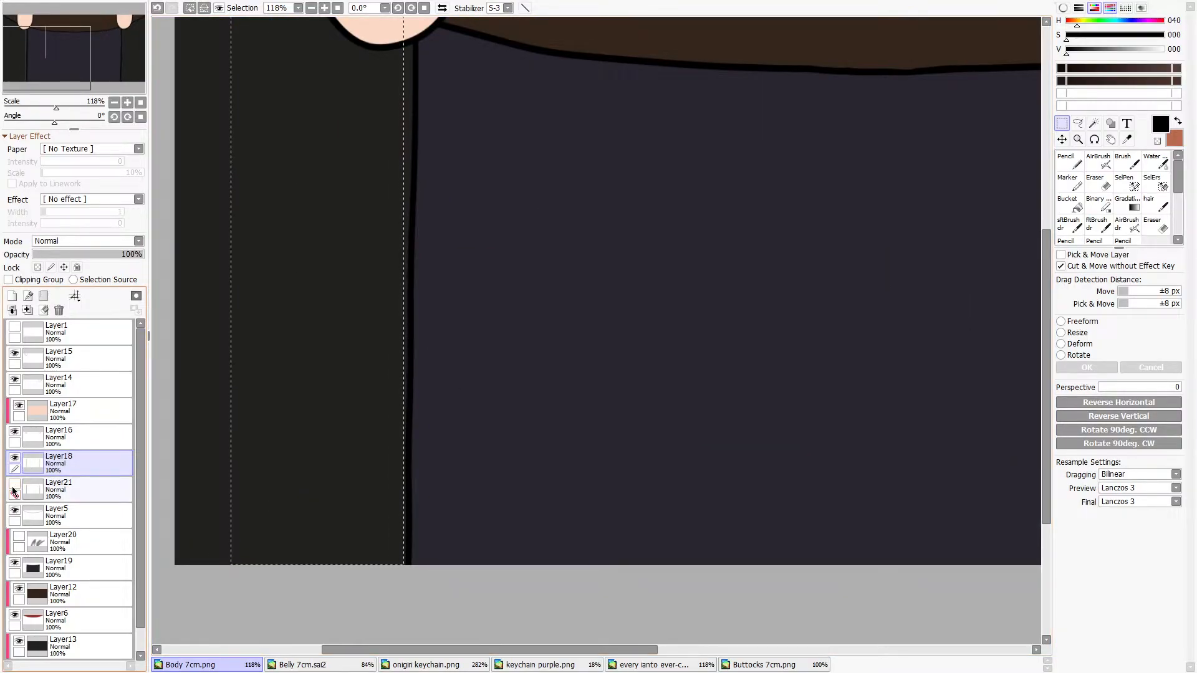
pyautogui.click(14, 485)
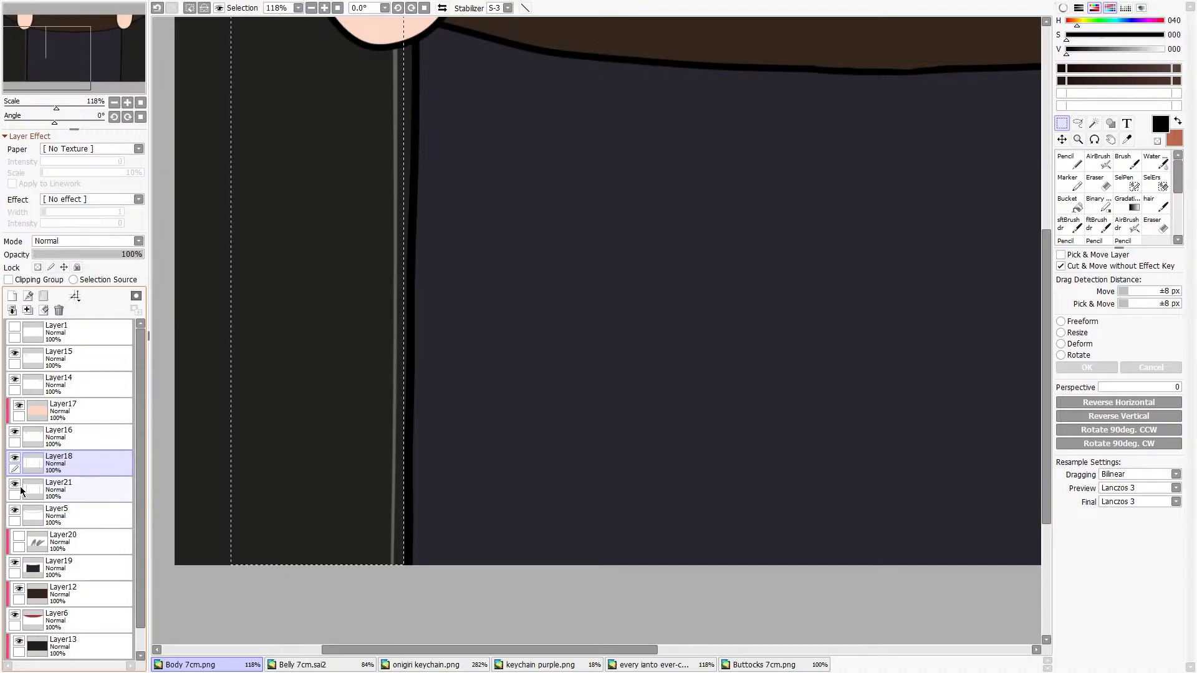
pyautogui.click(40, 490)
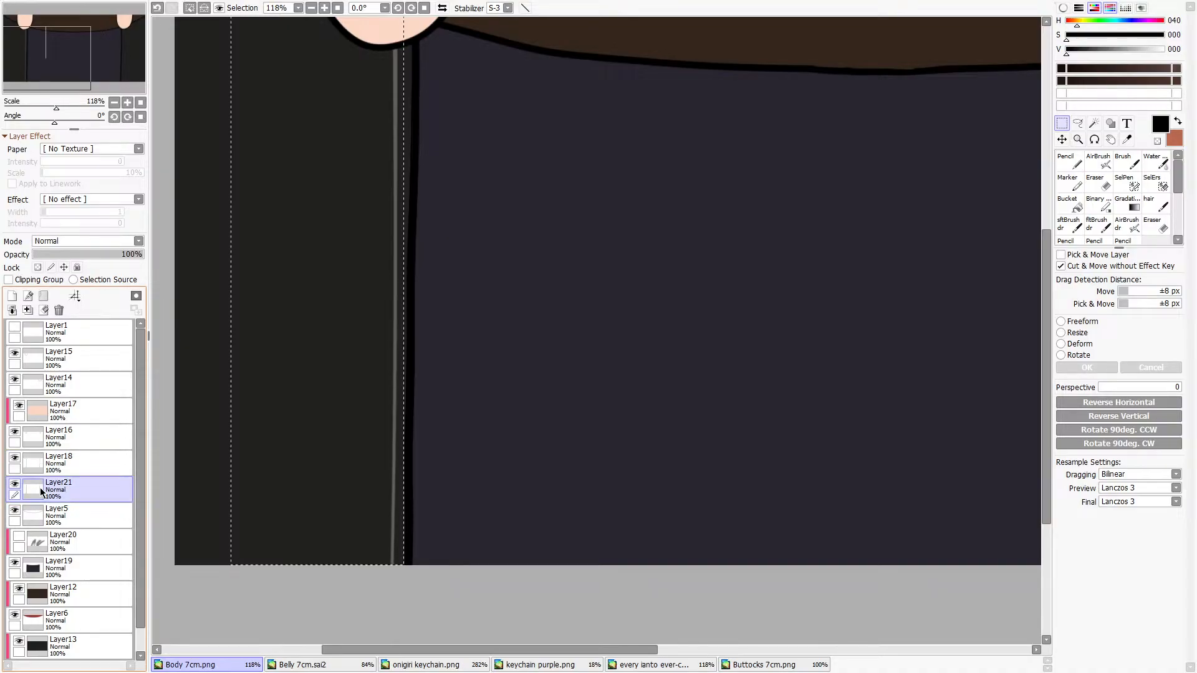
pyautogui.hotkey('ctrl', 'x')
pyautogui.hotkey('ctrl', 'v')
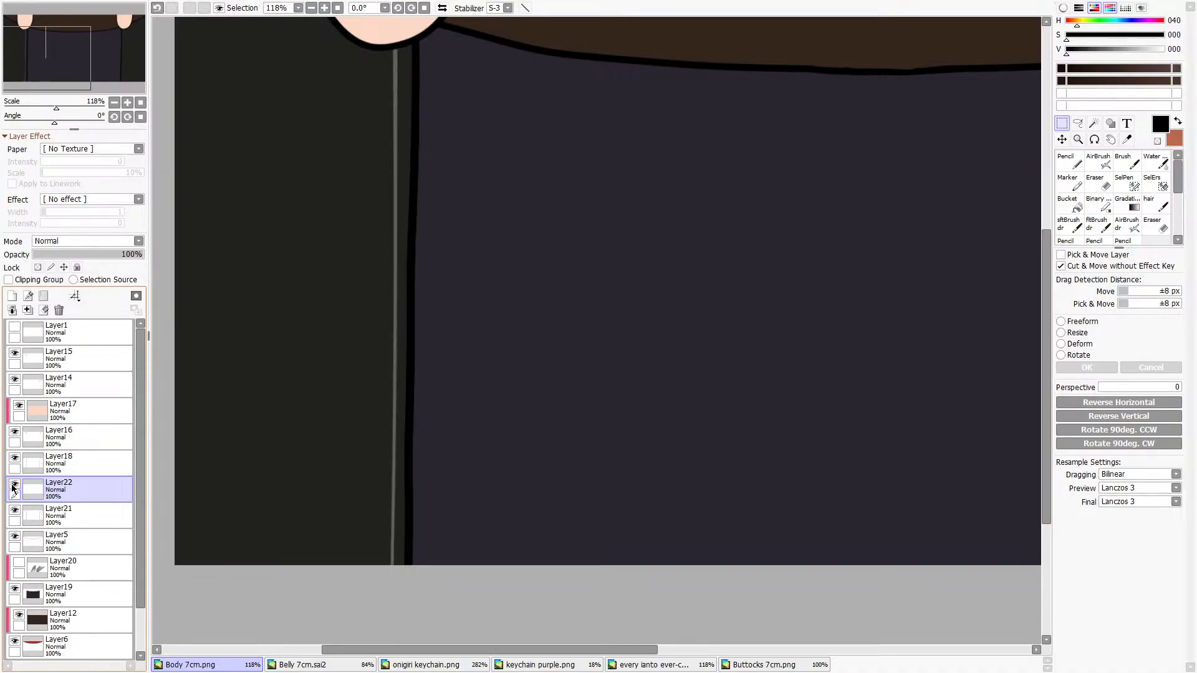
# Merge Layer21's remaining black outlines with Layer18, and select and show Layer22 with the separated grey line.
pyautogui.click(14, 509)
pyautogui.click(58, 463)
pyautogui.click(27, 310)
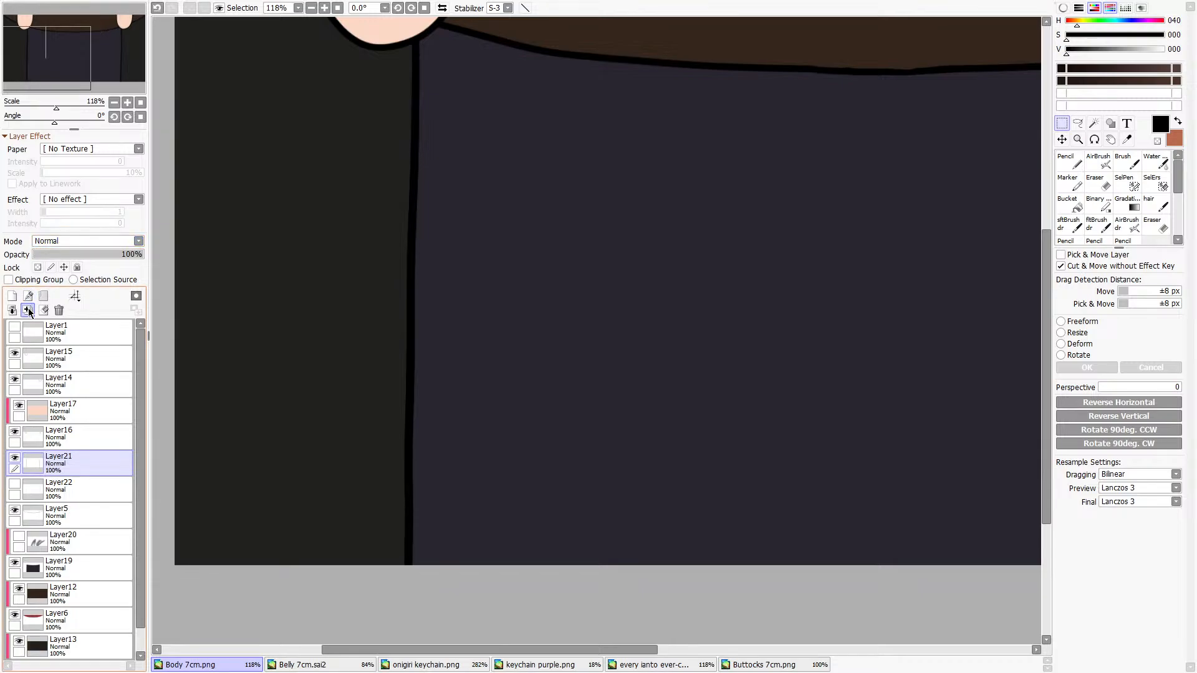
pyautogui.moveTo(61, 484)
pyautogui.mouseDown()
pyautogui.moveTo(81, 645)
pyautogui.moveTo(82, 565)
pyautogui.moveTo(60, 464)
pyautogui.mouseUp()
pyautogui.click(58, 490)
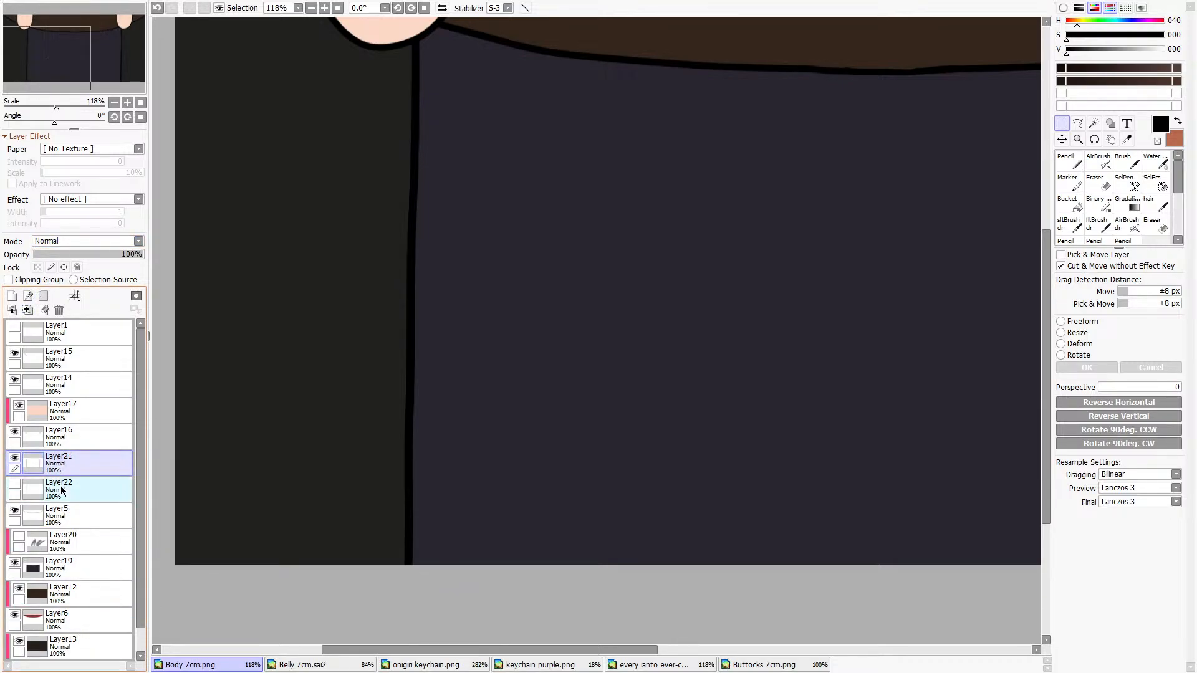
pyautogui.click(13, 485)
# Duplicate Layer22 and move the copied grey line a little to the left of the original line.
pyautogui.scroll(-6, 512, 479)
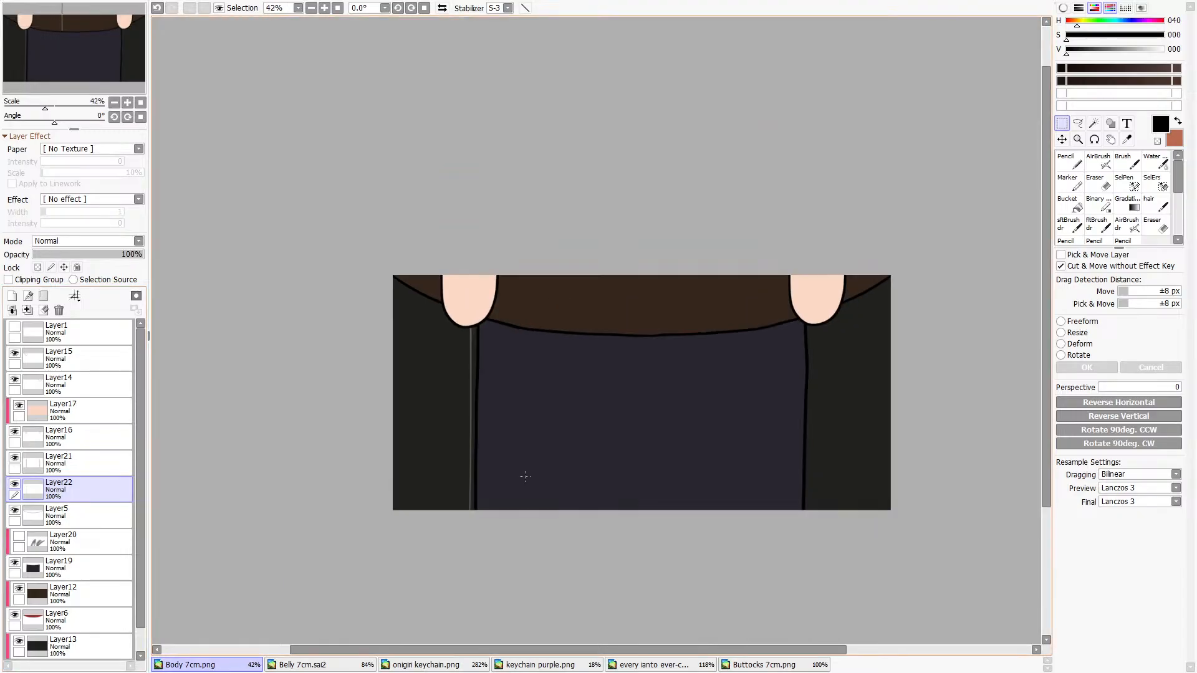
pyautogui.click(52, 490)
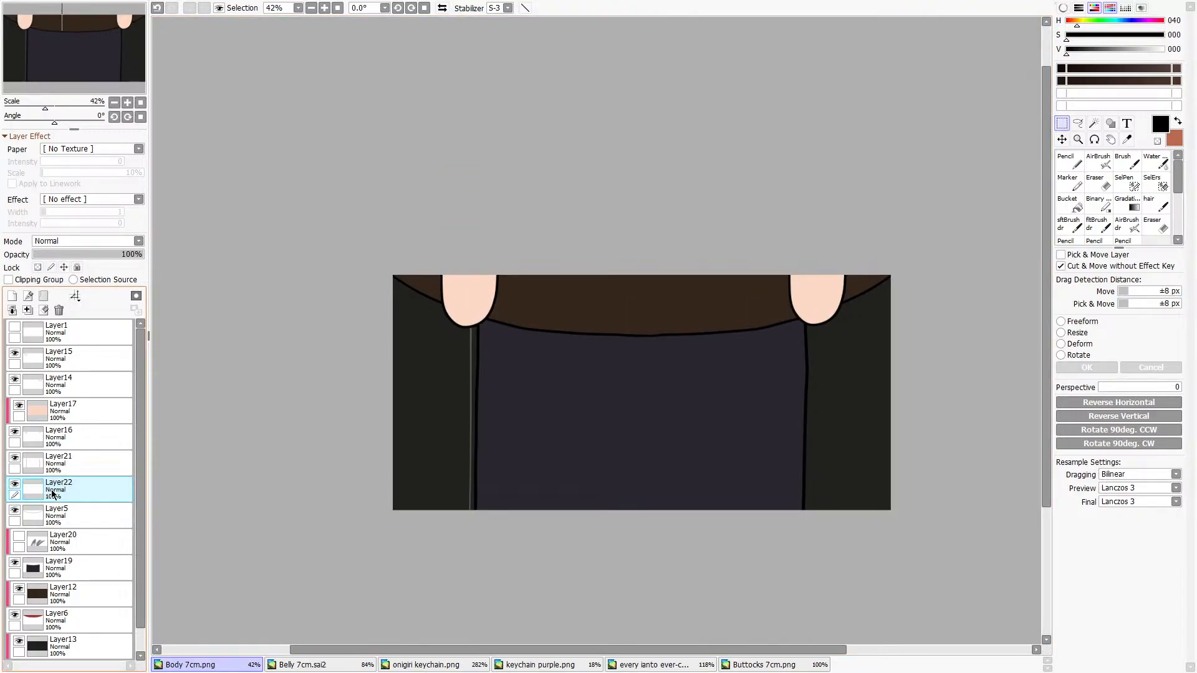
pyautogui.click(13, 311)
pyautogui.moveTo(460, 281); pyautogui.dragTo(598, 521)
pyautogui.scroll(4, 454, 469)
pyautogui.moveTo(487, 479); pyautogui.dragTo(473, 479)
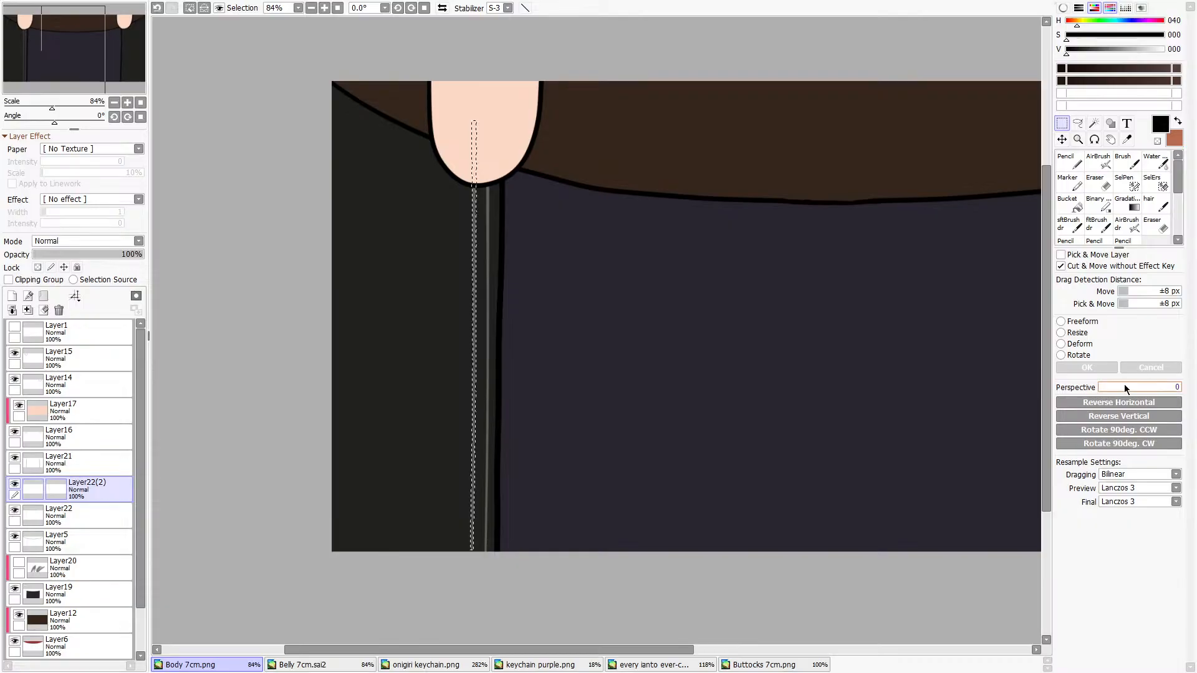
# Flip the copied grey line horizontally and vertically, move it close to the original down to the canvas's lower edge, and deselect.
pyautogui.scroll(4, 413, 624)
pyautogui.scroll(-2, 414, 624)
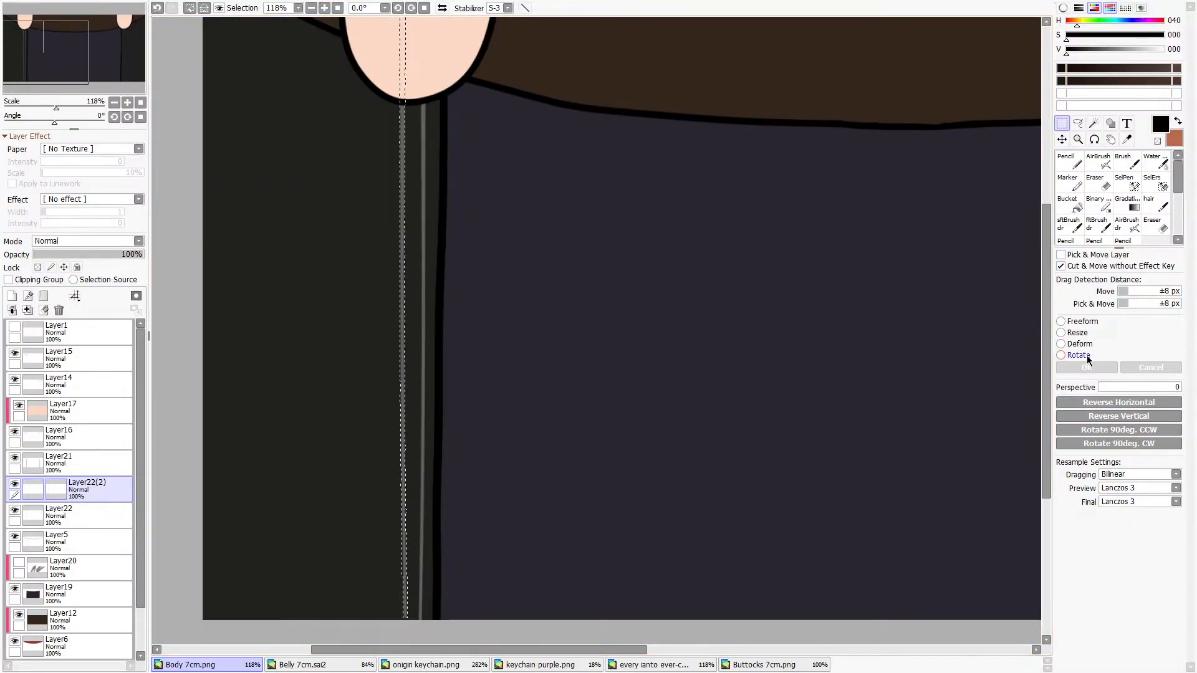
pyautogui.click(1091, 417)
pyautogui.scroll(9, 408, 619)
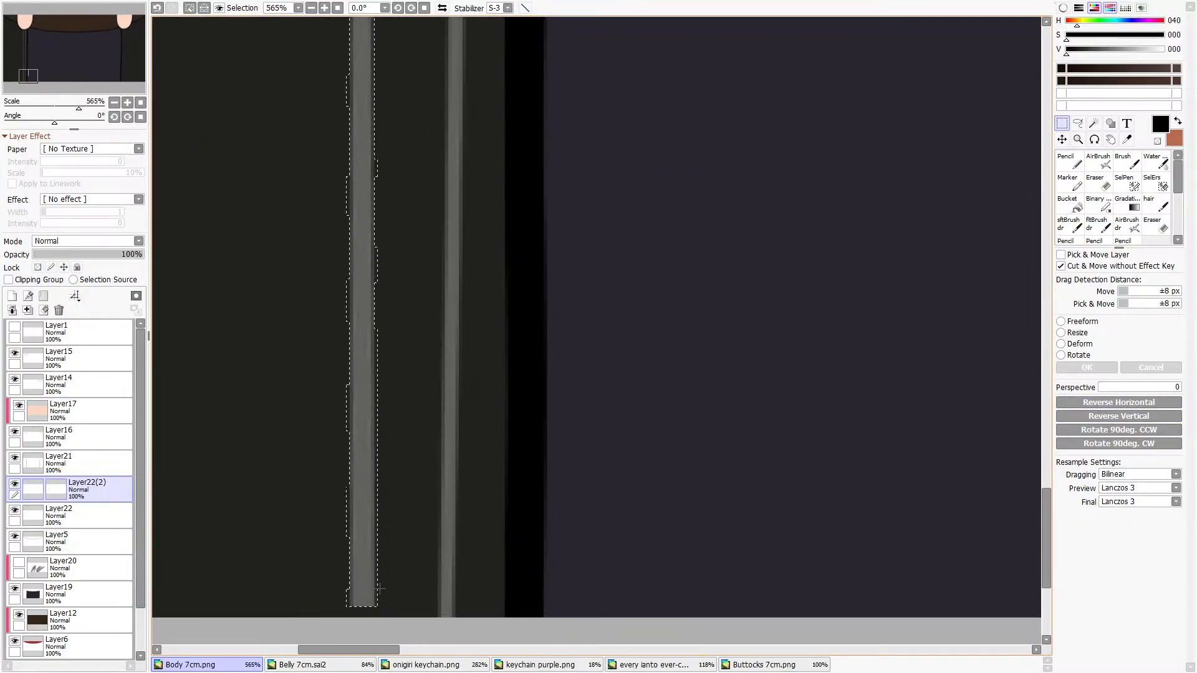
pyautogui.moveTo(386, 586)
pyautogui.mouseDown()
pyautogui.moveTo(408, 608)
pyautogui.moveTo(399, 597)
pyautogui.mouseUp()
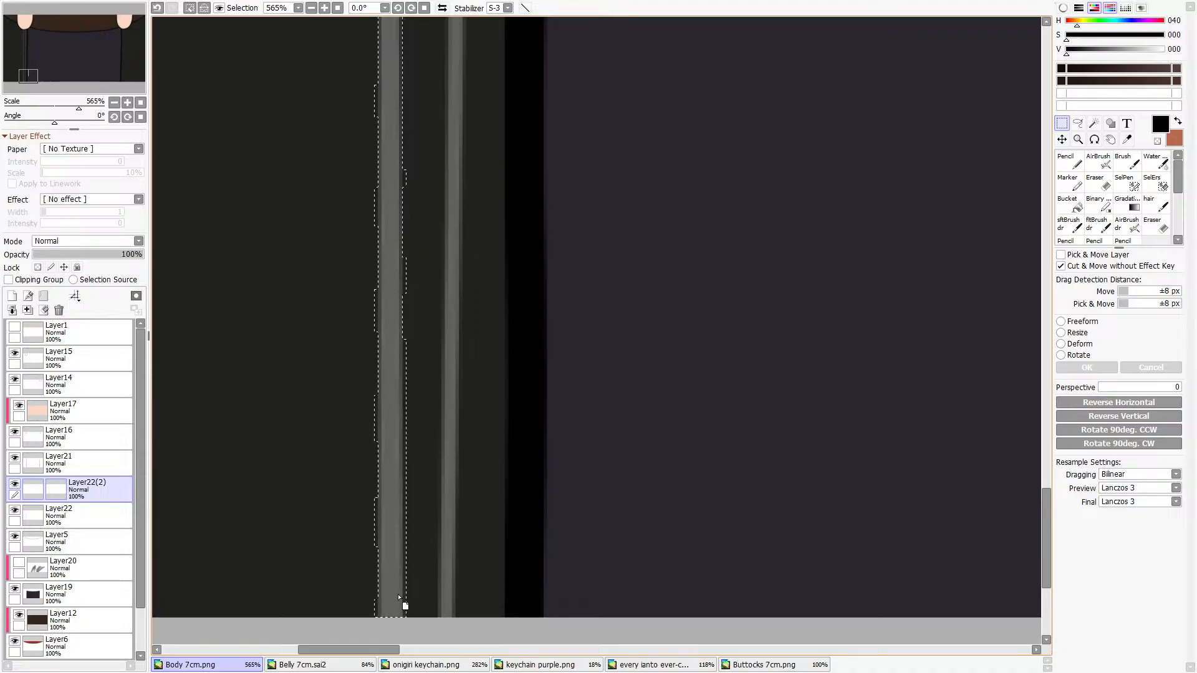
pyautogui.hotkey('ctrl', 'd')
pyautogui.scroll(-7, 398, 598)
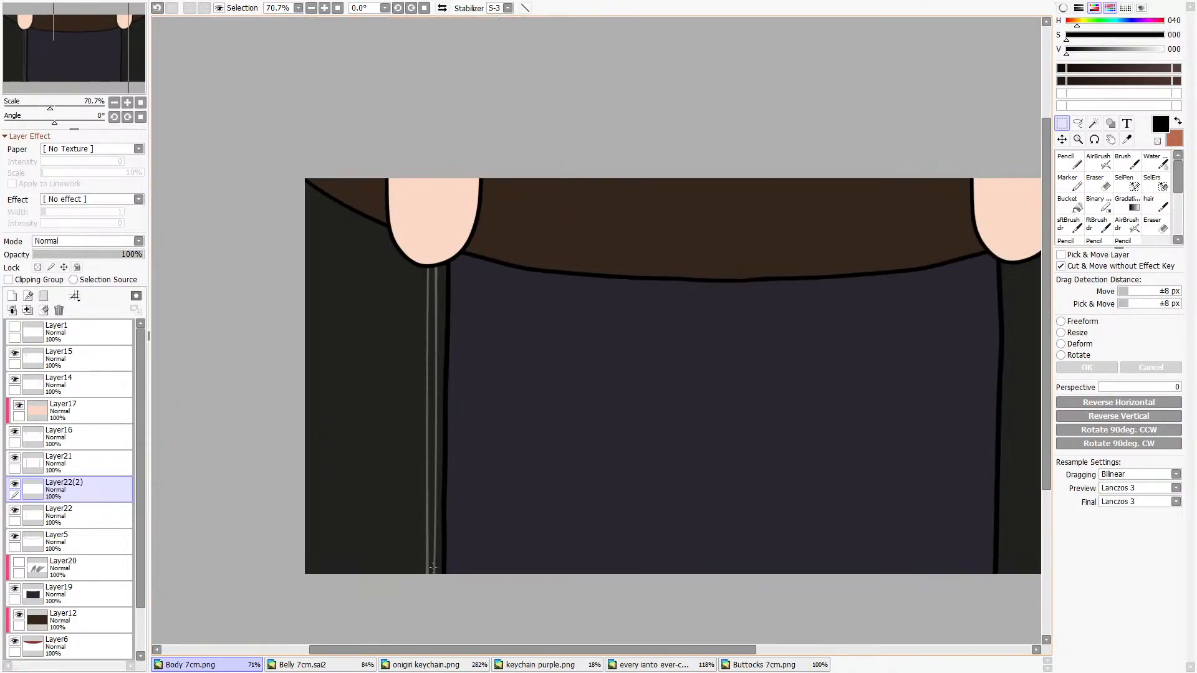
pyautogui.scroll(1, 417, 550)
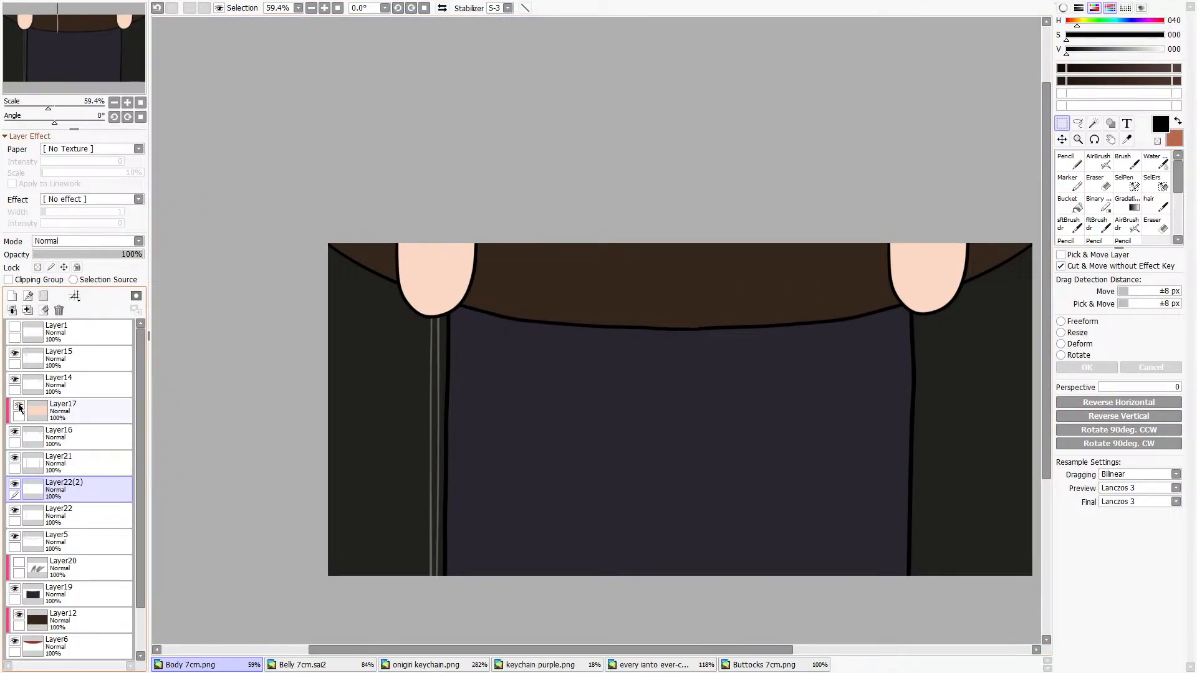
# Merge the duplicated line layer down into Layer22 and toggle its visibility to check both grey lines.
pyautogui.click(28, 311)
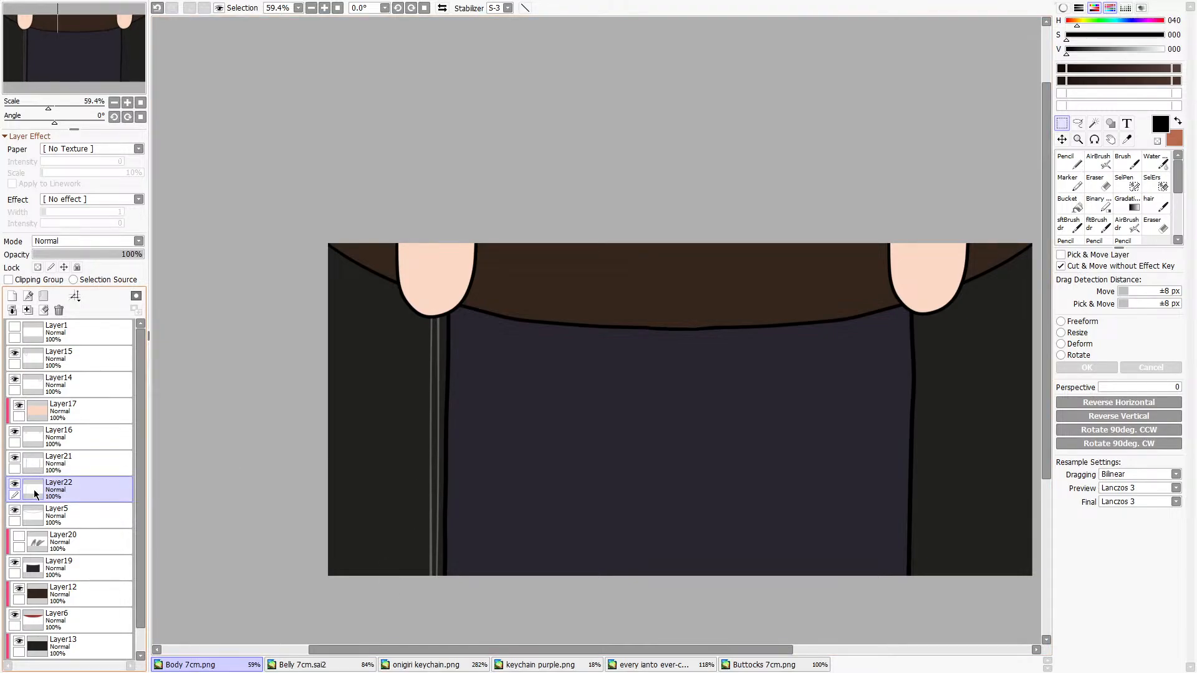
pyautogui.click(15, 485)
pyautogui.click(15, 484)
# Add a new layer above Layer22 and set up the size 14 Pencil with the grey sampled from the existing lines.
pyautogui.click(12, 296)
pyautogui.scroll(1, 454, 460)
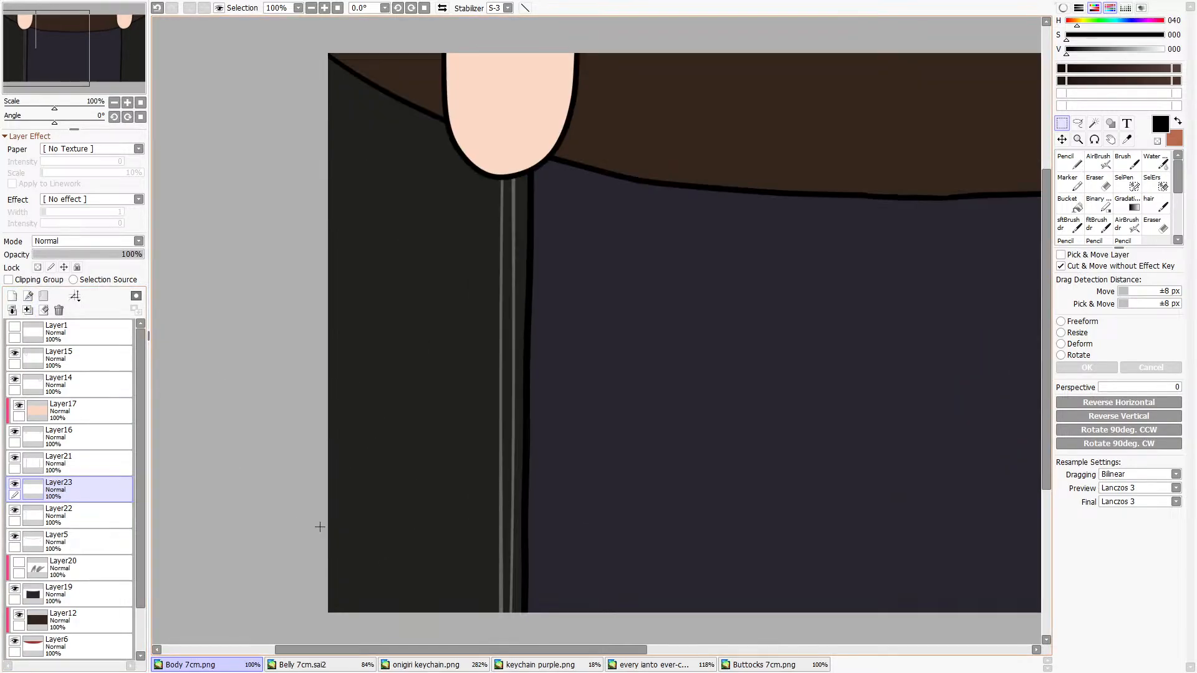
pyautogui.click(1069, 161)
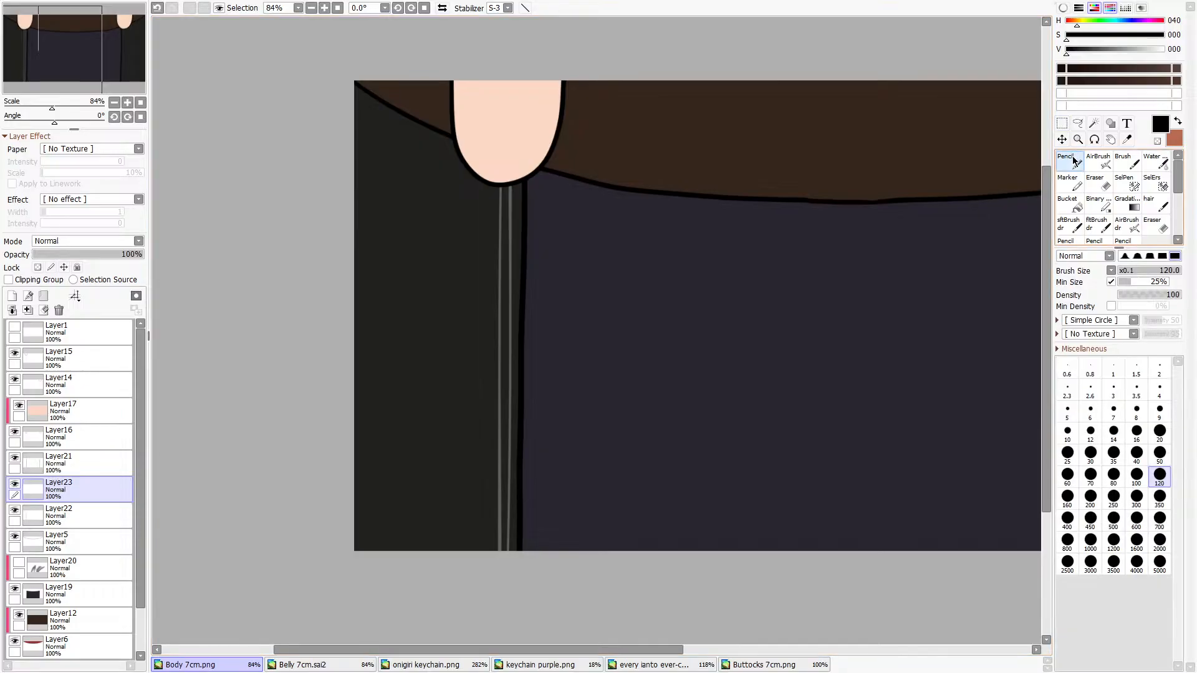
pyautogui.click(1113, 432)
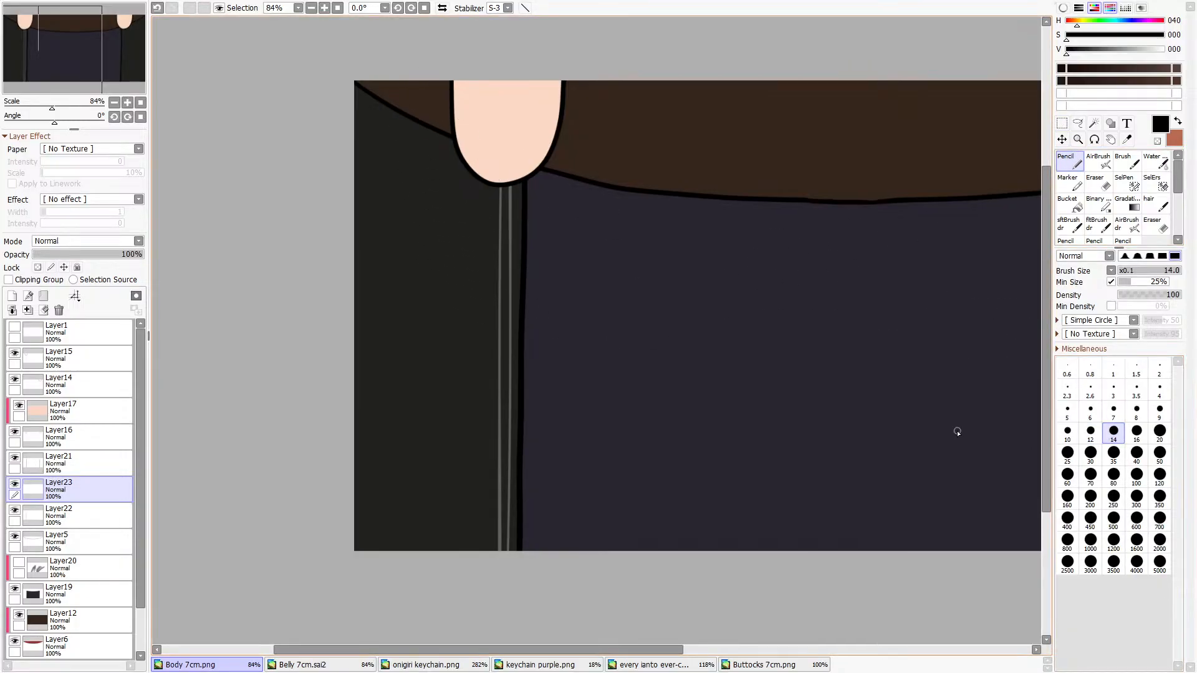
pyautogui.press('alt')
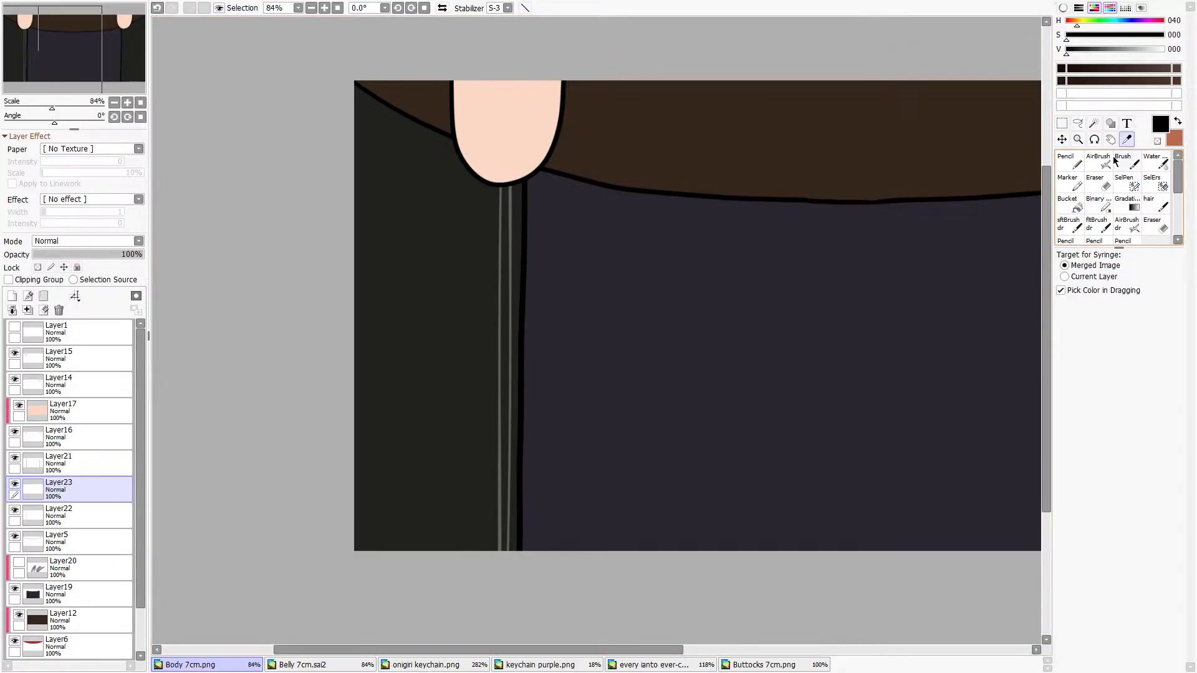
pyautogui.moveTo(504, 407); pyautogui.dragTo(502, 412)
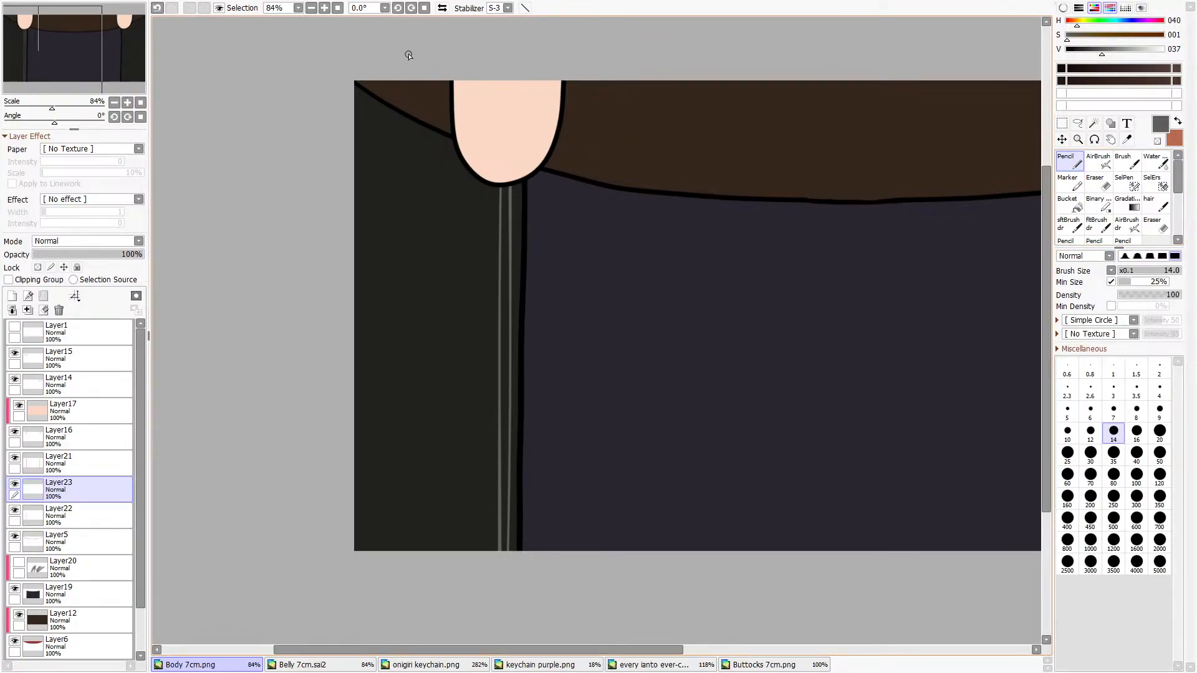
# Try to draw a vertical grey line left of the pair with the Pencil at sizes 14 and 12.
pyautogui.moveTo(408, 55); pyautogui.dragTo(446, 561)
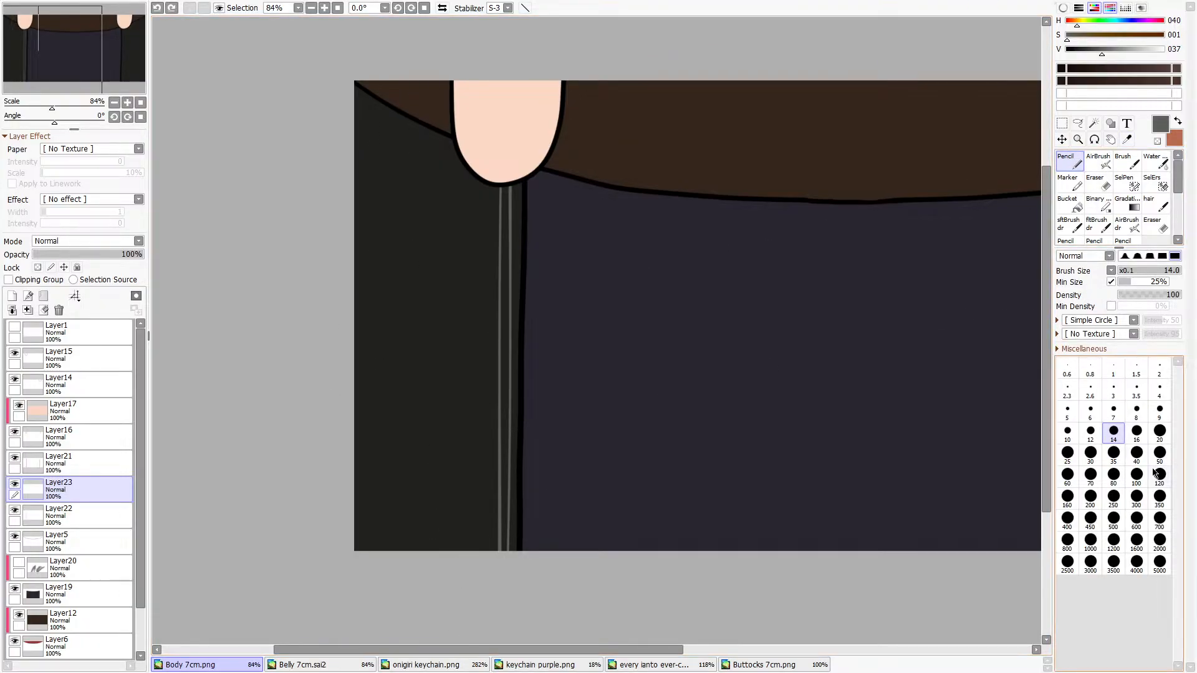
pyautogui.click(1160, 431)
pyautogui.click(1091, 431)
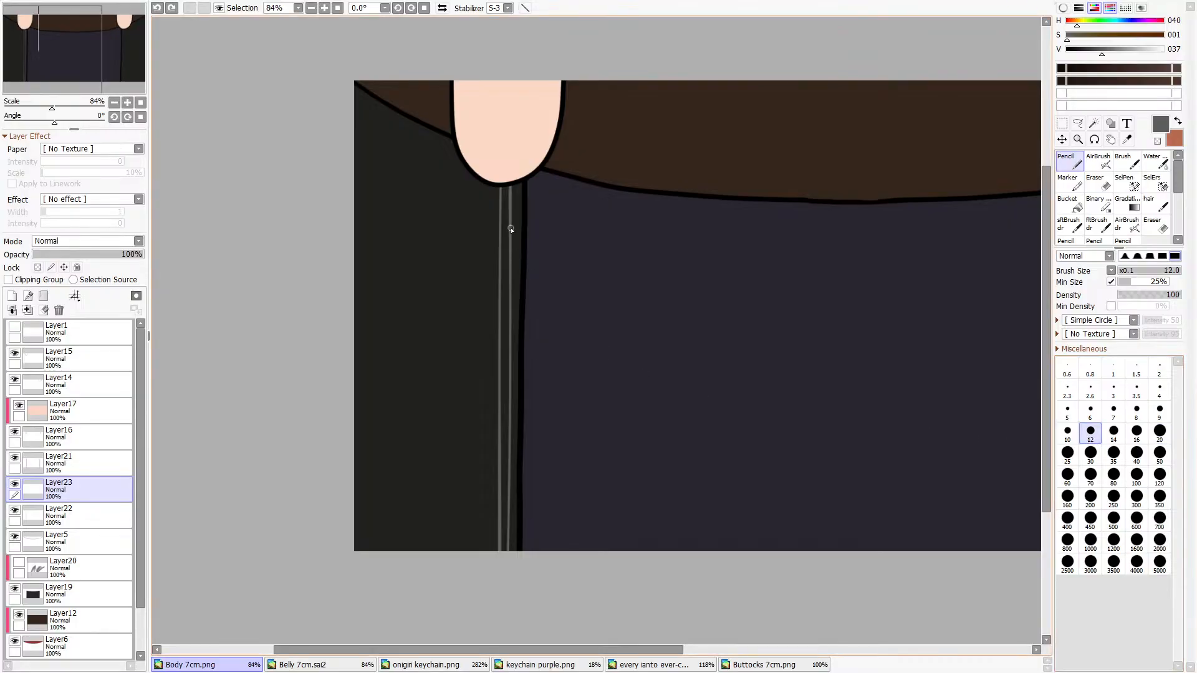
pyautogui.moveTo(446, 118); pyautogui.dragTo(445, 552)
pyautogui.hotkey('ctrl', 'z')
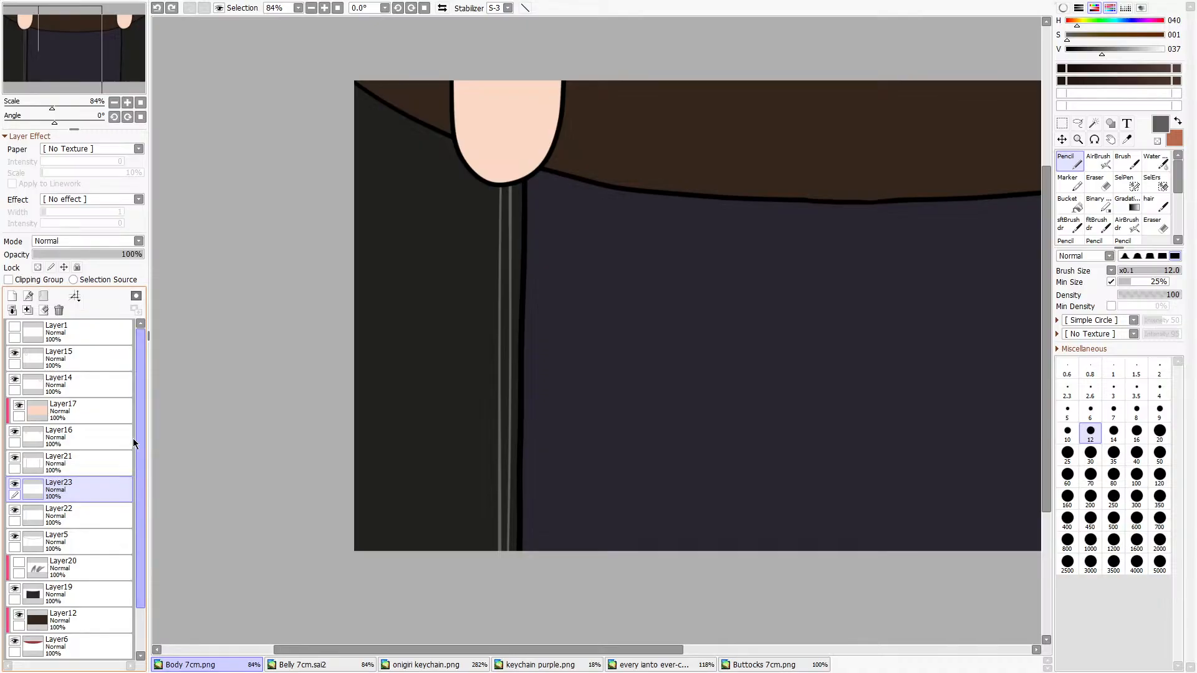
# Move Layer22 and Layer23 below Layer19 in the layer order.
pyautogui.moveTo(81, 512); pyautogui.dragTo(87, 610)
pyautogui.moveTo(68, 493); pyautogui.dragTo(77, 572)
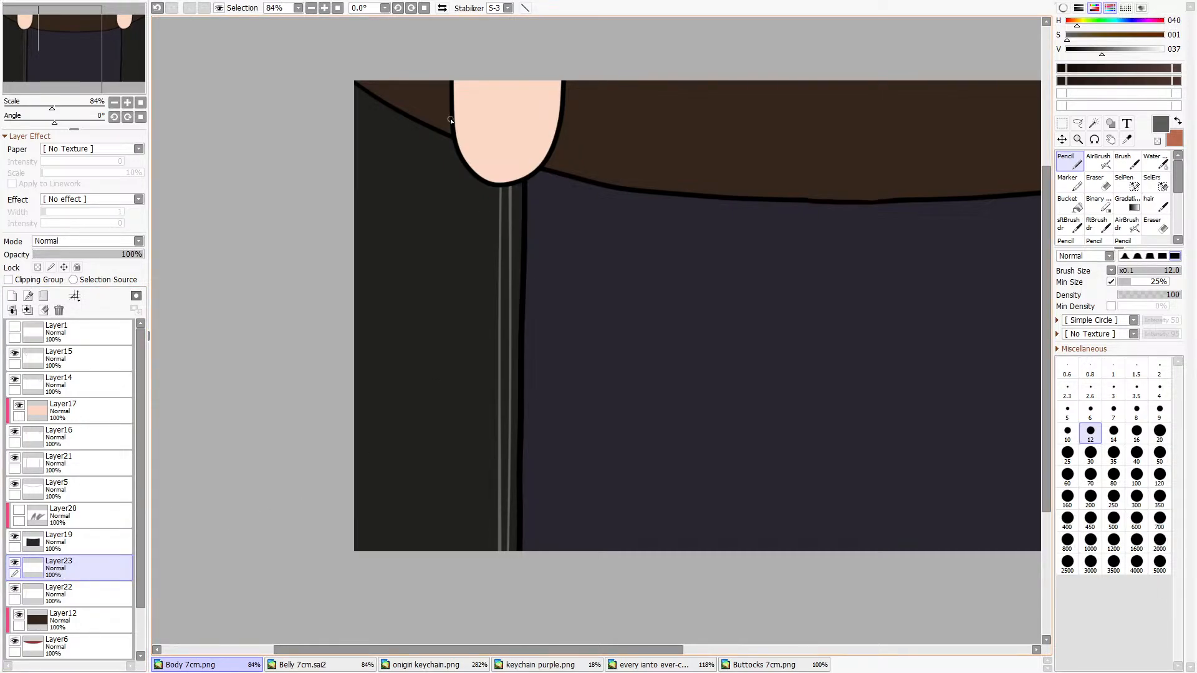
# Try several size 12 Pencil strokes for a vertical grey line running down from the left hand's outer edge.
pyautogui.moveTo(452, 120); pyautogui.dragTo(447, 628)
pyautogui.hotkey('ctrl', 'z')
pyautogui.moveTo(453, 155); pyautogui.dragTo(456, 629)
pyautogui.hotkey('ctrl', 'z')
pyautogui.moveTo(464, 163); pyautogui.dragTo(465, 645)
pyautogui.hotkey('ctrl', 'z')
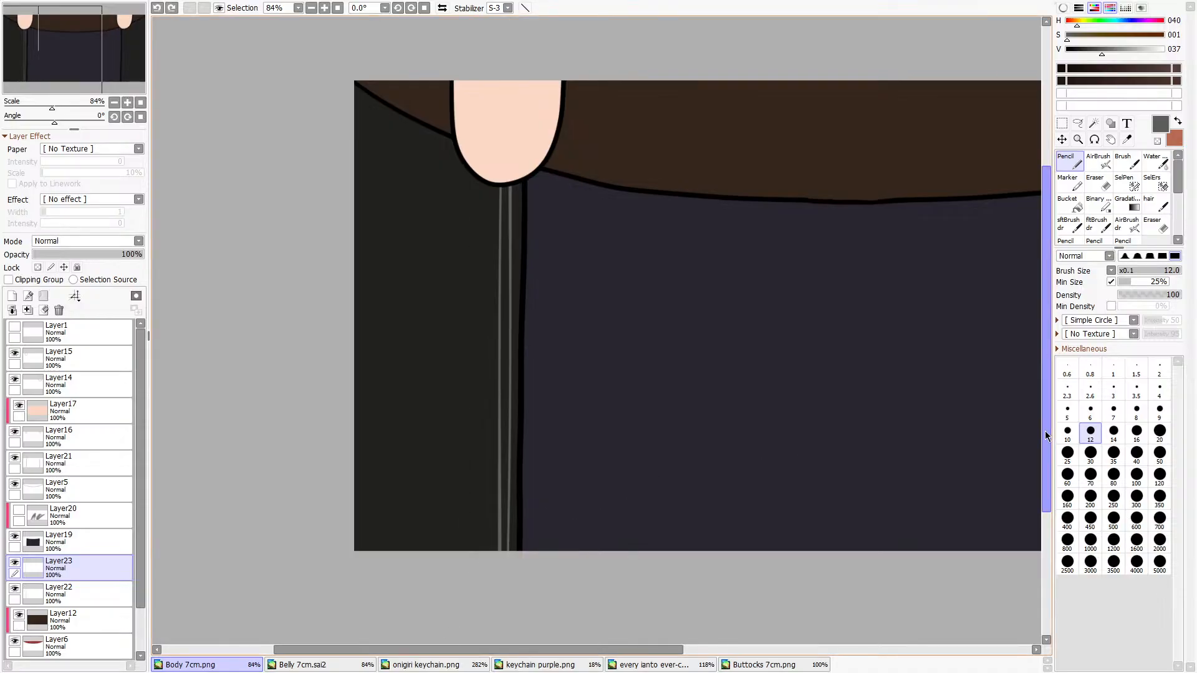
# Draw a vertical grey line down the left jacket side with the size 10 Pencil and move it next to the existing pair.
pyautogui.click(1068, 431)
pyautogui.moveTo(454, 150); pyautogui.dragTo(459, 629)
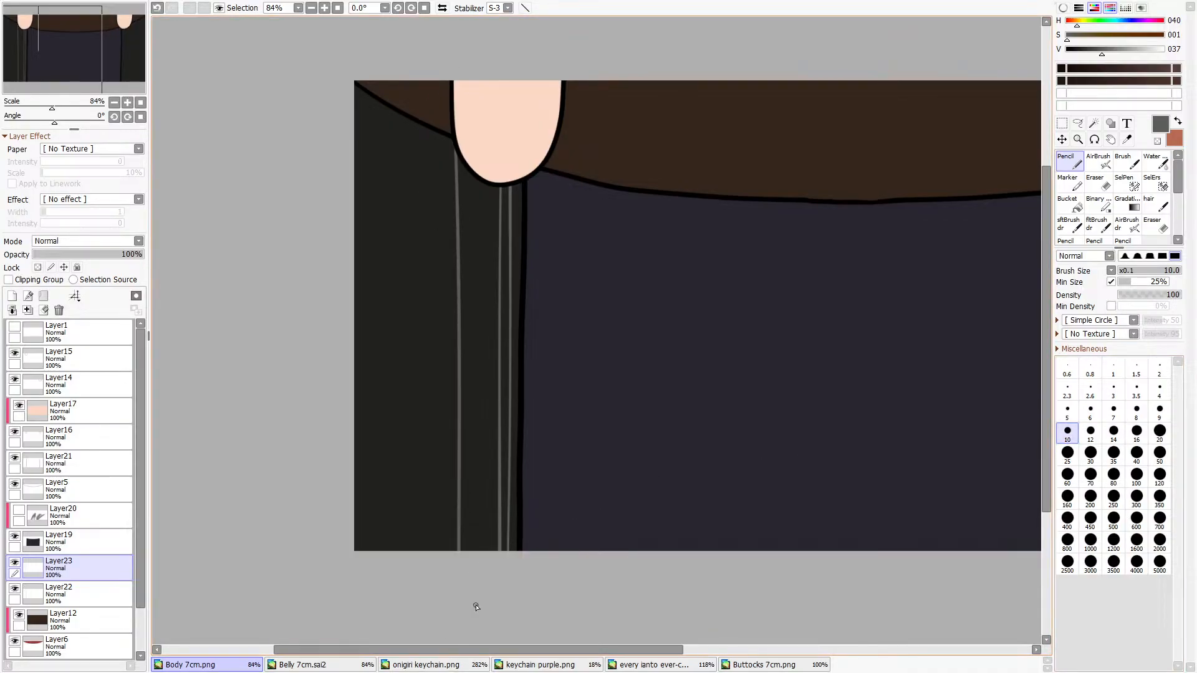
pyautogui.press('m')
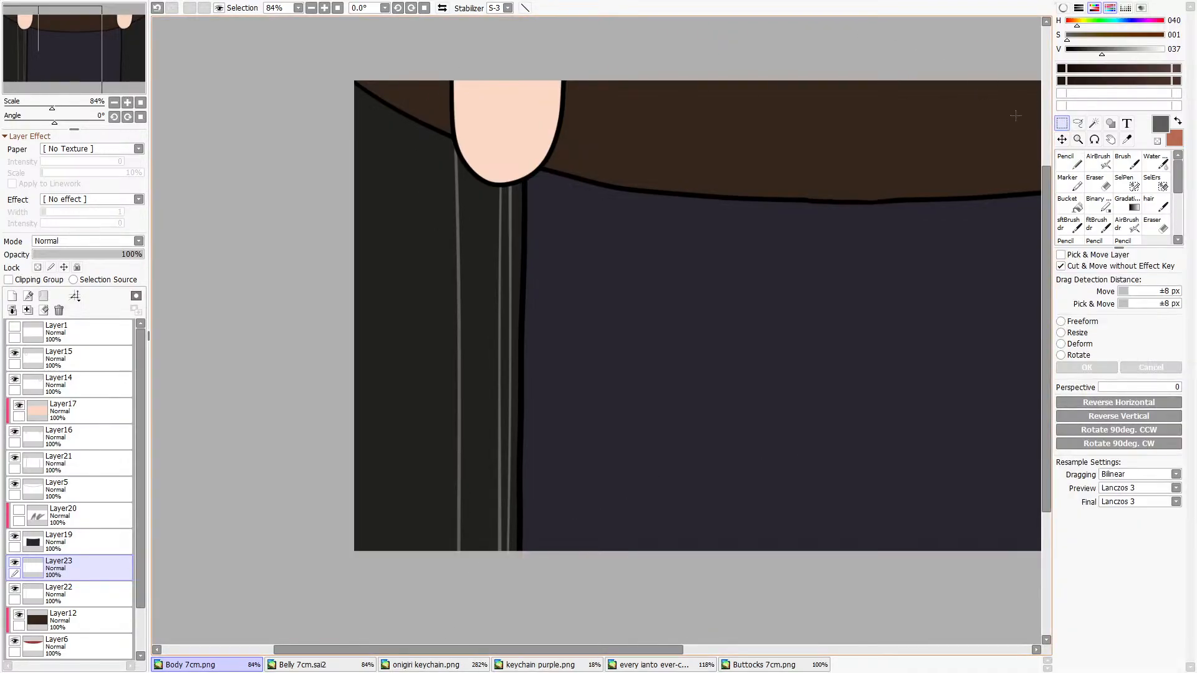
pyautogui.moveTo(375, 69); pyautogui.dragTo(600, 577)
pyautogui.scroll(5, 501, 539)
pyautogui.moveTo(448, 530)
pyautogui.mouseDown()
pyautogui.moveTo(513, 532)
pyautogui.moveTo(517, 548)
pyautogui.mouseUp()
pyautogui.hotkey('ctrl', 'd')
pyautogui.scroll(-3, 575, 545)
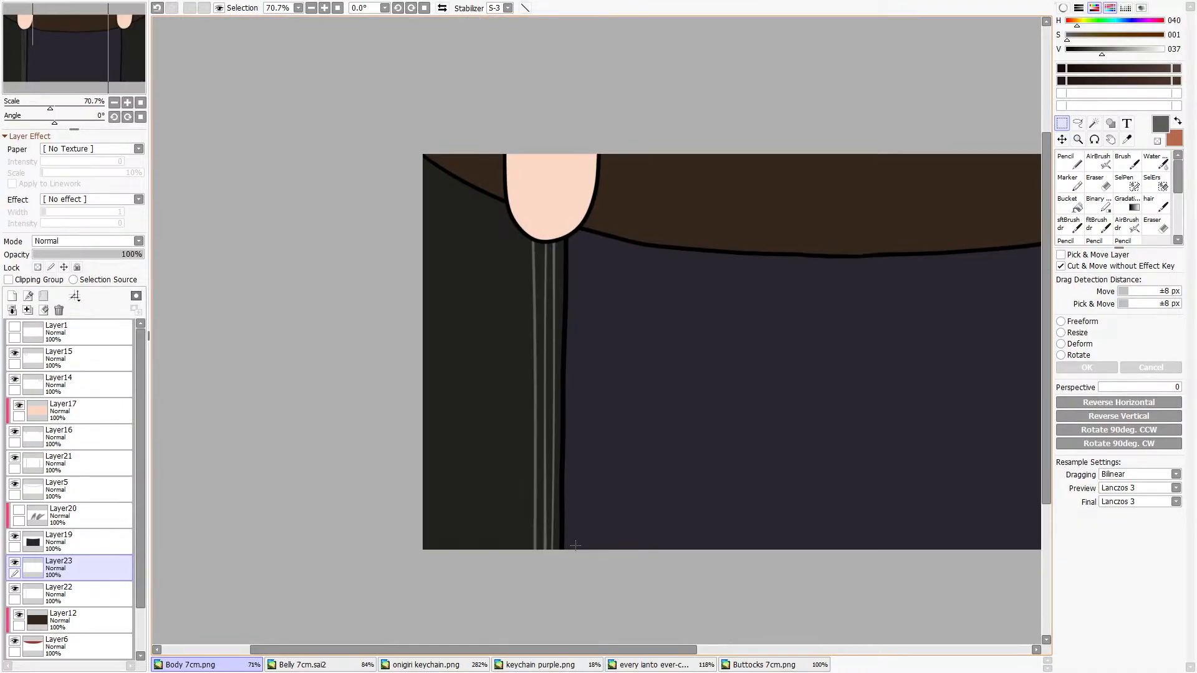
# Copy the new grey line onto its own layer, select the copy, and move it to the left of the three lines.
pyautogui.scroll(1, 574, 545)
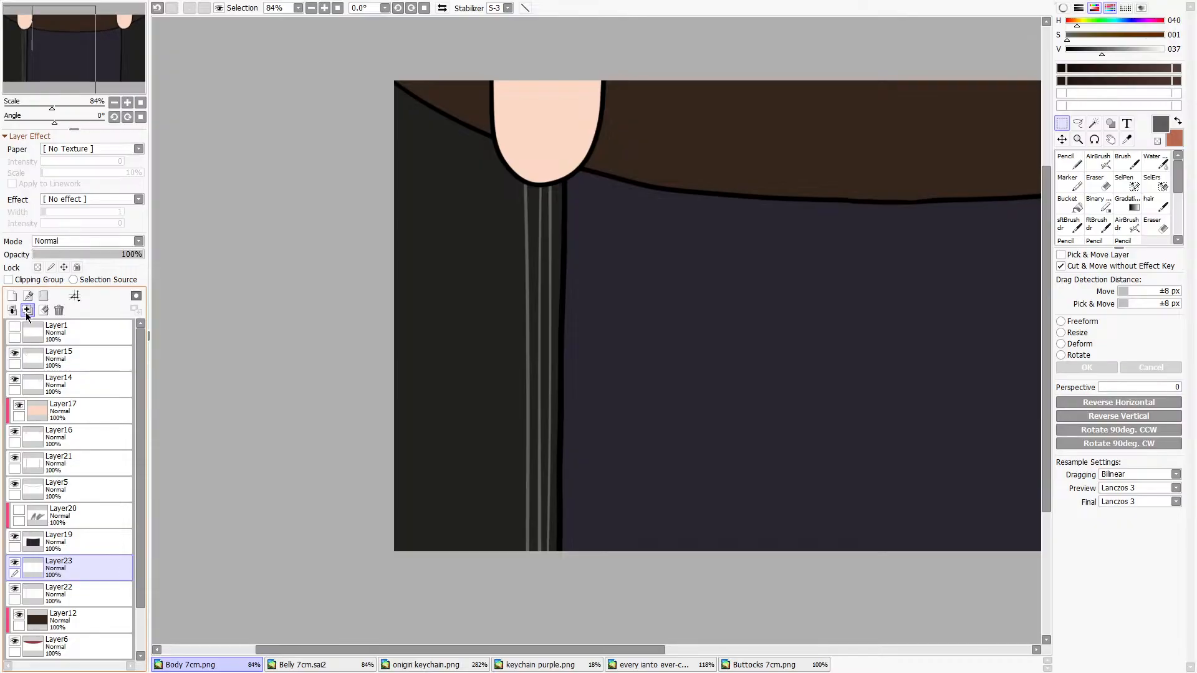
pyautogui.moveTo(486, 159); pyautogui.dragTo(690, 630)
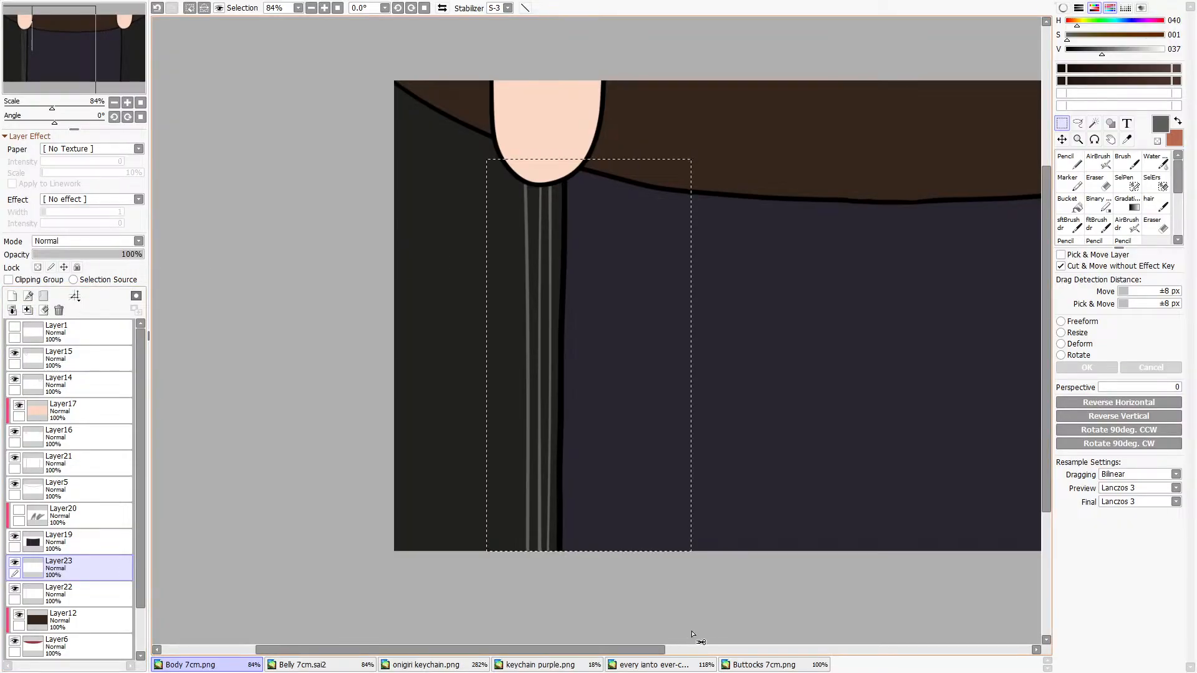
pyautogui.hotkey('ctrl', 'c')
pyautogui.hotkey('ctrl', 'v')
pyautogui.moveTo(493, 132); pyautogui.dragTo(711, 654)
pyautogui.moveTo(536, 488); pyautogui.dragTo(494, 479)
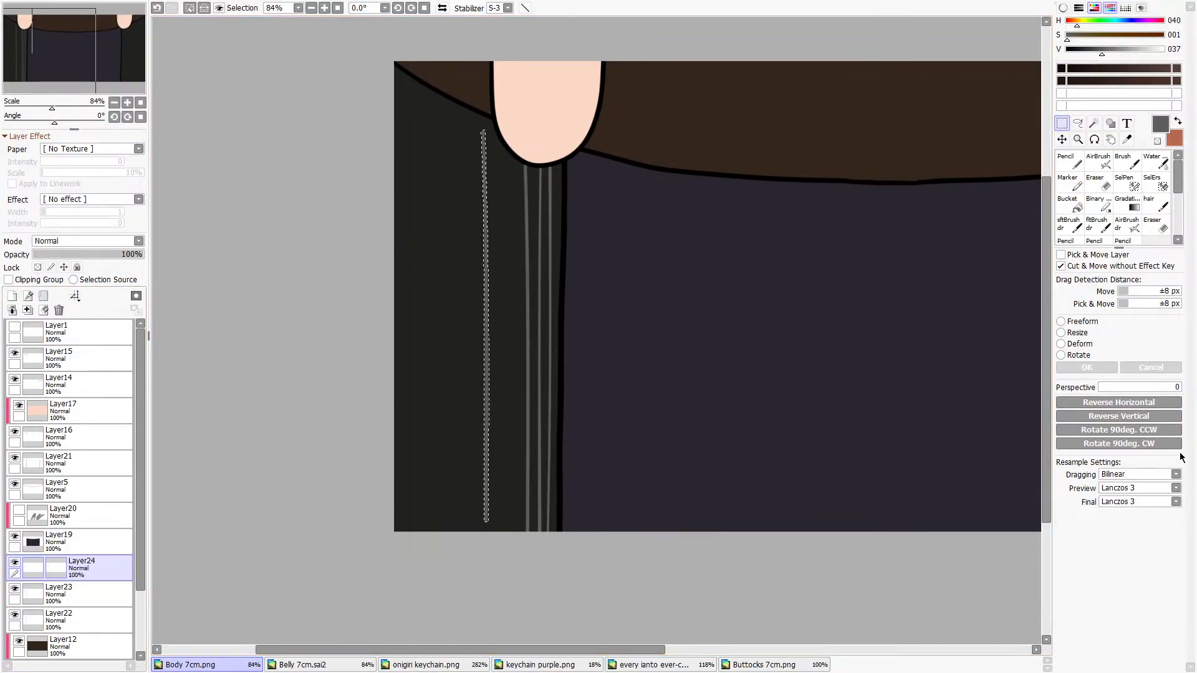
# Flip the copied line horizontally and vertically, and move it beside the three grey lines down to the canvas's lower edge.
pyautogui.click(1096, 404)
pyautogui.click(1101, 424)
pyautogui.scroll(3, 492, 516)
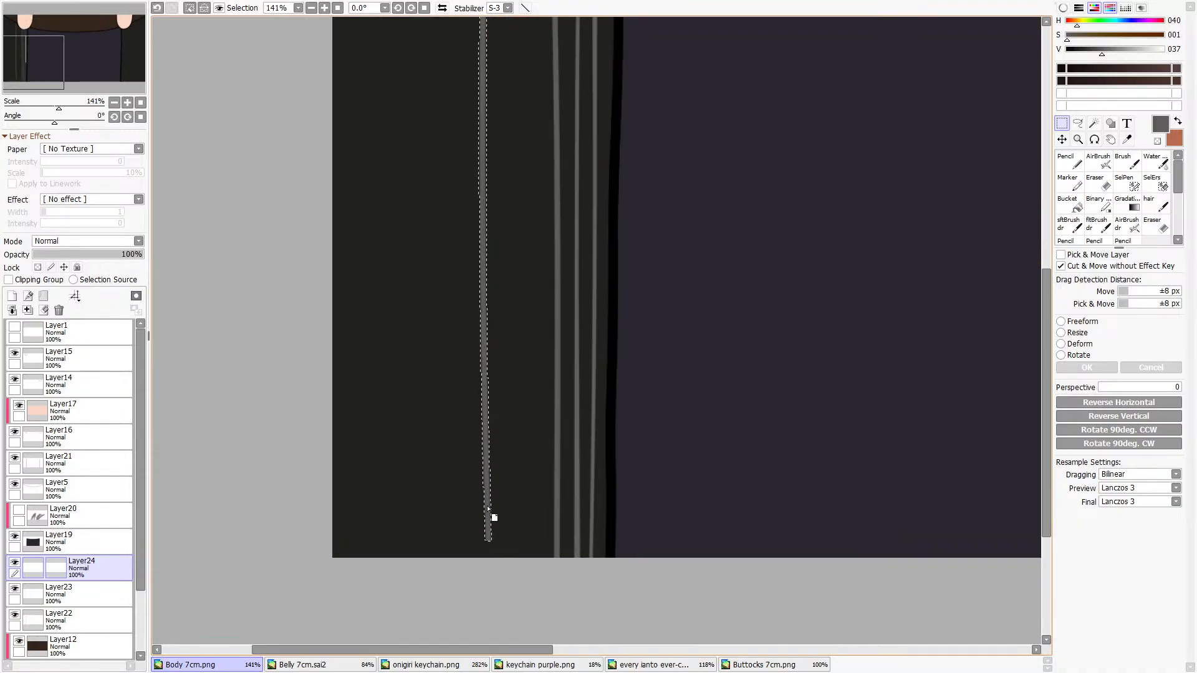
pyautogui.moveTo(495, 516); pyautogui.dragTo(545, 535)
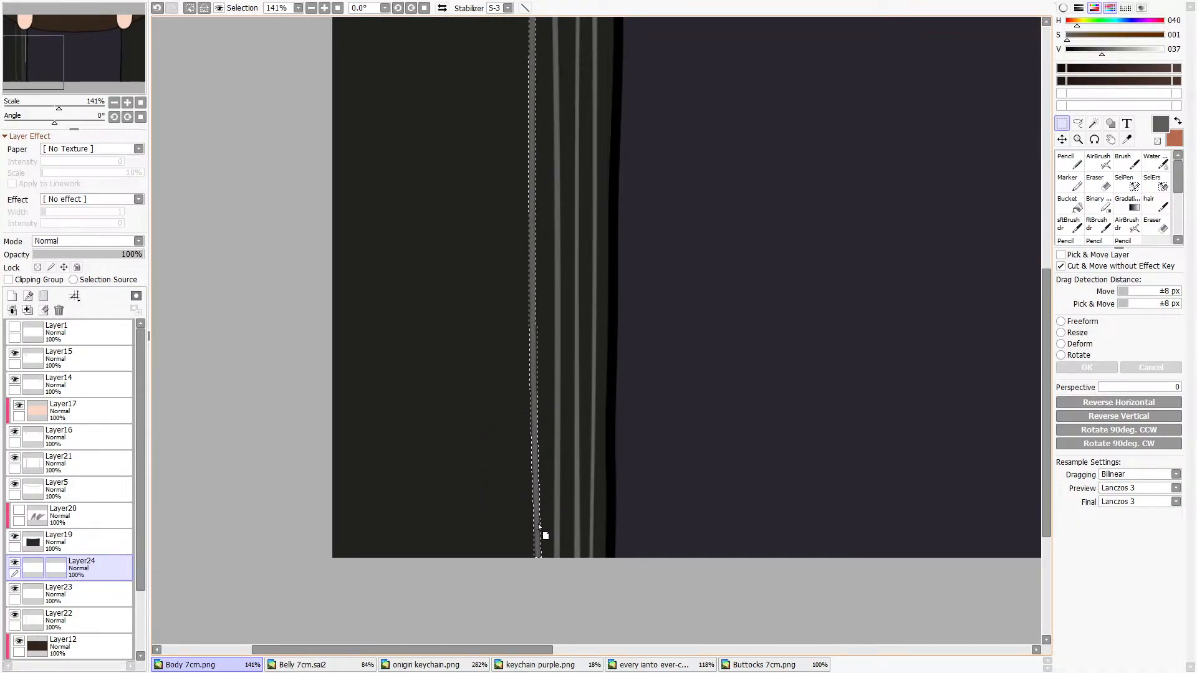
# Deselect the copied line and merge the separate grey line layers down into Layer22.
pyautogui.scroll(-4, 540, 528)
pyautogui.hotkey('ctrl', 'd')
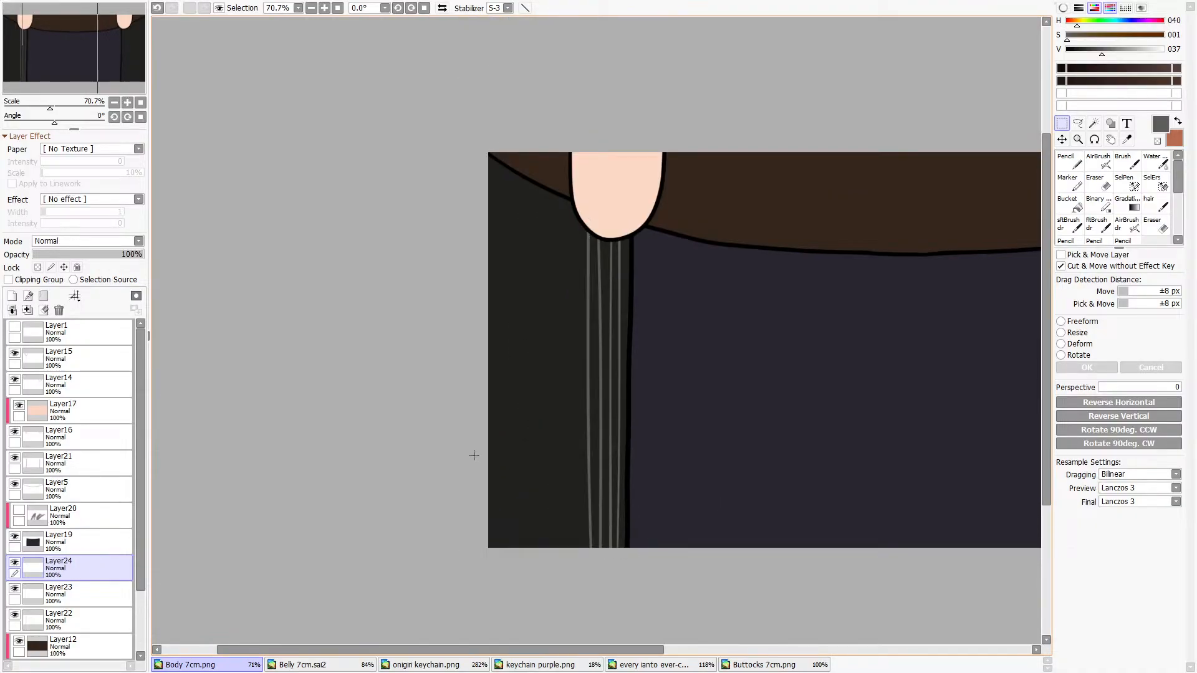
pyautogui.click(27, 310)
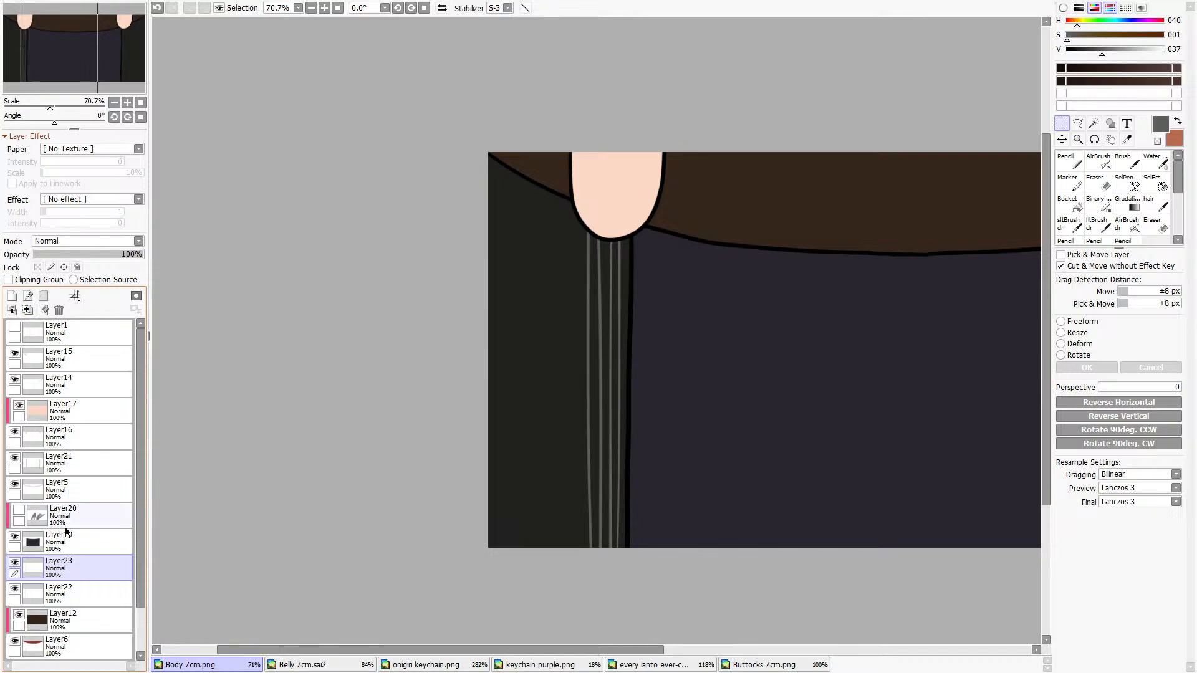
pyautogui.click(27, 309)
pyautogui.click(14, 563)
pyautogui.click(15, 563)
# Copy the four grey lines onto their own layer and move the copy to the left of the originals.
pyautogui.moveTo(511, 183); pyautogui.dragTo(708, 630)
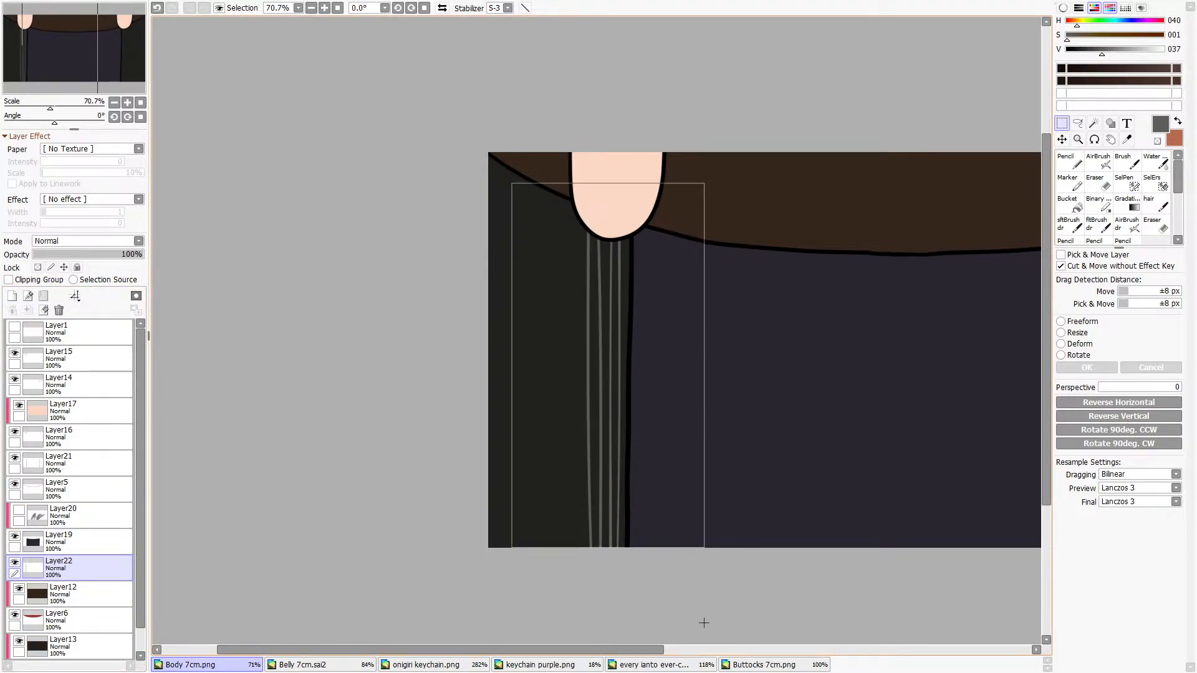
pyautogui.hotkey('ctrl', 'c')
pyautogui.hotkey('ctrl', 'v')
pyautogui.moveTo(540, 134); pyautogui.dragTo(846, 652)
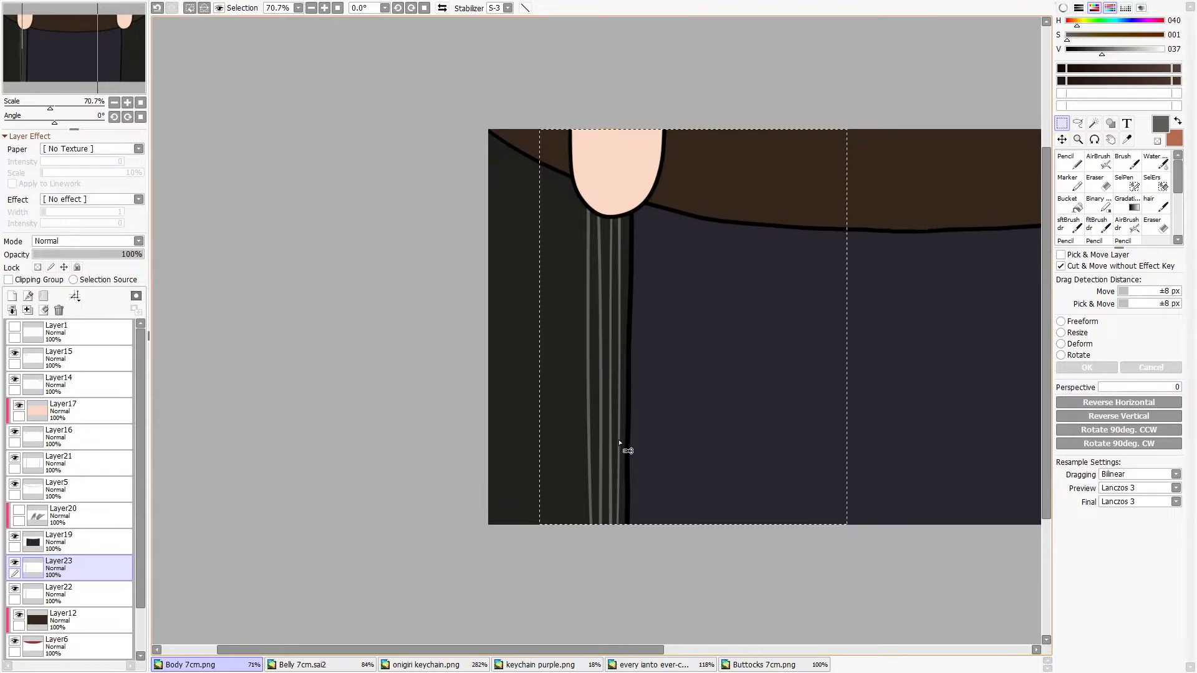
pyautogui.moveTo(620, 444); pyautogui.dragTo(574, 442)
pyautogui.scroll(15, 572, 525)
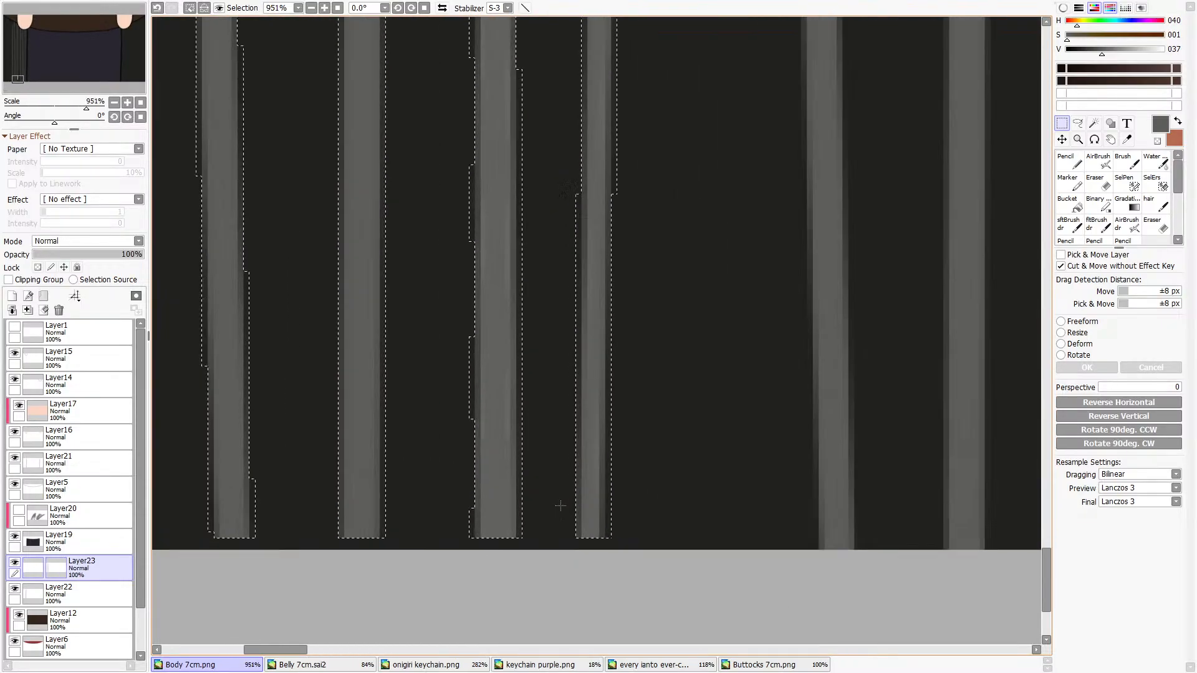
pyautogui.moveTo(593, 496); pyautogui.dragTo(727, 508)
pyautogui.scroll(-13, 727, 508)
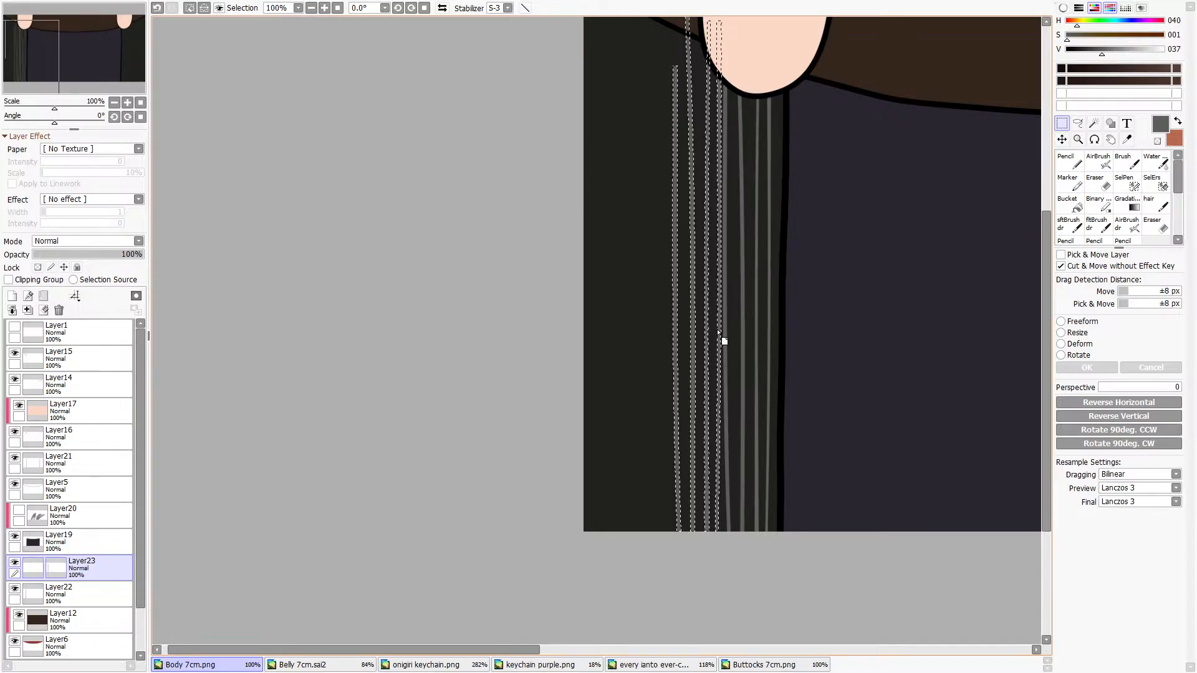
pyautogui.moveTo(716, 334); pyautogui.dragTo(711, 333)
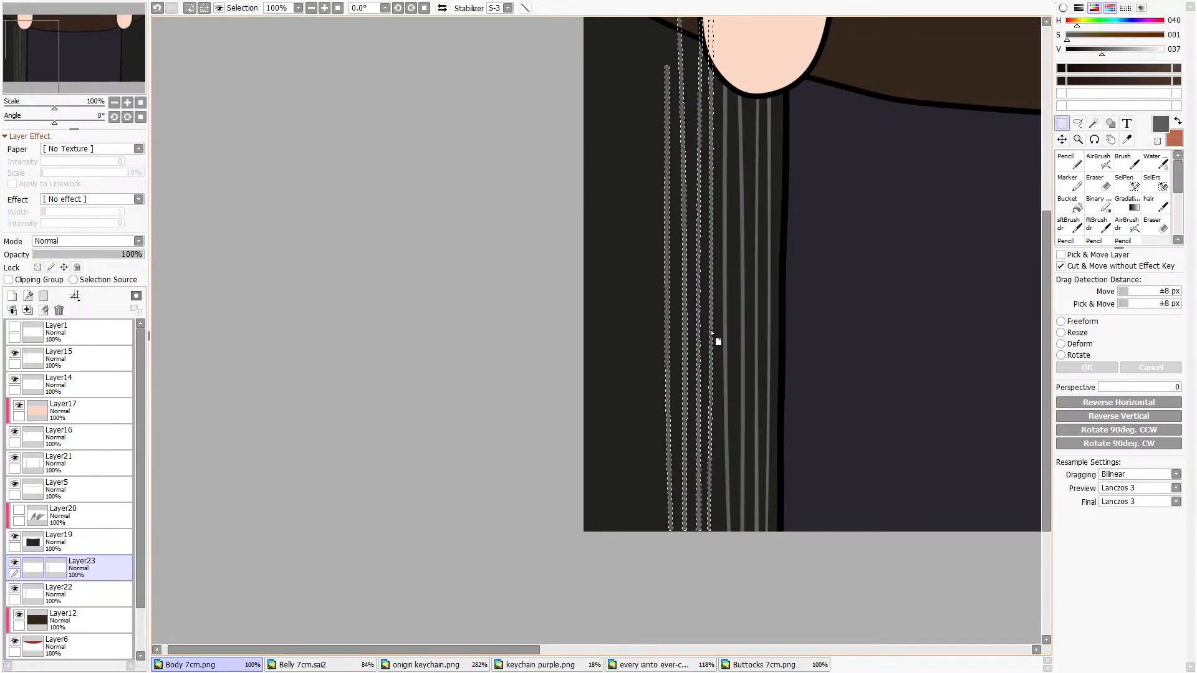
# Deselect the copied grey lines and merge their layer down into Layer22.
pyautogui.hotkey('ctrl', 'd')
pyautogui.scroll(-2, 693, 448)
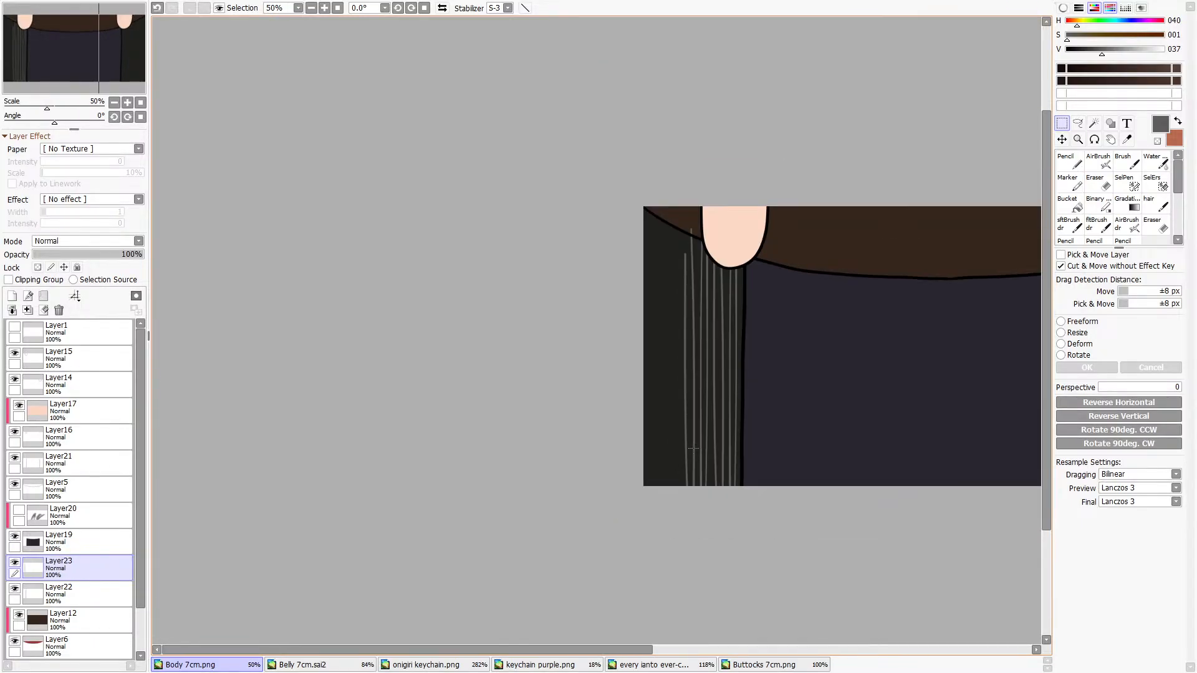
pyautogui.click(29, 311)
pyautogui.moveTo(627, 198); pyautogui.dragTo(894, 499)
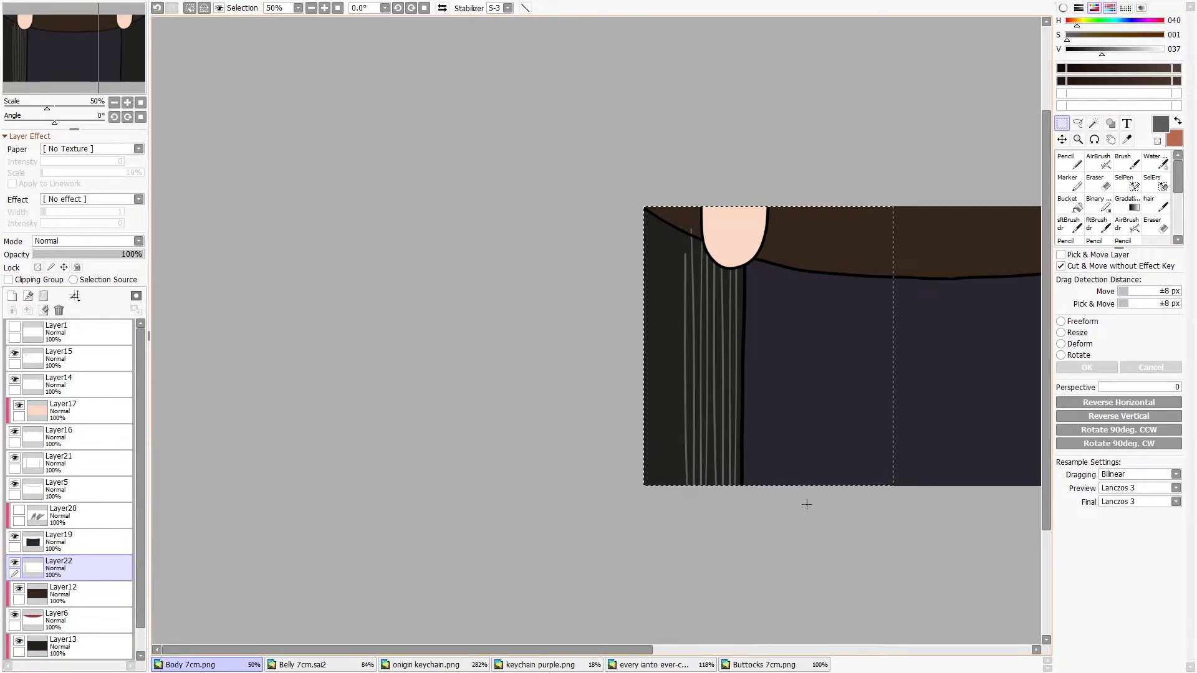
pyautogui.hotkey('ctrl', 'd')
pyautogui.hscroll(2, 876, 498)
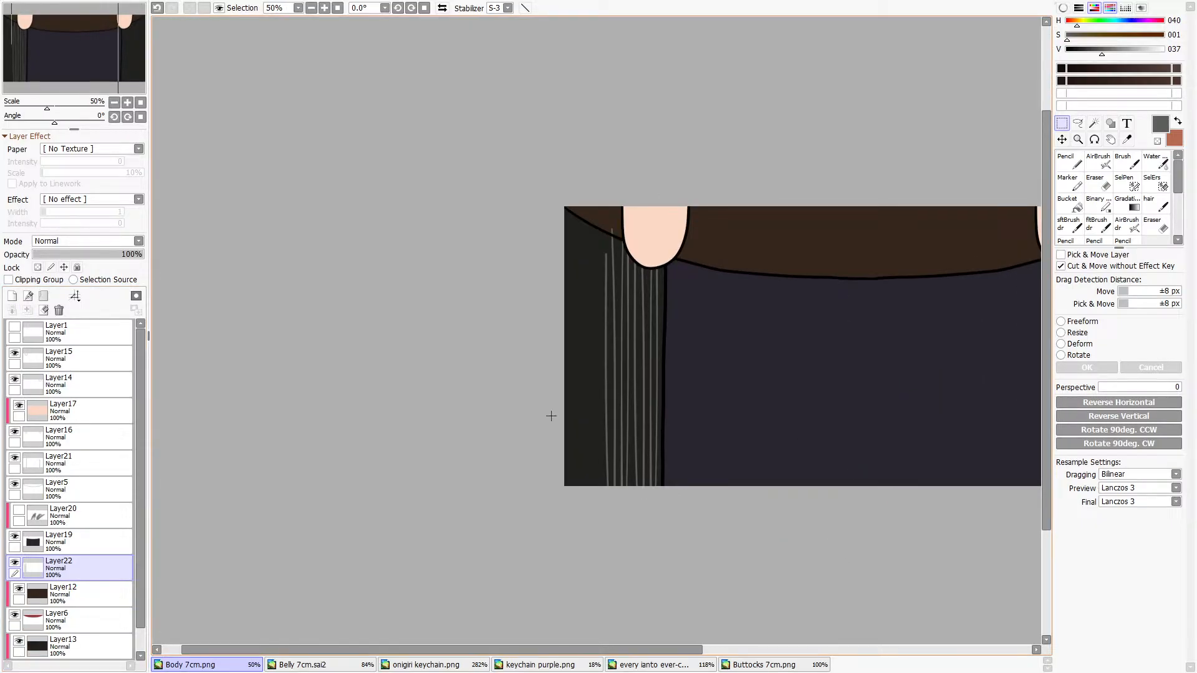
pyautogui.scroll(2, 551, 416)
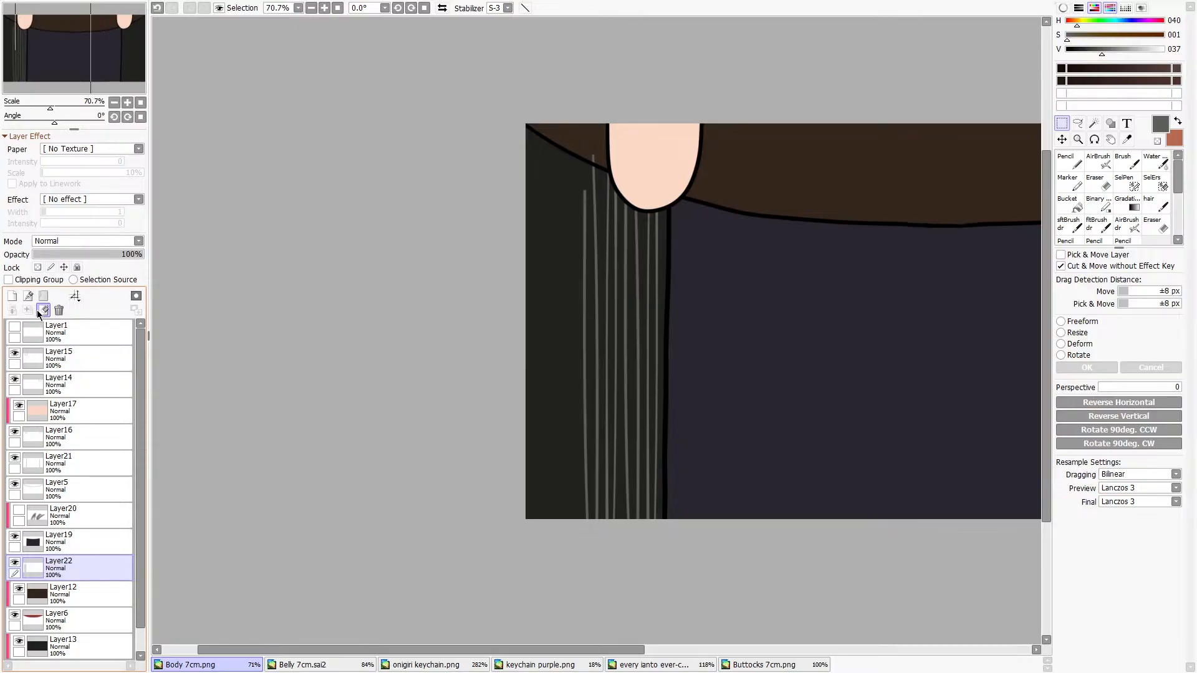
# Clear all grey lines from Layer22 and turn on straight-line drawing for the Pencil.
pyautogui.click(38, 311)
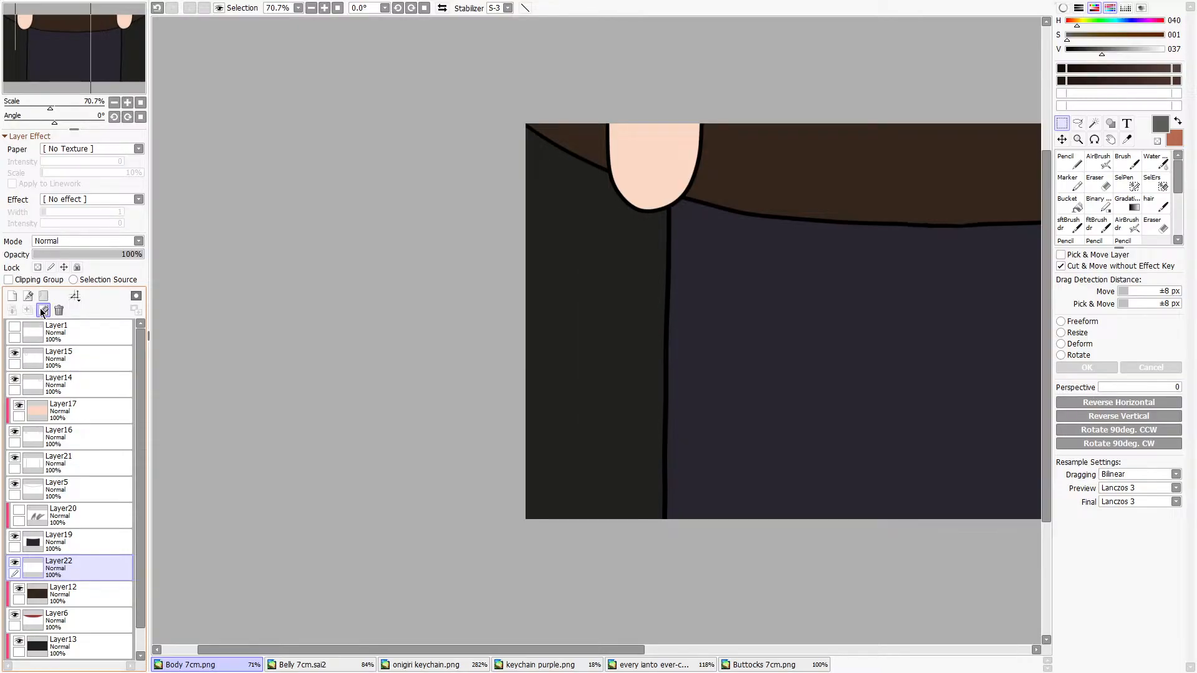
pyautogui.click(531, 8)
pyautogui.press('n')
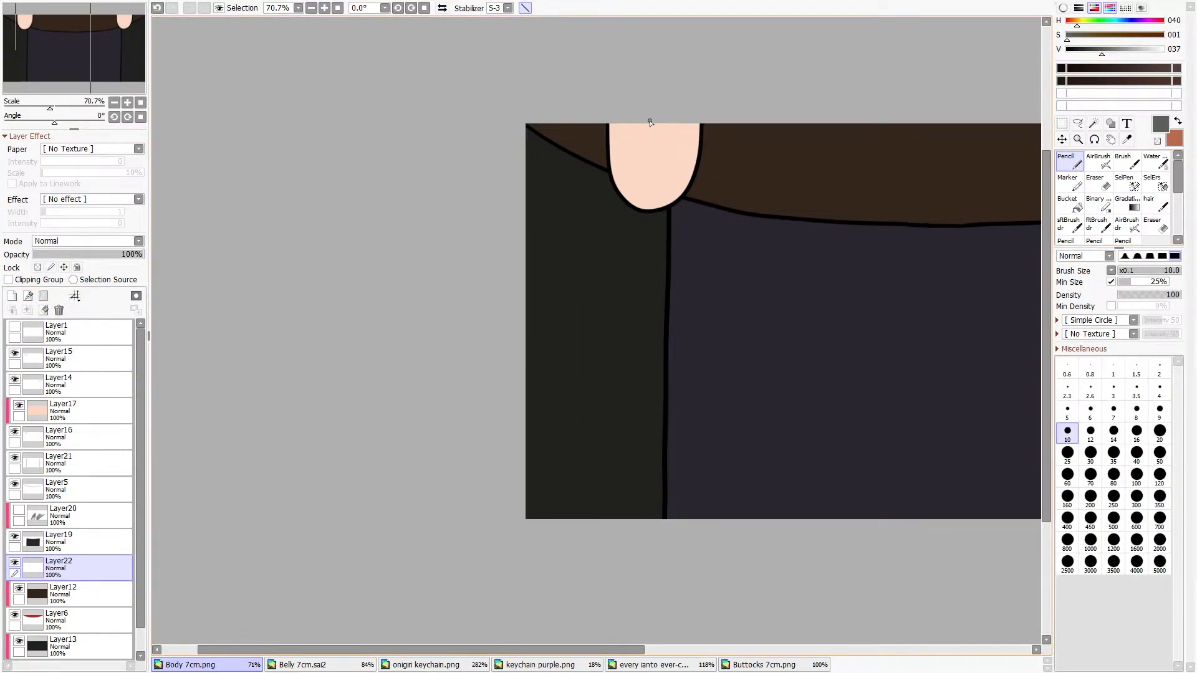
# Try straight vertical grey lines down the left jacket side with the size 10 Pencil.
pyautogui.moveTo(649, 122); pyautogui.dragTo(650, 646)
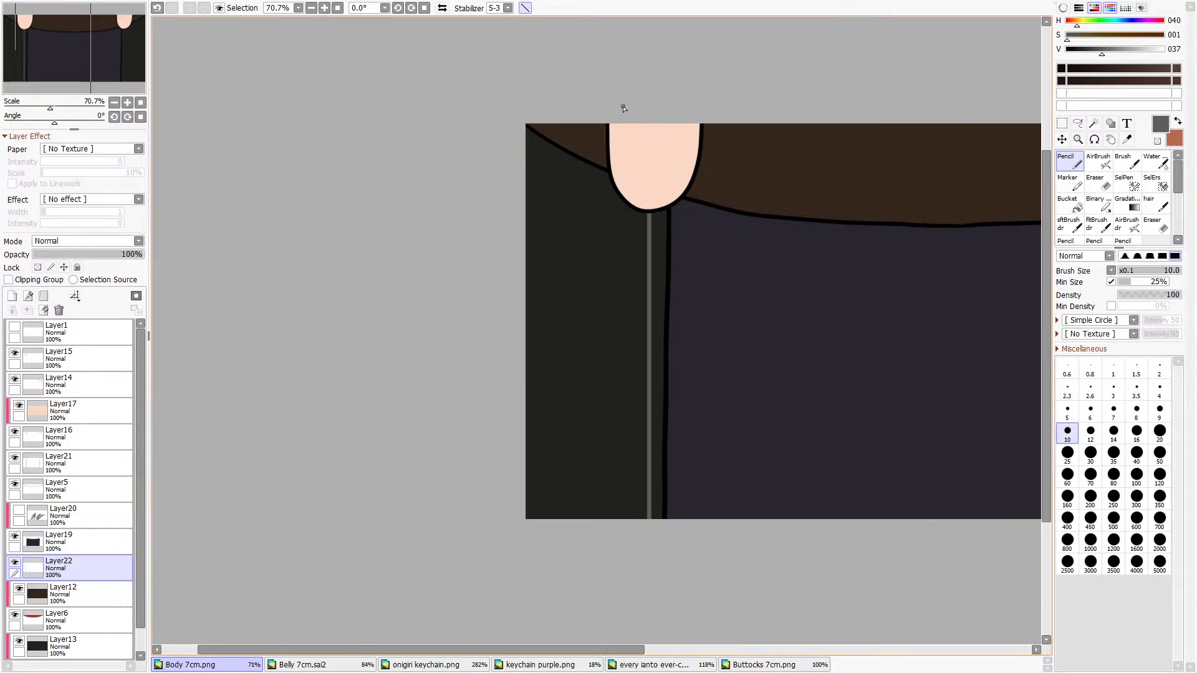
pyautogui.moveTo(623, 107); pyautogui.dragTo(607, 606)
pyautogui.hotkey('ctrl', 'z')
pyautogui.hotkey('ctrl', 'z')
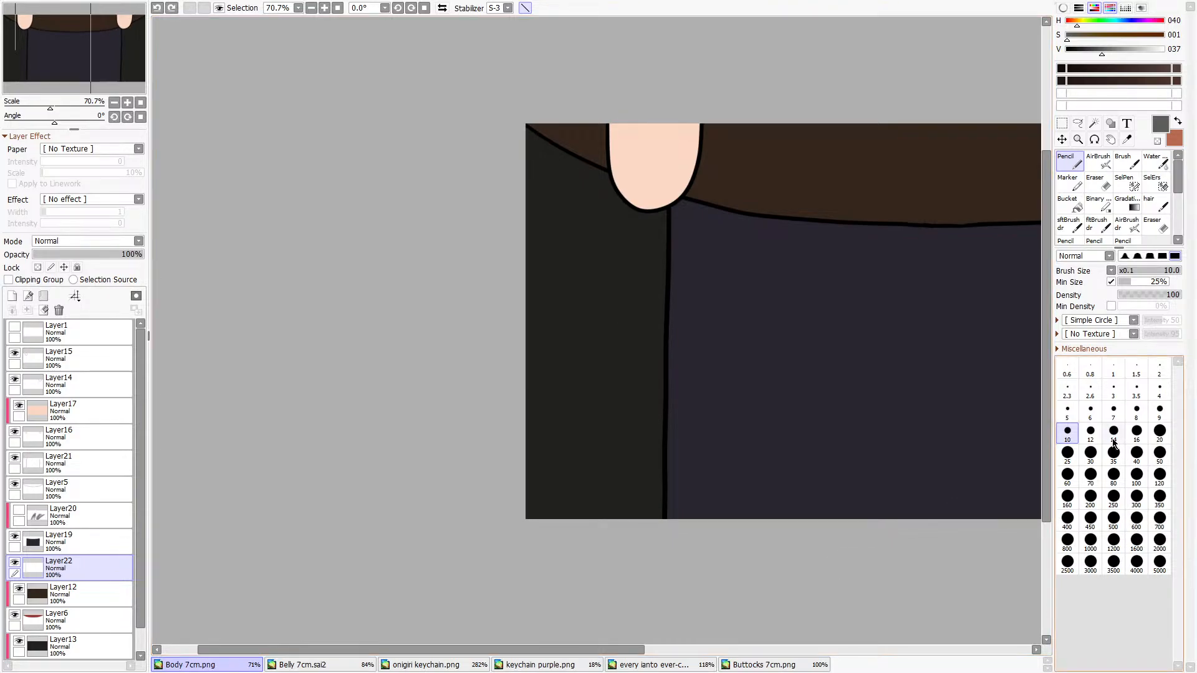
# Try widely spaced straight vertical grey lines across the whole left jacket side with the size 9 Pencil.
pyautogui.click(1161, 416)
pyautogui.moveTo(655, 112)
pyautogui.mouseDown()
pyautogui.moveTo(634, 561)
pyautogui.moveTo(654, 564)
pyautogui.mouseUp()
pyautogui.moveTo(640, 123)
pyautogui.mouseDown()
pyautogui.moveTo(637, 557)
pyautogui.moveTo(616, 505)
pyautogui.moveTo(616, 520)
pyautogui.mouseUp()
pyautogui.hotkey('ctrl', 'z')
pyautogui.hotkey('ctrl', 'z')
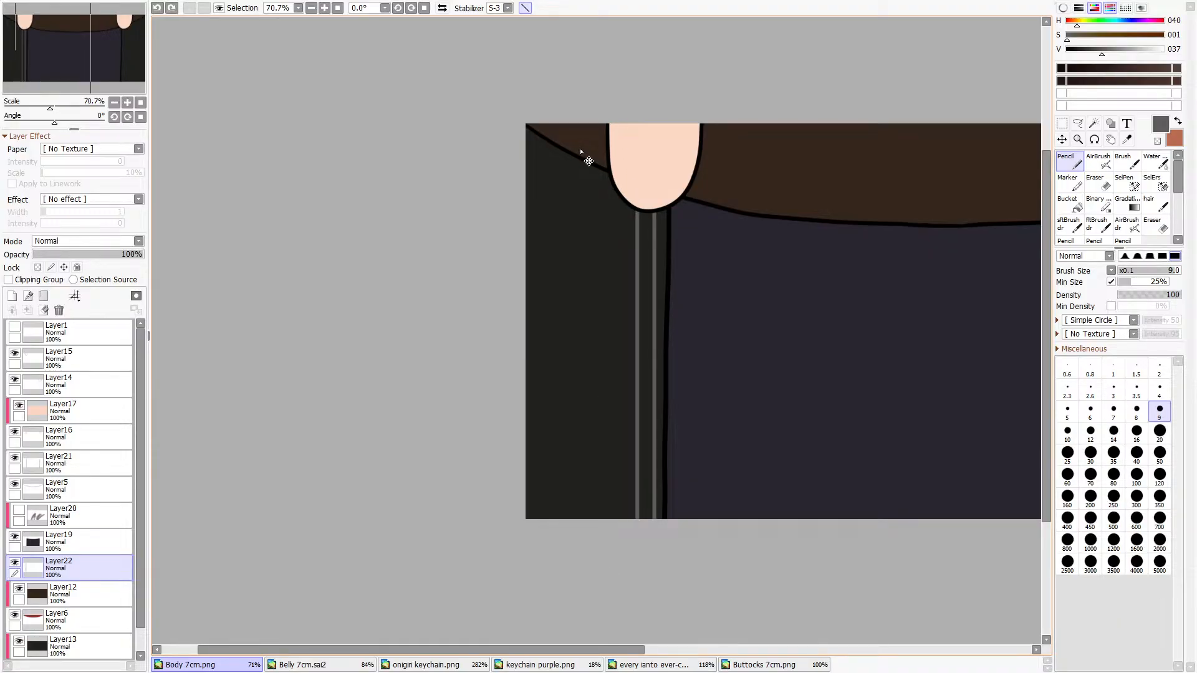
pyautogui.moveTo(640, 113); pyautogui.dragTo(602, 546)
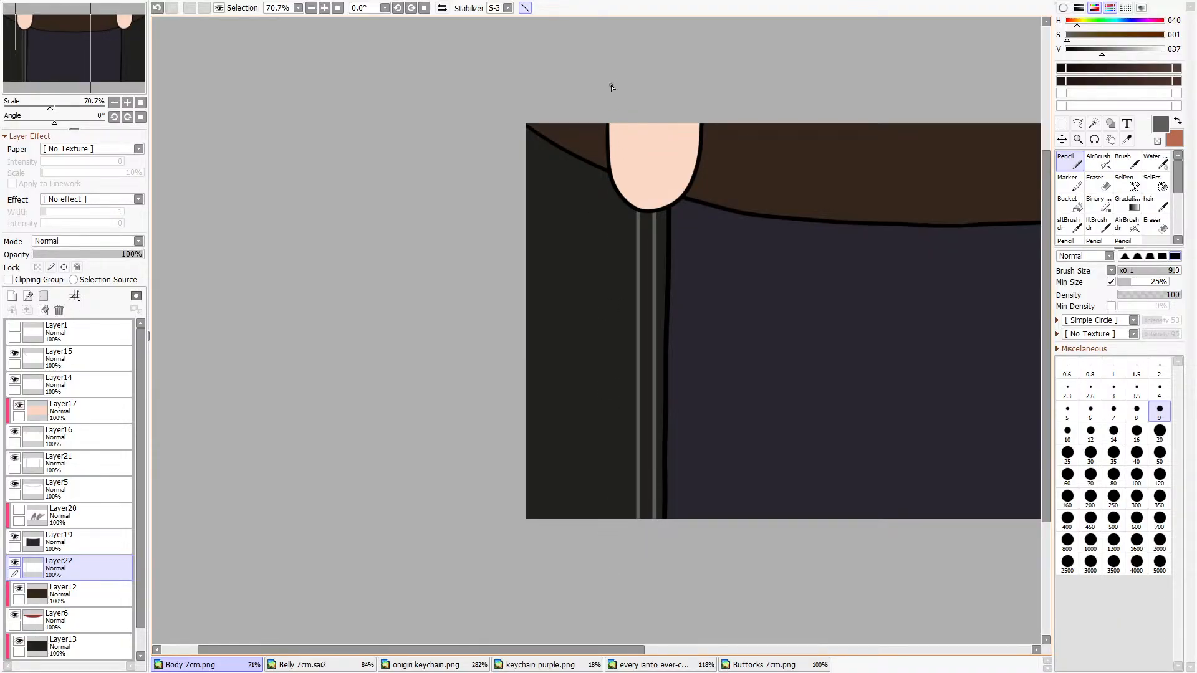
pyautogui.moveTo(616, 94); pyautogui.dragTo(593, 591)
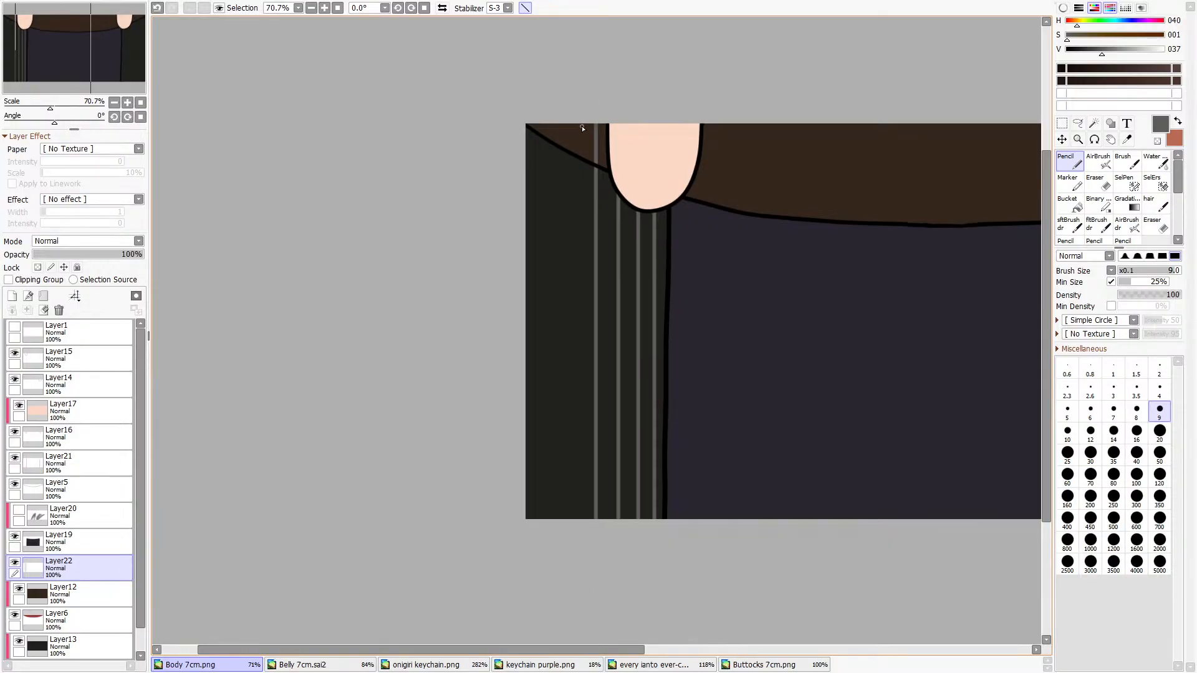
pyautogui.moveTo(579, 112); pyautogui.dragTo(578, 642)
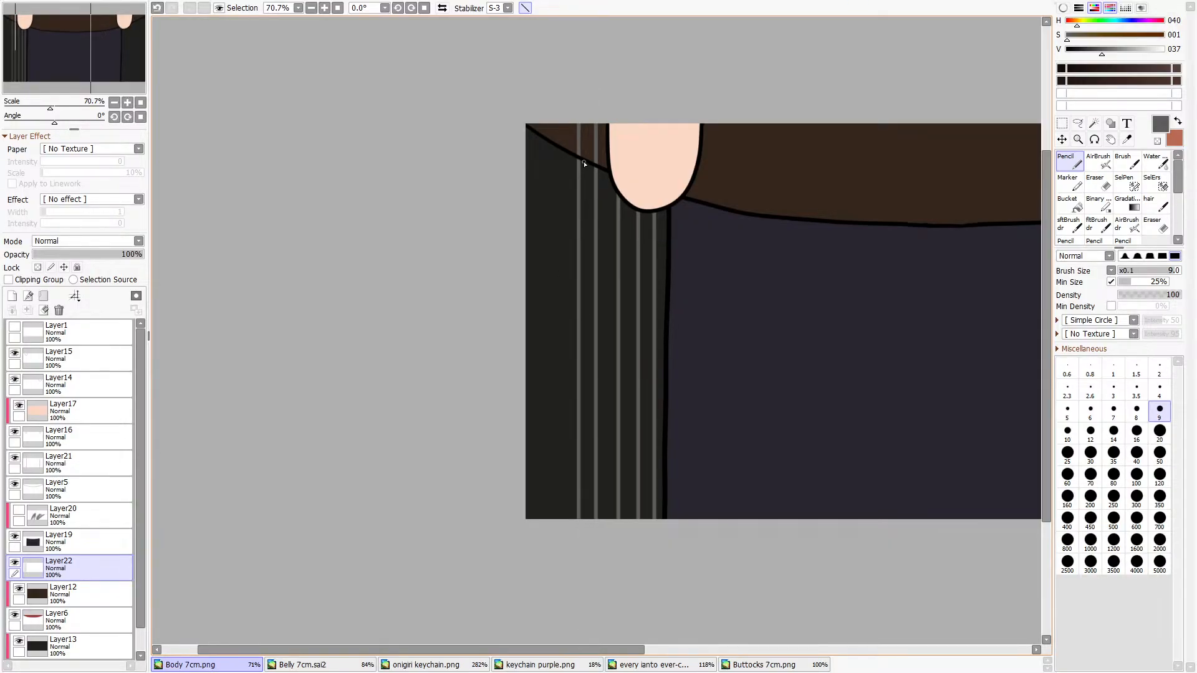
pyautogui.moveTo(559, 130); pyautogui.dragTo(543, 613)
pyautogui.moveTo(534, 153)
pyautogui.mouseDown()
pyautogui.moveTo(537, 499)
pyautogui.moveTo(569, 524)
pyautogui.mouseUp()
pyautogui.scroll(-3, 730, 270)
pyautogui.scroll(4, 661, 298)
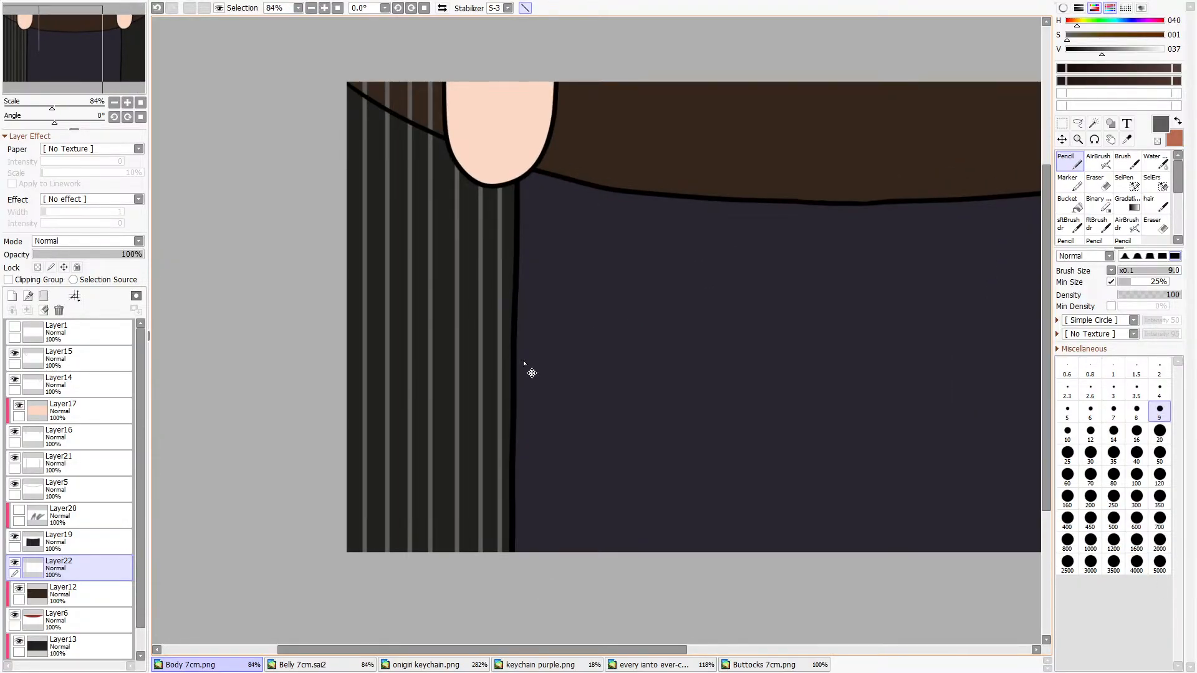
# Undo all the size 9 grey lines on the left jacket side.
pyautogui.hotkey('ctrl', 'z')
pyautogui.hotkey('ctrl', 'z')
pyautogui.hotkey('ctrl', 'z')
pyautogui.hotkey('ctrl', 'z')
pyautogui.hotkey('ctrl', 'z')
pyautogui.hotkey('ctrl', 'z')
pyautogui.hotkey('ctrl', 'z')
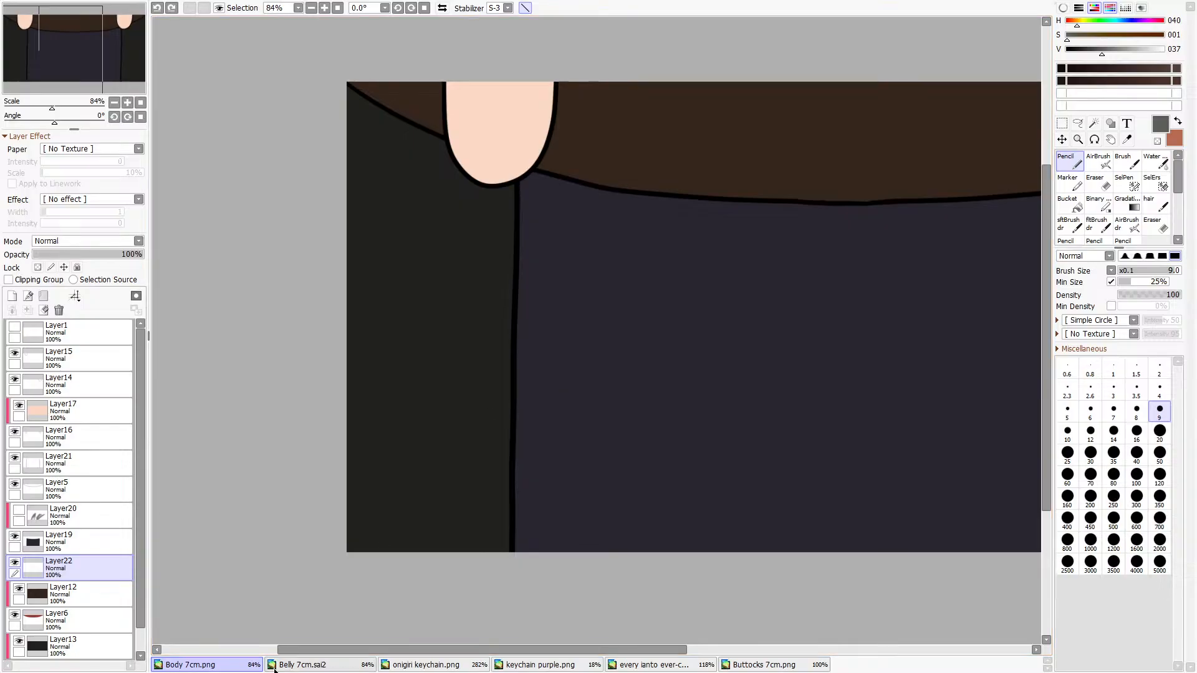
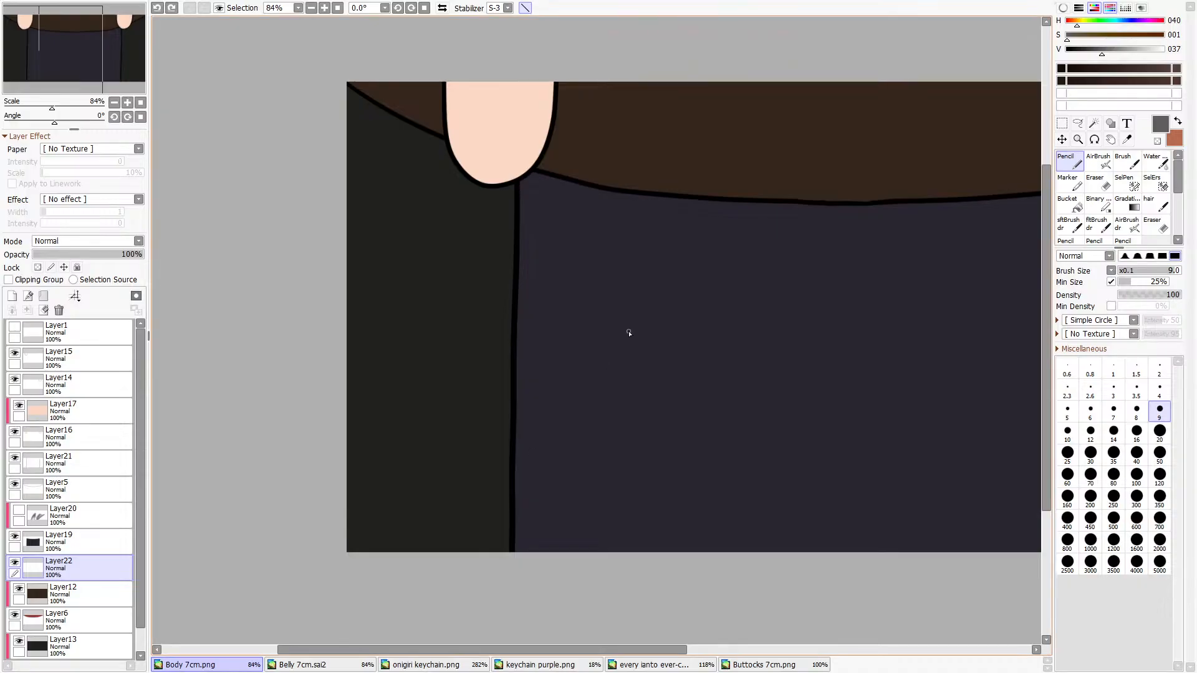
# Draw five closely spaced straight vertical grey lines from the left hand to the canvas's lower edge with the size 7 Pencil.
pyautogui.click(1113, 412)
pyautogui.moveTo(504, 156)
pyautogui.mouseDown()
pyautogui.moveTo(486, 414)
pyautogui.moveTo(497, 563)
pyautogui.mouseUp()
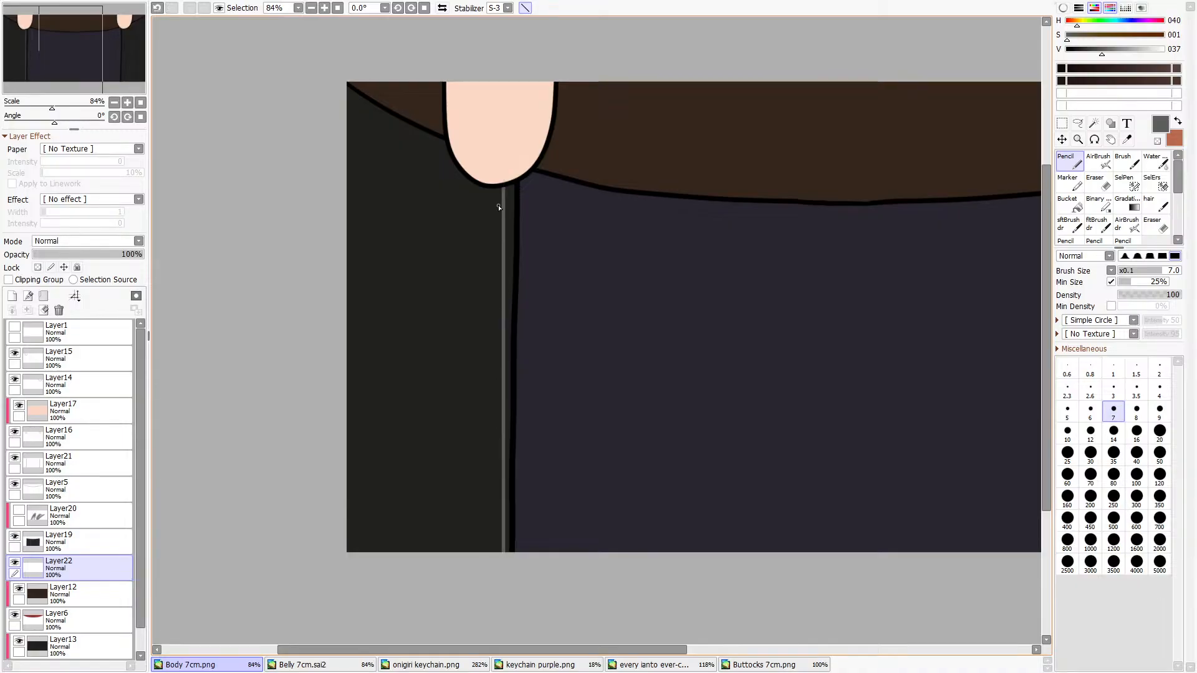
pyautogui.moveTo(490, 153); pyautogui.dragTo(491, 643)
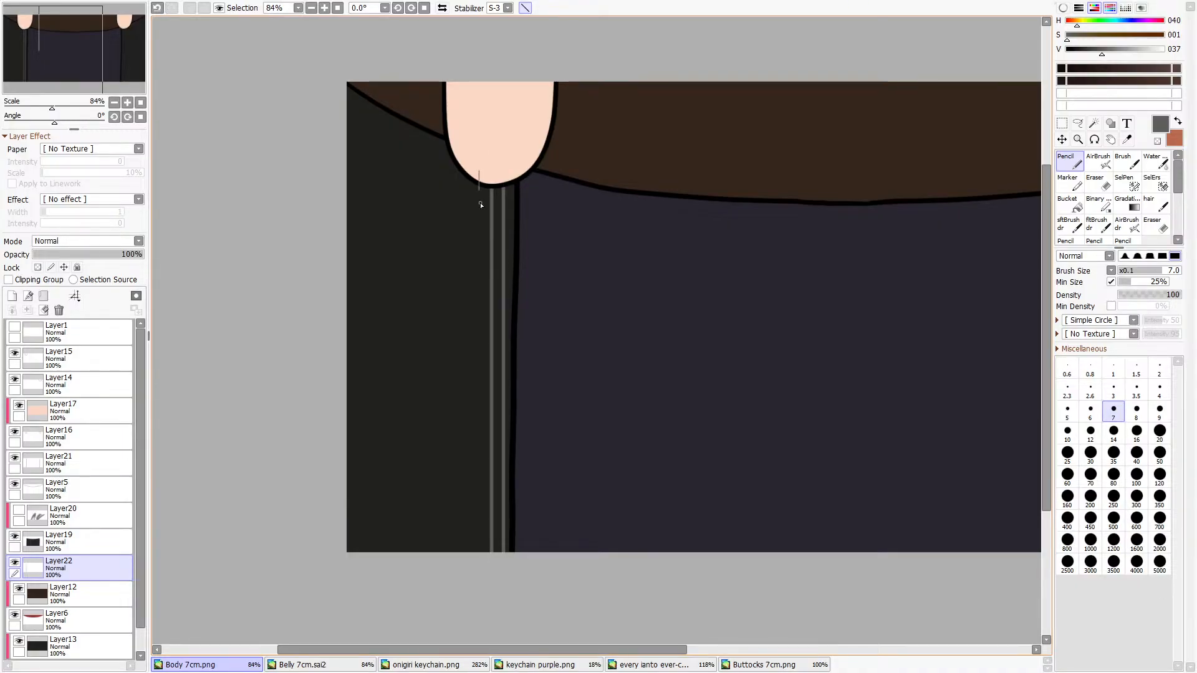
pyautogui.moveTo(481, 204); pyautogui.dragTo(480, 614)
pyautogui.moveTo(471, 138); pyautogui.dragTo(468, 614)
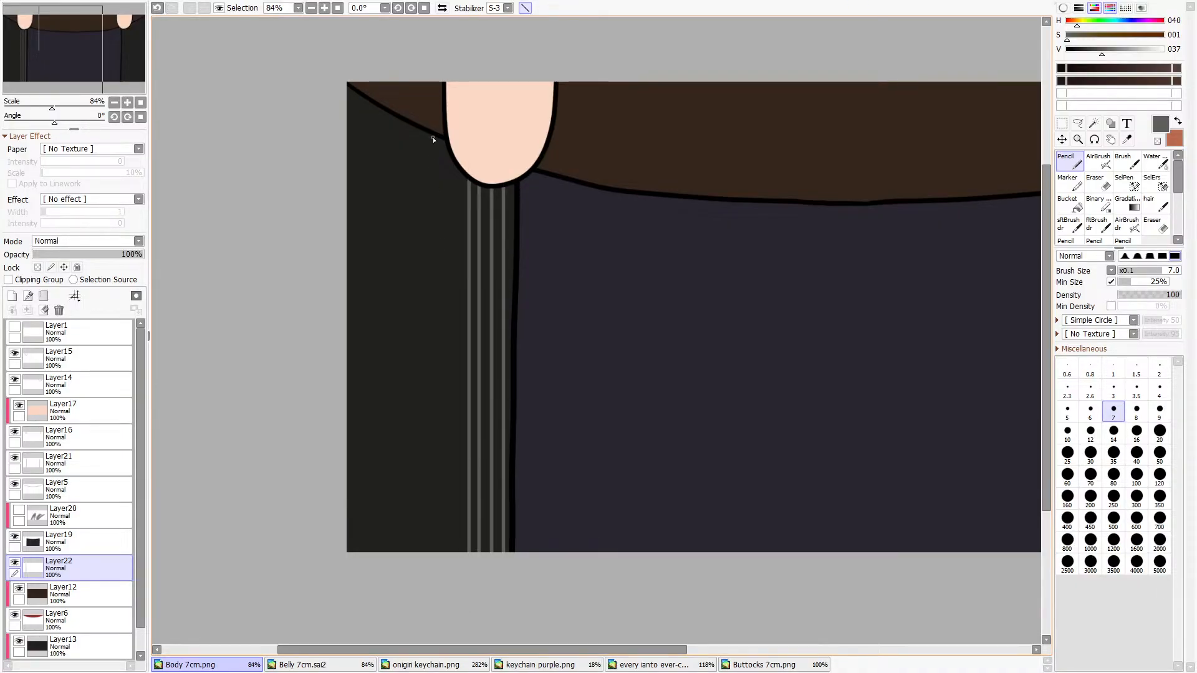
pyautogui.moveTo(457, 141); pyautogui.dragTo(456, 602)
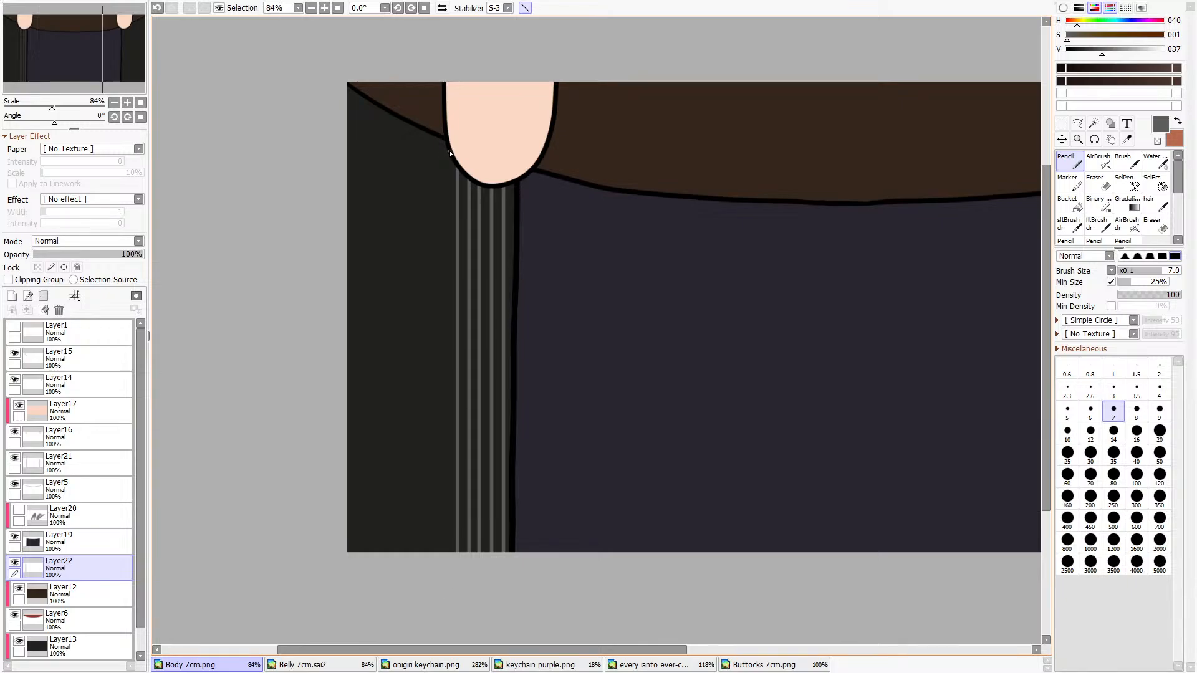
# Try several placements for a sixth vertical grey line at the left hand's outer edge.
pyautogui.moveTo(450, 152); pyautogui.dragTo(449, 595)
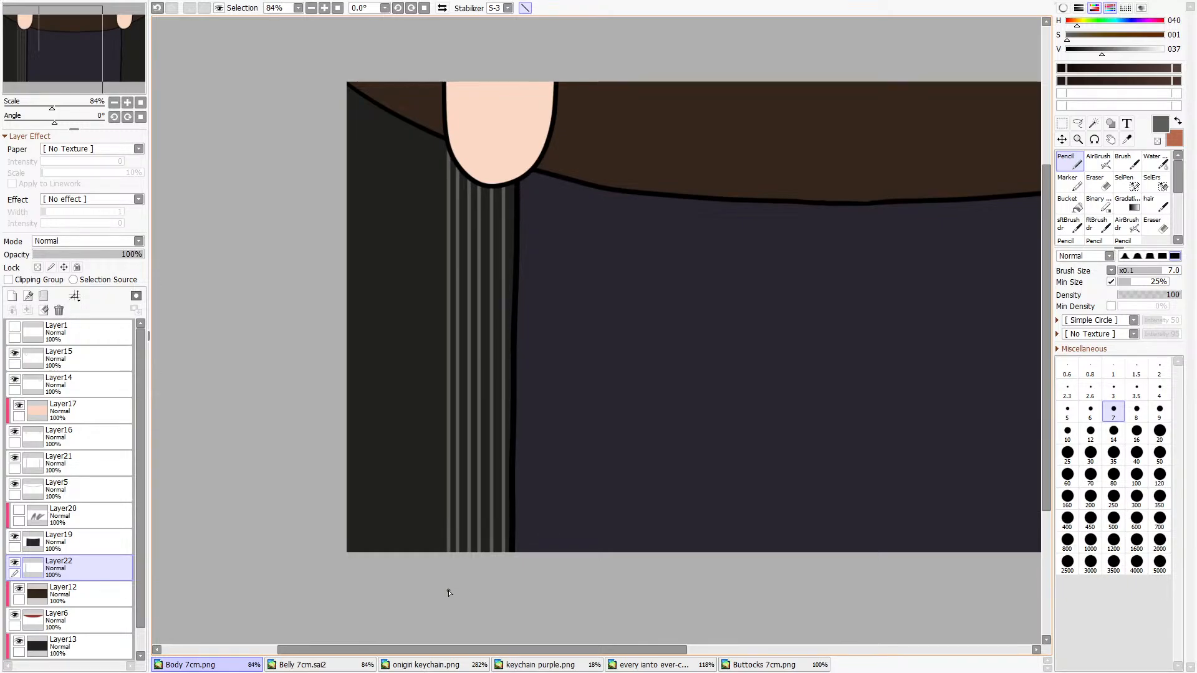
pyautogui.hotkey('ctrl', 'z')
pyautogui.moveTo(449, 129); pyautogui.dragTo(441, 608)
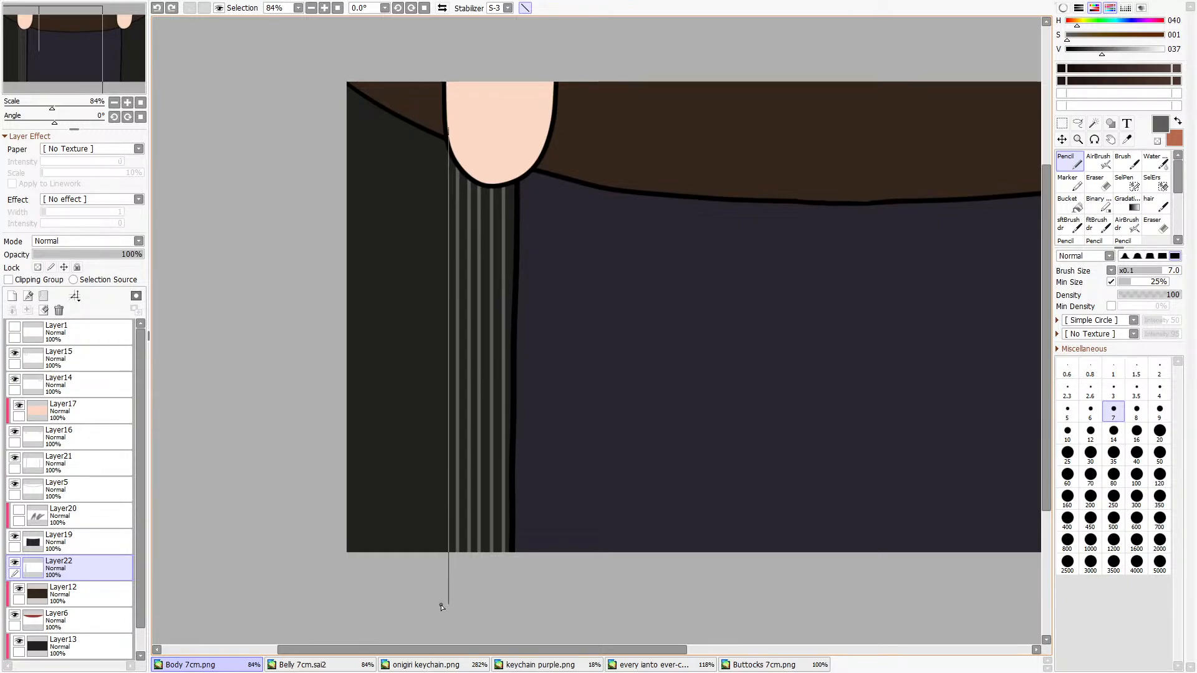
pyautogui.hotkey('ctrl', 'z')
pyautogui.moveTo(445, 128); pyautogui.dragTo(442, 645)
pyautogui.hotkey('ctrl', 'z')
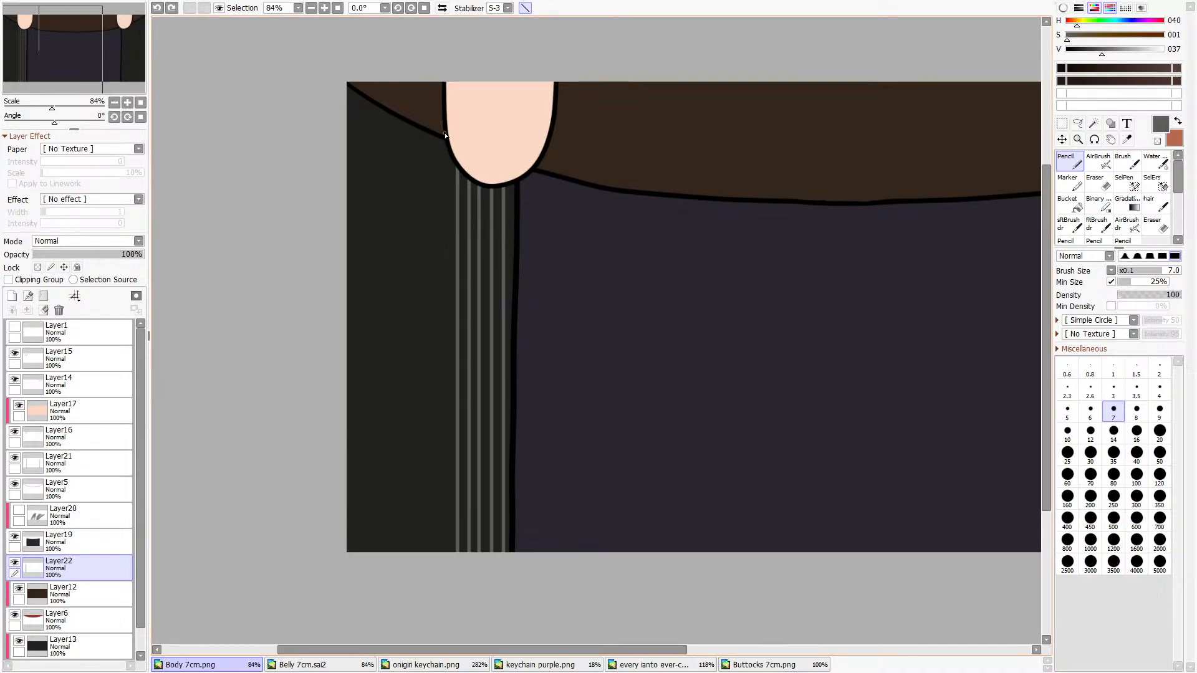
# Draw two more straight vertical grey lines to the left of the five, down past the canvas's lower edge.
pyautogui.moveTo(445, 134); pyautogui.dragTo(444, 645)
pyautogui.moveTo(427, 128); pyautogui.dragTo(430, 633)
pyautogui.scroll(-4, 488, 383)
pyautogui.scroll(4, 448, 372)
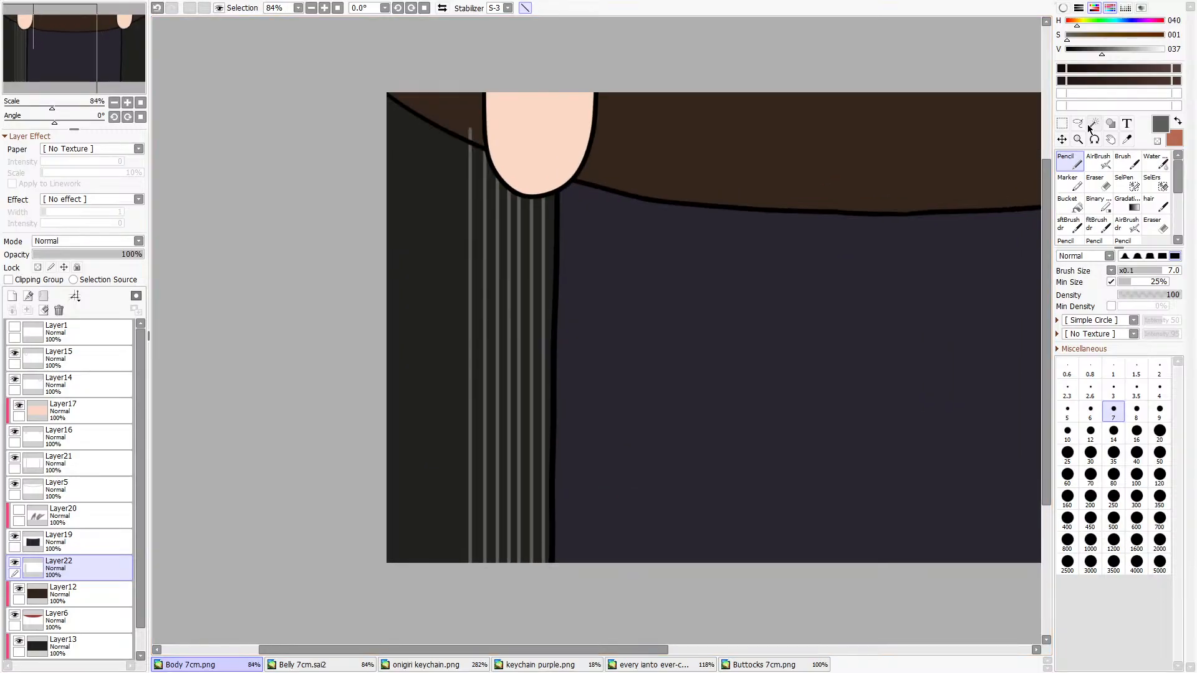
# Duplicate Layer22, which holds the seven grey lines.
pyautogui.click(1063, 124)
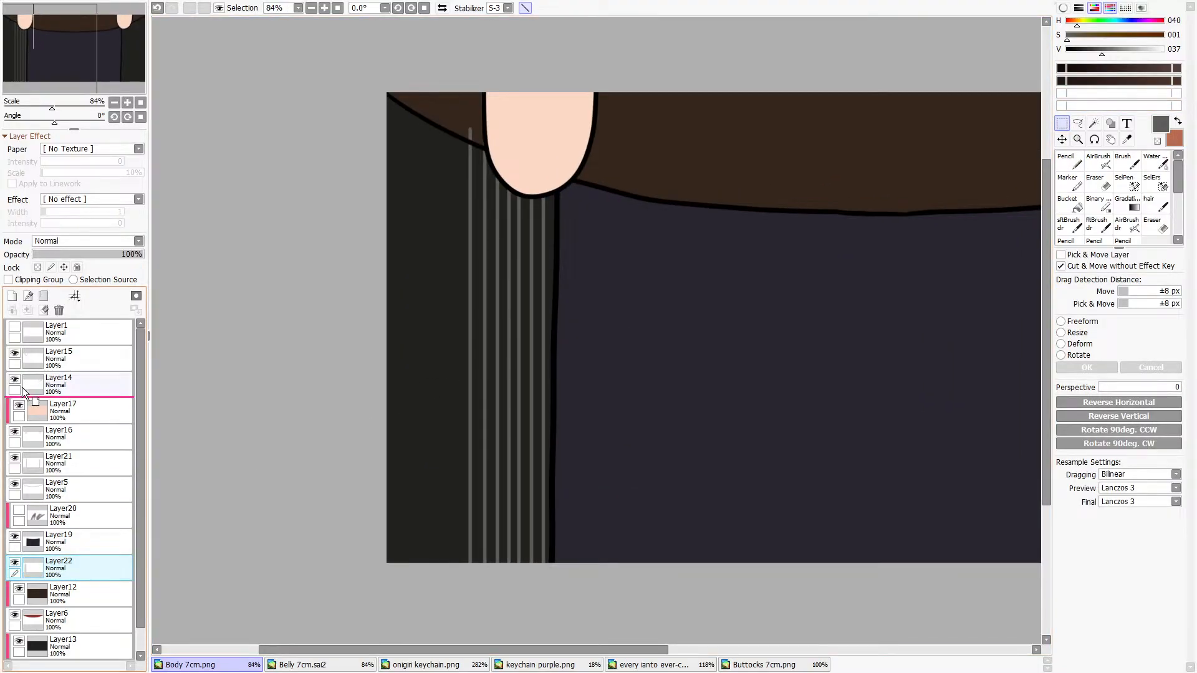
pyautogui.click(11, 297)
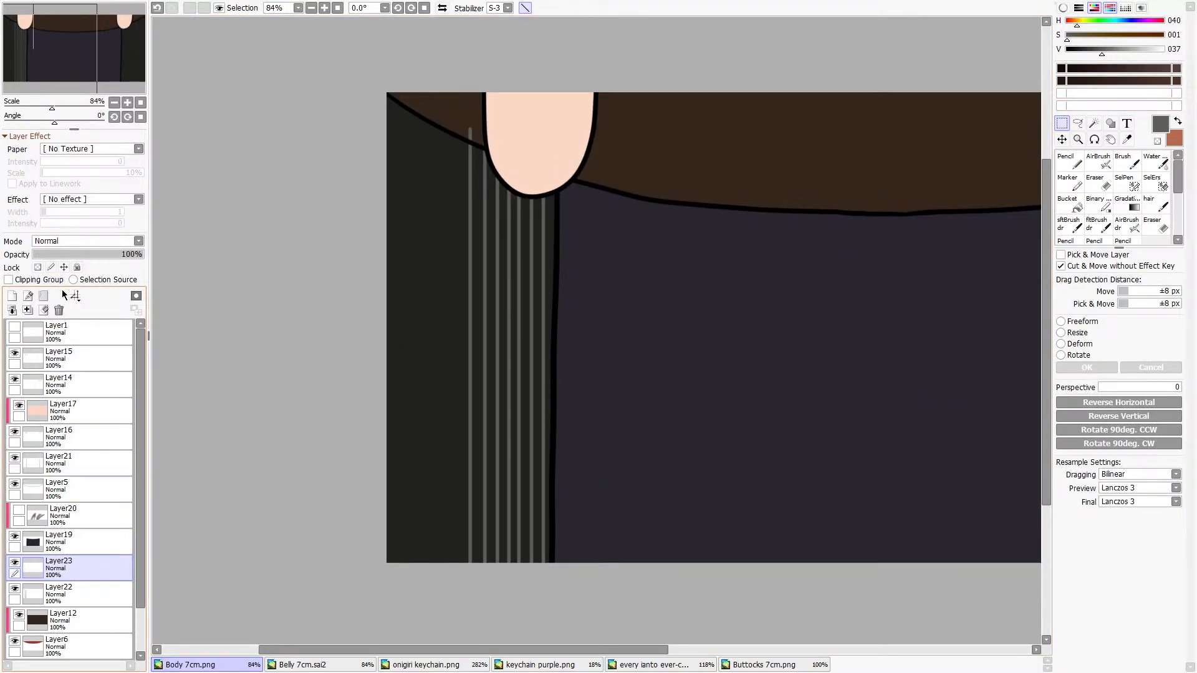
pyautogui.hotkey('ctrl', 'z')
pyautogui.moveTo(32, 568); pyautogui.dragTo(13, 296)
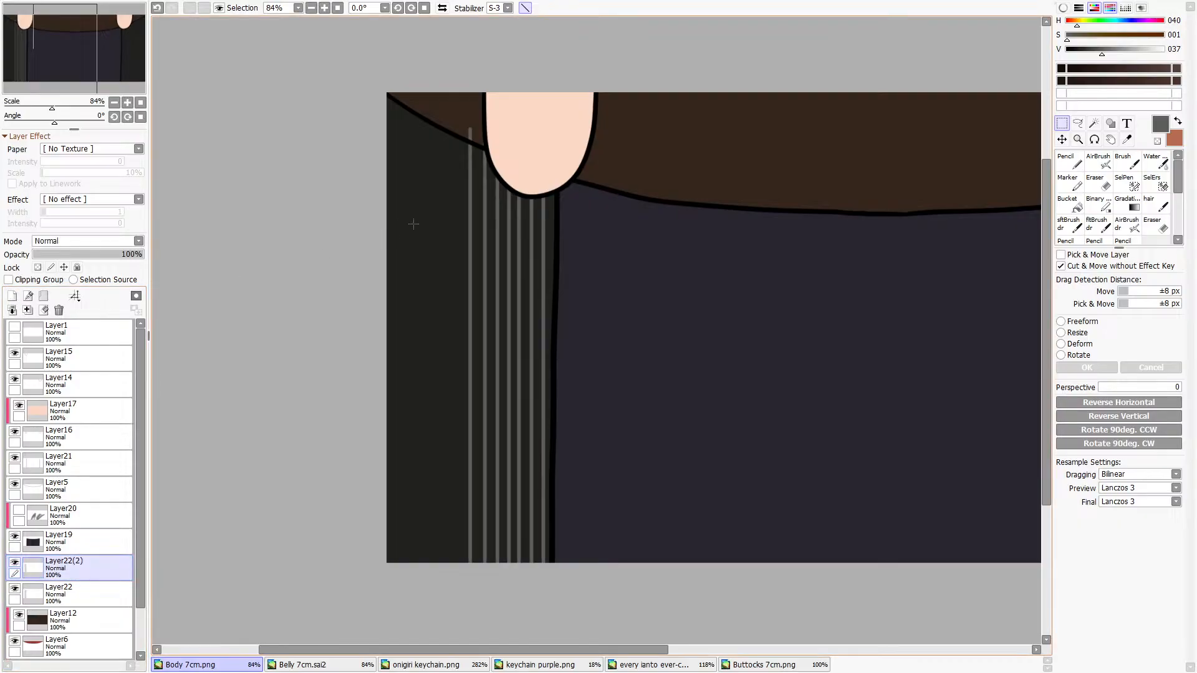
# Select the canvas's left half and copy its grey vertical lines from Layer22(2) into a new layer.
pyautogui.scroll(-4, 419, 154)
pyautogui.moveTo(398, 85); pyautogui.dragTo(652, 380)
pyautogui.scroll(3, 466, 336)
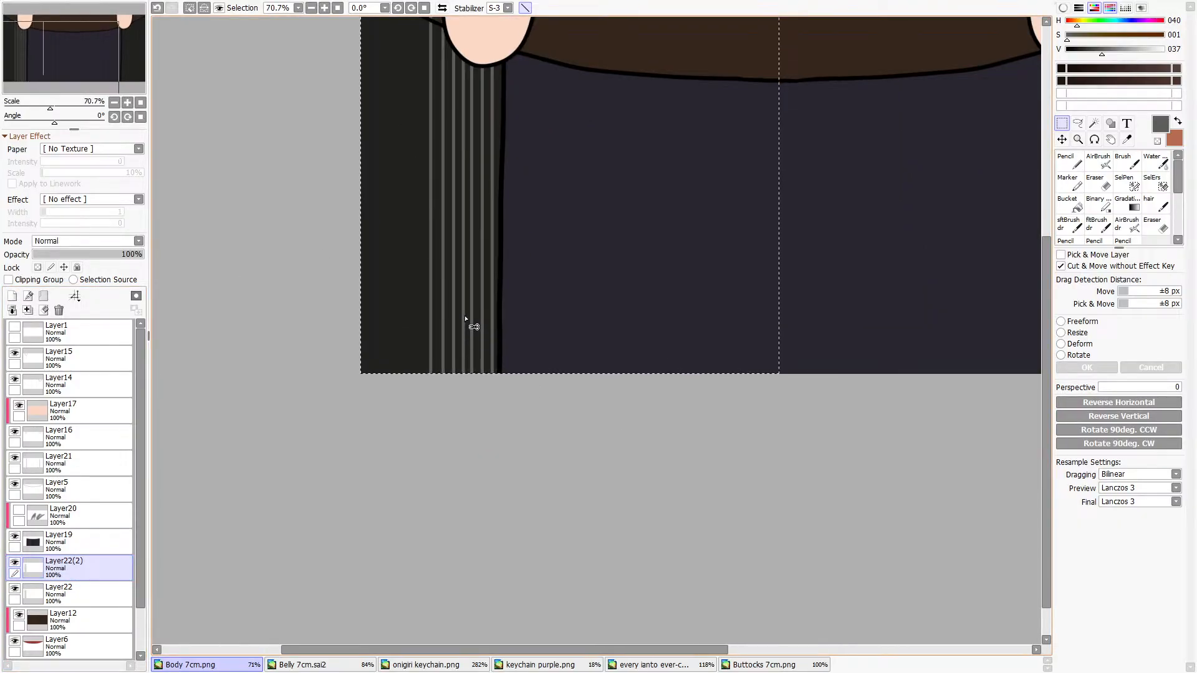
pyautogui.hotkey('ctrl', 'c')
pyautogui.hotkey('ctrl', 'v')
# Move the copied lines left so they continue the stripe pattern evenly to the canvas's left edge.
pyautogui.scroll(-4, 446, 375)
pyautogui.moveTo(374, 153); pyautogui.dragTo(743, 516)
pyautogui.scroll(5, 427, 321)
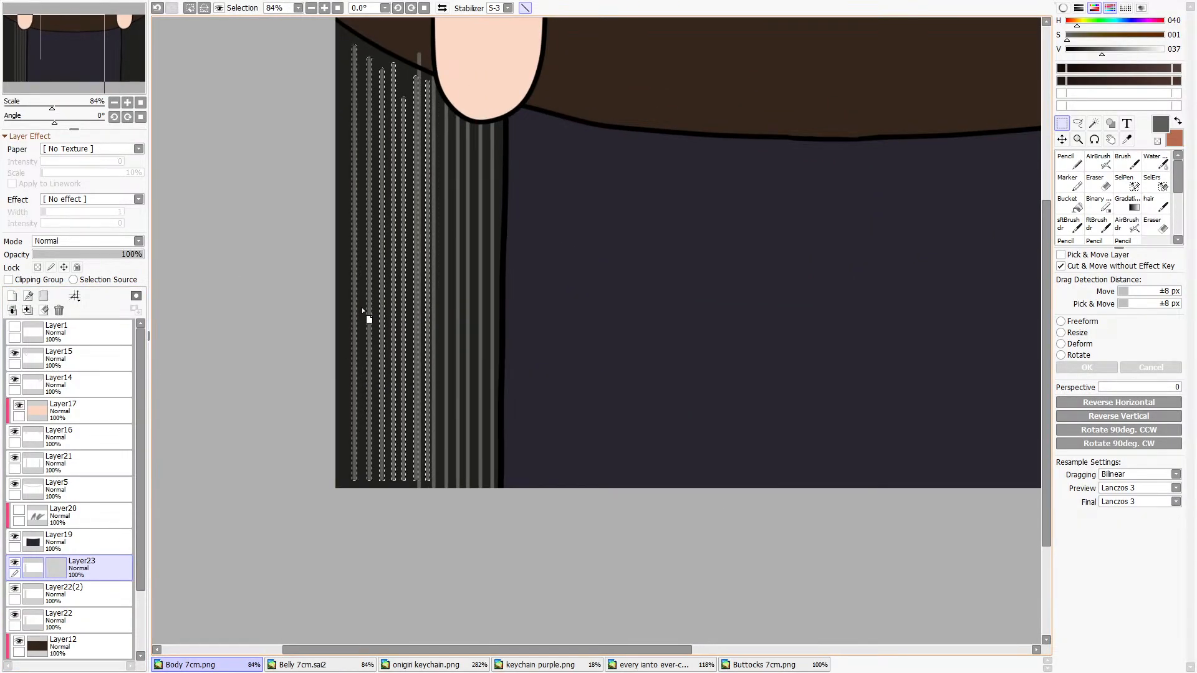
pyautogui.moveTo(352, 317); pyautogui.dragTo(341, 319)
pyautogui.scroll(5, 360, 436)
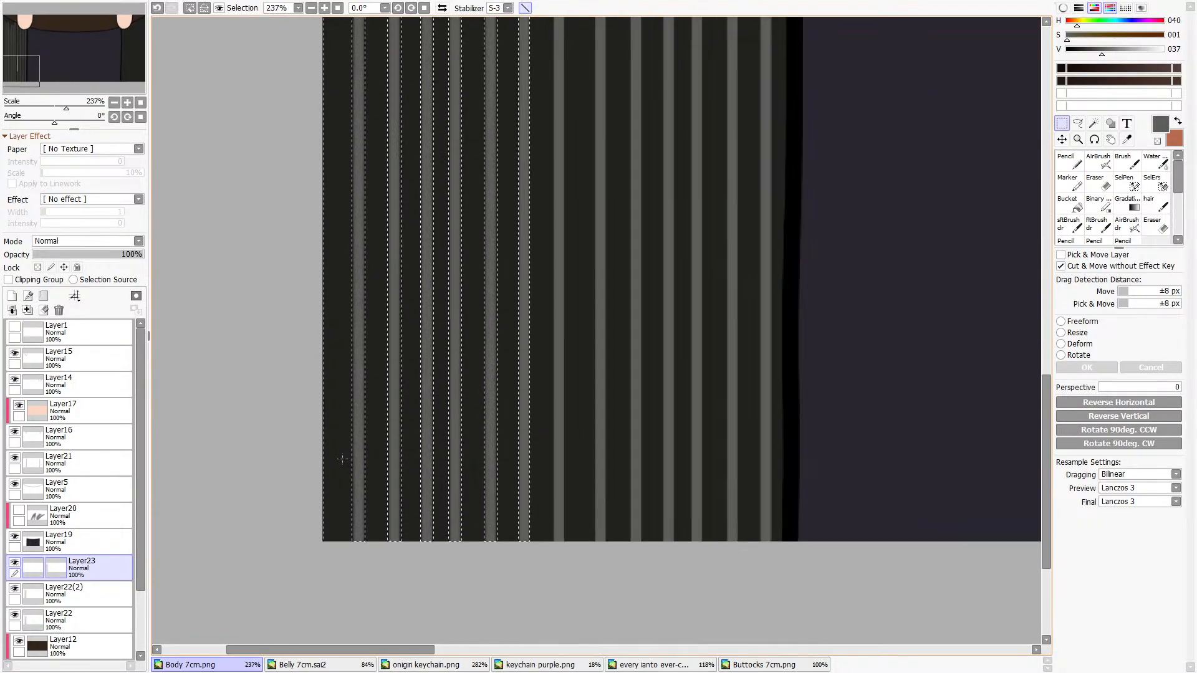
pyautogui.moveTo(526, 528); pyautogui.dragTo(523, 528)
pyautogui.scroll(-5, 522, 528)
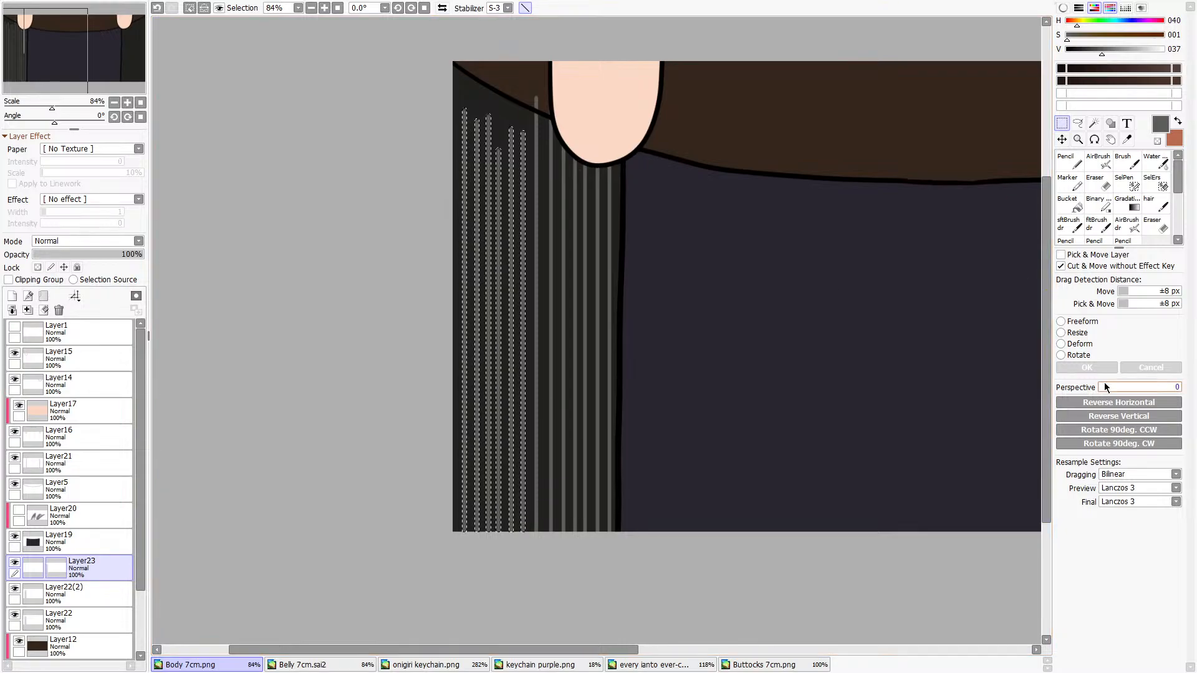
# Stretch the copied lines vertically past the canvas's upper and lower edges and clear the selection.
pyautogui.hotkey('ctrl', 't')
pyautogui.moveTo(485, 97); pyautogui.dragTo(485, 26)
pyautogui.moveTo(489, 531); pyautogui.dragTo(487, 548)
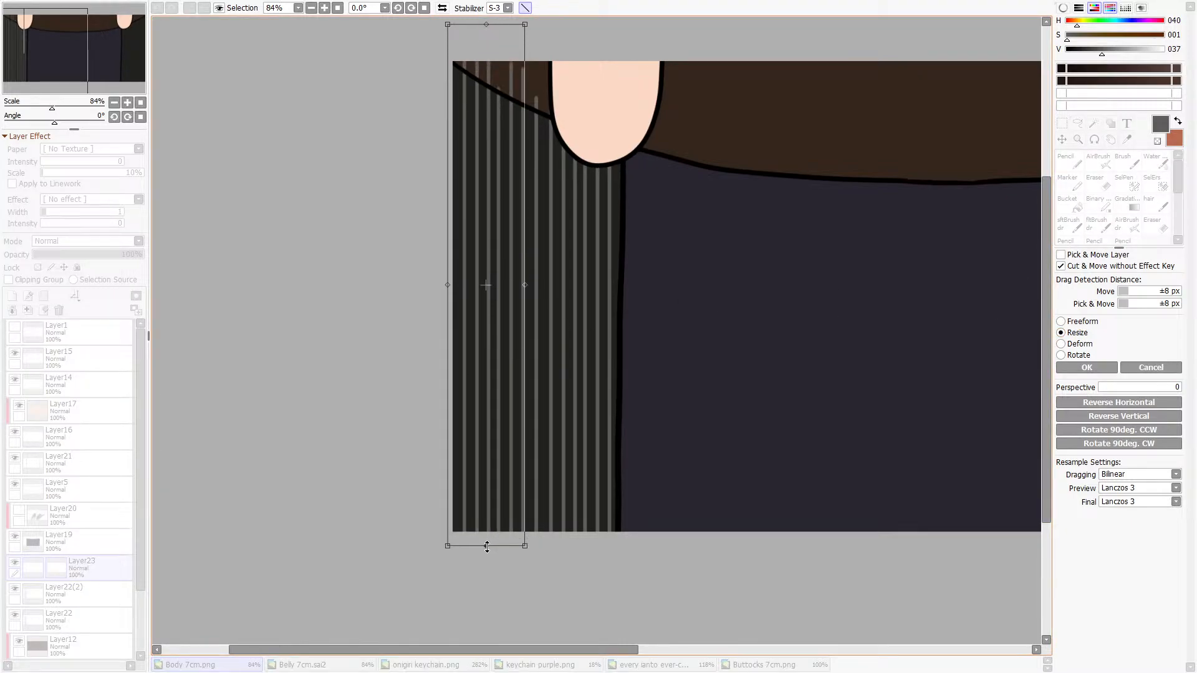
pyautogui.click(1087, 368)
pyautogui.hotkey('ctrl', 'd')
# Merge both line copies down into Layer22 and lower its opacity to 34%.
pyautogui.scroll(-2, 583, 419)
pyautogui.scroll(-1, 583, 420)
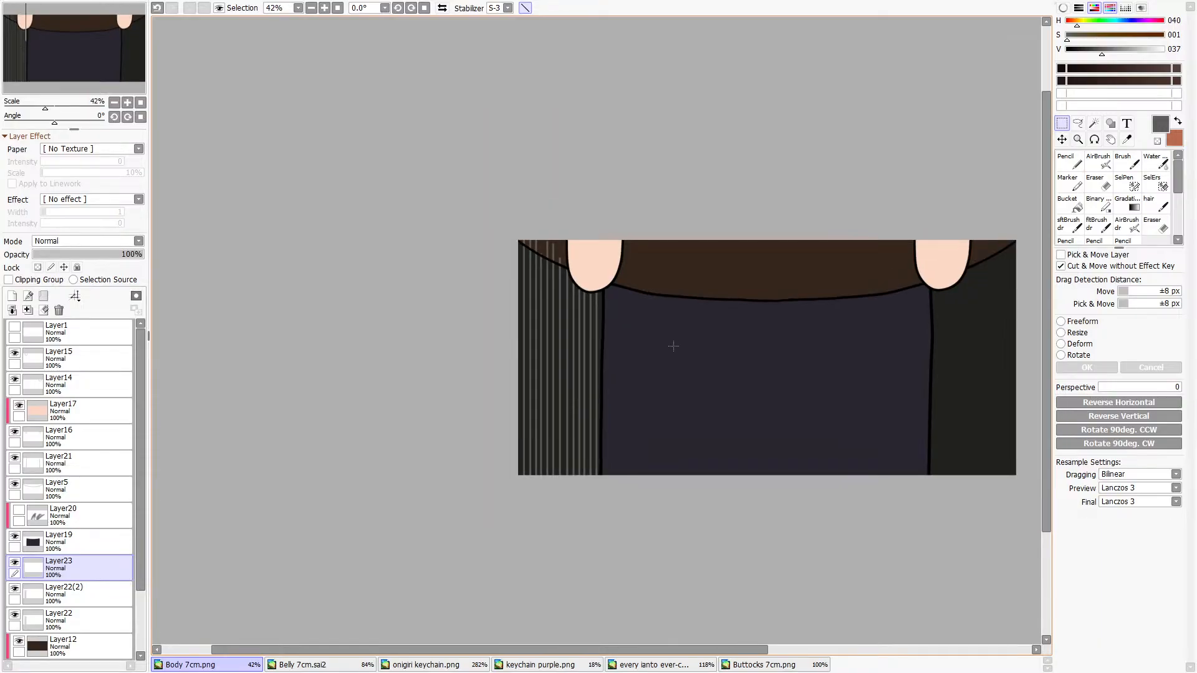
pyautogui.scroll(2, 555, 291)
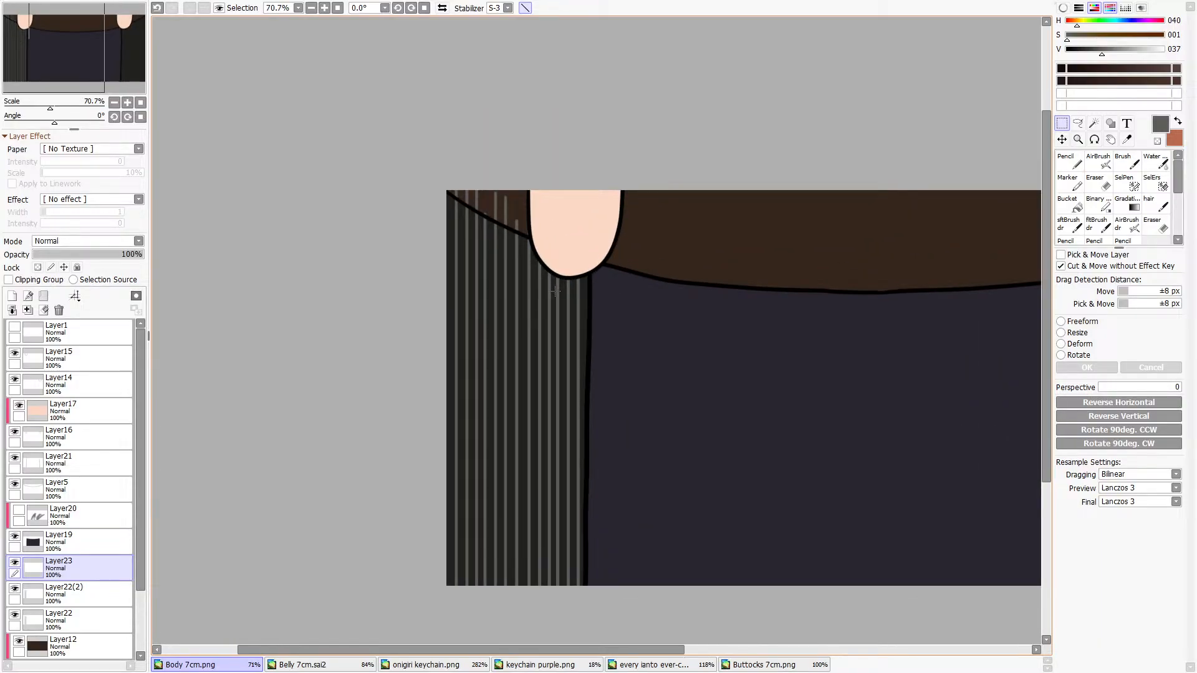
pyautogui.click(27, 311)
pyautogui.click(27, 311)
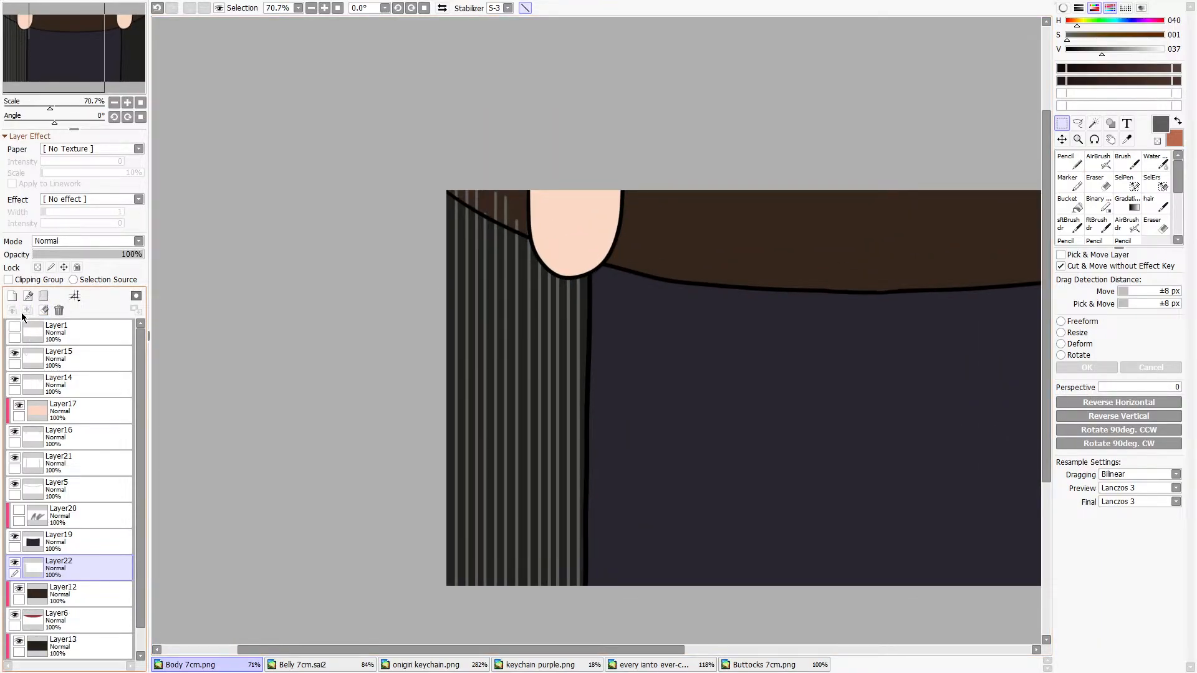
pyautogui.moveTo(124, 254); pyautogui.dragTo(67, 256)
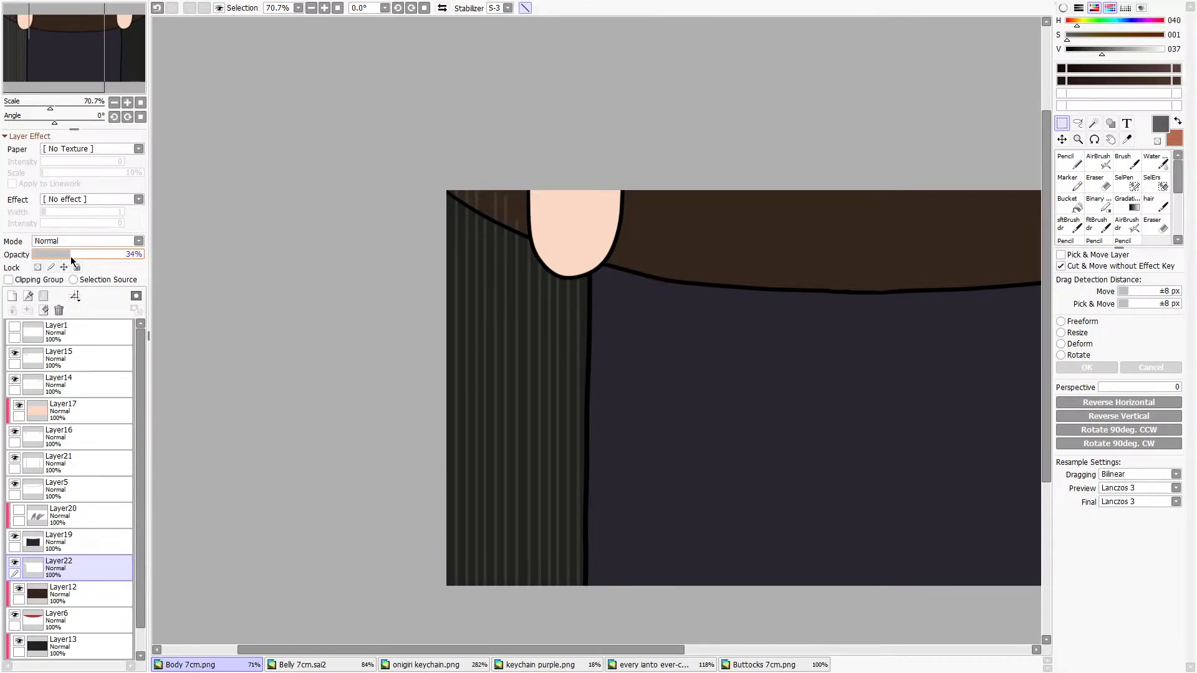
# Select the canvas's left half and try Layer22 in Overlay mode at 100% opacity, then in Screen mode at 34%.
pyautogui.scroll(-2, 614, 353)
pyautogui.moveTo(423, 262); pyautogui.dragTo(703, 555)
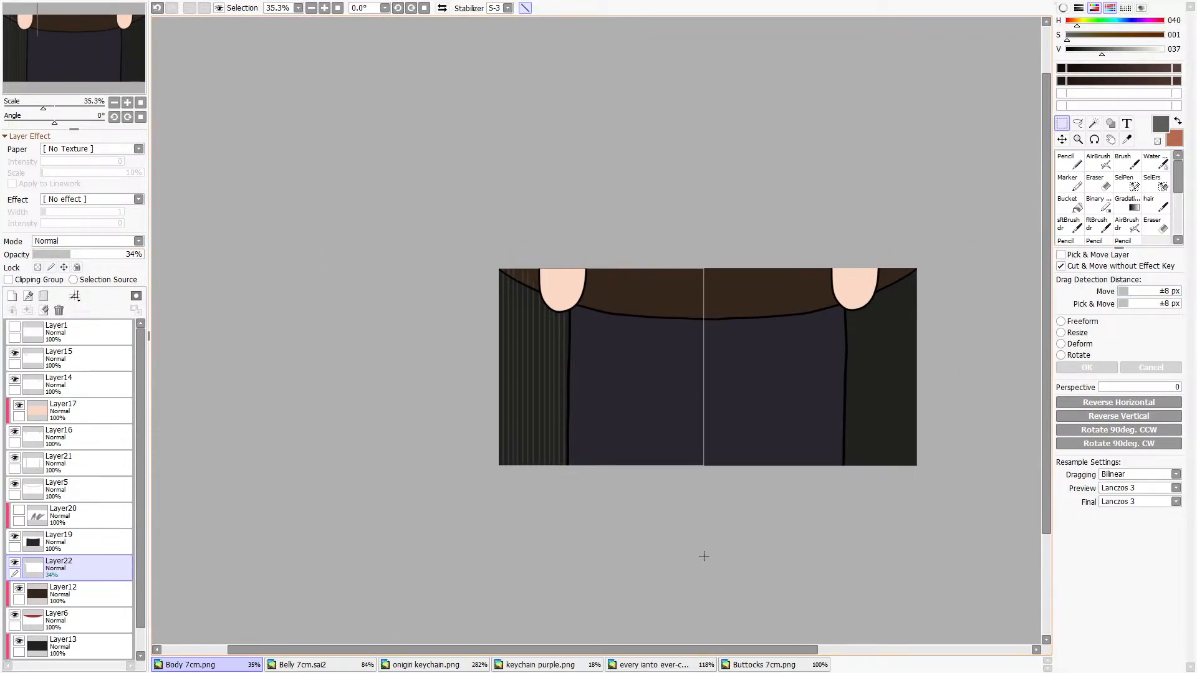
pyautogui.scroll(-3, 81, 242)
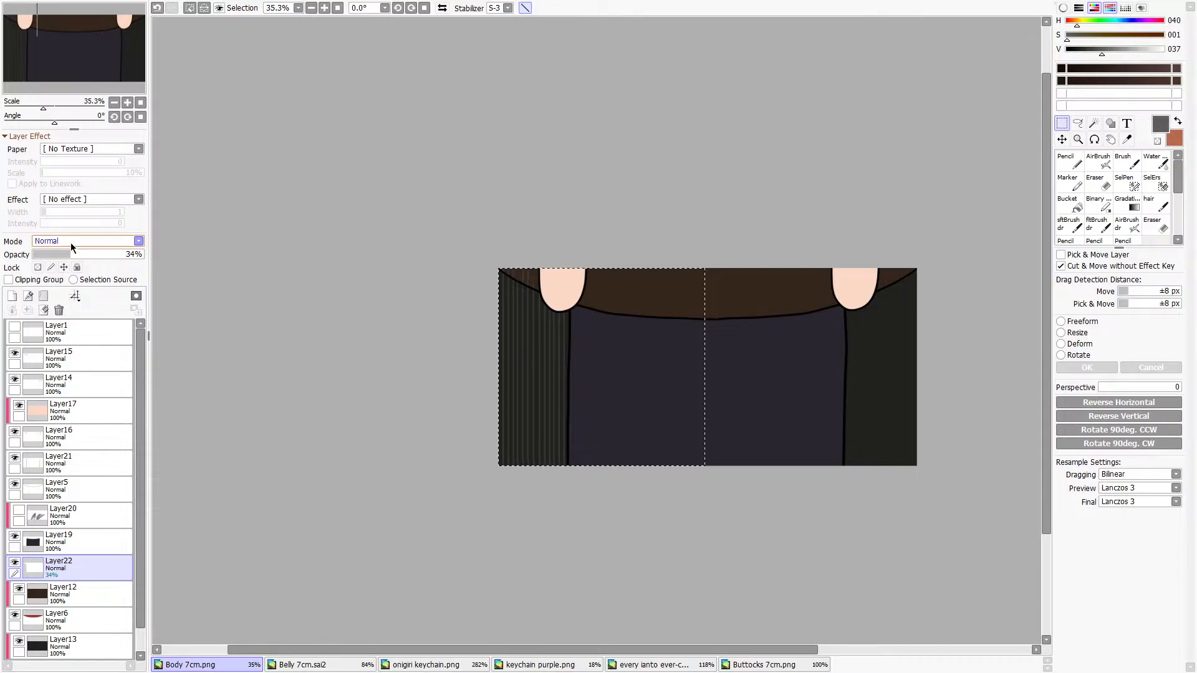
pyautogui.scroll(2, 493, 373)
pyautogui.scroll(1, 492, 373)
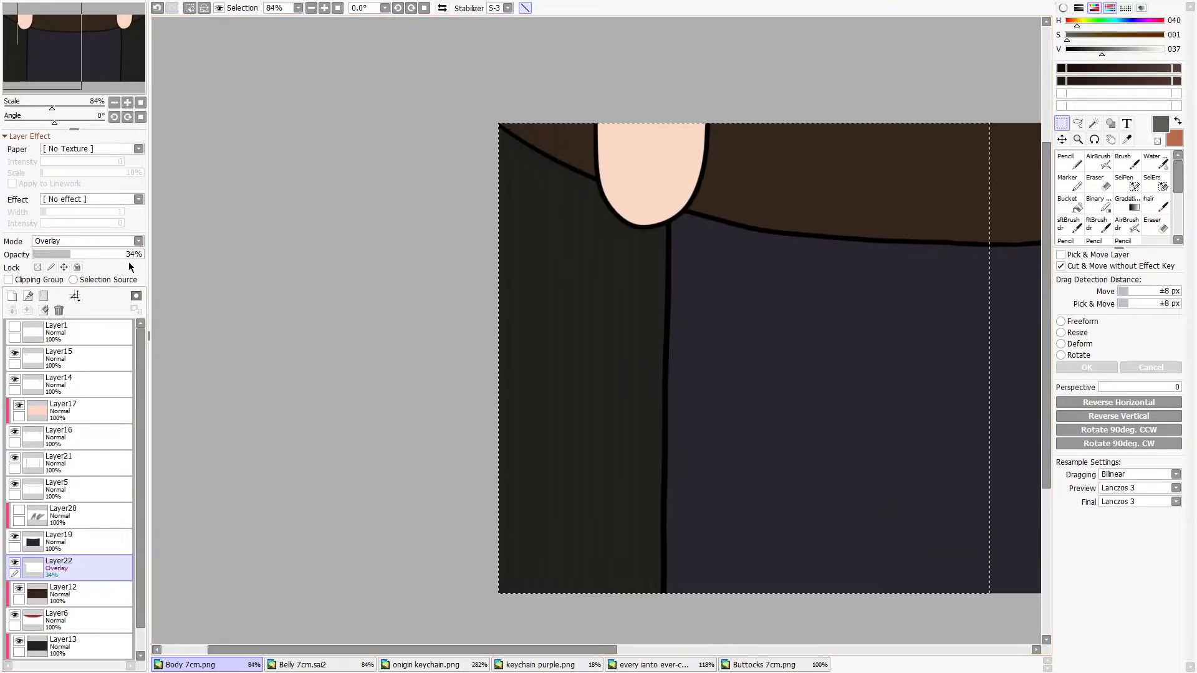
pyautogui.moveTo(79, 255); pyautogui.dragTo(175, 253)
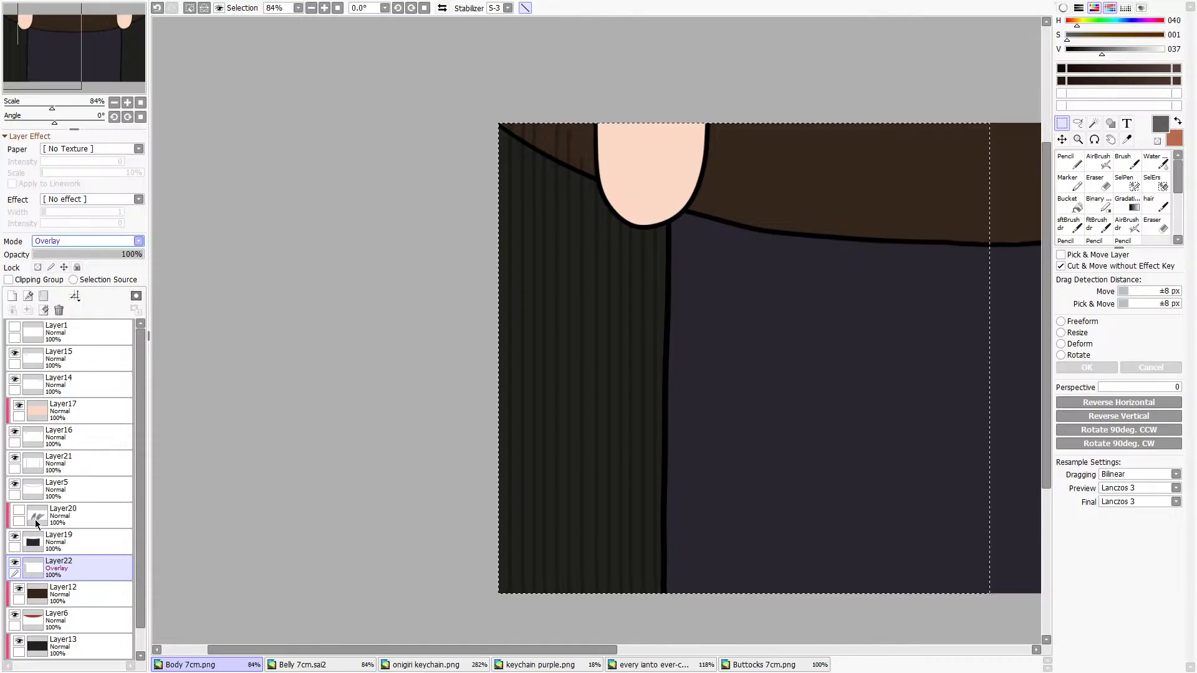
pyautogui.click(68, 284)
pyautogui.moveTo(66, 254); pyautogui.dragTo(70, 255)
# Copy the left jacket stripes into a new layer, move them toward the right jacket side and mirror them horizontally.
pyautogui.scroll(-4, 549, 349)
pyautogui.hotkey('ctrl', 'c')
pyautogui.hotkey('ctrl', 'v')
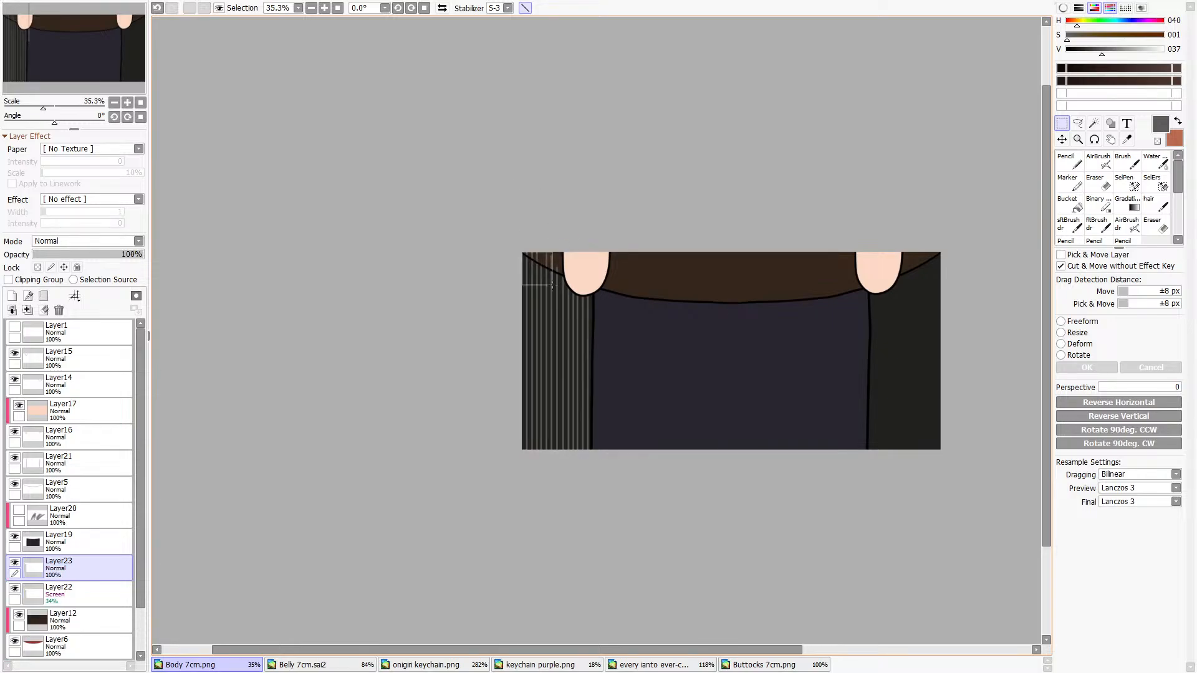
pyautogui.moveTo(596, 425); pyautogui.dragTo(906, 411)
pyautogui.click(1154, 407)
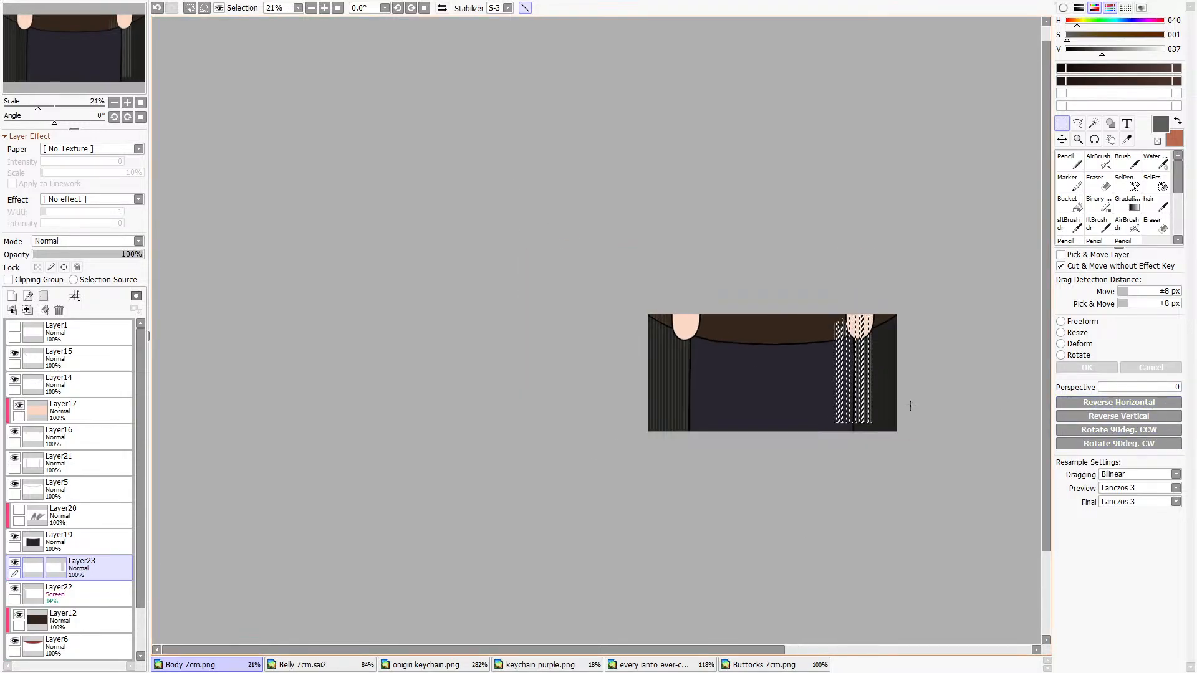
# Position the mirrored stripes over the right jacket side up to the canvas edge and clear the selection.
pyautogui.scroll(4, 910, 424)
pyautogui.moveTo(805, 388); pyautogui.dragTo(880, 431)
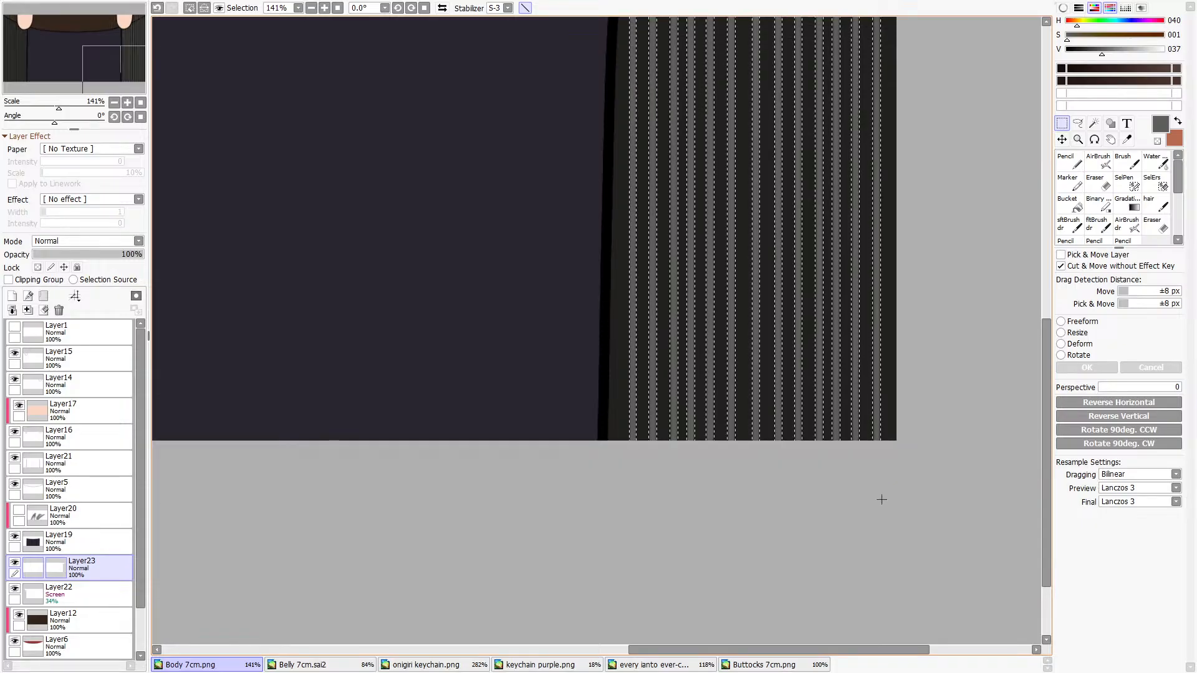
pyautogui.scroll(-4, 882, 437)
pyautogui.scroll(3, 882, 268)
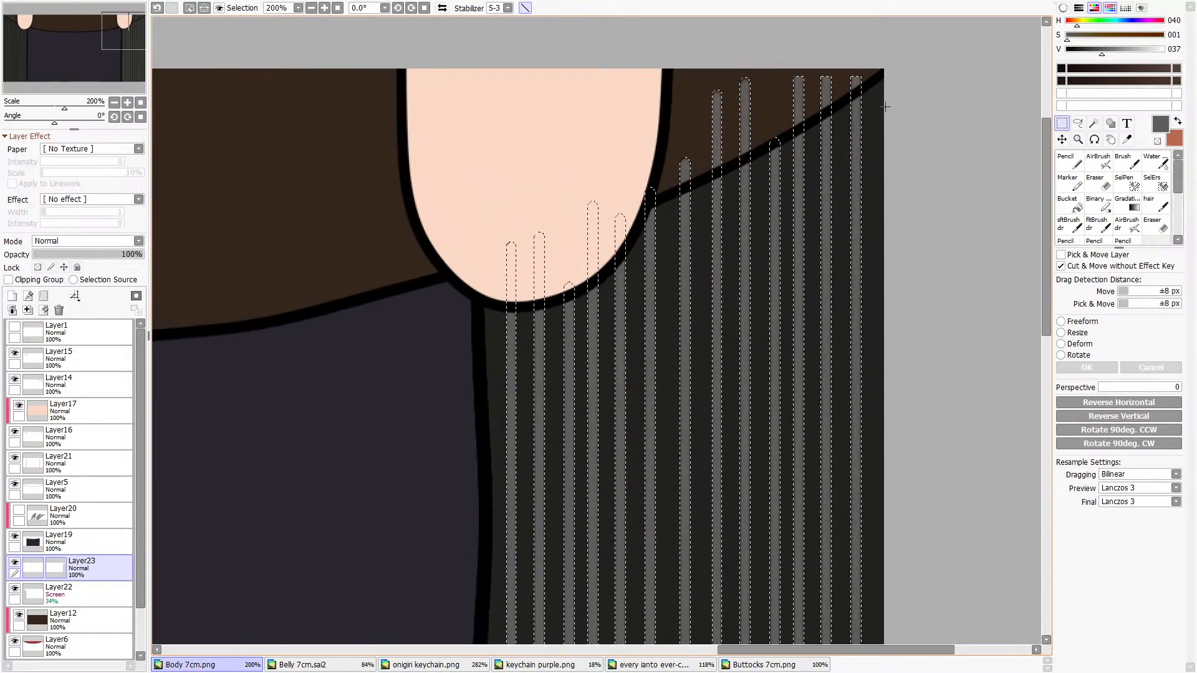
pyautogui.press('Return')
pyautogui.scroll(-1, 871, 231)
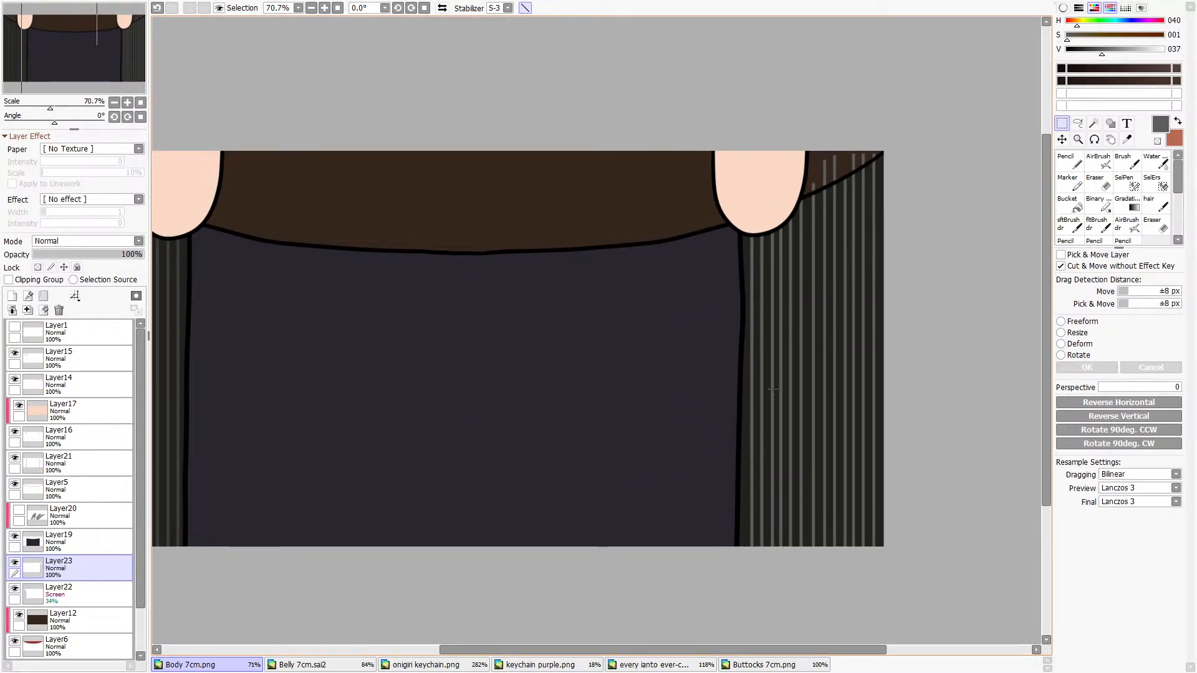
# Return Layer22 to Normal mode at 100% opacity and merge Layer23 down into it.
pyautogui.scroll(-1, 773, 390)
pyautogui.click(81, 592)
pyautogui.moveTo(71, 255); pyautogui.dragTo(144, 254)
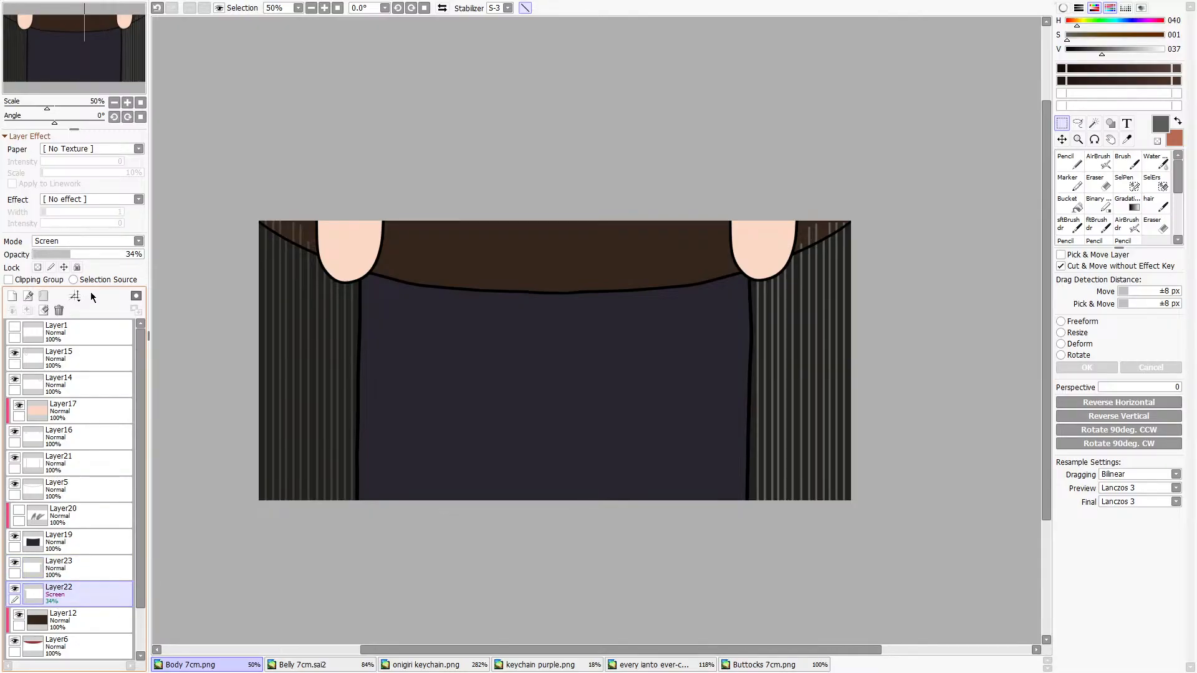
pyautogui.click(116, 242)
pyautogui.click(91, 256)
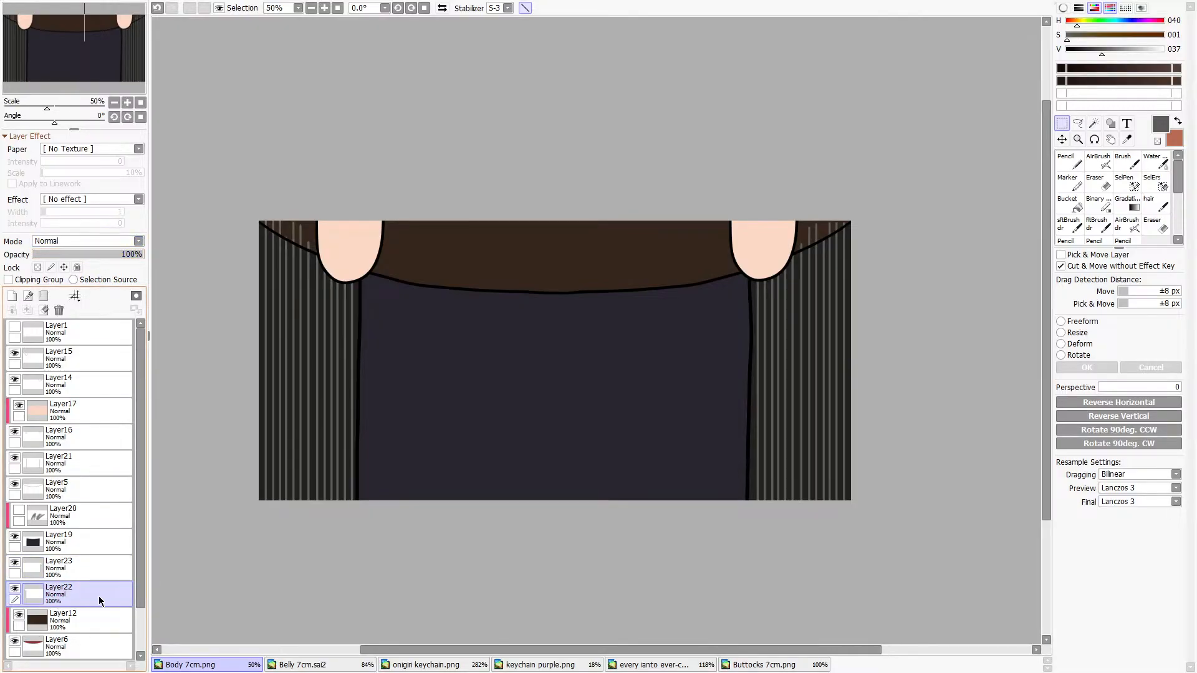
pyautogui.click(91, 570)
pyautogui.click(27, 310)
# Select the right jacket side's stripes and shift them slightly left toward the jacket's inner outline.
pyautogui.scroll(-1, 675, 316)
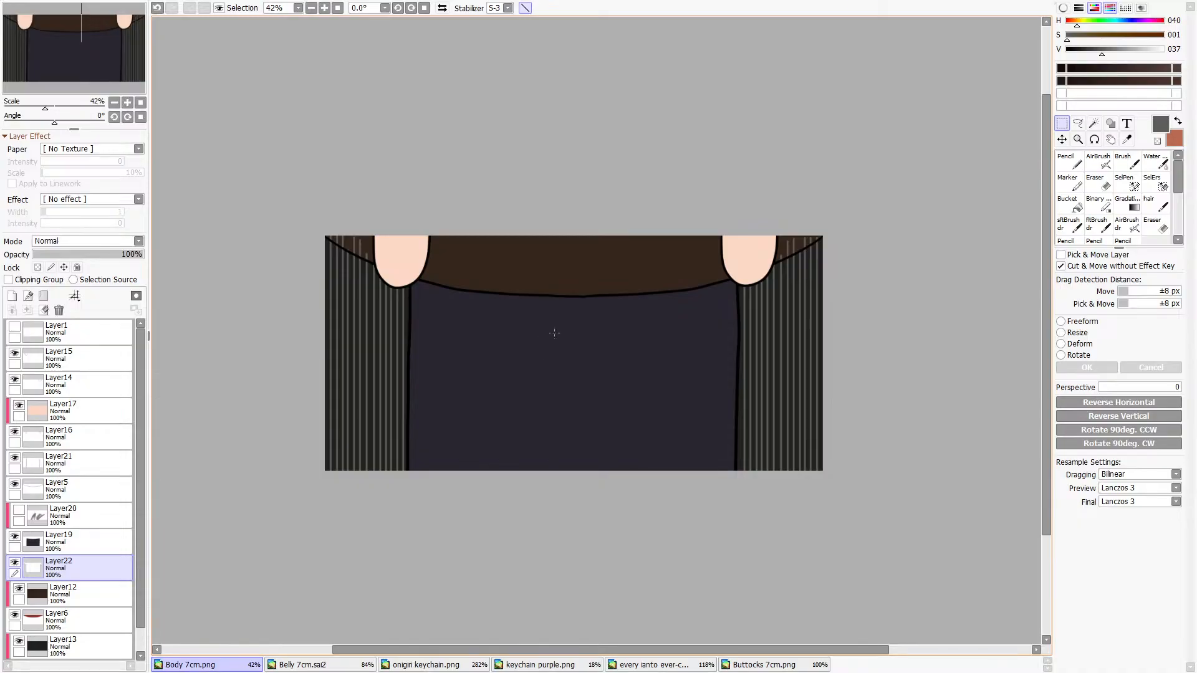
pyautogui.moveTo(670, 203); pyautogui.dragTo(853, 492)
pyautogui.scroll(5, 809, 386)
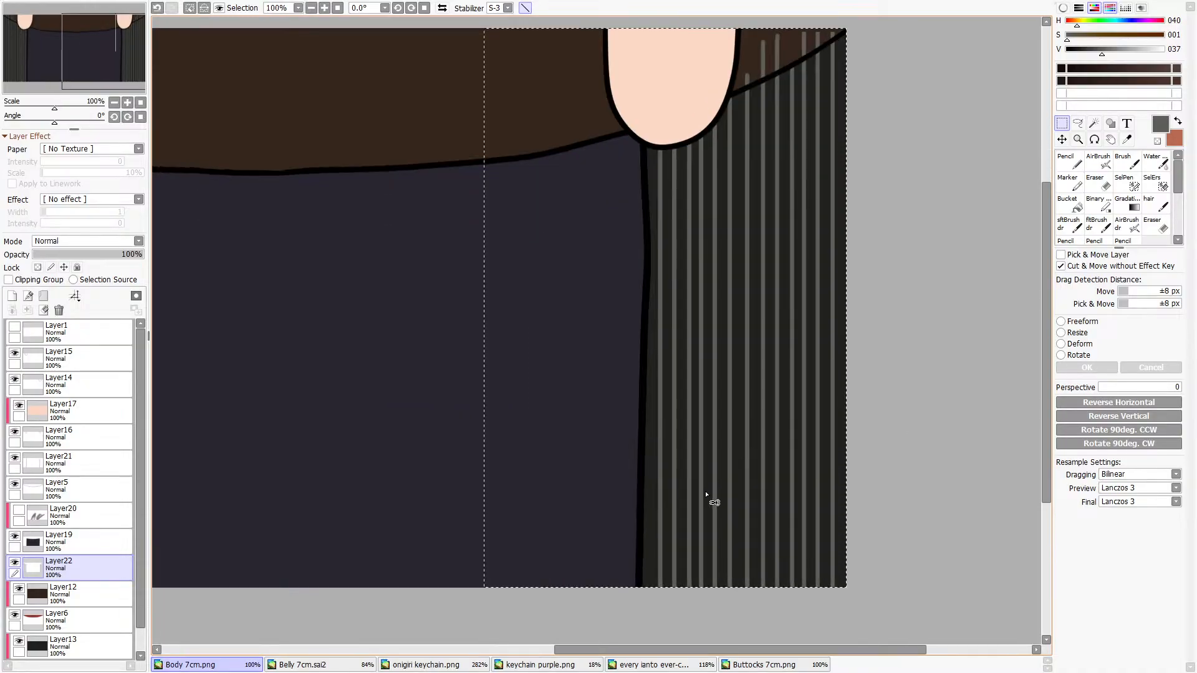
pyautogui.moveTo(712, 494); pyautogui.dragTo(706, 492)
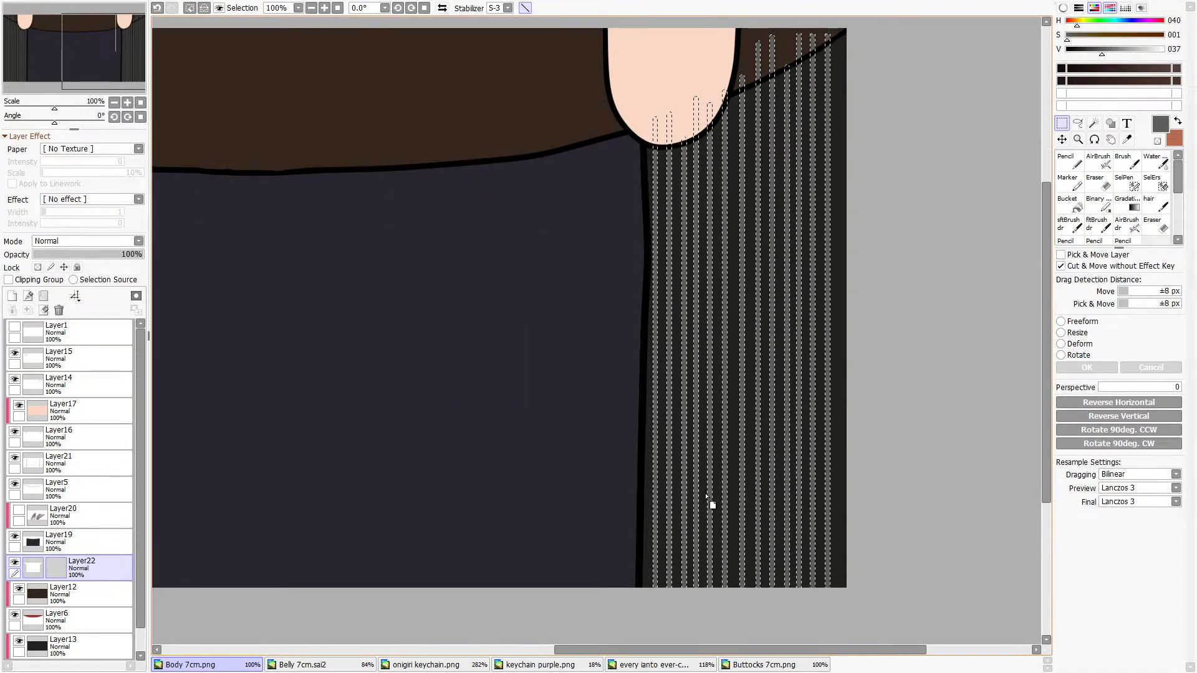
pyautogui.click(1058, 333)
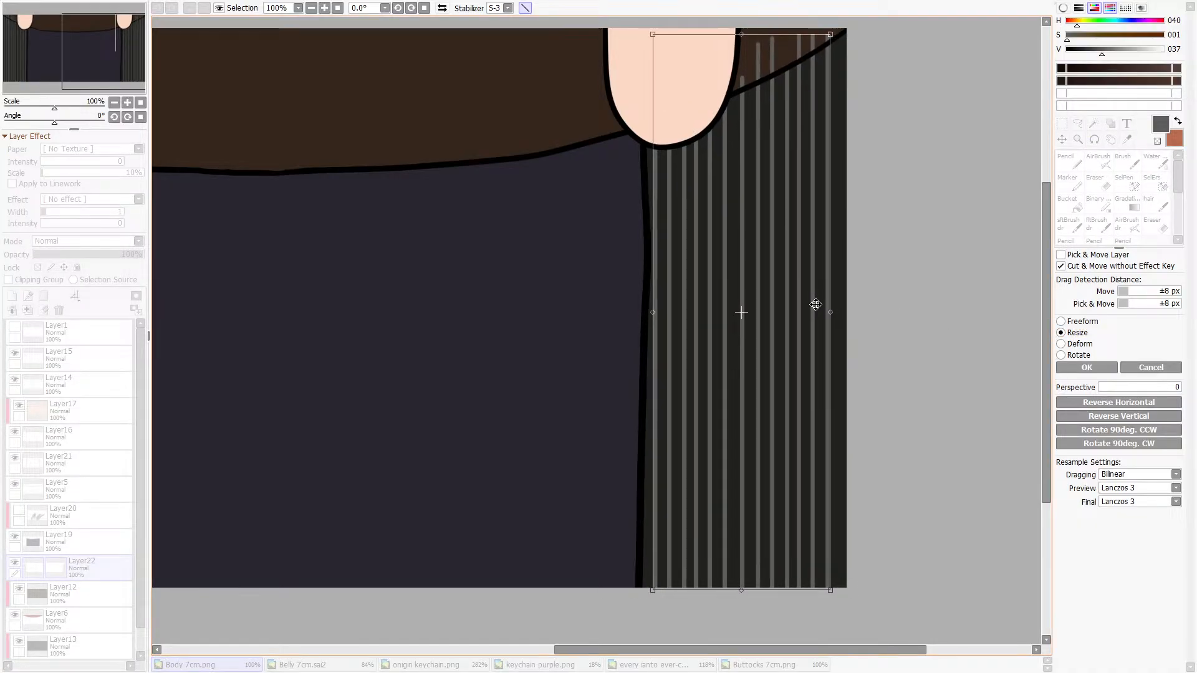
pyautogui.click(1087, 367)
pyautogui.scroll(-1, 901, 616)
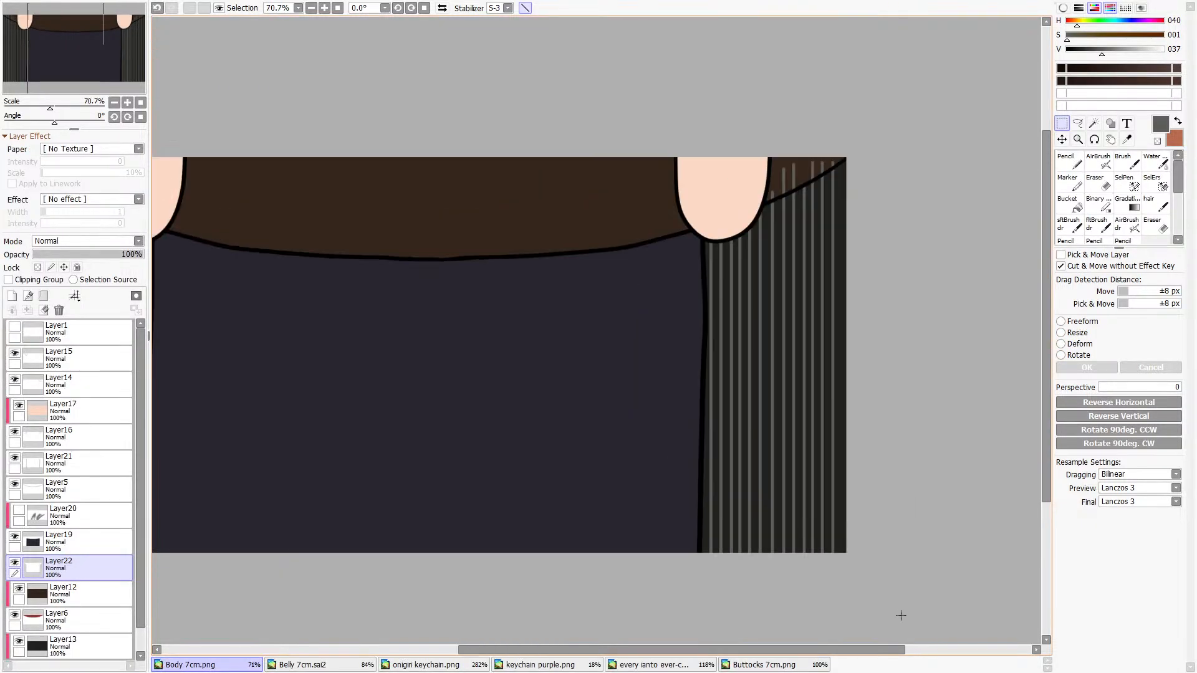
# Copy the rightmost grey line into a new layer and place the copy at the canvas's right edge.
pyautogui.moveTo(901, 615); pyautogui.dragTo(828, 110)
pyautogui.hotkey('ctrl', 'c')
pyautogui.hotkey('ctrl', 'v')
pyautogui.scroll(-3, 835, 250)
pyautogui.hotkey('ctrl', 'a')
pyautogui.scroll(2, 873, 432)
pyautogui.moveTo(814, 433); pyautogui.dragTo(834, 434)
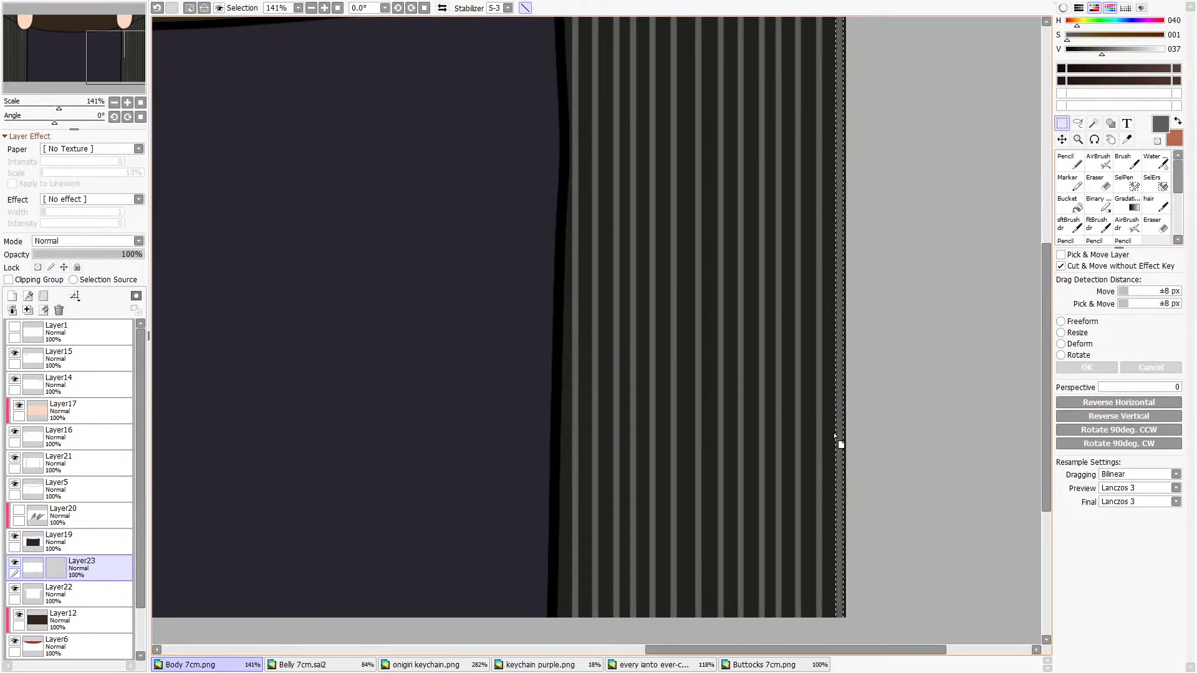
pyautogui.hotkey('ctrl', 'd')
pyautogui.scroll(-3, 855, 451)
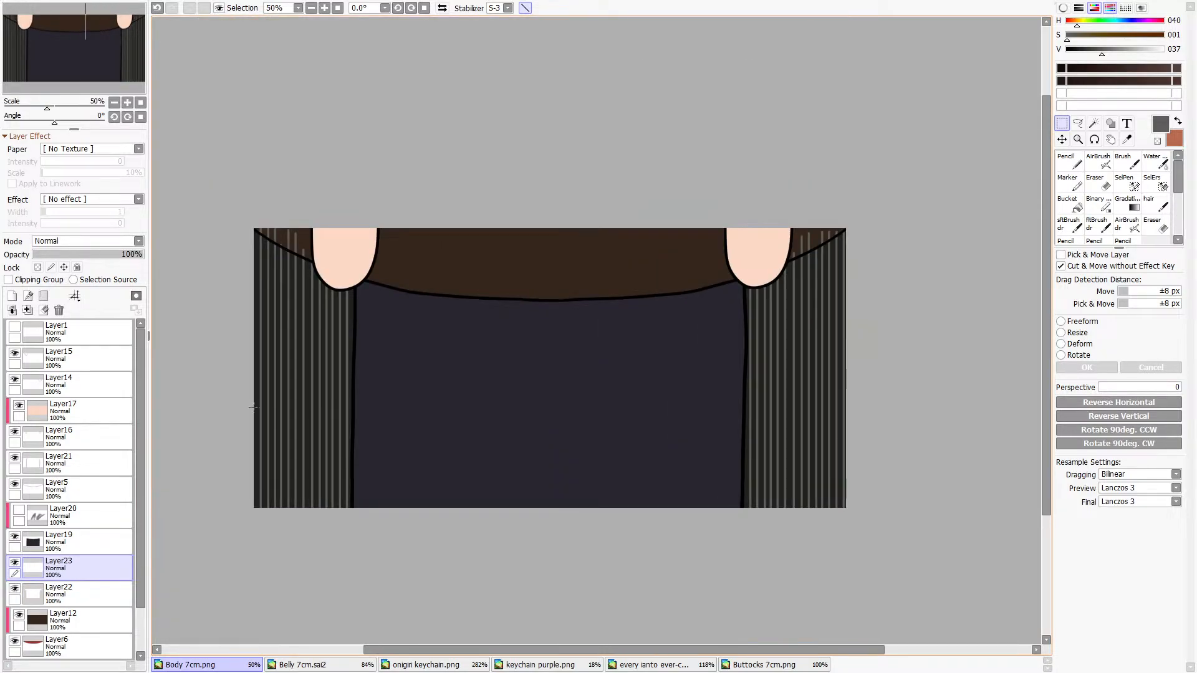
# Merge Layer23 into Layer22, compare the artwork with the stripes hidden and shown, and set the layer's opacity to 39%.
pyautogui.scroll(2, 805, 258)
pyautogui.scroll(-3, 860, 212)
pyautogui.scroll(1, 691, 265)
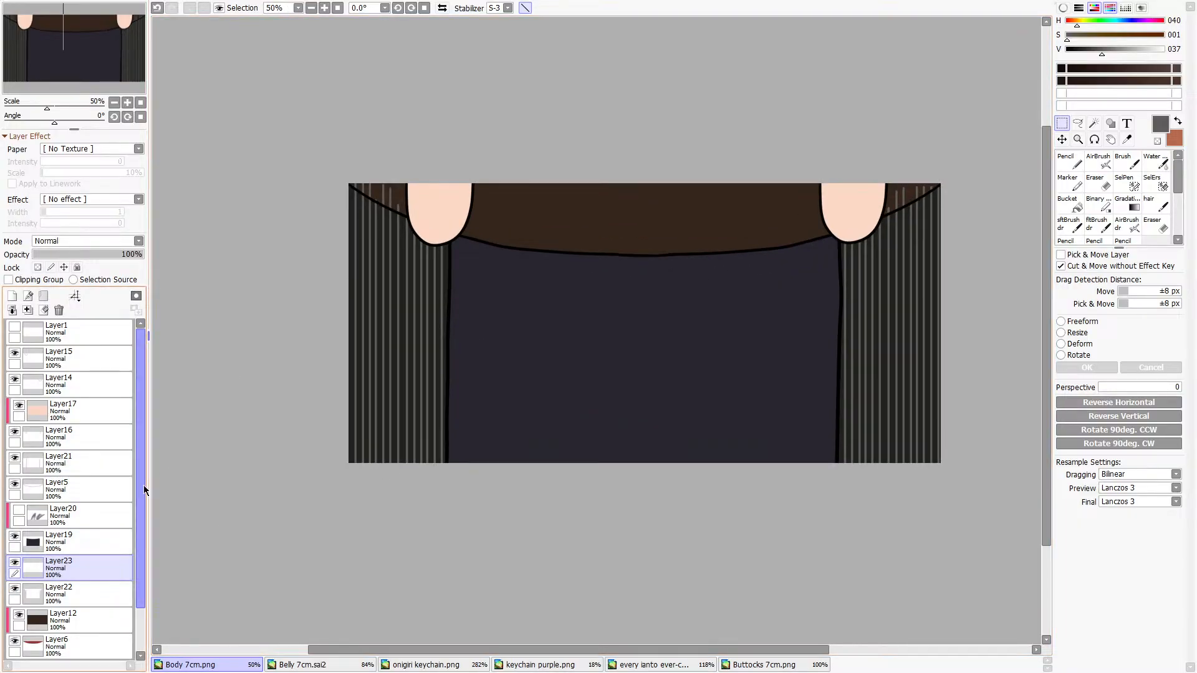
pyautogui.click(28, 310)
pyautogui.click(15, 563)
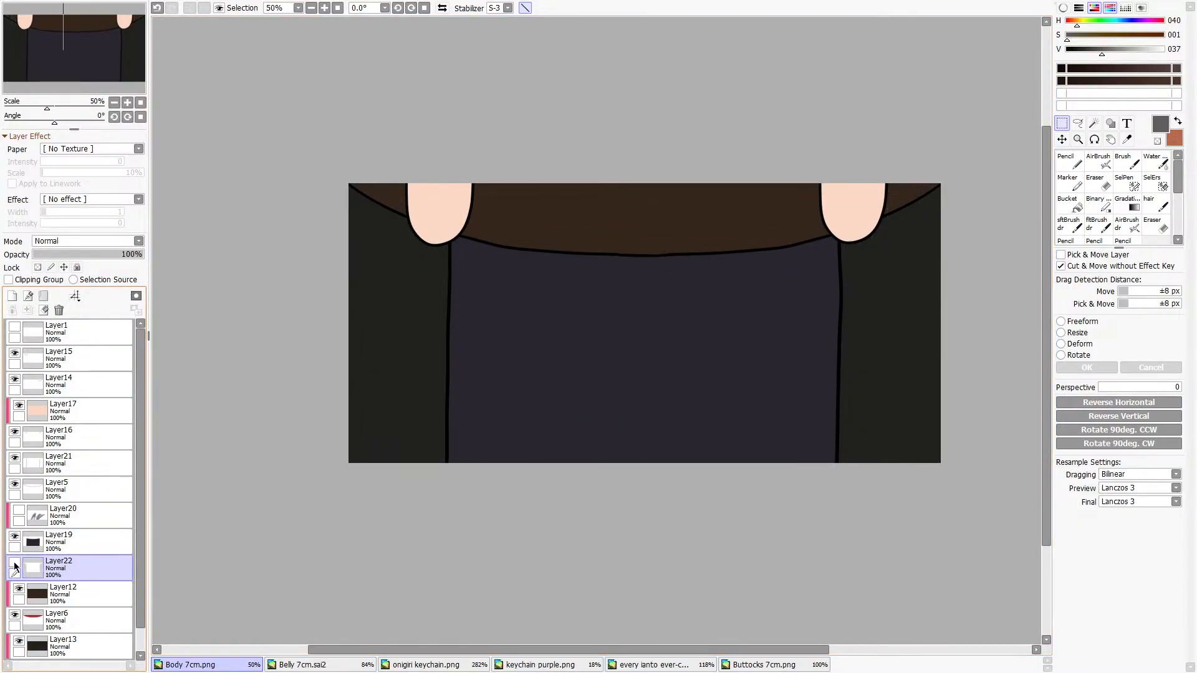
pyautogui.click(15, 562)
pyautogui.click(63, 254)
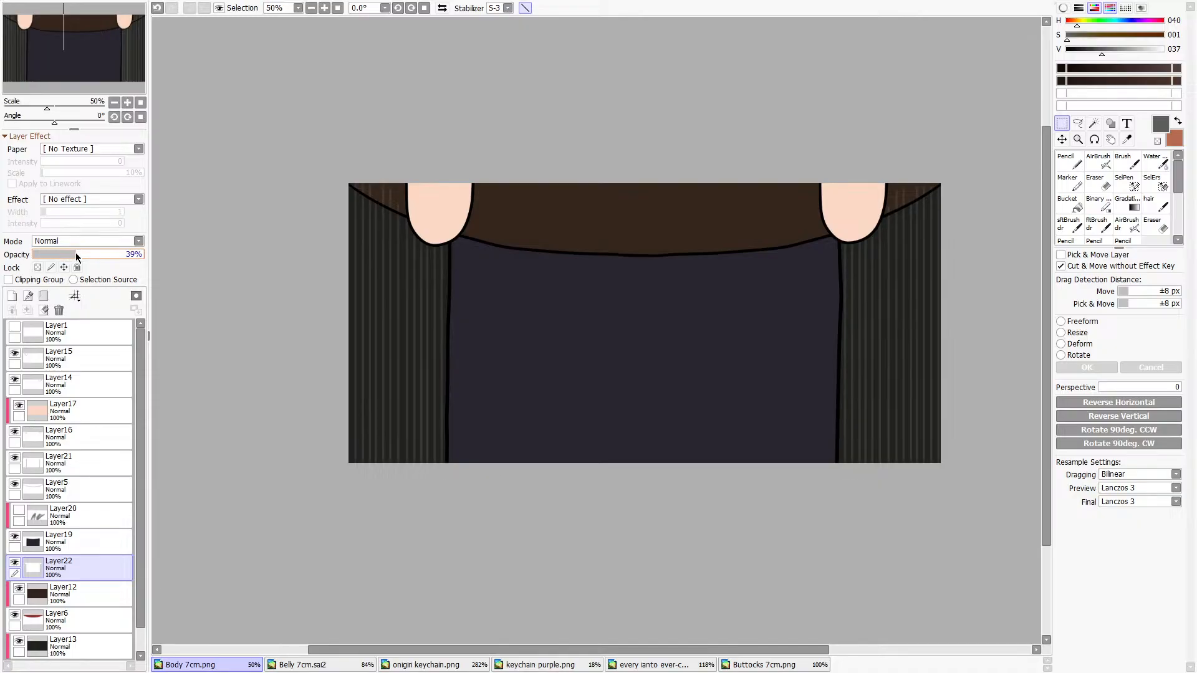
pyautogui.moveTo(78, 257); pyautogui.dragTo(78, 256)
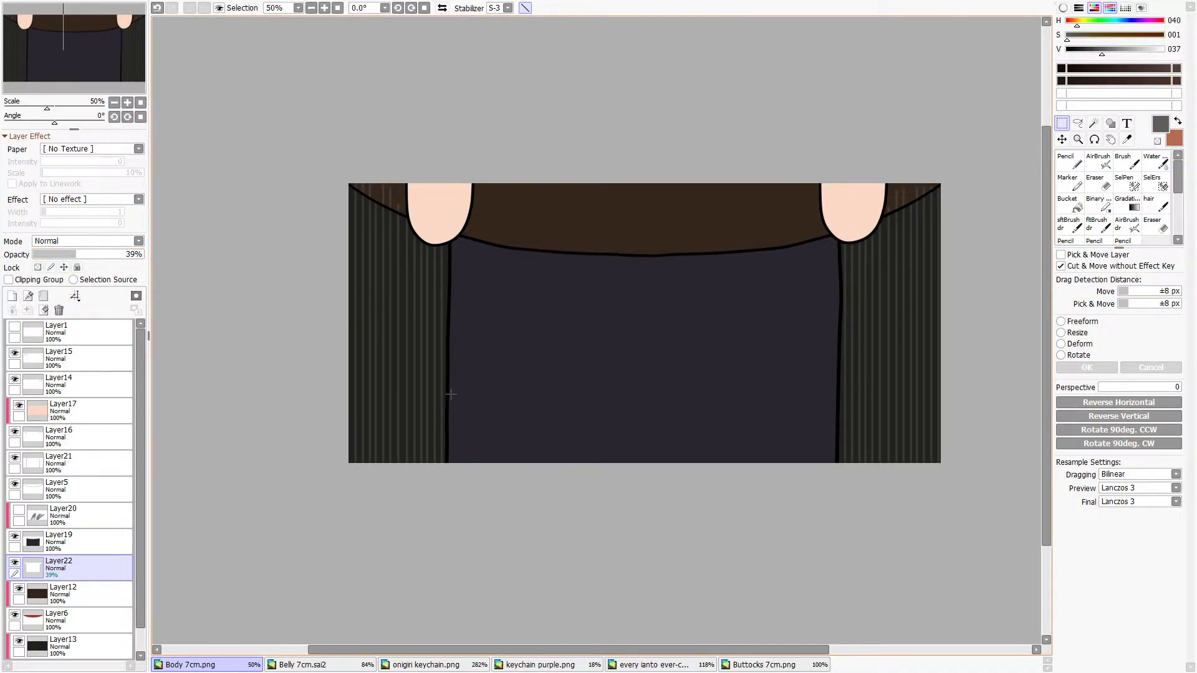
# Copy all the jacket stripes from Layer22 and paste them into Buttocks 7cm.png as a new layer.
pyautogui.hotkey('ctrl', 'a')
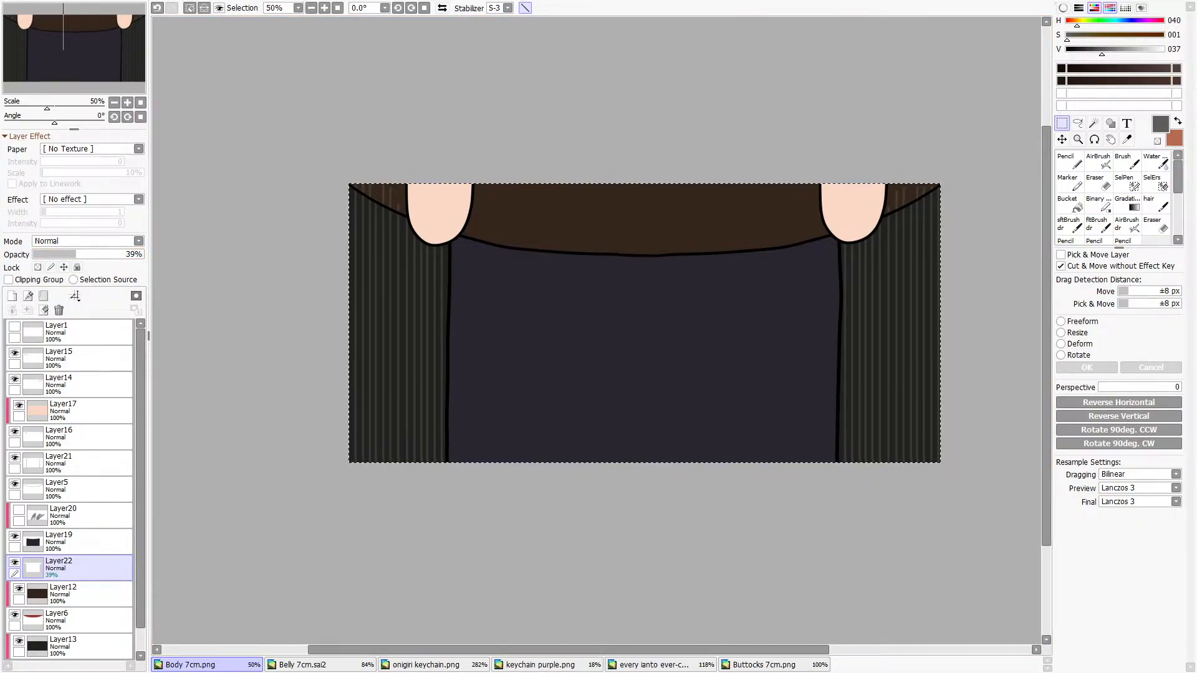
pyautogui.click(738, 666)
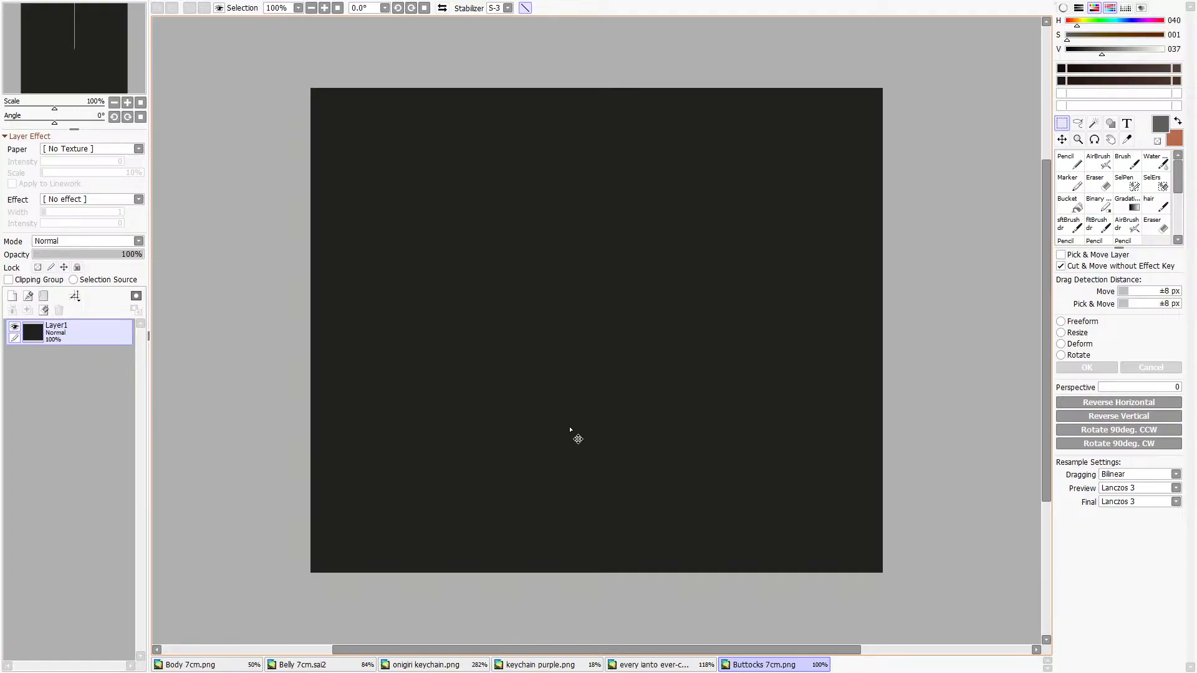
pyautogui.hotkey('ctrl', 'v')
# Stretch the pasted stripes upward beyond the canvas's upper edge so they span the full height of Buttocks 7cm.png.
pyautogui.scroll(-2, 763, 380)
pyautogui.hotkey('ctrl', 't')
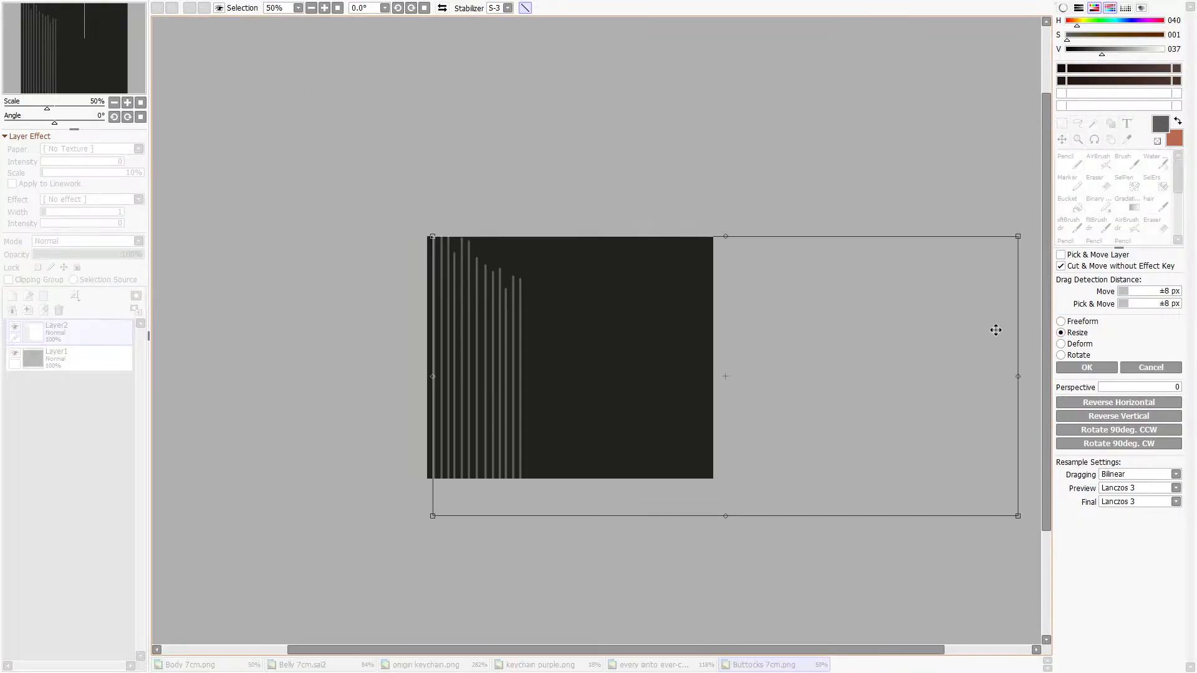
pyautogui.moveTo(743, 243); pyautogui.dragTo(742, 169)
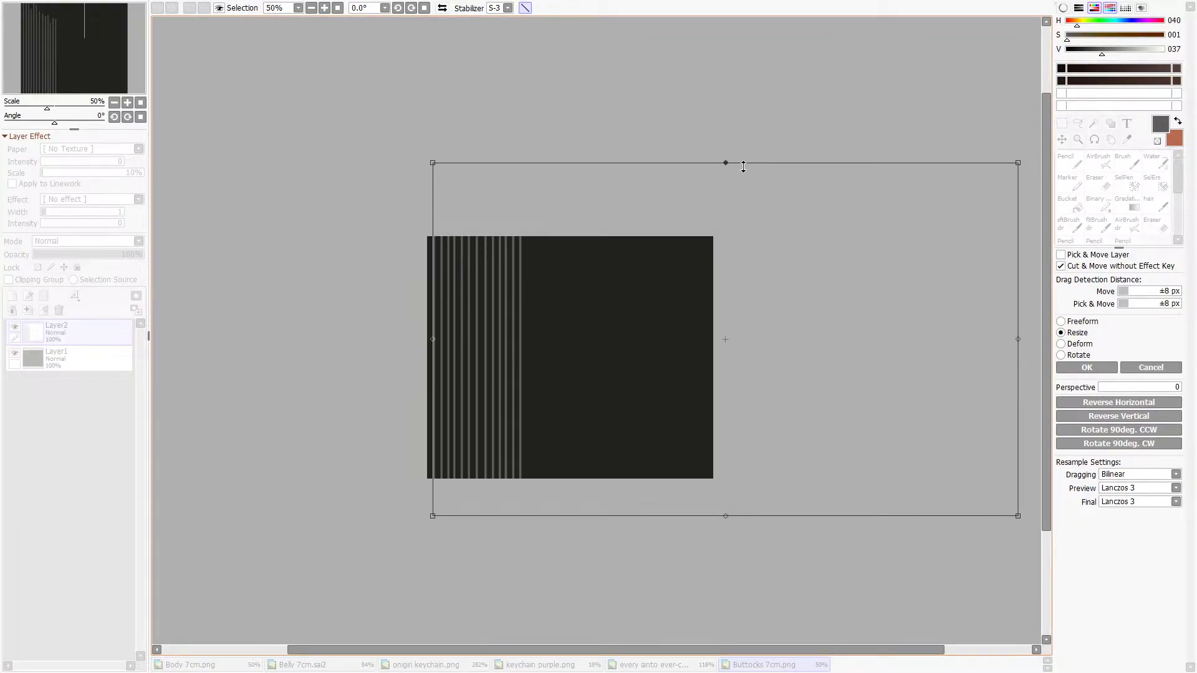
pyautogui.click(1071, 368)
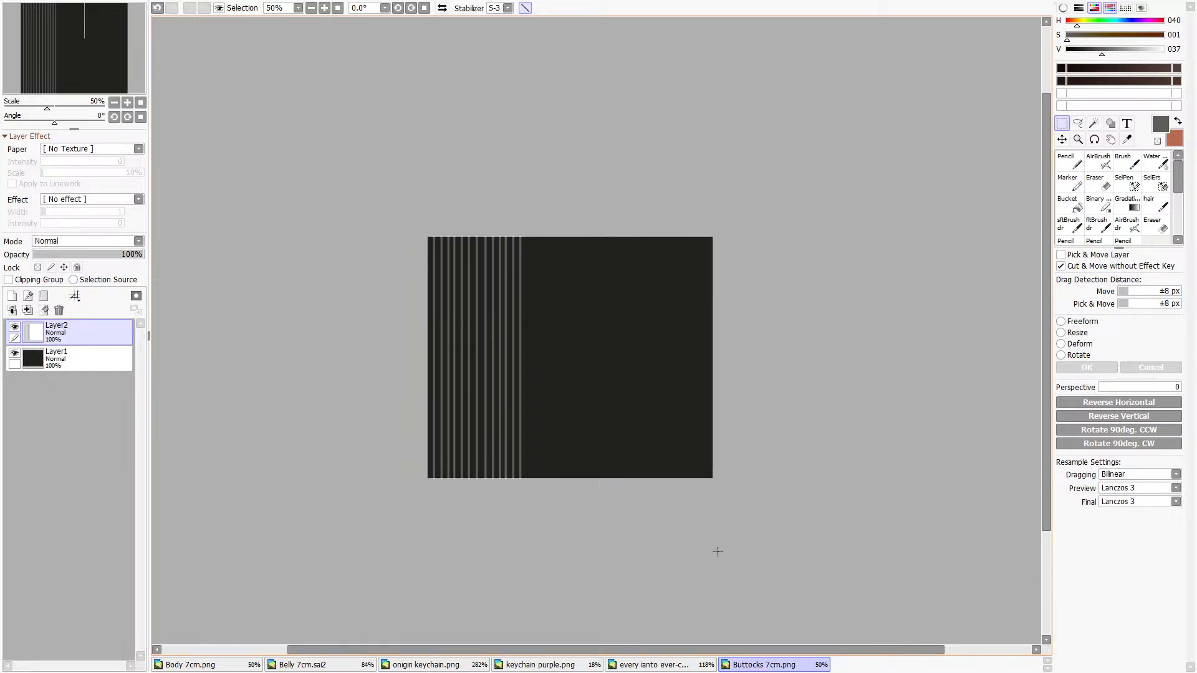
# Paste the stripes again as a new layer and place them full-height directly beside the first set.
pyautogui.hotkey('ctrl', 'v')
pyautogui.moveTo(478, 382); pyautogui.dragTo(577, 374)
pyautogui.scroll(10, 577, 374)
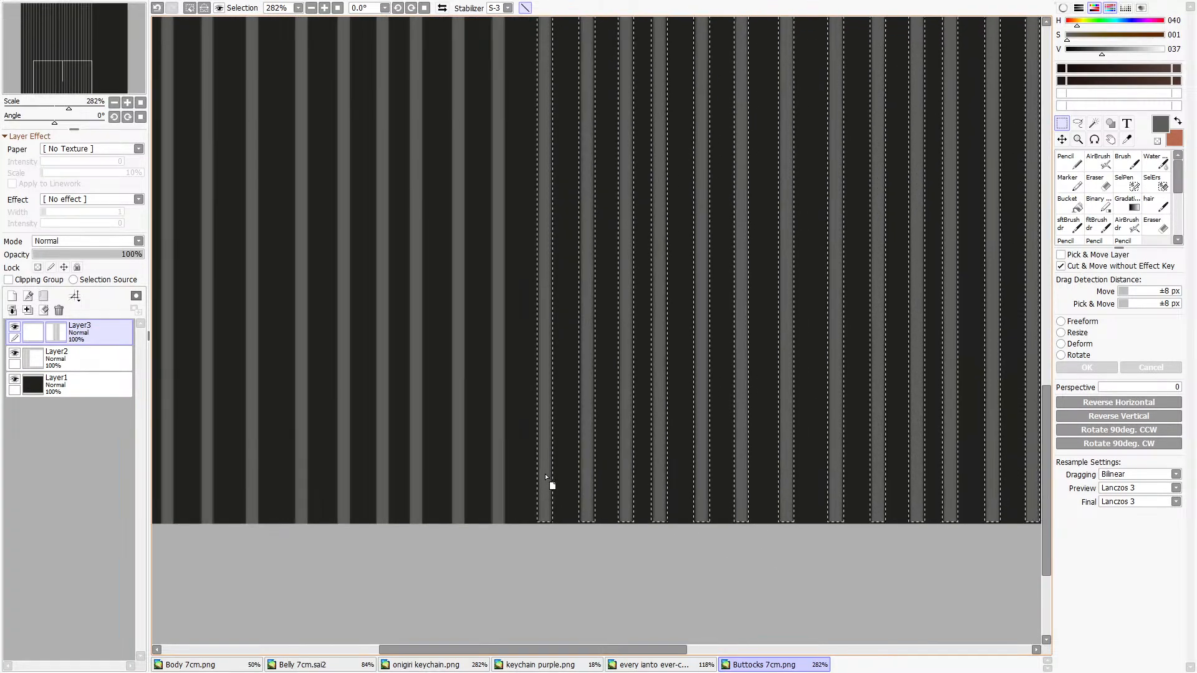
pyautogui.scroll(-6, 537, 489)
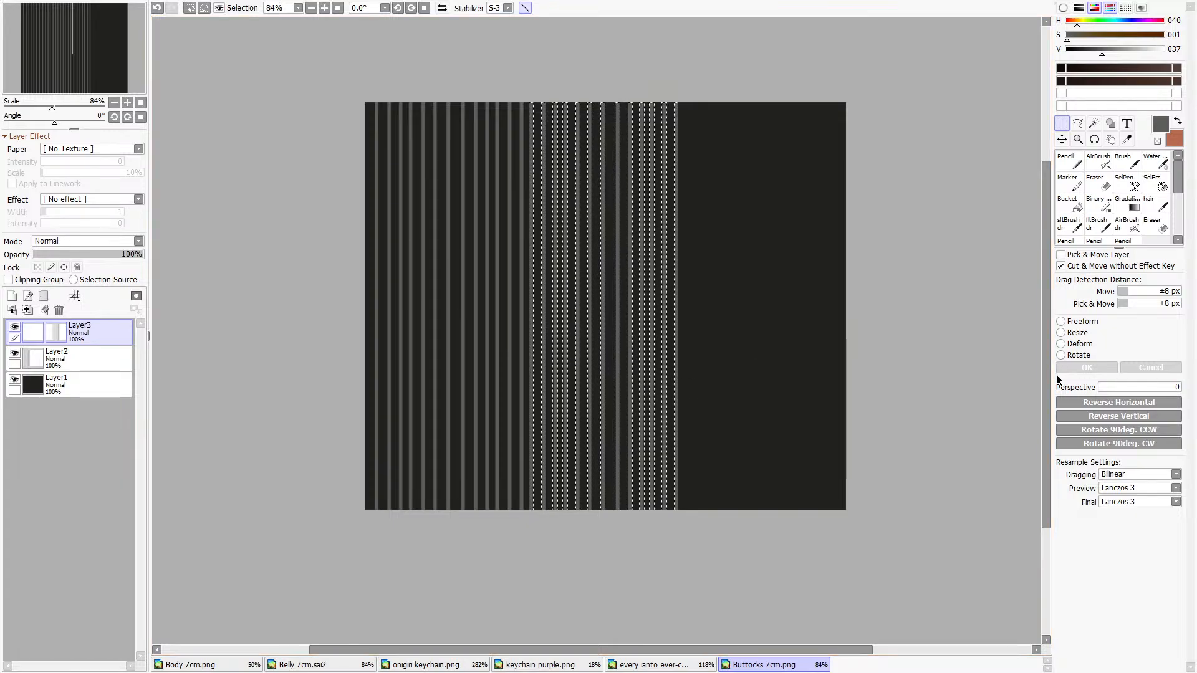
pyautogui.click(1084, 336)
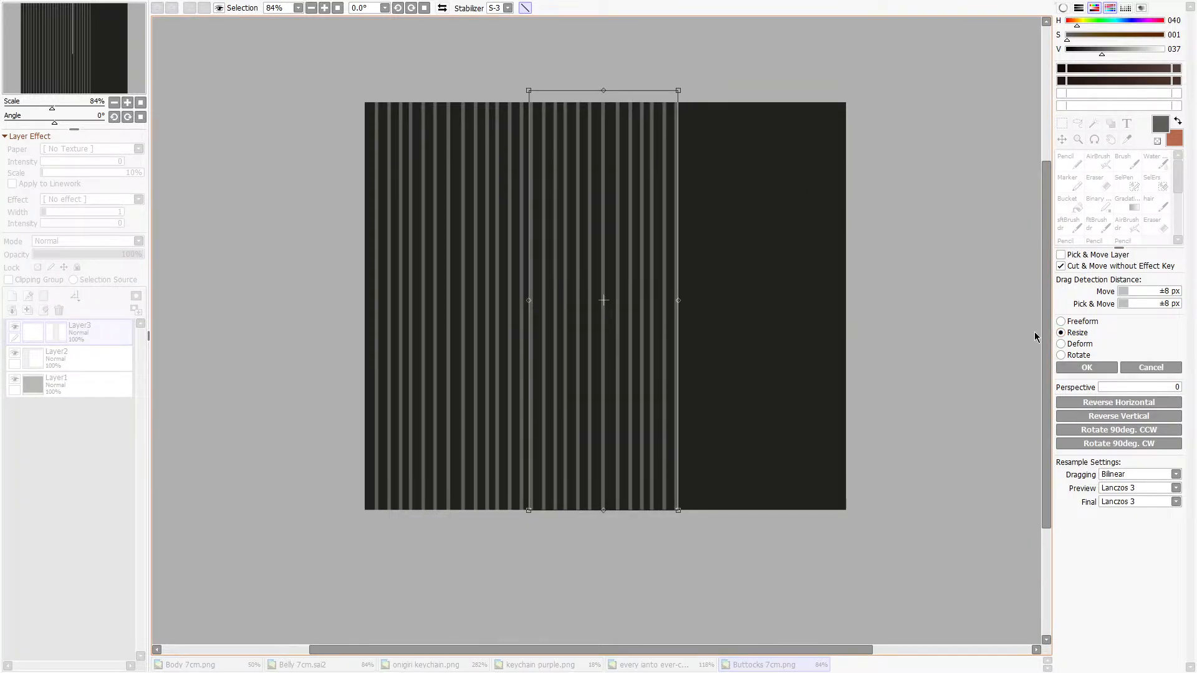
pyautogui.click(1087, 367)
# Paste a third set of stripes and place it beside the second to fill the canvas's remaining right part.
pyautogui.hotkey('ctrl', 'v')
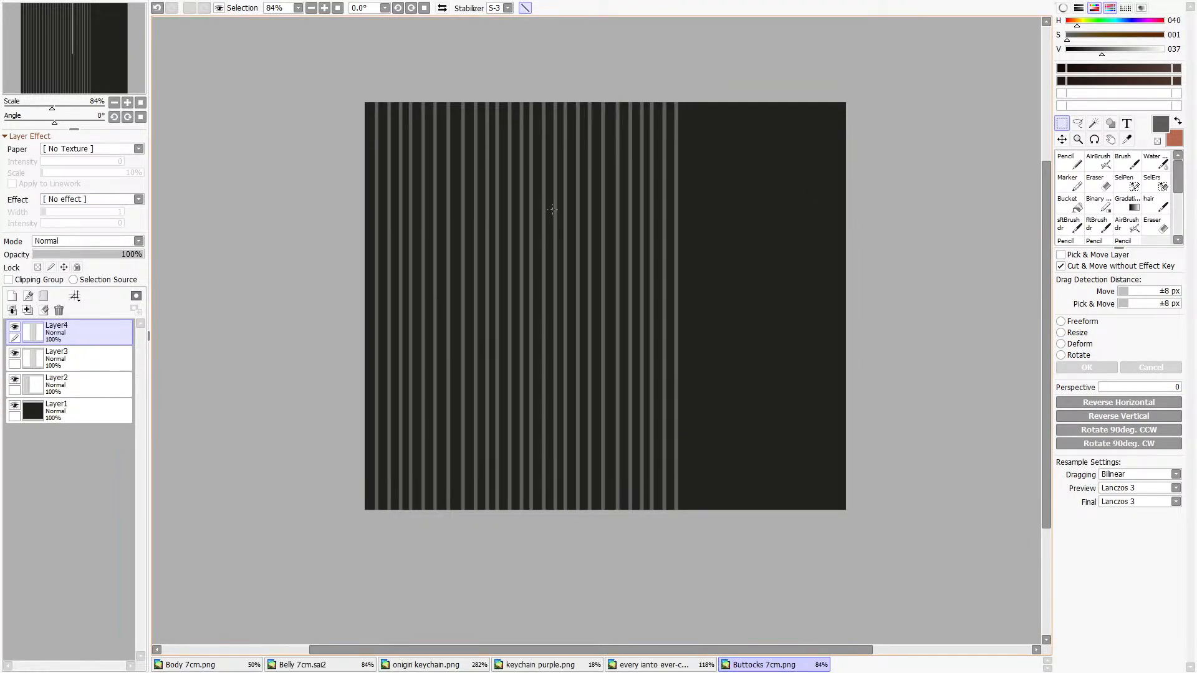
pyautogui.moveTo(643, 431); pyautogui.dragTo(803, 435)
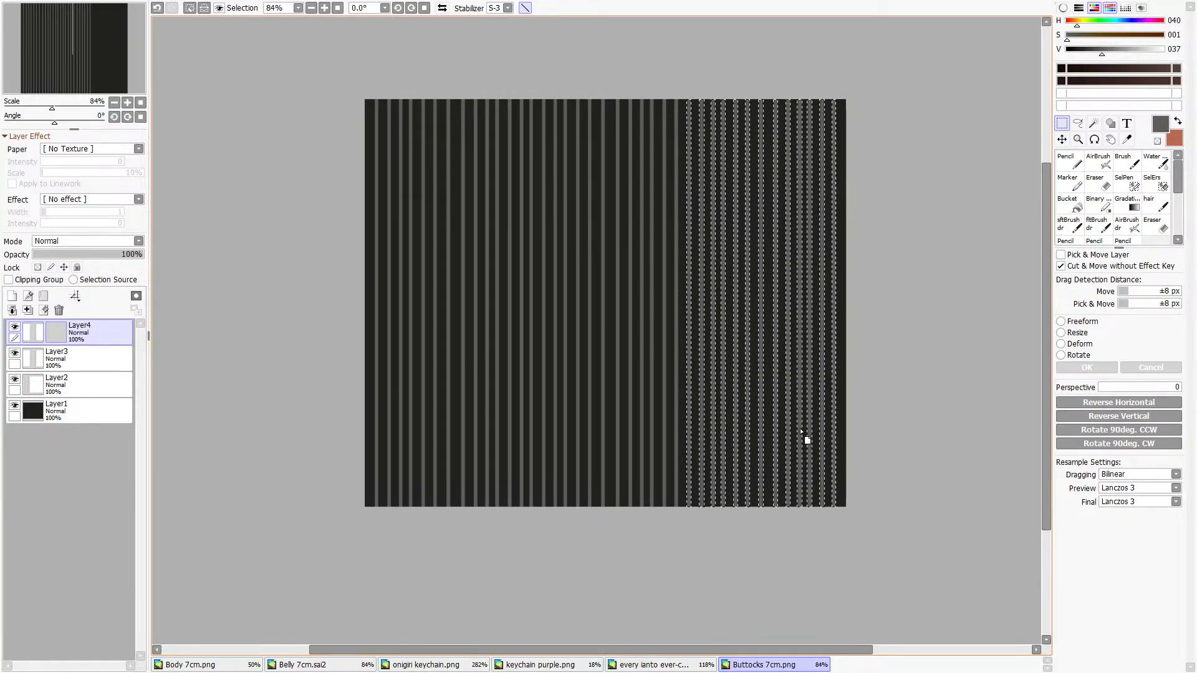
pyautogui.hotkey('ctrl', 'd')
pyautogui.scroll(-4, 798, 432)
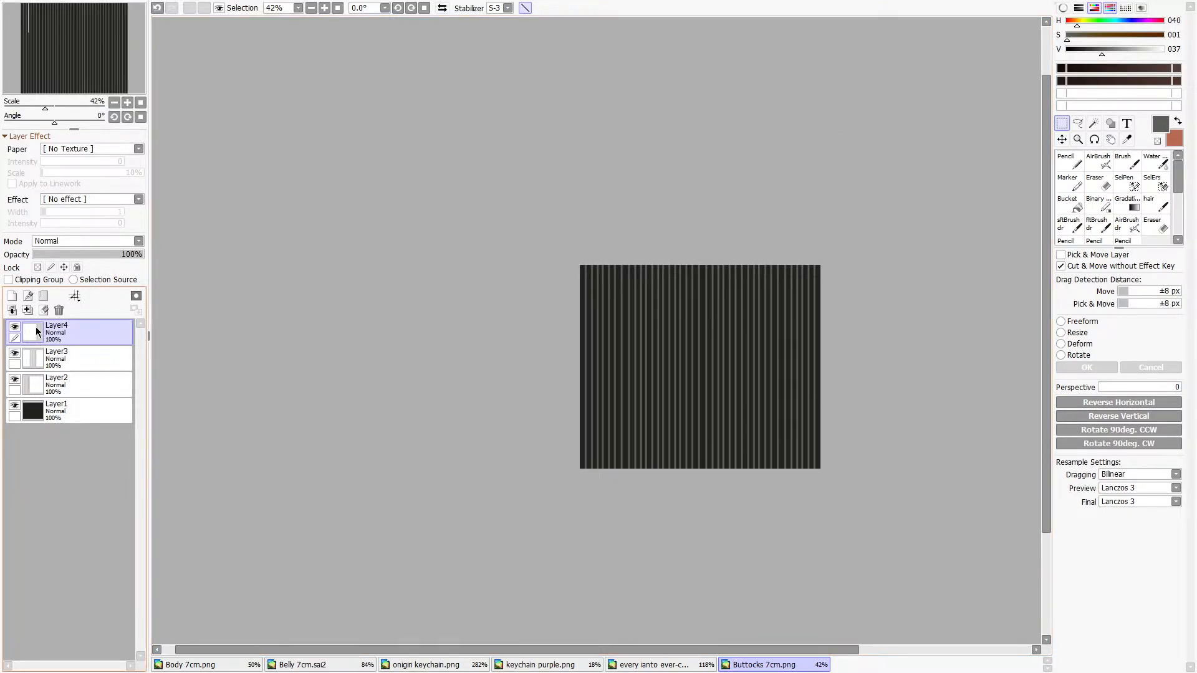
# Merge the stripe layers into Layer2 and shift all the stripes slightly left toward the canvas's left edge.
pyautogui.click(28, 310)
pyautogui.click(27, 310)
pyautogui.hotkey('ctrl', 'a')
pyautogui.scroll(8, 588, 449)
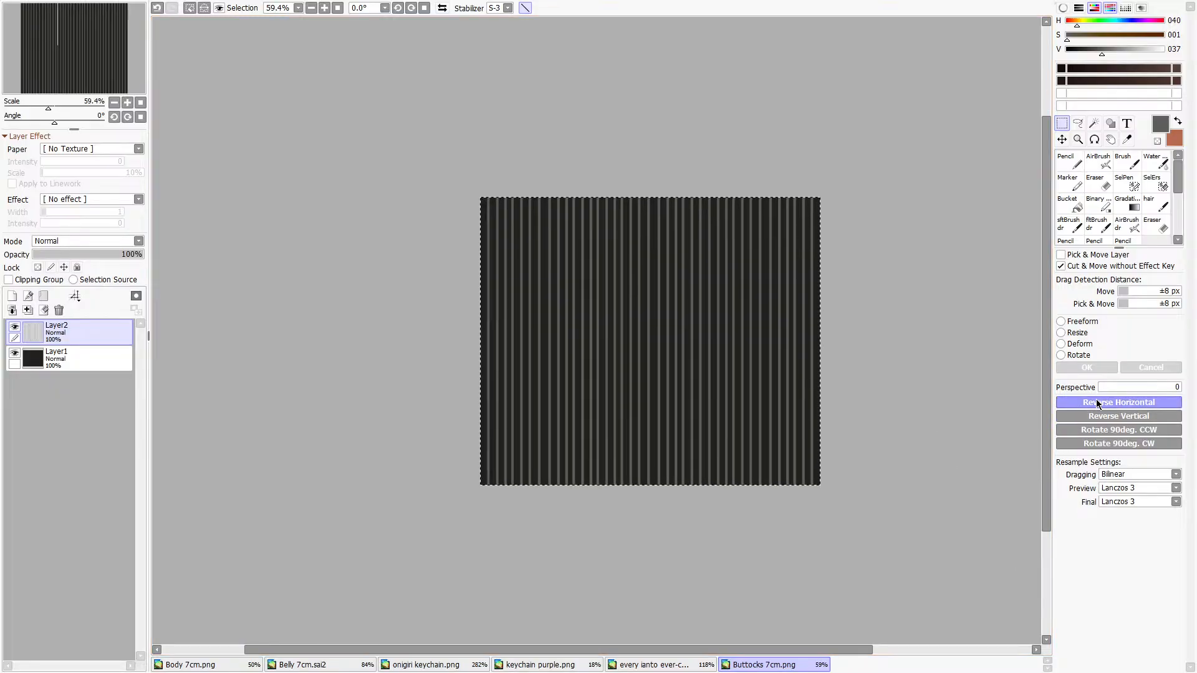
pyautogui.scroll(-7, 419, 504)
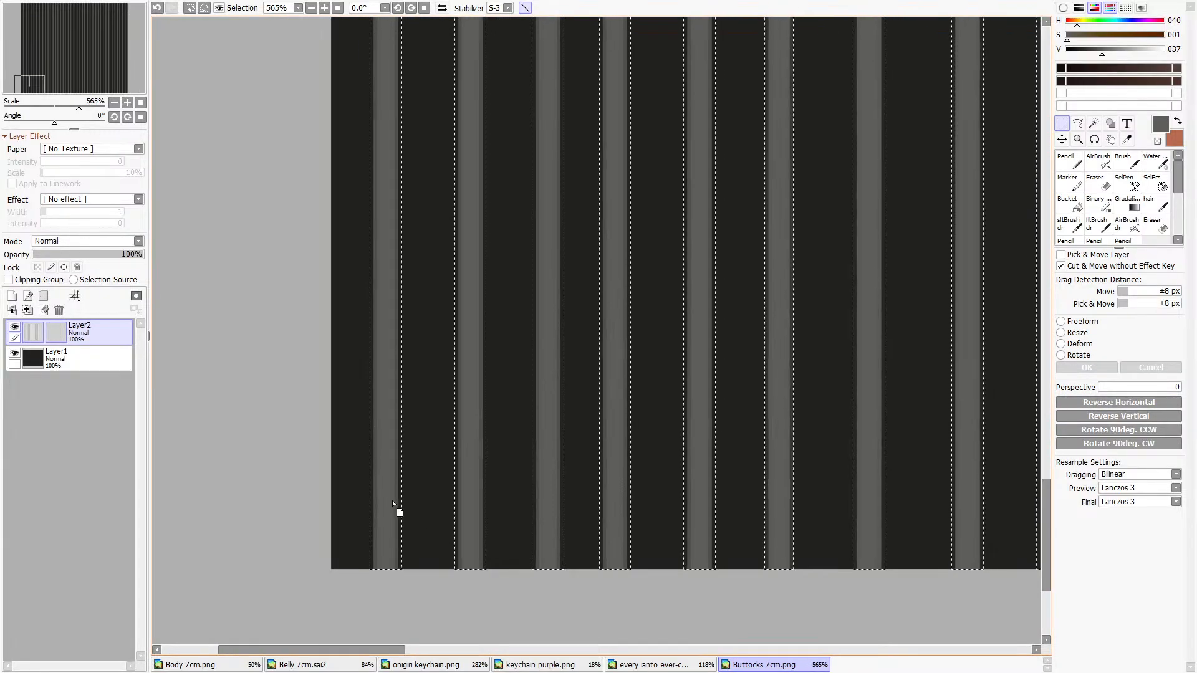
pyautogui.scroll(10, 378, 293)
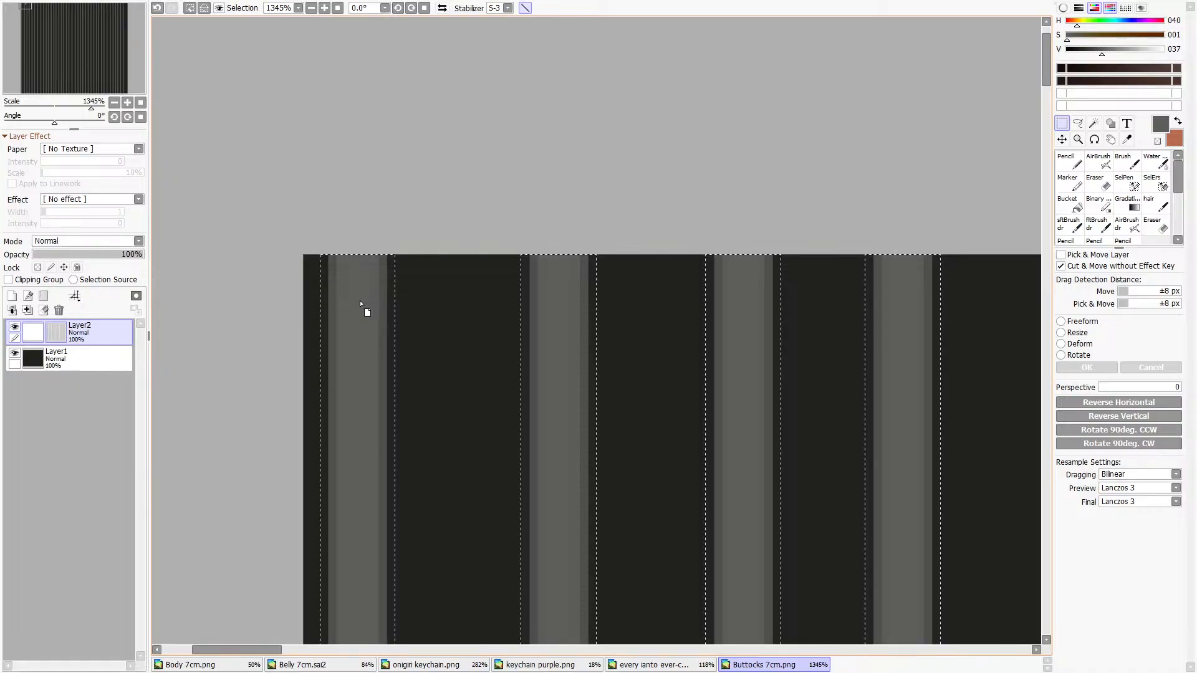
pyautogui.scroll(-11, 366, 222)
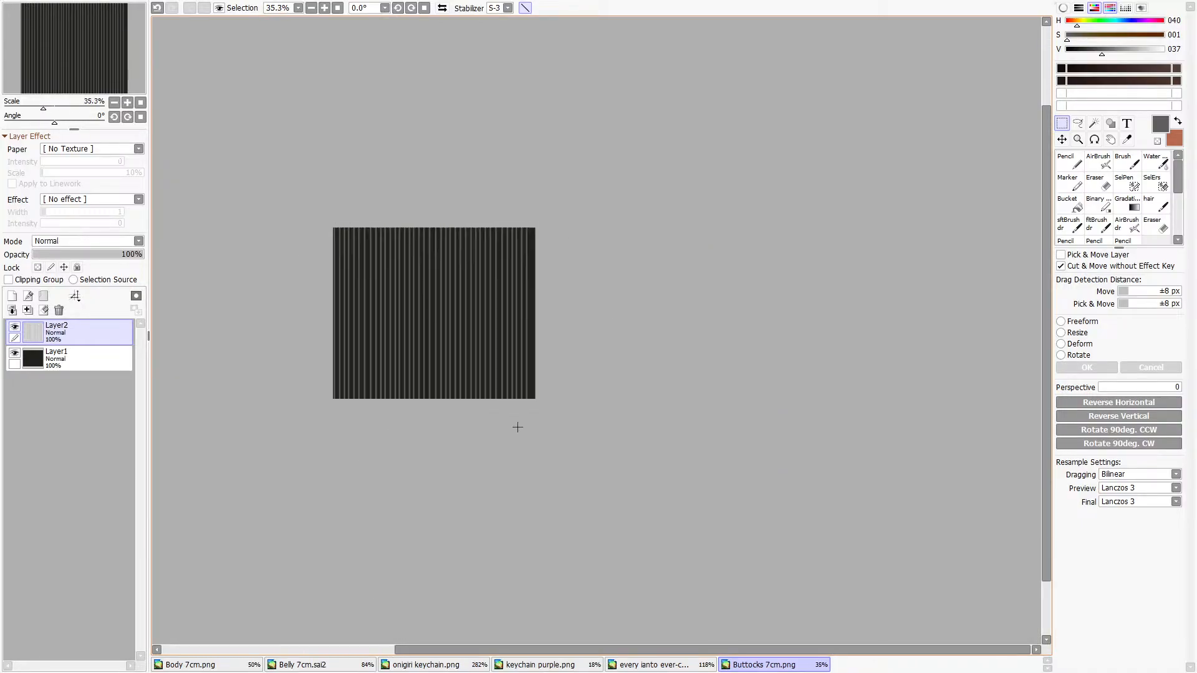
# Copy the rightmost stripe into a new layer and place the copy in the gap at the canvas's right edge.
pyautogui.scroll(5, 518, 427)
pyautogui.moveTo(558, 464); pyautogui.dragTo(525, 25)
pyautogui.hotkey('ctrl', 'c')
pyautogui.hotkey('ctrl', 'v')
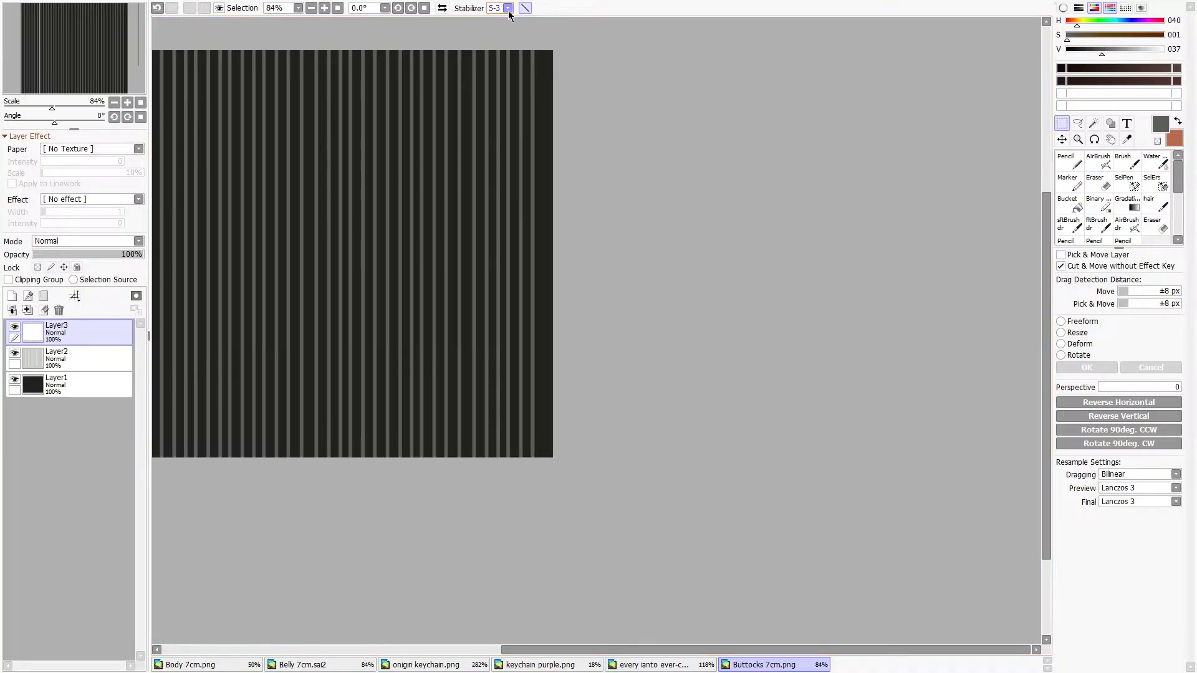
pyautogui.scroll(-3, 599, 303)
pyautogui.moveTo(456, 93); pyautogui.dragTo(689, 417)
pyautogui.scroll(8, 686, 416)
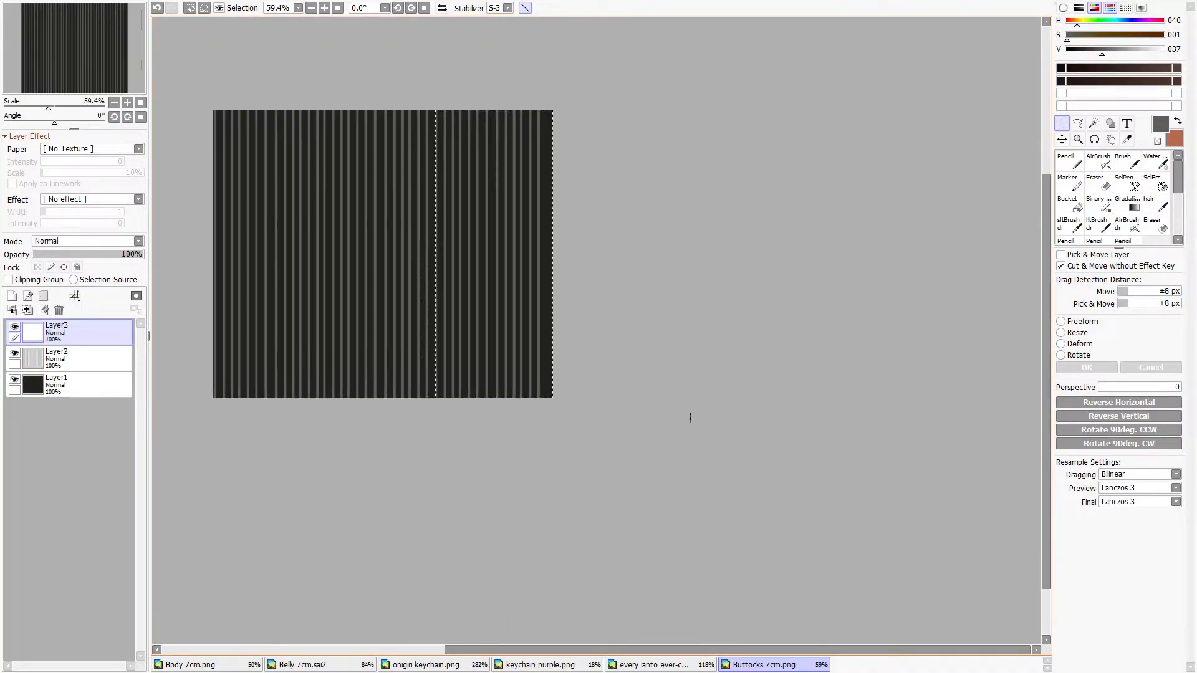
pyautogui.scroll(4, 534, 378)
pyautogui.moveTo(534, 379); pyautogui.dragTo(594, 378)
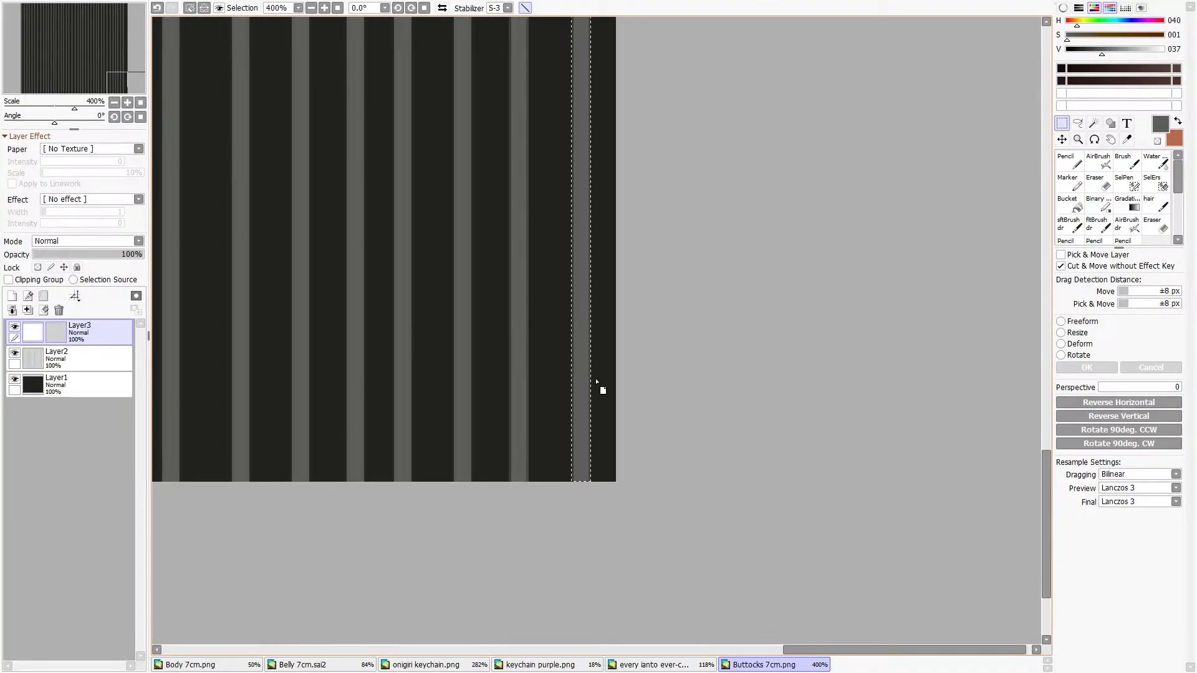
pyautogui.hotkey('ctrl', 'd')
pyautogui.scroll(-7, 597, 382)
pyautogui.scroll(3, 362, 264)
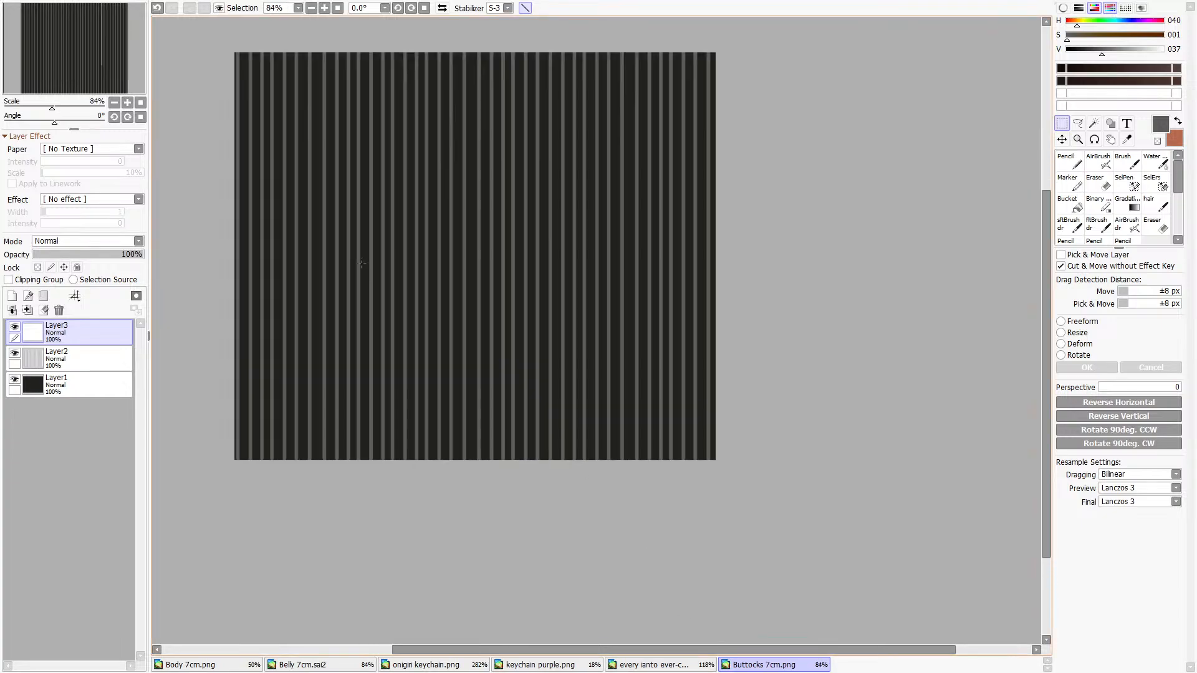
# Merge Layer3 into Layer2 and set its opacity to 39% to match the stripes in Body 7cm.png.
pyautogui.click(28, 310)
pyautogui.click(75, 255)
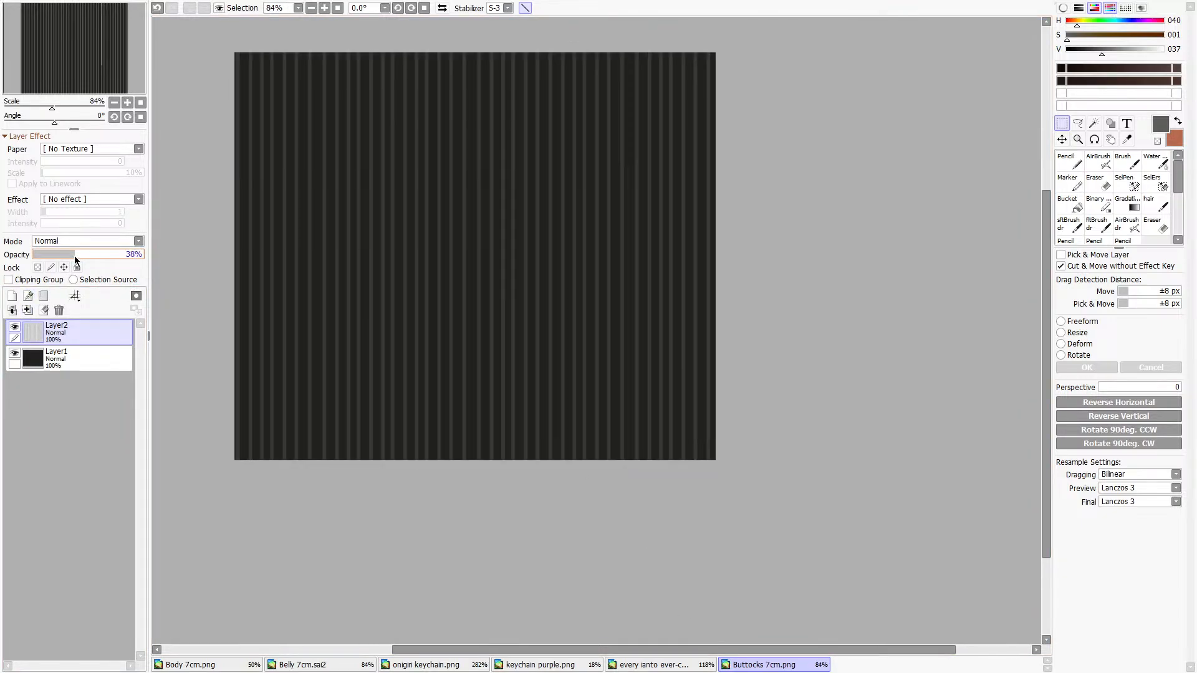
pyautogui.click(225, 664)
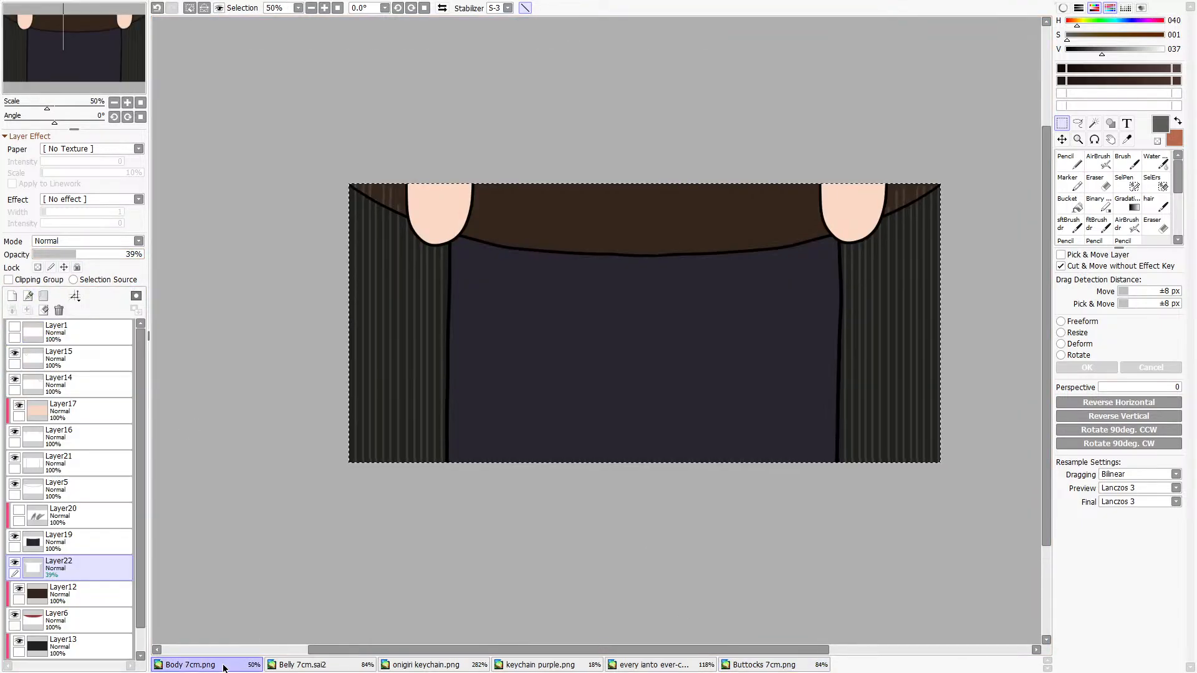
pyautogui.click(760, 664)
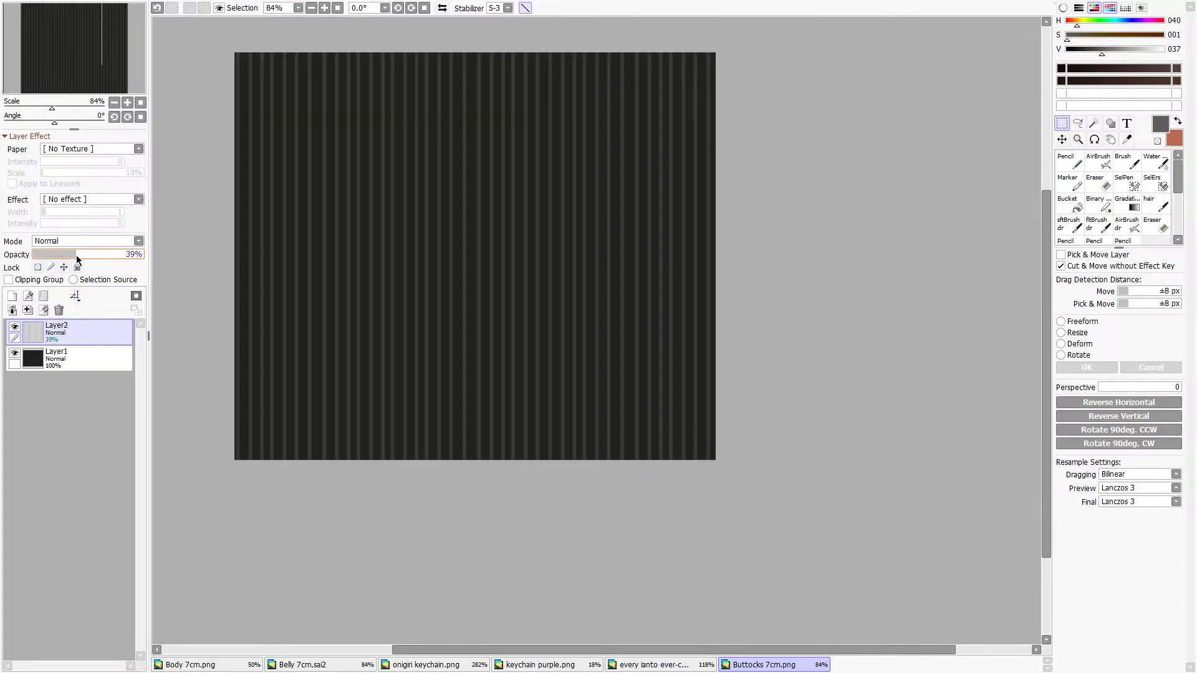
# Return to Body 7cm.png and paste the front-view and back-view plush reference images as two new canvases.
pyautogui.click(210, 665)
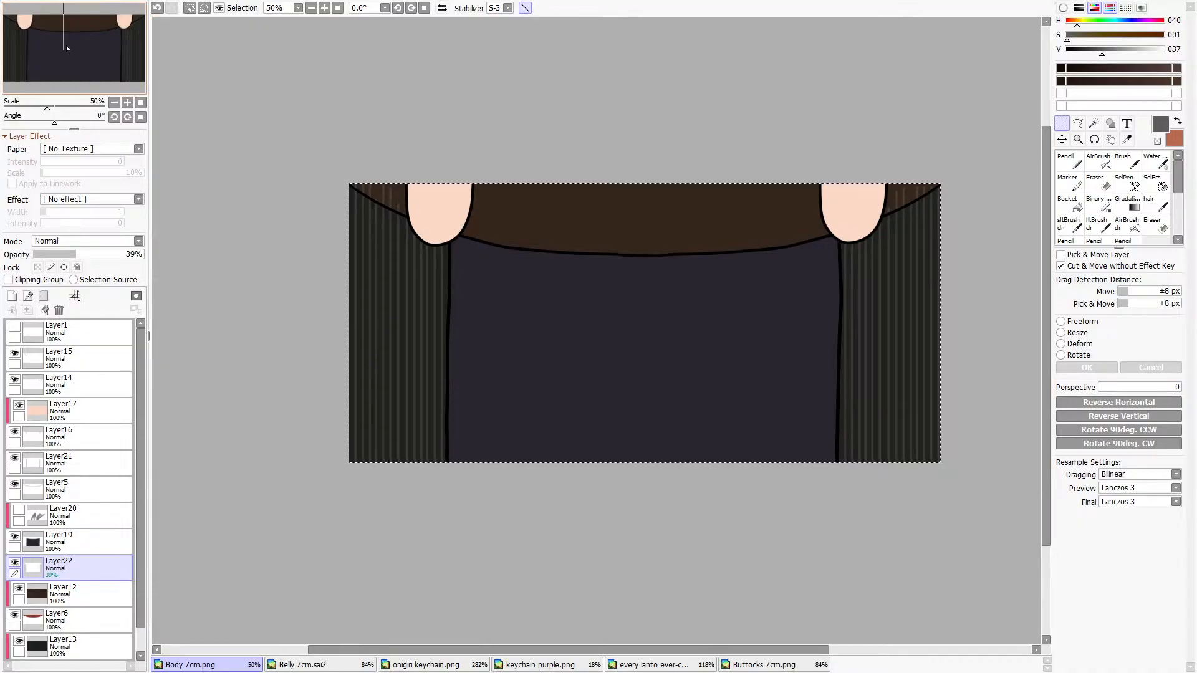
pyautogui.hotkey('ctrl', 'v')
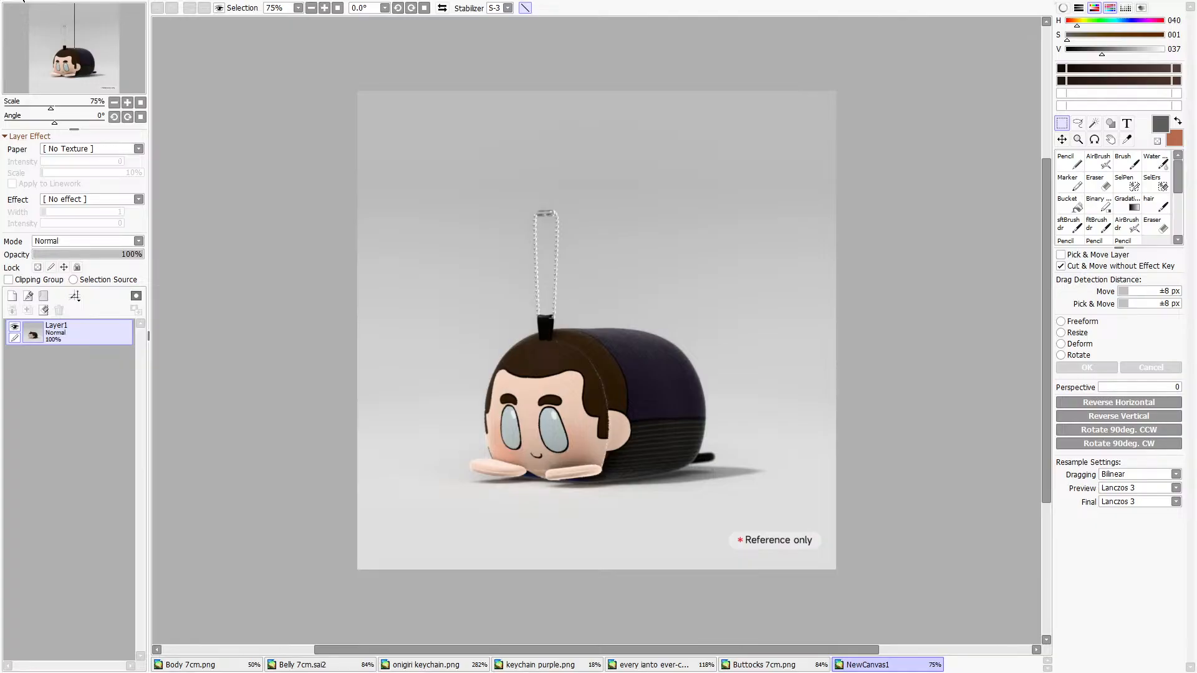
pyautogui.hotkey('ctrl', 'v')
# Examine the vertical stripes and feet on the back-view plush reference, and close its canvas.
pyautogui.scroll(8, 581, 402)
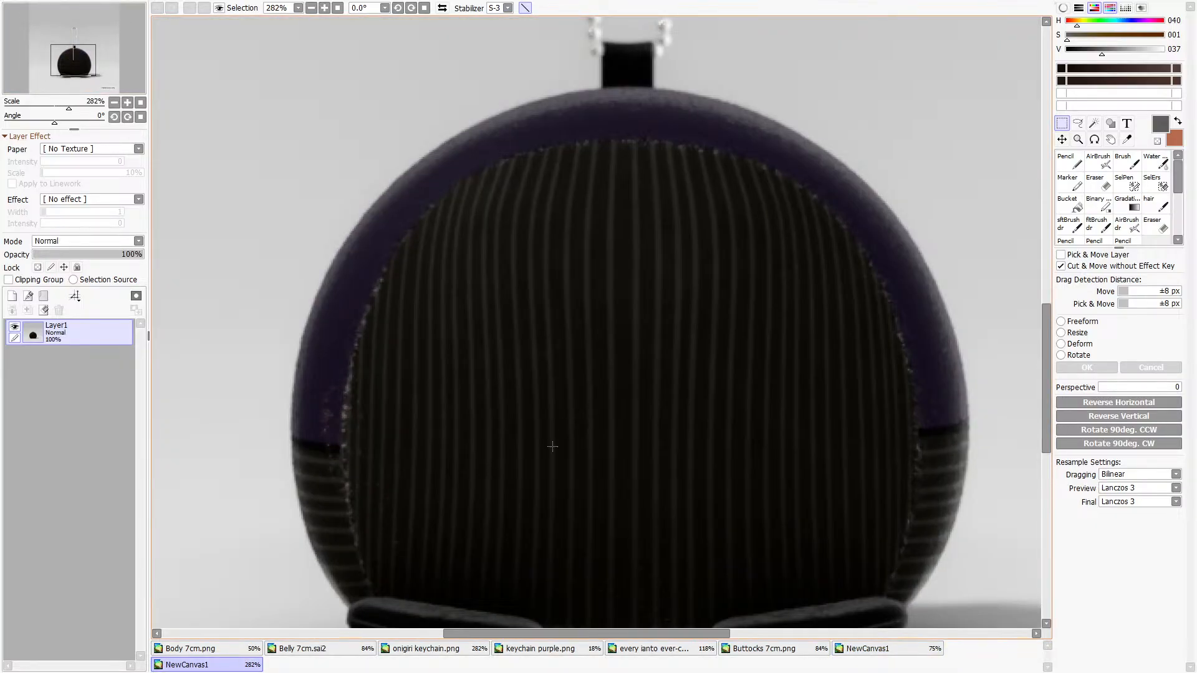
pyautogui.scroll(-4, 493, 459)
pyautogui.scroll(1, 470, 491)
pyautogui.scroll(1, 470, 495)
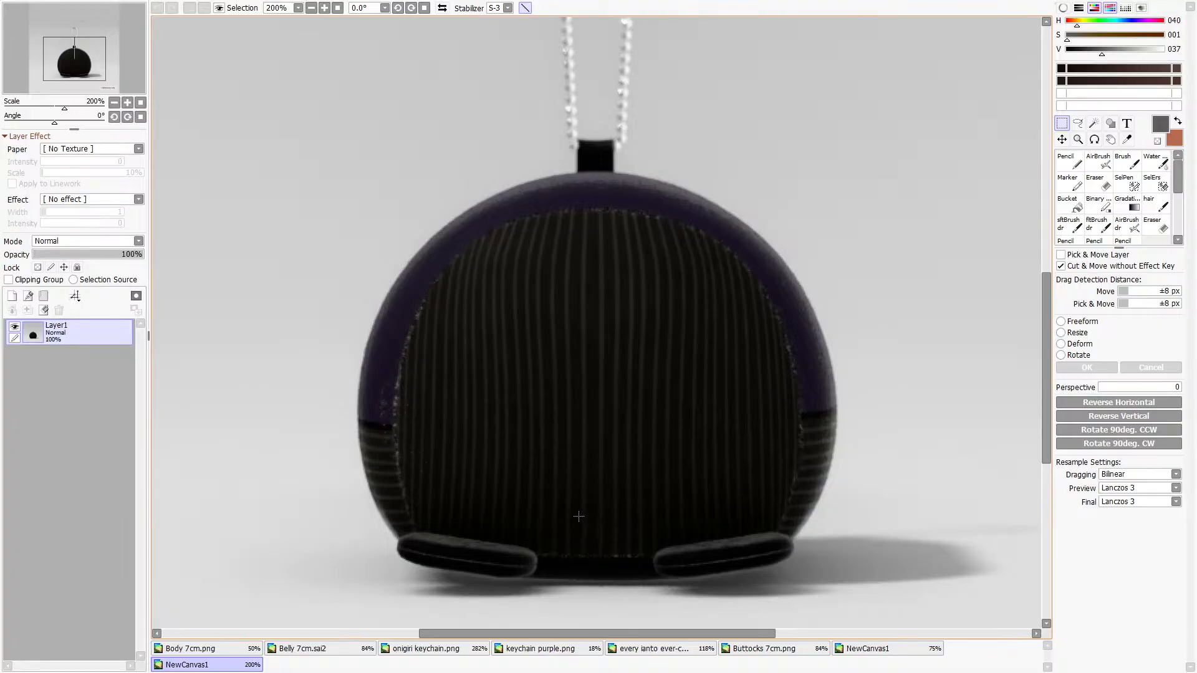
pyautogui.scroll(-3, 621, 564)
pyautogui.scroll(-1, 625, 526)
pyautogui.scroll(3, 468, 569)
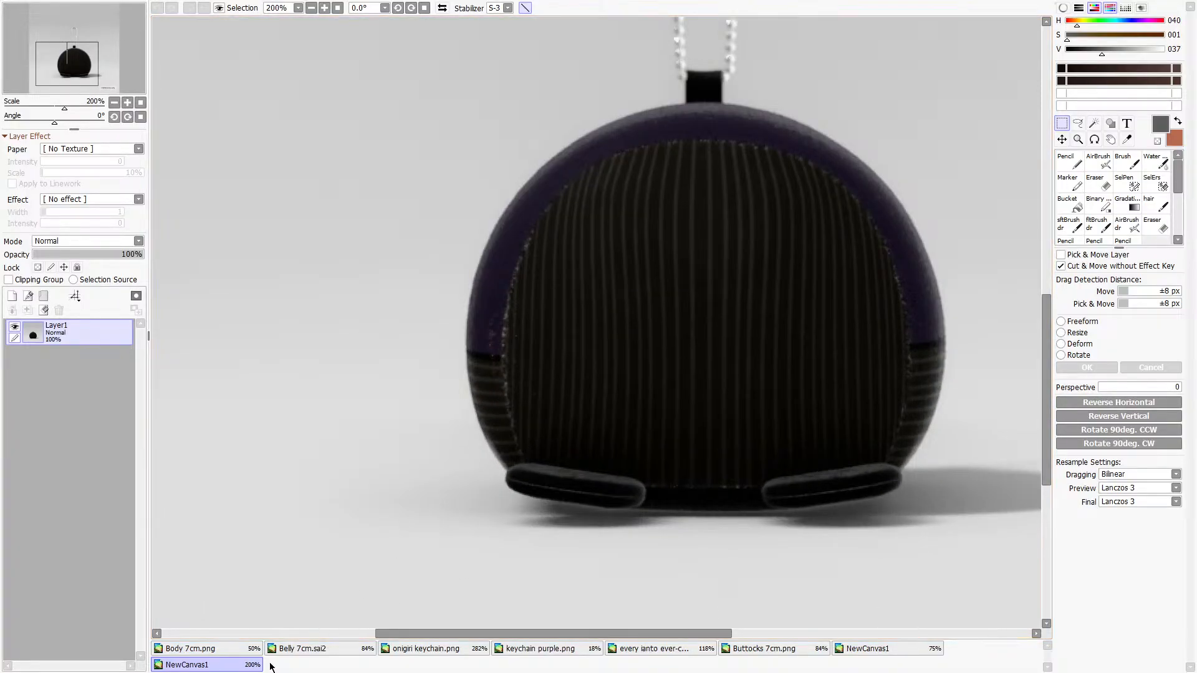
pyautogui.scroll(-3, 383, 470)
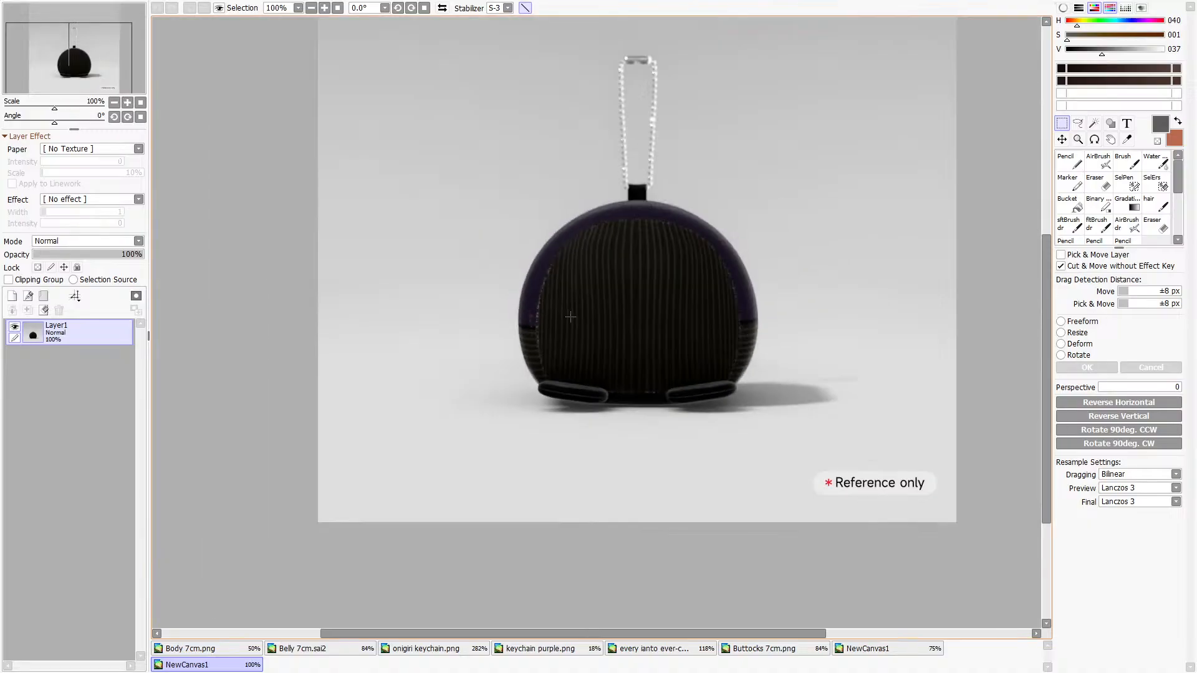
pyautogui.click(31, 219)
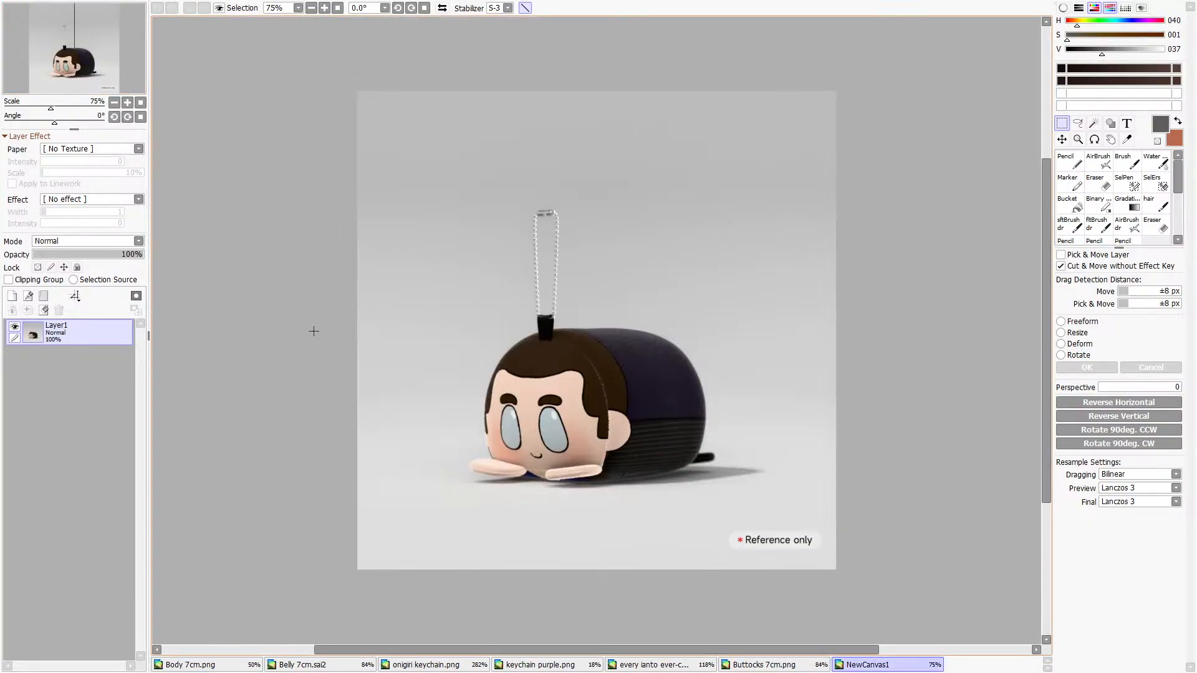
# Examine the face, hair, seams and jacket stripes on the front-view plush reference, and return to Body 7cm.png.
pyautogui.scroll(3, 583, 566)
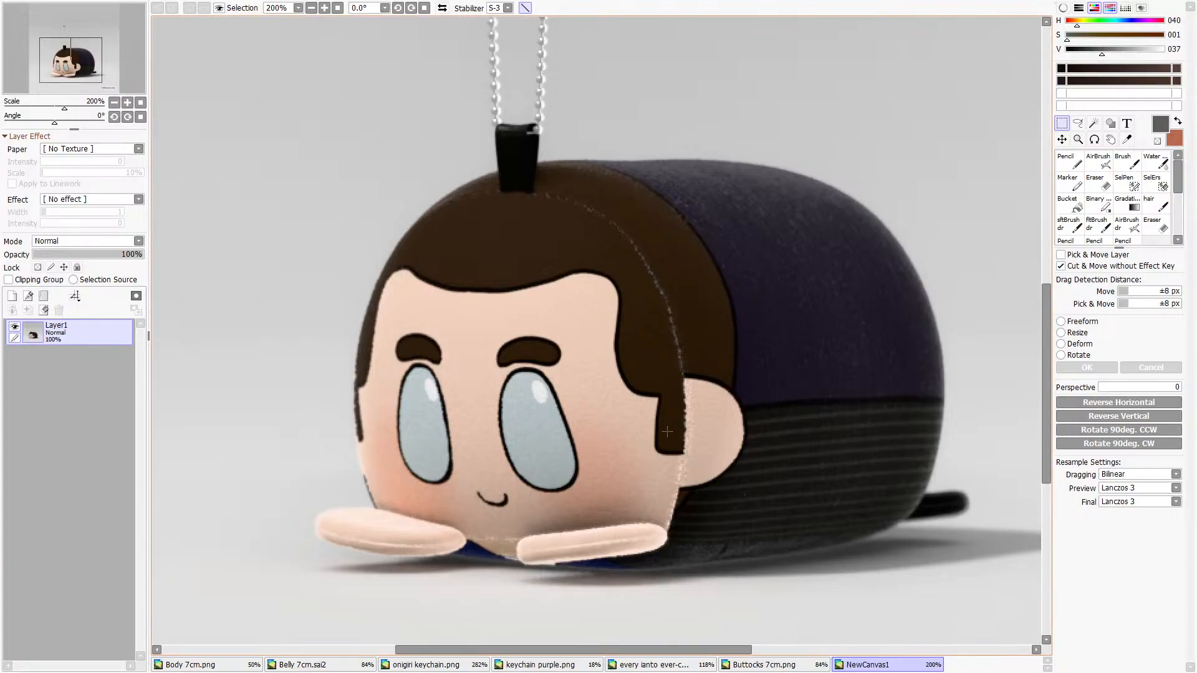
pyautogui.scroll(-3, 664, 431)
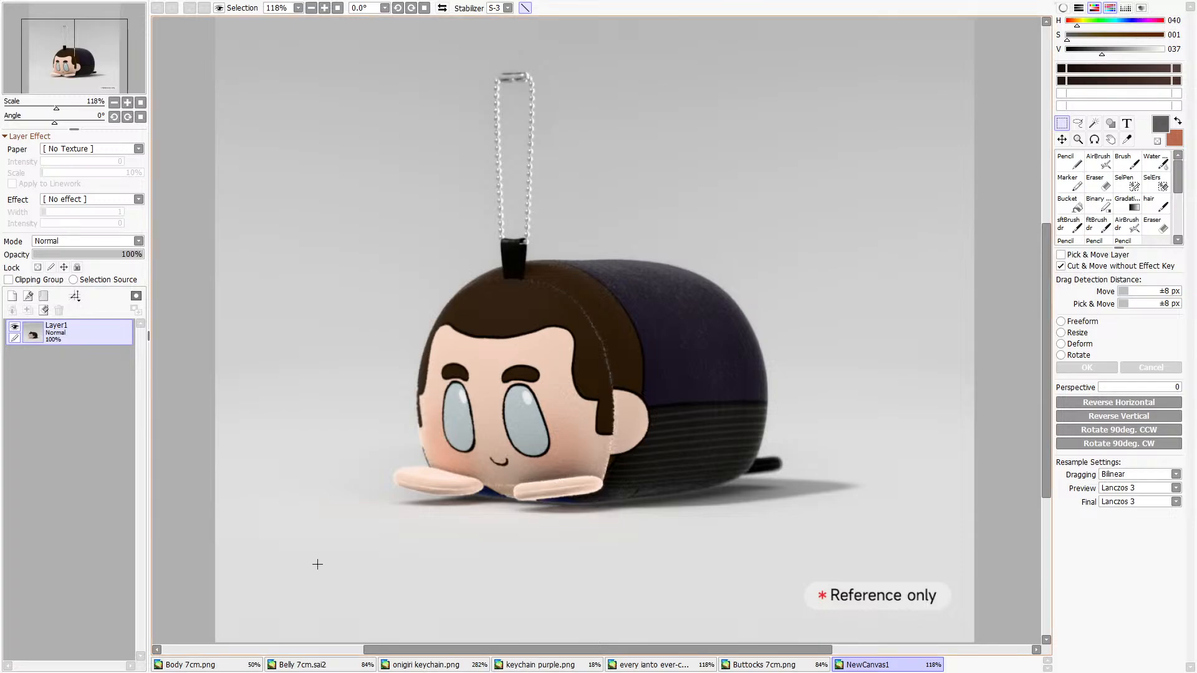
pyautogui.scroll(5, 570, 340)
pyautogui.scroll(-2, 570, 339)
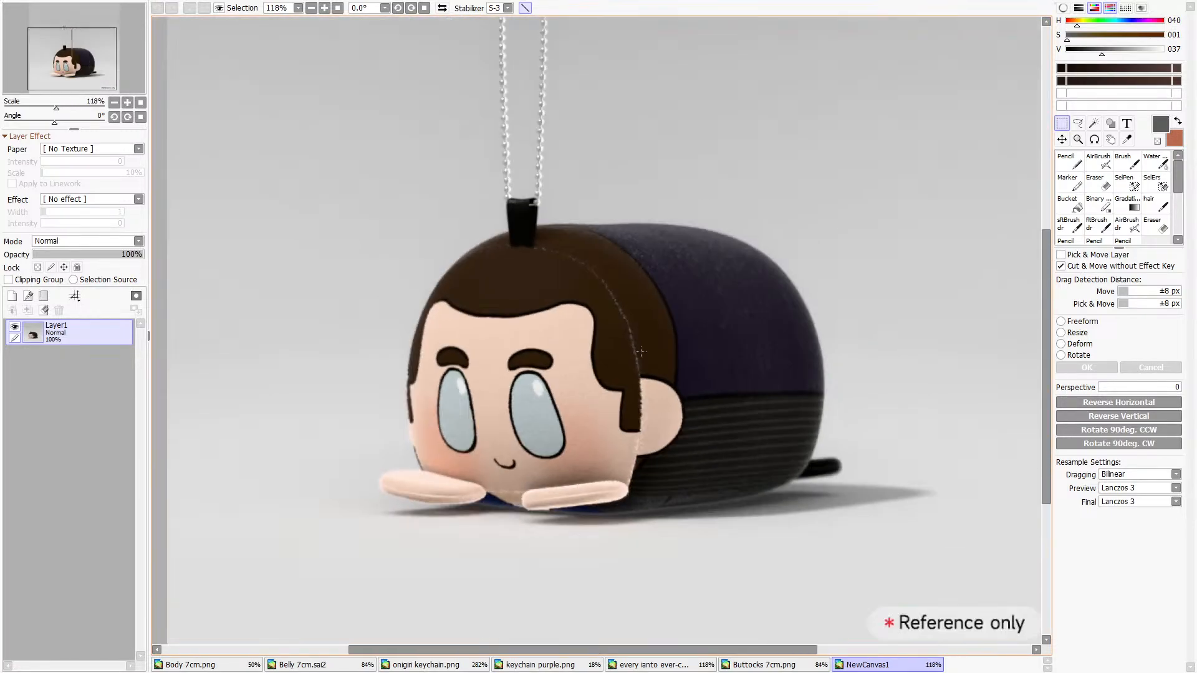
pyautogui.scroll(1, 590, 365)
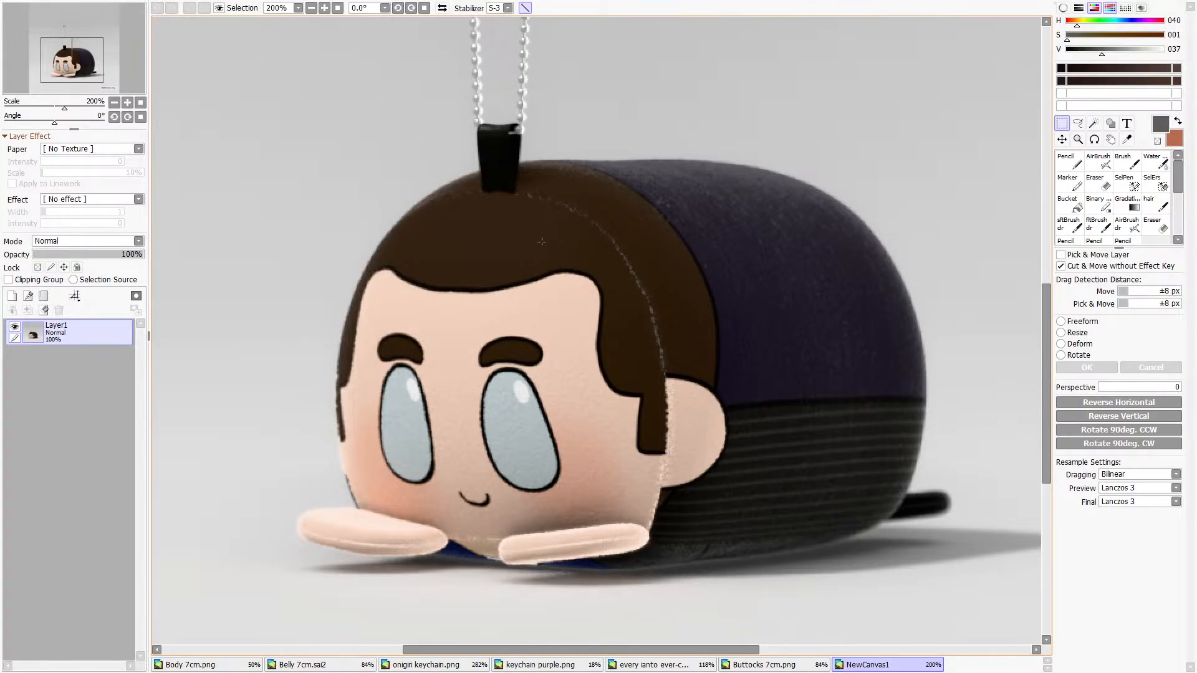
pyautogui.scroll(-1, 628, 323)
pyautogui.scroll(-1, 629, 333)
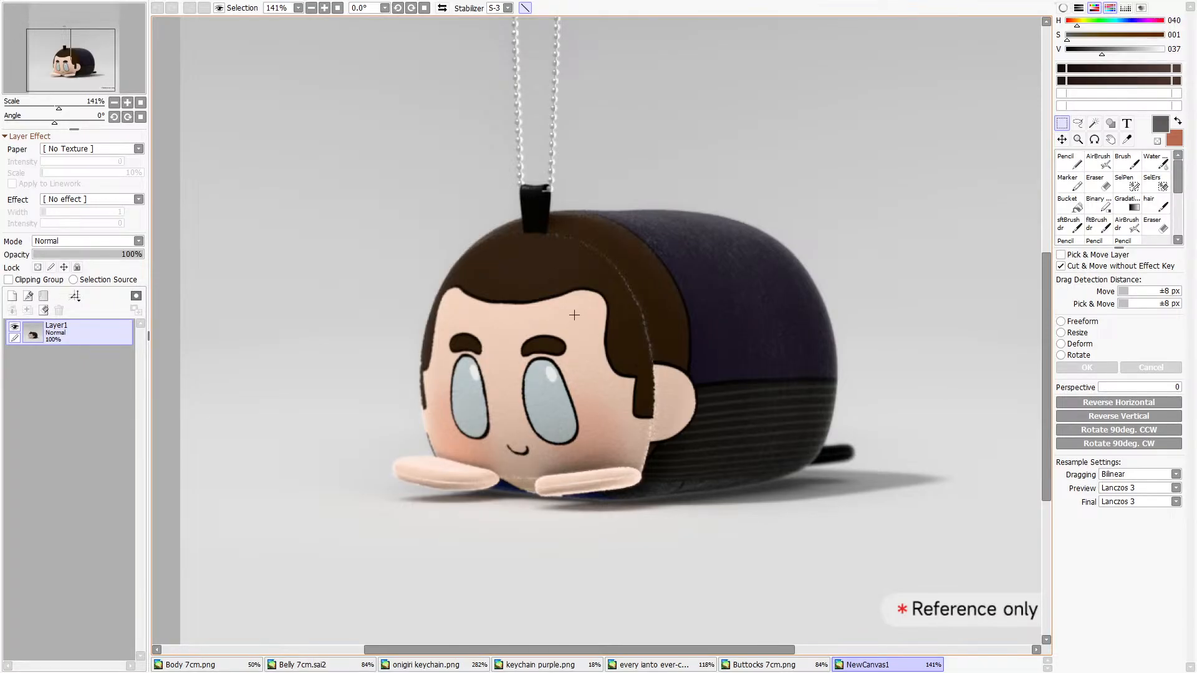
pyautogui.scroll(6, 512, 397)
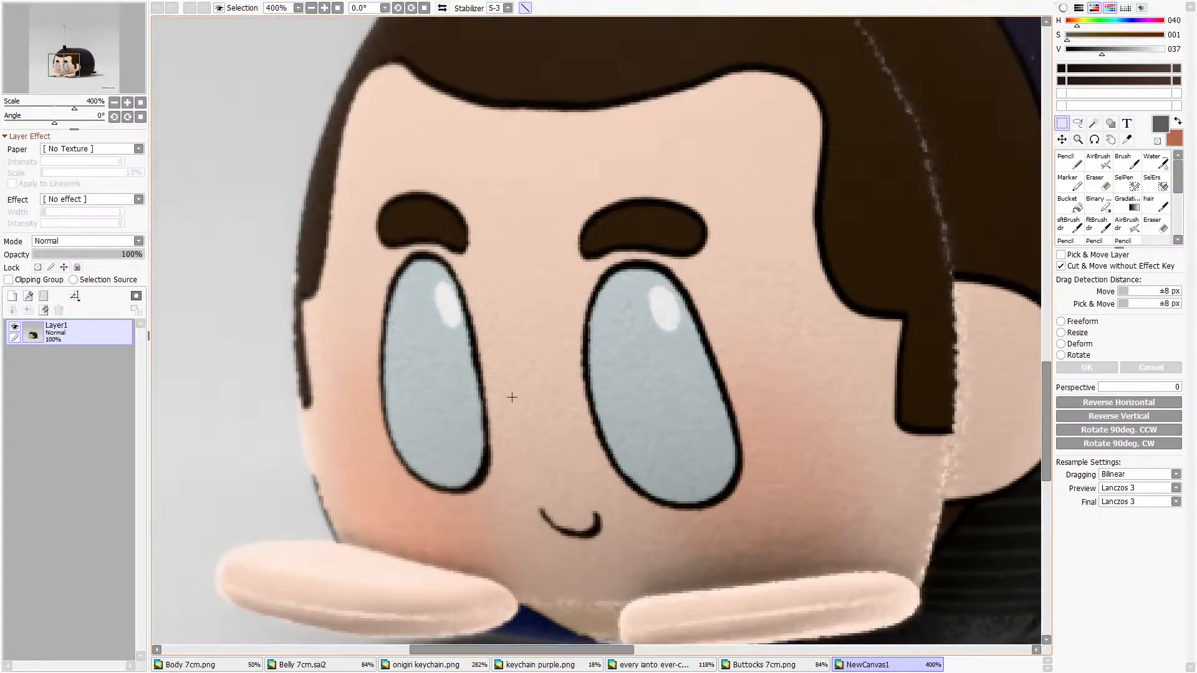
pyautogui.scroll(-3, 512, 397)
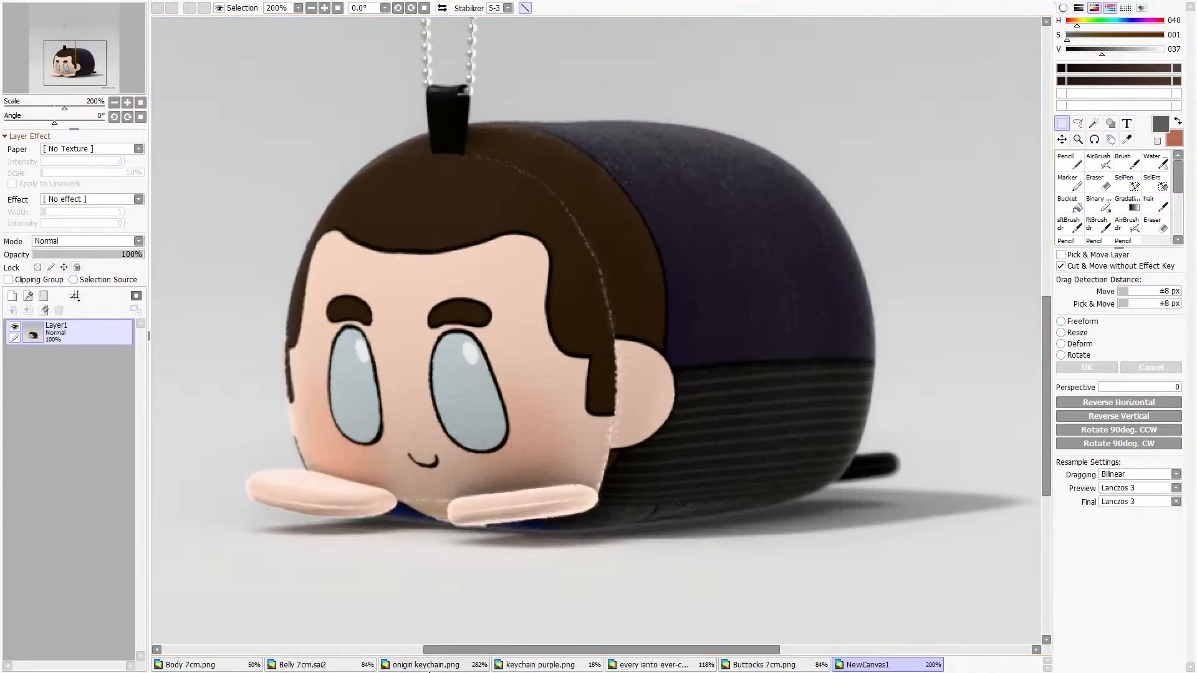
pyautogui.click(186, 665)
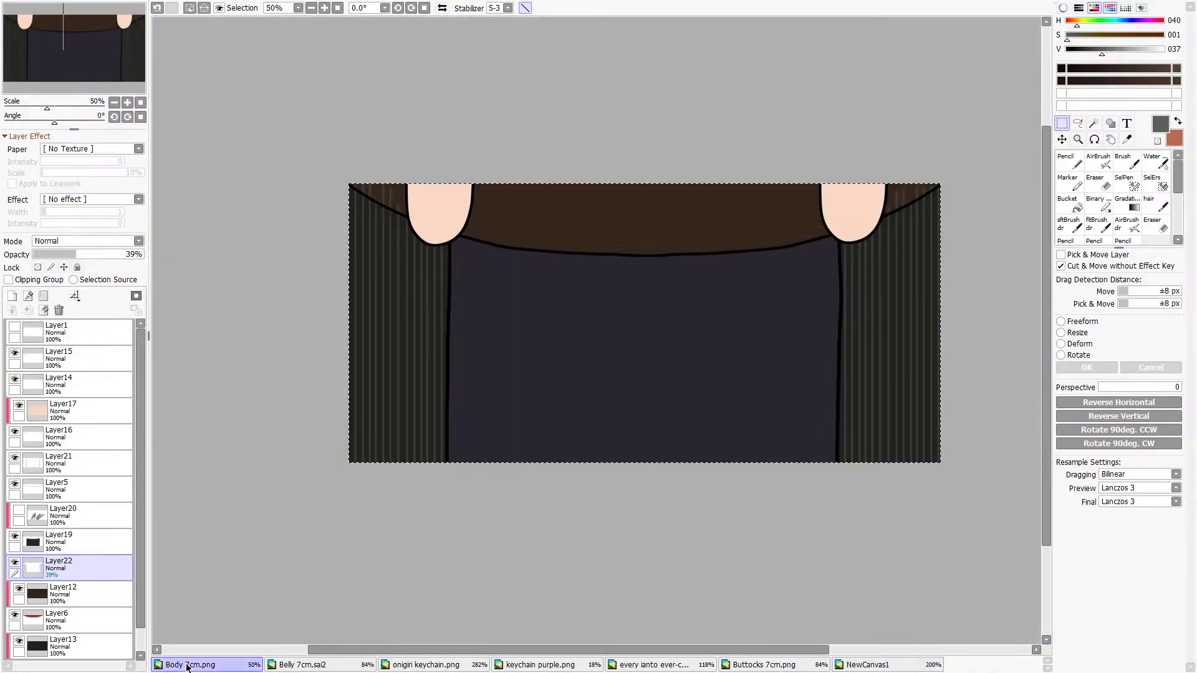
# Compare the belly artwork in Belly 7cm.sai2 with the back panel and striped jacket sides in Body 7cm.png.
pyautogui.click(341, 665)
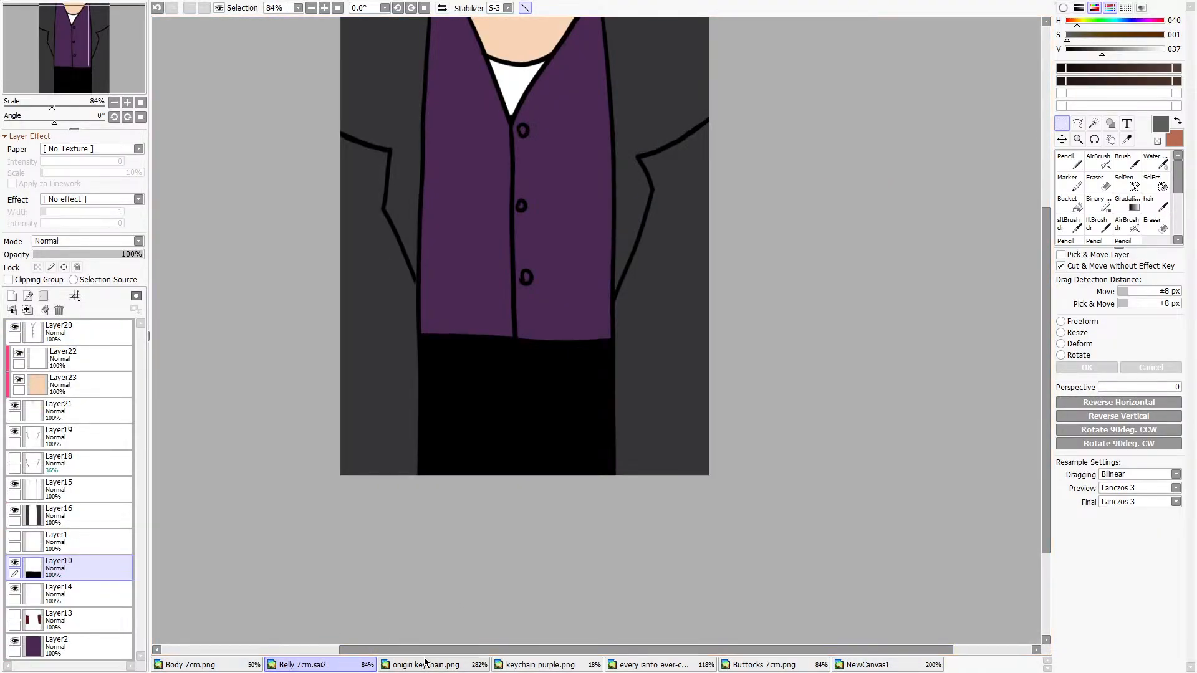
pyautogui.click(187, 665)
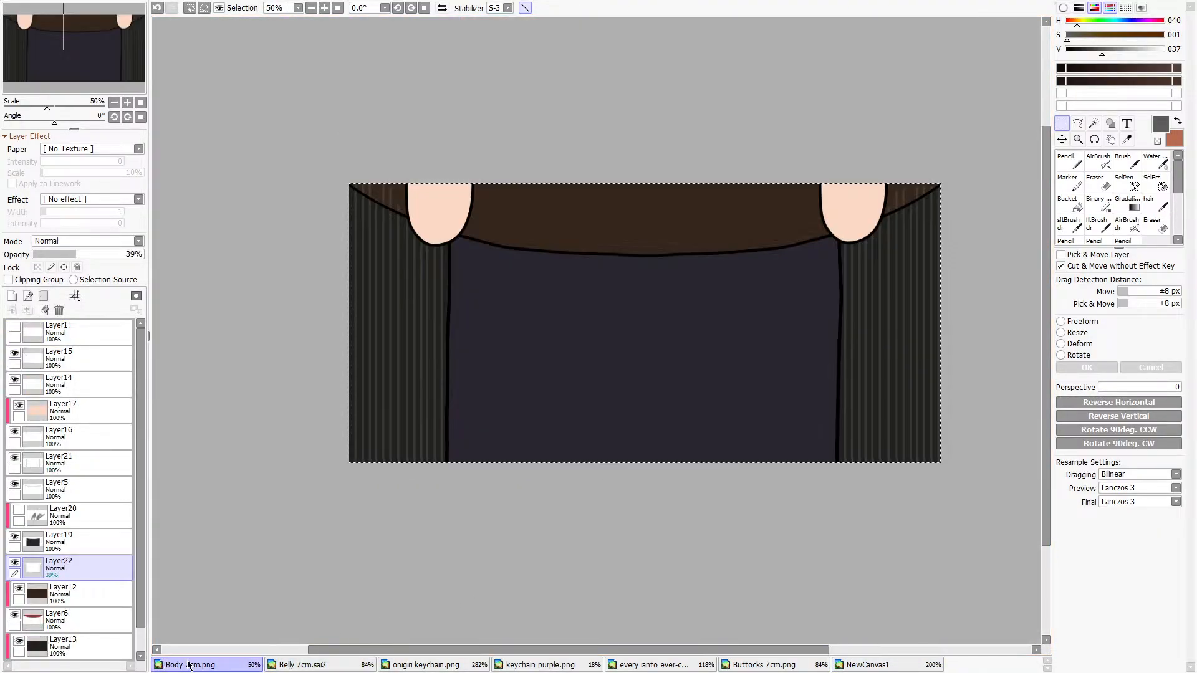
pyautogui.click(340, 665)
pyautogui.scroll(2, 364, 316)
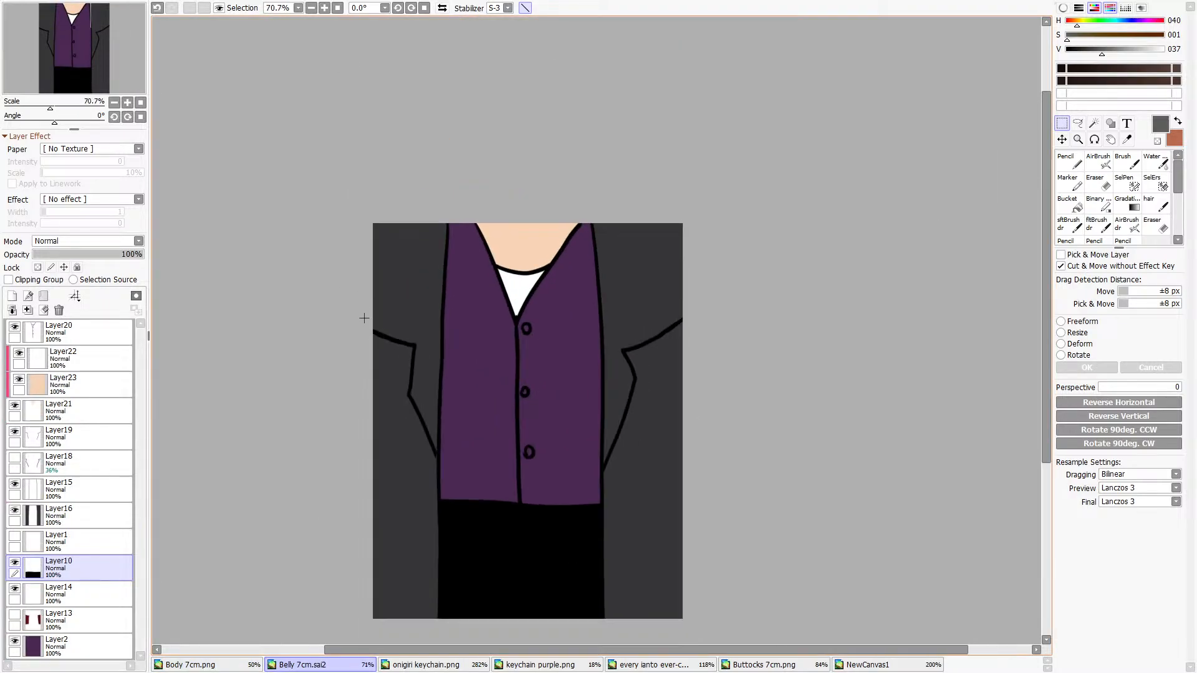
pyautogui.scroll(-2, 363, 316)
pyautogui.click(190, 664)
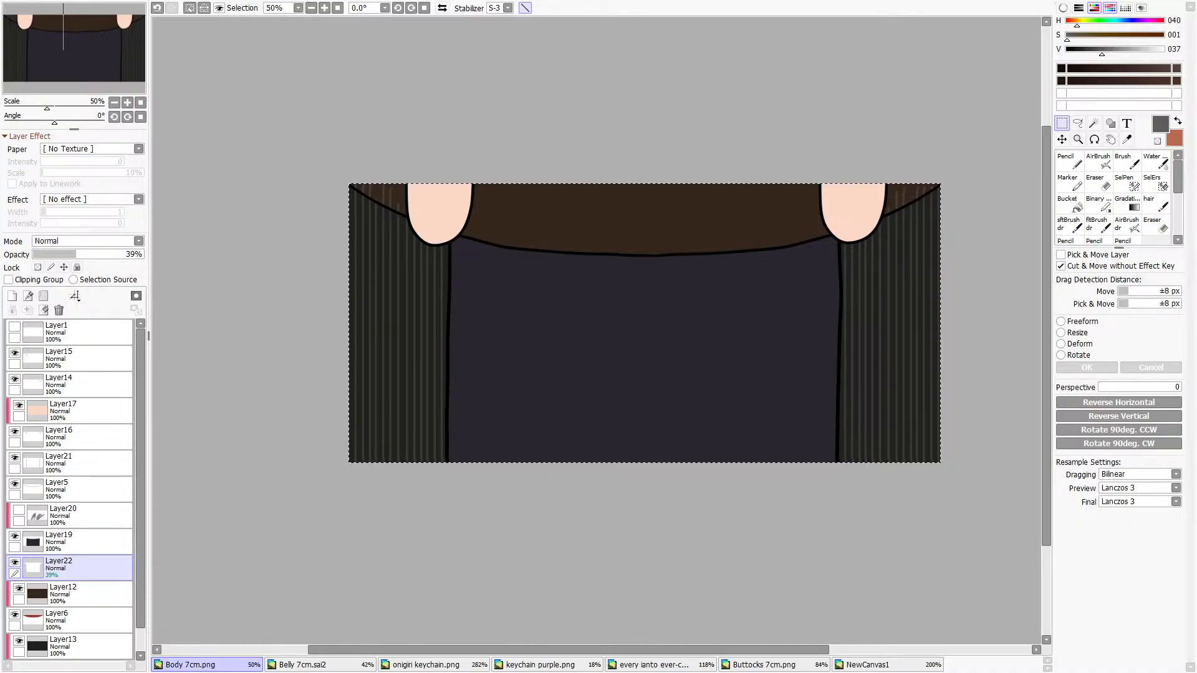
pyautogui.scroll(-5, 505, 308)
pyautogui.scroll(8, 598, 294)
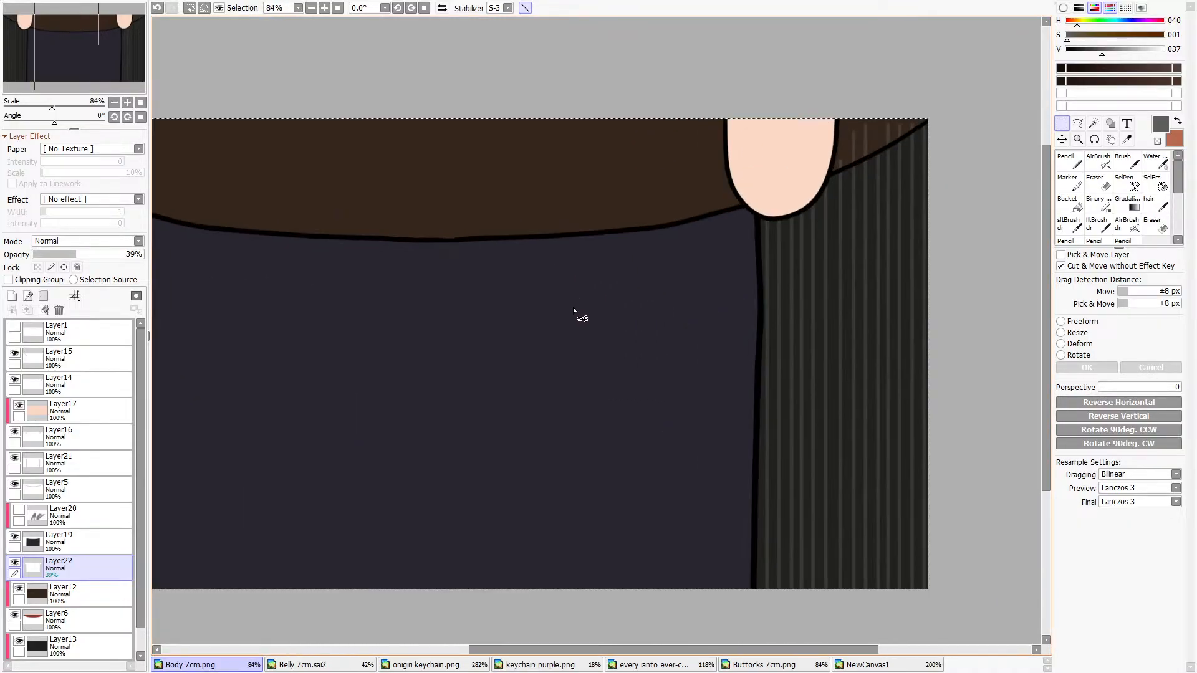
pyautogui.scroll(-5, 599, 424)
# Bring in the back-view waistcoat photo as a new canvas, examine its centre seam and buckle strap, and return to Body 7cm.png.
pyautogui.click(796, 366)
pyautogui.scroll(2, 496, 496)
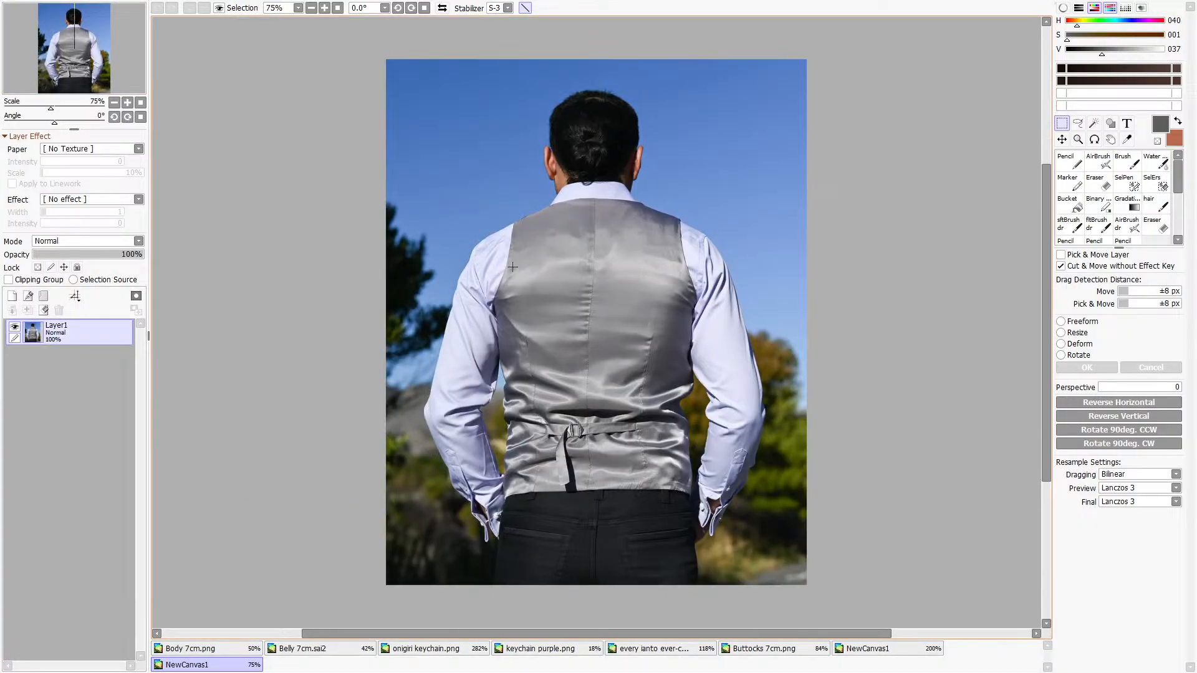
pyautogui.scroll(2, 598, 436)
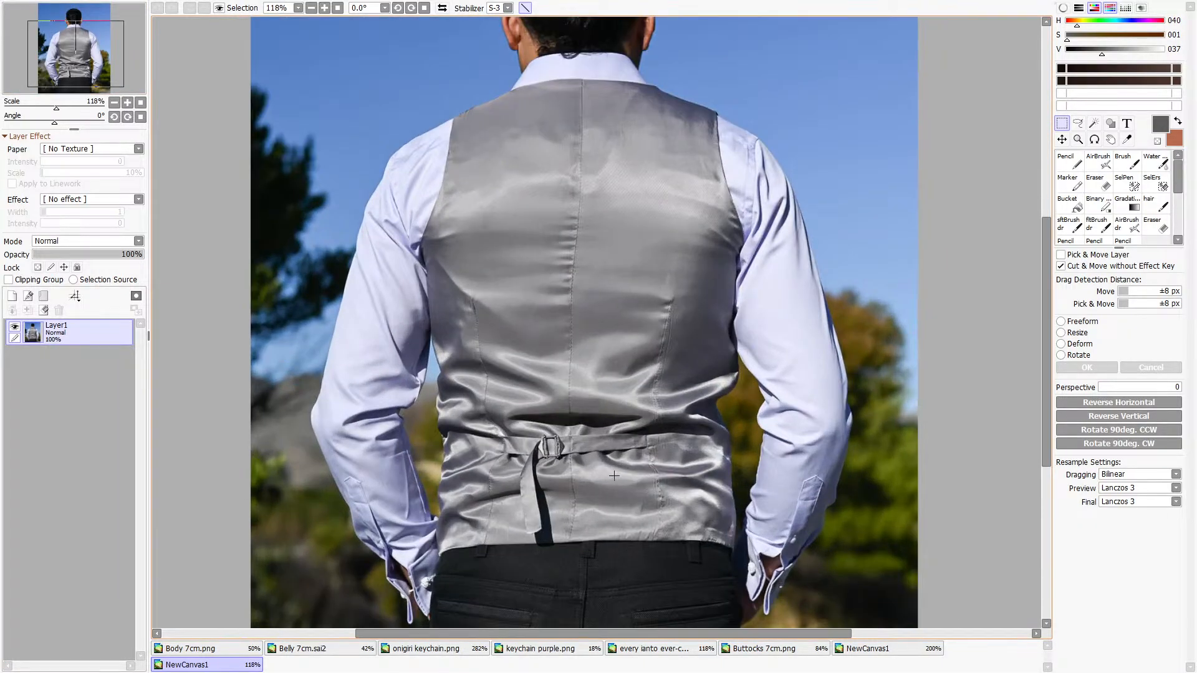
pyautogui.scroll(2, 611, 493)
pyautogui.scroll(-2, 610, 504)
pyautogui.click(198, 648)
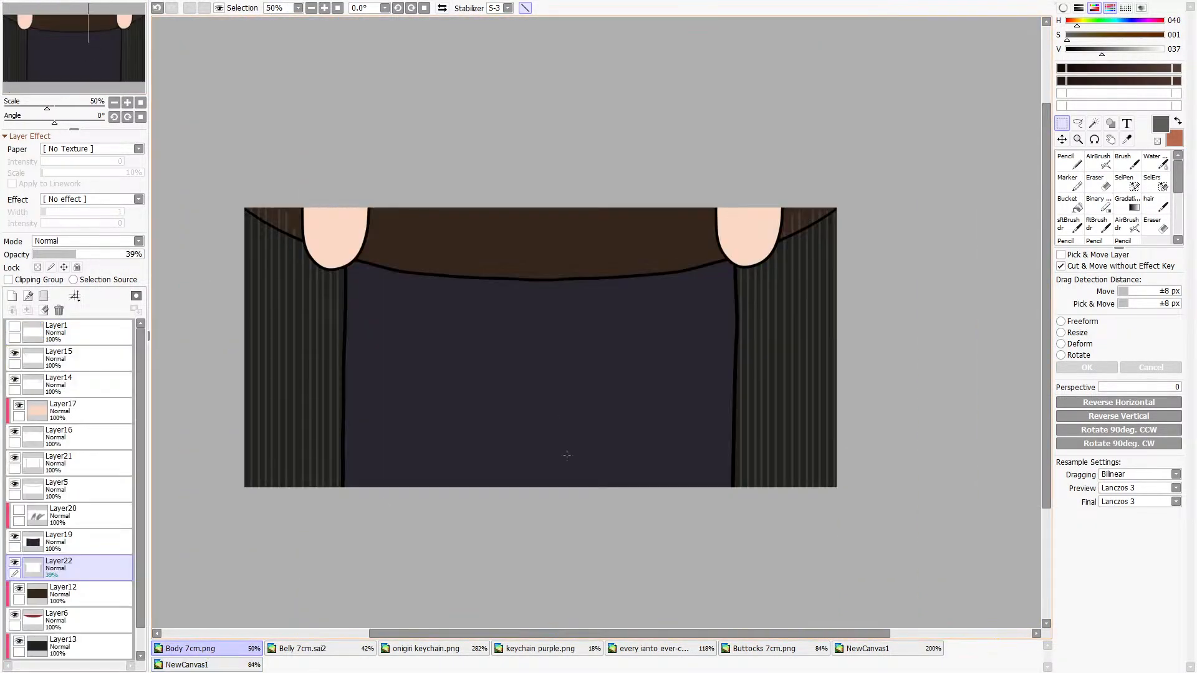
# Check the plush reference and waistcoat photo, examine the pinstriped suits and waistcoats in the character photo collage, and return to Body 7cm.png.
pyautogui.click(873, 648)
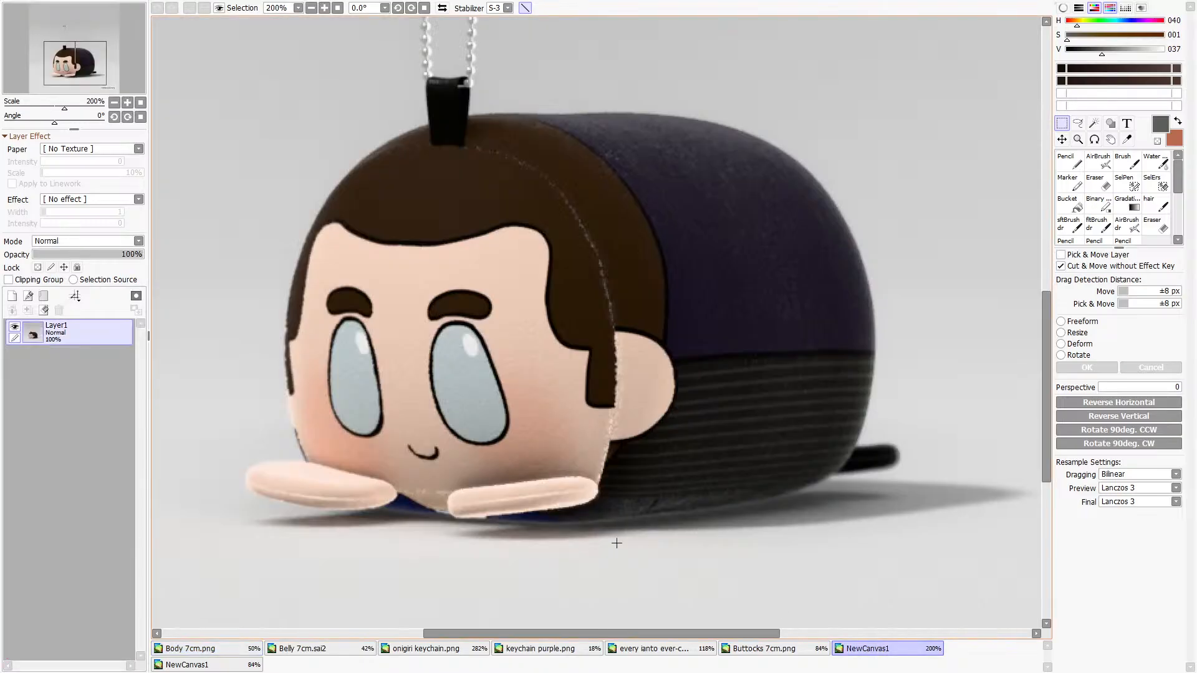
pyautogui.click(242, 667)
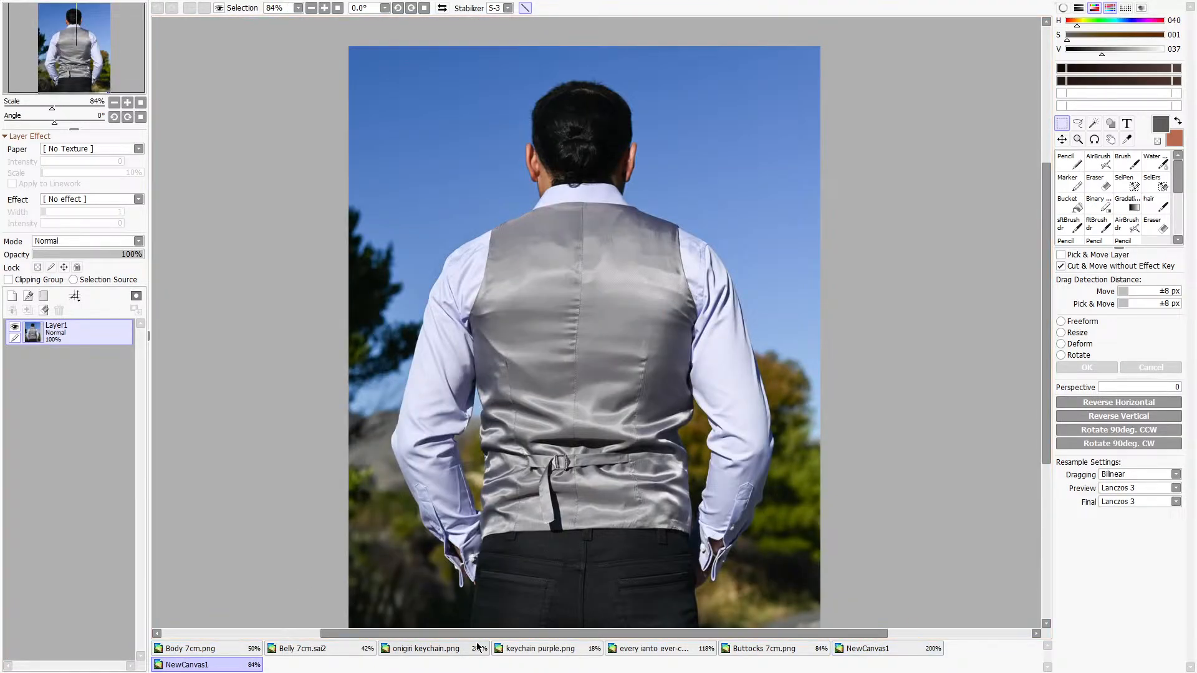
pyautogui.click(698, 649)
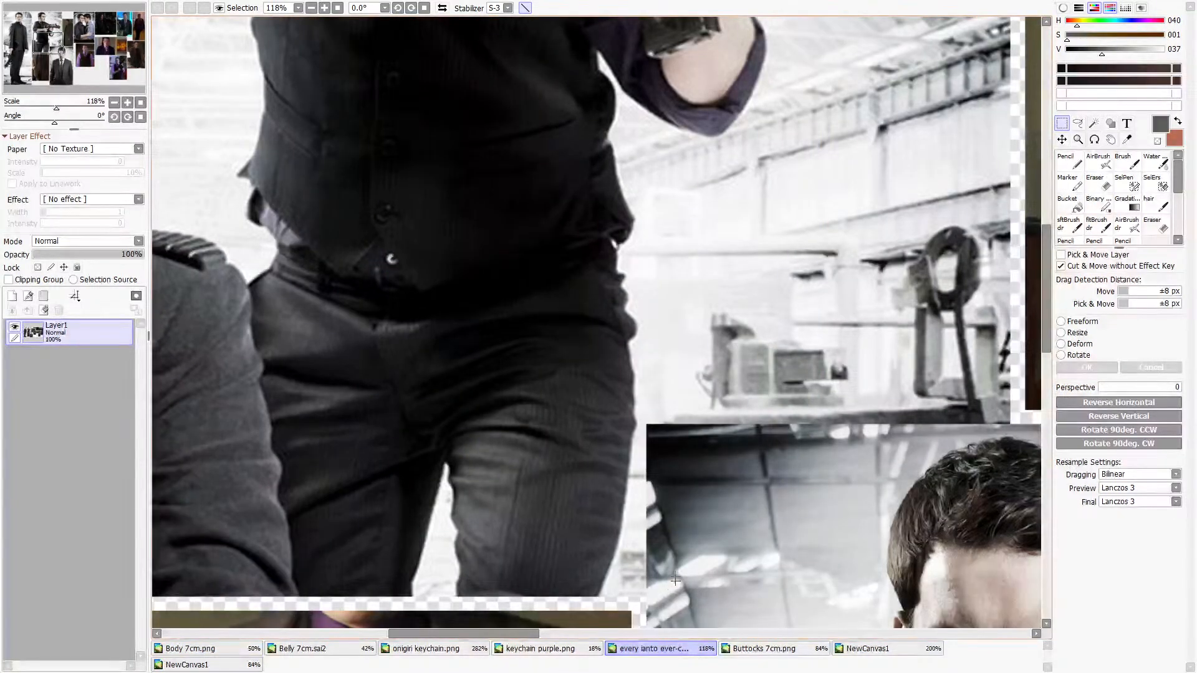
pyautogui.scroll(-5, 618, 270)
pyautogui.scroll(-2, 618, 269)
pyautogui.scroll(8, 506, 365)
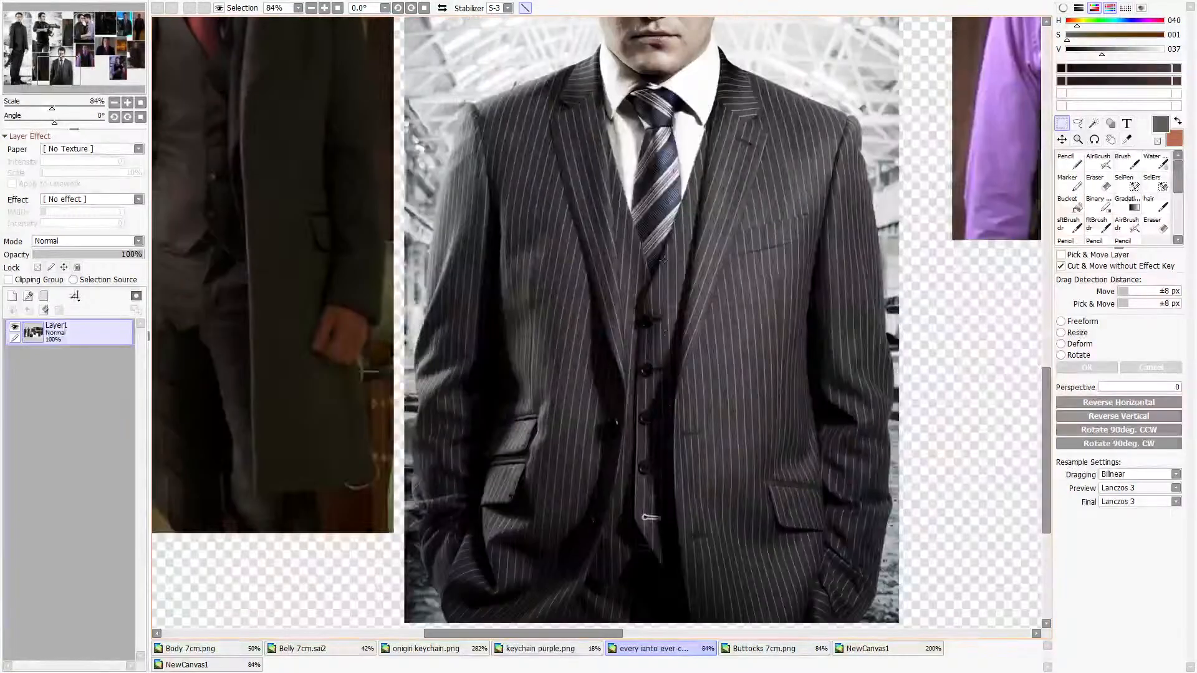
pyautogui.scroll(-3, 649, 516)
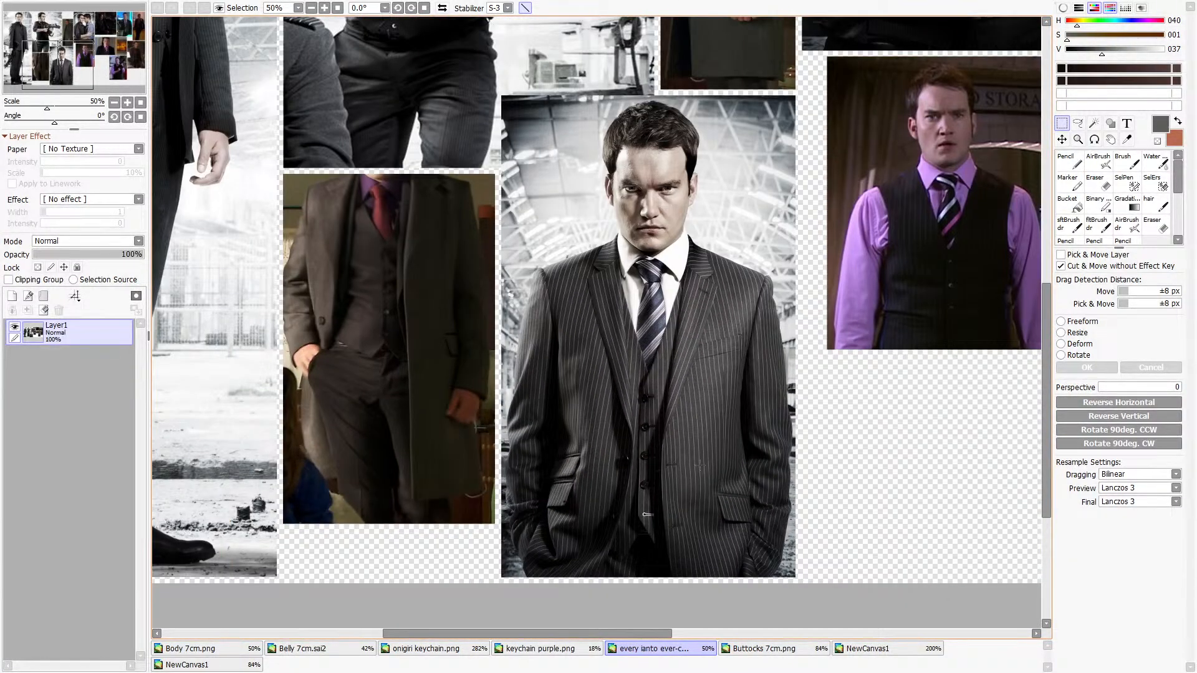
pyautogui.scroll(-2, 743, 480)
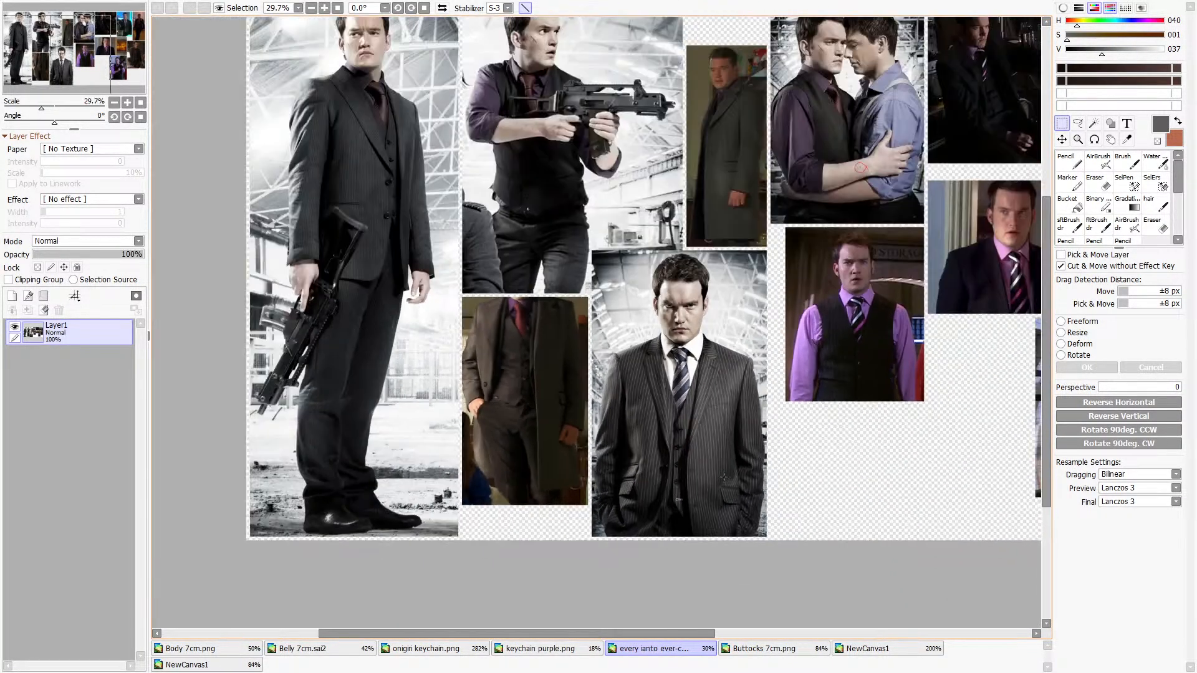
pyautogui.scroll(-1, 723, 478)
pyautogui.scroll(2, 201, 624)
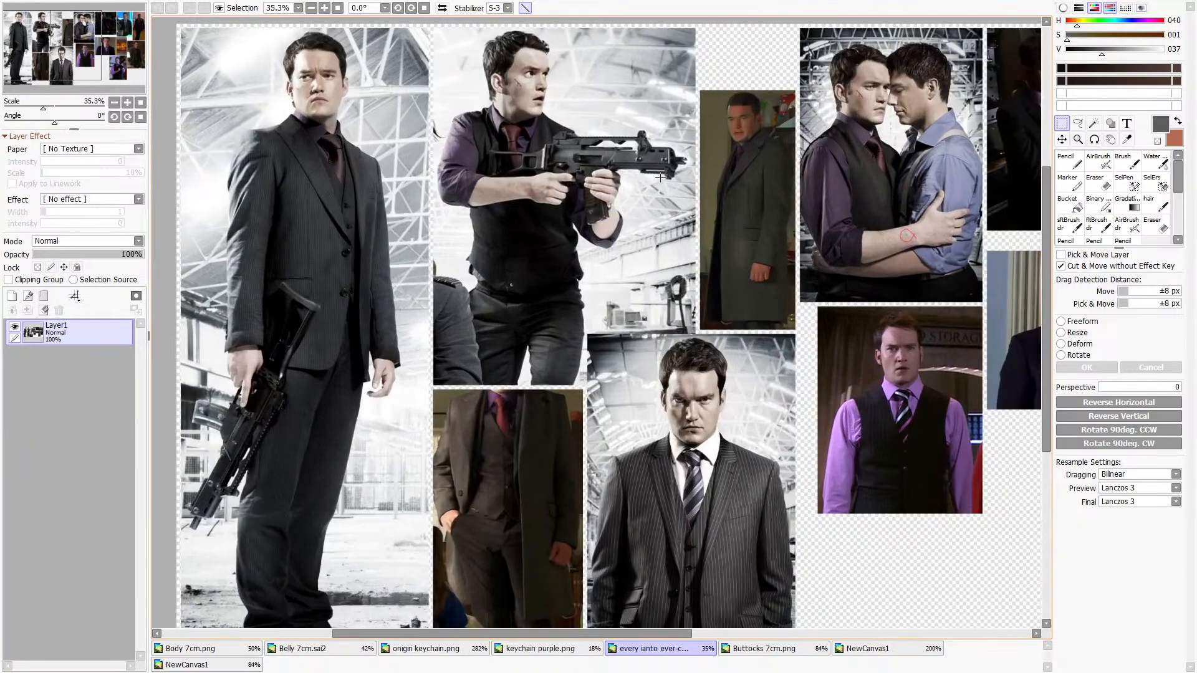
pyautogui.click(224, 652)
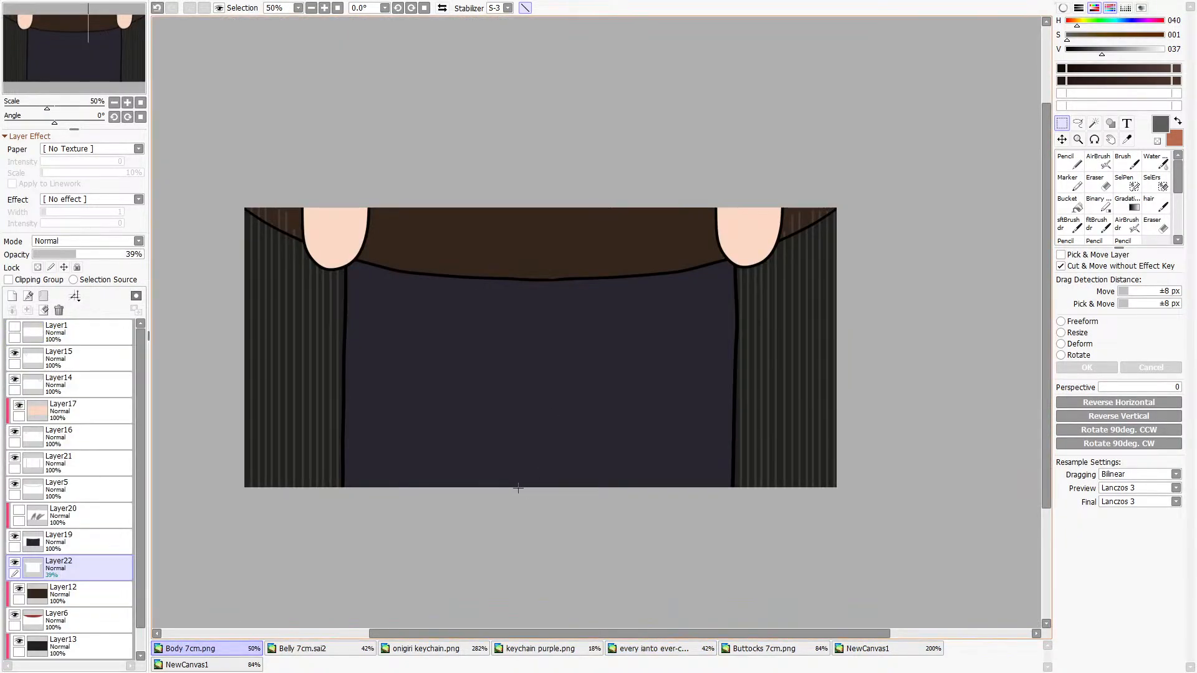
# Look through the open plush, buttocks, photo collage and keychain canvases, ending on Belly 7cm.sai2.
pyautogui.click(892, 651)
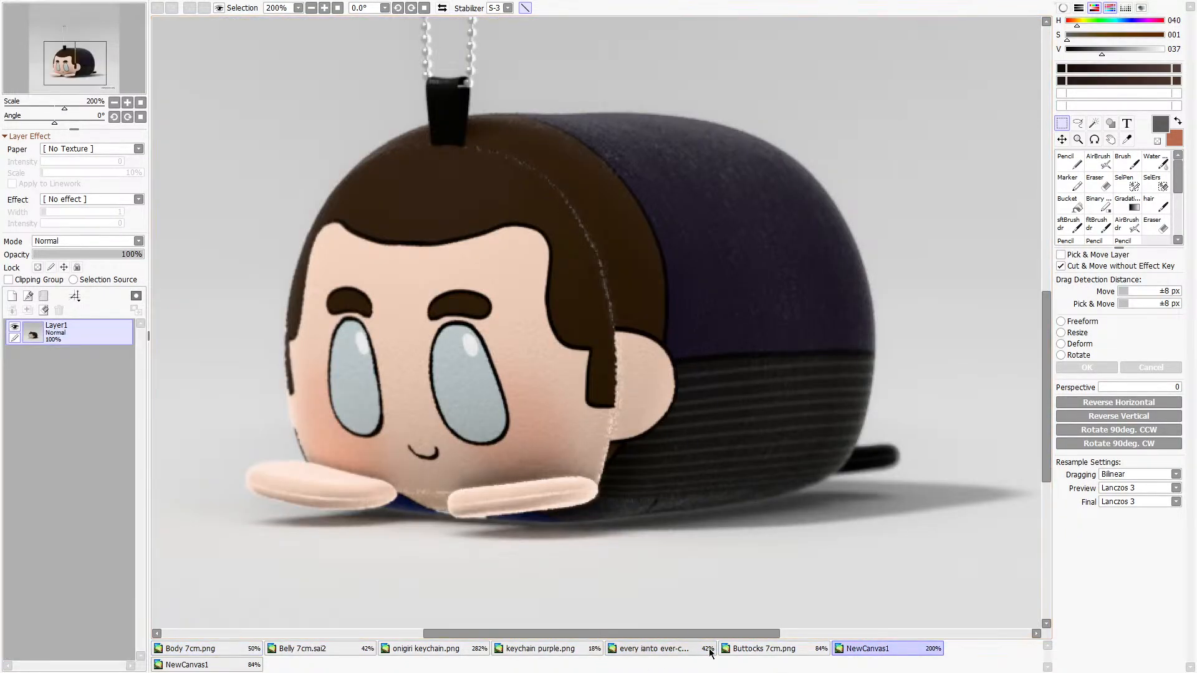
pyautogui.click(776, 650)
pyautogui.click(648, 651)
pyautogui.click(549, 652)
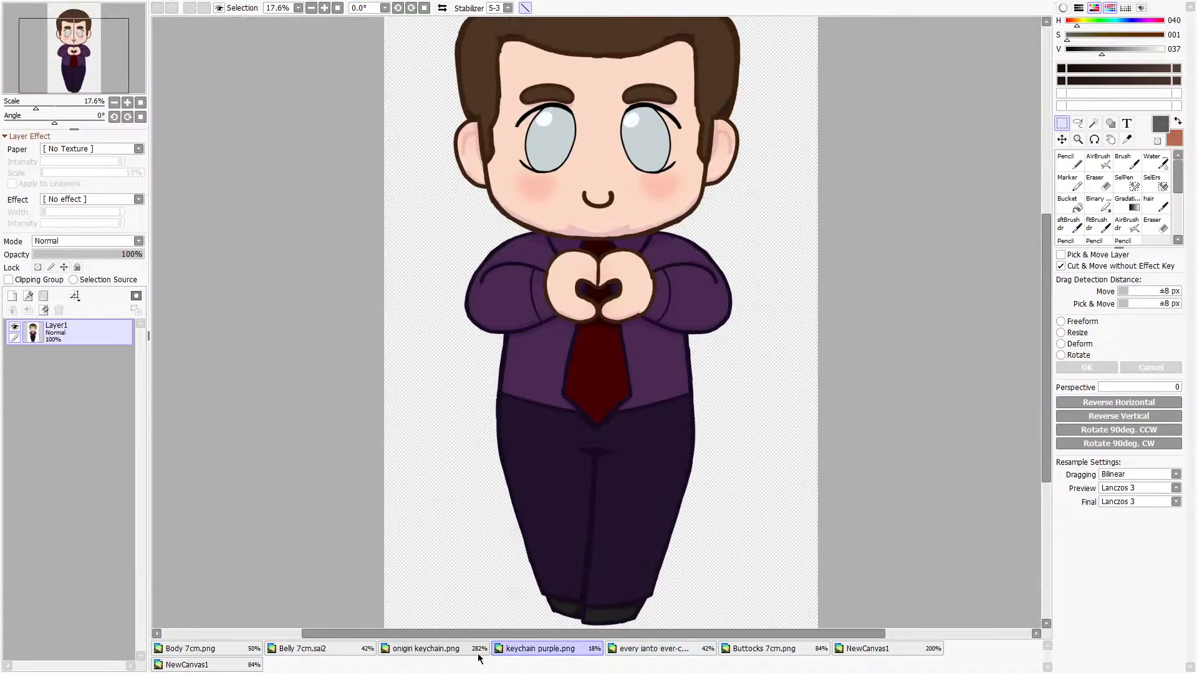
pyautogui.click(412, 651)
pyautogui.click(347, 651)
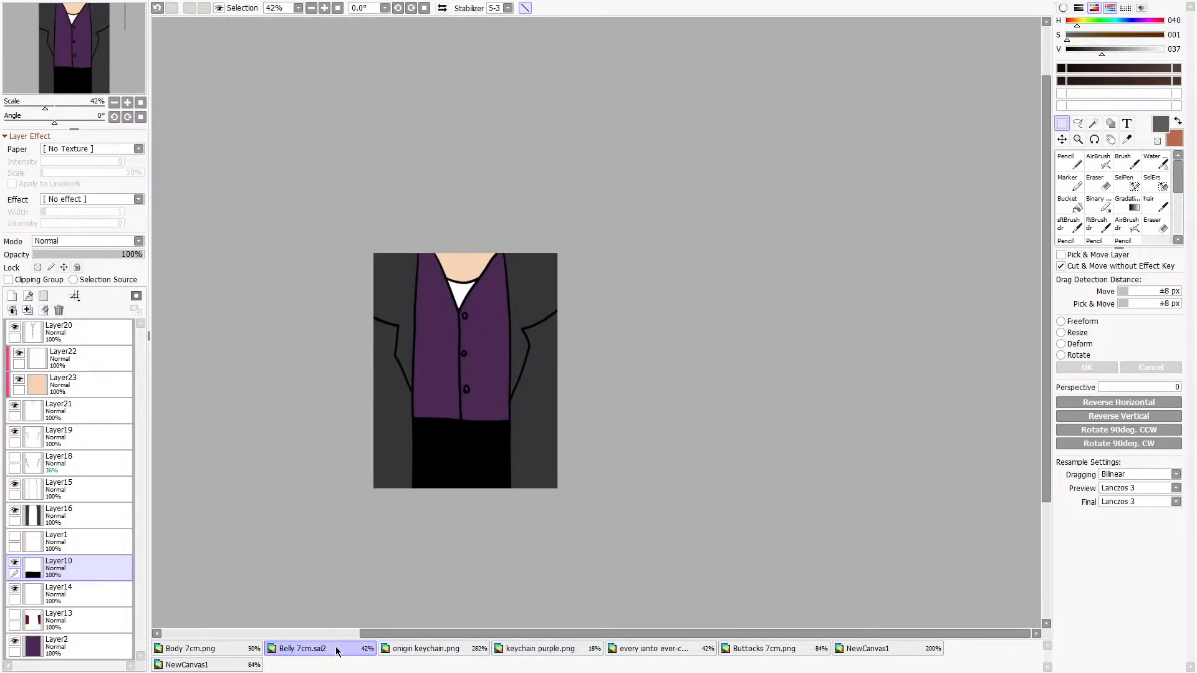
# Reorder the open canvases so onigiri keychain.png and keychain purple.png come last, after the photo collage.
pyautogui.click(461, 652)
pyautogui.moveTo(462, 653); pyautogui.dragTo(839, 655)
pyautogui.click(431, 654)
pyautogui.click(589, 651)
pyautogui.click(624, 651)
# Close the canvas with the front-view plush reference image.
pyautogui.click(590, 651)
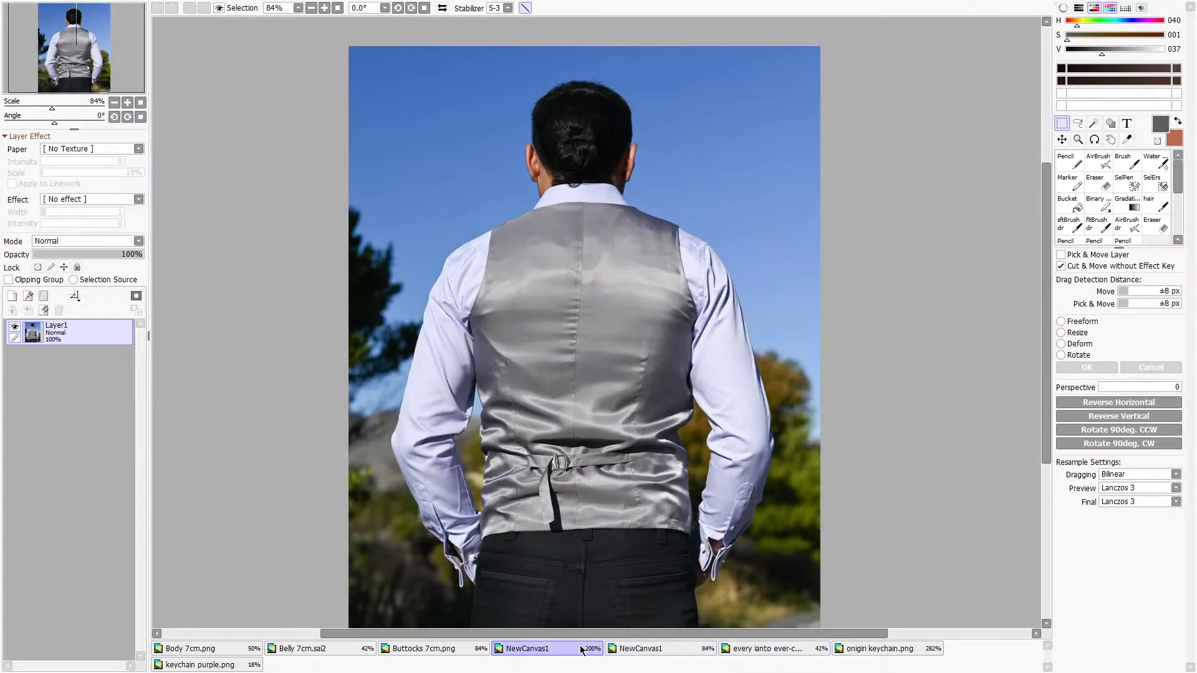
pyautogui.scroll(-2, 411, 303)
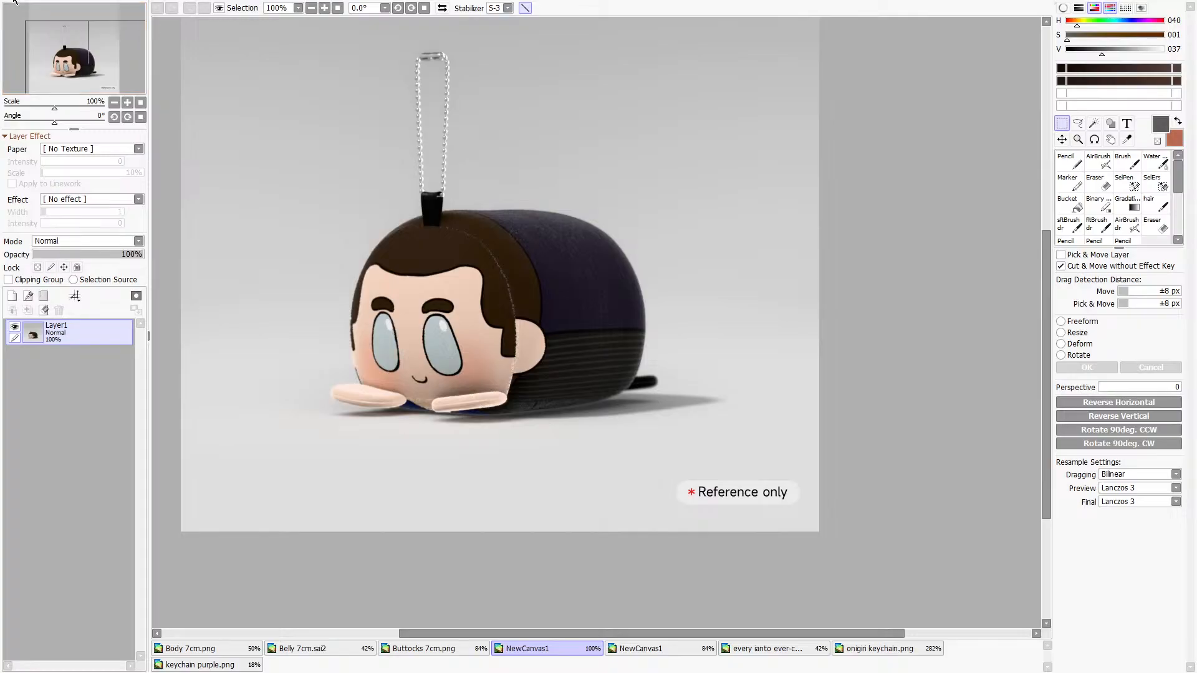
pyautogui.hotkey('ctrl', 'w')
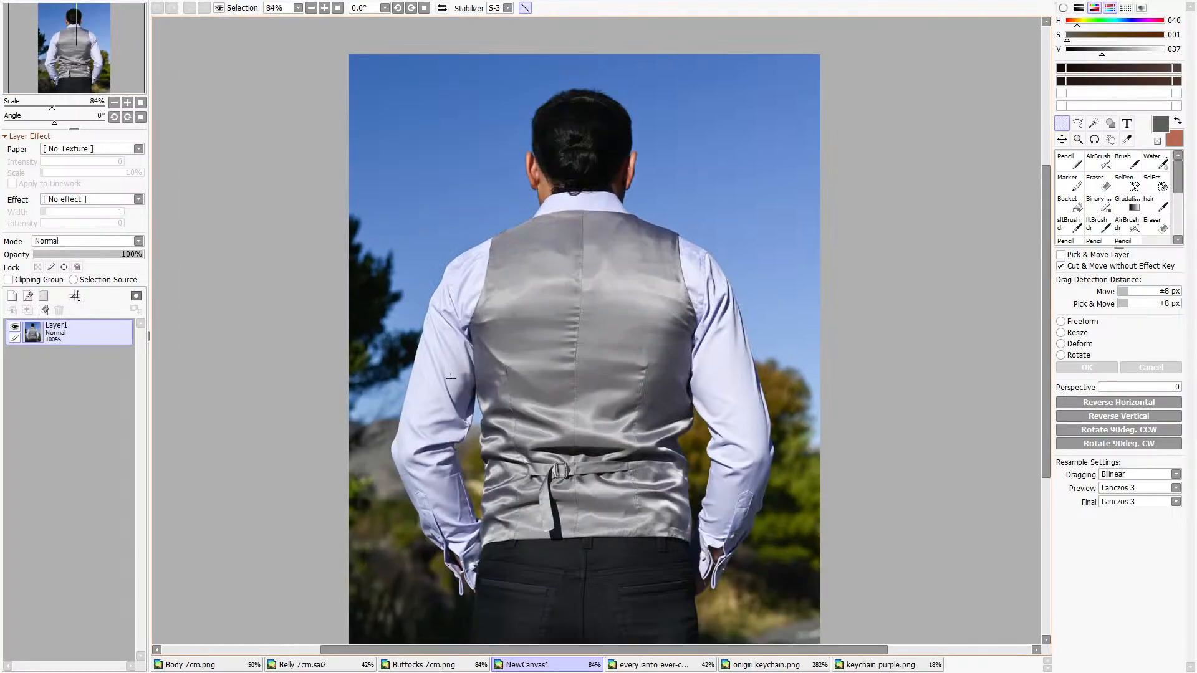
# Save the striped buttocks artwork as Buttocks 7cm.sai2 and close its canvas.
pyautogui.click(306, 665)
pyautogui.click(424, 664)
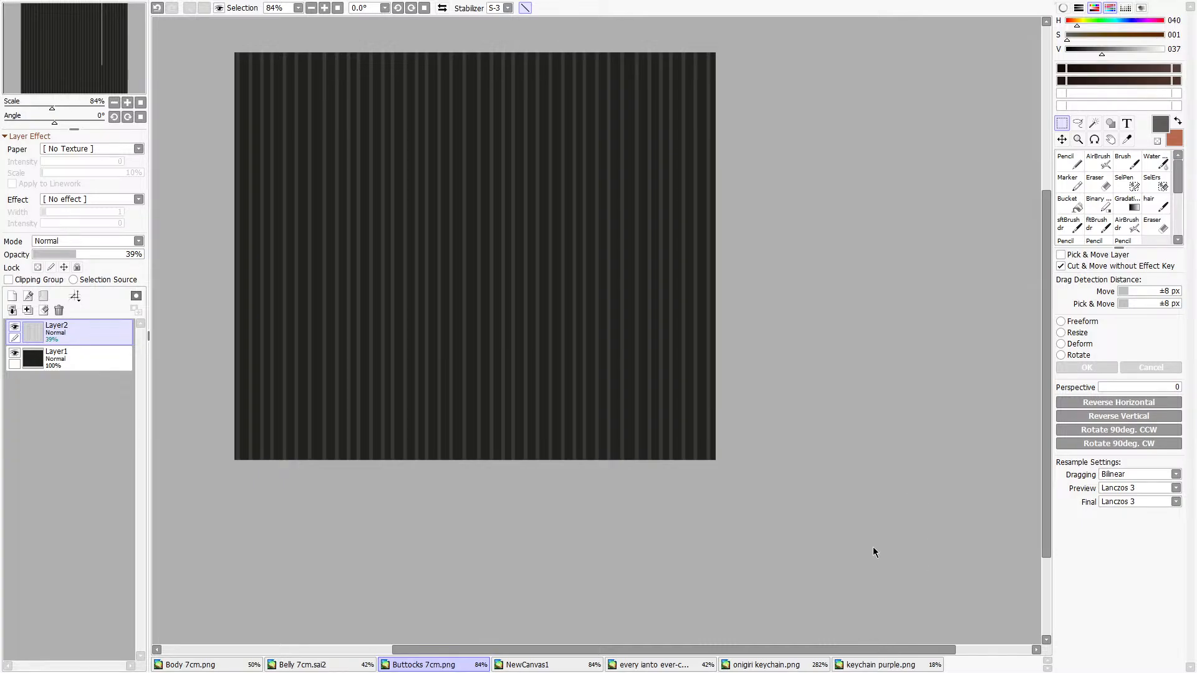
pyautogui.hotkey('ctrl', 's')
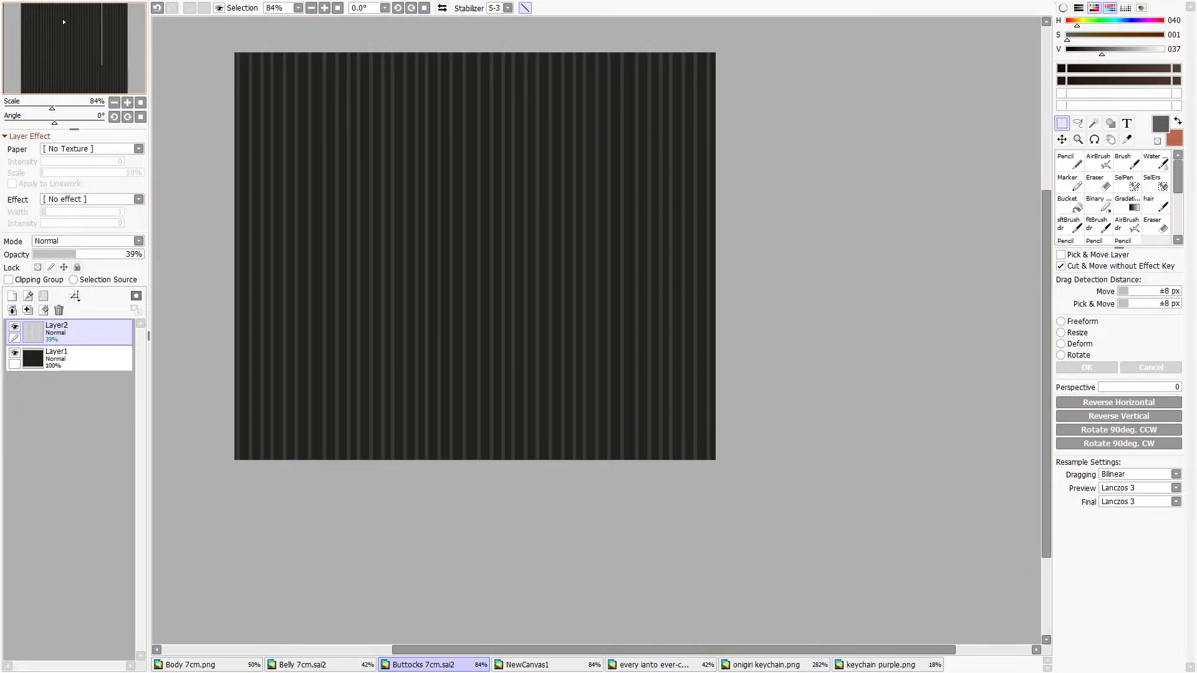
pyautogui.hotkey('ctrl', 'w')
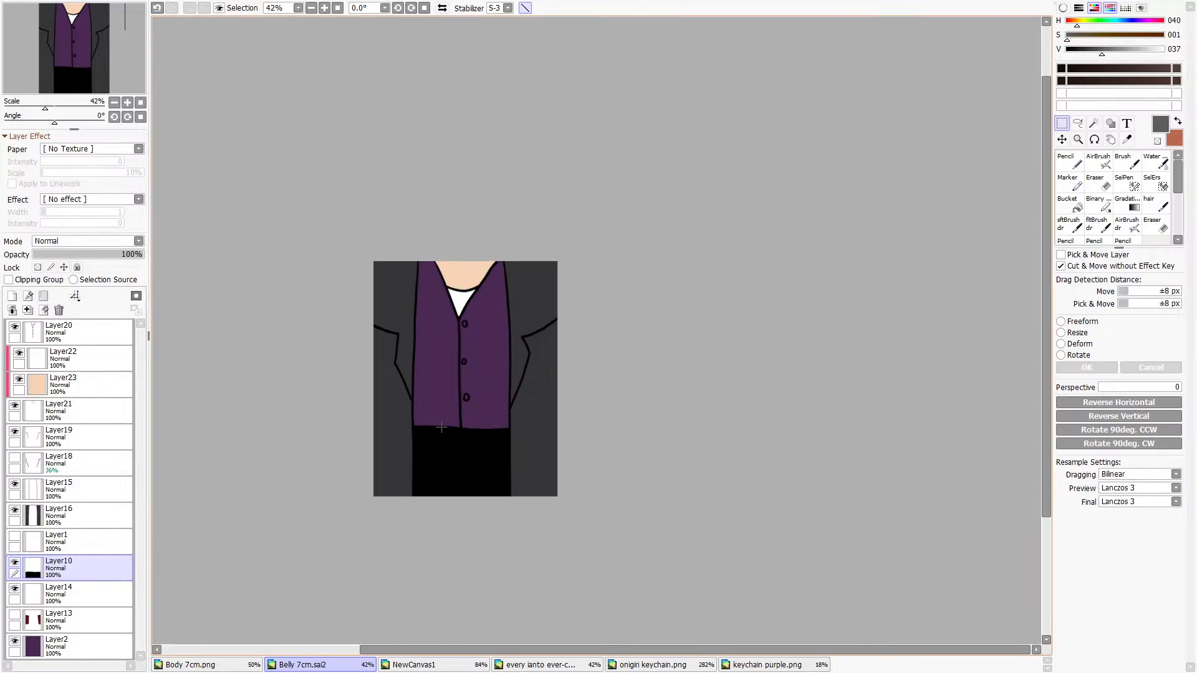
# Check the belly artwork, then erase the Layer22 stripes overlapping the brown hair corners in Body 7cm.png with a size 50 Eraser.
pyautogui.scroll(4, 496, 314)
pyautogui.scroll(-1, 497, 313)
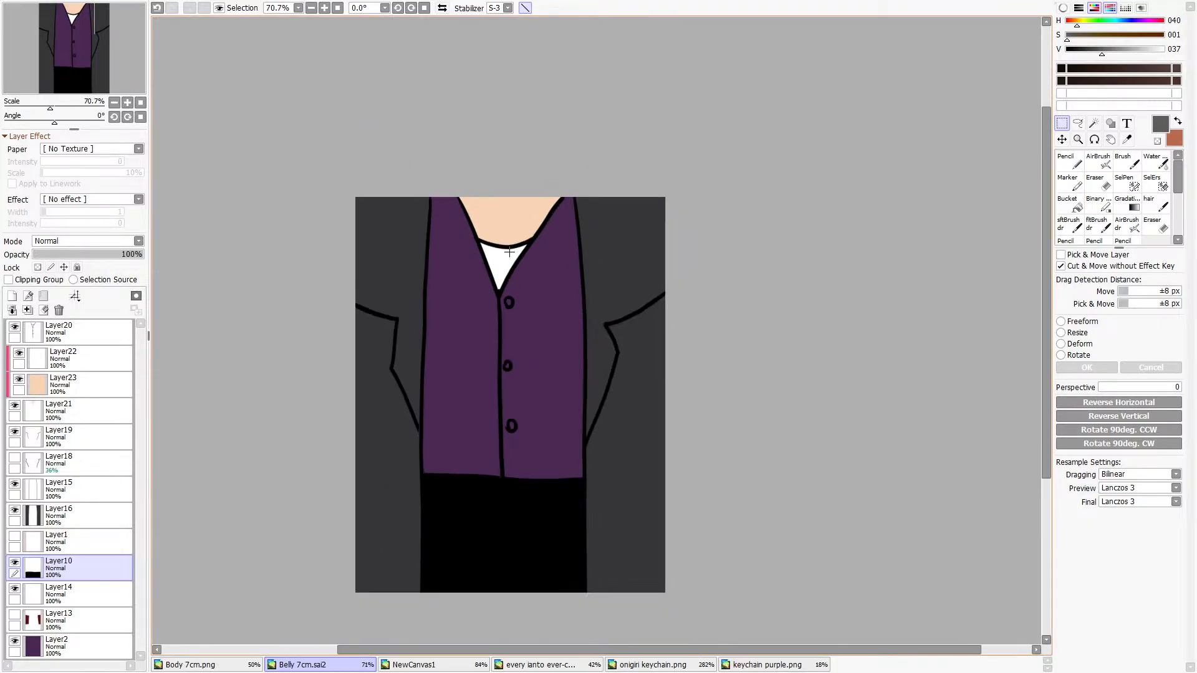
pyautogui.click(232, 668)
pyautogui.click(282, 665)
pyautogui.click(225, 665)
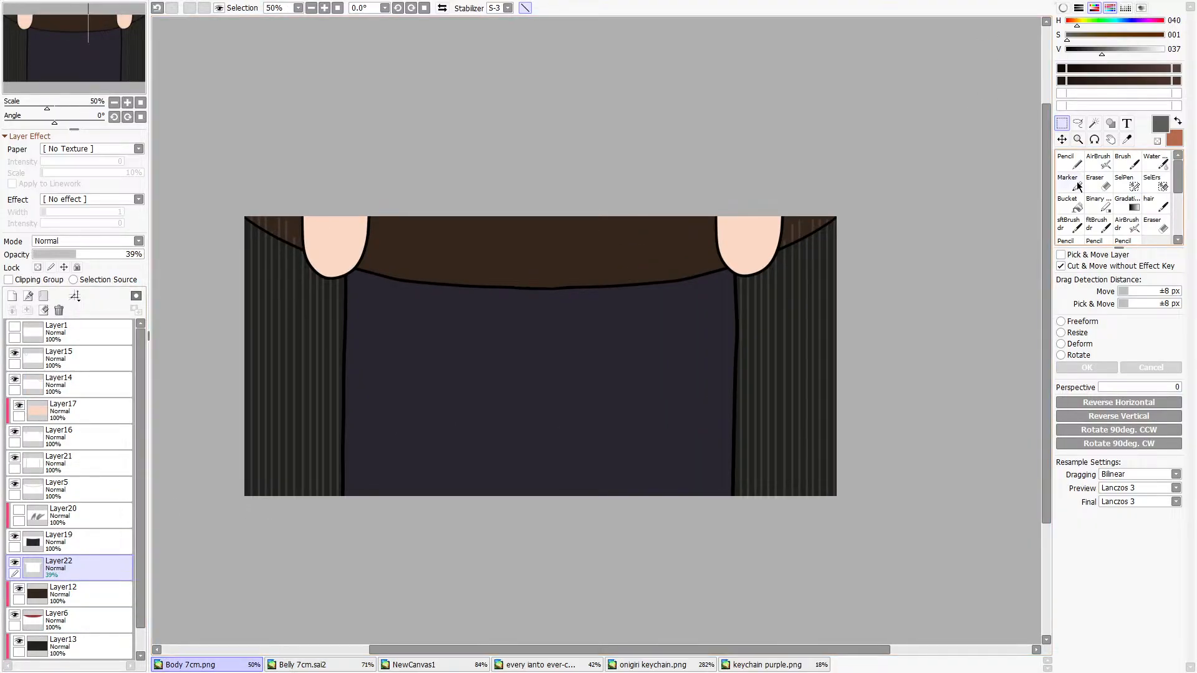
pyautogui.click(1100, 182)
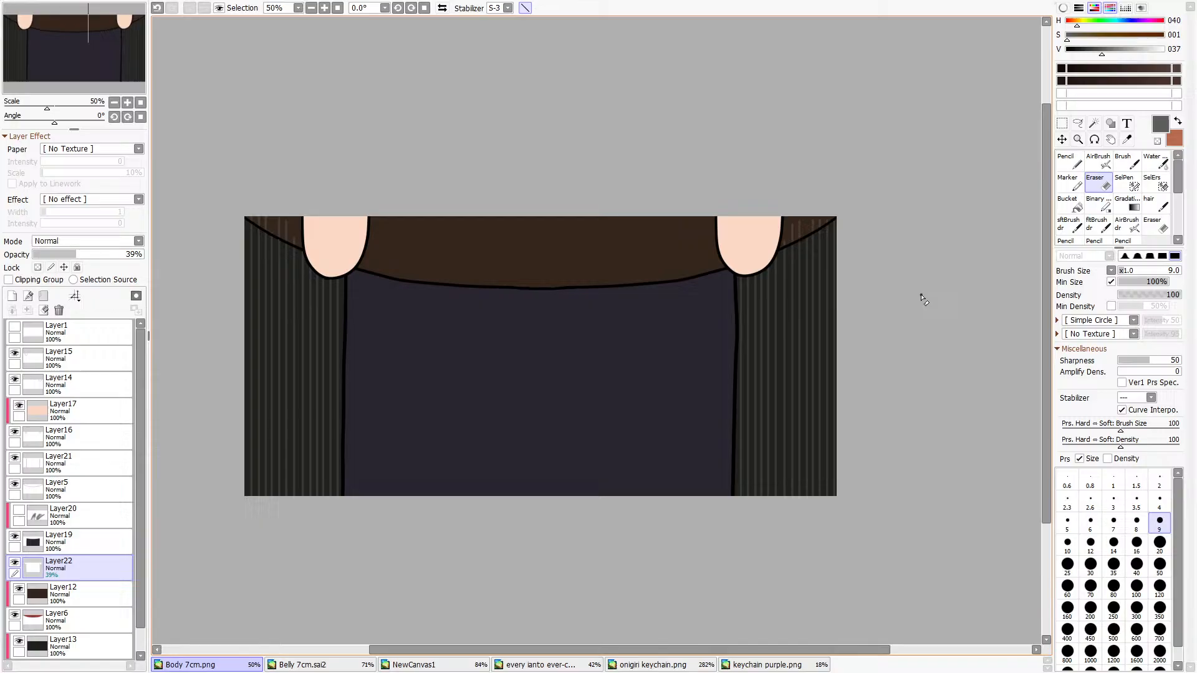
pyautogui.click(1159, 566)
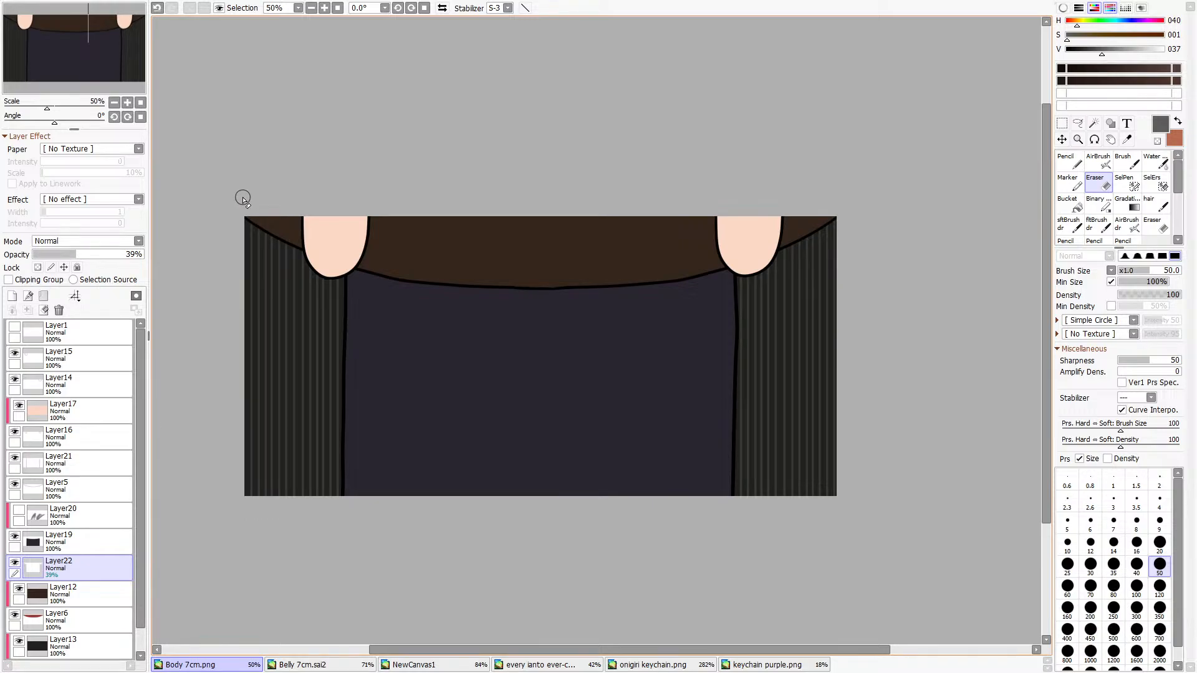
pyautogui.scroll(11, 254, 234)
pyautogui.scroll(-7, 310, 180)
pyautogui.scroll(-8, 338, 184)
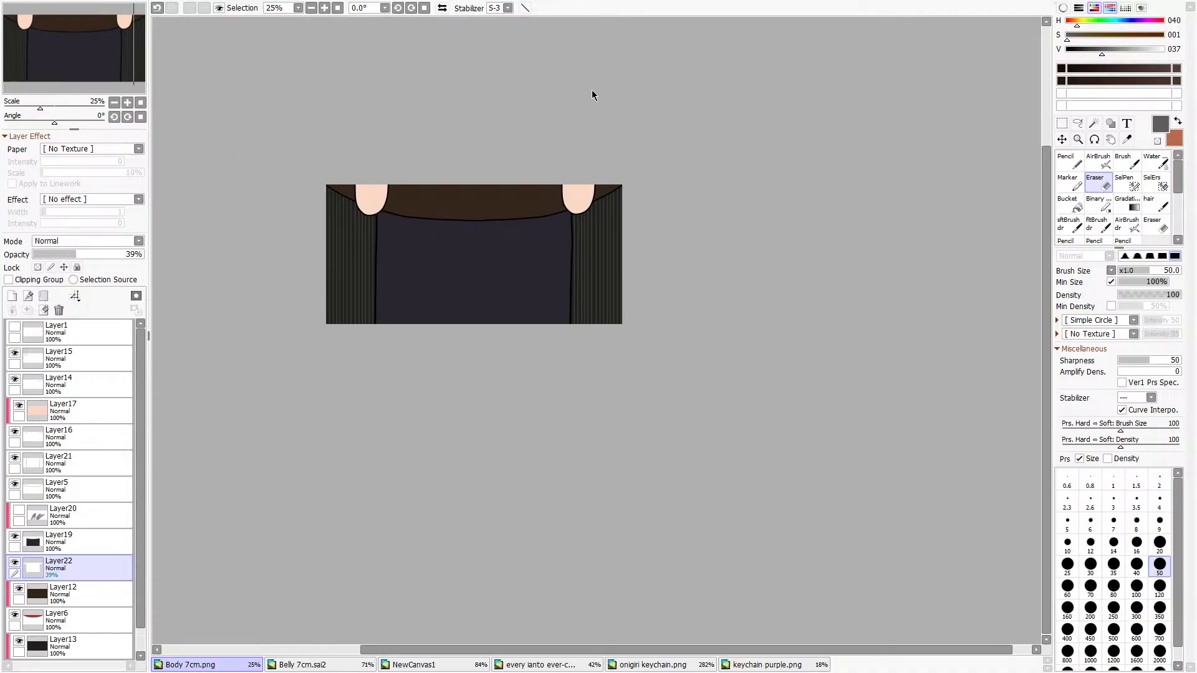
# Check what Layer21 contains by toggling its visibility in Body 7cm.sai2, and add a new layer directly above it.
pyautogui.scroll(5, 484, 176)
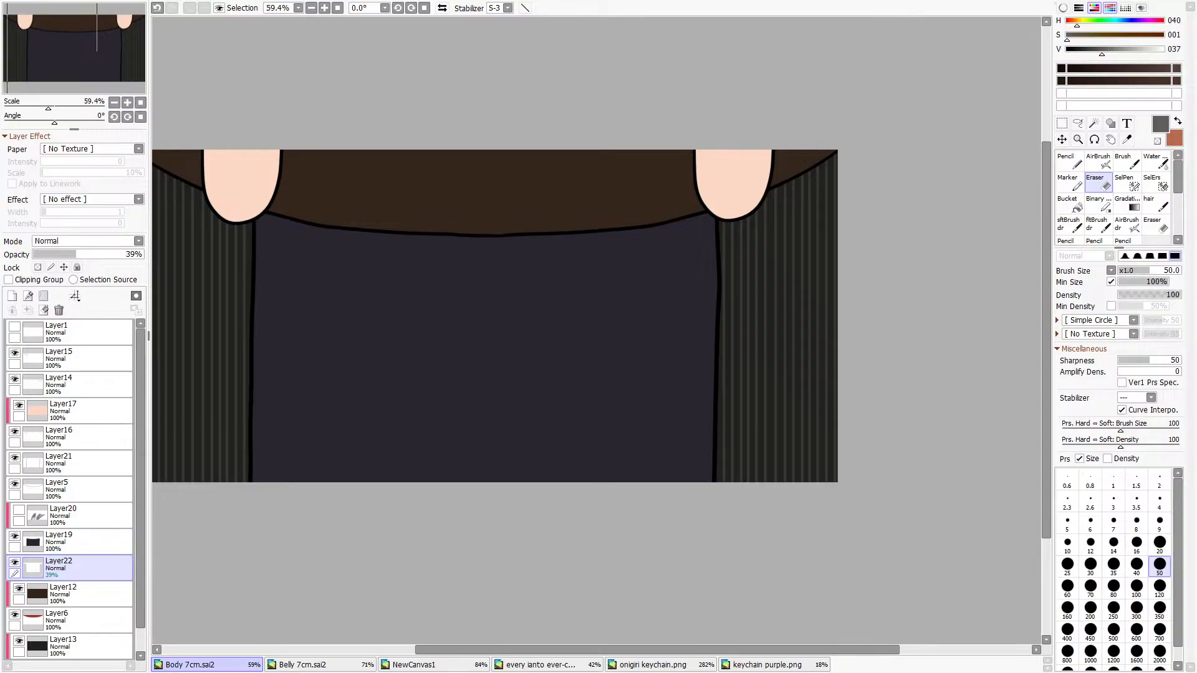
pyautogui.scroll(-2, 569, 425)
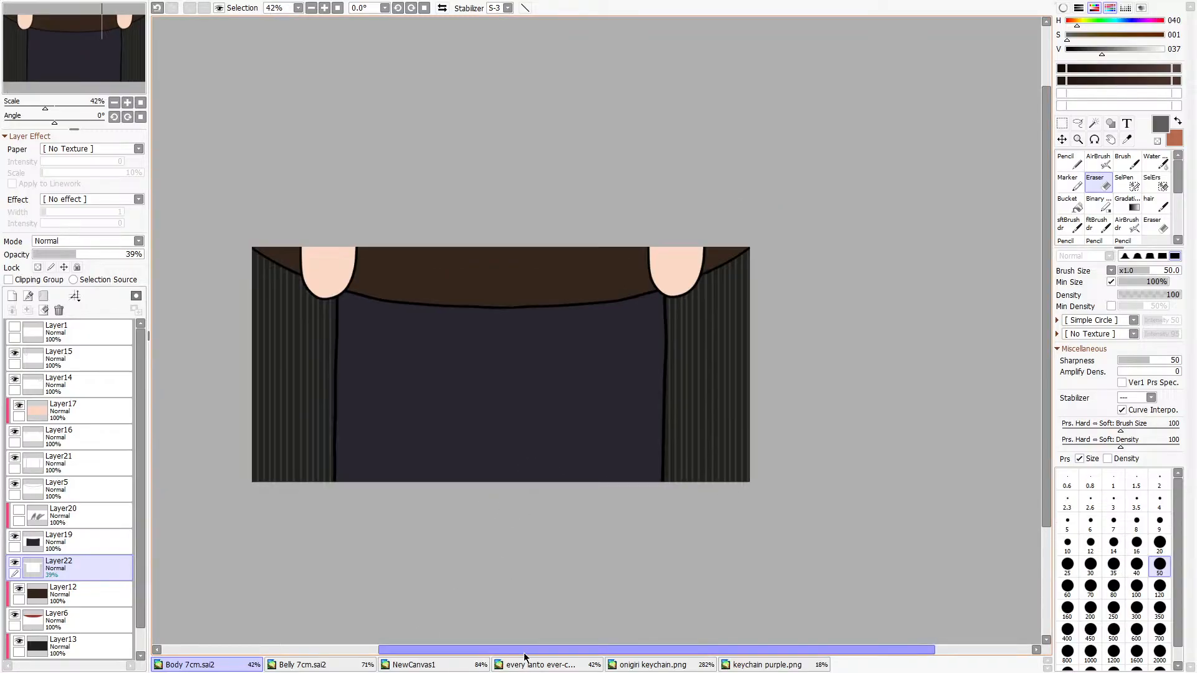
pyautogui.scroll(2, 644, 409)
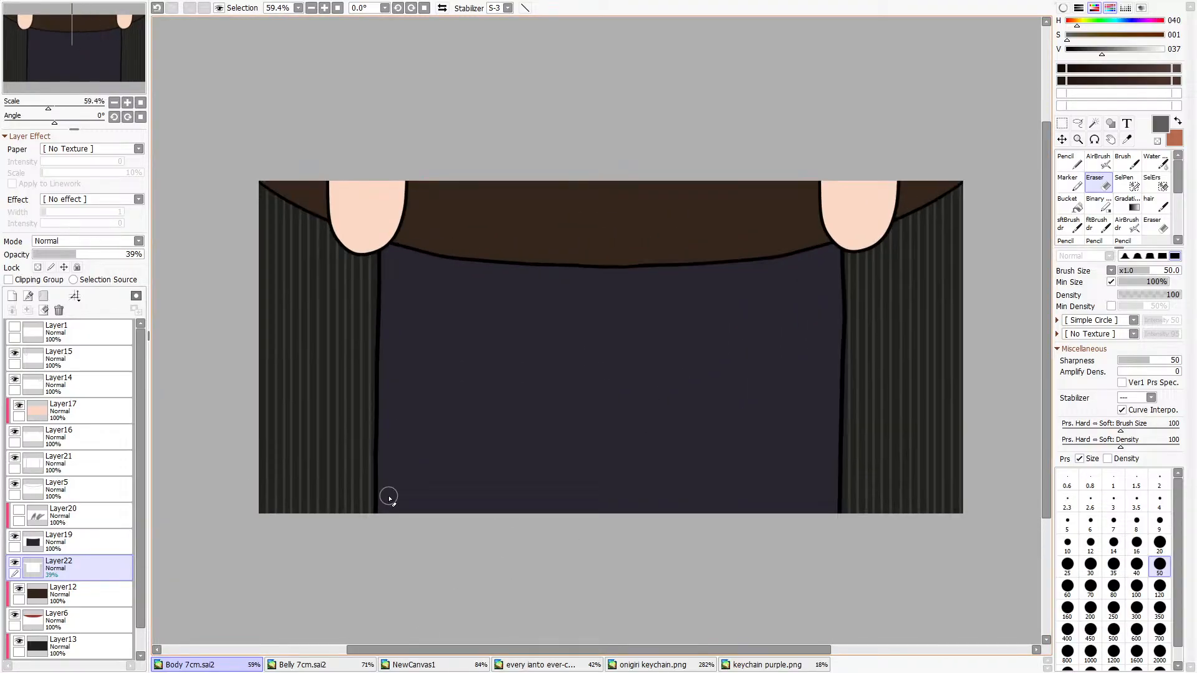
pyautogui.click(34, 464)
pyautogui.click(16, 458)
pyautogui.click(15, 457)
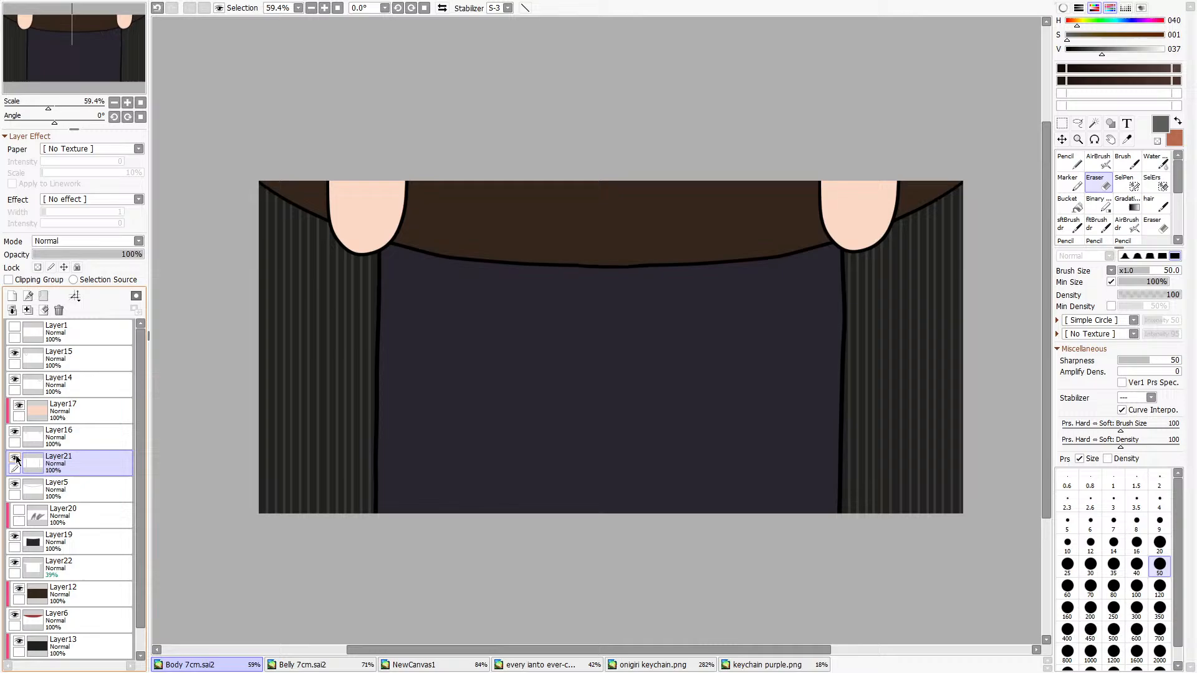
pyautogui.click(12, 298)
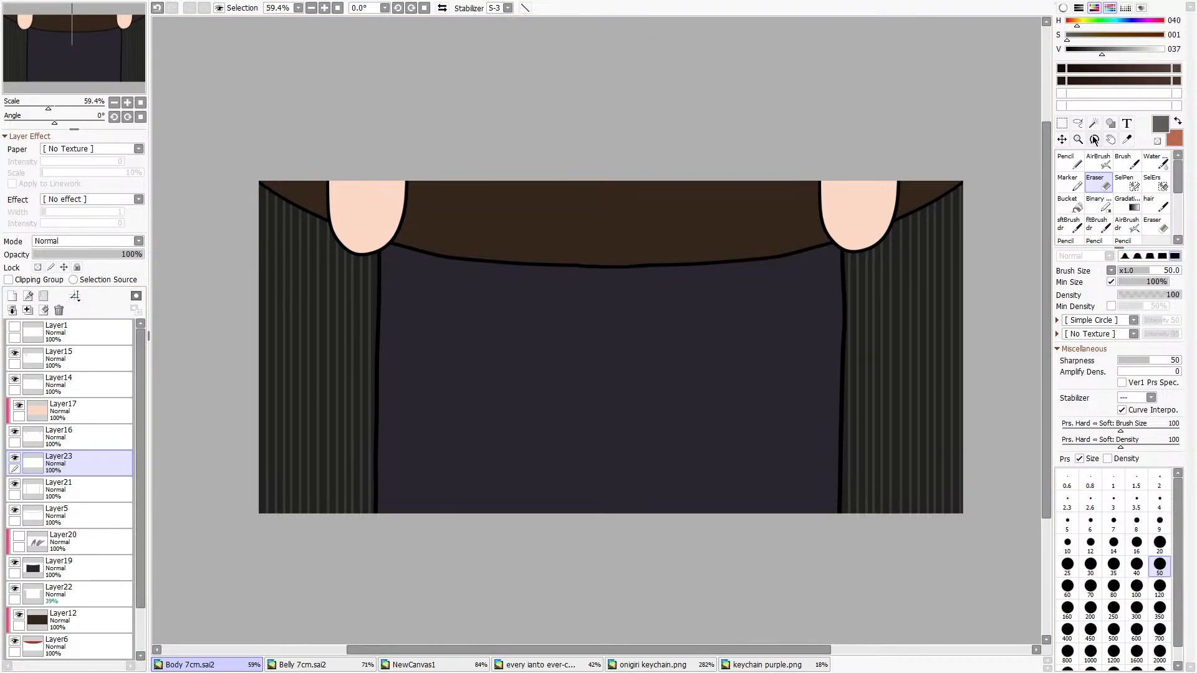
# Switch to the Pencil with black as the drawing colour, and examine the back strap in the grey waistcoat photo.
pyautogui.click(1070, 161)
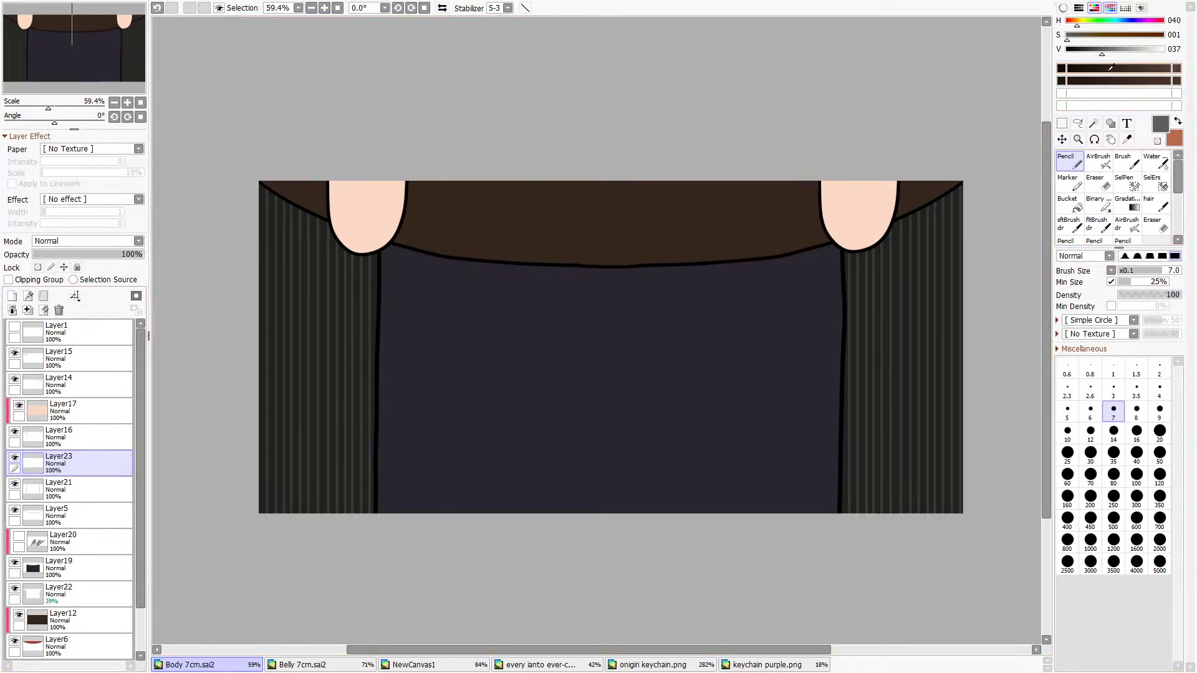
pyautogui.moveTo(1102, 49); pyautogui.dragTo(1026, 62)
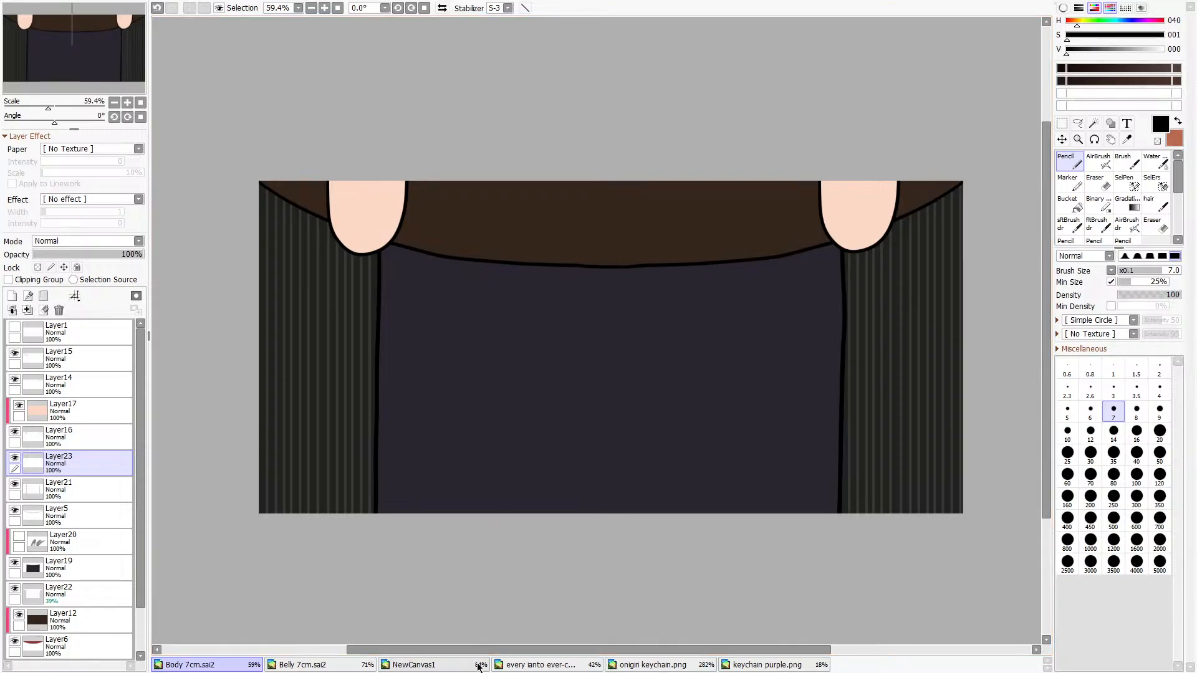
pyautogui.click(652, 664)
pyautogui.click(767, 665)
pyautogui.click(540, 665)
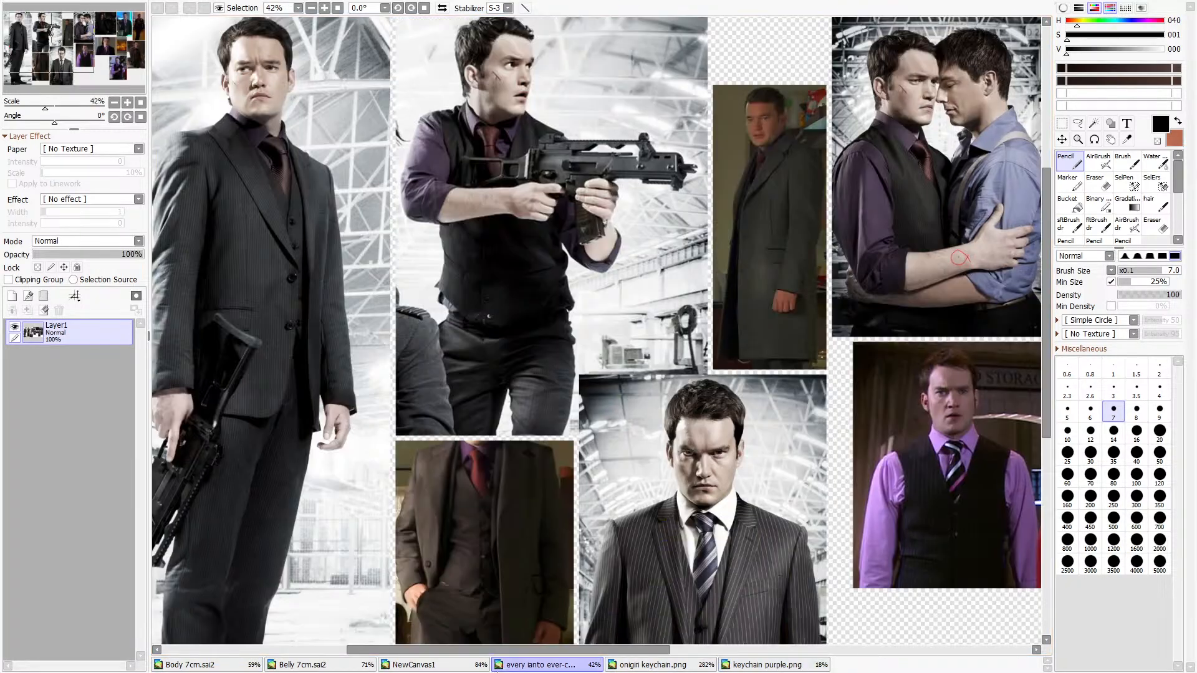
pyautogui.click(437, 665)
pyautogui.scroll(3, 638, 540)
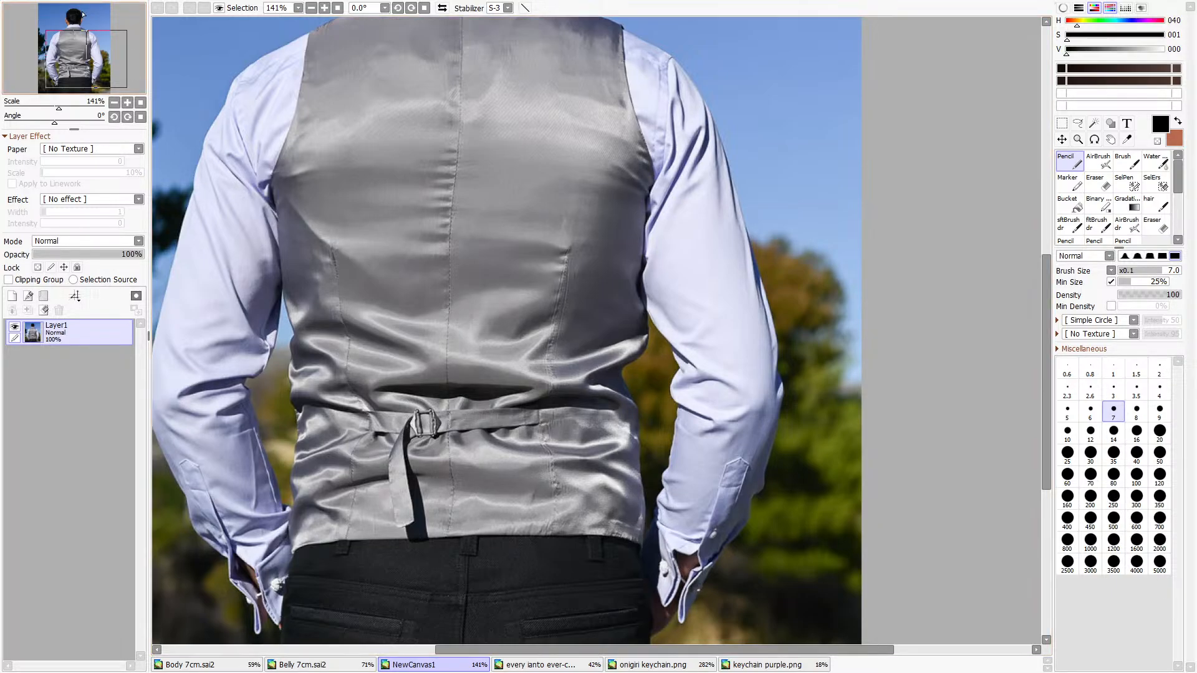
# Create a canvas from the copied dark back-view photo and examine the waistcoat's lower back up close.
pyautogui.hotkey('ctrl', 'shift', 'n')
pyautogui.scroll(11, 652, 356)
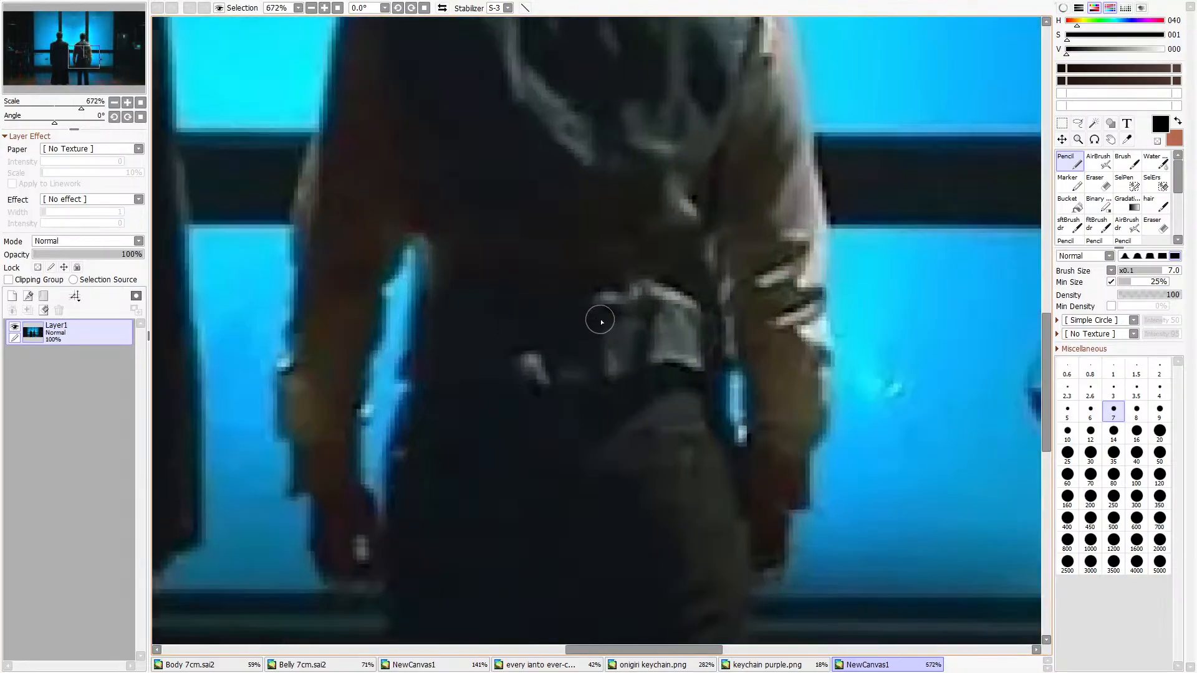
pyautogui.scroll(-2, 625, 273)
pyautogui.scroll(4, 614, 231)
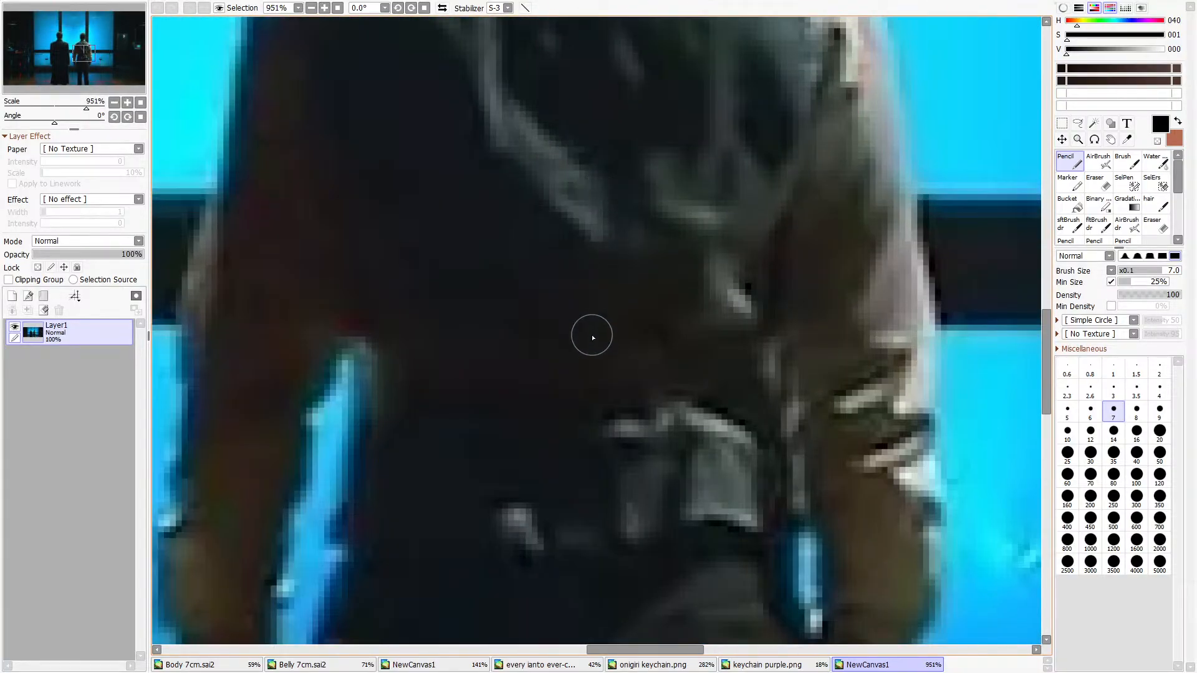
pyautogui.scroll(-3, 593, 337)
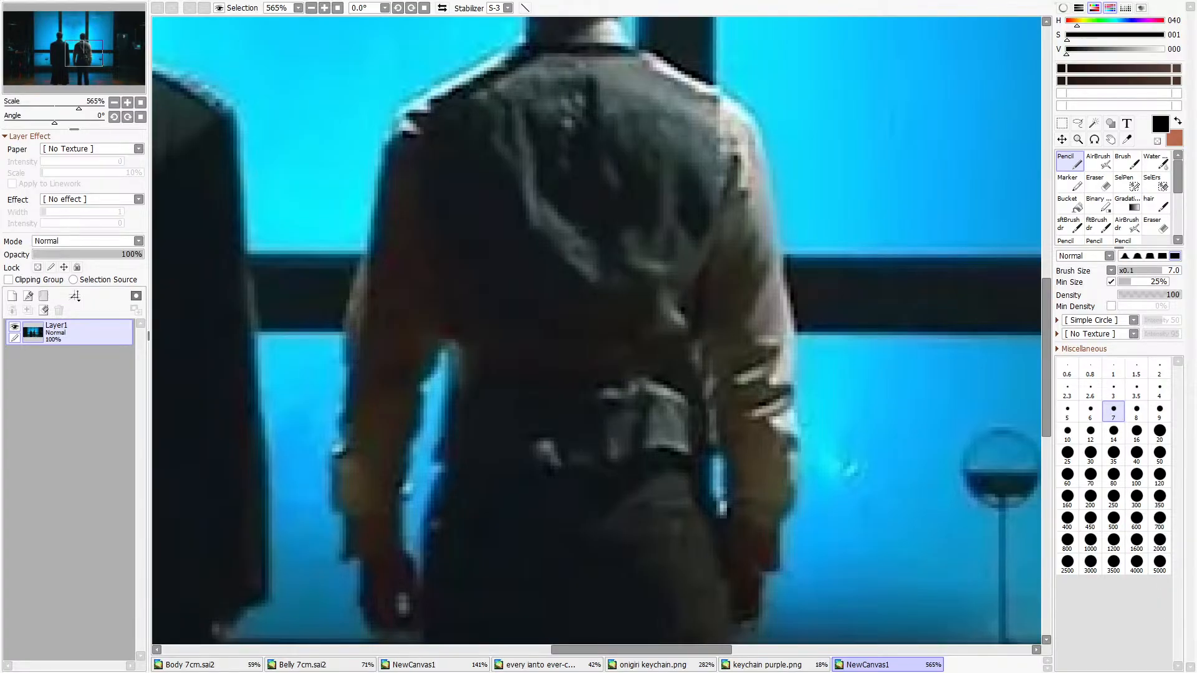
# Create another canvas from the brighter back-view photo of the two men, and examine the waistcoat's lower back and strap.
pyautogui.click(18, 1)
pyautogui.click(33, 39)
pyautogui.scroll(7, 663, 387)
pyautogui.scroll(4, 540, 271)
pyautogui.scroll(-2, 508, 248)
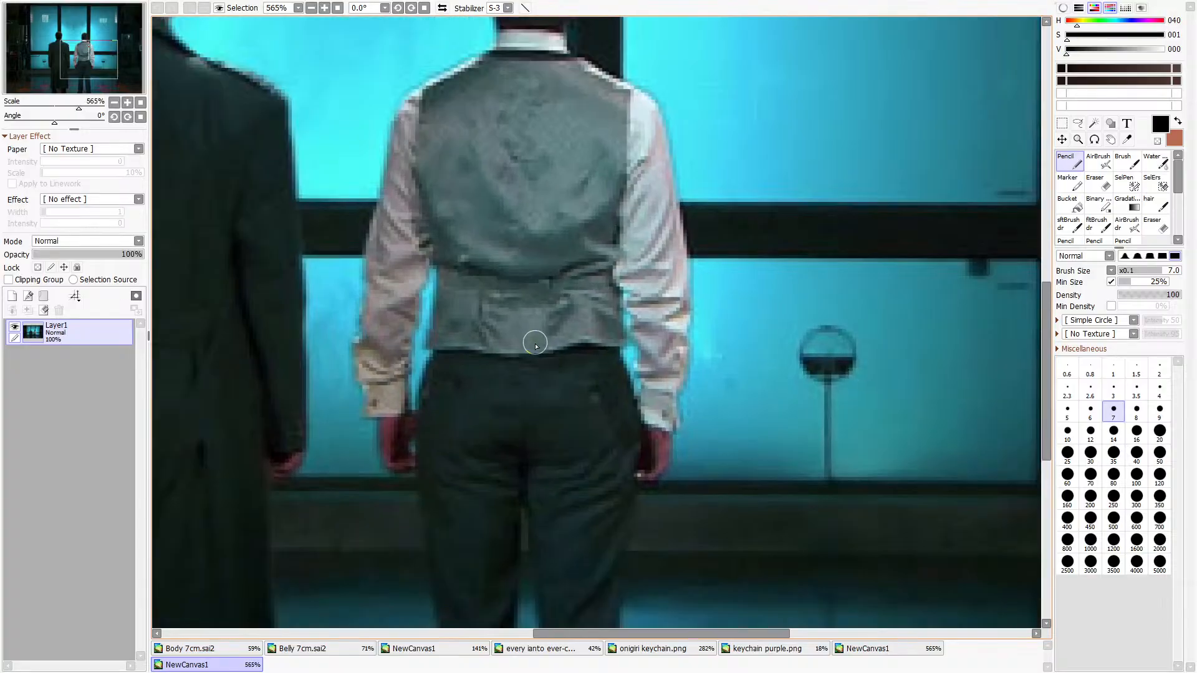
pyautogui.scroll(2, 497, 278)
pyautogui.scroll(-5, 501, 279)
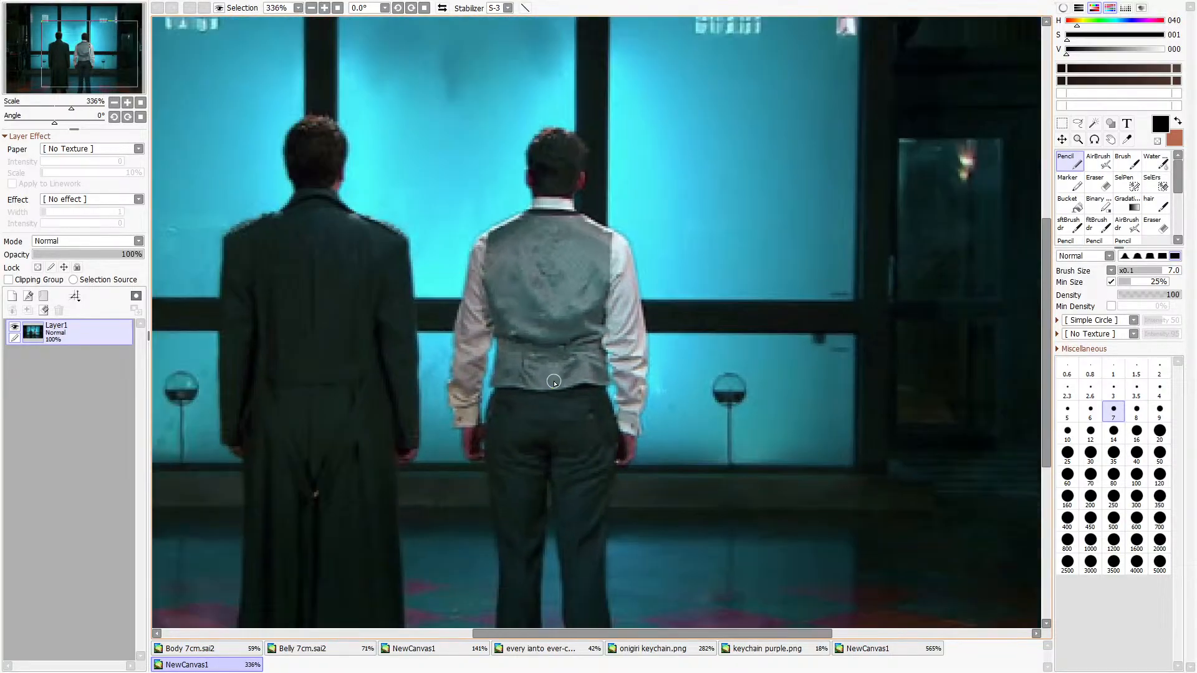
pyautogui.scroll(3, 544, 308)
pyautogui.scroll(-5, 544, 308)
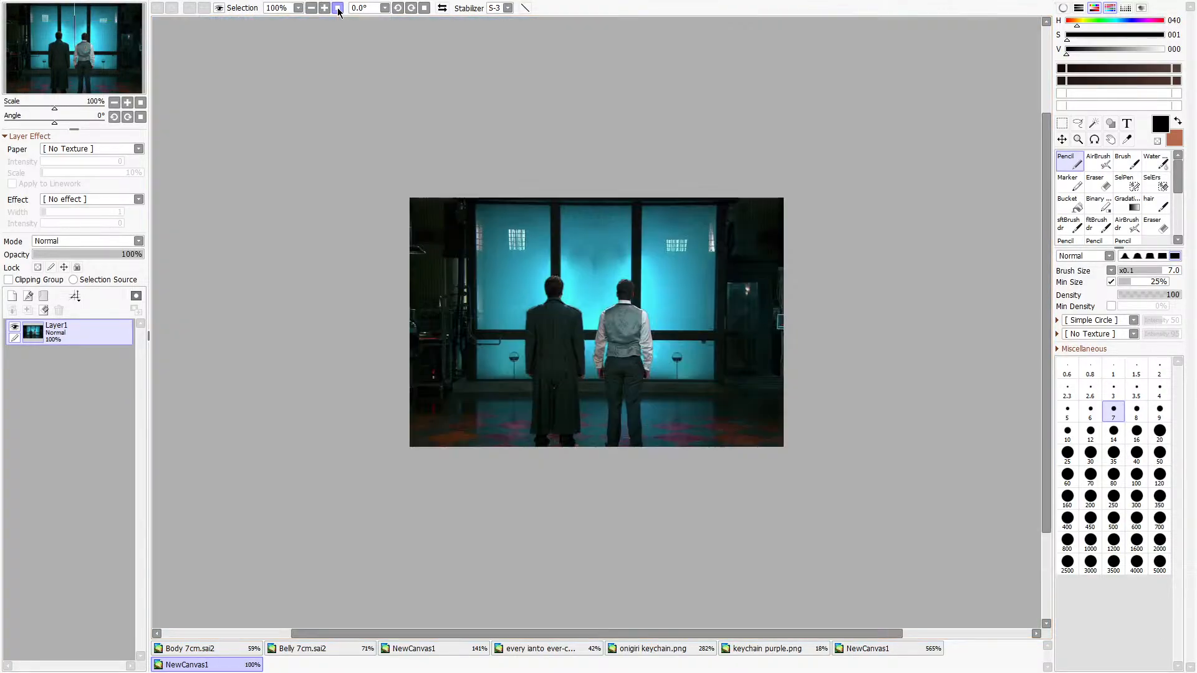
pyautogui.scroll(6, 605, 287)
pyautogui.scroll(2, 605, 287)
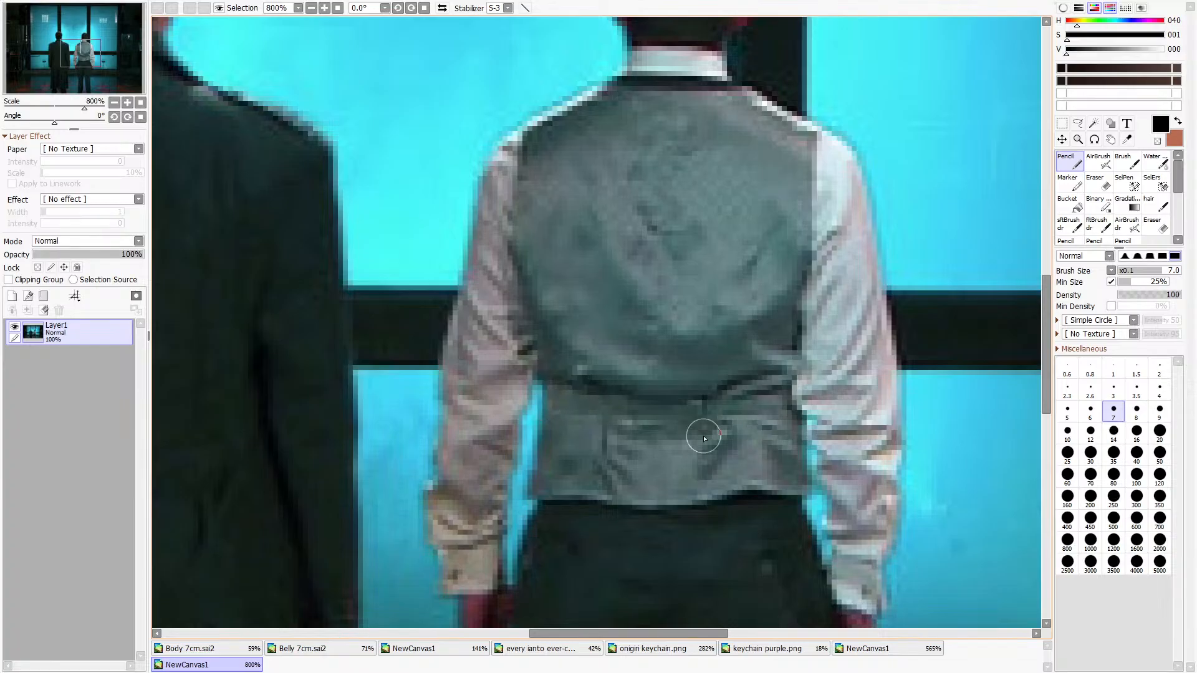
pyautogui.scroll(-3, 703, 427)
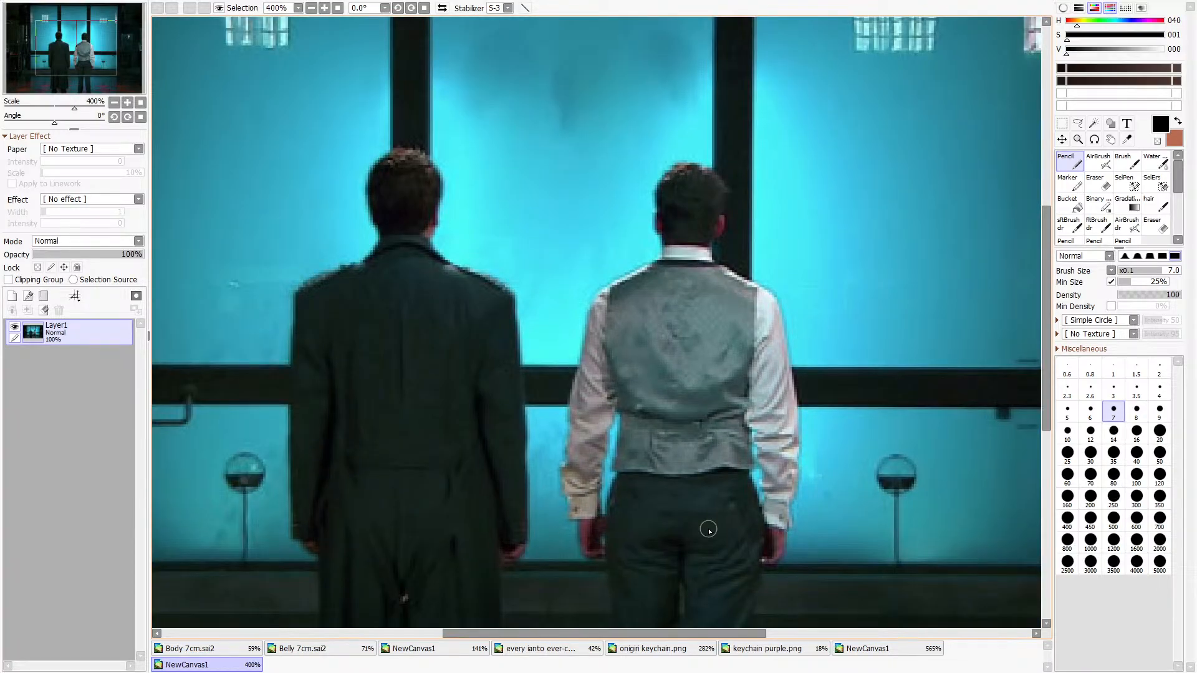
# Return to Body 7cm.sai2 and set the Pencil's brush size to 16.
pyautogui.click(230, 649)
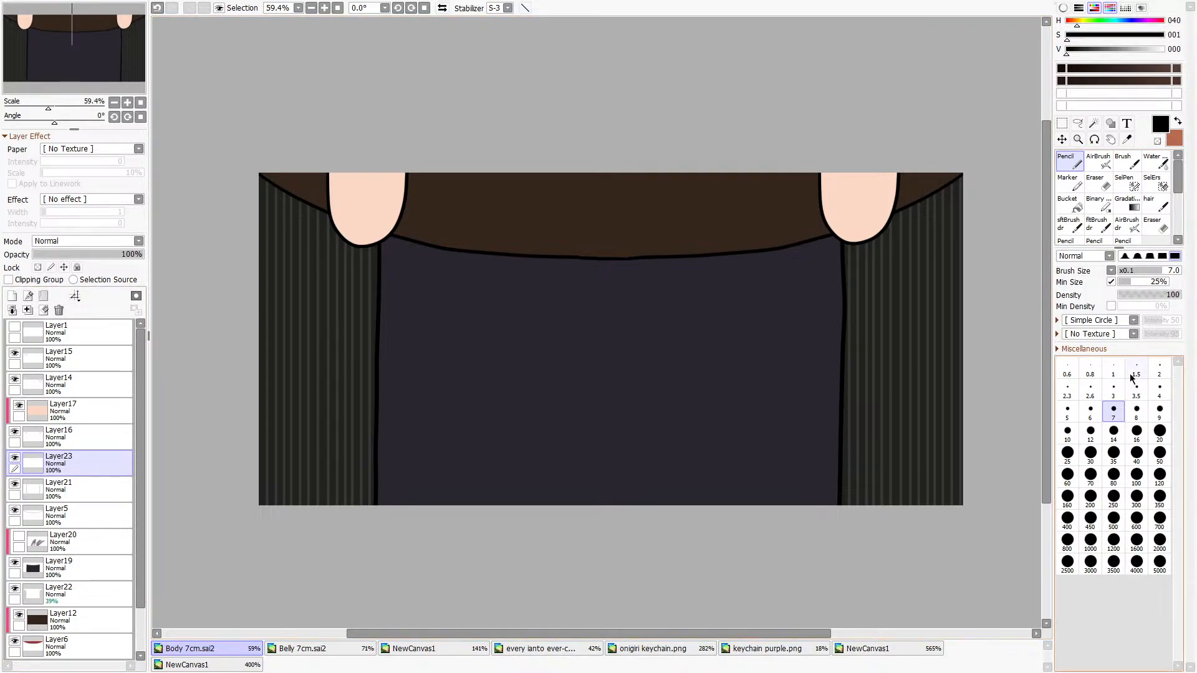
pyautogui.click(1115, 437)
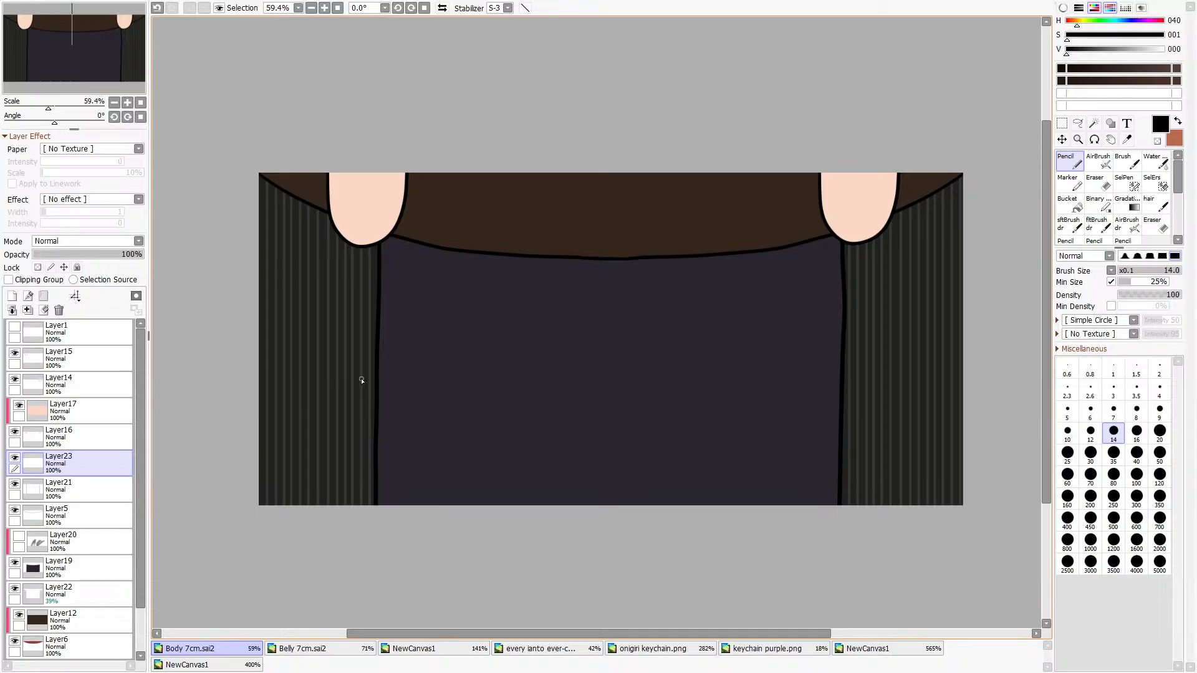
pyautogui.click(1136, 435)
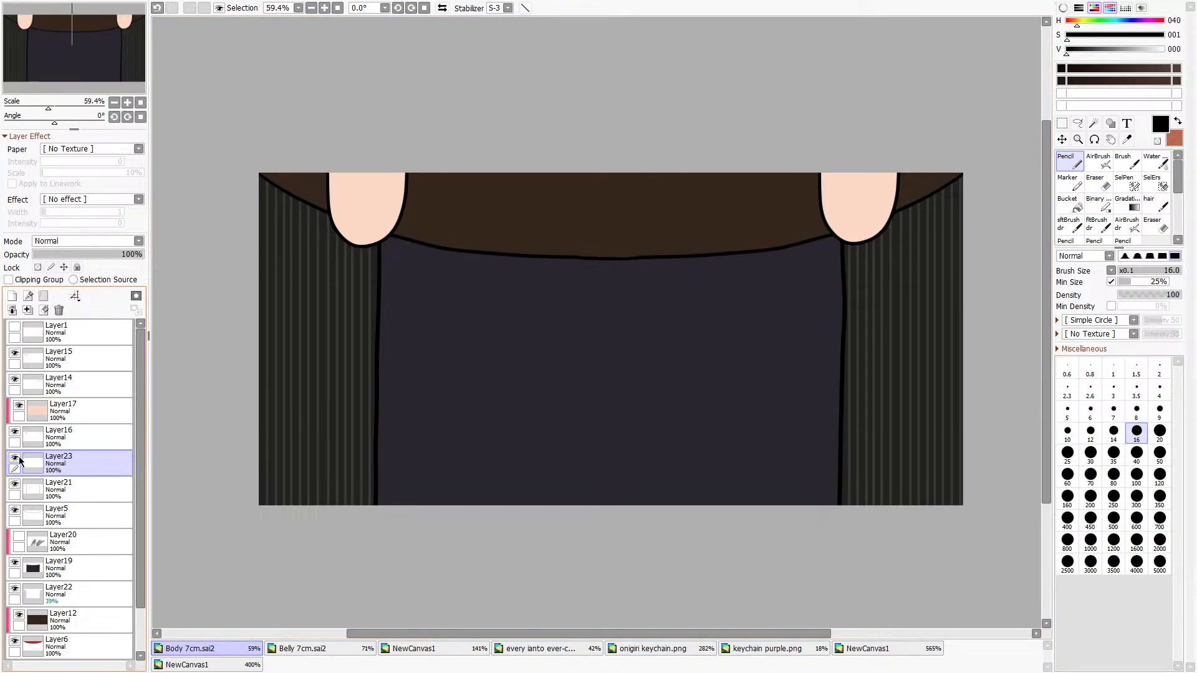
pyautogui.moveTo(285, 395); pyautogui.dragTo(400, 404)
pyautogui.moveTo(479, 404); pyautogui.dragTo(878, 376)
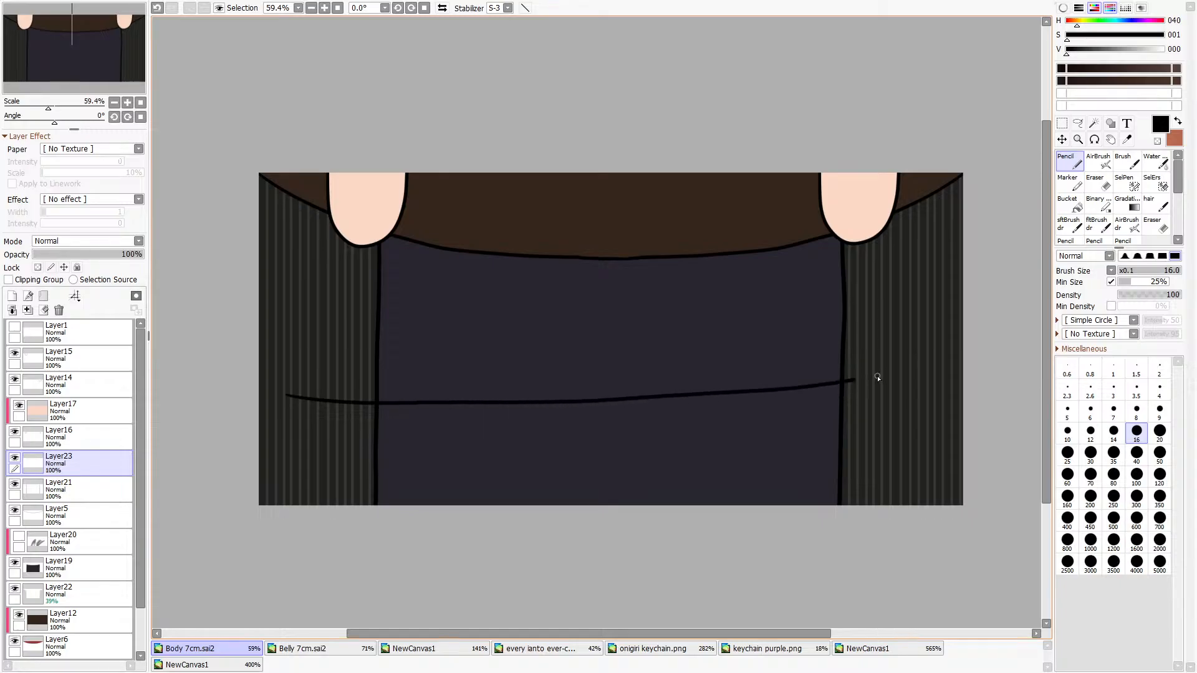
pyautogui.hotkey('ctrl', 'z')
# Draw an arched line across the dark waistcoat on Layer23, and flip it vertically into a downward curve in the waistcoat's lower part.
pyautogui.moveTo(286, 372); pyautogui.dragTo(937, 372)
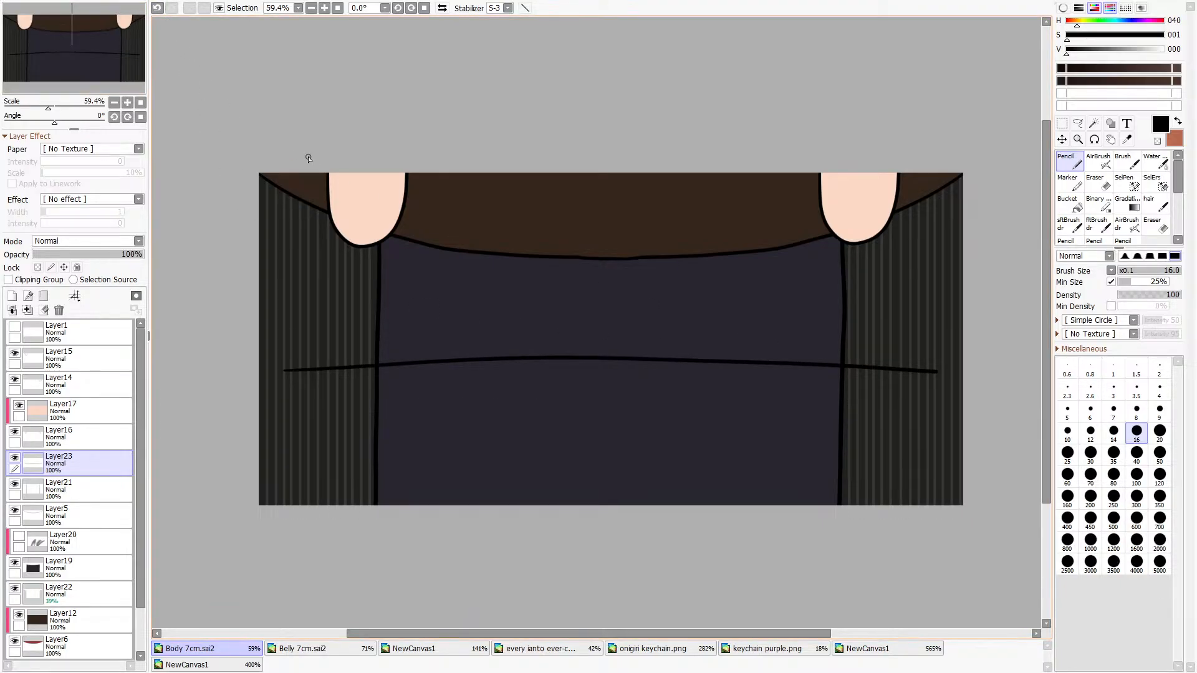
pyautogui.click(1062, 123)
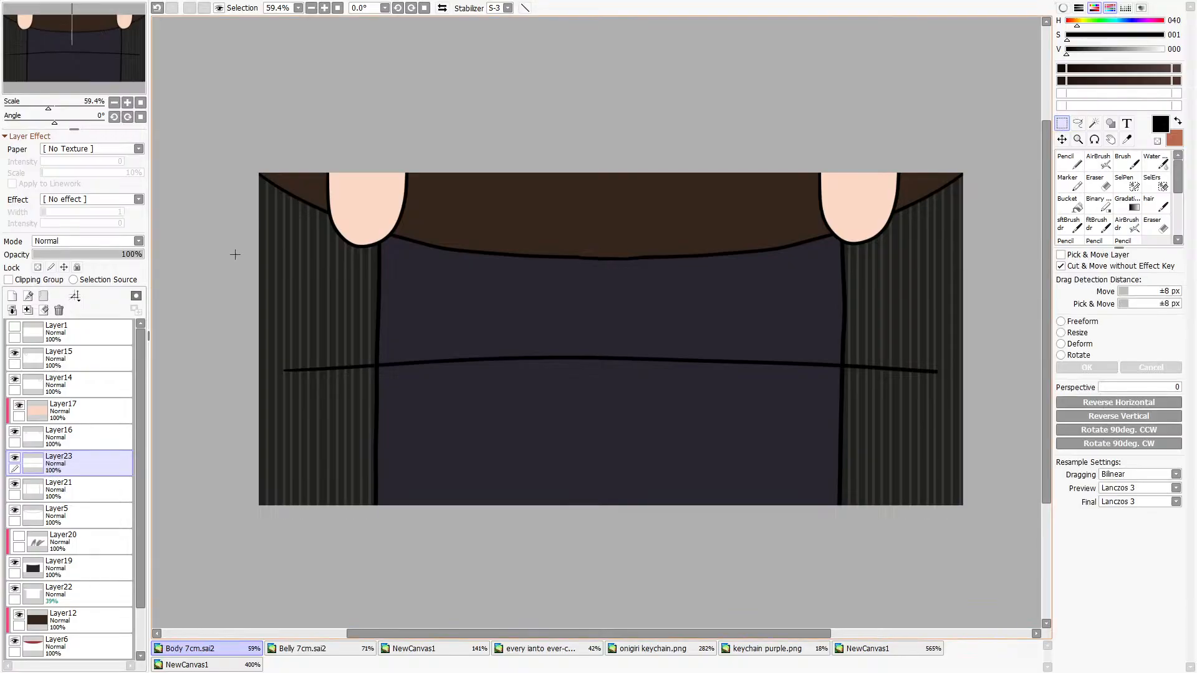
pyautogui.moveTo(234, 222); pyautogui.dragTo(993, 601)
pyautogui.moveTo(705, 375)
pyautogui.mouseDown()
pyautogui.moveTo(728, 385)
pyautogui.moveTo(708, 384)
pyautogui.mouseUp()
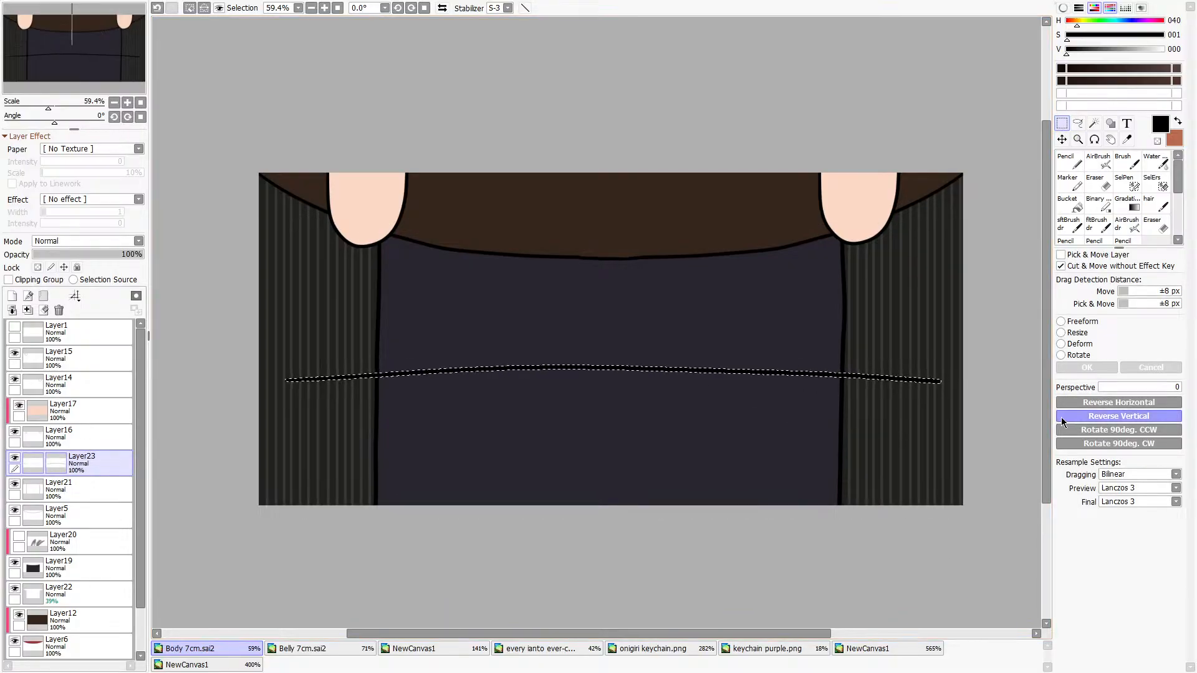
pyautogui.click(1100, 420)
pyautogui.moveTo(694, 387)
pyautogui.mouseDown()
pyautogui.moveTo(696, 480)
pyautogui.moveTo(695, 454)
pyautogui.mouseUp()
pyautogui.hotkey('ctrl', 'd')
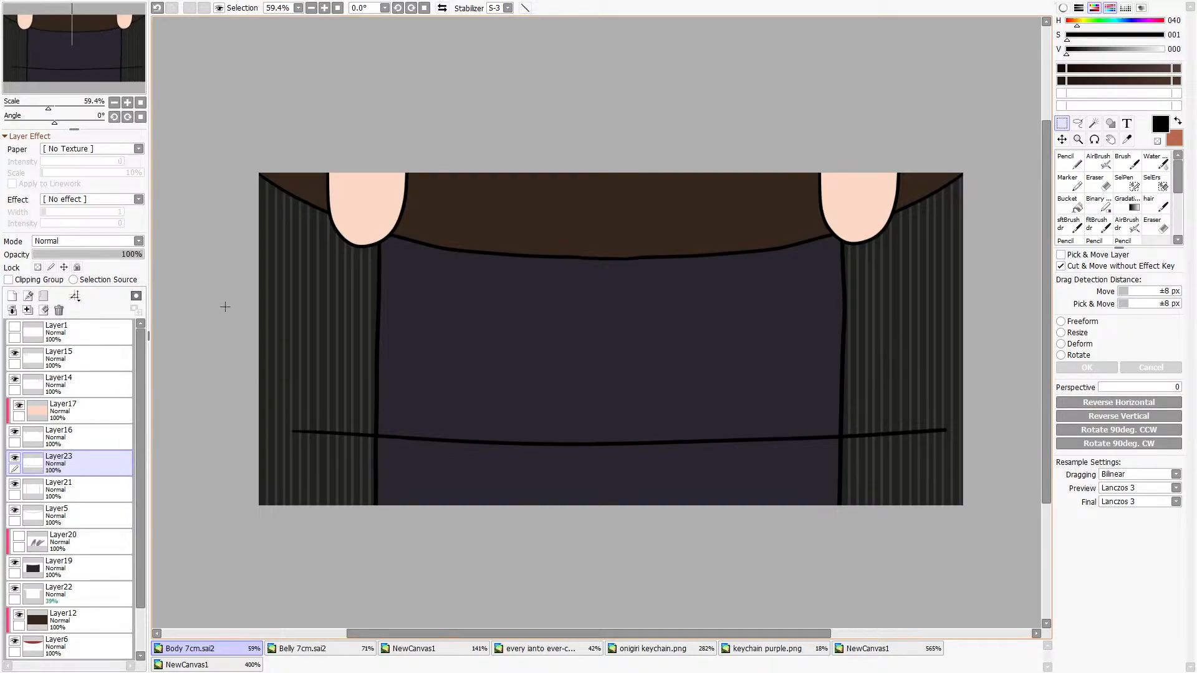
# Duplicate the curved line onto a new layer and place the copy slightly above the original as the strap's upper edge.
pyautogui.moveTo(225, 307); pyautogui.dragTo(988, 535)
pyautogui.hotkey('ctrl', 'c')
pyautogui.hotkey('ctrl', 'v')
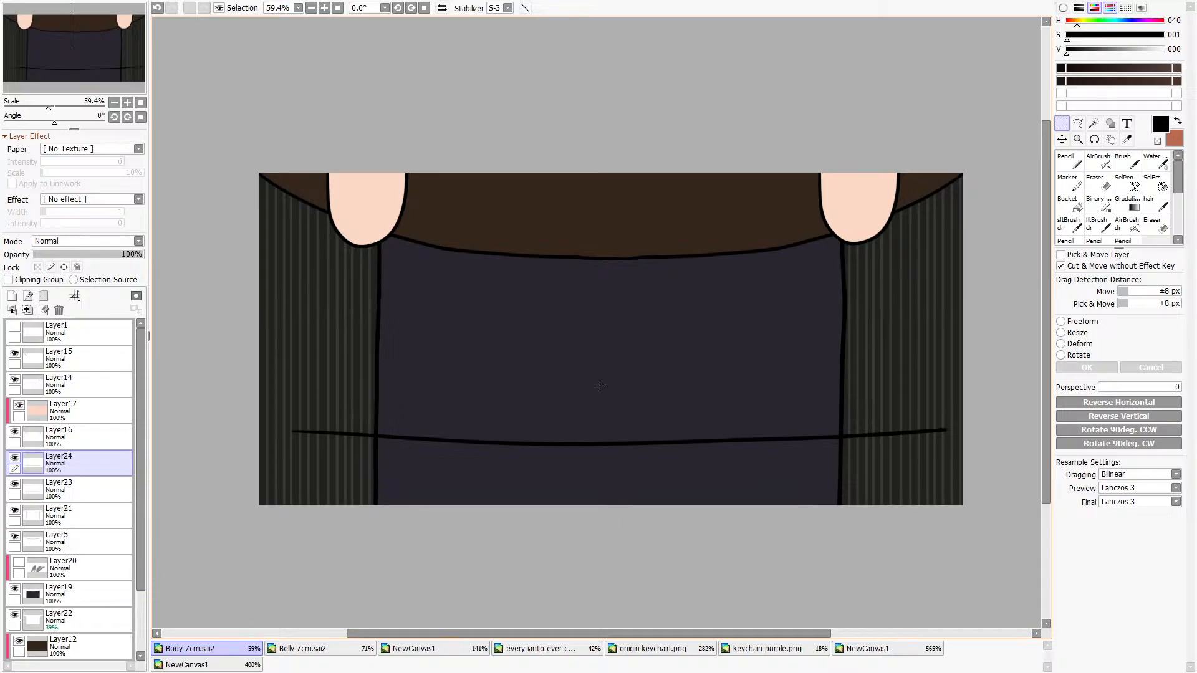
pyautogui.moveTo(179, 209); pyautogui.dragTo(1112, 579)
pyautogui.moveTo(548, 453)
pyautogui.mouseDown()
pyautogui.moveTo(544, 424)
pyautogui.moveTo(543, 437)
pyautogui.mouseUp()
pyautogui.hotkey('ctrl', 'd')
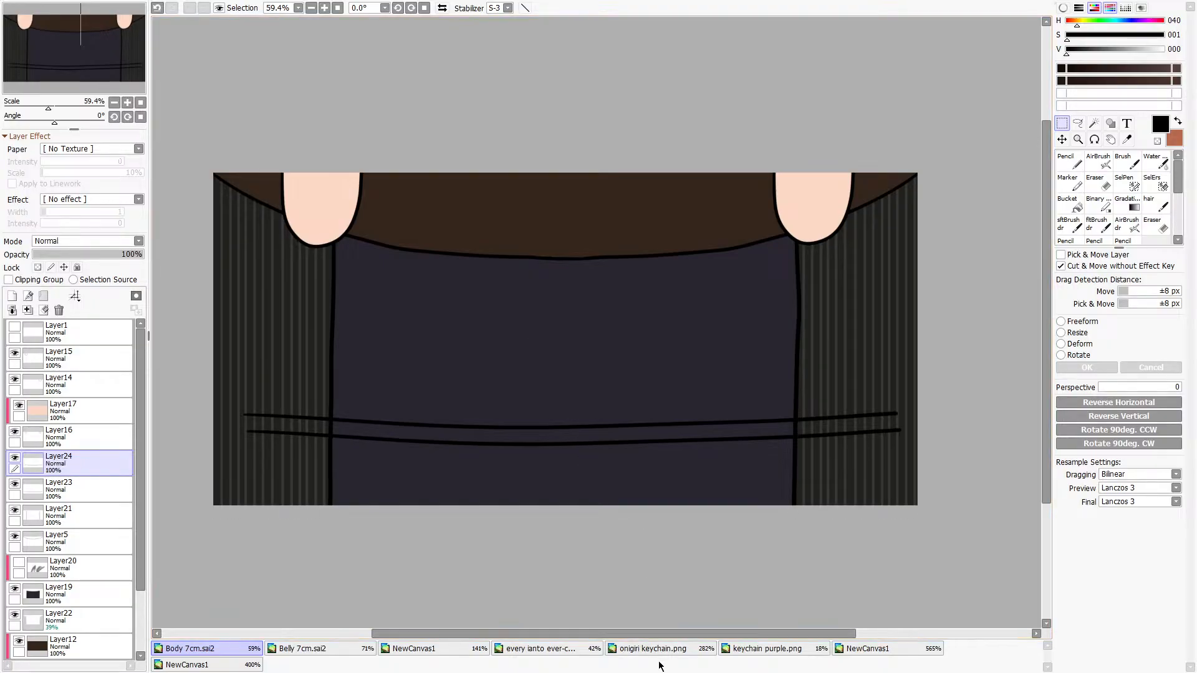
# Check the keychain purple.png artwork, and close both back-view photo canvases of the two men.
pyautogui.click(772, 649)
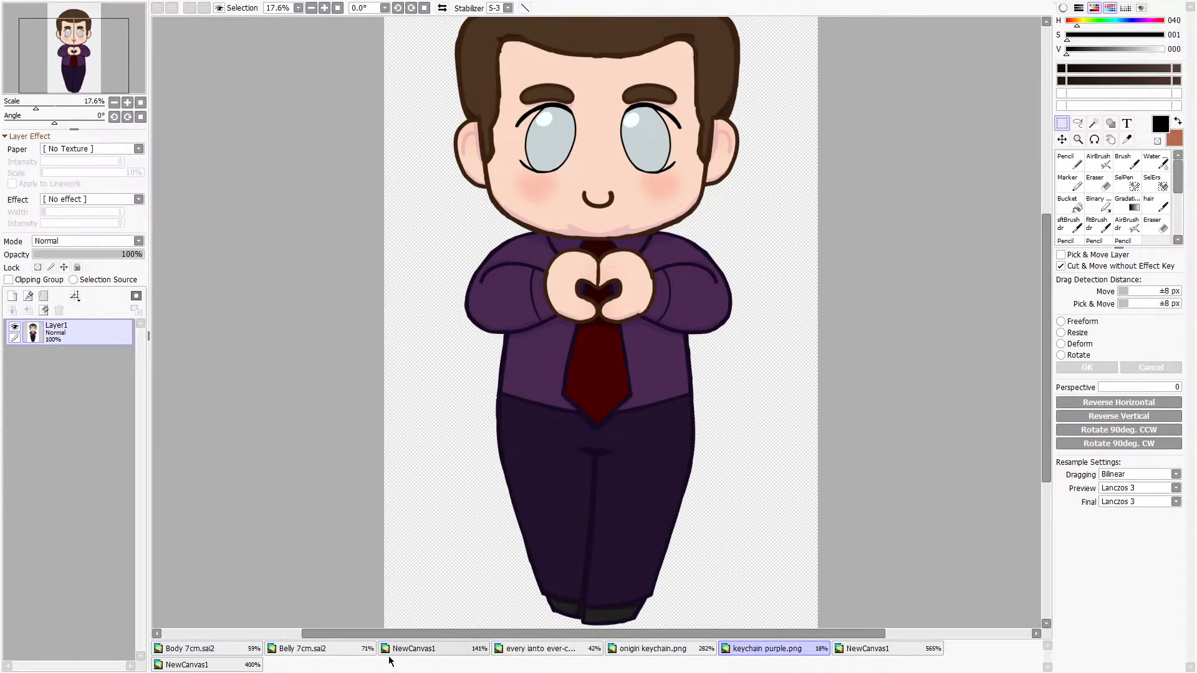
pyautogui.click(187, 664)
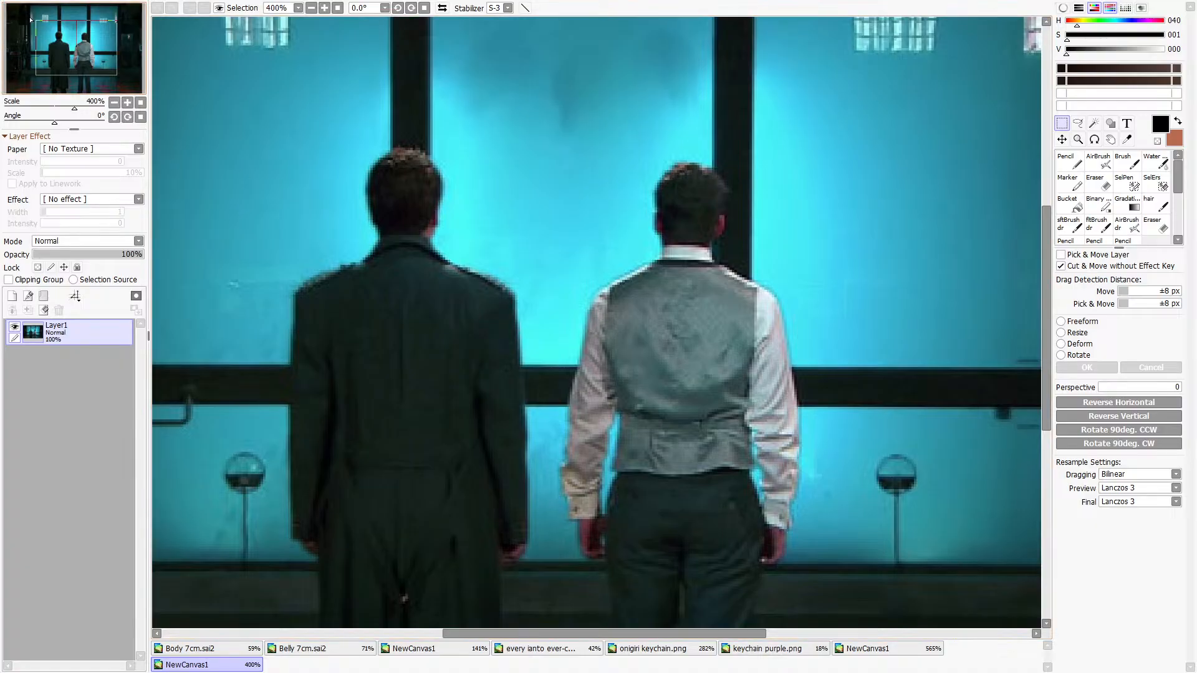
pyautogui.hotkey('ctrl', 'w')
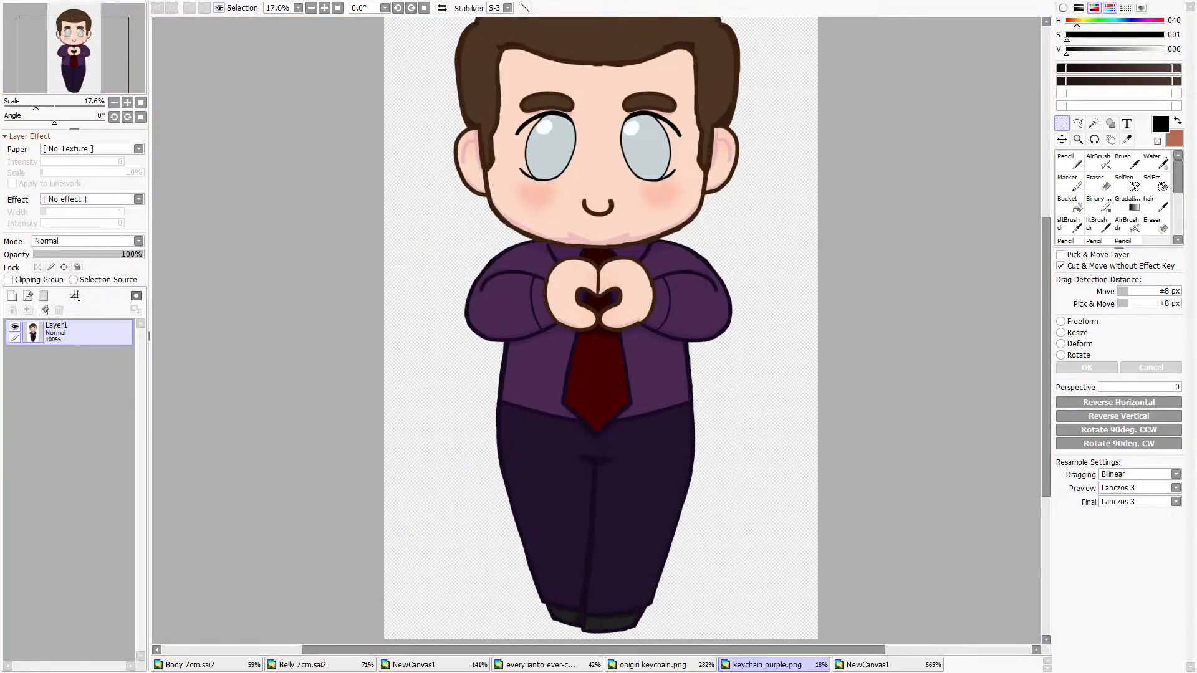
pyautogui.click(872, 664)
pyautogui.hotkey('ctrl', 'w')
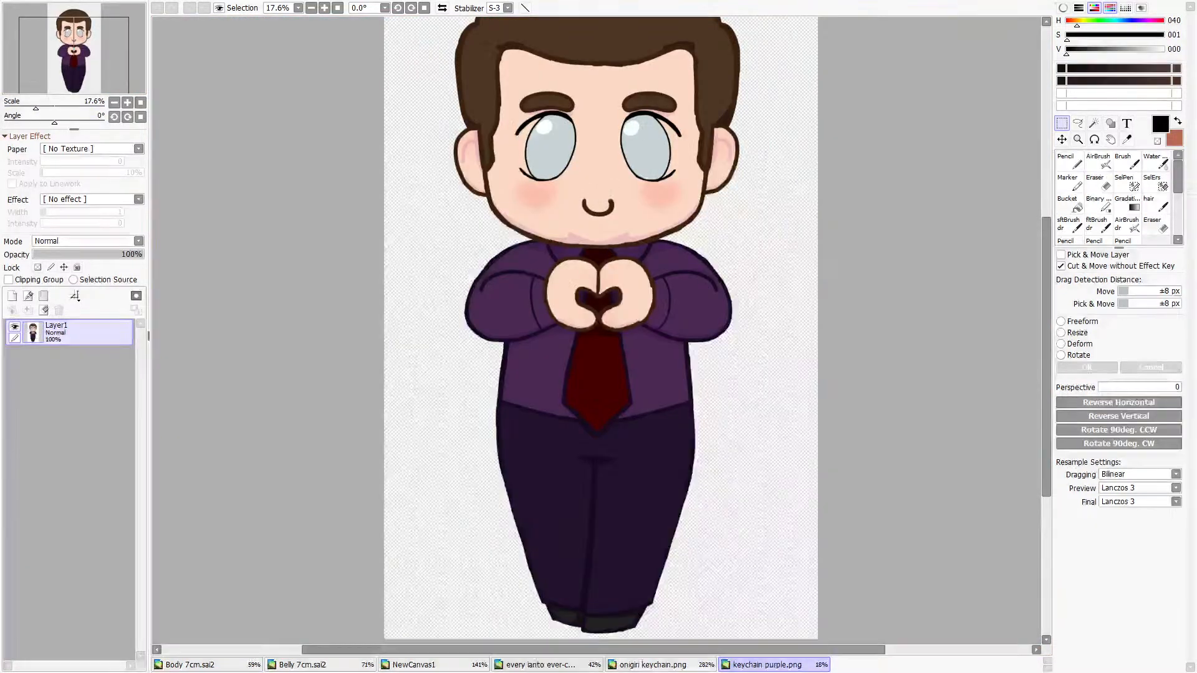
# Examine the suit and waistcoat photos in the costume reference collage up close for outfit details.
pyautogui.click(521, 665)
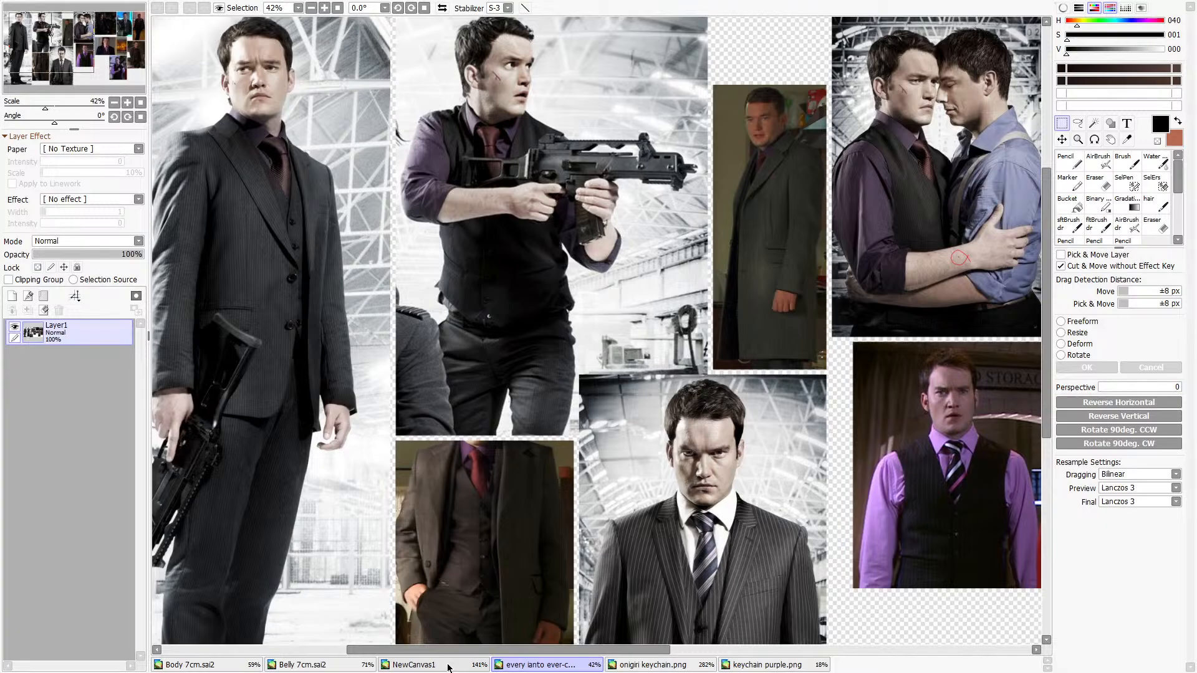
pyautogui.scroll(7, 740, 166)
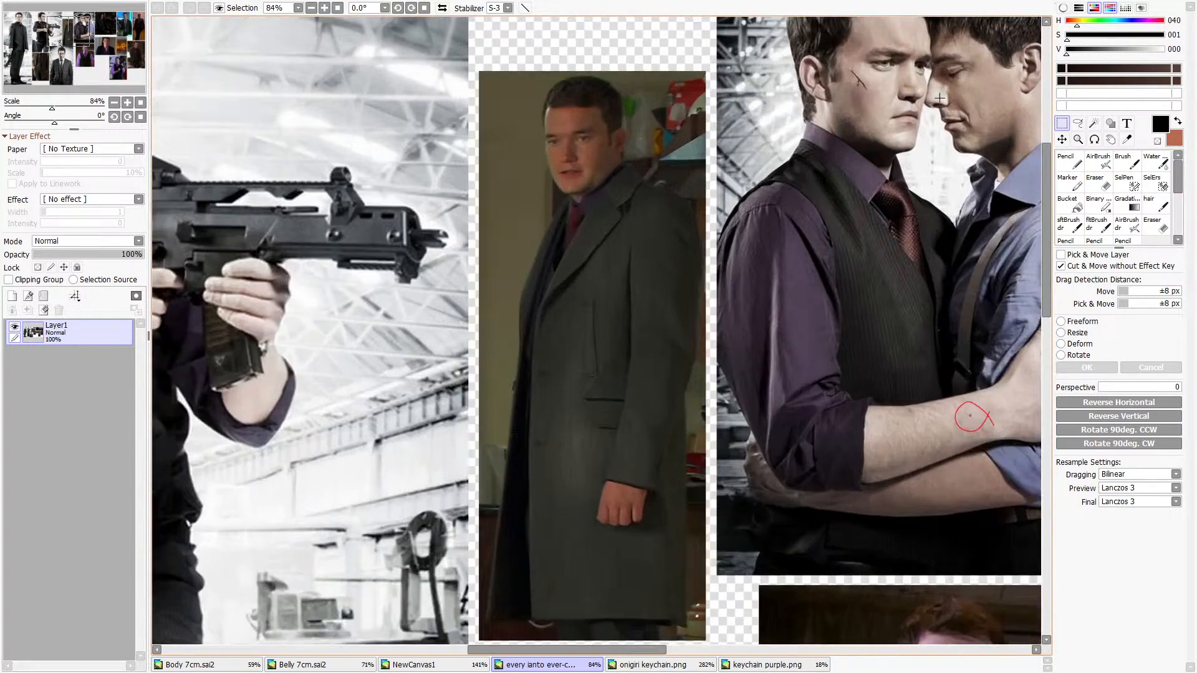
pyautogui.scroll(-7, 740, 165)
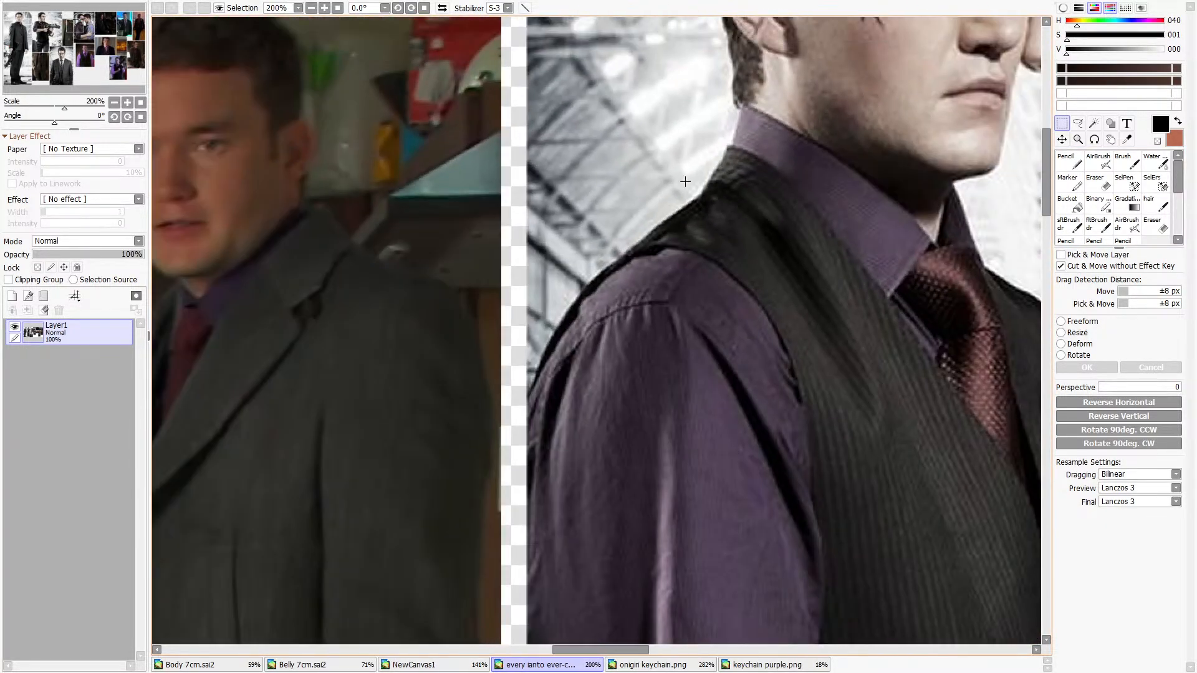
pyautogui.scroll(5, 439, 153)
pyautogui.scroll(-2, 386, 240)
pyautogui.scroll(4, 239, 245)
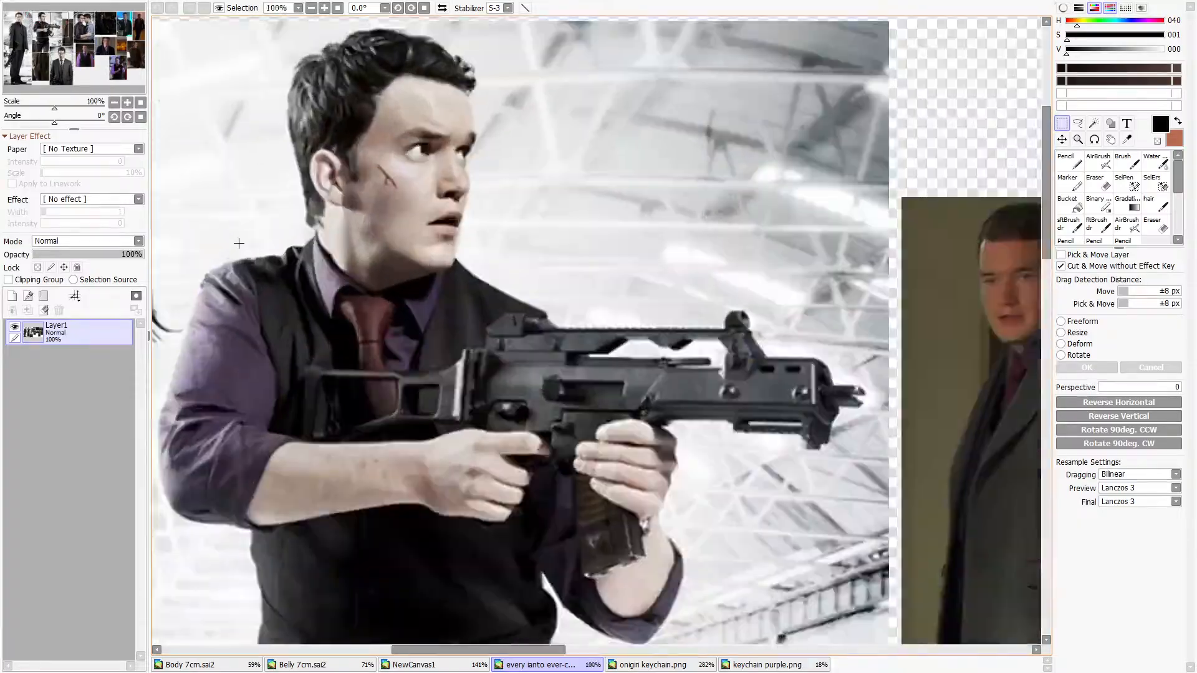
pyautogui.scroll(-6, 590, 253)
pyautogui.scroll(-3, 592, 252)
pyautogui.scroll(5, 508, 180)
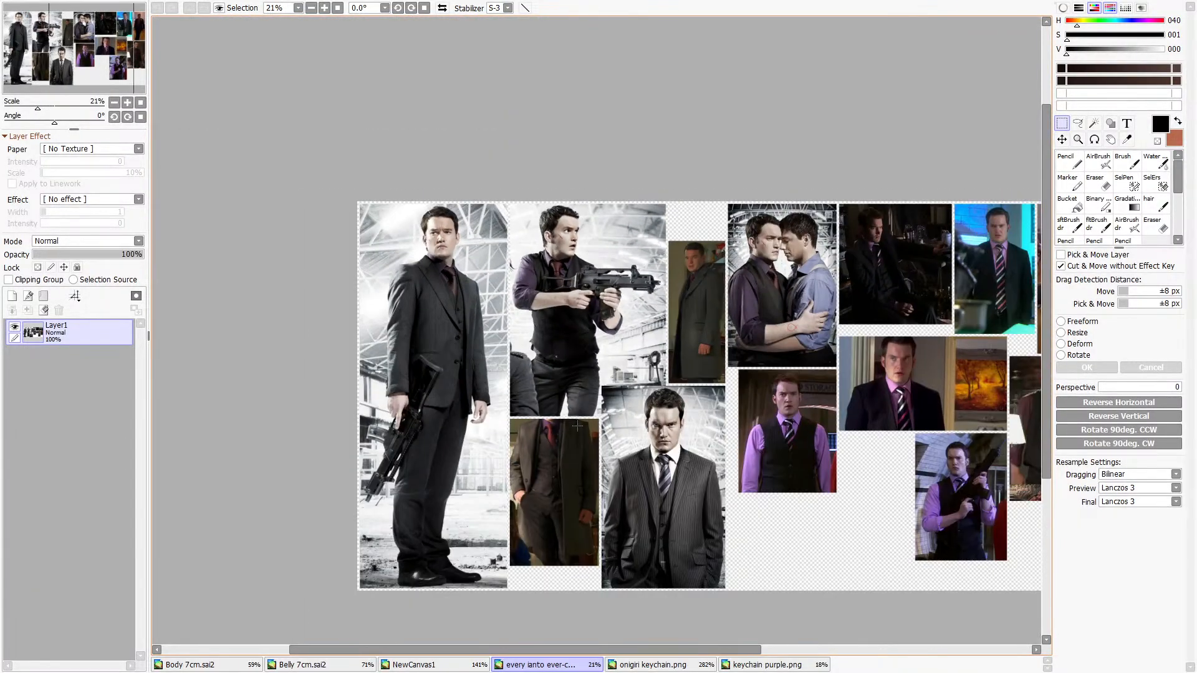
pyautogui.scroll(7, 508, 180)
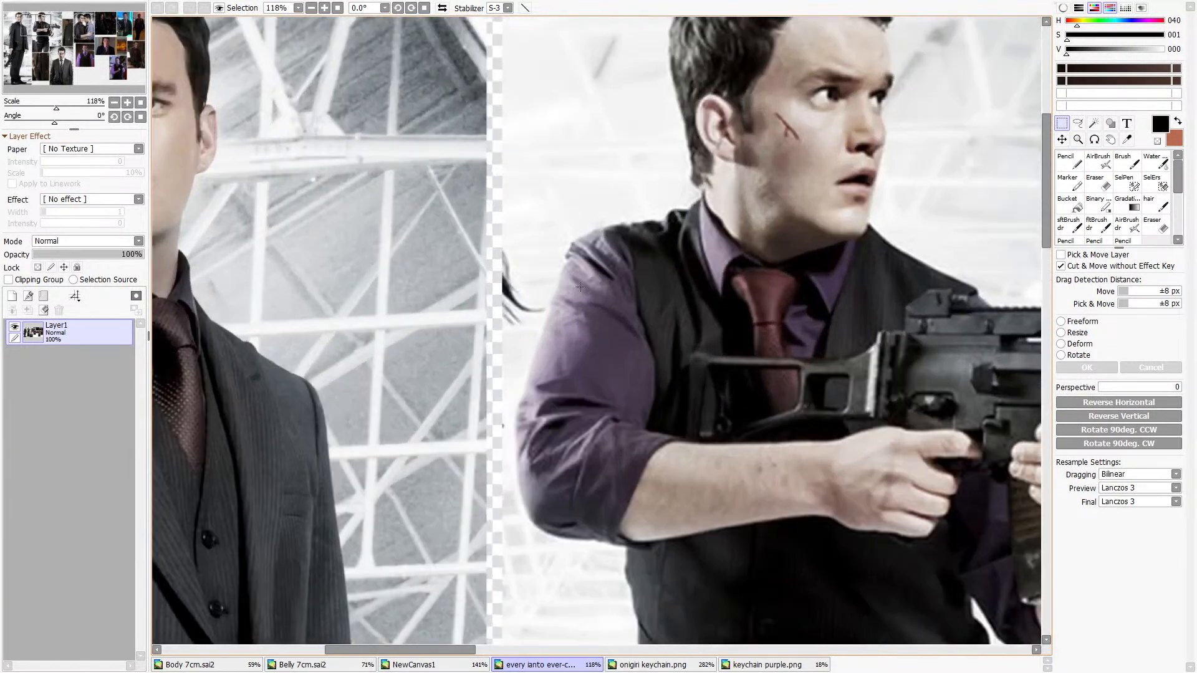
pyautogui.scroll(-3, 531, 217)
pyautogui.scroll(-5, 531, 216)
pyautogui.scroll(9, 861, 253)
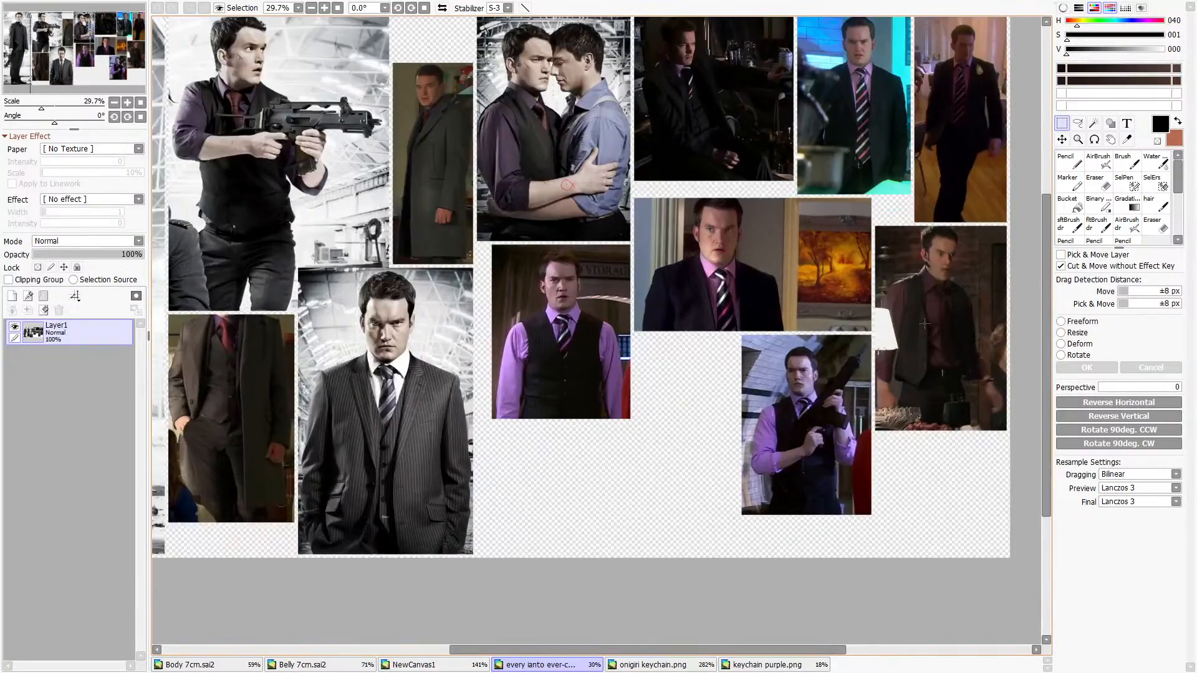
pyautogui.scroll(-10, 861, 253)
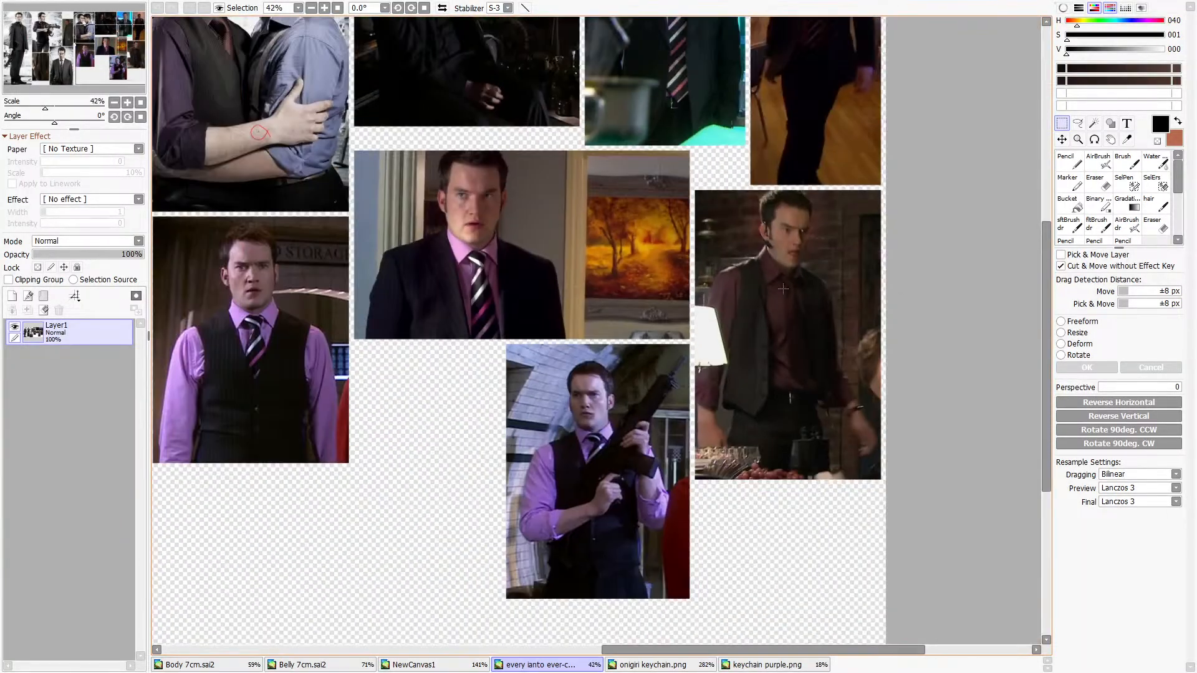
pyautogui.scroll(3, 522, 341)
pyautogui.scroll(1, 521, 342)
pyautogui.scroll(-3, 530, 340)
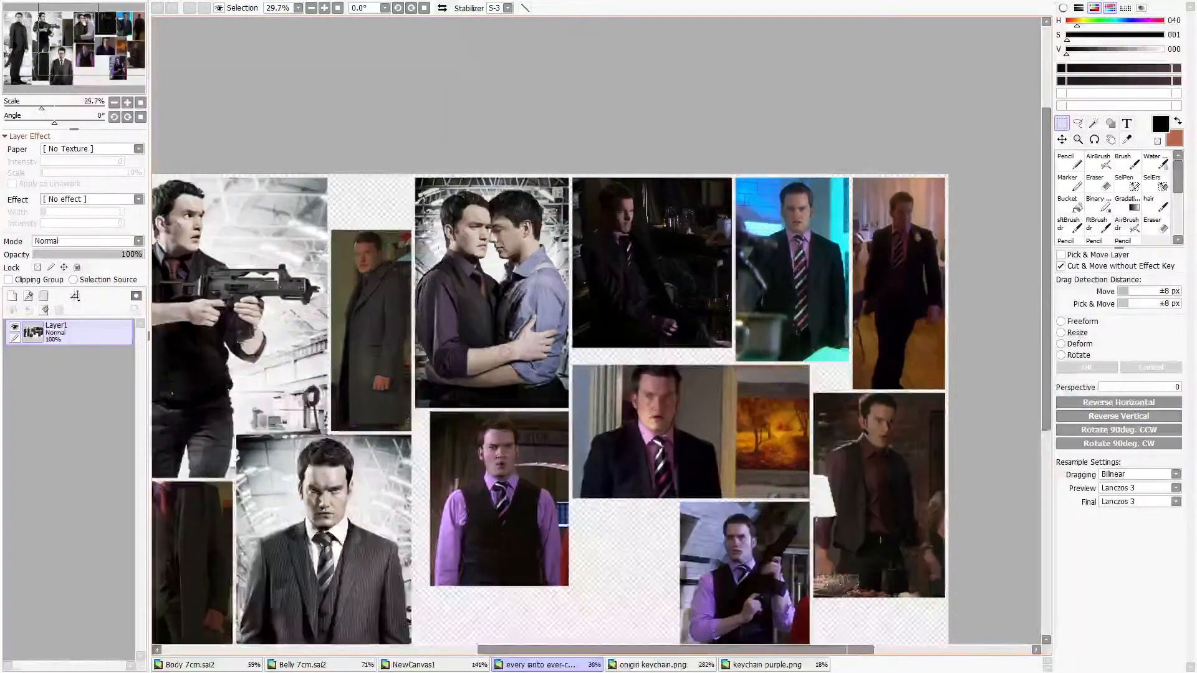
# Inspect the purple shirt and pinstripe waistcoat in the collage photo of the two embracing men.
pyautogui.scroll(6, 555, 338)
pyautogui.scroll(3, 556, 339)
pyautogui.scroll(-2, 420, 325)
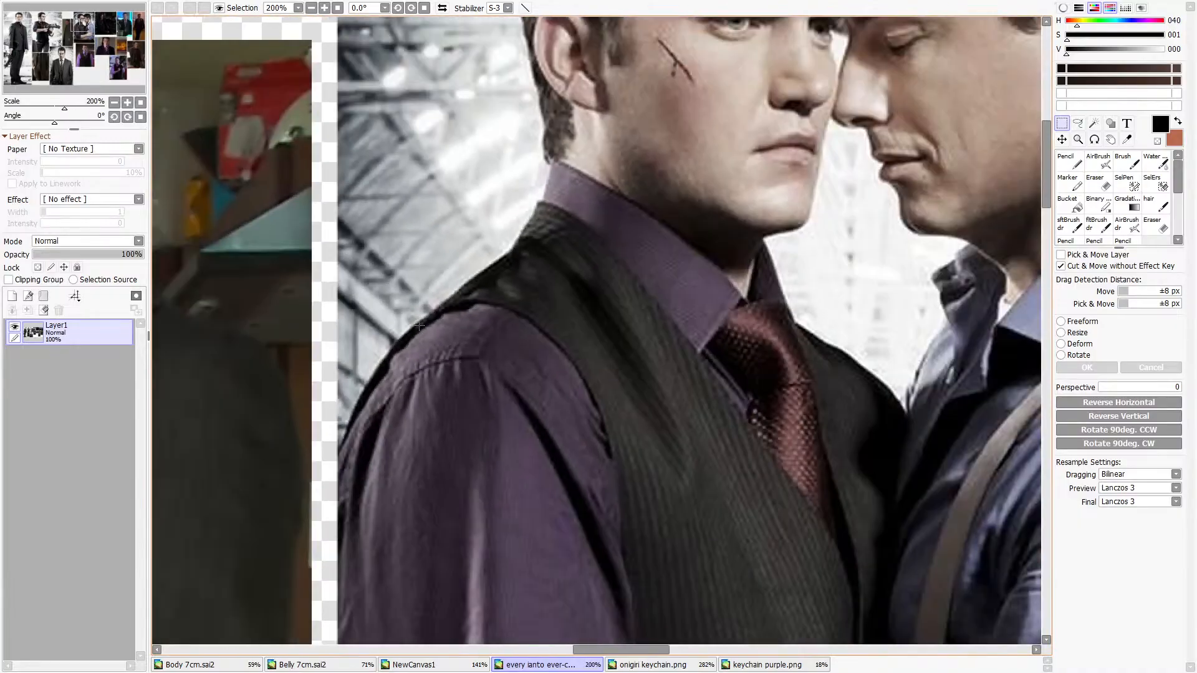
pyautogui.scroll(-3, 470, 291)
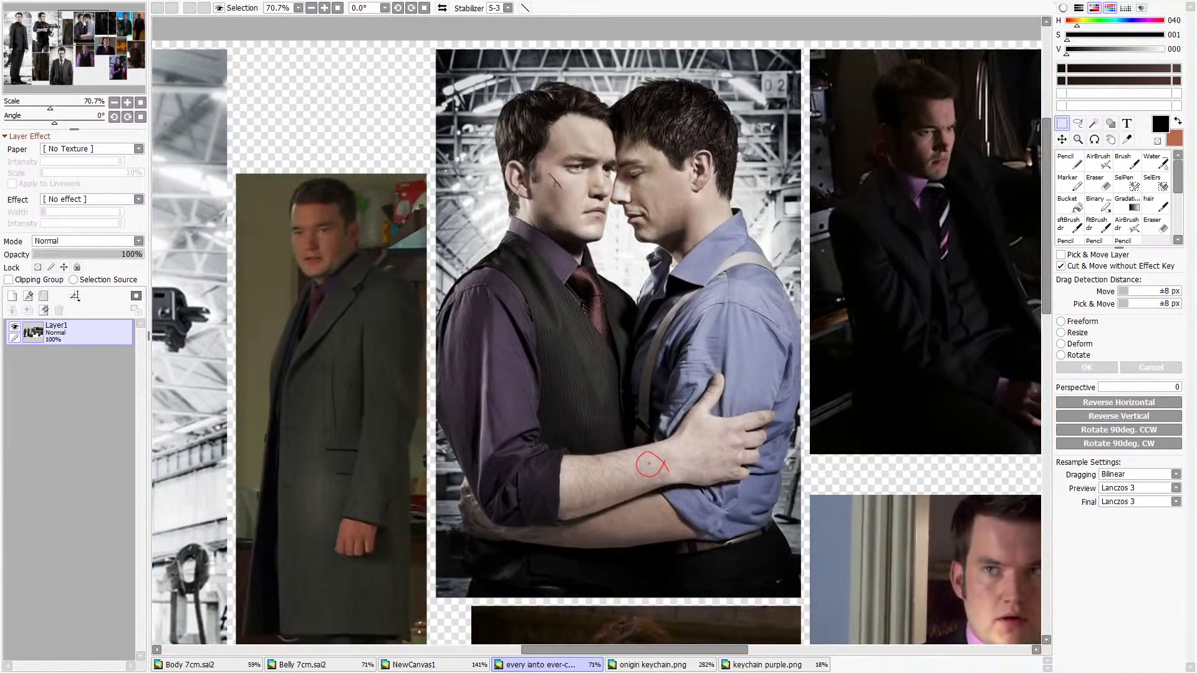
# Return to the body artwork and compare the strap with and without its upper line by toggling Layer24's visibility.
pyautogui.click(235, 666)
pyautogui.click(14, 460)
pyautogui.click(14, 460)
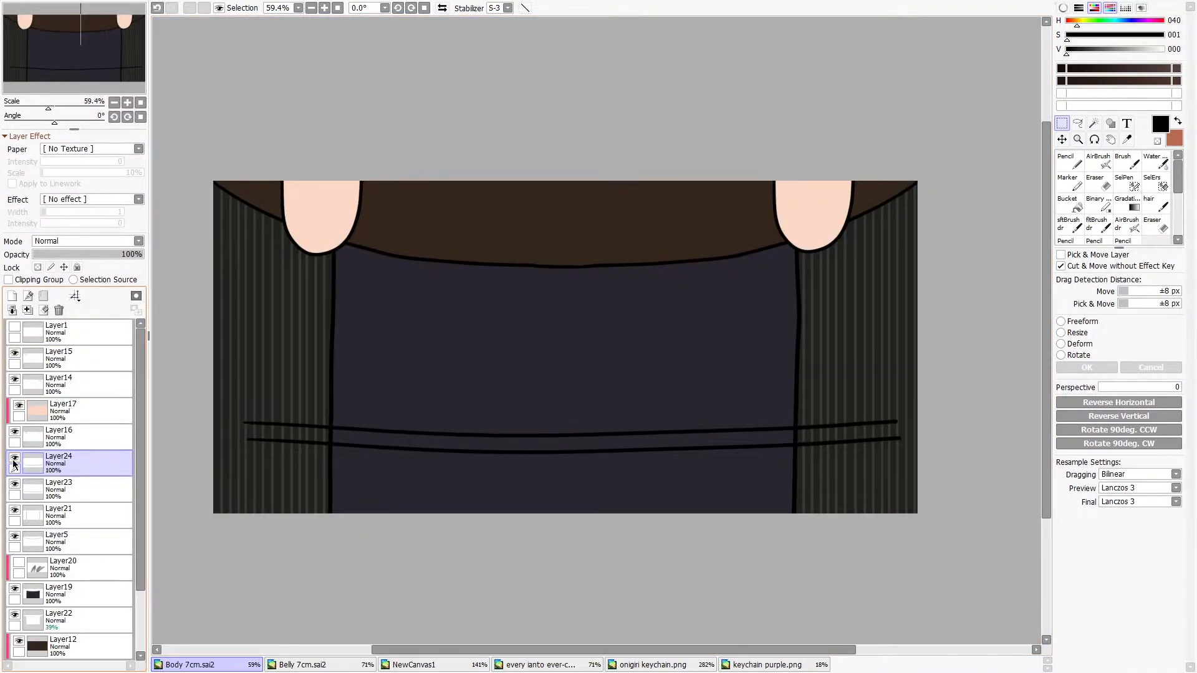
pyautogui.click(14, 461)
pyautogui.click(14, 460)
pyautogui.click(14, 460)
pyautogui.click(14, 461)
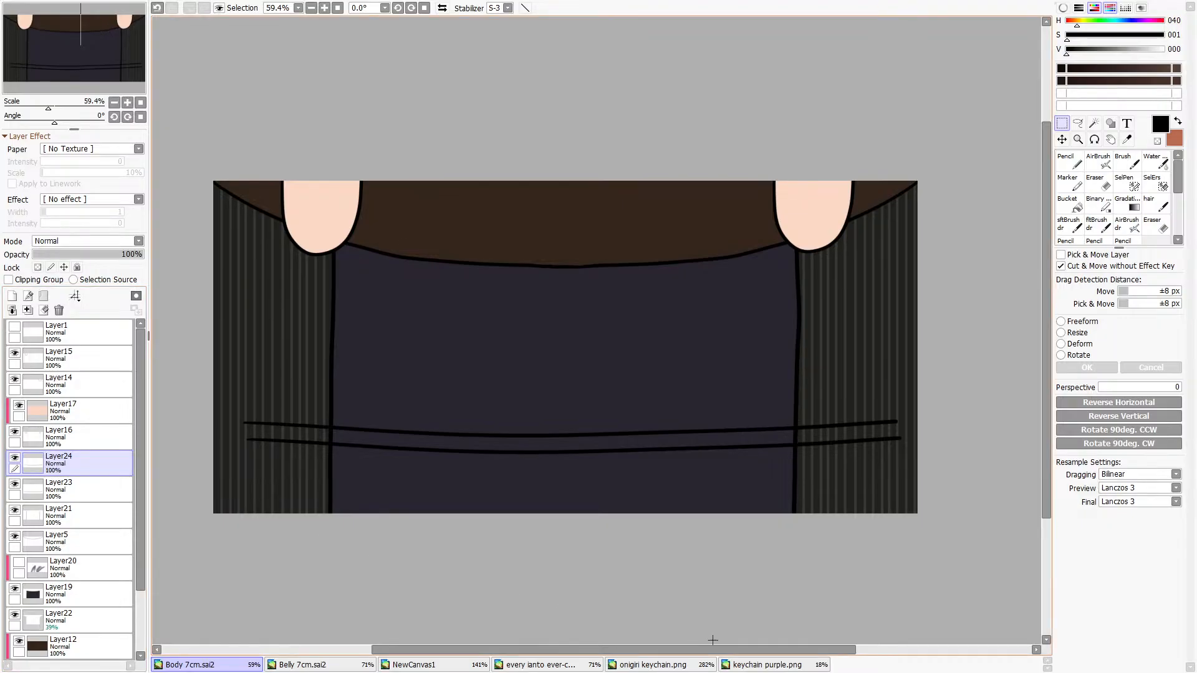
# Study the strap and buckle in the grey waistcoat back photo, and return to the Body 7cm artwork.
pyautogui.click(424, 665)
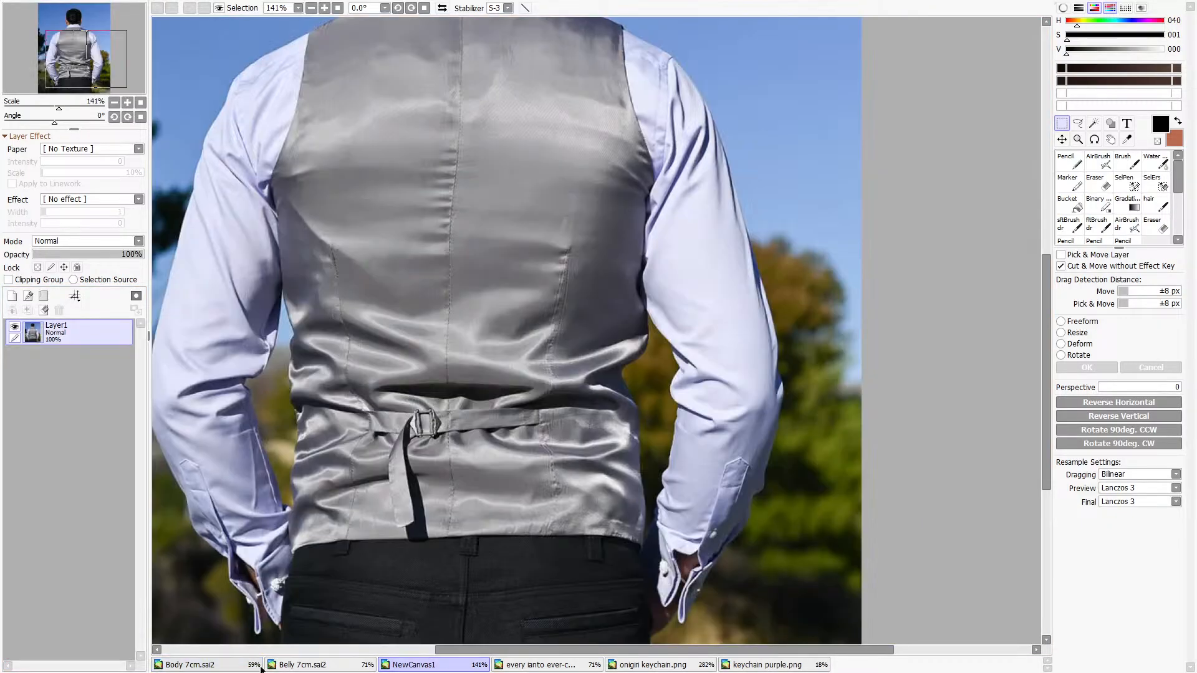
pyautogui.scroll(6, 409, 420)
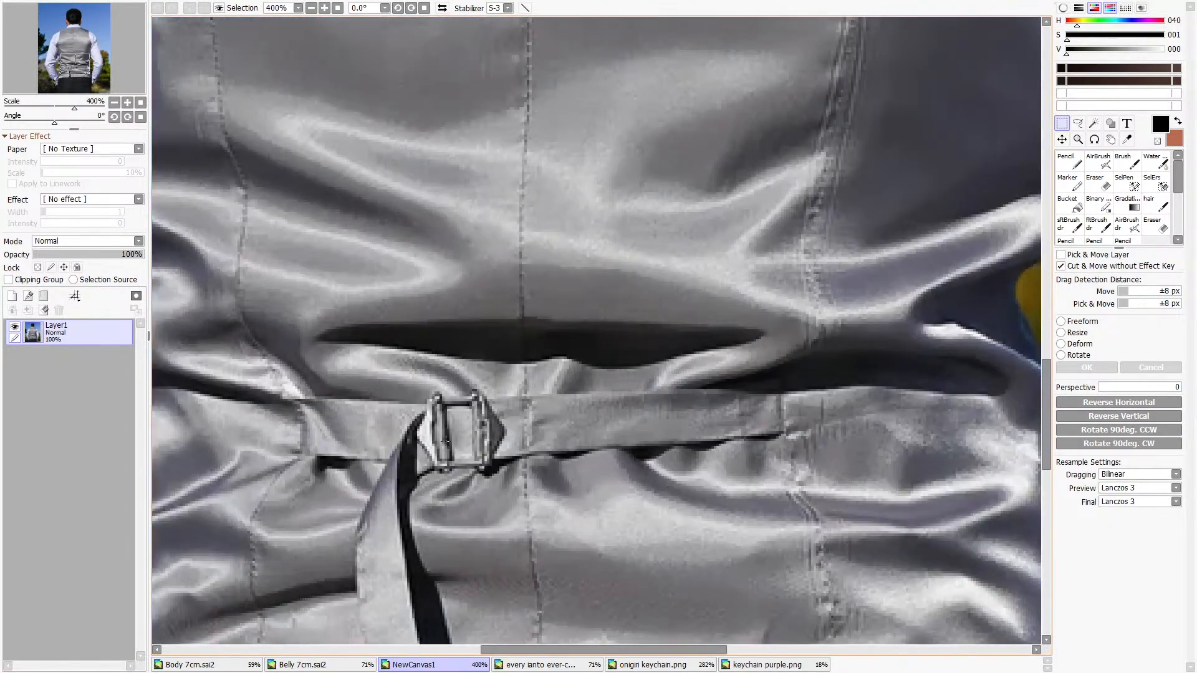
pyautogui.scroll(-5, 446, 441)
pyautogui.click(243, 666)
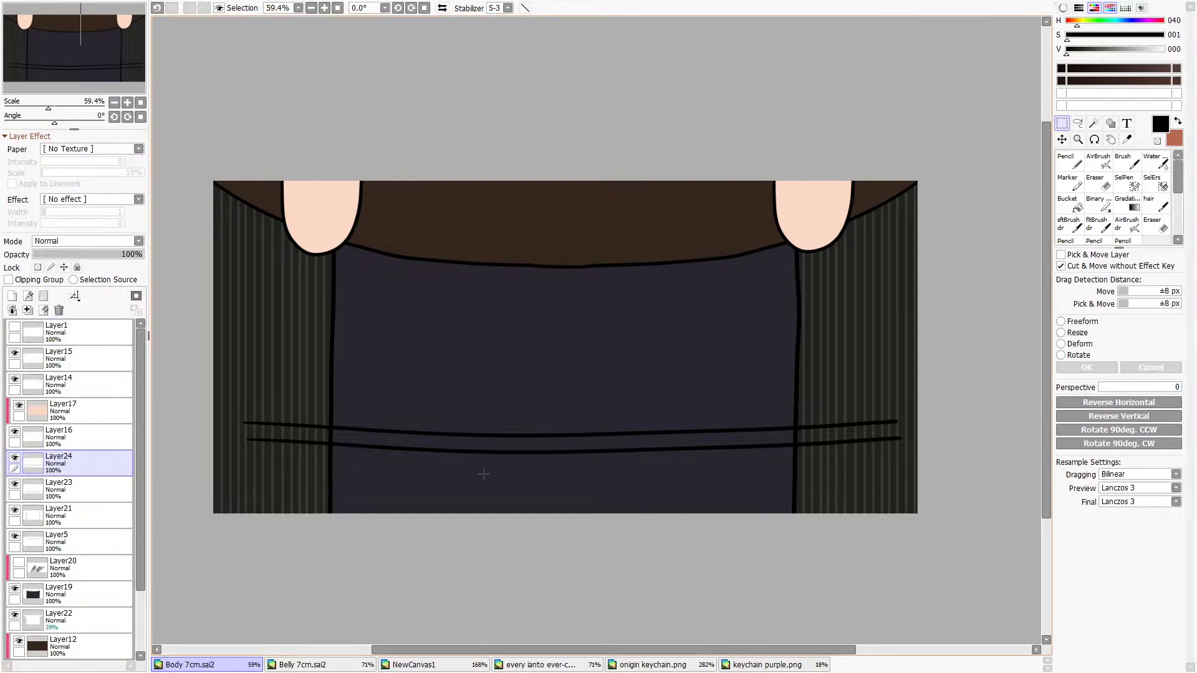
# Merge the two strap lines into Layer23 and erase their ends over the striped side panels with the size 50 Eraser.
pyautogui.click(1100, 183)
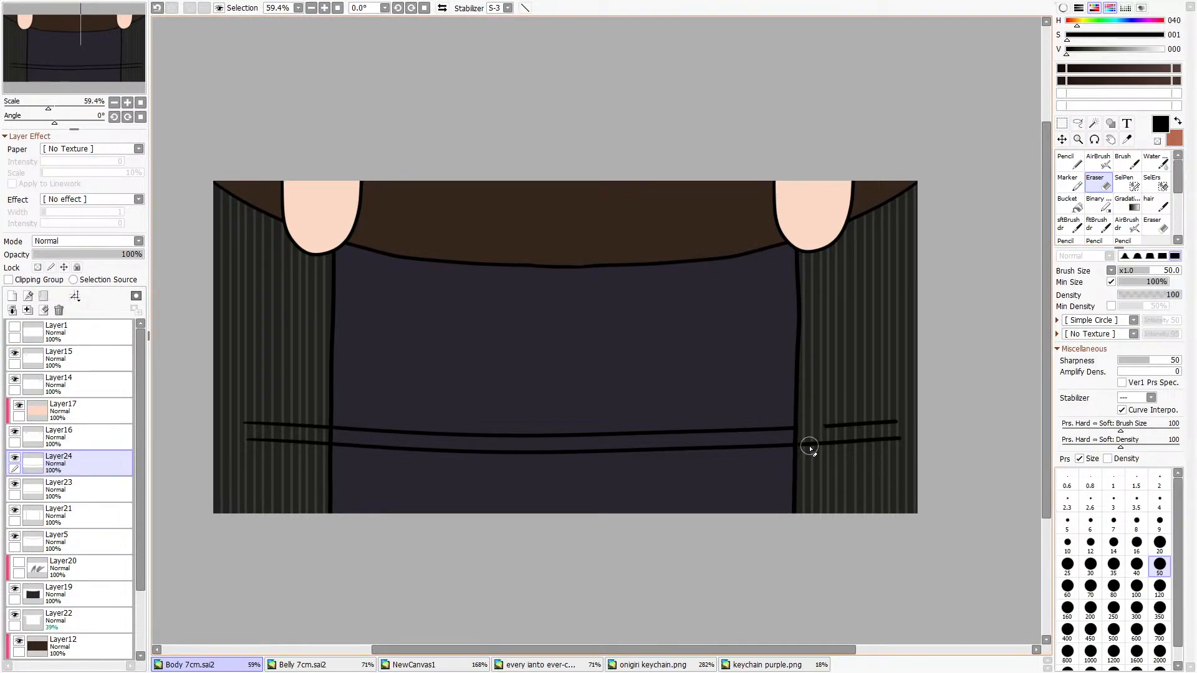
pyautogui.click(28, 311)
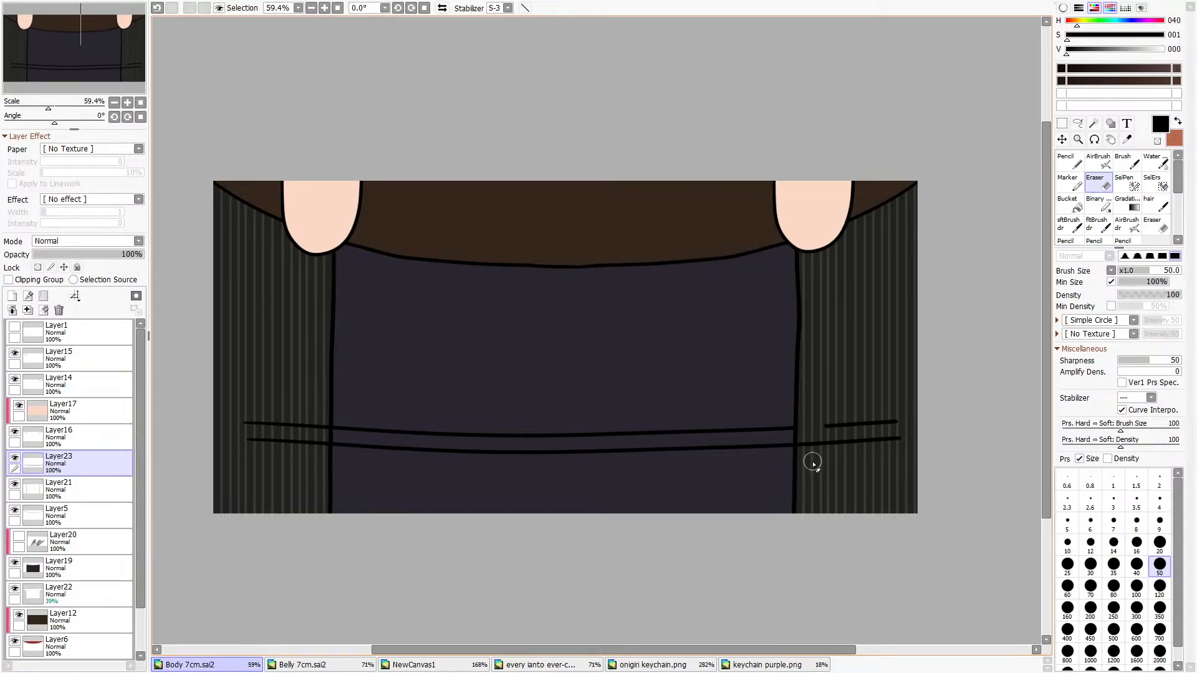
pyautogui.moveTo(818, 464)
pyautogui.mouseDown()
pyautogui.moveTo(848, 384)
pyautogui.moveTo(863, 389)
pyautogui.moveTo(874, 458)
pyautogui.moveTo(889, 462)
pyautogui.moveTo(906, 414)
pyautogui.mouseUp()
pyautogui.moveTo(289, 429)
pyautogui.mouseDown()
pyautogui.moveTo(257, 470)
pyautogui.moveTo(277, 403)
pyautogui.moveTo(317, 451)
pyautogui.moveTo(320, 426)
pyautogui.mouseUp()
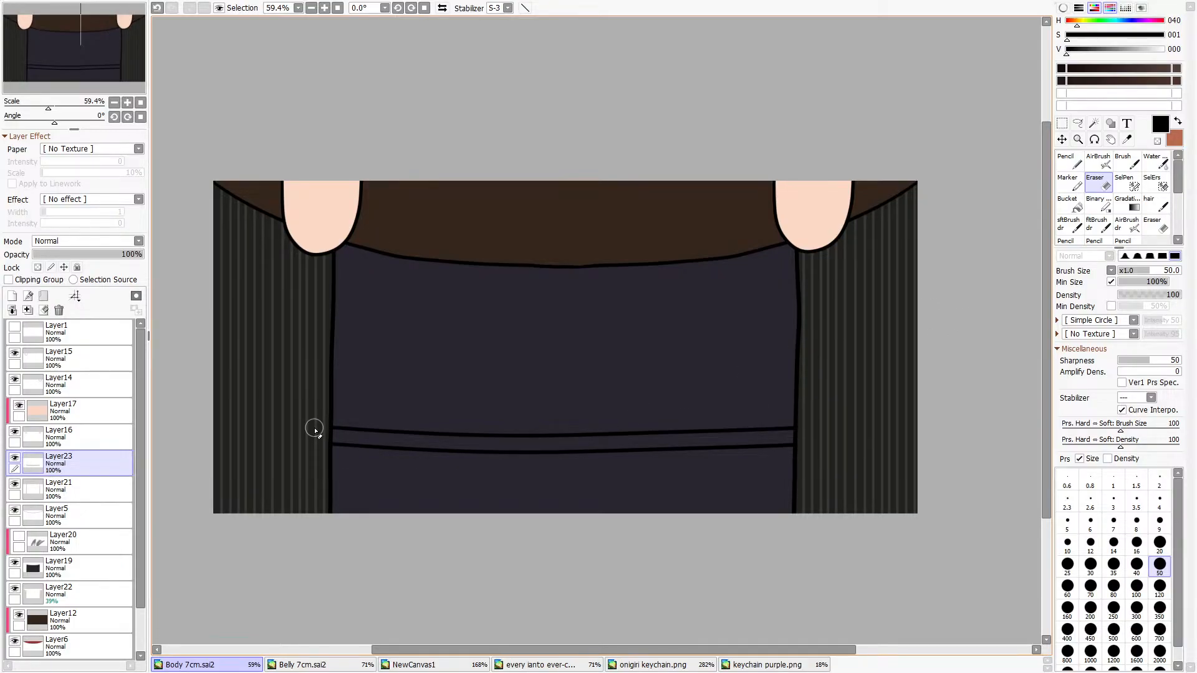
# Add a new layer above the strap lines for the buckle, and choose the size 16 Pencil.
pyautogui.scroll(2, 451, 461)
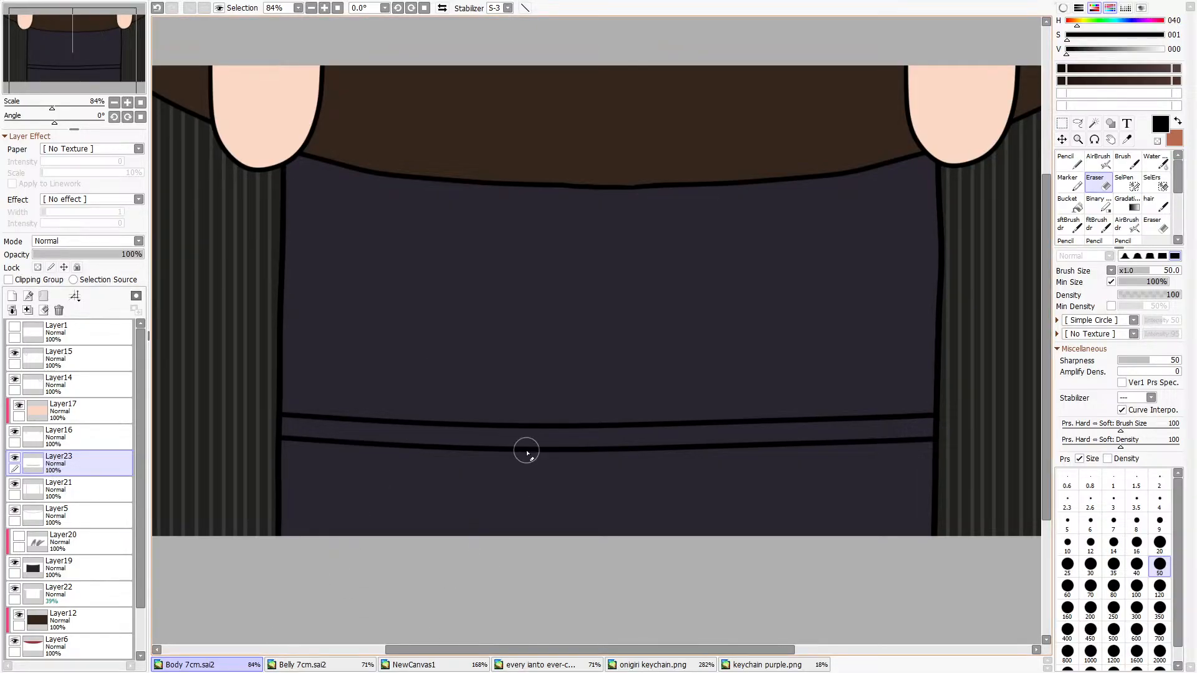
pyautogui.click(12, 297)
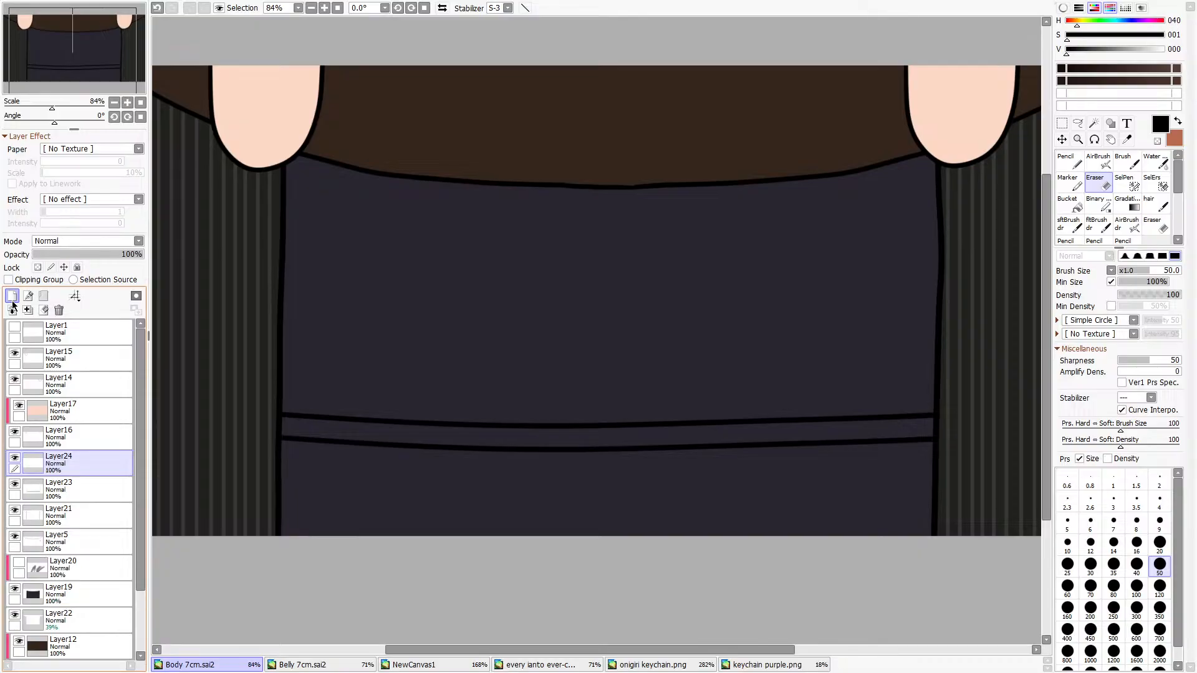
pyautogui.click(1047, 167)
pyautogui.click(1068, 164)
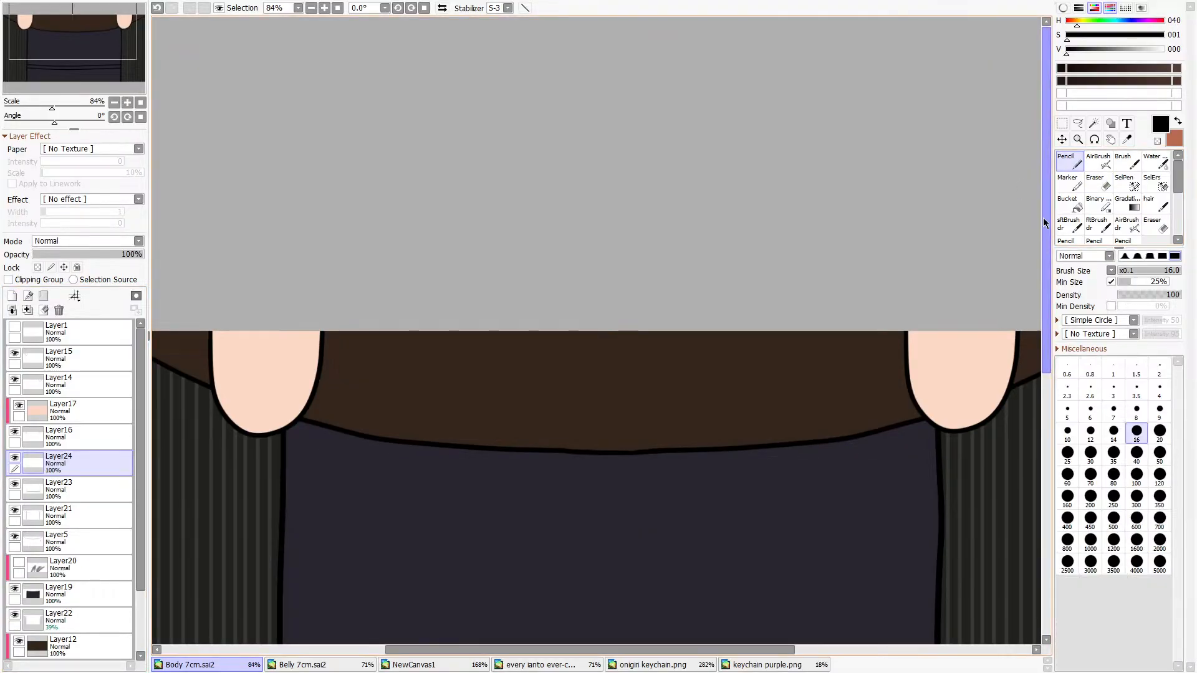
pyautogui.moveTo(1045, 213); pyautogui.dragTo(1048, 379)
pyautogui.scroll(4, 649, 429)
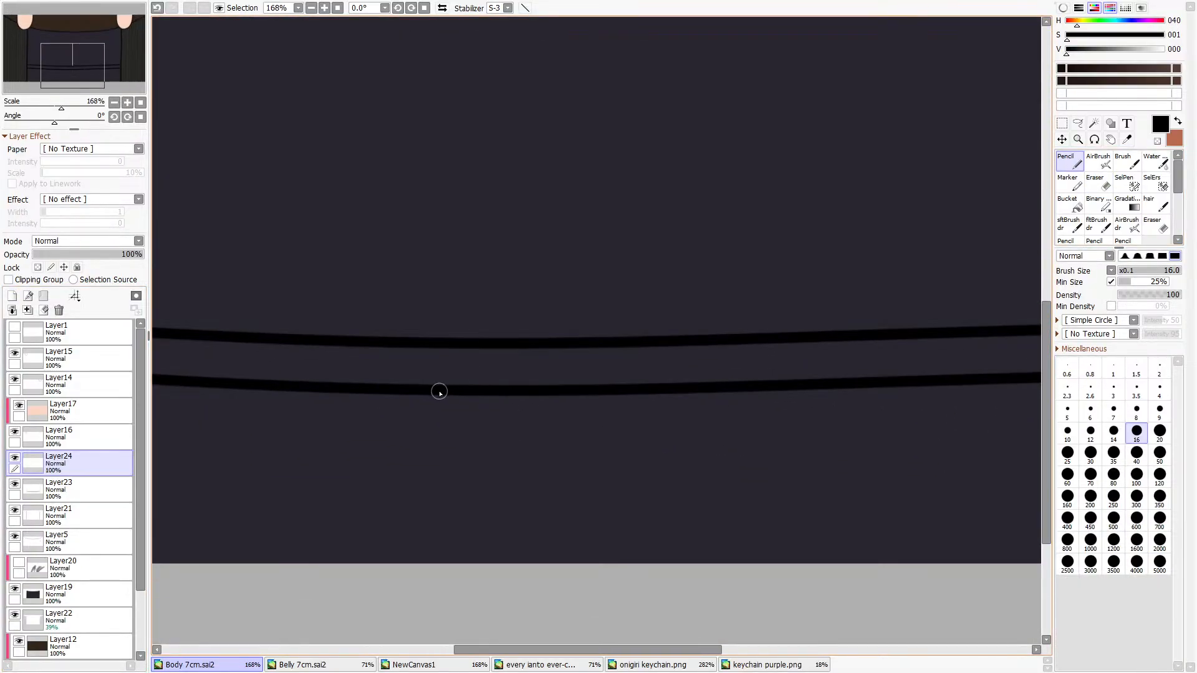
pyautogui.moveTo(418, 416)
pyautogui.mouseDown()
pyautogui.moveTo(421, 304)
pyautogui.moveTo(592, 309)
pyautogui.mouseUp()
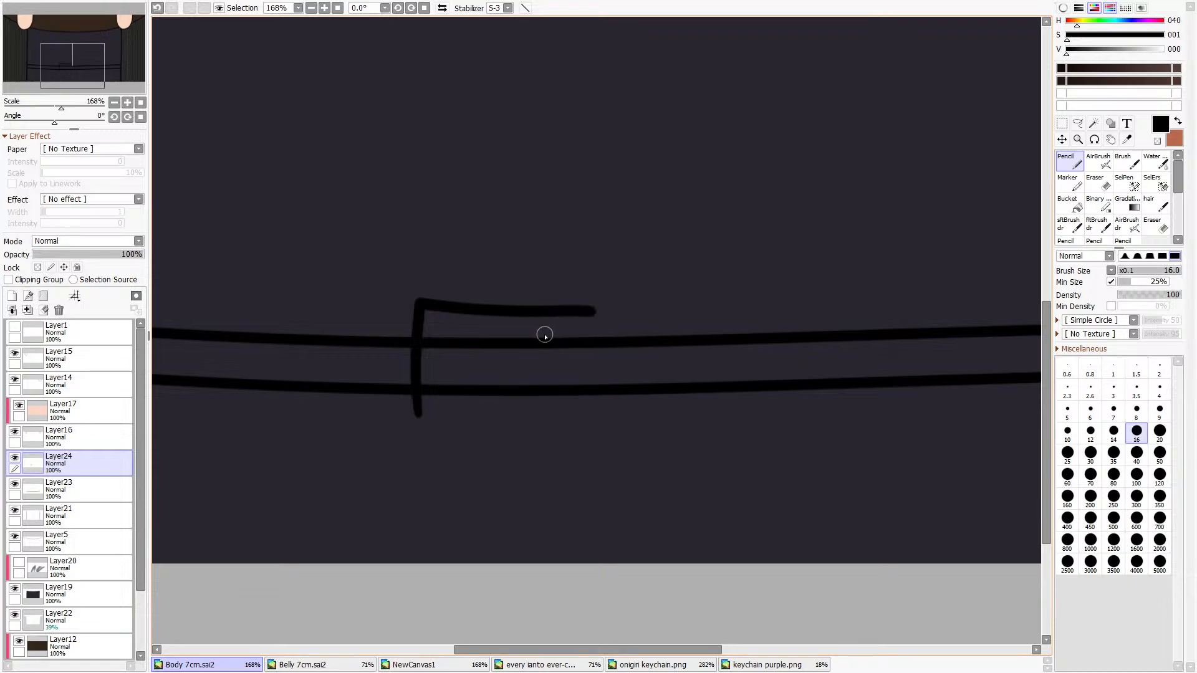
pyautogui.hotkey('ctrl', 'z')
pyautogui.moveTo(411, 414)
pyautogui.mouseDown()
pyautogui.moveTo(414, 322)
pyautogui.moveTo(561, 309)
pyautogui.mouseUp()
pyautogui.hotkey('ctrl', 'z')
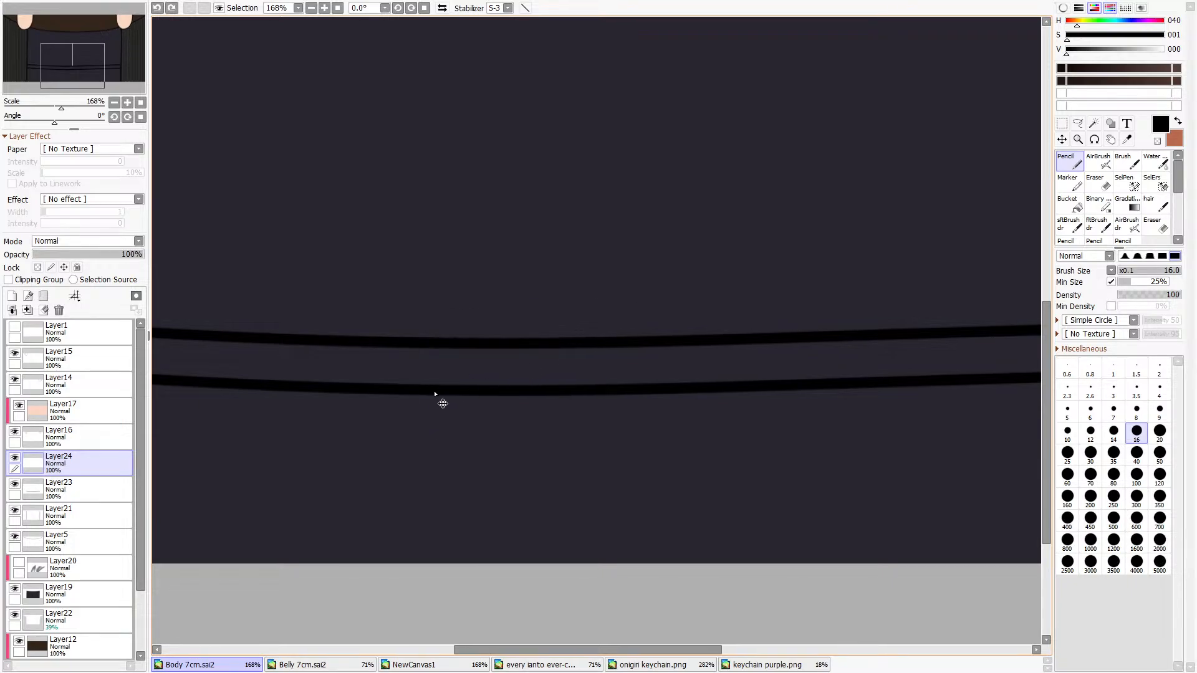
# Draw a small rectangular buckle outline in black across both strap lines, and trim its outer side edge with the Eraser.
pyautogui.moveTo(448, 413)
pyautogui.mouseDown()
pyautogui.moveTo(404, 414)
pyautogui.moveTo(411, 323)
pyautogui.moveTo(519, 321)
pyautogui.moveTo(542, 361)
pyautogui.moveTo(544, 418)
pyautogui.moveTo(455, 416)
pyautogui.moveTo(538, 414)
pyautogui.mouseUp()
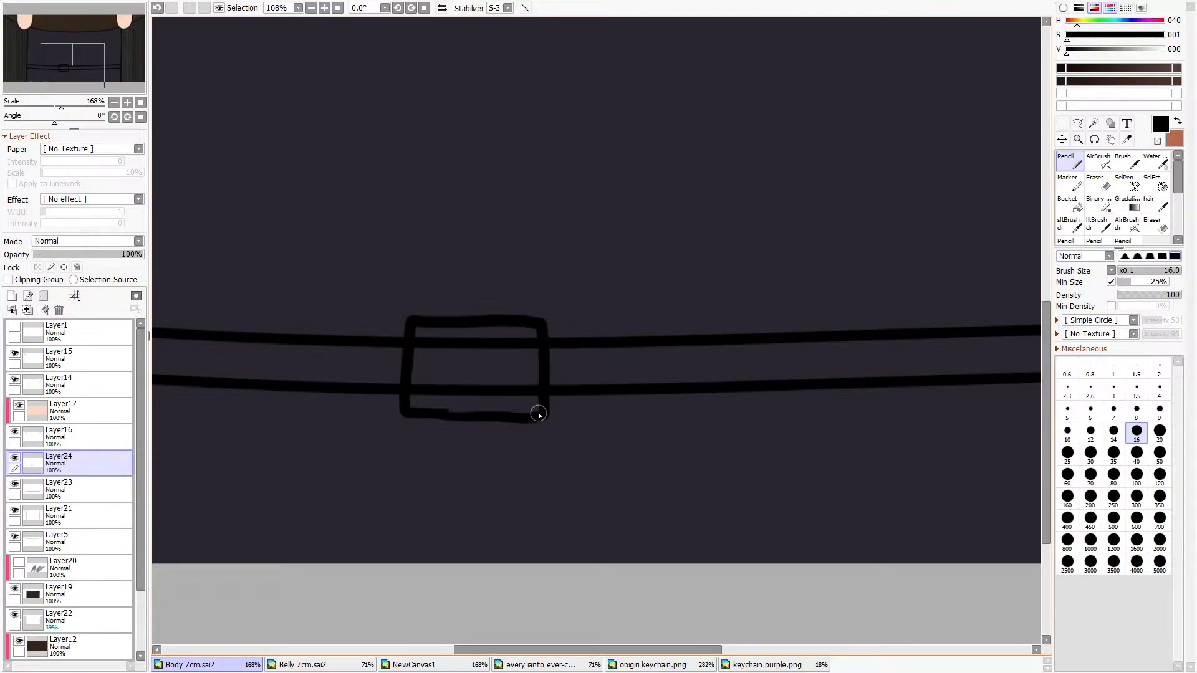
pyautogui.hotkey('ctrl', 'z')
pyautogui.moveTo(442, 413); pyautogui.dragTo(546, 416)
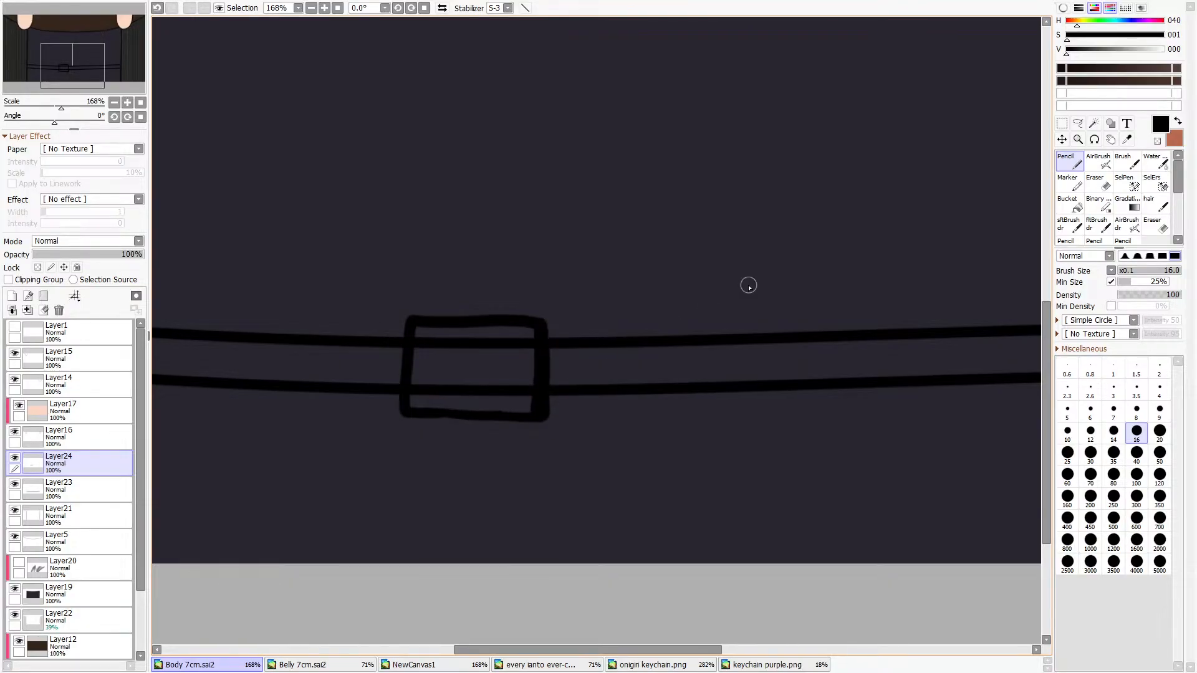
pyautogui.click(1101, 185)
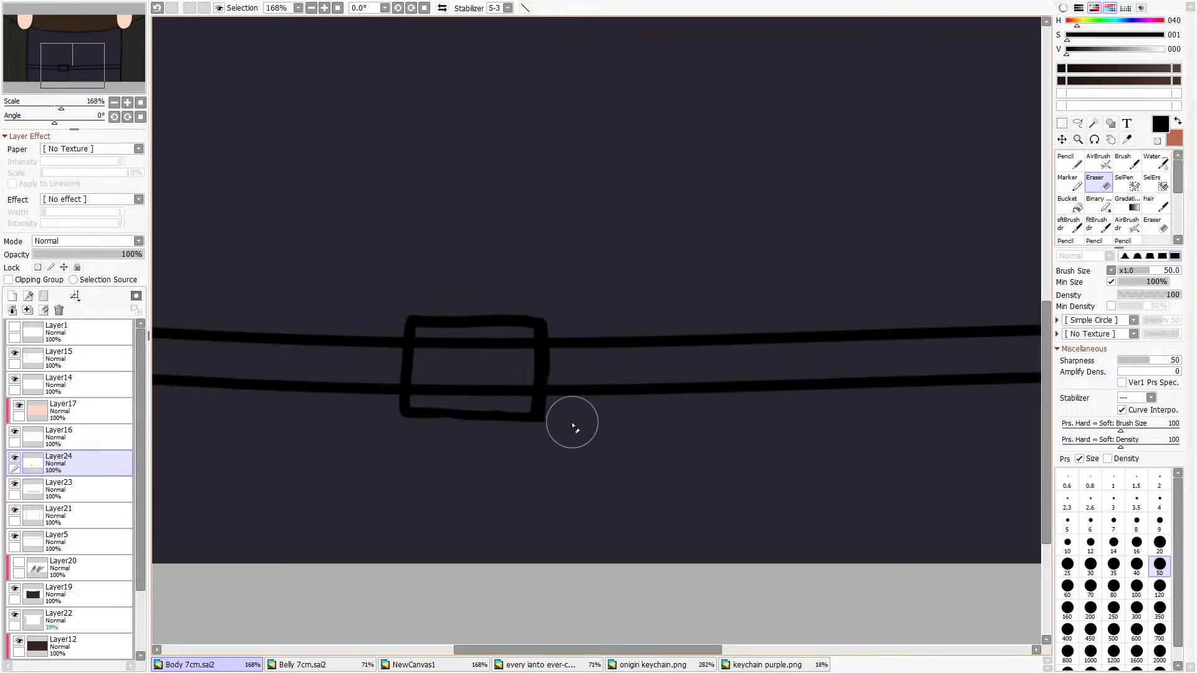
pyautogui.moveTo(572, 423); pyautogui.dragTo(571, 333)
pyautogui.press('n')
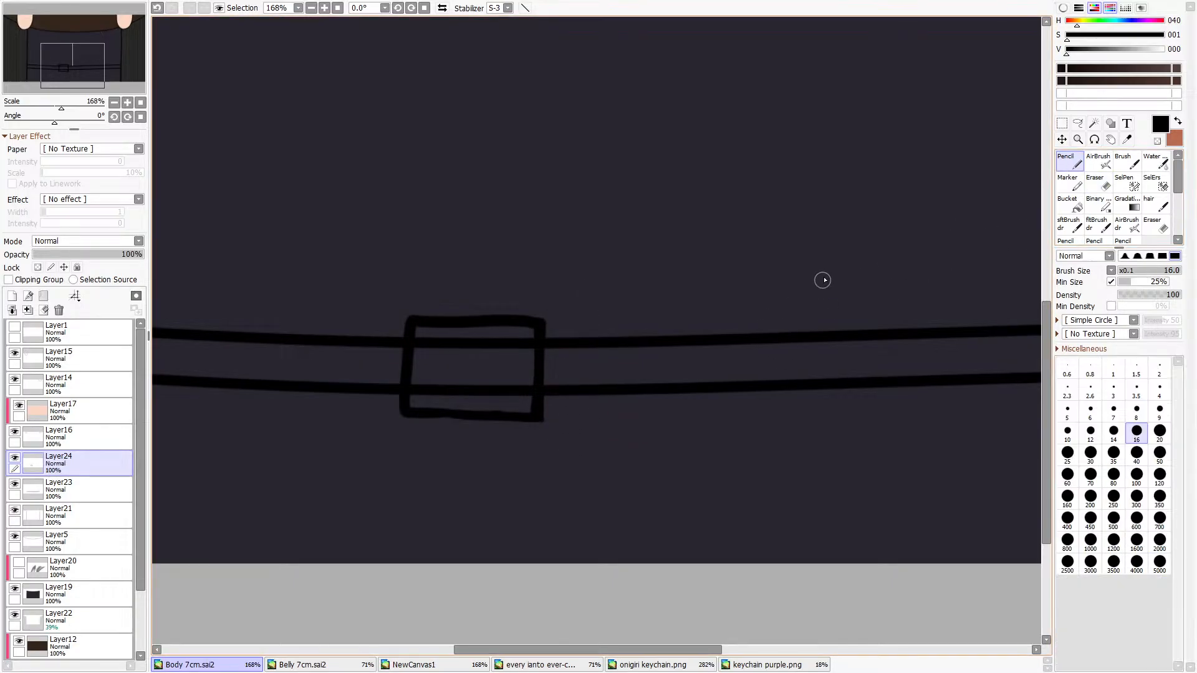
# Select the buckle outline, paste a copy onto a new layer, and shift the copy partly off the original.
pyautogui.click(1061, 124)
pyautogui.moveTo(370, 231); pyautogui.dragTo(763, 500)
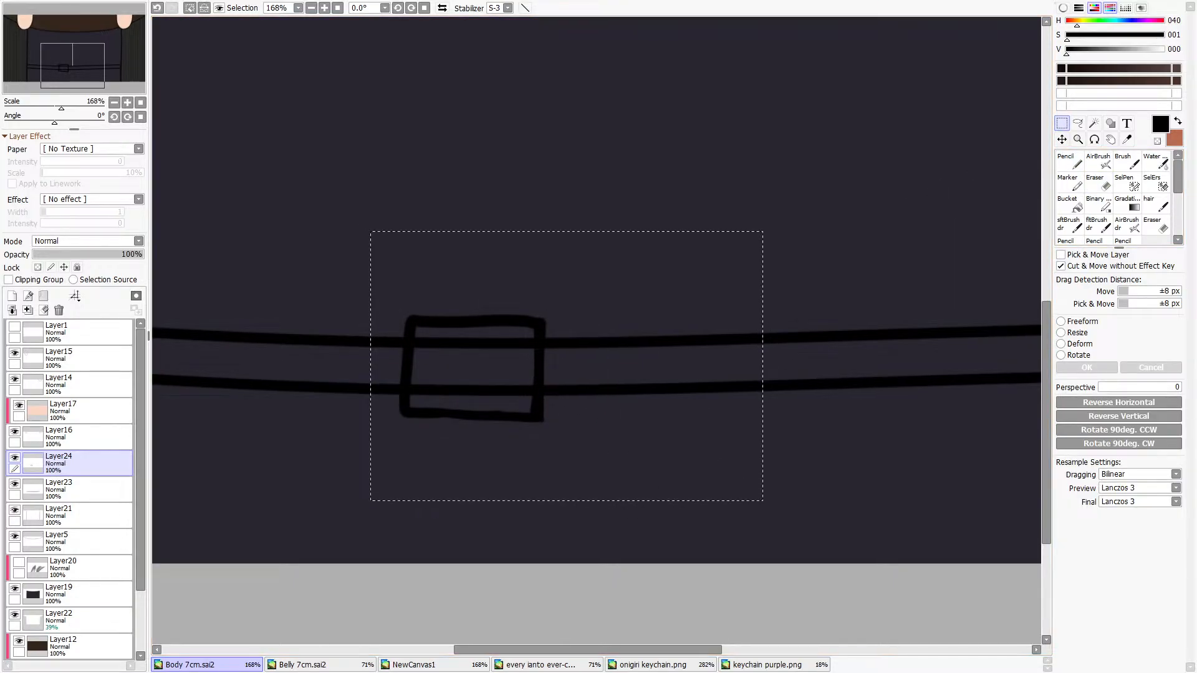
pyautogui.click(433, 190)
pyautogui.moveTo(347, 252); pyautogui.dragTo(687, 552)
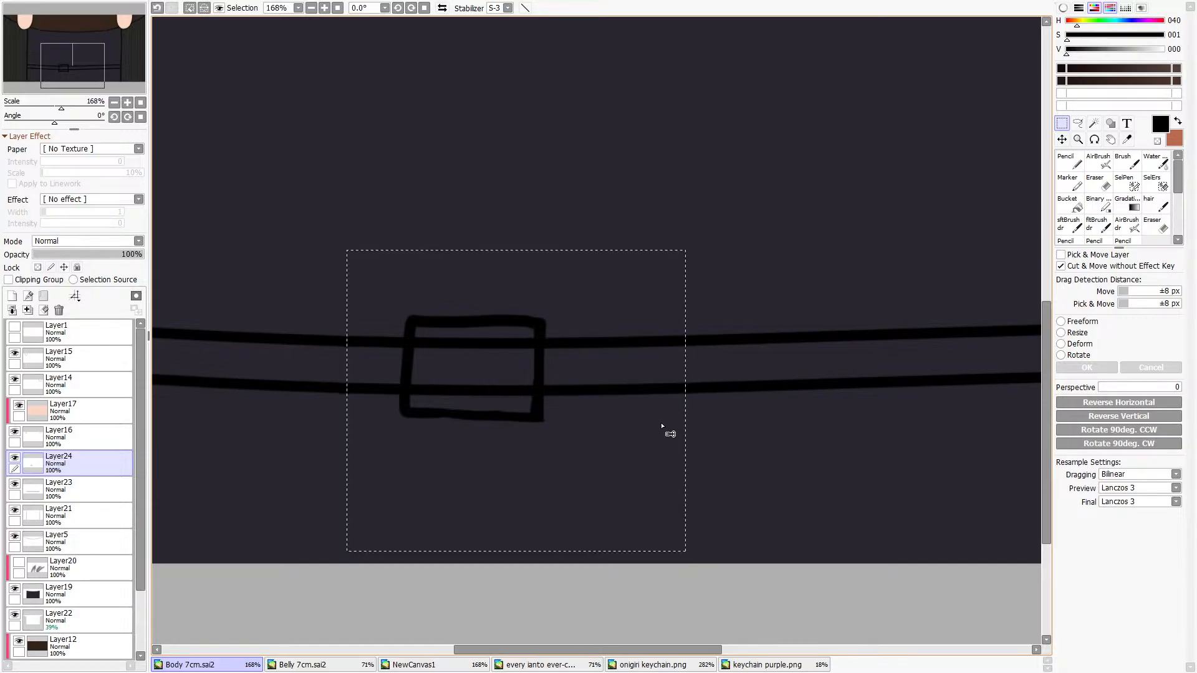
pyautogui.hotkey('ctrl', 'c')
pyautogui.hotkey('ctrl', 'v')
pyautogui.moveTo(289, 197); pyautogui.dragTo(585, 456)
pyautogui.moveTo(547, 389); pyautogui.dragTo(497, 382)
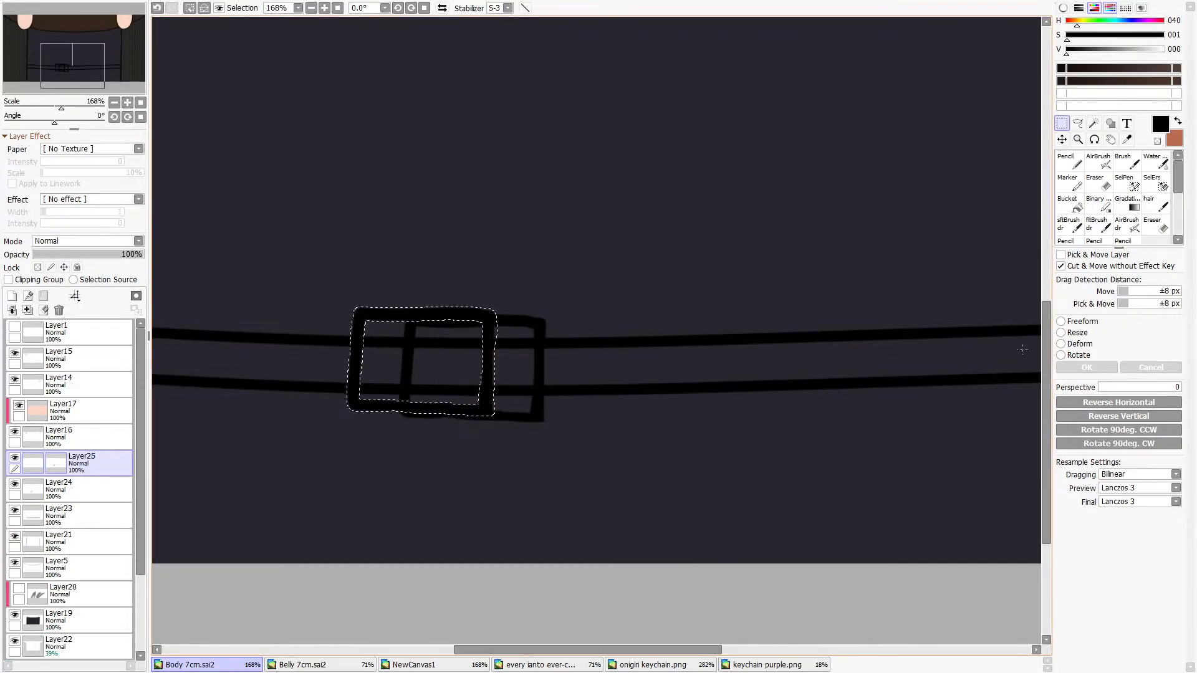
# Shrink the copied outline, centre it inside the buckle as the inner frame, and deselect it.
pyautogui.click(1062, 334)
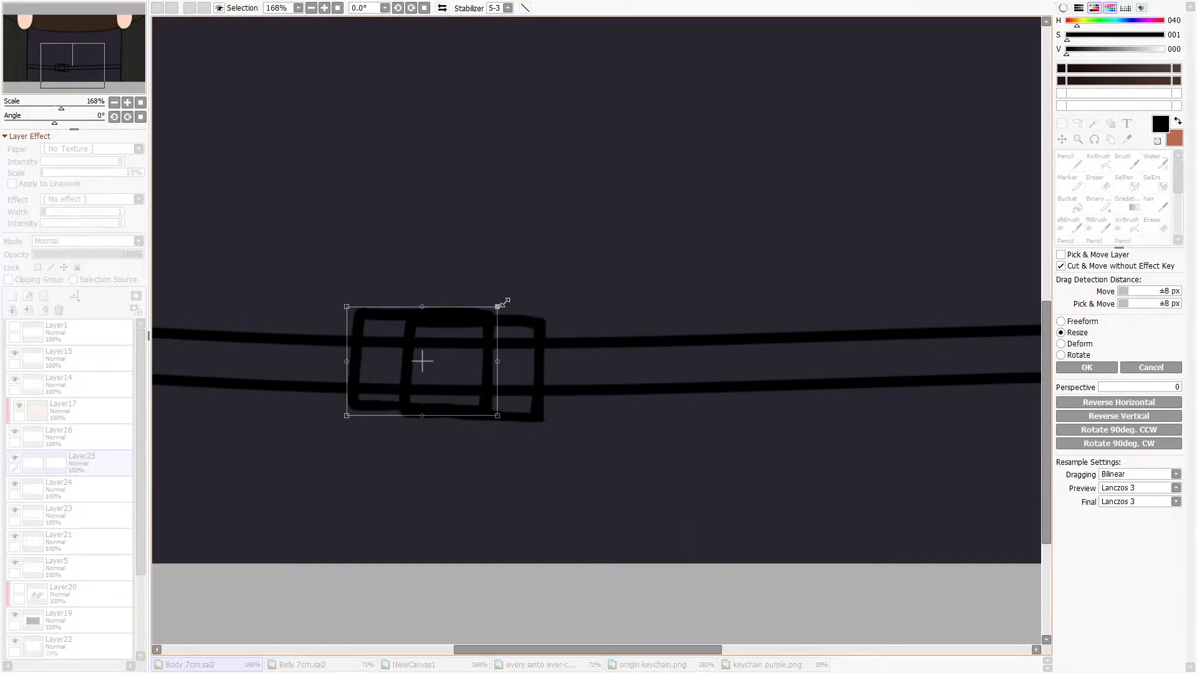
pyautogui.moveTo(505, 302); pyautogui.dragTo(474, 324)
pyautogui.click(1151, 367)
pyautogui.click(1061, 333)
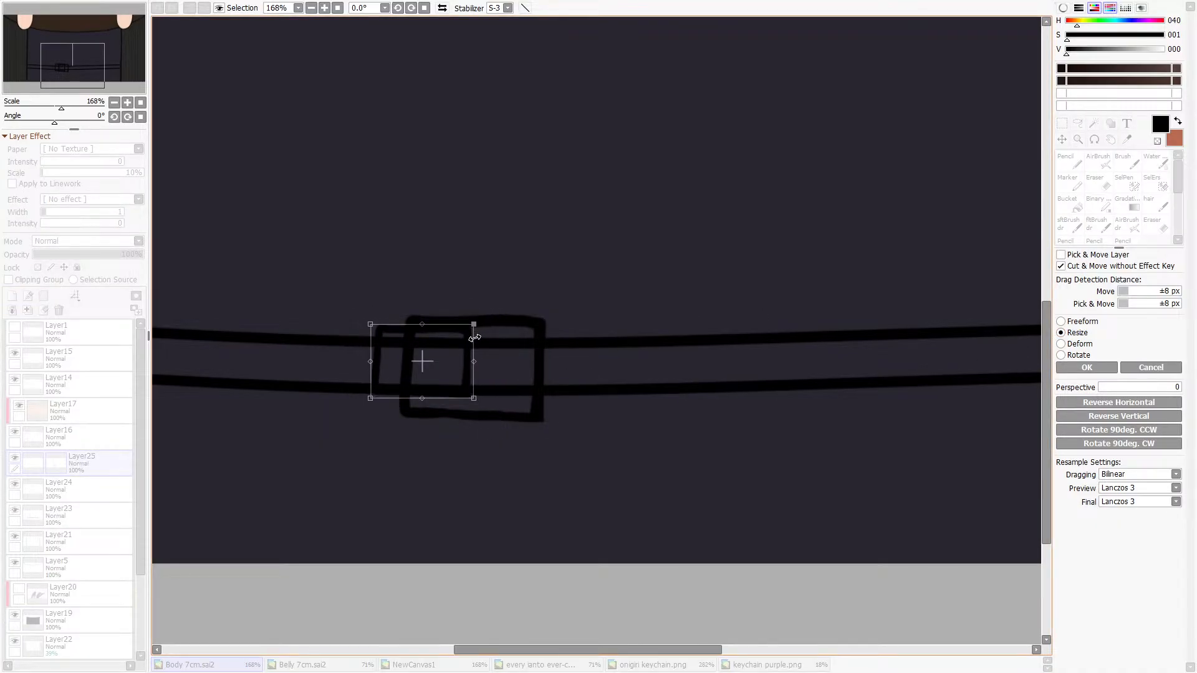
pyautogui.moveTo(432, 363); pyautogui.dragTo(471, 341)
pyautogui.moveTo(472, 402); pyautogui.dragTo(477, 368)
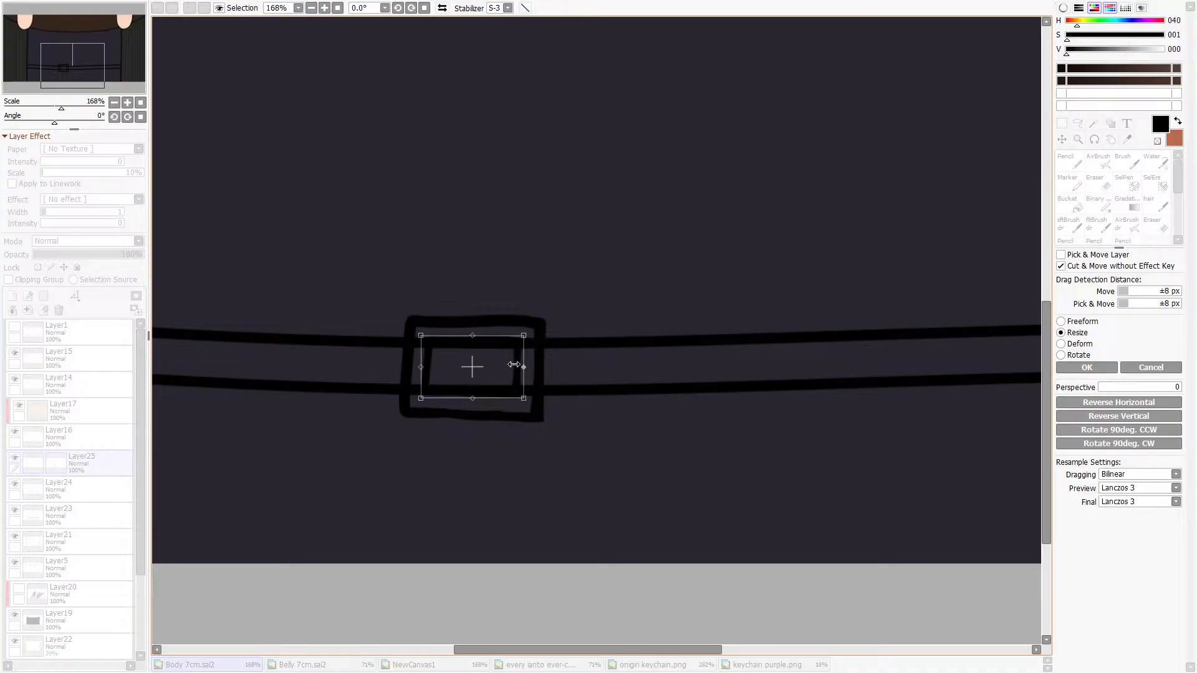
pyautogui.click(1087, 367)
pyautogui.hotkey('ctrl', 'd')
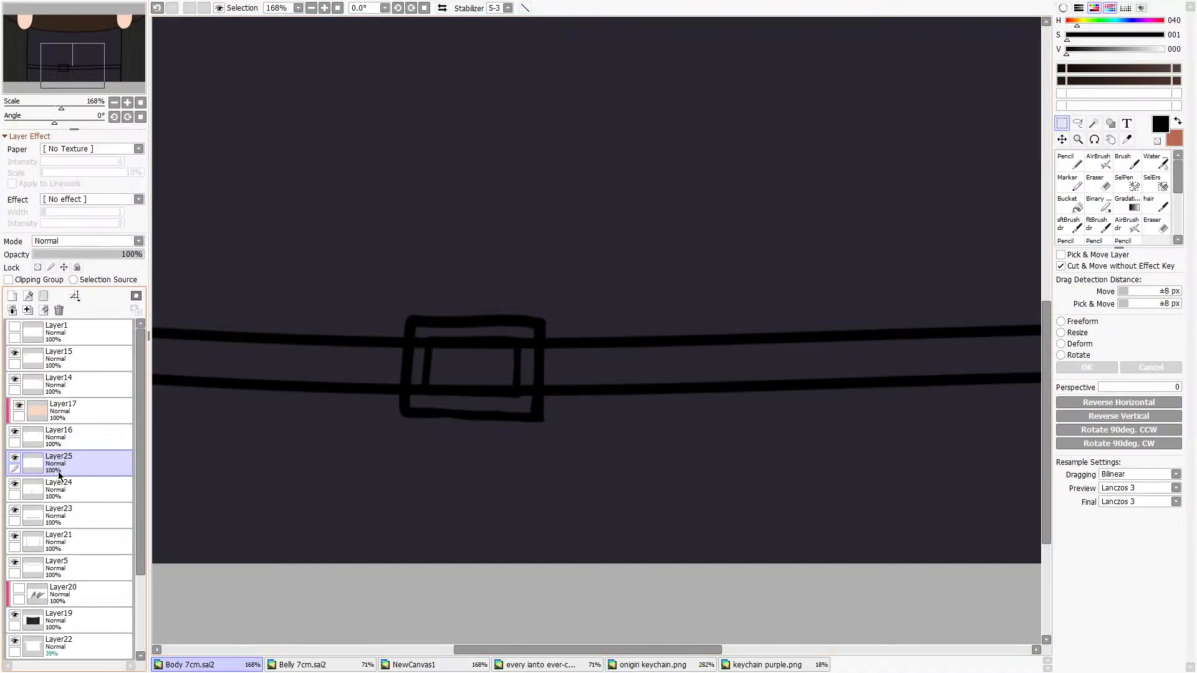
# Erase the strap line pieces on Layer23 between the buckle's inner and outer frames with the size 9 Eraser.
pyautogui.click(62, 491)
pyautogui.click(53, 516)
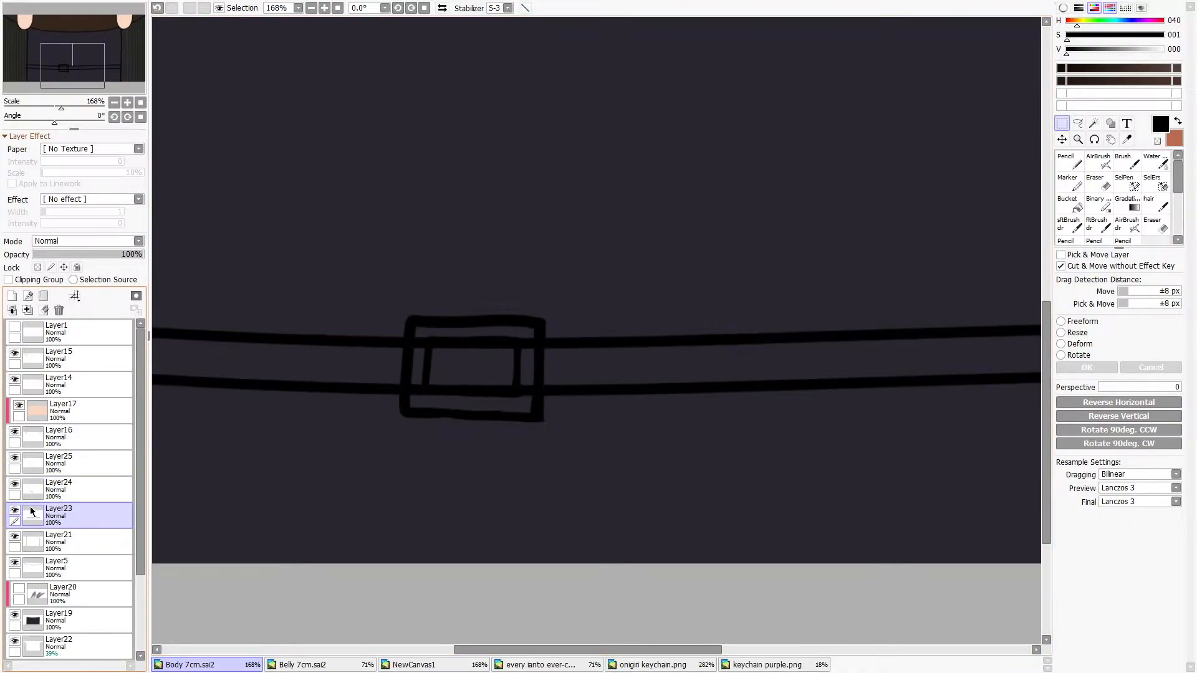
pyautogui.press('e')
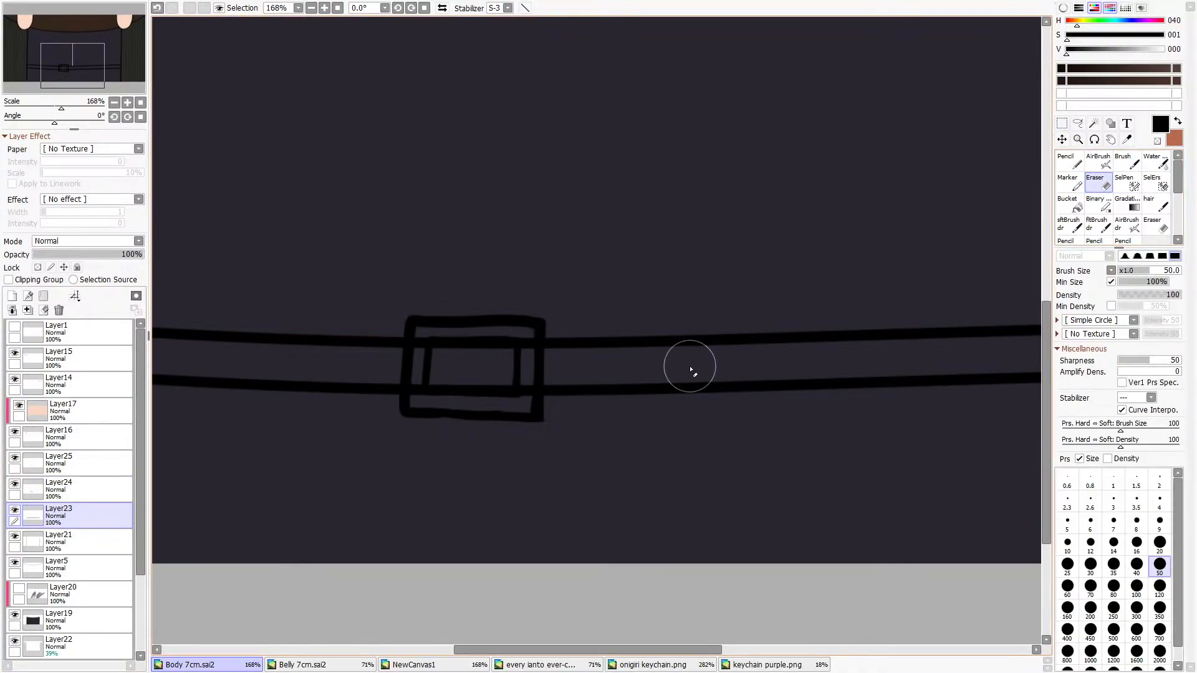
pyautogui.click(1159, 522)
pyautogui.moveTo(523, 398)
pyautogui.mouseDown()
pyautogui.moveTo(522, 324)
pyautogui.moveTo(531, 404)
pyautogui.mouseUp()
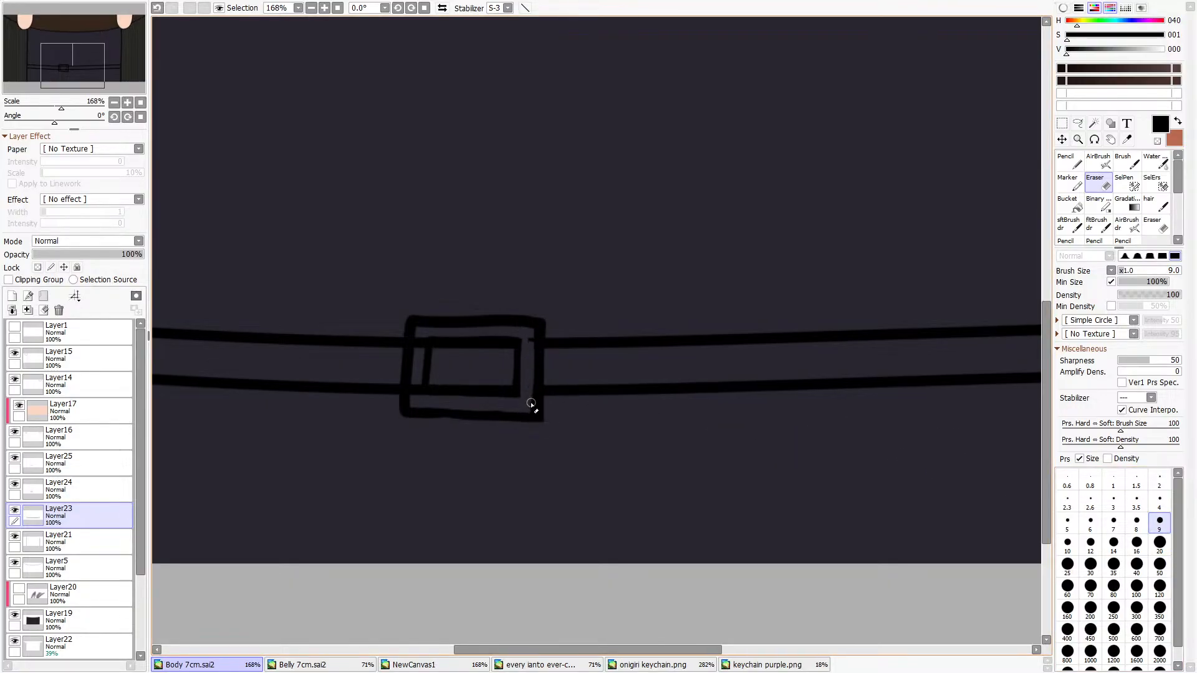
pyautogui.moveTo(421, 363)
pyautogui.mouseDown()
pyautogui.moveTo(410, 393)
pyautogui.moveTo(416, 329)
pyautogui.moveTo(422, 369)
pyautogui.mouseUp()
pyautogui.scroll(-4, 424, 340)
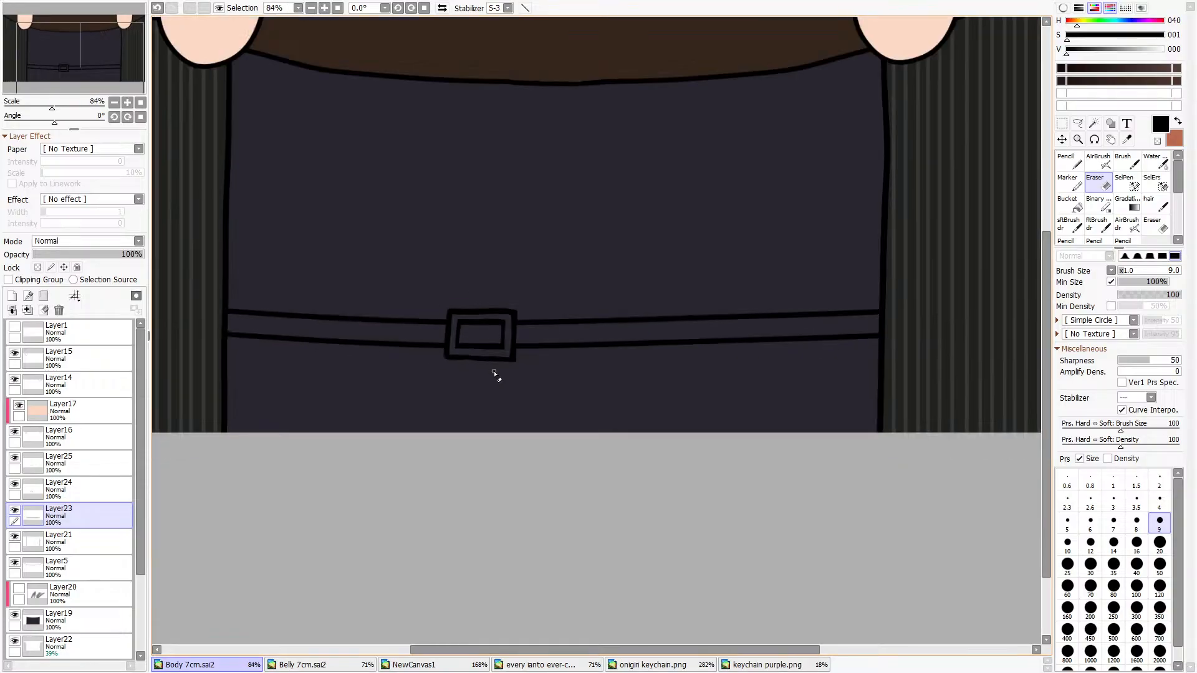
pyautogui.click(325, 7)
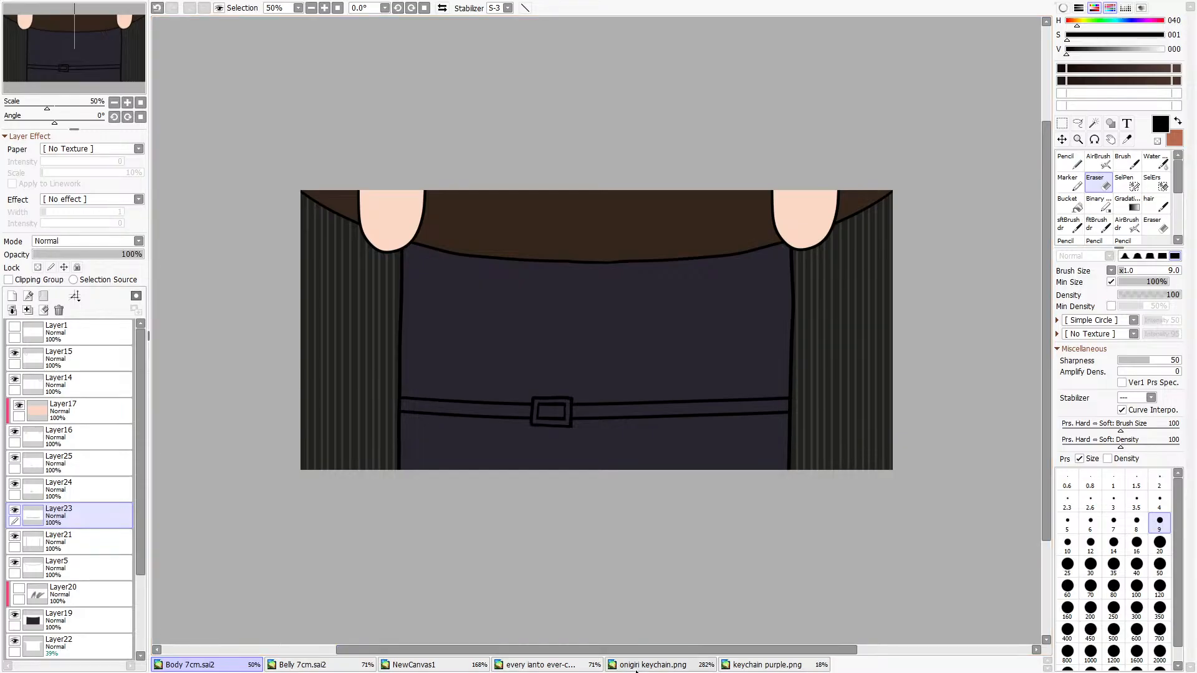
# Check the keychain reference images, and inspect the buckle and hanging strap end in the grey waistcoat photo.
pyautogui.click(698, 666)
pyautogui.click(801, 666)
pyautogui.click(399, 665)
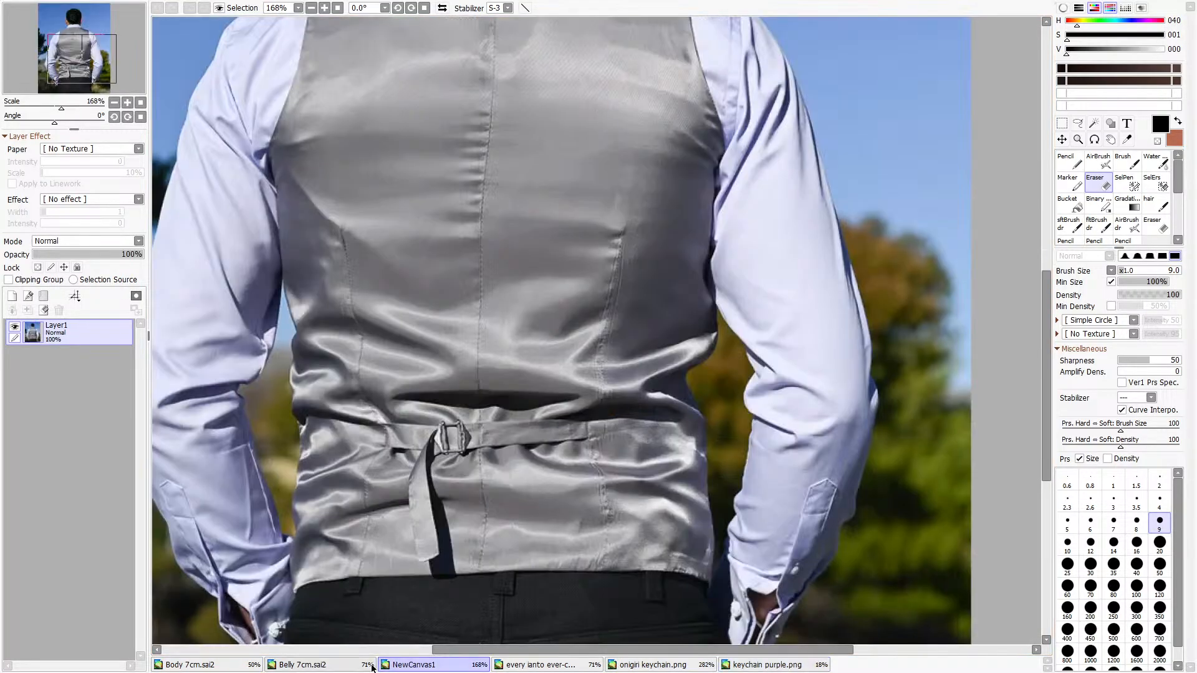
pyautogui.scroll(3, 509, 393)
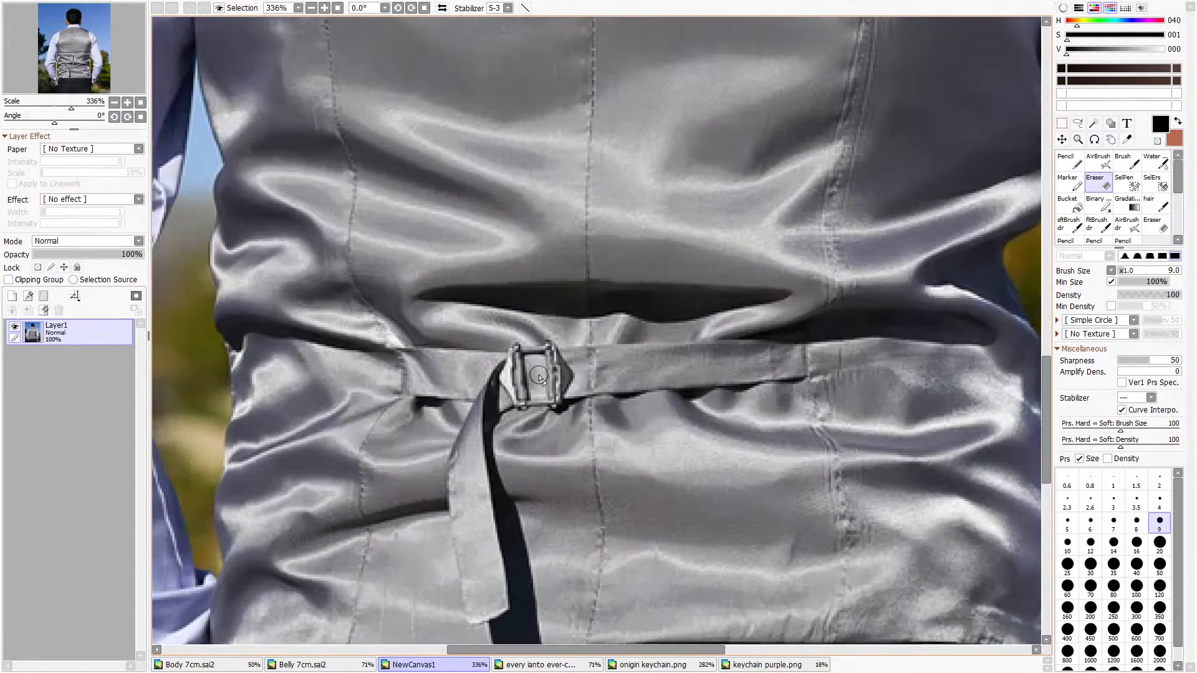
pyautogui.scroll(-3, 508, 392)
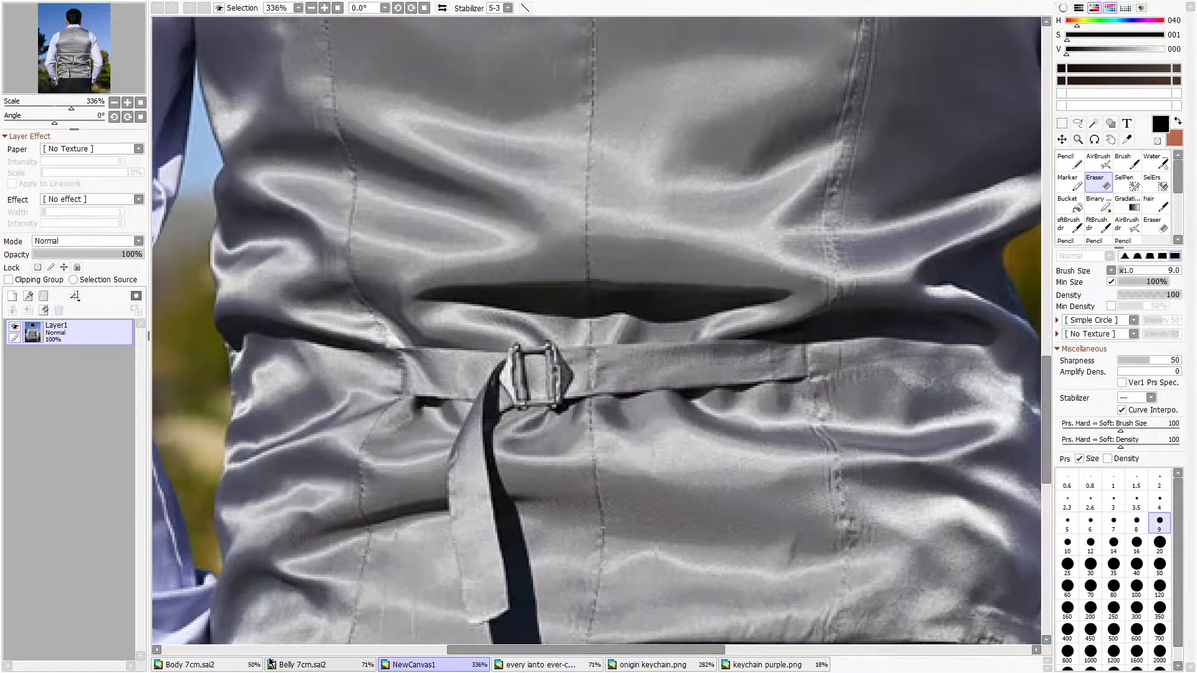
# On a new layer in Body 7cm.sai2, draw the strap end hanging from the buckle's left side with the size 16 Pencil.
pyautogui.click(187, 665)
pyautogui.scroll(5, 505, 459)
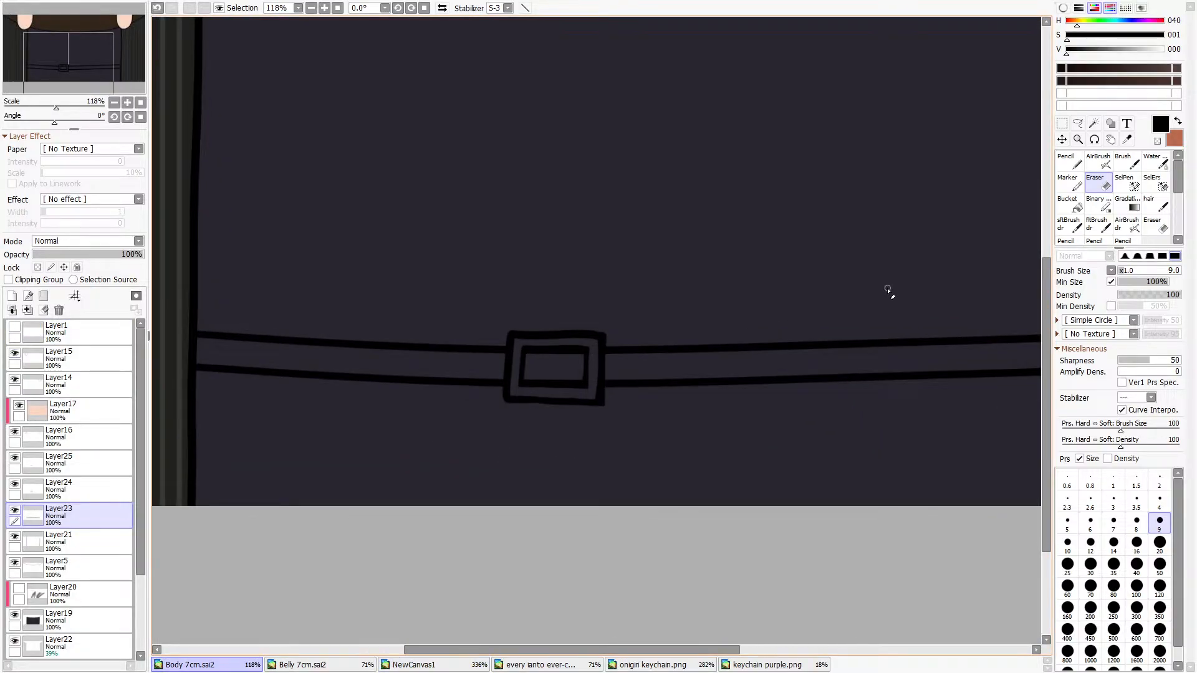
pyautogui.press('n')
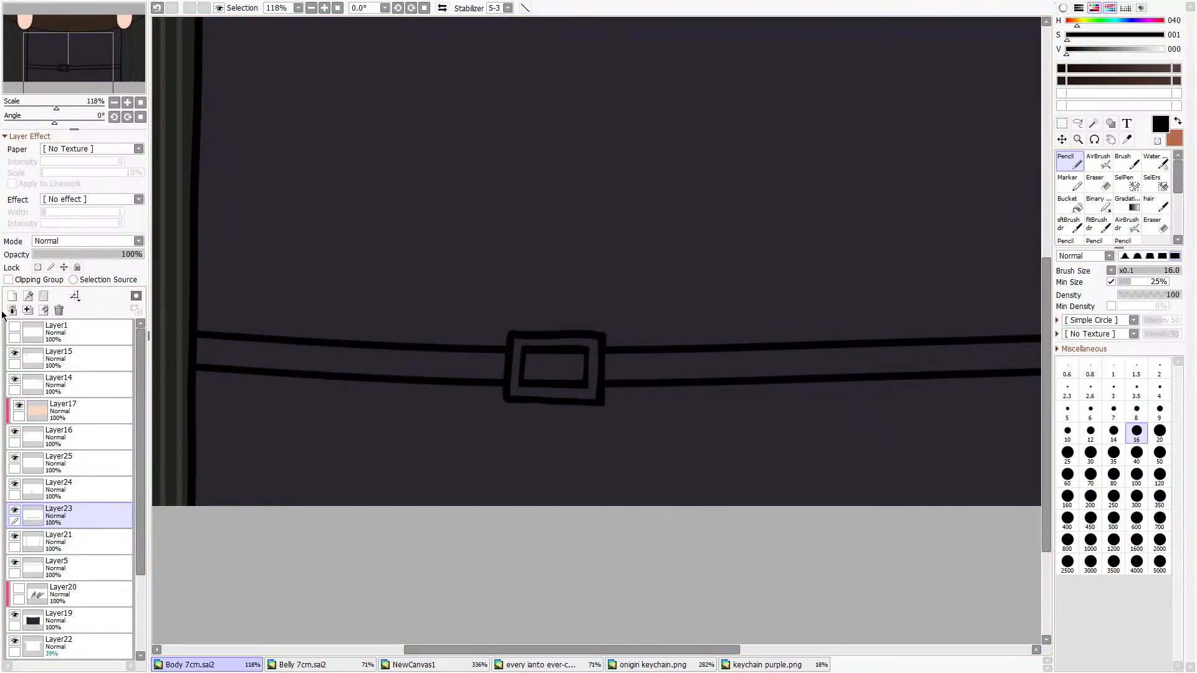
pyautogui.click(12, 295)
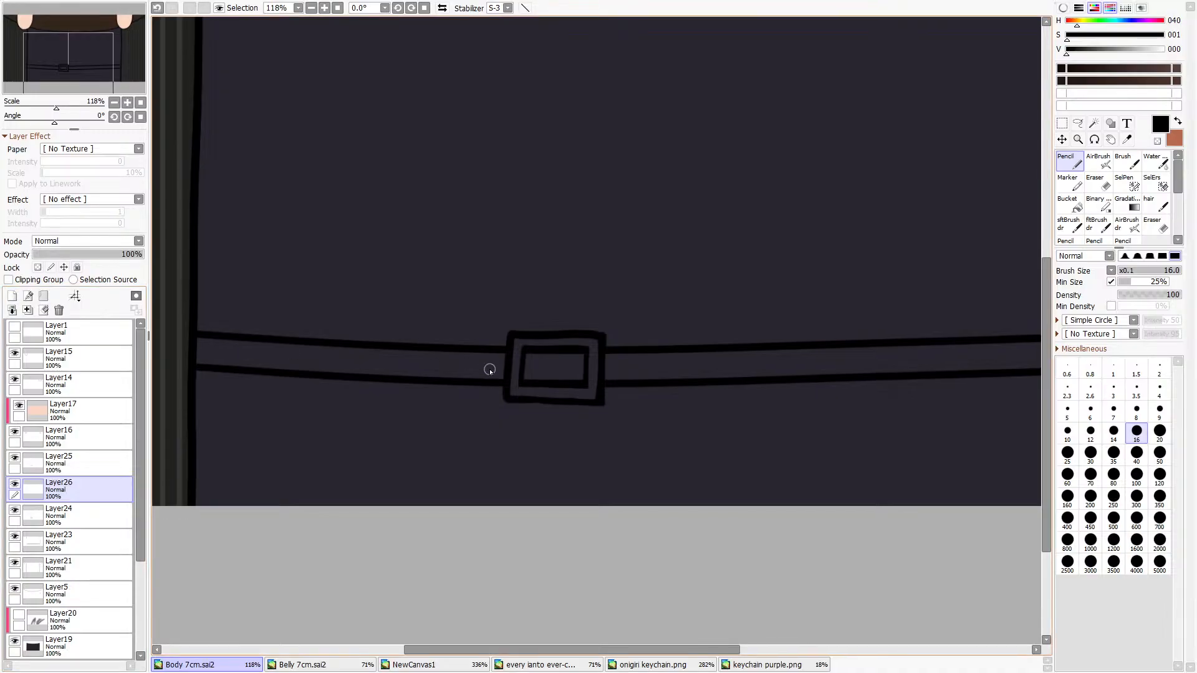
pyautogui.moveTo(506, 351)
pyautogui.mouseDown()
pyautogui.moveTo(479, 422)
pyautogui.moveTo(486, 485)
pyautogui.moveTo(524, 486)
pyautogui.moveTo(513, 404)
pyautogui.mouseUp()
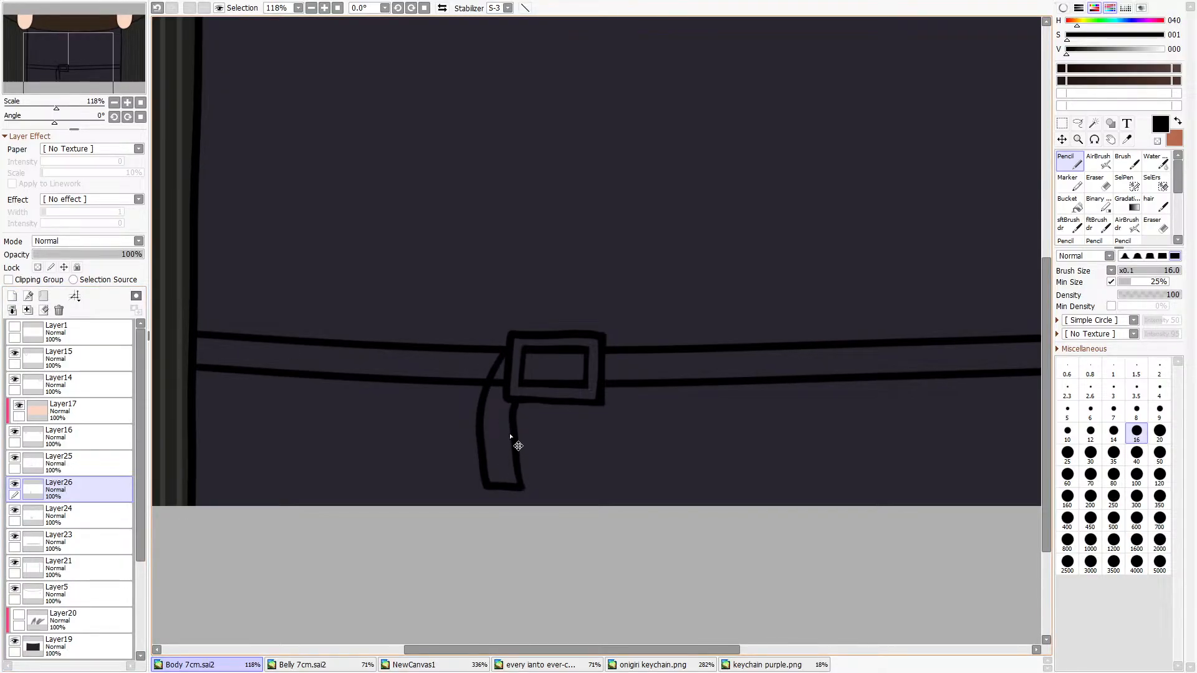
pyautogui.hotkey('ctrl', 'z')
pyautogui.moveTo(520, 481); pyautogui.dragTo(505, 391)
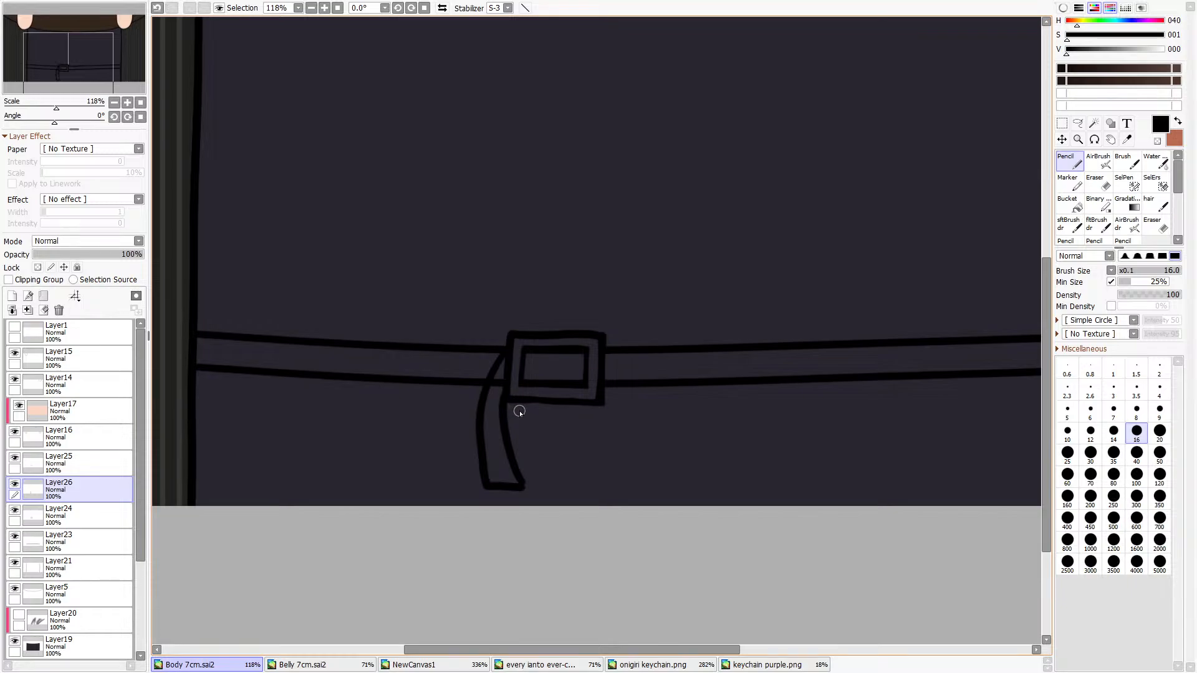
pyautogui.scroll(-6, 597, 406)
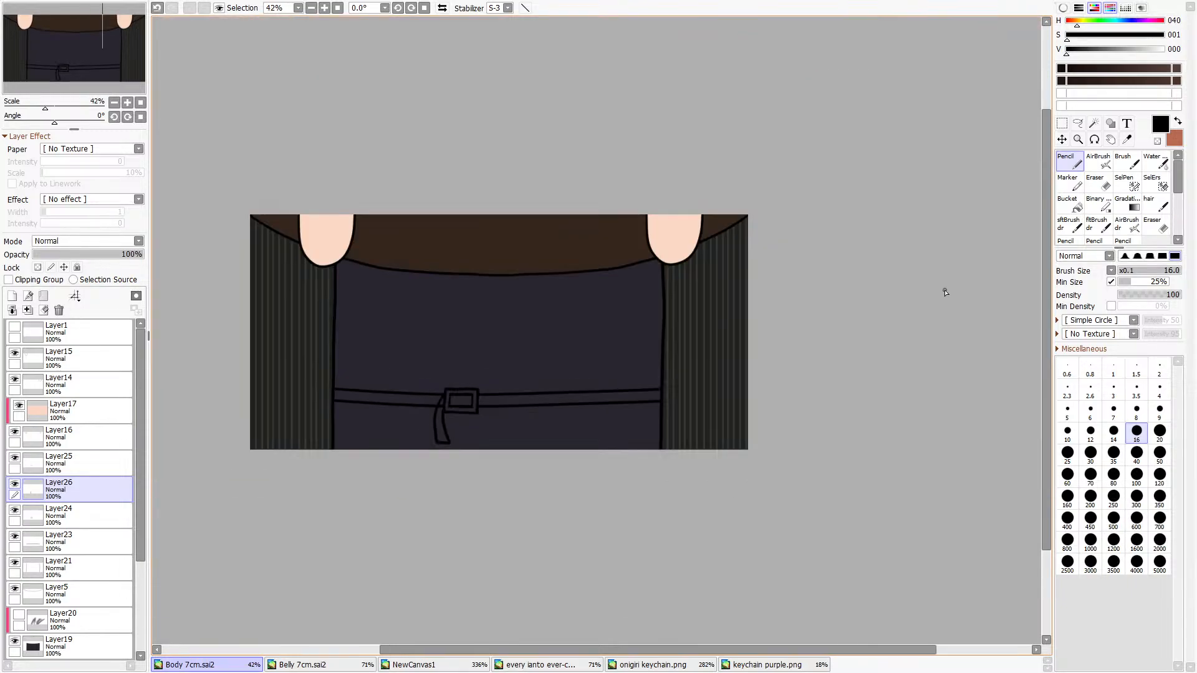
# Select Layer26, Layer24 and Layer23 together and marquee the lower half of the body piece around the strap.
pyautogui.click(1061, 124)
pyautogui.keyDown('shift'); pyautogui.click(64, 542); pyautogui.keyUp('shift')
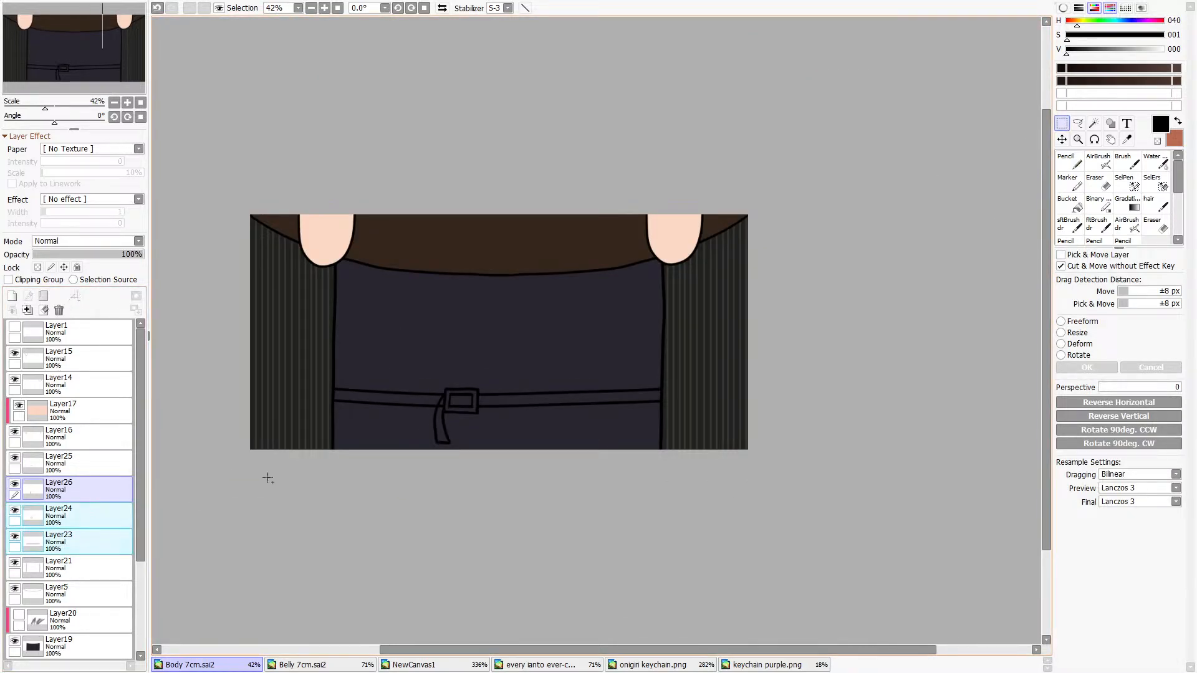
pyautogui.moveTo(262, 326); pyautogui.dragTo(774, 547)
pyautogui.scroll(3, 458, 362)
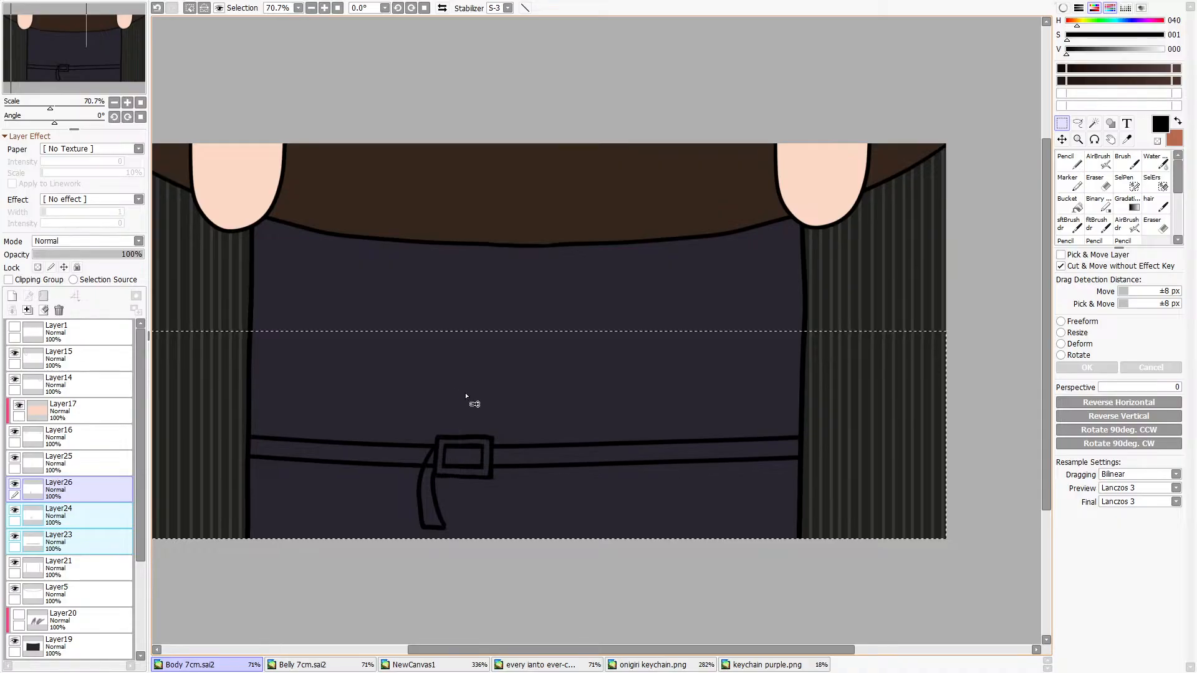
pyautogui.moveTo(539, 459); pyautogui.dragTo(545, 397)
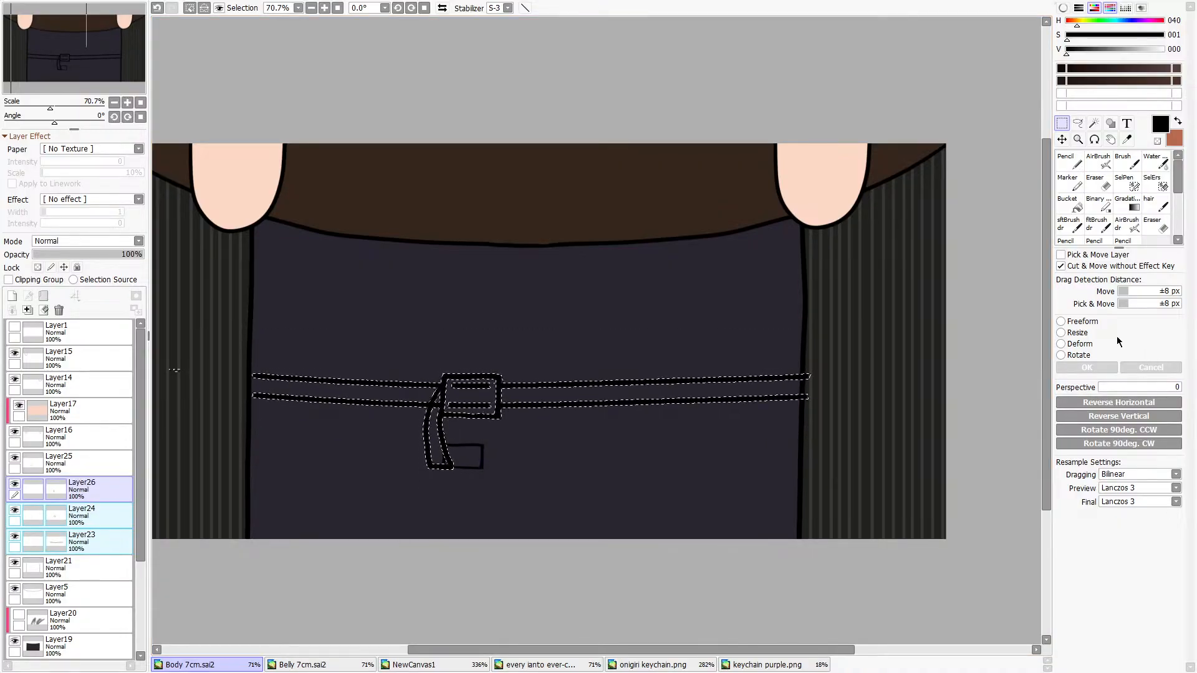
pyautogui.hotkey('ctrl', 'd')
pyautogui.click(159, 11)
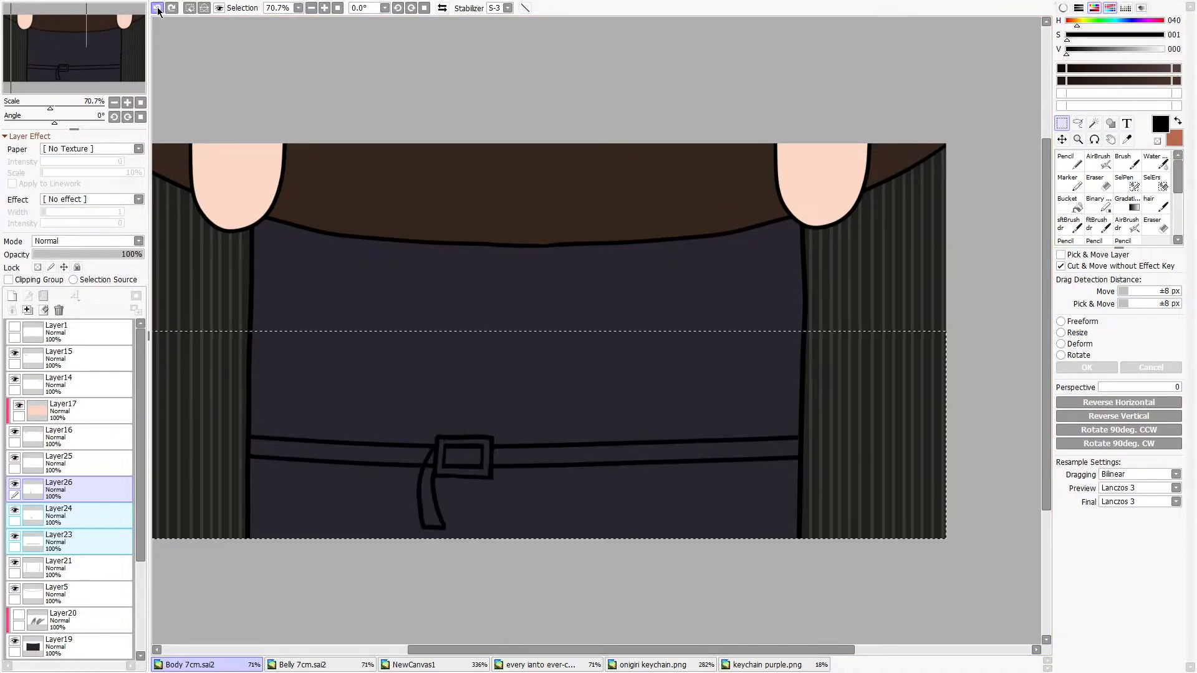
# Select Layer23 through Layer25 together, move the complete buckled strap higher on the waistcoat, and deselect it.
pyautogui.click(46, 464)
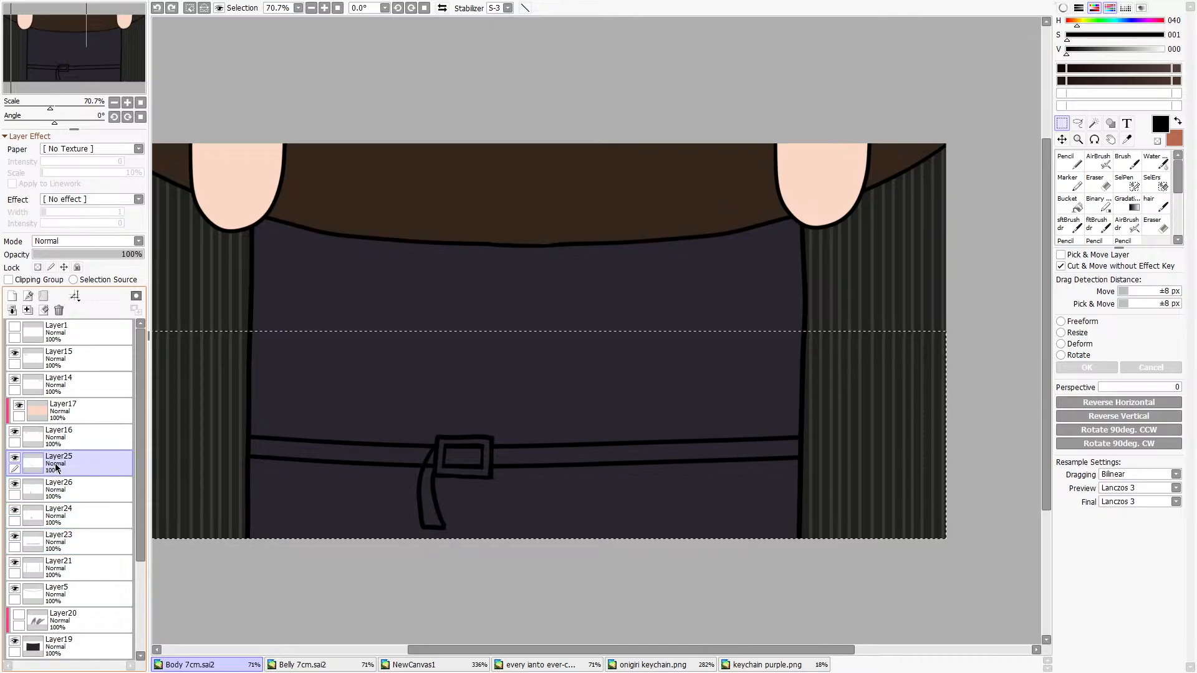
pyautogui.keyDown('shift'); pyautogui.click(74, 567); pyautogui.keyUp('shift')
pyautogui.keyDown('shift'); pyautogui.click(76, 540); pyautogui.keyUp('shift')
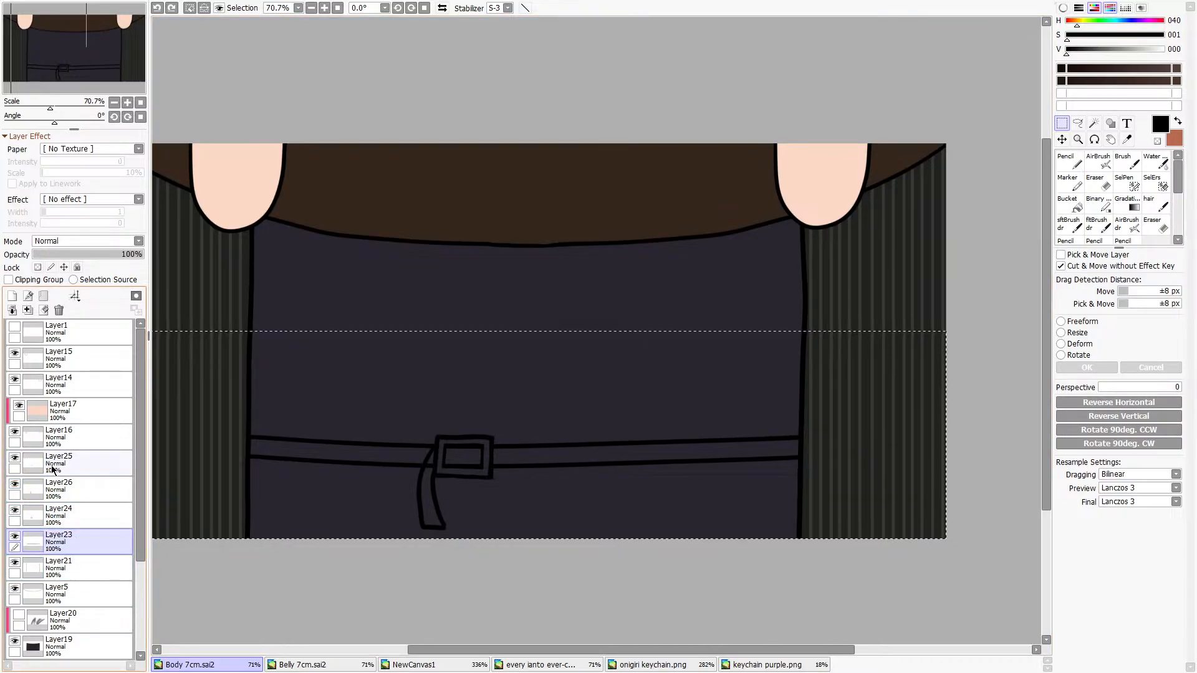
pyautogui.moveTo(460, 461); pyautogui.dragTo(461, 408)
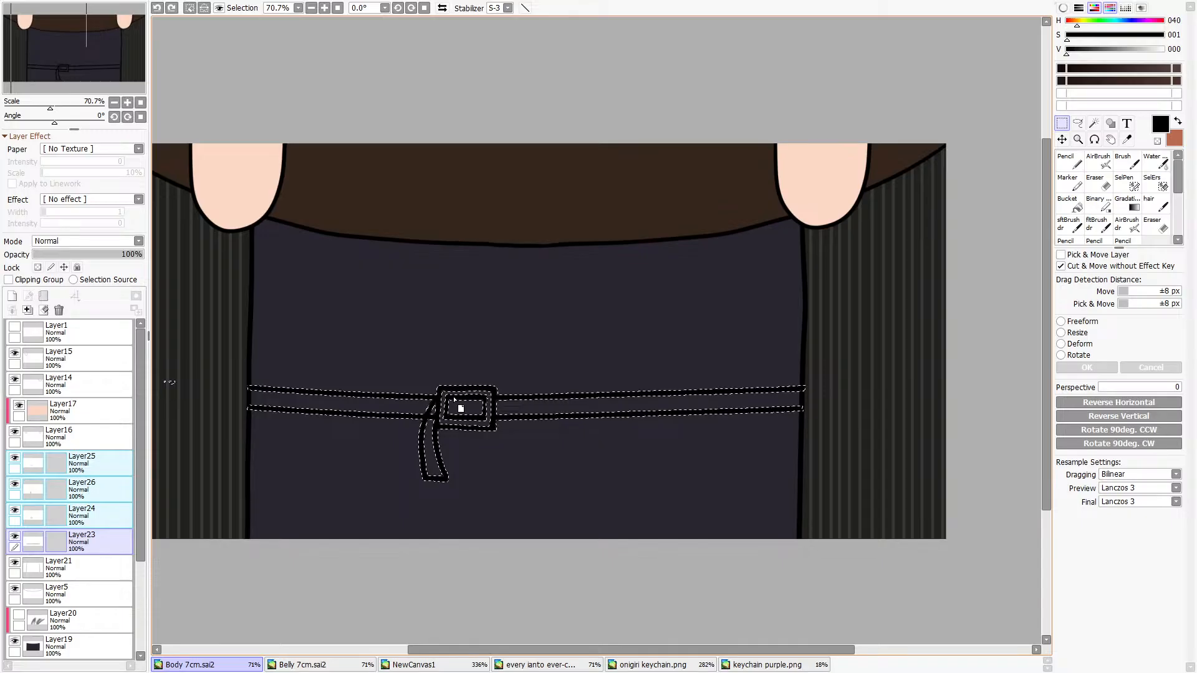
pyautogui.hotkey('ctrl', 'd')
# Erase the piece of the lower strap line on Layer23 that crosses the hanging end, using the size 9 Eraser.
pyautogui.scroll(-4, 460, 373)
pyautogui.scroll(10, 433, 411)
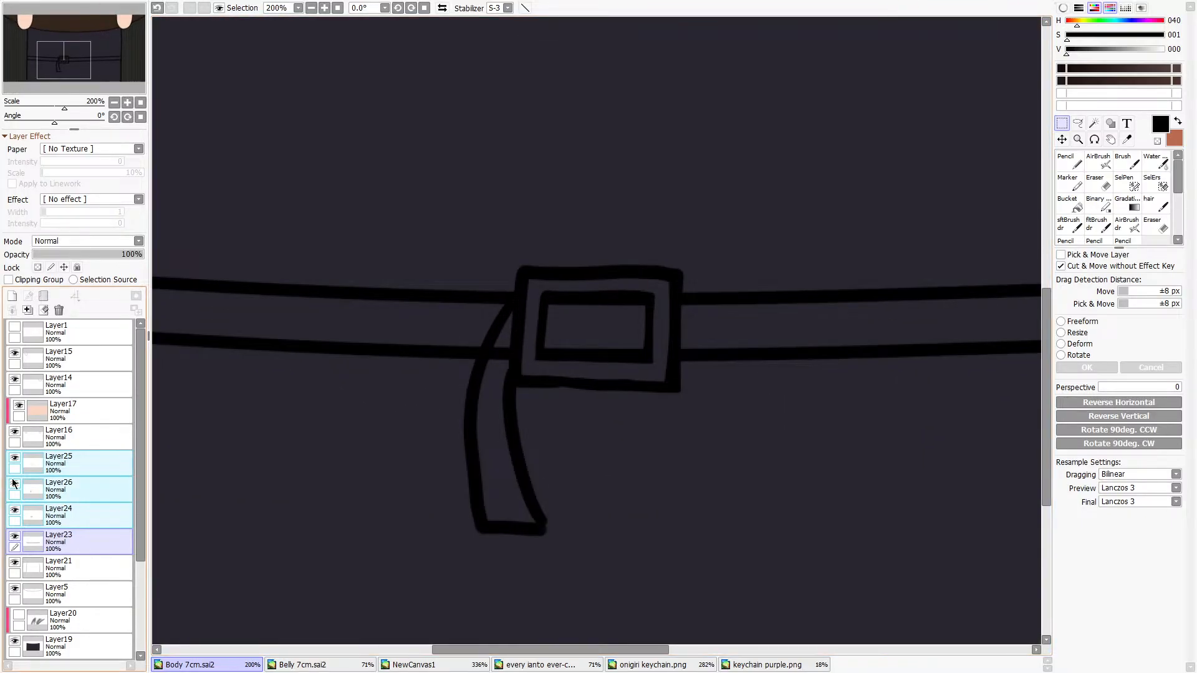
pyautogui.click(23, 497)
pyautogui.click(15, 510)
pyautogui.click(14, 510)
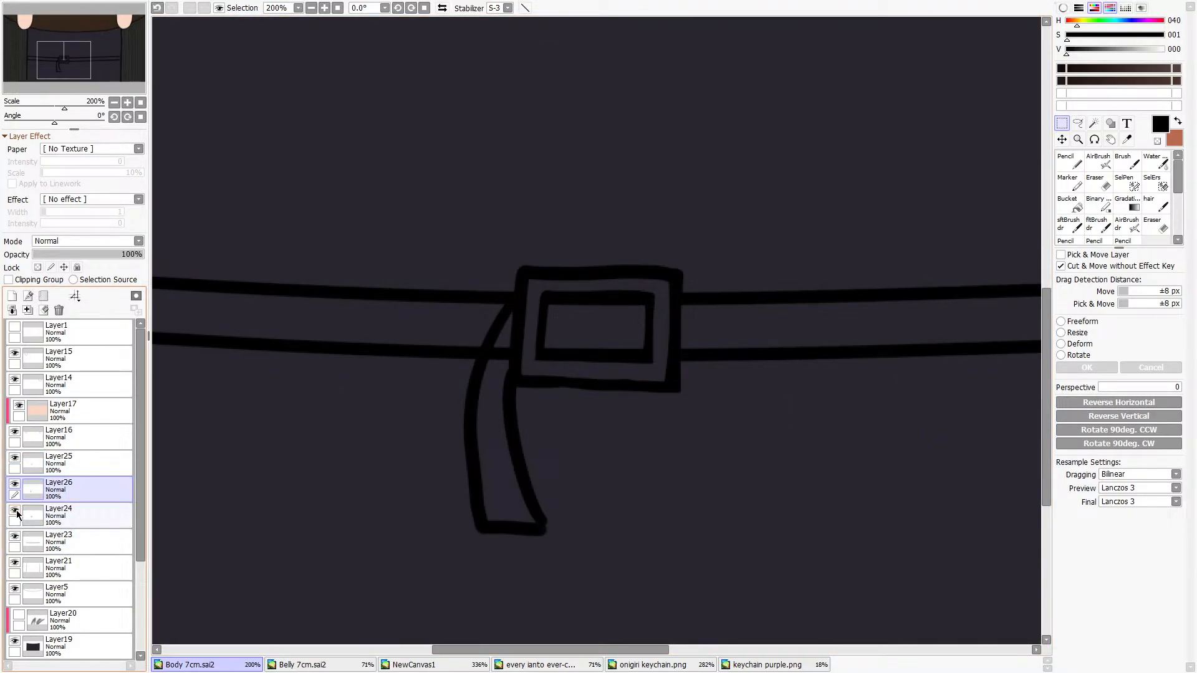
pyautogui.click(52, 544)
pyautogui.click(1101, 184)
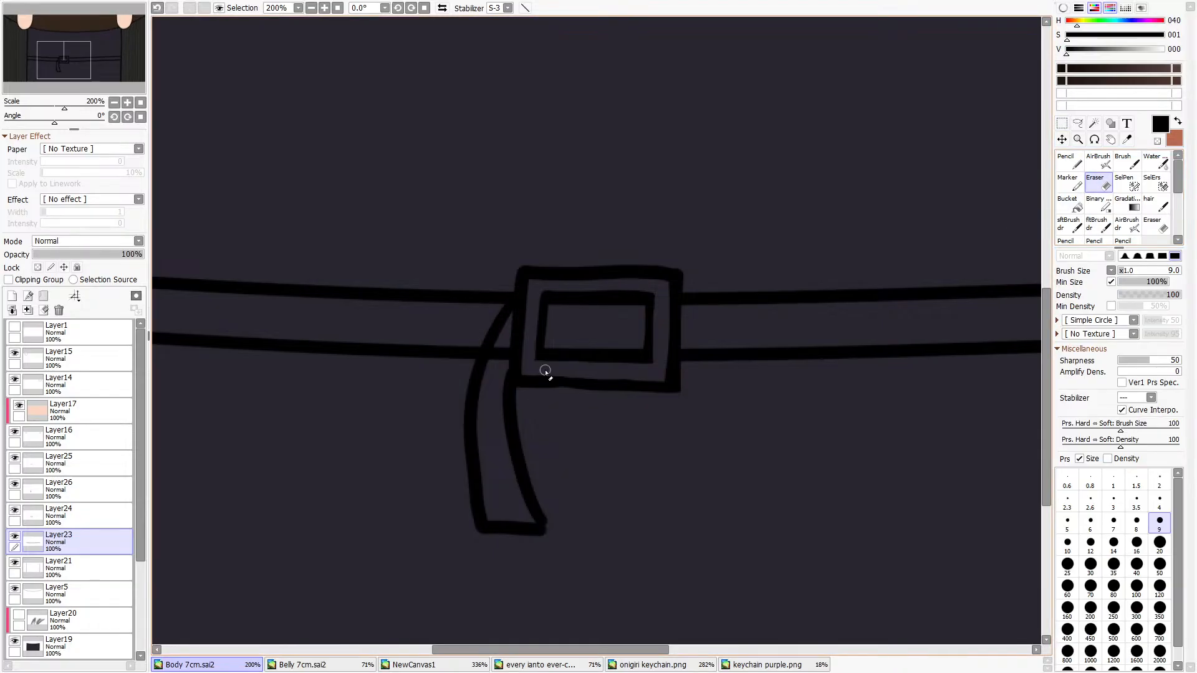
pyautogui.moveTo(518, 360)
pyautogui.mouseDown()
pyautogui.moveTo(510, 343)
pyautogui.moveTo(491, 381)
pyautogui.moveTo(508, 329)
pyautogui.mouseUp()
pyautogui.scroll(-3, 797, 326)
# Check the onigiri and purple keychain images, and examine the strap and buckle in the grey waistcoat photo.
pyautogui.click(1126, 161)
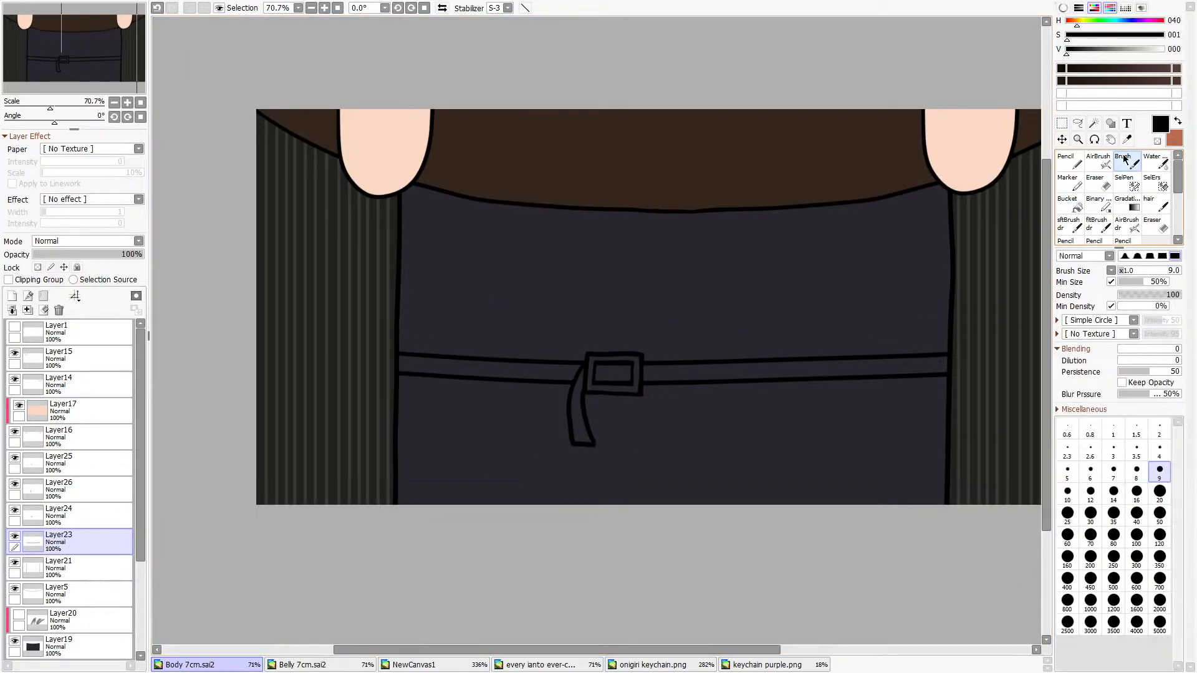
pyautogui.click(645, 665)
pyautogui.scroll(-5, 609, 472)
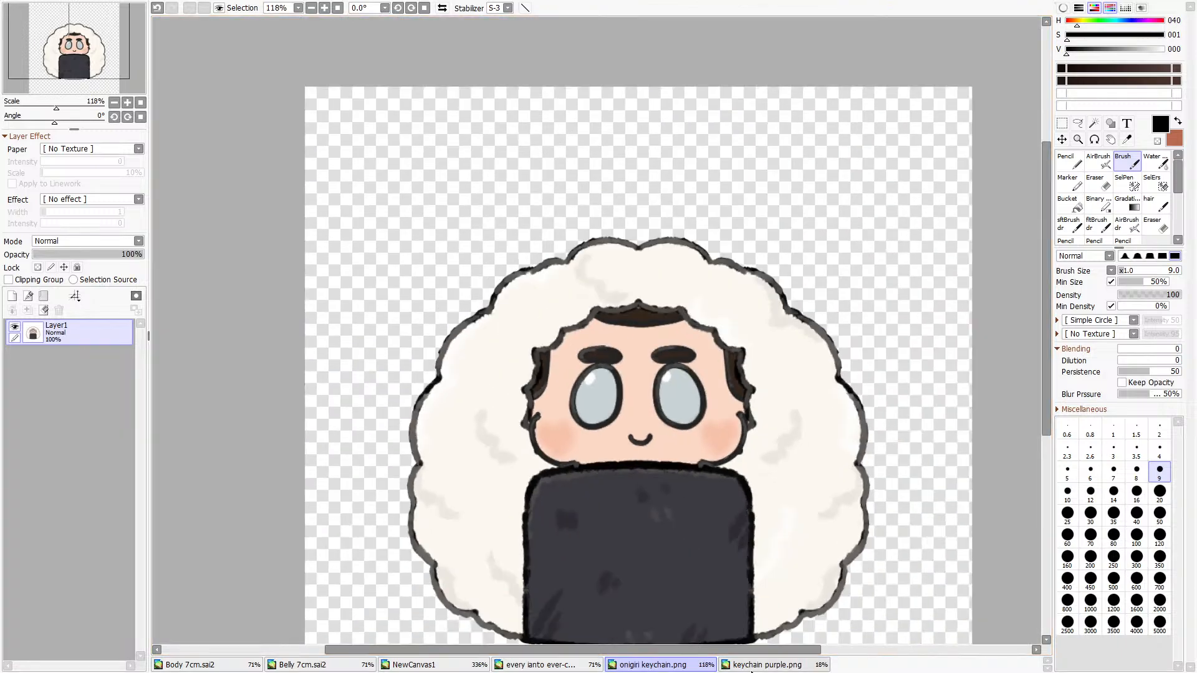
pyautogui.click(812, 665)
pyautogui.click(414, 665)
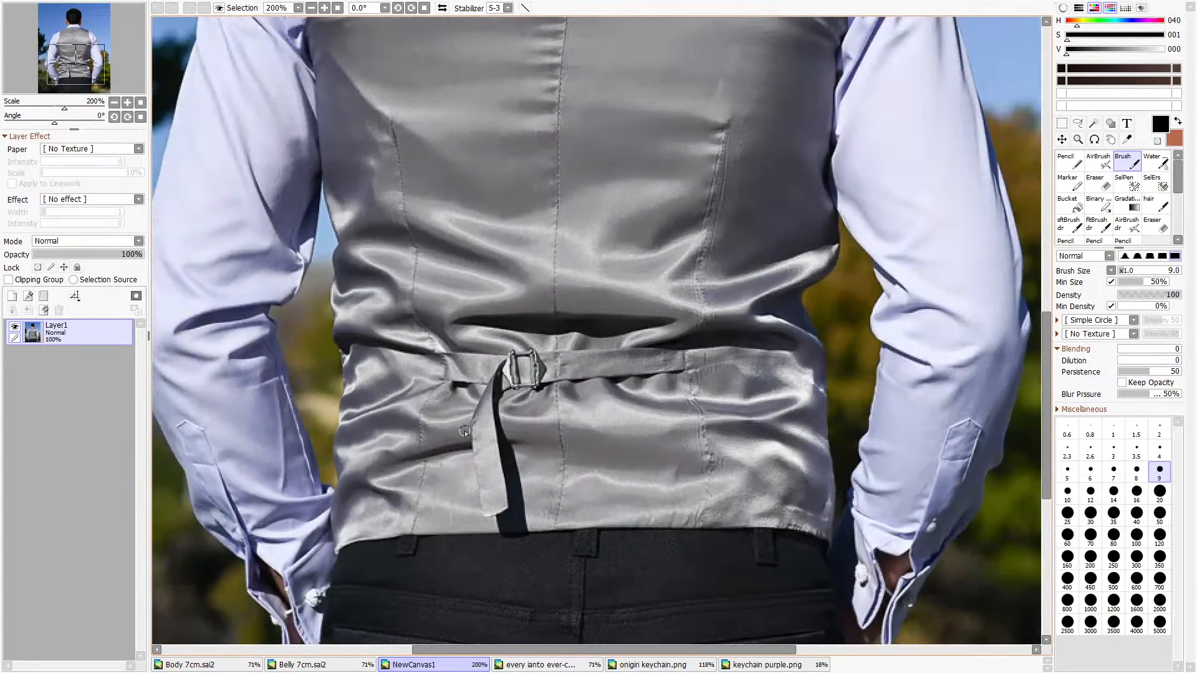
# In the body piece, pick the lighter pinstripe grey of the side panel as the drawing colour.
pyautogui.click(254, 669)
pyautogui.scroll(-2, 476, 356)
pyautogui.scroll(6, 427, 323)
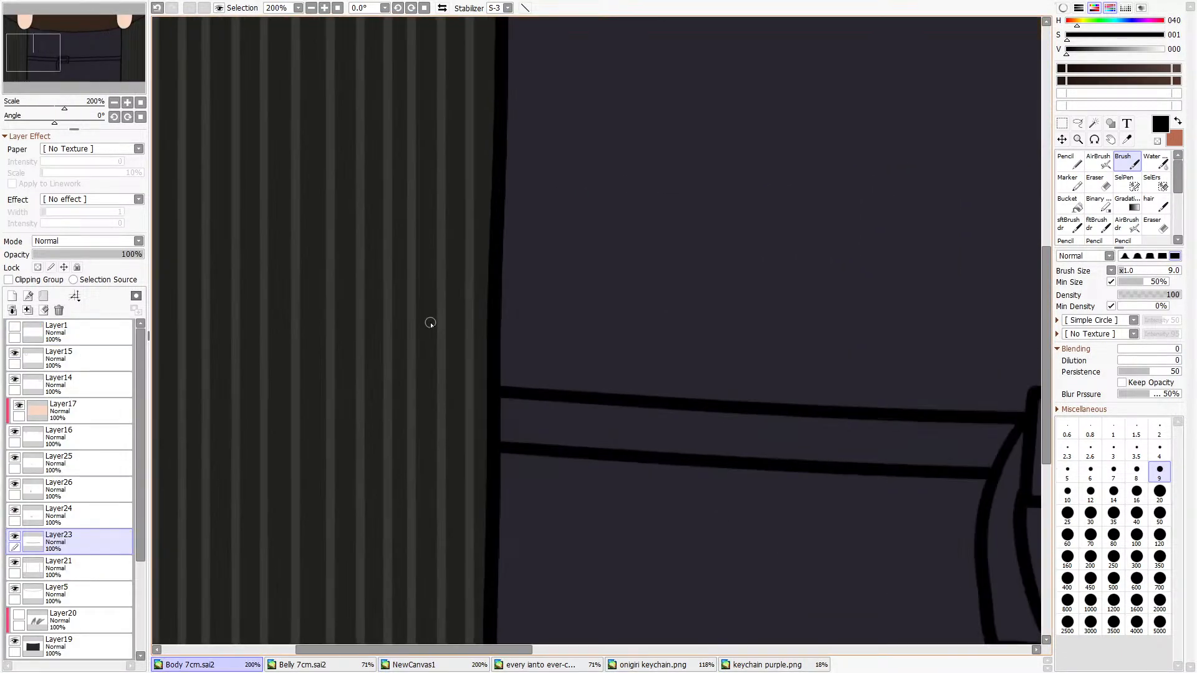
pyautogui.click(1127, 140)
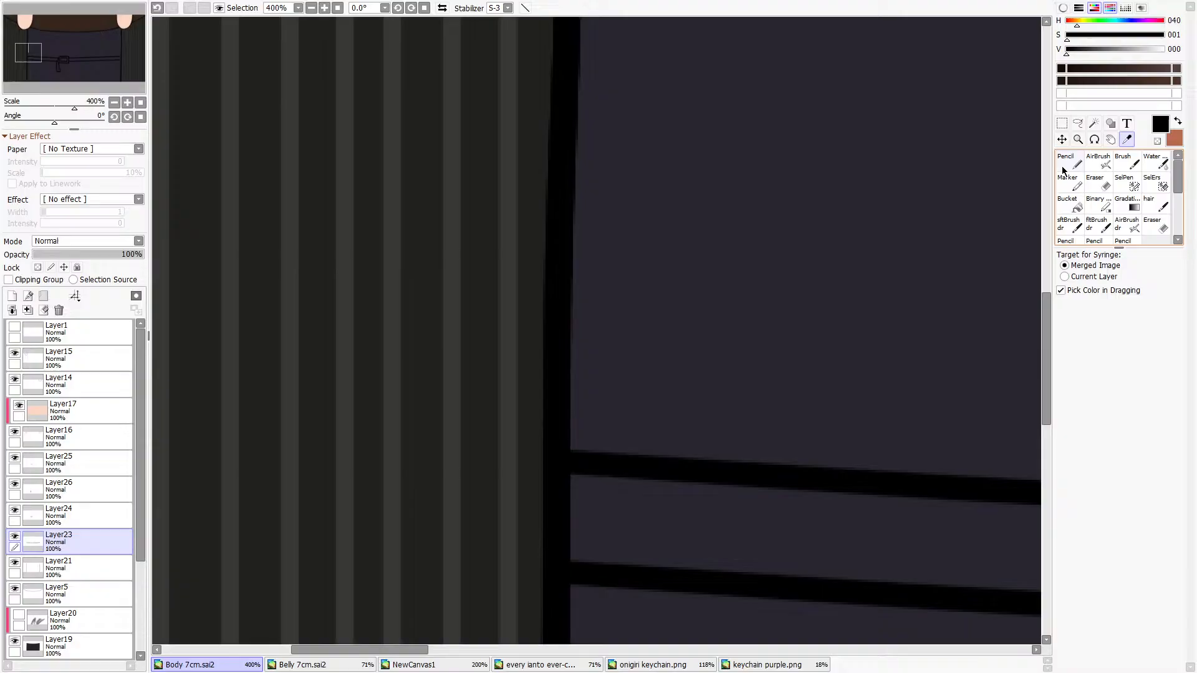
pyautogui.click(499, 280)
pyautogui.scroll(-5, 321, 313)
# Merge the hanging end, buckle and inner frame layers (Layer26, Layer24, Layer25) into the strap's Layer23.
pyautogui.scroll(2, 321, 312)
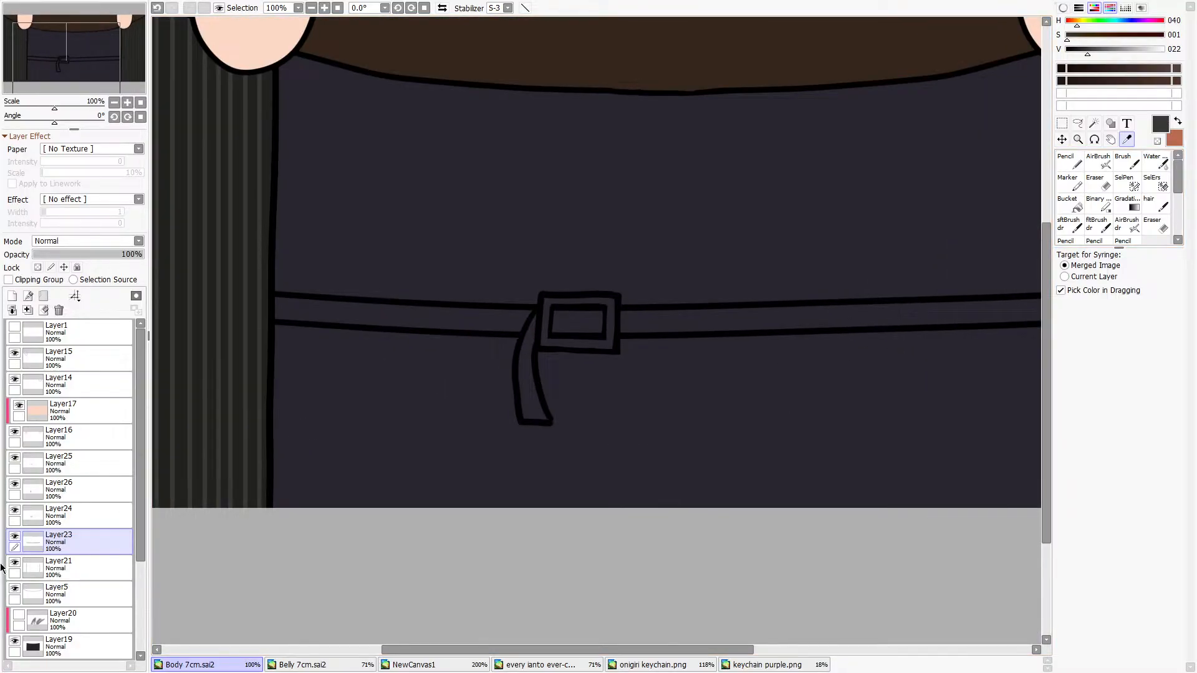
pyautogui.click(56, 516)
pyautogui.click(55, 490)
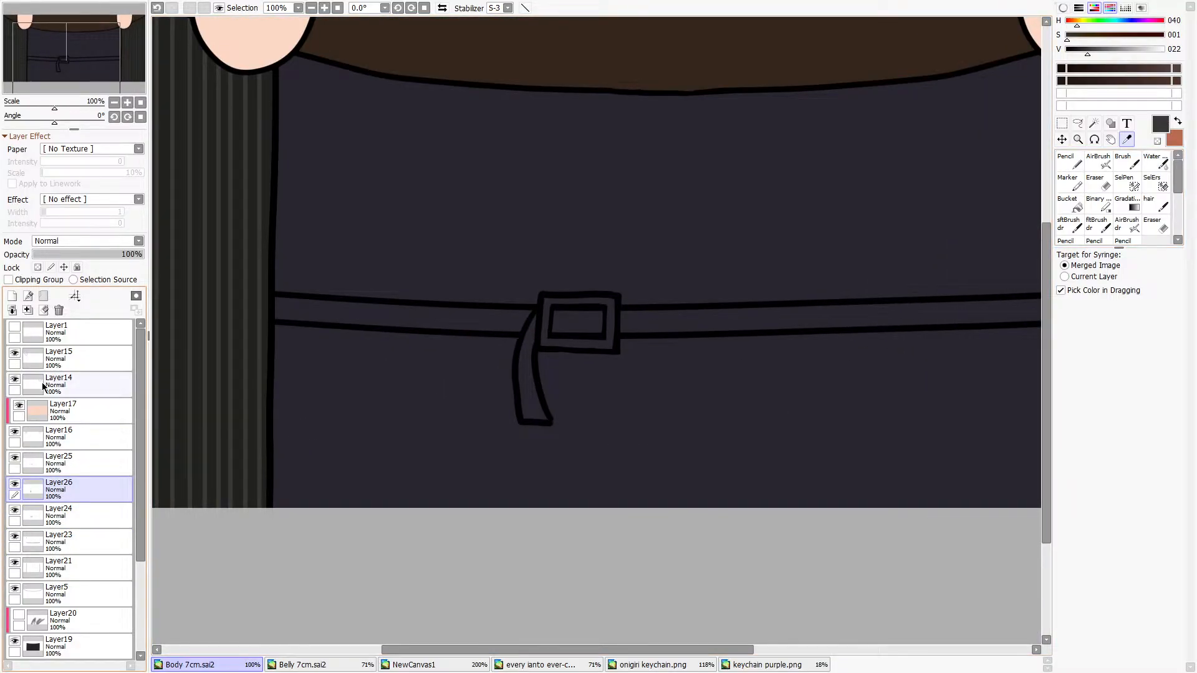
pyautogui.click(28, 310)
pyautogui.click(27, 310)
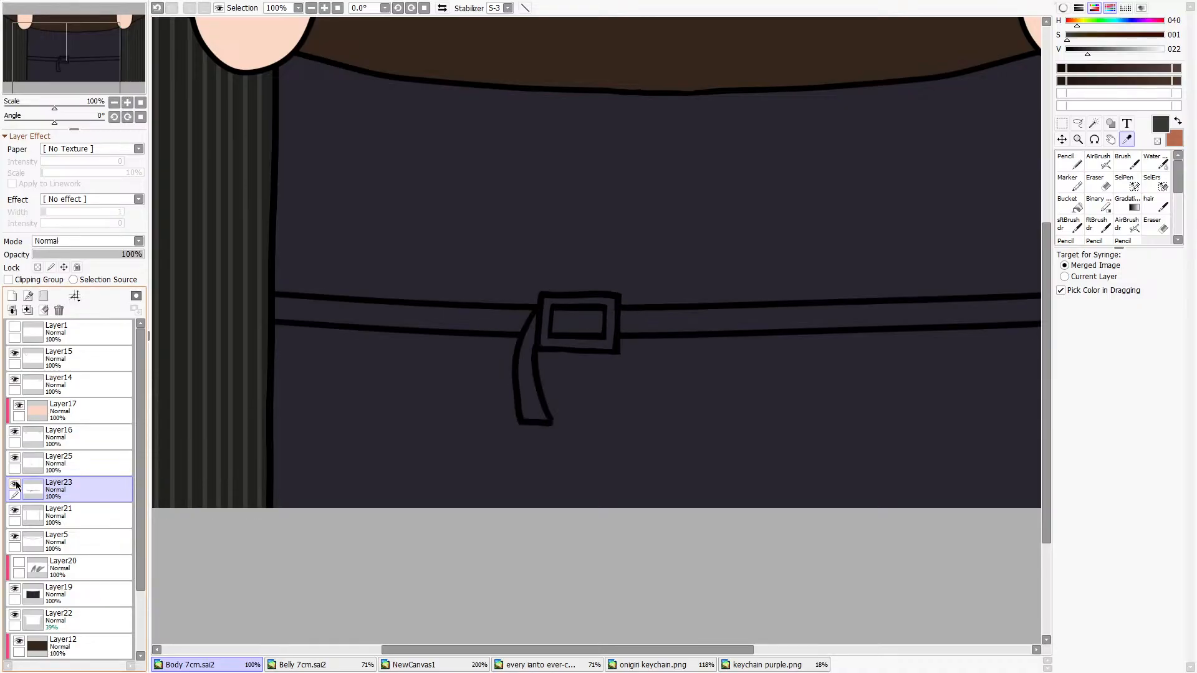
pyautogui.click(58, 462)
pyautogui.click(28, 309)
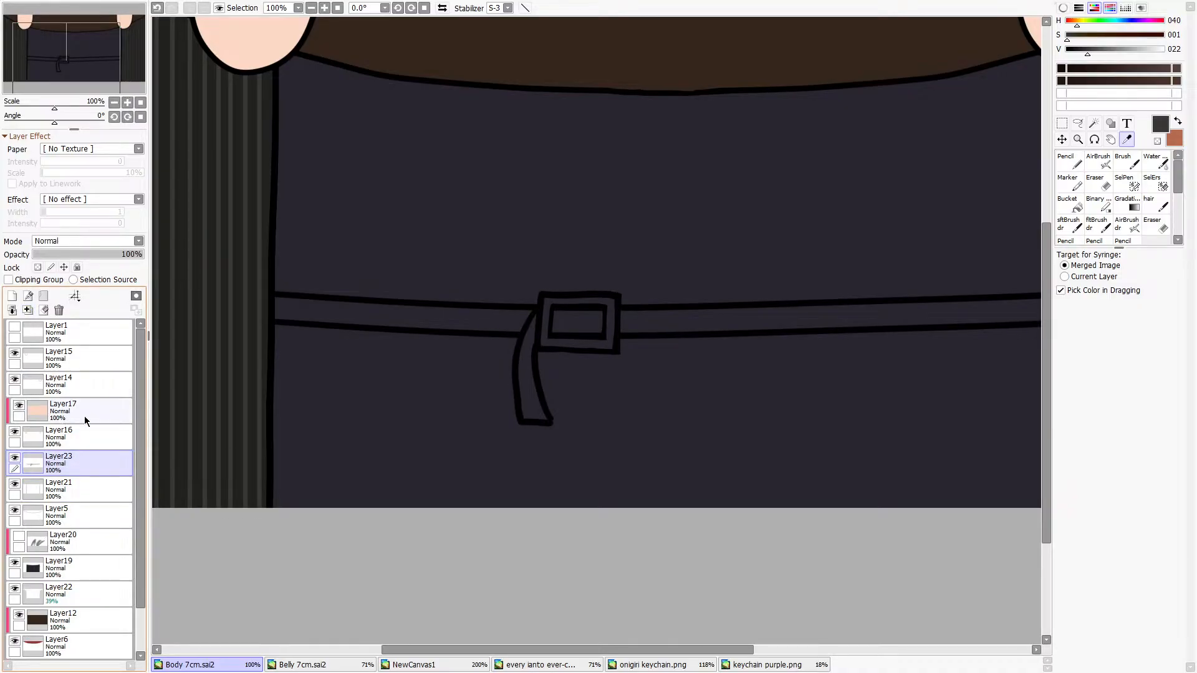
# Add a layer above Layer20 and fill the buckle frame with the pinstripe grey using the size 16 Pencil.
pyautogui.scroll(-2, 86, 421)
pyautogui.click(56, 518)
pyautogui.click(50, 491)
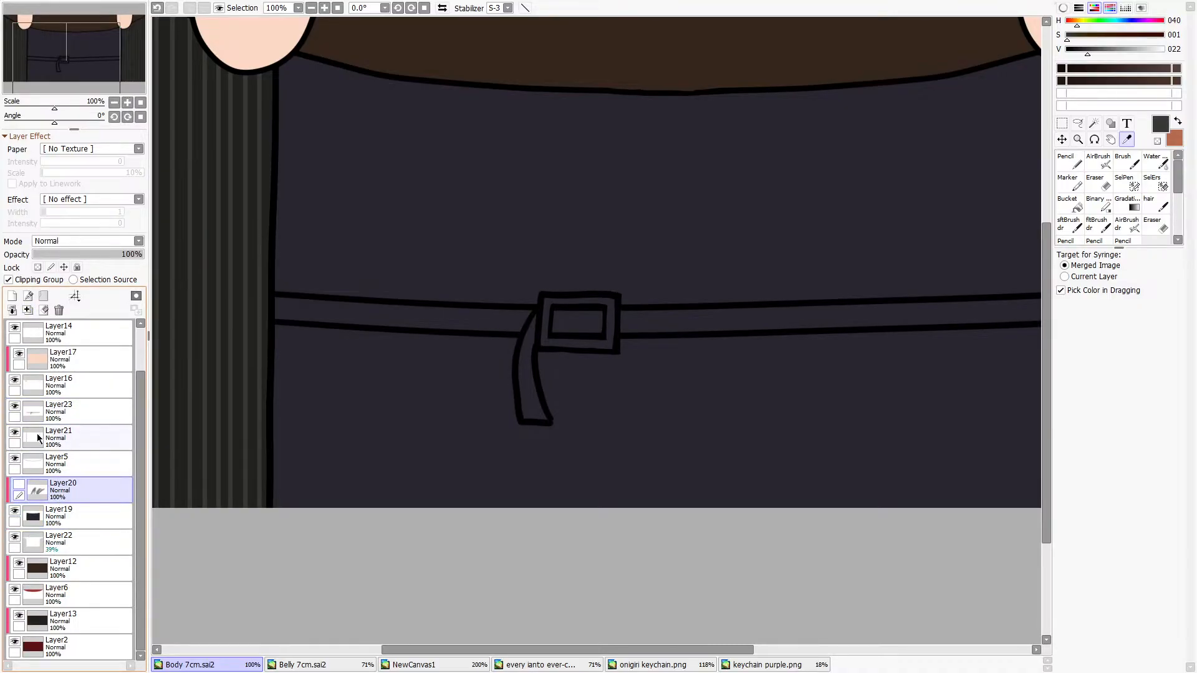
pyautogui.click(12, 295)
pyautogui.scroll(4, 748, 354)
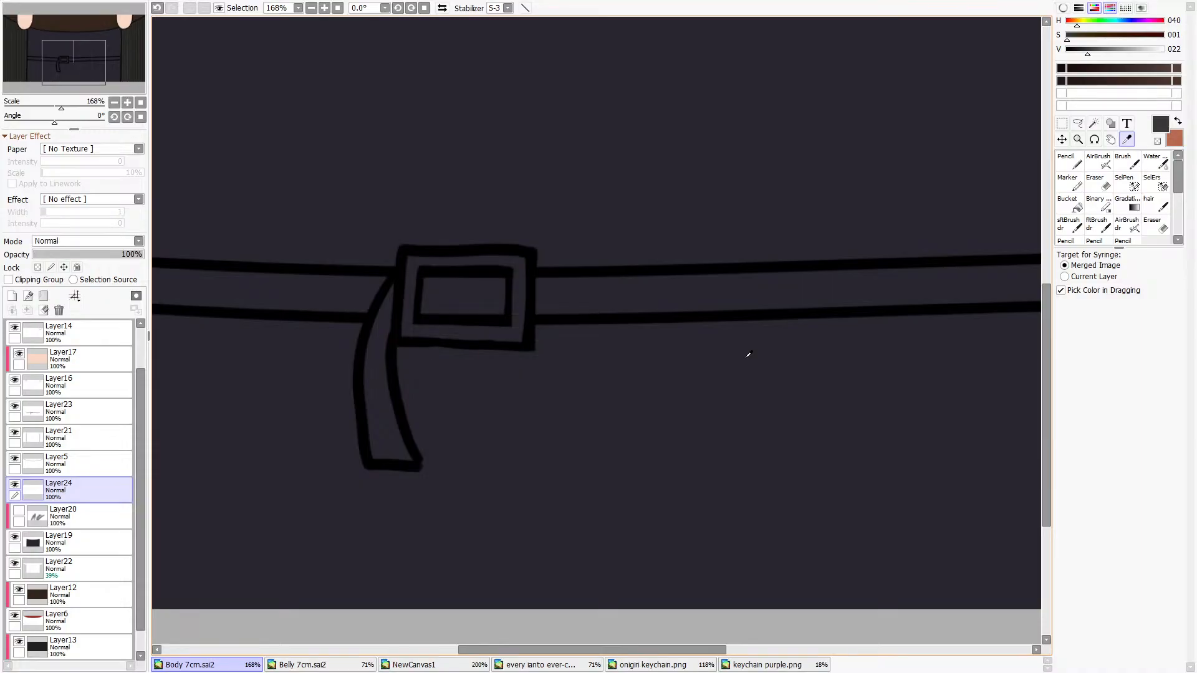
pyautogui.click(1071, 161)
pyautogui.moveTo(411, 329)
pyautogui.mouseDown()
pyautogui.moveTo(408, 277)
pyautogui.moveTo(406, 330)
pyautogui.moveTo(409, 275)
pyautogui.moveTo(429, 262)
pyautogui.moveTo(521, 261)
pyautogui.moveTo(515, 331)
pyautogui.moveTo(468, 336)
pyautogui.moveTo(514, 338)
pyautogui.moveTo(504, 327)
pyautogui.moveTo(522, 329)
pyautogui.moveTo(400, 340)
pyautogui.moveTo(455, 330)
pyautogui.mouseUp()
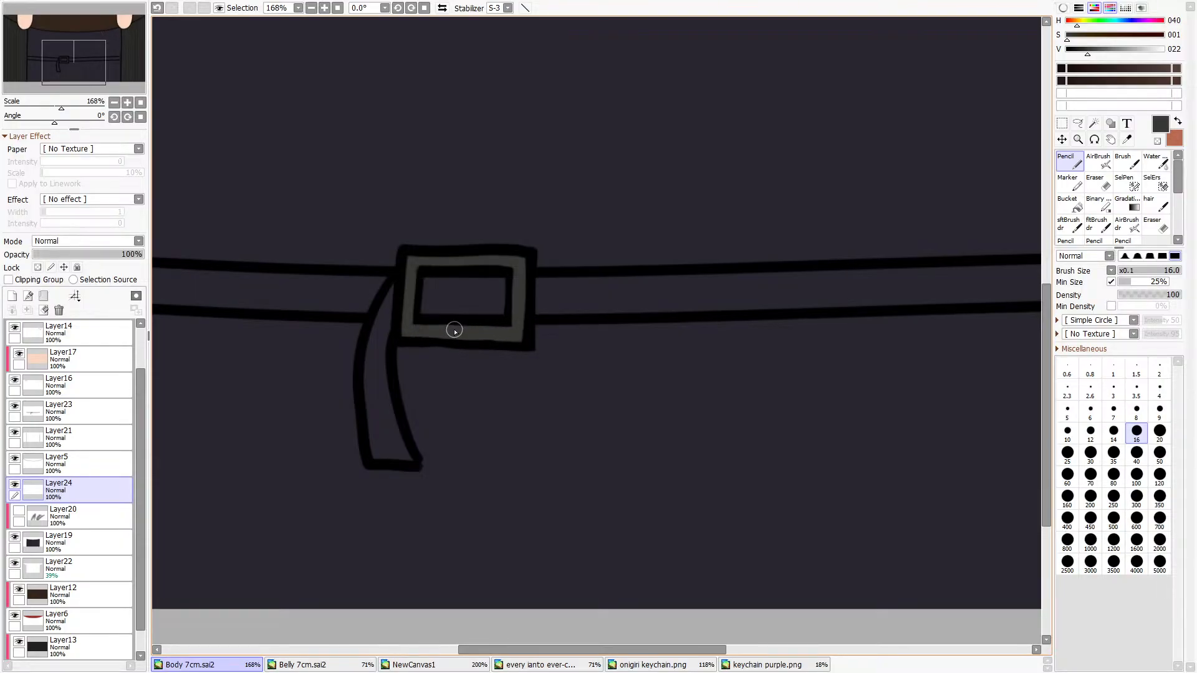
pyautogui.scroll(-10, 646, 400)
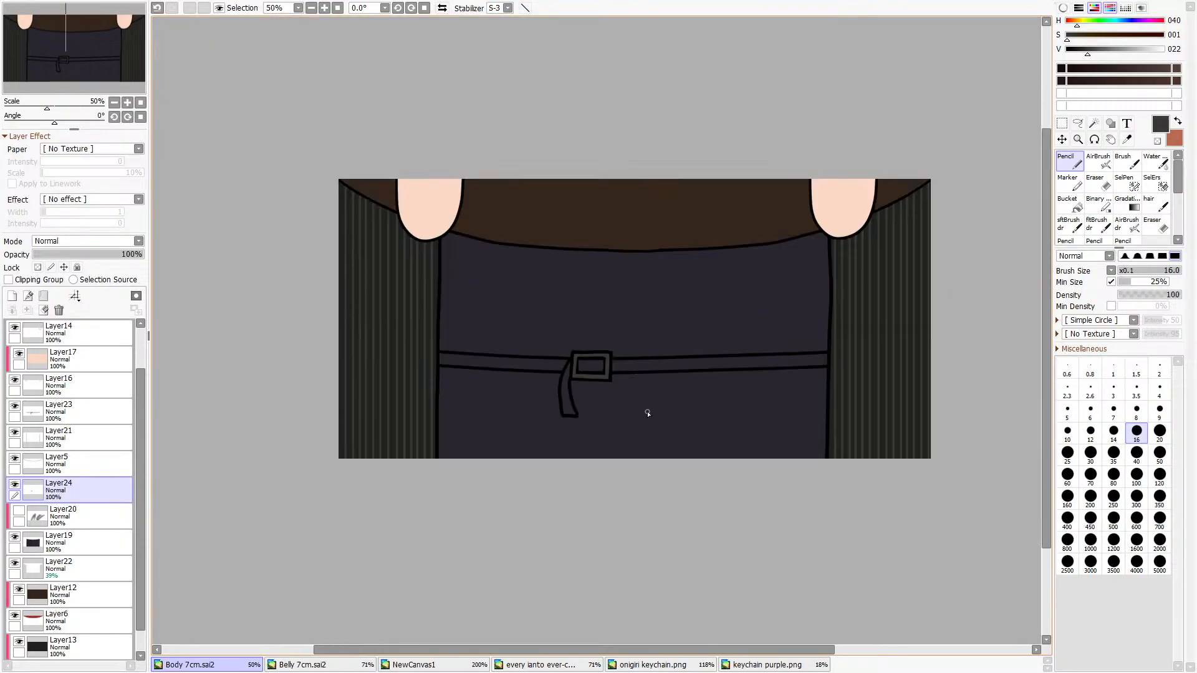
# Examine the strap and side panel edge on the plush keychain's rendered mockup in the new canvas.
pyautogui.scroll(3, 632, 377)
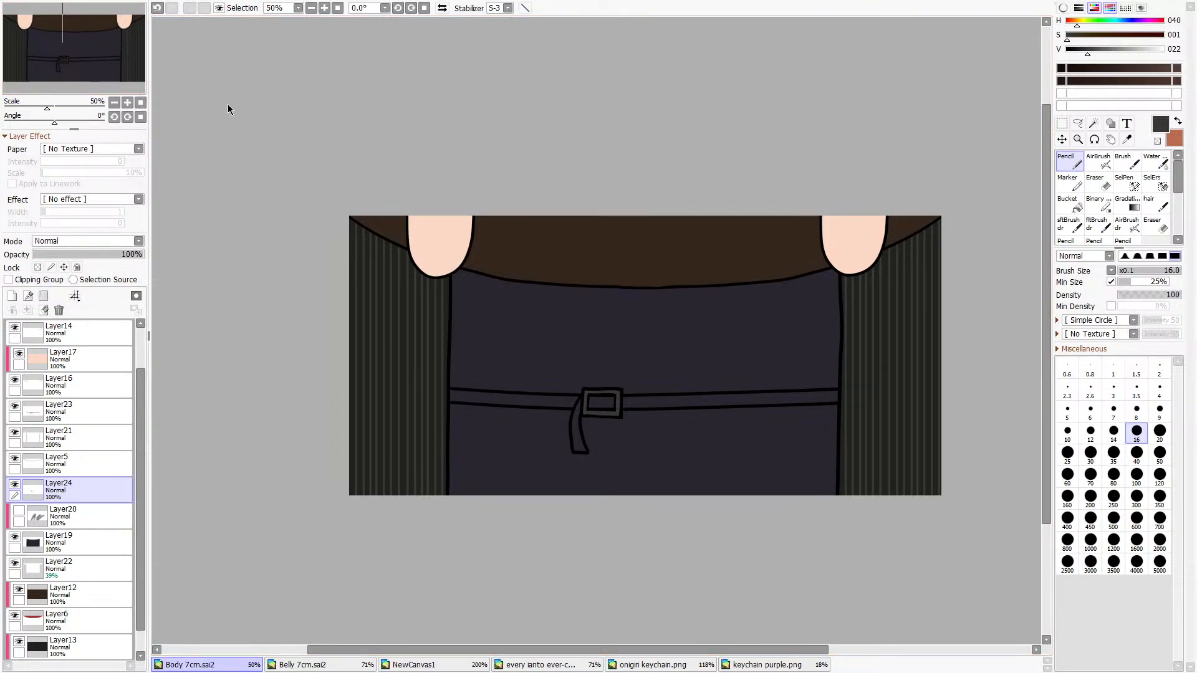
pyautogui.click(568, 343)
pyautogui.click(41, 44)
pyautogui.scroll(7, 667, 405)
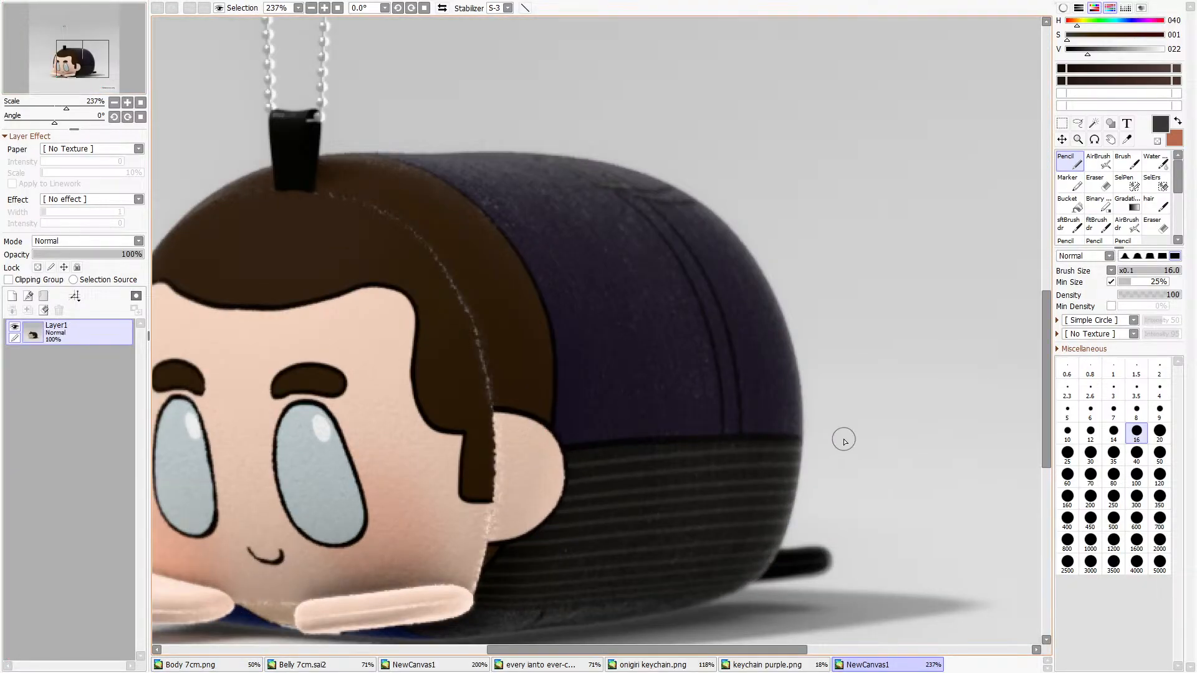
# In Body 7cm.png, narrow Layer21's pair of vertical panel lines with a Resize transform so both sit further inward.
pyautogui.click(159, 666)
pyautogui.scroll(-1, 51, 534)
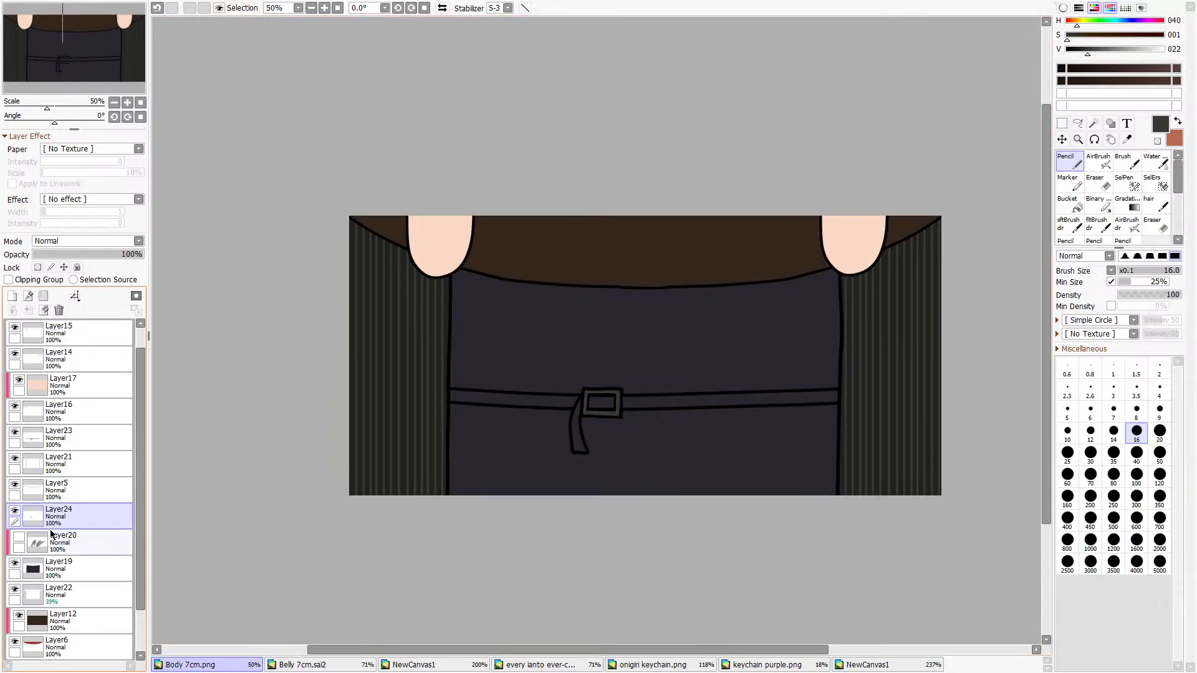
pyautogui.click(62, 465)
pyautogui.click(1062, 139)
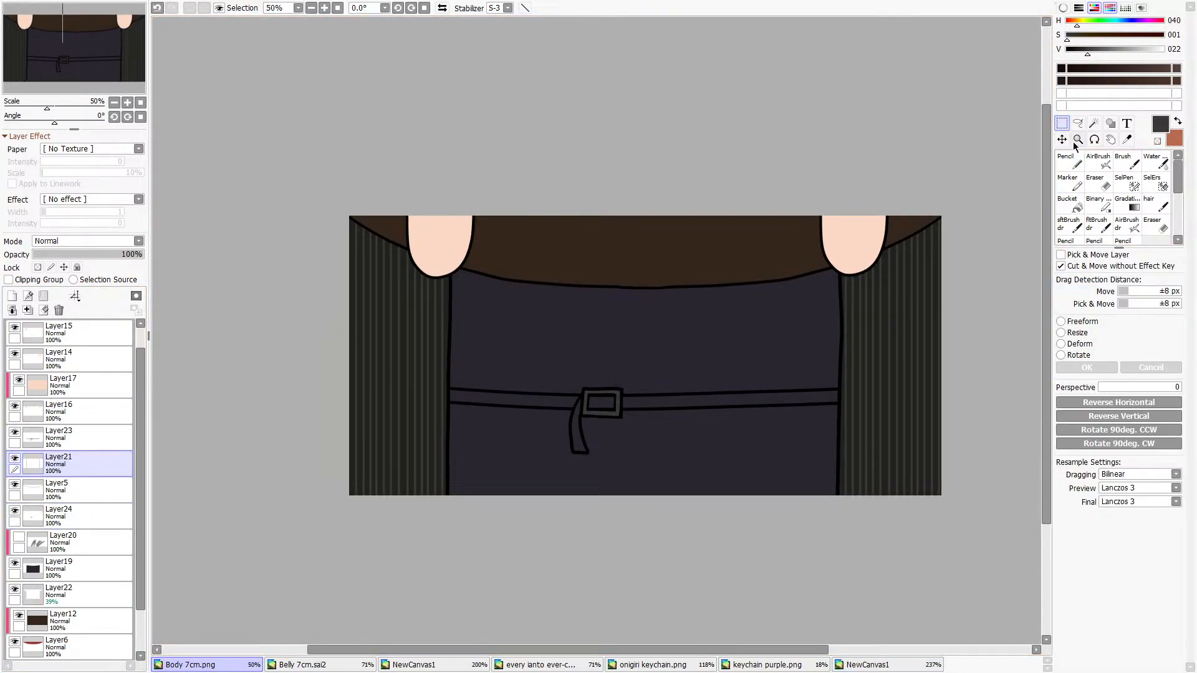
pyautogui.click(1073, 332)
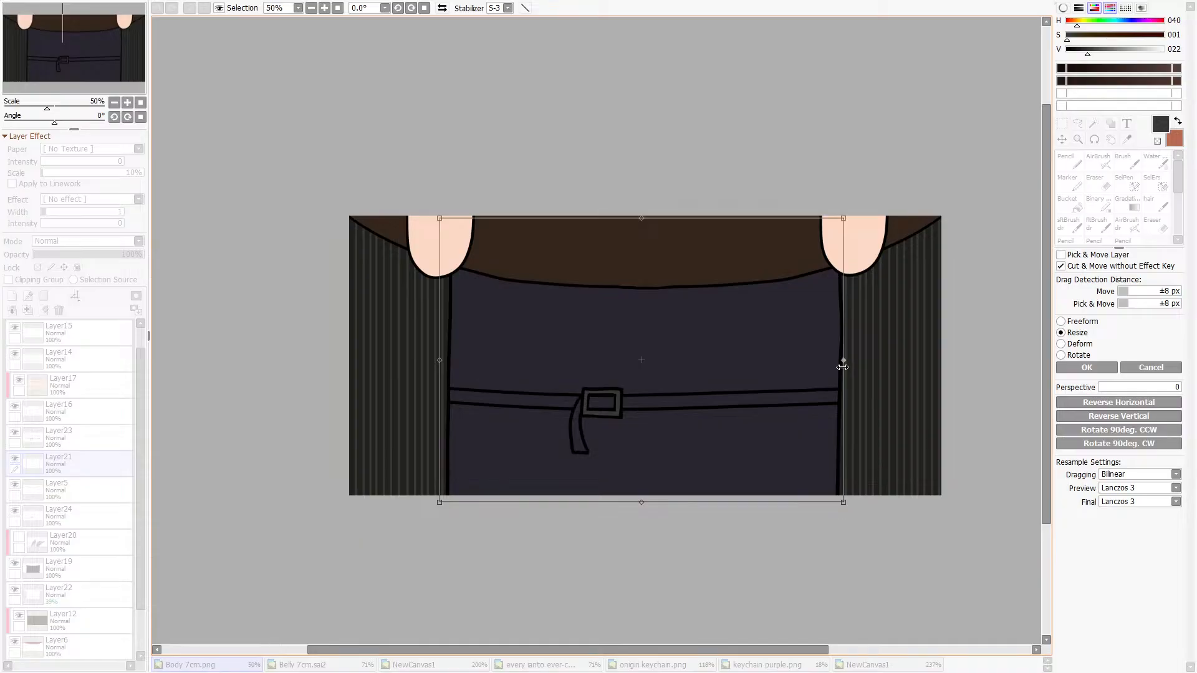
pyautogui.moveTo(843, 367); pyautogui.dragTo(815, 360)
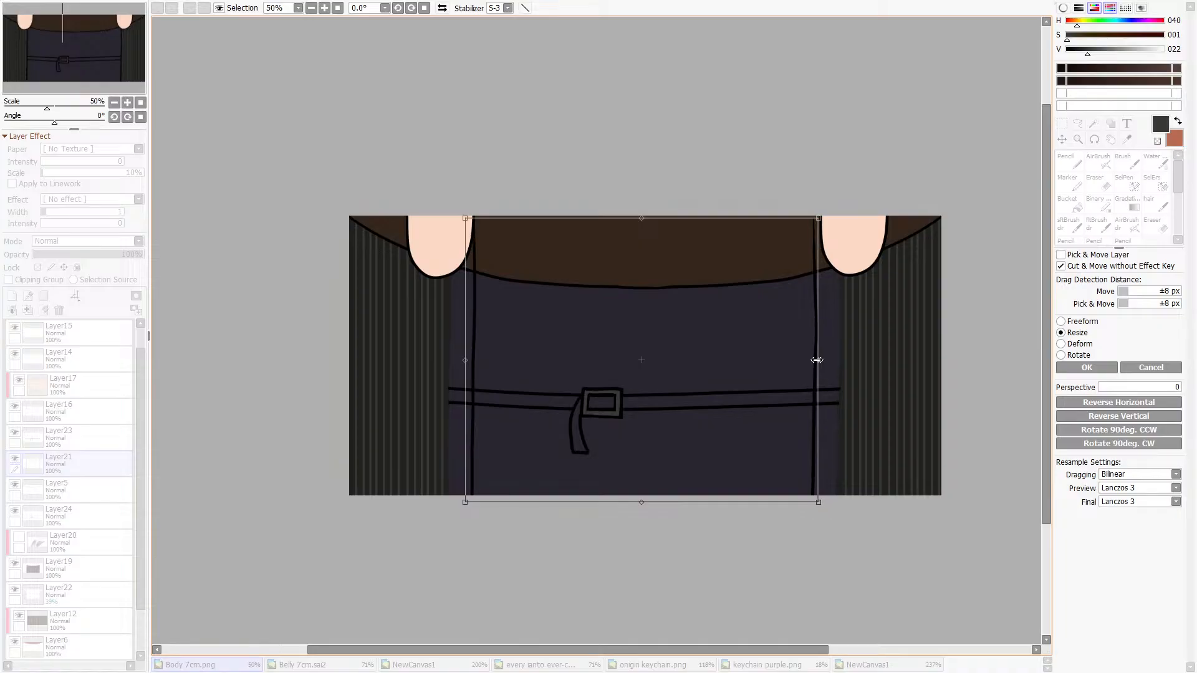
pyautogui.press('Return')
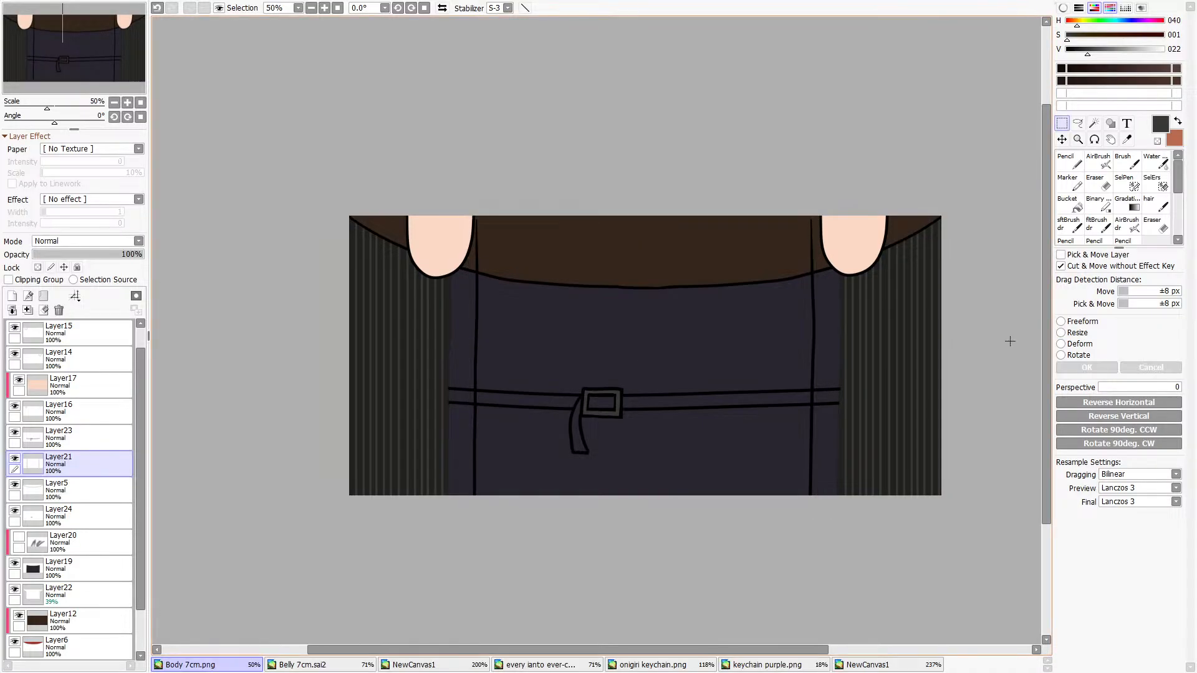
# Erase the upper ends of both panel lines where they cross the brown hem, using the size 50 Eraser.
pyautogui.press('e')
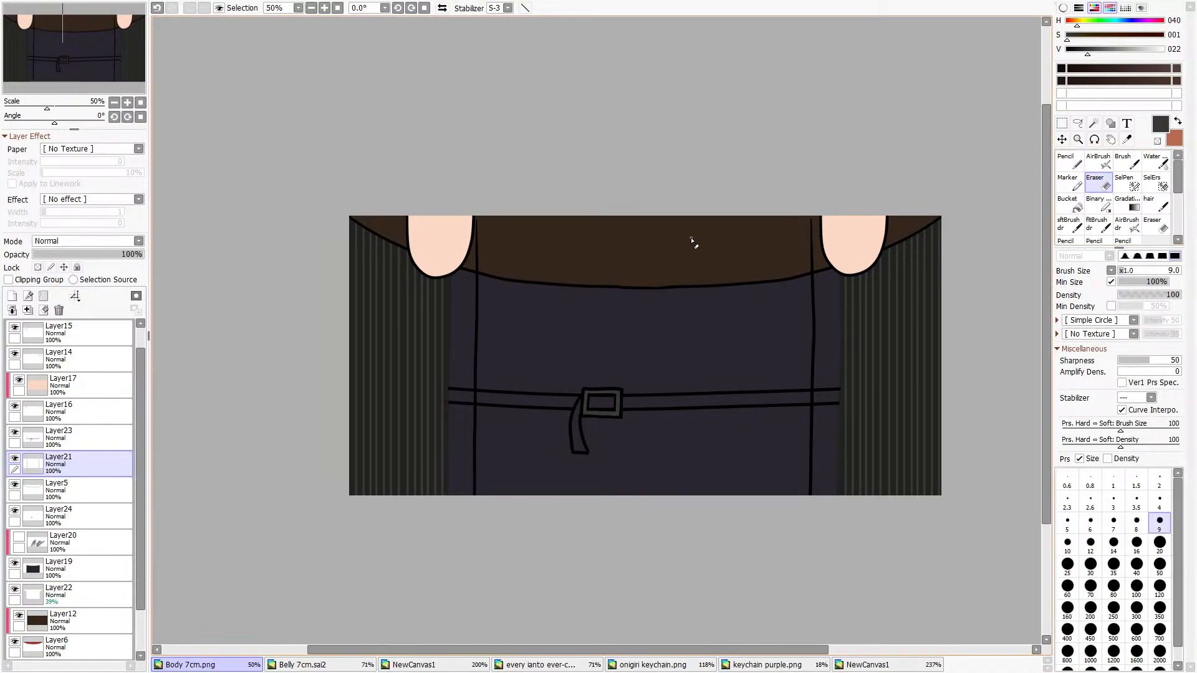
pyautogui.click(1160, 565)
pyautogui.moveTo(809, 244)
pyautogui.mouseDown()
pyautogui.moveTo(801, 269)
pyautogui.moveTo(817, 259)
pyautogui.moveTo(812, 224)
pyautogui.mouseUp()
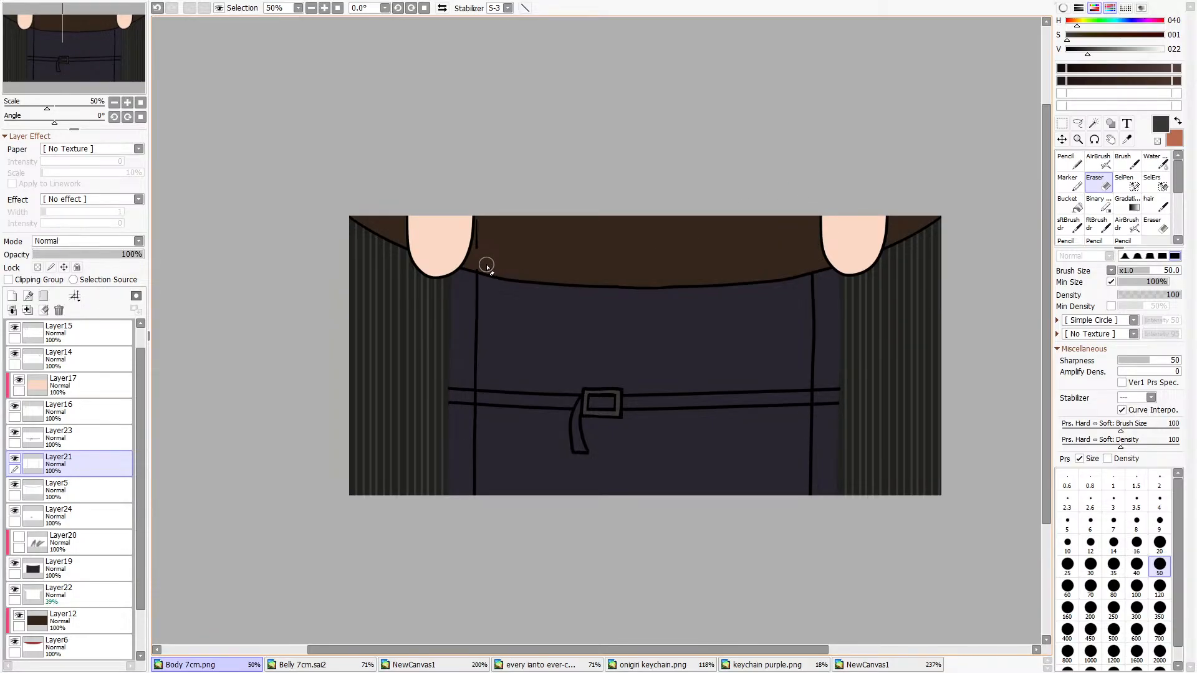
pyautogui.moveTo(477, 263); pyautogui.dragTo(477, 205)
# Hide Layer2 and try erasing Layer19's waistcoat fill outside the right panel line.
pyautogui.scroll(-2, 69, 499)
pyautogui.click(16, 644)
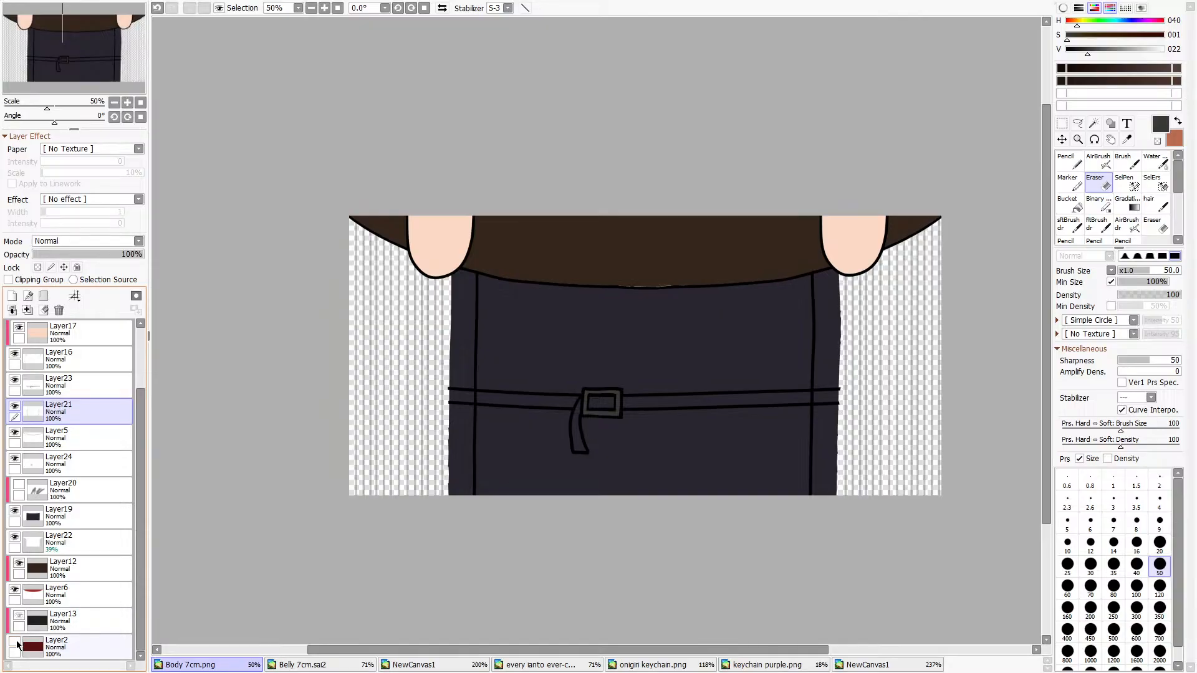
pyautogui.click(15, 512)
pyautogui.click(15, 512)
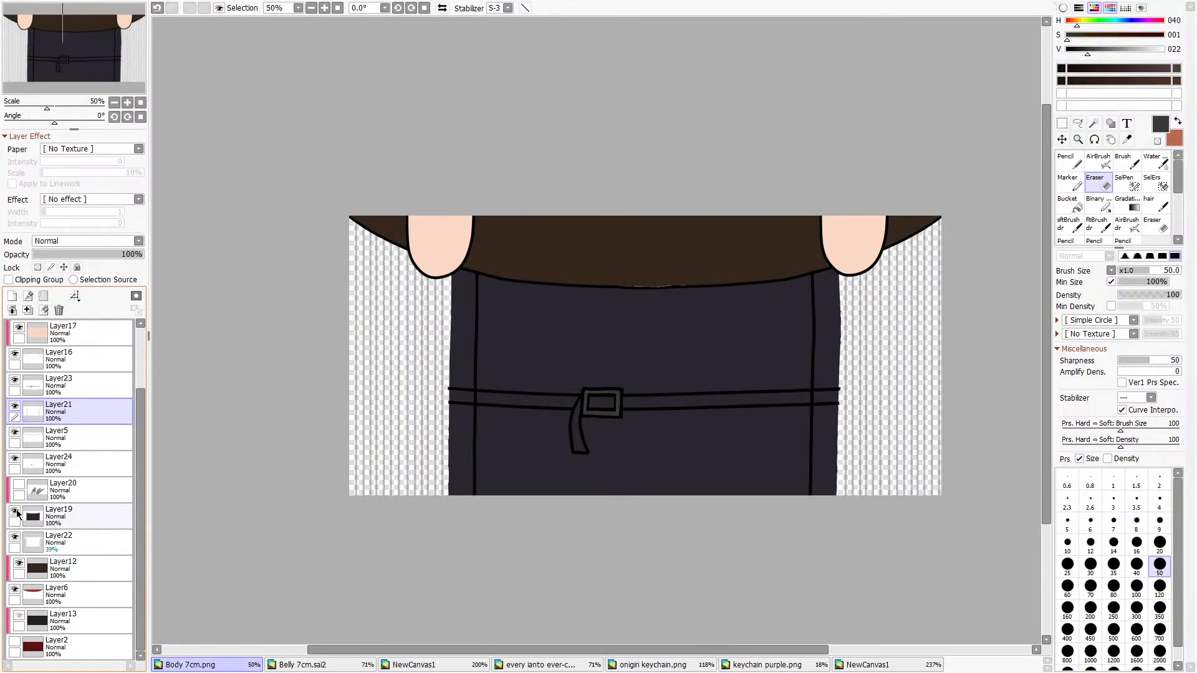
pyautogui.click(56, 519)
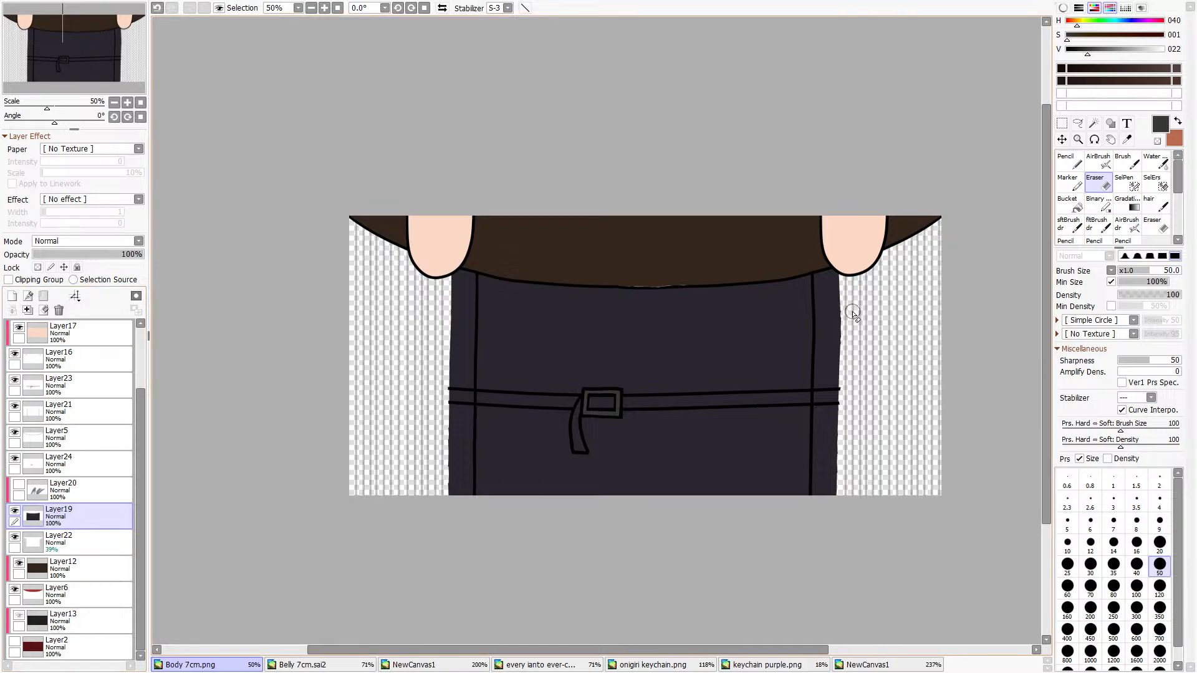
pyautogui.moveTo(820, 465)
pyautogui.mouseDown()
pyautogui.moveTo(820, 493)
pyautogui.moveTo(820, 400)
pyautogui.moveTo(832, 506)
pyautogui.moveTo(829, 367)
pyautogui.moveTo(823, 455)
pyautogui.moveTo(817, 393)
pyautogui.moveTo(831, 306)
pyautogui.mouseUp()
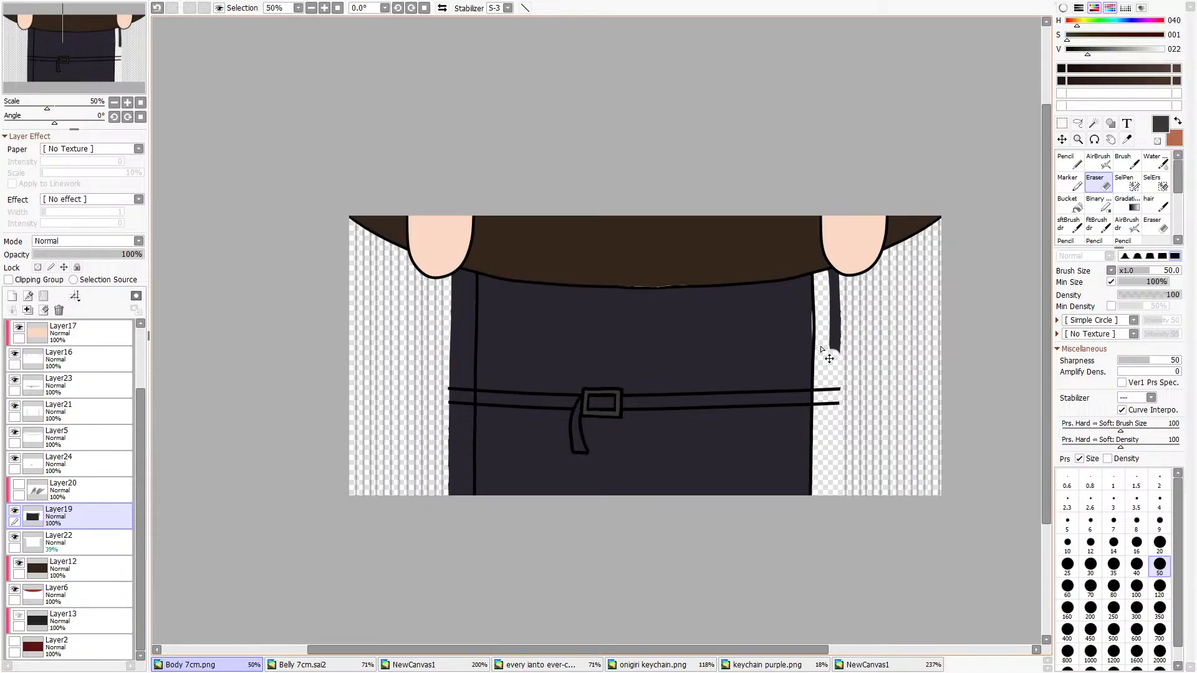
pyautogui.hotkey('ctrl', 'z')
# Hide the strap's Layer23 and select both waistcoat fill strips outside the panel lines with the Magic Wand.
pyautogui.scroll(5, 828, 368)
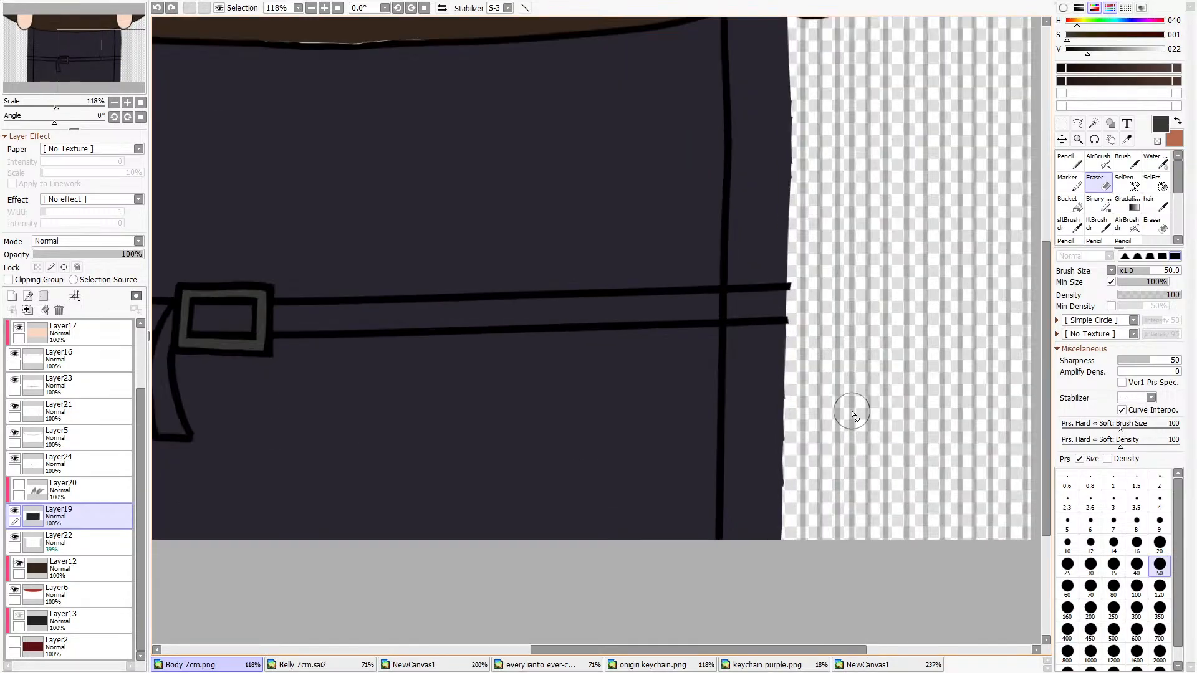
pyautogui.click(1094, 124)
pyautogui.click(15, 382)
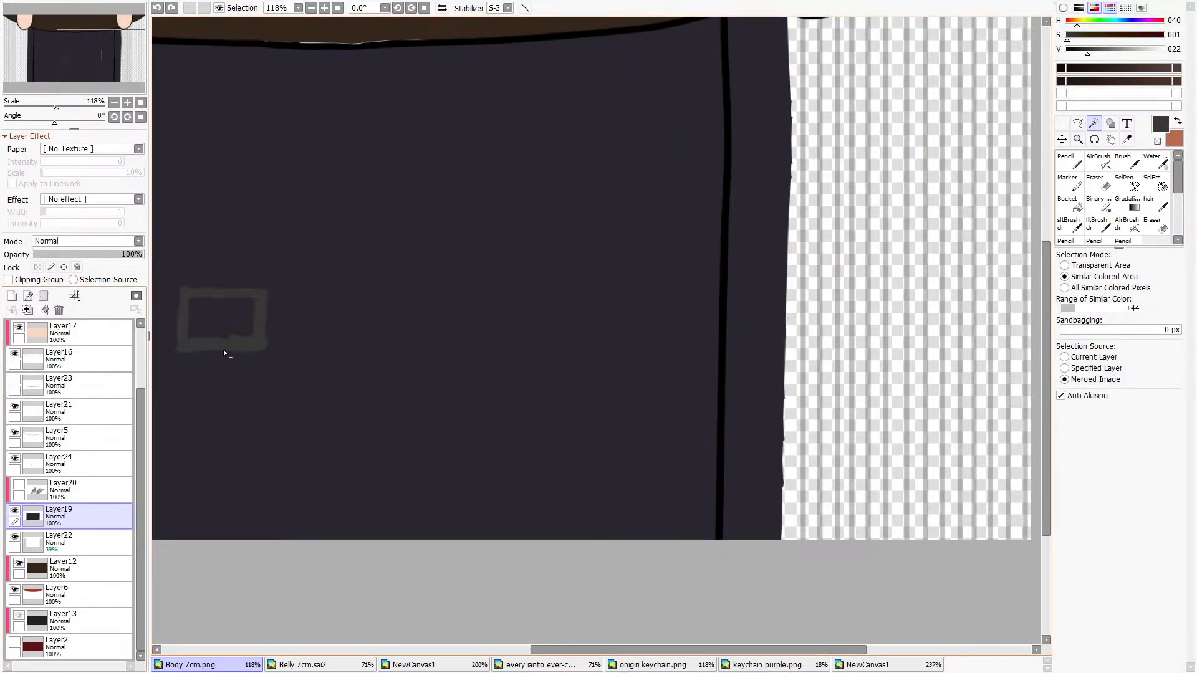
pyautogui.click(746, 318)
pyautogui.scroll(-4, 362, 347)
pyautogui.click(327, 326)
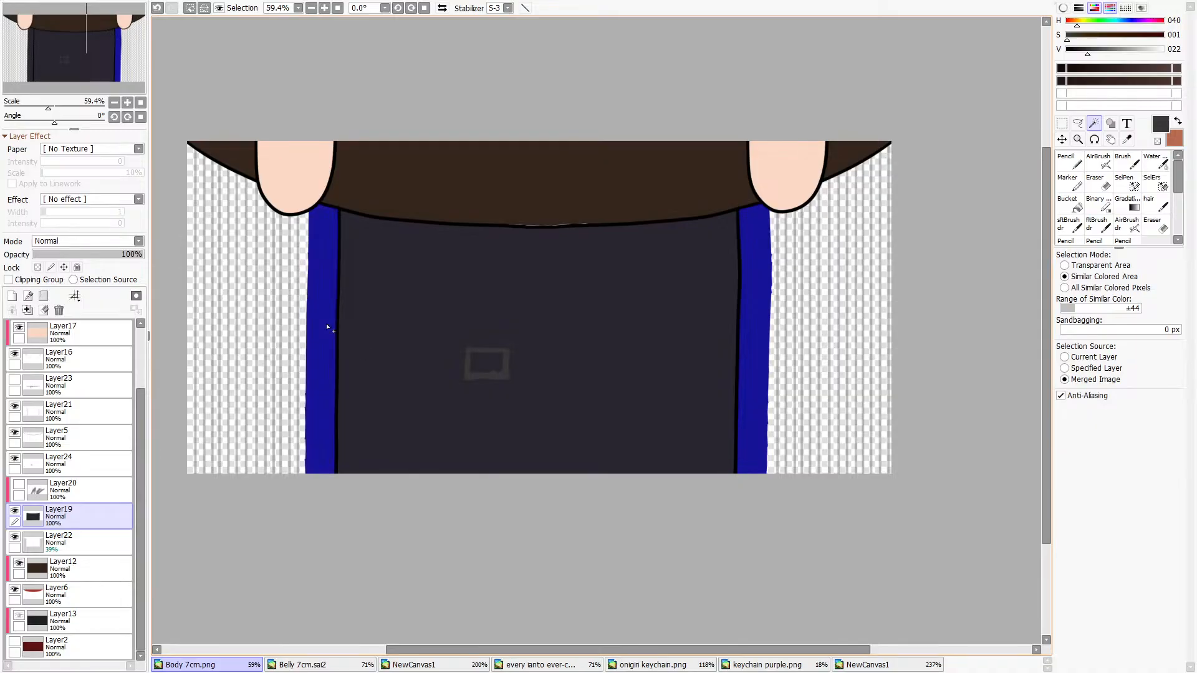
# Try deleting the selected strips from Layer19 and inspect the cleared left edge.
pyautogui.press('Delete')
pyautogui.hotkey('ctrl', 'd')
pyautogui.scroll(10, 237, 272)
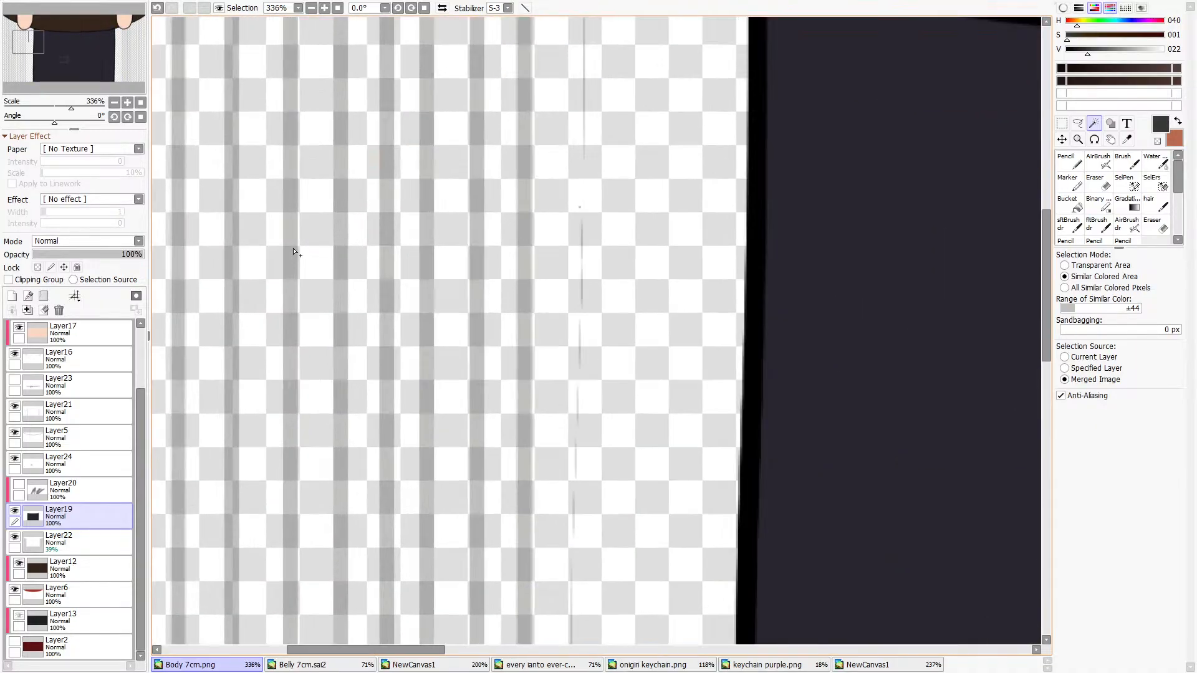
pyautogui.scroll(-6, 461, 262)
pyautogui.hotkey('ctrl', 'z')
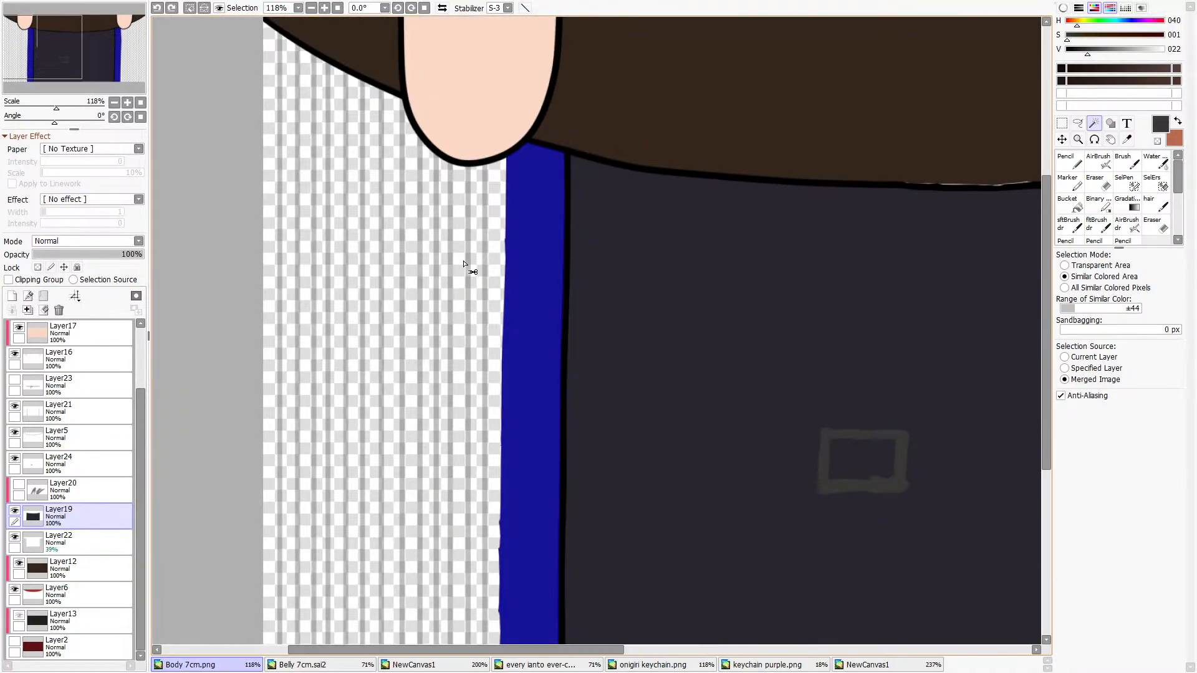
pyautogui.hotkey('ctrl', 'z')
# Clear the fill outside both panel lines from Layer19 and show Layer2 again.
pyautogui.scroll(-4, 461, 271)
pyautogui.click(486, 260)
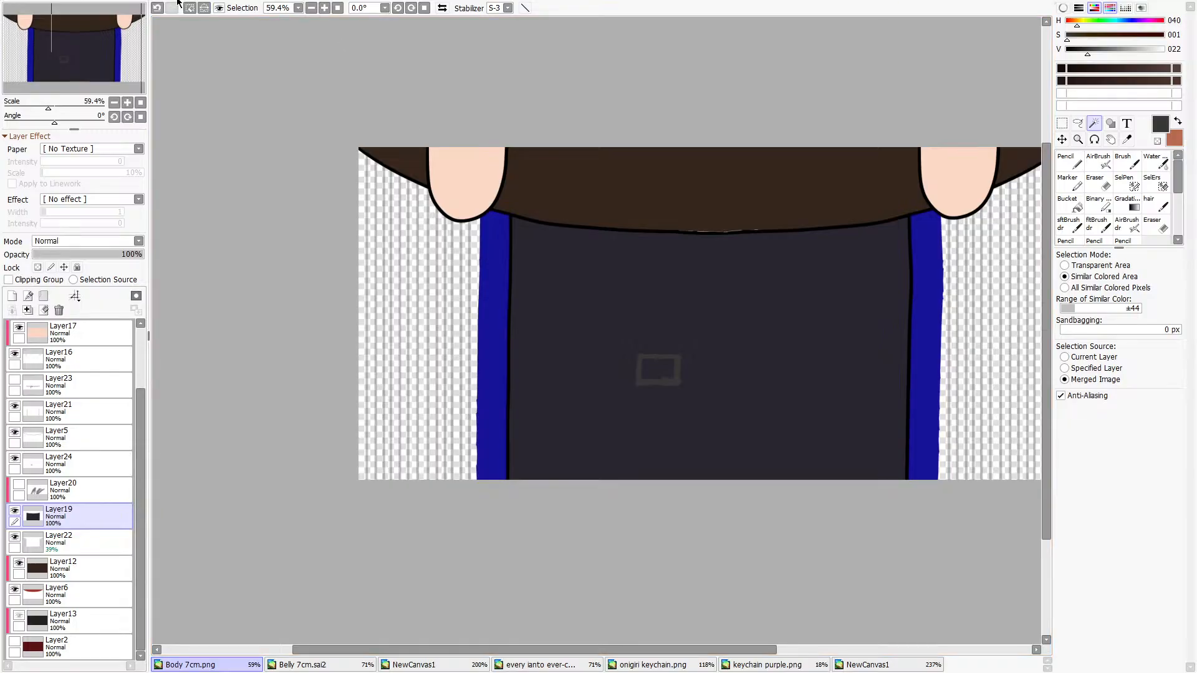
pyautogui.scroll(3, 529, 275)
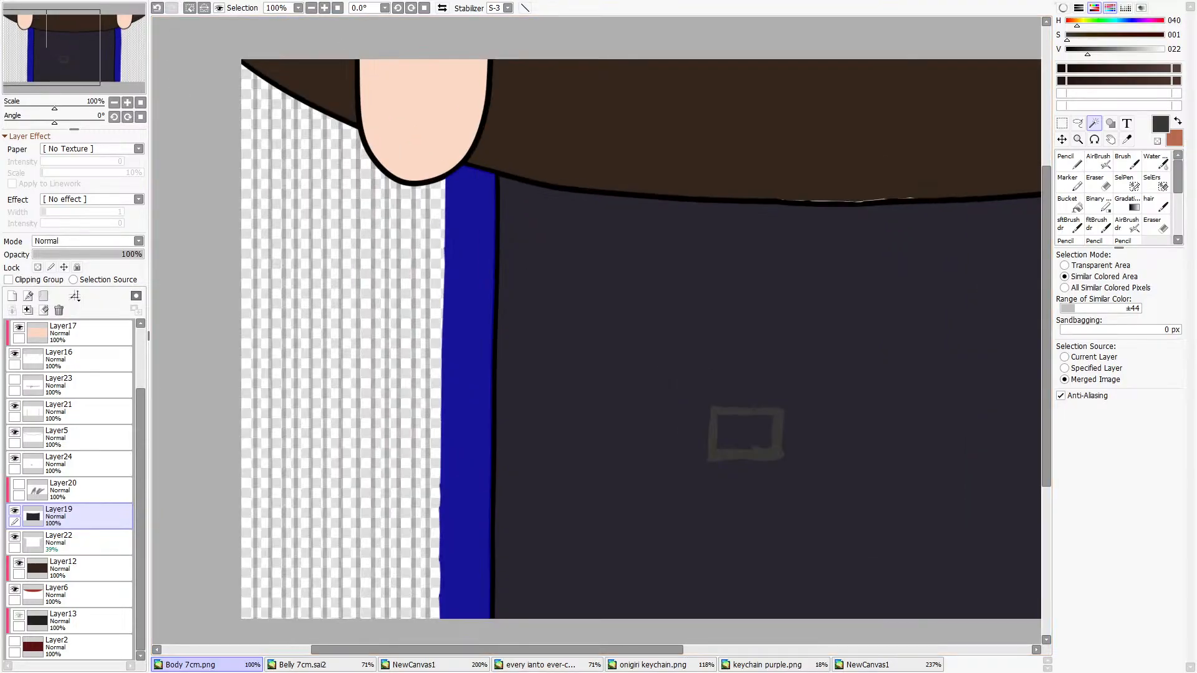
pyautogui.scroll(9, 377, 218)
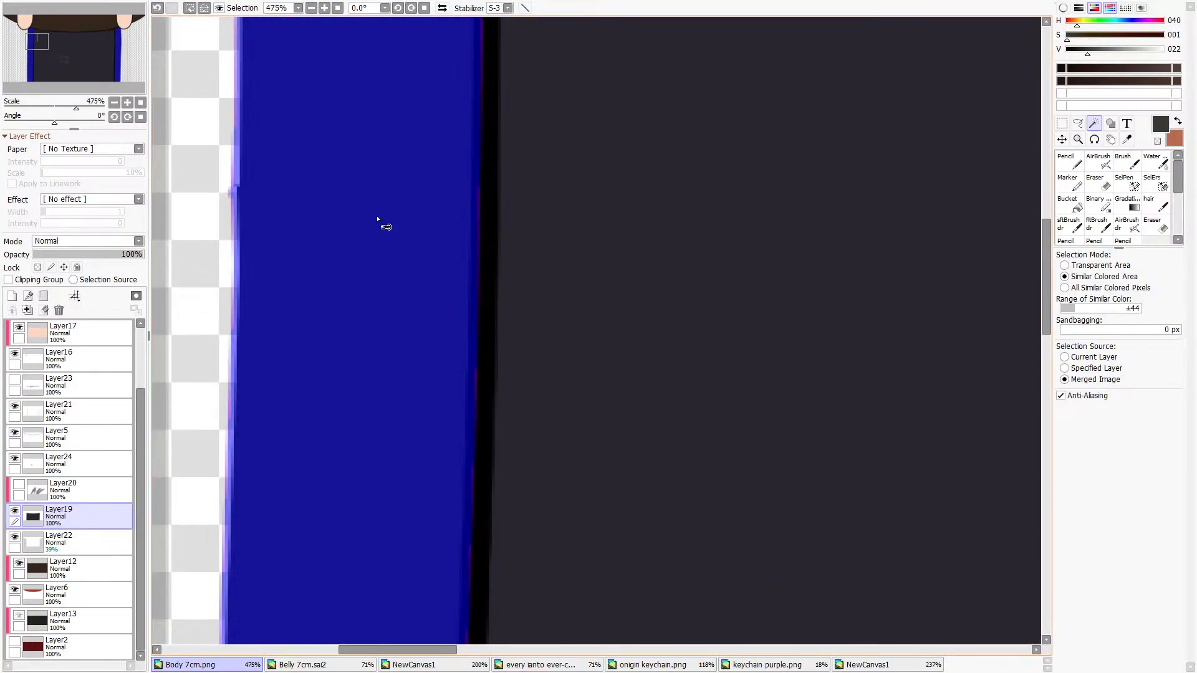
pyautogui.scroll(-12, 377, 219)
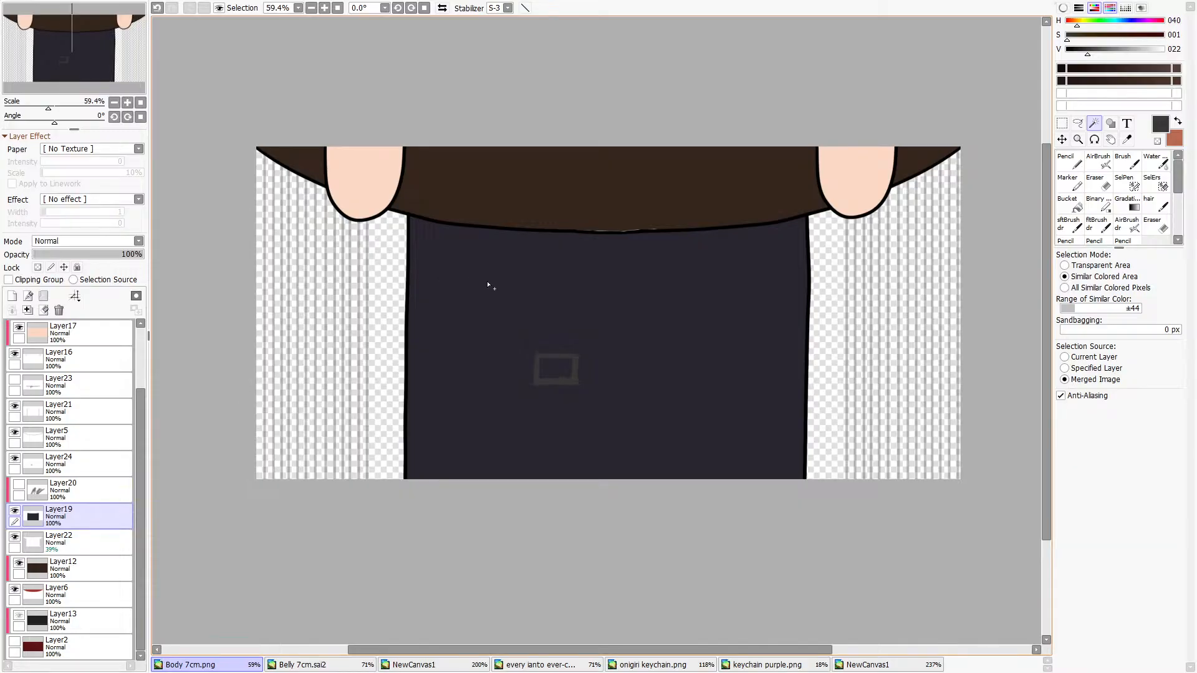
pyautogui.click(15, 643)
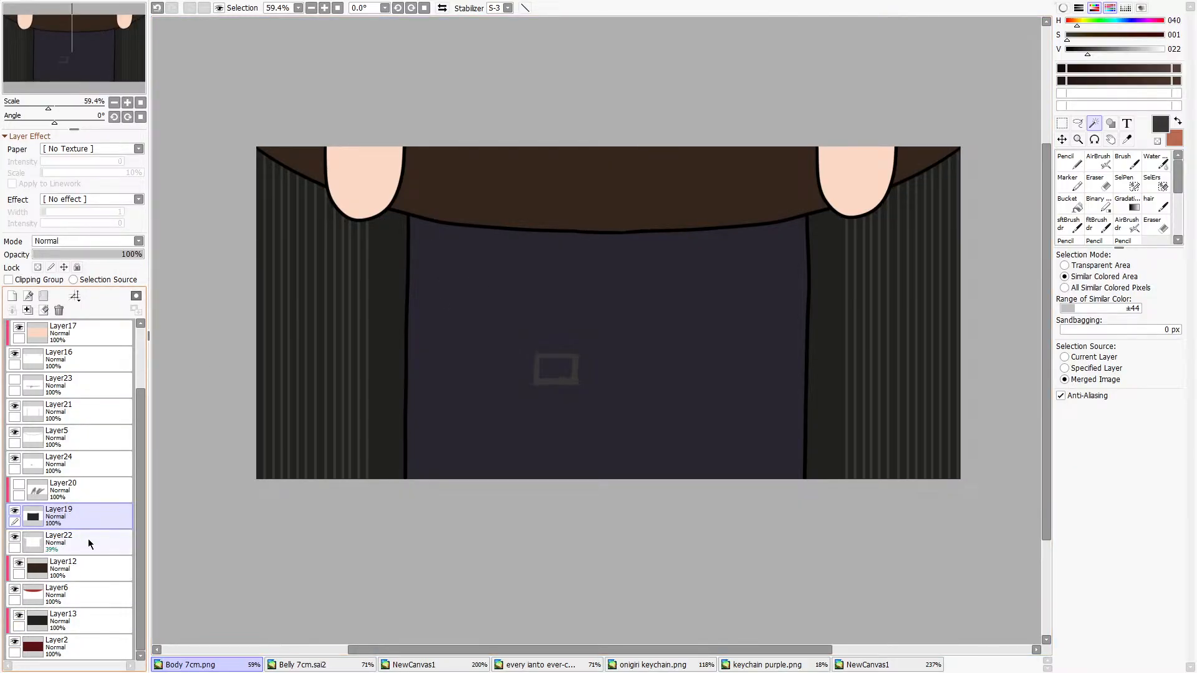
# Duplicate the pinstripe Layer22 and set both the original and the copy to 100% opacity.
pyautogui.click(66, 547)
pyautogui.moveTo(41, 545); pyautogui.dragTo(11, 296)
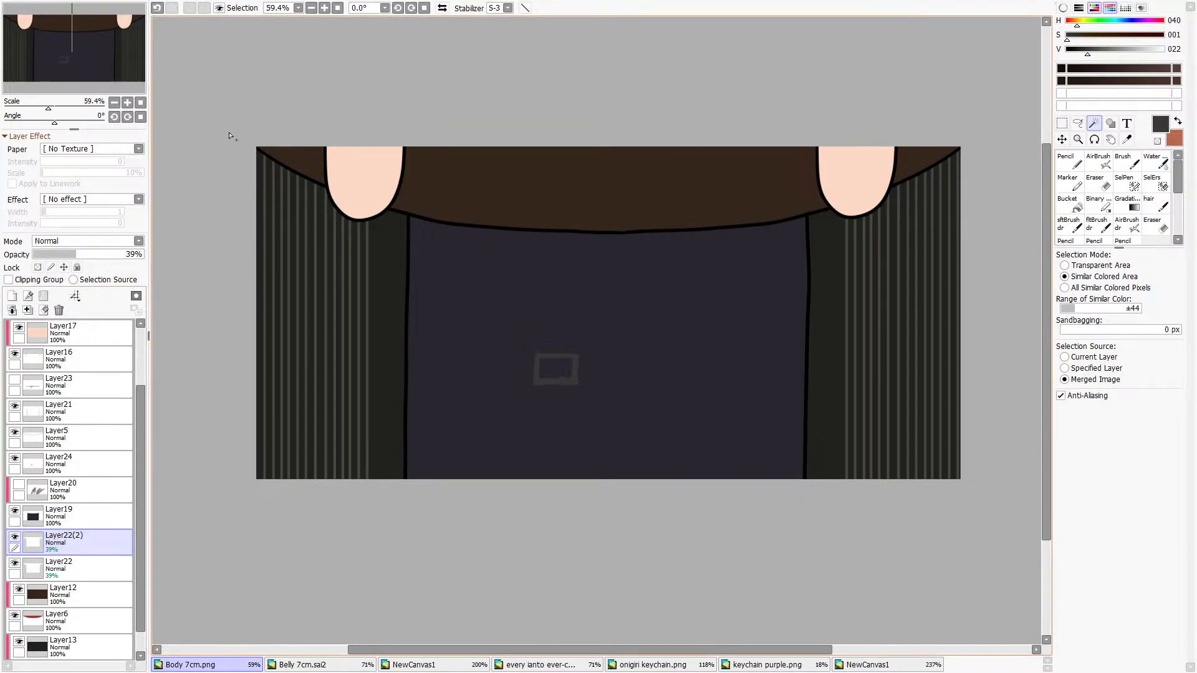
pyautogui.click(1062, 123)
pyautogui.click(100, 569)
pyautogui.moveTo(91, 255); pyautogui.dragTo(204, 267)
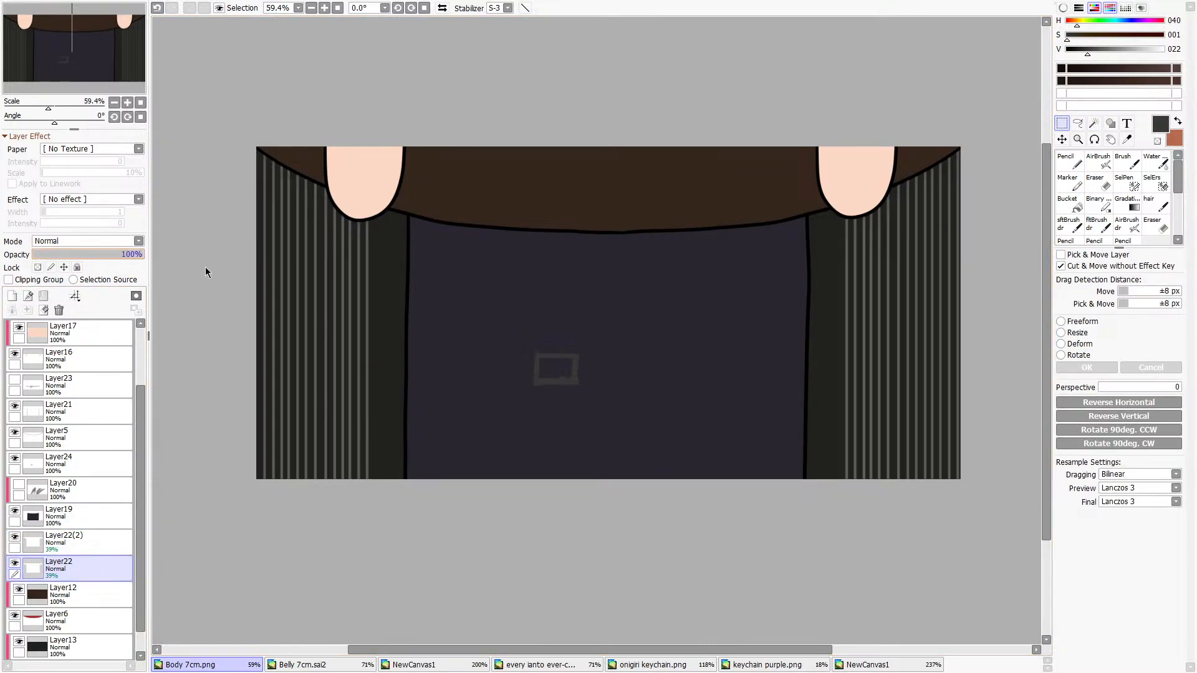
pyautogui.click(88, 539)
pyautogui.moveTo(84, 254); pyautogui.dragTo(308, 261)
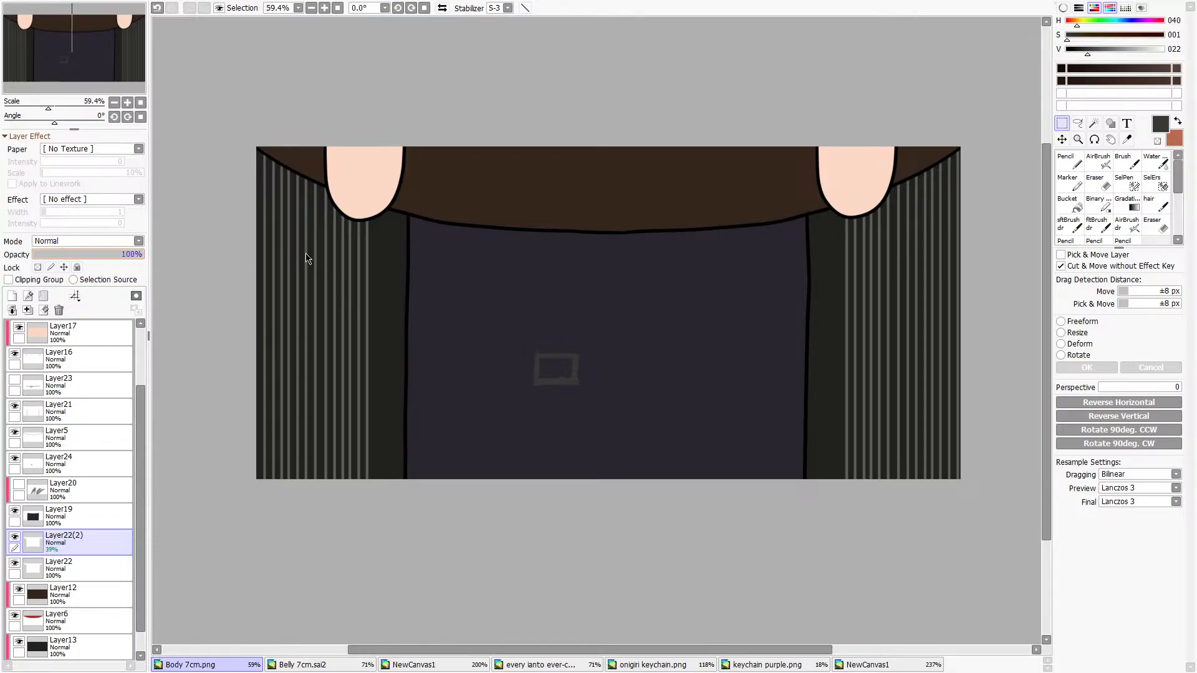
# Select the left pinstripes on the copied layer and move them inward to fill the gap beside the left panel line.
pyautogui.moveTo(212, 101); pyautogui.dragTo(609, 490)
pyautogui.moveTo(373, 408); pyautogui.dragTo(502, 403)
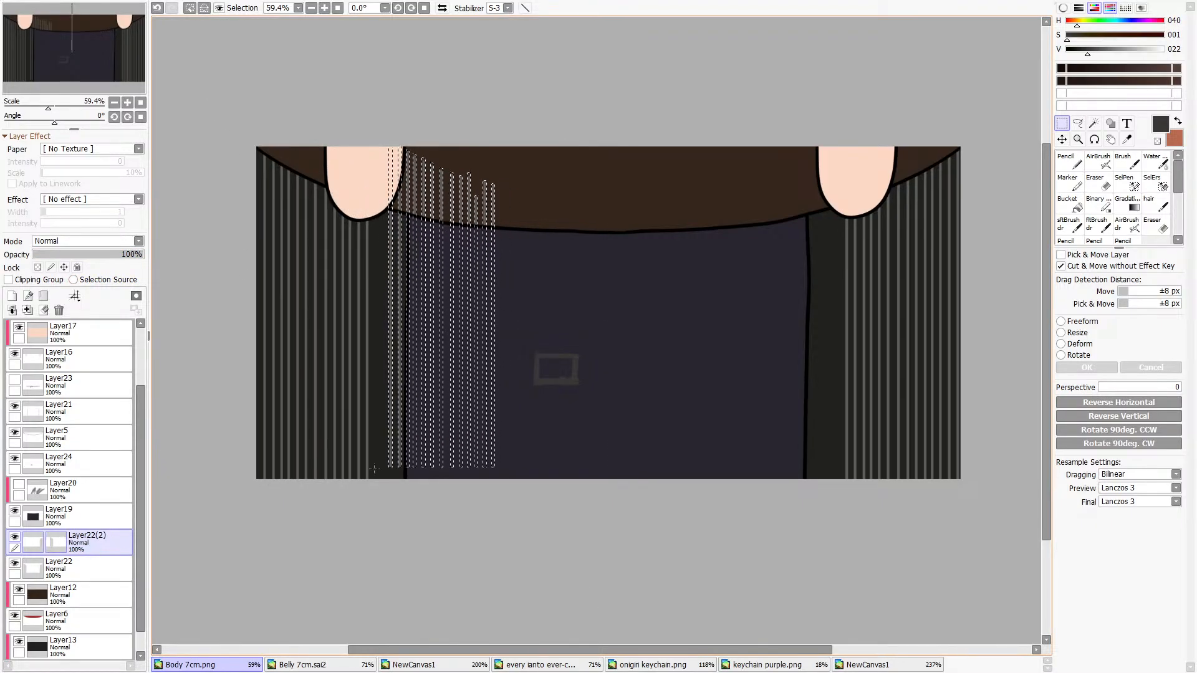
pyautogui.scroll(10, 502, 405)
pyautogui.scroll(-5, 227, 549)
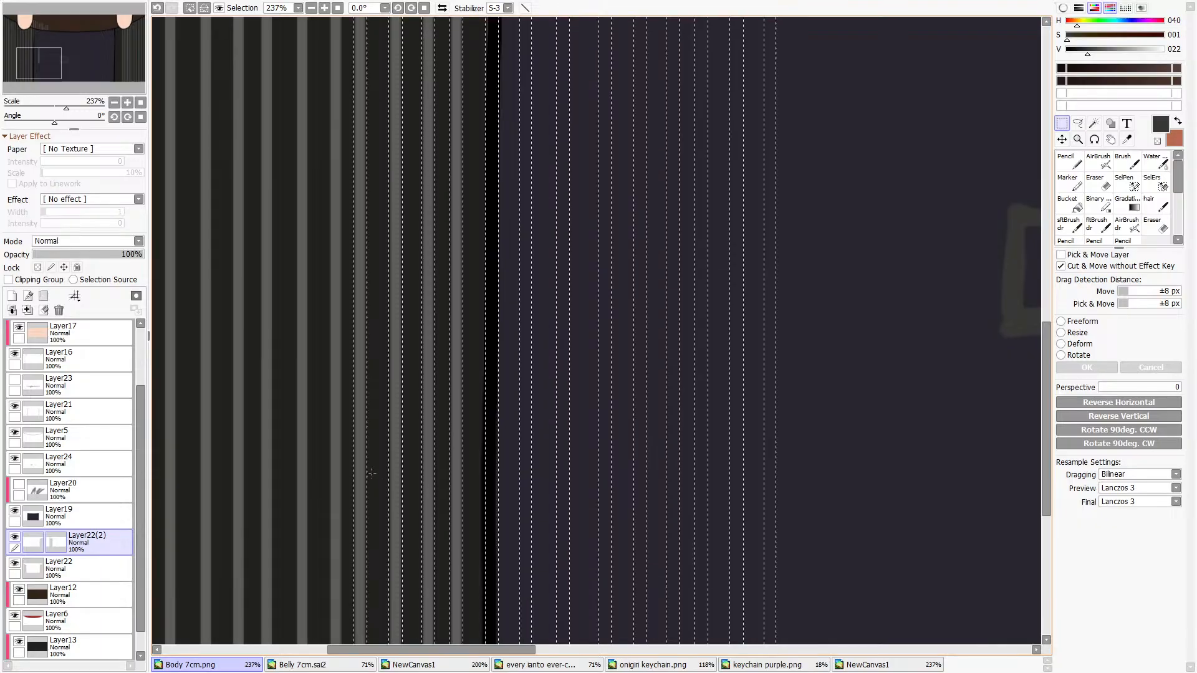
pyautogui.moveTo(368, 480)
pyautogui.mouseDown()
pyautogui.moveTo(387, 481)
pyautogui.moveTo(377, 503)
pyautogui.mouseUp()
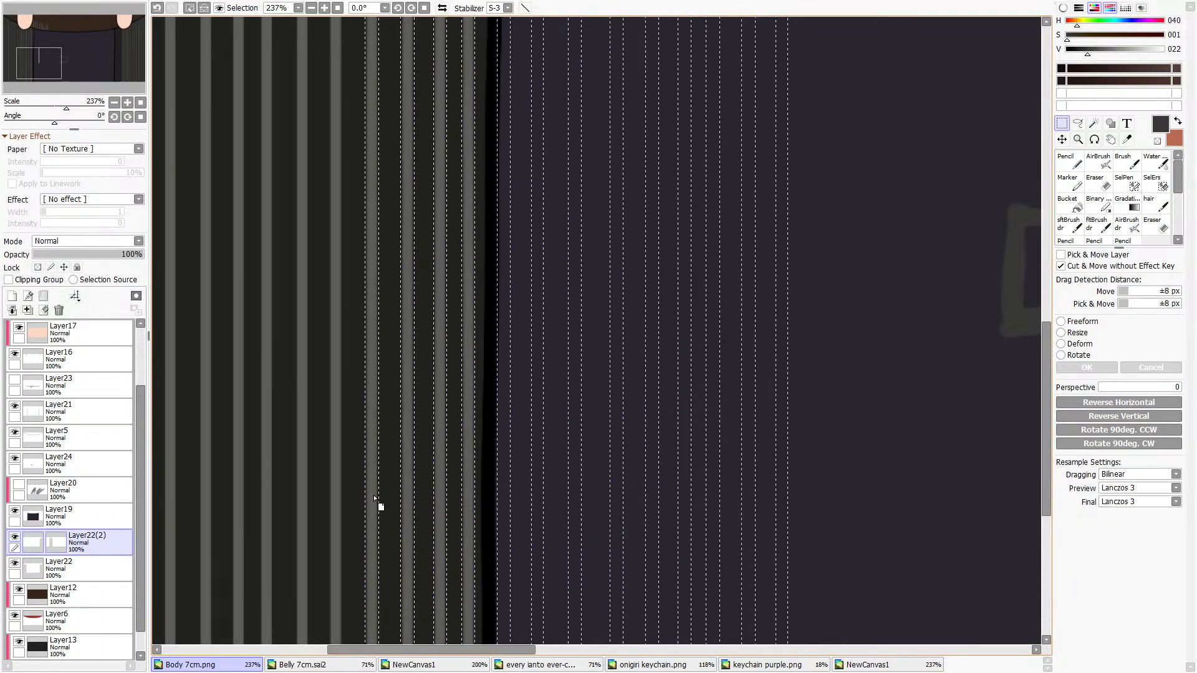
# Move the copied right pinstripes inward to fill the gap beside the right panel line, and clear the selection.
pyautogui.scroll(-9, 376, 503)
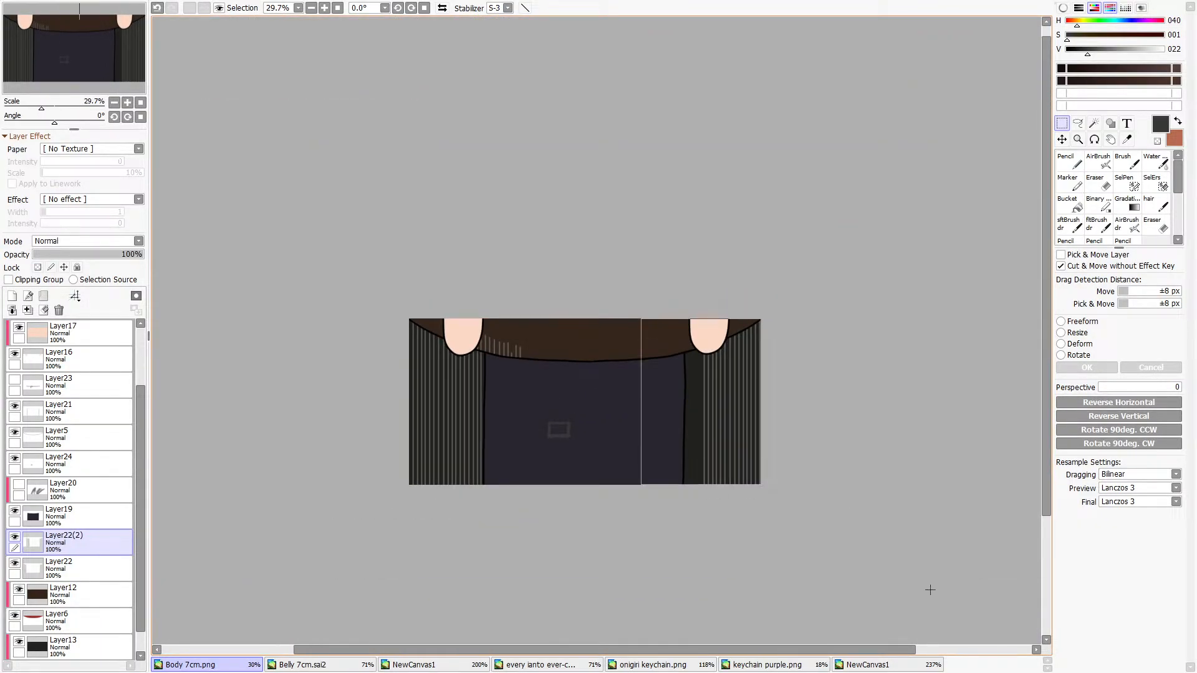
pyautogui.scroll(3, 711, 474)
pyautogui.moveTo(674, 423); pyautogui.dragTo(570, 419)
pyautogui.hotkey('ctrl', 'd')
# Merge the pinstripe copy down into Layer22 and set the merged layer's opacity to 39%.
pyautogui.scroll(-1, 555, 446)
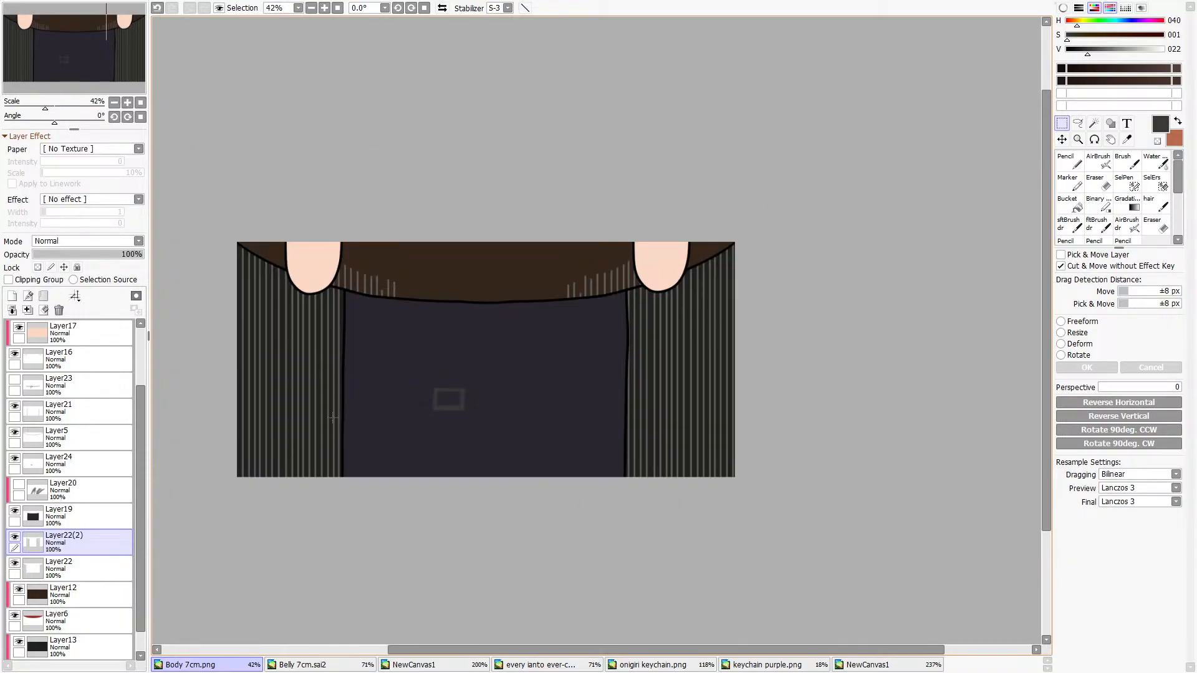
pyautogui.click(28, 310)
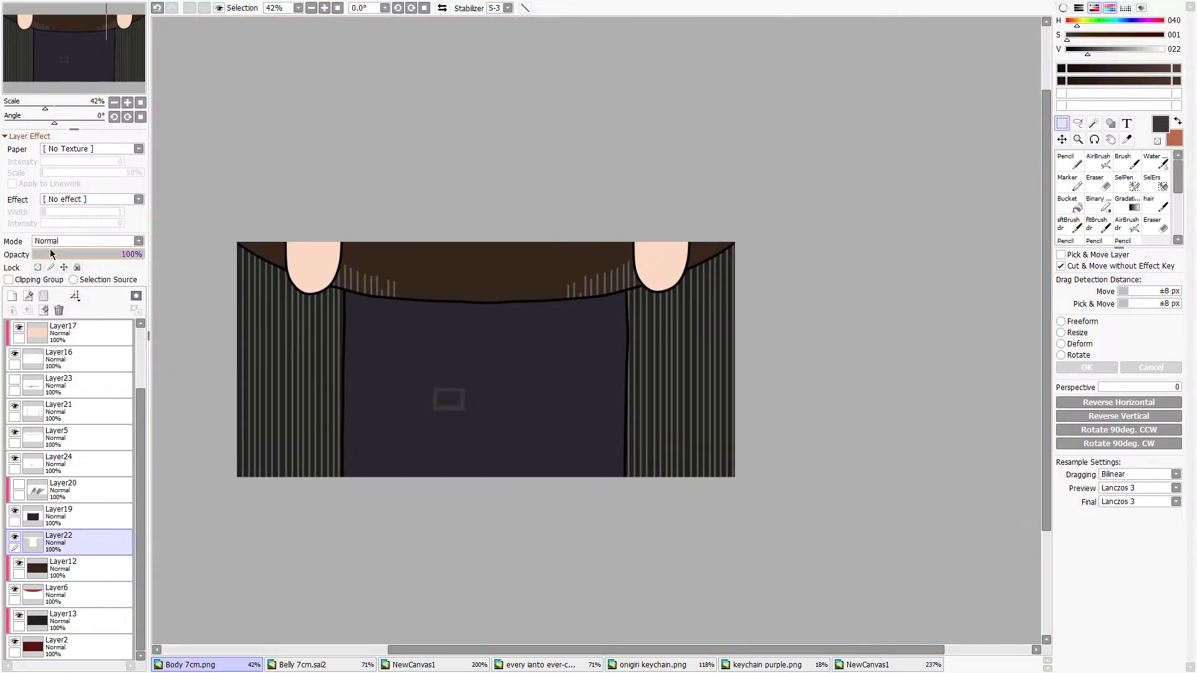
pyautogui.moveTo(50, 249); pyautogui.dragTo(76, 256)
# Erase the stray pinstripes overlapping the brown hem on both sides with the size 50 Eraser.
pyautogui.scroll(1, 334, 354)
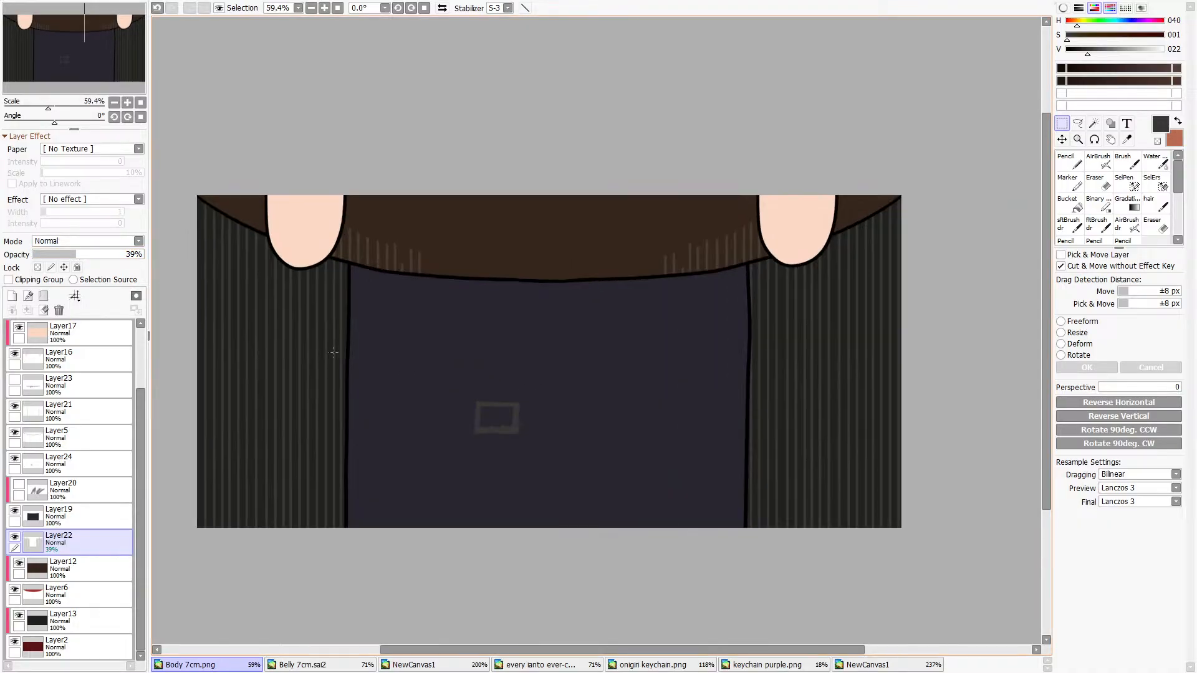
pyautogui.click(1100, 182)
pyautogui.moveTo(748, 232)
pyautogui.mouseDown()
pyautogui.moveTo(754, 246)
pyautogui.moveTo(778, 241)
pyautogui.moveTo(773, 259)
pyautogui.mouseUp()
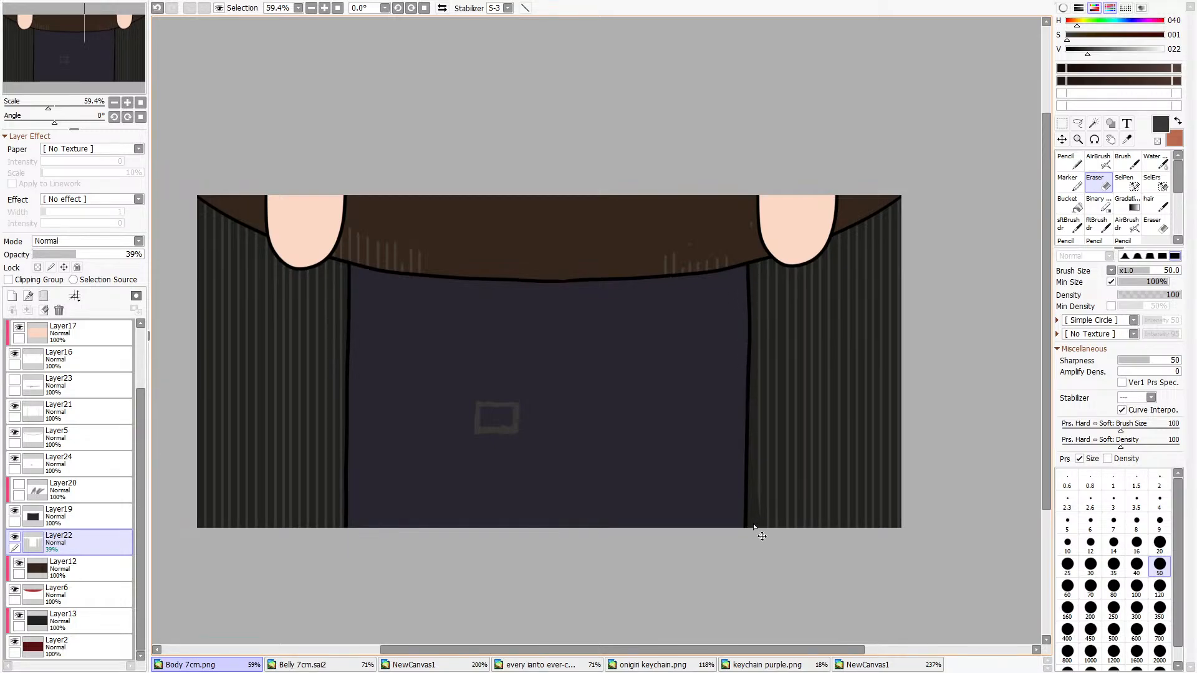
pyautogui.hotkey('ctrl', 'z')
pyautogui.moveTo(701, 260)
pyautogui.mouseDown()
pyautogui.moveTo(762, 249)
pyautogui.moveTo(704, 265)
pyautogui.moveTo(752, 249)
pyautogui.moveTo(720, 246)
pyautogui.moveTo(766, 231)
pyautogui.moveTo(680, 247)
pyautogui.moveTo(755, 225)
pyautogui.mouseUp()
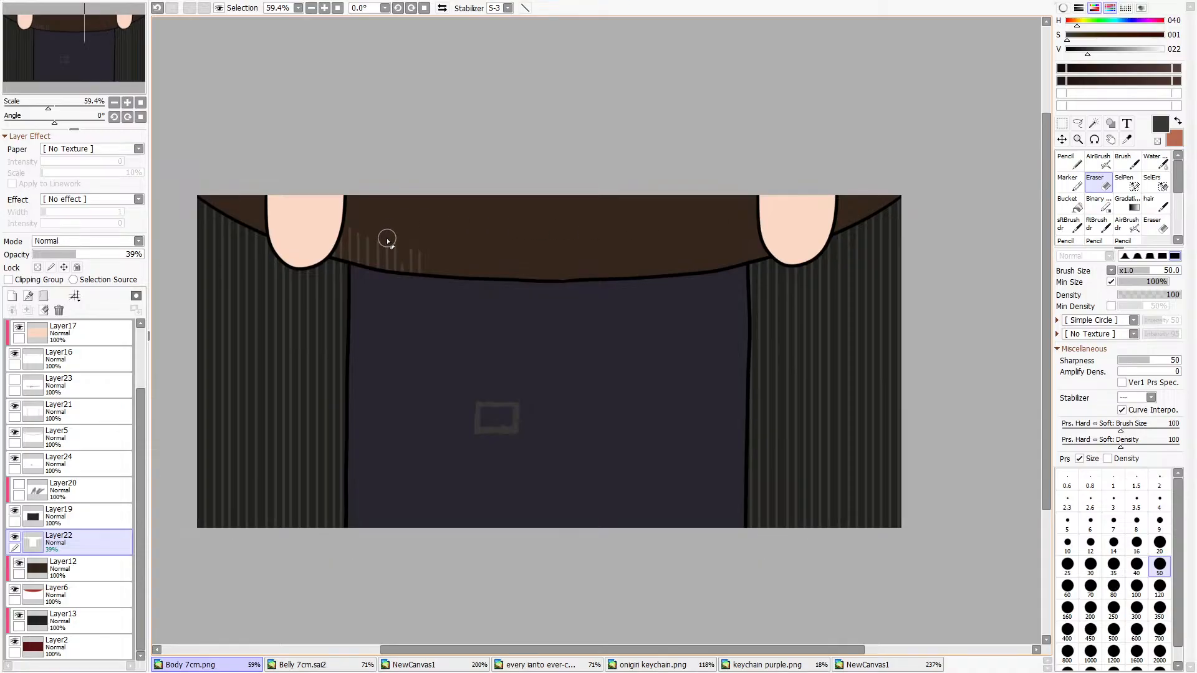
pyautogui.moveTo(387, 240)
pyautogui.mouseDown()
pyautogui.moveTo(321, 241)
pyautogui.moveTo(422, 282)
pyautogui.moveTo(391, 211)
pyautogui.moveTo(418, 245)
pyautogui.mouseUp()
# Select the right side's pinstripes on Layer22, shift them slightly outward, and clear the selection.
pyautogui.click(1062, 123)
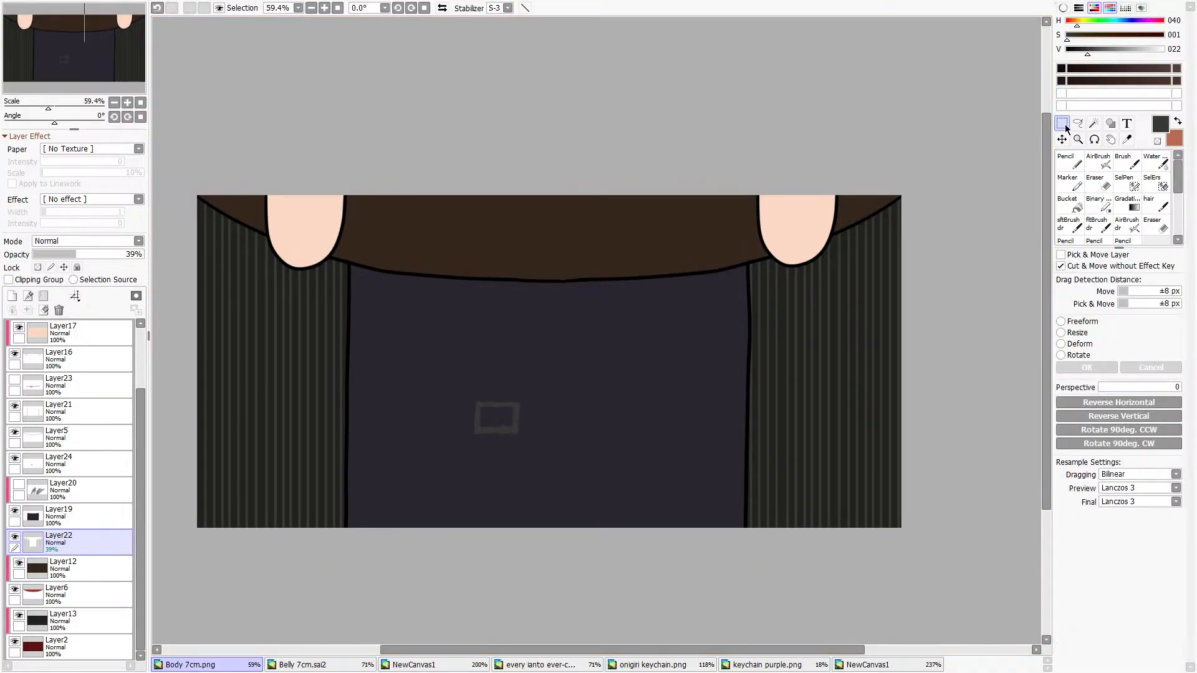
pyautogui.moveTo(607, 168); pyautogui.dragTo(1031, 617)
pyautogui.scroll(4, 797, 363)
pyautogui.moveTo(795, 362); pyautogui.dragTo(822, 362)
pyautogui.scroll(-4, 821, 363)
pyautogui.hotkey('ctrl', 'd')
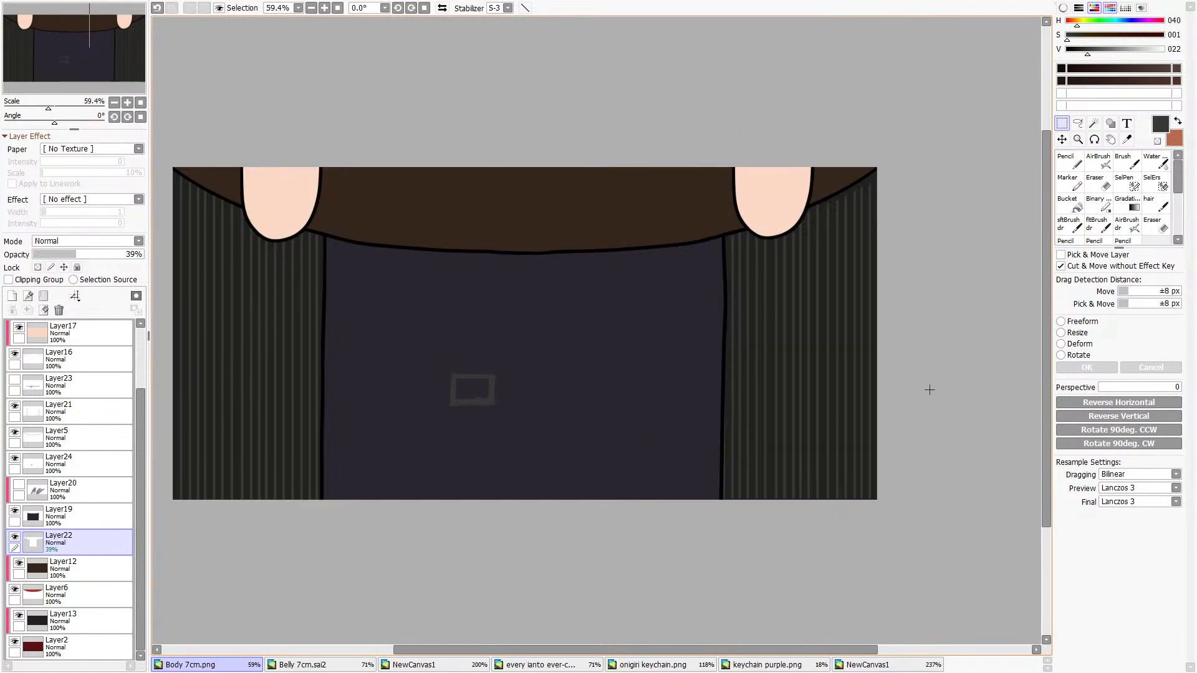
# Undo the last outward shift of the right side's pinstripes on Layer22 and clear the restored selection.
pyautogui.scroll(3, 749, 367)
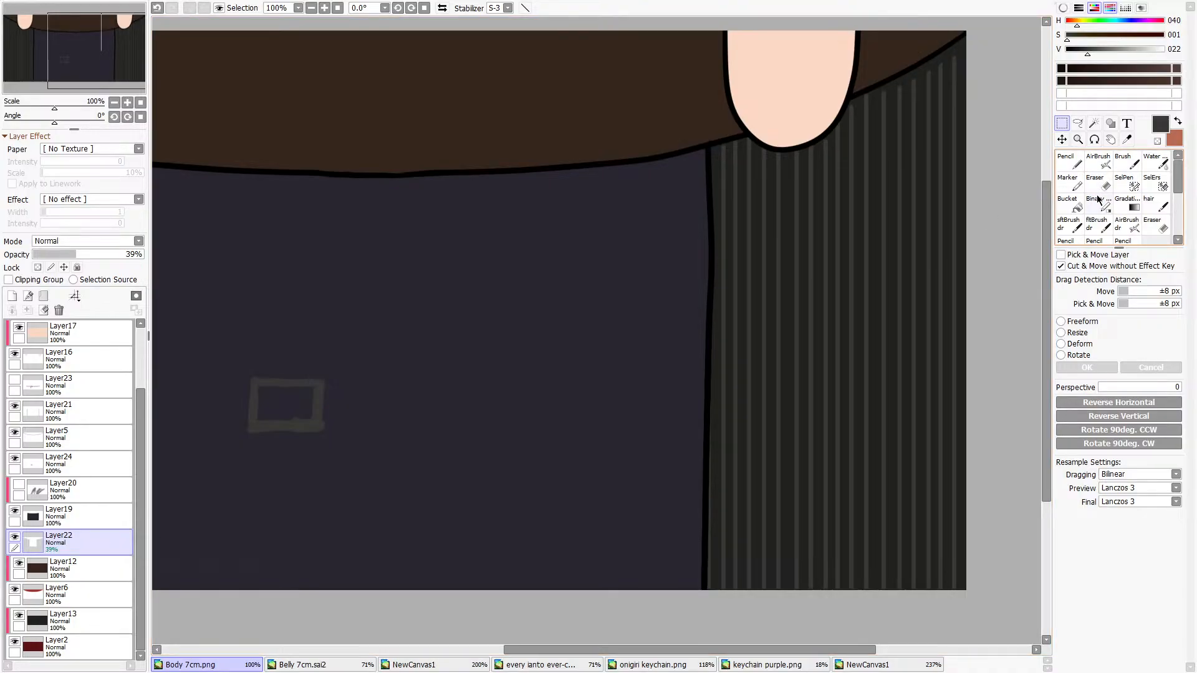
pyautogui.hotkey('ctrl', 'z')
pyautogui.hotkey('ctrl', 'z')
pyautogui.hotkey('ctrl', 'z')
pyautogui.hotkey('ctrl', 'z')
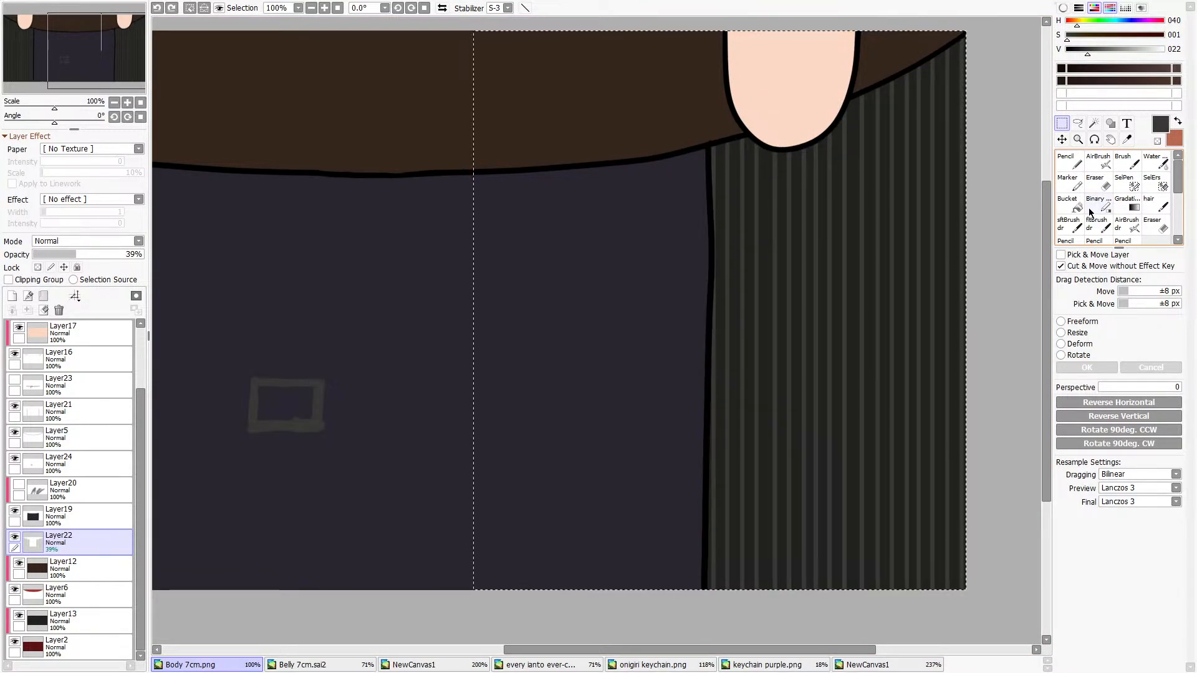
pyautogui.scroll(-5, 347, 334)
pyautogui.hotkey('ctrl', 'd')
pyautogui.scroll(4, 241, 444)
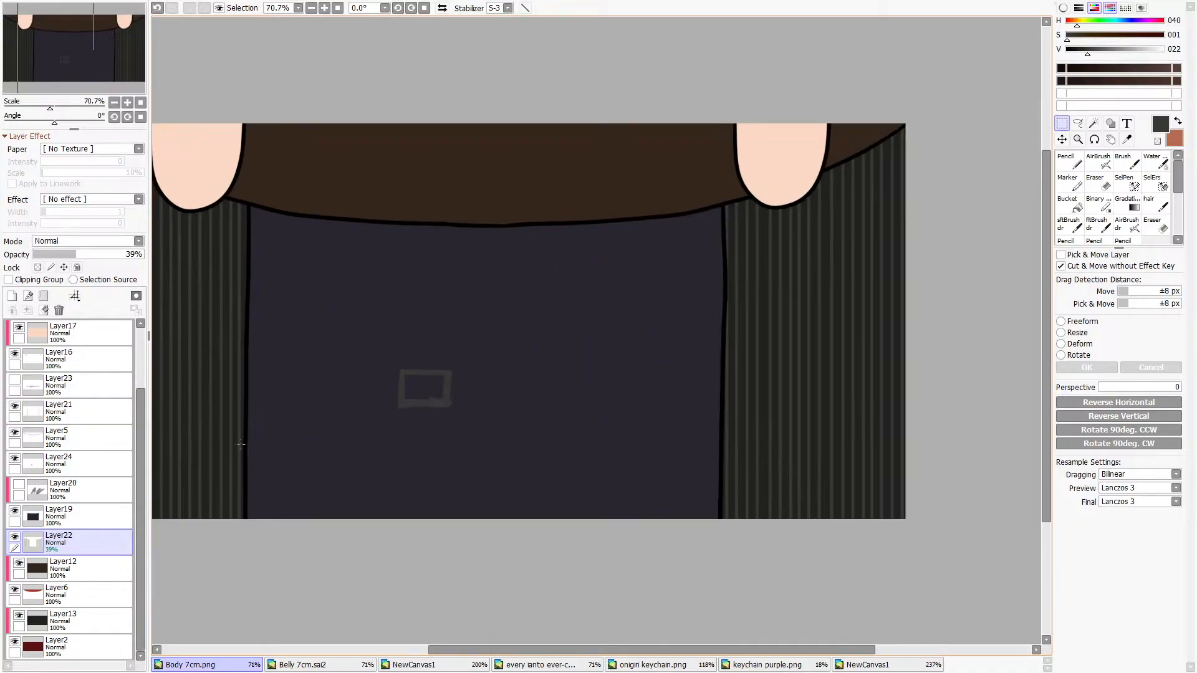
# Show Layer23 with the belt strap and erase its line ends overhanging both sides of the back panel with the size 50 Eraser.
pyautogui.scroll(1, 69, 437)
pyautogui.click(14, 406)
pyautogui.click(61, 408)
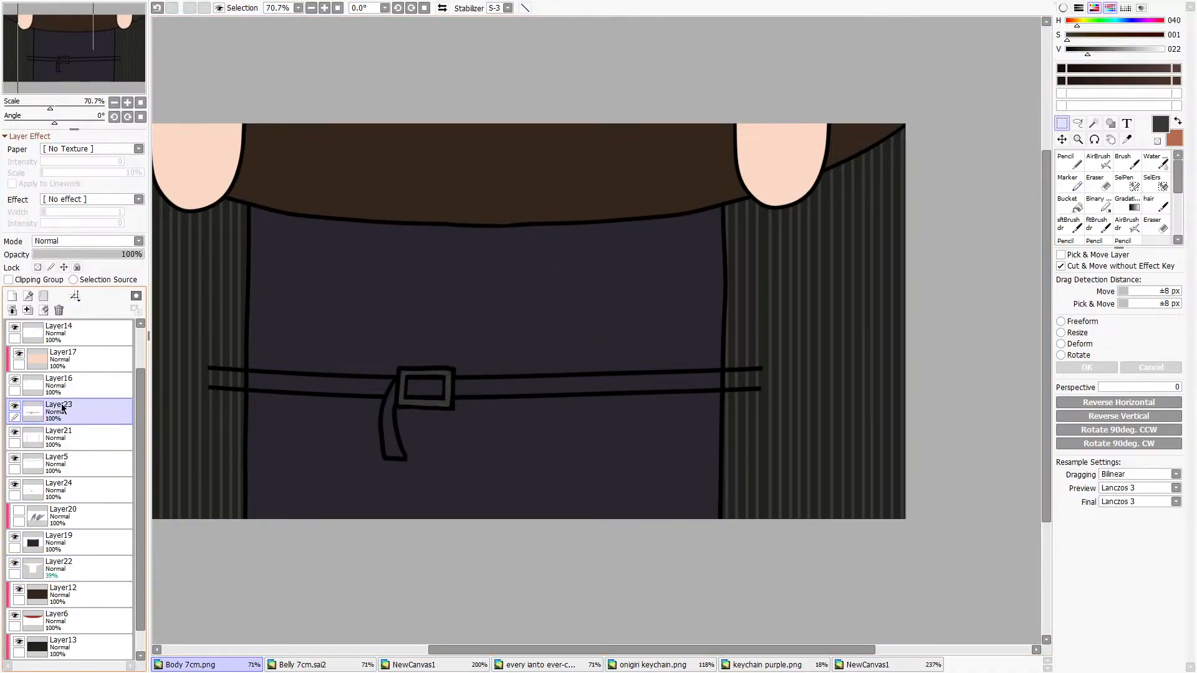
pyautogui.press('e')
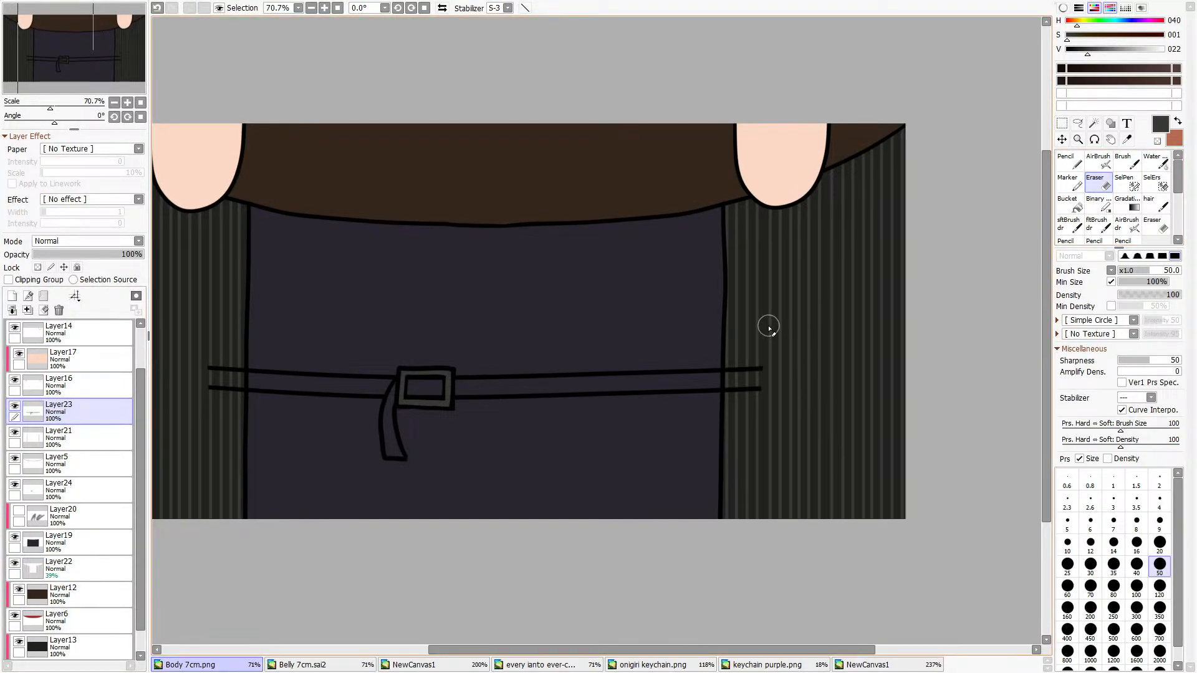
pyautogui.moveTo(764, 403); pyautogui.dragTo(732, 396)
pyautogui.moveTo(208, 371)
pyautogui.mouseDown()
pyautogui.moveTo(211, 404)
pyautogui.moveTo(225, 419)
pyautogui.moveTo(228, 370)
pyautogui.mouseUp()
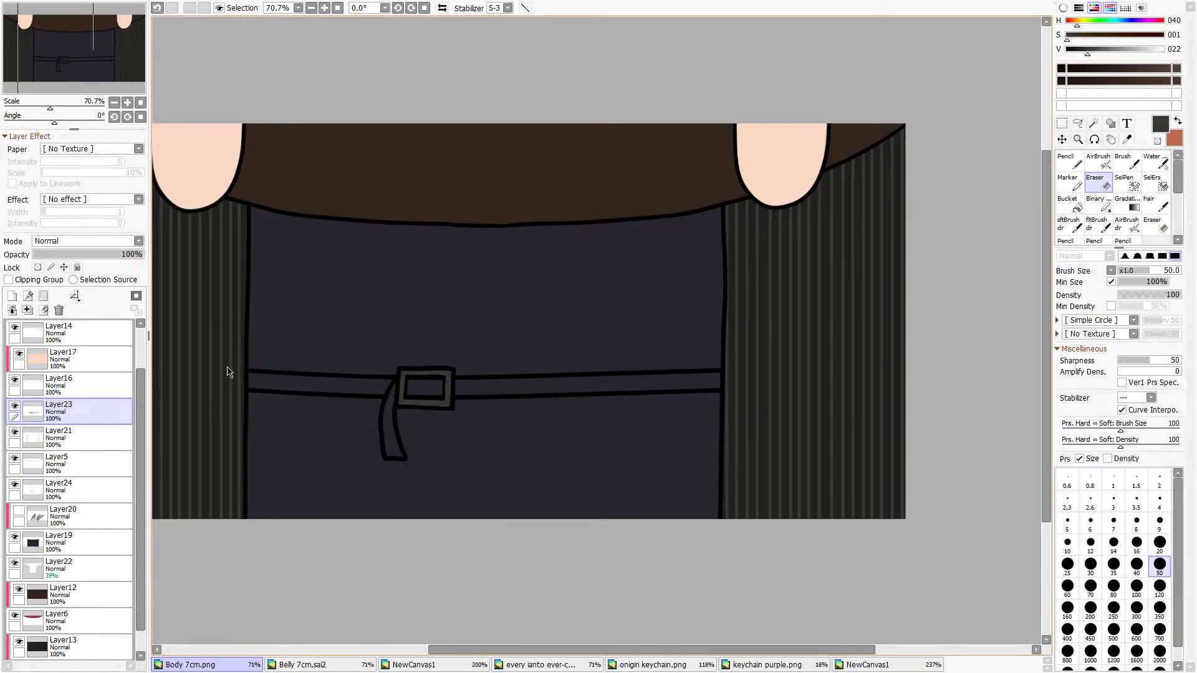
pyautogui.scroll(-2, 617, 374)
pyautogui.scroll(1, 494, 355)
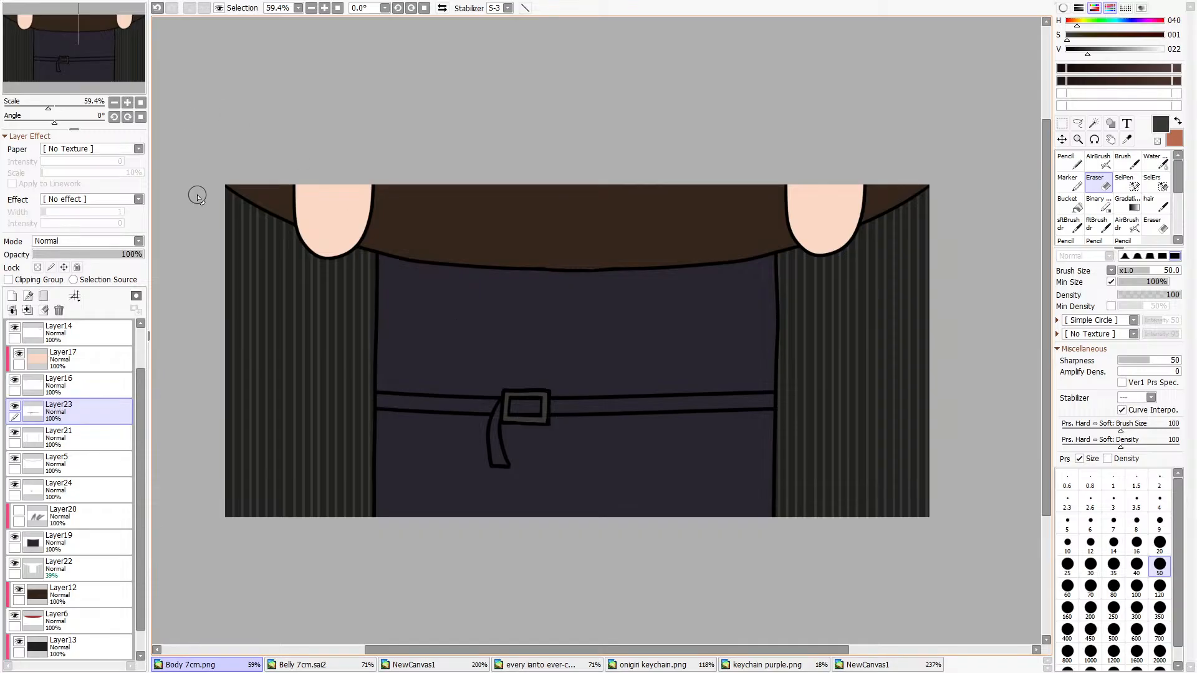
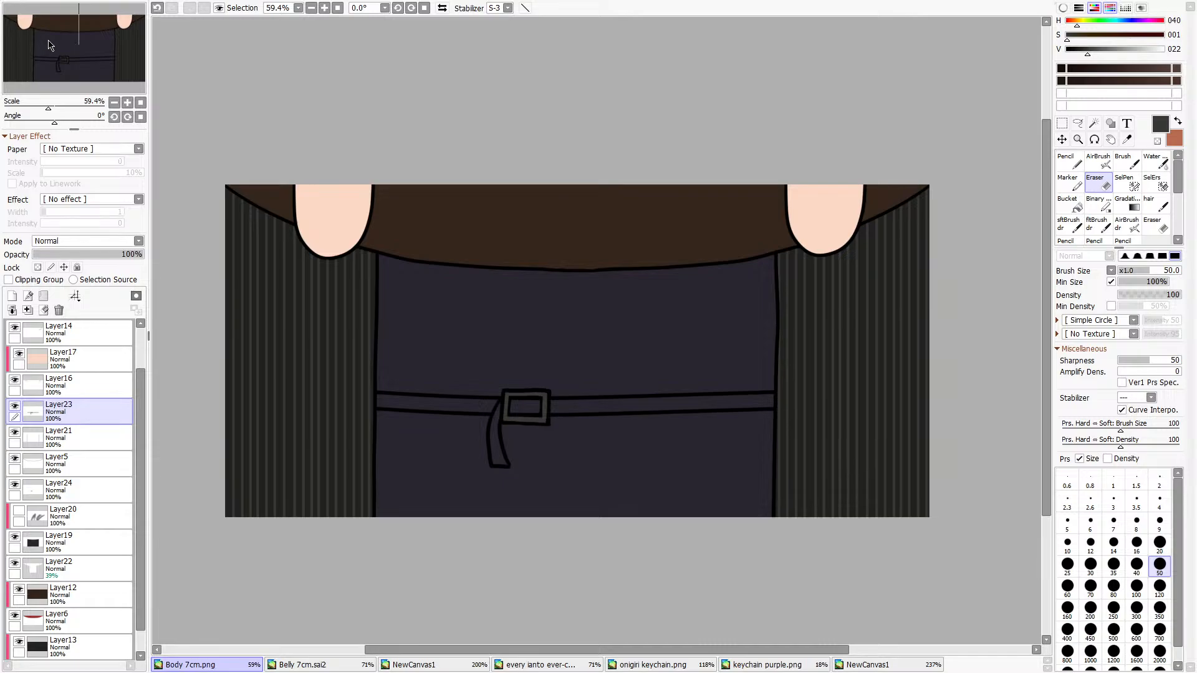
# Compare the two keychain plush preview images at full view and up close, and close them.
pyautogui.click(46, 44)
pyautogui.scroll(6, 654, 386)
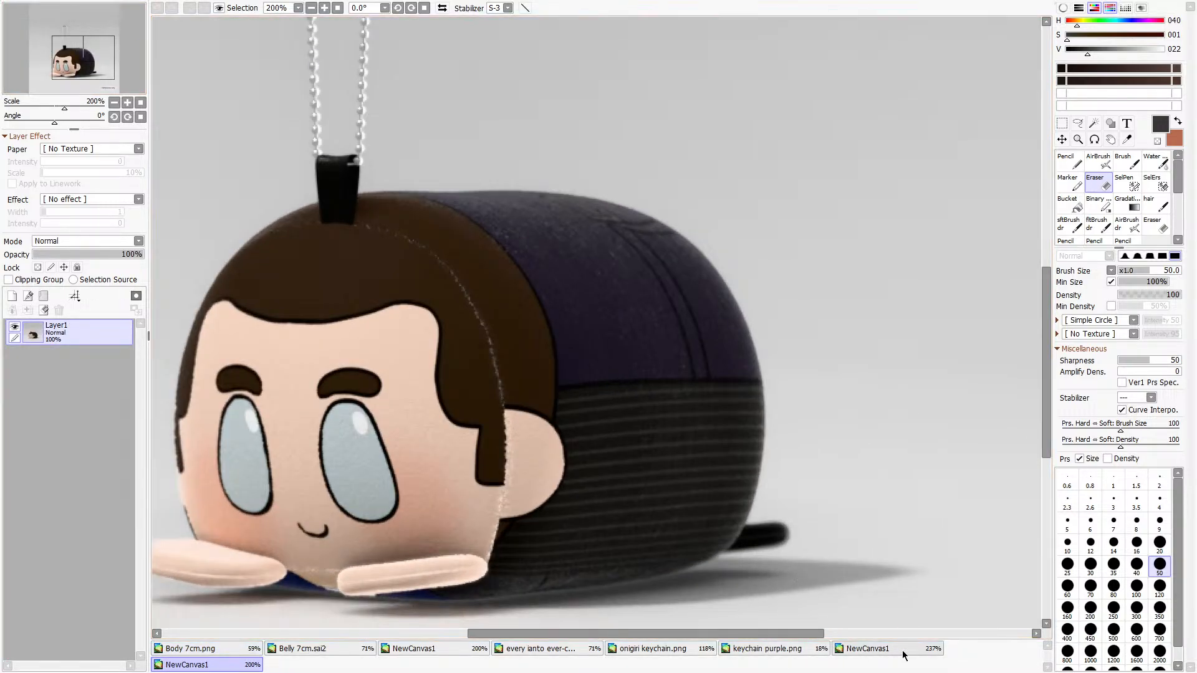
pyautogui.click(904, 655)
pyautogui.scroll(-3, 735, 460)
pyautogui.click(235, 662)
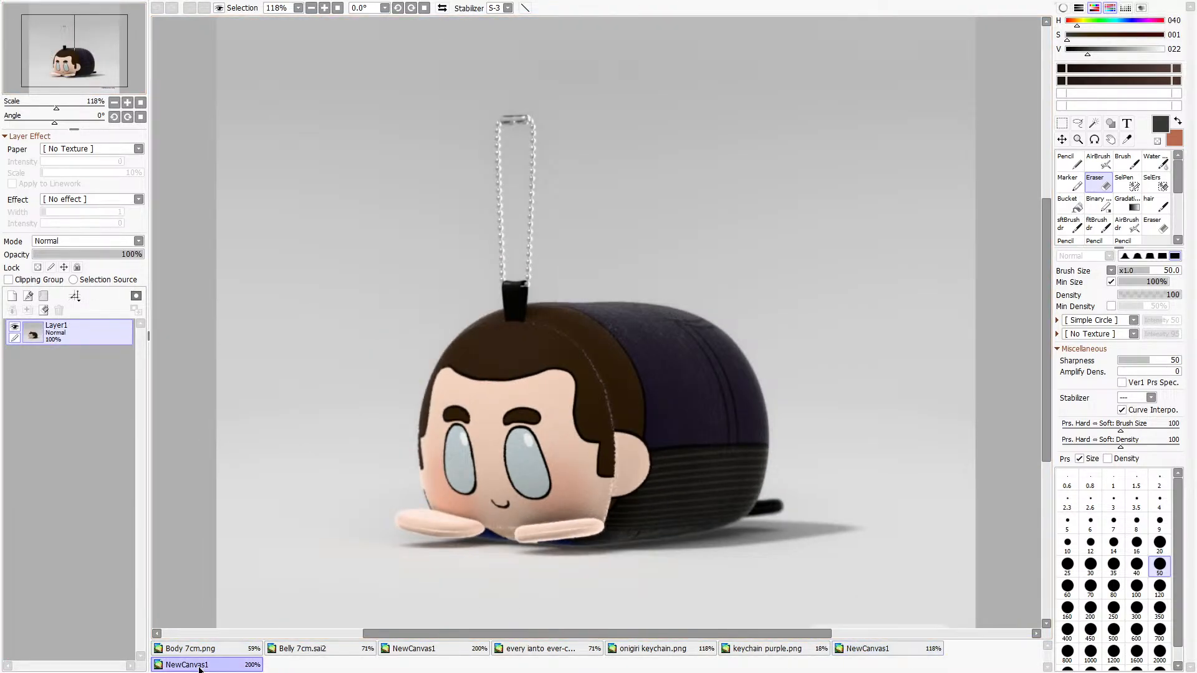
pyautogui.scroll(-3, 632, 520)
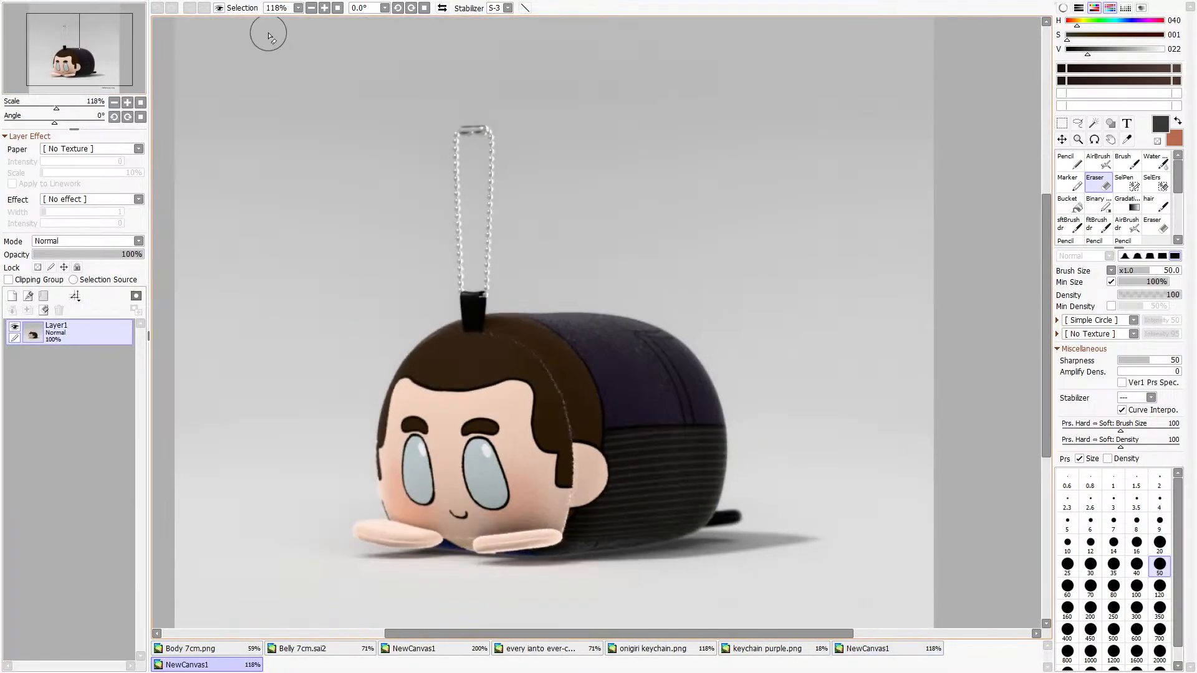
pyautogui.click(338, 8)
pyautogui.click(867, 649)
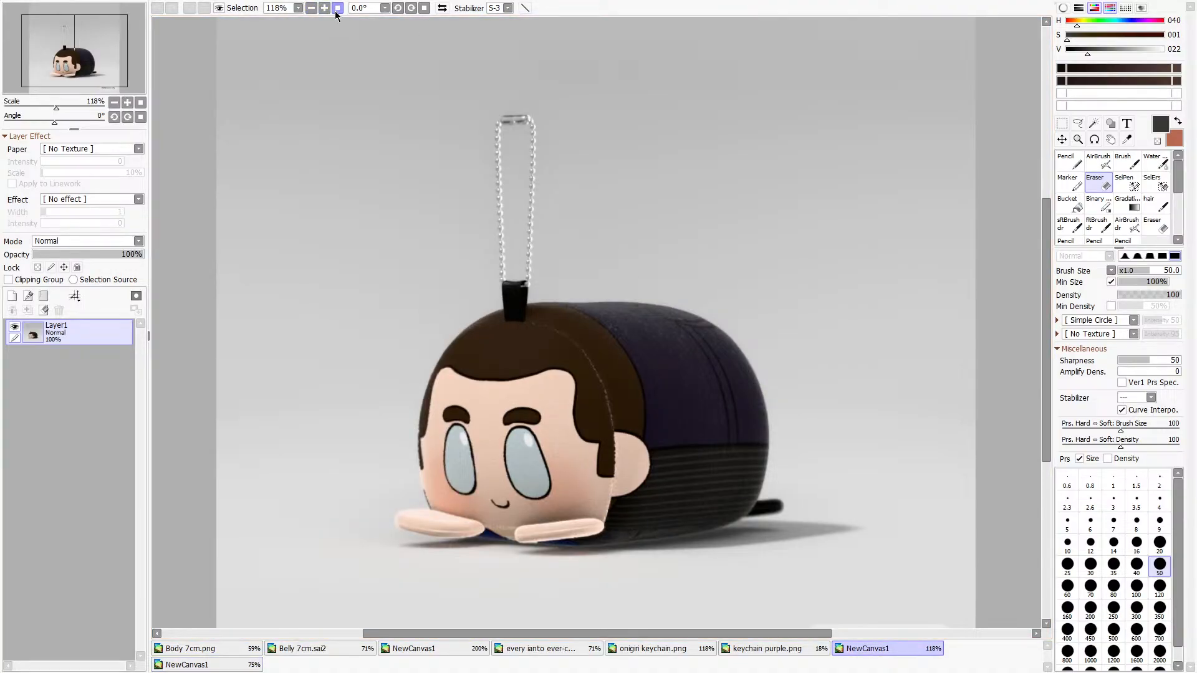
pyautogui.click(337, 8)
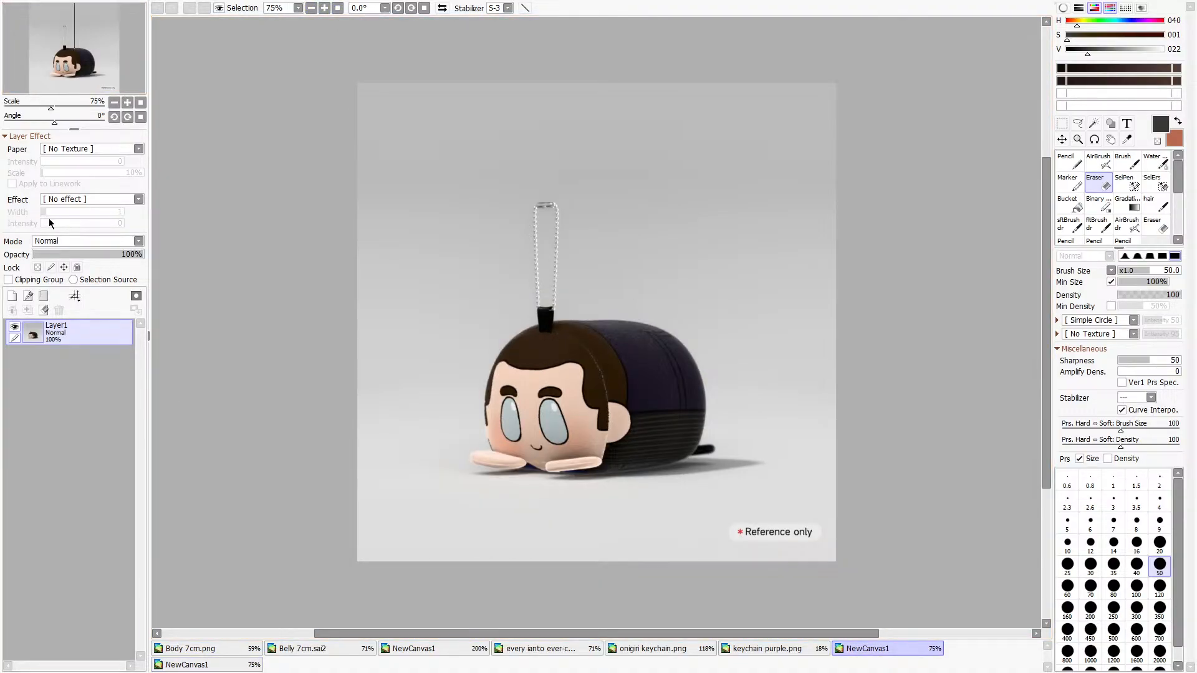
pyautogui.scroll(3, 624, 405)
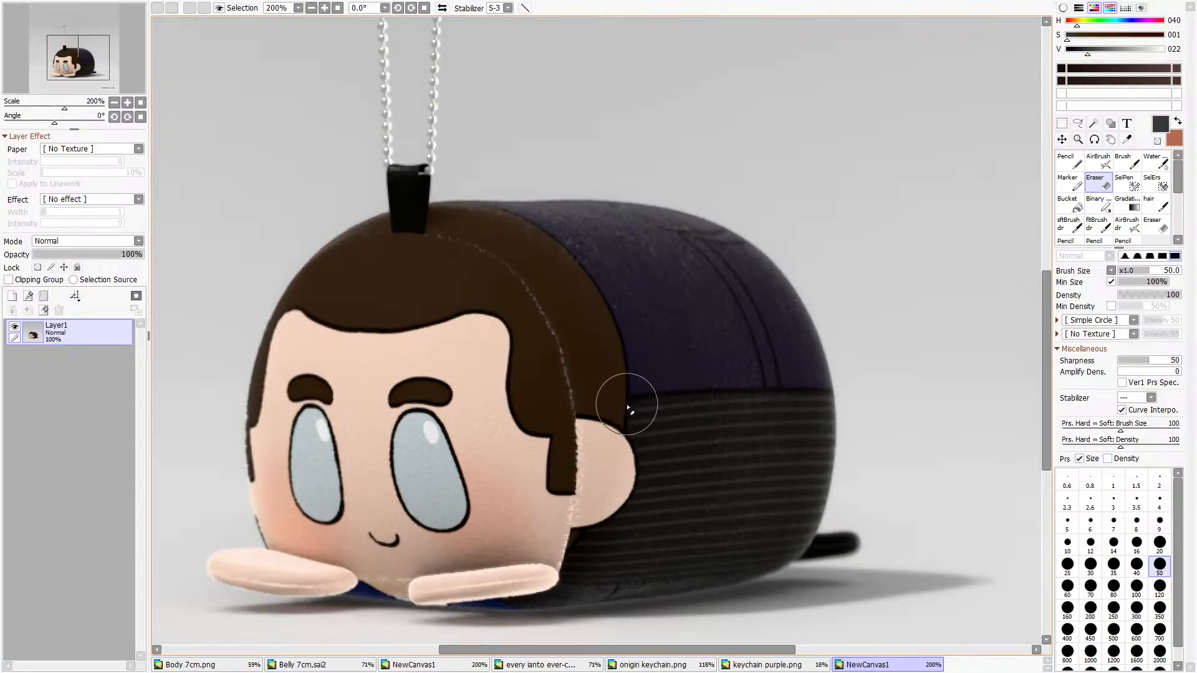
pyautogui.scroll(-3, 627, 405)
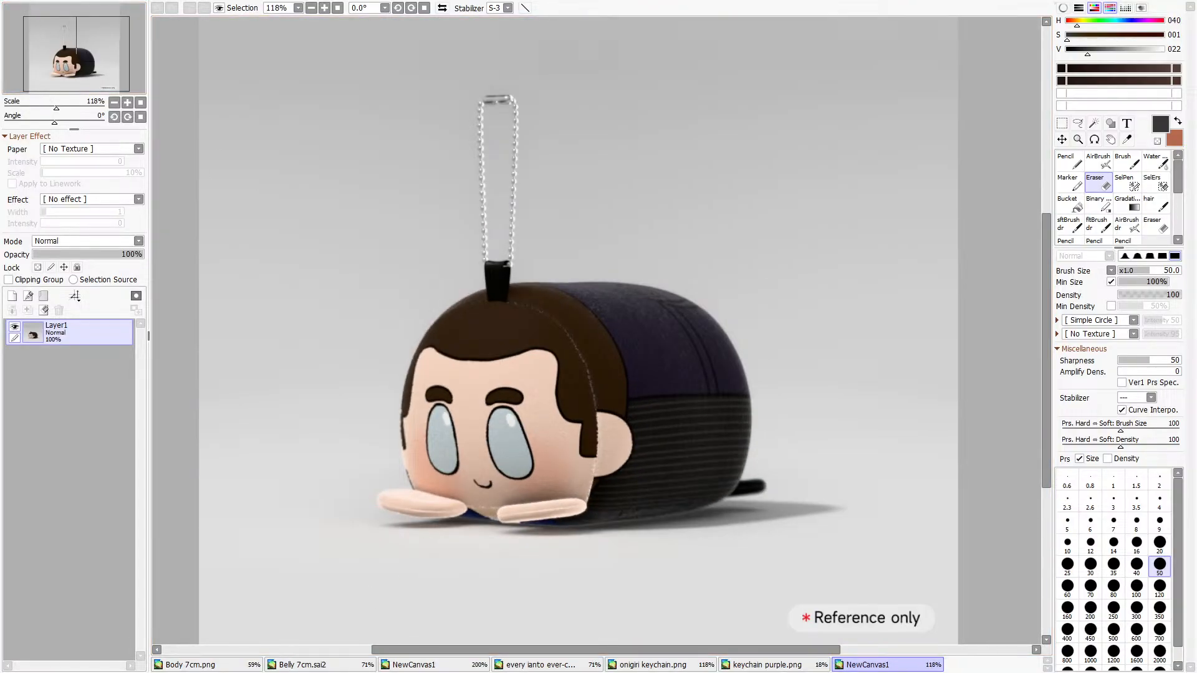
pyautogui.click(46, 219)
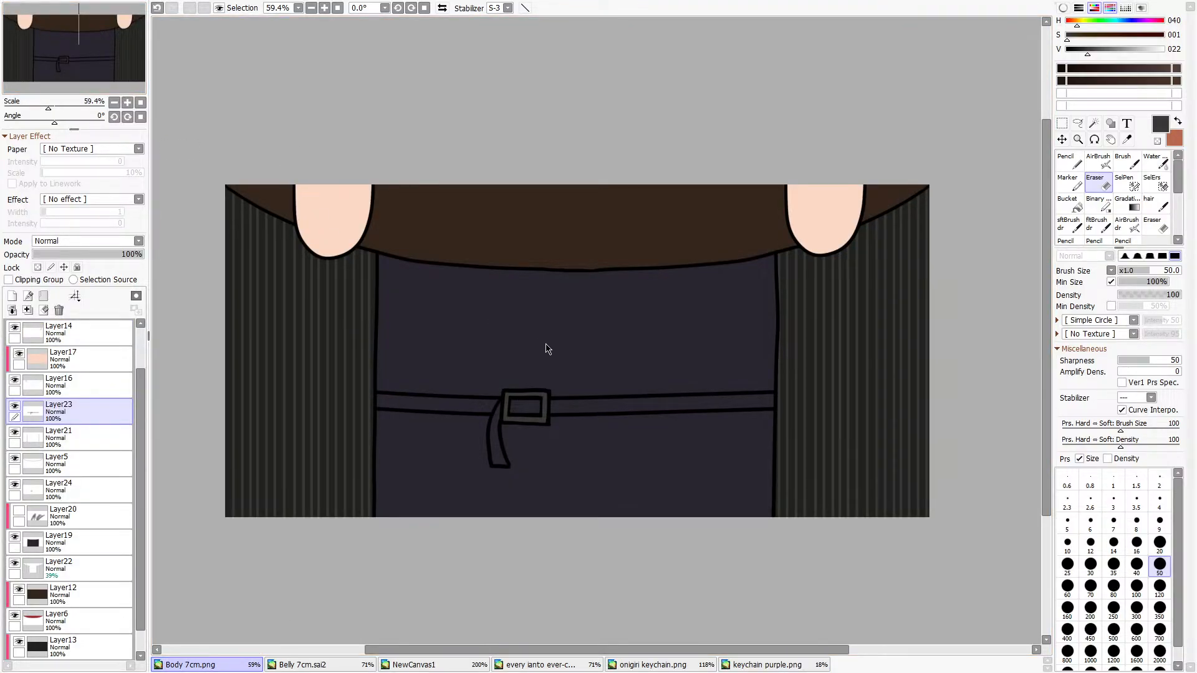
# Save the body artwork as Body 7cm.sai2 and switch to the Belly 7cm.sai2 canvas.
pyautogui.hotkey('ctrl', 's')
pyautogui.click(301, 664)
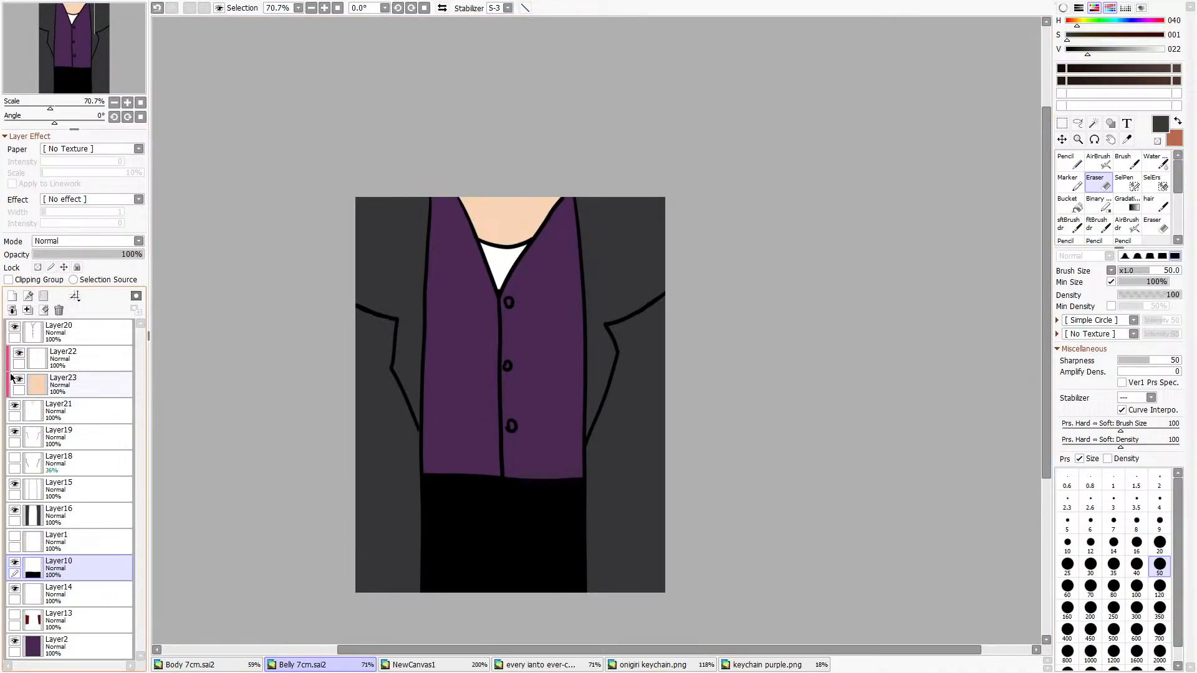
# Delete the belly design's Layer21, Layer23 and Layer22 fill layers and the jacket-edge linework on Layer19.
pyautogui.click(83, 396)
pyautogui.click(82, 411)
pyautogui.click(58, 310)
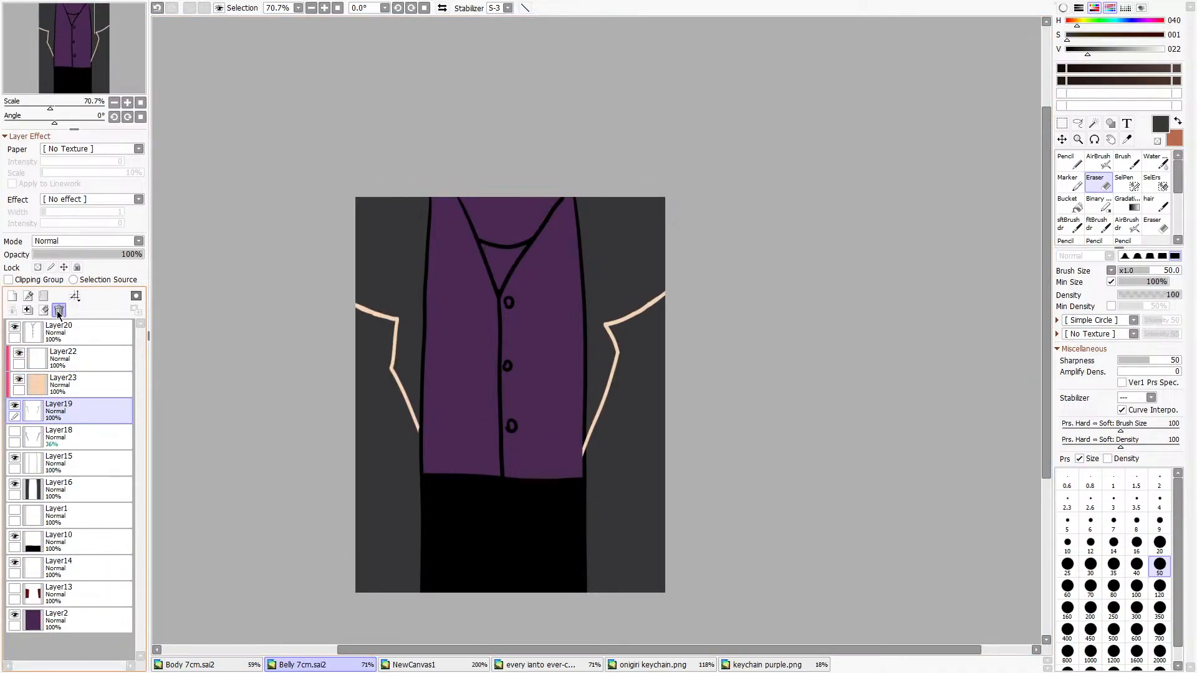
pyautogui.click(65, 334)
pyautogui.click(66, 386)
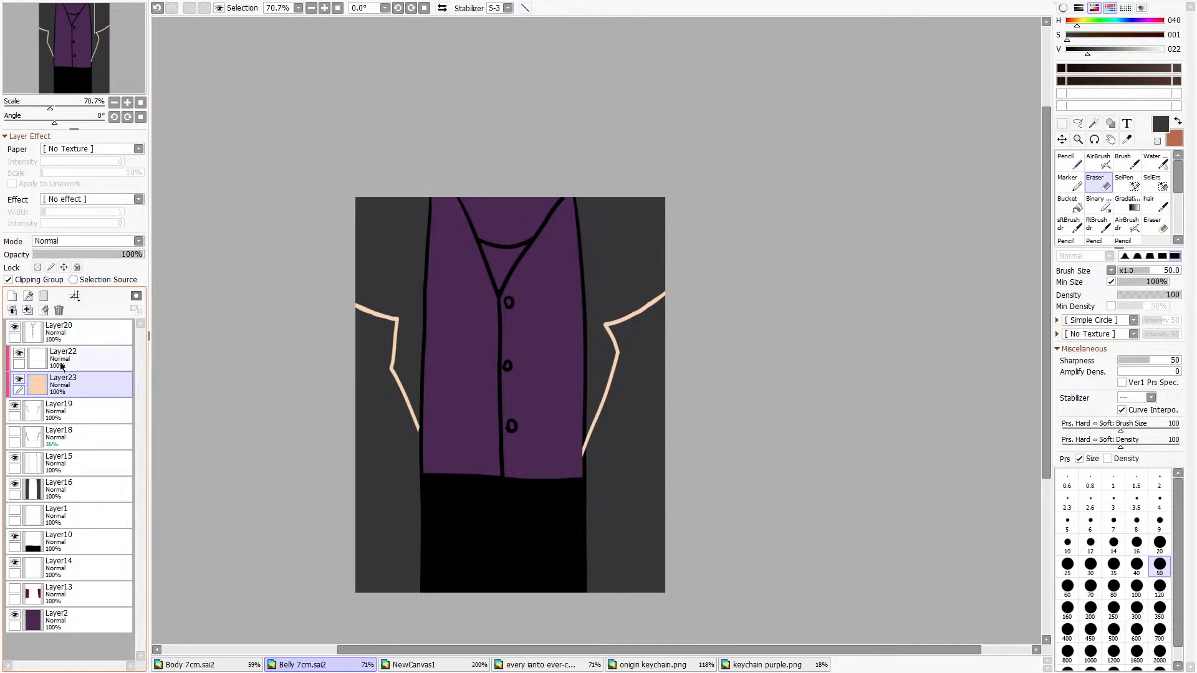
pyautogui.click(59, 310)
pyautogui.click(69, 358)
pyautogui.click(58, 310)
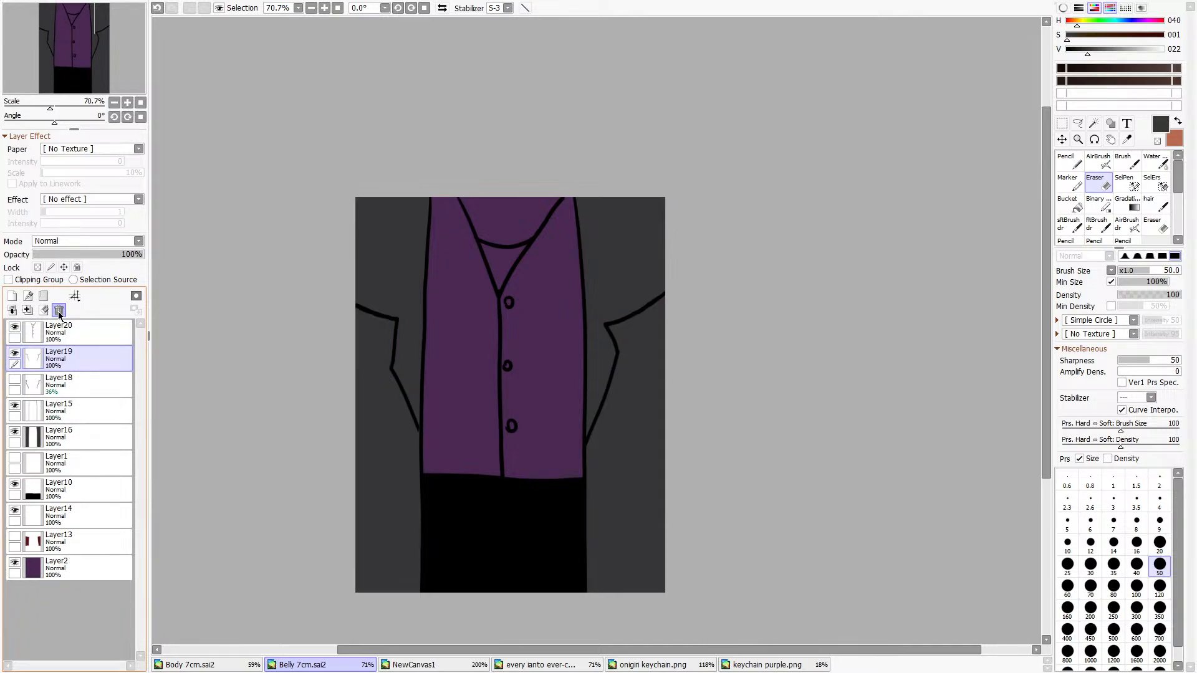
pyautogui.click(14, 353)
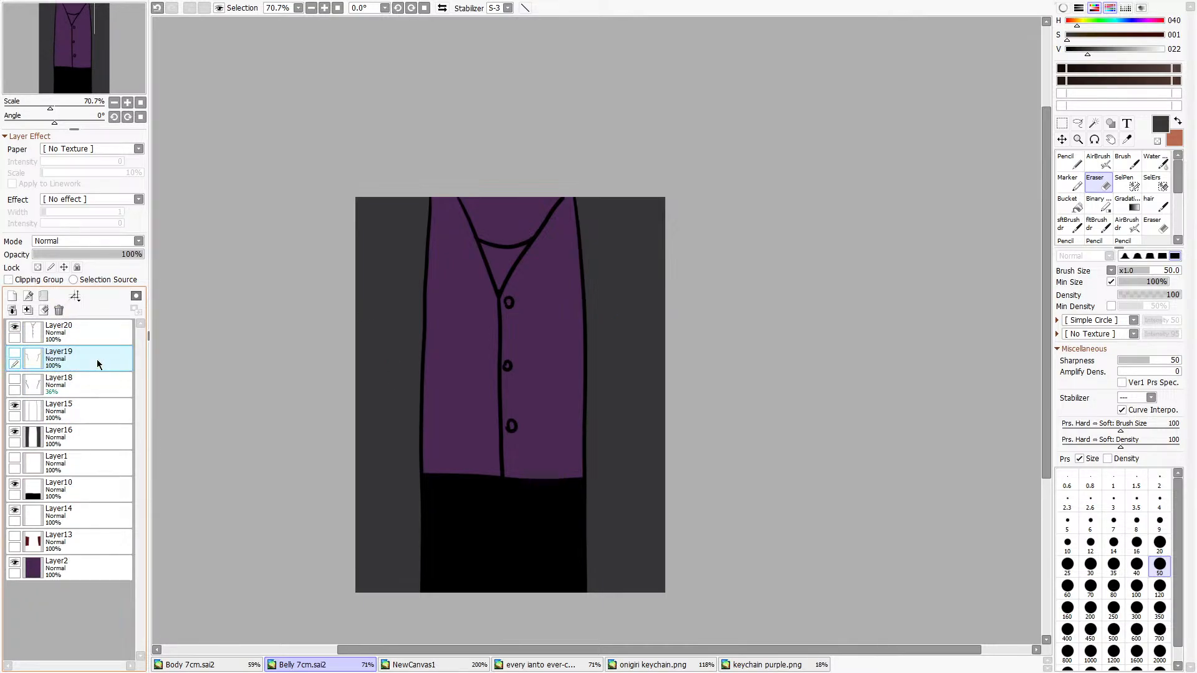
pyautogui.click(58, 310)
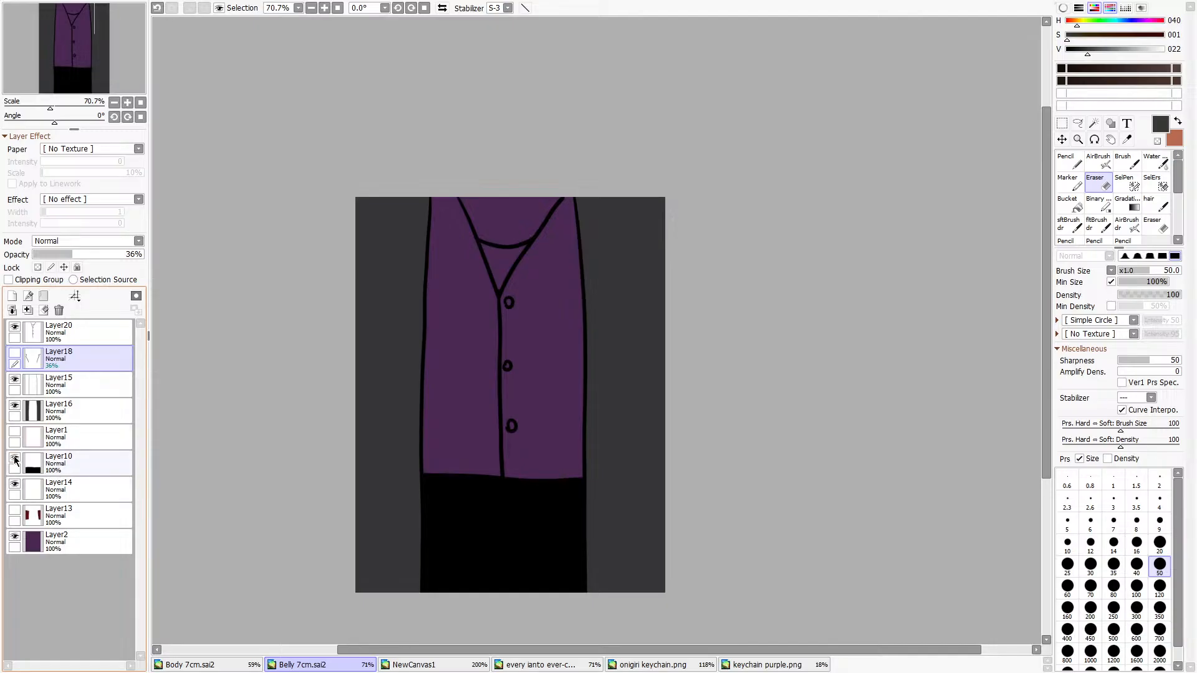
# Delete Layer10 with the black trousers and the hidden Layer13 from the belly design.
pyautogui.click(69, 437)
pyautogui.click(14, 459)
pyautogui.click(14, 459)
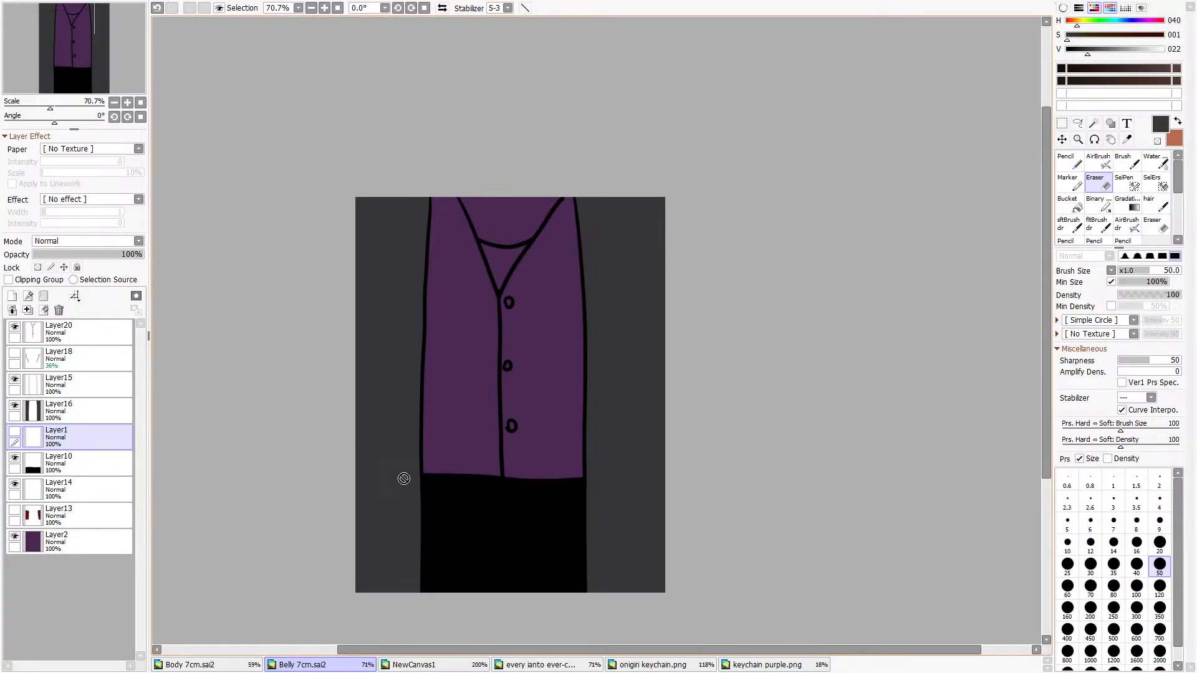
pyautogui.click(68, 463)
pyautogui.click(58, 310)
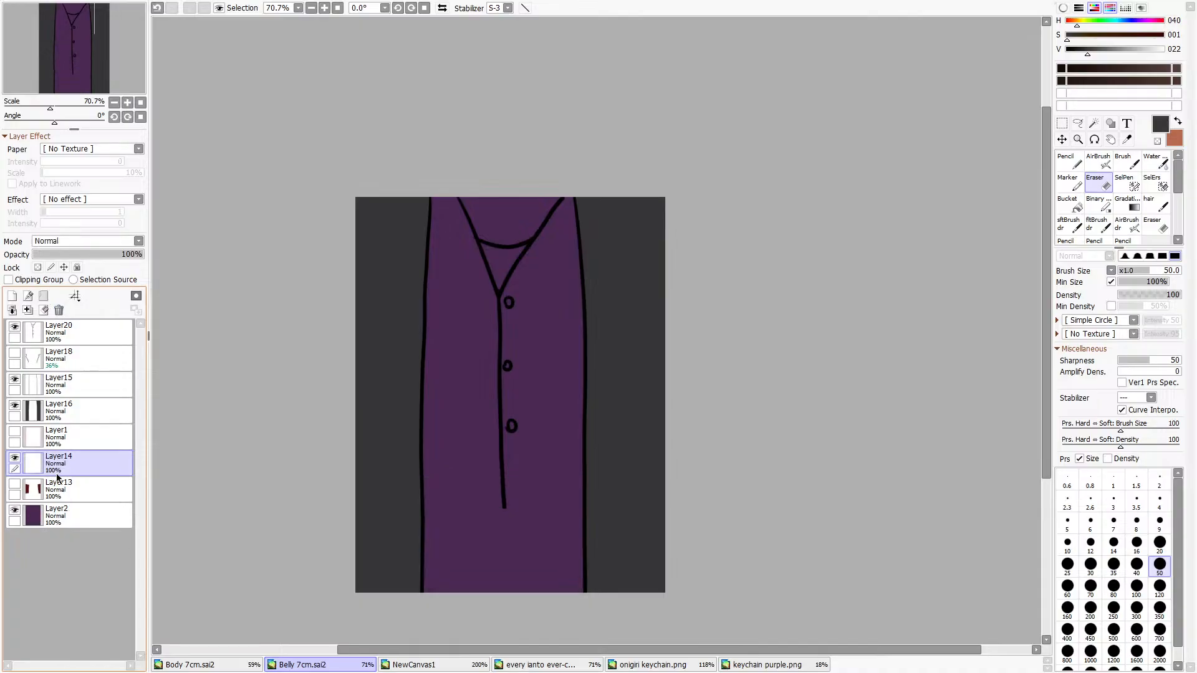
pyautogui.click(48, 498)
pyautogui.click(14, 485)
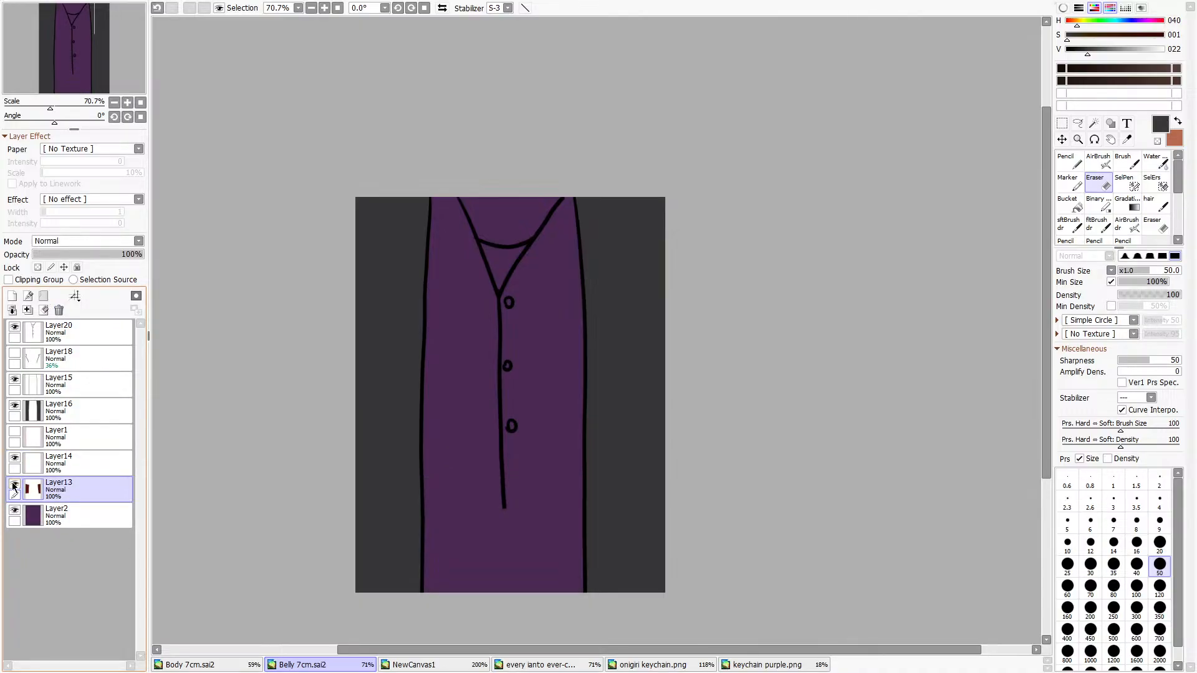
pyautogui.click(59, 310)
pyautogui.click(14, 459)
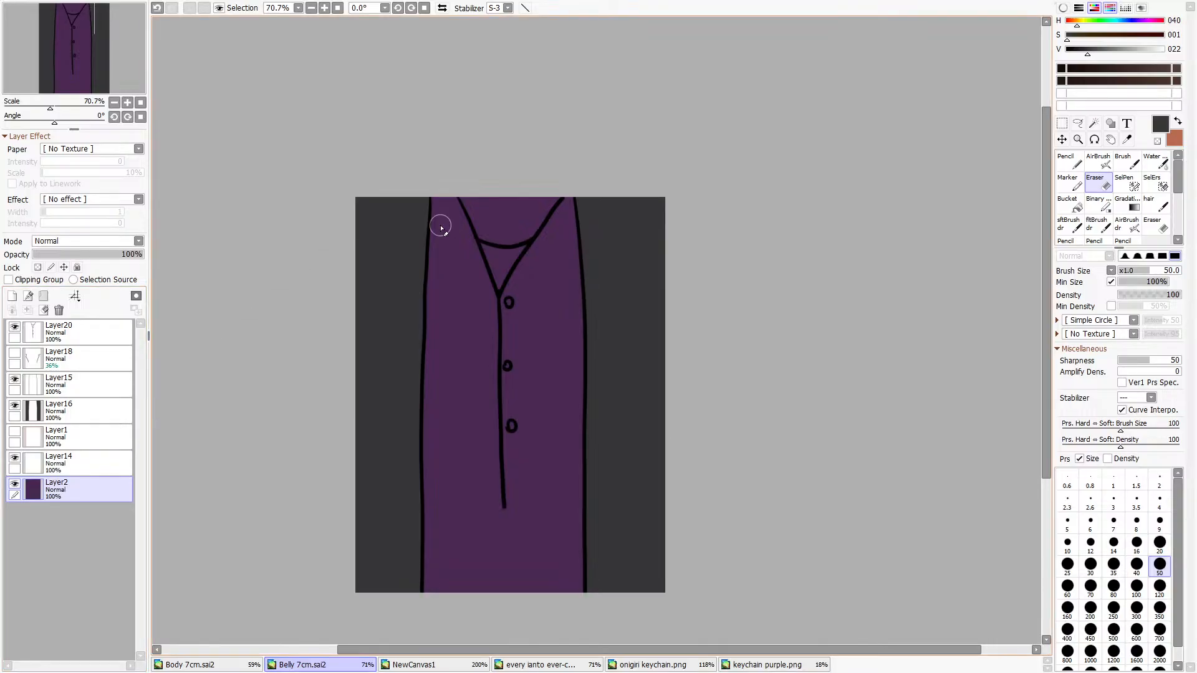
# Examine the character's outfit photos in the reference collage, including the coat, pinstripe suit, waistcoats, shirts and ties.
pyautogui.scroll(-2, 496, 237)
pyautogui.scroll(2, 423, 381)
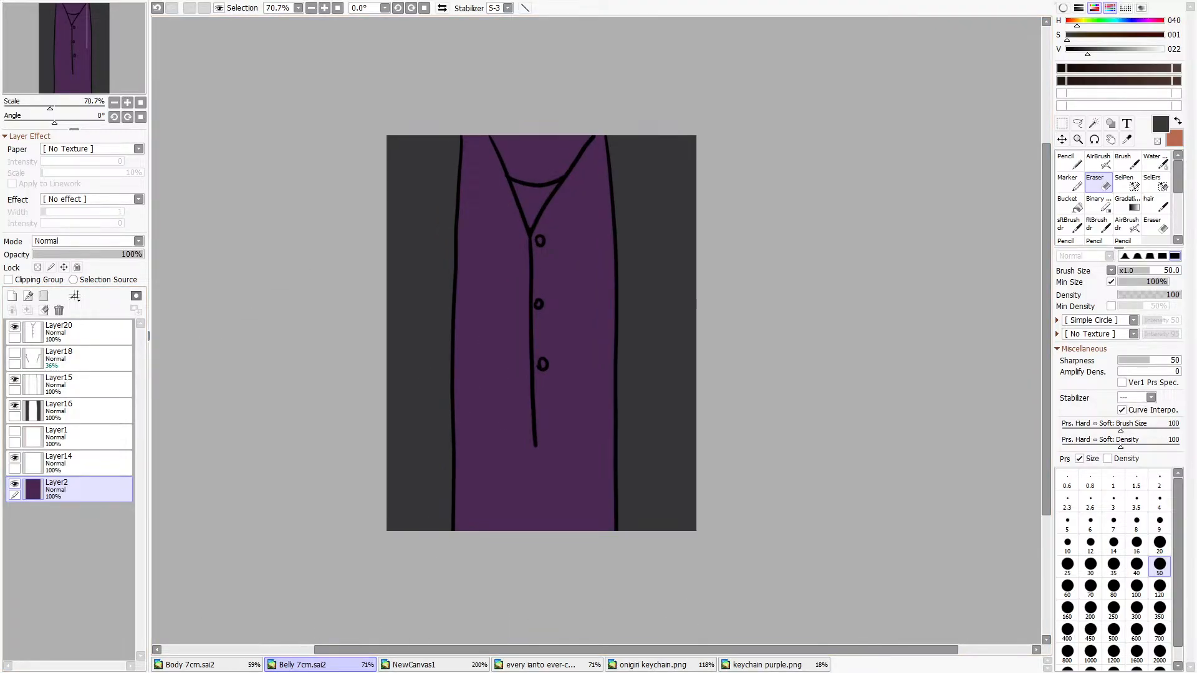
pyautogui.click(540, 664)
pyautogui.scroll(-4, 544, 312)
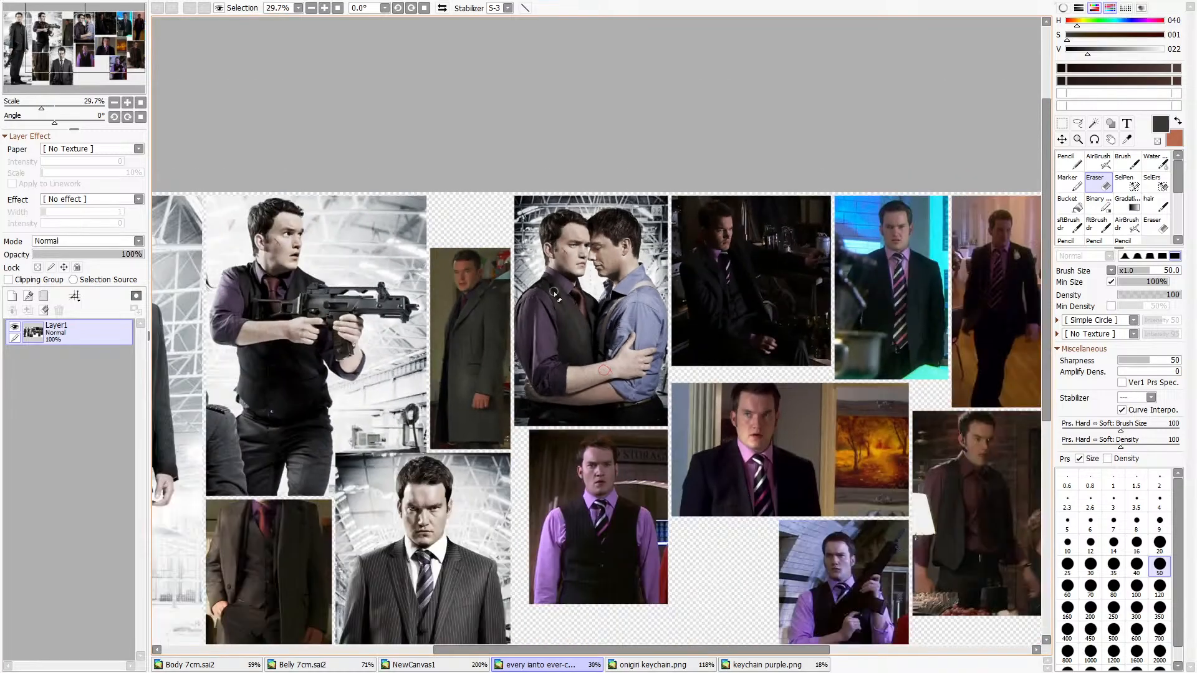
pyautogui.scroll(1, 509, 502)
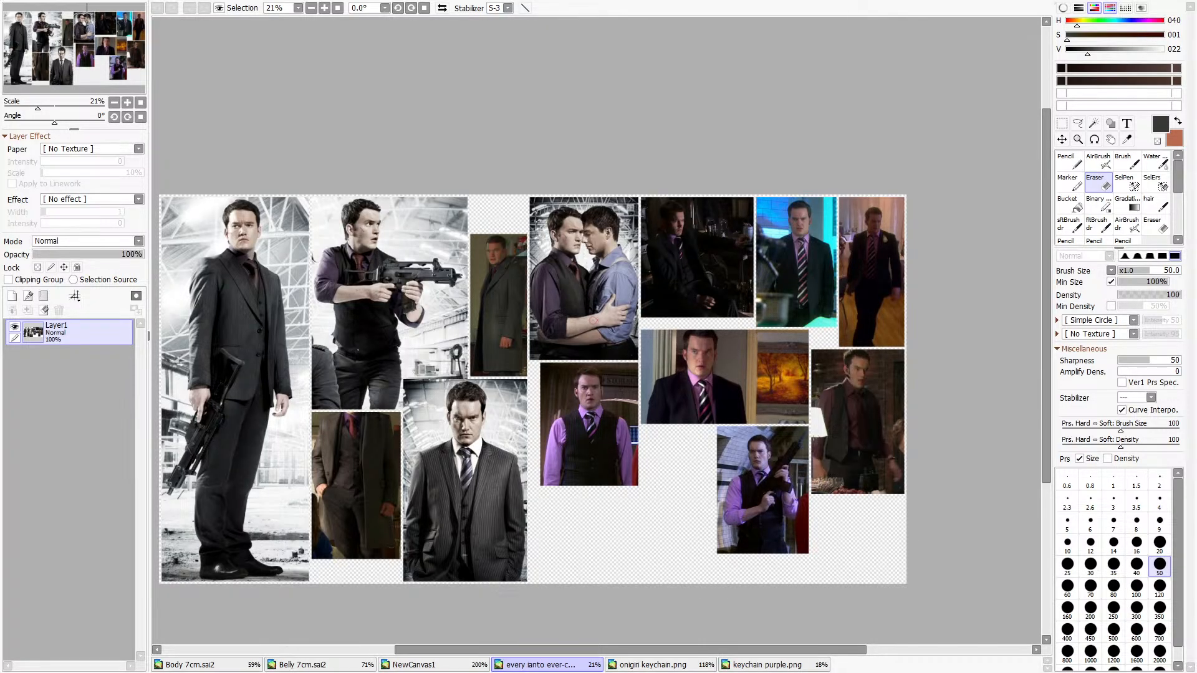
pyautogui.click(652, 665)
pyautogui.click(540, 665)
pyautogui.scroll(5, 538, 369)
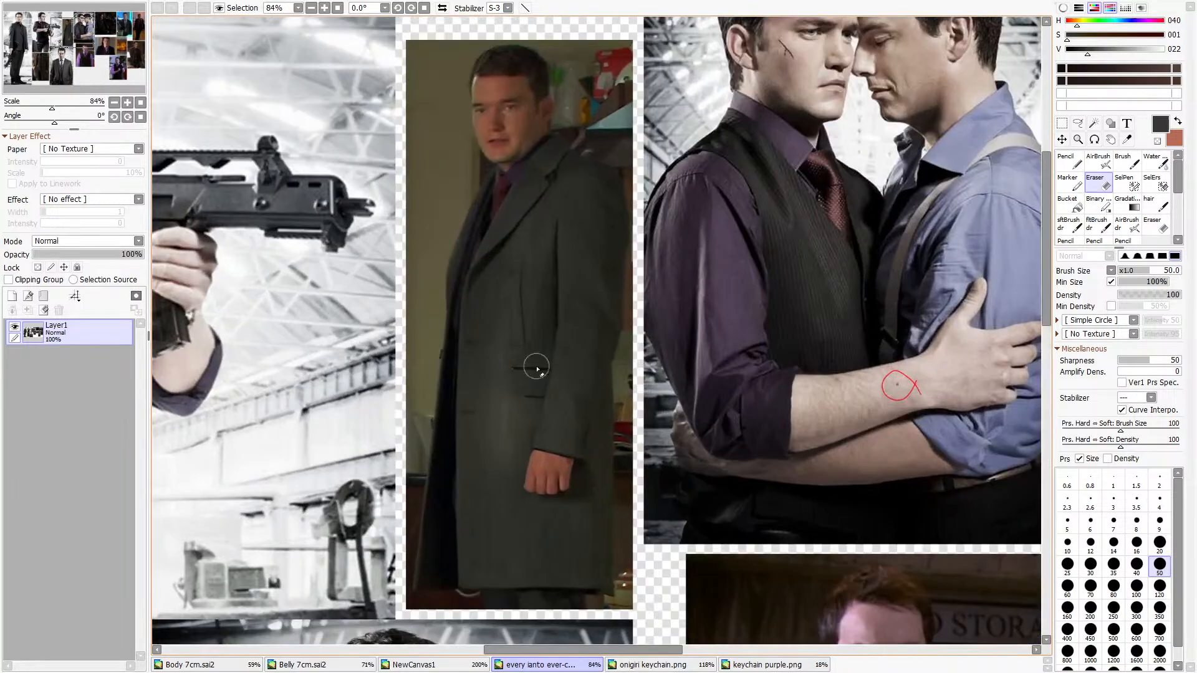
pyautogui.scroll(-5, 538, 369)
pyautogui.scroll(4, 453, 429)
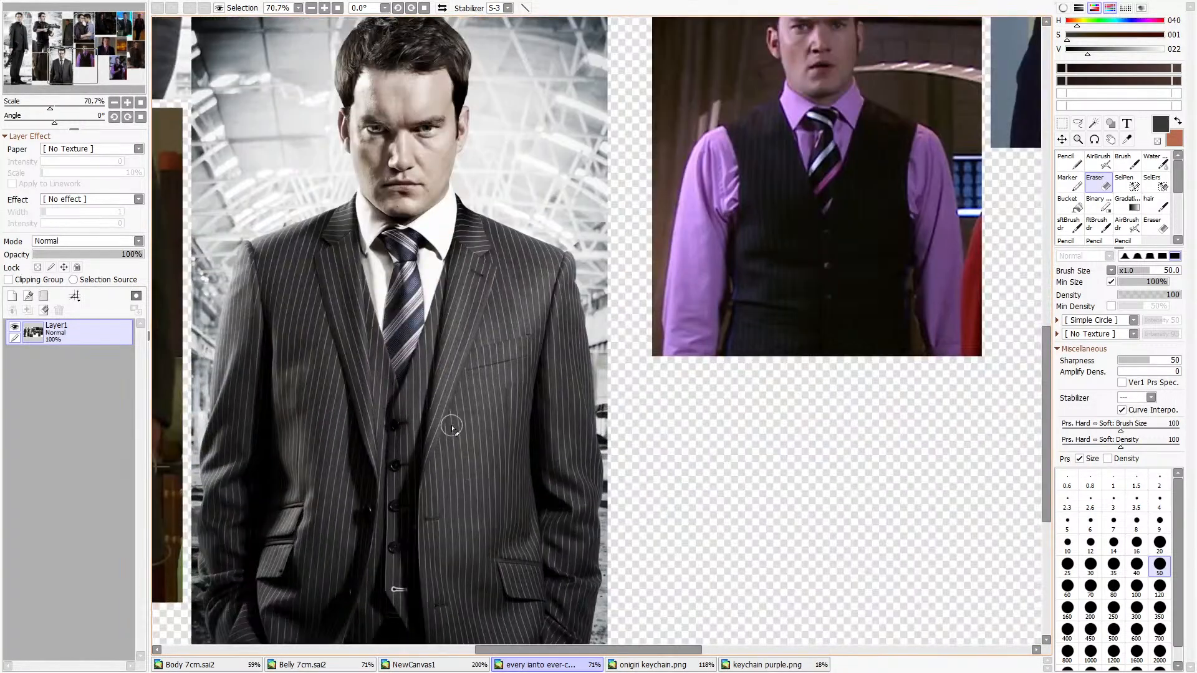
pyautogui.scroll(-4, 840, 393)
pyautogui.scroll(3, 841, 393)
pyautogui.scroll(-3, 835, 366)
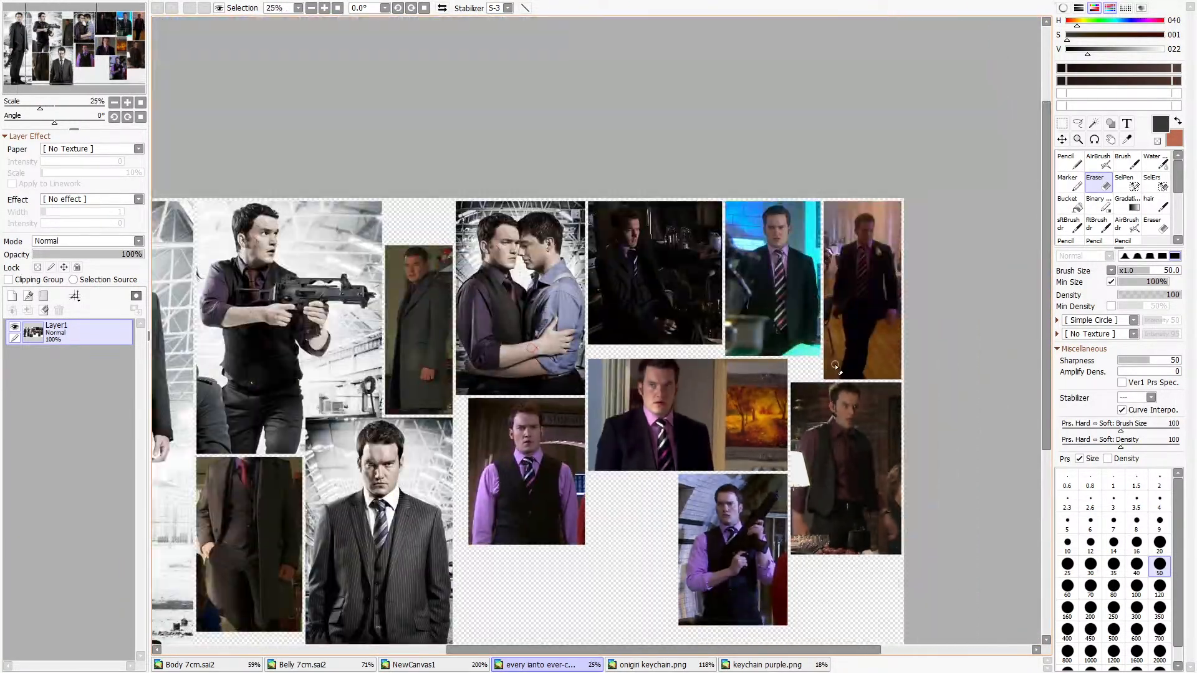
pyautogui.scroll(3, 836, 366)
pyautogui.scroll(-2, 825, 494)
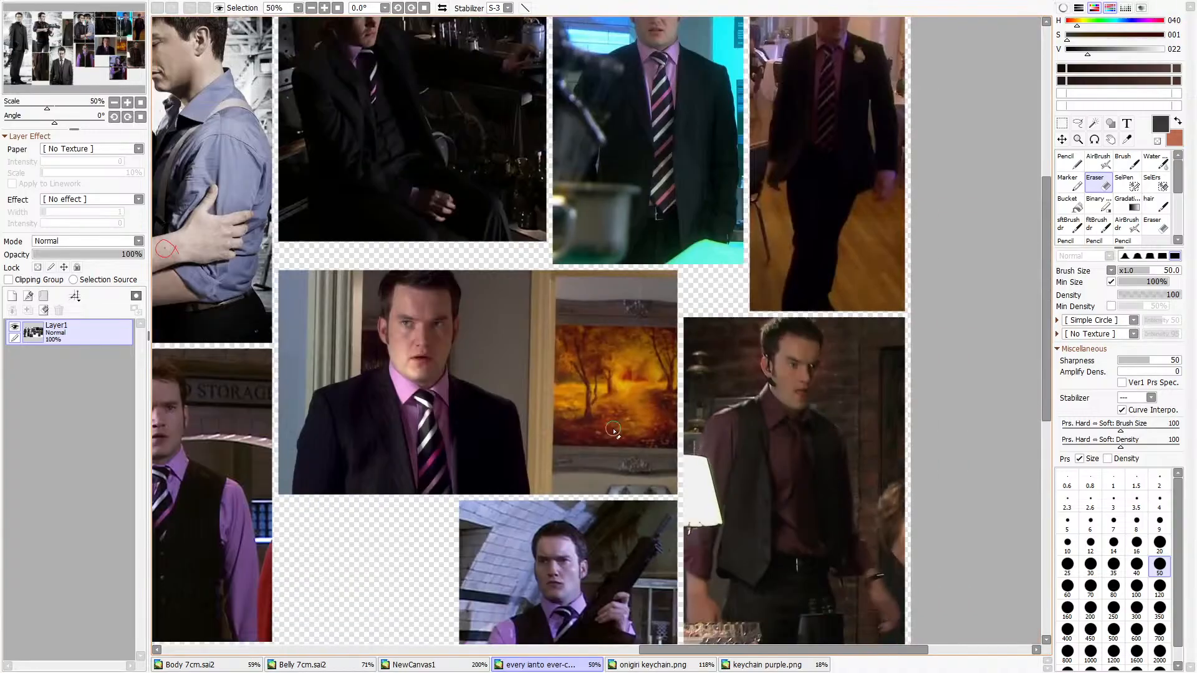
pyautogui.scroll(-3, 613, 430)
pyautogui.scroll(8, 599, 412)
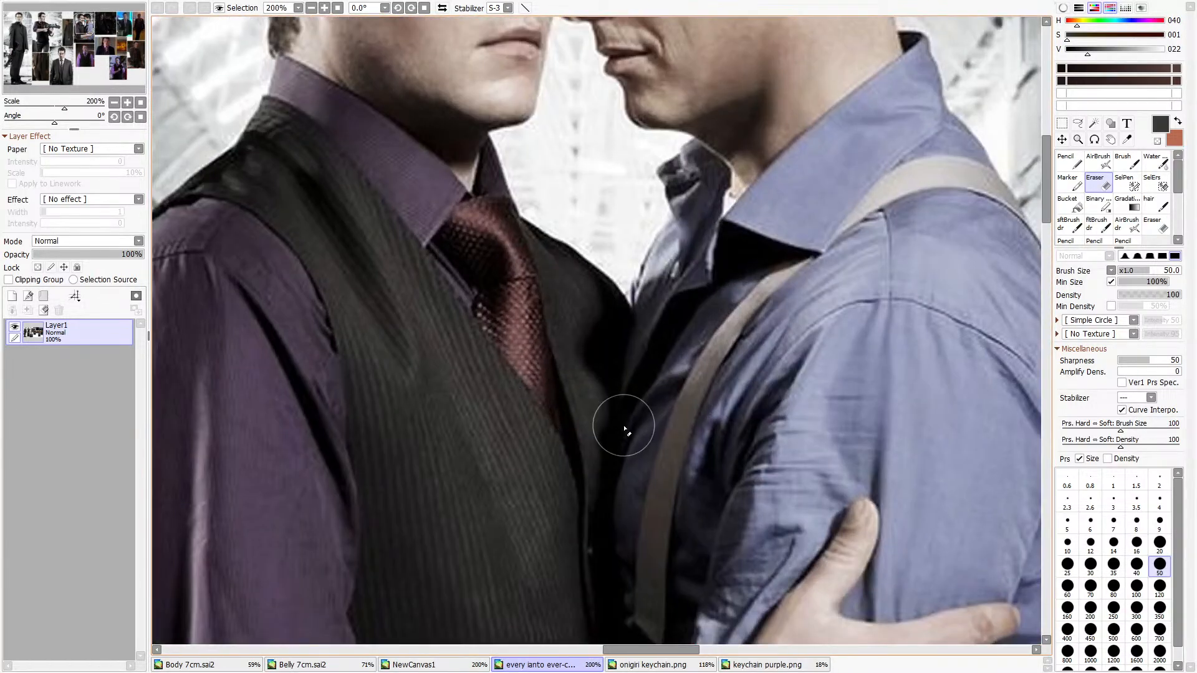
pyautogui.scroll(-2, 599, 468)
pyautogui.scroll(-2, 612, 470)
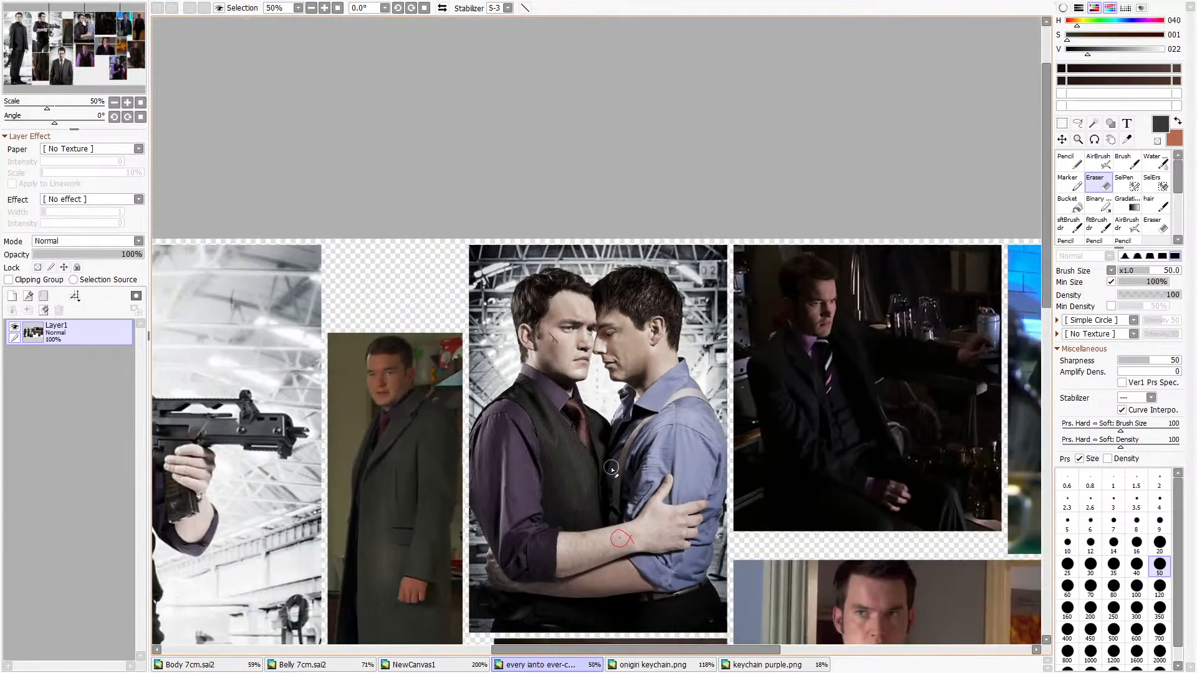
pyautogui.scroll(-2, 598, 474)
pyautogui.scroll(1, 499, 517)
pyautogui.scroll(-2, 421, 561)
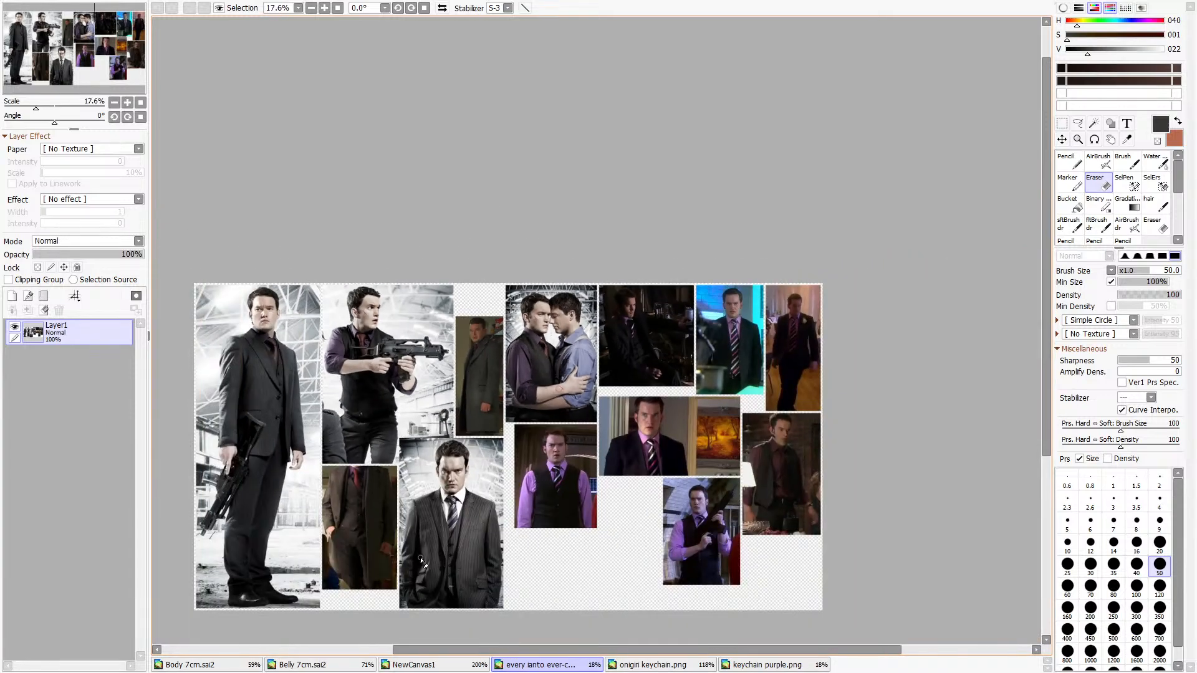
# Hide the old collar and button linework on Layer20 in Belly 7cm.sai2 and add a new layer above it.
pyautogui.click(190, 664)
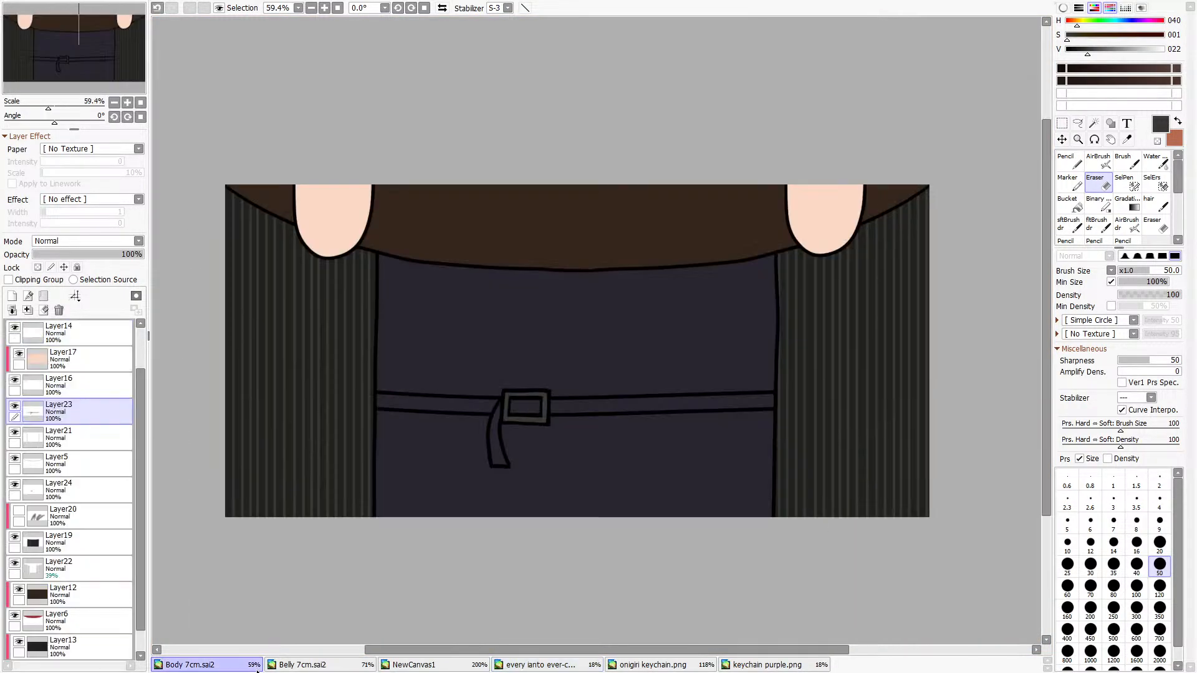
pyautogui.click(340, 666)
pyautogui.click(16, 331)
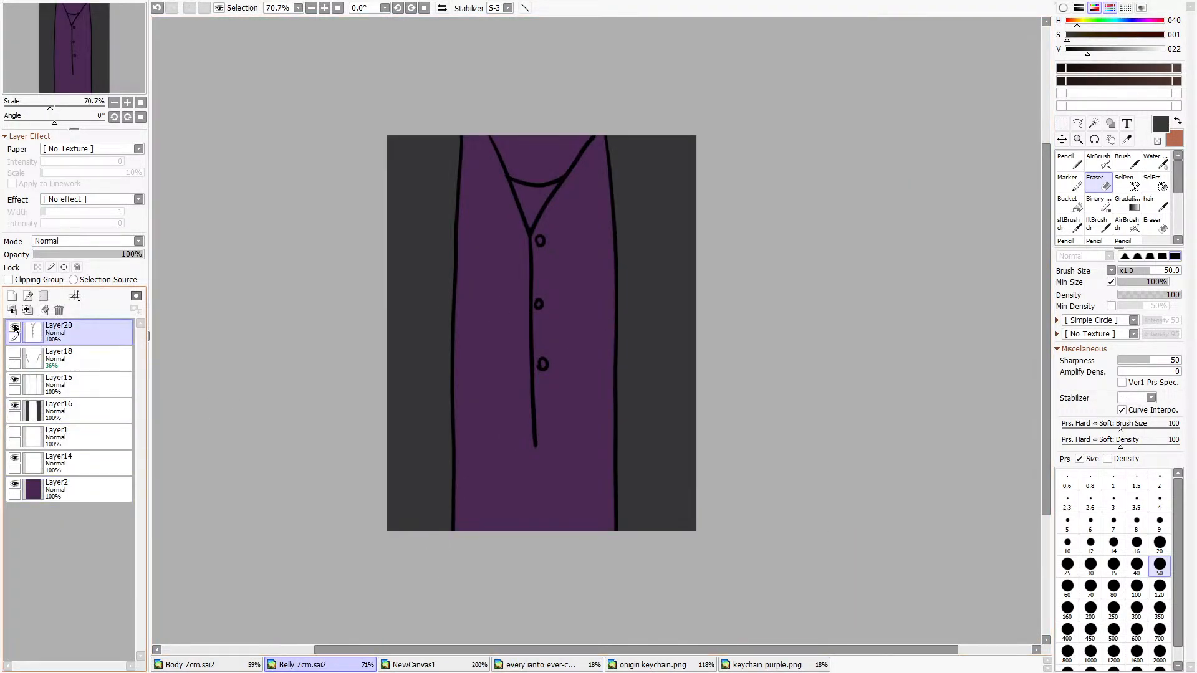
pyautogui.click(14, 328)
pyautogui.click(14, 329)
pyautogui.click(14, 328)
pyautogui.click(12, 297)
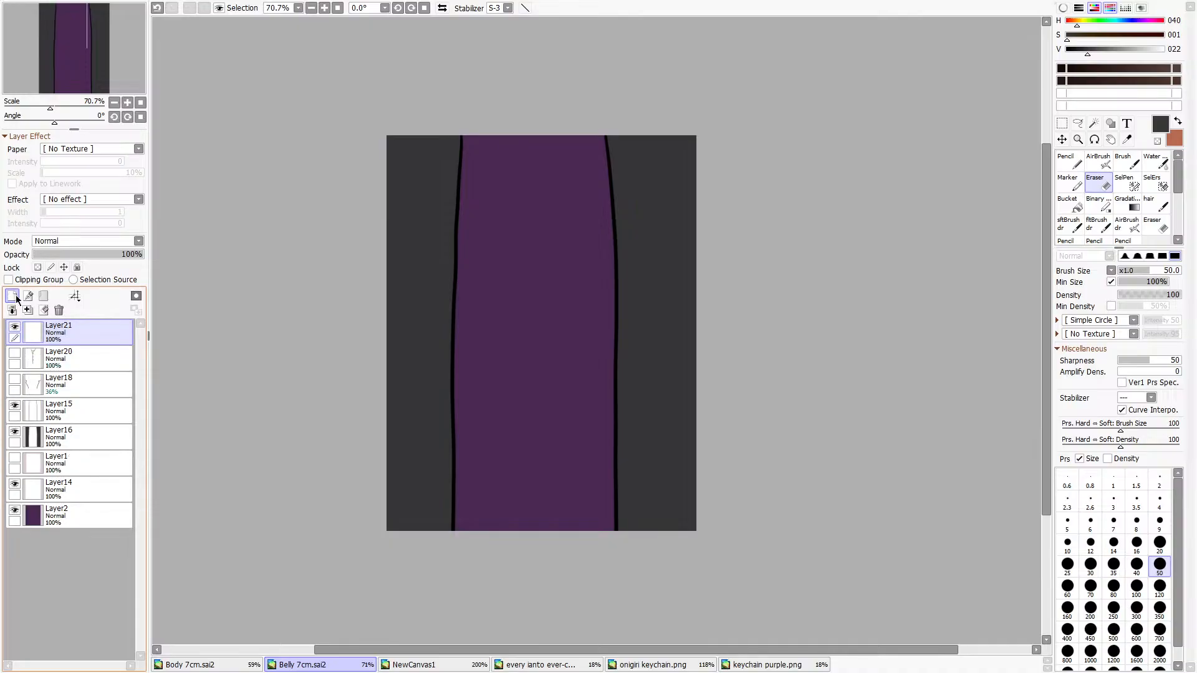
# Set the drawing colour to pure black and choose the Pencil at brush size 16.
pyautogui.scroll(1, 481, 144)
pyautogui.scroll(1, 535, 139)
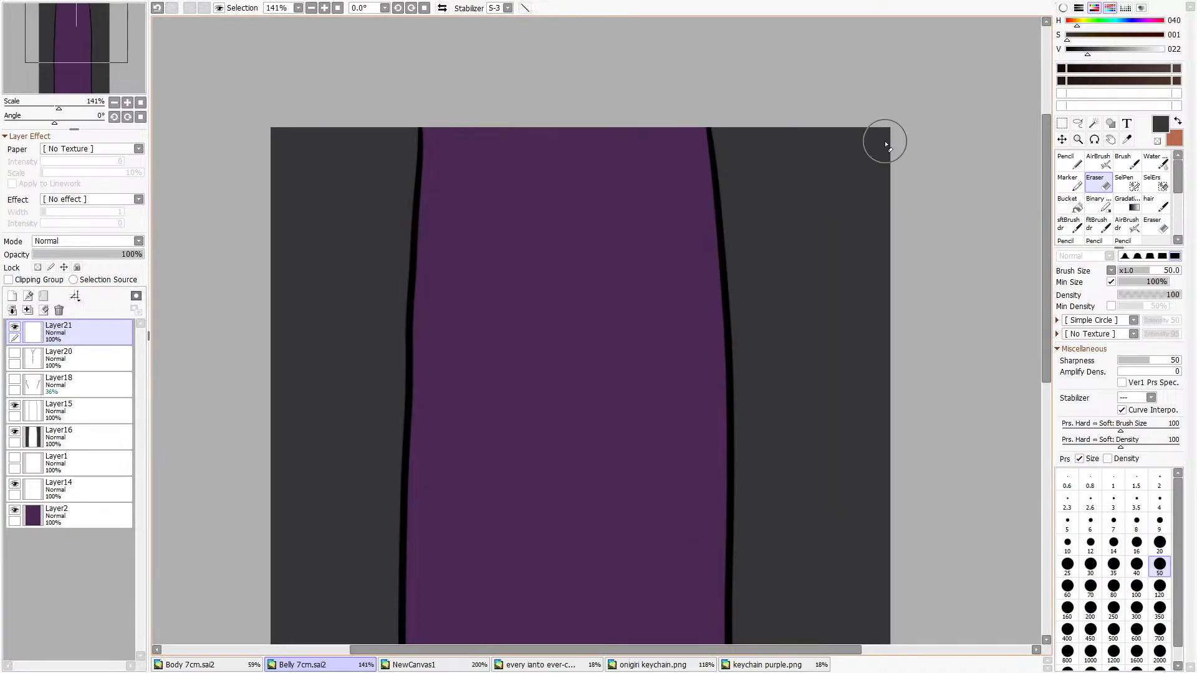
pyautogui.moveTo(1088, 49); pyautogui.dragTo(1067, 49)
pyautogui.click(1068, 161)
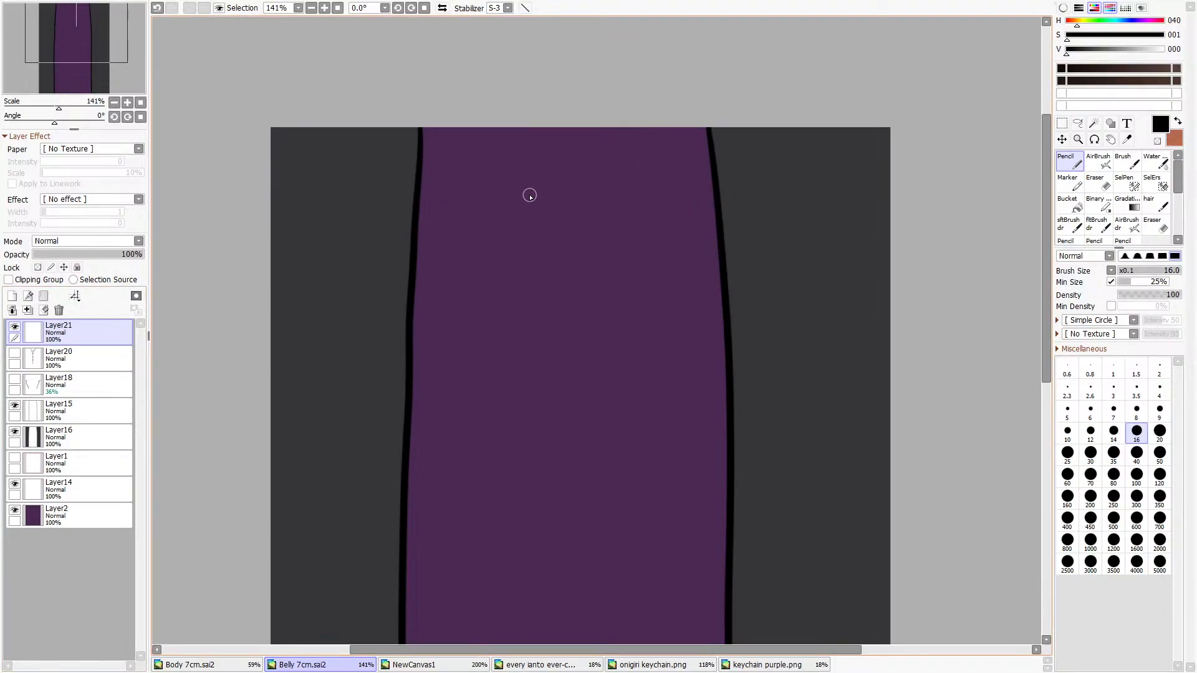
pyautogui.moveTo(478, 130); pyautogui.dragTo(502, 202)
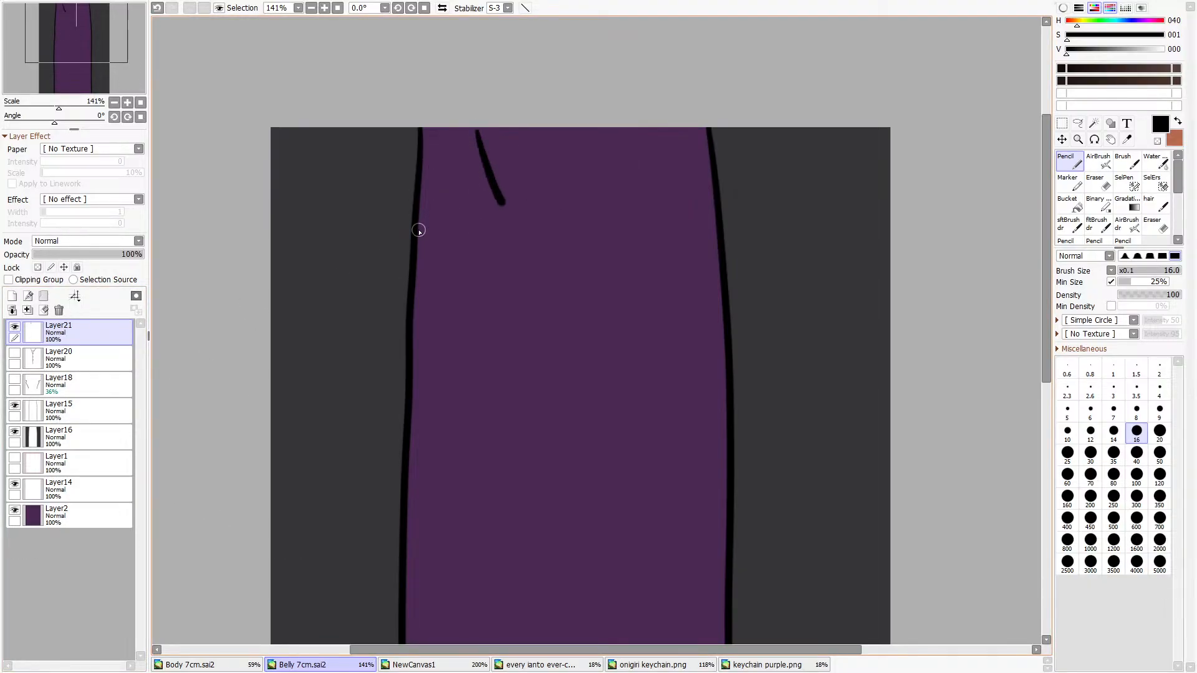
pyautogui.moveTo(62, 464); pyautogui.dragTo(54, 332)
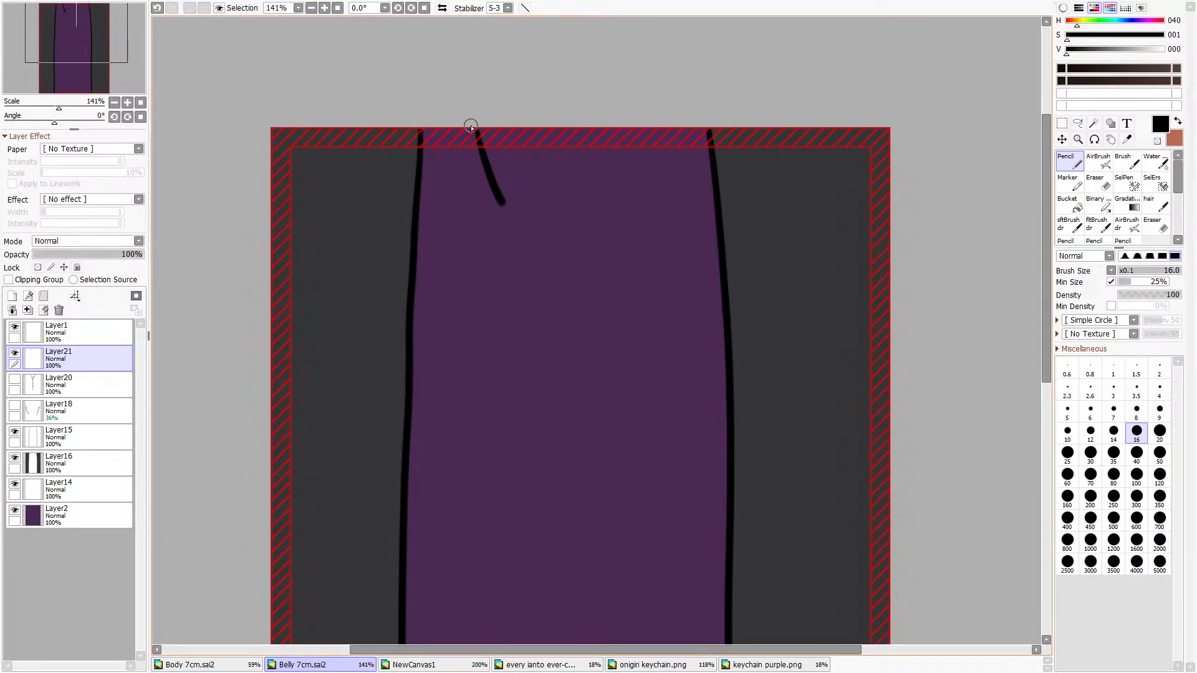
pyautogui.moveTo(478, 133)
pyautogui.mouseDown()
pyautogui.moveTo(499, 215)
pyautogui.moveTo(521, 240)
pyautogui.moveTo(604, 221)
pyautogui.mouseUp()
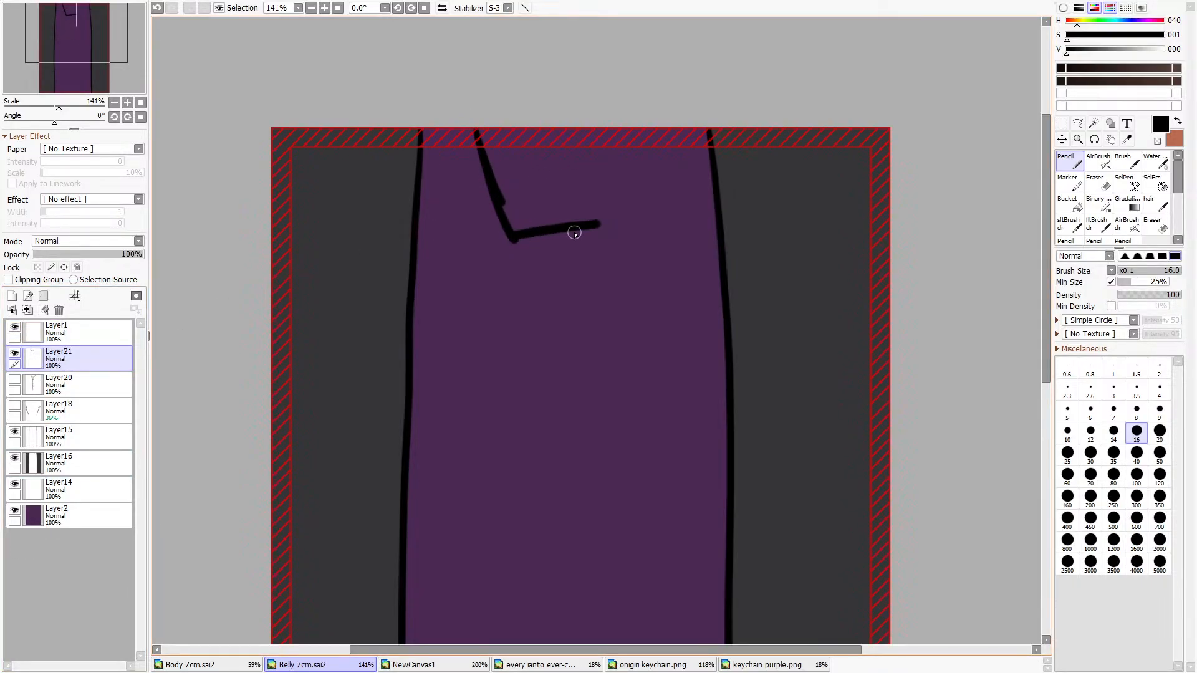
pyautogui.hotkey('ctrl', 'z')
pyautogui.hotkey('ctrl', 'z')
pyautogui.hotkey('ctrl', 'z')
pyautogui.hotkey('ctrl', 'z')
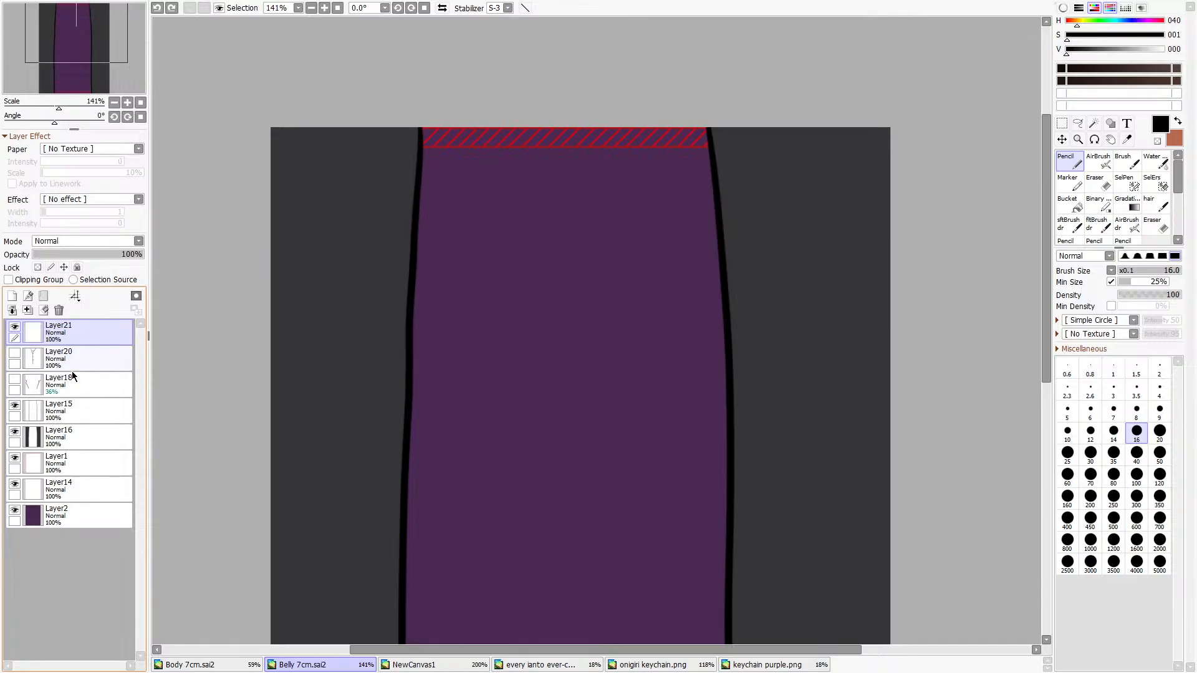
# Move the Layer1 margin guide above all layers and draw the tie knot outline on Layer21 at the canvas's upper edge.
pyautogui.moveTo(69, 456); pyautogui.dragTo(69, 324)
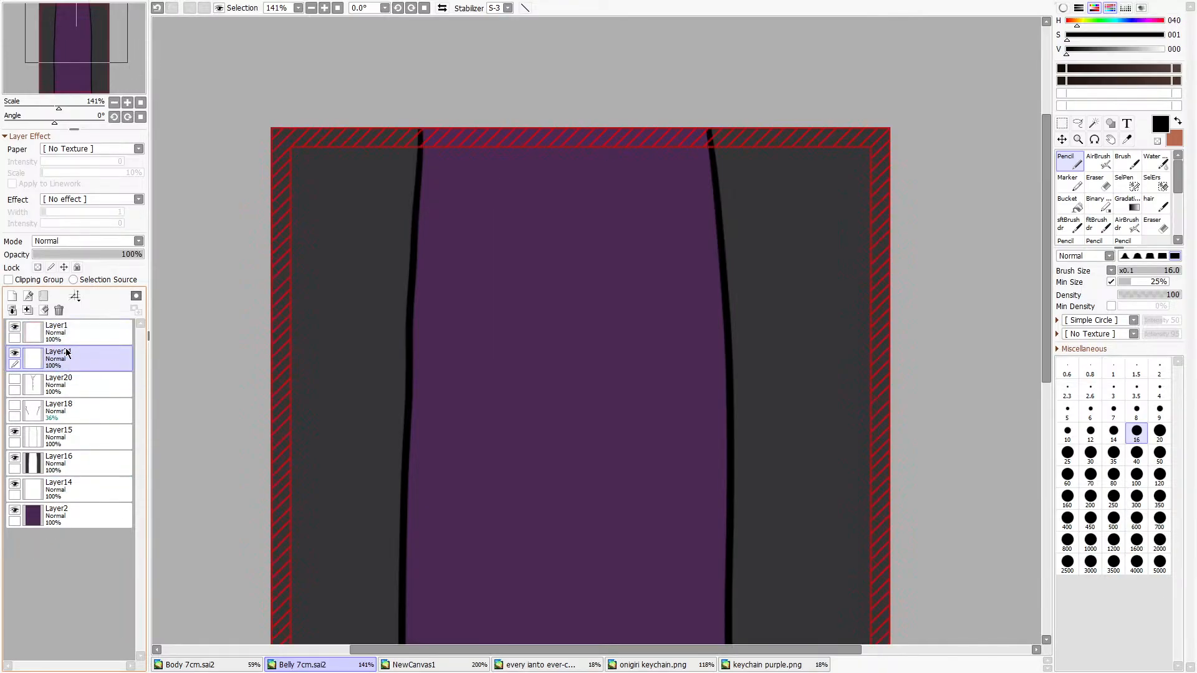
pyautogui.moveTo(508, 129)
pyautogui.mouseDown()
pyautogui.moveTo(537, 205)
pyautogui.moveTo(614, 200)
pyautogui.mouseUp()
pyautogui.hotkey('ctrl', 'z')
pyautogui.moveTo(492, 131)
pyautogui.mouseDown()
pyautogui.moveTo(530, 235)
pyautogui.moveTo(563, 238)
pyautogui.moveTo(620, 230)
pyautogui.moveTo(649, 120)
pyautogui.mouseUp()
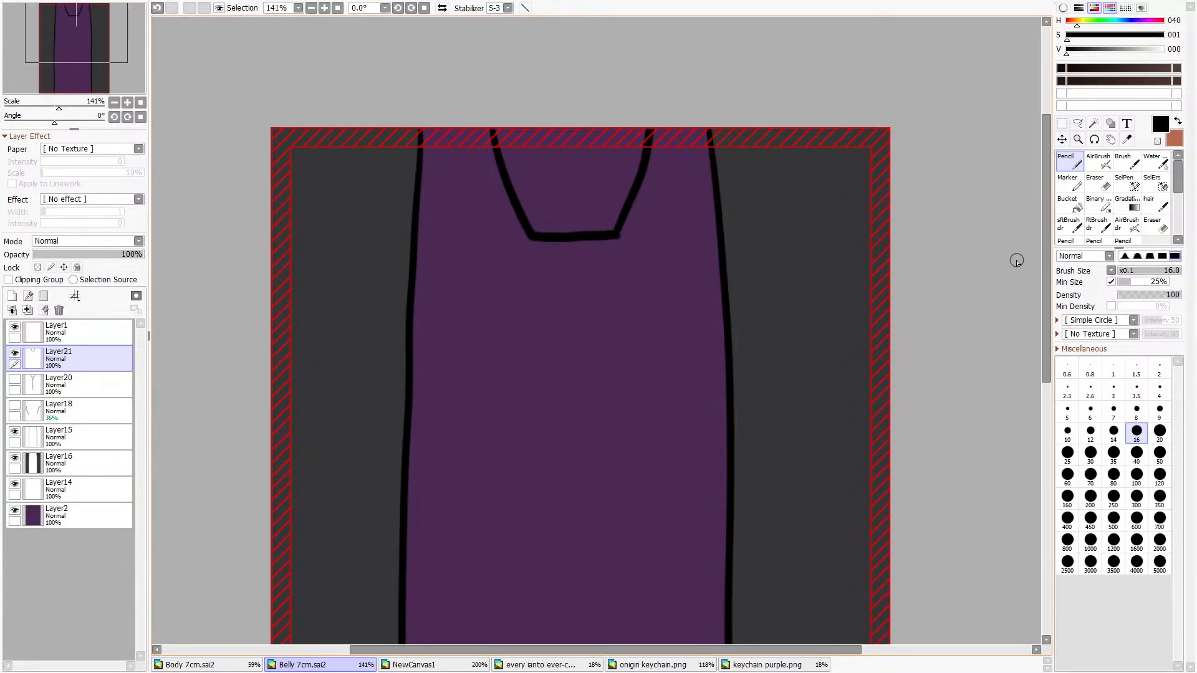
# Stretch the tie knot outline slightly downward with a resize transform and apply it.
pyautogui.scroll(-5, 728, 340)
pyautogui.scroll(-4, 681, 322)
pyautogui.scroll(5, 708, 413)
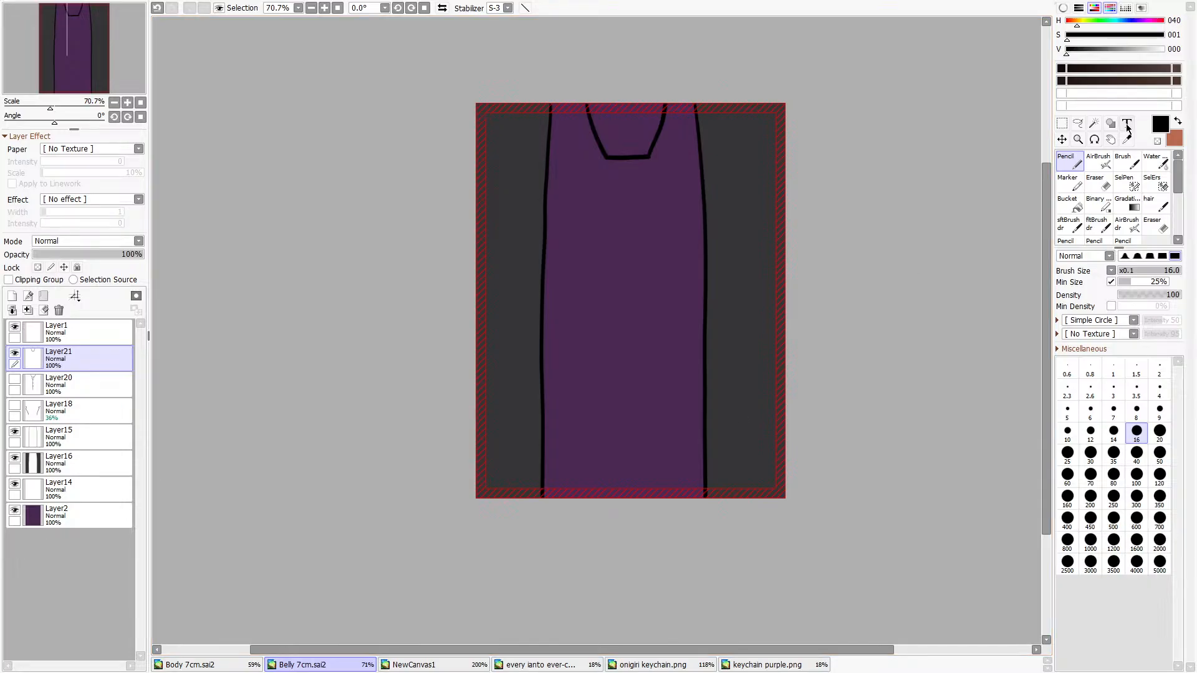
pyautogui.hotkey('ctrl', 't')
pyautogui.scroll(3, 679, 156)
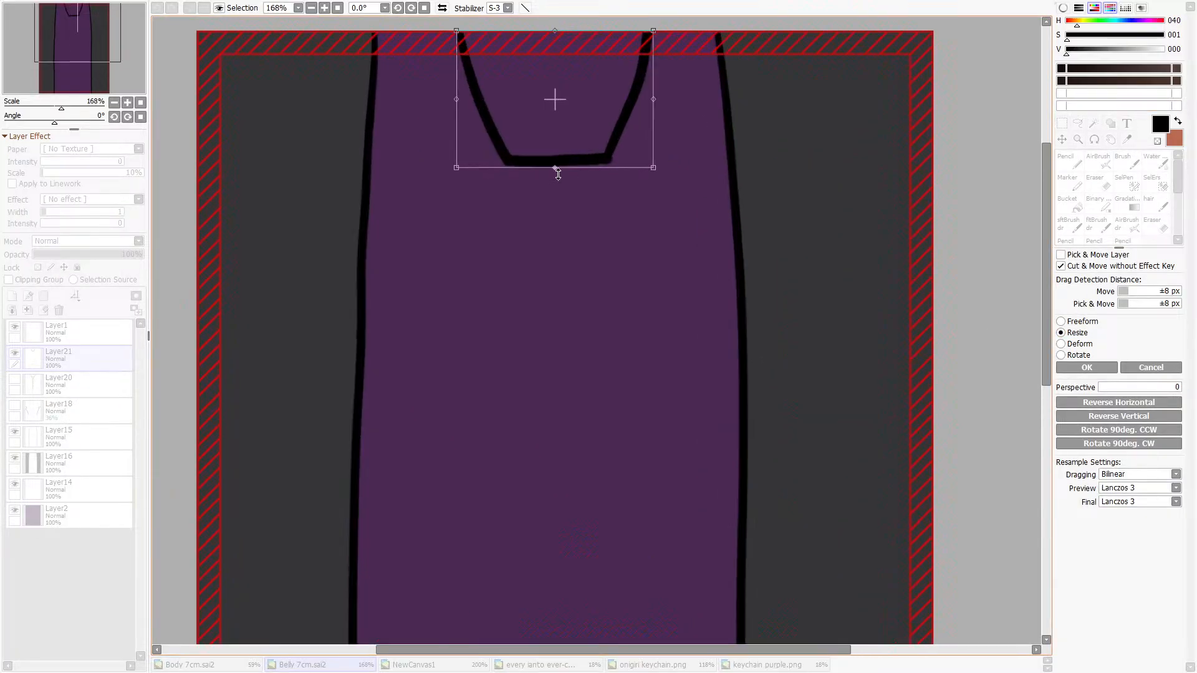
pyautogui.moveTo(561, 190); pyautogui.dragTo(562, 197)
pyautogui.press('Return')
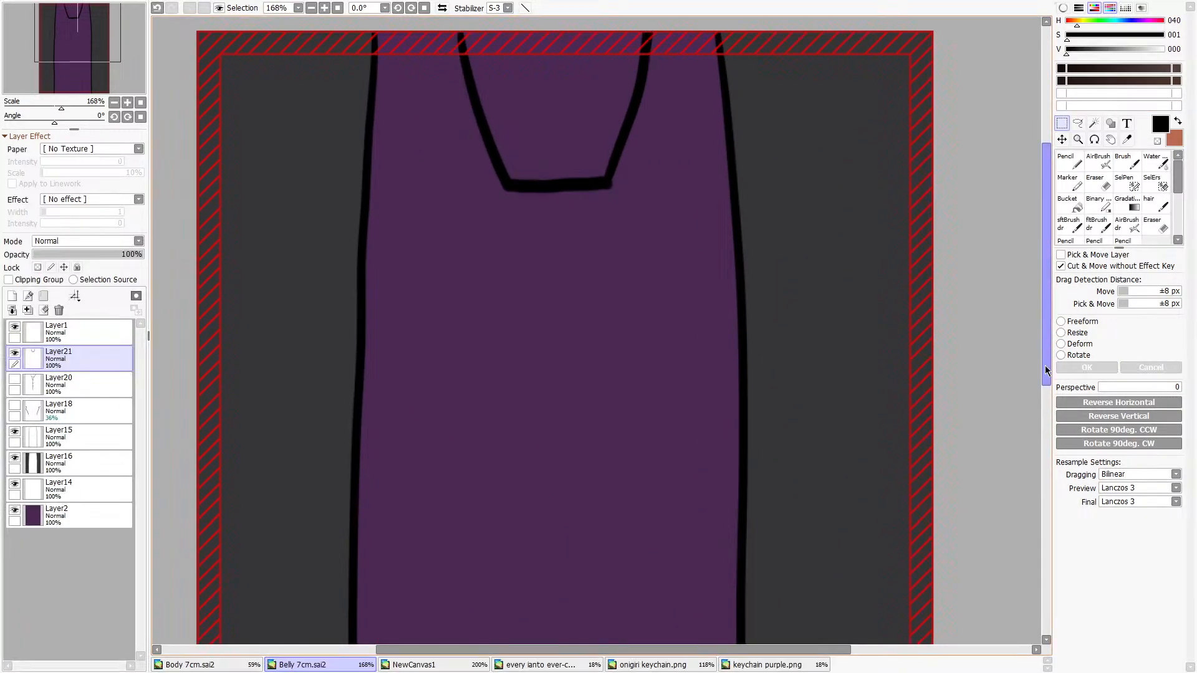
# Draw two long lines spreading down from the knot's lower corners as the sides of the tie.
pyautogui.scroll(-4, 682, 303)
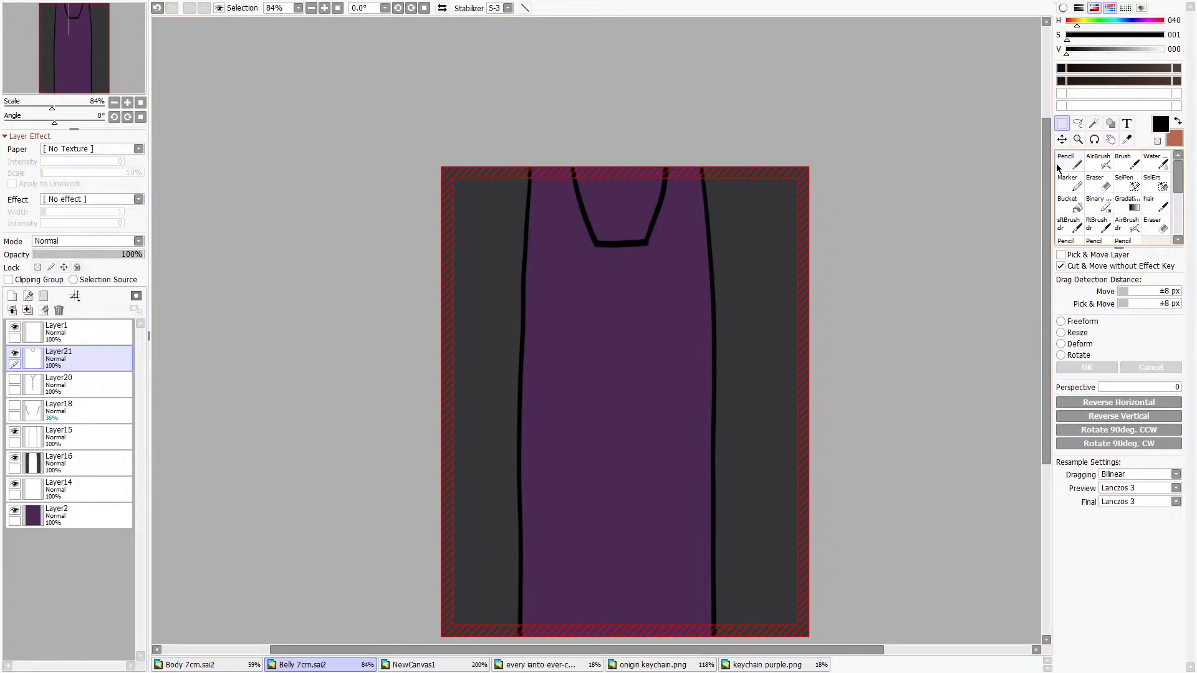
pyautogui.press('n')
pyautogui.moveTo(599, 245); pyautogui.dragTo(558, 495)
pyautogui.keyDown('shift'); pyautogui.click(554, 590); pyautogui.keyUp('shift')
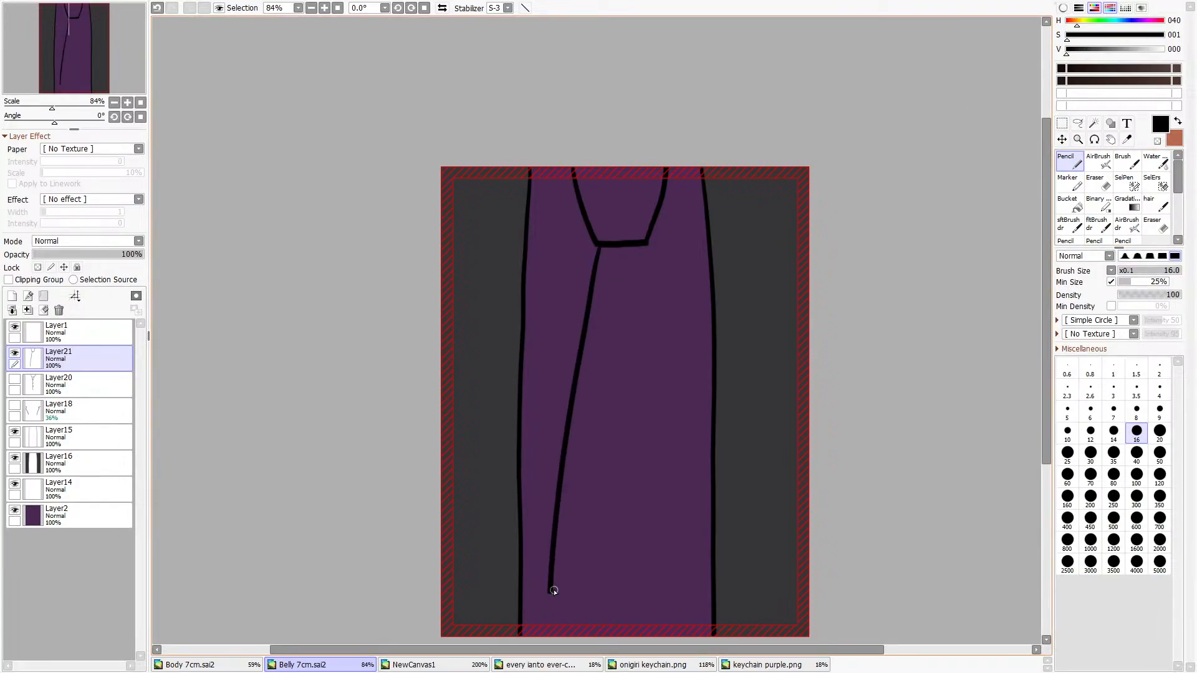
pyautogui.moveTo(647, 243)
pyautogui.mouseDown()
pyautogui.moveTo(701, 470)
pyautogui.moveTo(721, 614)
pyautogui.mouseUp()
pyautogui.hotkey('ctrl', 'z')
pyautogui.moveTo(644, 249); pyautogui.dragTo(711, 576)
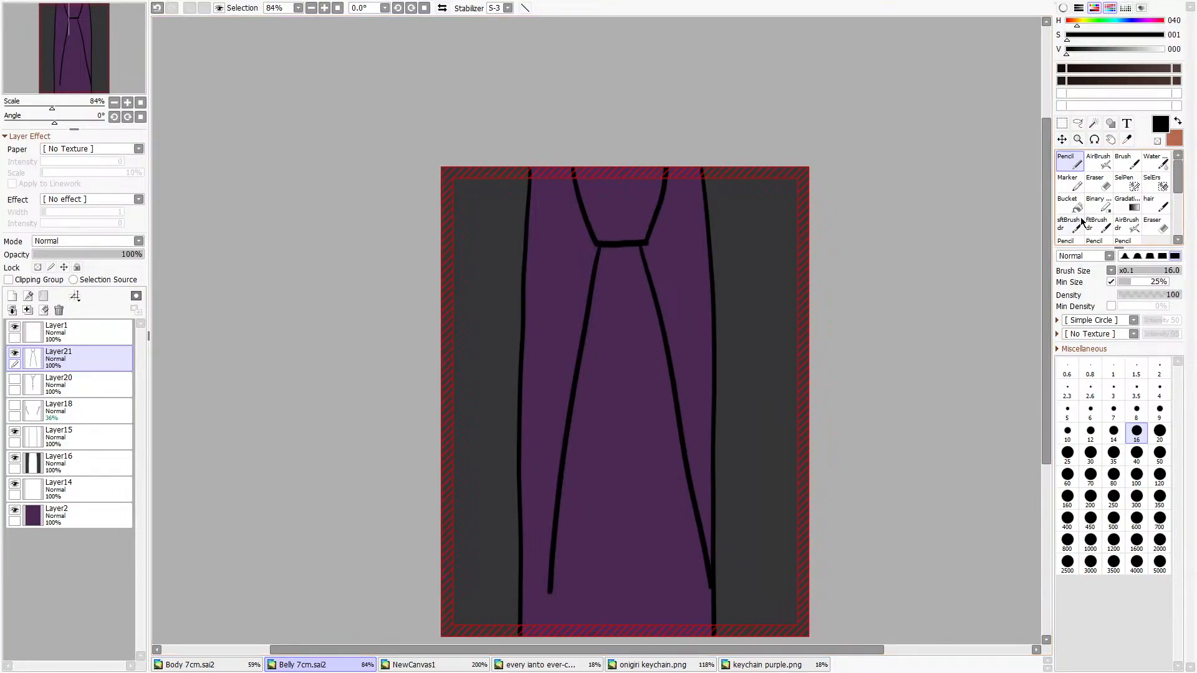
# Delete Layer15 with the jacket-edge linework and add a new layer above Layer21 for the collar.
pyautogui.press('e')
pyautogui.click(69, 430)
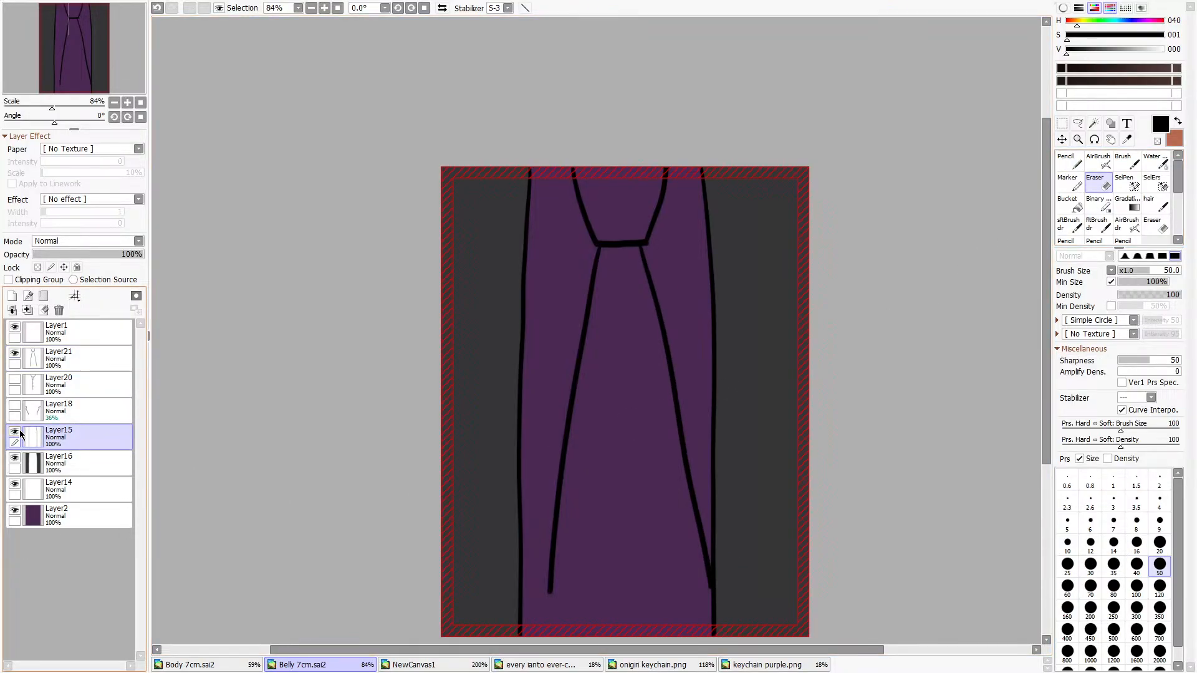
pyautogui.click(59, 310)
pyautogui.click(56, 341)
pyautogui.click(48, 352)
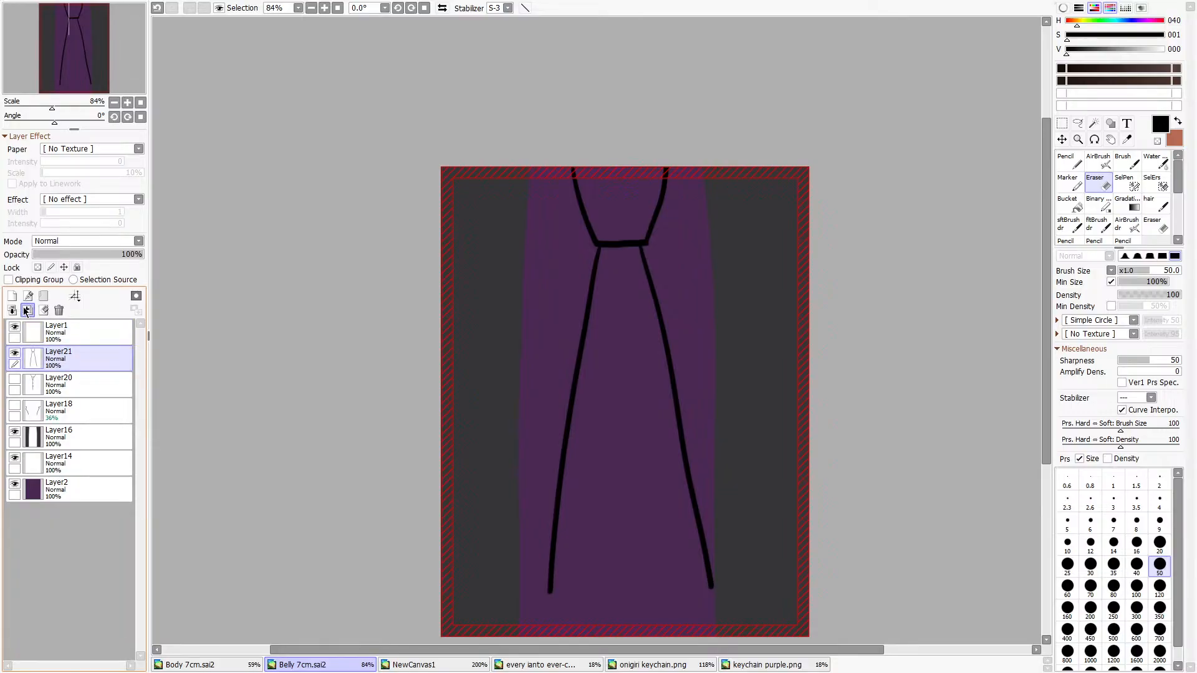
pyautogui.click(27, 310)
pyautogui.press('n')
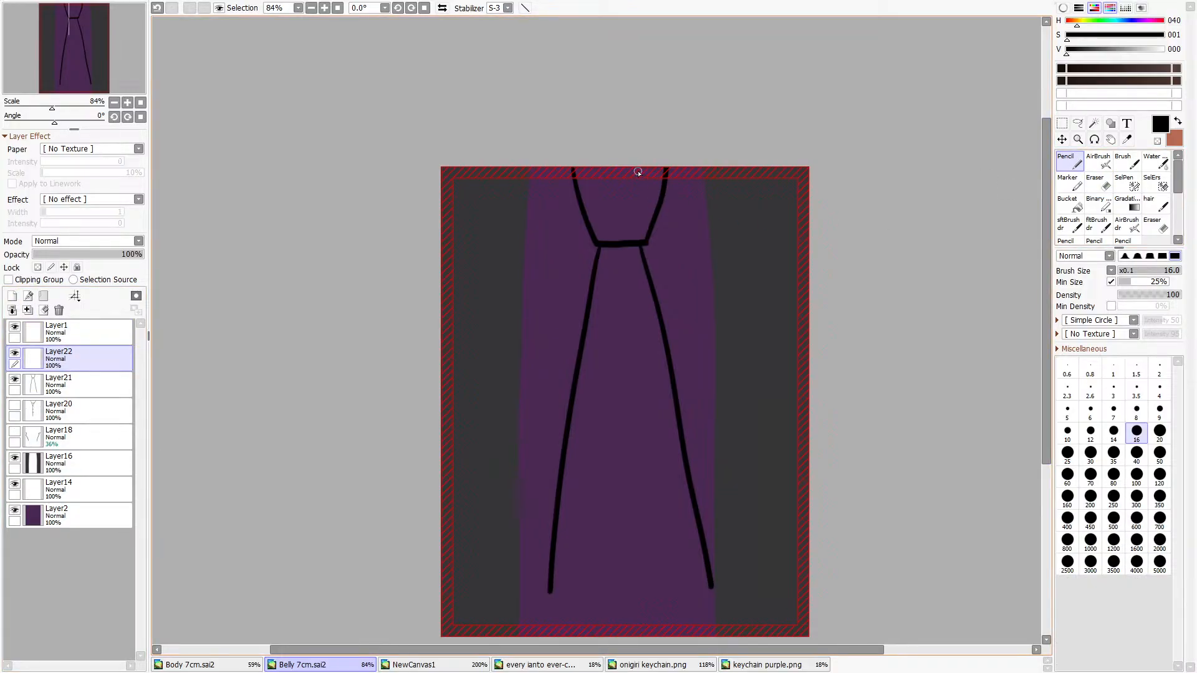
pyautogui.moveTo(637, 169)
pyautogui.mouseDown()
pyautogui.moveTo(662, 258)
pyautogui.moveTo(764, 204)
pyautogui.moveTo(784, 170)
pyautogui.mouseUp()
pyautogui.moveTo(600, 172)
pyautogui.mouseDown()
pyautogui.moveTo(563, 264)
pyautogui.moveTo(469, 202)
pyautogui.moveTo(453, 173)
pyautogui.mouseUp()
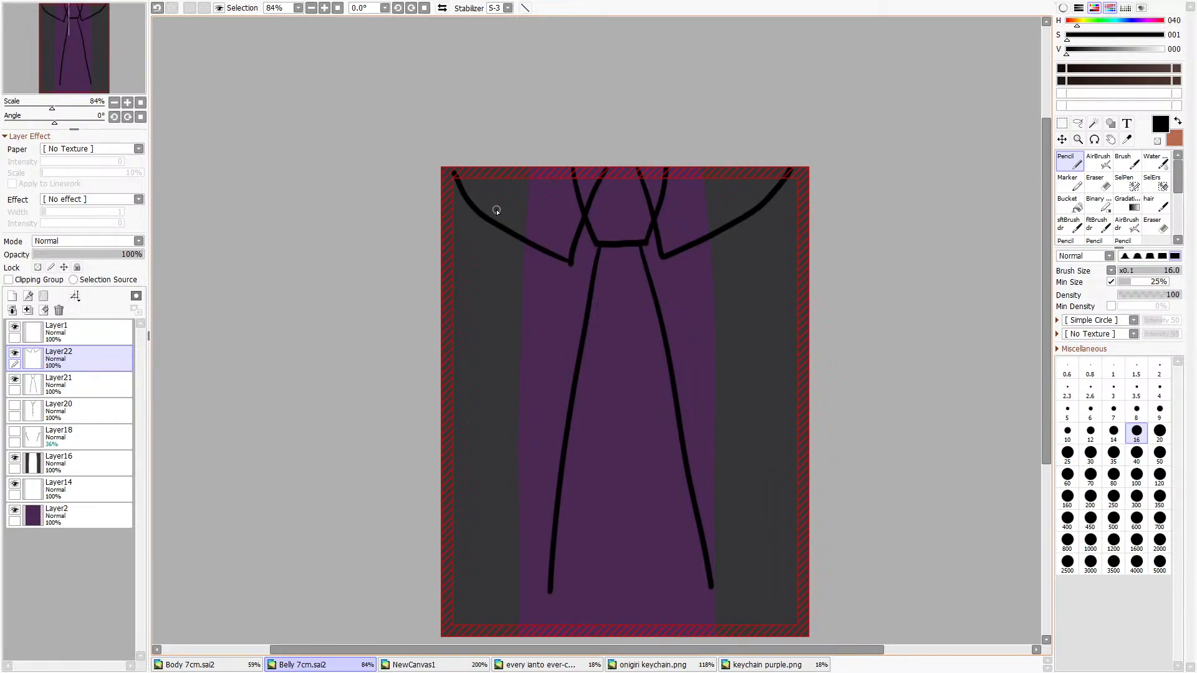
pyautogui.hotkey('ctrl', 'z')
pyautogui.moveTo(465, 178)
pyautogui.mouseDown()
pyautogui.moveTo(502, 237)
pyautogui.moveTo(561, 262)
pyautogui.mouseUp()
pyautogui.hotkey('ctrl', 'z')
pyautogui.hotkey('ctrl', 'z')
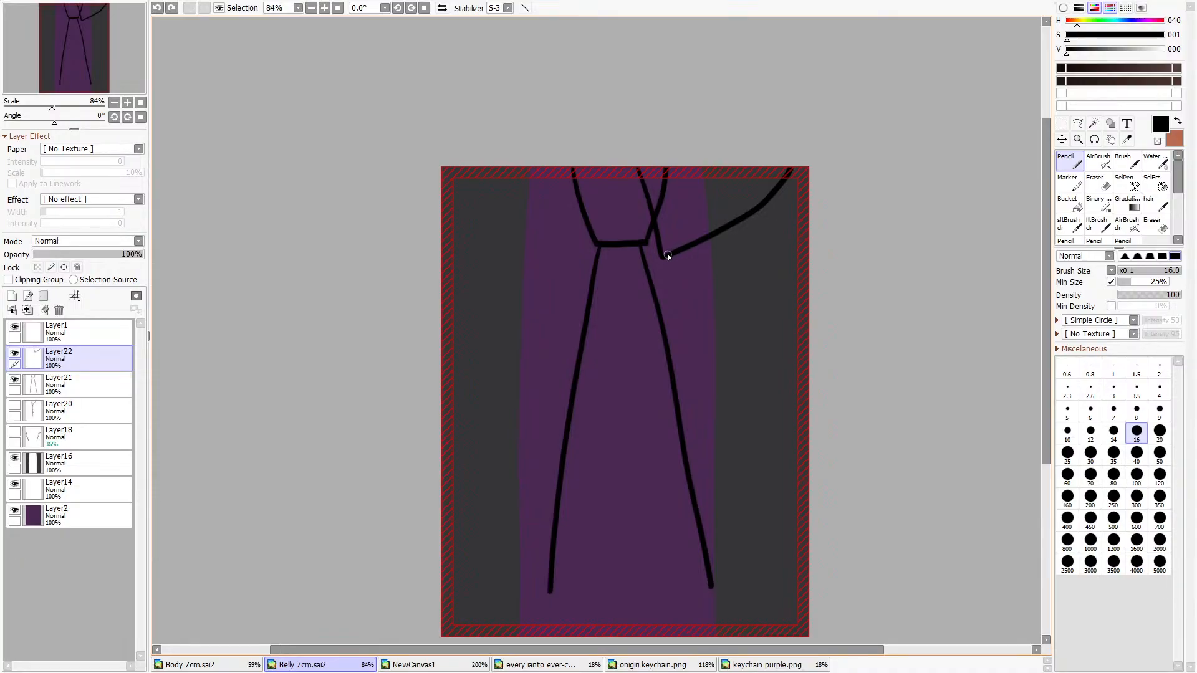
pyautogui.hotkey('ctrl', 'z')
pyautogui.moveTo(640, 167); pyautogui.dragTo(668, 259)
pyautogui.hotkey('ctrl', 'z')
# Draw one pointed collar flap beside the tie knot on Layer22 and paste a horizontally mirrored copy on the knot's other side.
pyautogui.moveTo(636, 167)
pyautogui.mouseDown()
pyautogui.moveTo(680, 260)
pyautogui.moveTo(722, 234)
pyautogui.moveTo(774, 161)
pyautogui.mouseUp()
pyautogui.press('m')
pyautogui.moveTo(591, 105); pyautogui.dragTo(823, 333)
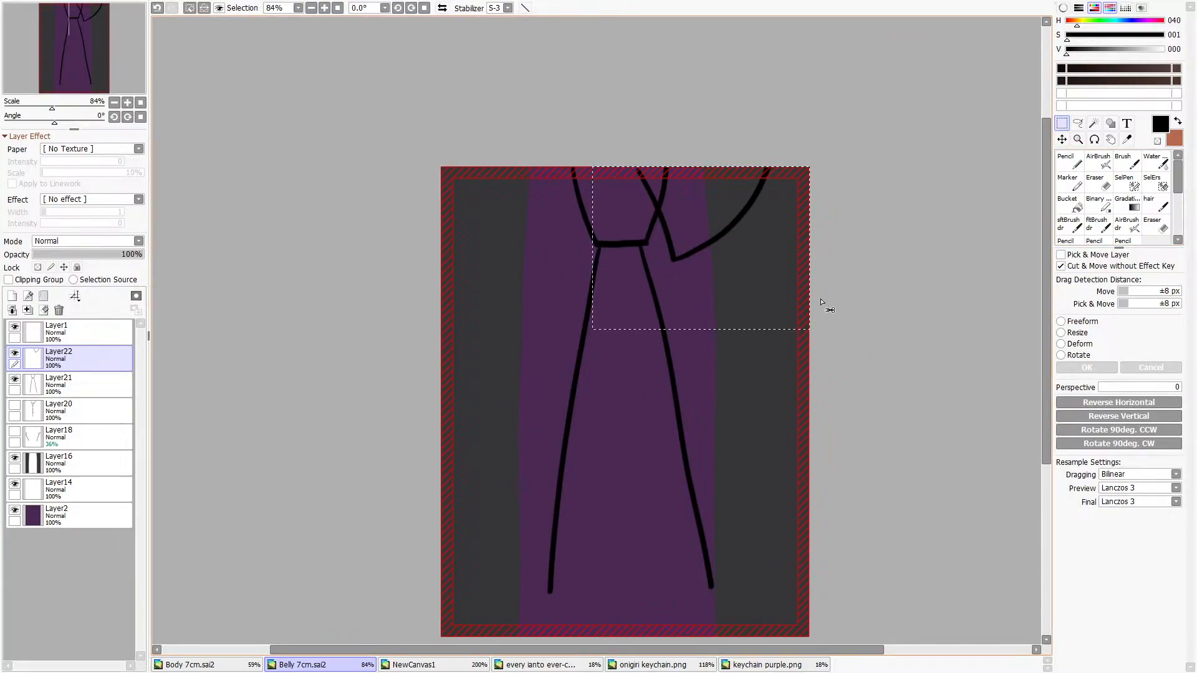
pyautogui.hotkey('ctrl', 'c')
pyautogui.hotkey('ctrl', 'v')
pyautogui.moveTo(729, 246); pyautogui.dragTo(562, 242)
pyautogui.click(1079, 403)
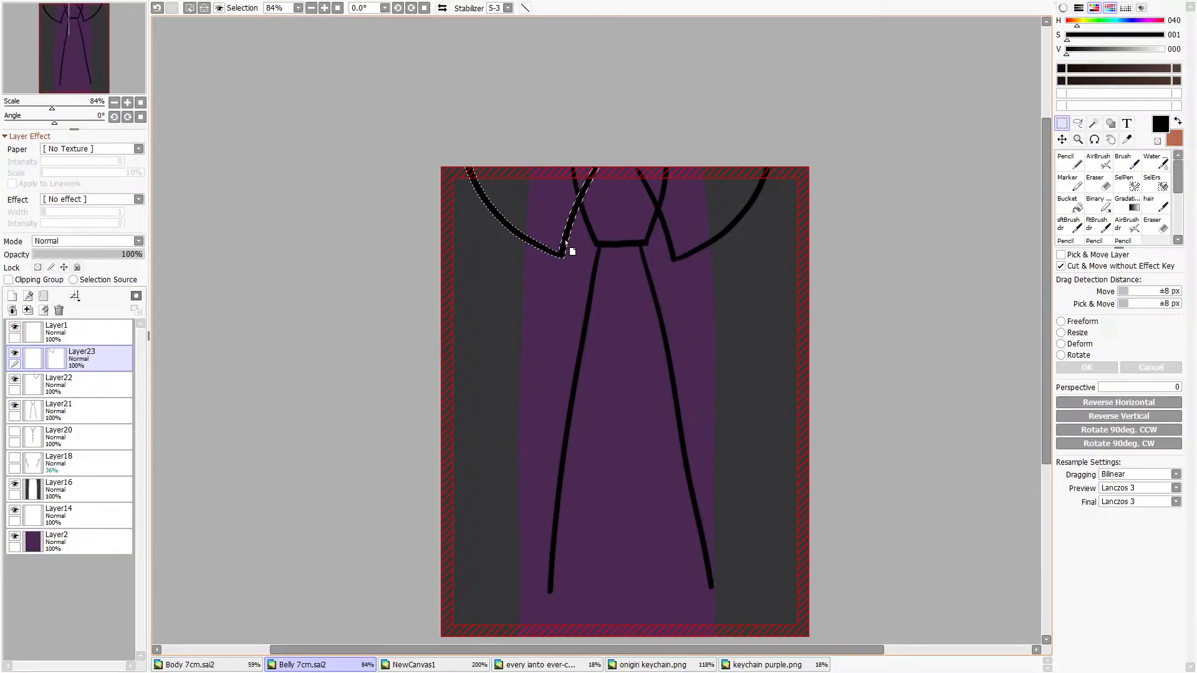
# Nudge the mirrored collar flap up to the canvas's upper edge and clear the selection.
pyautogui.scroll(8, 583, 171)
pyautogui.scroll(4, 615, 172)
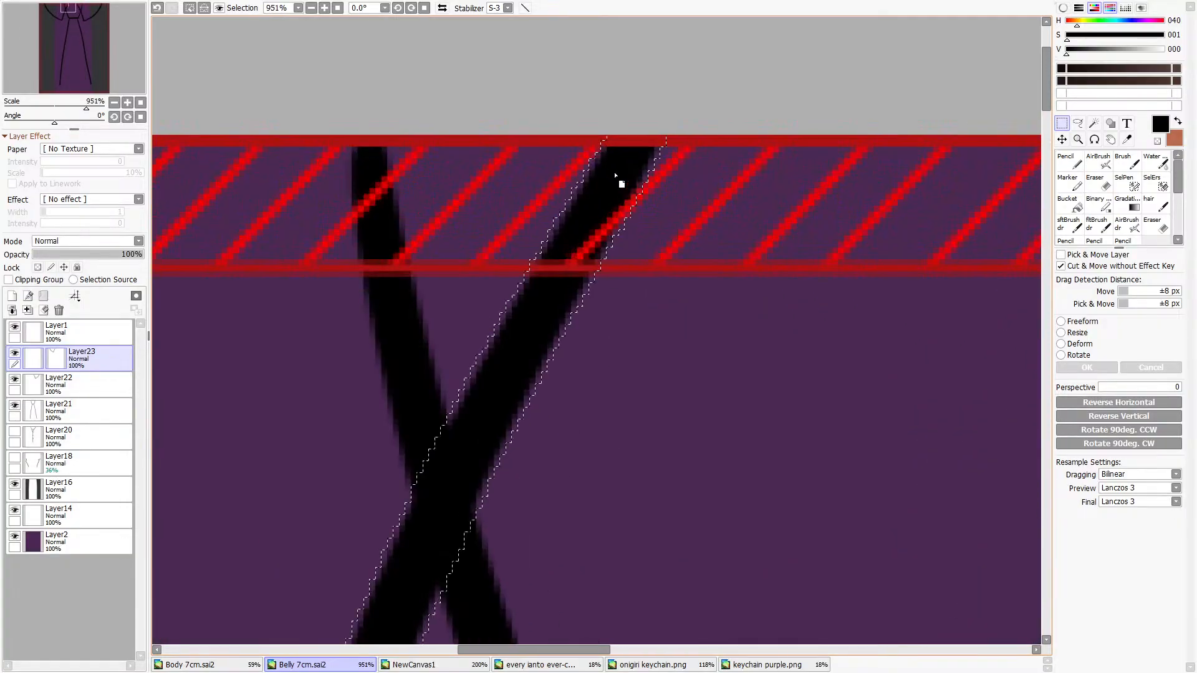
pyautogui.moveTo(613, 173)
pyautogui.mouseDown()
pyautogui.moveTo(611, 198)
pyautogui.moveTo(613, 169)
pyautogui.mouseUp()
pyautogui.scroll(-6, 613, 170)
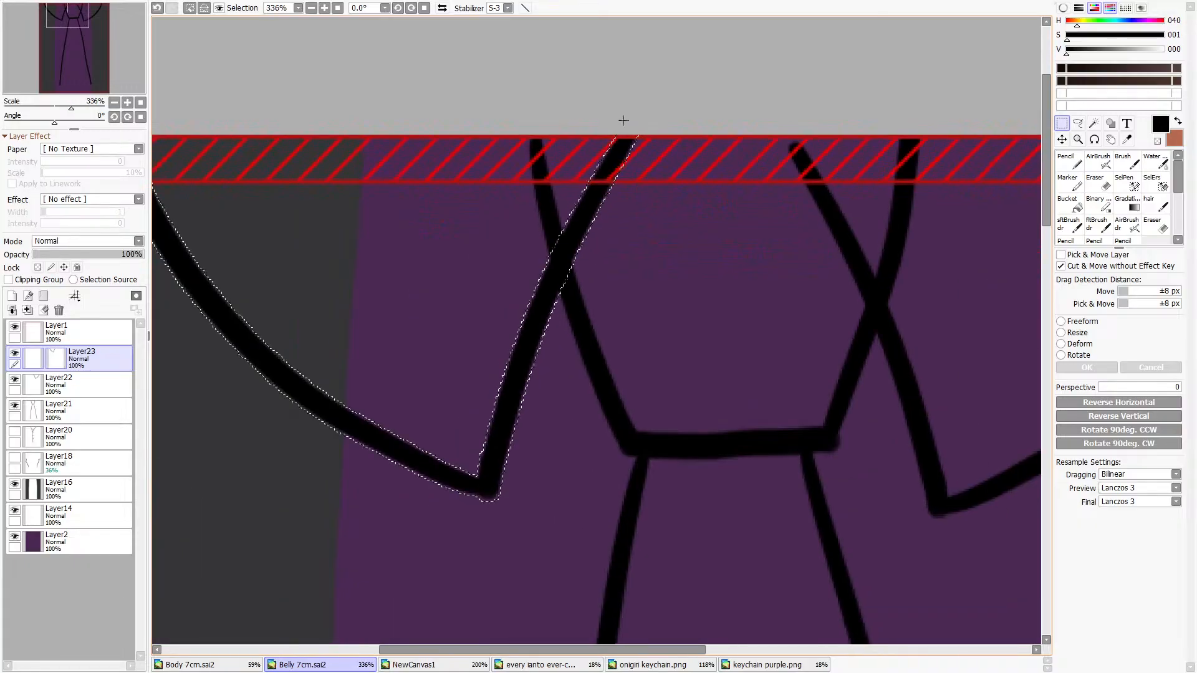
pyautogui.scroll(12, 359, 161)
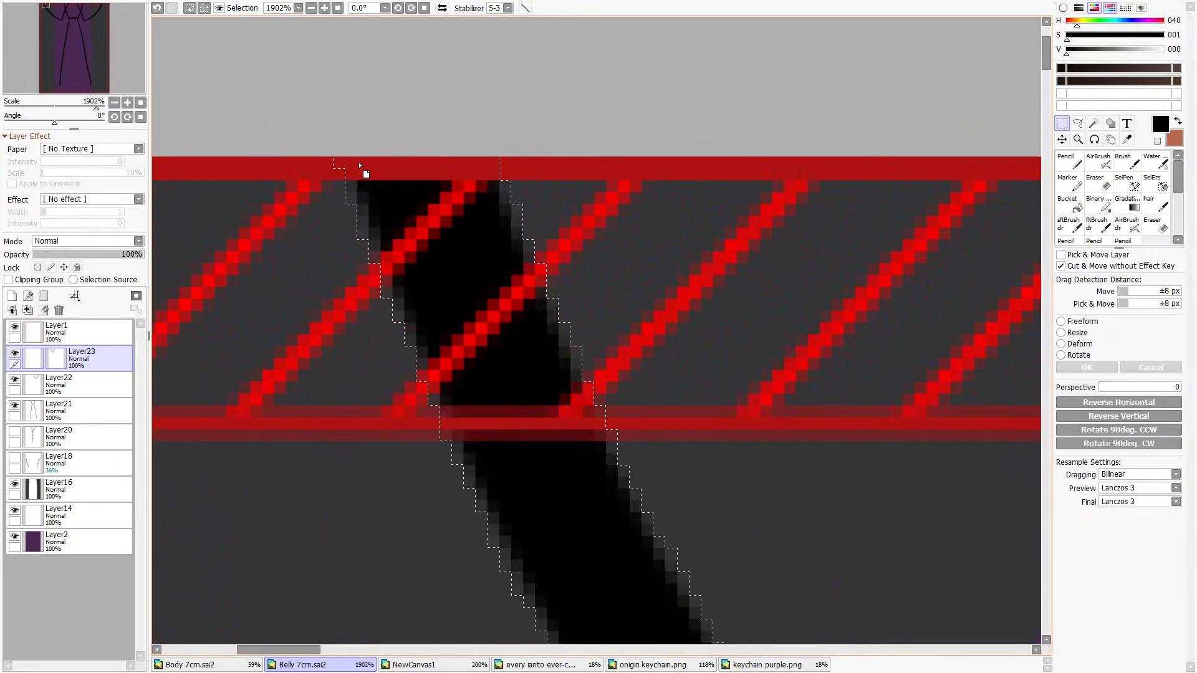
pyautogui.click(364, 100)
pyautogui.scroll(-15, 373, 151)
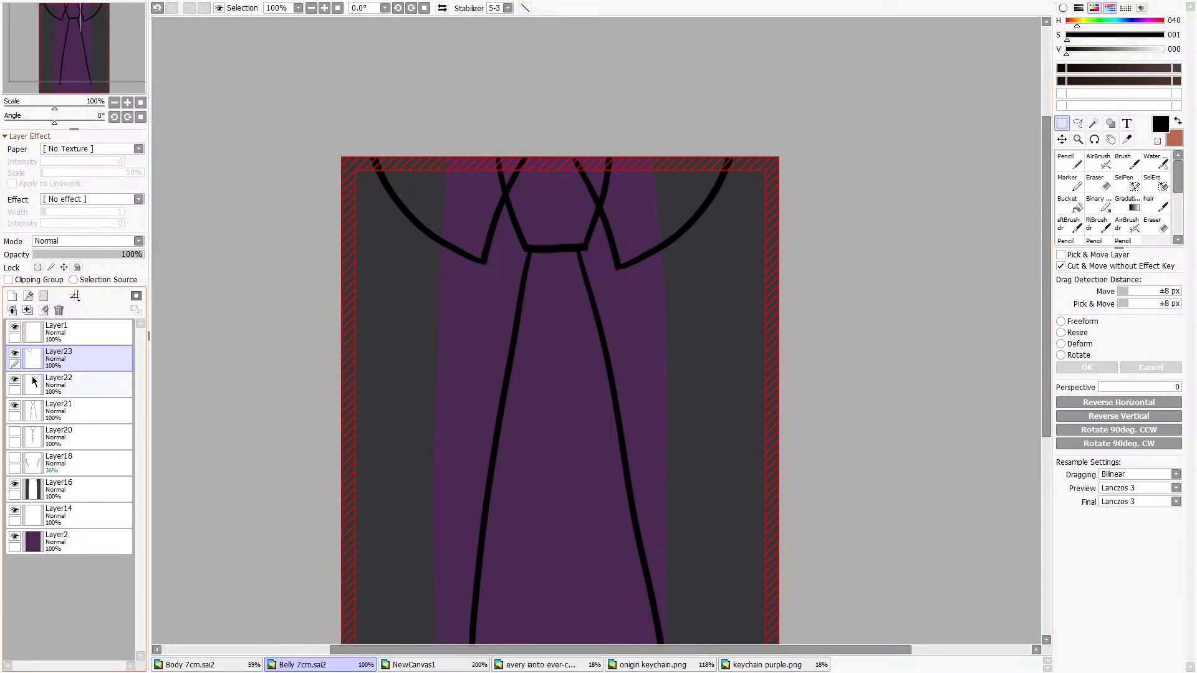
# Erase the parts of the tie knot's lines on Layer21 that extend past the two collar flaps.
pyautogui.click(53, 385)
pyautogui.click(51, 412)
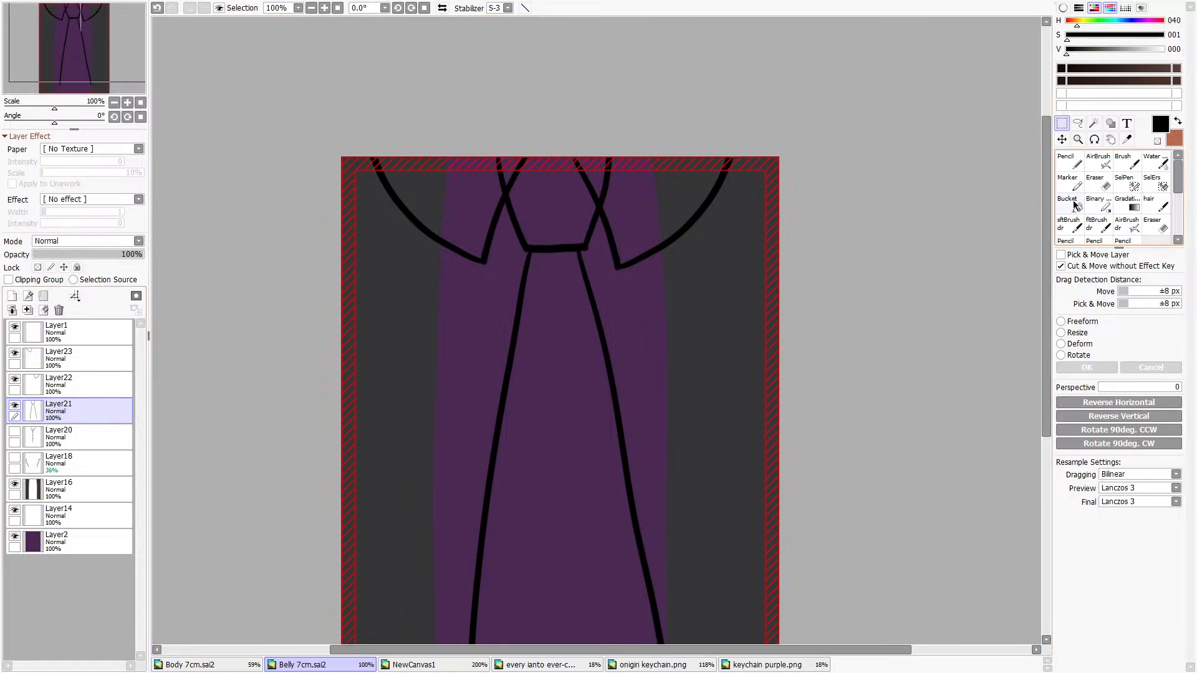
pyautogui.press('e')
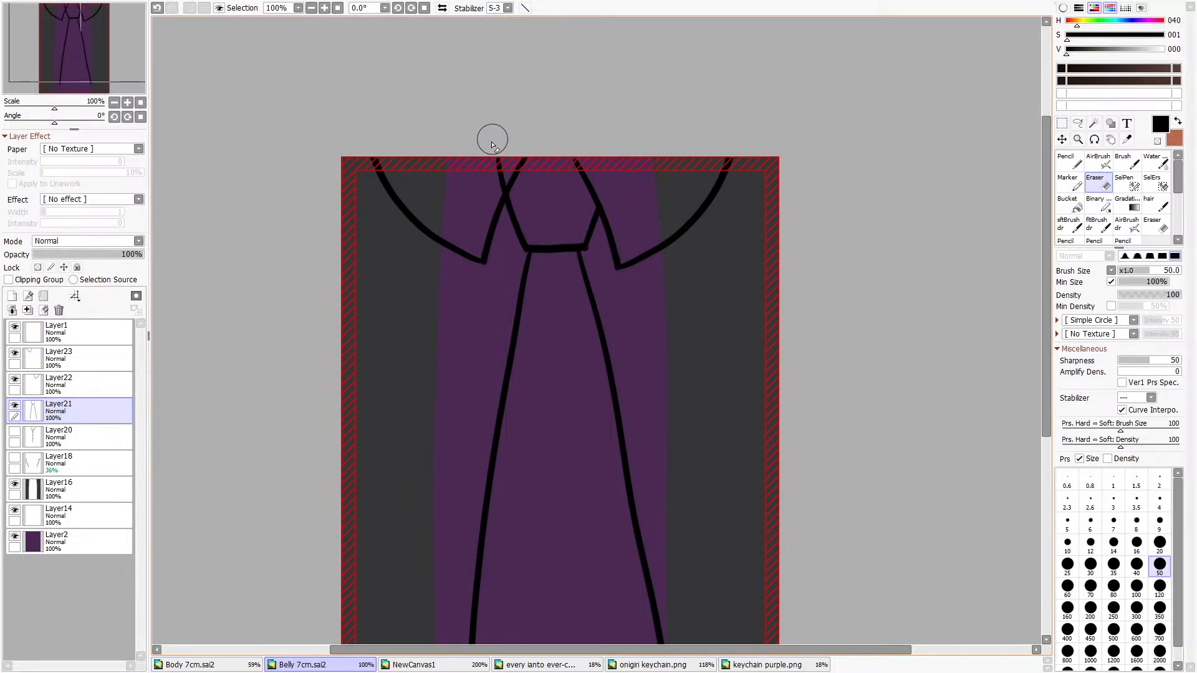
pyautogui.moveTo(492, 140); pyautogui.dragTo(497, 171)
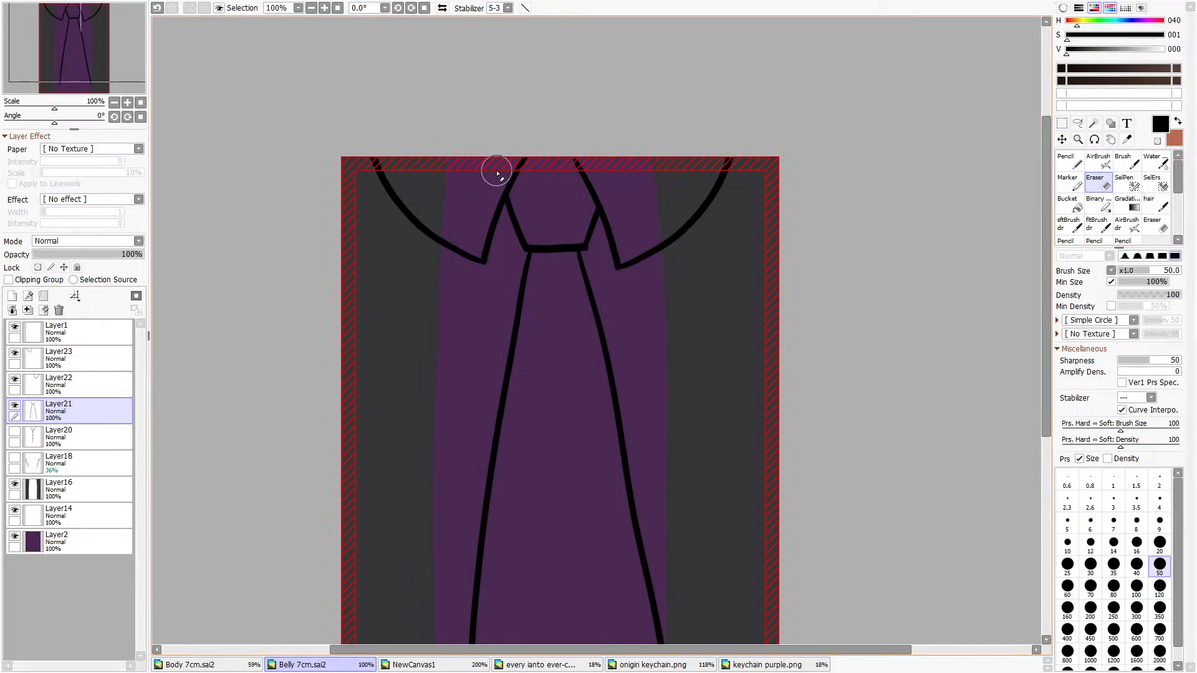
# Hide the dark side panels on Layer16 and the red margin guide on Layer1.
pyautogui.click(14, 484)
pyautogui.scroll(-5, 476, 286)
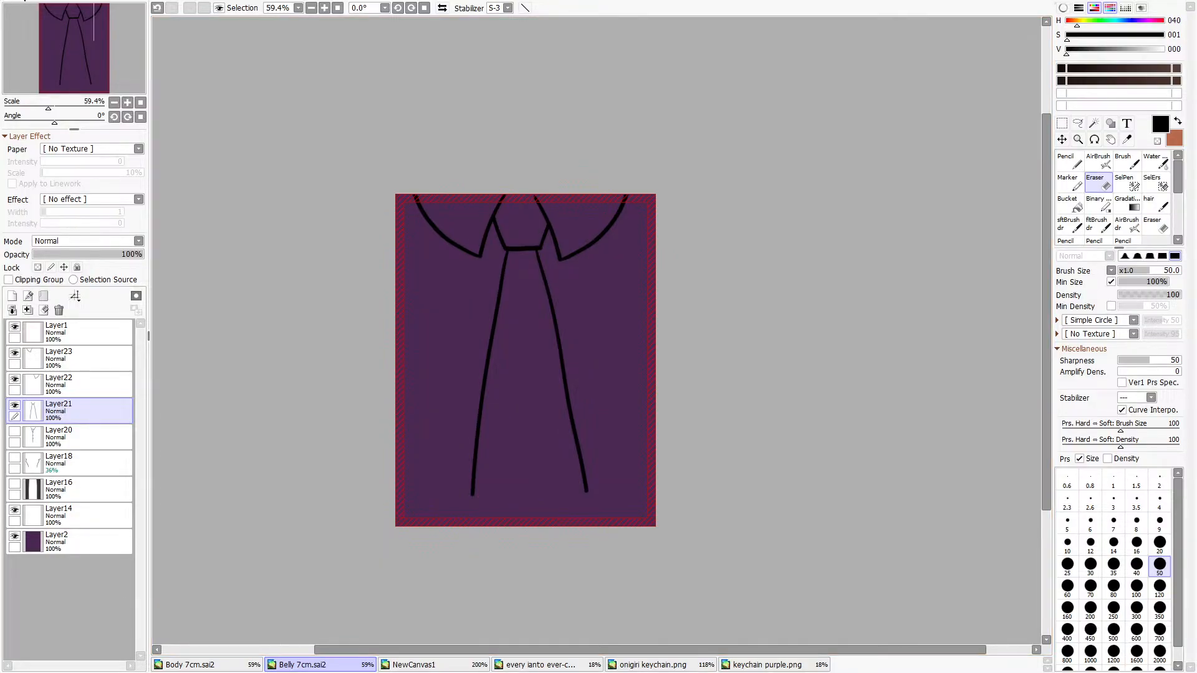
pyautogui.click(10, 331)
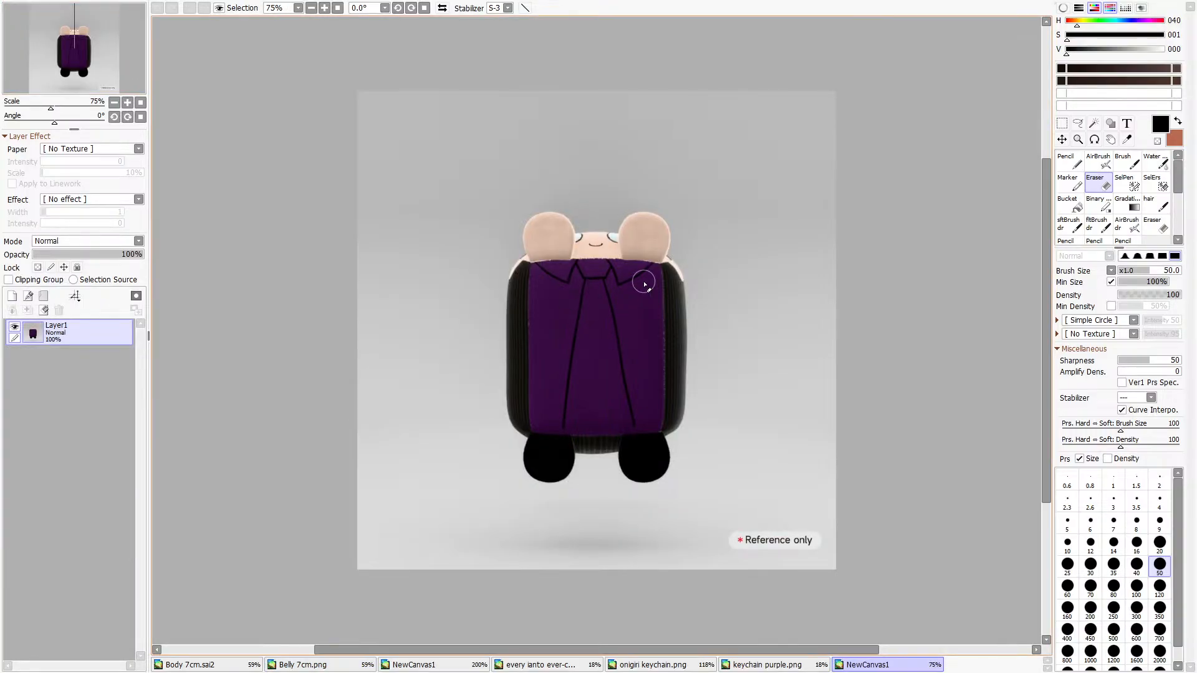
# Examine the plush preview image for how the collar and tie linework sits on the purple belly.
pyautogui.scroll(3, 642, 281)
pyautogui.scroll(-5, 633, 338)
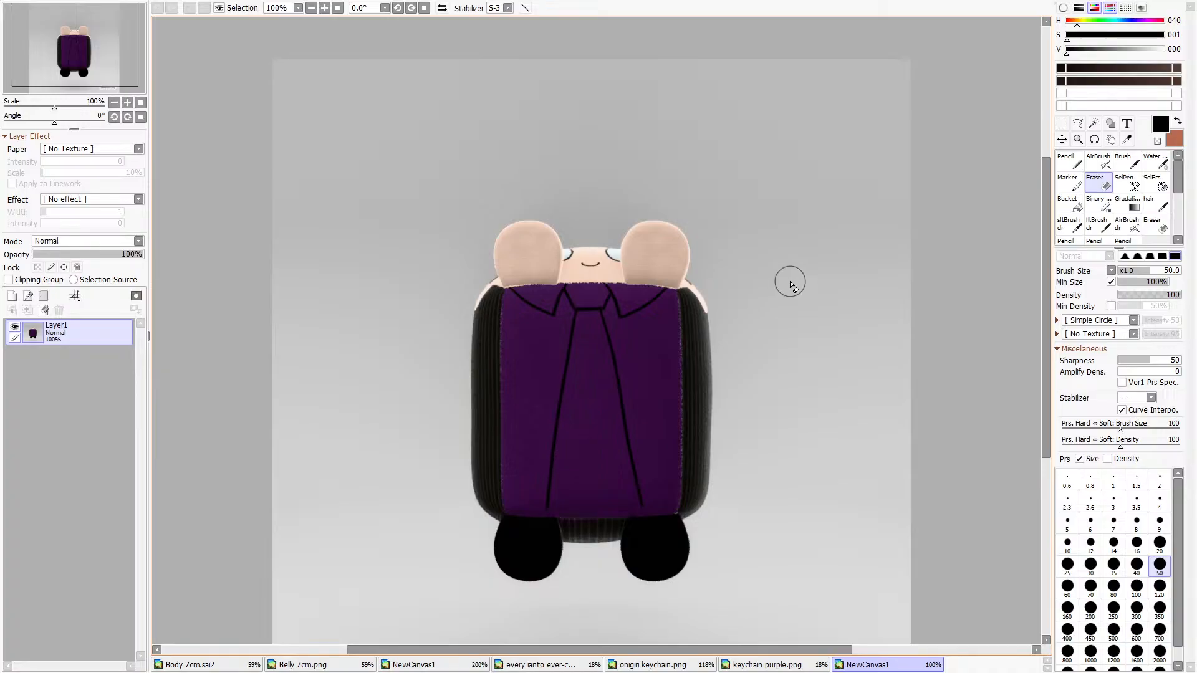
pyautogui.scroll(3, 642, 317)
pyautogui.scroll(-4, 603, 249)
pyautogui.scroll(2, 595, 319)
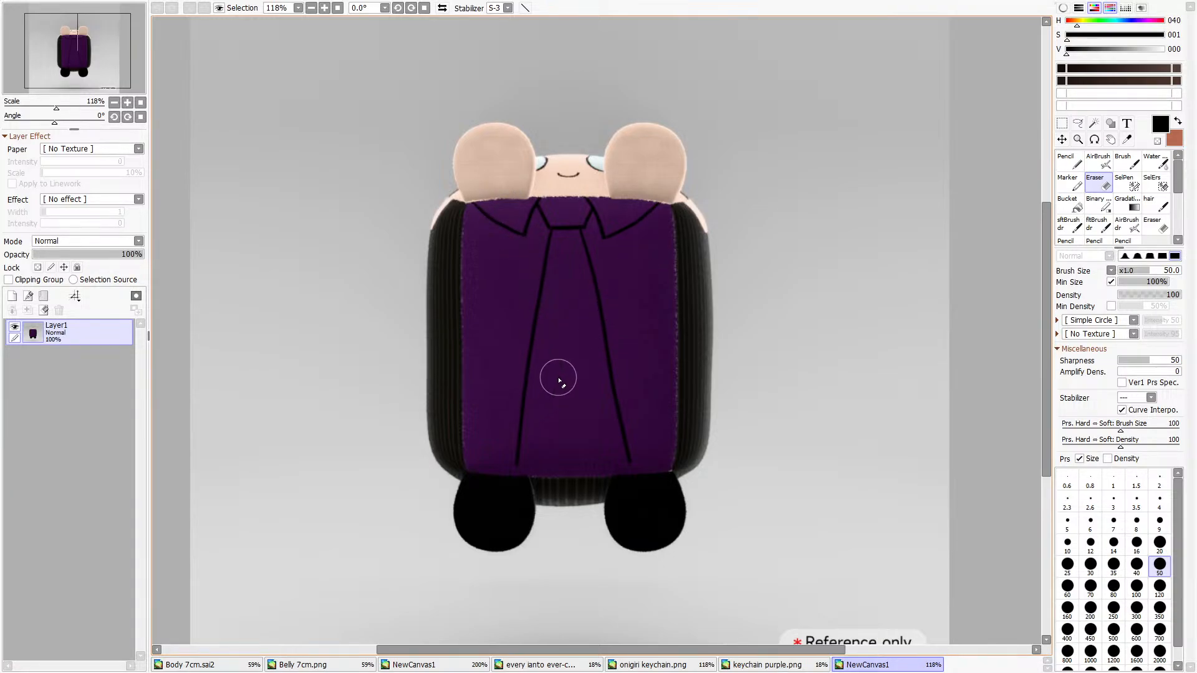
pyautogui.click(226, 663)
pyautogui.click(870, 666)
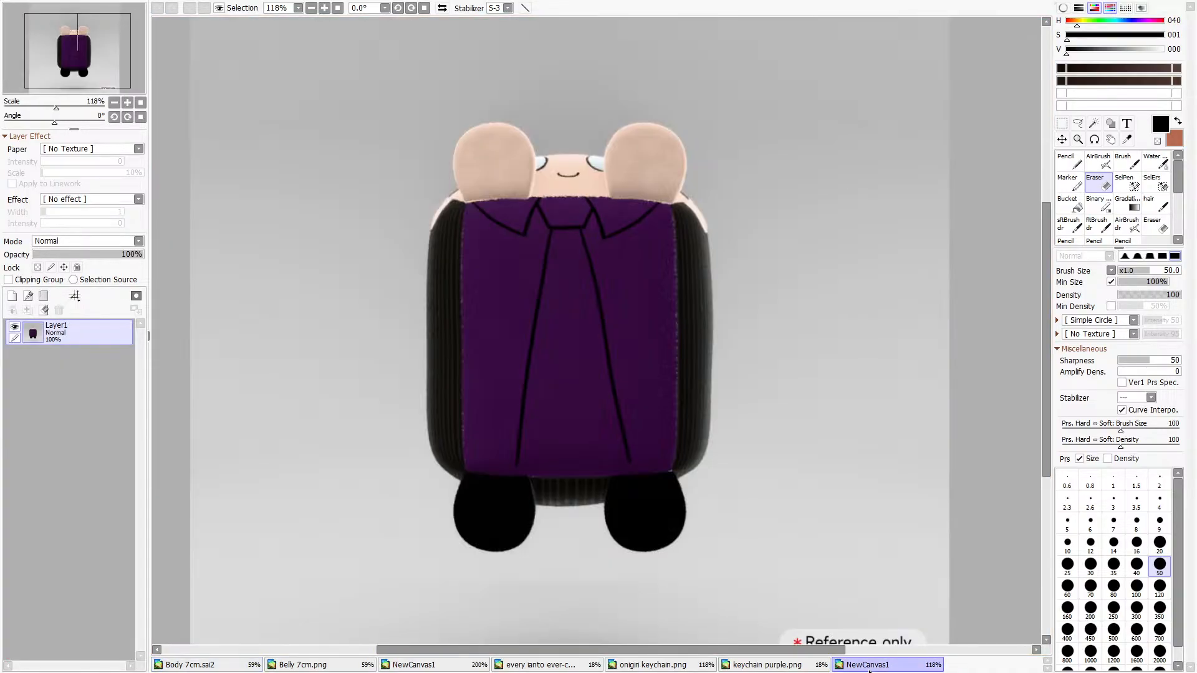
pyautogui.scroll(-2, 624, 404)
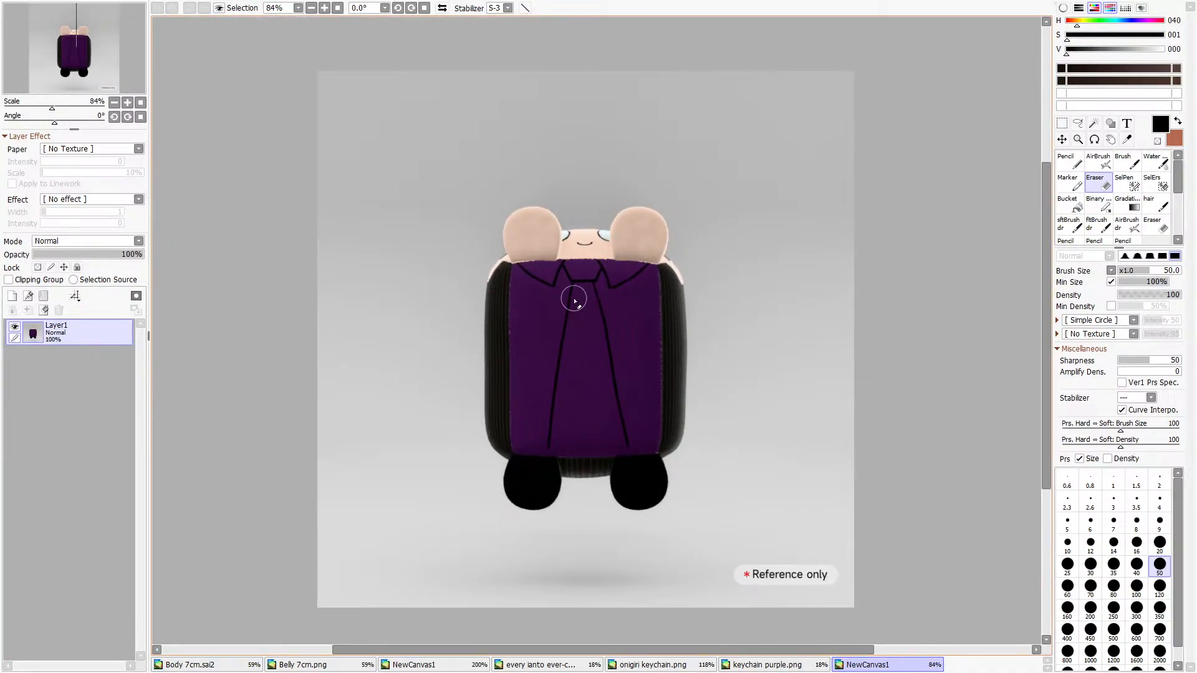
pyautogui.scroll(4, 516, 449)
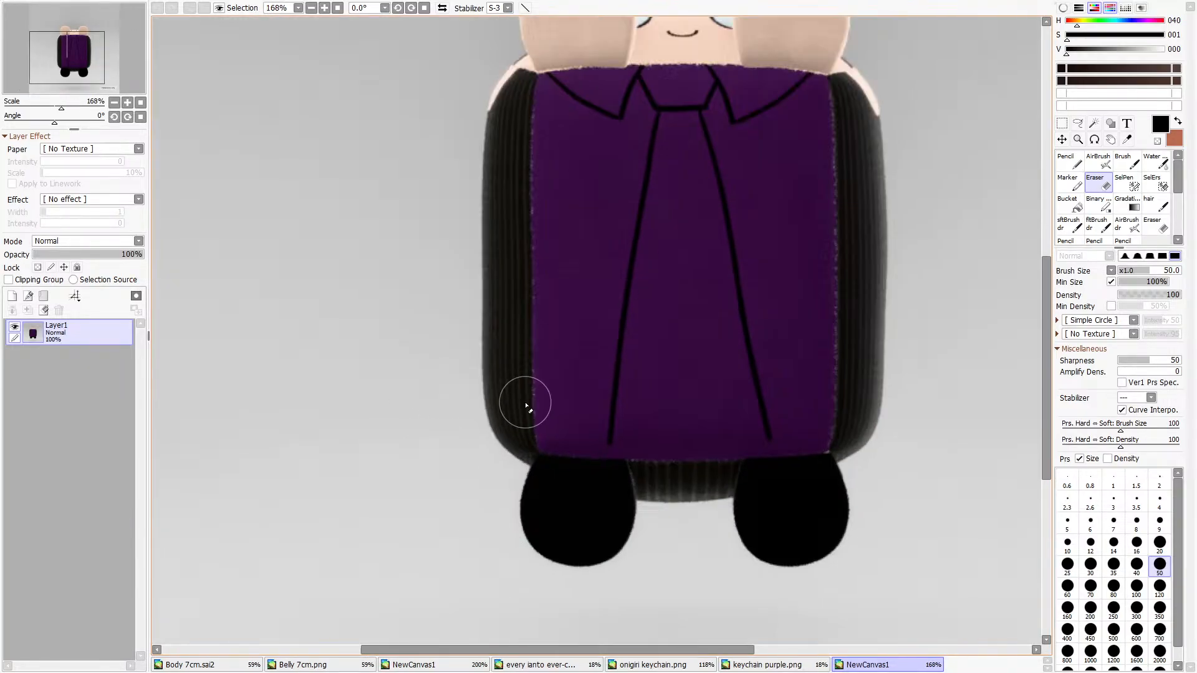
# Compare the plush preview with the satin vest photo, the belly linework and the body artwork across the open canvases.
pyautogui.click(305, 664)
pyautogui.click(464, 666)
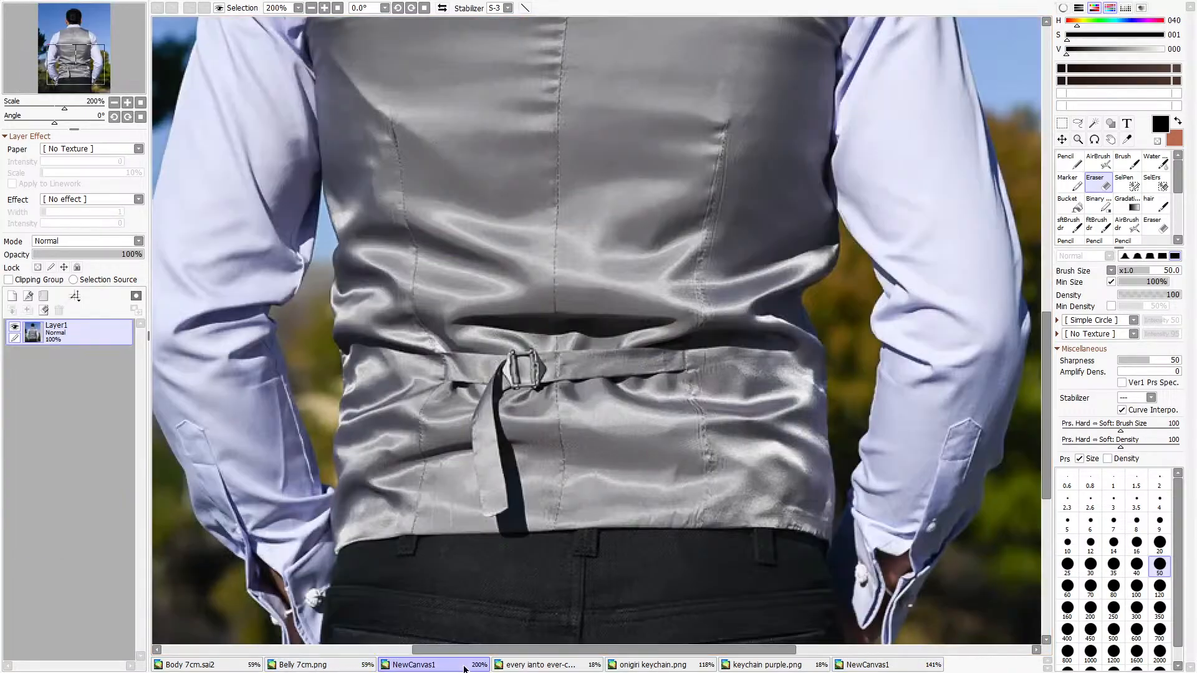
pyautogui.click(530, 666)
pyautogui.click(325, 666)
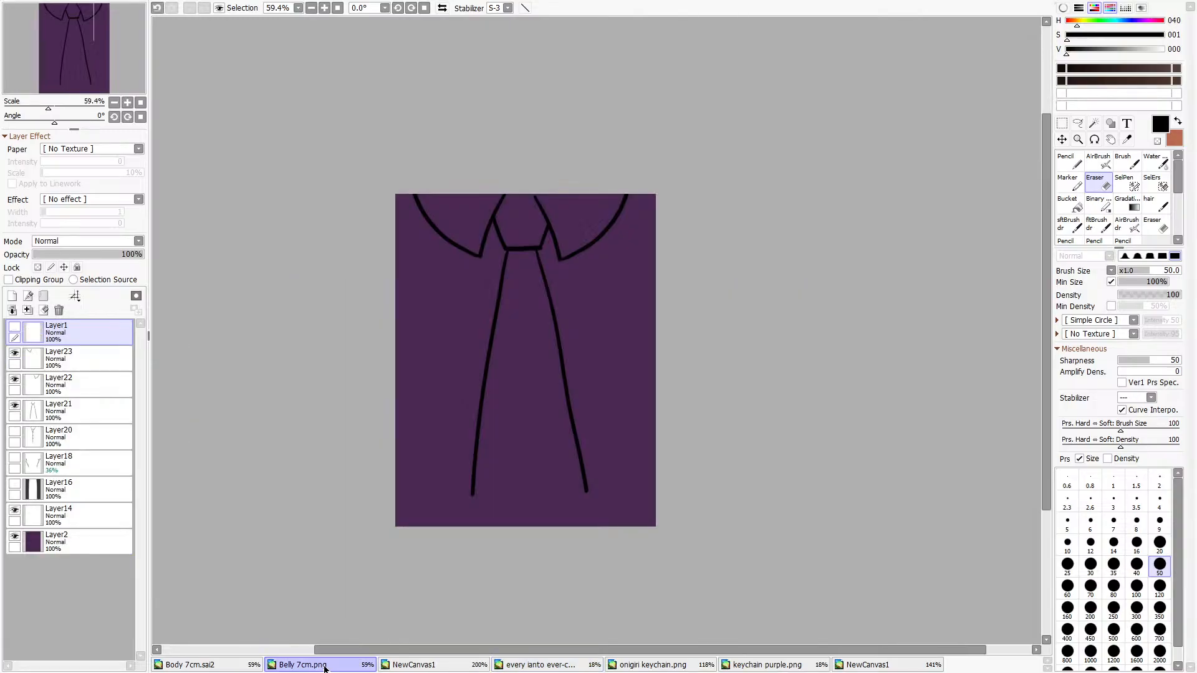
pyautogui.click(249, 665)
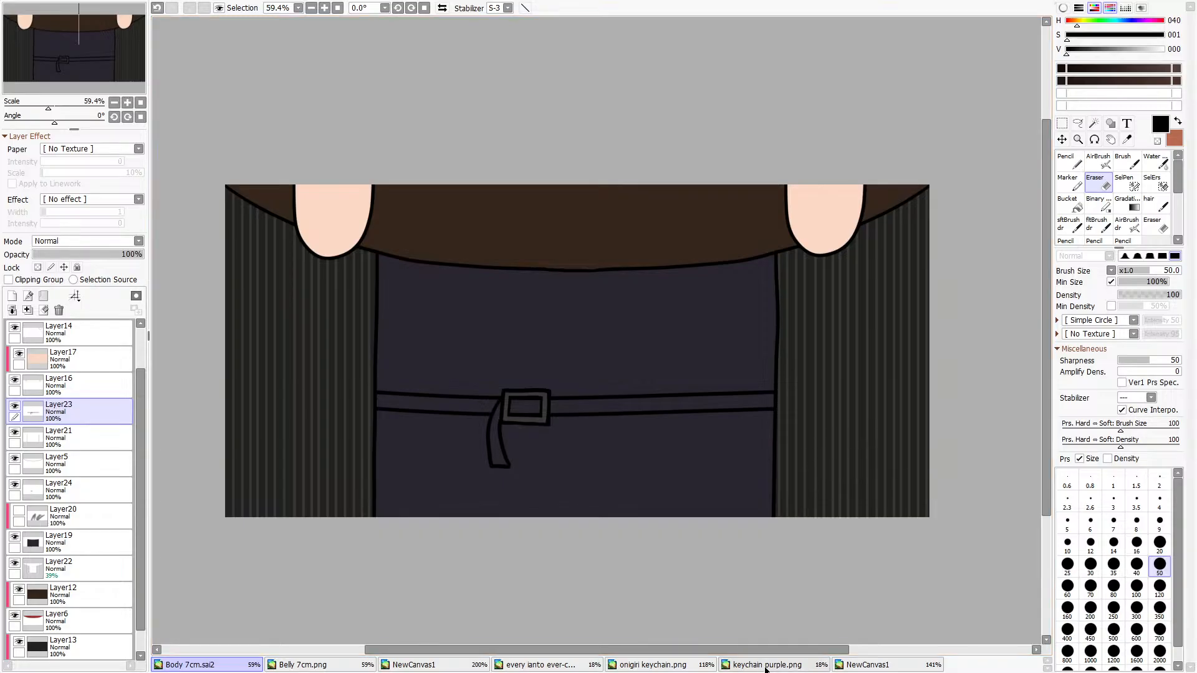
pyautogui.click(873, 665)
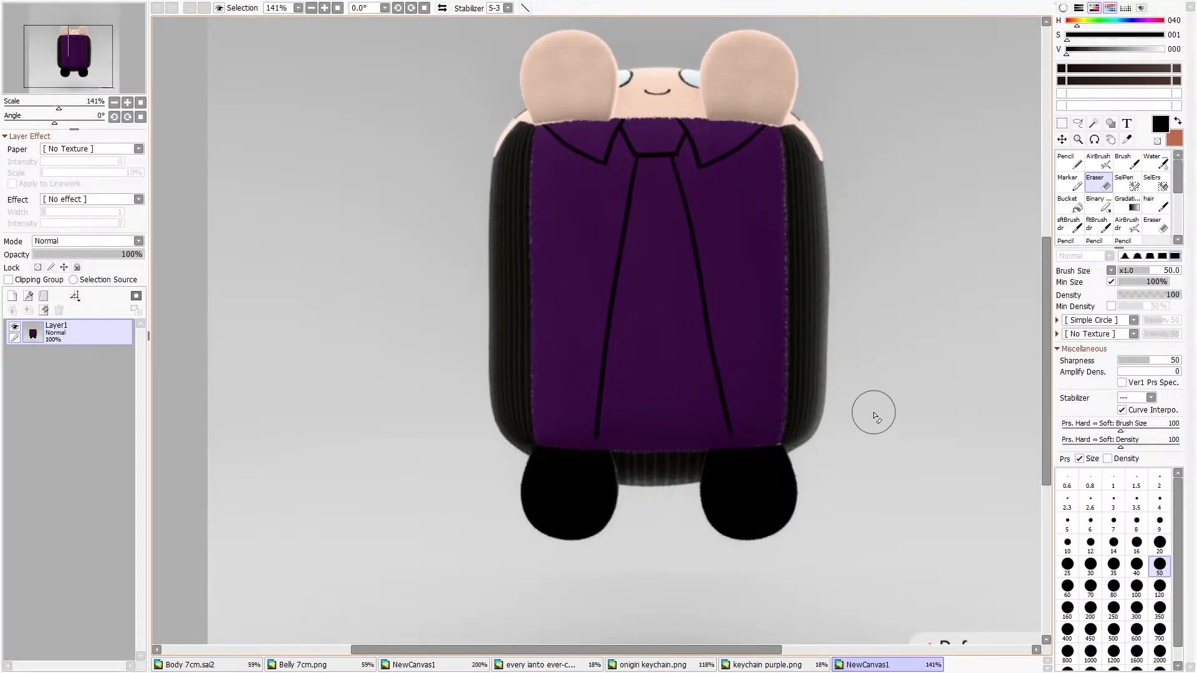
pyautogui.scroll(-3, 685, 399)
pyautogui.scroll(3, 661, 386)
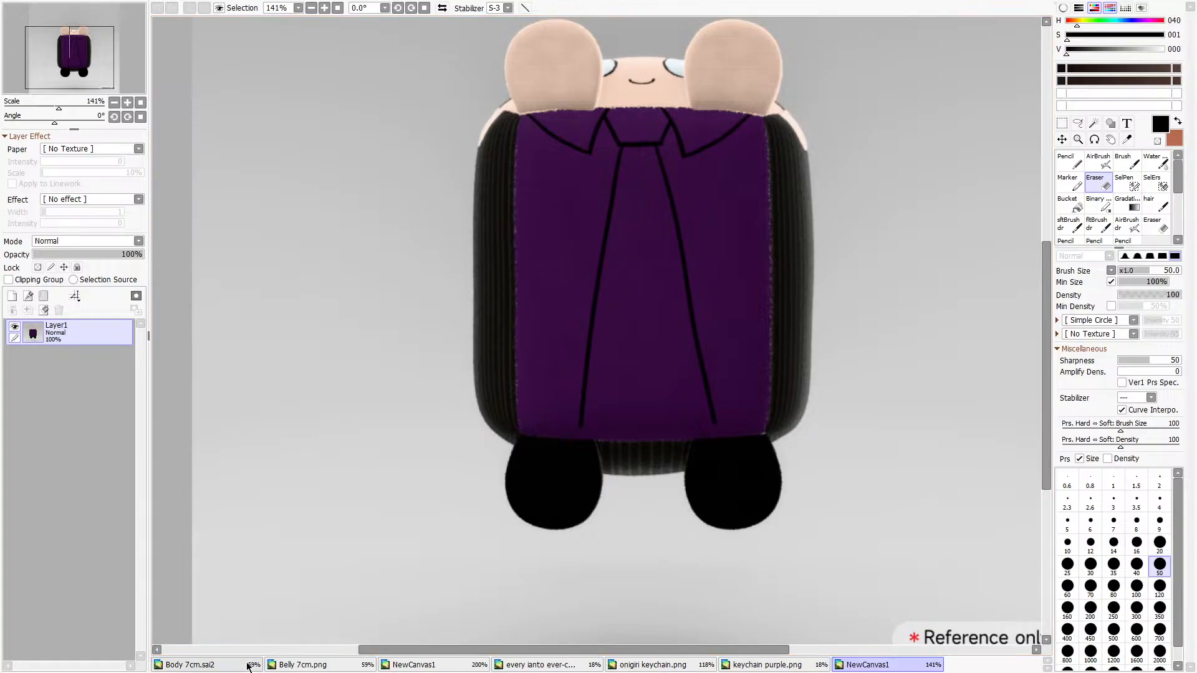
pyautogui.click(190, 665)
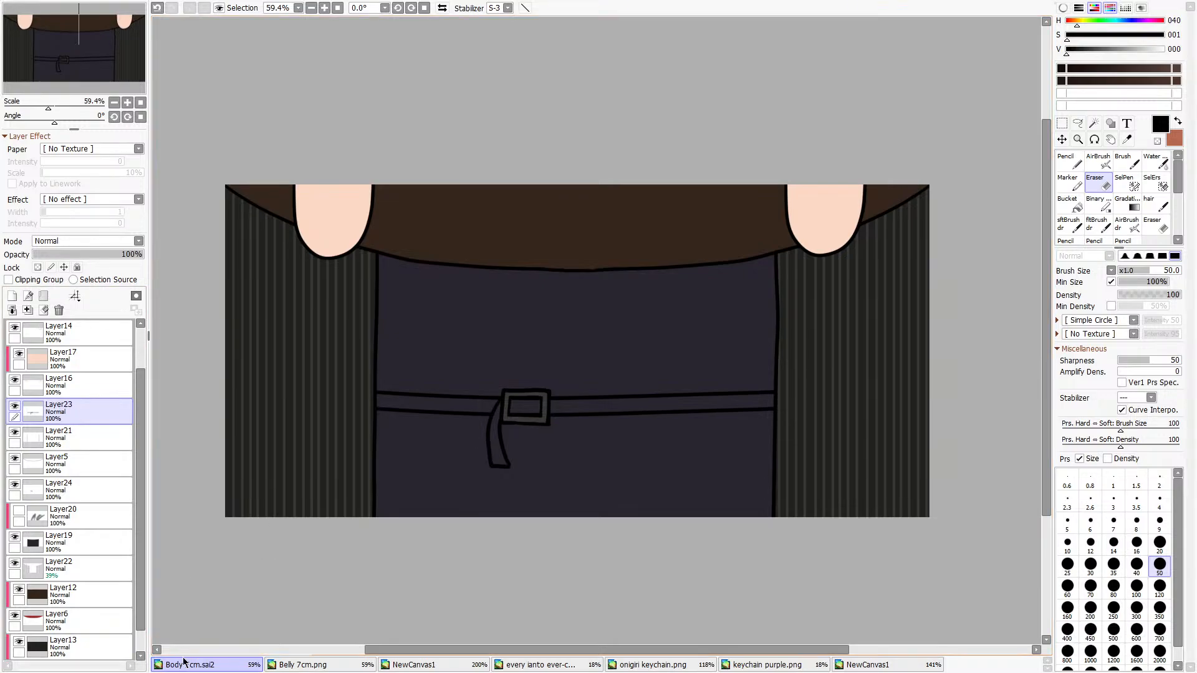
pyautogui.click(301, 665)
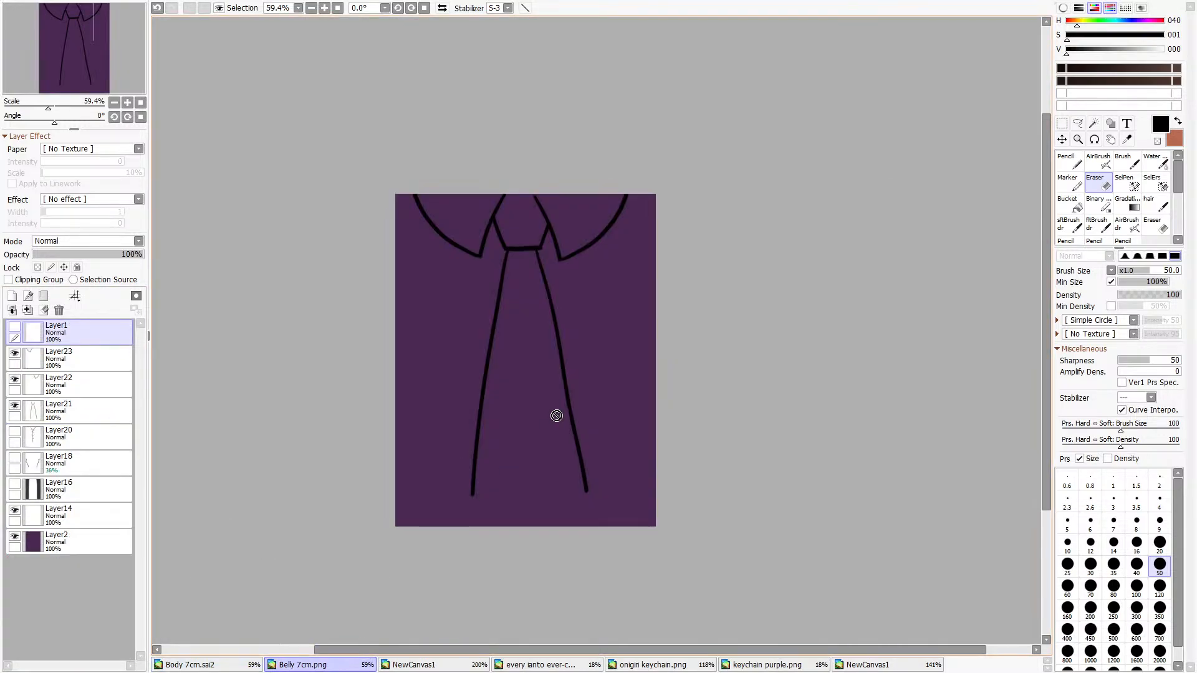
# Delete the faded lapel sketch on Layer18 and the hidden Layer20 from the belly canvas.
pyautogui.scroll(1, 510, 400)
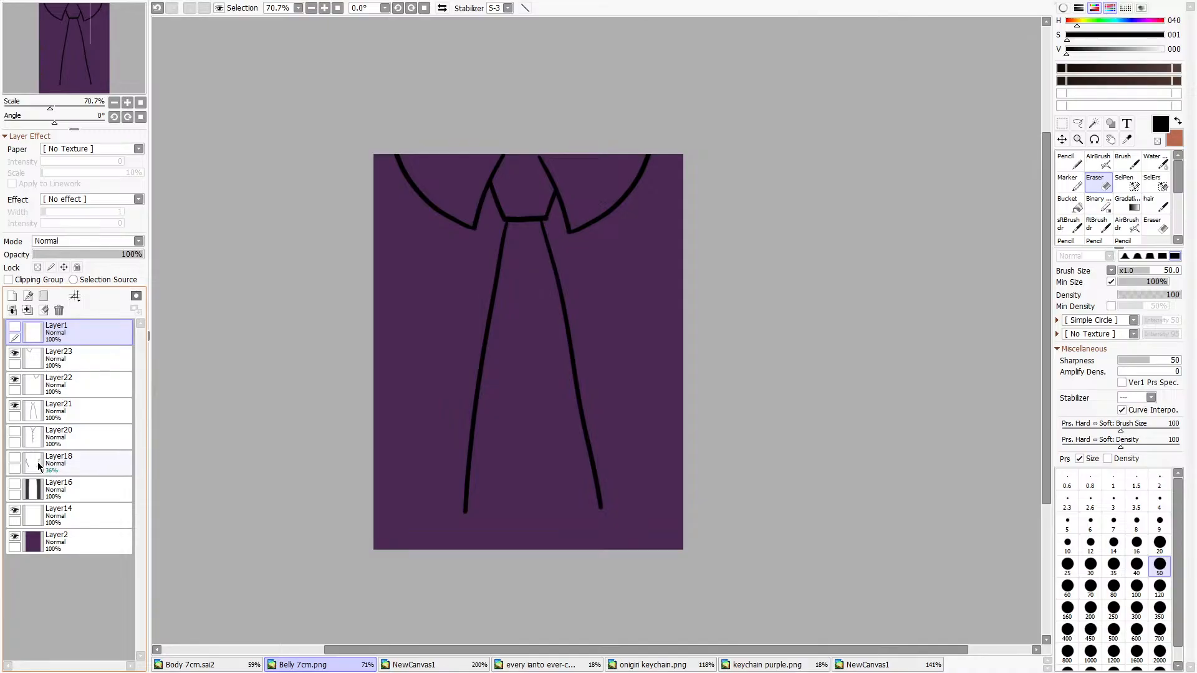
pyautogui.click(19, 463)
pyautogui.click(19, 463)
pyautogui.click(20, 463)
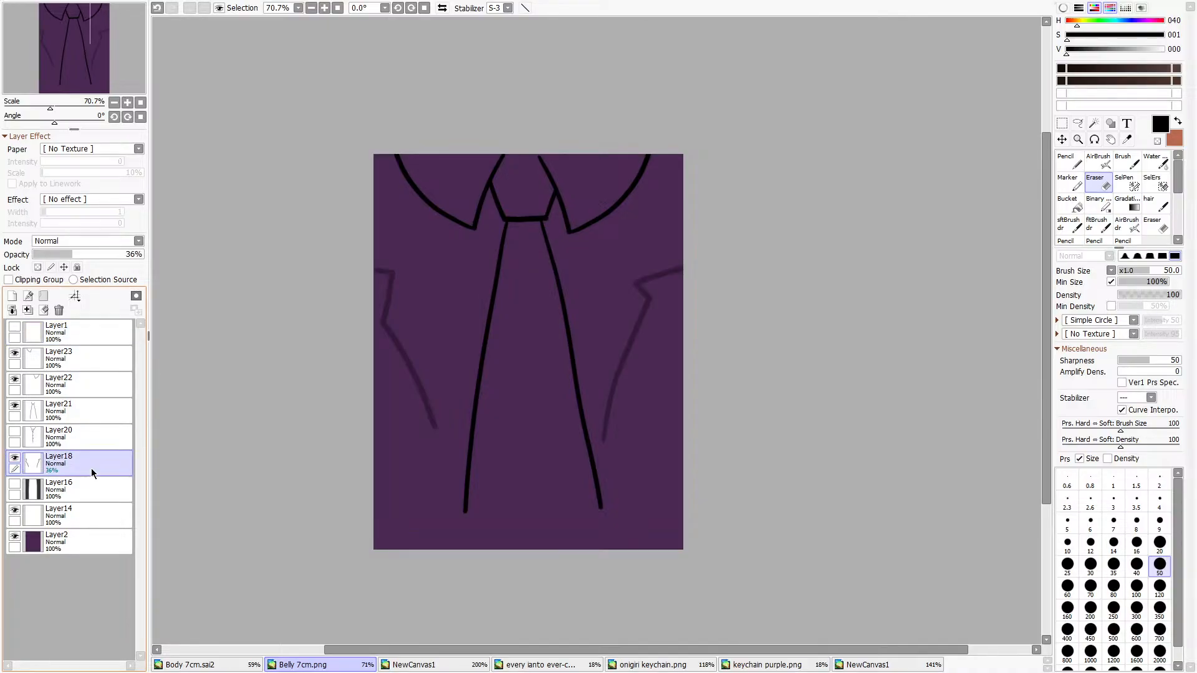
pyautogui.click(59, 310)
pyautogui.click(16, 434)
pyautogui.click(17, 434)
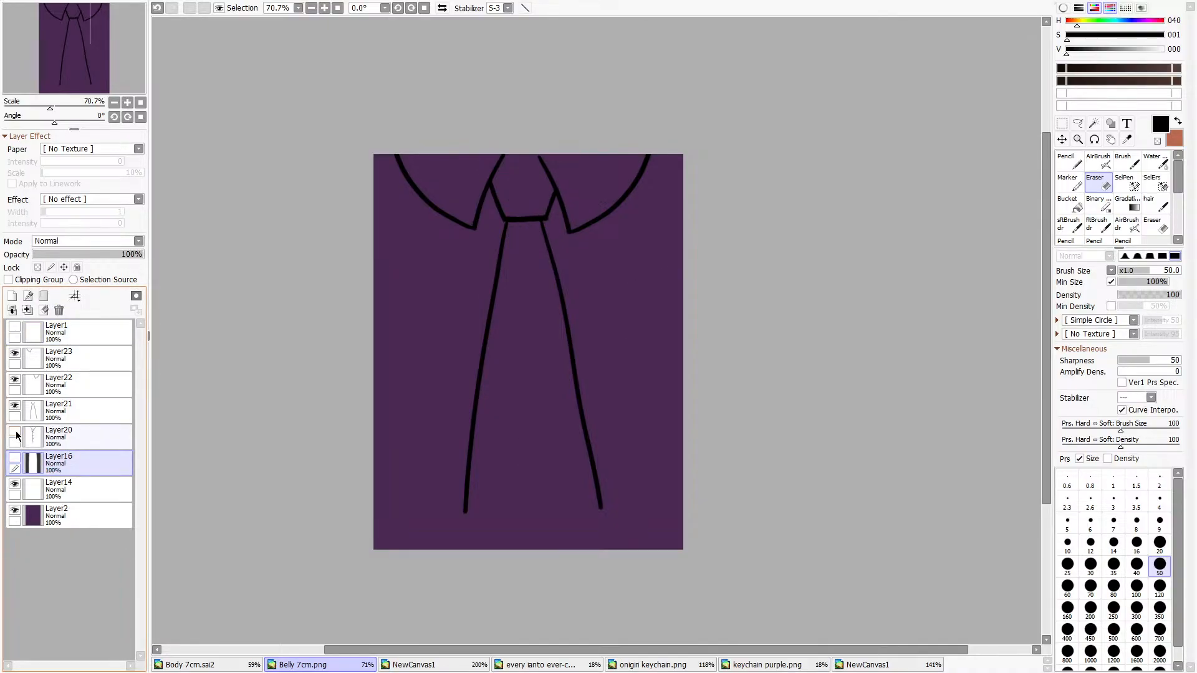
pyautogui.click(16, 435)
pyautogui.click(73, 444)
pyautogui.click(58, 310)
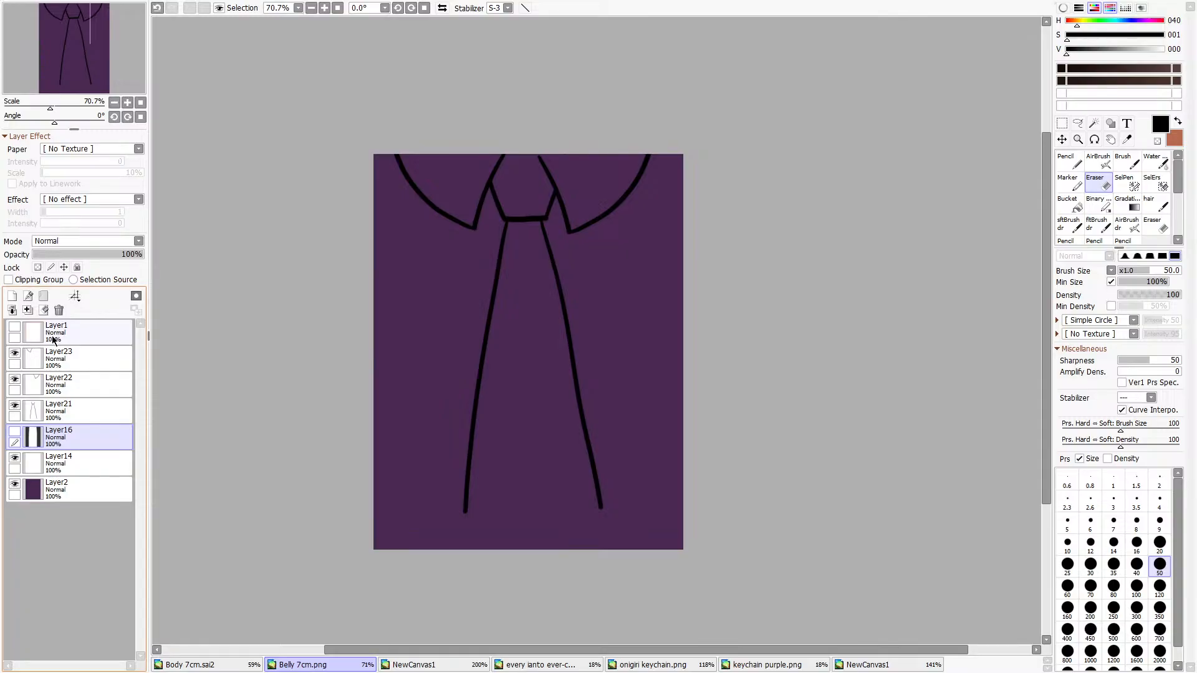
# Add a new layer above Layer23 and switch to the Pencil at size 16.
pyautogui.click(48, 341)
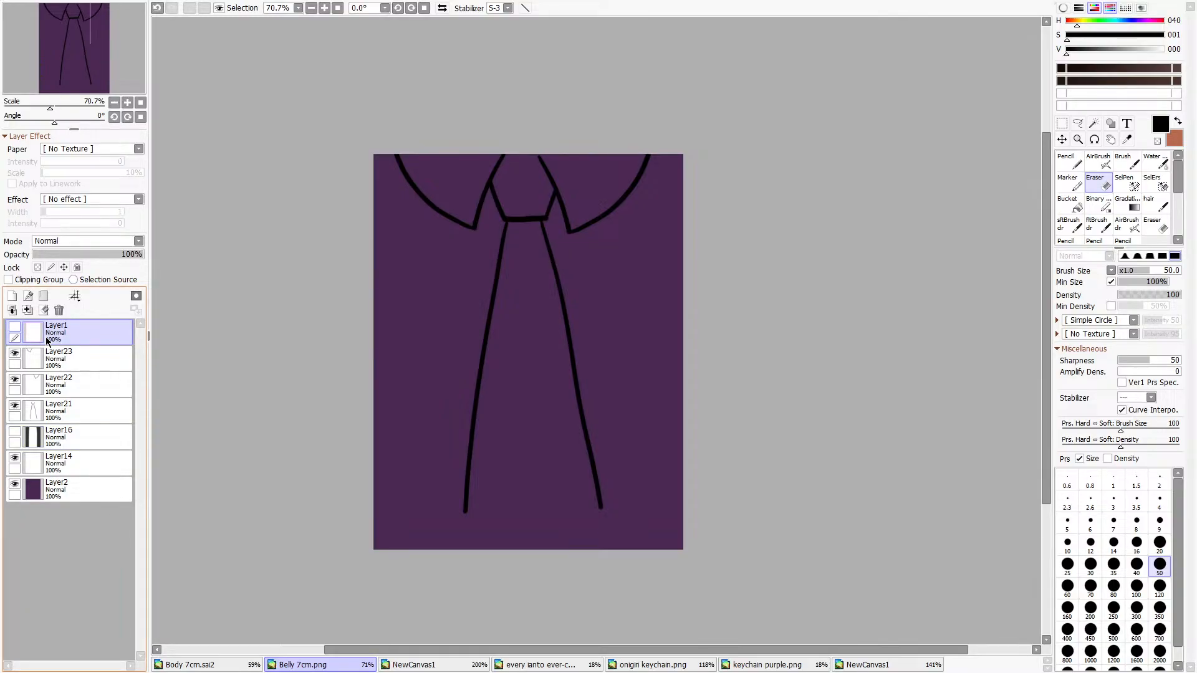
pyautogui.click(16, 299)
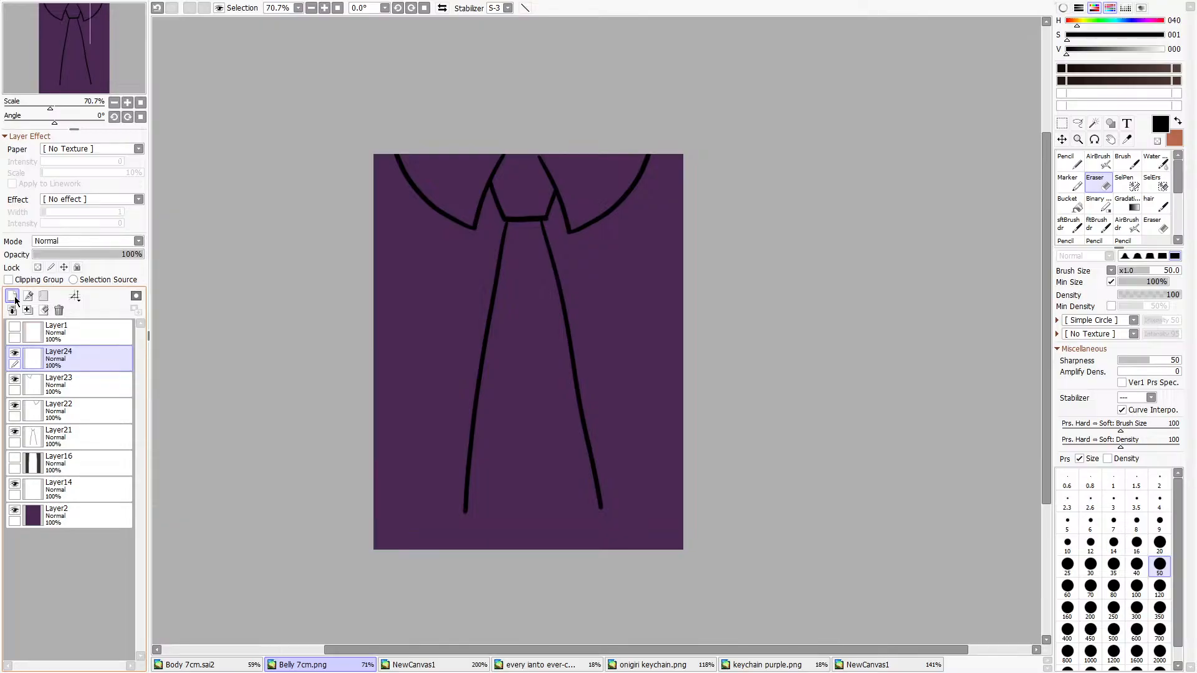
pyautogui.click(1069, 162)
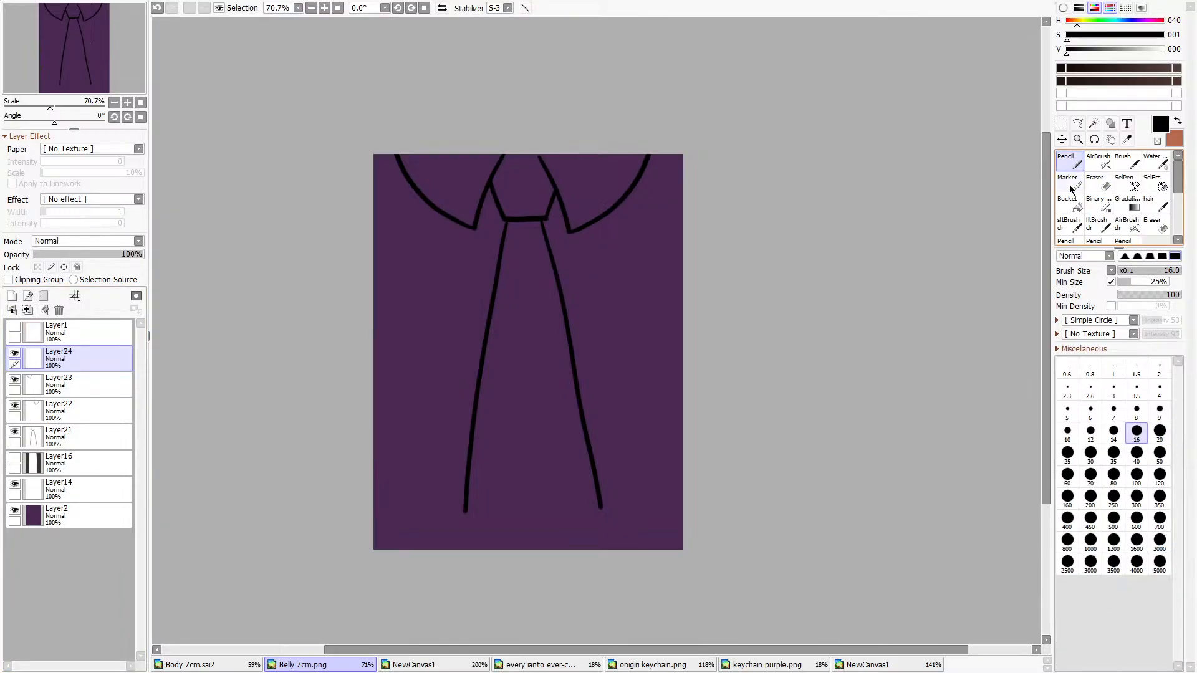
# Examine the plush preview and the pinstripe suit reference photo for how the vest closes below the tie.
pyautogui.click(676, 665)
pyautogui.click(872, 665)
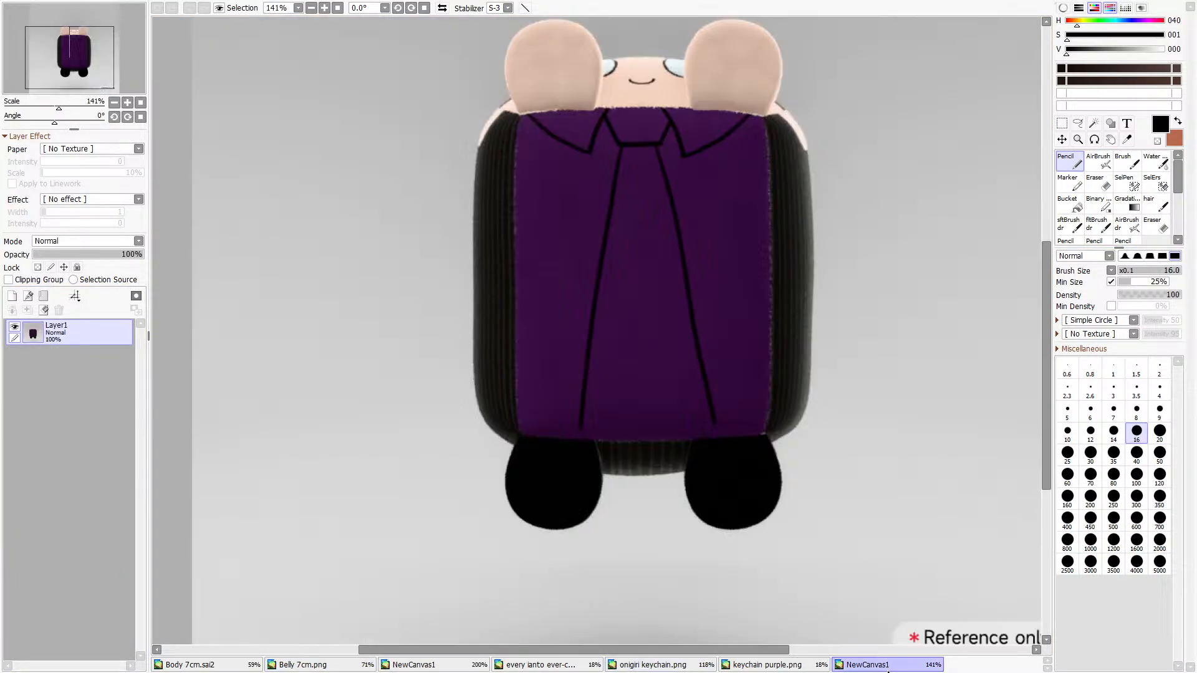
pyautogui.click(510, 664)
pyautogui.scroll(2, 503, 357)
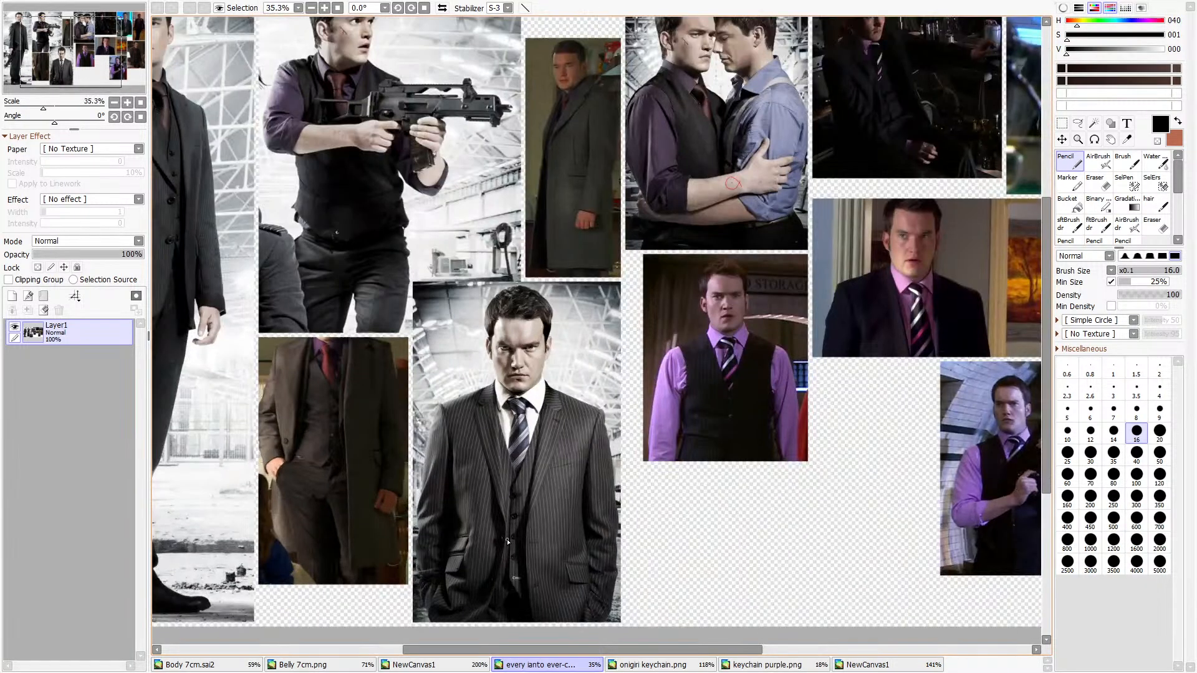
pyautogui.scroll(-1, 512, 424)
pyautogui.scroll(2, 524, 498)
pyautogui.scroll(1, 525, 498)
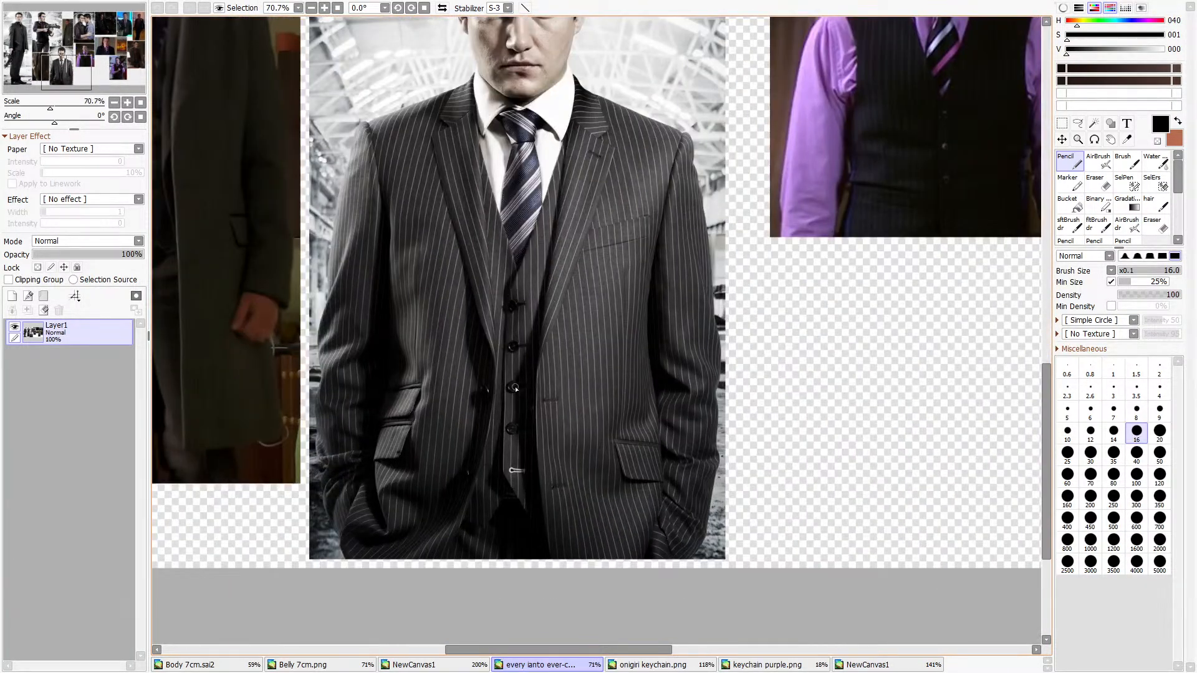
# On the belly canvas, reduce the height of the Layer22 collar flap slightly so it matches the opposite flap.
pyautogui.click(343, 667)
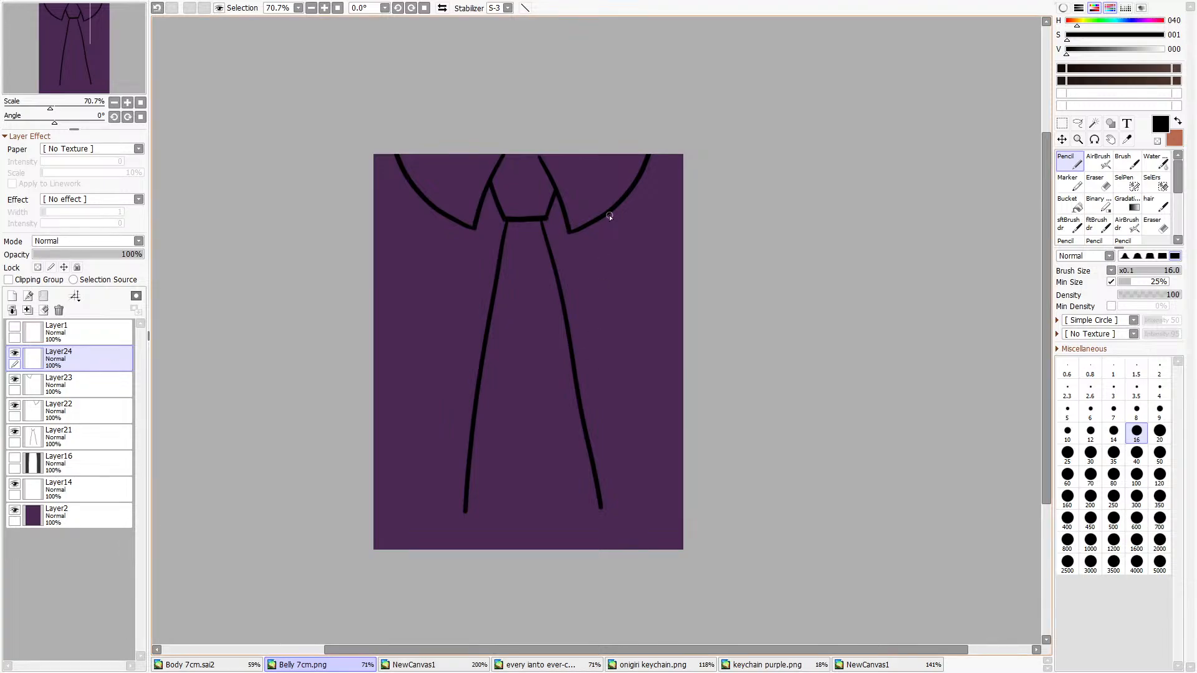
pyautogui.click(39, 390)
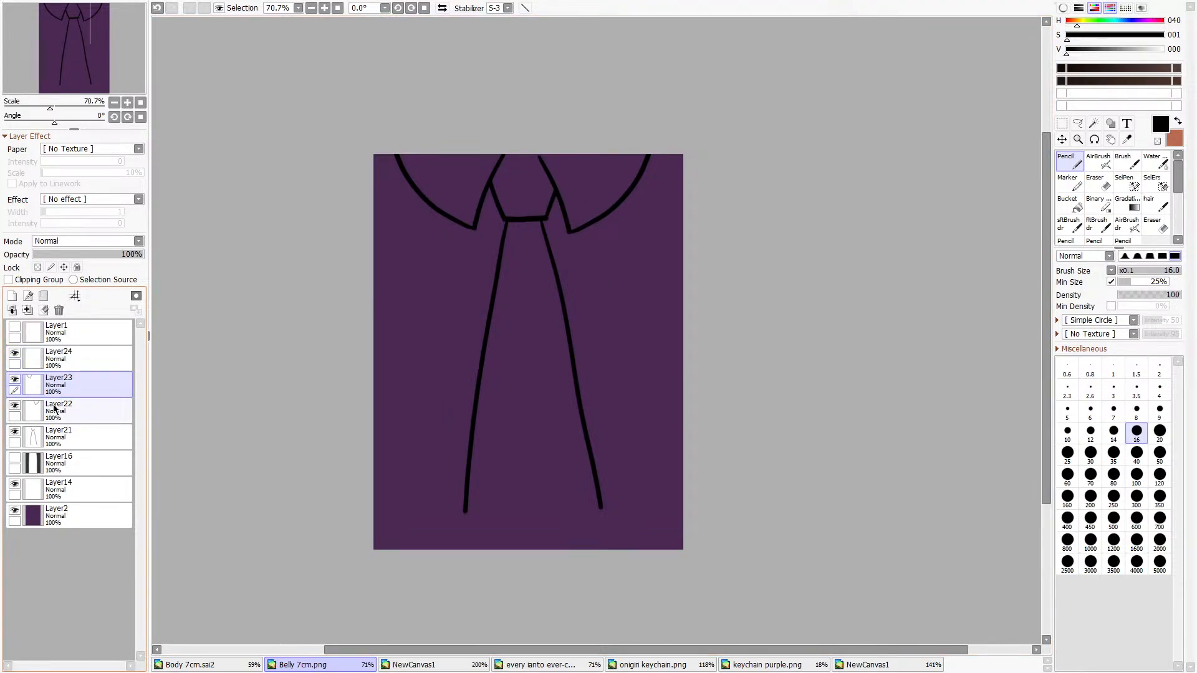
pyautogui.click(55, 409)
pyautogui.click(1062, 128)
pyautogui.click(1062, 332)
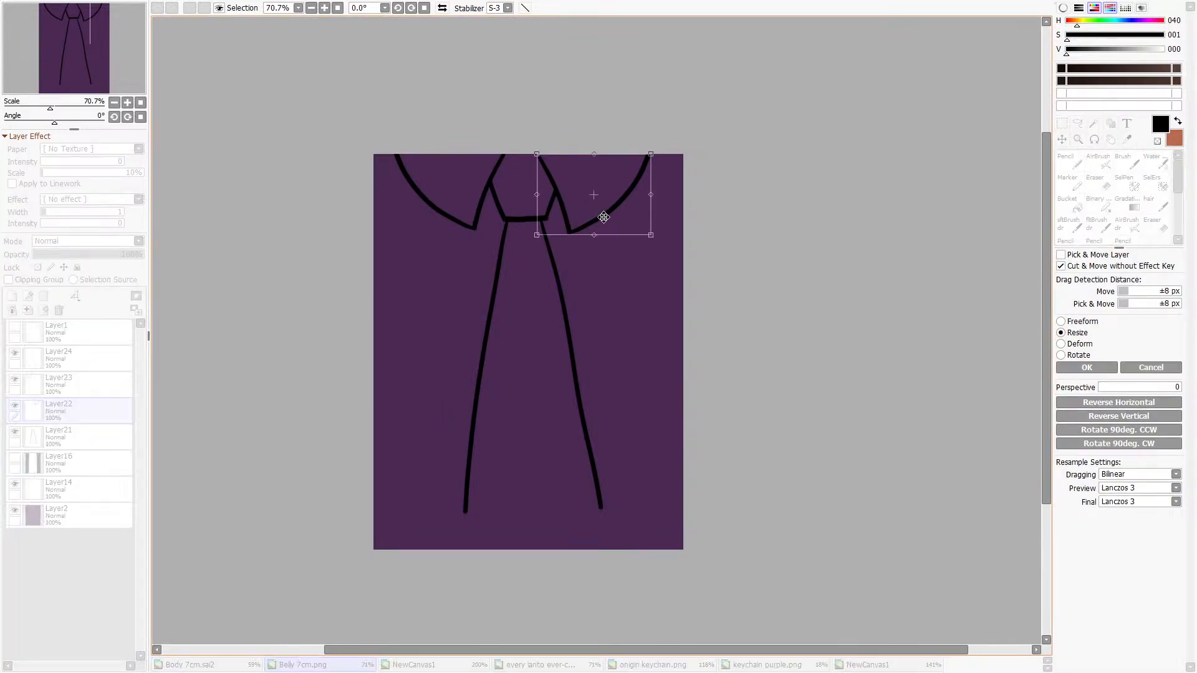
pyautogui.moveTo(599, 233); pyautogui.dragTo(595, 230)
pyautogui.click(1074, 369)
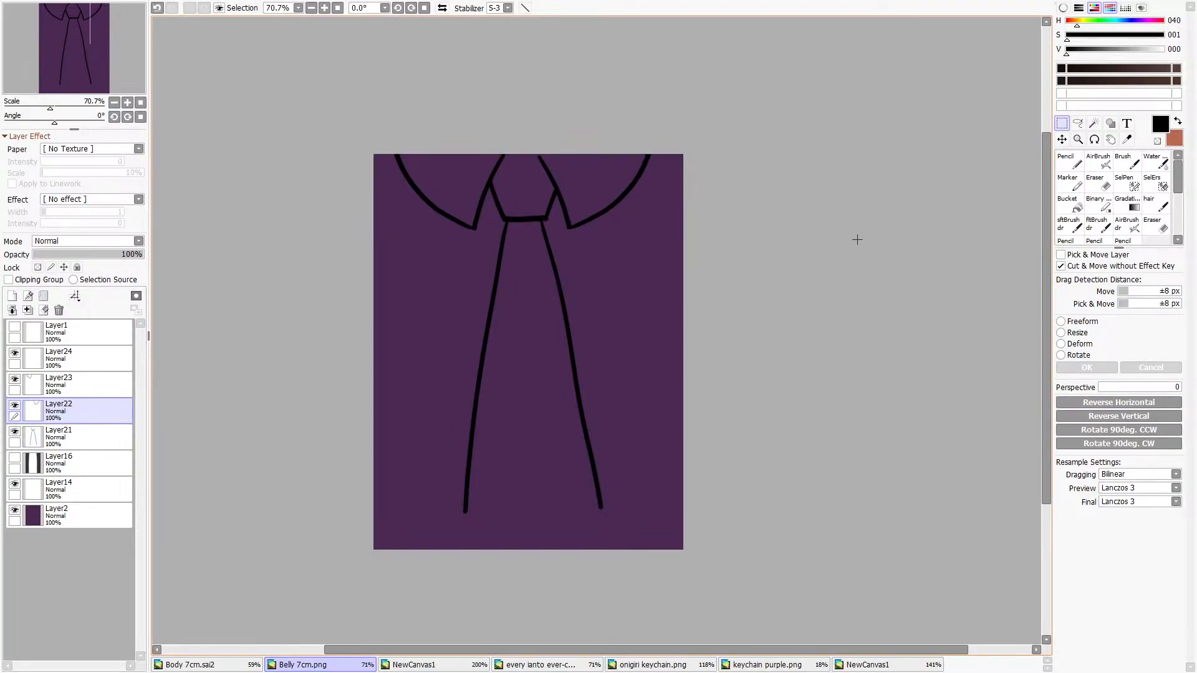
# Draw the vest neckline on Layer24 from the canvas's upper edge beside the right collar flap diagonally to the centre, redoing the first stroke.
pyautogui.click(1067, 161)
pyautogui.click(87, 359)
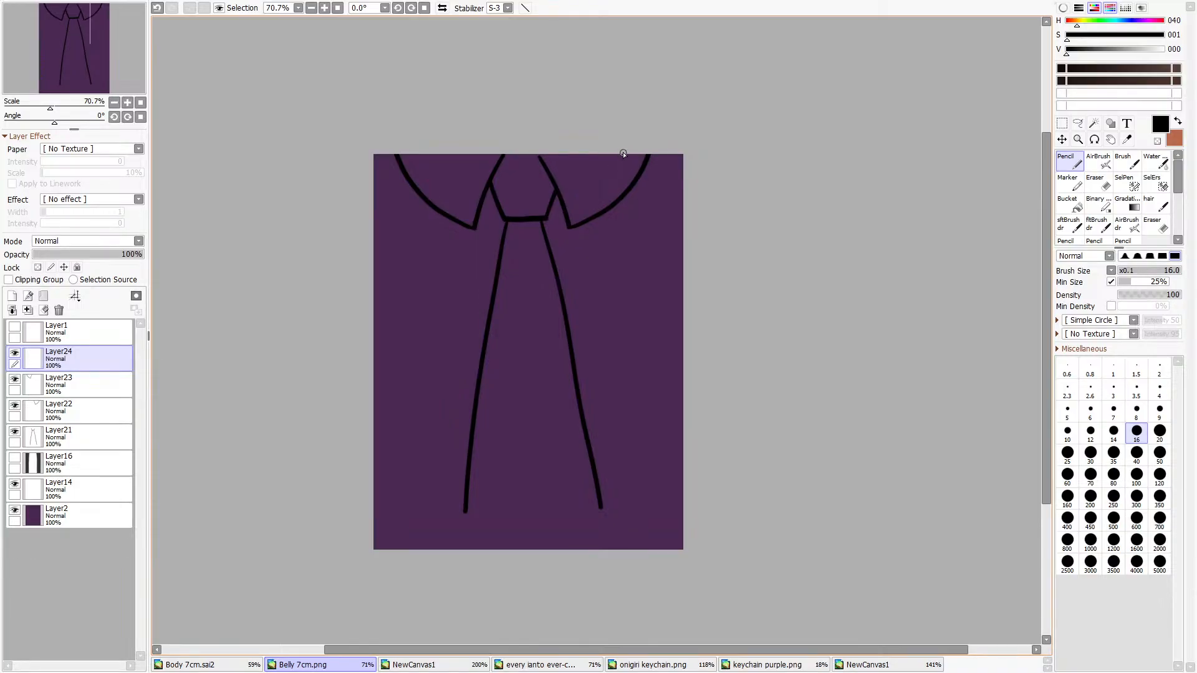
pyautogui.moveTo(625, 153); pyautogui.dragTo(535, 374)
pyautogui.click(161, 8)
pyautogui.moveTo(619, 155)
pyautogui.mouseDown()
pyautogui.moveTo(510, 338)
pyautogui.moveTo(513, 557)
pyautogui.moveTo(506, 342)
pyautogui.mouseUp()
# Erase the doubled vest front lines below the neckline and redraw them as one vertical line to the canvas's lower edge.
pyautogui.press('e')
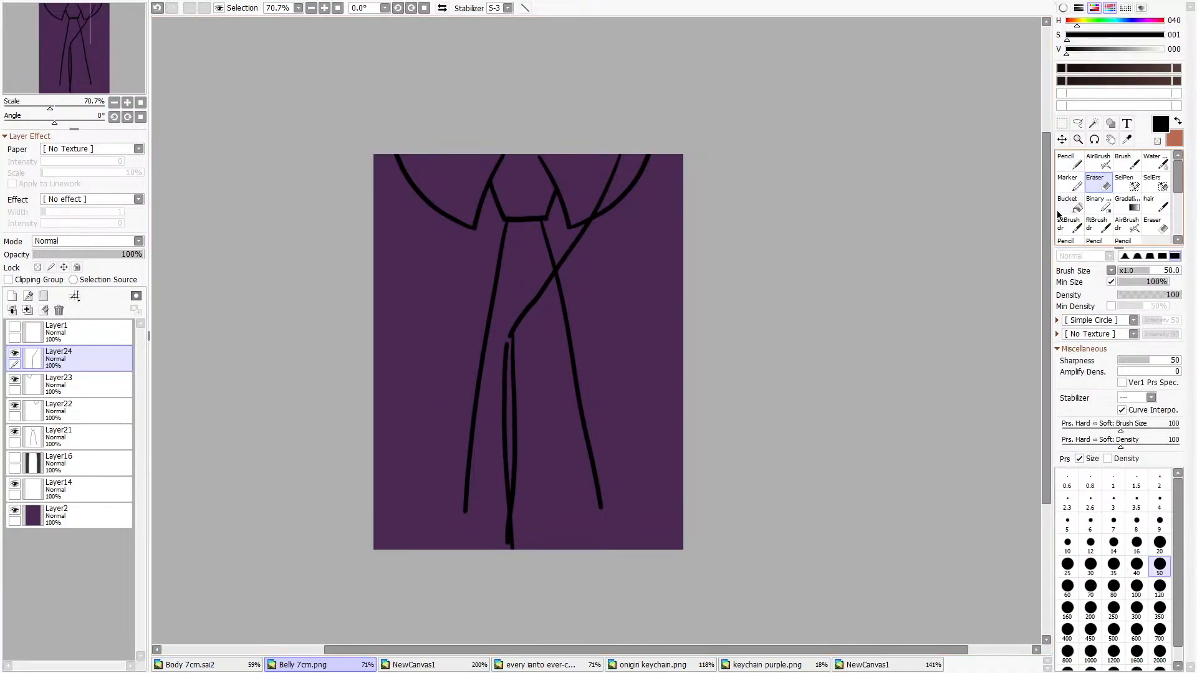
pyautogui.moveTo(503, 554)
pyautogui.mouseDown()
pyautogui.moveTo(526, 381)
pyautogui.moveTo(497, 376)
pyautogui.moveTo(518, 345)
pyautogui.moveTo(508, 341)
pyautogui.mouseUp()
pyautogui.press('n')
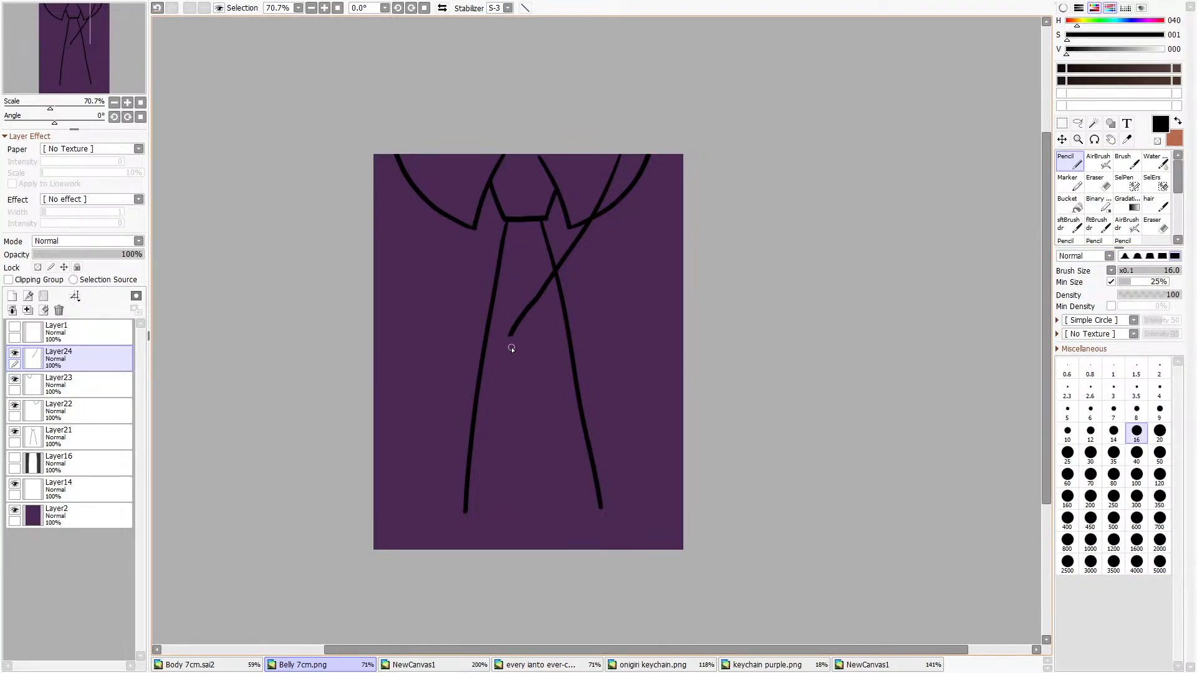
pyautogui.moveTo(510, 337); pyautogui.dragTo(515, 549)
# Duplicate the Layer24 vest line onto its own layer and shift the copy toward the canvas's left side.
pyautogui.press('m')
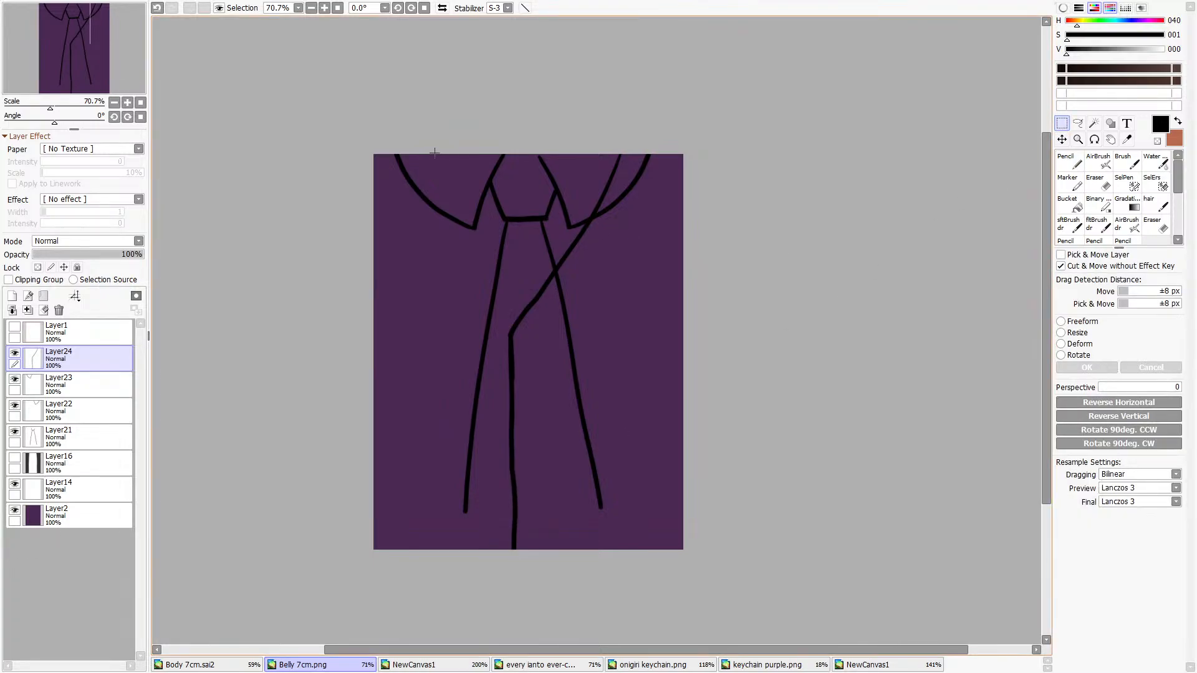
pyautogui.hotkey('ctrl', 'v')
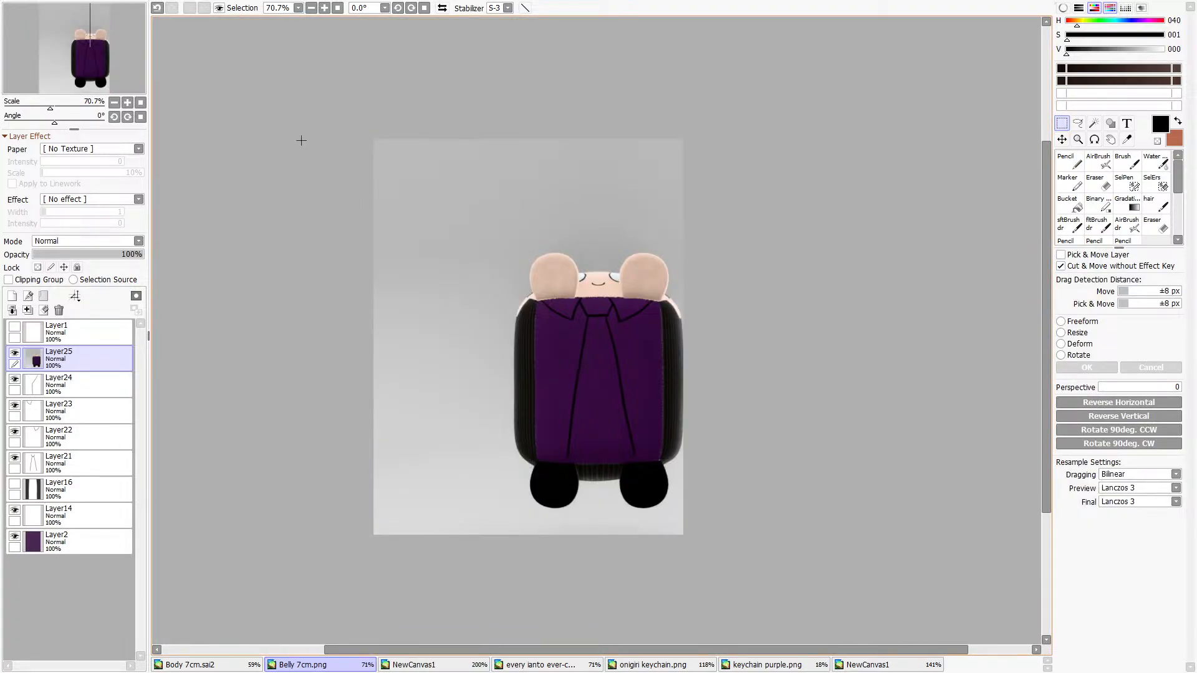
pyautogui.hotkey('ctrl', 'z')
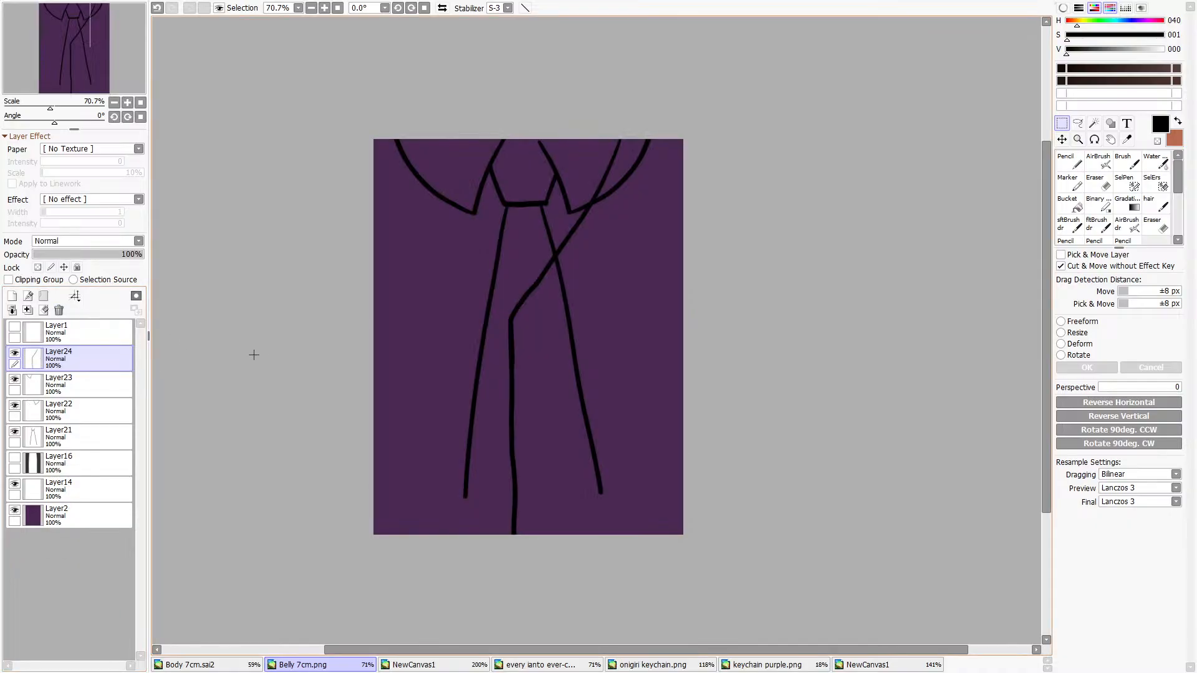
pyautogui.hotkey('ctrl', 'a')
pyautogui.hotkey('ctrl', 'c')
pyautogui.hotkey('ctrl', 'v')
pyautogui.moveTo(341, 116); pyautogui.dragTo(710, 554)
pyautogui.moveTo(553, 362); pyautogui.dragTo(472, 354)
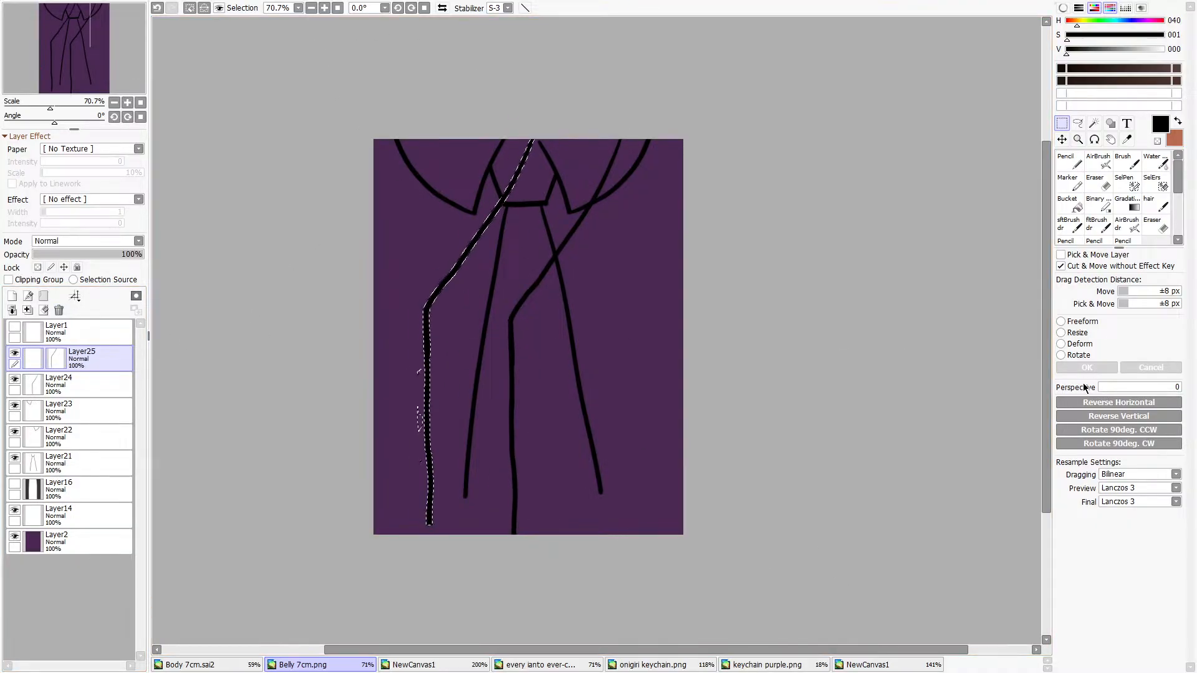
# Mirror the copied vest line horizontally, align it as the opposite neckline and erase its part below the crossing.
pyautogui.click(1099, 403)
pyautogui.moveTo(529, 319)
pyautogui.mouseDown()
pyautogui.moveTo(548, 326)
pyautogui.moveTo(540, 314)
pyautogui.mouseUp()
pyautogui.click(745, 281)
pyautogui.press('e')
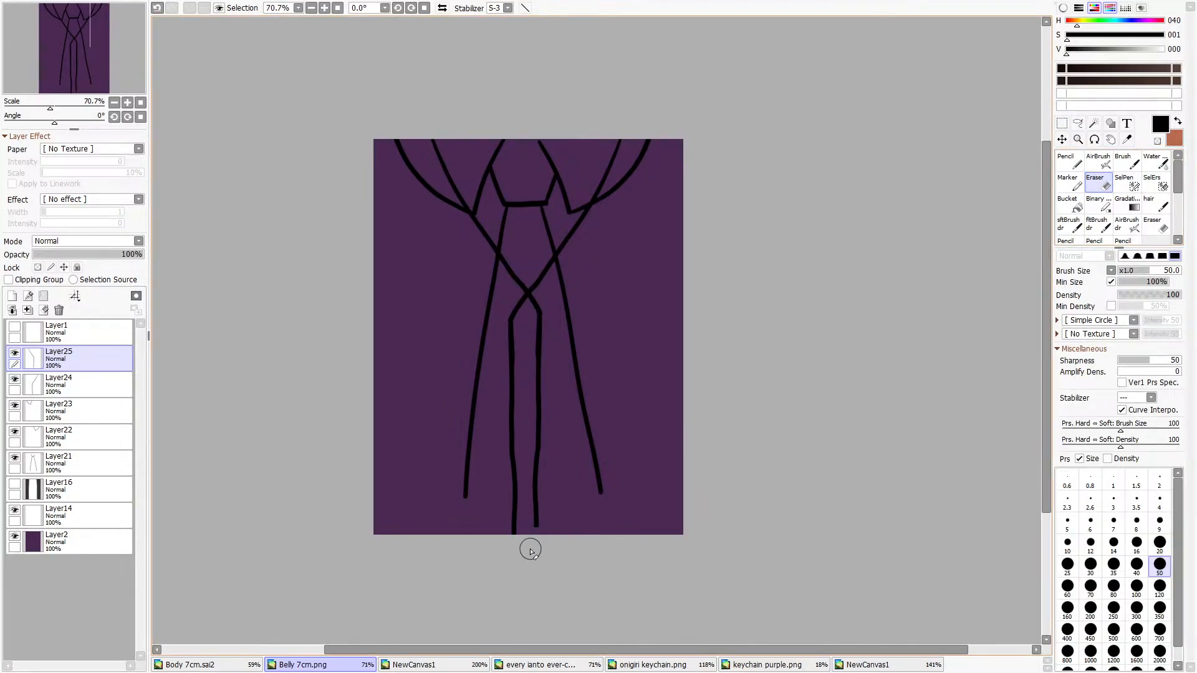
pyautogui.moveTo(529, 548); pyautogui.dragTo(534, 312)
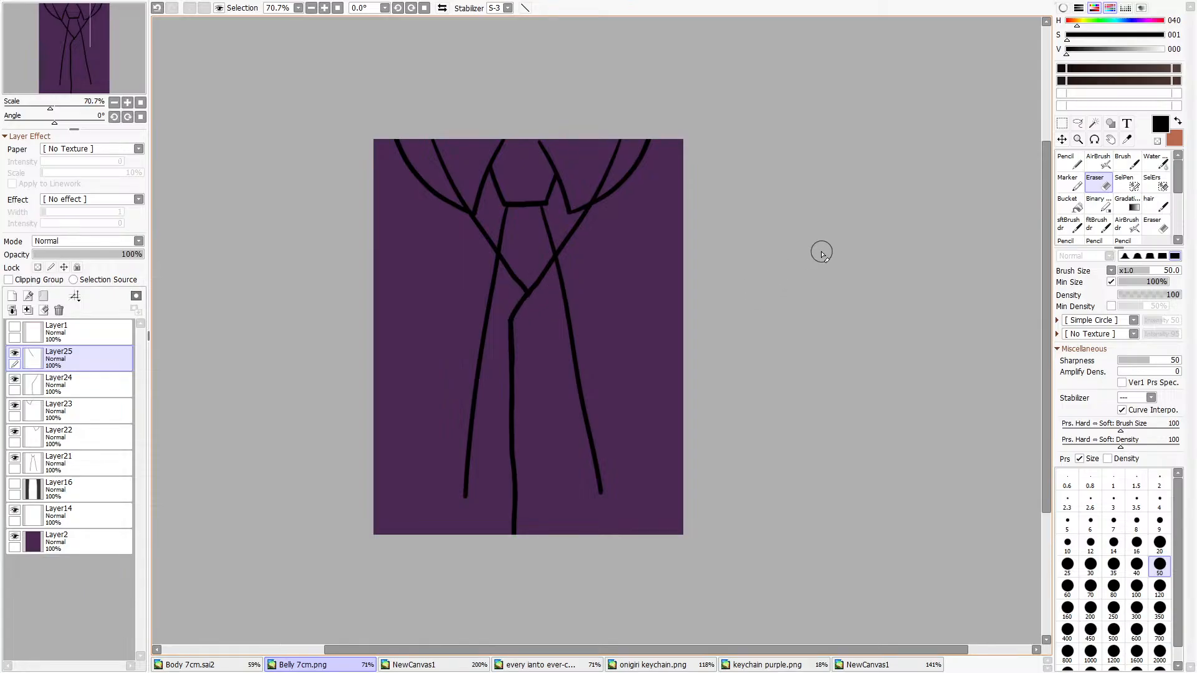
# On a new layer, draw two round buttons and a short horizontal dash down the vest front with the Pencil.
pyautogui.press('n')
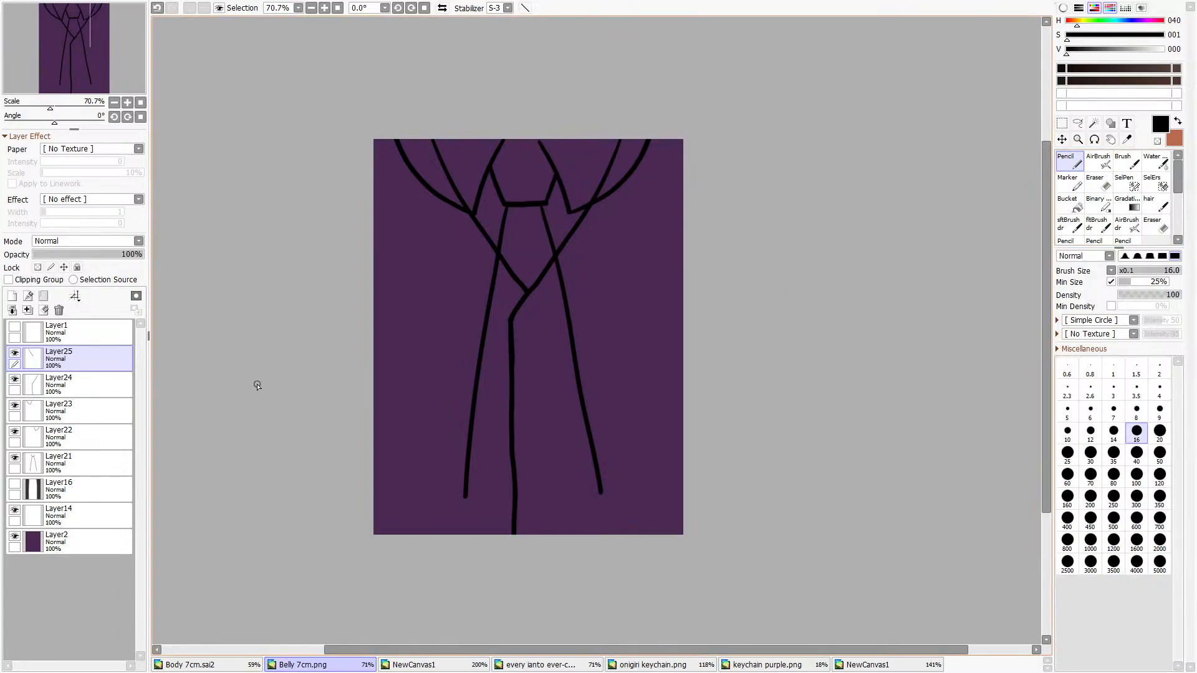
pyautogui.click(15, 295)
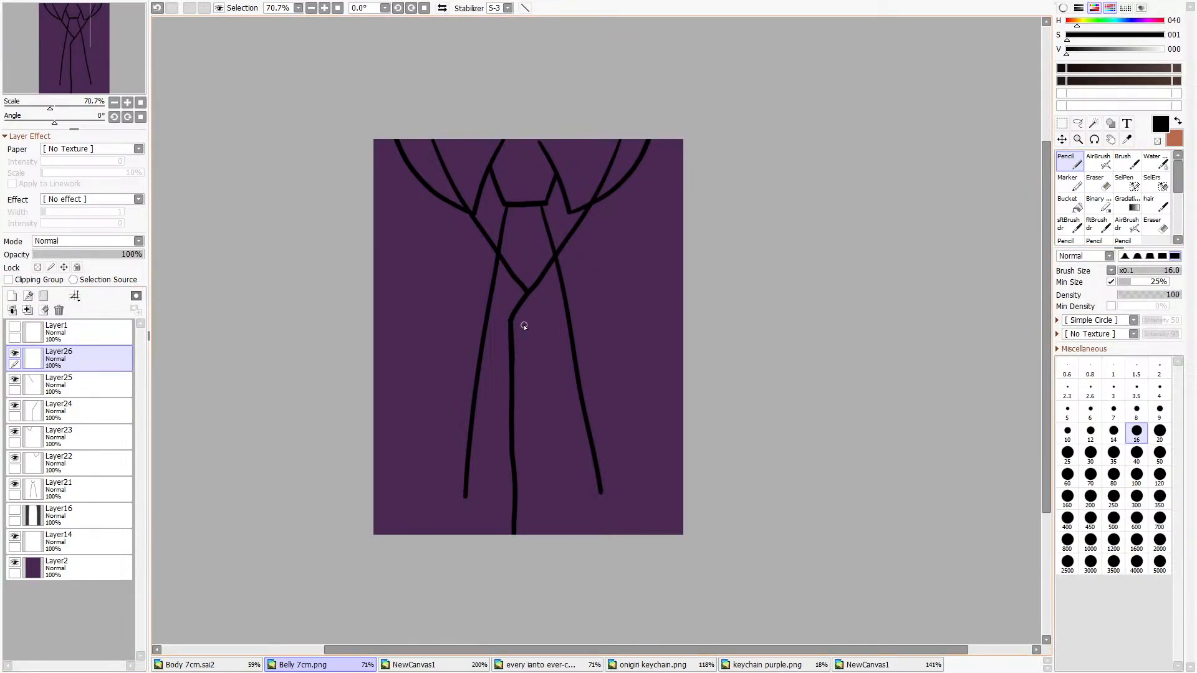
pyautogui.moveTo(523, 326)
pyautogui.mouseDown()
pyautogui.moveTo(535, 321)
pyautogui.moveTo(524, 332)
pyautogui.mouseUp()
pyautogui.moveTo(529, 407); pyautogui.dragTo(527, 403)
pyautogui.moveTo(529, 483); pyautogui.dragTo(550, 482)
# Add a mask to Layer21 and erase both tie lines below the vest neckline with the Eraser at size 50.
pyautogui.click(88, 489)
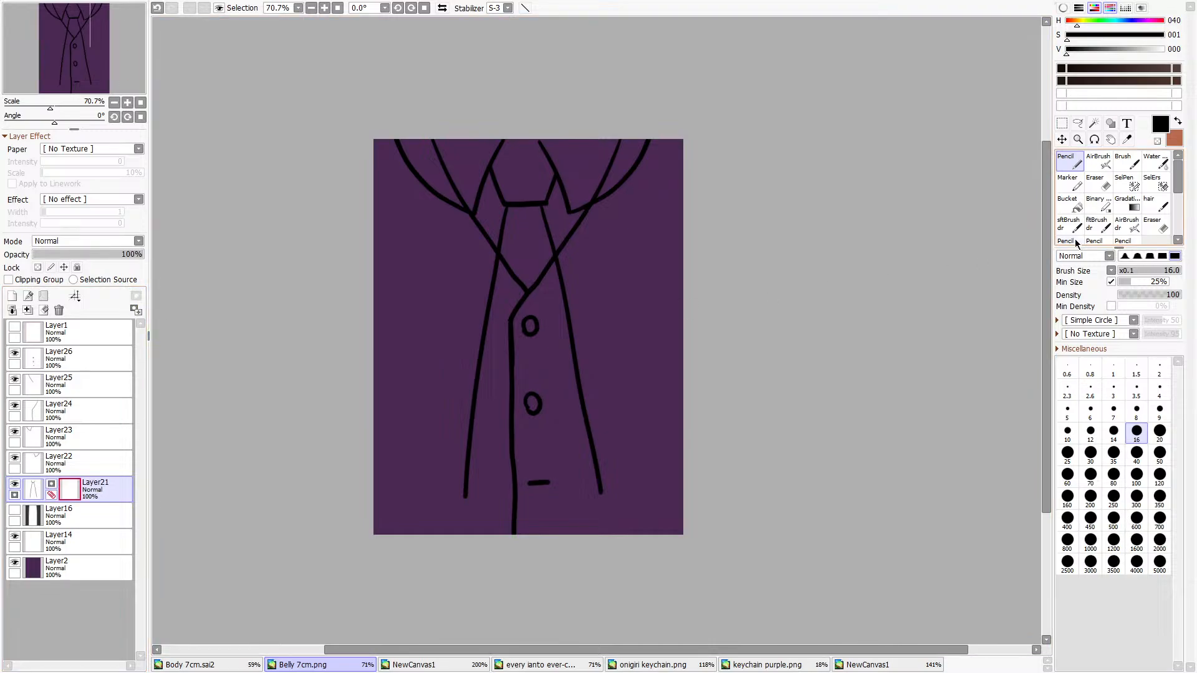
pyautogui.click(1098, 183)
pyautogui.moveTo(613, 512)
pyautogui.mouseDown()
pyautogui.moveTo(593, 463)
pyautogui.moveTo(576, 290)
pyautogui.moveTo(563, 302)
pyautogui.moveTo(566, 260)
pyautogui.mouseUp()
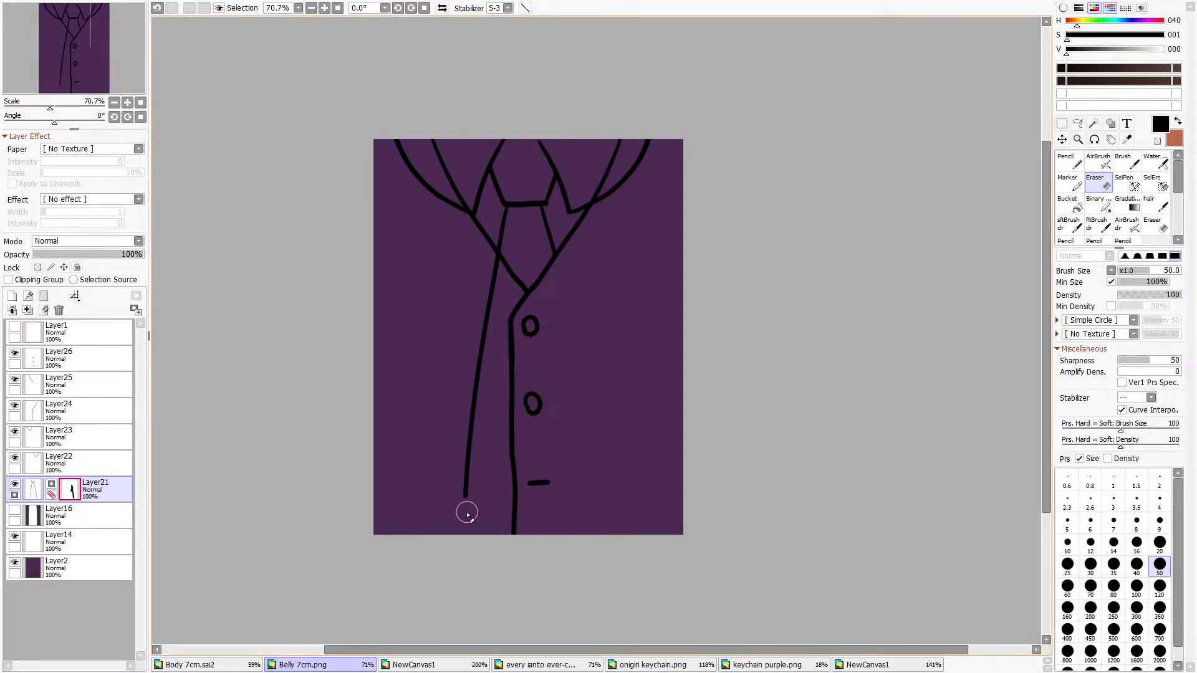
pyautogui.moveTo(467, 513)
pyautogui.mouseDown()
pyautogui.moveTo(467, 369)
pyautogui.moveTo(492, 329)
pyautogui.moveTo(483, 262)
pyautogui.mouseUp()
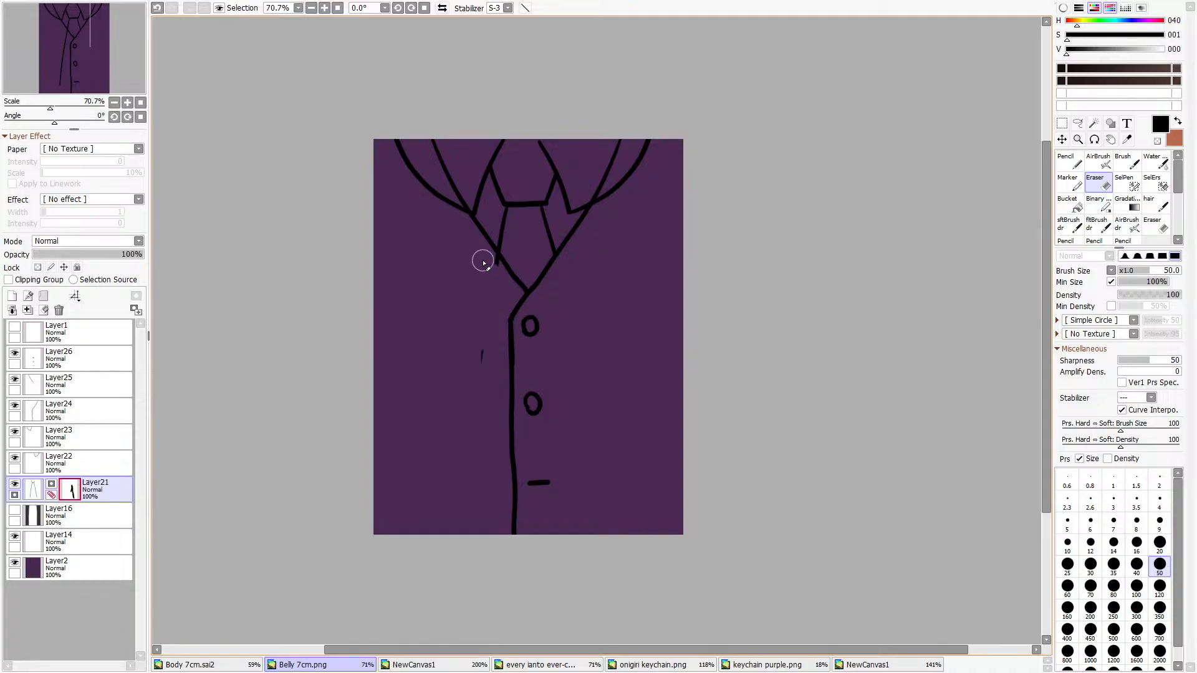
pyautogui.moveTo(481, 364); pyautogui.dragTo(489, 380)
# Shift the Layer25 neckline line slightly left and down, then stretch it a little downward to meet the opposite vest edge.
pyautogui.click(1062, 140)
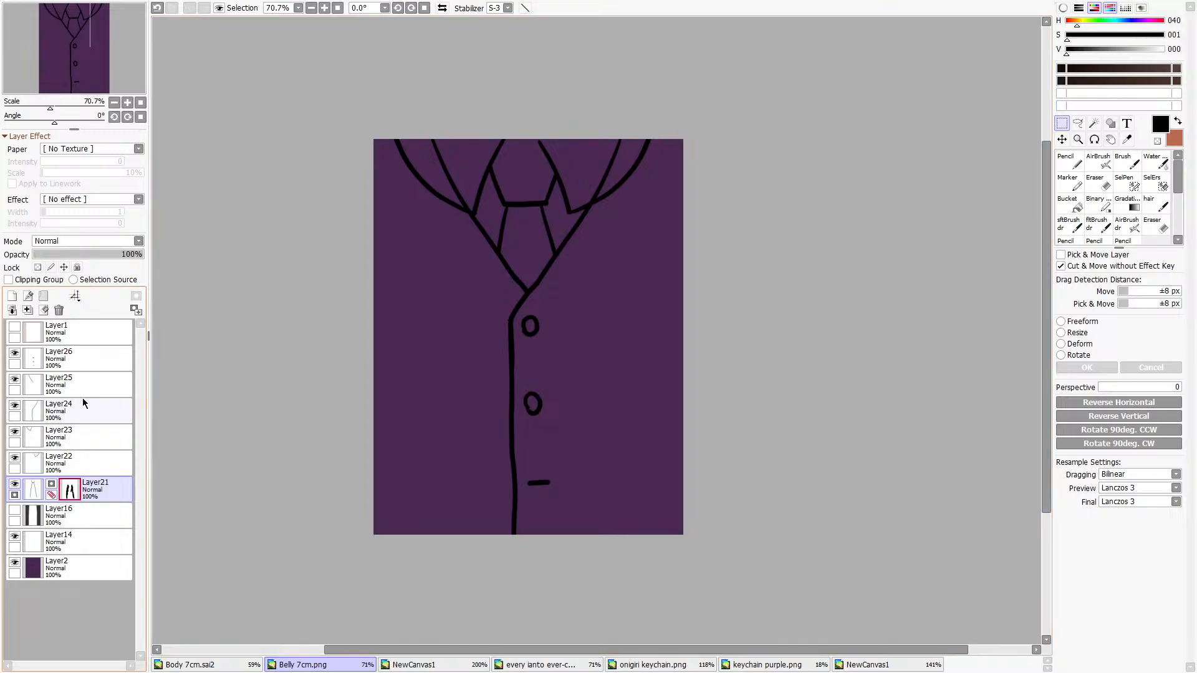
pyautogui.click(52, 391)
pyautogui.moveTo(369, 117); pyautogui.dragTo(690, 358)
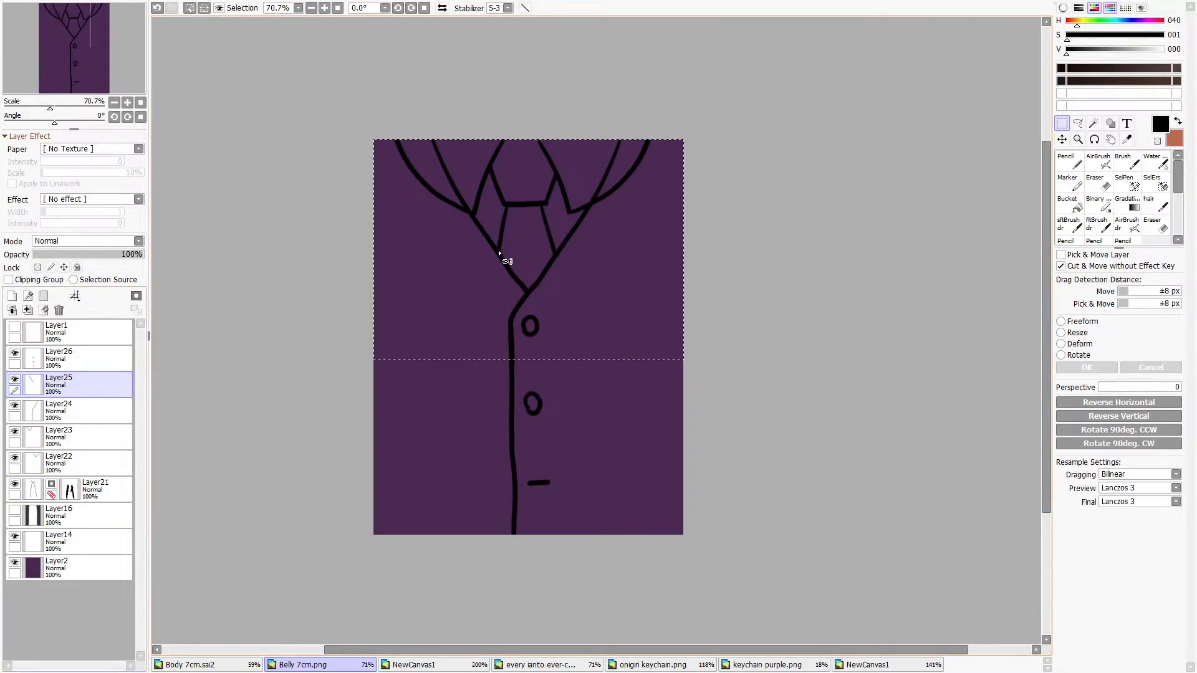
pyautogui.moveTo(500, 248); pyautogui.dragTo(492, 253)
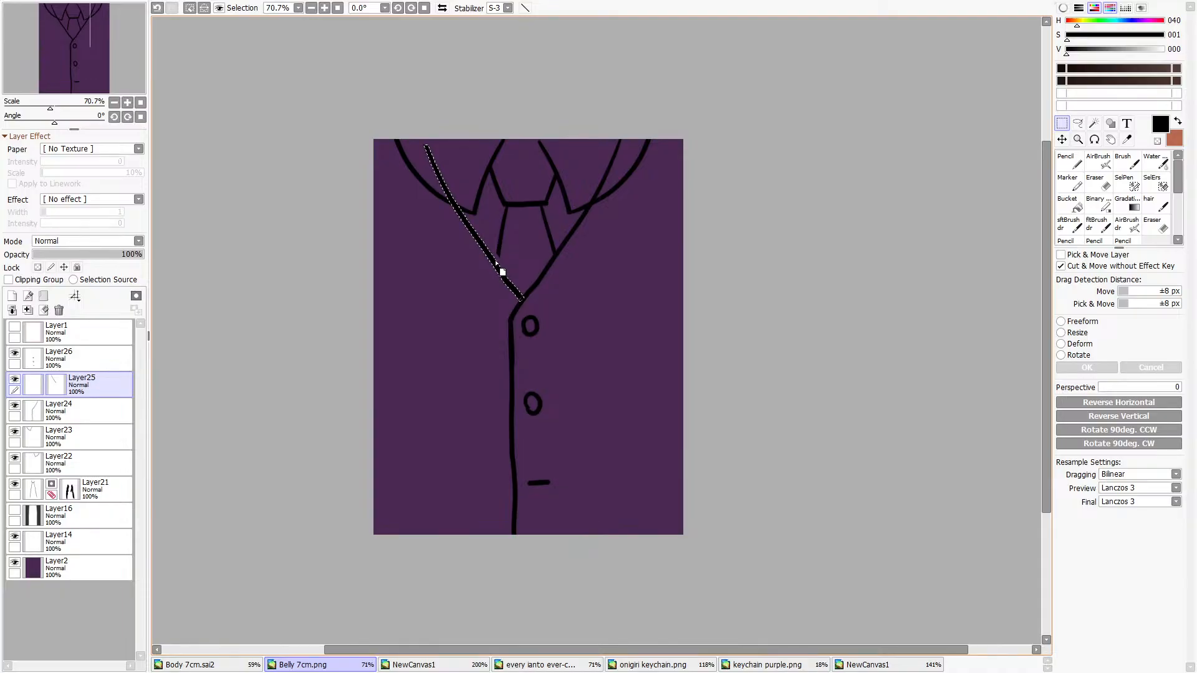
pyautogui.hotkey('ctrl', 'd')
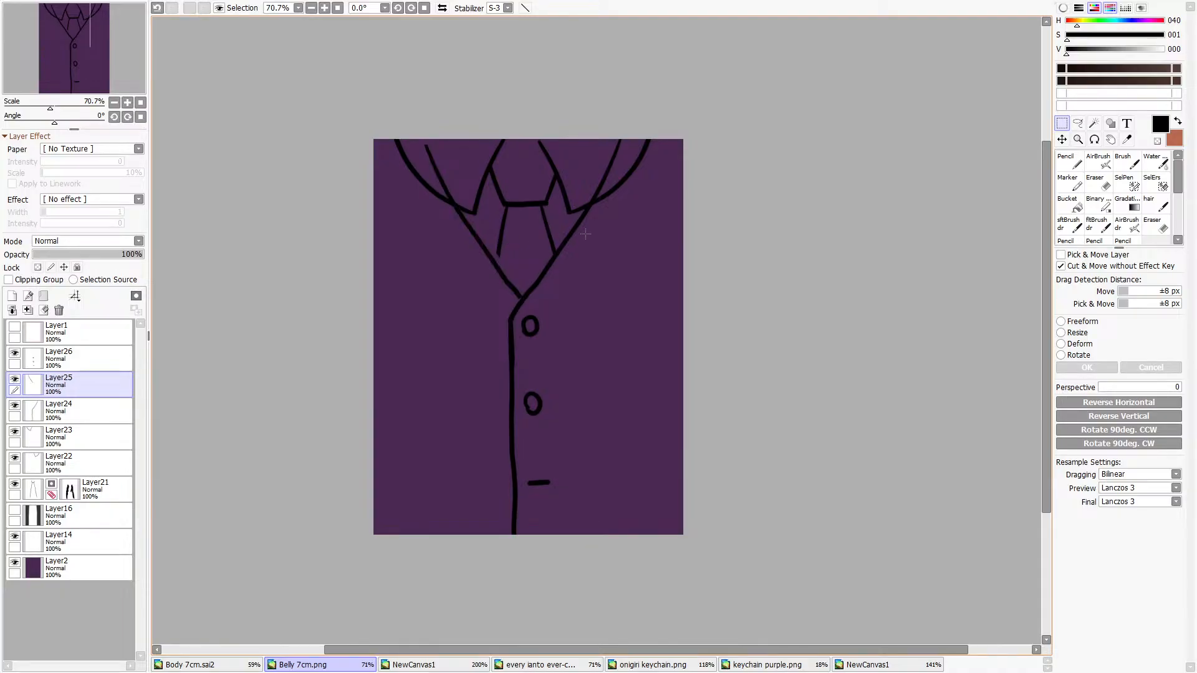
pyautogui.click(1063, 333)
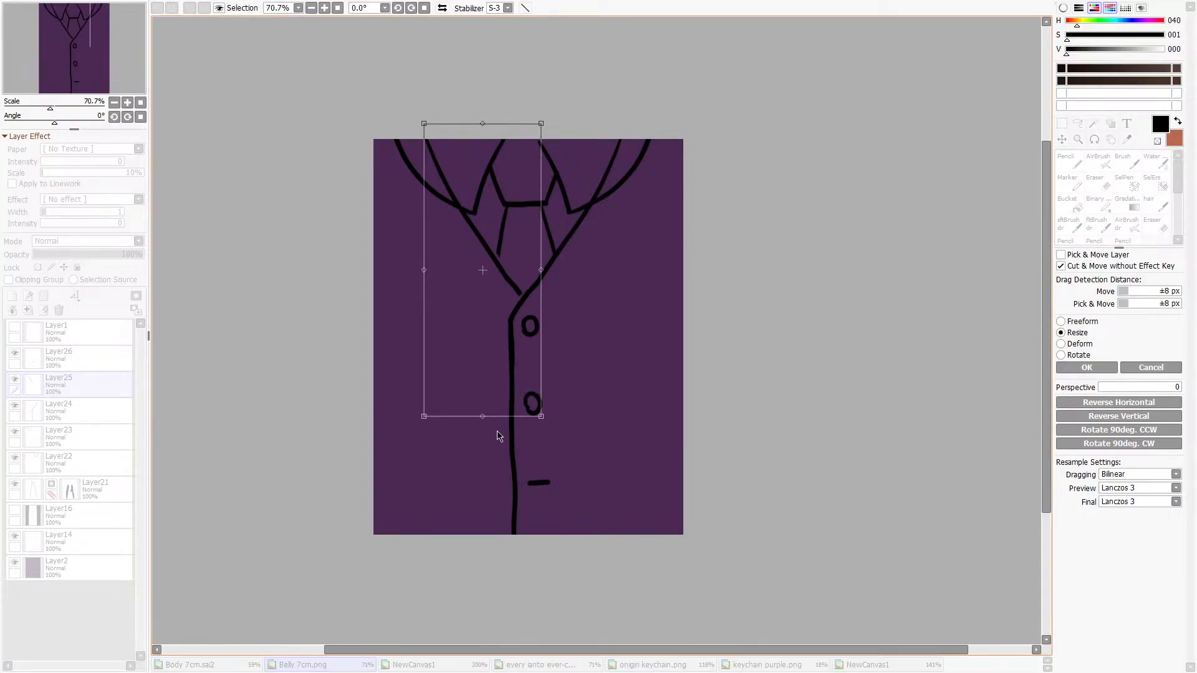
pyautogui.moveTo(483, 417); pyautogui.dragTo(483, 428)
pyautogui.click(1108, 366)
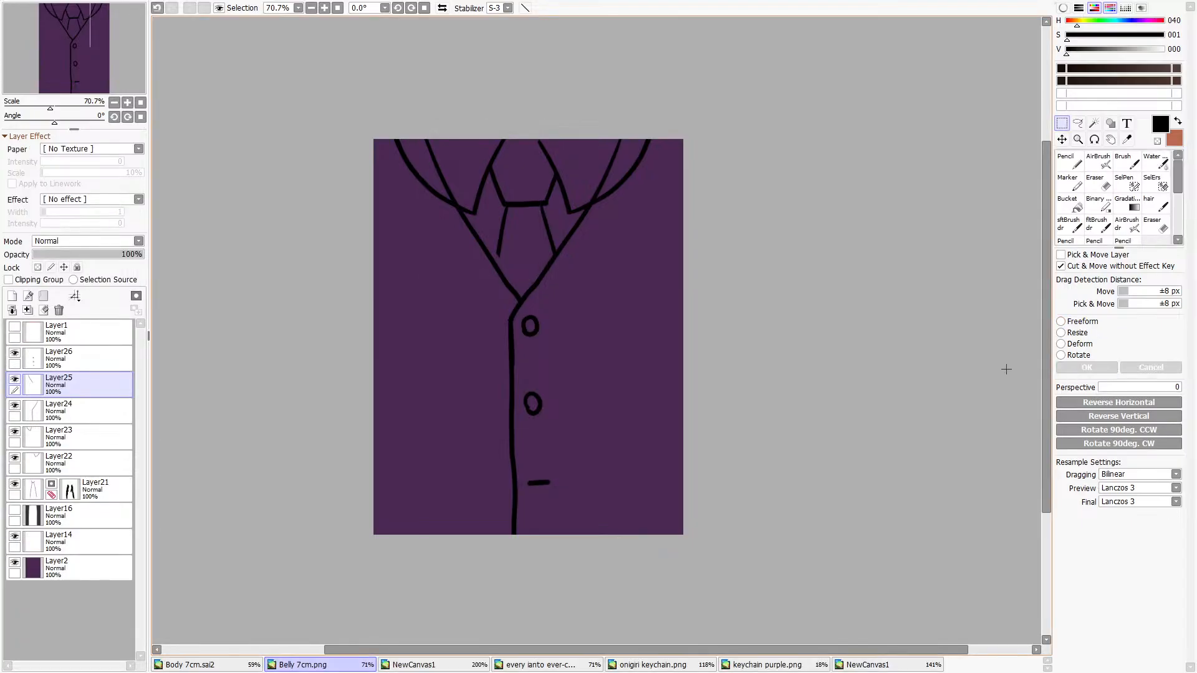
# On Layer21's mask, paint white with the Pencil to restore the tie's left line down to the neckline.
pyautogui.click(68, 489)
pyautogui.click(1099, 182)
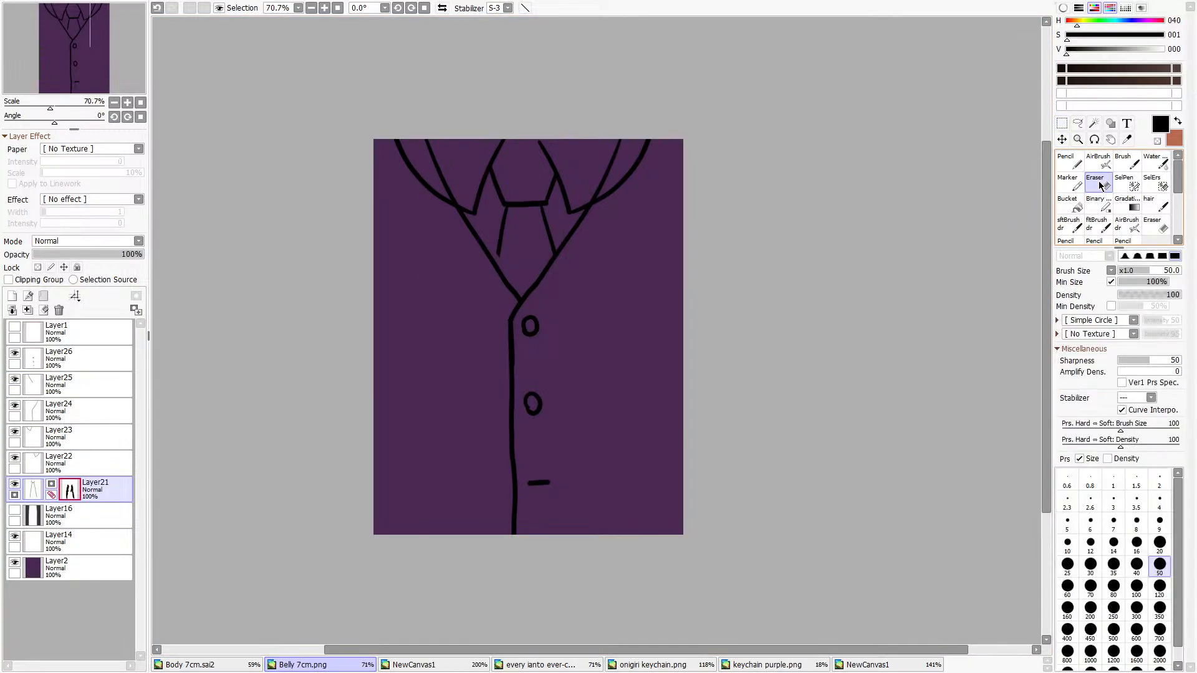
pyautogui.click(1070, 161)
pyautogui.moveTo(1067, 50); pyautogui.dragTo(1165, 50)
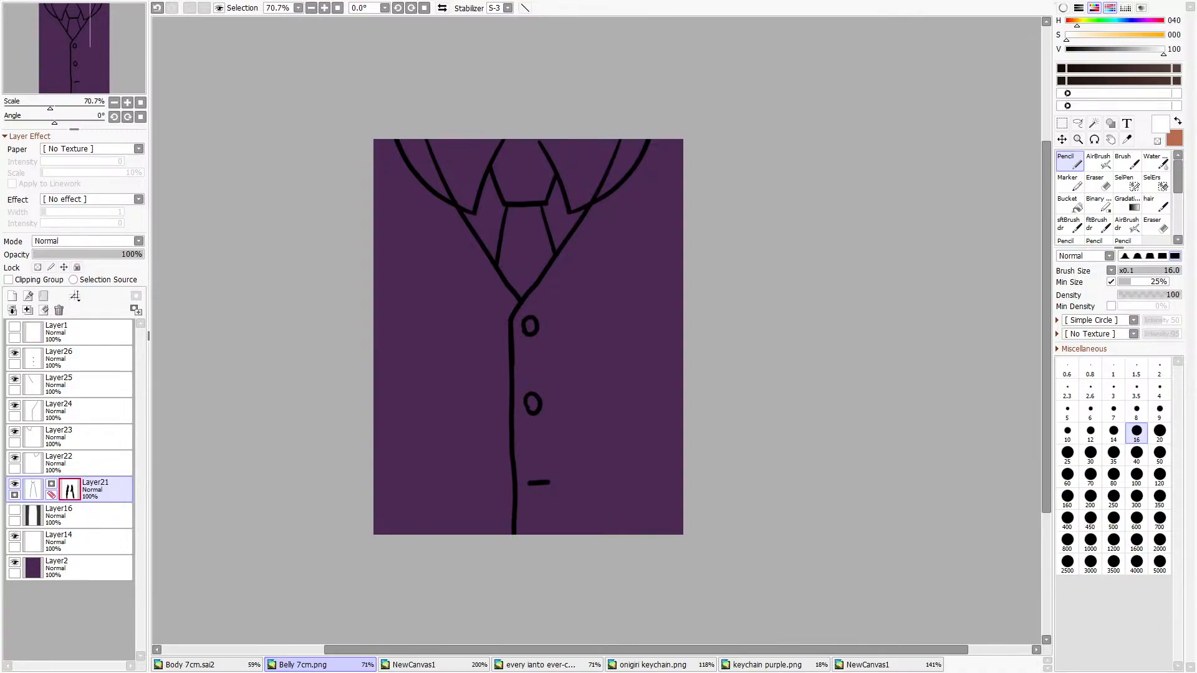
# Review the Body 7cm artwork, the keychain and vest reference images, and the vest front on the plush preview.
pyautogui.click(187, 664)
pyautogui.scroll(-3, 462, 299)
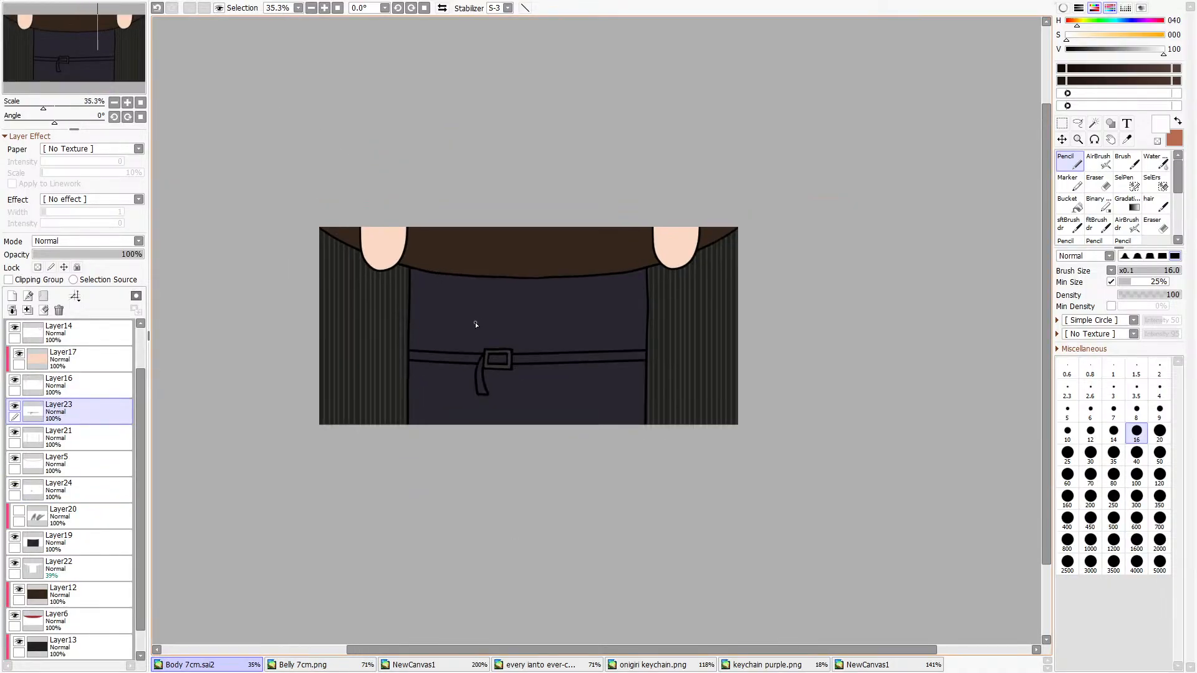
pyautogui.scroll(3, 476, 324)
pyautogui.click(673, 666)
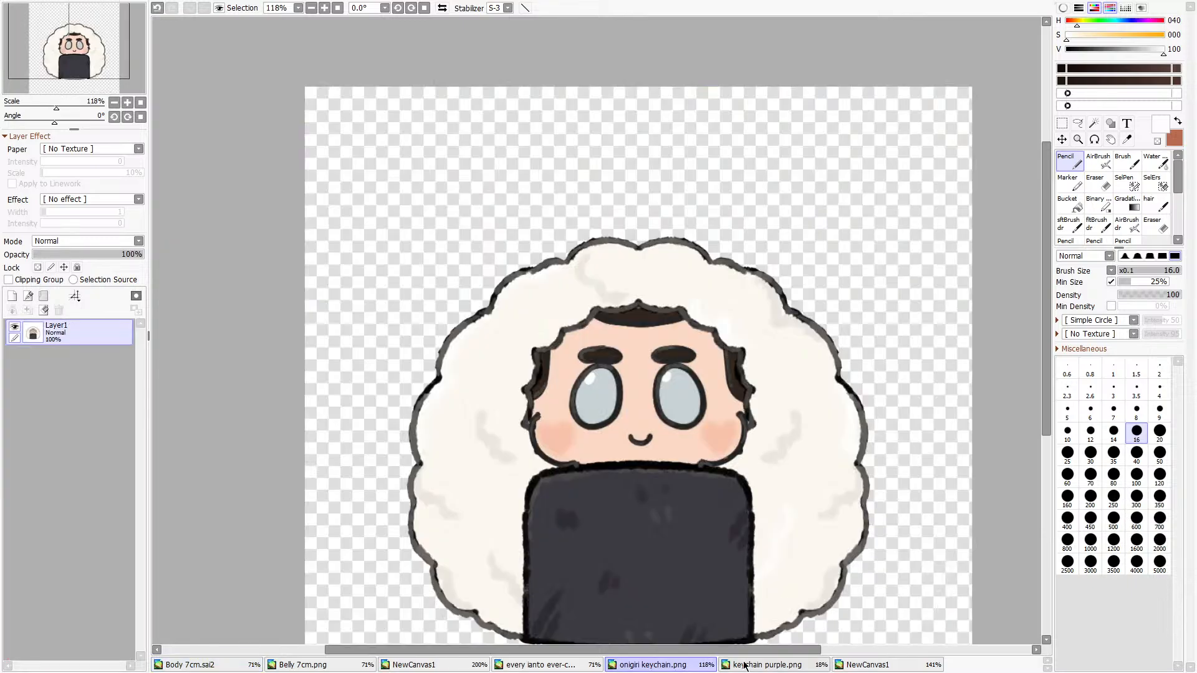
pyautogui.click(745, 666)
pyautogui.click(187, 665)
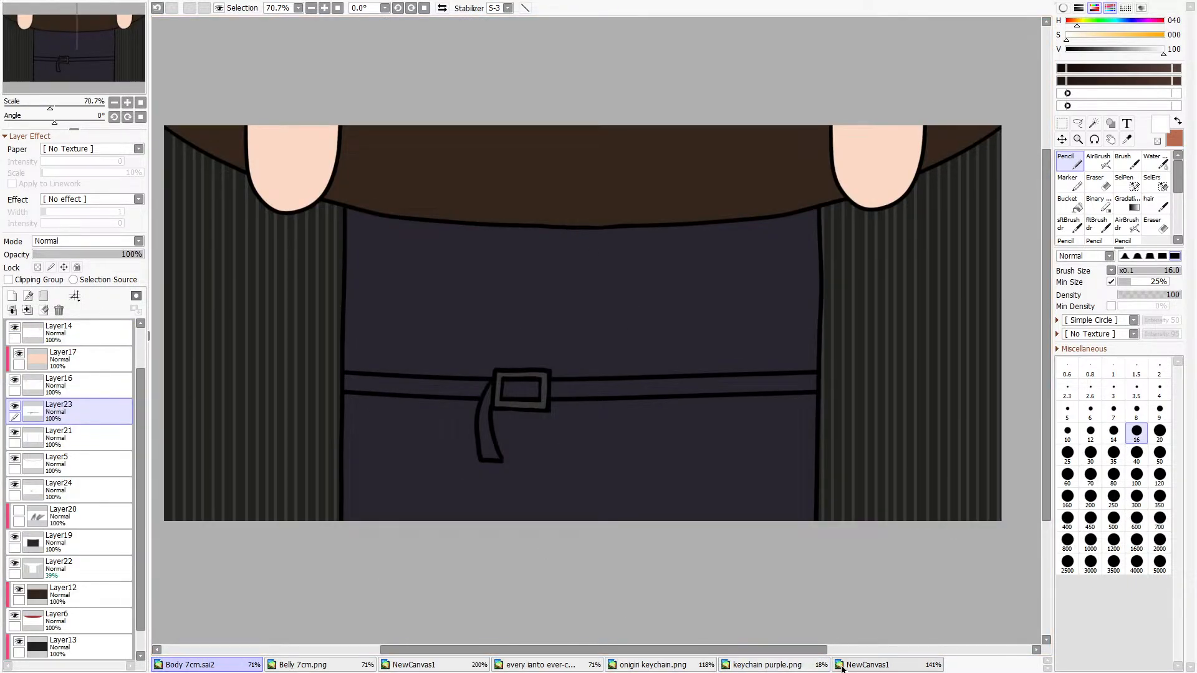
pyautogui.click(842, 665)
pyautogui.click(414, 665)
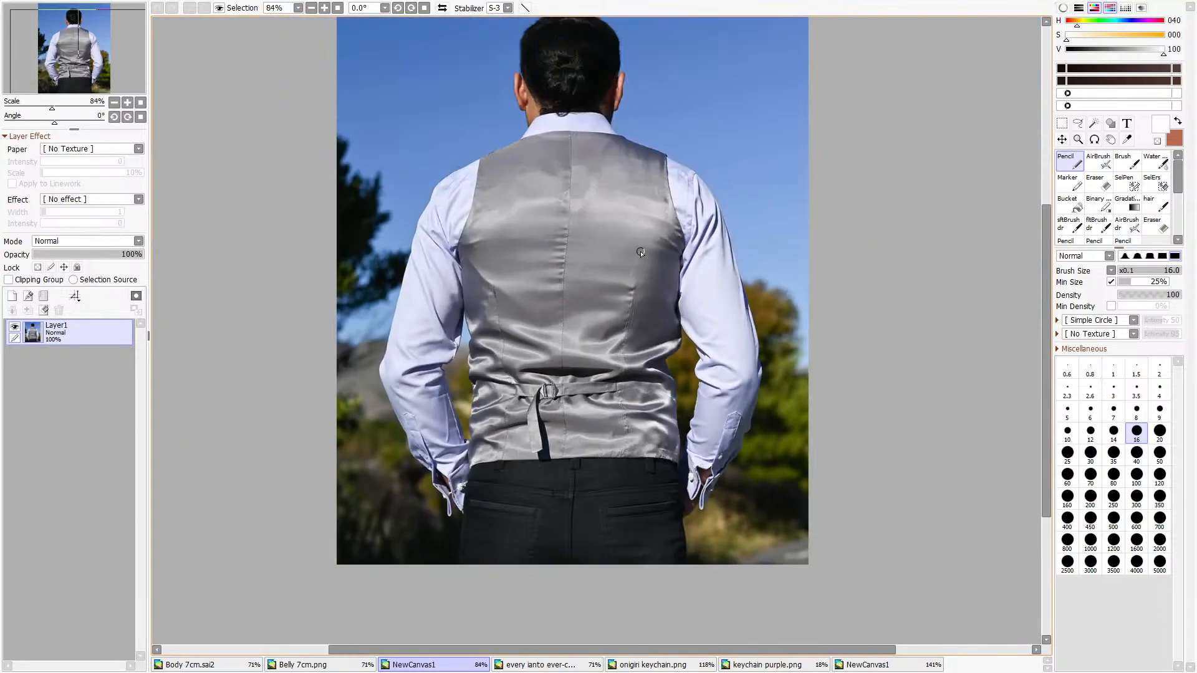
pyautogui.click(190, 664)
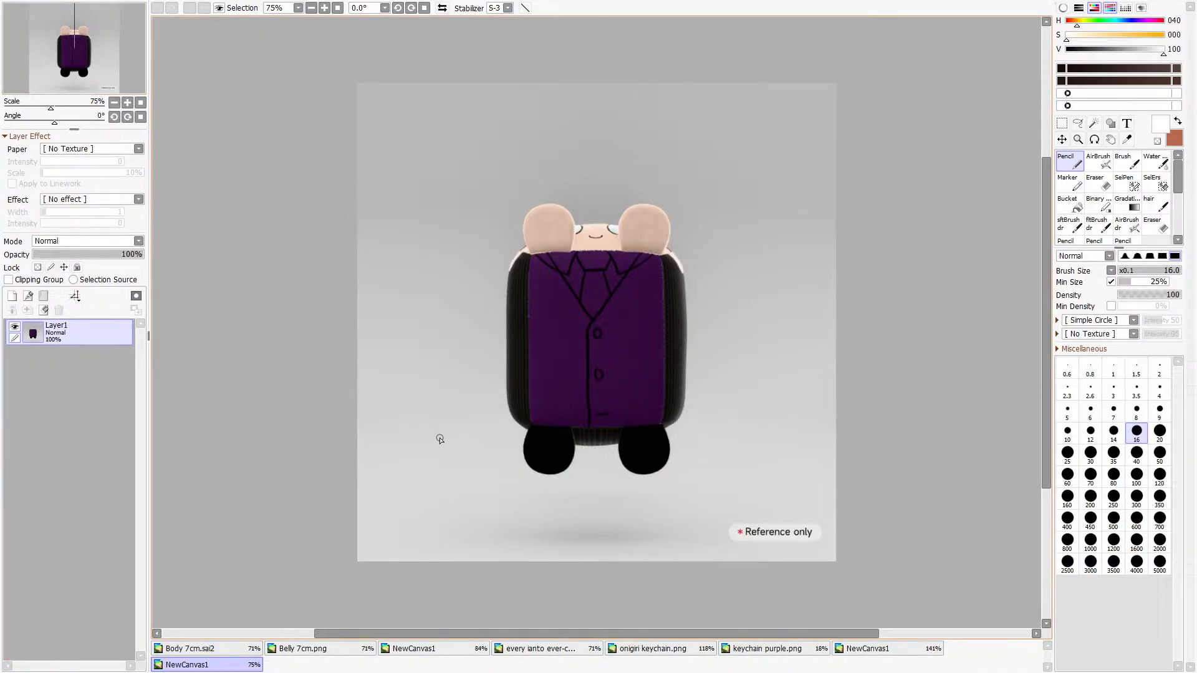
pyautogui.scroll(5, 561, 339)
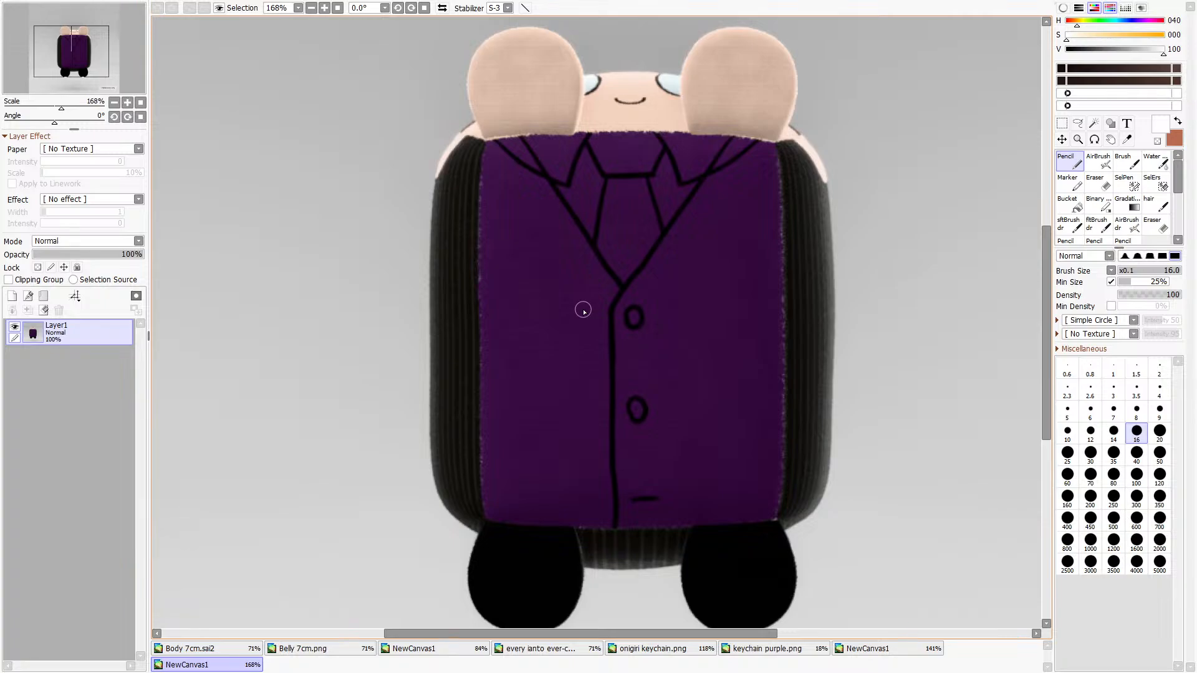
pyautogui.scroll(3, 583, 310)
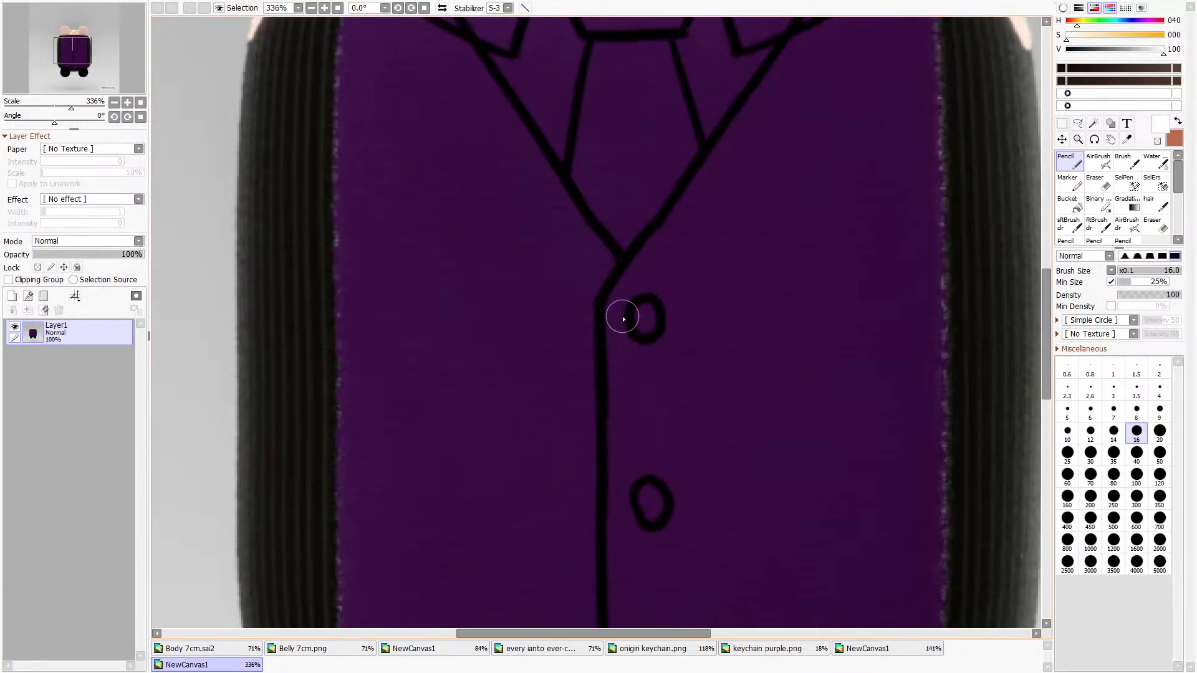
pyautogui.scroll(-3, 623, 319)
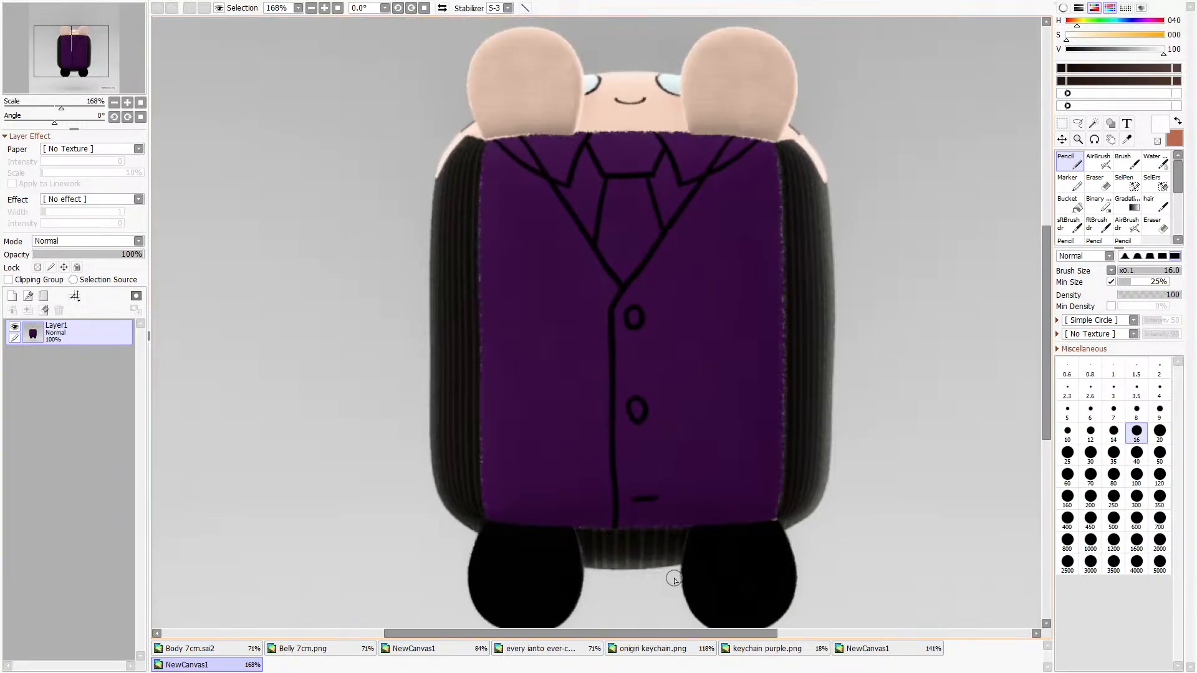
# Return to the Belly 7cm.png canvas and hide the Layer26 buttons.
pyautogui.click(312, 651)
pyautogui.scroll(1, 455, 489)
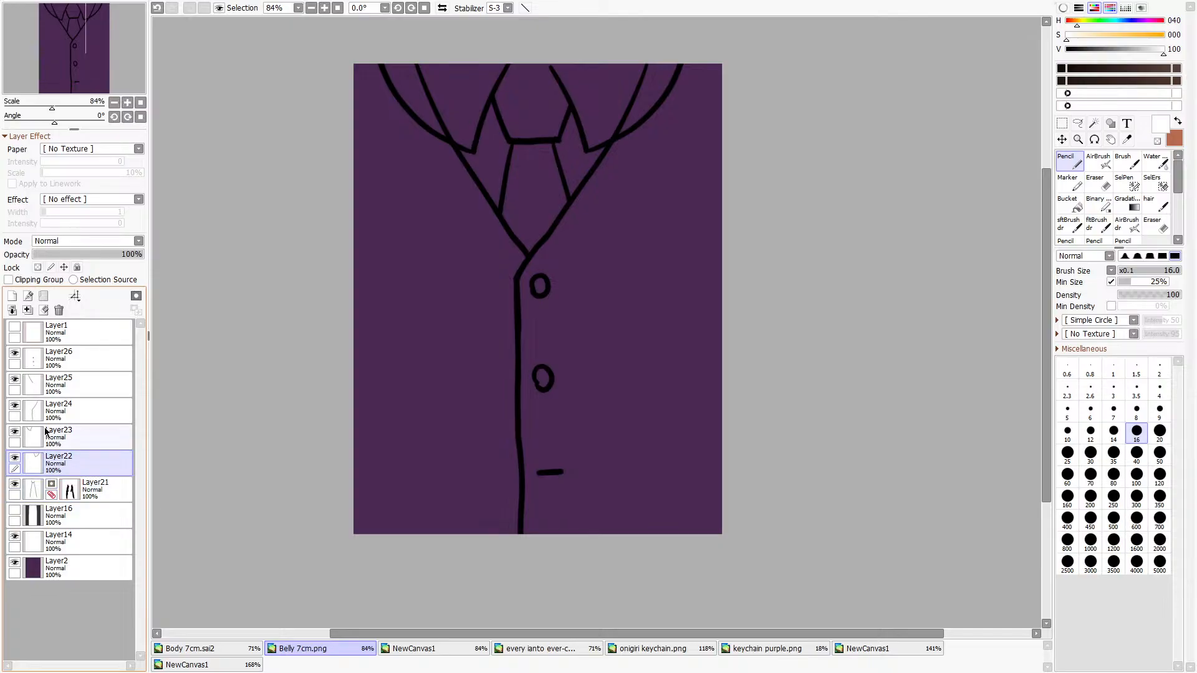
pyautogui.click(61, 359)
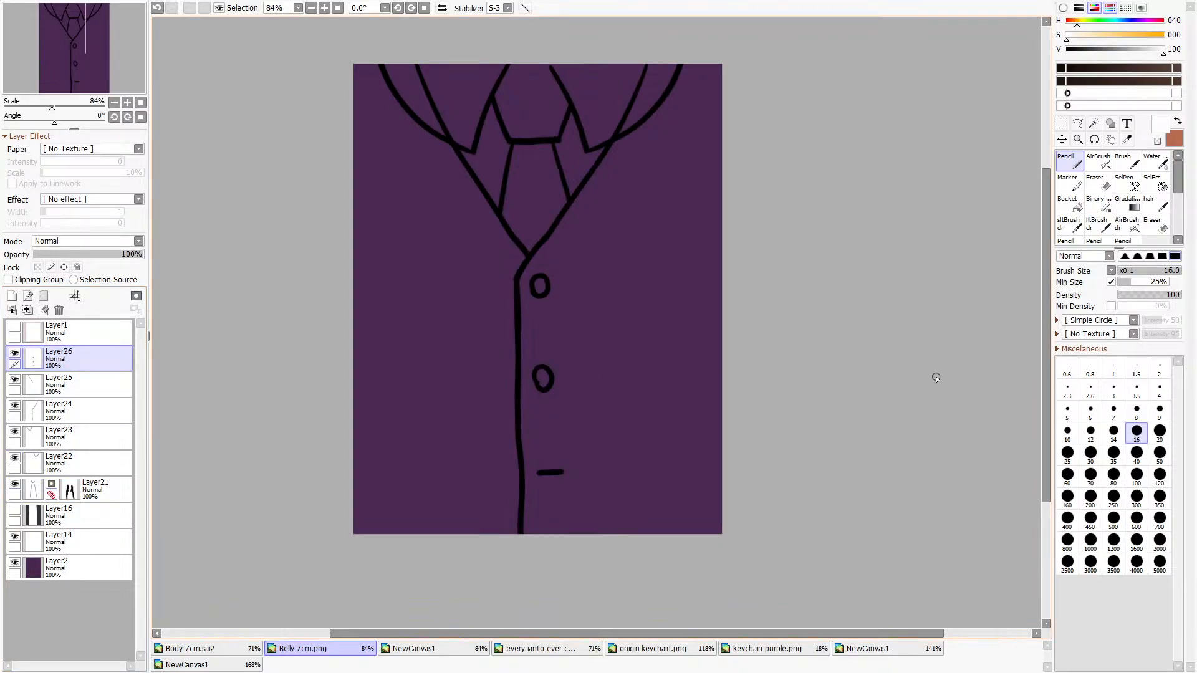
pyautogui.click(14, 353)
# Thin the vertical vest front line on Layer24 by trimming along its right side with the Eraser at size 20.
pyautogui.click(59, 390)
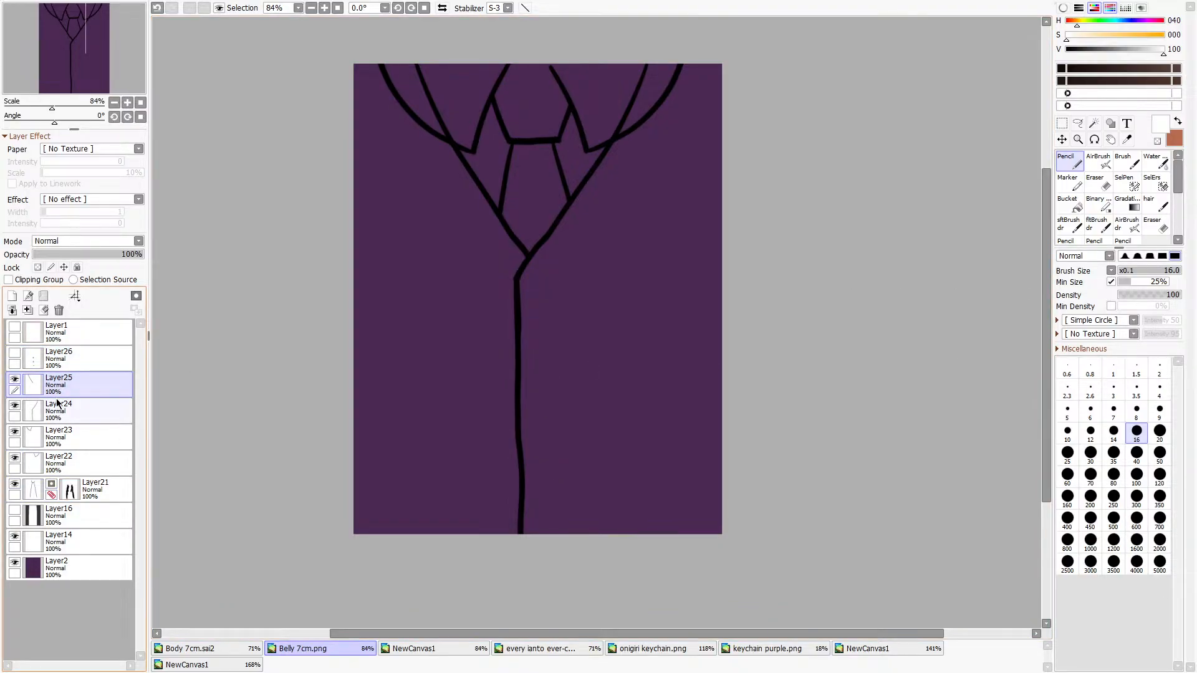
pyautogui.click(65, 419)
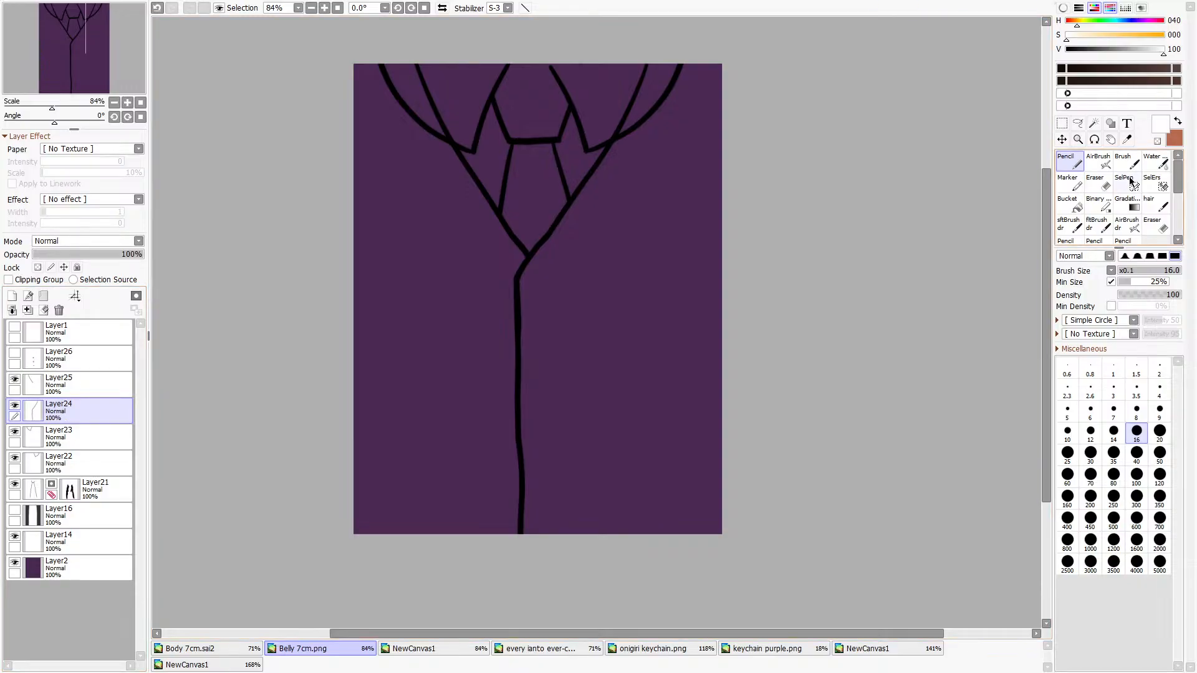
pyautogui.click(1101, 183)
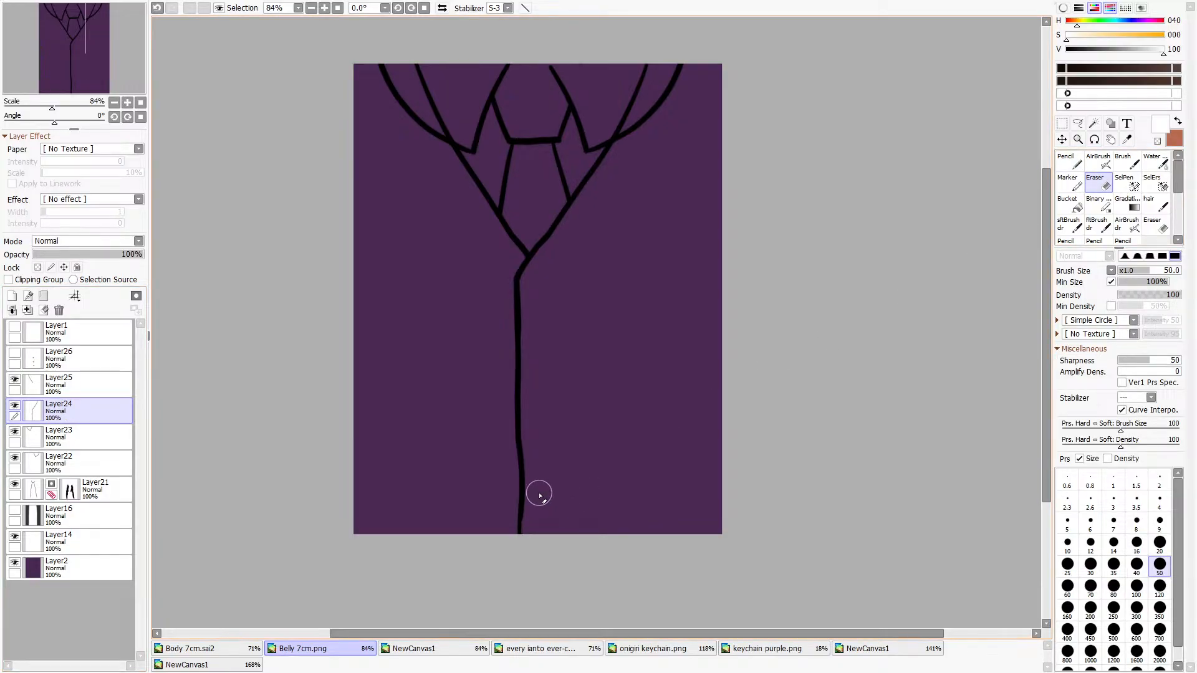
pyautogui.click(157, 7)
pyautogui.click(1159, 542)
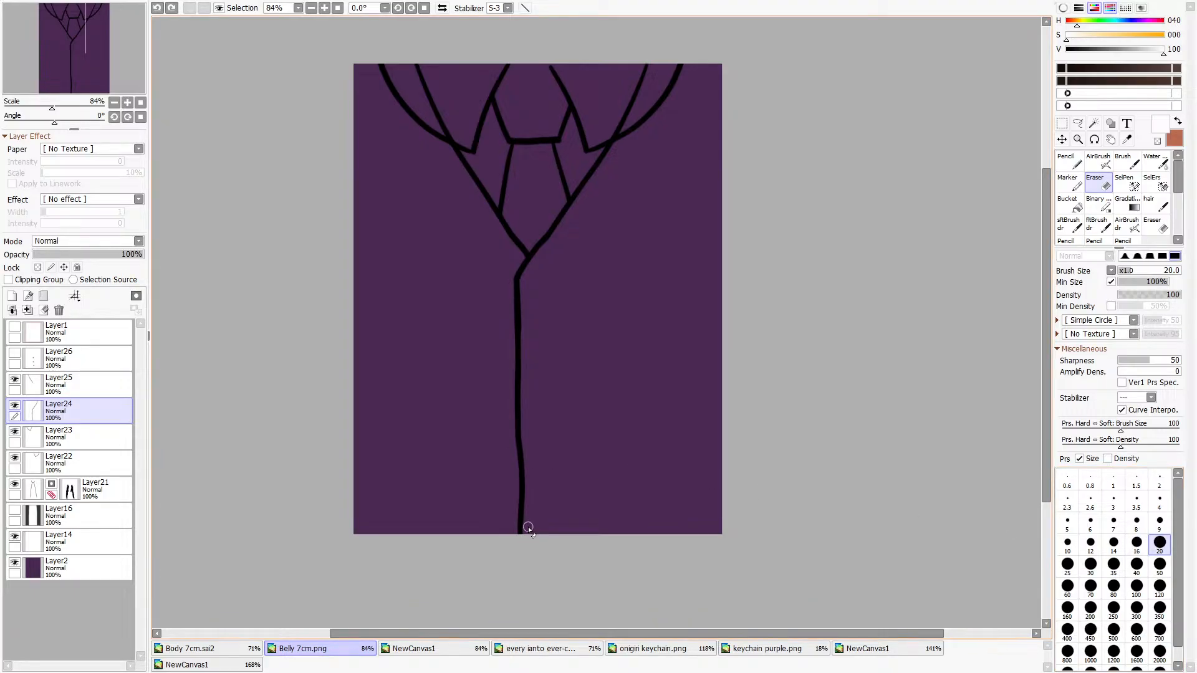
pyautogui.moveTo(531, 487)
pyautogui.mouseDown()
pyautogui.moveTo(523, 282)
pyautogui.moveTo(526, 372)
pyautogui.mouseUp()
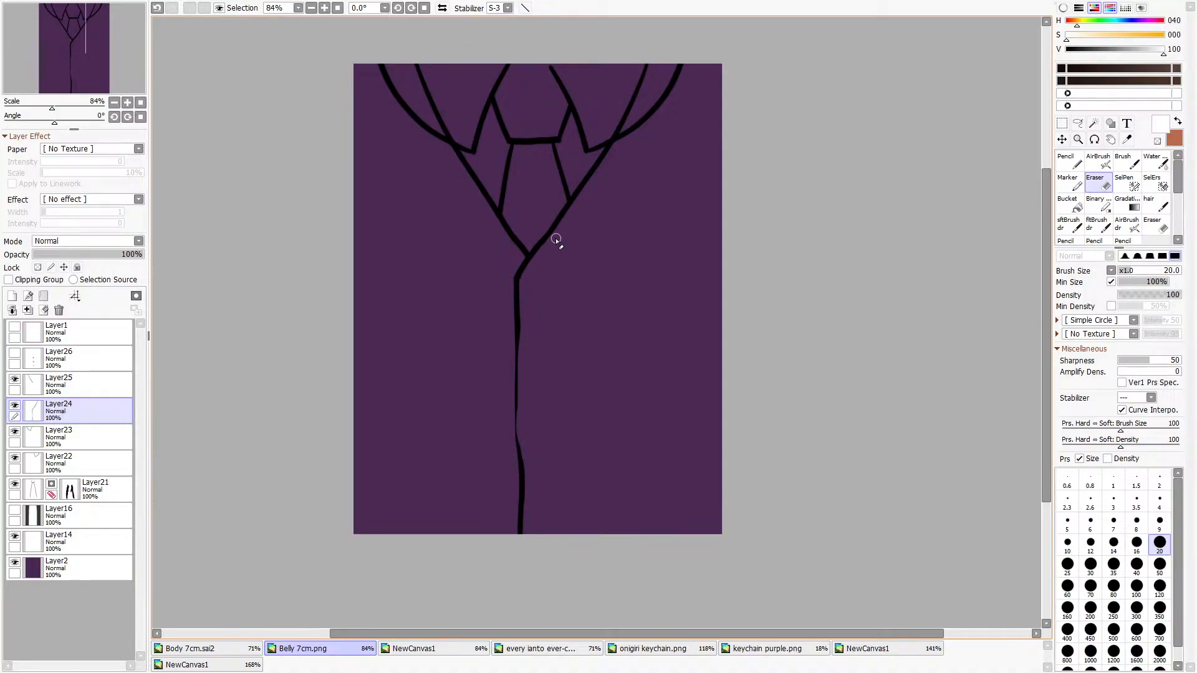
# Even out the trimmed part of the vest front line with black Pencil strokes at size 16.
pyautogui.click(1069, 162)
pyautogui.moveTo(515, 468); pyautogui.dragTo(516, 402)
pyautogui.click(157, 9)
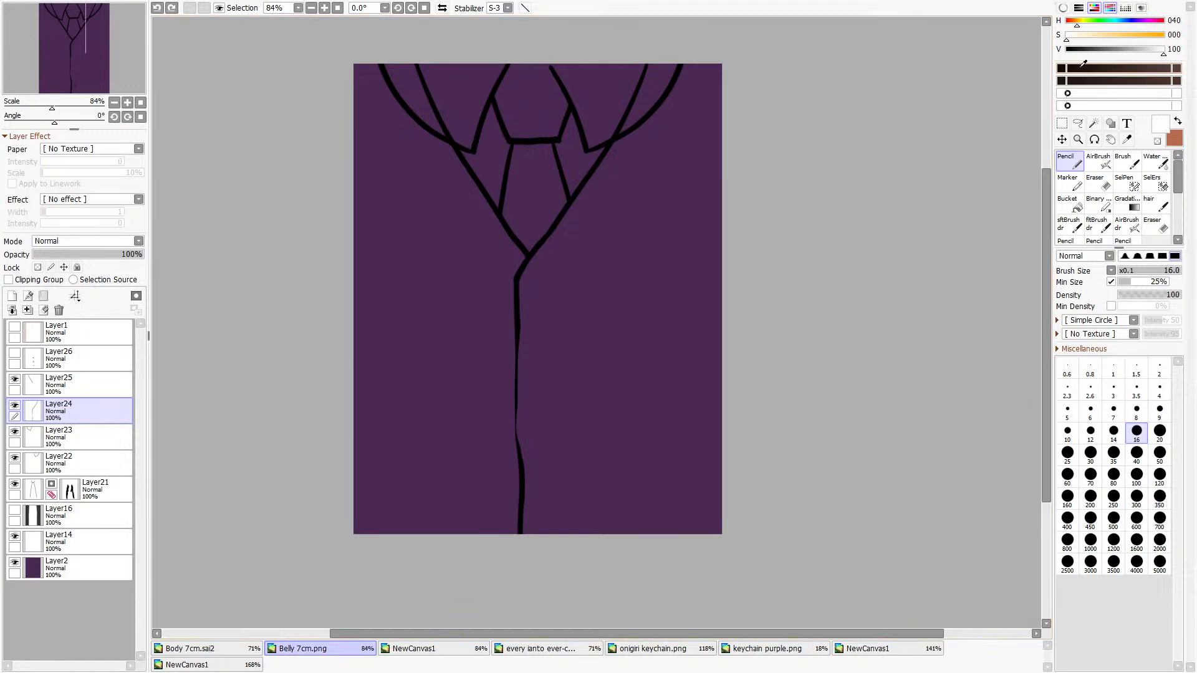
pyautogui.moveTo(1163, 54); pyautogui.dragTo(999, 61)
pyautogui.moveTo(523, 466); pyautogui.dragTo(518, 348)
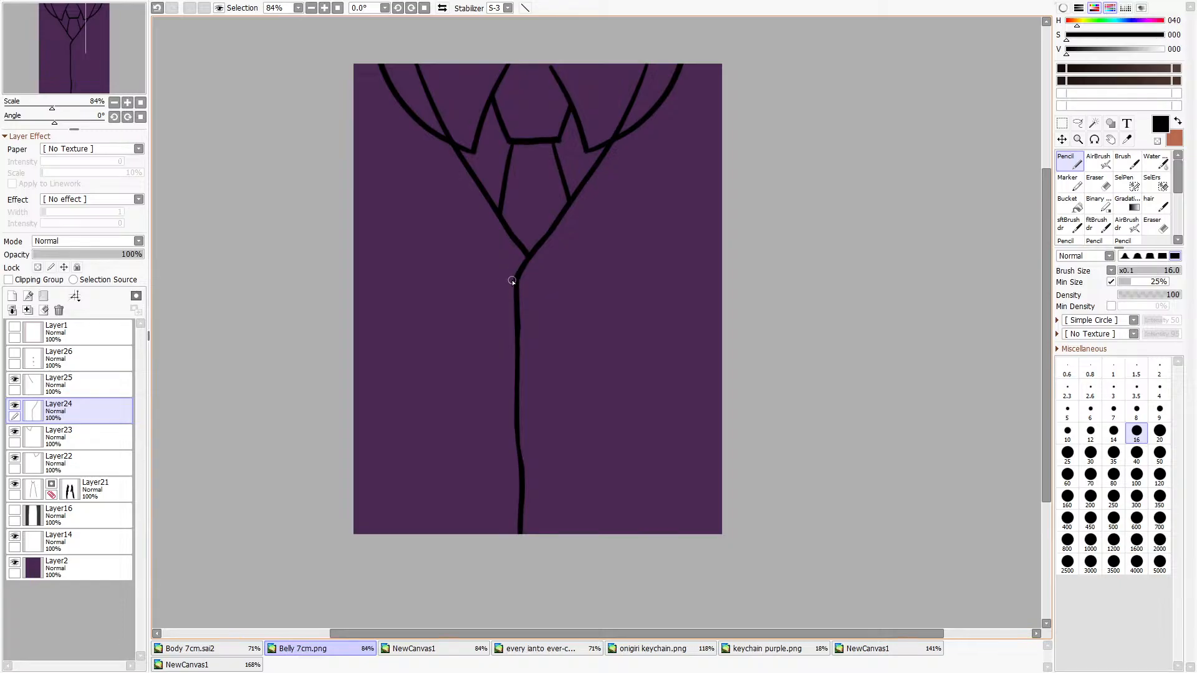
# On a new layer above Layer26, draw two smaller round buttons with the size 12 Pencil and erase the dash beneath them.
pyautogui.click(80, 353)
pyautogui.click(12, 296)
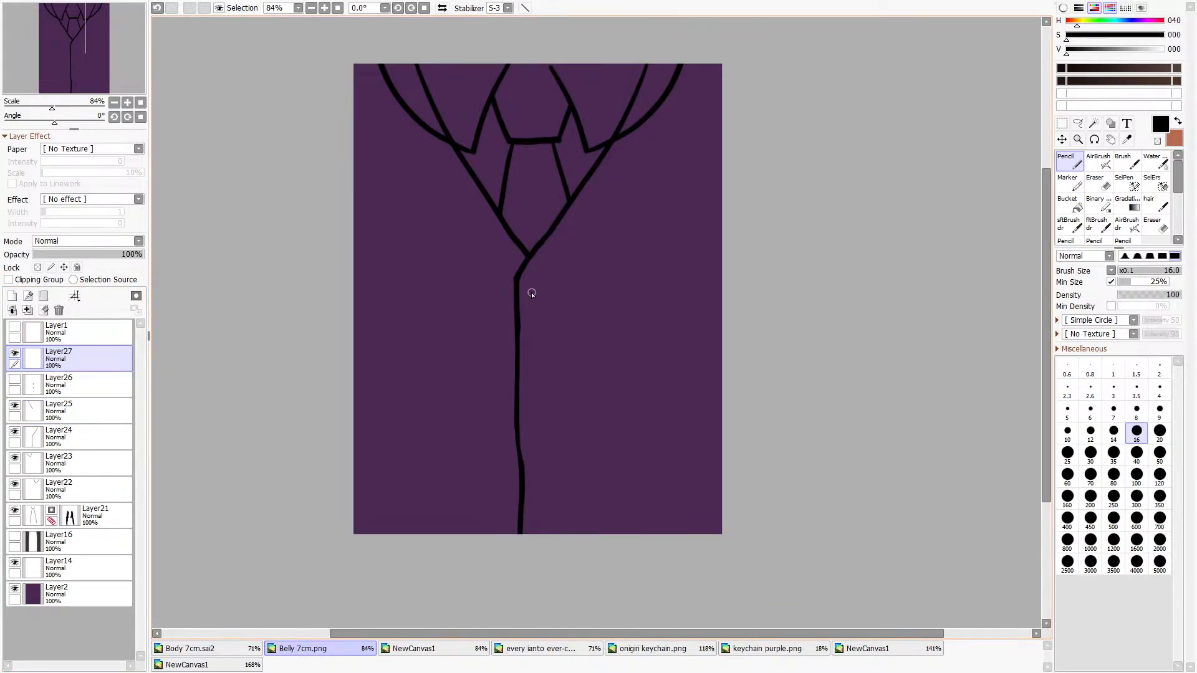
pyautogui.moveTo(532, 294); pyautogui.dragTo(541, 285)
pyautogui.click(1090, 432)
pyautogui.hotkey('ctrl', 'z')
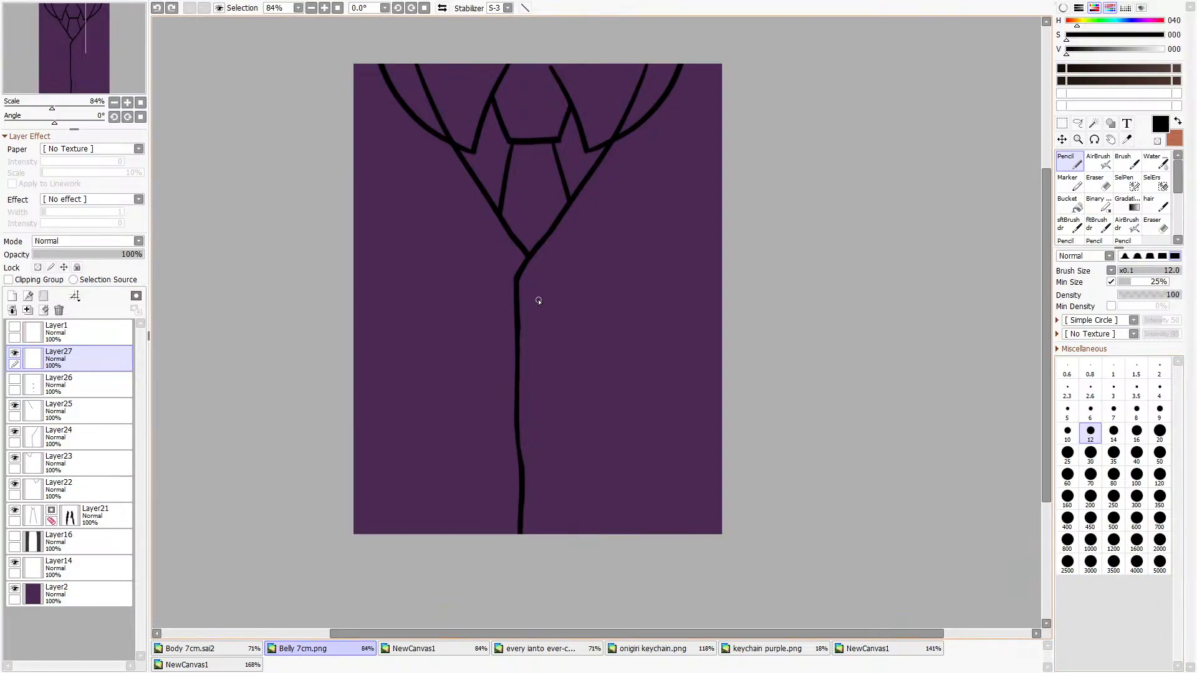
pyautogui.moveTo(536, 299)
pyautogui.mouseDown()
pyautogui.moveTo(540, 283)
pyautogui.moveTo(531, 289)
pyautogui.mouseUp()
pyautogui.hotkey('ctrl', 'z')
pyautogui.hotkey('ctrl', 'z')
pyautogui.moveTo(543, 351); pyautogui.dragTo(542, 358)
pyautogui.hotkey('ctrl', 'z')
pyautogui.click(1098, 182)
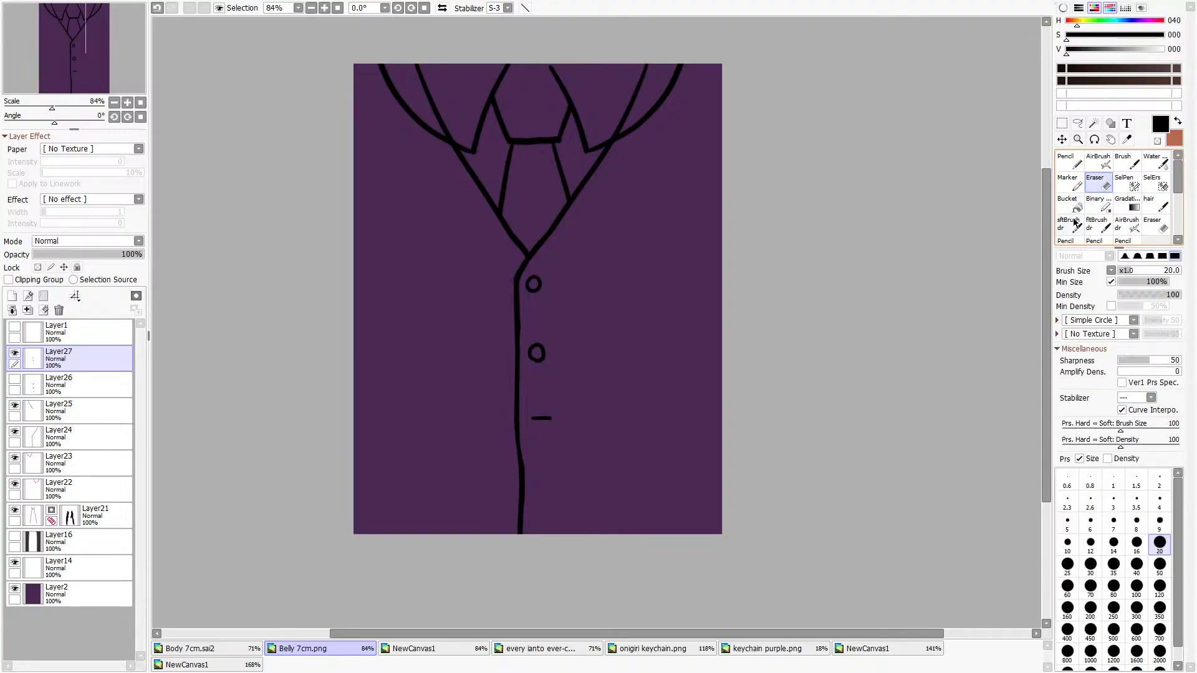
pyautogui.moveTo(559, 419); pyautogui.dragTo(535, 422)
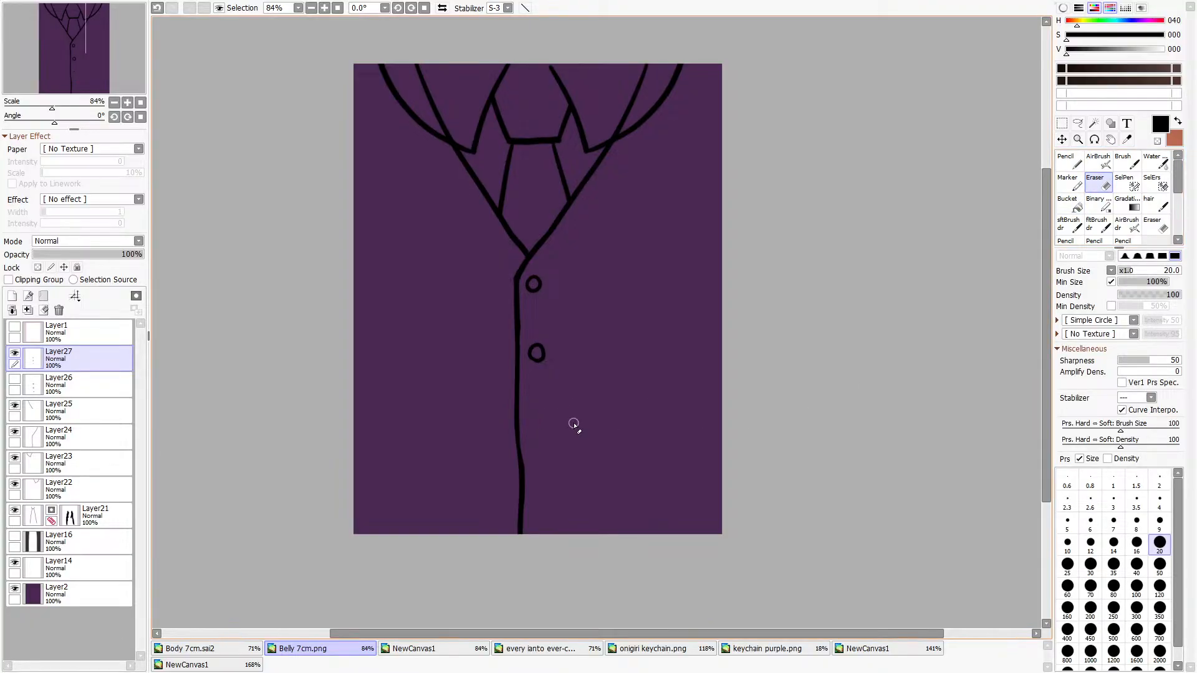
# On Layer24, erase the vest front line below the second button and draw a slanted corner with a hem to the right edge using the size 12 Pencil.
pyautogui.click(87, 436)
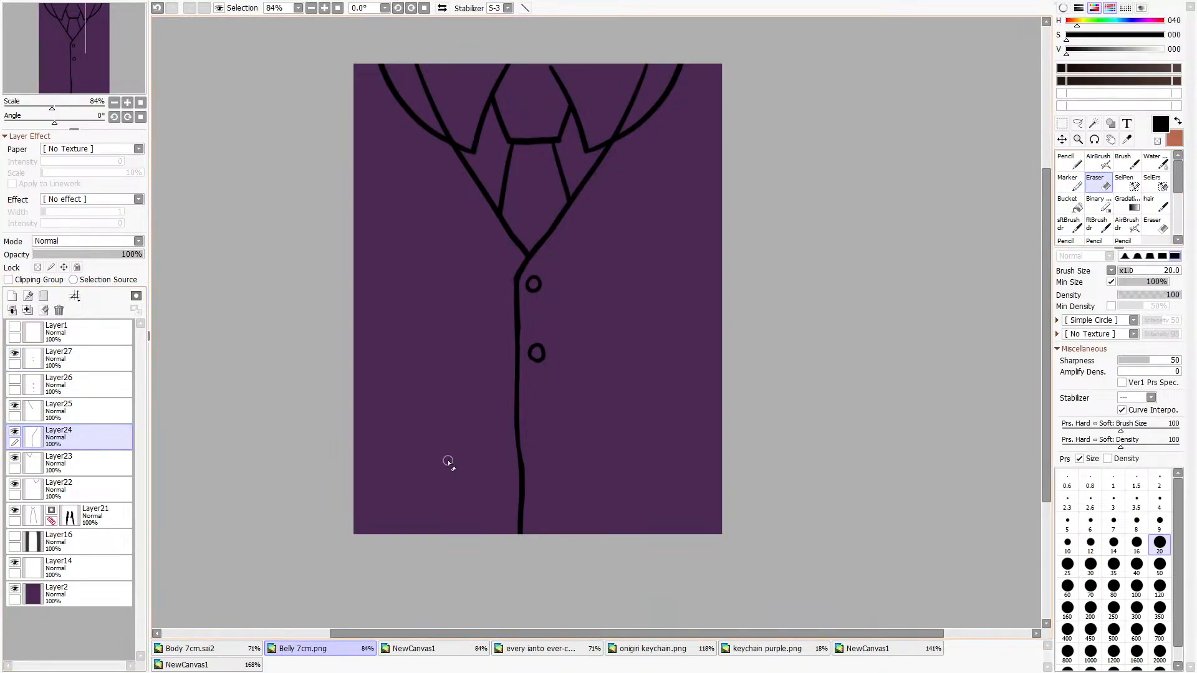
pyautogui.moveTo(523, 542); pyautogui.dragTo(523, 502)
pyautogui.moveTo(520, 447)
pyautogui.mouseDown()
pyautogui.moveTo(523, 530)
pyautogui.moveTo(517, 422)
pyautogui.mouseUp()
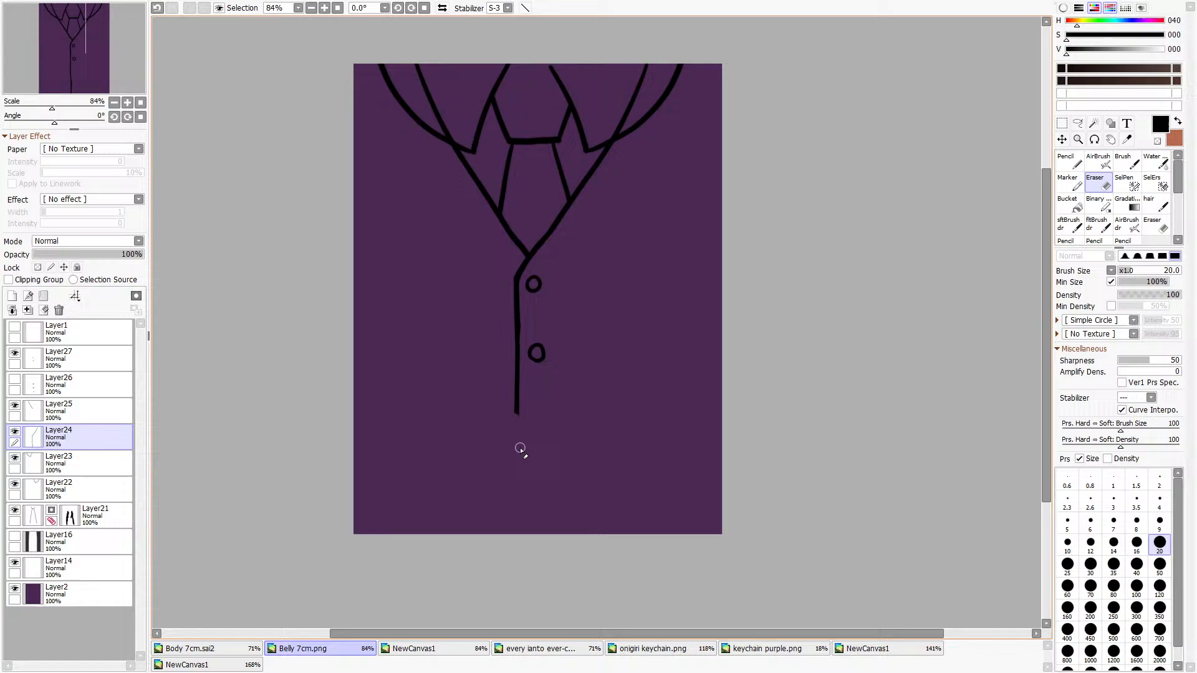
pyautogui.click(1068, 164)
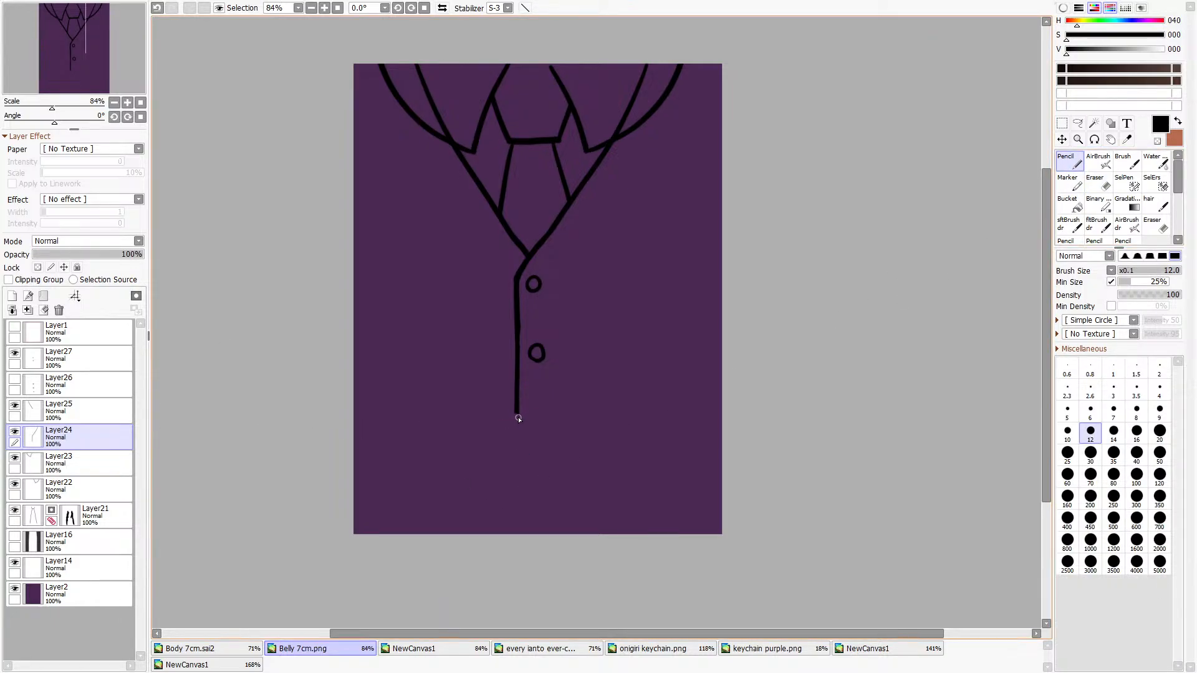
pyautogui.moveTo(518, 417)
pyautogui.mouseDown()
pyautogui.moveTo(540, 465)
pyautogui.moveTo(731, 468)
pyautogui.mouseUp()
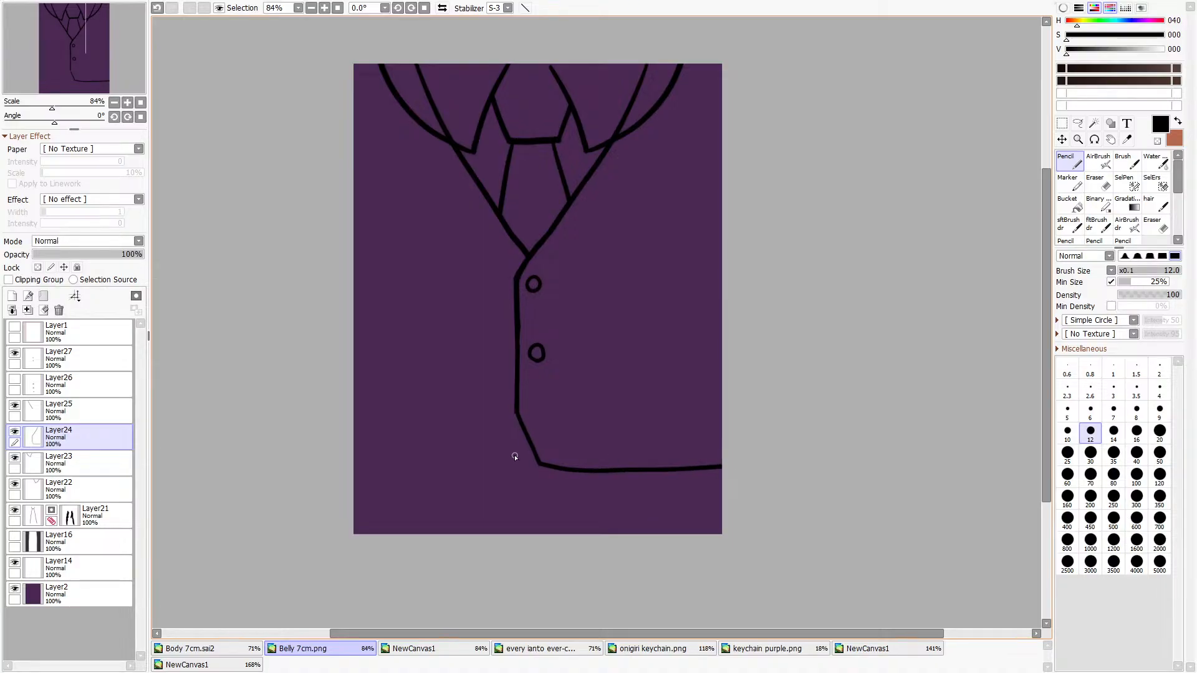
pyautogui.moveTo(525, 438)
pyautogui.mouseDown()
pyautogui.moveTo(516, 471)
pyautogui.moveTo(381, 463)
pyautogui.mouseUp()
pyautogui.hotkey('ctrl', 'z')
pyautogui.hotkey('ctrl', 'z')
# Draw a short dash below the second button on Layer27 and a short slanted left edge for the vest opening on Layer24.
pyautogui.moveTo(522, 427); pyautogui.dragTo(522, 406)
pyautogui.click(91, 360)
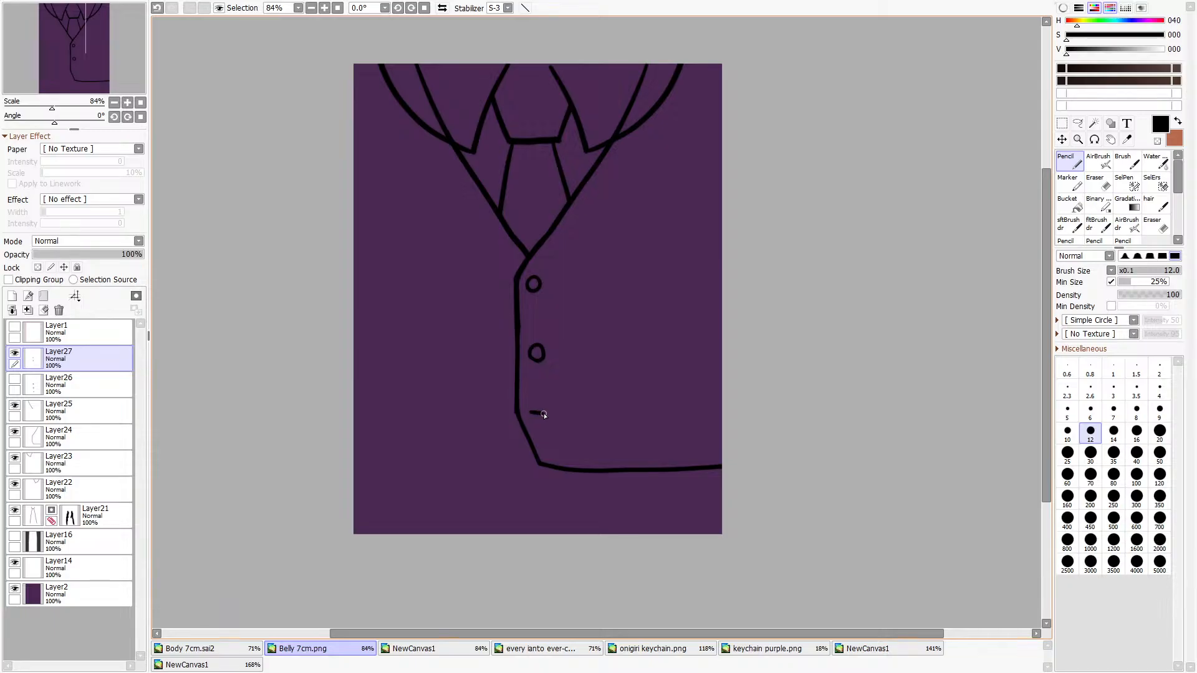
pyautogui.click(88, 437)
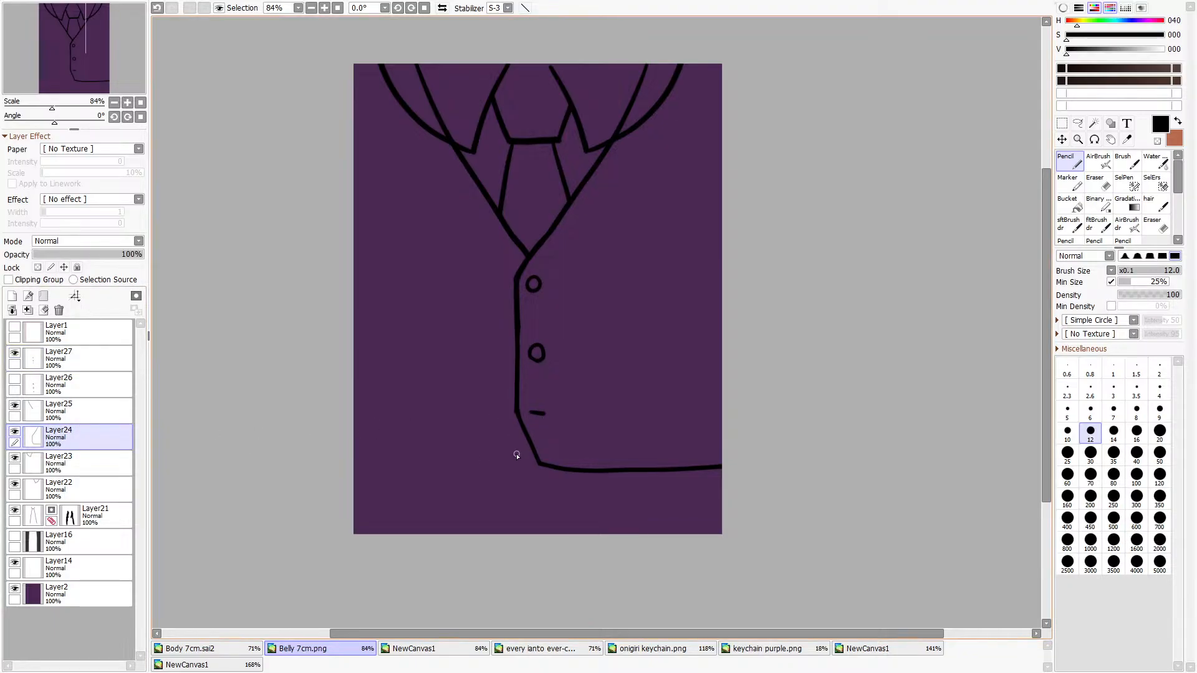
pyautogui.moveTo(514, 469)
pyautogui.mouseDown()
pyautogui.moveTo(345, 465)
pyautogui.moveTo(512, 472)
pyautogui.mouseUp()
pyautogui.hotkey('ctrl', 'z')
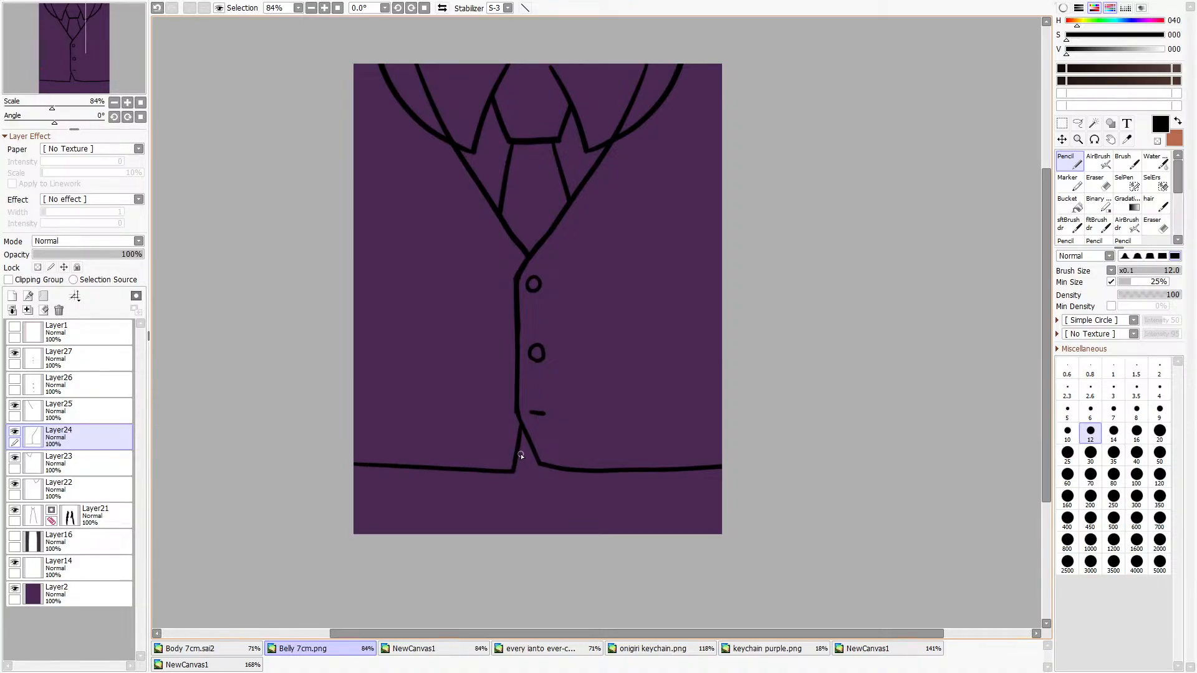
pyautogui.hotkey('ctrl', 'z')
# Copy the right vest hem, paste it as a new layer, flip it horizontally and place it as the left hem.
pyautogui.press('m')
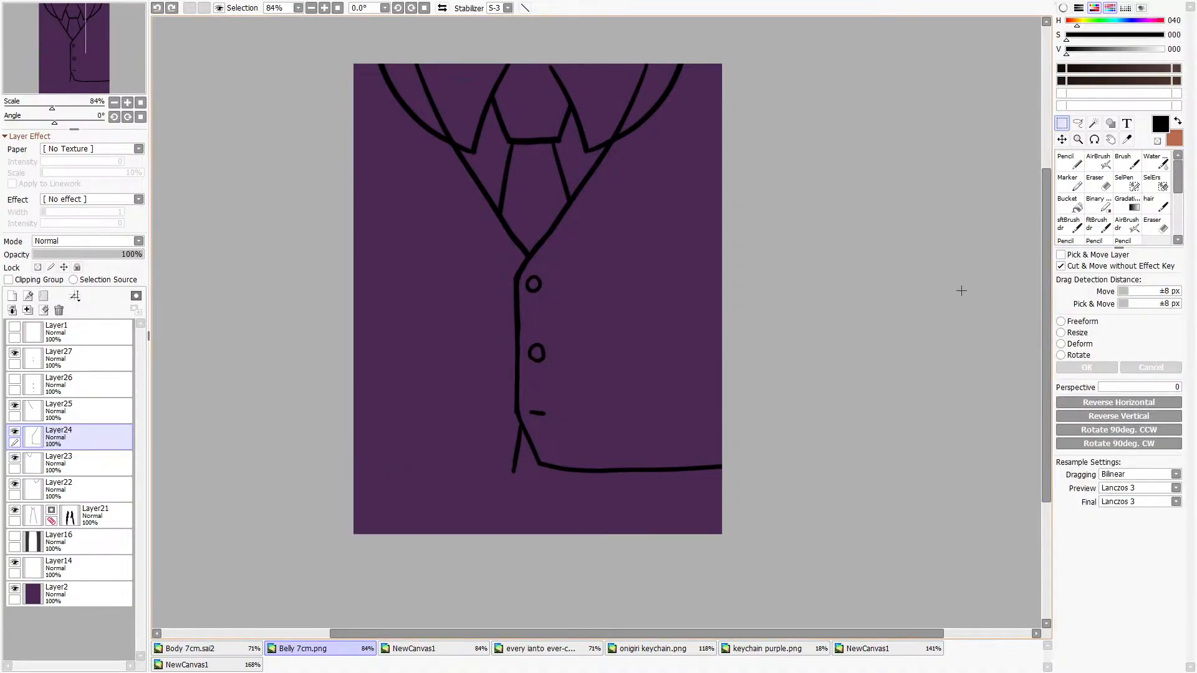
pyautogui.moveTo(847, 458); pyautogui.dragTo(530, 482)
pyautogui.hotkey('ctrl', 'c')
pyautogui.hotkey('ctrl', 'v')
pyautogui.moveTo(505, 436); pyautogui.dragTo(736, 492)
pyautogui.moveTo(667, 476)
pyautogui.mouseDown()
pyautogui.moveTo(469, 486)
pyautogui.moveTo(493, 476)
pyautogui.mouseUp()
pyautogui.click(1076, 402)
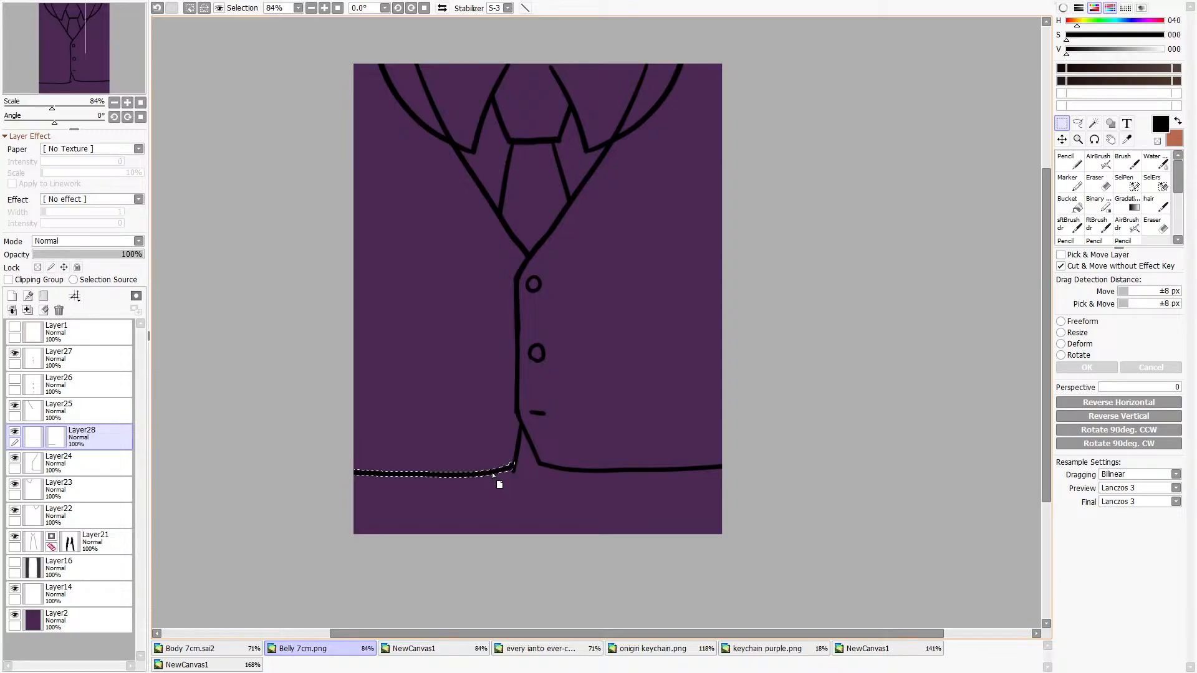
pyautogui.hotkey('ctrl', 'd')
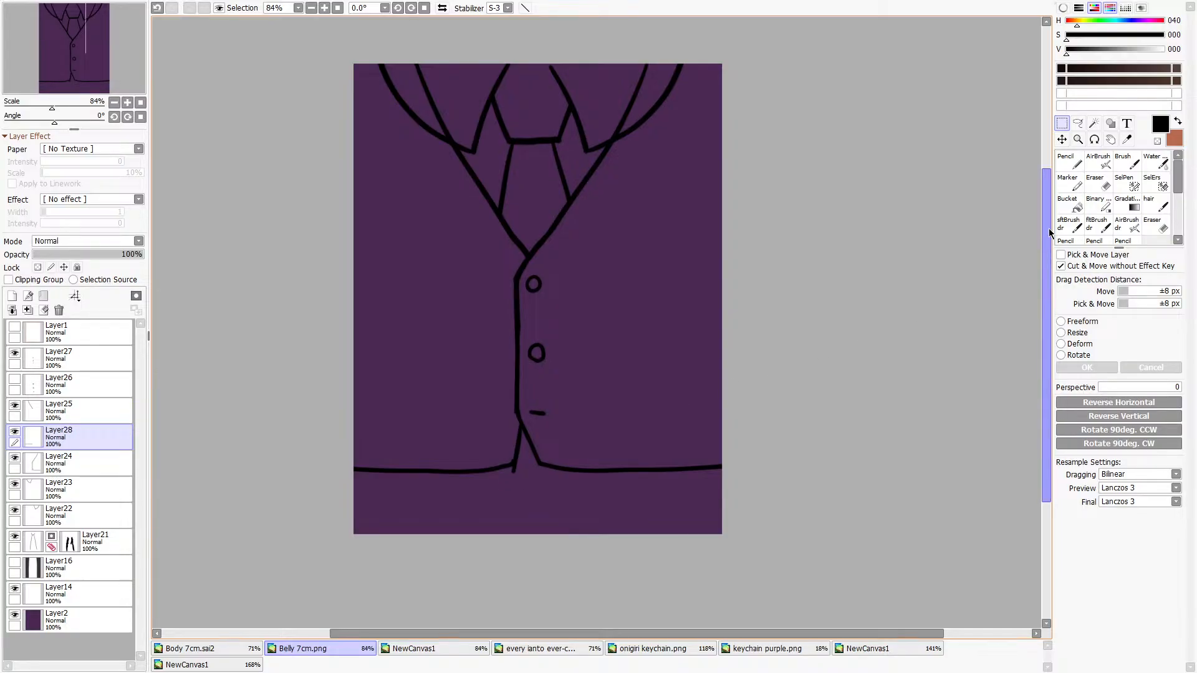
# On Layer24, erase the slanted line's end protruding below the left hem corner with the Eraser at size 20.
pyautogui.click(1107, 188)
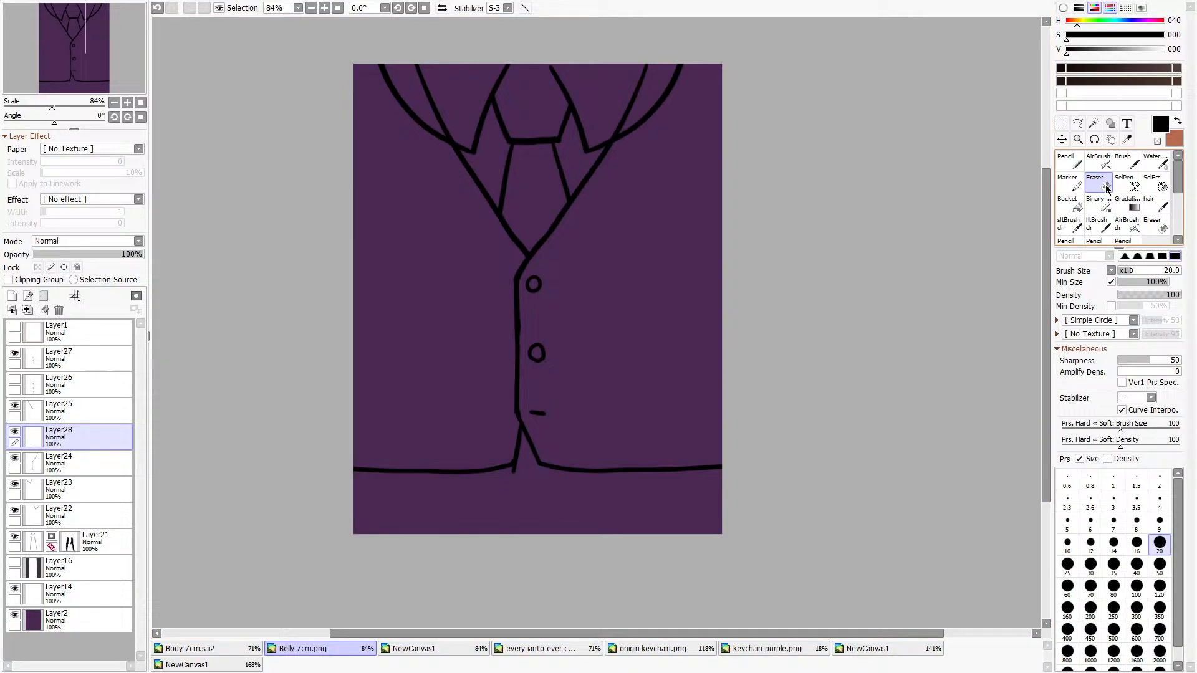
pyautogui.click(88, 467)
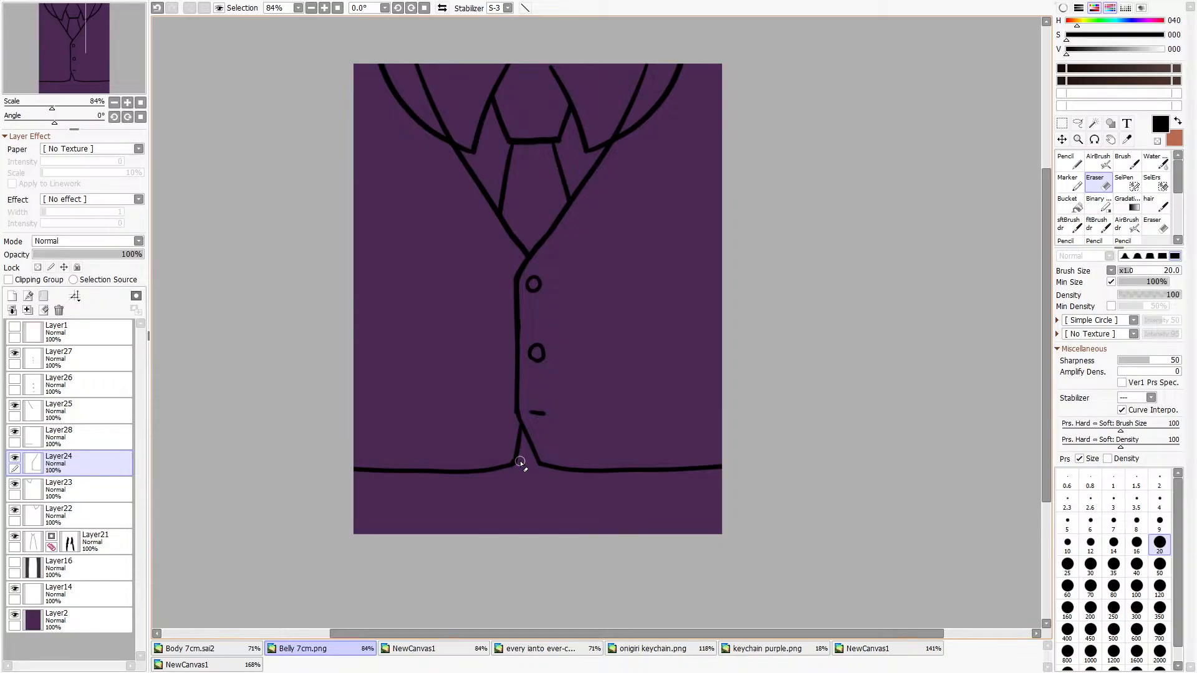
pyautogui.press('n')
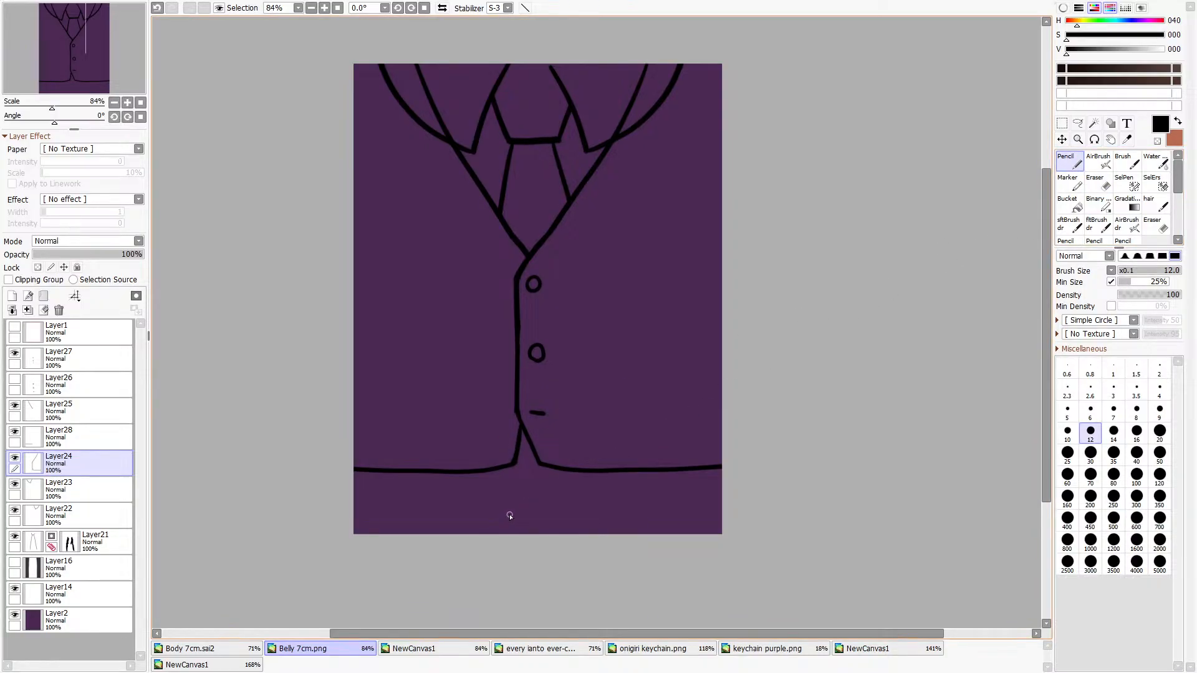
pyautogui.scroll(1, 510, 516)
pyautogui.click(28, 310)
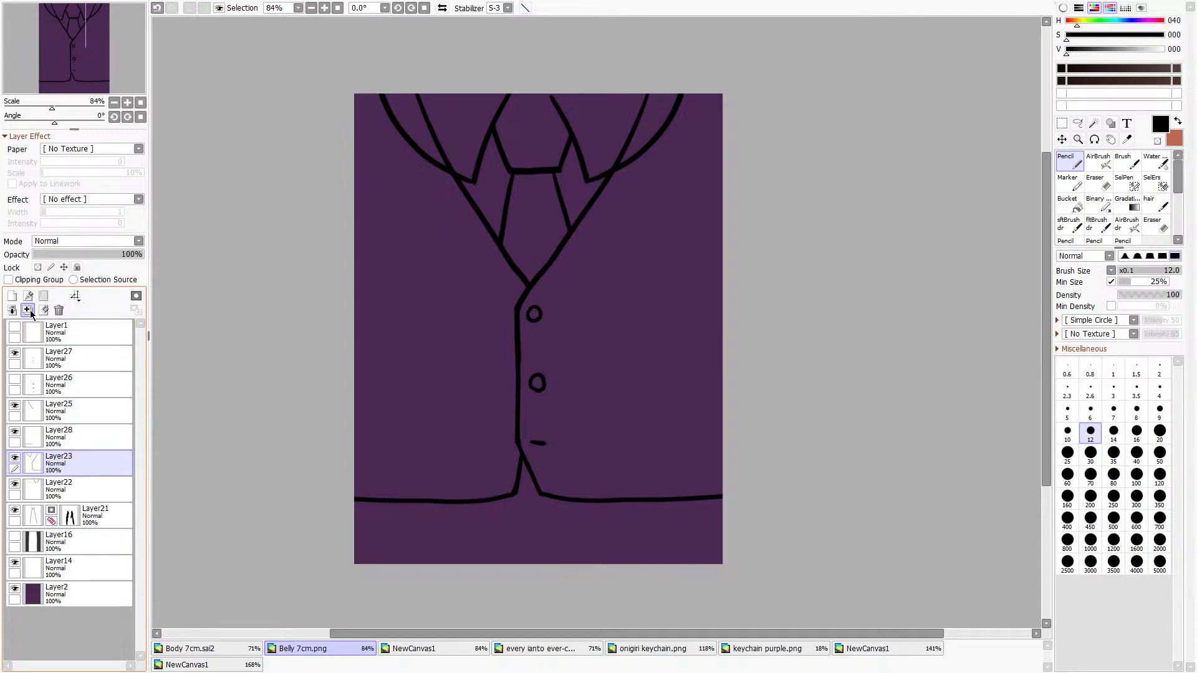
pyautogui.click(29, 310)
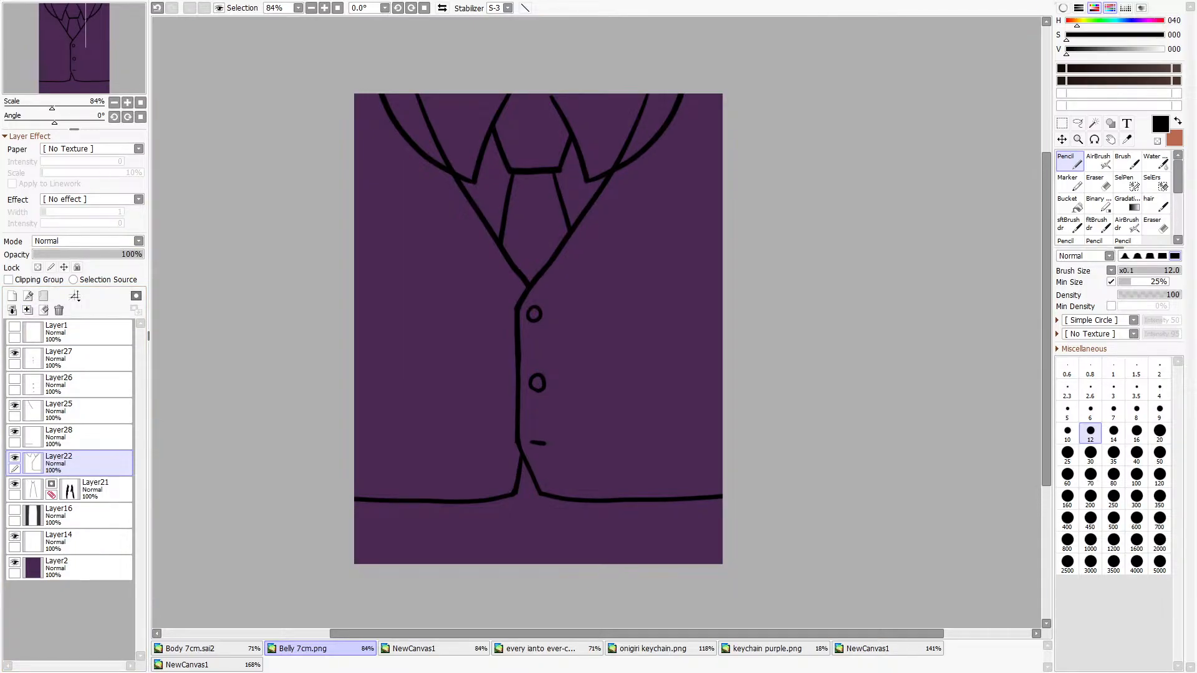
pyautogui.click(157, 7)
pyautogui.click(157, 7)
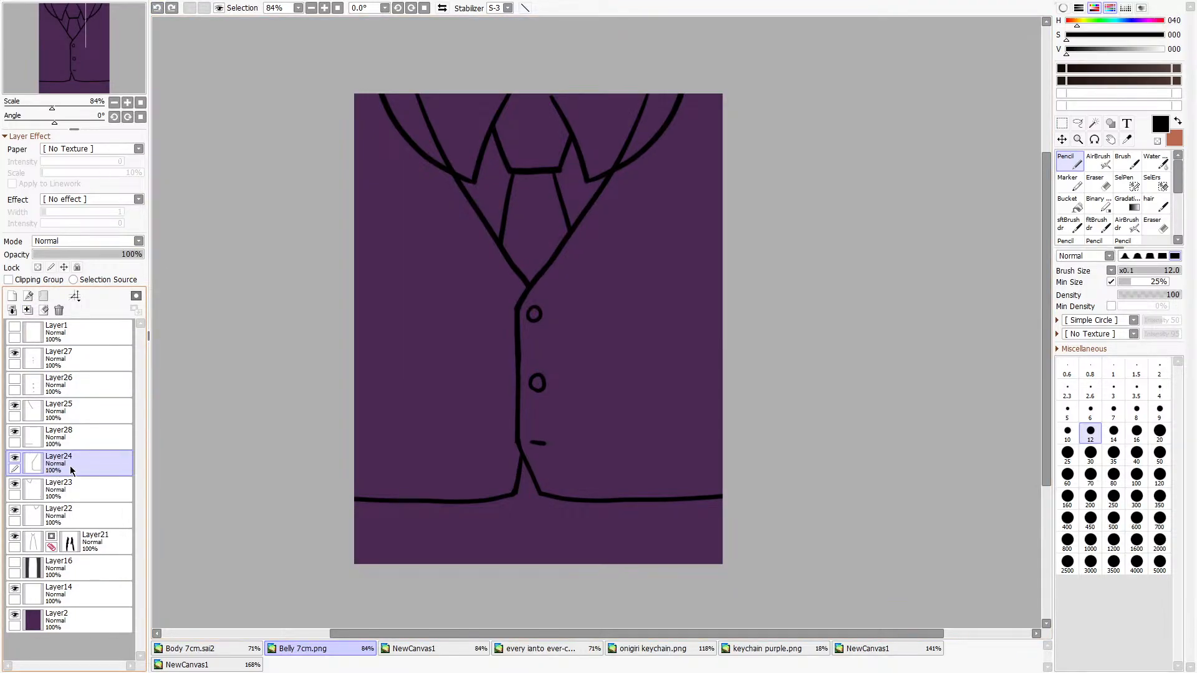
# Merge Layer28 and Layer25 down into Layer24, and toggle Layer24's visibility to check the combined vest outline.
pyautogui.click(62, 436)
pyautogui.click(28, 310)
pyautogui.click(63, 412)
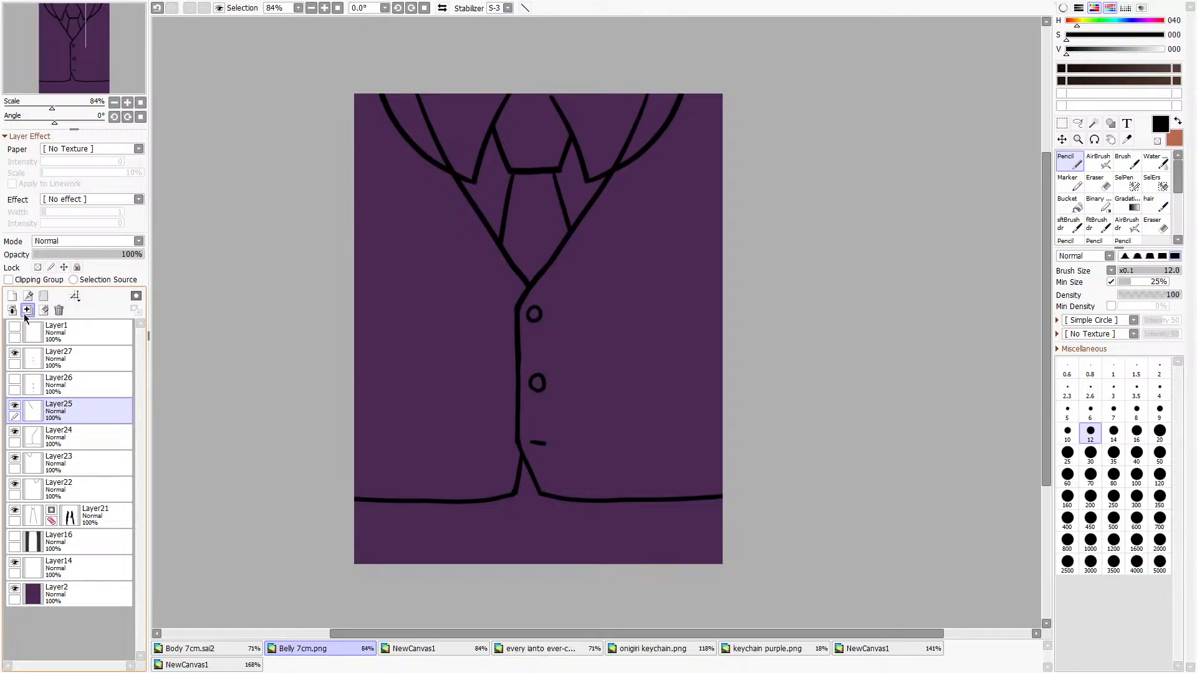
pyautogui.click(27, 310)
pyautogui.click(15, 406)
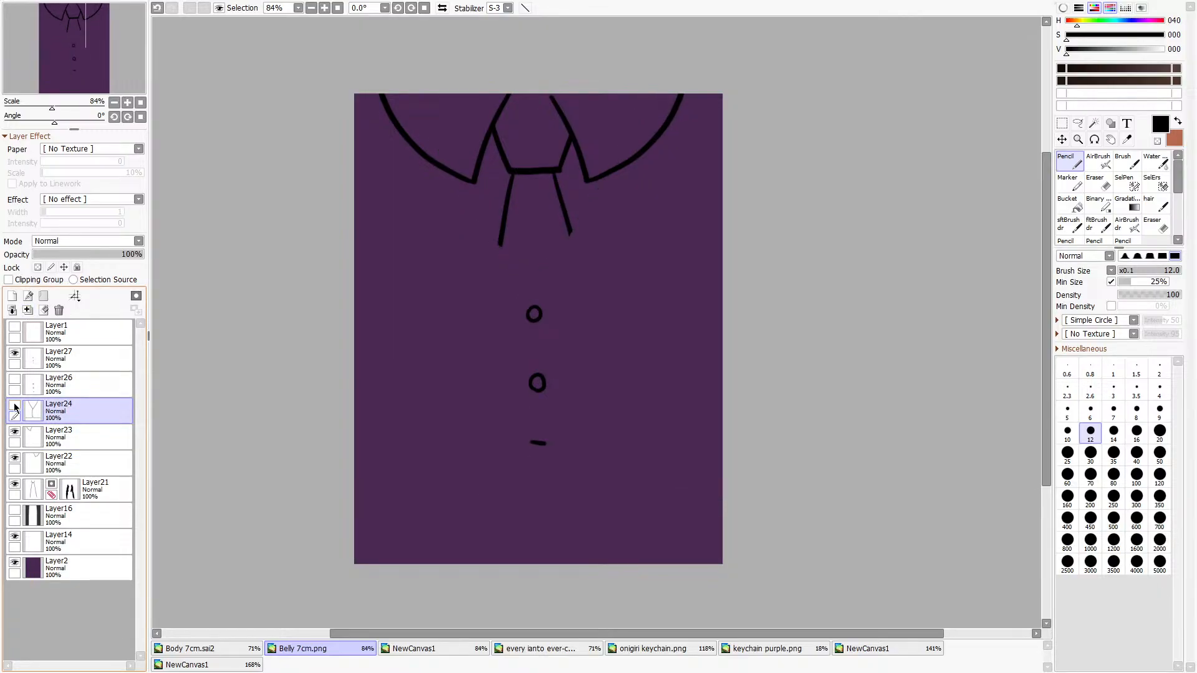
pyautogui.click(15, 405)
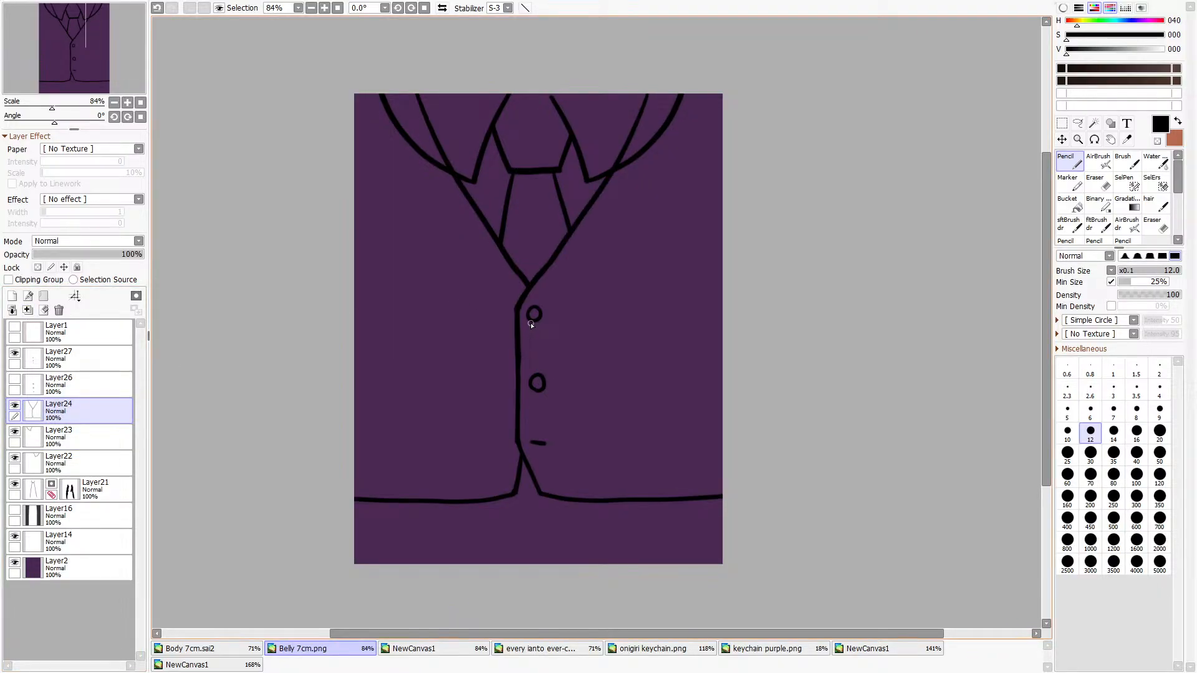
# Merge Layer23 down into Layer22 and, on a new layer mask, erase the collar curves outside the vest neckline.
pyautogui.click(63, 436)
pyautogui.click(28, 309)
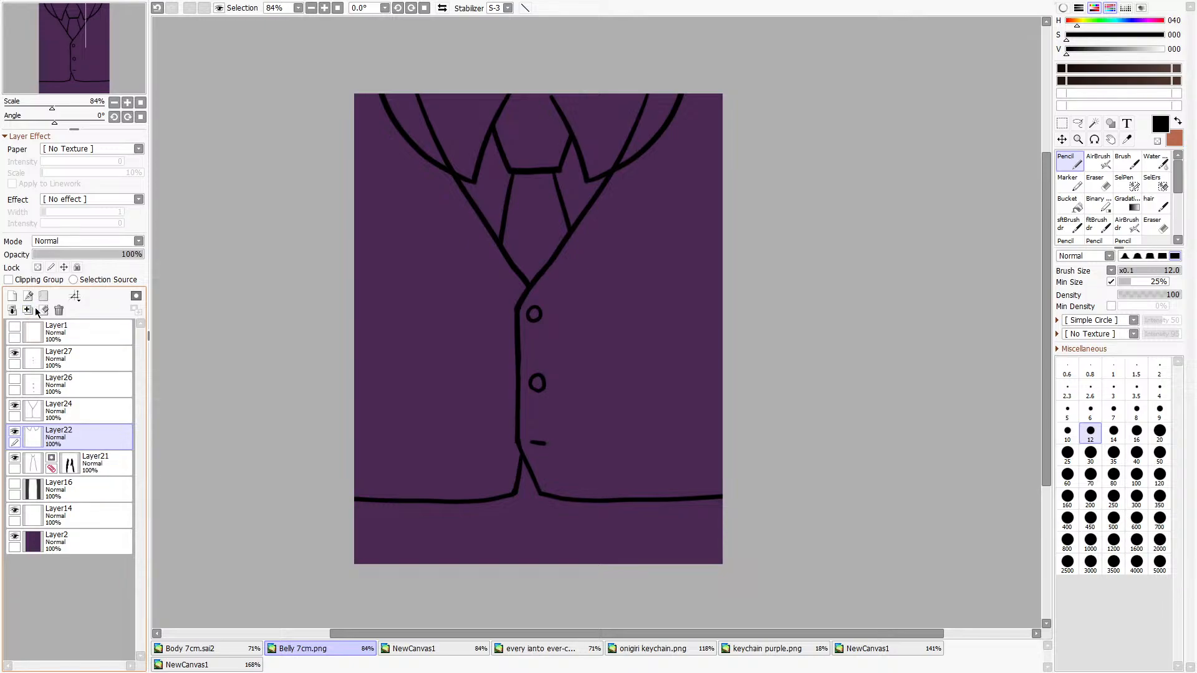
pyautogui.click(137, 296)
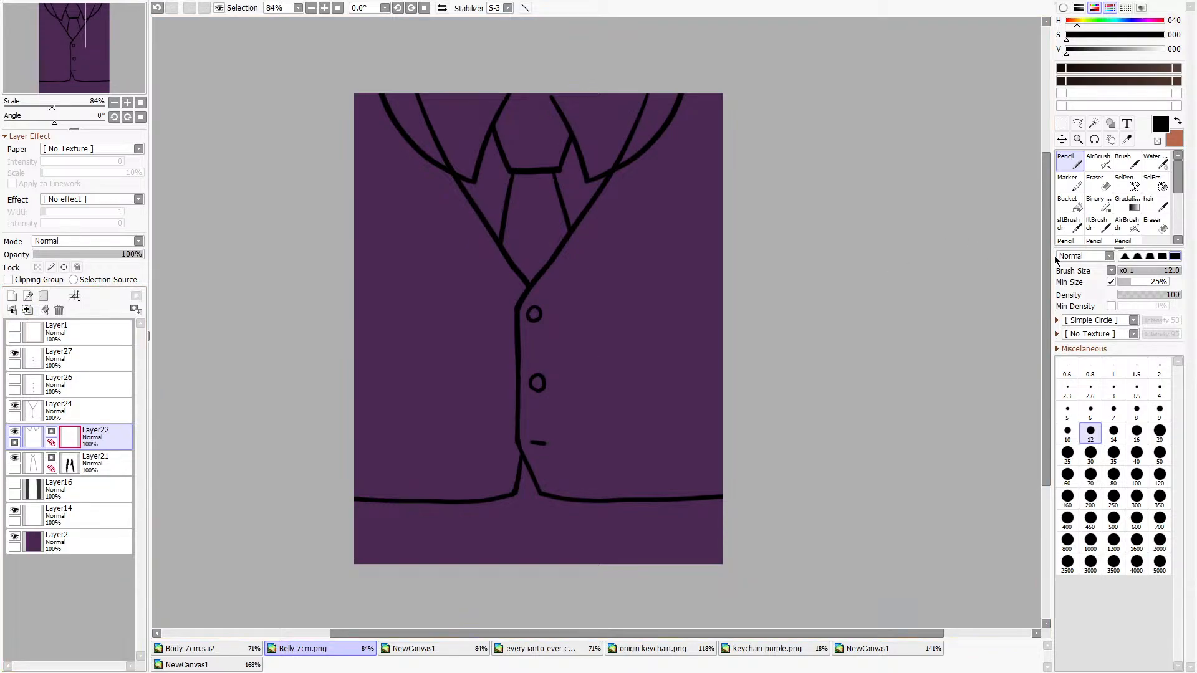
pyautogui.click(1101, 182)
pyautogui.moveTo(621, 174)
pyautogui.mouseDown()
pyautogui.moveTo(667, 96)
pyautogui.moveTo(687, 86)
pyautogui.moveTo(639, 150)
pyautogui.mouseUp()
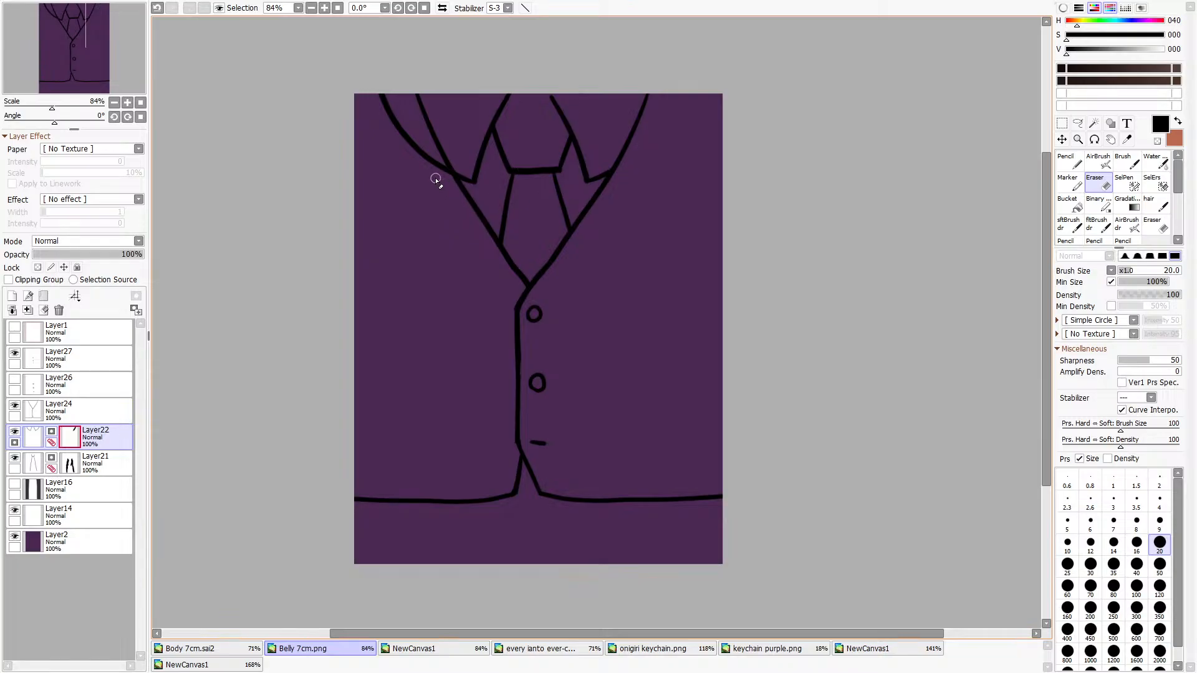
pyautogui.moveTo(436, 179)
pyautogui.mouseDown()
pyautogui.moveTo(418, 150)
pyautogui.moveTo(420, 179)
pyautogui.mouseUp()
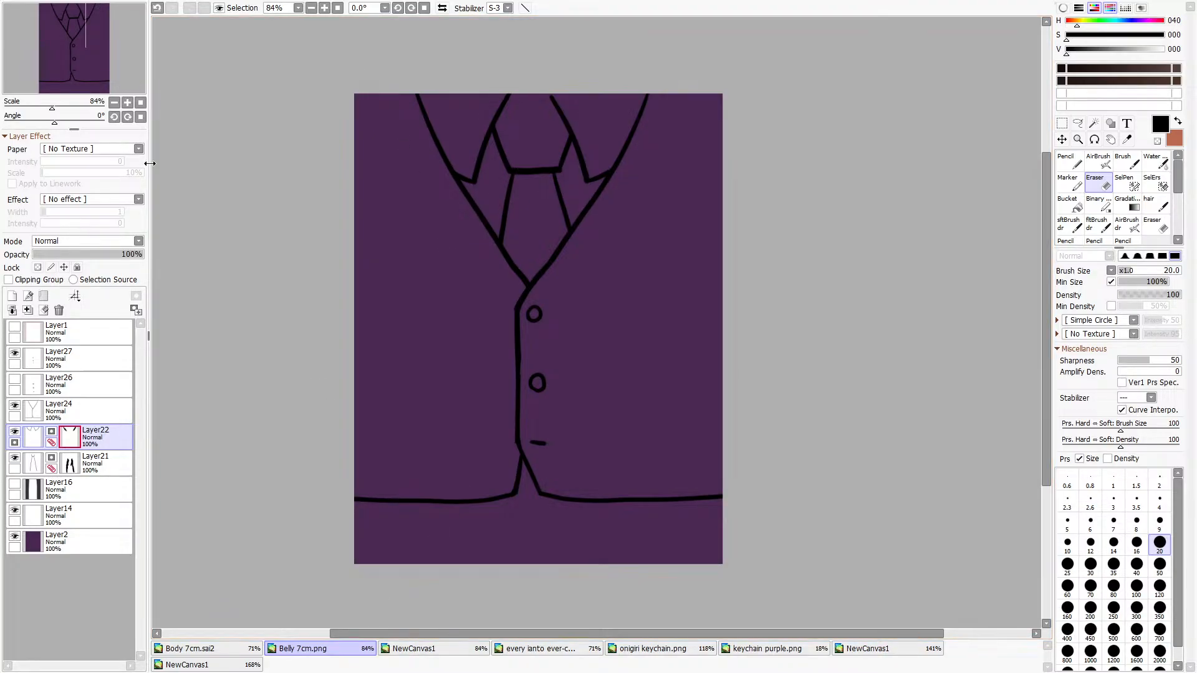
# Open Buttocks 7cm.png, copy its entire pinstripe pattern and paste it as a new layer into Belly 7cm.png.
pyautogui.press('super+Down')
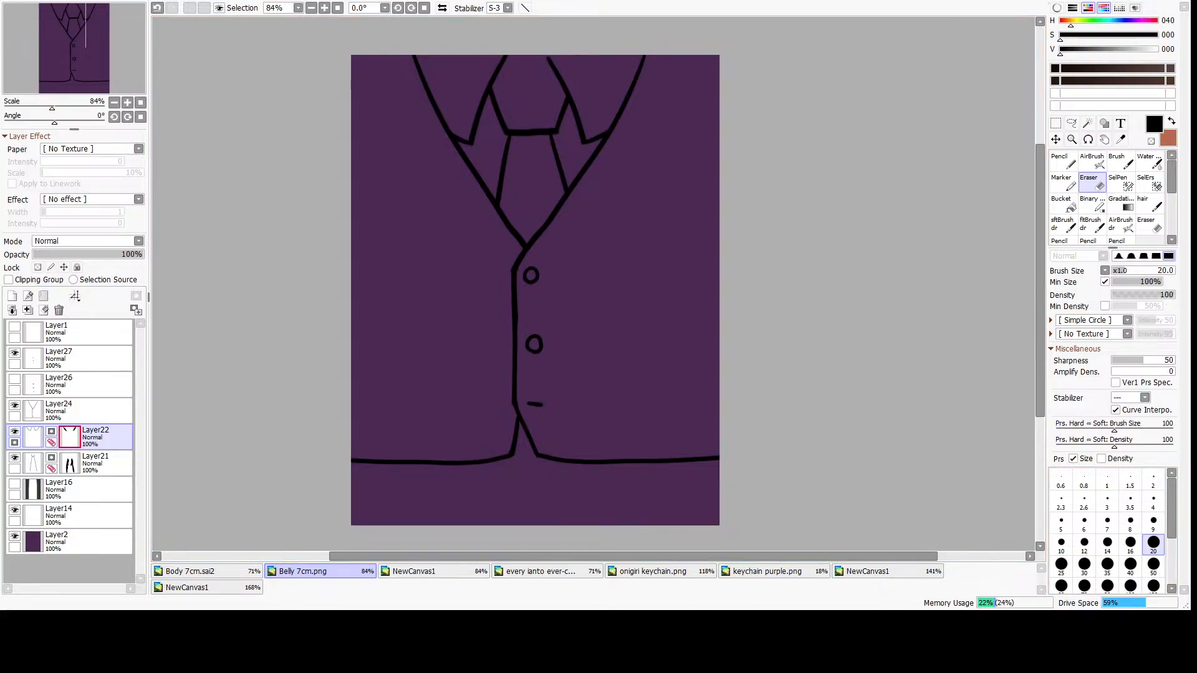
pyautogui.press('super+Up')
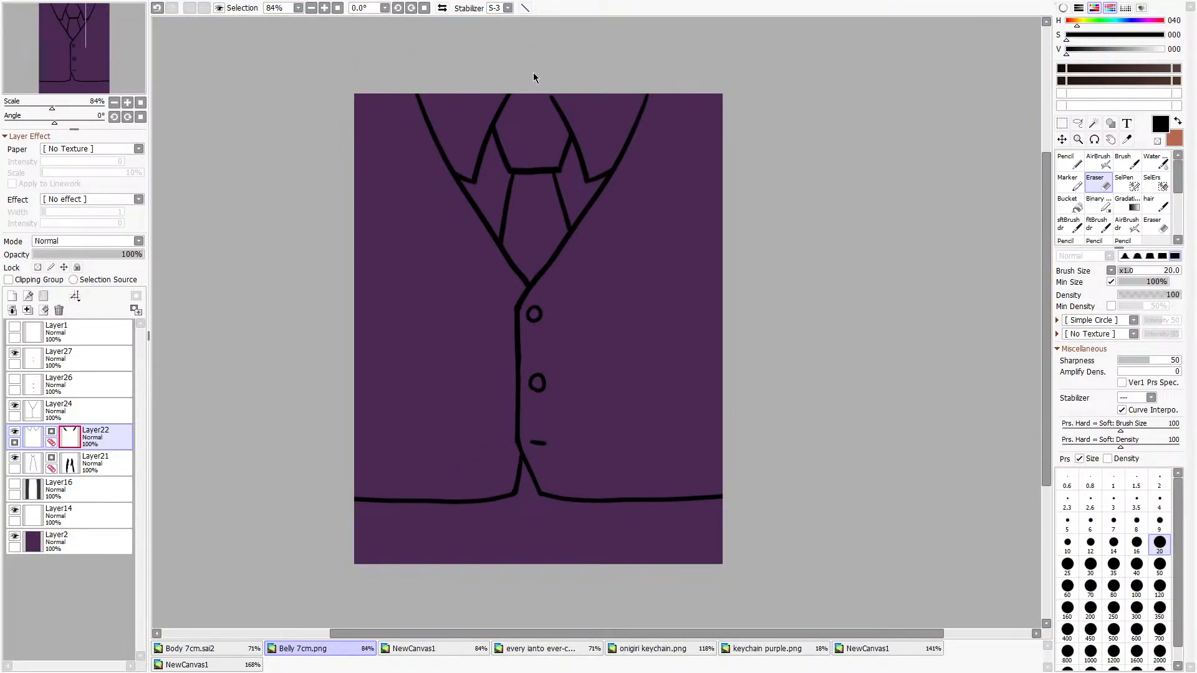
pyautogui.doubleClick(570, 62)
pyautogui.hotkey('ctrl', 'a')
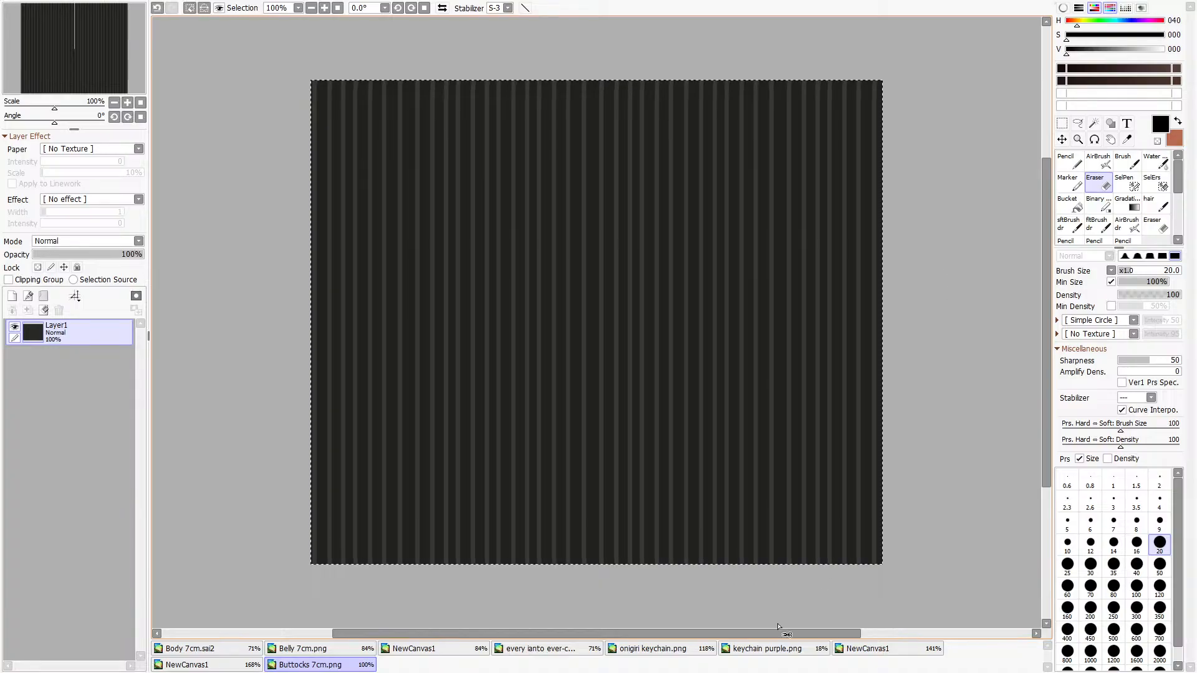
pyautogui.click(222, 652)
pyautogui.click(291, 650)
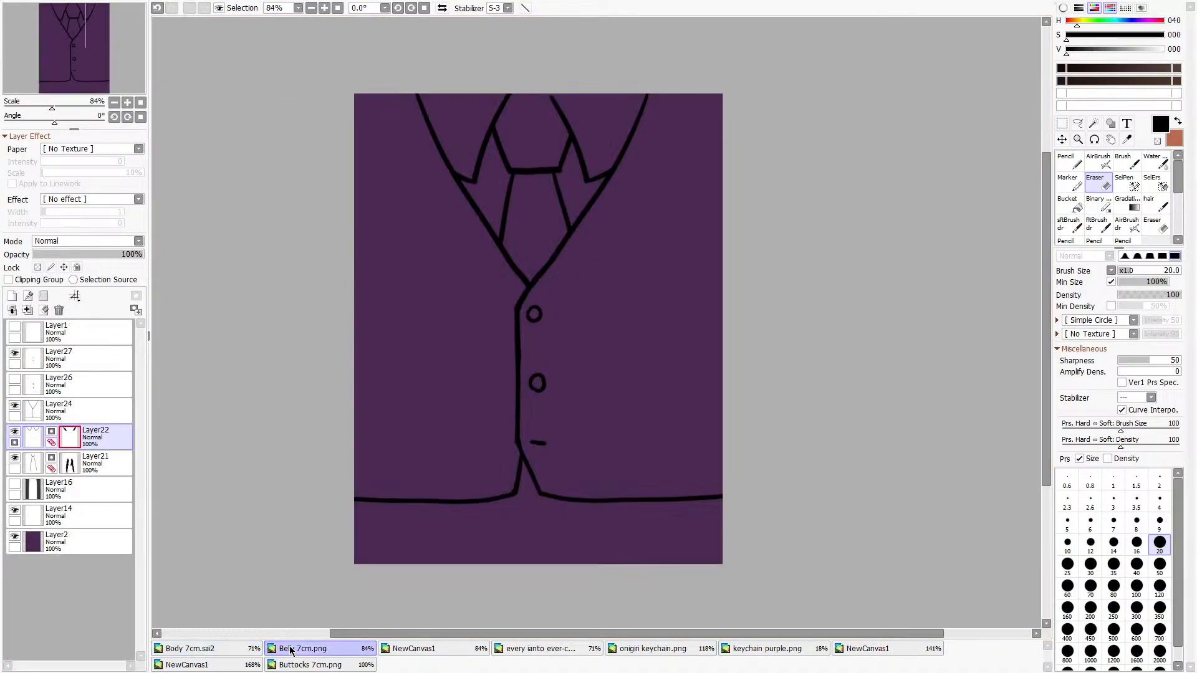
pyautogui.hotkey('ctrl', 'v')
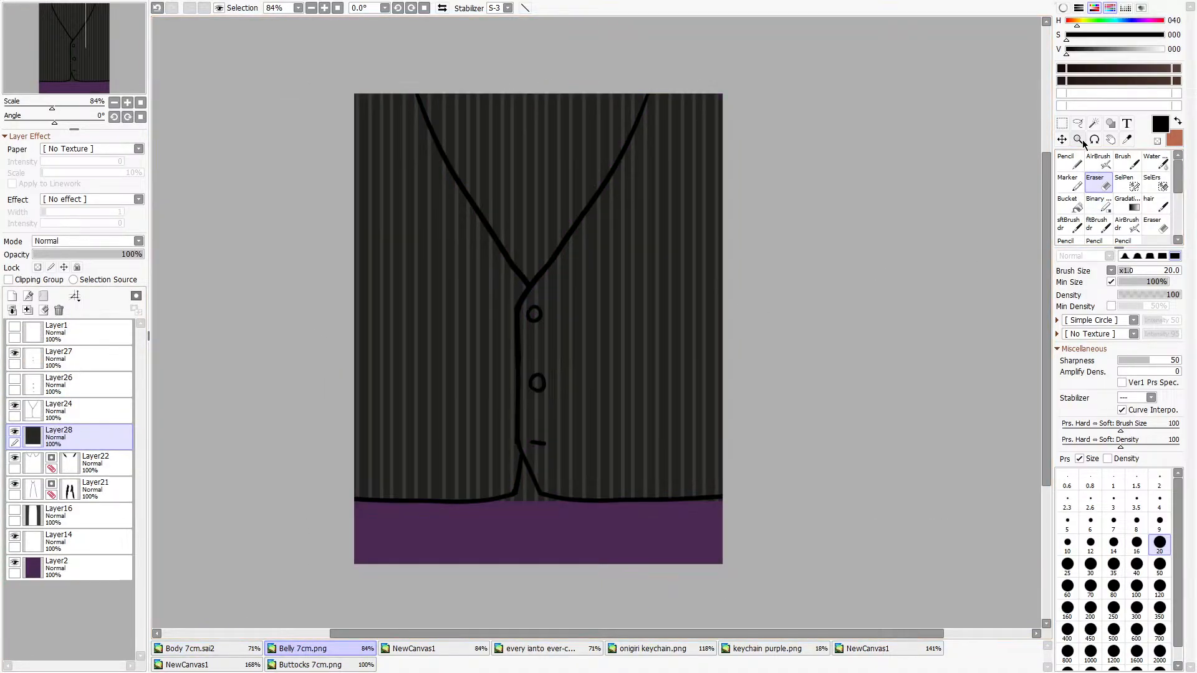
# Move the pasted pinstripe pattern down, roughly centred across the canvas, so its lower edge meets the canvas's lower edge.
pyautogui.click(1063, 140)
pyautogui.click(1079, 333)
pyautogui.scroll(-1, 589, 405)
pyautogui.scroll(3, 452, 509)
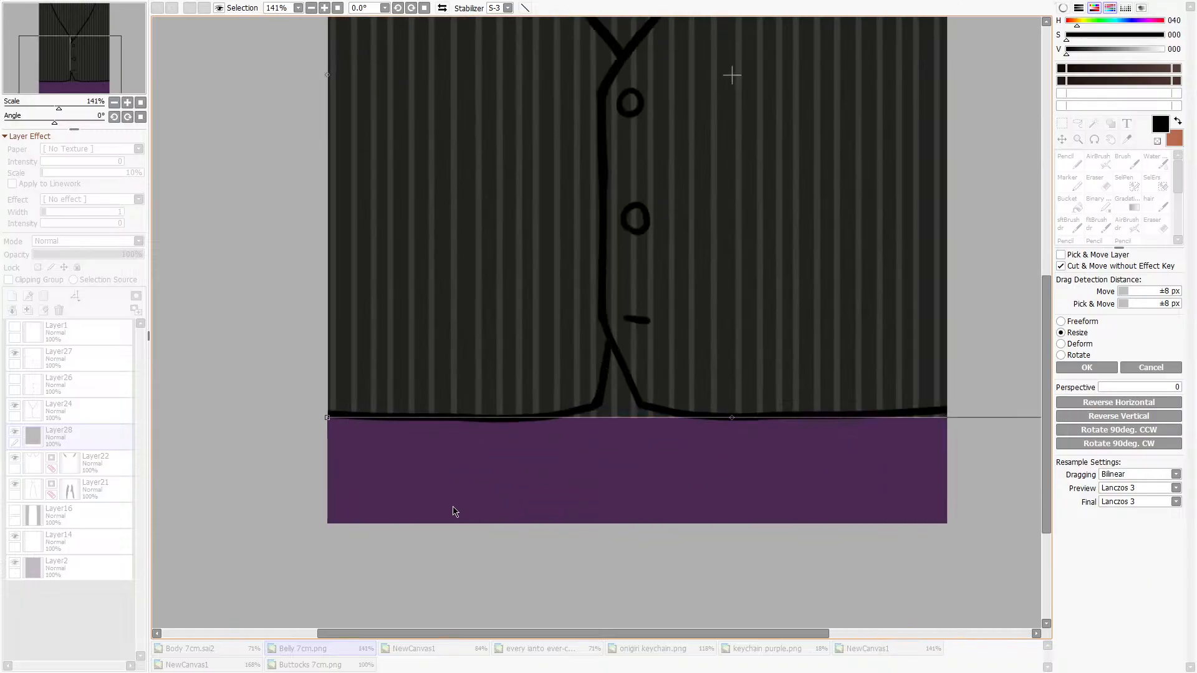
pyautogui.scroll(-3, 431, 497)
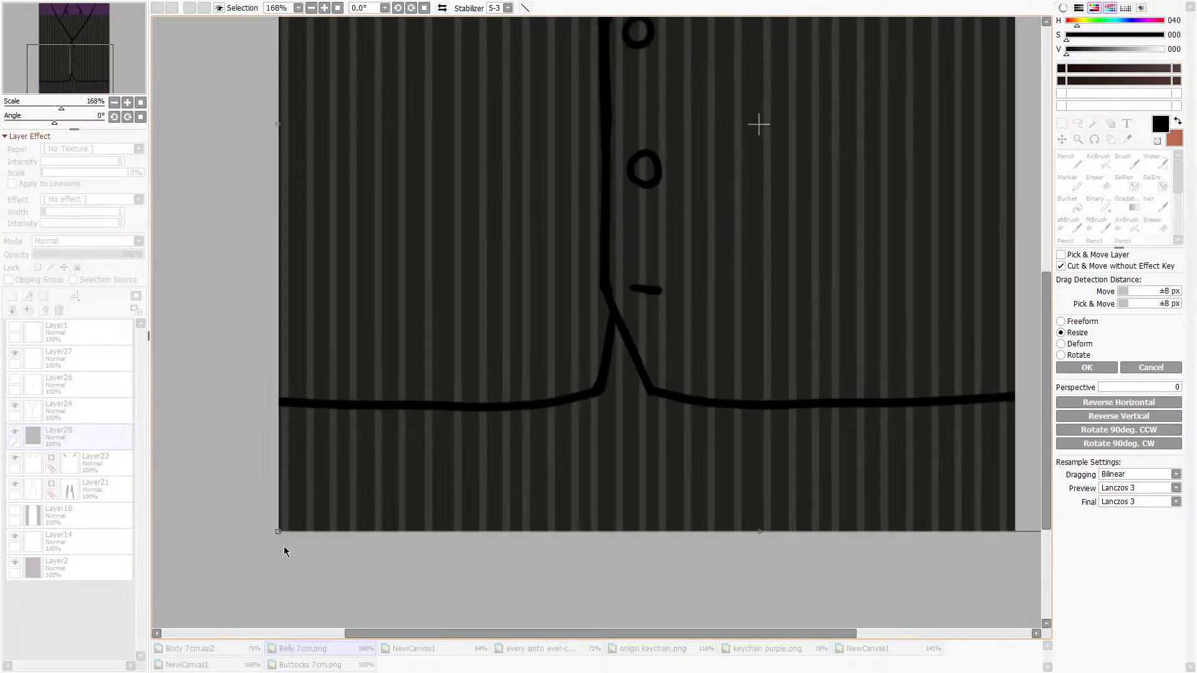
pyautogui.moveTo(516, 513); pyautogui.dragTo(468, 508)
pyautogui.scroll(6, 468, 508)
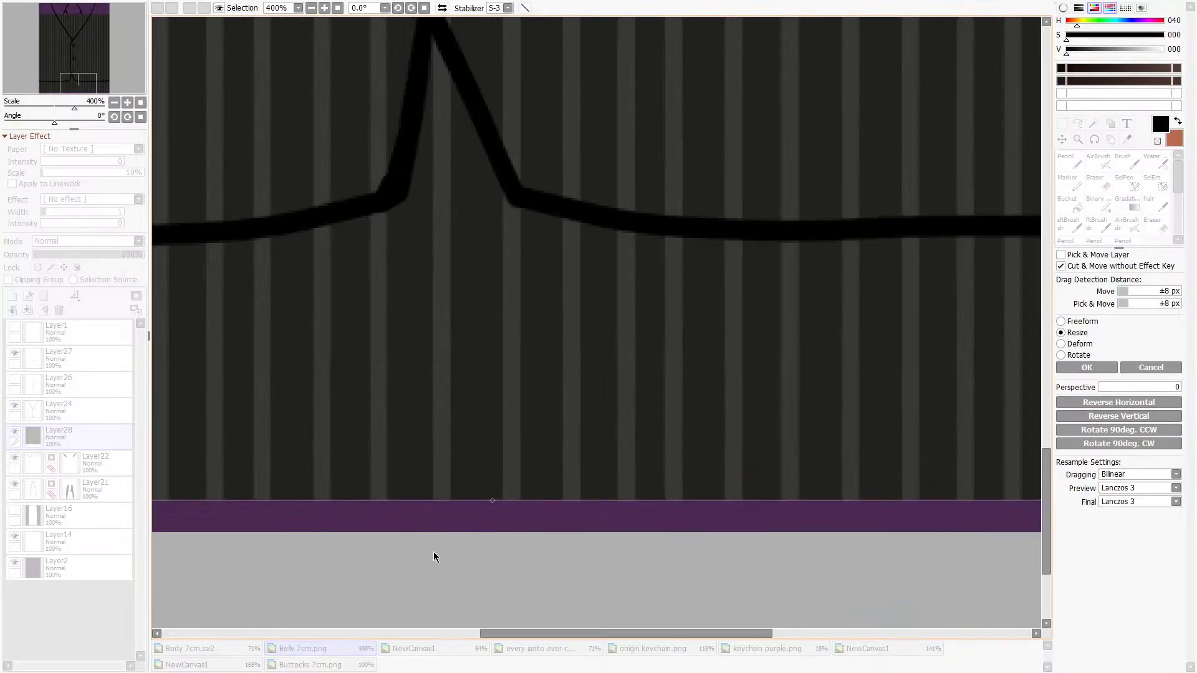
pyautogui.moveTo(505, 419); pyautogui.dragTo(505, 438)
pyautogui.scroll(-7, 505, 439)
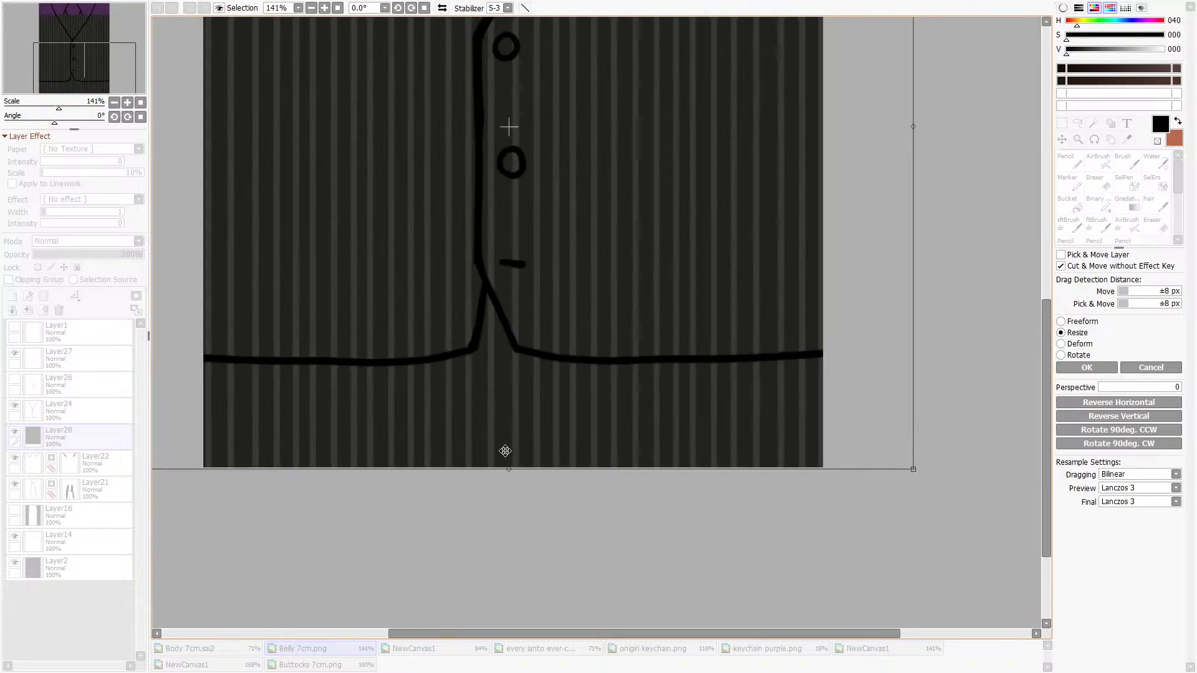
pyautogui.click(1087, 367)
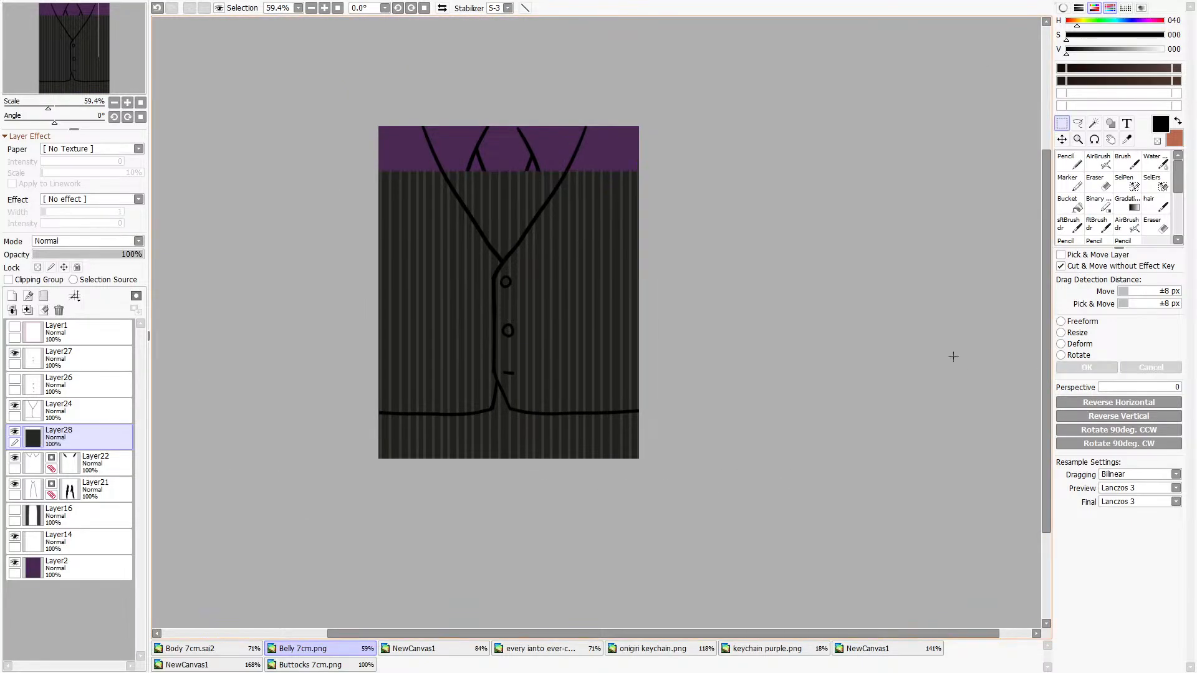
# Place Layer28 beneath Layer21, add a layer mask, and erase its pinstripes over the vest above the hem with a size 120 eraser.
pyautogui.moveTo(93, 436); pyautogui.dragTo(79, 495)
pyautogui.click(136, 296)
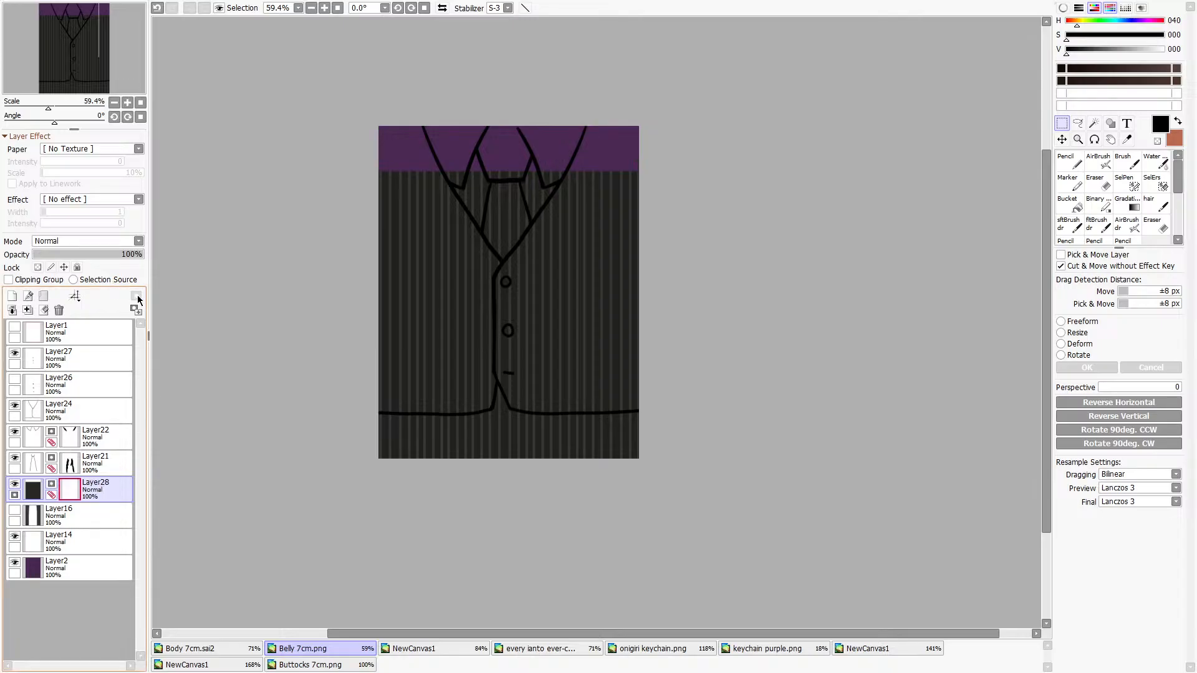
pyautogui.press('e')
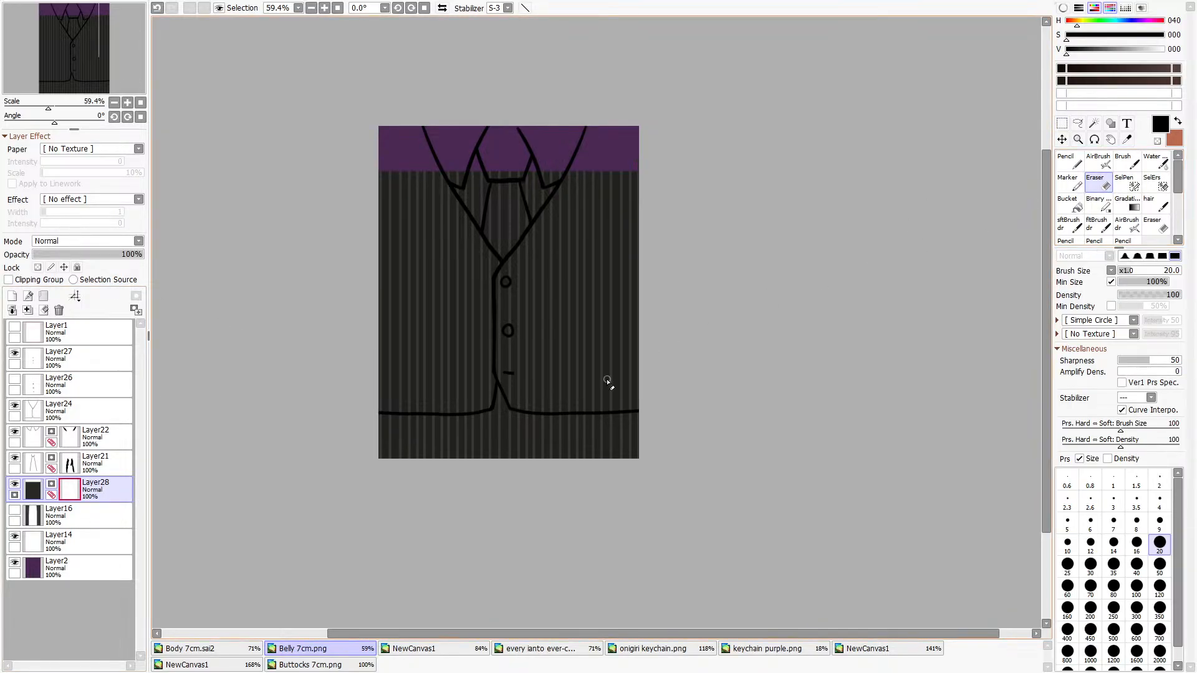
pyautogui.click(1161, 586)
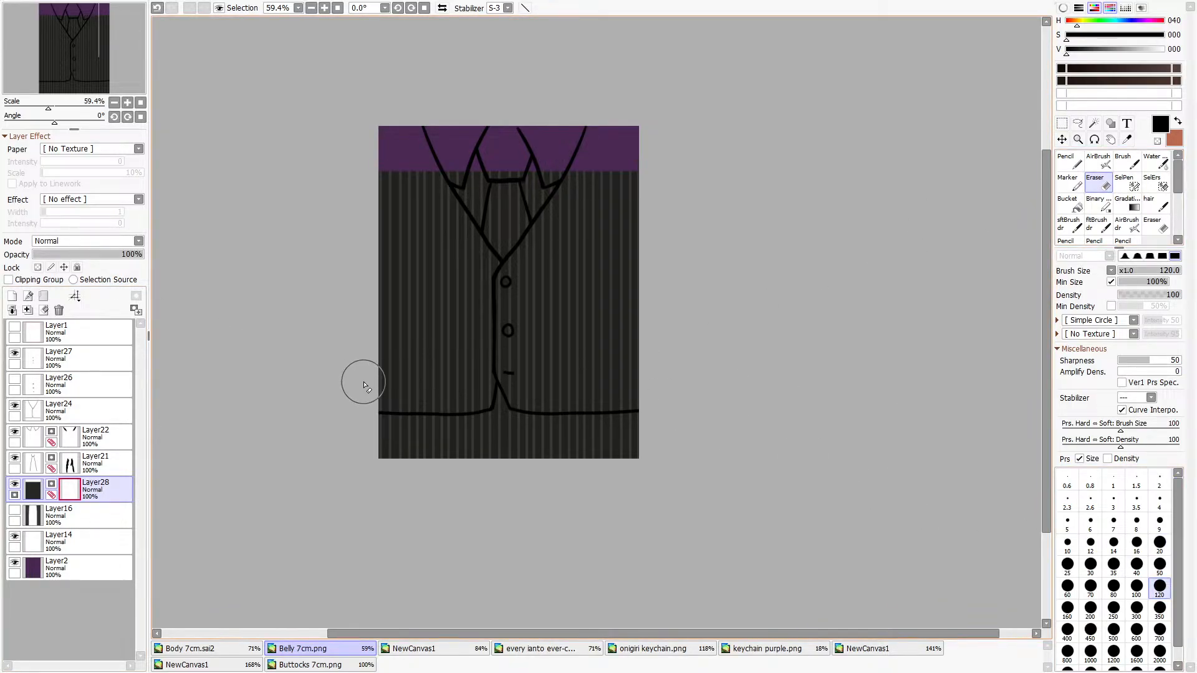
pyautogui.moveTo(361, 382)
pyautogui.mouseDown()
pyautogui.moveTo(472, 396)
pyautogui.moveTo(497, 332)
pyautogui.moveTo(524, 387)
pyautogui.moveTo(673, 377)
pyautogui.moveTo(651, 354)
pyautogui.moveTo(780, 334)
pyautogui.moveTo(401, 262)
pyautogui.moveTo(383, 240)
pyautogui.moveTo(465, 193)
pyautogui.moveTo(450, 181)
pyautogui.moveTo(441, 331)
pyautogui.moveTo(464, 360)
pyautogui.mouseUp()
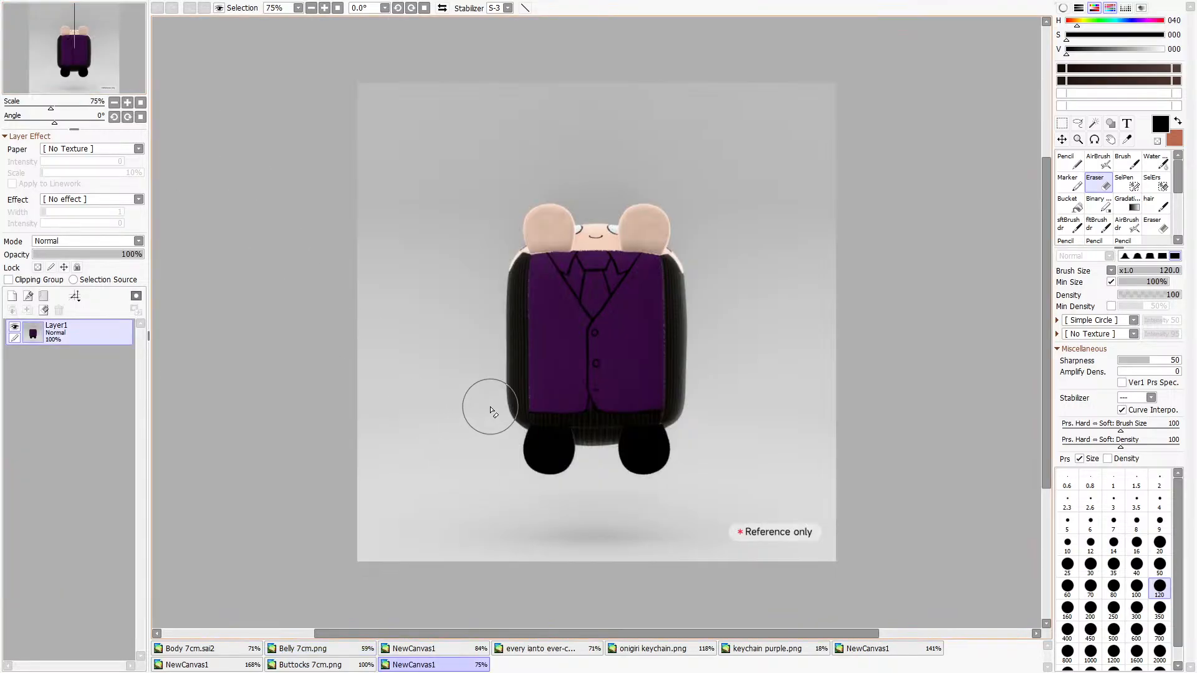
# Examine the plush keychain reference renders from the belly and side views, comparing the vest hem and the pinstripe placement.
pyautogui.scroll(3, 486, 406)
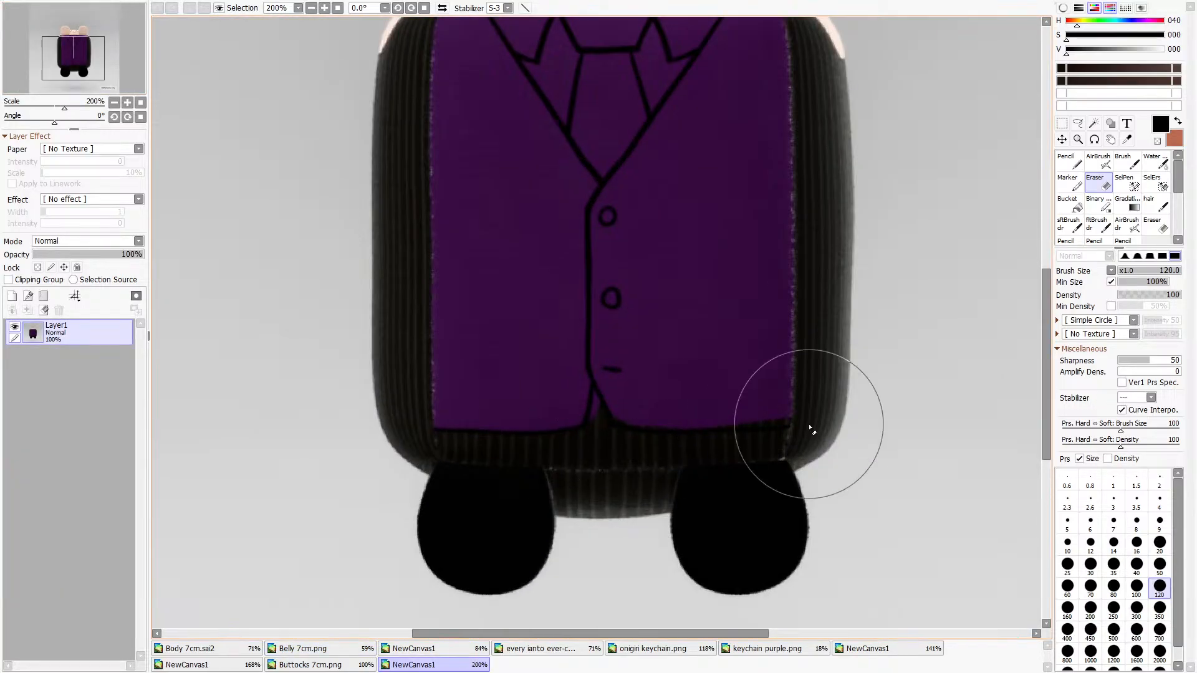
pyautogui.scroll(-2, 623, 421)
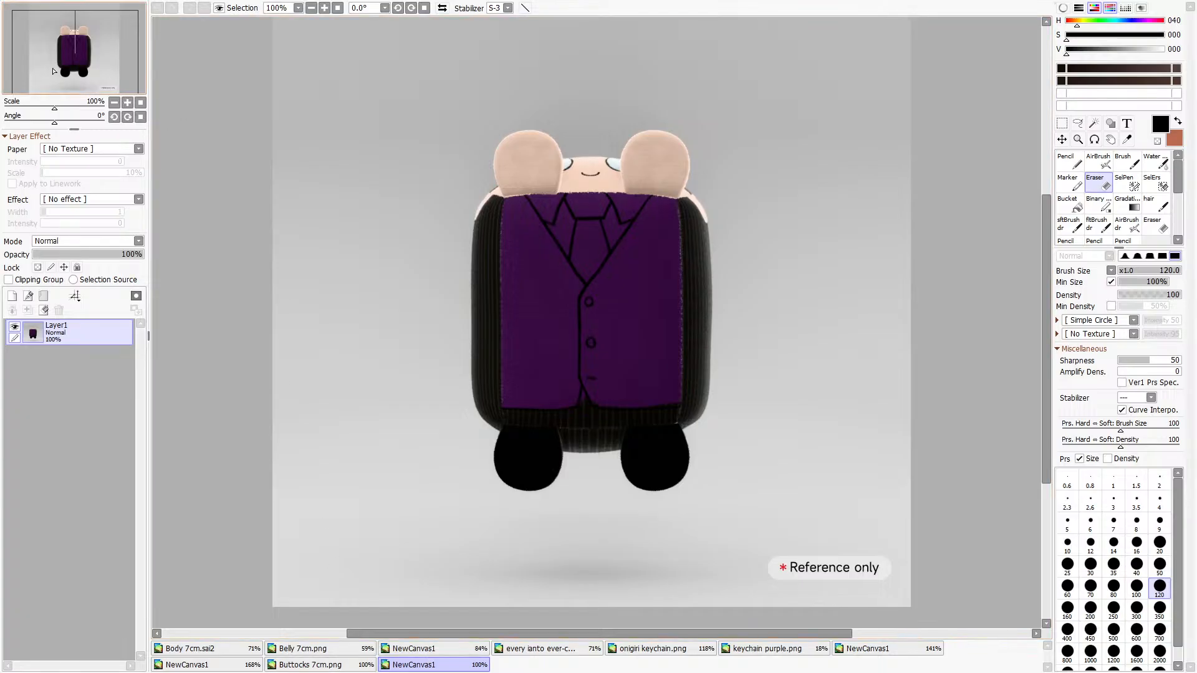
pyautogui.click(41, 38)
pyautogui.scroll(6, 591, 435)
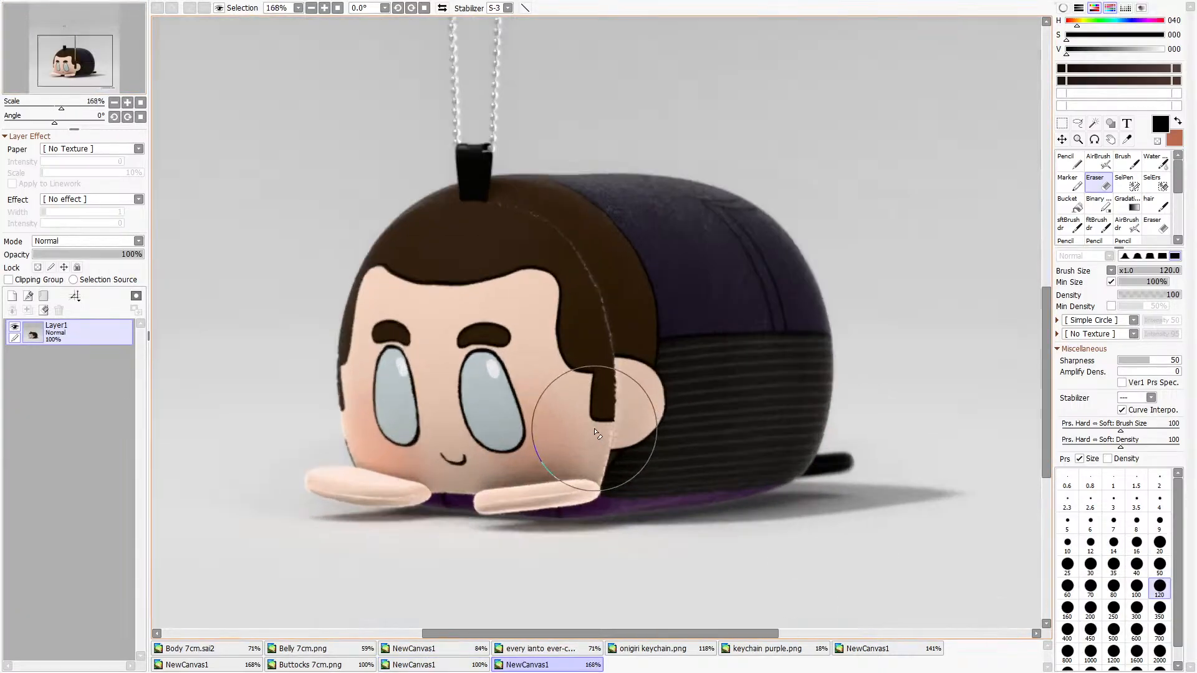
pyautogui.scroll(-2, 589, 436)
pyautogui.scroll(-1, 592, 439)
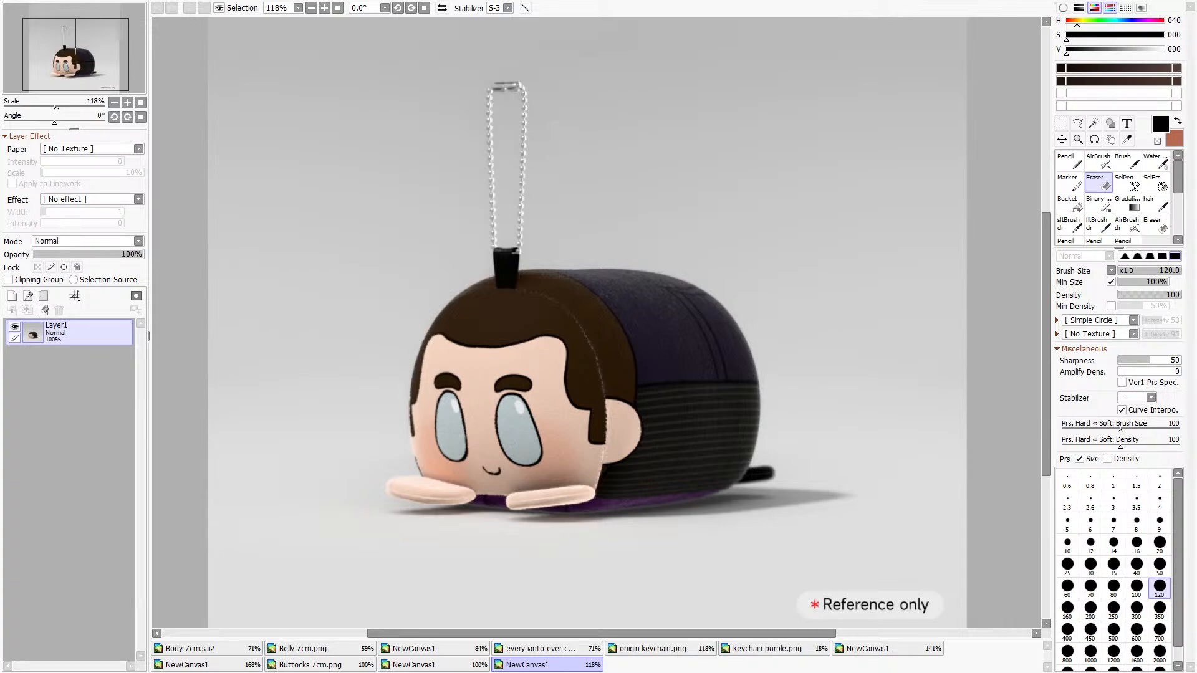
pyautogui.scroll(-1, 509, 382)
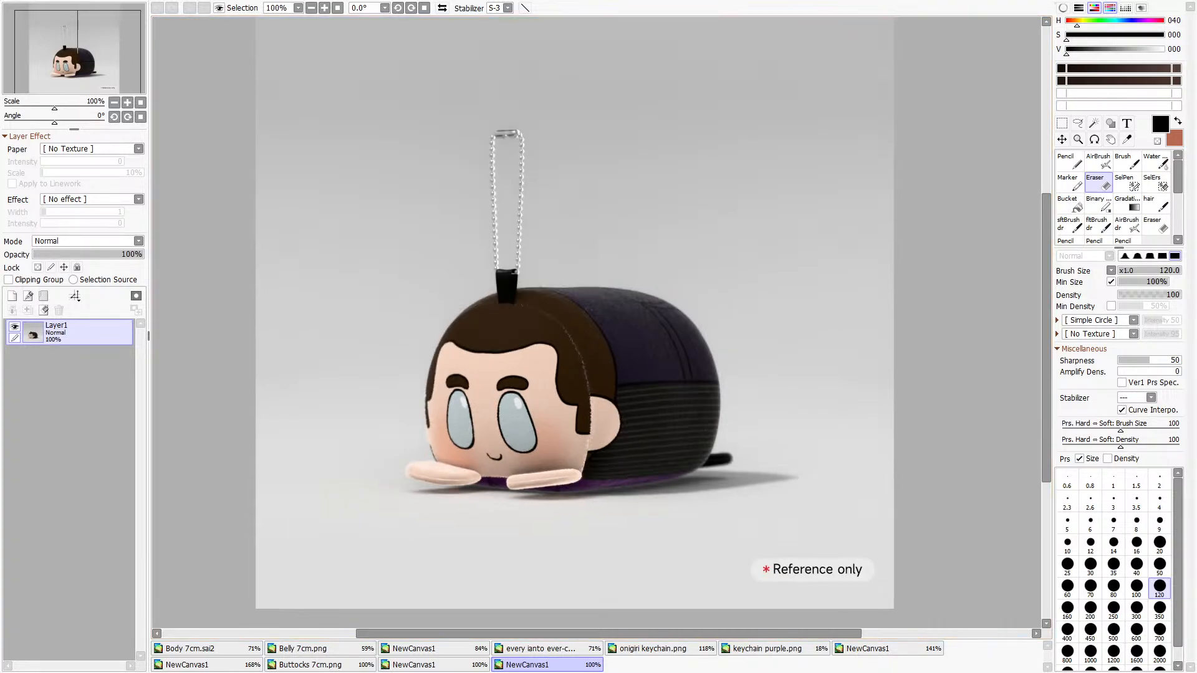
pyautogui.click(450, 666)
pyautogui.click(549, 665)
pyautogui.click(435, 664)
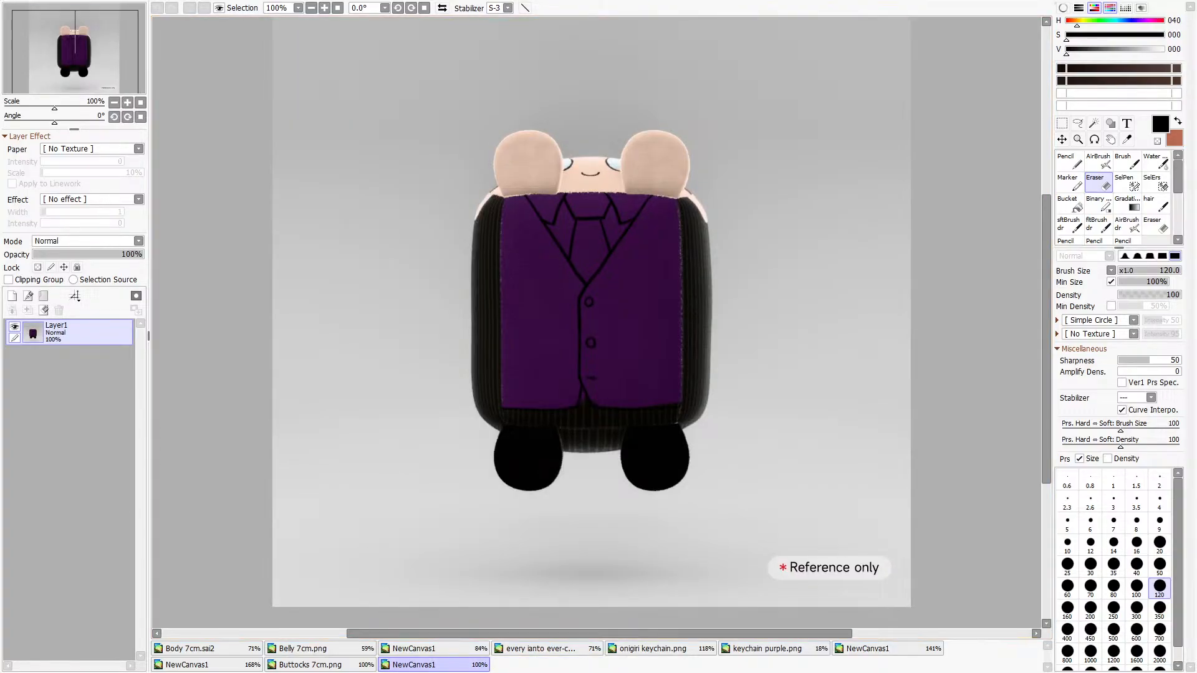
# In Belly 7cm.png, erase the leftover pinstripes above the right half of the vest hem with a size 50 eraser.
pyautogui.click(303, 648)
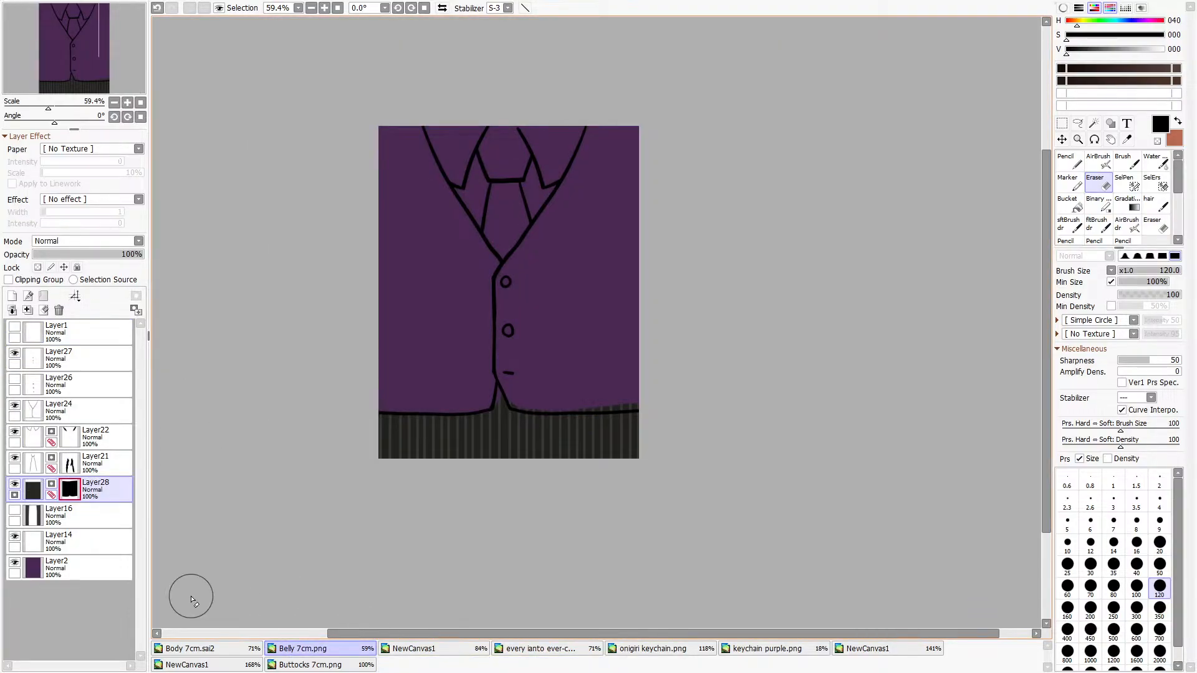
pyautogui.scroll(2, 495, 486)
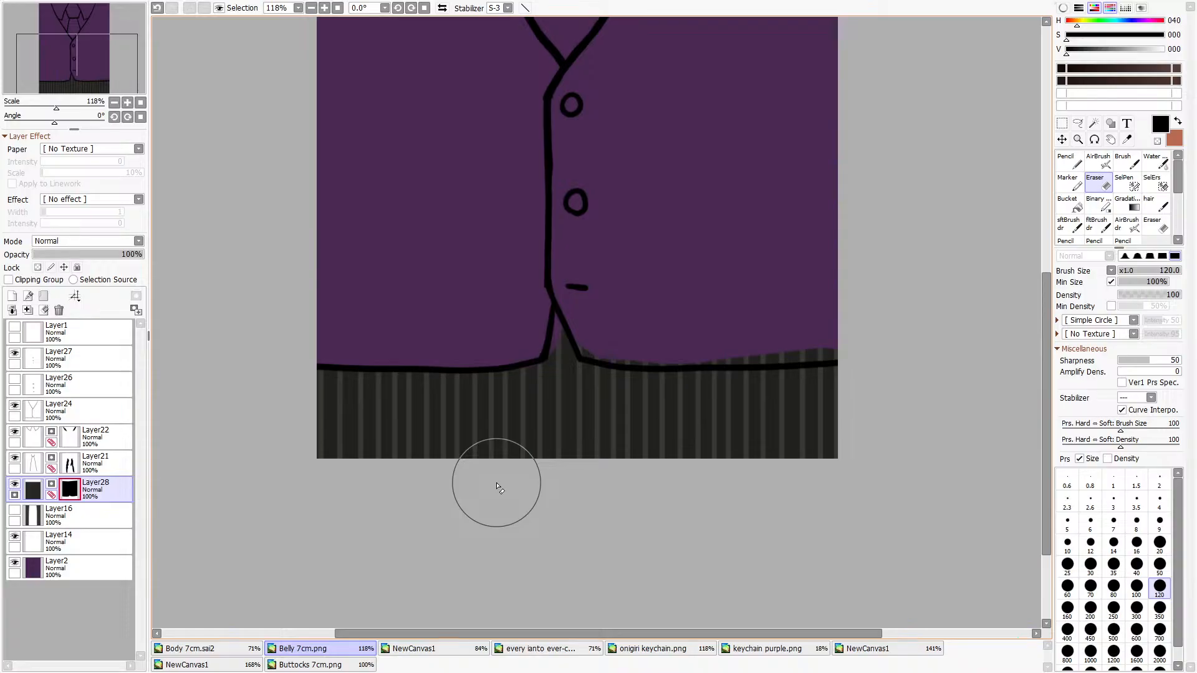
pyautogui.click(1160, 564)
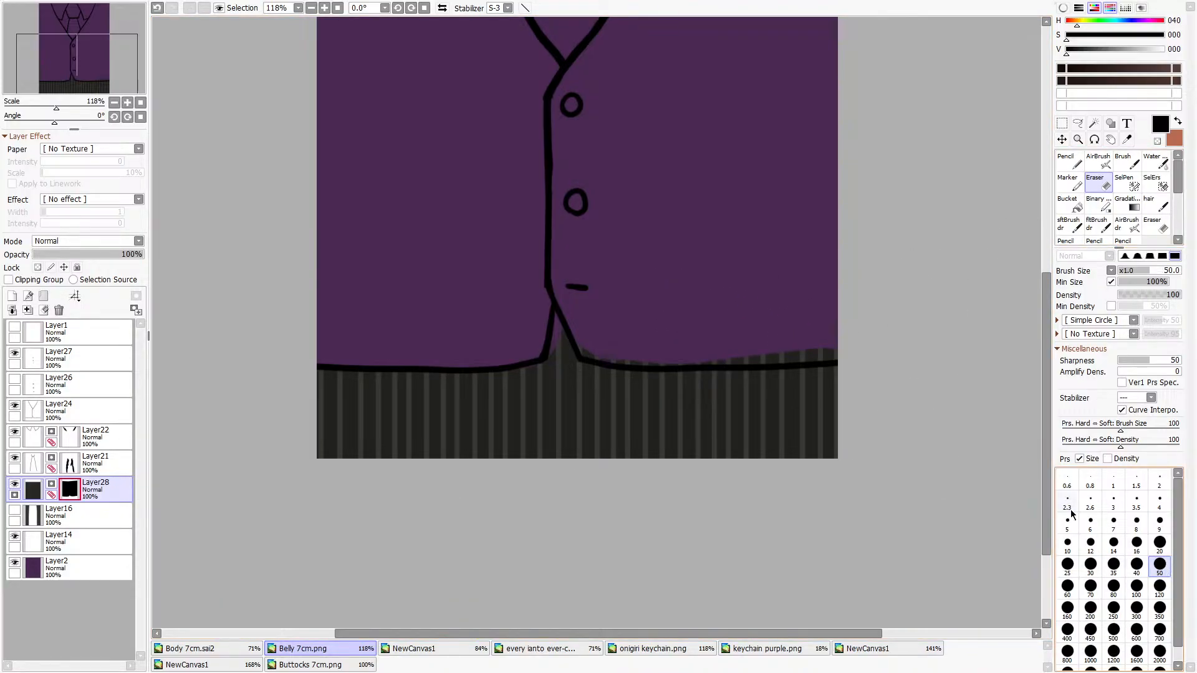
pyautogui.moveTo(742, 303)
pyautogui.mouseDown()
pyautogui.moveTo(682, 339)
pyautogui.moveTo(846, 342)
pyautogui.moveTo(681, 329)
pyautogui.moveTo(713, 338)
pyautogui.moveTo(653, 352)
pyautogui.moveTo(718, 344)
pyautogui.moveTo(593, 345)
pyautogui.mouseUp()
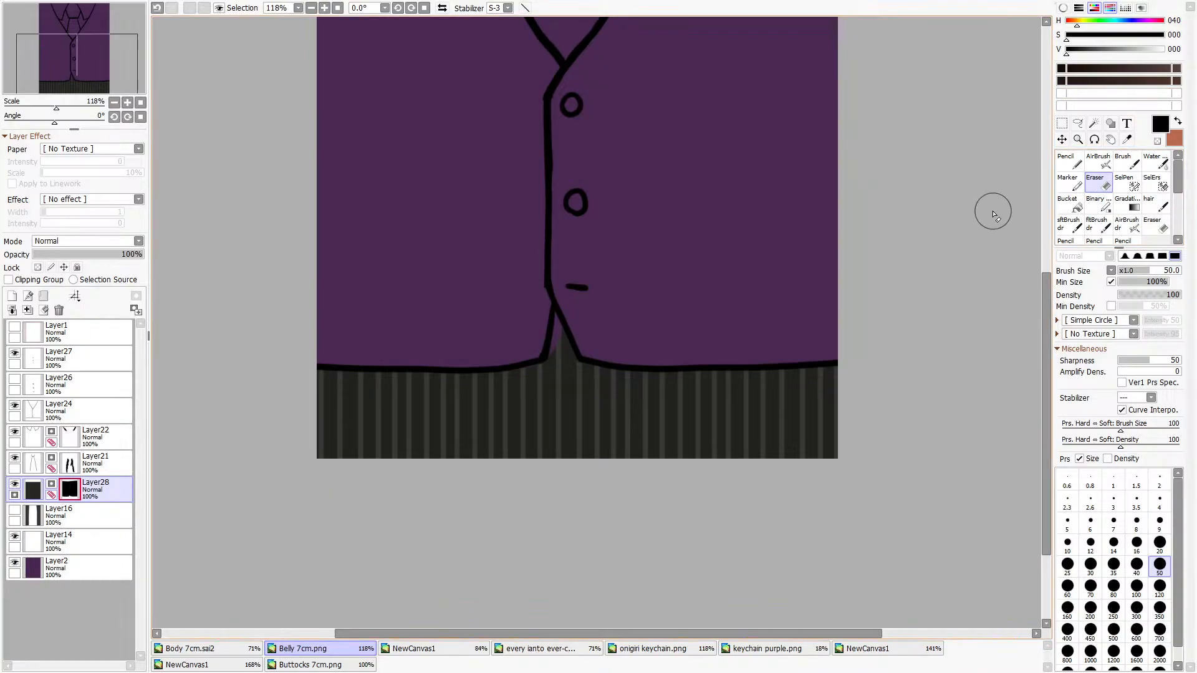
# Restore the pinstripes in the notch at the vest's front opening by painting white on Layer28's mask with the size 12 Pencil.
pyautogui.moveTo(1082, 50); pyautogui.dragTo(1163, 50)
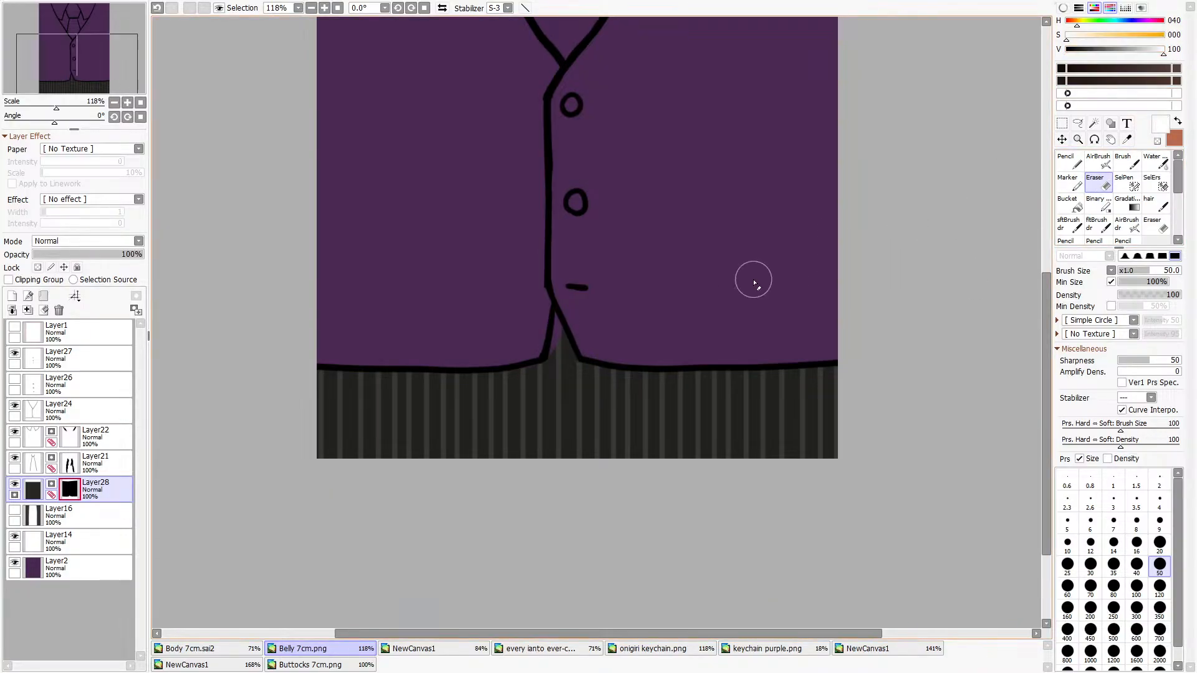
pyautogui.click(1160, 543)
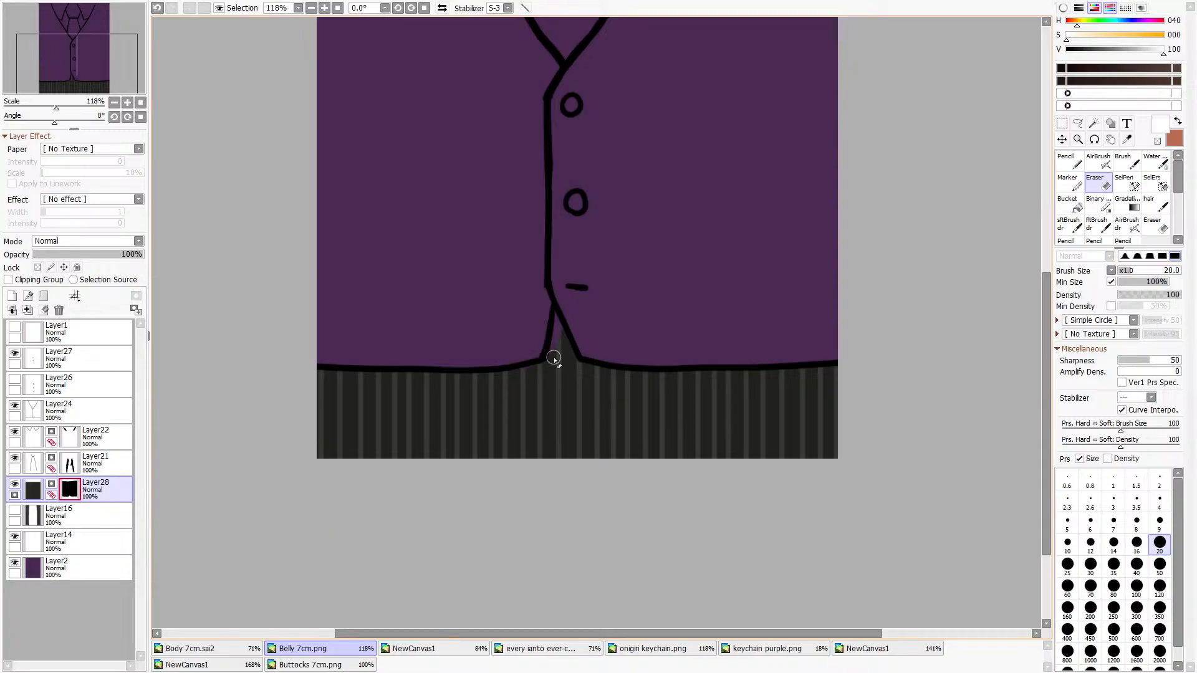
pyautogui.click(1069, 161)
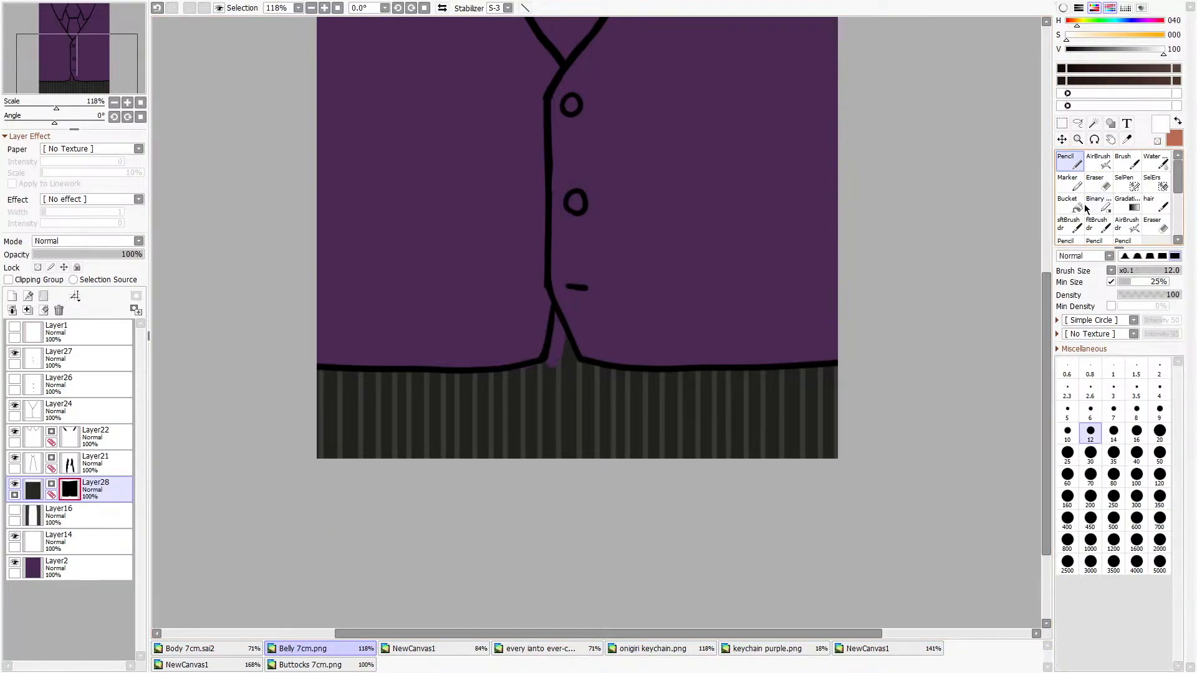
pyautogui.moveTo(553, 368)
pyautogui.mouseDown()
pyautogui.moveTo(553, 341)
pyautogui.moveTo(553, 374)
pyautogui.moveTo(568, 348)
pyautogui.moveTo(553, 312)
pyautogui.moveTo(545, 374)
pyautogui.mouseUp()
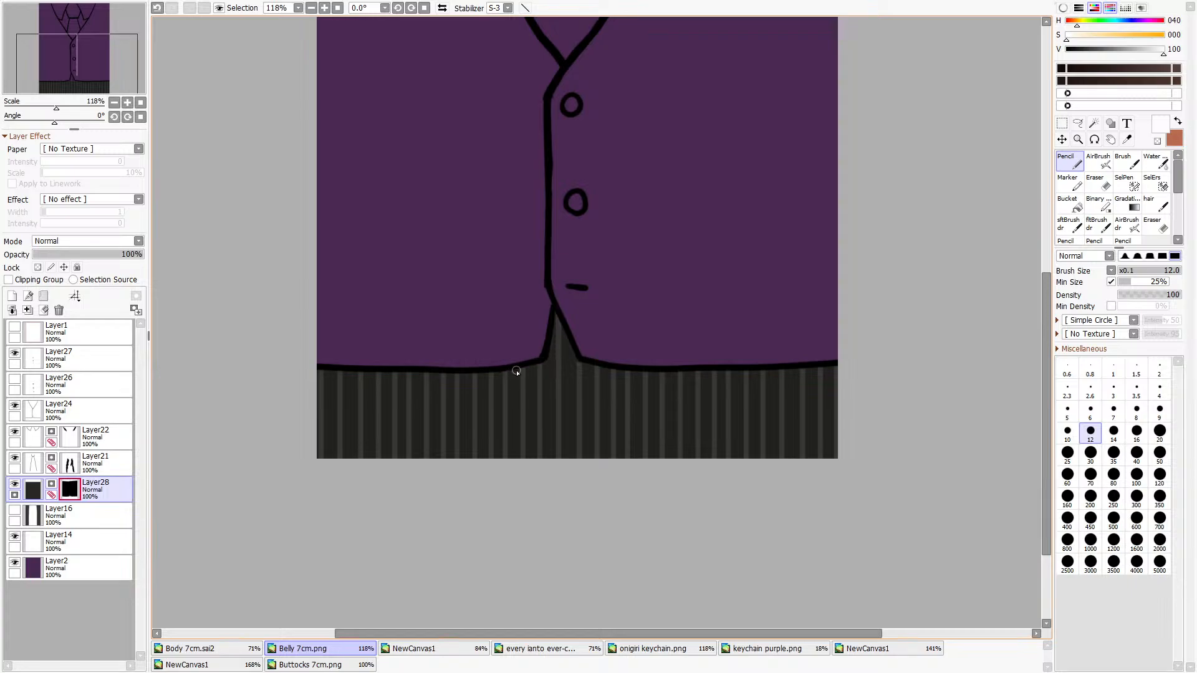
pyautogui.scroll(-4, 556, 364)
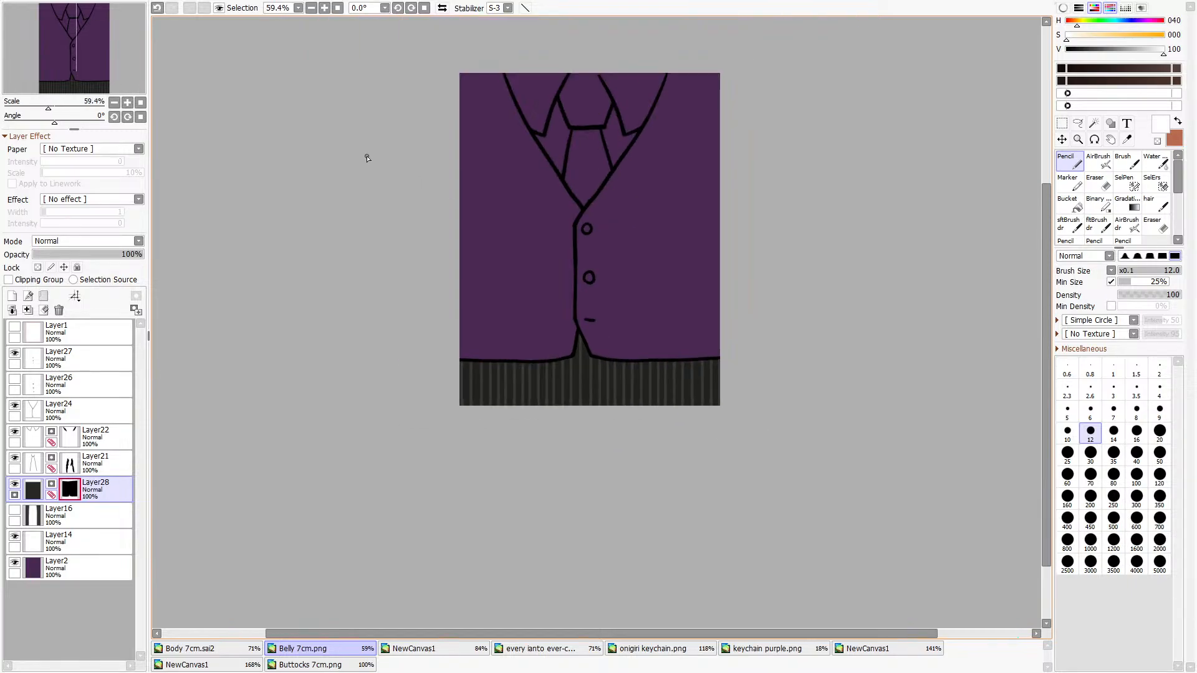
pyautogui.scroll(3, 342, 94)
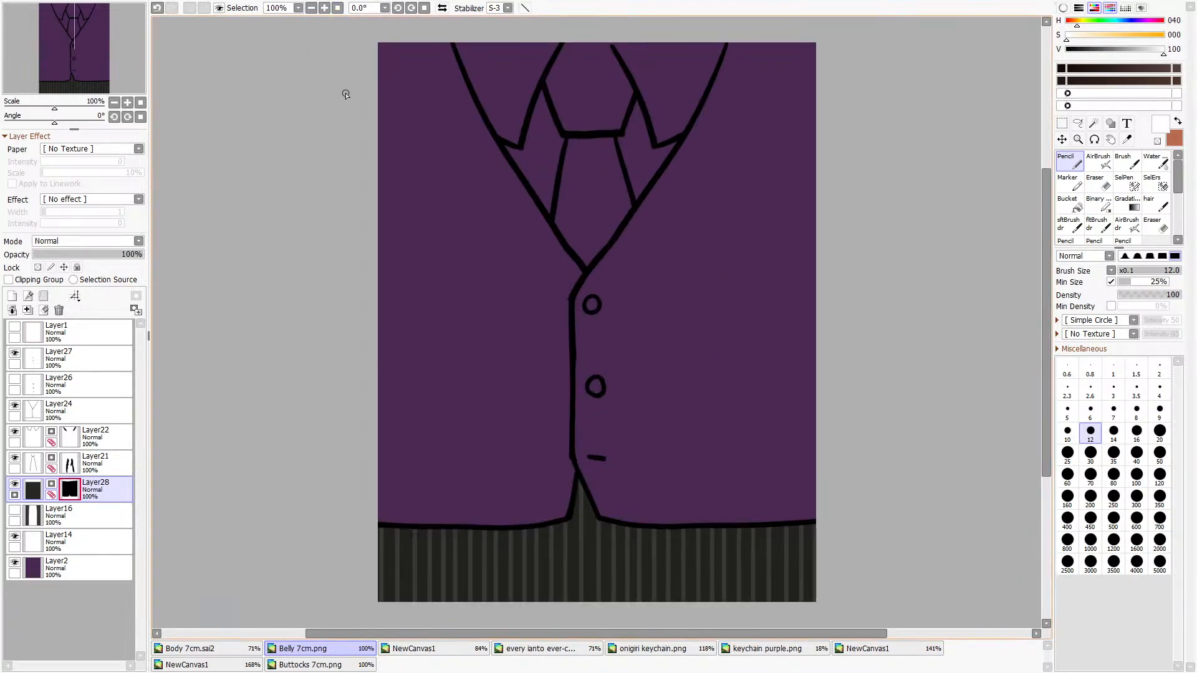
pyautogui.scroll(-3, 320, 235)
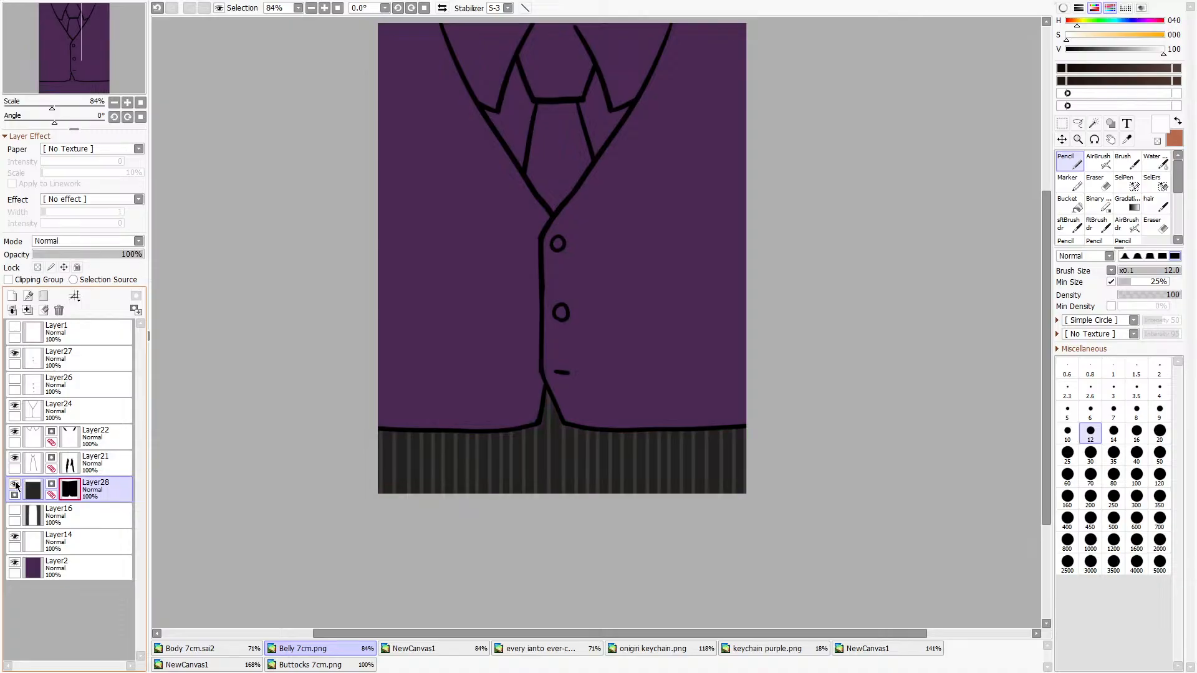
pyautogui.scroll(-1, 449, 487)
pyautogui.scroll(2, 475, 258)
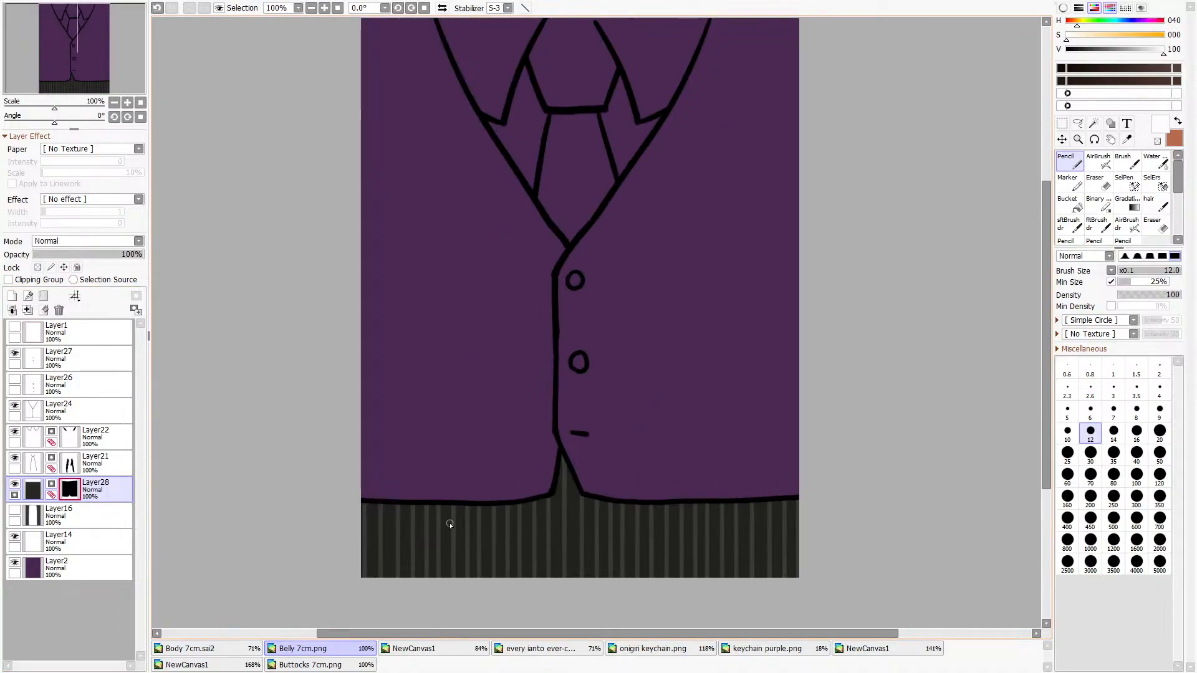
pyautogui.scroll(-1, 414, 563)
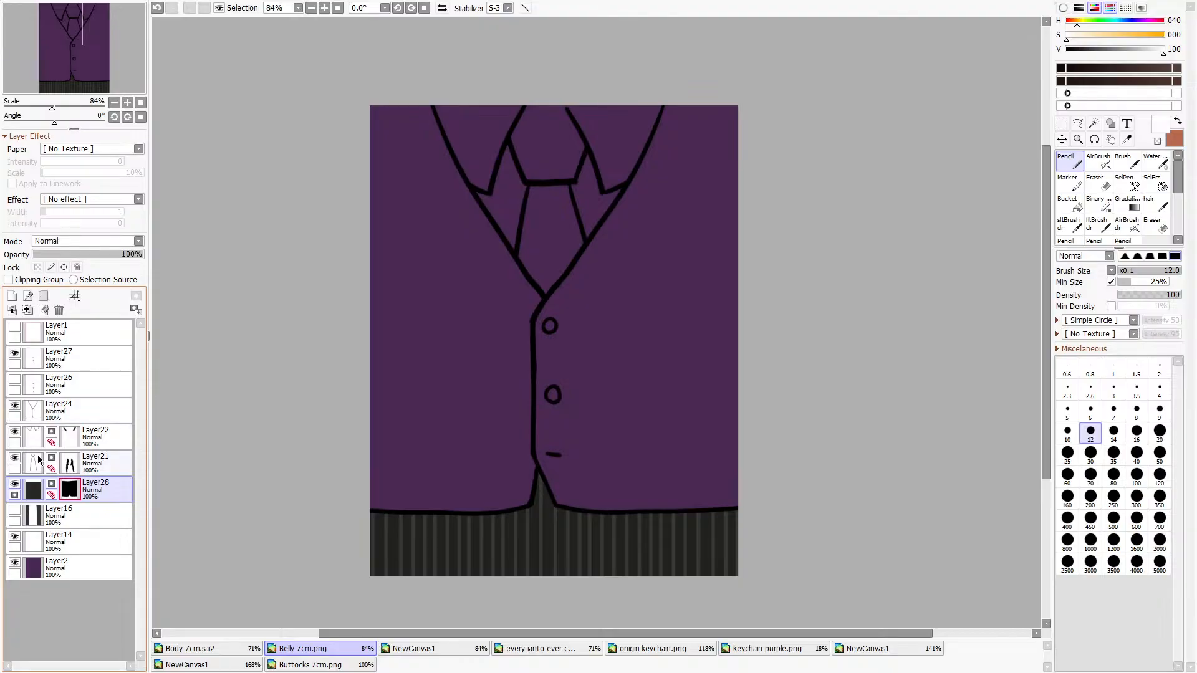
# Paste another copy of the pinstripe pattern into Belly 7cm.png as a new layer and place it directly beneath Layer28.
pyautogui.click(344, 666)
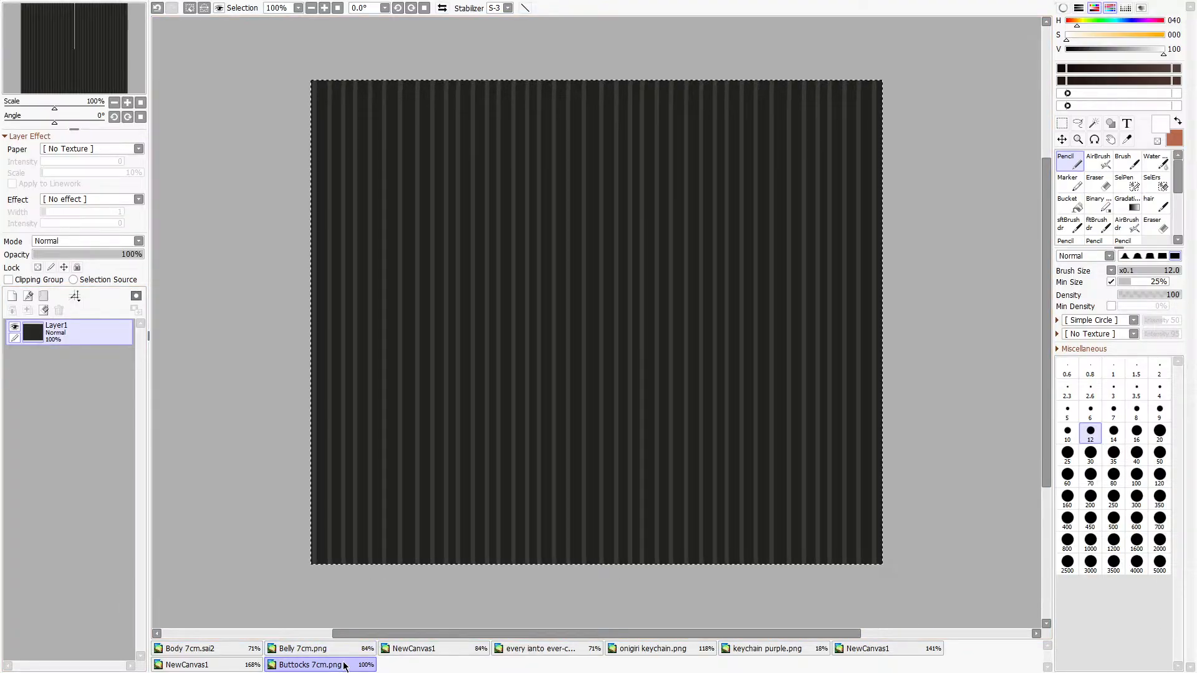
pyautogui.click(188, 649)
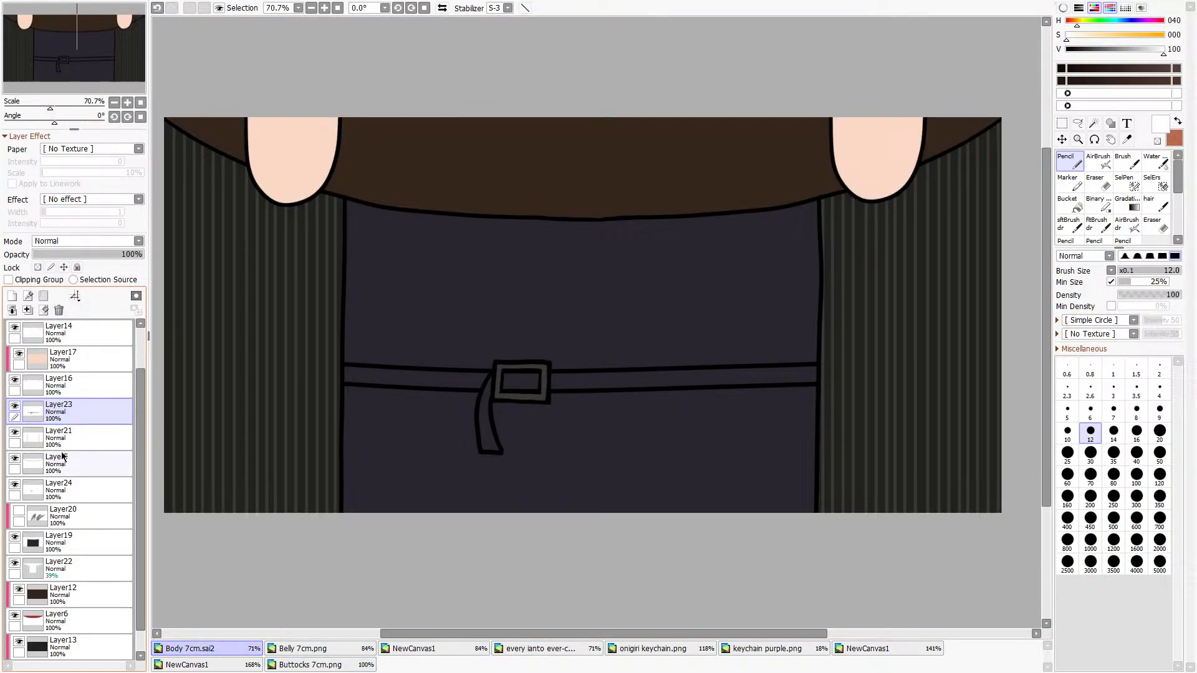
pyautogui.click(334, 649)
pyautogui.hotkey('ctrl', 'v')
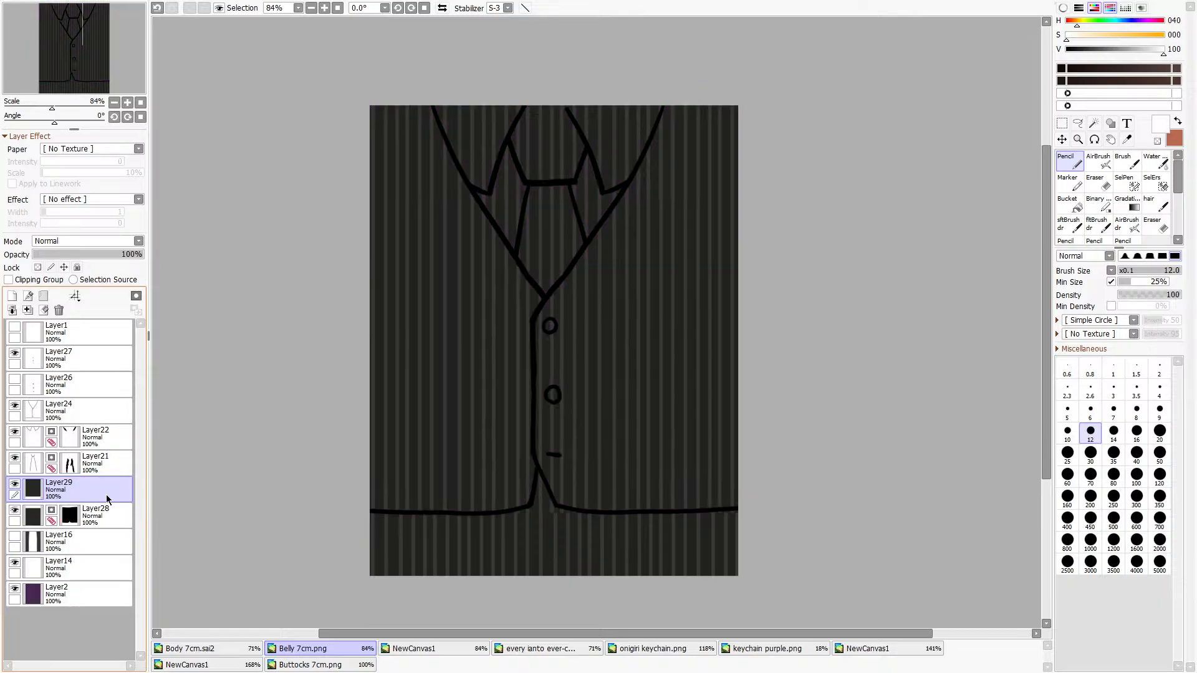
pyautogui.click(1062, 123)
pyautogui.scroll(-2, 984, 131)
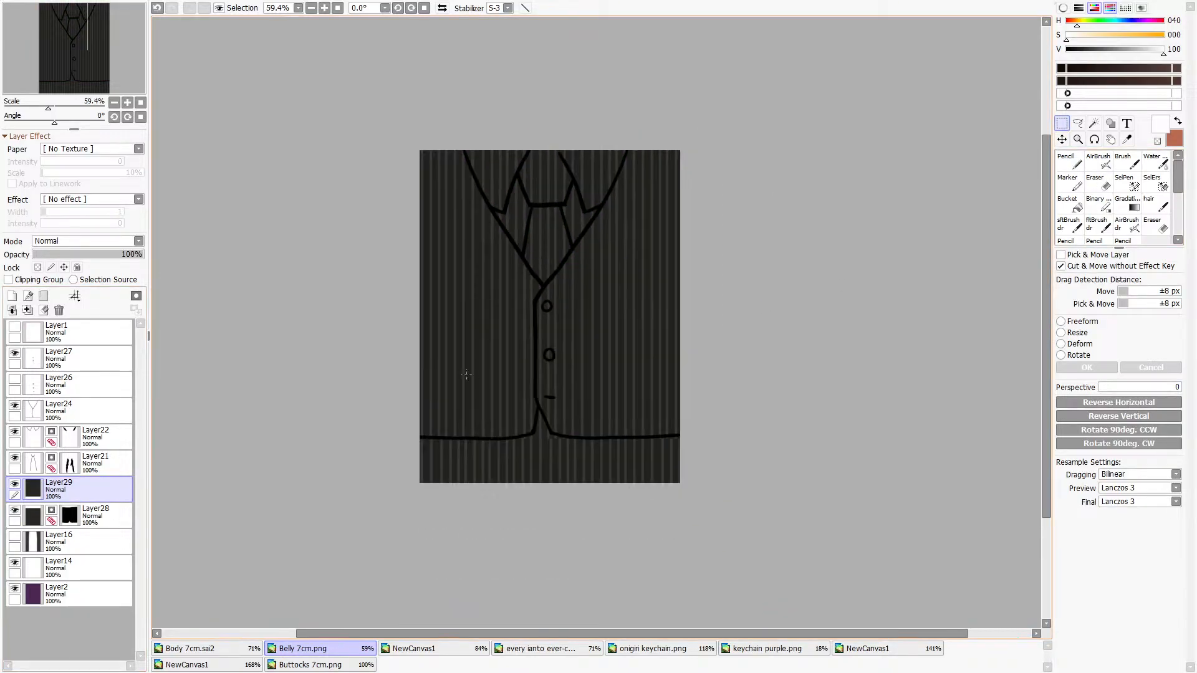
pyautogui.moveTo(110, 494); pyautogui.dragTo(115, 532)
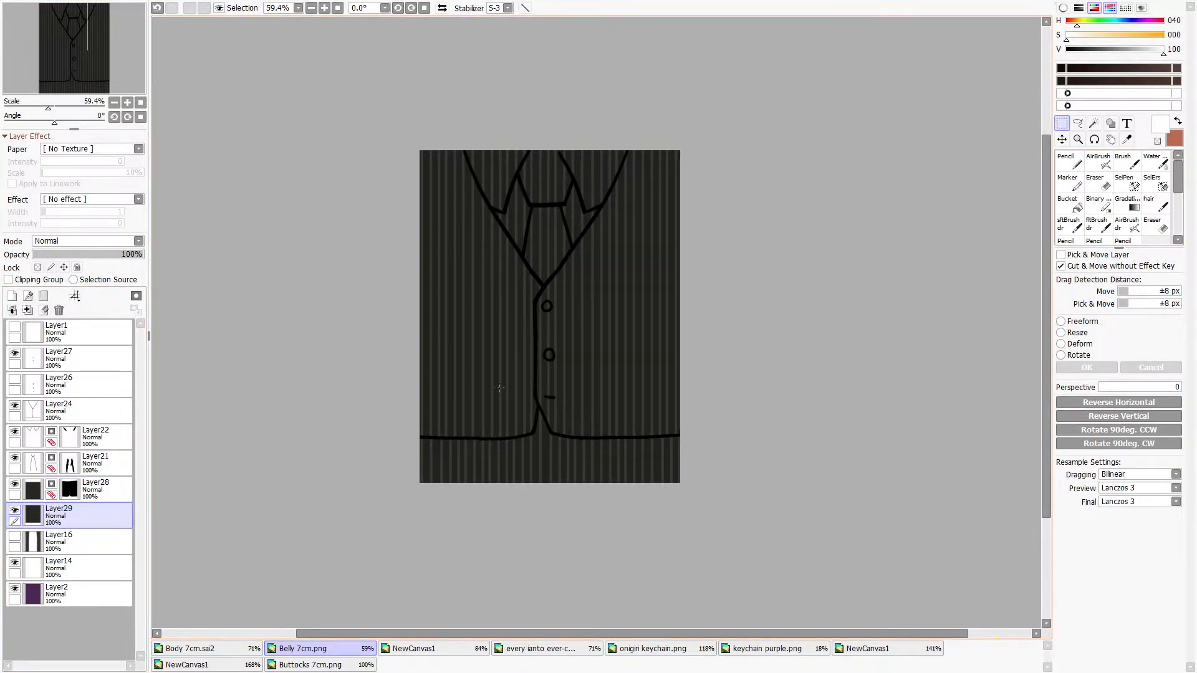
# Shift Layer29's pinstripe pattern left across the vest area.
pyautogui.scroll(3, 542, 399)
pyautogui.moveTo(549, 407)
pyautogui.mouseDown()
pyautogui.moveTo(574, 407)
pyautogui.moveTo(546, 409)
pyautogui.mouseUp()
pyautogui.scroll(8, 350, 499)
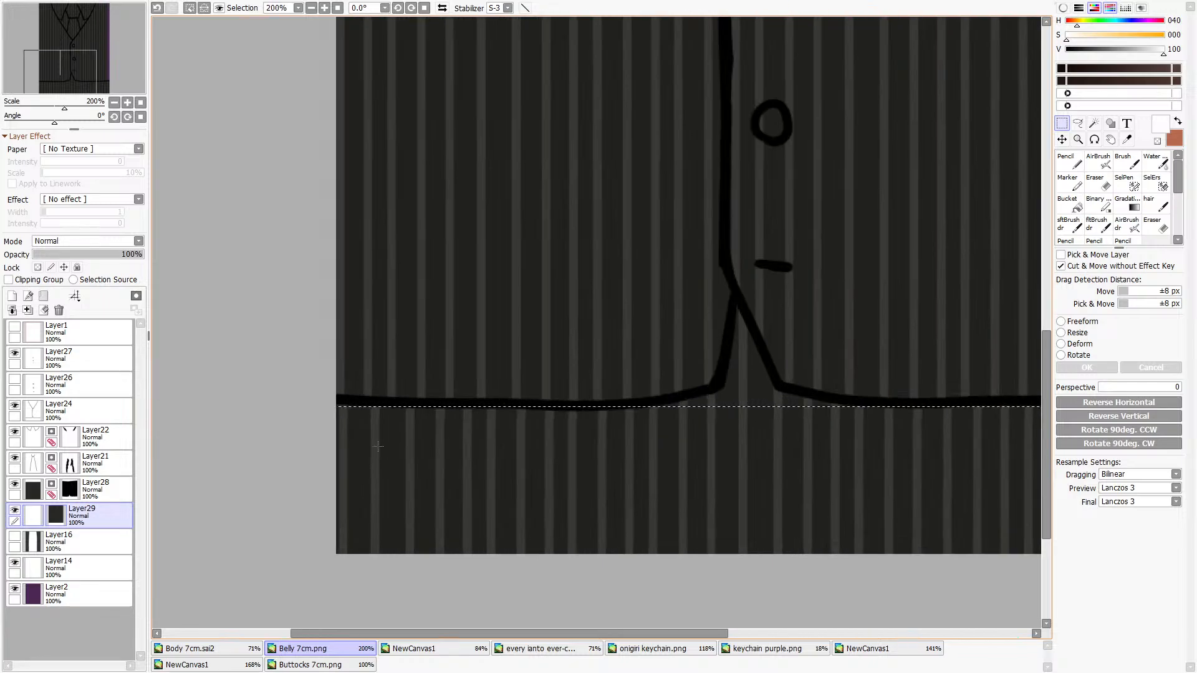
pyautogui.moveTo(404, 339); pyautogui.dragTo(387, 342)
pyautogui.scroll(-10, 387, 342)
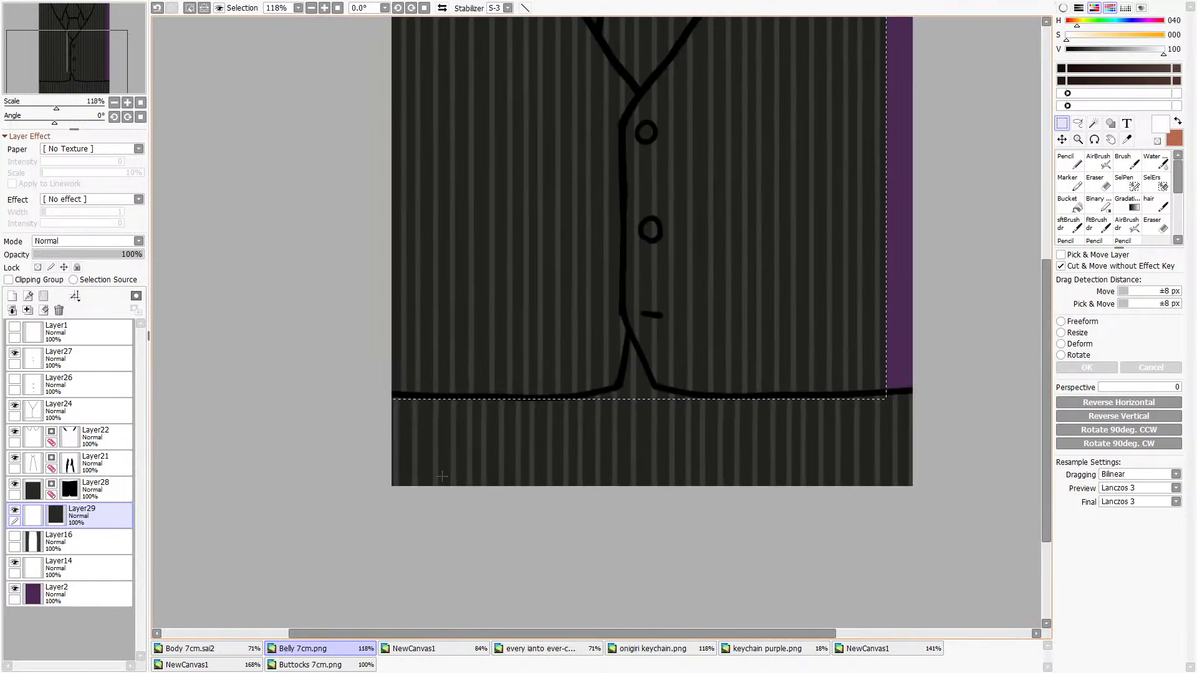
# Copy Layer29's entire pinstripe pattern, paste it as a new layer, and select the pasted pattern.
pyautogui.moveTo(915, 623); pyautogui.dragTo(912, 631)
pyautogui.hotkey('ctrl', 'c')
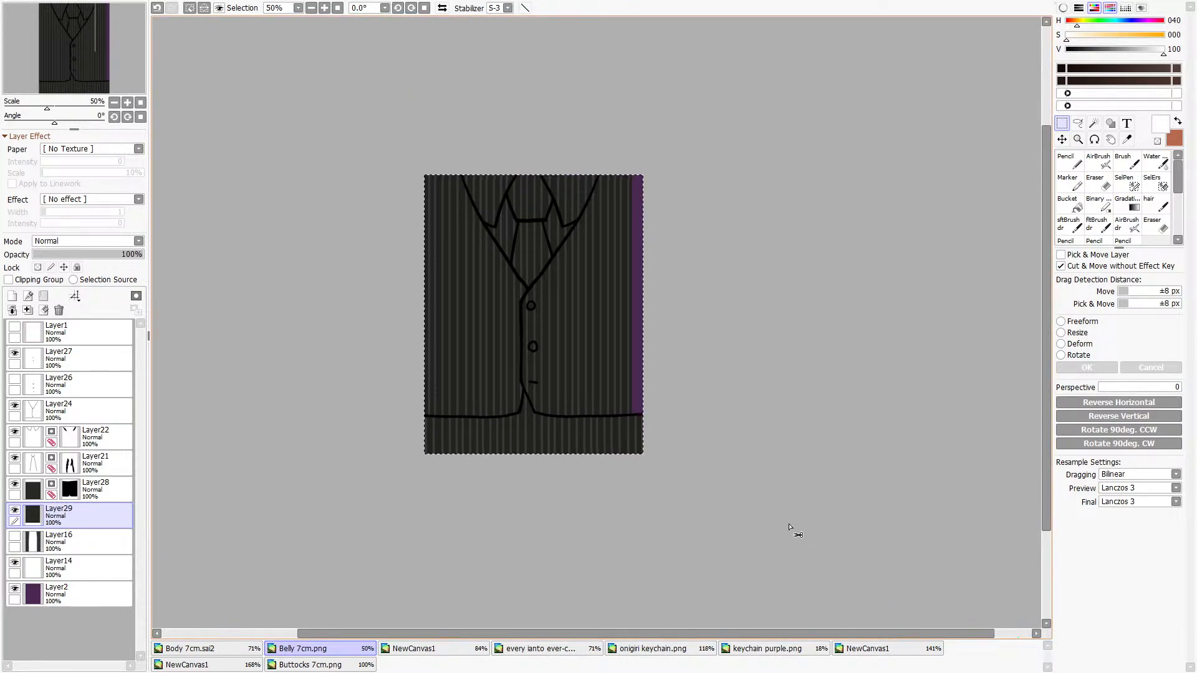
pyautogui.hotkey('ctrl', 'v')
pyautogui.moveTo(326, 139); pyautogui.dragTo(873, 631)
# Move the pasted pinstripe copy right to fill the uncovered strip along the vest's right edge, and deselect it.
pyautogui.moveTo(500, 378); pyautogui.dragTo(711, 328)
pyautogui.scroll(9, 643, 392)
pyautogui.scroll(4, 611, 376)
pyautogui.moveTo(669, 289); pyautogui.dragTo(536, 395)
pyautogui.click(547, 539)
pyautogui.scroll(-11, 564, 537)
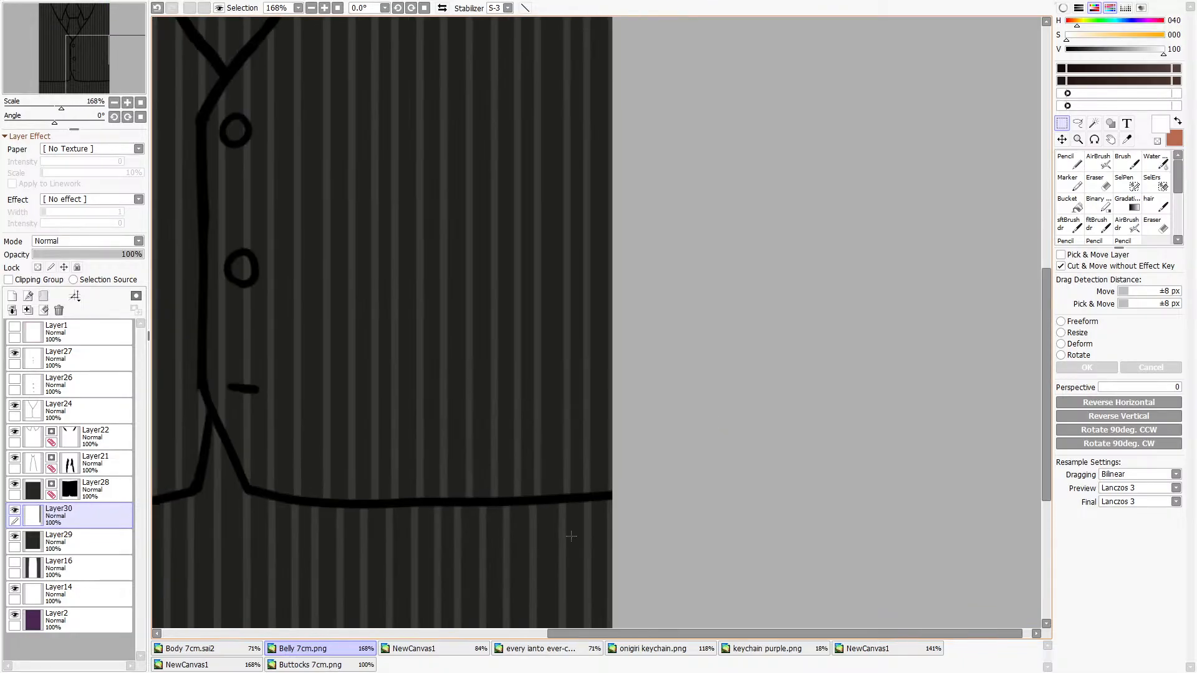
# Select Layer30's pinstripe strip at the vest's right edge, undo a first shift, and nudge the strip slightly left.
pyautogui.moveTo(502, 110); pyautogui.dragTo(618, 593)
pyautogui.scroll(5, 616, 496)
pyautogui.scroll(4, 621, 513)
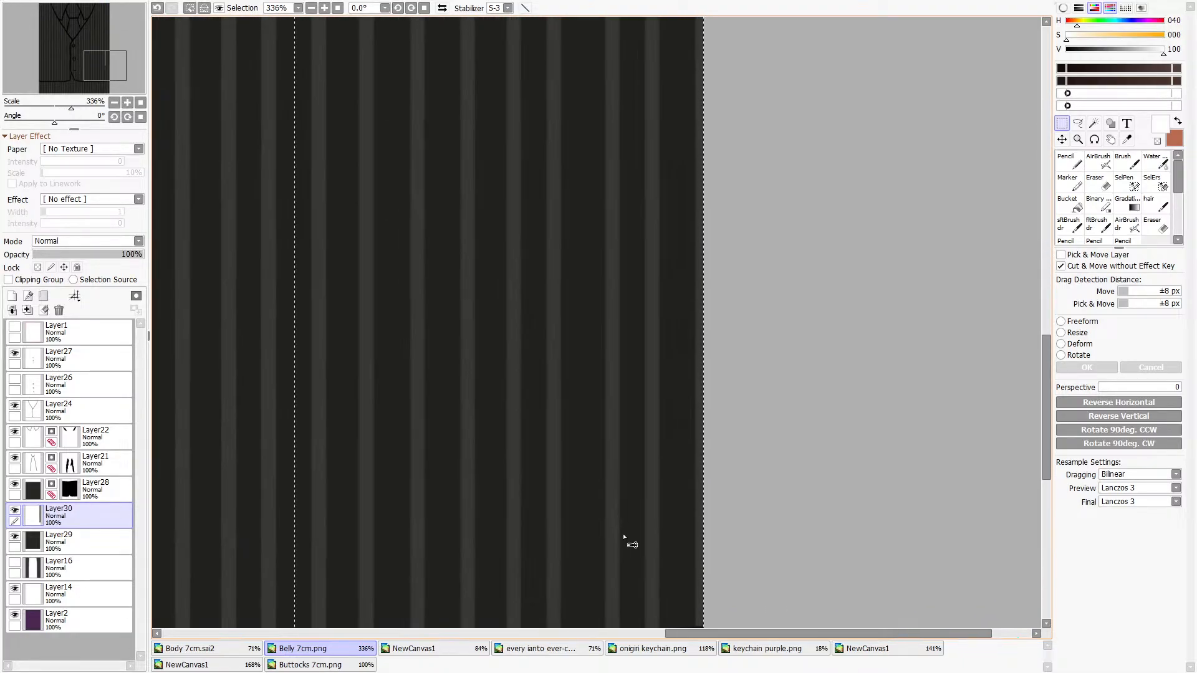
pyautogui.moveTo(626, 539); pyautogui.dragTo(616, 537)
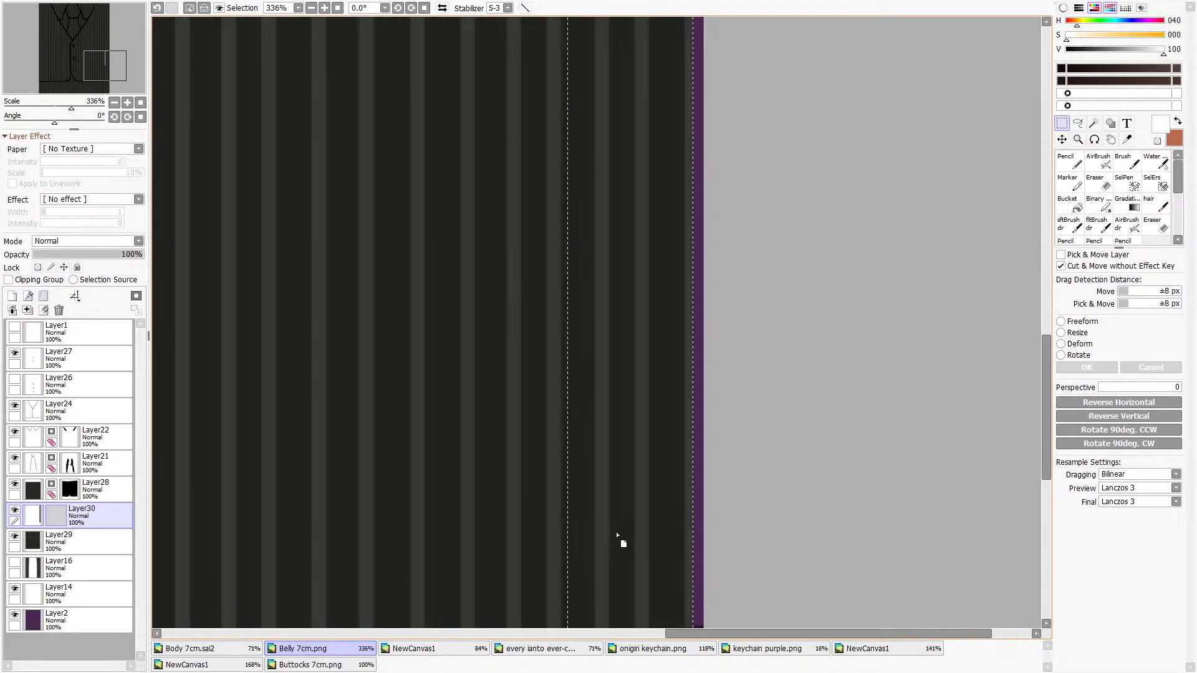
pyautogui.click(158, 7)
pyautogui.moveTo(655, 401); pyautogui.dragTo(635, 396)
pyautogui.scroll(-7, 636, 398)
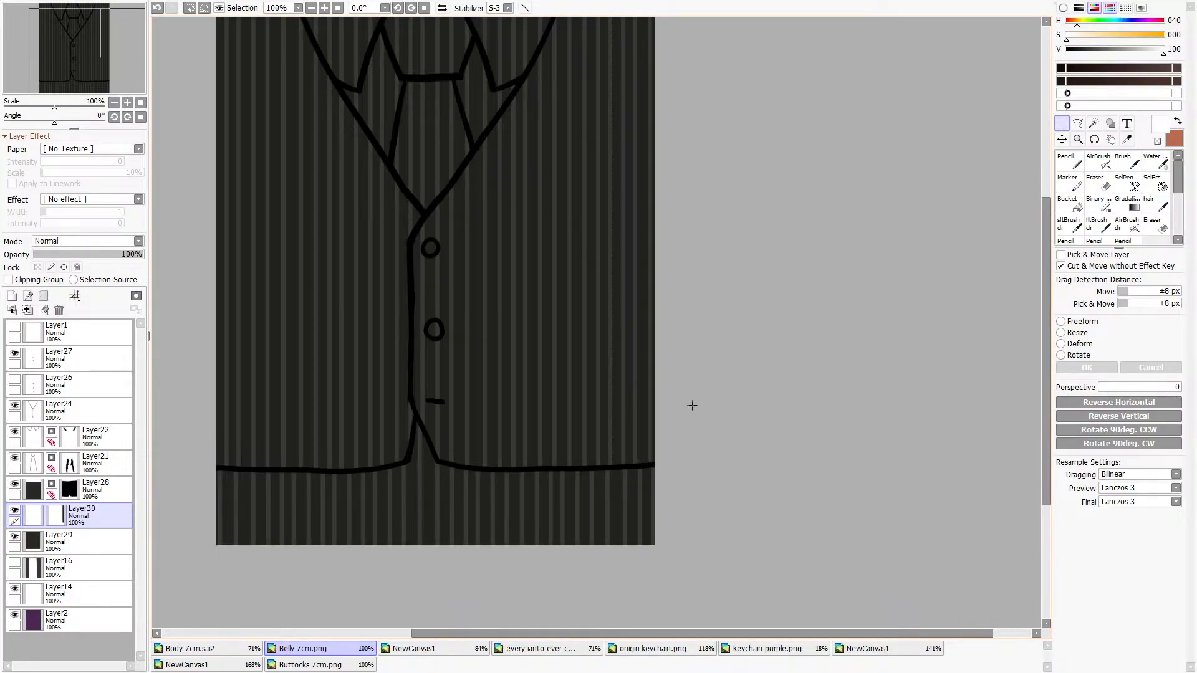
# Deselect the pinstripe strip and merge Layer30 down into Layer29.
pyautogui.hotkey('ctrl', 'd')
pyautogui.scroll(-3, 658, 435)
pyautogui.scroll(2, 494, 353)
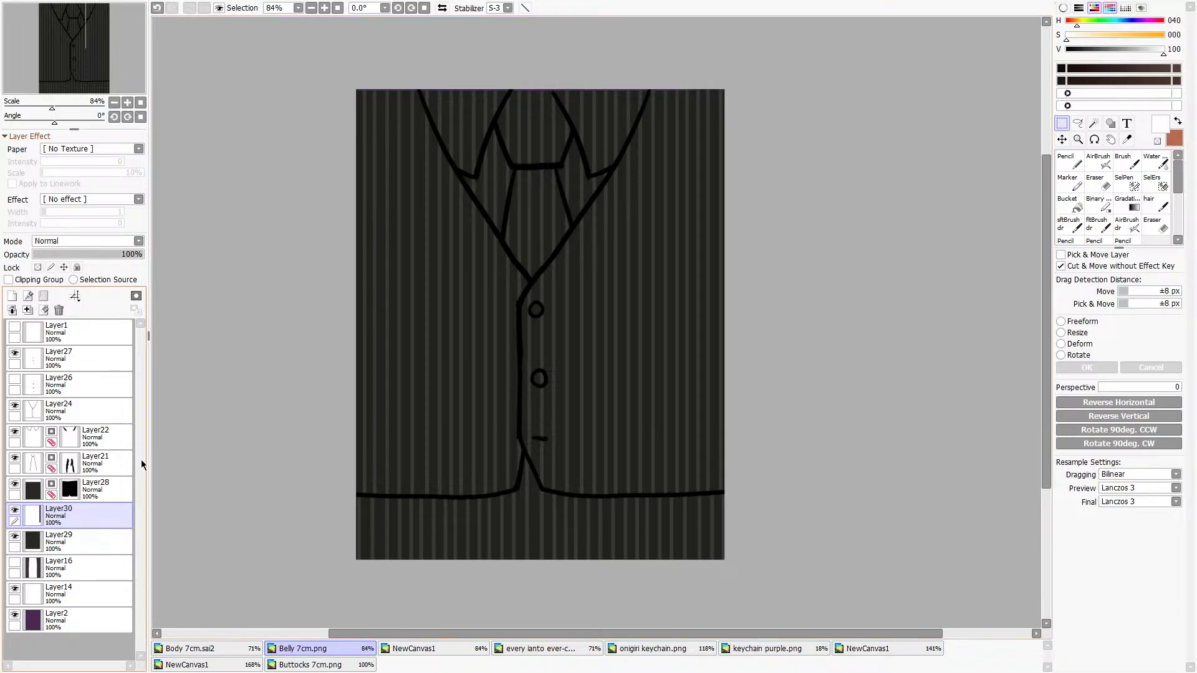
pyautogui.click(26, 311)
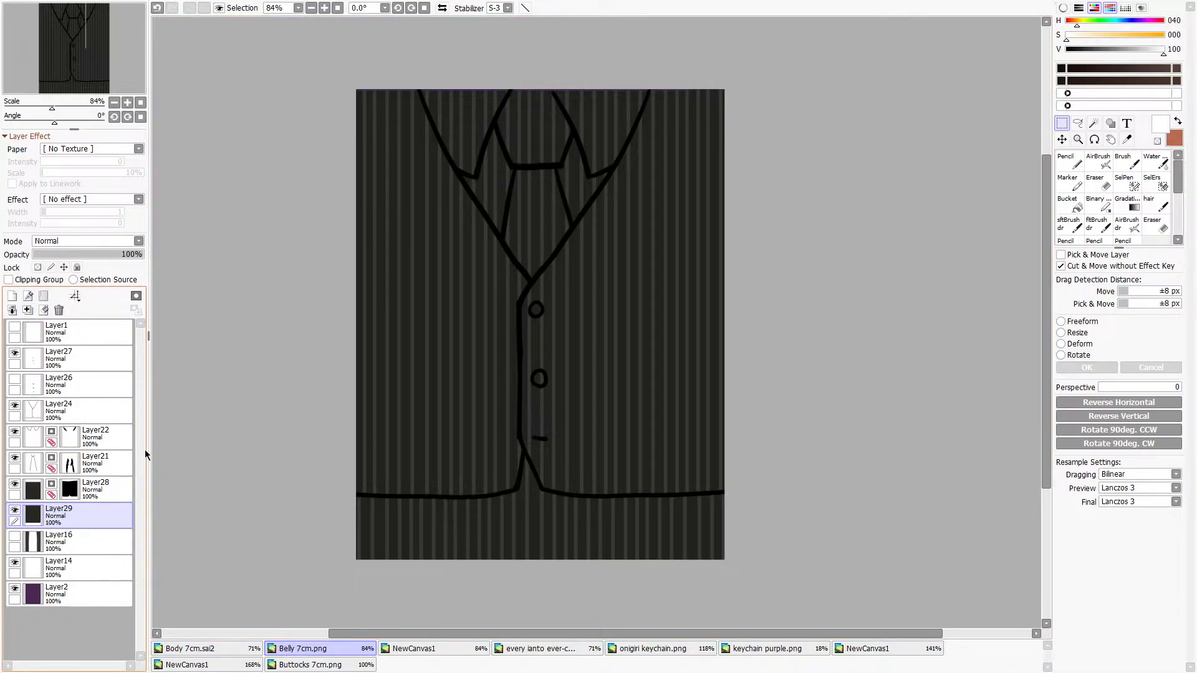
# Add a layer mask to Layer29 and erase the pinstripes inside the V-neck over the collar and tie, using a size 20 Eraser.
pyautogui.click(136, 295)
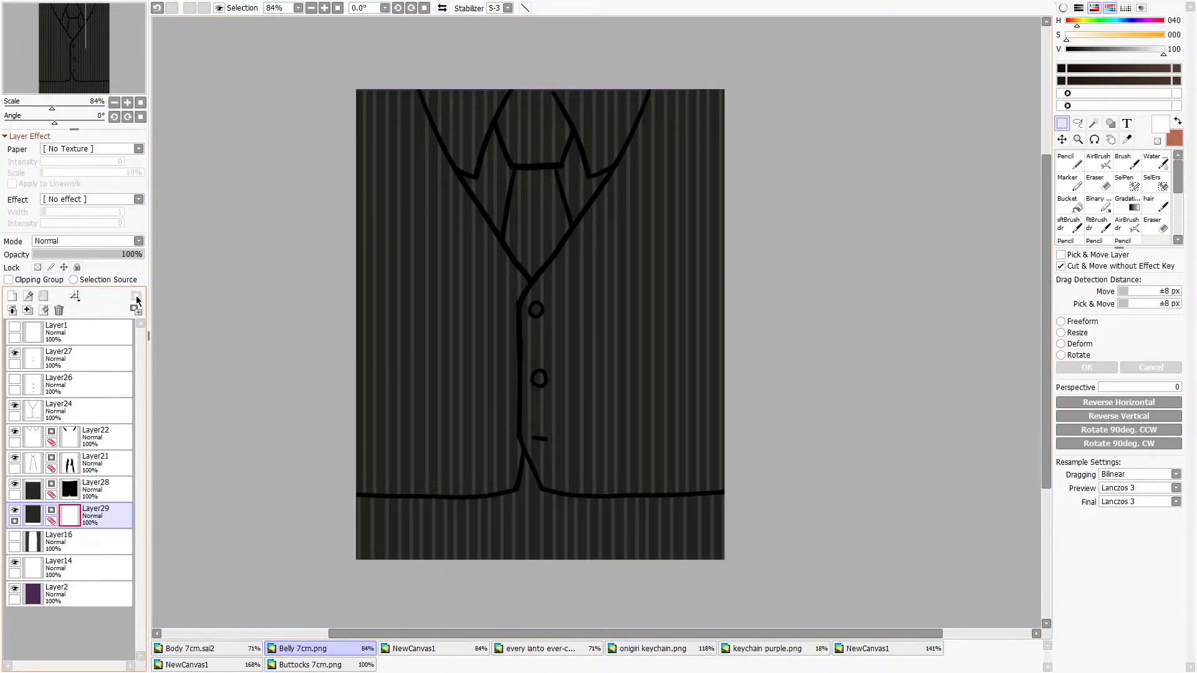
pyautogui.click(1101, 184)
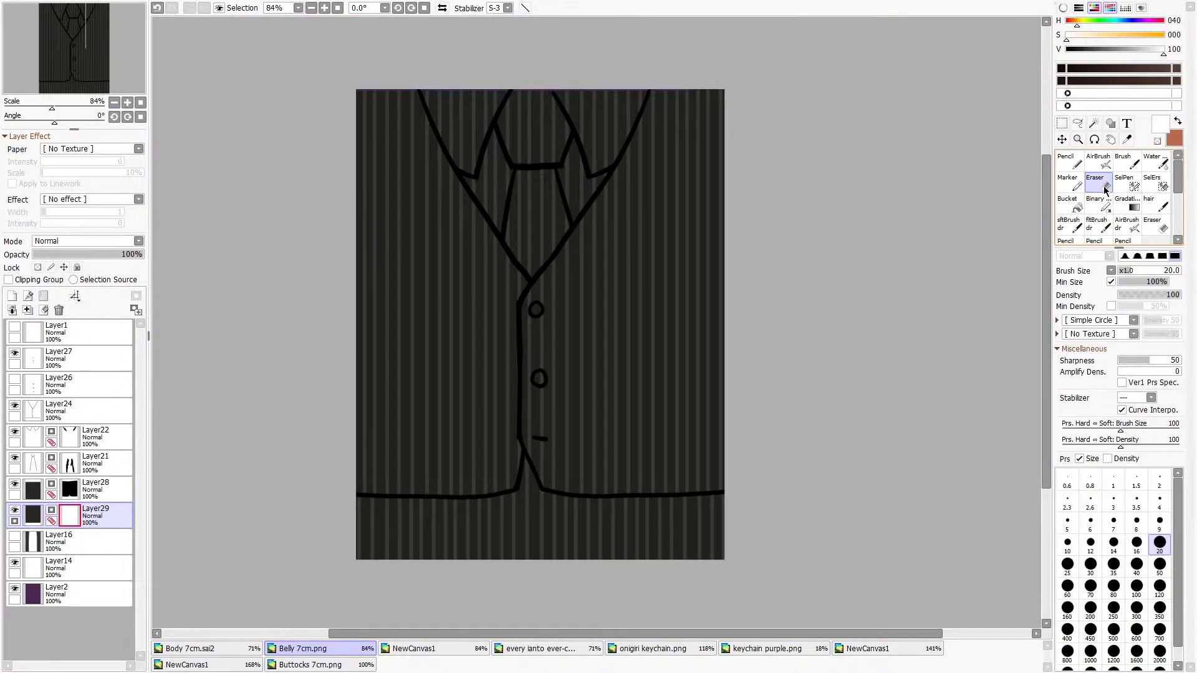
pyautogui.click(1160, 565)
pyautogui.moveTo(535, 186)
pyautogui.mouseDown()
pyautogui.moveTo(495, 100)
pyautogui.moveTo(509, 78)
pyautogui.moveTo(526, 74)
pyautogui.moveTo(550, 117)
pyautogui.moveTo(538, 197)
pyautogui.moveTo(577, 197)
pyautogui.moveTo(641, 83)
pyautogui.moveTo(588, 97)
pyautogui.mouseUp()
pyautogui.moveTo(485, 98)
pyautogui.mouseDown()
pyautogui.moveTo(481, 149)
pyautogui.moveTo(467, 157)
pyautogui.moveTo(426, 85)
pyautogui.moveTo(504, 197)
pyautogui.moveTo(482, 186)
pyautogui.mouseUp()
pyautogui.moveTo(452, 138)
pyautogui.mouseDown()
pyautogui.moveTo(527, 175)
pyautogui.moveTo(543, 223)
pyautogui.moveTo(580, 190)
pyautogui.moveTo(537, 252)
pyautogui.mouseUp()
pyautogui.click(1159, 546)
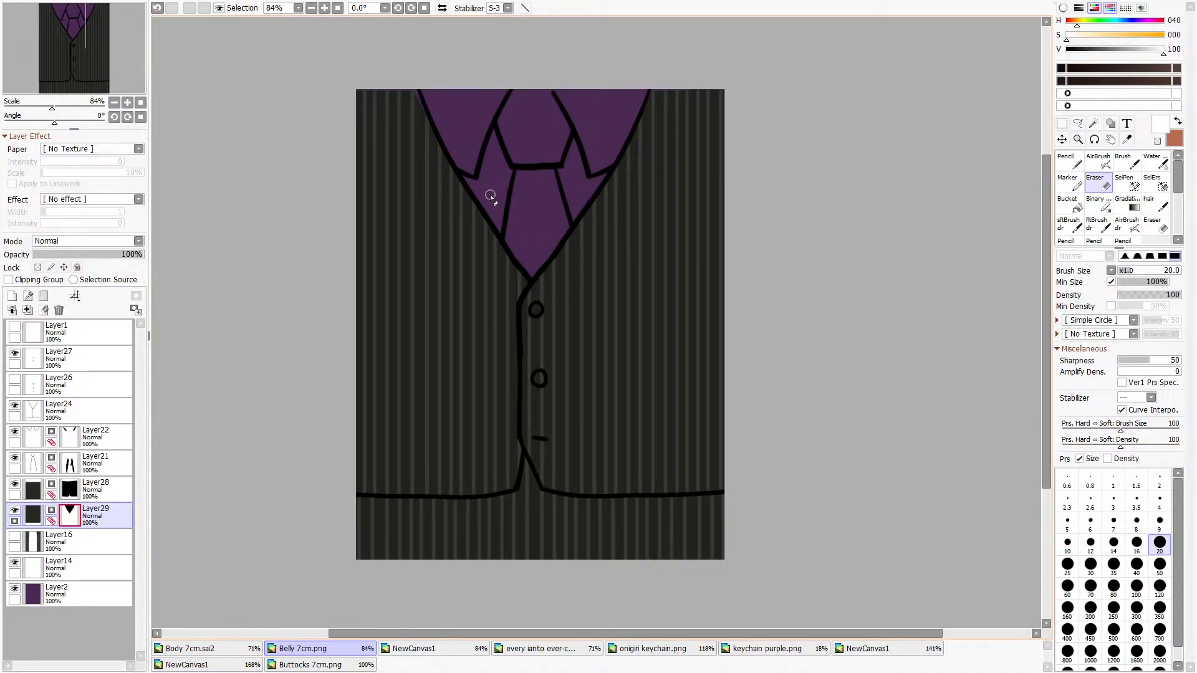
pyautogui.scroll(-1, 485, 455)
pyautogui.scroll(1, 401, 424)
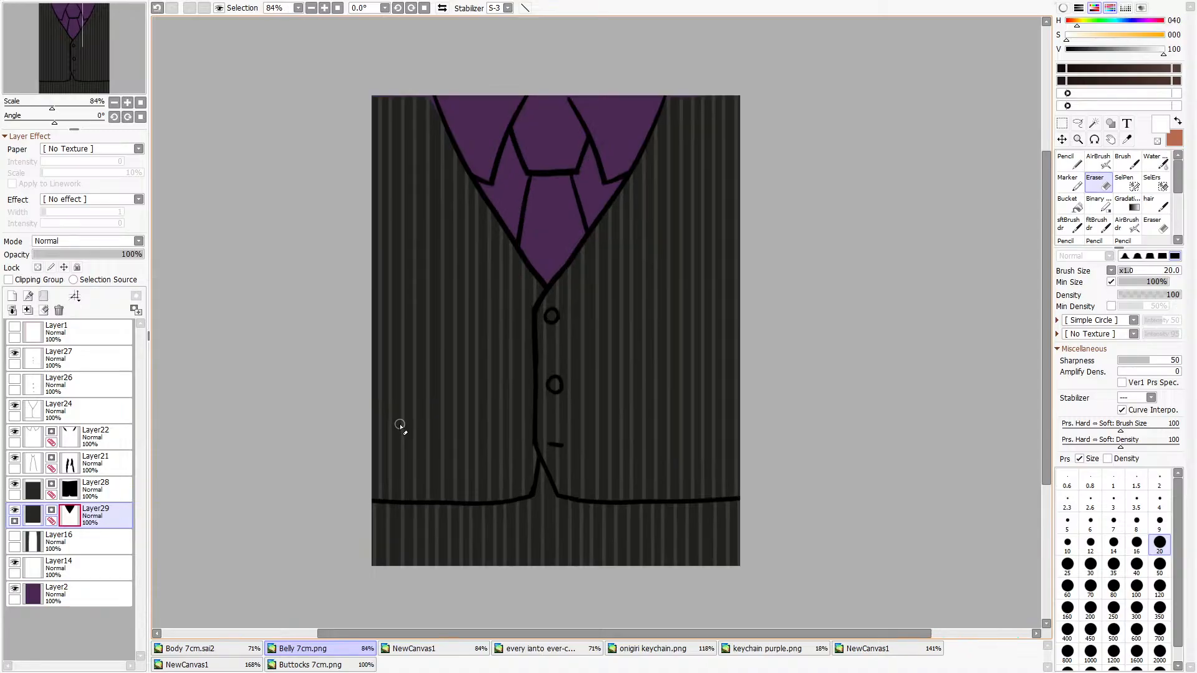
# Stretch Layer29's pinstripe pattern wider toward the right with Resize, nudge it slightly left, and apply the transform.
pyautogui.click(29, 540)
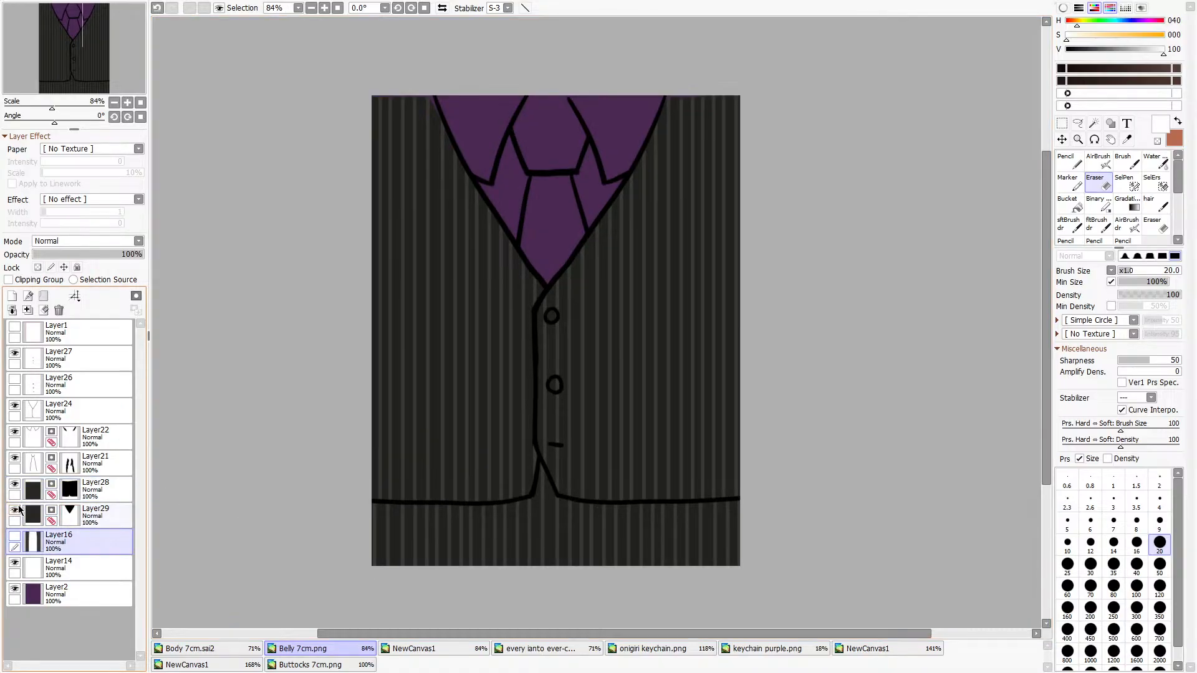
pyautogui.click(15, 512)
pyautogui.click(15, 511)
pyautogui.click(35, 515)
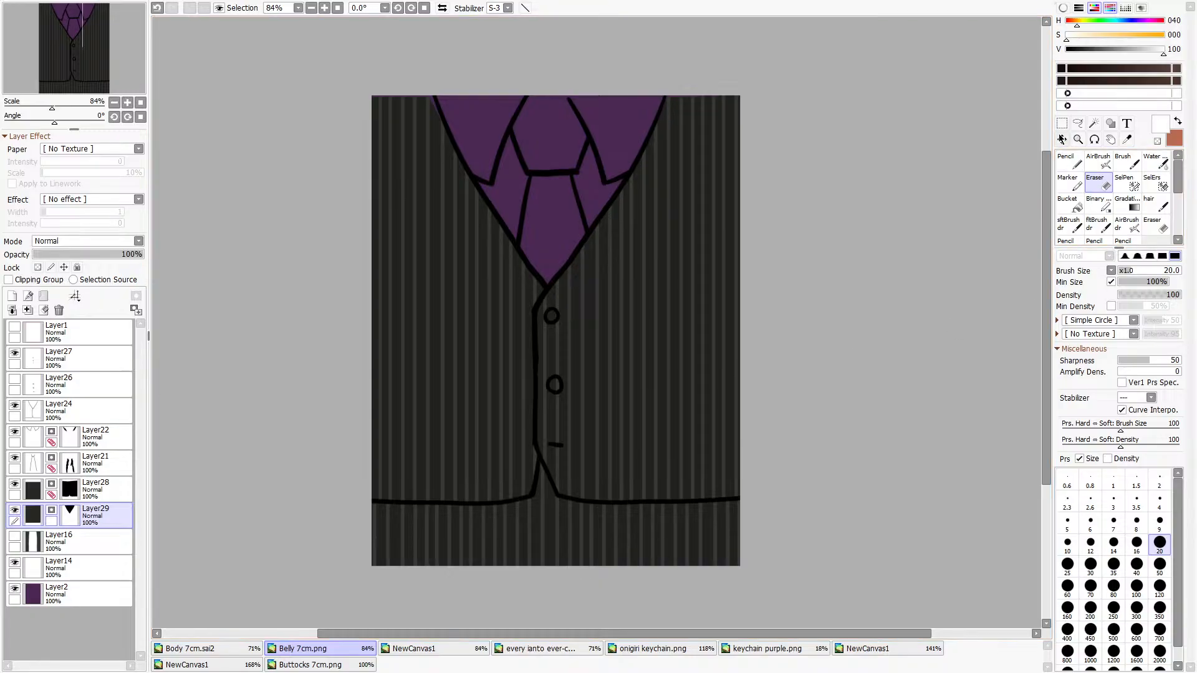
pyautogui.click(1062, 123)
pyautogui.click(1063, 334)
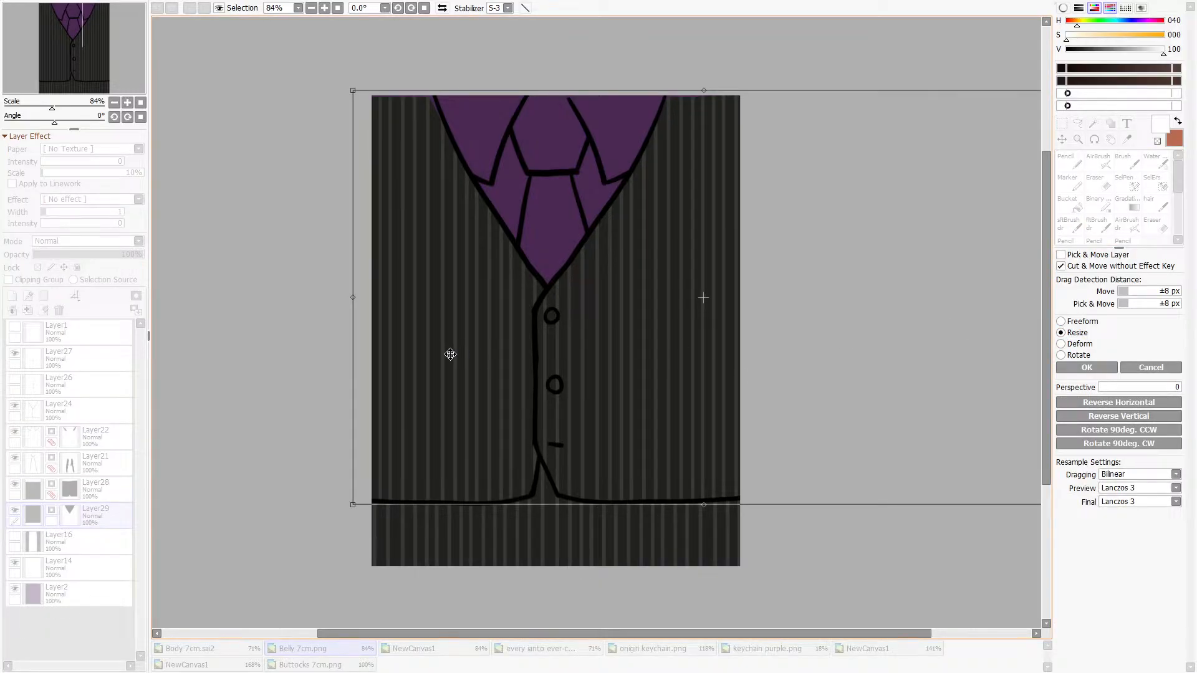
pyautogui.scroll(-1, 450, 354)
pyautogui.moveTo(878, 315); pyautogui.dragTo(925, 310)
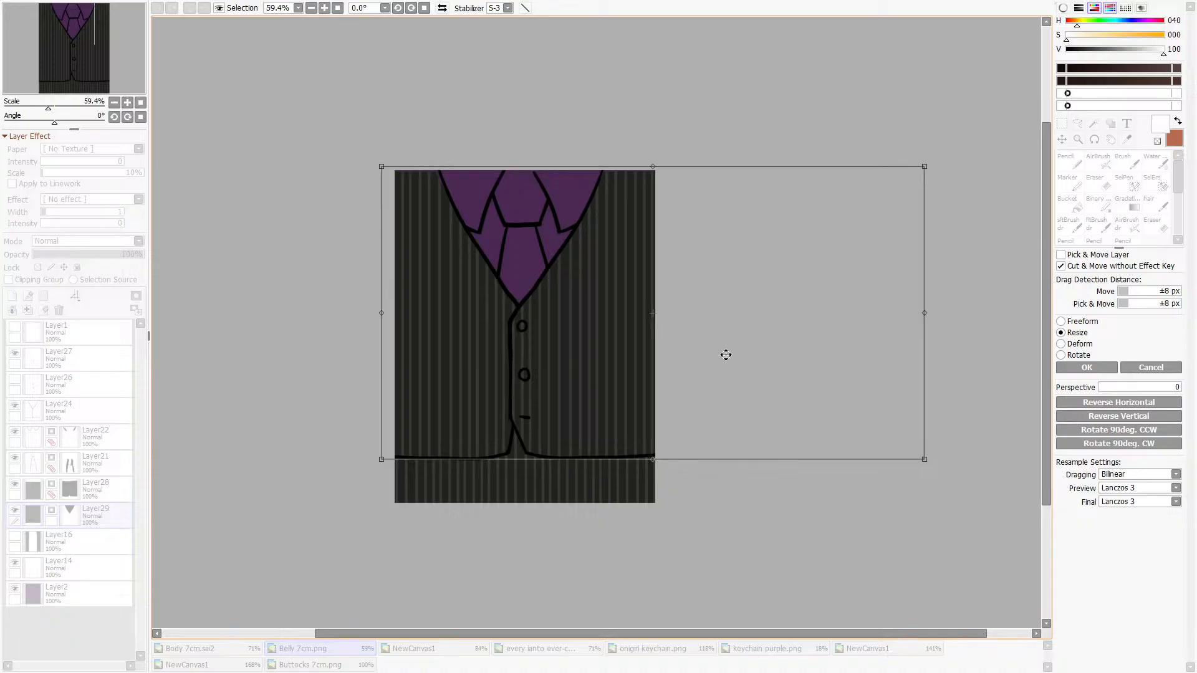
pyautogui.moveTo(725, 355); pyautogui.dragTo(724, 355)
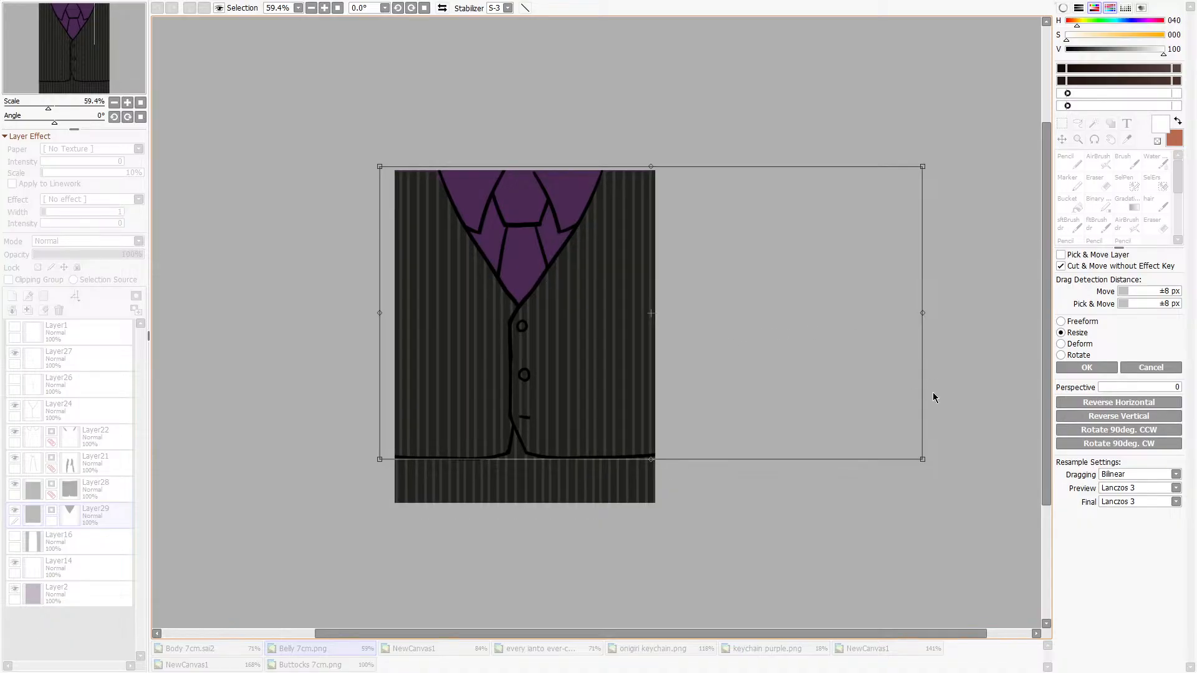
pyautogui.click(1087, 367)
pyautogui.scroll(1, 444, 349)
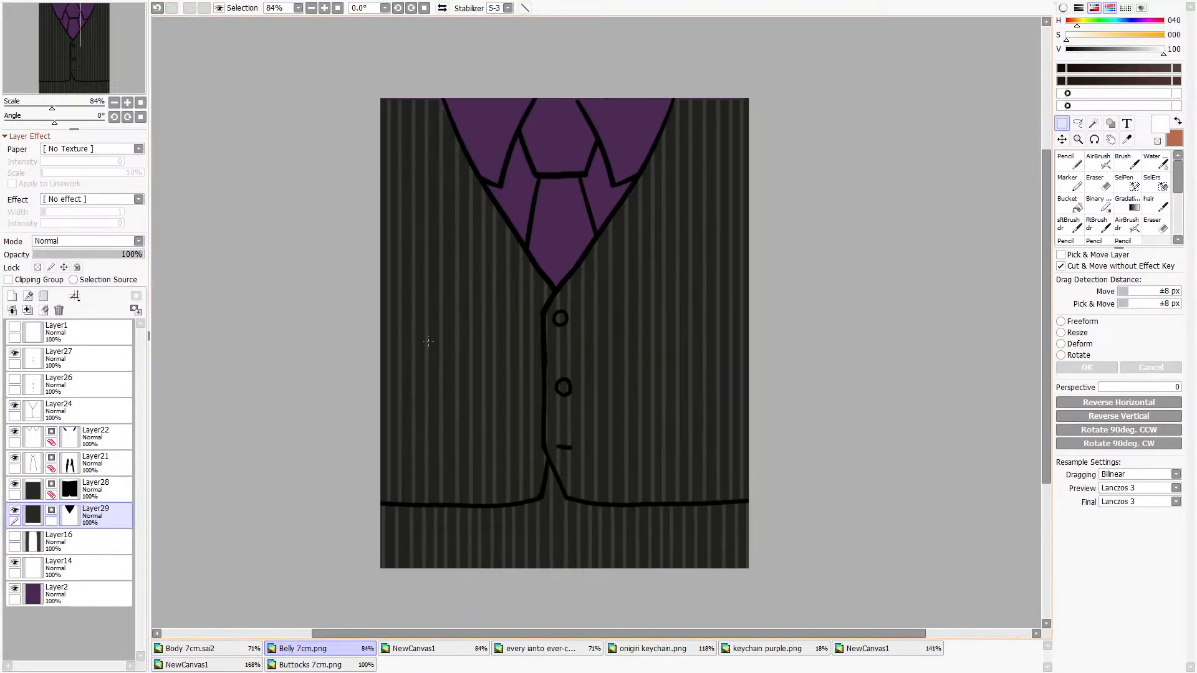
# Select Layer29's mask, hide the purple Layer2, and toggle Layer29's visibility to check its coverage along the neckline.
pyautogui.scroll(2, 495, 369)
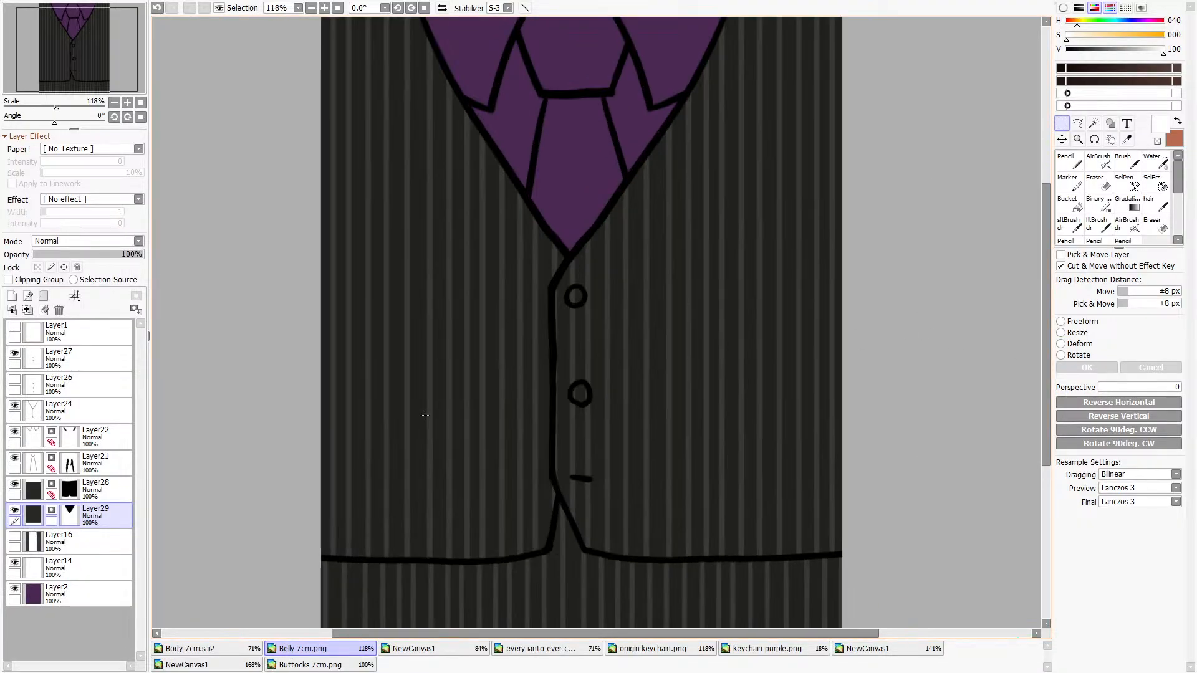
pyautogui.click(70, 515)
pyautogui.scroll(-2, 557, 298)
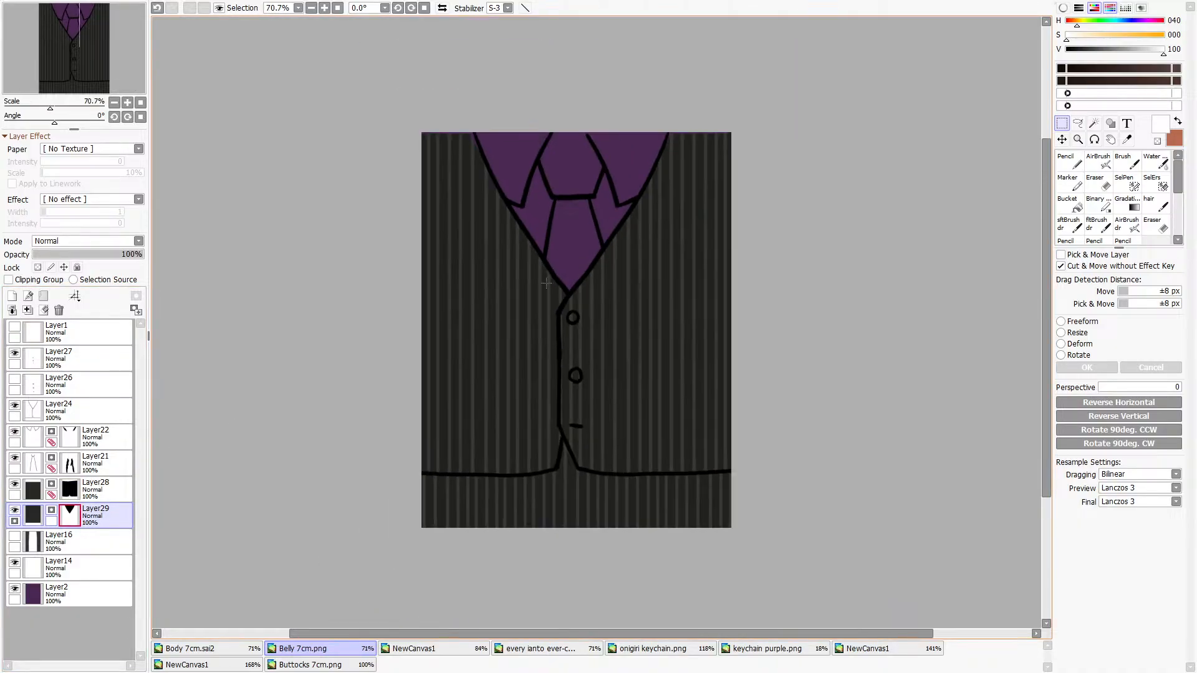
pyautogui.scroll(2, 556, 178)
pyautogui.click(14, 589)
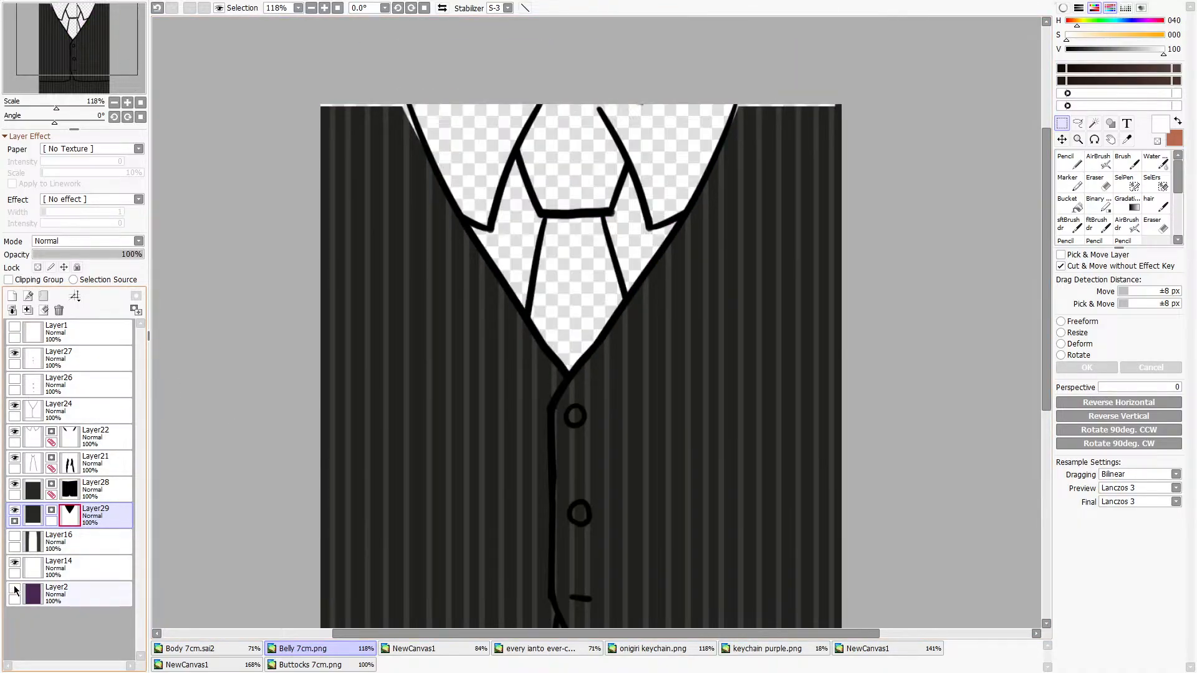
pyautogui.click(14, 511)
pyautogui.click(15, 510)
pyautogui.click(14, 511)
pyautogui.click(15, 510)
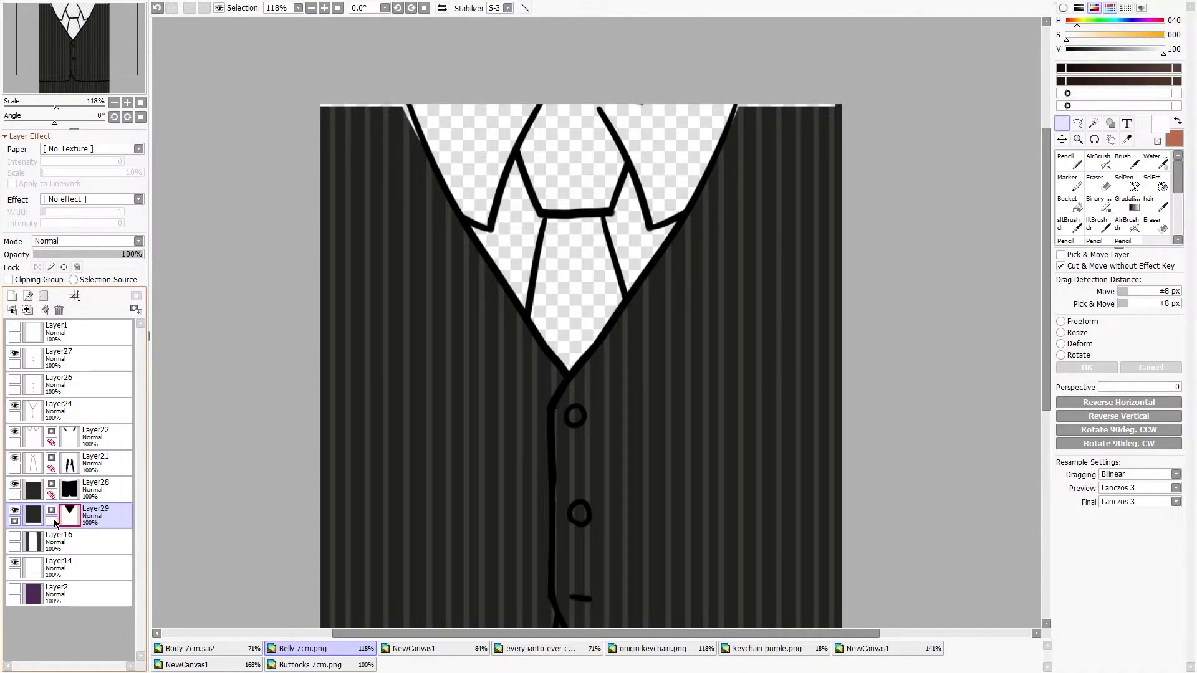
# Restore Layer29's mask with the Pencil in the small gap beside the upper end of the left neckline.
pyautogui.press('e')
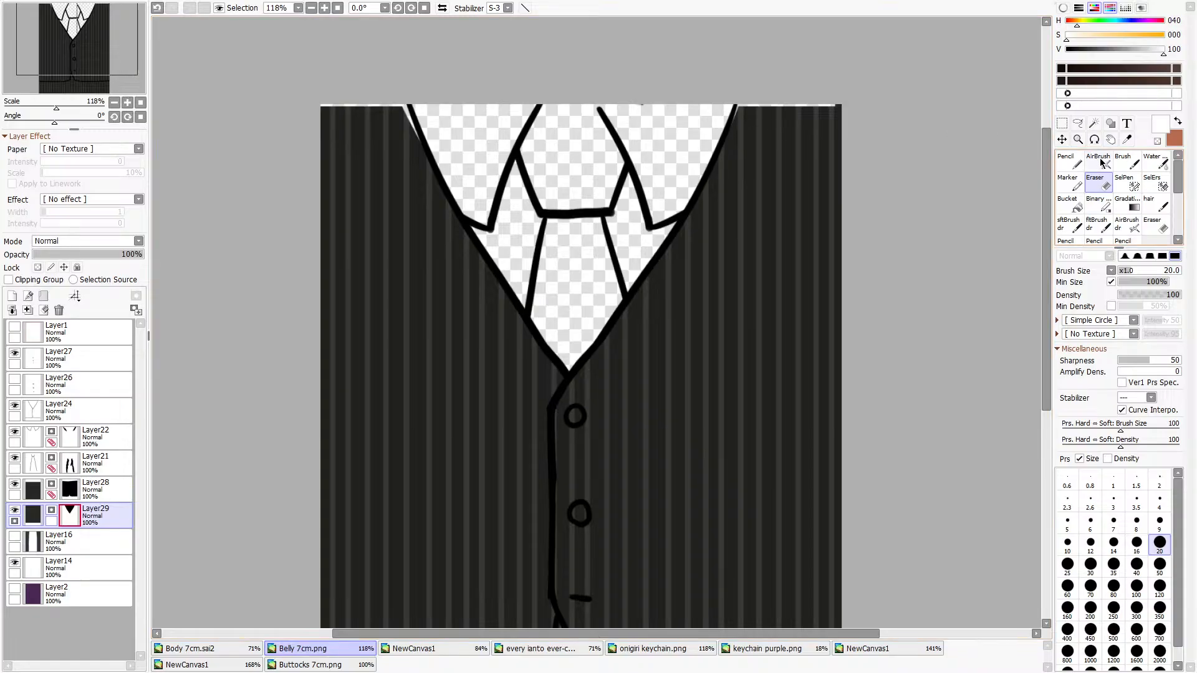
pyautogui.press('a')
pyautogui.press('n')
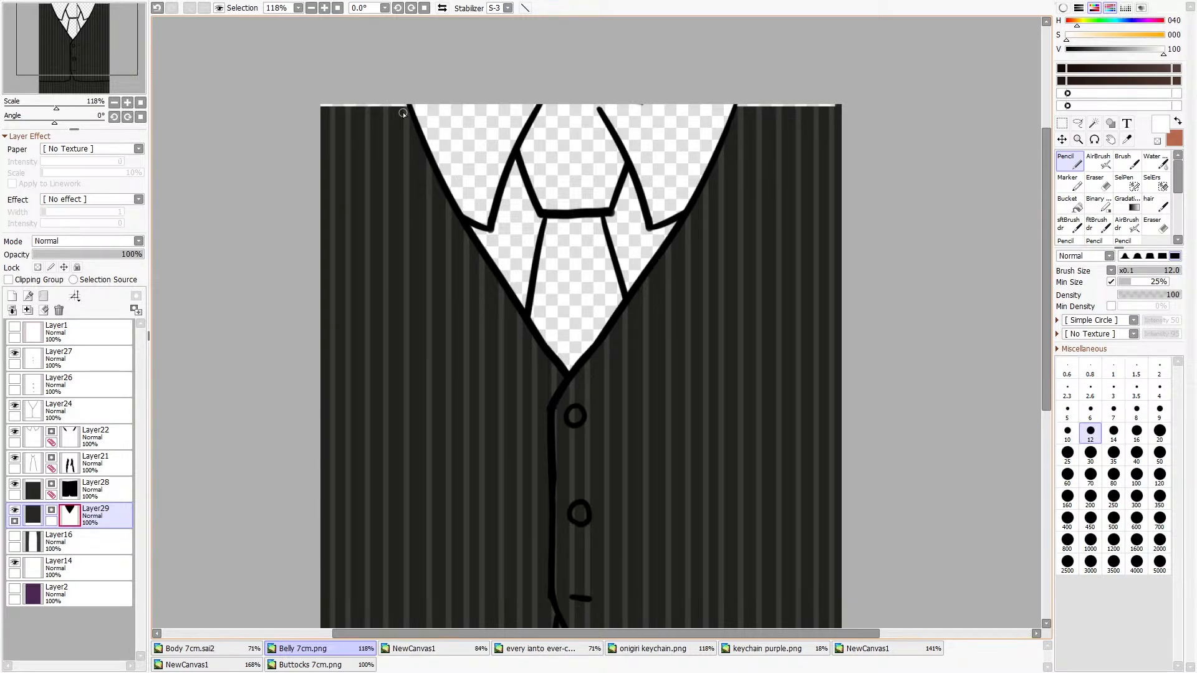
# Stretch Layer29's pinstripe pattern upward with Resize to cover the gap along the vest's upper edge, and apply it.
pyautogui.click(32, 521)
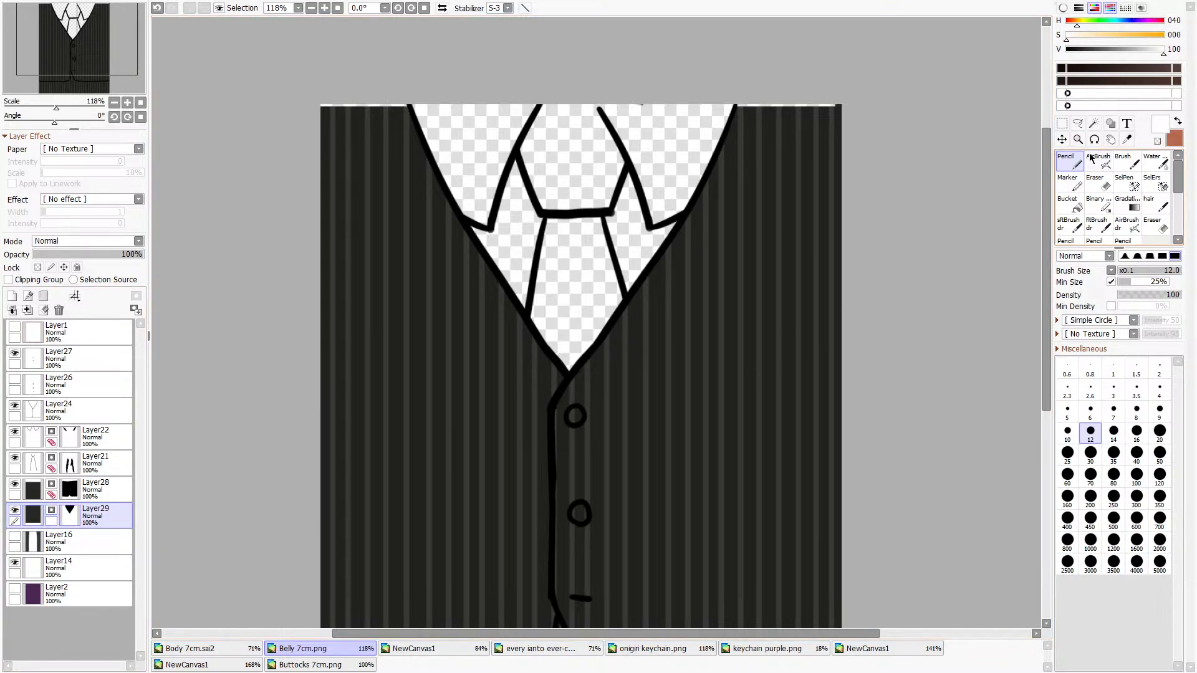
pyautogui.press('m')
pyautogui.click(1077, 333)
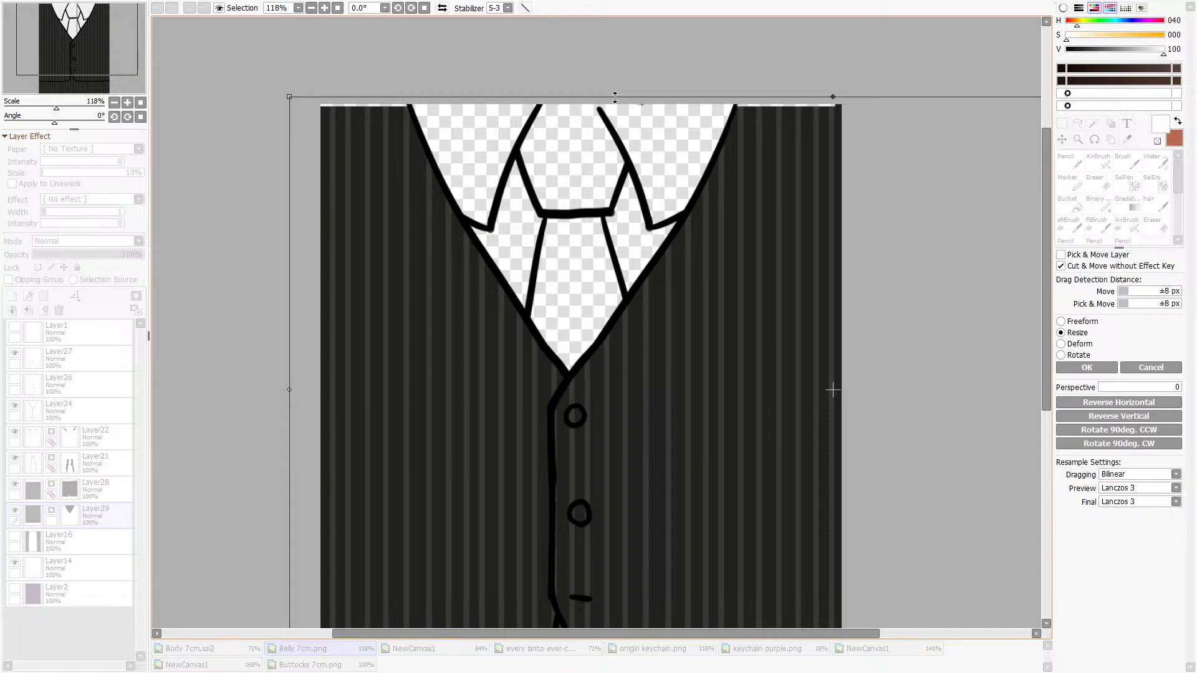
pyautogui.moveTo(614, 97); pyautogui.dragTo(616, 71)
pyautogui.scroll(-4, 742, 265)
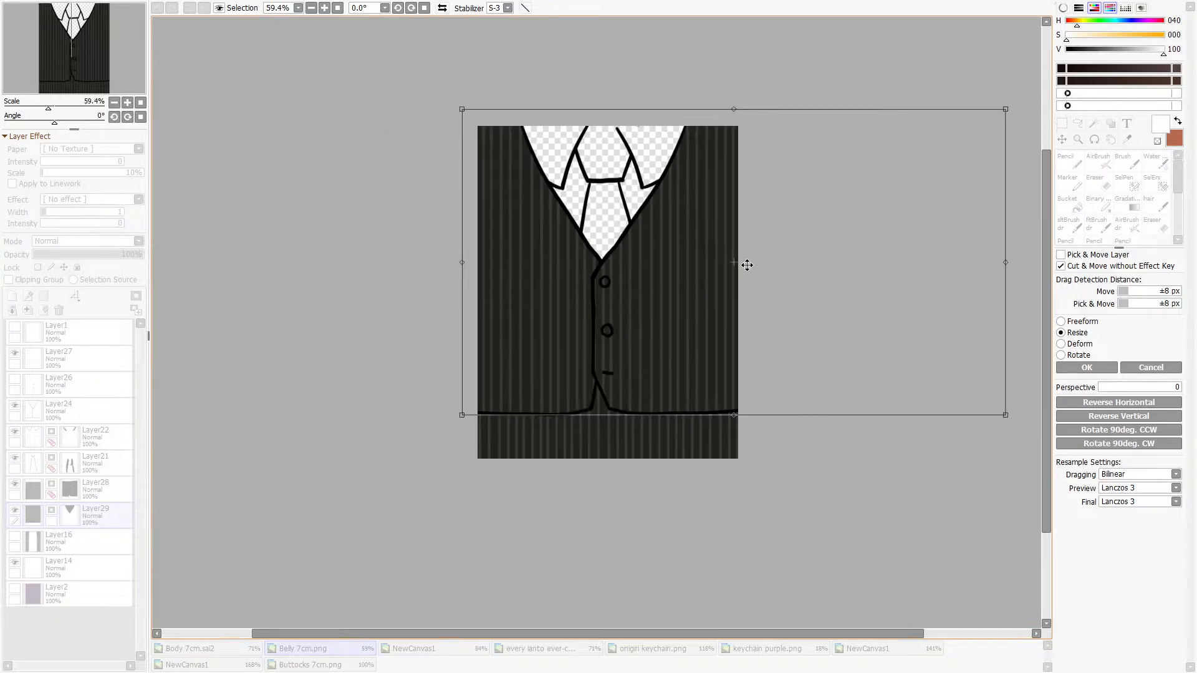
pyautogui.click(1087, 367)
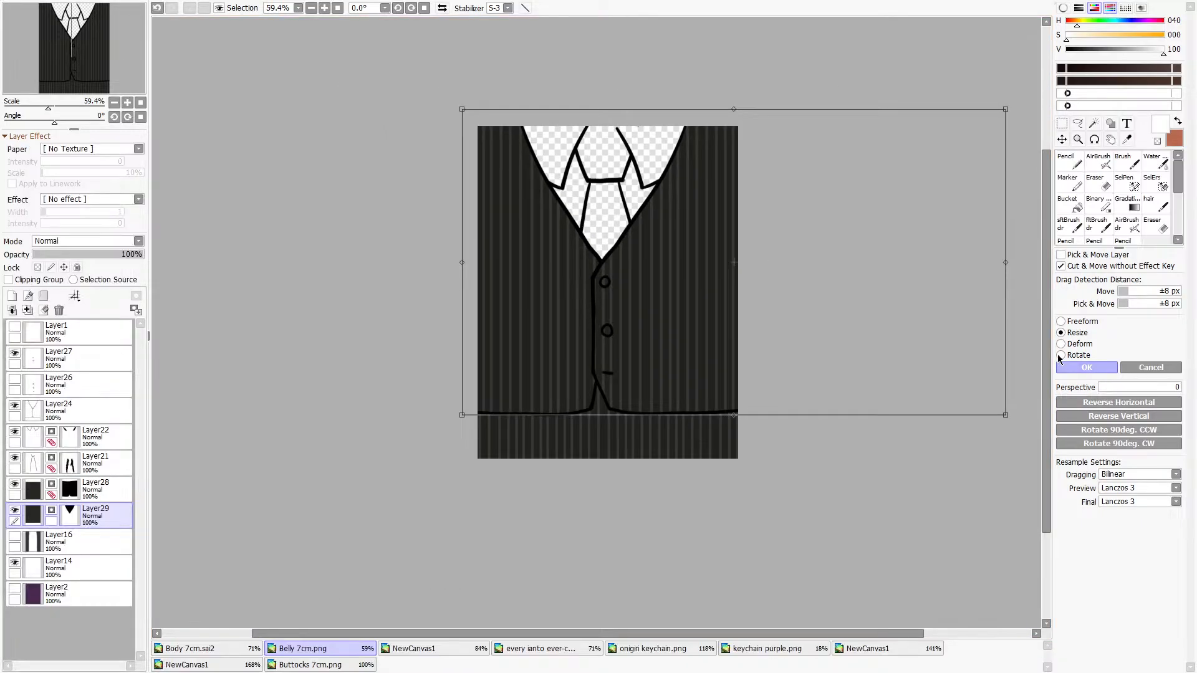
# Sample the tie's dark red from keychain purple.png and return to Belly 7cm.png.
pyautogui.click(1127, 140)
pyautogui.click(742, 651)
pyautogui.scroll(2, 630, 278)
pyautogui.click(593, 432)
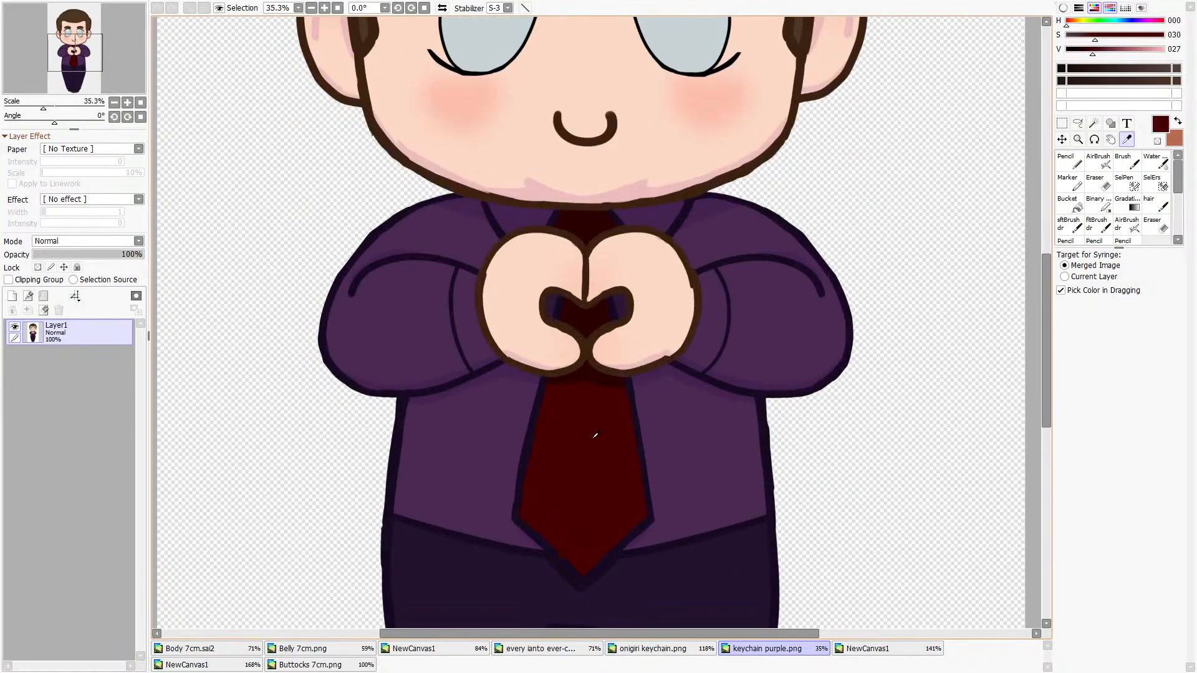
pyautogui.click(223, 651)
pyautogui.click(312, 649)
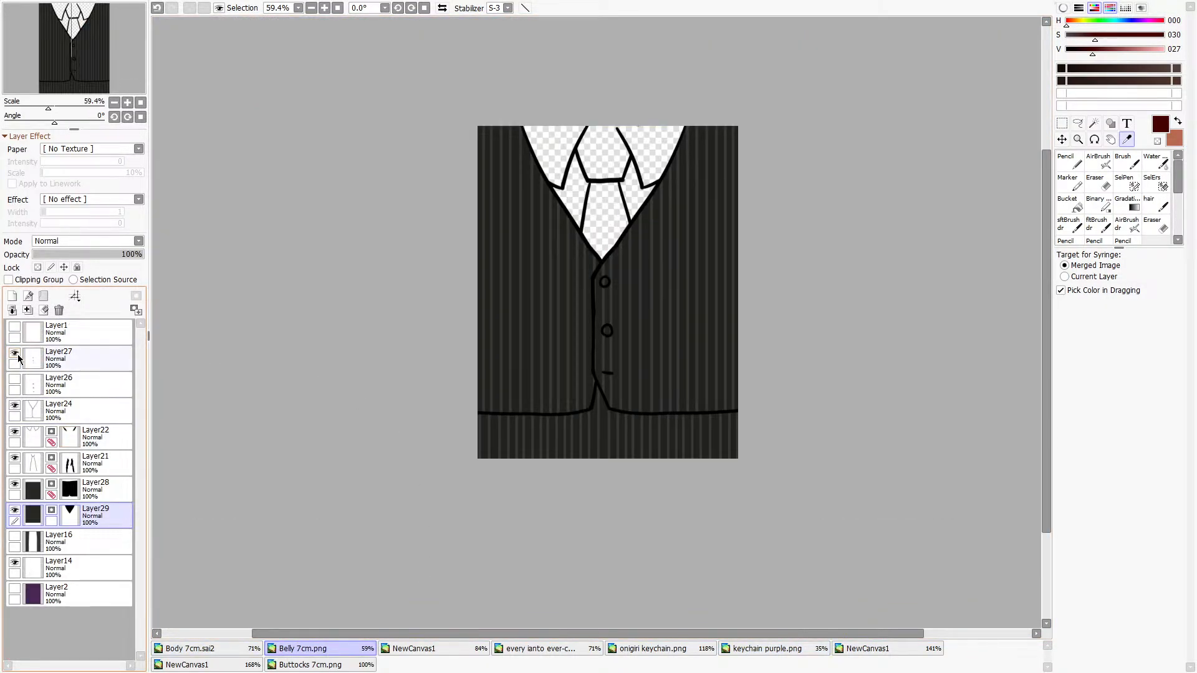
# Bucket-fill the tie and its knot dark red on Layer14, undoing a first misplaced fill in the neckline area.
pyautogui.click(56, 360)
pyautogui.click(61, 571)
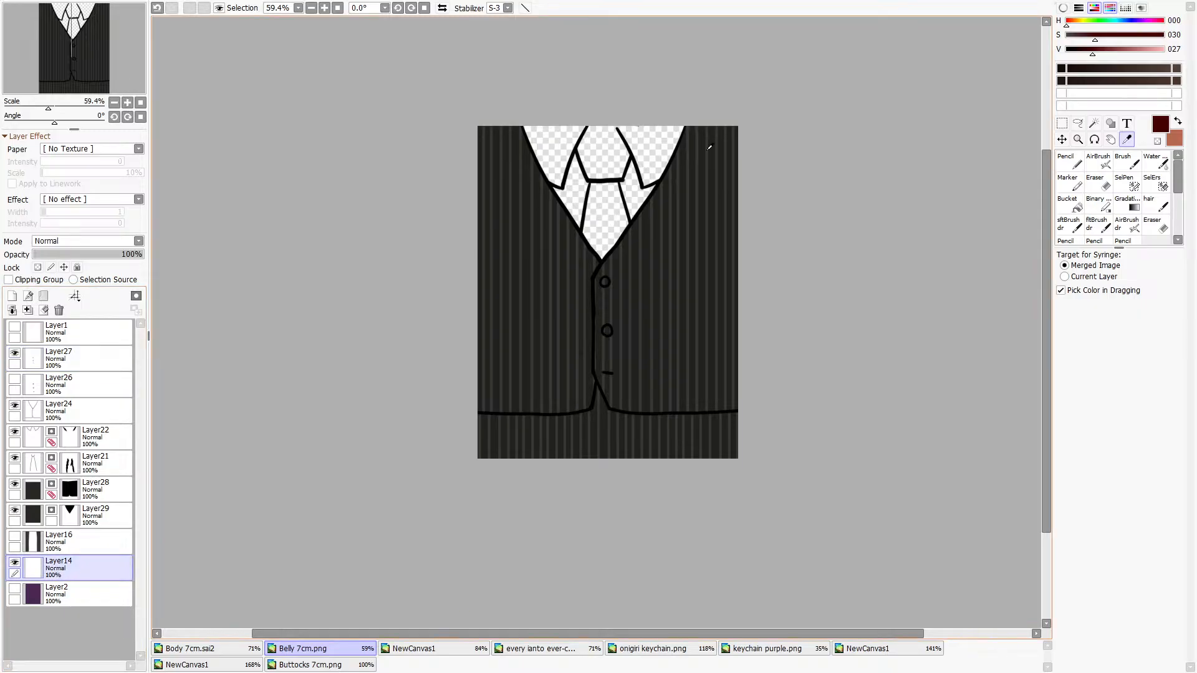
pyautogui.click(1067, 203)
pyautogui.scroll(3, 548, 195)
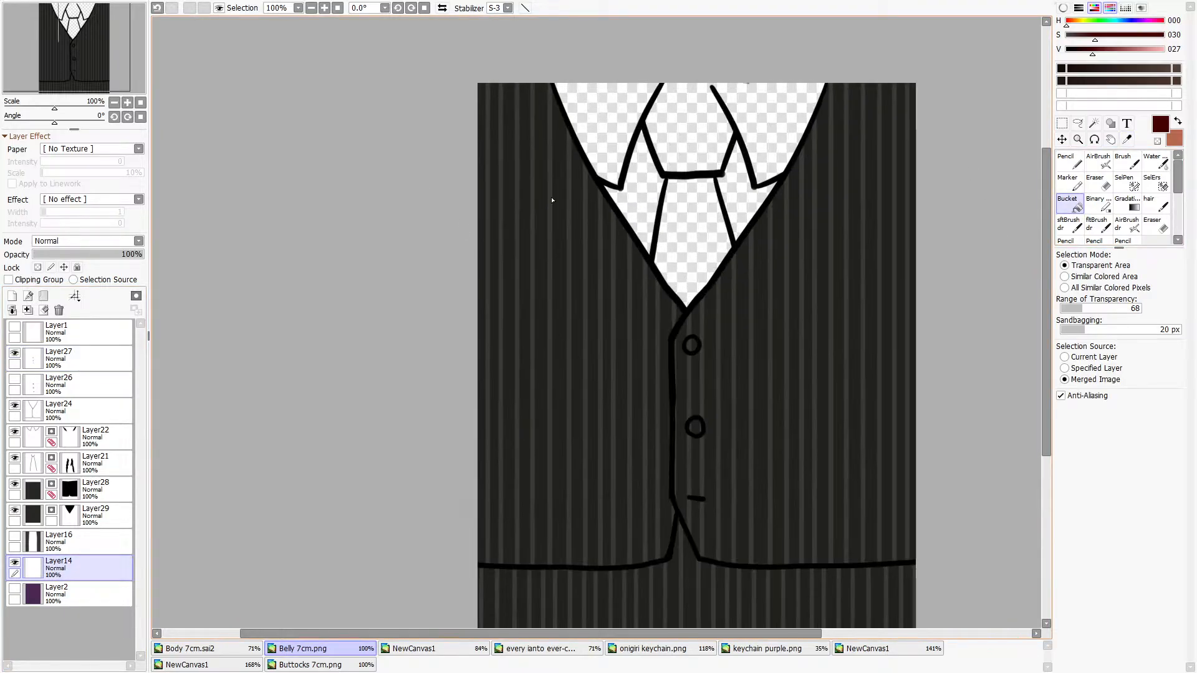
pyautogui.click(750, 204)
pyautogui.click(158, 7)
pyautogui.click(692, 237)
pyautogui.click(688, 157)
# Inspect the tie knot's outline up close with the Eraser on Layer21, and show the purple Layer2 again.
pyautogui.scroll(8, 689, 156)
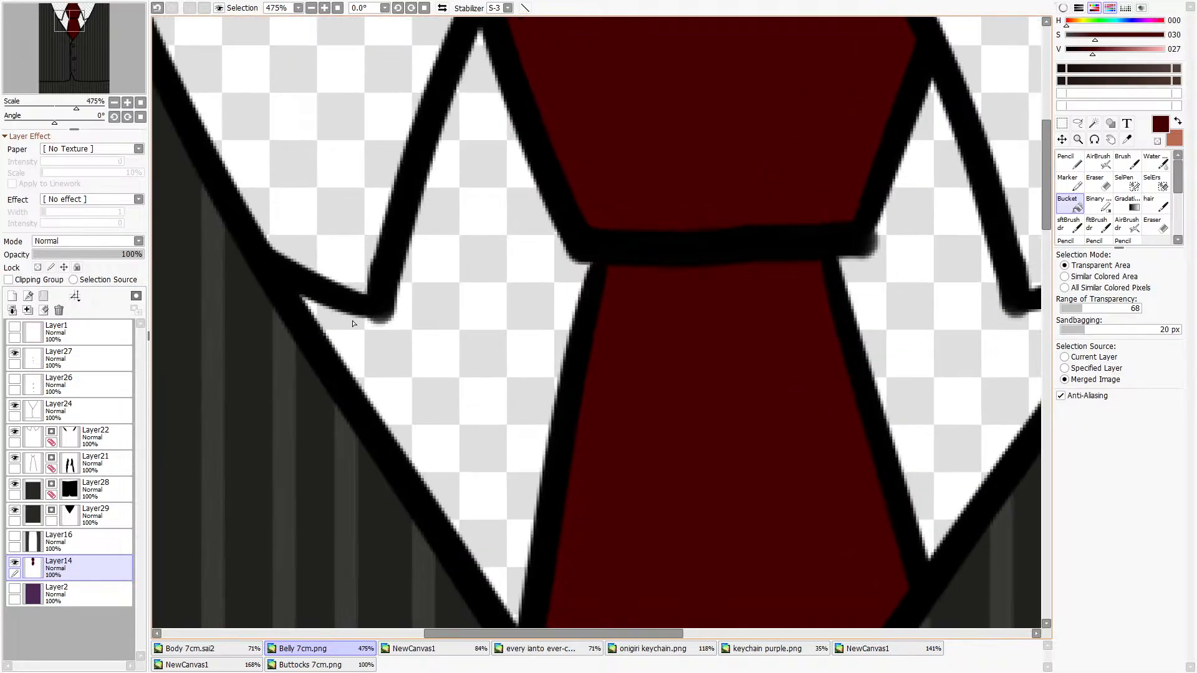
pyautogui.click(36, 459)
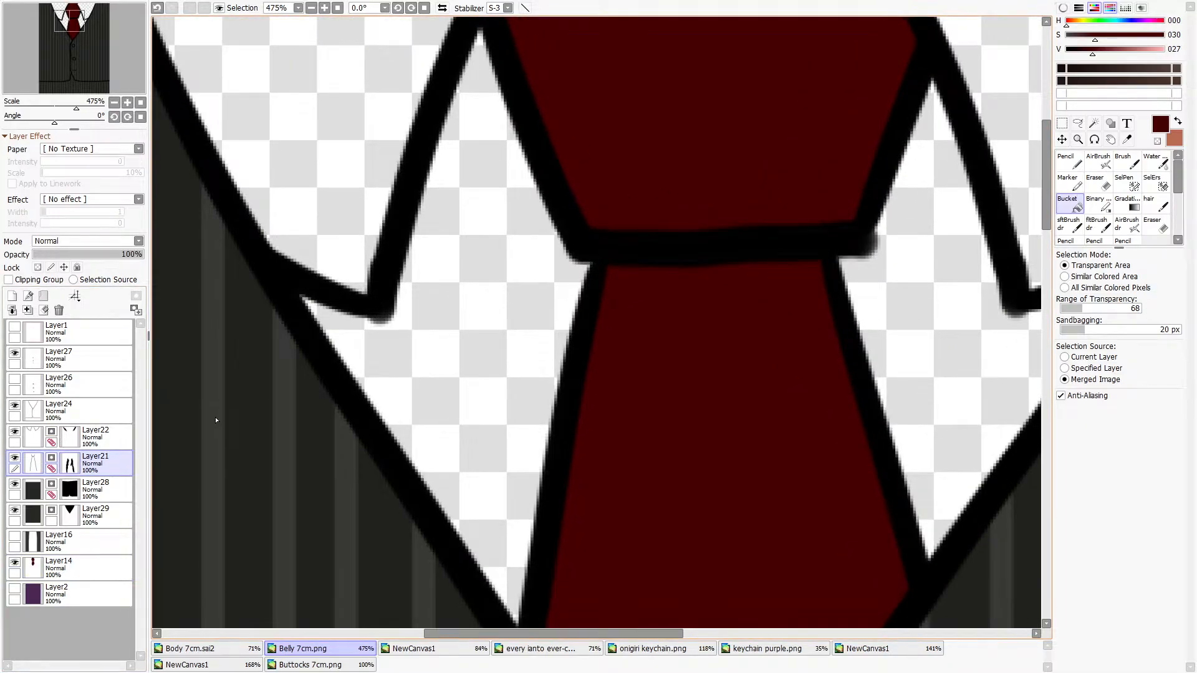
pyautogui.press('e')
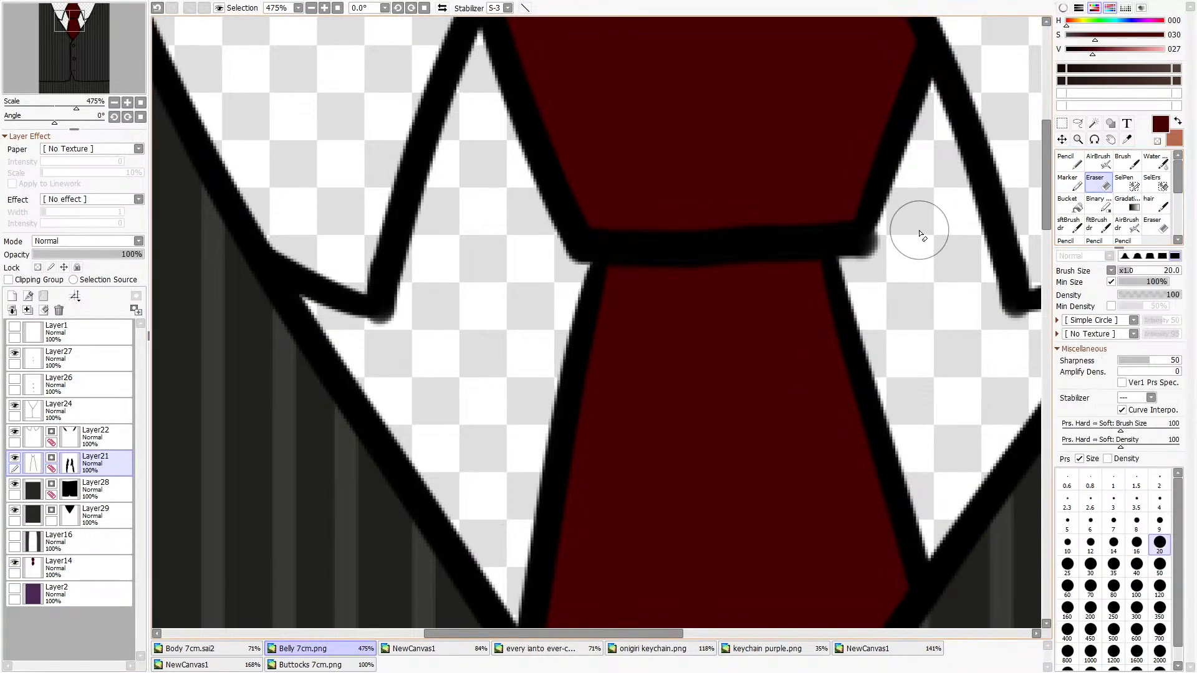
pyautogui.scroll(-8, 614, 287)
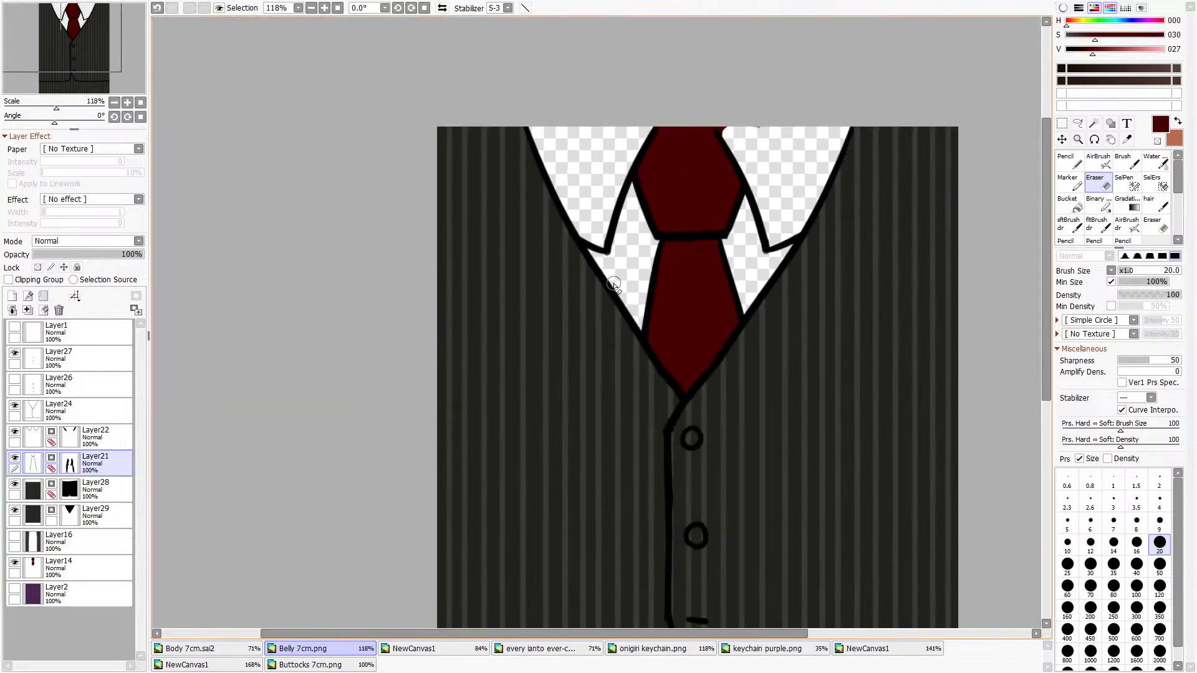
pyautogui.click(15, 589)
pyautogui.scroll(-4, 559, 296)
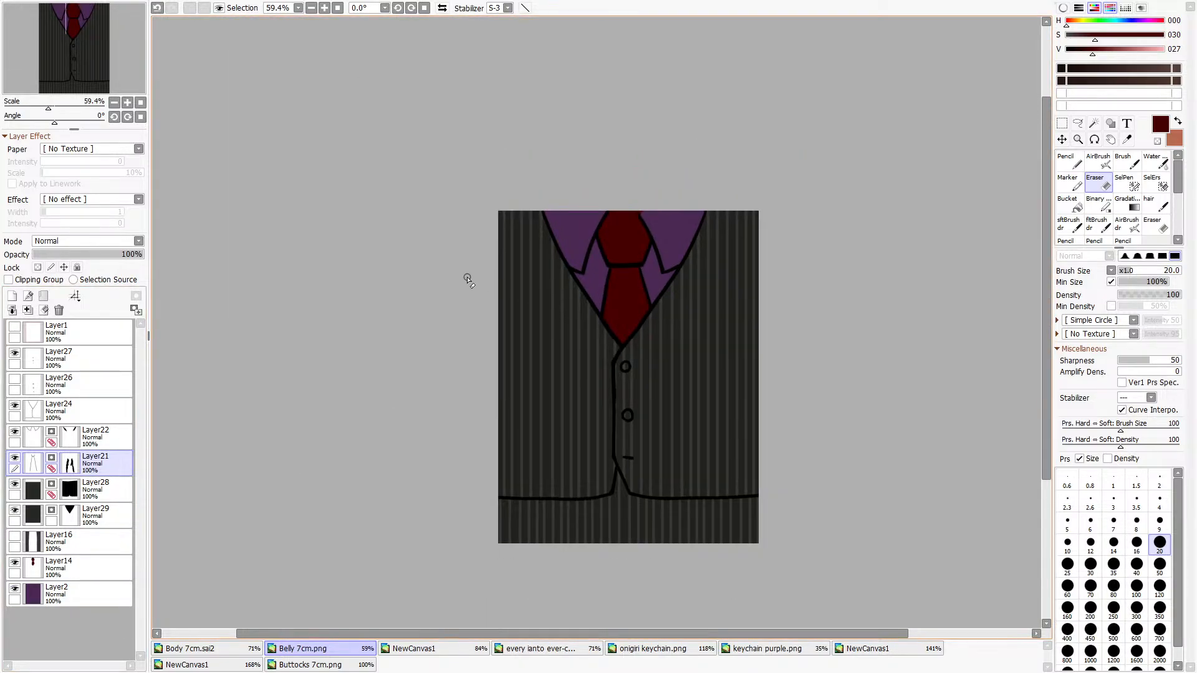
# Examine the vest's button outlines up close, compare them with the vests in the outfit reference photo collage, and return to Belly 7cm.png.
pyautogui.scroll(9, 660, 419)
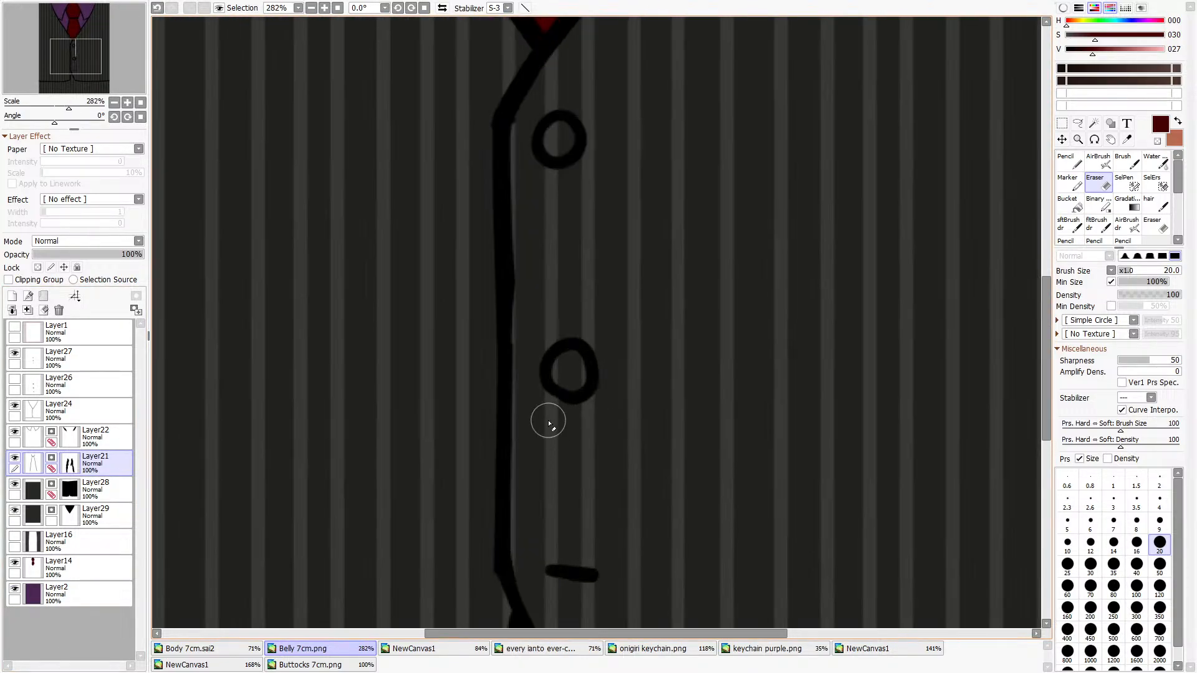
pyautogui.click(36, 496)
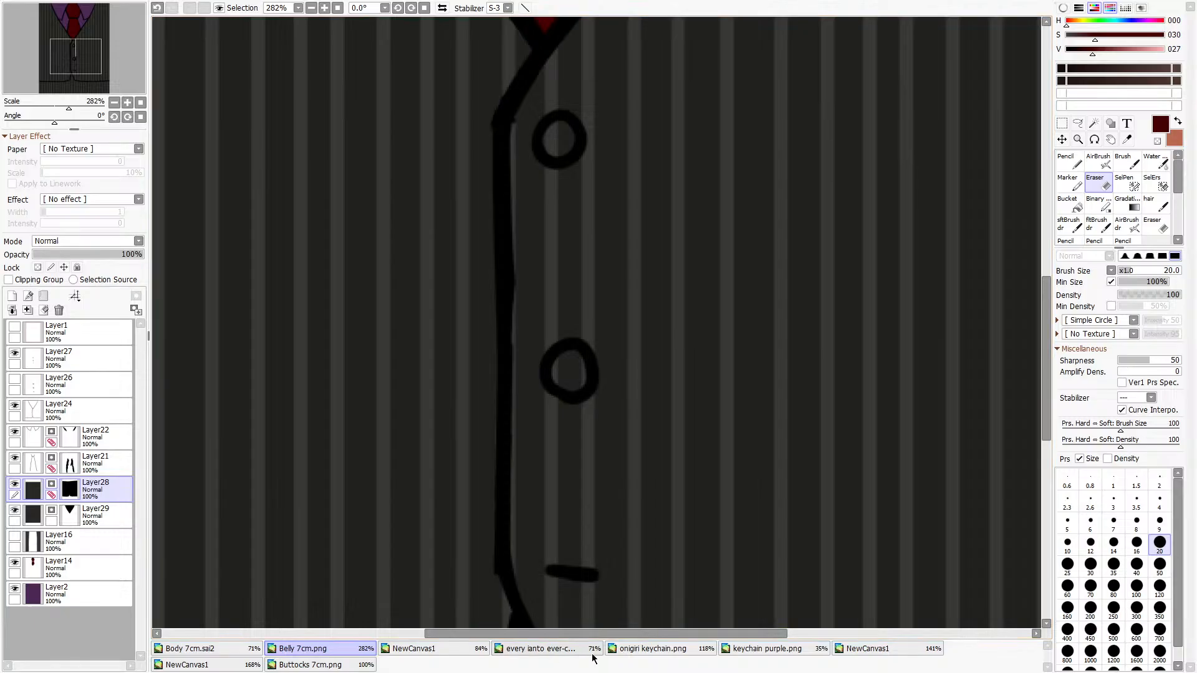
pyautogui.click(755, 652)
pyautogui.click(849, 652)
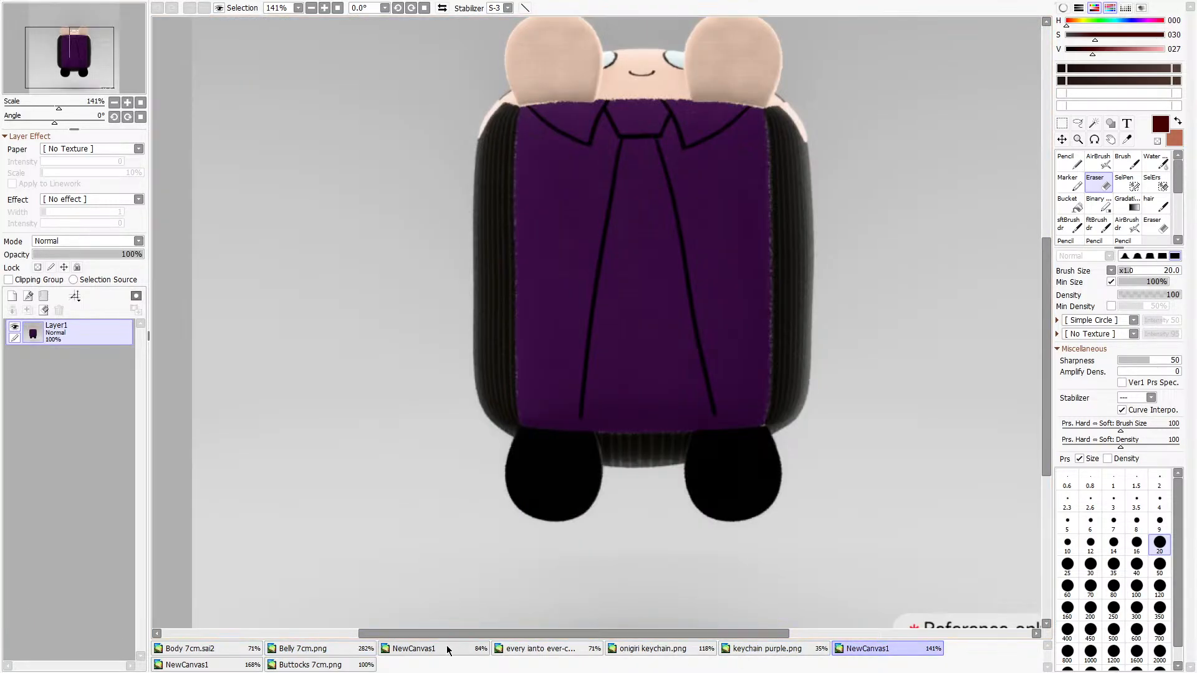
pyautogui.click(575, 647)
pyautogui.click(1126, 141)
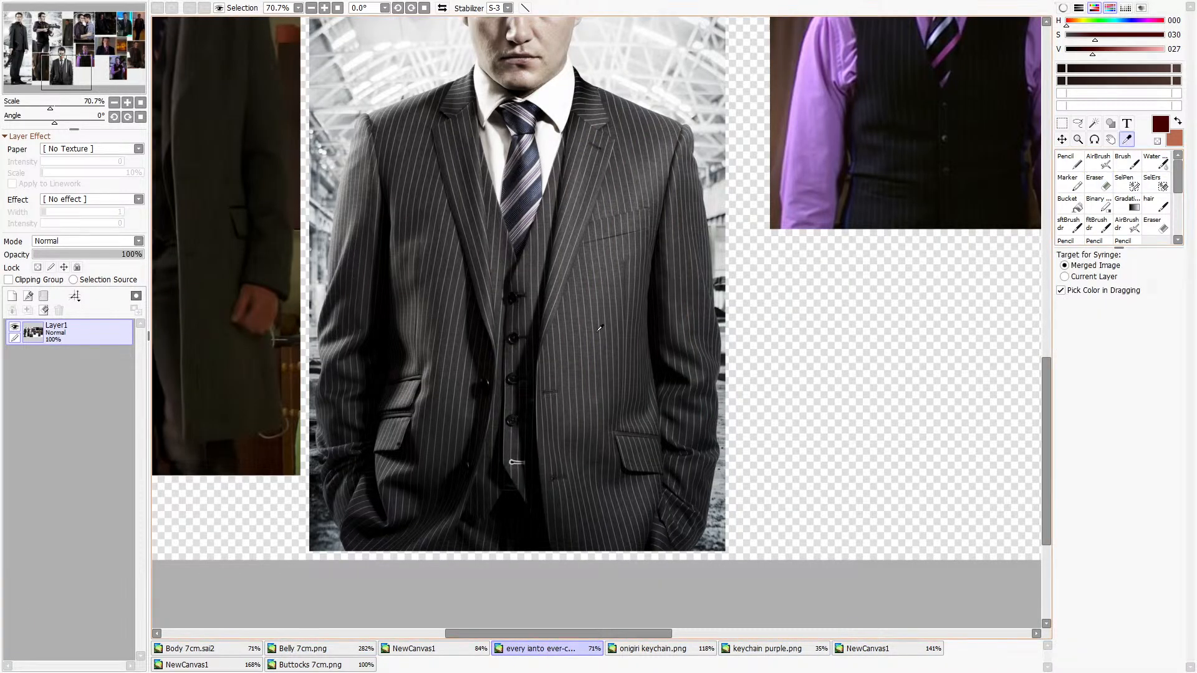
pyautogui.scroll(-5, 531, 382)
pyautogui.scroll(5, 509, 110)
pyautogui.moveTo(509, 111); pyautogui.dragTo(770, 424)
pyautogui.scroll(6, 423, 244)
pyautogui.scroll(-5, 509, 216)
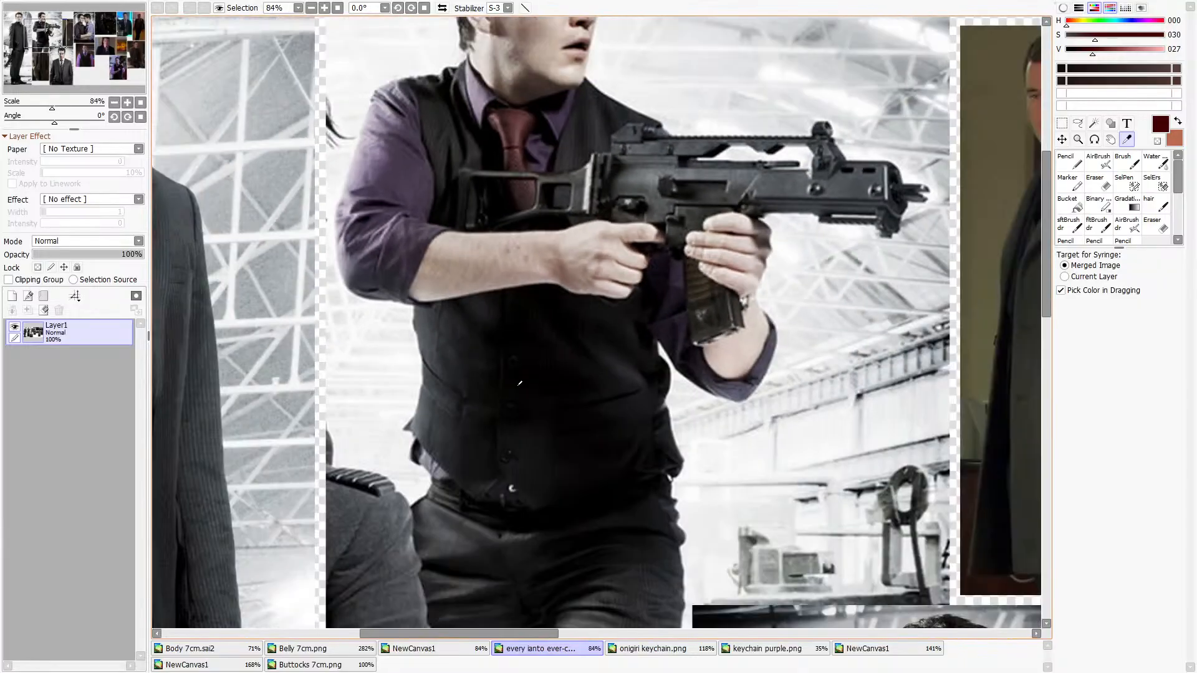
pyautogui.scroll(1, 514, 457)
pyautogui.scroll(5, 514, 457)
pyautogui.click(191, 649)
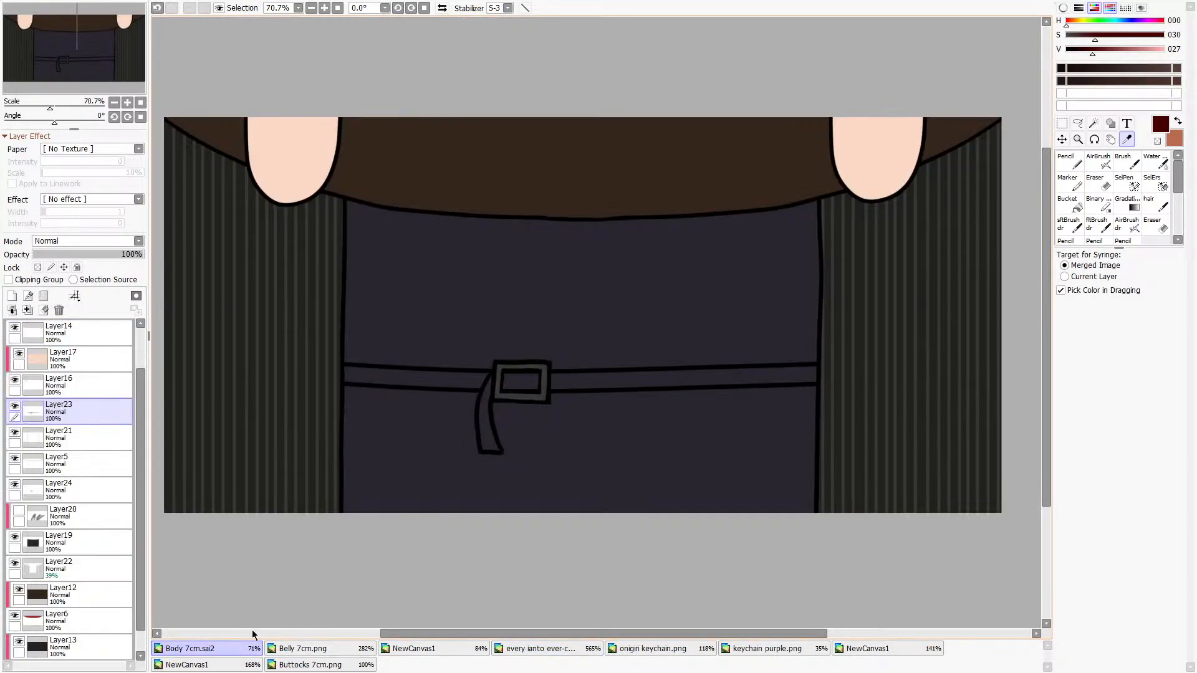
pyautogui.click(349, 650)
# Sample the near-black line color from the vest, darken its value to 0, and add a new layer directly above Layer28.
pyautogui.scroll(-6, 567, 391)
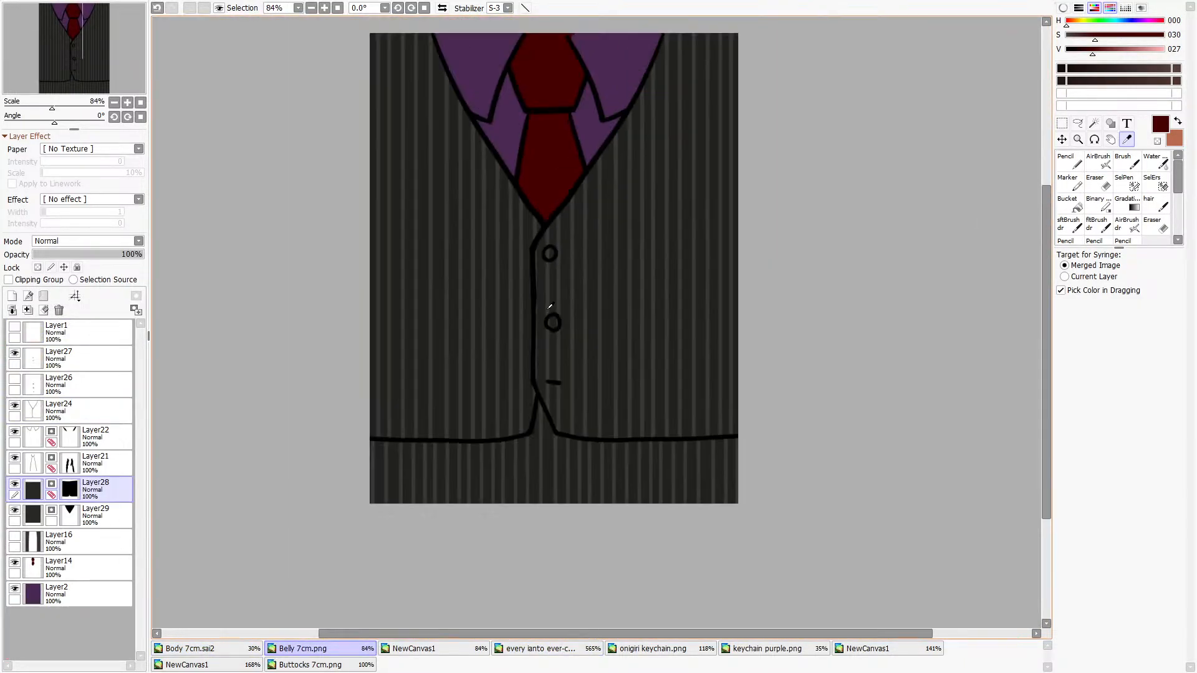
pyautogui.scroll(5, 567, 392)
pyautogui.click(548, 366)
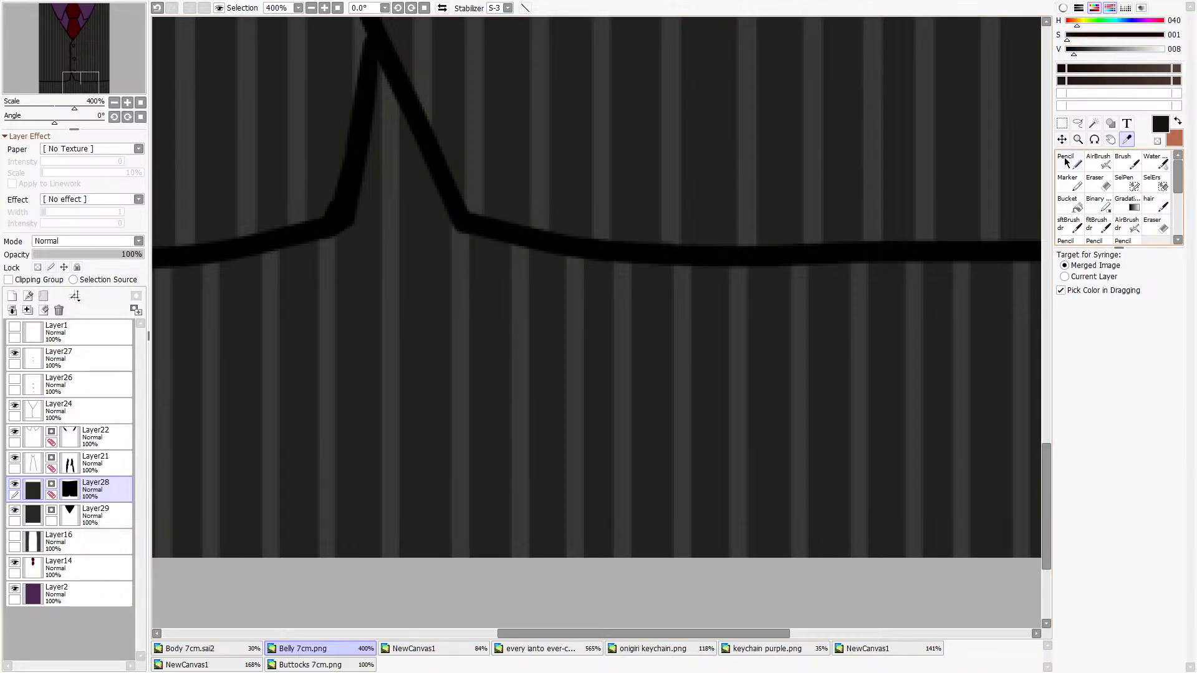
pyautogui.click(1067, 48)
pyautogui.click(1067, 202)
pyautogui.scroll(-3, 194, 514)
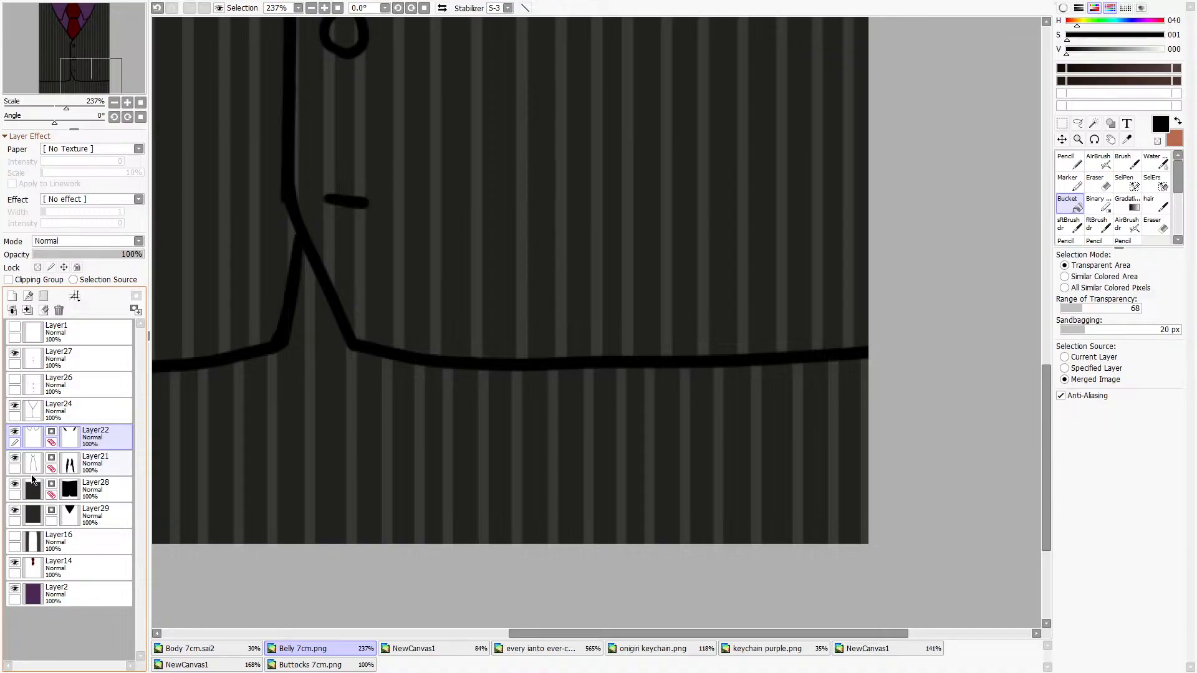
pyautogui.click(12, 296)
# Fill the inside of the two round vest buttons solid black on Layer30 with the 12 px Pencil.
pyautogui.scroll(5, 436, 374)
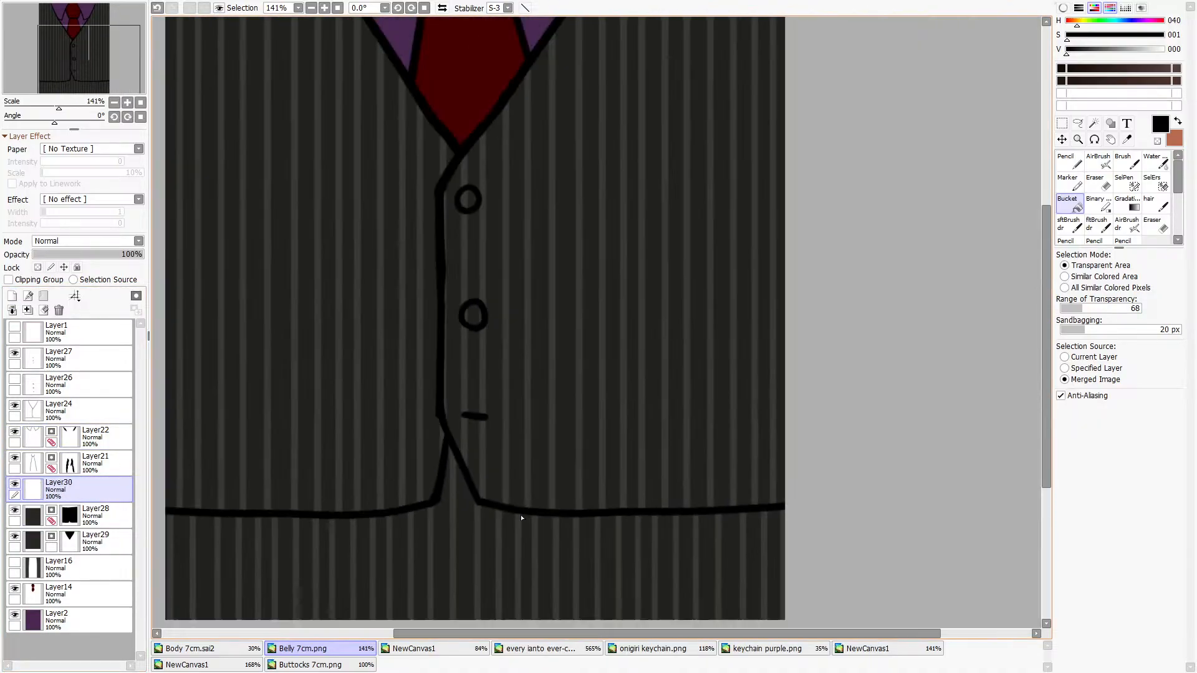
pyautogui.press('n')
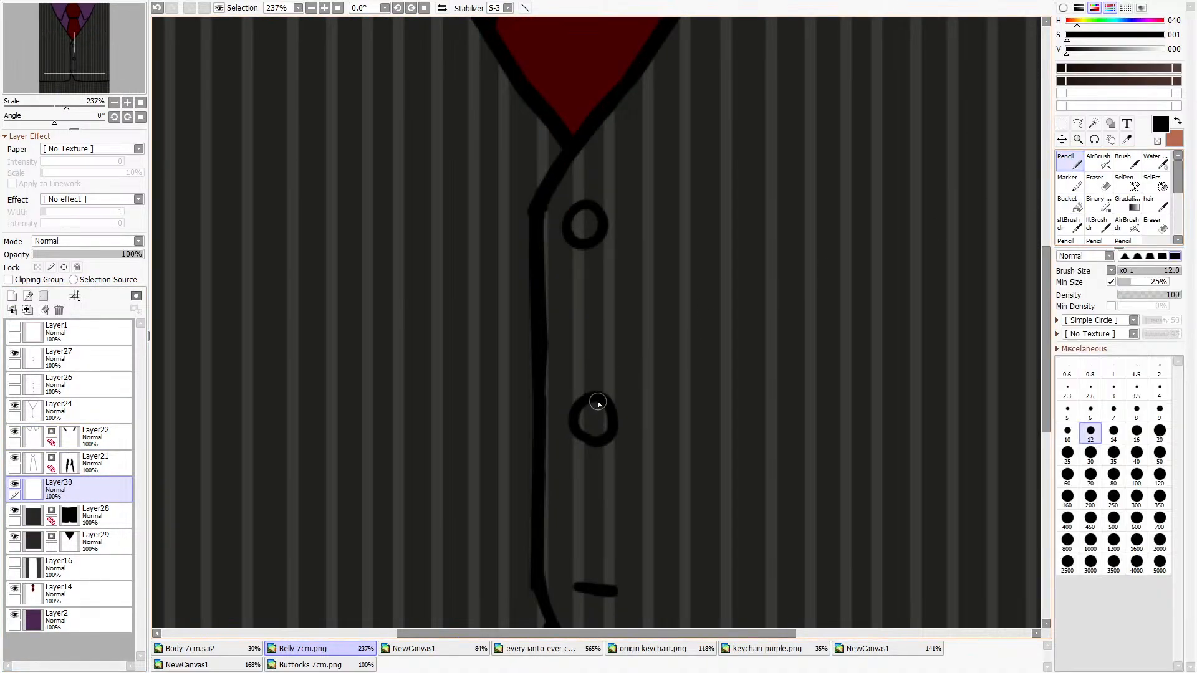
pyautogui.moveTo(593, 406); pyautogui.dragTo(607, 418)
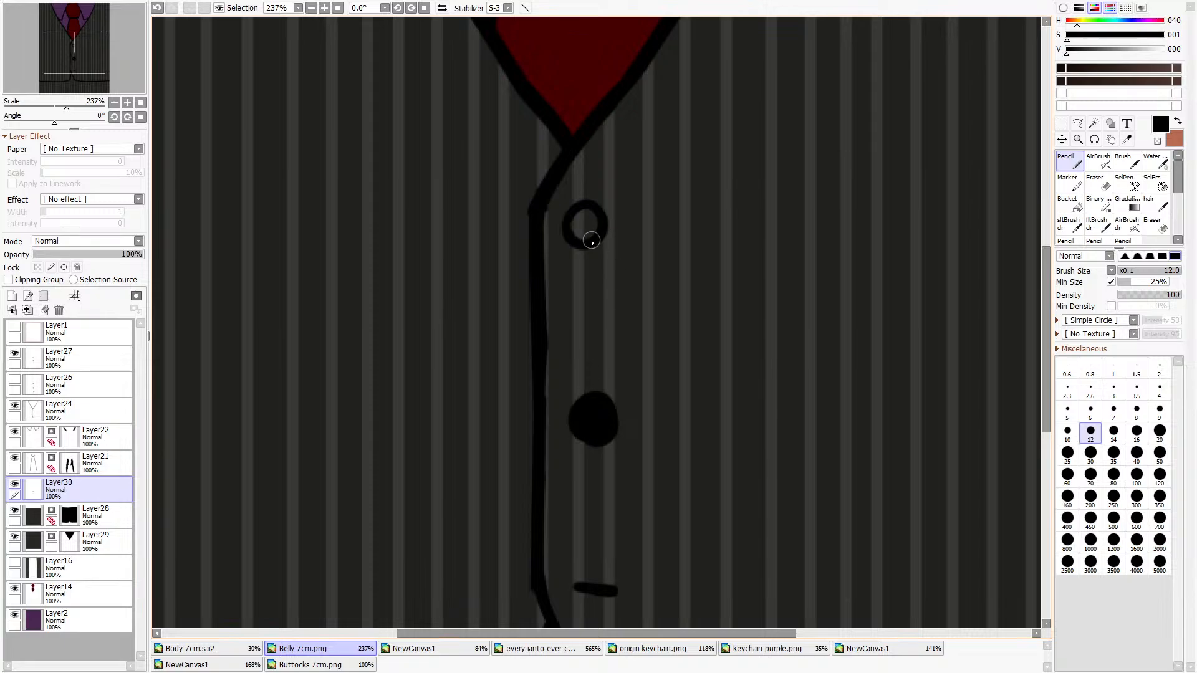
pyautogui.moveTo(591, 241); pyautogui.dragTo(593, 224)
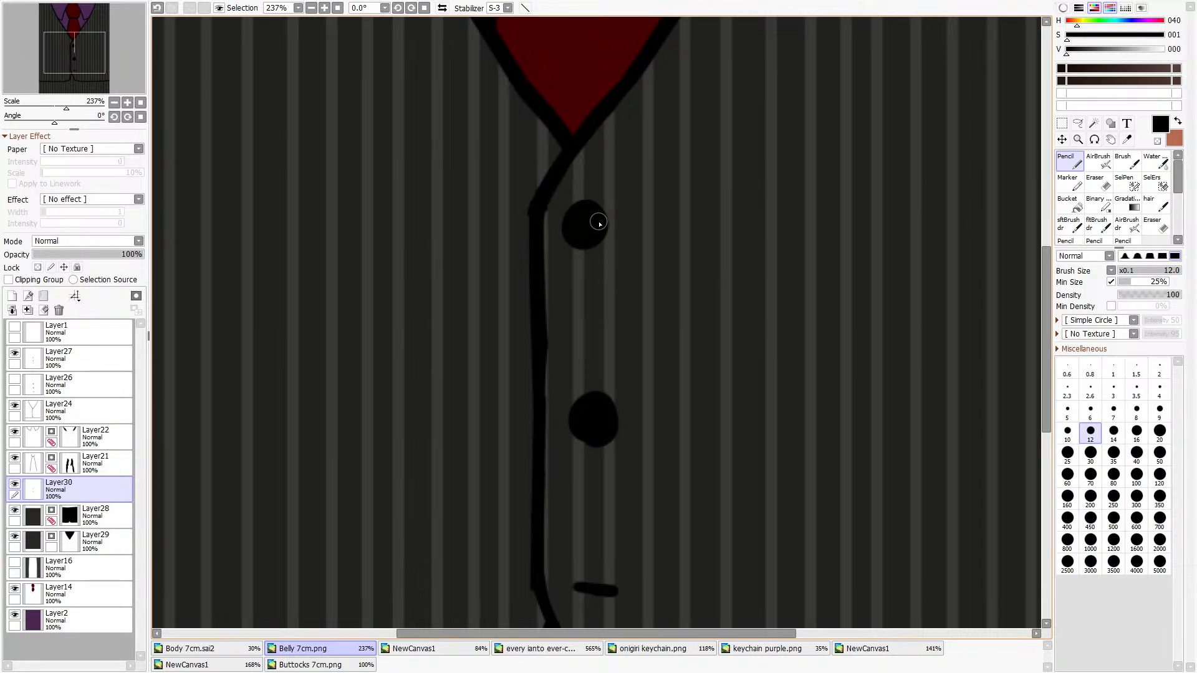
pyautogui.scroll(-4, 619, 459)
# Select the lower round button on Layer27, shrink its outline slightly with Resize, and apply the transform.
pyautogui.scroll(5, 542, 250)
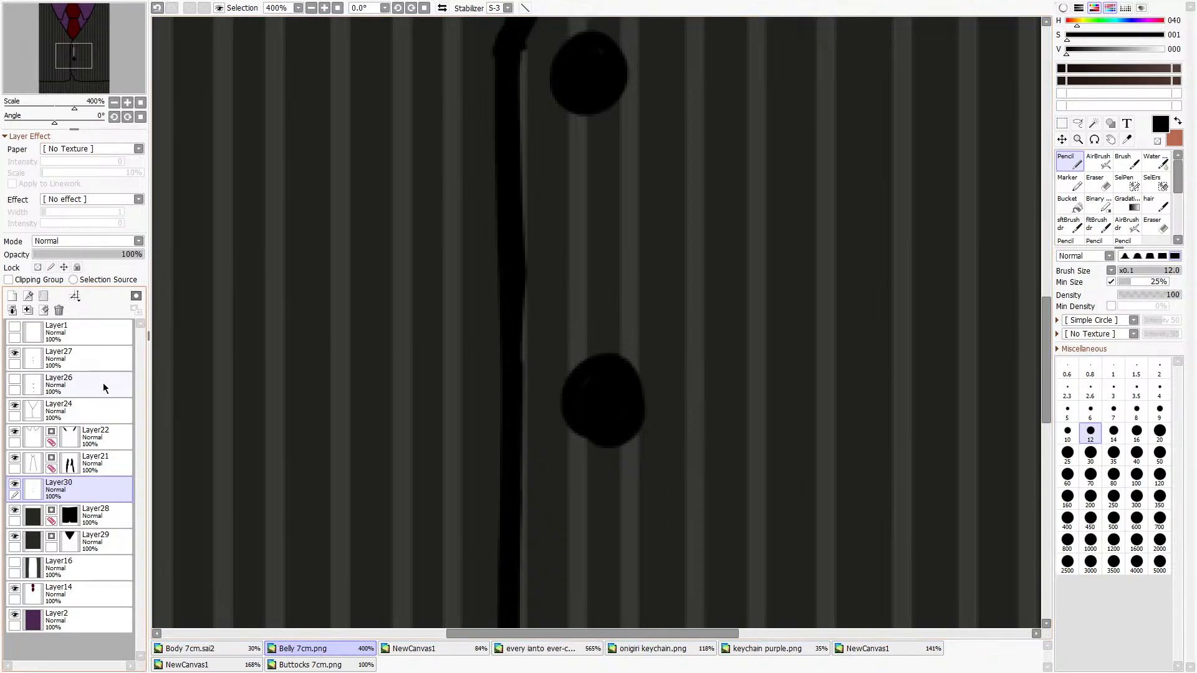
pyautogui.click(71, 390)
pyautogui.click(58, 359)
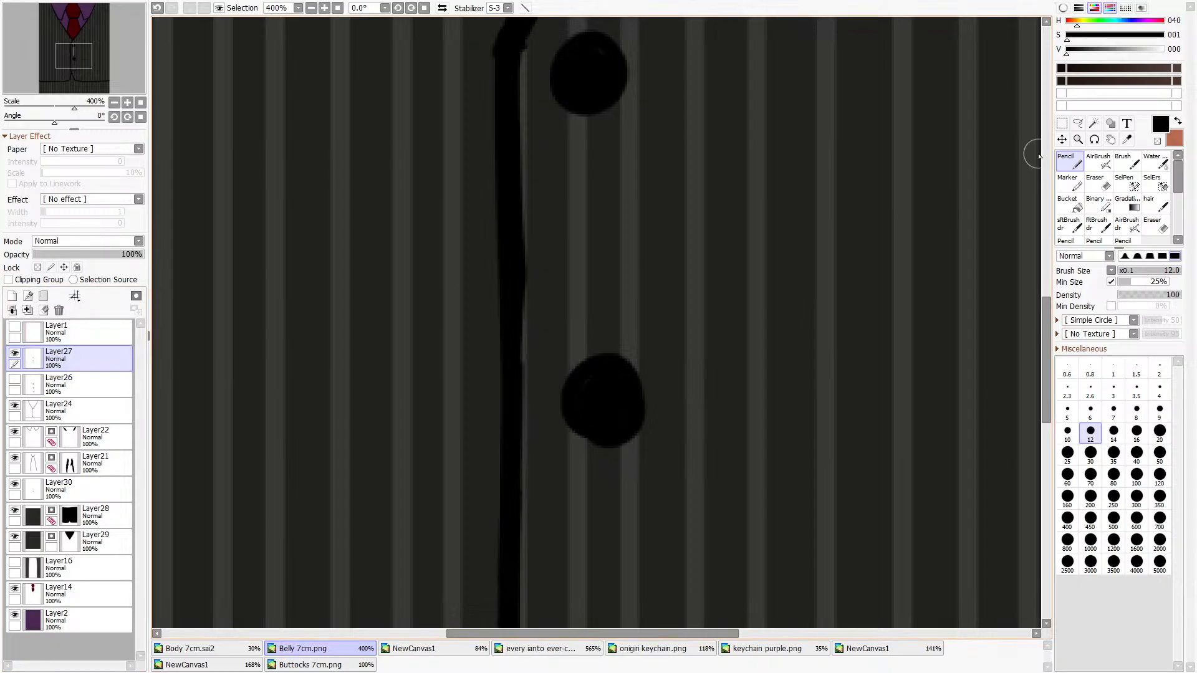
pyautogui.click(1062, 123)
pyautogui.moveTo(530, 319); pyautogui.dragTo(698, 504)
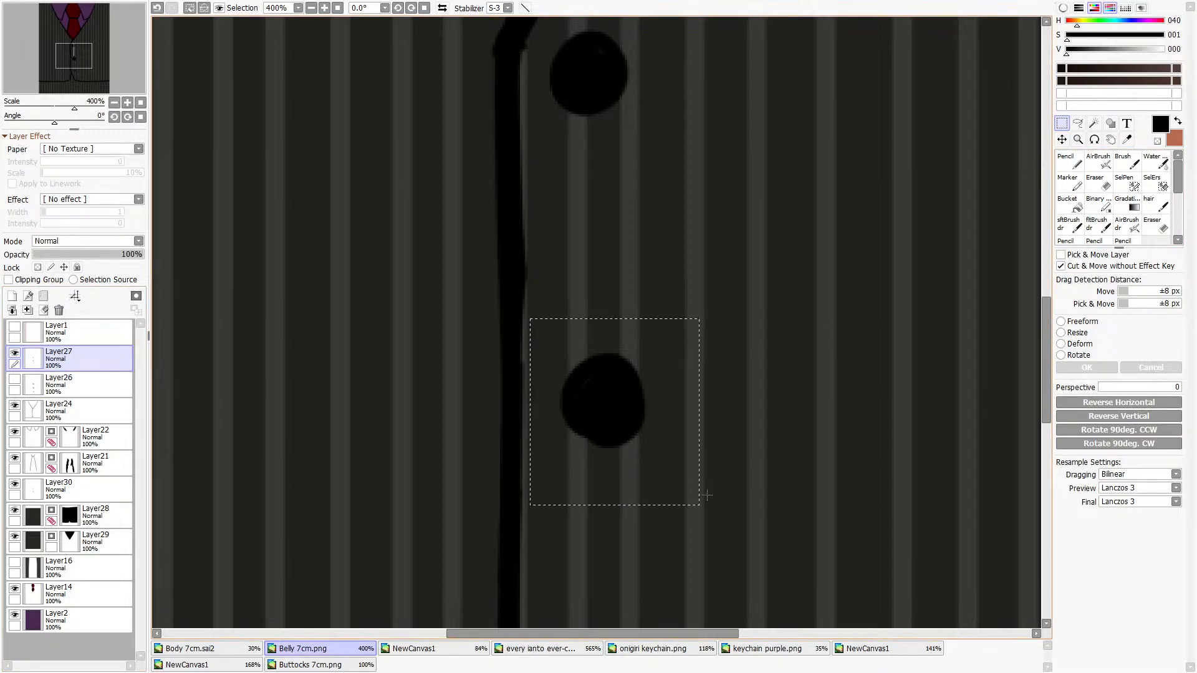
pyautogui.hotkey('ctrl', 't')
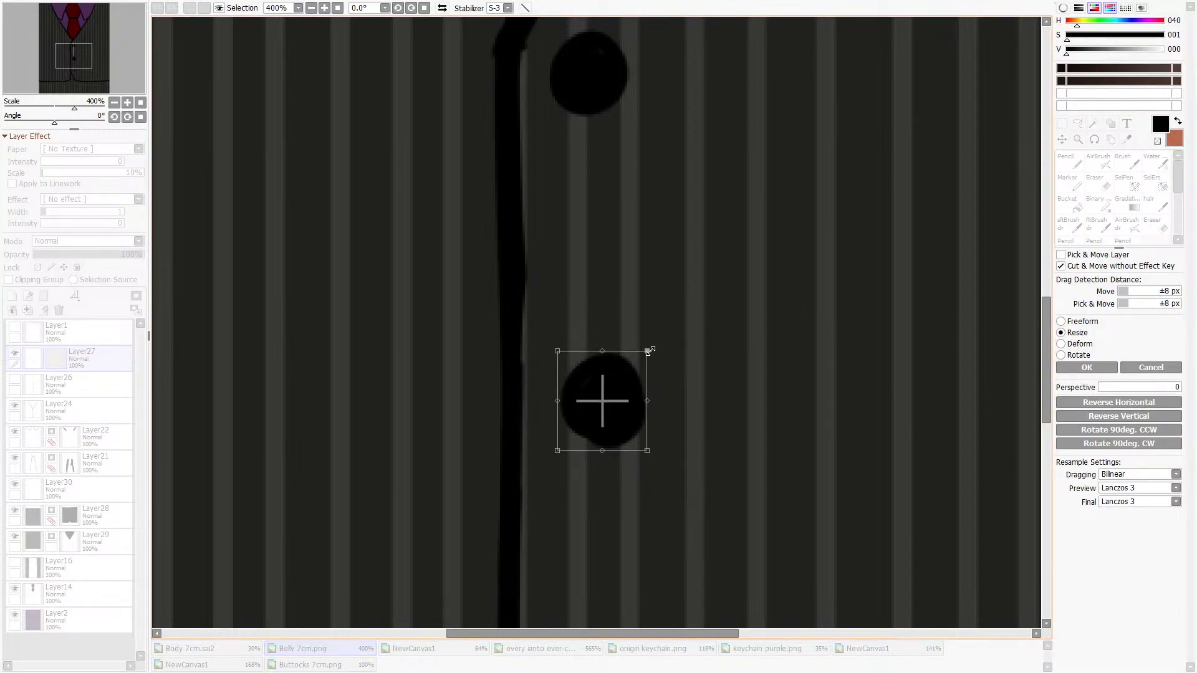
pyautogui.moveTo(650, 351); pyautogui.dragTo(645, 359)
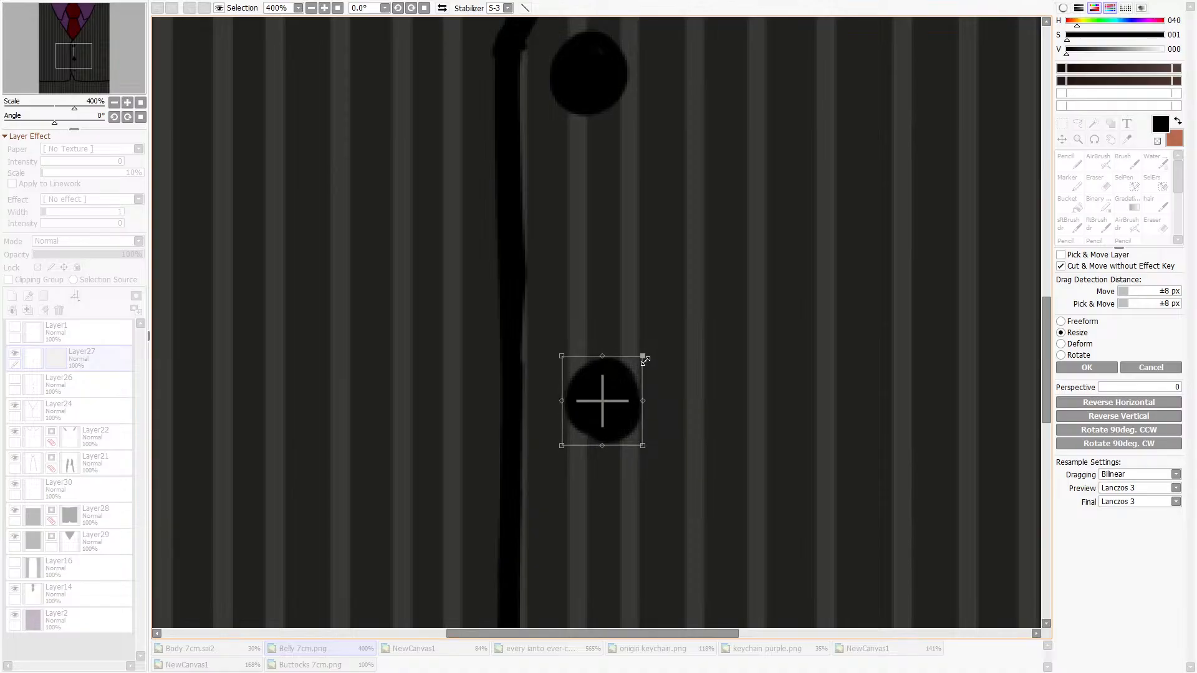
pyautogui.click(1086, 367)
# Save the belly artwork in SAI format as Belly 7cm.sai2.
pyautogui.scroll(-5, 651, 339)
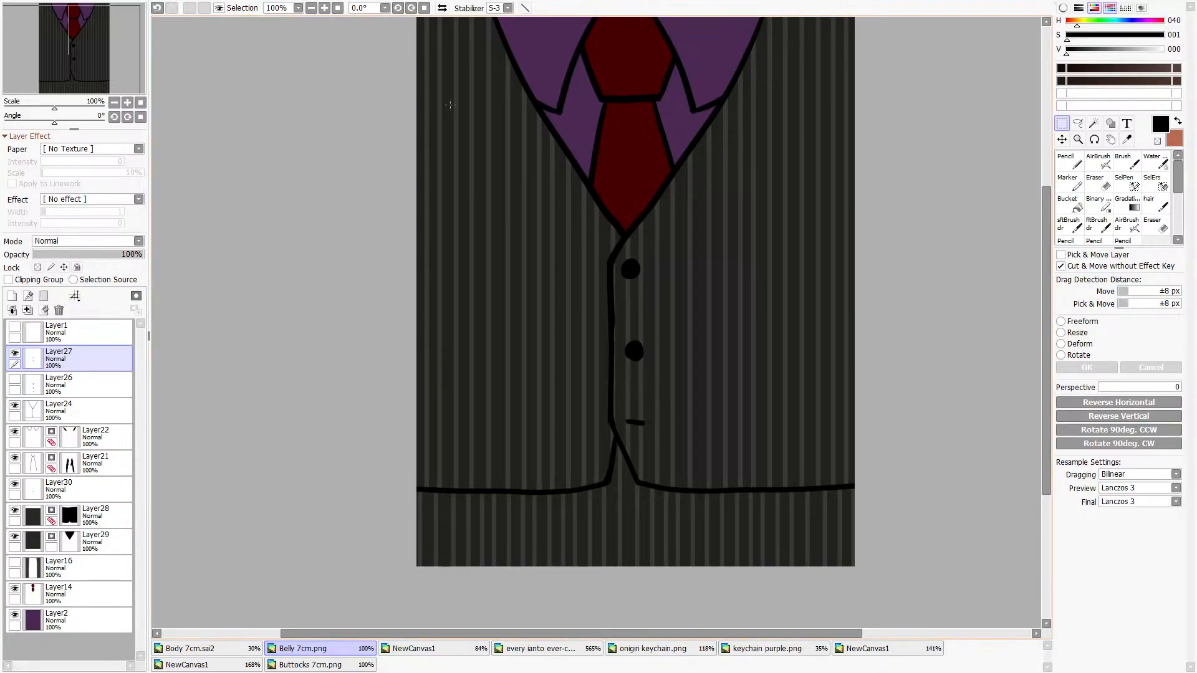
pyautogui.scroll(-3, 34, 25)
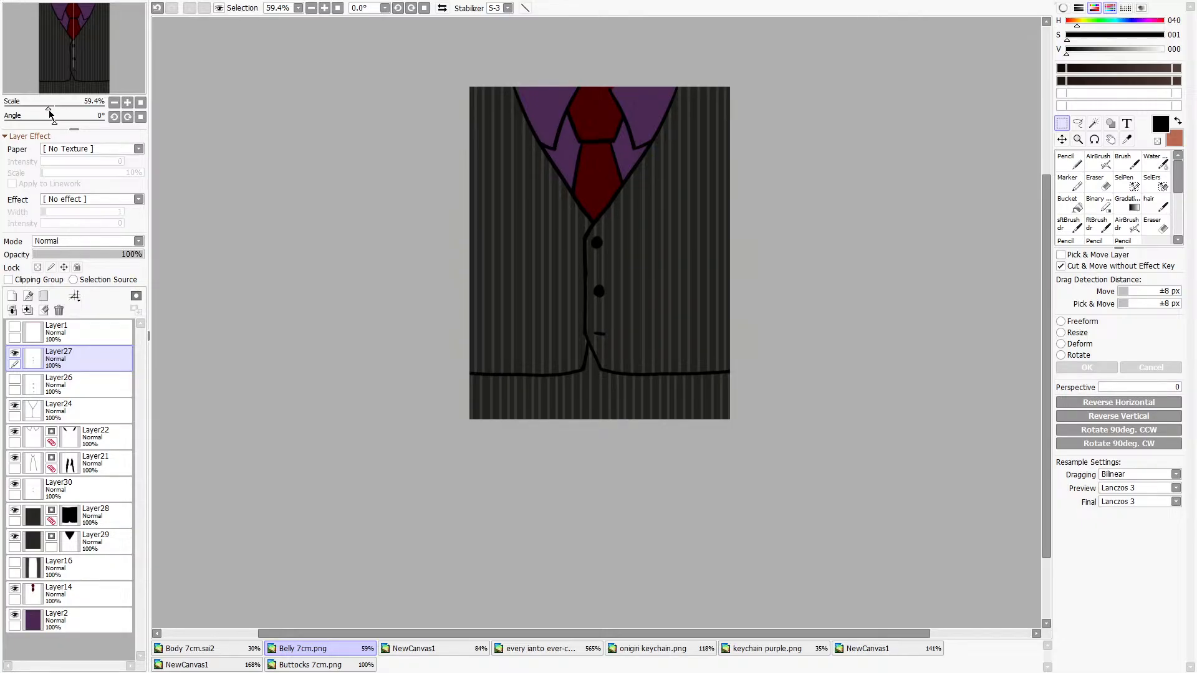
pyautogui.click(560, 360)
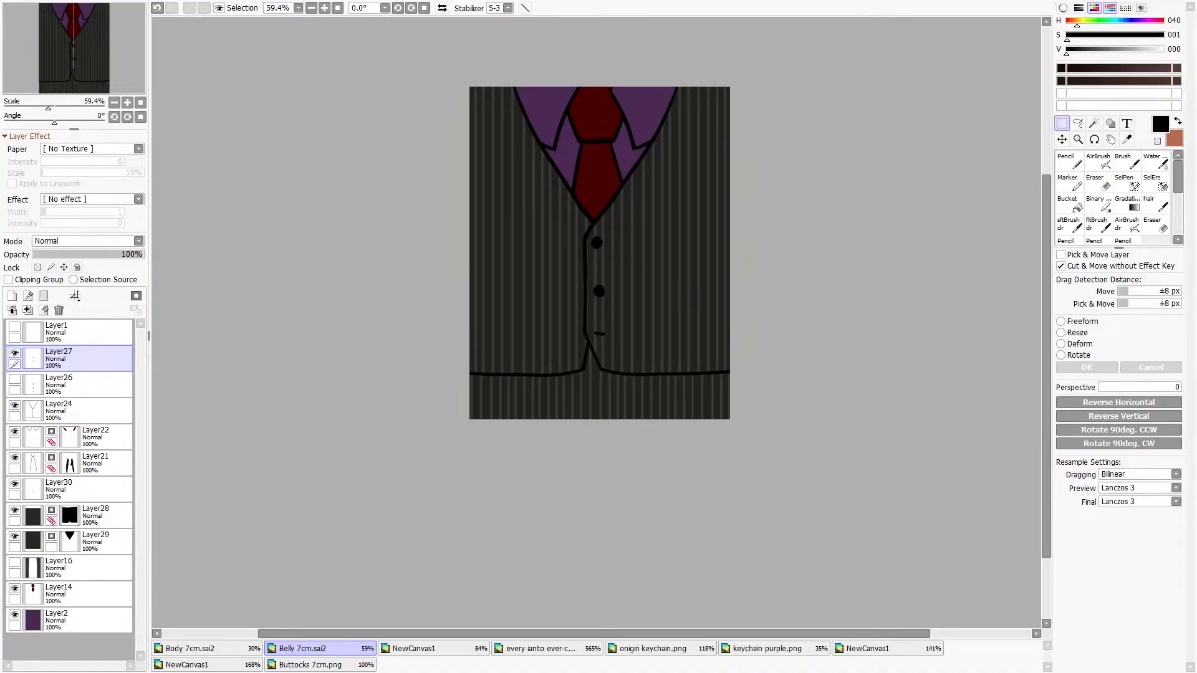
# Create a new canvas from the copied keychain preview and examine how the vest, collar, tie and buttons look on the plush.
pyautogui.click(21, 2)
pyautogui.click(47, 45)
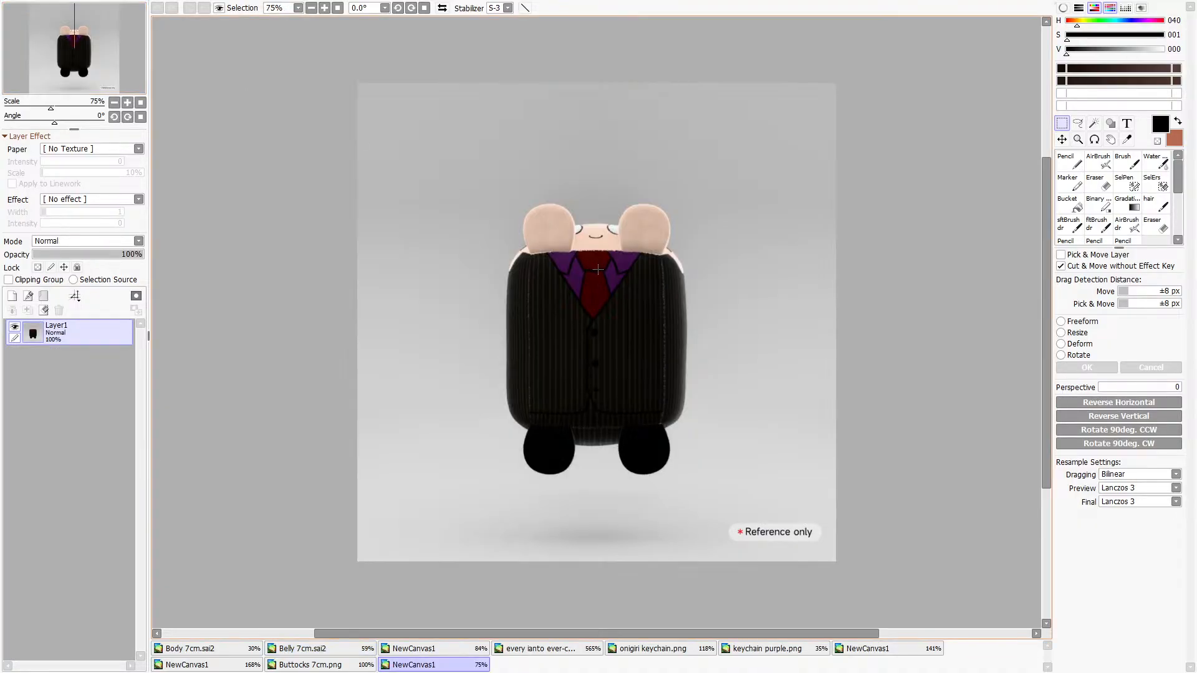
pyautogui.scroll(6, 554, 257)
pyautogui.scroll(-4, 584, 299)
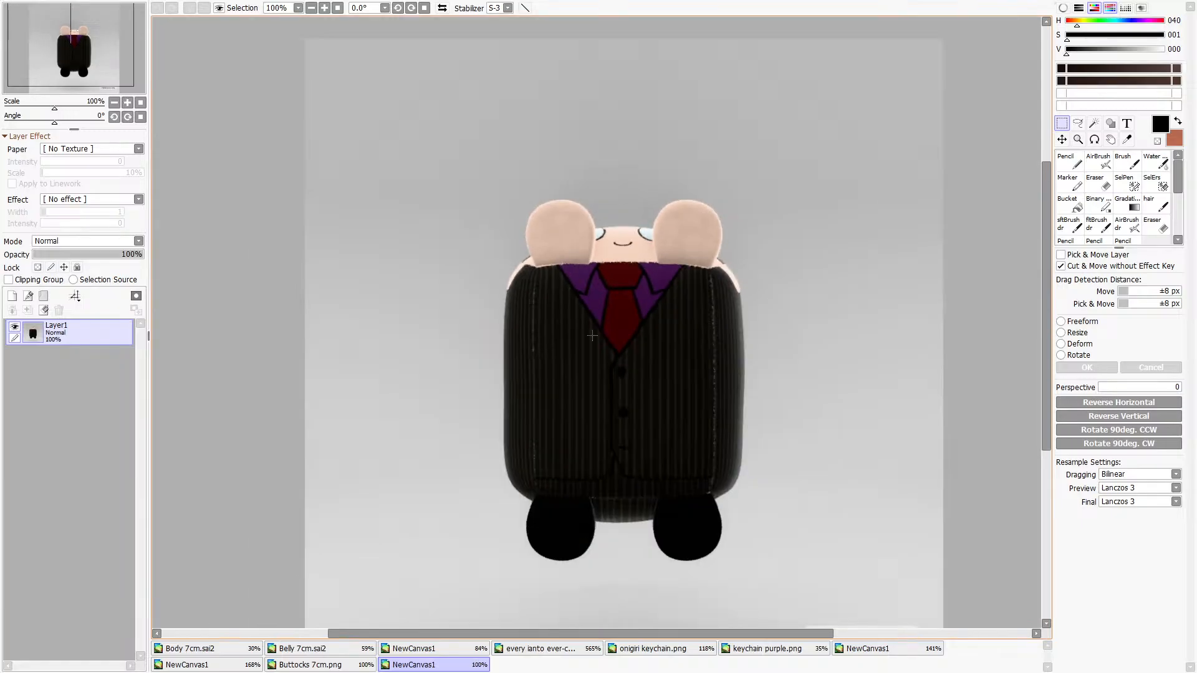
pyautogui.scroll(3, 602, 498)
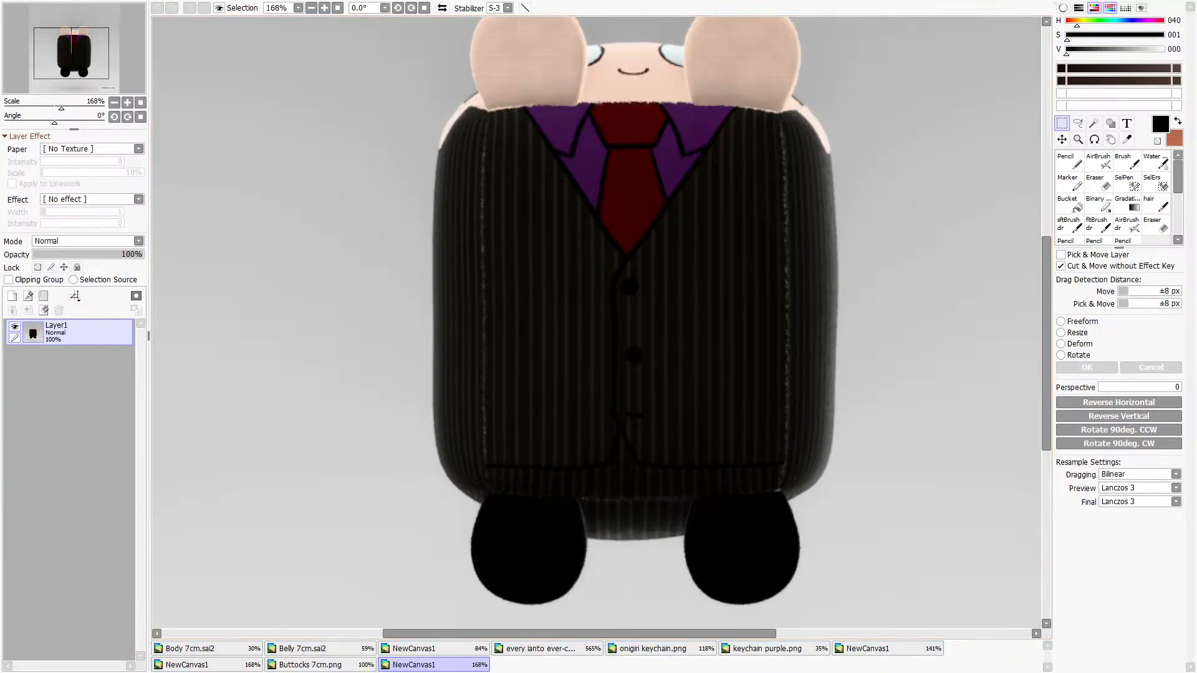
# Copy the vest's bottom hem line from Layer24 of Belly 7cm.sai2 and paste it as a new layer into Body 7cm.sai2.
pyautogui.click(229, 651)
pyautogui.click(302, 649)
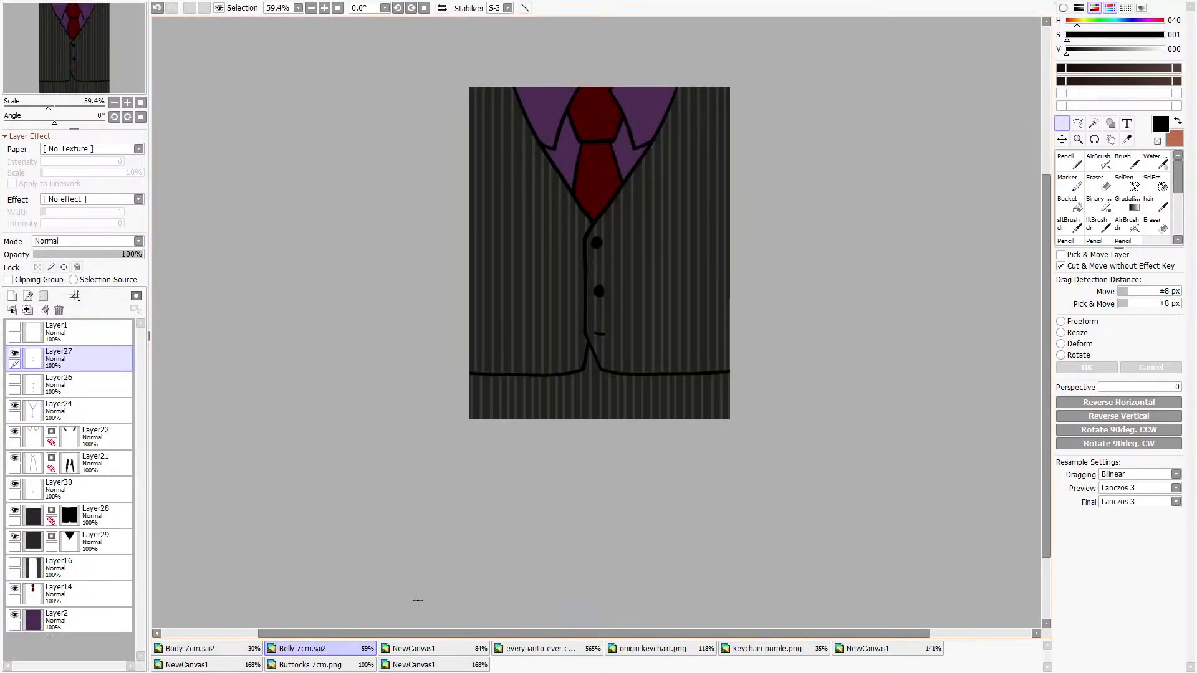
pyautogui.click(88, 411)
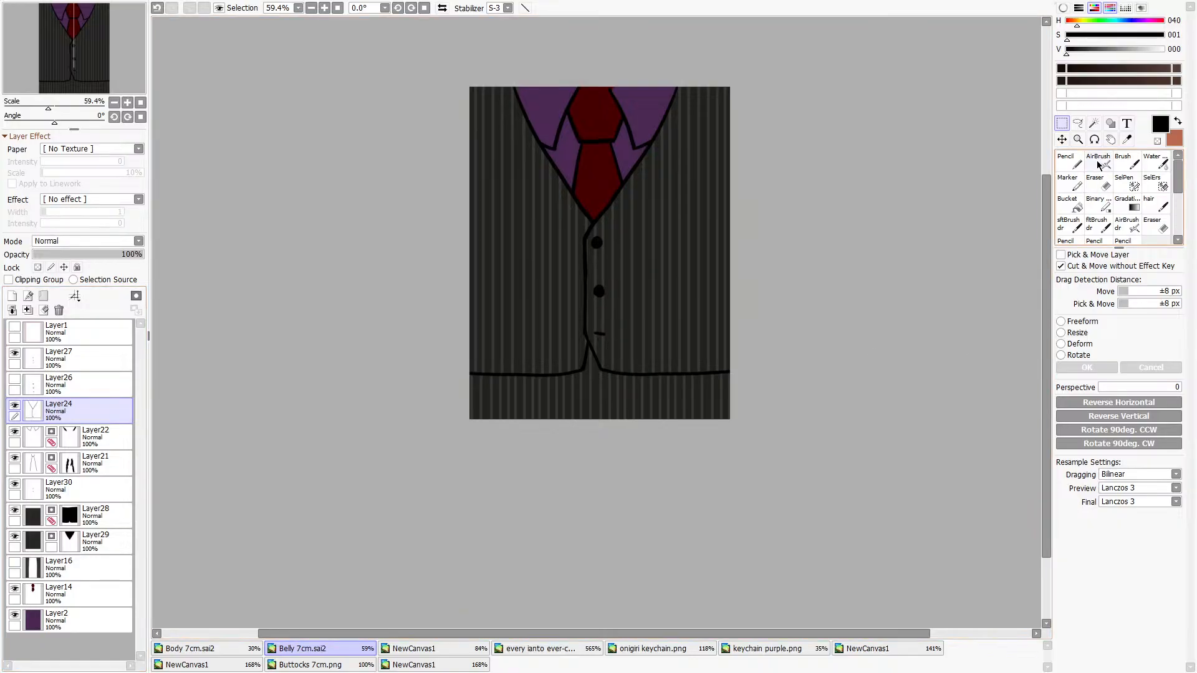
pyautogui.moveTo(791, 415); pyautogui.dragTo(420, 359)
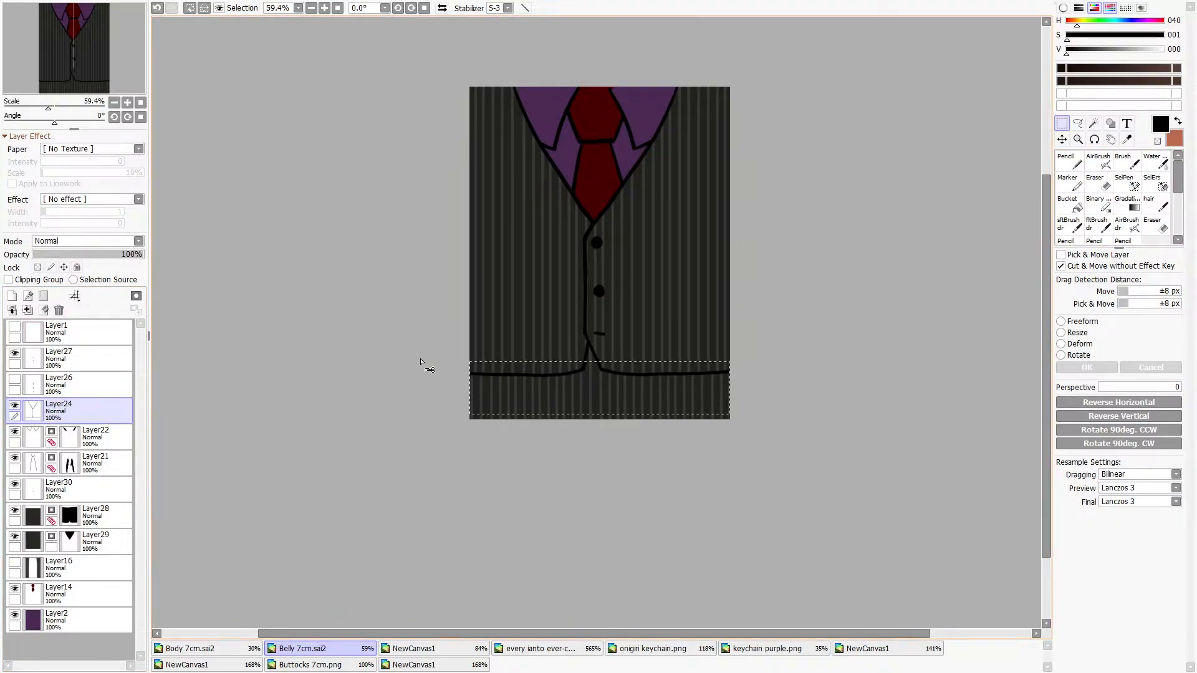
pyautogui.click(206, 649)
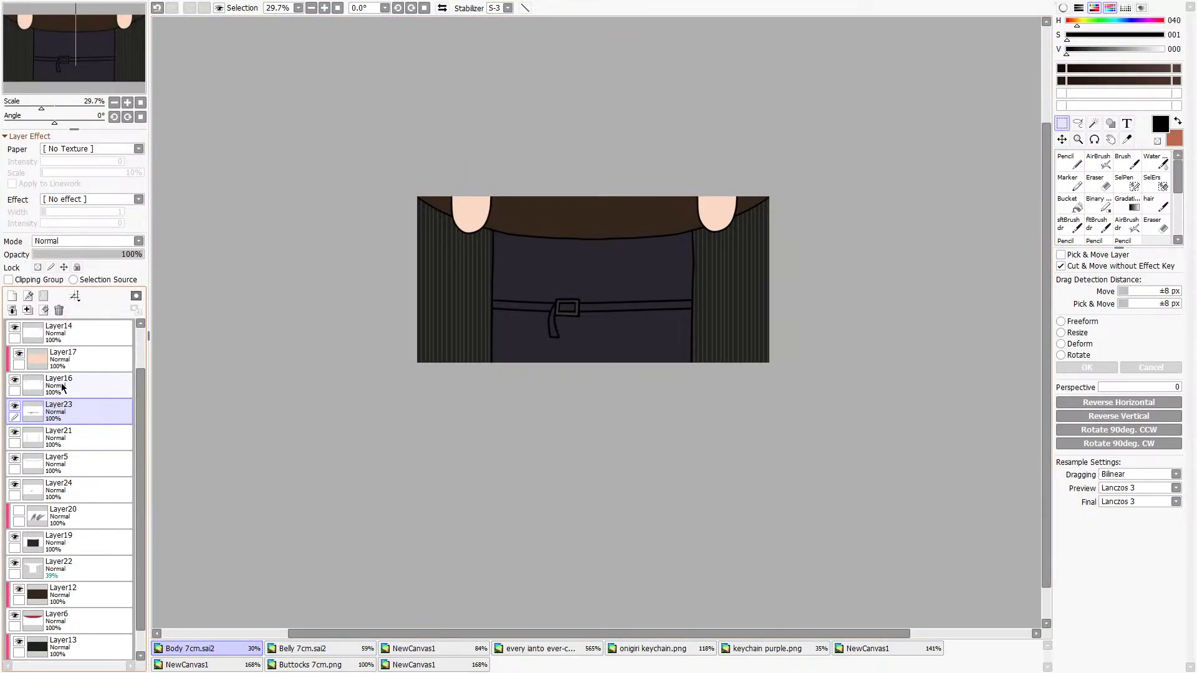
pyautogui.click(59, 334)
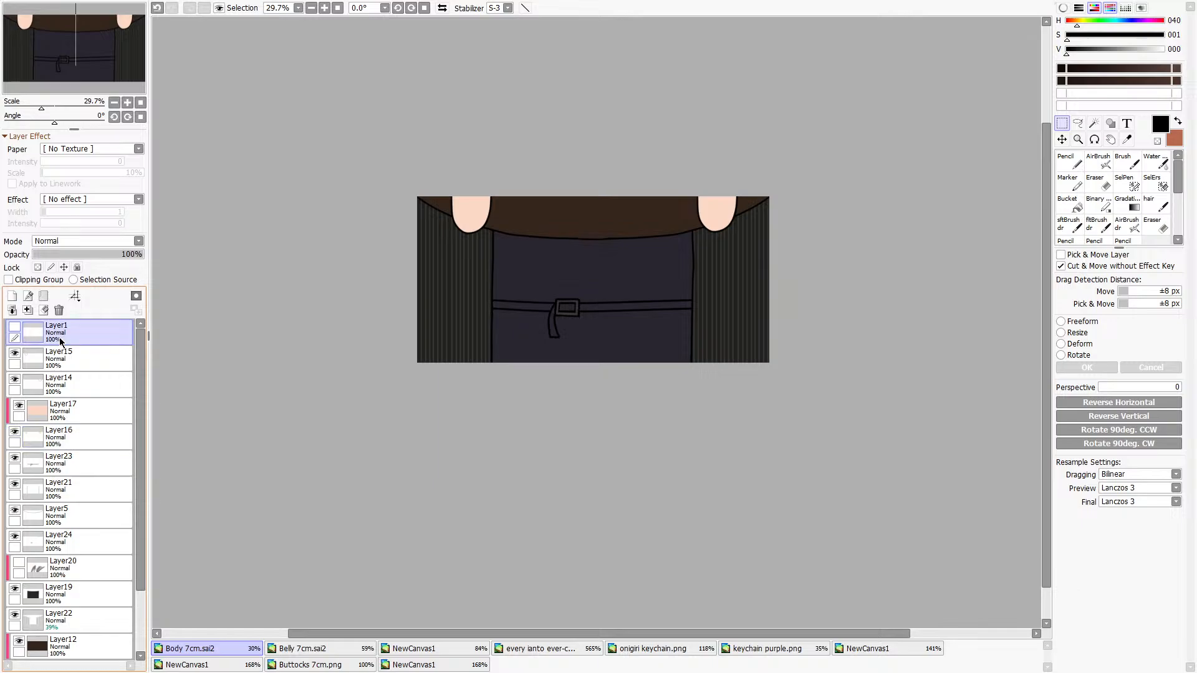
pyautogui.hotkey('ctrl', 'v')
pyautogui.scroll(3, 471, 318)
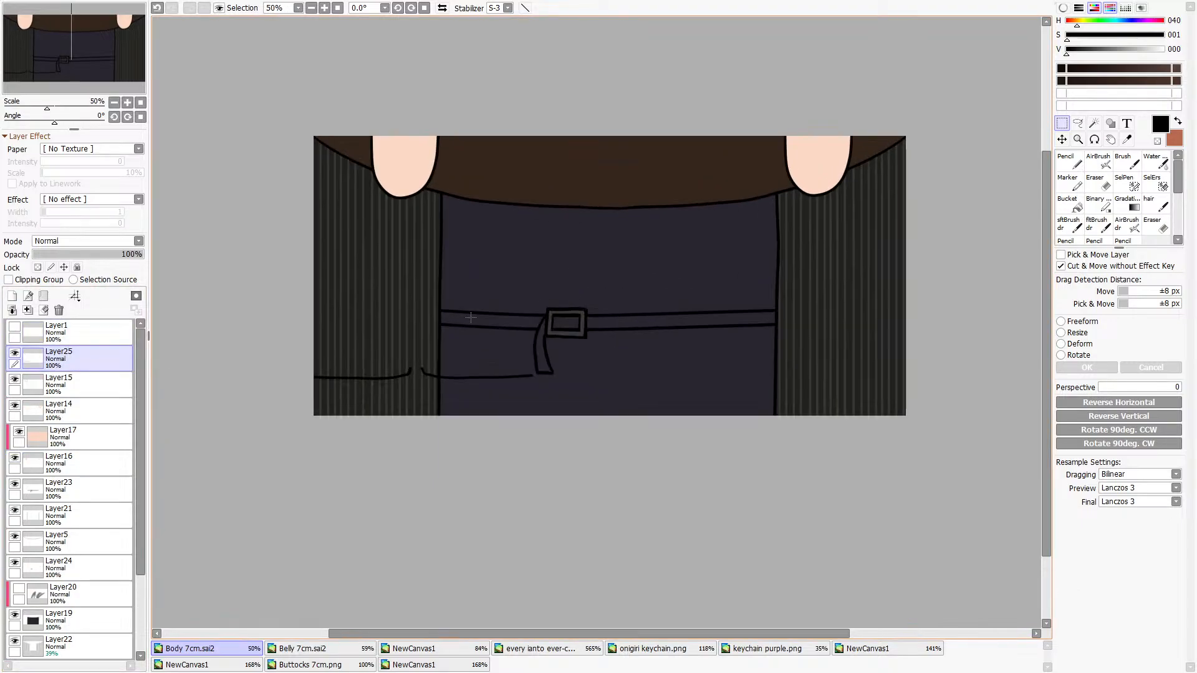
# Cut away the pasted hem line except for the short piece at the artwork's left edge, and add a new layer above it.
pyautogui.moveTo(374, 343); pyautogui.dragTo(609, 444)
pyautogui.hotkey('ctrl', 'x')
pyautogui.scroll(1, 413, 370)
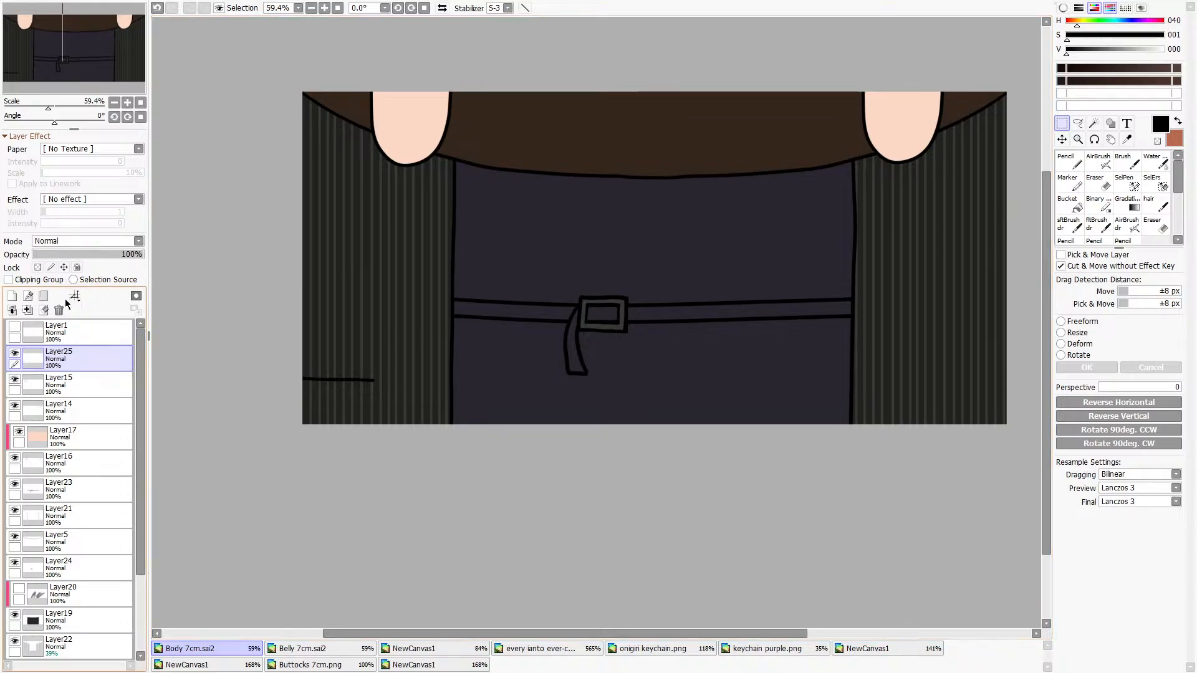
pyautogui.click(14, 296)
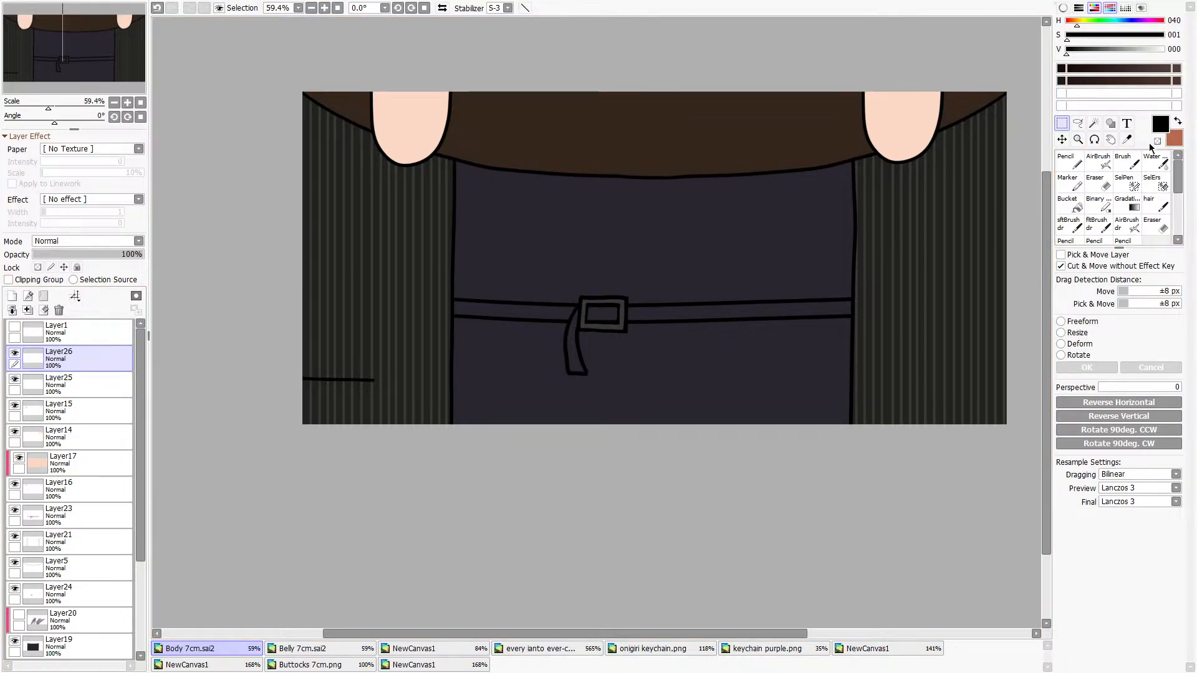
# Try to extend the hem line across the body with freehand 12 px Pencil strokes on Layer26, undoing each stroke.
pyautogui.click(1075, 161)
pyautogui.moveTo(373, 381); pyautogui.dragTo(495, 393)
pyautogui.click(157, 7)
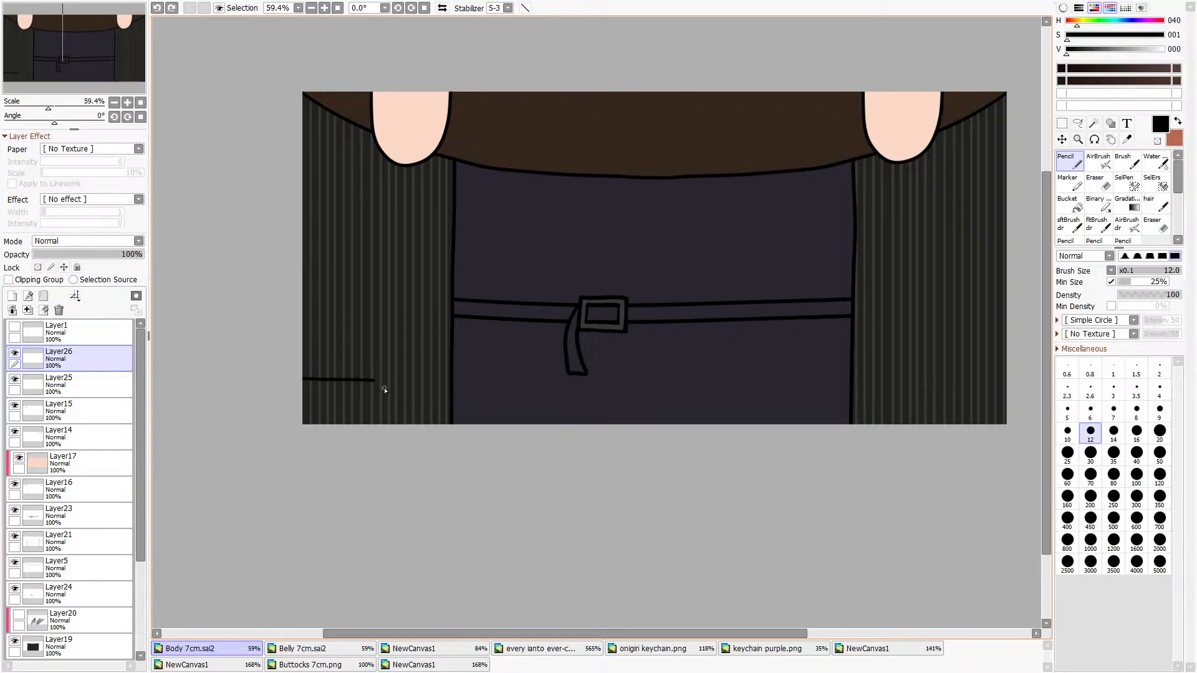
pyautogui.moveTo(378, 382); pyautogui.dragTo(614, 399)
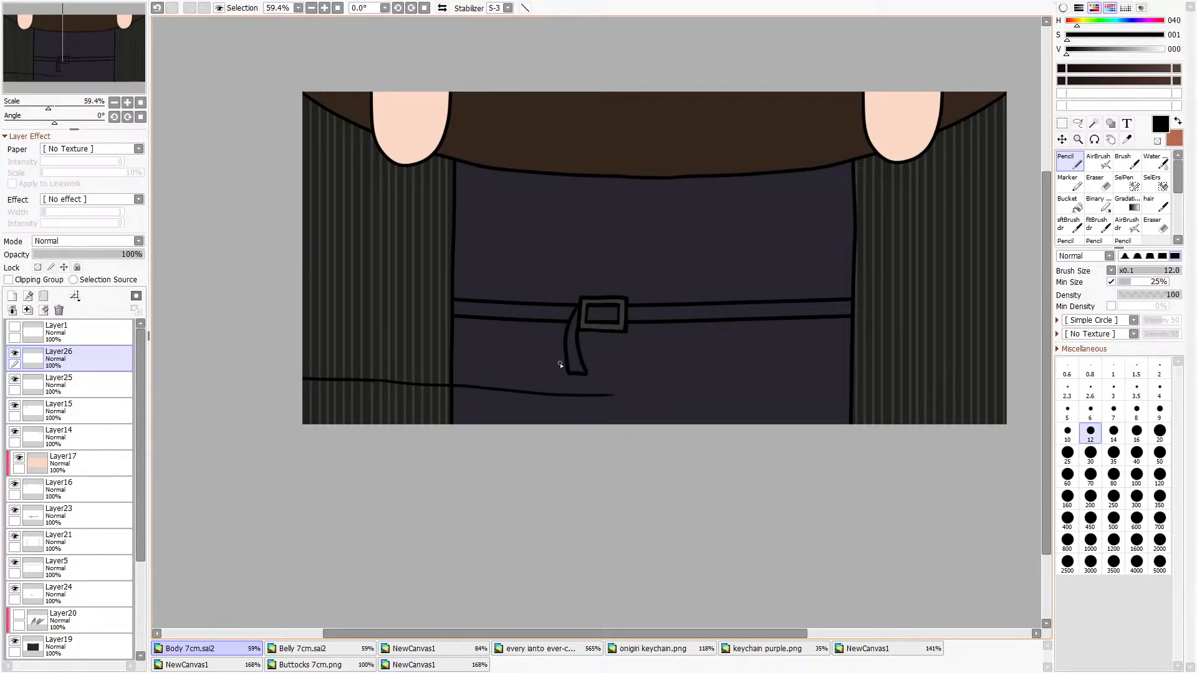
pyautogui.click(156, 6)
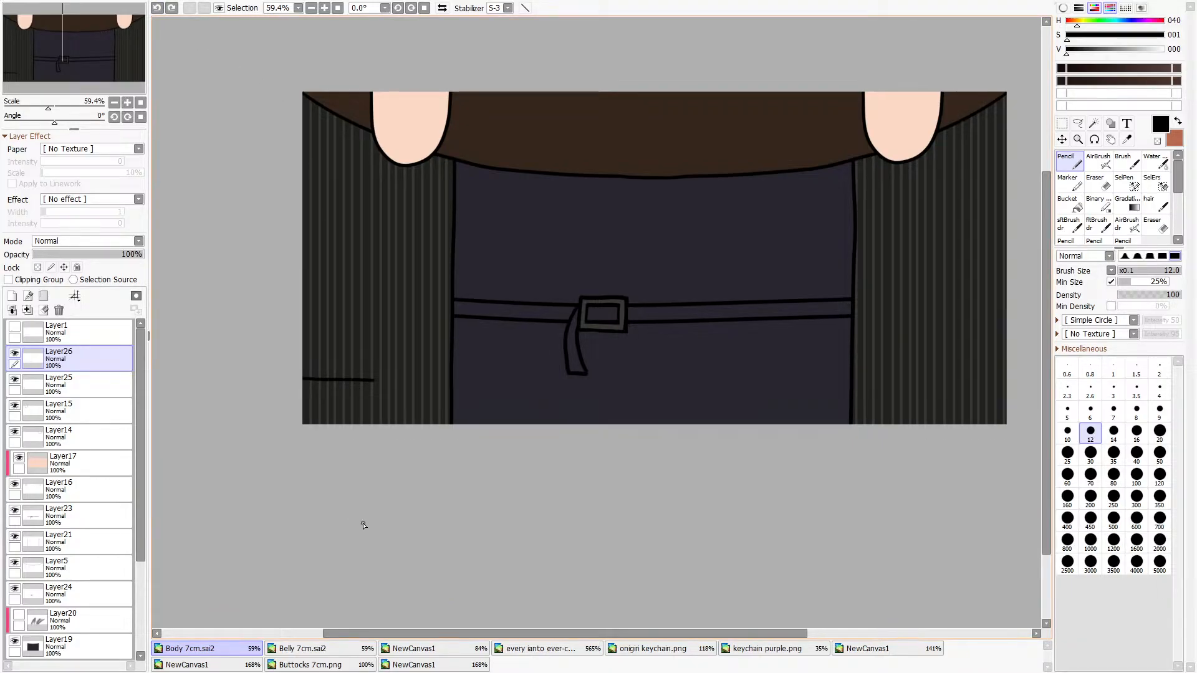
# Try to draw the hem line across the body with freehand 16 px Pencil strokes on Layer26, undoing each stroke.
pyautogui.scroll(-1, 368, 527)
pyautogui.click(1135, 434)
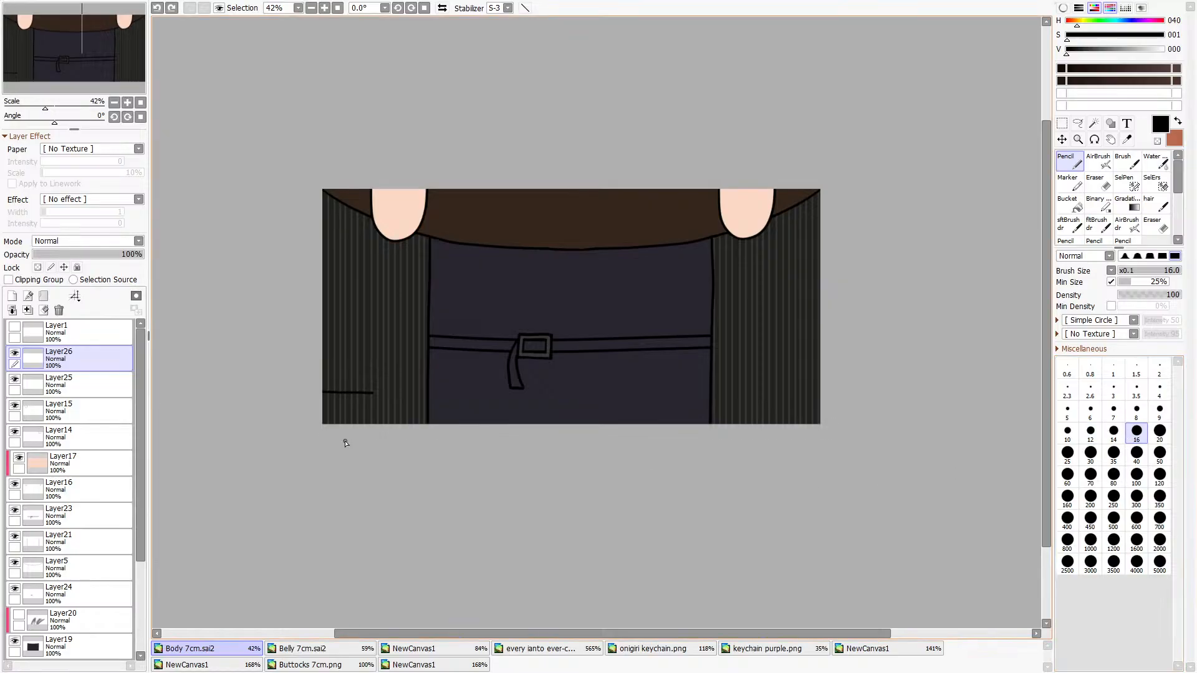
pyautogui.moveTo(316, 392); pyautogui.dragTo(895, 374)
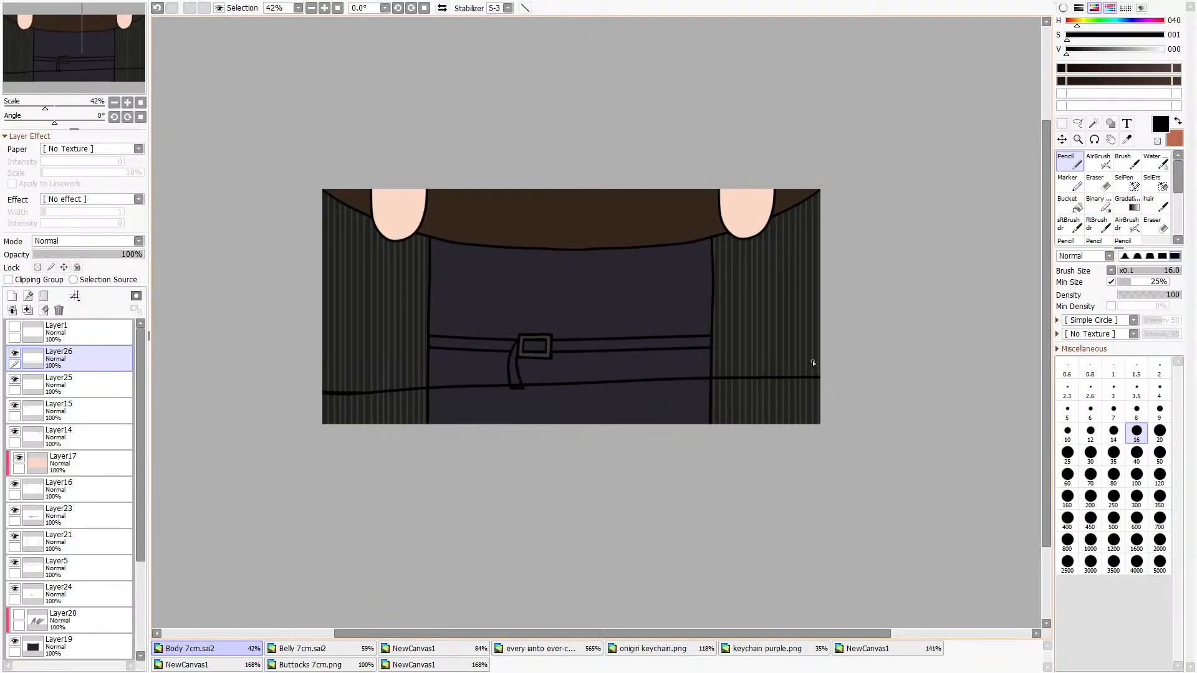
pyautogui.hotkey('ctrl', 'z')
pyautogui.moveTo(838, 402); pyautogui.dragTo(428, 410)
pyautogui.hotkey('ctrl', 'z')
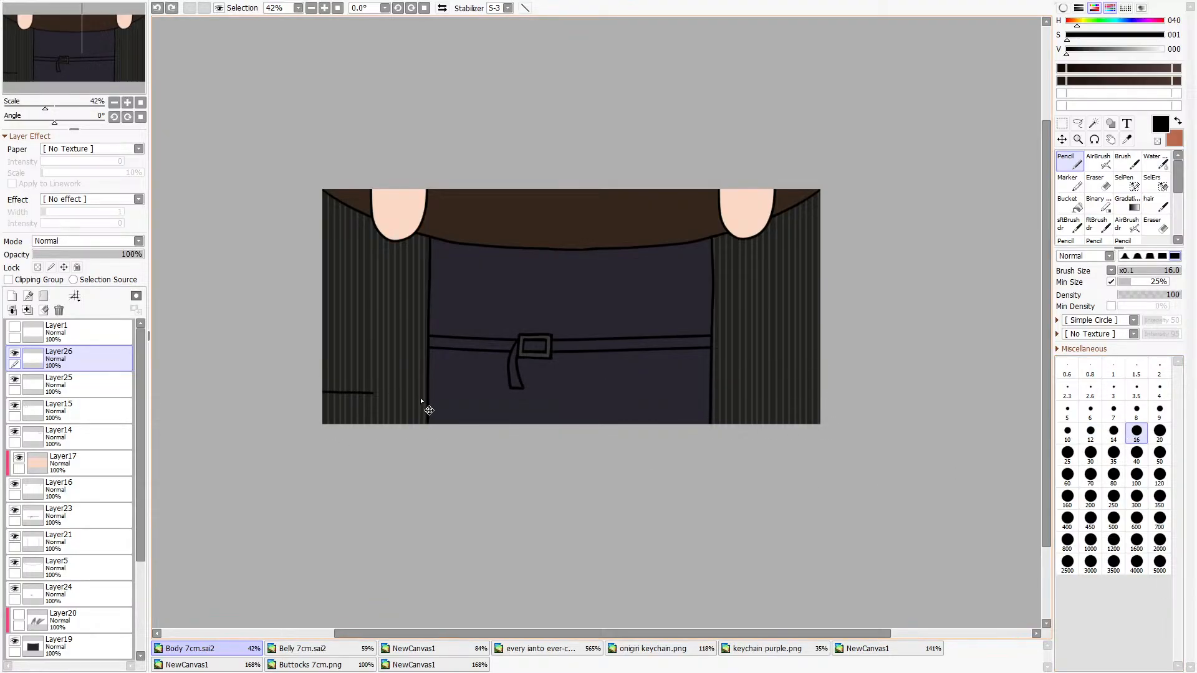
# Copy the short hem piece from Layer25, paste it as a new layer and move it to the artwork's right side.
pyautogui.click(1061, 140)
pyautogui.moveTo(294, 283); pyautogui.dragTo(586, 432)
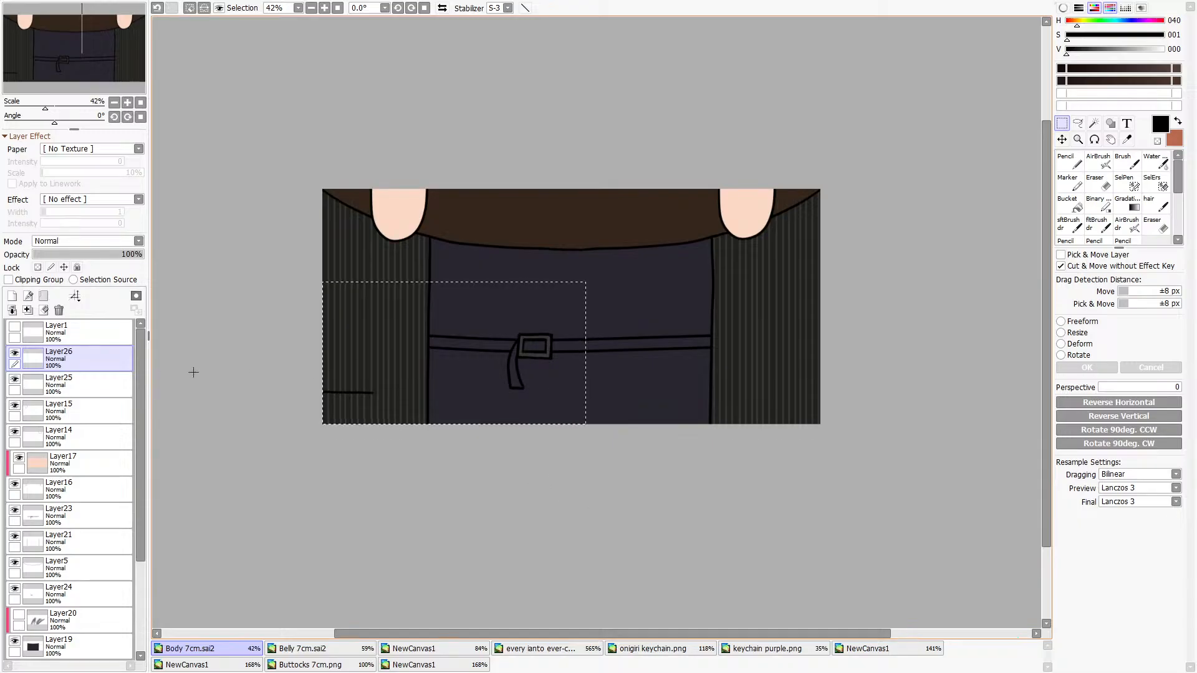
pyautogui.click(112, 385)
pyautogui.hotkey('ctrl', 'c')
pyautogui.hotkey('ctrl', 'v')
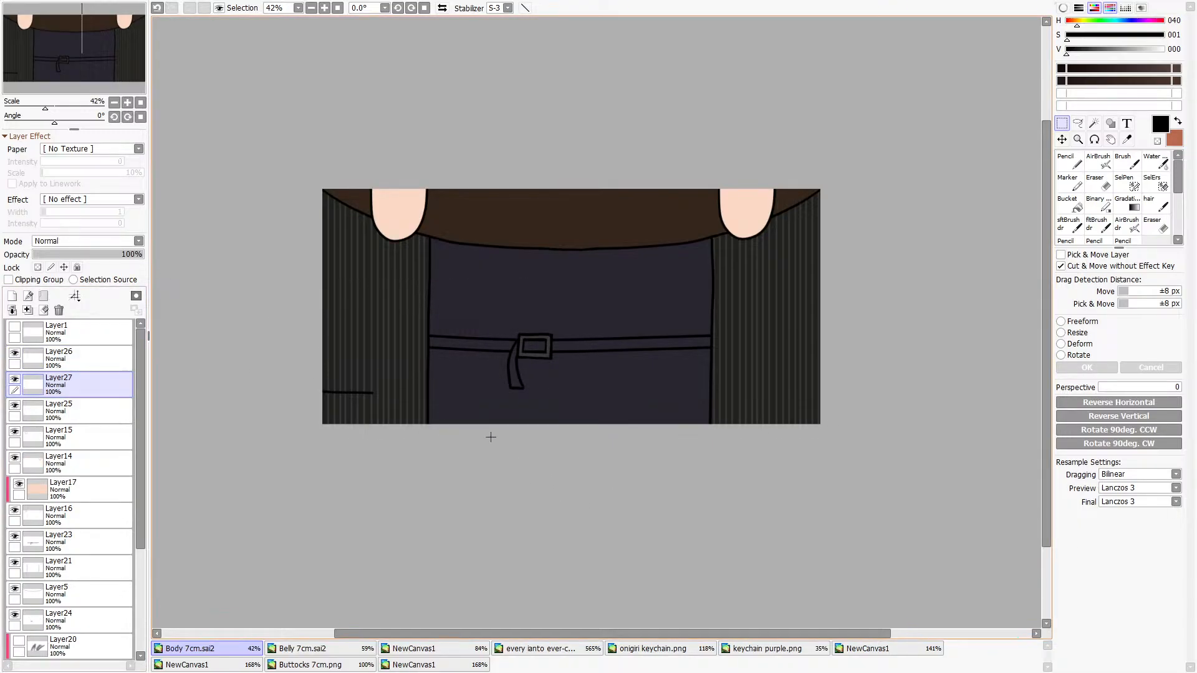
pyautogui.moveTo(396, 392); pyautogui.dragTo(833, 401)
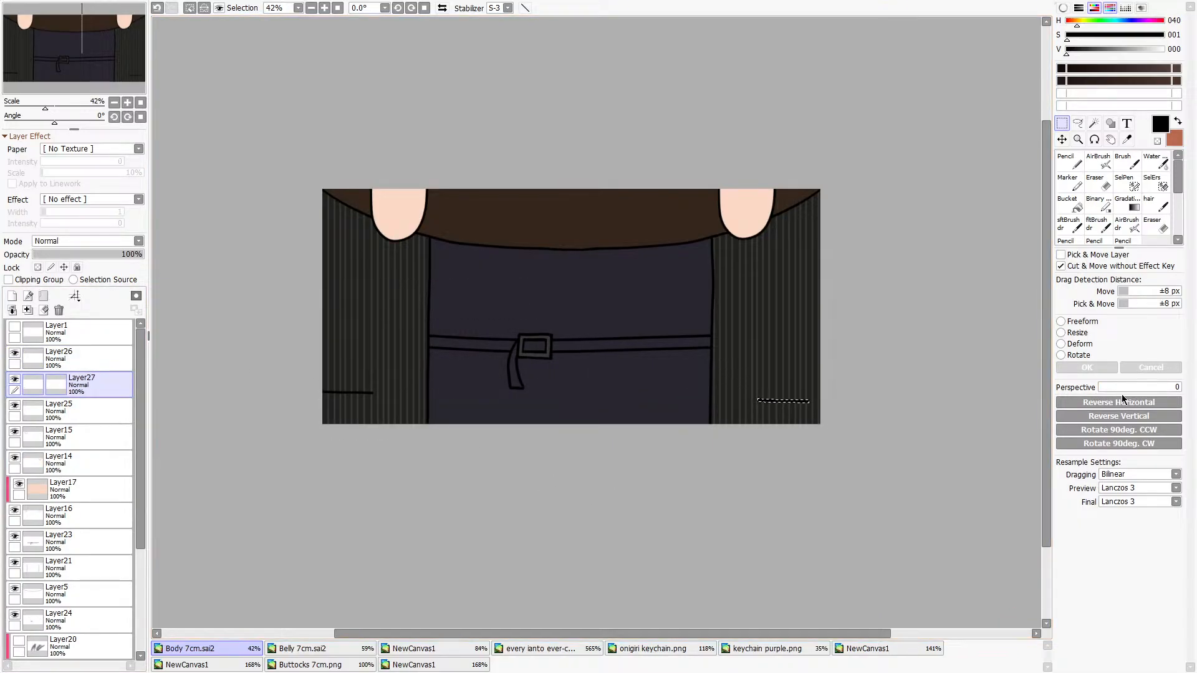
# Align the pasted hem piece with the artwork's right edge at the left piece's height and merge it down into Layer25.
pyautogui.hotkey('ctrl', 'd')
pyautogui.moveTo(734, 362)
pyautogui.mouseDown()
pyautogui.moveTo(779, 409)
pyautogui.moveTo(820, 425)
pyautogui.moveTo(810, 405)
pyautogui.moveTo(414, 432)
pyautogui.moveTo(308, 392)
pyautogui.moveTo(772, 373)
pyautogui.moveTo(866, 451)
pyautogui.mouseUp()
pyautogui.hotkey('ctrl', 'd')
pyautogui.hotkey('ctrl', 'd')
pyautogui.moveTo(796, 399); pyautogui.dragTo(800, 395)
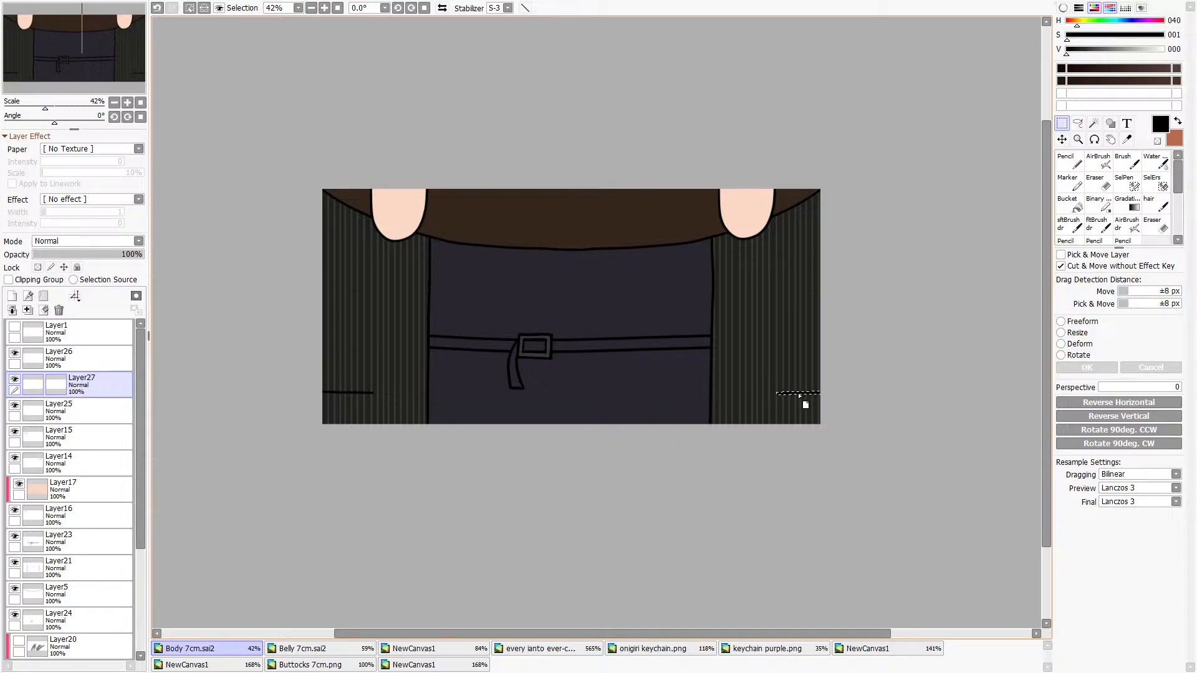
pyautogui.hotkey('ctrl', 'd')
pyautogui.moveTo(839, 435); pyautogui.dragTo(260, 390)
pyautogui.hotkey('ctrl', 'd')
pyautogui.scroll(1, 781, 317)
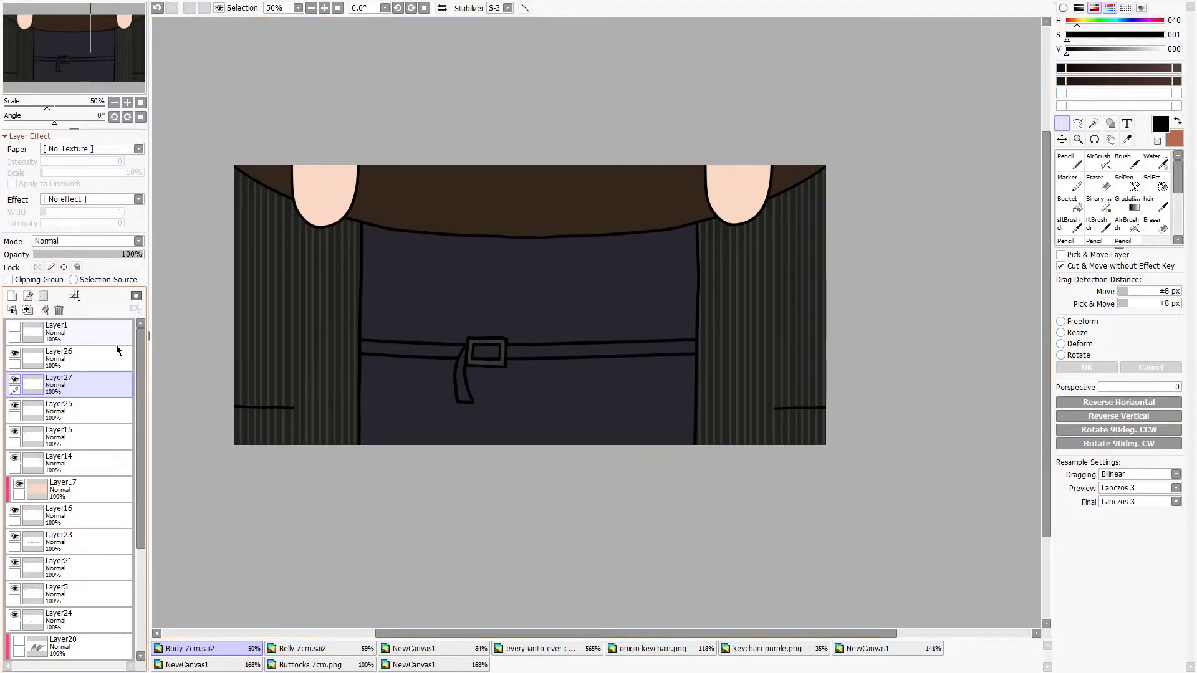
pyautogui.click(59, 310)
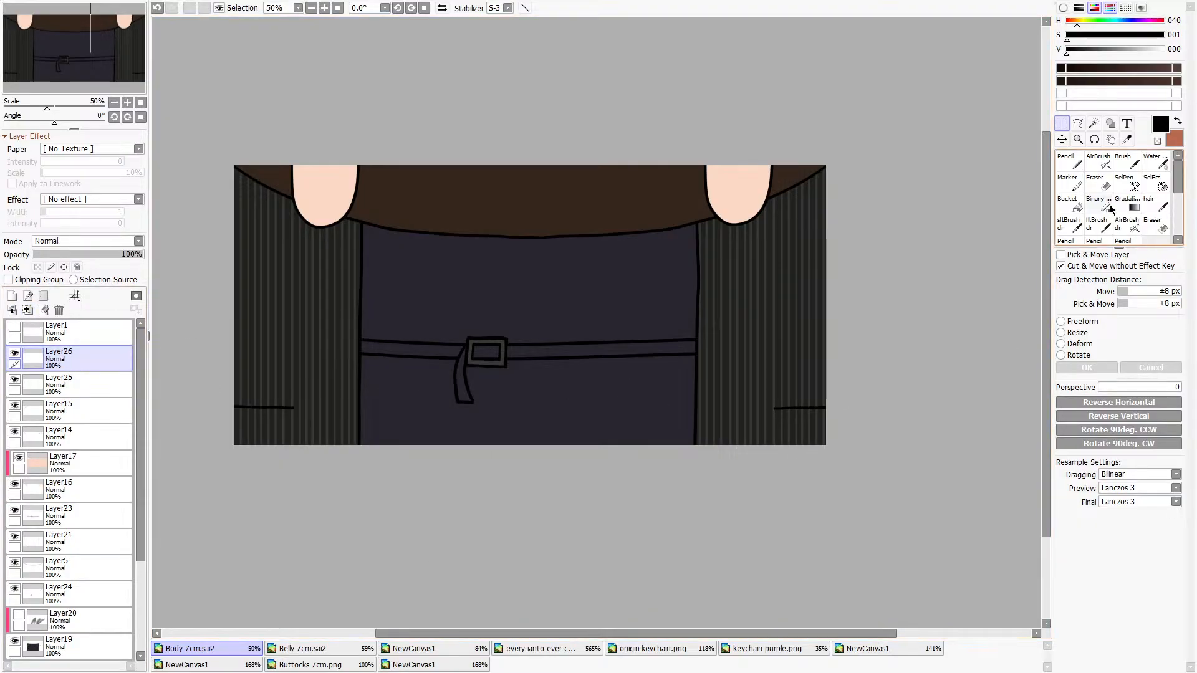
# Try to join the two short hem pieces with freehand 16 px Pencil strokes on Layer26, undoing each attempt.
pyautogui.click(1070, 161)
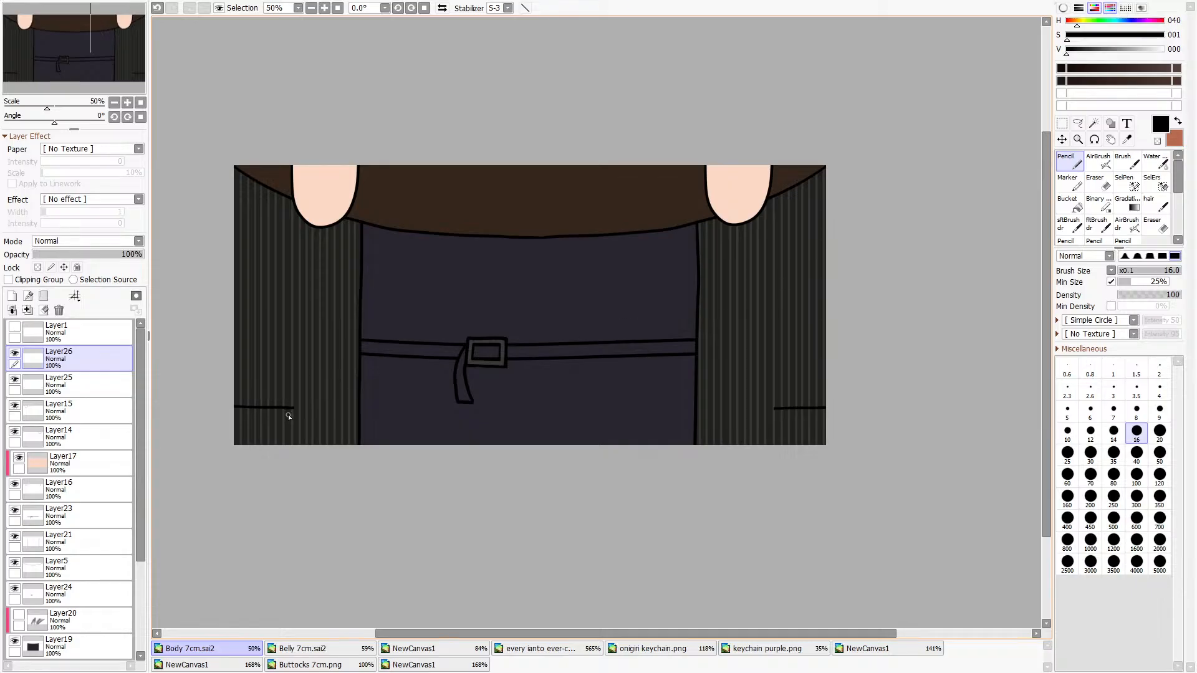
pyautogui.moveTo(239, 406); pyautogui.dragTo(841, 411)
pyautogui.click(157, 8)
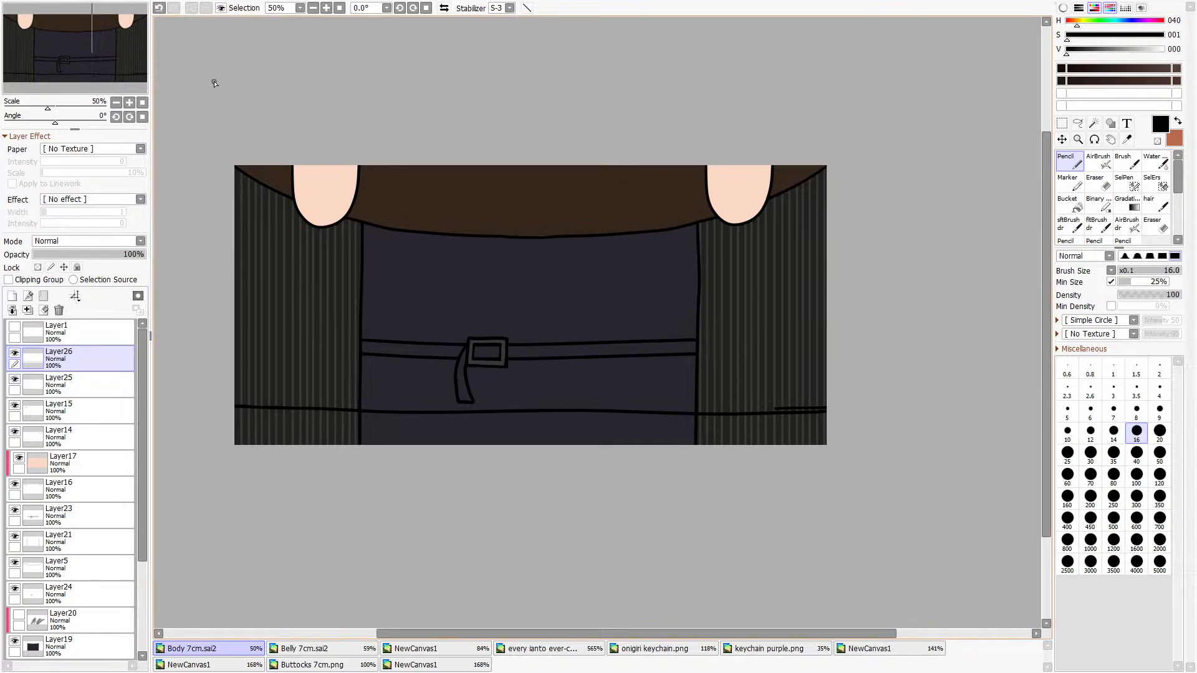
pyautogui.click(157, 8)
pyautogui.moveTo(149, 38); pyautogui.dragTo(146, 38)
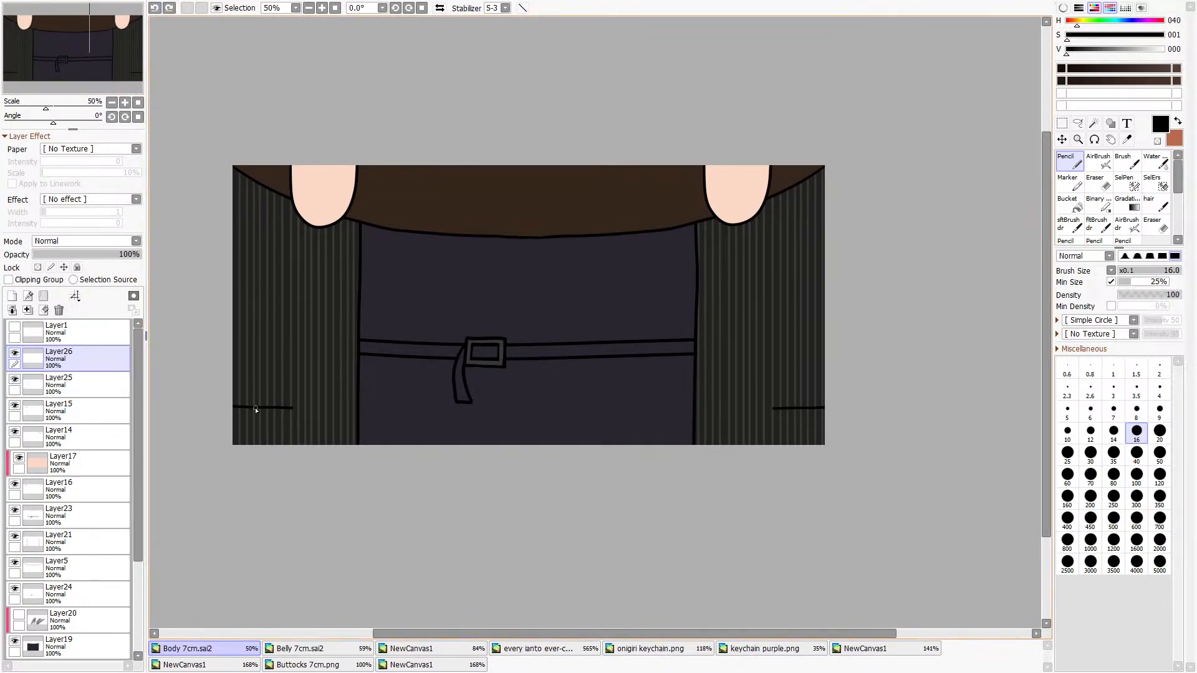
pyautogui.moveTo(223, 406)
pyautogui.mouseDown()
pyautogui.moveTo(601, 423)
pyautogui.moveTo(843, 406)
pyautogui.mouseUp()
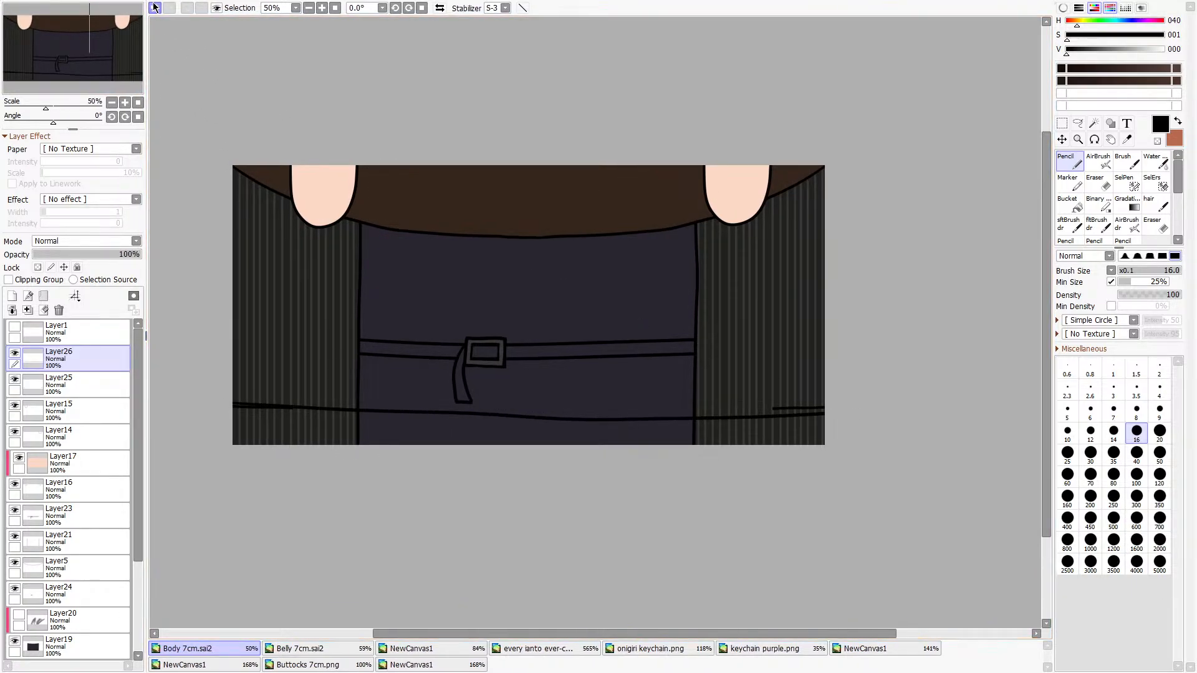
pyautogui.hotkey('ctrl', 'z')
pyautogui.moveTo(237, 409); pyautogui.dragTo(833, 408)
pyautogui.hotkey('ctrl', 'z')
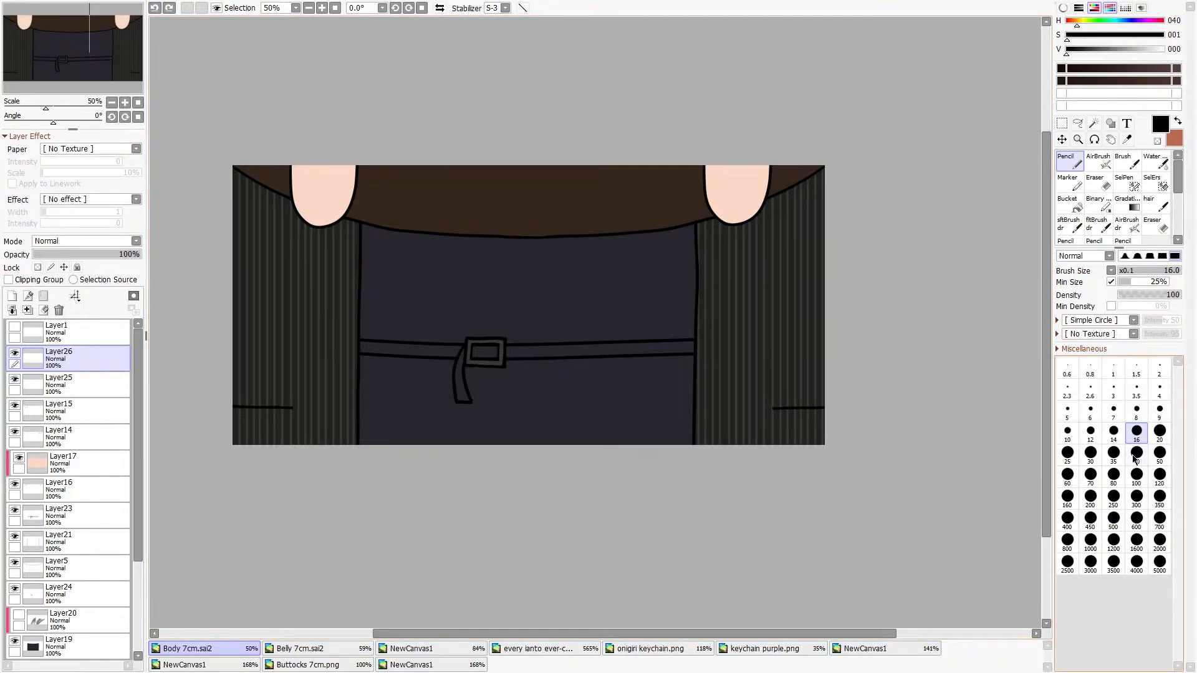
# Draw a trial hem line with the 14 px Pencil, check it with Layer25 hidden, and clear Layer26.
pyautogui.click(1114, 431)
pyautogui.moveTo(245, 407); pyautogui.dragTo(894, 409)
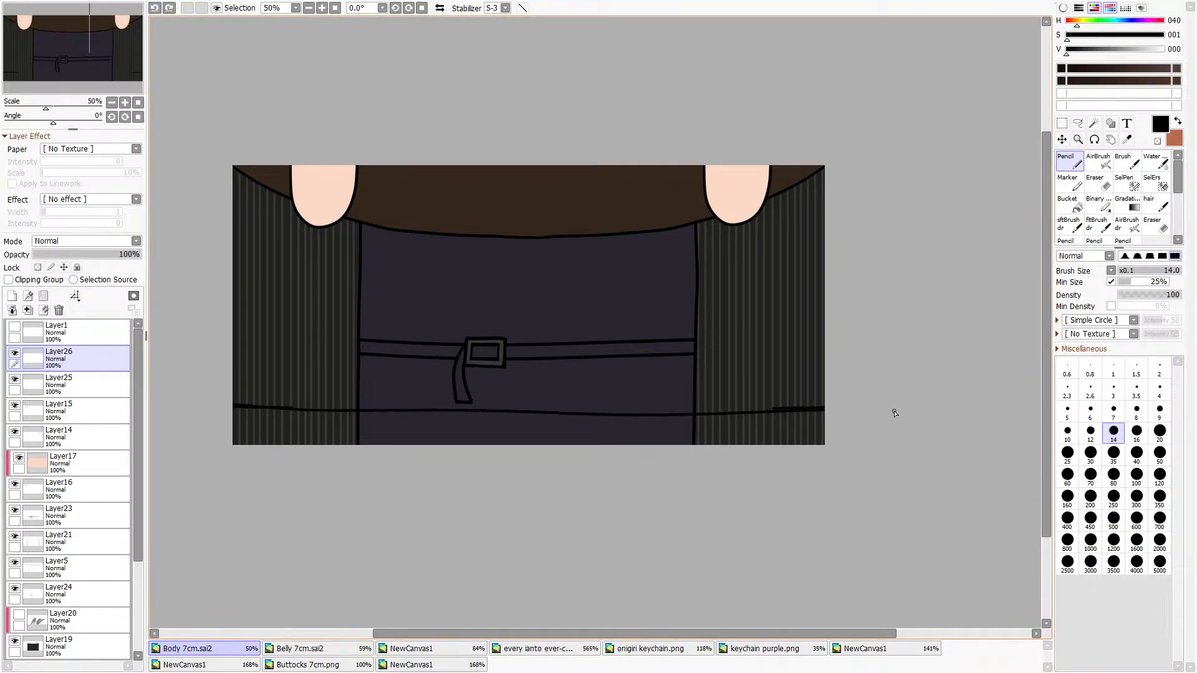
pyautogui.click(34, 386)
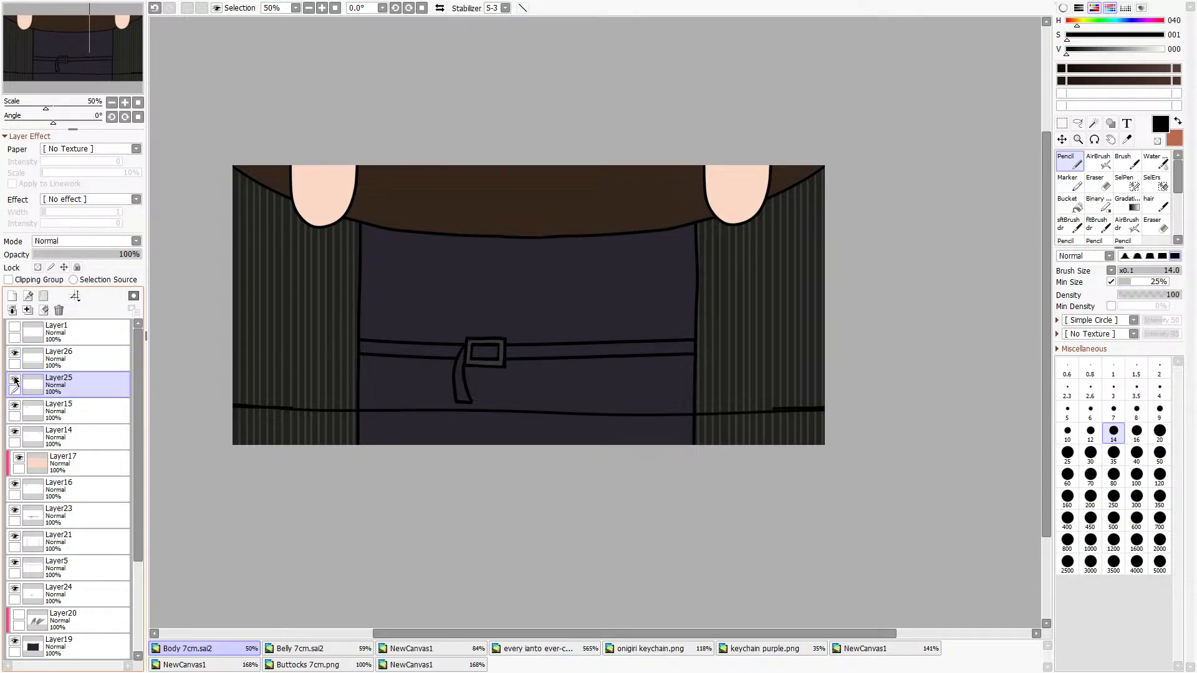
pyautogui.click(15, 379)
pyautogui.click(1063, 138)
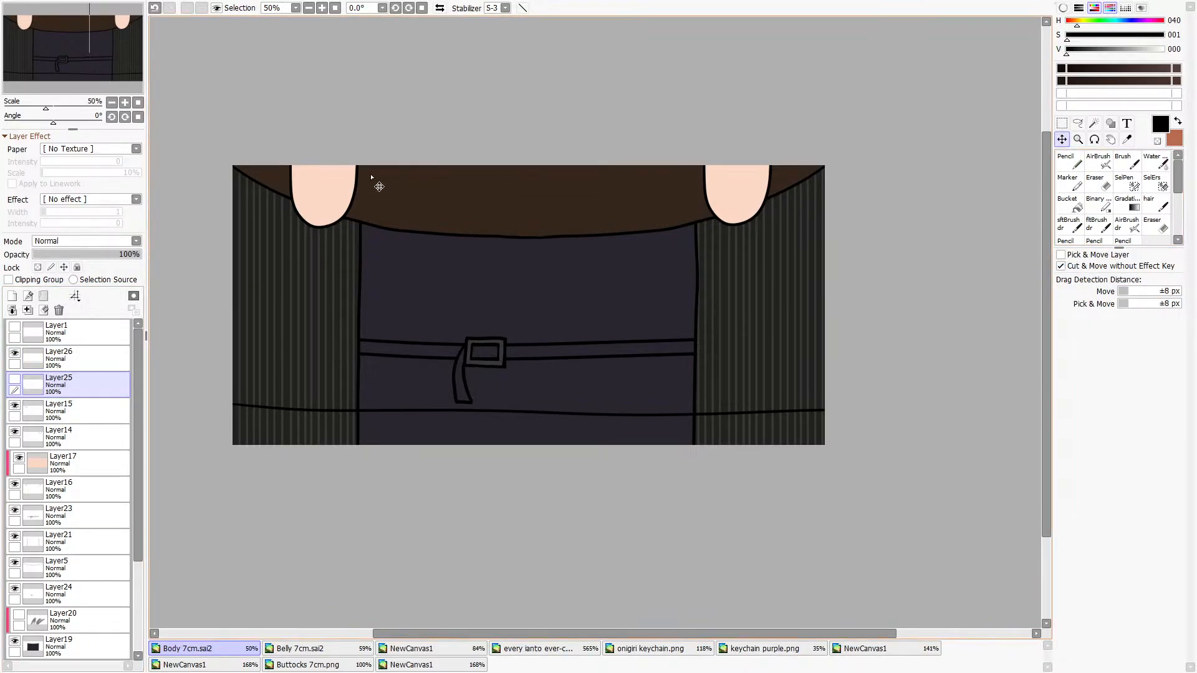
pyautogui.click(39, 359)
pyautogui.click(43, 311)
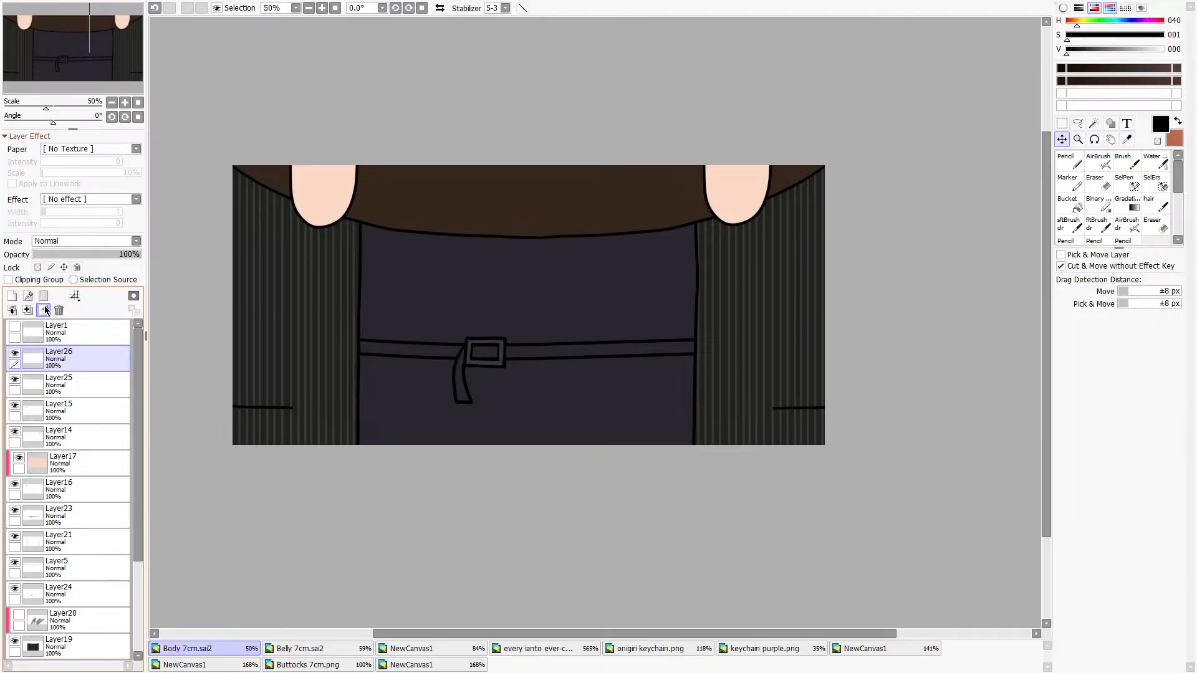
# Draw a gently curved hem line across the full width of the body on Layer26 with the 14 px Pencil.
pyautogui.click(1075, 162)
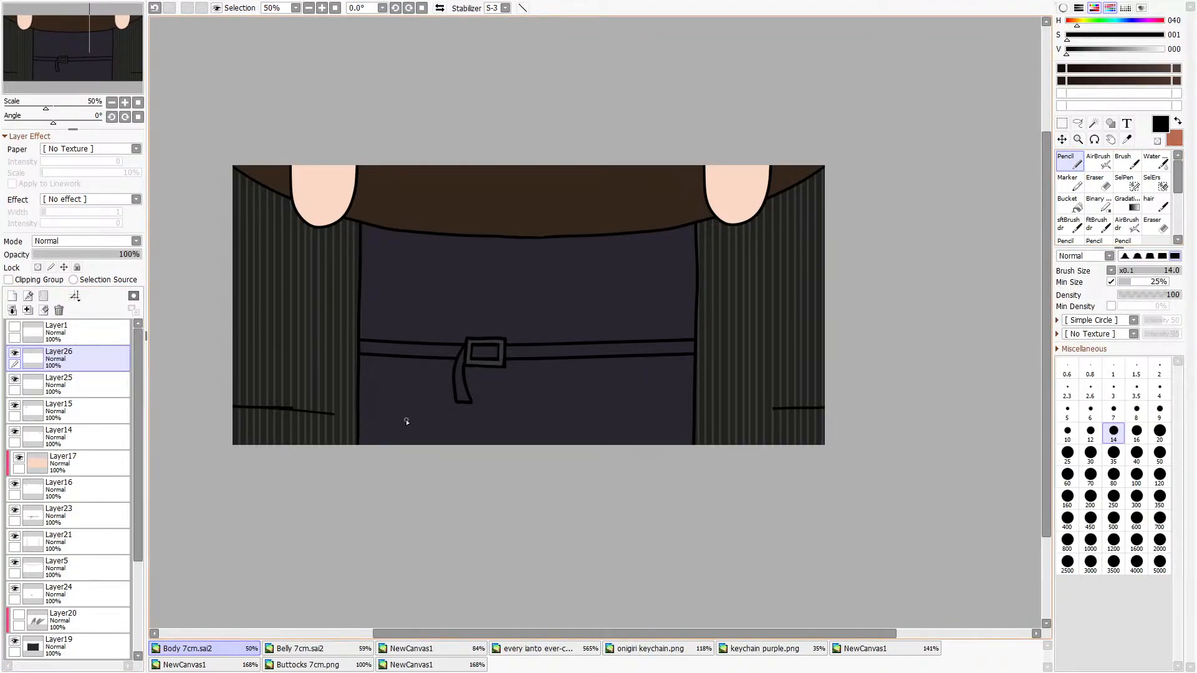
pyautogui.hotkey('ctrl', 'z')
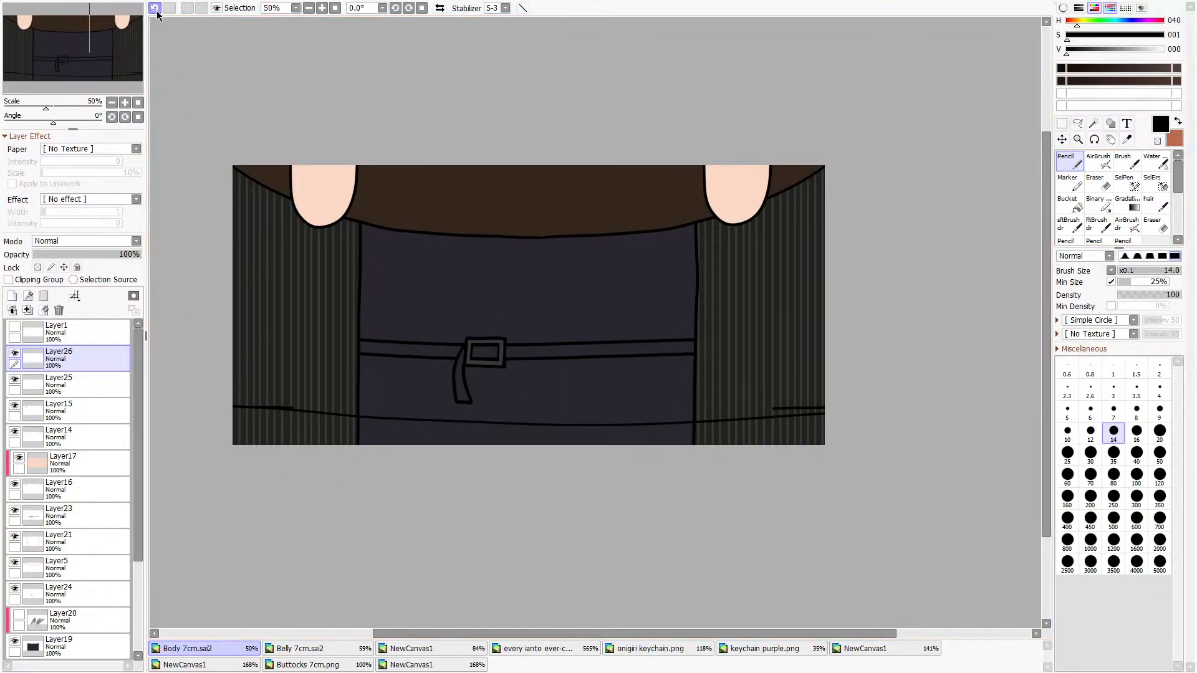
pyautogui.hotkey('ctrl', 'y')
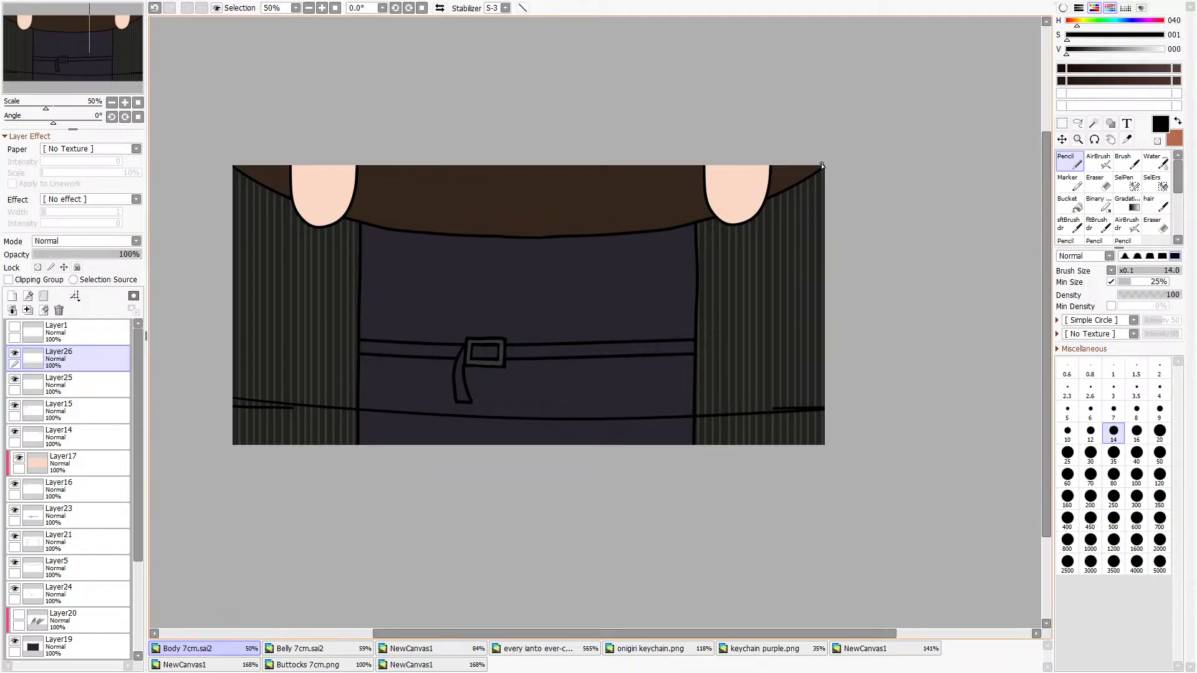
# Rotate and reposition the new hem line so its ends meet the short guide pieces, and hide Layer25.
pyautogui.click(1062, 123)
pyautogui.moveTo(228, 300); pyautogui.dragTo(1045, 561)
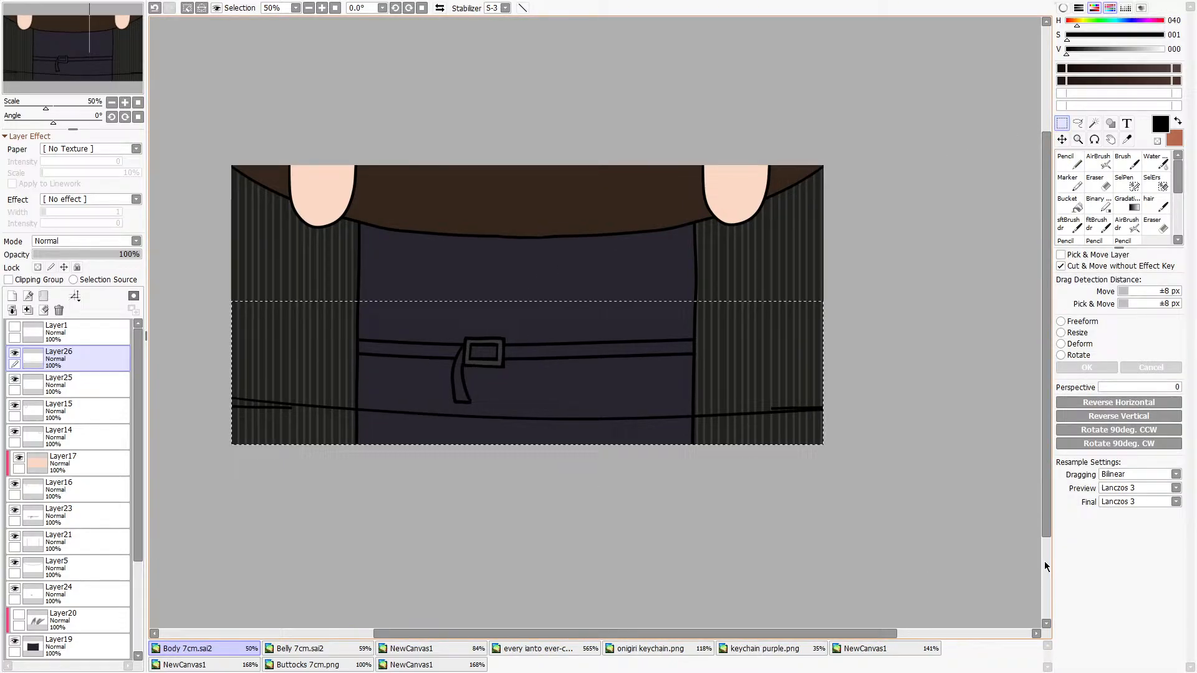
pyautogui.click(1062, 356)
pyautogui.moveTo(837, 438); pyautogui.dragTo(841, 437)
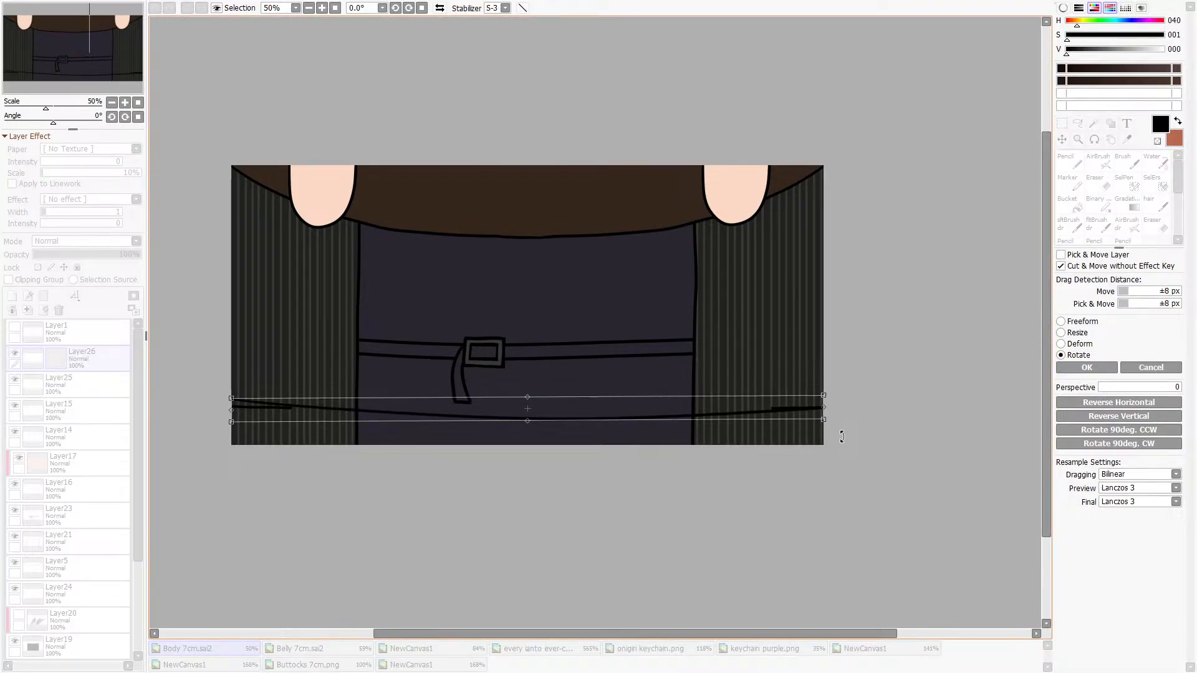
pyautogui.moveTo(695, 394); pyautogui.dragTo(673, 410)
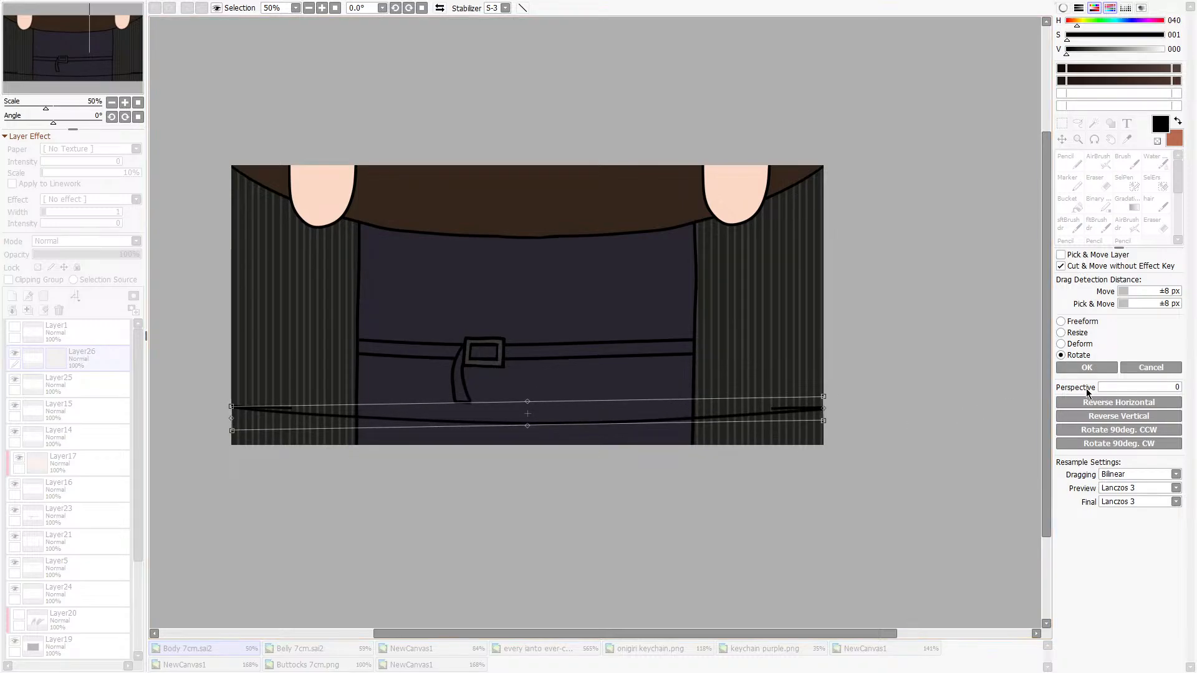
pyautogui.click(1085, 369)
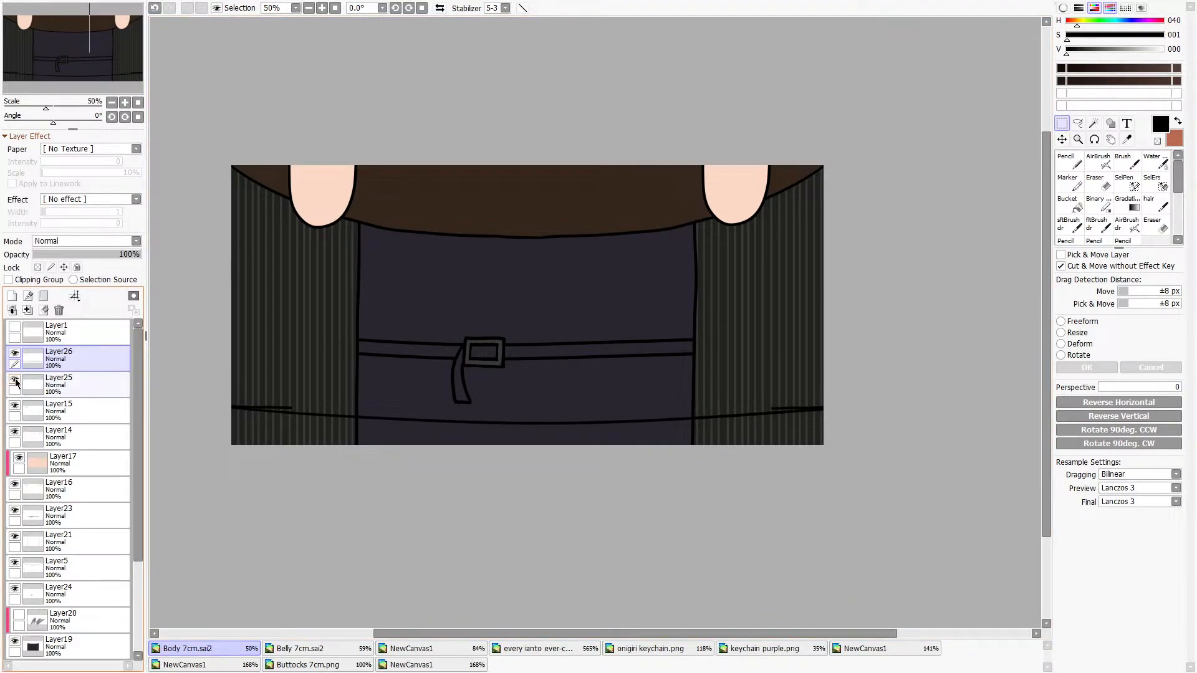
pyautogui.scroll(10, 218, 465)
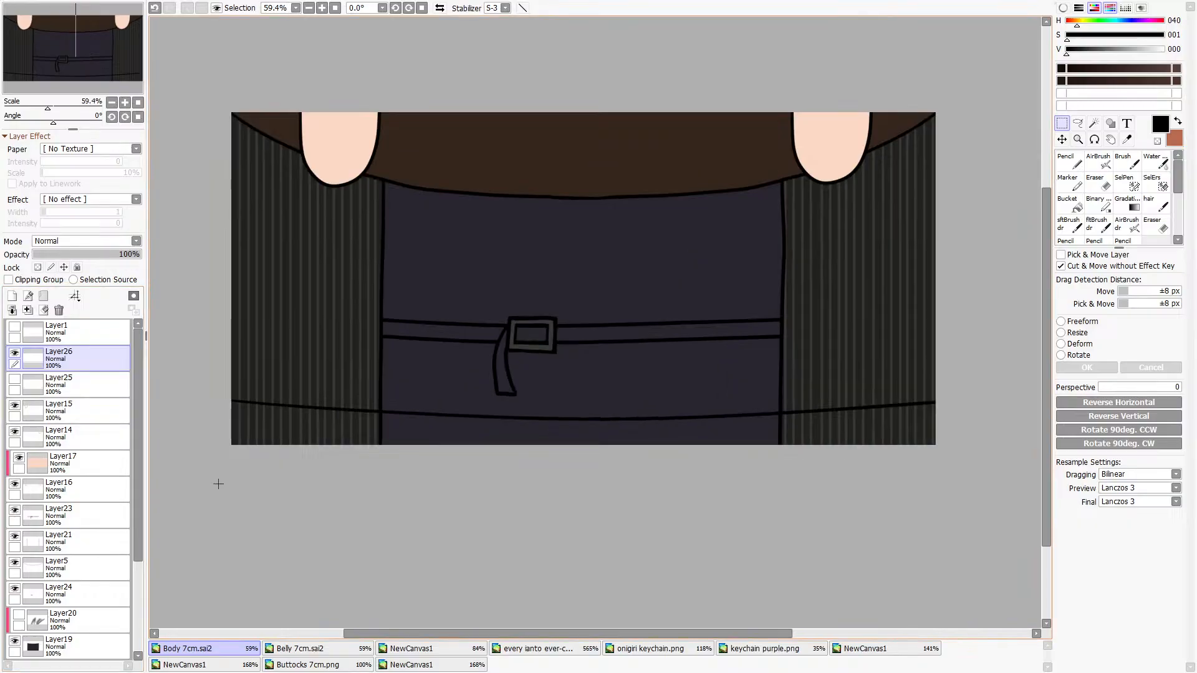
pyautogui.scroll(-11, 230, 387)
pyautogui.scroll(1, 634, 410)
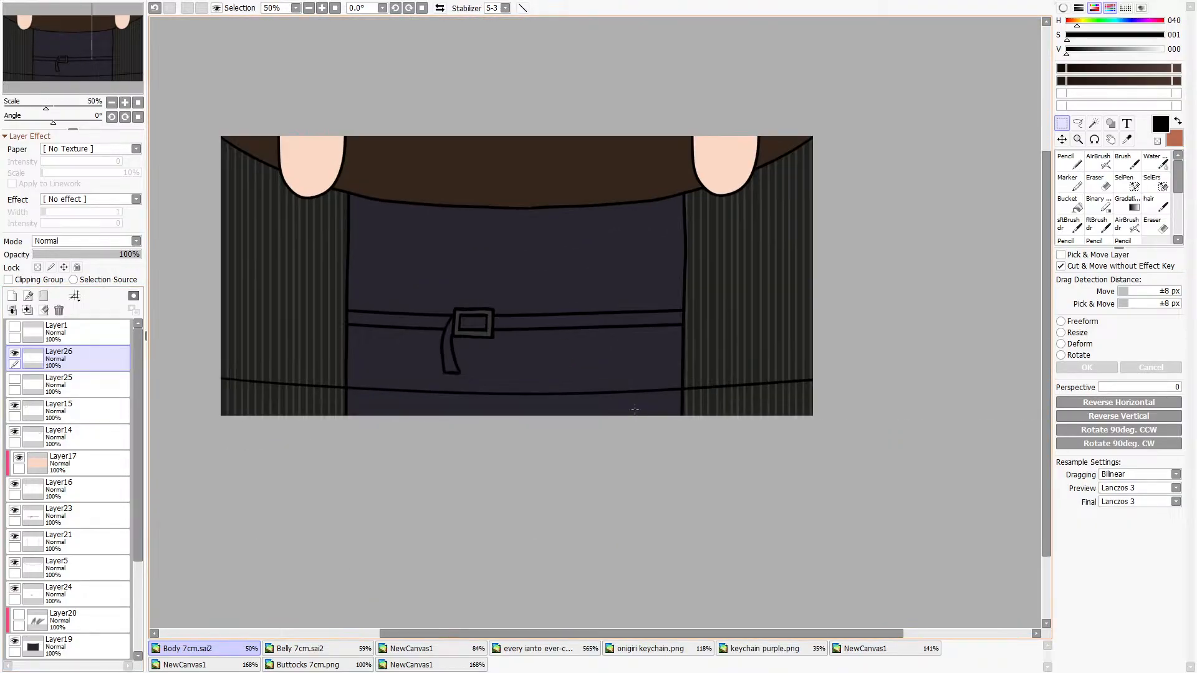
# Erase the coat's two vertical edge lines below the hem on Layer21 with the 20 px Eraser.
pyautogui.scroll(-5, 68, 474)
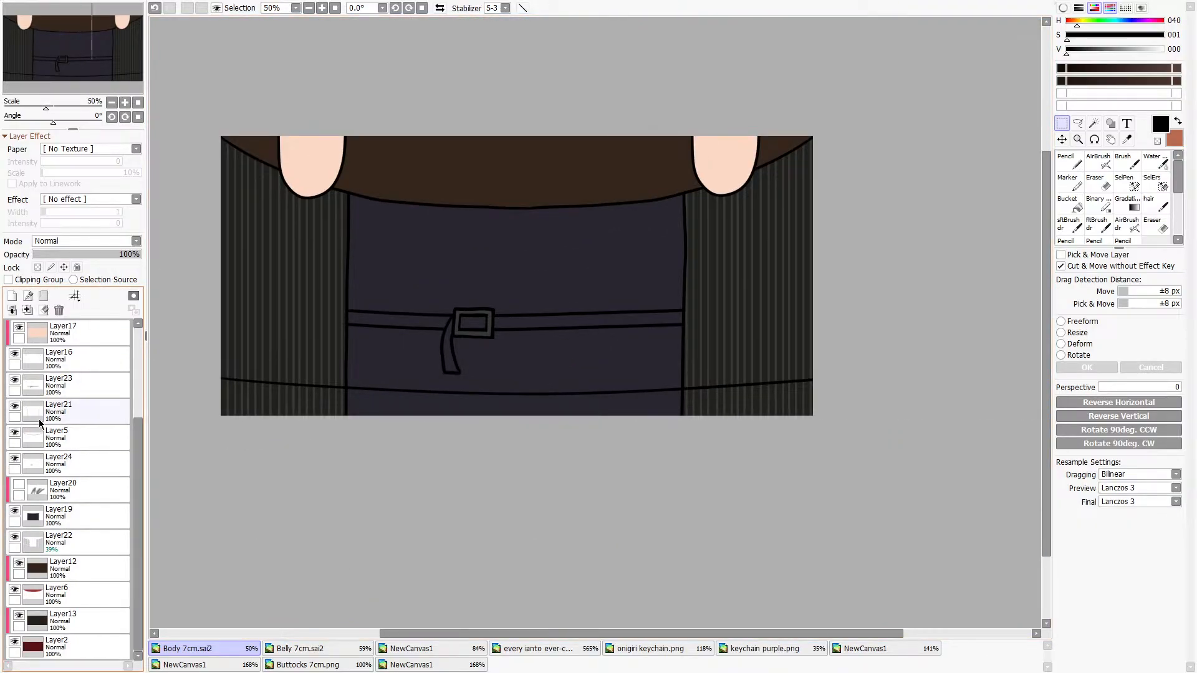
pyautogui.click(22, 411)
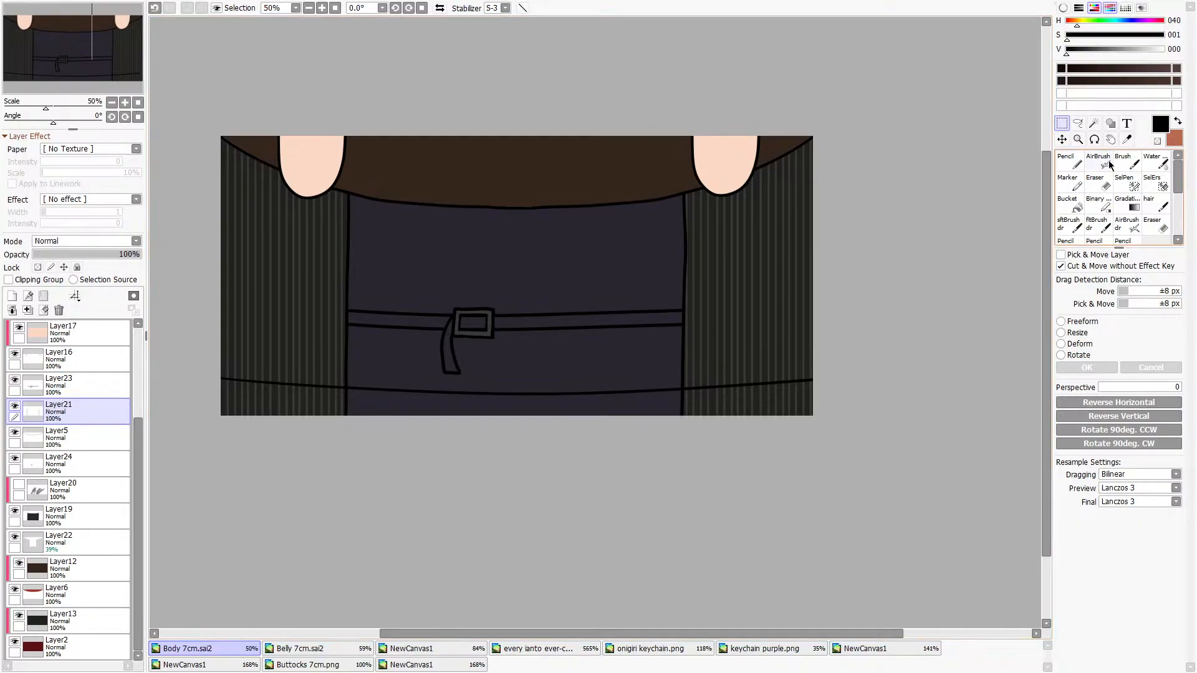
pyautogui.press('e')
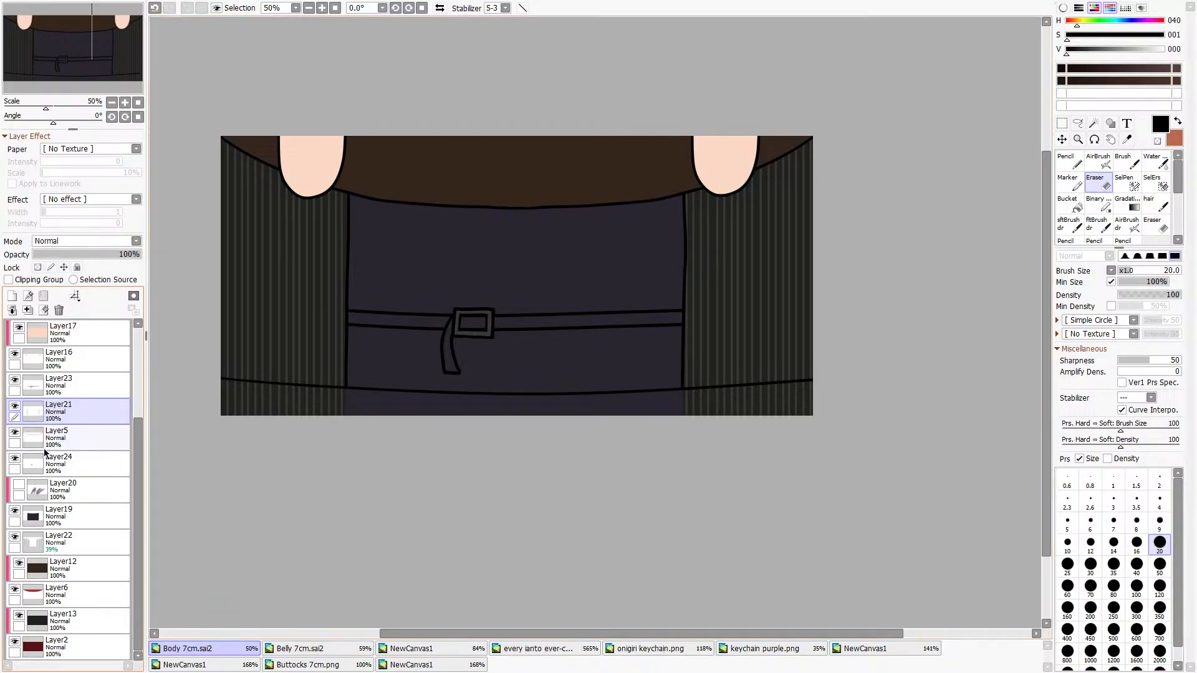
# Select the area below the hem line with the Magic Wand and clear the dark purple fill there on Layer19.
pyautogui.scroll(4, 59, 549)
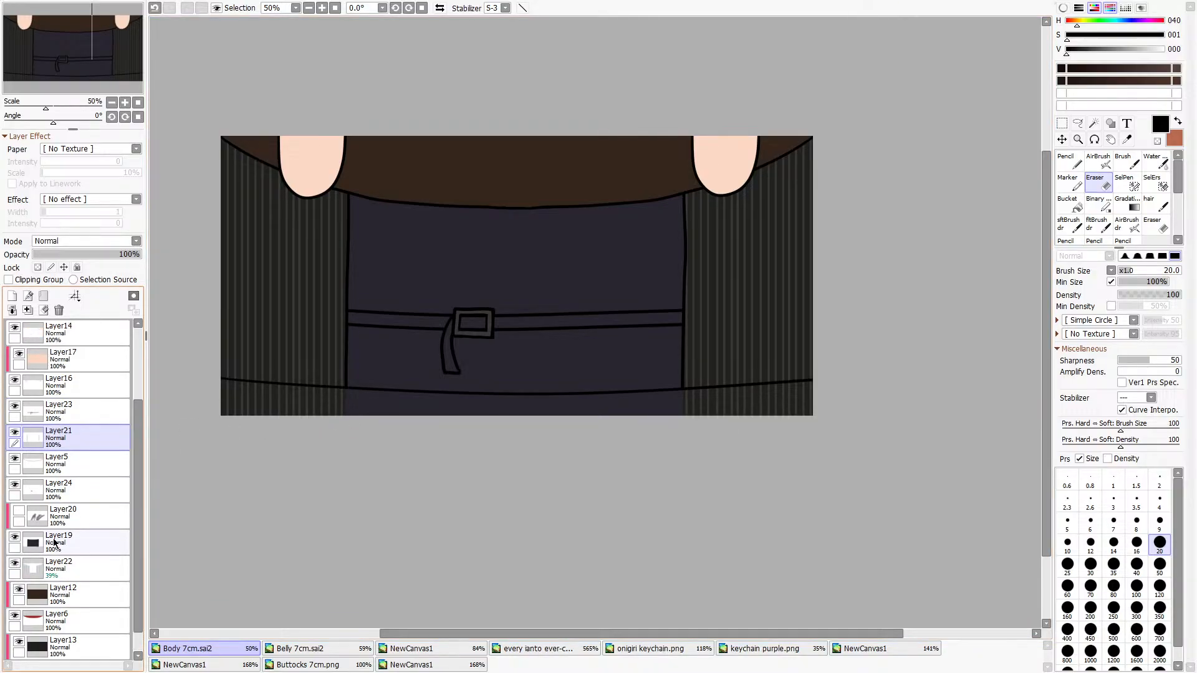
pyautogui.scroll(-4, 55, 518)
pyautogui.click(65, 519)
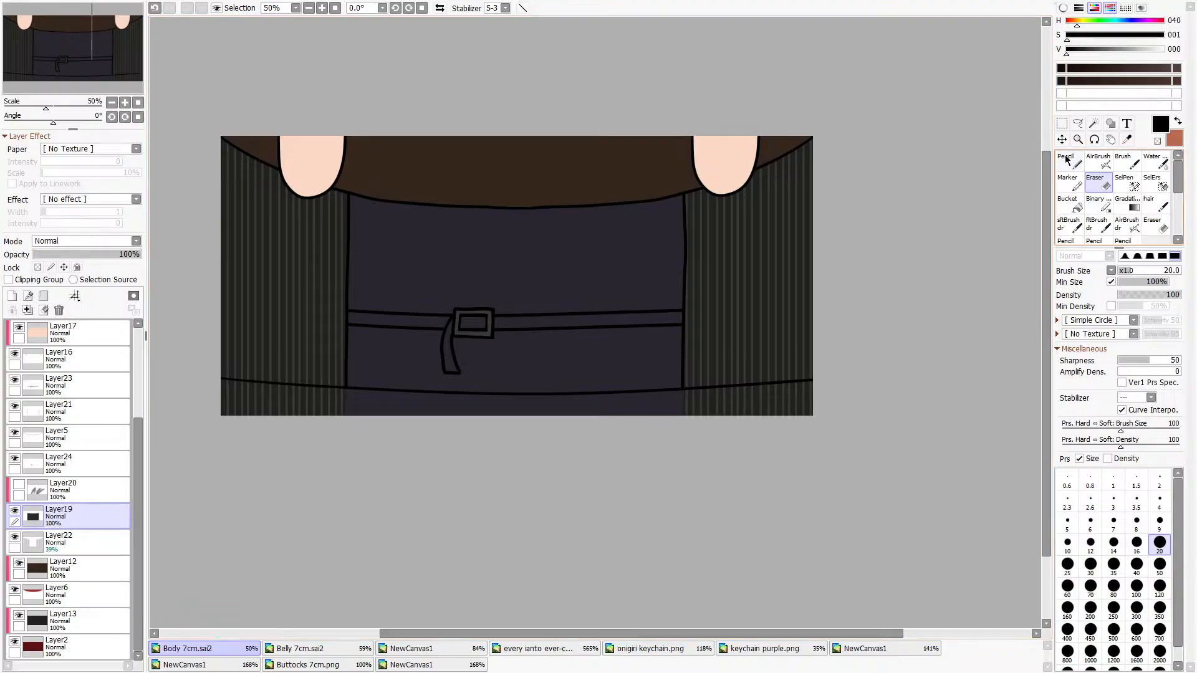
pyautogui.click(1095, 126)
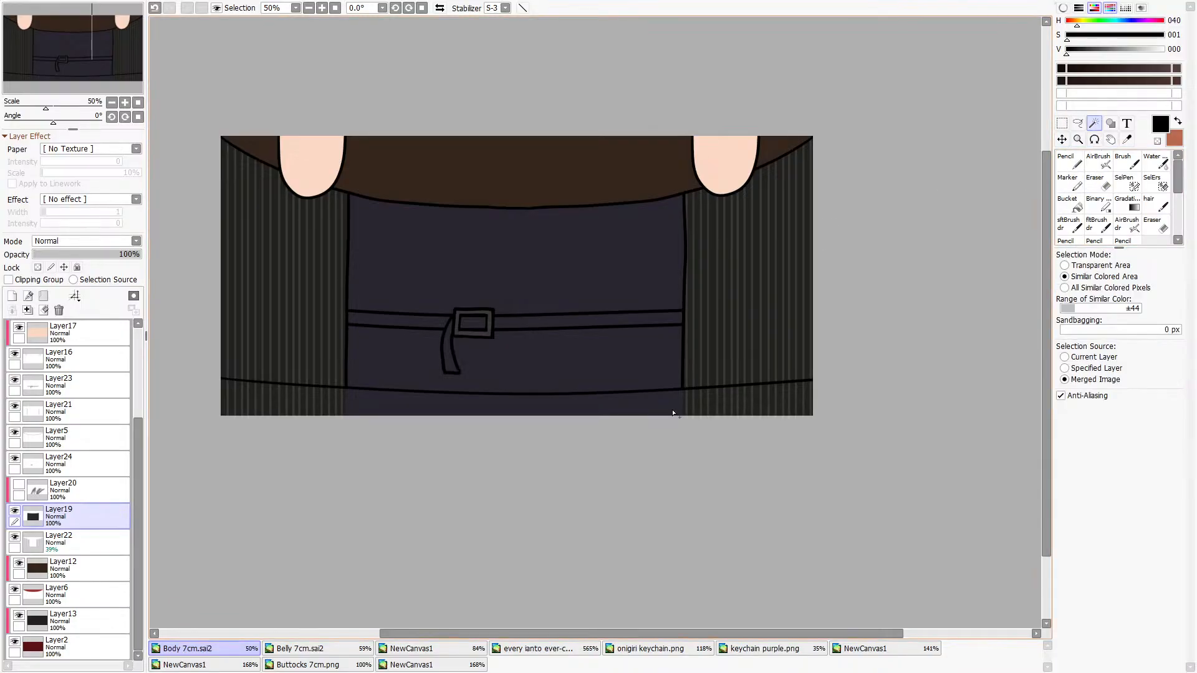
pyautogui.scroll(3, 670, 409)
pyautogui.click(669, 407)
pyautogui.scroll(-6, 694, 406)
pyautogui.scroll(5, 425, 408)
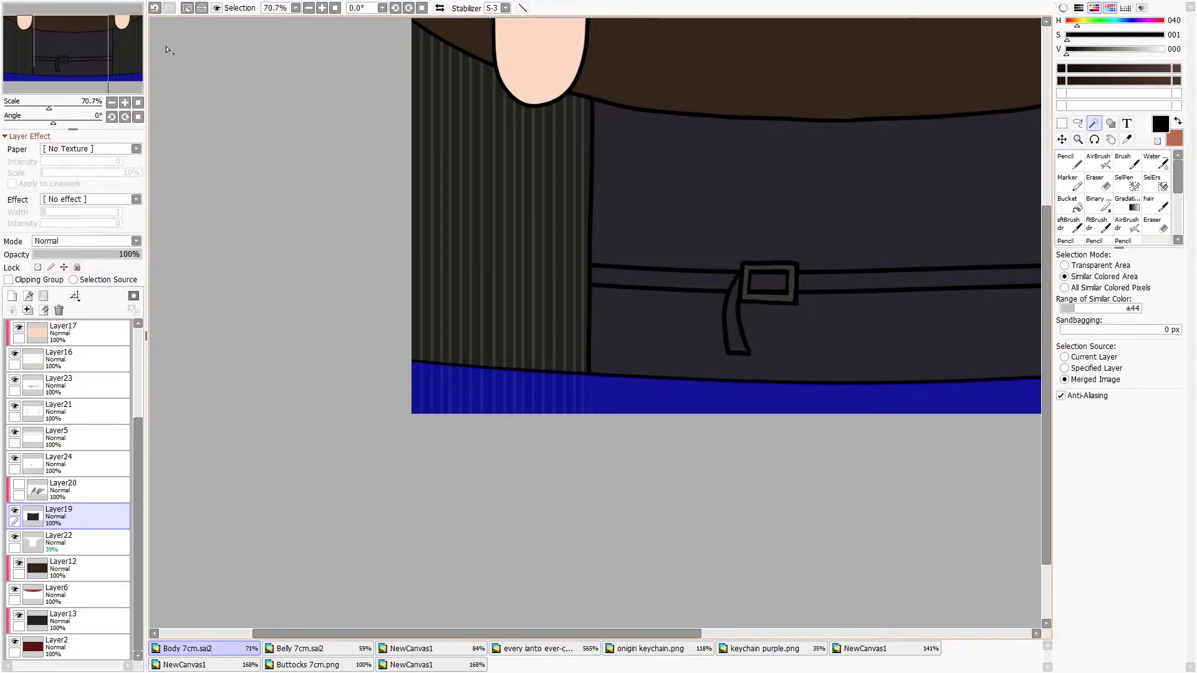
pyautogui.scroll(-2, 409, 339)
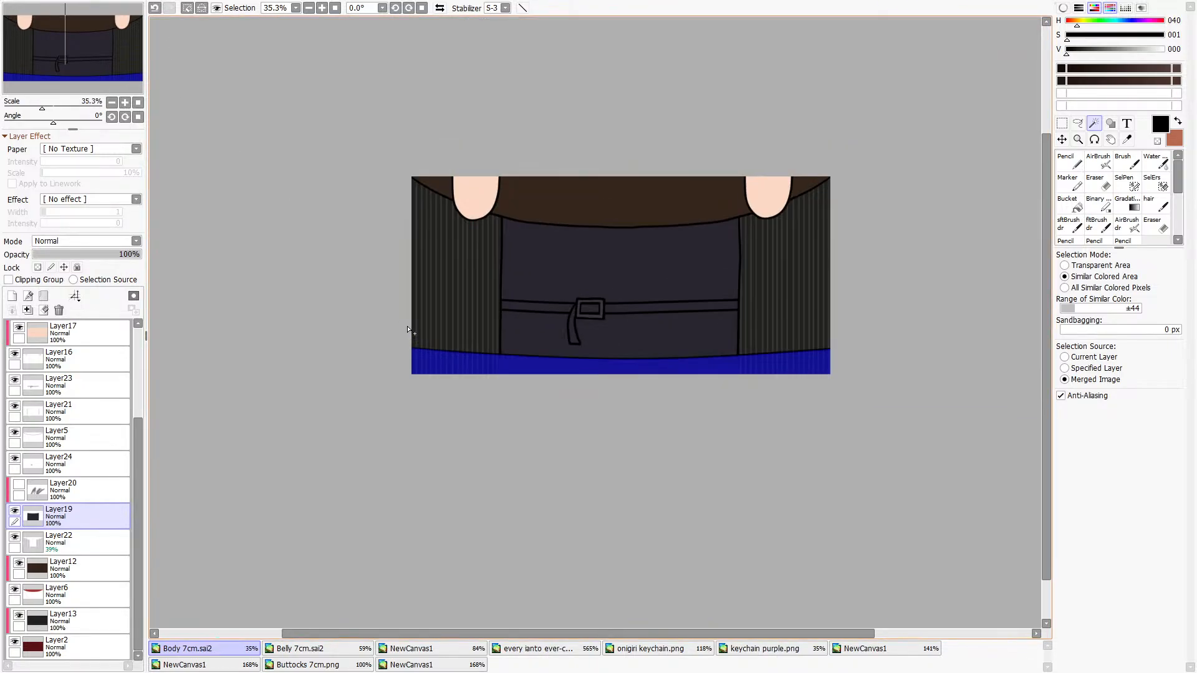
pyautogui.hotkey('ctrl', 'd')
pyautogui.scroll(3, 721, 301)
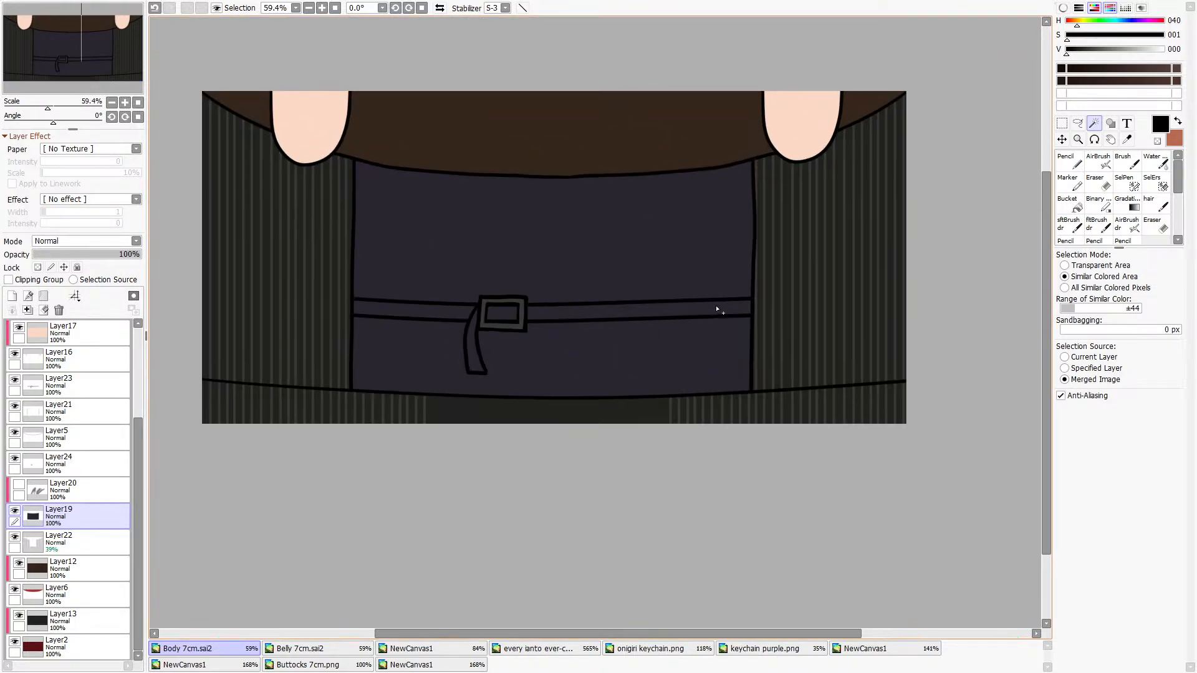
# Copy the pinstripes of Layer22 and paste them as a new layer above it.
pyautogui.press('m')
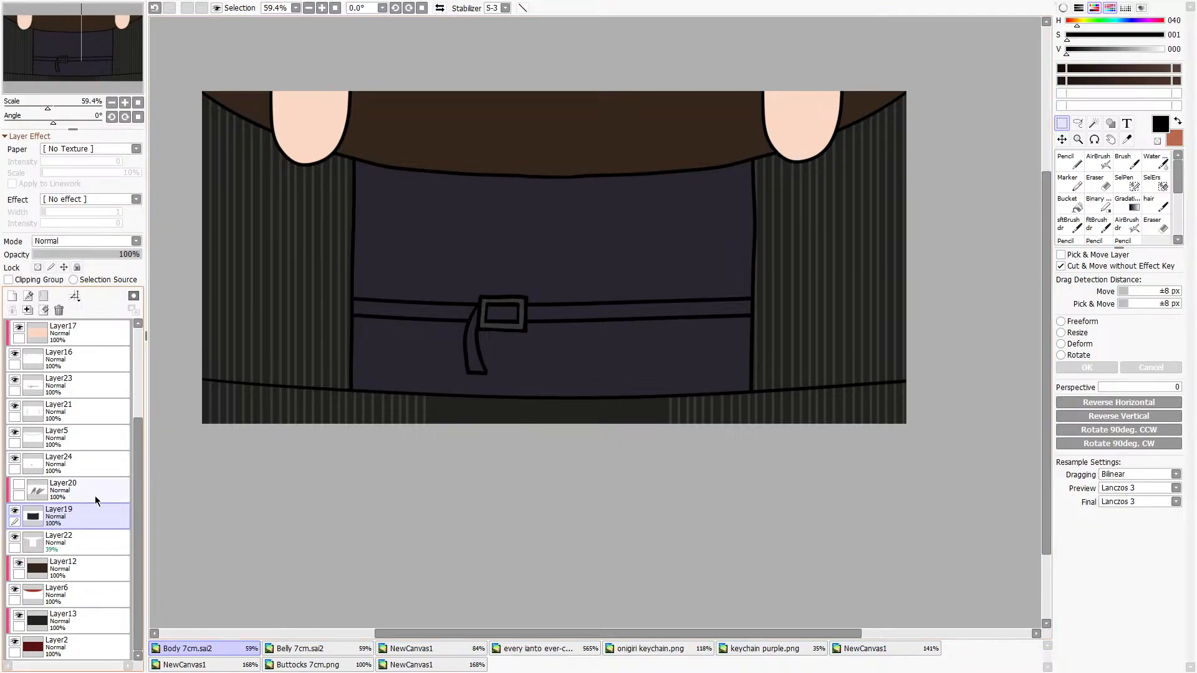
pyautogui.click(62, 541)
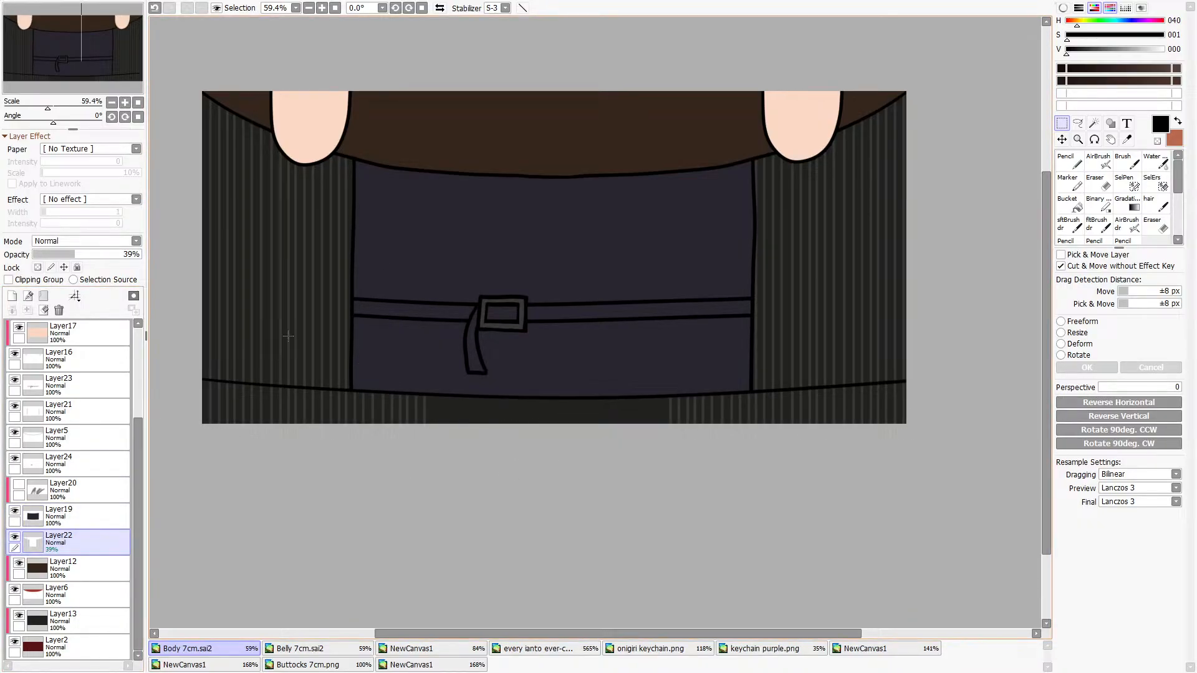
pyautogui.scroll(-2, 437, 225)
pyautogui.moveTo(495, 462); pyautogui.dragTo(492, 462)
pyautogui.hotkey('ctrl', 'c')
pyautogui.hotkey('ctrl', 'v')
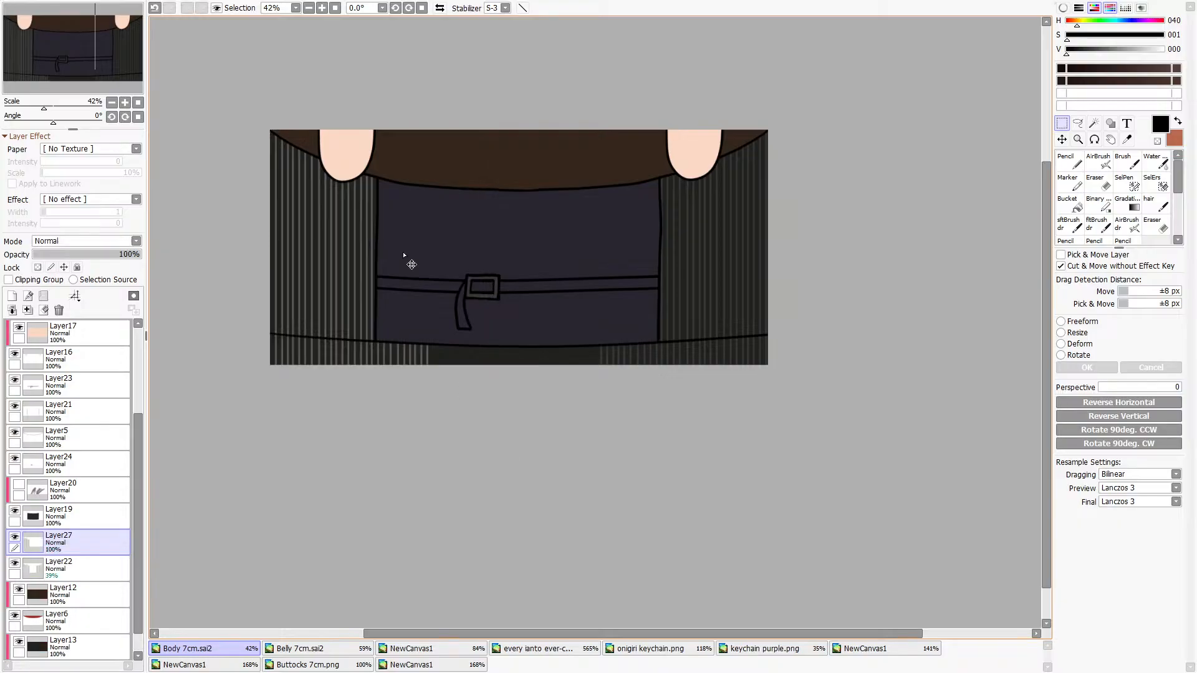
# Set Layer22's opacity to 100% and shift the pasted copy's left-side stripes inward to fill the gap below the hem.
pyautogui.moveTo(259, 104); pyautogui.dragTo(535, 460)
pyautogui.click(70, 568)
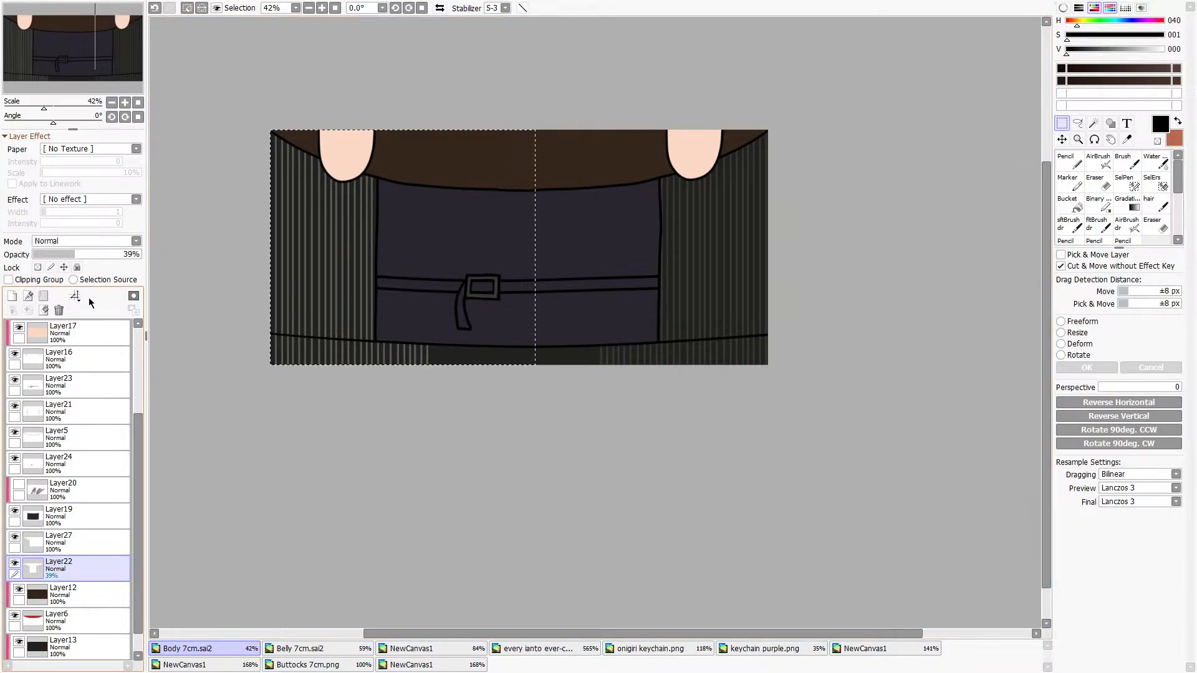
pyautogui.moveTo(103, 255); pyautogui.dragTo(146, 256)
pyautogui.click(73, 540)
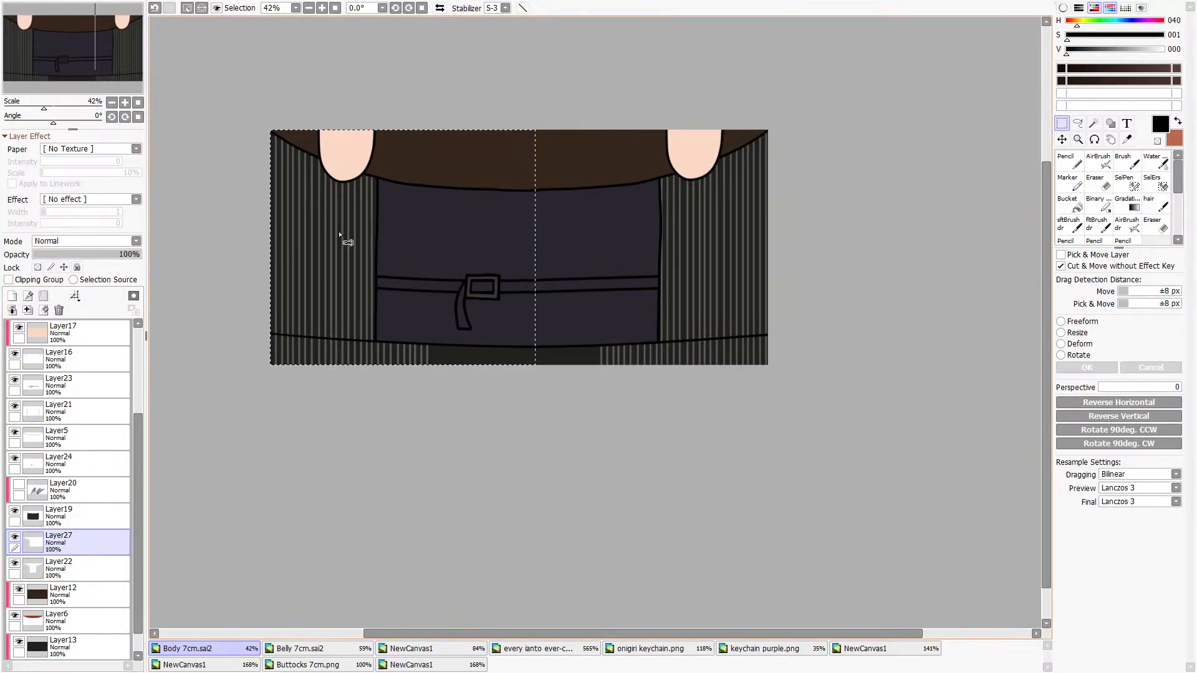
pyautogui.moveTo(347, 235); pyautogui.dragTo(485, 262)
pyautogui.scroll(14, 486, 261)
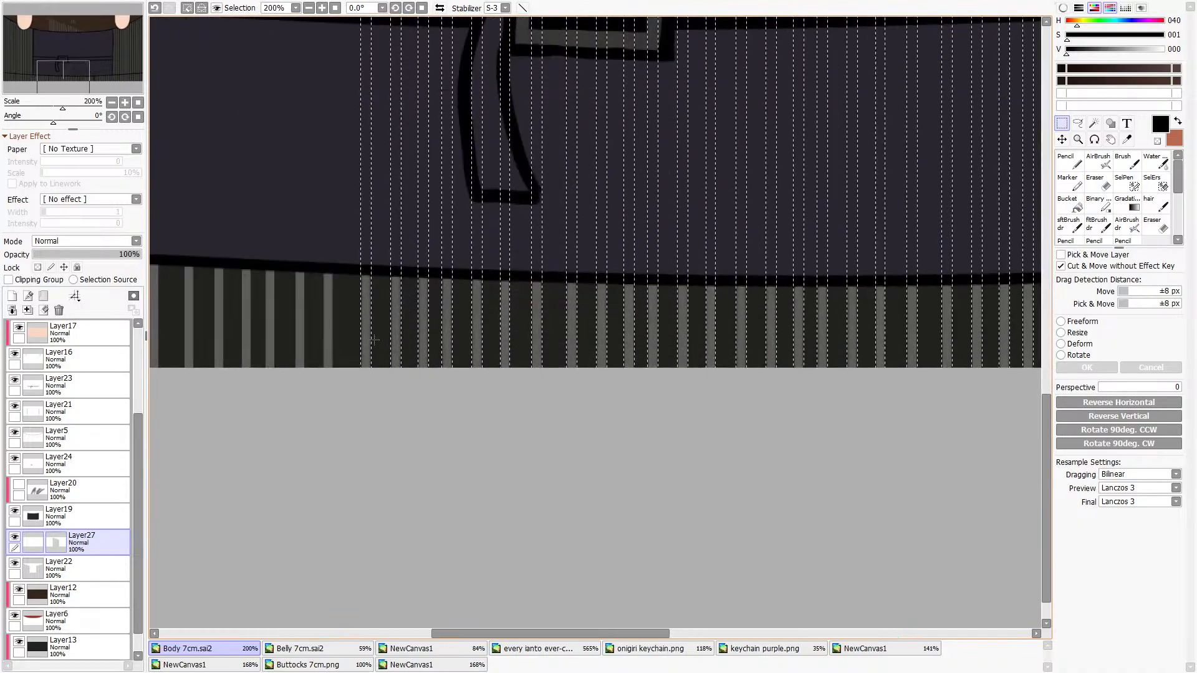
pyautogui.scroll(-15, 325, 337)
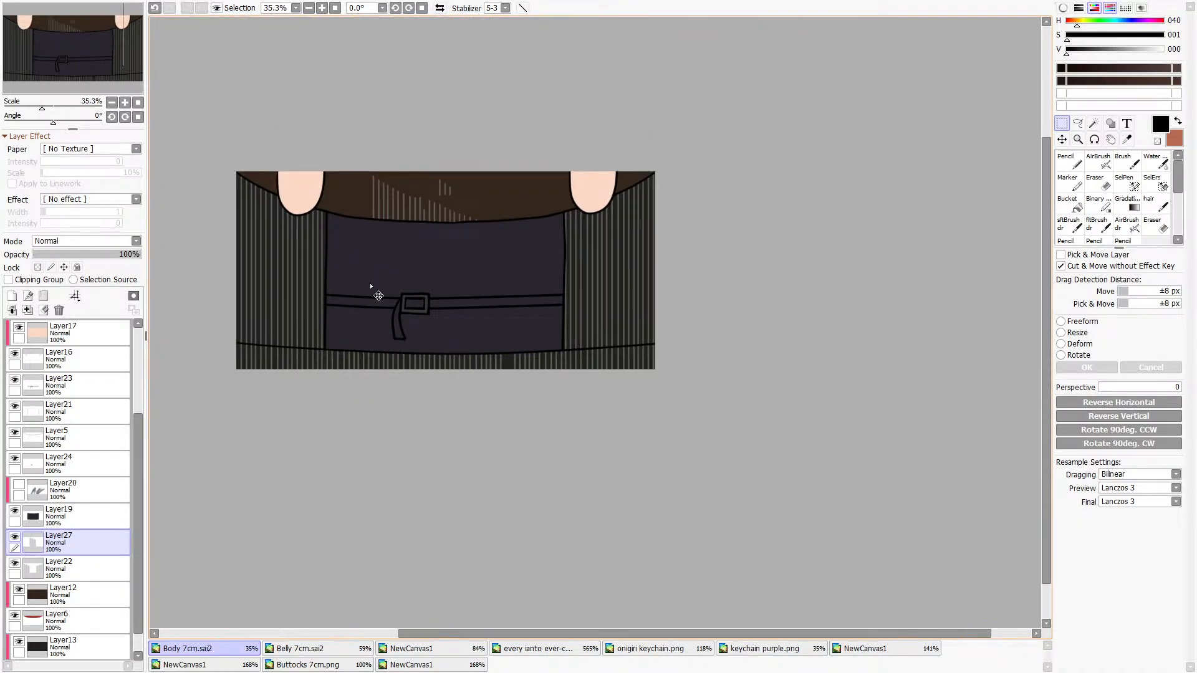
# Paste the pinstripes again and move their left-side section to the right, lining it up with the existing stripes below the hem.
pyautogui.hotkey('ctrl', 'v')
pyautogui.moveTo(234, 167); pyautogui.dragTo(378, 374)
pyautogui.moveTo(311, 290); pyautogui.dragTo(586, 302)
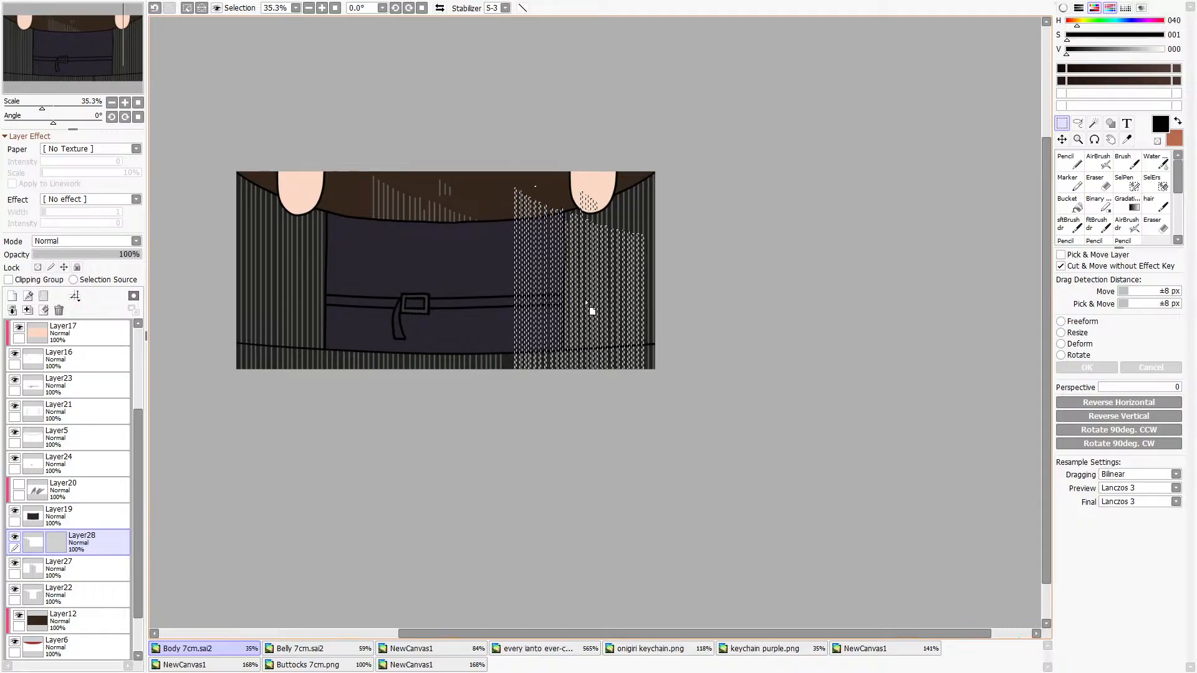
pyautogui.scroll(17, 587, 303)
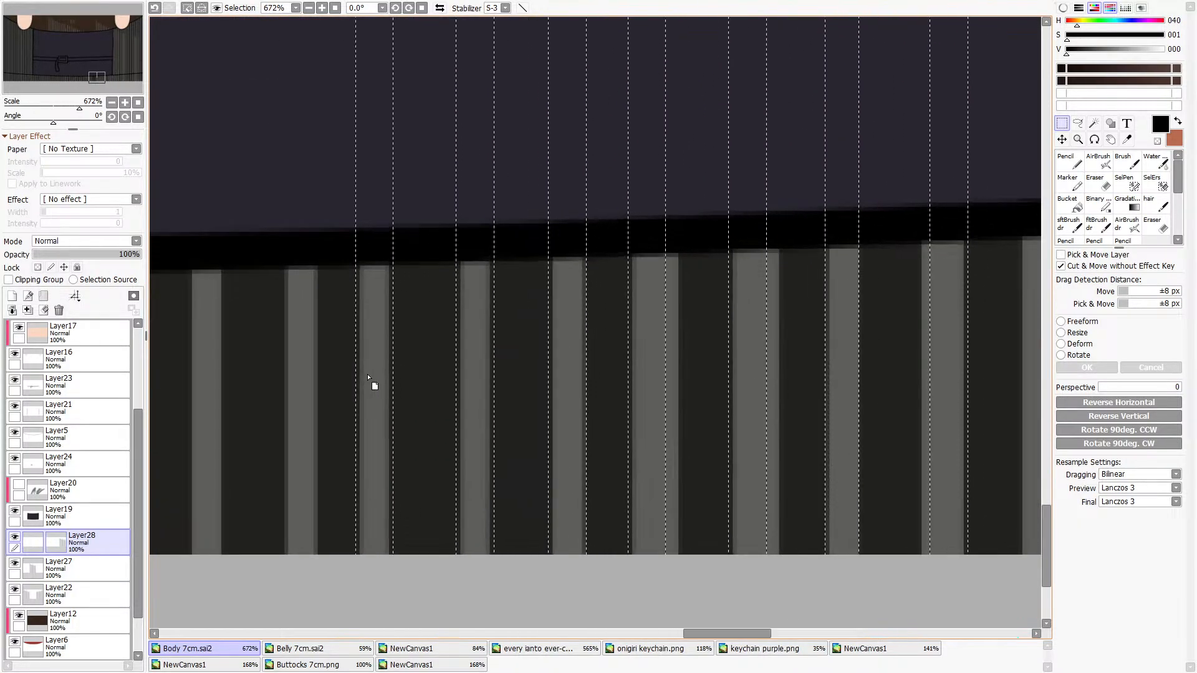
pyautogui.moveTo(368, 378); pyautogui.dragTo(375, 377)
pyautogui.scroll(-11, 517, 533)
pyautogui.click(918, 570)
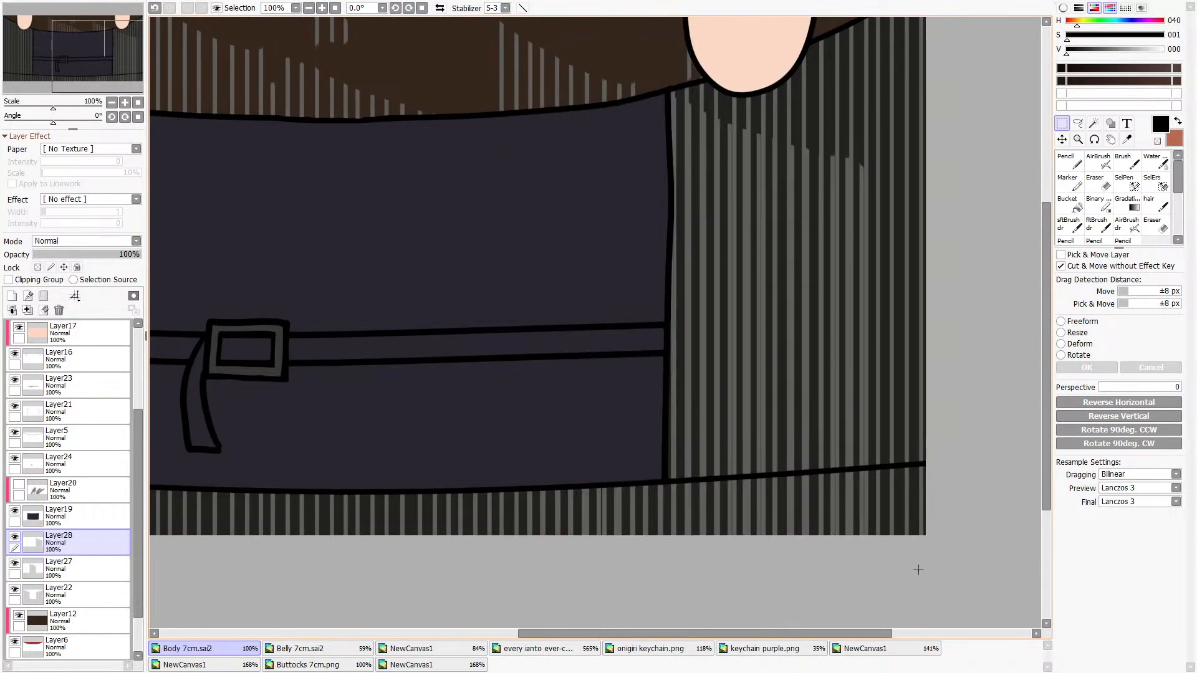
# Trim the surplus overlapping stripes from Layer28 and merge it into Layer27.
pyautogui.scroll(5, 561, 349)
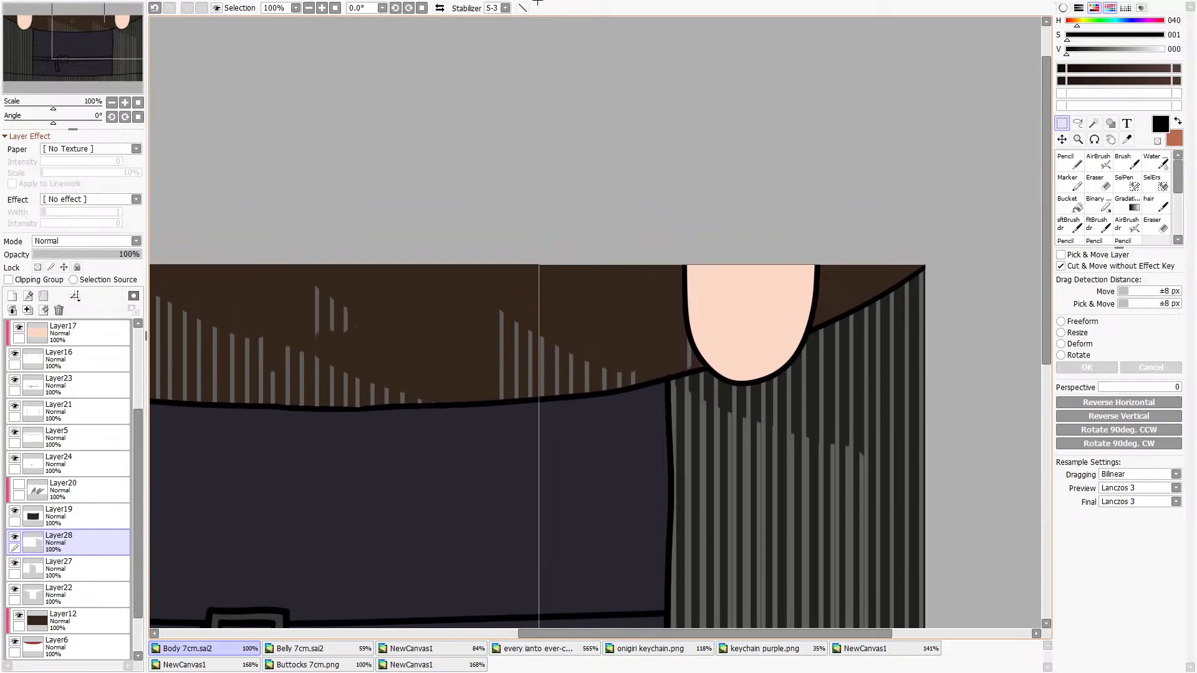
pyautogui.scroll(-6, 574, 94)
pyautogui.scroll(3, 521, 318)
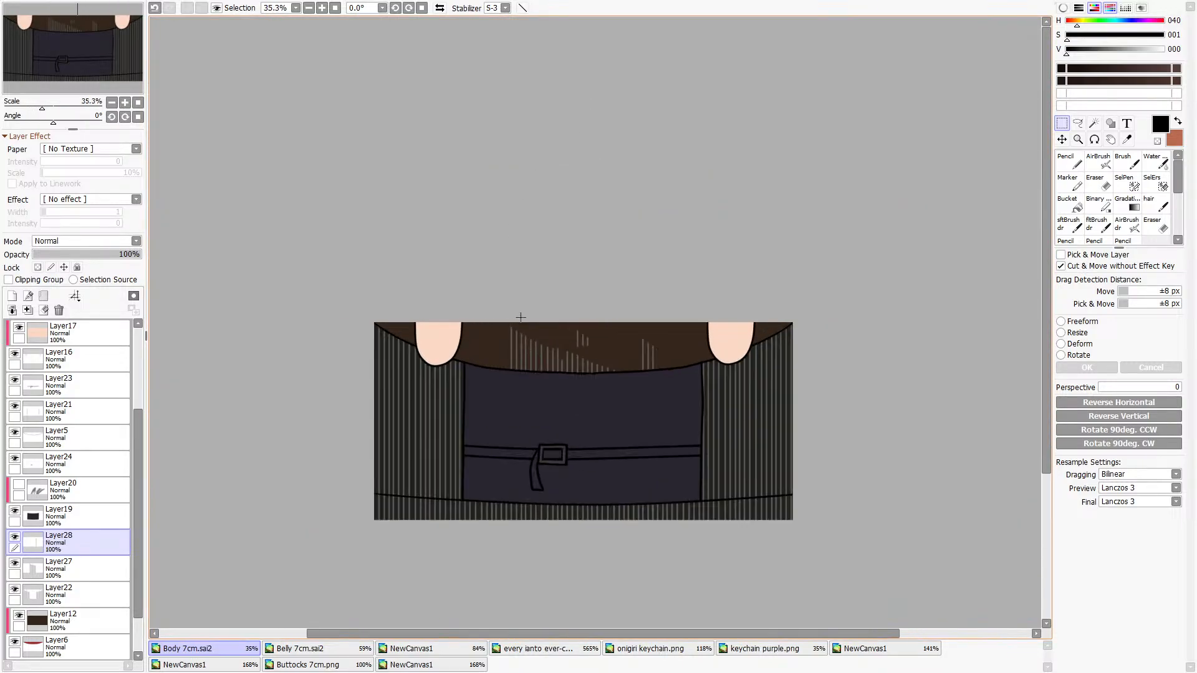
pyautogui.scroll(1, 626, 525)
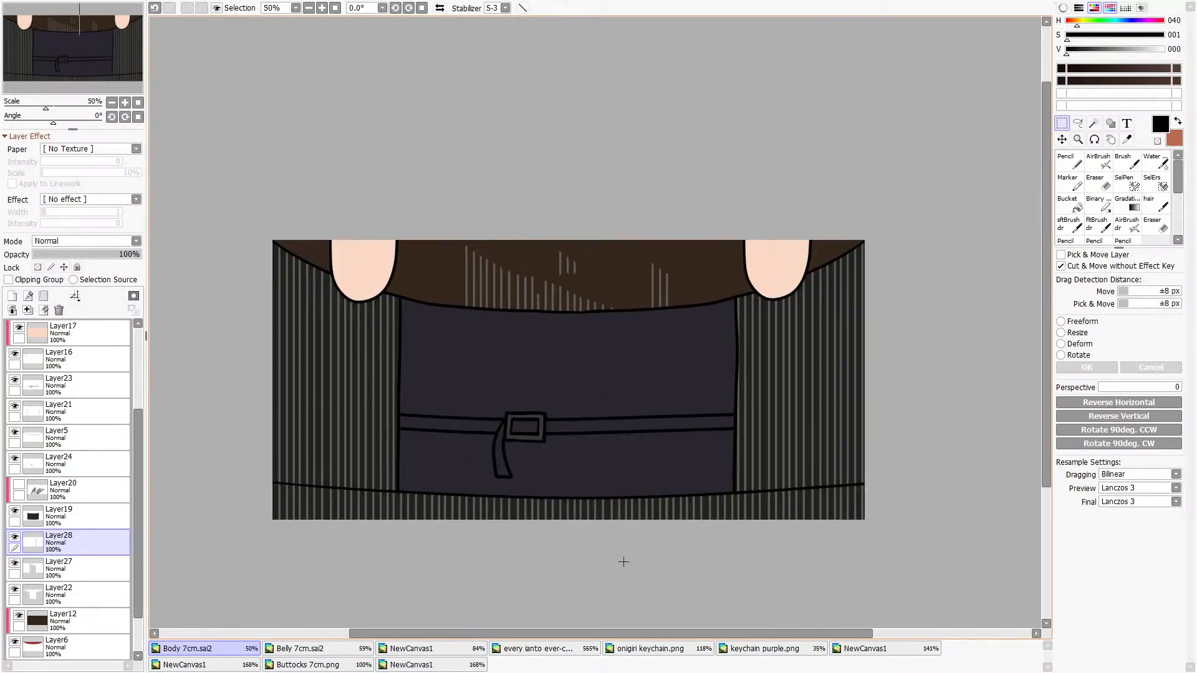
pyautogui.click(26, 313)
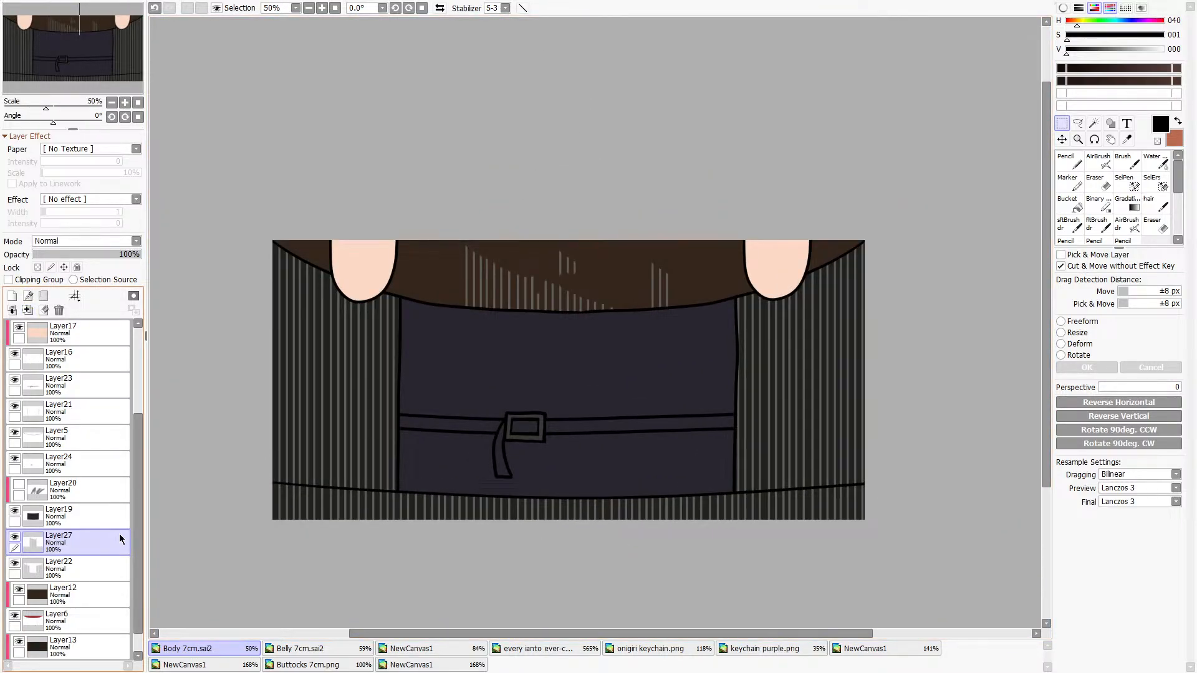
# Delete the stray Layer27 stripes above the hem that overlap the brown area.
pyautogui.click(14, 538)
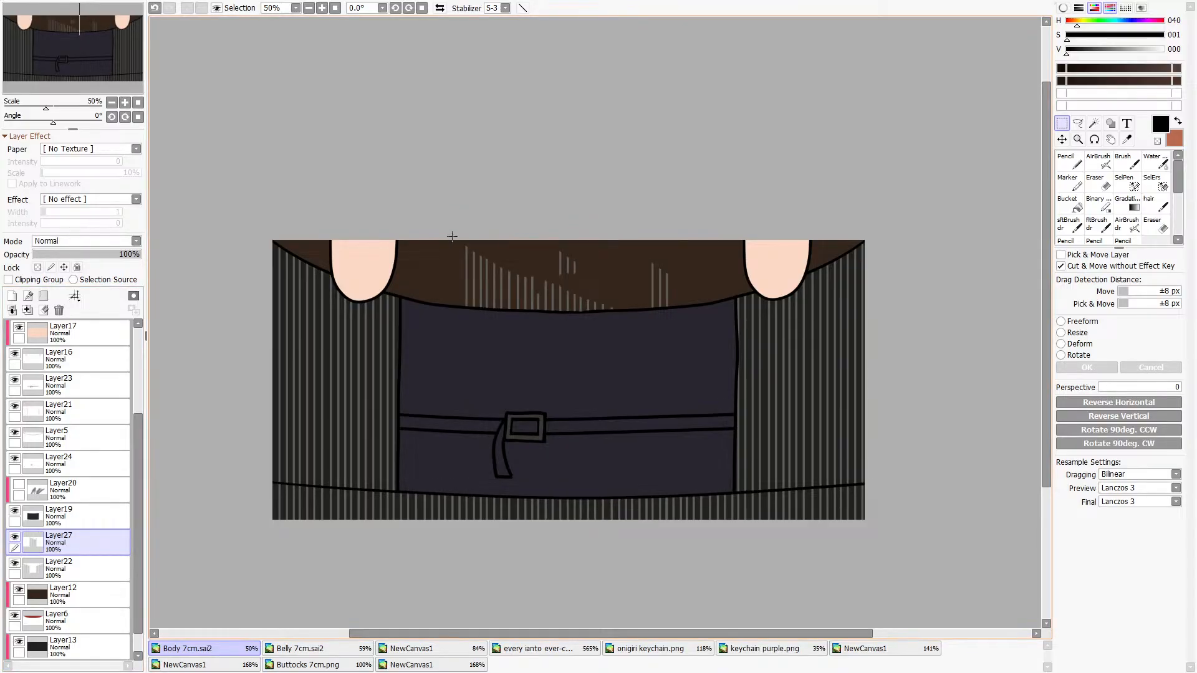
pyautogui.moveTo(630, 346); pyautogui.dragTo(706, 343)
pyautogui.press('Delete')
pyautogui.hotkey('ctrl', 'd')
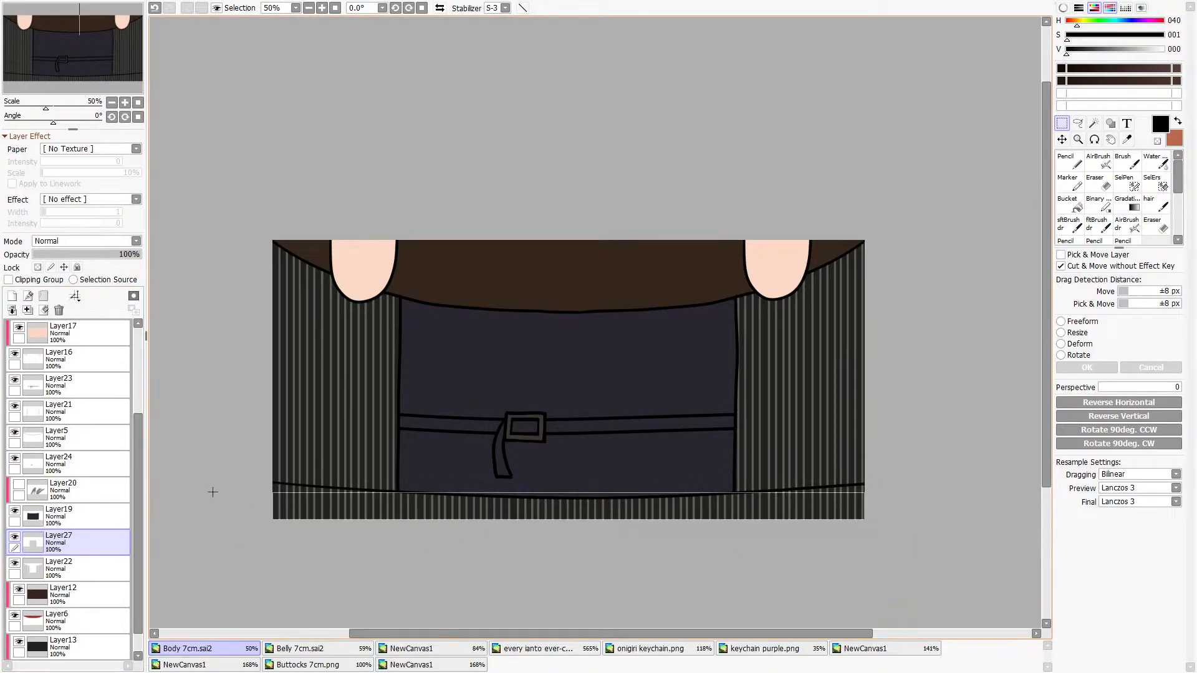
pyautogui.scroll(1, 280, 541)
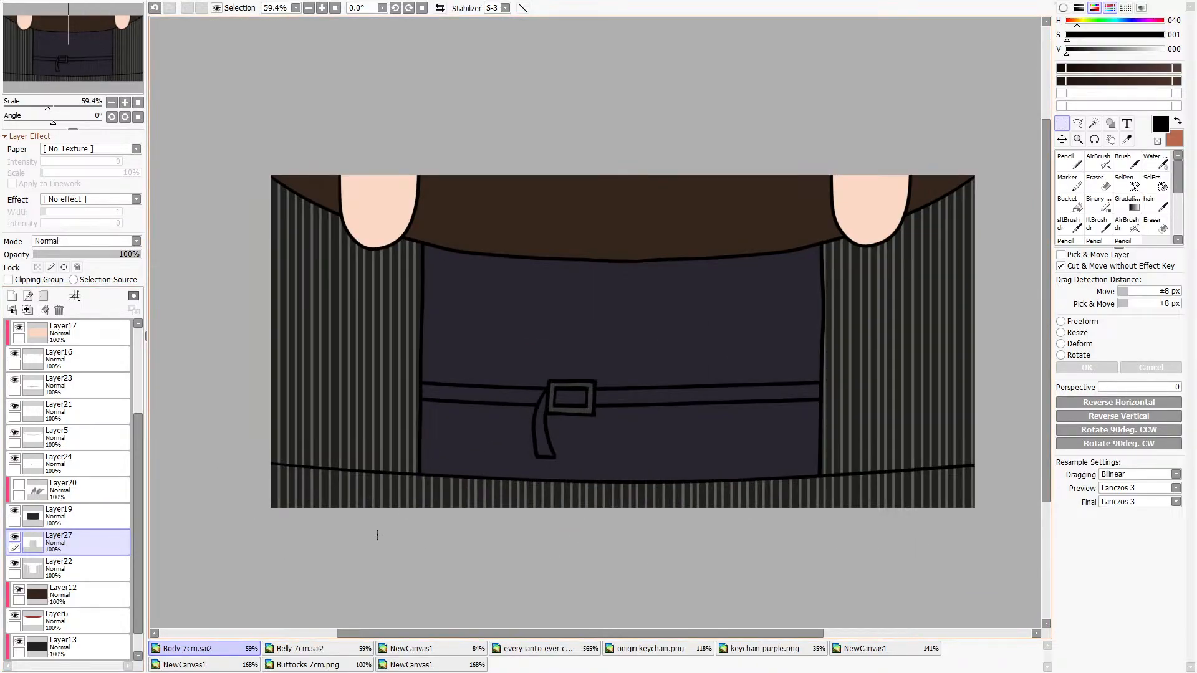
# Examine the stripe shading above and below the hem in Belly 7cm.sai2 and return to Body 7cm.sai2.
pyautogui.click(312, 648)
pyautogui.scroll(1, 664, 234)
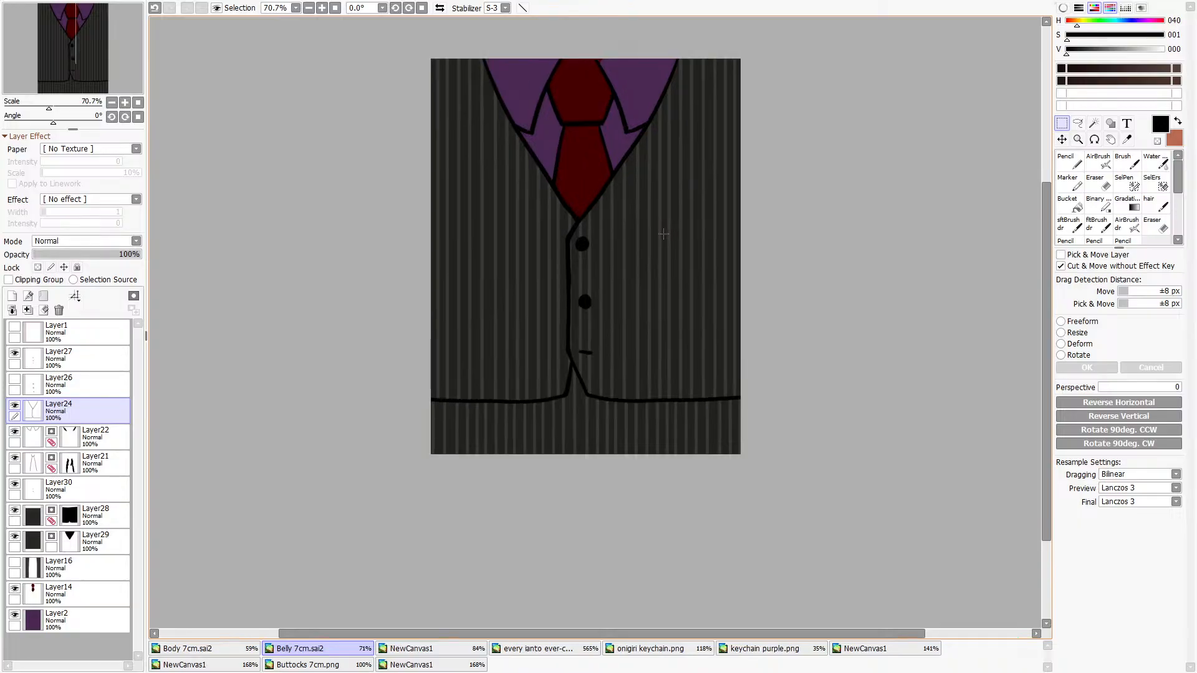
pyautogui.click(190, 649)
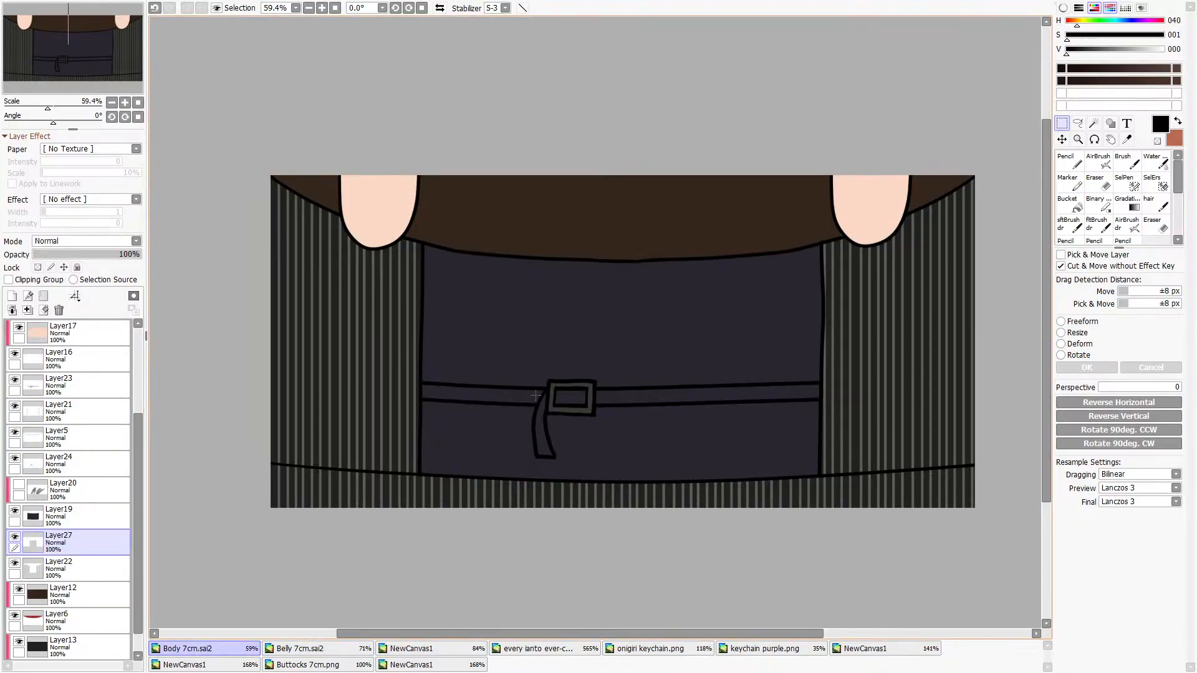
# Duplicate Layer27 as a hidden backup and merge the original at 100% opacity down into Layer22.
pyautogui.click(135, 295)
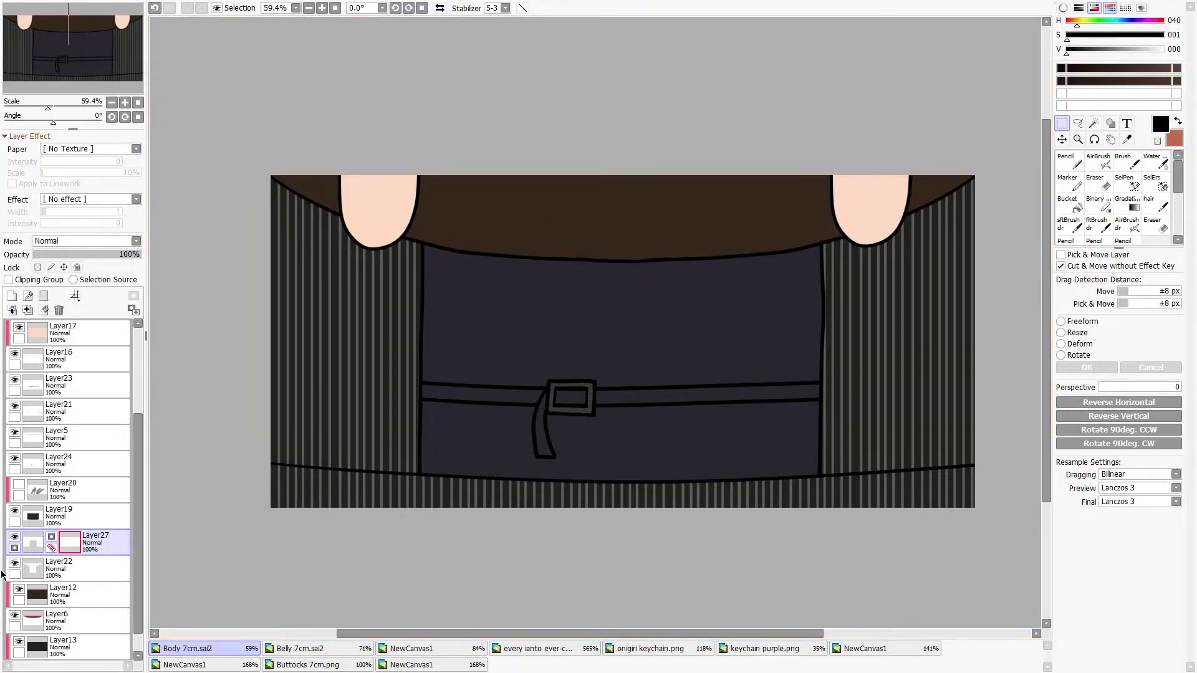
pyautogui.moveTo(12, 288); pyautogui.dragTo(12, 295)
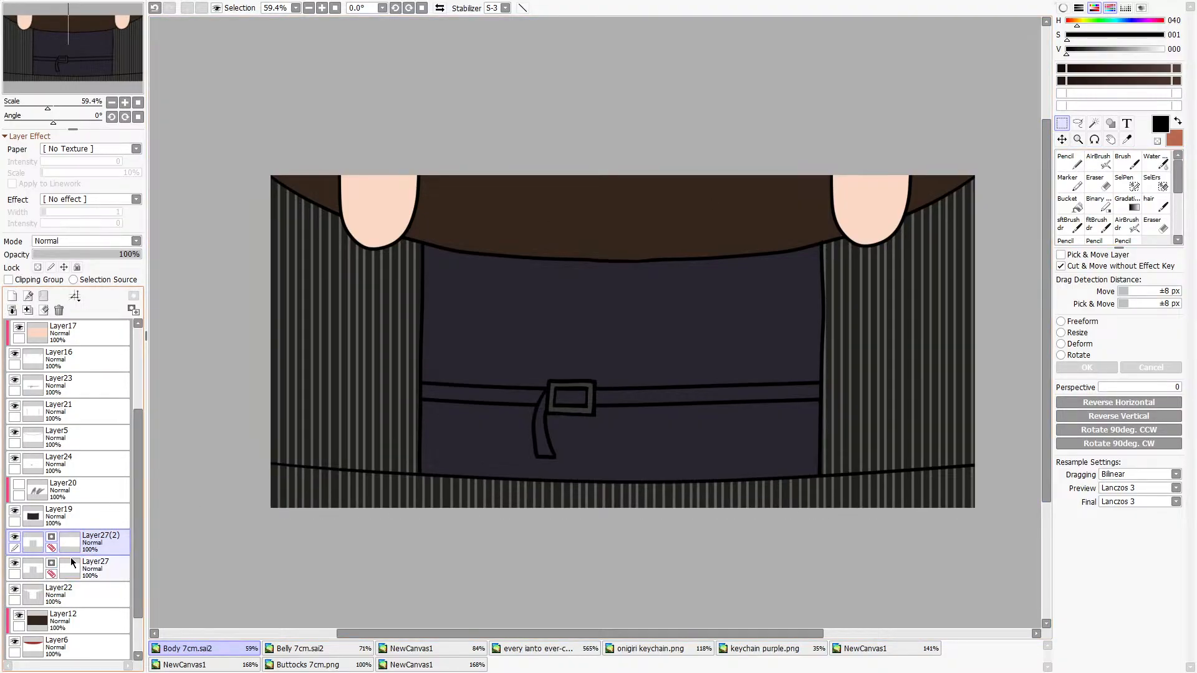
pyautogui.click(71, 564)
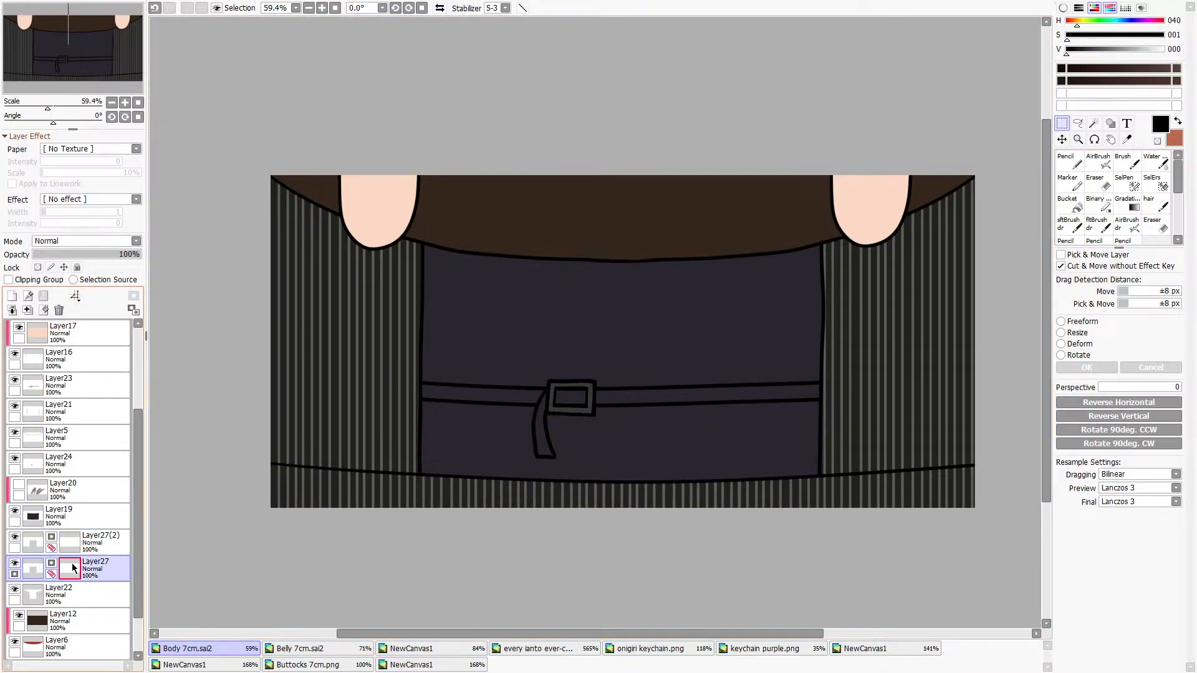
pyautogui.click(13, 539)
pyautogui.click(65, 255)
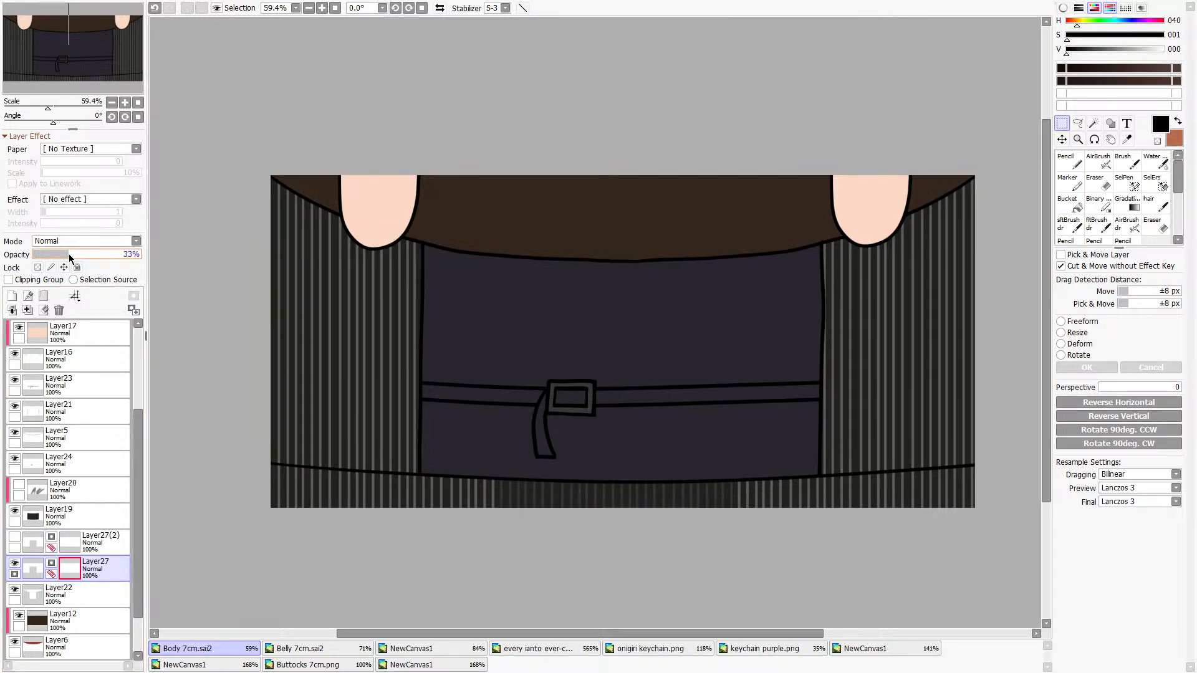
pyautogui.moveTo(68, 253); pyautogui.dragTo(171, 252)
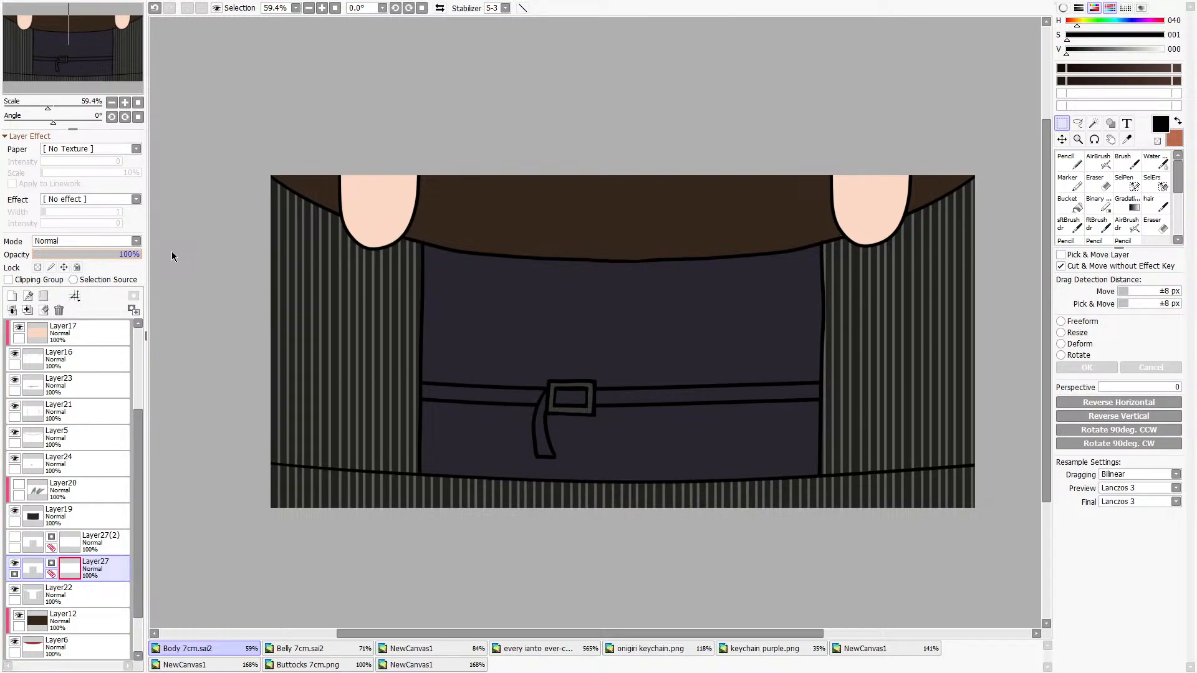
pyautogui.click(58, 310)
pyautogui.click(26, 311)
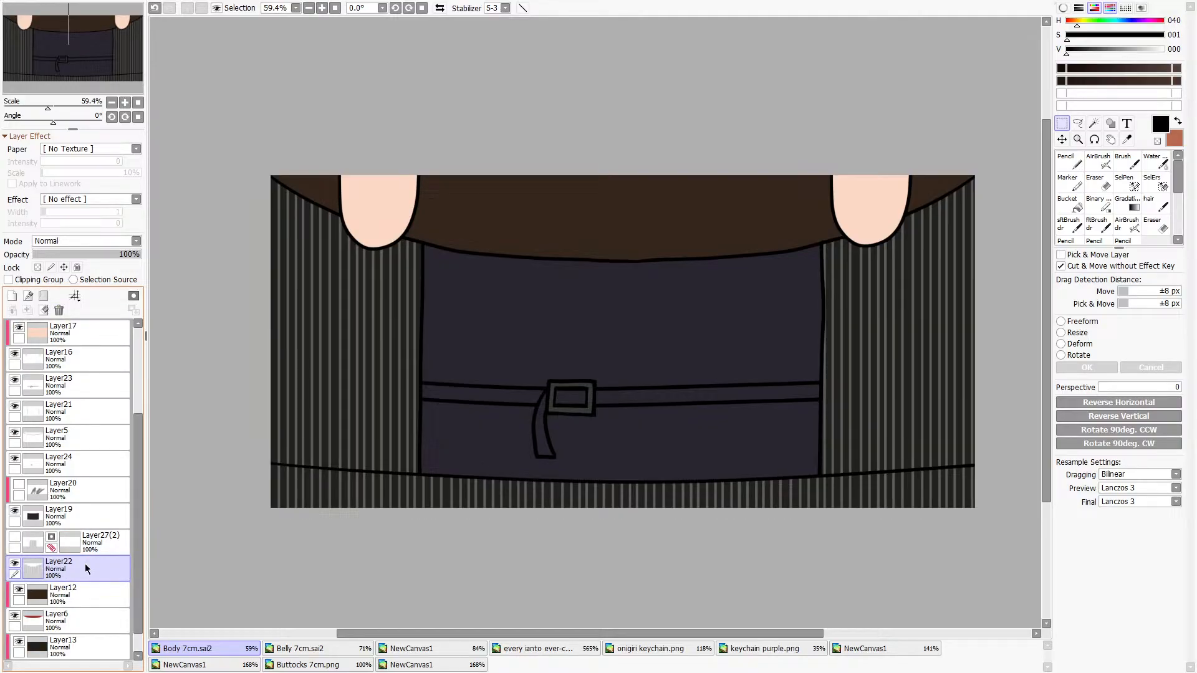
# Replace the hidden Layer27 backup with a hidden duplicate of Layer22 and set the original Layer22 to 39% opacity.
pyautogui.click(86, 546)
pyautogui.click(58, 310)
pyautogui.moveTo(78, 541); pyautogui.dragTo(11, 296)
pyautogui.click(14, 539)
pyautogui.click(69, 569)
pyautogui.moveTo(124, 254); pyautogui.dragTo(81, 254)
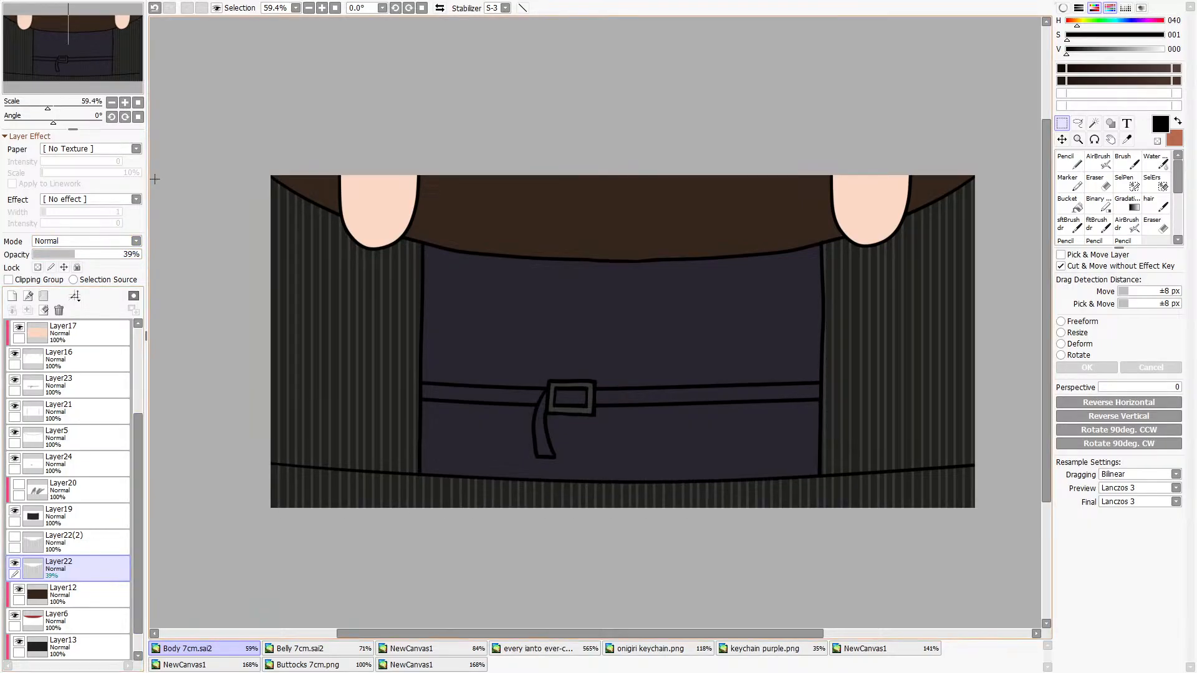
# Add a layer mask to Layer22 and mask out its stripes inside a rectangular selection above the hem with a size 350 pencil.
pyautogui.click(133, 296)
pyautogui.moveTo(256, 161); pyautogui.dragTo(1031, 444)
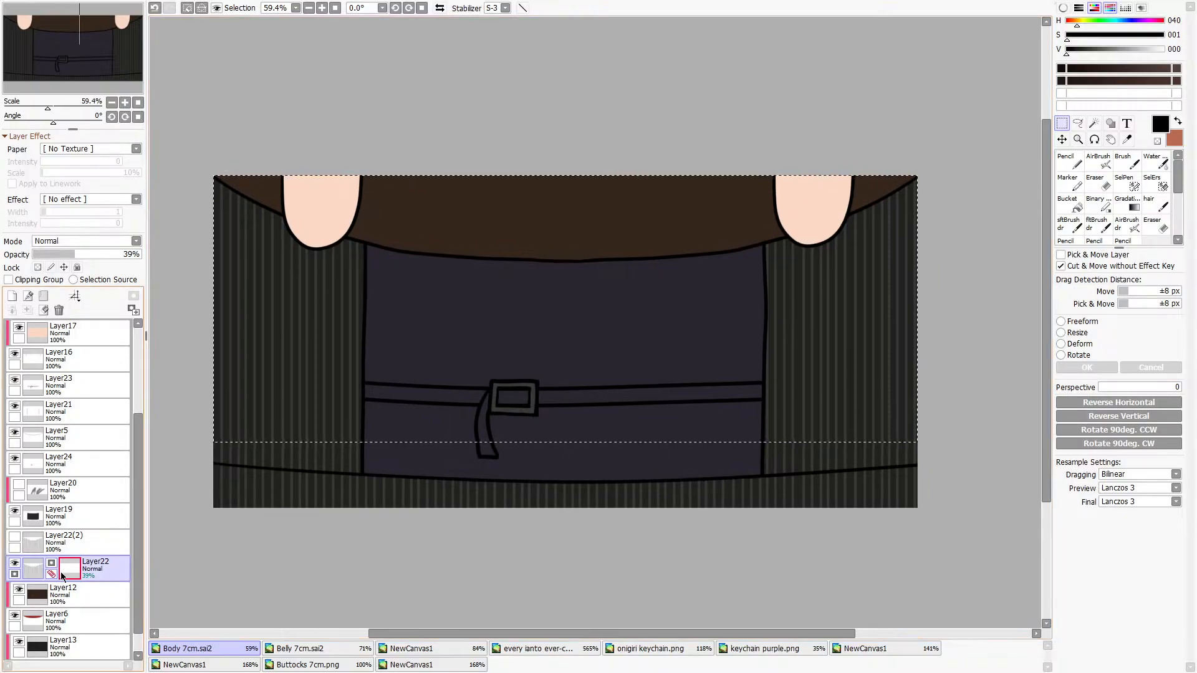
pyautogui.click(1070, 161)
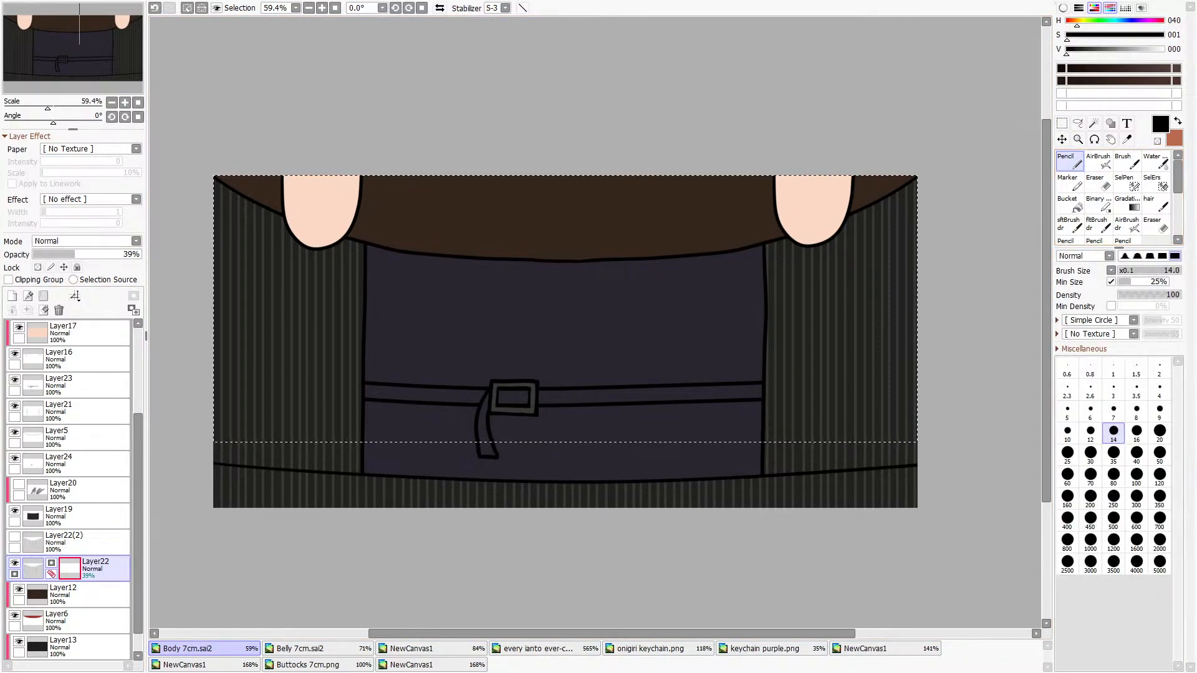
pyautogui.moveTo(910, 218)
pyautogui.mouseDown()
pyautogui.moveTo(860, 412)
pyautogui.moveTo(215, 331)
pyautogui.moveTo(852, 217)
pyautogui.moveTo(331, 353)
pyautogui.moveTo(243, 420)
pyautogui.moveTo(425, 486)
pyautogui.mouseUp()
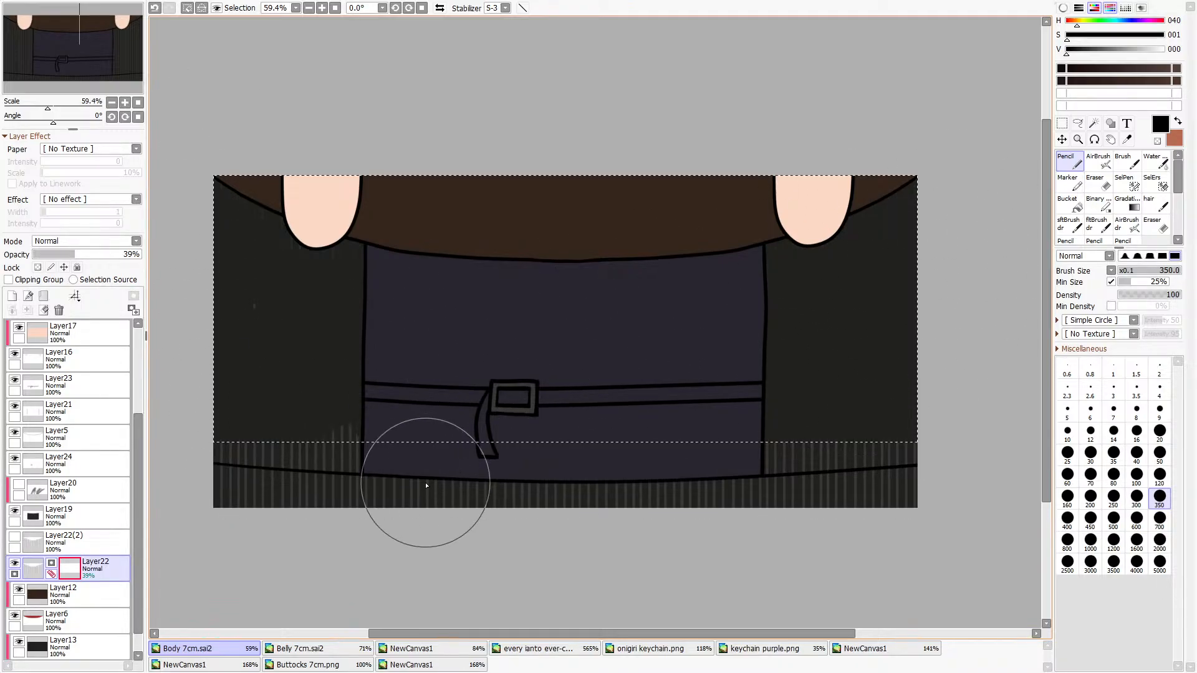
pyautogui.click(1062, 123)
pyautogui.click(986, 92)
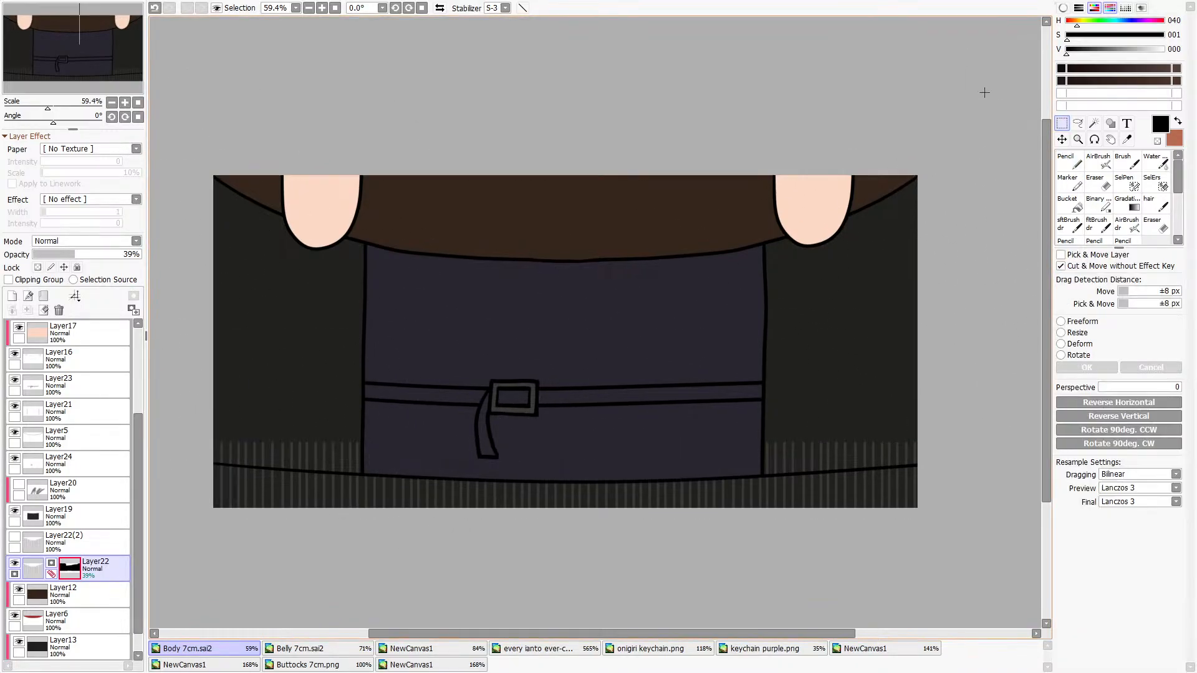
# Mask out Layer22's remaining stripes directly above the hem on both sides with a size 120 eraser.
pyautogui.scroll(3, 963, 511)
pyautogui.press('e')
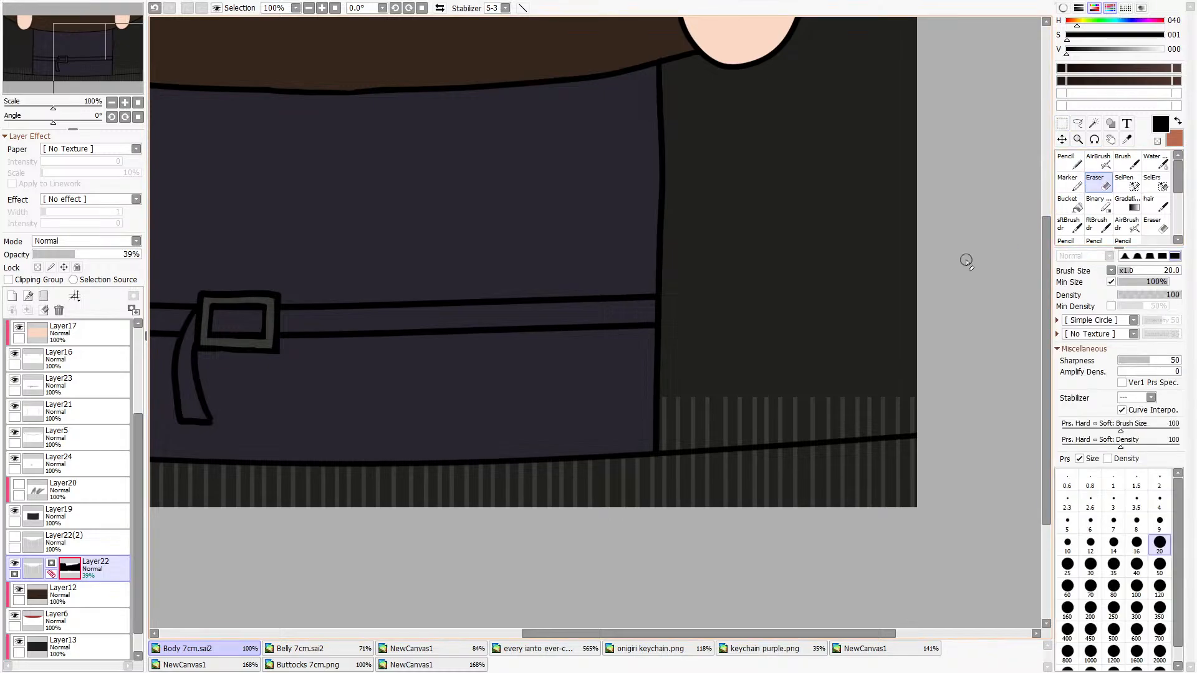
pyautogui.click(1159, 586)
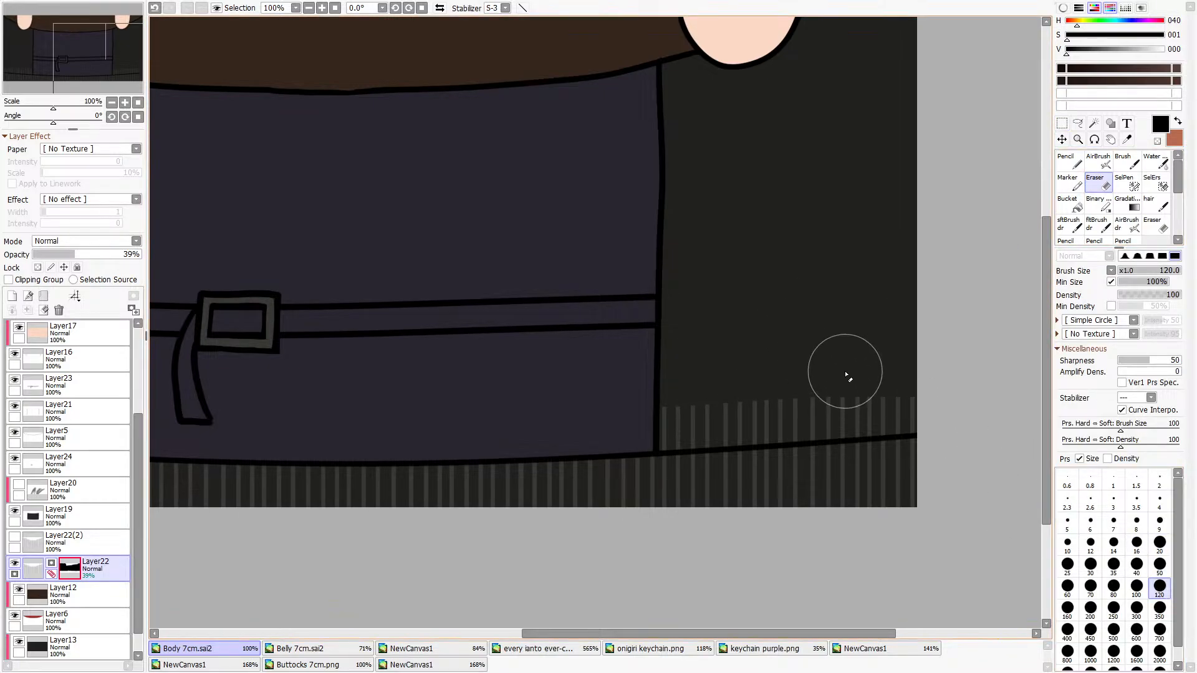
pyautogui.moveTo(644, 404)
pyautogui.mouseDown()
pyautogui.moveTo(704, 397)
pyautogui.moveTo(655, 410)
pyautogui.moveTo(723, 413)
pyautogui.moveTo(913, 385)
pyautogui.moveTo(835, 402)
pyautogui.moveTo(904, 399)
pyautogui.mouseUp()
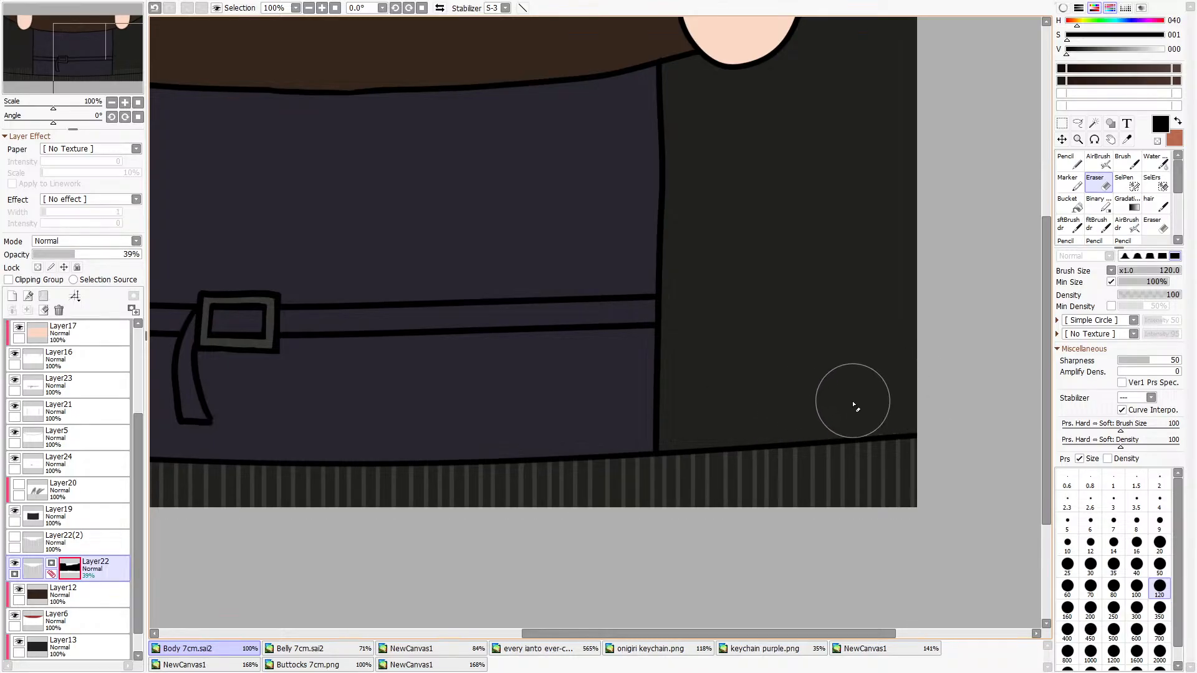
pyautogui.scroll(-5, 914, 335)
pyautogui.scroll(6, 441, 377)
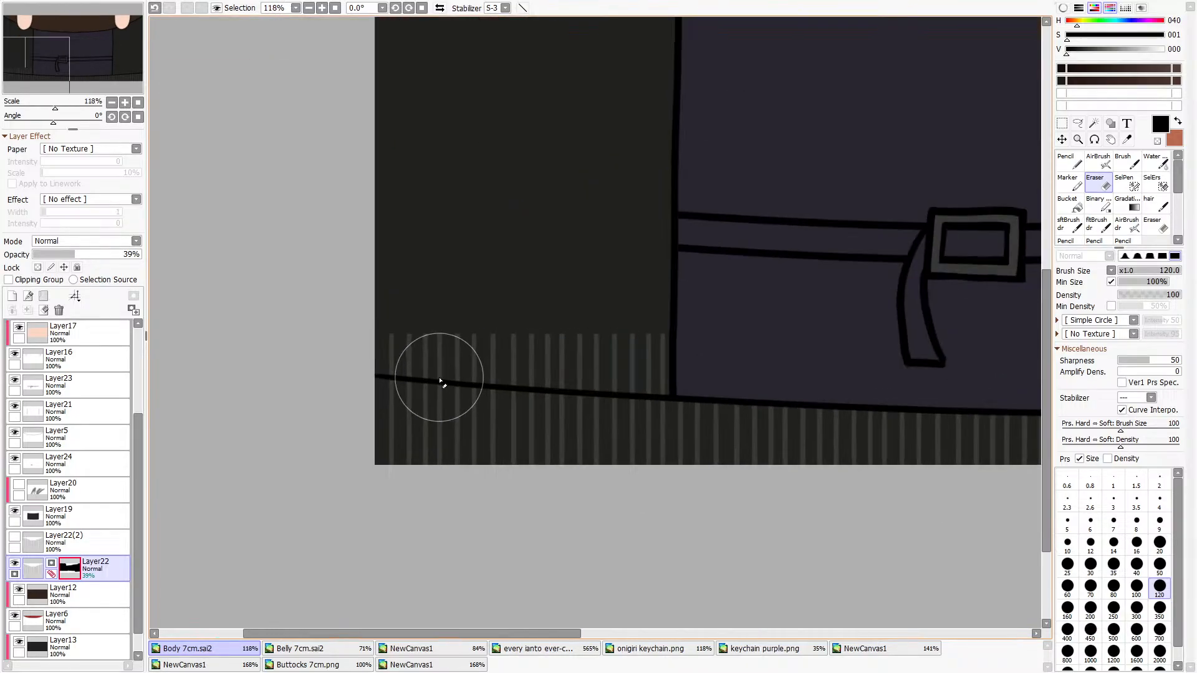
pyautogui.moveTo(372, 312)
pyautogui.mouseDown()
pyautogui.moveTo(492, 323)
pyautogui.moveTo(406, 322)
pyautogui.moveTo(434, 332)
pyautogui.moveTo(407, 333)
pyautogui.moveTo(668, 355)
pyautogui.mouseUp()
# Show Layer22(2), add a layer mask to it and mask out its stripes below the hem across the full width.
pyautogui.scroll(-5, 634, 362)
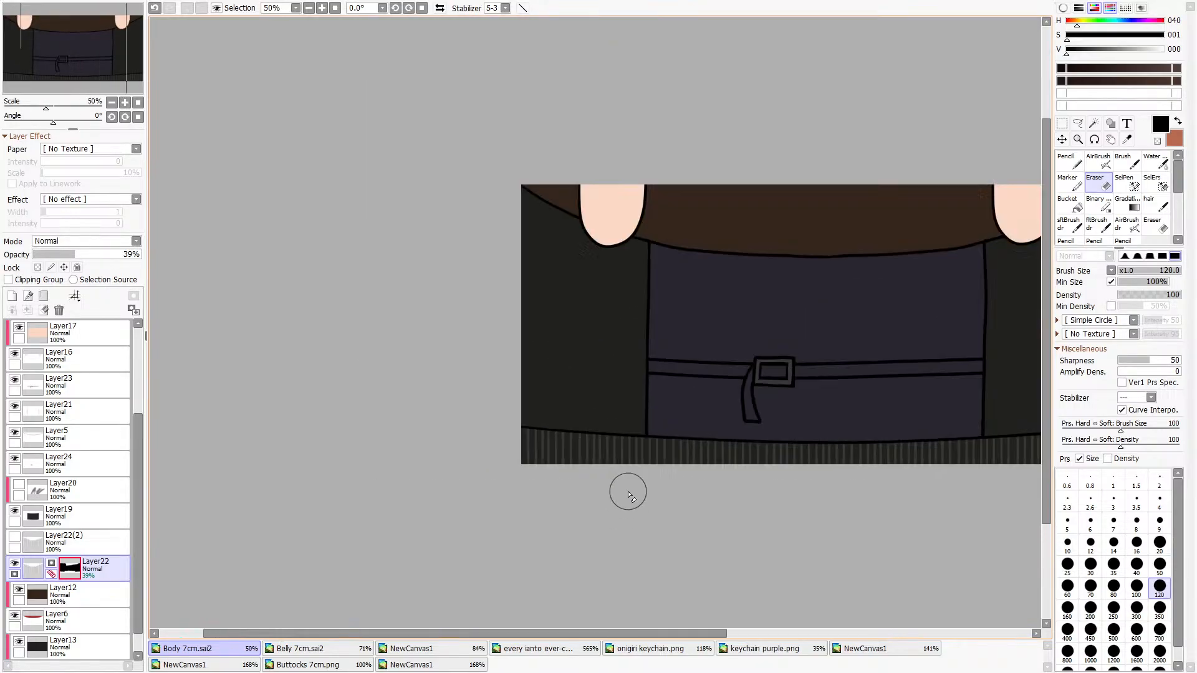
pyautogui.scroll(3, 761, 454)
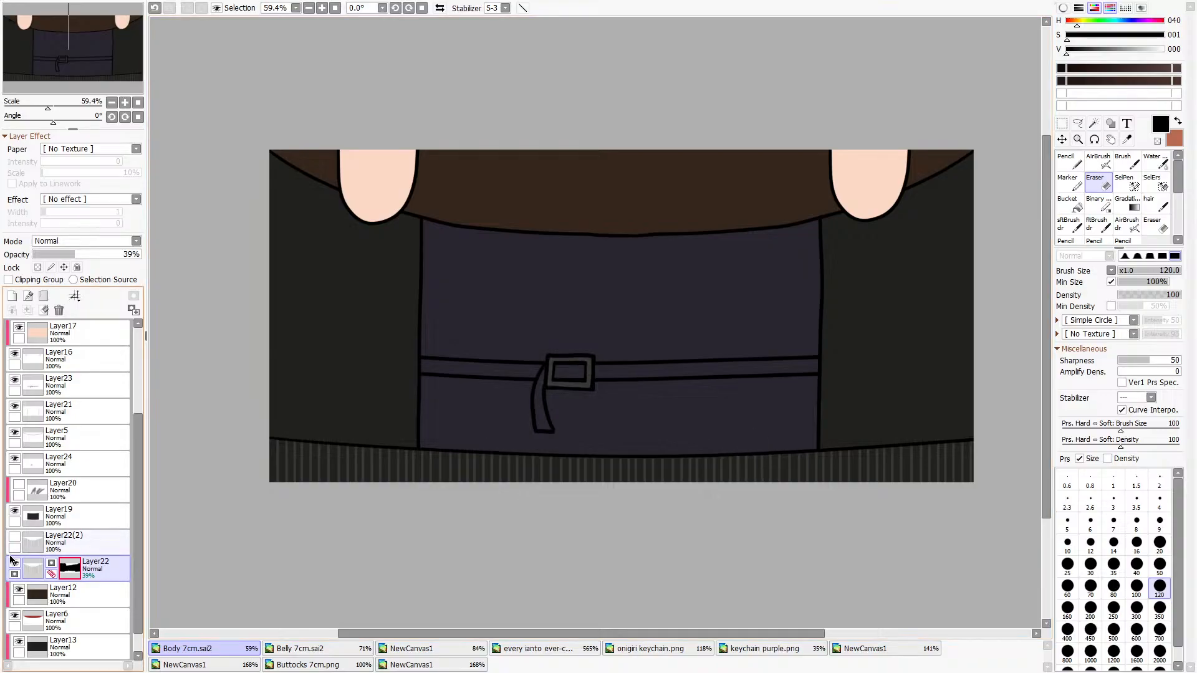
pyautogui.click(15, 538)
pyautogui.click(54, 543)
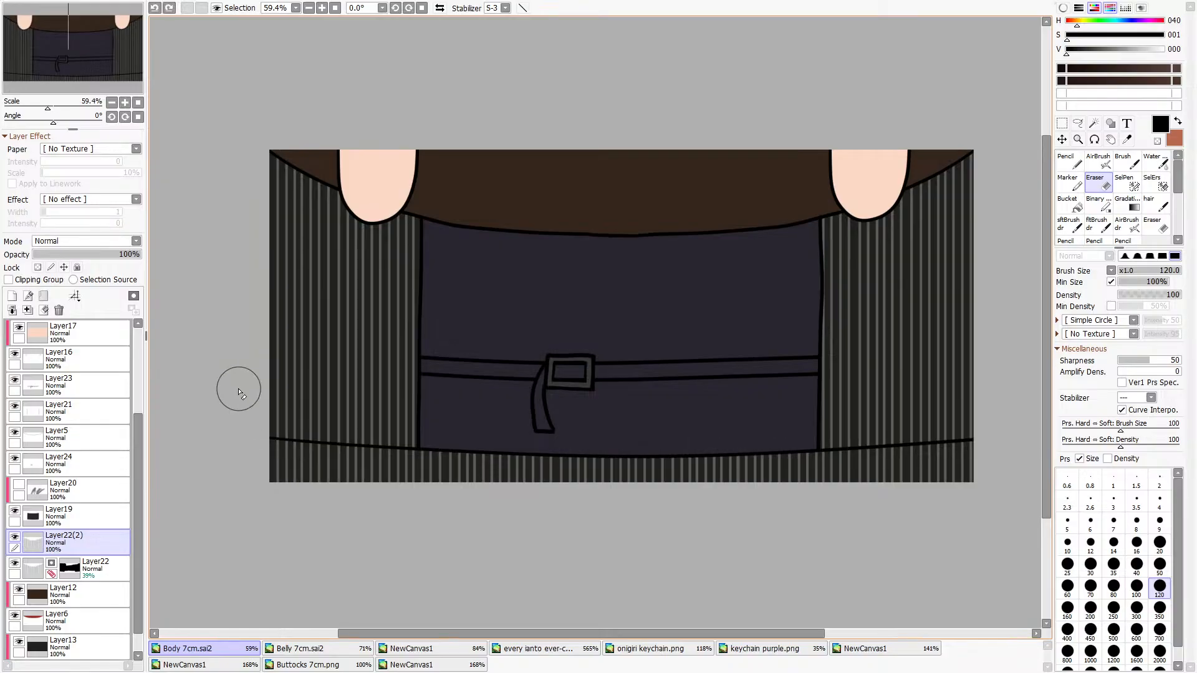
pyautogui.click(133, 295)
pyautogui.moveTo(262, 477)
pyautogui.mouseDown()
pyautogui.moveTo(329, 480)
pyautogui.moveTo(267, 465)
pyautogui.mouseUp()
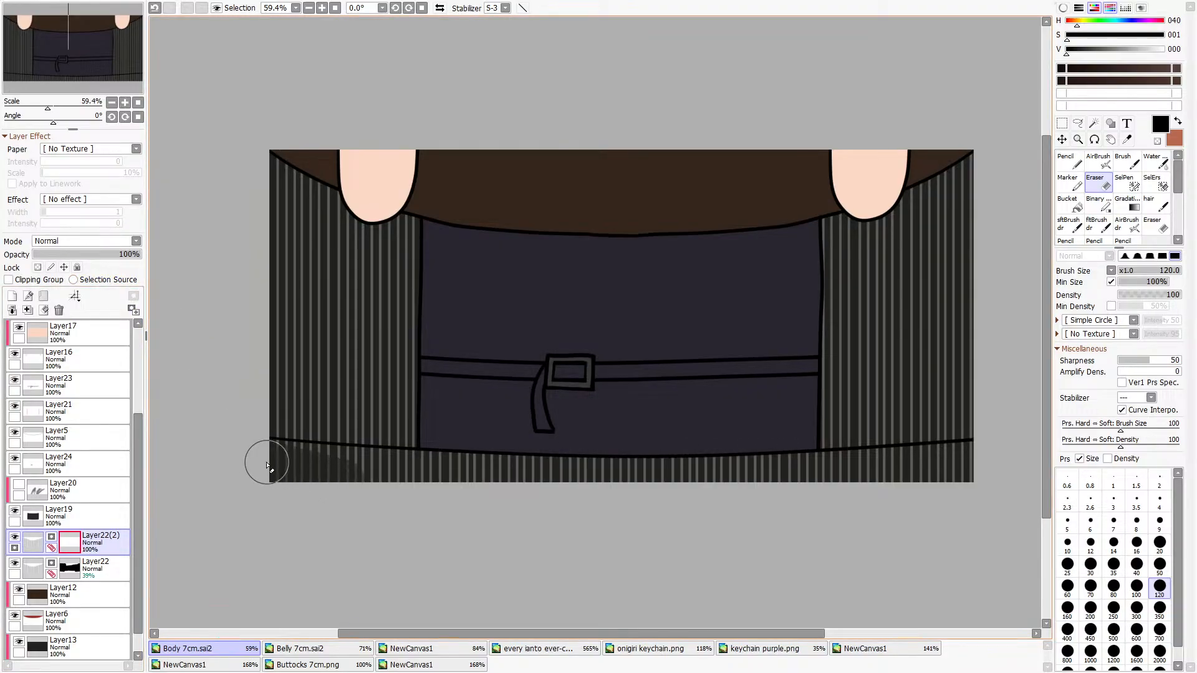
pyautogui.moveTo(451, 478)
pyautogui.mouseDown()
pyautogui.moveTo(715, 466)
pyautogui.moveTo(775, 470)
pyautogui.moveTo(803, 496)
pyautogui.moveTo(879, 493)
pyautogui.moveTo(805, 482)
pyautogui.moveTo(867, 478)
pyautogui.mouseUp()
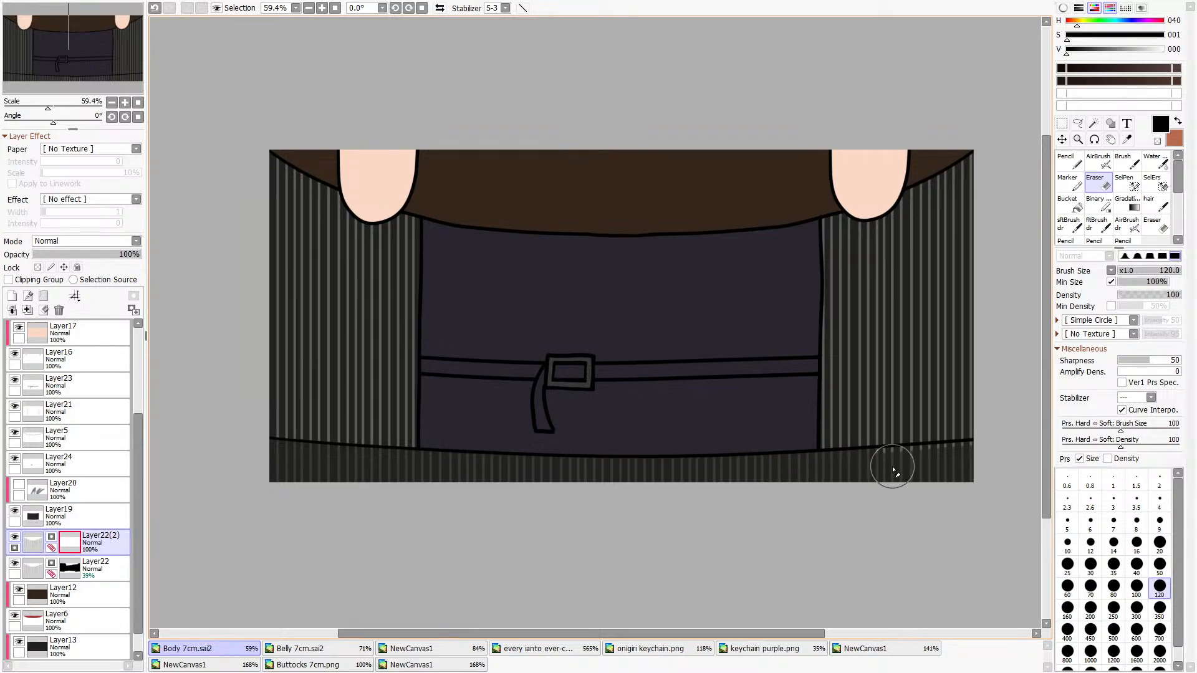
# Examine the stripe widths and spacing above and below the hem in Belly 7cm.sai2 and return to Body 7cm.sai2.
pyautogui.click(335, 650)
pyautogui.scroll(-1, 593, 360)
pyautogui.scroll(3, 649, 227)
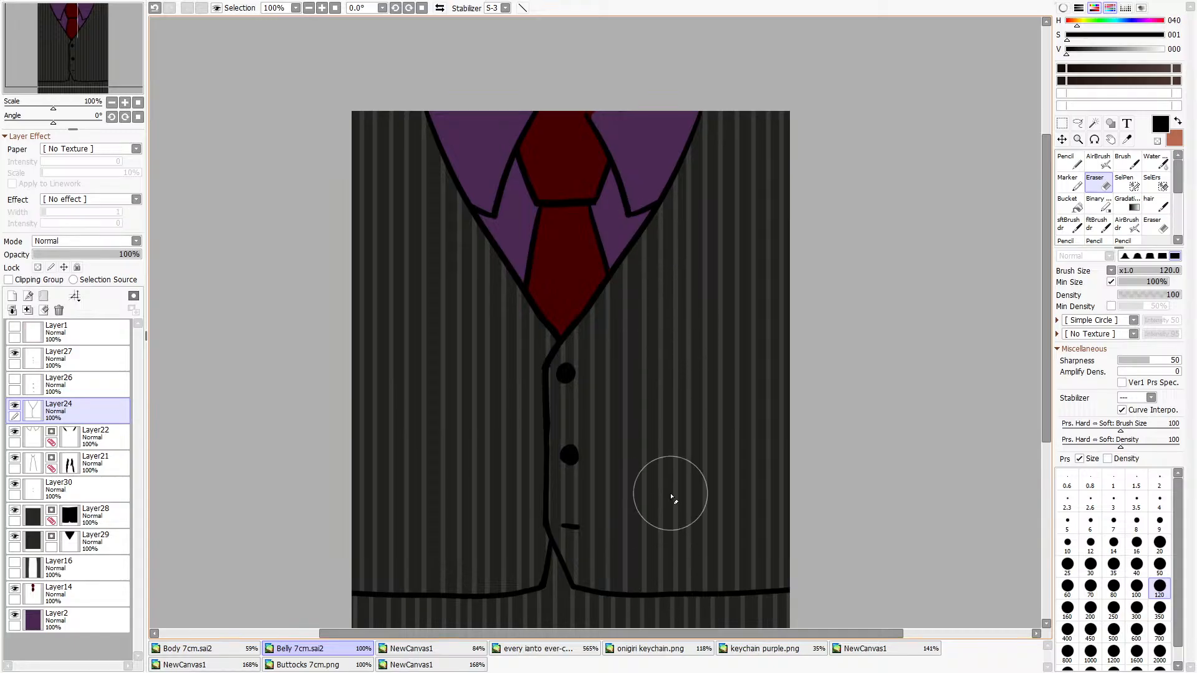
pyautogui.scroll(1, 614, 521)
pyautogui.scroll(1, 615, 521)
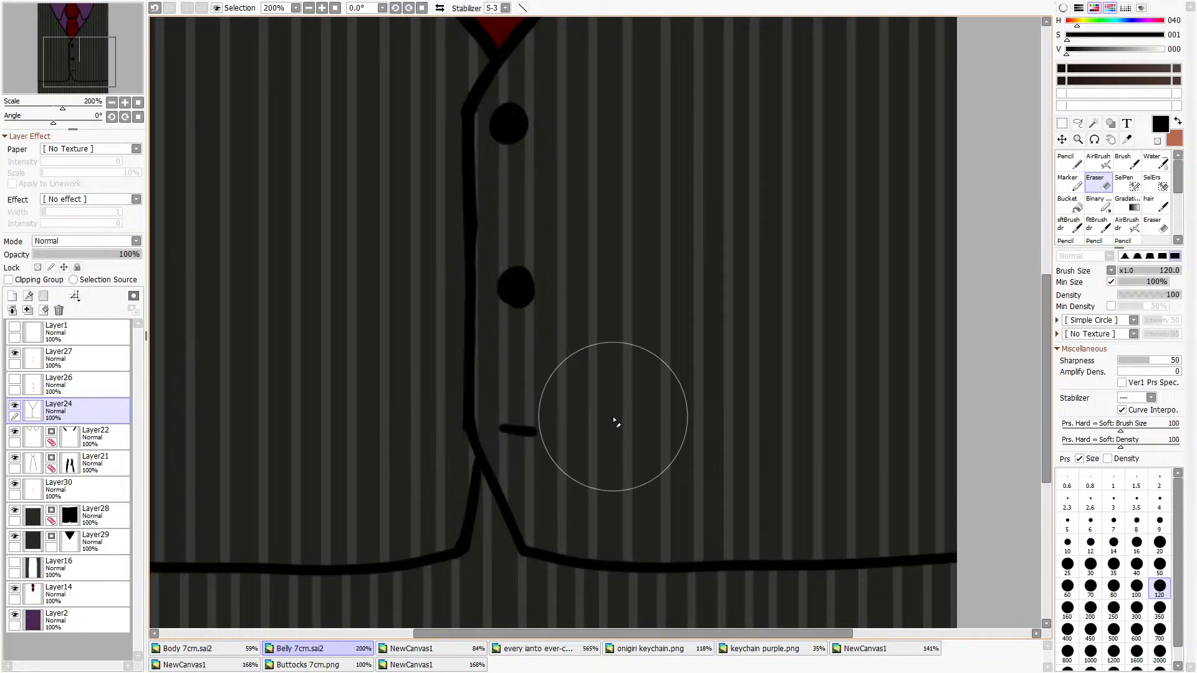
pyautogui.scroll(-2, 617, 422)
pyautogui.click(187, 649)
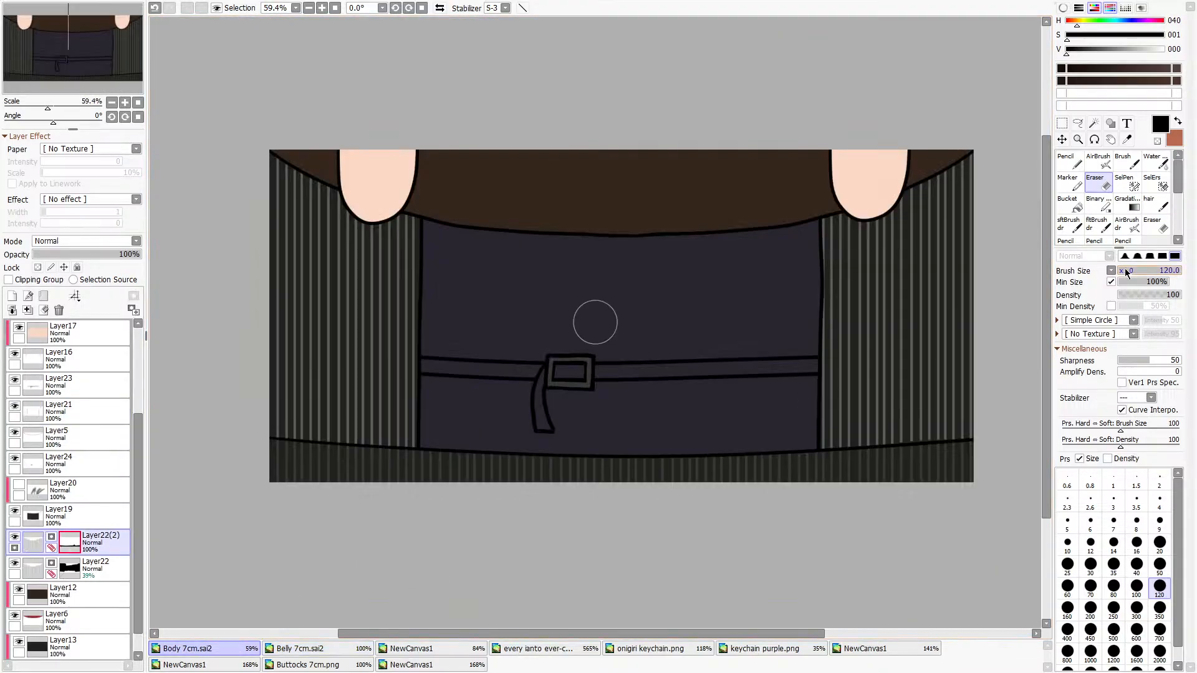
# Try to widen Layer22(2) together with its linked mask beyond both side edges of the canvas.
pyautogui.hotkey('ctrl', 't')
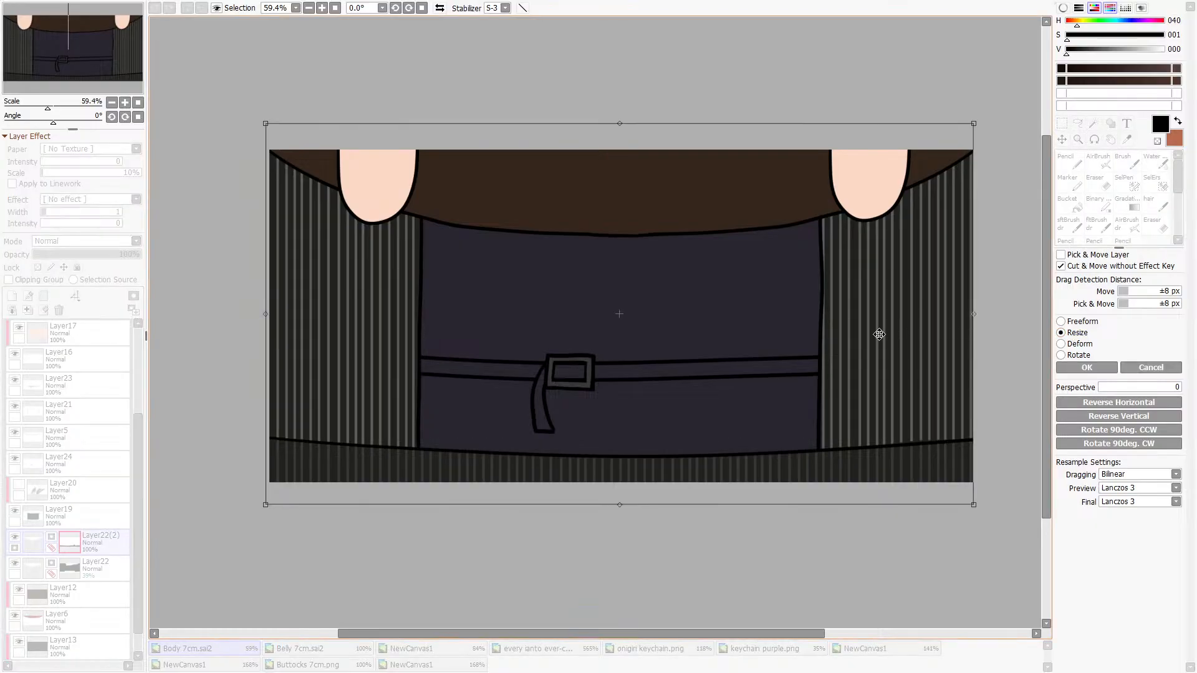
pyautogui.scroll(3, 1036, 309)
pyautogui.scroll(3, 935, 316)
pyautogui.moveTo(932, 312); pyautogui.dragTo(958, 308)
pyautogui.scroll(-6, 462, 386)
pyautogui.scroll(1, 331, 302)
pyautogui.moveTo(337, 300); pyautogui.dragTo(312, 299)
pyautogui.scroll(-2, 361, 362)
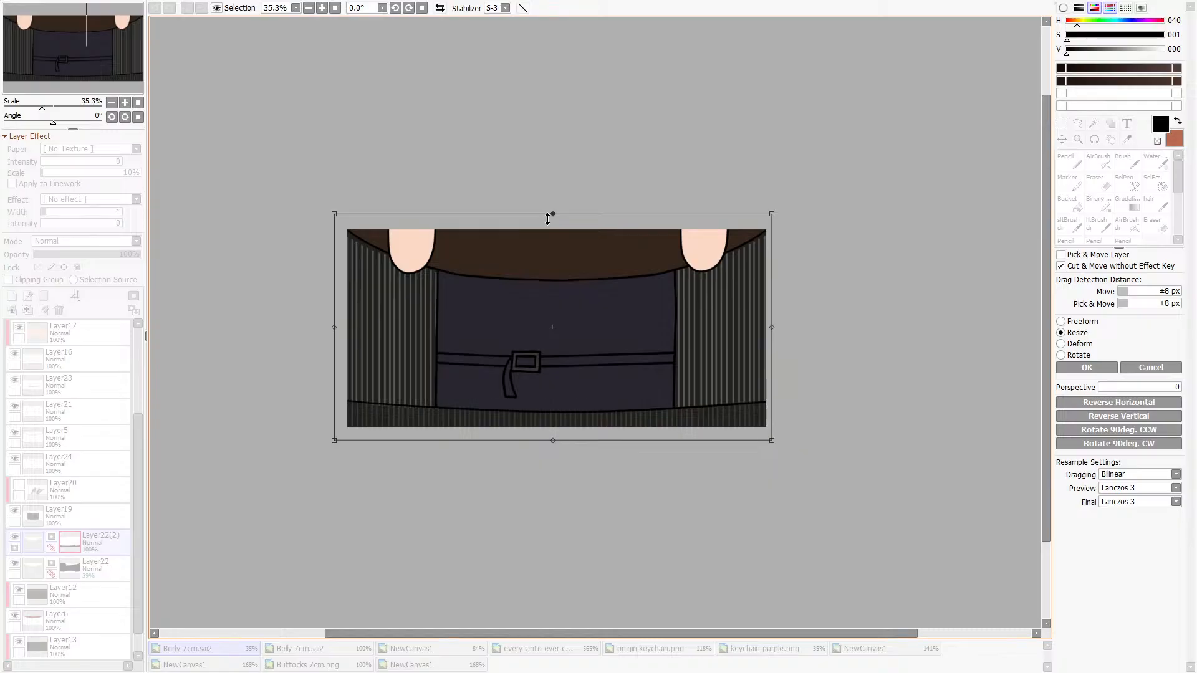
pyautogui.click(1087, 367)
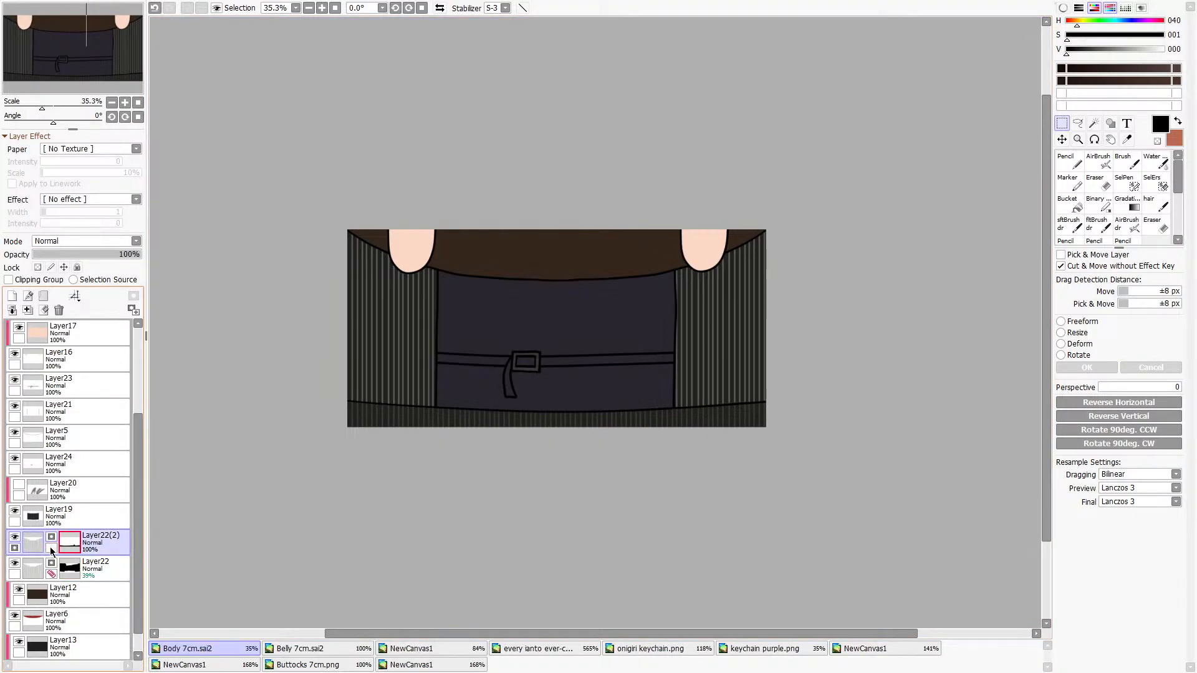
pyautogui.click(1067, 344)
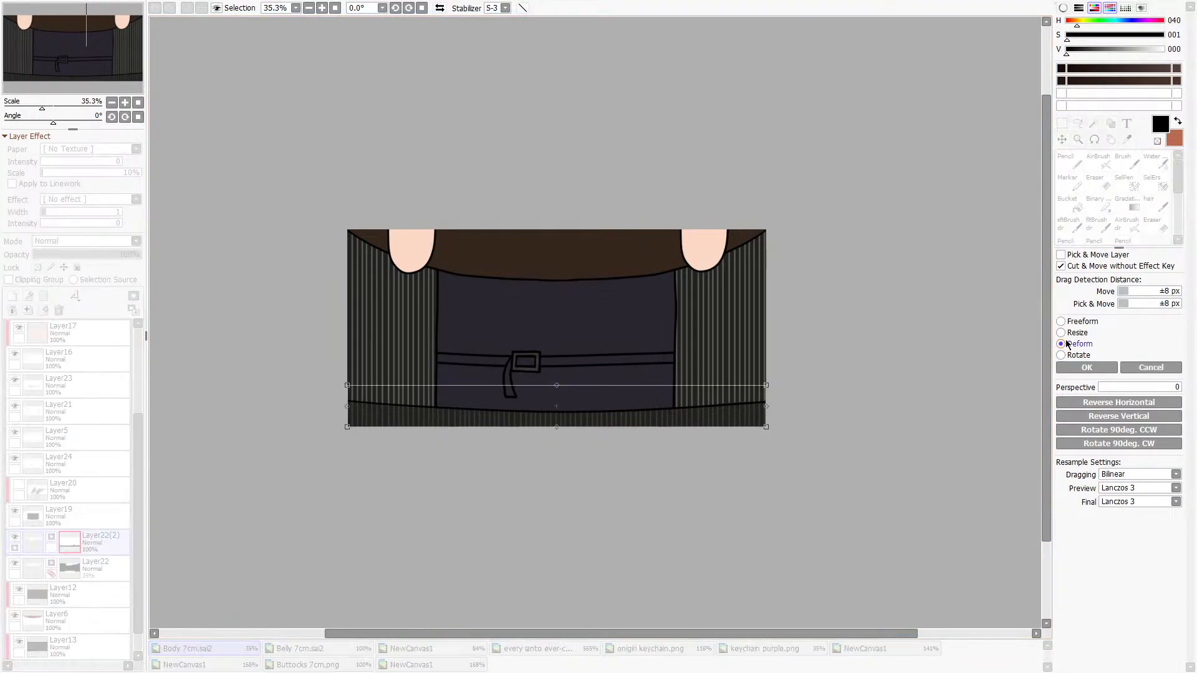
pyautogui.click(1151, 368)
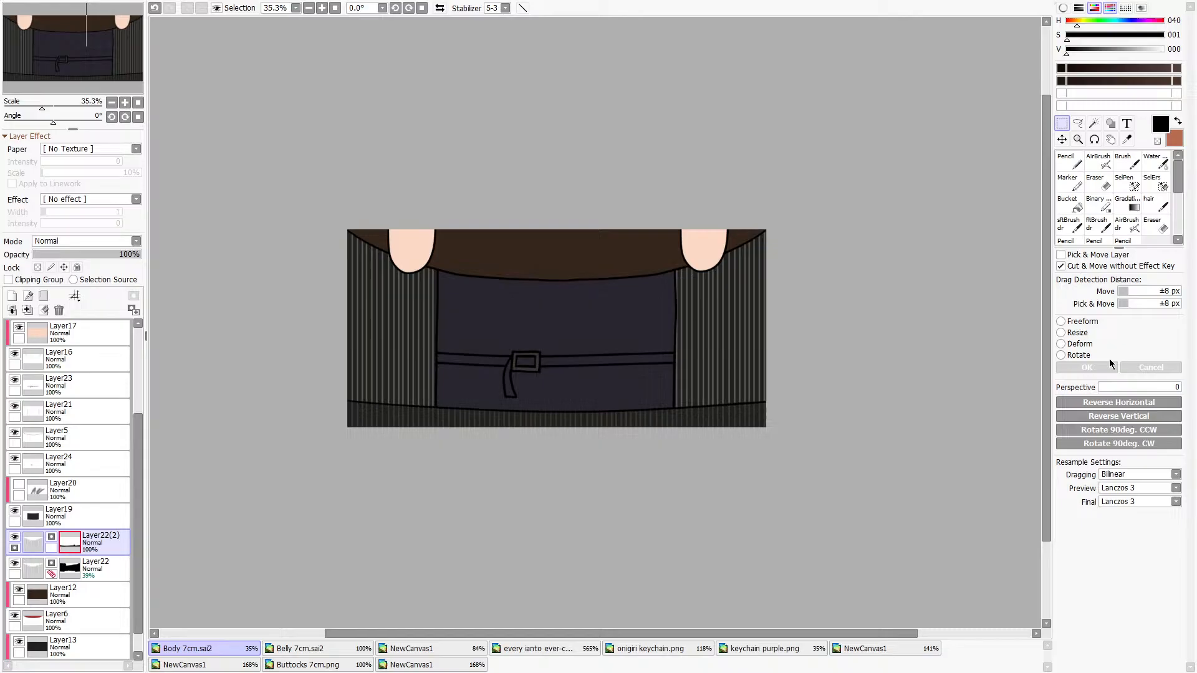
pyautogui.click(1074, 333)
pyautogui.click(1151, 368)
# With the mask unlinked, resize Layer22(2)'s stripes wider on both sides and stretch them upward well past the canvas edge.
pyautogui.click(1075, 333)
pyautogui.moveTo(766, 320); pyautogui.dragTo(777, 324)
pyautogui.moveTo(570, 216); pyautogui.dragTo(564, 27)
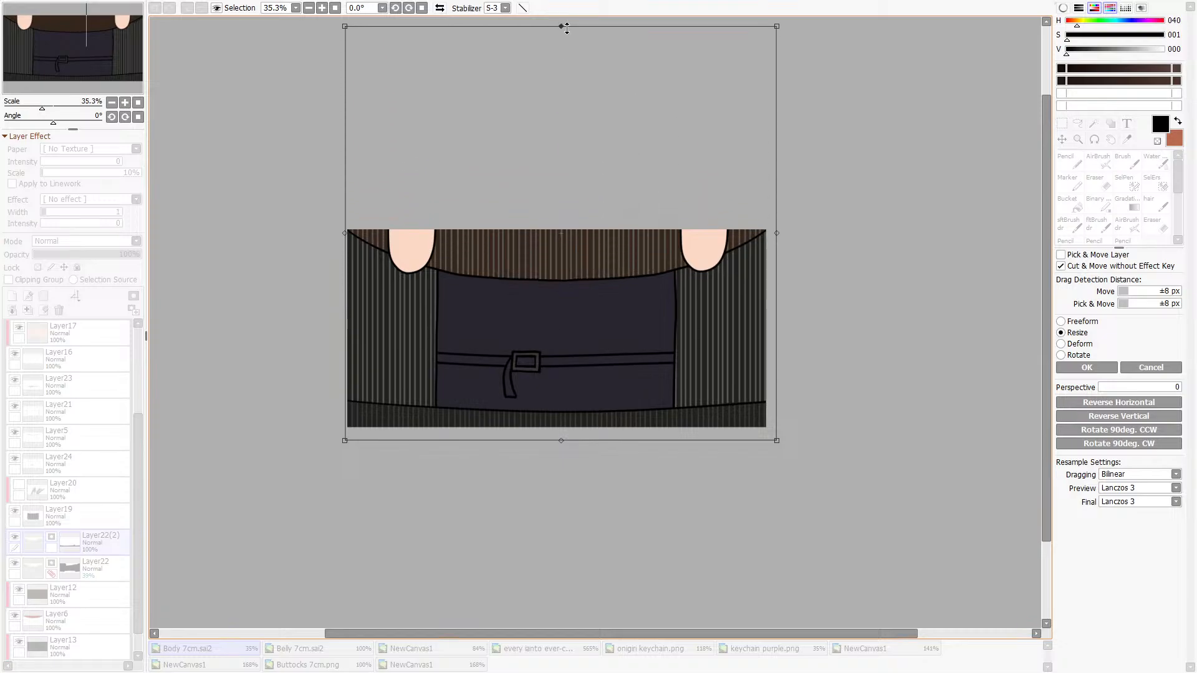
pyautogui.scroll(1, 371, 426)
pyautogui.moveTo(335, 212); pyautogui.dragTo(321, 211)
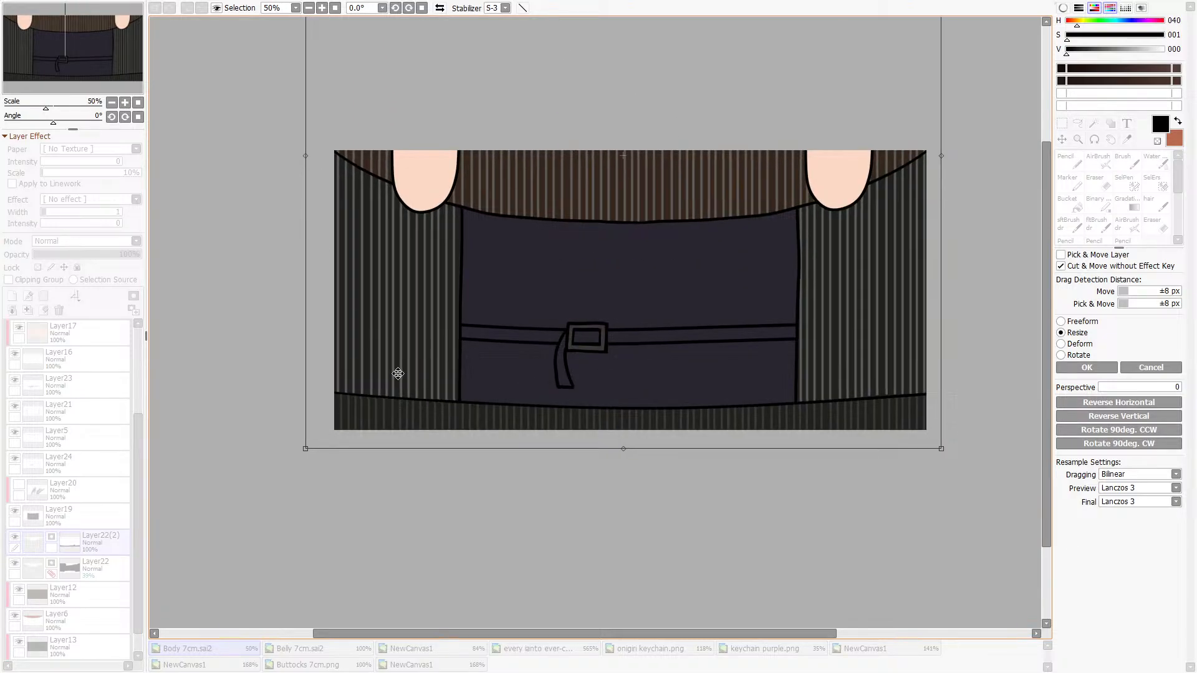
# Widen Layer22(2)'s stripes further past the canvas's left edge, check them against the stripes below the hem and apply the resize.
pyautogui.scroll(6, 406, 378)
pyautogui.scroll(-4, 262, 286)
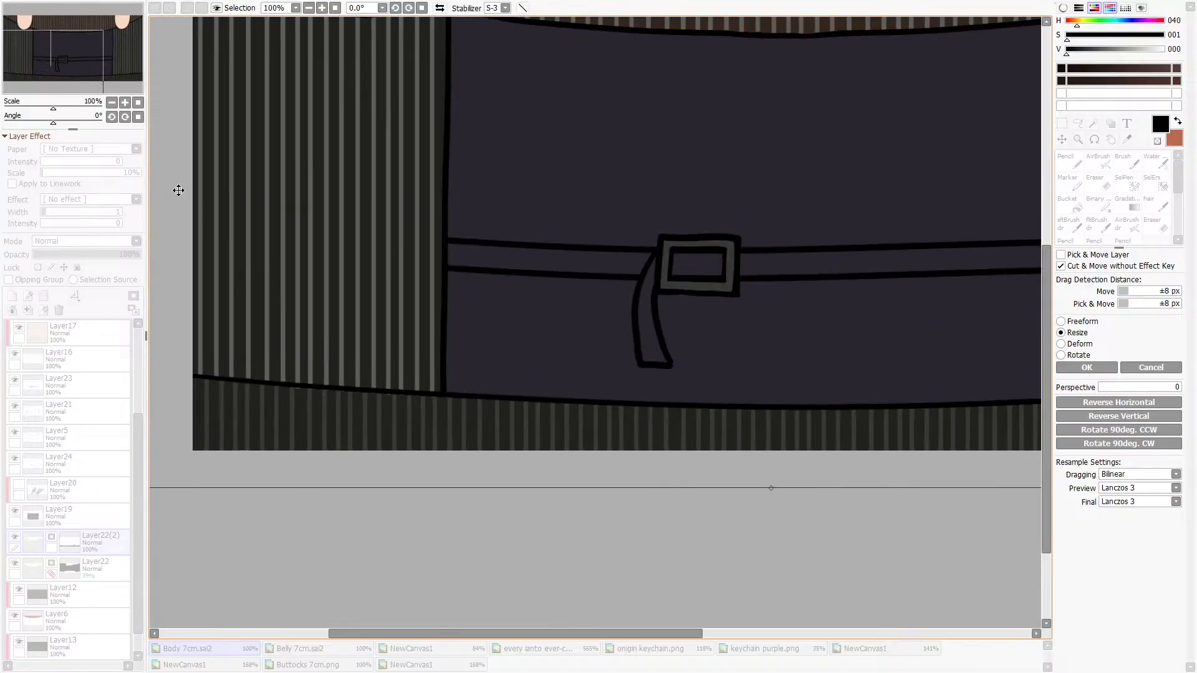
pyautogui.scroll(1, 179, 190)
pyautogui.scroll(-4, 312, 371)
pyautogui.scroll(3, 275, 285)
pyautogui.moveTo(216, 114); pyautogui.dragTo(192, 114)
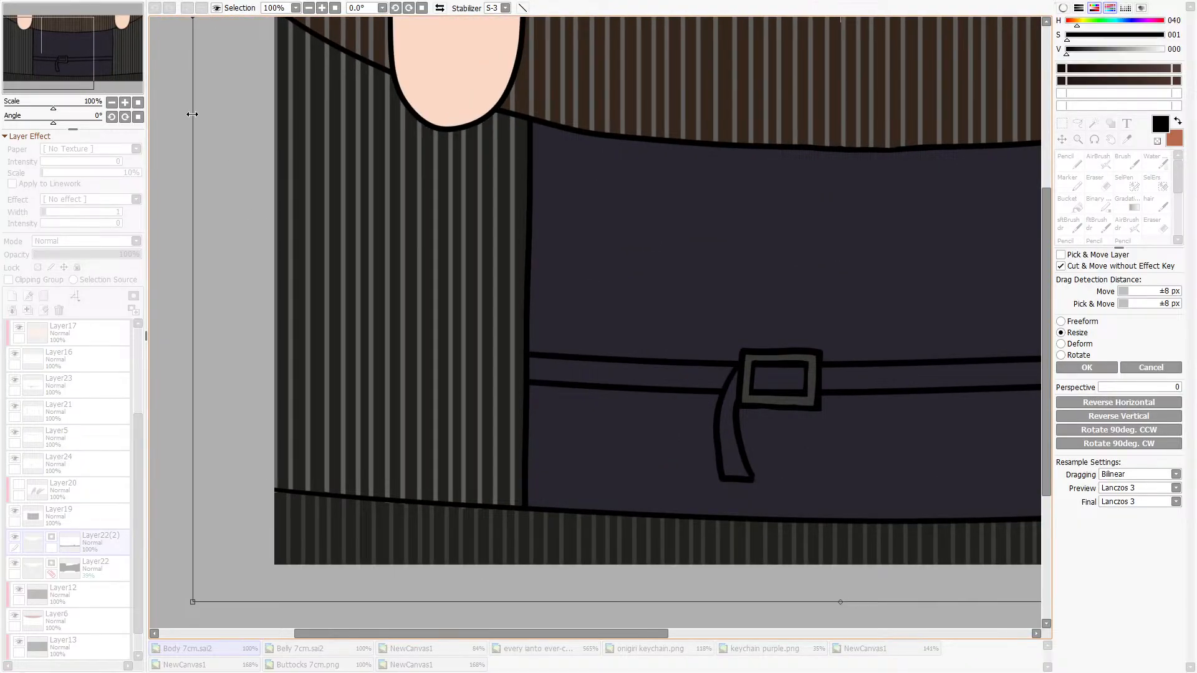
pyautogui.scroll(-5, 485, 414)
pyautogui.scroll(4, 924, 371)
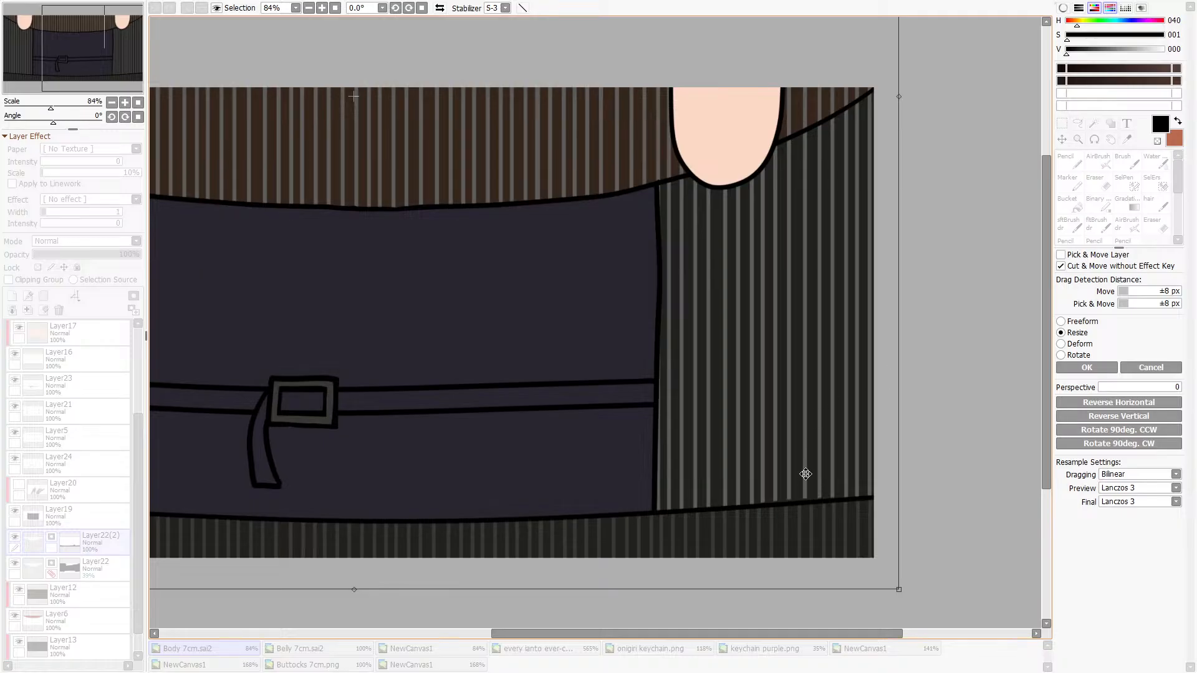
pyautogui.scroll(6, 805, 474)
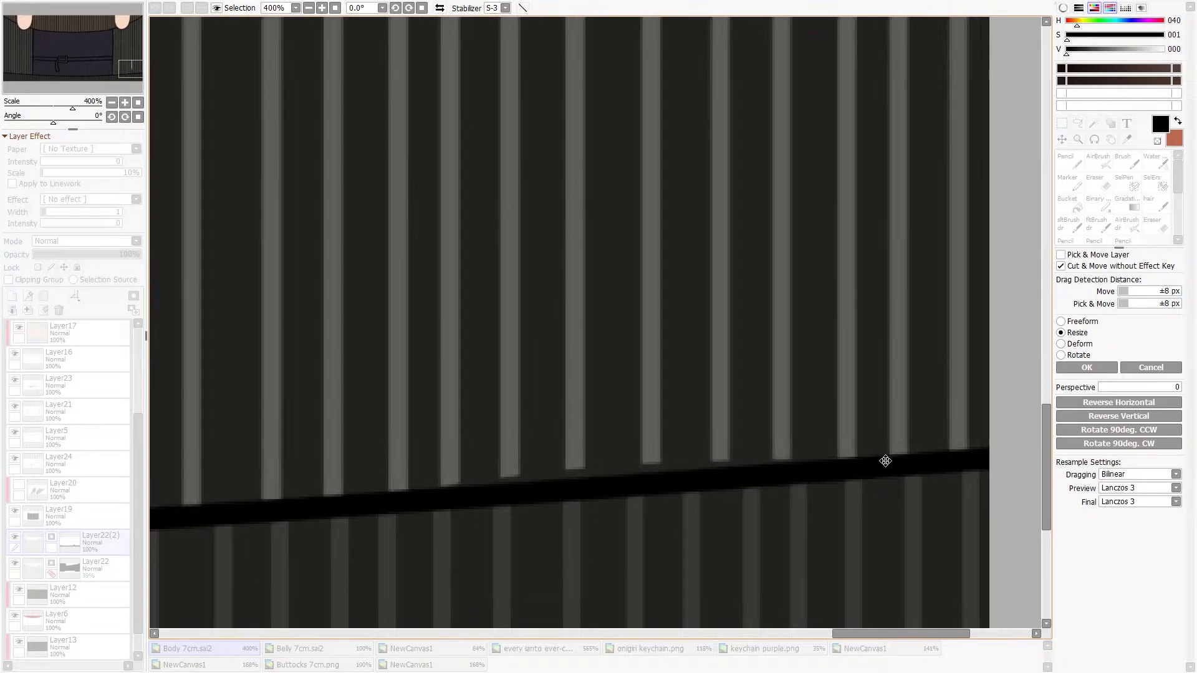
pyautogui.scroll(-6, 886, 461)
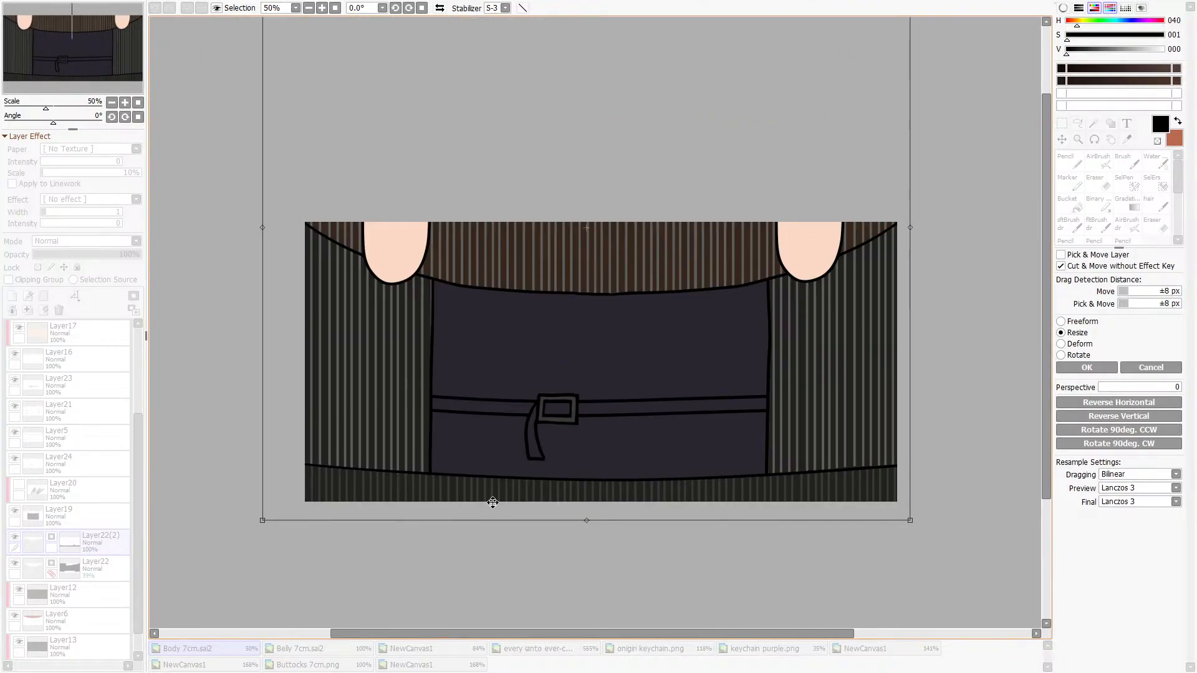
pyautogui.scroll(4, 337, 467)
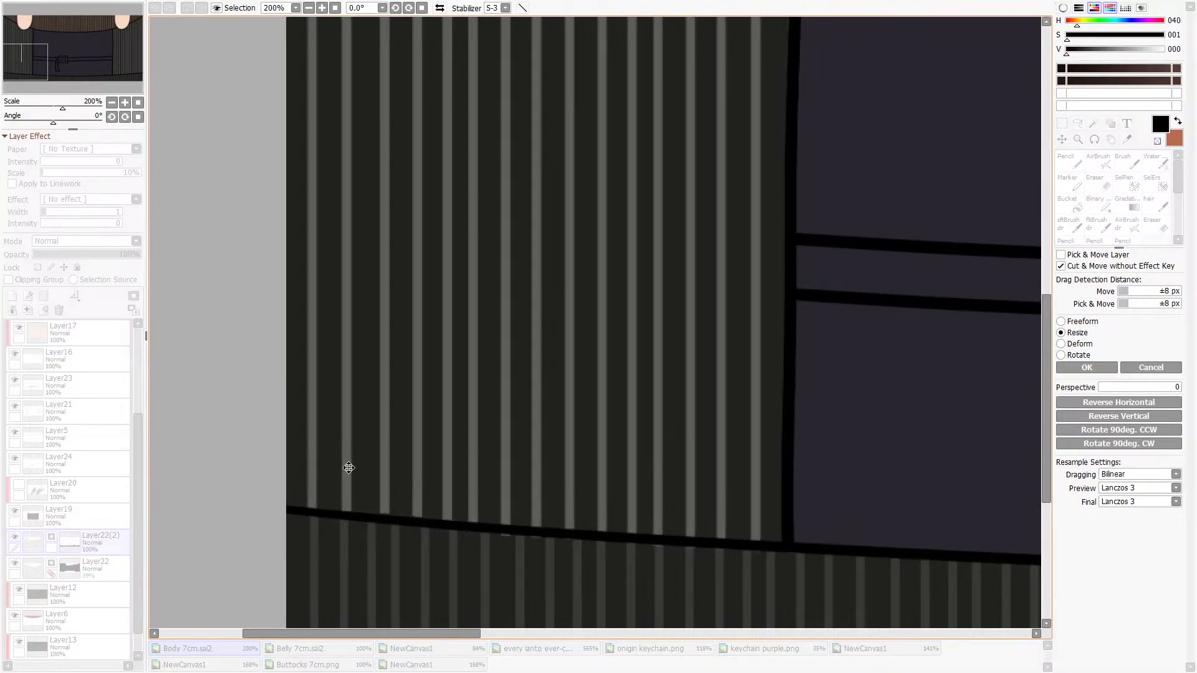
pyautogui.scroll(-4, 438, 488)
pyautogui.click(1087, 368)
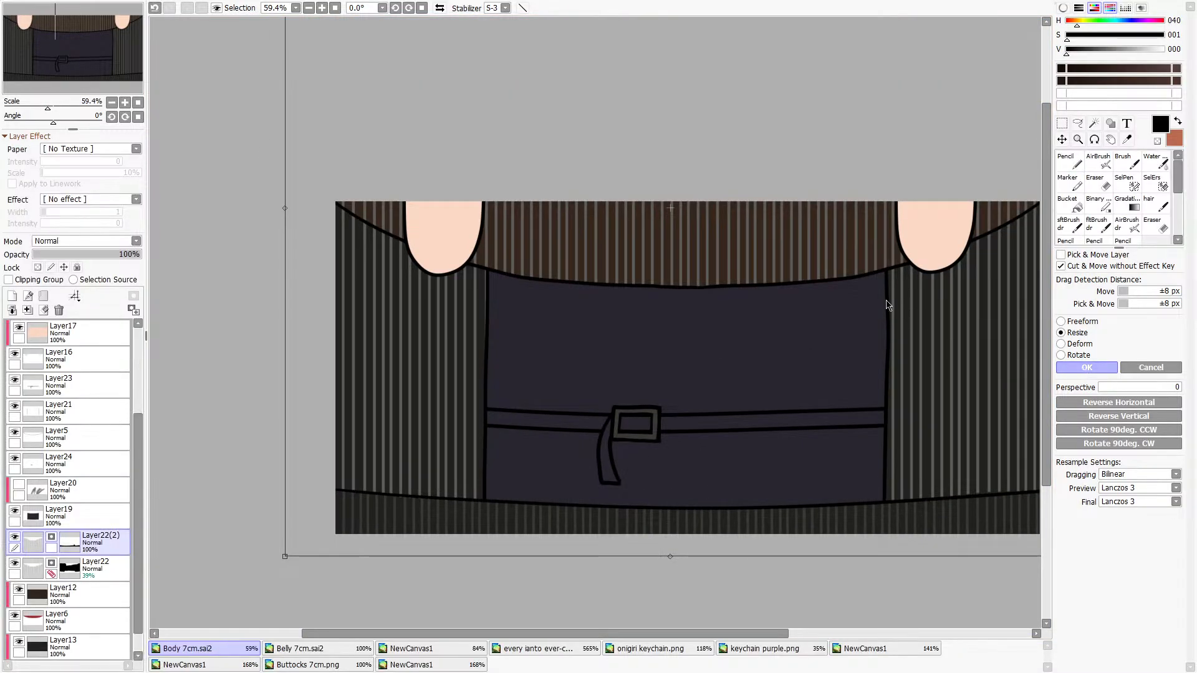
# Shift Layer22(2)'s stripes slightly to the right, check their spacing at both side panels and above the hem, and apply the transform.
pyautogui.scroll(-3, 478, 374)
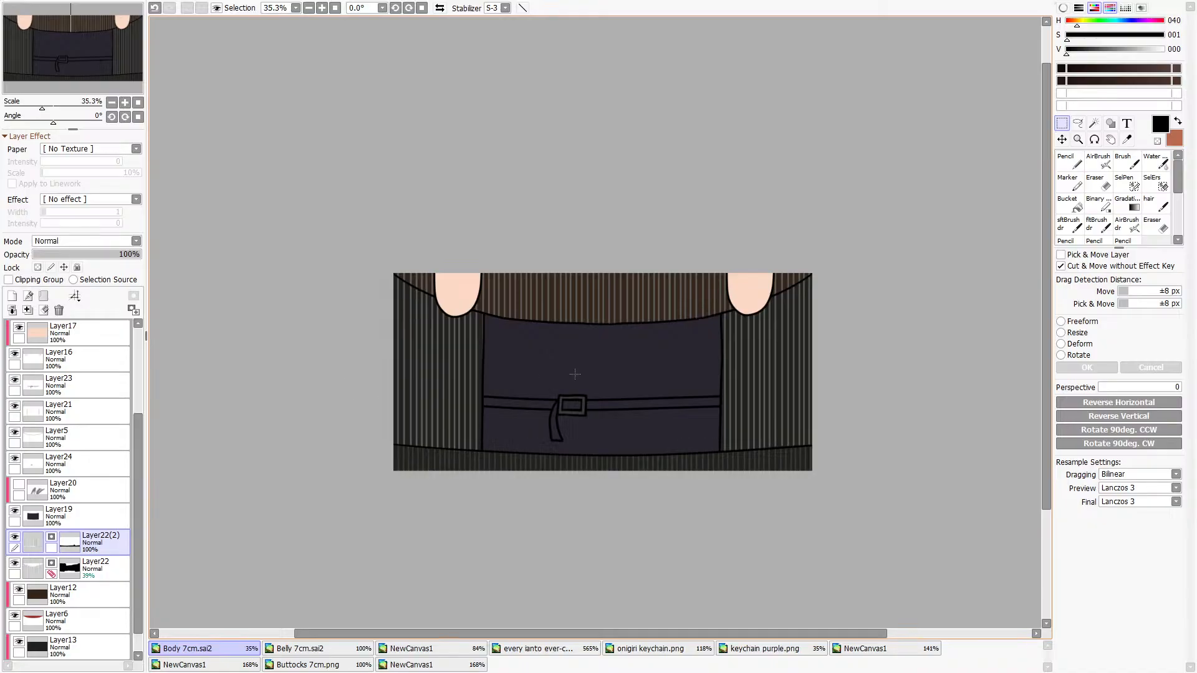
pyautogui.scroll(4, 735, 328)
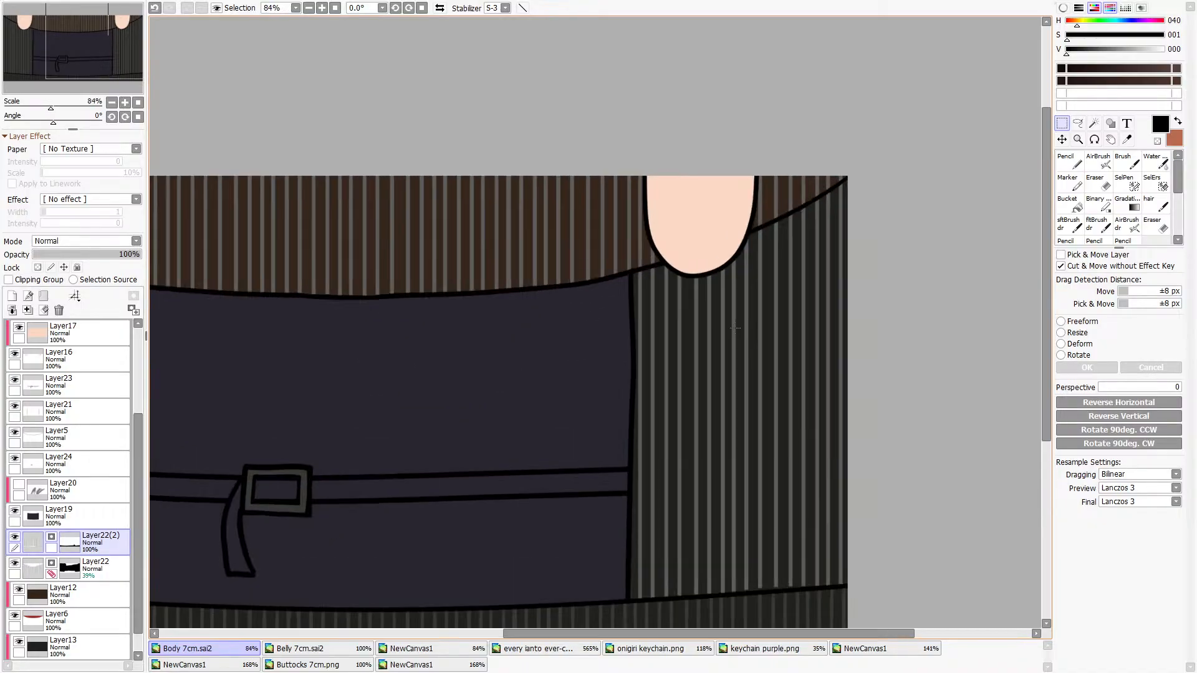
pyautogui.hotkey('ctrl', 't')
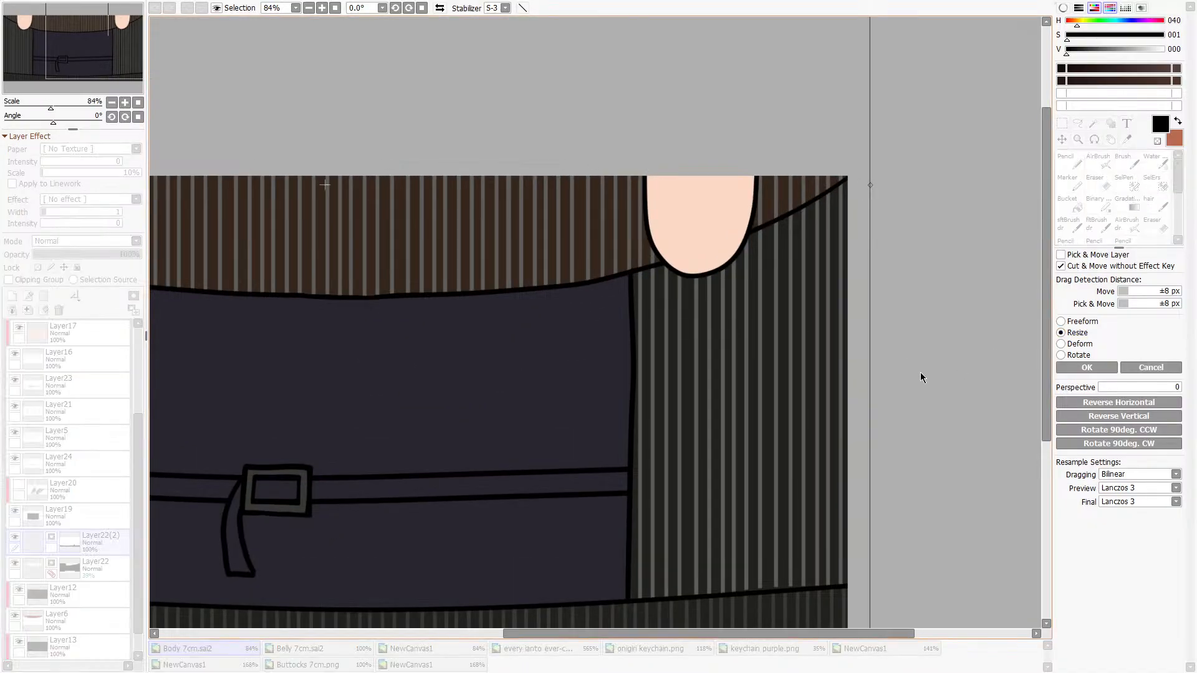
pyautogui.scroll(5, 830, 561)
pyautogui.scroll(2, 550, 444)
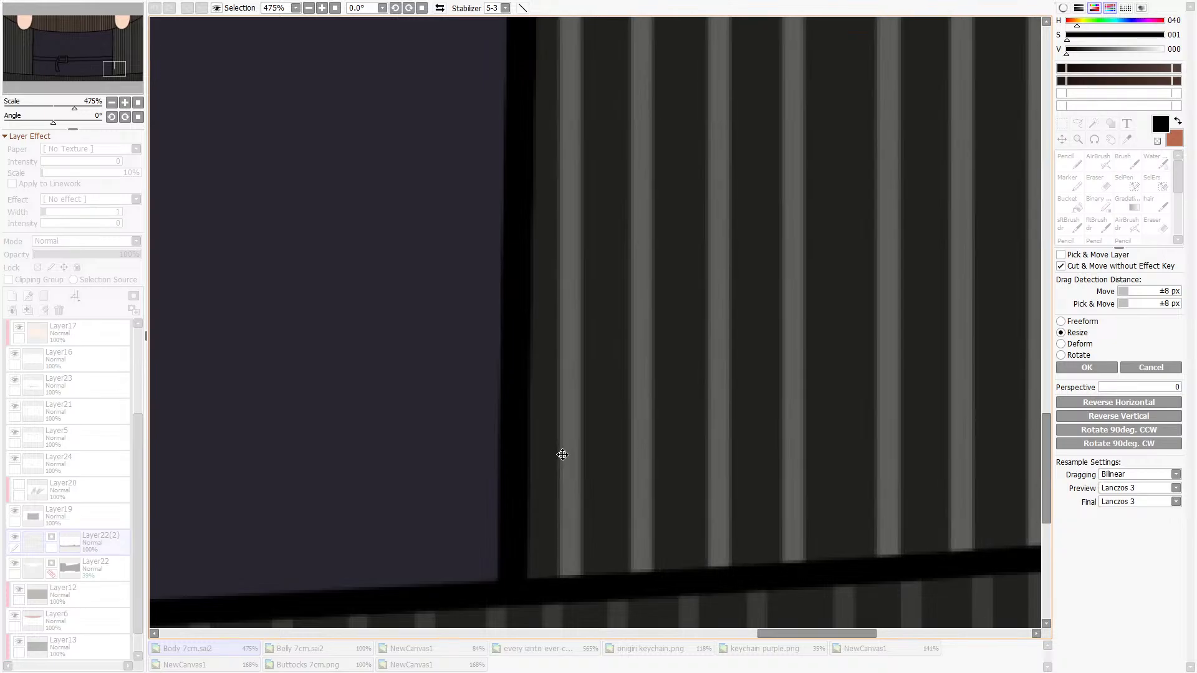
pyautogui.scroll(-6, 561, 457)
pyautogui.scroll(6, 429, 430)
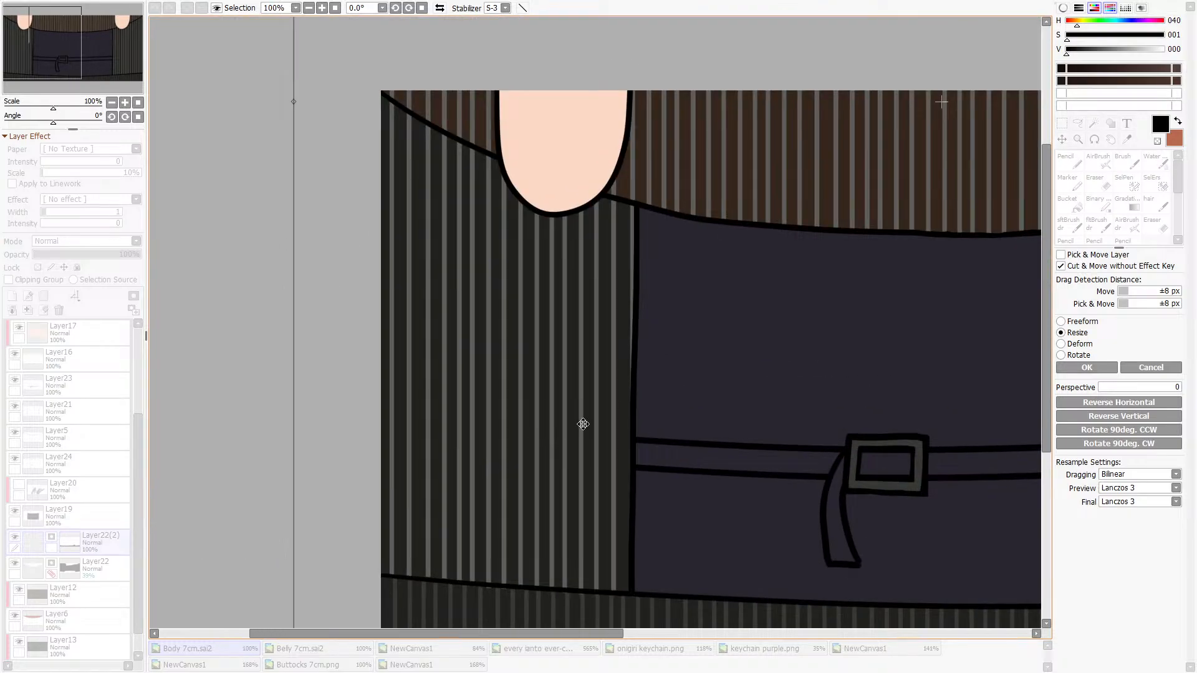
pyautogui.moveTo(586, 422); pyautogui.dragTo(596, 422)
pyautogui.scroll(-6, 542, 422)
pyautogui.scroll(4, 734, 486)
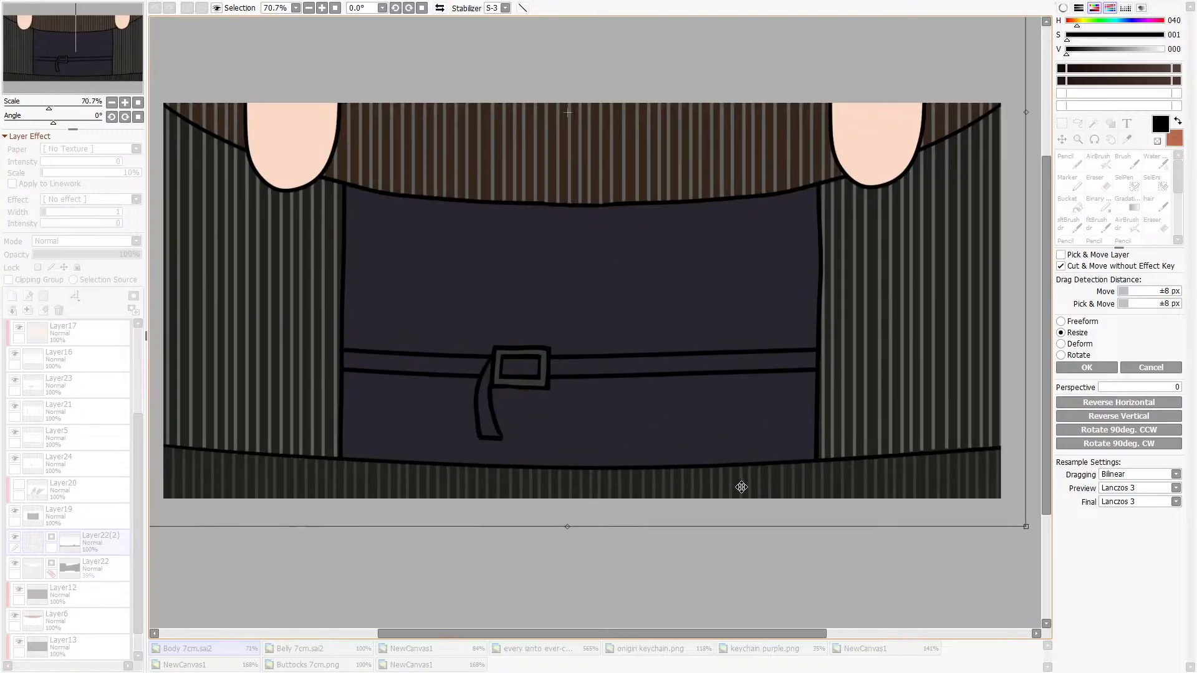
pyautogui.click(1087, 368)
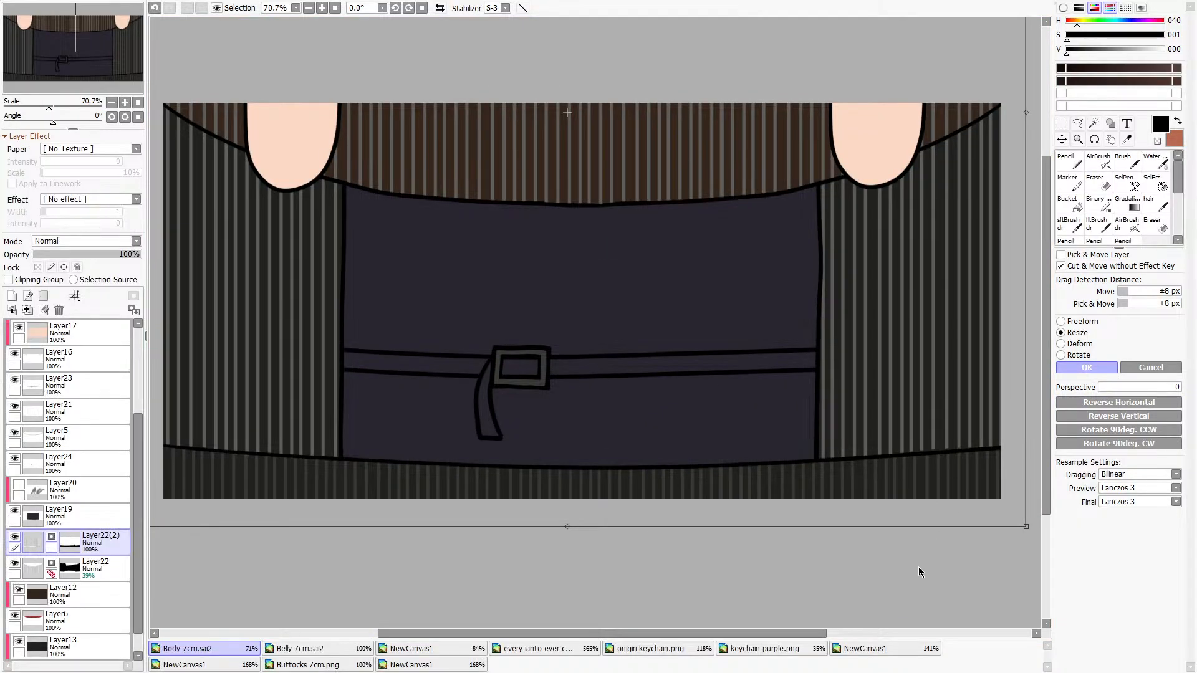
# Try to clear the stripes over the brown area with freehand eraser strokes on Layer22(2)'s mask.
pyautogui.scroll(-2, 848, 523)
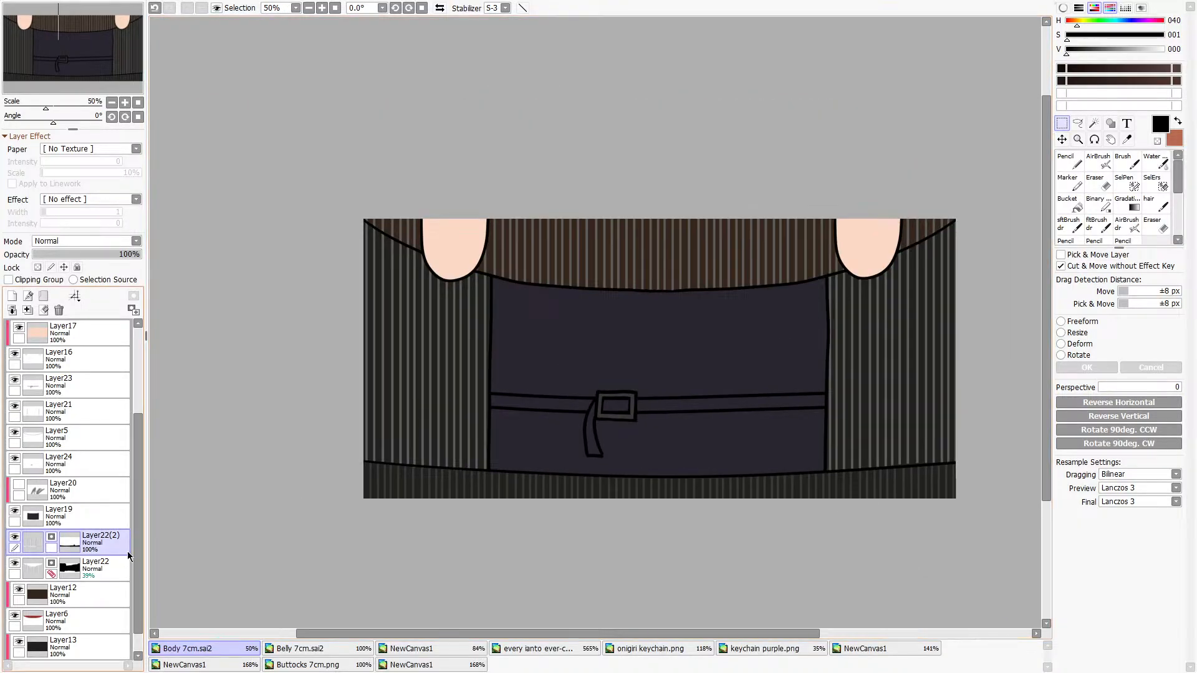
pyautogui.click(78, 542)
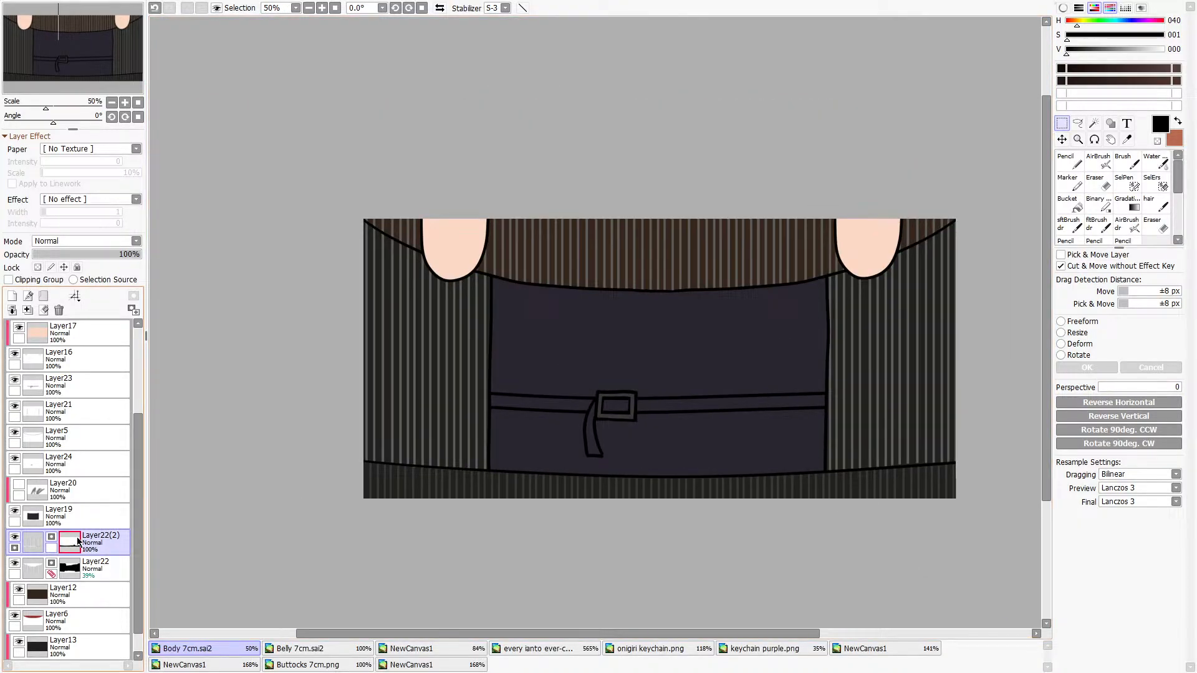
pyautogui.click(1099, 193)
pyautogui.moveTo(799, 239)
pyautogui.mouseDown()
pyautogui.moveTo(860, 212)
pyautogui.moveTo(843, 245)
pyautogui.moveTo(785, 268)
pyautogui.moveTo(933, 215)
pyautogui.mouseUp()
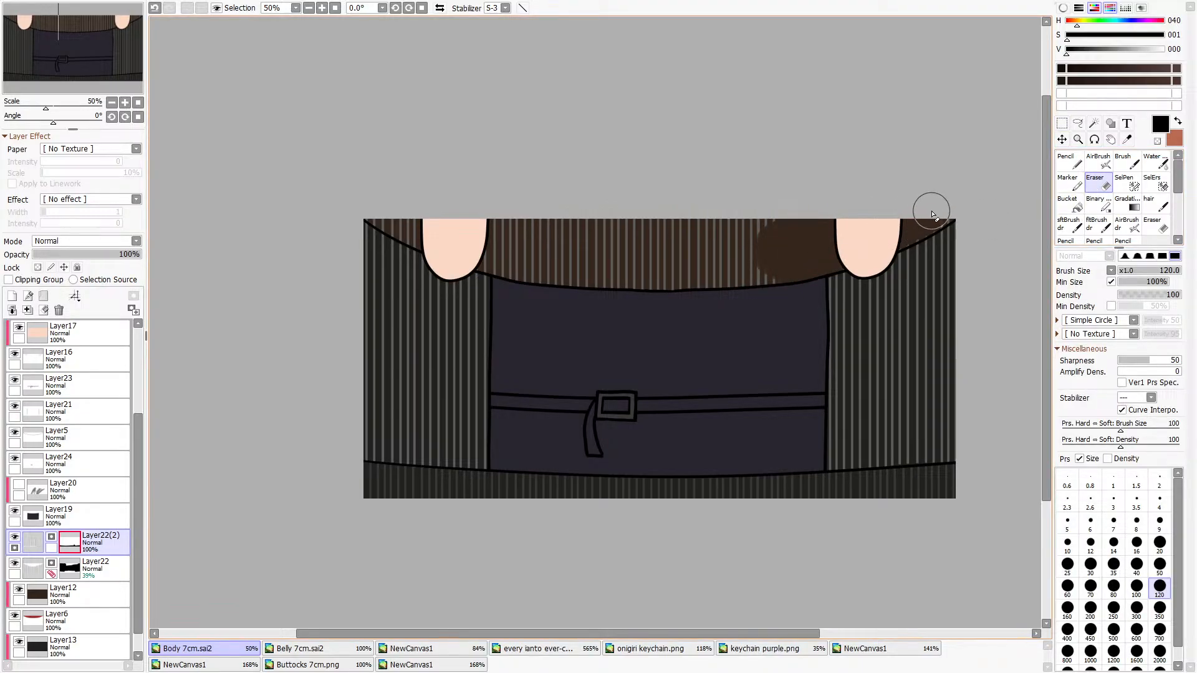
pyautogui.click(160, 9)
# Using Layer6's shape as the selection, mask Layer22(2)'s stripes out of the brown upper area with the Pencil, and deselect.
pyautogui.scroll(-1, 30, 589)
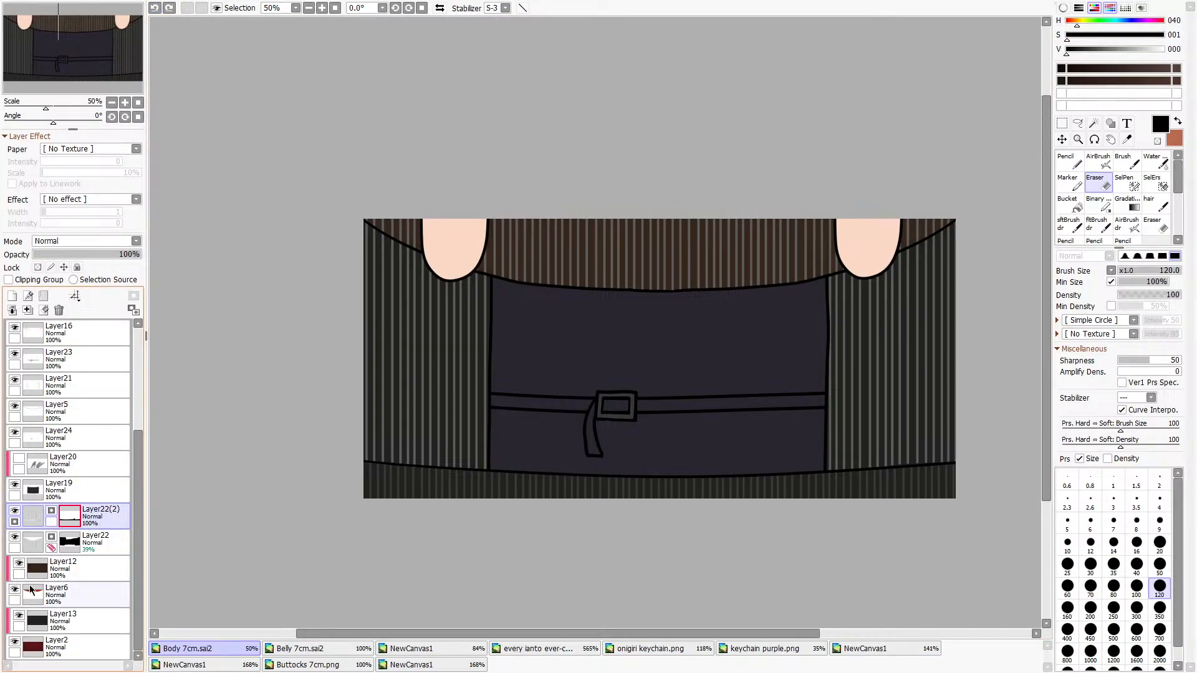
pyautogui.keyDown('ctrl'); pyautogui.click(30, 589); pyautogui.keyUp('ctrl')
pyautogui.click(76, 517)
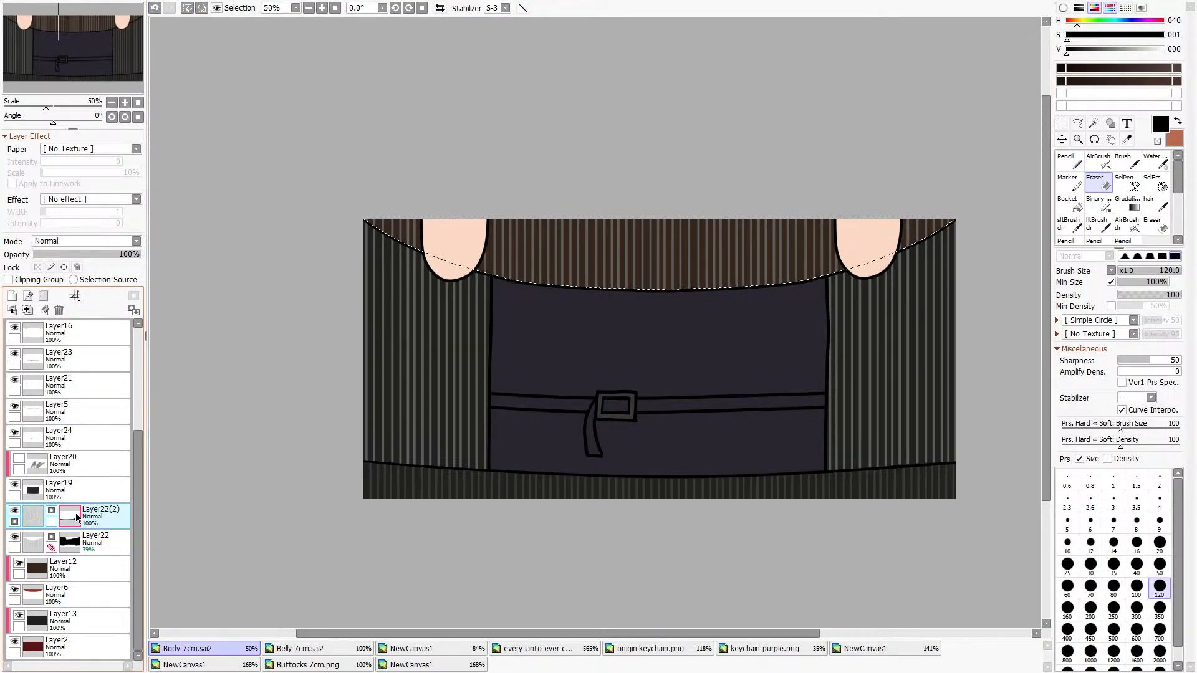
pyautogui.press('n')
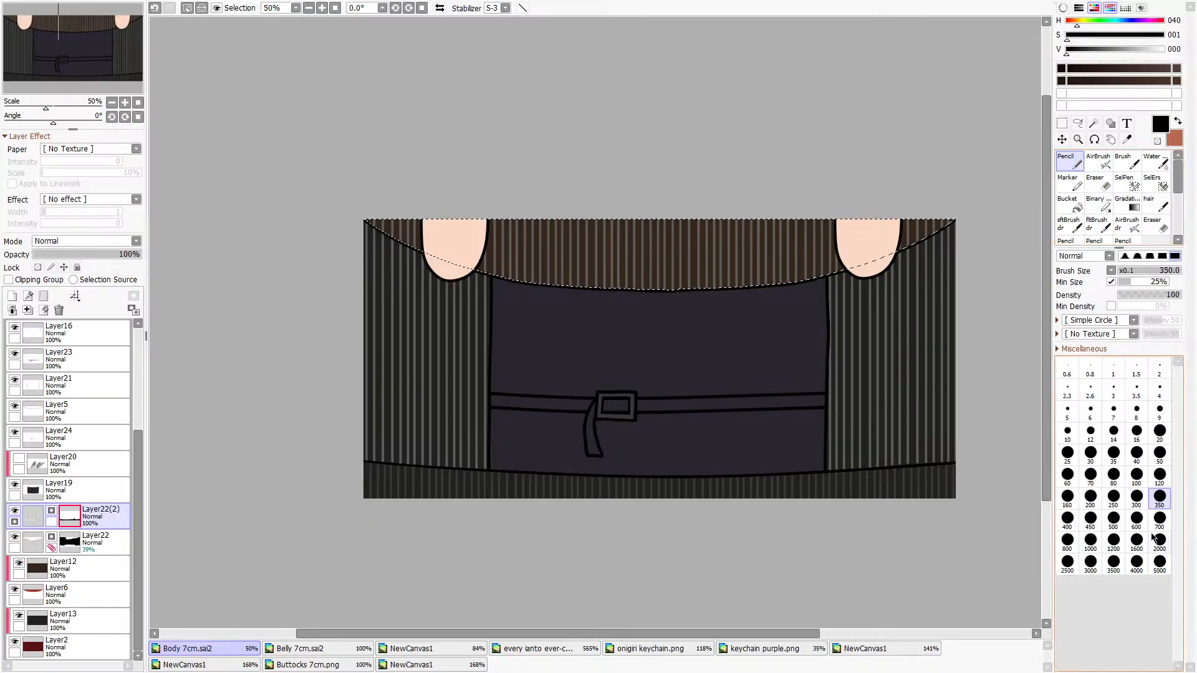
pyautogui.moveTo(917, 231)
pyautogui.mouseDown()
pyautogui.moveTo(641, 241)
pyautogui.moveTo(381, 224)
pyautogui.mouseUp()
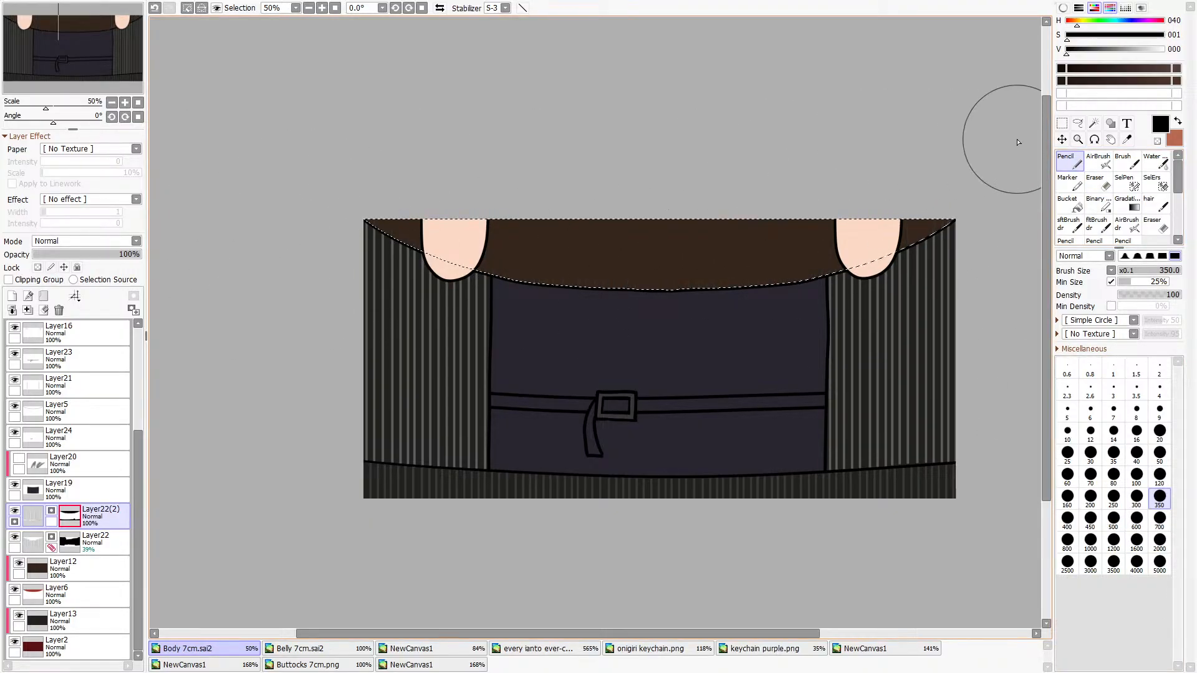
pyautogui.click(1062, 124)
pyautogui.click(743, 155)
pyautogui.scroll(-1, 622, 425)
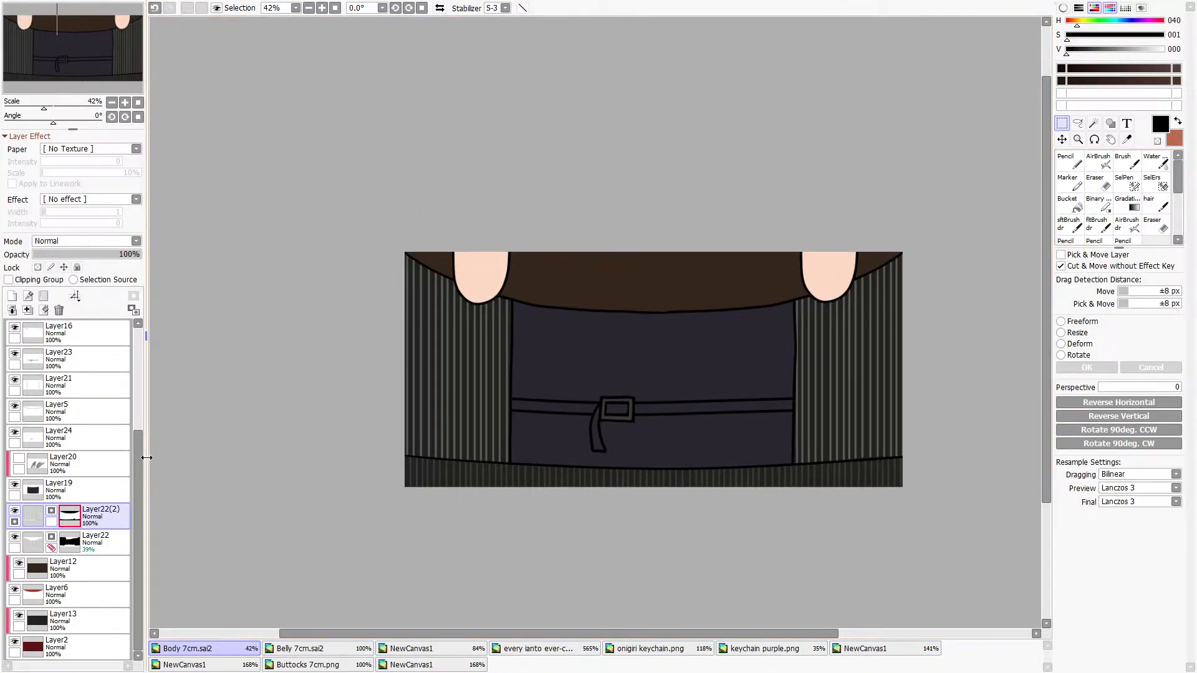
# Set Layer22(2)'s opacity to 39% and check the side panel stripes against those below the hem.
pyautogui.click(36, 522)
pyautogui.moveTo(112, 254); pyautogui.dragTo(66, 256)
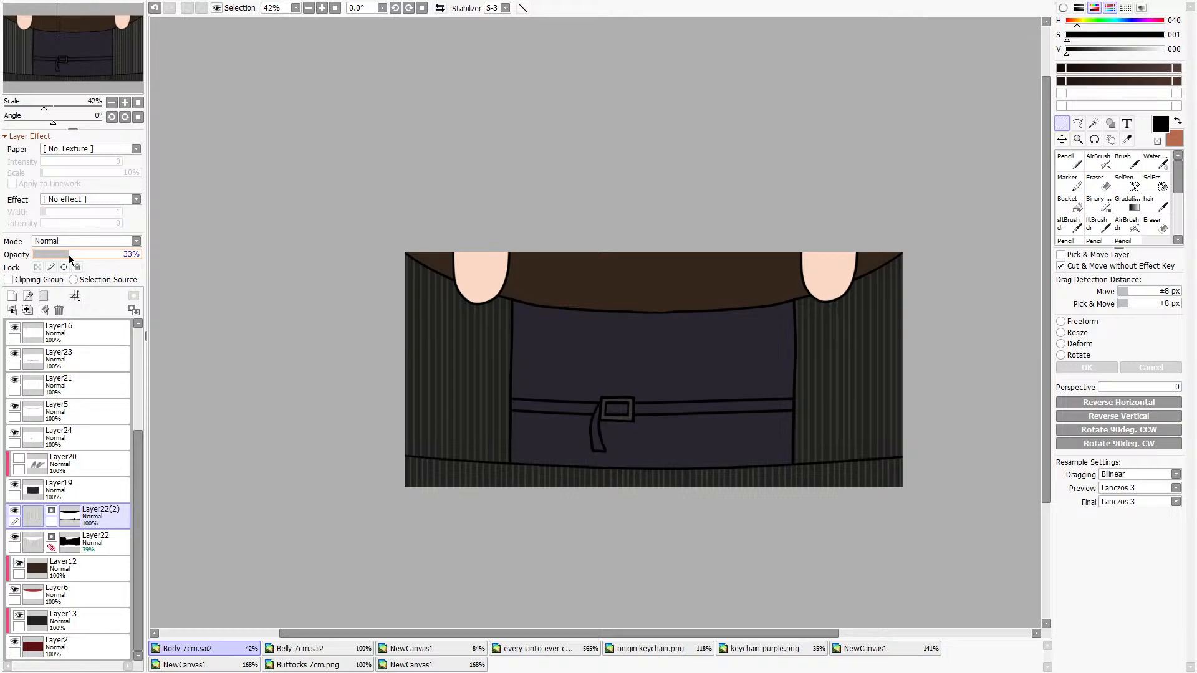
pyautogui.scroll(4, 811, 430)
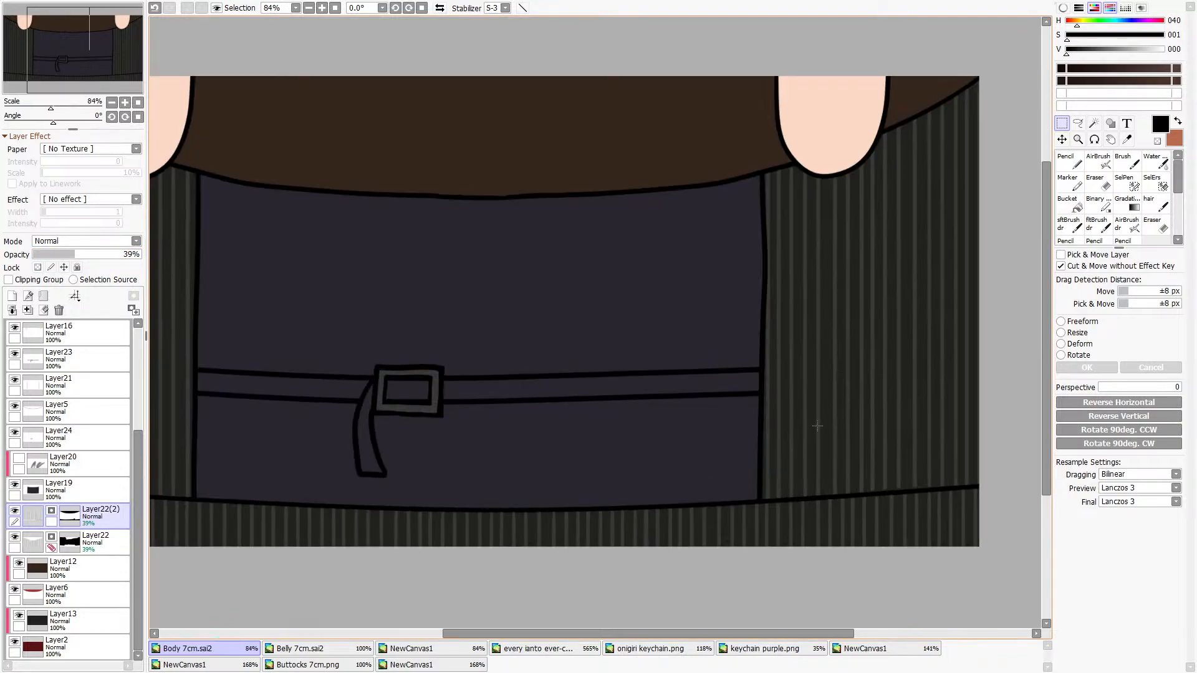
pyautogui.scroll(-3, 676, 467)
pyautogui.scroll(-1, 676, 467)
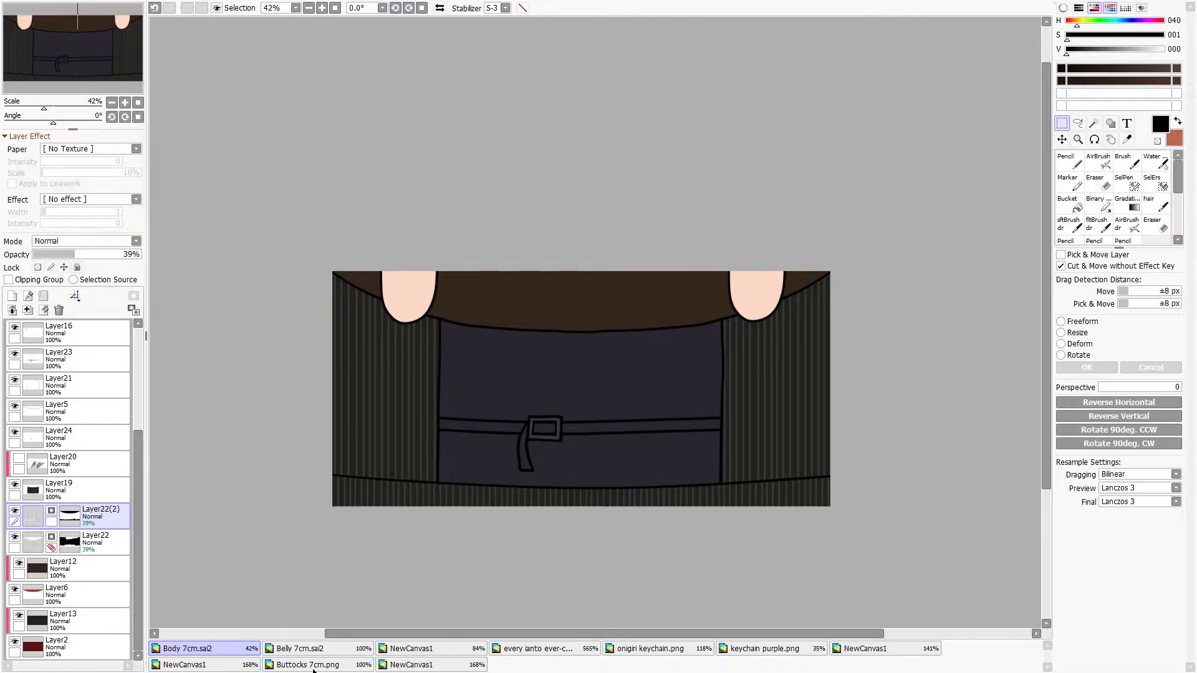
# Save the artwork as Body 7cm.png and compare the stripes by undoing and redoing Layer22(2)'s opacity change.
pyautogui.click(569, 345)
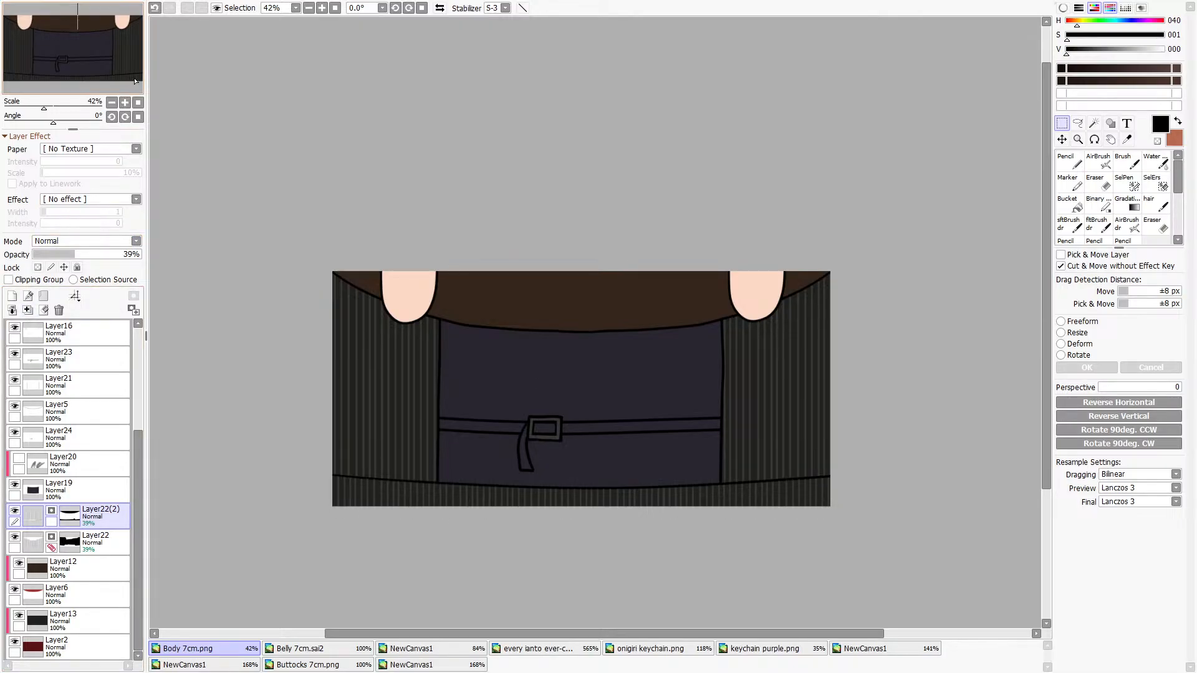
pyautogui.click(154, 9)
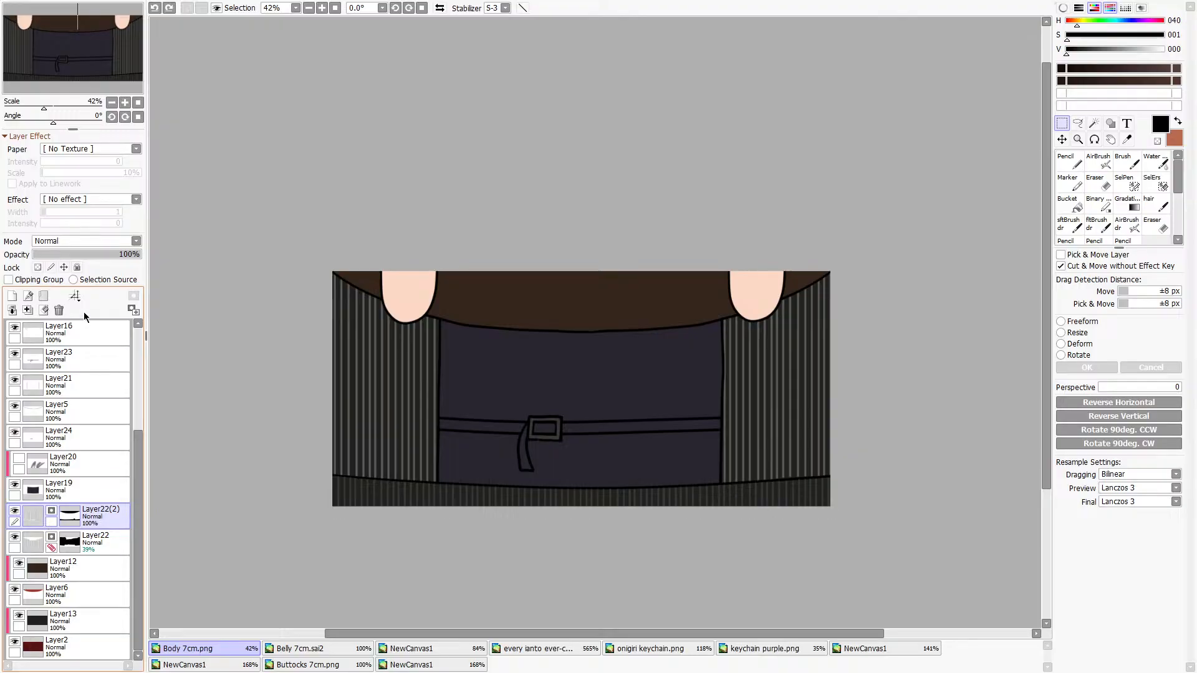
pyautogui.click(169, 8)
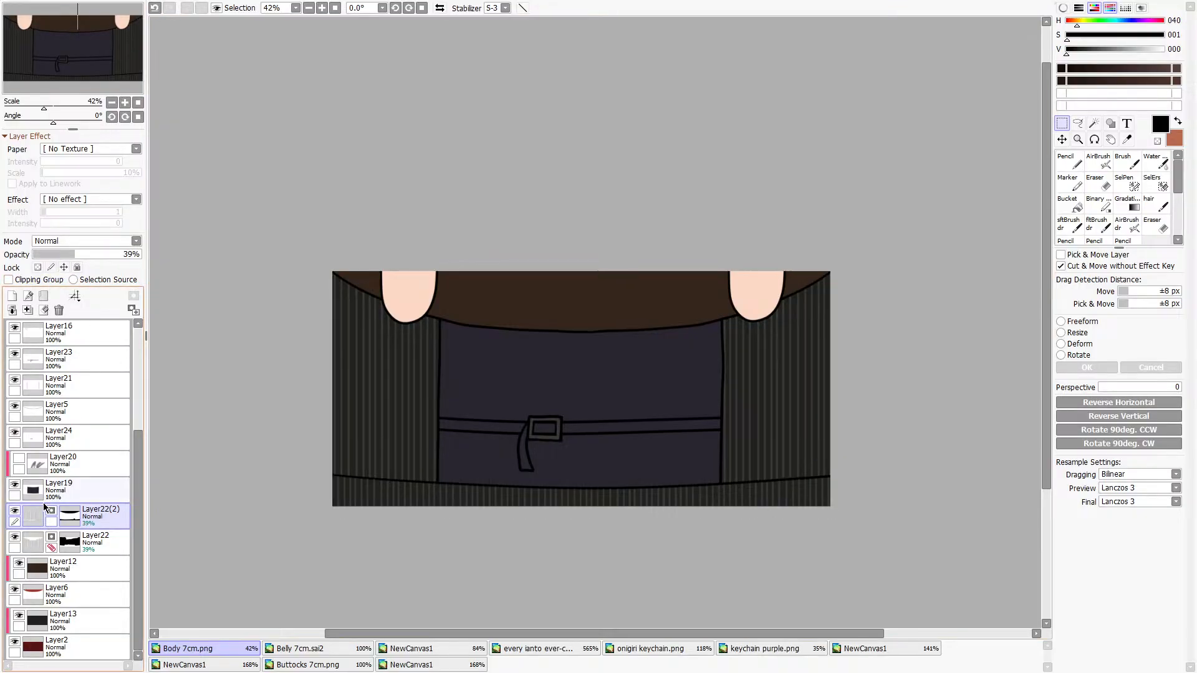
pyautogui.scroll(6, 43, 537)
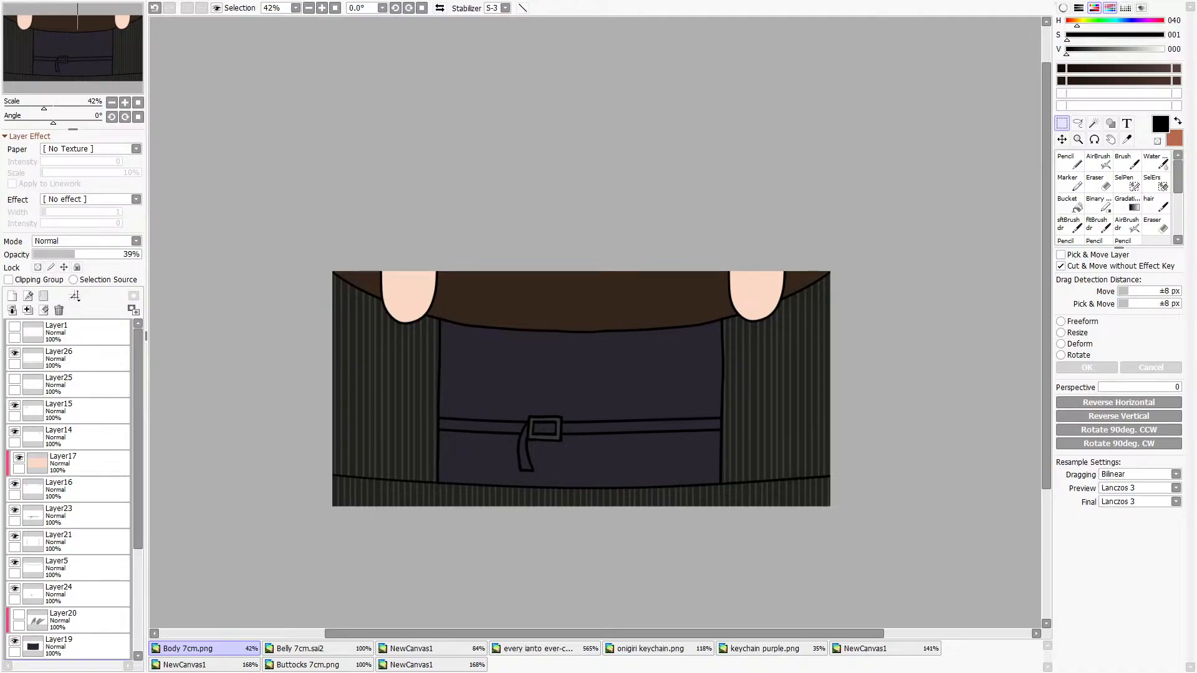
# Check keychain purple.png and the pinstripes in Belly 7cm.sai2 for comparison, ending back on Body 7cm.png.
pyautogui.click(729, 648)
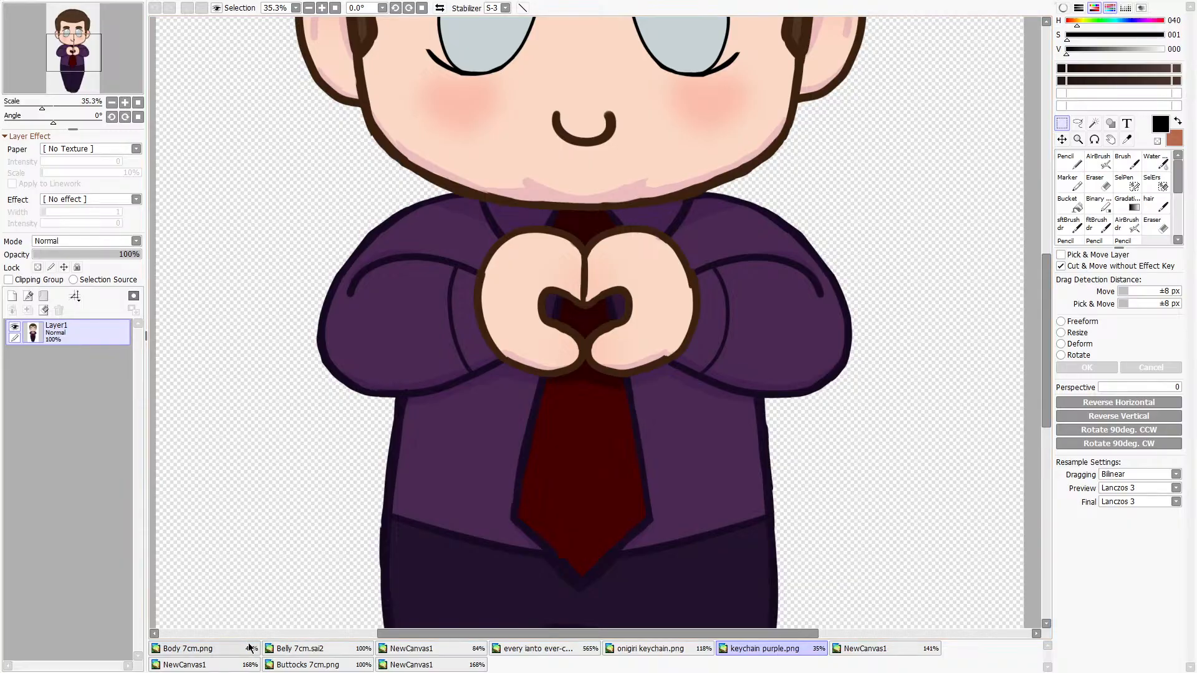
pyautogui.click(300, 648)
pyautogui.scroll(10, 548, 286)
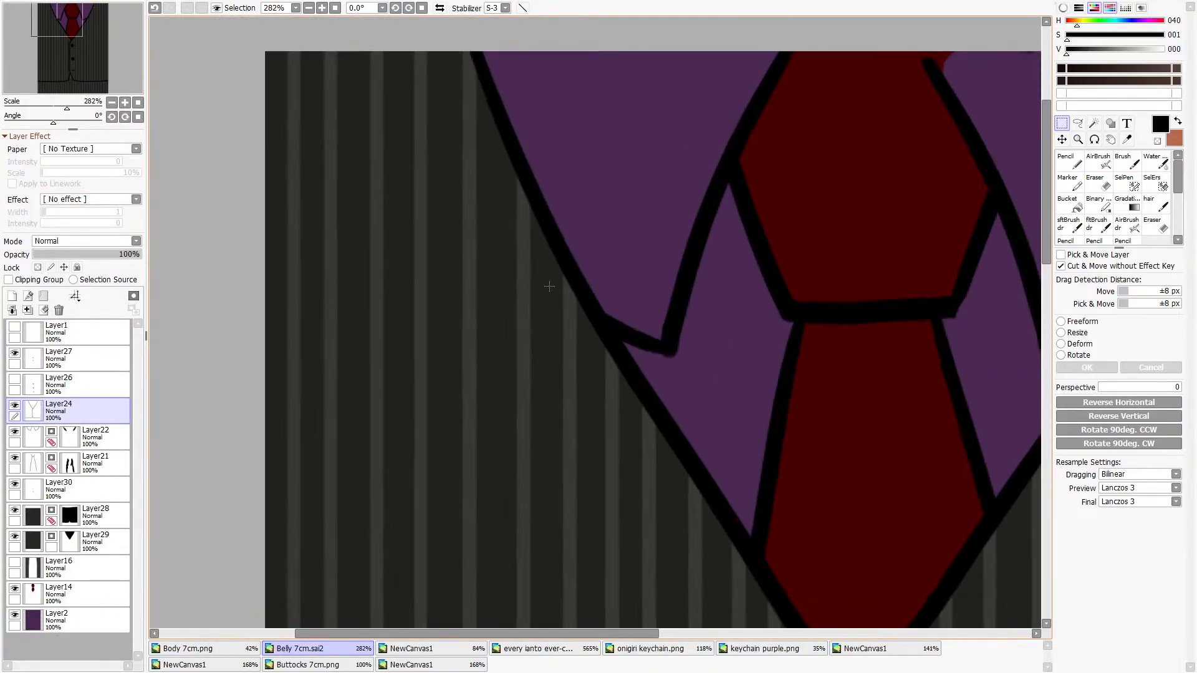
pyautogui.click(258, 648)
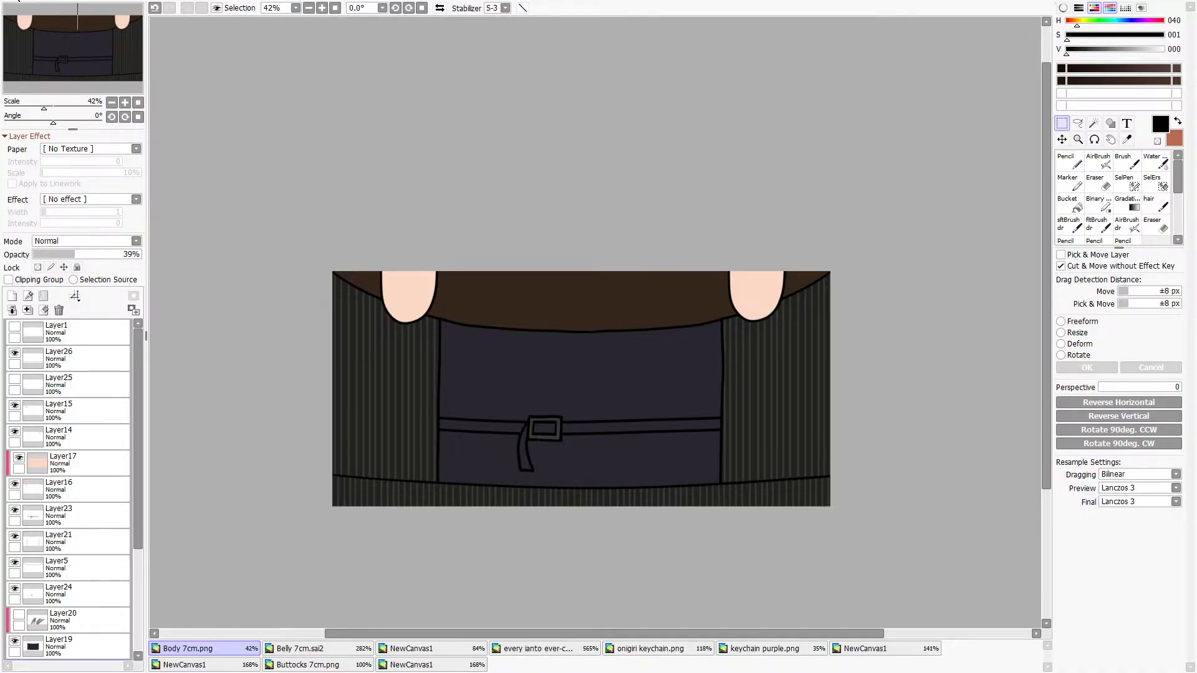
# Compare the rendered keychain mockup with the Belly 7cm.sai2 artwork, and return to the body artwork.
pyautogui.click(56, 43)
pyautogui.scroll(2, 601, 424)
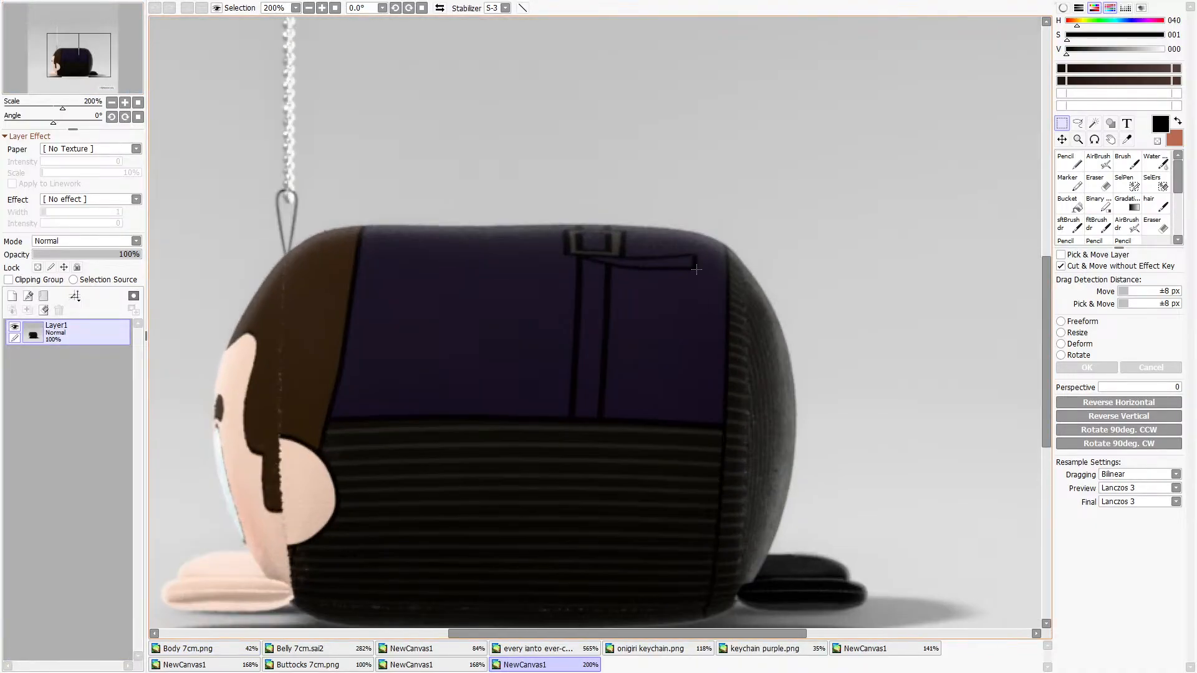
pyautogui.scroll(-1, 699, 288)
pyautogui.click(300, 649)
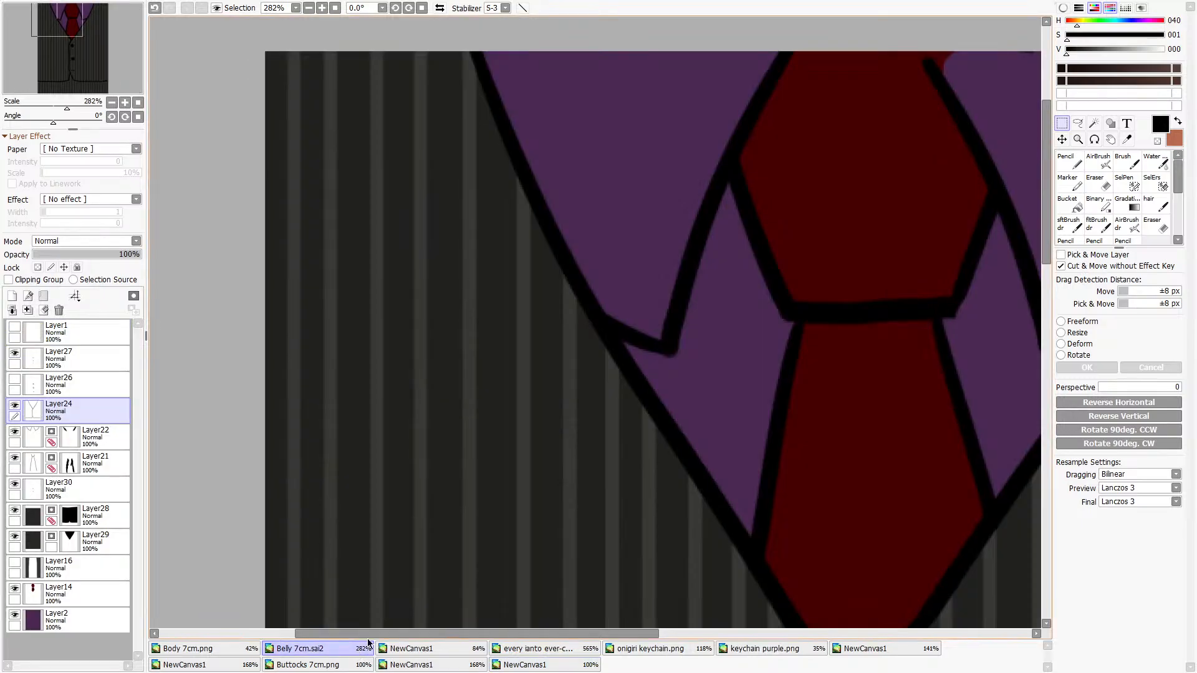
pyautogui.scroll(-2, 545, 250)
pyautogui.scroll(3, 602, 561)
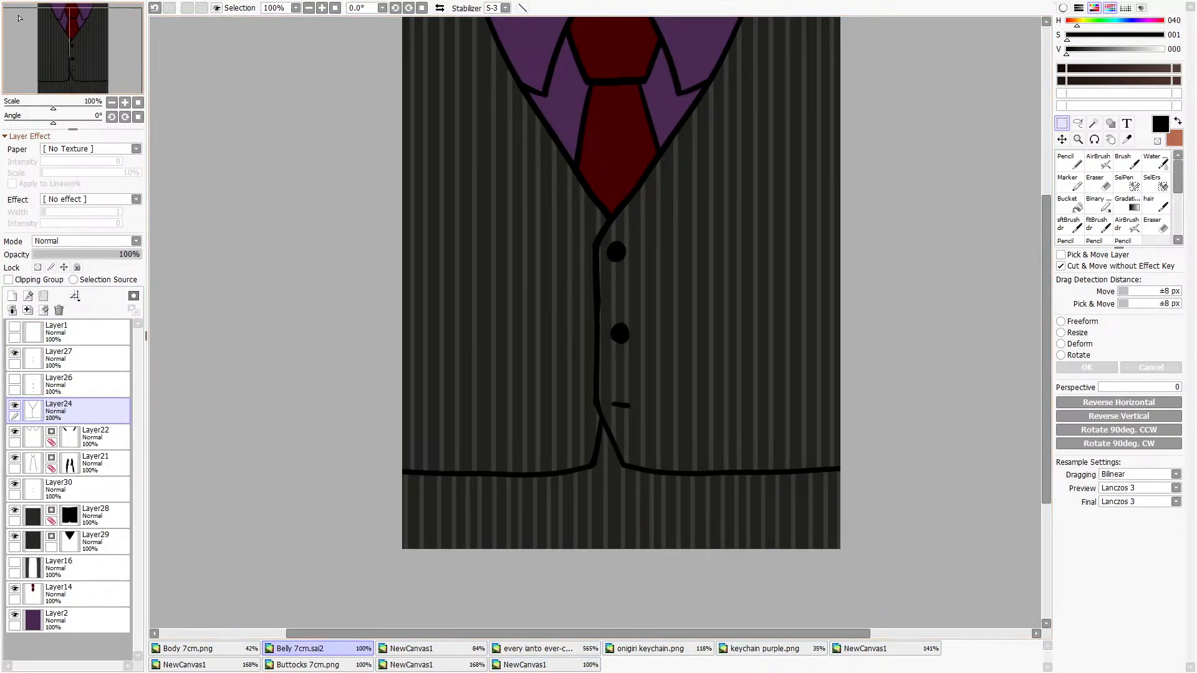
pyautogui.click(222, 651)
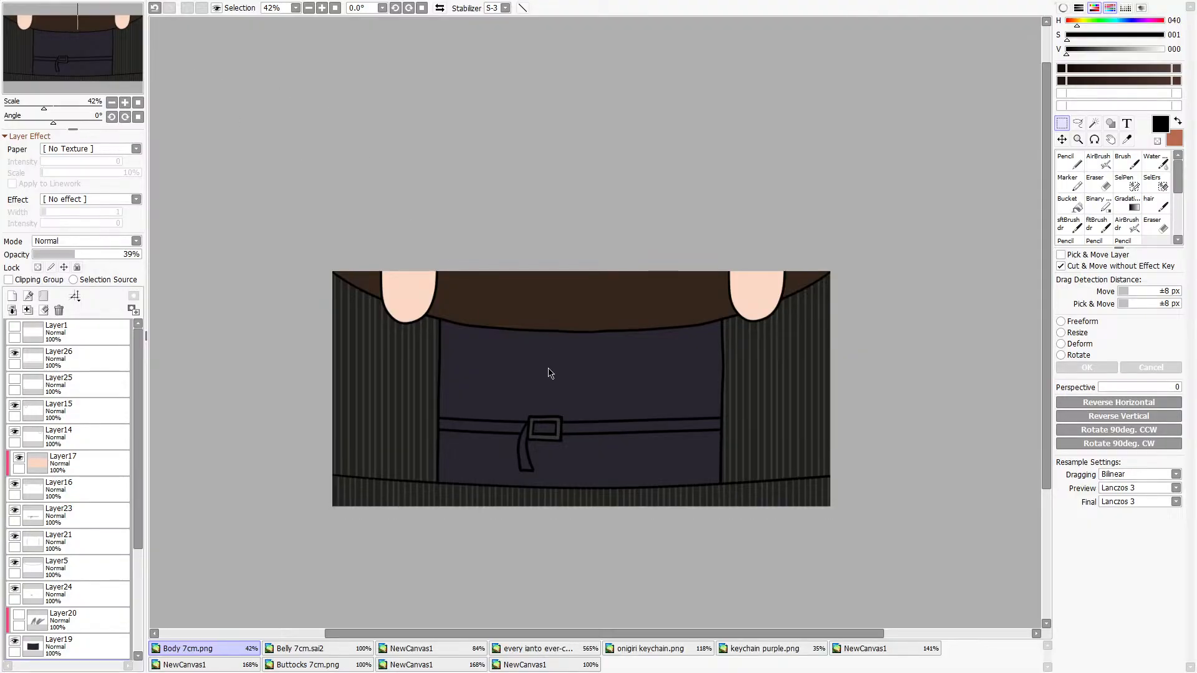
# Replace the layered body and belly documents with the flattened Body 7cm.png and Belly 7cm.png, and bring the body image forward.
pyautogui.click(553, 350)
pyautogui.click(33, 194)
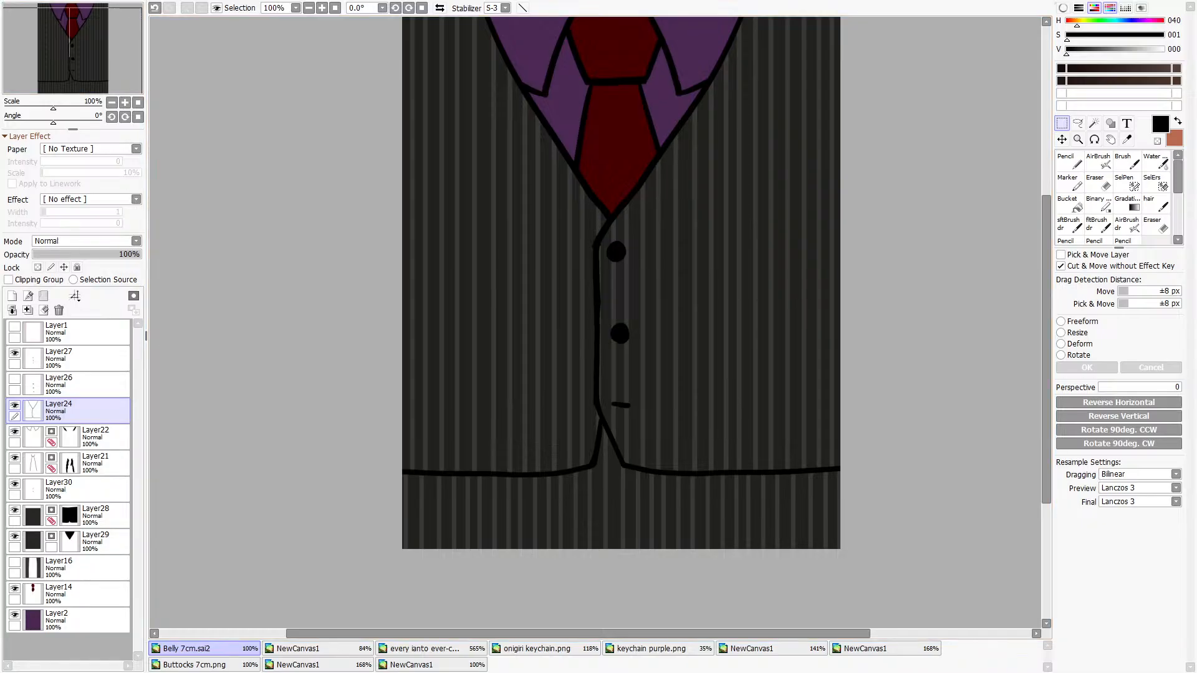
pyautogui.click(38, 222)
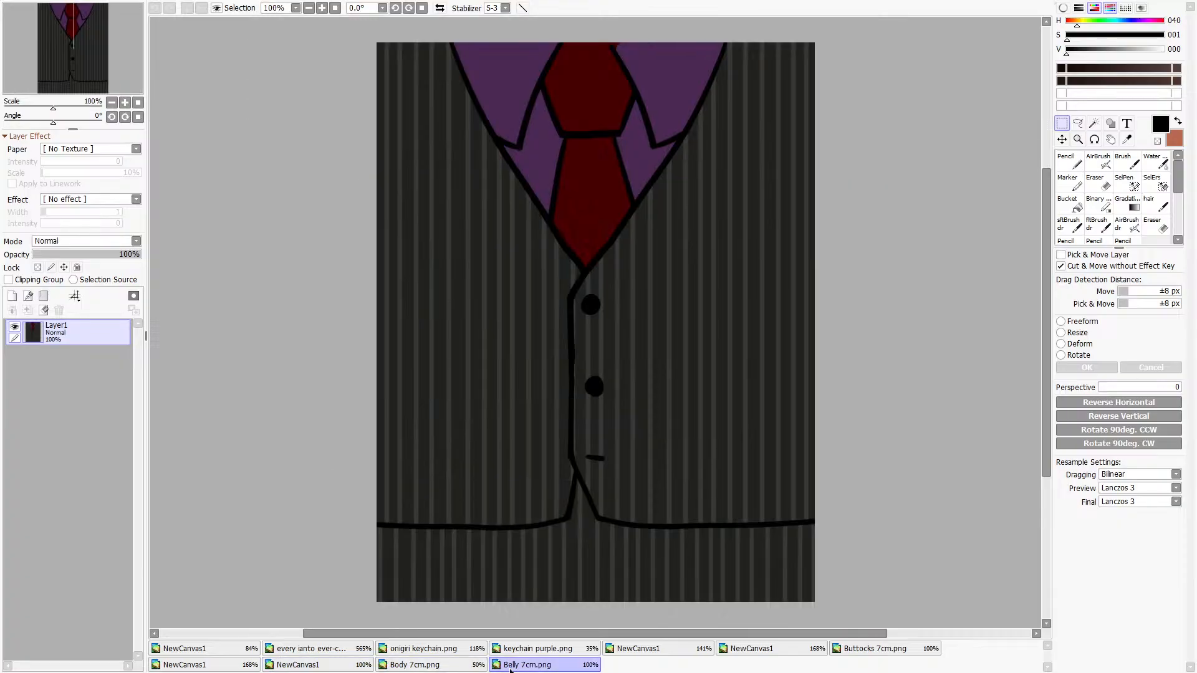
pyautogui.click(477, 667)
# Select the full-width lower part of the body image, from just above the belt down, and copy it onto a new layer.
pyautogui.moveTo(981, 509); pyautogui.dragTo(256, 333)
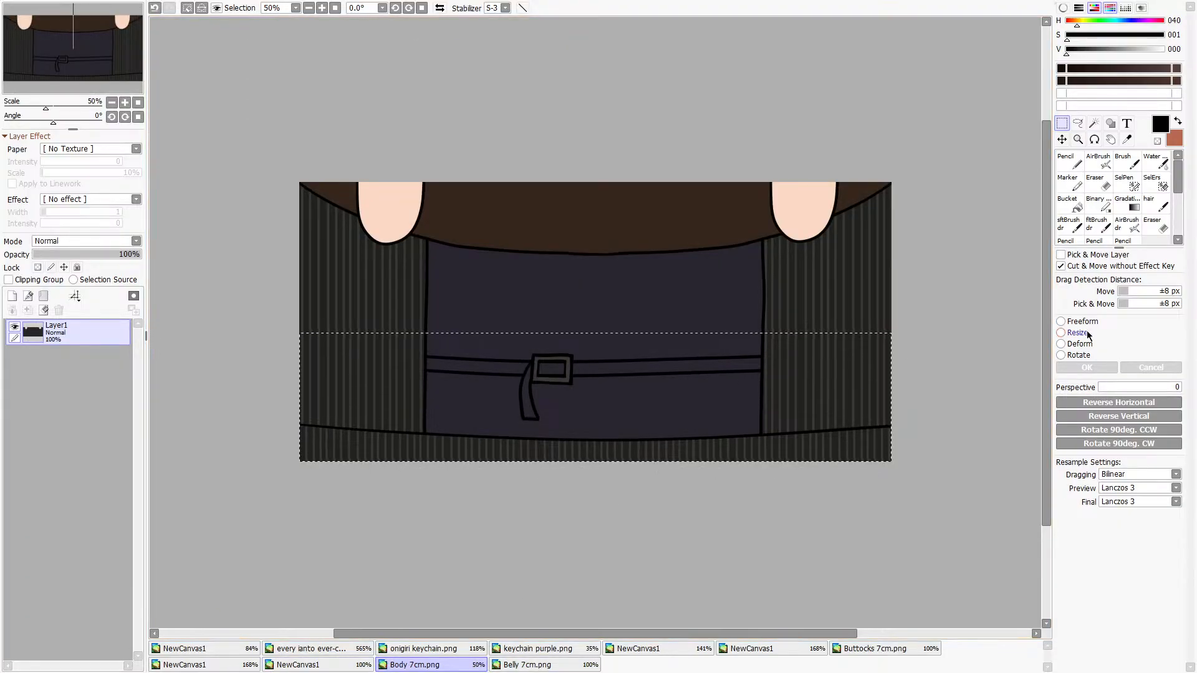
pyautogui.click(1061, 333)
pyautogui.scroll(1, 921, 419)
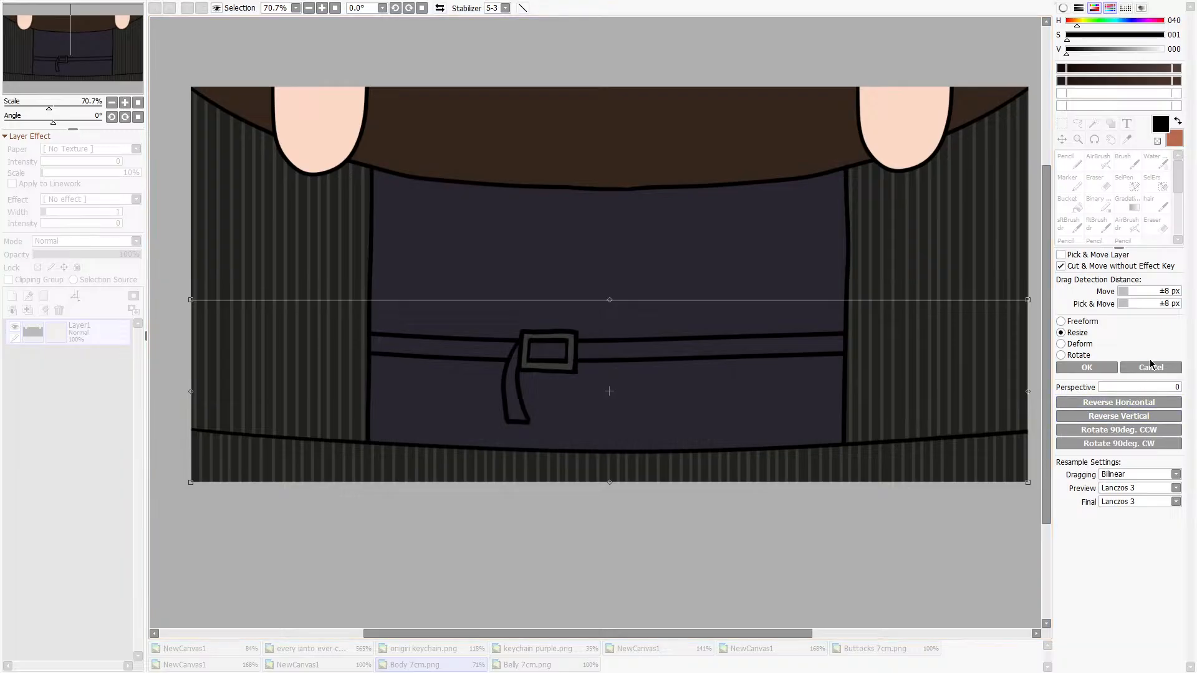
pyautogui.press('Return')
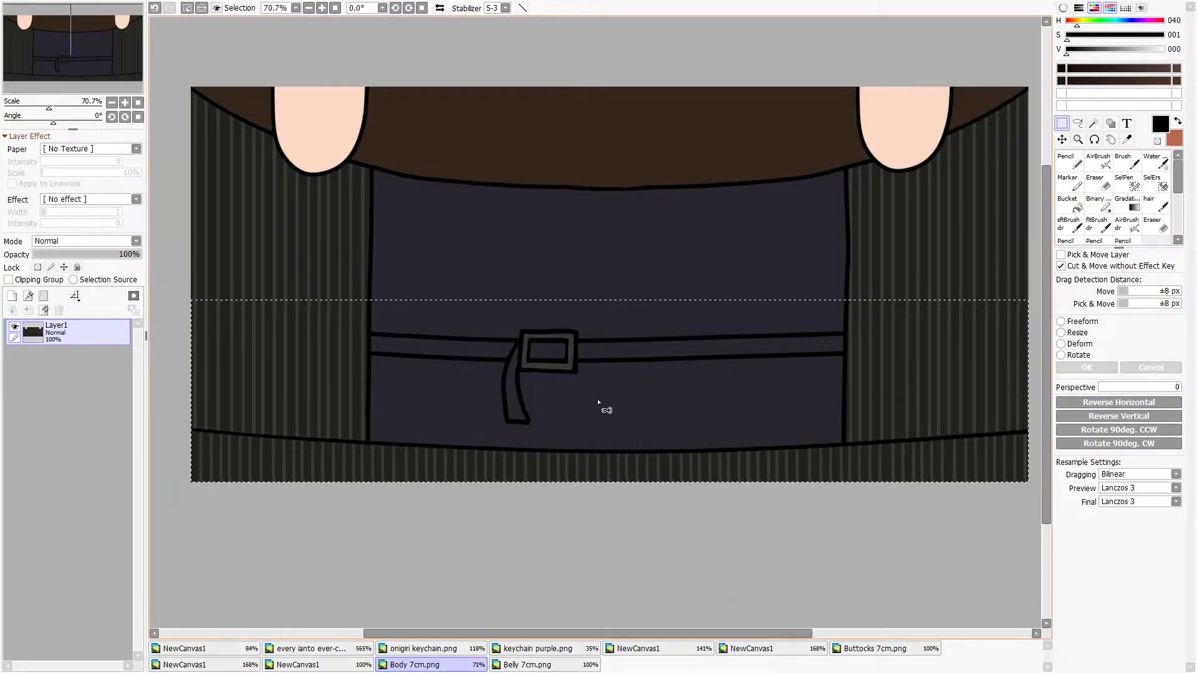
pyautogui.hotkey('ctrl', 'c')
pyautogui.hotkey('ctrl', 'v')
pyautogui.scroll(-3, 223, 296)
pyautogui.scroll(4, 382, 323)
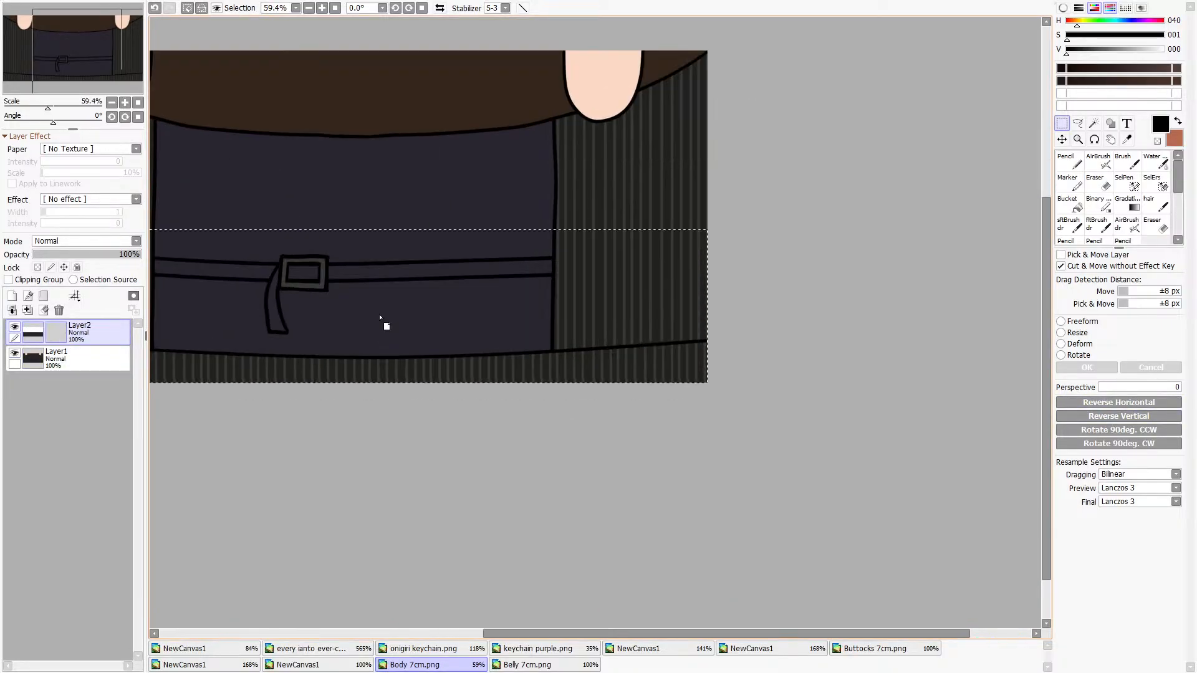
# Shift the copied lower section slightly upward, line its stripes up with the layer beneath, and deselect it.
pyautogui.scroll(11, 515, 199)
pyautogui.scroll(5, 515, 199)
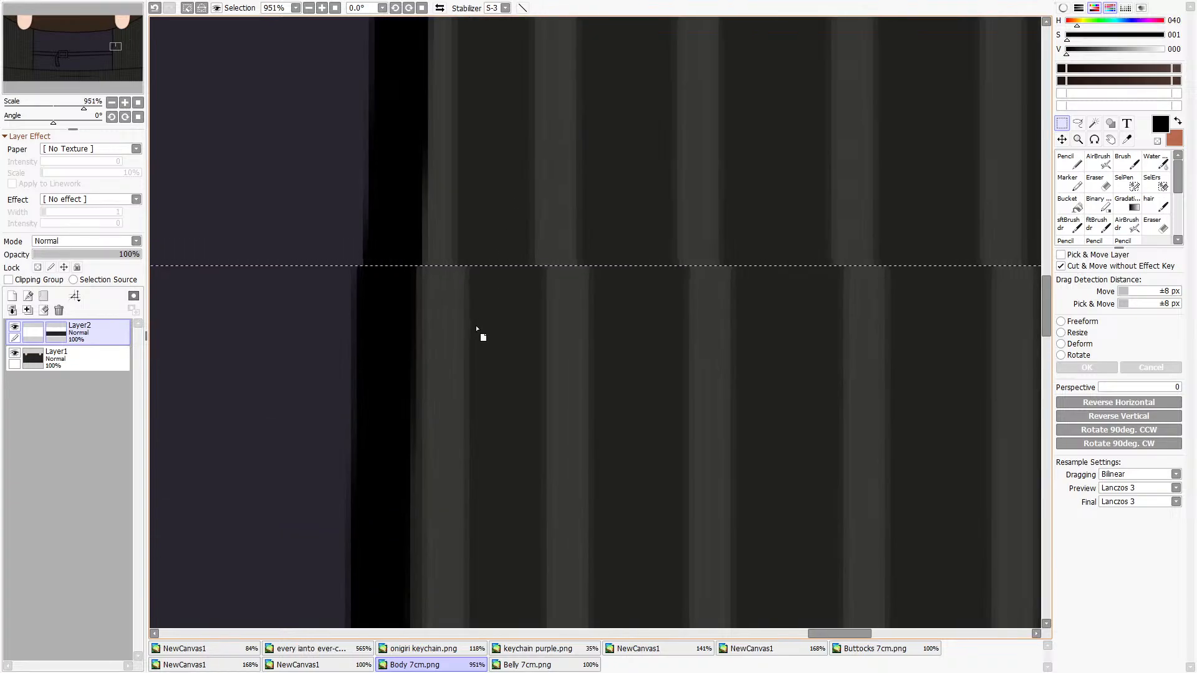
pyautogui.scroll(-15, 480, 316)
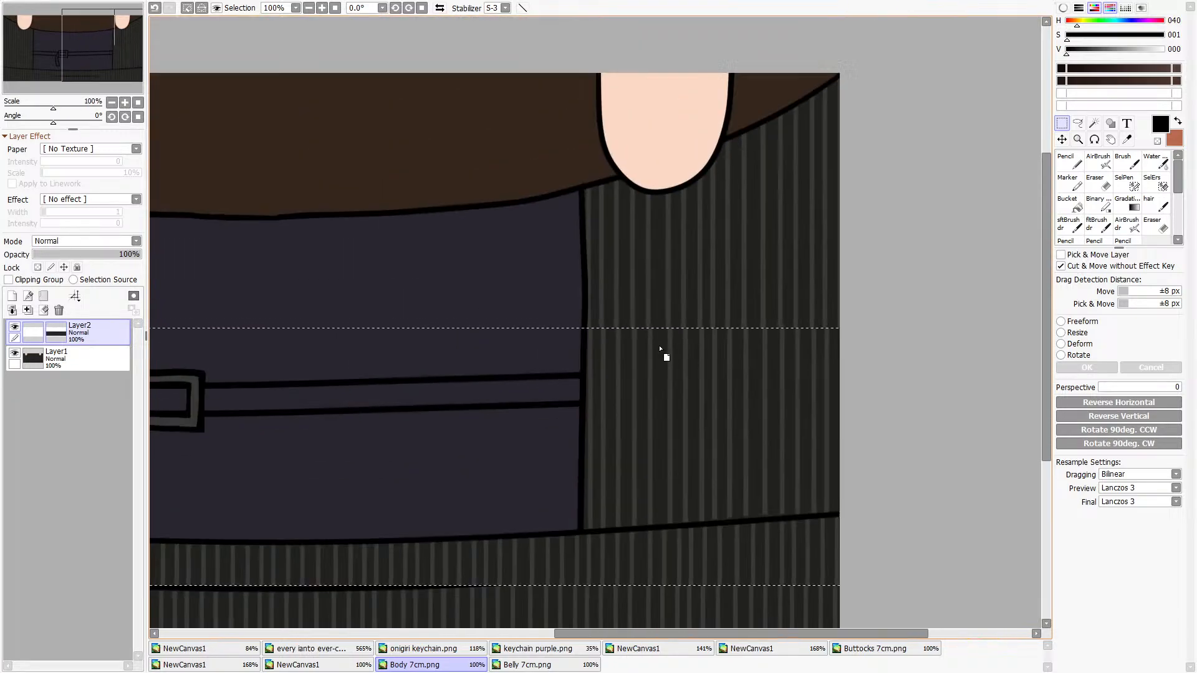
pyautogui.scroll(5, 697, 363)
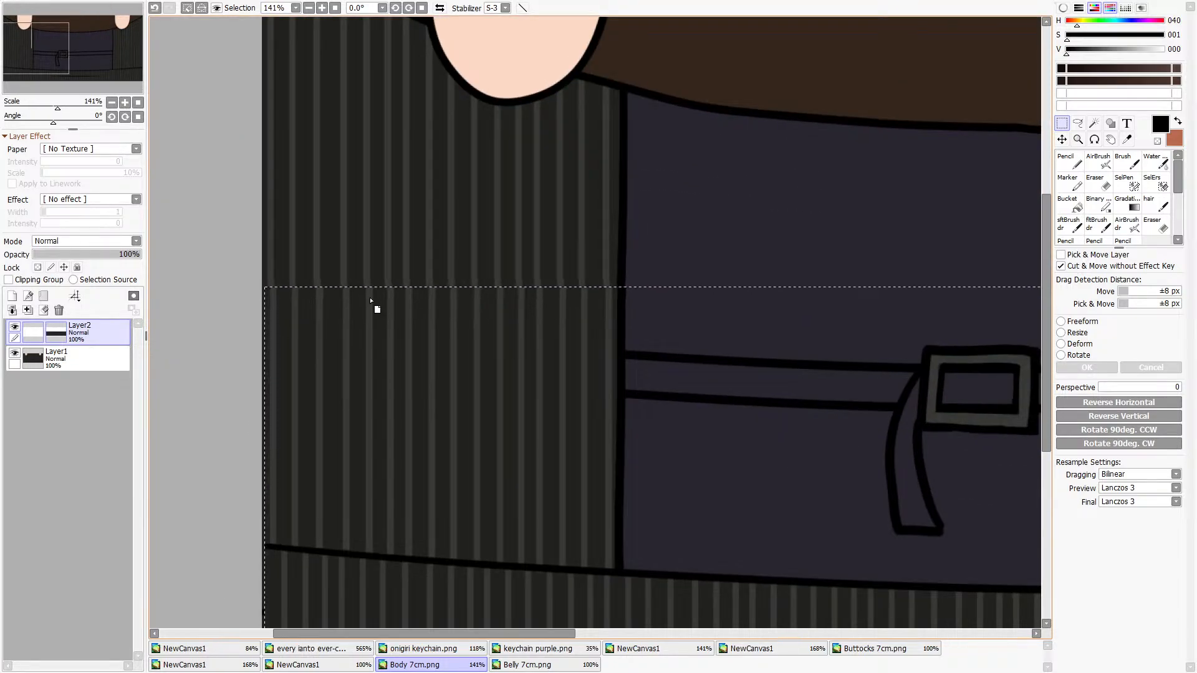
pyautogui.scroll(15, 375, 310)
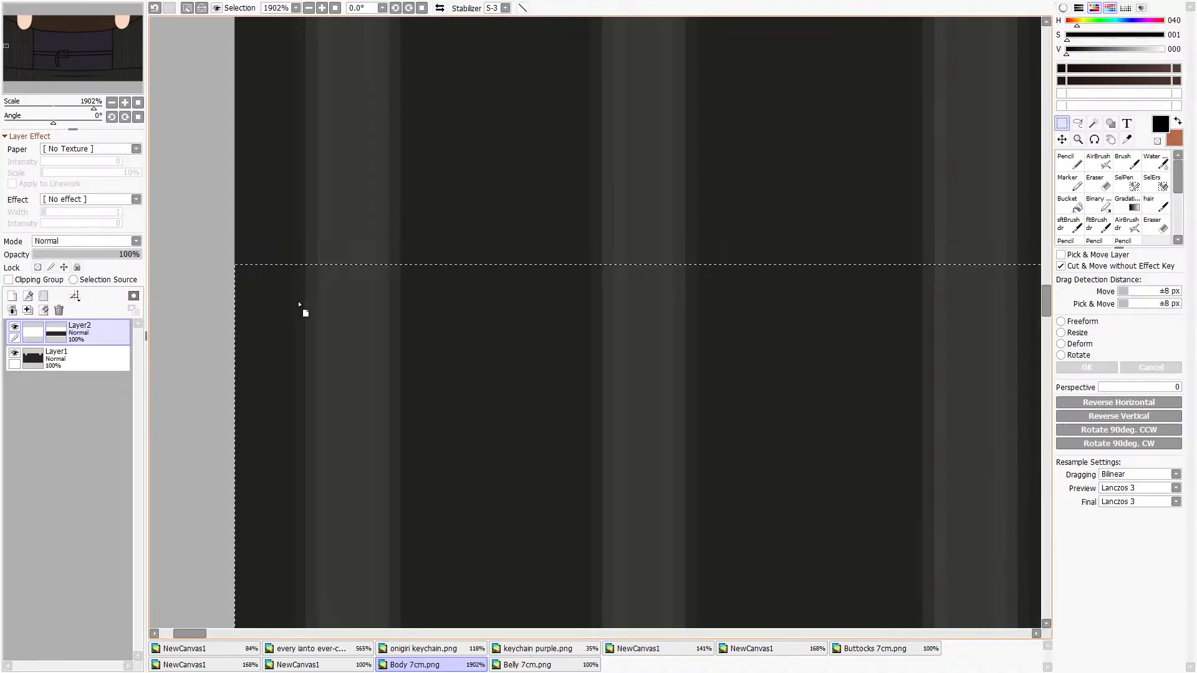
pyautogui.scroll(-20, 305, 308)
pyautogui.hotkey('ctrl', 'd')
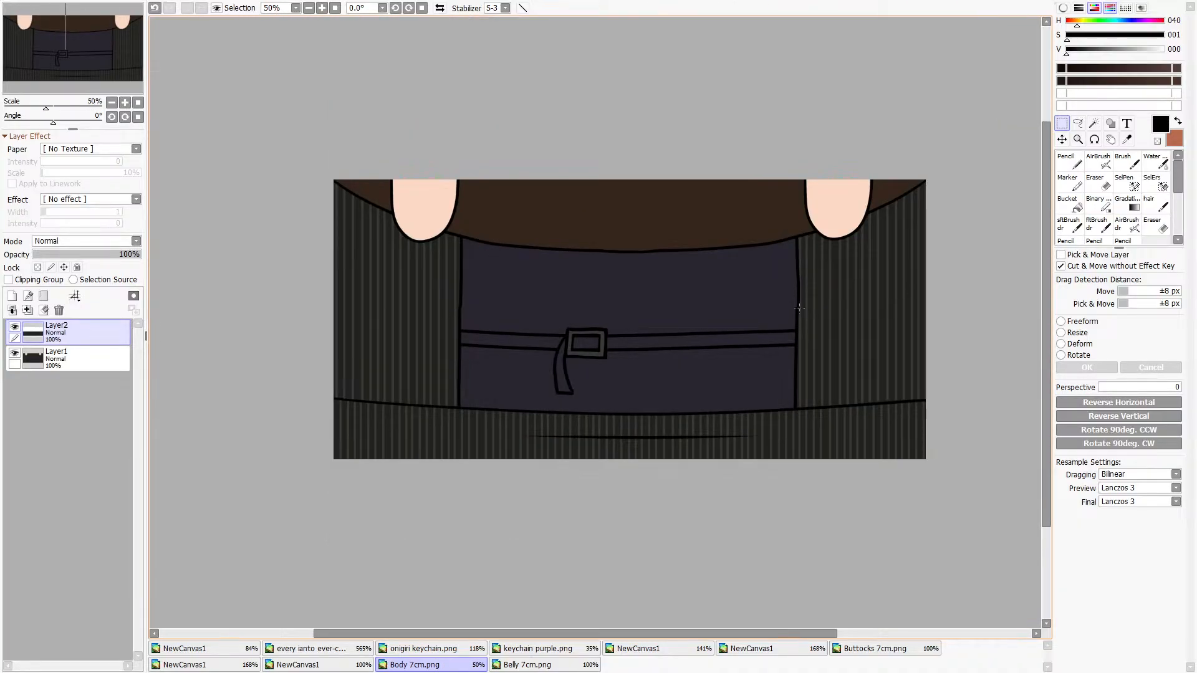
# Stretch the copied layer's striped strip below the jacket hem downward past the canvas edge to cover the leftover hem line.
pyautogui.moveTo(932, 476); pyautogui.dragTo(294, 422)
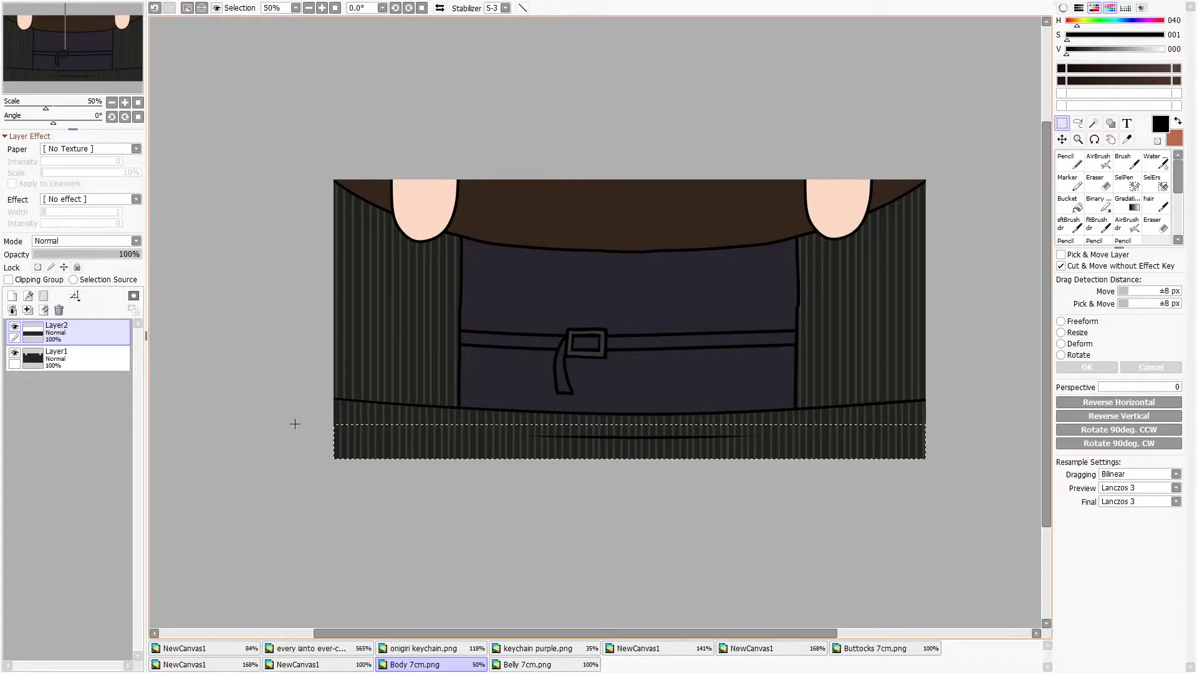
pyautogui.click(1066, 332)
pyautogui.moveTo(629, 459); pyautogui.dragTo(629, 497)
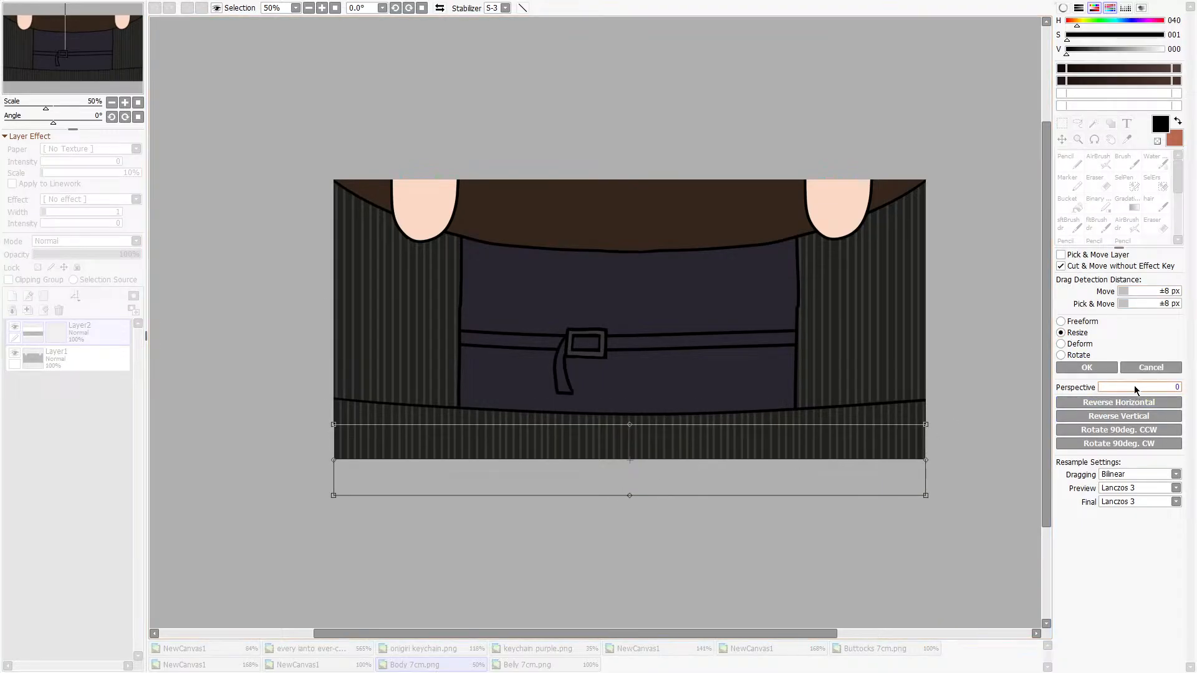
pyautogui.press('Return')
# Paint over the jog in the navy panel's right outline using the Pencil at size 20 in the sampled navy.
pyautogui.scroll(7, 794, 340)
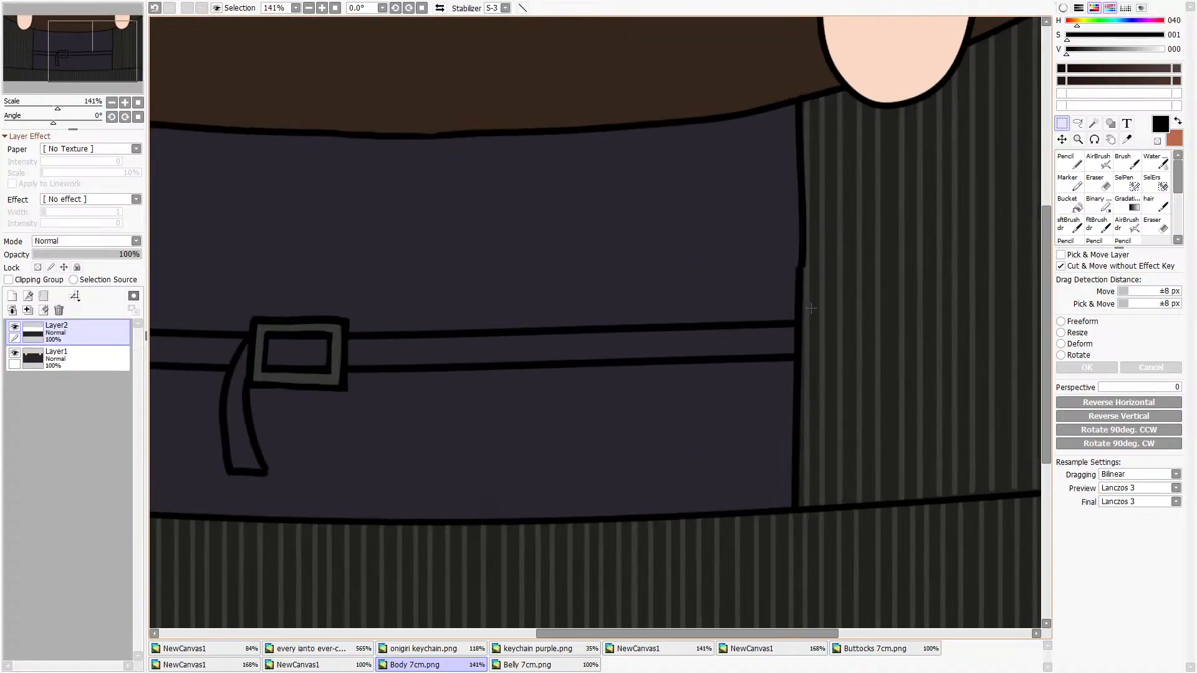
pyautogui.scroll(5, 1037, 162)
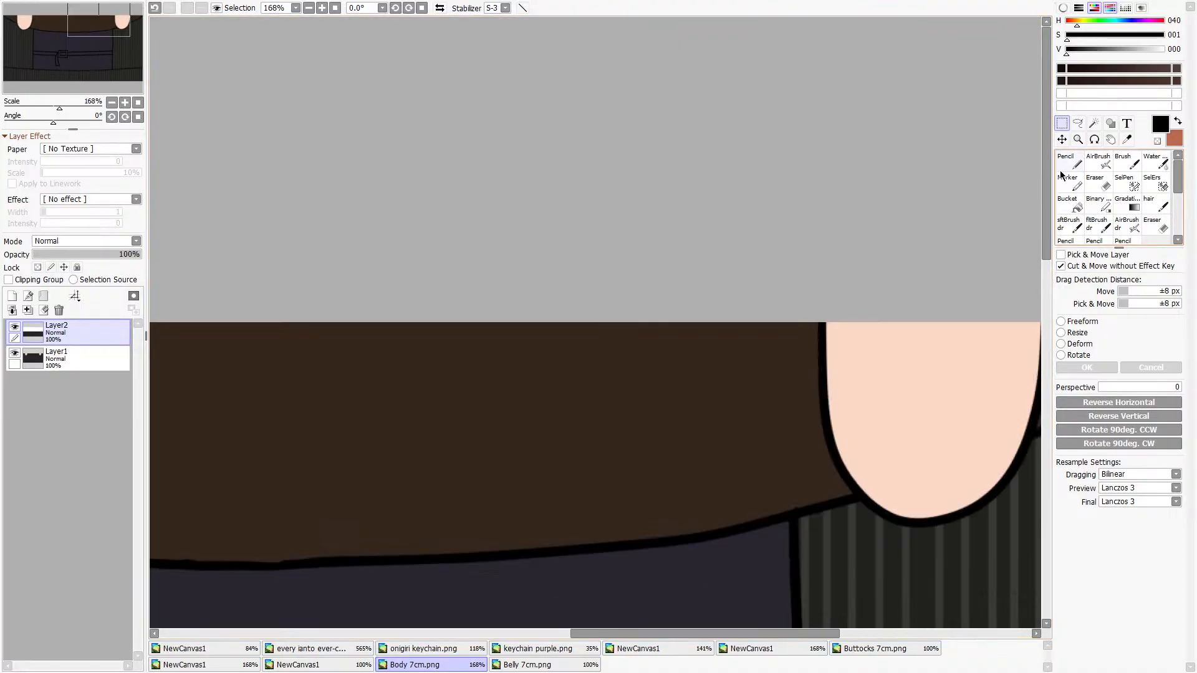
pyautogui.click(1068, 182)
pyautogui.scroll(-4, 1035, 261)
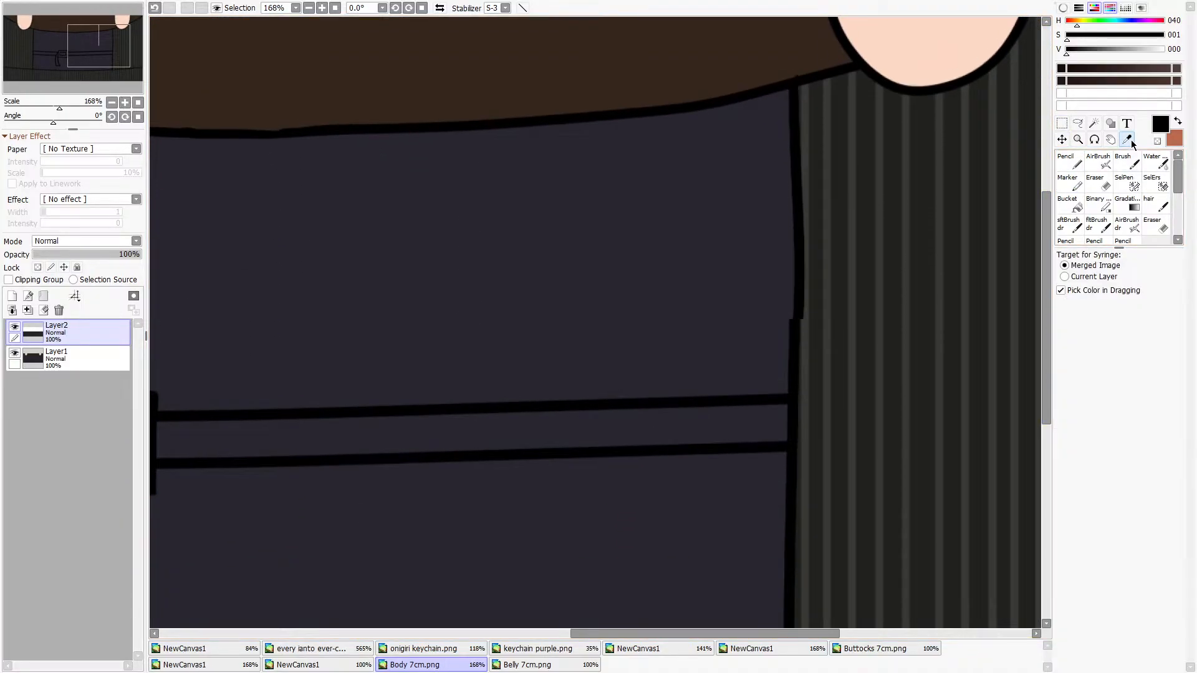
pyautogui.keyDown('alt'); pyautogui.click(836, 260); pyautogui.keyUp('alt')
pyautogui.press('n')
pyautogui.click(1159, 432)
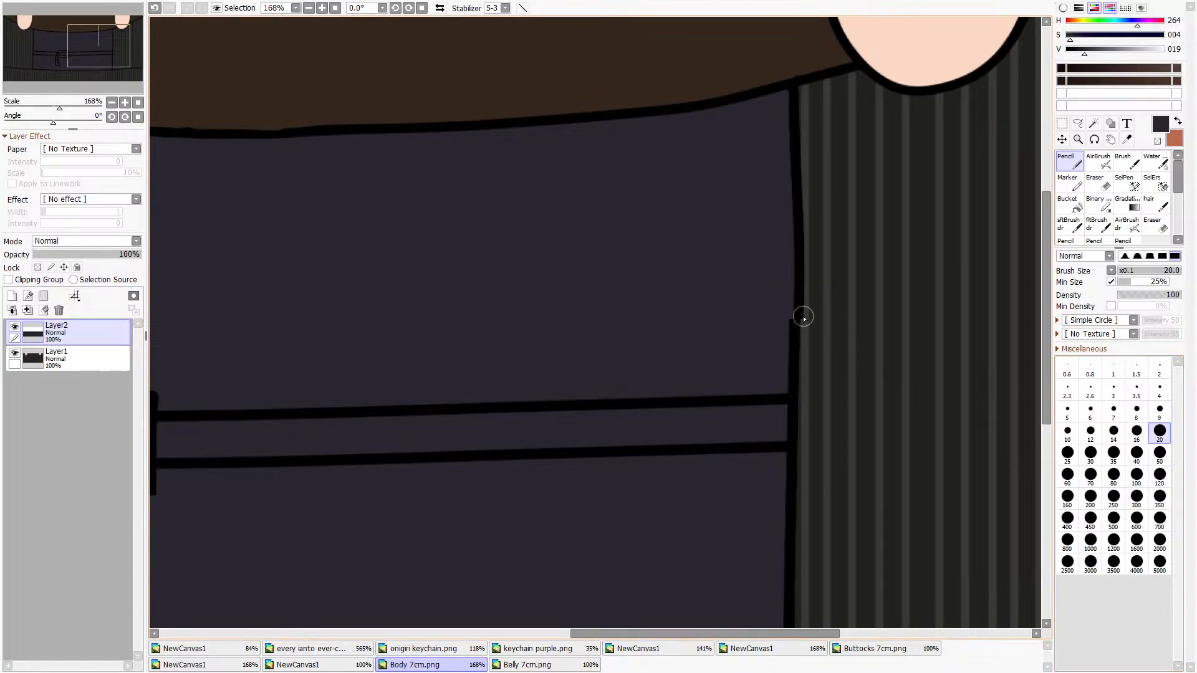
pyautogui.moveTo(802, 316); pyautogui.dragTo(793, 337)
# Smooth the navy panel's right outline across the seam with Pencil strokes in sampled black and stripe grey.
pyautogui.keyDown('alt'); pyautogui.click(796, 325); pyautogui.keyUp('alt')
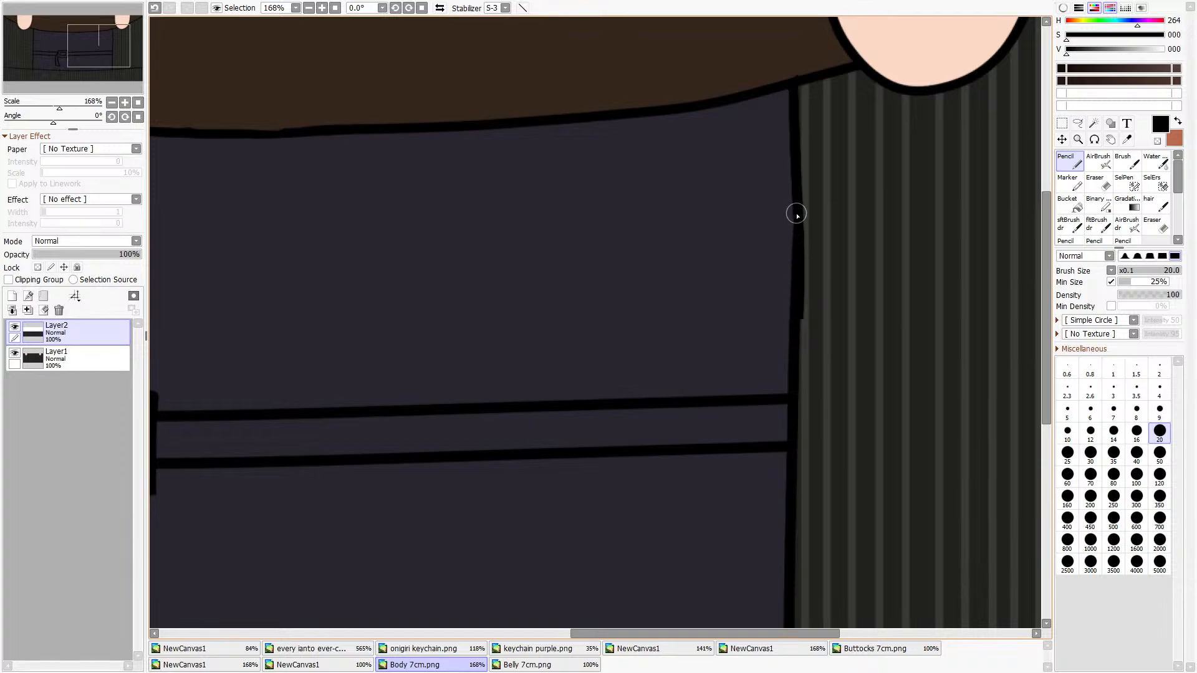
pyautogui.keyDown('alt'); pyautogui.click(803, 333); pyautogui.keyUp('alt')
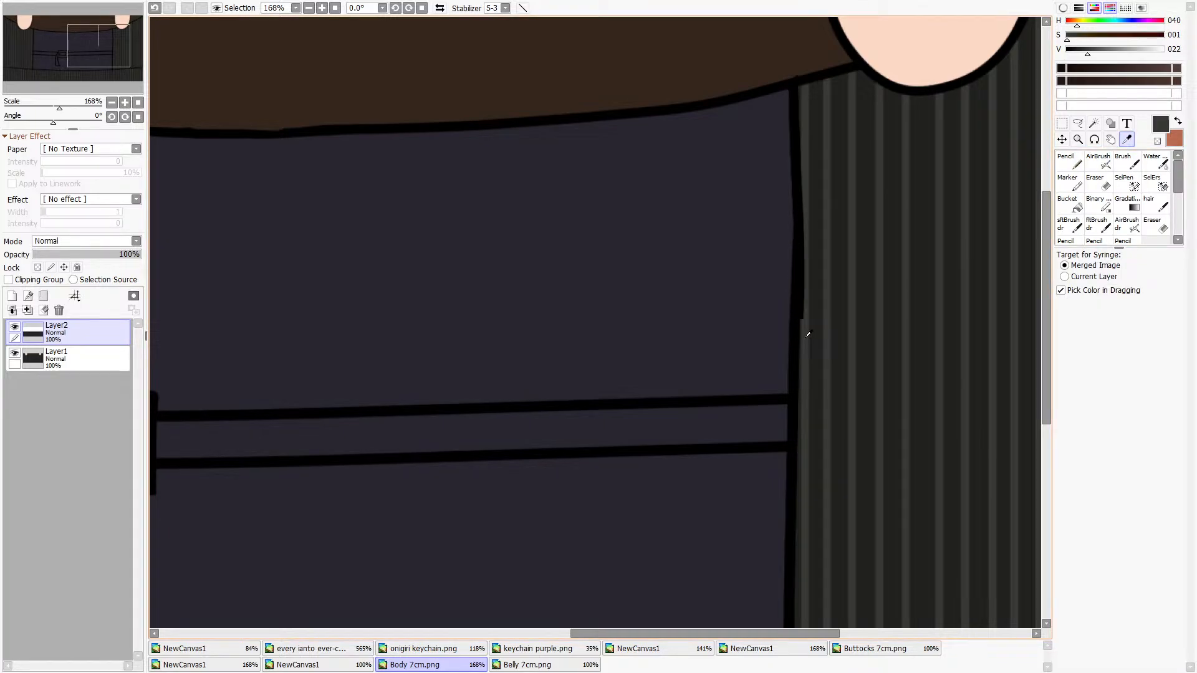
pyautogui.click(1071, 161)
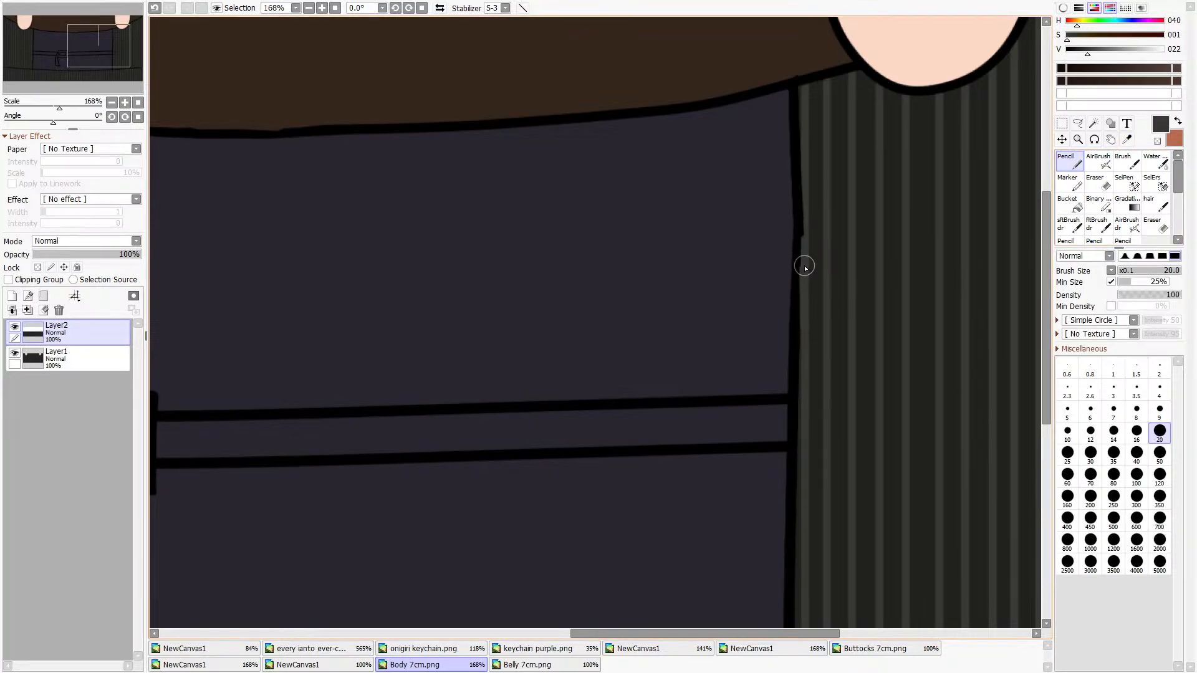
pyautogui.keyDown('alt'); pyautogui.click(993, 187); pyautogui.keyUp('alt')
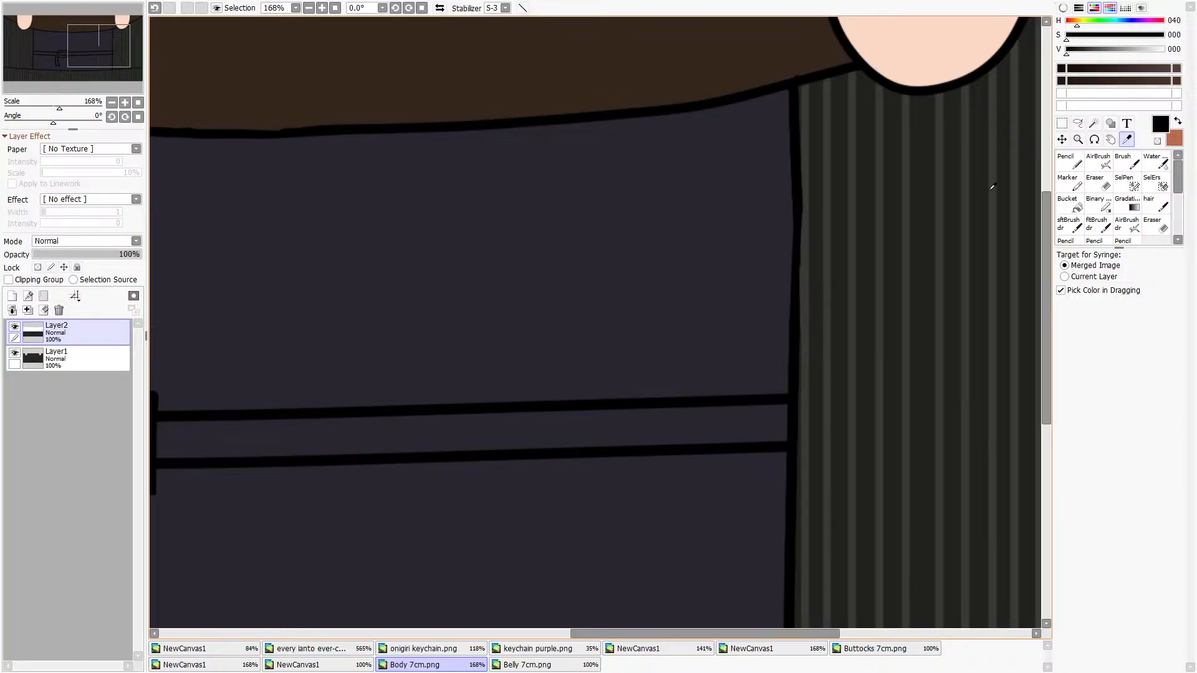
pyautogui.moveTo(797, 247); pyautogui.dragTo(797, 271)
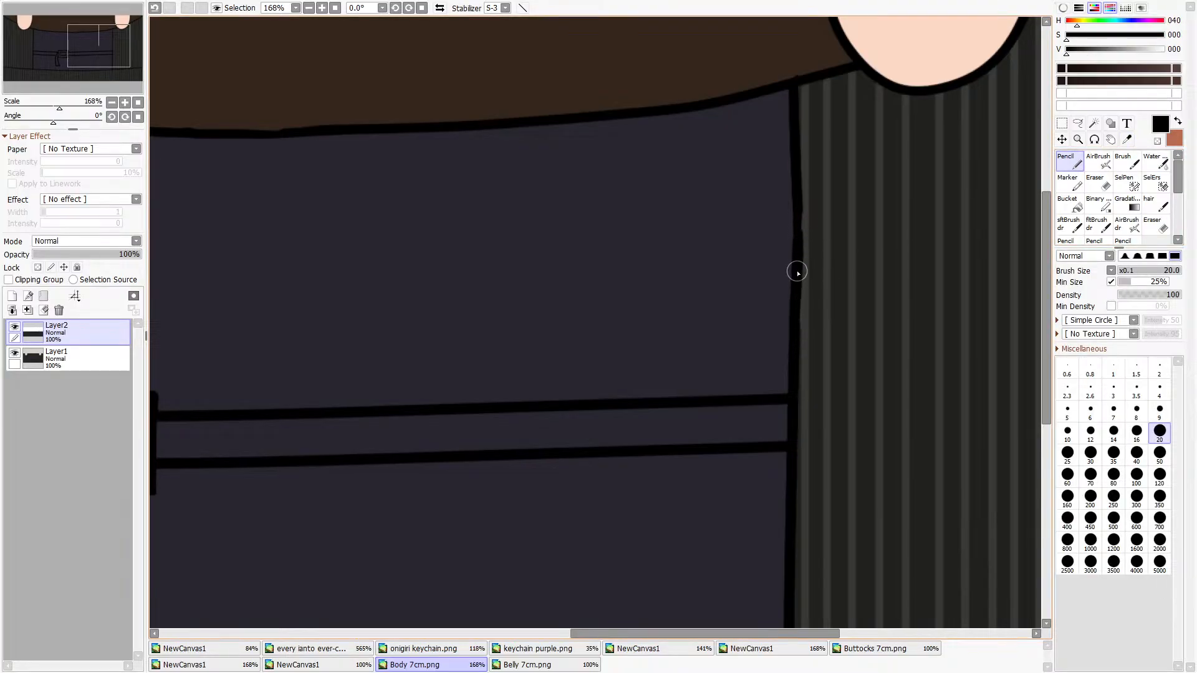
# Bridge the seam in the navy panel's left outline with a black Pencil stroke and trim its inner edge in sampled navy.
pyautogui.scroll(-3, 798, 250)
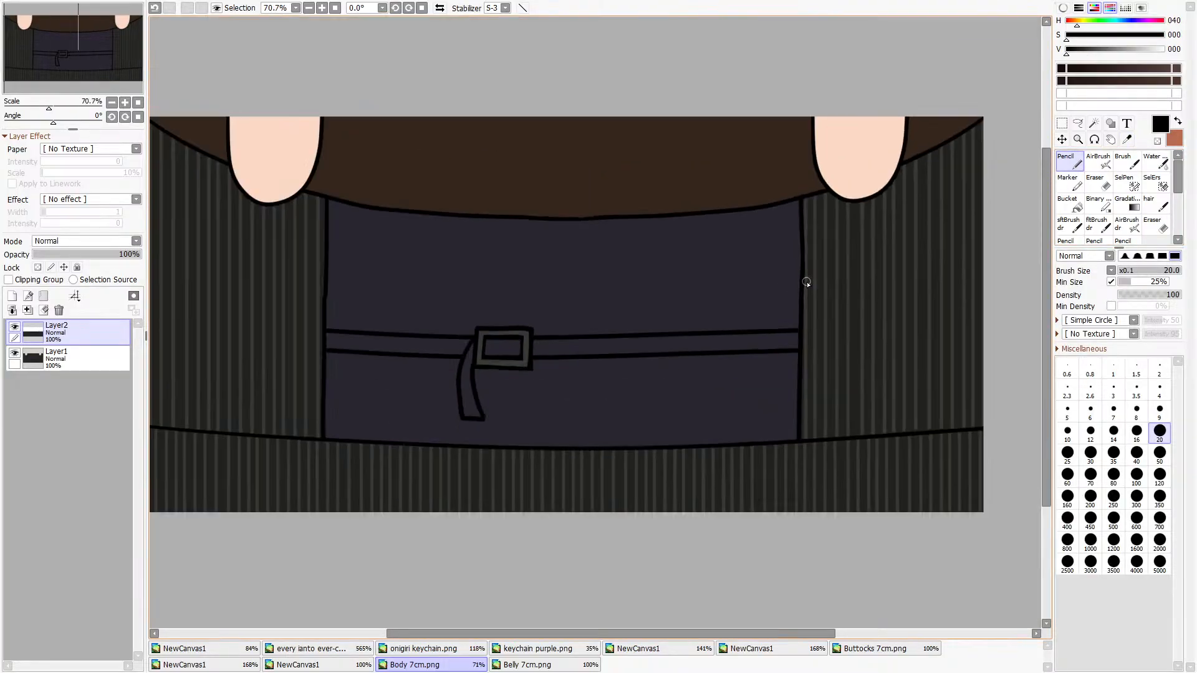
pyautogui.scroll(5, 454, 286)
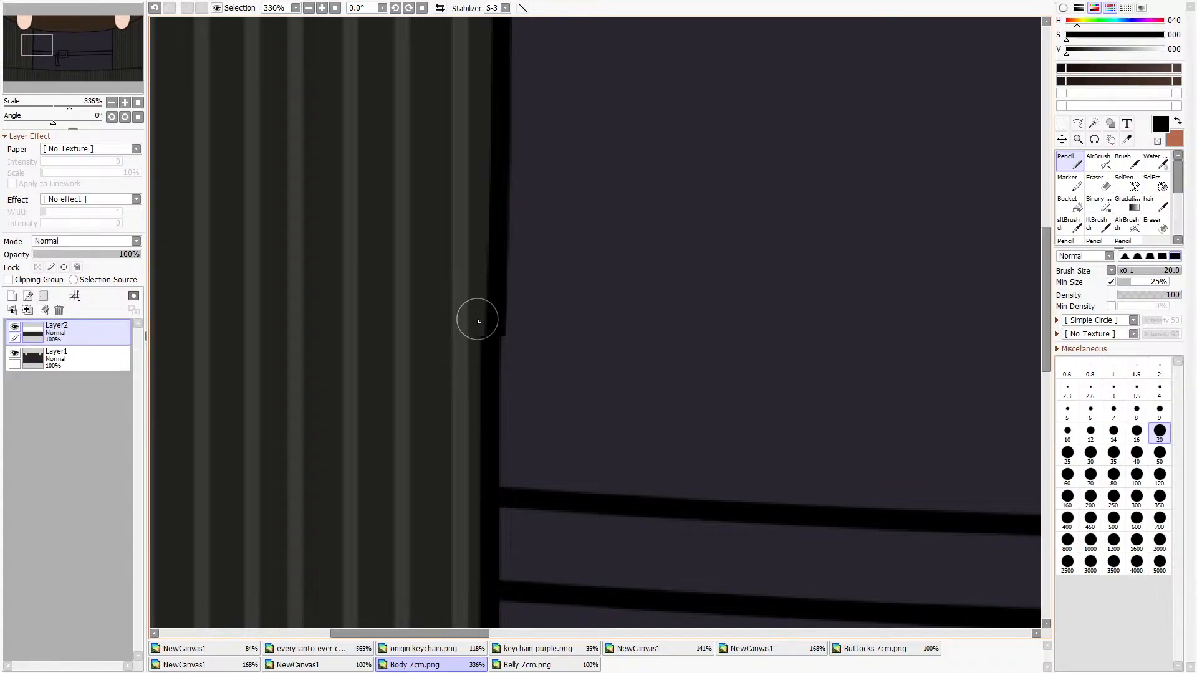
pyautogui.moveTo(492, 280); pyautogui.dragTo(495, 403)
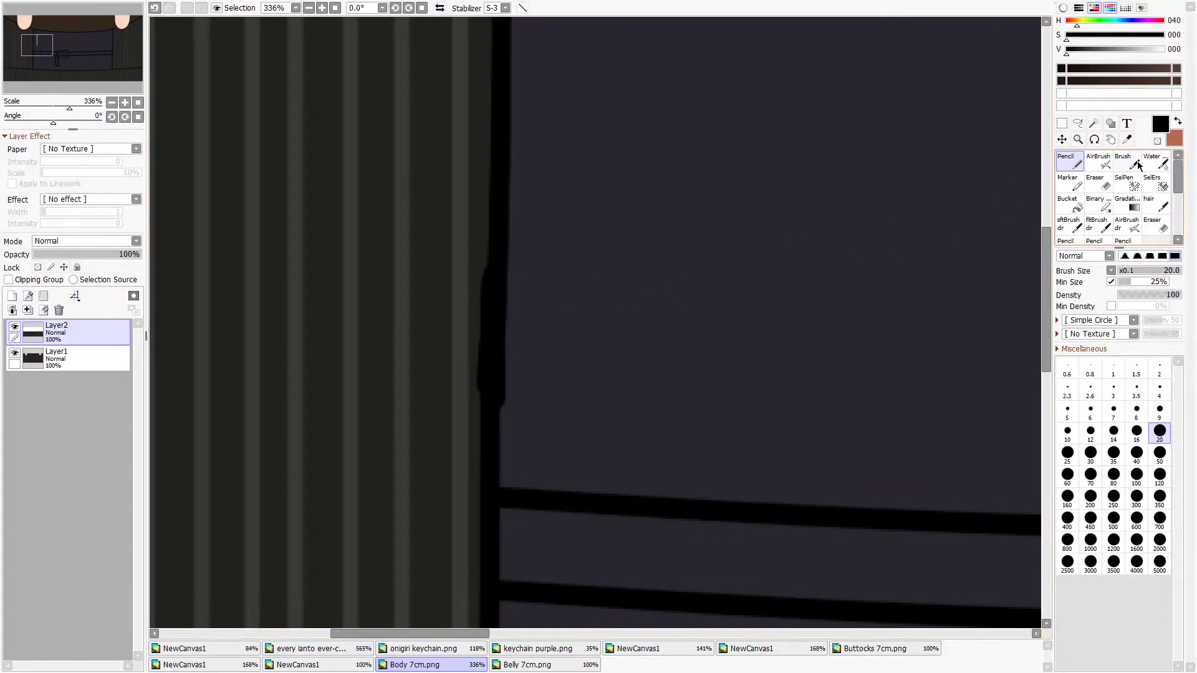
pyautogui.keyDown('alt'); pyautogui.click(841, 310); pyautogui.keyUp('alt')
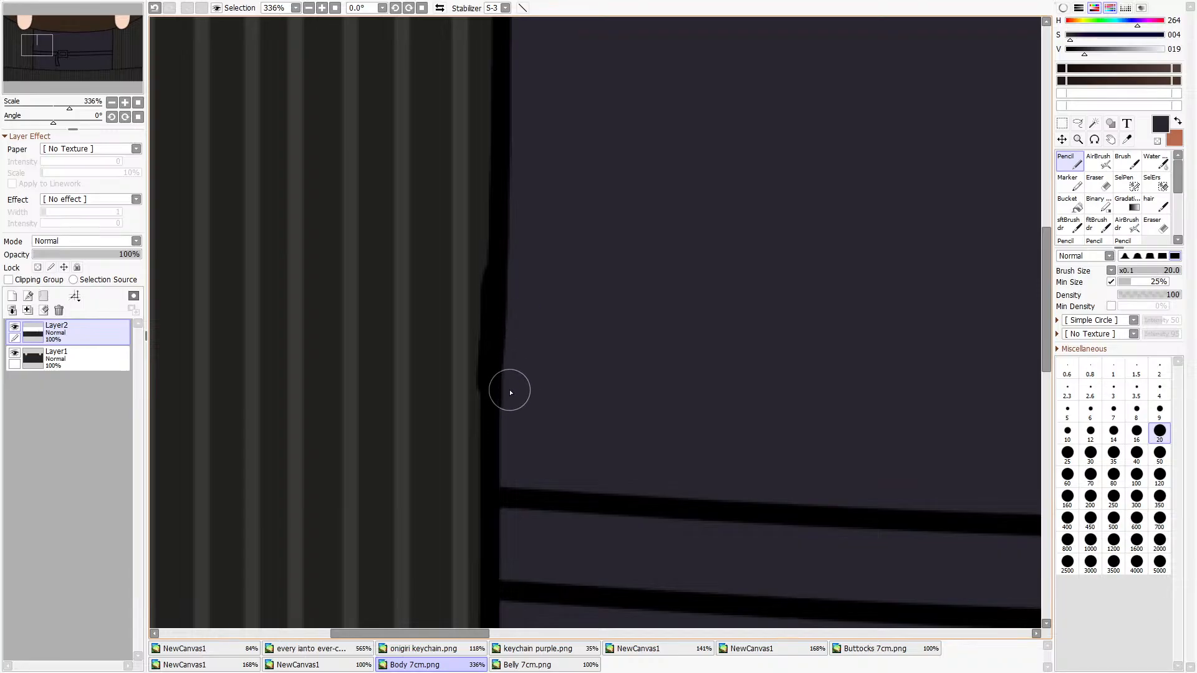
# Trim the outer edge of the left outline's seam with the Pencil at size 9 in the sampled dark suit colour.
pyautogui.press('alt')
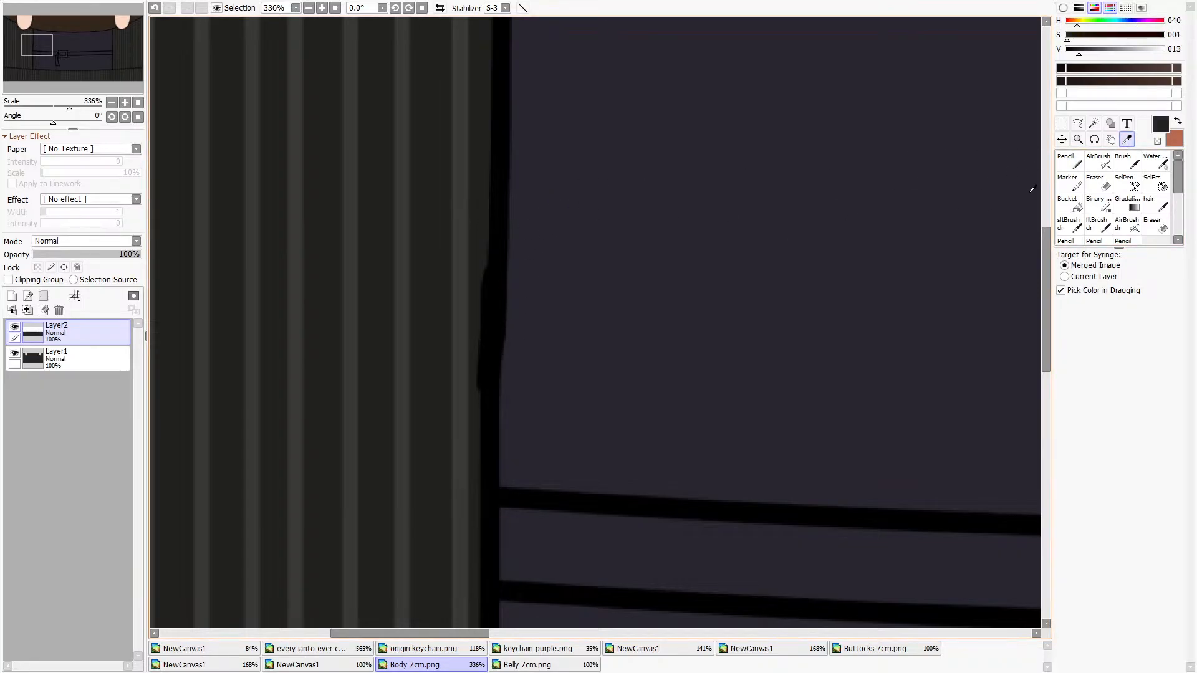
pyautogui.click(1046, 182)
pyautogui.click(1072, 163)
pyautogui.moveTo(1043, 188); pyautogui.dragTo(1043, 337)
pyautogui.click(1160, 409)
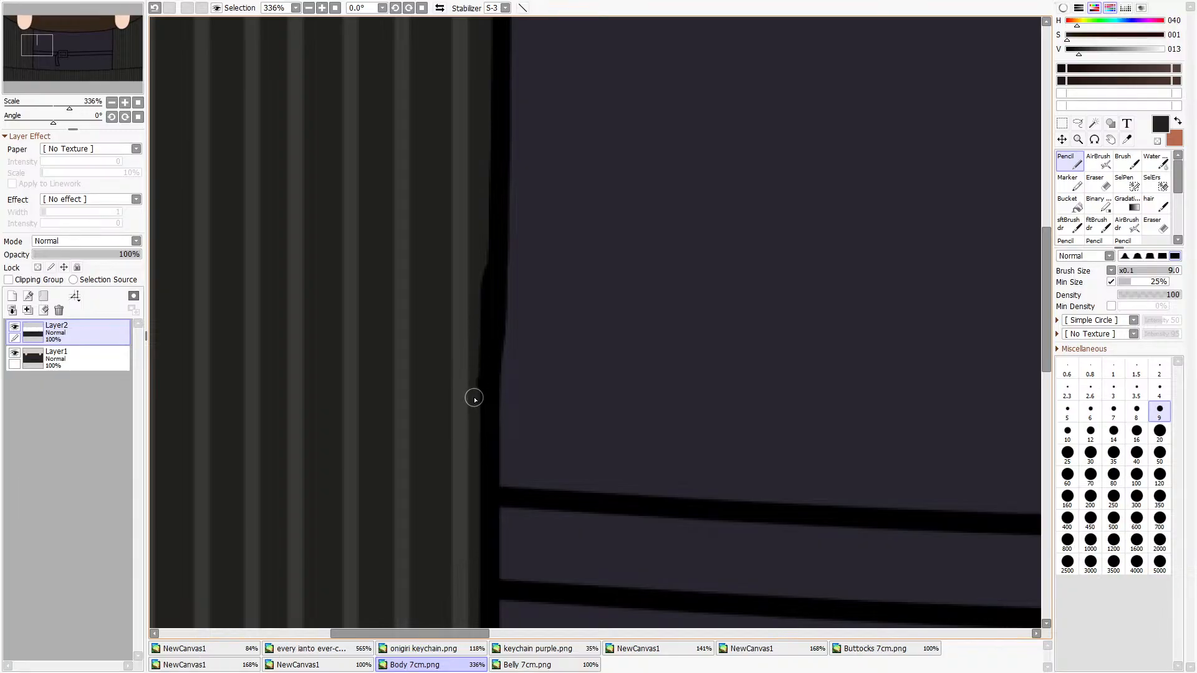
pyautogui.moveTo(469, 396); pyautogui.dragTo(486, 232)
pyautogui.scroll(-12, 487, 234)
pyautogui.scroll(2, 773, 320)
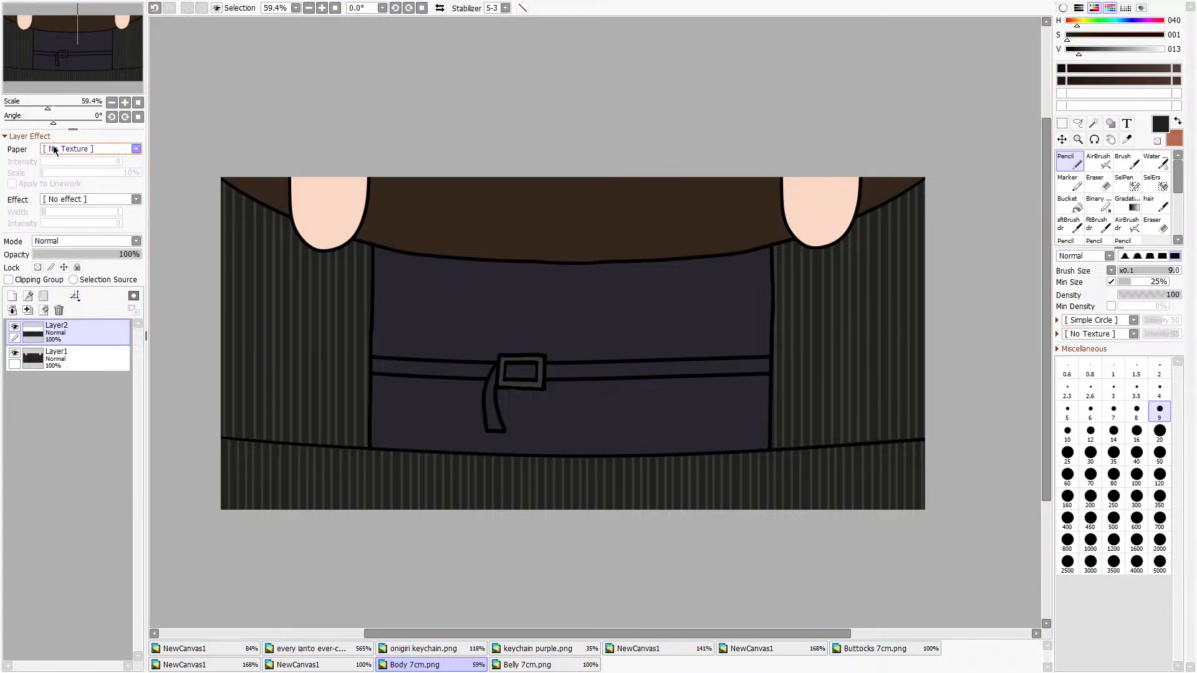
# Copy the artwork from Belly 7cm.png and paste it into Body 7cm.png as a new layer.
pyautogui.click(502, 665)
pyautogui.click(411, 665)
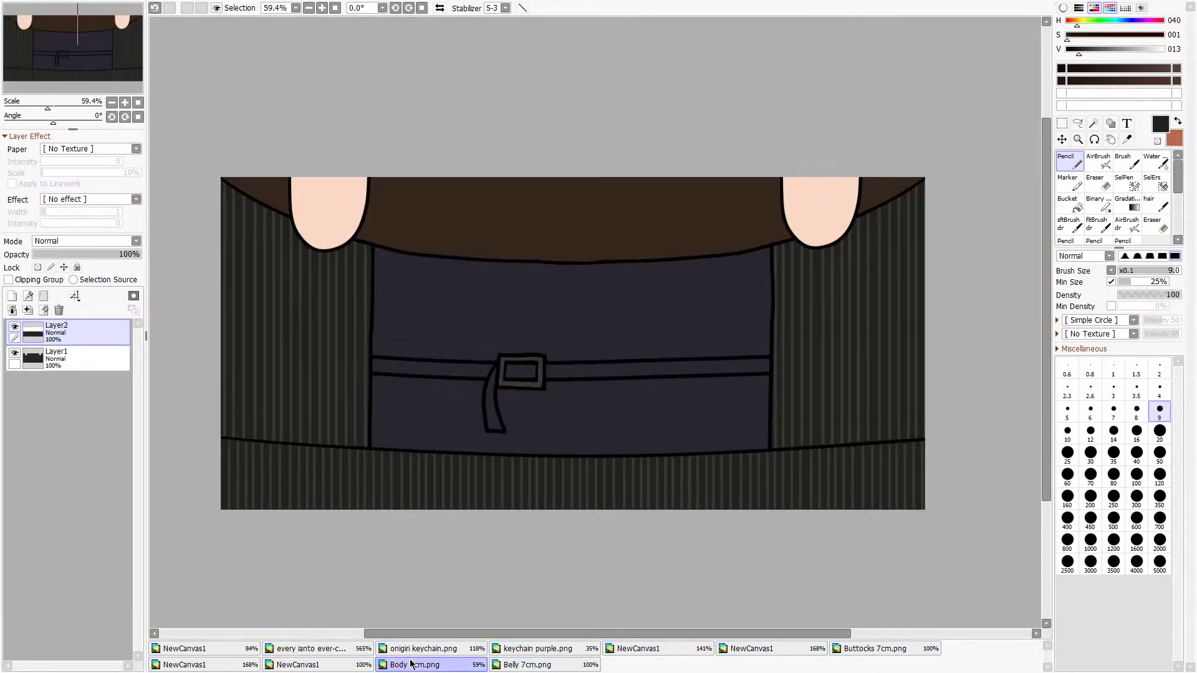
pyautogui.hotkey('ctrl', 'v')
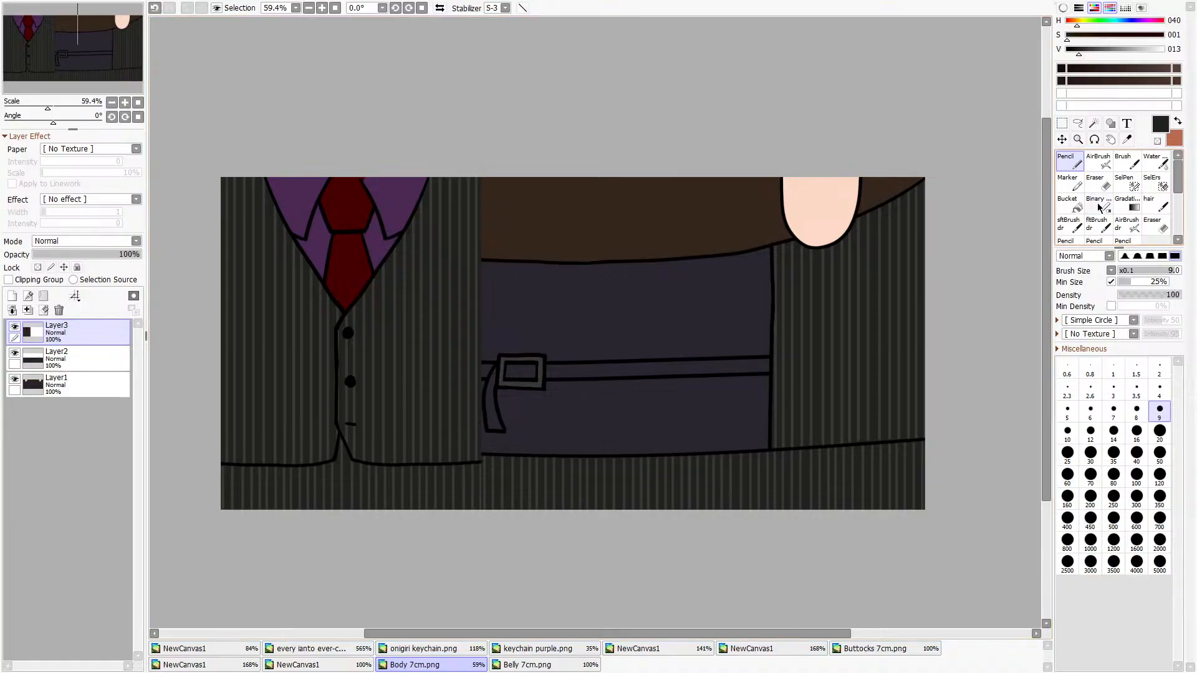
# Select the lower part of the pasted belly artwork in Body 7cm.png and move it up to raise the jacket's hem.
pyautogui.click(1062, 122)
pyautogui.moveTo(611, 518)
pyautogui.mouseDown()
pyautogui.moveTo(165, 461)
pyautogui.moveTo(178, 411)
pyautogui.mouseUp()
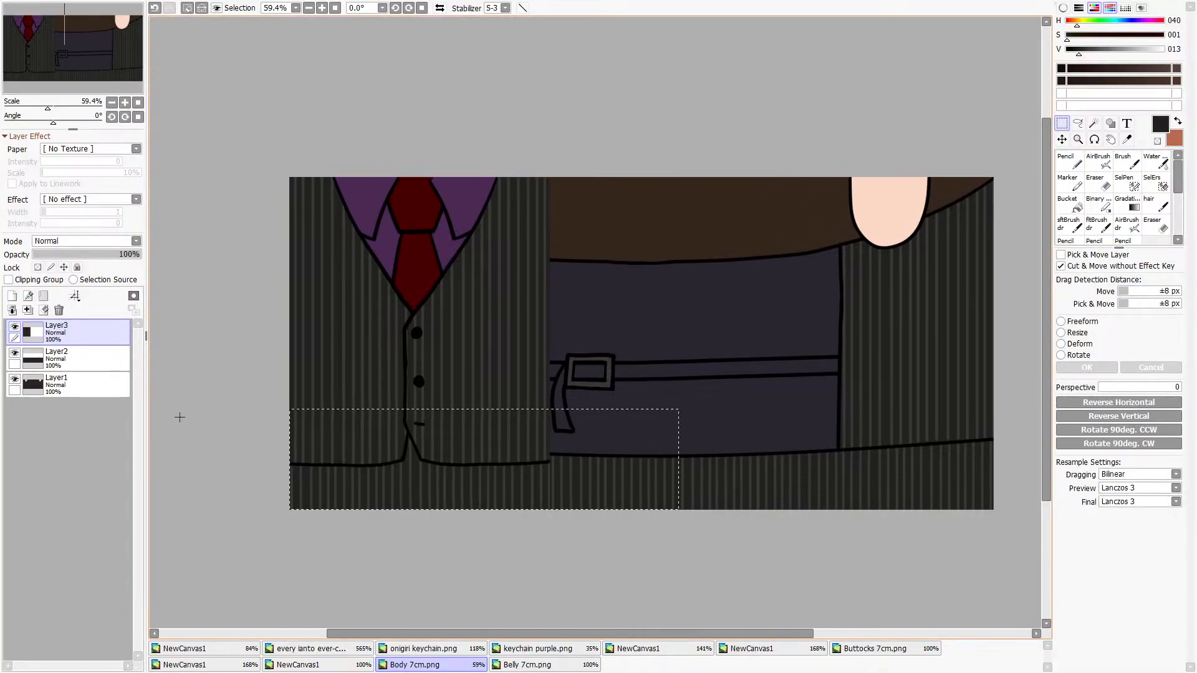
pyautogui.scroll(4, 374, 460)
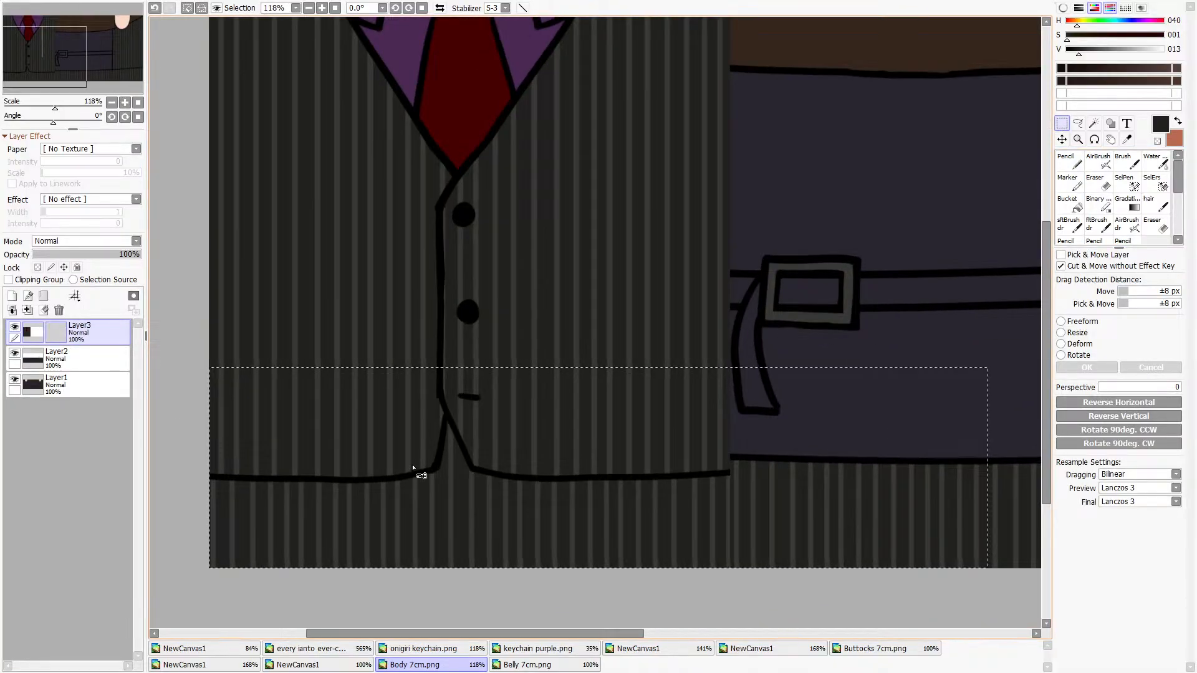
pyautogui.moveTo(412, 476); pyautogui.dragTo(410, 445)
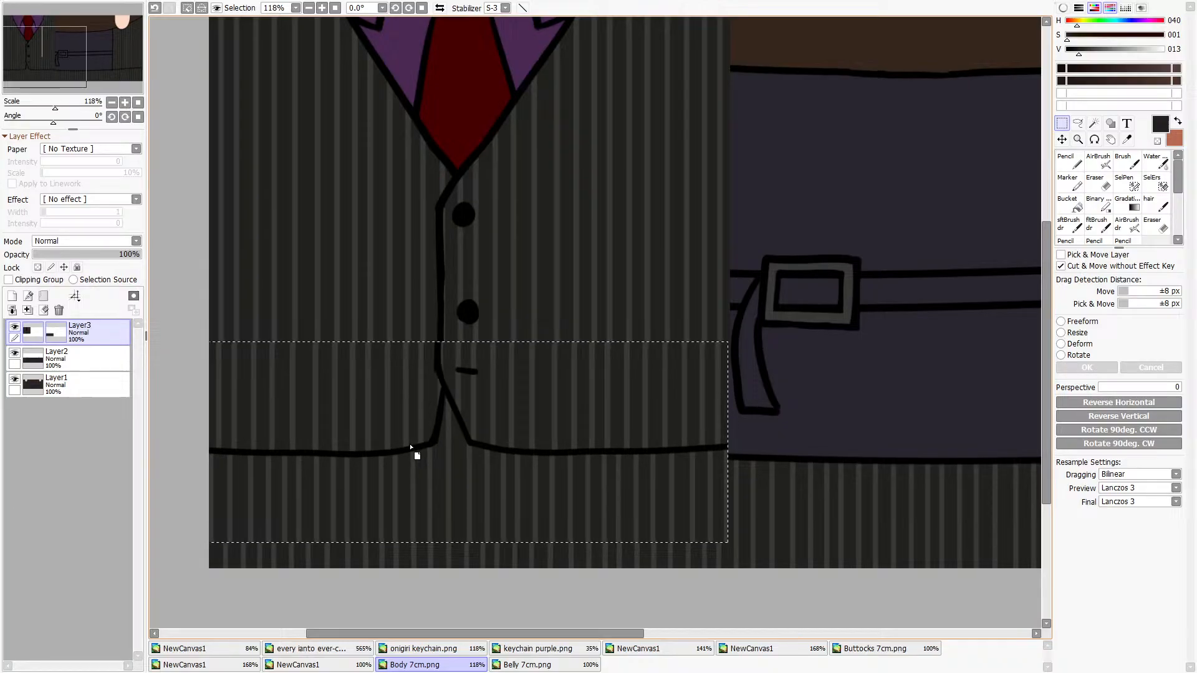
# Fade the belly layer to 36% opacity, raise its lower part to the body's hem line, and restore full opacity.
pyautogui.click(72, 255)
pyautogui.scroll(4, 253, 459)
pyautogui.moveTo(266, 457); pyautogui.dragTo(270, 417)
pyautogui.scroll(-6, 280, 435)
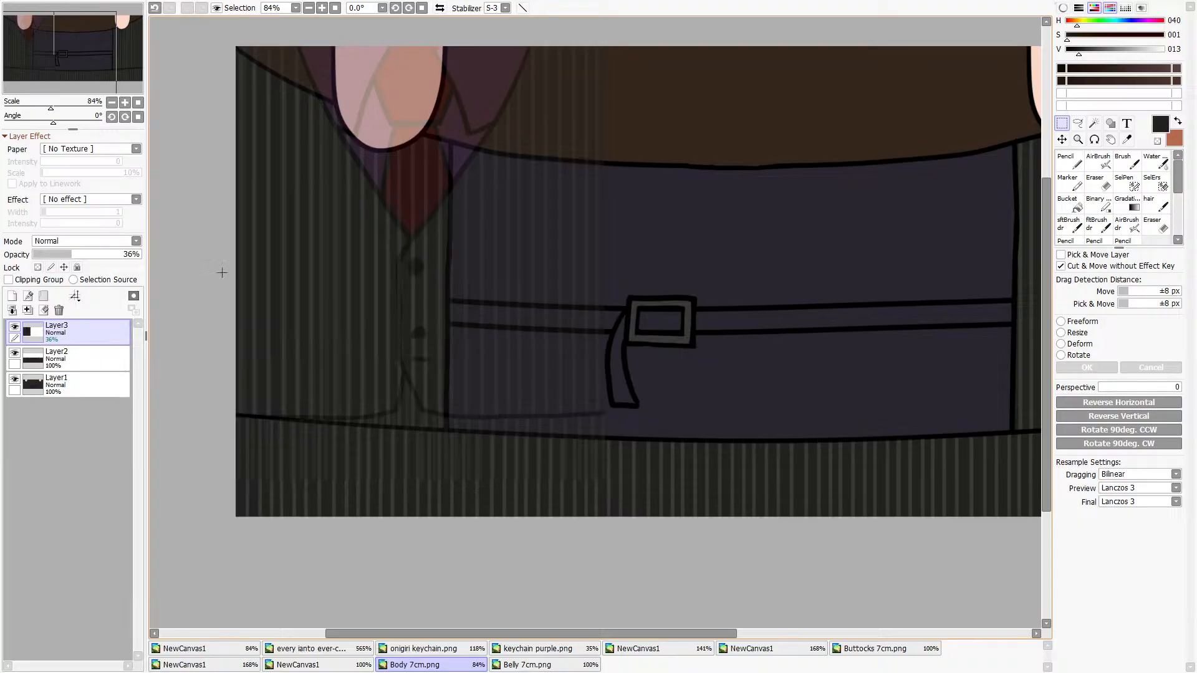
pyautogui.moveTo(103, 255); pyautogui.dragTo(253, 265)
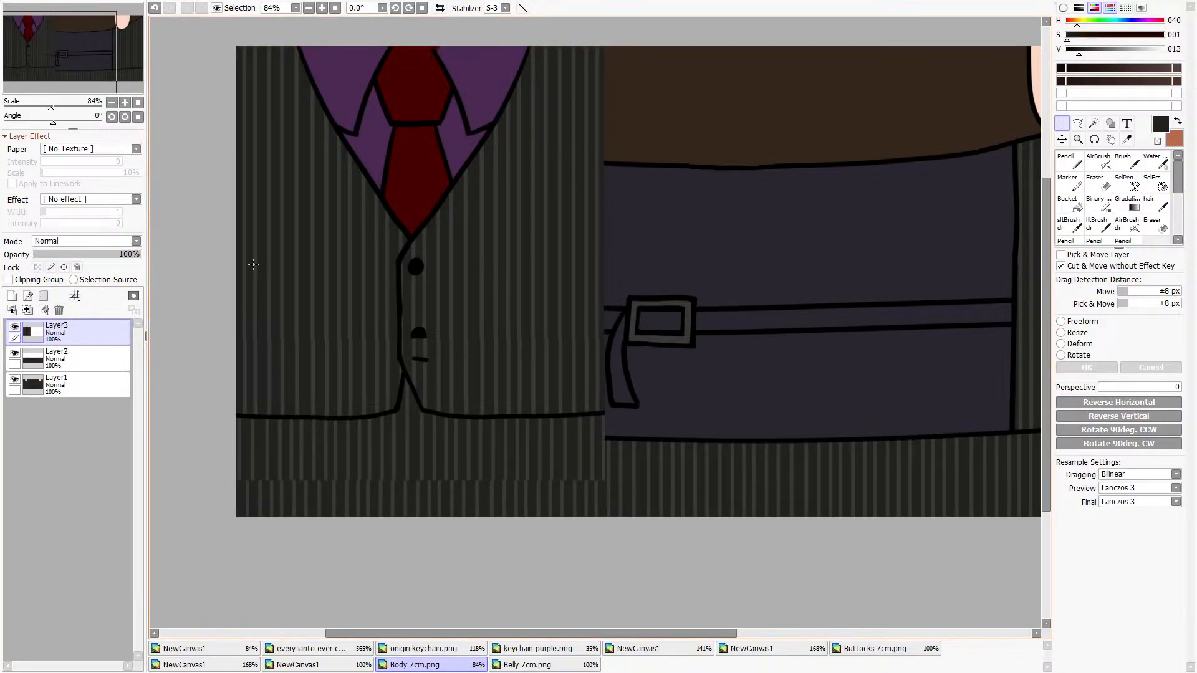
# Copy the adjusted belly artwork, paste it into Belly 7cm.png as a new layer, and lower its opacity to 34%.
pyautogui.hotkey('ctrl', 'a')
pyautogui.click(502, 654)
pyautogui.click(516, 665)
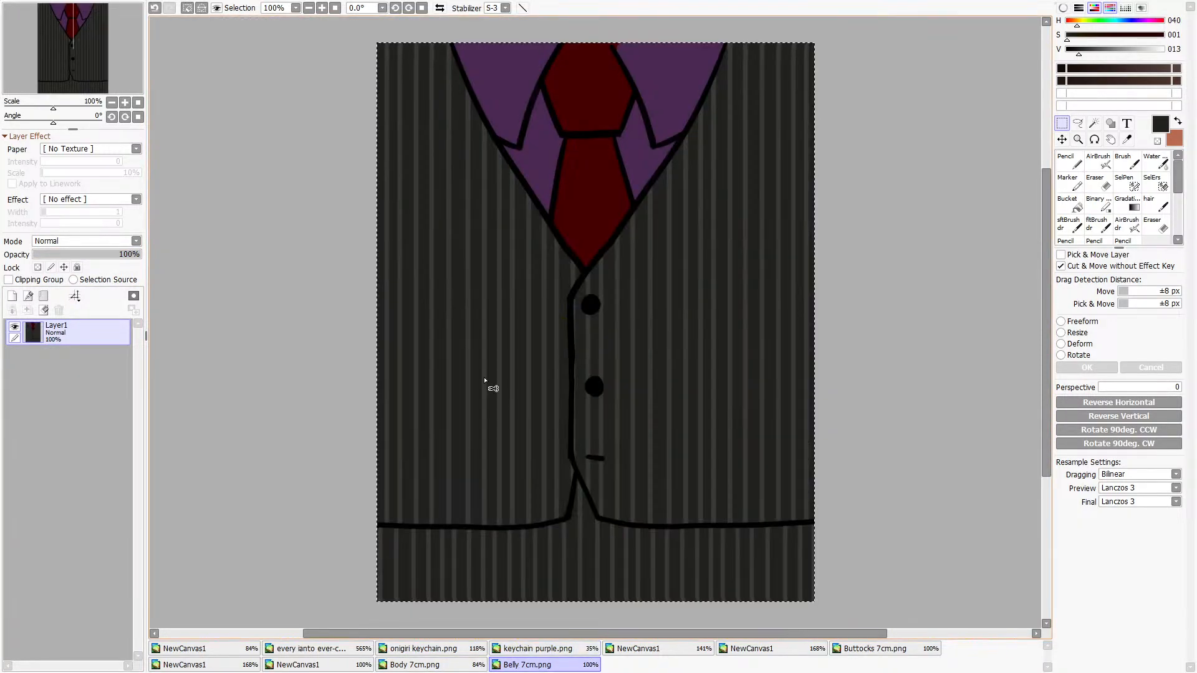
pyautogui.hotkey('ctrl', 'v')
pyautogui.click(85, 255)
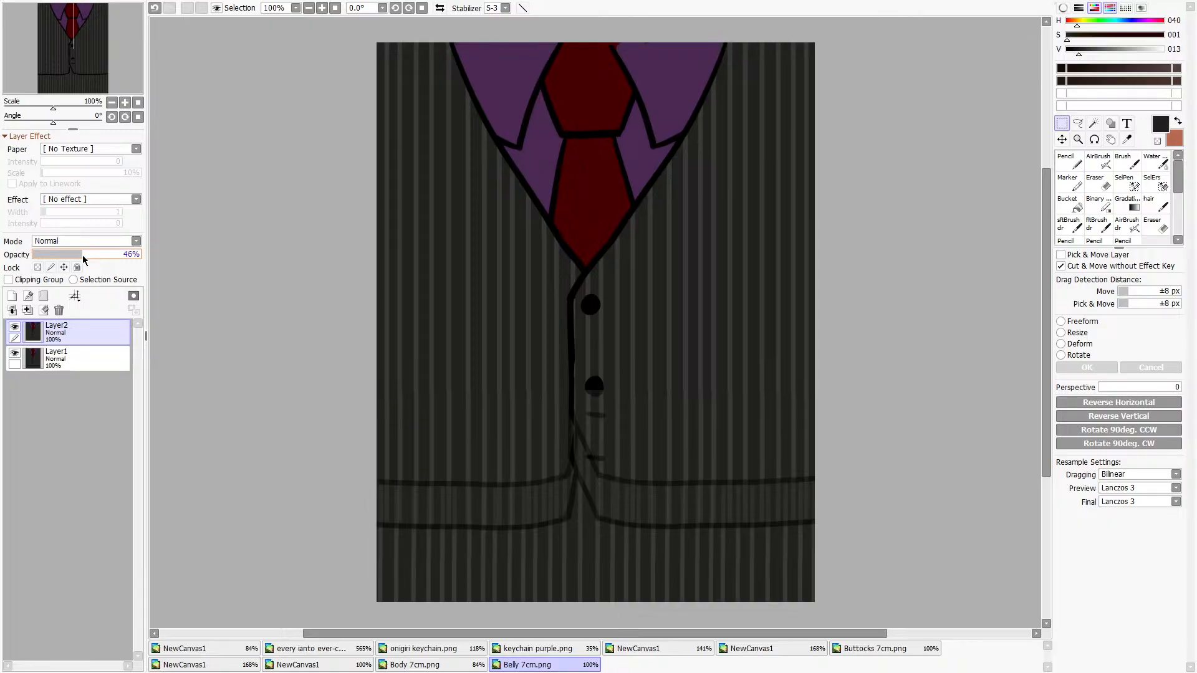
# Copy the lower part of Layer1 in the belly artwork and paste it as a separate layer beneath the faded guide.
pyautogui.click(94, 360)
pyautogui.scroll(-3, 413, 396)
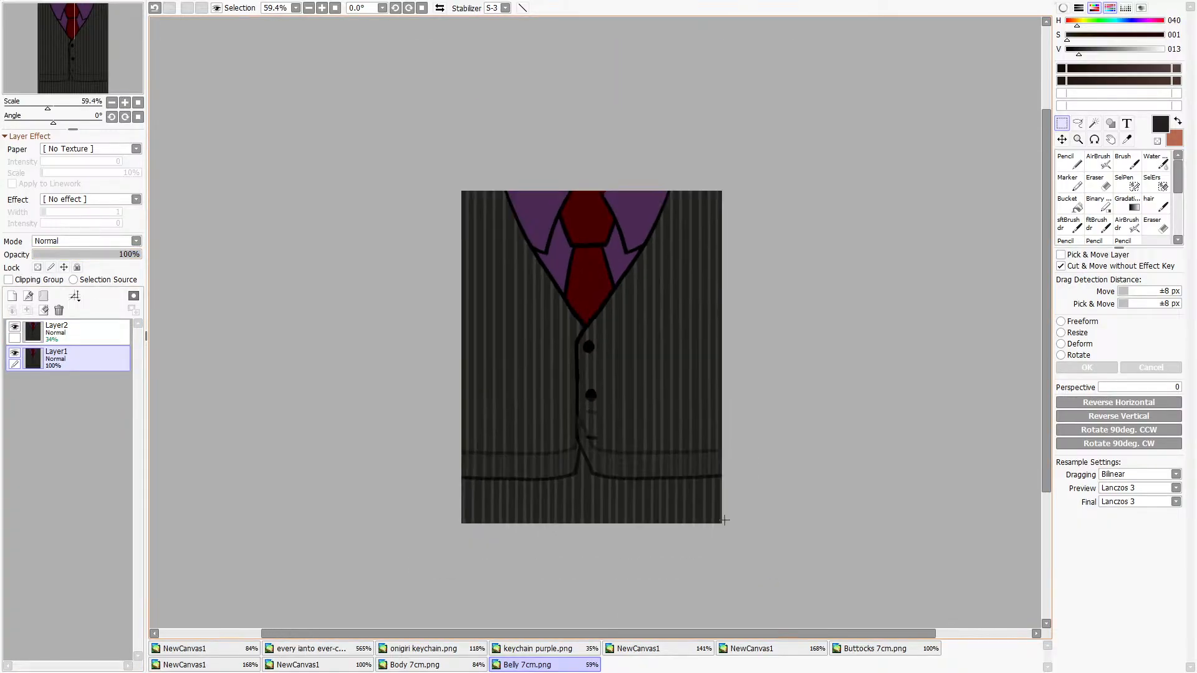
pyautogui.moveTo(413, 396); pyautogui.dragTo(871, 567)
pyautogui.hotkey('ctrl', 'd')
pyautogui.hotkey('ctrl', 'c')
pyautogui.hotkey('ctrl', 'v')
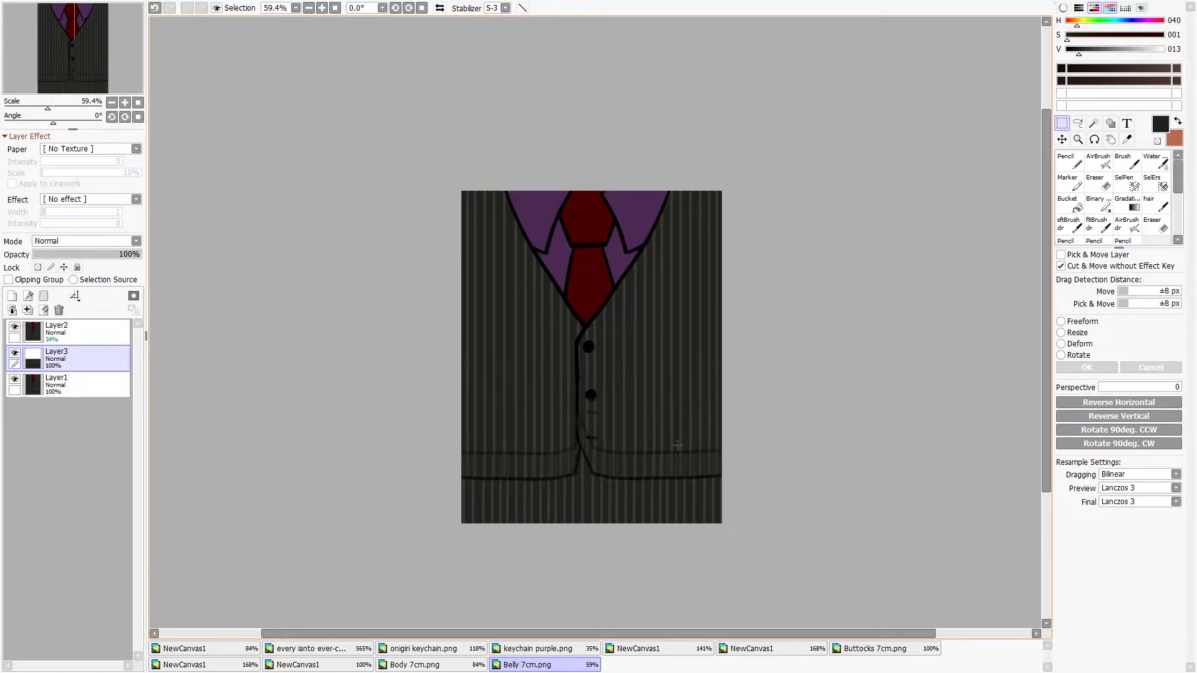
# Move the lower part of Layer3 up and shift it sideways to line up with the jacket's front line and pinstripes.
pyautogui.moveTo(390, 328); pyautogui.dragTo(869, 614)
pyautogui.scroll(3, 686, 445)
pyautogui.moveTo(574, 394)
pyautogui.mouseDown()
pyautogui.moveTo(572, 353)
pyautogui.moveTo(574, 378)
pyautogui.mouseUp()
pyautogui.scroll(5, 491, 307)
pyautogui.scroll(5, 492, 308)
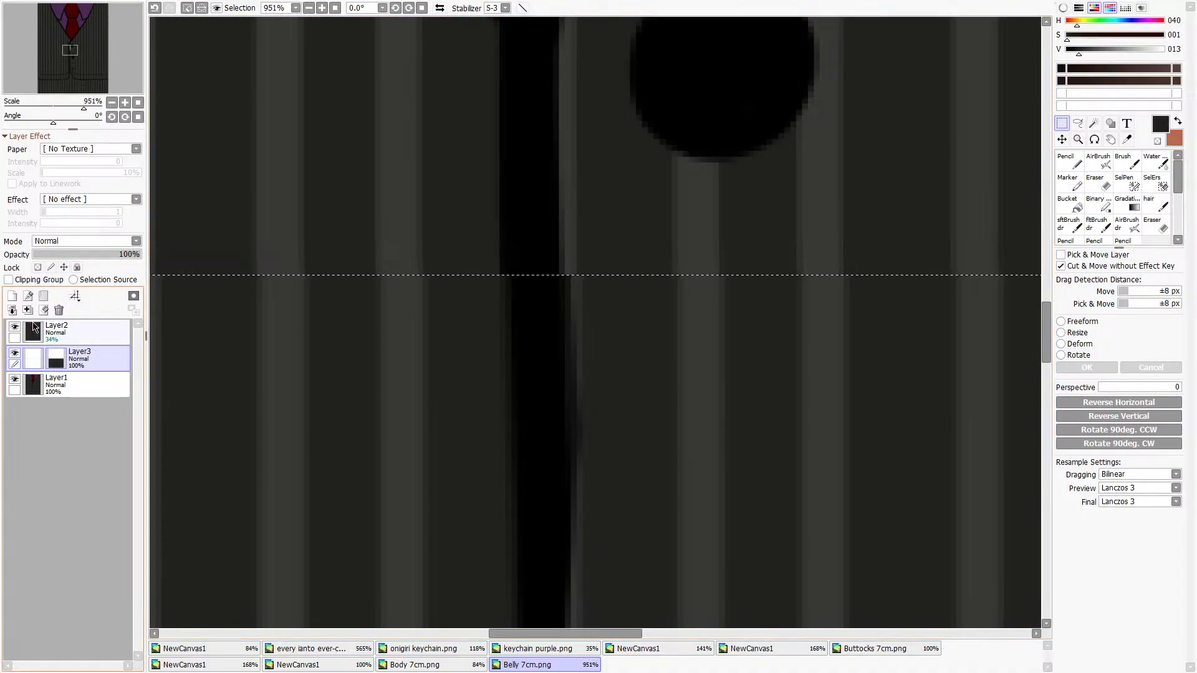
pyautogui.moveTo(544, 322); pyautogui.dragTo(536, 323)
pyautogui.scroll(-8, 535, 323)
pyautogui.scroll(-3, 765, 342)
pyautogui.scroll(4, 817, 300)
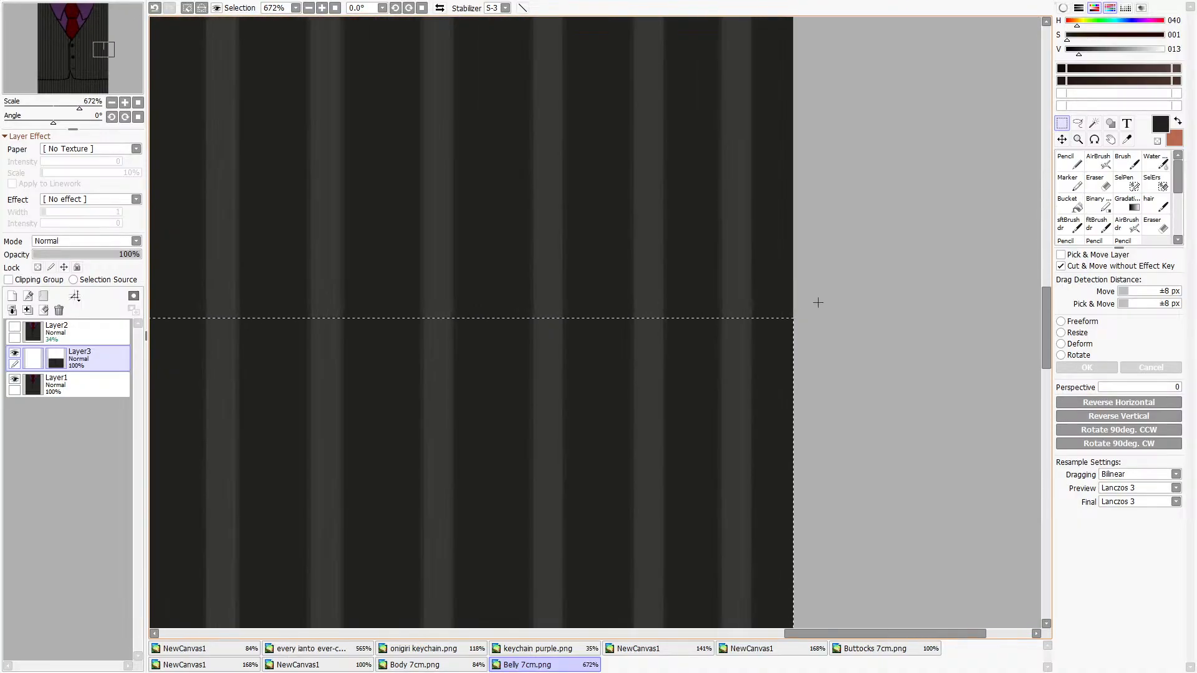
pyautogui.scroll(-7, 817, 312)
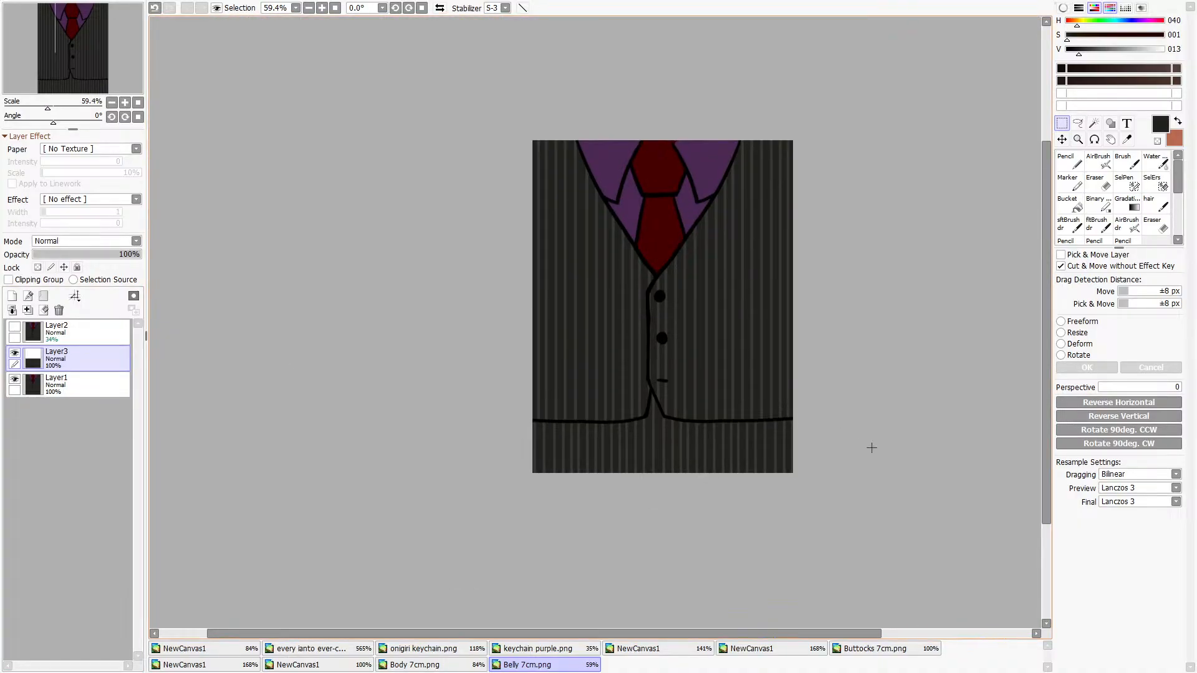
# Show the faded Layer2 guide, select the bottom hem section of Layer3, and nudge it up towards the guide's hem.
pyautogui.moveTo(836, 492); pyautogui.dragTo(466, 363)
pyautogui.click(15, 326)
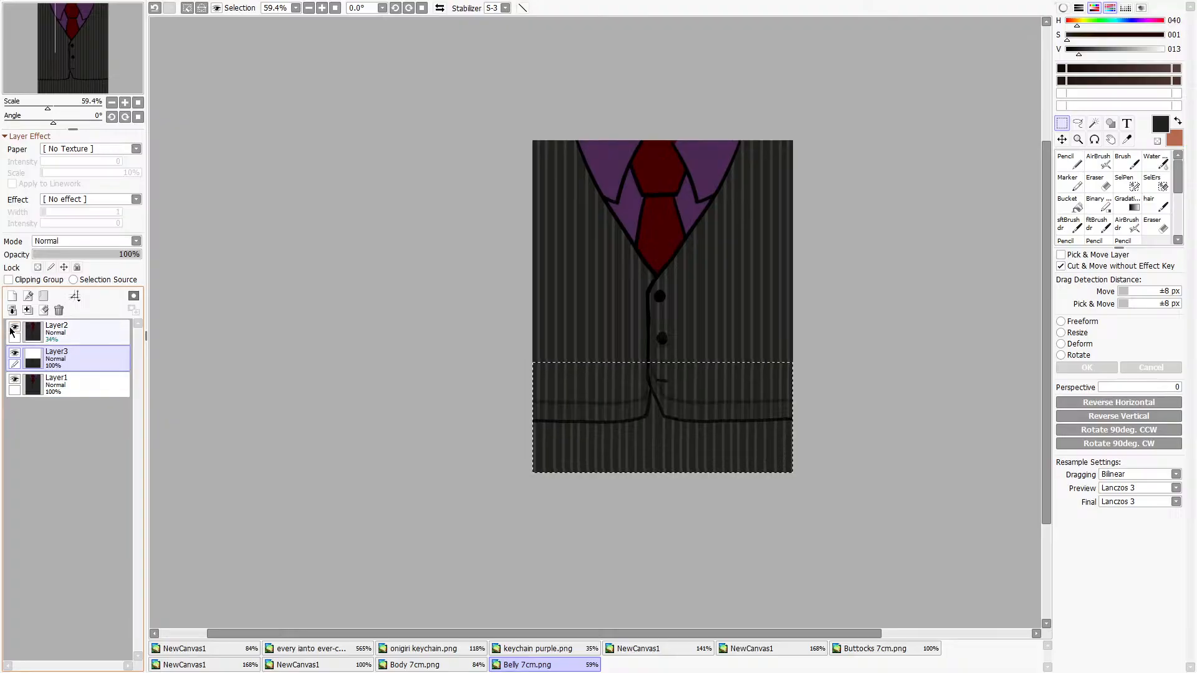
pyautogui.scroll(9, 631, 375)
pyautogui.press('Up')
pyautogui.press('Up')
pyautogui.press('Up')
pyautogui.press('Up')
pyautogui.press('Up')
pyautogui.press('Up')
pyautogui.press('Up')
pyautogui.press('Up')
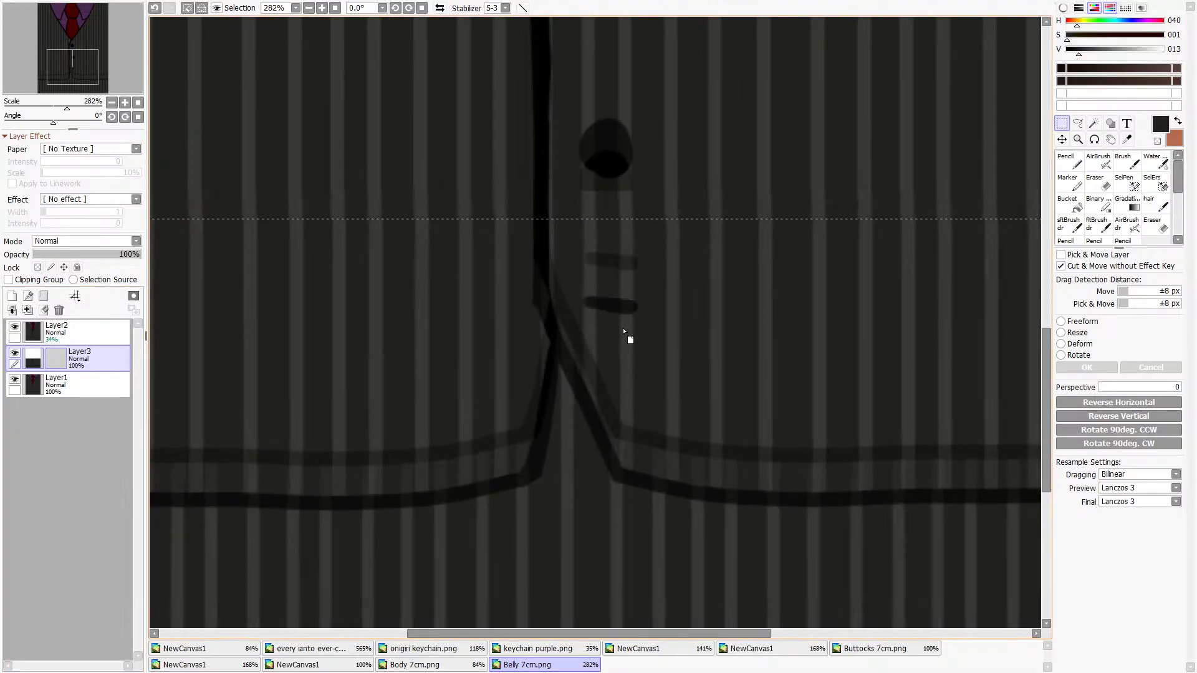
pyautogui.hotkey('ctrl', 'd')
# Hide the Layer2 guide and move the part of Layer3 below the first button up to shorten the jacket further.
pyautogui.scroll(-6, 491, 338)
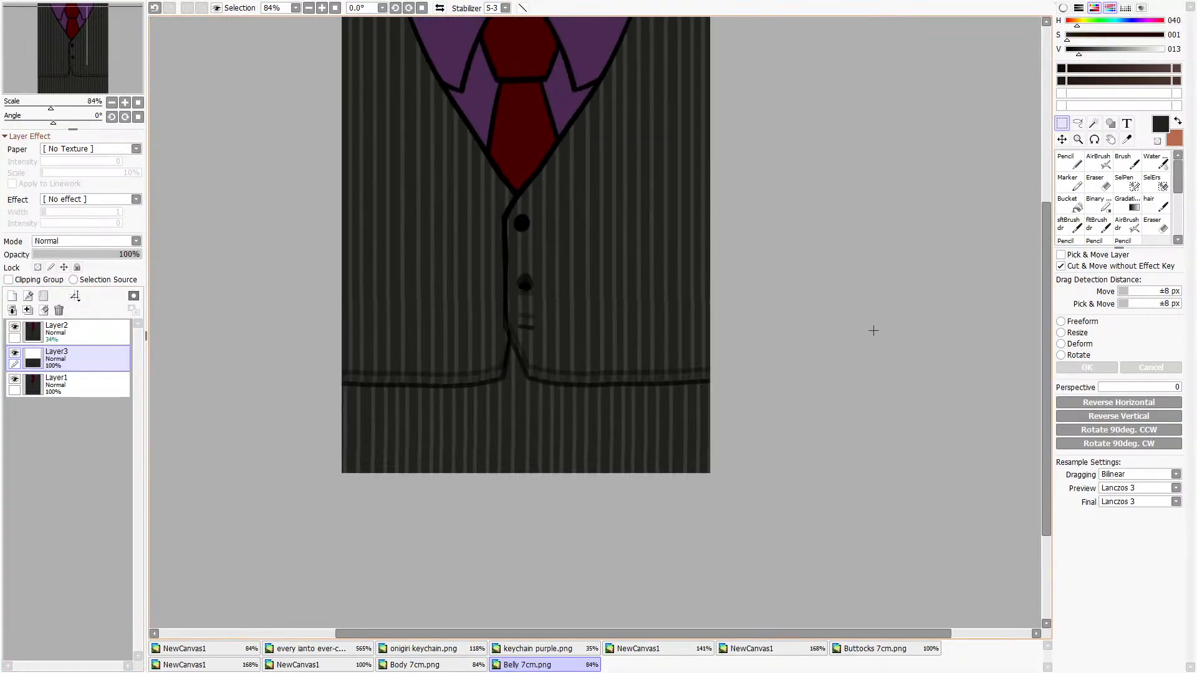
pyautogui.click(14, 354)
pyautogui.click(14, 354)
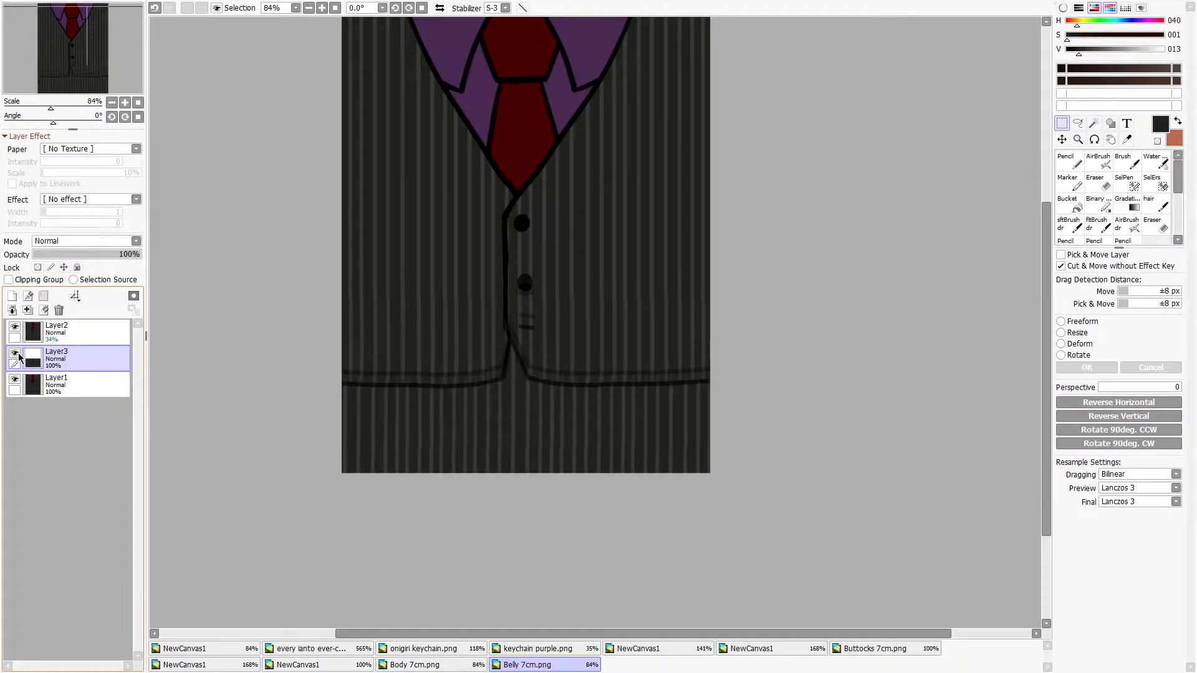
pyautogui.click(15, 331)
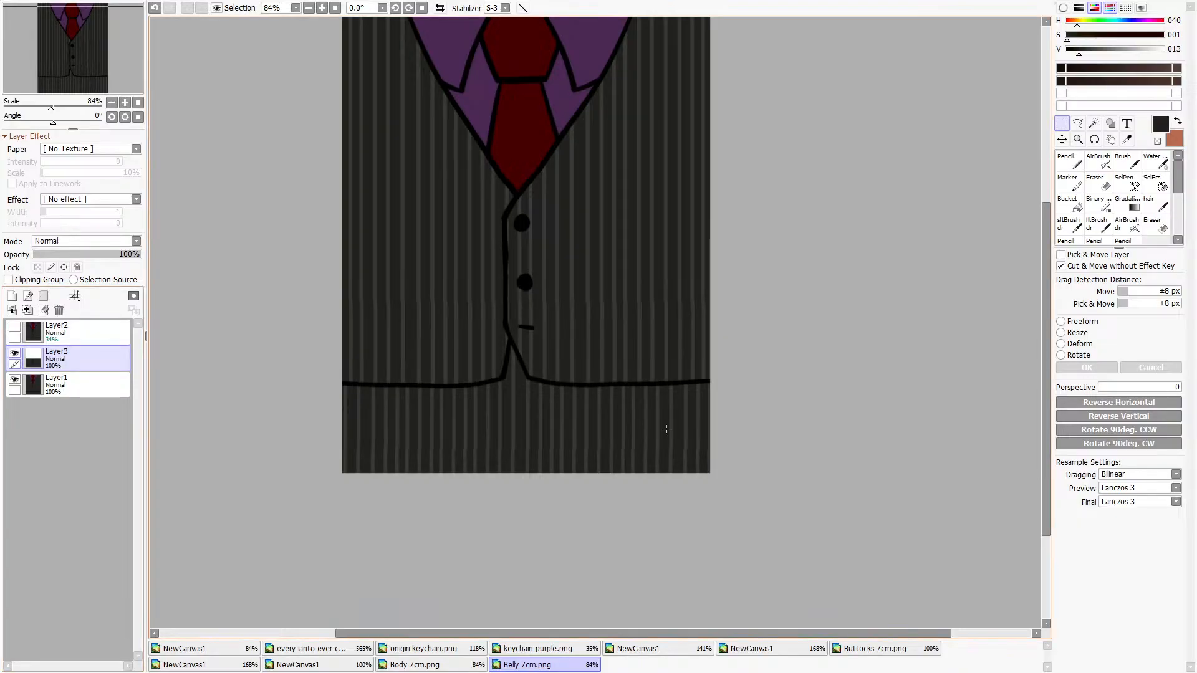
pyautogui.moveTo(736, 493); pyautogui.dragTo(240, 248)
pyautogui.scroll(4, 556, 265)
pyautogui.scroll(3, 557, 265)
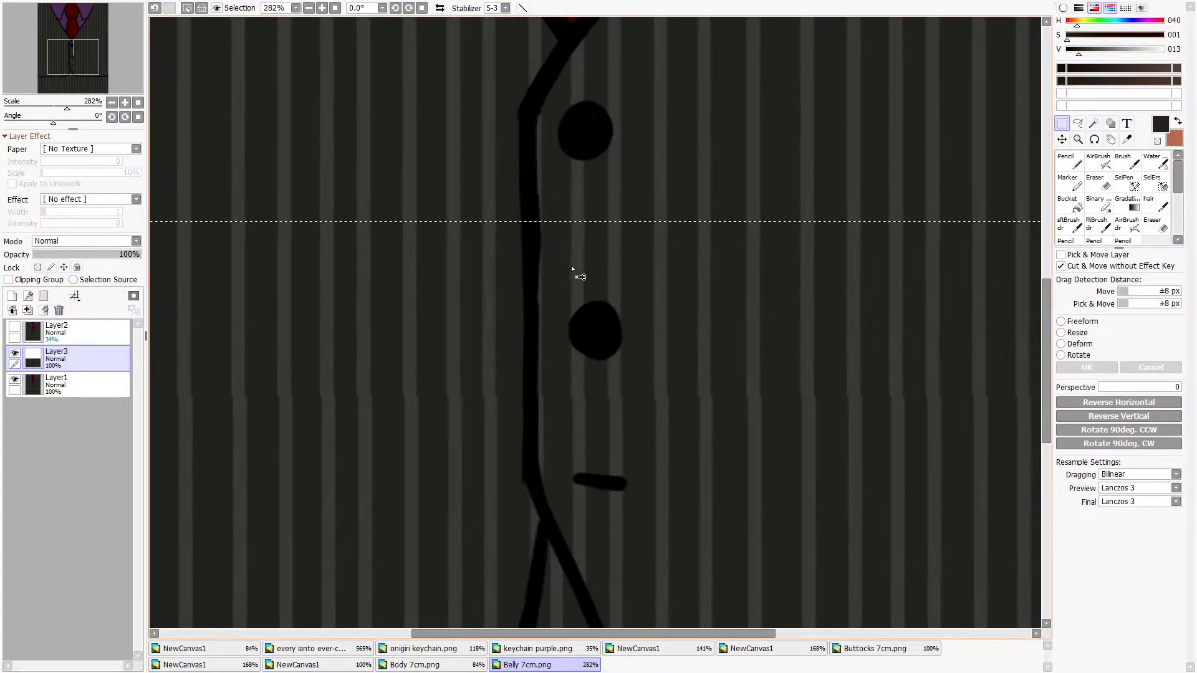
pyautogui.moveTo(575, 267); pyautogui.dragTo(574, 245)
pyautogui.scroll(-7, 573, 245)
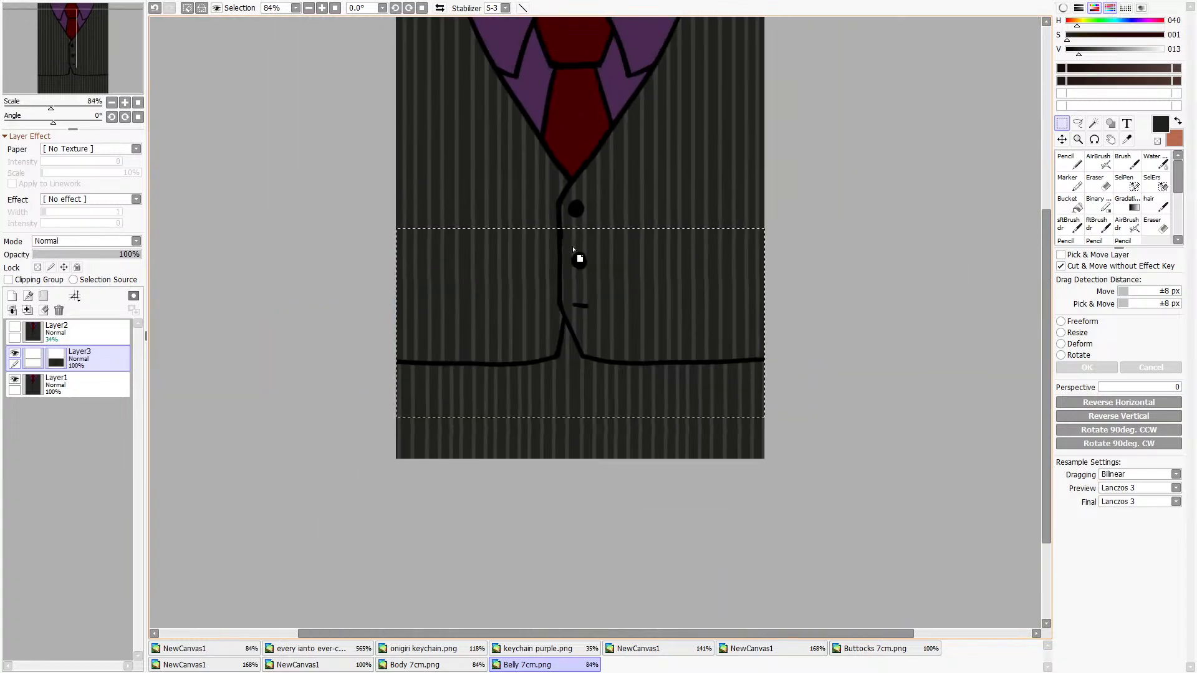
pyautogui.hotkey('ctrl', 'd')
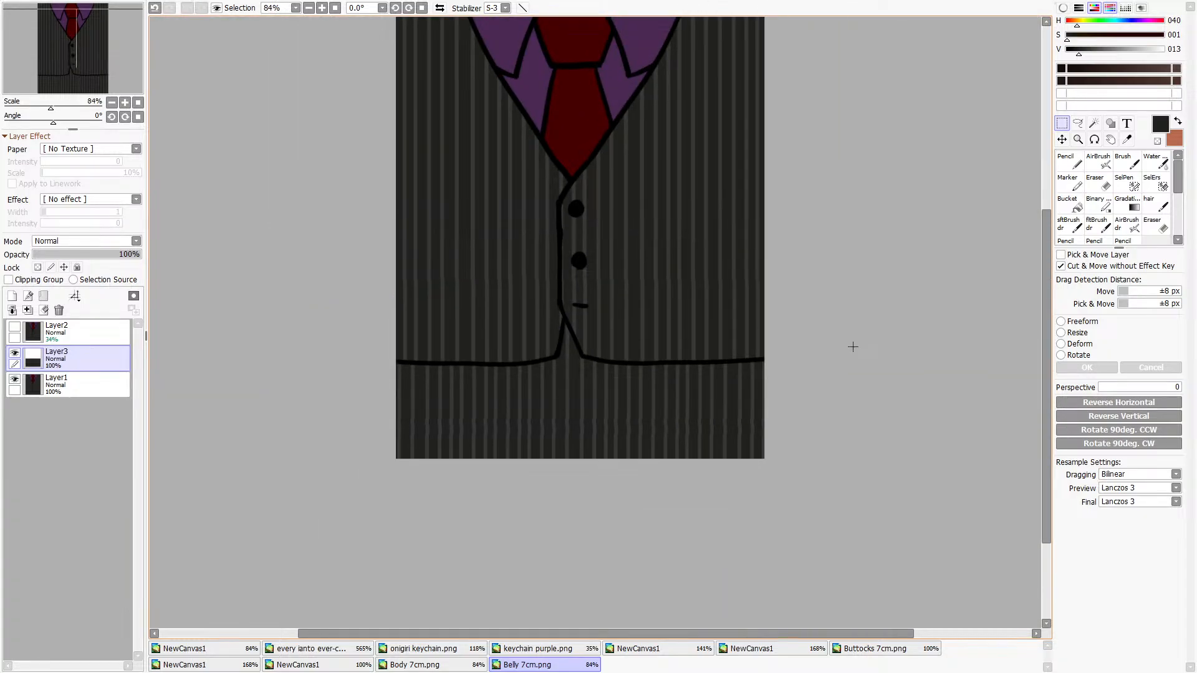
# Compare the raised hem against the original artwork and the faded guide by toggling the visibility of Layer3 and Layer2.
pyautogui.click(14, 353)
pyautogui.click(13, 354)
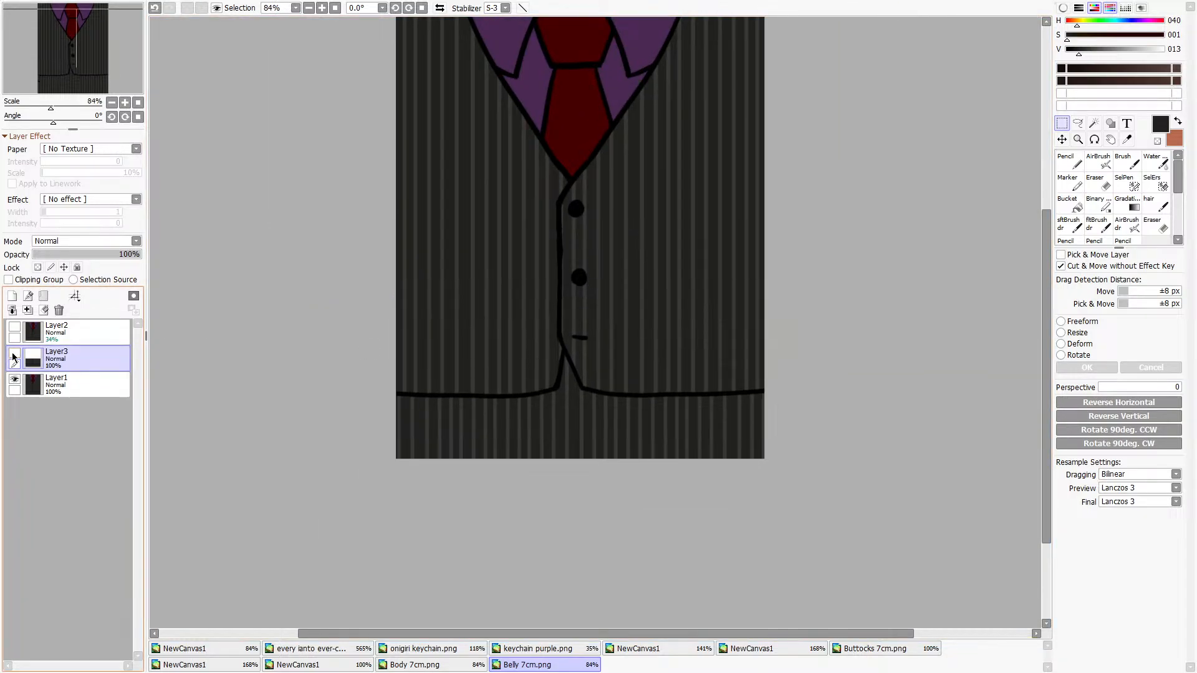
pyautogui.click(13, 354)
pyautogui.click(17, 327)
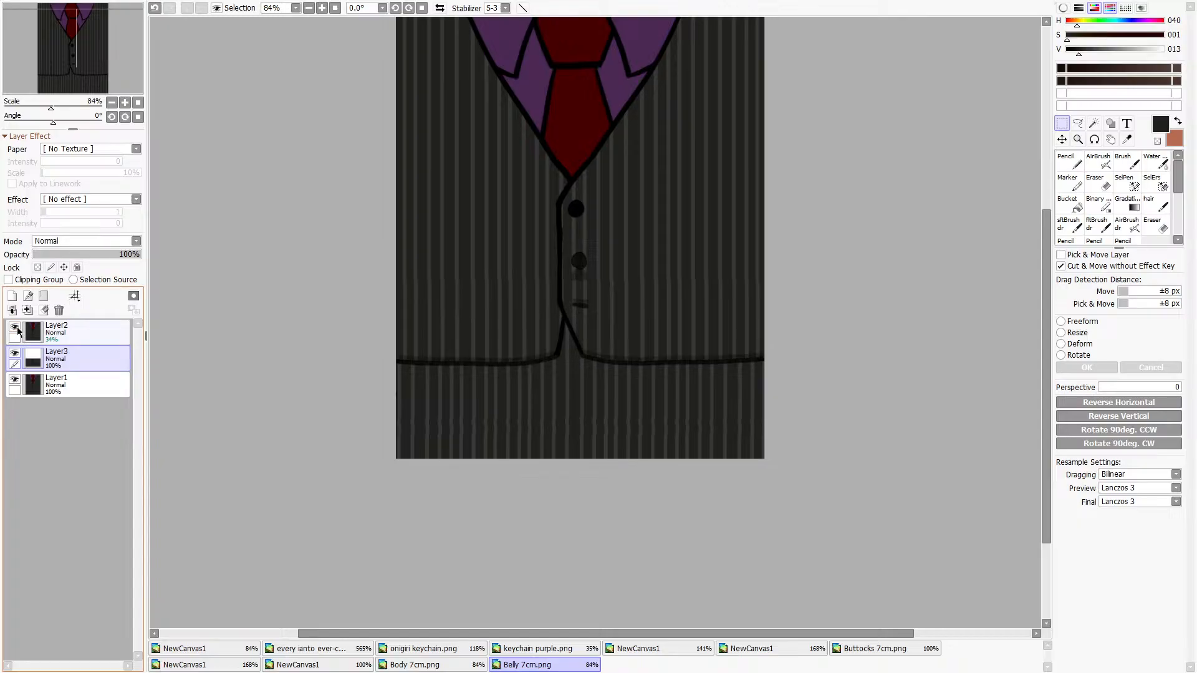
pyautogui.click(17, 328)
pyautogui.click(17, 328)
pyautogui.click(17, 328)
# Delete the faded Layer2 guide and compare the artwork with and without Layer3.
pyautogui.click(62, 333)
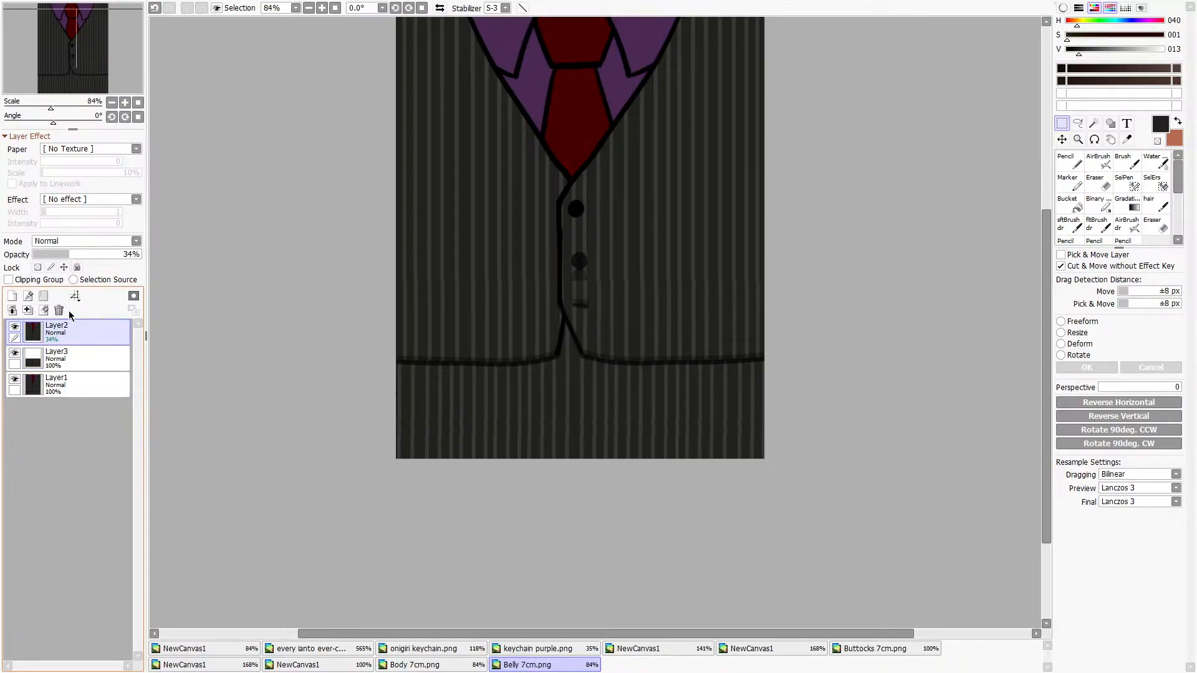
pyautogui.click(58, 310)
pyautogui.click(16, 326)
pyautogui.click(16, 326)
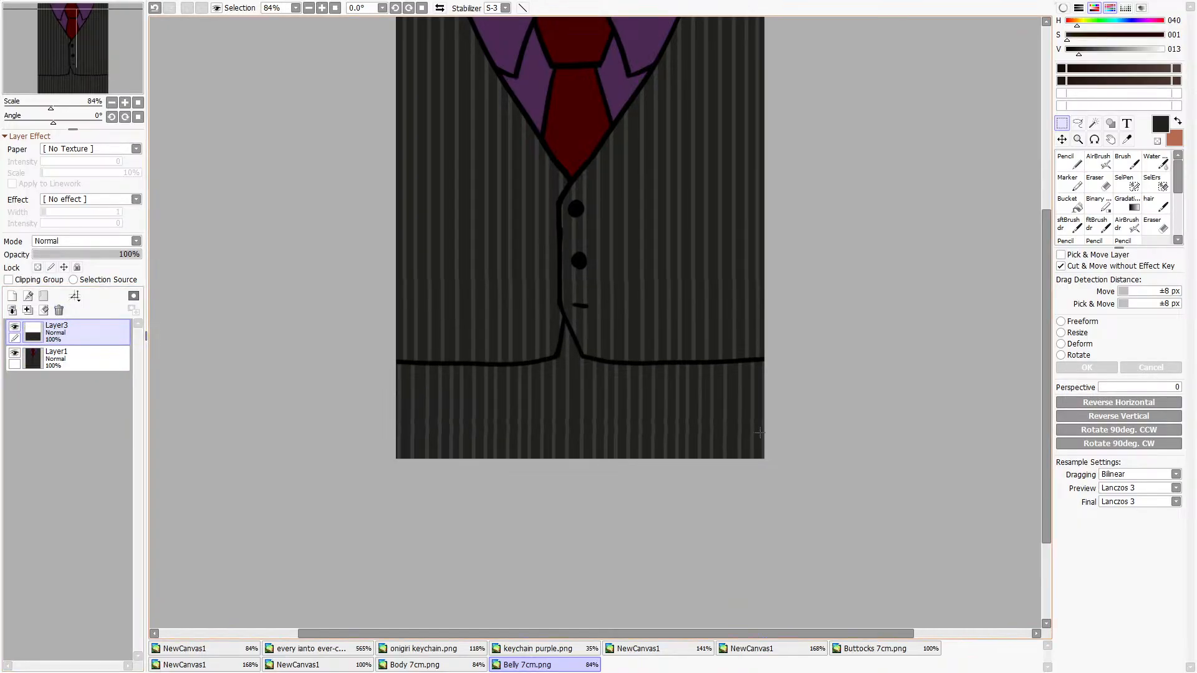
# Select a strip of pinstripes below the jacket's hem and resize it down past the canvas's lower edge.
pyautogui.moveTo(775, 423); pyautogui.dragTo(904, 409)
pyautogui.click(1061, 332)
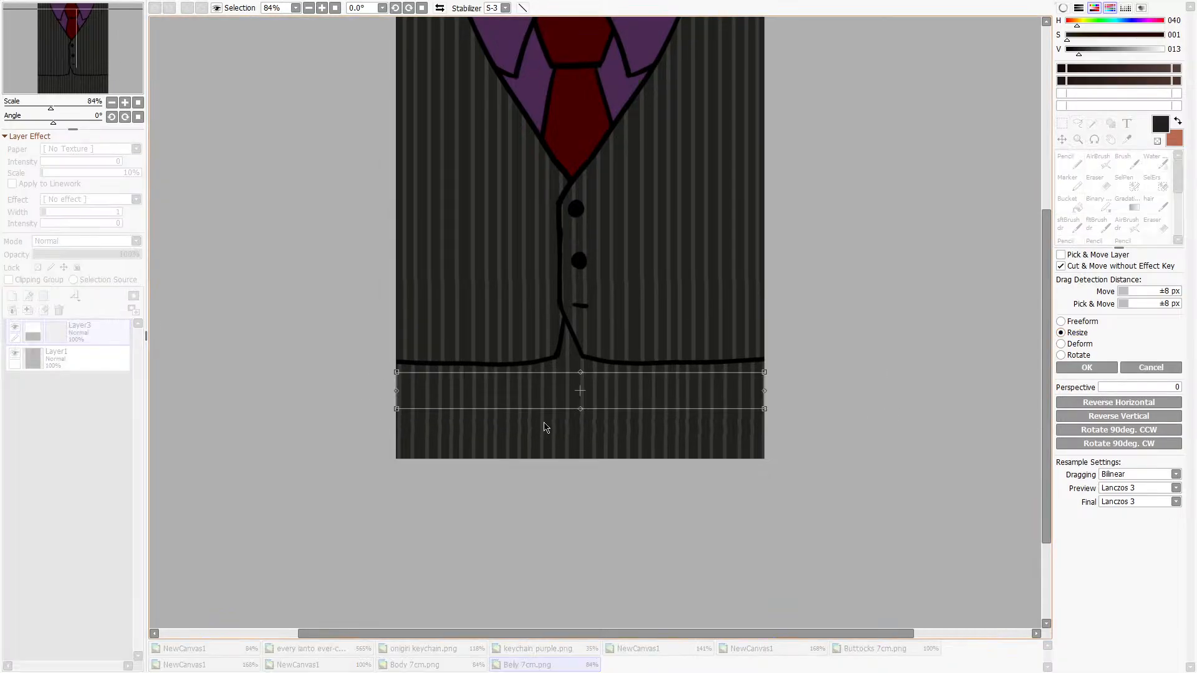
pyautogui.moveTo(570, 408); pyautogui.dragTo(580, 579)
pyautogui.click(1091, 368)
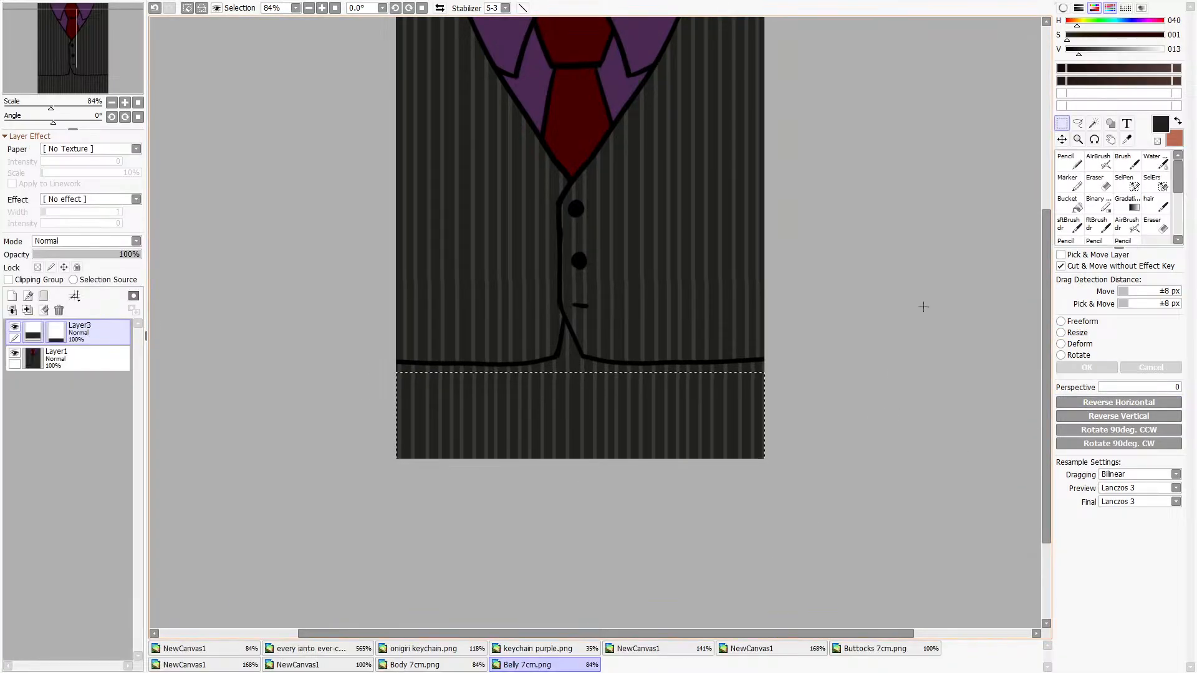
# Select the lower part of Layer3 and nudge it sideways so its pinstripes line up across the seam.
pyautogui.scroll(3, 379, 332)
pyautogui.scroll(2, 379, 332)
pyautogui.scroll(-2, 379, 333)
pyautogui.scroll(1, 379, 332)
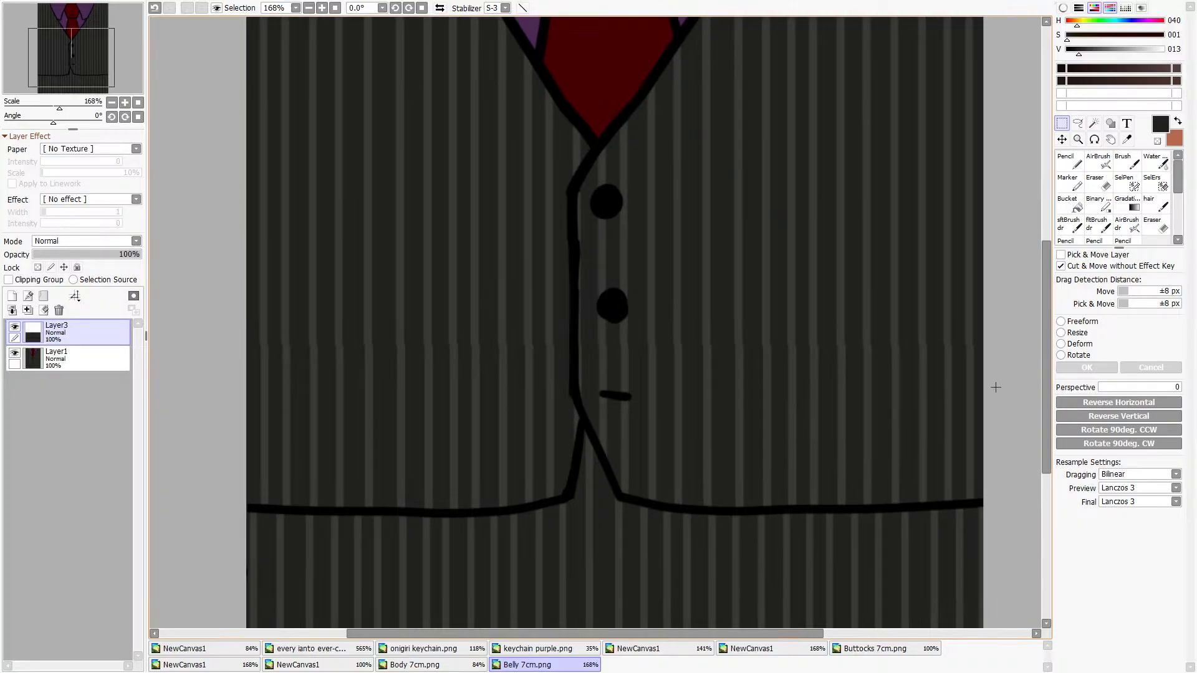
pyautogui.scroll(-5, 832, 414)
pyautogui.moveTo(900, 549)
pyautogui.mouseDown()
pyautogui.moveTo(476, 388)
pyautogui.moveTo(476, 372)
pyautogui.moveTo(849, 586)
pyautogui.moveTo(1125, 669)
pyautogui.mouseUp()
pyautogui.scroll(6, 554, 371)
pyautogui.scroll(8, 542, 357)
pyautogui.moveTo(1194, 623); pyautogui.dragTo(796, 433)
pyautogui.scroll(-10, 796, 487)
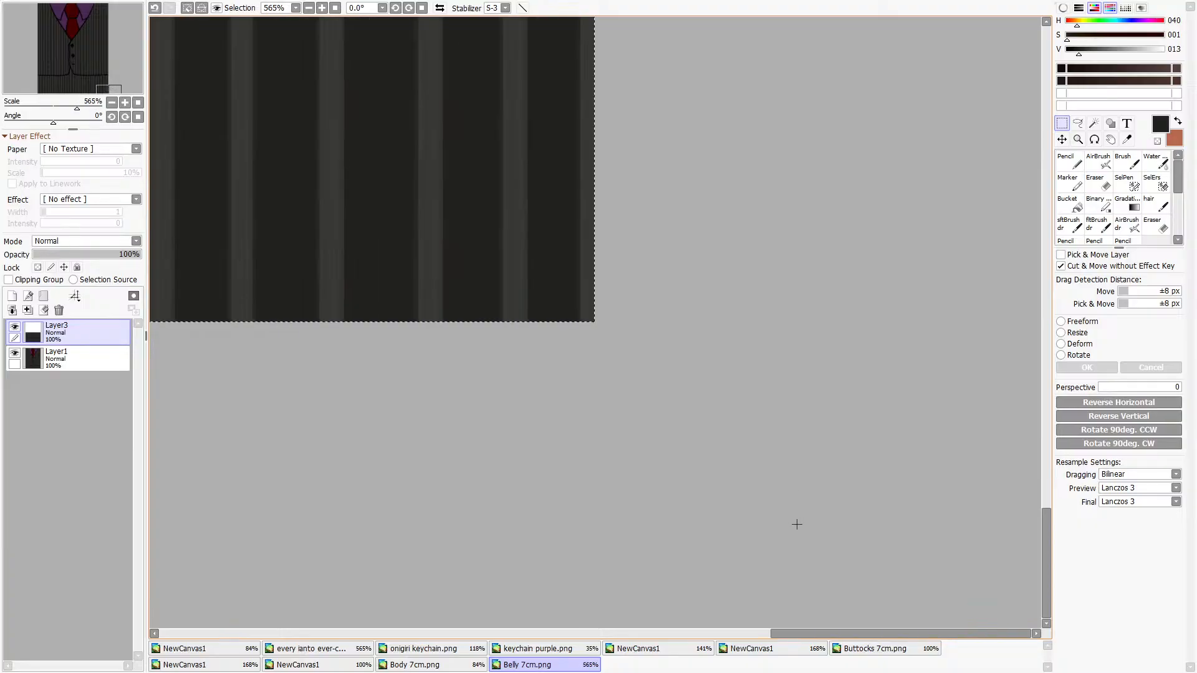
pyautogui.scroll(10, 708, 179)
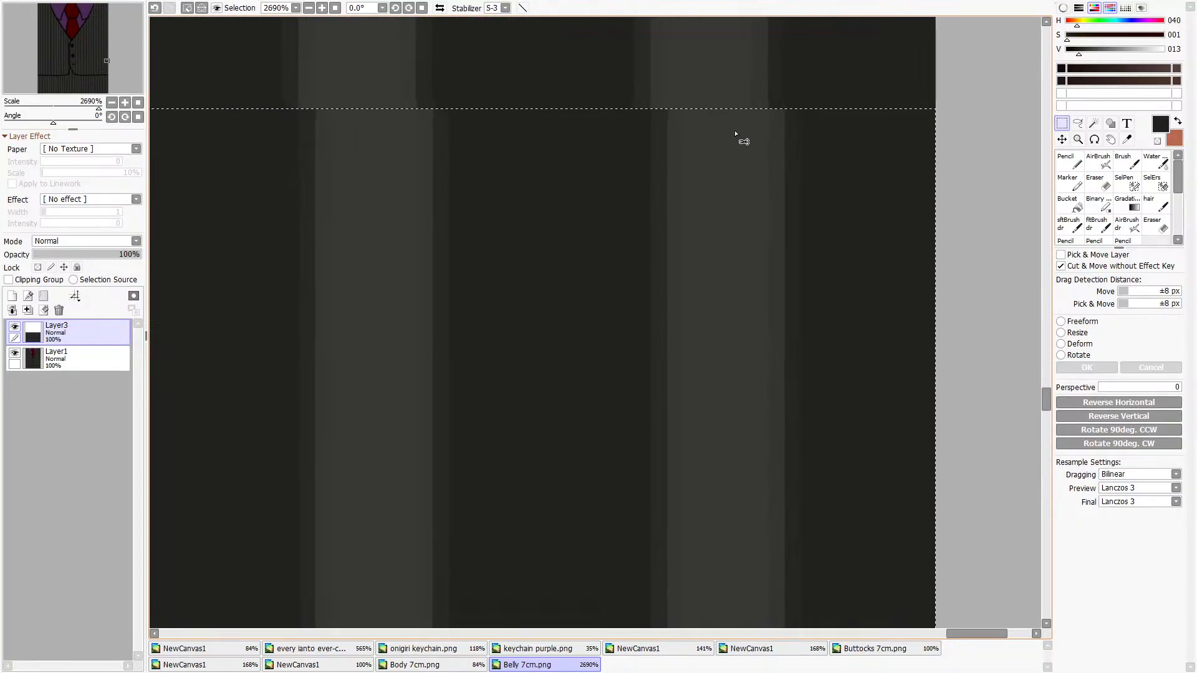
pyautogui.hotkey('ctrl', 'd')
# Touch up the jacket's front opening line beside the buttons with the Pencil in sampled black.
pyautogui.scroll(-15, 507, 223)
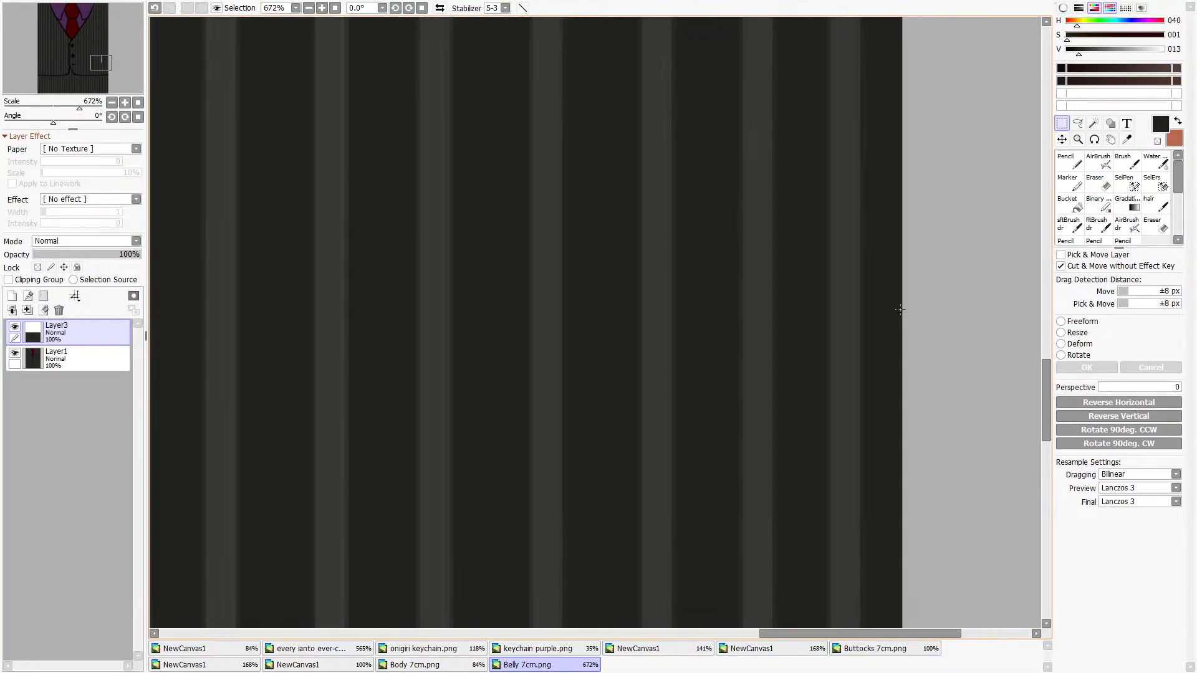
pyautogui.scroll(4, 507, 224)
pyautogui.scroll(-2, 552, 436)
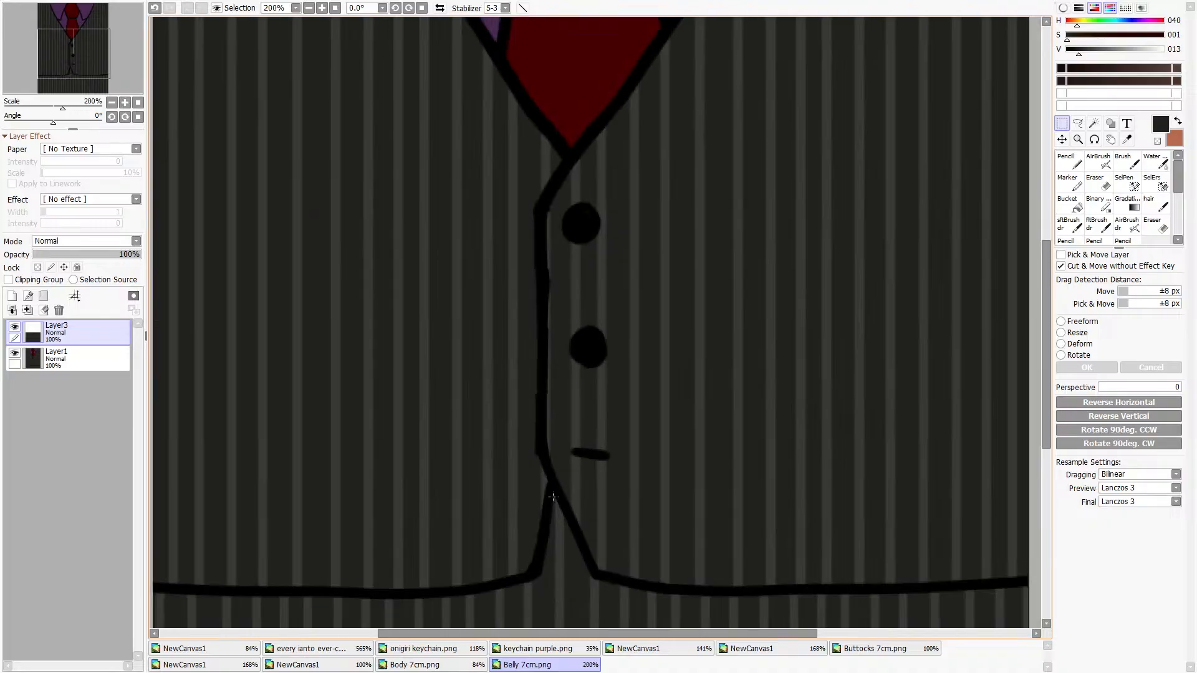
pyautogui.scroll(1, 552, 495)
pyautogui.press('n')
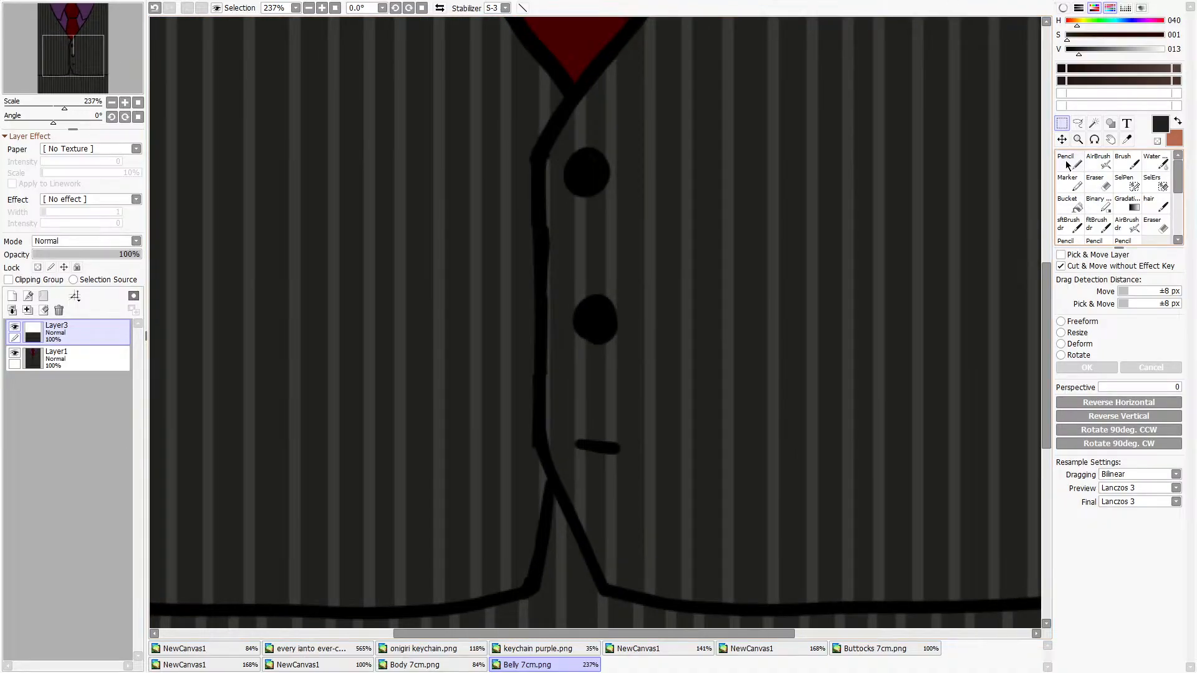
pyautogui.press('alt')
pyautogui.keyDown('alt'); pyautogui.click(540, 312); pyautogui.keyUp('alt')
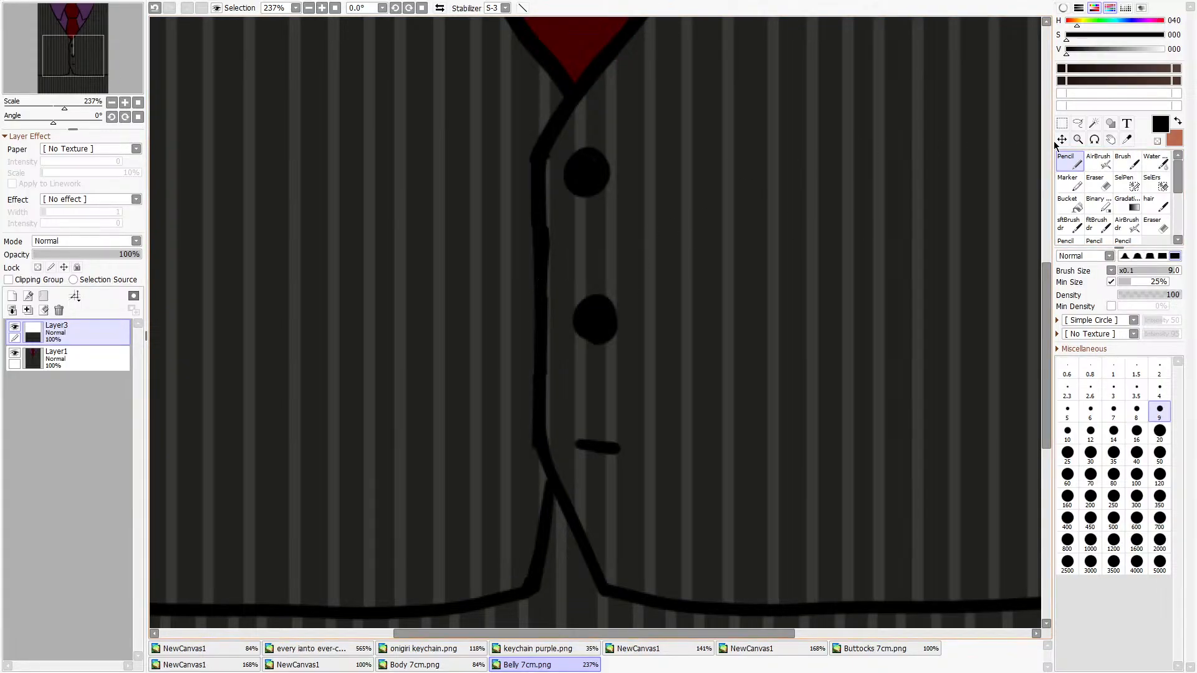
# Trim the button-side edge of the jacket's front line with the Pencil at size 9 in the sampled dark suit colour.
pyautogui.click(1127, 139)
pyautogui.click(555, 357)
pyautogui.press('n')
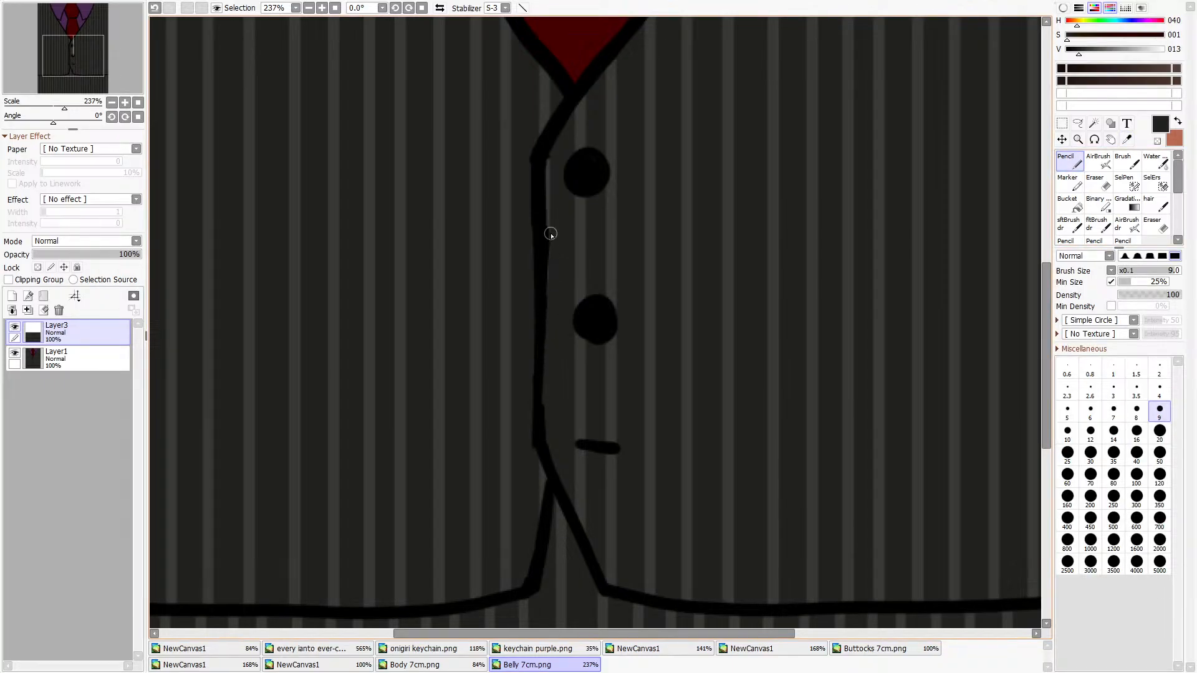
pyautogui.moveTo(548, 307); pyautogui.dragTo(548, 220)
pyautogui.scroll(-2, 573, 378)
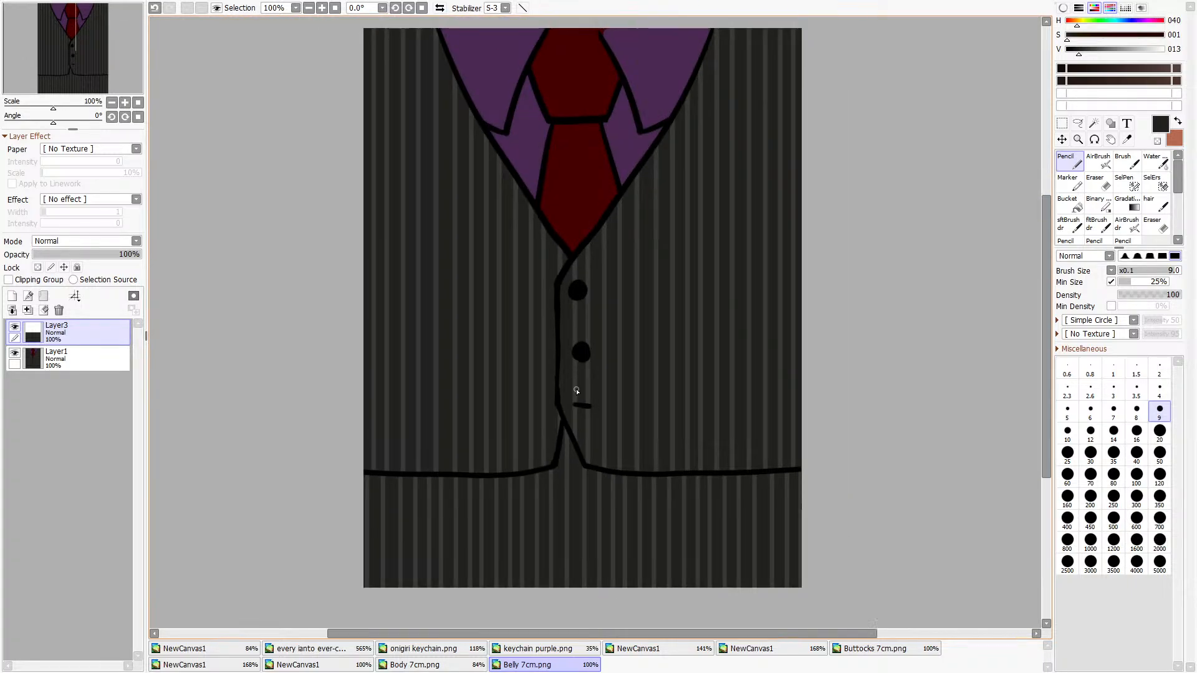
# Touch up the jacket's front opening line with the Pencil in sampled black, and save and close Belly 7cm.png.
pyautogui.scroll(2, 576, 391)
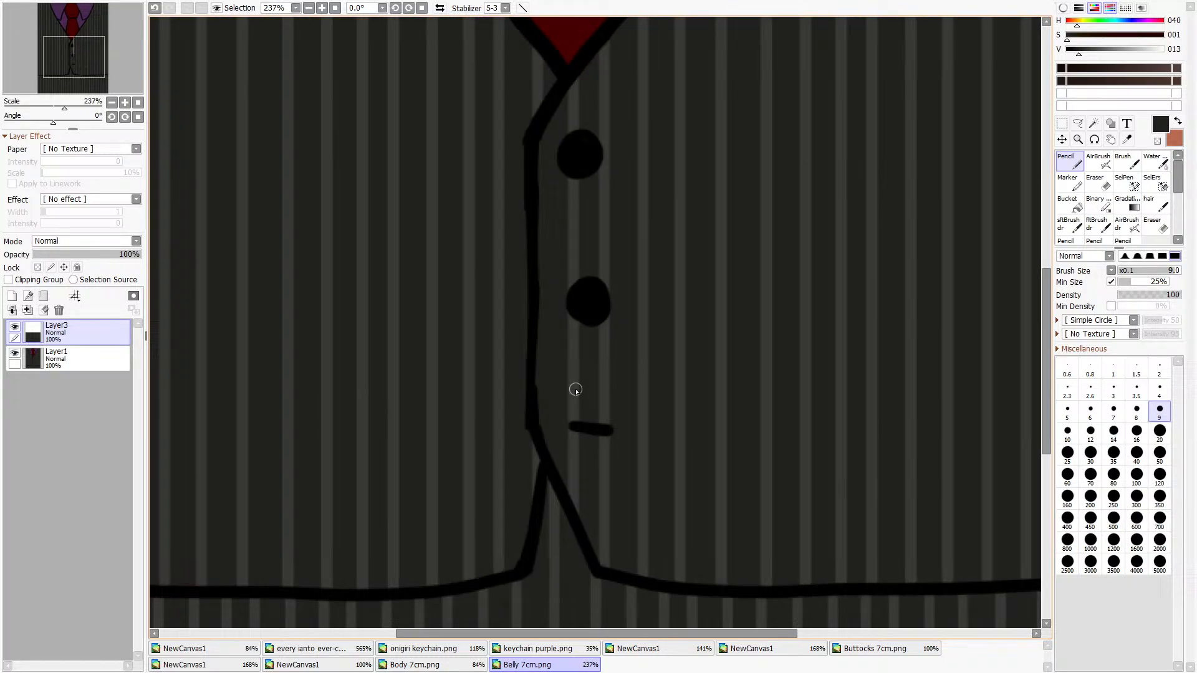
pyautogui.keyDown('alt'); pyautogui.click(529, 376); pyautogui.keyUp('alt')
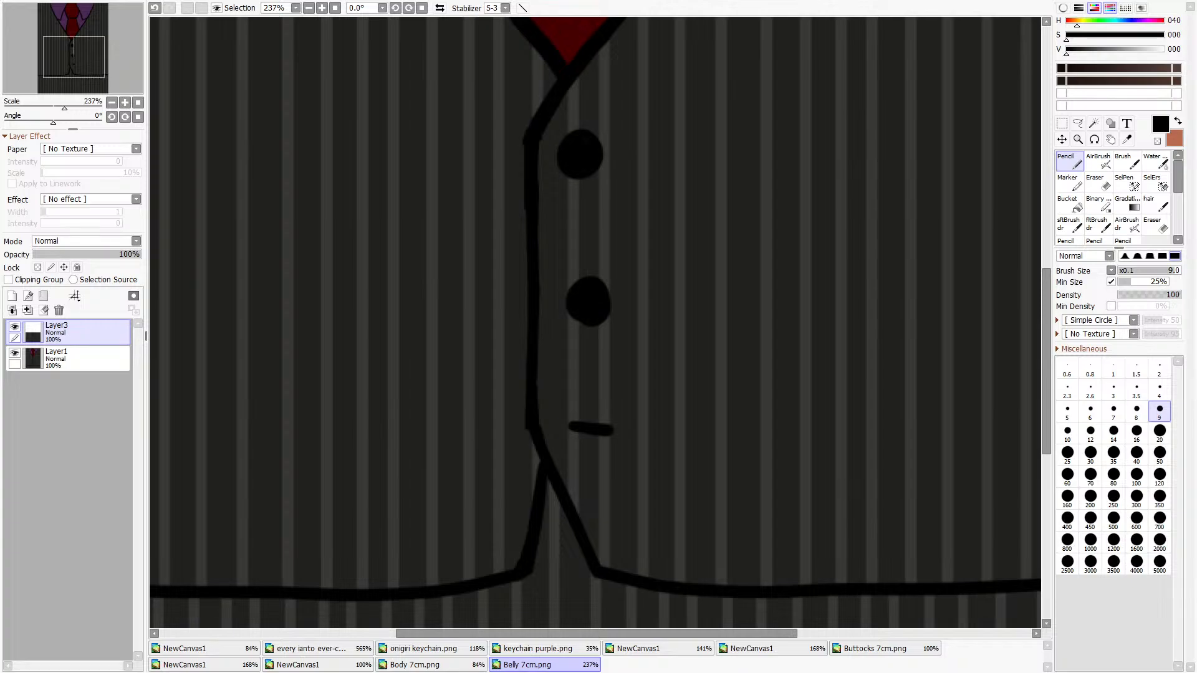
pyautogui.scroll(-5, 567, 369)
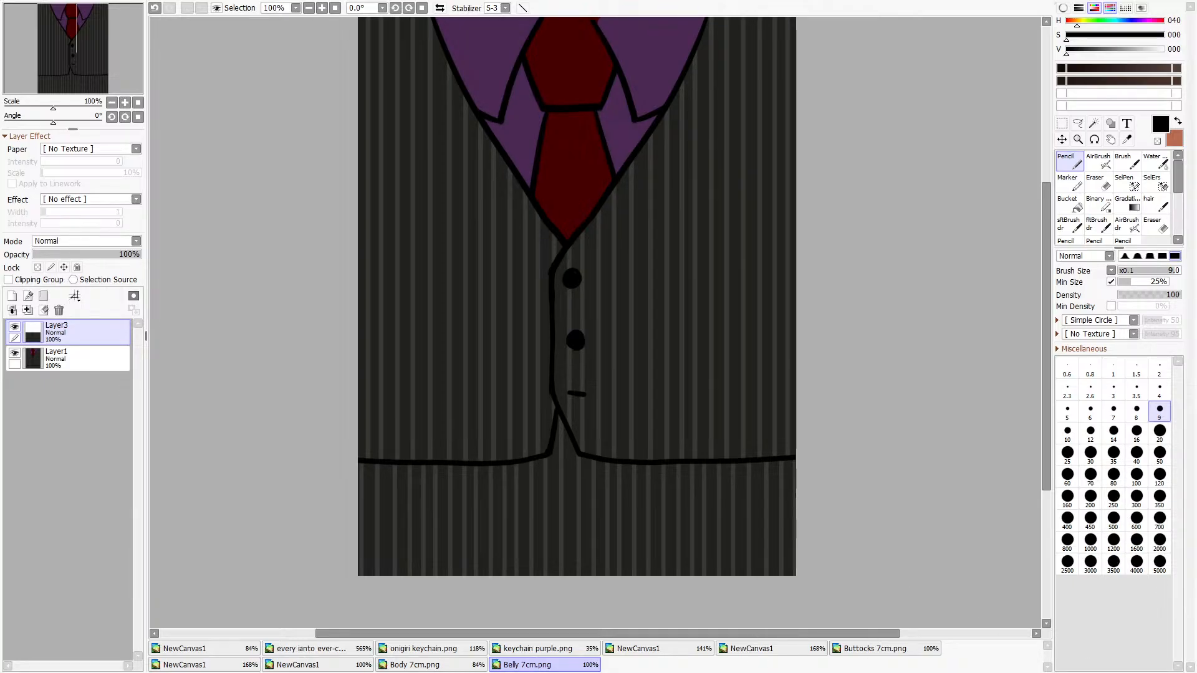
pyautogui.press('Return')
pyautogui.hotkey('ctrl', 'w')
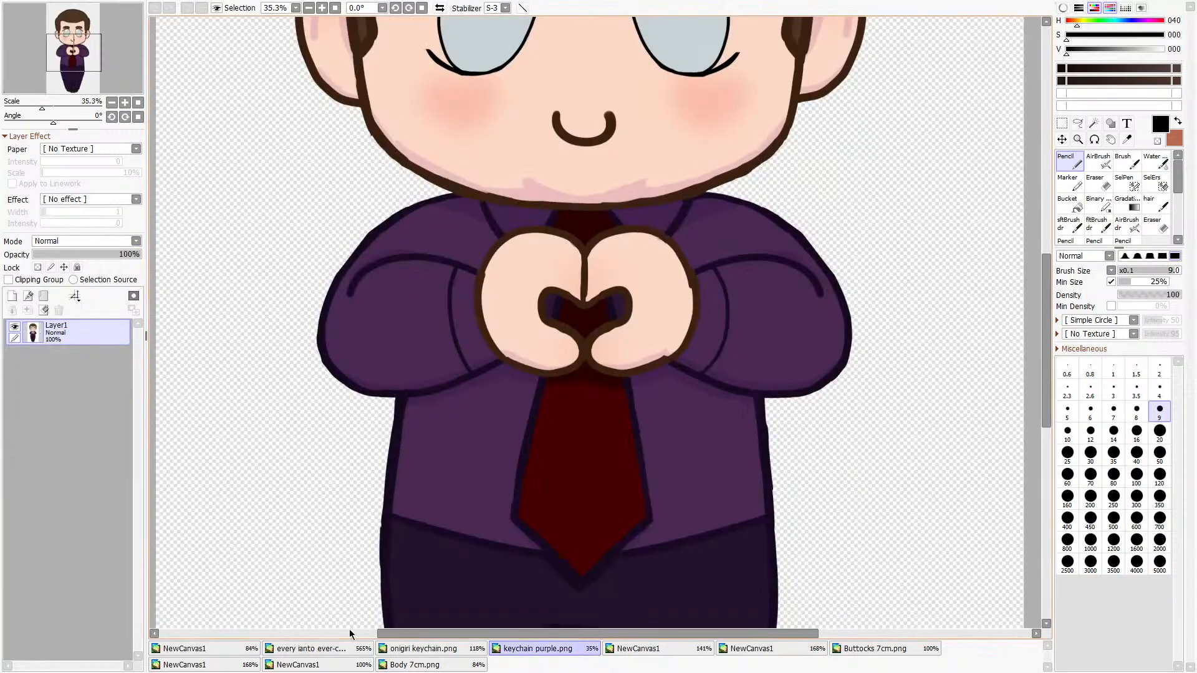
# Hide Layer3 in the Body 7cm.png artwork, clear the selection, save copies as Body 7cm2.png and Body 7cm2.sai2, and close the file.
pyautogui.click(439, 661)
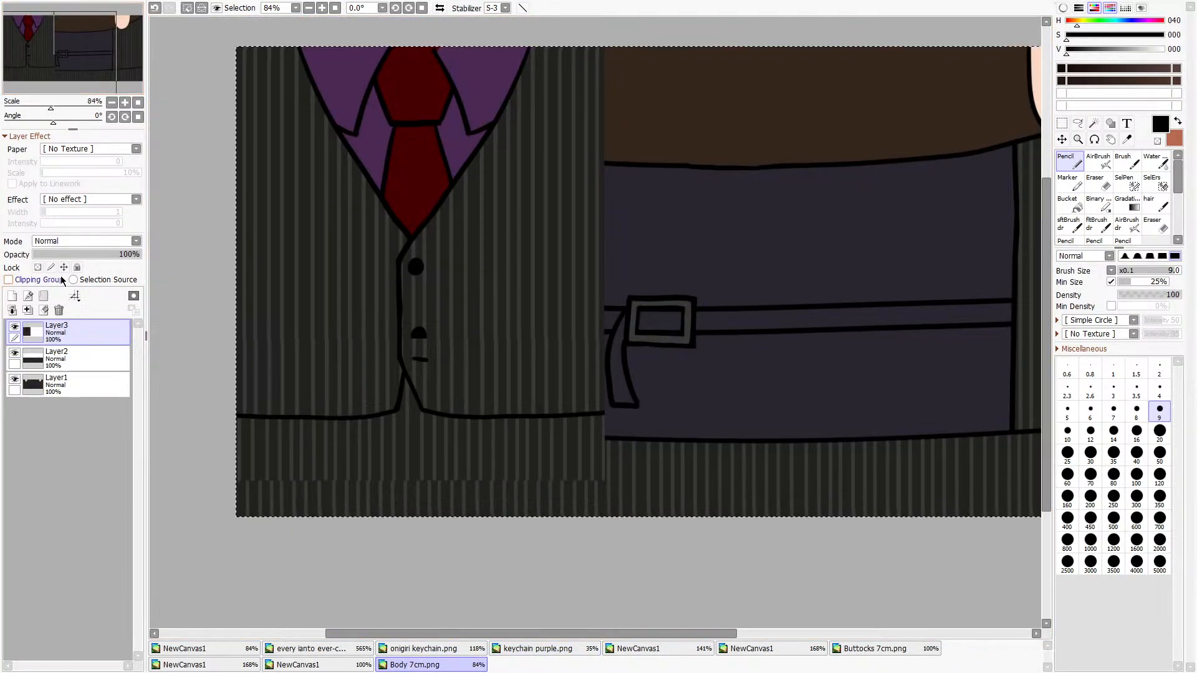
pyautogui.click(15, 328)
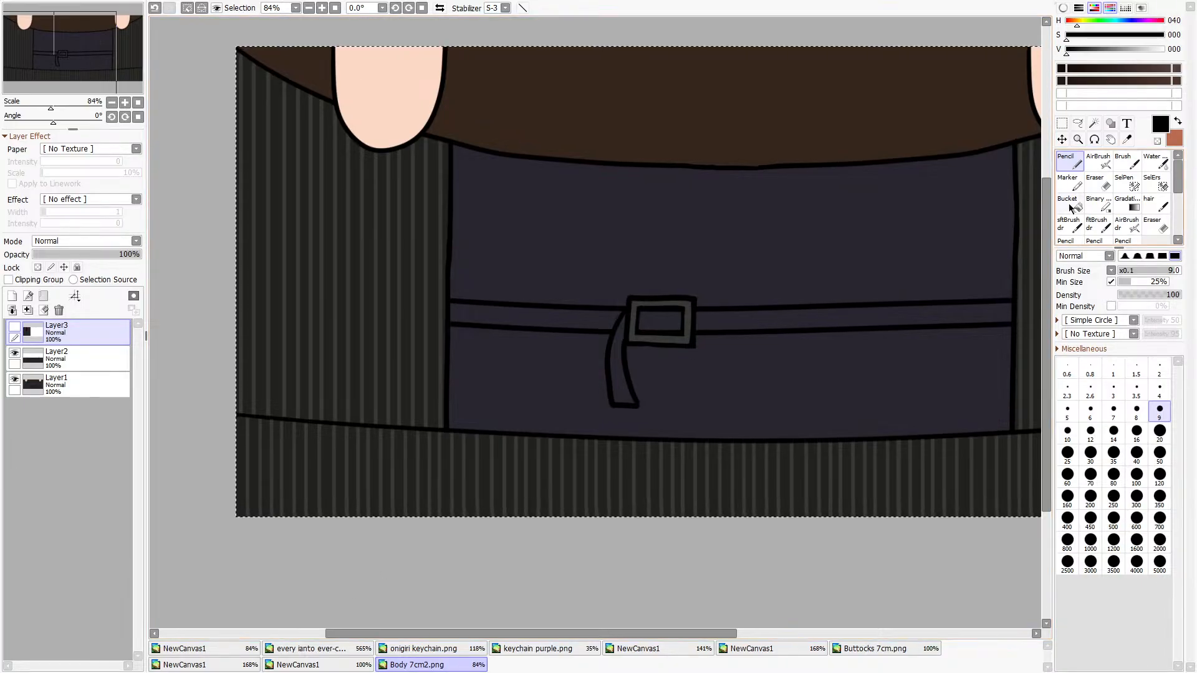
pyautogui.click(1061, 123)
pyautogui.scroll(-3, 829, 545)
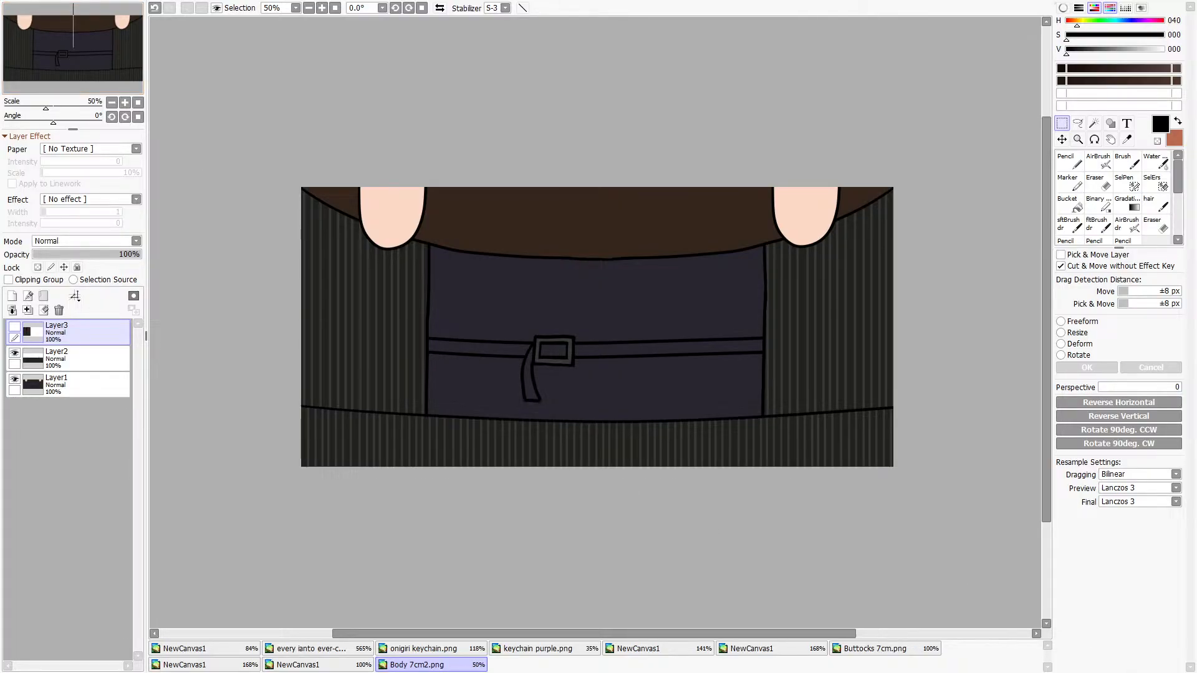
pyautogui.press('Return')
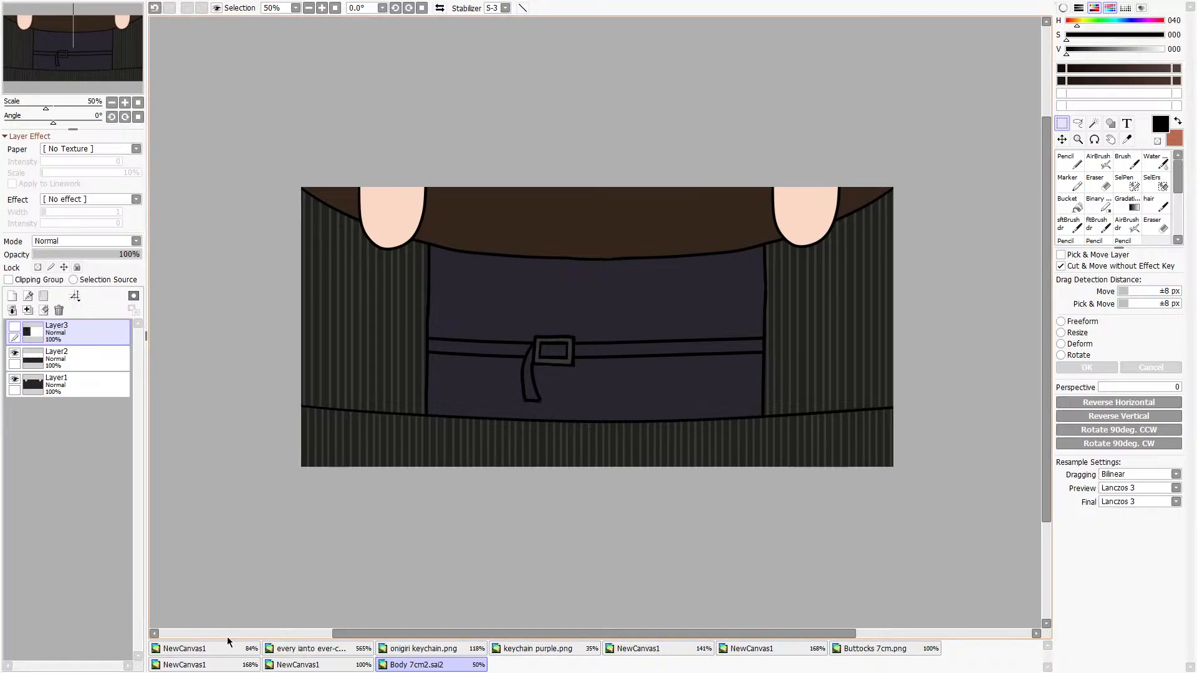
pyautogui.click(36, 221)
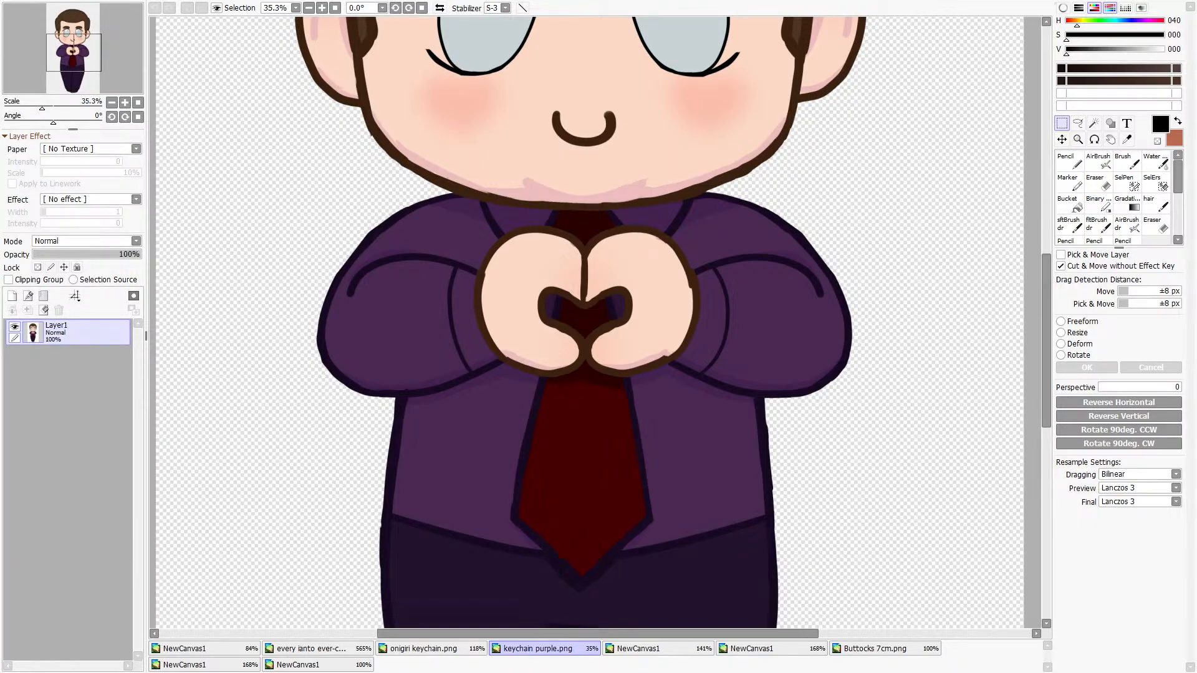
# Bring in three plush reference renders as new canvases and compare the suit's lines and seams across the angled, belly and side views.
pyautogui.click(29, 3)
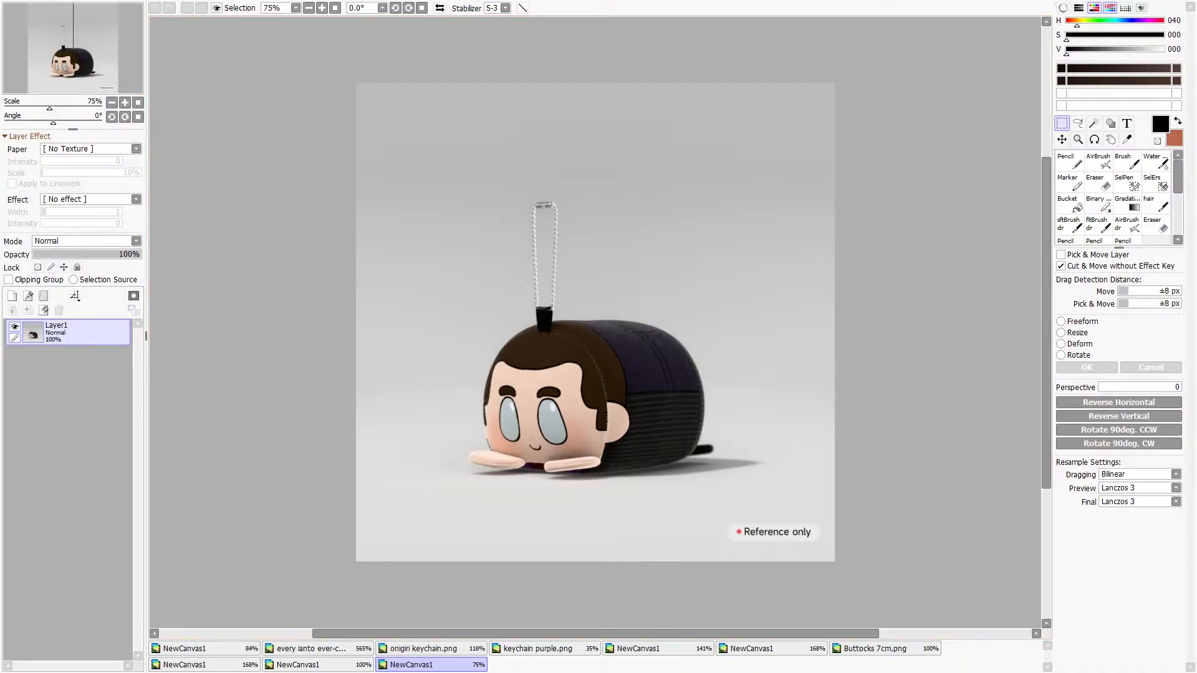
pyautogui.click(23, 42)
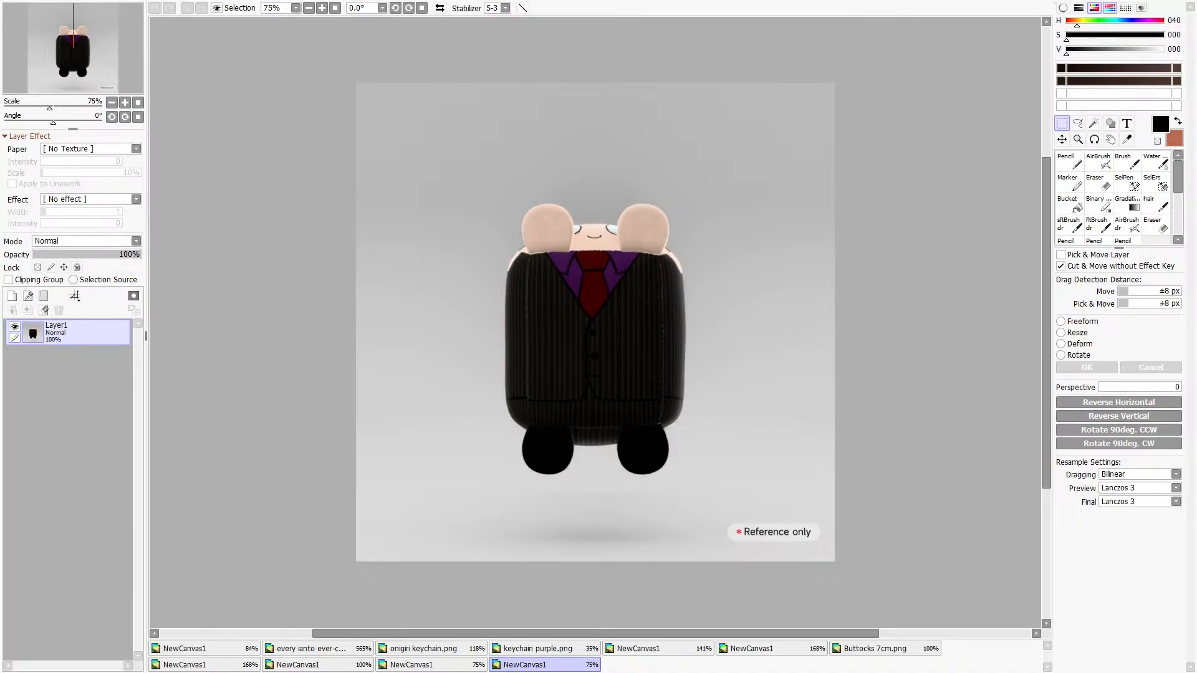
pyautogui.click(40, 38)
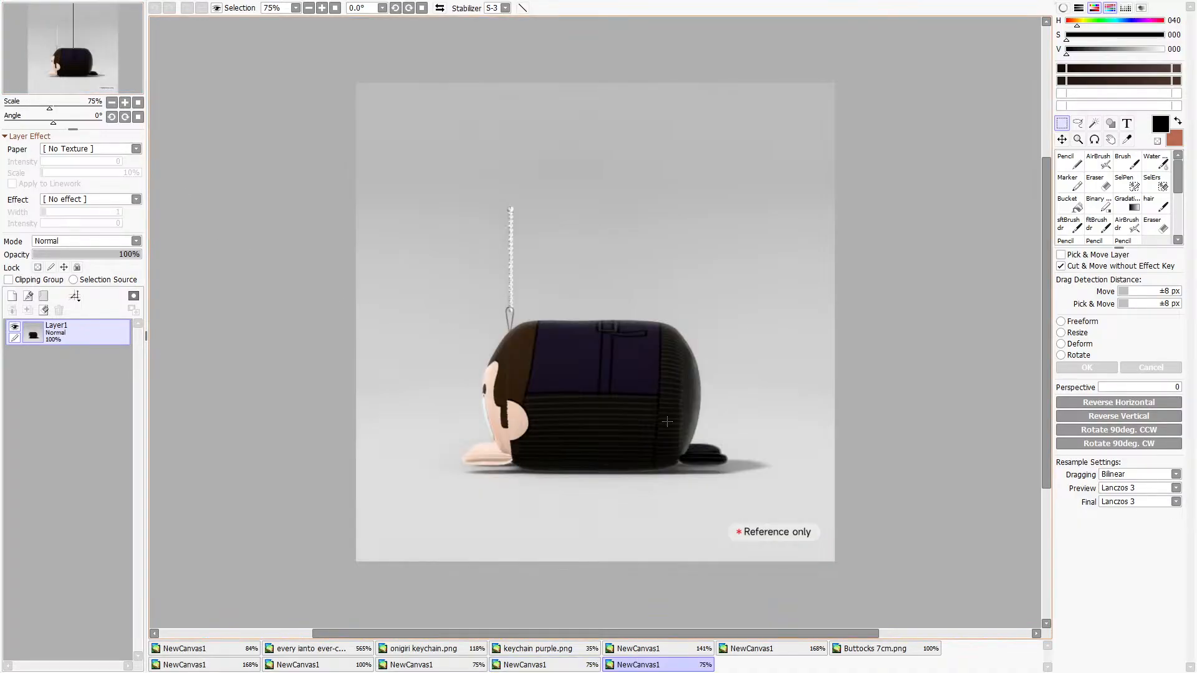
pyautogui.scroll(4, 667, 426)
pyautogui.click(464, 667)
pyautogui.click(525, 665)
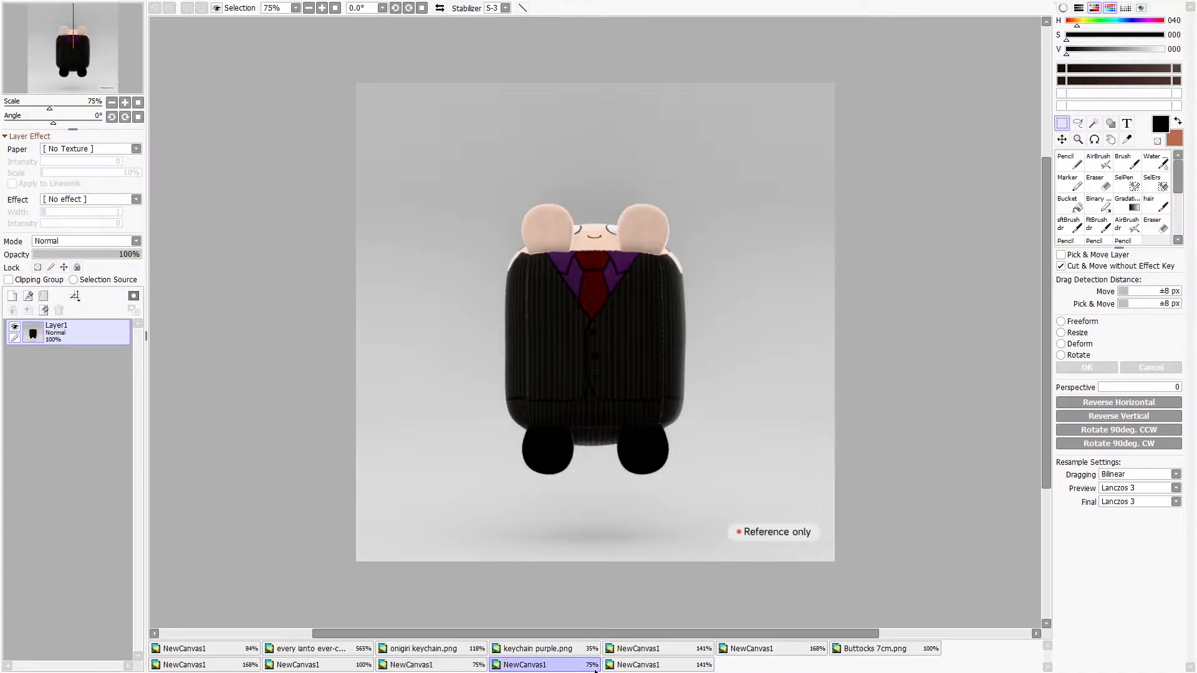
pyautogui.click(638, 665)
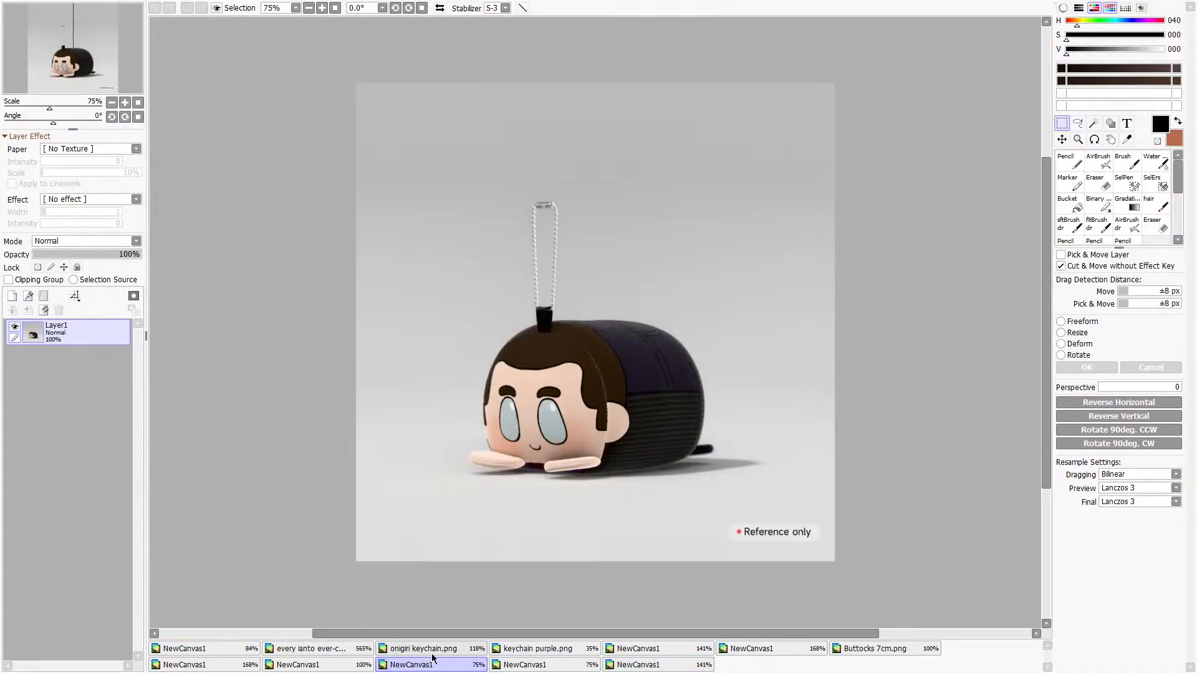
pyautogui.click(411, 665)
# Close the five plush reference renders and the Buttocks 7cm.png file.
pyautogui.hotkey('ctrl', 'w')
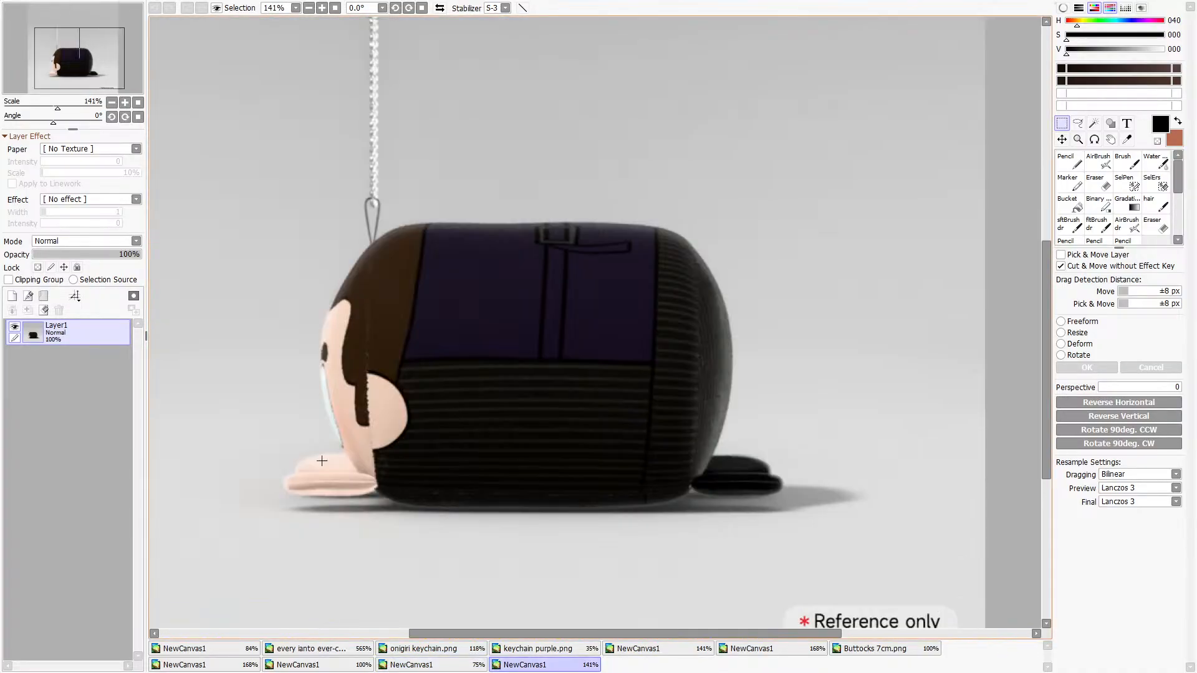
pyautogui.hotkey('ctrl', 'w')
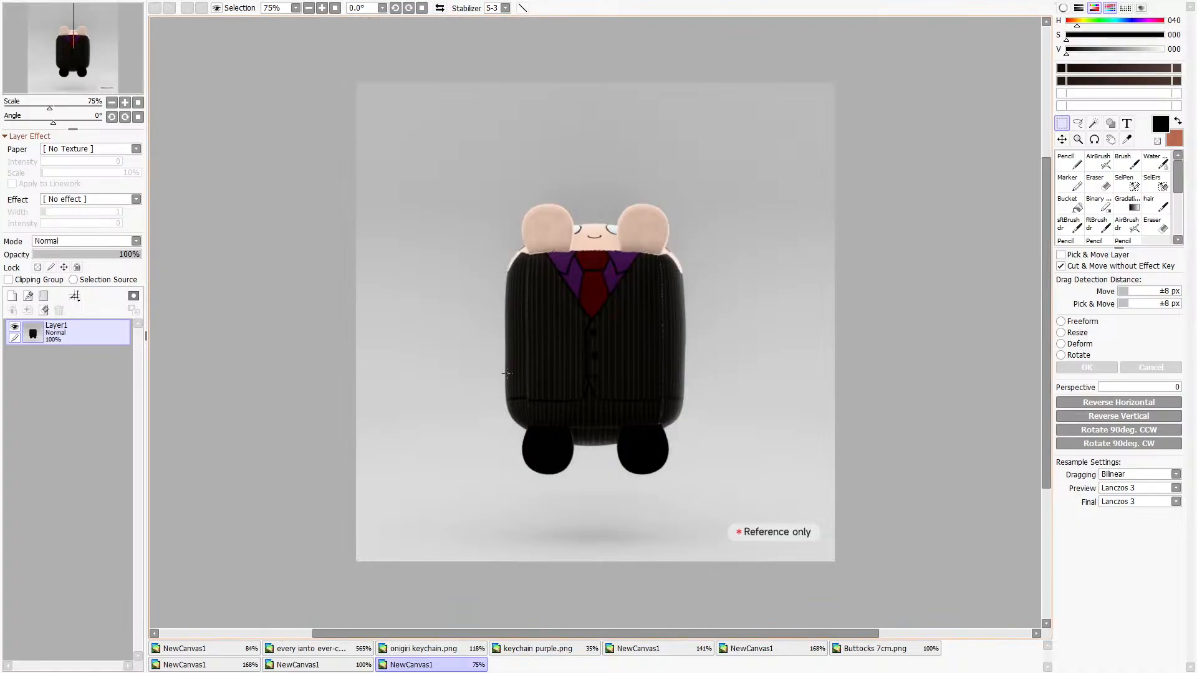
pyautogui.hotkey('ctrl', 'w')
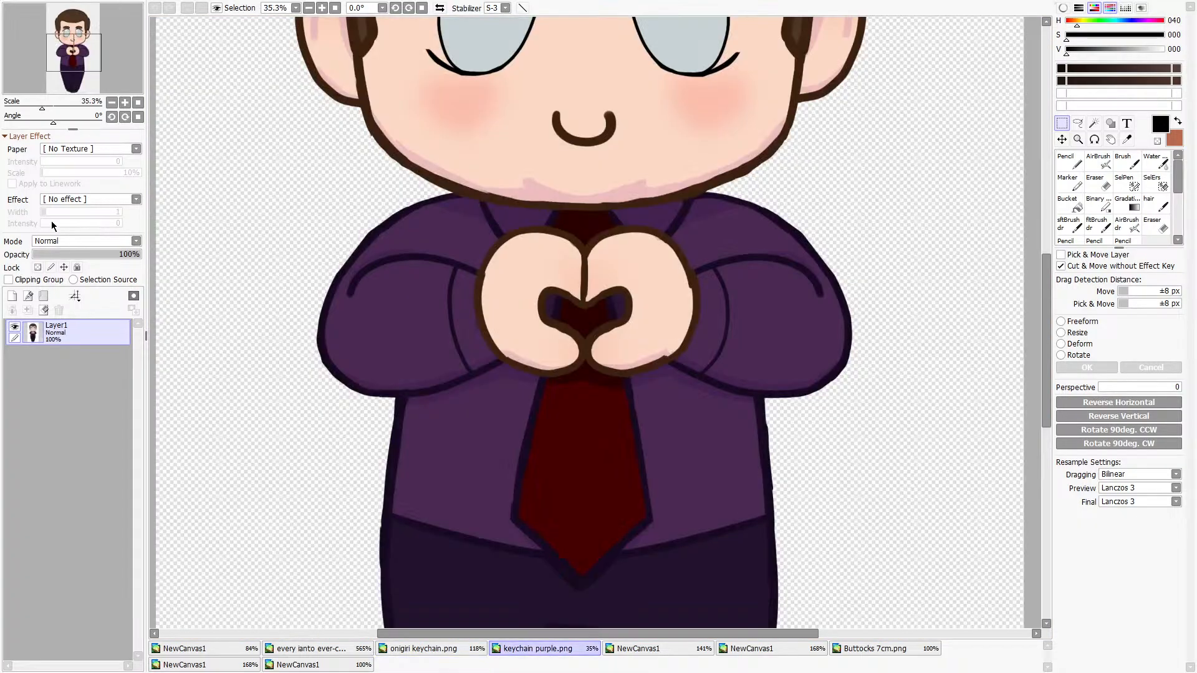
pyautogui.click(290, 664)
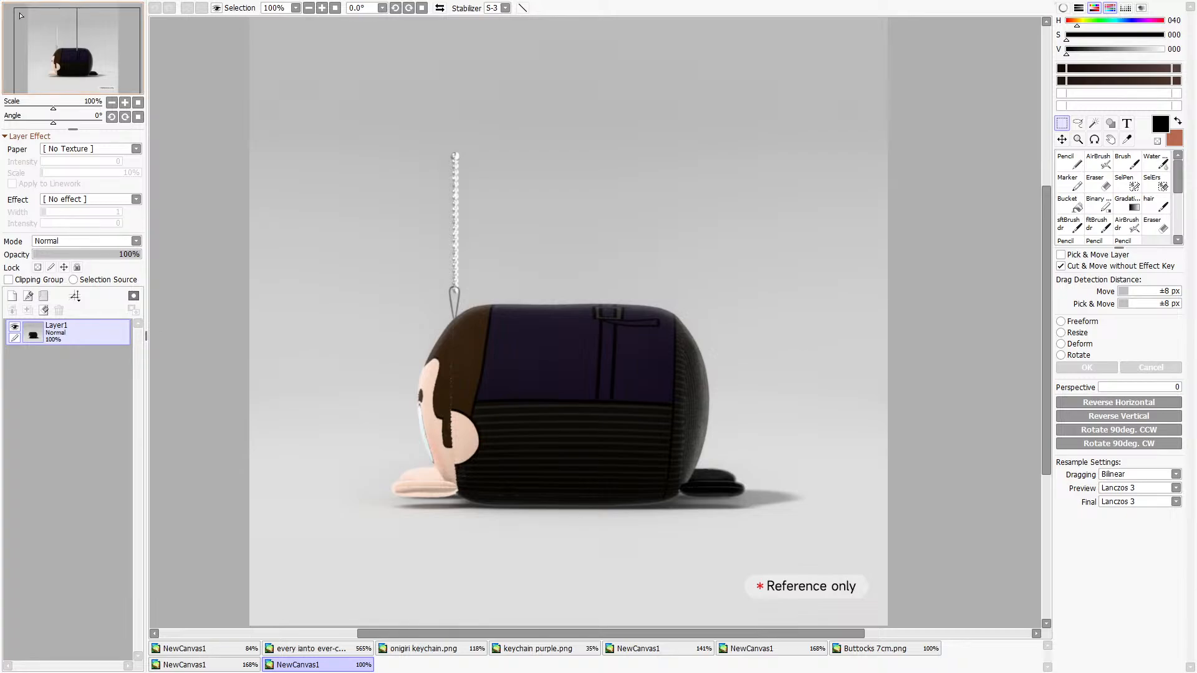
pyautogui.hotkey('ctrl', 'w')
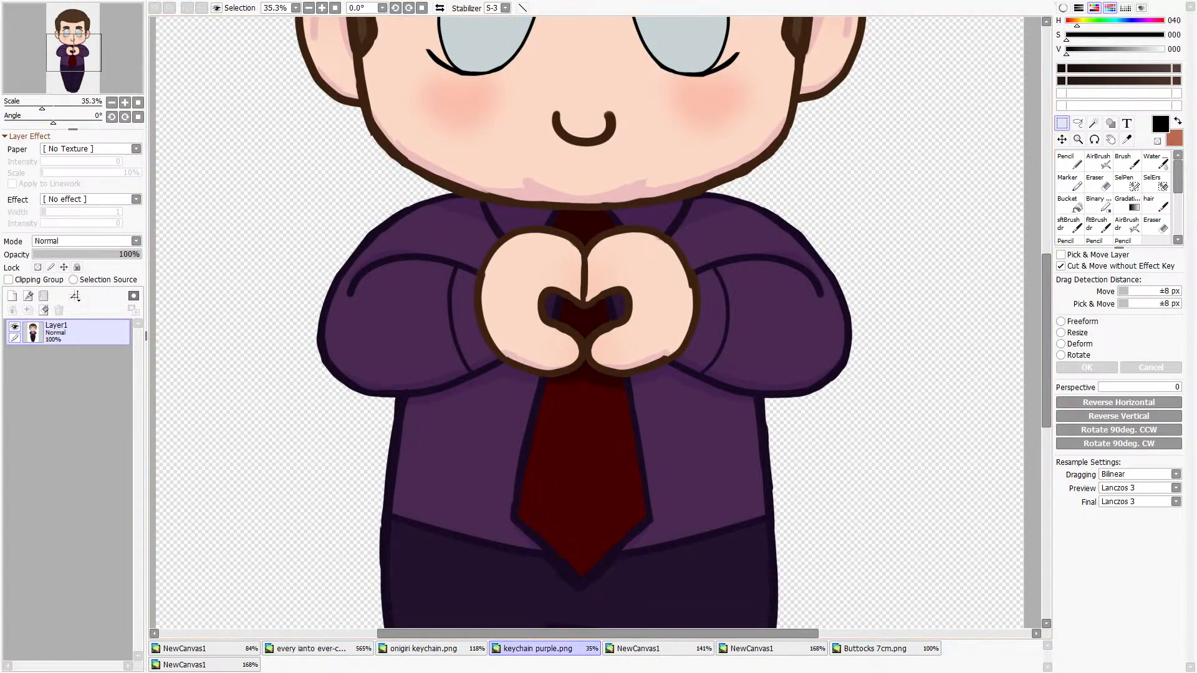
pyautogui.click(195, 665)
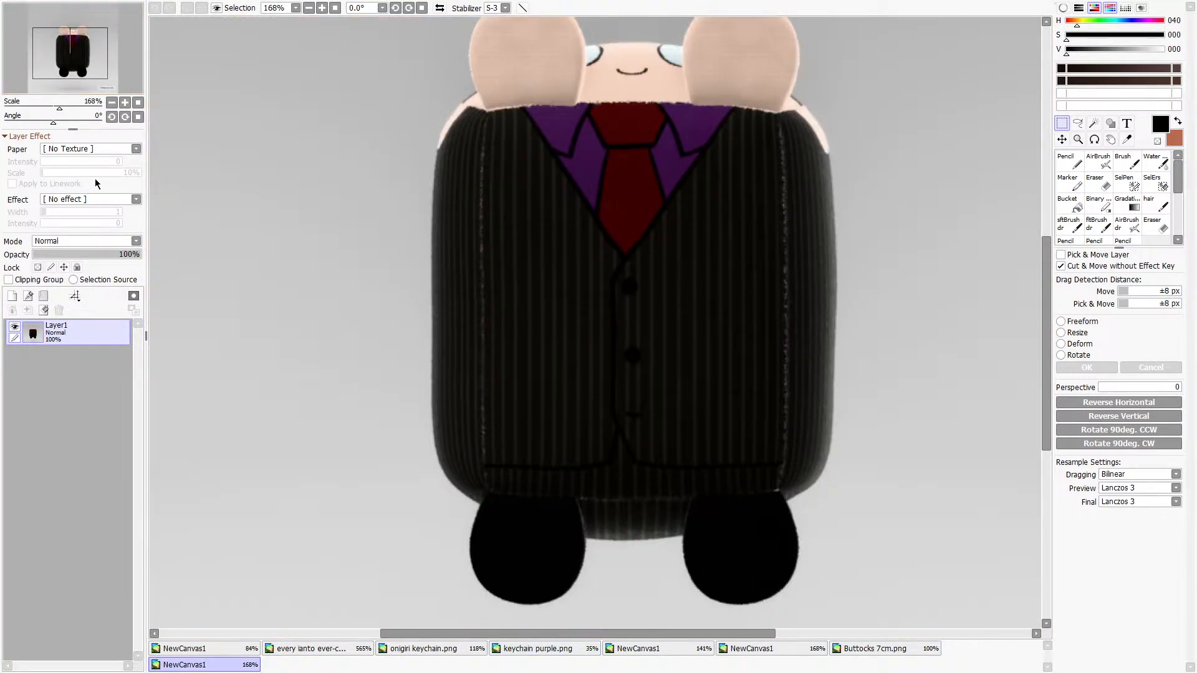
pyautogui.hotkey('ctrl', 'w')
pyautogui.click(901, 666)
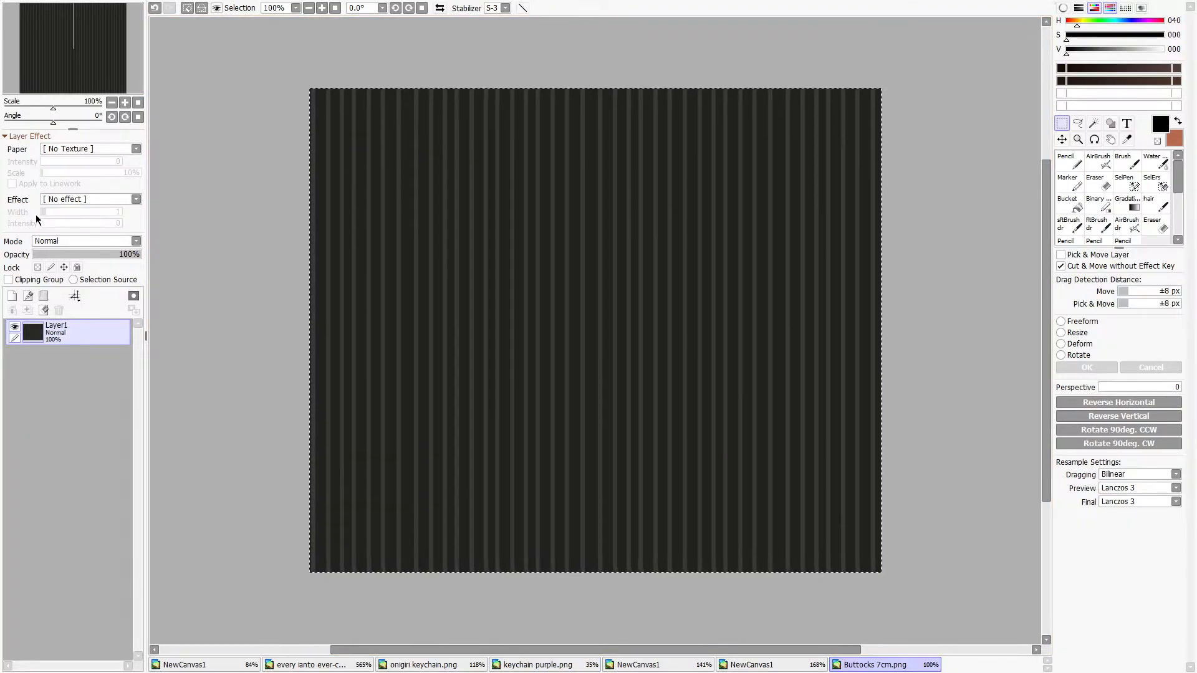
pyautogui.hotkey('ctrl', 'w')
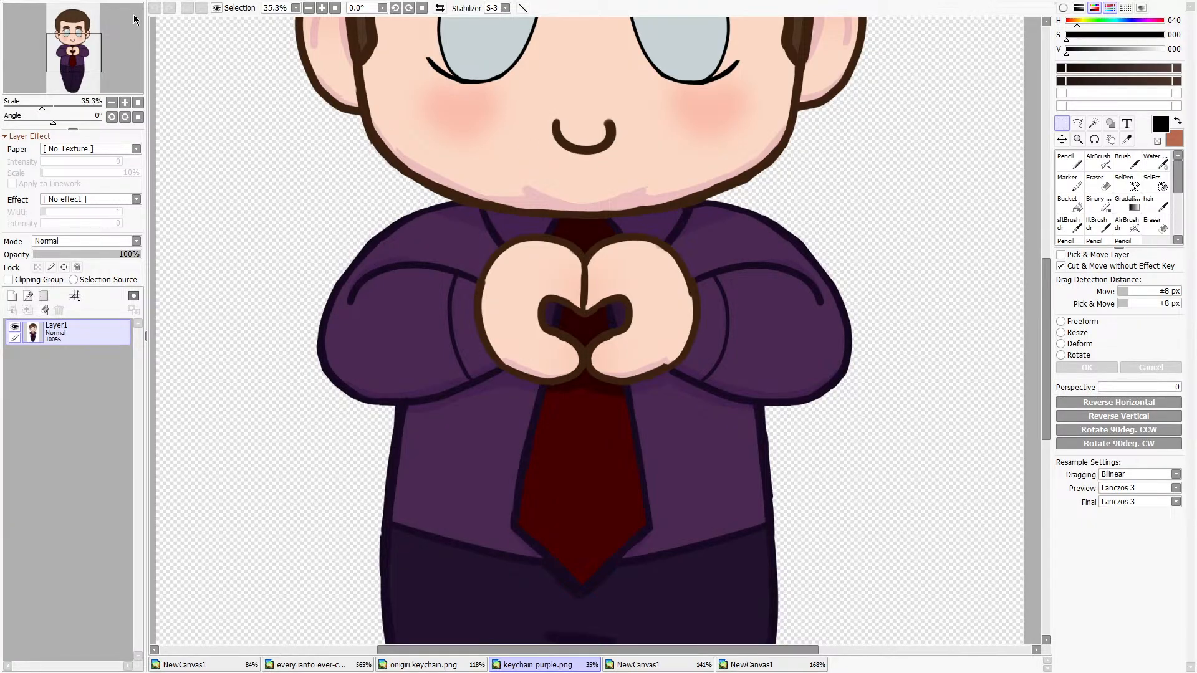
# Reopen Body 7cm2.sai2 and sample the dark vest colour above the belt.
pyautogui.click(236, 666)
pyautogui.click(735, 667)
pyautogui.click(699, 667)
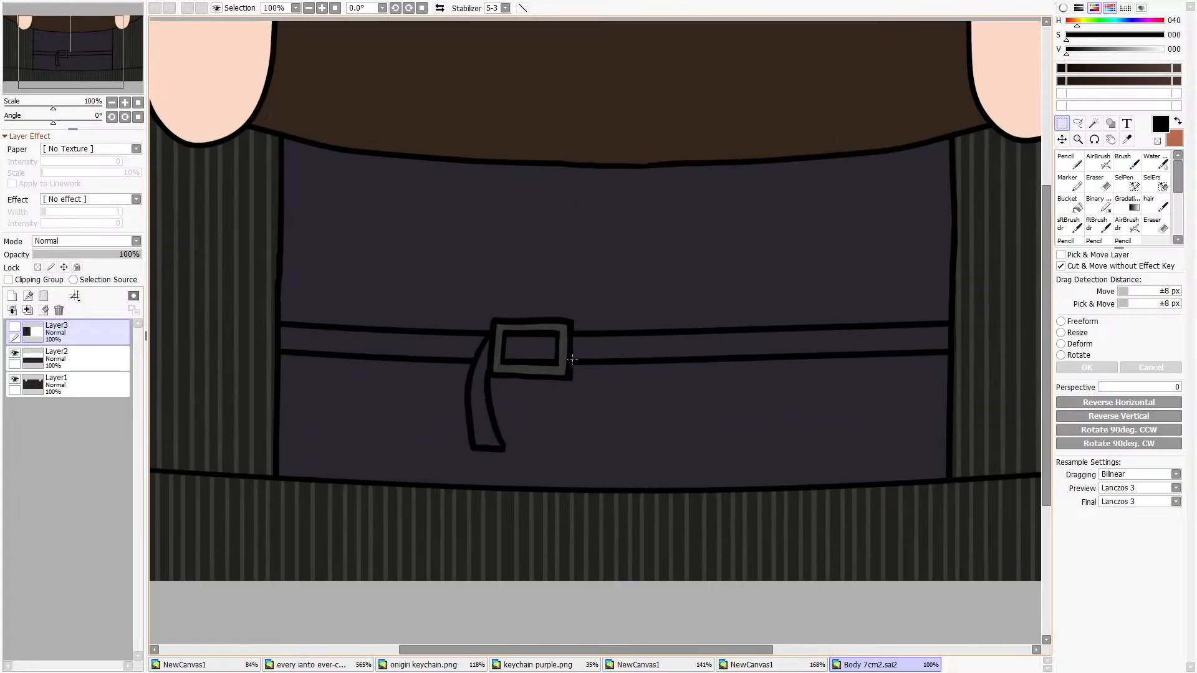
pyautogui.click(1126, 140)
pyautogui.click(785, 227)
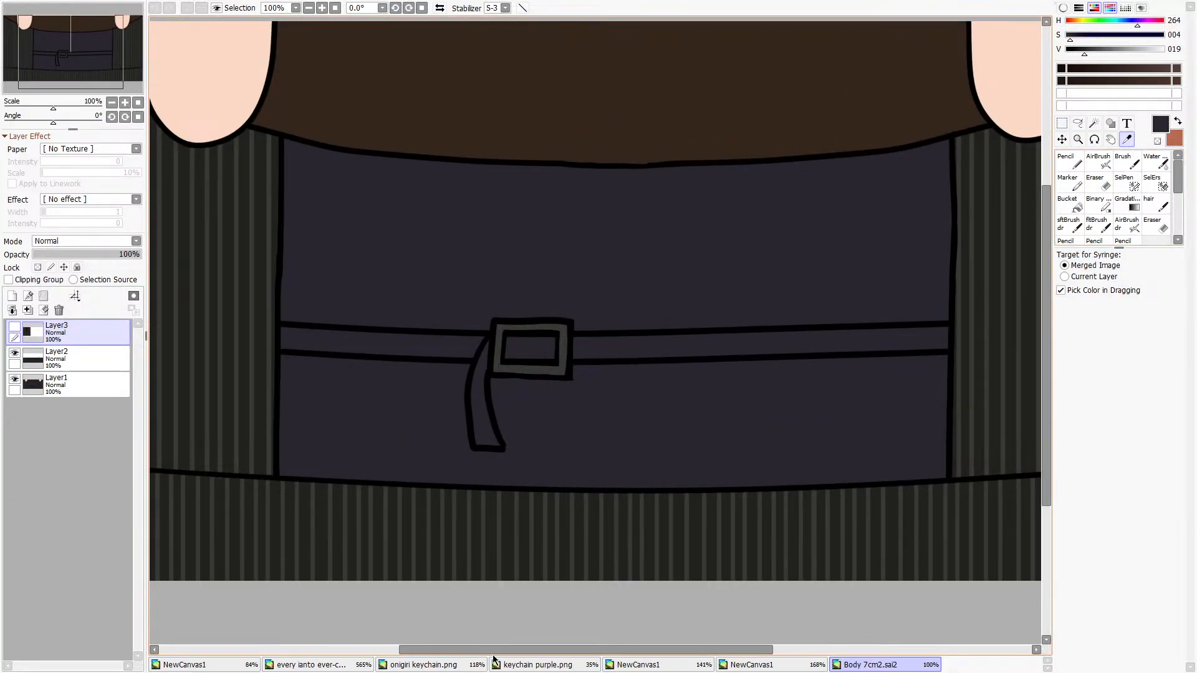
# Sample the purple shirt colour from the keychain purple.png artwork and return to Body 7cm2.sai2.
pyautogui.click(590, 668)
pyautogui.click(628, 667)
pyautogui.click(590, 668)
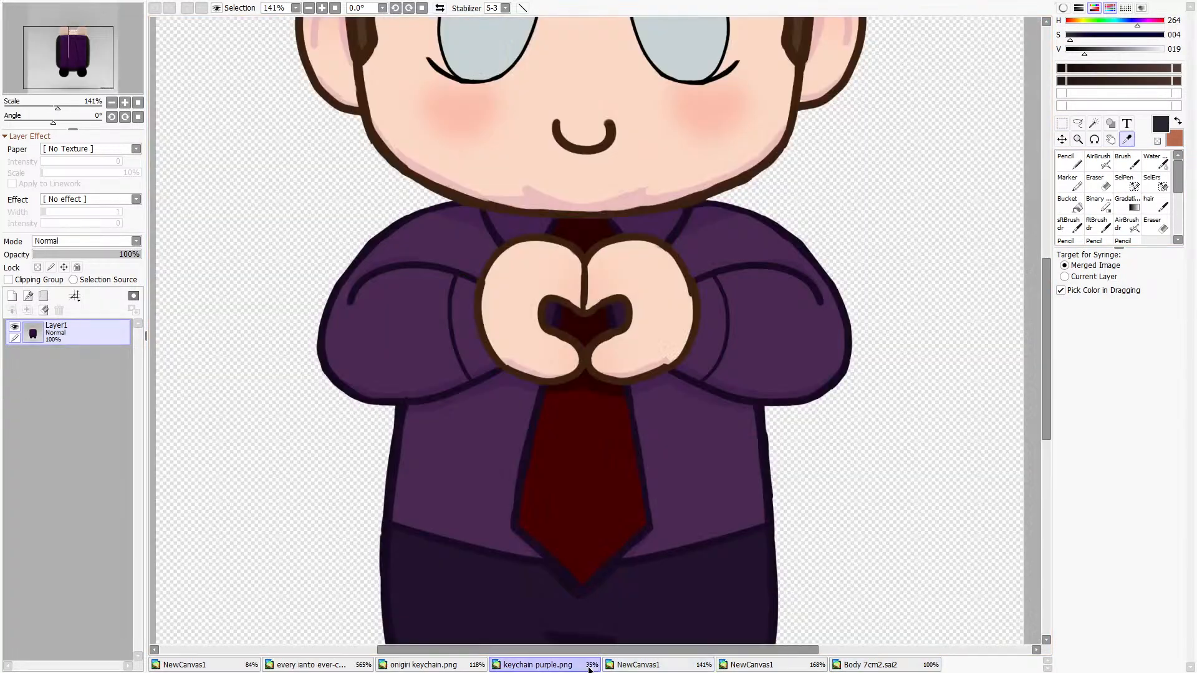
pyautogui.click(873, 665)
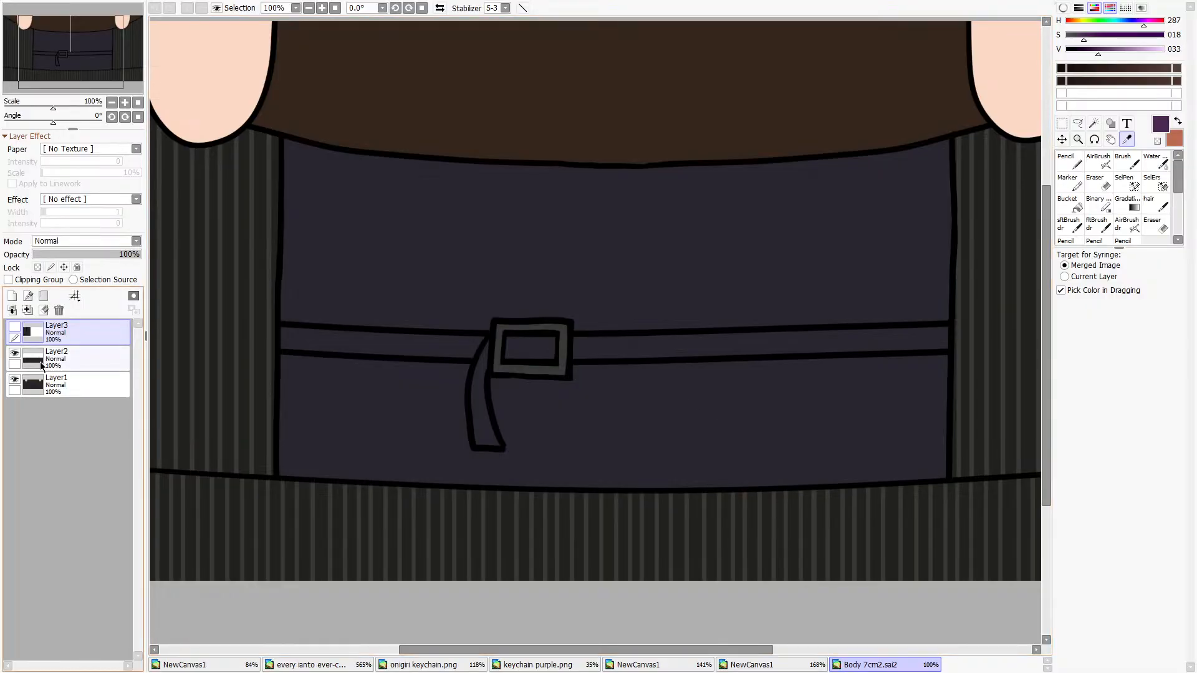
# Add a new layer on top and draw a purple test stroke on the vest with the Pencil at size 9.
pyautogui.click(12, 295)
pyautogui.click(1069, 161)
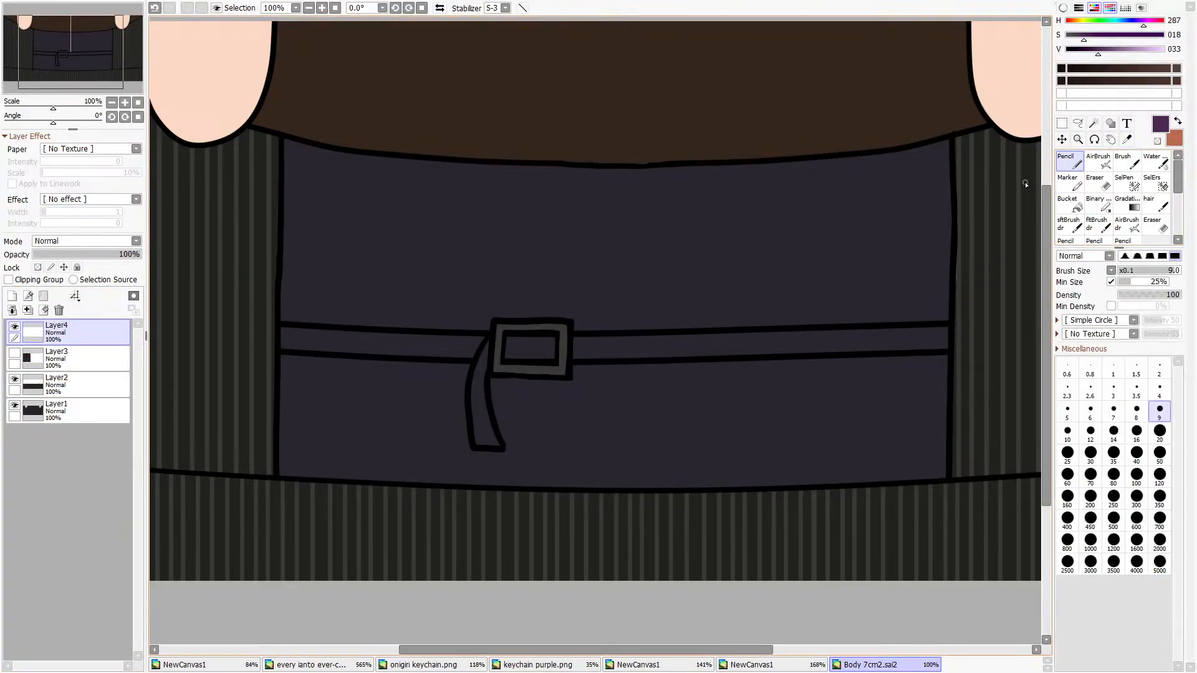
pyautogui.moveTo(848, 331)
pyautogui.mouseDown()
pyautogui.moveTo(888, 240)
pyautogui.moveTo(874, 308)
pyautogui.mouseUp()
pyautogui.scroll(2, 949, 187)
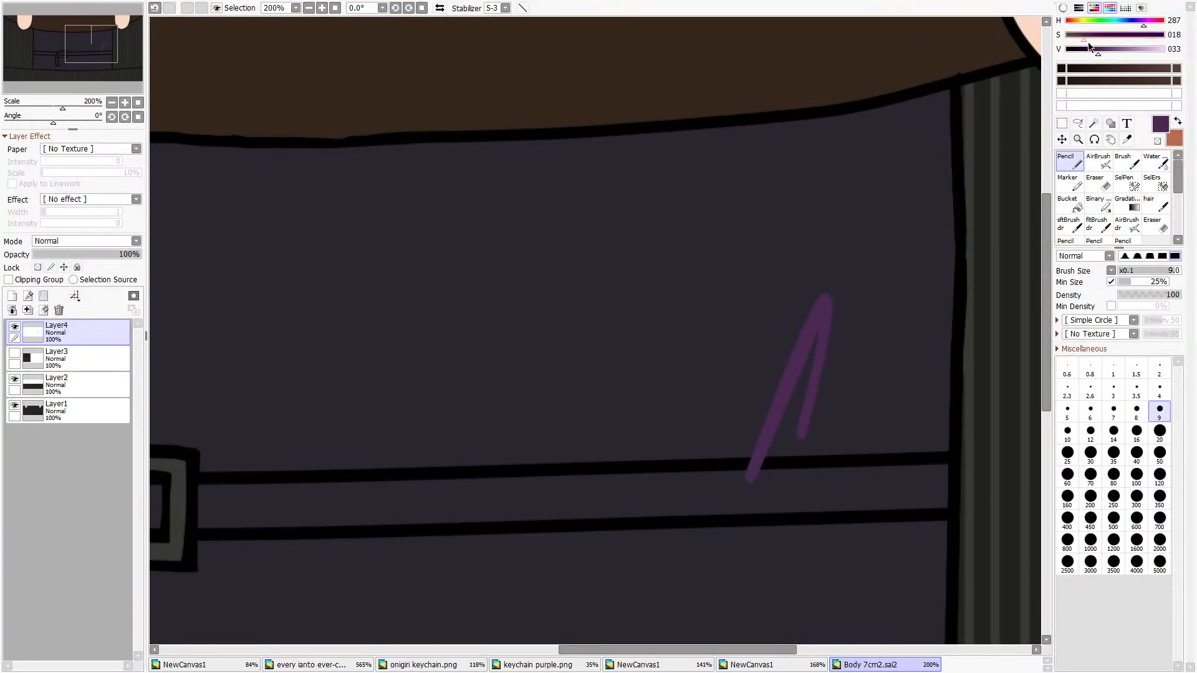
# Darken the sampled purple to saturation 4 and value 19 at hue 287, and undo the Pencil test strokes.
pyautogui.click(1128, 139)
pyautogui.click(900, 253)
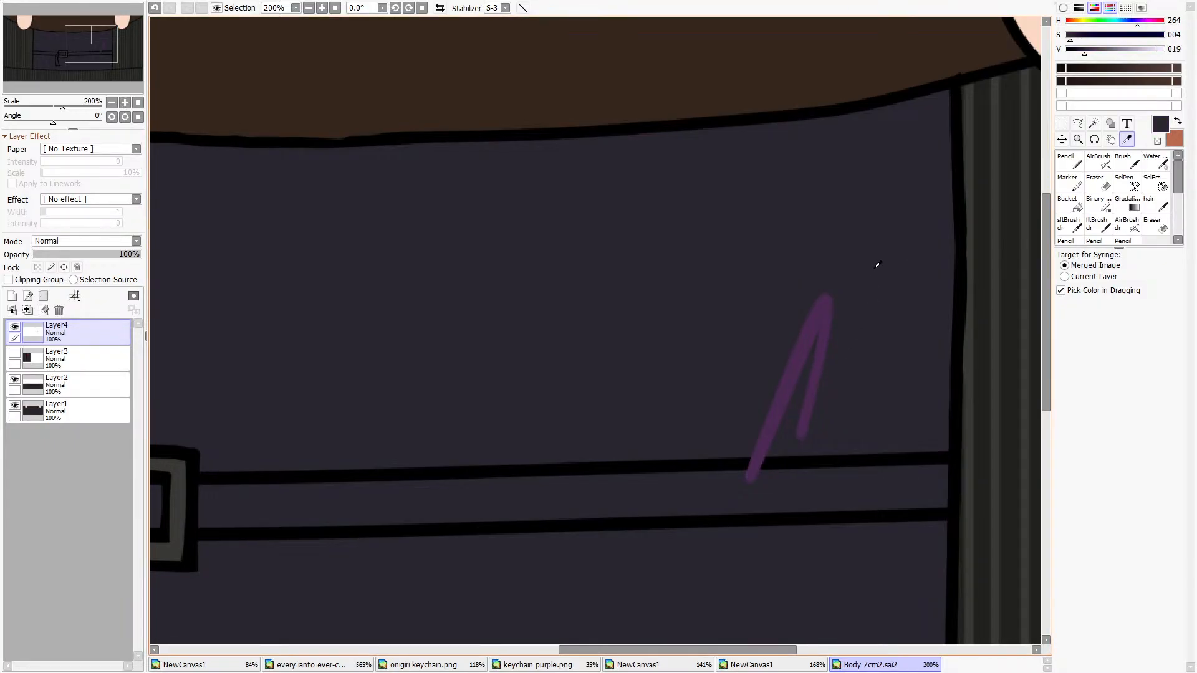
pyautogui.click(819, 326)
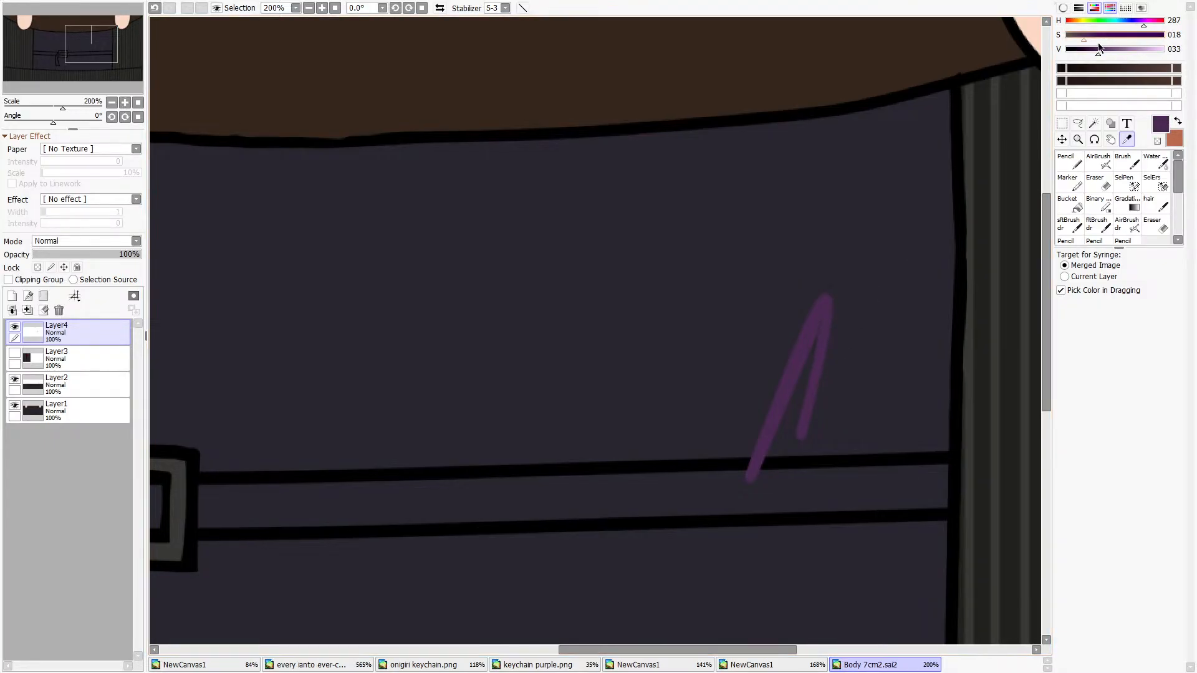
pyautogui.click(1077, 37)
pyautogui.moveTo(1076, 37); pyautogui.dragTo(1074, 38)
pyautogui.click(1084, 54)
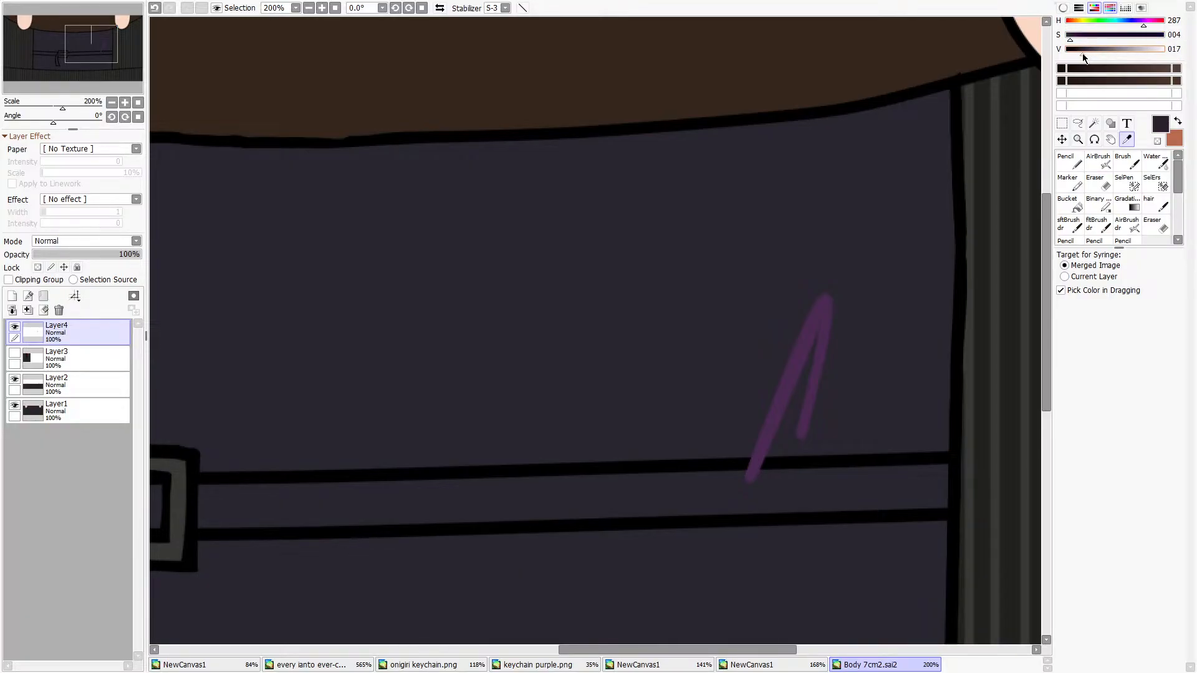
pyautogui.click(1071, 164)
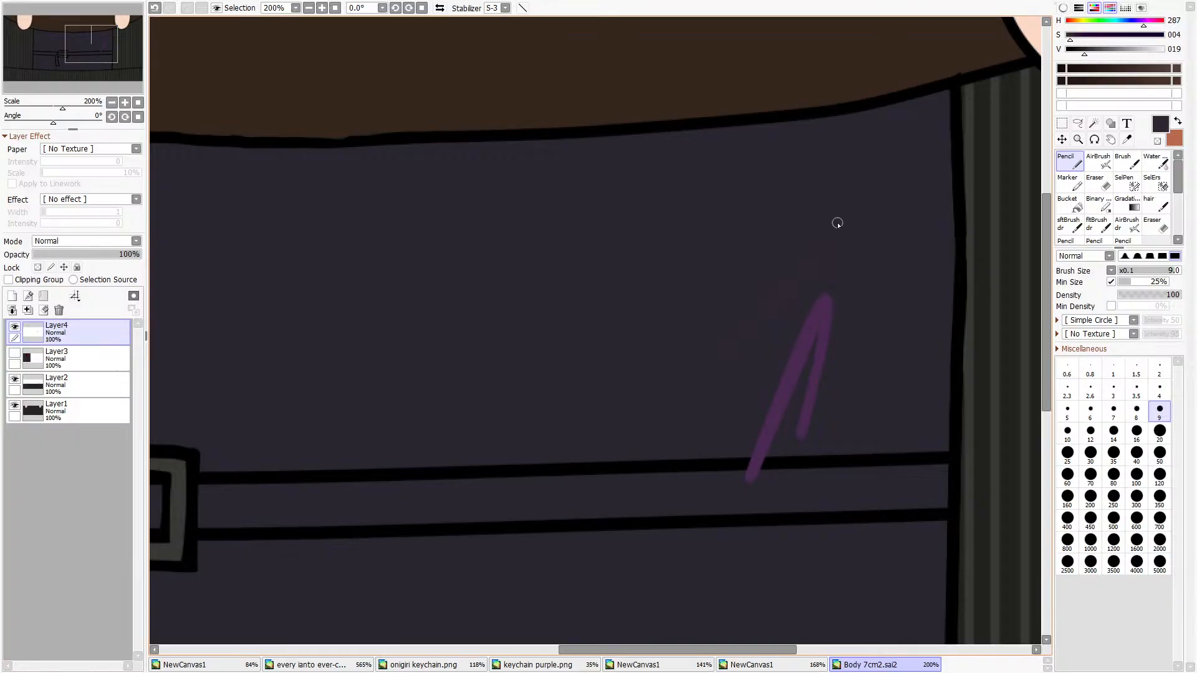
pyautogui.click(155, 8)
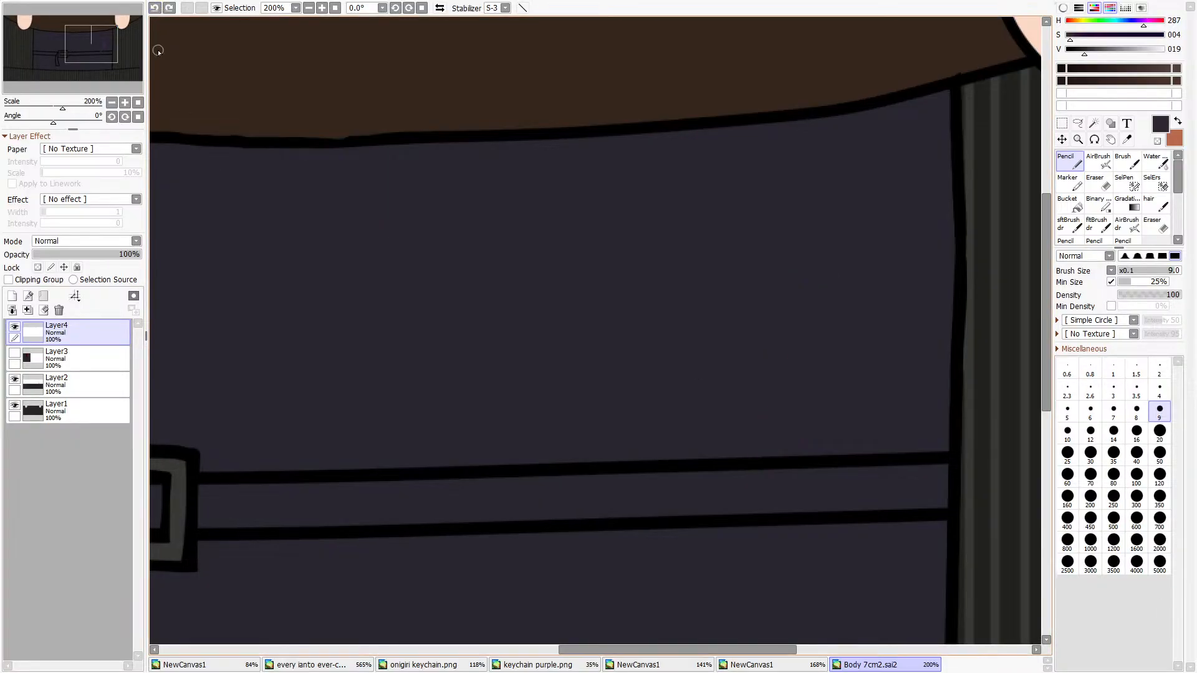
# Try selecting the vest area above the belt with the Magic Wand, using similar coloured areas of the merged image.
pyautogui.click(1094, 122)
pyautogui.click(796, 227)
pyautogui.scroll(-2, 430, 232)
pyautogui.scroll(-2, 200, 339)
pyautogui.scroll(10, 299, 236)
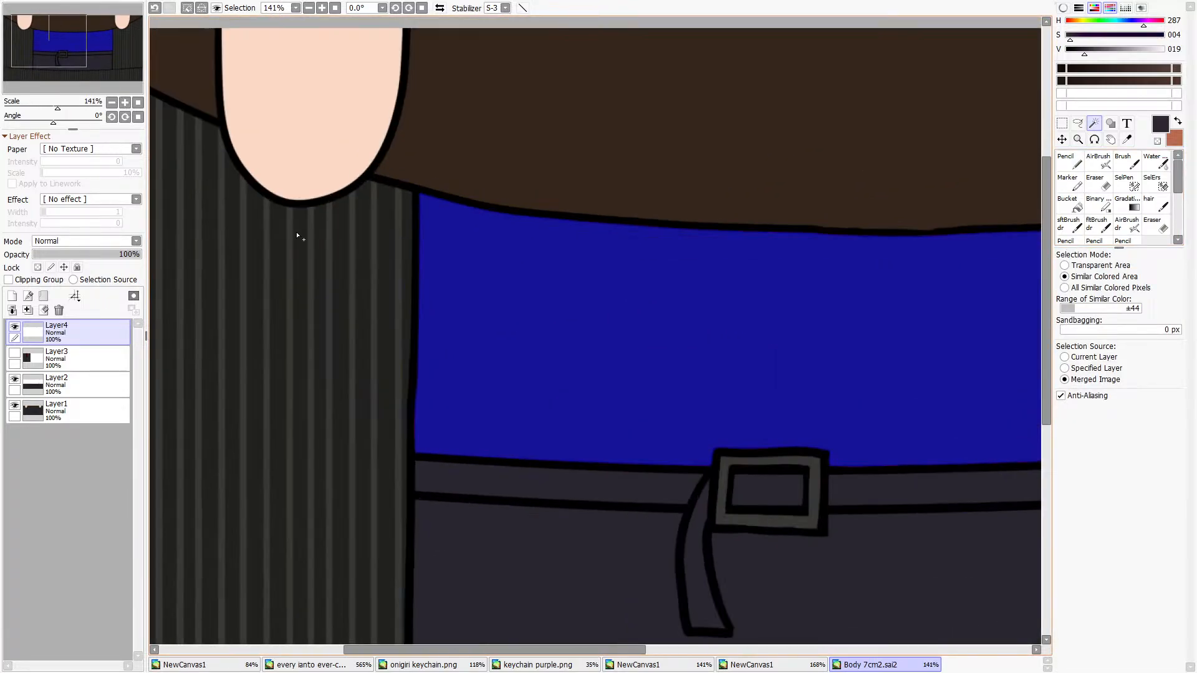
pyautogui.click(154, 8)
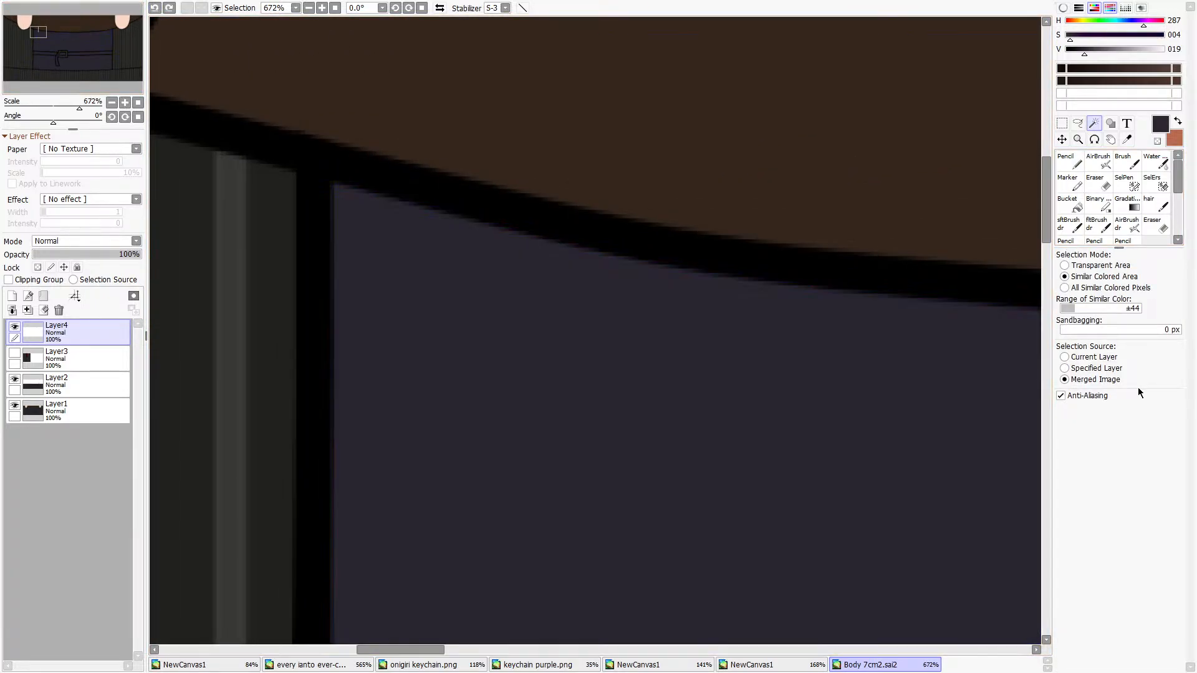
# Select the vest's purple areas with the Magic Wand, using all similar coloured pixels of the merged image and a colour range of ±0.
pyautogui.click(1088, 287)
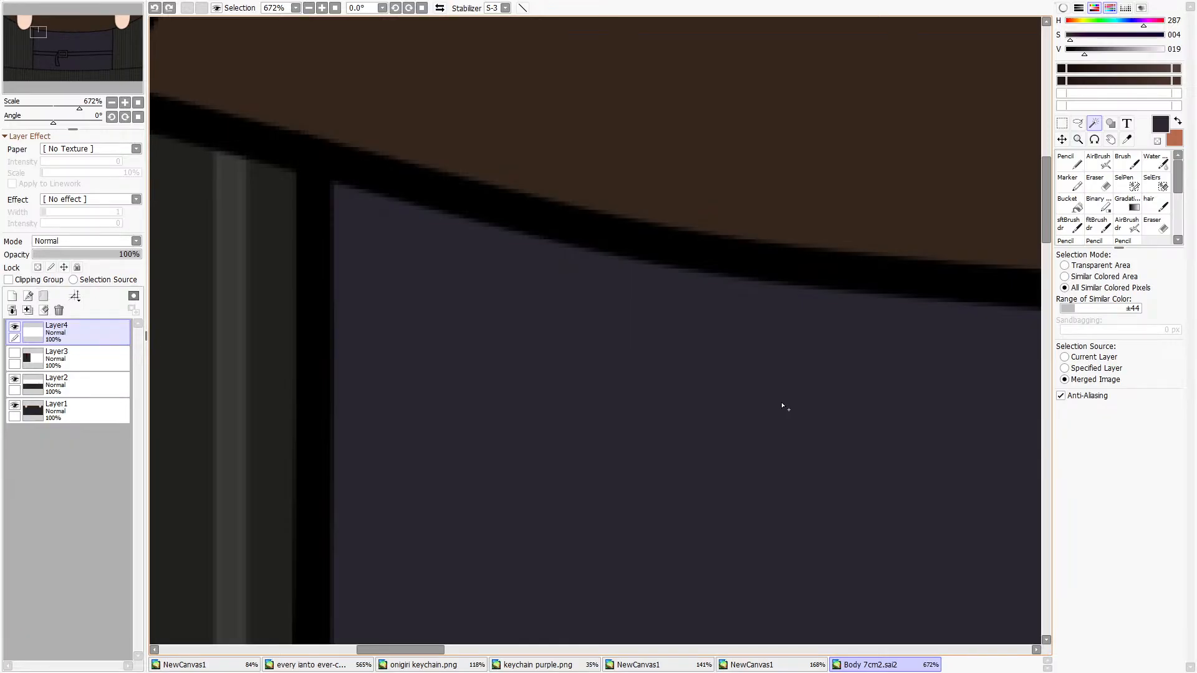
pyautogui.click(782, 406)
pyautogui.scroll(-5, 700, 355)
pyautogui.click(154, 7)
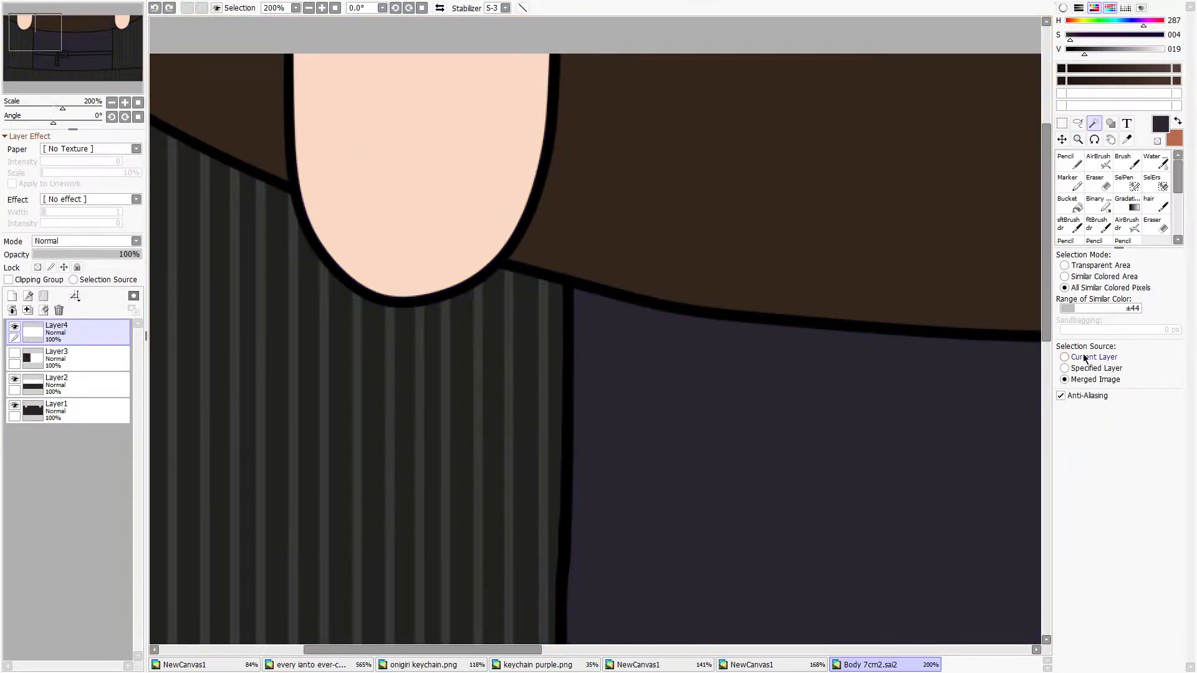
pyautogui.moveTo(1074, 308); pyautogui.dragTo(1029, 315)
pyautogui.click(679, 334)
pyautogui.scroll(-3, 708, 481)
pyautogui.scroll(5, 663, 311)
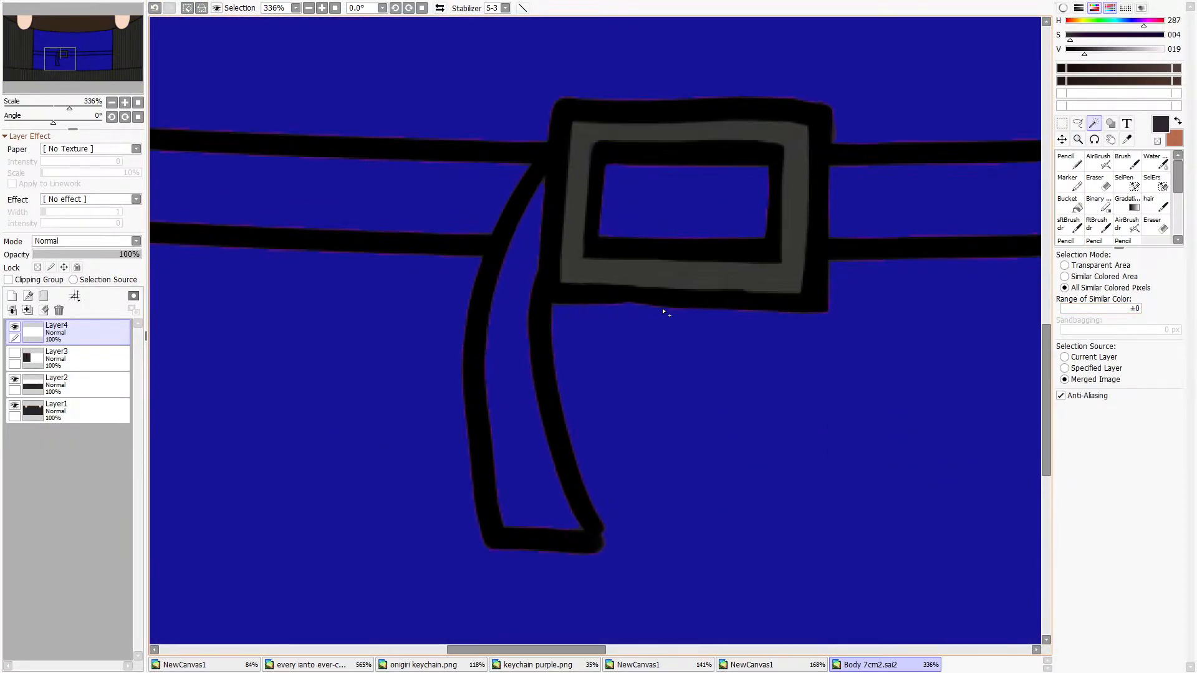
pyautogui.scroll(2, 664, 312)
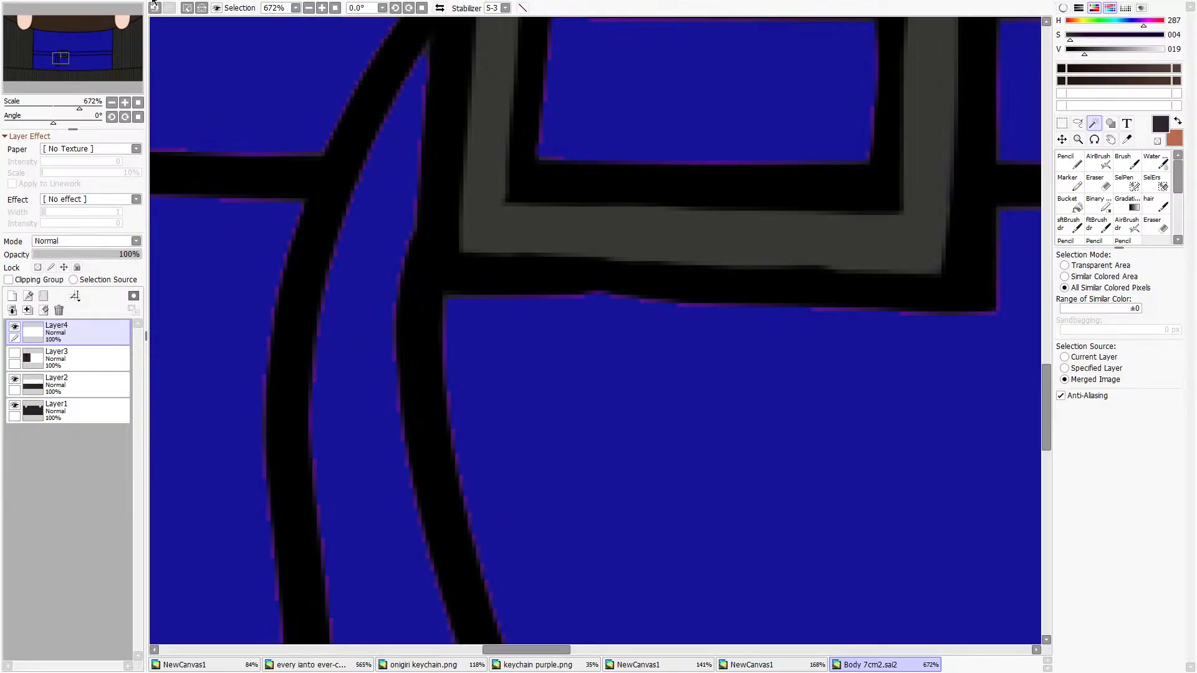
pyautogui.click(1076, 205)
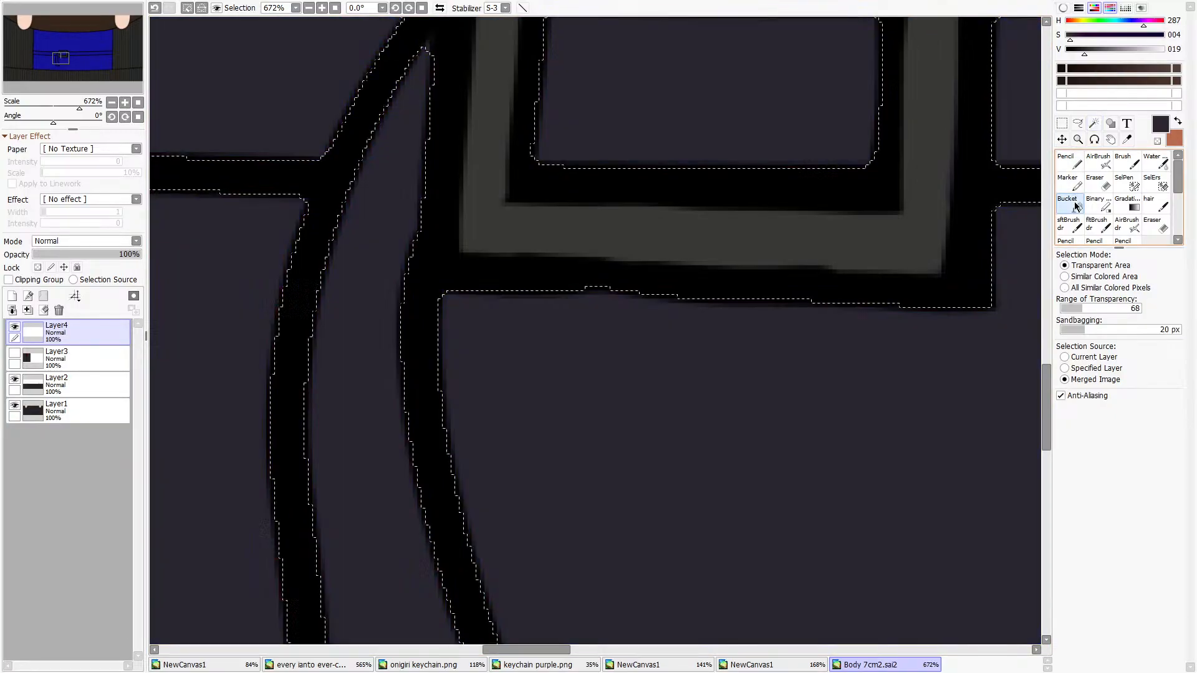
# Paint the selected vest area dark purple with the Pencil at size 700 on the top layer, and clear the selection.
pyautogui.scroll(-11, 738, 326)
pyautogui.click(1073, 184)
pyautogui.scroll(-4, 738, 326)
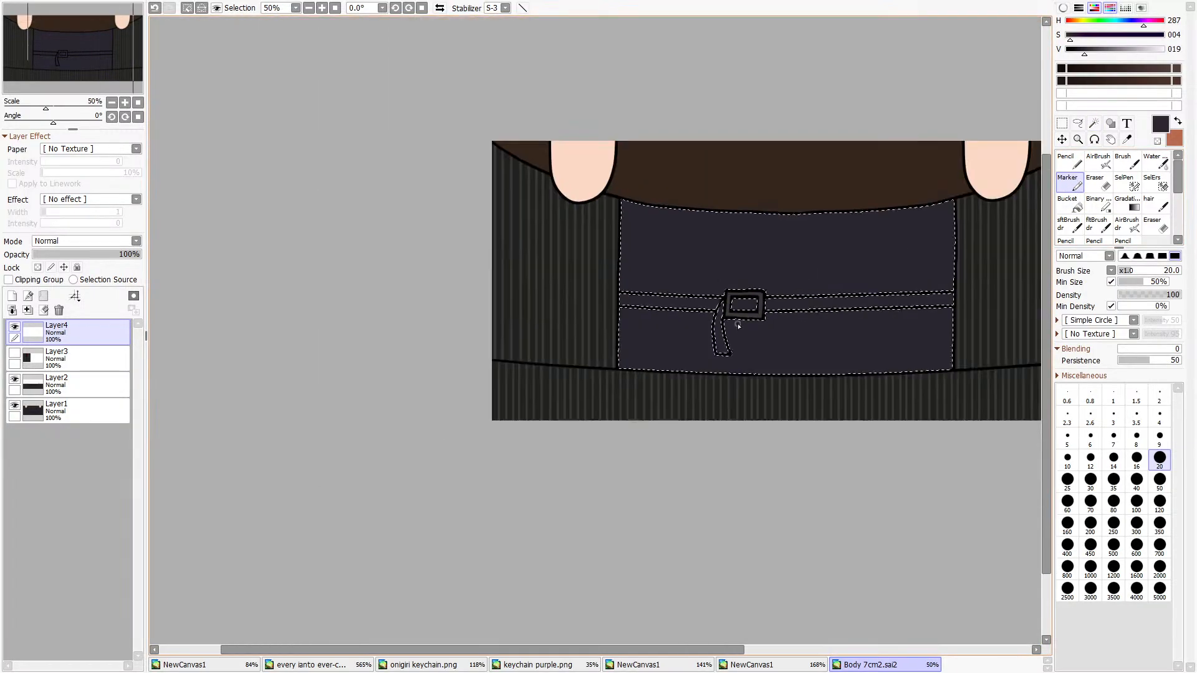
pyautogui.press('n')
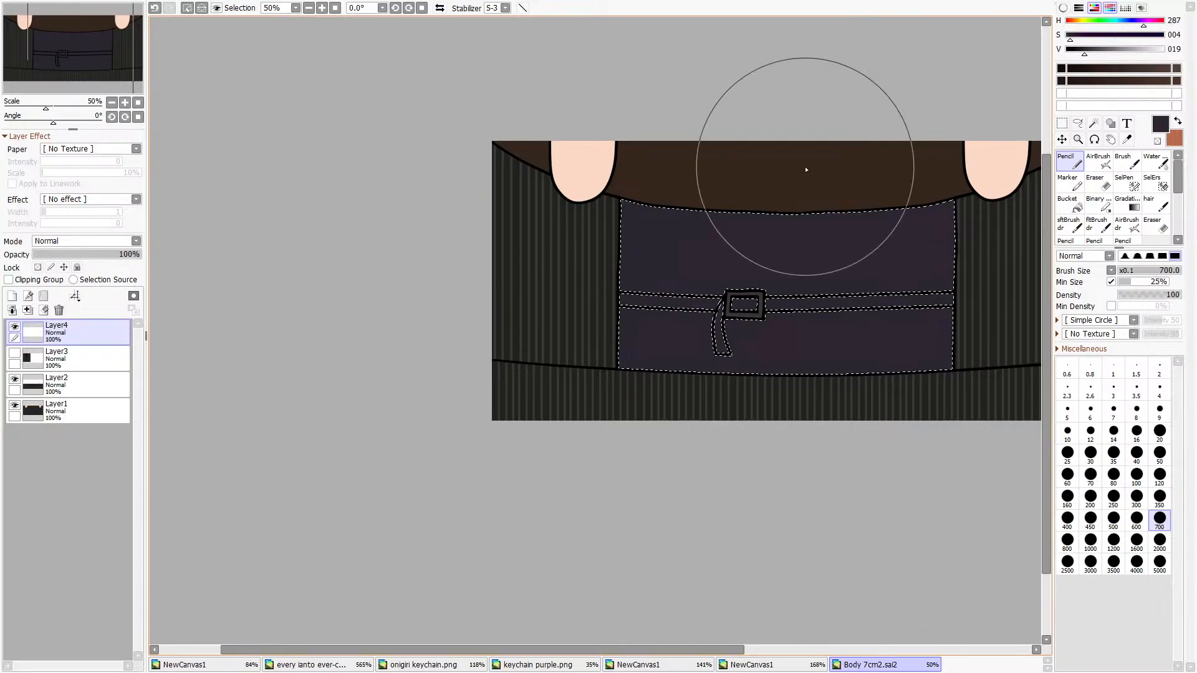
pyautogui.moveTo(806, 169)
pyautogui.mouseDown()
pyautogui.moveTo(608, 172)
pyautogui.moveTo(789, 194)
pyautogui.mouseUp()
pyautogui.click(1063, 125)
pyautogui.click(963, 83)
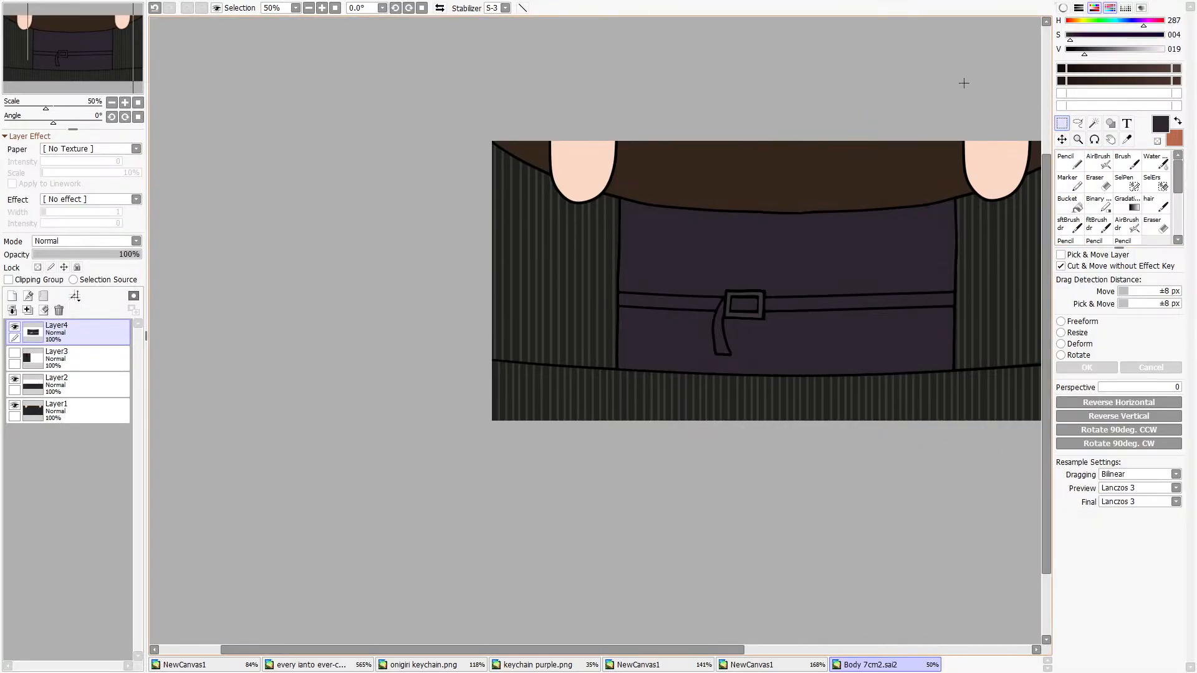
# Examine the edges of the painted vest against the black outlines around the belt, buckle and side seam.
pyautogui.scroll(3, 963, 225)
pyautogui.scroll(3, 881, 258)
pyautogui.scroll(-3, 673, 373)
pyautogui.scroll(11, 477, 446)
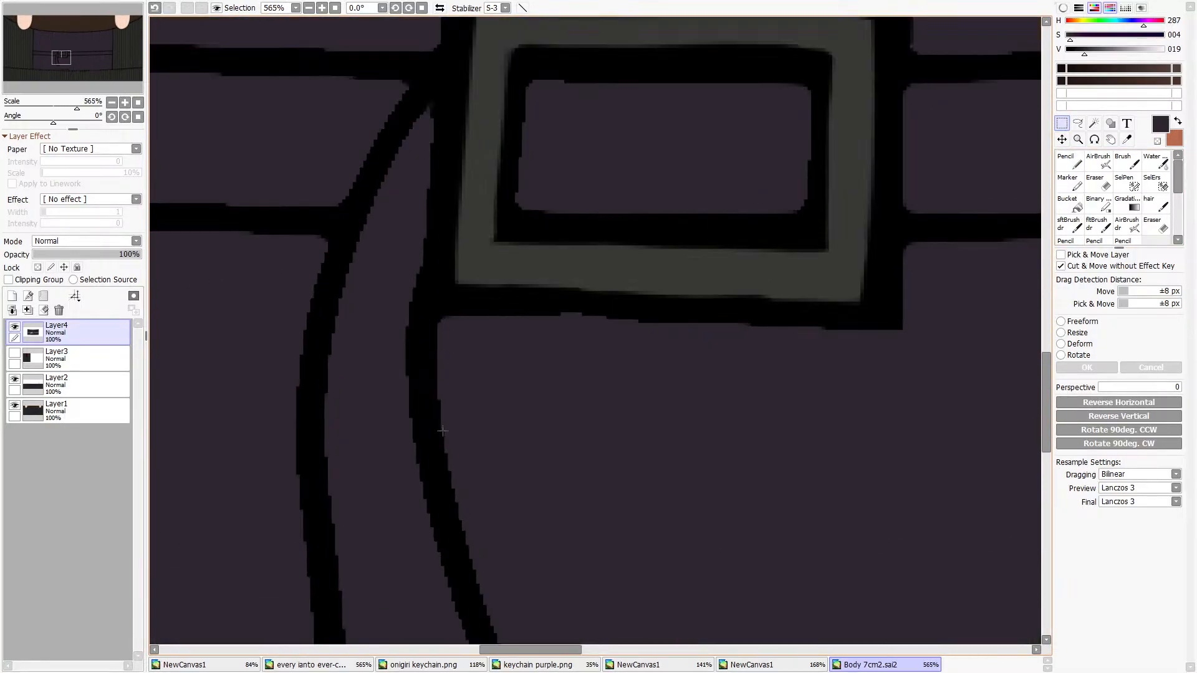
pyautogui.scroll(-8, 496, 345)
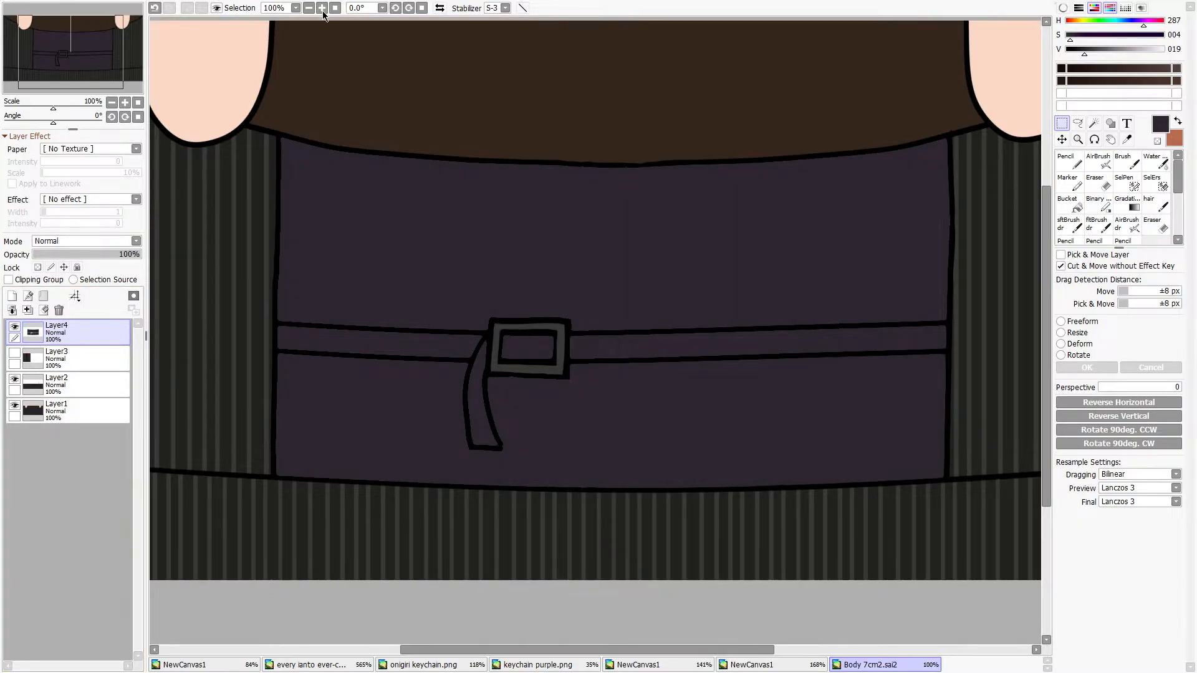
pyautogui.scroll(8, 262, 342)
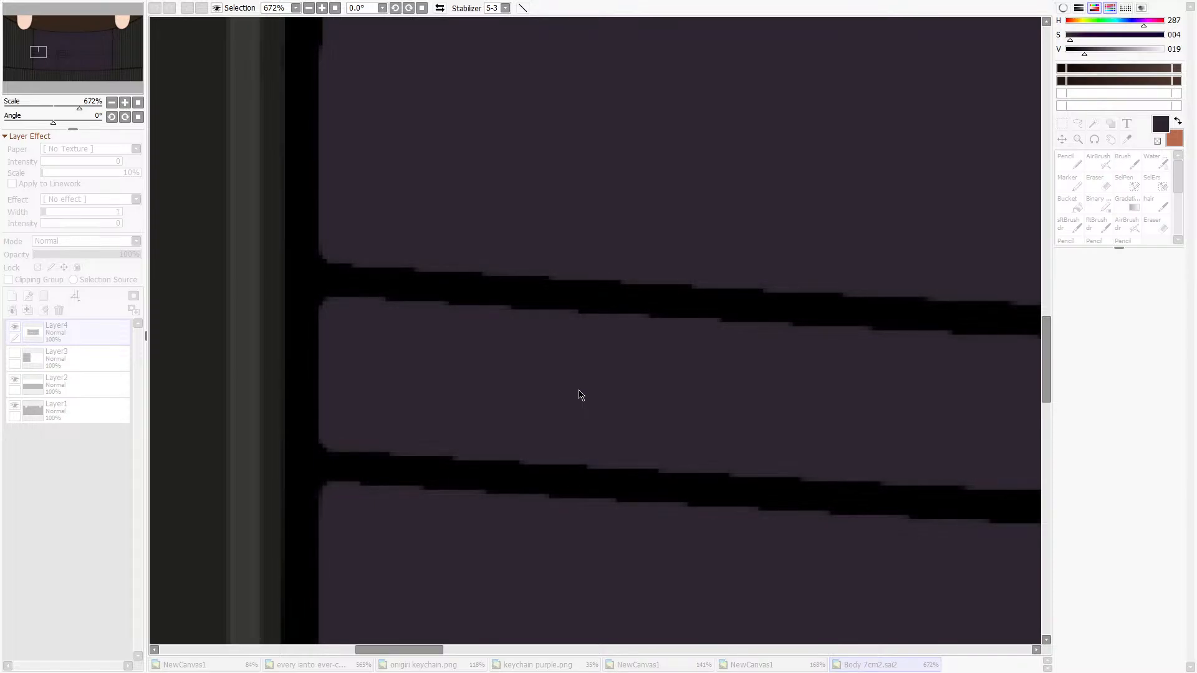
pyautogui.click(760, 415)
pyautogui.scroll(-15, 466, 369)
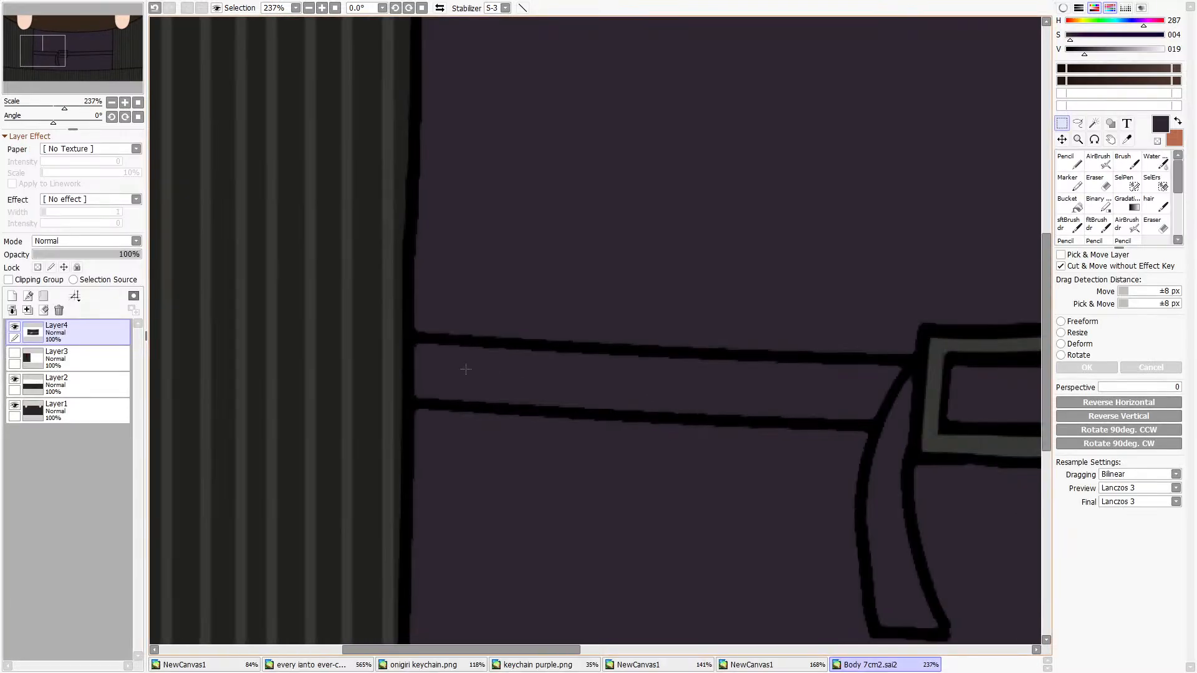
pyautogui.scroll(9, 504, 385)
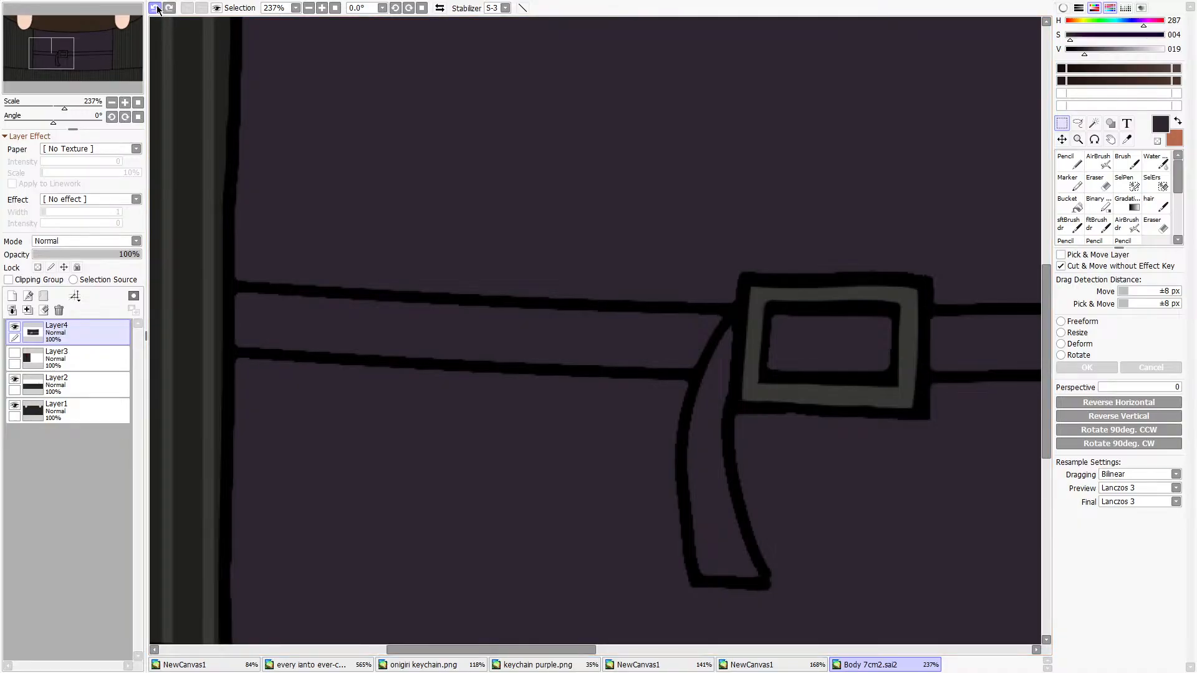
# Undo the vest painting and the deselection so the vest area is selected again.
pyautogui.hotkey('ctrl', 'z')
pyautogui.hotkey('ctrl', 'z')
pyautogui.hotkey('ctrl', 'z')
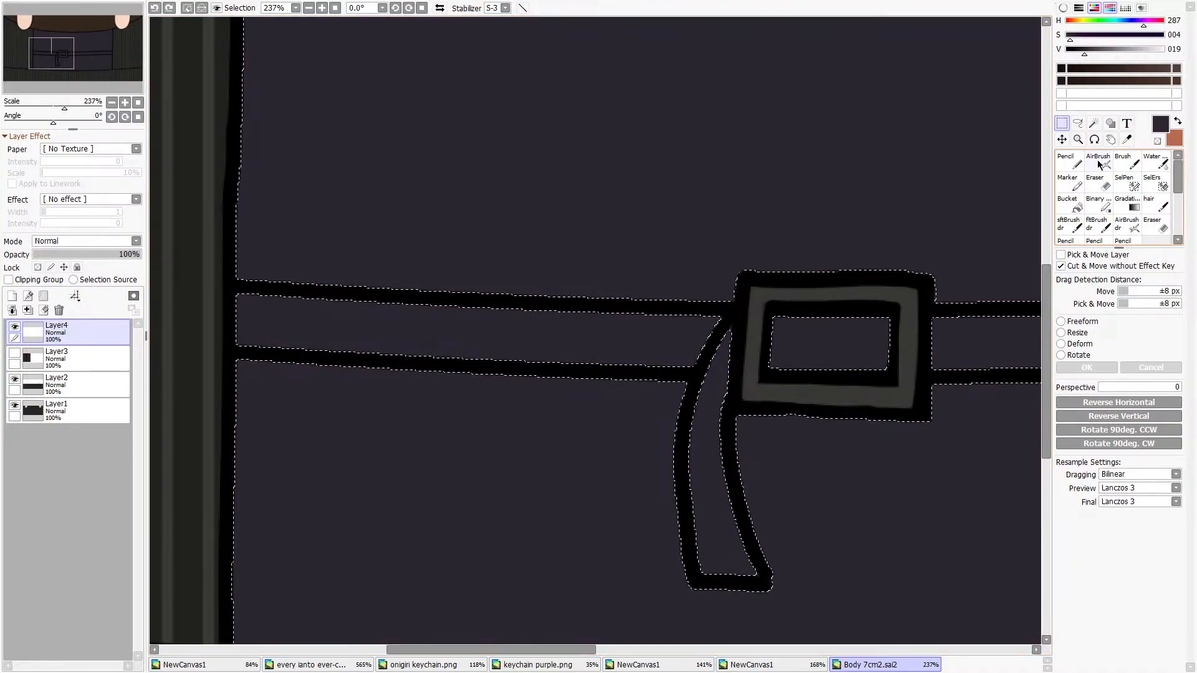
# Repaint the selected vest area with the dark purple using the Pencil at size 700, deselect, and check the painted edges.
pyautogui.press('n')
pyautogui.scroll(-10, 395, 379)
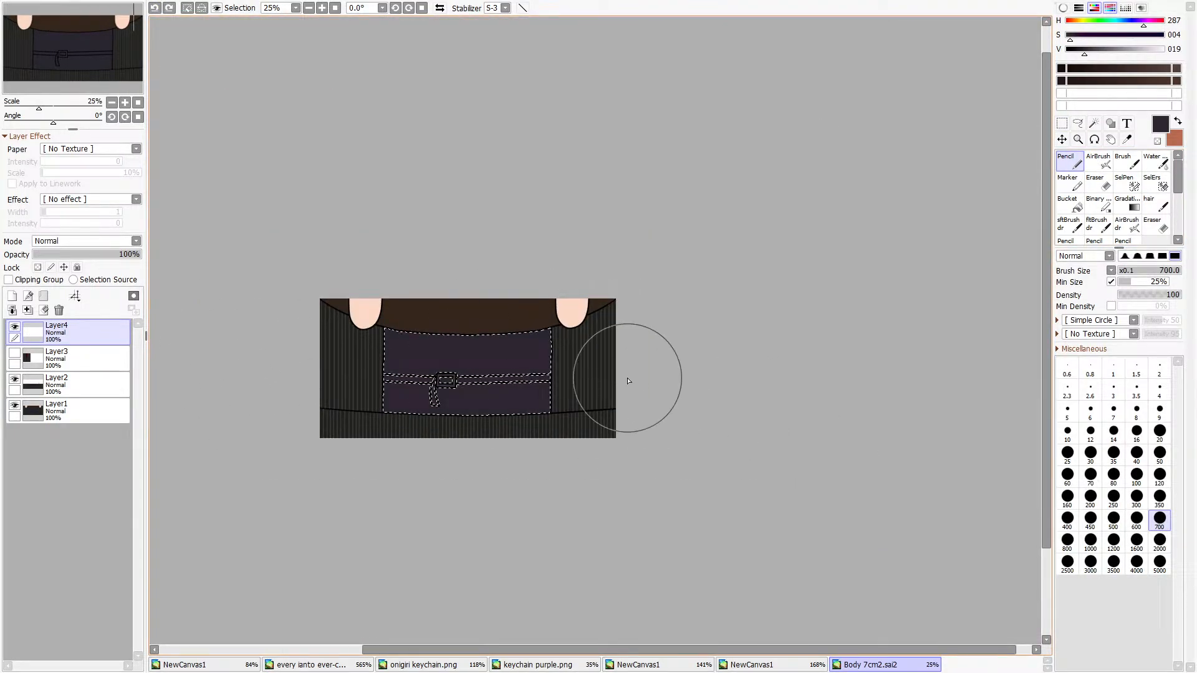
pyautogui.hotkey('ctrl', 't')
pyautogui.scroll(9, 426, 420)
pyautogui.scroll(4, 364, 336)
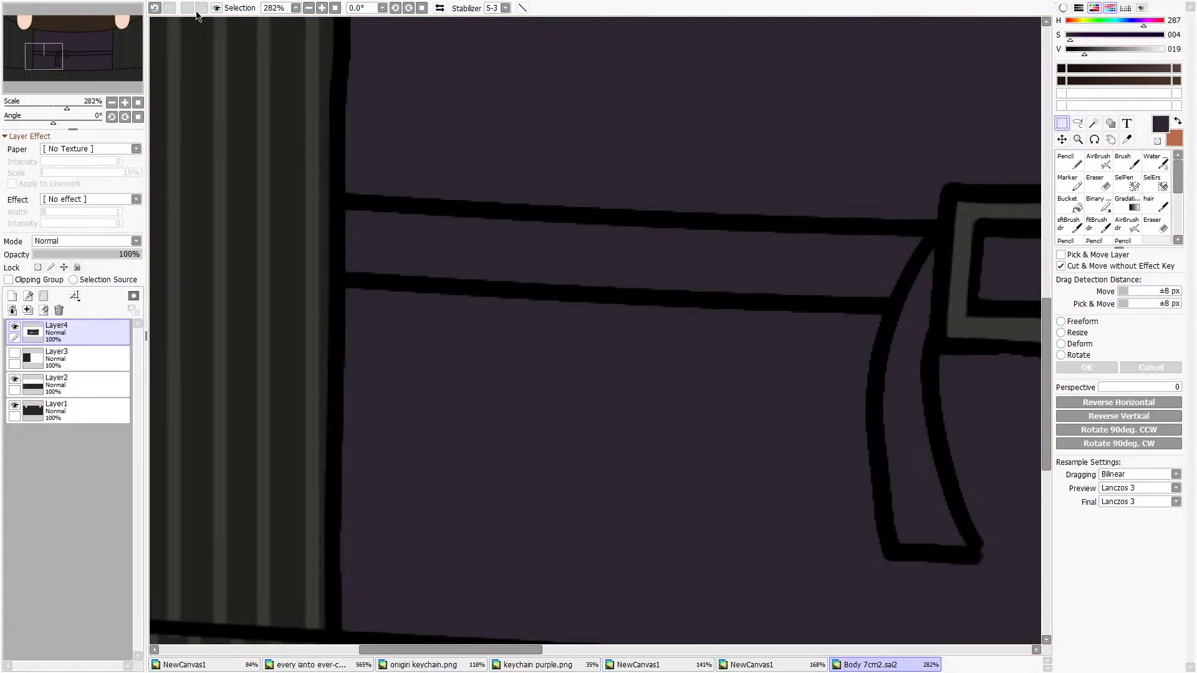
pyautogui.press('Return')
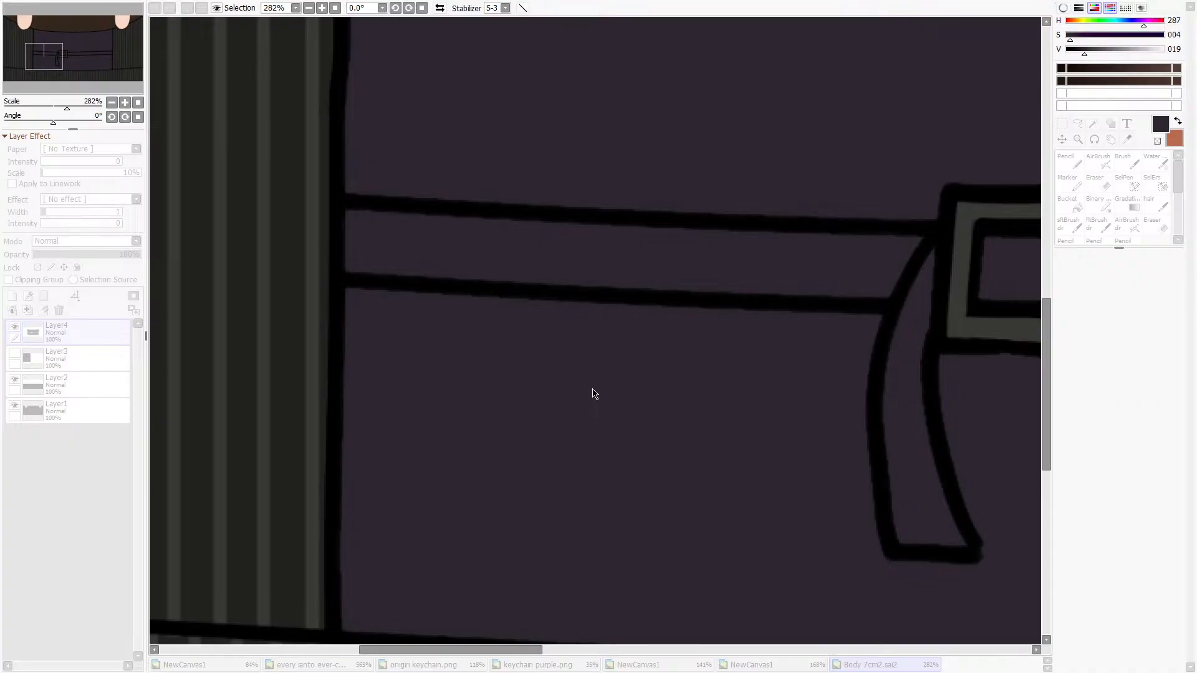
pyautogui.scroll(2, 300, 414)
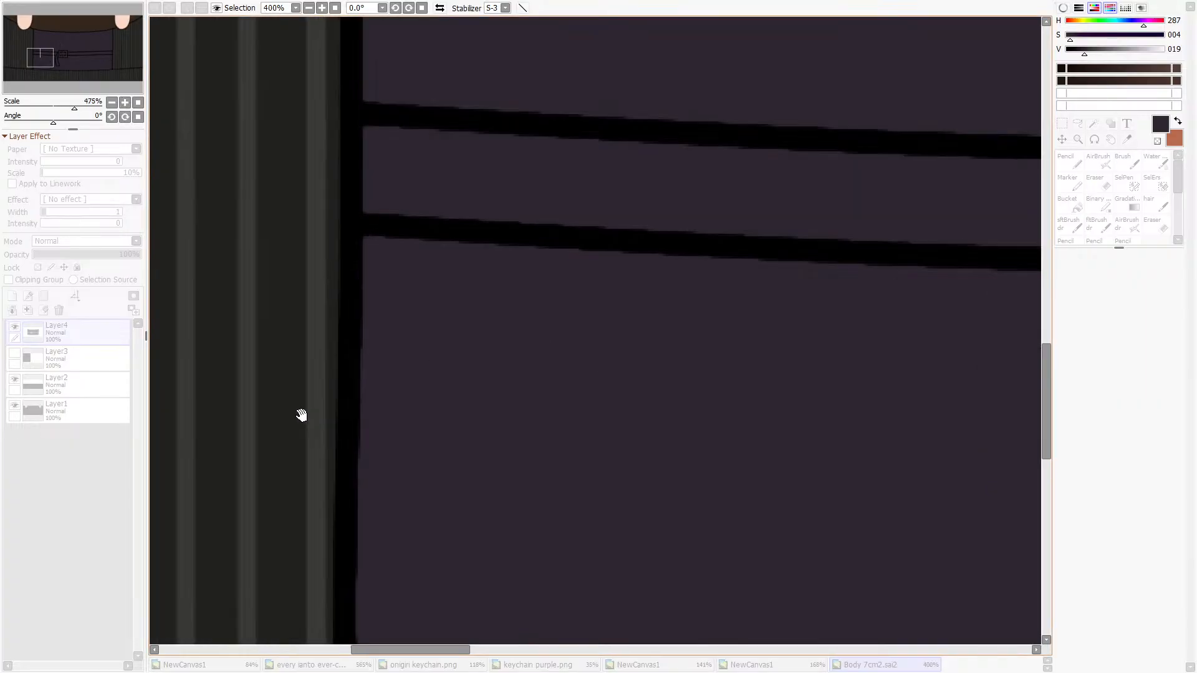
pyautogui.scroll(8, 422, 403)
pyautogui.scroll(-15, 449, 436)
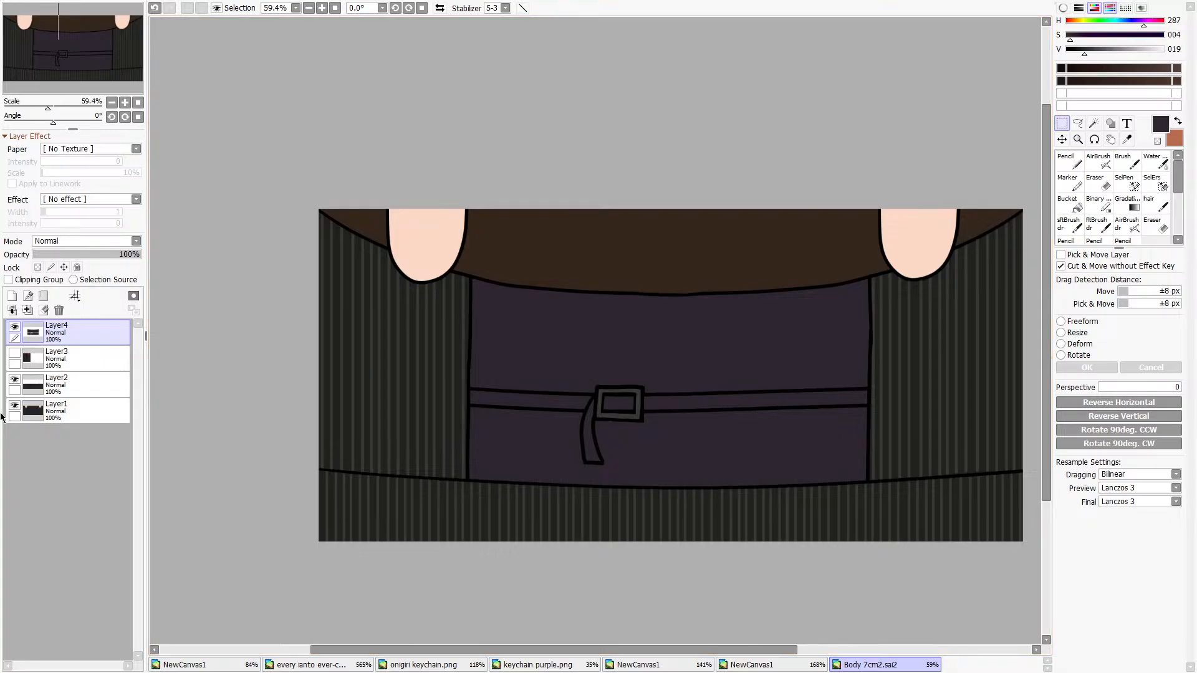
# Add a new layer clipped to the vest fill and paint it purple at saturation 12 with the Pencil.
pyautogui.click(12, 297)
pyautogui.click(9, 280)
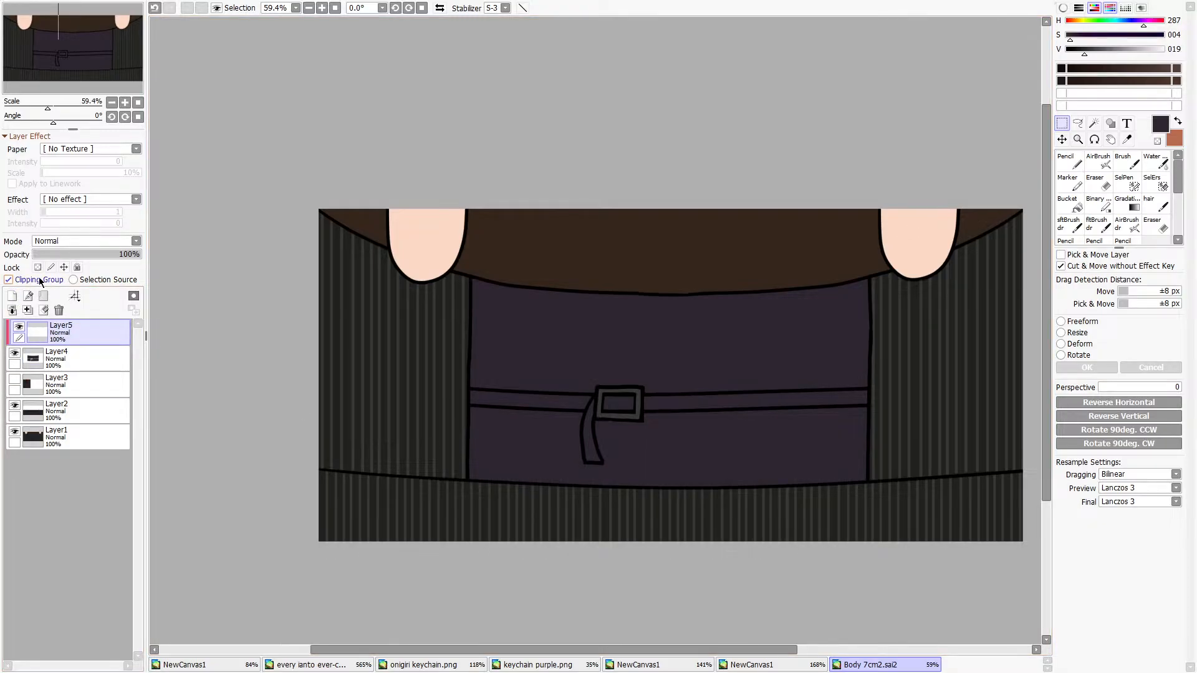
pyautogui.moveTo(1073, 42); pyautogui.dragTo(1078, 42)
pyautogui.click(1069, 161)
pyautogui.moveTo(872, 406); pyautogui.dragTo(514, 318)
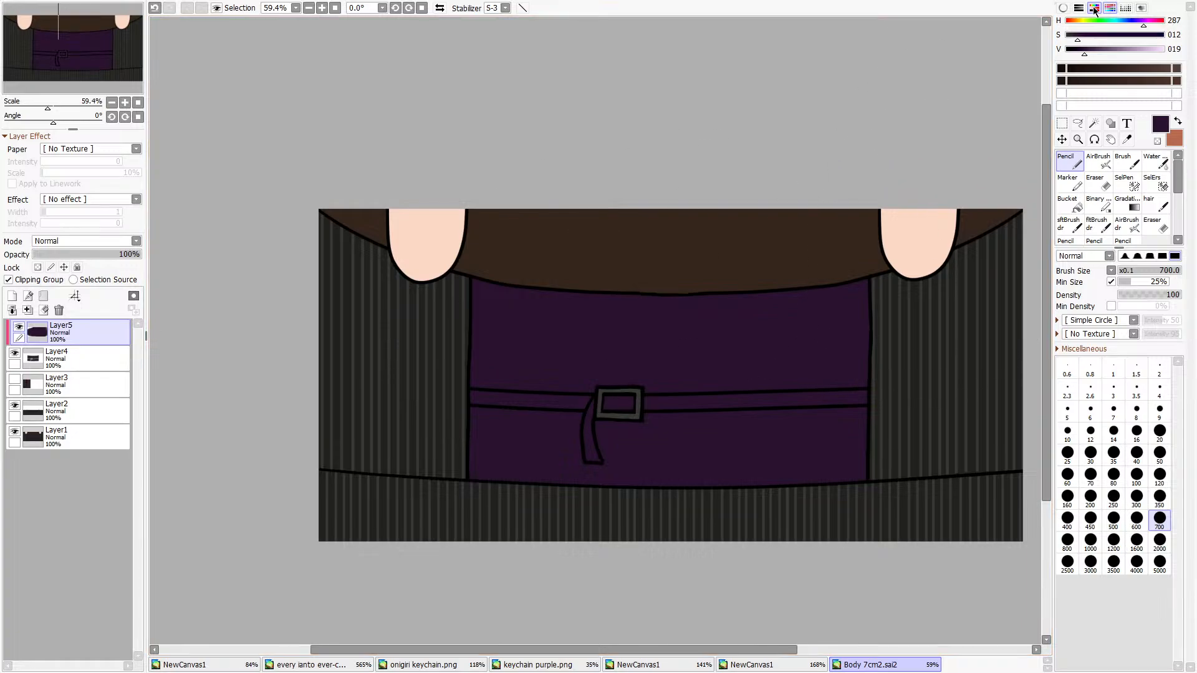
# Repaint the clipped vest layer with the purple adjusted to saturation 8 and value 21.
pyautogui.moveTo(1077, 36); pyautogui.dragTo(1073, 36)
pyautogui.moveTo(385, 396); pyautogui.dragTo(816, 494)
pyautogui.click(1086, 53)
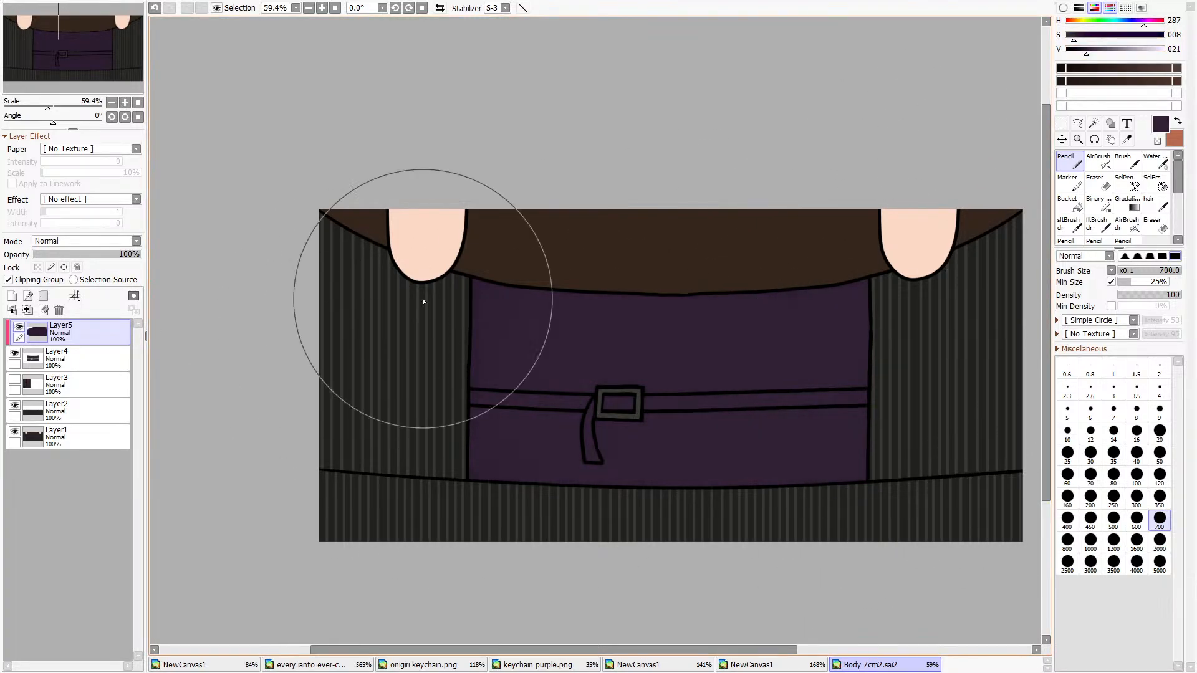
pyautogui.scroll(-2, 686, 300)
pyautogui.scroll(2, 713, 313)
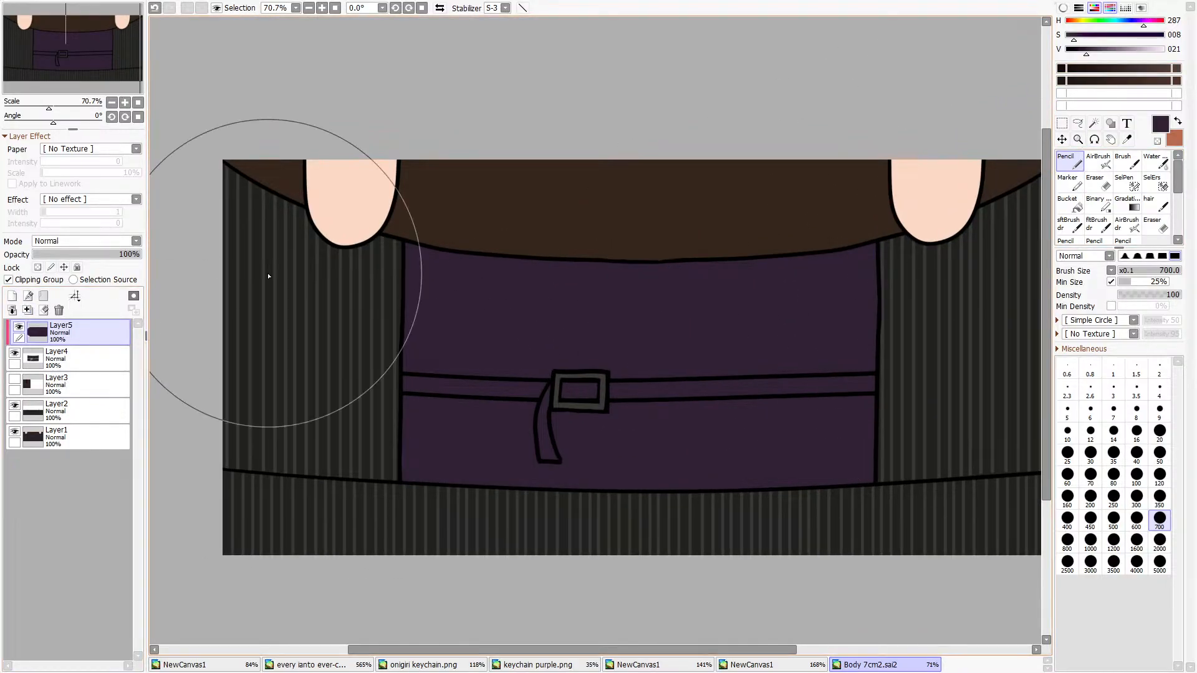
# Add a second clipped layer above the vest tint, raise the purple's value to 26 and choose the AirBrush.
pyautogui.click(12, 295)
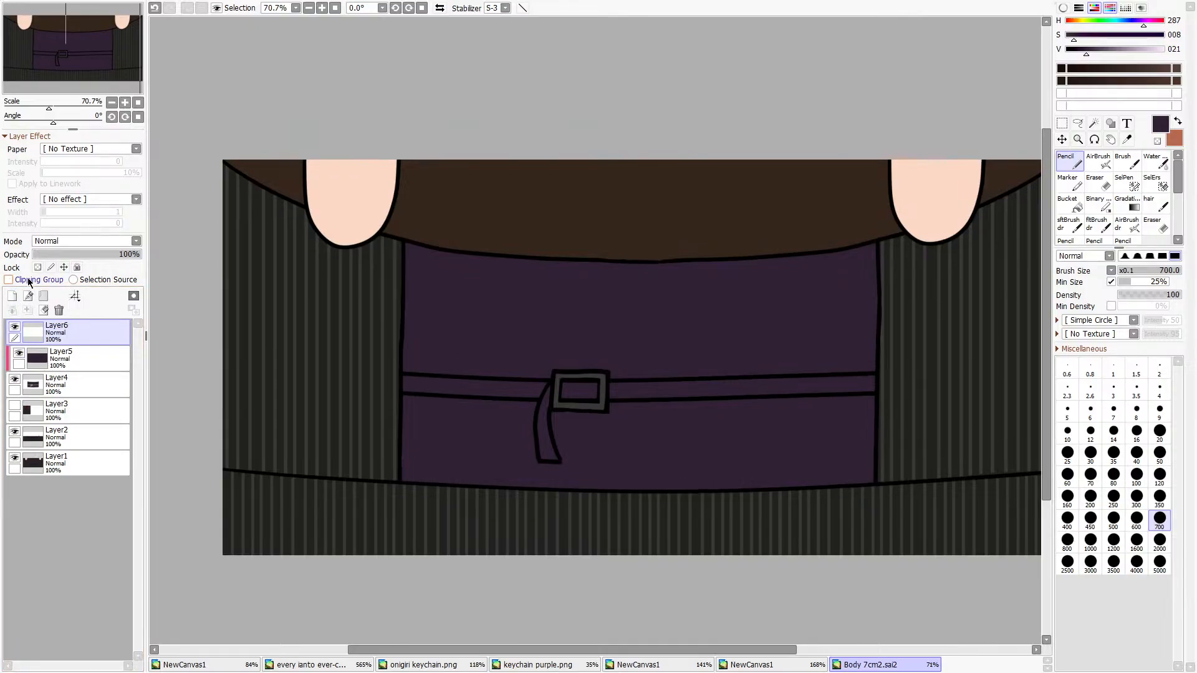
pyautogui.click(29, 282)
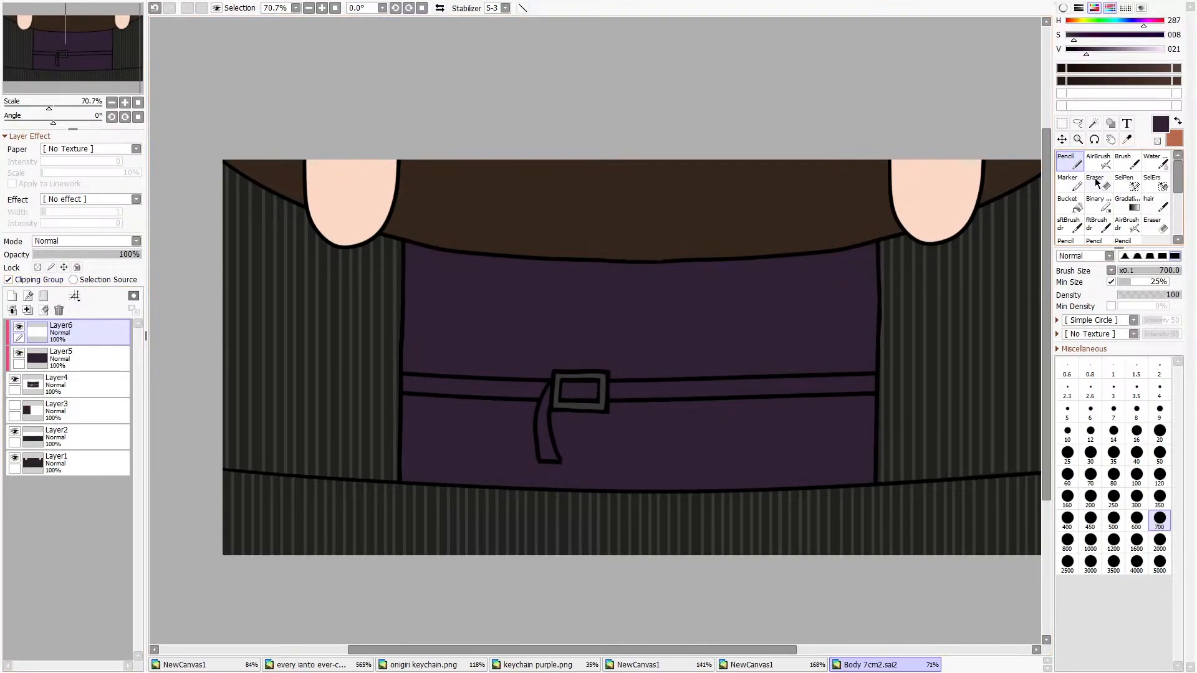
pyautogui.moveTo(1092, 57); pyautogui.dragTo(1092, 57)
pyautogui.click(1099, 161)
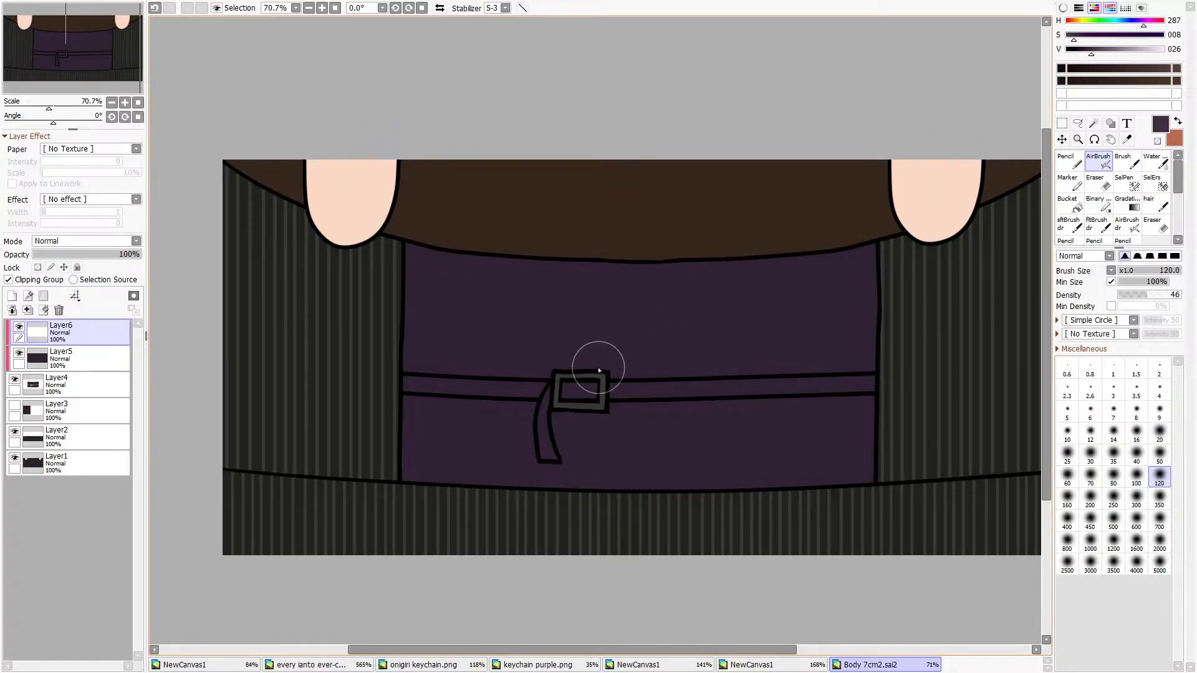
# Try airbrushing a lighter purple on the vest's middle at sizes 350 and 120, clearing the layer after each attempt.
pyautogui.click(1160, 499)
pyautogui.moveTo(666, 372)
pyautogui.mouseDown()
pyautogui.moveTo(578, 625)
pyautogui.moveTo(693, 165)
pyautogui.mouseUp()
pyautogui.click(44, 310)
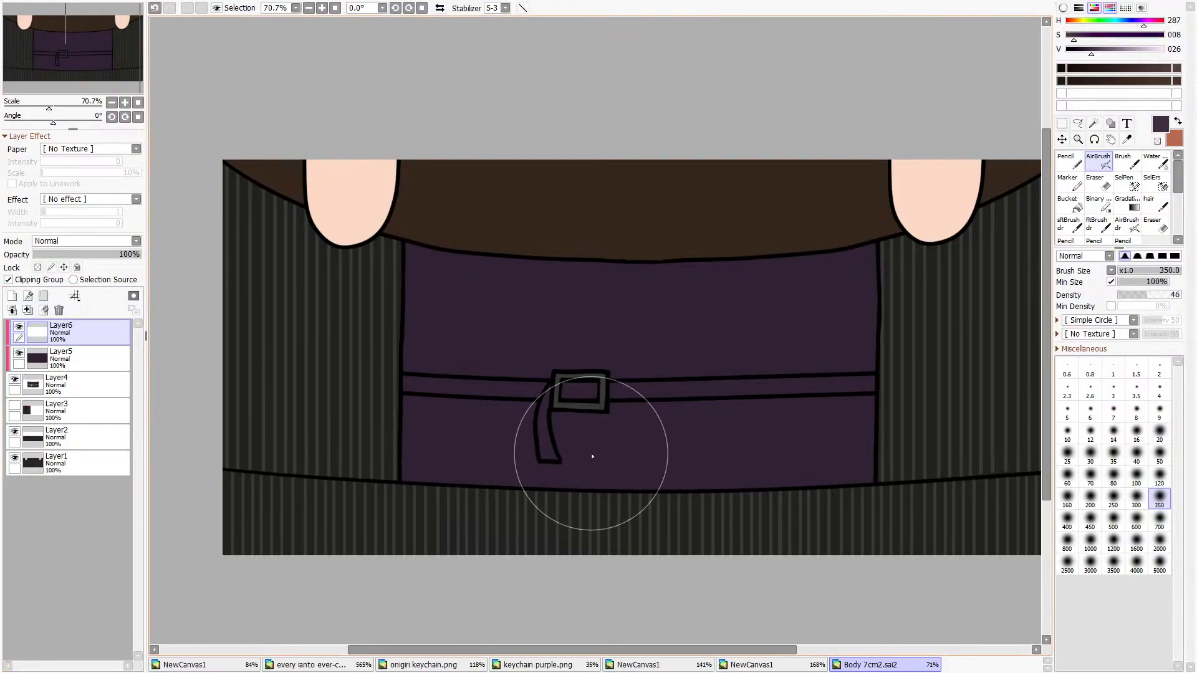
pyautogui.click(1160, 476)
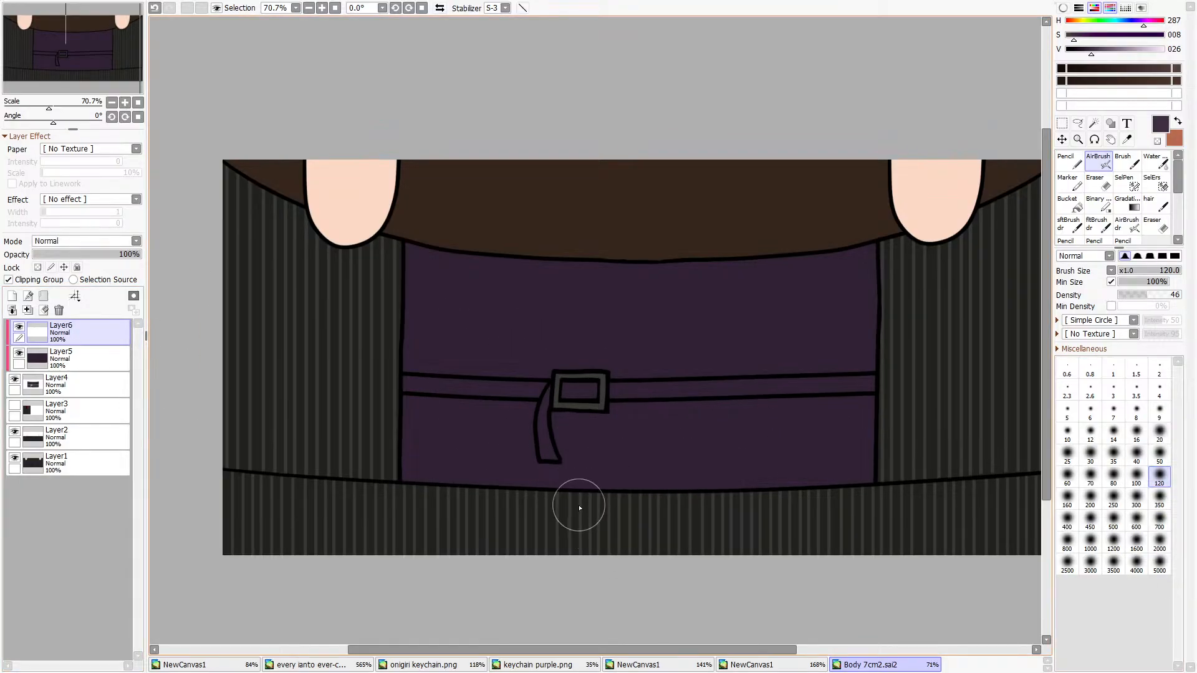
pyautogui.moveTo(577, 502)
pyautogui.mouseDown()
pyautogui.moveTo(584, 324)
pyautogui.moveTo(596, 315)
pyautogui.moveTo(636, 575)
pyautogui.moveTo(561, 287)
pyautogui.mouseUp()
pyautogui.click(44, 310)
# Airbrush a soft highlight down the vest's middle at size 350, and fade its sides using the transparent colour at size 50.
pyautogui.click(1159, 497)
pyautogui.moveTo(639, 584)
pyautogui.mouseDown()
pyautogui.moveTo(681, 214)
pyautogui.moveTo(634, 411)
pyautogui.moveTo(579, 559)
pyautogui.mouseUp()
pyautogui.click(1157, 456)
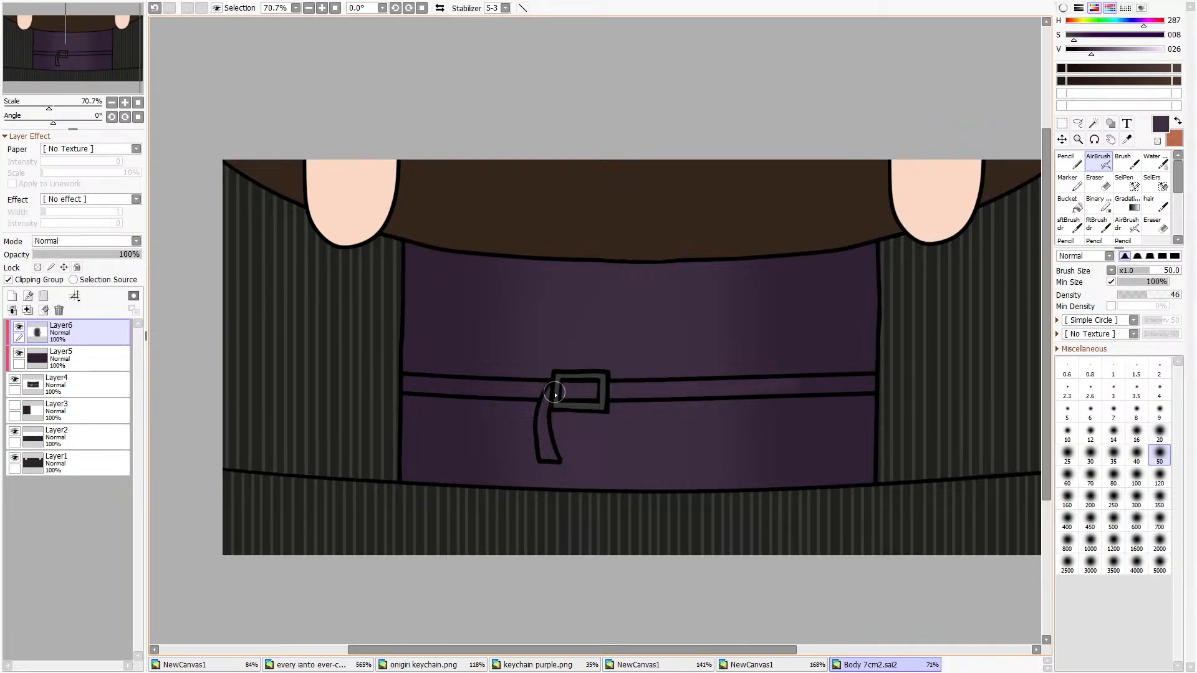
pyautogui.click(1157, 140)
pyautogui.moveTo(752, 358); pyautogui.dragTo(791, 266)
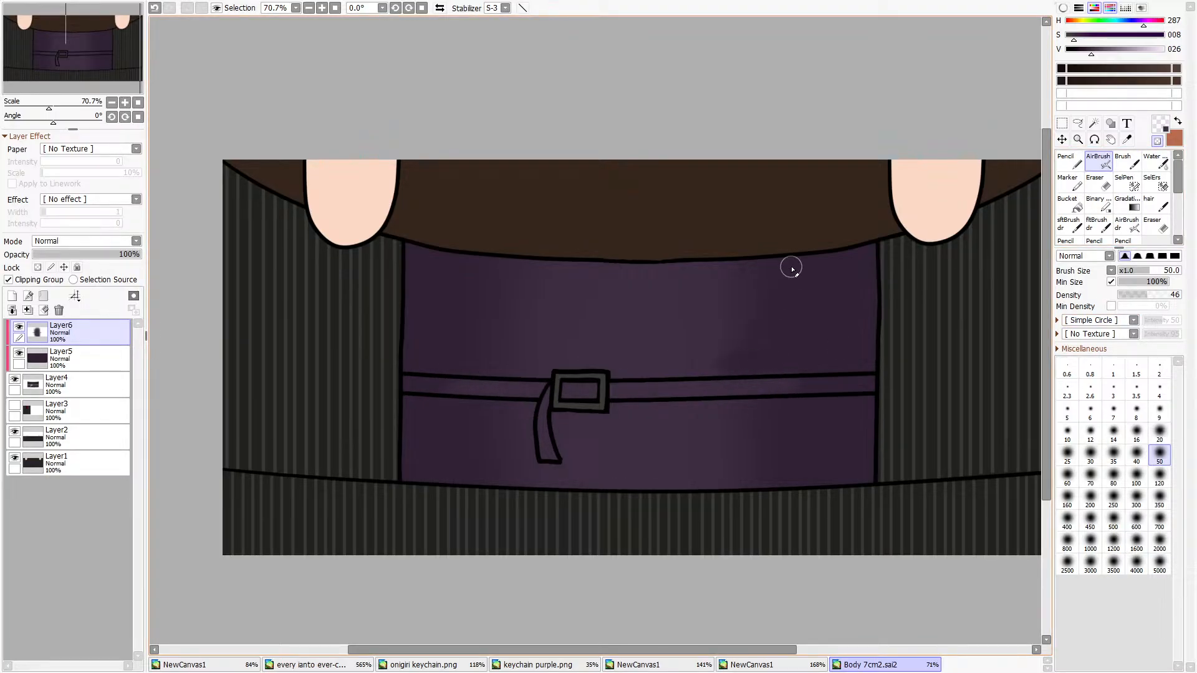
pyautogui.moveTo(538, 367)
pyautogui.mouseDown()
pyautogui.moveTo(488, 301)
pyautogui.moveTo(493, 273)
pyautogui.mouseUp()
# Fade small spots of the highlight at the vest's bottom and top centre with the transparent AirBrush at size 50.
pyautogui.scroll(-5, 558, 363)
pyautogui.scroll(5, 578, 358)
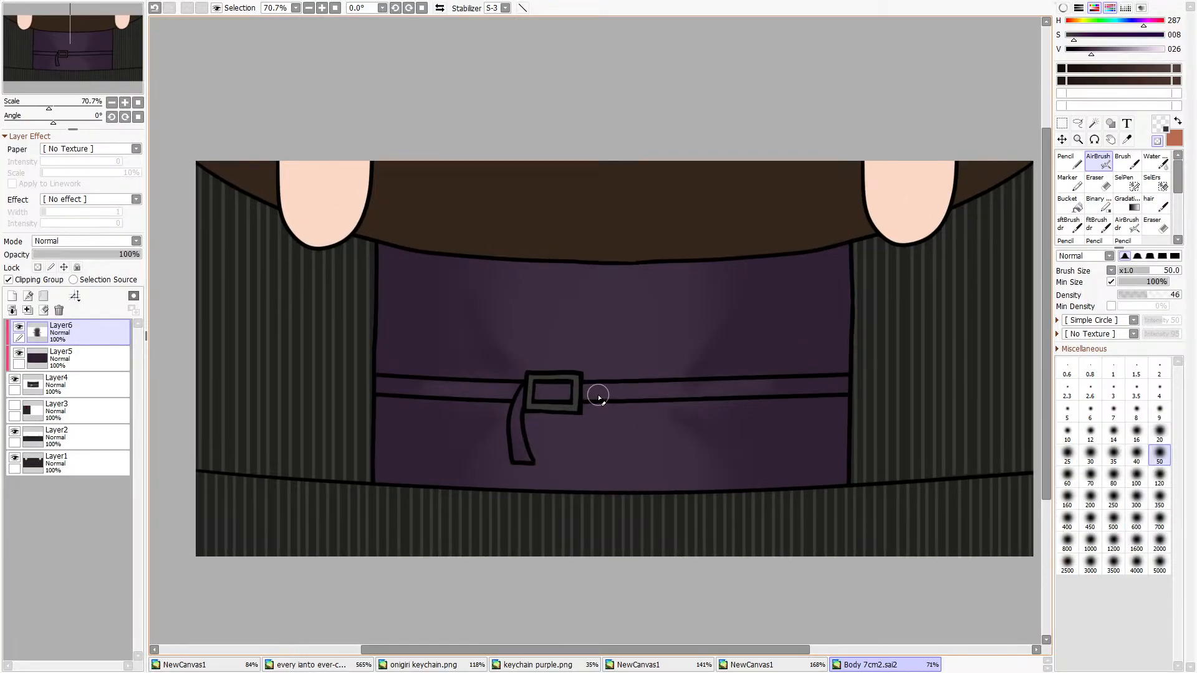
pyautogui.moveTo(592, 505)
pyautogui.mouseDown()
pyautogui.moveTo(602, 480)
pyautogui.moveTo(629, 493)
pyautogui.mouseUp()
pyautogui.moveTo(591, 261); pyautogui.dragTo(608, 266)
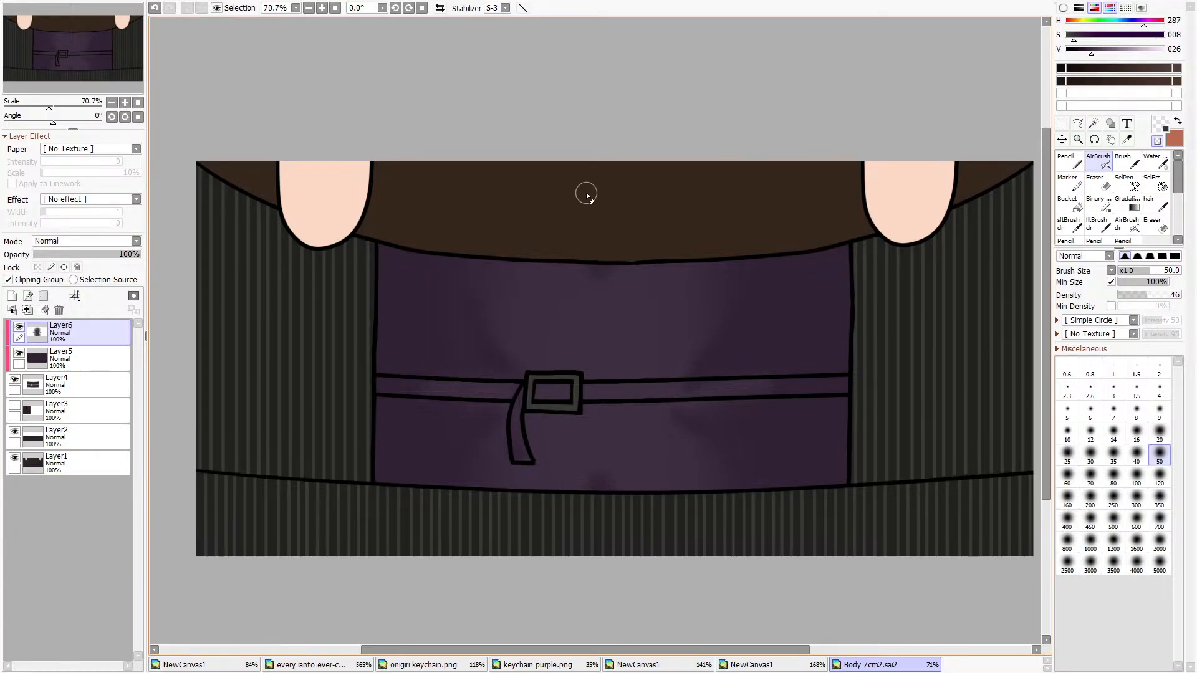
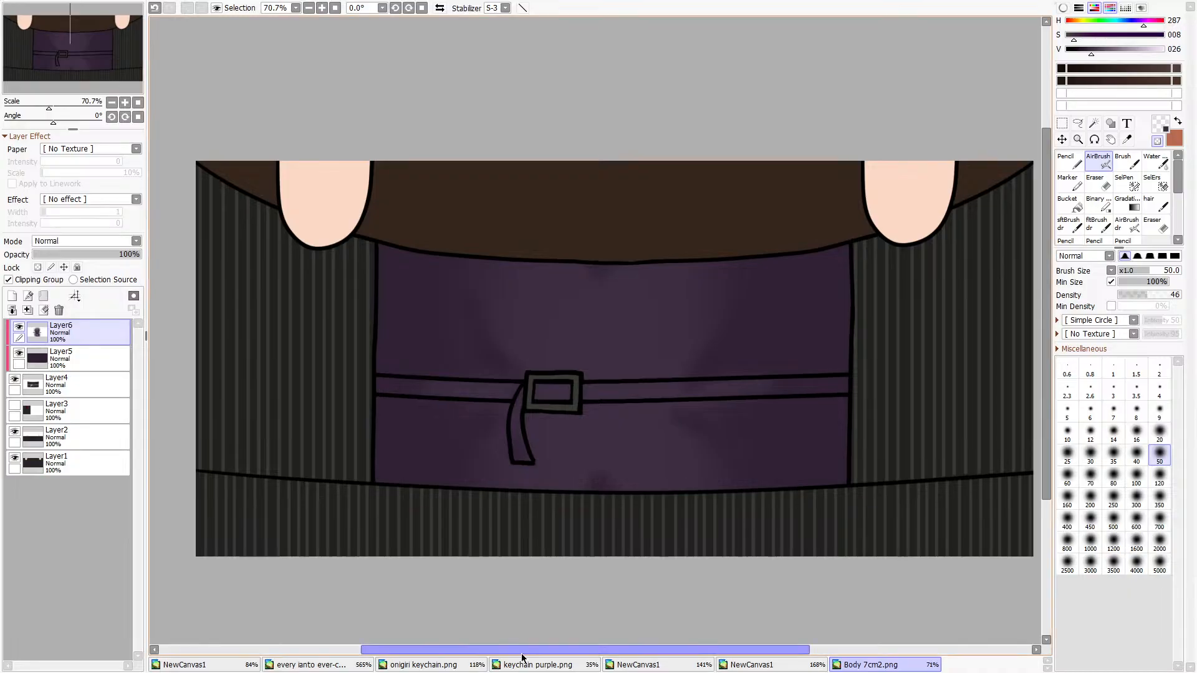
# View the purple suit mock-up canvas, keychain purple.png and onigiri keychain.png for comparison.
pyautogui.click(747, 662)
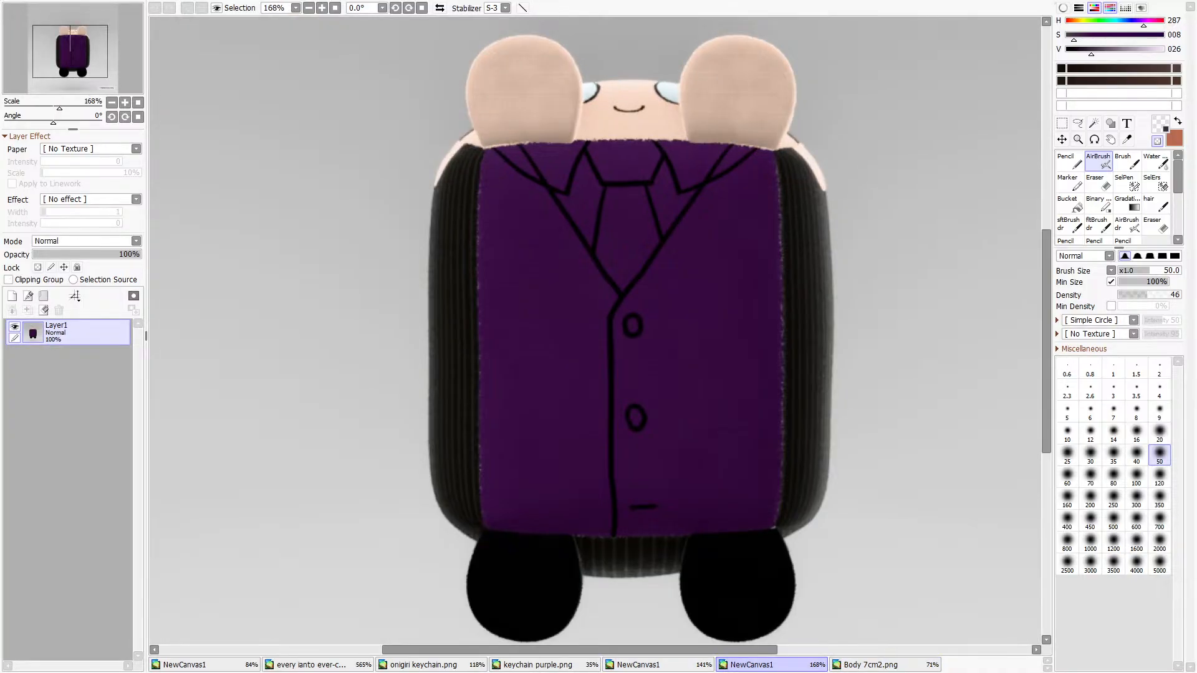
pyautogui.click(534, 665)
pyautogui.click(466, 662)
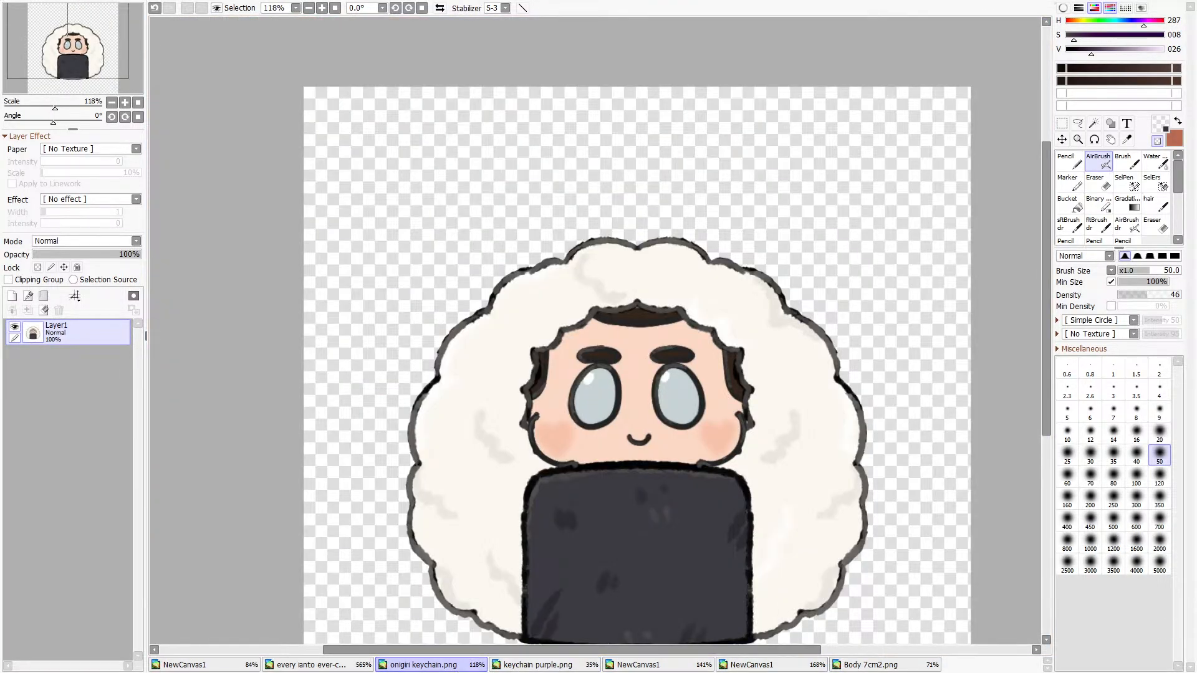
# Examine the suit, vest, tie and purple shirt up close in the reference photo collage.
pyautogui.click(325, 665)
pyautogui.scroll(-9, 590, 334)
pyautogui.scroll(8, 553, 62)
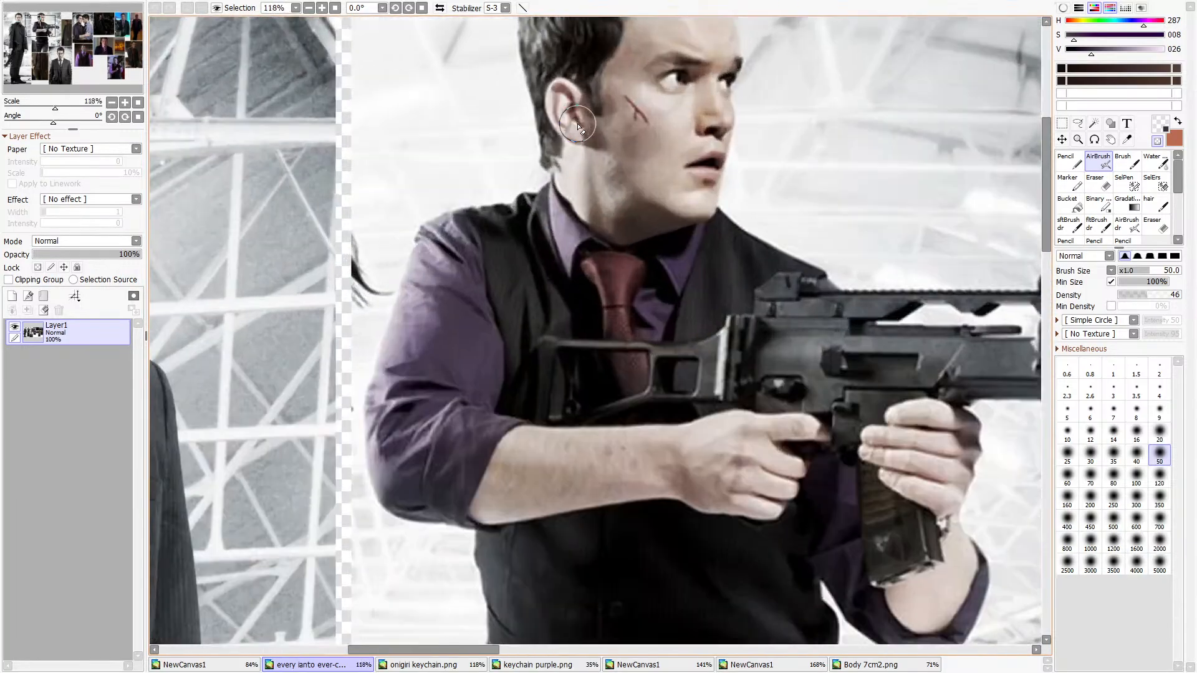
pyautogui.scroll(3, 649, 499)
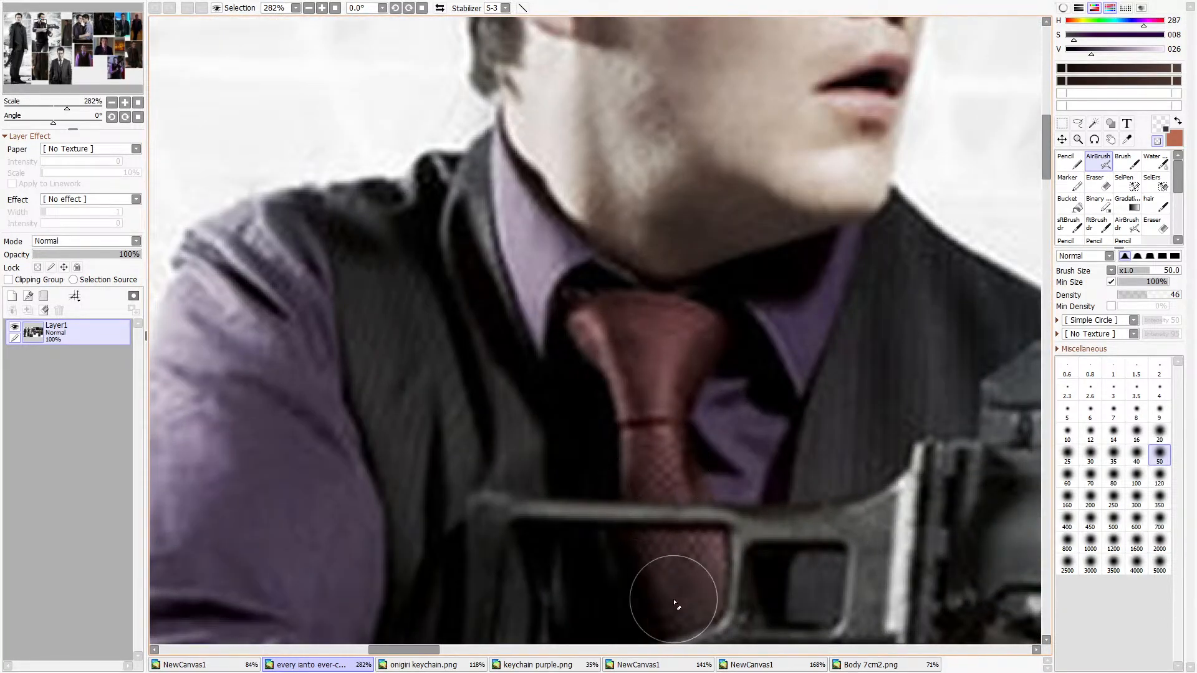
pyautogui.scroll(-5, 649, 424)
pyautogui.scroll(-4, 646, 493)
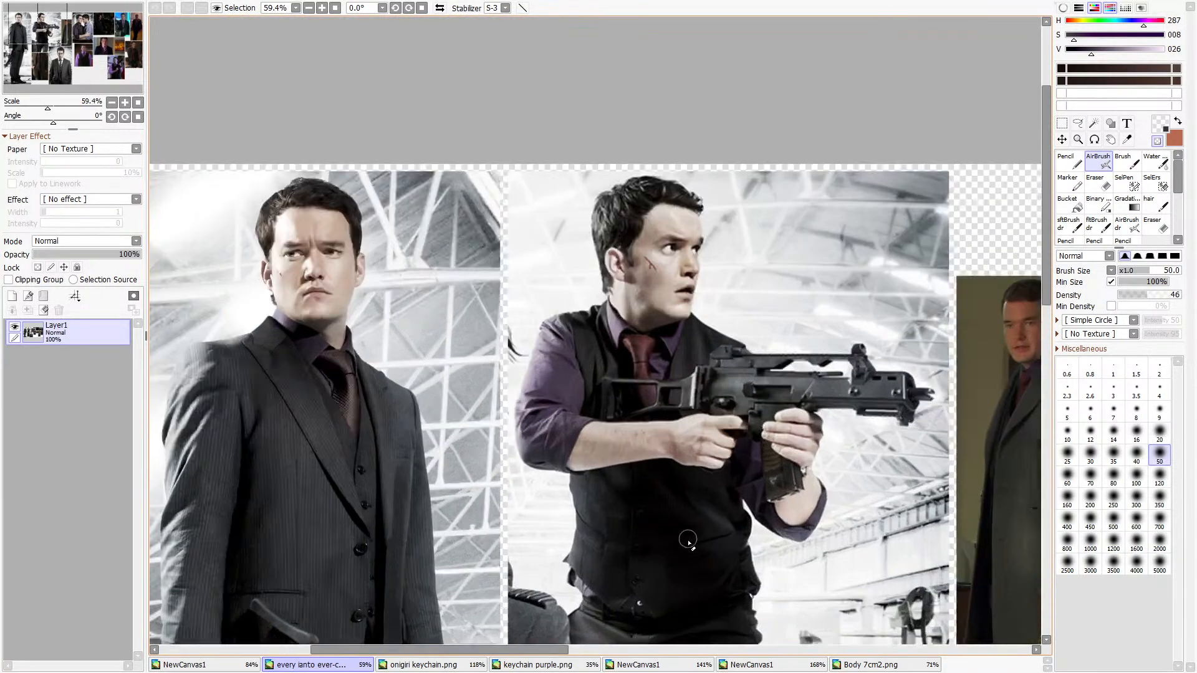
pyautogui.scroll(3, 646, 493)
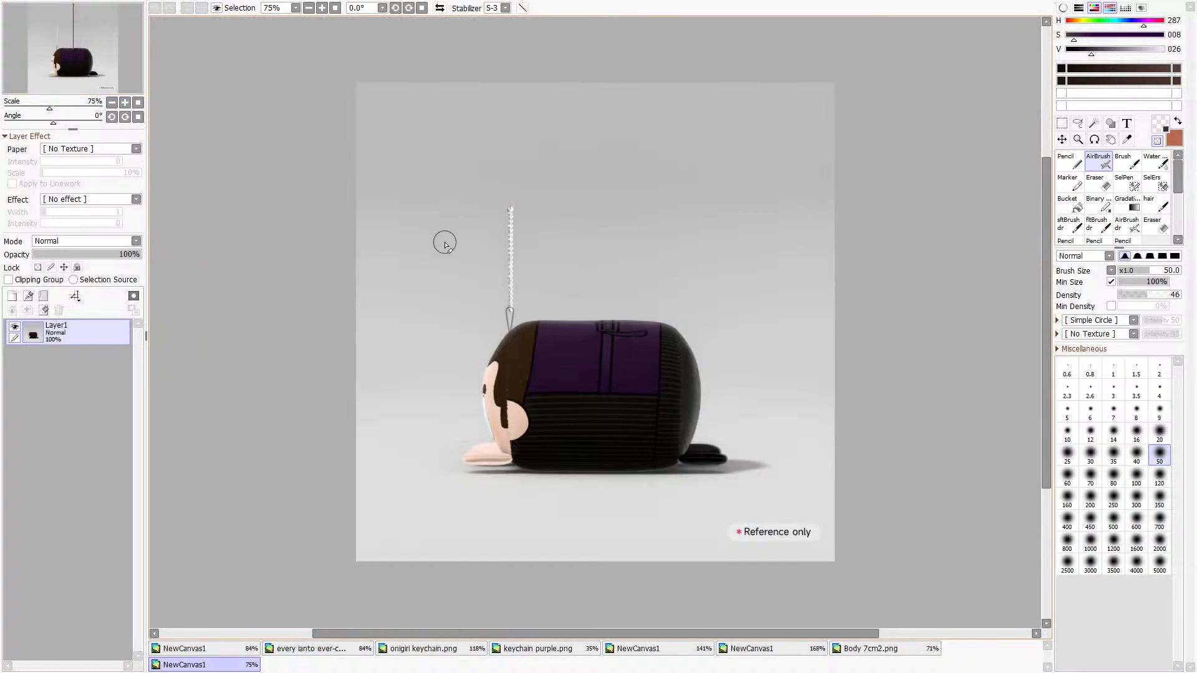
# Compare the side-view plush mock-up, the photo collage and the onigiri keychain.png design, and return to Body 7cm2.png.
pyautogui.scroll(2, 614, 401)
pyautogui.click(347, 650)
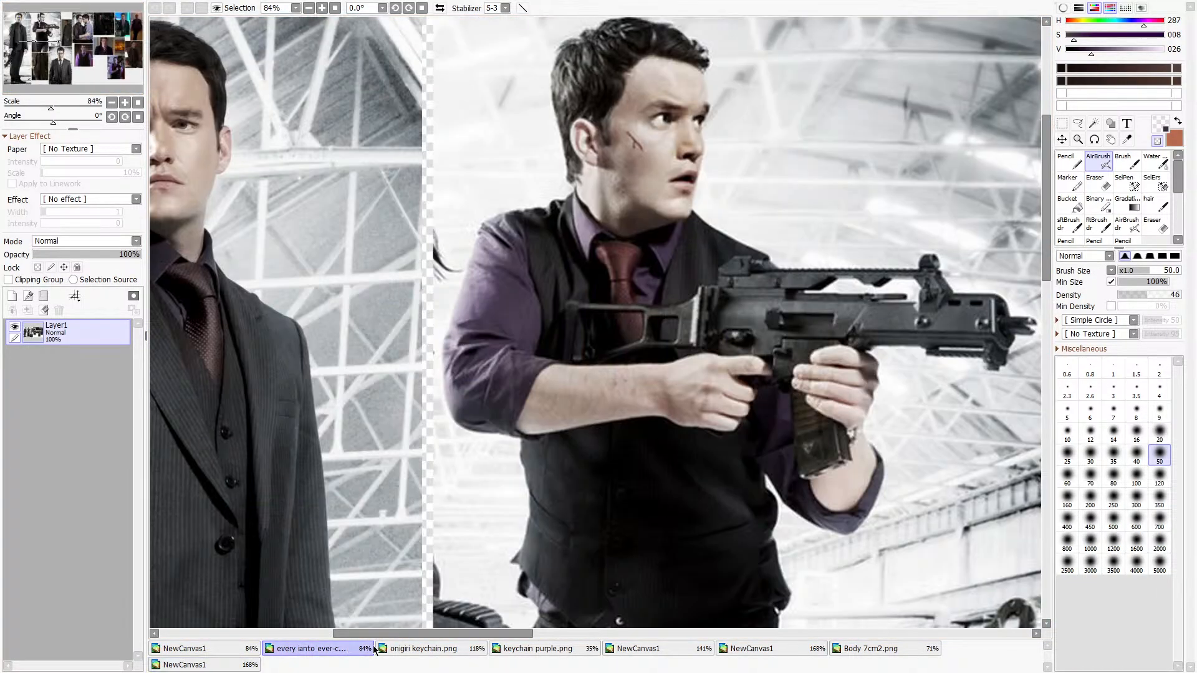
pyautogui.click(222, 648)
pyautogui.click(437, 652)
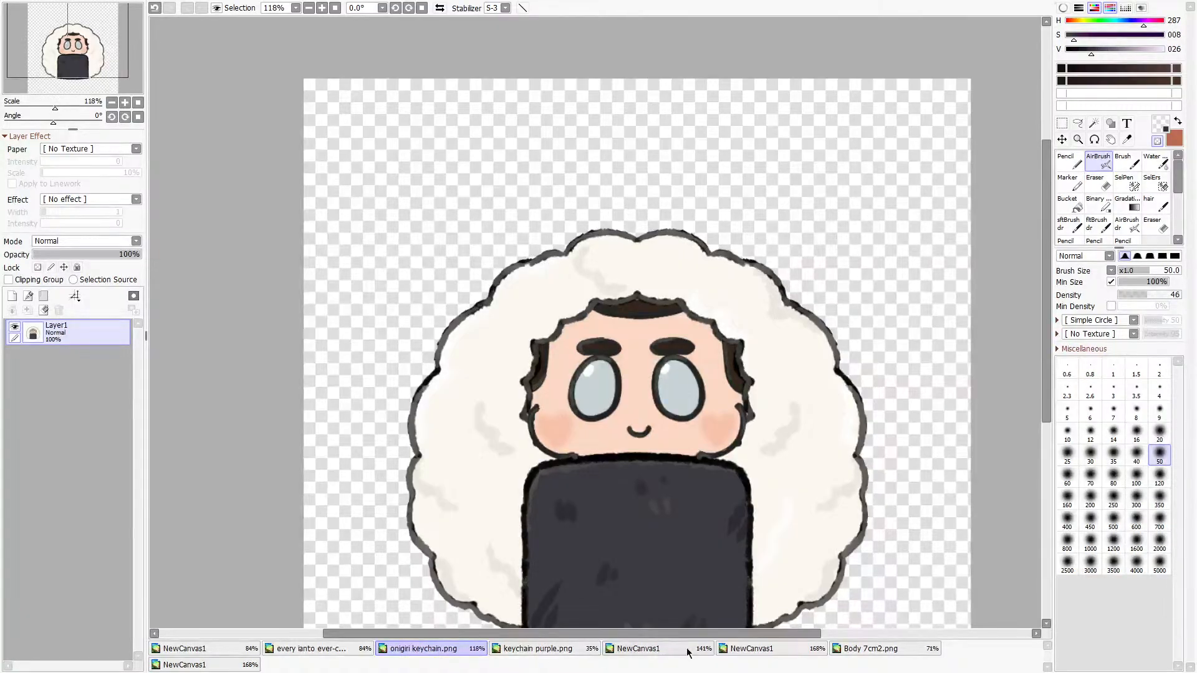
pyautogui.click(748, 652)
pyautogui.click(890, 651)
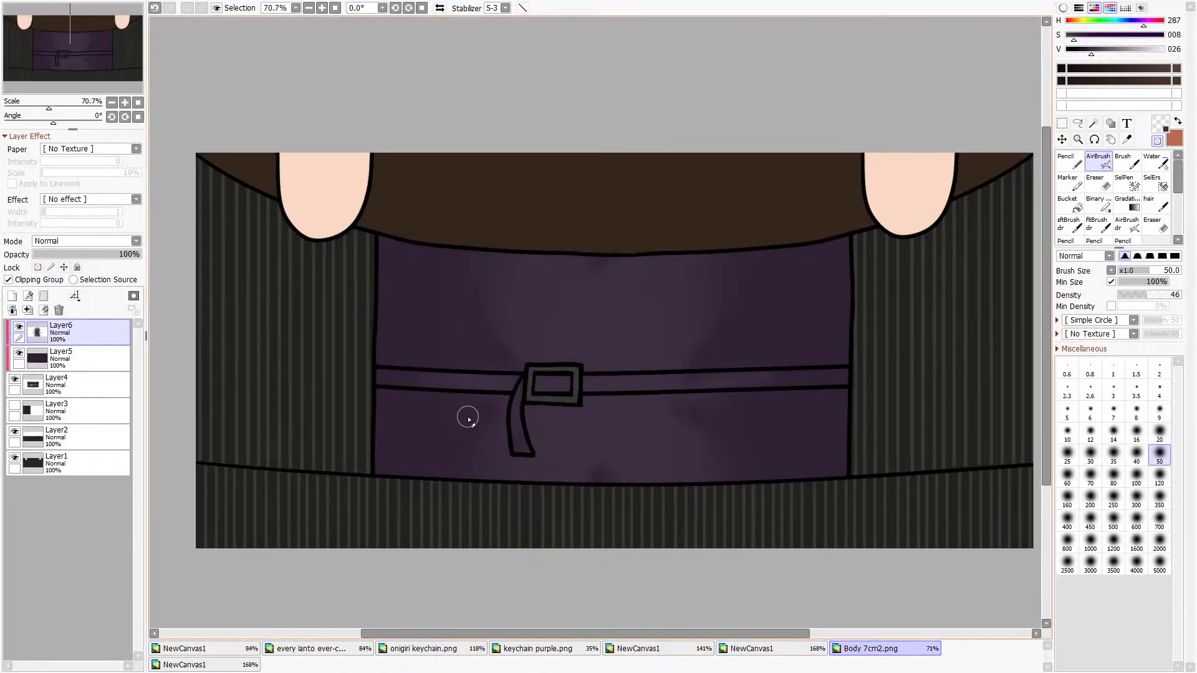
# Adjust the colour of the vest's dark purple base on Layer5, and compare it with the highlight layer hidden and shown.
pyautogui.click(39, 355)
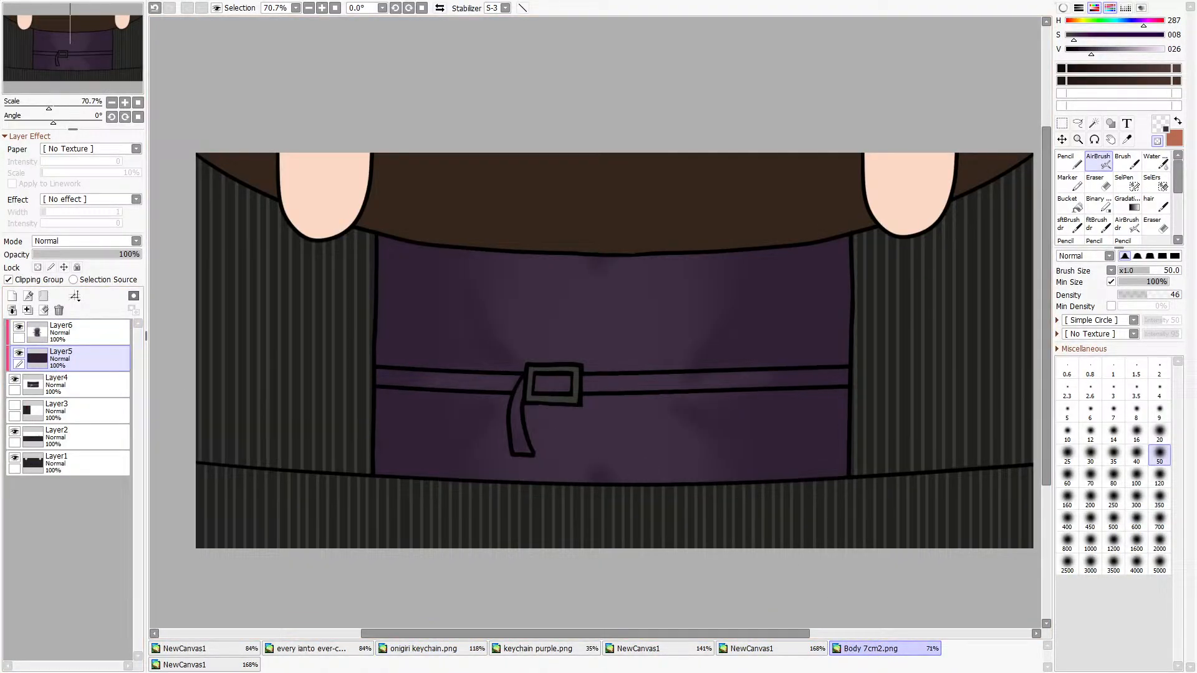
pyautogui.click(313, 14)
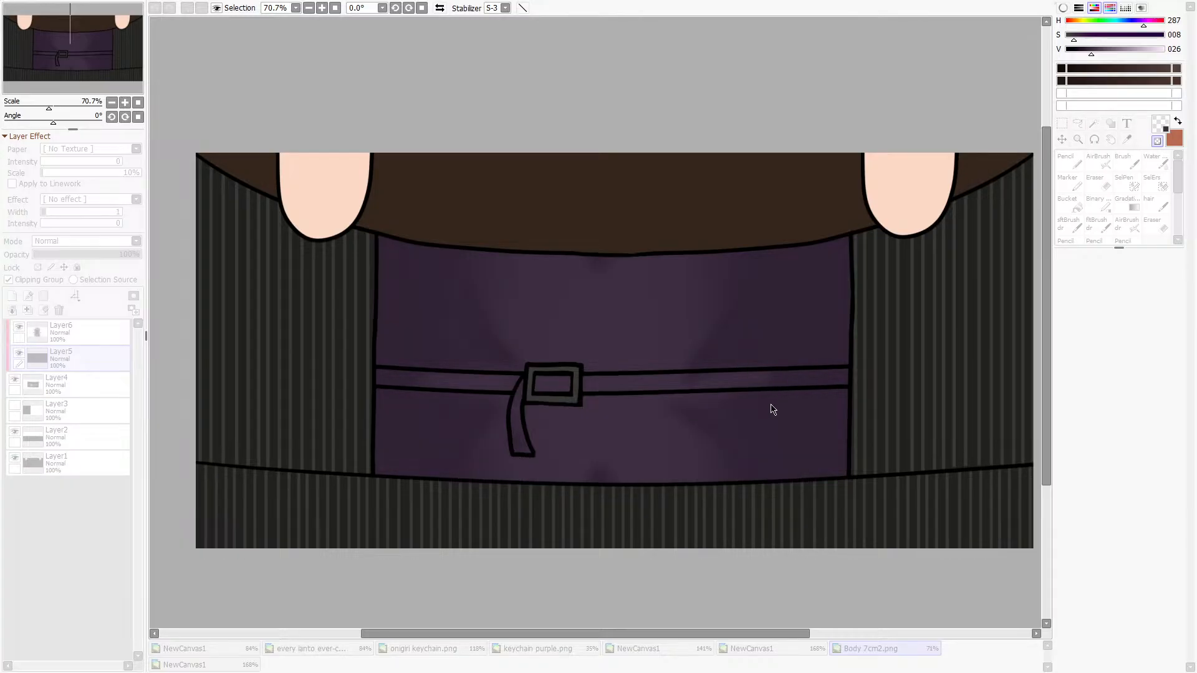
pyautogui.press('Return')
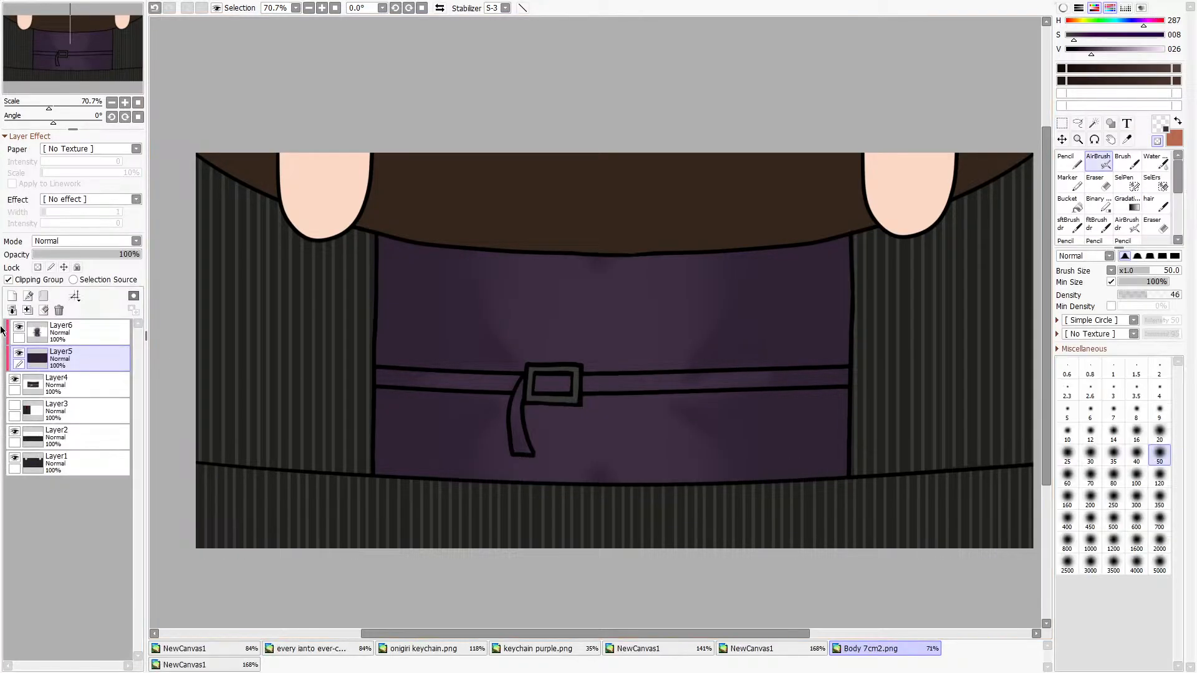
pyautogui.click(19, 327)
pyautogui.click(19, 327)
pyautogui.click(18, 327)
pyautogui.click(19, 328)
# Lighten the vest's soft highlight on Layer6 with a colour adjustment.
pyautogui.click(35, 331)
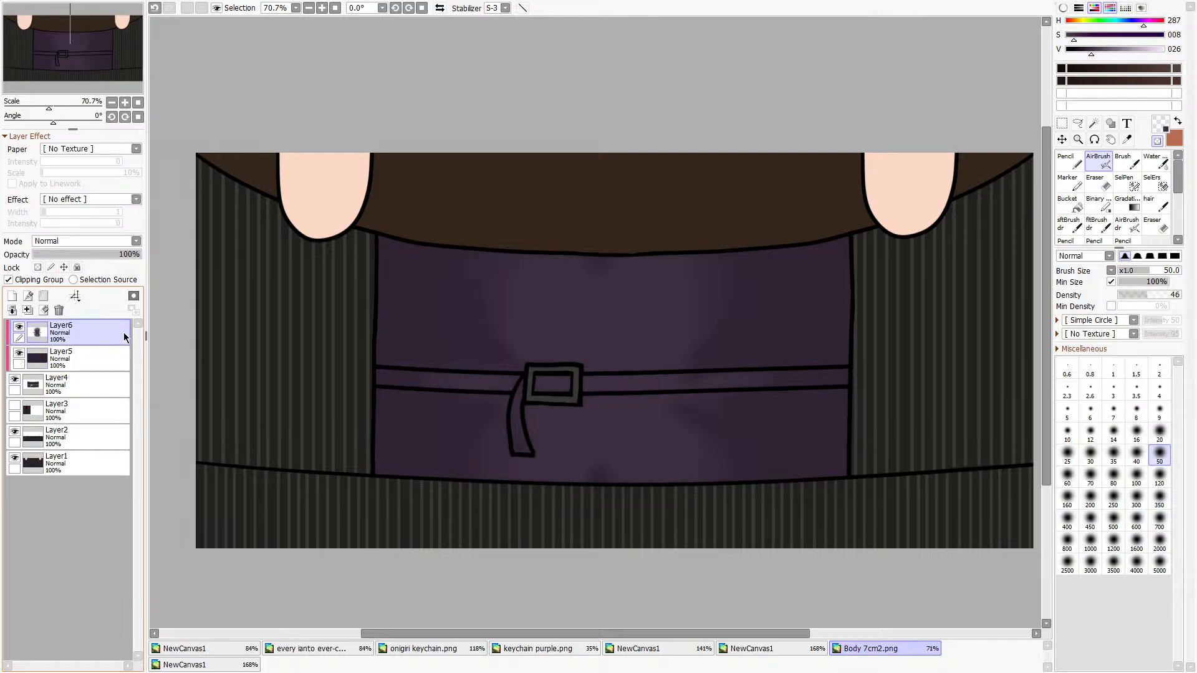
pyautogui.click(356, 19)
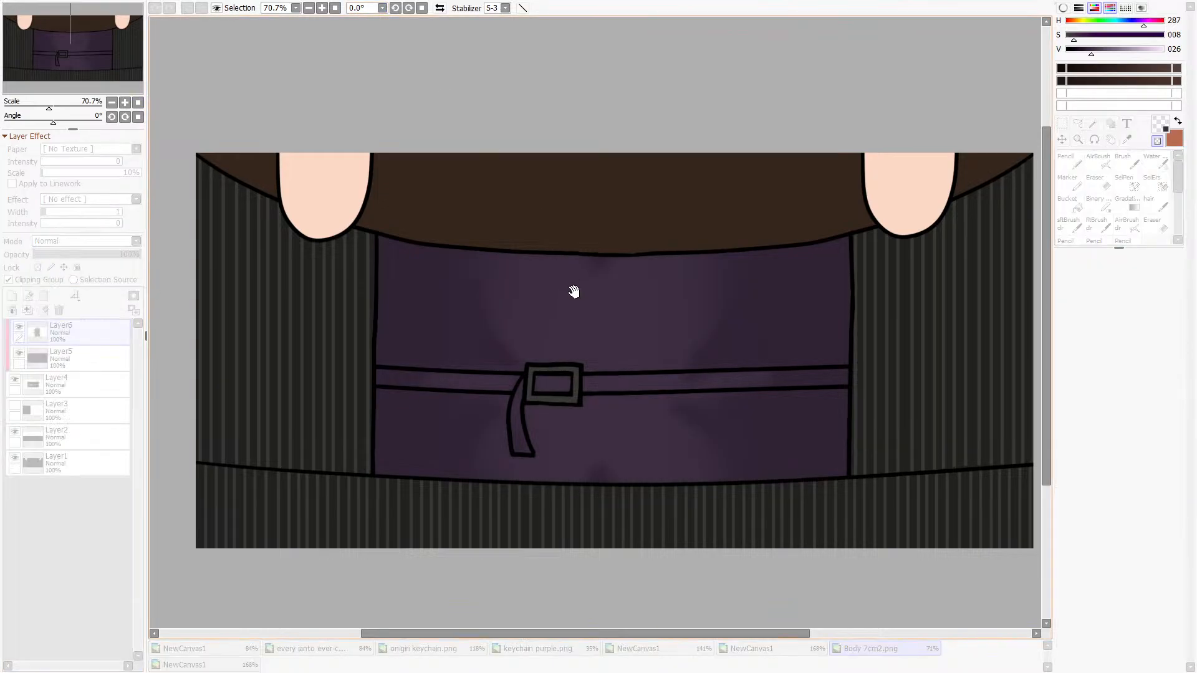
pyautogui.click(784, 423)
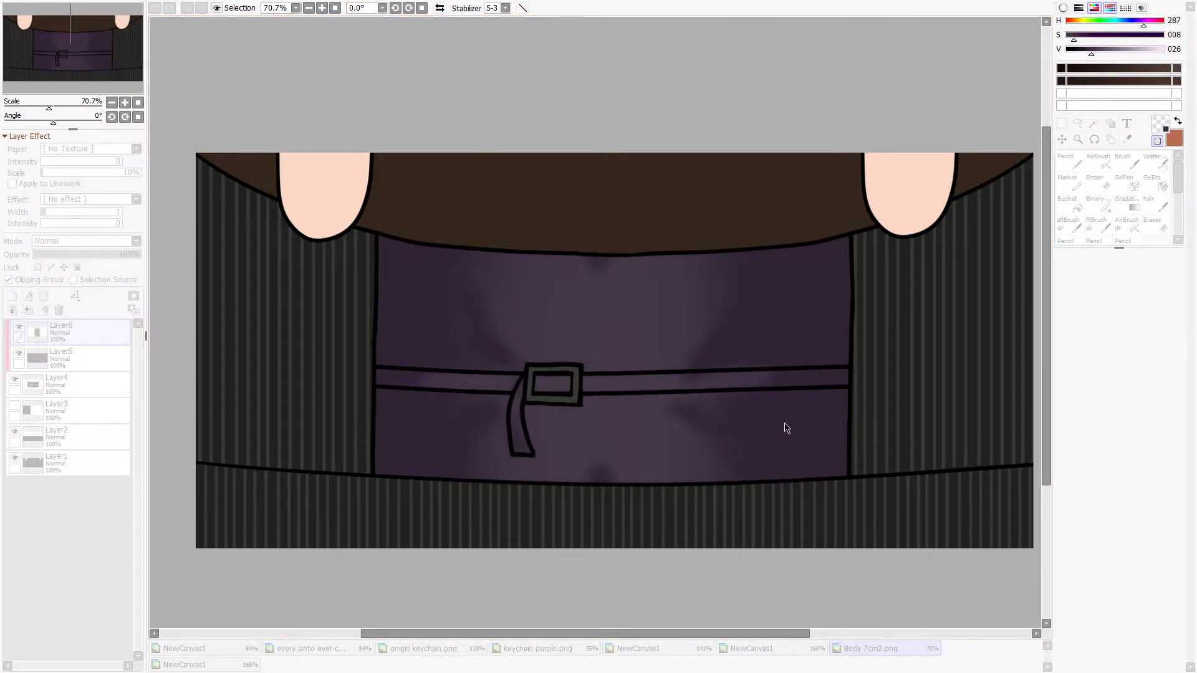
pyautogui.press('Return')
# Add a clipped layer above the highlight, and sample the vest's purple lightened to value 42 for the AirBrush.
pyautogui.click(12, 296)
pyautogui.click(19, 281)
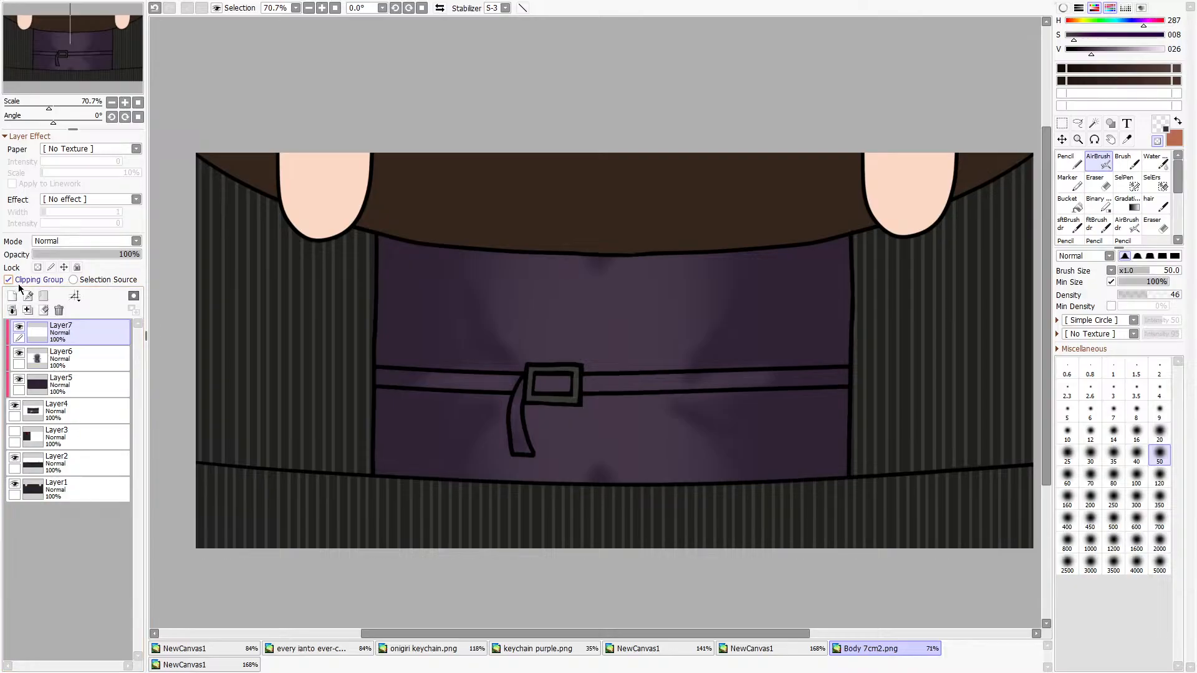
pyautogui.click(1127, 140)
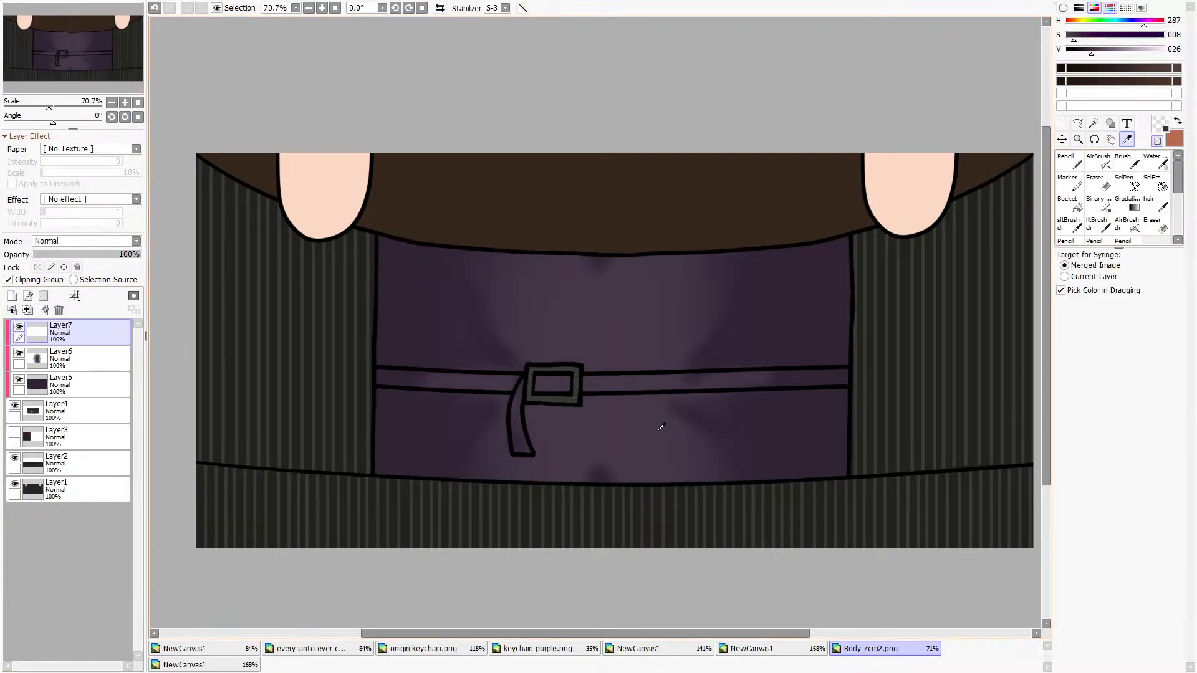
pyautogui.click(660, 423)
pyautogui.moveTo(1113, 49); pyautogui.dragTo(1108, 55)
pyautogui.click(1098, 161)
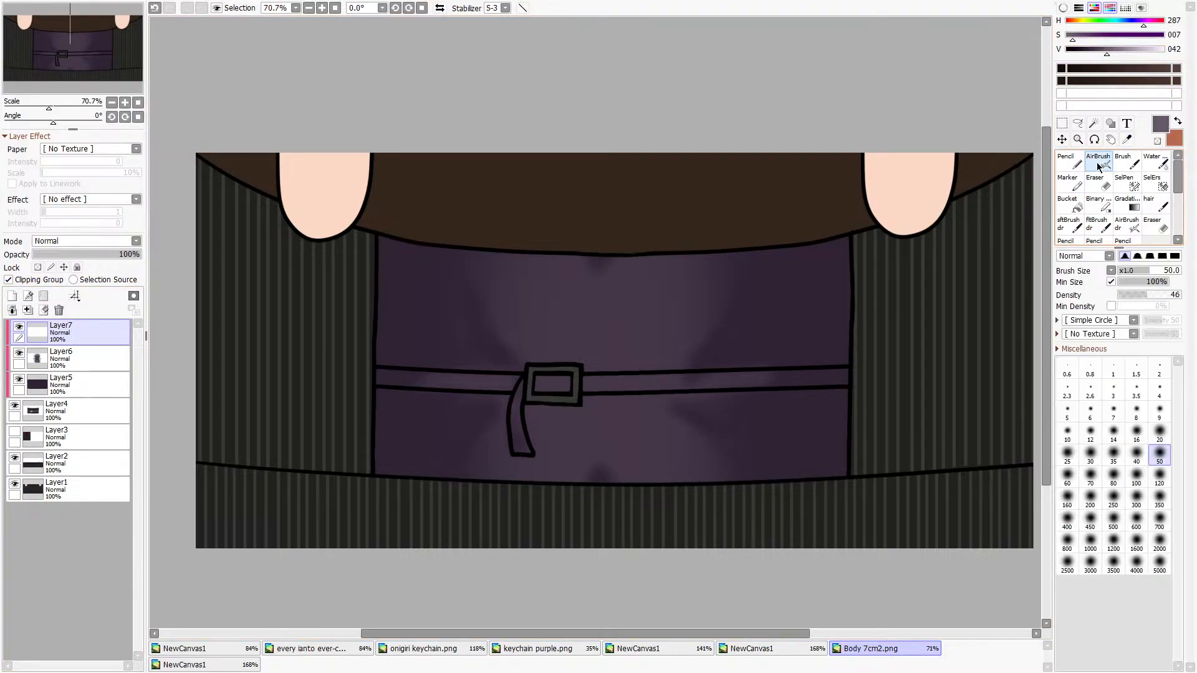
# Try airbrushing light streaks on the belt and the vest around the buckle at sizes 40 and 50, and undo the vest strokes.
pyautogui.click(1136, 453)
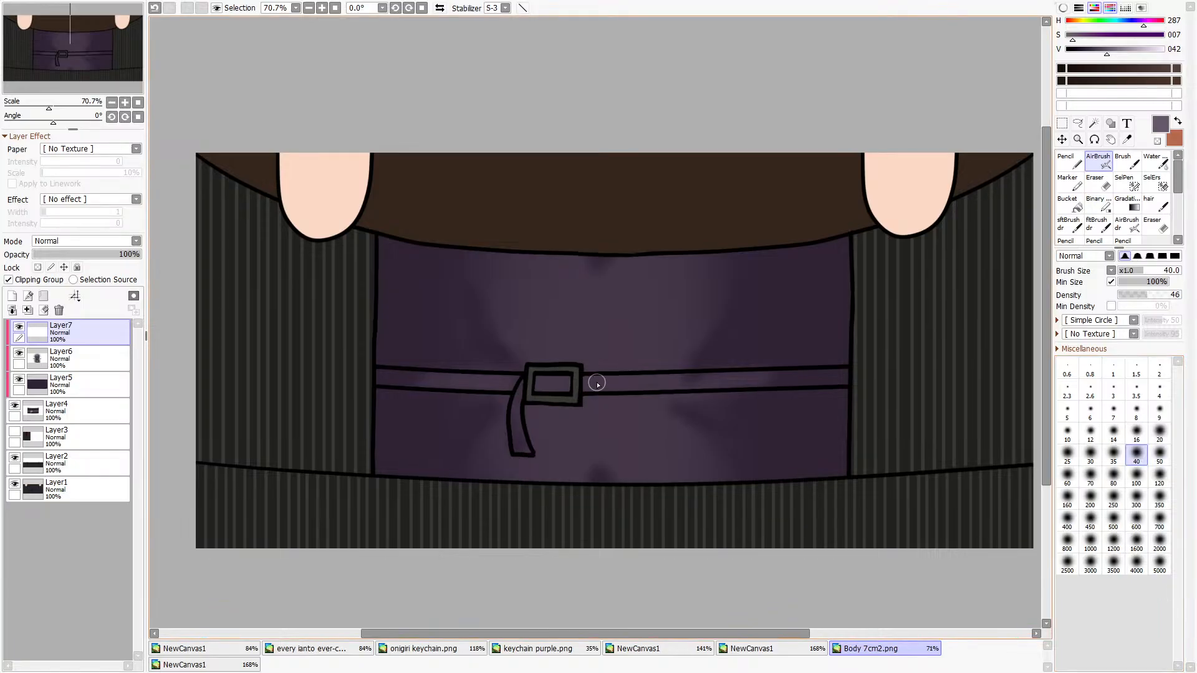
pyautogui.moveTo(597, 382)
pyautogui.mouseDown()
pyautogui.moveTo(640, 380)
pyautogui.moveTo(592, 383)
pyautogui.moveTo(671, 383)
pyautogui.moveTo(557, 379)
pyautogui.moveTo(517, 424)
pyautogui.moveTo(516, 394)
pyautogui.moveTo(564, 331)
pyautogui.moveTo(548, 322)
pyautogui.moveTo(552, 310)
pyautogui.moveTo(586, 356)
pyautogui.moveTo(524, 250)
pyautogui.moveTo(596, 360)
pyautogui.moveTo(650, 287)
pyautogui.moveTo(644, 346)
pyautogui.moveTo(657, 346)
pyautogui.moveTo(596, 366)
pyautogui.moveTo(671, 324)
pyautogui.moveTo(667, 233)
pyautogui.mouseUp()
pyautogui.click(1160, 454)
pyautogui.click(156, 12)
pyautogui.click(157, 13)
pyautogui.click(156, 12)
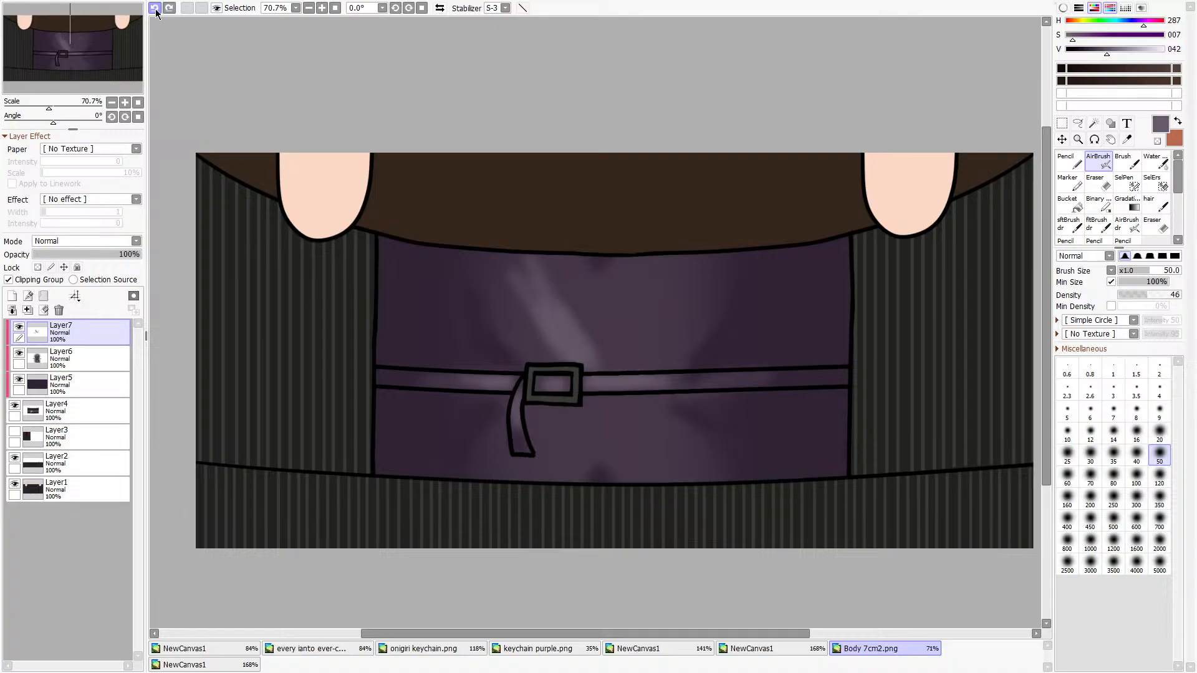
pyautogui.click(154, 11)
pyautogui.click(154, 10)
pyautogui.click(154, 10)
pyautogui.click(152, 9)
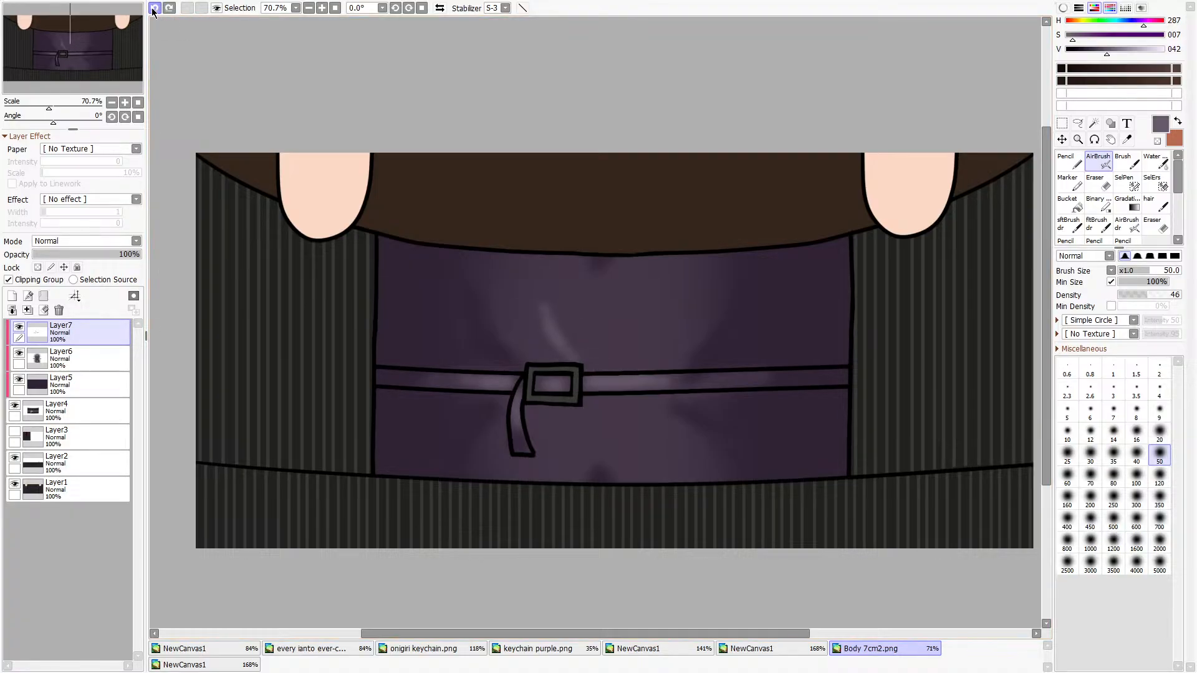
pyautogui.click(152, 10)
pyautogui.click(149, 12)
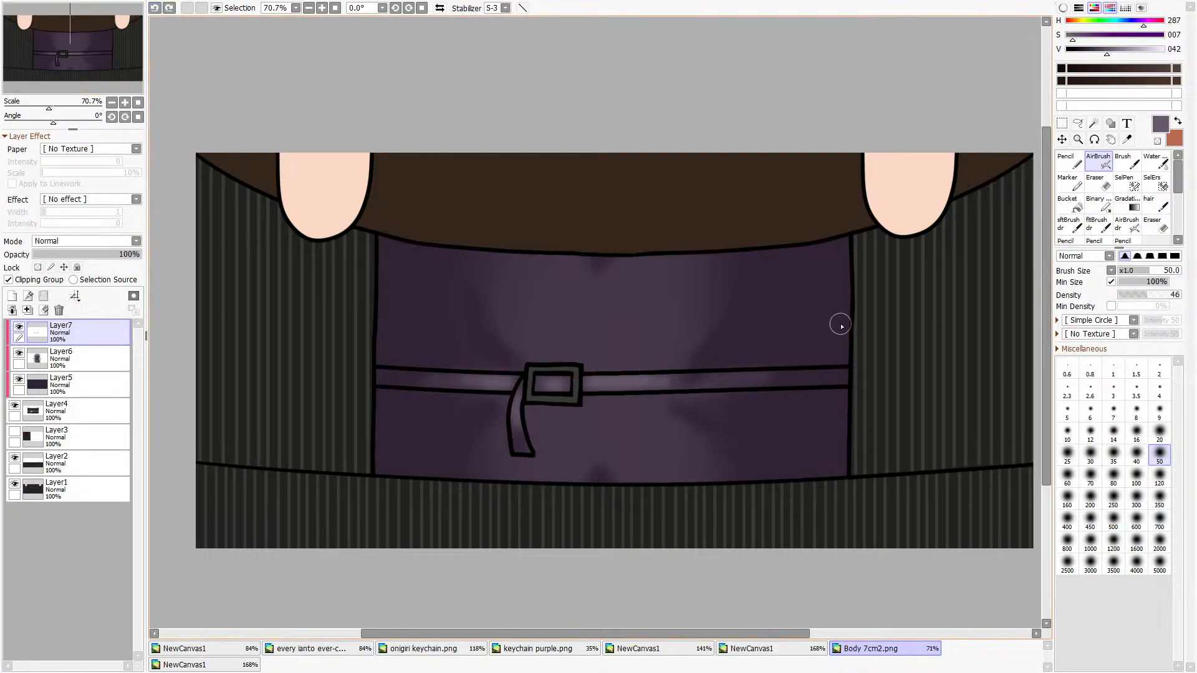
# Airbrush lighter purple above and below the belt at size 120, and fade its middle with the transparent colour.
pyautogui.click(1160, 477)
pyautogui.moveTo(565, 335)
pyautogui.mouseDown()
pyautogui.moveTo(525, 273)
pyautogui.moveTo(617, 361)
pyautogui.moveTo(653, 299)
pyautogui.moveTo(669, 308)
pyautogui.moveTo(657, 360)
pyautogui.moveTo(659, 328)
pyautogui.moveTo(603, 377)
pyautogui.moveTo(602, 431)
pyautogui.moveTo(544, 493)
pyautogui.moveTo(634, 414)
pyautogui.moveTo(593, 374)
pyautogui.mouseUp()
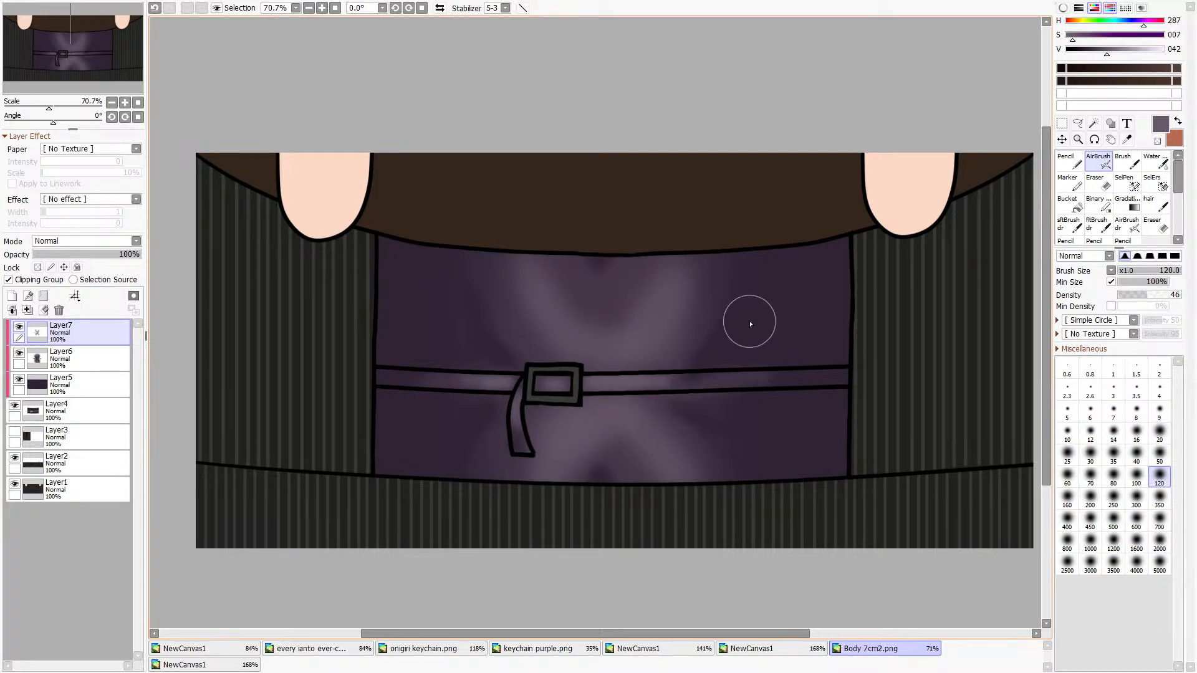
pyautogui.moveTo(624, 316)
pyautogui.mouseDown()
pyautogui.moveTo(553, 315)
pyautogui.moveTo(636, 361)
pyautogui.mouseUp()
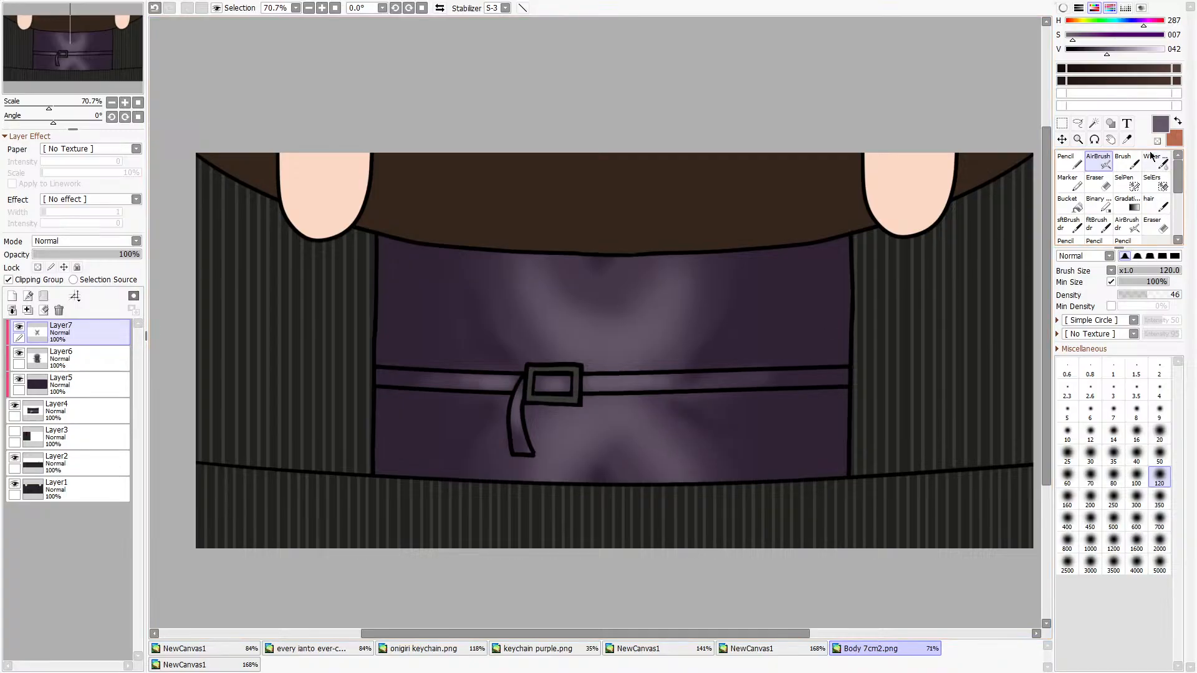
pyautogui.press('c')
pyautogui.moveTo(608, 485)
pyautogui.mouseDown()
pyautogui.moveTo(644, 464)
pyautogui.moveTo(678, 267)
pyautogui.moveTo(700, 299)
pyautogui.moveTo(538, 256)
pyautogui.moveTo(538, 297)
pyautogui.moveTo(695, 347)
pyautogui.moveTo(610, 303)
pyautogui.mouseUp()
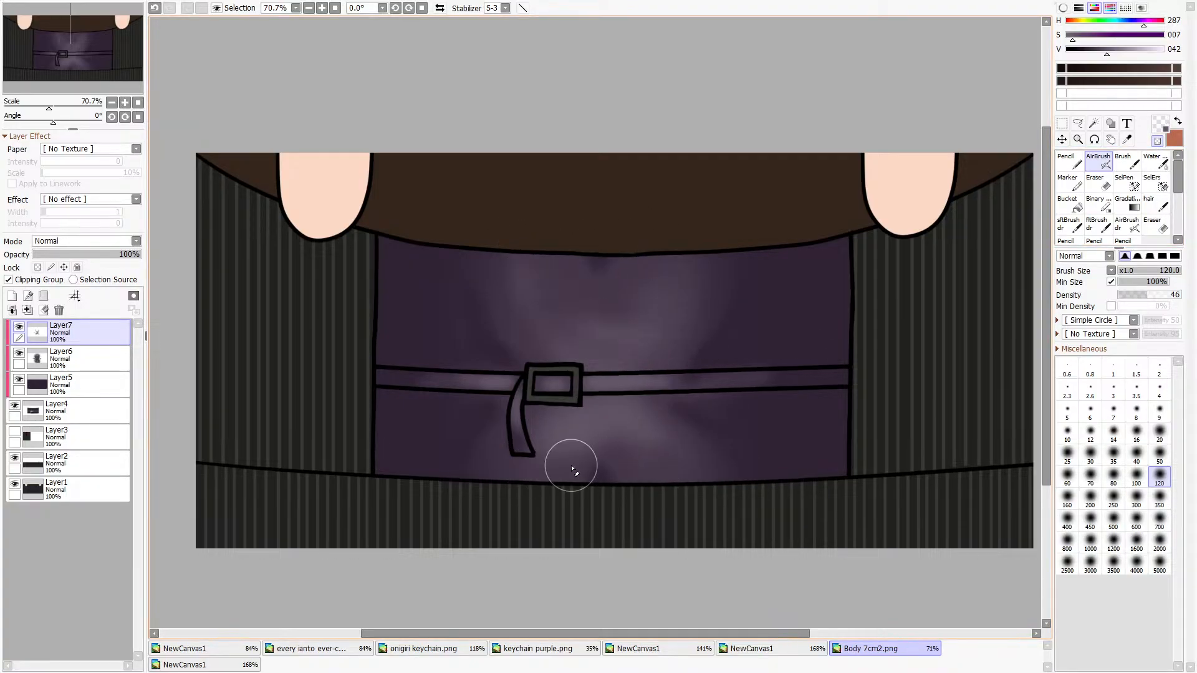
# Set the new clipped layer to Shine mode at 32% opacity, and compare the vest with it hidden and shown.
pyautogui.click(85, 256)
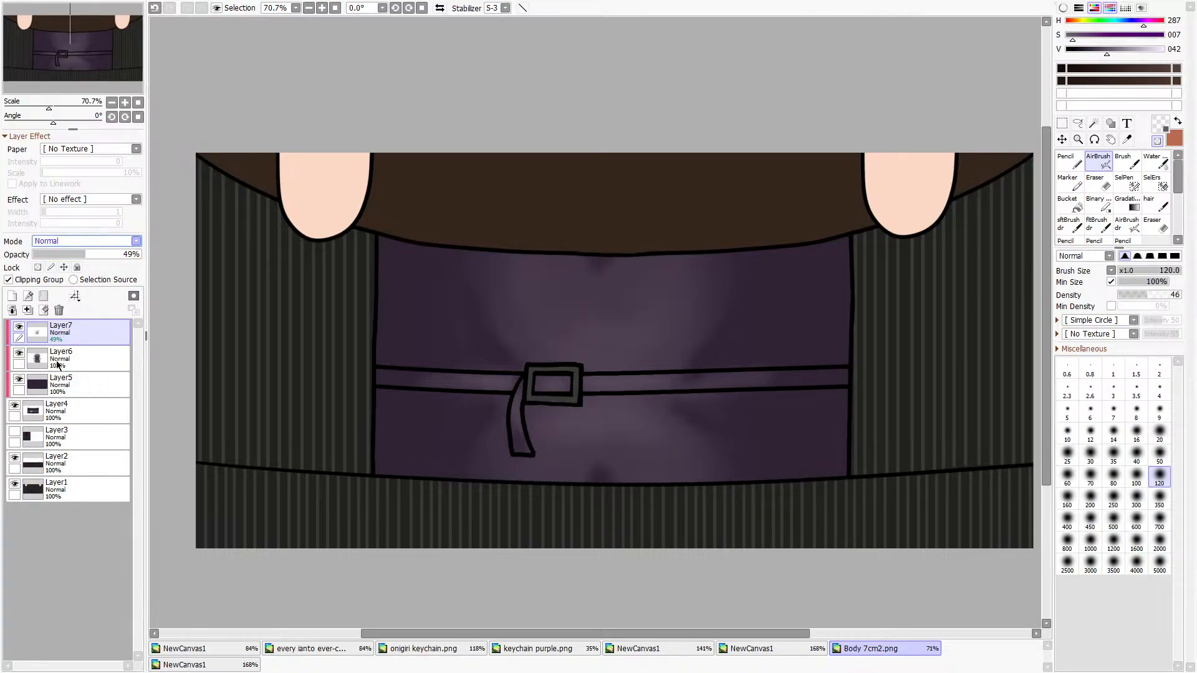
pyautogui.click(55, 322)
pyautogui.click(67, 256)
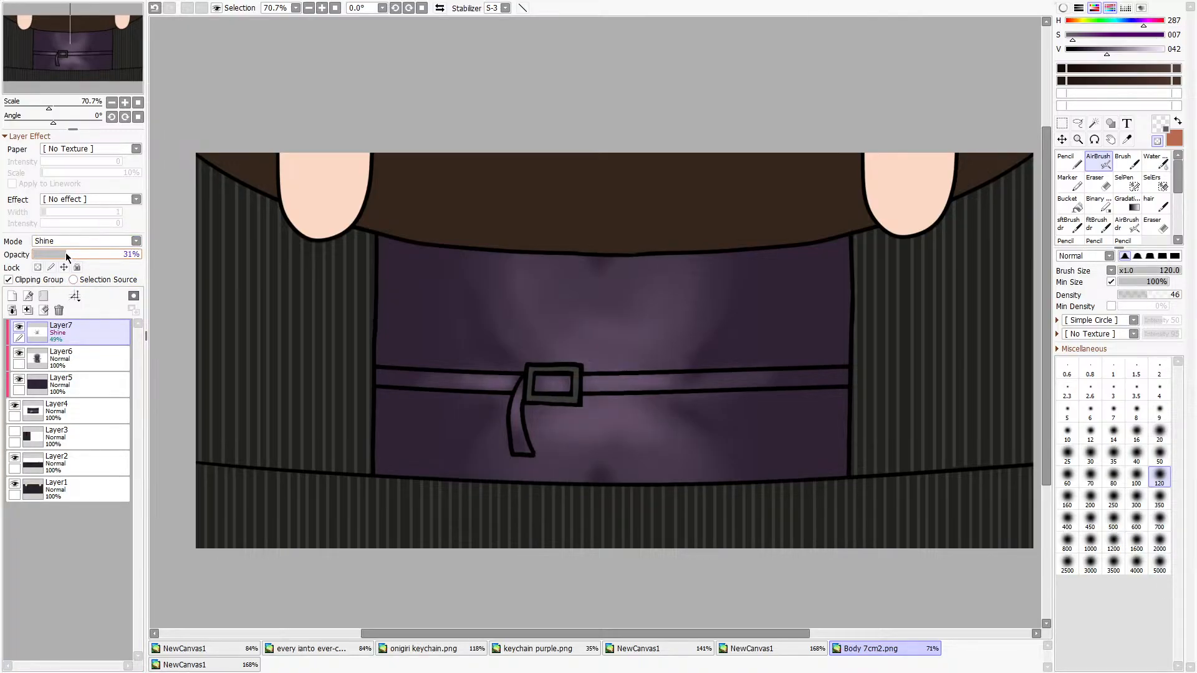
pyautogui.scroll(-2, 219, 302)
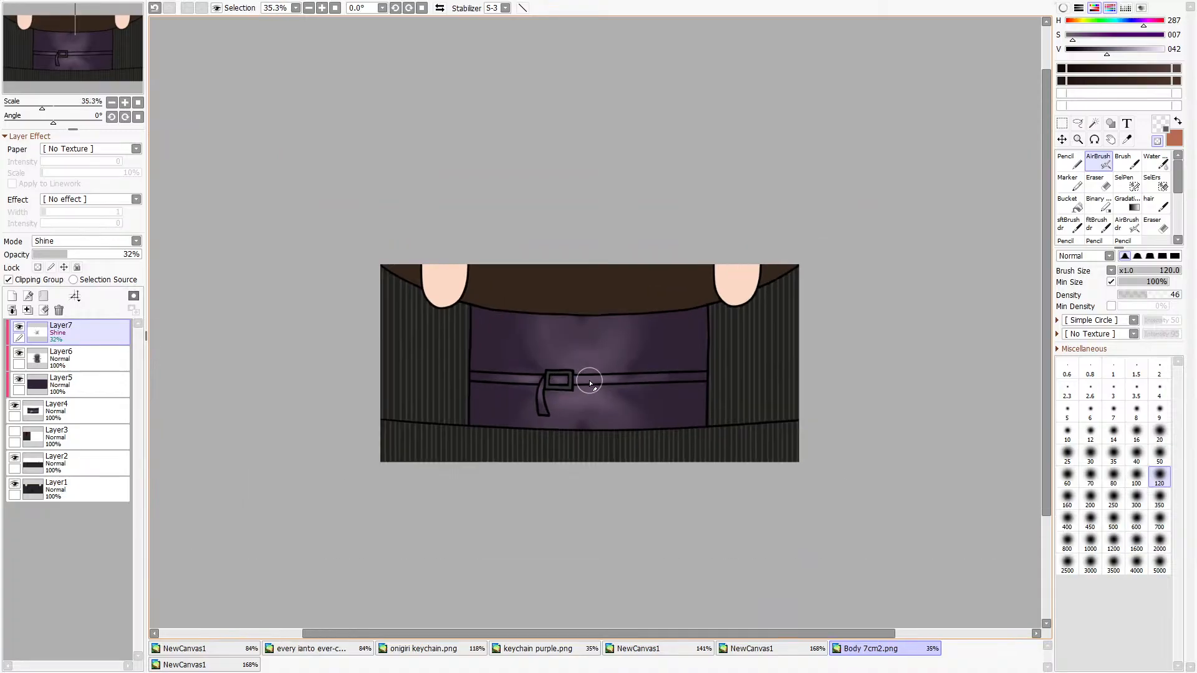
pyautogui.scroll(3, 588, 387)
pyautogui.click(20, 327)
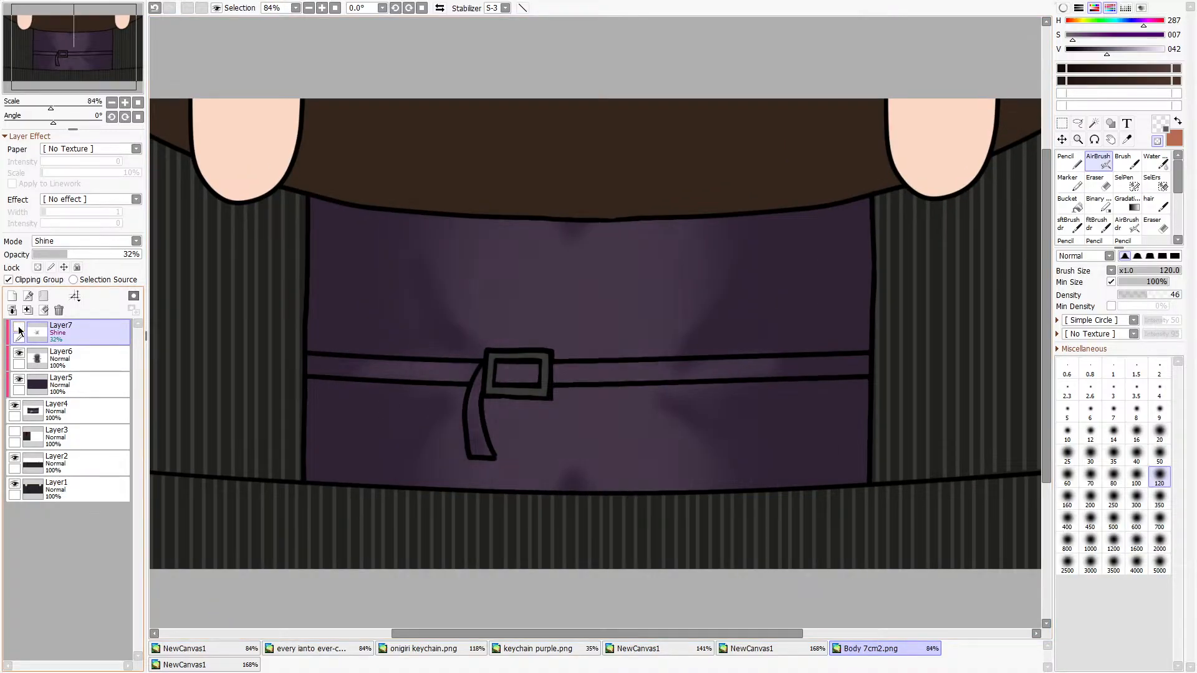
pyautogui.click(20, 327)
# Clear the Shine layer and airbrush a fresh lighter purple glow above and below the belt at size 120.
pyautogui.click(45, 311)
pyautogui.click(1158, 141)
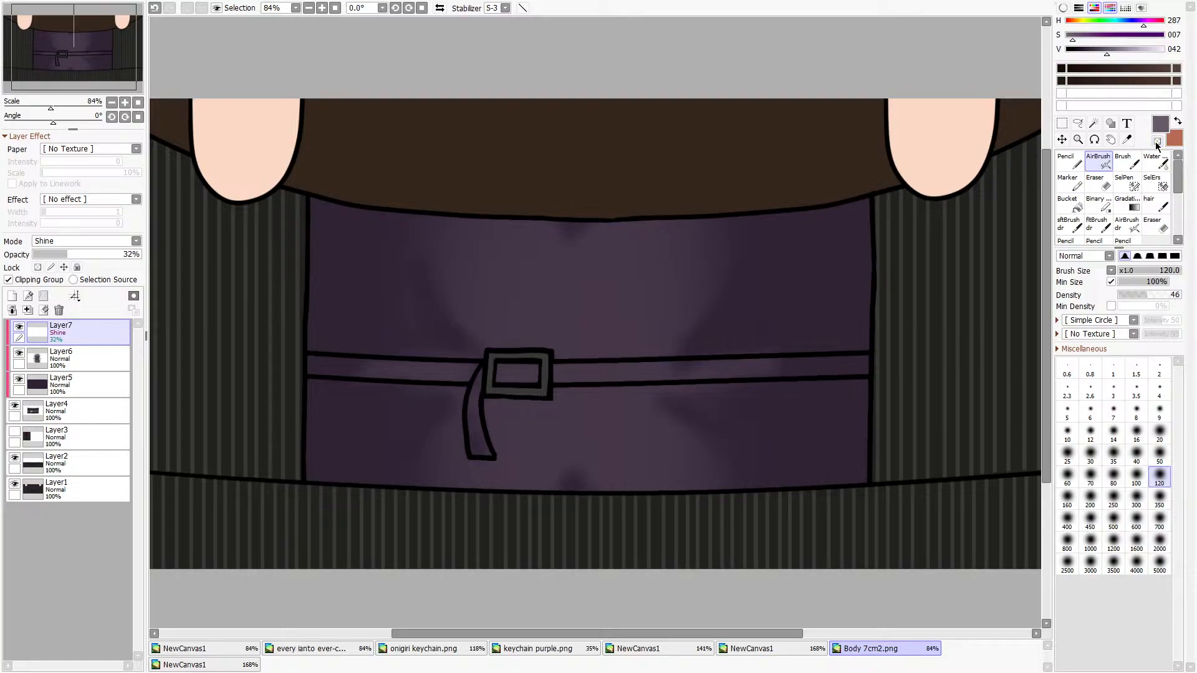
pyautogui.moveTo(580, 296)
pyautogui.mouseDown()
pyautogui.moveTo(627, 247)
pyautogui.moveTo(576, 353)
pyautogui.moveTo(533, 272)
pyautogui.moveTo(512, 276)
pyautogui.moveTo(614, 304)
pyautogui.moveTo(506, 301)
pyautogui.moveTo(637, 288)
pyautogui.mouseUp()
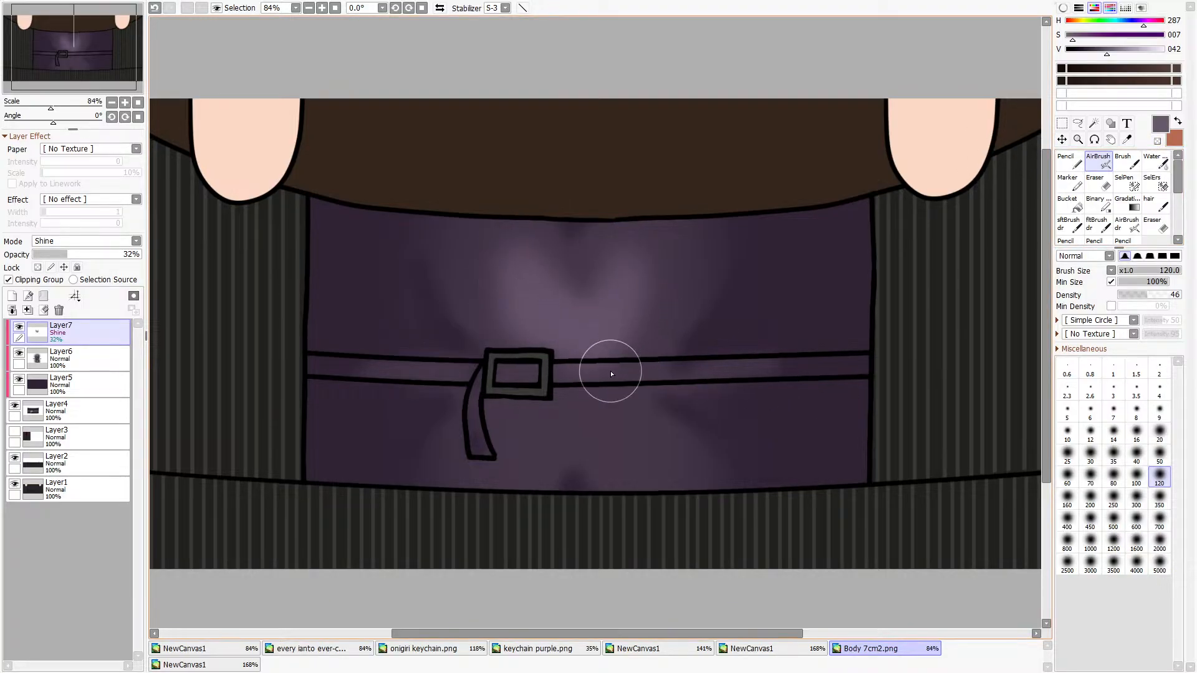
pyautogui.moveTo(609, 363)
pyautogui.mouseDown()
pyautogui.moveTo(630, 436)
pyautogui.moveTo(617, 414)
pyautogui.mouseUp()
# Try airbrushing a small glow inside the belt buckle at size 20, and undo it.
pyautogui.click(1160, 432)
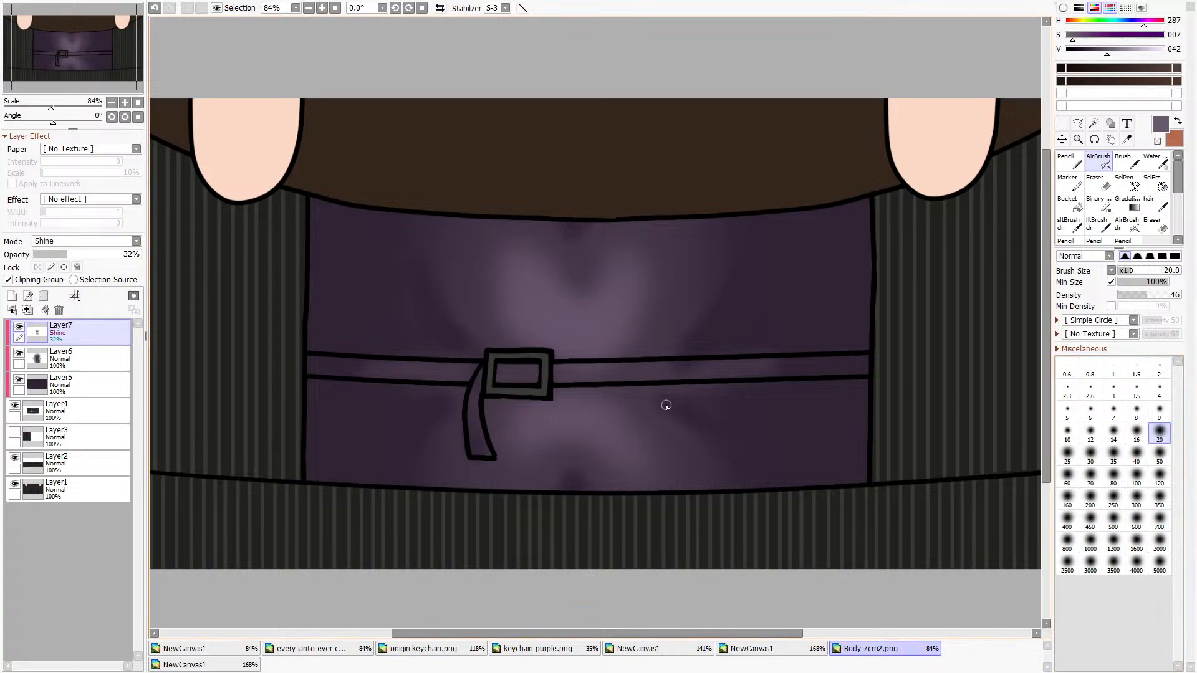
pyautogui.moveTo(515, 372); pyautogui.dragTo(538, 368)
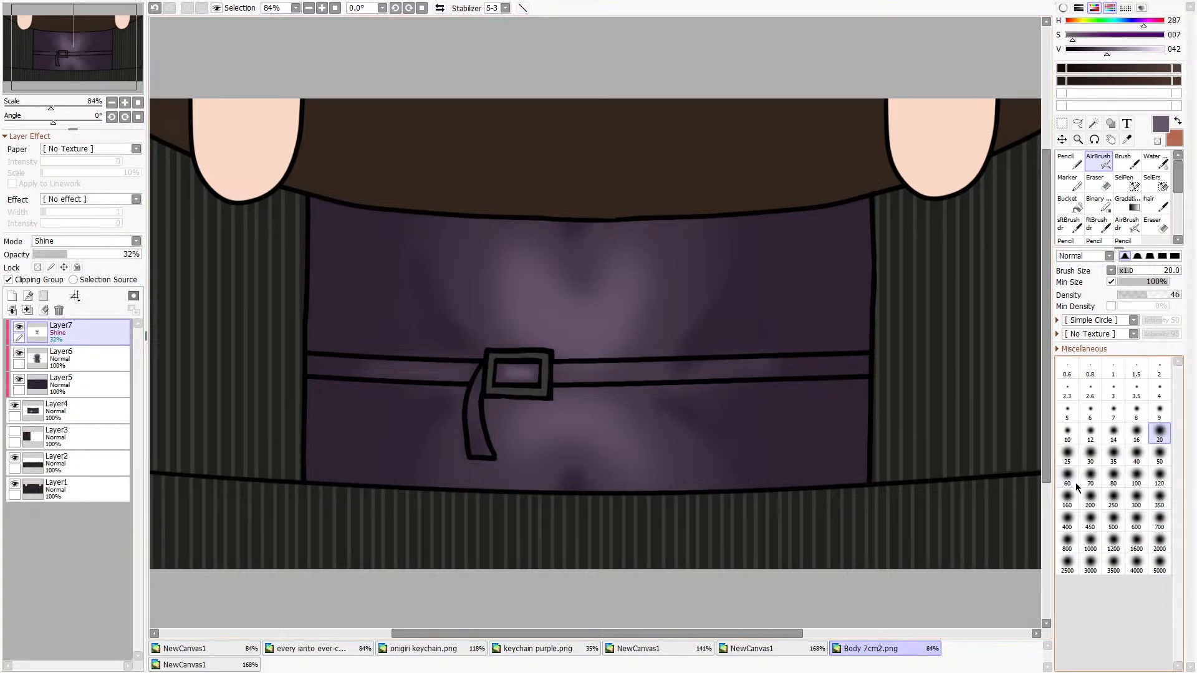
pyautogui.hotkey('ctrl', 'z')
# Airbrush a soft glow across the buckle's inside and the belt beside it at size 50, and select Layer6.
pyautogui.click(1159, 454)
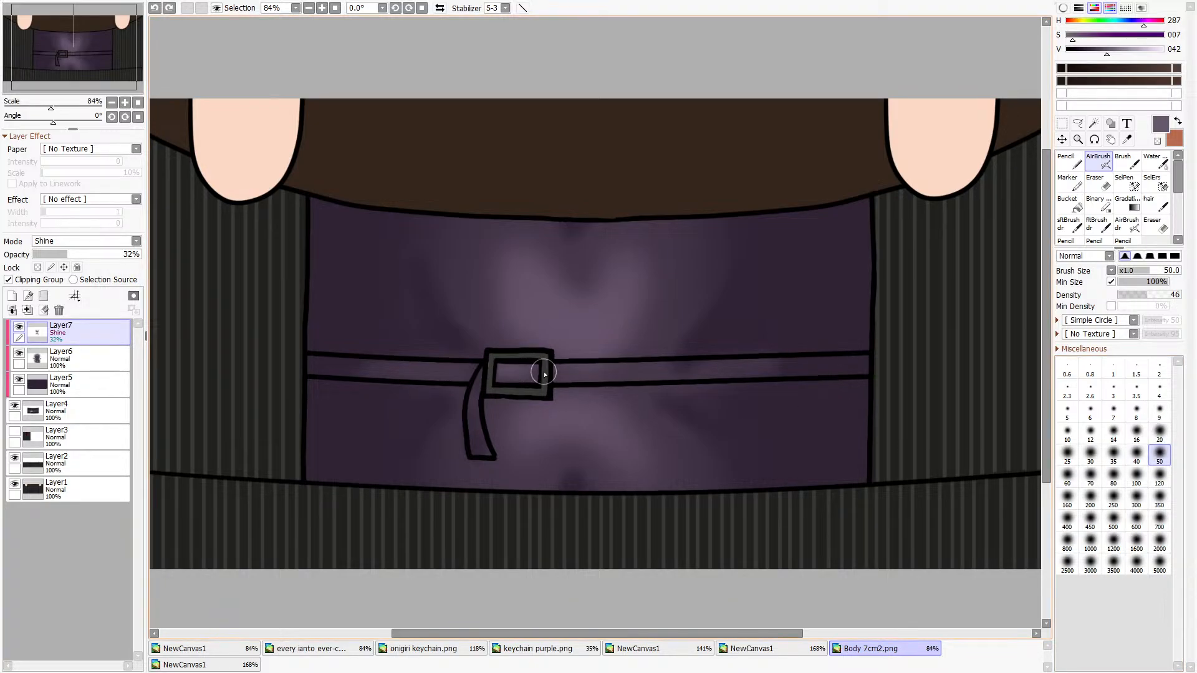
pyautogui.moveTo(543, 370)
pyautogui.mouseDown()
pyautogui.moveTo(692, 369)
pyautogui.moveTo(672, 364)
pyautogui.mouseUp()
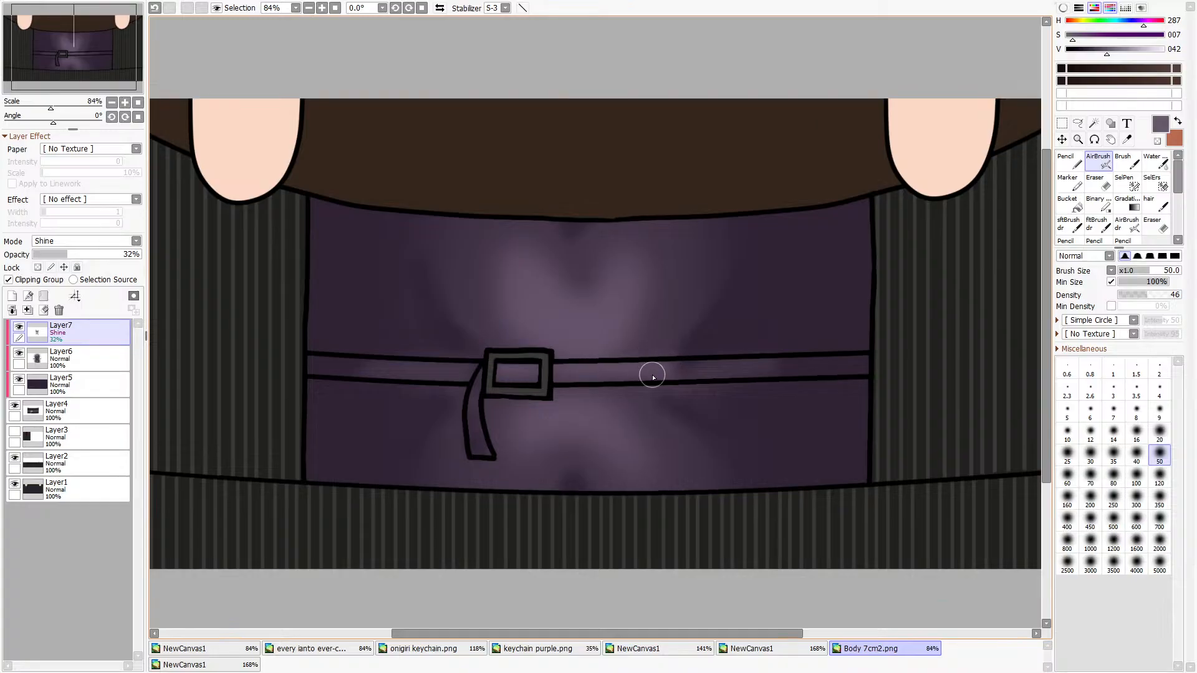
pyautogui.scroll(-5, 686, 350)
pyautogui.scroll(3, 700, 406)
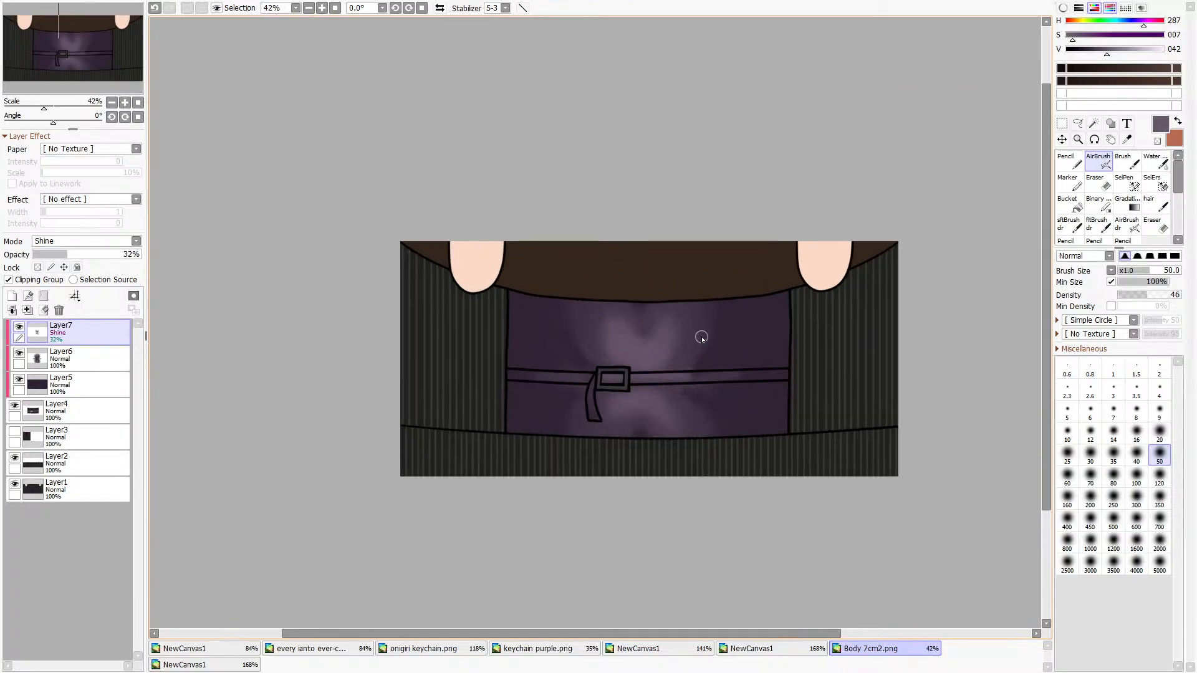
pyautogui.click(61, 354)
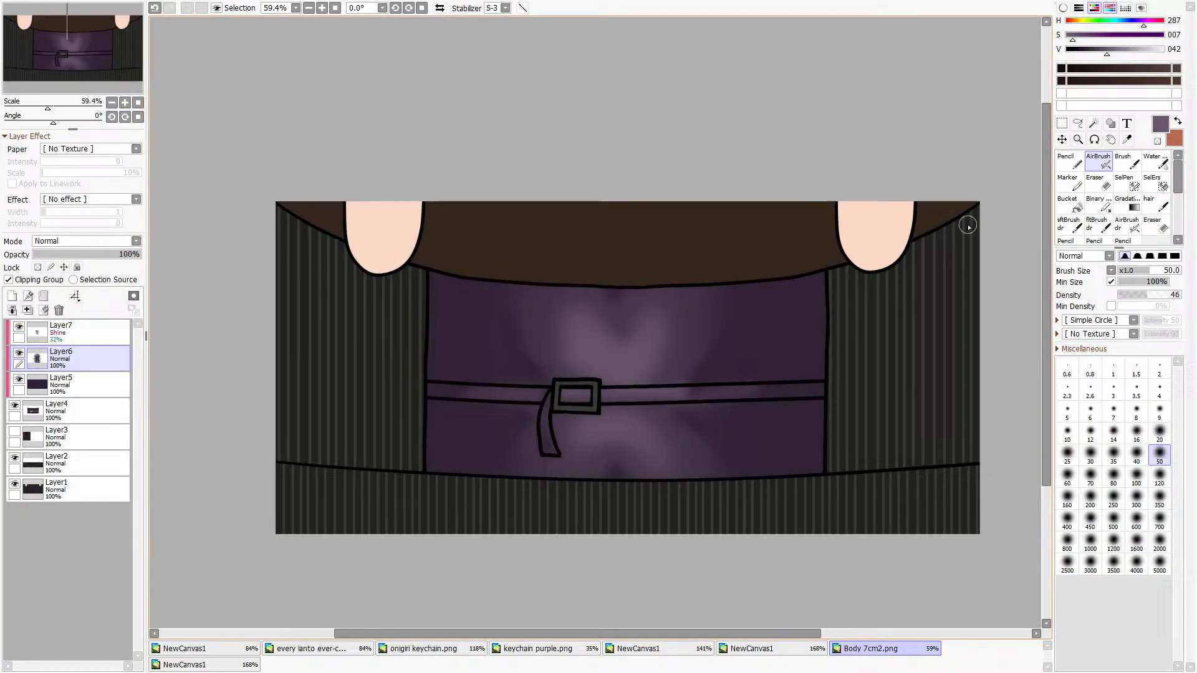
# Sample a darker purple from the belt and airbrush it at size 50 over the belt's shading on Layer6.
pyautogui.click(1127, 140)
pyautogui.scroll(4, 641, 434)
pyautogui.click(829, 345)
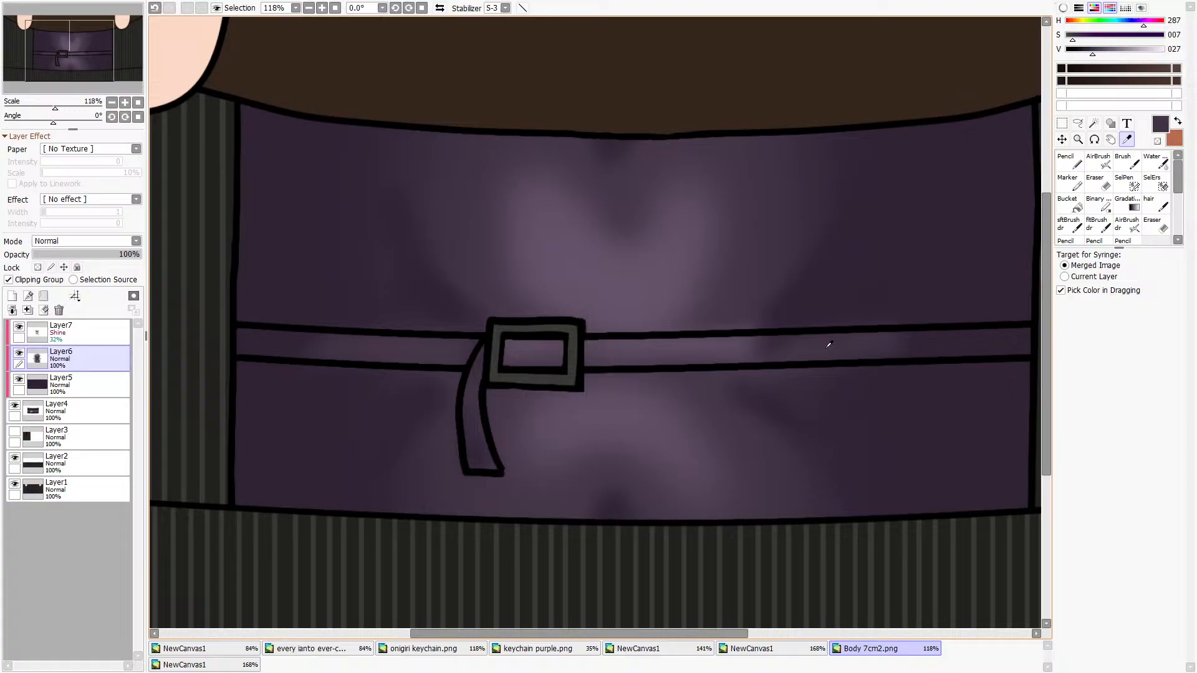
pyautogui.click(1068, 161)
pyautogui.click(1159, 431)
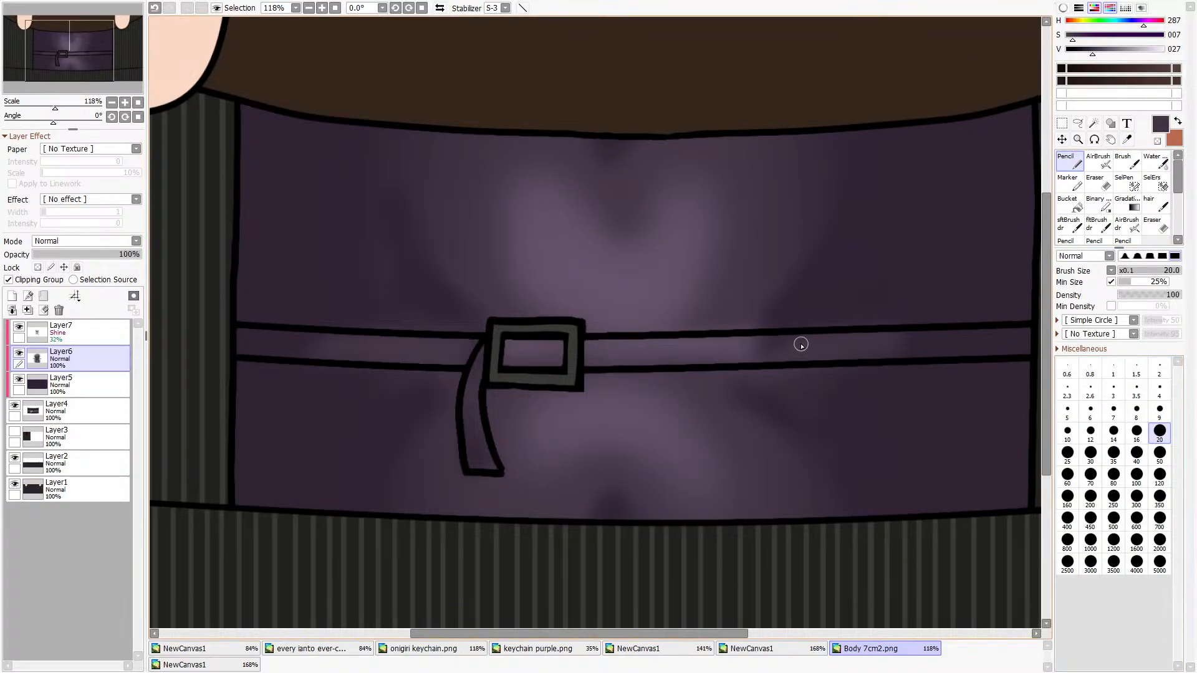
pyautogui.click(1101, 160)
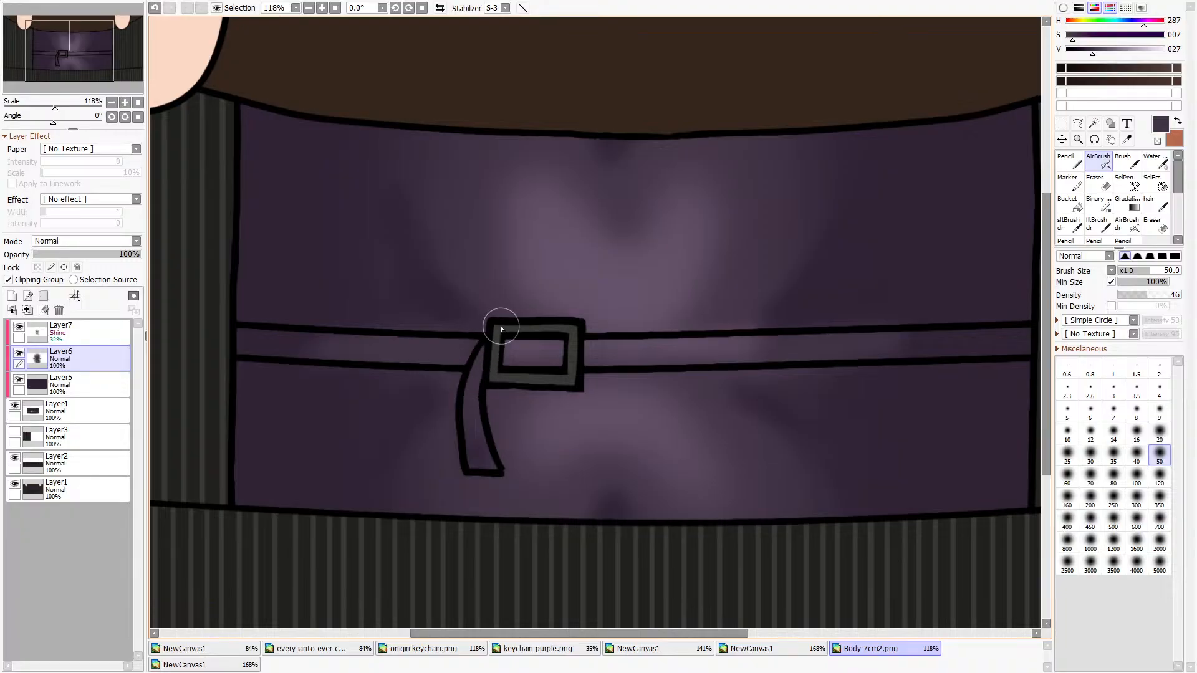
pyautogui.scroll(-9, 417, 424)
pyautogui.scroll(8, 445, 427)
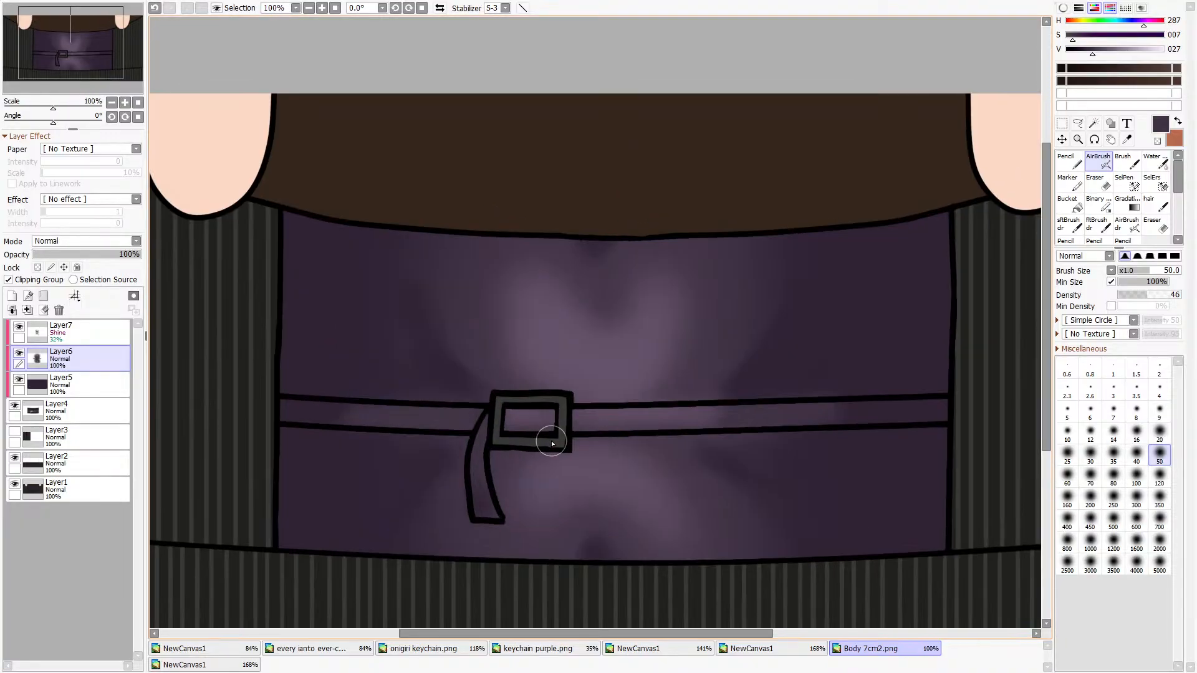
pyautogui.scroll(-1, 524, 492)
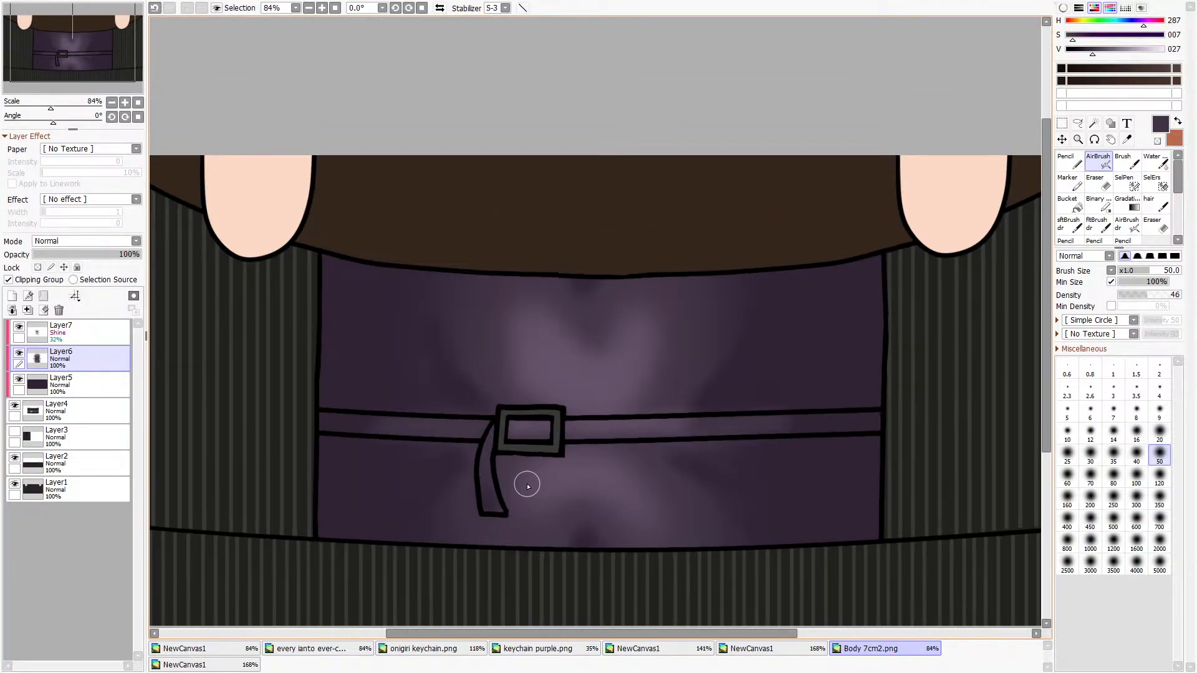
pyautogui.scroll(3, 521, 488)
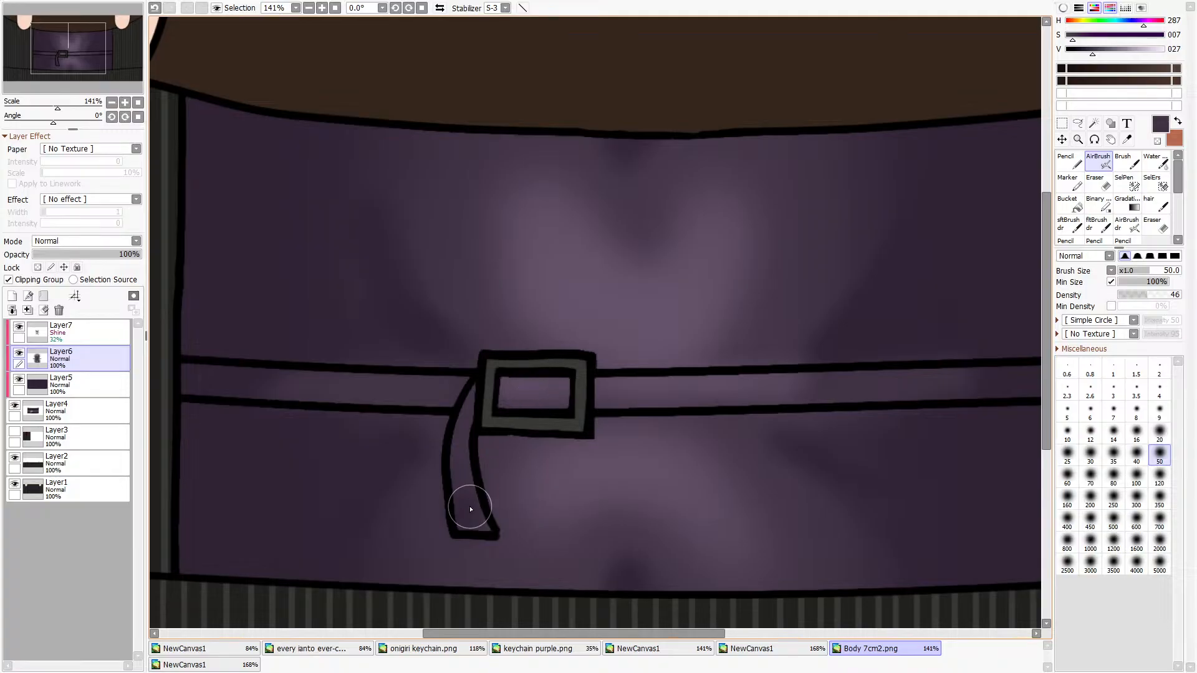
# Soften the Layer6 shading around the belt's hanging strap and buckle with a transparent airbrush at size 40.
pyautogui.click(1157, 141)
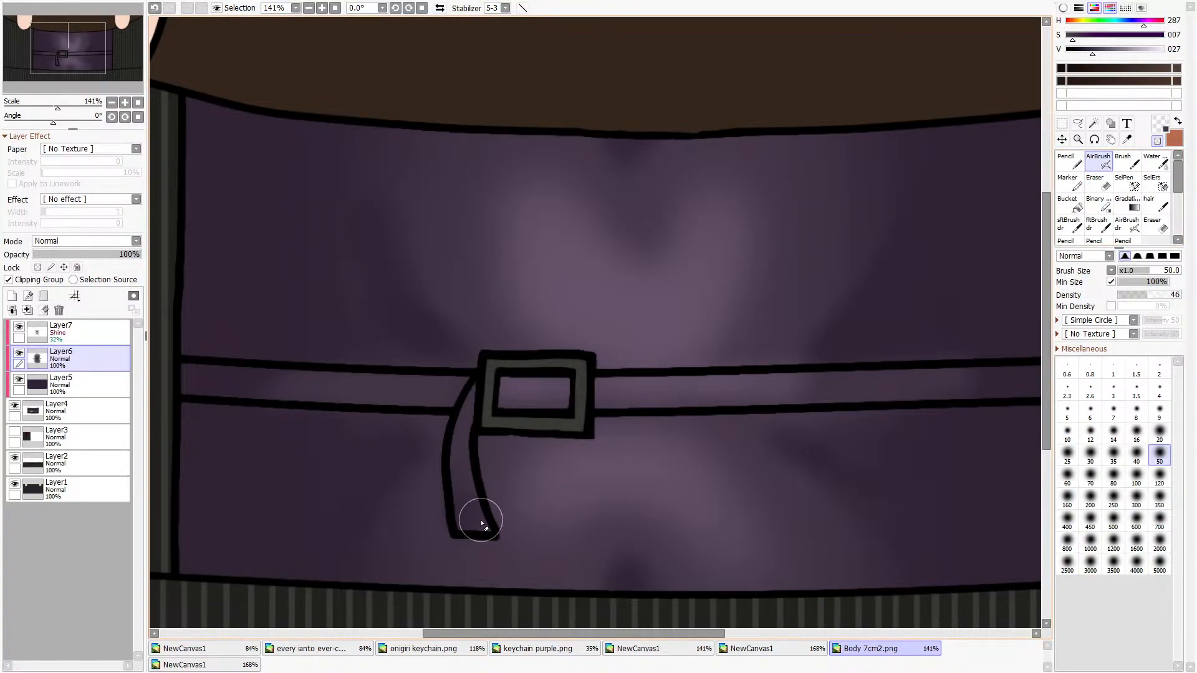
pyautogui.click(1137, 455)
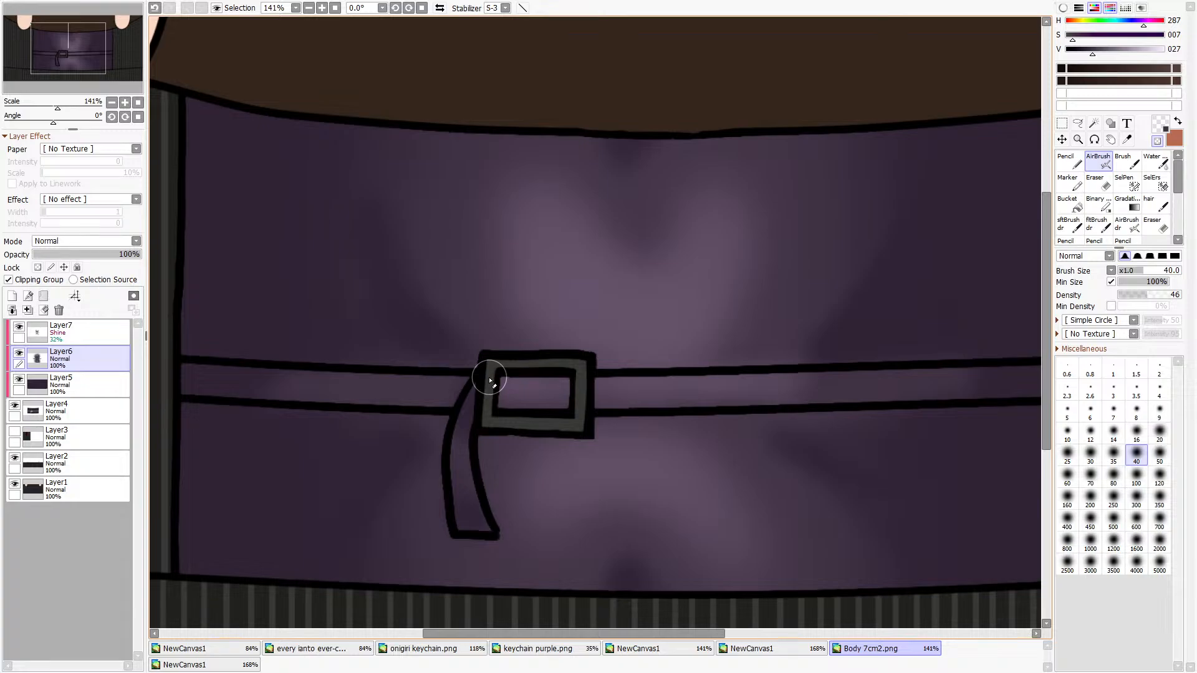
pyautogui.scroll(-2, 480, 431)
pyautogui.scroll(2, 489, 446)
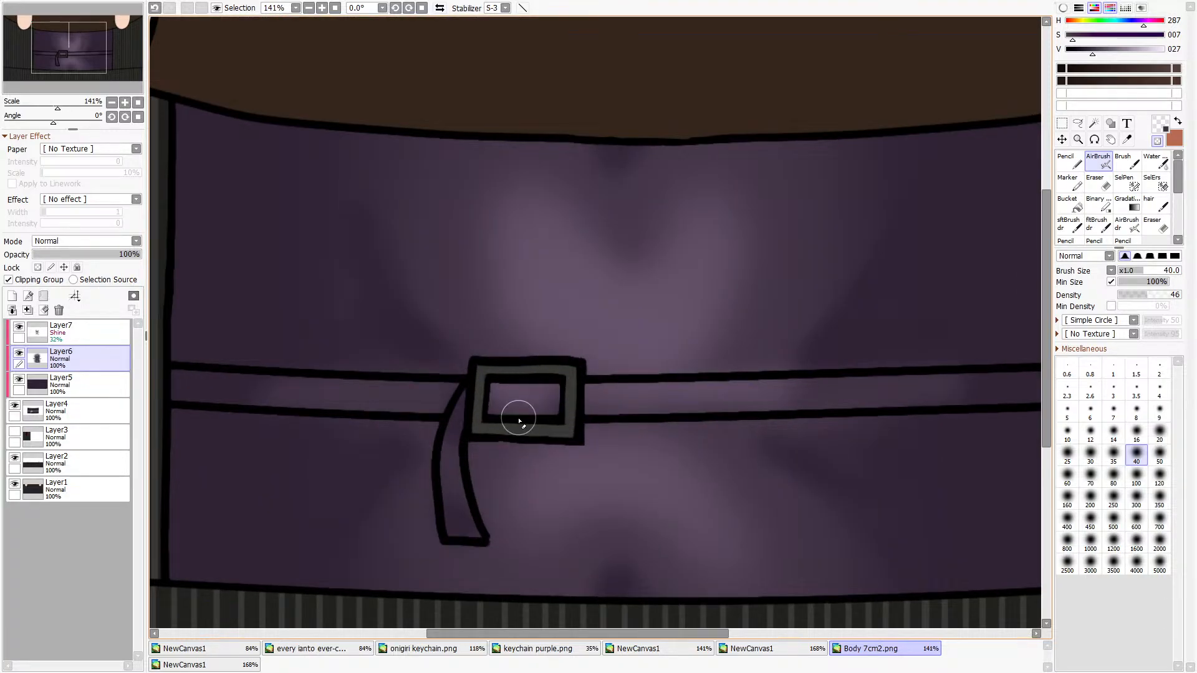
# Lower the Shine layer's opacity to 30%.
pyautogui.click(69, 331)
pyautogui.moveTo(70, 255); pyautogui.dragTo(63, 261)
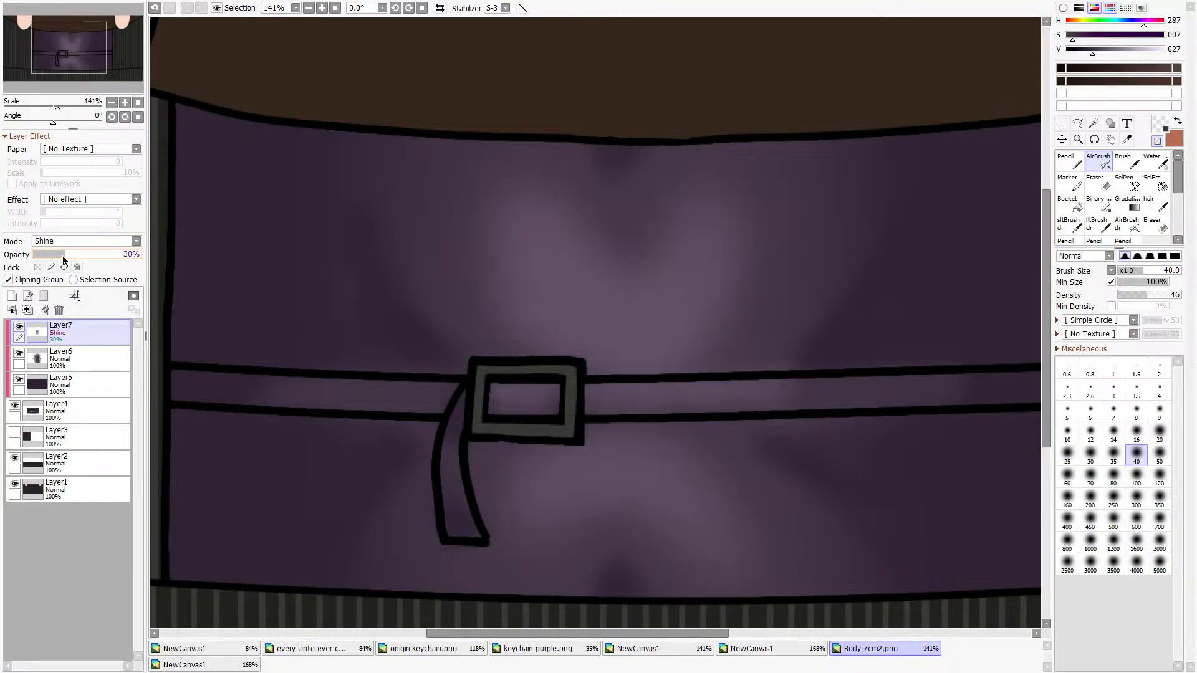
pyautogui.scroll(-3, 582, 254)
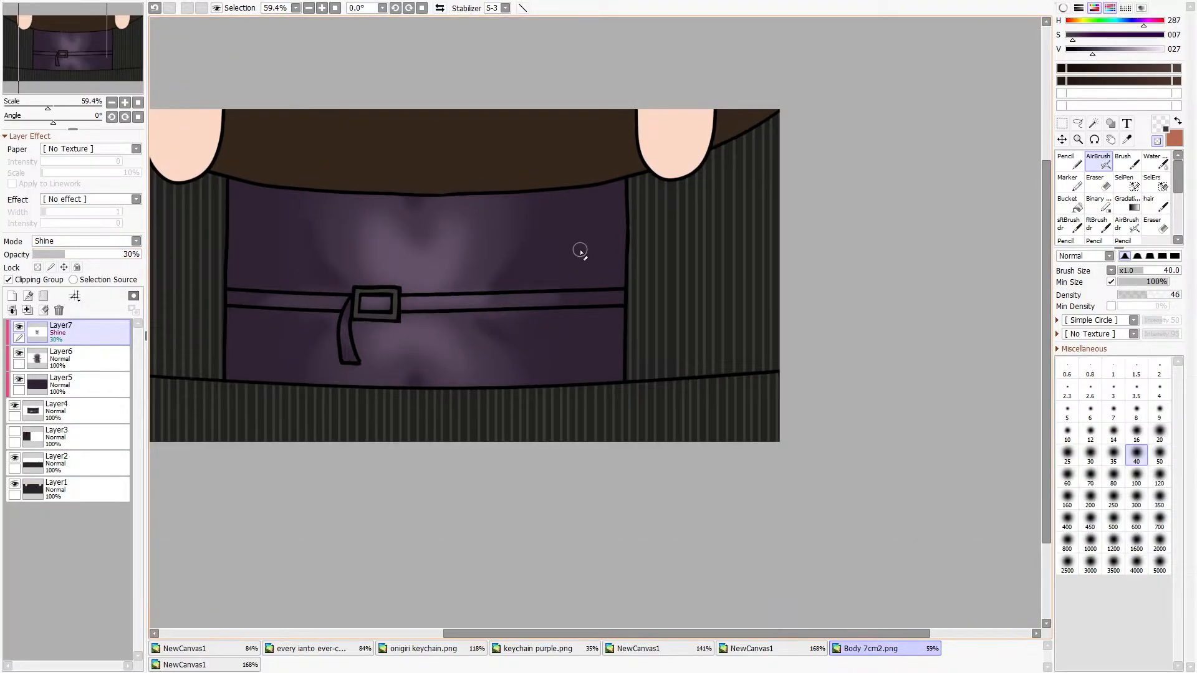
# In Belly 7cm2.sai2, select the dark red tie areas by colour and add a new layer for them.
pyautogui.scroll(-1, 520, 306)
pyautogui.scroll(2, 520, 306)
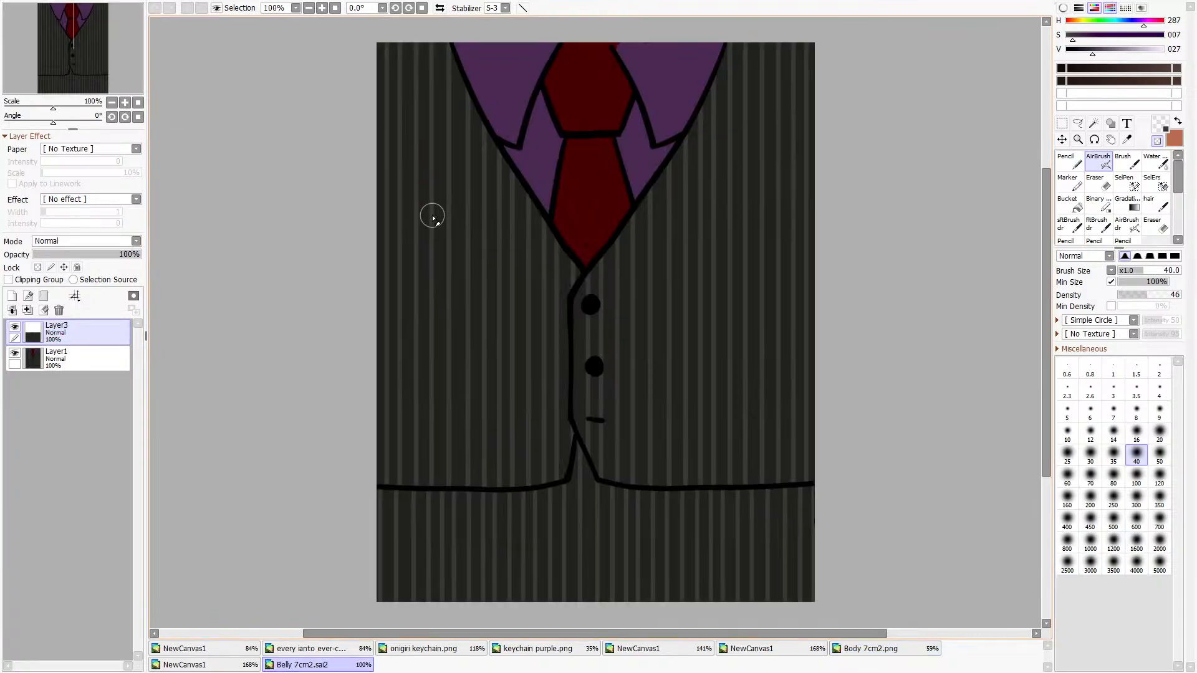
pyautogui.scroll(5, 578, 87)
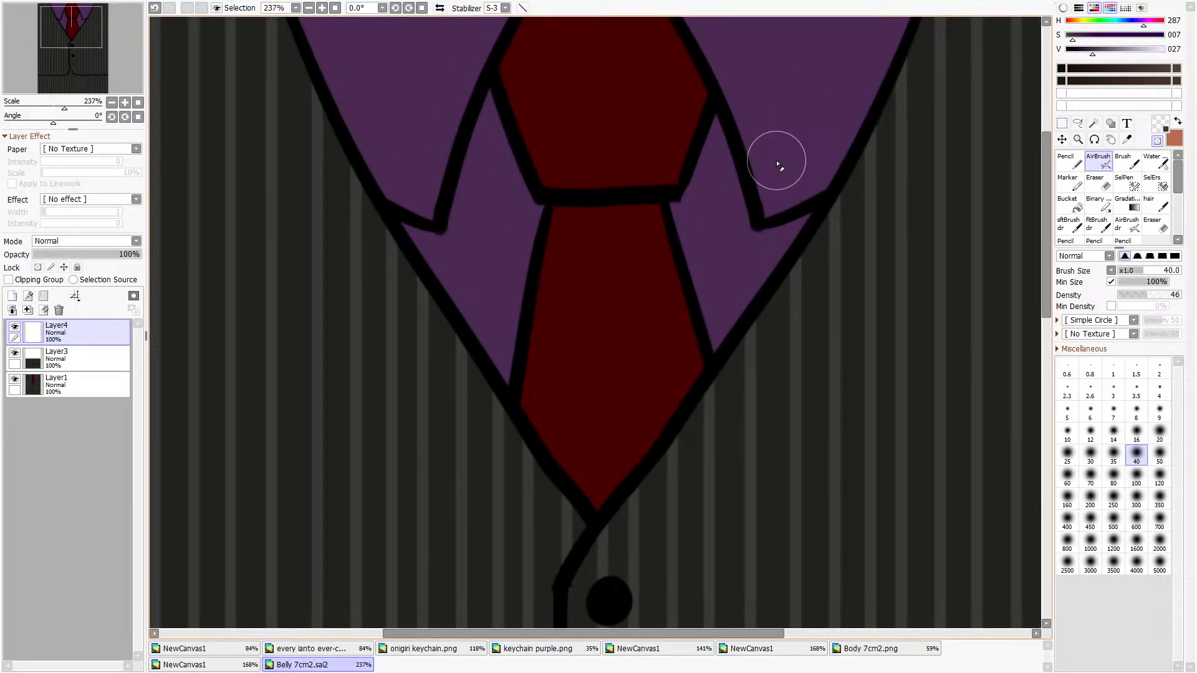
pyautogui.click(1127, 140)
pyautogui.click(1094, 123)
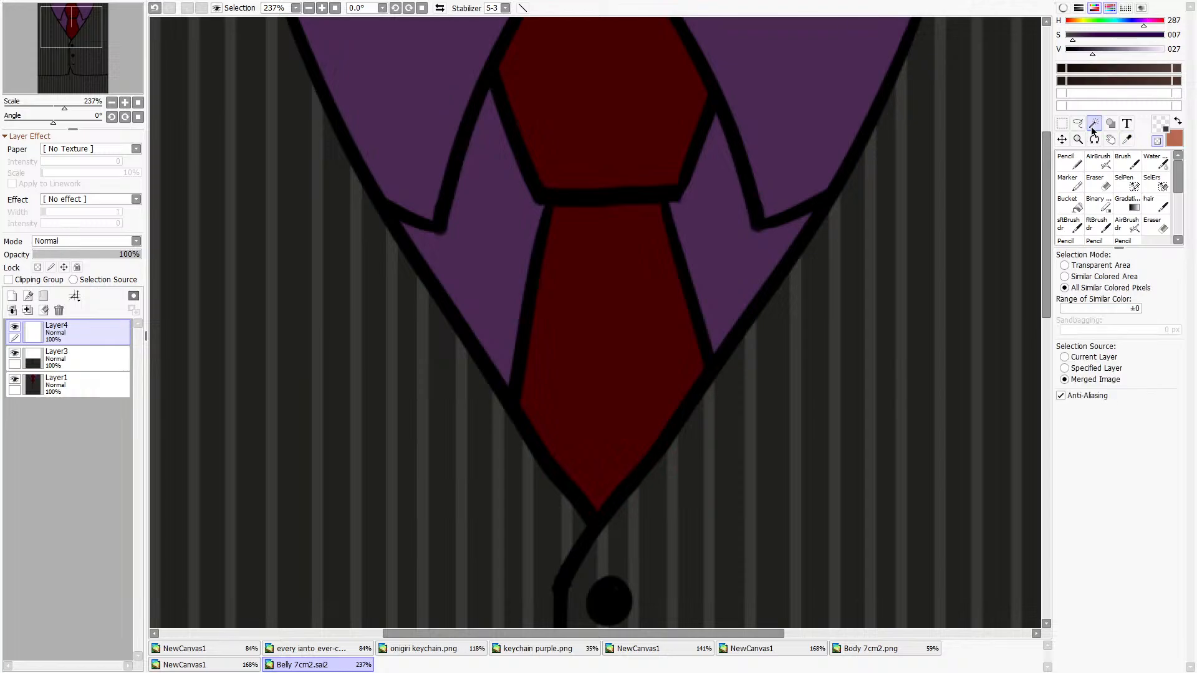
pyautogui.click(656, 306)
pyautogui.click(13, 297)
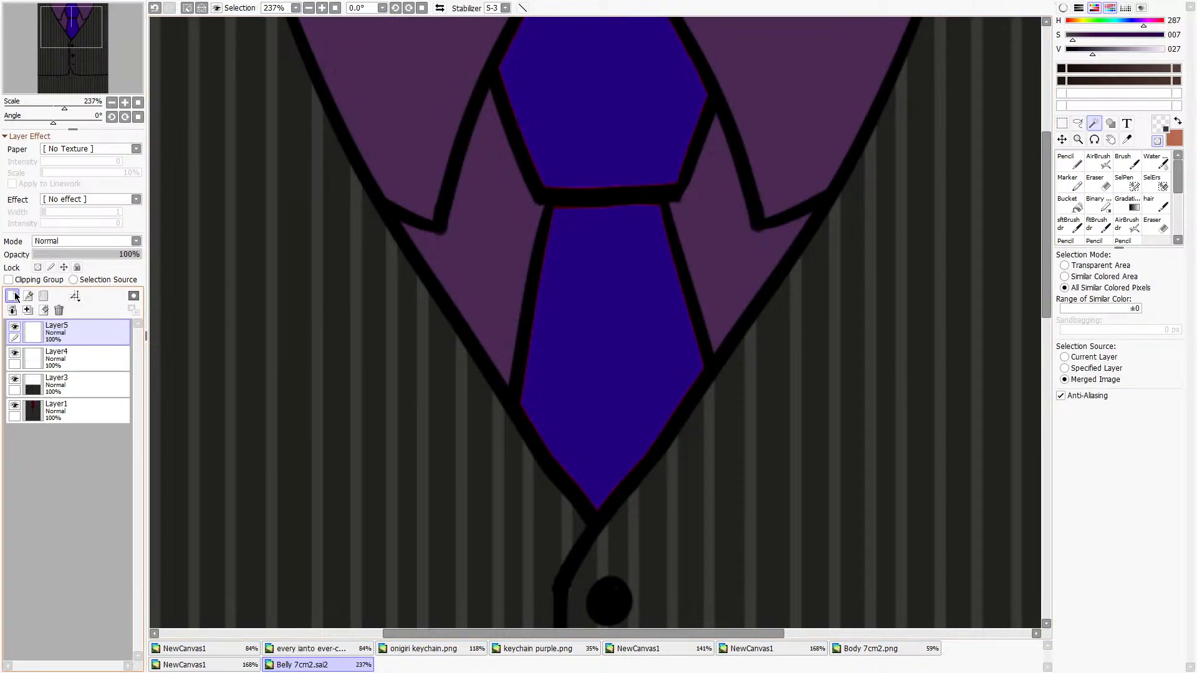
# Paint the selected tie areas with their own sampled dark red at pencil size 120, and clear the selection.
pyautogui.click(1127, 140)
pyautogui.click(653, 284)
pyautogui.press('n')
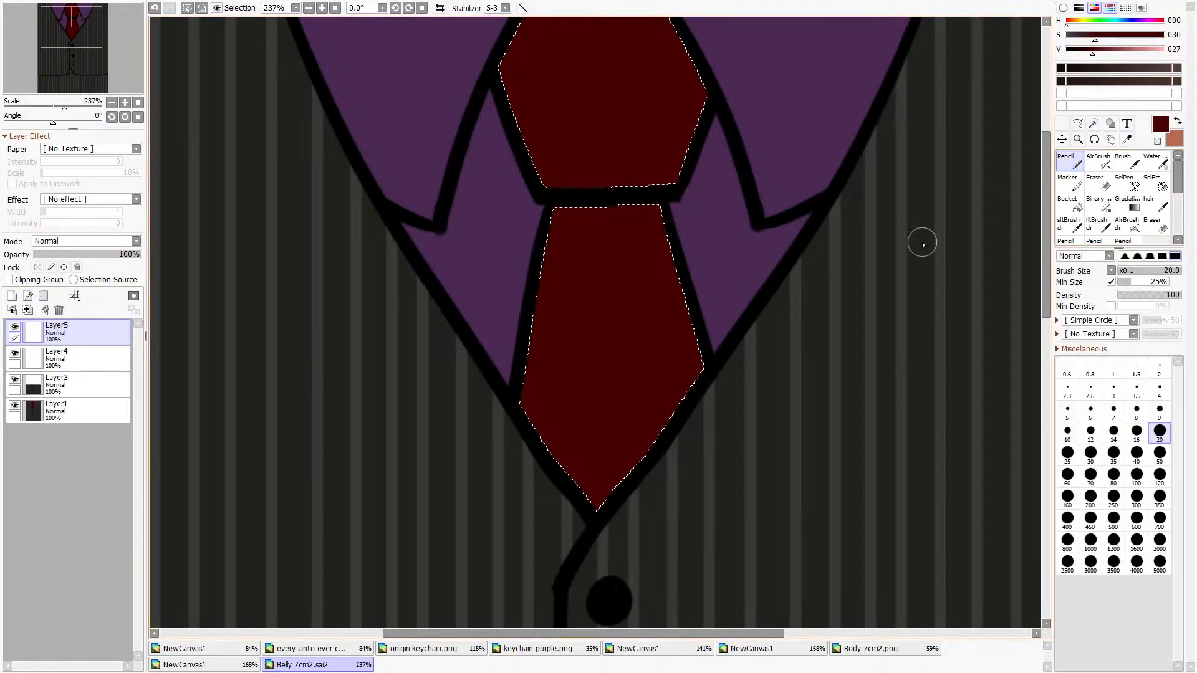
pyautogui.scroll(-2, 772, 348)
pyautogui.moveTo(653, 391)
pyautogui.mouseDown()
pyautogui.moveTo(678, 71)
pyautogui.moveTo(661, 368)
pyautogui.moveTo(604, 59)
pyautogui.mouseUp()
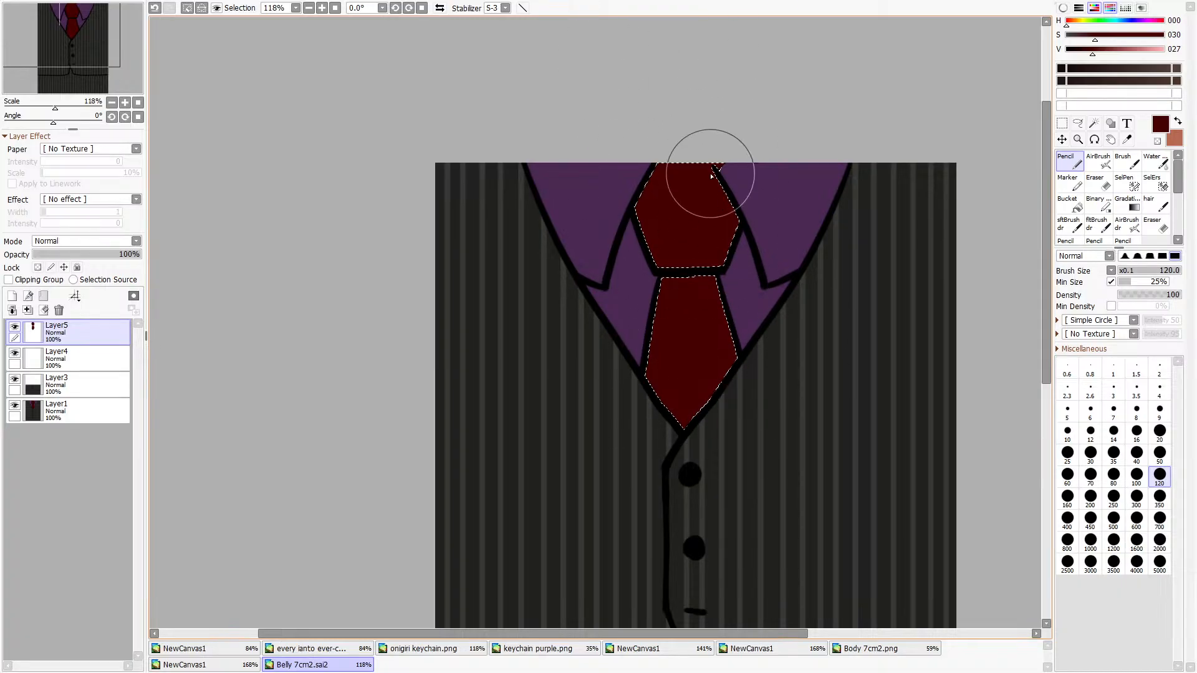
pyautogui.scroll(2, 843, 166)
pyautogui.scroll(5, 907, 118)
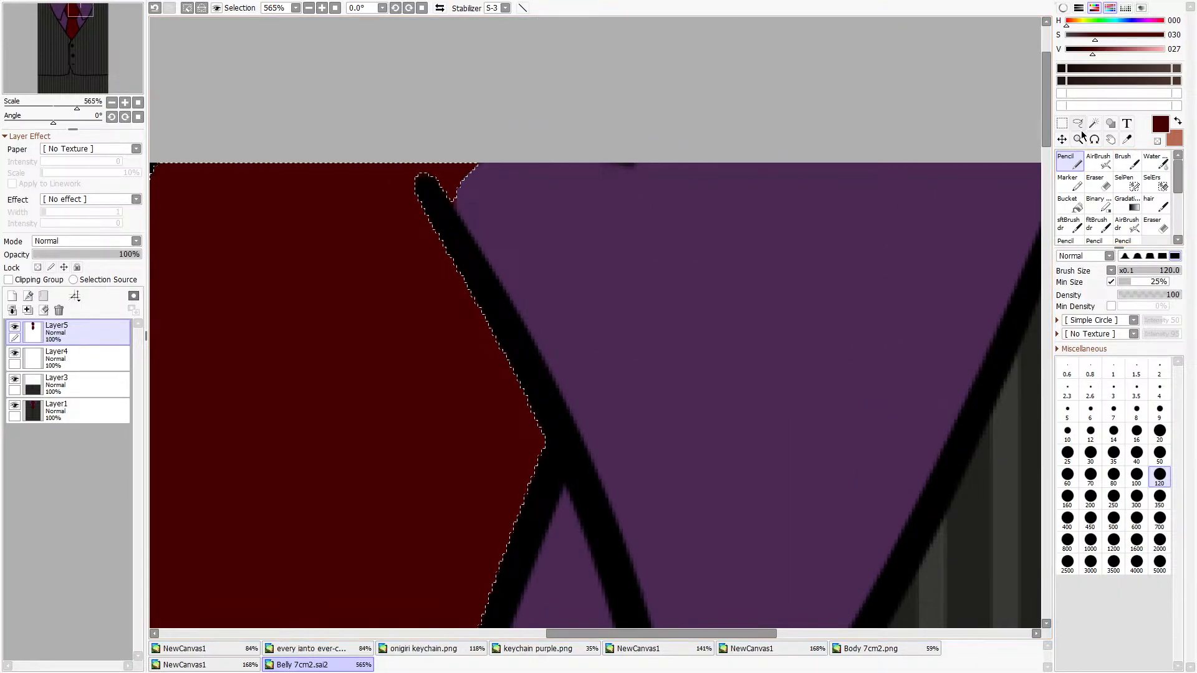
pyautogui.click(1062, 124)
pyautogui.click(850, 88)
pyautogui.scroll(-4, 721, 274)
pyautogui.scroll(-4, 576, 264)
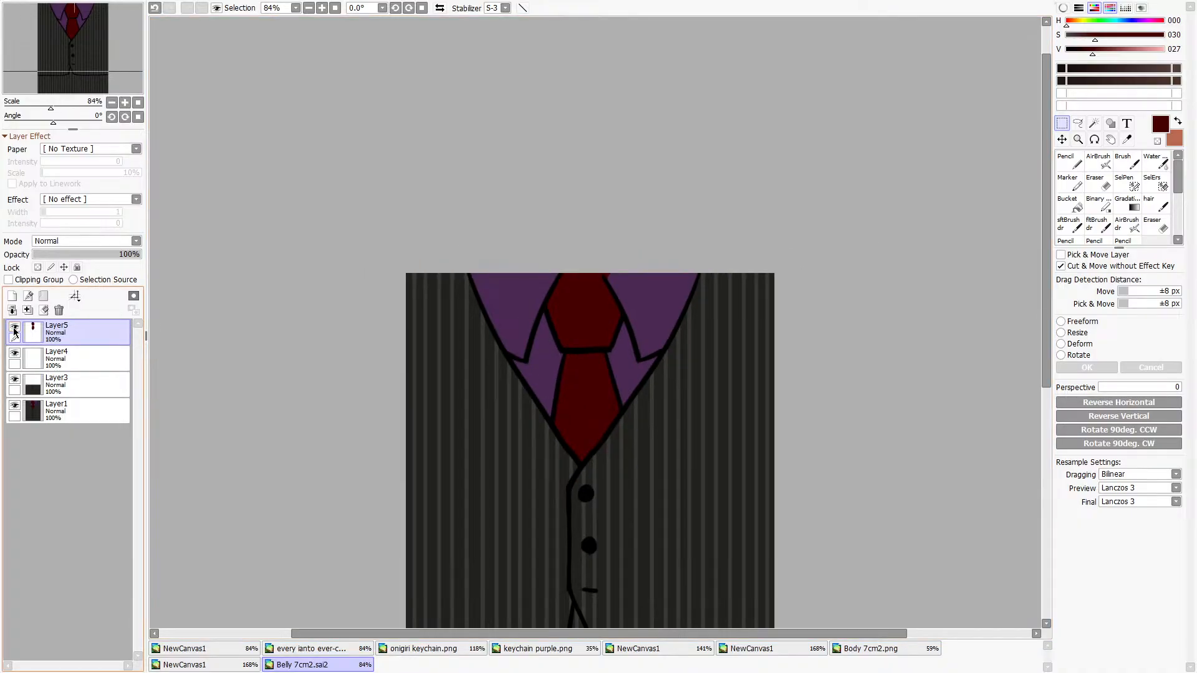
# Erase the red spill outside the tie knot's upper corner on the tie layer at eraser size 20.
pyautogui.scroll(5, 555, 263)
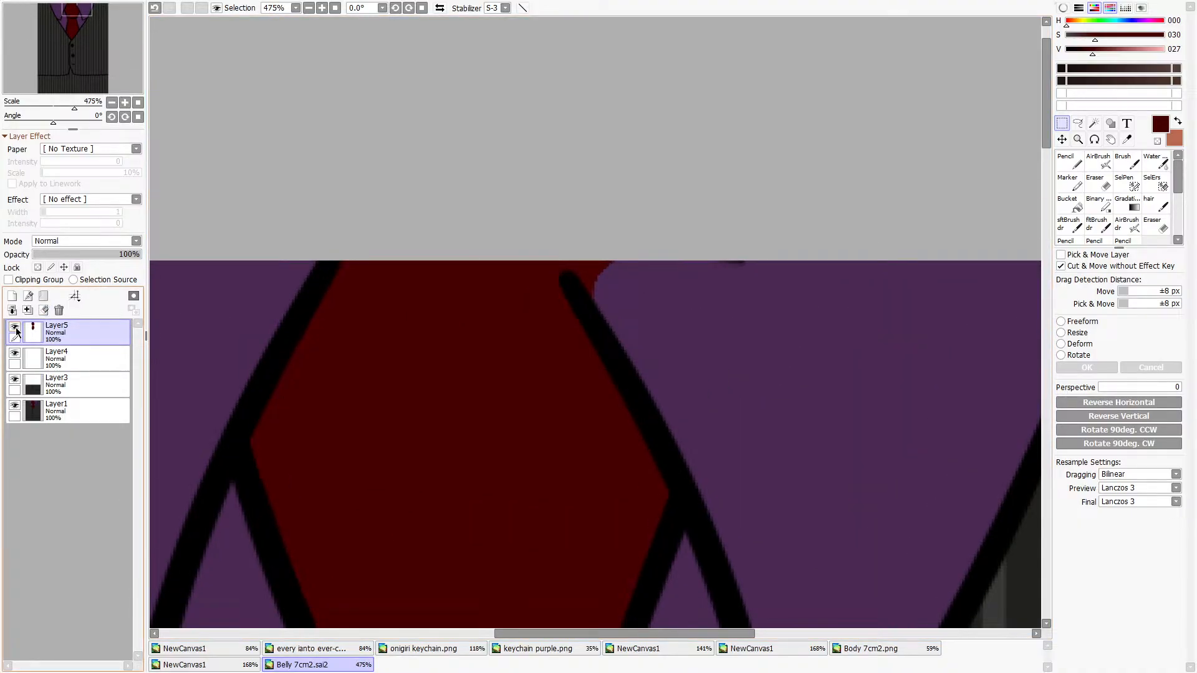
pyautogui.press('e')
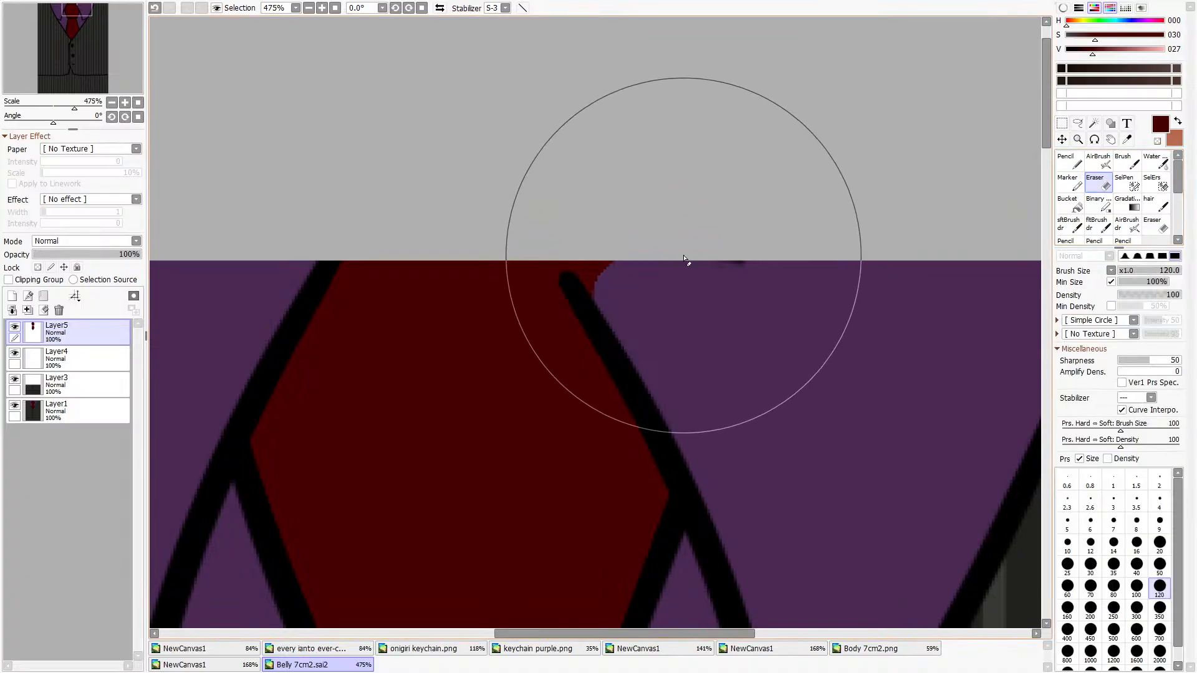
pyautogui.click(1159, 542)
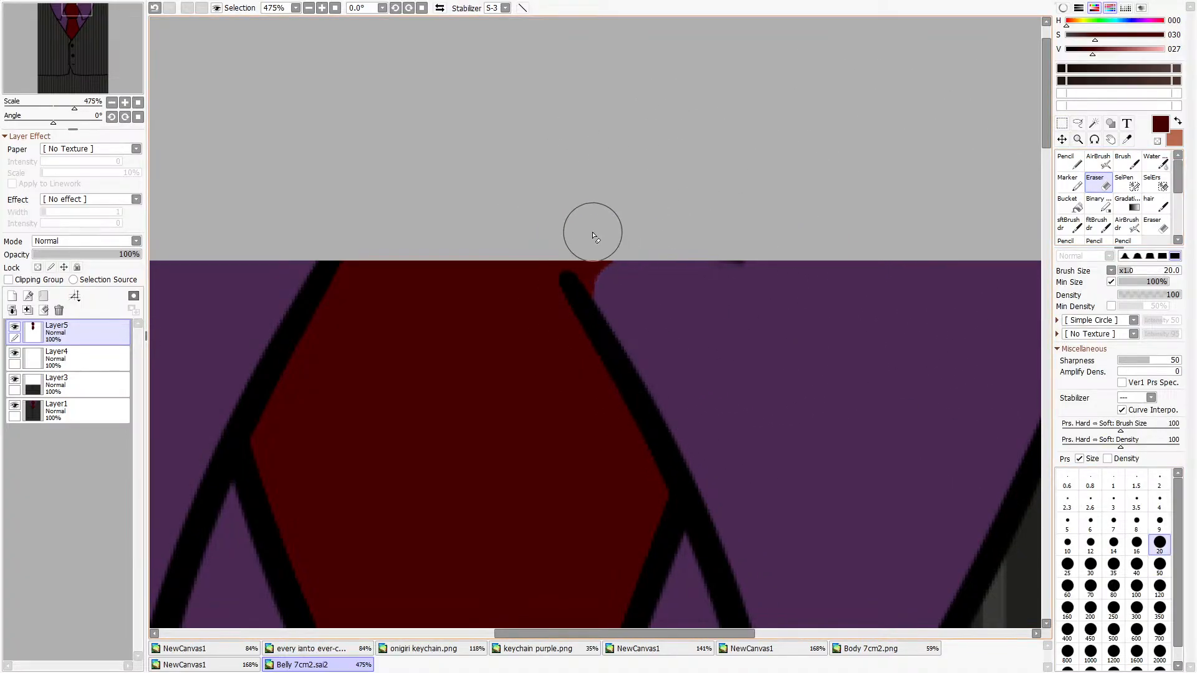
# Add a layer beneath the tie layer, and cover the red spill and stray black mark with the collar's purple at pencil size 20.
pyautogui.click(71, 358)
pyautogui.click(12, 295)
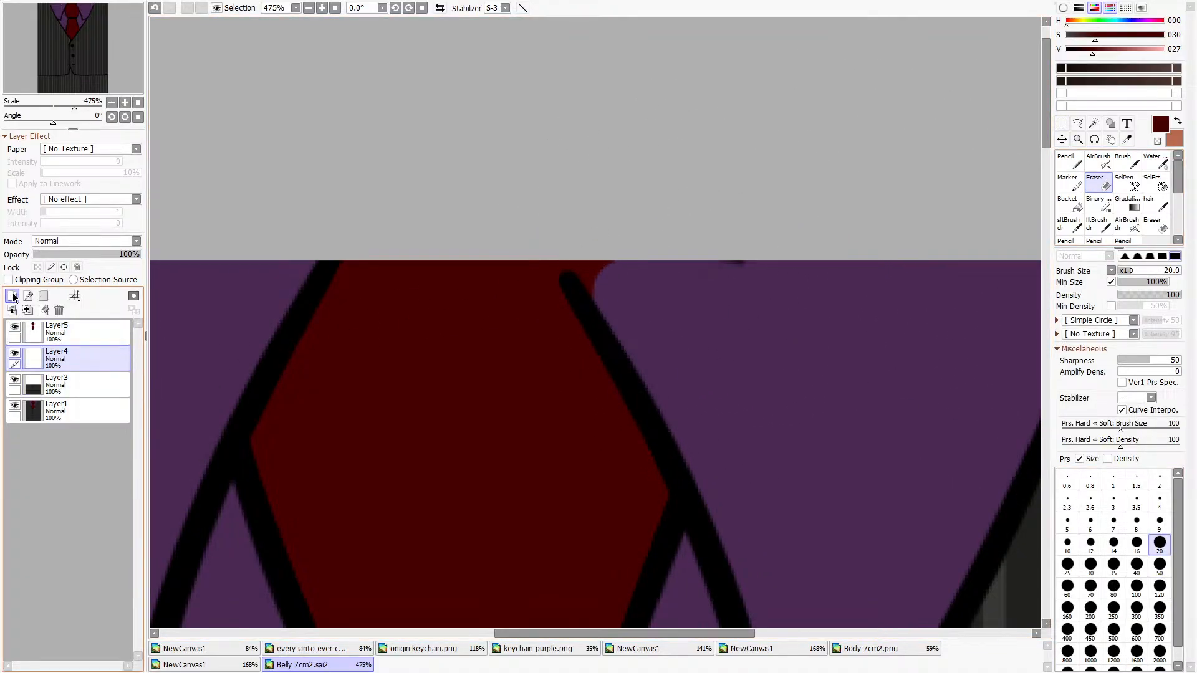
pyautogui.click(1127, 139)
pyautogui.click(929, 337)
pyautogui.click(1072, 162)
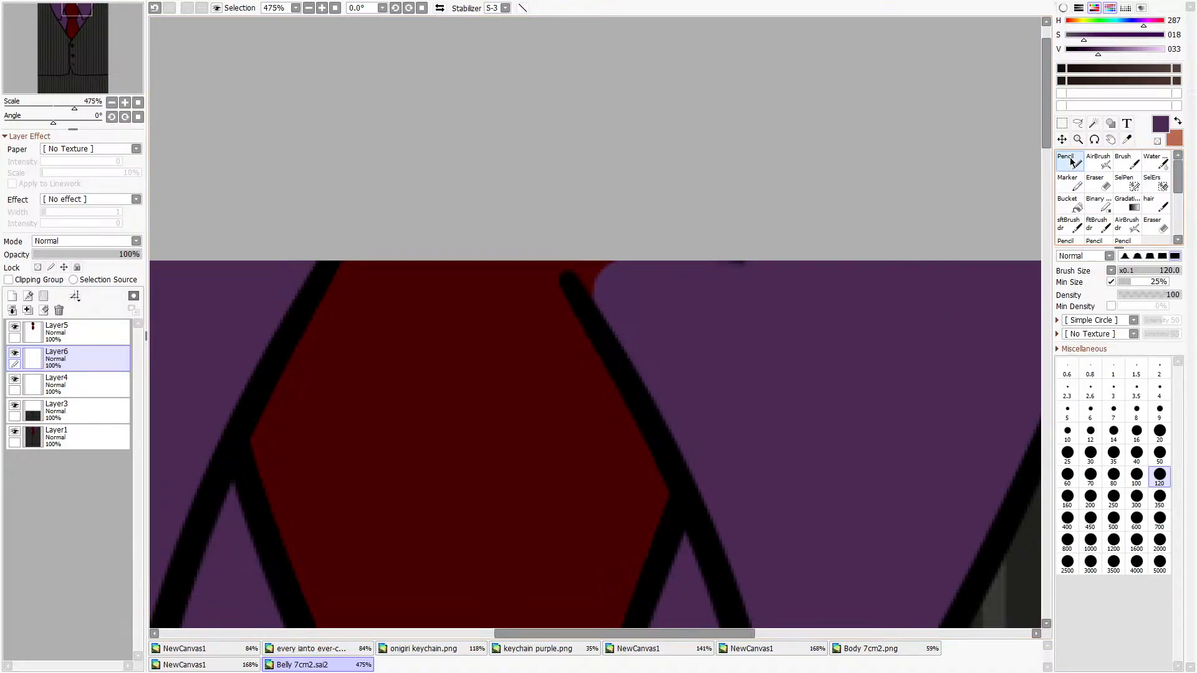
pyautogui.click(1159, 432)
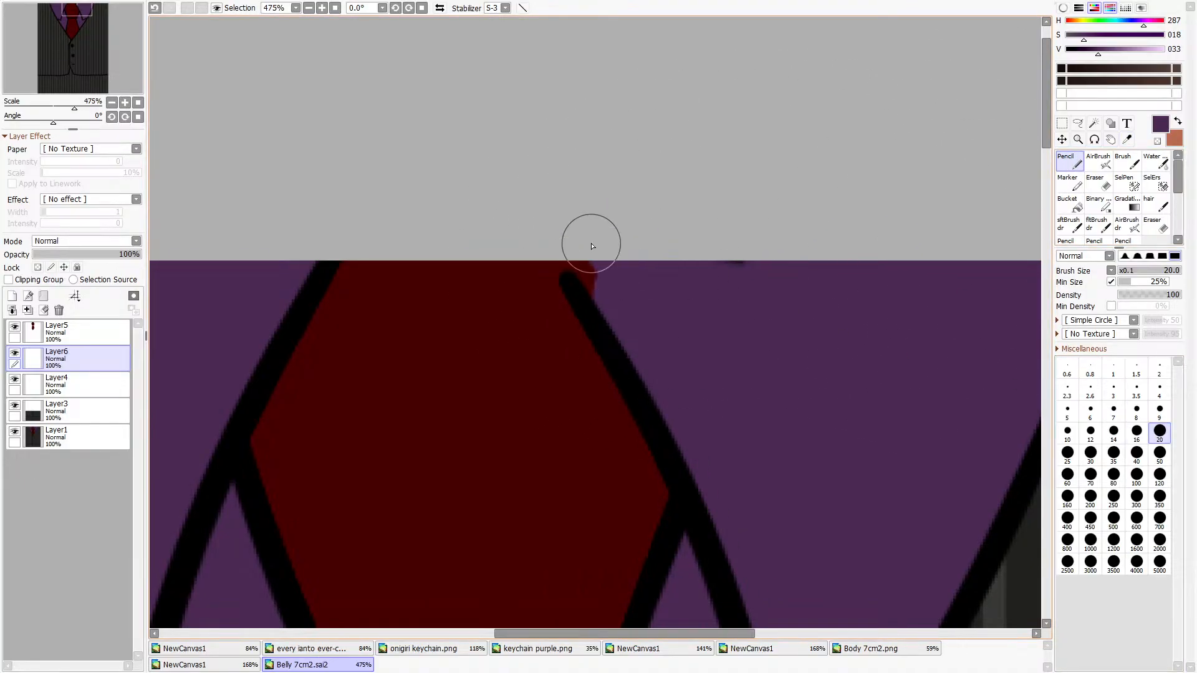
pyautogui.moveTo(584, 245)
pyautogui.mouseDown()
pyautogui.moveTo(567, 227)
pyautogui.moveTo(599, 230)
pyautogui.mouseUp()
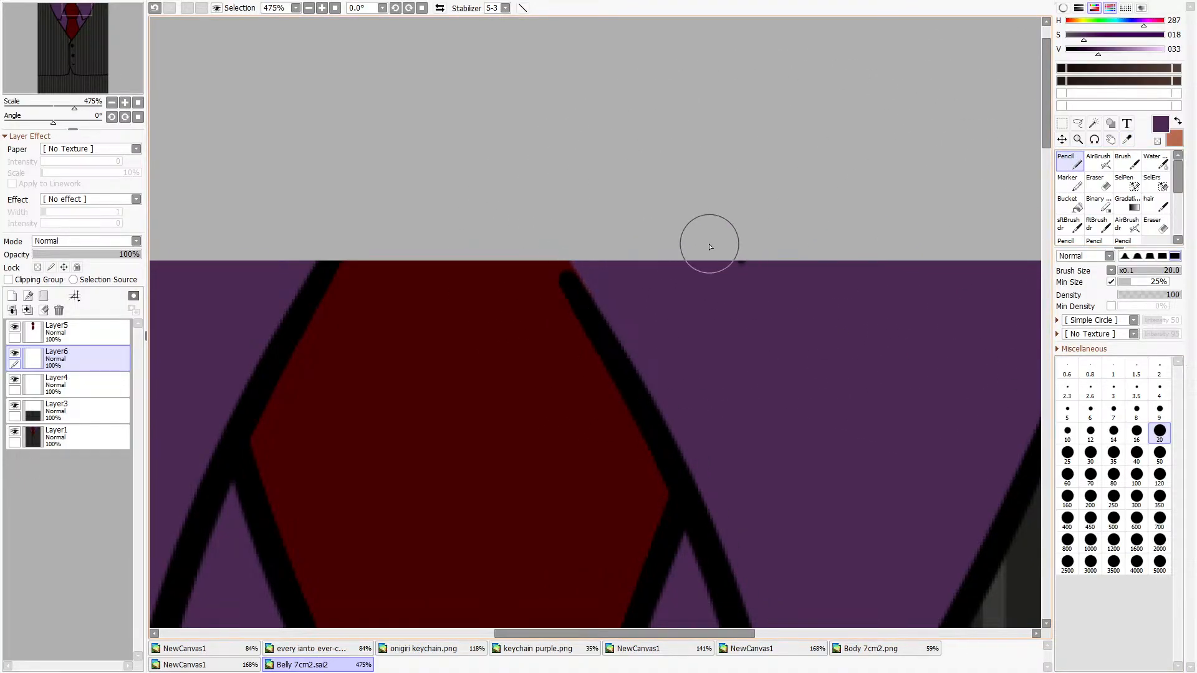
pyautogui.moveTo(711, 246); pyautogui.dragTo(783, 264)
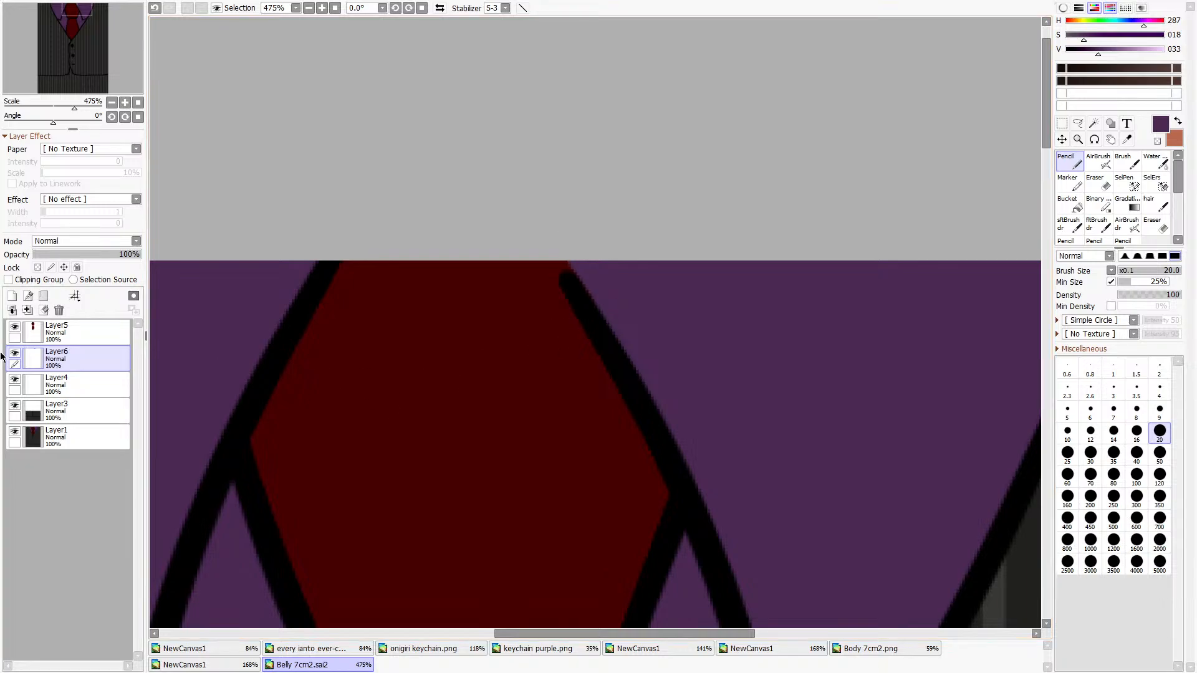
# Add a new layer above the tie layer and clip it to the tie.
pyautogui.click(56, 329)
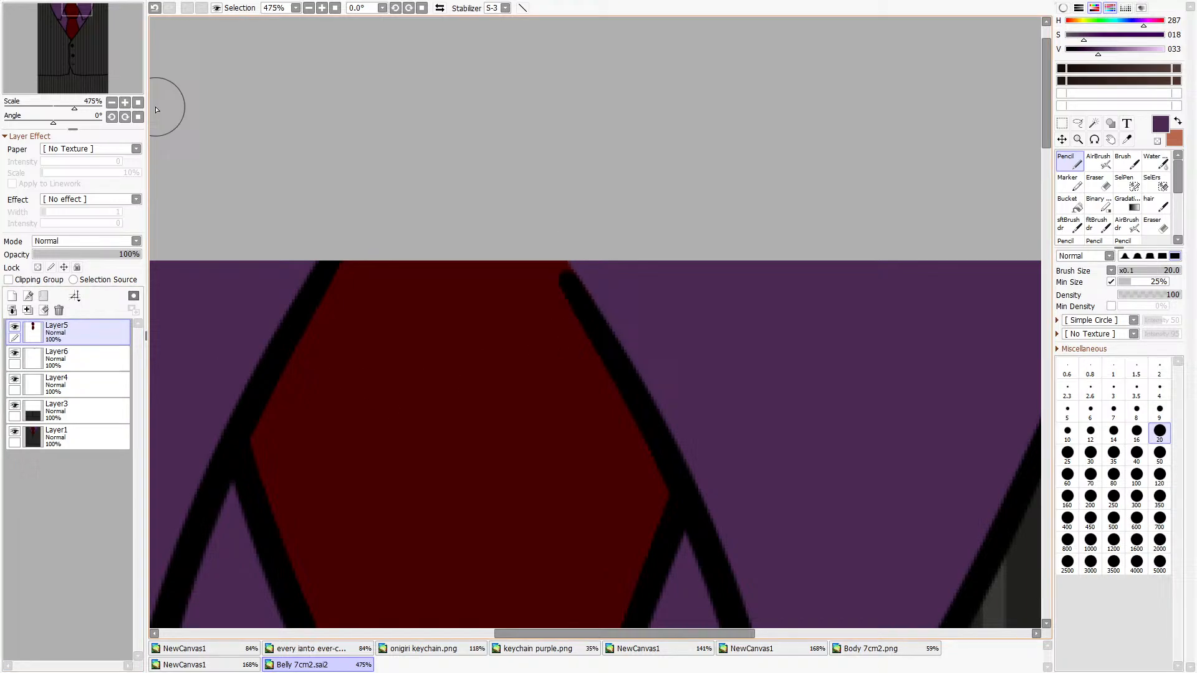
pyautogui.click(322, 31)
pyautogui.click(751, 413)
pyautogui.scroll(-3, 555, 384)
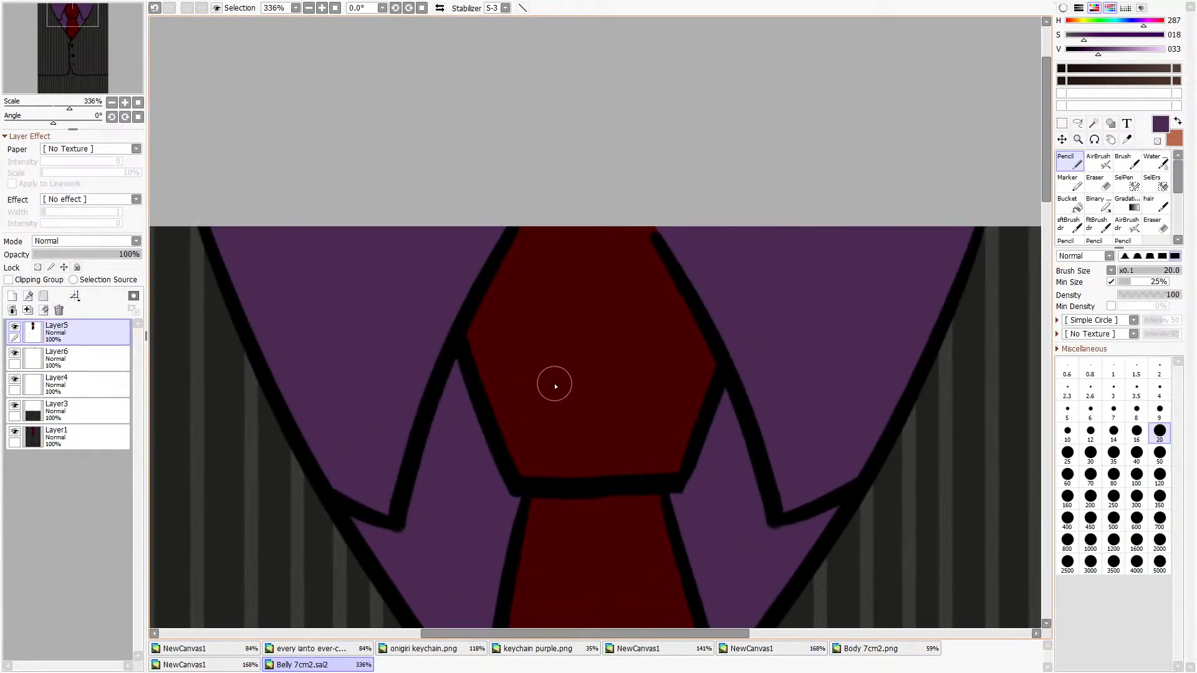
pyautogui.scroll(2, 555, 384)
pyautogui.scroll(-1, 406, 326)
pyautogui.click(13, 295)
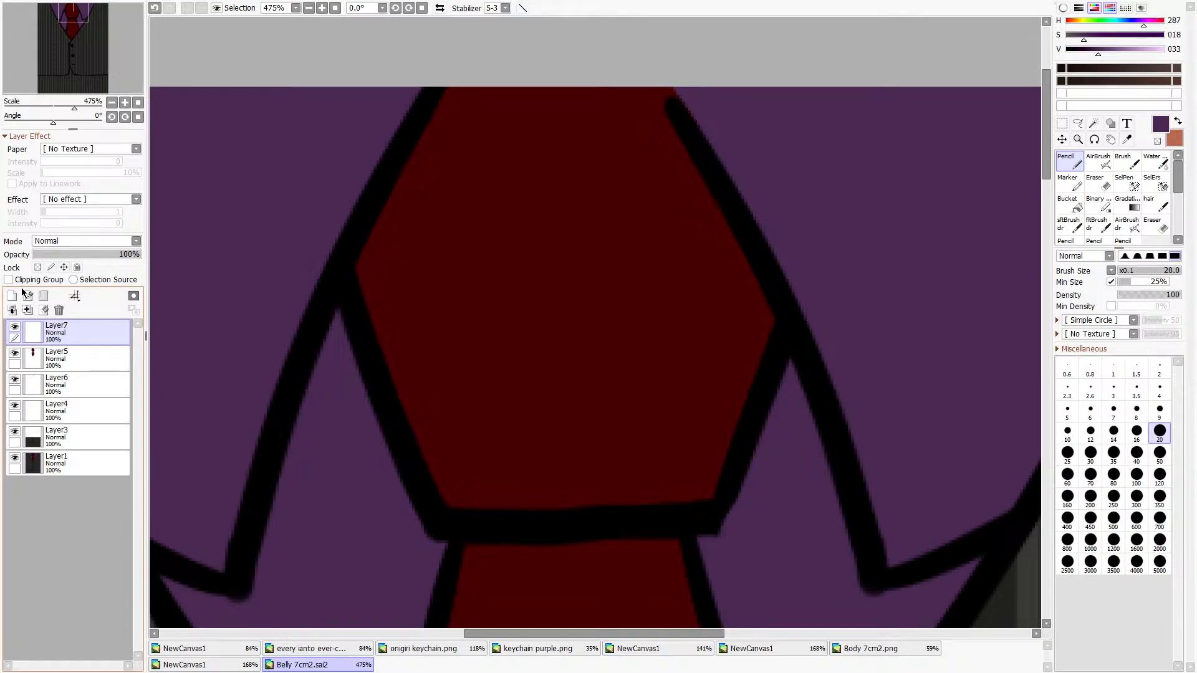
pyautogui.click(9, 279)
# Airbrush a vertical highlight through the tie knot at size 40, using the tie's red adjusted to saturation 26 and value 44.
pyautogui.click(1128, 139)
pyautogui.click(665, 305)
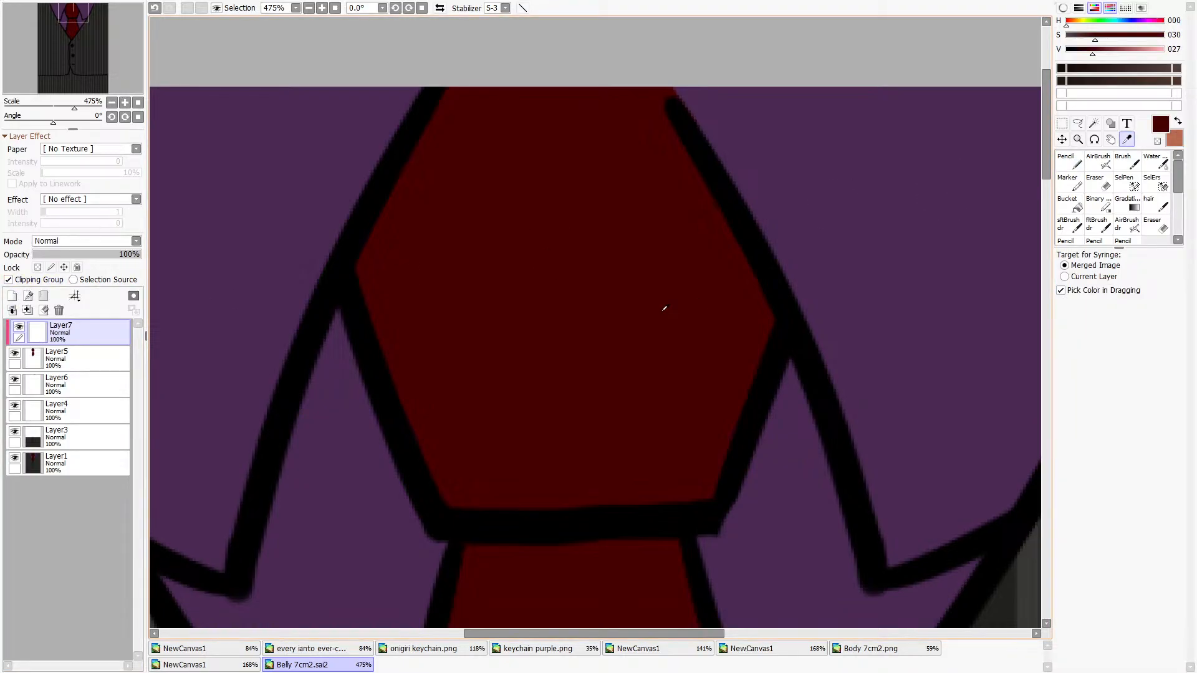
pyautogui.click(1107, 39)
pyautogui.moveTo(1106, 50); pyautogui.dragTo(1108, 50)
pyautogui.click(1096, 40)
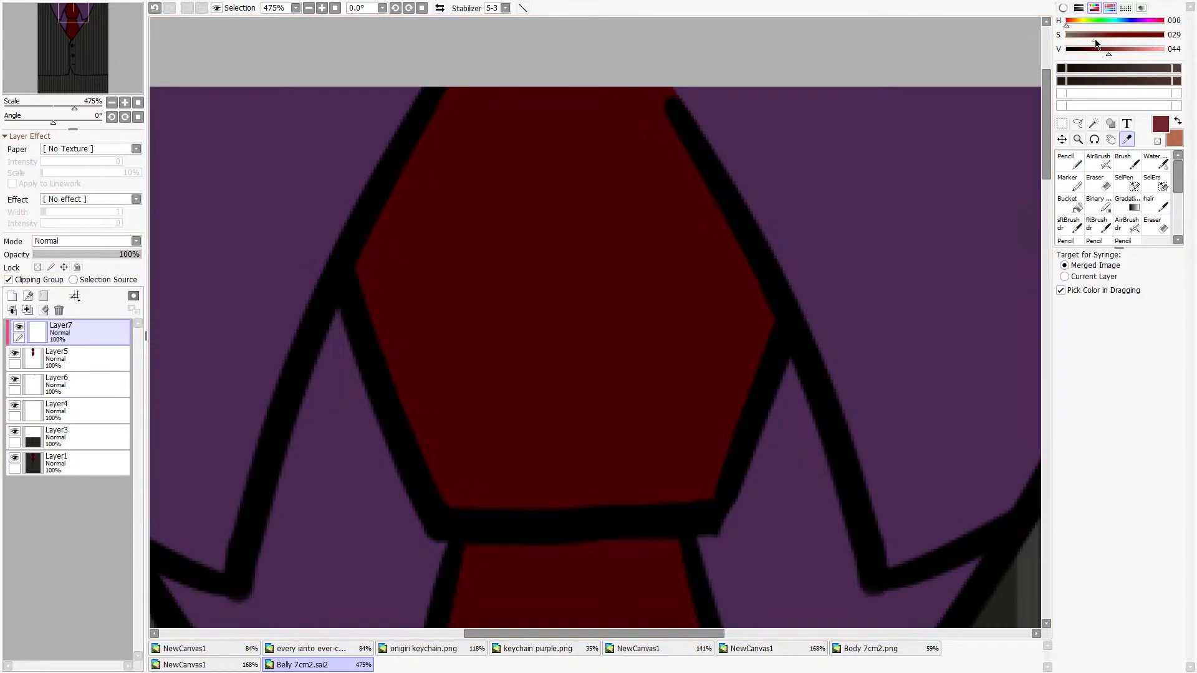
pyautogui.click(1091, 36)
pyautogui.click(1069, 161)
pyautogui.scroll(-4, 669, 258)
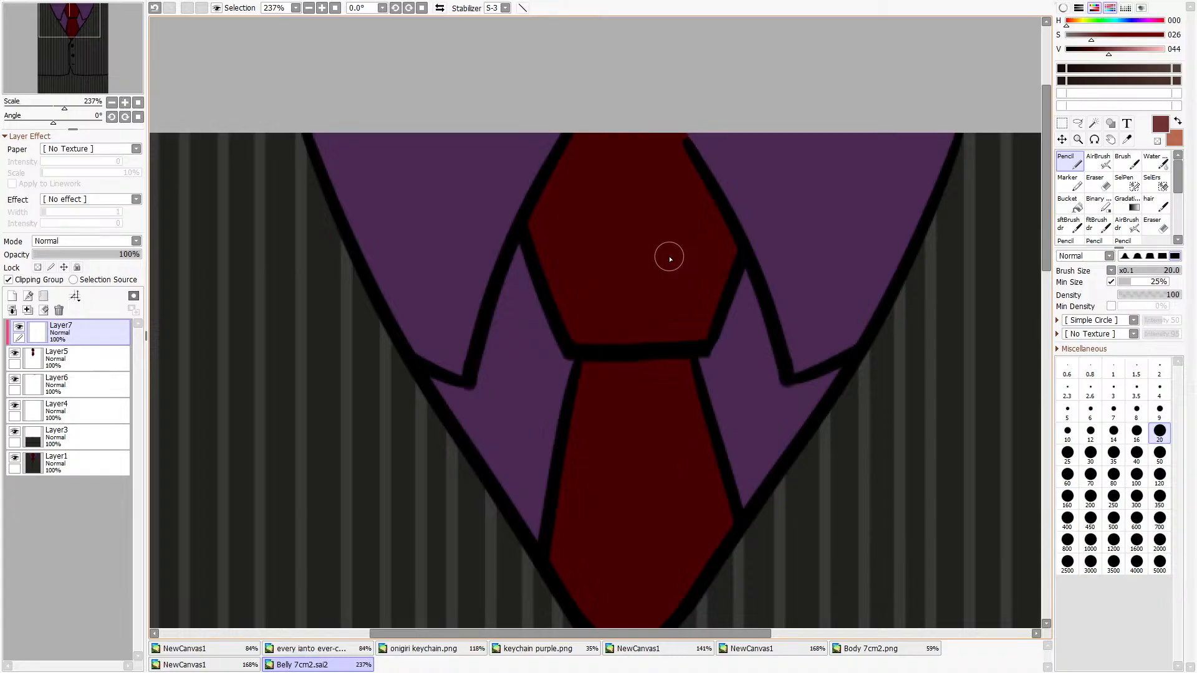
pyautogui.click(1099, 163)
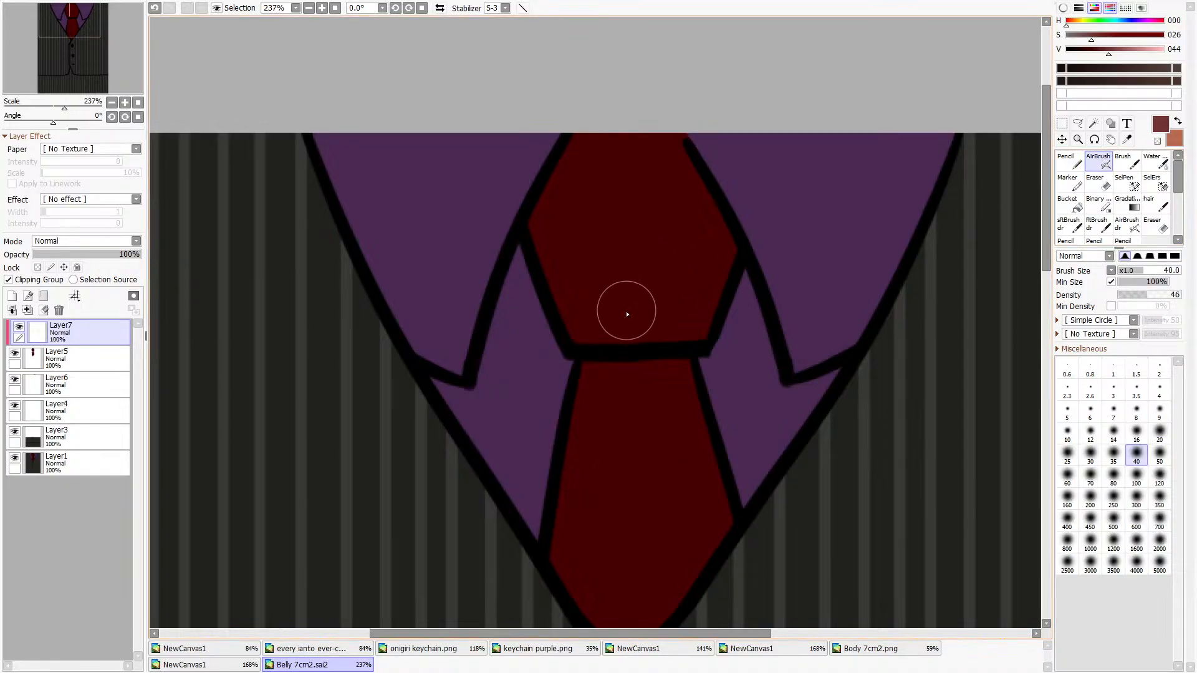
pyautogui.moveTo(627, 314)
pyautogui.mouseDown()
pyautogui.moveTo(637, 162)
pyautogui.moveTo(625, 240)
pyautogui.moveTo(642, 292)
pyautogui.moveTo(628, 96)
pyautogui.mouseUp()
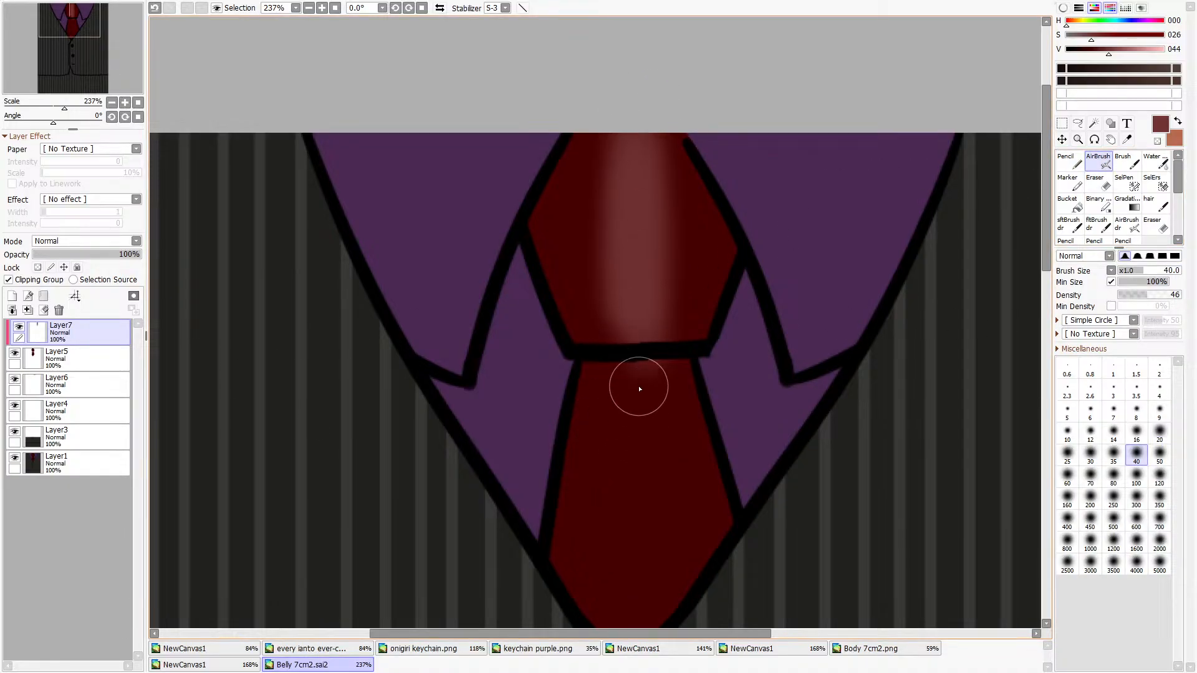
# Airbrush a vertical highlight down the tie's lower part at size 40, and set the highlight layer's opacity to 65%.
pyautogui.moveTo(640, 389)
pyautogui.mouseDown()
pyautogui.moveTo(607, 644)
pyautogui.moveTo(621, 465)
pyautogui.moveTo(644, 492)
pyautogui.moveTo(646, 629)
pyautogui.moveTo(626, 396)
pyautogui.moveTo(662, 636)
pyautogui.moveTo(638, 546)
pyautogui.mouseUp()
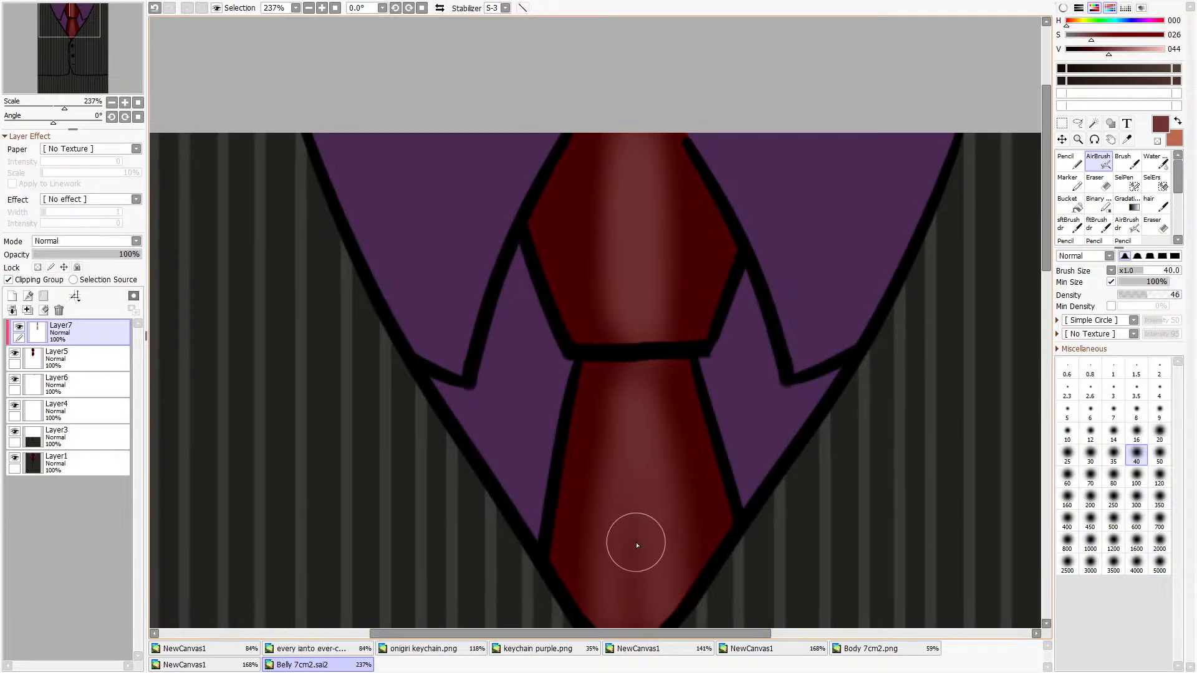
pyautogui.scroll(-6, 653, 347)
pyautogui.scroll(3, 621, 372)
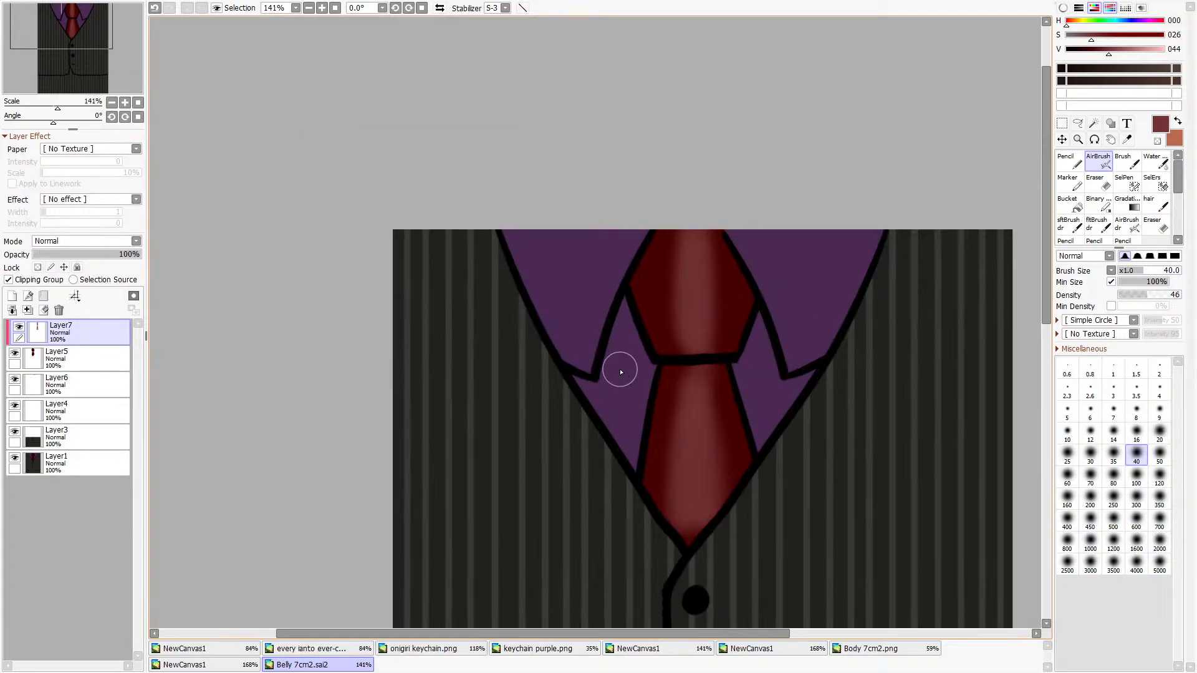
pyautogui.scroll(1, 621, 372)
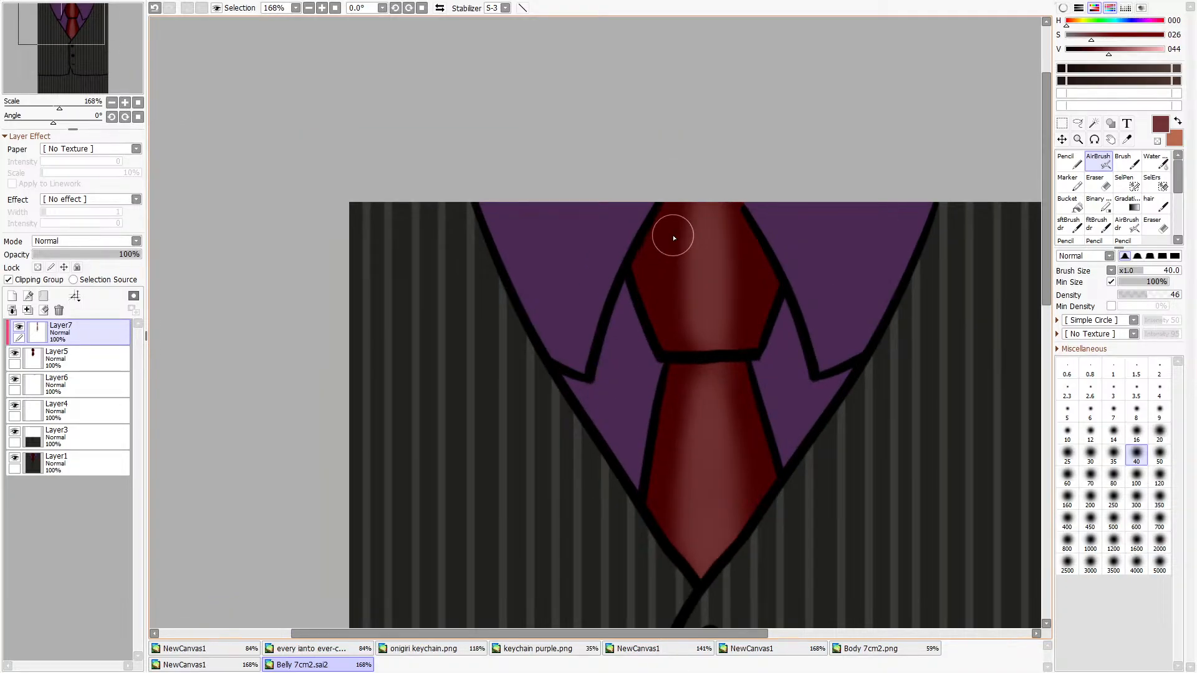
pyautogui.moveTo(119, 255)
pyautogui.mouseDown()
pyautogui.moveTo(72, 258)
pyautogui.moveTo(104, 256)
pyautogui.mouseUp()
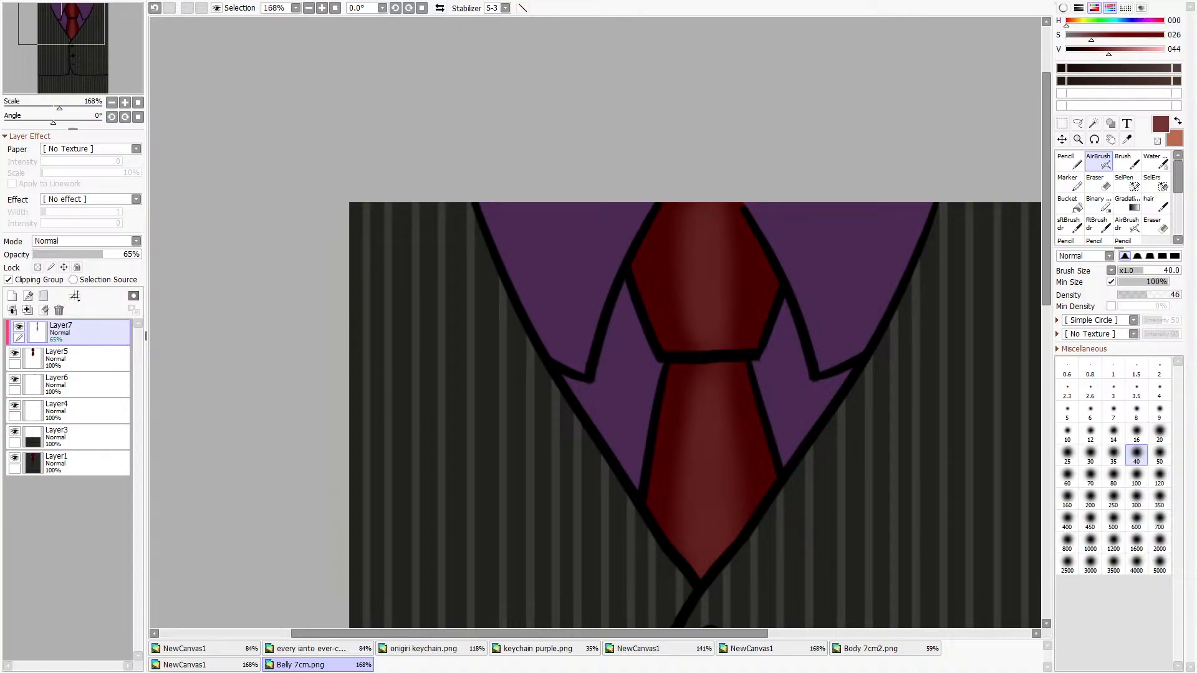
pyautogui.scroll(-5, 642, 259)
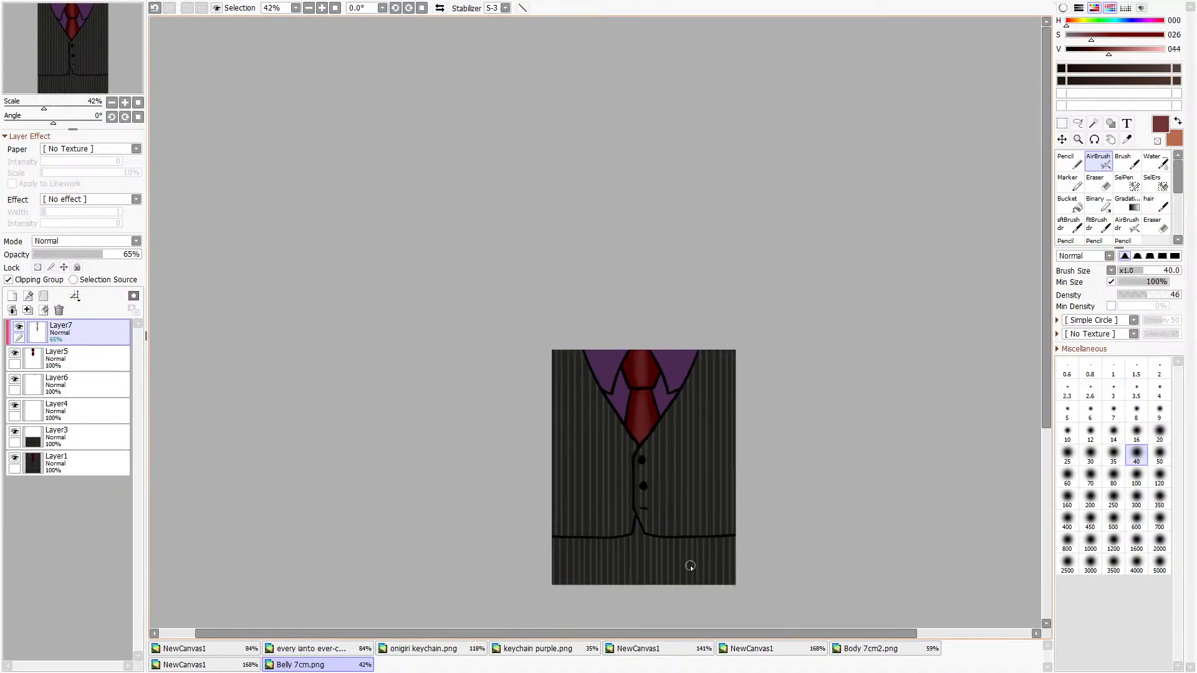
pyautogui.scroll(2, 689, 563)
# Find and close the two old purple-vest belly preview canvases, and bring up the old side-view preview.
pyautogui.click(230, 649)
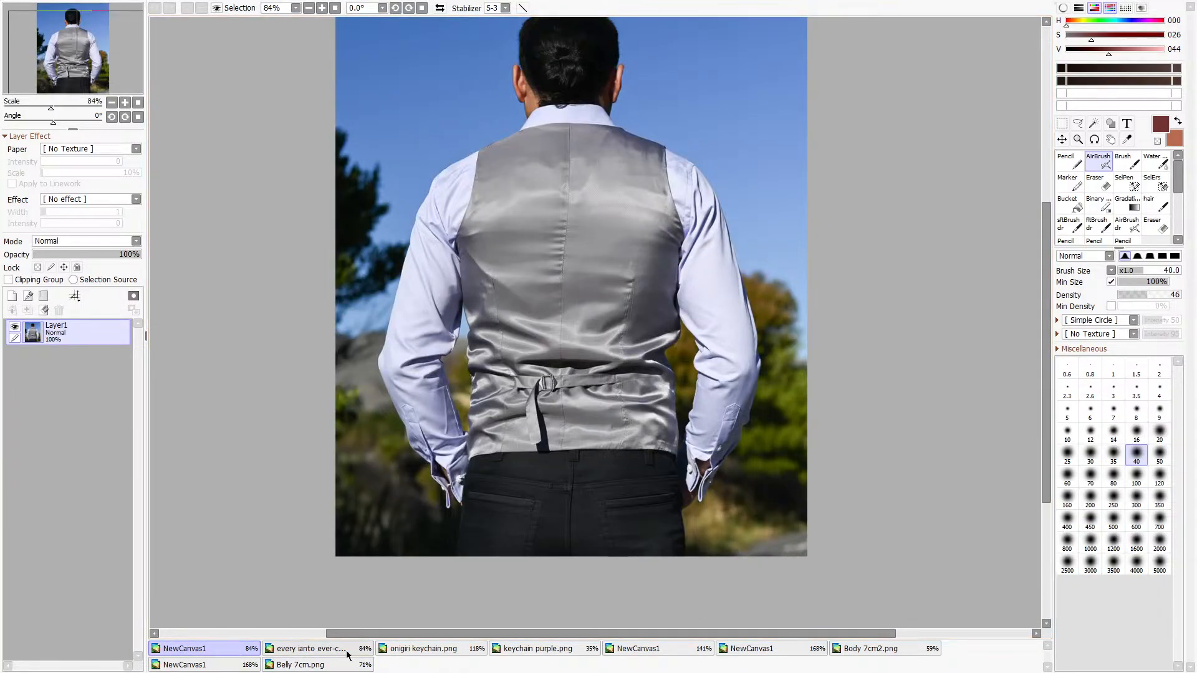
pyautogui.click(312, 648)
pyautogui.click(429, 649)
pyautogui.click(574, 650)
pyautogui.click(655, 649)
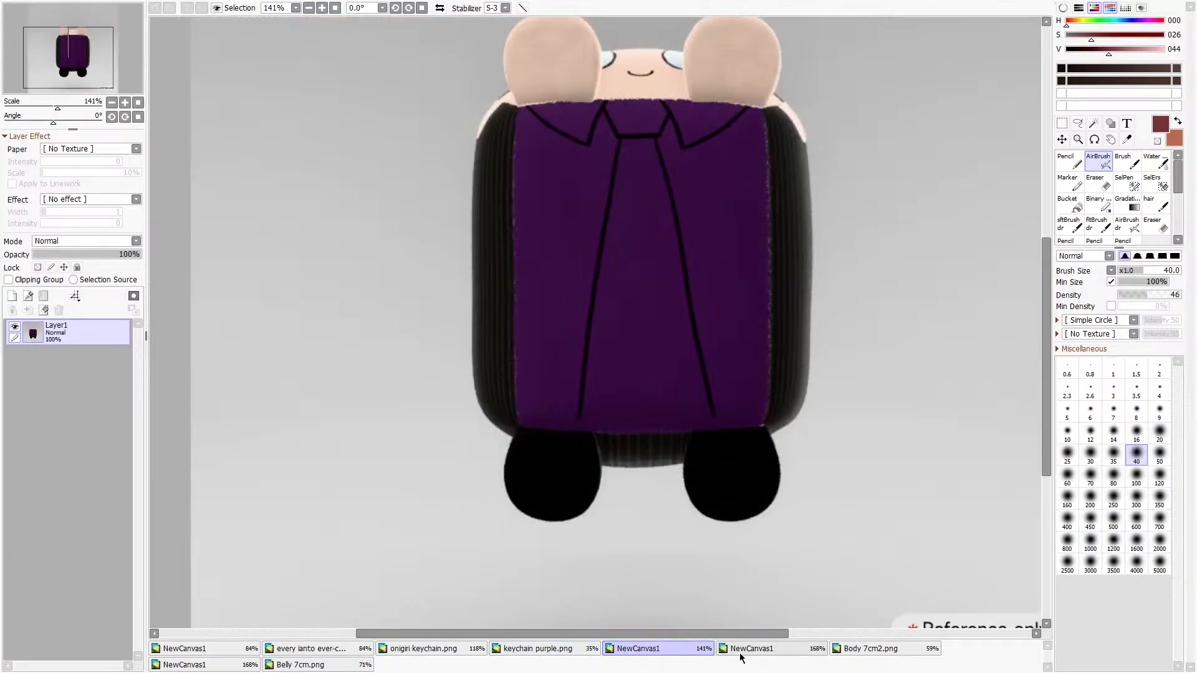
pyautogui.click(773, 651)
pyautogui.click(697, 655)
pyautogui.click(70, 231)
pyautogui.click(18, 2)
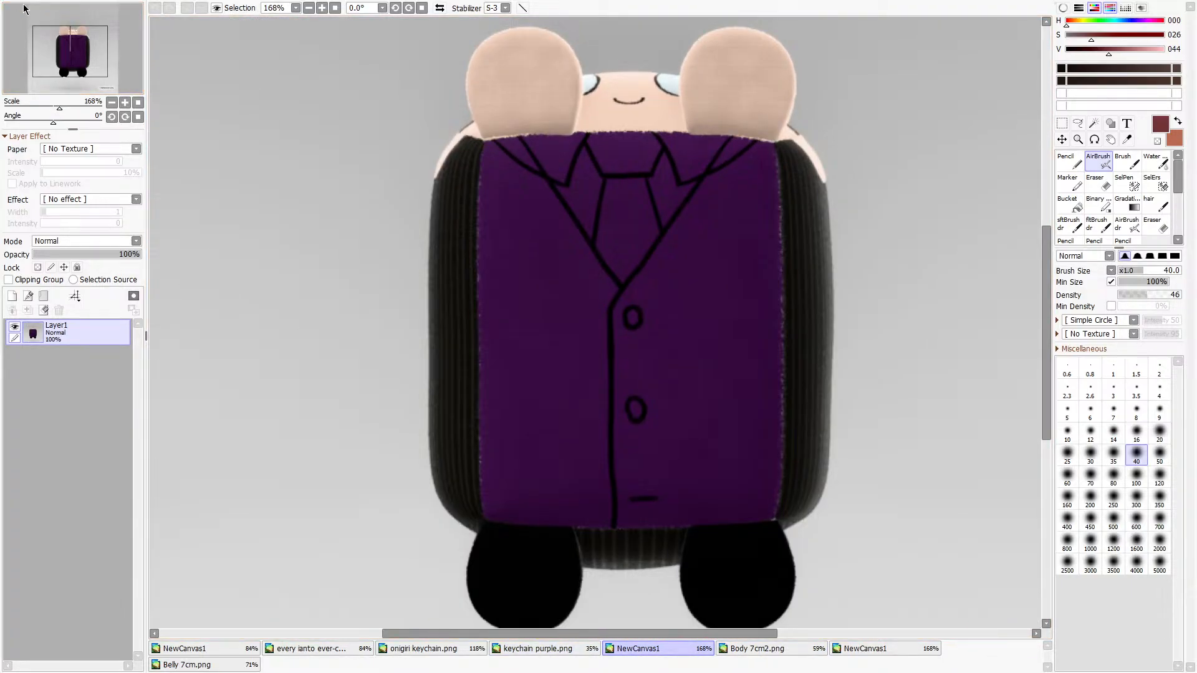
pyautogui.click(54, 213)
pyautogui.click(760, 668)
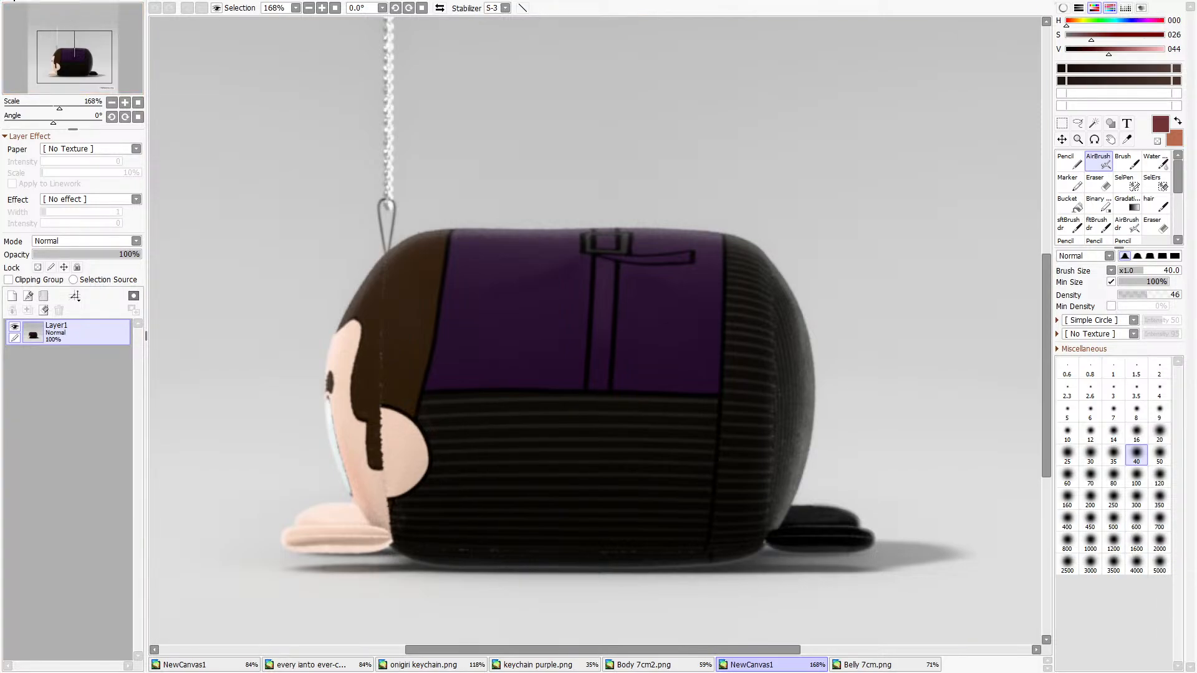
# Create new canvases from the copied side, three-quarter and belly previews of the plush.
pyautogui.click(49, 34)
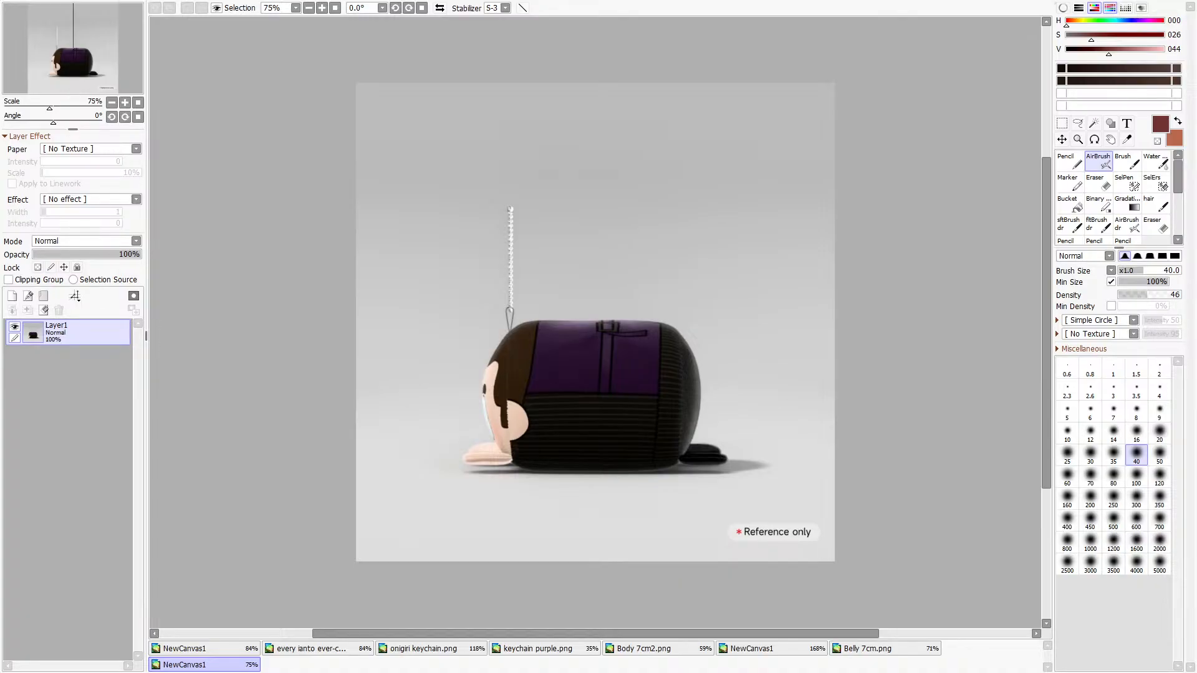
pyautogui.click(18, 2)
pyautogui.click(40, 42)
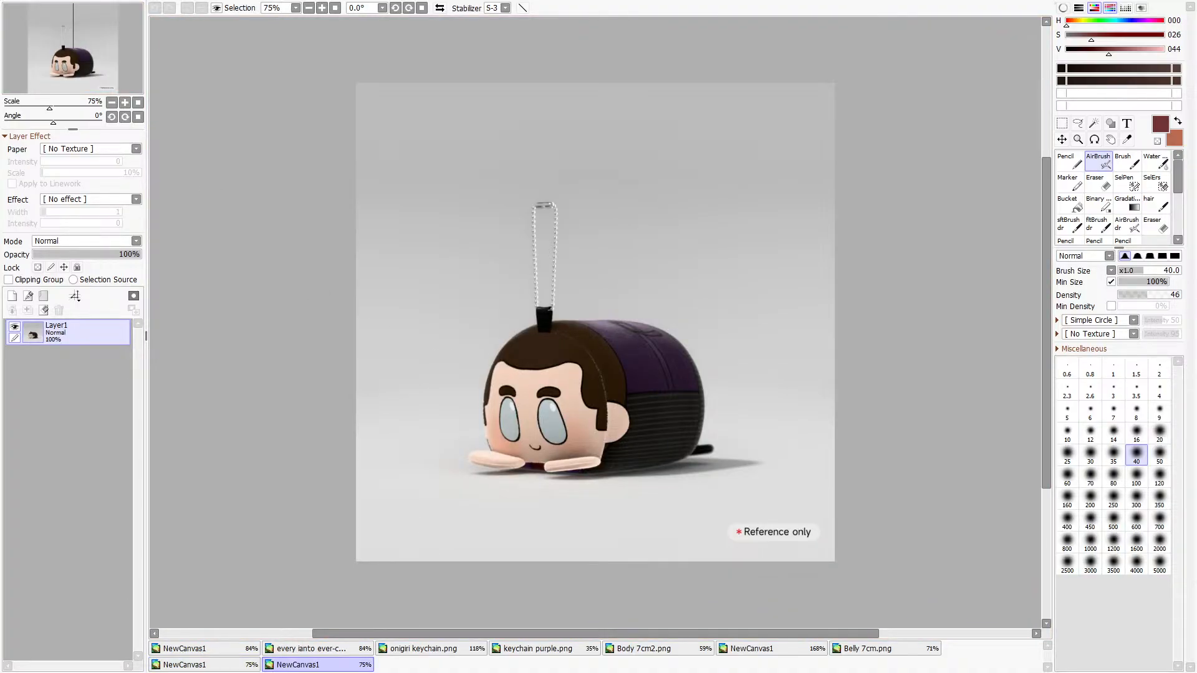
pyautogui.click(18, 1)
pyautogui.click(31, 42)
# Examine the tie and collar up close on the new belly preview, and close that canvas.
pyautogui.scroll(3, 654, 230)
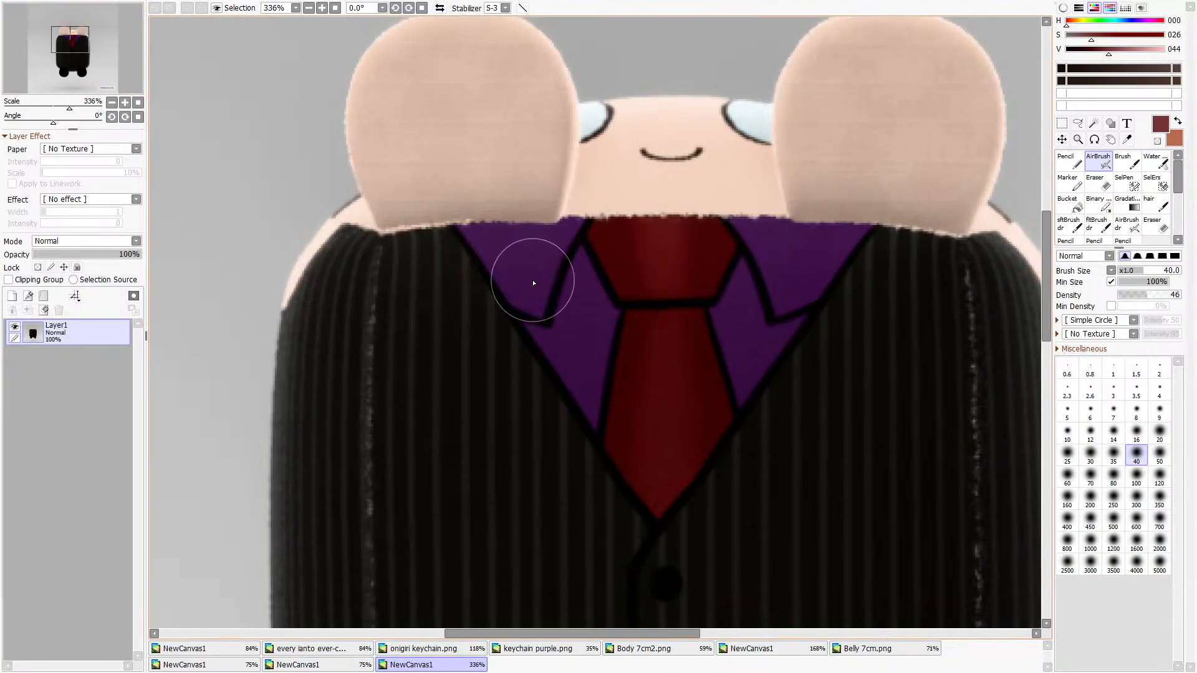
pyautogui.scroll(-2, 623, 383)
pyautogui.scroll(4, 650, 408)
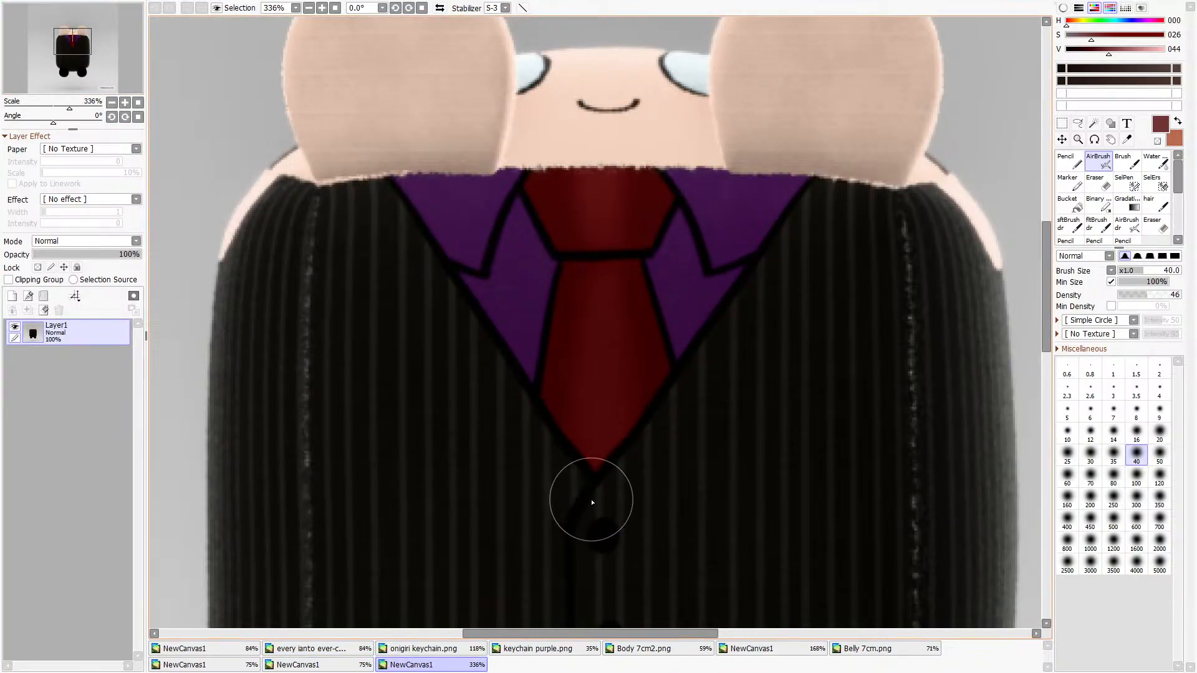
pyautogui.scroll(-4, 622, 203)
pyautogui.click(12, 2)
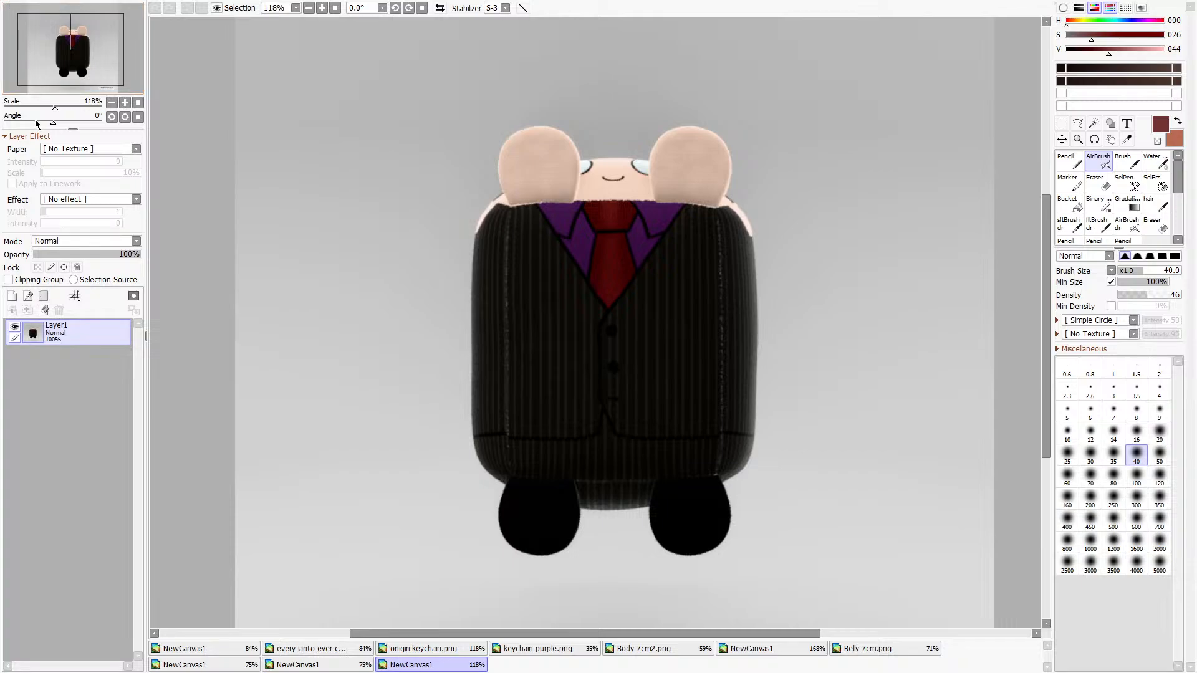
pyautogui.click(36, 212)
# Examine the vest shading on the three-quarter and side previews, and close both canvases along with the old side preview.
pyautogui.scroll(3, 587, 400)
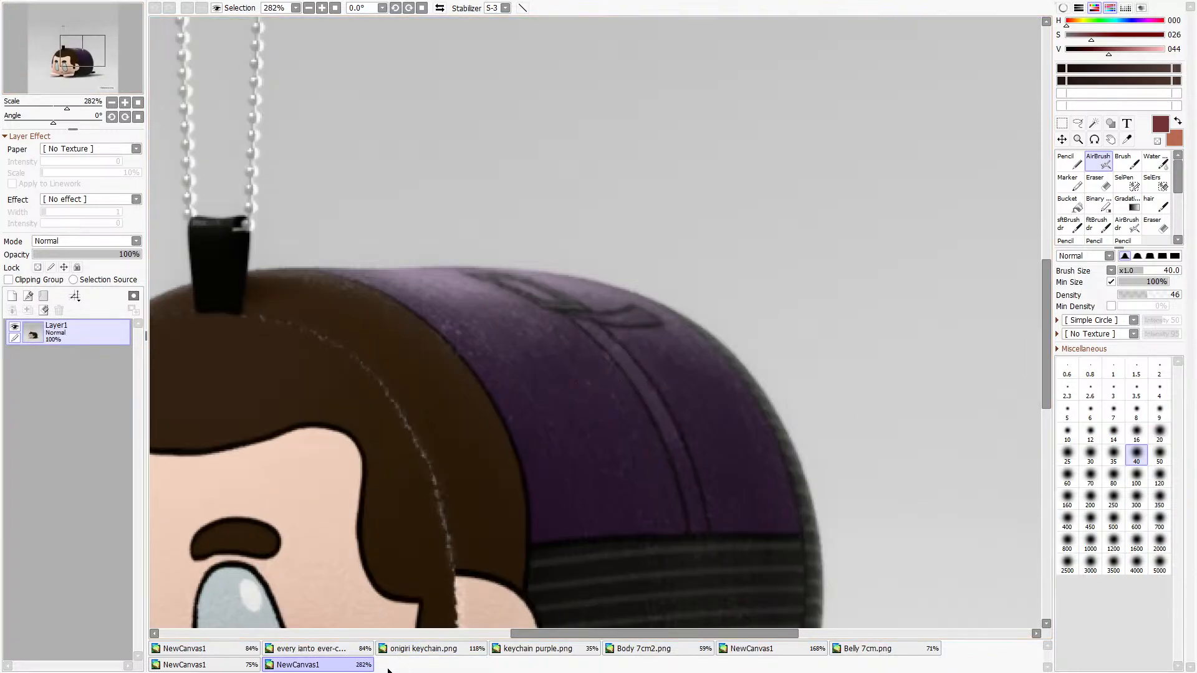
pyautogui.click(240, 665)
pyautogui.scroll(3, 512, 389)
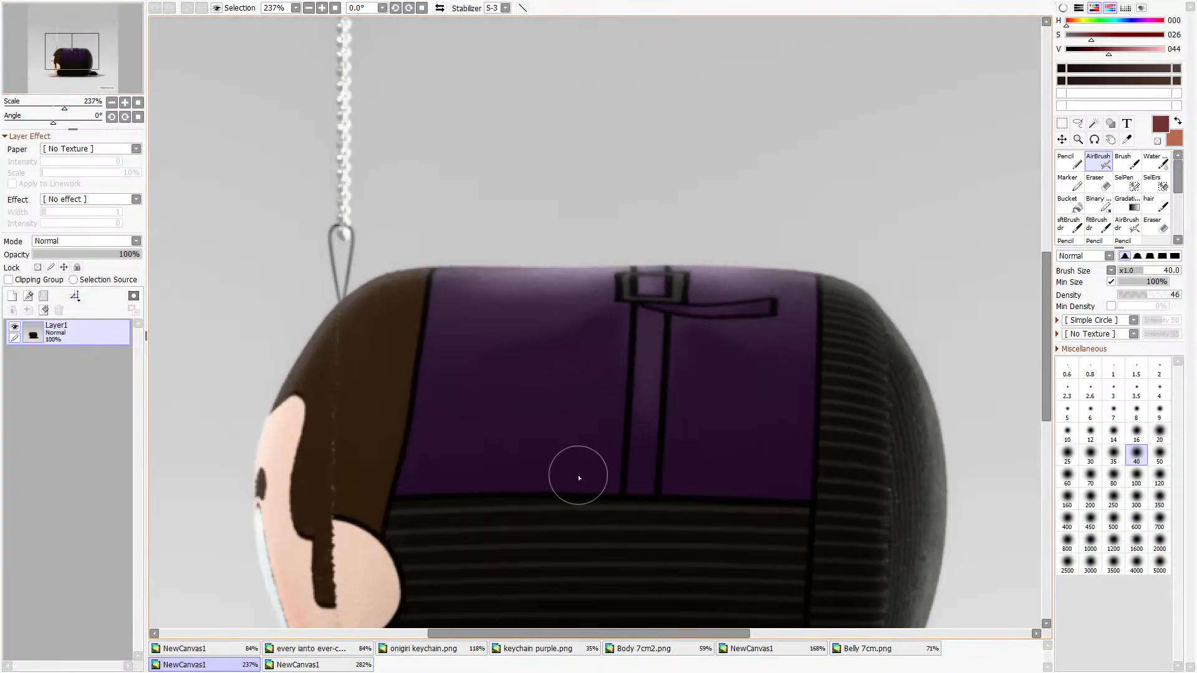
pyautogui.click(58, 227)
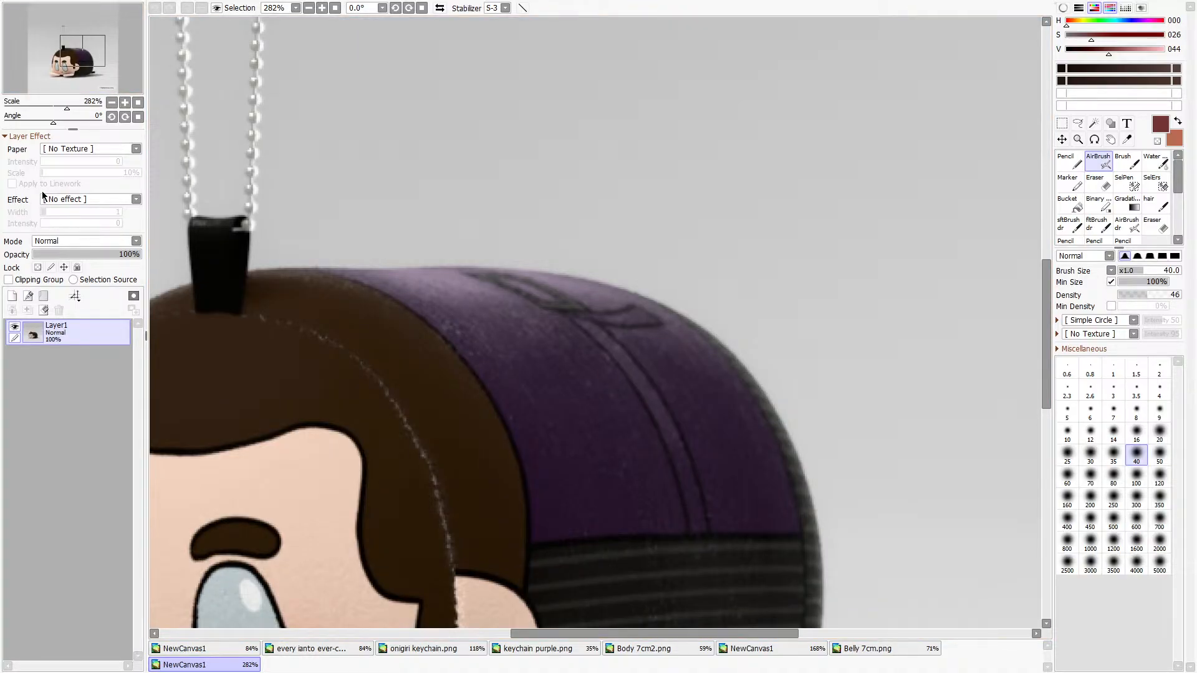
pyautogui.click(43, 220)
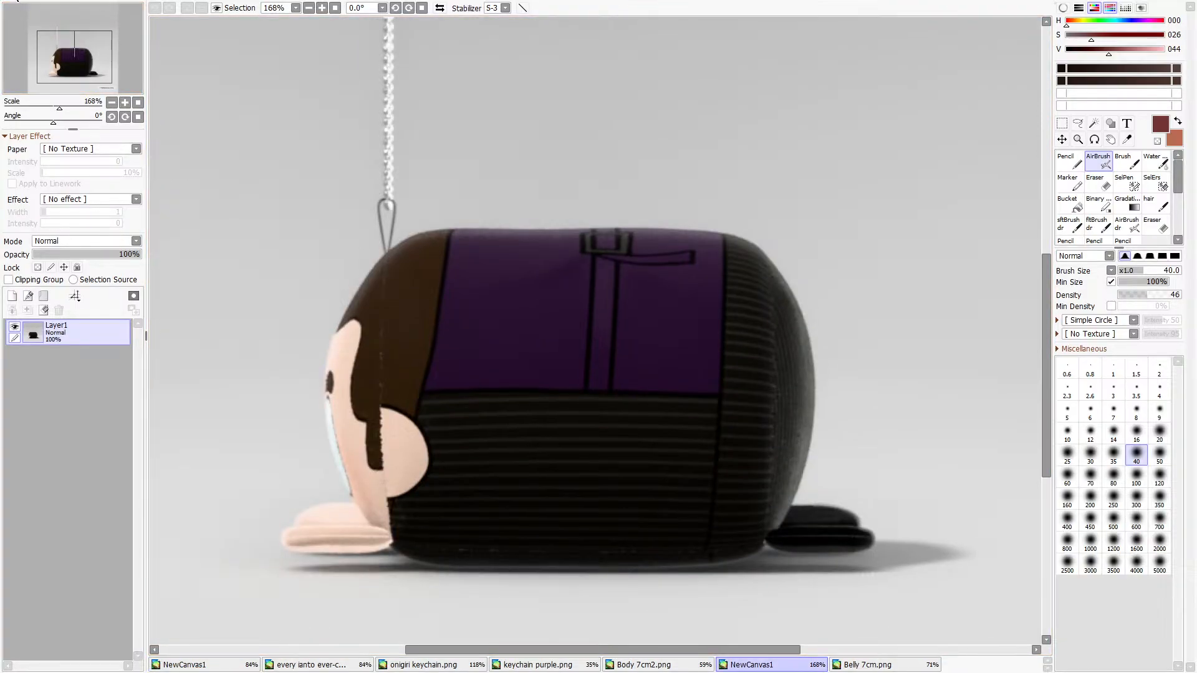
pyautogui.click(57, 223)
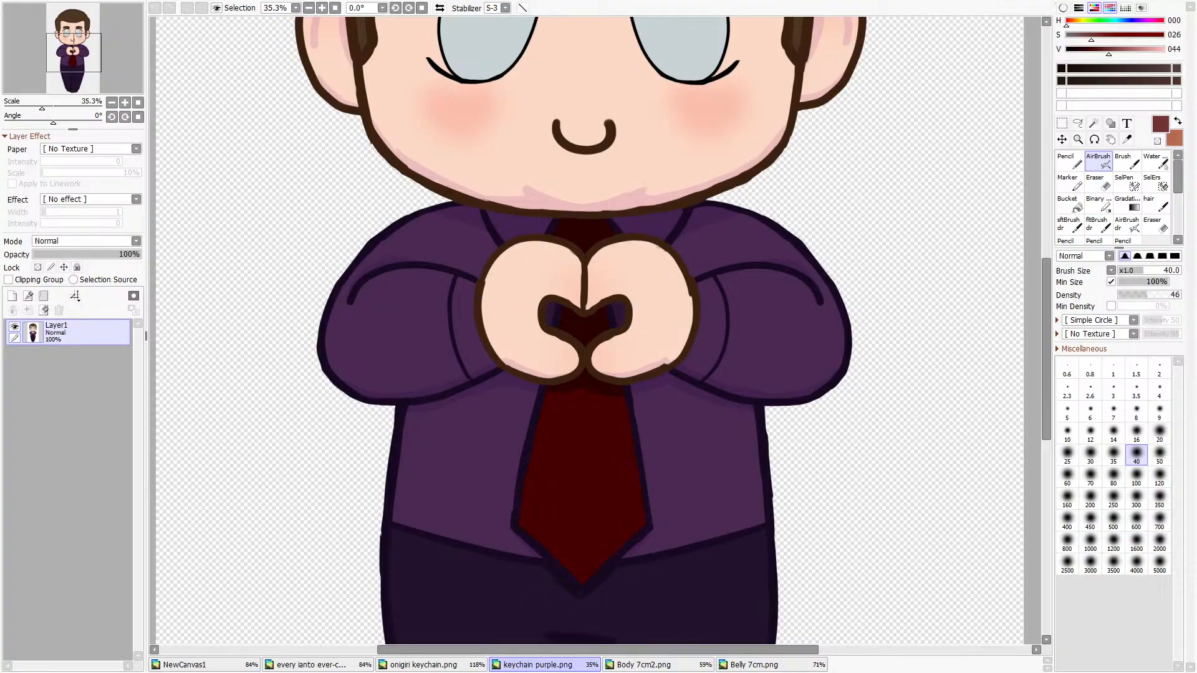
# Switch to the Body 7cm2.png artwork and close it.
pyautogui.click(779, 667)
pyautogui.click(686, 666)
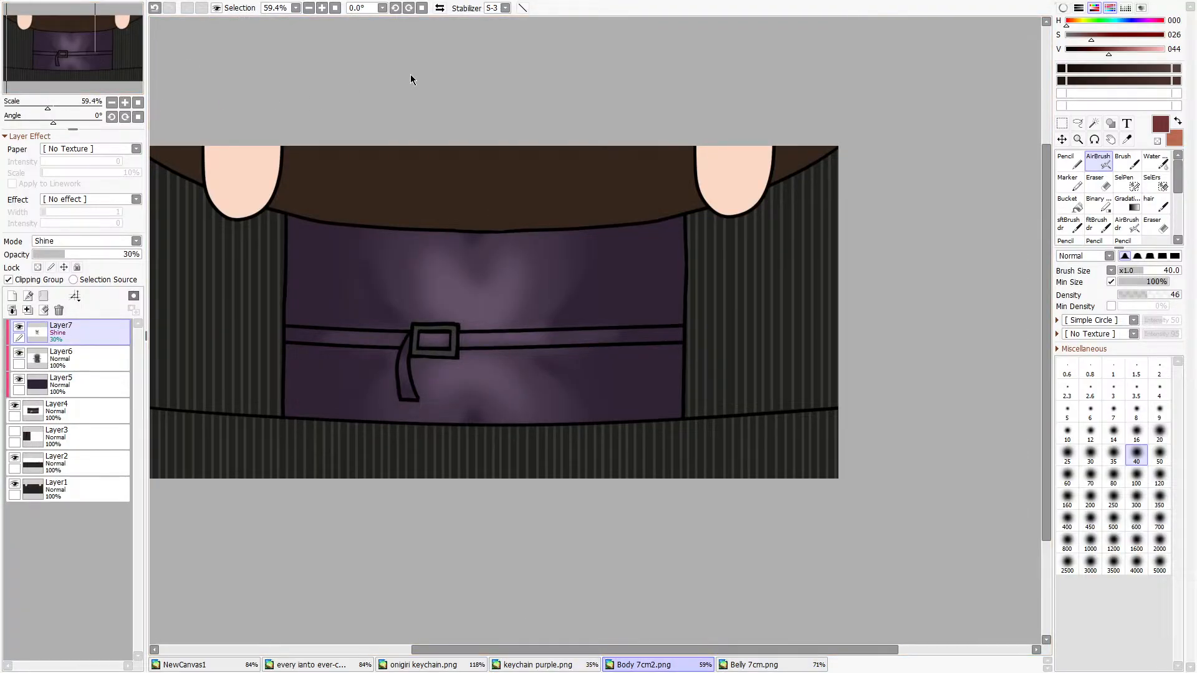
pyautogui.click(553, 341)
pyautogui.click(36, 222)
# Examine the sheen on the red tie up close in the photo reference collage, and return to Belly 7cm.png.
pyautogui.click(561, 666)
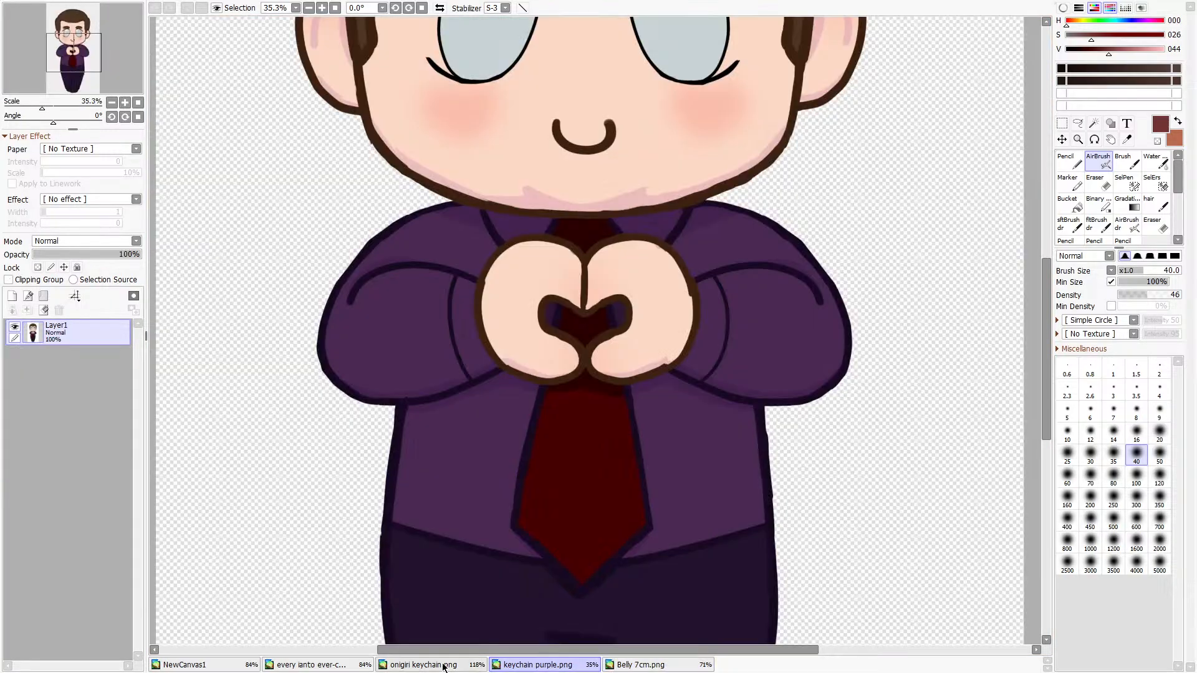
pyautogui.click(444, 666)
pyautogui.click(319, 666)
pyautogui.scroll(5, 627, 227)
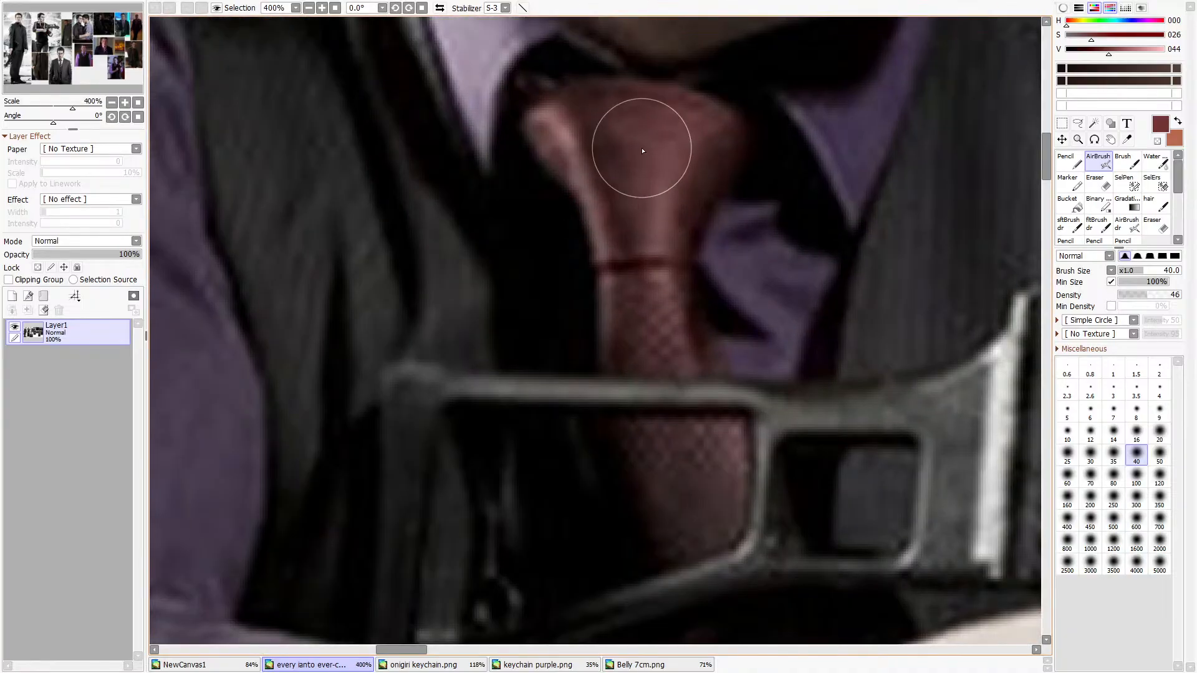
pyautogui.click(641, 664)
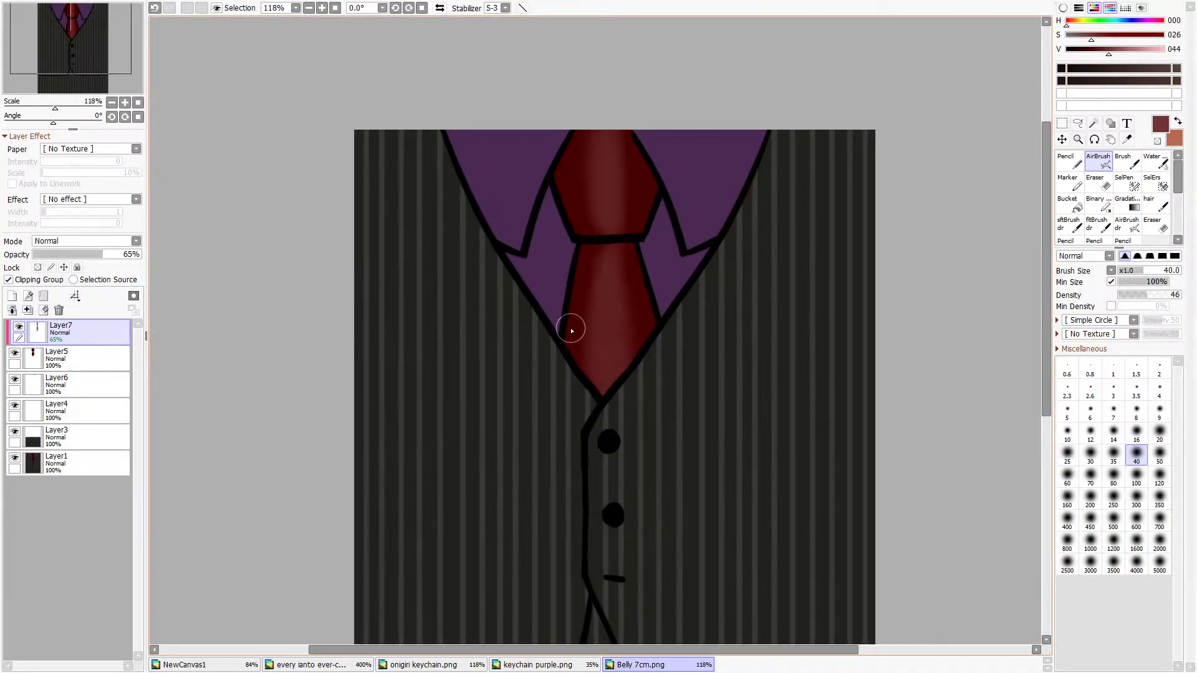
# Clear the tie's highlight layer and airbrush a new highlight down the left side of the knot and tie at size 50.
pyautogui.click(43, 313)
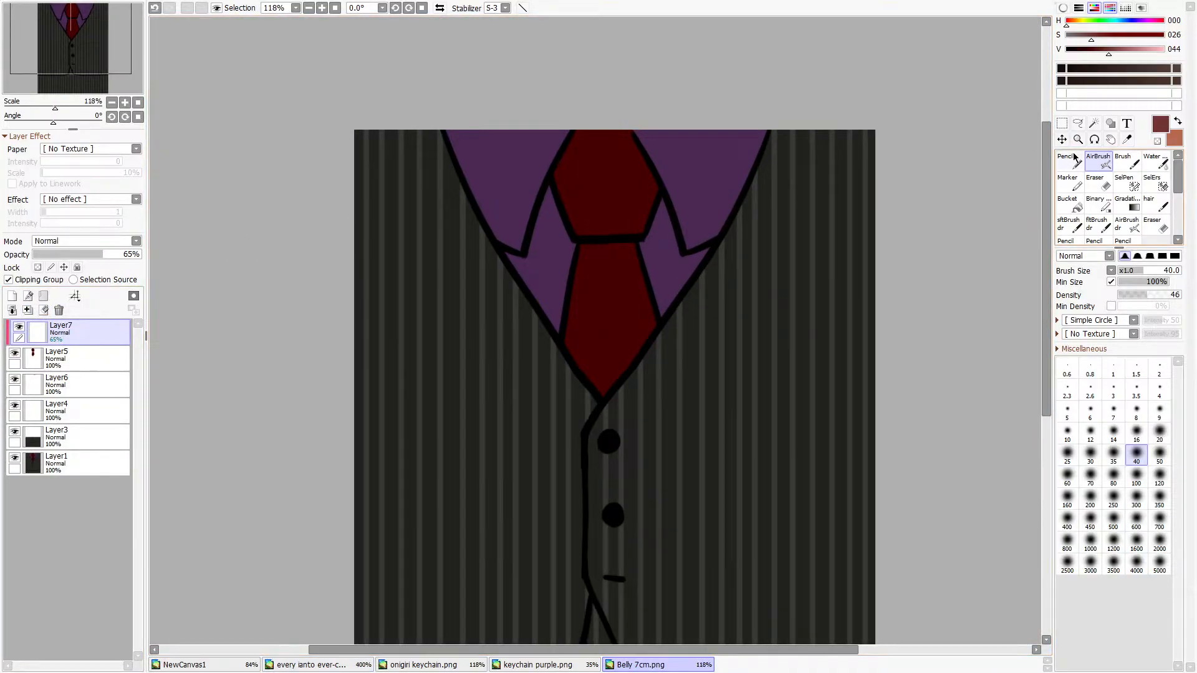
pyautogui.click(1159, 432)
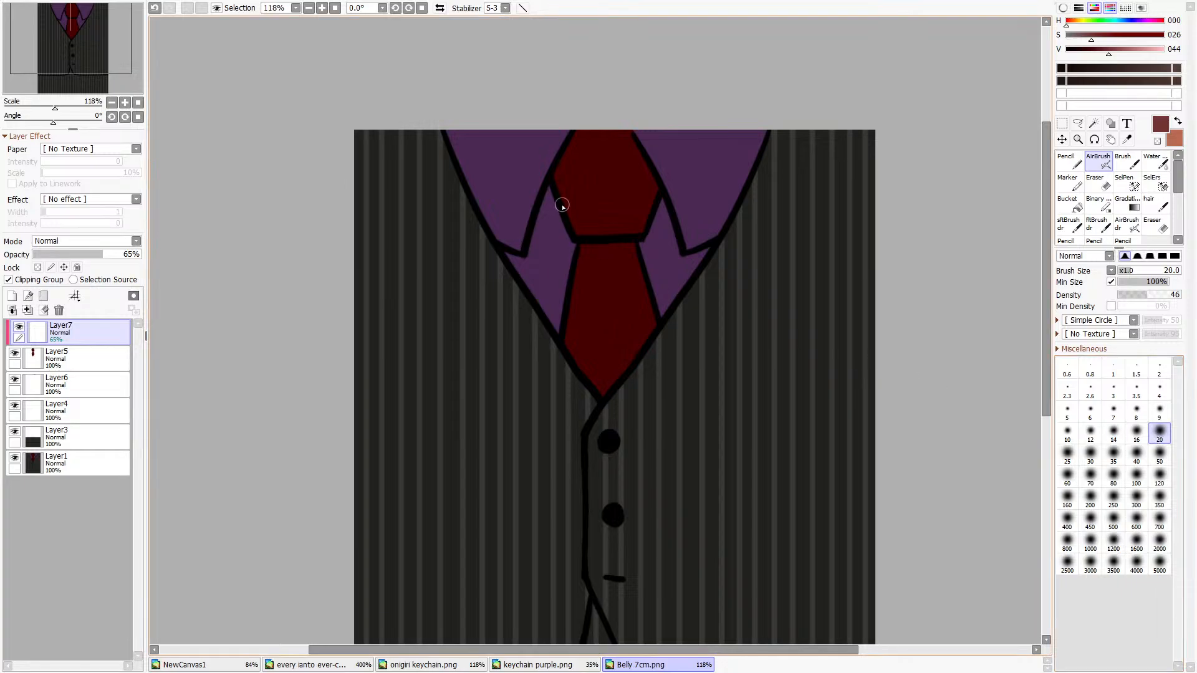
pyautogui.click(1159, 454)
pyautogui.moveTo(586, 230)
pyautogui.mouseDown()
pyautogui.moveTo(563, 153)
pyautogui.moveTo(579, 275)
pyautogui.moveTo(561, 364)
pyautogui.mouseUp()
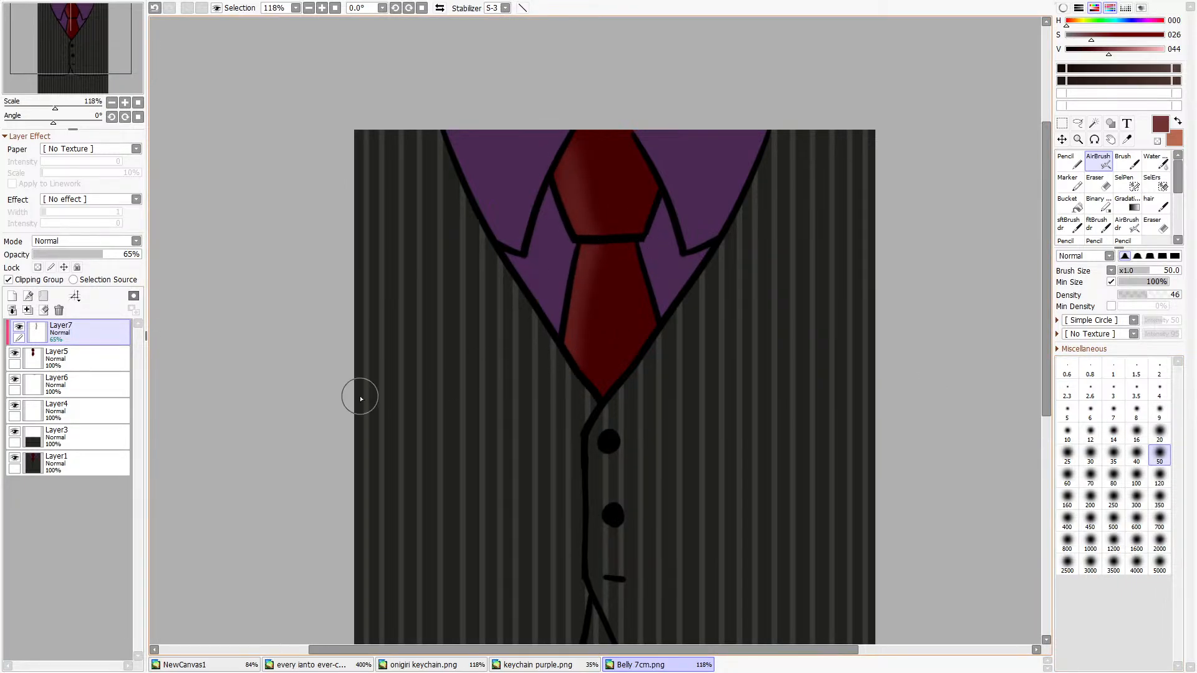
# Add another layer clipped to the tie, and airbrush a narrower highlight down the tie's right side at size 35.
pyautogui.click(12, 296)
pyautogui.click(50, 285)
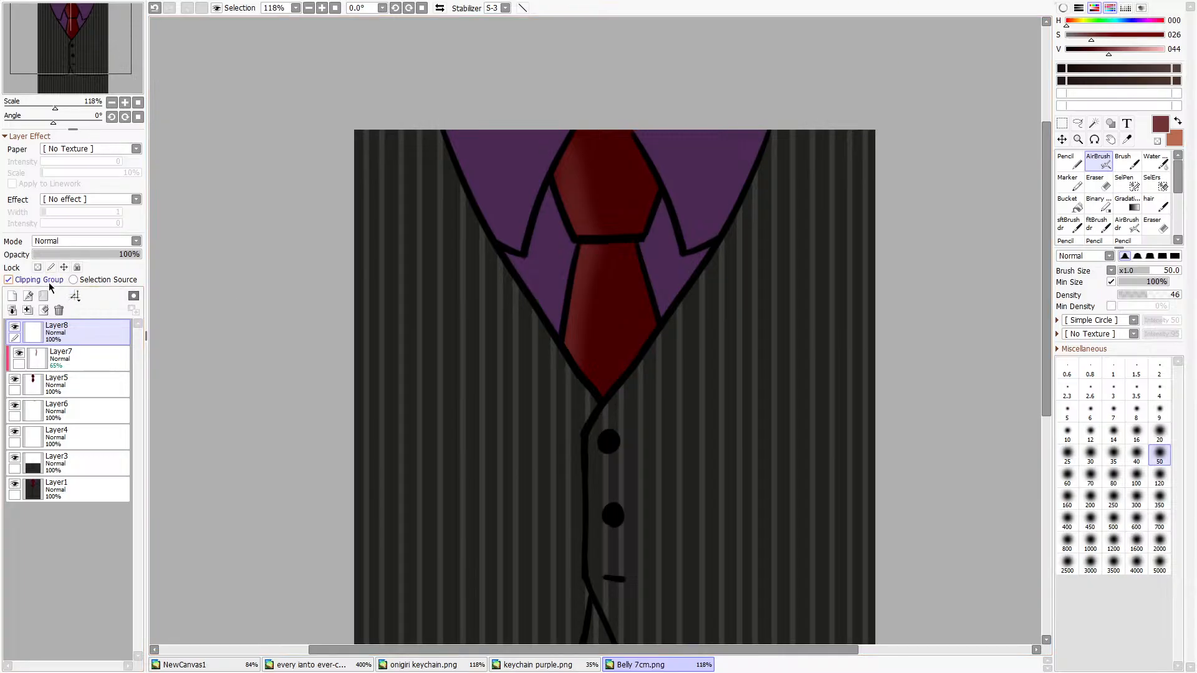
pyautogui.click(1112, 454)
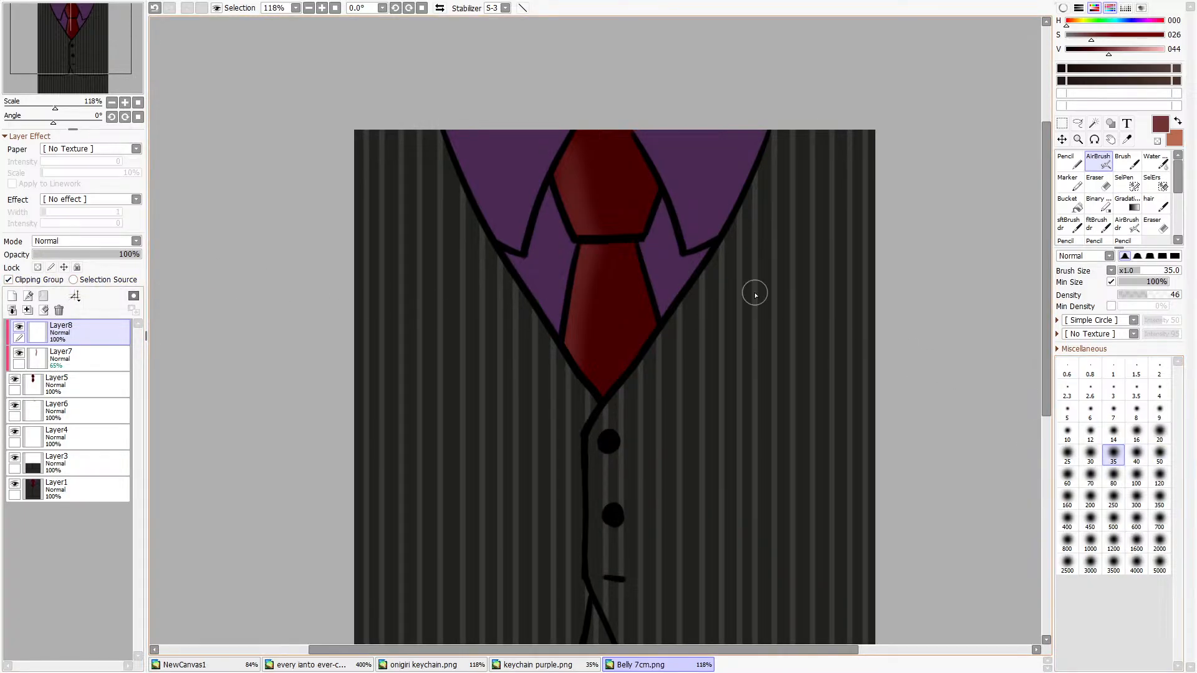
pyautogui.moveTo(630, 232)
pyautogui.mouseDown()
pyautogui.moveTo(621, 144)
pyautogui.moveTo(623, 231)
pyautogui.moveTo(615, 128)
pyautogui.moveTo(623, 381)
pyautogui.moveTo(613, 248)
pyautogui.moveTo(639, 389)
pyautogui.mouseUp()
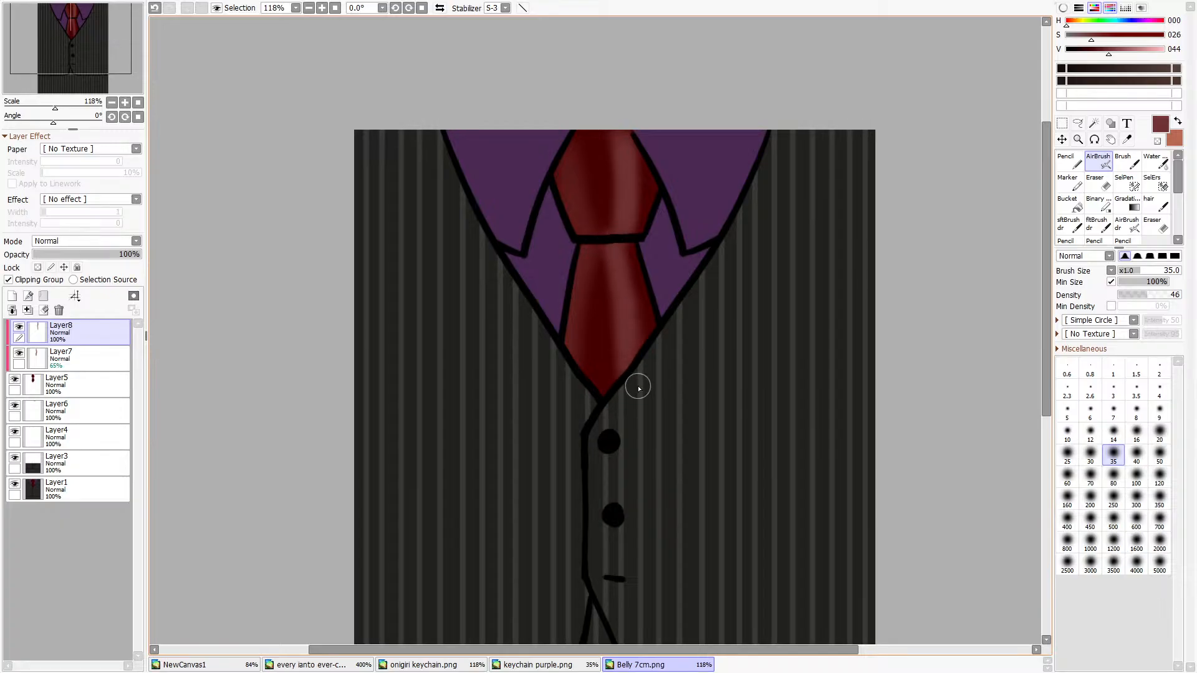
# Set the left tie highlight's layer opacity to 42% and the right highlight's layer opacity to 66%.
pyautogui.click(81, 359)
pyautogui.moveTo(104, 255); pyautogui.dragTo(75, 253)
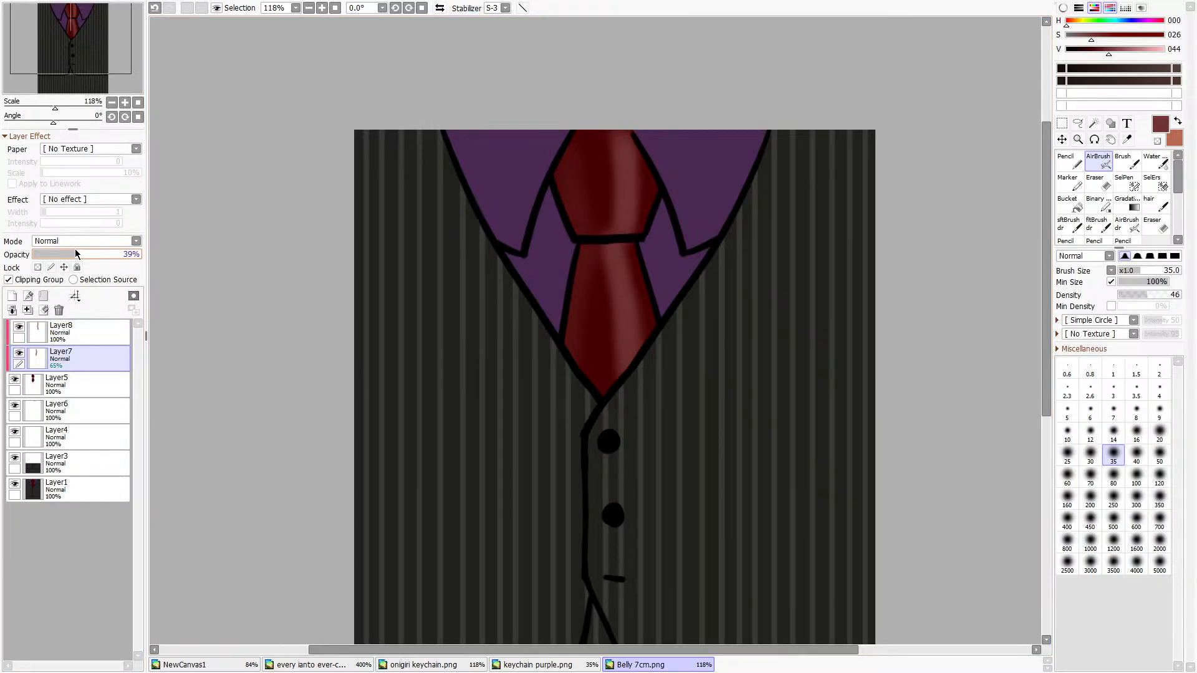
pyautogui.click(73, 333)
pyautogui.moveTo(92, 257); pyautogui.dragTo(104, 259)
pyautogui.scroll(-4, 586, 286)
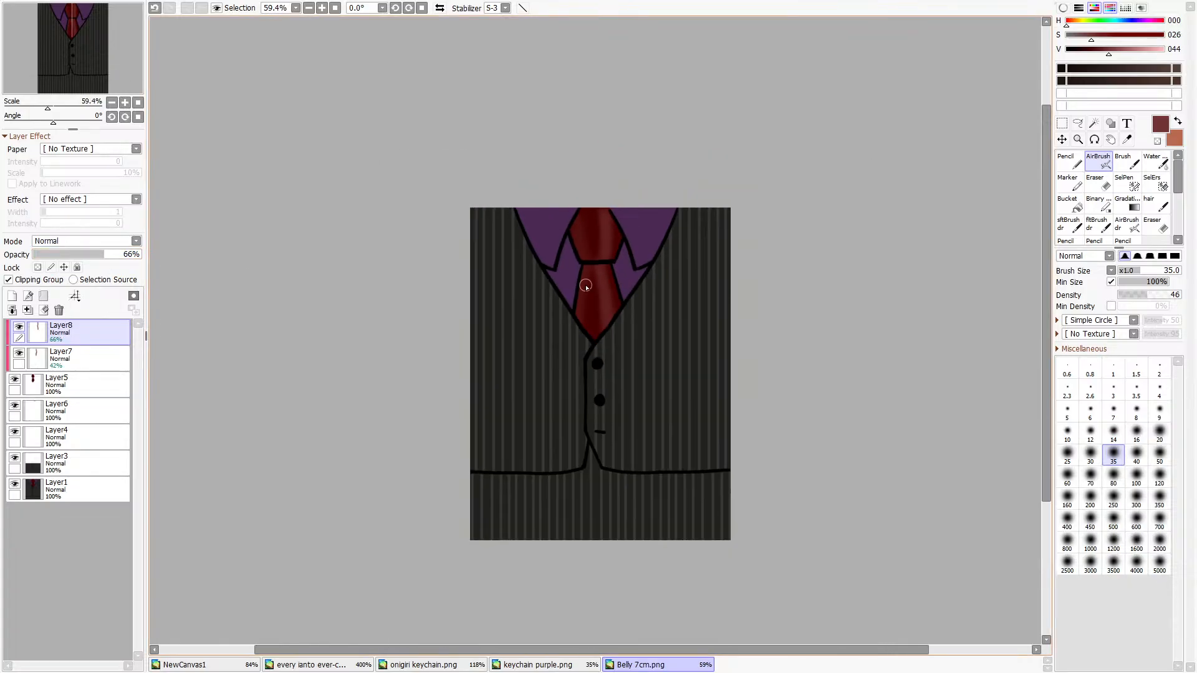
pyautogui.click(335, 7)
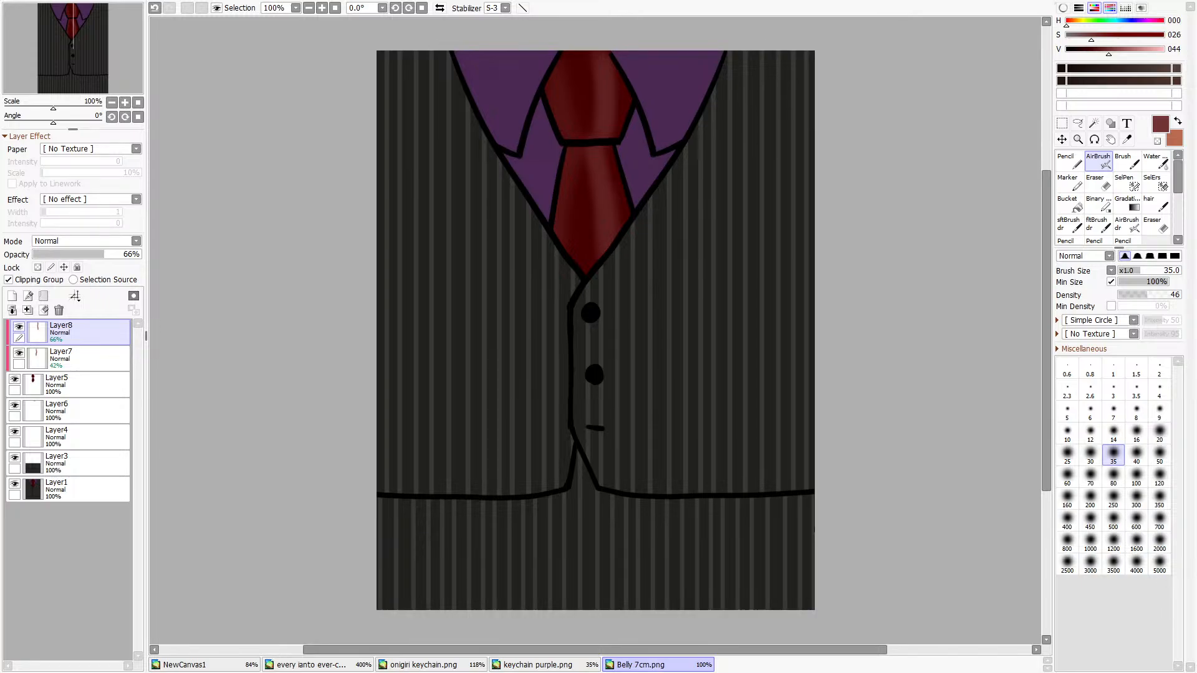
# Create new canvases from the copied belly and three-quarter plush previews, and examine how the updated artwork looks on them.
pyautogui.click(19, 0)
pyautogui.click(40, 35)
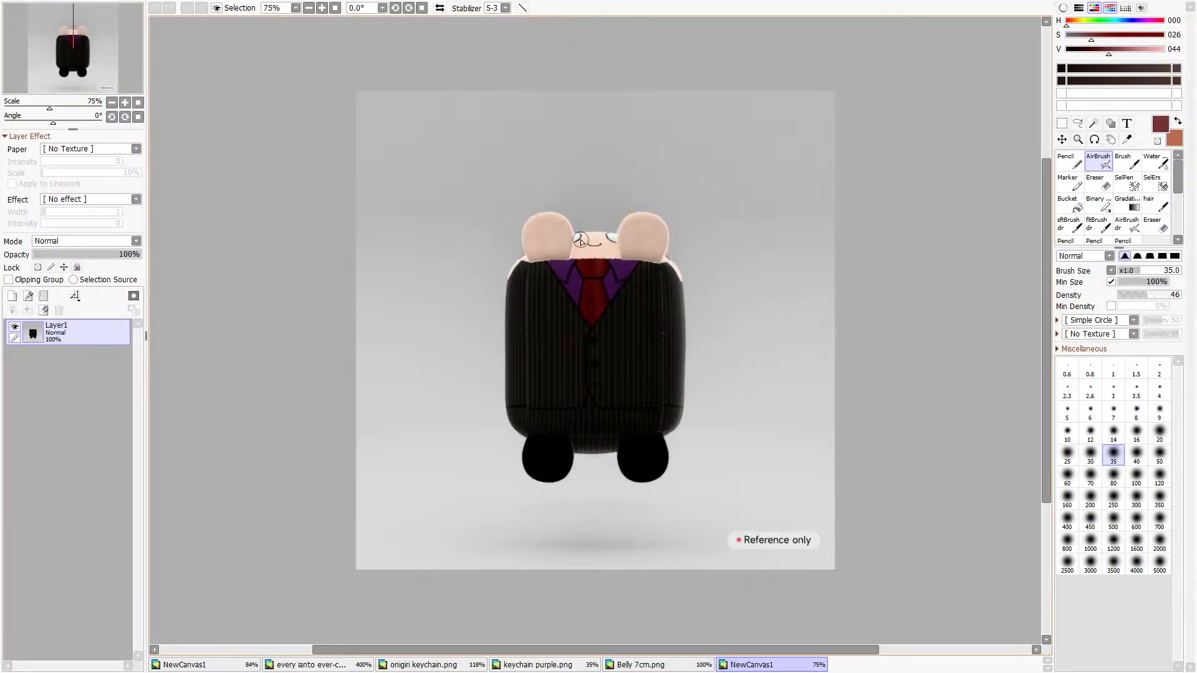
pyautogui.scroll(6, 581, 240)
pyautogui.scroll(-2, 489, 254)
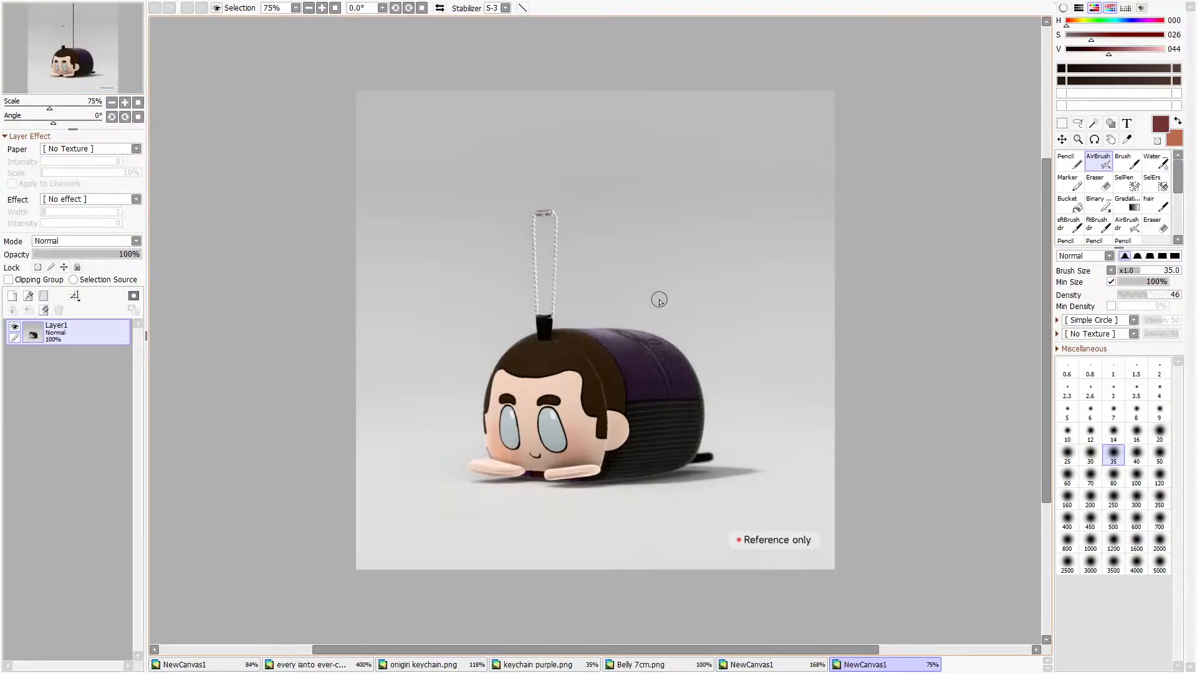
pyautogui.scroll(3, 646, 387)
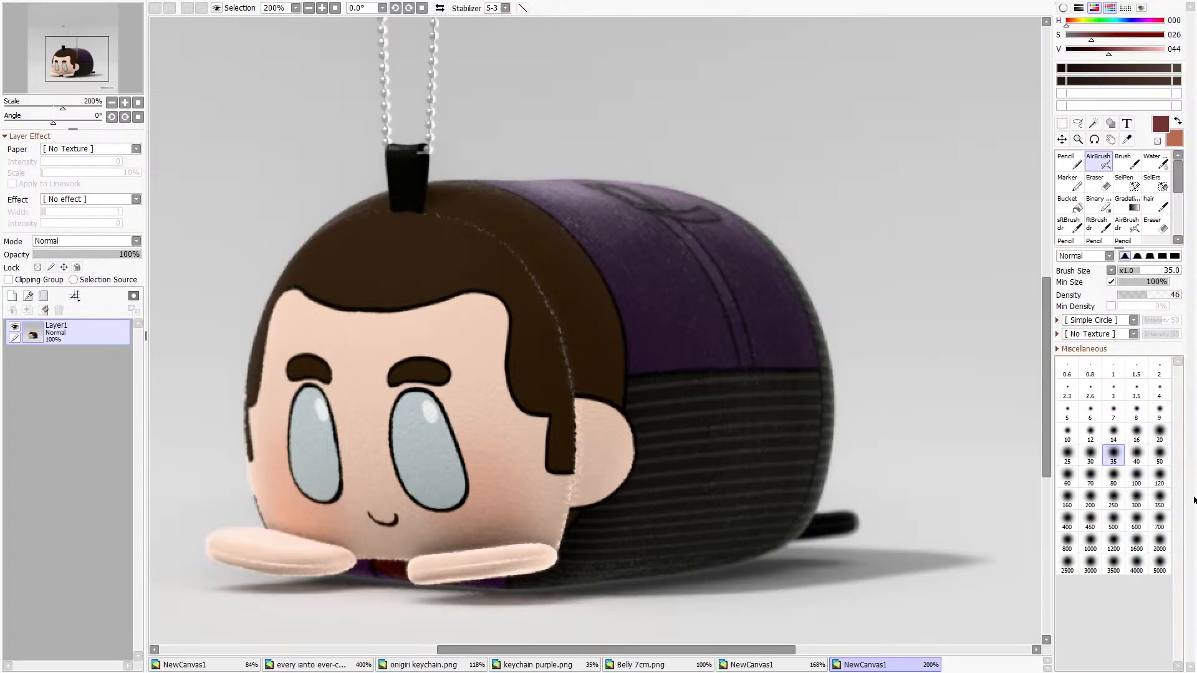
# Close the three-quarter and belly preview canvases, then save the belly artwork as Belly 7cm2.sai2 and close it.
pyautogui.scroll(-1, 659, 427)
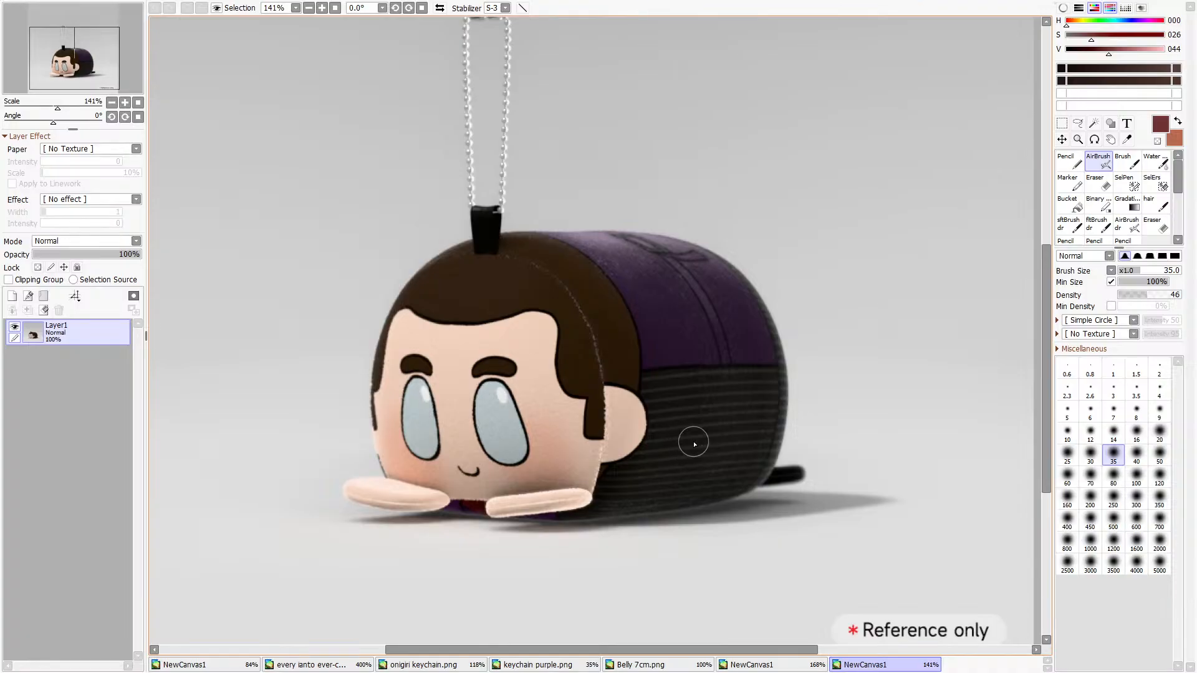
pyautogui.scroll(-1, 556, 368)
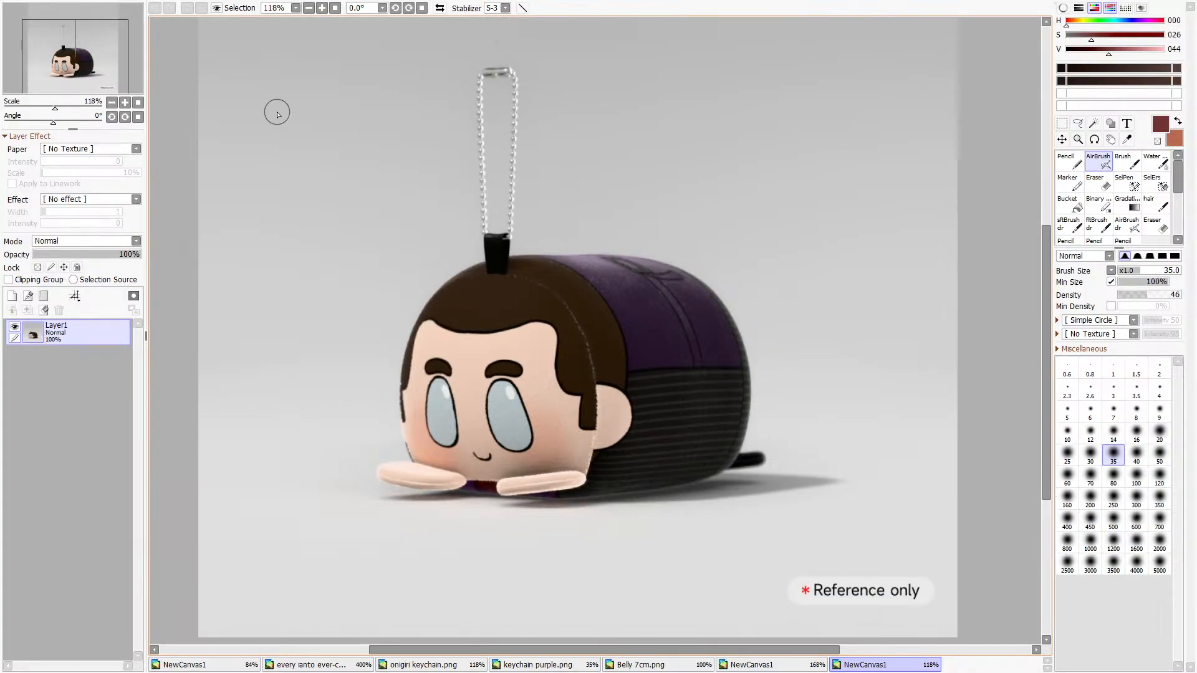
pyautogui.hotkey('ctrl', 'w')
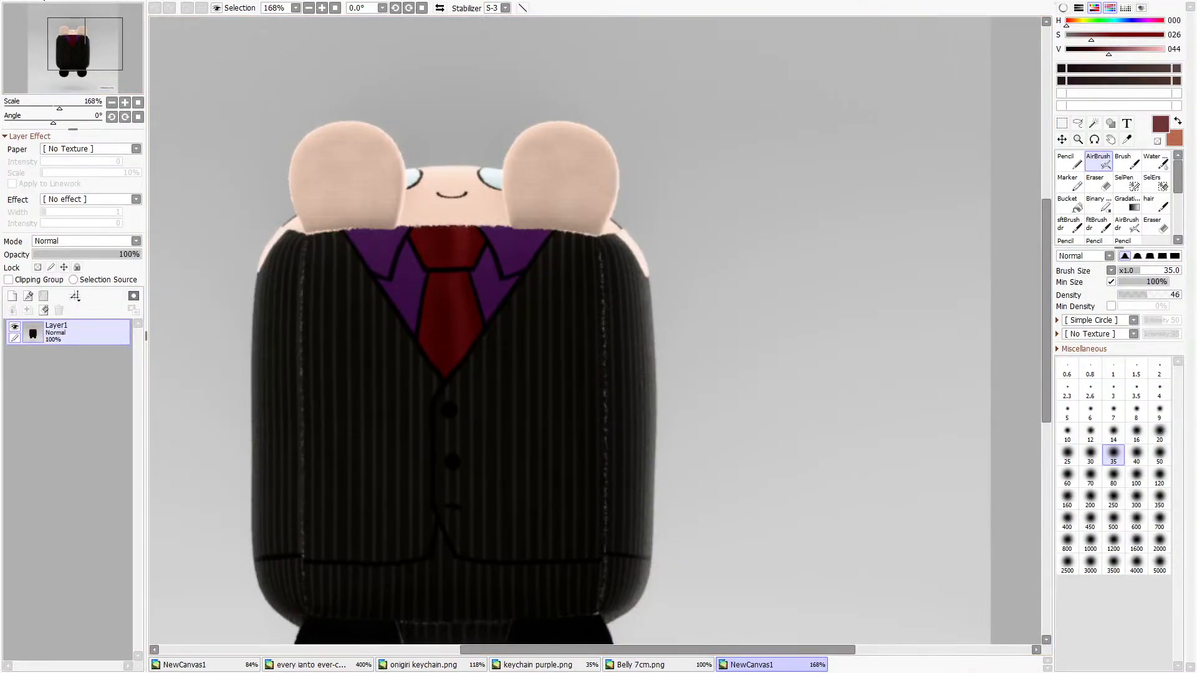
pyautogui.hotkey('ctrl', 'w')
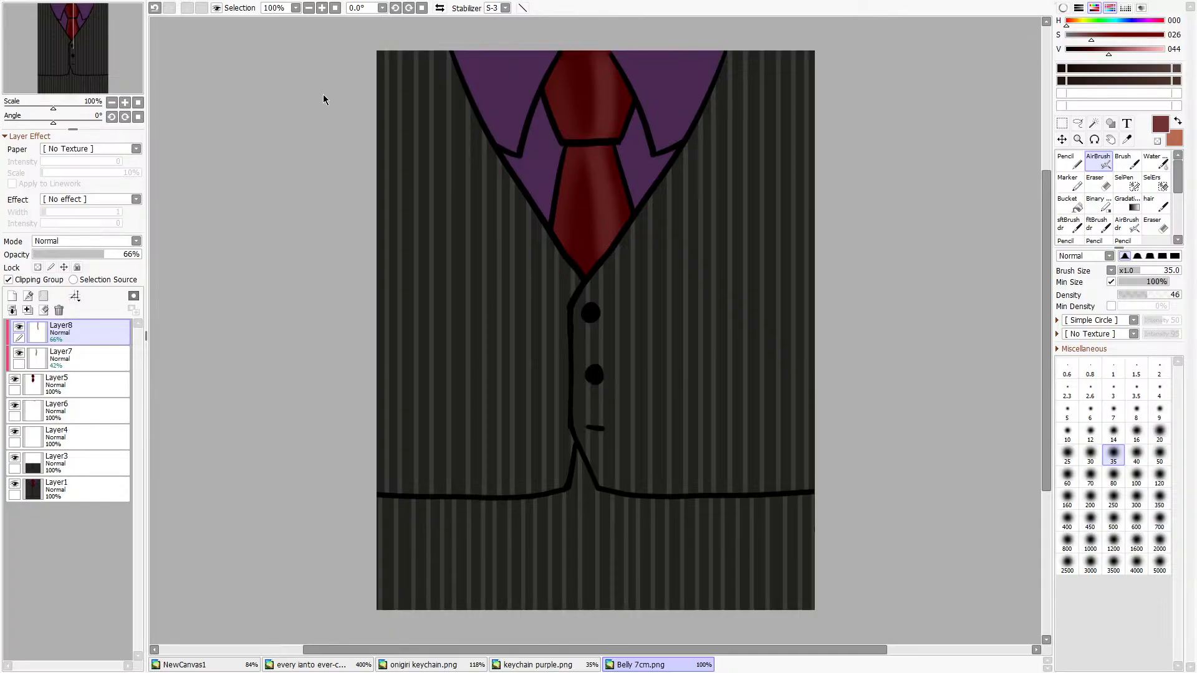
pyautogui.click(554, 352)
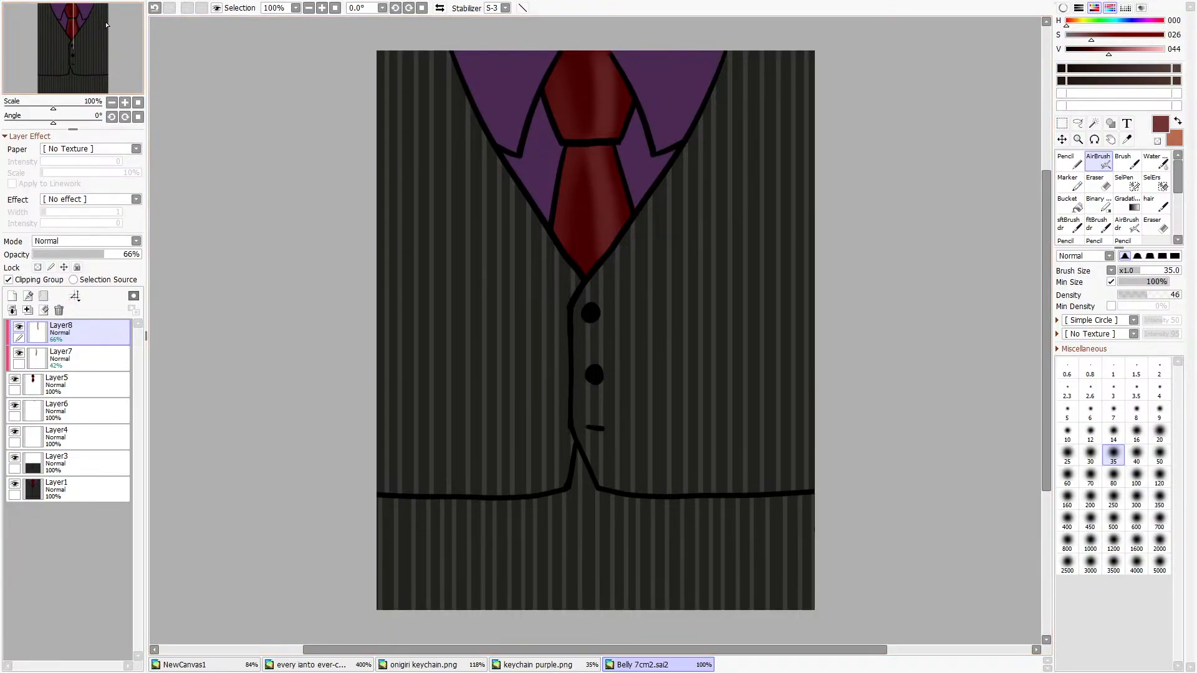
pyautogui.hotkey('ctrl', 'w')
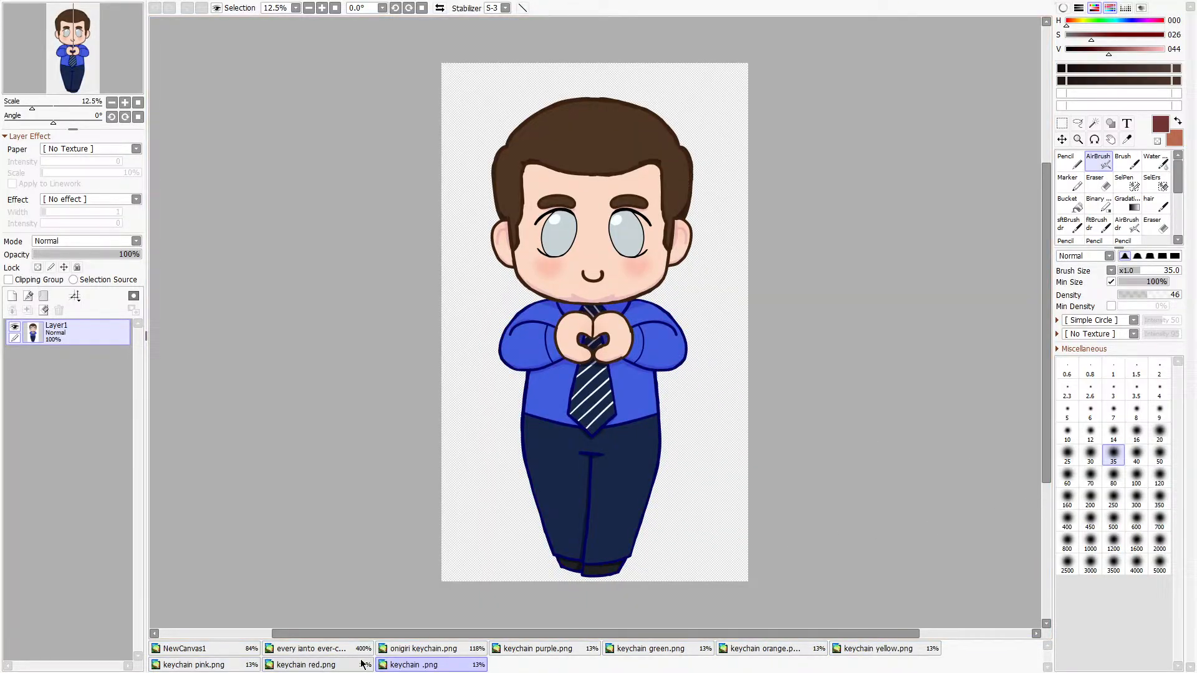
# Compare the keychain colour variants, examine the pink one's tie and face up close, and close the onigiri keychain image.
pyautogui.click(364, 666)
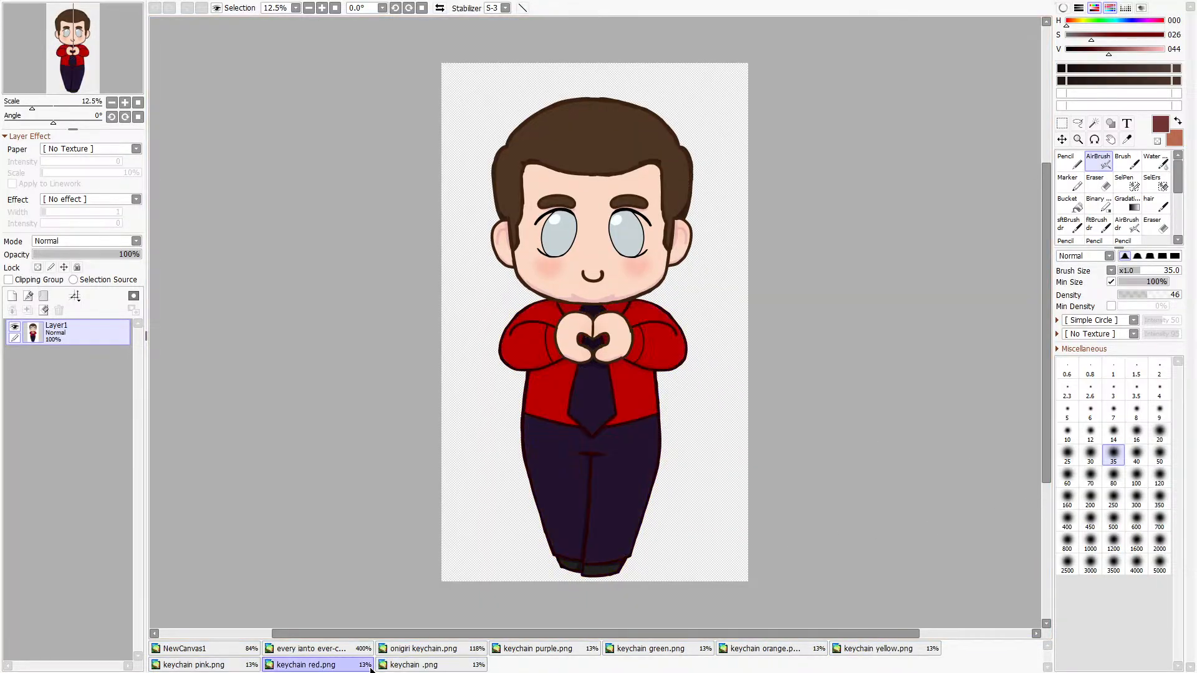
pyautogui.click(524, 651)
pyautogui.click(639, 650)
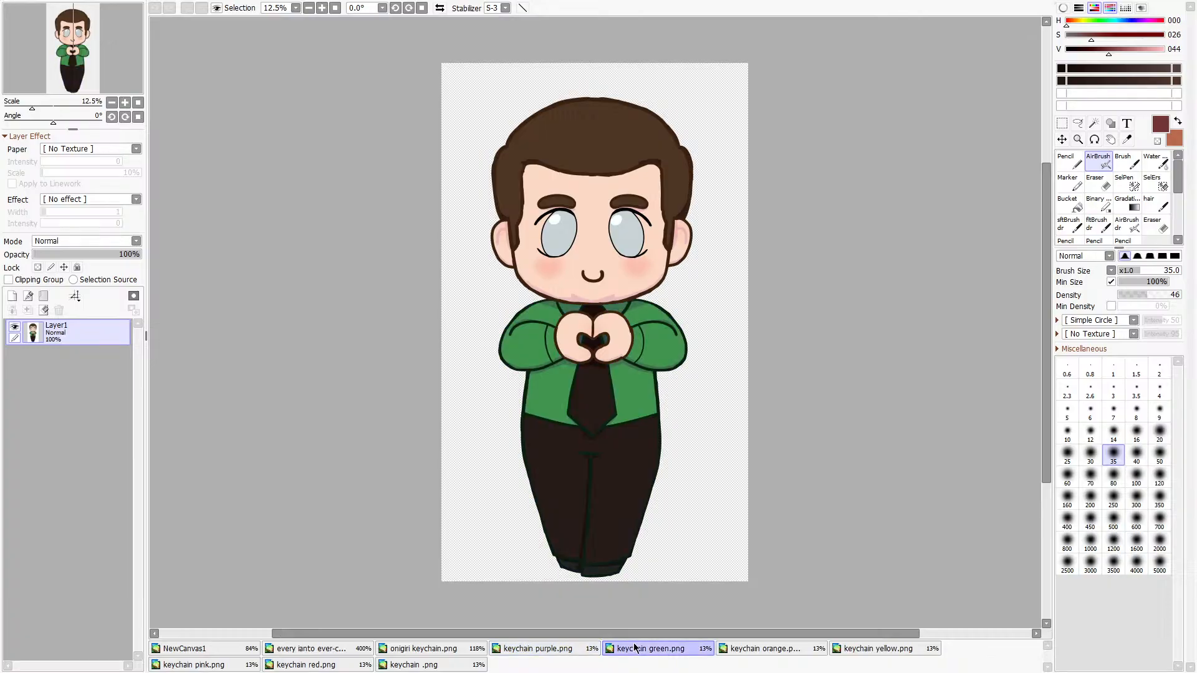
pyautogui.click(878, 650)
pyautogui.click(193, 664)
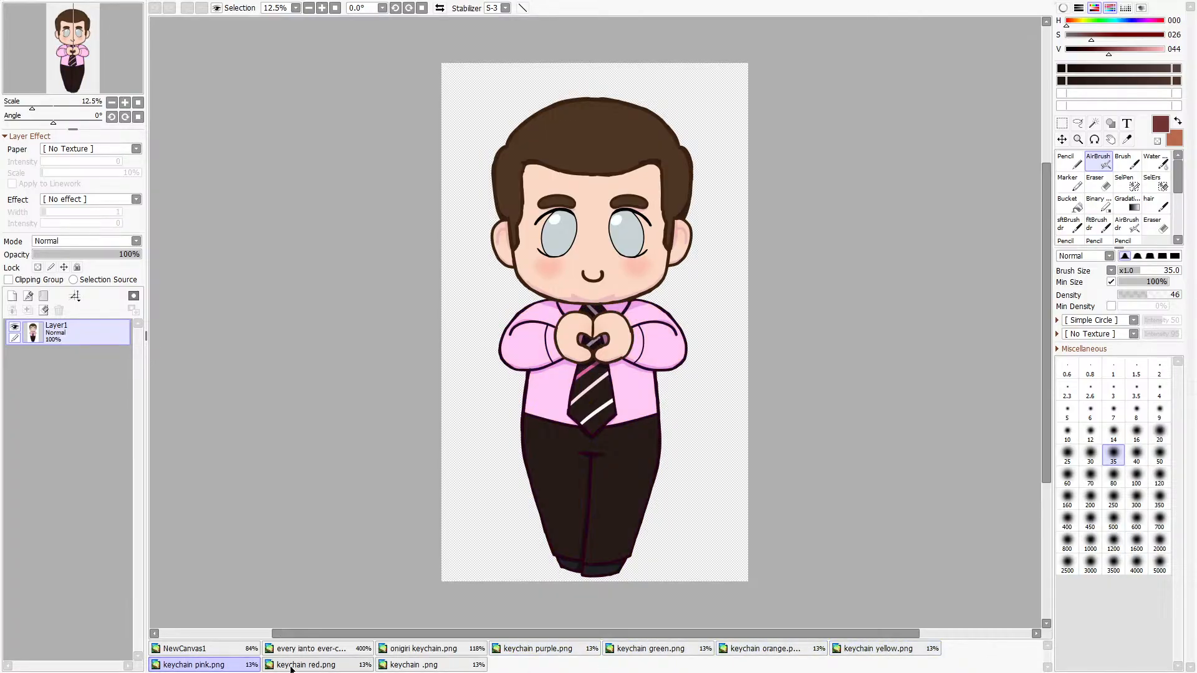
pyautogui.click(306, 665)
pyautogui.click(385, 667)
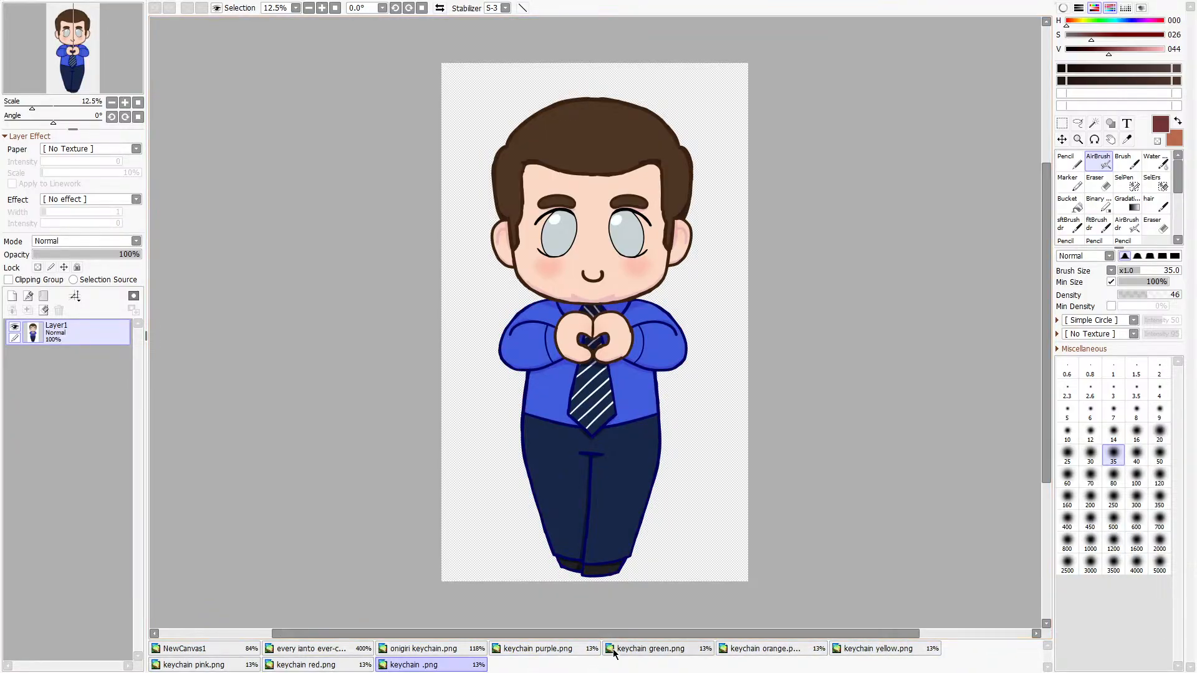
pyautogui.click(572, 656)
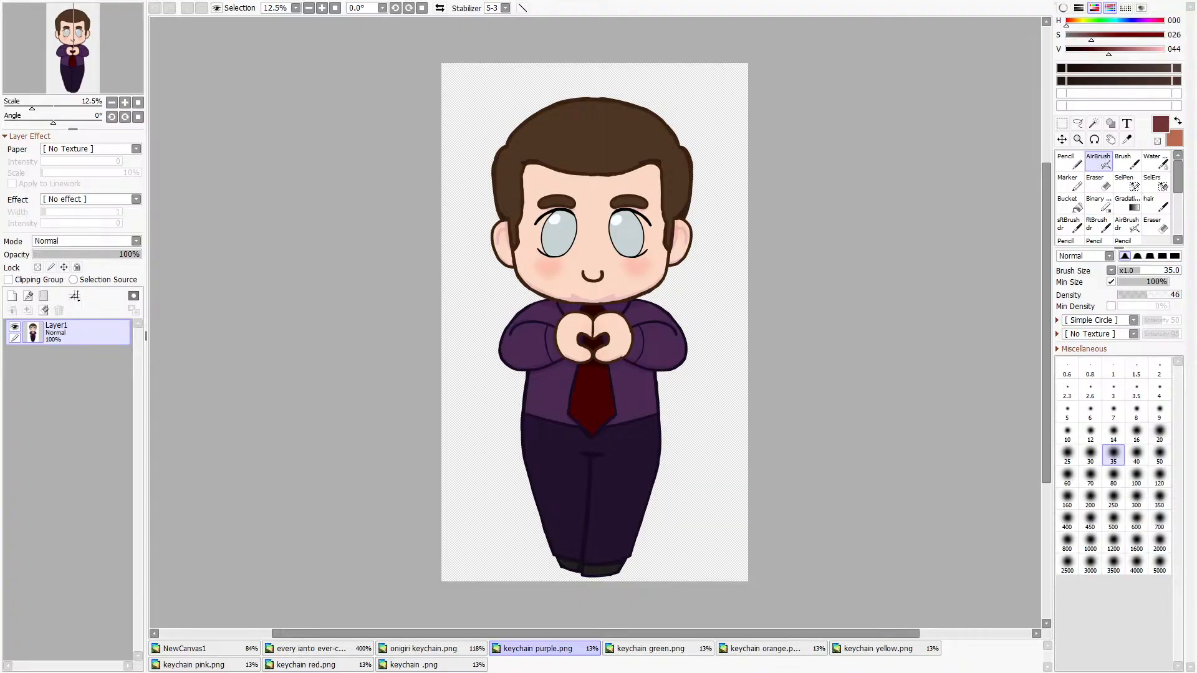
pyautogui.click(193, 665)
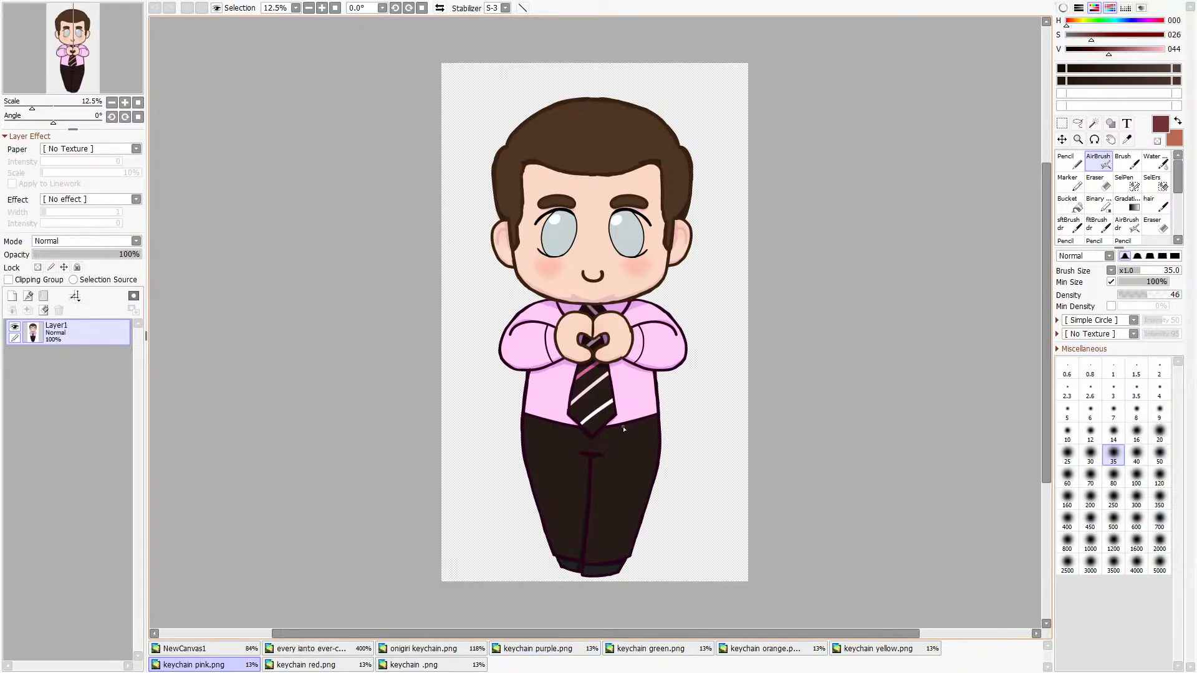
pyautogui.scroll(6, 623, 429)
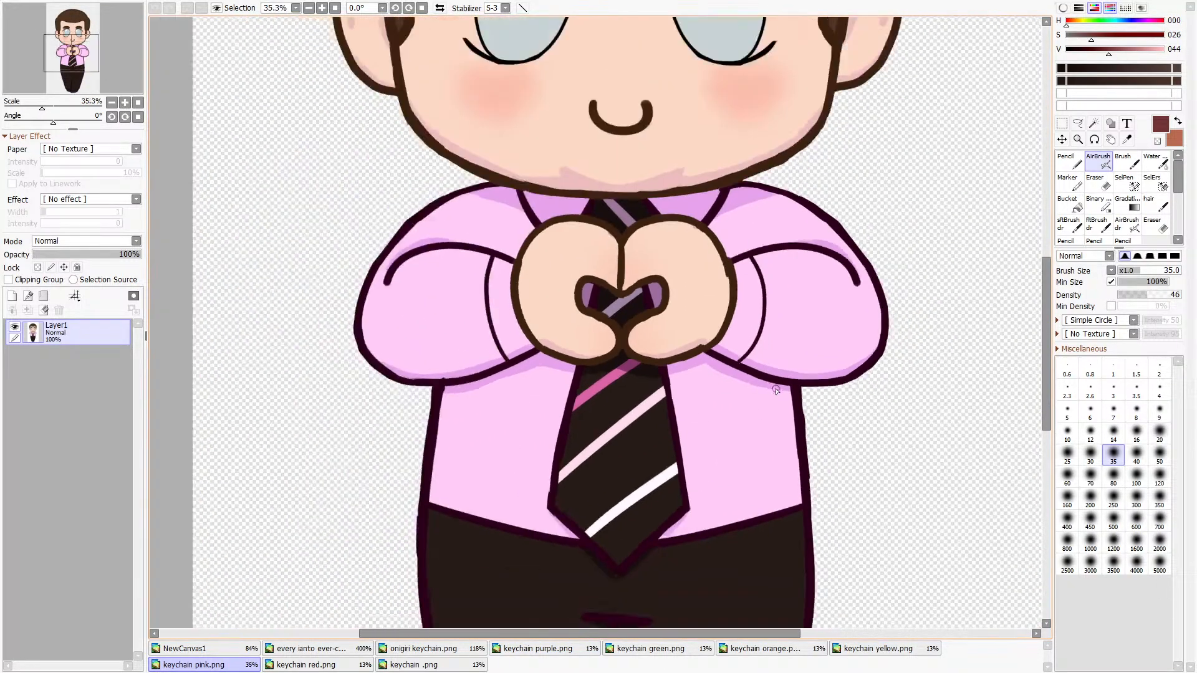
pyautogui.scroll(-2, 777, 389)
pyautogui.scroll(-3, 729, 383)
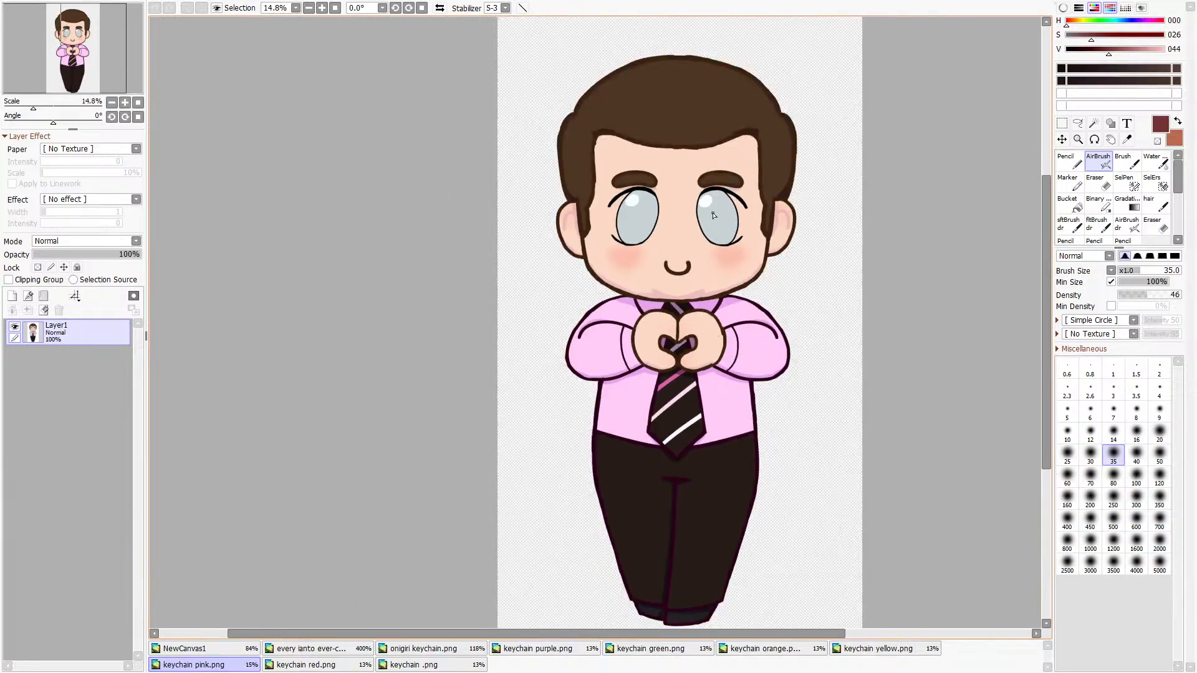
pyautogui.scroll(4, 714, 215)
pyautogui.scroll(-2, 679, 269)
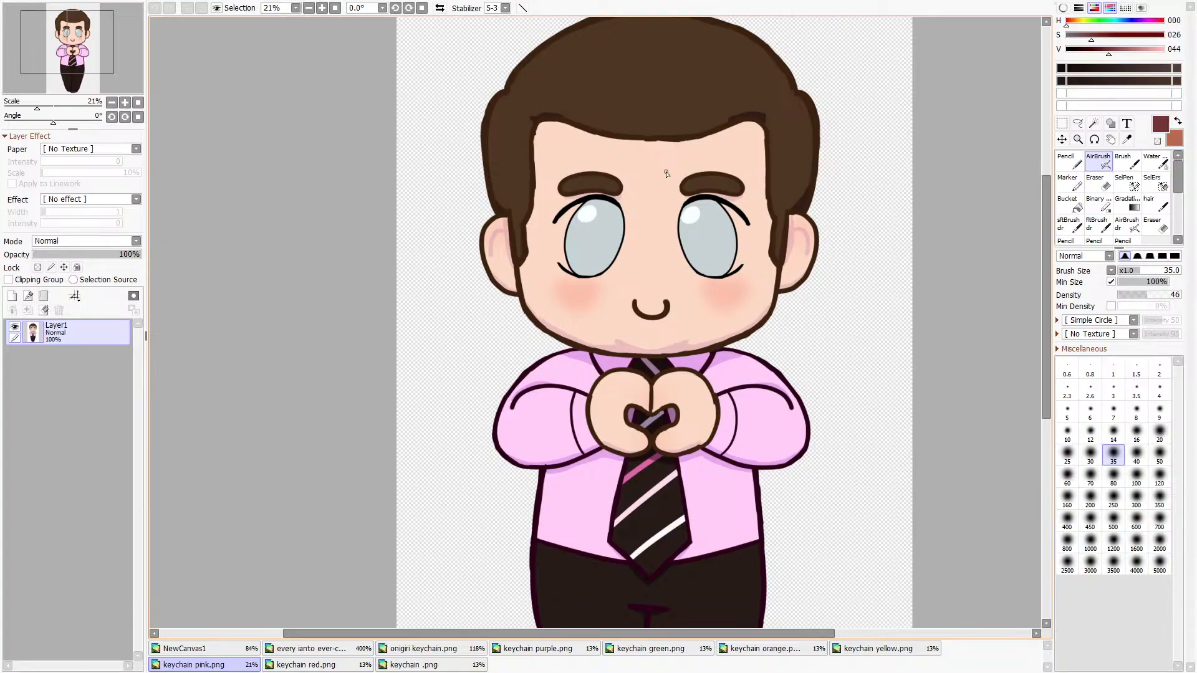
pyautogui.scroll(-2, 623, 394)
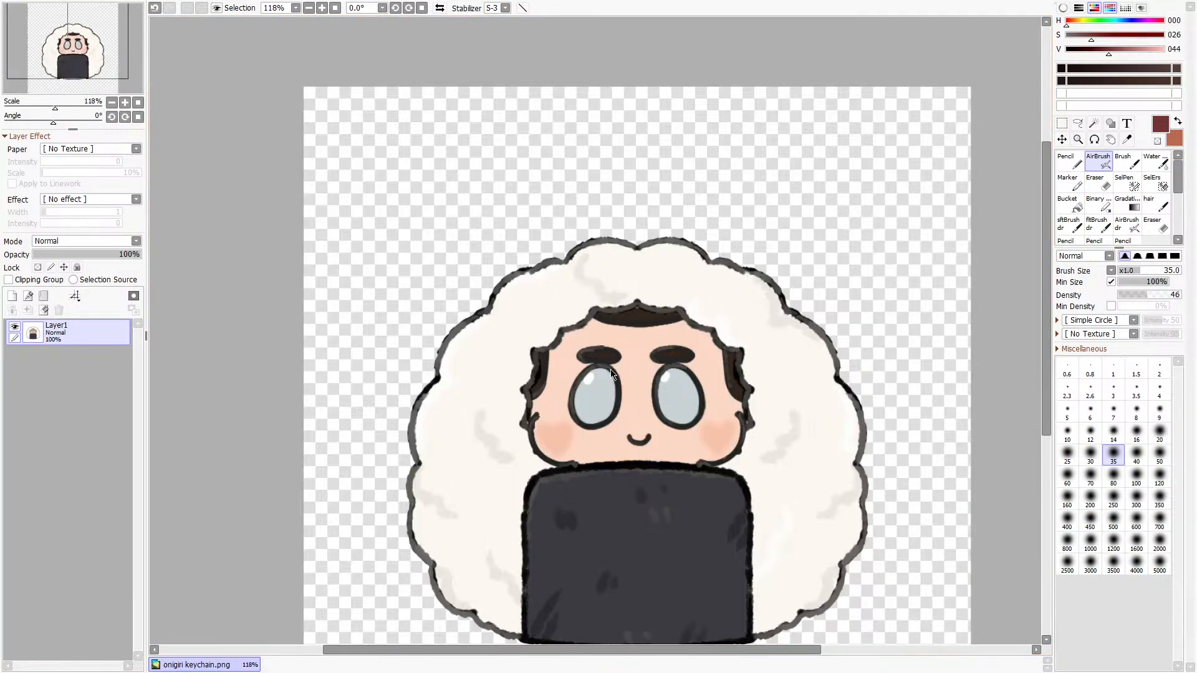
pyautogui.hotkey('ctrl', 'w')
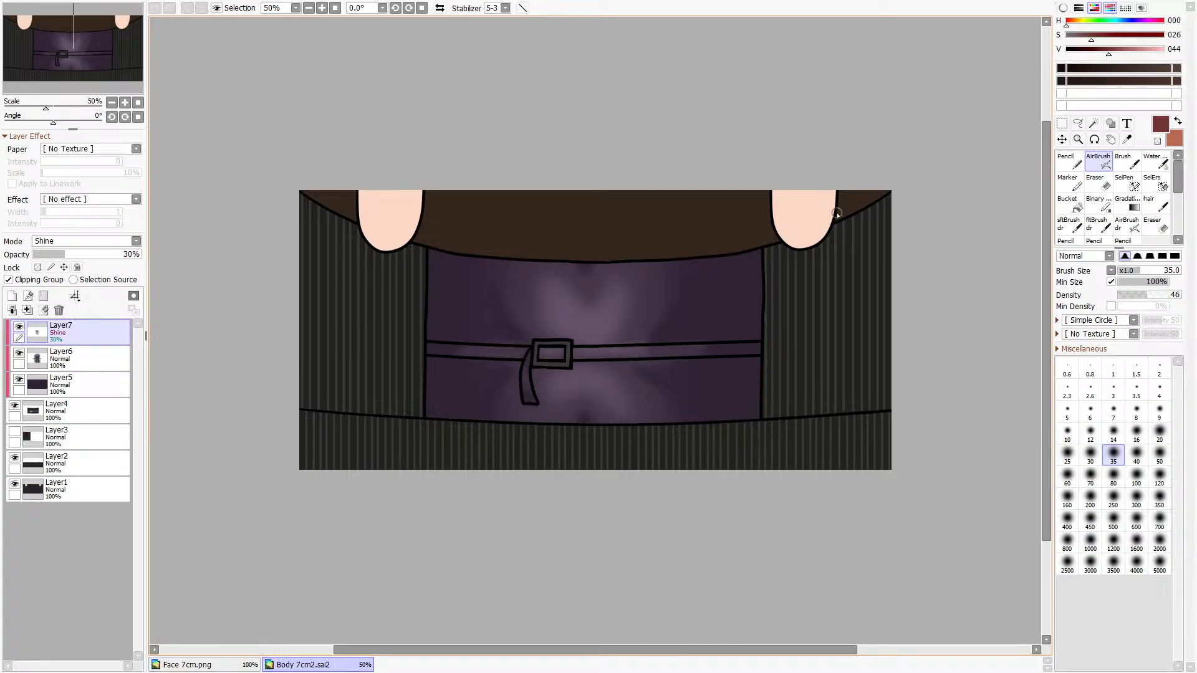
# Sample the light skin colour from the right ear on the body artwork.
pyautogui.click(1127, 140)
pyautogui.scroll(2, 847, 202)
pyautogui.click(814, 213)
pyautogui.scroll(2, 814, 212)
pyautogui.scroll(3, 813, 213)
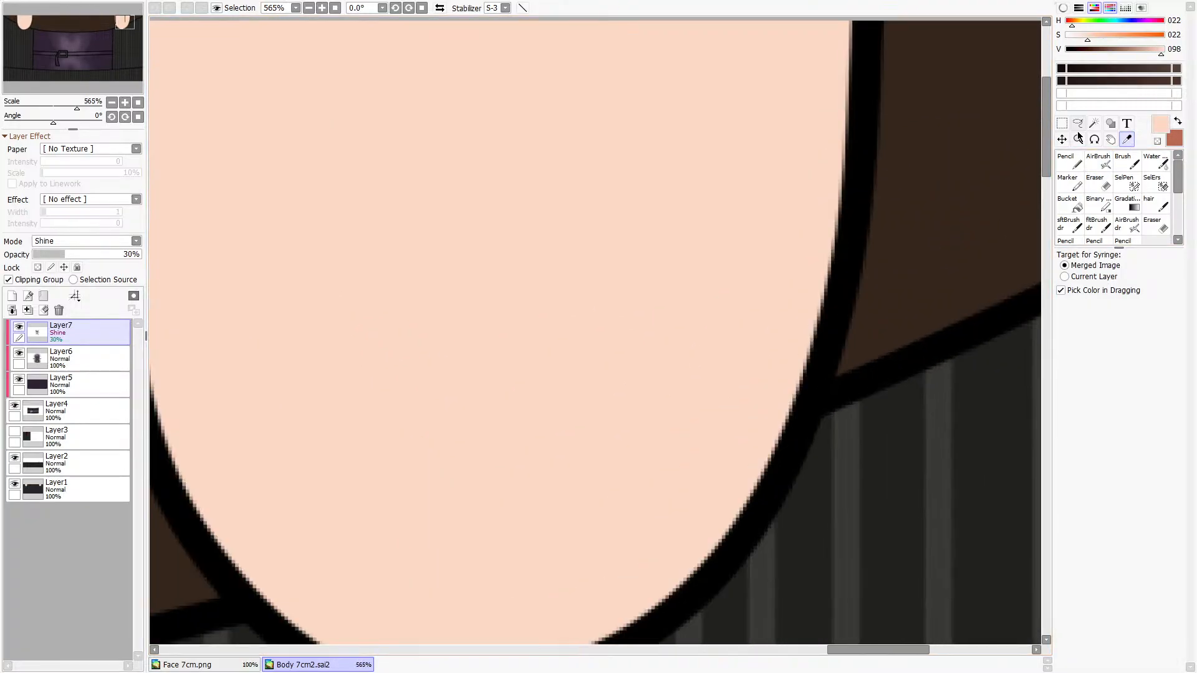
# Select all pixels of the ears' skin colour with the Magic Wand, and add a new layer for them.
pyautogui.click(1093, 124)
pyautogui.click(773, 268)
pyautogui.click(14, 295)
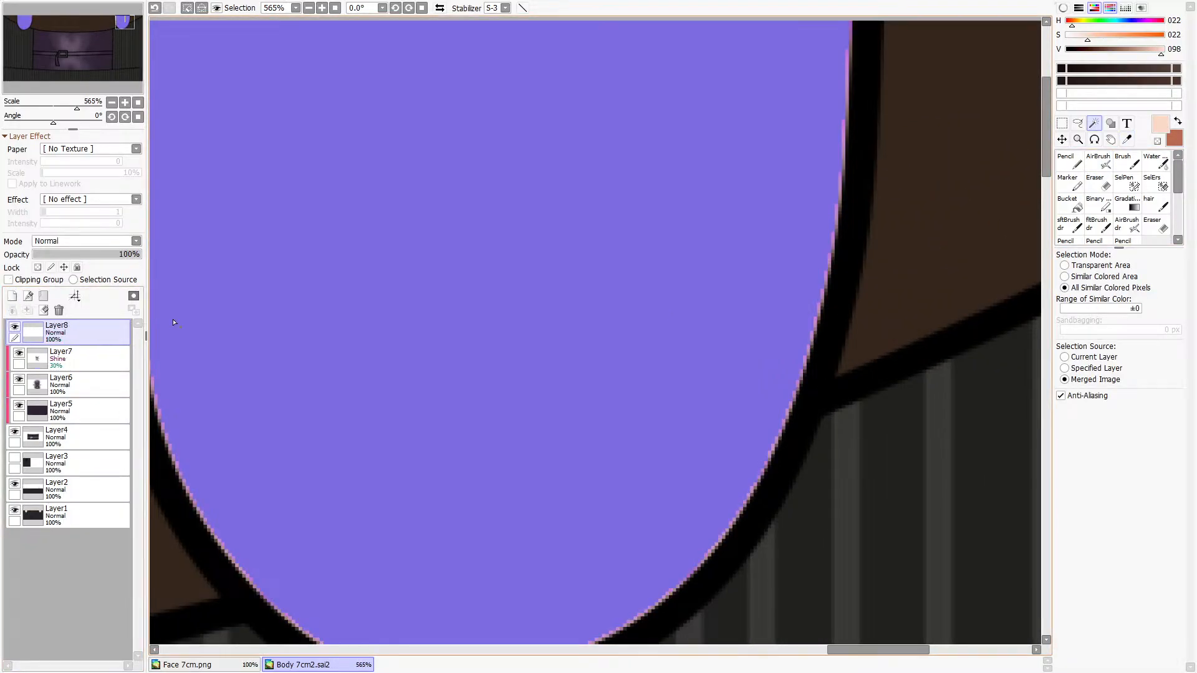
# Fill both selected ears with the light skin colour on the new layer using the Bucket, and clear the selection.
pyautogui.scroll(-16, 692, 427)
pyautogui.scroll(5, 313, 397)
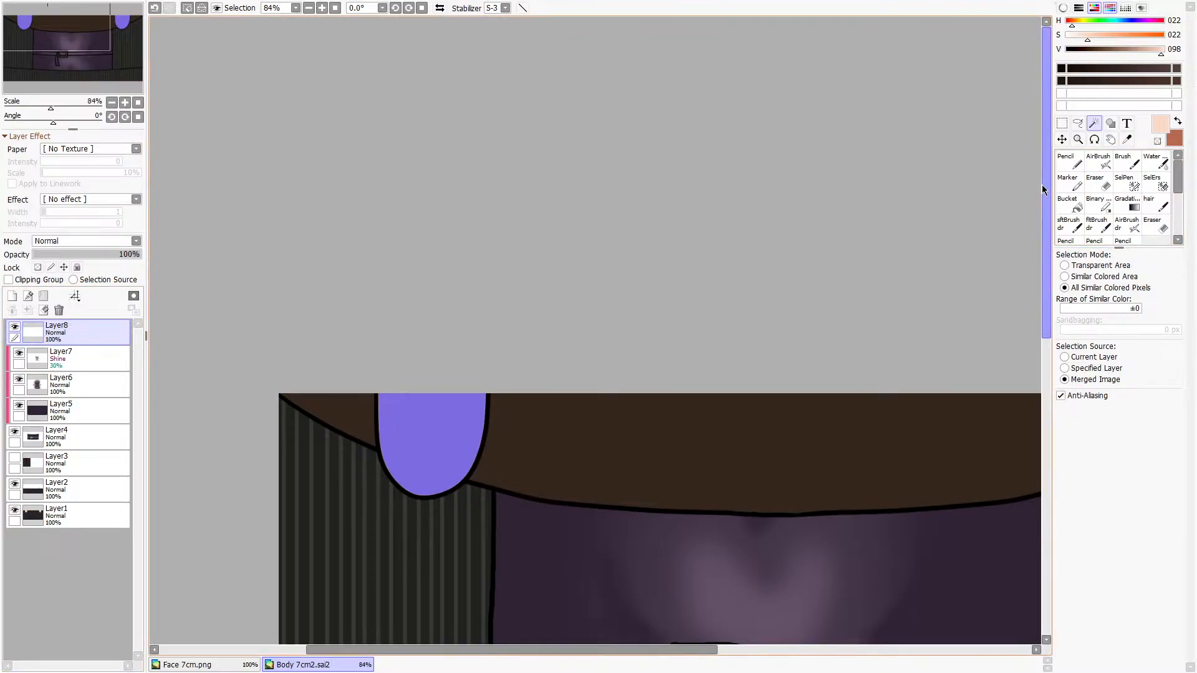
pyautogui.click(1068, 203)
pyautogui.scroll(-4, 430, 418)
pyautogui.scroll(4, 714, 399)
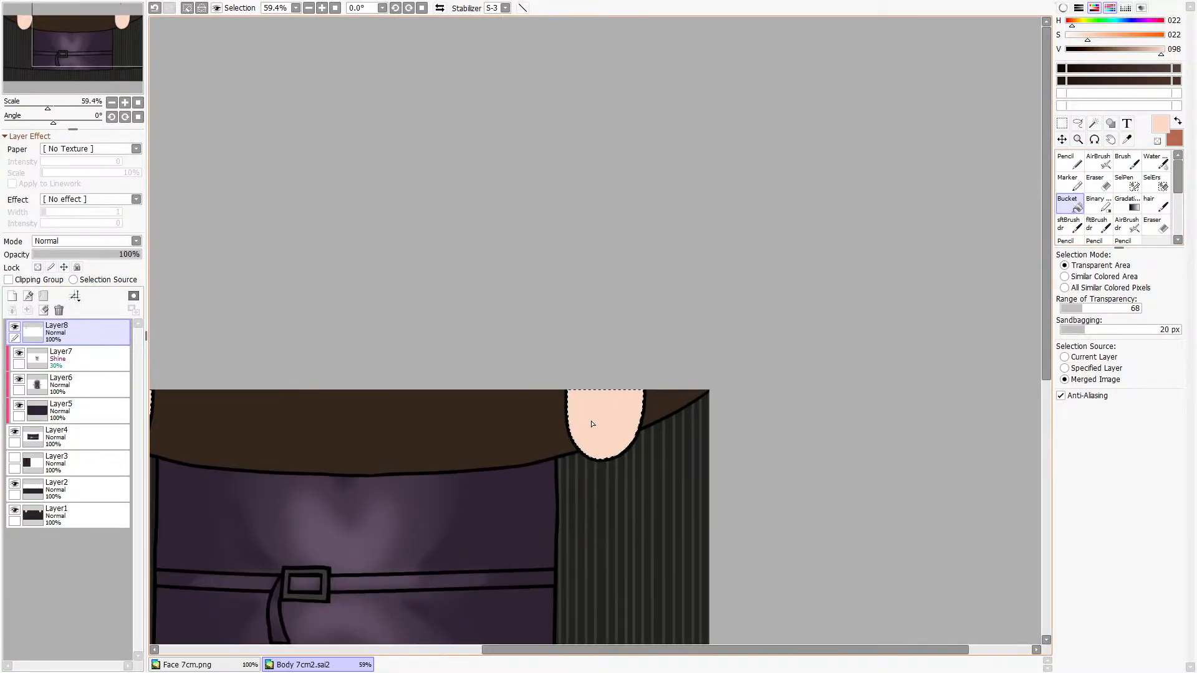
pyautogui.click(593, 422)
pyautogui.click(1062, 124)
pyautogui.click(731, 341)
pyautogui.scroll(-4, 731, 341)
pyautogui.scroll(17, 686, 409)
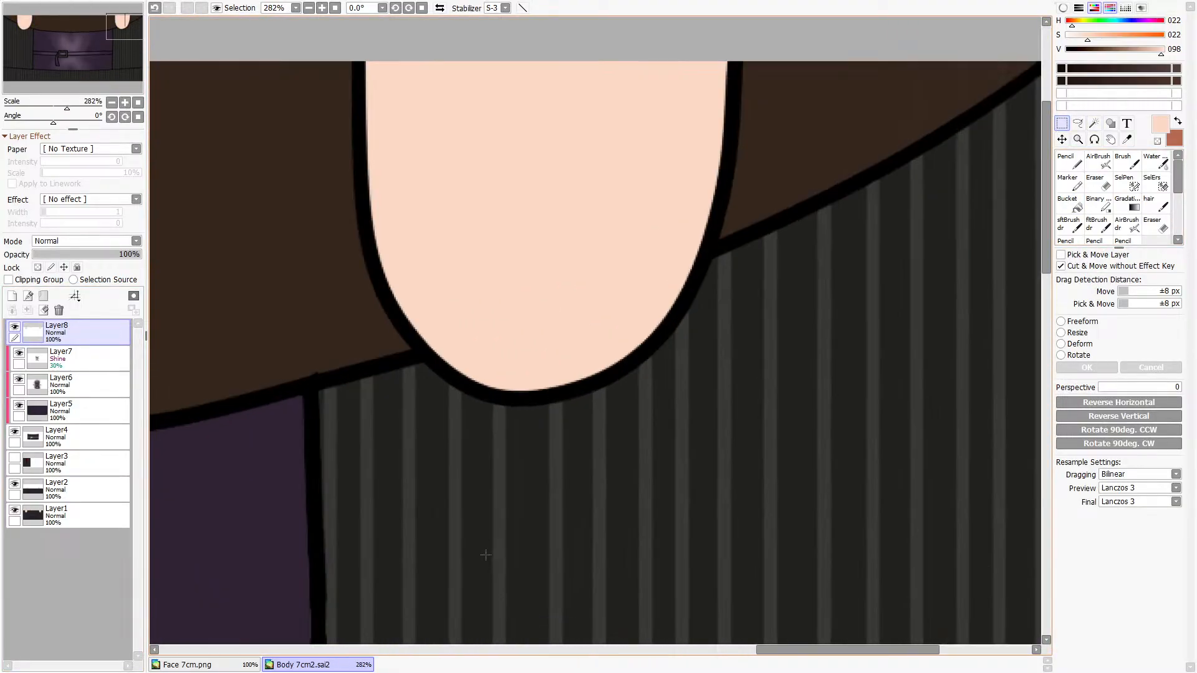
# Sample the darker blush colour from the right cheek in Face 7cm.png.
pyautogui.click(188, 665)
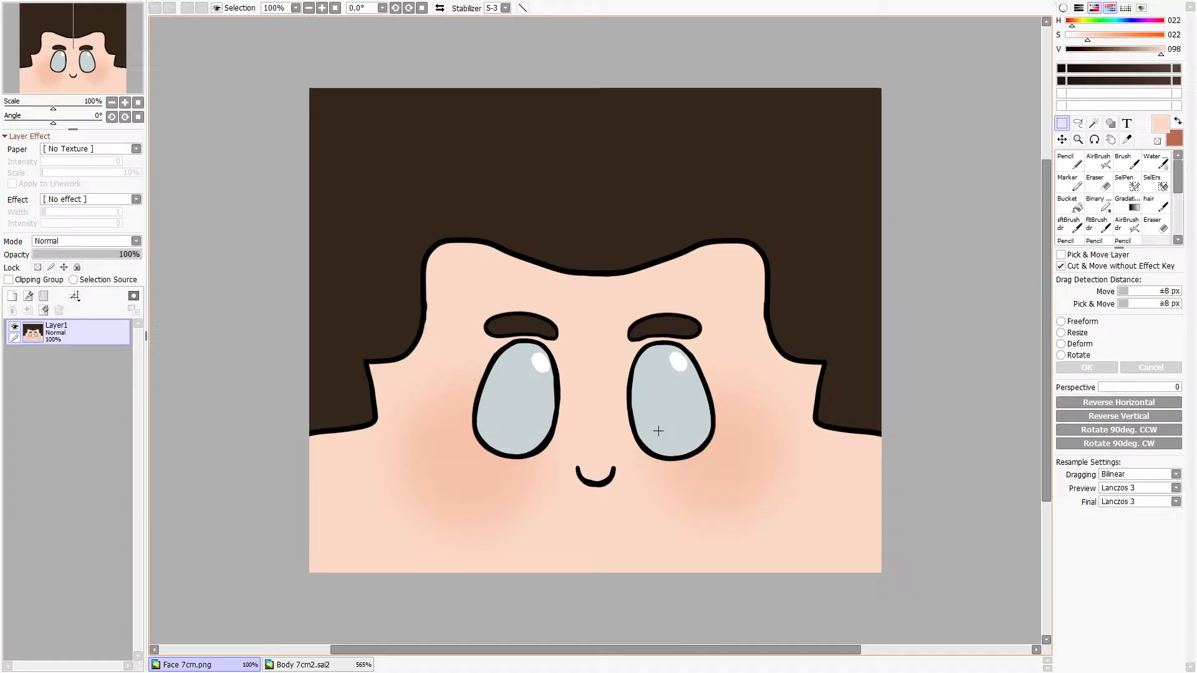
pyautogui.click(1126, 140)
pyautogui.scroll(10, 771, 442)
pyautogui.click(464, 542)
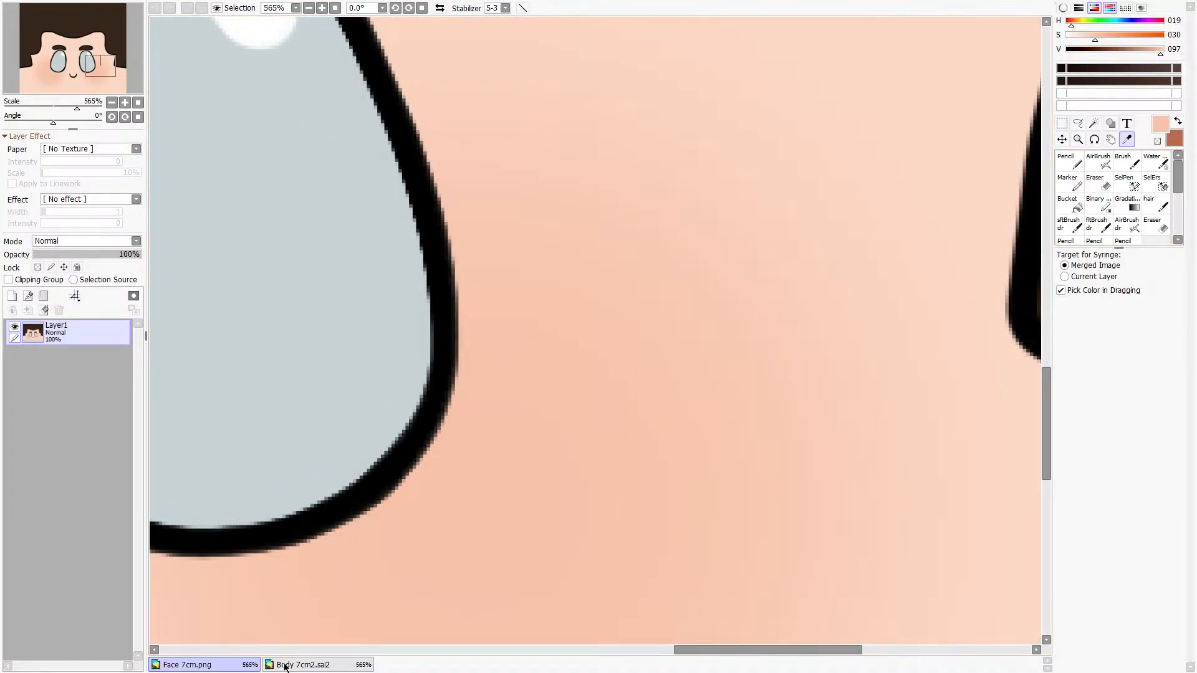
# Return to Body 7cm2.sai2 and add a new layer clipped to the ears' fill layer.
pyautogui.click(303, 664)
pyautogui.scroll(-12, 589, 437)
pyautogui.scroll(3, 587, 489)
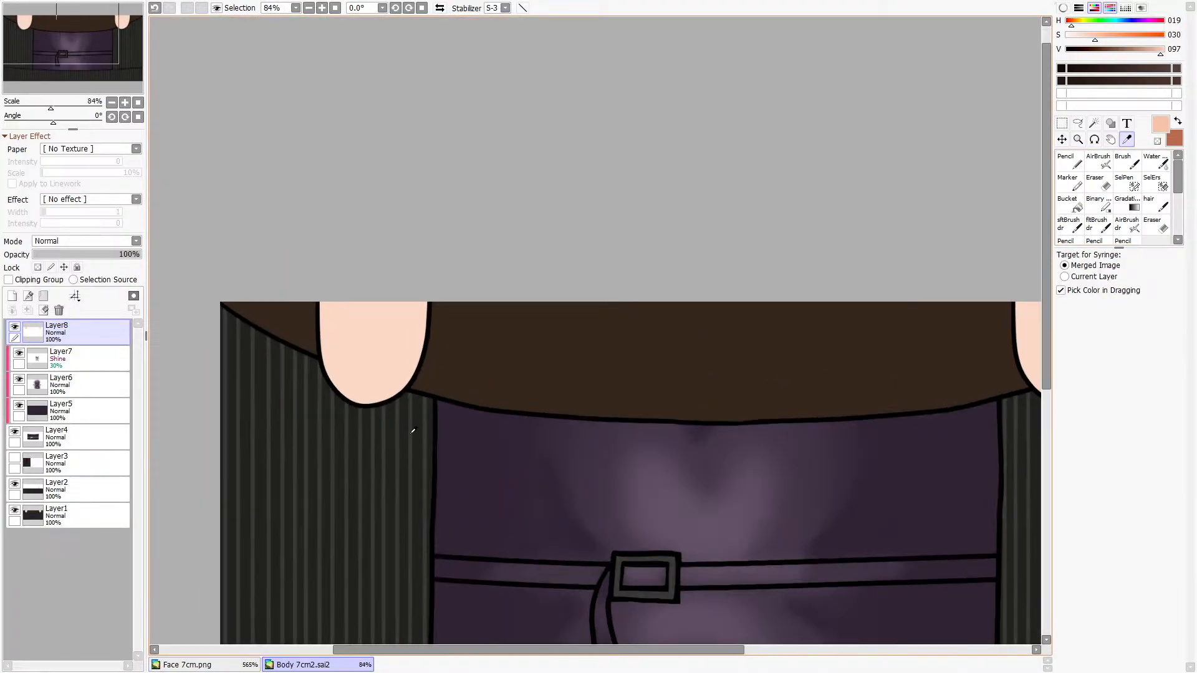
pyautogui.click(12, 295)
pyautogui.click(38, 281)
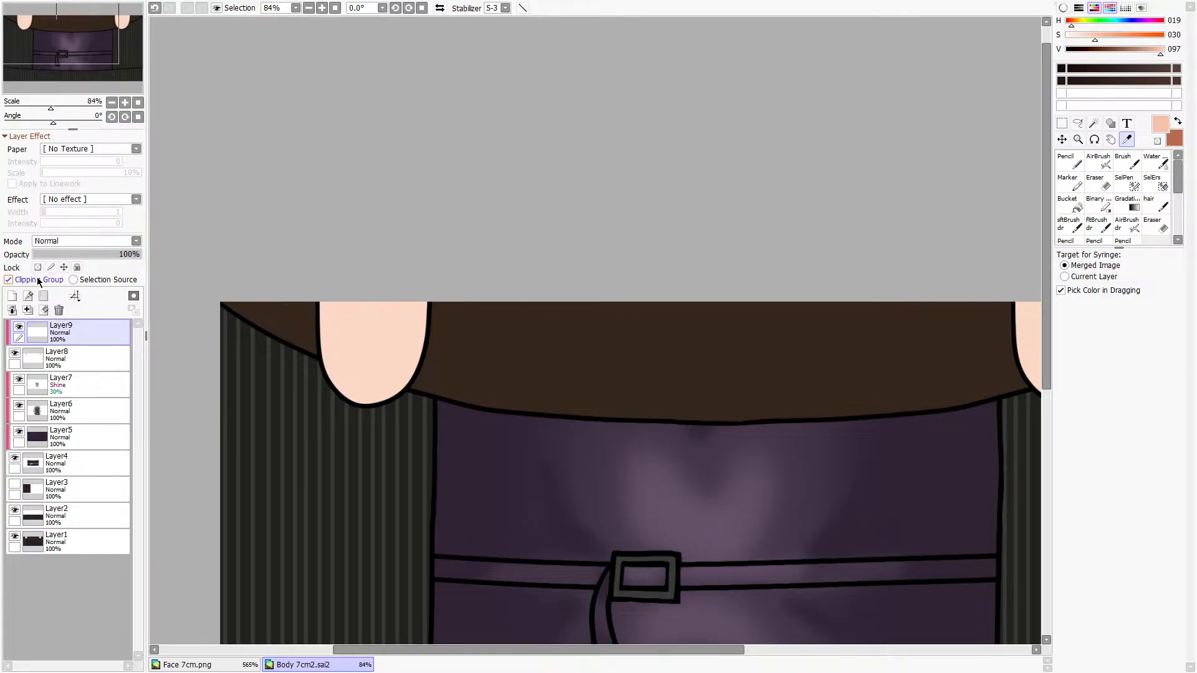
# Airbrush the blush colour softly over the lower parts of both ears at size 350.
pyautogui.click(1098, 161)
pyautogui.click(1159, 477)
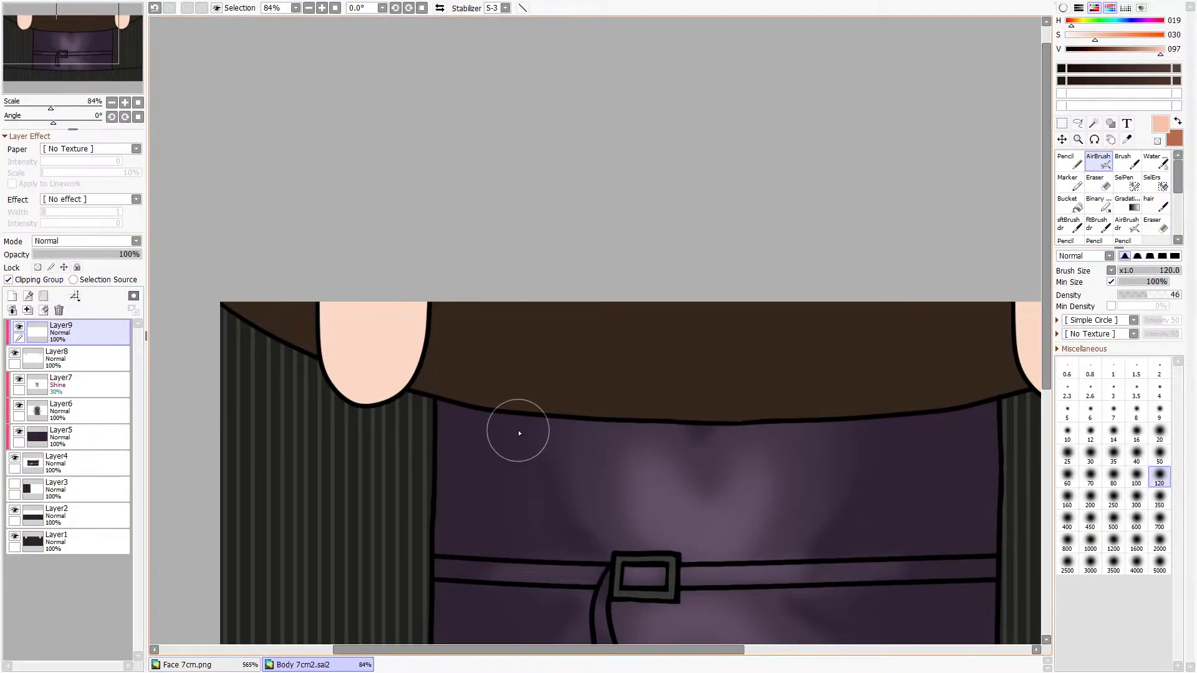
pyautogui.click(1159, 499)
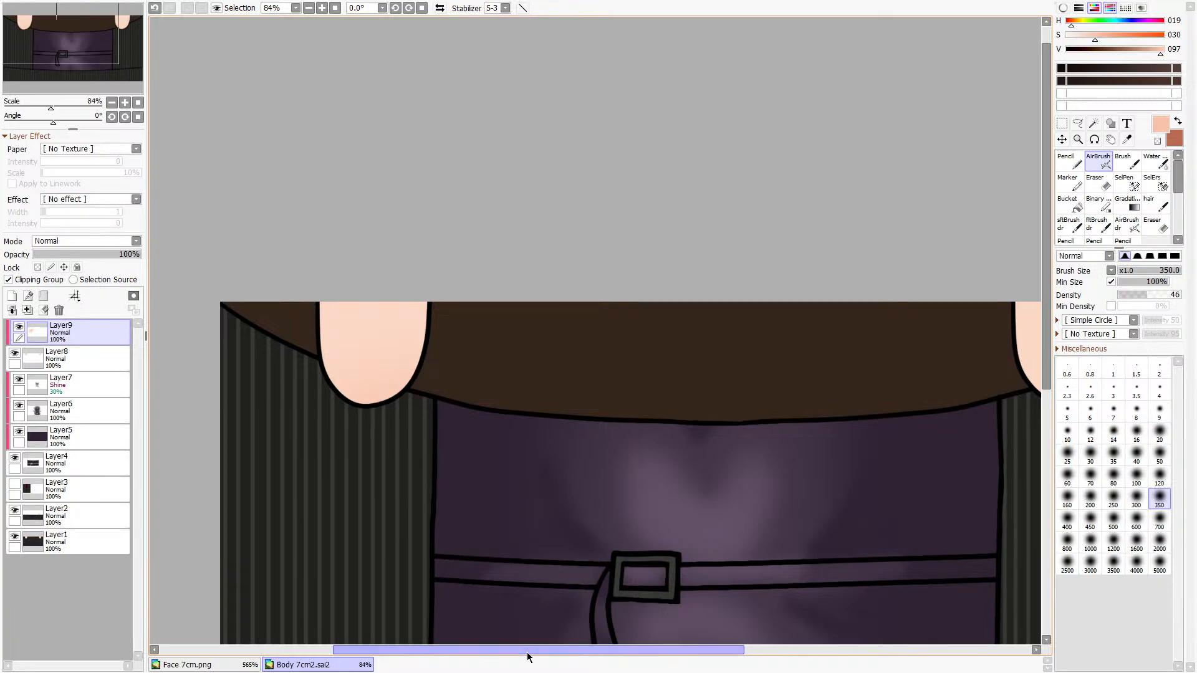
pyautogui.moveTo(528, 653); pyautogui.dragTo(588, 653)
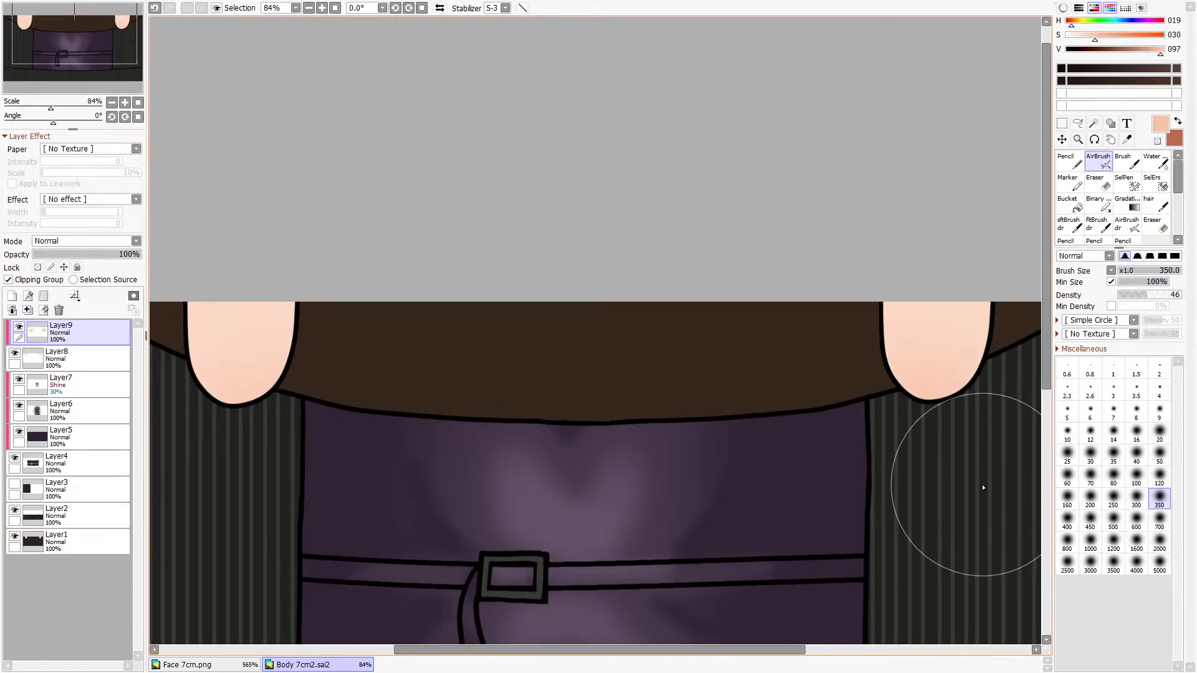
pyautogui.scroll(-6, 983, 487)
pyautogui.scroll(6, 767, 481)
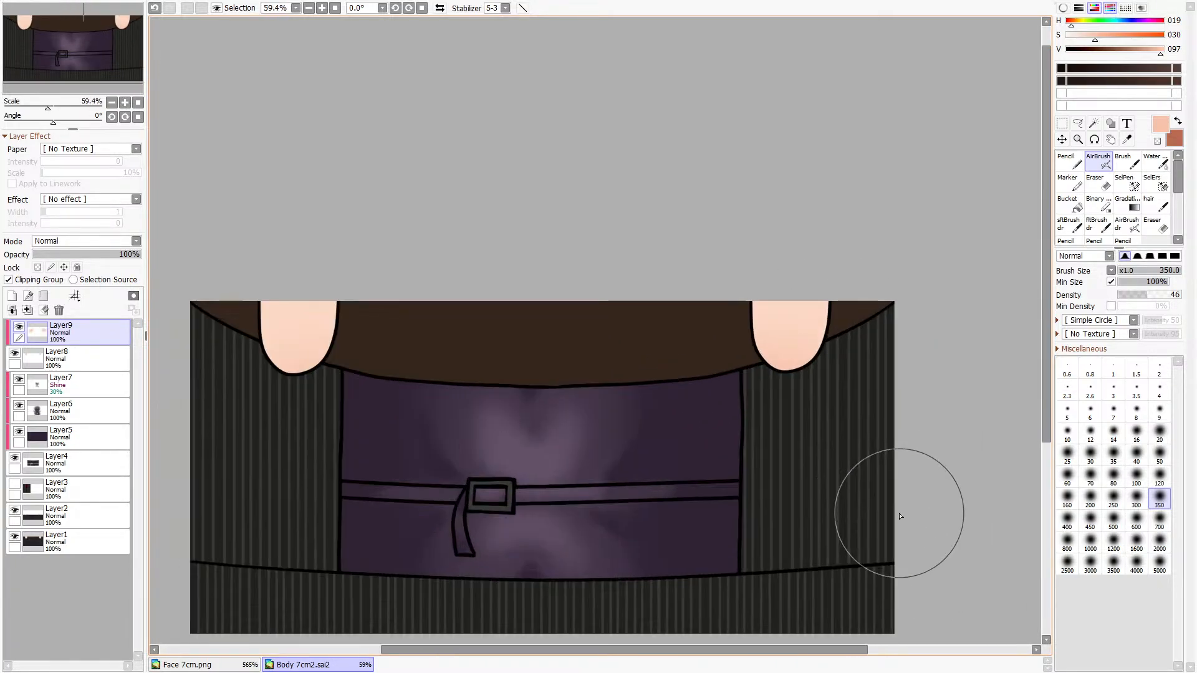
# Close the body artwork and open the Left Front Leg image.
pyautogui.scroll(-1, 896, 513)
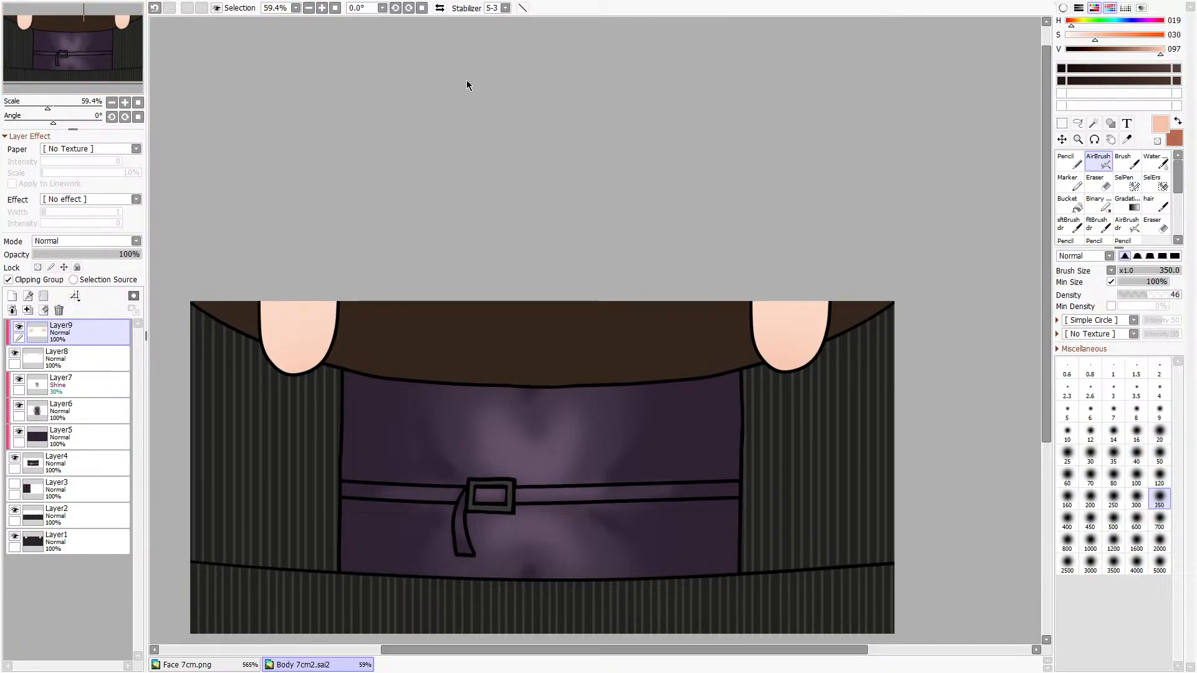
pyautogui.click(542, 344)
pyautogui.click(615, 356)
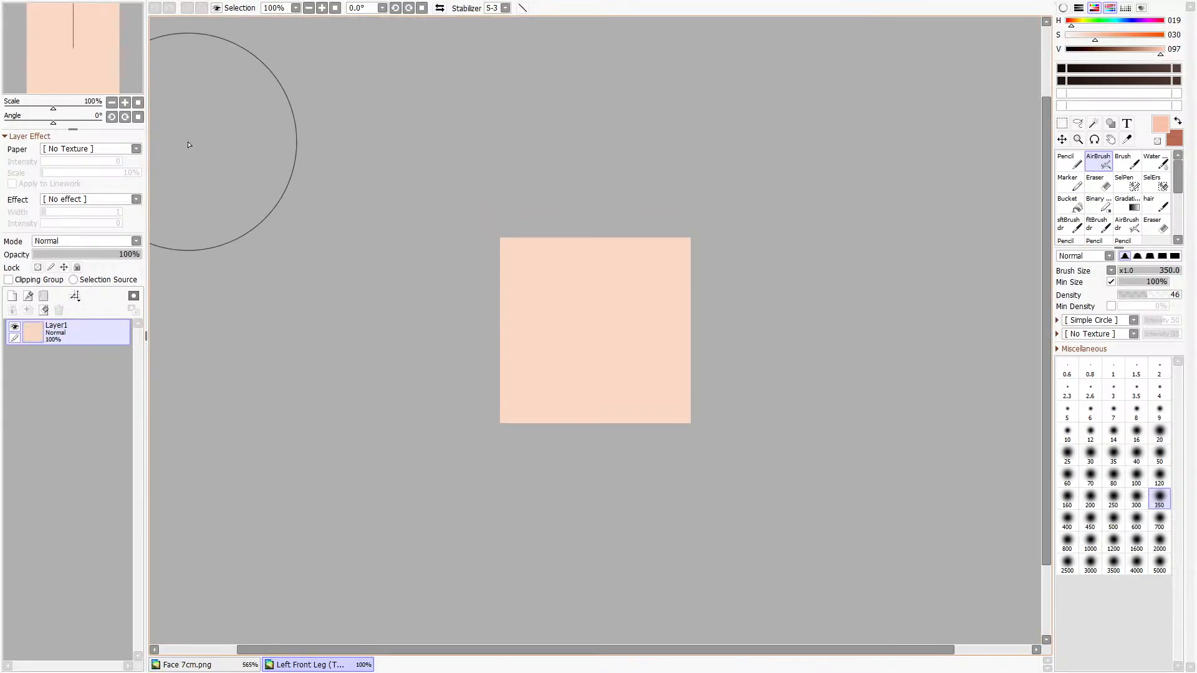
# Add a new layer to the left front leg and airbrush soft blush shading over its upper part at size 350.
pyautogui.click(13, 295)
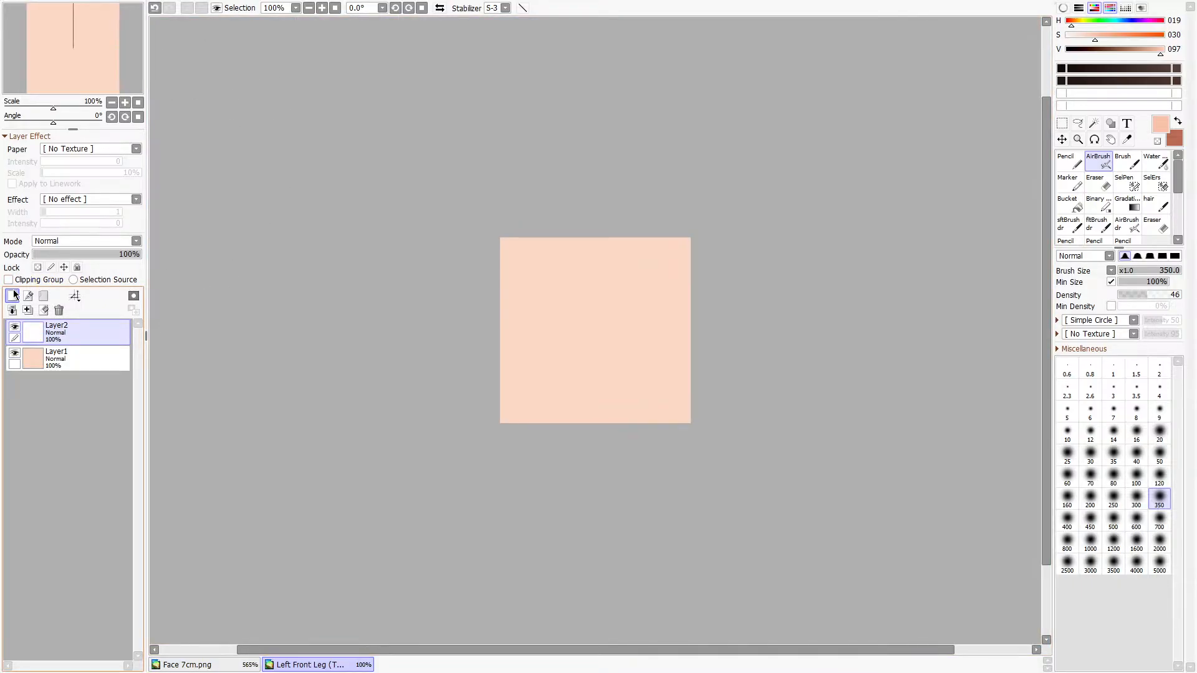
pyautogui.click(1159, 519)
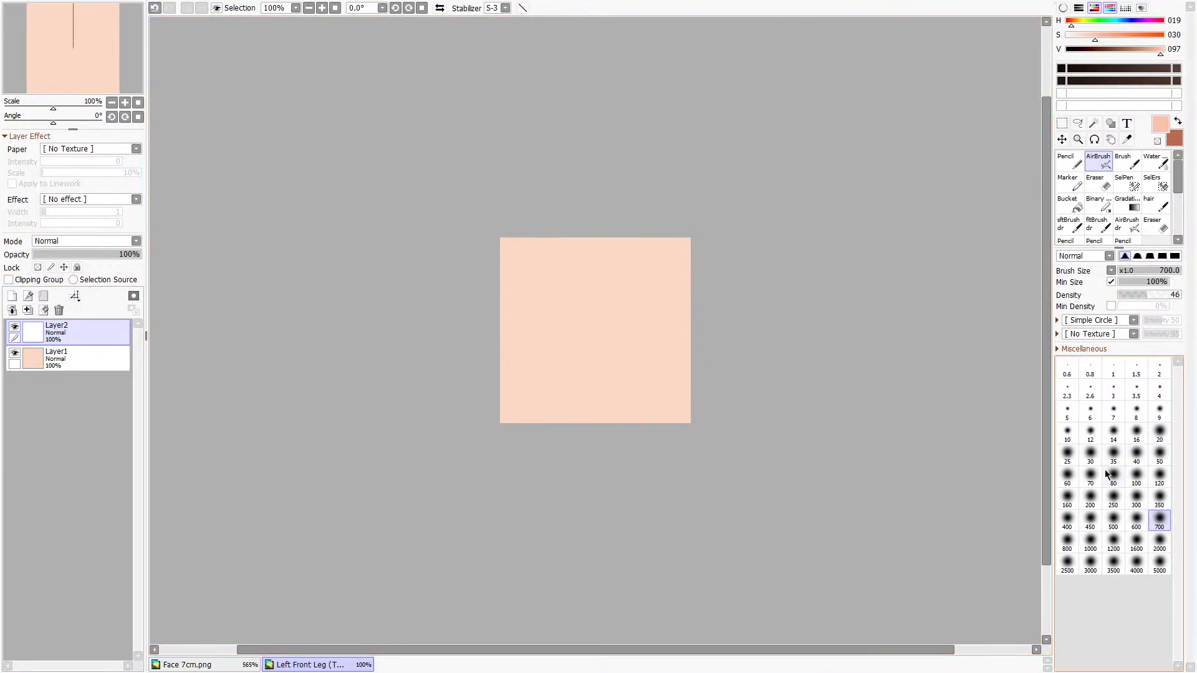
pyautogui.click(1159, 498)
pyautogui.moveTo(514, 179)
pyautogui.mouseDown()
pyautogui.moveTo(750, 161)
pyautogui.moveTo(495, 217)
pyautogui.moveTo(706, 116)
pyautogui.moveTo(649, 183)
pyautogui.moveTo(658, 191)
pyautogui.moveTo(617, 197)
pyautogui.moveTo(656, 191)
pyautogui.moveTo(578, 261)
pyautogui.moveTo(597, 261)
pyautogui.moveTo(654, 132)
pyautogui.moveTo(572, 316)
pyautogui.mouseUp()
pyautogui.hotkey('ctrl', 'z')
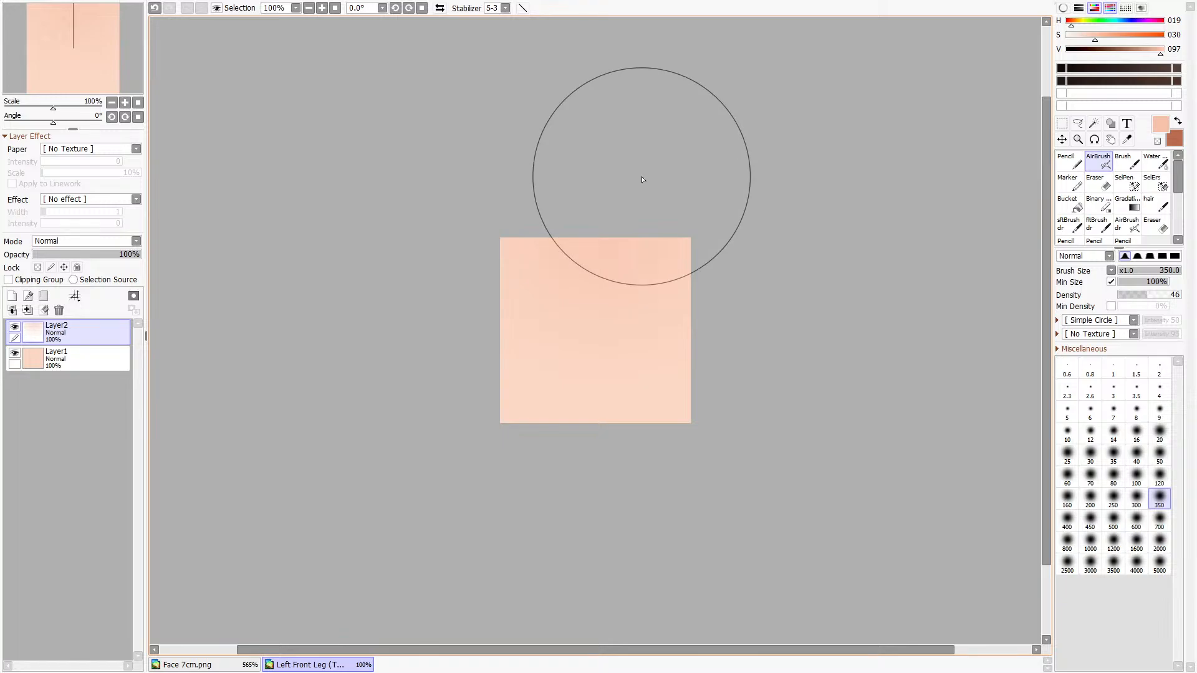
# Inspect the shaded left front leg, then open the plush reference previews and examine the suited body up close.
pyautogui.scroll(-1, 529, 80)
pyautogui.scroll(3, 582, 227)
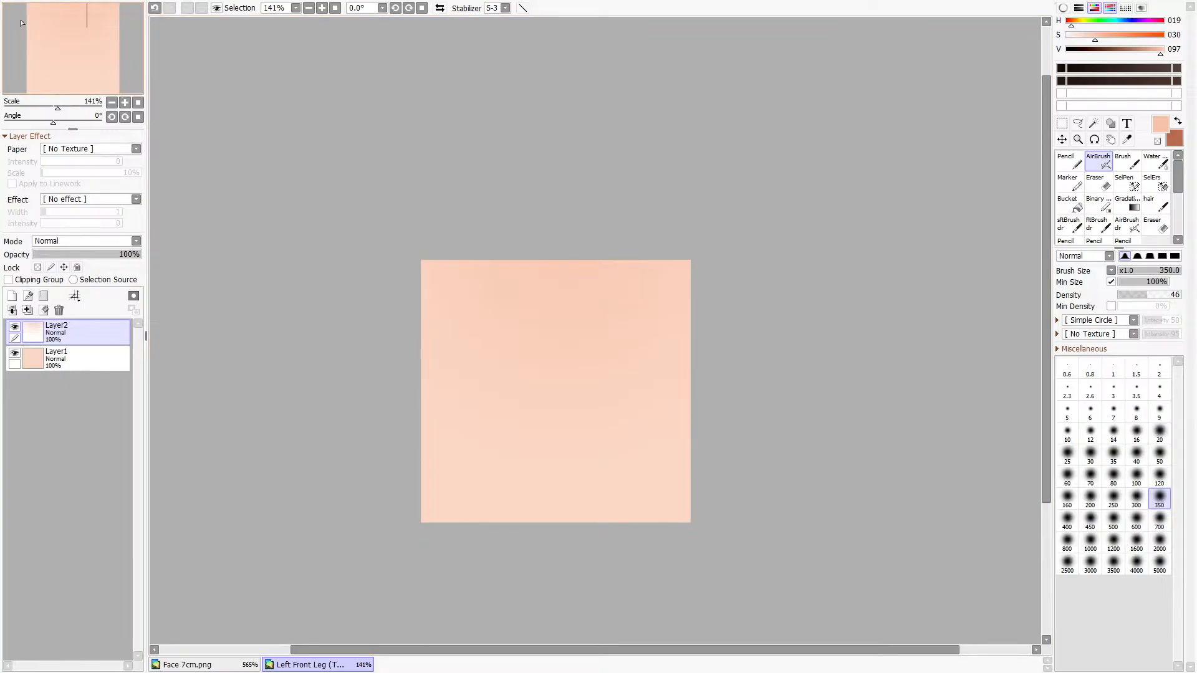
pyautogui.click(44, 42)
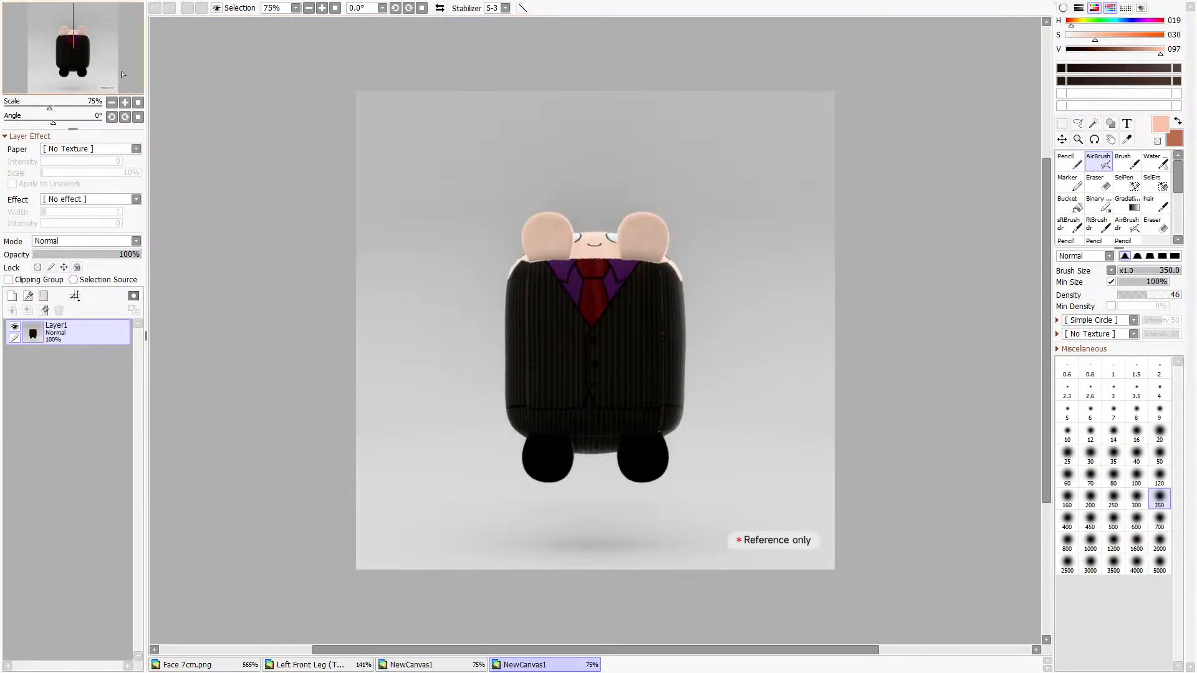
pyautogui.scroll(4, 636, 235)
pyautogui.scroll(-3, 588, 214)
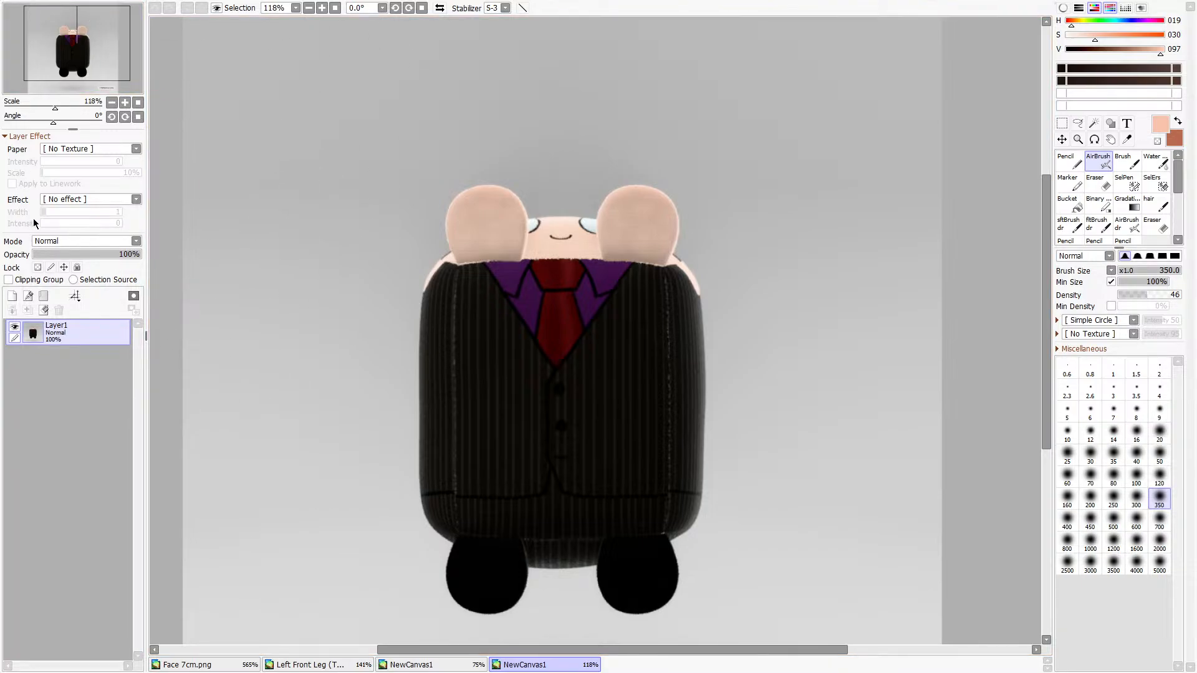
# Close both reference preview canvases, the Left Front Leg image and the Face 7cm.png image.
pyautogui.hotkey('ctrl', 'w')
pyautogui.hotkey('ctrl', 'w')
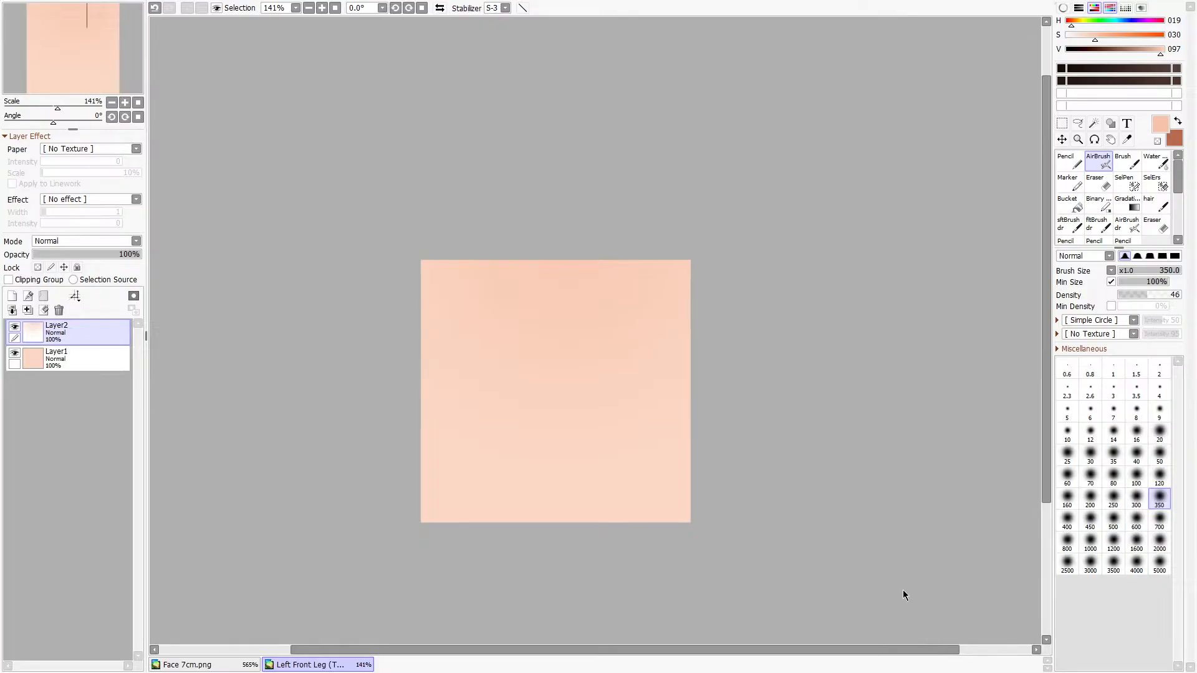
pyautogui.hotkey('ctrl', 'w')
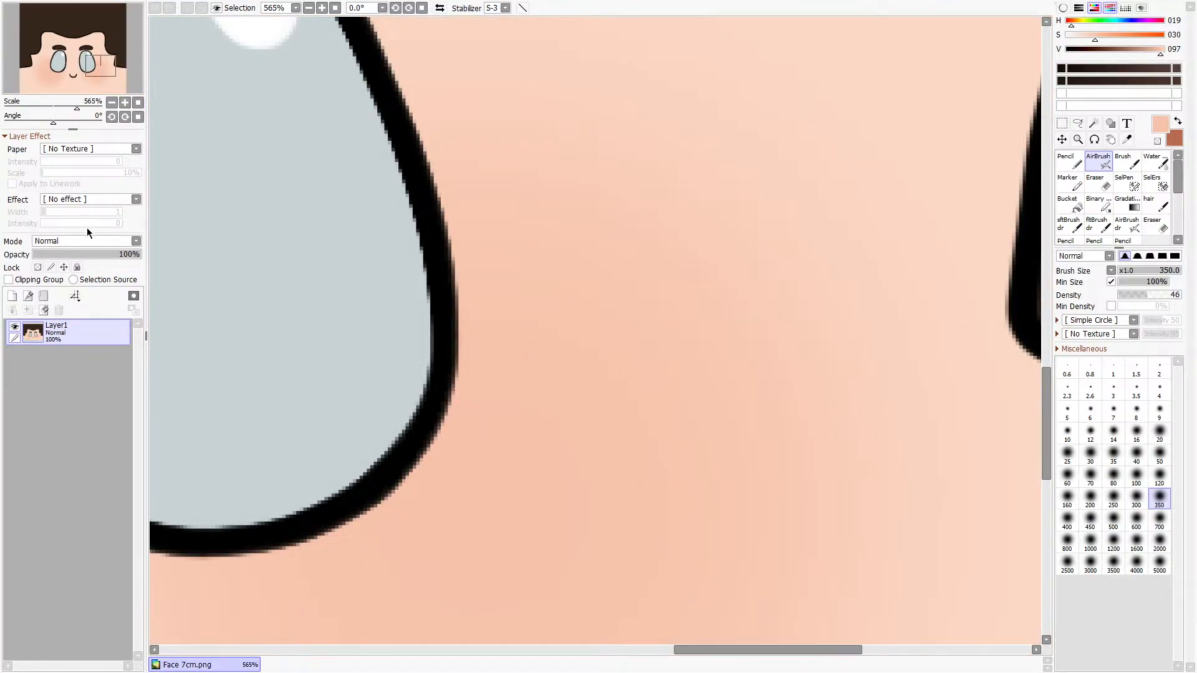
pyautogui.hotkey('ctrl', 'w')
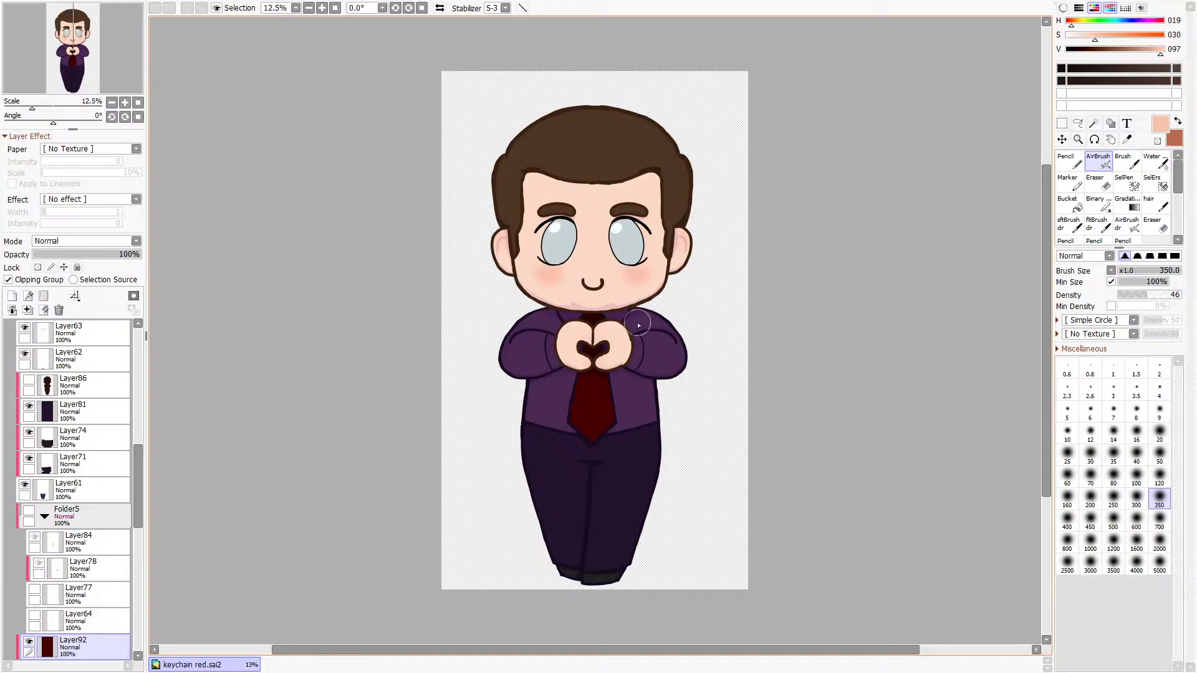
# Examine the character's outfit in keychain red.sai2, then study the shirt, tie and suit in the reference photo.
pyautogui.scroll(5, 615, 347)
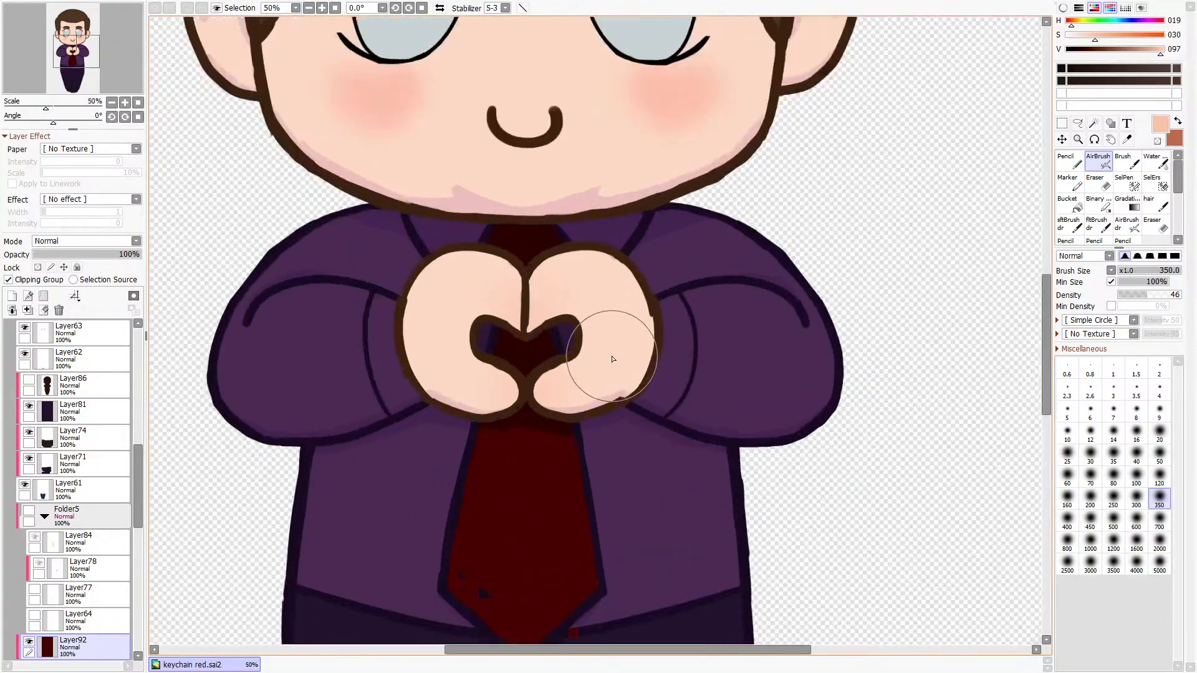
pyautogui.scroll(-5, 615, 347)
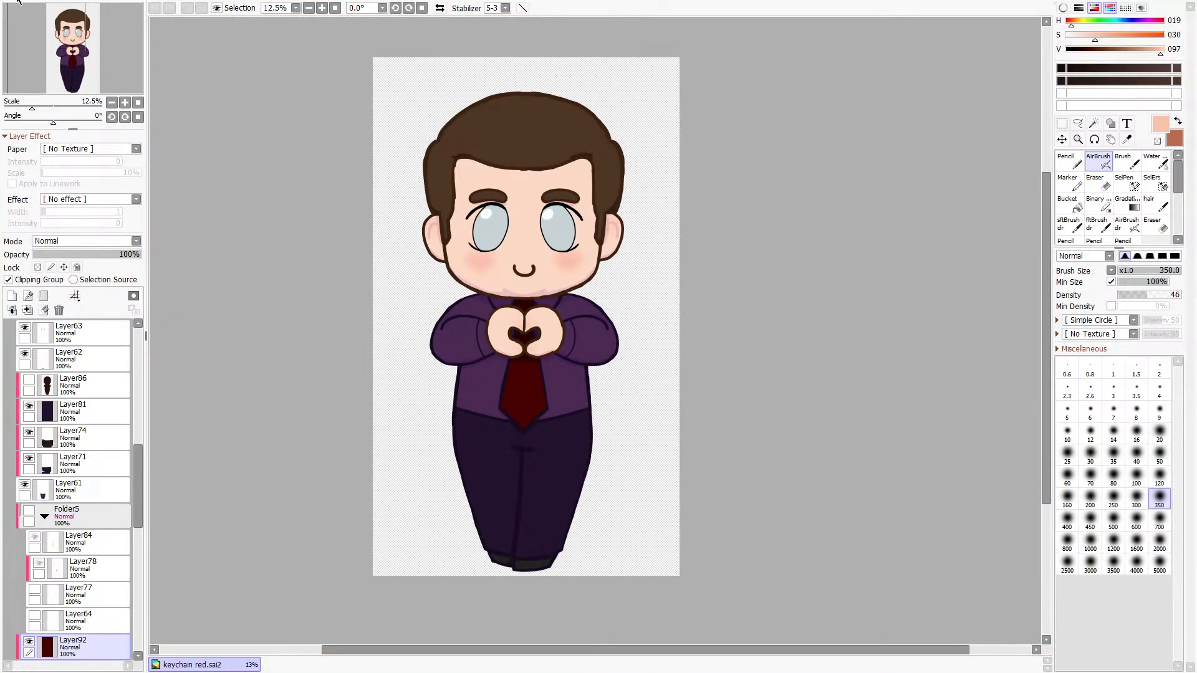
pyautogui.scroll(-5, 74, 490)
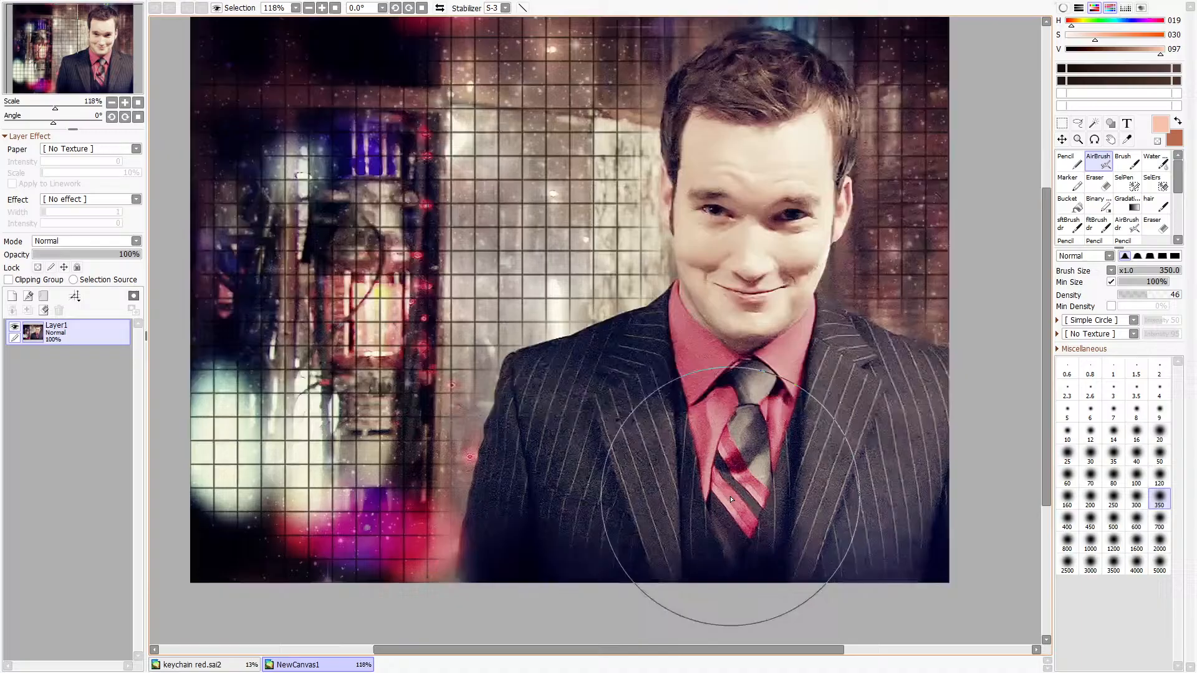
pyautogui.scroll(2, 732, 499)
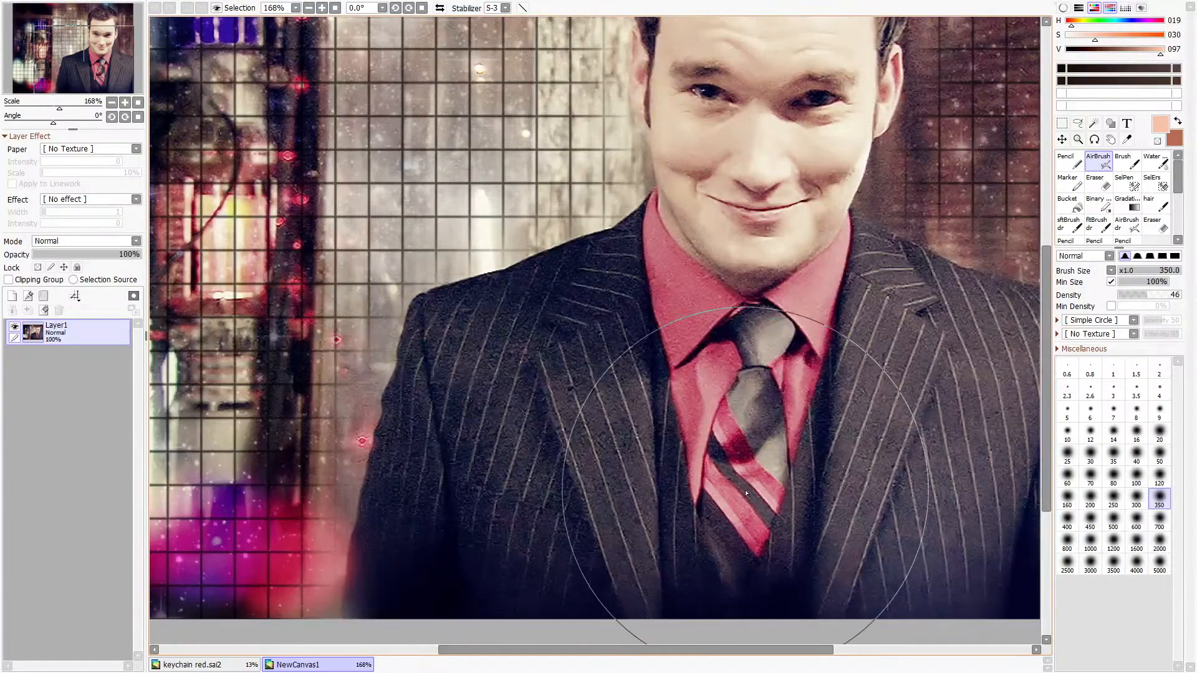
pyautogui.click(1127, 140)
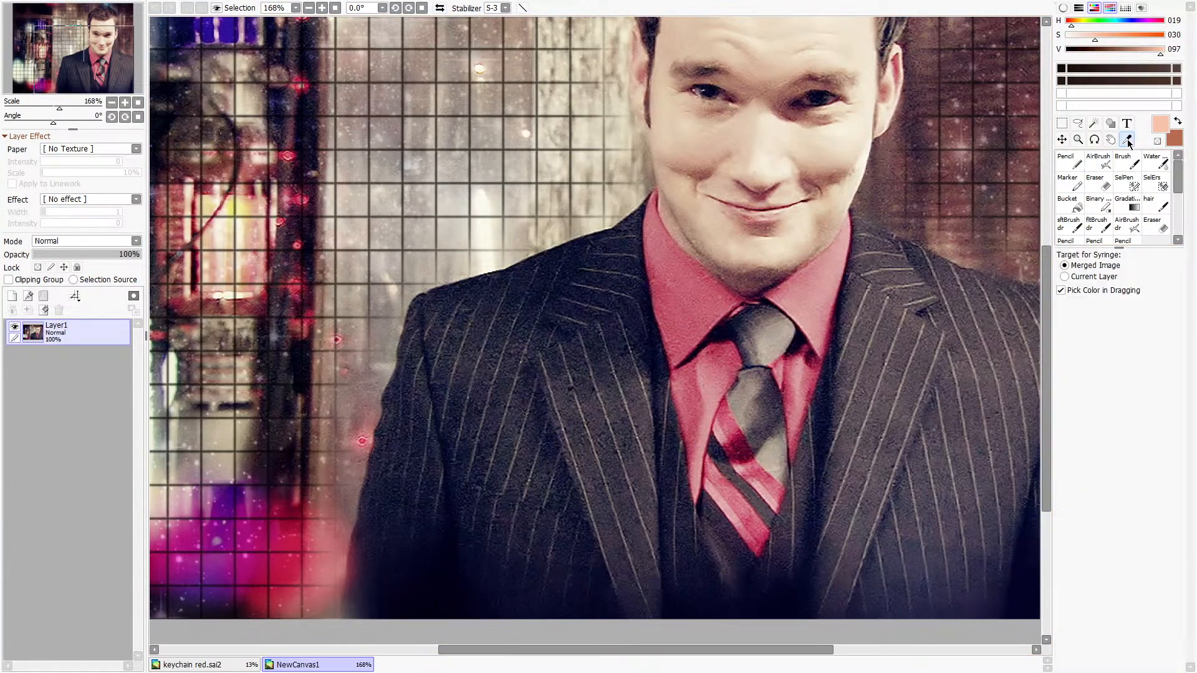
pyautogui.scroll(-4, 741, 395)
pyautogui.scroll(4, 761, 397)
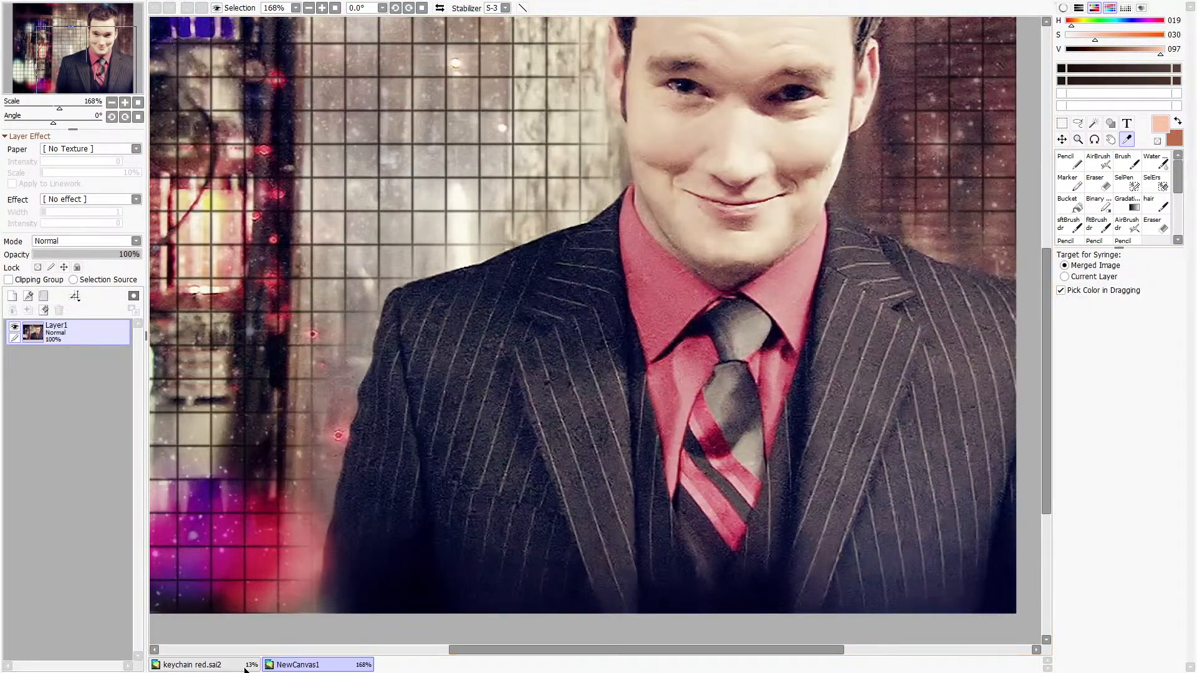
# Return to keychain red.sai2 and hide the shirt colour layers Layer73 through Layer90 so only the red Layer69 colours the shirt.
pyautogui.click(192, 665)
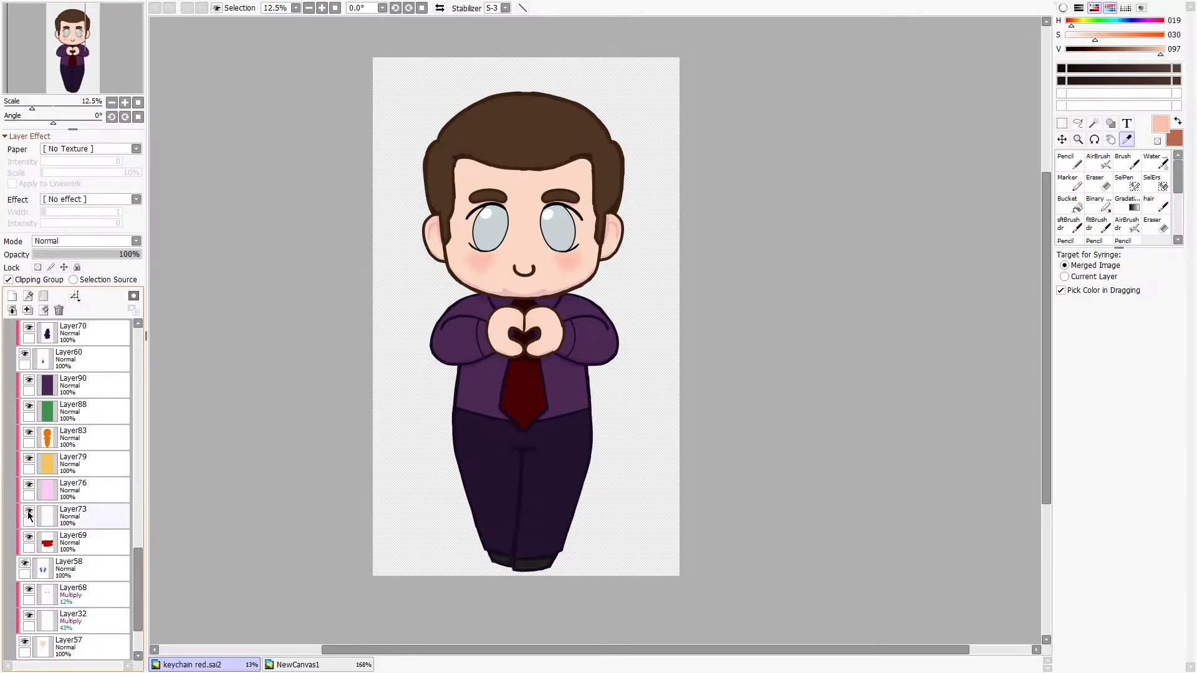
pyautogui.scroll(2, 31, 518)
pyautogui.moveTo(29, 565); pyautogui.dragTo(23, 457)
pyautogui.click(29, 432)
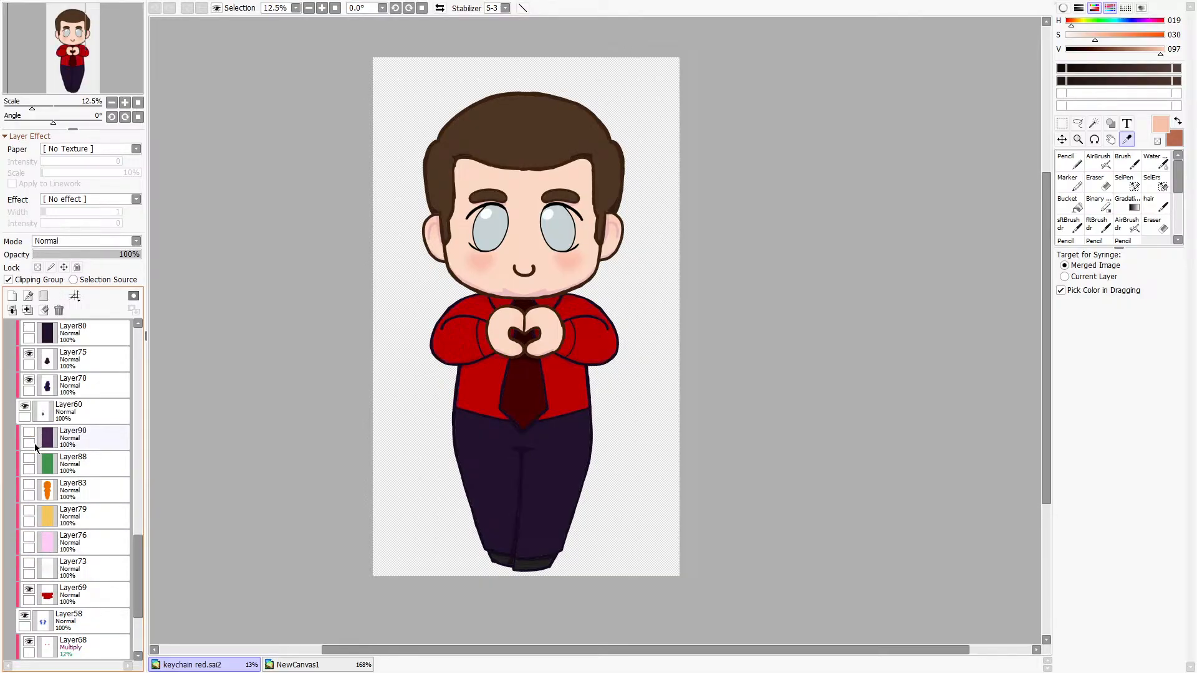
# Make the tie dark brown by showing Layer85 and hiding Layer92, Layer80, Layer75 and Layer70.
pyautogui.scroll(5, 37, 462)
pyautogui.click(28, 511)
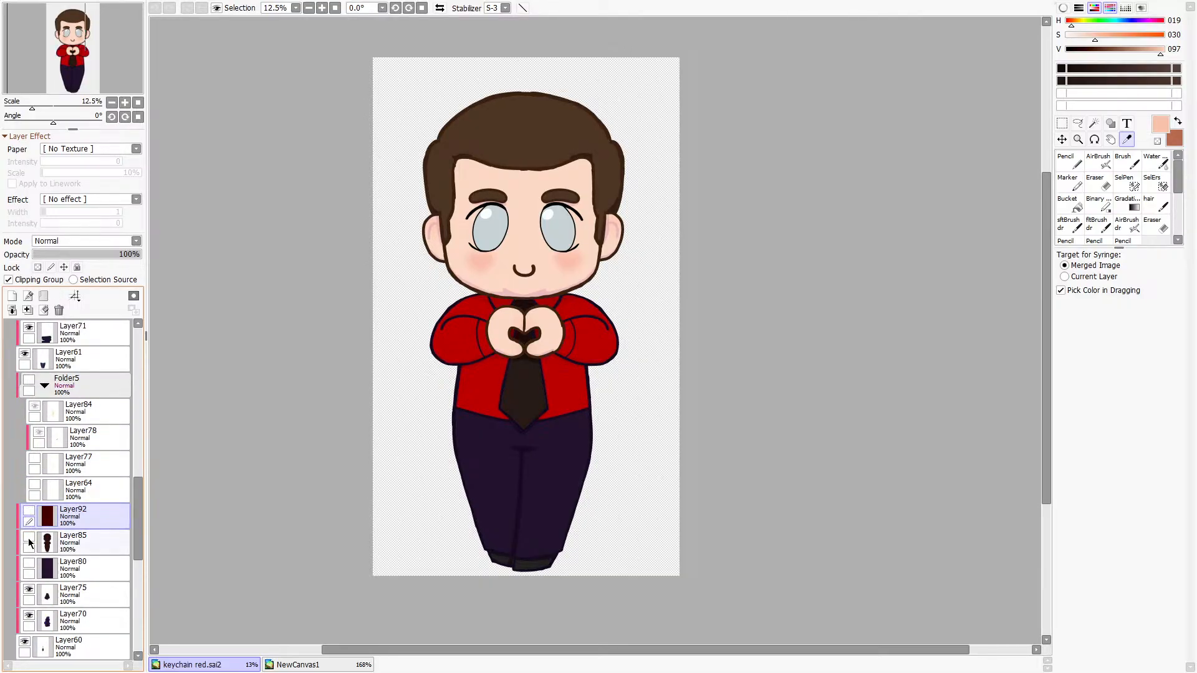
pyautogui.scroll(-3, 28, 517)
pyautogui.click(29, 484)
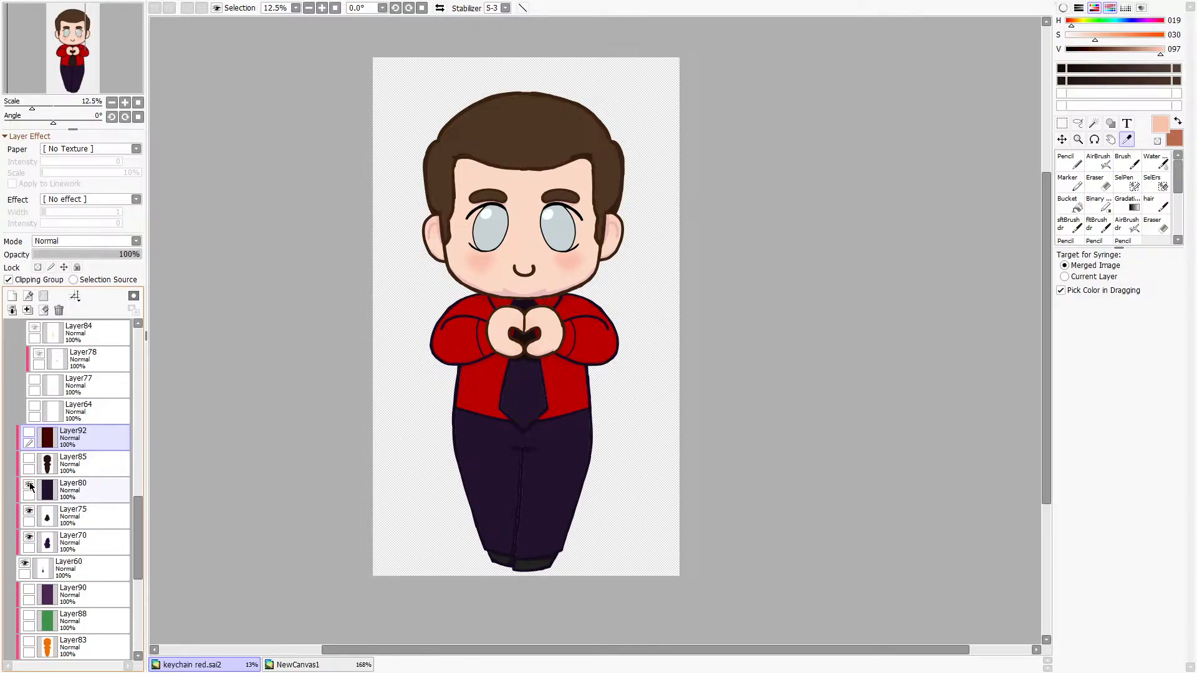
pyautogui.click(29, 460)
pyautogui.click(30, 459)
pyautogui.click(29, 460)
pyautogui.click(28, 485)
pyautogui.click(29, 537)
pyautogui.click(29, 510)
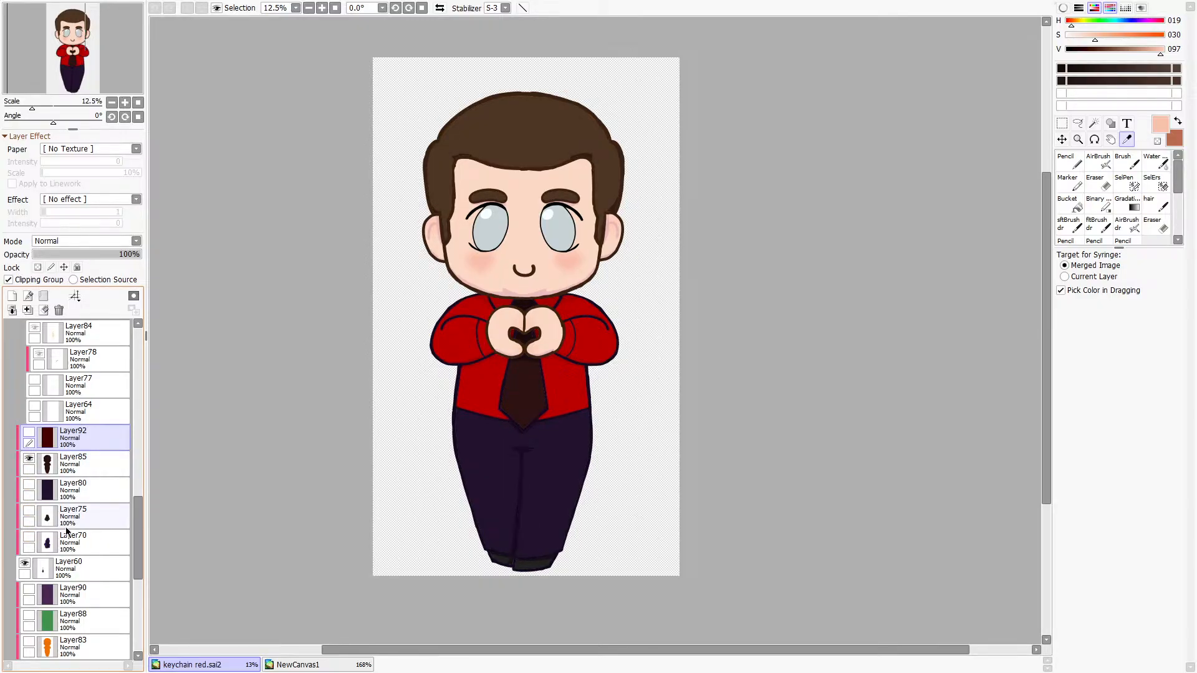
# Show Layer86 to colour the trousers dark brown.
pyautogui.scroll(-3, 73, 528)
pyautogui.scroll(5, 73, 529)
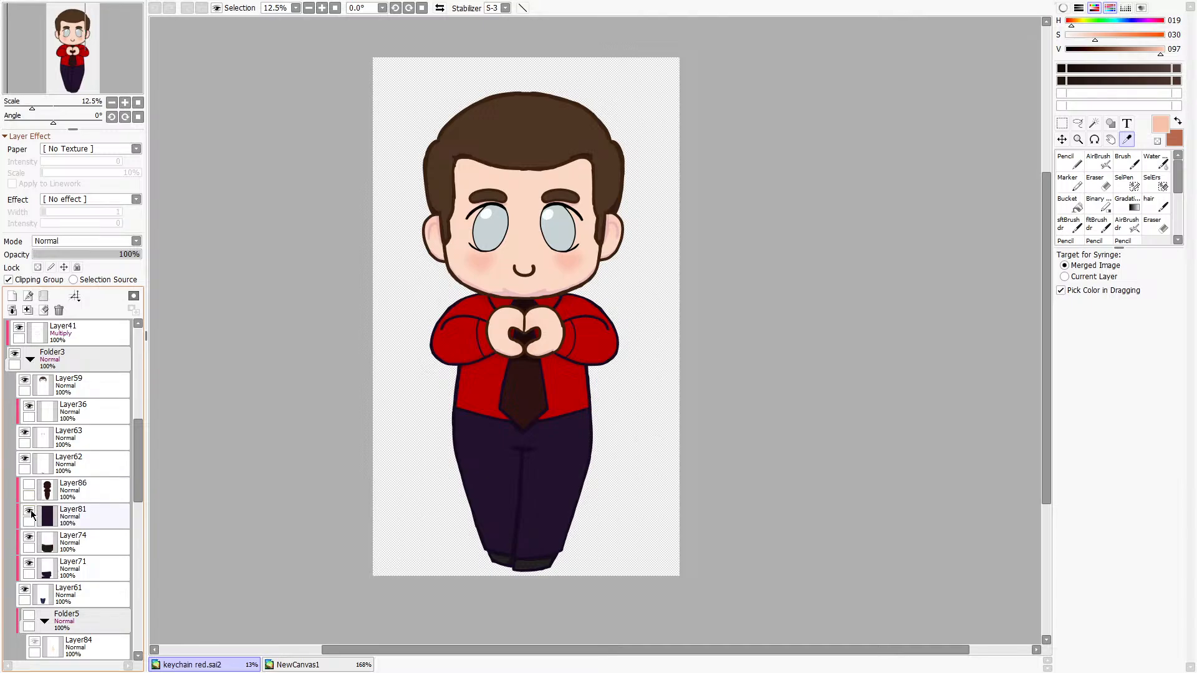
pyautogui.click(28, 484)
pyautogui.scroll(5, 504, 386)
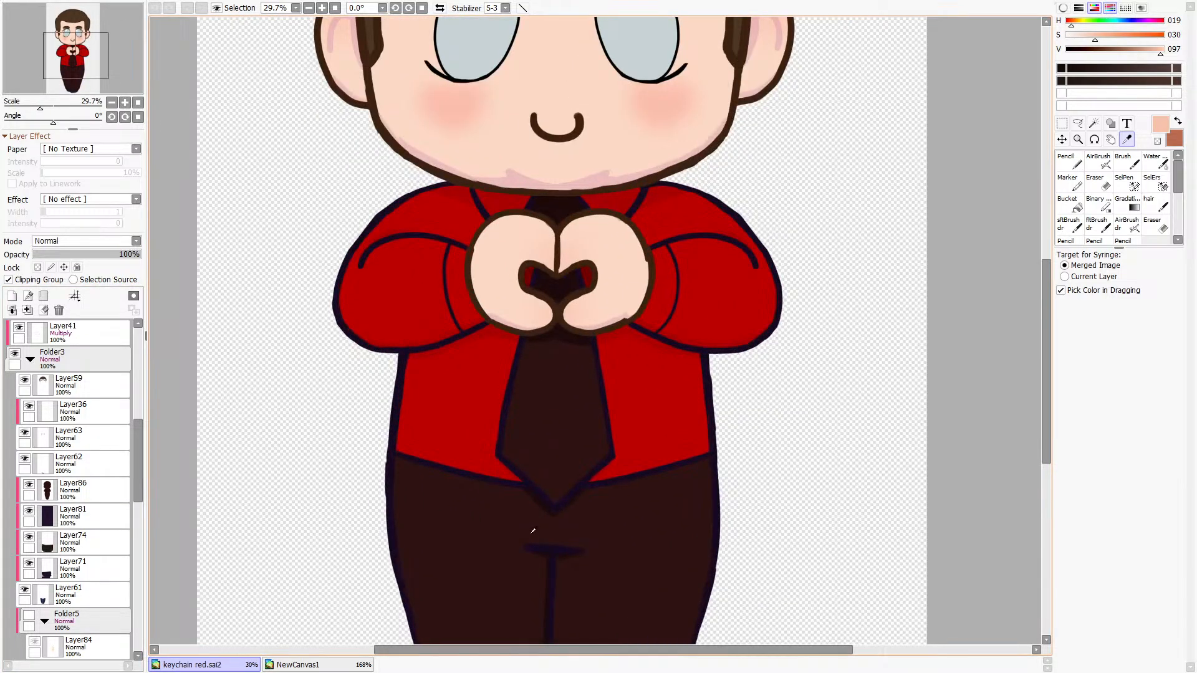
# Show the tie stripes in Folder5 and add a new layer clipped to Layer84.
pyautogui.scroll(-9, 43, 478)
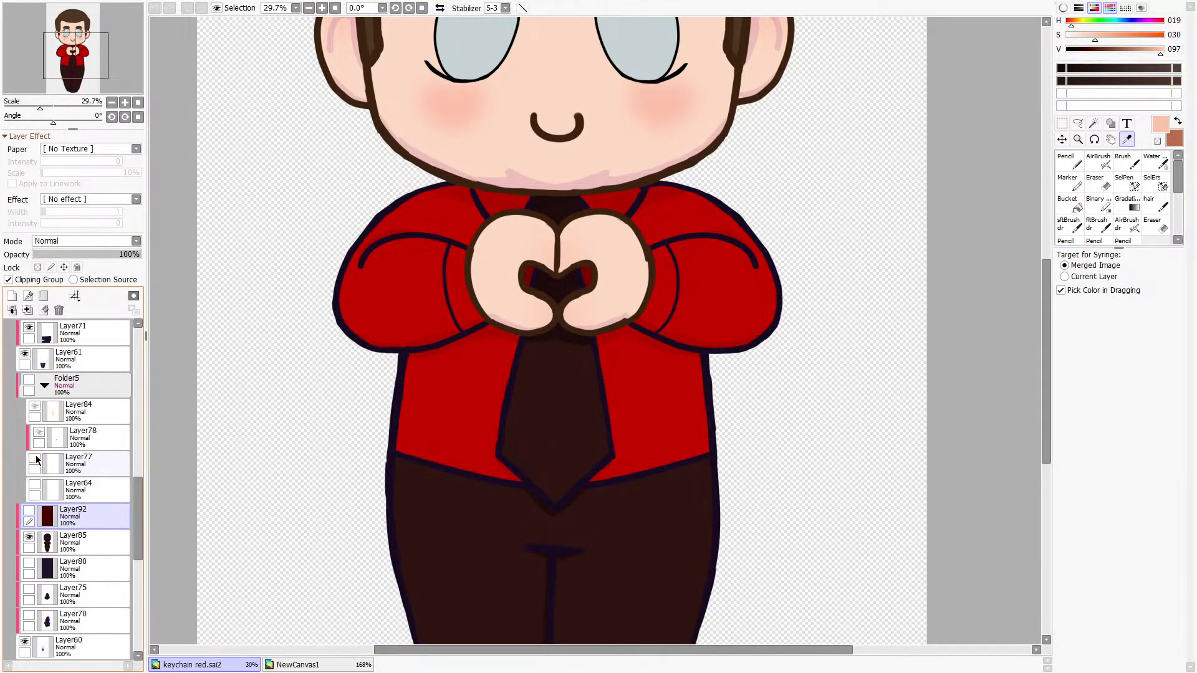
pyautogui.click(29, 381)
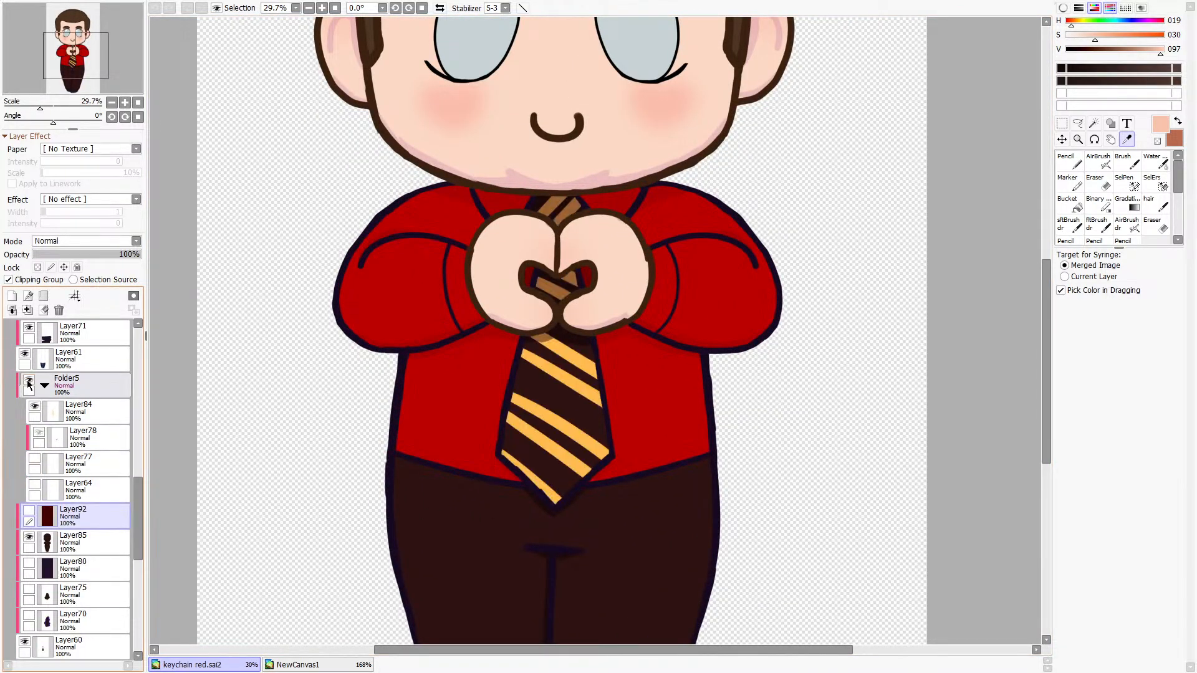
pyautogui.click(50, 402)
pyautogui.click(12, 295)
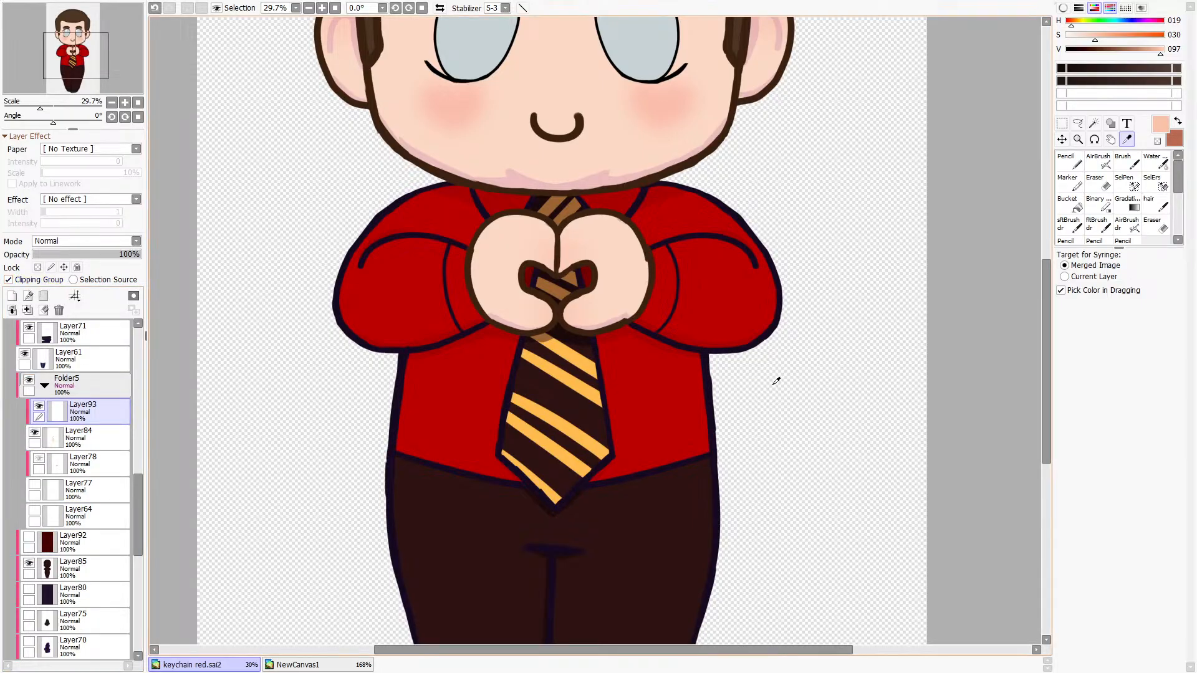
# Sample the shirt's red and paint it over the tie stripes with the Pencil at size 700.
pyautogui.scroll(8, 616, 425)
pyautogui.scroll(-4, 732, 414)
pyautogui.keyDown('alt'); pyautogui.click(735, 413); pyautogui.keyUp('alt')
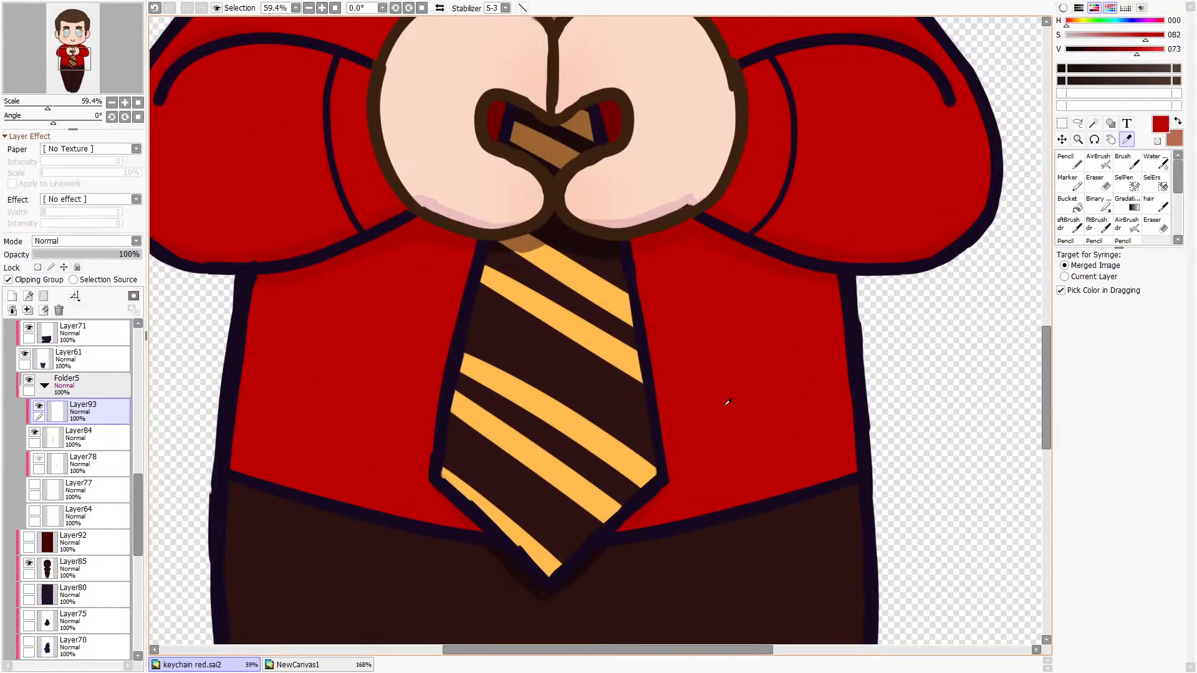
pyautogui.scroll(-3, 636, 553)
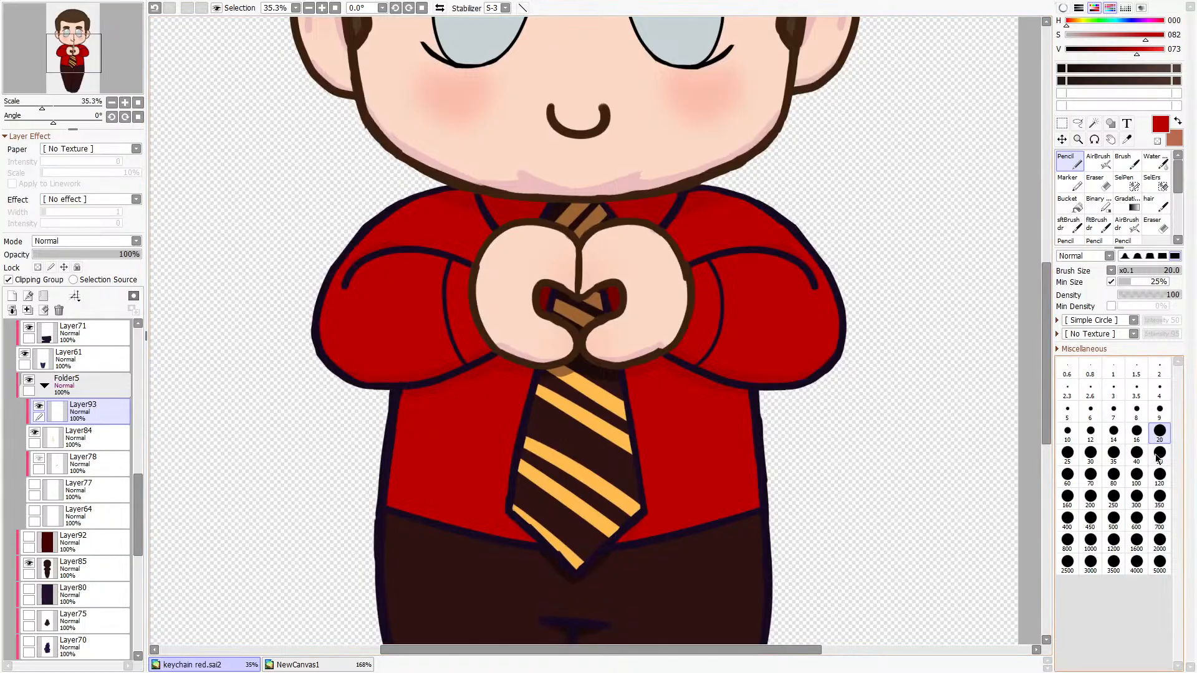
pyautogui.click(1159, 519)
pyautogui.moveTo(623, 550); pyautogui.dragTo(589, 449)
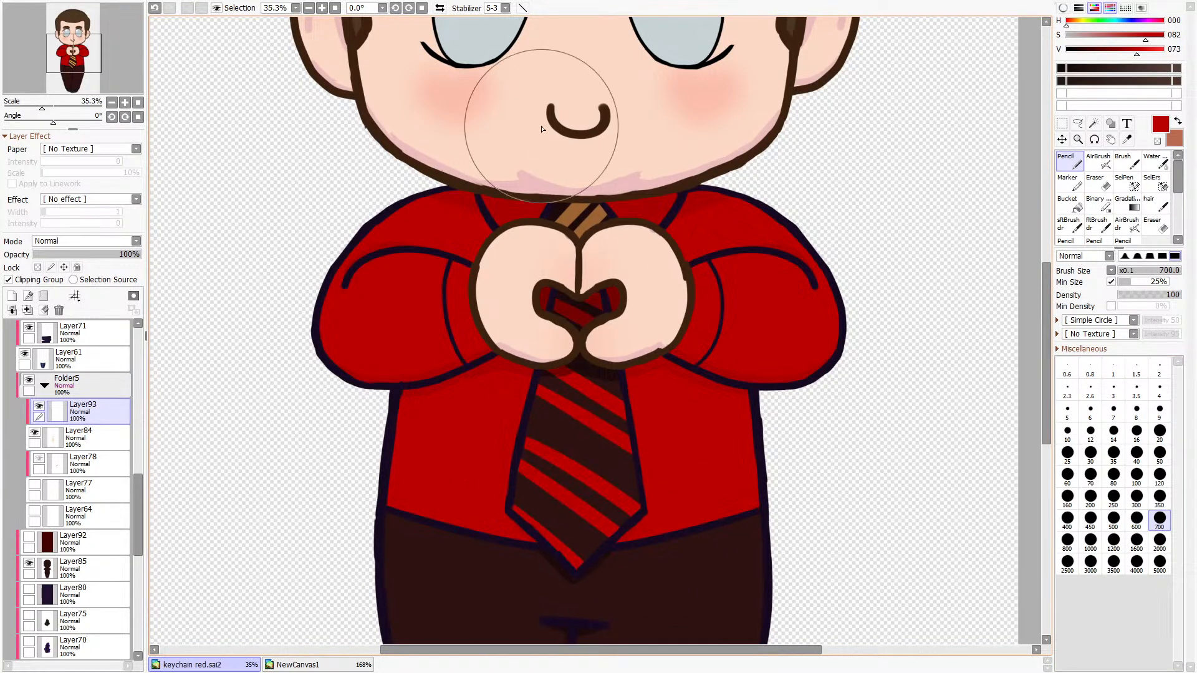
# Repaint the tie stripes in a dark crimson with hue 343 and value 63.
pyautogui.click(1127, 50)
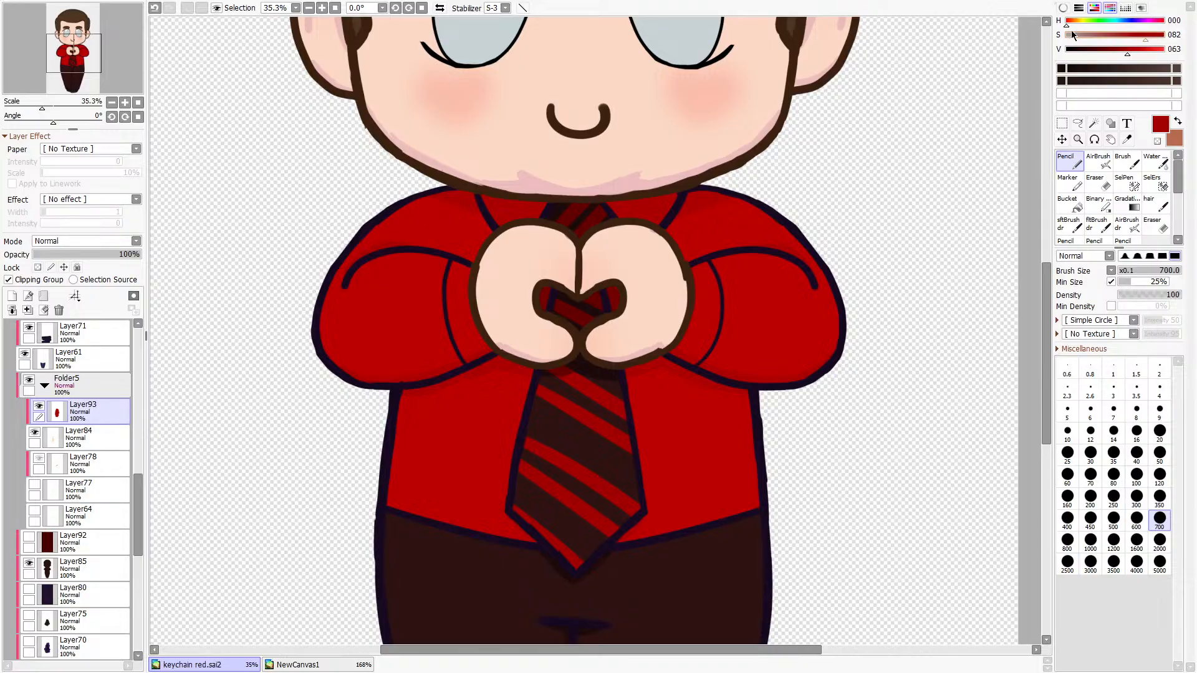
pyautogui.moveTo(1146, 23); pyautogui.dragTo(1159, 23)
pyautogui.moveTo(597, 244); pyautogui.dragTo(594, 604)
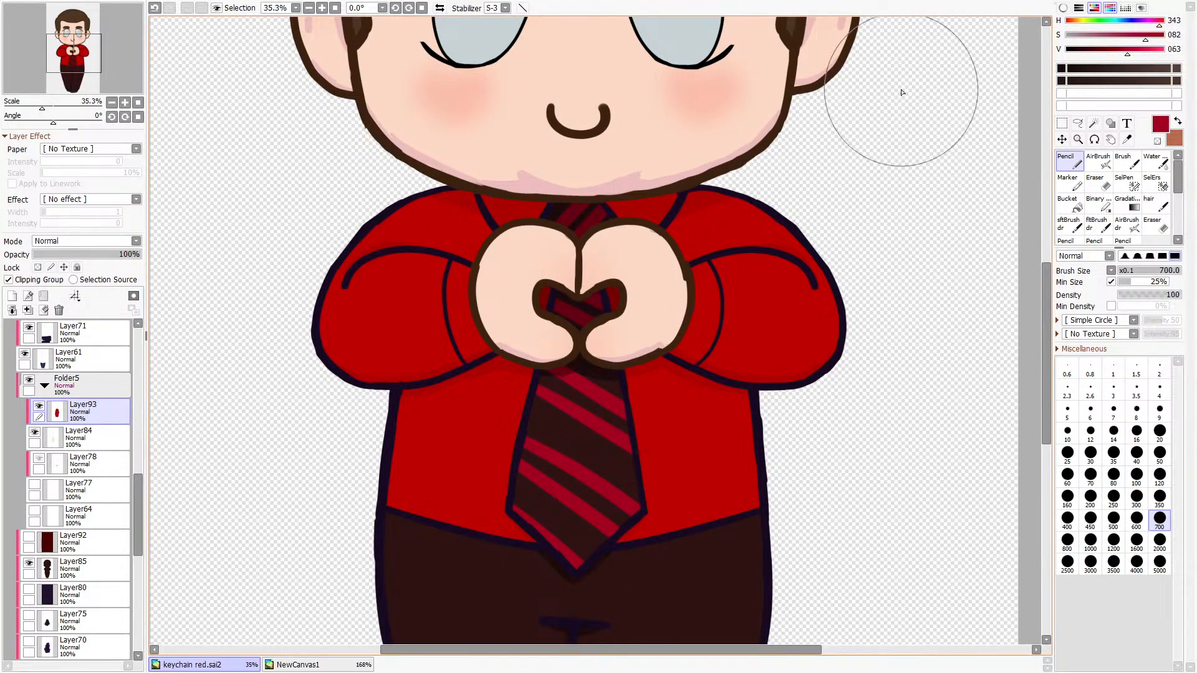
# Repaint the tie stripes in a lighter, softer crimson with saturation 73 and value 72, and check the whole figure.
pyautogui.click(1136, 50)
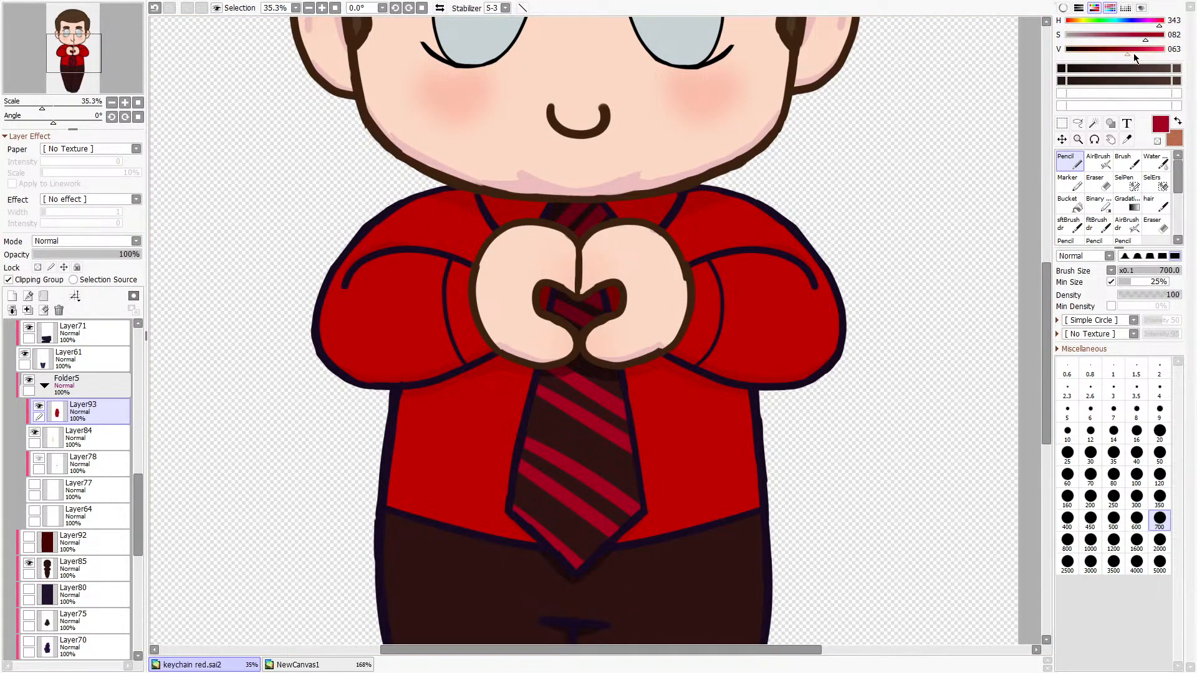
pyautogui.moveTo(595, 261); pyautogui.dragTo(579, 592)
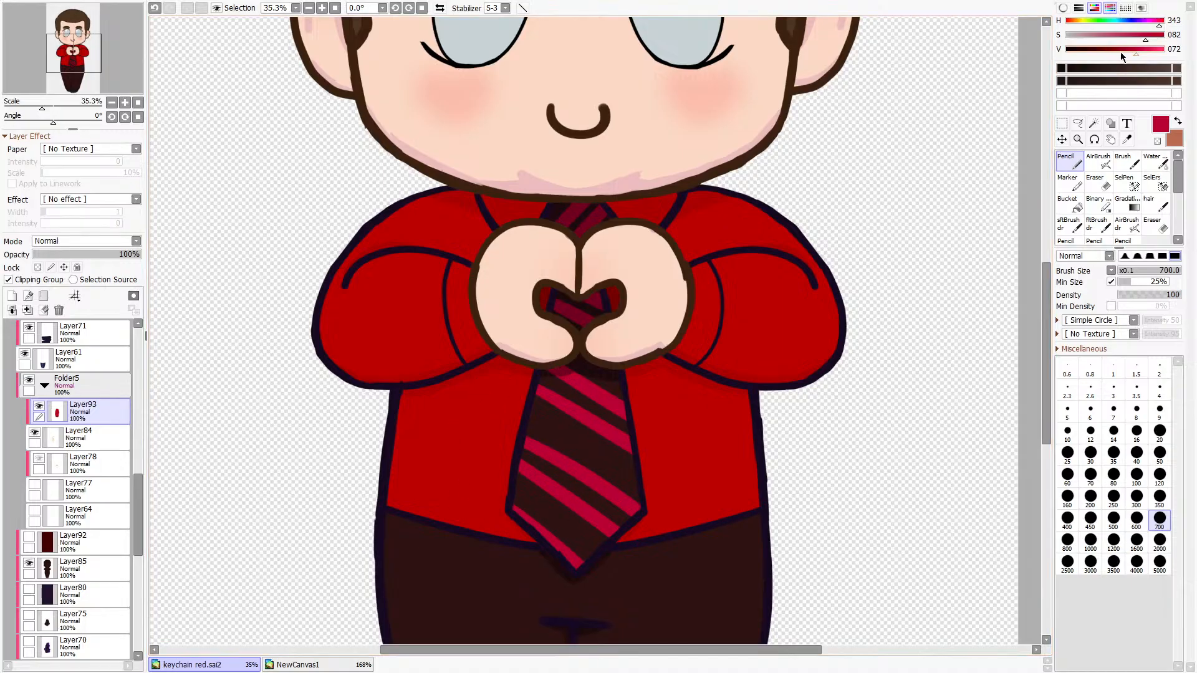
pyautogui.click(1137, 36)
pyautogui.moveTo(550, 293); pyautogui.dragTo(606, 273)
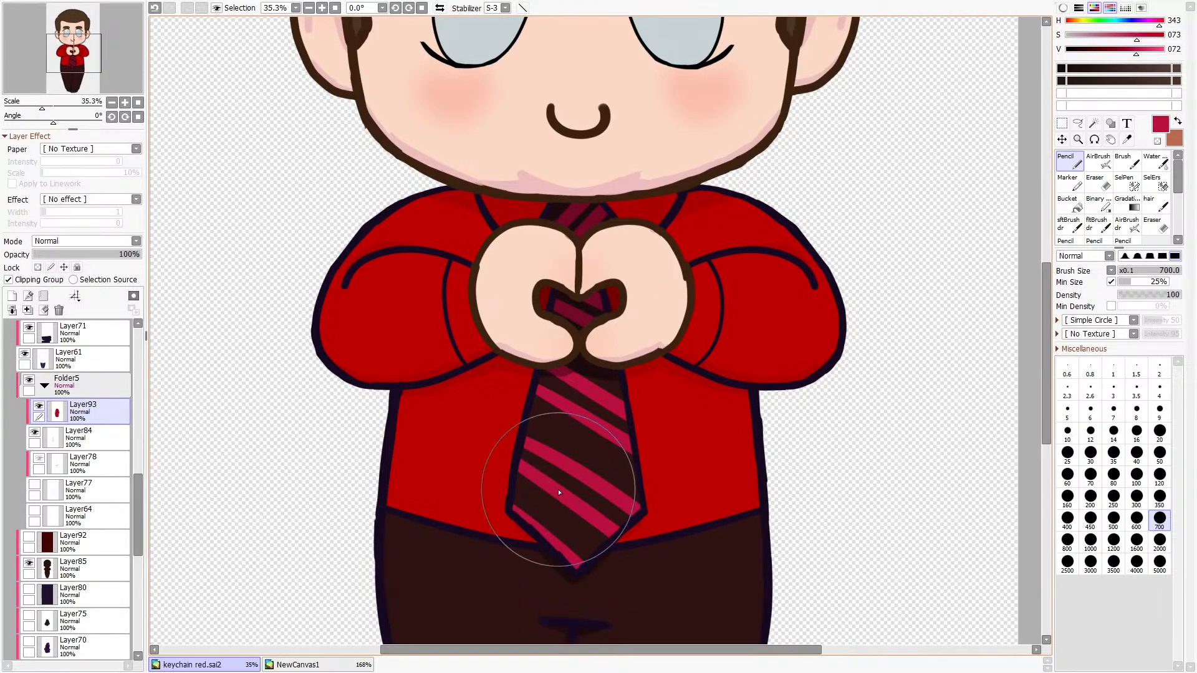
pyautogui.scroll(-9, 566, 494)
pyautogui.scroll(5, 582, 481)
pyautogui.scroll(3, 588, 478)
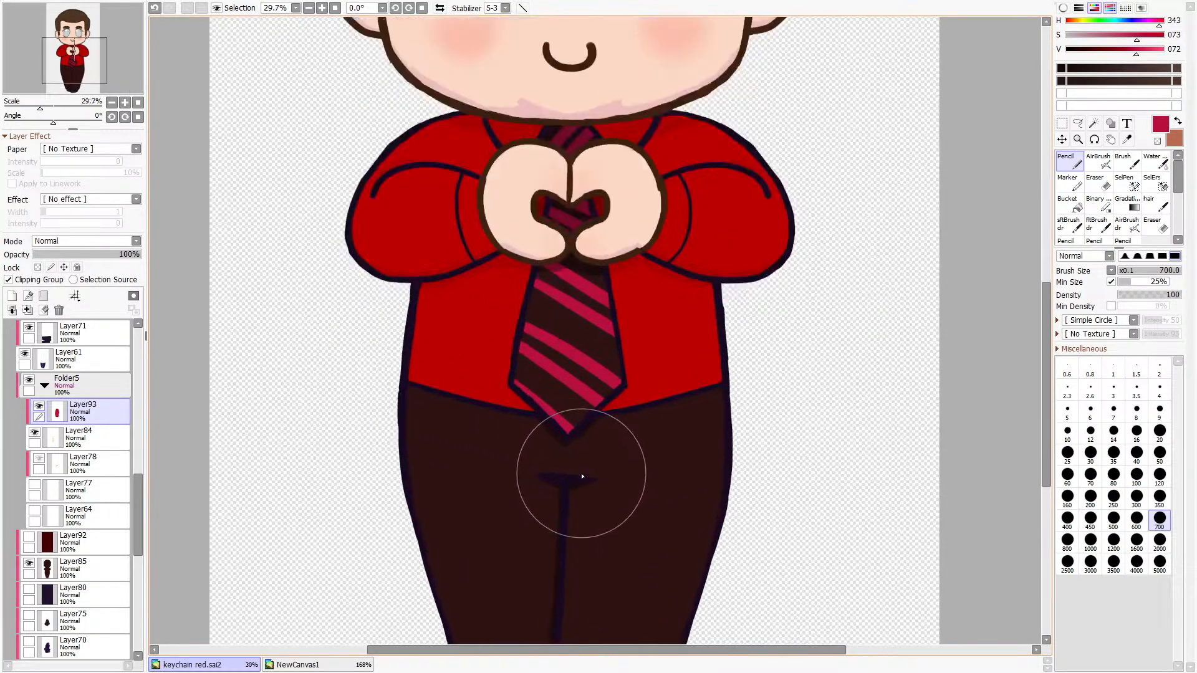
# Repaint the tie stripes in a softer red with hue 0, saturation 62 and value 78.
pyautogui.moveTo(1145, 20); pyautogui.dragTo(1040, 24)
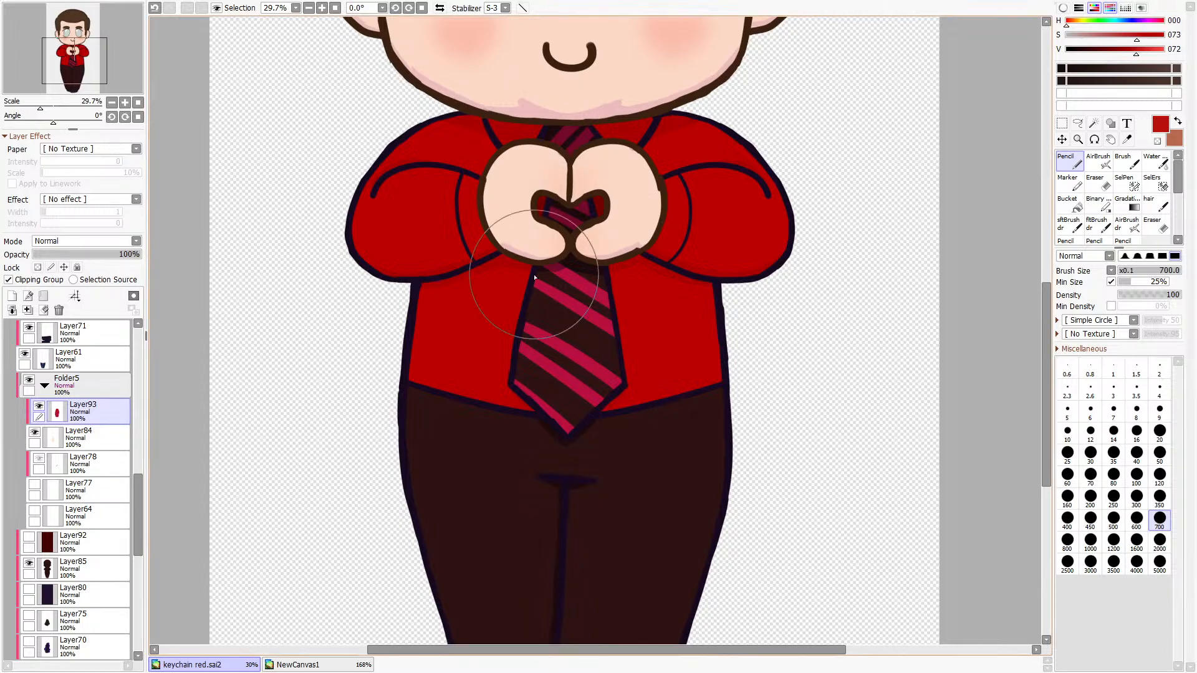
pyautogui.moveTo(535, 275); pyautogui.dragTo(630, 544)
pyautogui.moveTo(1136, 33)
pyautogui.mouseDown()
pyautogui.moveTo(1126, 35)
pyautogui.moveTo(1142, 48)
pyautogui.mouseUp()
pyautogui.moveTo(556, 470); pyautogui.dragTo(614, 75)
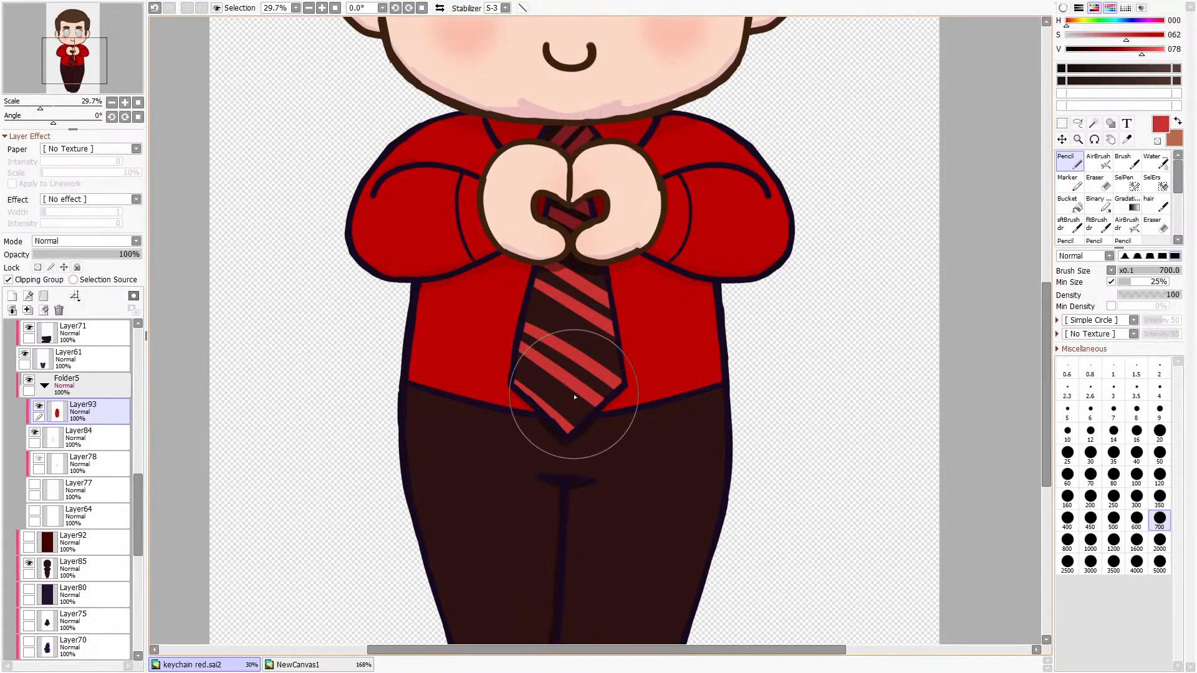
# Raise the stripe colour's value to 84 and repaint the tie stripes with it.
pyautogui.scroll(-5, 536, 396)
pyautogui.scroll(7, 503, 336)
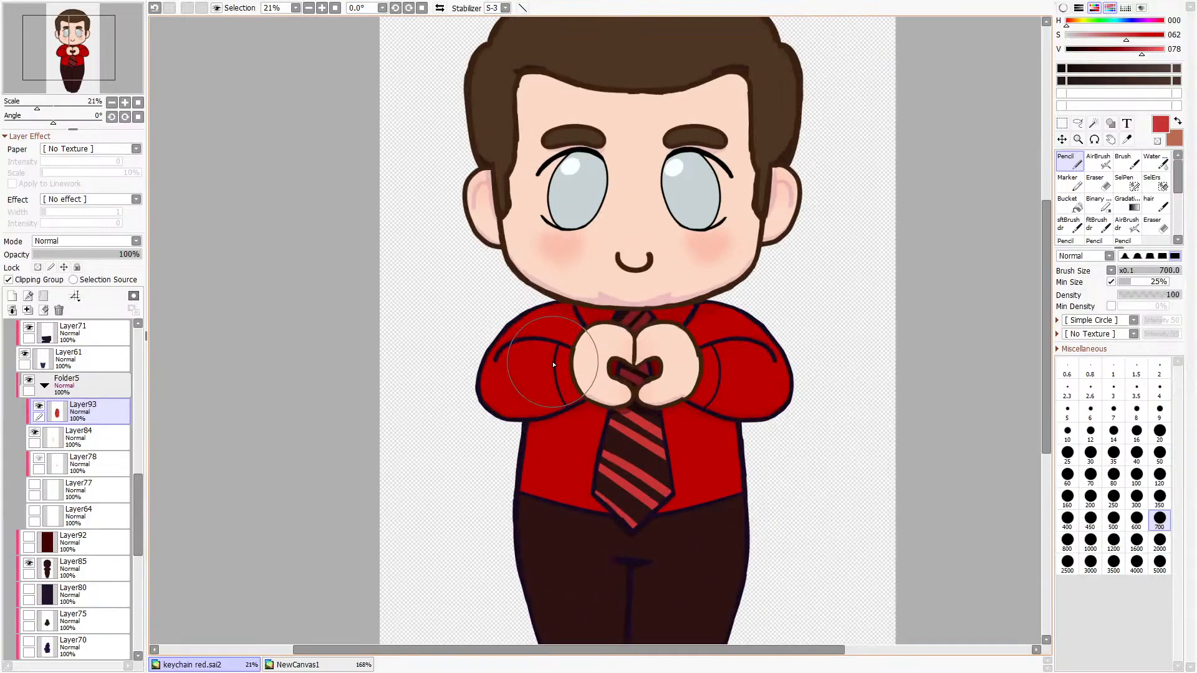
pyautogui.click(1147, 49)
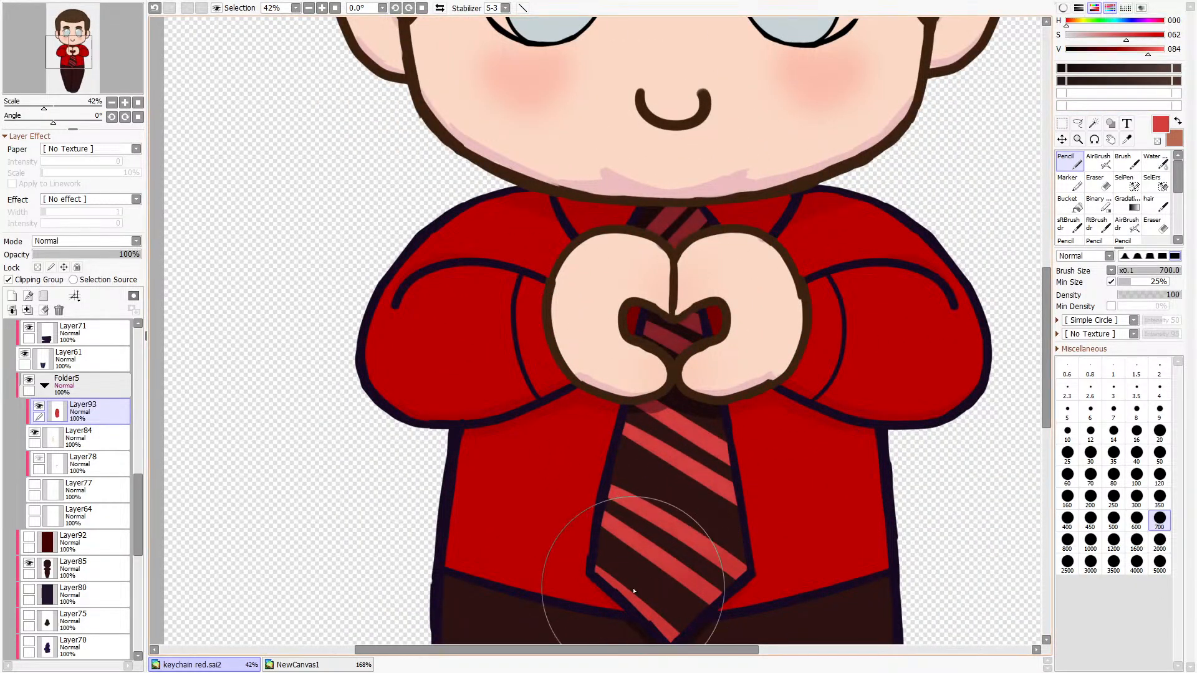
# Compare the recoloured figure in keychain red.sai2 with the shirt and striped tie in the NewCanvas1 reference photo.
pyautogui.scroll(-3, 659, 322)
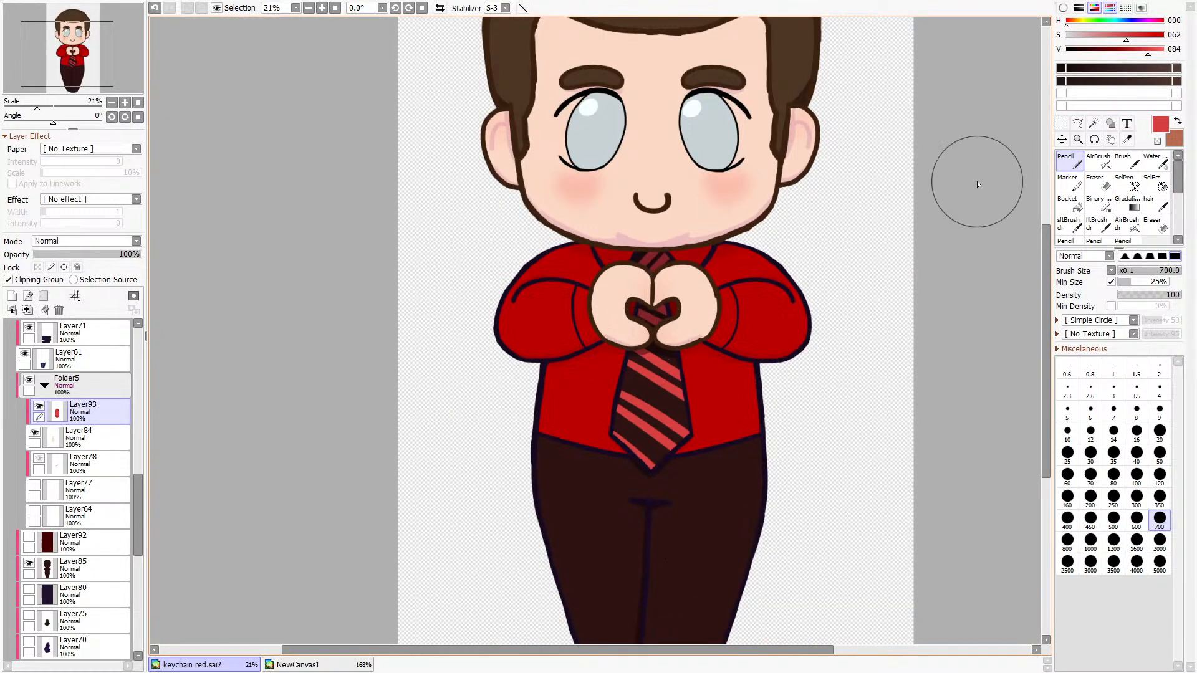
pyautogui.press('space')
pyautogui.click(323, 663)
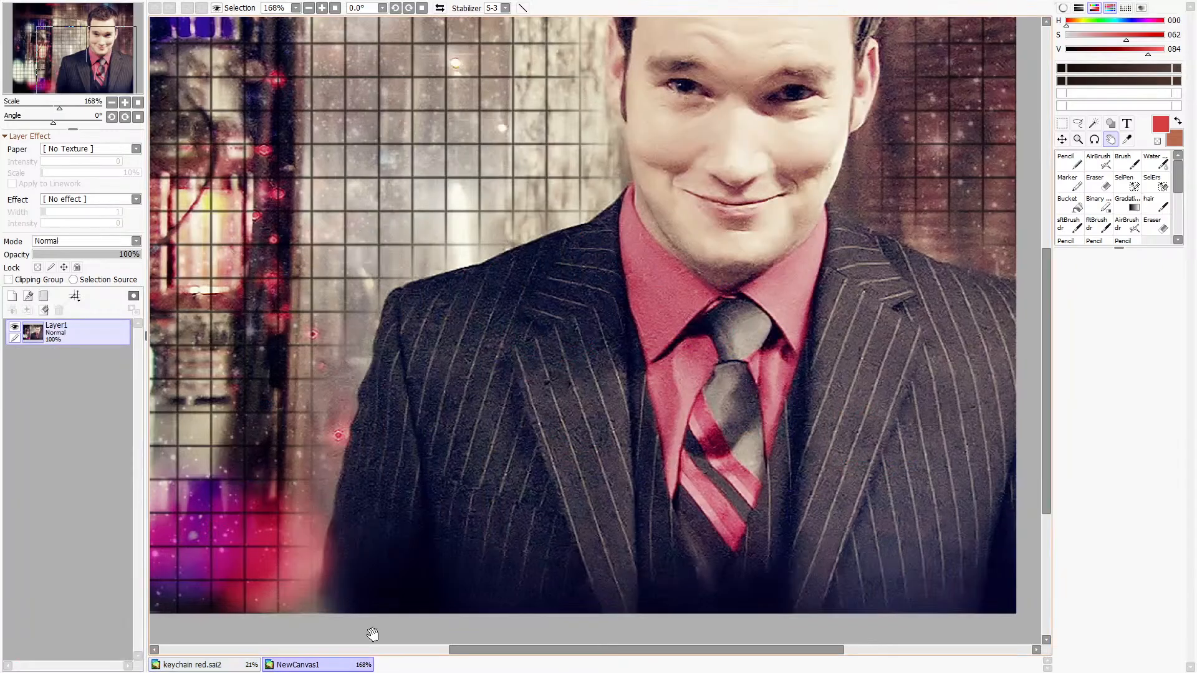
pyautogui.scroll(-2, 653, 332)
pyautogui.scroll(6, 713, 429)
pyautogui.scroll(-3, 691, 455)
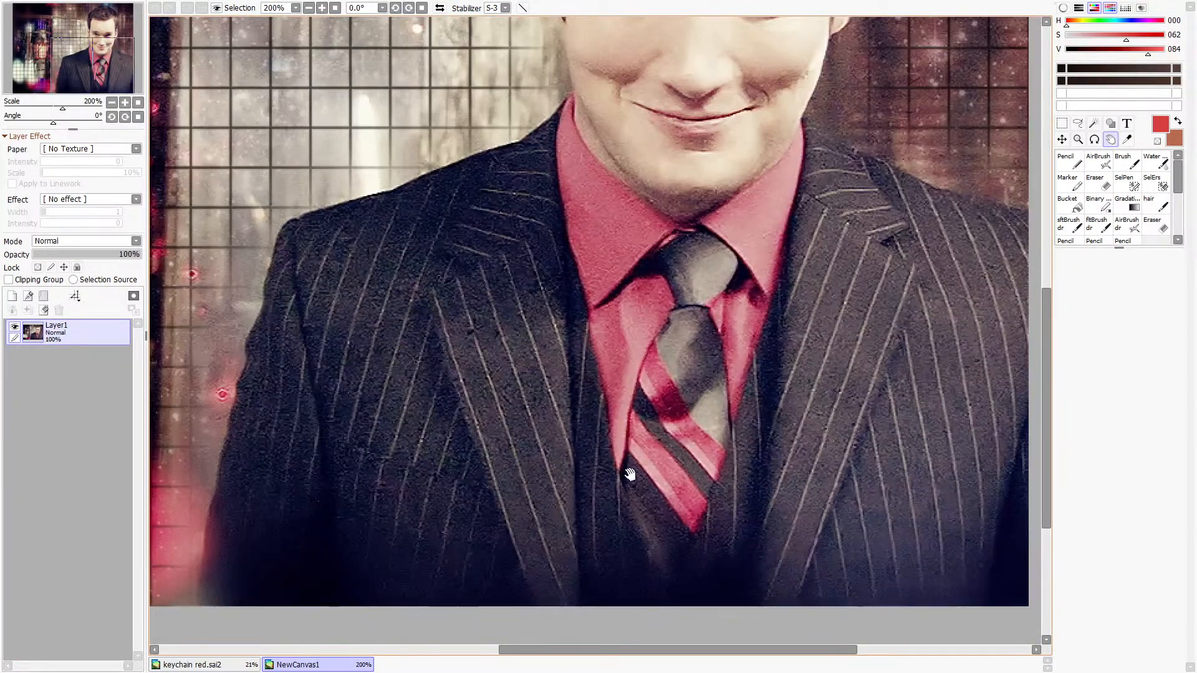
pyautogui.click(200, 665)
pyautogui.scroll(-2, 715, 293)
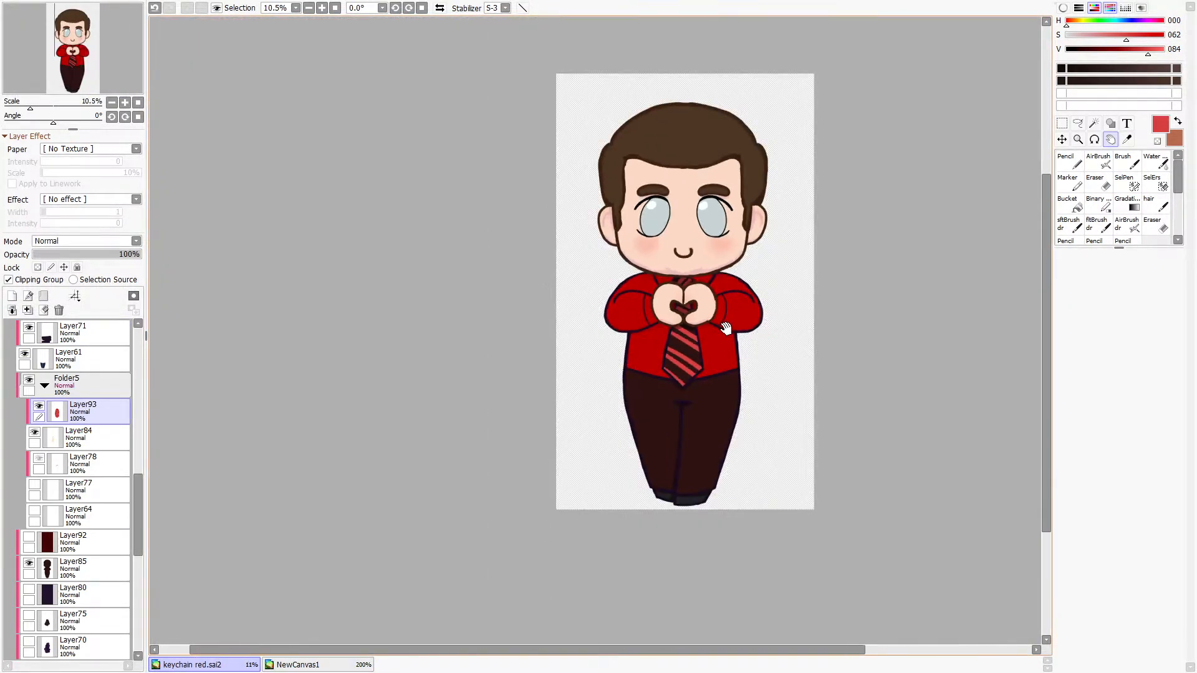
pyautogui.scroll(1, 726, 325)
pyautogui.click(362, 665)
pyautogui.scroll(-3, 638, 346)
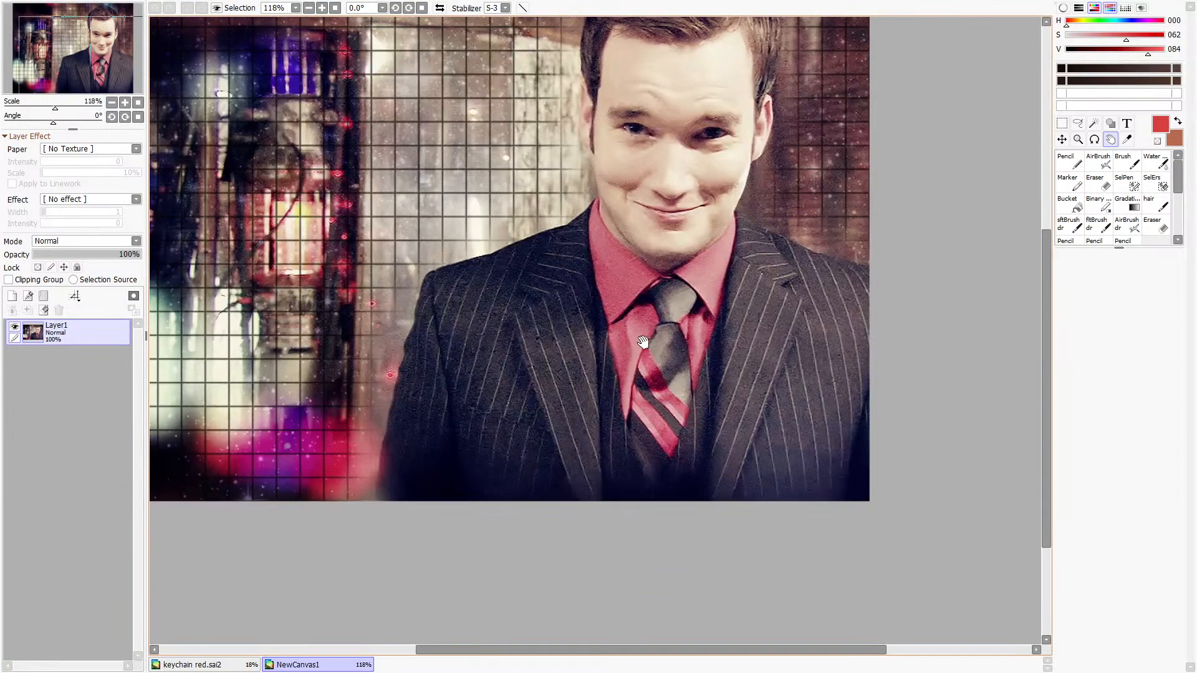
pyautogui.click(226, 662)
# Hide the dark brown tie base on Layer85, trying Layer92's dark red in its place and leaving Layer92 hidden as well.
pyautogui.scroll(-2, 28, 511)
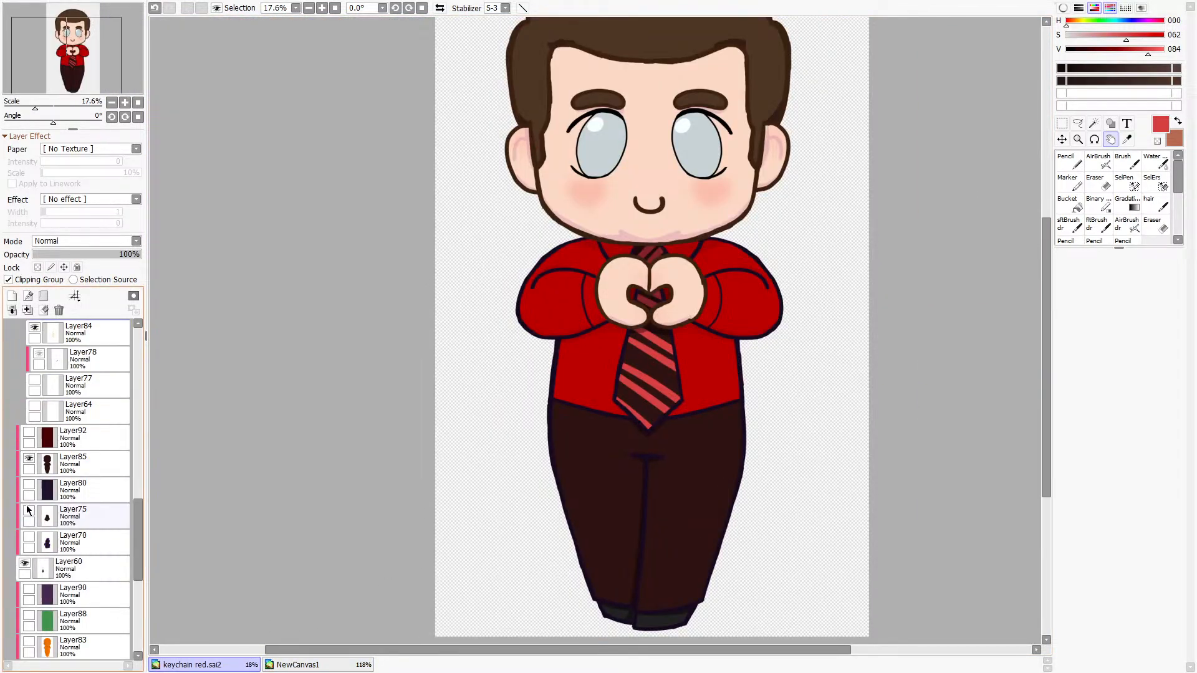
pyautogui.click(29, 458)
pyautogui.click(28, 433)
pyautogui.click(28, 435)
pyautogui.click(28, 435)
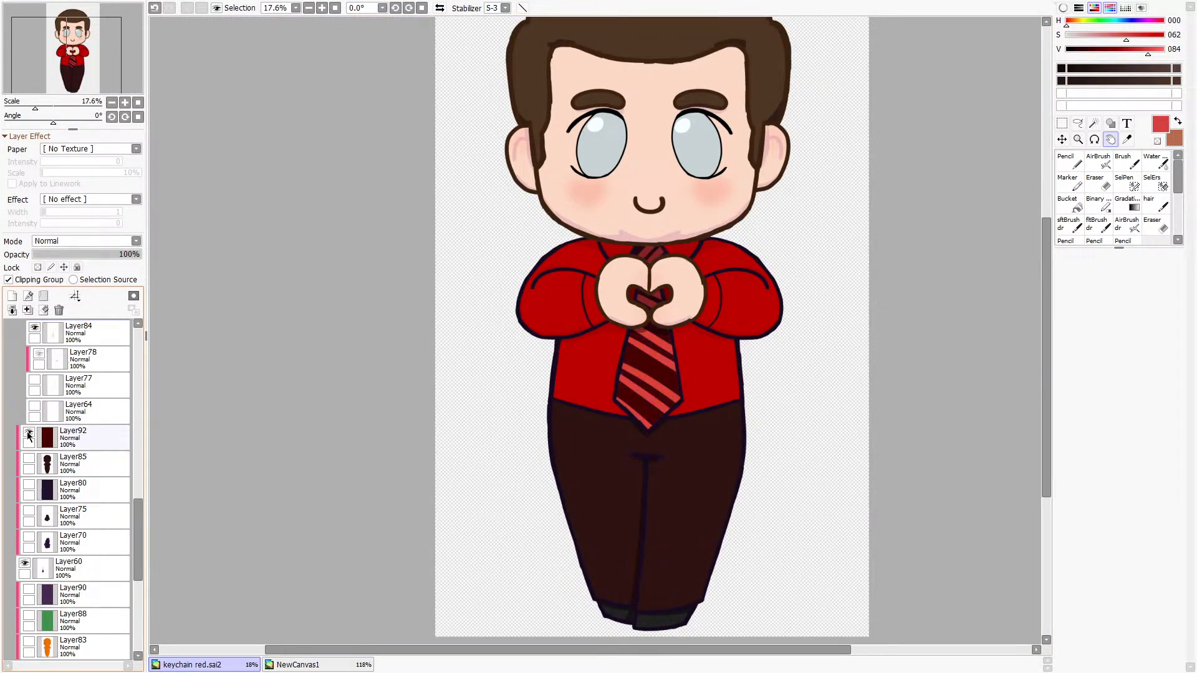
pyautogui.click(29, 436)
pyautogui.click(29, 438)
pyautogui.click(29, 438)
# Preview Layer70, Layer75 and Layer80 in turn as alternative tie base colours, hiding each again.
pyautogui.click(29, 539)
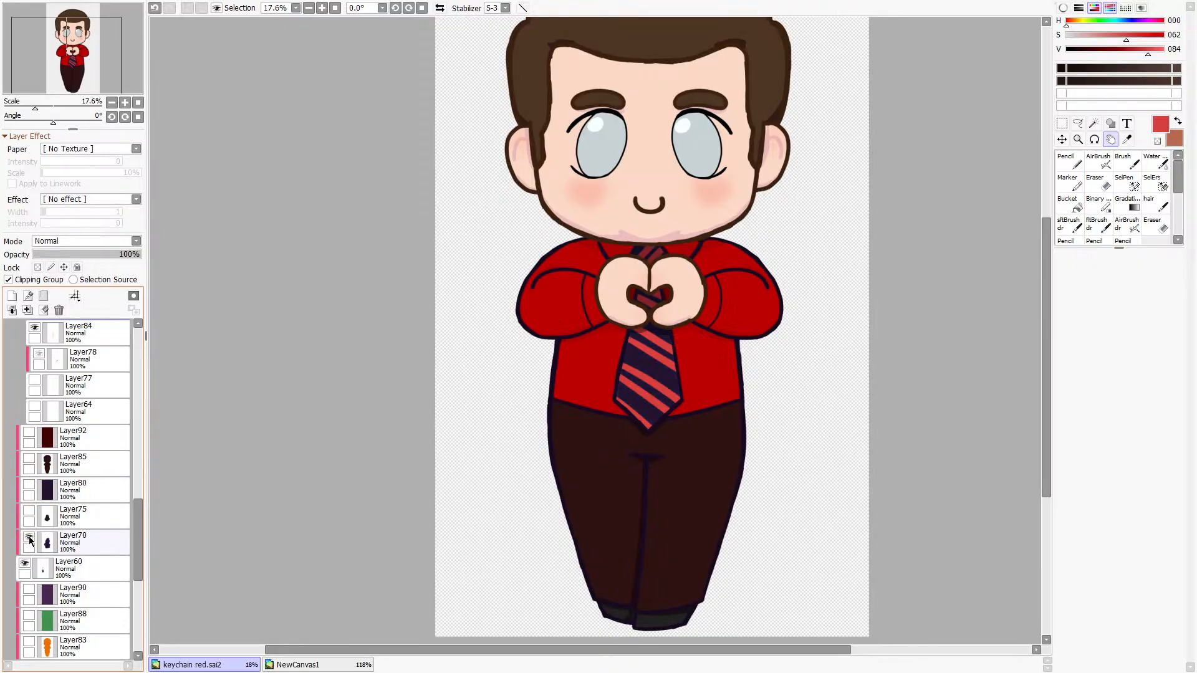
pyautogui.click(29, 537)
pyautogui.click(29, 512)
pyautogui.click(30, 512)
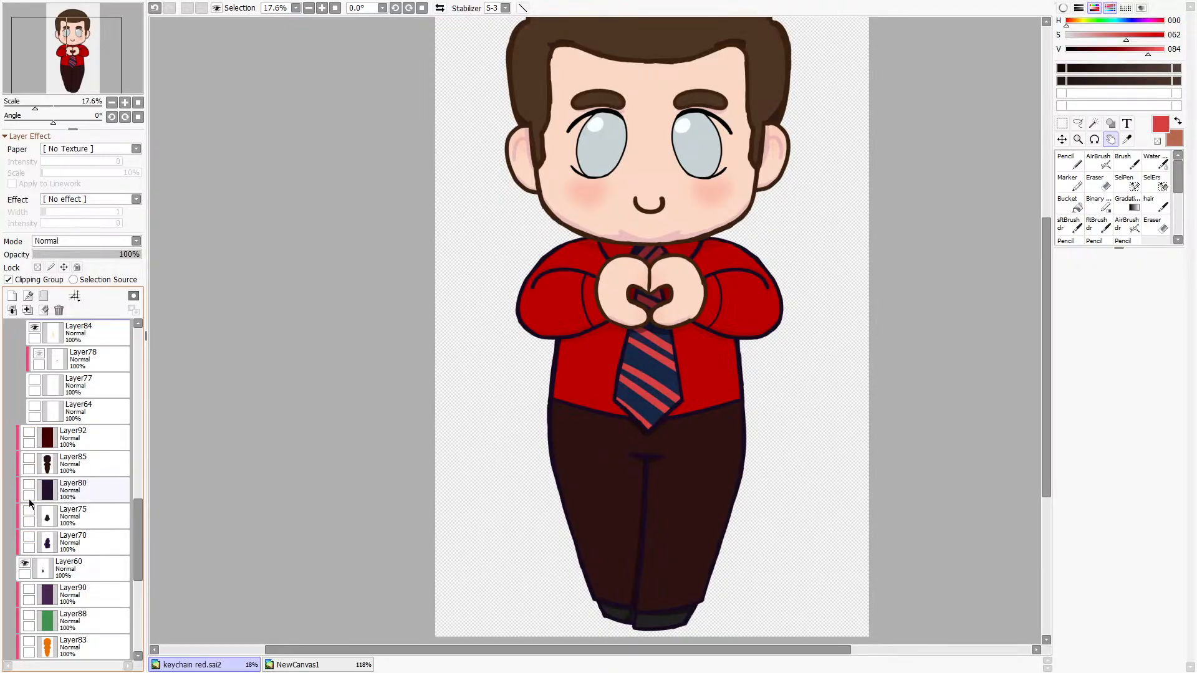
pyautogui.click(29, 485)
pyautogui.scroll(3, 661, 374)
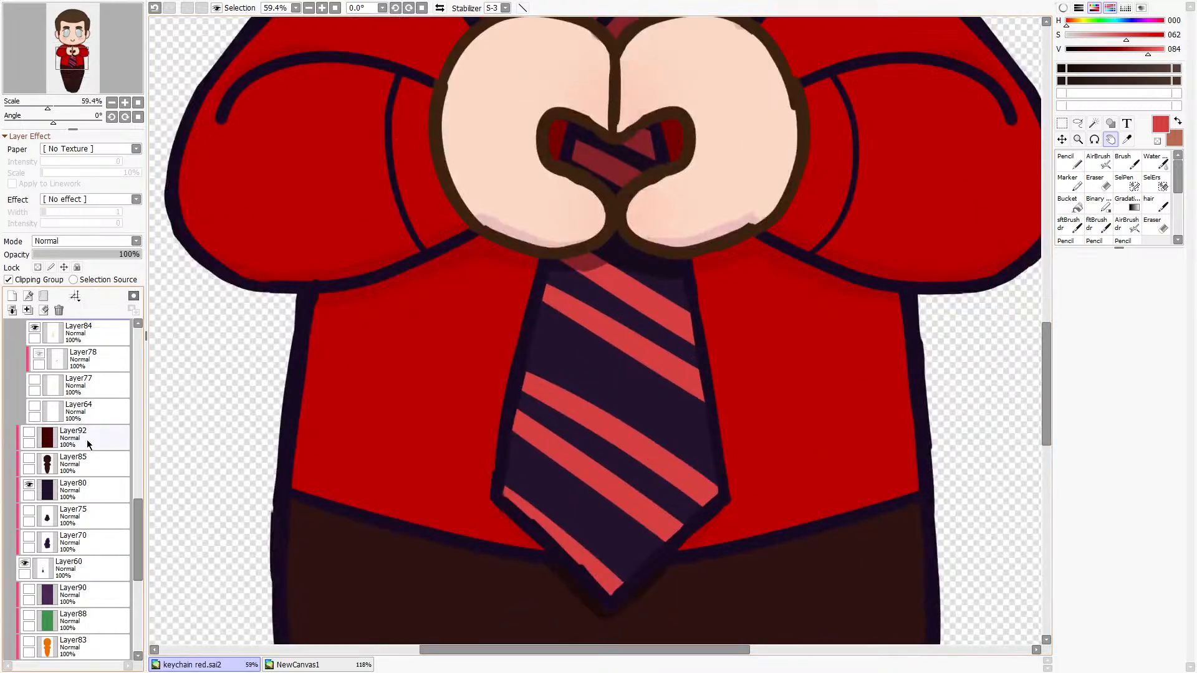
pyautogui.click(29, 485)
# Add a clipping layer above Layer92 and fill the tie base with a near-black navy, hue 220, saturation 21, value 10.
pyautogui.click(35, 438)
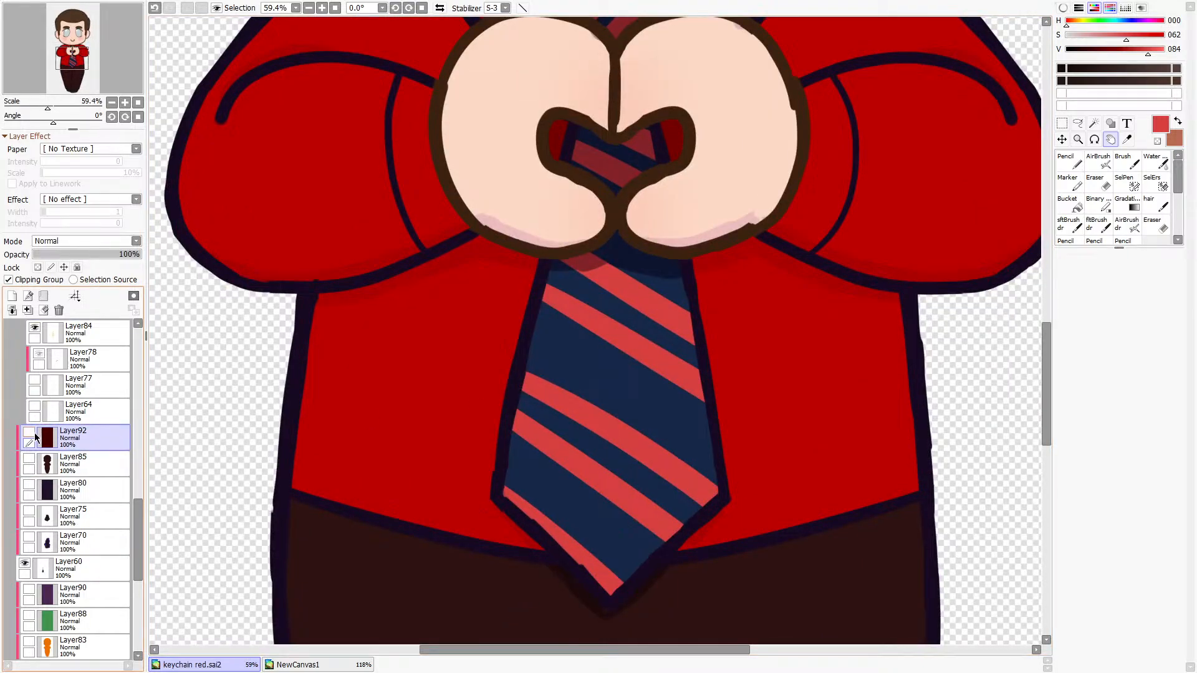
pyautogui.click(12, 295)
pyautogui.click(18, 282)
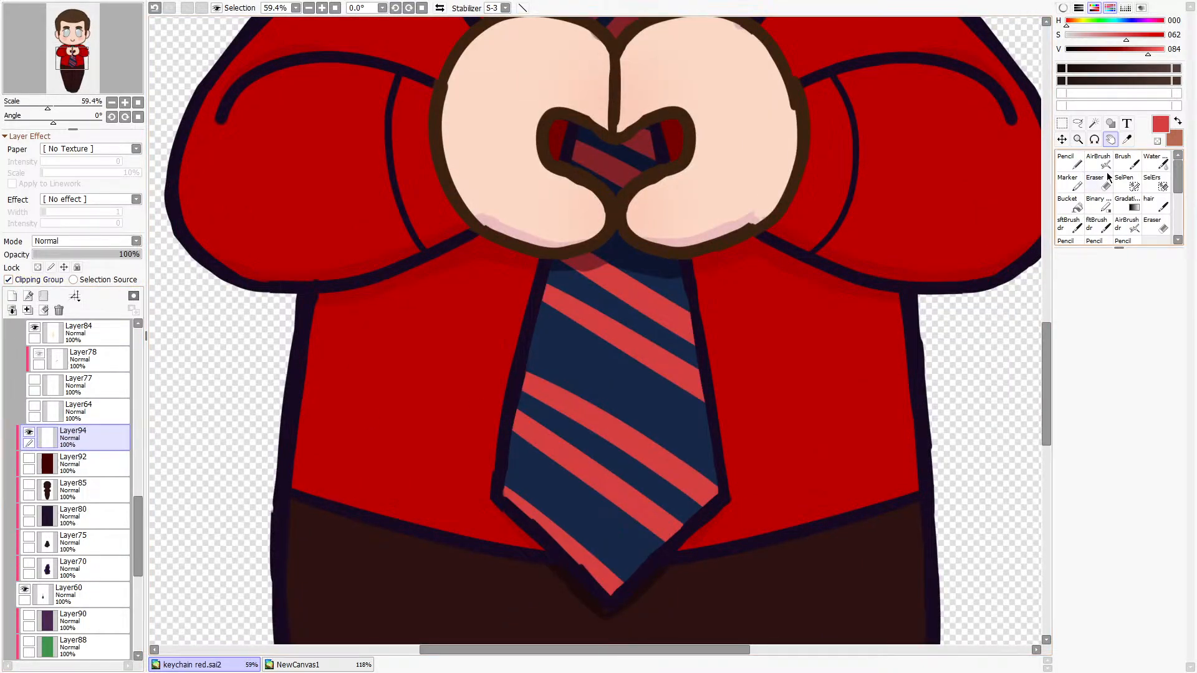
pyautogui.click(1126, 139)
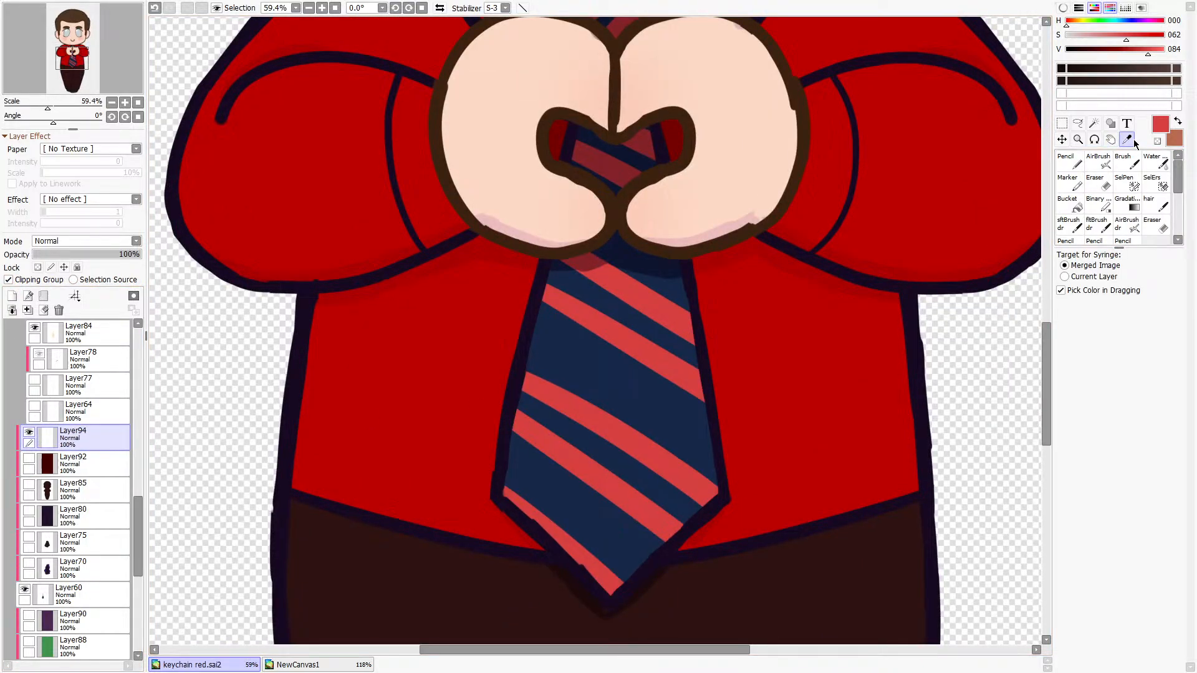
pyautogui.click(735, 307)
pyautogui.click(1067, 203)
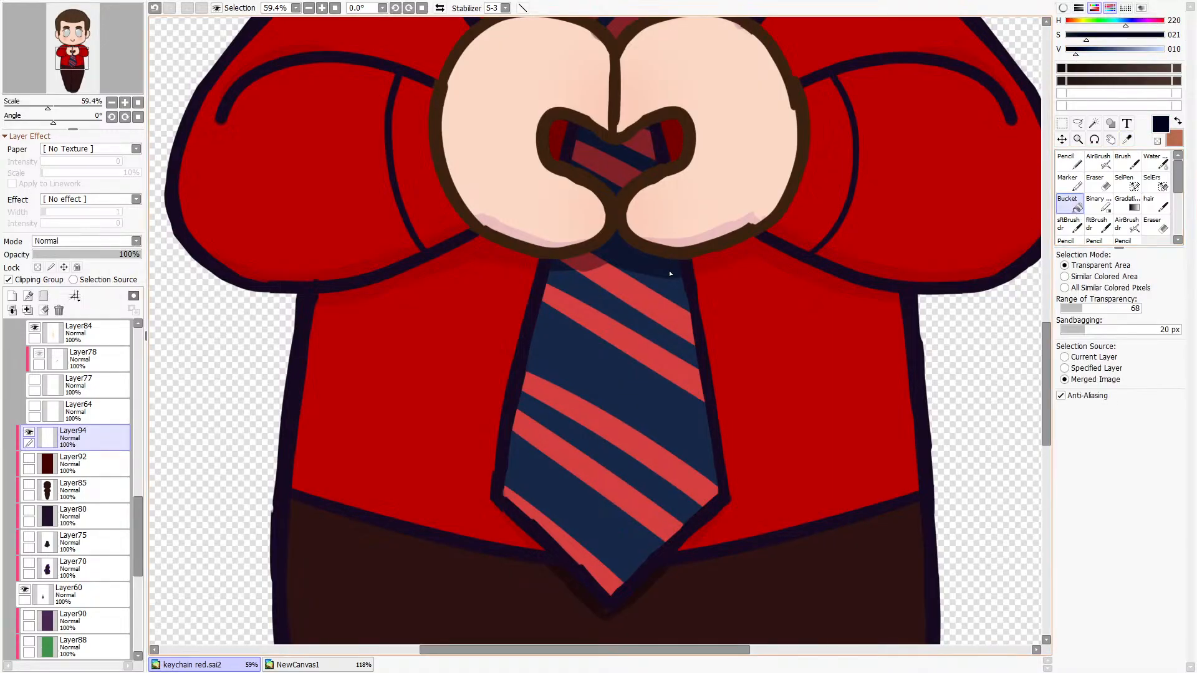
pyautogui.click(671, 266)
pyautogui.scroll(-2, 683, 423)
pyautogui.scroll(-1, 683, 423)
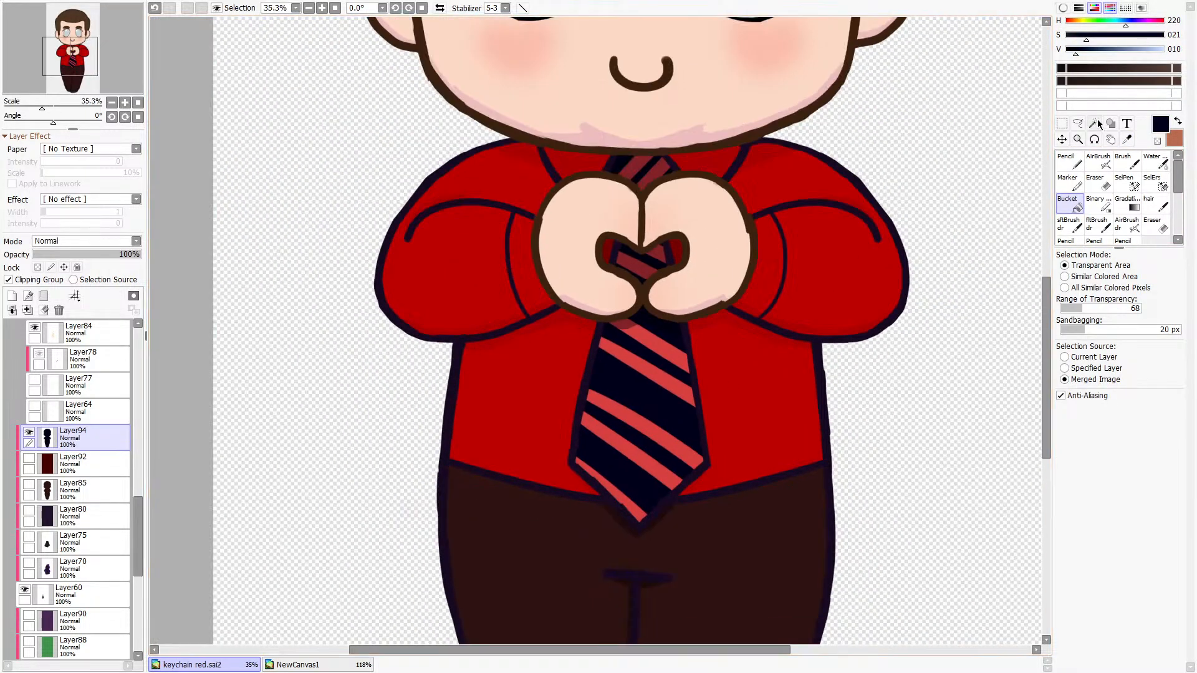
# Refill the tie base with a dark purple, hue 267, saturation 12, value 17.
pyautogui.click(1077, 36)
pyautogui.click(1083, 50)
pyautogui.moveTo(1130, 24); pyautogui.dragTo(1140, 24)
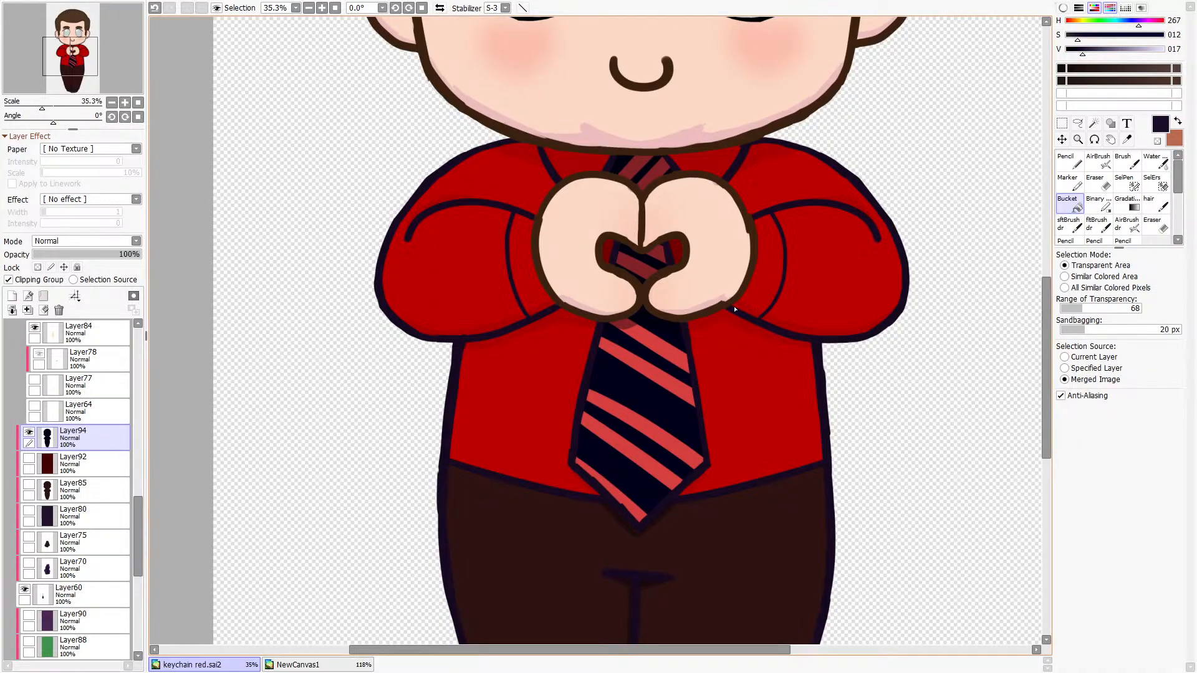
pyautogui.click(654, 361)
pyautogui.scroll(-1, 655, 361)
pyautogui.scroll(7, 655, 361)
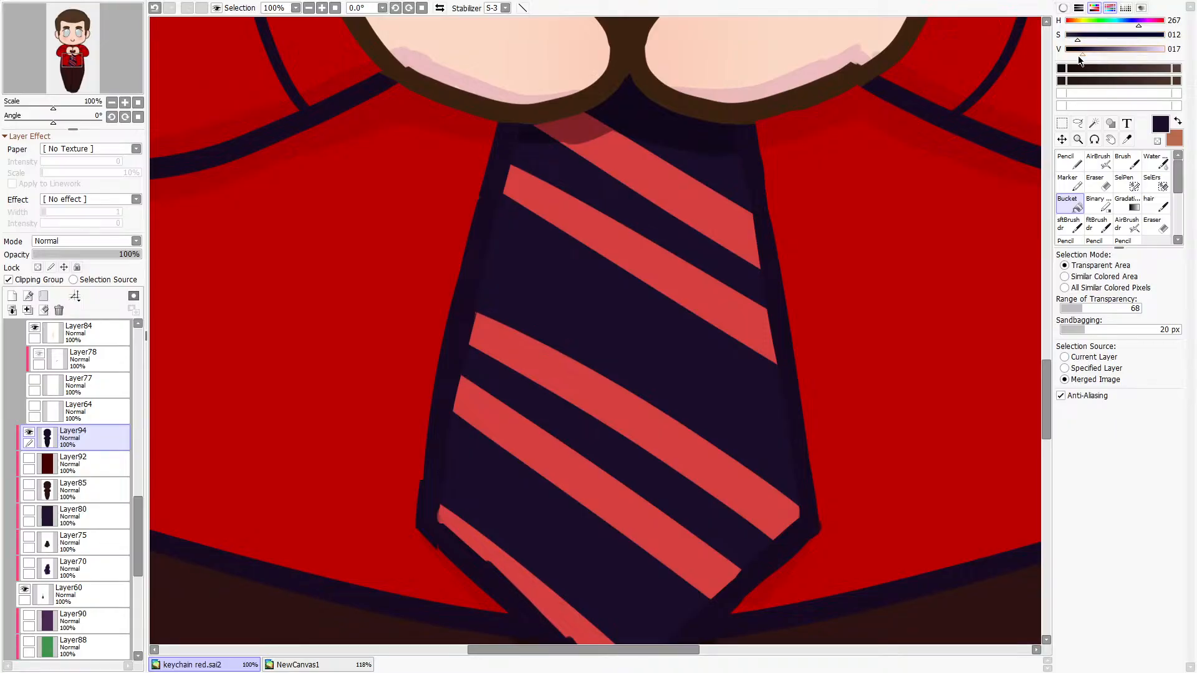
# Sample a muted purple-grey, hue 277, saturation 5, value 30, from the pinstripe jacket in the NewCanvas1 reference photo.
pyautogui.click(1127, 139)
pyautogui.scroll(-5, 591, 269)
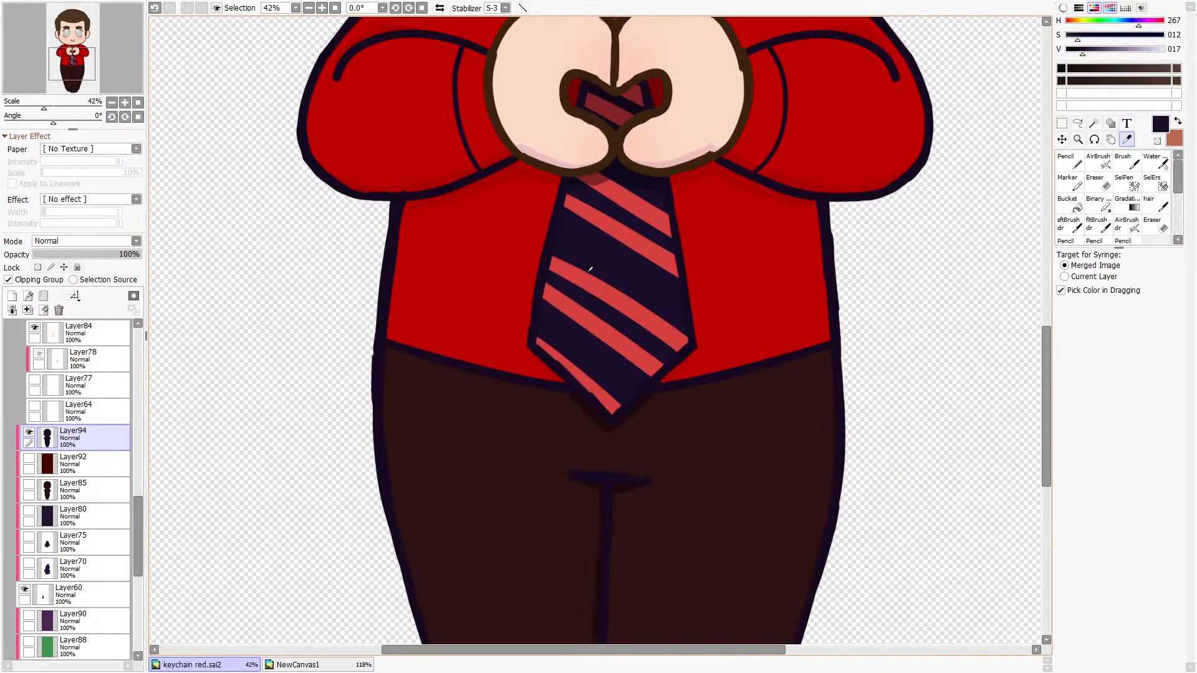
pyautogui.scroll(-2, 590, 269)
pyautogui.scroll(6, 641, 355)
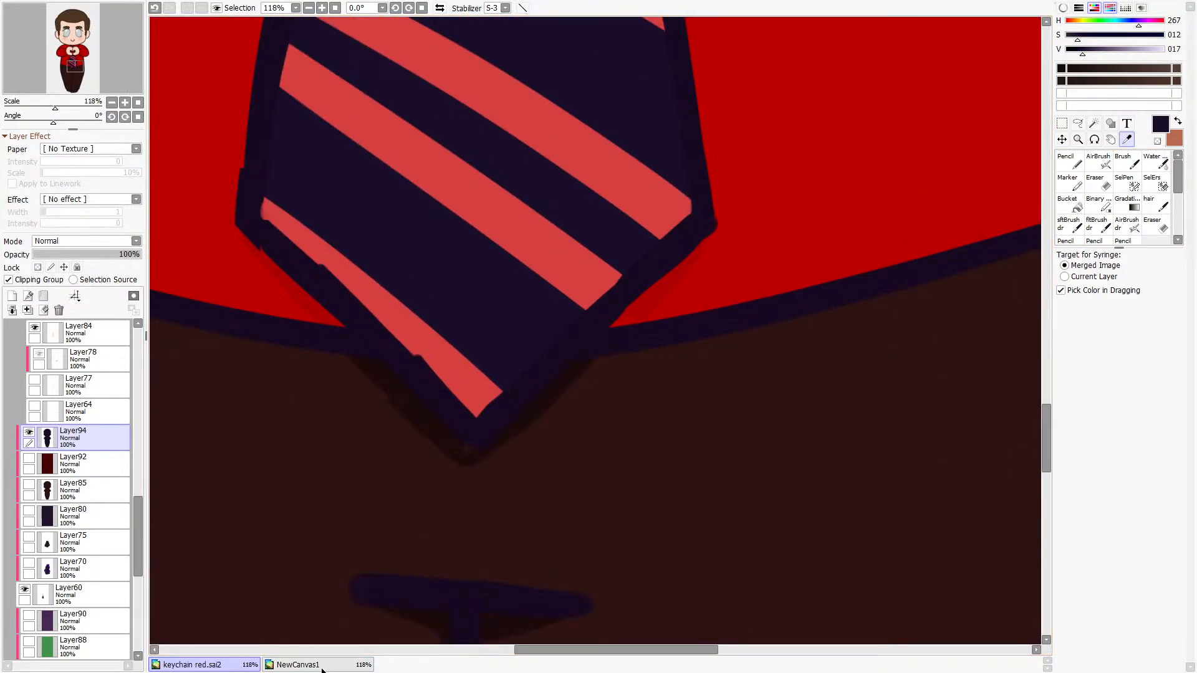
pyautogui.click(298, 665)
pyautogui.scroll(10, 580, 347)
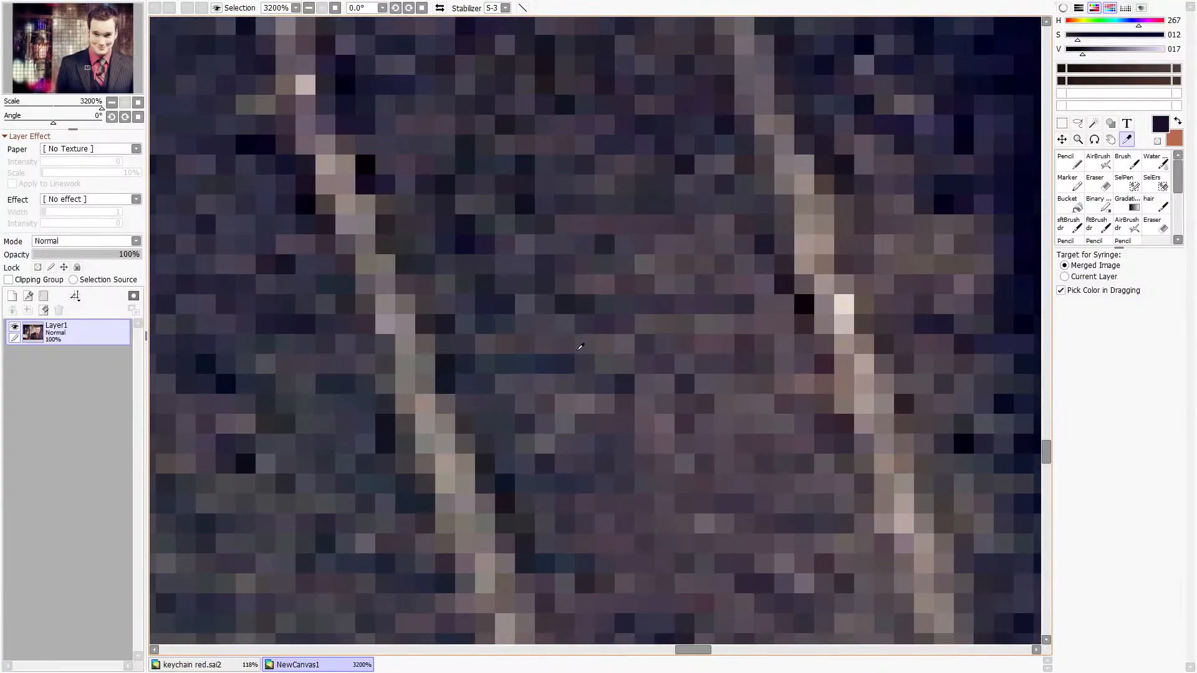
pyautogui.click(567, 342)
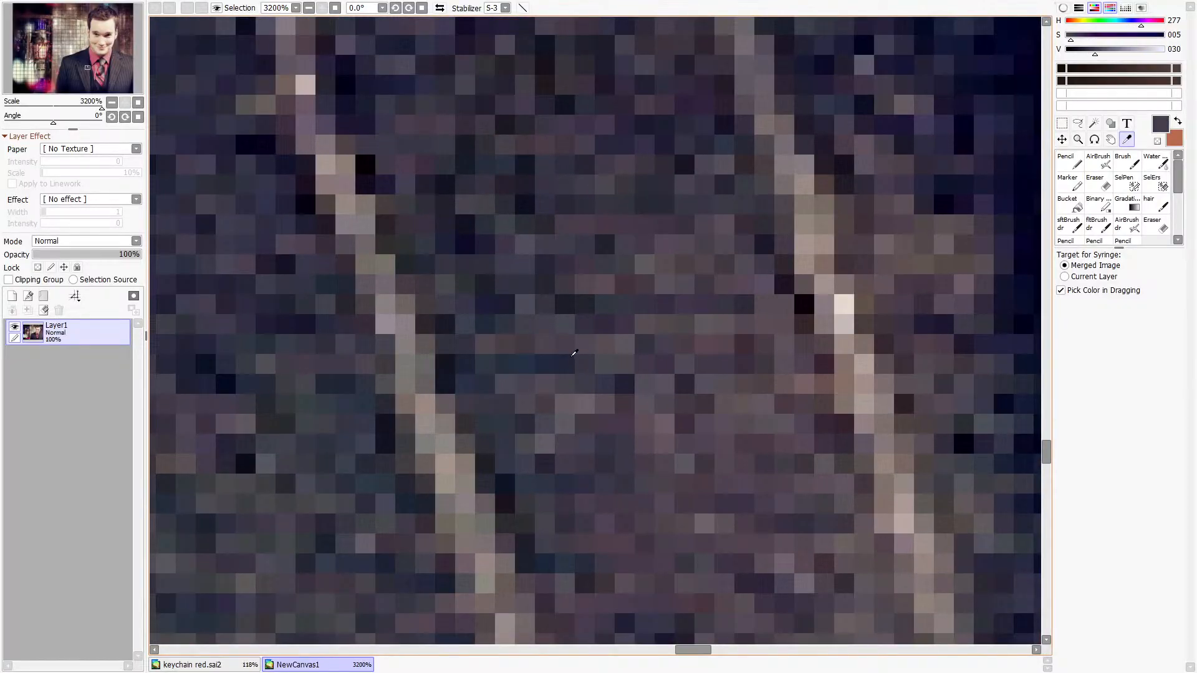
# Resample a darker blue-grey, hue 249, saturation 6, value 20, from the fabric between the pinstripes on the jacket.
pyautogui.scroll(-6, 579, 362)
pyautogui.scroll(2, 583, 377)
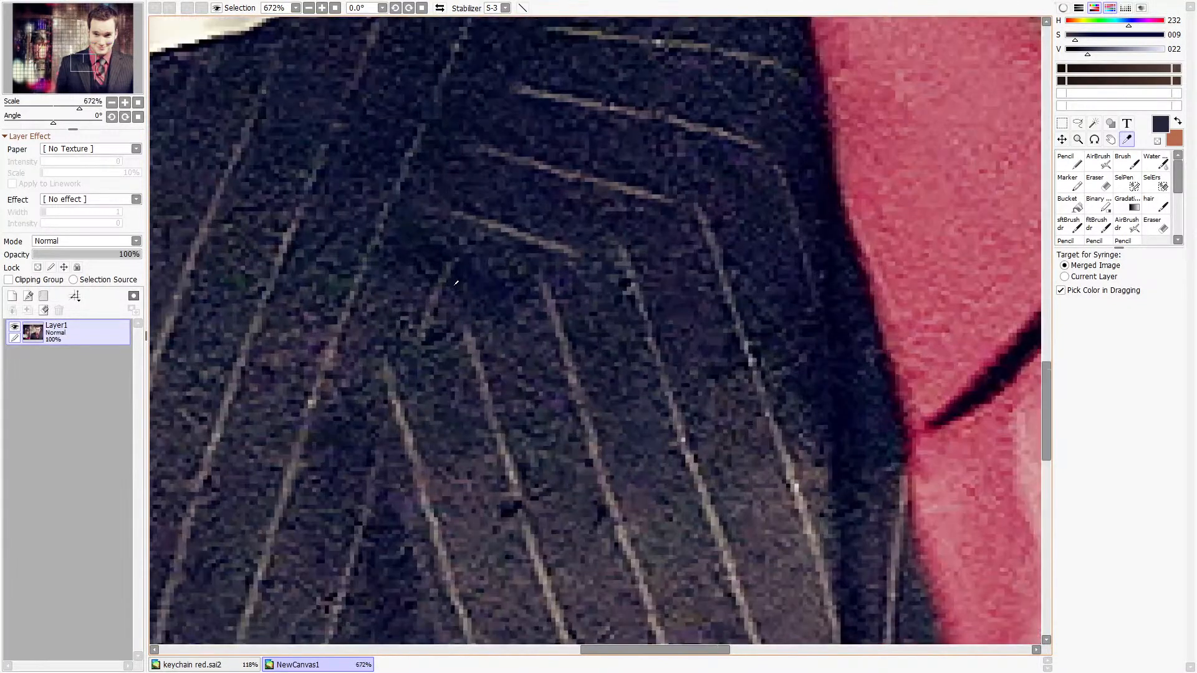
pyautogui.scroll(-4, 624, 374)
pyautogui.scroll(3, 795, 379)
pyautogui.scroll(5, 583, 473)
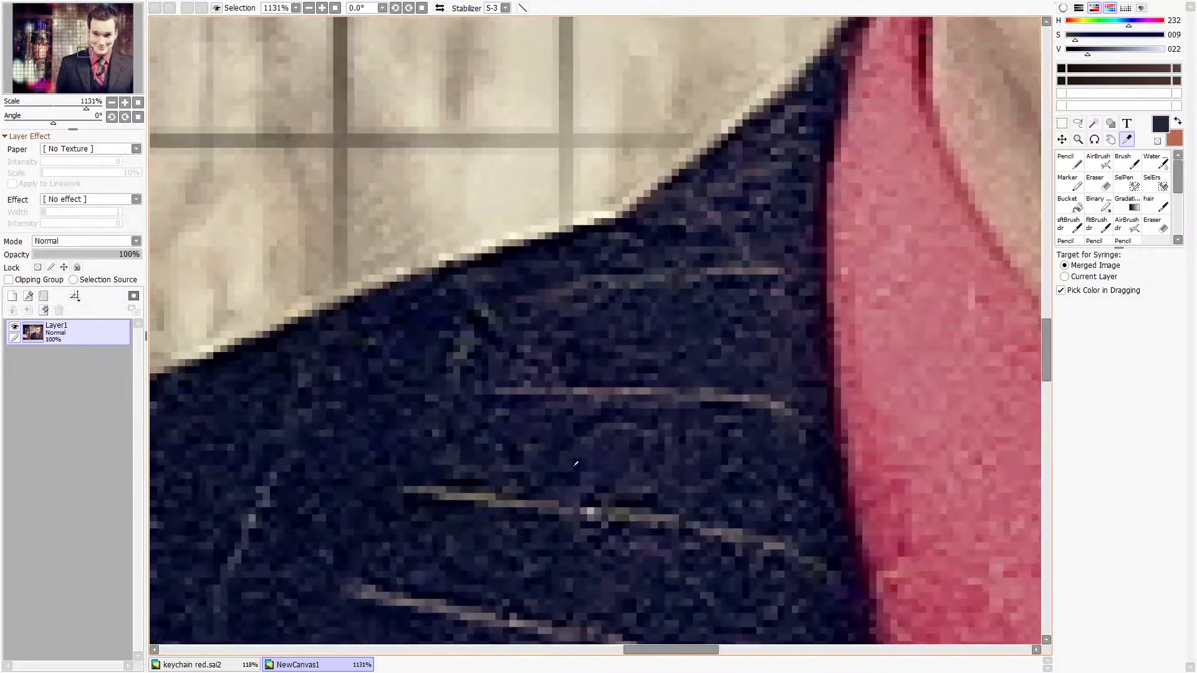
pyautogui.scroll(-3, 587, 455)
pyautogui.scroll(1, 561, 474)
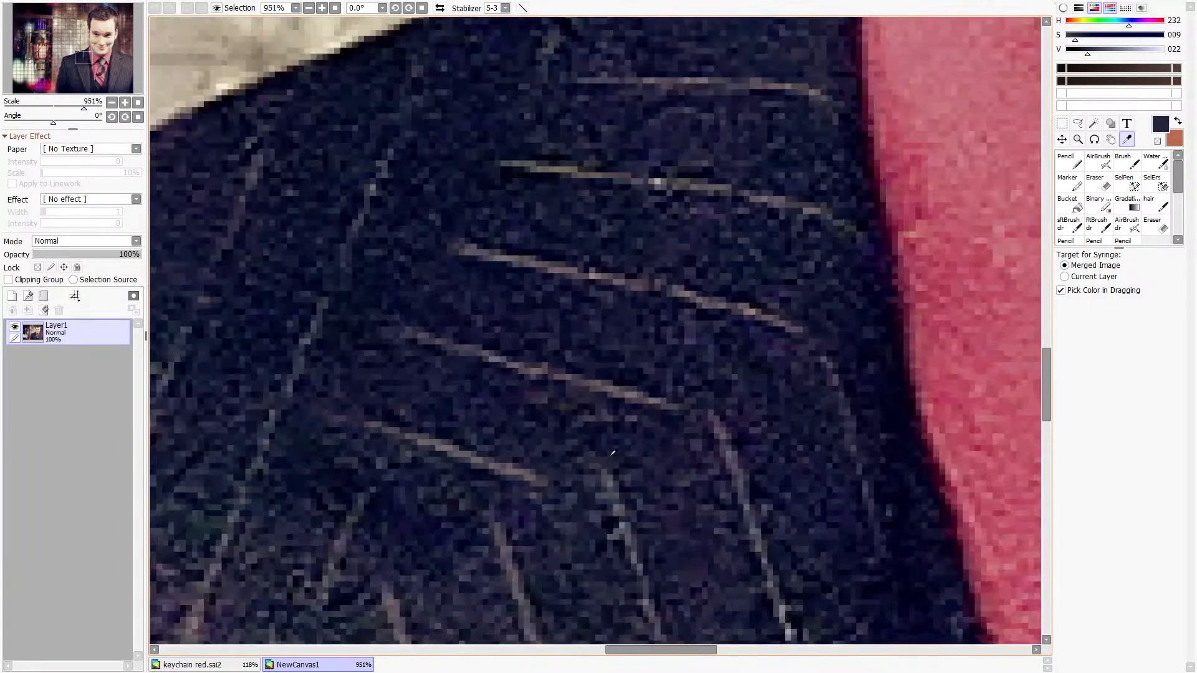
pyautogui.scroll(-1, 549, 486)
pyautogui.scroll(1, 542, 495)
pyautogui.scroll(3, 542, 495)
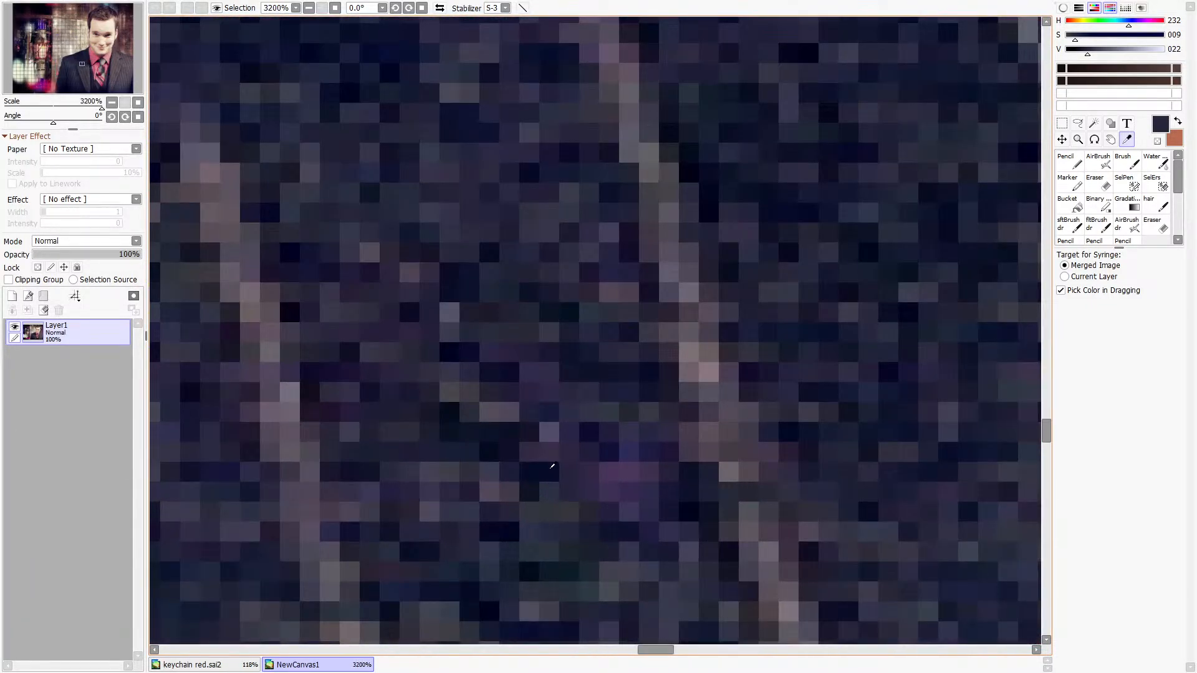
pyautogui.scroll(-4, 590, 509)
# Return to keychain red.sai2 and fill the tie base with the colour sampled from the jacket.
pyautogui.click(187, 665)
pyautogui.click(1067, 203)
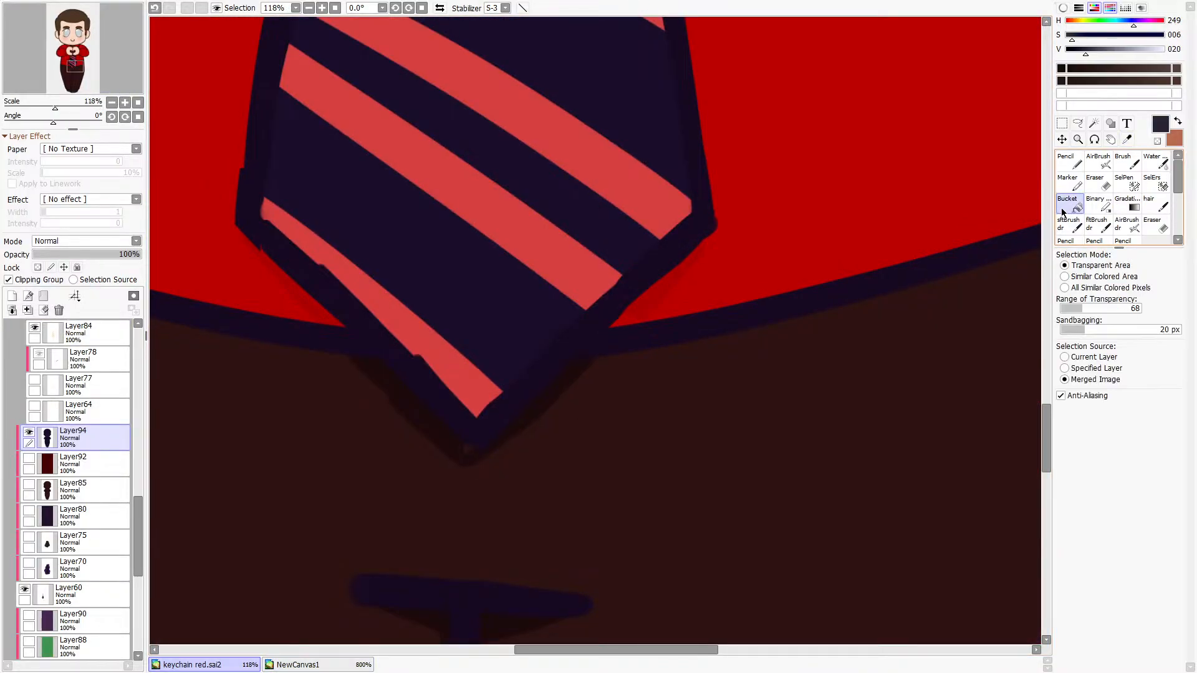
pyautogui.scroll(-5, 628, 414)
pyautogui.scroll(3, 617, 395)
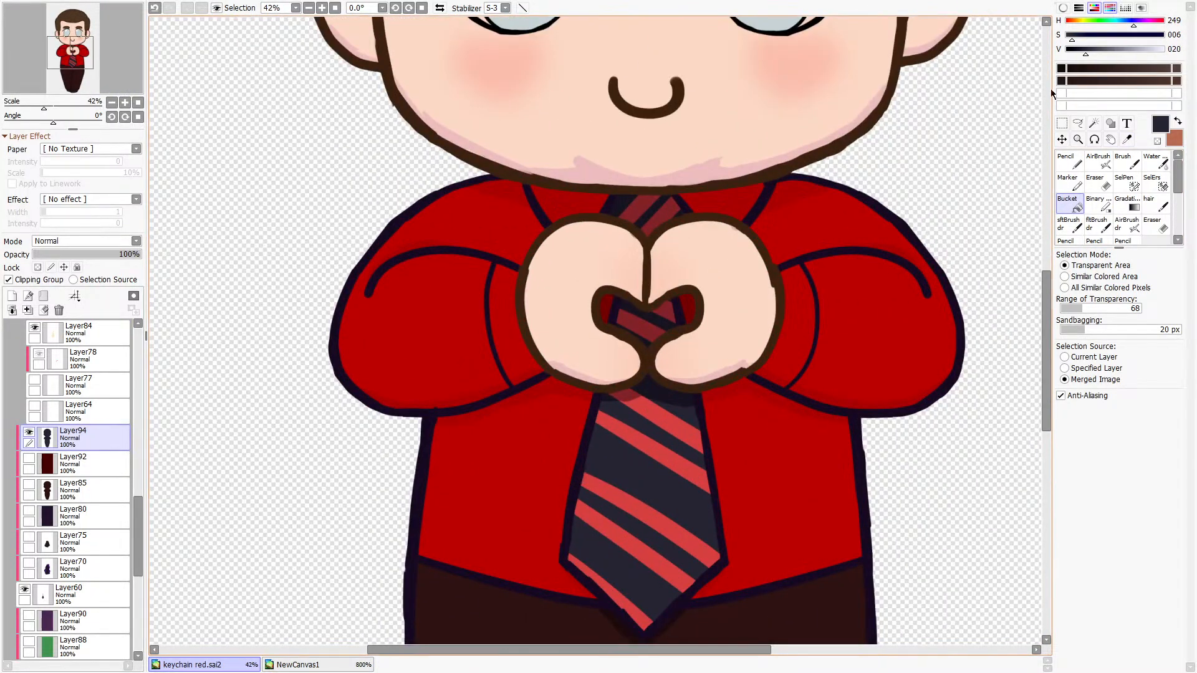
# Darken the tie base colour in stages down to value 14, refilling the tie with each shade.
pyautogui.moveTo(1086, 55); pyautogui.dragTo(1083, 55)
pyautogui.click(671, 420)
pyautogui.click(628, 421)
pyautogui.scroll(-3, 612, 397)
pyautogui.scroll(4, 623, 438)
pyautogui.moveTo(1083, 57); pyautogui.dragTo(1078, 57)
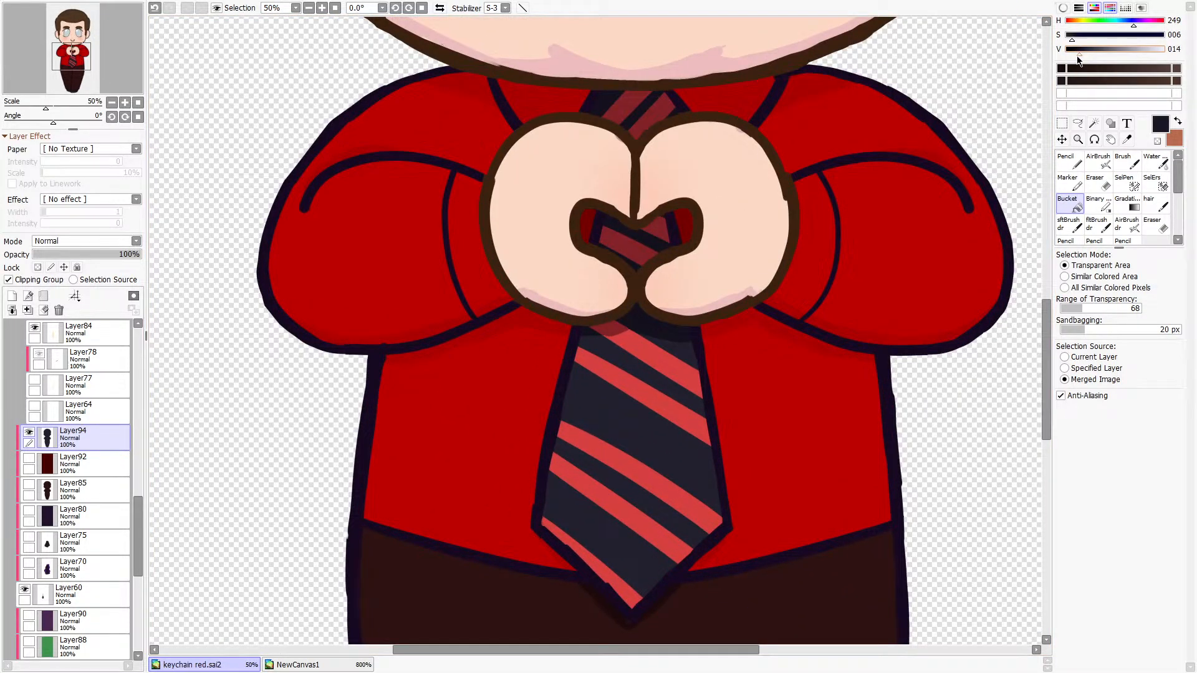
pyautogui.click(635, 414)
pyautogui.scroll(-4, 644, 273)
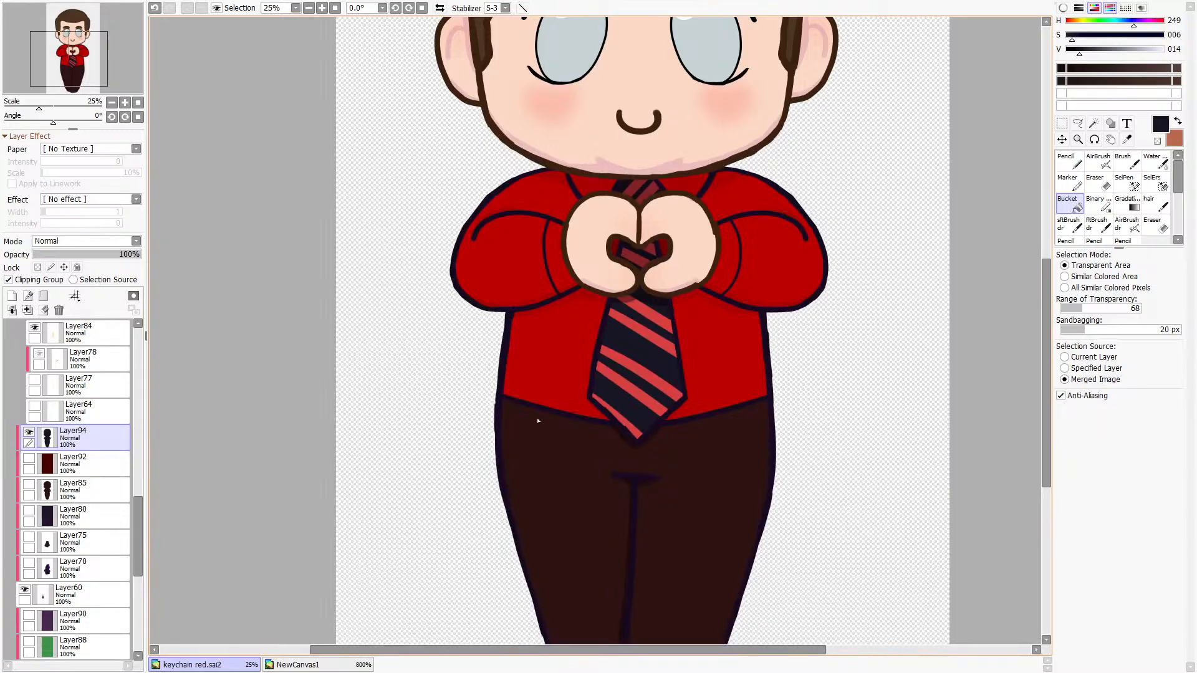
# Add a clipping layer above Layer86 and fill the trousers with the tie base colour, hue 249, saturation 6, value 14.
pyautogui.scroll(-3, 78, 535)
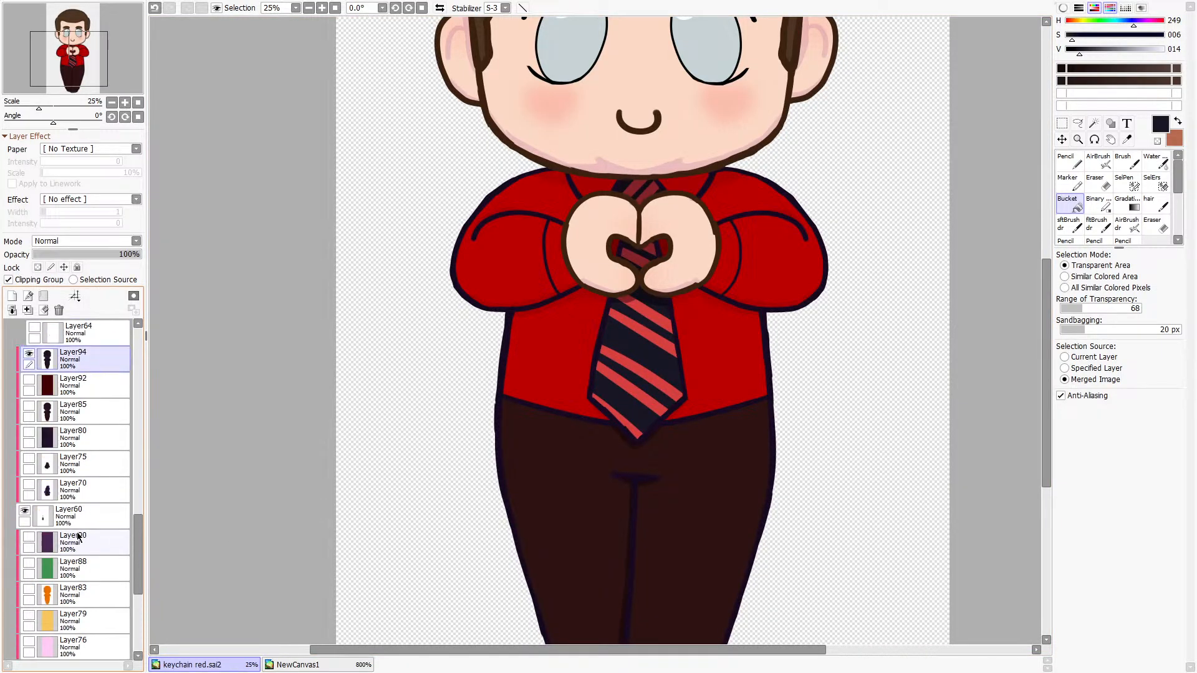
pyautogui.scroll(12, 78, 537)
pyautogui.click(70, 470)
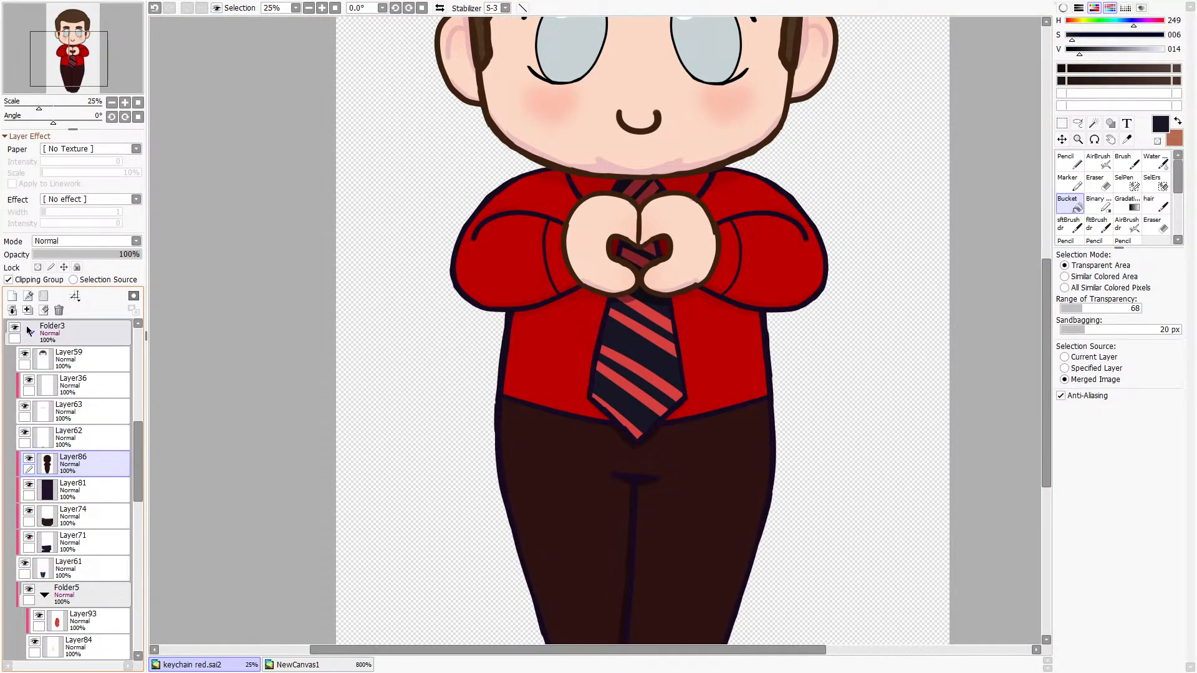
pyautogui.click(12, 295)
pyautogui.click(660, 524)
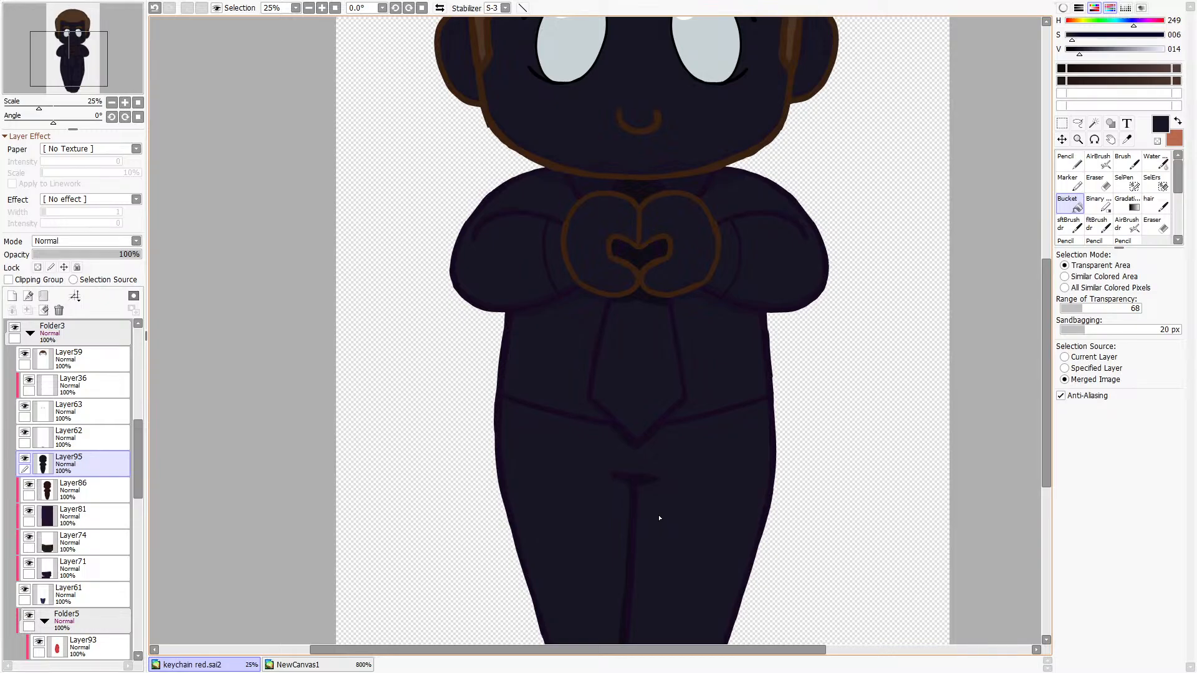
pyautogui.click(39, 279)
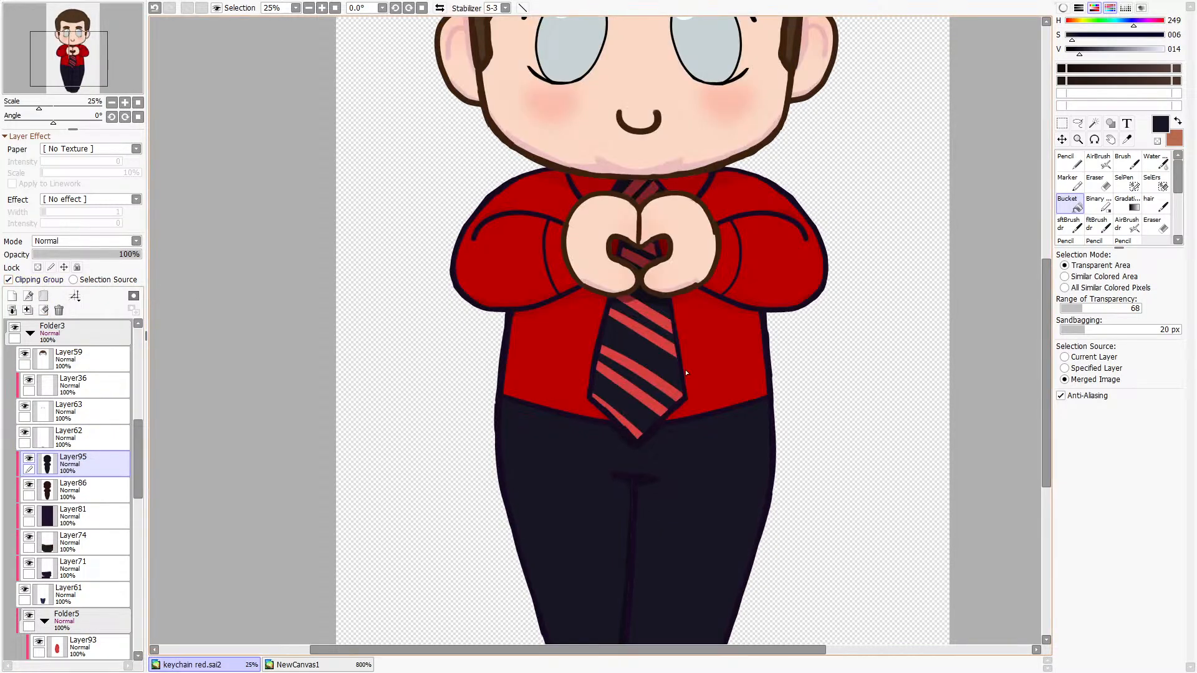
pyautogui.scroll(-3, 666, 437)
pyautogui.scroll(5, 604, 425)
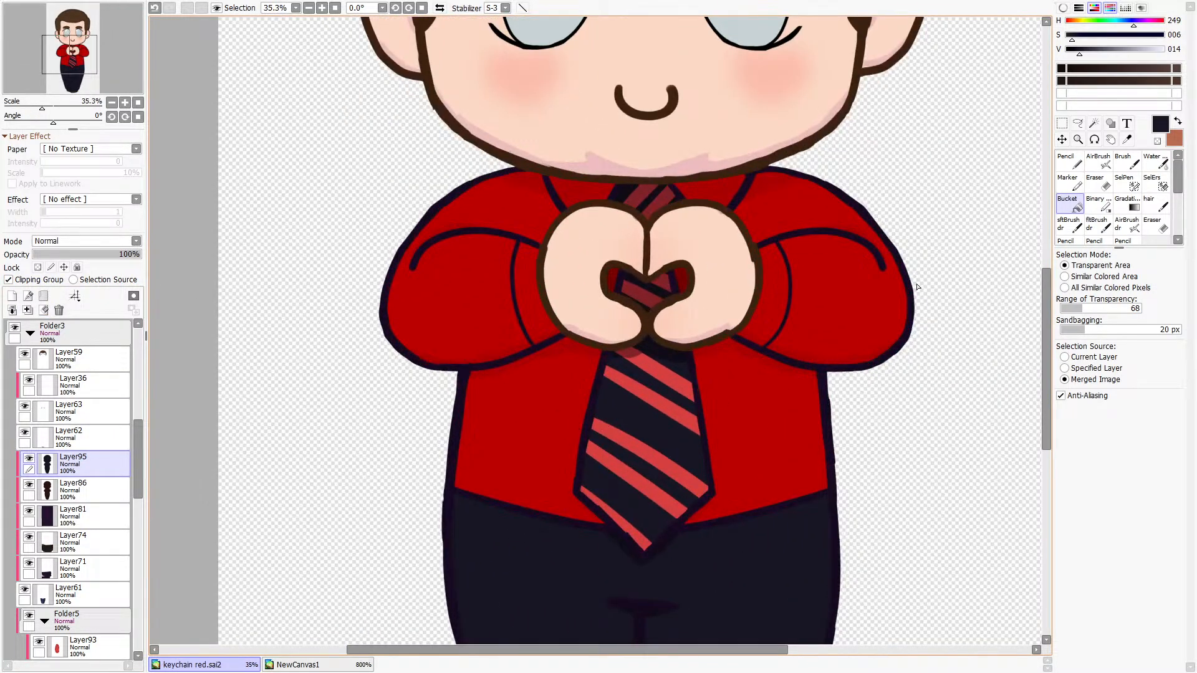
# Hide the Layer91 and Layer89 colour layers in Folder4 so the outfit's line art uses the dark red layer.
pyautogui.press('m')
pyautogui.scroll(5, 71, 473)
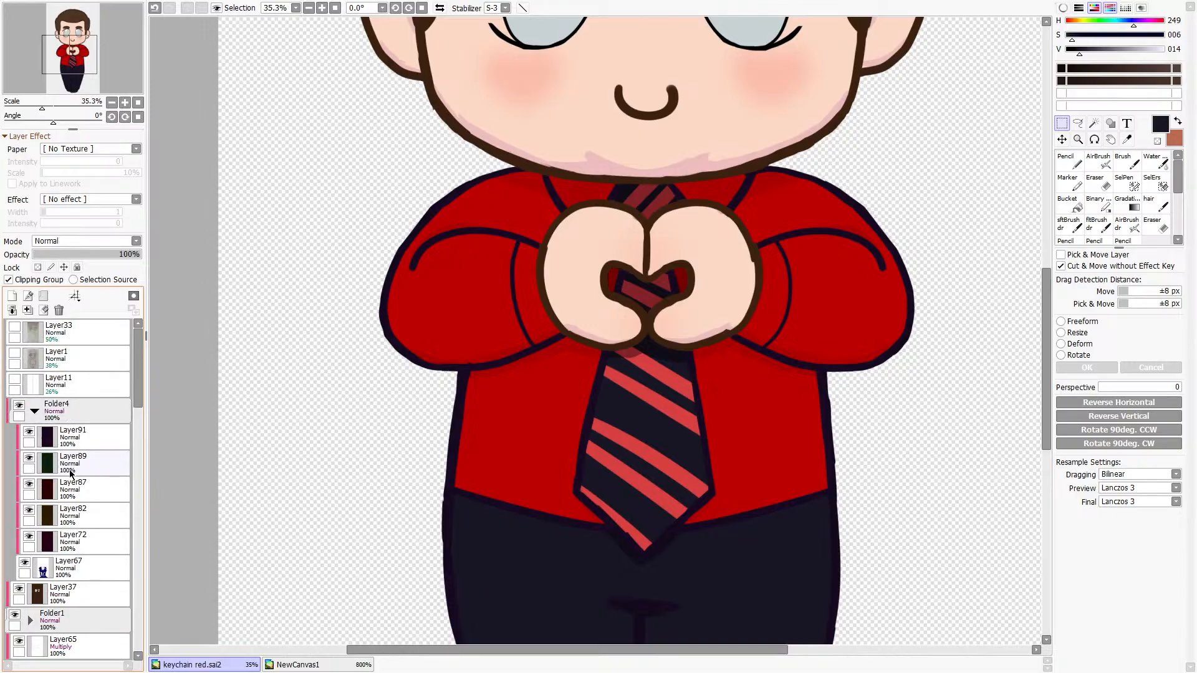
pyautogui.click(29, 432)
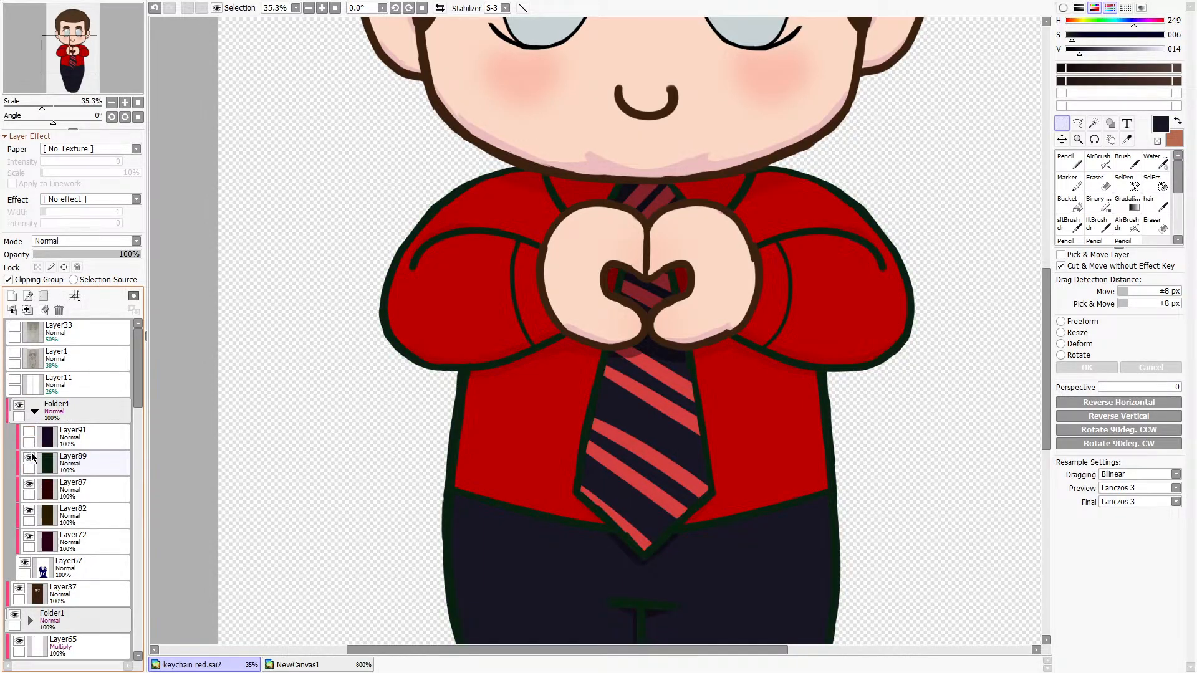
pyautogui.click(29, 458)
pyautogui.scroll(-4, 545, 548)
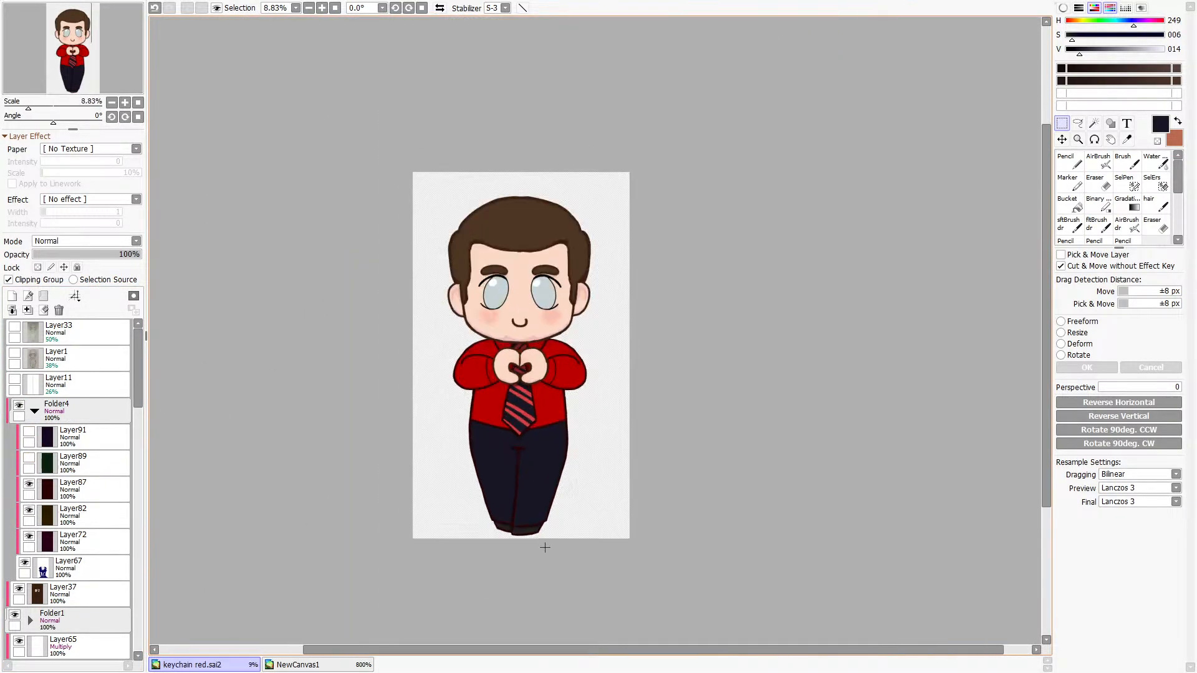
pyautogui.scroll(3, 545, 548)
pyautogui.scroll(-1, 518, 556)
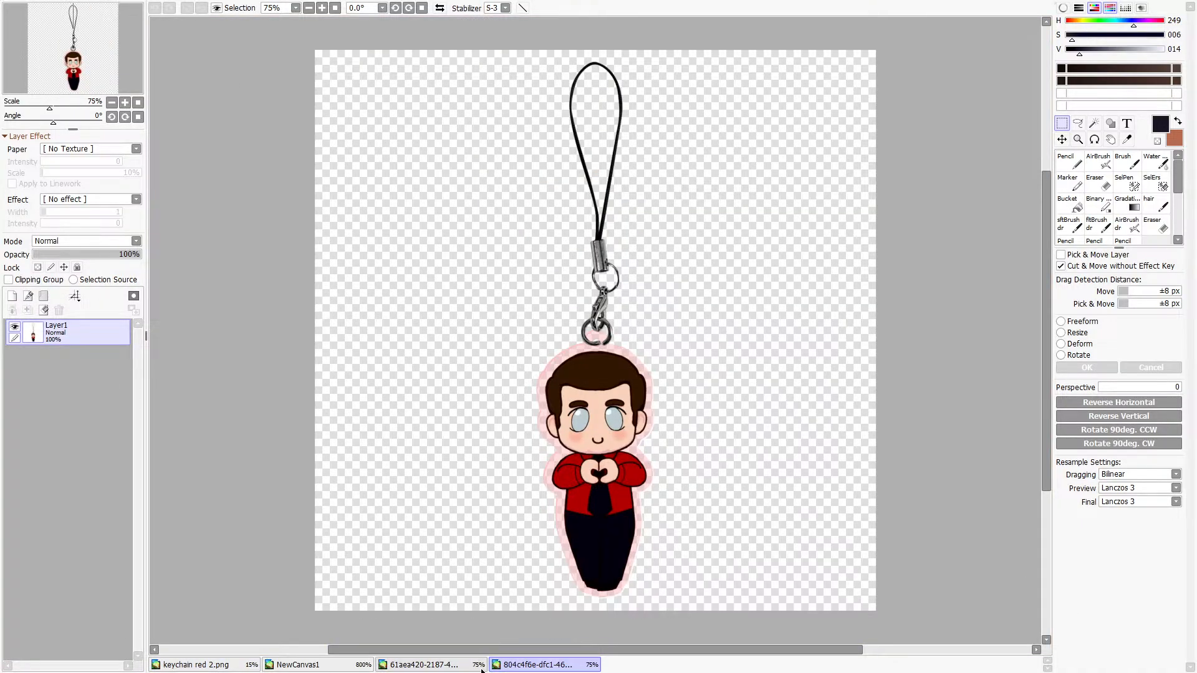
# Examine the tie and trousers up close in the striped-tie and plain-tie keychain mockups.
pyautogui.click(418, 664)
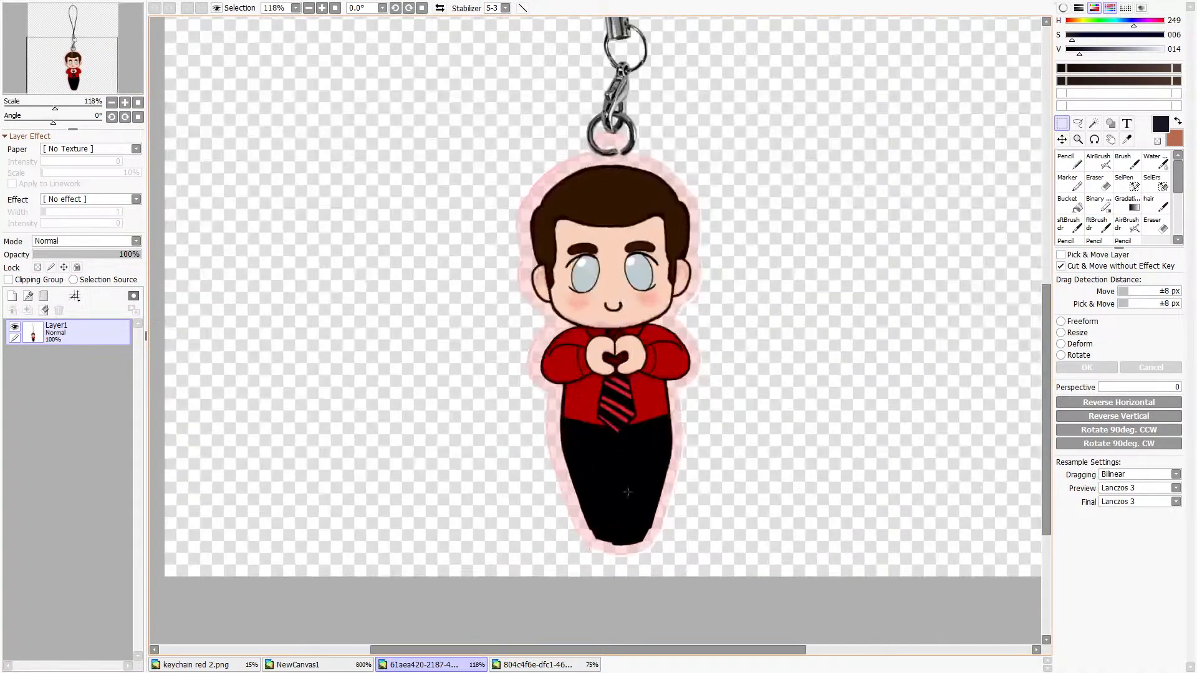
pyautogui.scroll(4, 628, 493)
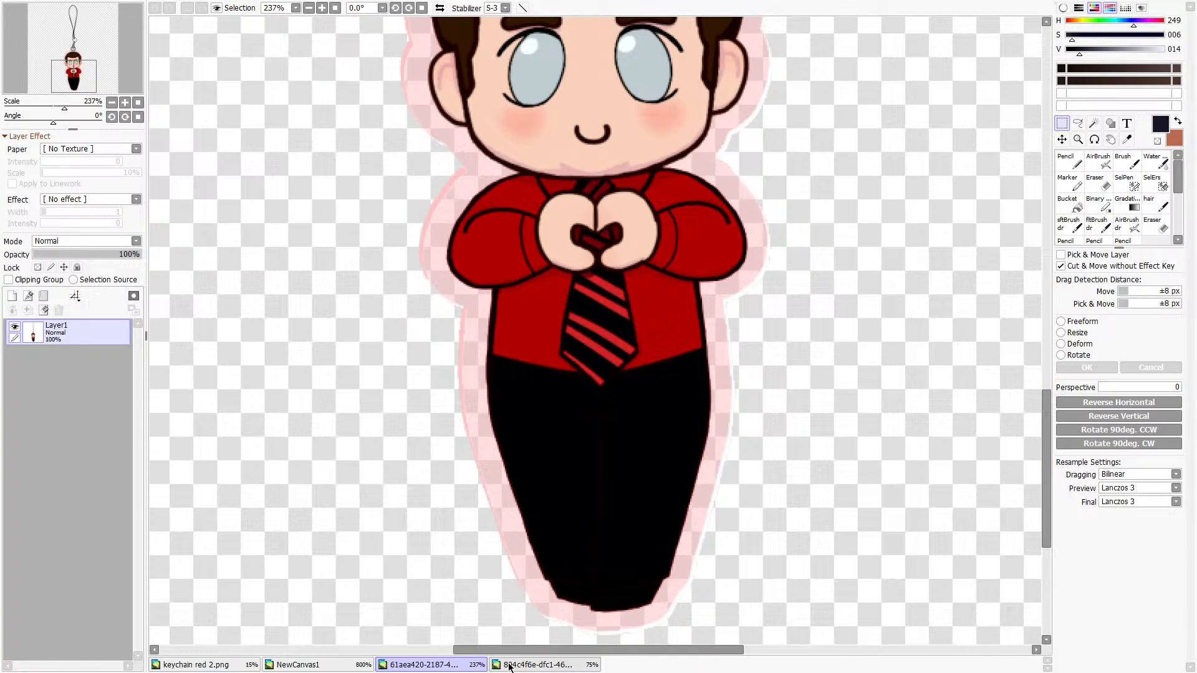
pyautogui.click(505, 664)
pyautogui.scroll(4, 612, 543)
pyautogui.scroll(3, 612, 543)
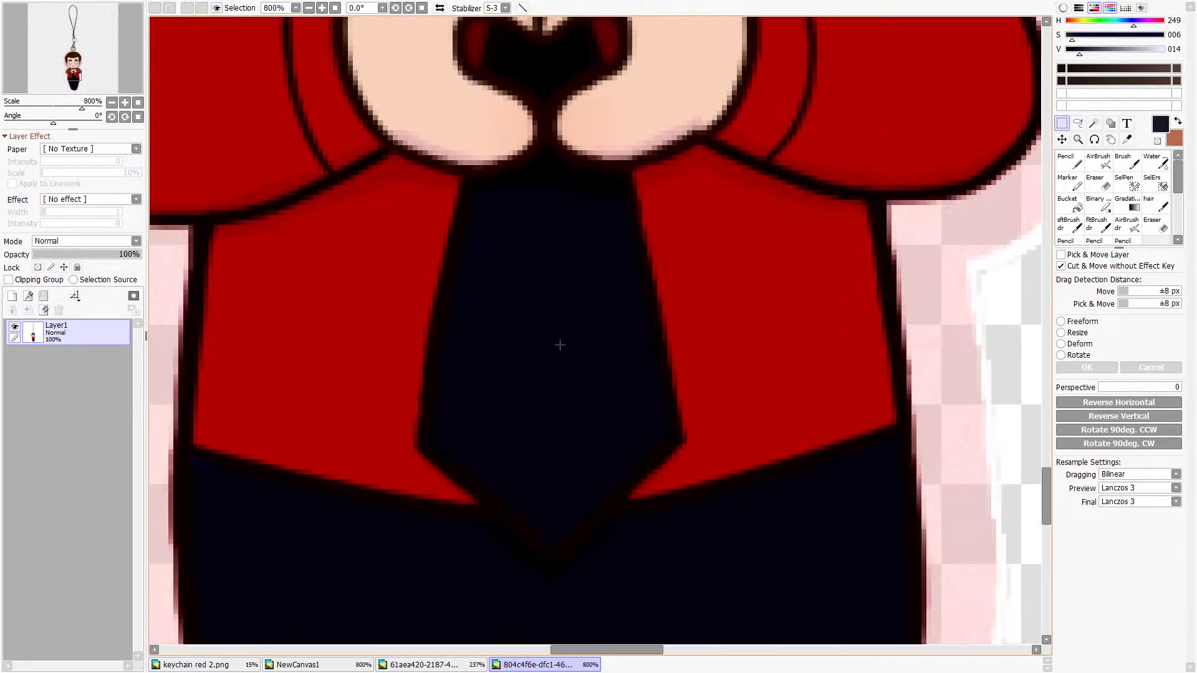
pyautogui.scroll(-2, 558, 345)
pyautogui.scroll(-1, 480, 413)
# Compare the striped-tie keychain mockup with the plain-tie one, both close up and as whole images.
pyautogui.click(418, 665)
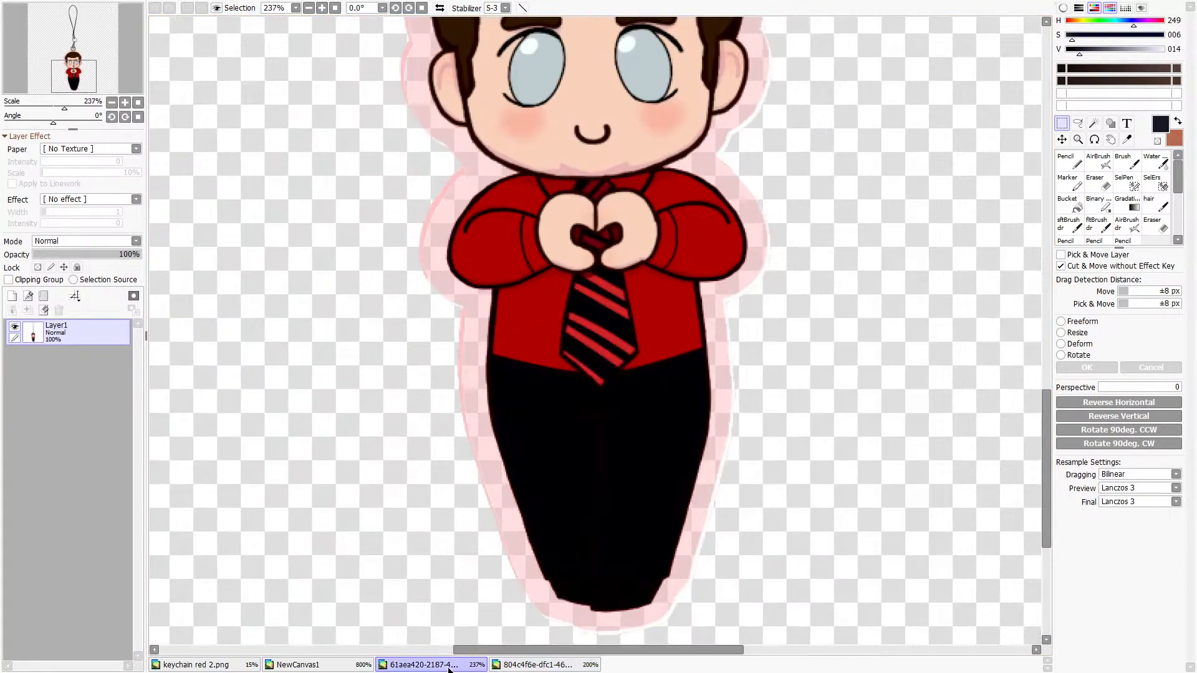
pyautogui.scroll(4, 644, 380)
pyautogui.scroll(1, 619, 371)
pyautogui.scroll(-8, 570, 342)
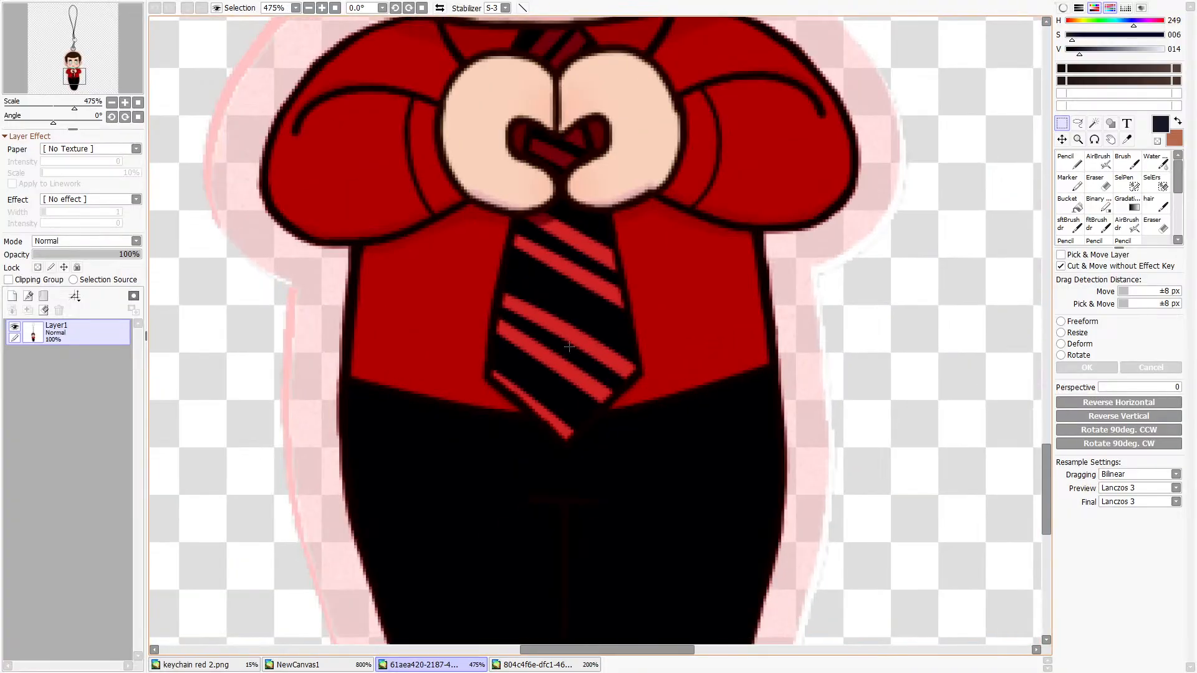
pyautogui.scroll(-1, 570, 342)
pyautogui.scroll(5, 576, 558)
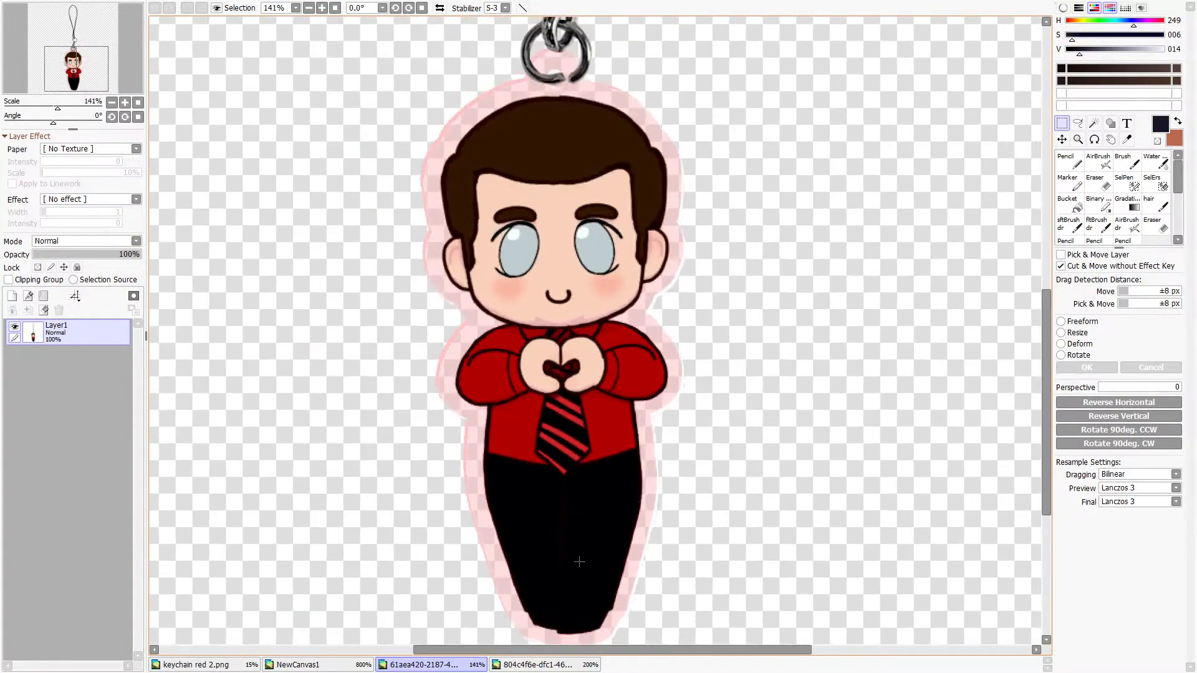
pyautogui.scroll(-6, 566, 563)
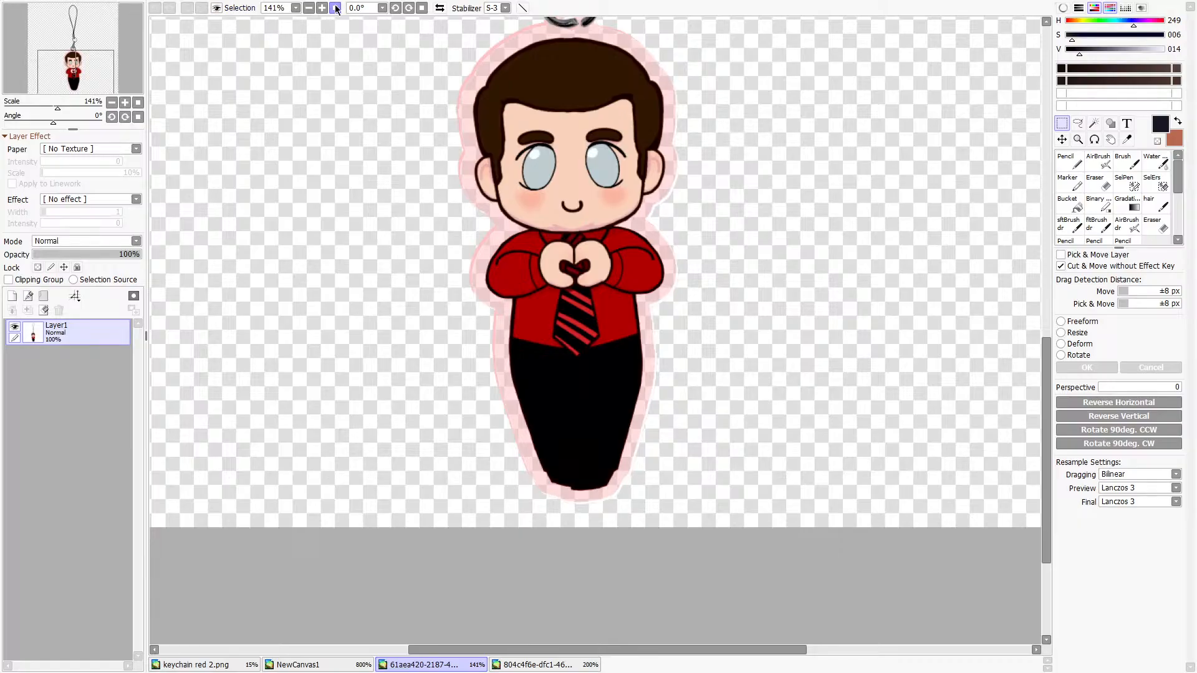
pyautogui.scroll(-3, 723, 564)
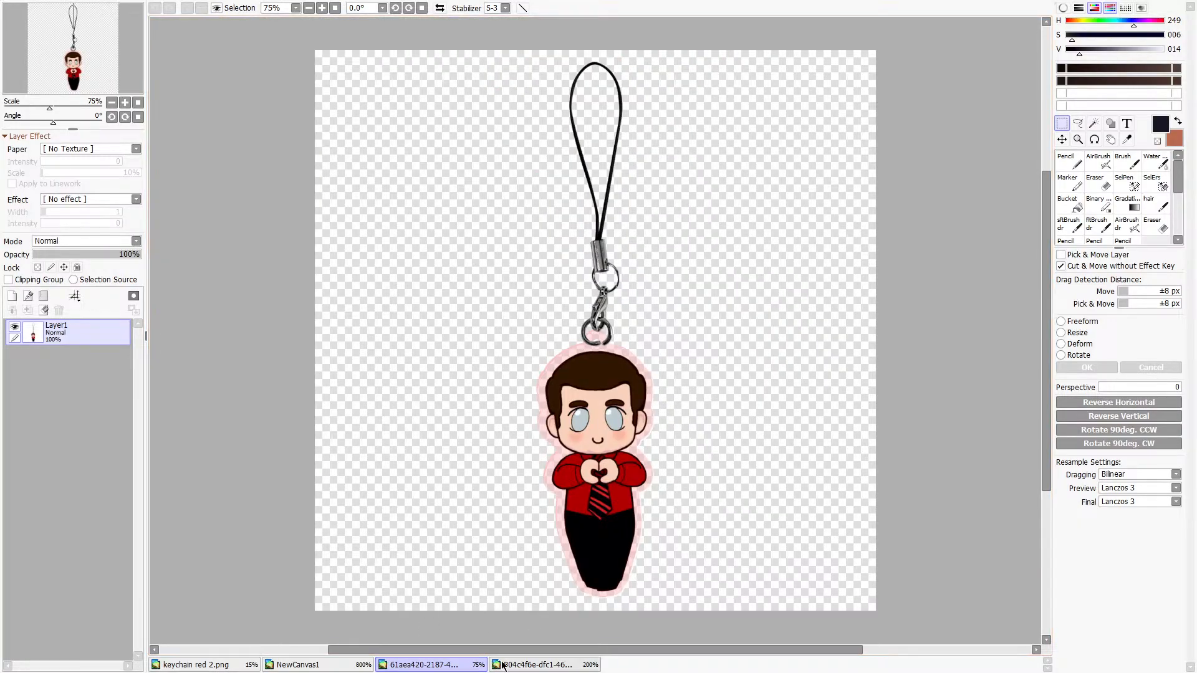
pyautogui.click(535, 665)
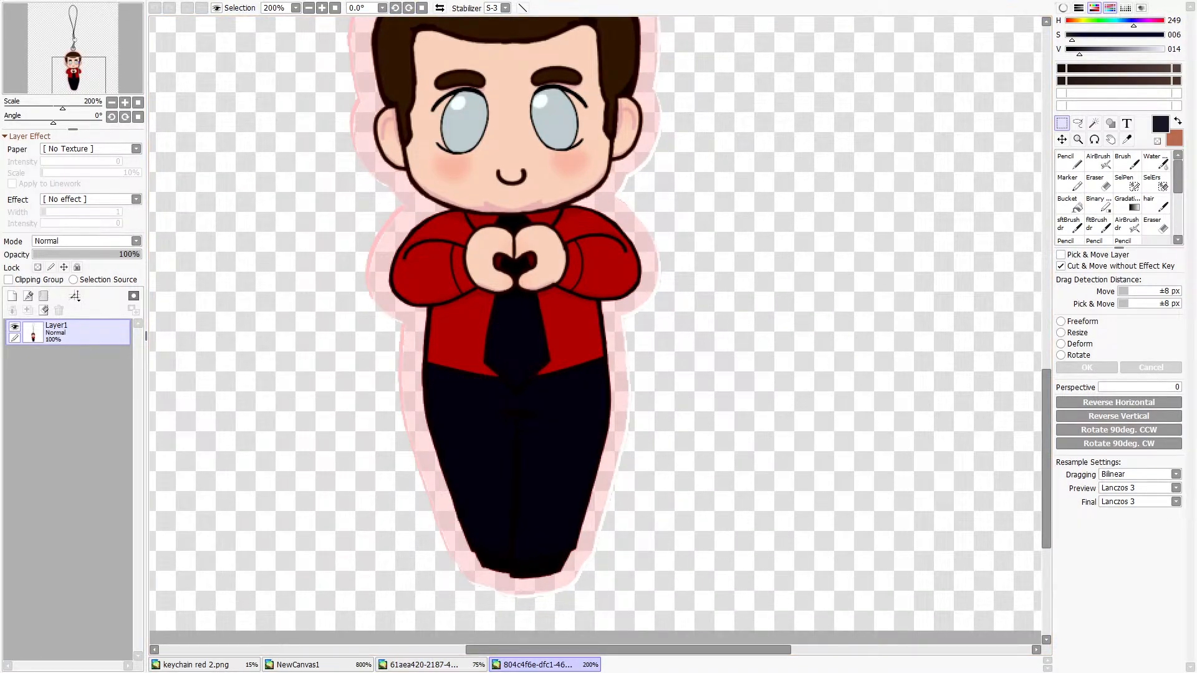
pyautogui.scroll(-3, 648, 593)
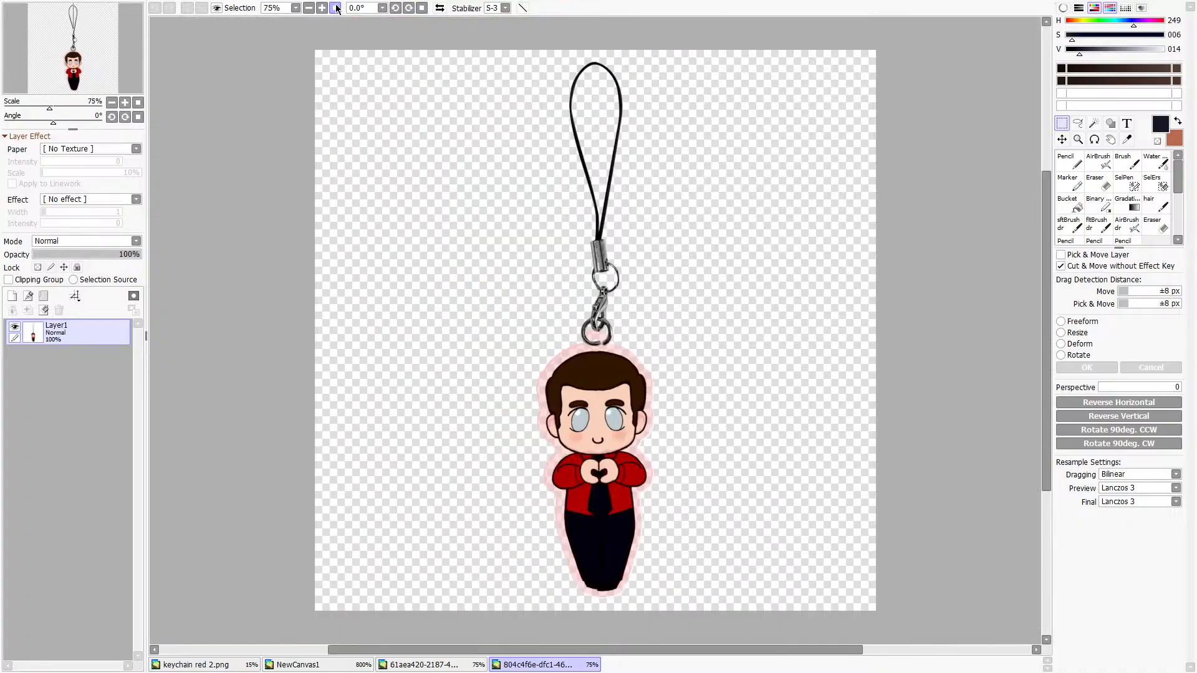
pyautogui.click(436, 664)
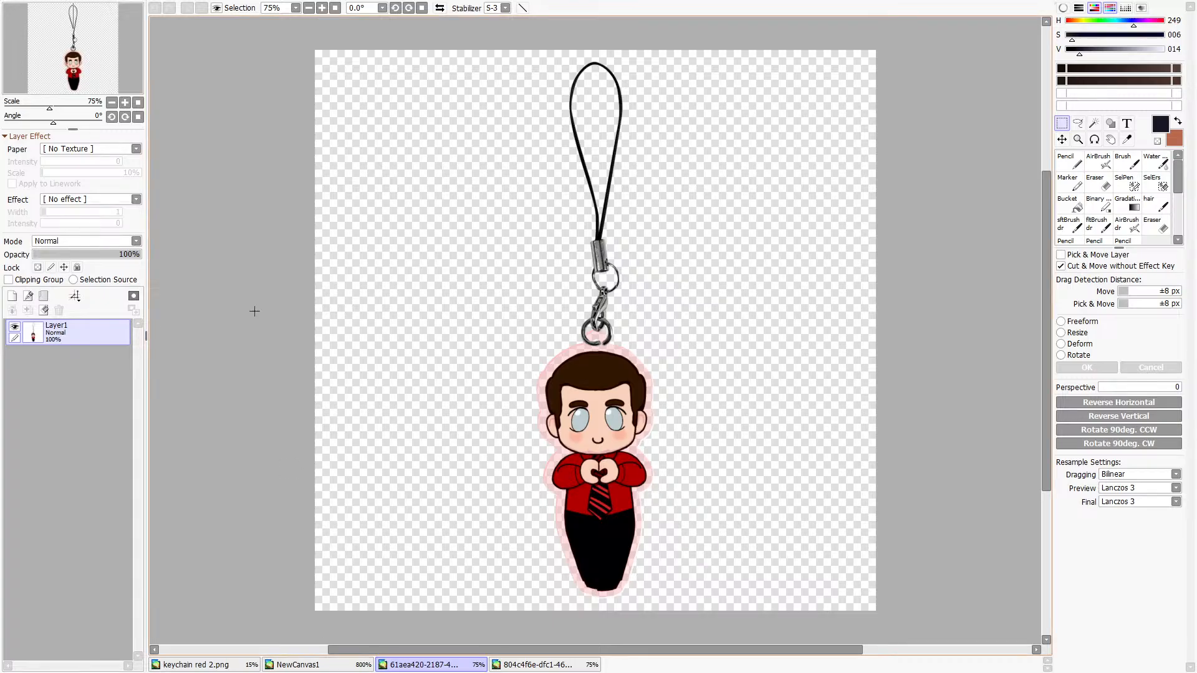
# Bring the Torchwood One: Machines cover in as a new canvas and examine the hooded figure.
pyautogui.click(31, 39)
pyautogui.scroll(3, 543, 220)
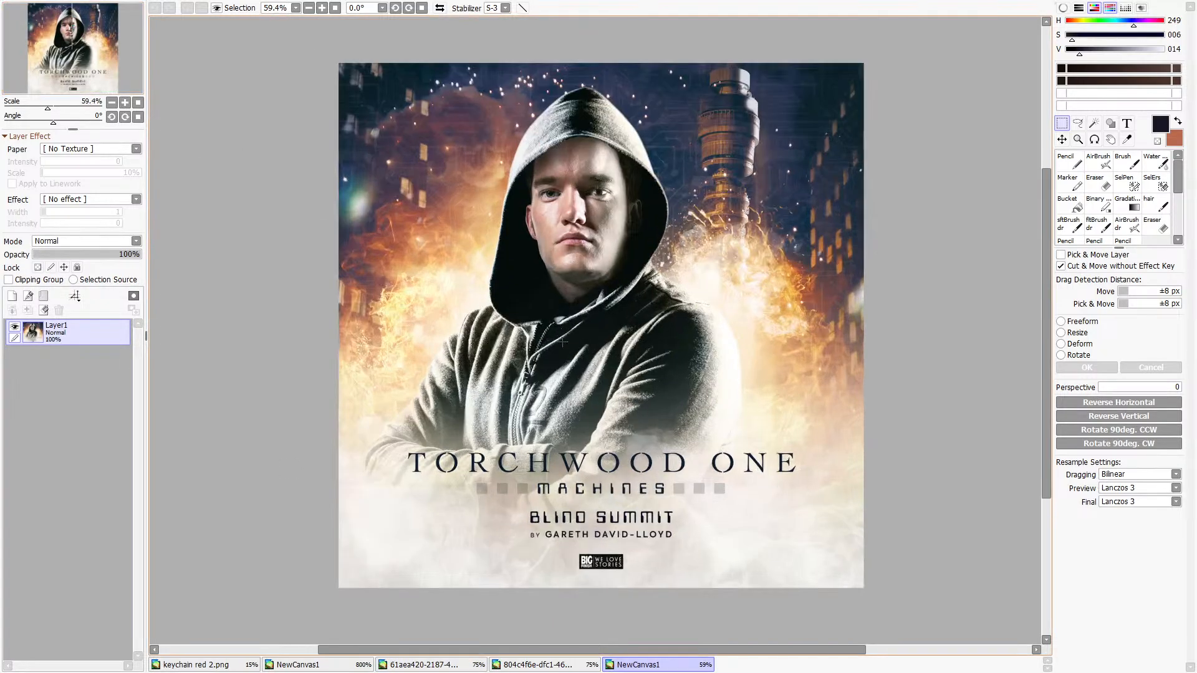
pyautogui.scroll(-2, 543, 221)
pyautogui.scroll(5, 616, 178)
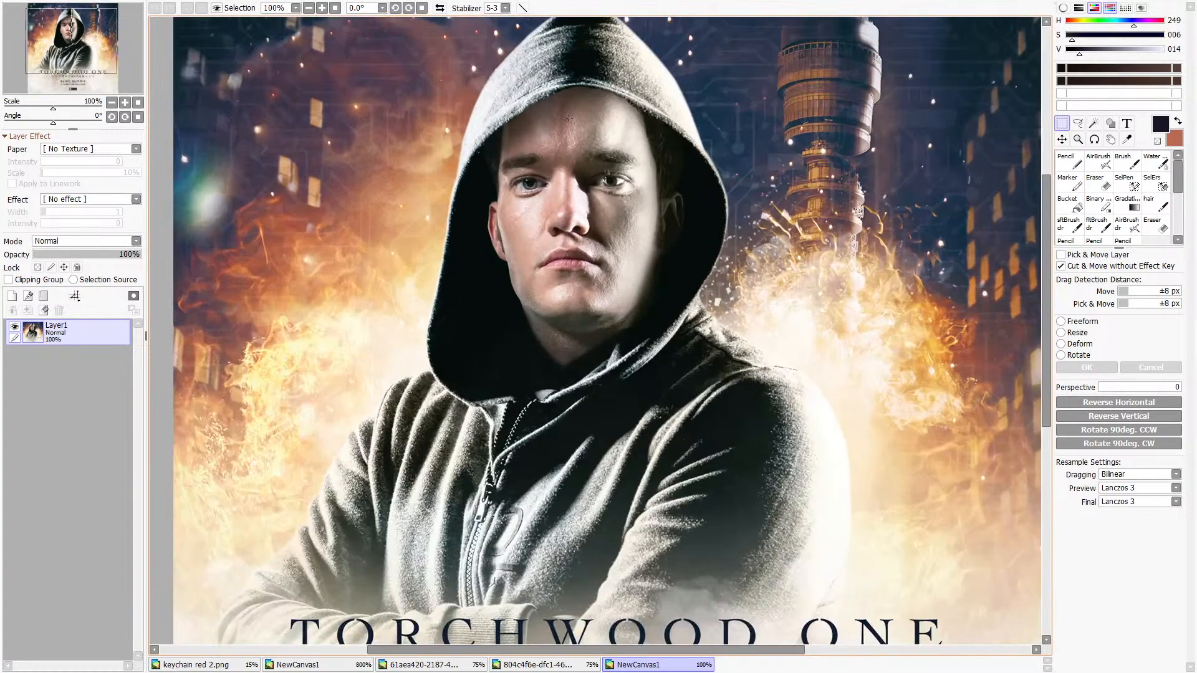
pyautogui.scroll(-4, 564, 211)
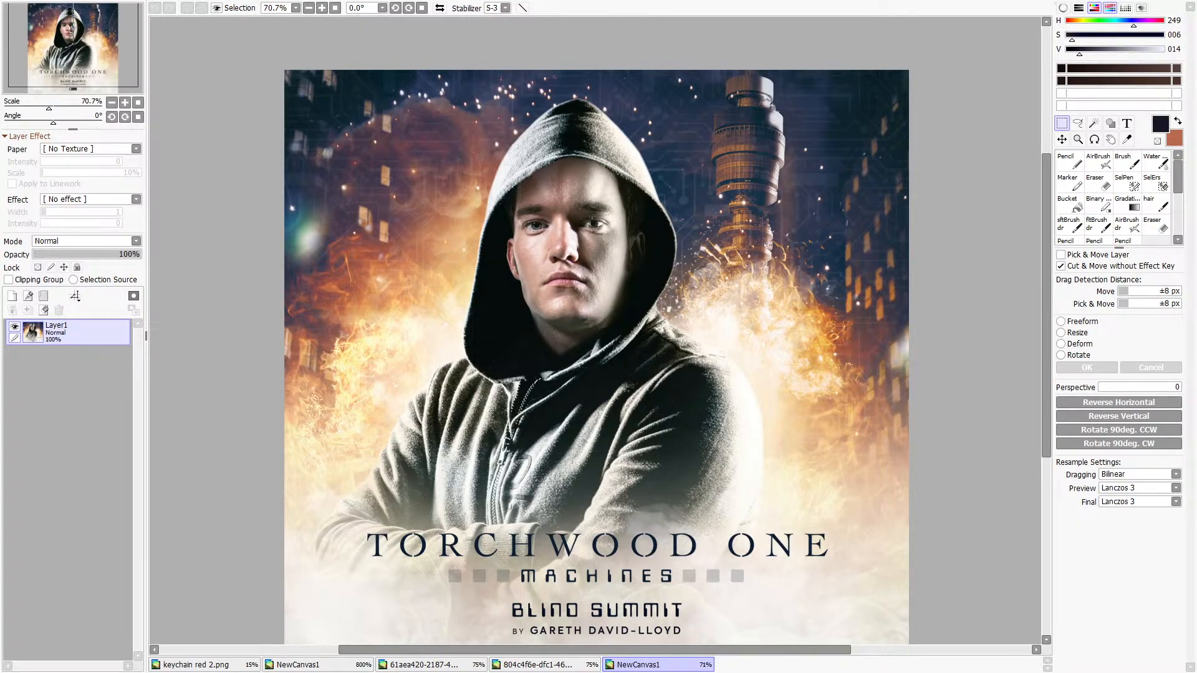
# Bring the July merchandise shop listing in as a new canvas and look over its products.
pyautogui.click(43, 41)
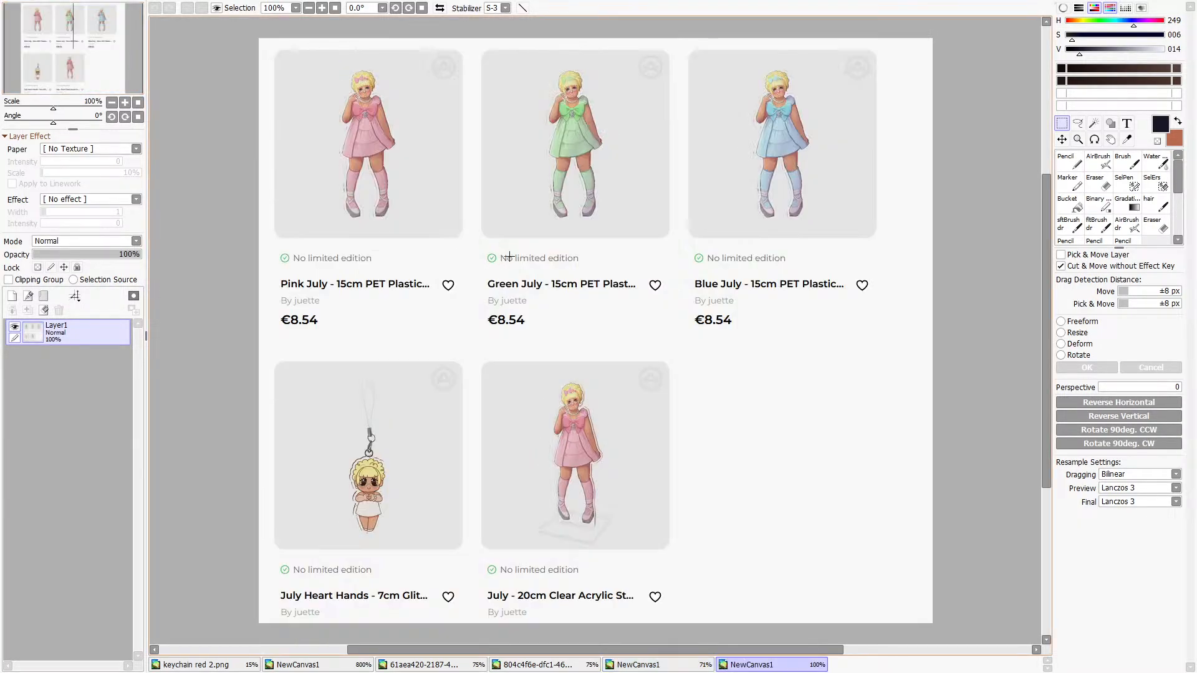
pyautogui.scroll(-3, 593, 415)
pyautogui.scroll(4, 594, 416)
pyautogui.scroll(-3, 605, 429)
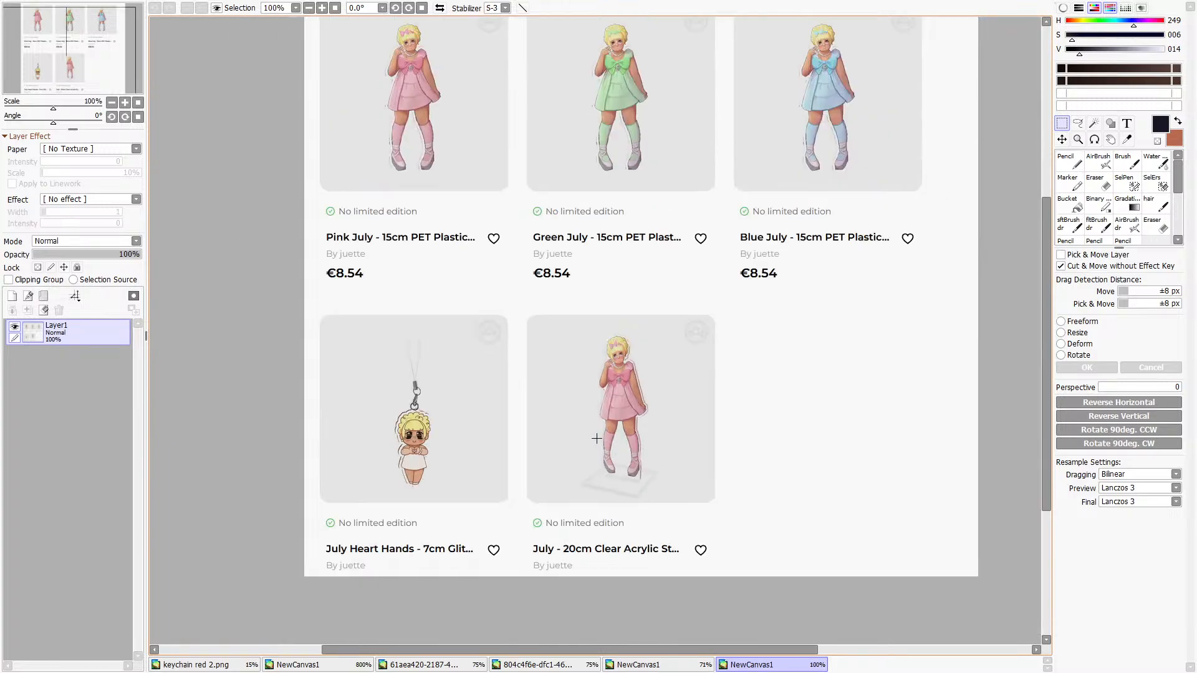
pyautogui.scroll(4, 644, 174)
pyautogui.scroll(-2, 671, 406)
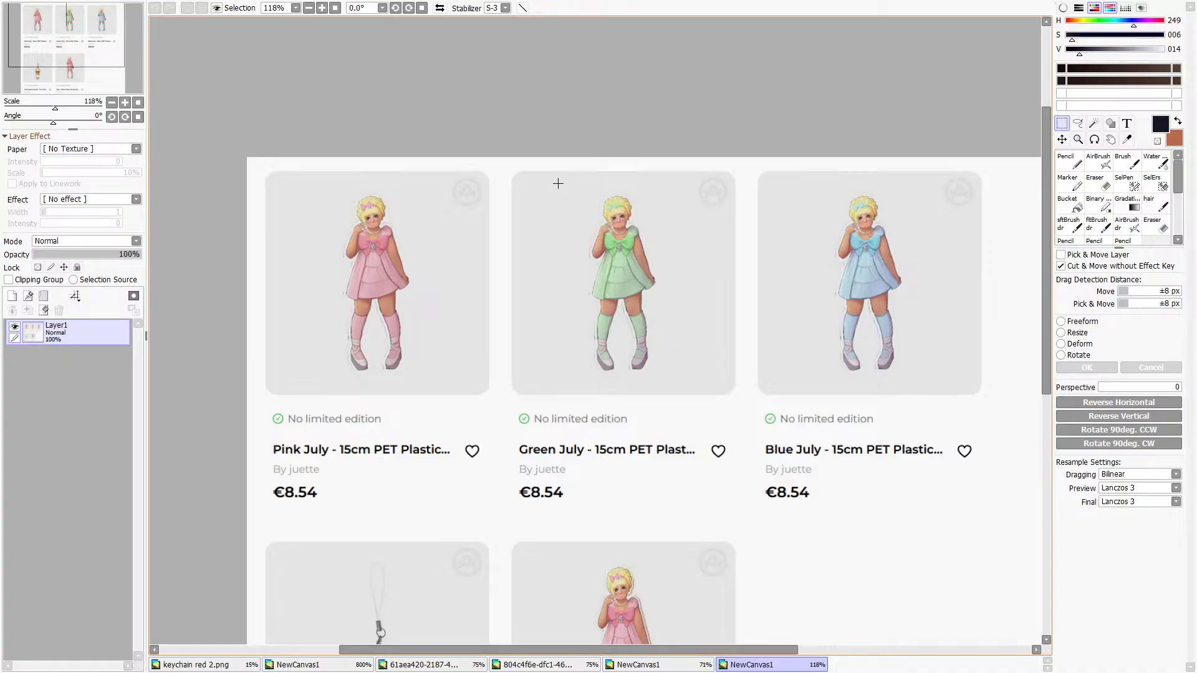
# Examine the pink, green and blue July 15cm PET plastic designs up close.
pyautogui.scroll(5, 851, 365)
pyautogui.scroll(-3, 644, 457)
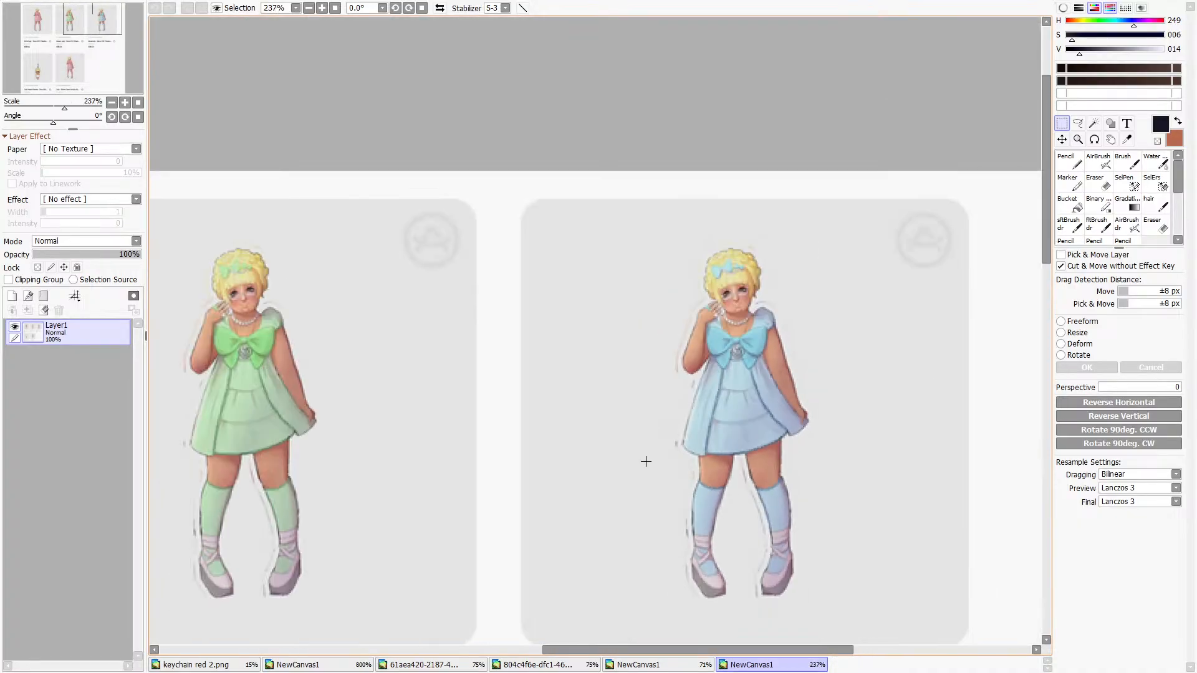
pyautogui.scroll(2, 705, 430)
pyautogui.scroll(-3, 765, 350)
pyautogui.scroll(1, 299, 337)
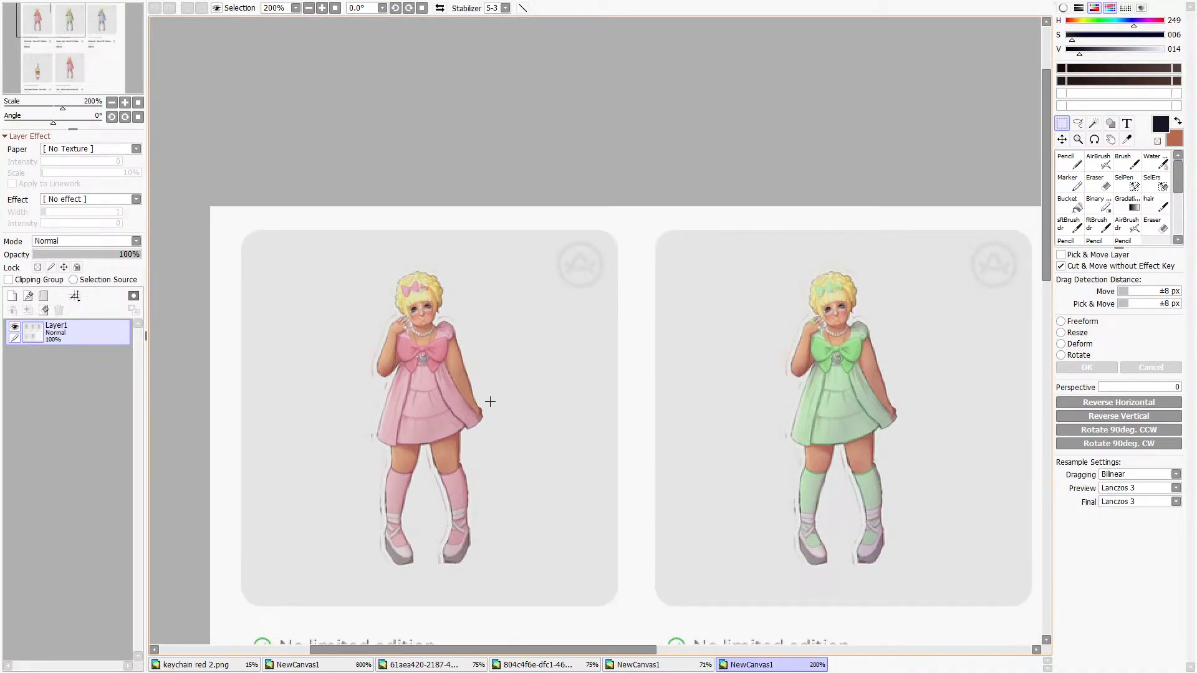
pyautogui.scroll(-1, 489, 401)
pyautogui.scroll(-1, 668, 514)
pyautogui.scroll(2, 670, 513)
pyautogui.scroll(2, 898, 405)
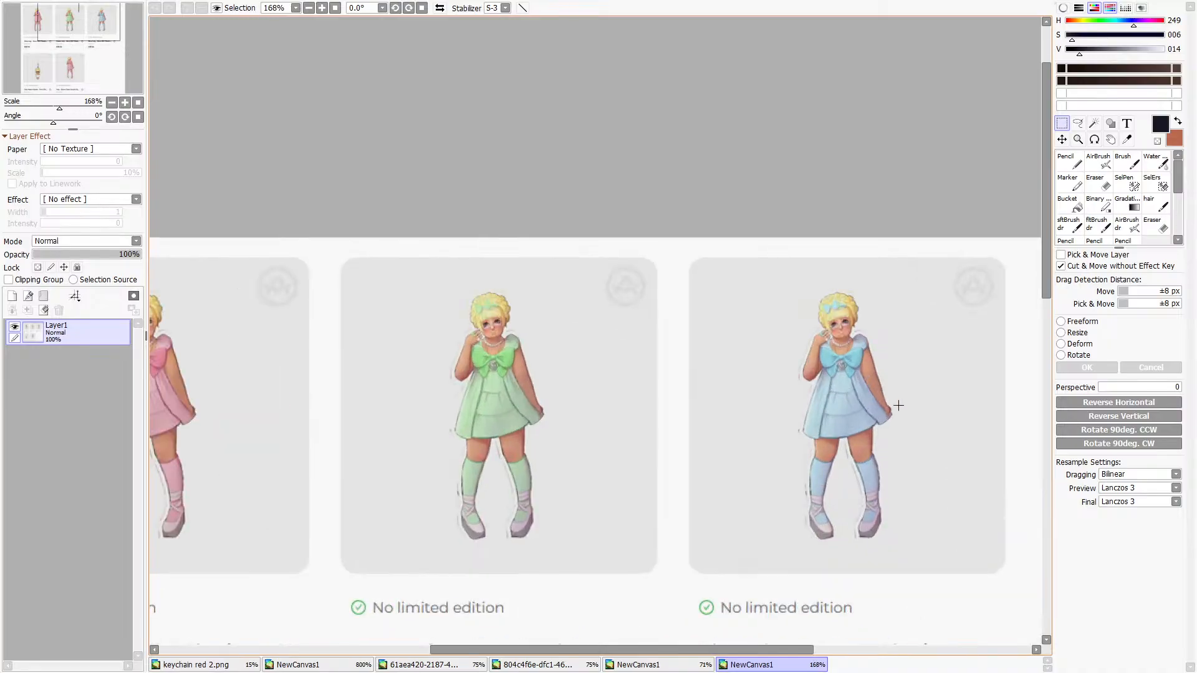
pyautogui.scroll(-4, 849, 389)
pyautogui.scroll(8, 849, 389)
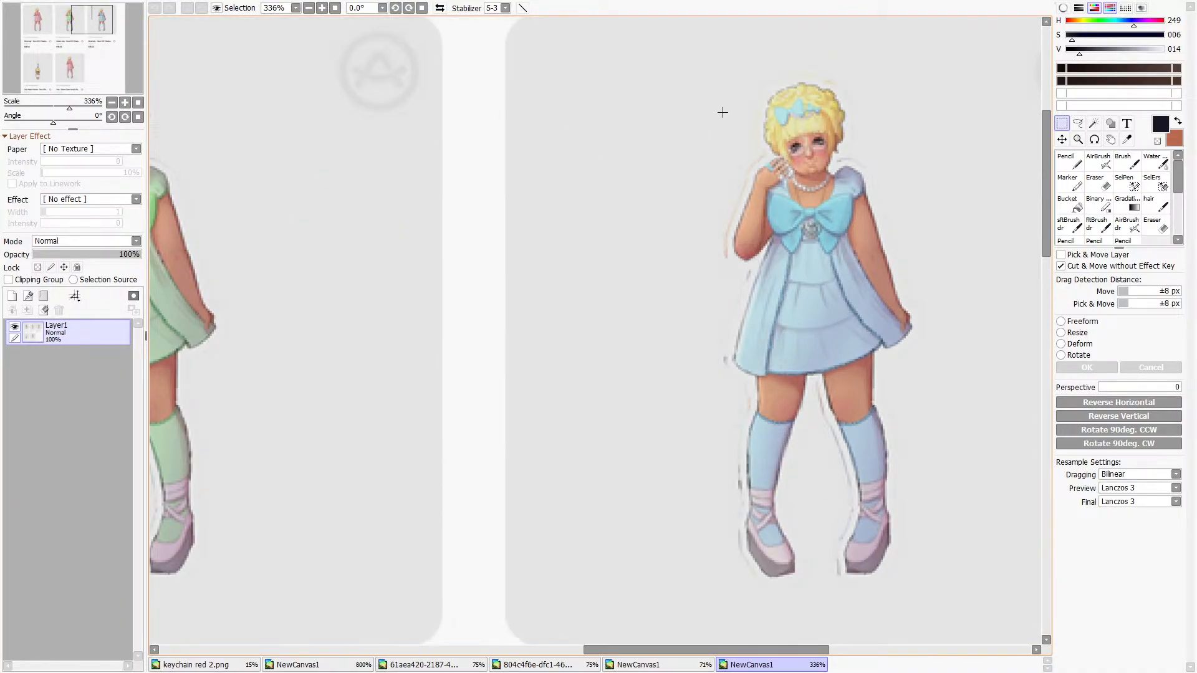
# Inspect the cut edges and colours of the green July design beside the blue version.
pyautogui.scroll(-4, 567, 216)
pyautogui.scroll(-1, 689, 259)
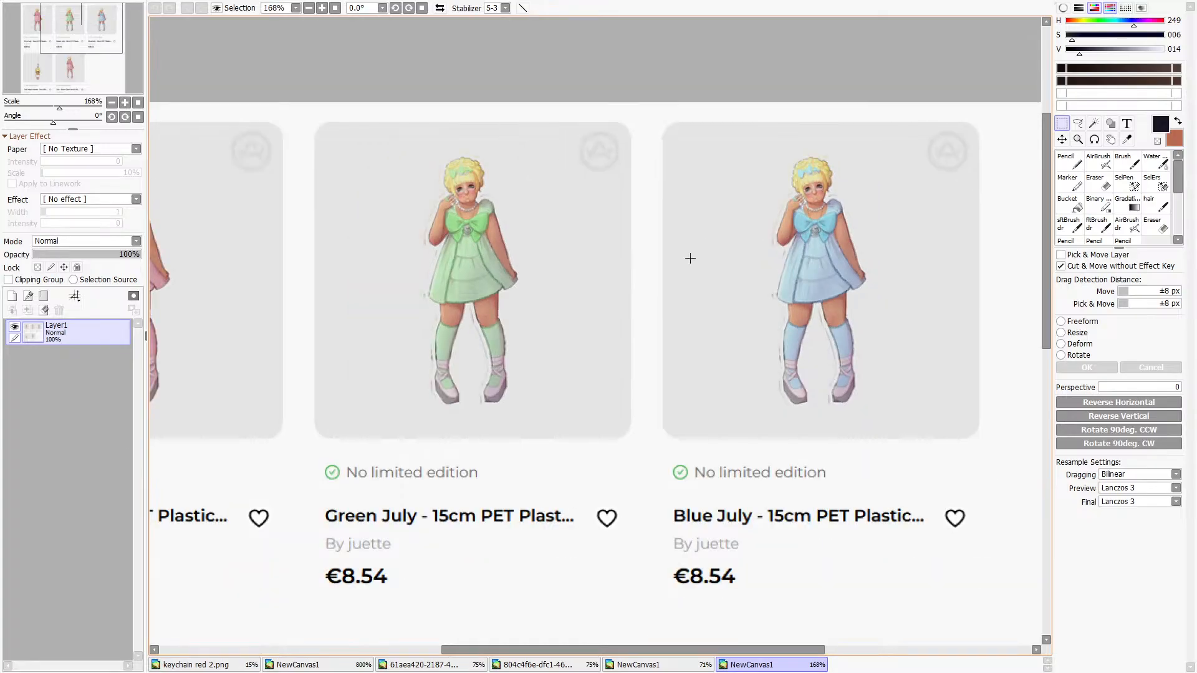
pyautogui.scroll(-3, 819, 267)
pyautogui.scroll(7, 798, 217)
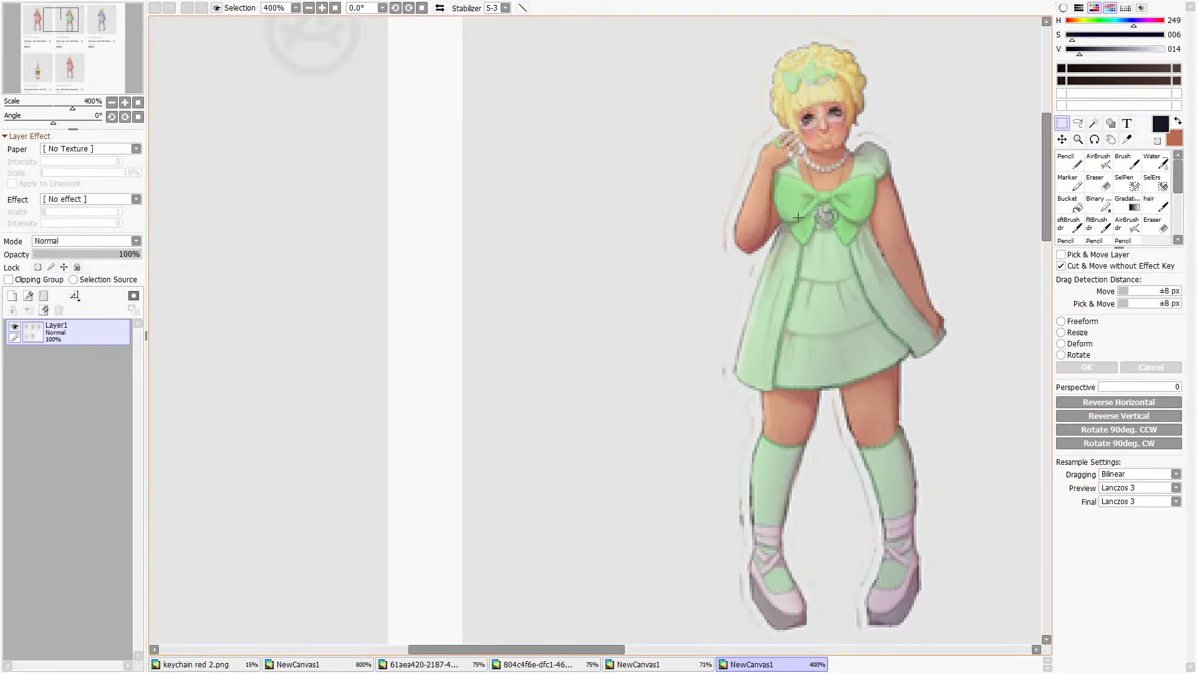
pyautogui.scroll(-7, 827, 222)
pyautogui.scroll(9, 876, 299)
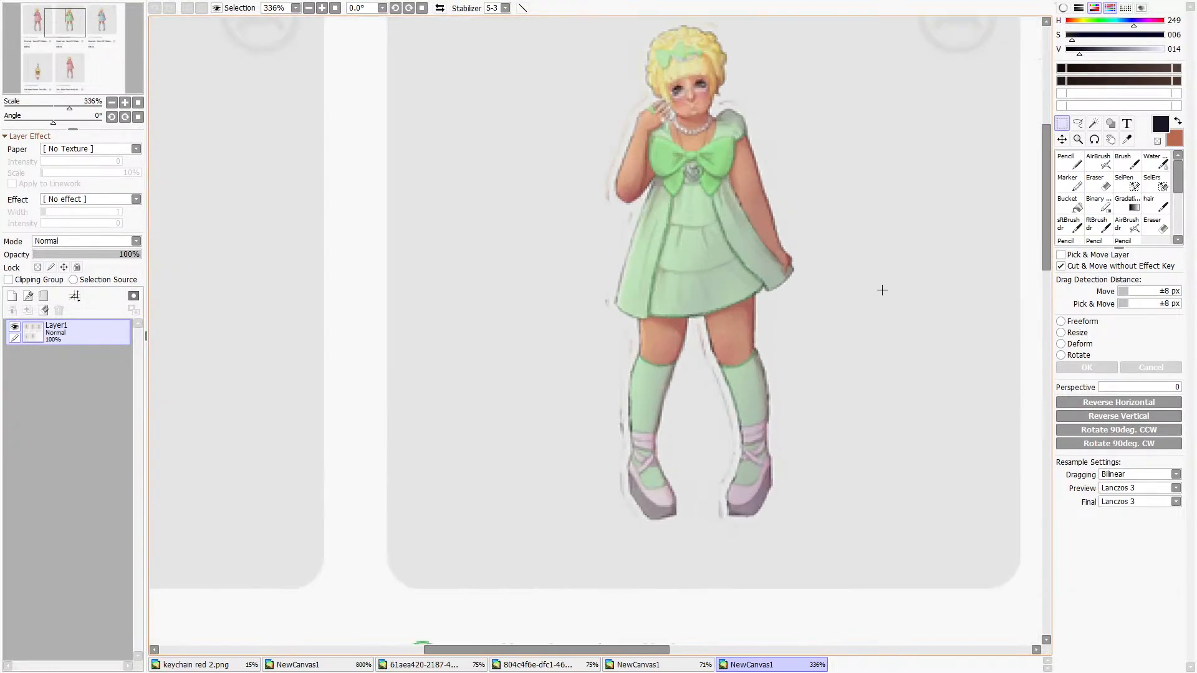
pyautogui.scroll(-6, 792, 235)
pyautogui.scroll(3, 748, 453)
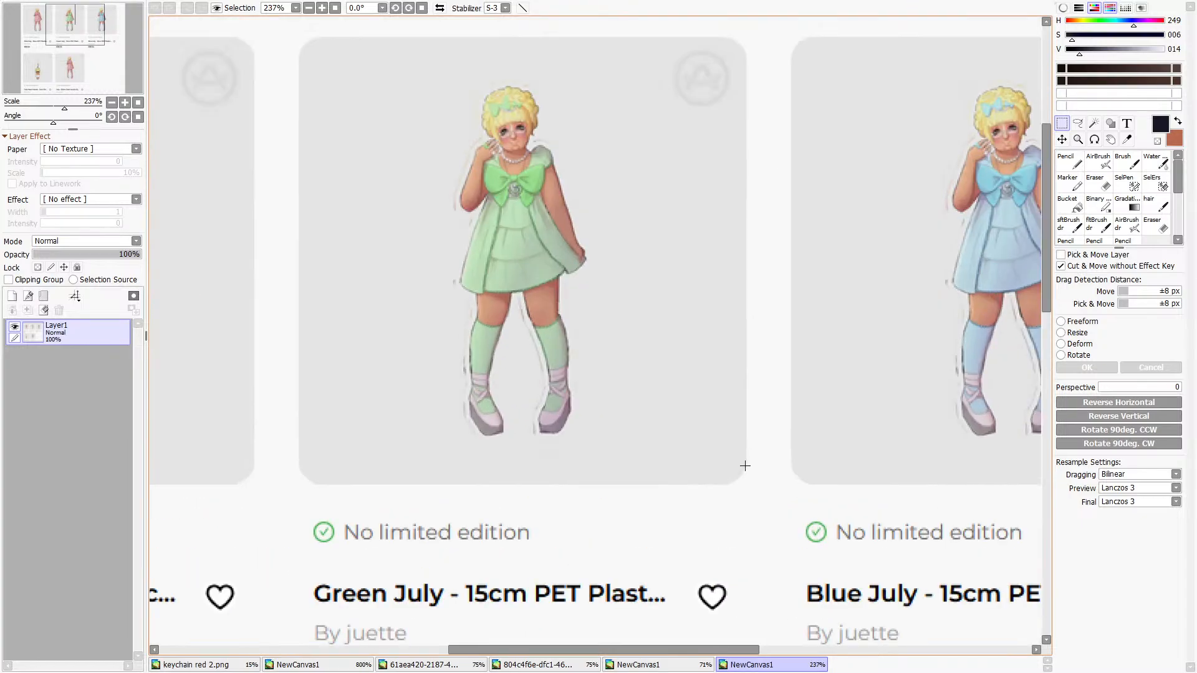
# Examine the July Heart Hands keychain and the 20cm clear acrylic stand in the shop listing.
pyautogui.scroll(-5, 670, 374)
pyautogui.scroll(5, 673, 490)
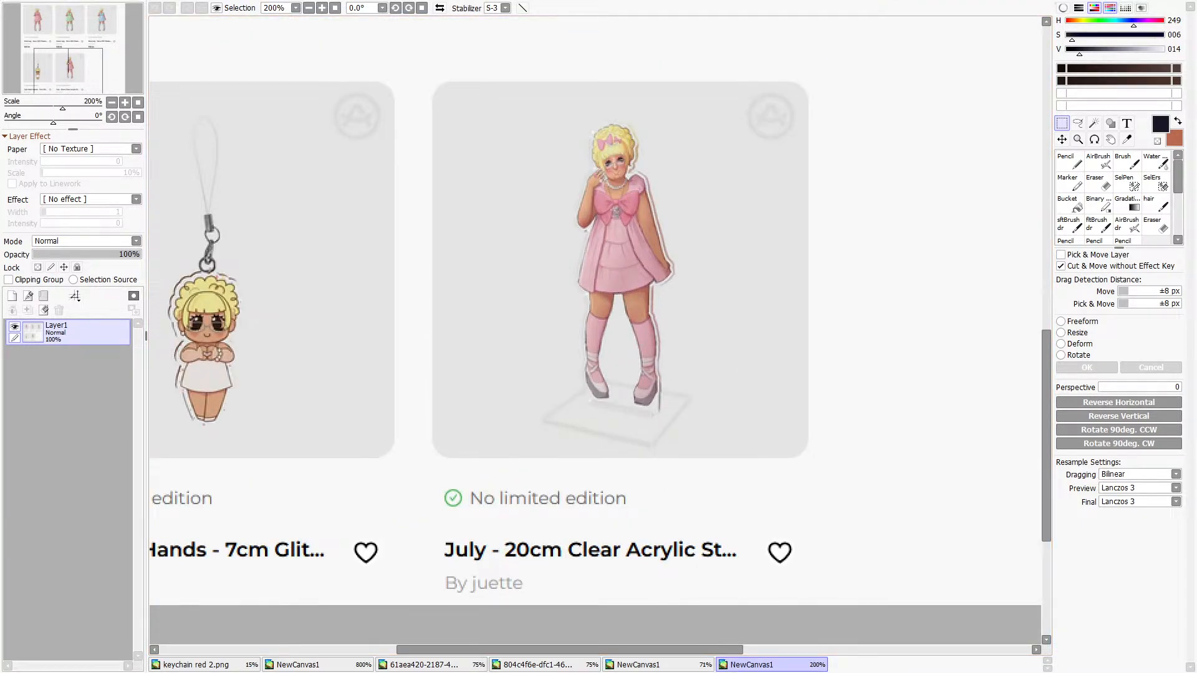
pyautogui.click(327, 665)
pyautogui.click(721, 666)
pyautogui.scroll(-4, 540, 426)
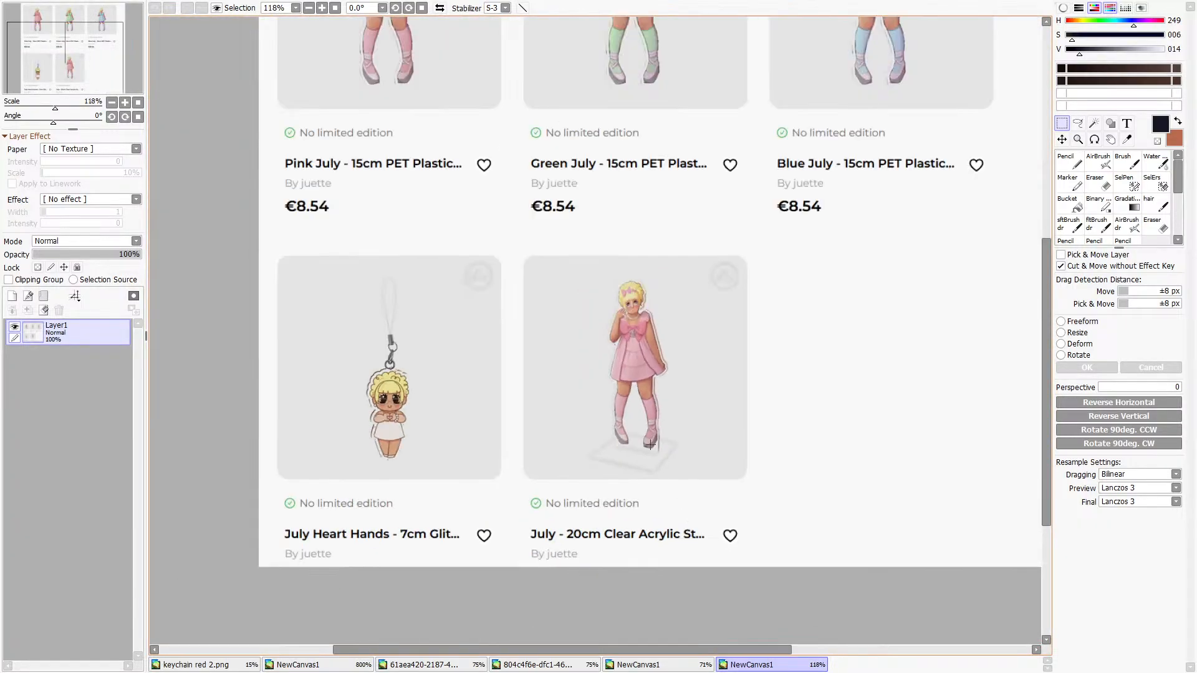
# Close all open canvases, including the shop listing and keychain red 2.png.
pyautogui.scroll(3, 634, 384)
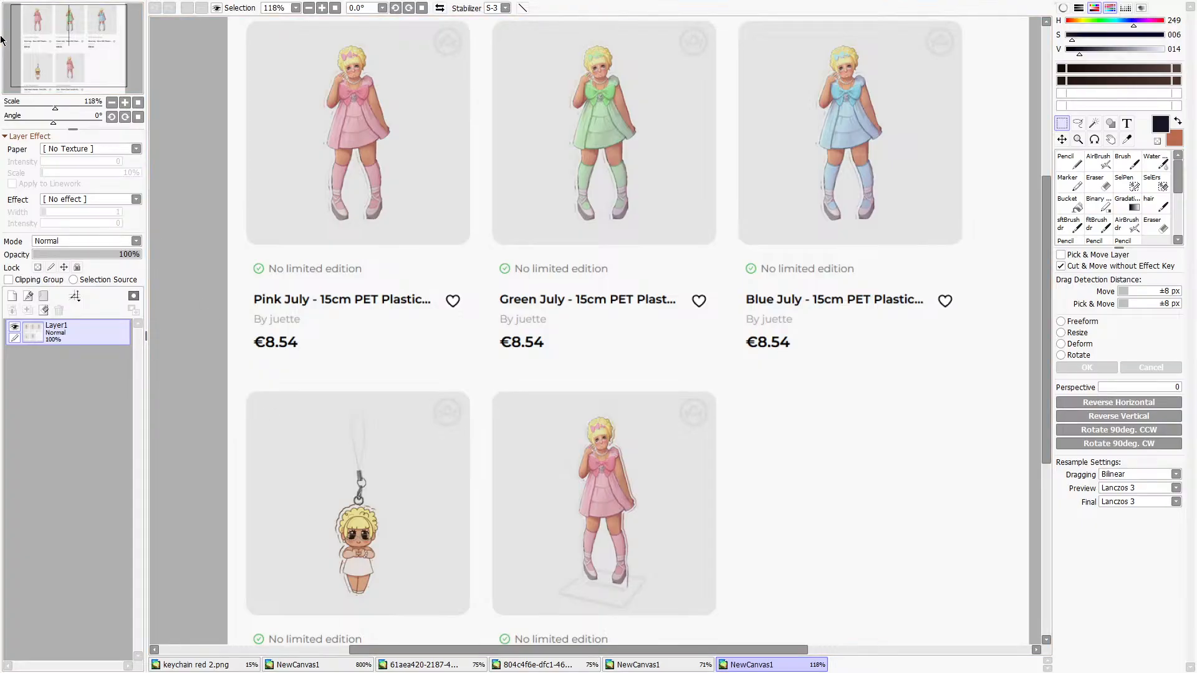
pyautogui.hotkey('ctrl', 'w')
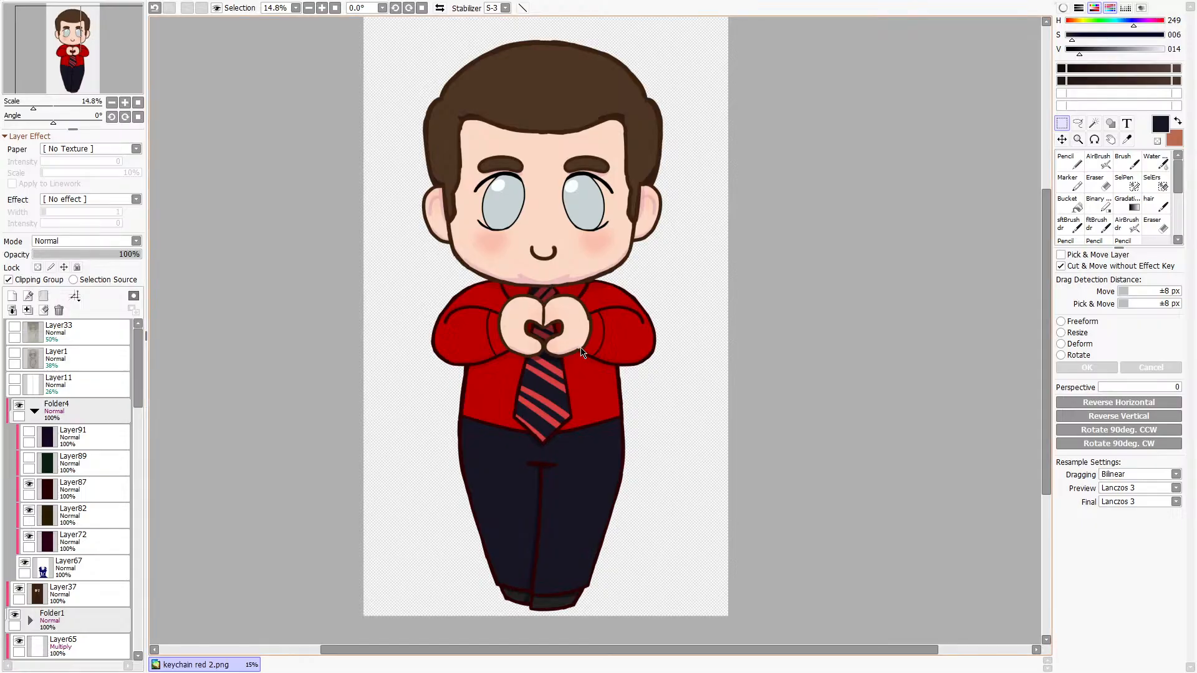
pyautogui.hotkey('ctrl', 'w')
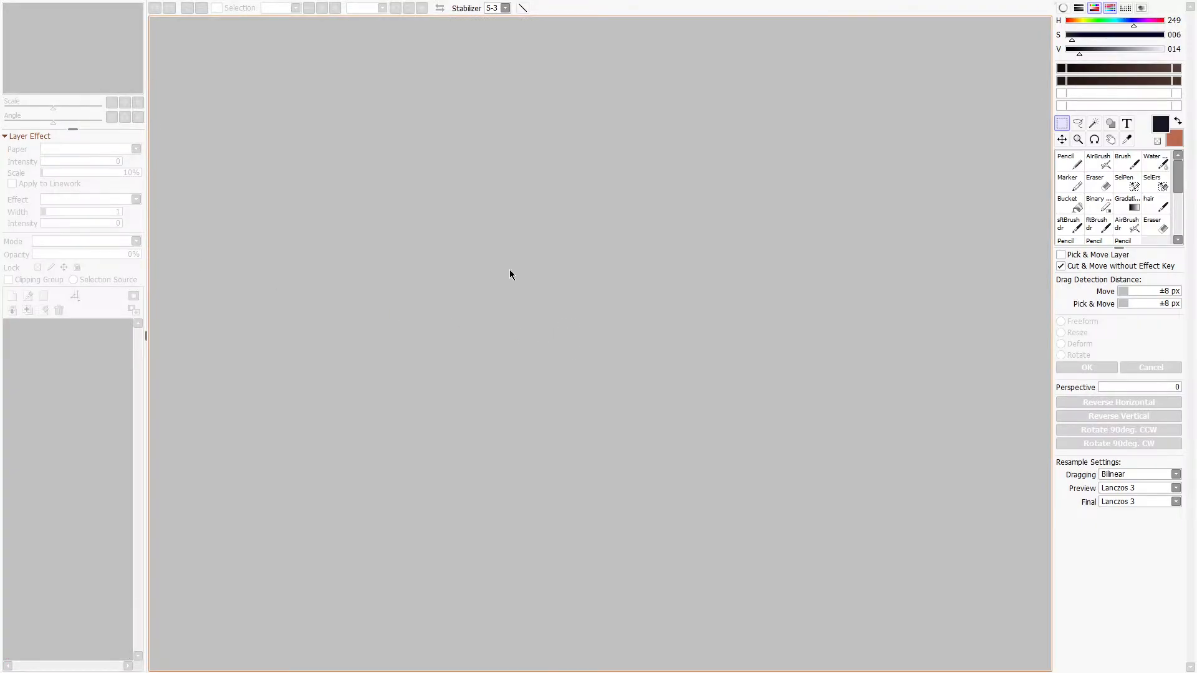